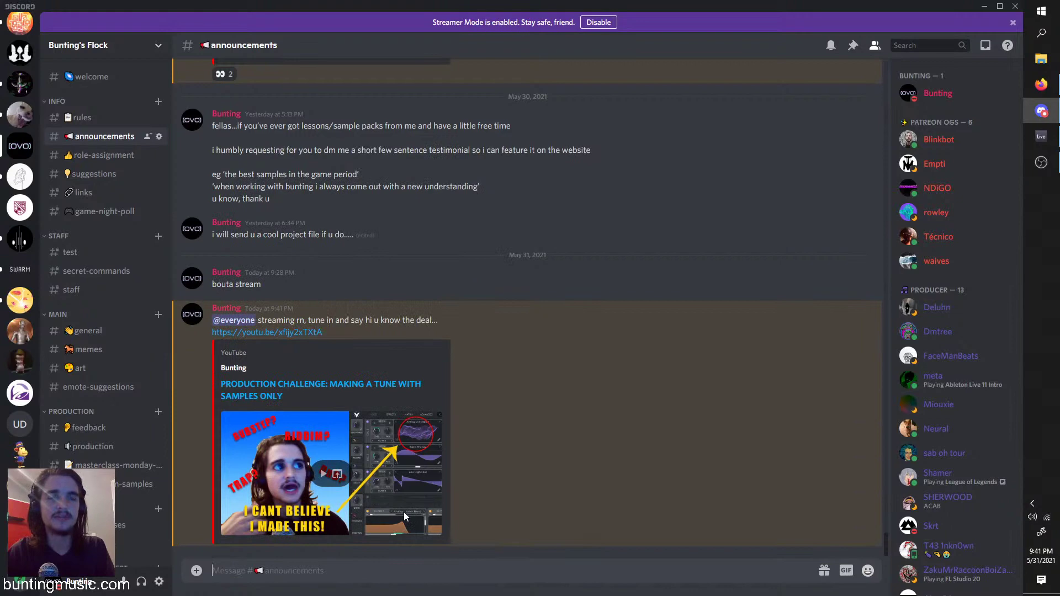
Post a thank-you in the announcements channel to the member who reacted to the stream post, followed by their corrected username
{"action": "type", "text": "x"}
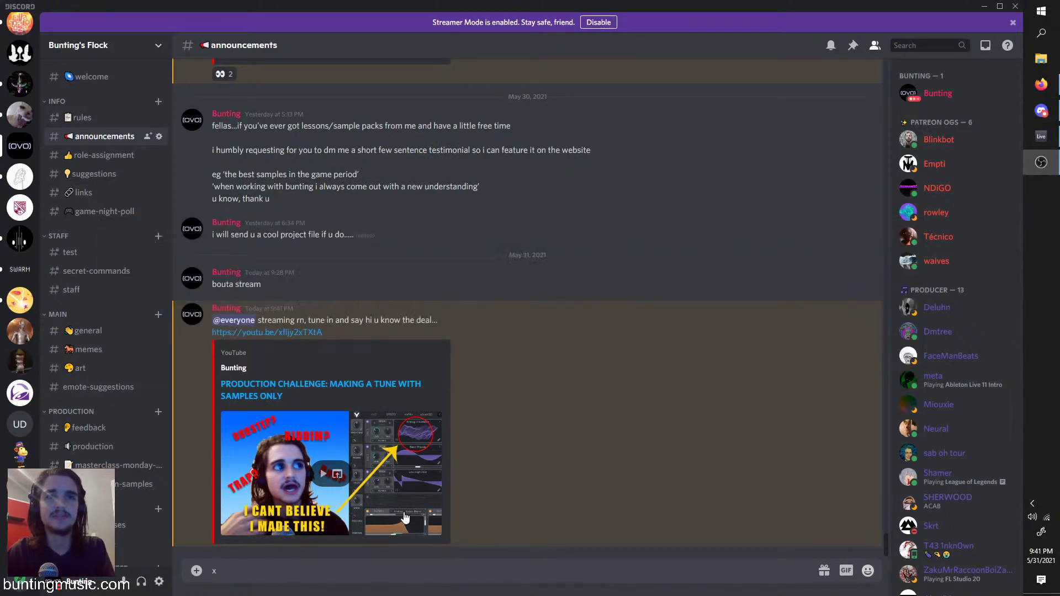
{"action": "key", "text": "alt+Tab"}
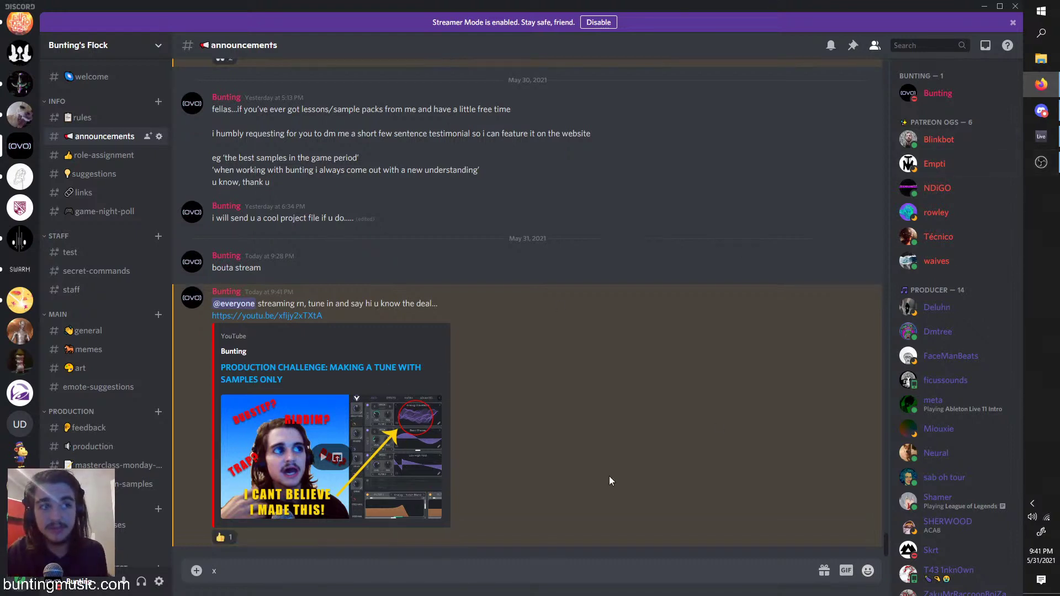
{"action": "mouse_move", "coordinate": [231, 540]}
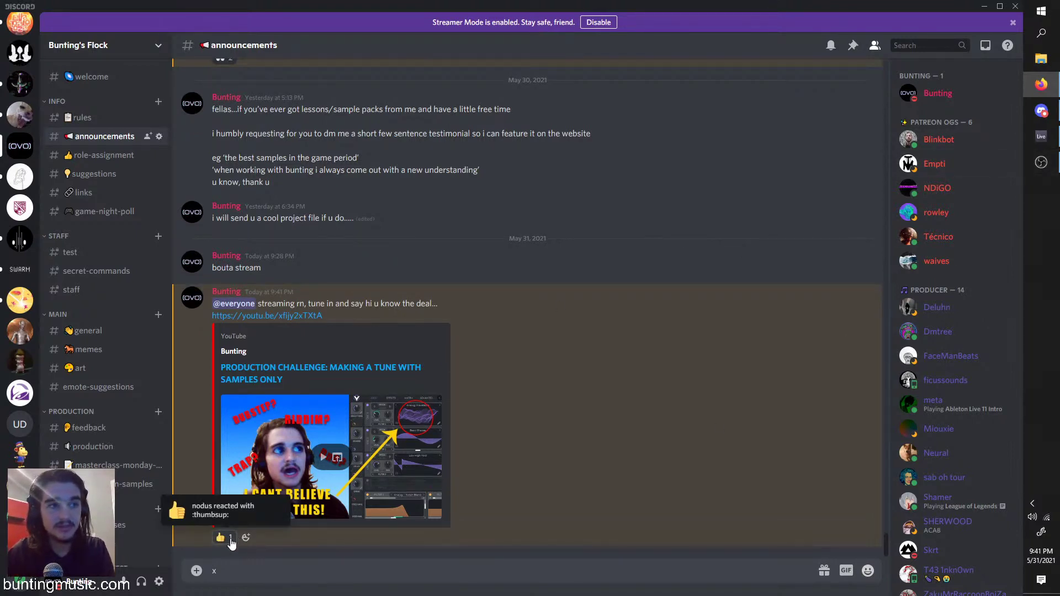
{"action": "key", "text": "BackSpace"}
{"action": "type", "text": "tga"}
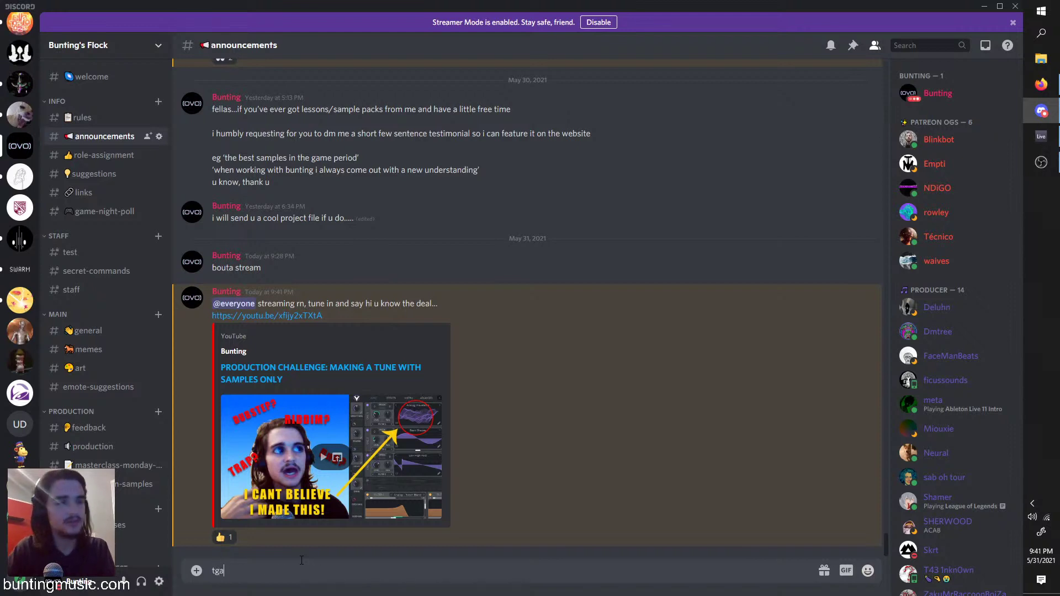
{"action": "type", "text": "nk u nods"}
{"action": "key", "text": "Return"}
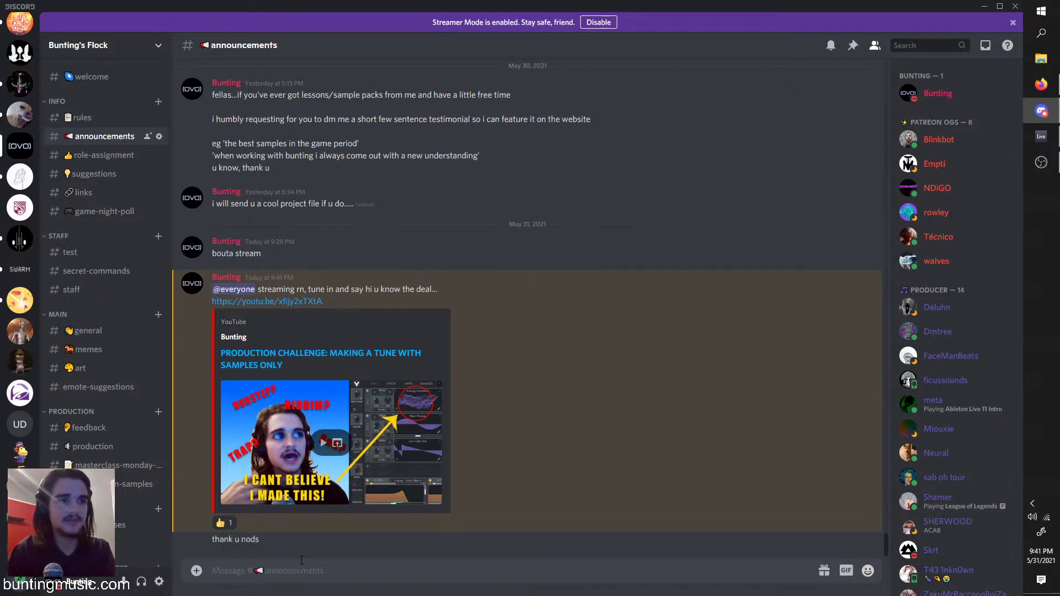
{"action": "type", "text": "nodus"}
{"action": "key", "text": "Return"}
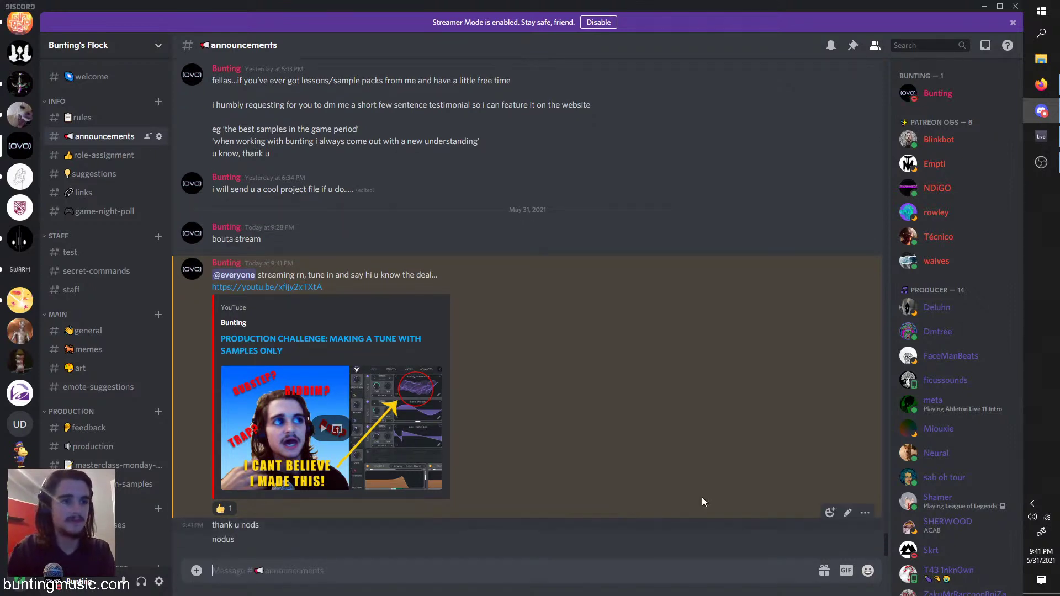
Switch to Ableton Live and delete the empty MIDI clip at the Drop on the SYNTH1 track
{"action": "left_click", "coordinate": [991, 10]}
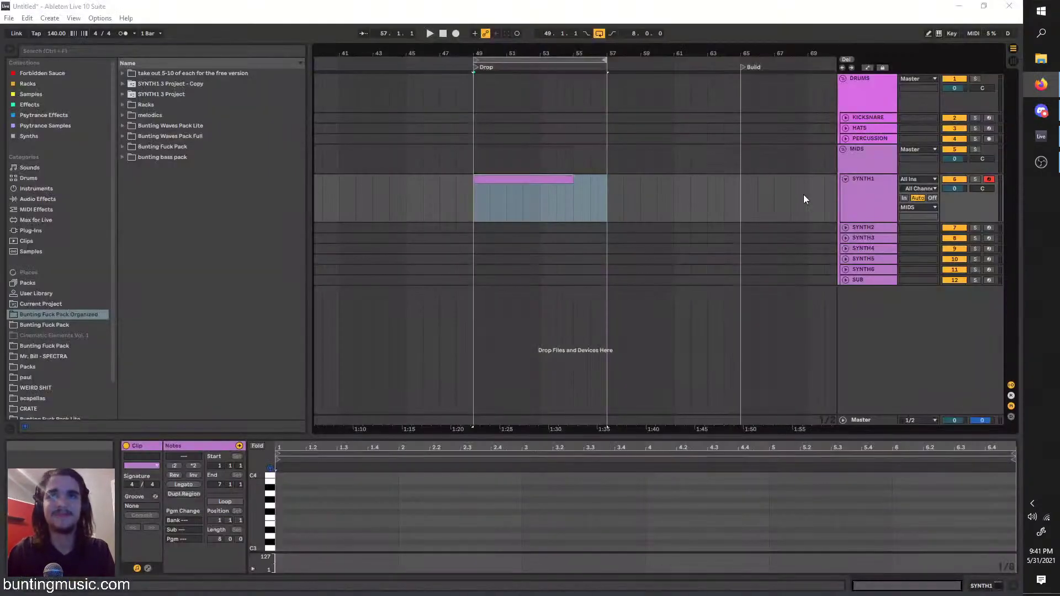
{"action": "left_click", "coordinate": [513, 194]}
{"action": "left_click", "coordinate": [514, 176]}
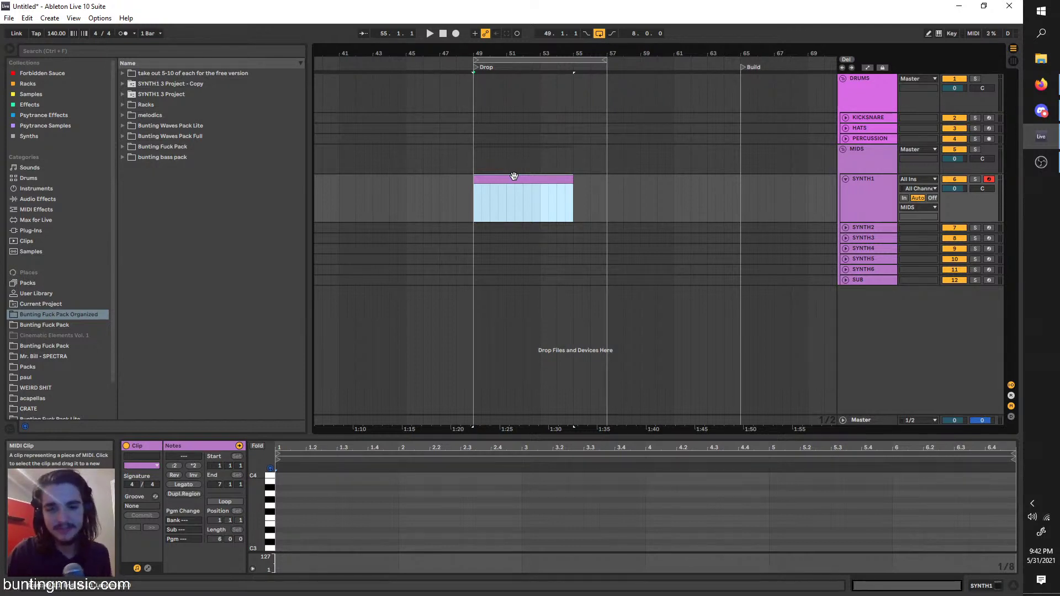
{"action": "scroll", "coordinate": [557, 171], "scroll_direction": "up", "scroll_amount": 2}
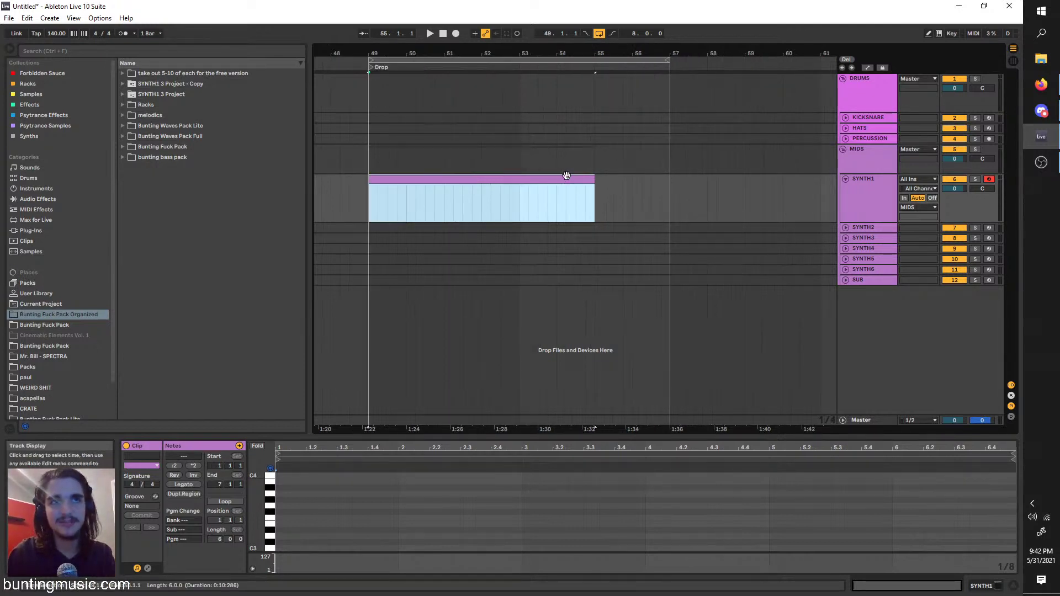
{"action": "left_click_drag", "start_coordinate": [590, 180], "coordinate": [519, 187]}
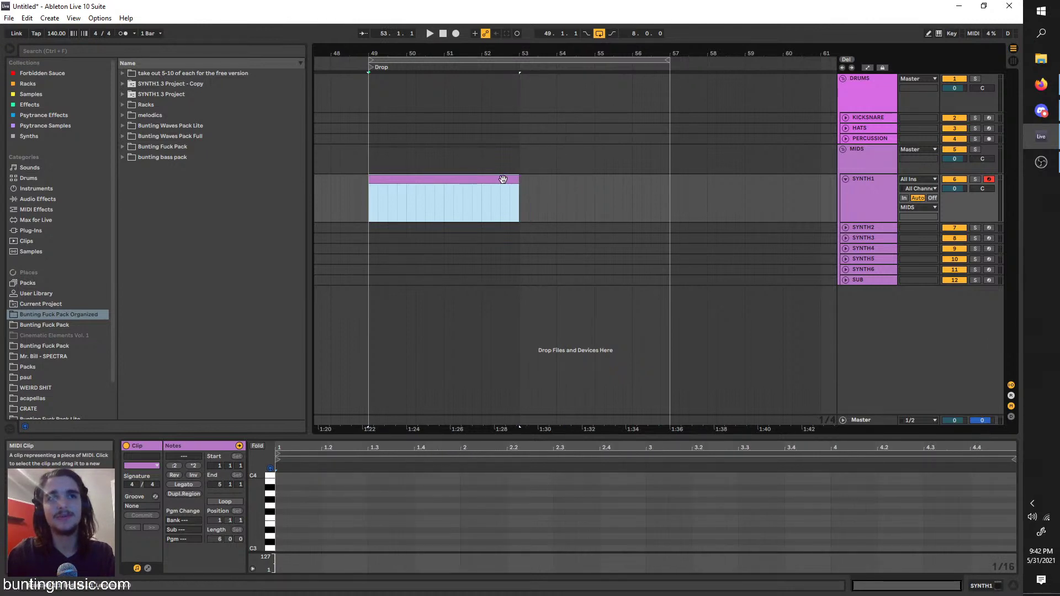
{"action": "key", "text": "Delete"}
Unfold the KICKSNARE track, show its devices, and open the drum Kicks folder of Bunting Waves Pack Full
{"action": "left_click", "coordinate": [845, 118]}
{"action": "left_click", "coordinate": [858, 120]}
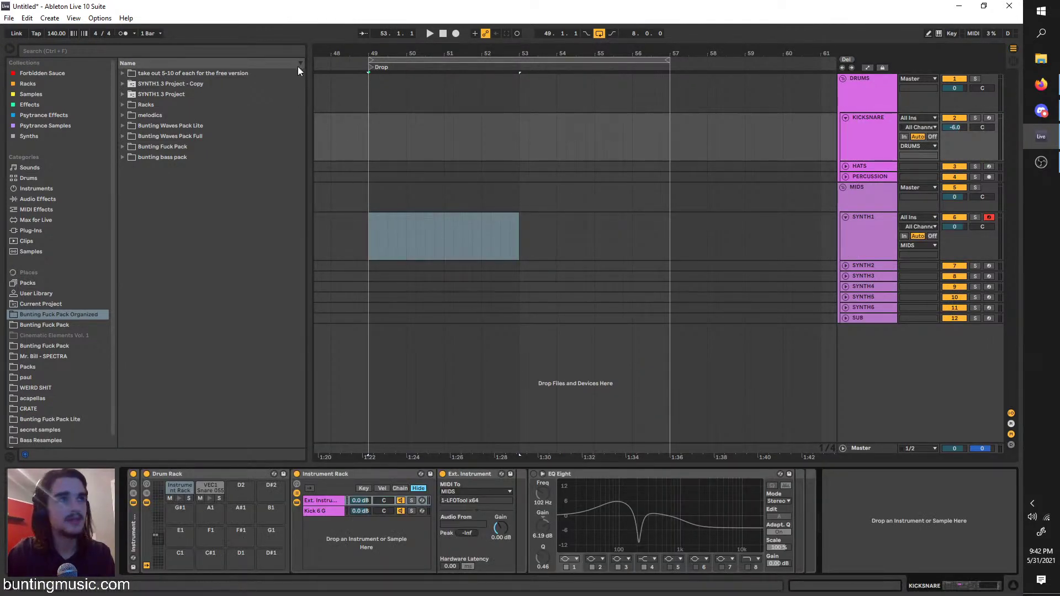
{"action": "left_click", "coordinate": [124, 137]}
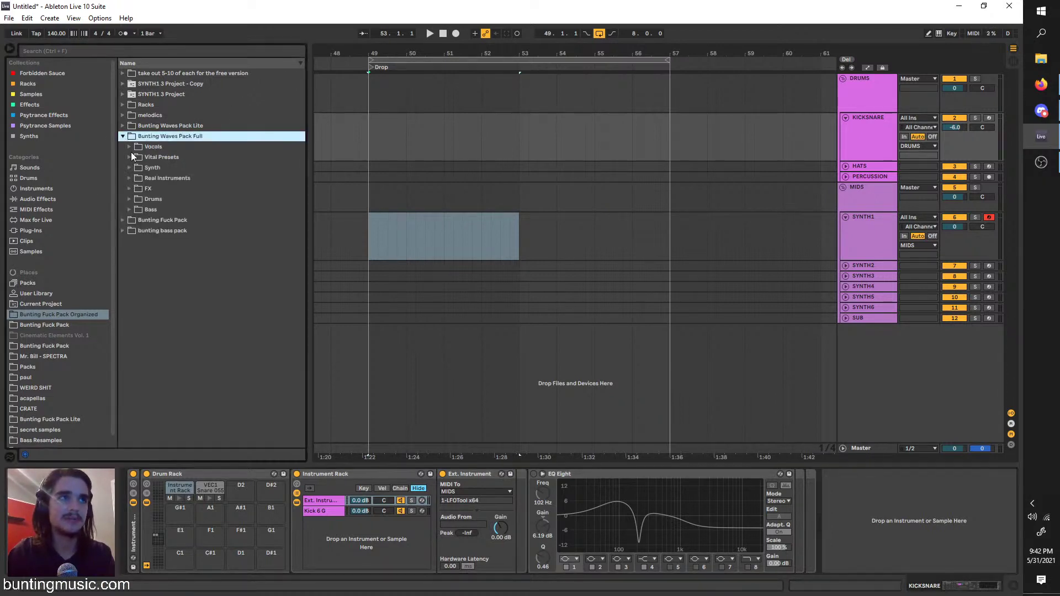
{"action": "left_click", "coordinate": [129, 199]}
{"action": "left_click", "coordinate": [136, 231]}
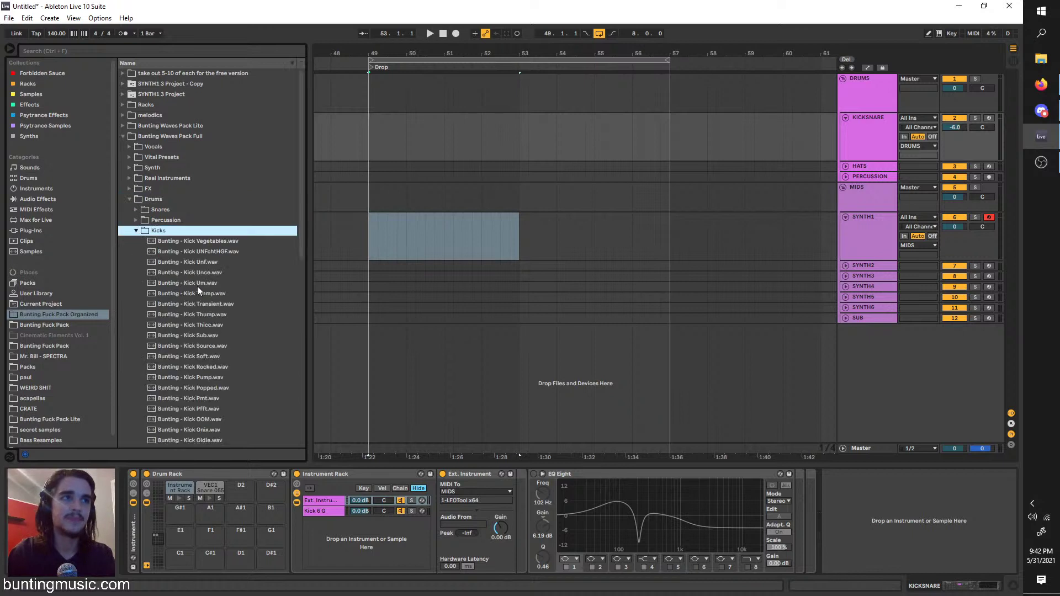
Audition kick samples throughout the Kicks folder, including Kick Sub, Kick Bowmp, Kick 2 and Kick Deep 2
{"action": "left_click", "coordinate": [238, 251]}
{"action": "scroll", "coordinate": [239, 248], "scroll_direction": "down", "scroll_amount": 2}
{"action": "left_click", "coordinate": [223, 283]}
{"action": "scroll", "coordinate": [307, 330], "scroll_direction": "down", "scroll_amount": 6}
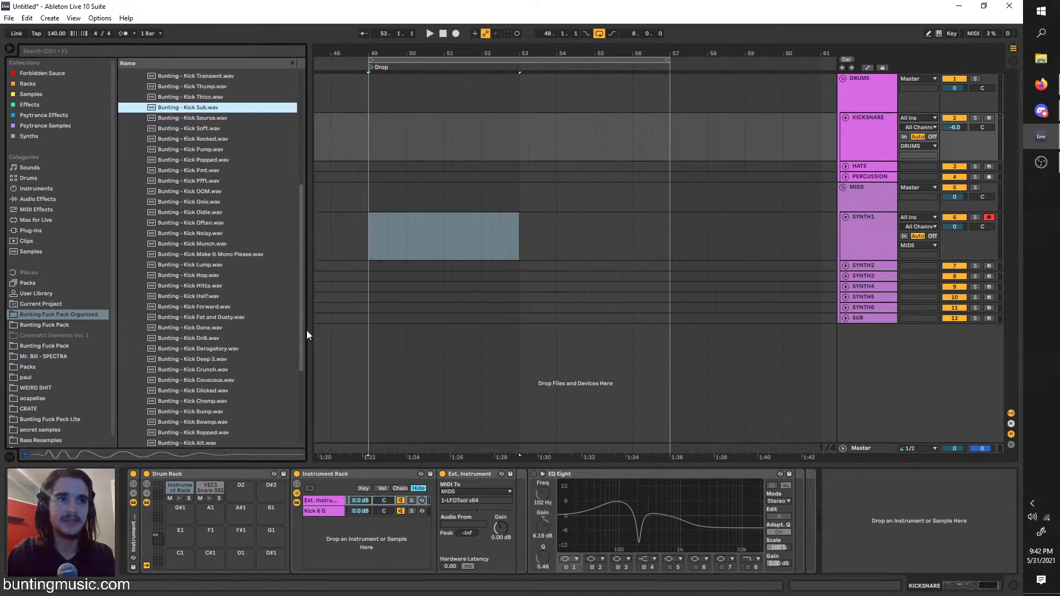
{"action": "left_click", "coordinate": [245, 356]}
{"action": "scroll", "coordinate": [246, 357], "scroll_direction": "down", "scroll_amount": 3}
{"action": "left_click", "coordinate": [245, 357]}
{"action": "scroll", "coordinate": [244, 357], "scroll_direction": "down", "scroll_amount": 3}
{"action": "left_click", "coordinate": [867, 142]}
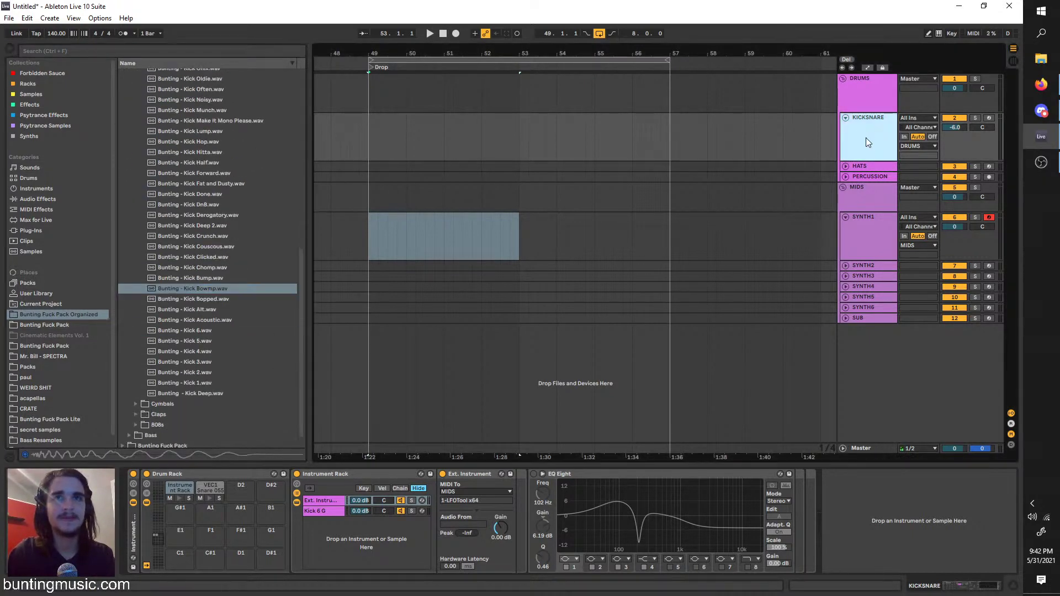
{"action": "left_click", "coordinate": [224, 320]}
{"action": "left_click", "coordinate": [220, 373]}
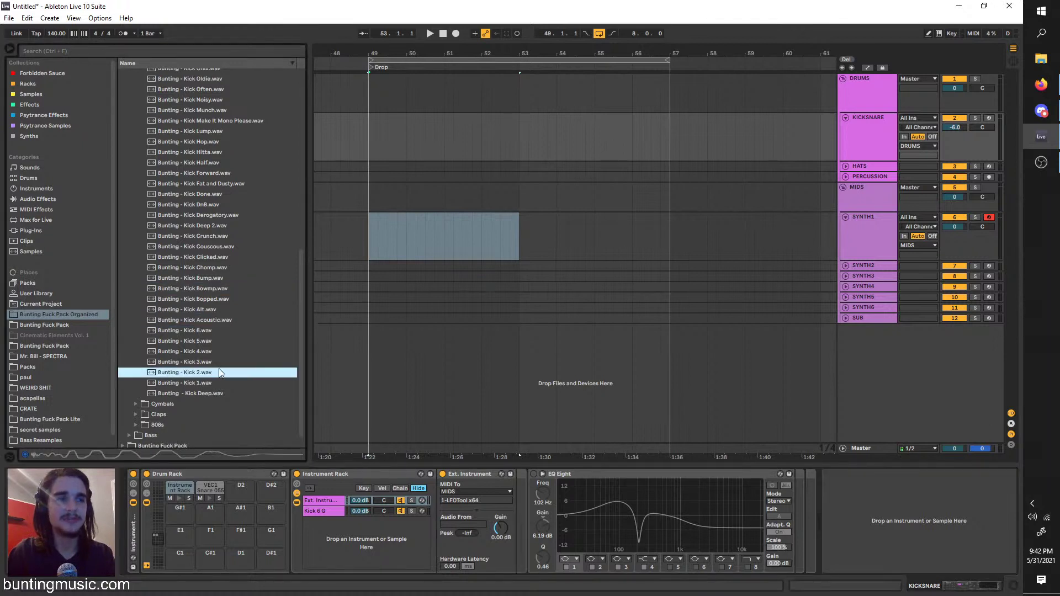
{"action": "left_click", "coordinate": [225, 393]}
{"action": "scroll", "coordinate": [225, 221], "scroll_direction": "up", "scroll_amount": 1}
{"action": "left_click", "coordinate": [229, 247]}
{"action": "scroll", "coordinate": [234, 220], "scroll_direction": "up", "scroll_amount": 2}
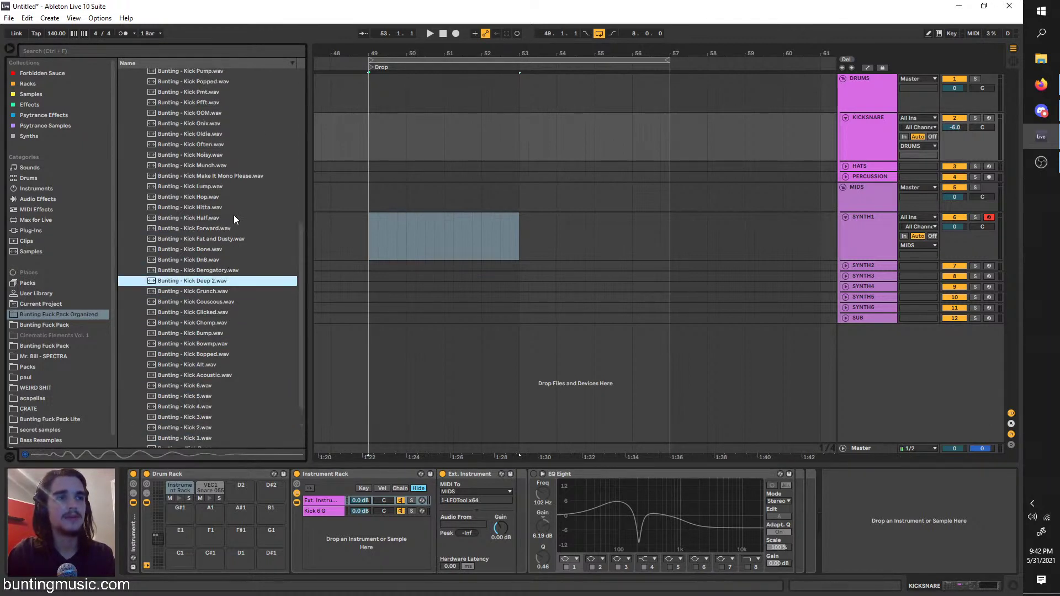
Replace the Instrument Rack on the KICKSNARE Drum Rack's kick pad with the sample Bunting - Kick Derogatory
{"action": "left_click", "coordinate": [226, 271]}
{"action": "left_click", "coordinate": [206, 197]}
{"action": "left_click", "coordinate": [200, 272]}
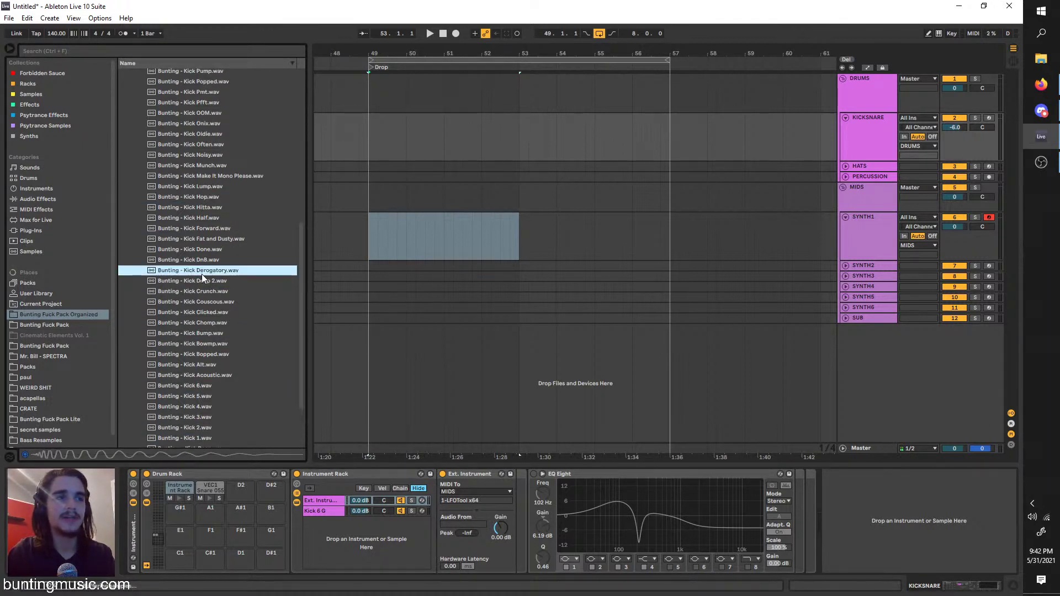
{"action": "left_click", "coordinate": [178, 497]}
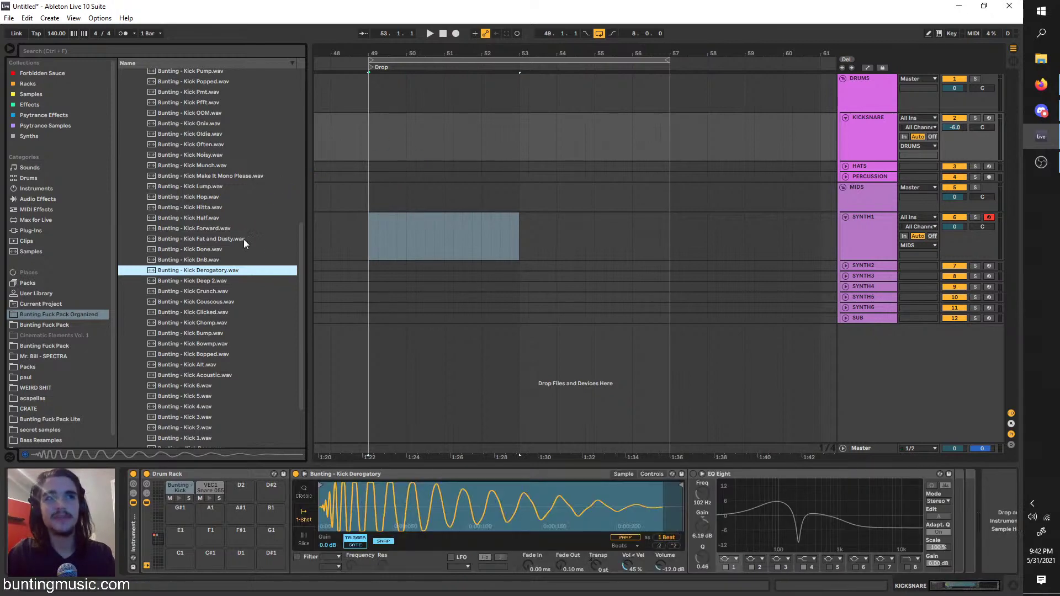
Find Bunting - Snare Boston in the Heavy snares folder and load it onto the KICKSNARE Drum Rack's snare pad
{"action": "scroll", "coordinate": [243, 239], "scroll_direction": "up", "scroll_amount": 8}
{"action": "left_click", "coordinate": [137, 181]}
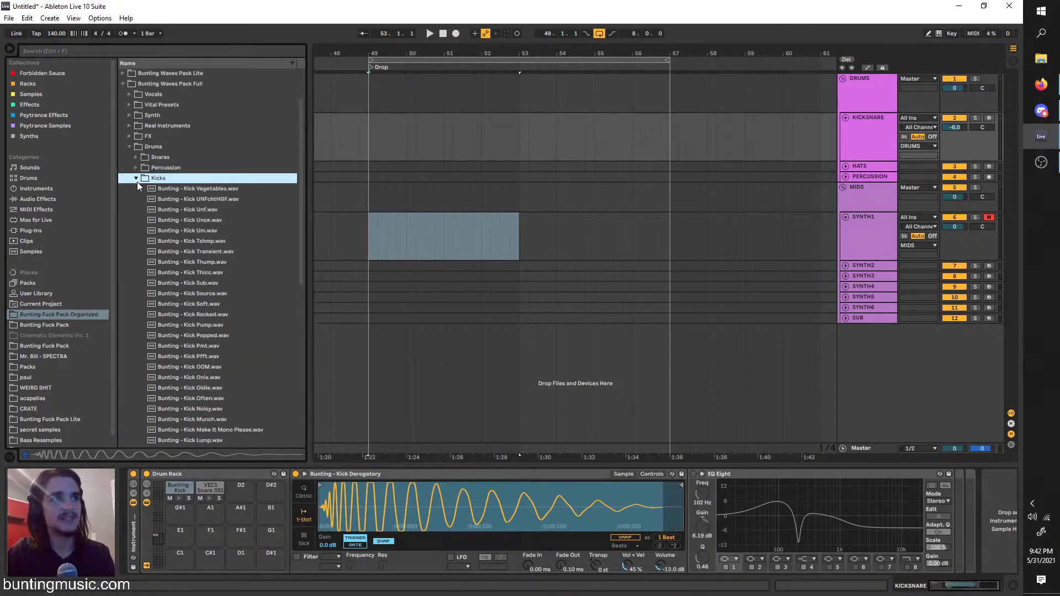
{"action": "left_click", "coordinate": [137, 181]}
{"action": "left_click", "coordinate": [136, 252]}
{"action": "left_click", "coordinate": [136, 252]}
{"action": "left_click", "coordinate": [137, 210]}
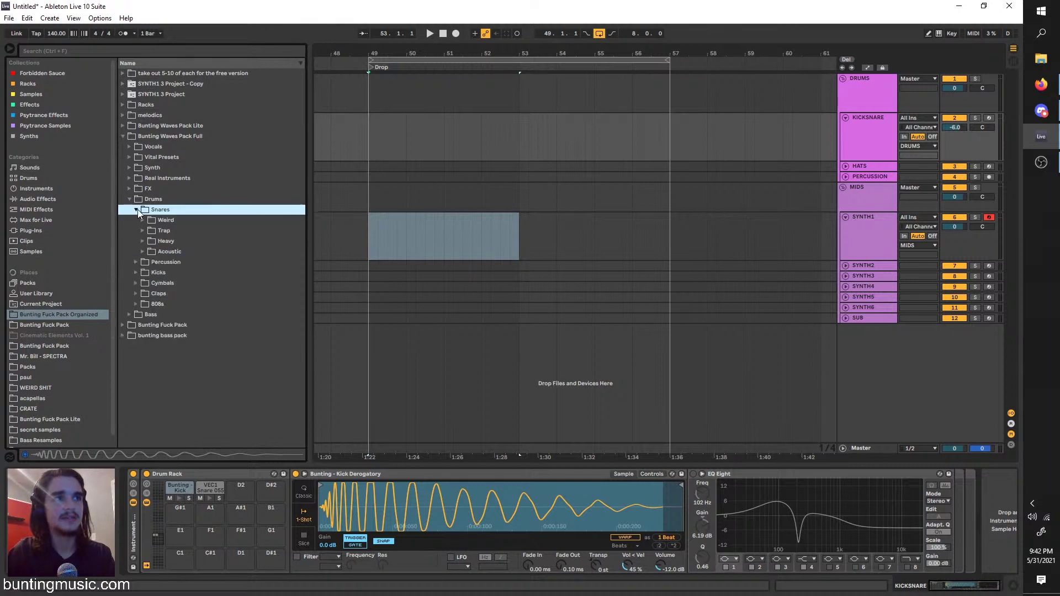
{"action": "left_click", "coordinate": [142, 241]}
{"action": "left_click", "coordinate": [223, 335]}
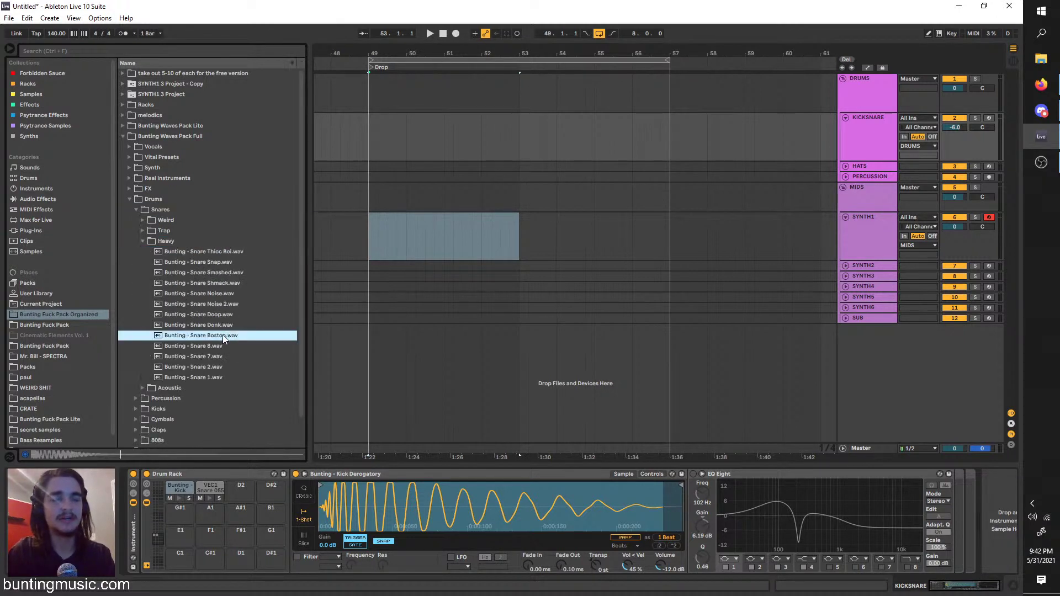
Look through the Acoustic snares folder and audition Trap snares, including Snare T, Snare Choppy and Snare 4
{"action": "left_click", "coordinate": [142, 241]}
{"action": "left_click", "coordinate": [143, 251]}
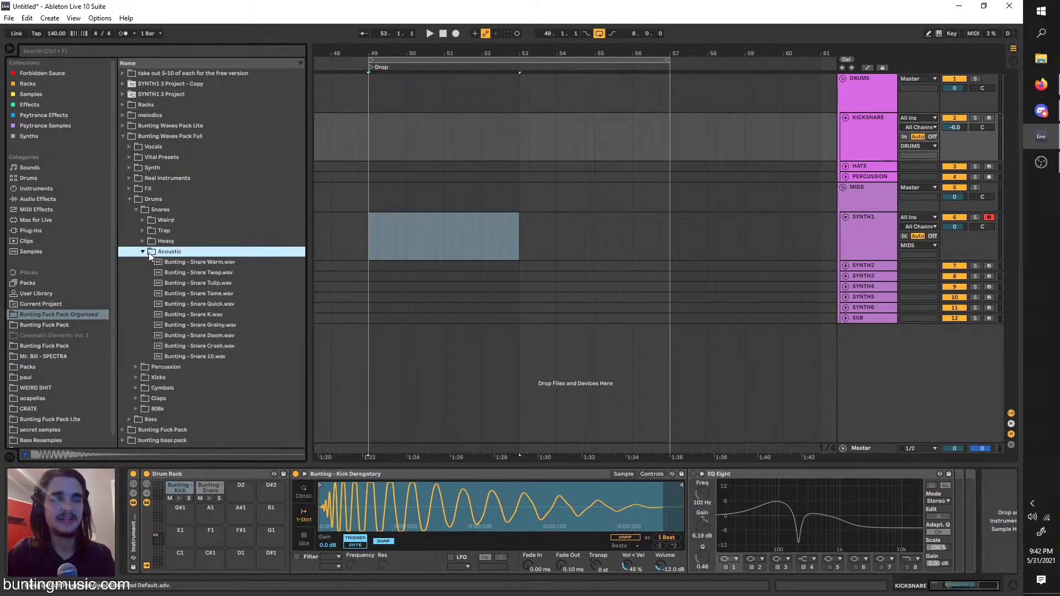
{"action": "left_click", "coordinate": [143, 242]}
{"action": "left_click", "coordinate": [142, 242]}
{"action": "left_click", "coordinate": [142, 252]}
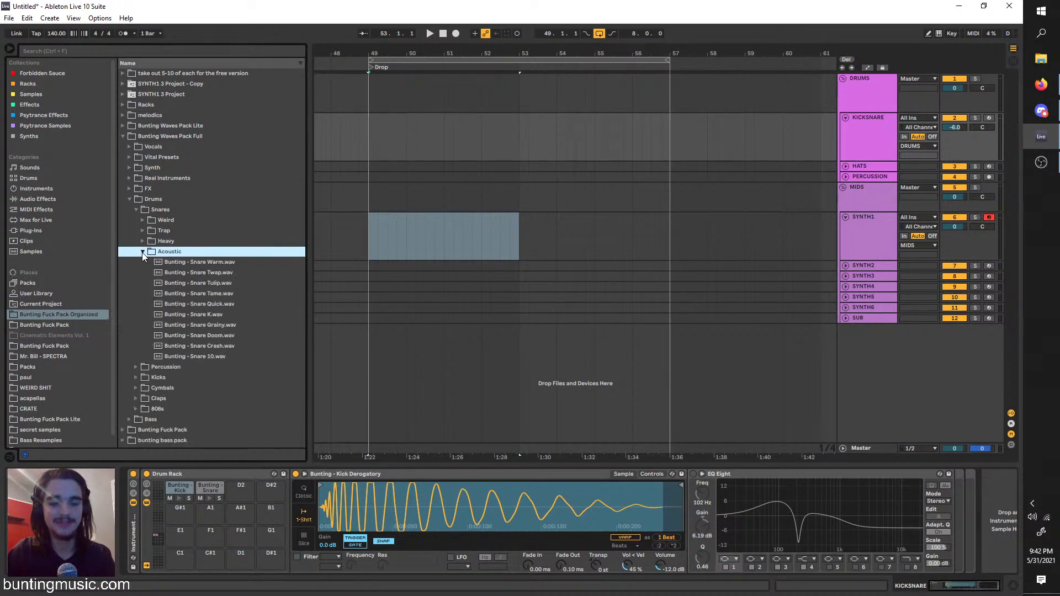
{"action": "left_click", "coordinate": [142, 252]}
{"action": "left_click", "coordinate": [143, 231]}
{"action": "left_click", "coordinate": [160, 253]}
{"action": "left_click", "coordinate": [179, 293]}
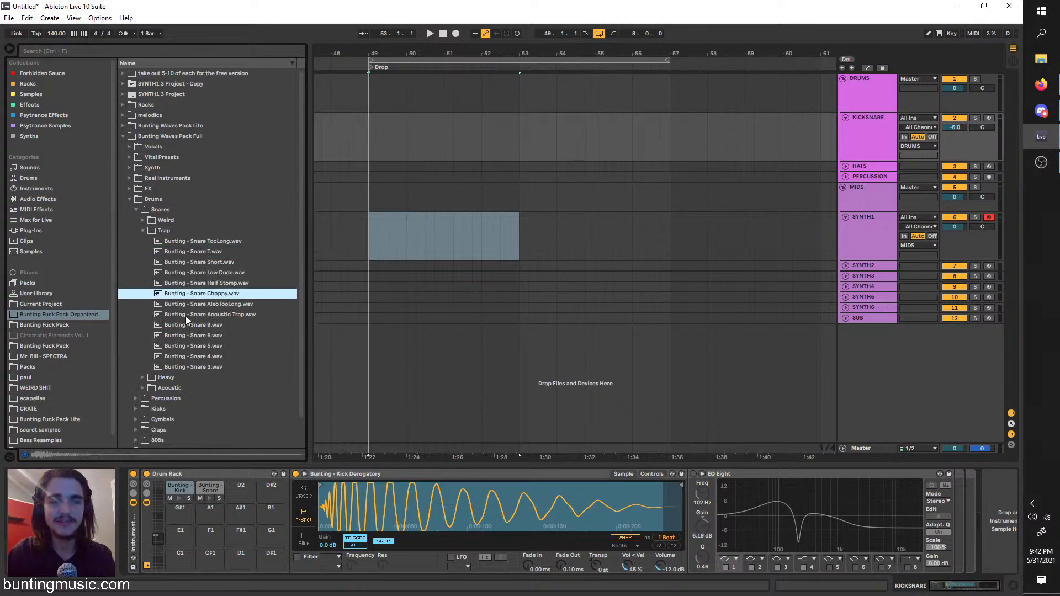
{"action": "left_click", "coordinate": [188, 325]}
{"action": "left_click", "coordinate": [208, 356]}
{"action": "left_click", "coordinate": [217, 326]}
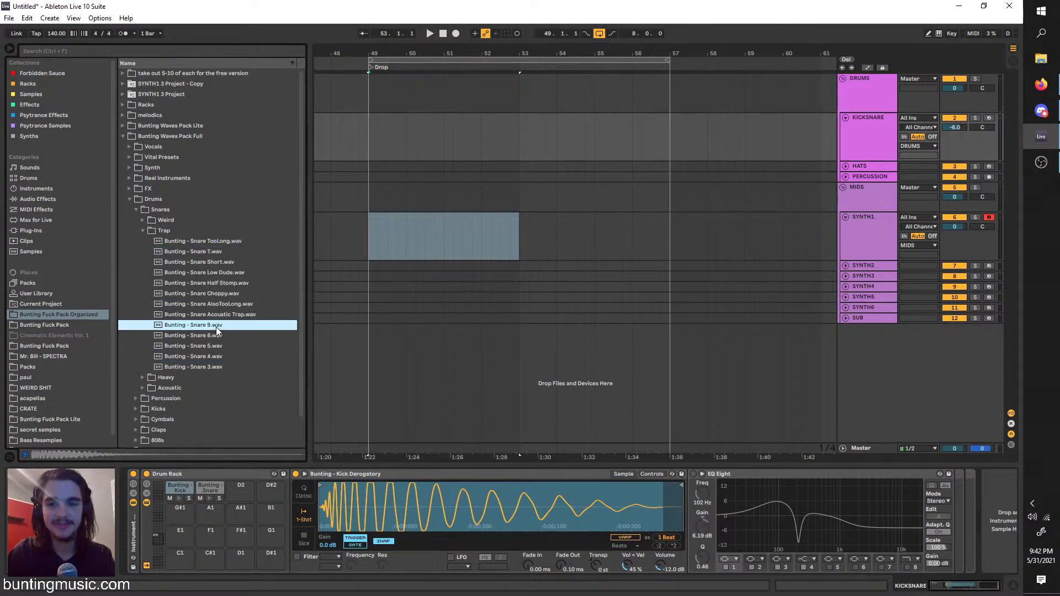
Load Bunting - Closed HiHat Polite from the Cymbals folder onto a pad of the HATS track's Drum Rack
{"action": "left_click", "coordinate": [143, 230]}
{"action": "left_click", "coordinate": [135, 209]}
{"action": "left_click", "coordinate": [136, 241]}
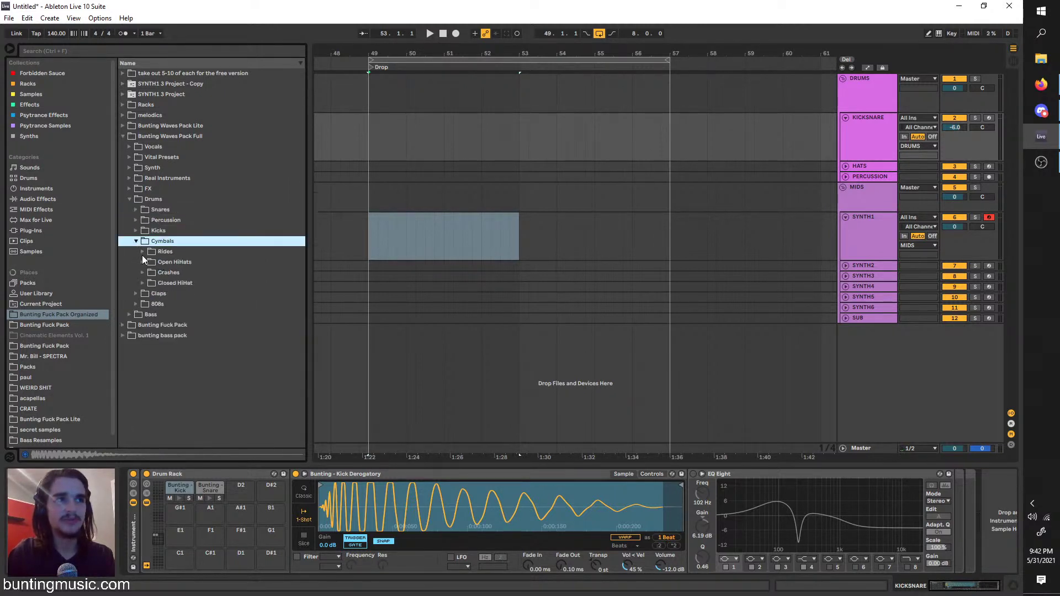
{"action": "left_click", "coordinate": [141, 254]}
{"action": "left_click", "coordinate": [141, 282]}
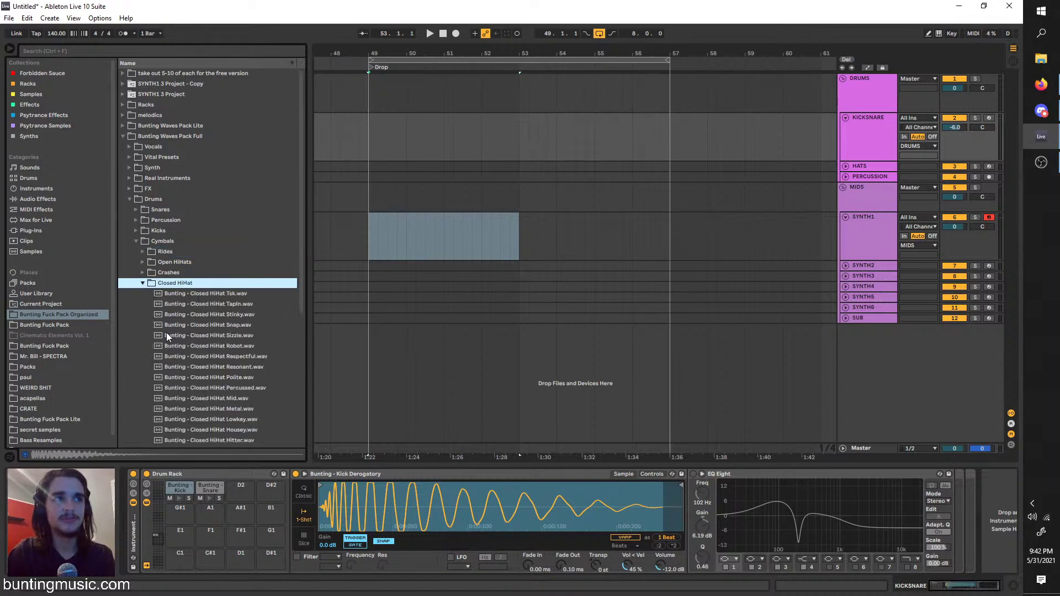
{"action": "left_click", "coordinate": [166, 335]}
{"action": "scroll", "coordinate": [167, 333], "scroll_direction": "down", "scroll_amount": 2}
{"action": "left_click", "coordinate": [168, 332]}
{"action": "scroll", "coordinate": [188, 309], "scroll_direction": "down", "scroll_amount": 3}
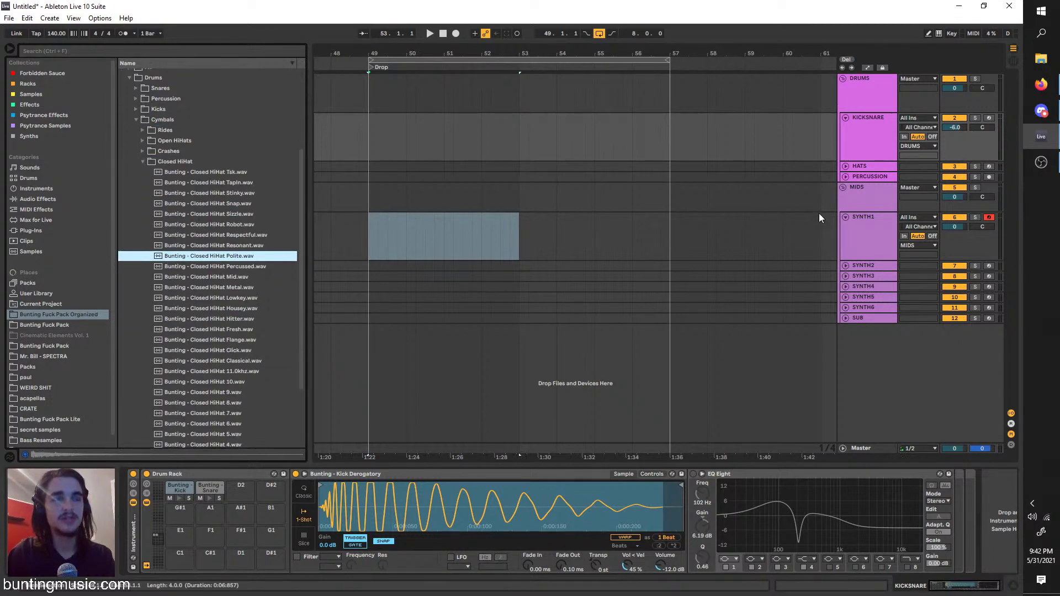
{"action": "left_click", "coordinate": [846, 166]}
{"action": "left_click", "coordinate": [857, 167]}
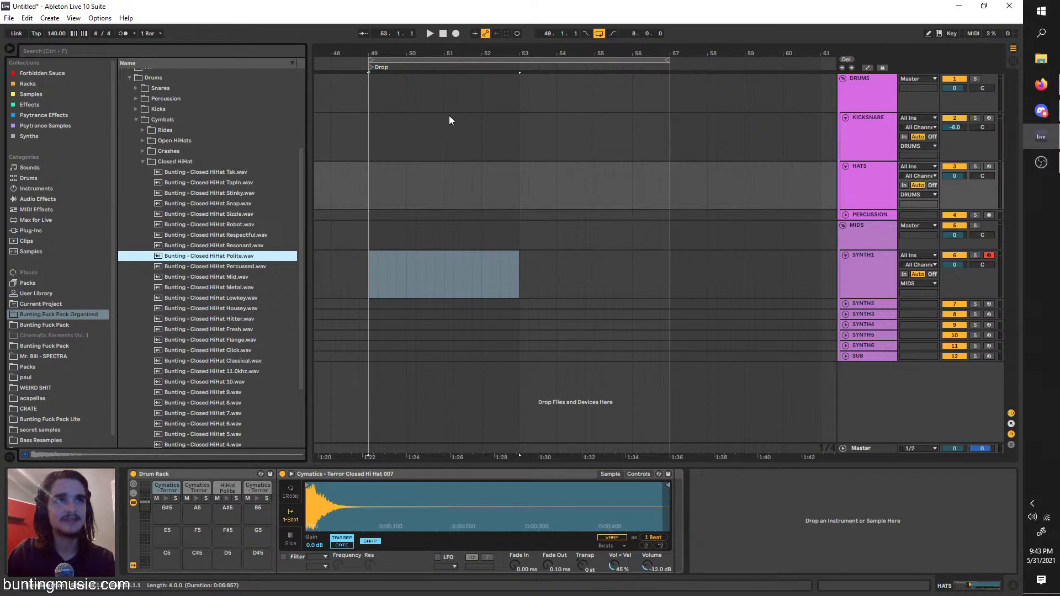
Create a two-bar MIDI clip at bar 49 on the KICKSNARE track, add a Kick Derogatory note at its start, and play it
{"action": "left_click_drag", "start_coordinate": [449, 121], "coordinate": [366, 133]}
{"action": "key", "text": "ctrl+shift+m"}
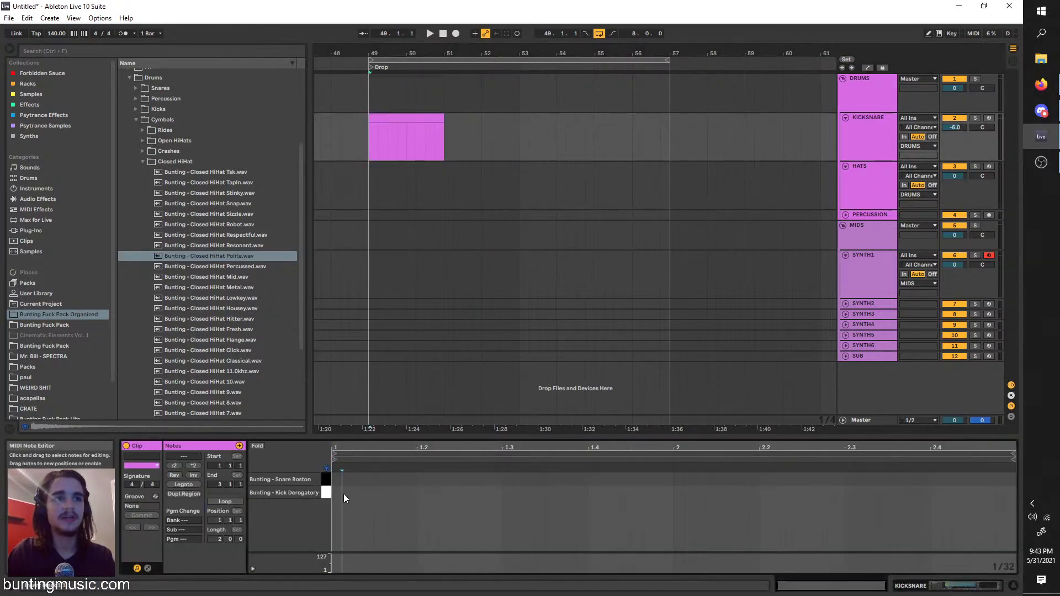
{"action": "double_click", "coordinate": [344, 494]}
{"action": "left_click_drag", "start_coordinate": [345, 493], "coordinate": [334, 492]}
{"action": "key", "text": "space"}
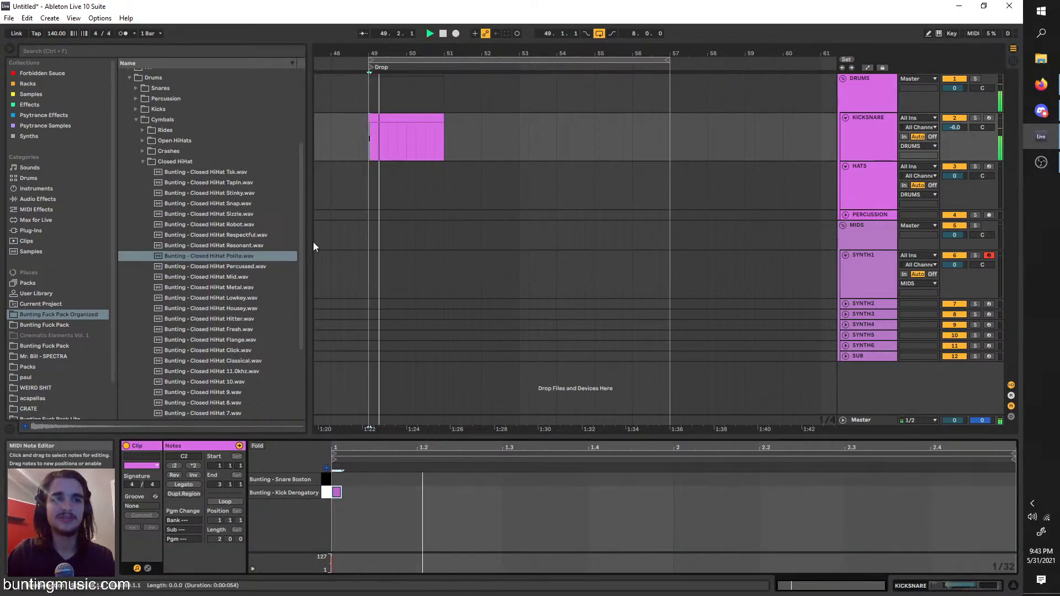
Add a Snare Boston note on beat 1.2 of the KICKSNARE clip and set the project tempo to 80 BPM
{"action": "left_click_drag", "start_coordinate": [56, 34], "coordinate": [55, 75]}
{"action": "key", "text": "space"}
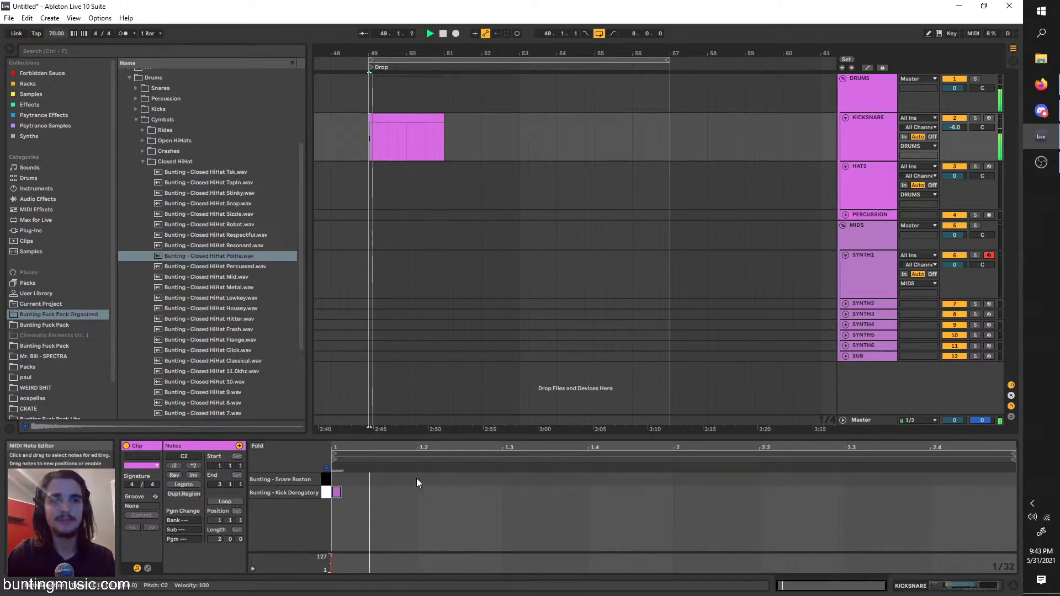
{"action": "double_click", "coordinate": [418, 480]}
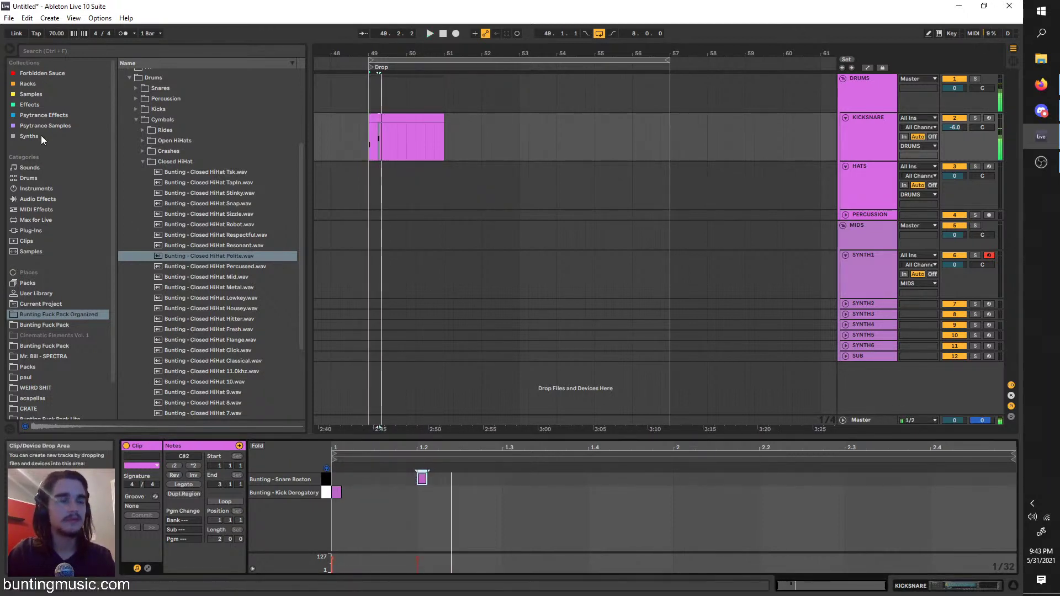
{"action": "left_click_drag", "start_coordinate": [55, 41], "coordinate": [55, 41]}
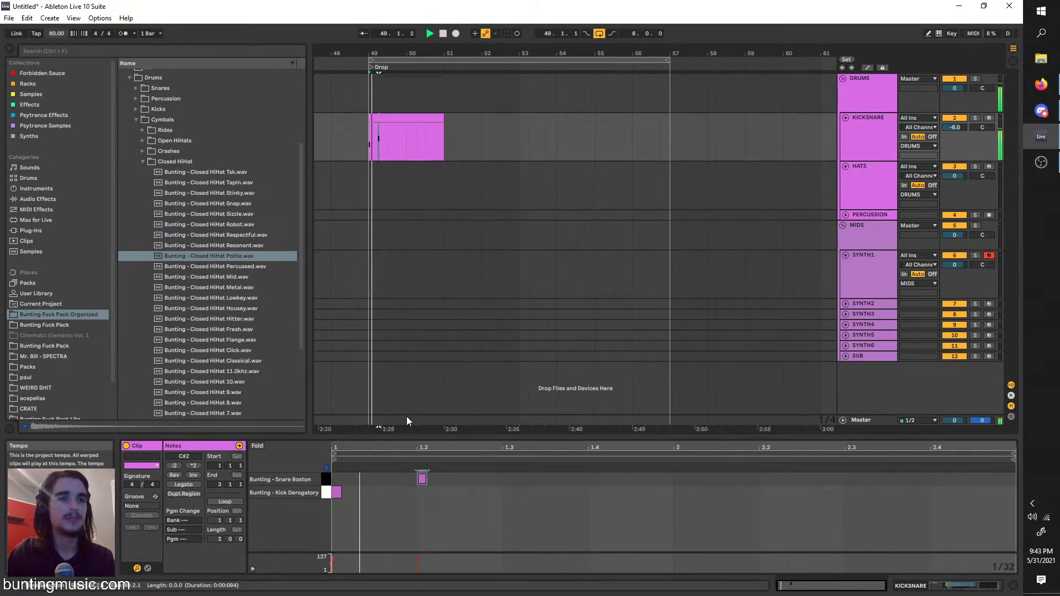
Add Kick Derogatory notes at 1.2.4 and 1.3.3 and a Snare Boston note at 1.4, then duplicate the bar into bar 2
{"action": "double_click", "coordinate": [486, 493]}
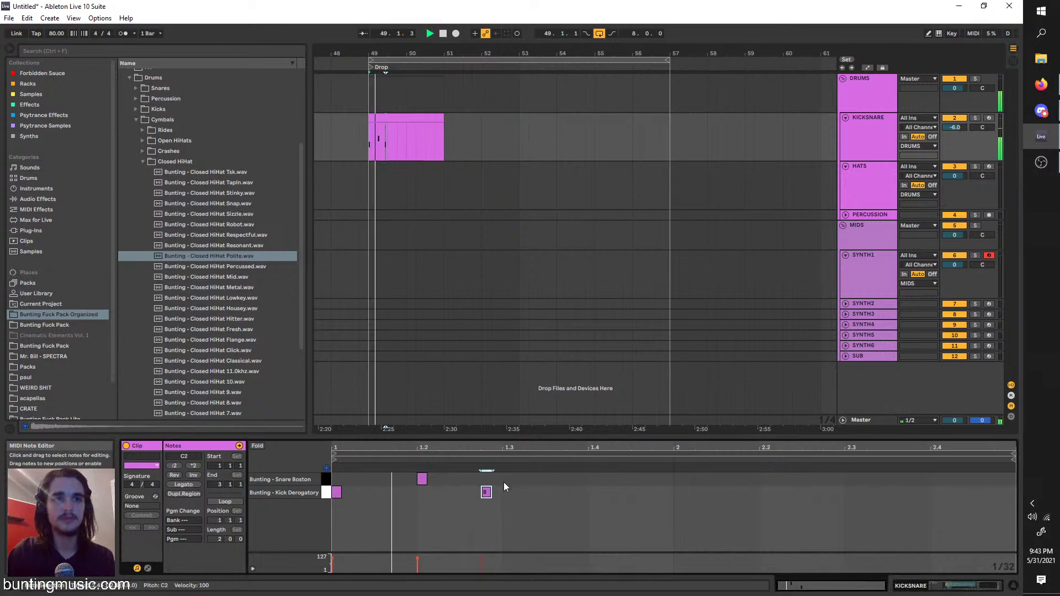
{"action": "double_click", "coordinate": [550, 492]}
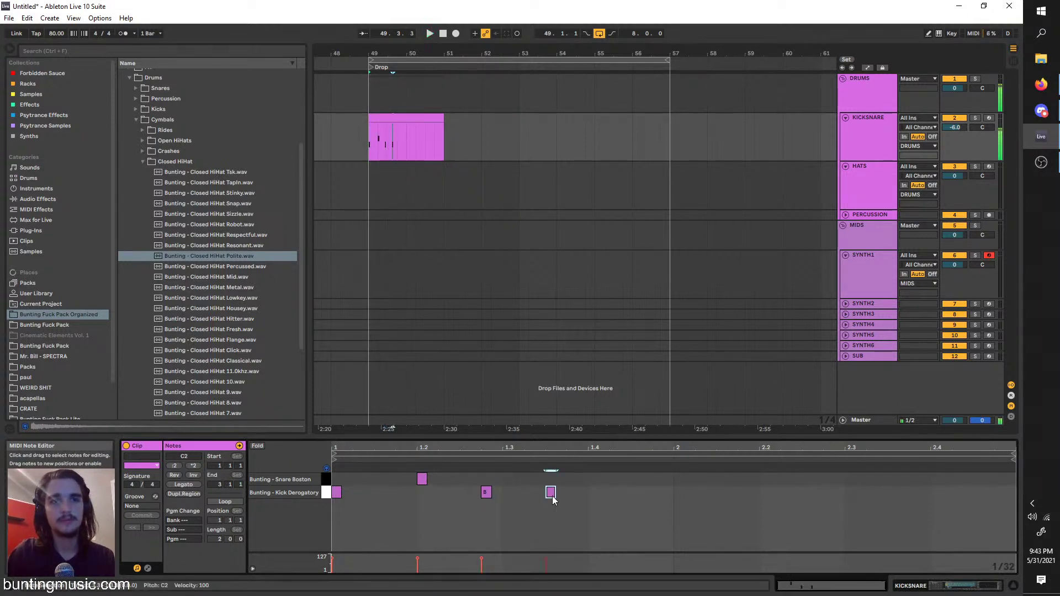
{"action": "double_click", "coordinate": [594, 479]}
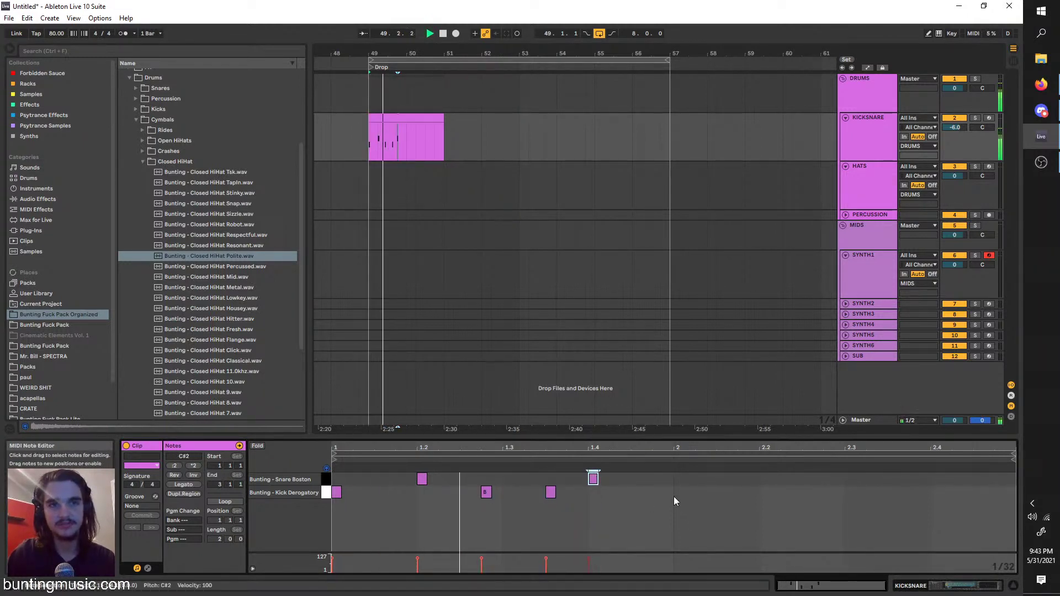
{"action": "left_click_drag", "start_coordinate": [673, 496], "coordinate": [375, 484]}
{"action": "key", "text": "ctrl+d"}
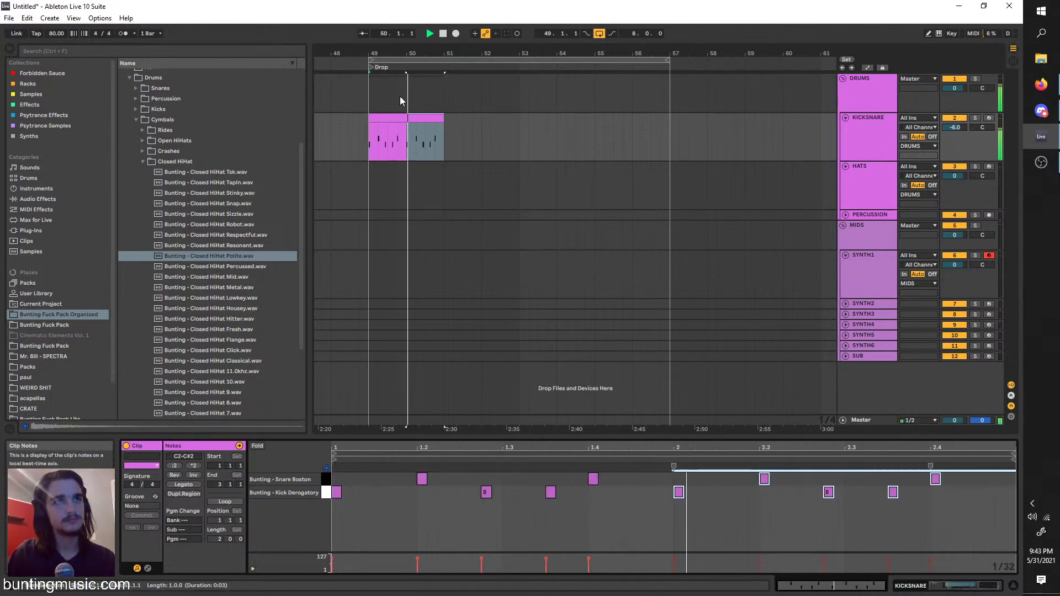
{"action": "left_click", "coordinate": [425, 114]}
{"action": "key", "text": "ctrl+d"}
{"action": "left_click", "coordinate": [409, 117]}
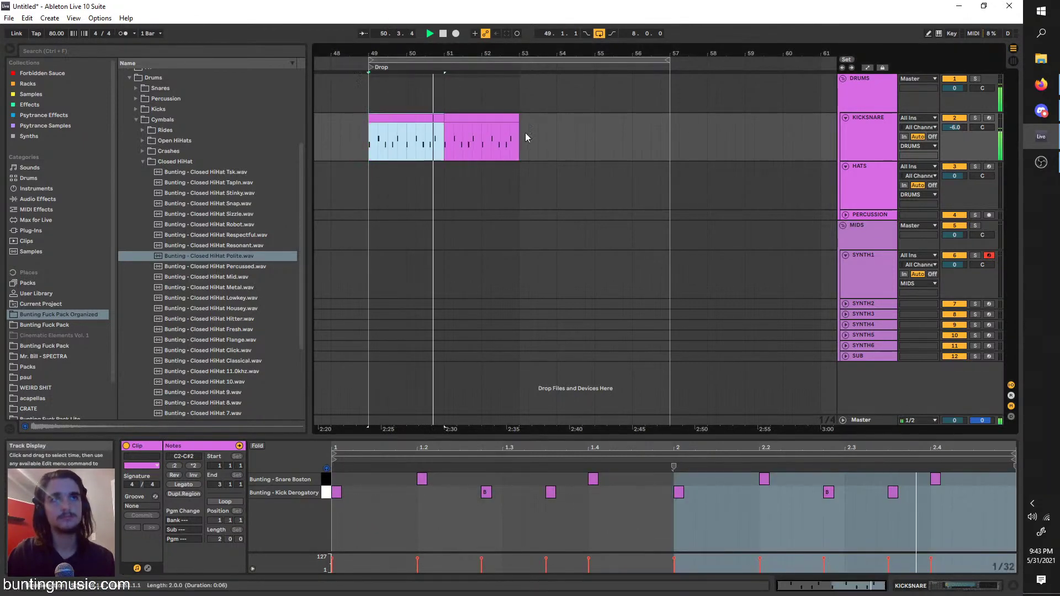
{"action": "key", "text": "z"}
{"action": "key", "text": "x"}
{"action": "key", "text": "z"}
{"action": "key", "text": "x"}
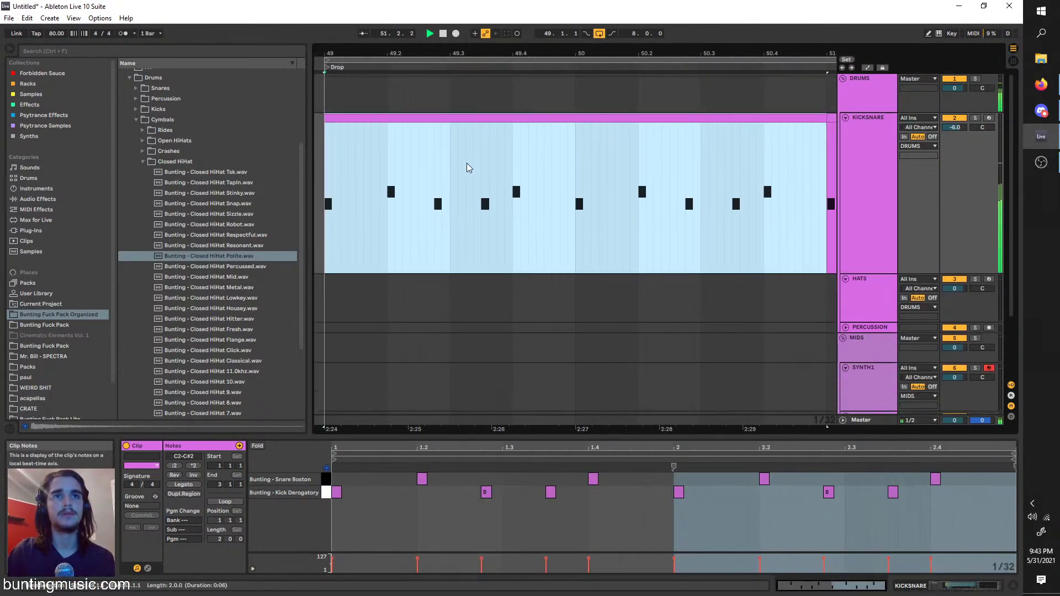
{"action": "scroll", "coordinate": [468, 155], "scroll_direction": "down", "scroll_amount": 2}
{"action": "scroll", "coordinate": [469, 156], "scroll_direction": "down", "scroll_amount": 1}
{"action": "left_click_drag", "start_coordinate": [665, 155], "coordinate": [541, 114]}
{"action": "key", "text": "Delete"}
Set the arrangement loop to the two-bar KICKSNARE clip and create a matching empty MIDI clip on the HATS track
{"action": "left_click", "coordinate": [445, 127]}
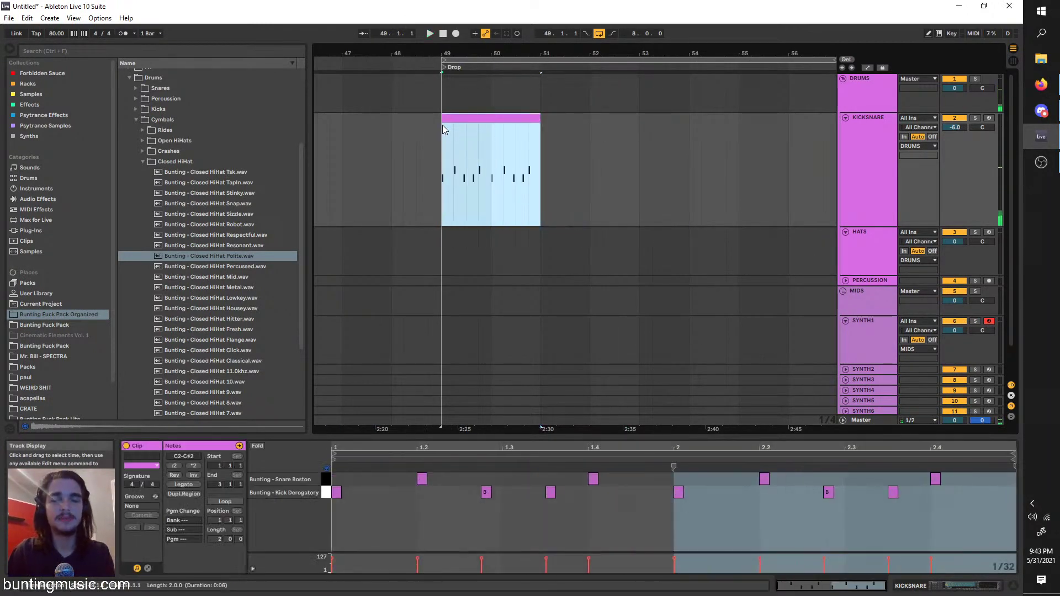
{"action": "key", "text": "z"}
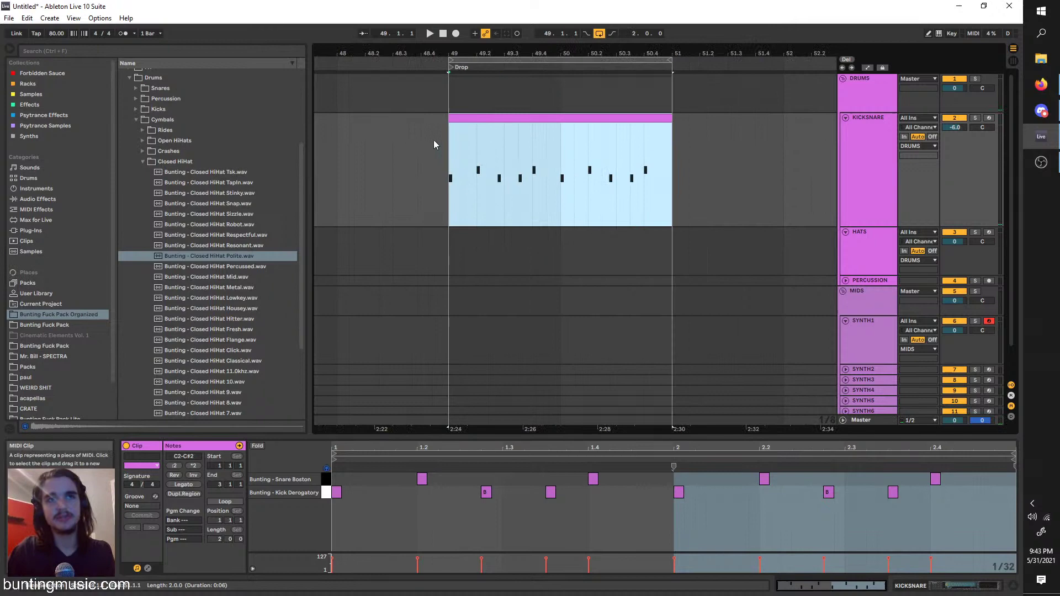
{"action": "left_click", "coordinate": [856, 245]}
{"action": "double_click", "coordinate": [867, 247]}
{"action": "left_click_drag", "start_coordinate": [672, 254], "coordinate": [452, 254]}
{"action": "key", "text": "ctrl+shift+m"}
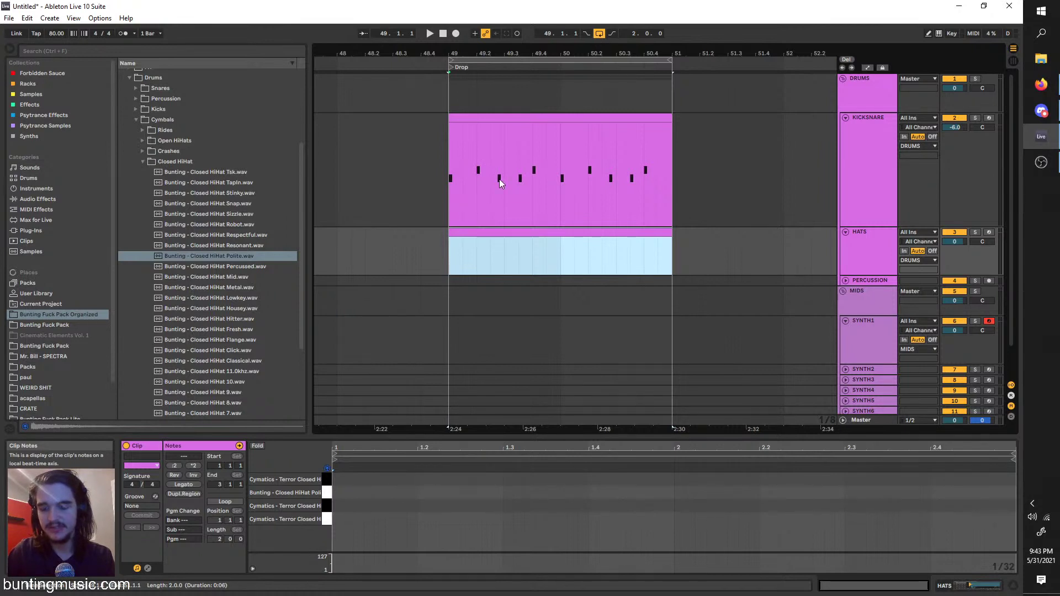
Add Closed HiHat Polite notes at 1.1.1 and 1.1.3 in the HATS clip and duplicate the pair to fill both bars
{"action": "double_click", "coordinate": [339, 491]}
{"action": "key", "text": "space"}
{"action": "double_click", "coordinate": [380, 492]}
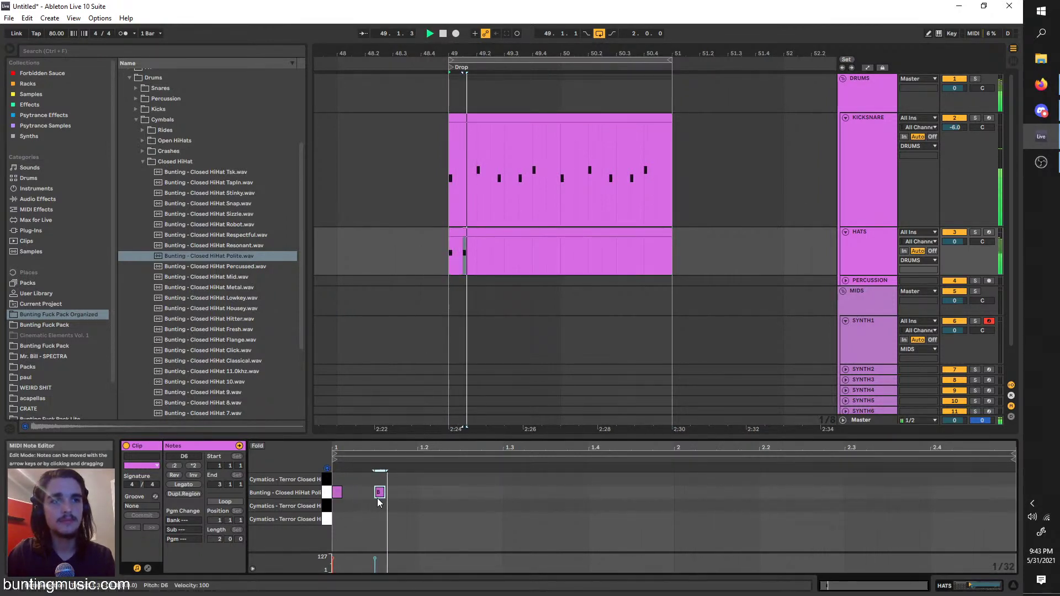
{"action": "left_click_drag", "start_coordinate": [417, 488], "coordinate": [336, 502]}
{"action": "key", "text": "ctrl+d"}
{"action": "key", "text": "ctrl+d"}
{"action": "key", "text": "ctrl+d"}
{"action": "key", "text": "ctrl+d"}
{"action": "key", "text": "ctrl+d"}
{"action": "key", "text": "ctrl+d"}
{"action": "key", "text": "ctrl+d"}
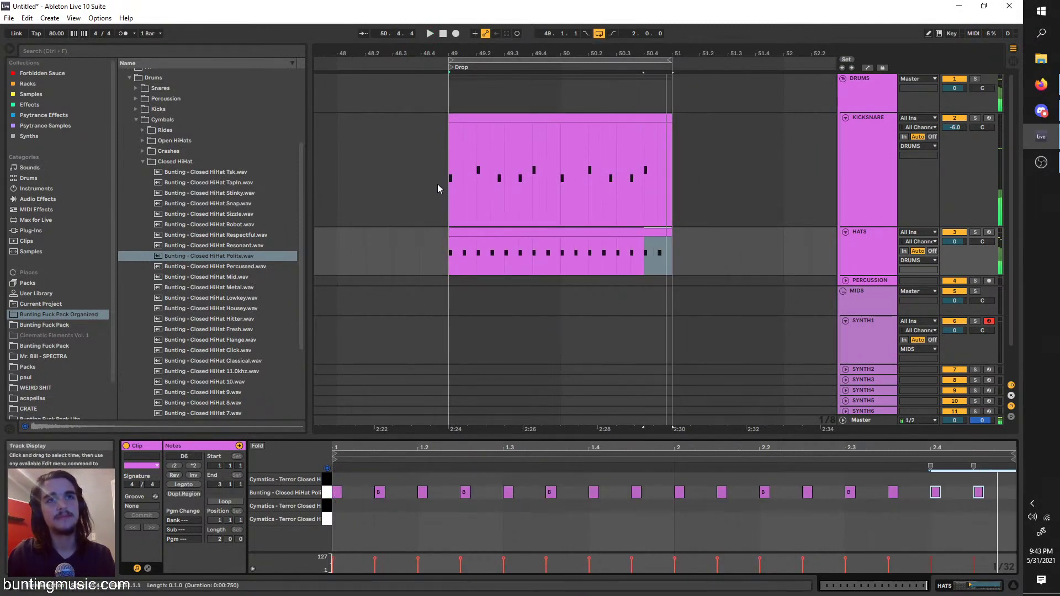
Play the drum loop and reduce the height of the KICKSNARE and HATS tracks
{"action": "left_click", "coordinate": [450, 178]}
{"action": "left_click", "coordinate": [859, 177]}
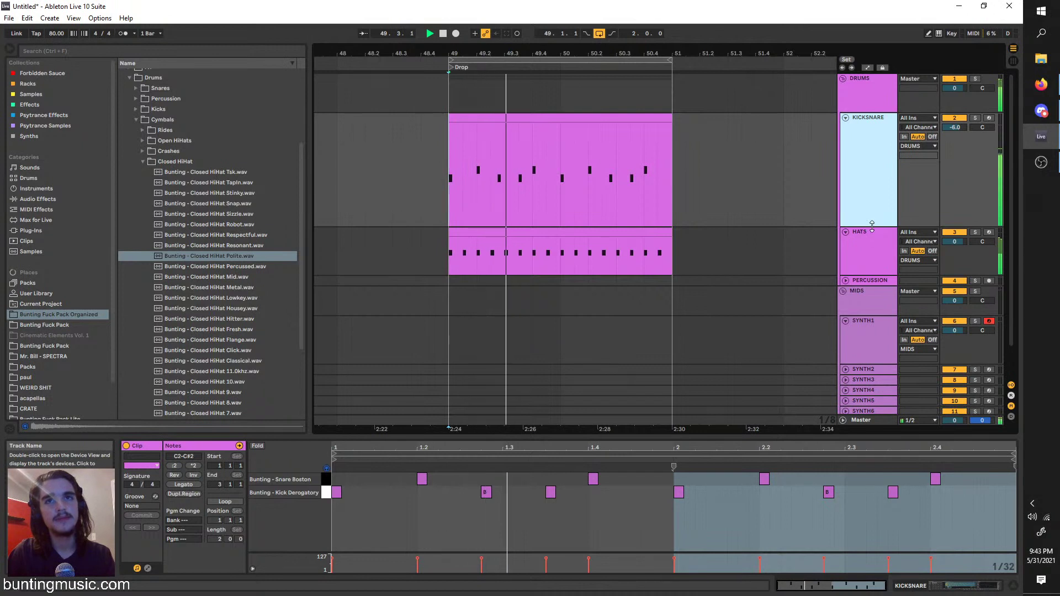
{"action": "left_click_drag", "start_coordinate": [858, 225], "coordinate": [883, 161]}
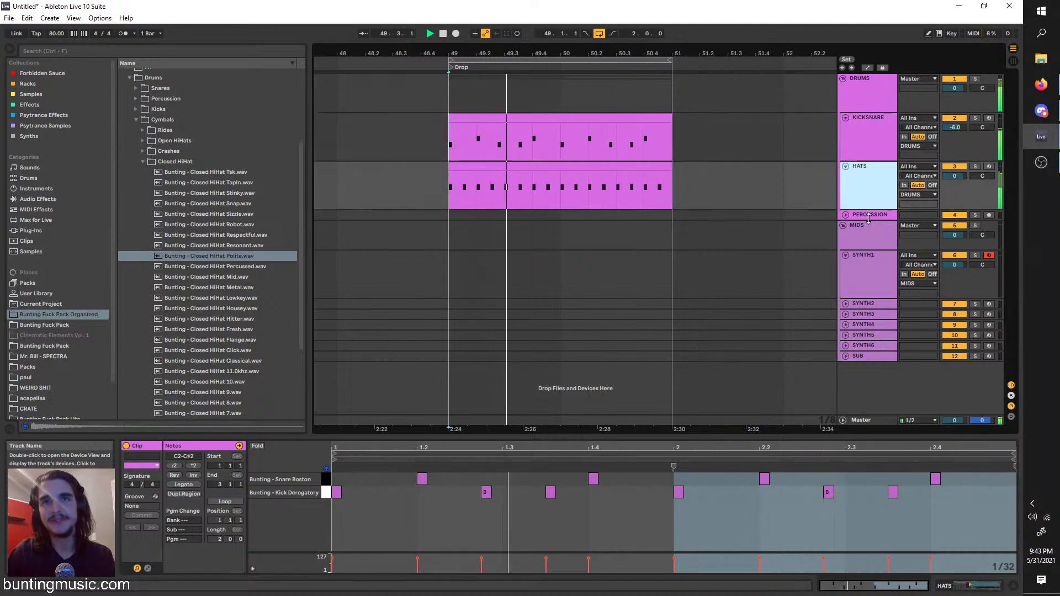
{"action": "double_click", "coordinate": [863, 270]}
{"action": "key", "text": "space"}
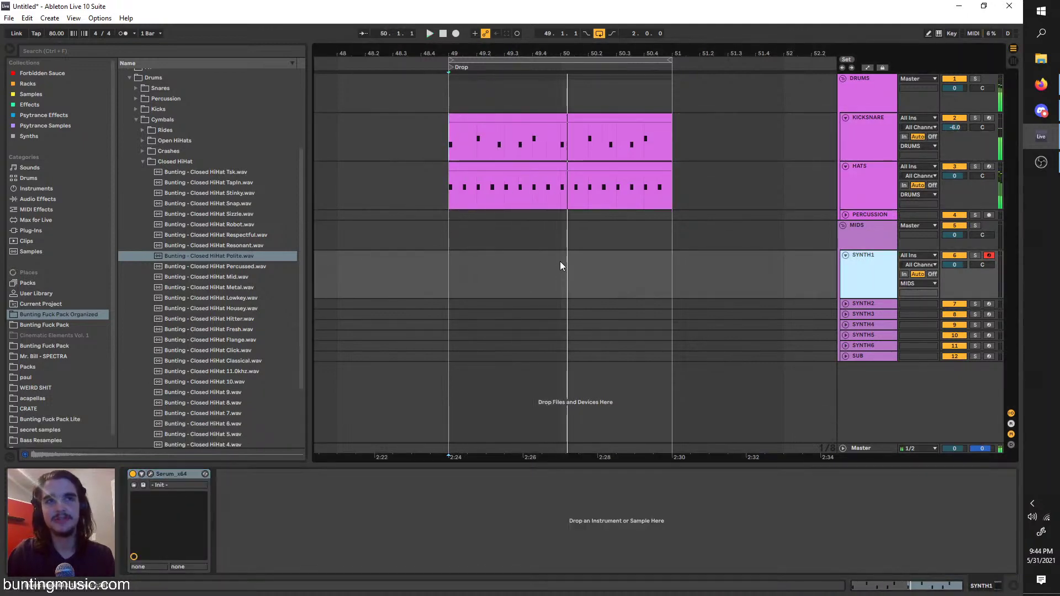
{"action": "left_click_drag", "start_coordinate": [560, 261], "coordinate": [450, 291]}
{"action": "key", "text": "ctrl+shift+m"}
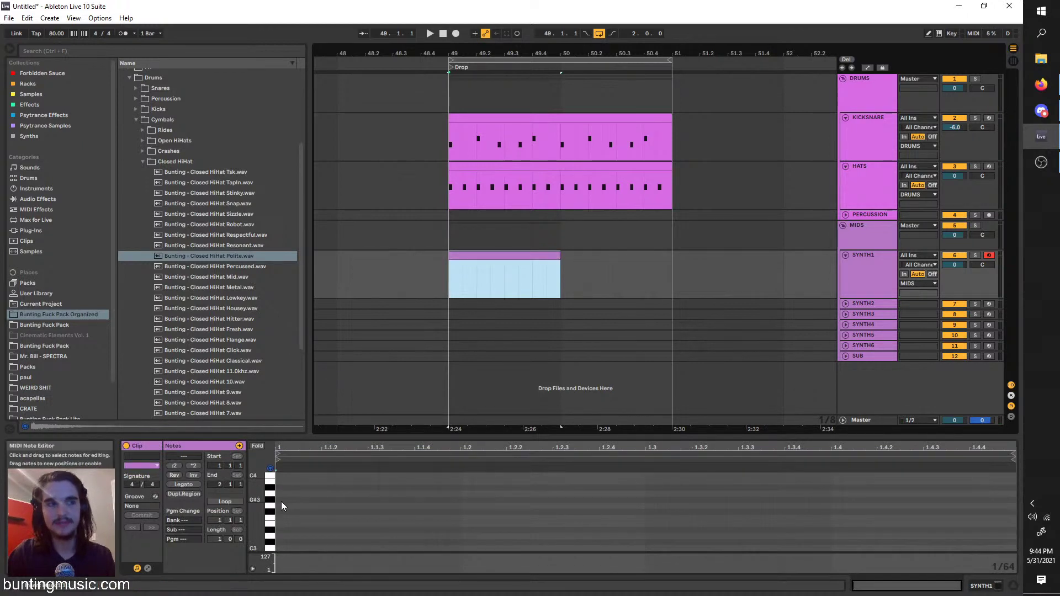
{"action": "left_click_drag", "start_coordinate": [279, 512], "coordinate": [457, 503]}
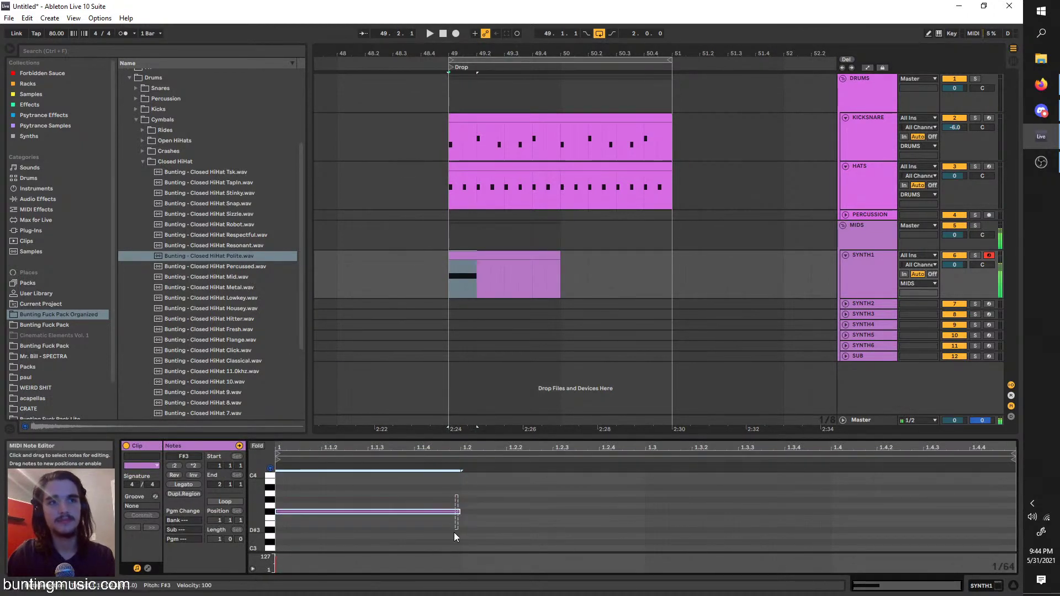
{"action": "key", "text": "shift+Down"}
{"action": "key", "text": "shift+Down"}
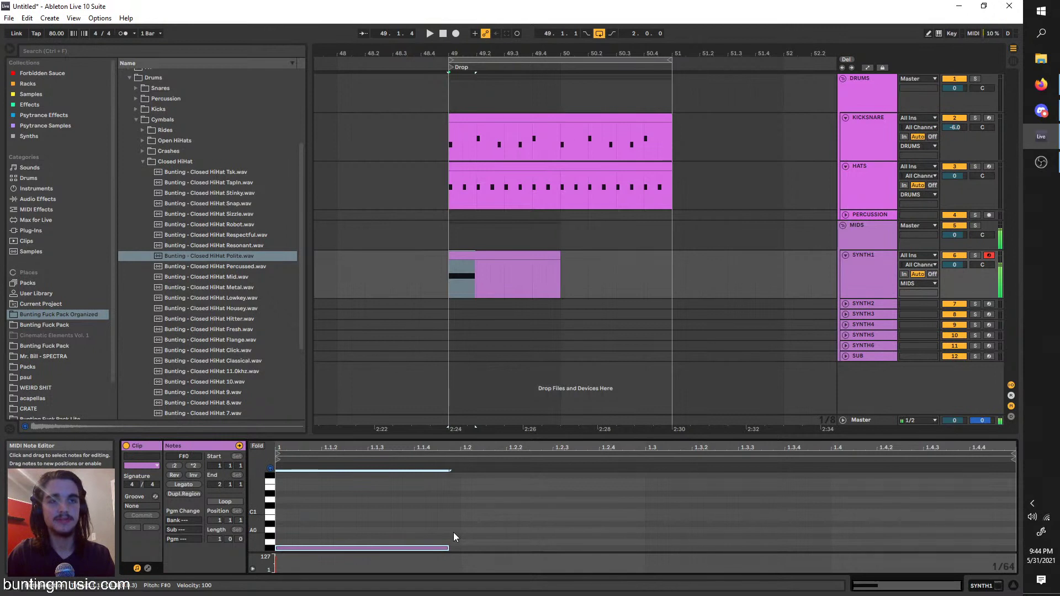
{"action": "key", "text": "shift+Down"}
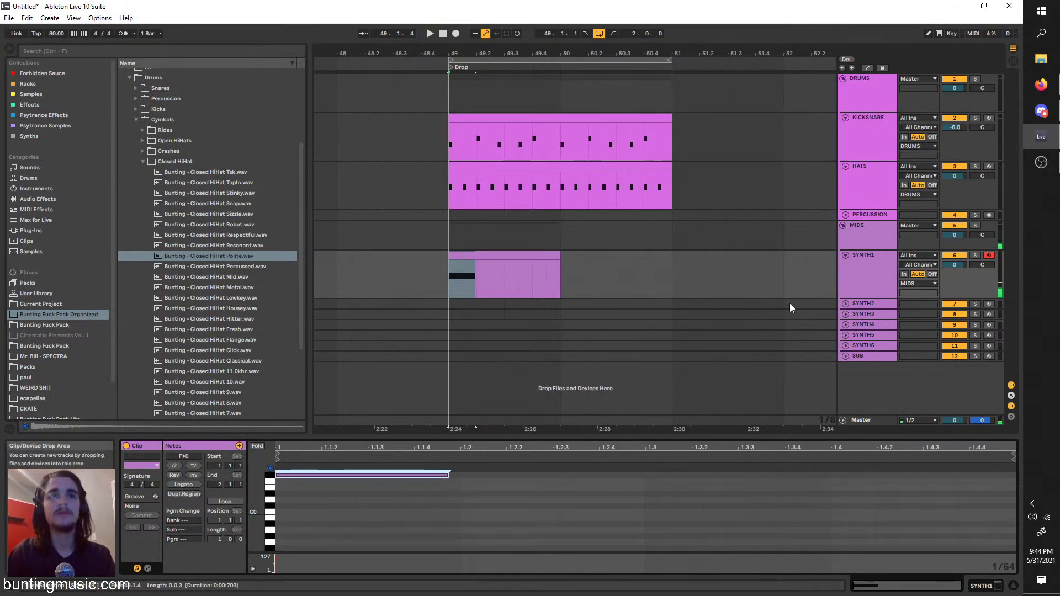
{"action": "left_click", "coordinate": [522, 281]}
Insert an audio track below SYNTH1 in the MIDS group and delete the SYNTH1 track
{"action": "right_click", "coordinate": [883, 267]}
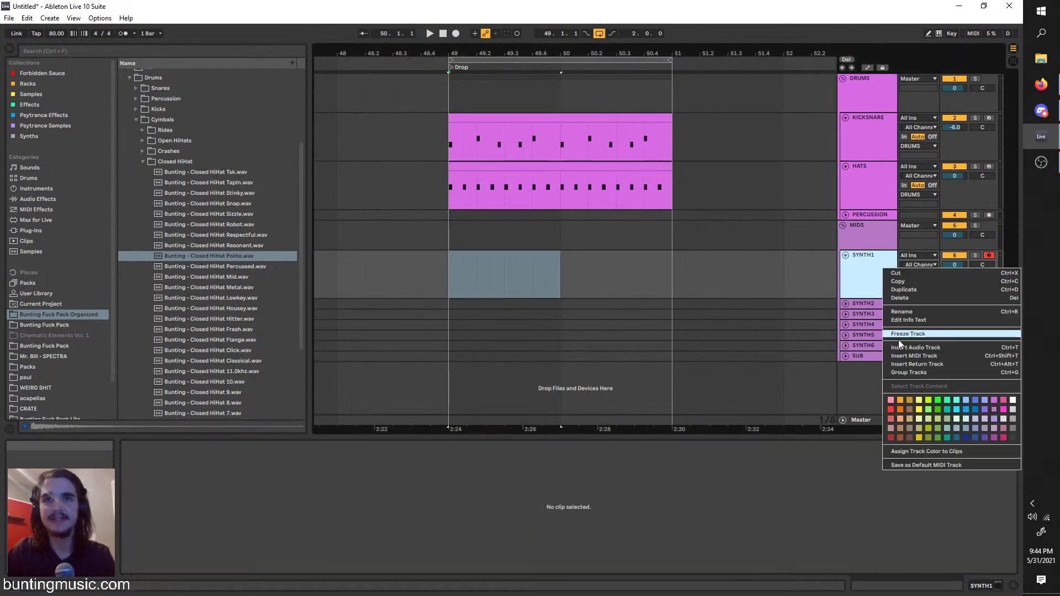
{"action": "left_click", "coordinate": [908, 356]}
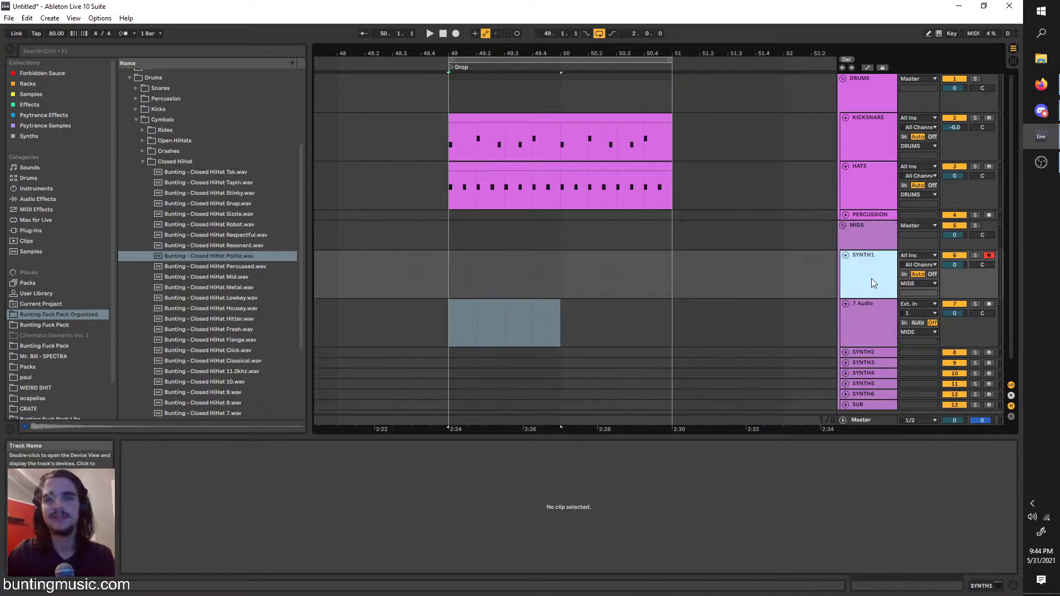
{"action": "key", "text": "Delete"}
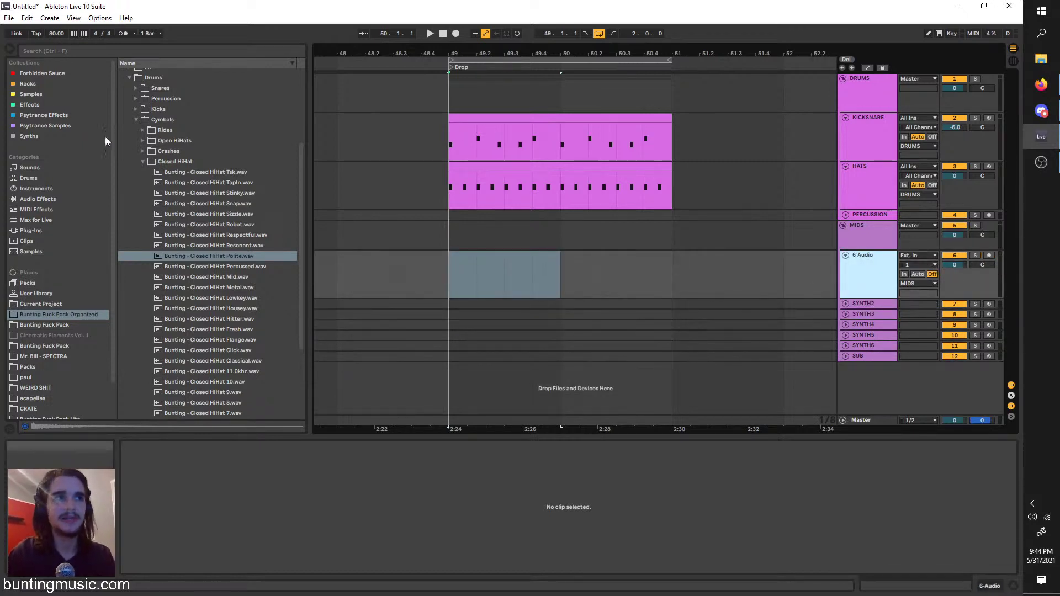
Collapse the Cymbals and Drums folders and open the Bass folder of Bunting Waves Pack Full
{"action": "left_click", "coordinate": [135, 119]}
{"action": "left_click", "coordinate": [130, 193]}
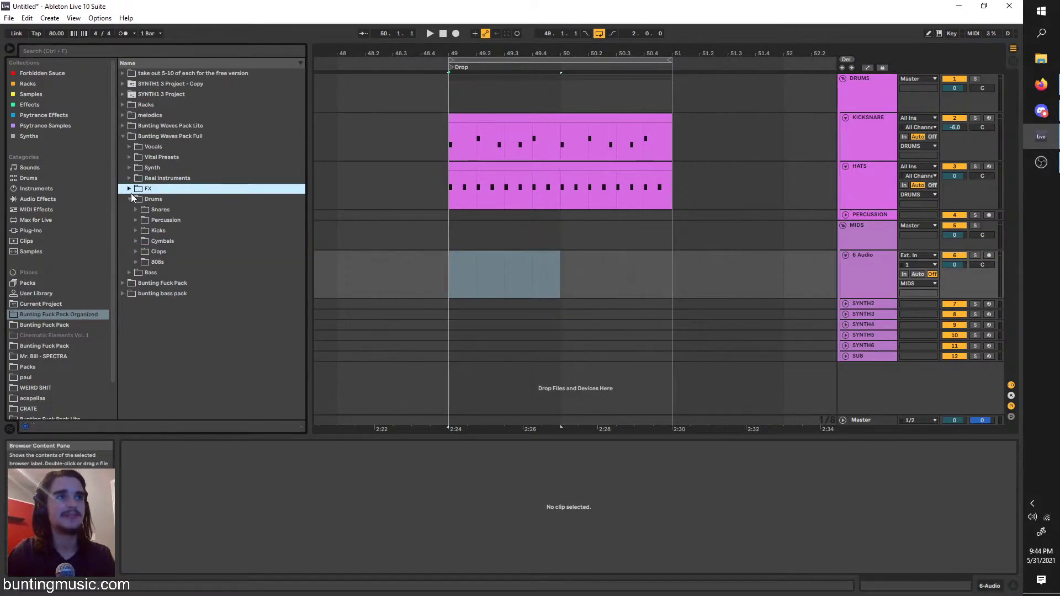
{"action": "left_click", "coordinate": [129, 200]}
{"action": "left_click", "coordinate": [130, 208], "text": "shift"}
{"action": "left_click", "coordinate": [131, 210]}
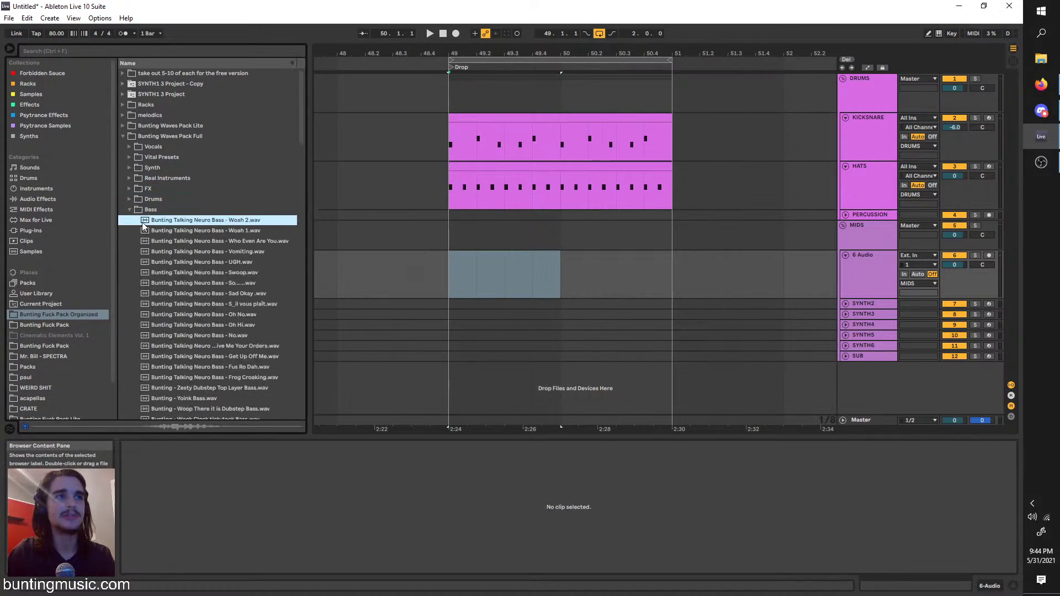
Audition bass samples, including Wook Clock Bass, Yoink Bass and Woop There it is Dubstep Bass
{"action": "scroll", "coordinate": [224, 270], "scroll_direction": "down", "scroll_amount": 2}
{"action": "left_click", "coordinate": [220, 262]}
{"action": "scroll", "coordinate": [220, 264], "scroll_direction": "down", "scroll_amount": 2}
{"action": "left_click", "coordinate": [218, 267]}
{"action": "left_click", "coordinate": [228, 308]}
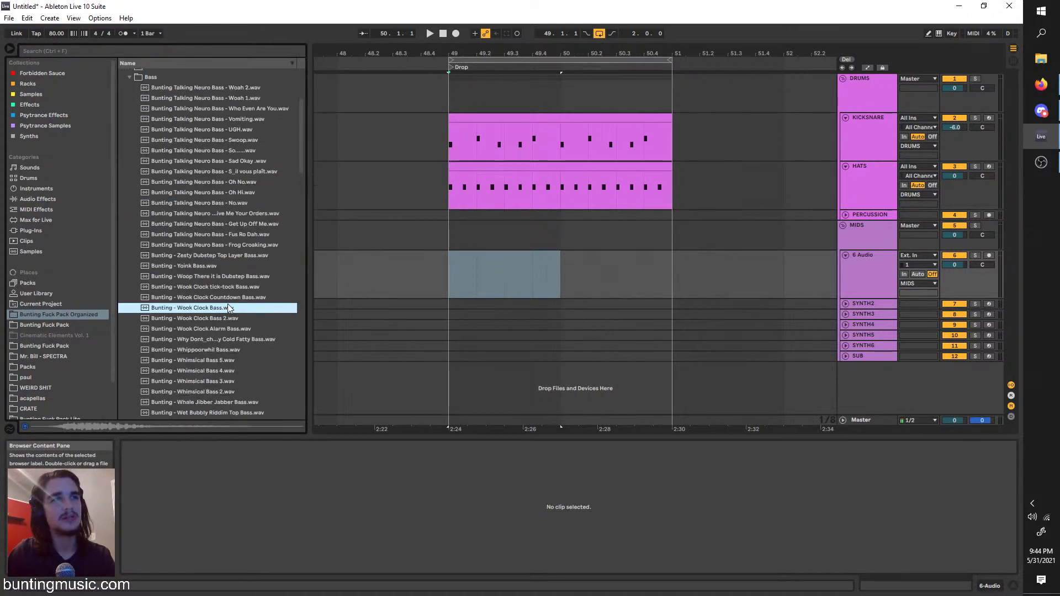
{"action": "left_click", "coordinate": [229, 266]}
{"action": "left_click", "coordinate": [238, 276]}
Place Bunting - Woop There it is Dubstep Bass on the new audio track at 49.1.3 while the loop plays
{"action": "key", "text": "space"}
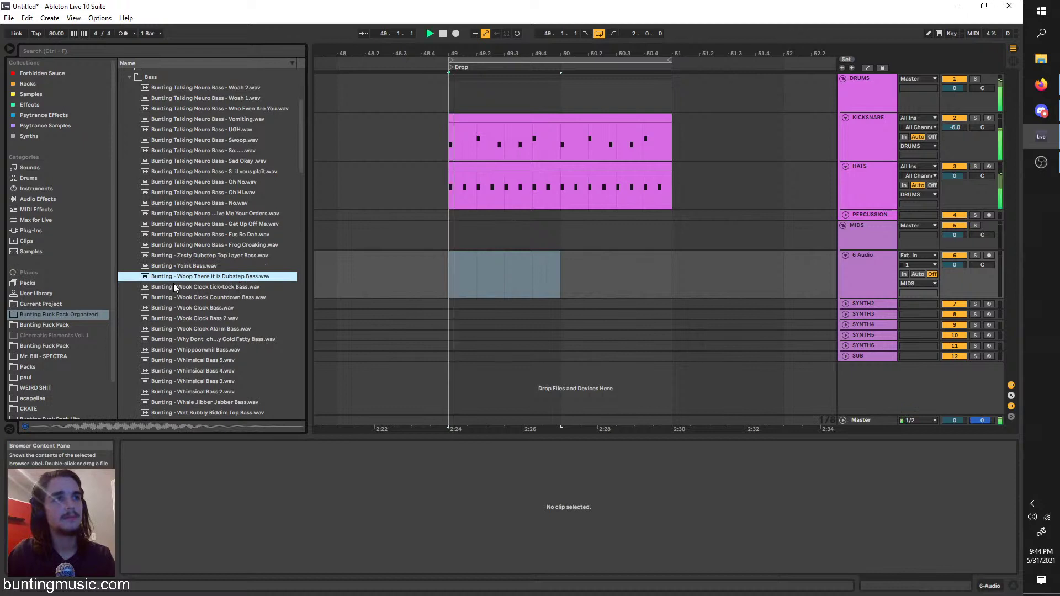
{"action": "left_click_drag", "start_coordinate": [148, 283], "coordinate": [474, 254]}
{"action": "left_click_drag", "start_coordinate": [463, 271], "coordinate": [463, 271]}
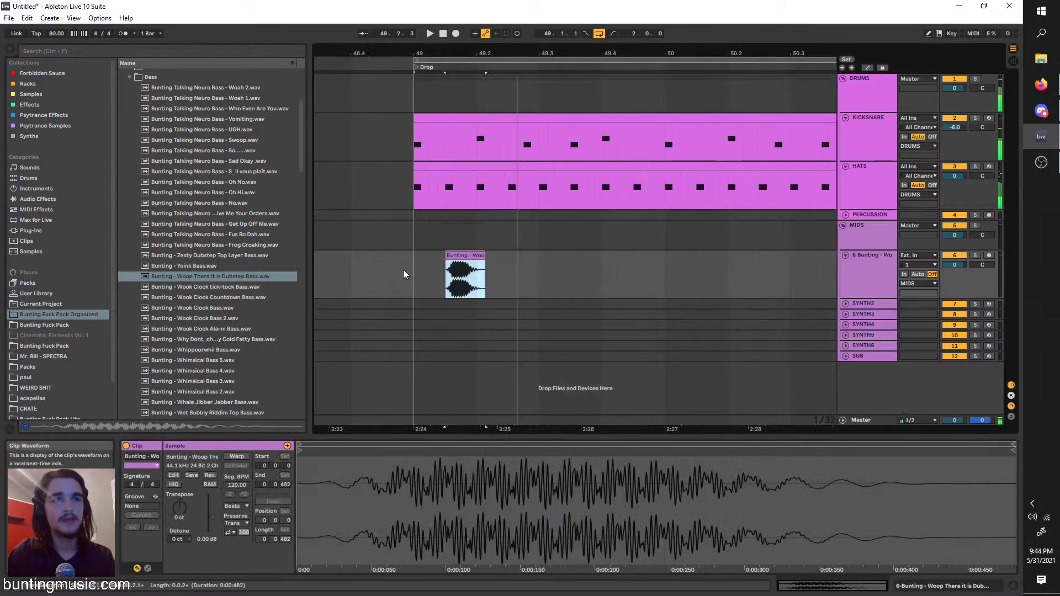
Play the Woop There it is Dubstep Bass clip against the drums several times to check its timing
{"action": "left_click", "coordinate": [419, 279]}
{"action": "scroll", "coordinate": [421, 279], "scroll_direction": "up", "scroll_amount": 4}
{"action": "key", "text": "space"}
{"action": "left_click", "coordinate": [605, 256]}
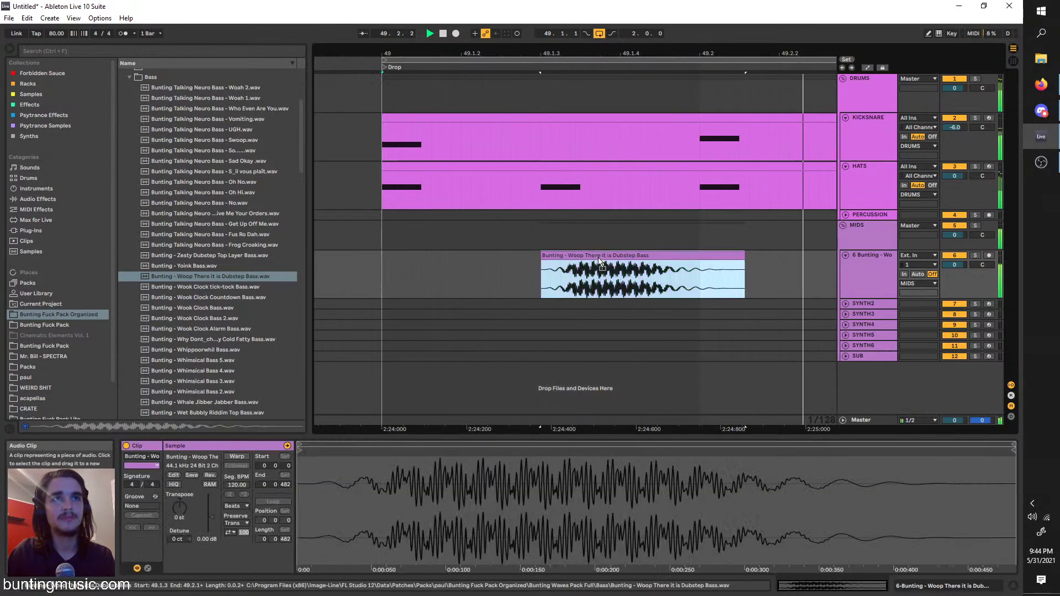
{"action": "left_click", "coordinate": [535, 260]}
{"action": "key", "text": "space"}
{"action": "key", "text": "space"}
{"action": "left_click", "coordinate": [601, 256]}
{"action": "scroll", "coordinate": [601, 256], "scroll_direction": "down", "scroll_amount": 3}
{"action": "left_click", "coordinate": [508, 262]}
{"action": "key", "text": "space"}
{"action": "key", "text": "space"}
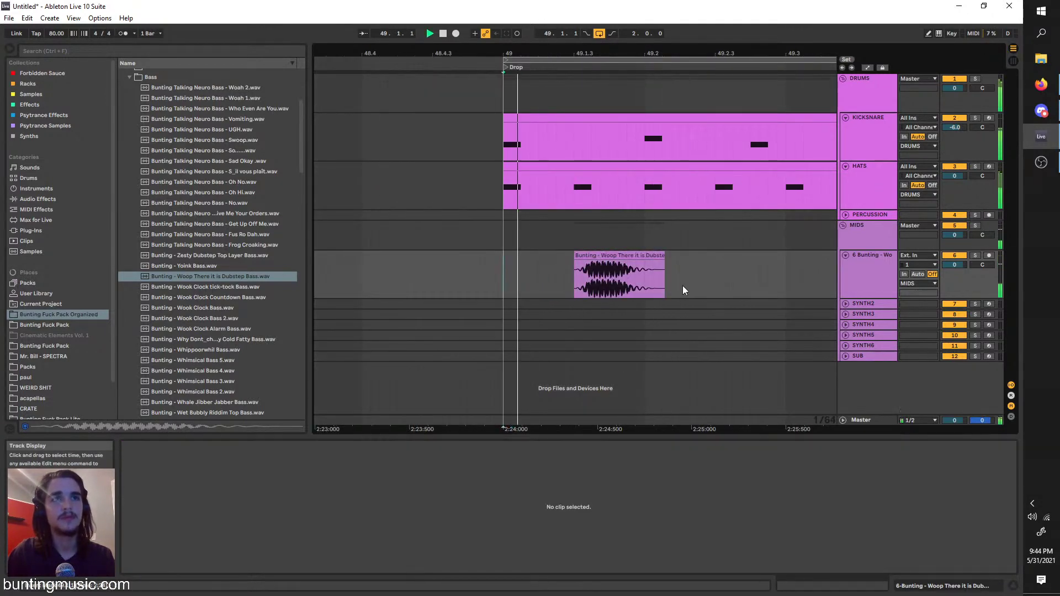
Copy the Woop There it is Dubstep Bass clip to 49.2.4 and enable Warp on the copy
{"action": "scroll", "coordinate": [661, 280], "scroll_direction": "down", "scroll_amount": 2}
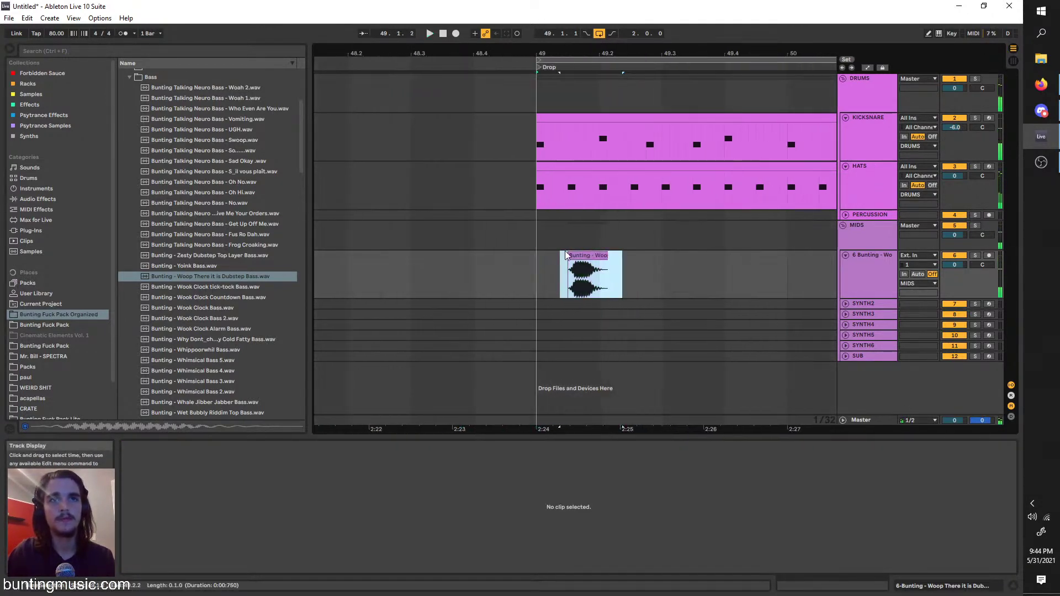
{"action": "left_click_drag", "start_coordinate": [580, 273], "coordinate": [663, 252]}
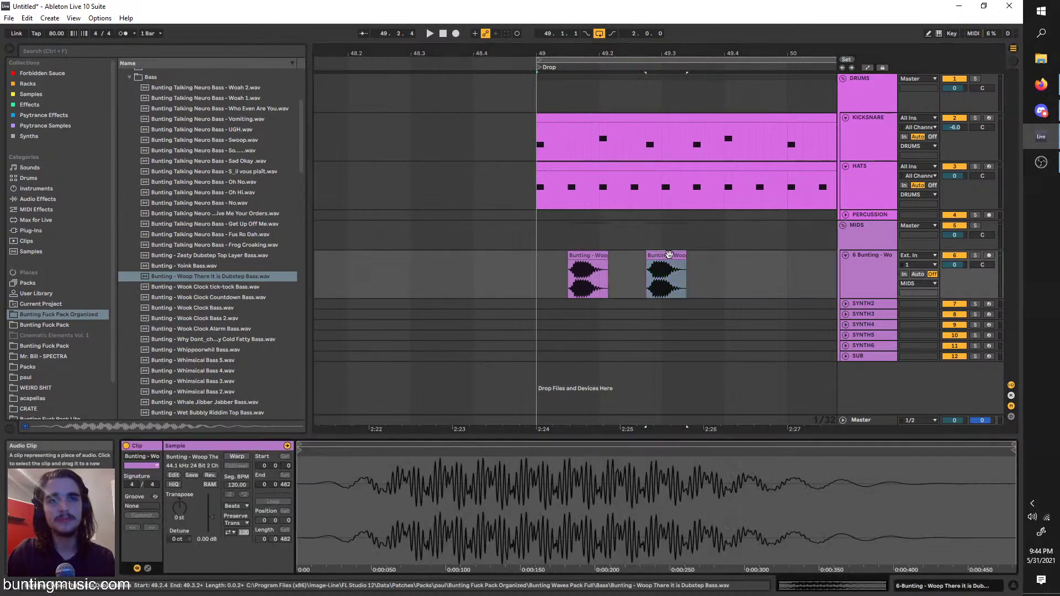
{"action": "left_click", "coordinate": [236, 457]}
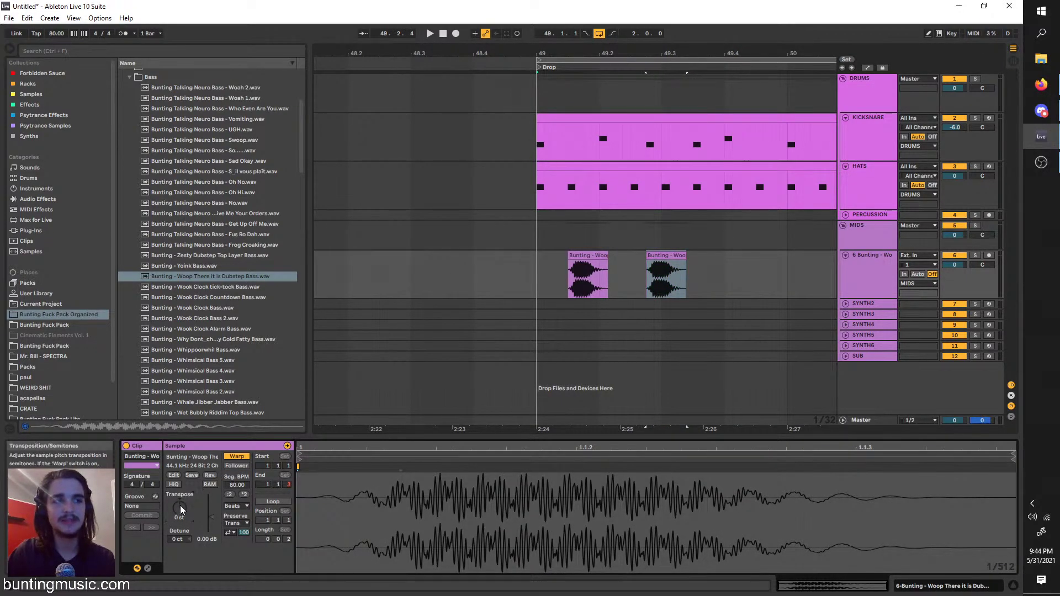
Transpose the warped bass clip at 49.2.4 to -1 st during loop playback and duplicate it directly after itself
{"action": "left_click", "coordinate": [236, 468]}
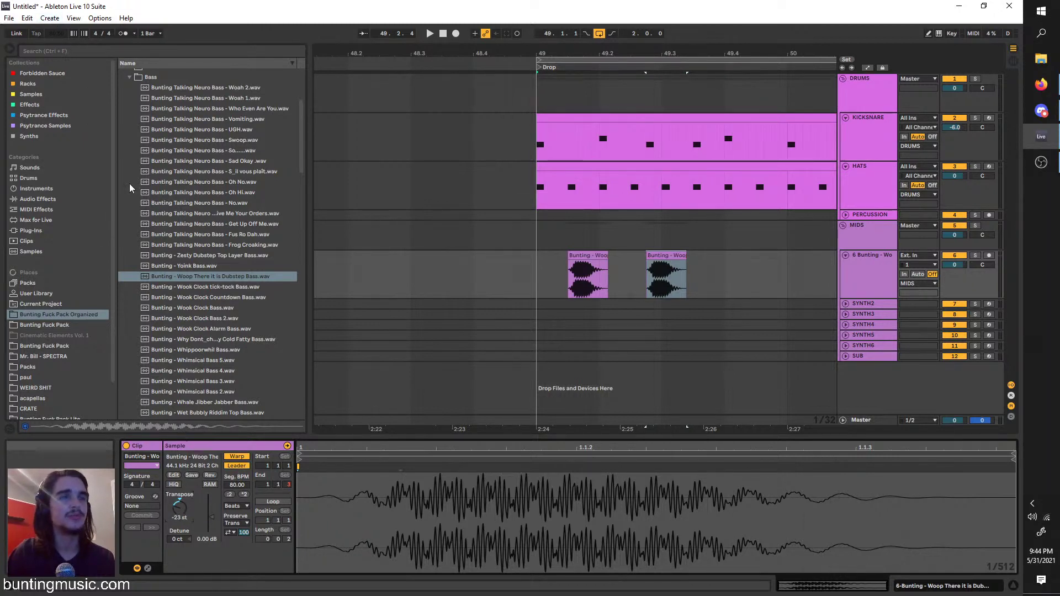
{"action": "key", "text": "space"}
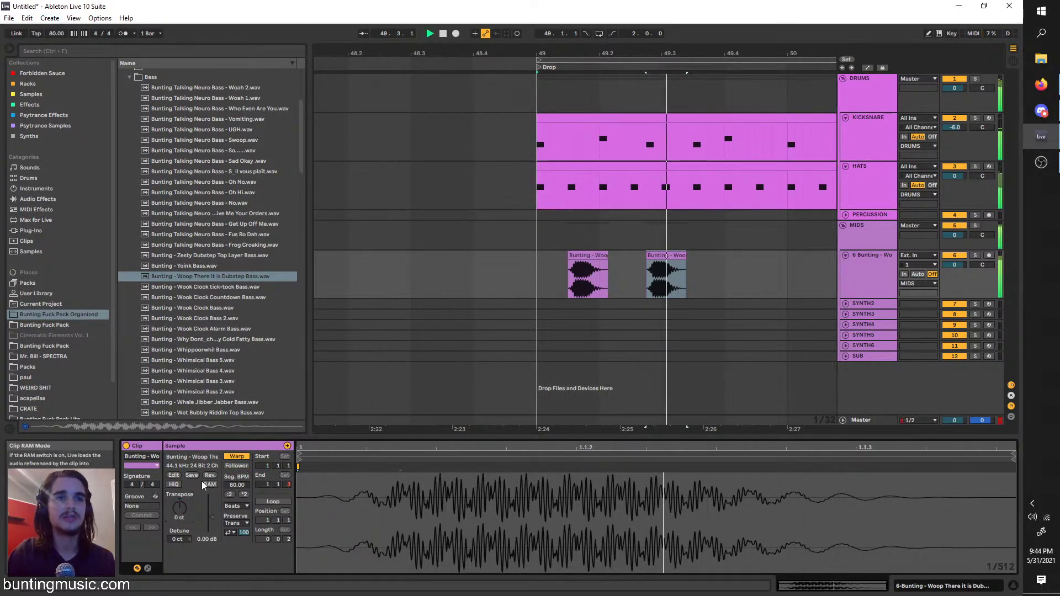
{"action": "left_click_drag", "start_coordinate": [180, 508], "coordinate": [180, 515]}
{"action": "key", "text": "ctrl+l"}
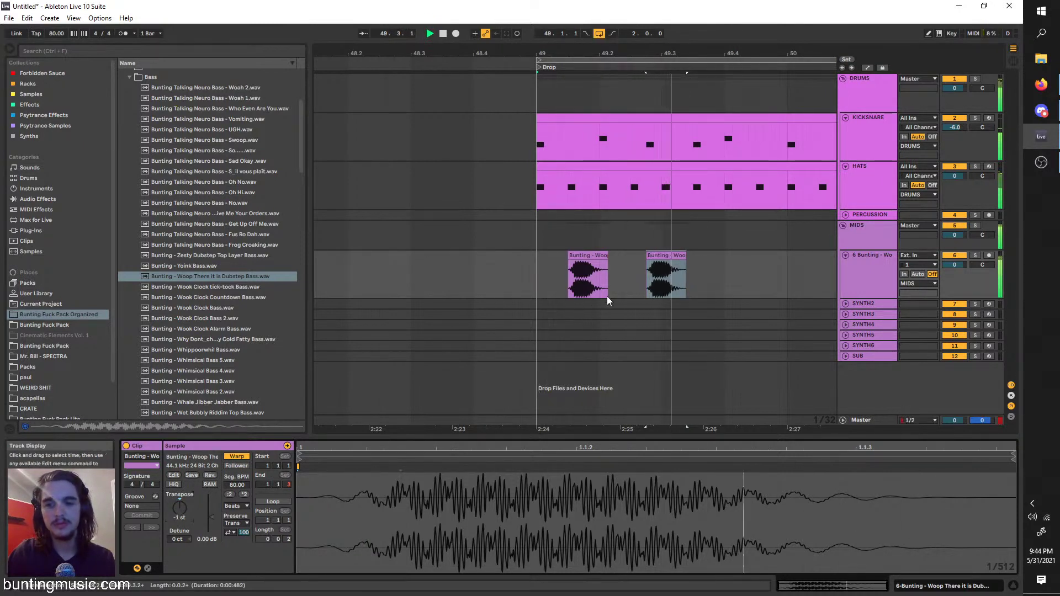
{"action": "key", "text": "space"}
{"action": "key", "text": "ctrl+d"}
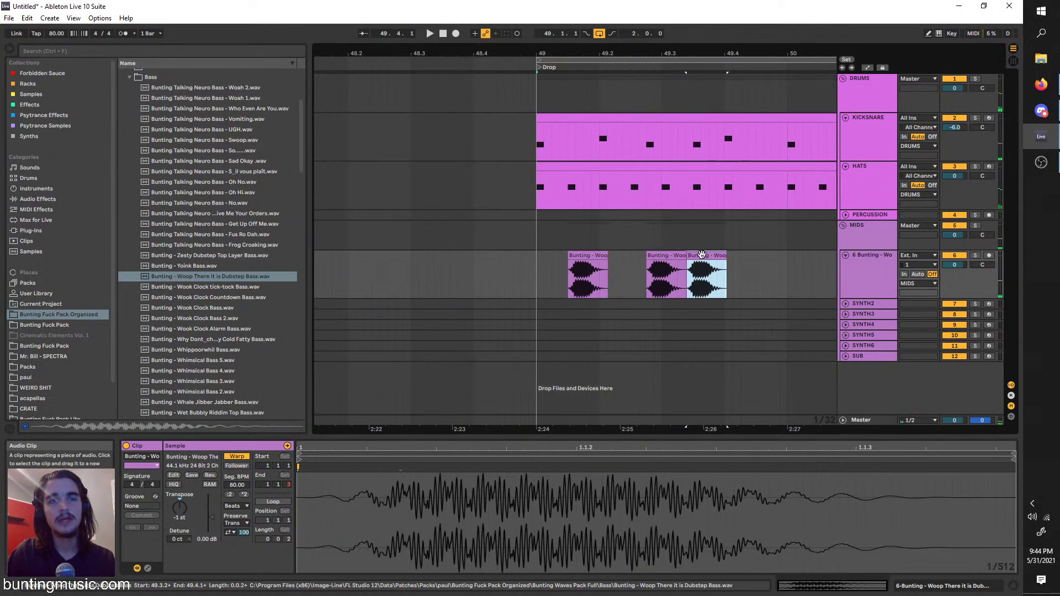
Move the last Woop There it is Dubstep Bass clip to 49.3.3 and play the loop
{"action": "scroll", "coordinate": [702, 255], "scroll_direction": "up", "scroll_amount": 5}
{"action": "left_click_drag", "start_coordinate": [703, 254], "coordinate": [737, 259]}
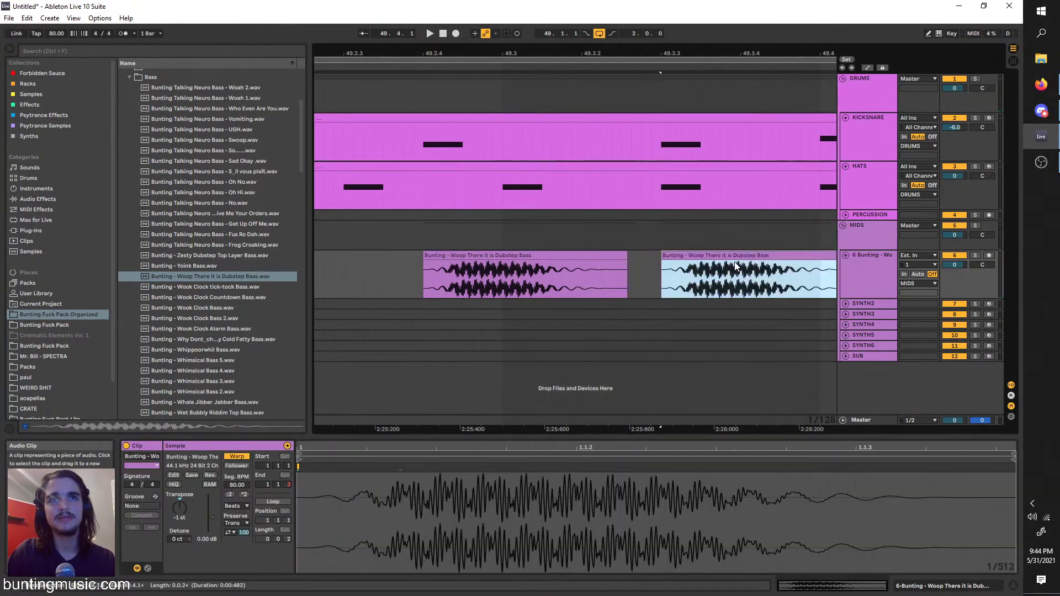
{"action": "scroll", "coordinate": [735, 262], "scroll_direction": "down", "scroll_amount": 5}
{"action": "left_click", "coordinate": [563, 276]}
{"action": "key", "text": "space"}
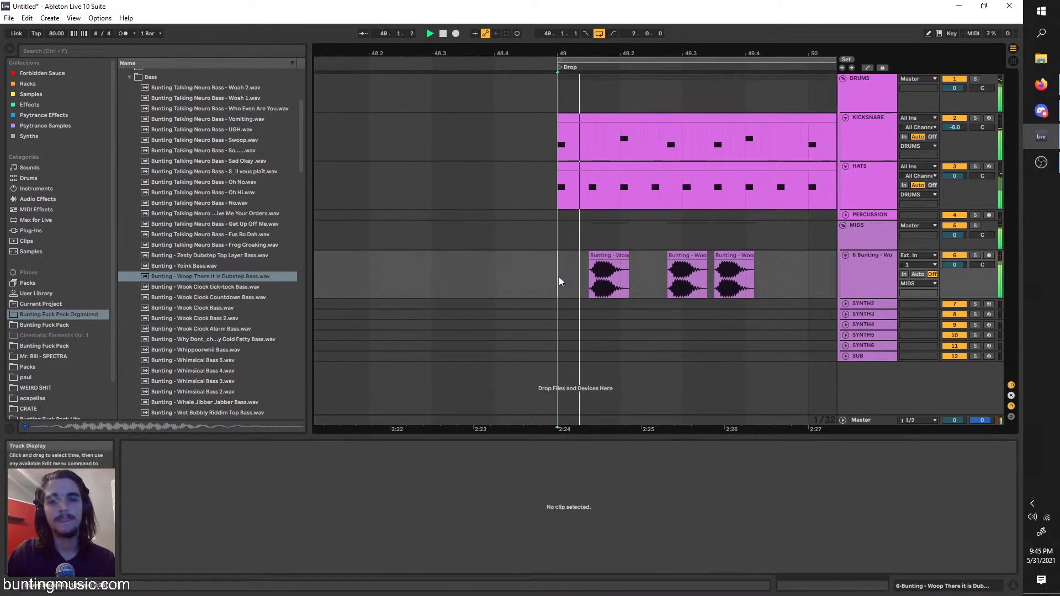
Duplicate bar 49 of the Woop There it is bass track into bar 50 and lower the track volume to -6.0 dB
{"action": "left_click_drag", "start_coordinate": [743, 277], "coordinate": [488, 256]}
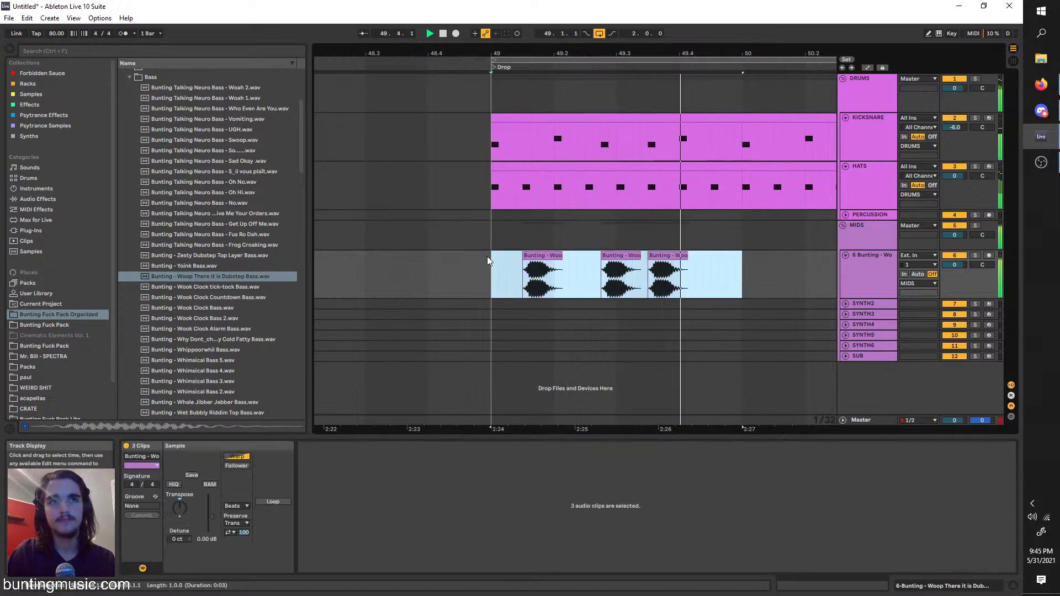
{"action": "key", "text": "ctrl+d"}
{"action": "left_click_drag", "start_coordinate": [955, 265], "coordinate": [955, 282]}
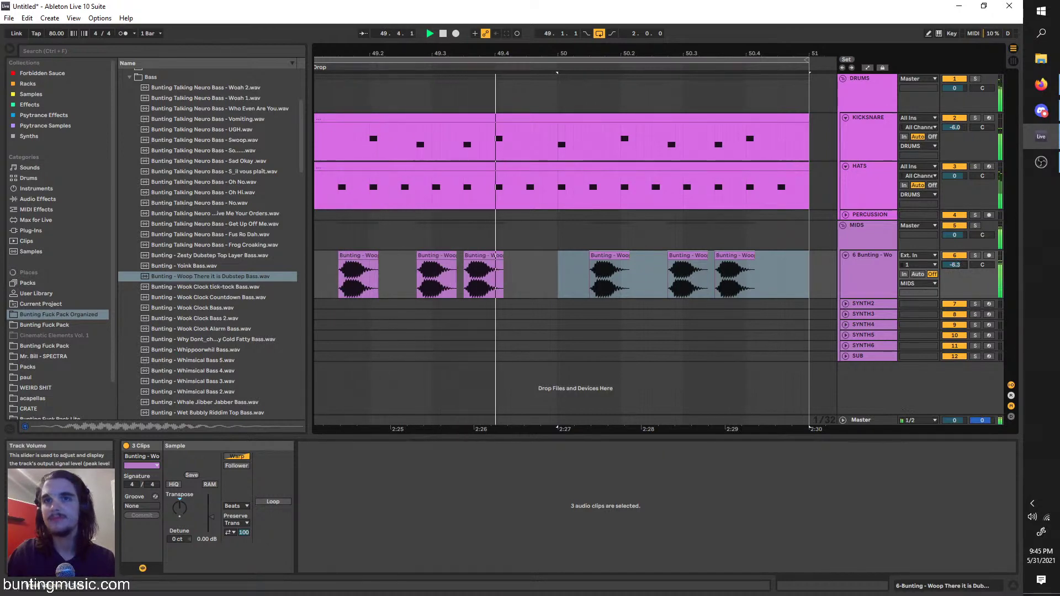
Insert a new audio track below the Woop There it is bass track and stop playback
{"action": "right_click", "coordinate": [874, 281]}
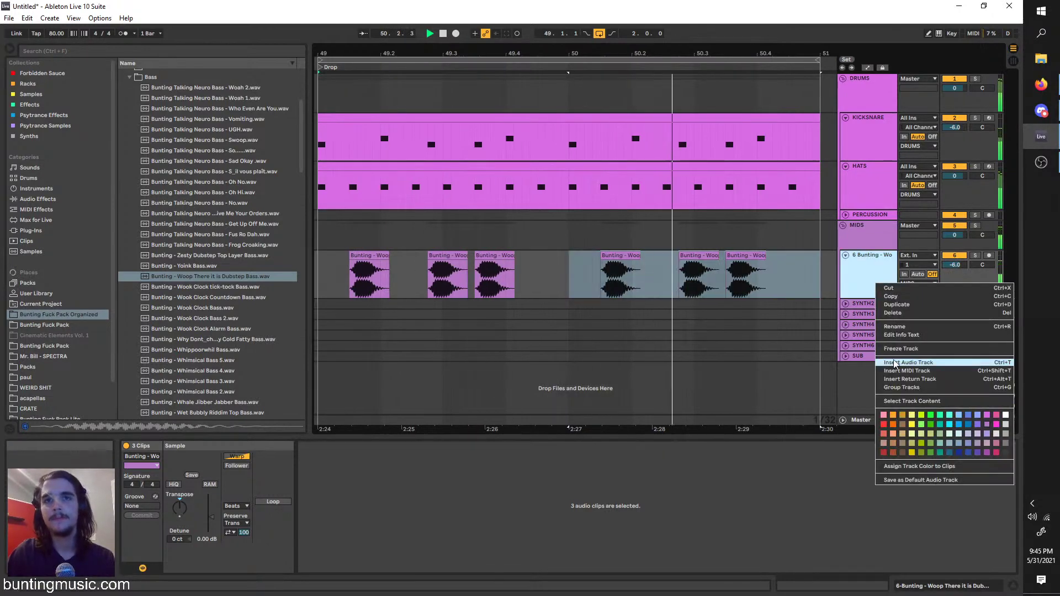
{"action": "left_click", "coordinate": [213, 303]}
{"action": "key", "text": "ctrl+t"}
{"action": "key", "text": "space"}
Audition more samples in the Bass folder, including Whimsical Bass 3, Thunk Bass, Stupid Sustain Bass and Skittle Skattle Bass
{"action": "left_click", "coordinate": [206, 360]}
{"action": "left_click", "coordinate": [226, 380]}
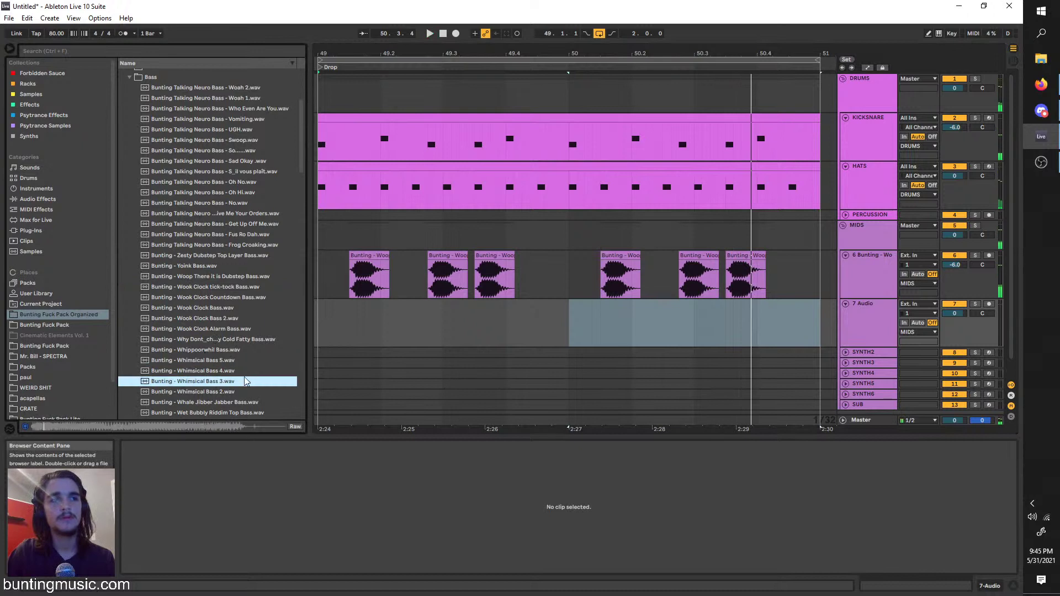
{"action": "left_click", "coordinate": [216, 406]}
{"action": "scroll", "coordinate": [216, 387], "scroll_direction": "down", "scroll_amount": 3}
{"action": "mouse_move", "coordinate": [176, 357]}
{"action": "left_mouse_down"}
{"action": "mouse_move", "coordinate": [348, 350]}
{"action": "mouse_move", "coordinate": [191, 352]}
{"action": "left_mouse_up"}
{"action": "left_click", "coordinate": [215, 389]}
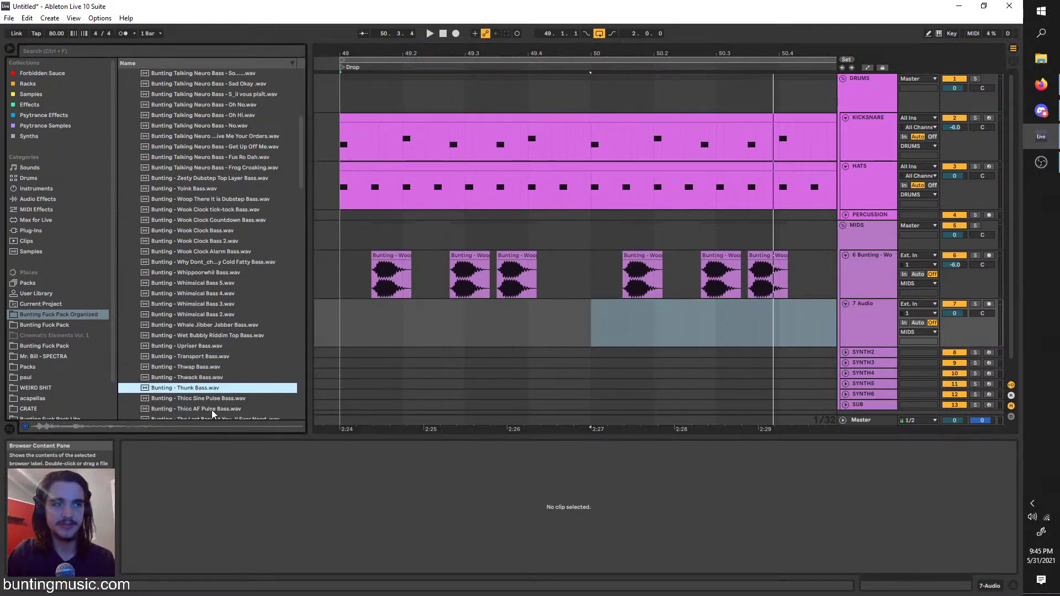
{"action": "left_click", "coordinate": [196, 395]}
{"action": "scroll", "coordinate": [200, 395], "scroll_direction": "down", "scroll_amount": 3}
{"action": "left_click", "coordinate": [200, 395]}
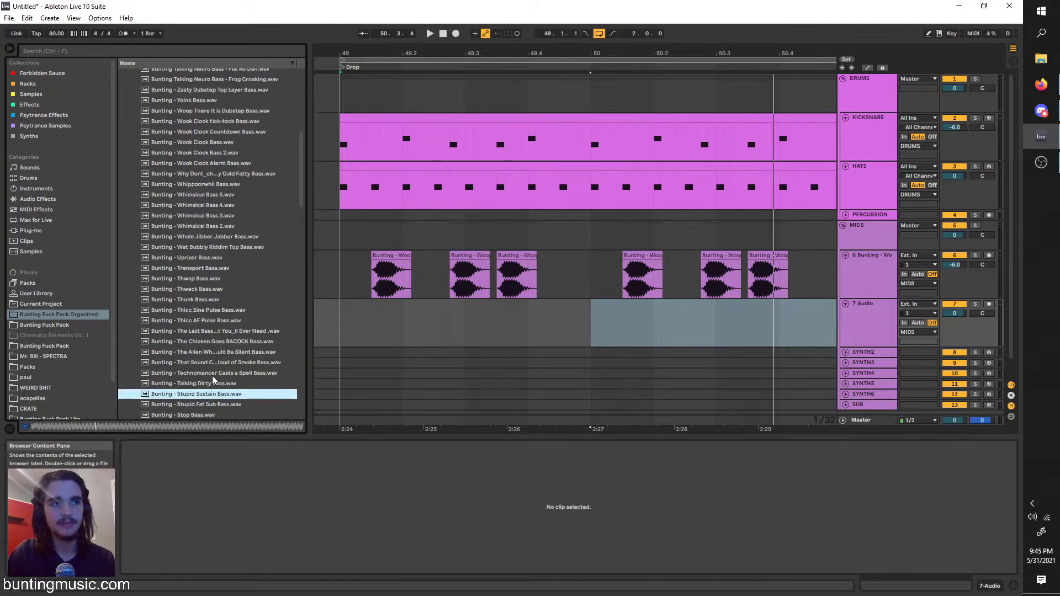
{"action": "scroll", "coordinate": [206, 386], "scroll_direction": "down", "scroll_amount": 4}
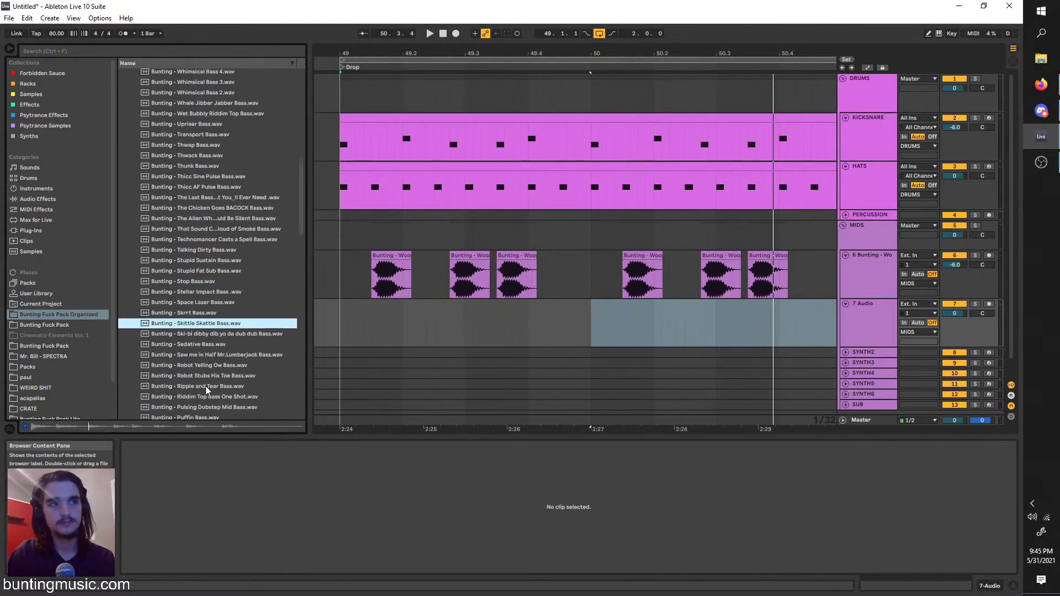
Try placing Bunting - Ski-bi dibby dib yo da dub dub Bass on the new audio track at 49.1.1
{"action": "left_click", "coordinate": [205, 386]}
{"action": "left_click", "coordinate": [224, 334]}
{"action": "left_click_drag", "start_coordinate": [224, 334], "coordinate": [341, 336]}
{"action": "key", "text": "ctrl+z"}
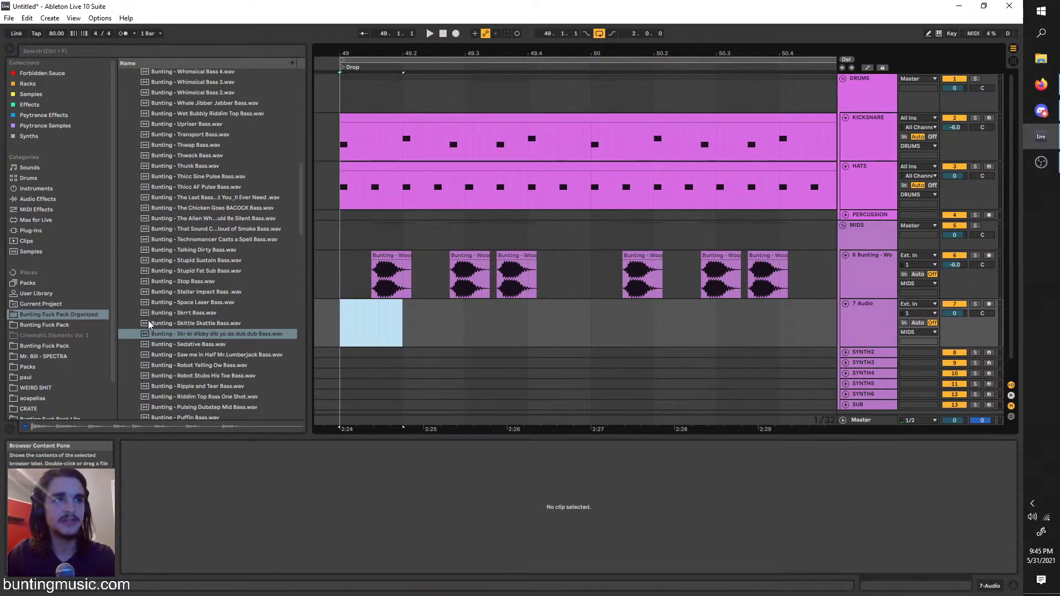
Place a short first hit of Bunting - Skittle Skattle Bass on the new audio track at 49.1.1 and copy it to about 49.1.3
{"action": "mouse_move", "coordinate": [196, 323]}
{"action": "left_mouse_down"}
{"action": "mouse_move", "coordinate": [396, 325]}
{"action": "mouse_move", "coordinate": [332, 317]}
{"action": "mouse_move", "coordinate": [388, 296]}
{"action": "mouse_move", "coordinate": [385, 287]}
{"action": "mouse_move", "coordinate": [357, 320]}
{"action": "mouse_move", "coordinate": [438, 309]}
{"action": "left_mouse_up"}
{"action": "key", "text": "space"}
{"action": "scroll", "coordinate": [325, 312], "scroll_direction": "up", "scroll_amount": 2}
{"action": "key", "text": "space"}
{"action": "key", "text": "space"}
{"action": "key", "text": "space"}
{"action": "key", "text": "ctrl+d"}
{"action": "key", "text": "space"}
{"action": "key", "text": "space"}
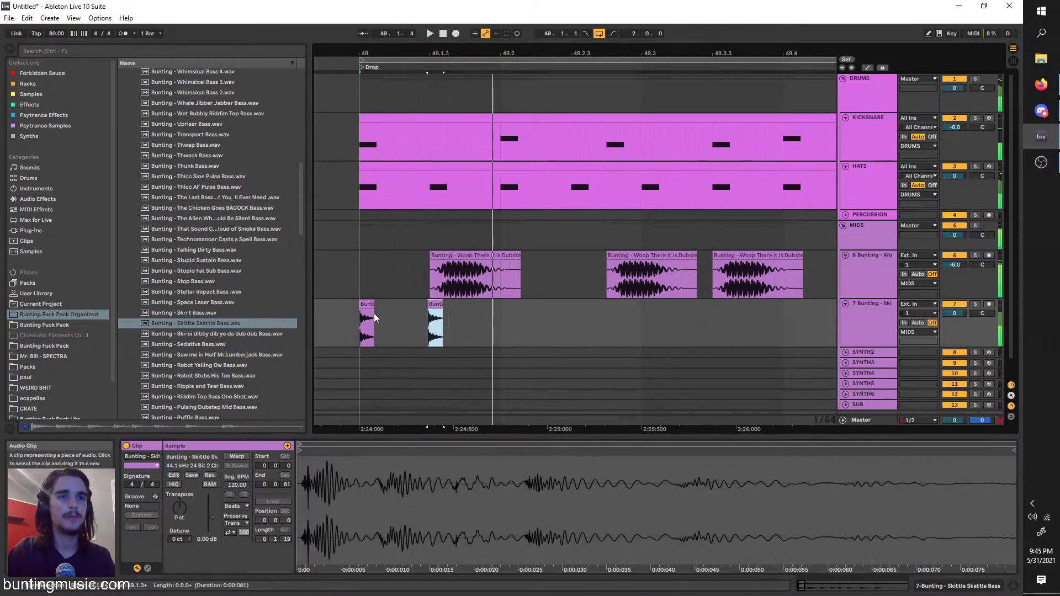
Unfold and arm the SYNTH2 track, and record a MIDI guide rhythm on it over the drum loop
{"action": "left_click", "coordinate": [362, 324]}
{"action": "left_click", "coordinate": [845, 354]}
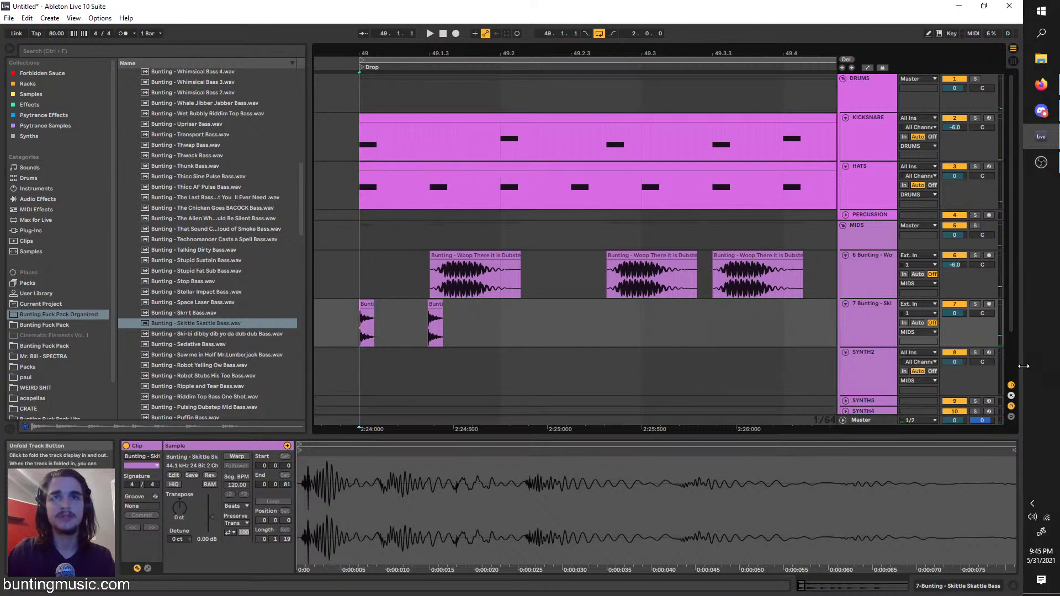
{"action": "left_click", "coordinate": [988, 353]}
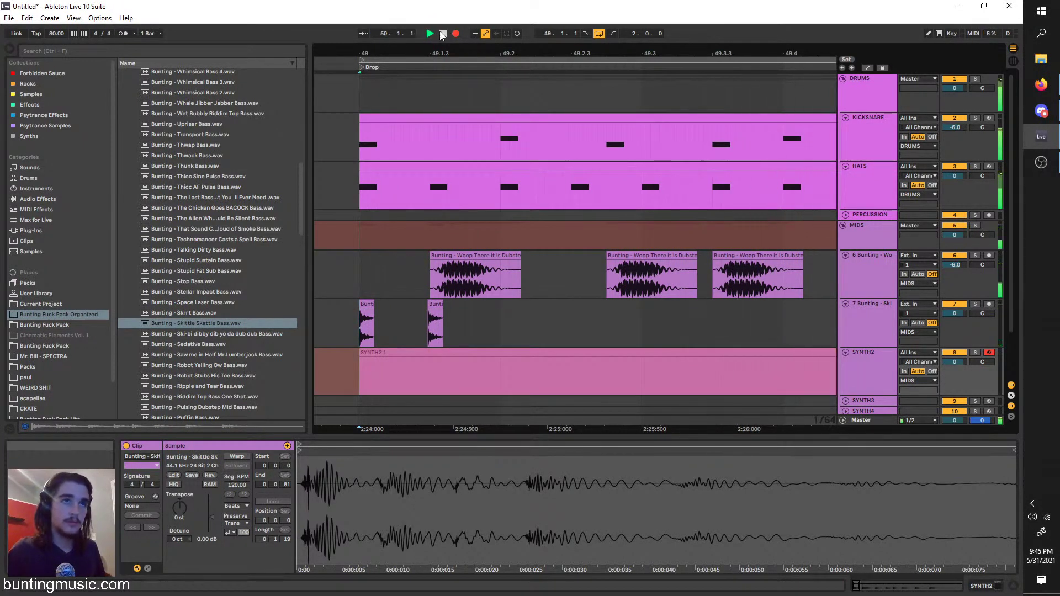
{"action": "left_click", "coordinate": [444, 33]}
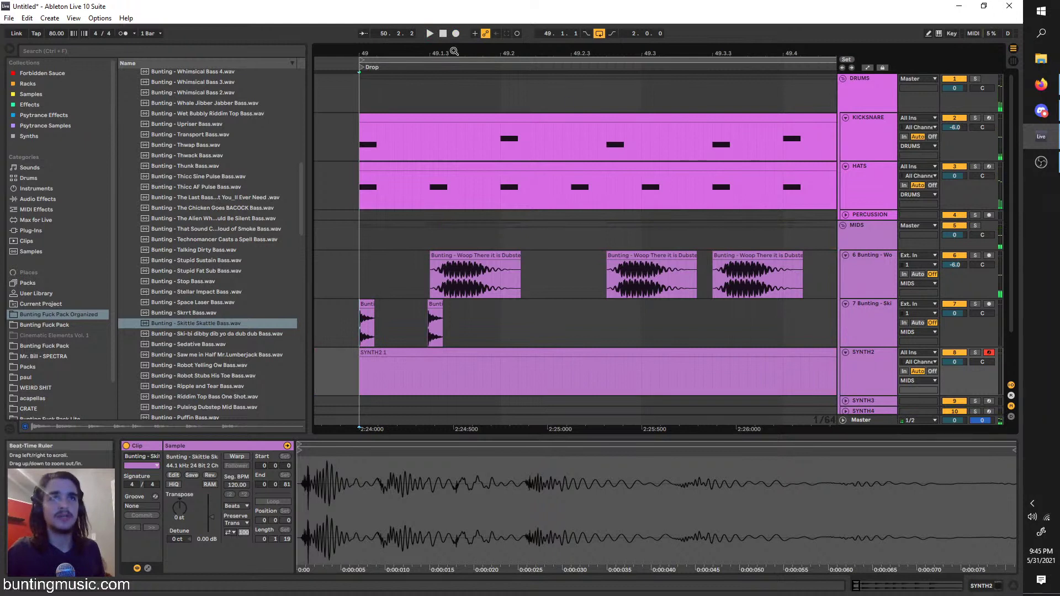
{"action": "left_click", "coordinate": [430, 35]}
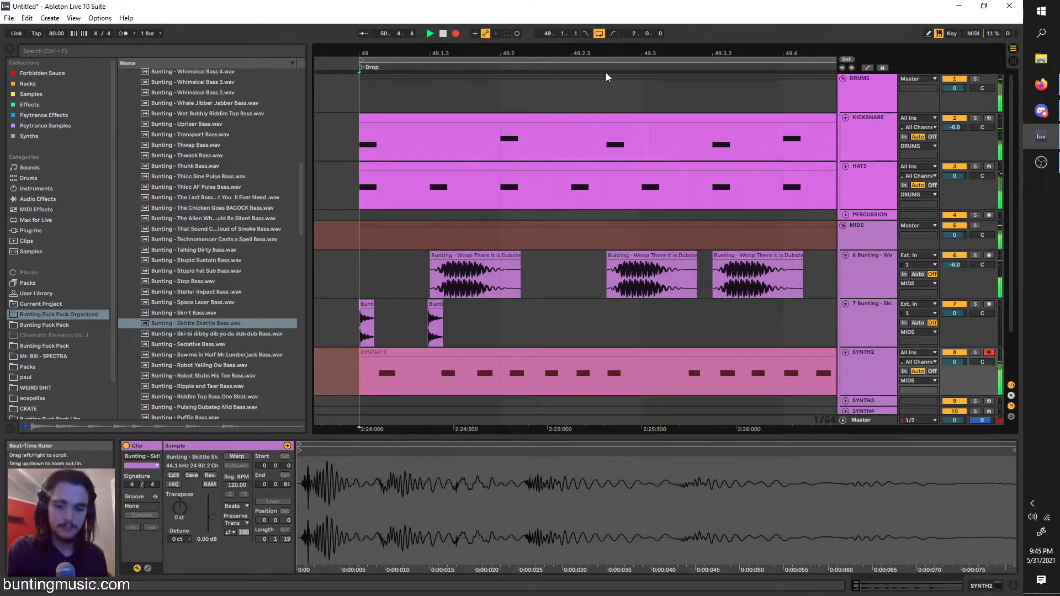
{"action": "key", "text": "space"}
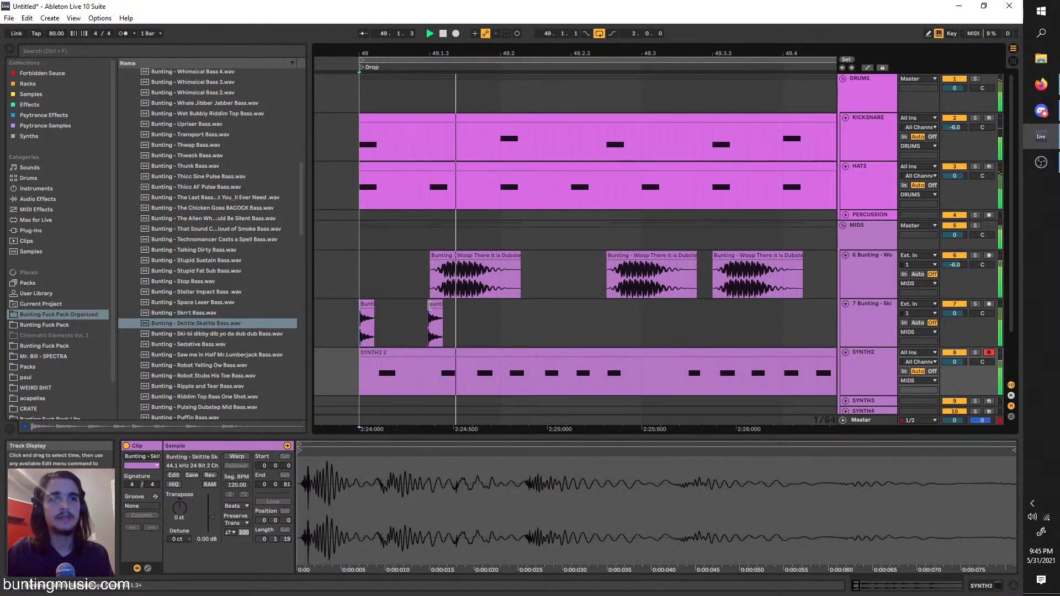
Align the second Skittle Skattle clip with the second SYNTH2 note and move its sample start to the hit at 96 ms
{"action": "scroll", "coordinate": [427, 314], "scroll_direction": "up", "scroll_amount": 3}
{"action": "left_click", "coordinate": [460, 307]}
{"action": "left_click_drag", "start_coordinate": [398, 479], "coordinate": [396, 443]}
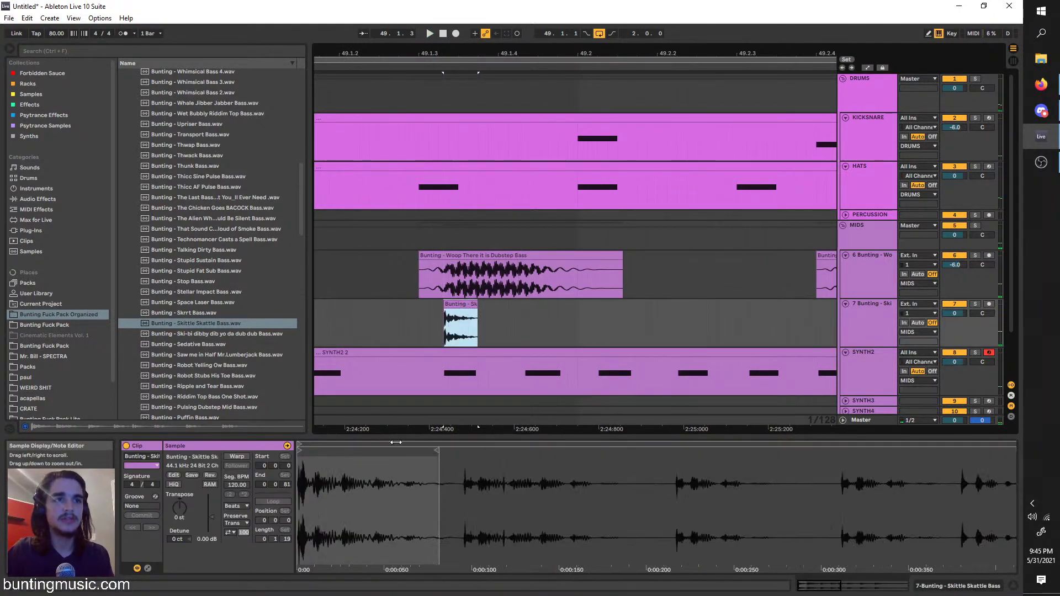
{"action": "left_click_drag", "start_coordinate": [303, 450], "coordinate": [465, 463]}
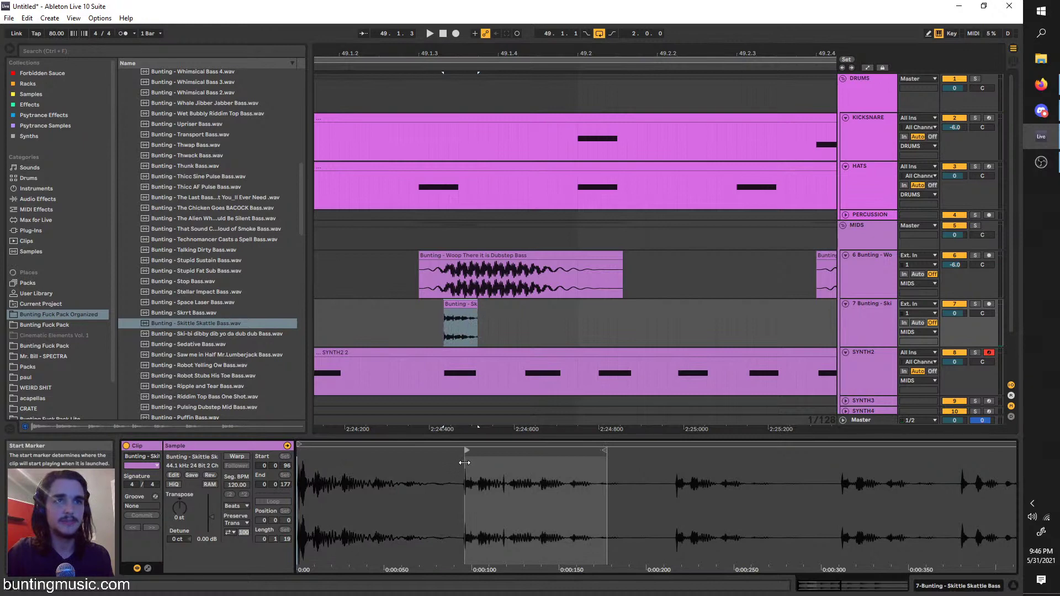
Copy the Skittle Skattle clip to the third SYNTH2 note and move its sample start to the hit at 312 ms
{"action": "left_click_drag", "start_coordinate": [442, 337], "coordinate": [540, 304]}
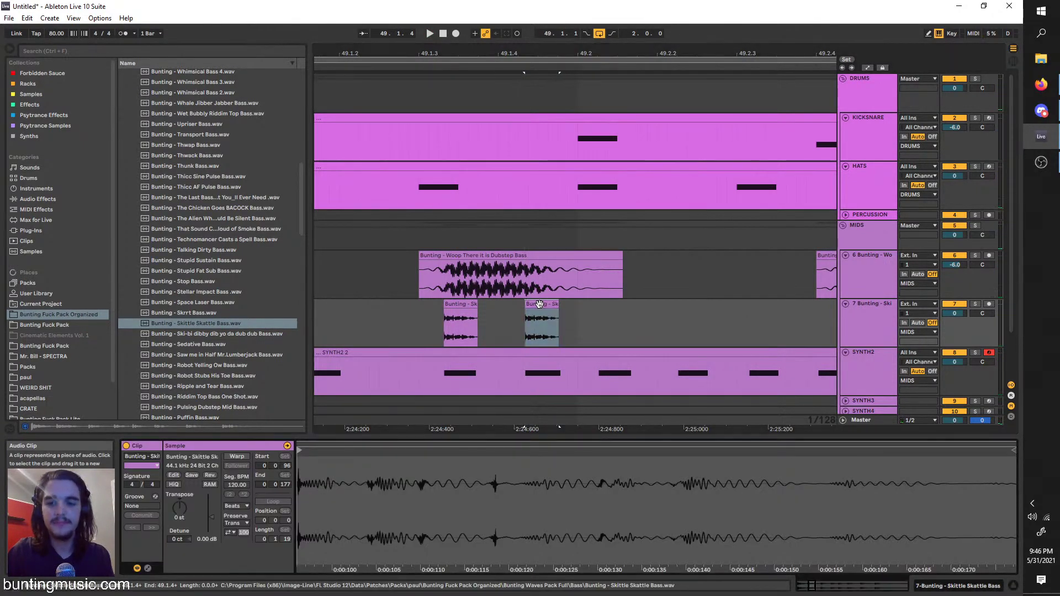
{"action": "double_click", "coordinate": [540, 316]}
{"action": "scroll", "coordinate": [427, 491], "scroll_direction": "down", "scroll_amount": 5}
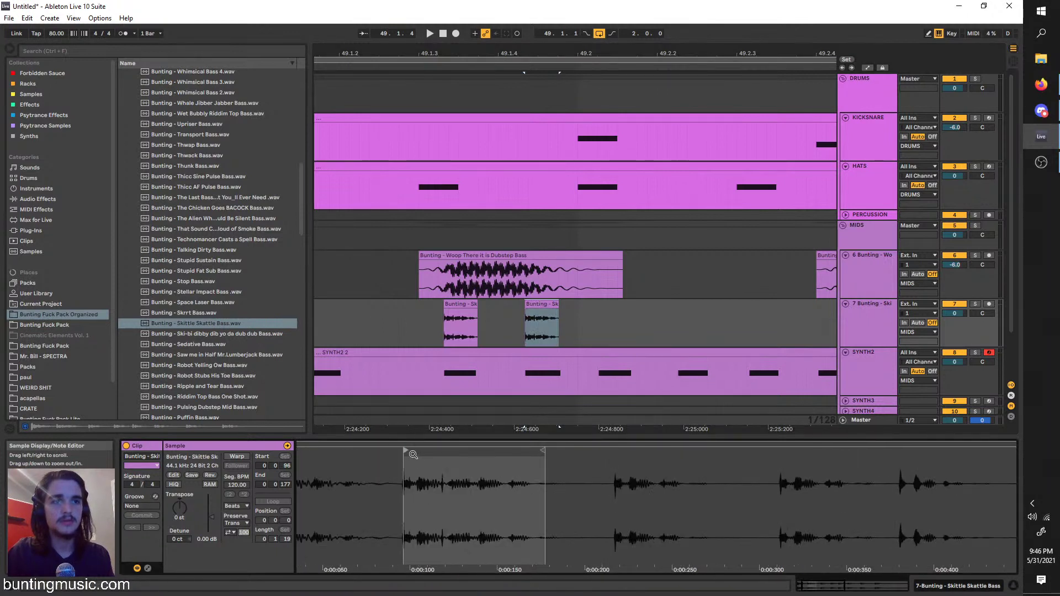
{"action": "mouse_move", "coordinate": [408, 453]}
{"action": "left_mouse_down"}
{"action": "mouse_move", "coordinate": [806, 458]}
{"action": "mouse_move", "coordinate": [780, 464]}
{"action": "left_mouse_up"}
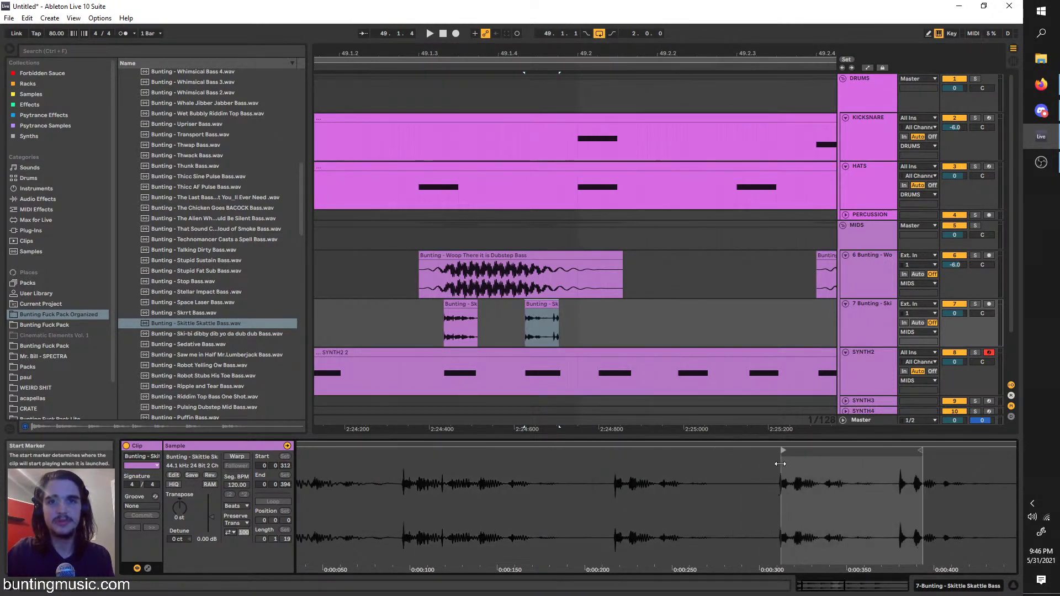
Shorten the third-note Skittle Skattle clip, copy it to the fourth SYNTH2 note with a sample start of 462 ms, and play the loop
{"action": "mouse_move", "coordinate": [558, 307]}
{"action": "left_mouse_down"}
{"action": "mouse_move", "coordinate": [549, 307]}
{"action": "mouse_move", "coordinate": [609, 312]}
{"action": "left_mouse_up"}
{"action": "key", "text": "ctrl+d"}
{"action": "left_click", "coordinate": [609, 285]}
{"action": "left_click", "coordinate": [609, 304]}
{"action": "mouse_move", "coordinate": [569, 508]}
{"action": "left_mouse_down"}
{"action": "mouse_move", "coordinate": [523, 460]}
{"action": "mouse_move", "coordinate": [709, 451]}
{"action": "left_mouse_up"}
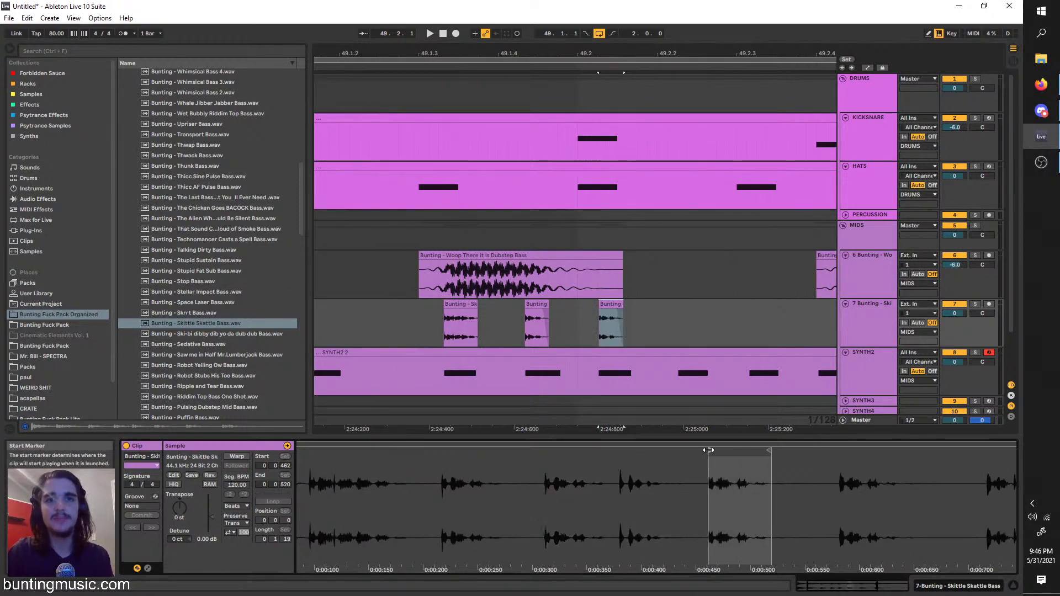
{"action": "left_click", "coordinate": [597, 326]}
{"action": "scroll", "coordinate": [597, 326], "scroll_direction": "down", "scroll_amount": 3, "text": "ctrl"}
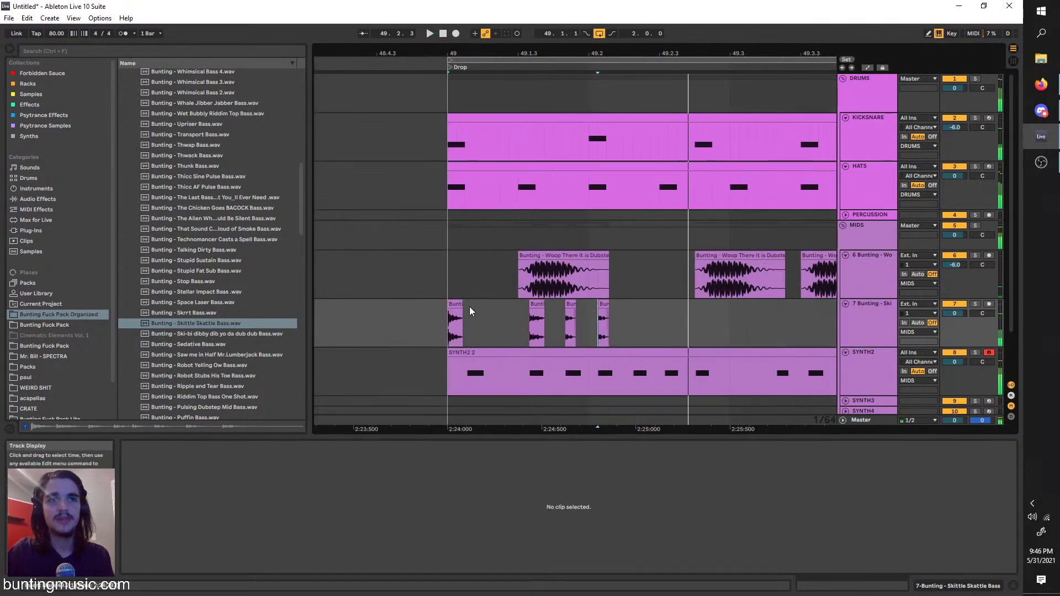
{"action": "scroll", "coordinate": [563, 294], "scroll_direction": "up", "scroll_amount": 2, "text": "ctrl"}
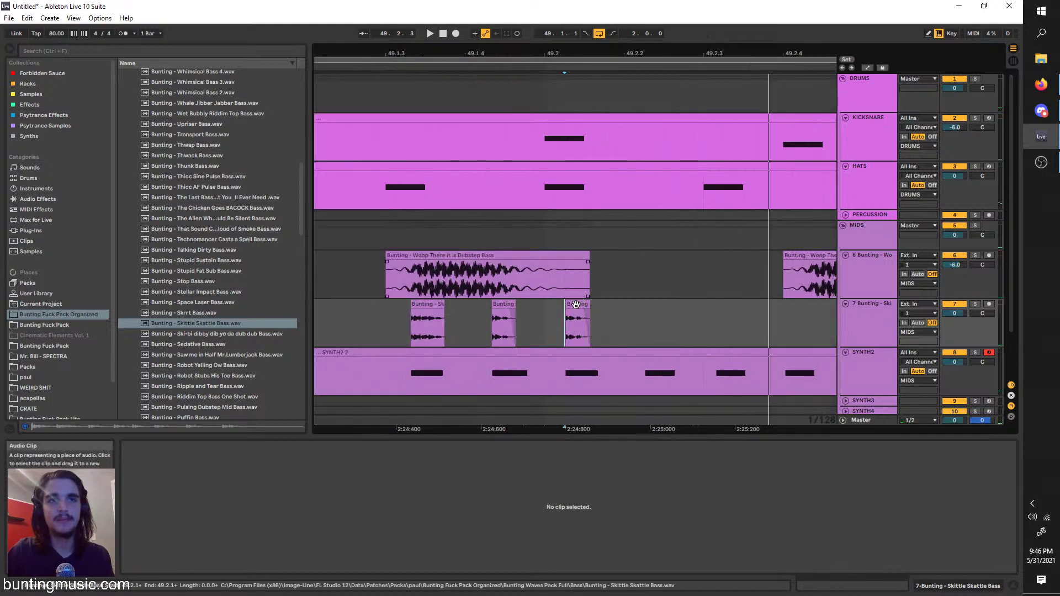
Copy the Skittle Skattle clip to the fifth SYNTH2 note and move its sample start to the hit at 582 ms
{"action": "left_click", "coordinate": [602, 320]}
{"action": "scroll", "coordinate": [613, 316], "scroll_direction": "up", "scroll_amount": 3, "text": "ctrl"}
{"action": "left_click_drag", "start_coordinate": [609, 309], "coordinate": [733, 308], "text": "ctrl"}
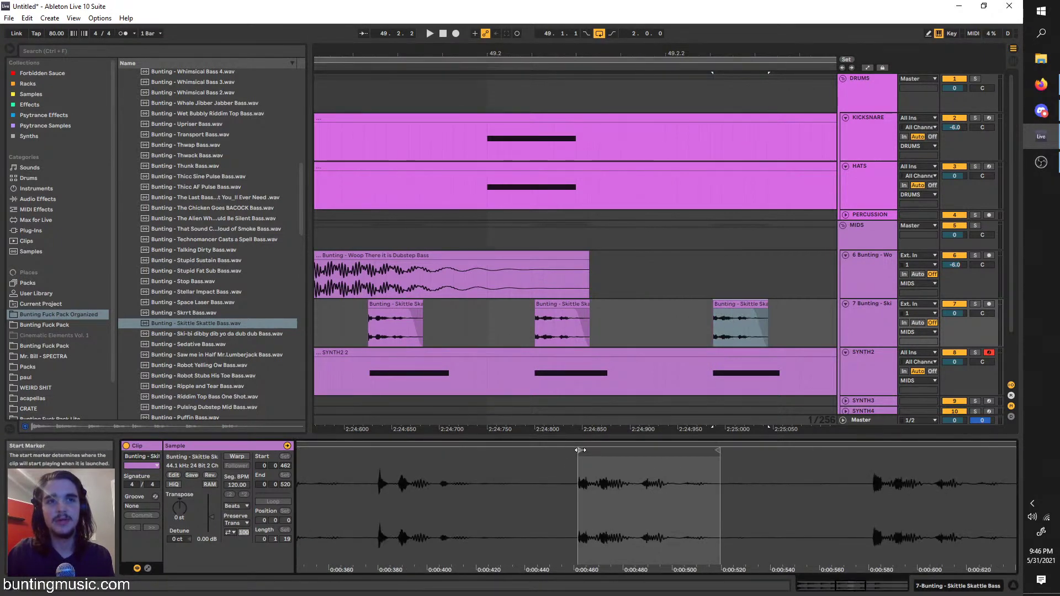
{"action": "mouse_move", "coordinate": [580, 450]}
{"action": "left_mouse_down"}
{"action": "mouse_move", "coordinate": [840, 452]}
{"action": "mouse_move", "coordinate": [870, 465]}
{"action": "left_mouse_up"}
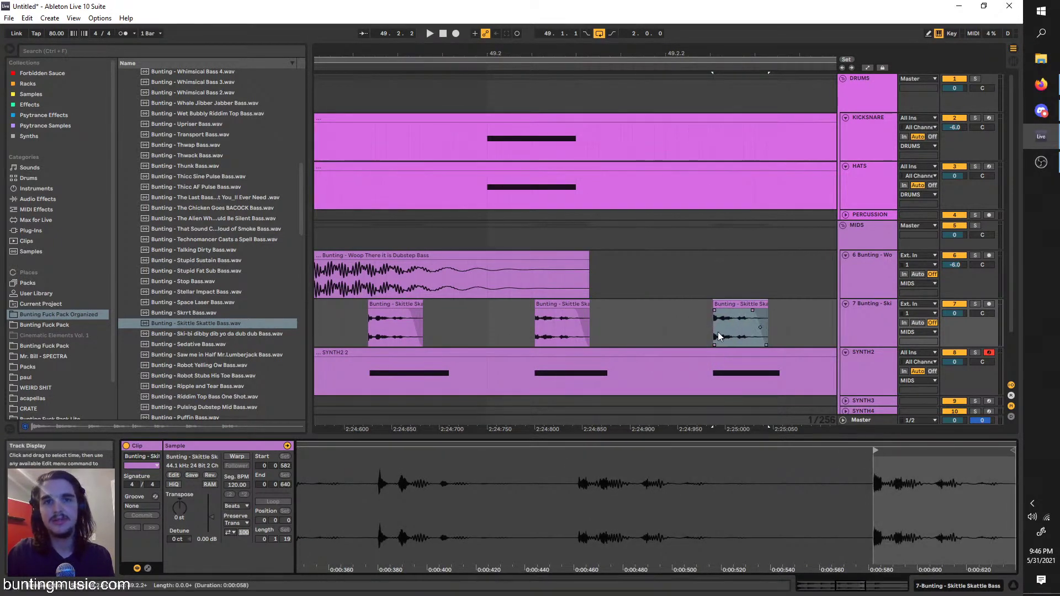
Duplicate the Skittle Skattle clip onto the sixth SYNTH2 note and move its sample start to the hit at about 717 ms
{"action": "scroll", "coordinate": [719, 336], "scroll_direction": "down", "scroll_amount": 5}
{"action": "left_click", "coordinate": [722, 305]}
{"action": "key", "text": "ctrl+d"}
{"action": "scroll", "coordinate": [741, 315], "scroll_direction": "up", "scroll_amount": 3}
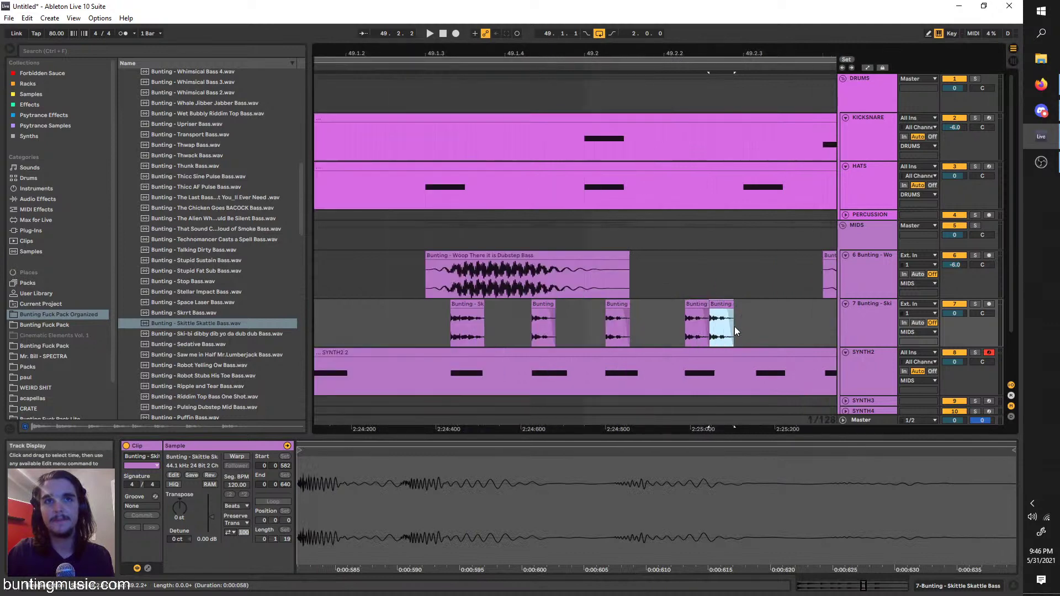
{"action": "left_click_drag", "start_coordinate": [733, 306], "coordinate": [760, 323]}
{"action": "scroll", "coordinate": [760, 324], "scroll_direction": "up", "scroll_amount": 3}
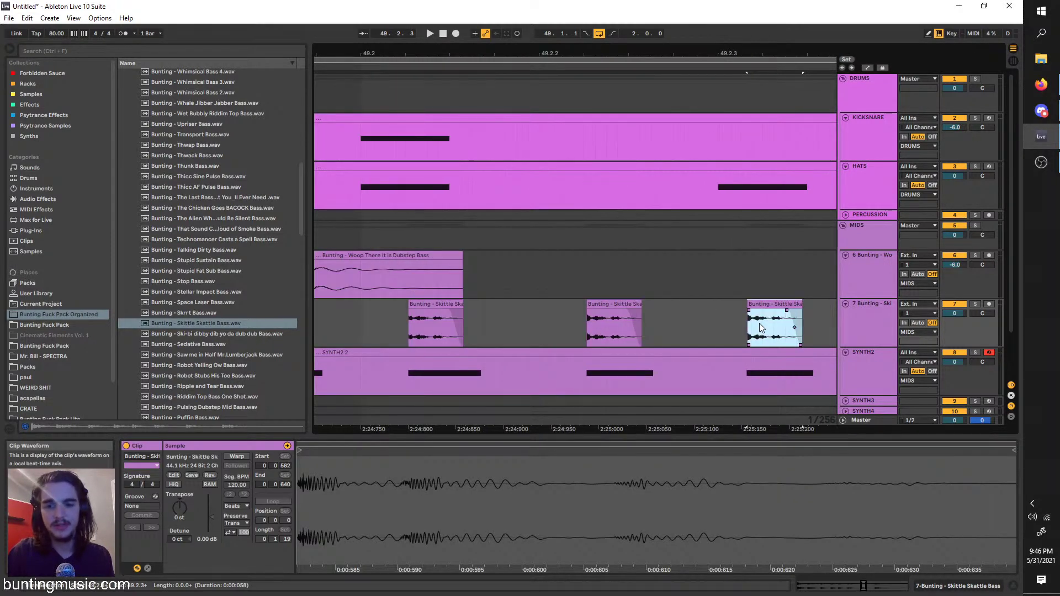
{"action": "scroll", "coordinate": [761, 322], "scroll_direction": "right", "scroll_amount": 2}
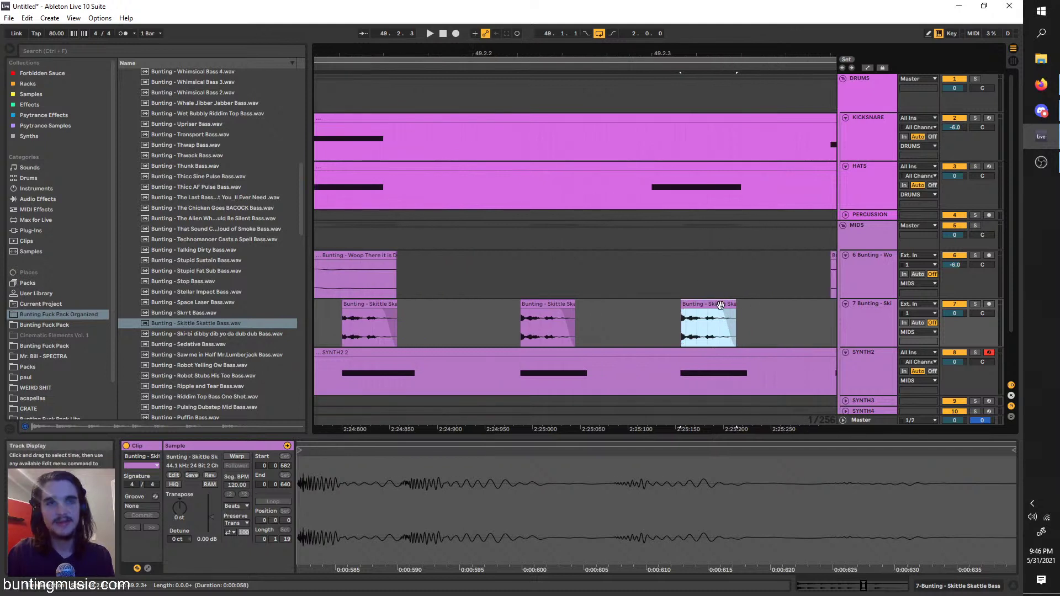
{"action": "left_click", "coordinate": [415, 569]}
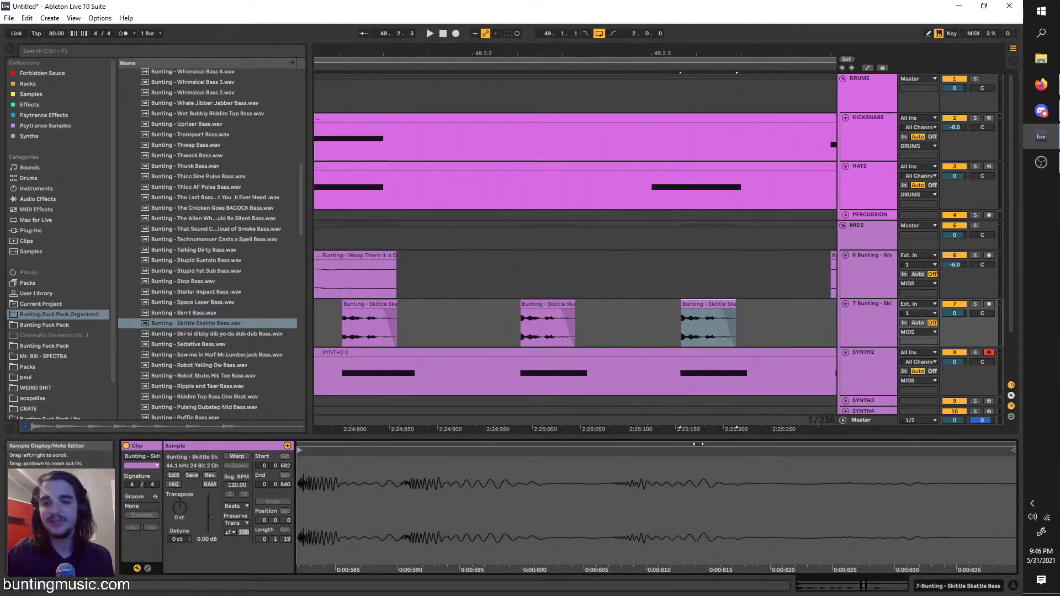
{"action": "scroll", "coordinate": [449, 452], "scroll_direction": "down", "scroll_amount": 3}
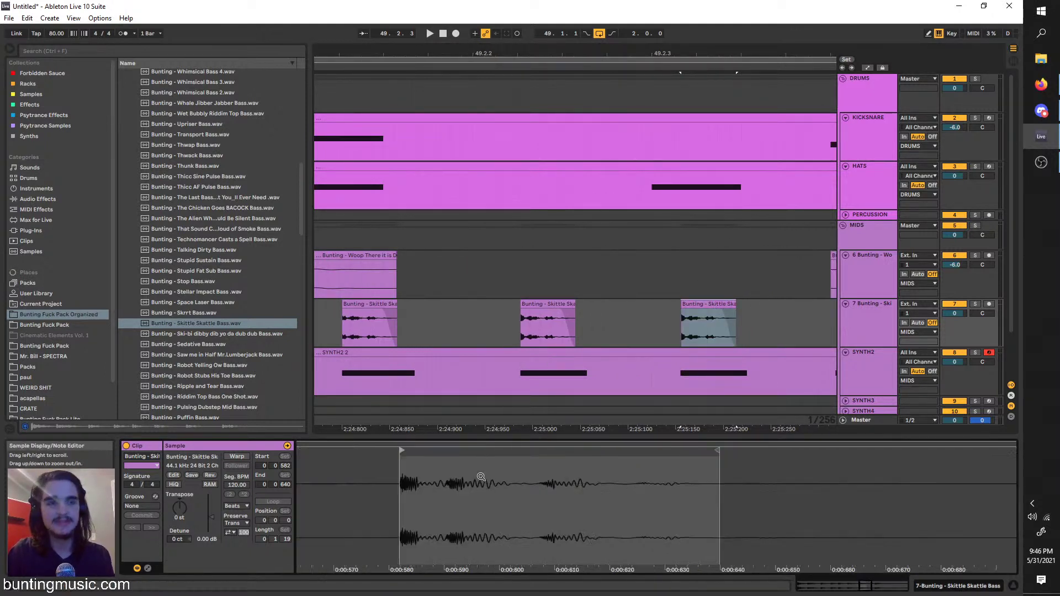
{"action": "mouse_move", "coordinate": [447, 451]}
{"action": "left_mouse_down"}
{"action": "mouse_move", "coordinate": [770, 454]}
{"action": "mouse_move", "coordinate": [777, 465]}
{"action": "left_mouse_up"}
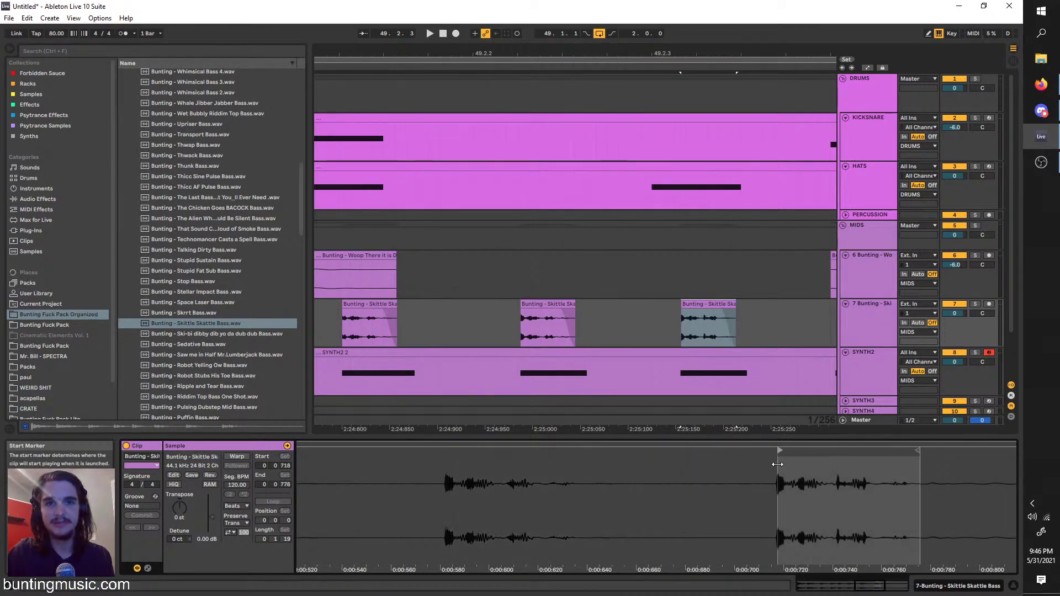
Duplicate the Skittle Skattle clip onto the seventh SYNTH2 note near 49.2.4 and move its sample start to the hit at 375 ms
{"action": "scroll", "coordinate": [687, 336], "scroll_direction": "down", "scroll_amount": 3}
{"action": "left_click", "coordinate": [685, 320]}
{"action": "key", "text": "ctrl+d"}
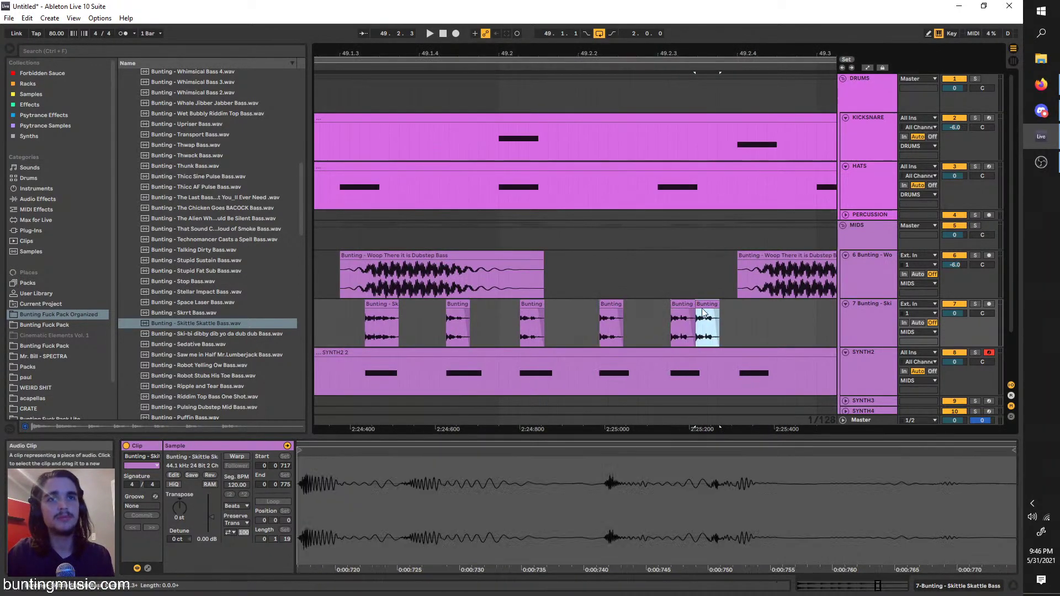
{"action": "left_click_drag", "start_coordinate": [719, 309], "coordinate": [761, 313]}
{"action": "scroll", "coordinate": [752, 311], "scroll_direction": "up", "scroll_amount": 5}
{"action": "left_click_drag", "start_coordinate": [613, 525], "coordinate": [601, 489]}
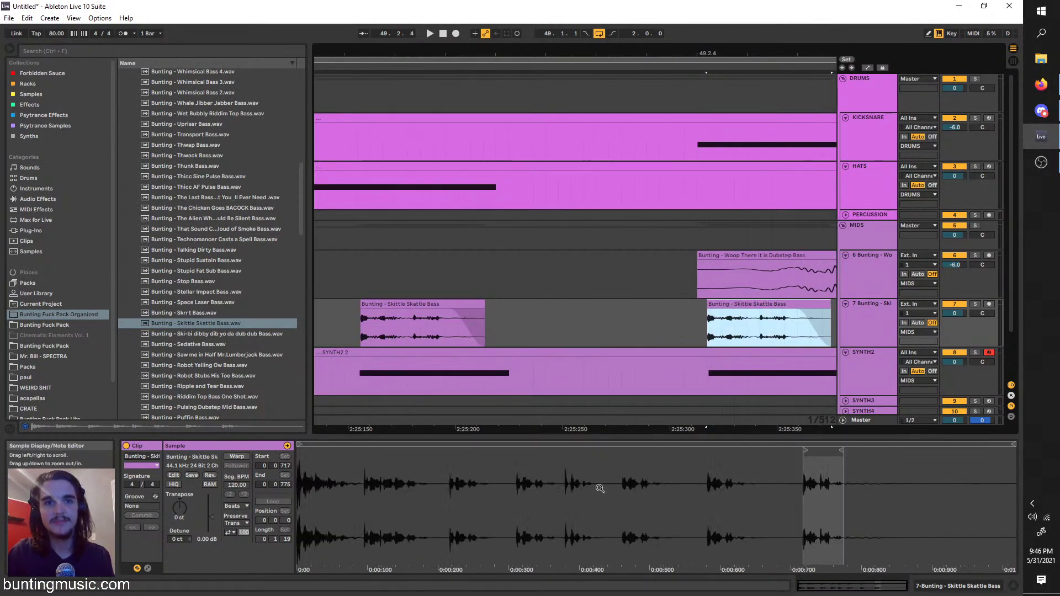
{"action": "left_click_drag", "start_coordinate": [806, 450], "coordinate": [562, 470]}
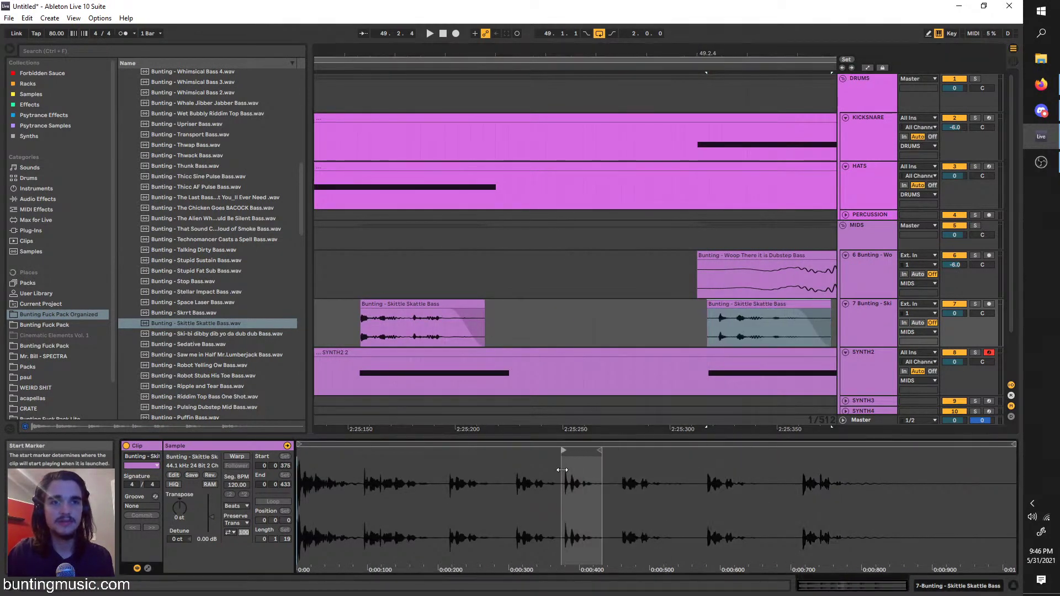
Mute the SYNTH2 guide track and play the Skittle Skattle hits from the start of bar 49
{"action": "scroll", "coordinate": [499, 341], "scroll_direction": "down", "scroll_amount": 4}
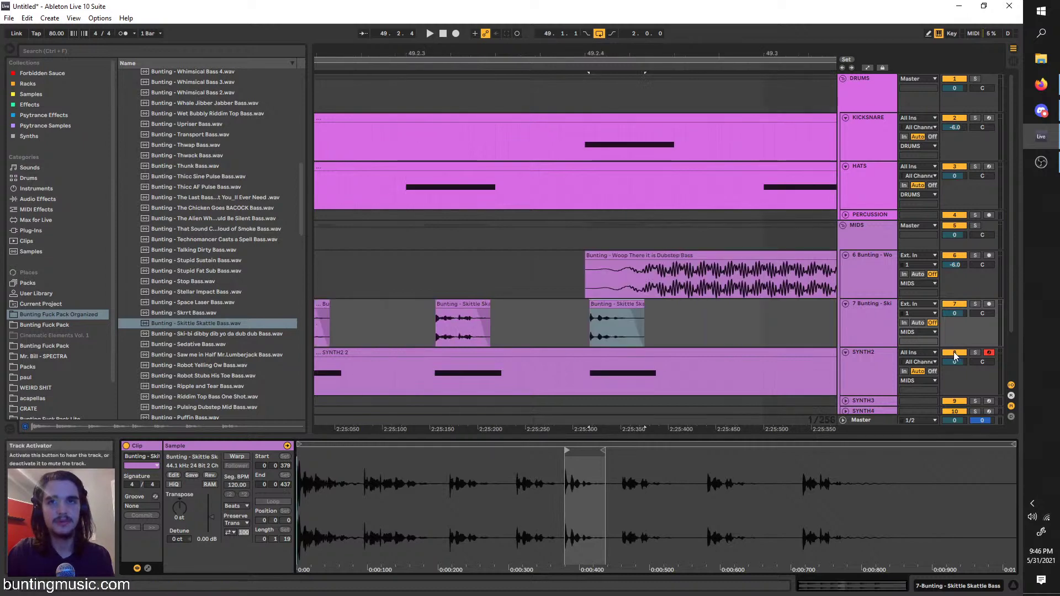
{"action": "scroll", "coordinate": [563, 318], "scroll_direction": "down", "scroll_amount": 5}
{"action": "left_click", "coordinate": [410, 331]}
{"action": "key", "text": "space"}
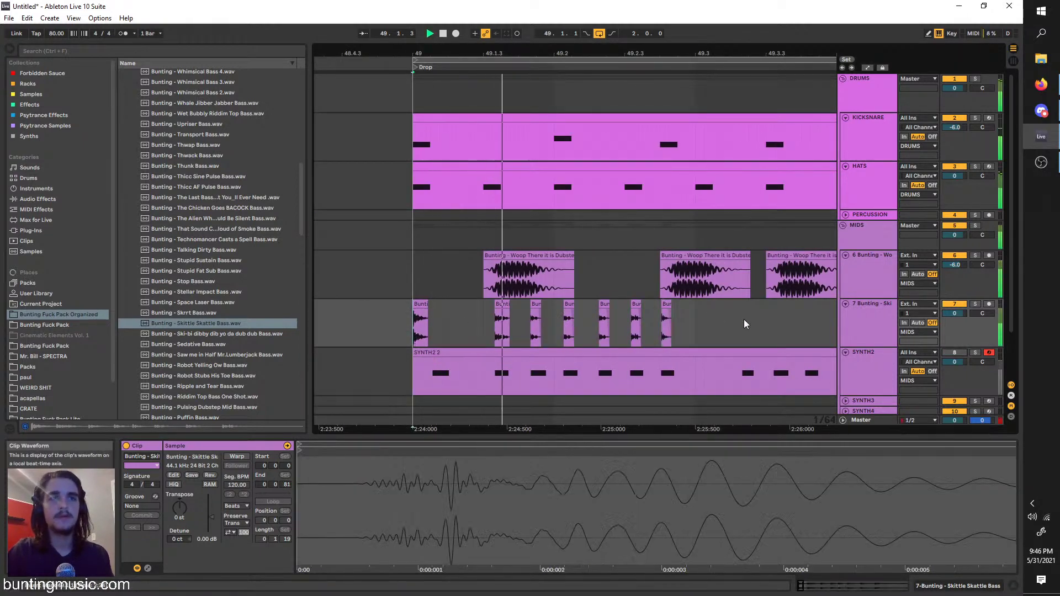
Duplicate the Skittle Skattle clips between 49 and 49.3 across the second half of bar 49
{"action": "key", "text": "space"}
{"action": "mouse_move", "coordinate": [689, 319]}
{"action": "left_mouse_down"}
{"action": "mouse_move", "coordinate": [486, 296]}
{"action": "mouse_move", "coordinate": [409, 309]}
{"action": "left_mouse_up"}
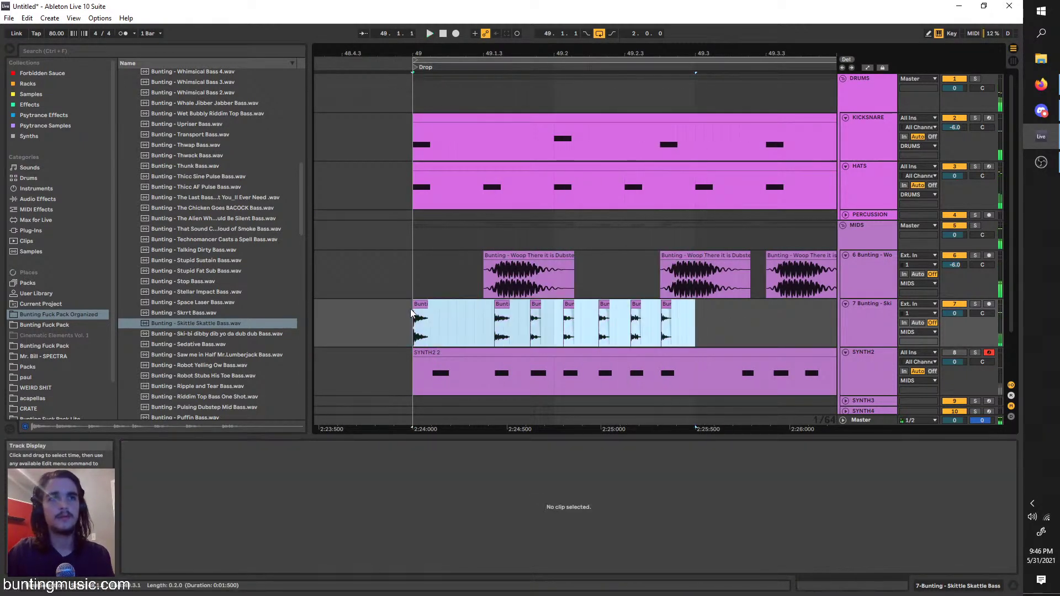
{"action": "key", "text": "ctrl+d"}
Copy the Skittle Skattle clip near 49.3.3 into the gap just after the hit at 49.3 and play it
{"action": "left_click", "coordinate": [446, 329]}
{"action": "left_click", "coordinate": [538, 323]}
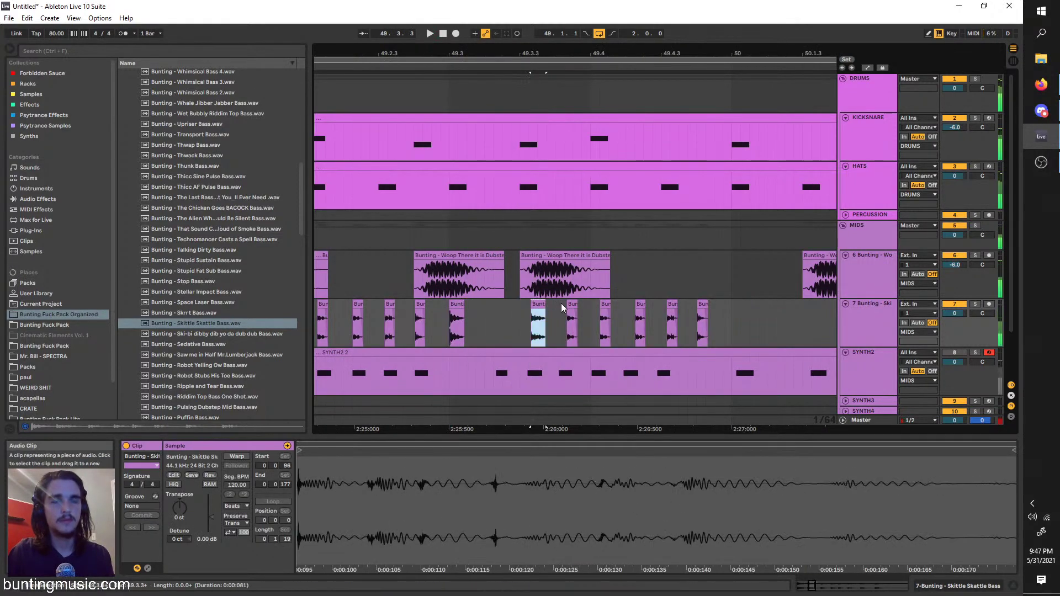
{"action": "left_click", "coordinate": [495, 314]}
{"action": "key", "text": "ctrl+v"}
{"action": "left_click", "coordinate": [449, 323]}
{"action": "key", "text": "space"}
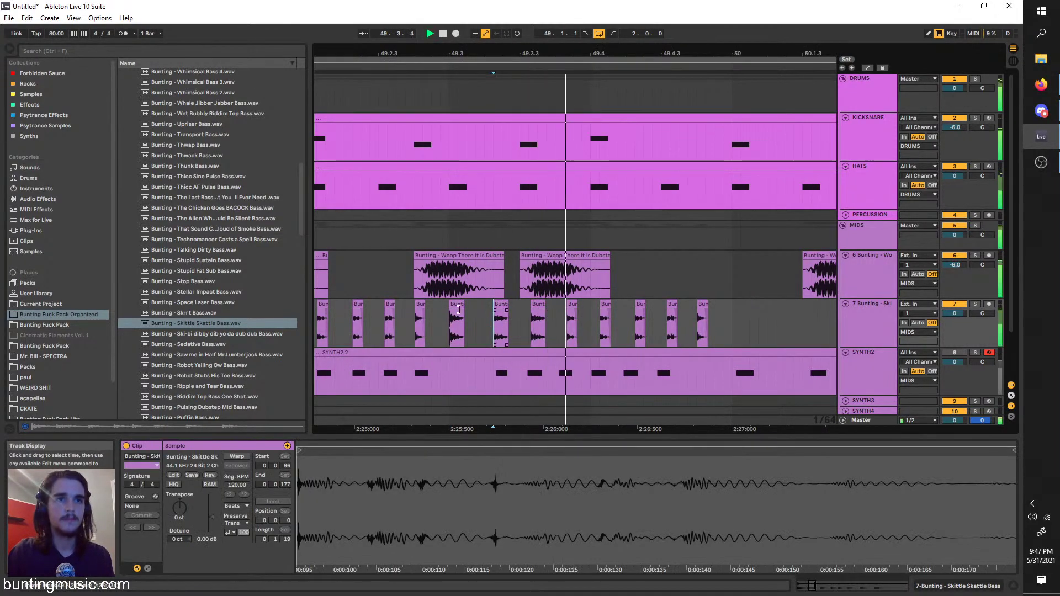
Delete the last Skittle Skattle clip before bar 50 and play the remaining bar 49 pattern
{"action": "key", "text": "minus"}
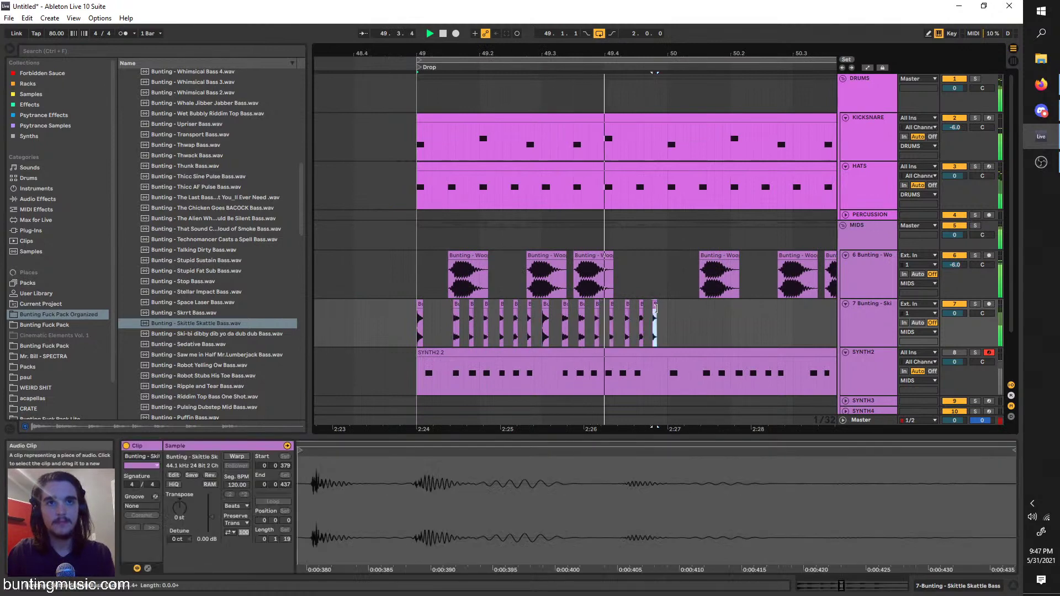
{"action": "left_click", "coordinate": [655, 323]}
{"action": "left_click_drag", "start_coordinate": [667, 307], "coordinate": [412, 320]}
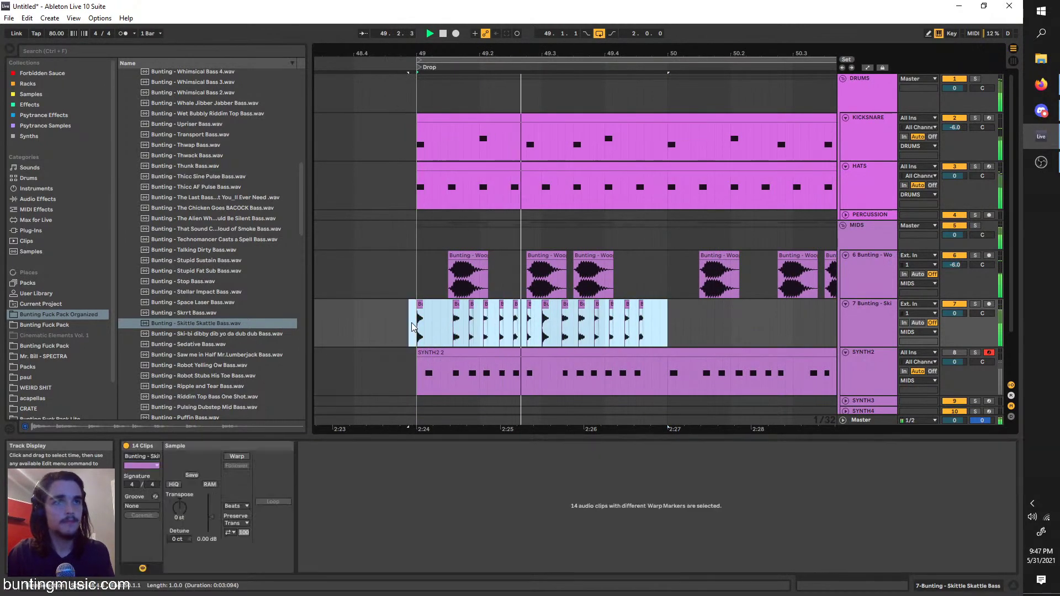
{"action": "left_click", "coordinate": [487, 320]}
{"action": "key", "text": "plus"}
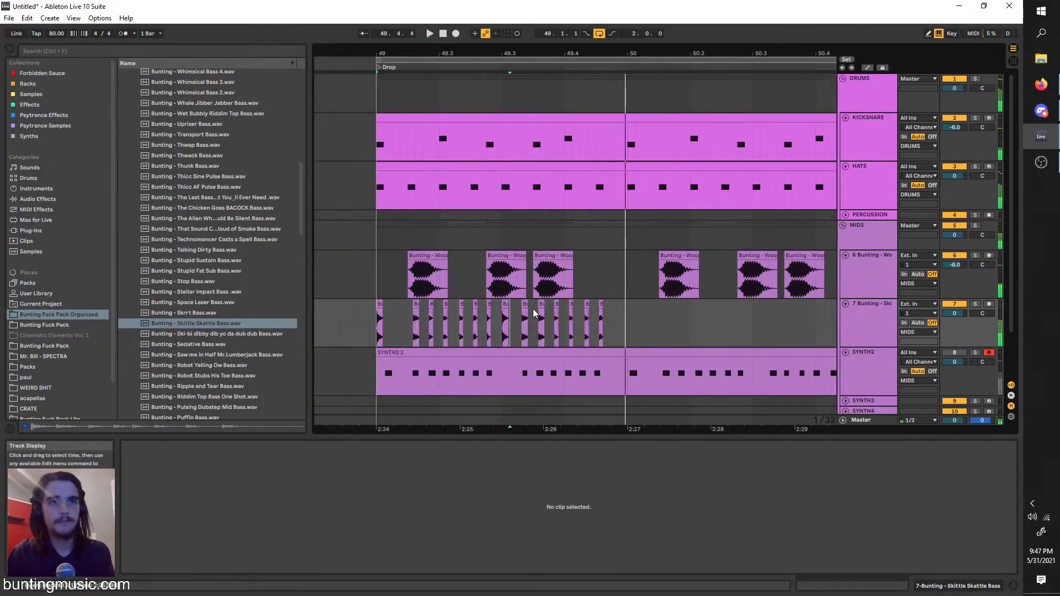
Replace the Skittle Skattle clip just after 49.3 with a copy of the following clip, placed shortly before 49.3.3
{"action": "left_click_drag", "start_coordinate": [521, 305], "coordinate": [469, 320]}
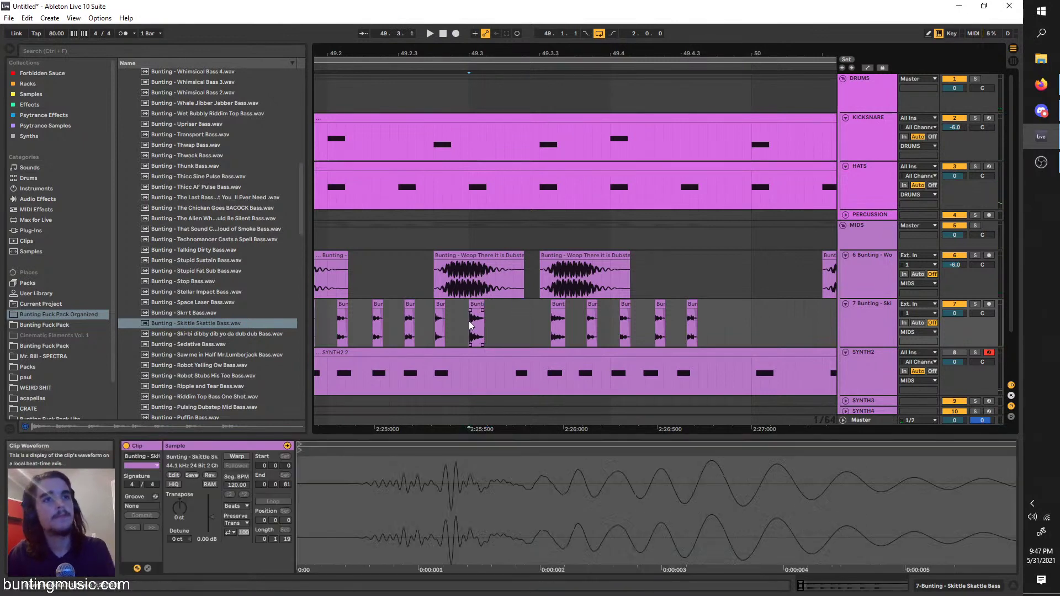
{"action": "key", "text": "space"}
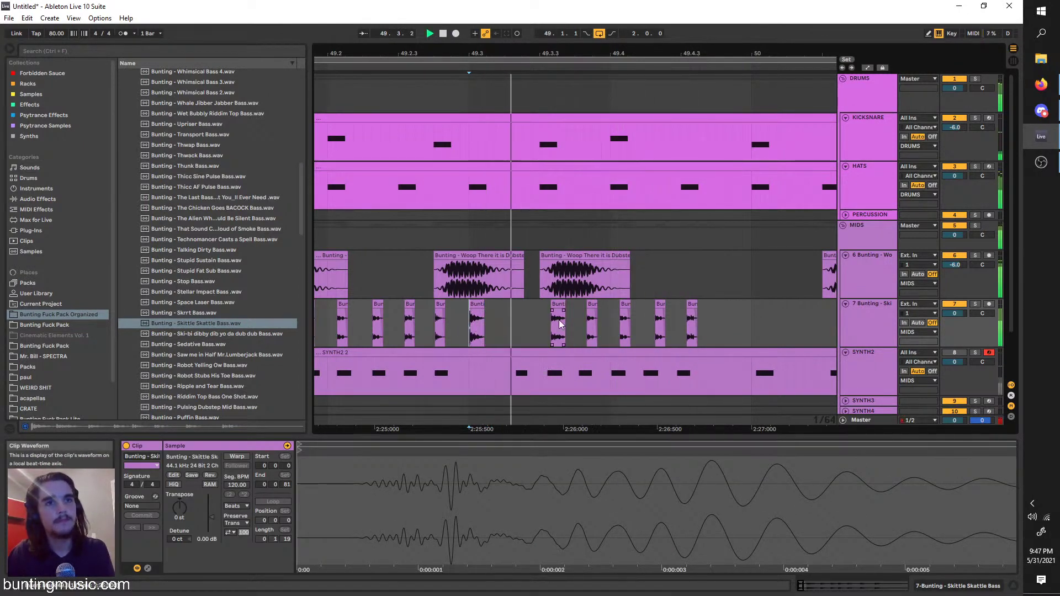
{"action": "key", "text": "space"}
{"action": "left_click_drag", "start_coordinate": [558, 305], "coordinate": [526, 313]}
{"action": "key", "text": "space"}
{"action": "key", "text": "space"}
Raise the transposition of the Skittle Skattle clip just before 49.3.3 and play from 49.3
{"action": "left_click", "coordinate": [472, 327]}
{"action": "key", "text": "space"}
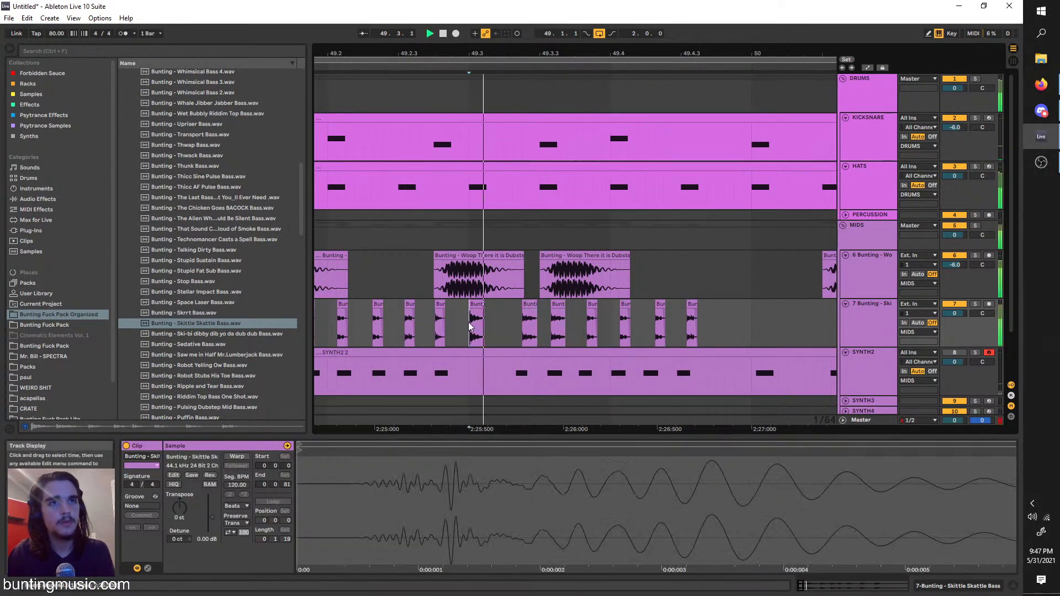
{"action": "left_click", "coordinate": [529, 304]}
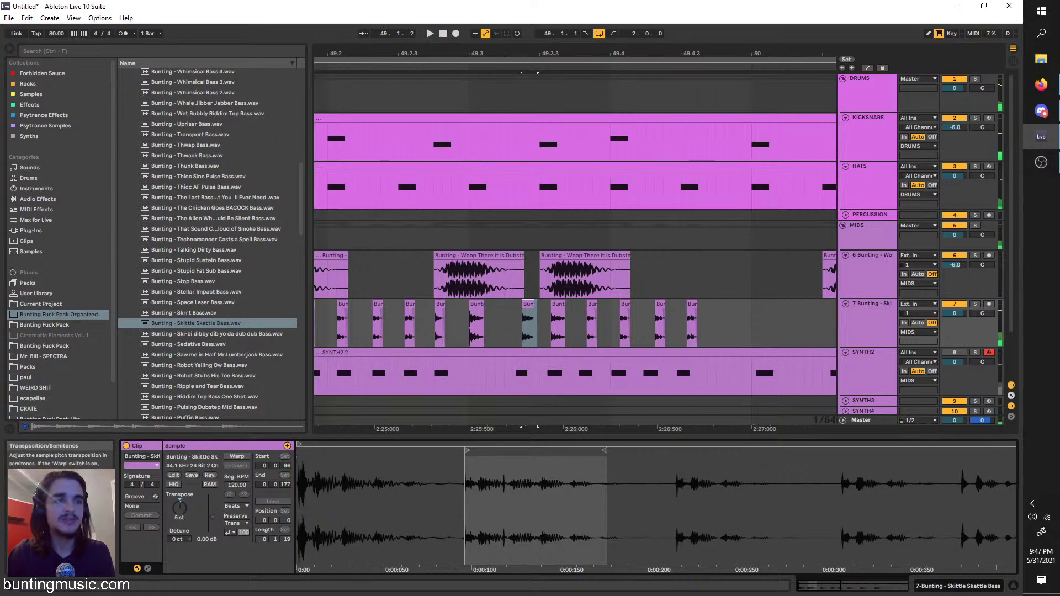
{"action": "left_click", "coordinate": [472, 326]}
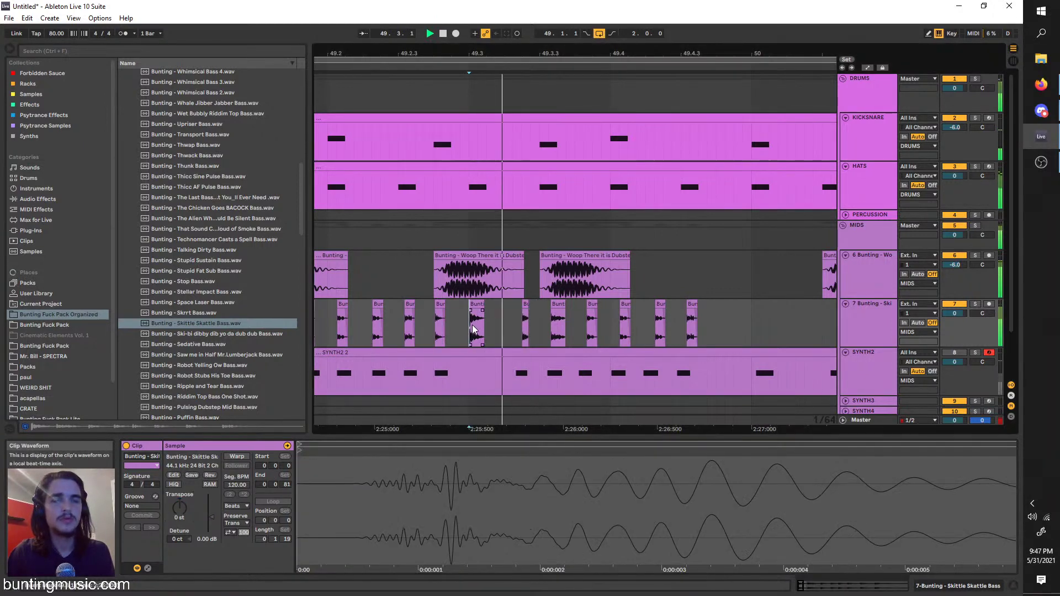
Duplicate all Skittle Skattle clips of bar 49 into bar 50 and play the two-bar pattern
{"action": "scroll", "coordinate": [399, 304], "scroll_direction": "left", "scroll_amount": 3}
{"action": "left_click", "coordinate": [343, 322]}
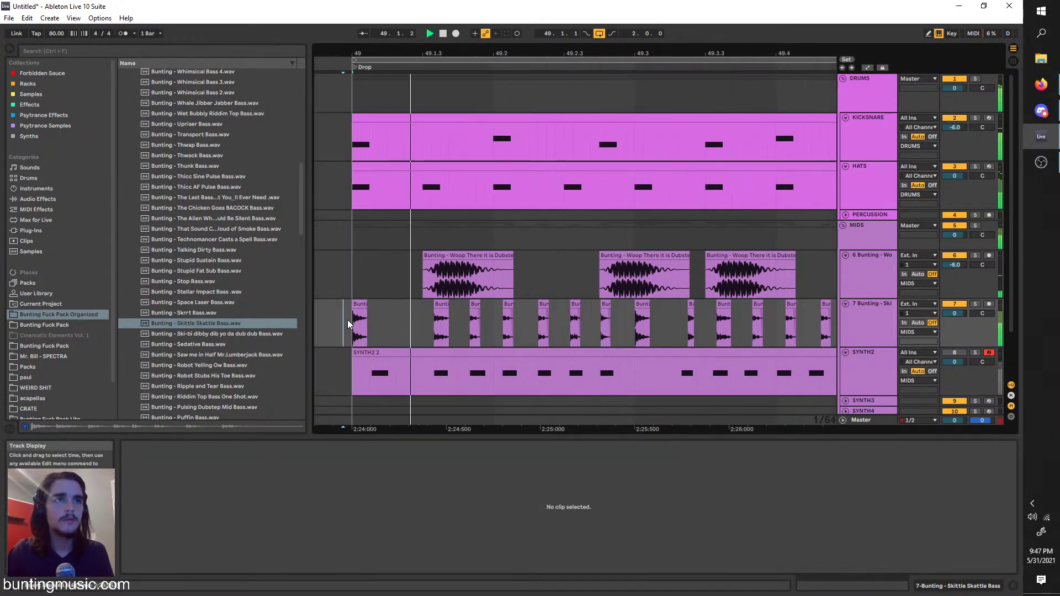
{"action": "key", "text": "minus"}
{"action": "left_click_drag", "start_coordinate": [657, 325], "coordinate": [405, 325]}
{"action": "key", "text": "ctrl+d"}
{"action": "key", "text": "ctrl+z"}
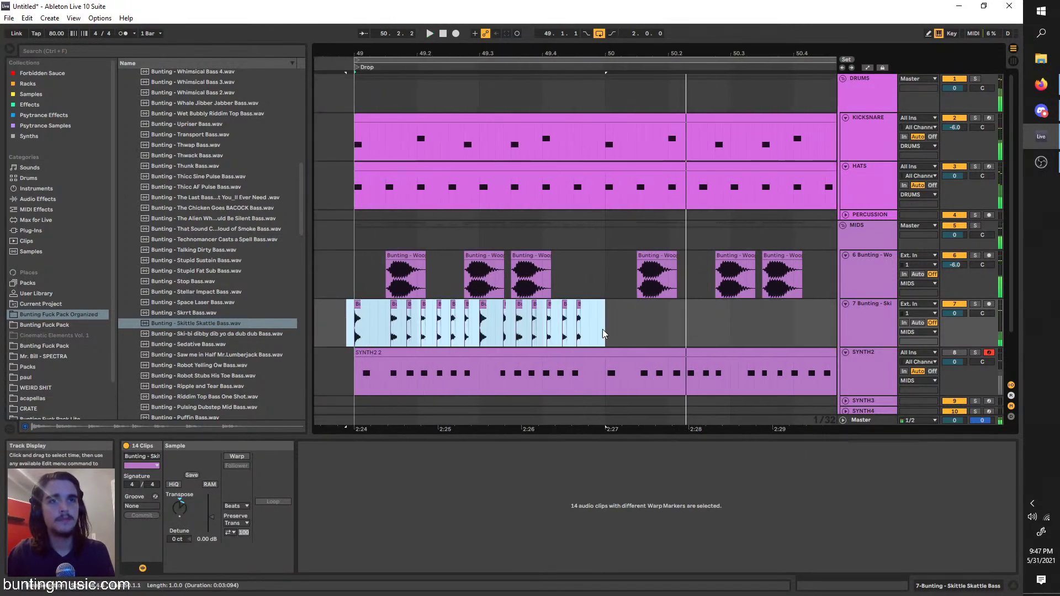
{"action": "key", "text": "ctrl+d"}
{"action": "key", "text": "space"}
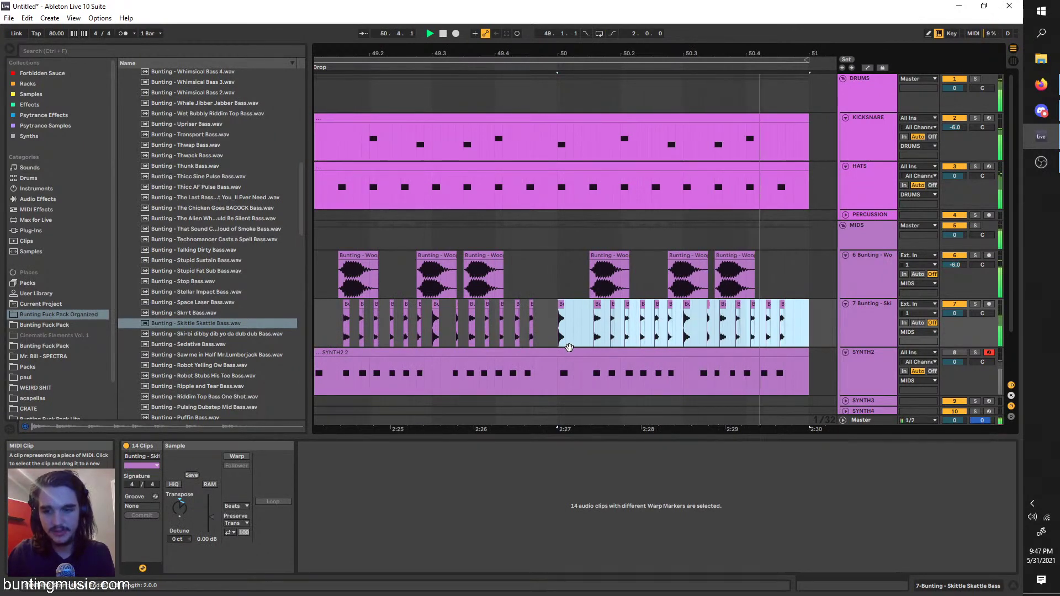
{"action": "key", "text": "ctrl+l"}
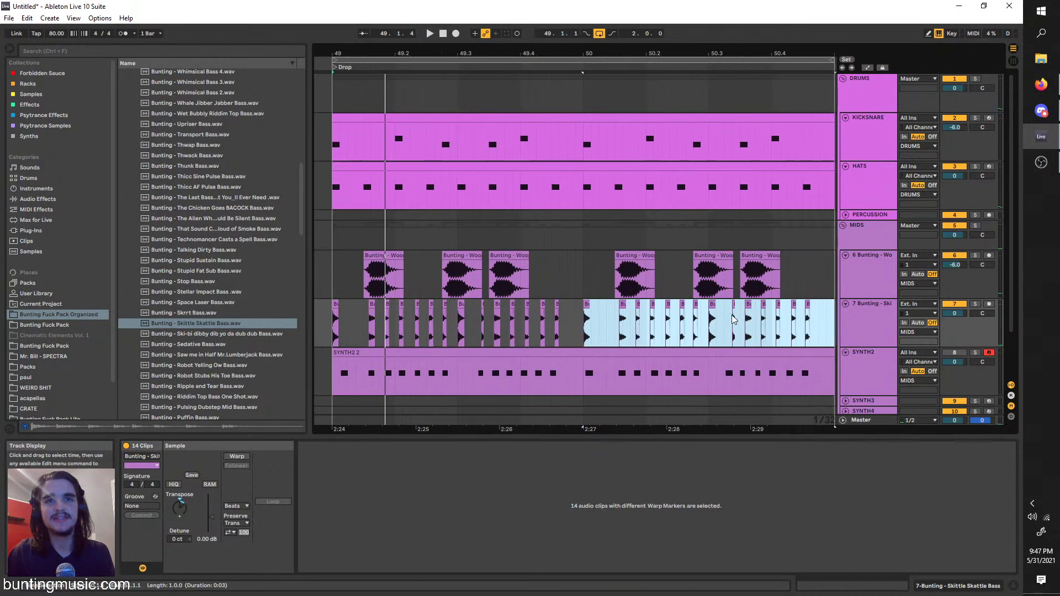
Duplicate the Skittle Skattle track and consolidate the copy's clips from bar 49 to 51 into one clip
{"action": "left_click", "coordinate": [864, 313]}
{"action": "key", "text": "ctrl+d"}
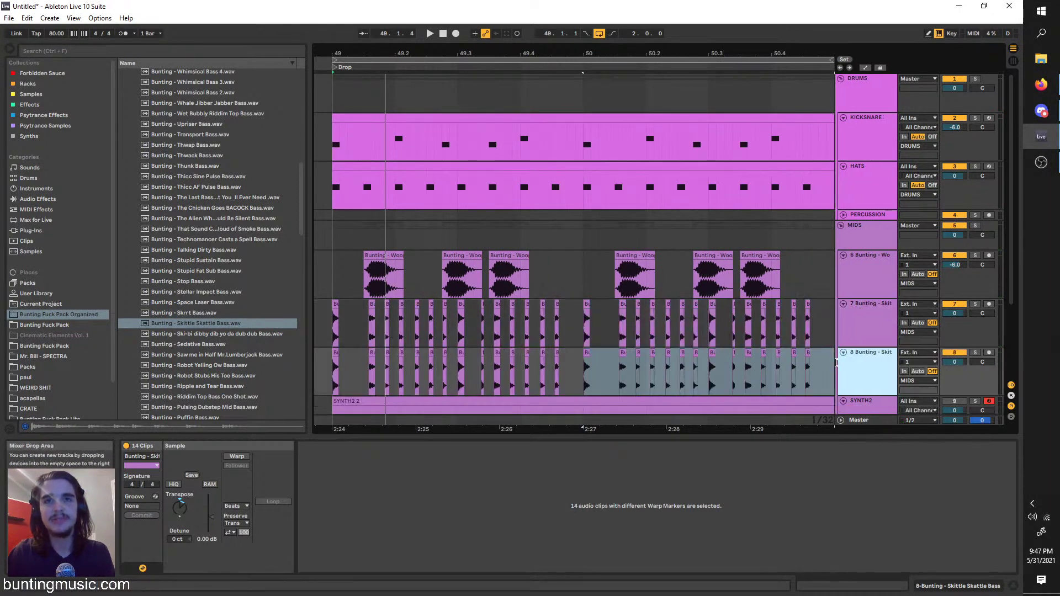
{"action": "left_click_drag", "start_coordinate": [837, 363], "coordinate": [334, 374]}
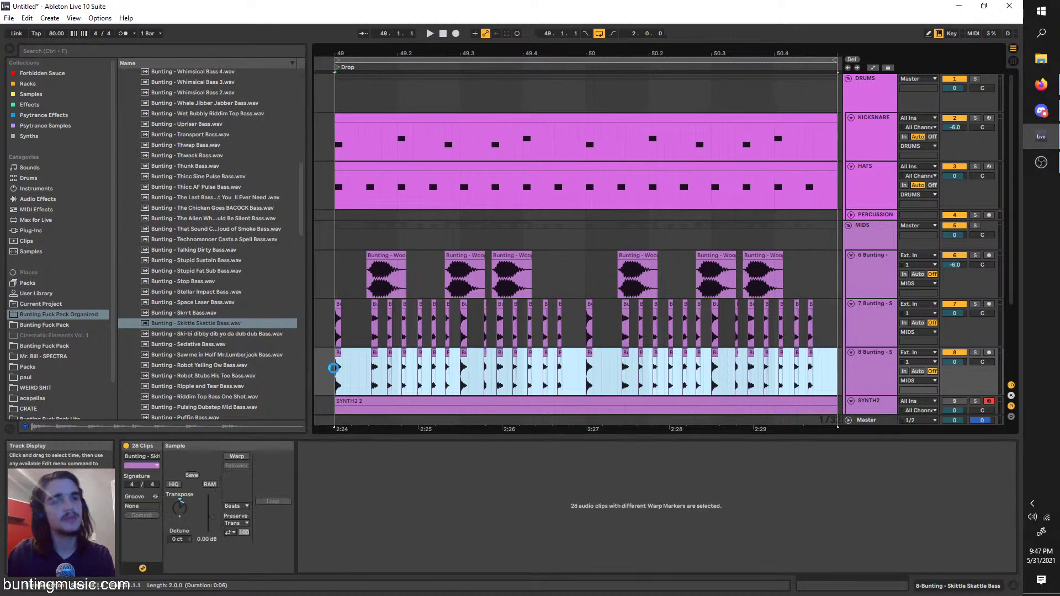
{"action": "key", "text": "ctrl+j"}
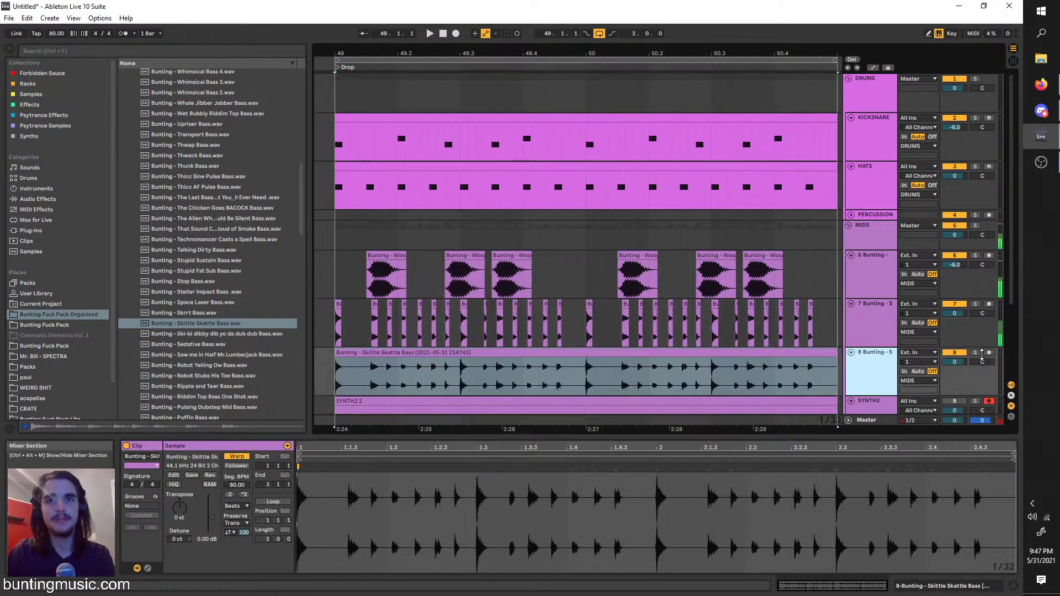
Transpose the consolidated Skittle Skattle clip up 8 semitones while soloed, and mute the original Skittle Skattle track
{"action": "left_click", "coordinate": [960, 352]}
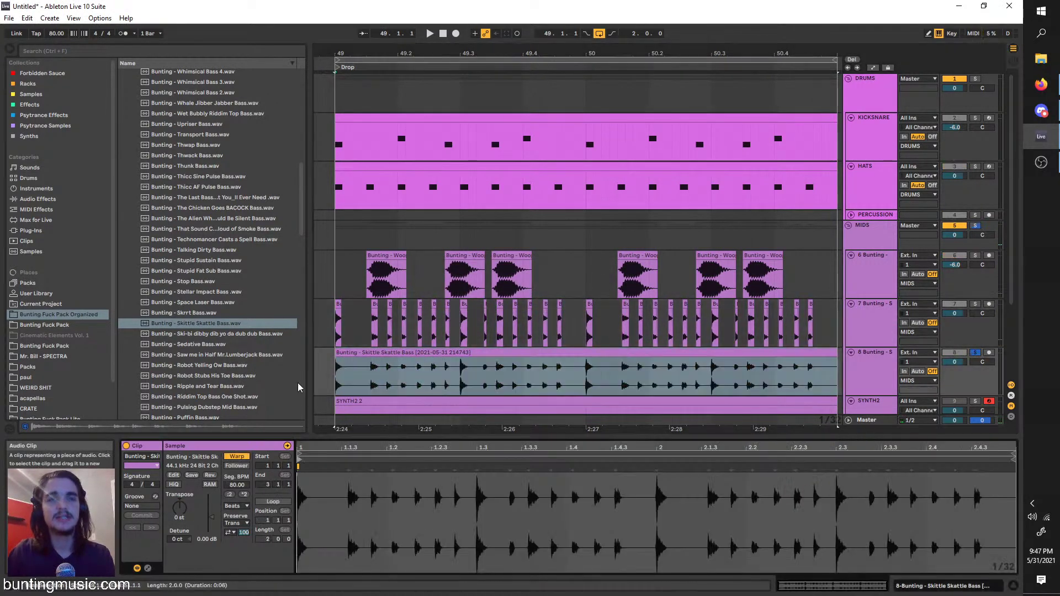
{"action": "left_click_drag", "start_coordinate": [180, 500], "coordinate": [180, 508]}
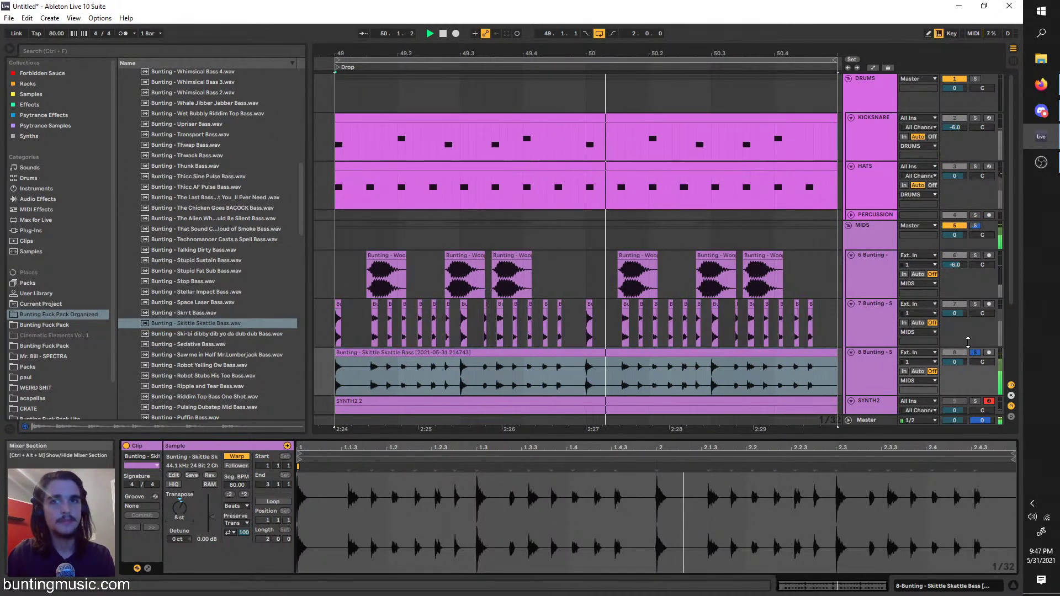
{"action": "left_click", "coordinate": [976, 352]}
{"action": "key", "text": "space"}
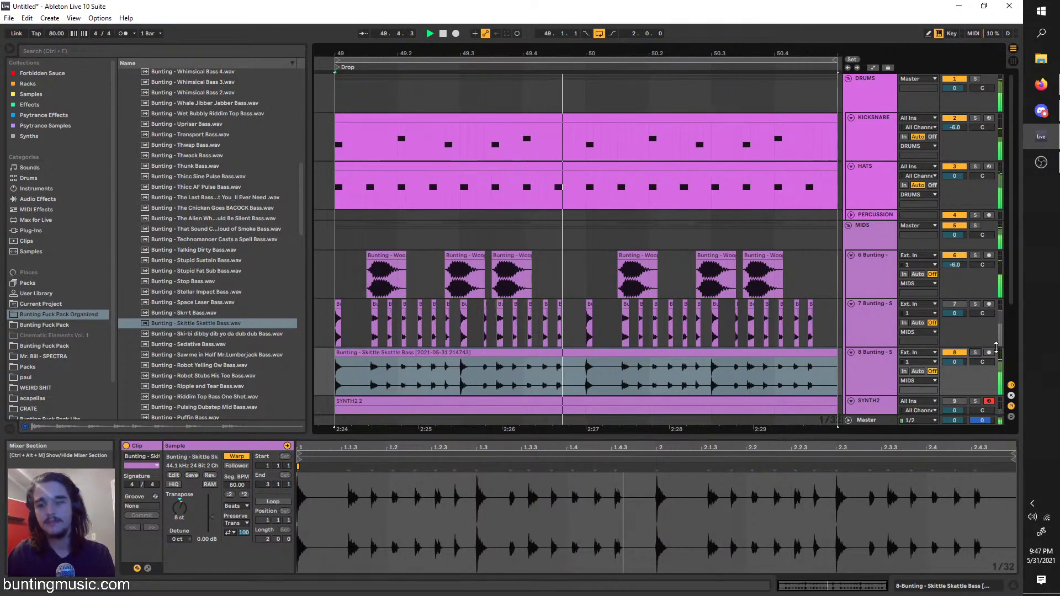
Insert a new audio track below the Woop There it is track
{"action": "left_click", "coordinate": [829, 269]}
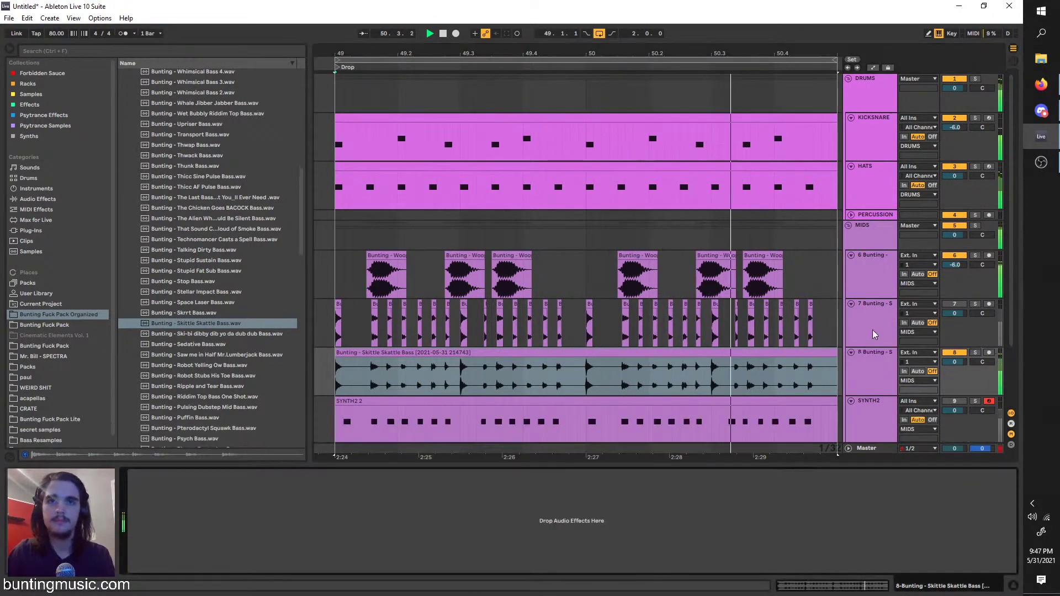
{"action": "right_click", "coordinate": [860, 269]}
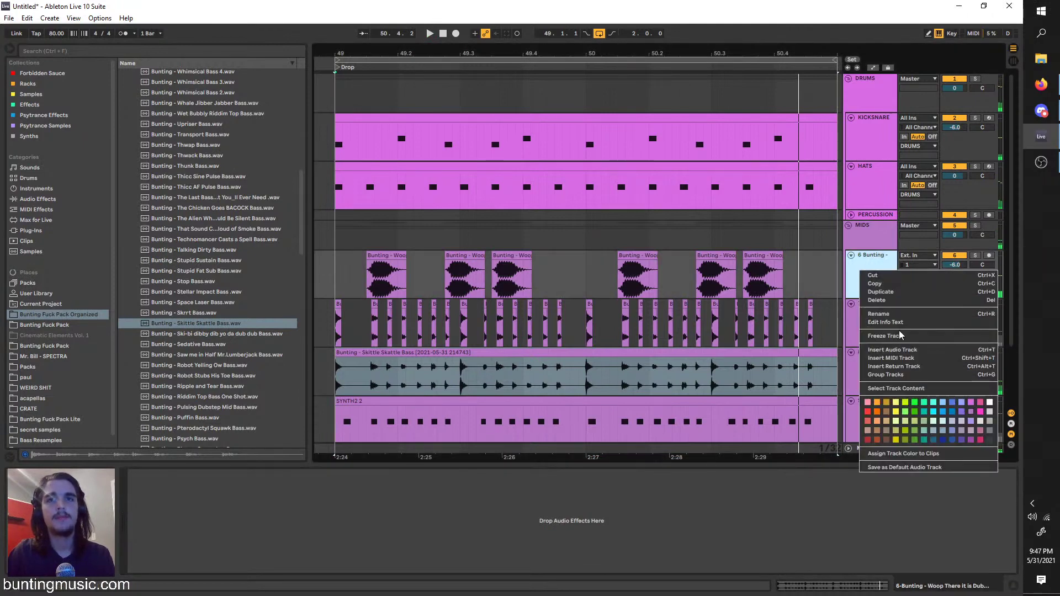
{"action": "left_click", "coordinate": [883, 351]}
Place Bunting - Ripple and Tear Bass.wav on the new track as half-beat clips at bar 49 and after the first Woop clip
{"action": "left_click", "coordinate": [250, 394]}
{"action": "scroll", "coordinate": [249, 389], "scroll_direction": "down", "scroll_amount": 3}
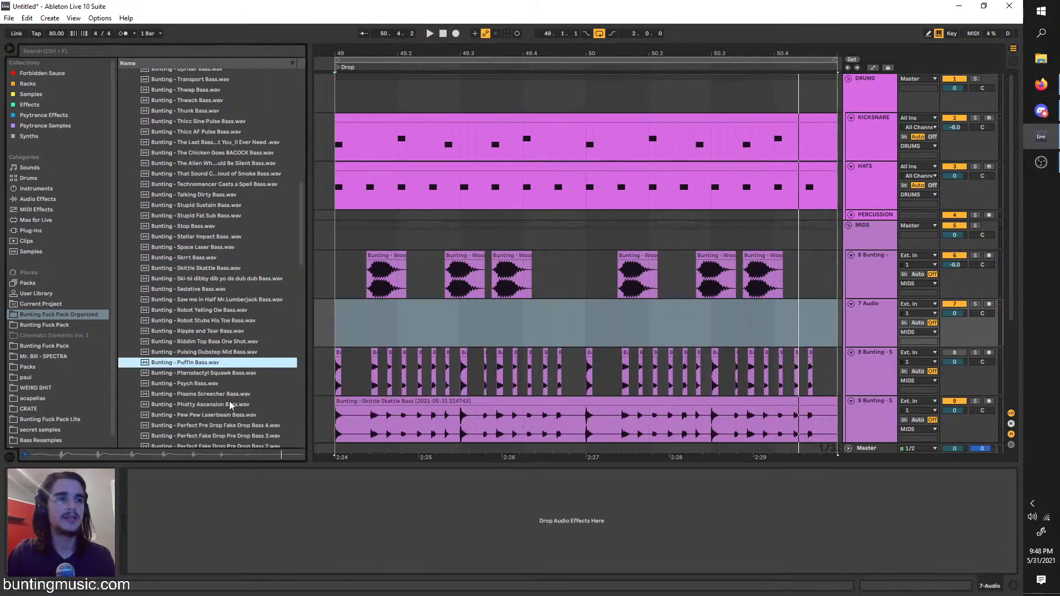
{"action": "key", "text": "Up"}
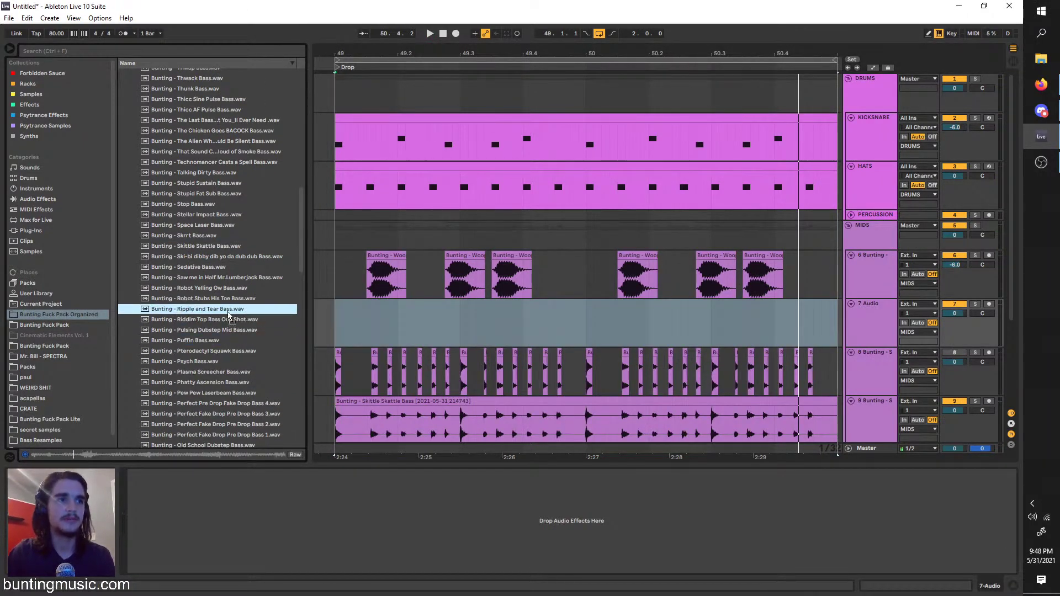
{"action": "left_click_drag", "start_coordinate": [228, 316], "coordinate": [433, 309]}
{"action": "key", "text": "ctrl+d"}
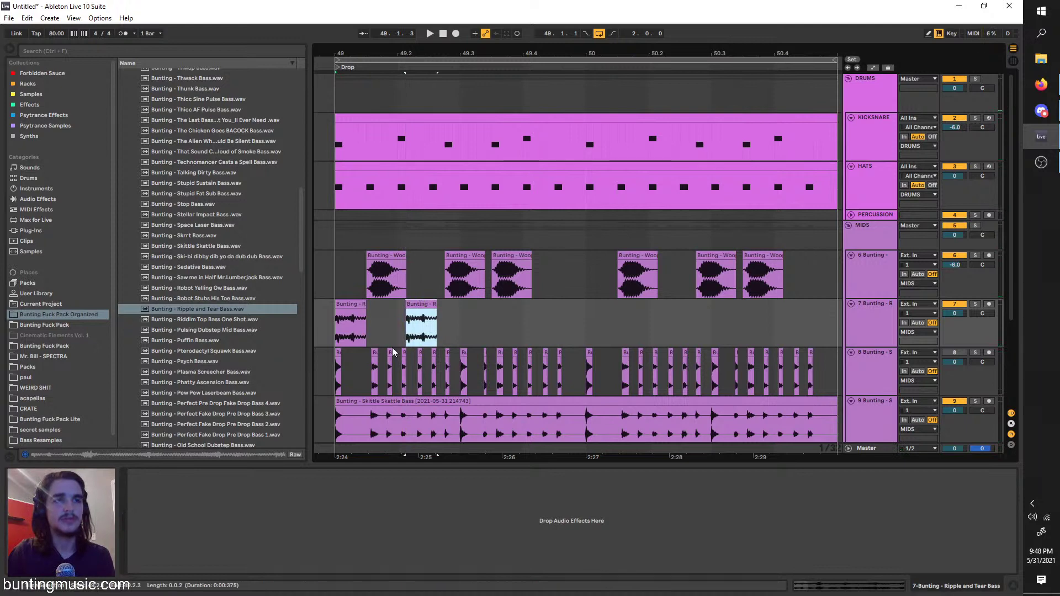
Move the second Ripple and Tear clip's start marker to just before 1.1.3 and give the clip a fade-in
{"action": "double_click", "coordinate": [429, 305]}
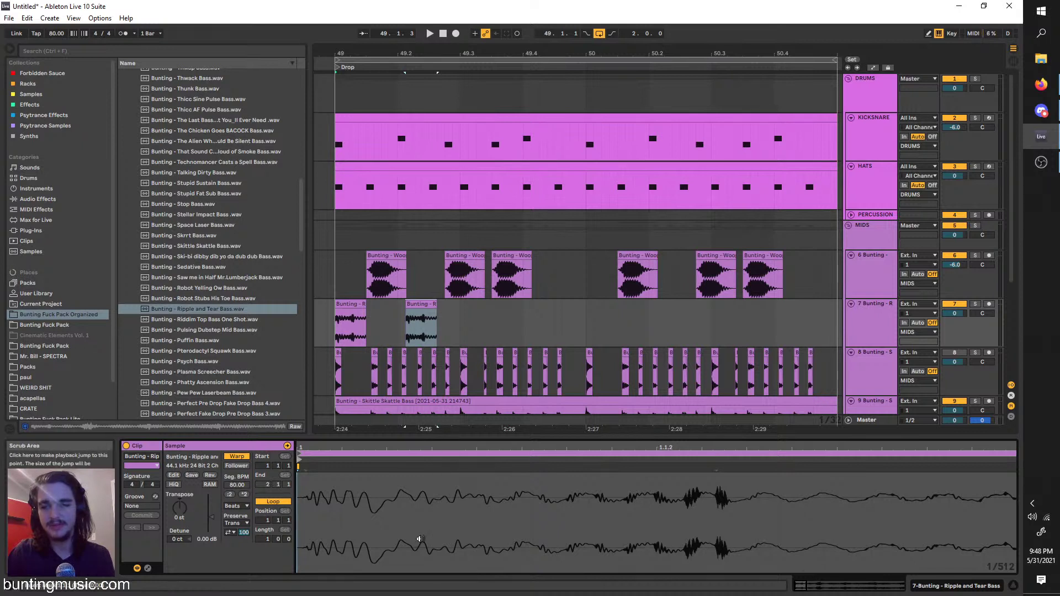
{"action": "scroll", "coordinate": [362, 494], "scroll_direction": "down", "scroll_amount": 2}
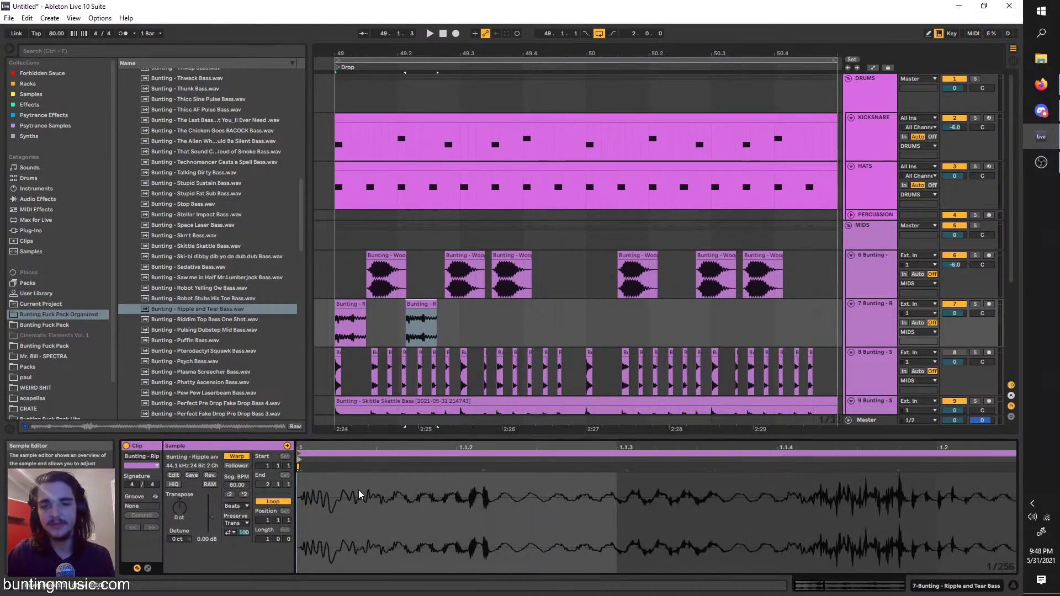
{"action": "mouse_move", "coordinate": [299, 457]}
{"action": "left_mouse_down"}
{"action": "mouse_move", "coordinate": [777, 489]}
{"action": "mouse_move", "coordinate": [583, 490]}
{"action": "left_mouse_up"}
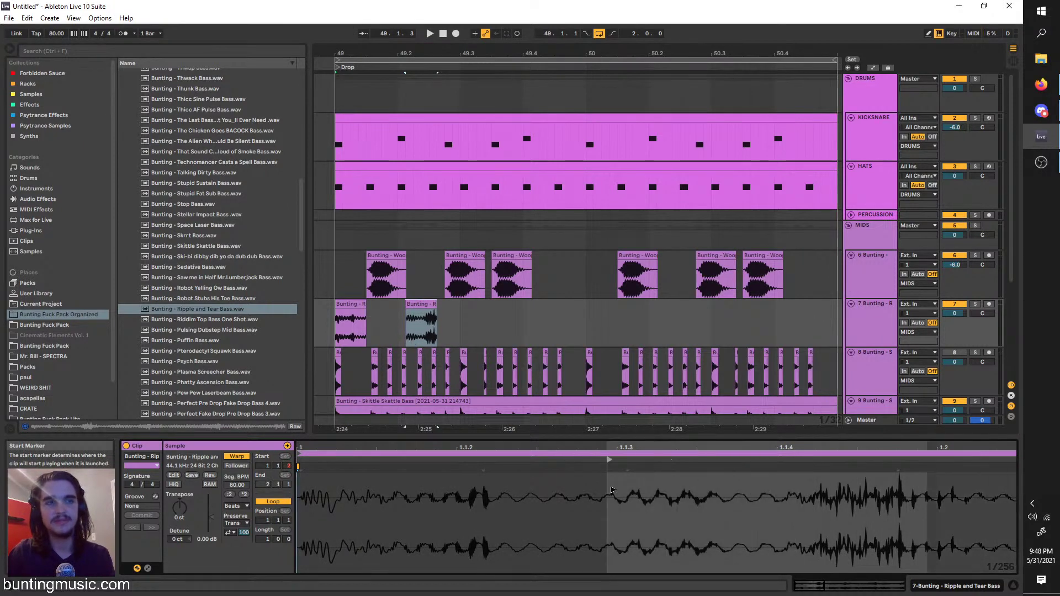
{"action": "key", "text": "space"}
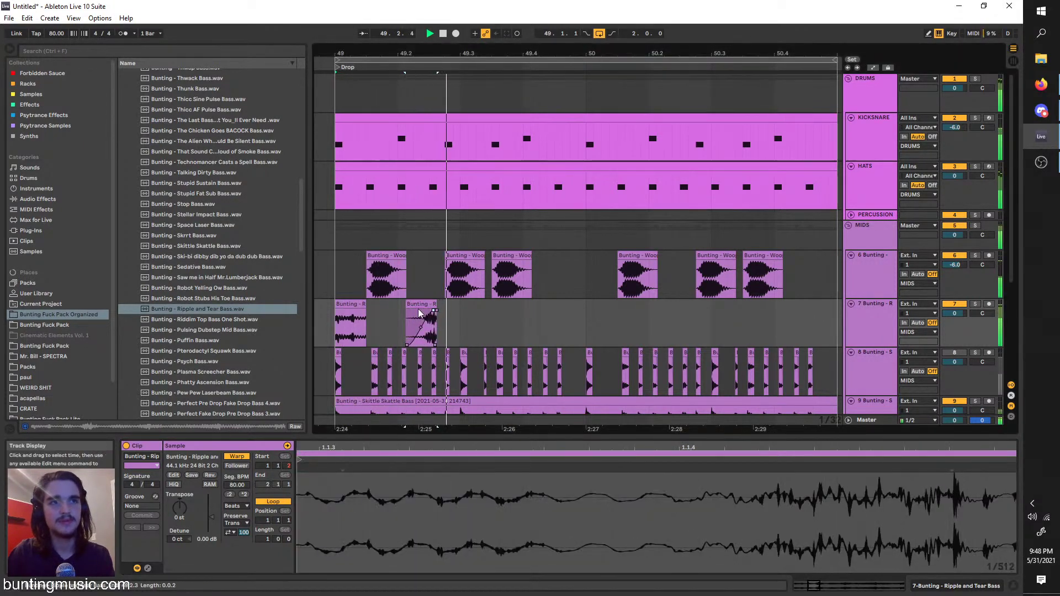
Play the Ripple and Tear clips from the start of bar 49 and mute the Woop There it is track
{"action": "left_click", "coordinate": [327, 319]}
{"action": "key", "text": "space"}
{"action": "key", "text": "space"}
{"action": "left_click", "coordinate": [337, 311]}
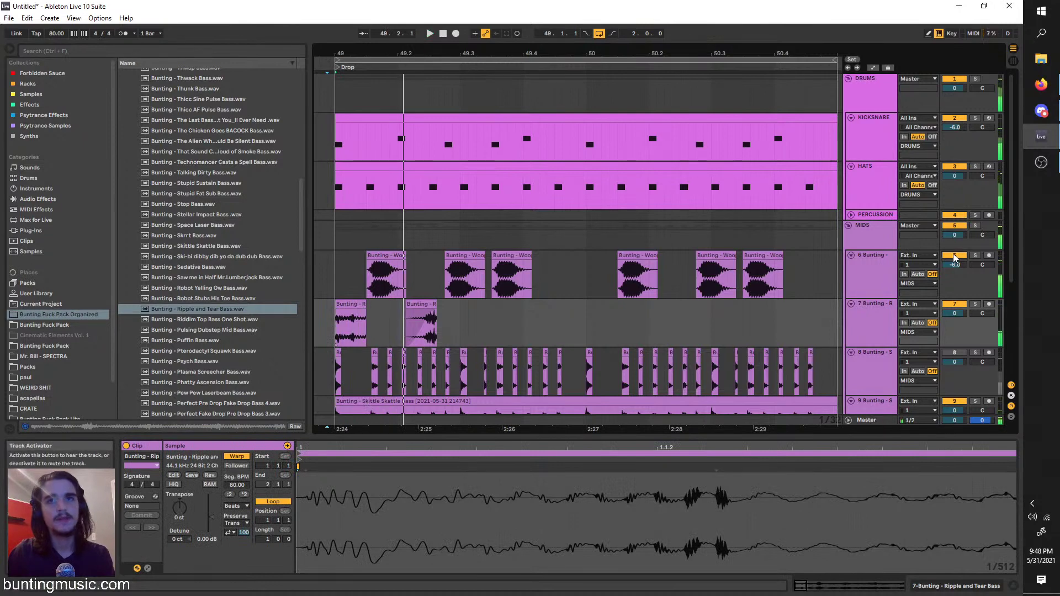
{"action": "scroll", "coordinate": [335, 332], "scroll_direction": "up", "scroll_amount": 3}
{"action": "scroll", "coordinate": [338, 332], "scroll_direction": "down", "scroll_amount": 3}
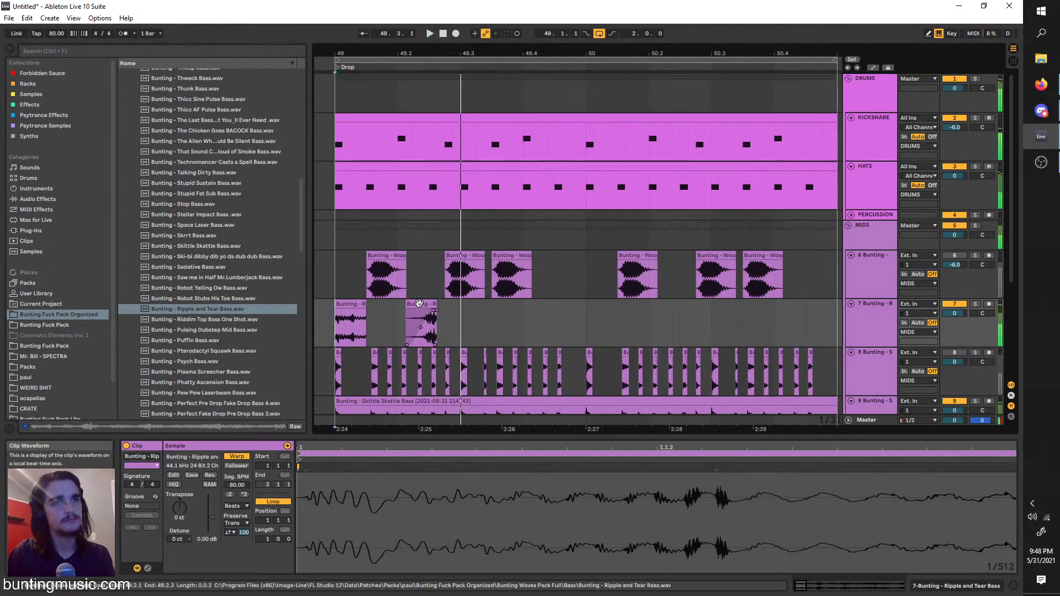
{"action": "left_click", "coordinate": [336, 328]}
Insert a new audio track below the Ripple and Tear track and unmute the Woop There it is track
{"action": "right_click", "coordinate": [889, 300]}
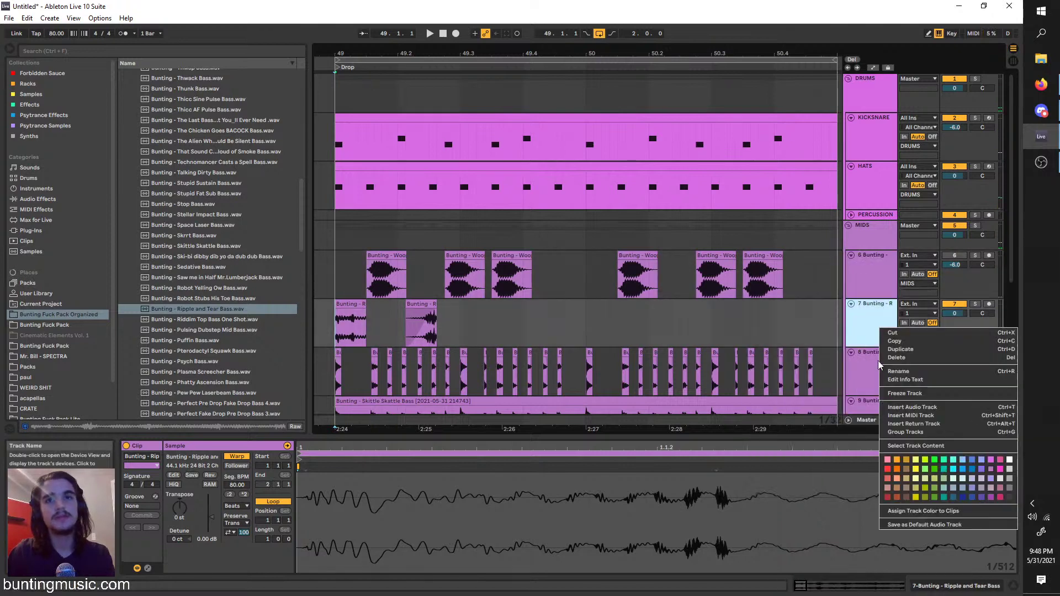
{"action": "left_click", "coordinate": [898, 407]}
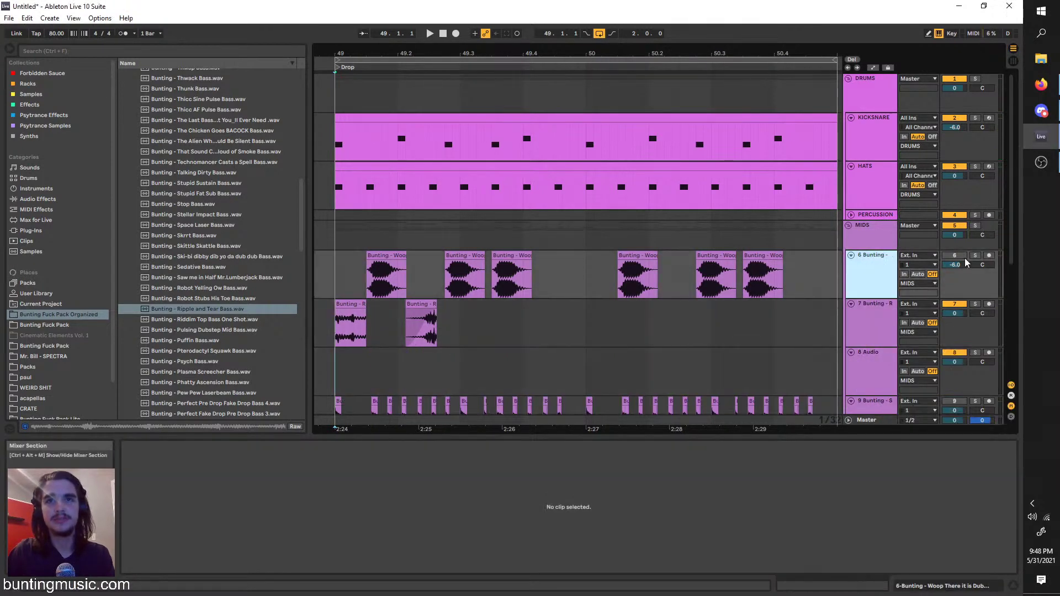
{"action": "left_click", "coordinate": [368, 274]}
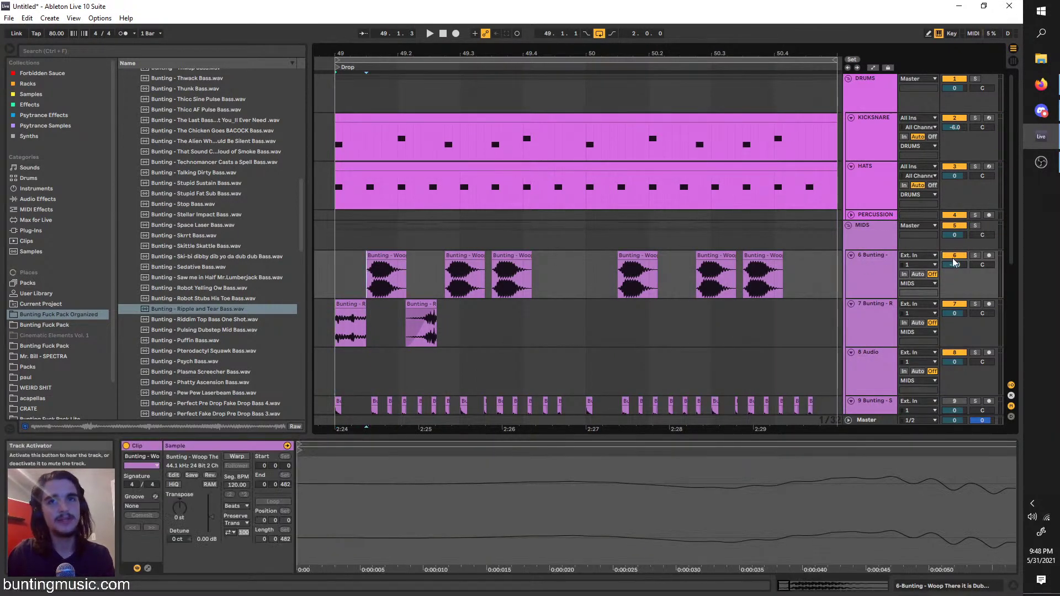
Place Bunting - Old School Dubstep Bass.wav at 49.2.4 on the new track and repeat it at the same spot in bar 50
{"action": "left_click", "coordinate": [244, 381]}
{"action": "scroll", "coordinate": [246, 380], "scroll_direction": "down", "scroll_amount": 1}
{"action": "left_click", "coordinate": [246, 379]}
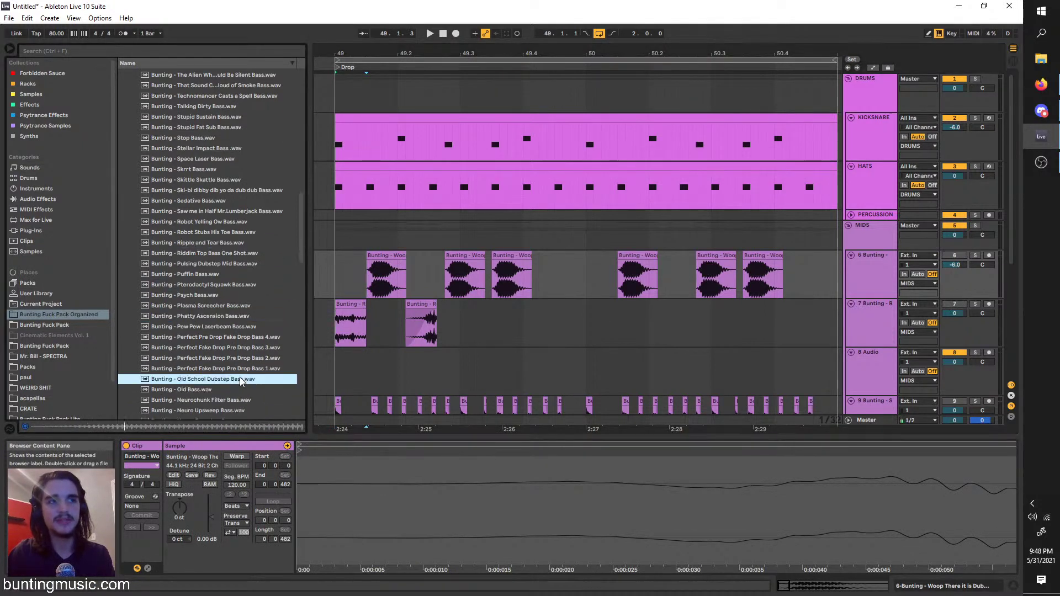
{"action": "scroll", "coordinate": [246, 378], "scroll_direction": "down", "scroll_amount": 1}
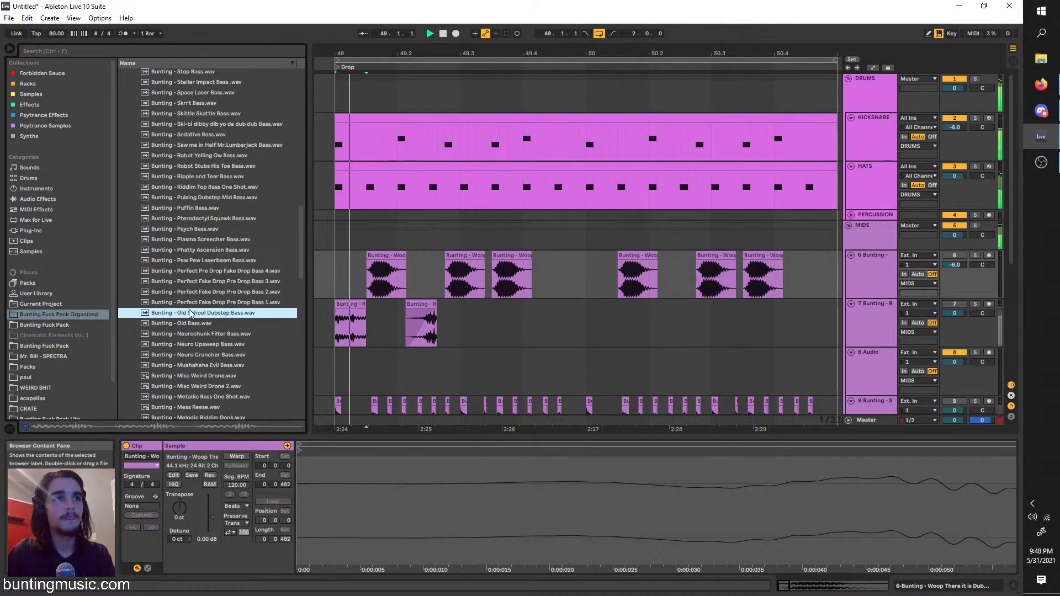
{"action": "left_click_drag", "start_coordinate": [190, 313], "coordinate": [448, 380]}
{"action": "key", "text": "space"}
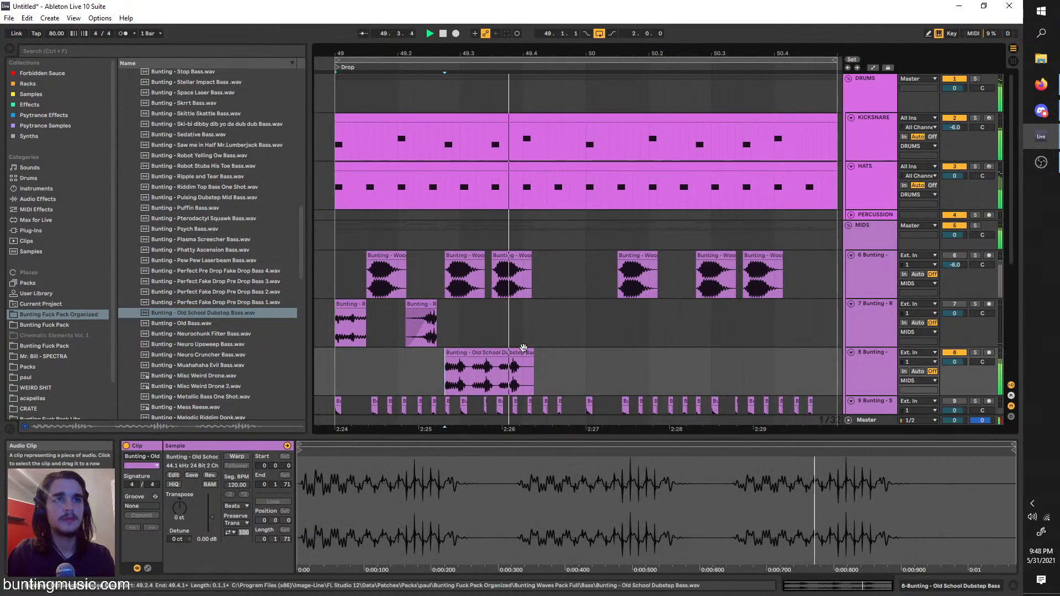
{"action": "left_click_drag", "start_coordinate": [583, 359], "coordinate": [334, 362]}
{"action": "key", "text": "ctrl+d"}
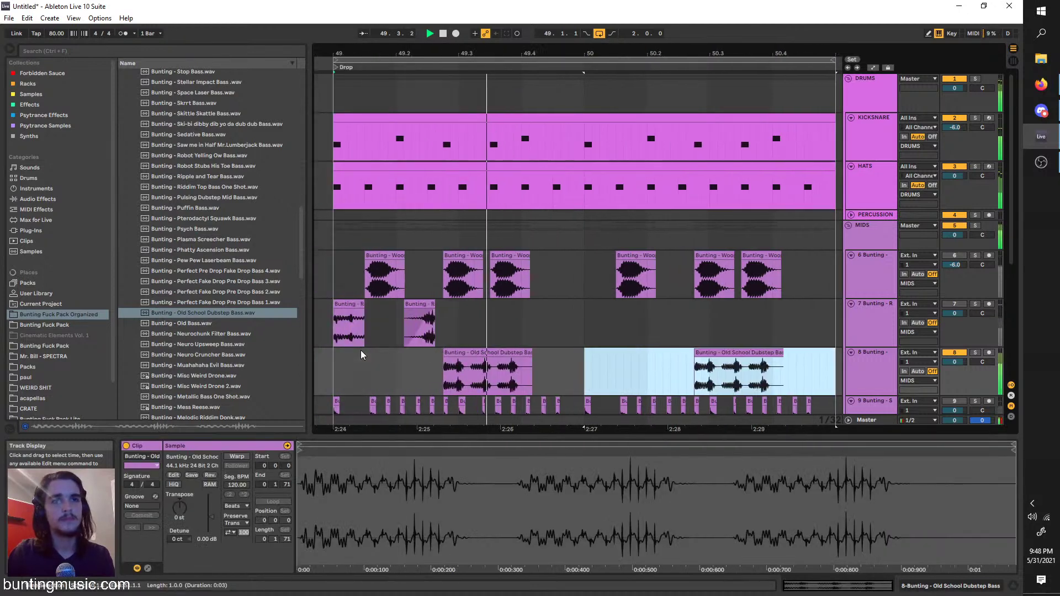
Insert another audio track below the Old School Dubstep Bass track
{"action": "right_click", "coordinate": [863, 372]}
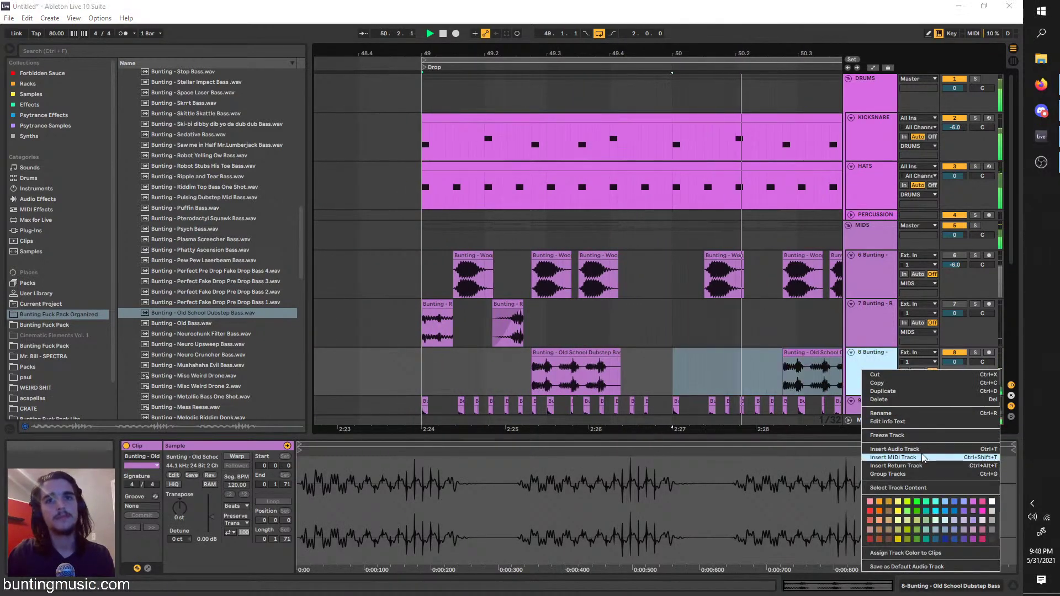
{"action": "key", "text": "Escape"}
{"action": "left_click", "coordinate": [892, 371]}
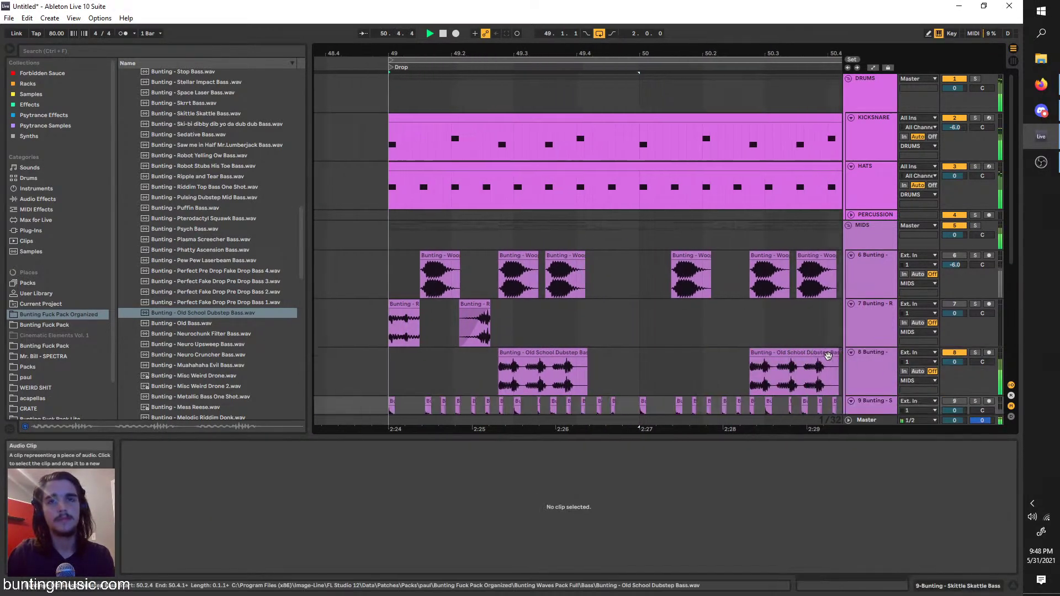
{"action": "right_click", "coordinate": [865, 375]}
{"action": "left_click", "coordinate": [913, 447]}
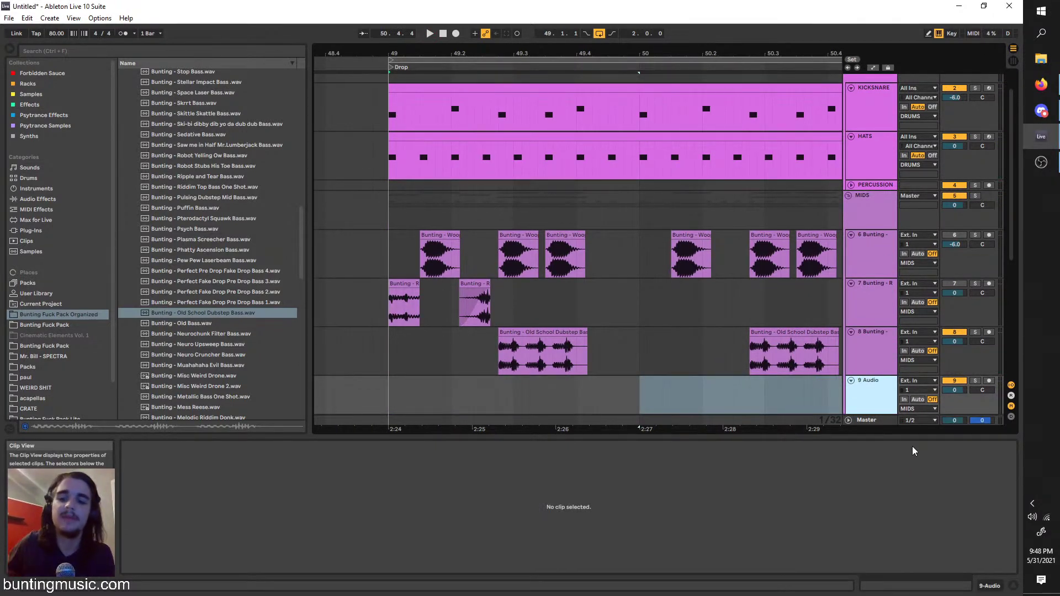
Audition the bass samples after Old School Dubstep Bass one by one, down to the end of the folder
{"action": "left_click", "coordinate": [271, 386]}
{"action": "key", "text": "Down"}
{"action": "key", "text": "Down"}
{"action": "key", "text": "Down"}
{"action": "key", "text": "Down"}
{"action": "key", "text": "Down"}
{"action": "key", "text": "Down"}
{"action": "key", "text": "Down"}
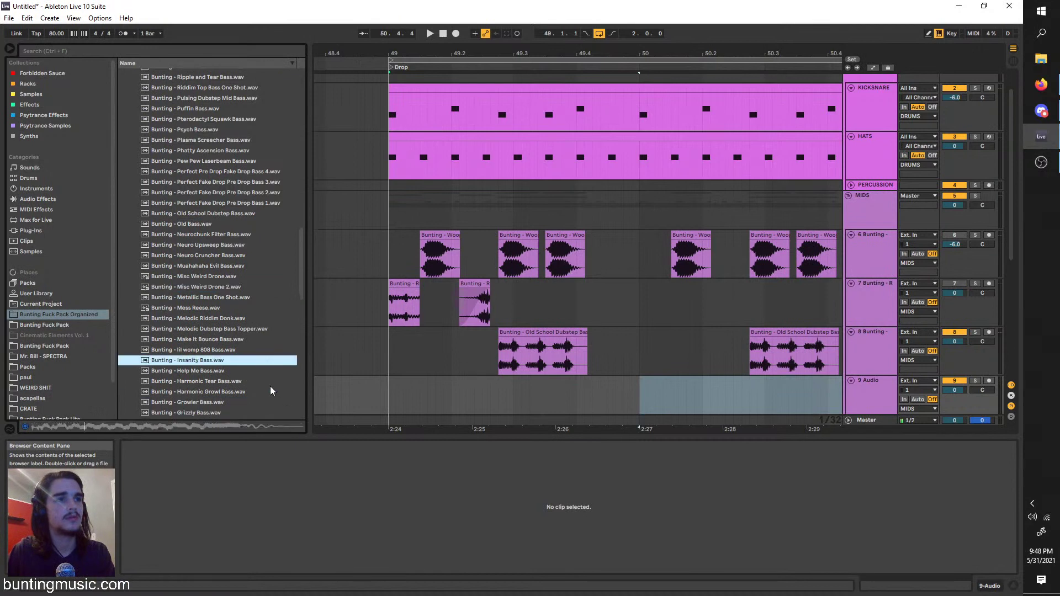
{"action": "key", "text": "Down"}
{"action": "key", "text": "Down"}
{"action": "key", "text": "Down"}
{"action": "key", "text": "Down"}
{"action": "key", "text": "Down"}
{"action": "key", "text": "Down"}
{"action": "key", "text": "Down"}
{"action": "key", "text": "Down"}
{"action": "key", "text": "Down"}
{"action": "key", "text": "Down"}
{"action": "key", "text": "Down"}
{"action": "key", "text": "Down"}
{"action": "key", "text": "Down"}
{"action": "key", "text": "Down"}
{"action": "key", "text": "Down"}
{"action": "key", "text": "Down"}
{"action": "key", "text": "Down"}
{"action": "key", "text": "Down"}
{"action": "key", "text": "Down"}
{"action": "key", "text": "Down"}
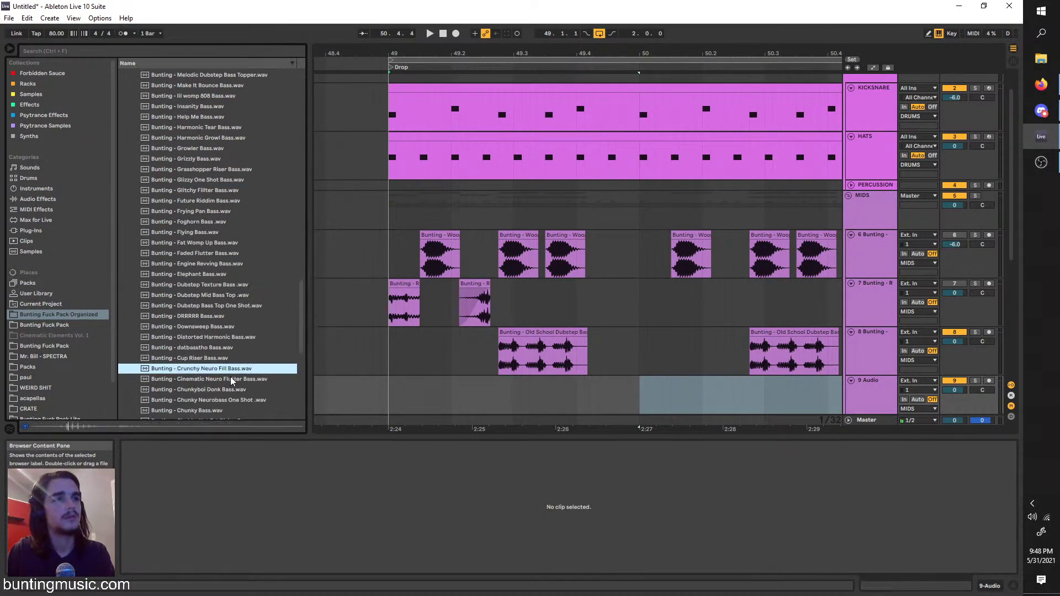
{"action": "key", "text": "Down"}
{"action": "key", "text": "Down"}
{"action": "key", "text": "Down"}
{"action": "key", "text": "Down"}
{"action": "key", "text": "Down"}
{"action": "key", "text": "Down"}
{"action": "key", "text": "Down"}
{"action": "key", "text": "Down"}
{"action": "key", "text": "Down"}
{"action": "key", "text": "Down"}
{"action": "key", "text": "Down"}
{"action": "key", "text": "Down"}
{"action": "key", "text": "Down"}
{"action": "key", "text": "Down"}
{"action": "key", "text": "Down"}
{"action": "key", "text": "Down"}
{"action": "key", "text": "Down"}
{"action": "key", "text": "Down"}
{"action": "key", "text": "Down"}
{"action": "key", "text": "Down"}
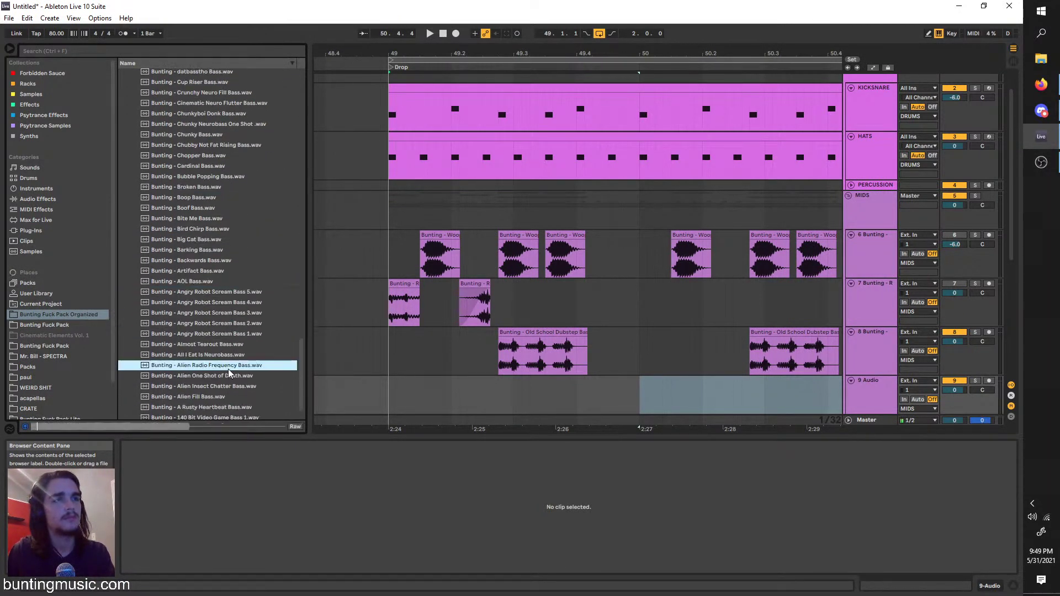
{"action": "key", "text": "Down"}
{"action": "key", "text": "Down"}
{"action": "key", "text": "Down"}
{"action": "key", "text": "Down"}
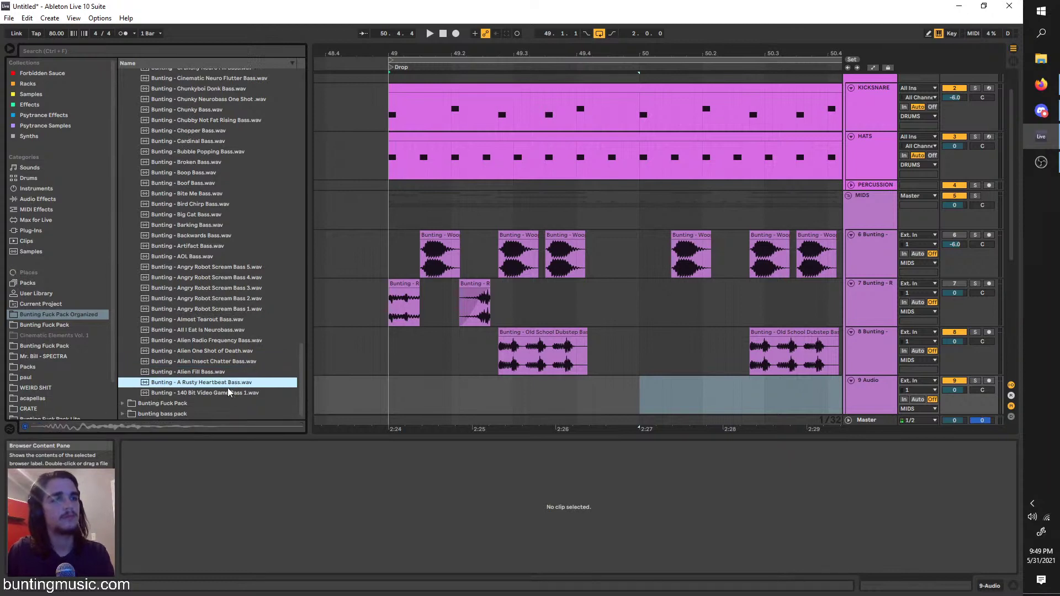
{"action": "key", "text": "Down"}
Audition samples from earlier in the list and place Bunting - Plasma Screecher Bass.wav on the new track at bar 49
{"action": "left_click_drag", "start_coordinate": [301, 373], "coordinate": [294, 251]}
{"action": "left_click", "coordinate": [243, 233]}
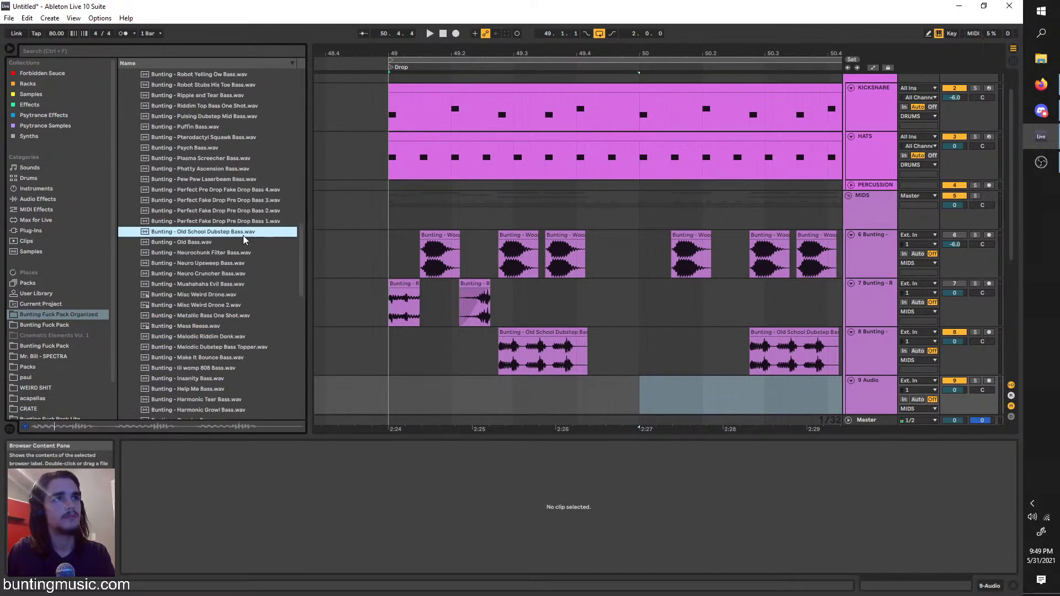
{"action": "left_click", "coordinate": [245, 201]}
{"action": "scroll", "coordinate": [245, 203], "scroll_direction": "up", "scroll_amount": 2}
{"action": "key", "text": "space"}
{"action": "left_click", "coordinate": [196, 215]}
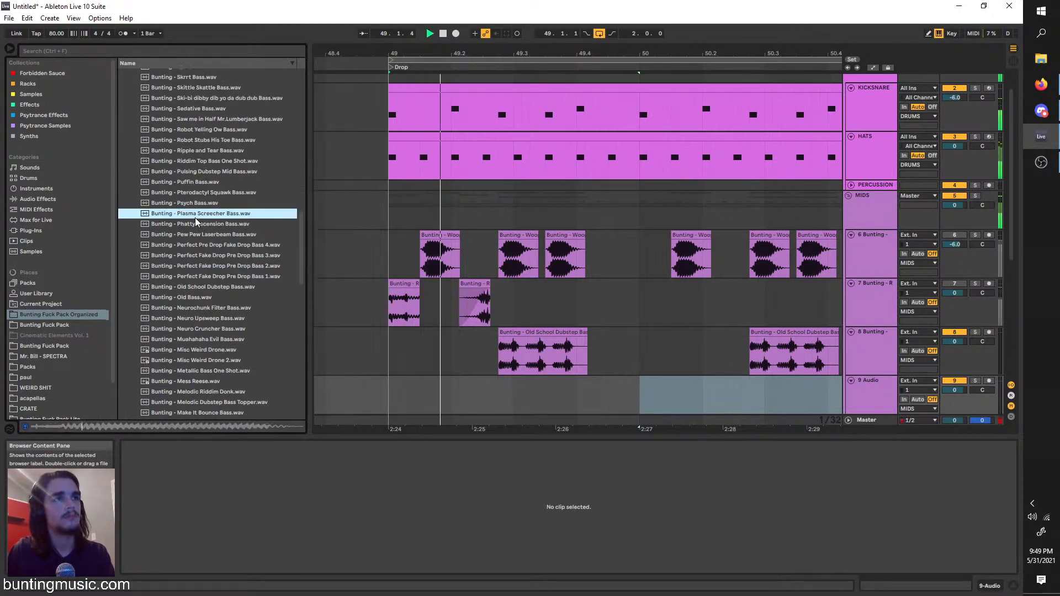
{"action": "left_click_drag", "start_coordinate": [197, 218], "coordinate": [391, 393]}
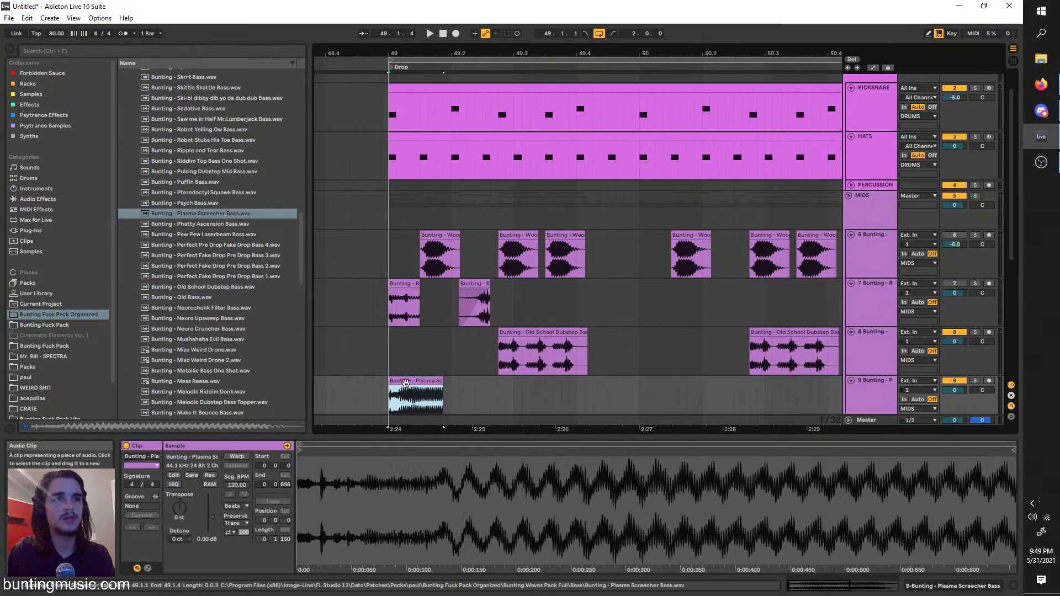
Trim the Plasma Screecher clip to about 281 ms, starting 188 ms into the sample, with a fade-out, and play it
{"action": "left_click_drag", "start_coordinate": [388, 387], "coordinate": [412, 390]}
{"action": "key", "text": "space"}
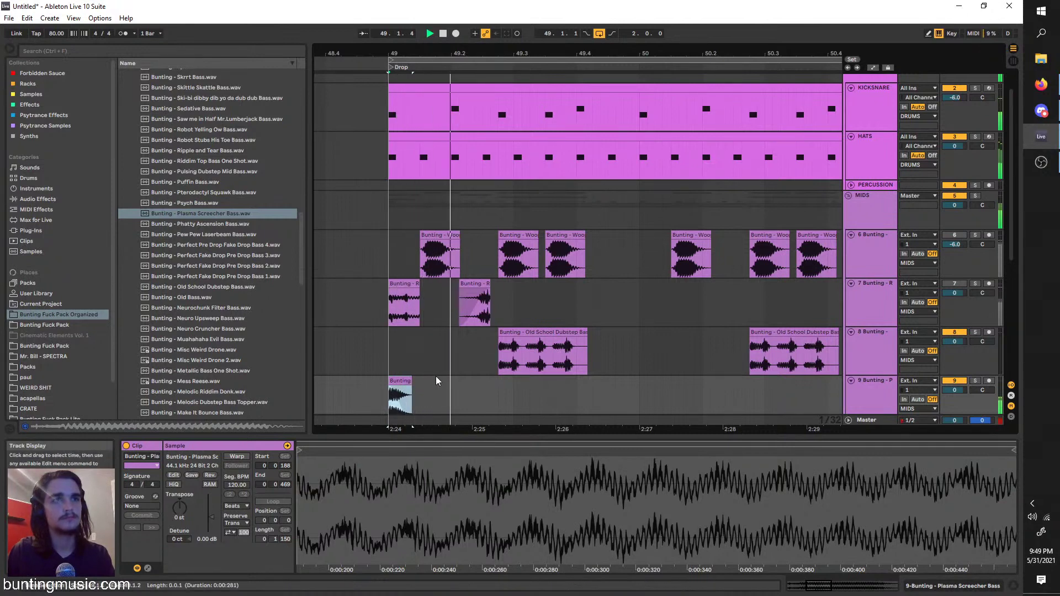
Place a copy of the Plasma Screecher clip just after 49.1.3 and transpose the copy to -1 st
{"action": "scroll", "coordinate": [442, 371], "scroll_direction": "down", "scroll_amount": 1}
{"action": "scroll", "coordinate": [442, 371], "scroll_direction": "down", "scroll_amount": 2}
{"action": "key", "text": "space"}
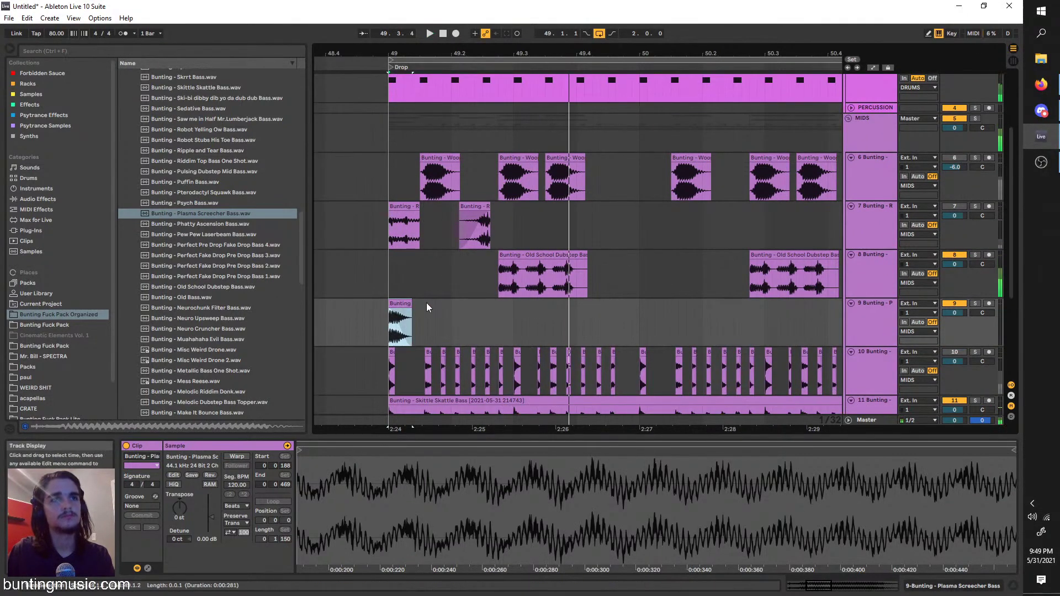
{"action": "key", "text": "ctrl+d"}
{"action": "left_click_drag", "start_coordinate": [424, 304], "coordinate": [439, 304]}
{"action": "key", "text": "space"}
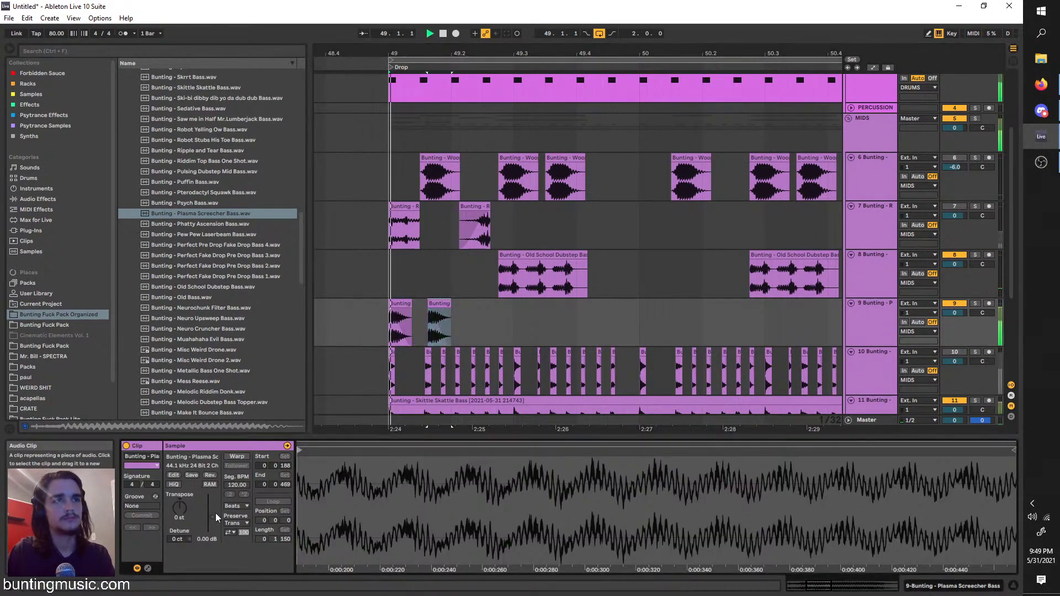
{"action": "left_click_drag", "start_coordinate": [174, 502], "coordinate": [173, 506]}
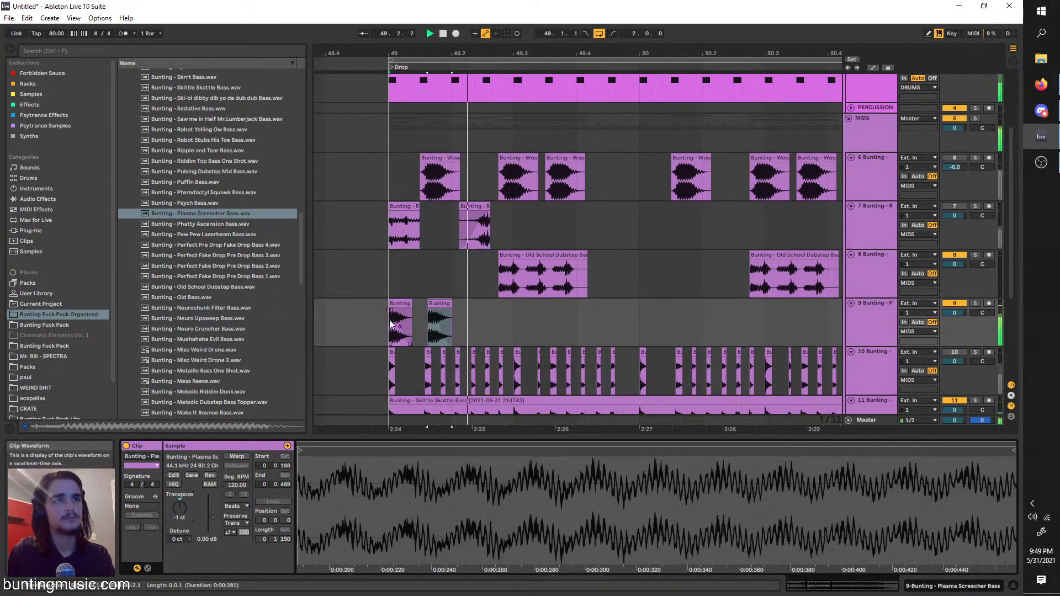
{"action": "scroll", "coordinate": [409, 320], "scroll_direction": "up", "scroll_amount": 4}
{"action": "left_click_drag", "start_coordinate": [458, 309], "coordinate": [467, 307]}
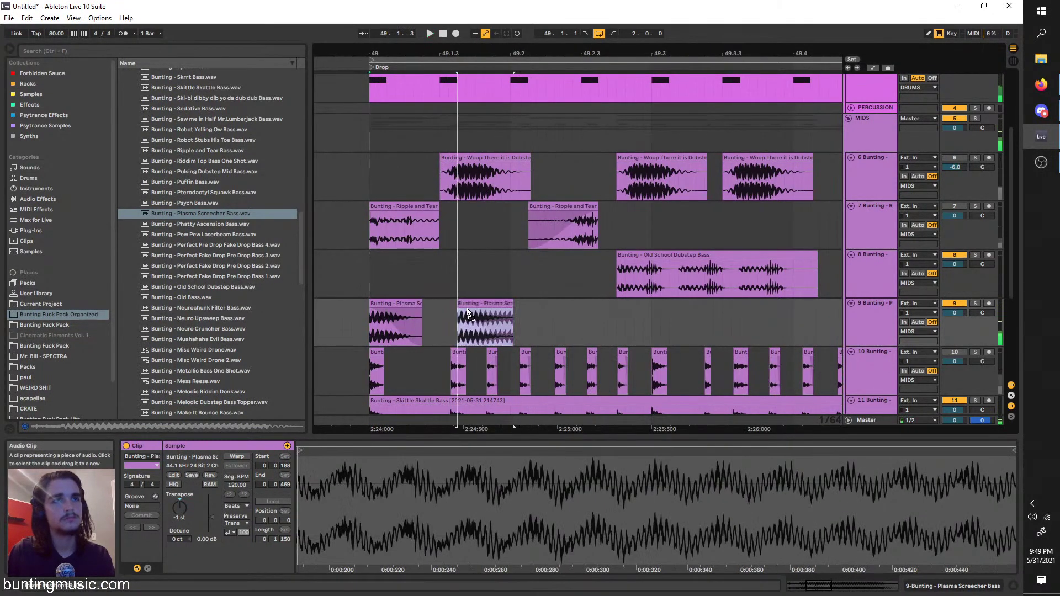
Deactivate the Old School Dubstep Bass clip in bar 49 and play from the start of the bar
{"action": "left_click", "coordinate": [689, 254]}
{"action": "key", "text": "Delete"}
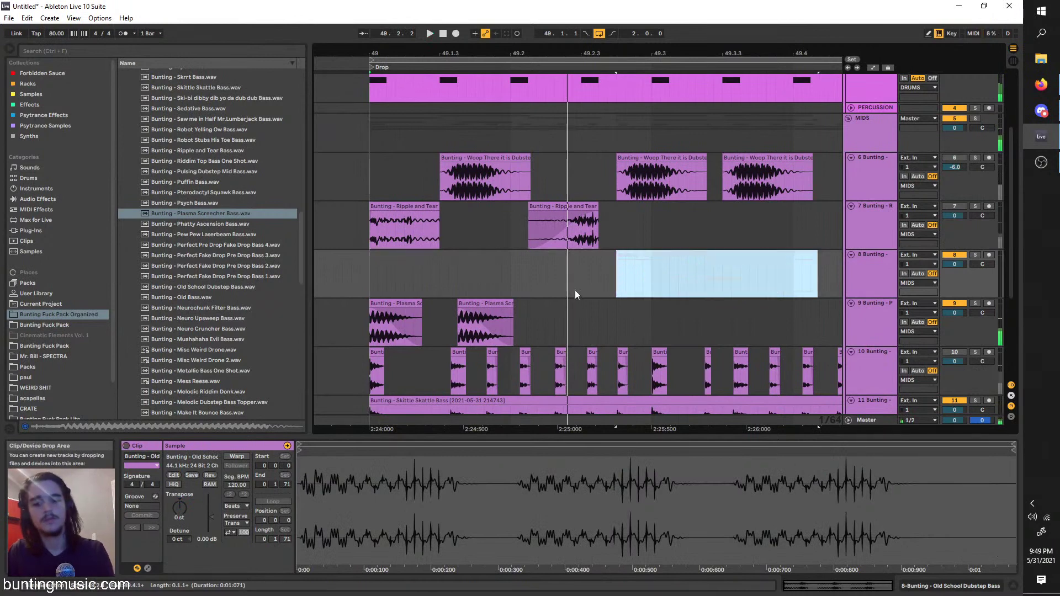
{"action": "left_click", "coordinate": [368, 329]}
{"action": "scroll", "coordinate": [369, 329], "scroll_direction": "down", "scroll_amount": 4}
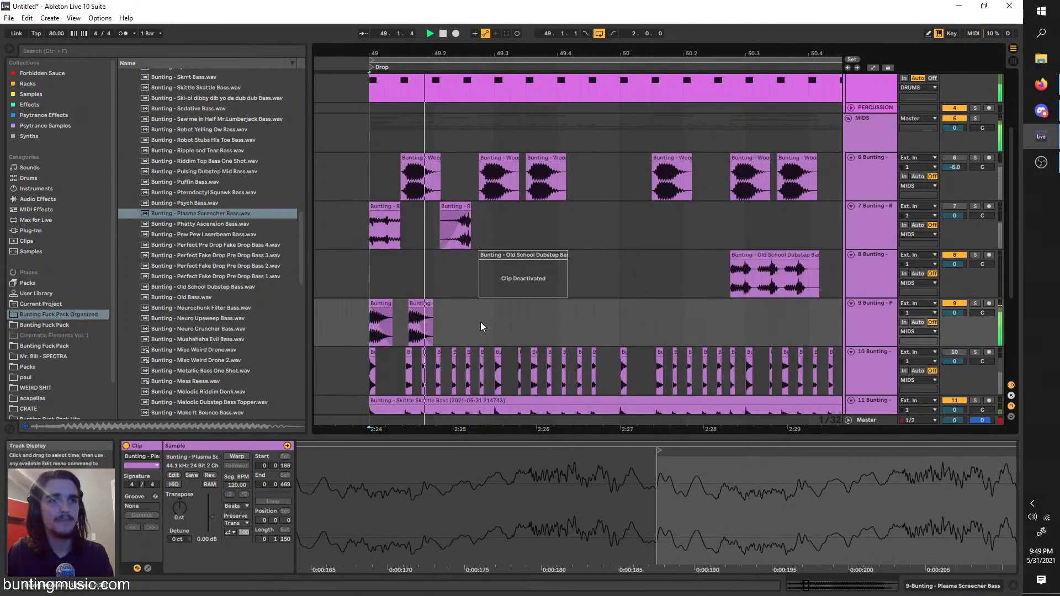
Copy the Plasma Screecher clip to 49.2.4, under the second Woop clip, and play the result
{"action": "left_click_drag", "start_coordinate": [480, 323], "coordinate": [411, 316]}
{"action": "key", "text": "ctrl+d"}
{"action": "left_click", "coordinate": [373, 333]}
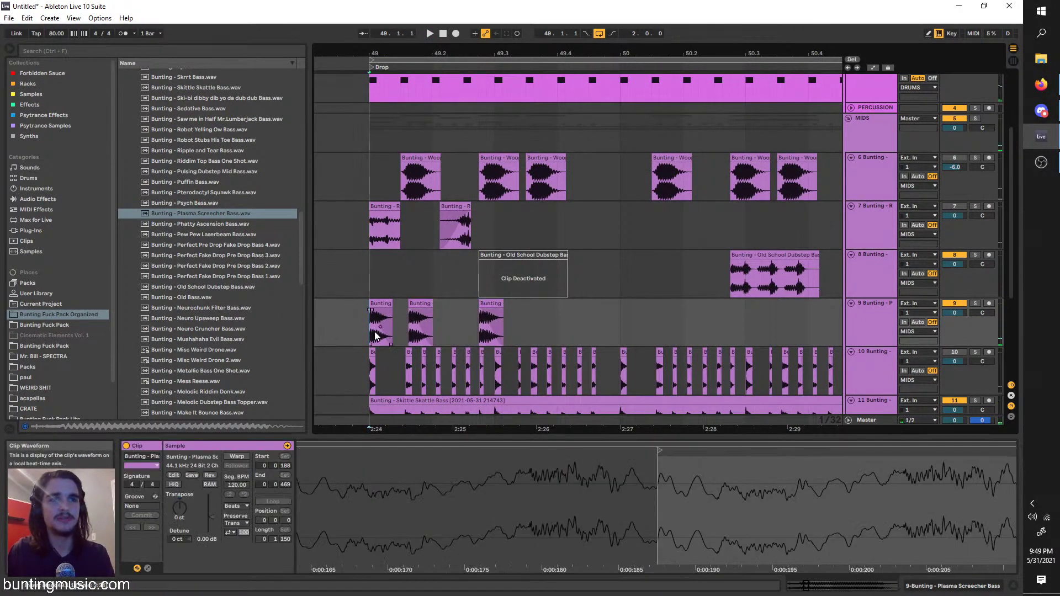
{"action": "scroll", "coordinate": [377, 334], "scroll_direction": "up", "scroll_amount": 4}
{"action": "scroll", "coordinate": [382, 327], "scroll_direction": "down", "scroll_amount": 4}
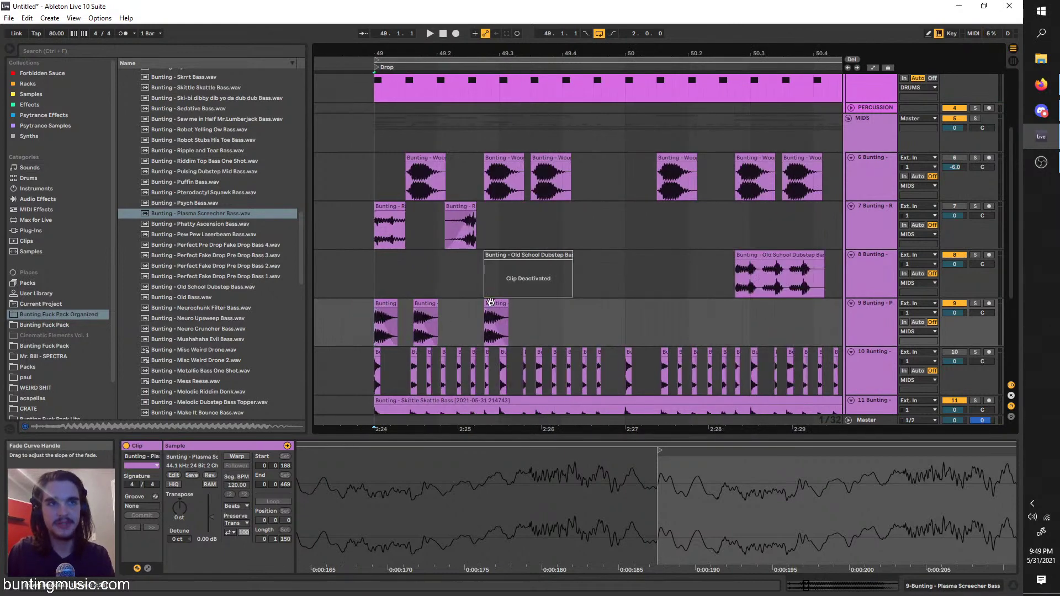
{"action": "key", "text": "space"}
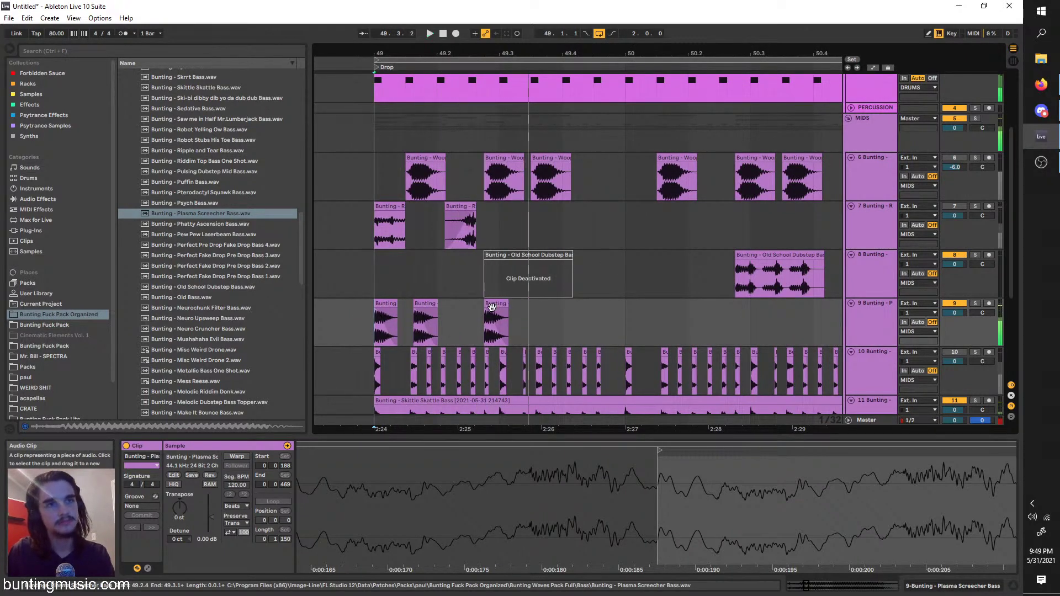
Copy the Plasma Screecher clip under the third Woop clip at 49.3.3 and play from bar 49
{"action": "left_click_drag", "start_coordinate": [498, 307], "coordinate": [522, 307]}
{"action": "scroll", "coordinate": [522, 307], "scroll_direction": "up", "scroll_amount": 2}
{"action": "left_click_drag", "start_coordinate": [523, 382], "coordinate": [547, 383]}
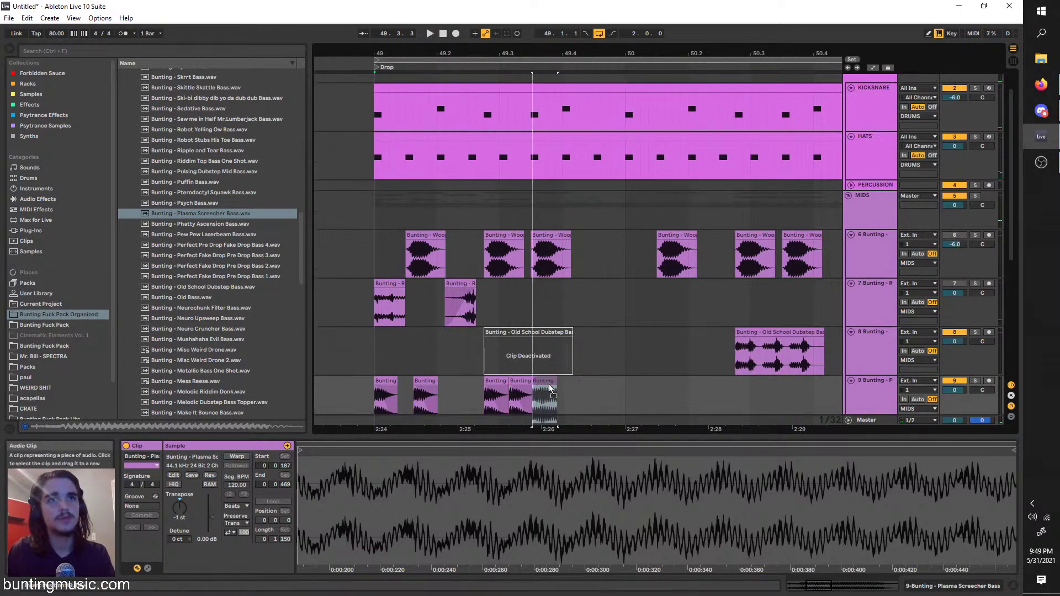
{"action": "left_click", "coordinate": [367, 409]}
{"action": "key", "text": "space"}
{"action": "left_click", "coordinate": [380, 403]}
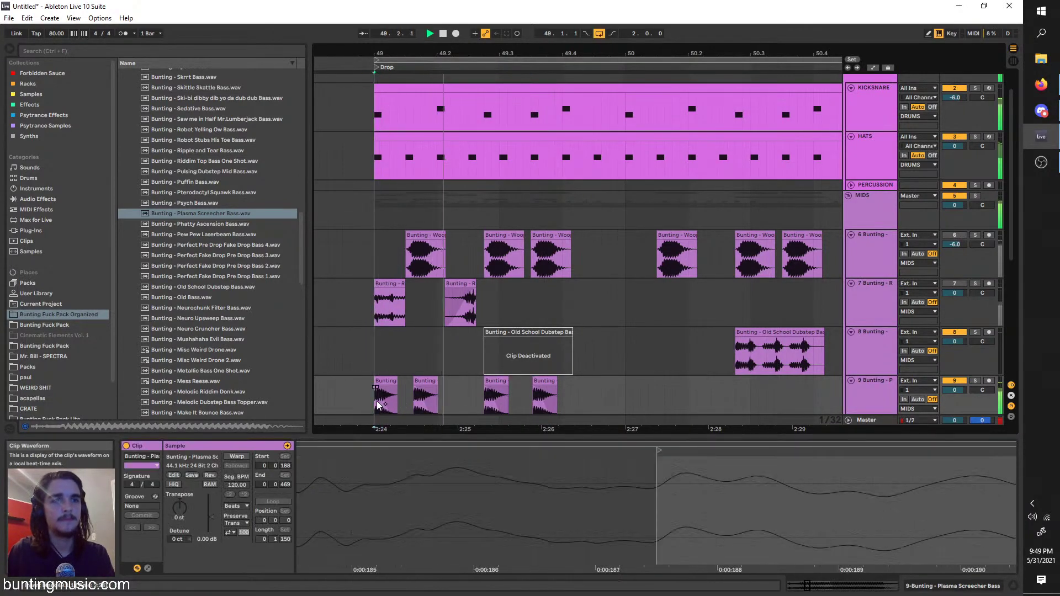
Duplicate the Plasma Screecher pattern from bar 49 into bar 50
{"action": "scroll", "coordinate": [380, 403], "scroll_direction": "down", "scroll_amount": 2}
{"action": "left_click_drag", "start_coordinate": [624, 323], "coordinate": [492, 324]}
{"action": "left_click_drag", "start_coordinate": [390, 313], "coordinate": [376, 314]}
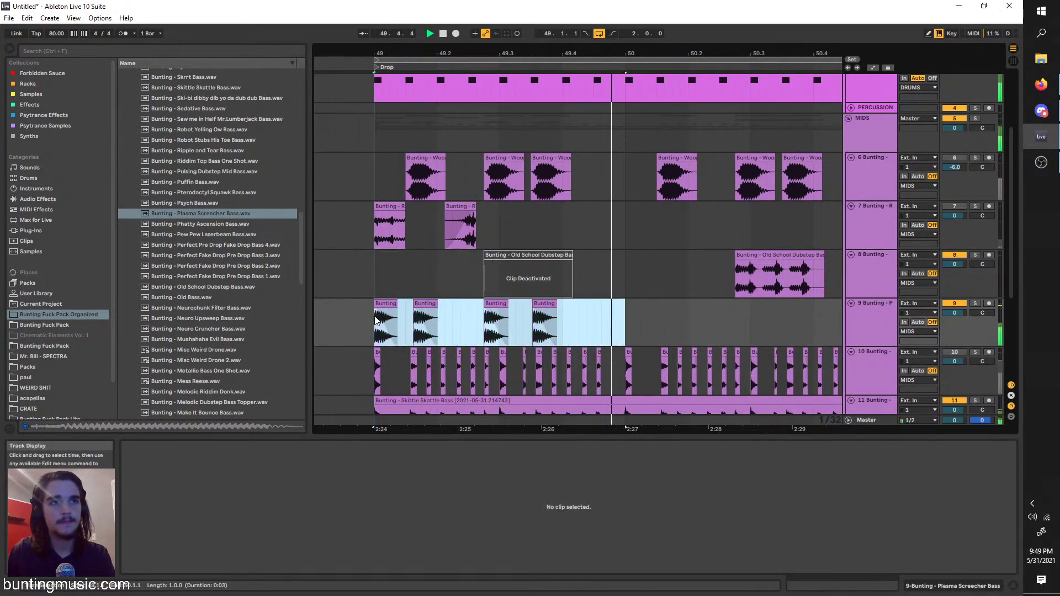
{"action": "key", "text": "minus"}
{"action": "key", "text": "ctrl+d"}
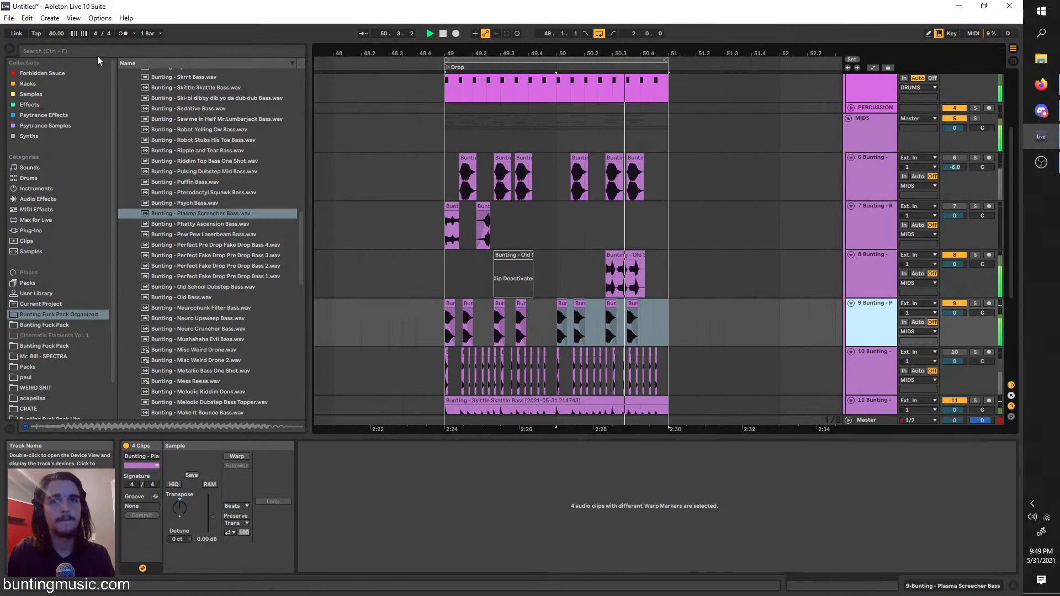
Mute the Woop, Ripple and Tear and Old School Dubstep Bass tracks and search the browser for "disper"
{"action": "left_click", "coordinate": [955, 254]}
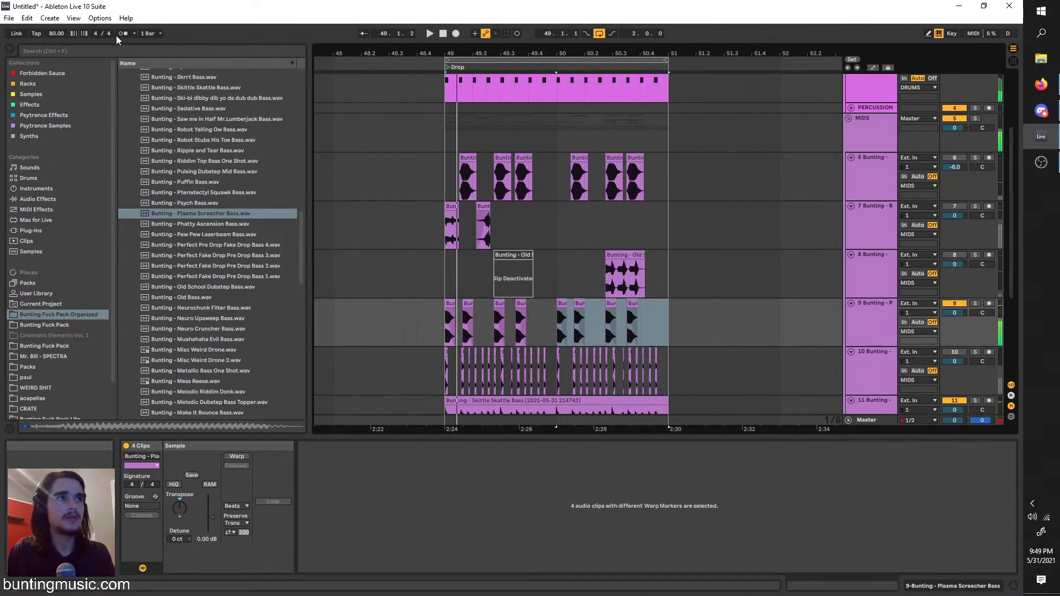
{"action": "left_click", "coordinate": [124, 47]}
{"action": "type", "text": "disper"}
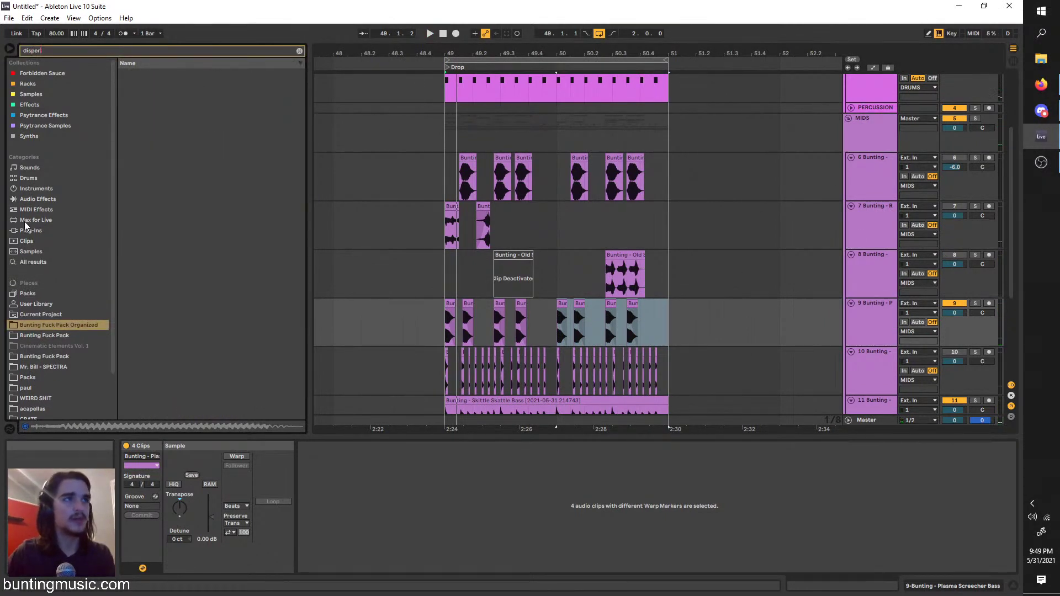
Load Disperser.adg from all results onto the Plasma Screecher track and play the loop
{"action": "left_click", "coordinate": [31, 200]}
{"action": "left_click", "coordinate": [33, 262]}
{"action": "left_click", "coordinate": [132, 96]}
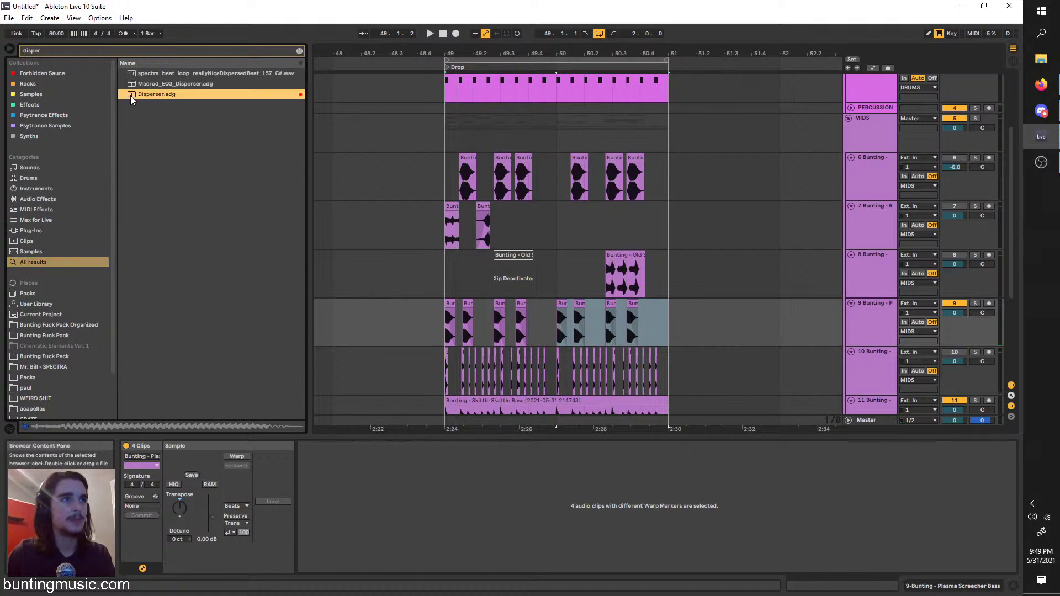
{"action": "key", "text": "space"}
{"action": "left_click", "coordinate": [853, 332]}
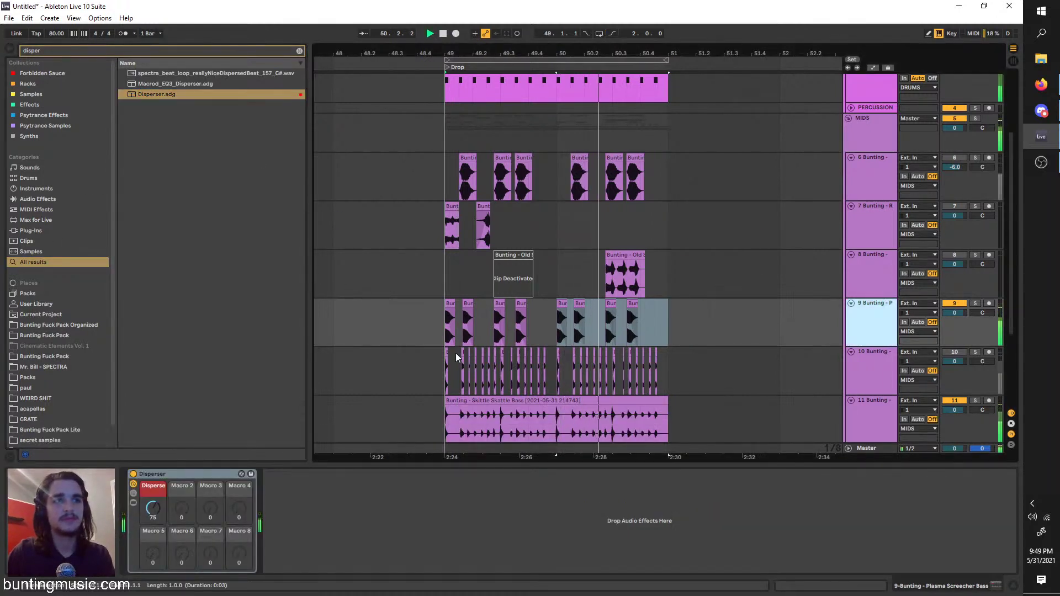
Play the loop from bar 49 with the Plasma Screecher track soloed and set its Disperse macro to 65
{"action": "key", "text": "ctrl+l"}
{"action": "key", "text": "space"}
{"action": "left_click", "coordinate": [447, 338]}
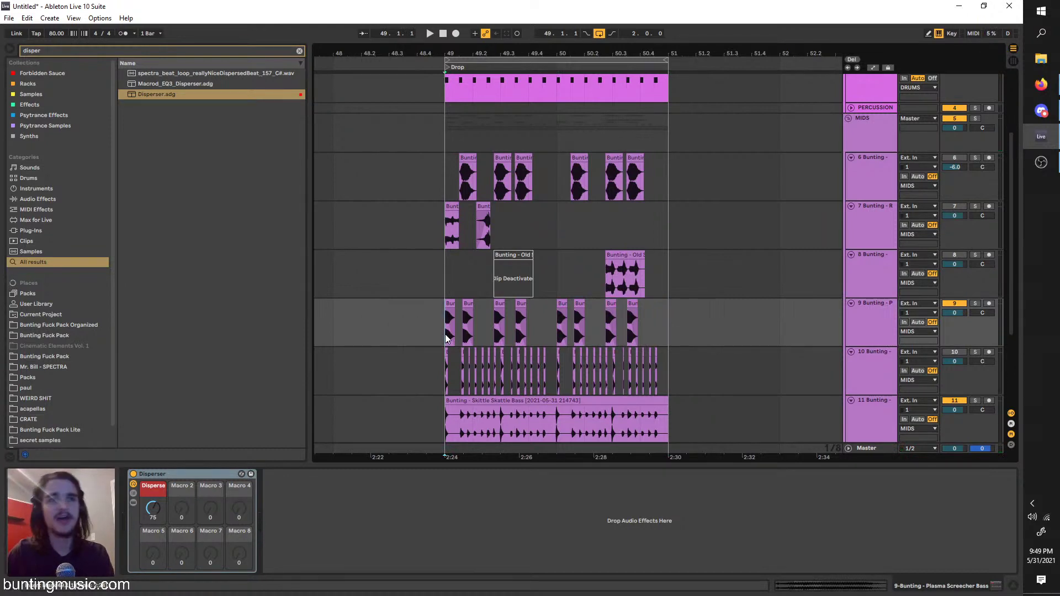
{"action": "scroll", "coordinate": [447, 338], "scroll_direction": "up", "scroll_amount": 3}
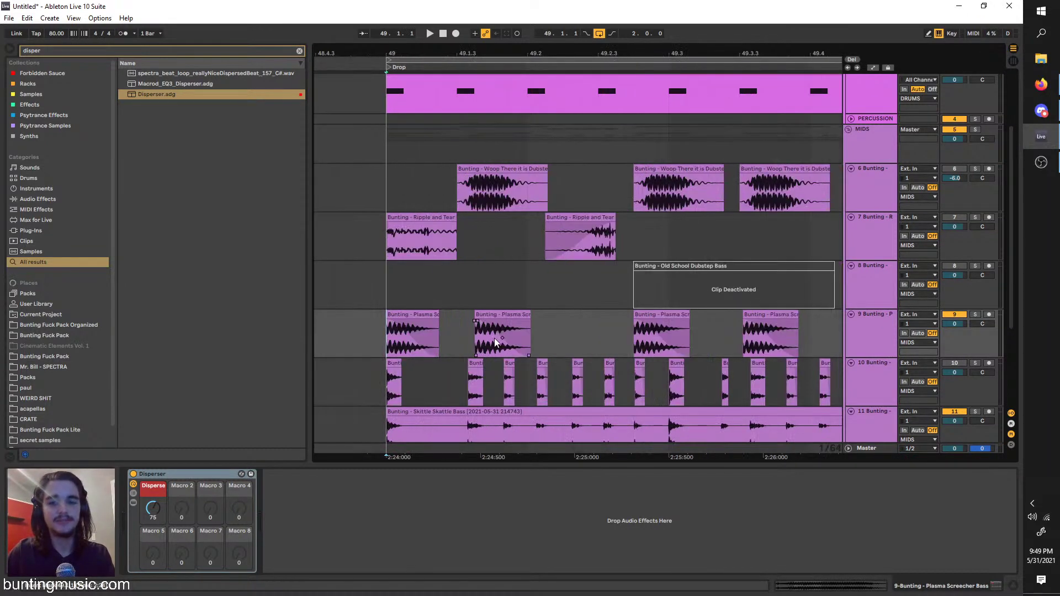
{"action": "scroll", "coordinate": [495, 338], "scroll_direction": "right", "scroll_amount": 2}
{"action": "key", "text": "space"}
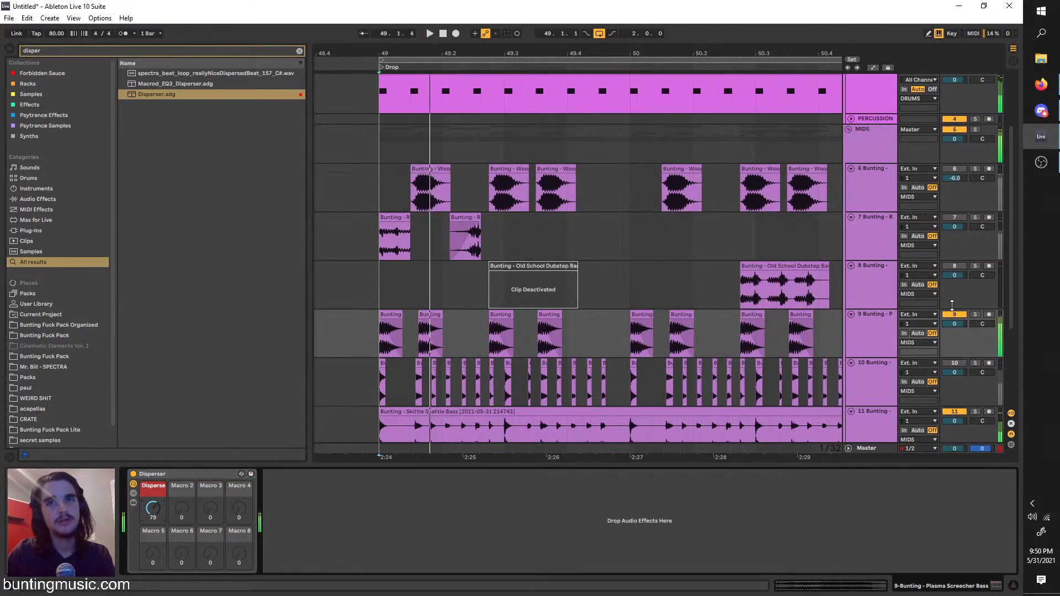
{"action": "left_click", "coordinate": [976, 316]}
{"action": "left_click", "coordinate": [975, 318]}
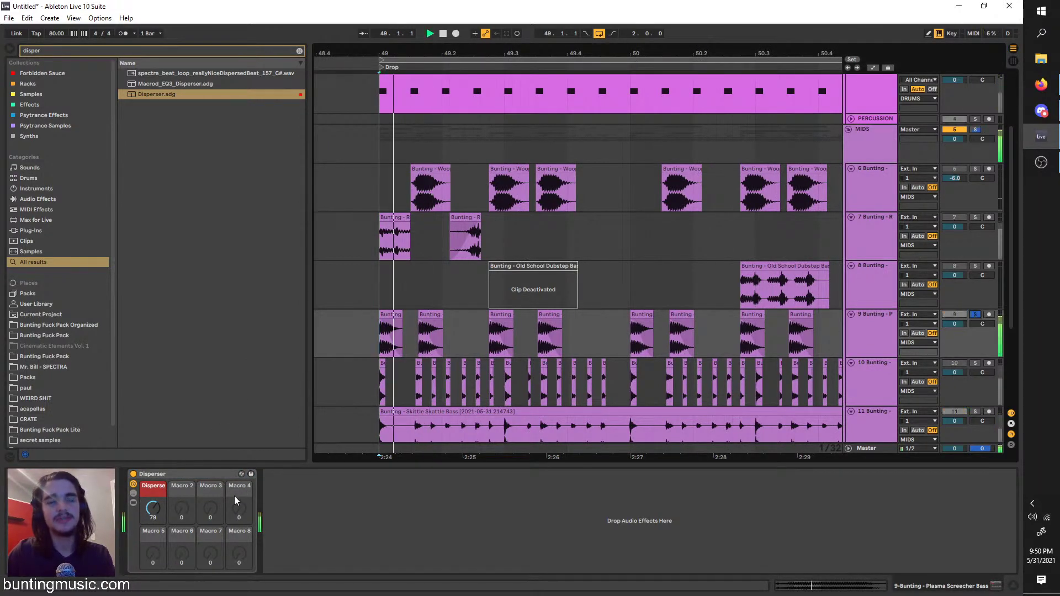
{"action": "left_click_drag", "start_coordinate": [150, 511], "coordinate": [149, 518]}
{"action": "key", "text": "space"}
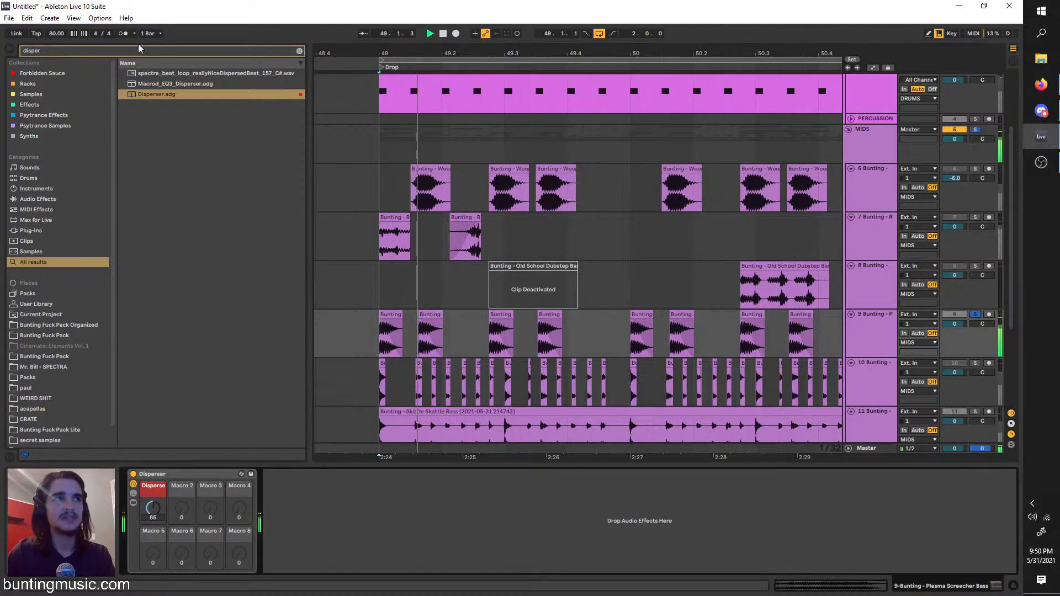
Search the browser for "CORPUS" and load Corpus after the Disperser rack on the Plasma Screecher track
{"action": "left_click_drag", "start_coordinate": [144, 52], "coordinate": [5, 4]}
{"action": "type", "text": "CR"}
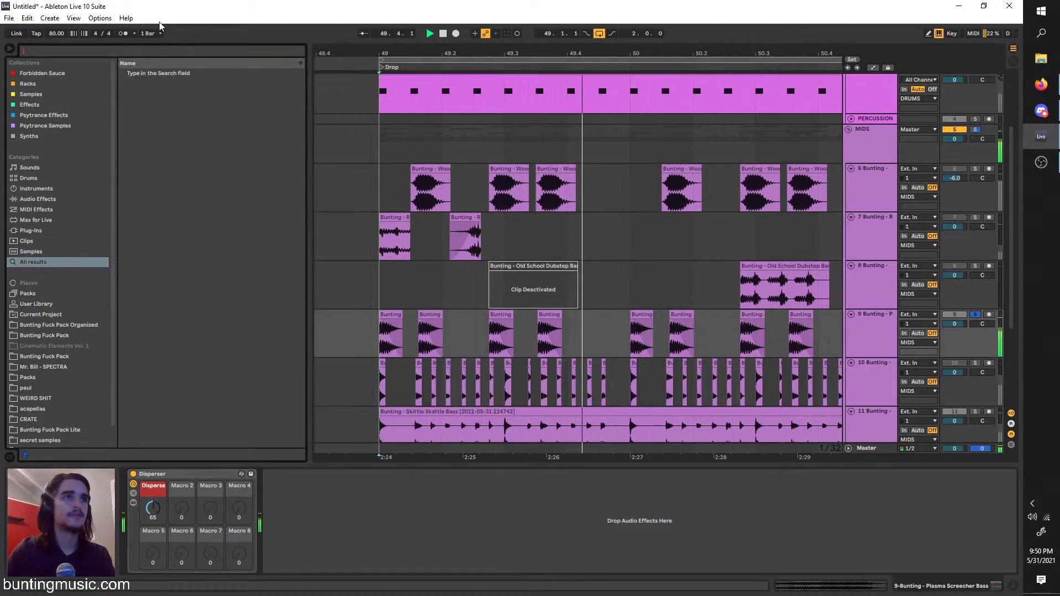
{"action": "type", "text": "RPUS"}
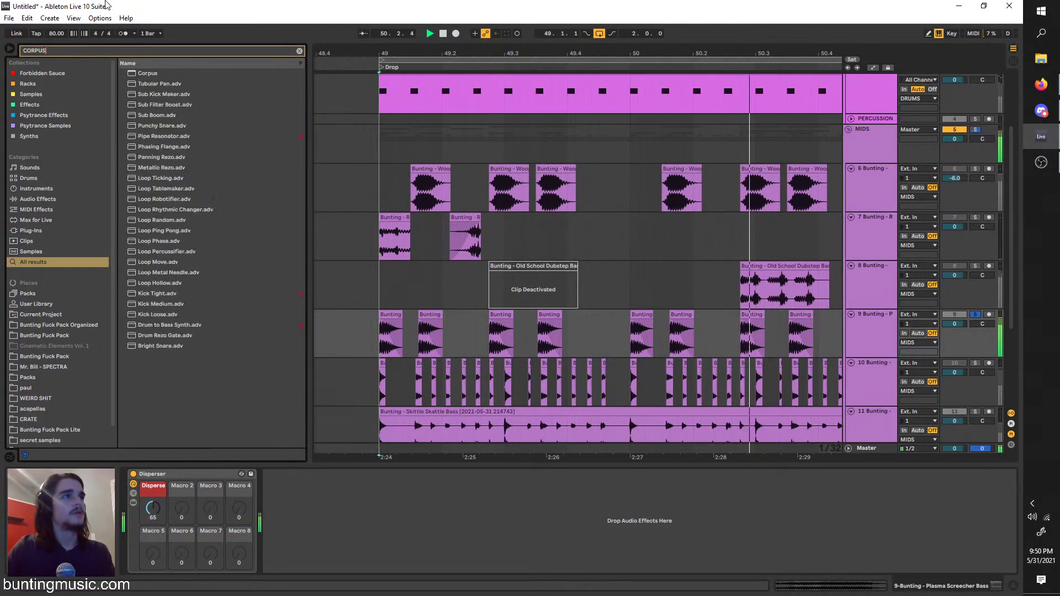
{"action": "left_click", "coordinate": [150, 72]}
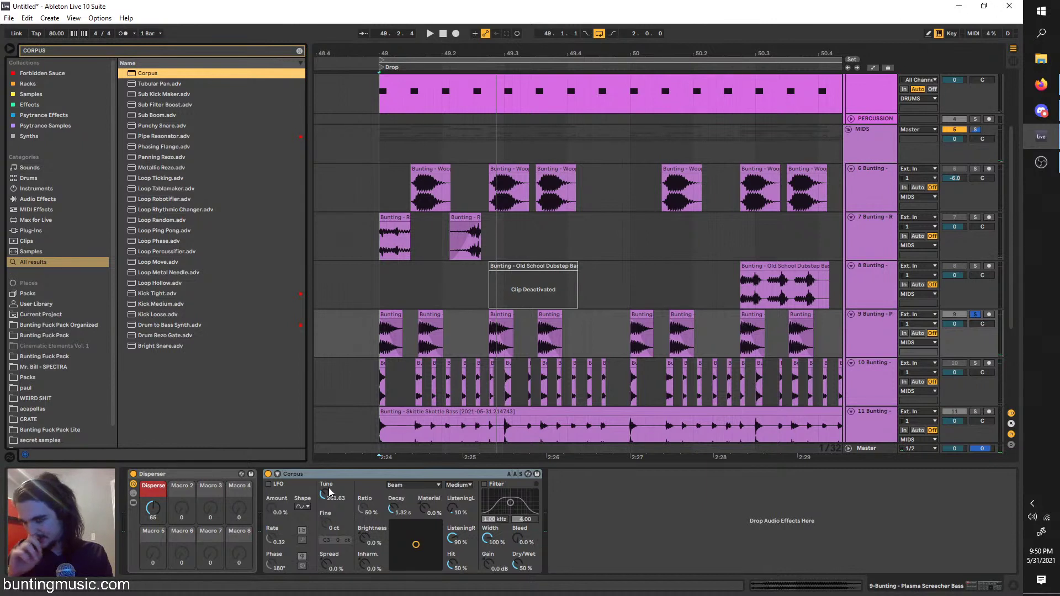
Set the Corpus Tune to 34.55 and its Decay to 264 ms while auditioning the loop
{"action": "left_click", "coordinate": [323, 505]}
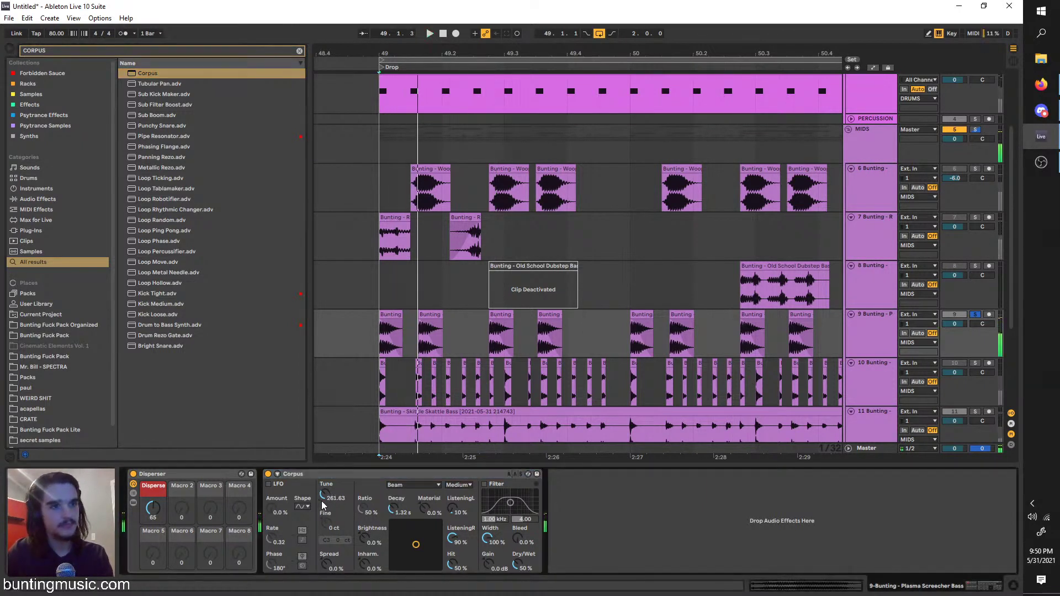
{"action": "left_click_drag", "start_coordinate": [416, 544], "coordinate": [399, 504]}
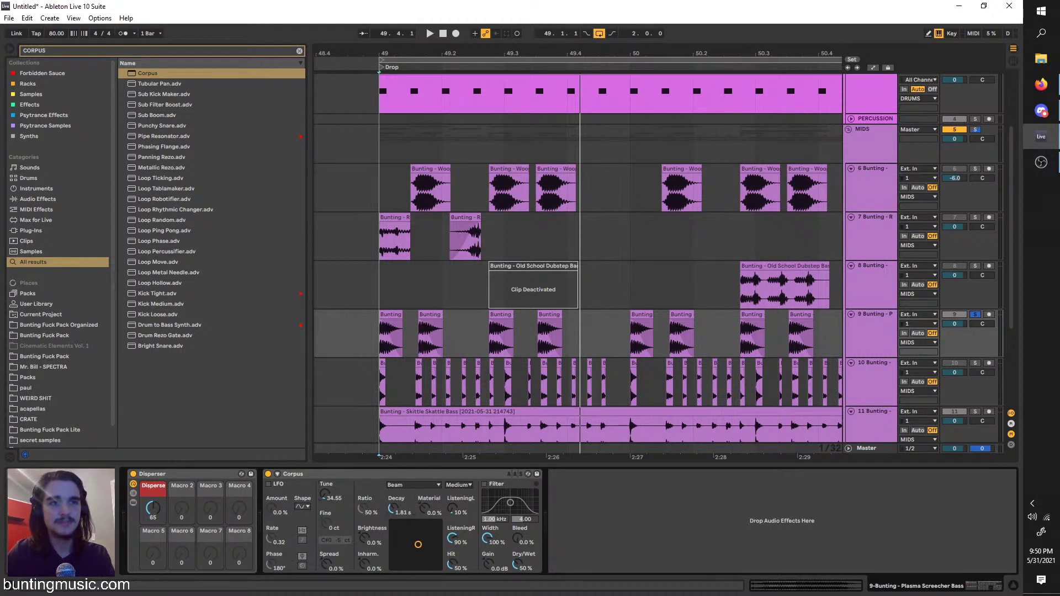
{"action": "key", "text": "space"}
{"action": "left_click_drag", "start_coordinate": [393, 508], "coordinate": [393, 517]}
{"action": "key", "text": "space"}
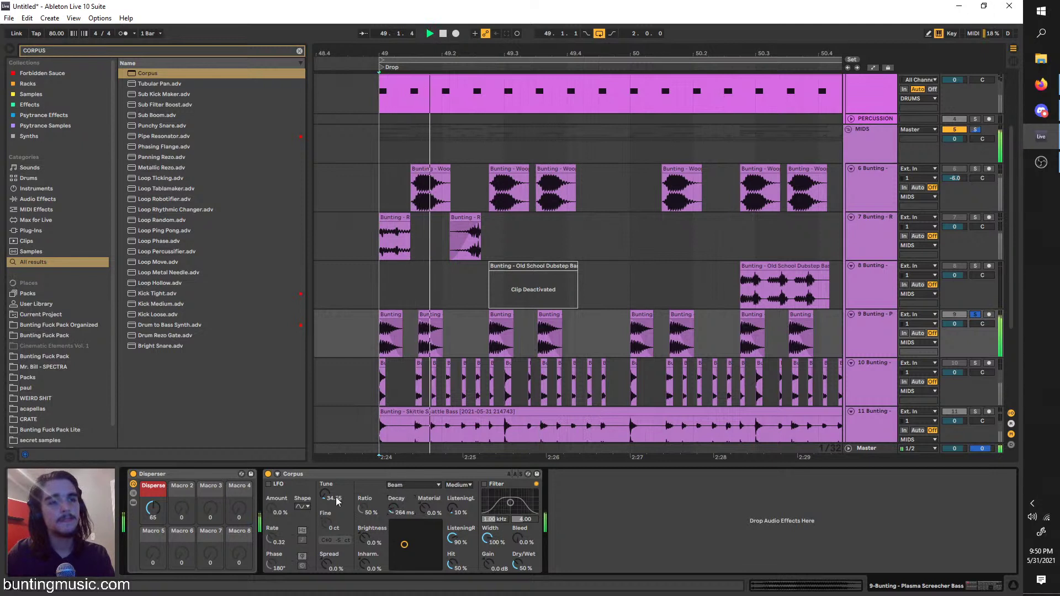
Duplicate Corpus with the copy tuned to 88.58, compare it in the full mix and deactivate the copy
{"action": "left_click", "coordinate": [389, 476]}
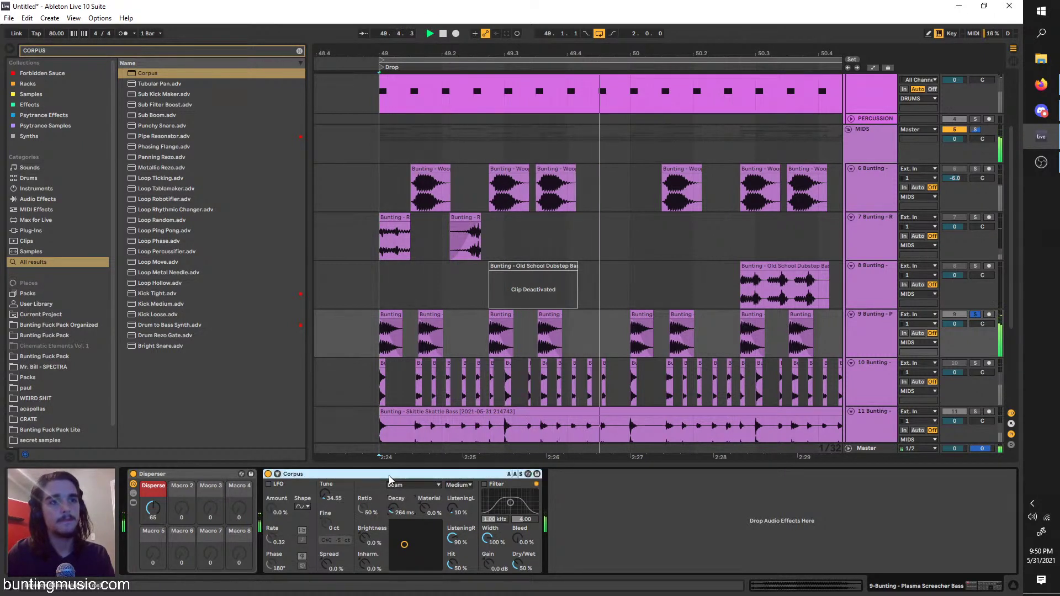
{"action": "key", "text": "ctrl+d"}
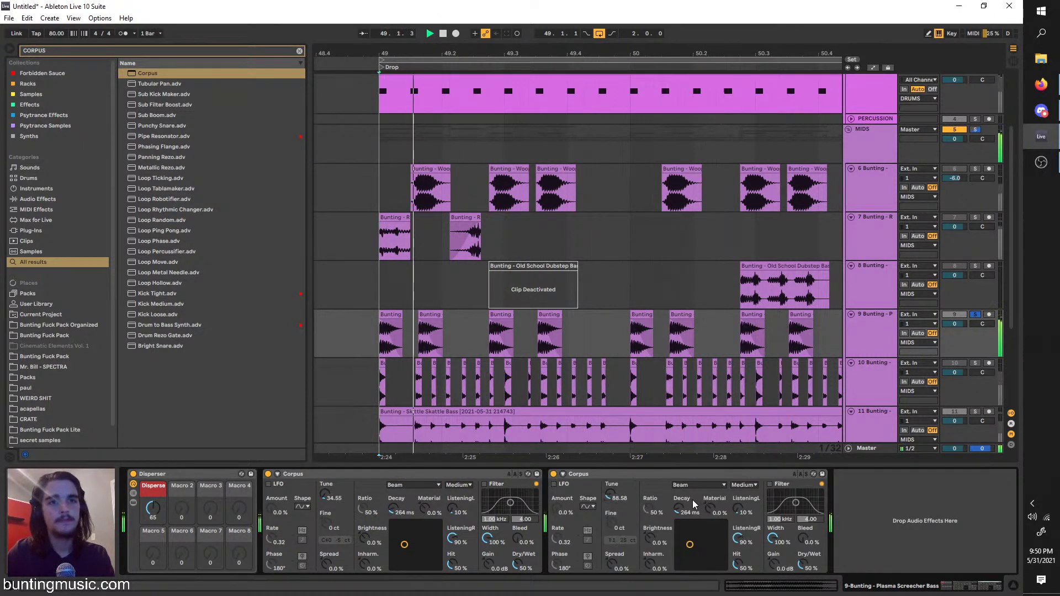
{"action": "left_click", "coordinate": [976, 315]}
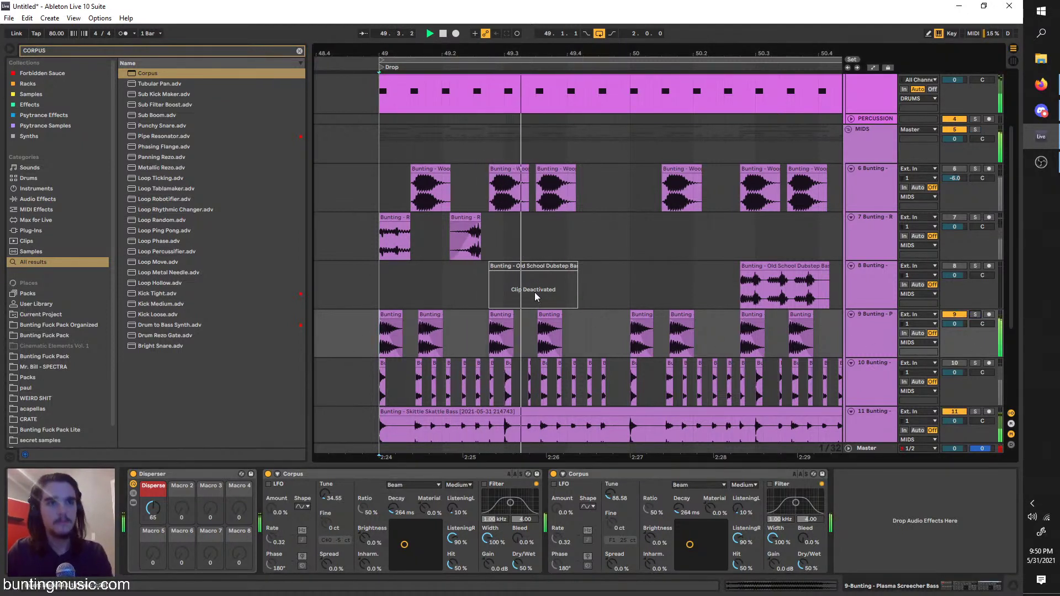
{"action": "left_click", "coordinate": [554, 474]}
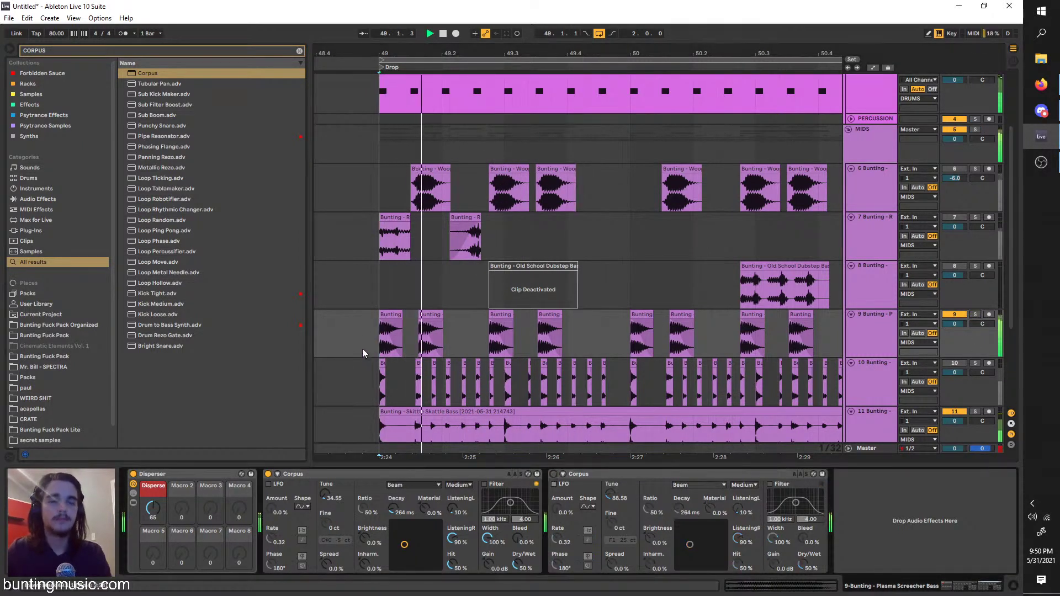
Search the browser for "ott" and load OTT.adv after the second Corpus on the Plasma Screecher track
{"action": "left_click", "coordinate": [99, 63]}
{"action": "key", "text": "ctrl+f"}
{"action": "type", "text": "ott"}
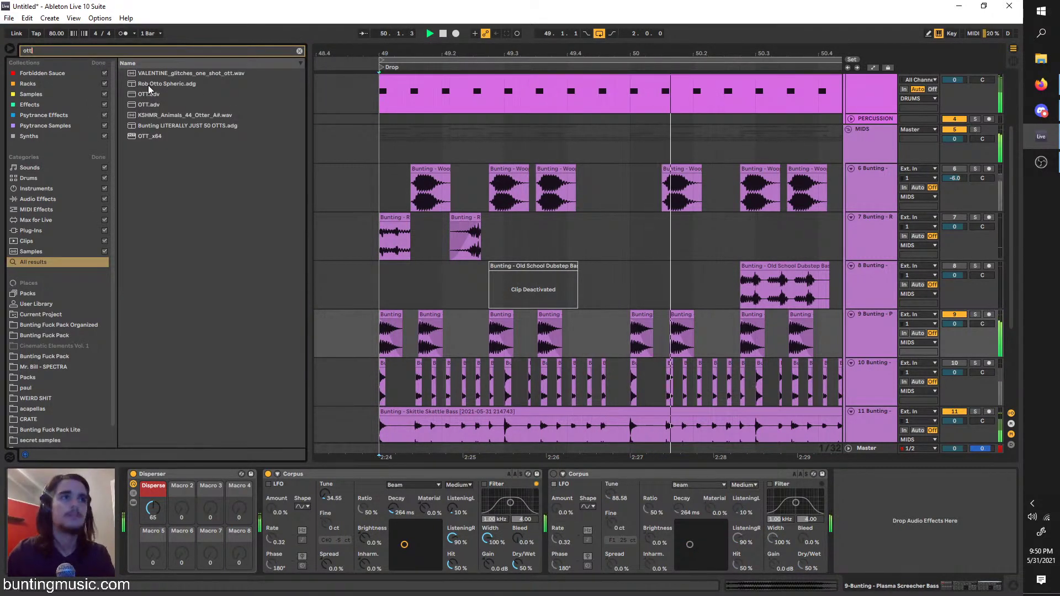
{"action": "left_click_drag", "start_coordinate": [149, 94], "coordinate": [731, 481]}
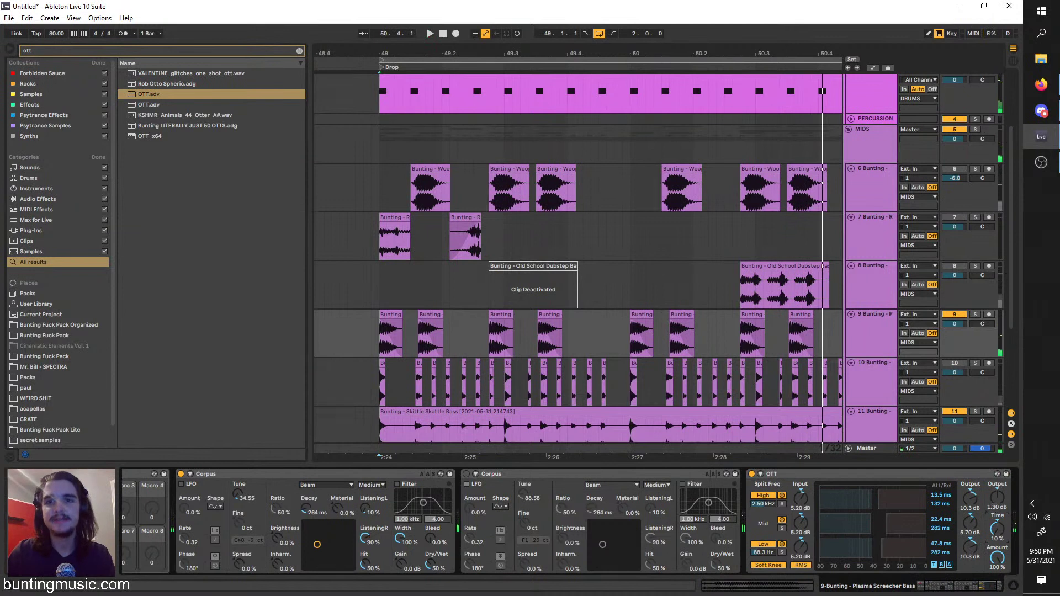
Set OTT's overall Output to 4.60 dB, Time to 1000 % and Amount to 30 %, comparing it with the bypassed sound
{"action": "left_click_drag", "start_coordinate": [997, 527], "coordinate": [1002, 530]}
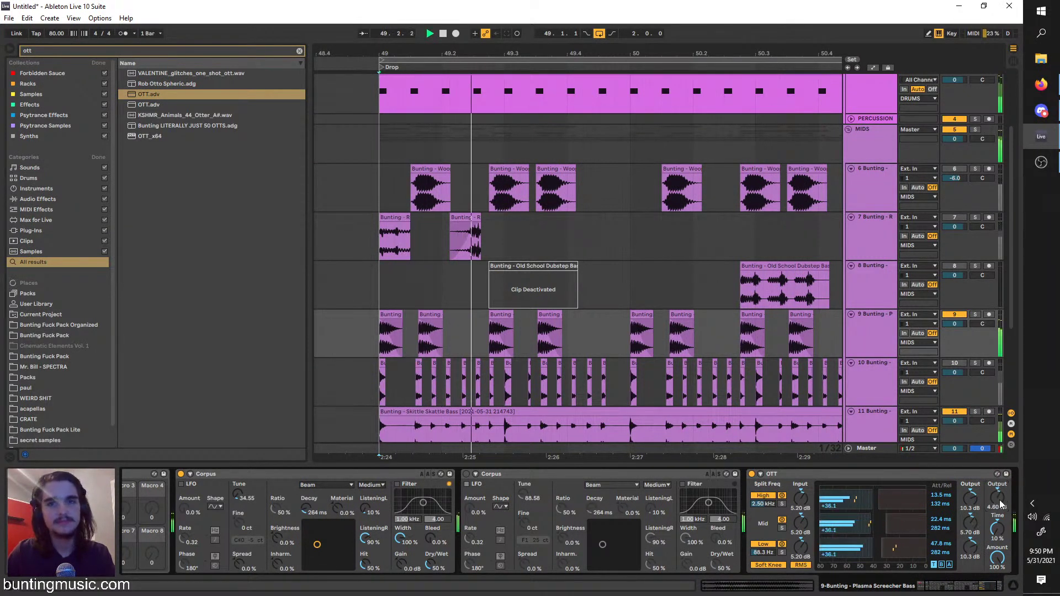
{"action": "left_click", "coordinate": [753, 474]}
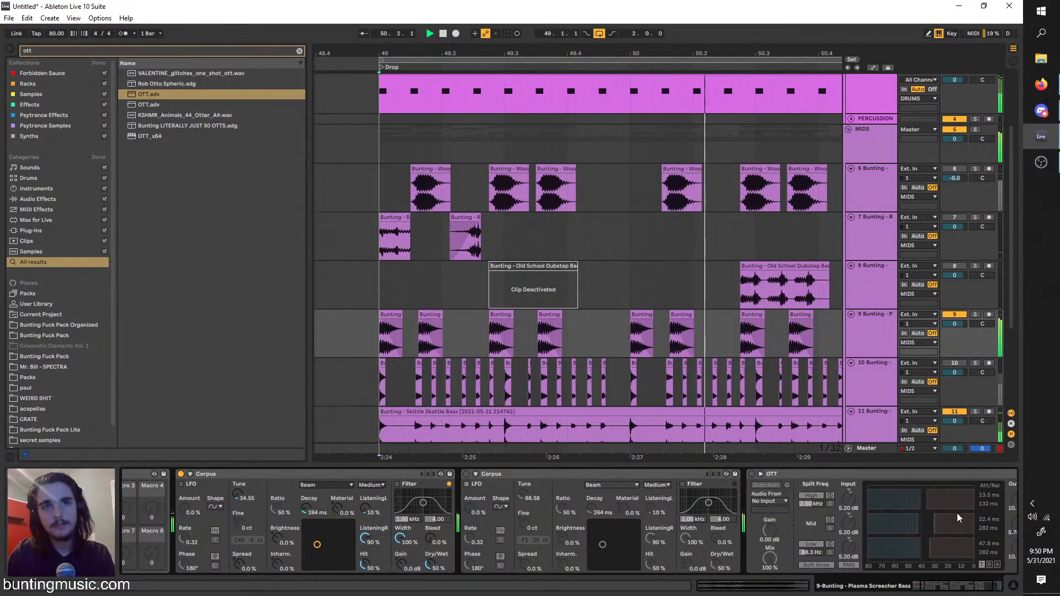
{"action": "left_click", "coordinate": [752, 474]}
{"action": "left_click_drag", "start_coordinate": [986, 560], "coordinate": [985, 585]}
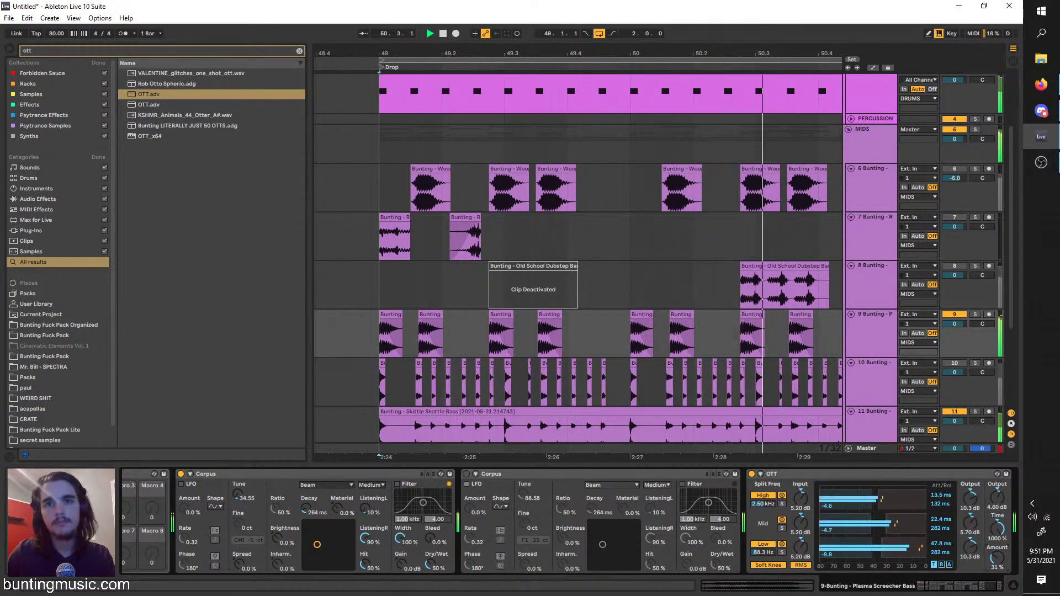
{"action": "left_click_drag", "start_coordinate": [986, 586], "coordinate": [985, 585]}
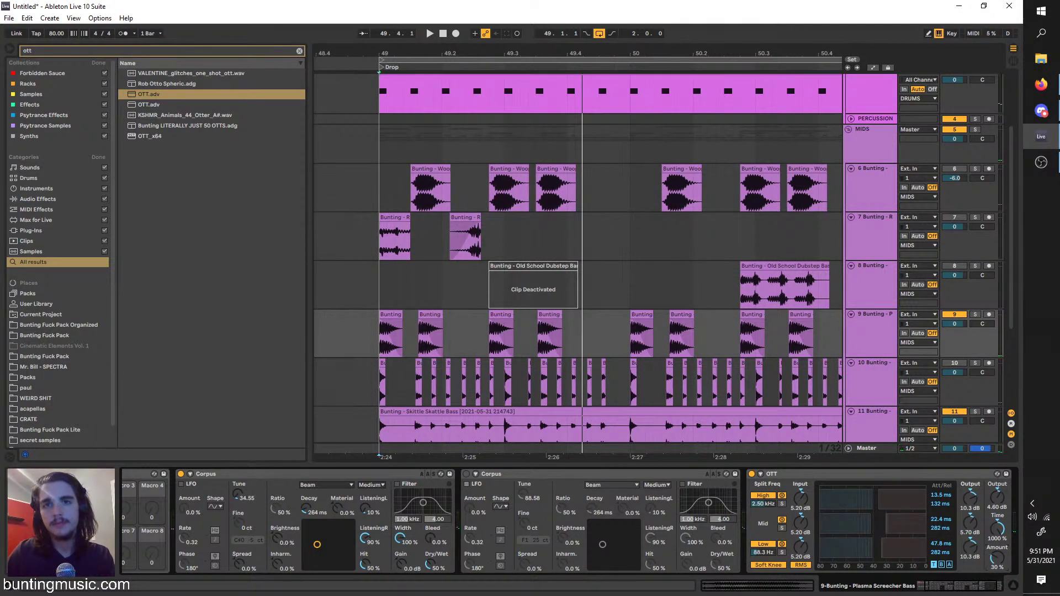
Insert a new audio track below the Plasma Screecher track
{"action": "left_click", "coordinate": [884, 339]}
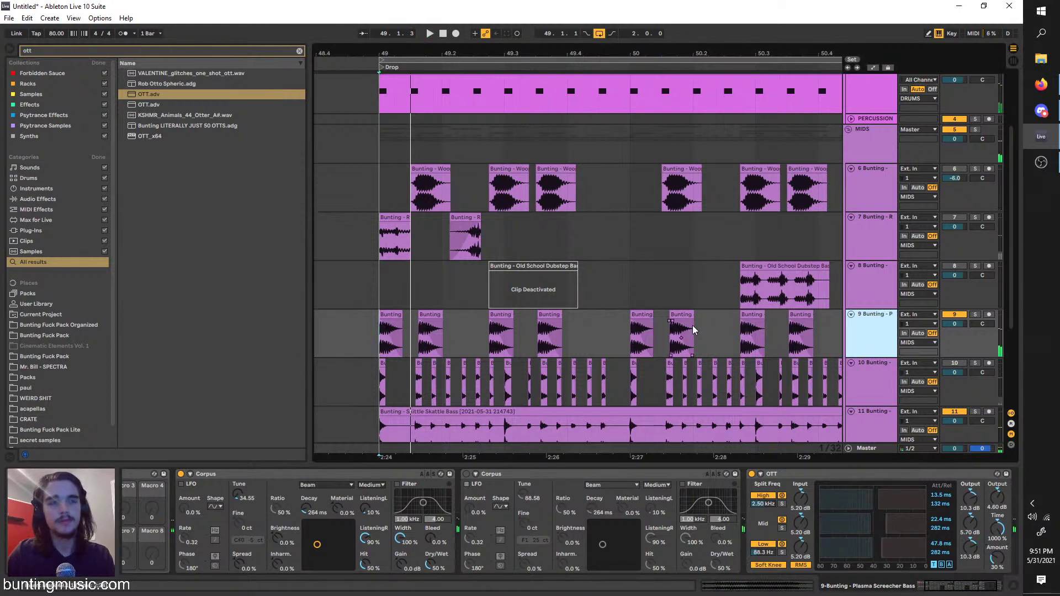
{"action": "right_click", "coordinate": [883, 333]}
{"action": "left_click", "coordinate": [911, 414]}
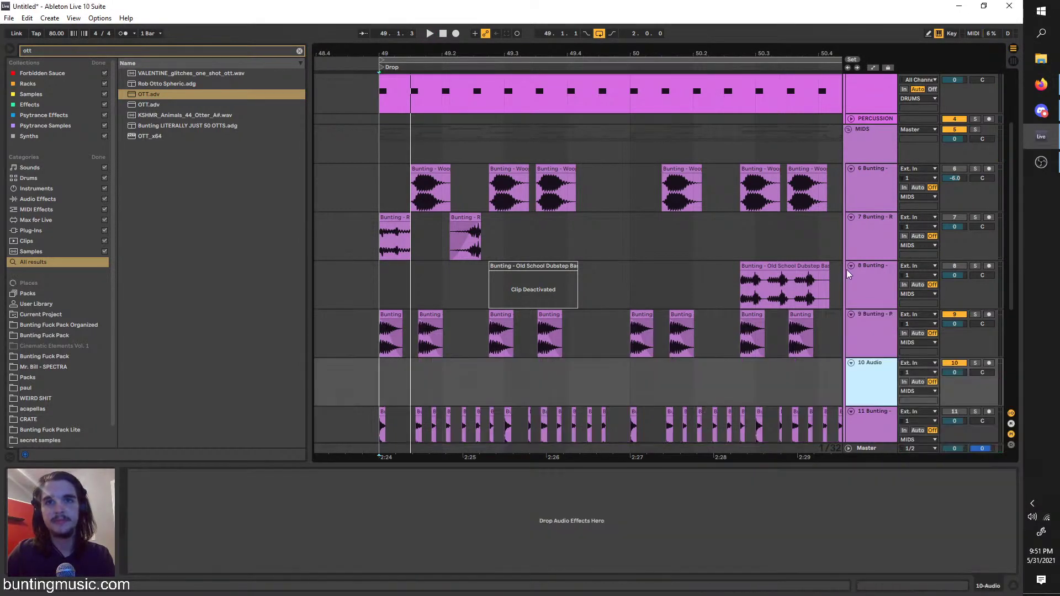
Fold tracks 6, 7, 8 and 11, leaving track 12 with the long Skittle Skattle Bass clip unfolded
{"action": "left_click", "coordinate": [849, 271]}
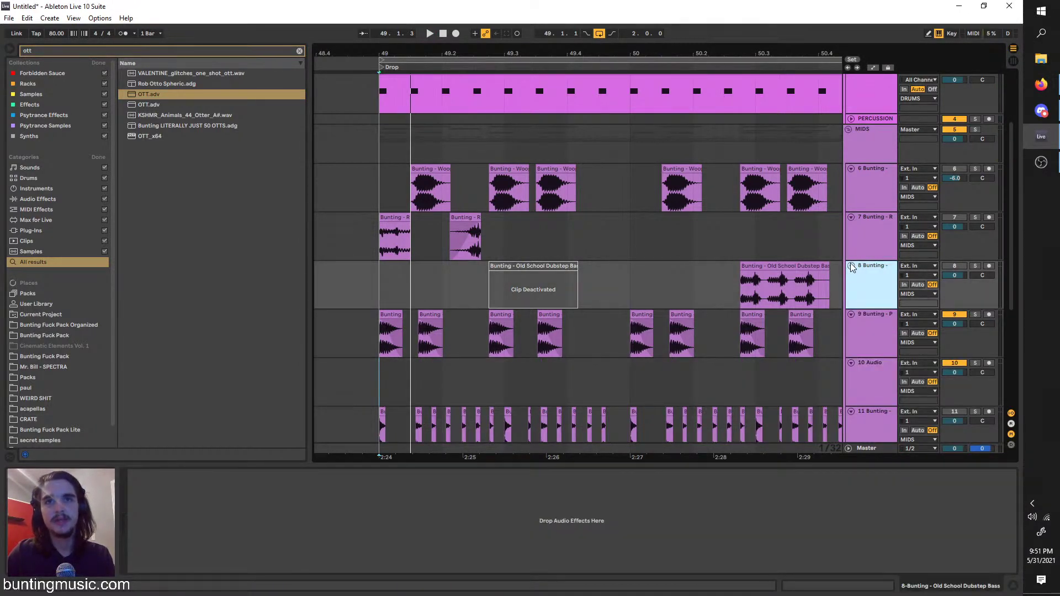
{"action": "left_click", "coordinate": [851, 265]}
{"action": "left_click", "coordinate": [851, 217]}
{"action": "left_click", "coordinate": [851, 168]}
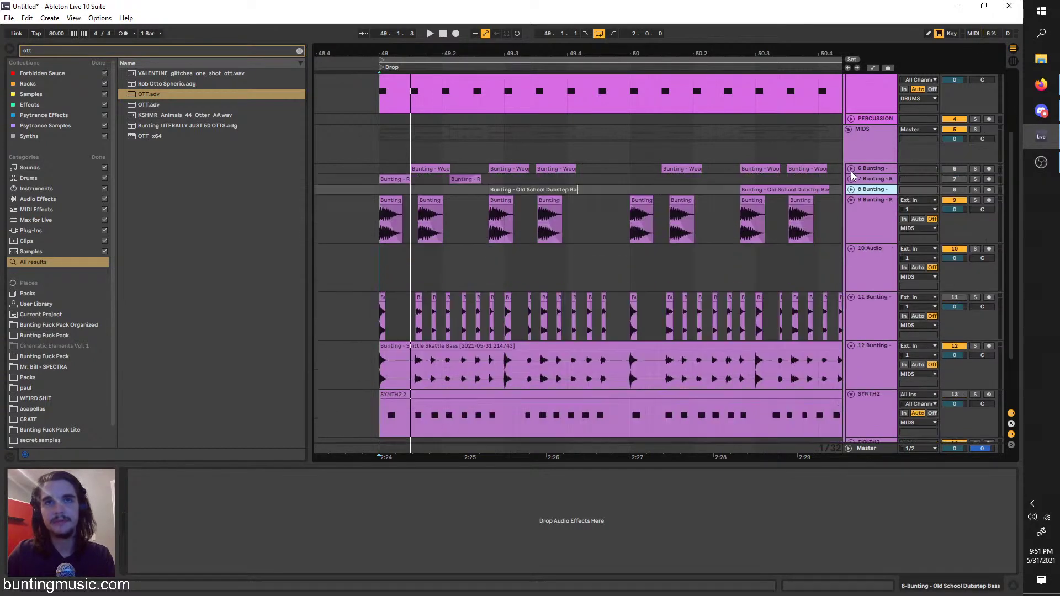
{"action": "left_click", "coordinate": [870, 264]}
{"action": "scroll", "coordinate": [871, 260], "scroll_direction": "down", "scroll_amount": 2}
{"action": "left_click", "coordinate": [866, 257]}
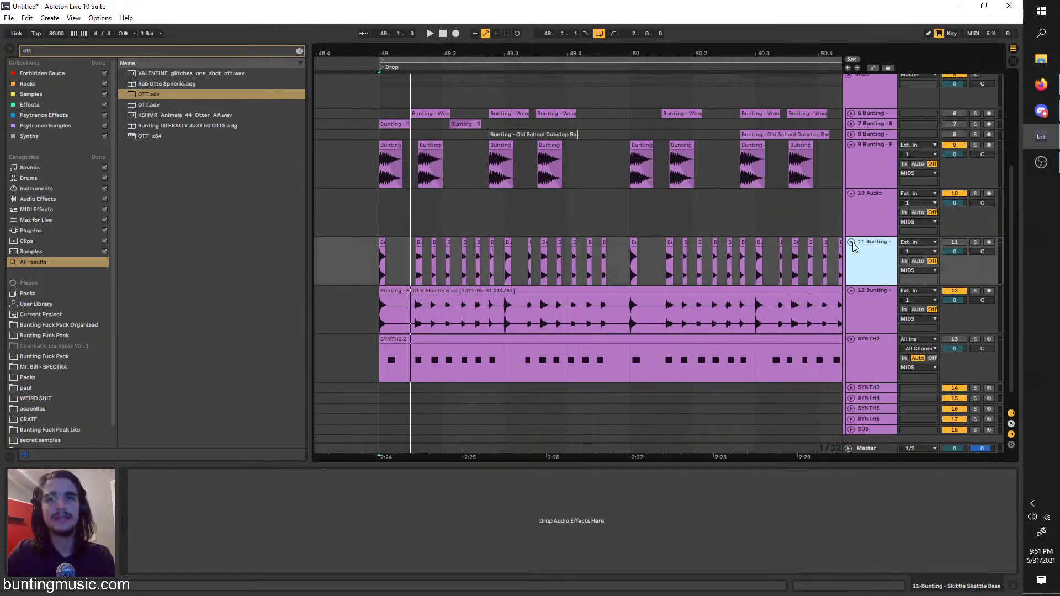
{"action": "left_click", "coordinate": [852, 242]}
{"action": "left_click", "coordinate": [852, 252]}
{"action": "key", "text": "space"}
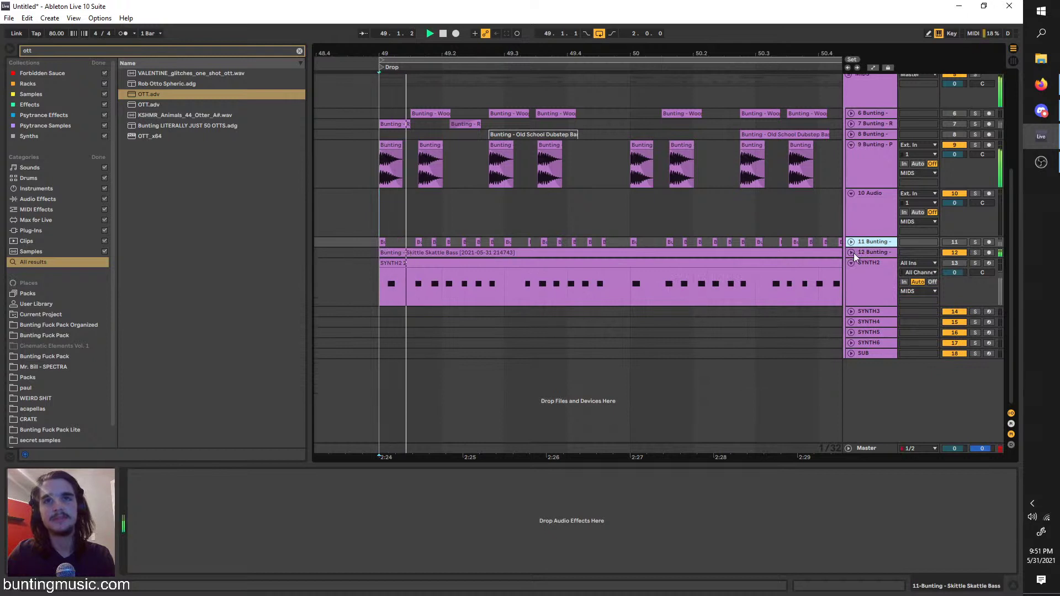
{"action": "left_click", "coordinate": [852, 252]}
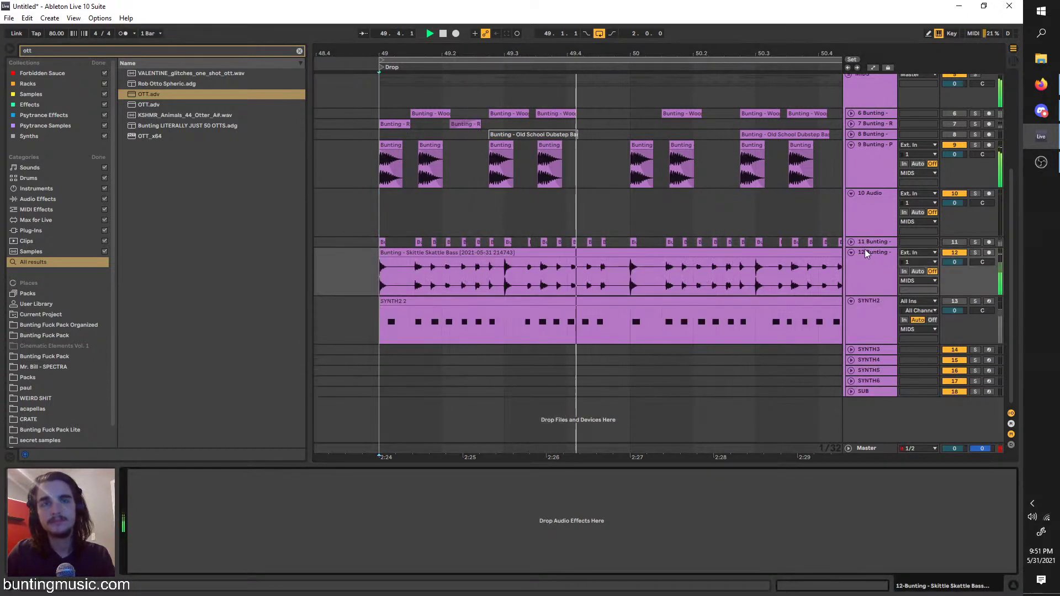
Cut the section from 49.3.2 to 49.3.3 out of the Skittle Skattle Bass clip on track 12
{"action": "key", "text": "space"}
{"action": "left_click_drag", "start_coordinate": [539, 276], "coordinate": [522, 256]}
{"action": "key", "text": "ctrl+e"}
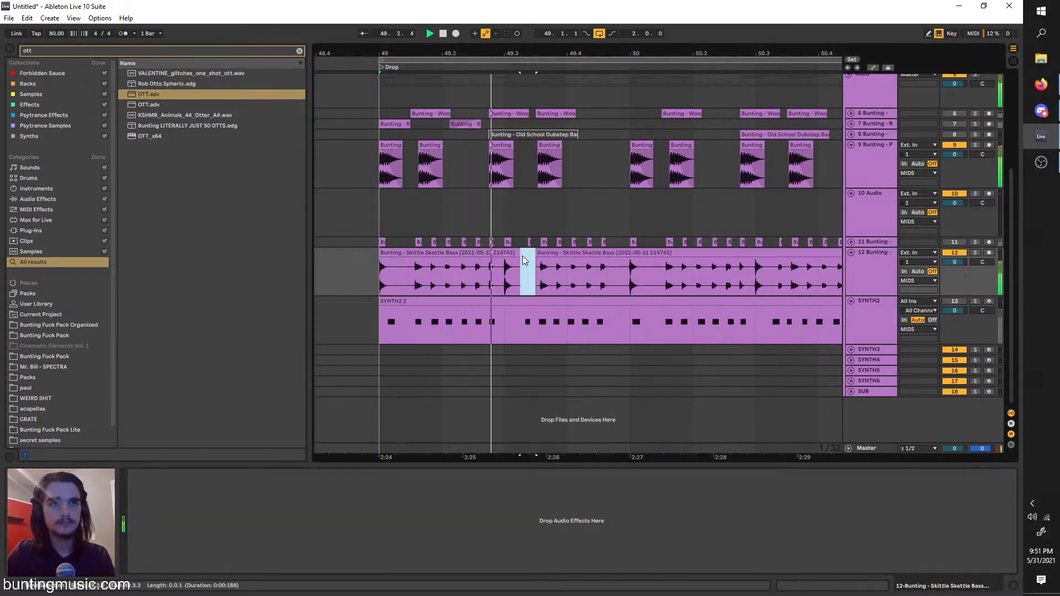
{"action": "scroll", "coordinate": [523, 256], "scroll_direction": "up", "scroll_amount": 2}
{"action": "key", "text": "Delete"}
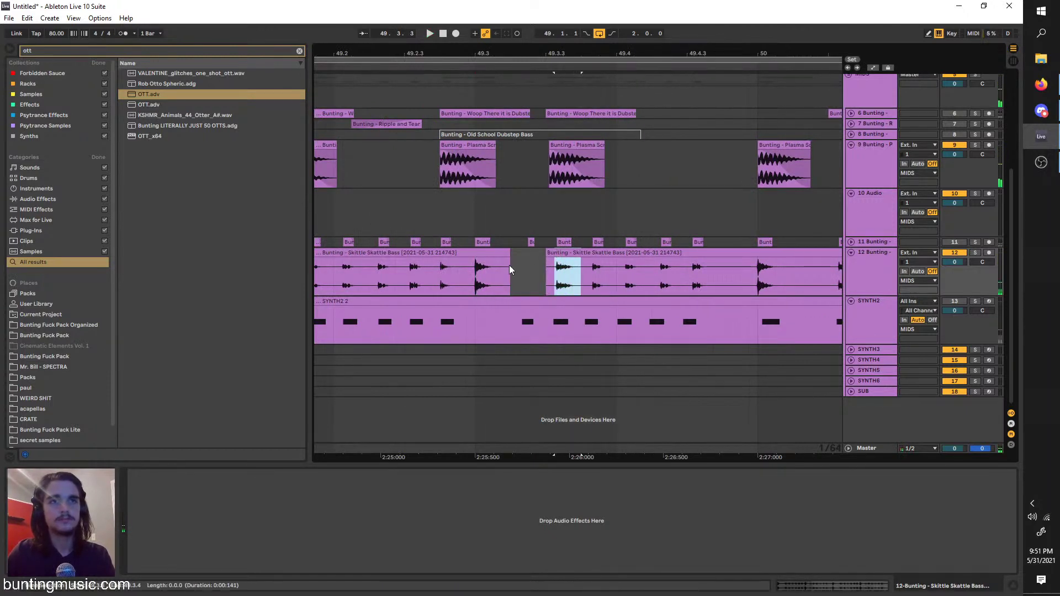
Solo track 12 and copy the Skittle Skattle Bass hit just after 49.3.3 over the next hit
{"action": "left_click", "coordinate": [473, 274]}
{"action": "key", "text": "space"}
{"action": "left_click", "coordinate": [975, 252]}
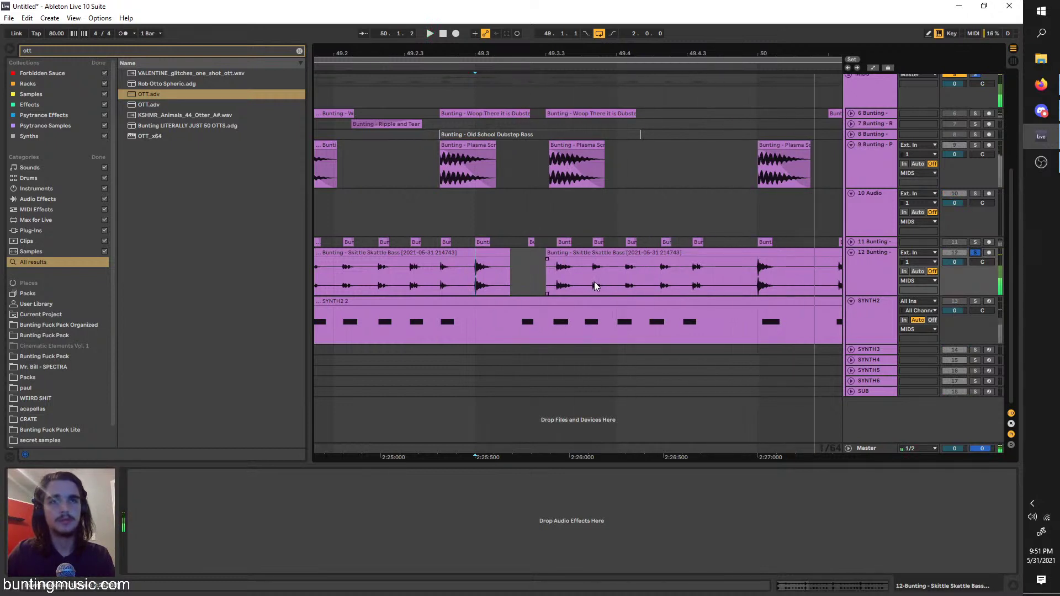
{"action": "left_click_drag", "start_coordinate": [581, 273], "coordinate": [554, 262]}
{"action": "key", "text": "ctrl+c"}
{"action": "left_click", "coordinate": [592, 265]}
{"action": "key", "text": "ctrl+v"}
{"action": "key", "text": "space"}
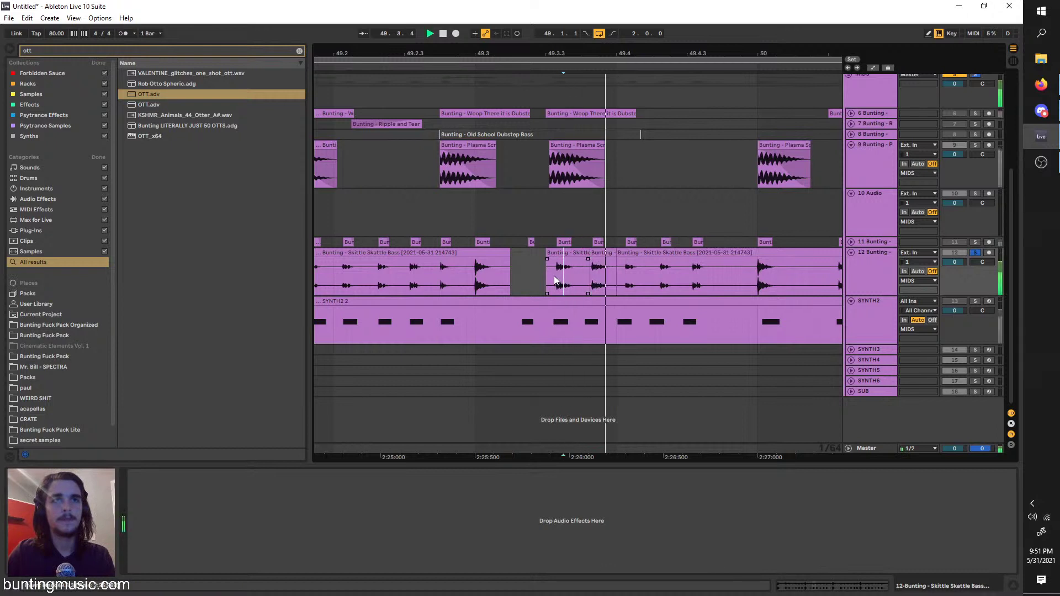
Place a copied short piece of the Skittle Skattle Bass at 49.4.4 on track 12 and play it
{"action": "left_click", "coordinate": [723, 263]}
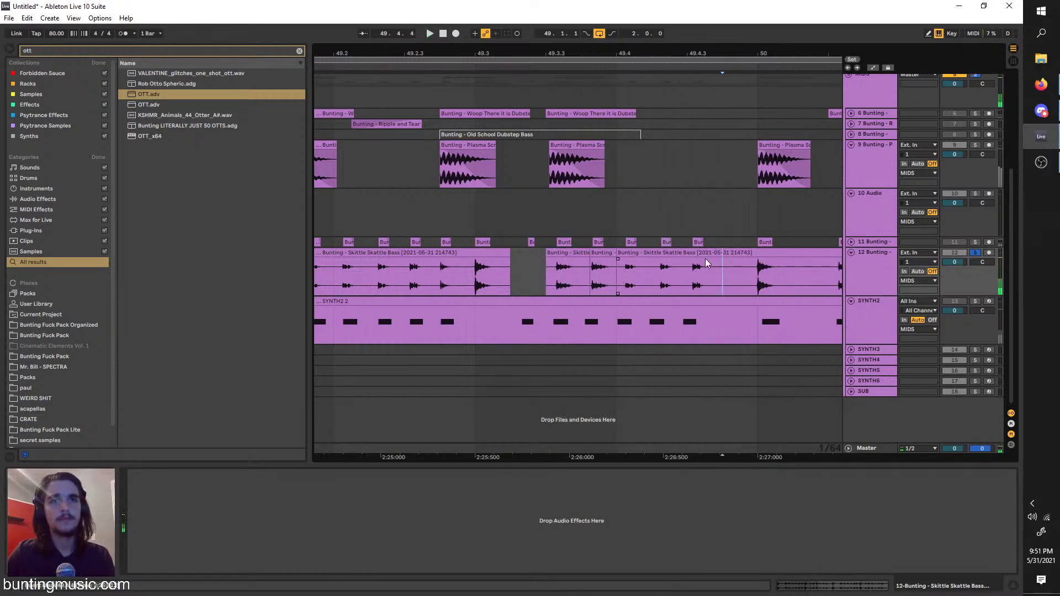
{"action": "key", "text": "ctrl+d"}
{"action": "key", "text": "space"}
Turn off the solo on track 12 and play the full mix from 49.3
{"action": "left_click", "coordinate": [478, 275]}
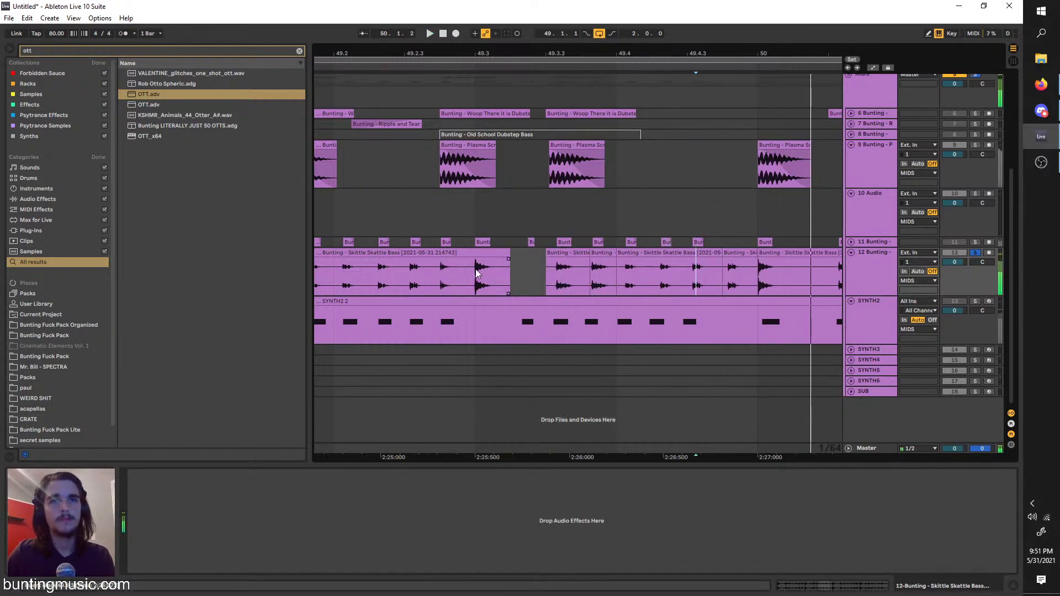
{"action": "left_click", "coordinate": [989, 254]}
{"action": "left_click", "coordinate": [976, 253]}
{"action": "left_click", "coordinate": [962, 254]}
{"action": "scroll", "coordinate": [636, 282], "scroll_direction": "down", "scroll_amount": 3}
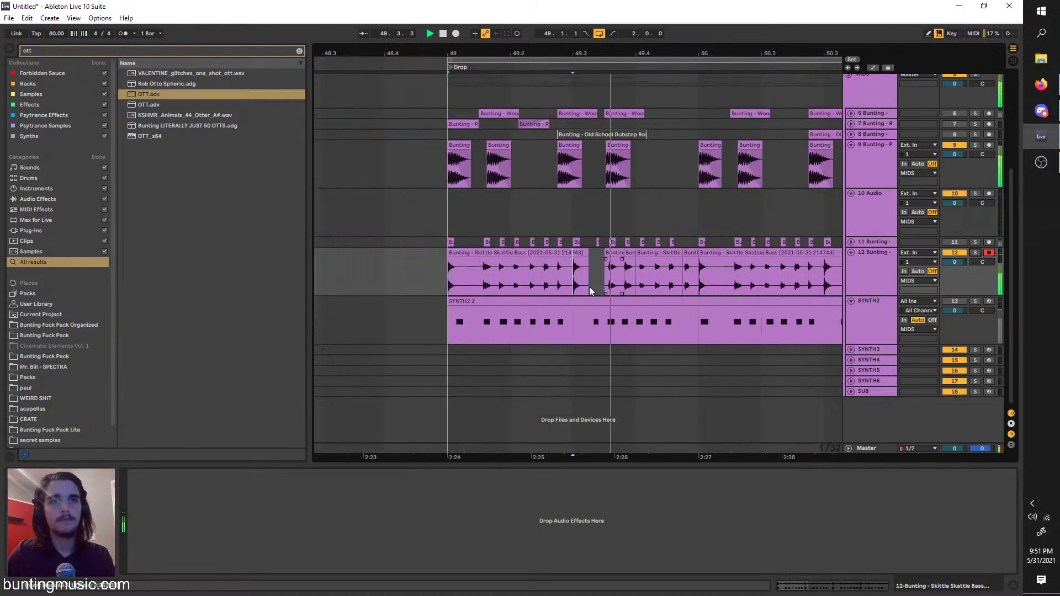
Duplicate the edited bar 49 of the Skittle Skattle Bass on track 12 over bar 50
{"action": "left_click", "coordinate": [701, 275]}
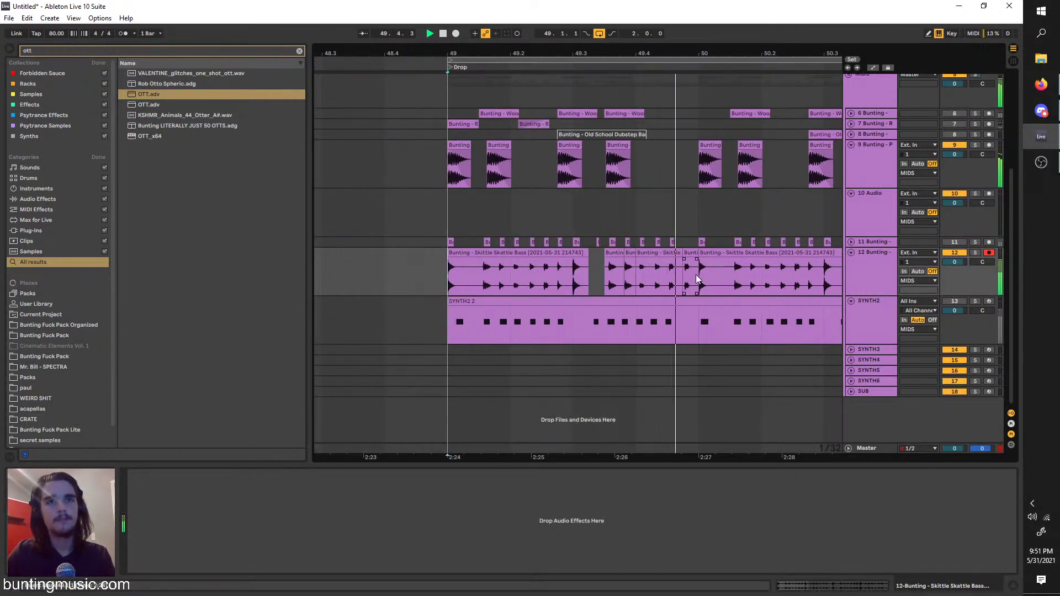
{"action": "left_click_drag", "start_coordinate": [701, 275], "coordinate": [433, 252]}
{"action": "key", "text": "ctrl+d"}
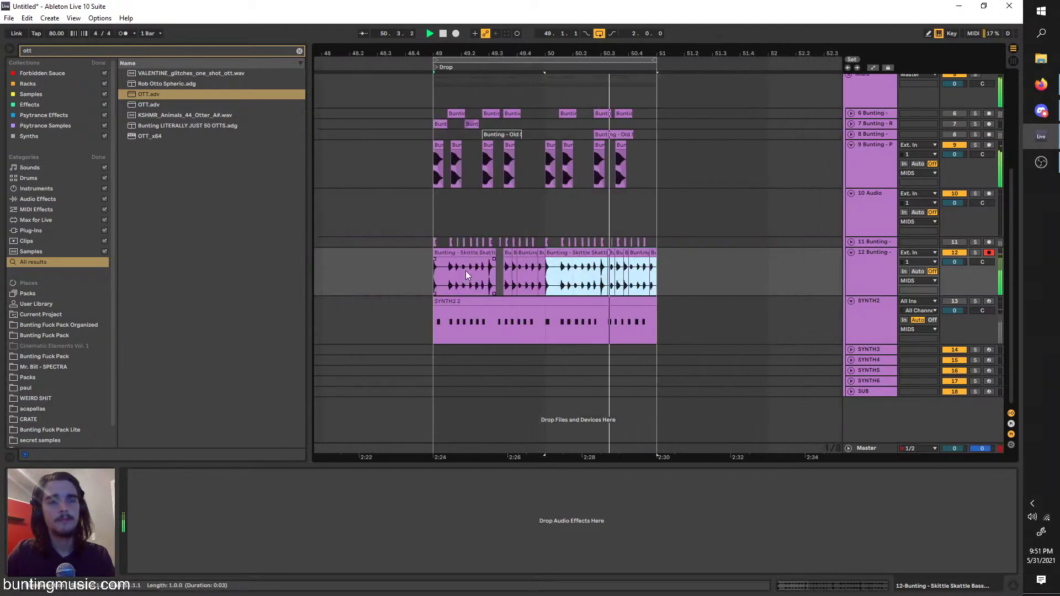
{"action": "scroll", "coordinate": [468, 270], "scroll_direction": "down", "scroll_amount": 2}
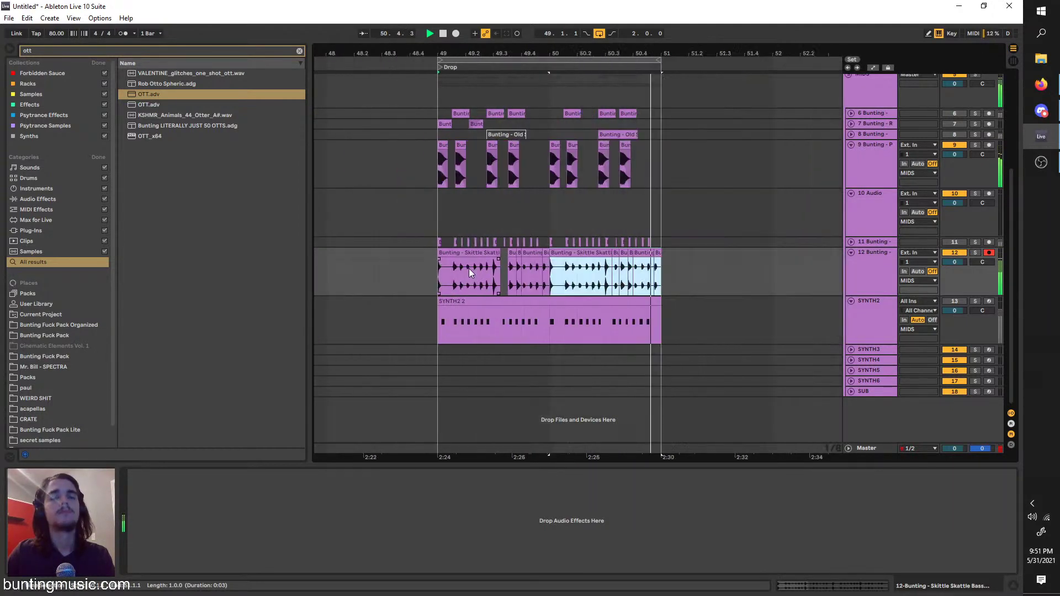
Solo track 12 and search the browser for "flanger"
{"action": "left_click", "coordinate": [878, 273]}
{"action": "left_click", "coordinate": [977, 253]}
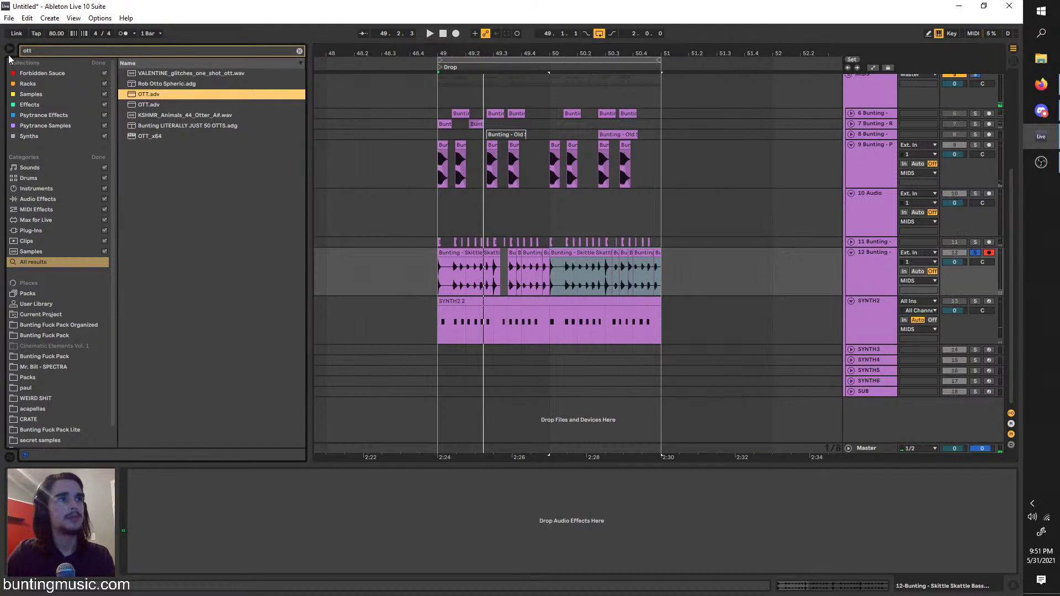
{"action": "left_click", "coordinate": [40, 51]}
{"action": "key", "text": "BackSpace"}
{"action": "key", "text": "BackSpace"}
{"action": "key", "text": "BackSpace"}
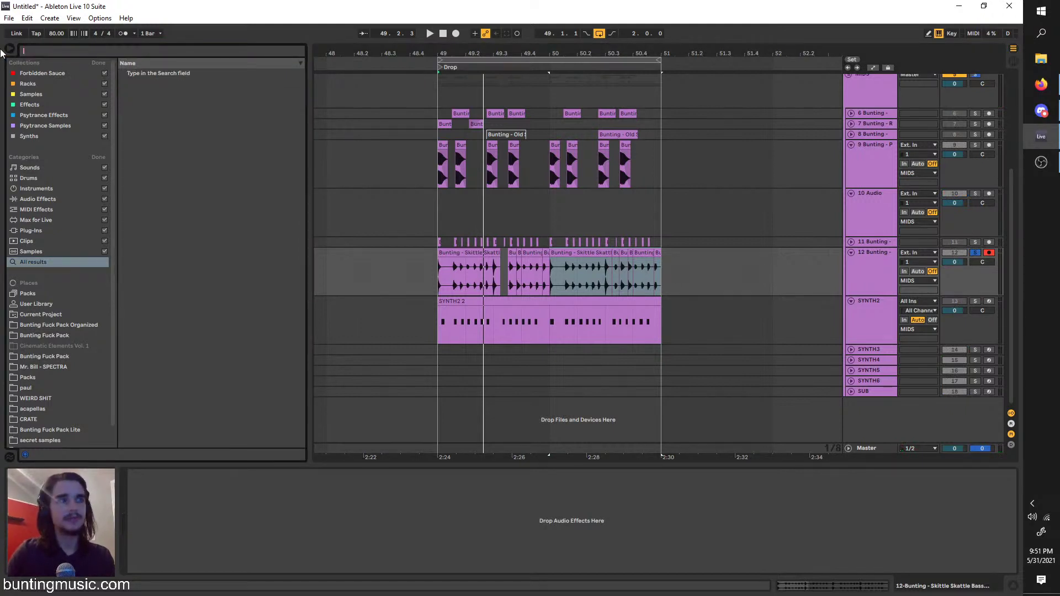
{"action": "type", "text": "flanger"}
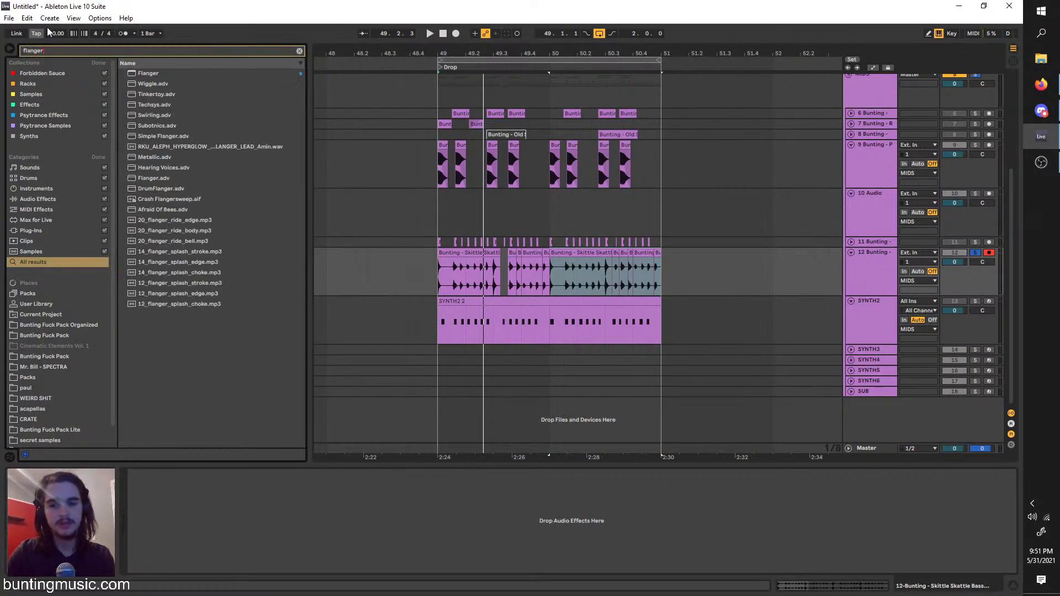
Add the Wiggle.adv flanger preset to track 12 and play the Skittle Skattle Bass from bar 49
{"action": "left_click", "coordinate": [137, 84]}
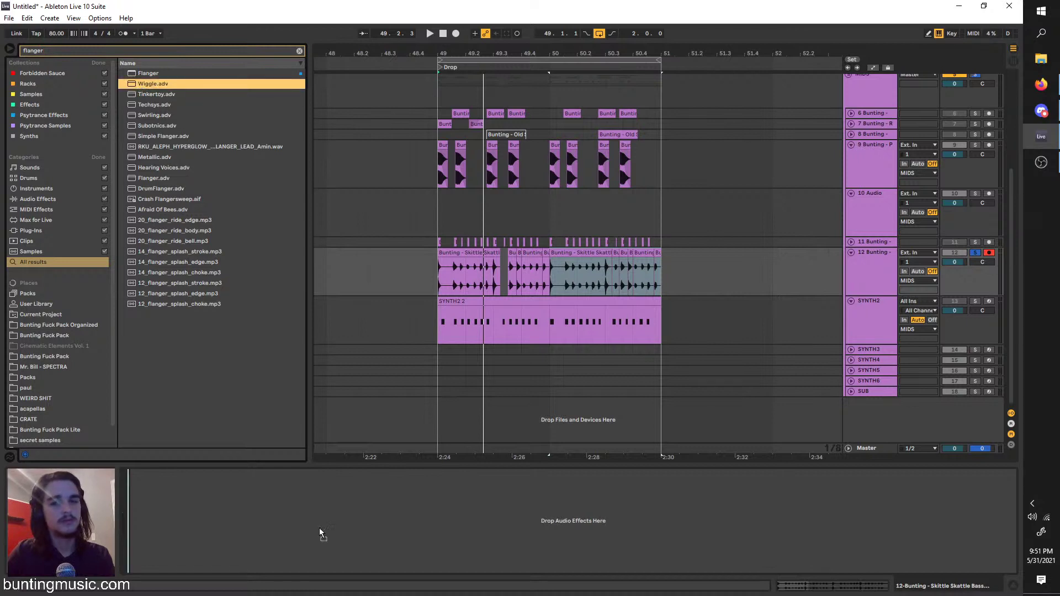
{"action": "key", "text": "space"}
{"action": "left_click", "coordinate": [442, 269]}
{"action": "key", "text": "space"}
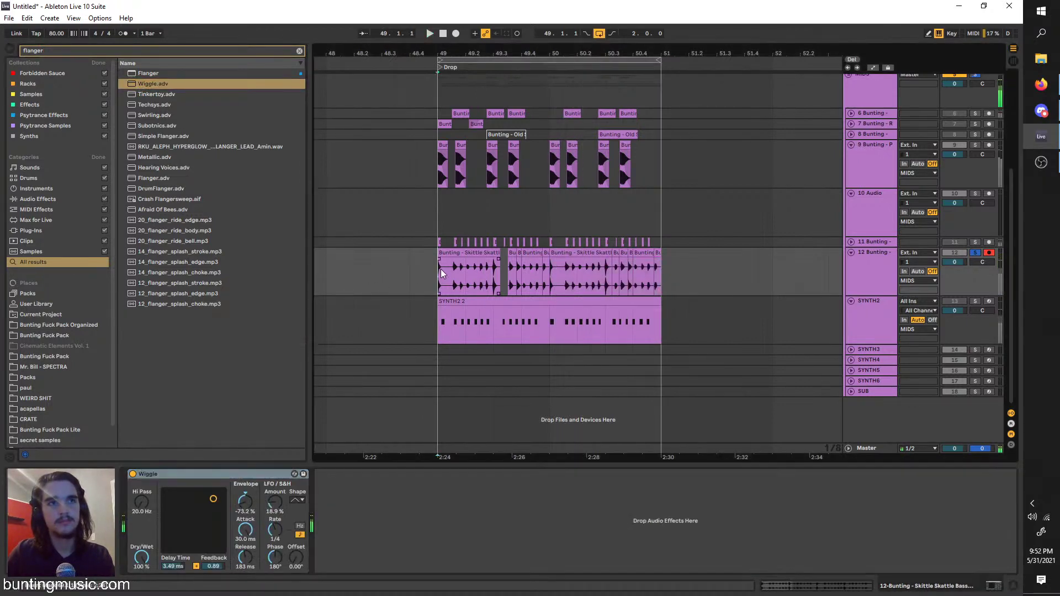
Turn off the solo on track 12, play the full mix from bar 49, and set the track's volume to -6.0 dB
{"action": "key", "text": "space"}
{"action": "key", "text": "plus"}
{"action": "key", "text": "plus"}
{"action": "key", "text": "space"}
{"action": "key", "text": "space"}
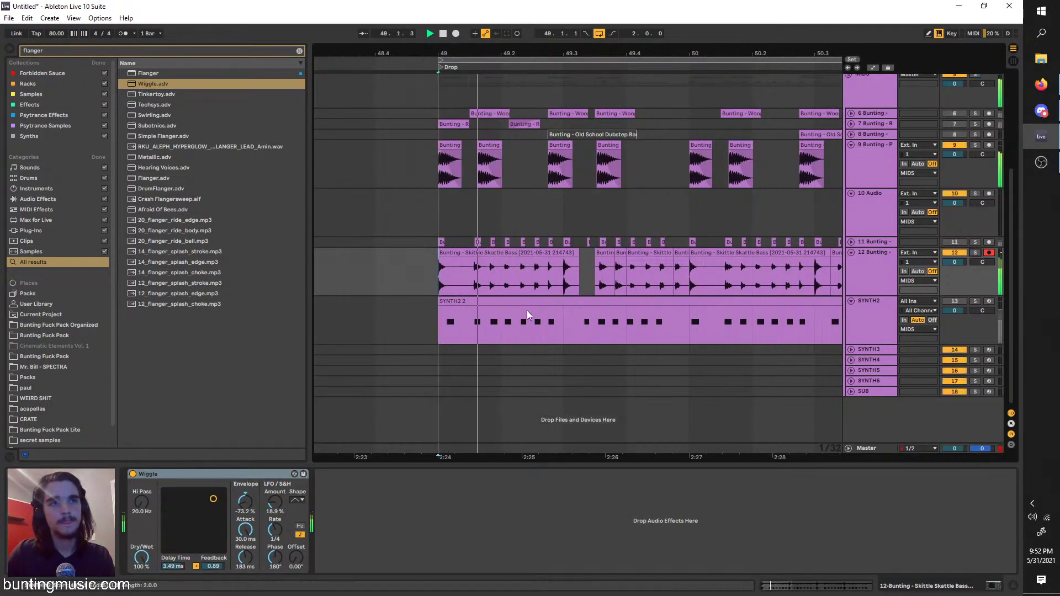
{"action": "left_click_drag", "start_coordinate": [954, 262], "coordinate": [955, 282]}
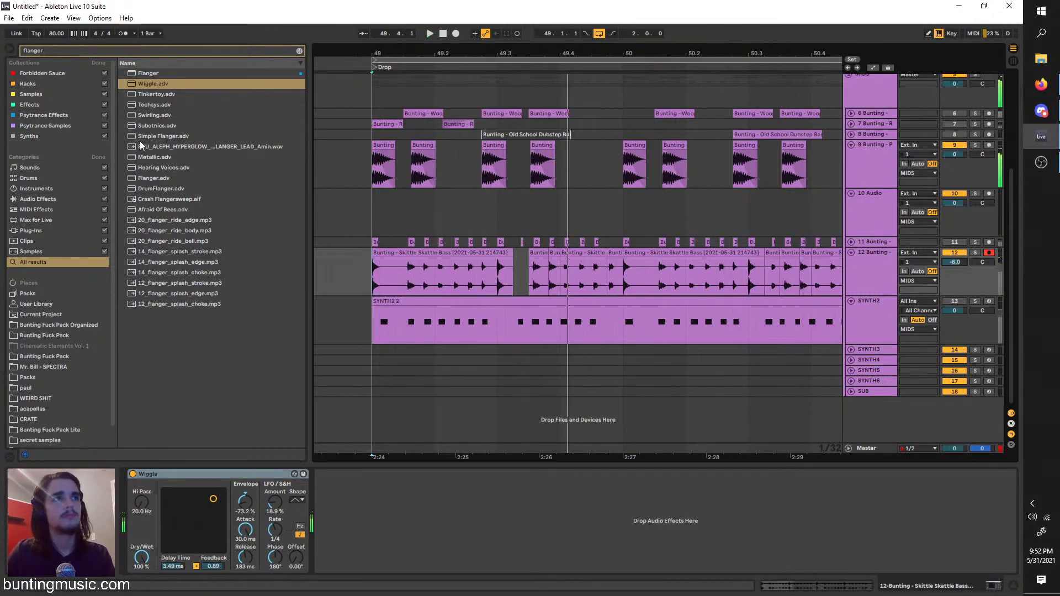
Add the Simple Flanger.adv preset after Wiggle on track 12, play it in the mix, and deactivate it
{"action": "mouse_move", "coordinate": [163, 136]}
{"action": "left_mouse_down"}
{"action": "mouse_move", "coordinate": [272, 484]}
{"action": "mouse_move", "coordinate": [316, 478]}
{"action": "left_mouse_up"}
{"action": "key", "text": "space"}
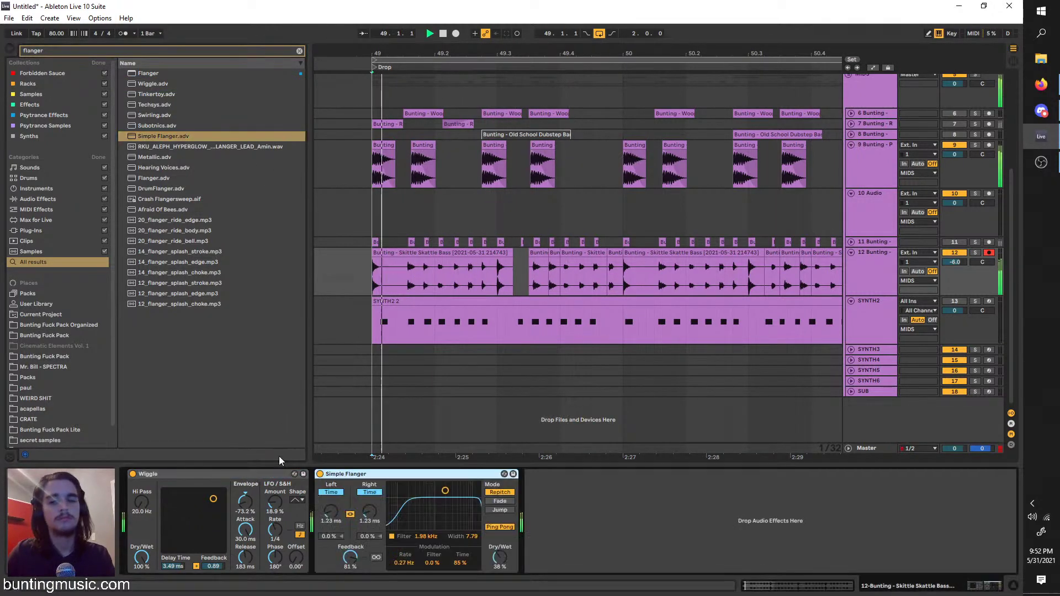
{"action": "left_click", "coordinate": [320, 475]}
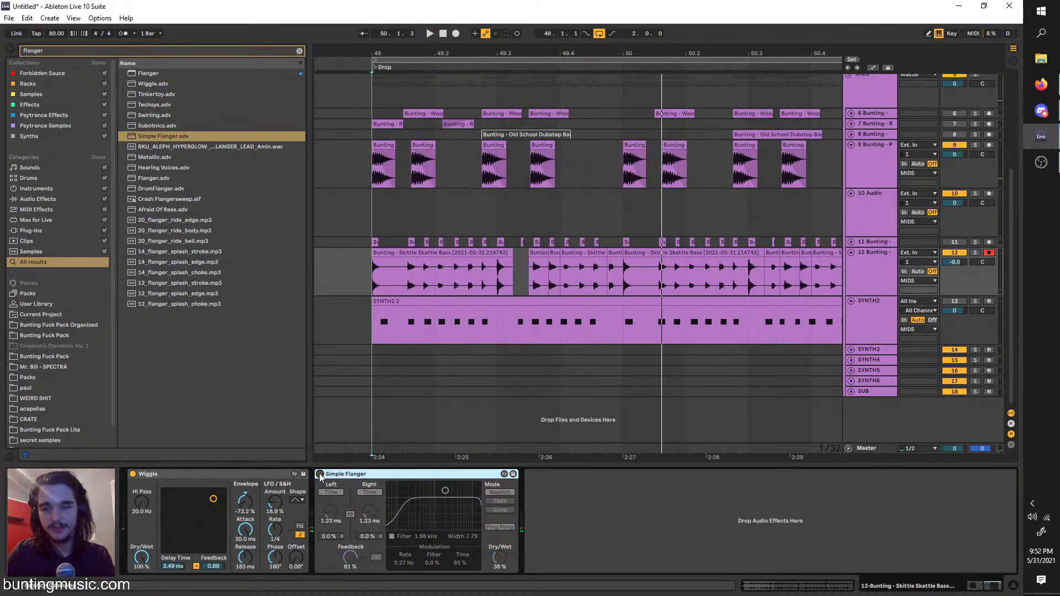
Add the Techsys.adv preset after Simple Flanger on track 12, then solo the track and play it with Wiggle deactivated
{"action": "left_click", "coordinate": [159, 167]}
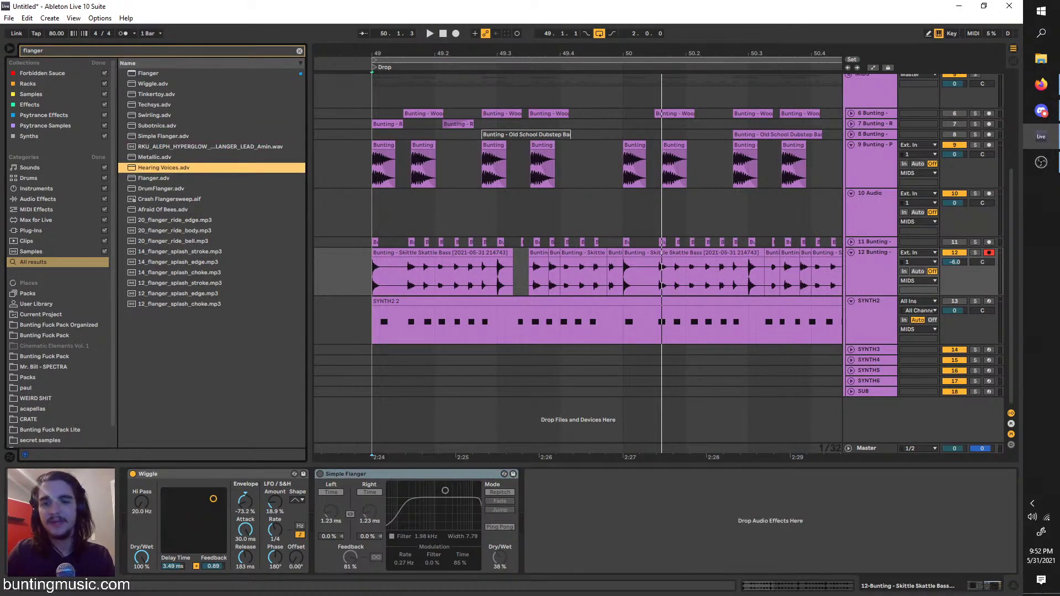
{"action": "key", "text": "alt+Tab"}
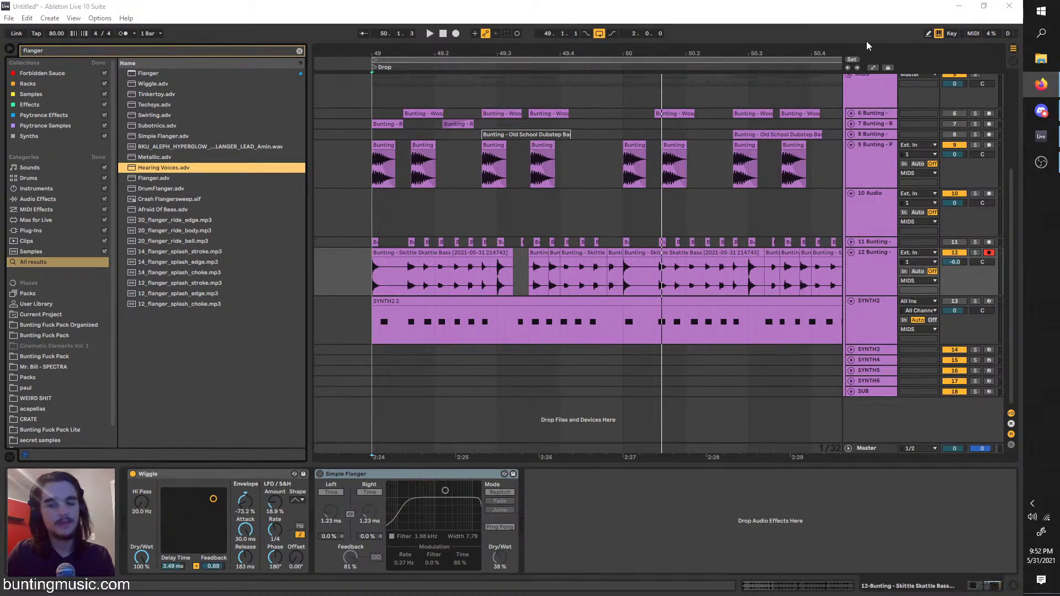
{"action": "left_click_drag", "start_coordinate": [143, 109], "coordinate": [762, 516]}
{"action": "key", "text": "space"}
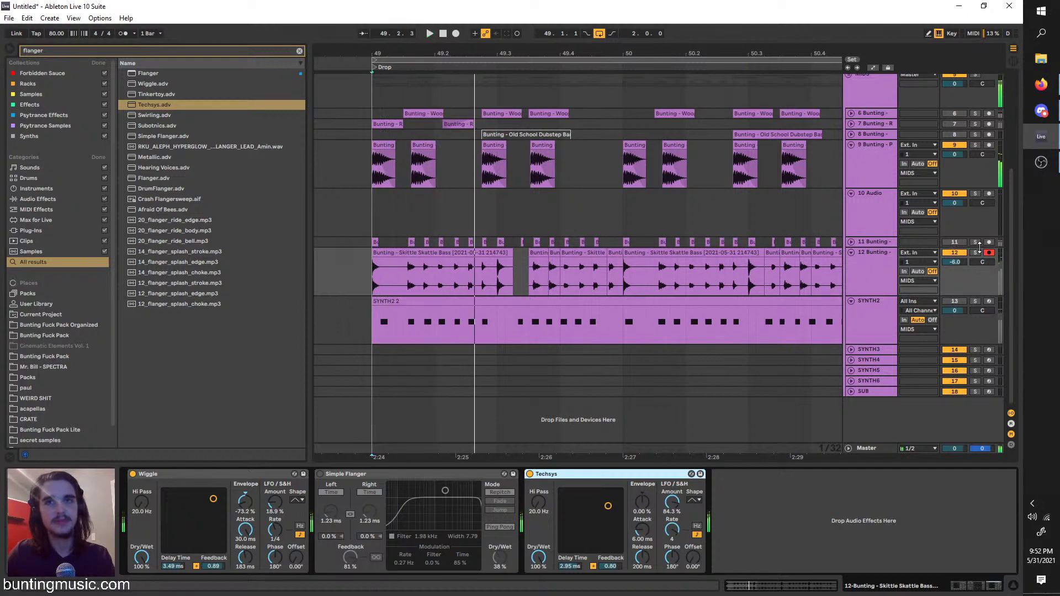
{"action": "left_click", "coordinate": [976, 252]}
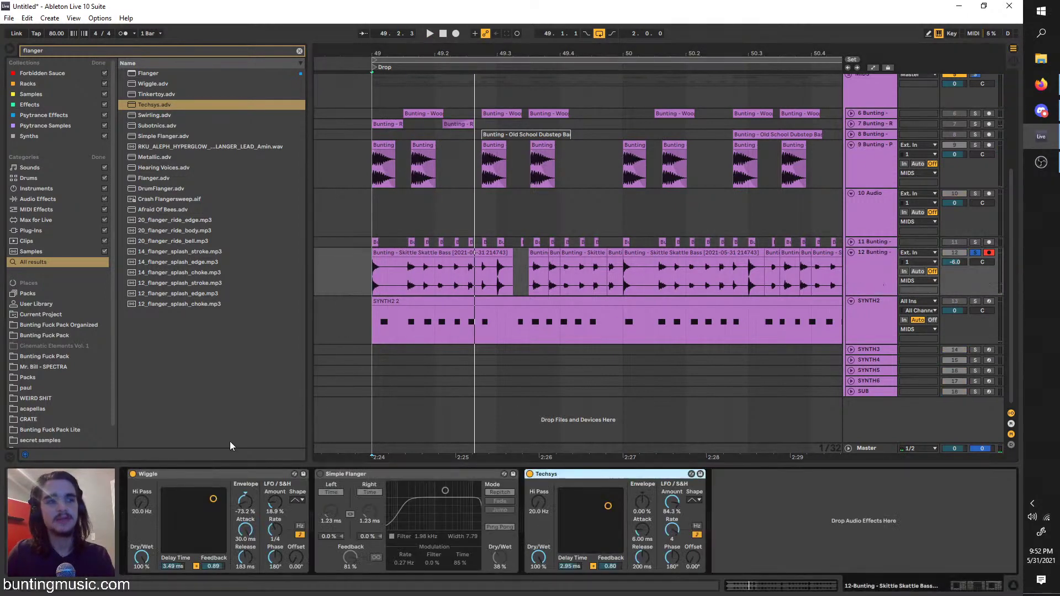
{"action": "key", "text": "space"}
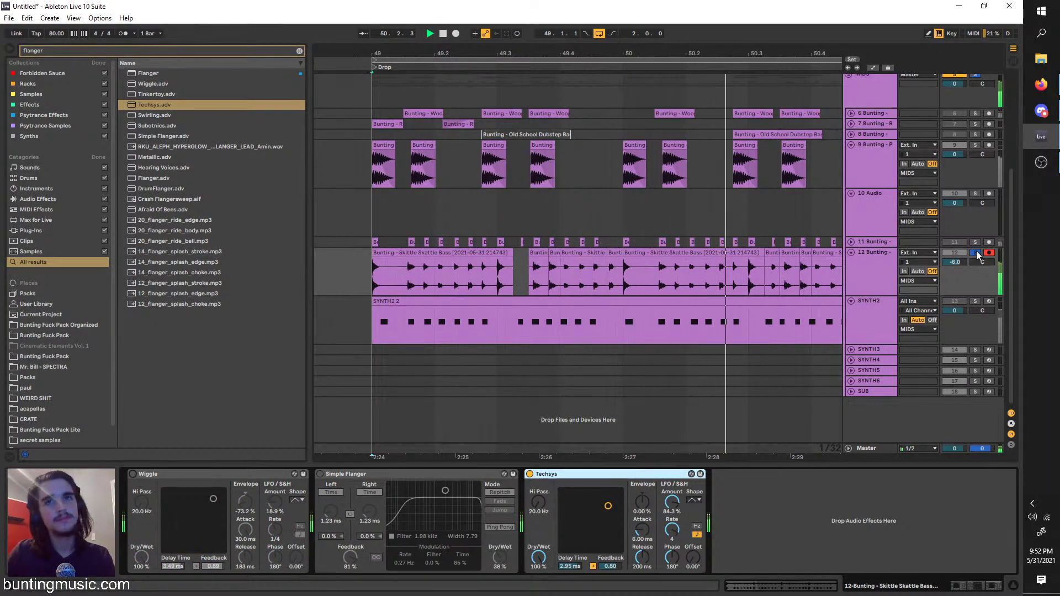
{"action": "key", "text": "space"}
Add a second Wiggle.adv preset after Techsys on track 12, play it from bar 49, and deactivate it
{"action": "left_click_drag", "start_coordinate": [358, 272], "coordinate": [367, 272]}
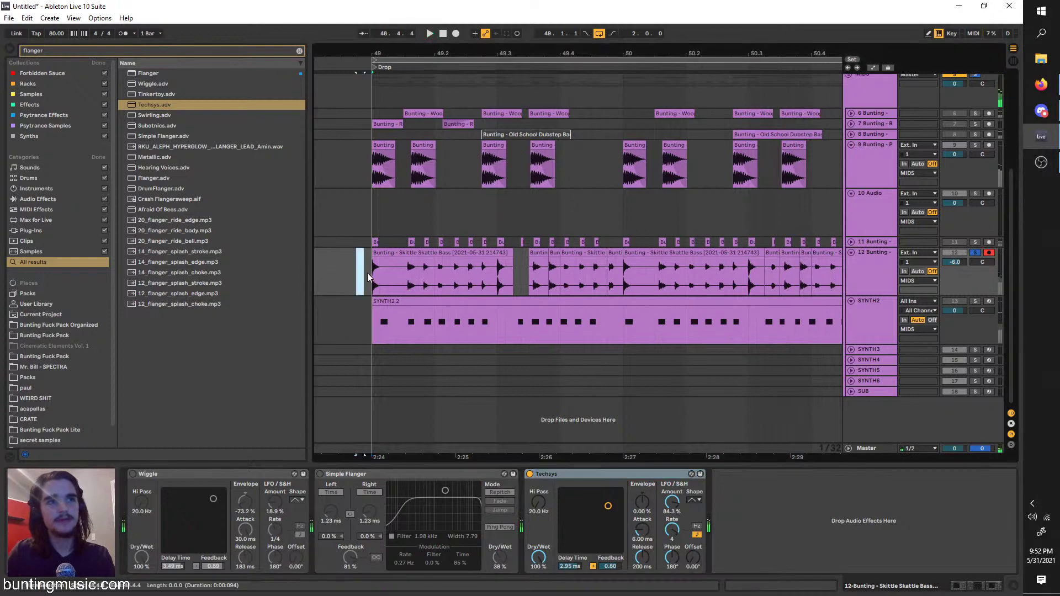
{"action": "left_click", "coordinate": [376, 267]}
{"action": "scroll", "coordinate": [377, 268], "scroll_direction": "right", "scroll_amount": 1}
{"action": "scroll", "coordinate": [376, 269], "scroll_direction": "down", "scroll_amount": 3}
{"action": "scroll", "coordinate": [380, 279], "scroll_direction": "up", "scroll_amount": 4}
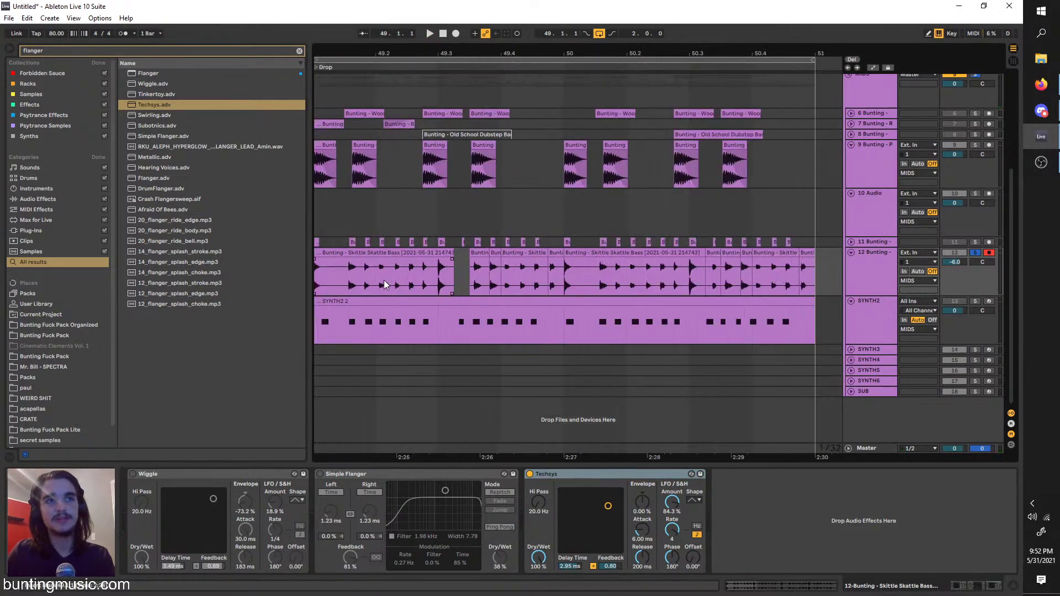
{"action": "scroll", "coordinate": [381, 275], "scroll_direction": "up", "scroll_amount": 1}
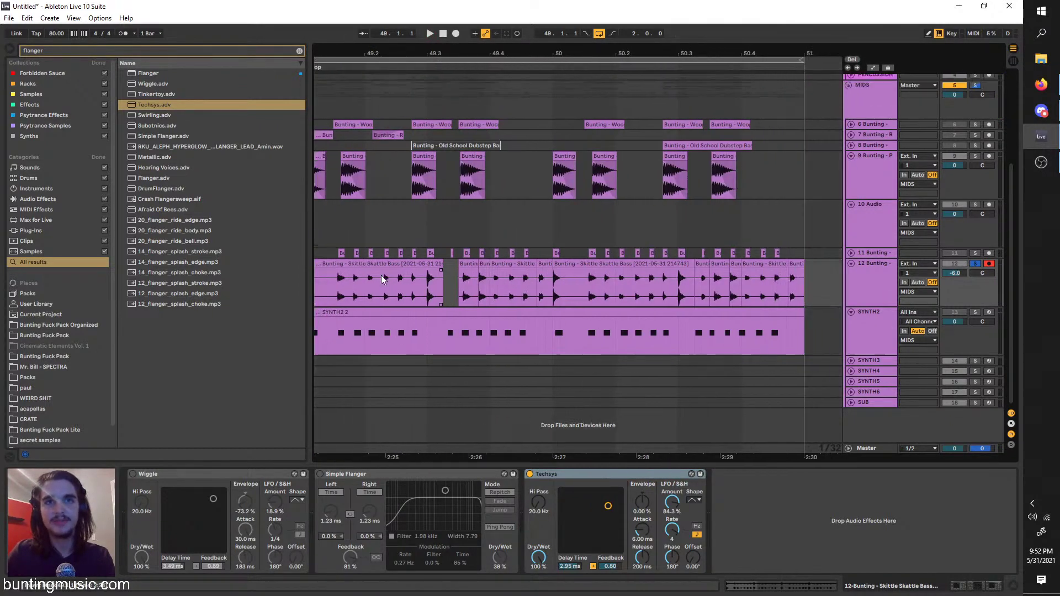
{"action": "scroll", "coordinate": [381, 275], "scroll_direction": "left", "scroll_amount": 2}
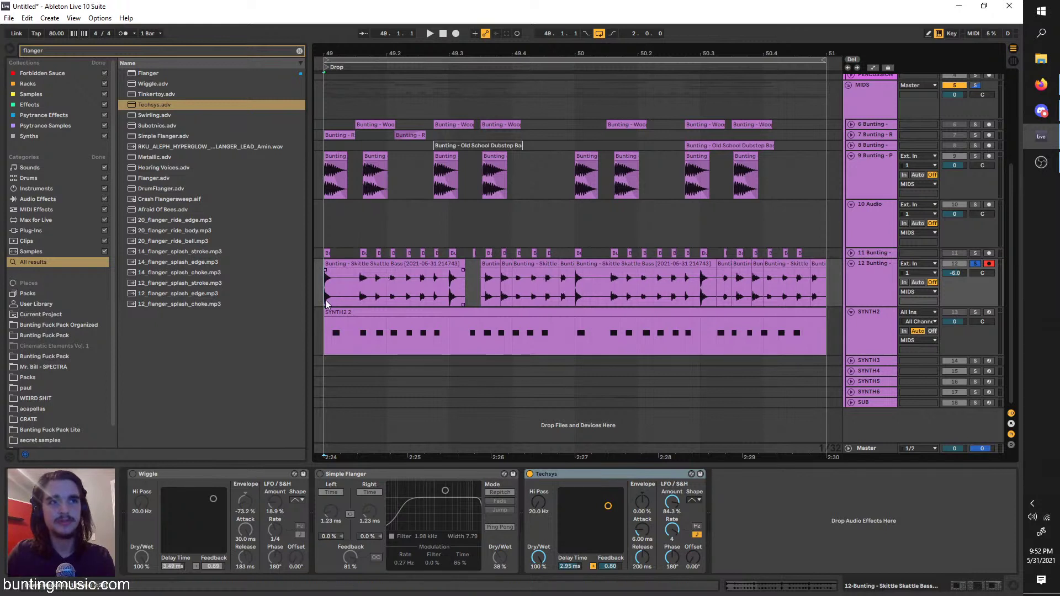
{"action": "double_click", "coordinate": [149, 84]}
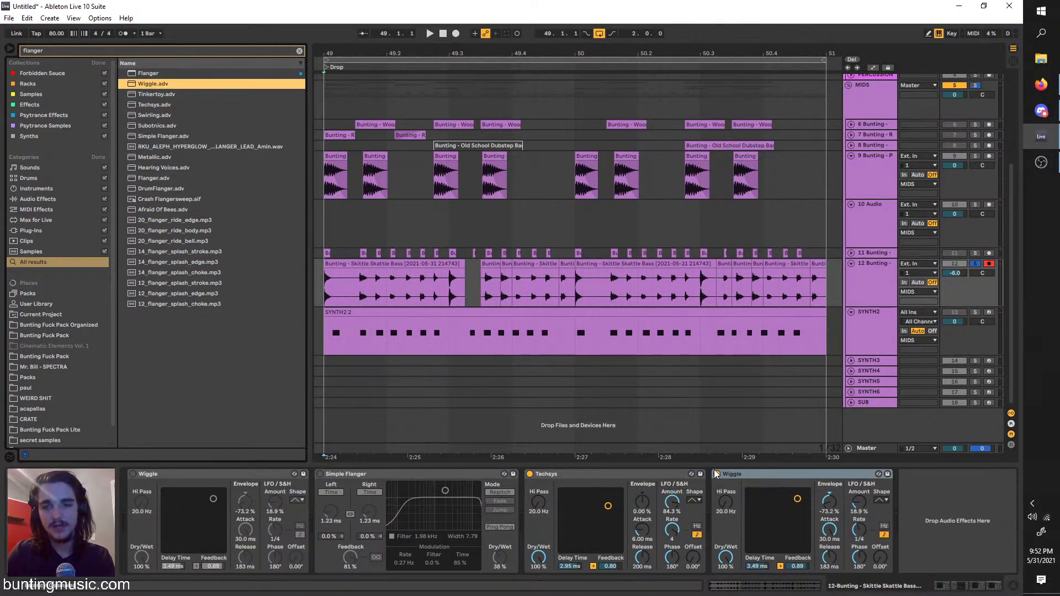
{"action": "key", "text": "space"}
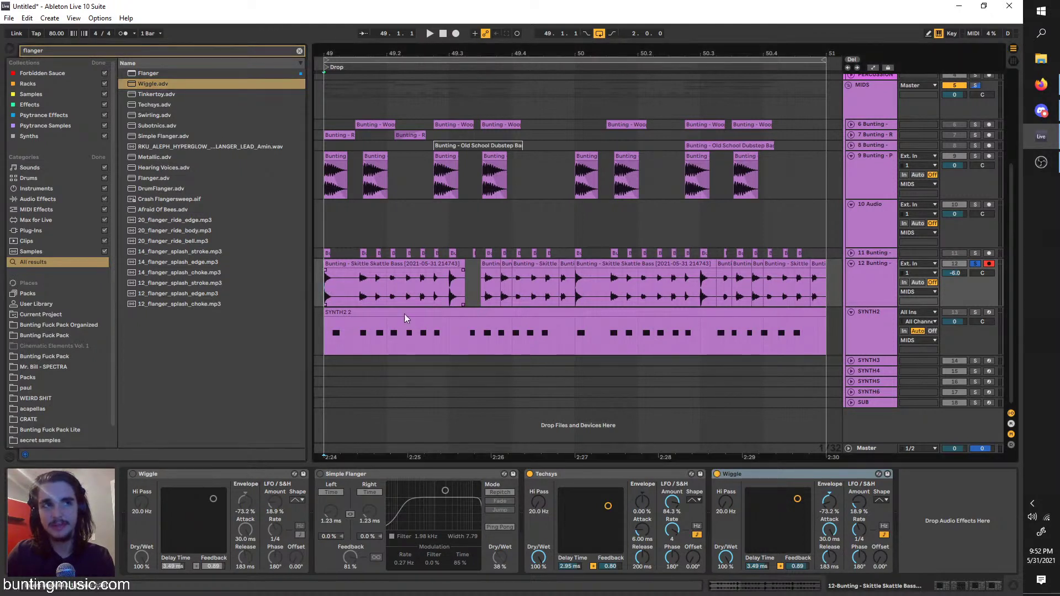
{"action": "left_click", "coordinate": [717, 474]}
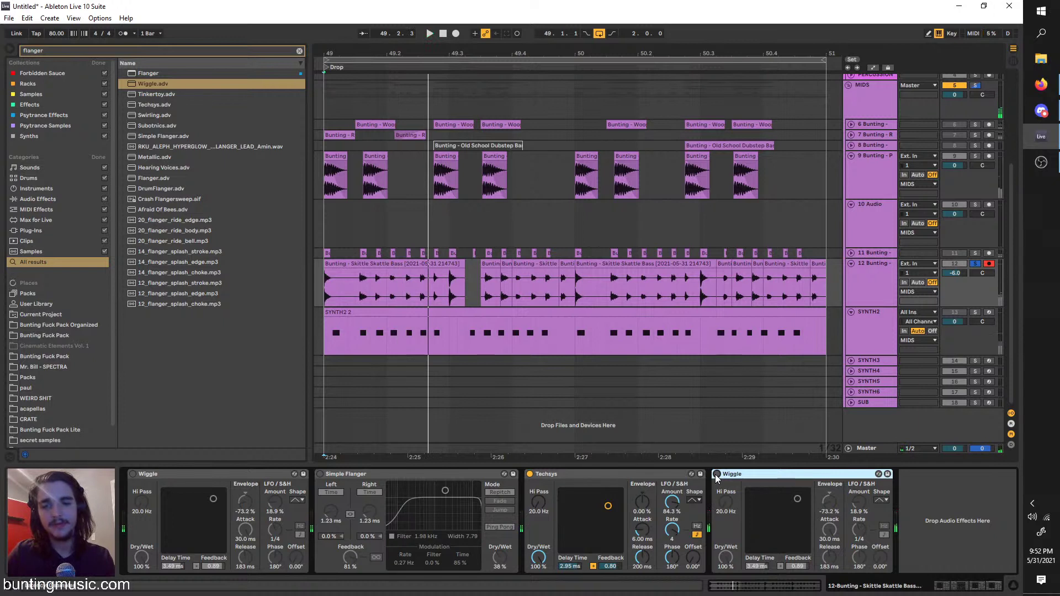
Play the full mix with track 12's solo turned off, then solo the track again
{"action": "key", "text": "space"}
{"action": "left_click", "coordinate": [976, 264]}
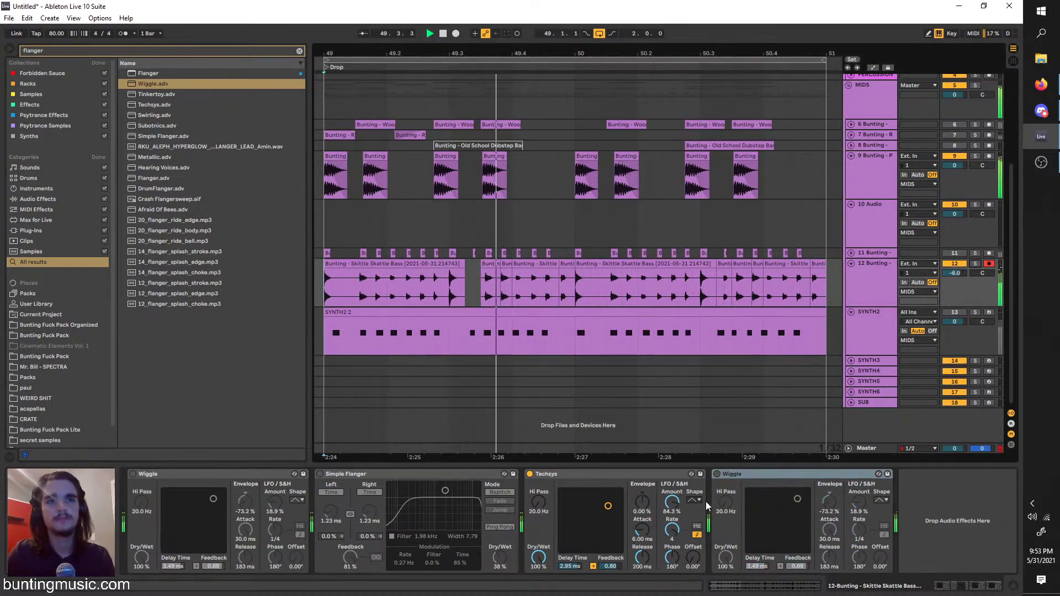
{"action": "left_click", "coordinate": [975, 264]}
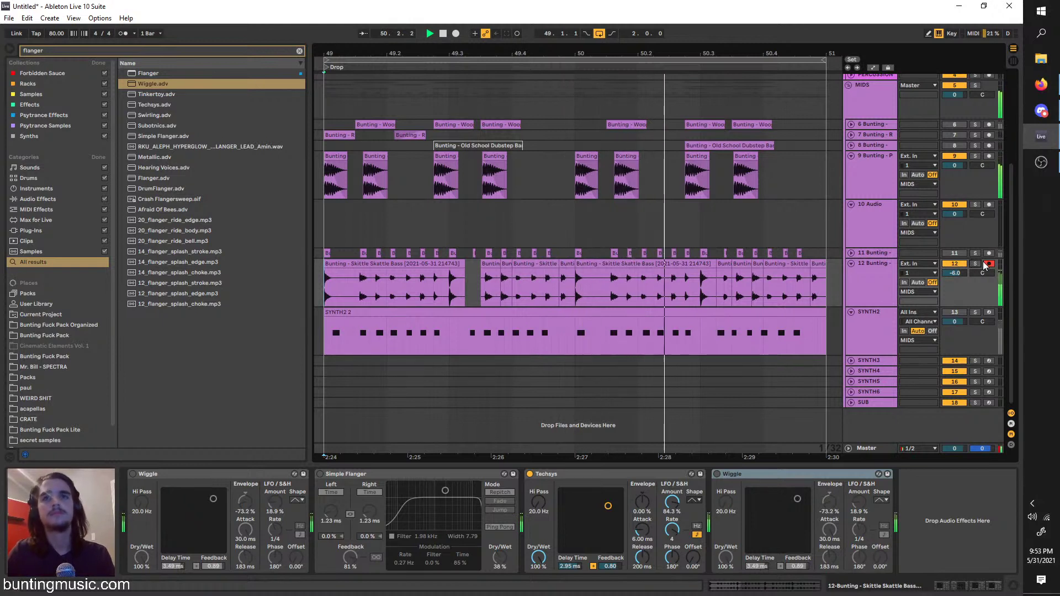
Set the Techsys flanger's LFO rate to 2 and its shape to a sawtooth, then play it from bar 49
{"action": "key", "text": "space"}
{"action": "left_click_drag", "start_coordinate": [674, 530], "coordinate": [677, 536]}
{"action": "key", "text": "space"}
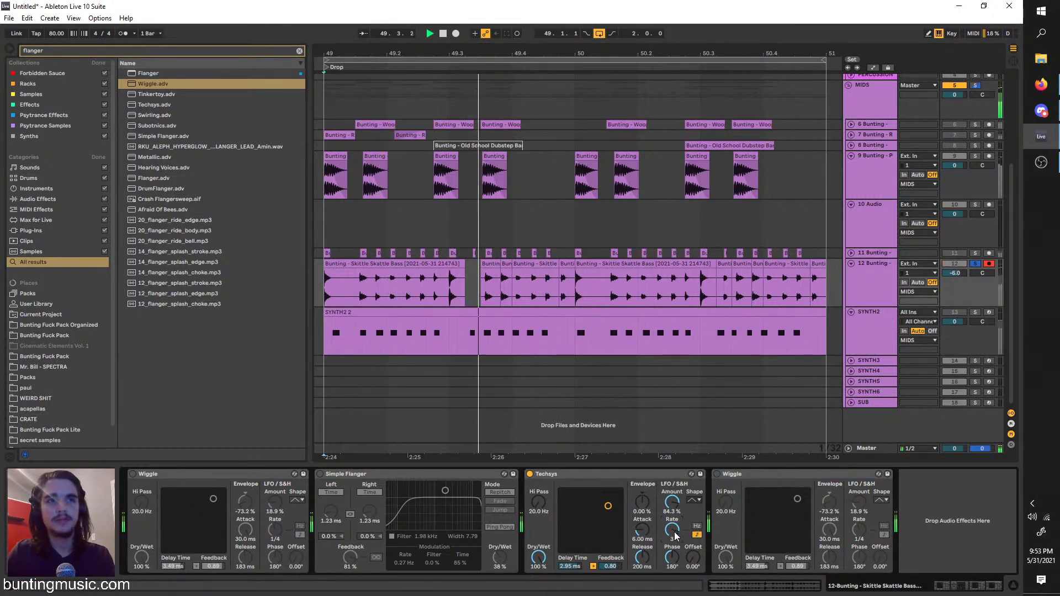
{"action": "left_click_drag", "start_coordinate": [681, 536], "coordinate": [681, 544]}
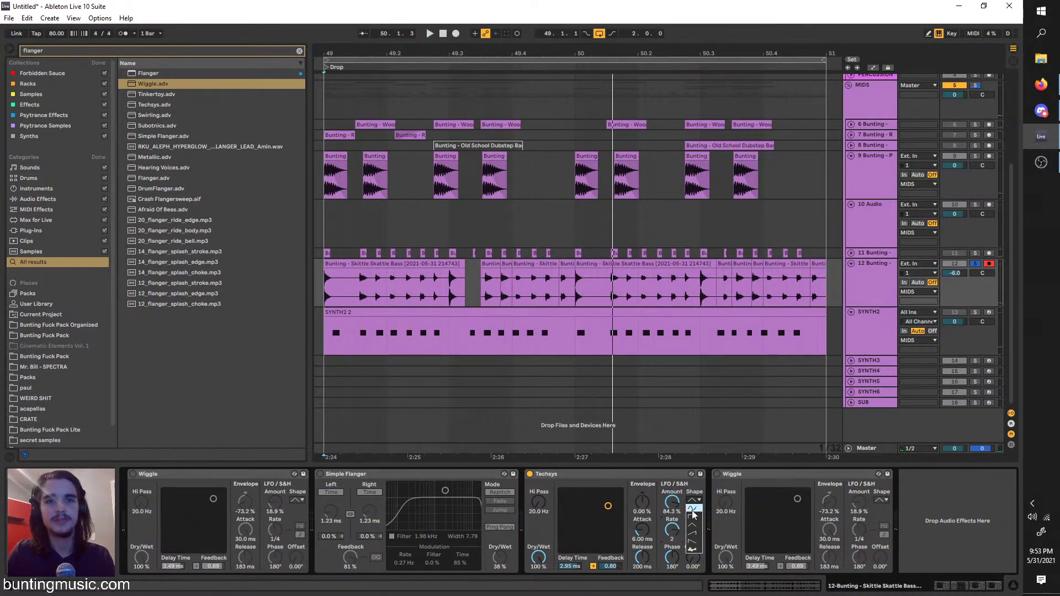
{"action": "left_click", "coordinate": [697, 539]}
{"action": "left_click", "coordinate": [323, 300]}
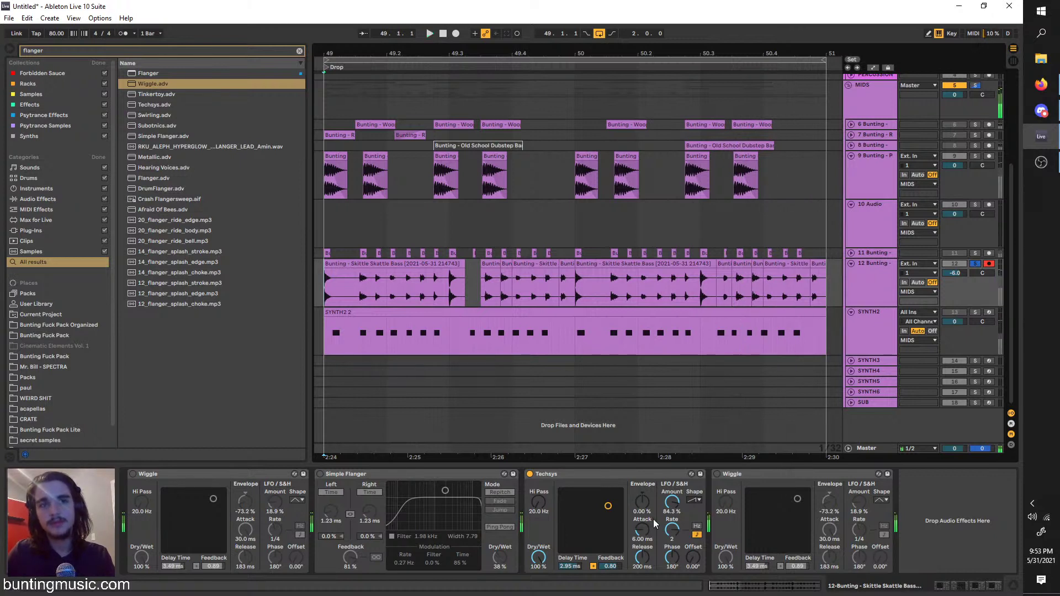
{"action": "key", "text": "space"}
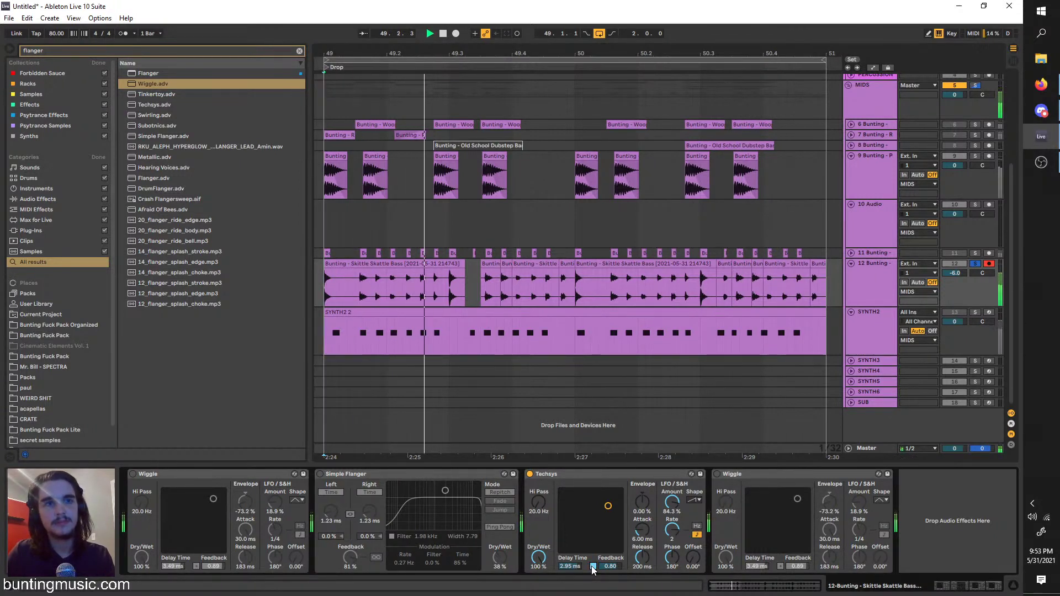
Duplicate the Techsys flanger on track 12 and set the copy's delay time to 4.66 ms
{"action": "left_click", "coordinate": [585, 476]}
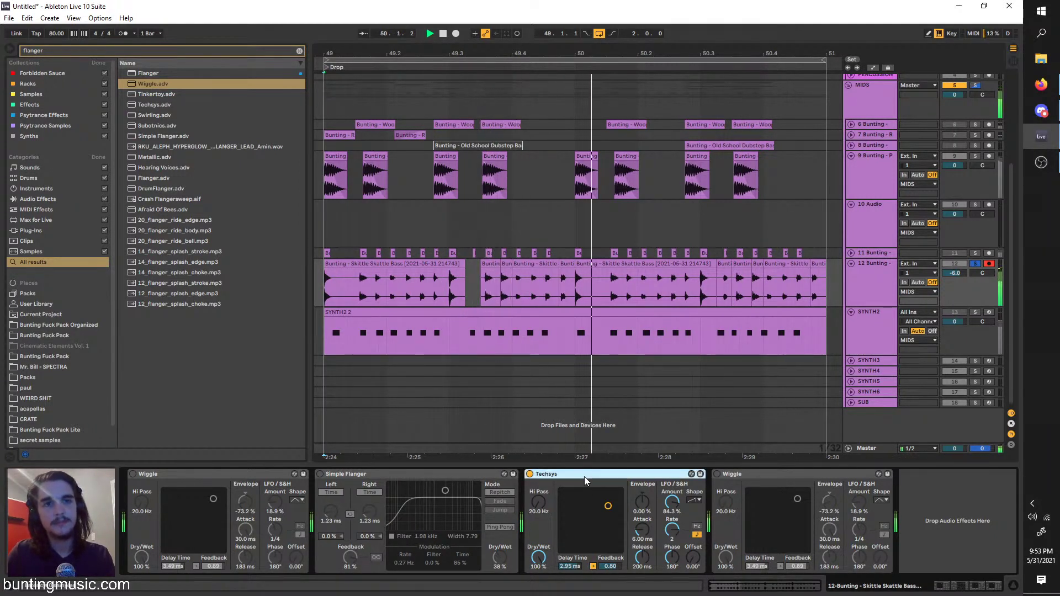
{"action": "key", "text": "ctrl+d"}
{"action": "left_click_drag", "start_coordinate": [761, 570], "coordinate": [768, 568]}
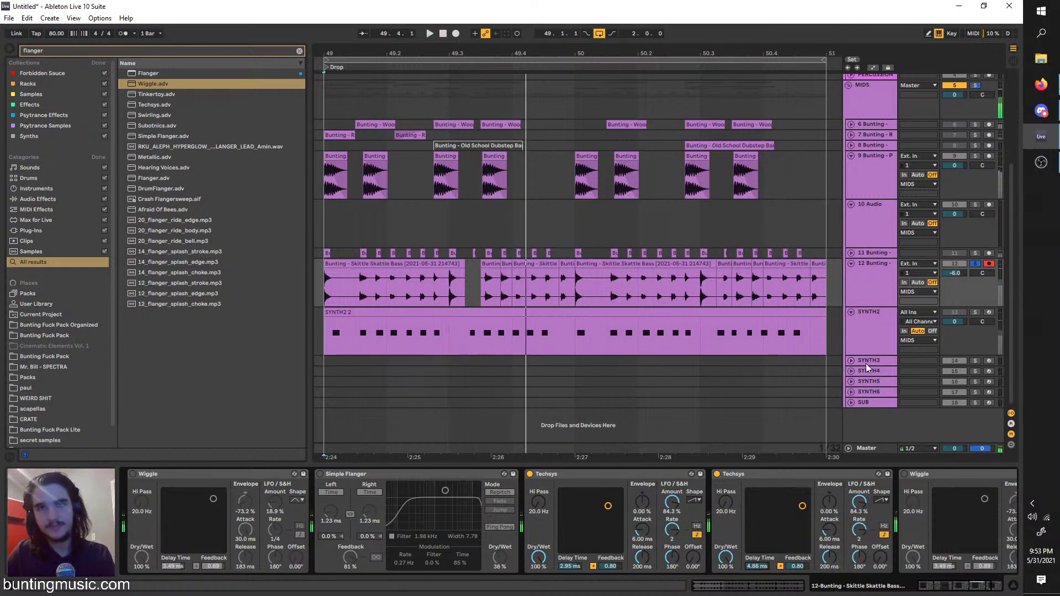
Turn off the solo on track 12 and play the full mix with both Techsys flangers
{"action": "left_click", "coordinate": [975, 264]}
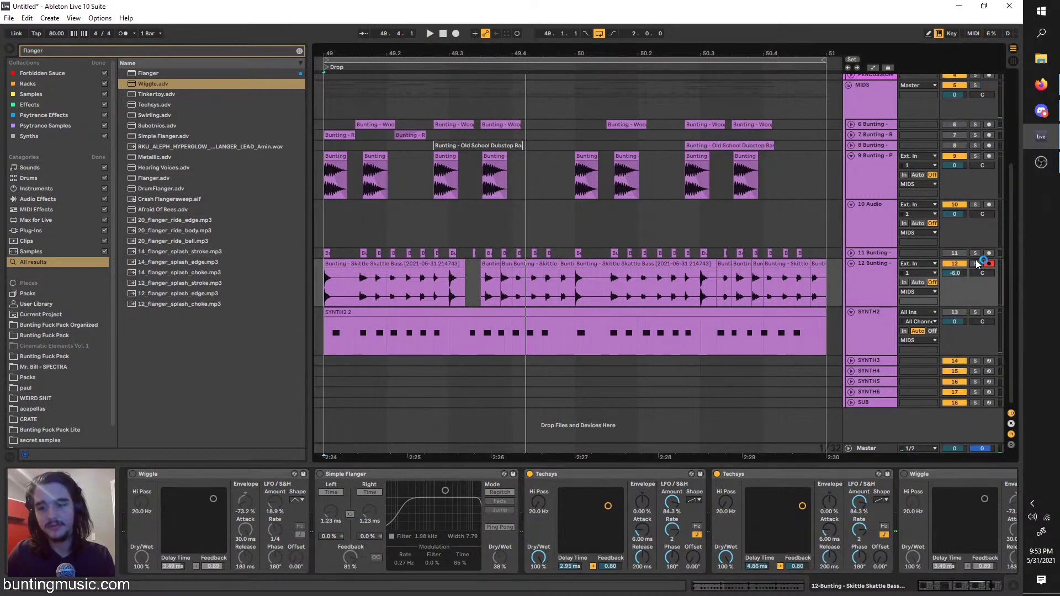
{"action": "key", "text": "space"}
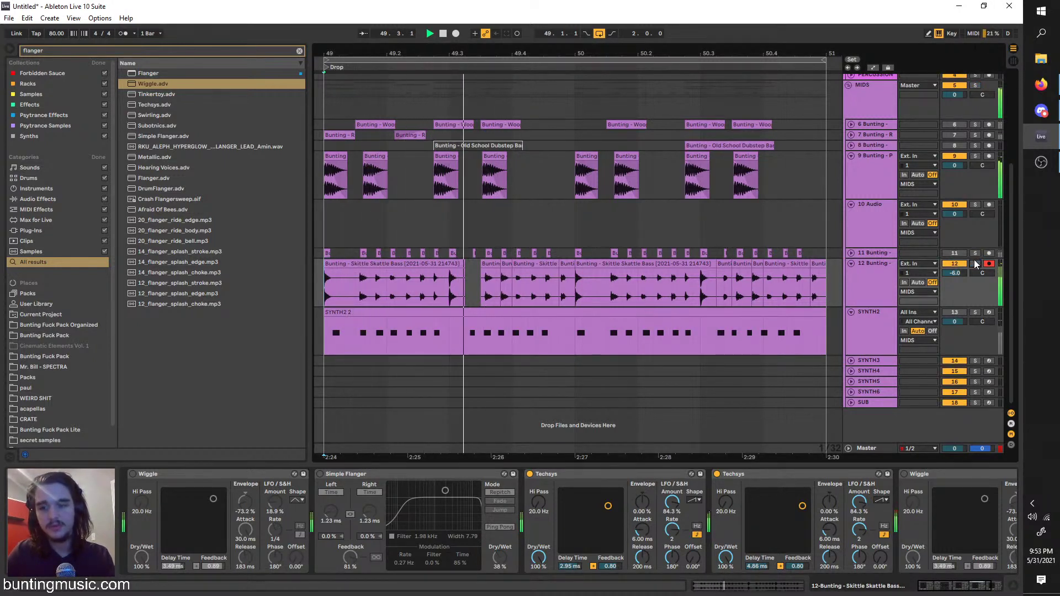
{"action": "scroll", "coordinate": [643, 293], "scroll_direction": "down", "scroll_amount": 3}
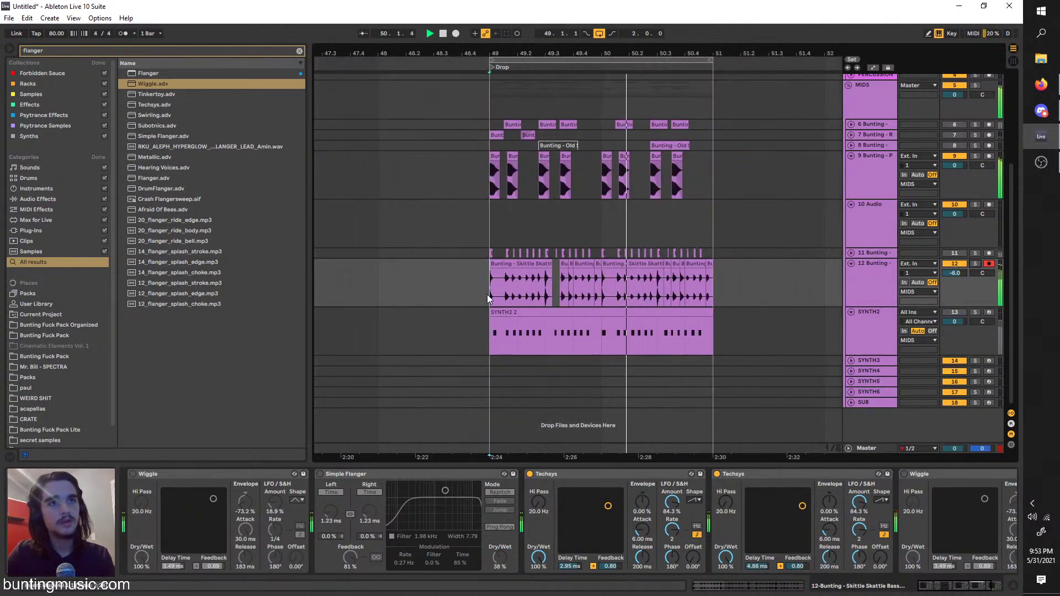
Insert a new audio track directly below track 9 while the drop loop plays
{"action": "scroll", "coordinate": [487, 294], "scroll_direction": "up", "scroll_amount": 3}
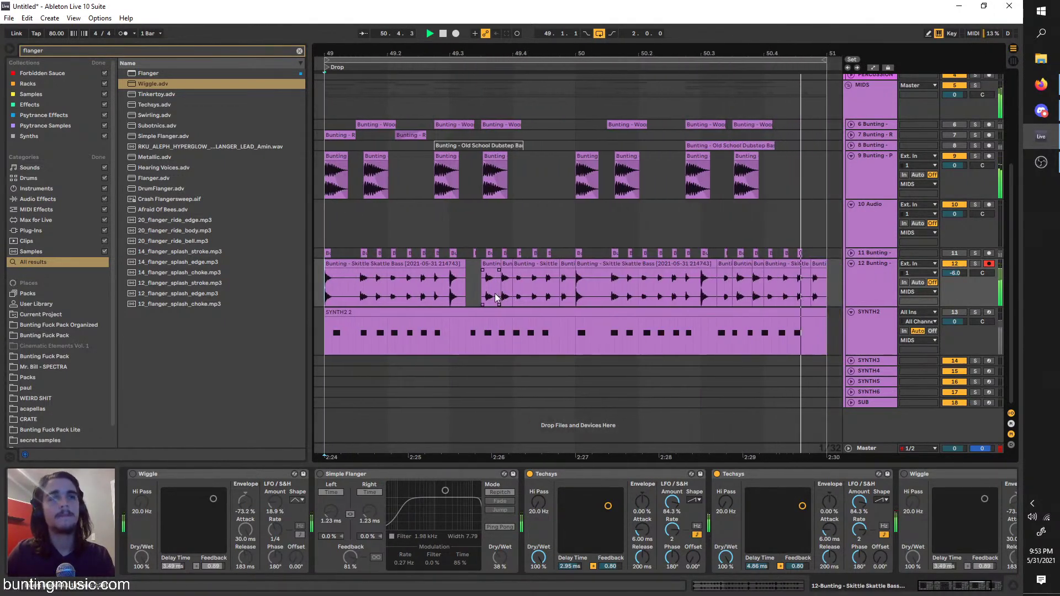
{"action": "scroll", "coordinate": [494, 293], "scroll_direction": "down", "scroll_amount": 3}
{"action": "scroll", "coordinate": [431, 264], "scroll_direction": "up", "scroll_amount": 5}
{"action": "left_click", "coordinate": [869, 261]}
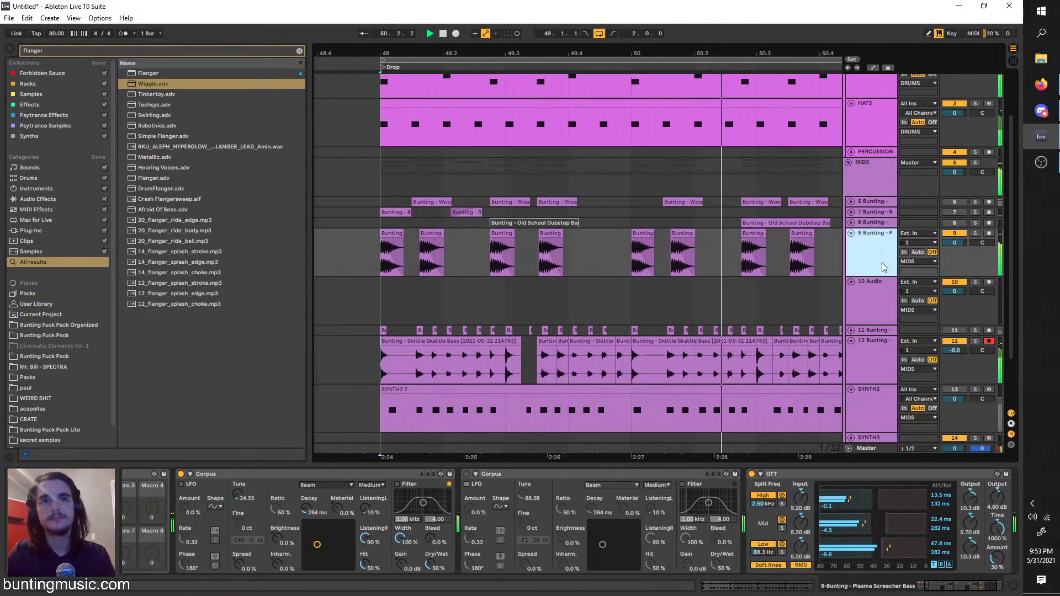
{"action": "right_click", "coordinate": [883, 263]}
{"action": "left_click", "coordinate": [916, 343]}
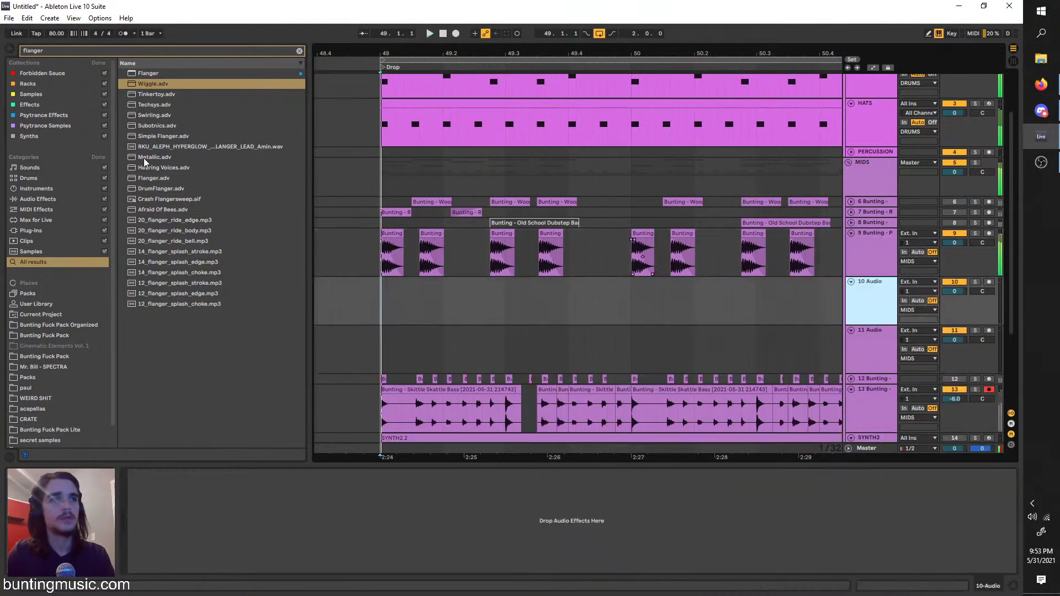
Copy the first Ripple and Tear Bass clip from track 7 to beat 49.2 on the new track 10
{"action": "left_click", "coordinate": [851, 202]}
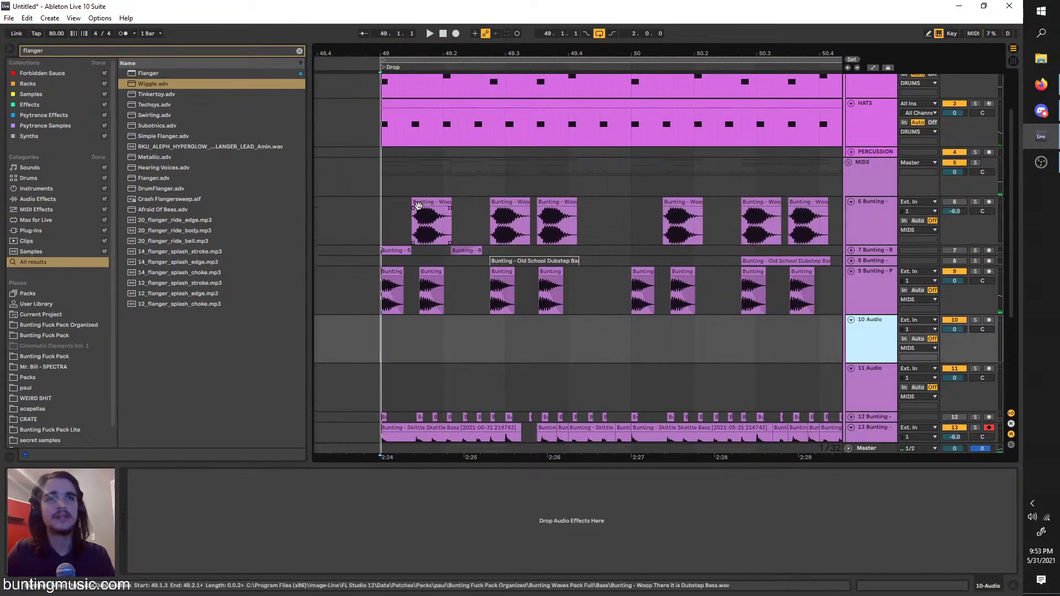
{"action": "left_click", "coordinate": [850, 251]}
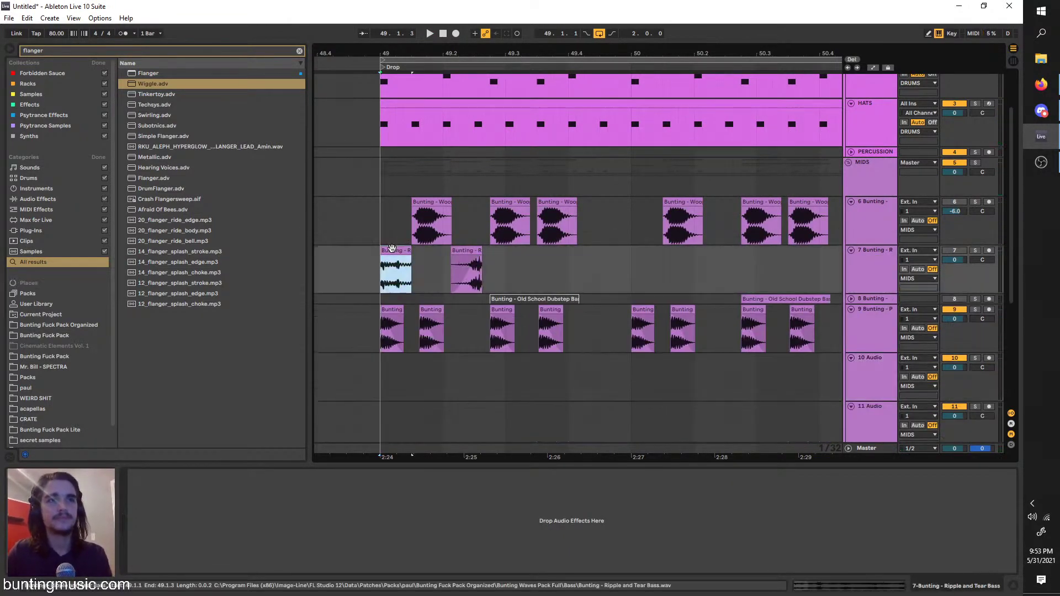
{"action": "left_click_drag", "start_coordinate": [395, 265], "coordinate": [458, 375]}
{"action": "left_click", "coordinate": [852, 250]}
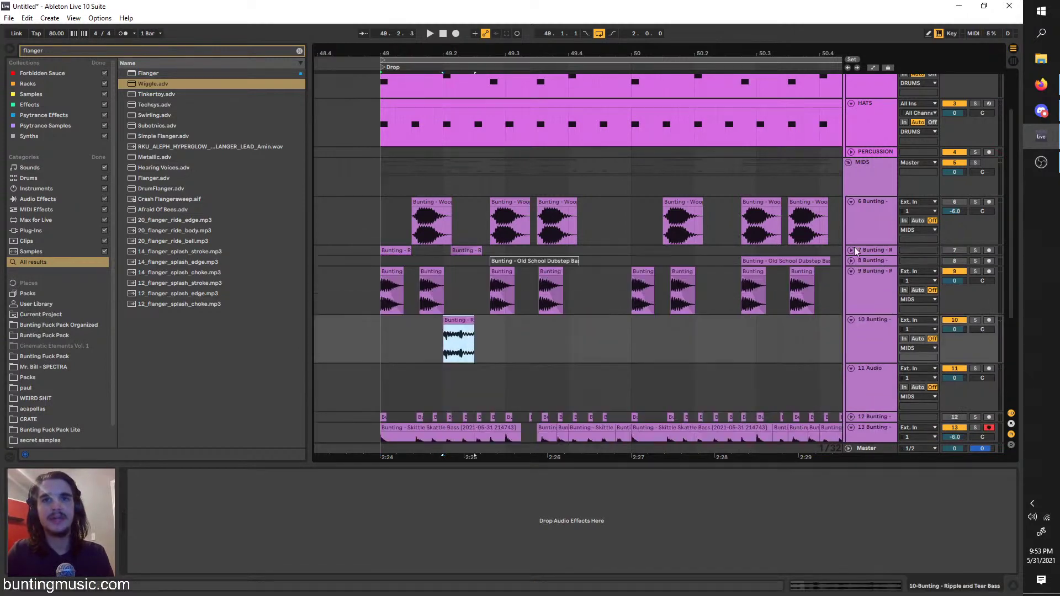
Extend the Ripple and Tear Bass clip on track 10 to 49.2.4 and play it in the mix from bar 49
{"action": "key", "text": "space"}
{"action": "left_click", "coordinate": [397, 334]}
{"action": "scroll", "coordinate": [457, 327], "scroll_direction": "up", "scroll_amount": 3}
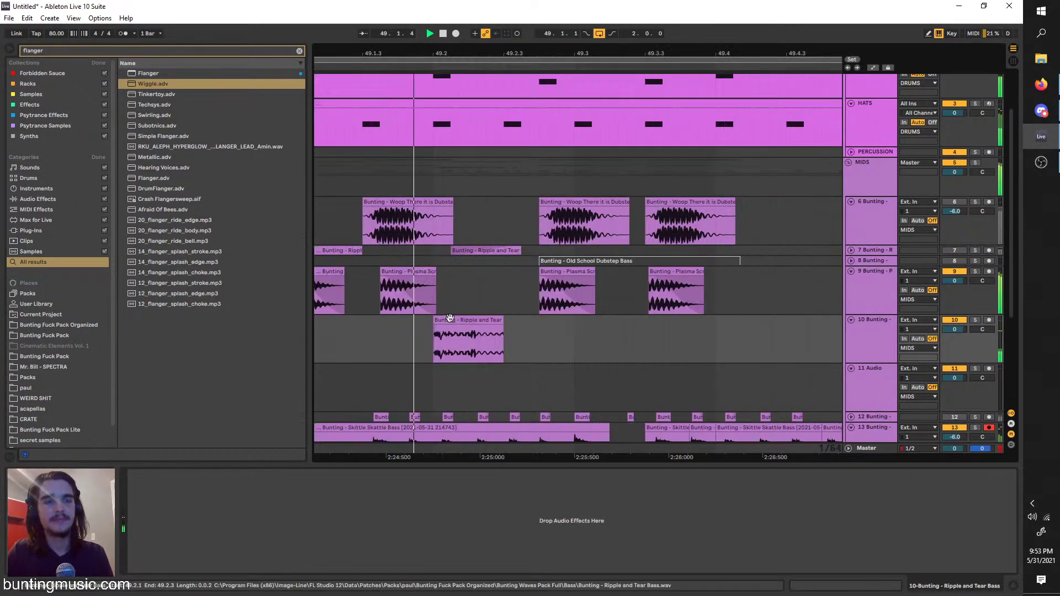
{"action": "left_click_drag", "start_coordinate": [503, 332], "coordinate": [539, 332]}
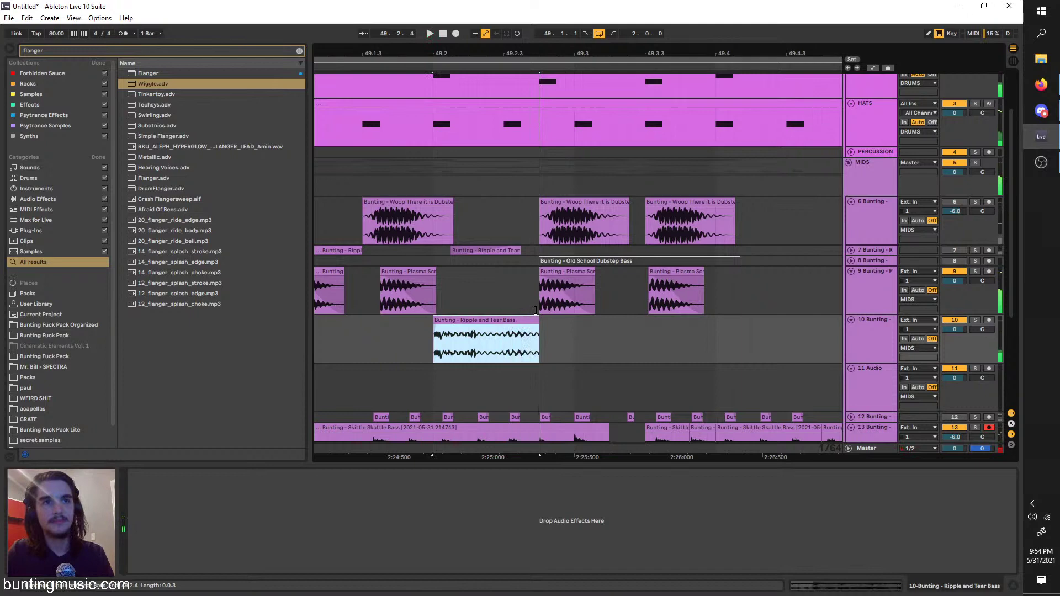
{"action": "left_click", "coordinate": [436, 320]}
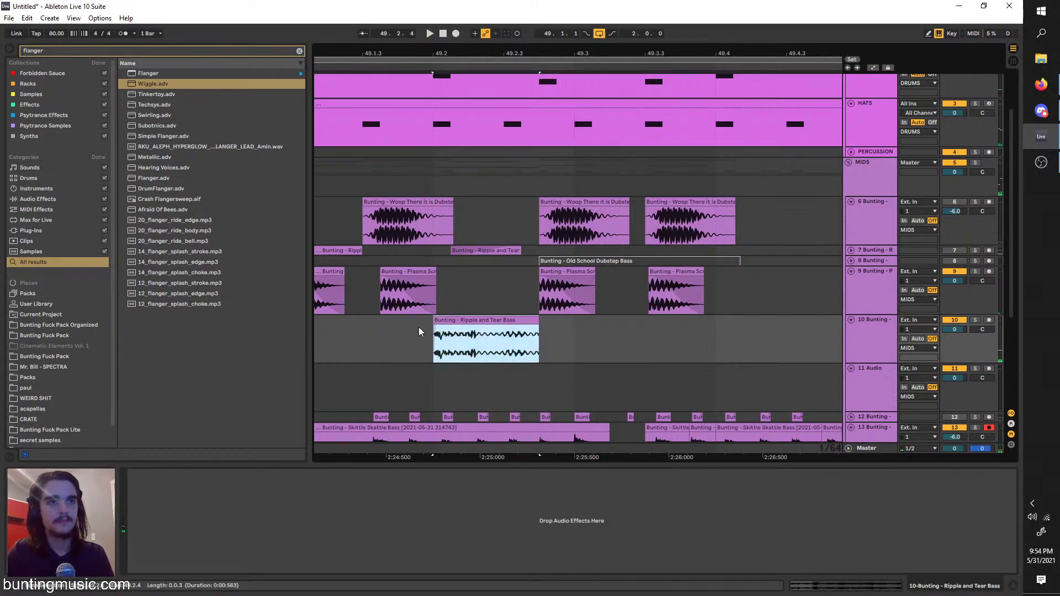
{"action": "left_click", "coordinate": [363, 324]}
{"action": "key", "text": "space"}
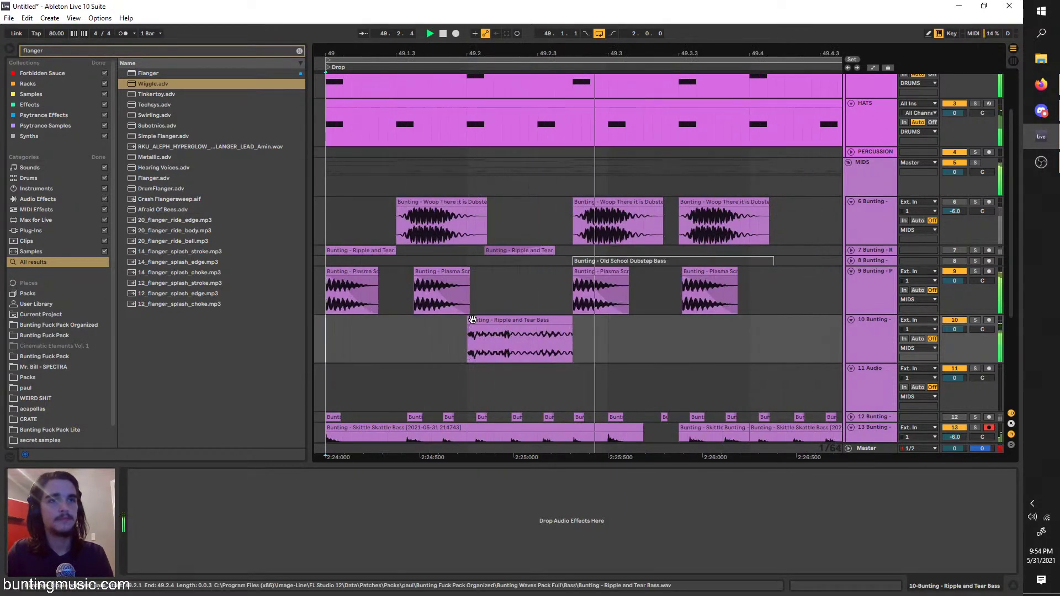
Place a copy of track 10's Ripple and Tear Bass clip at beat 49.4
{"action": "left_click", "coordinate": [473, 320]}
{"action": "key", "text": "ctrl+d"}
{"action": "scroll", "coordinate": [642, 331], "scroll_direction": "down", "scroll_amount": 2}
{"action": "scroll", "coordinate": [643, 330], "scroll_direction": "down", "scroll_amount": 1}
{"action": "key", "text": "space"}
{"action": "left_click_drag", "start_coordinate": [629, 310], "coordinate": [709, 317]}
Move the copied clip's sample start to about 0.77 s, turn off its warping and extend it to bar 50
{"action": "double_click", "coordinate": [708, 318]}
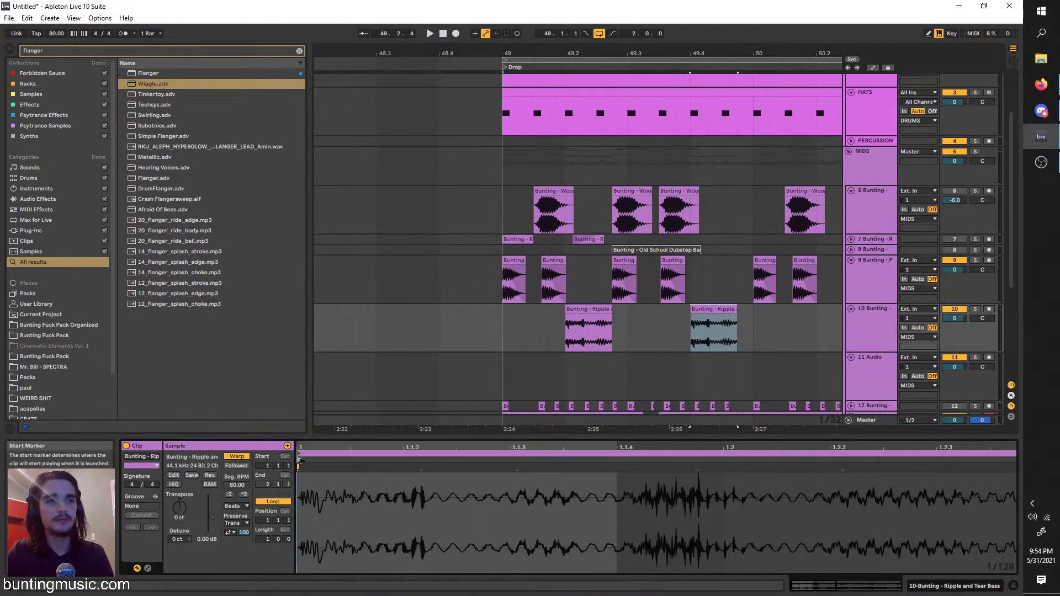
{"action": "left_click_drag", "start_coordinate": [302, 461], "coordinate": [740, 461]}
{"action": "left_click", "coordinate": [237, 457]}
{"action": "key", "text": "space"}
{"action": "left_click", "coordinate": [747, 313]}
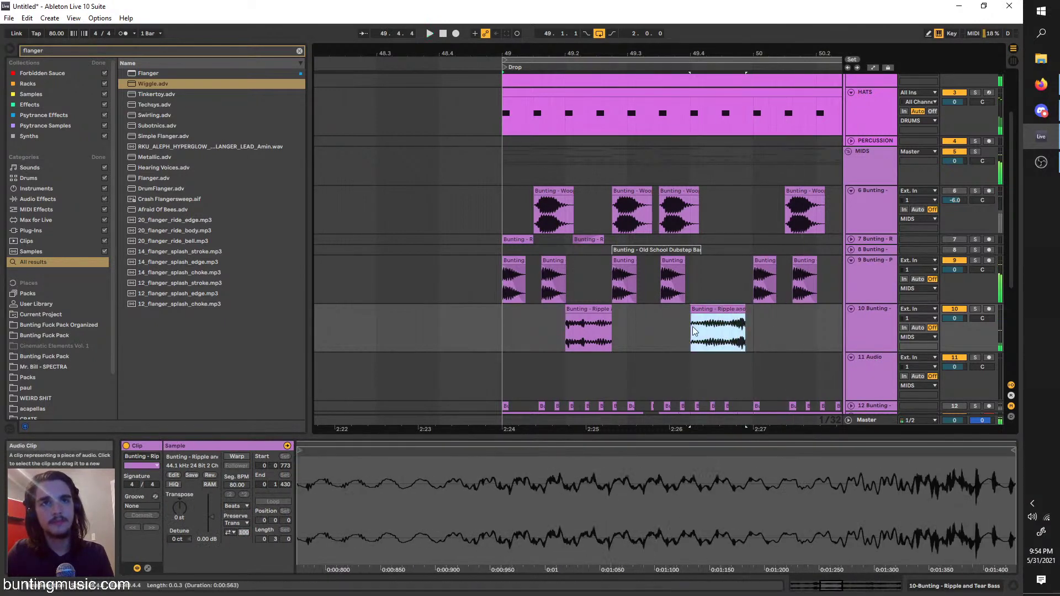
{"action": "left_click_drag", "start_coordinate": [738, 313], "coordinate": [753, 311]}
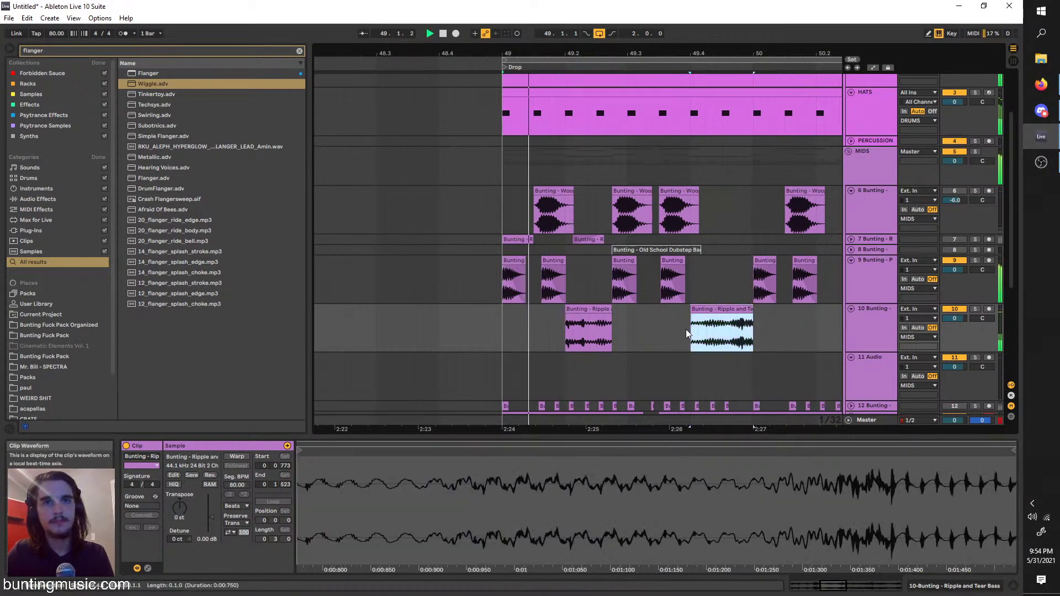
Duplicate bar 49 of track 10, with both Ripple and Tear Bass clips, into bar 50
{"action": "left_click", "coordinate": [686, 329]}
{"action": "scroll", "coordinate": [582, 322], "scroll_direction": "up", "scroll_amount": 1}
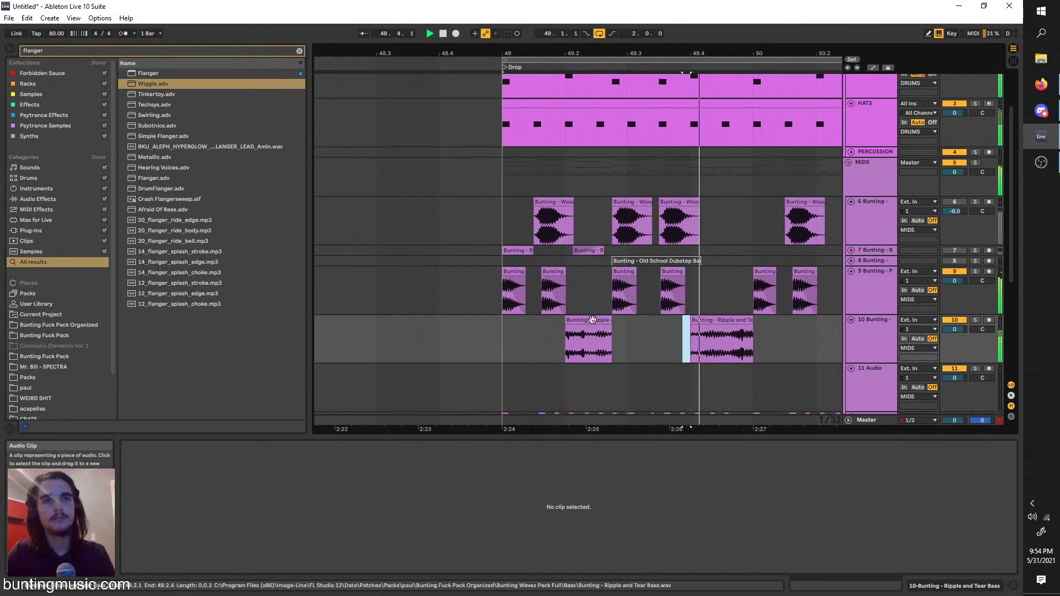
{"action": "left_click_drag", "start_coordinate": [750, 343], "coordinate": [501, 331]}
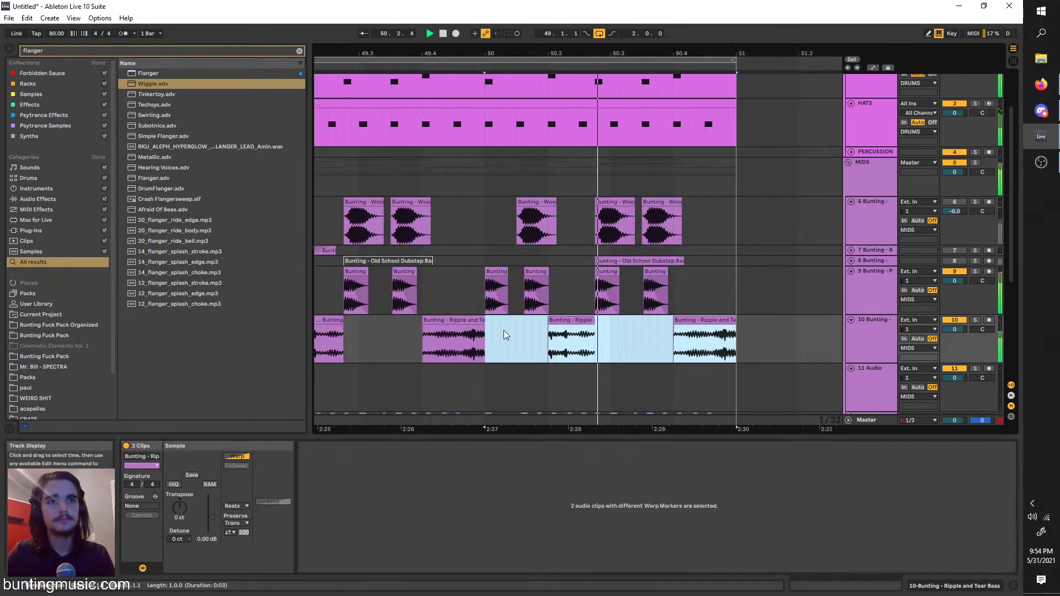
{"action": "key", "text": "ctrl+d"}
Insert a new MIDI track below track 10 and show its device chain
{"action": "scroll", "coordinate": [754, 295], "scroll_direction": "down", "scroll_amount": 5}
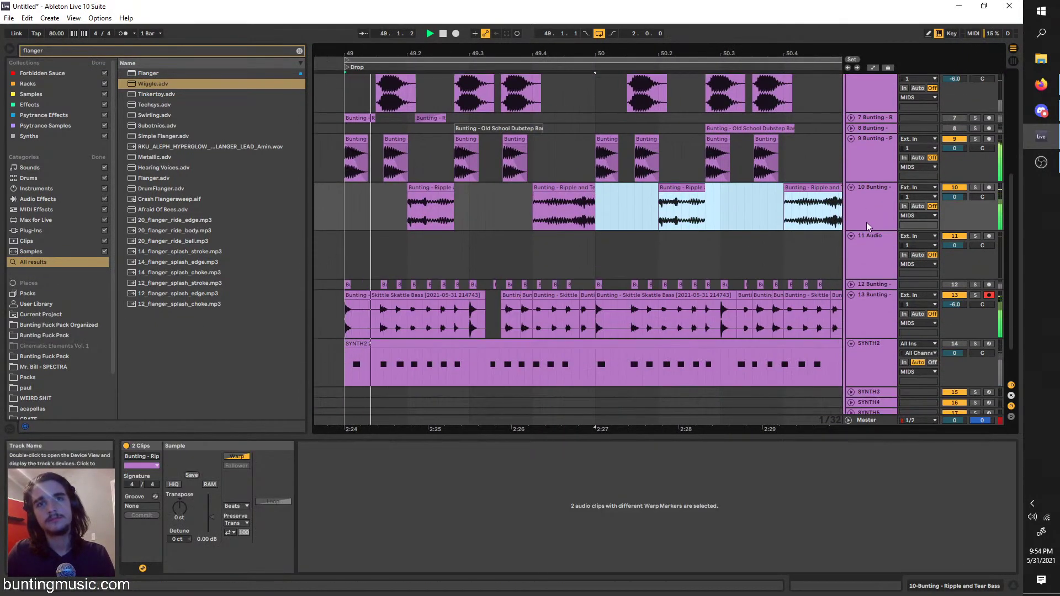
{"action": "right_click", "coordinate": [869, 224]}
{"action": "key", "text": "Escape"}
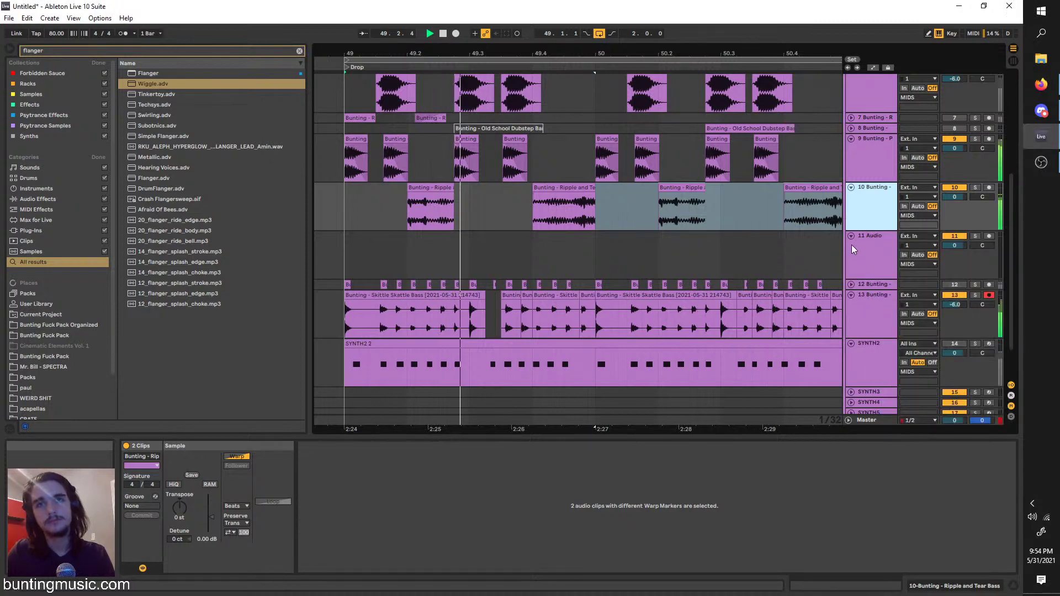
{"action": "key", "text": "ctrl+shift+t"}
{"action": "mouse_move", "coordinate": [415, 238]}
{"action": "left_mouse_down"}
{"action": "mouse_move", "coordinate": [347, 240]}
{"action": "mouse_move", "coordinate": [406, 224]}
{"action": "mouse_move", "coordinate": [405, 251]}
{"action": "left_mouse_up"}
{"action": "left_click", "coordinate": [878, 238]}
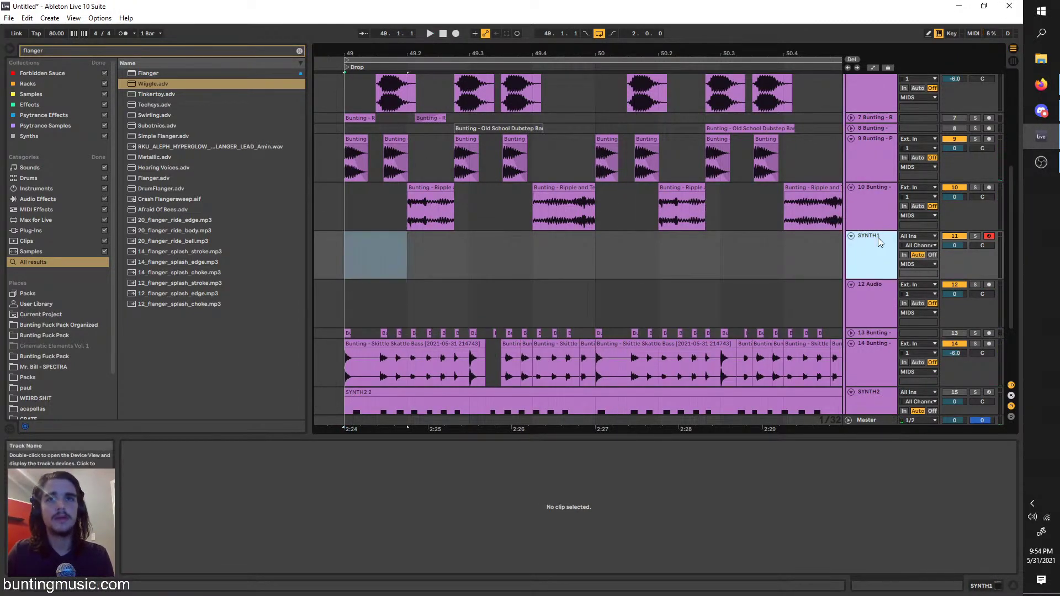
{"action": "double_click", "coordinate": [875, 243]}
Search the Bunting Fuck Pack Organized folder for "synth" and open the Synth One Shots in Bunting Waves Pack Full
{"action": "left_click_drag", "start_coordinate": [82, 50], "coordinate": [6, 16]}
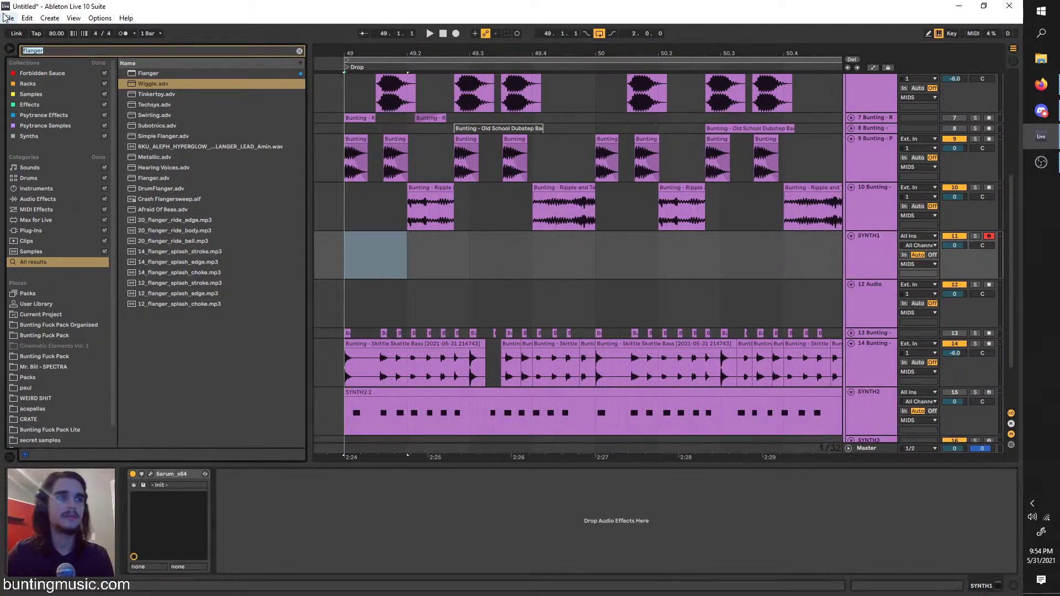
{"action": "key", "text": "BackSpace"}
{"action": "type", "text": "synth"}
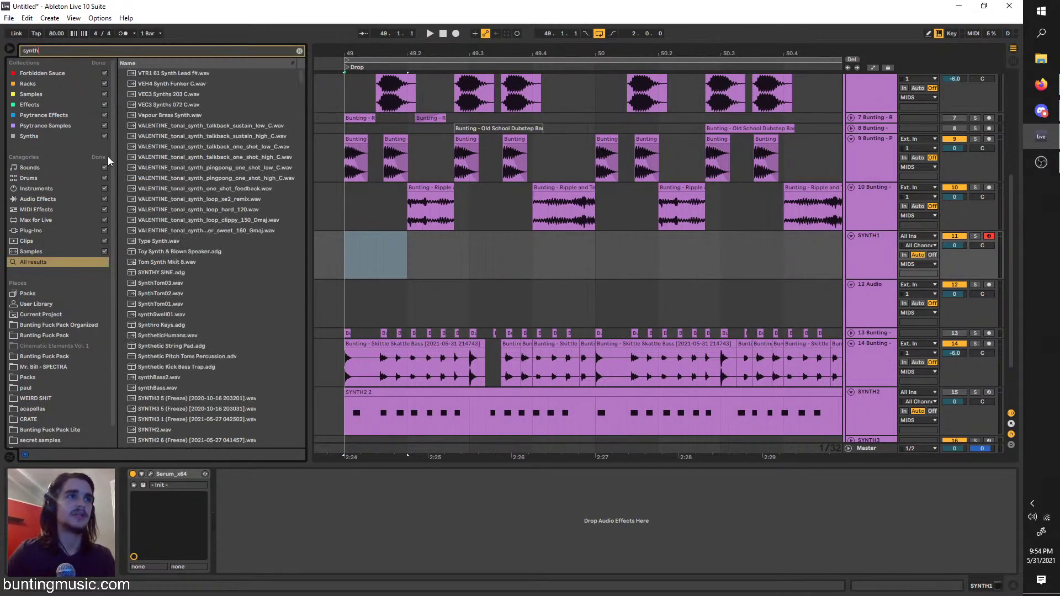
{"action": "left_click", "coordinate": [42, 339]}
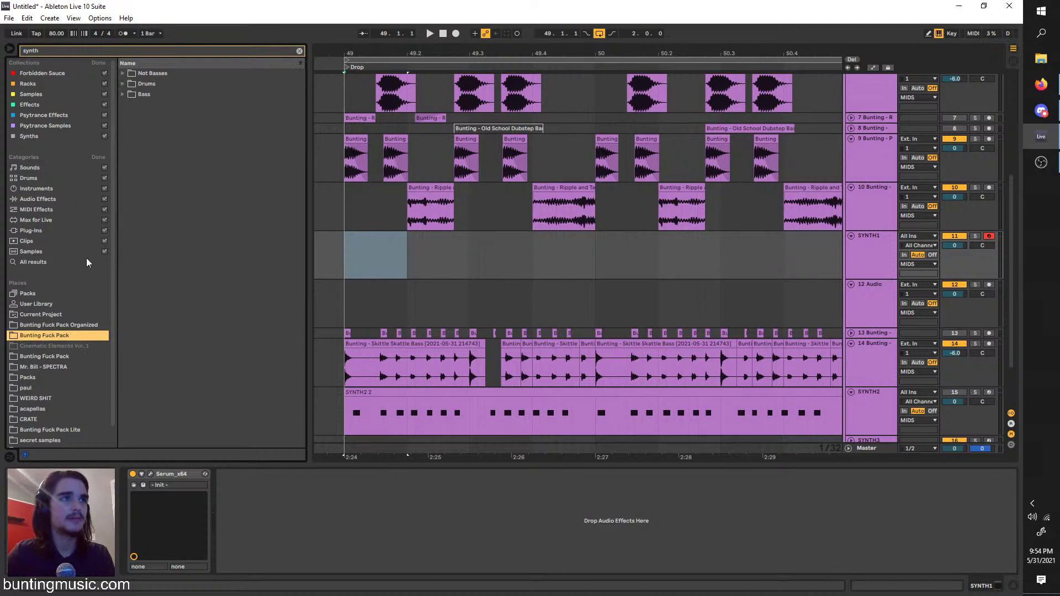
{"action": "left_click", "coordinate": [47, 324]}
{"action": "left_click", "coordinate": [129, 125]}
{"action": "left_click", "coordinate": [138, 136]}
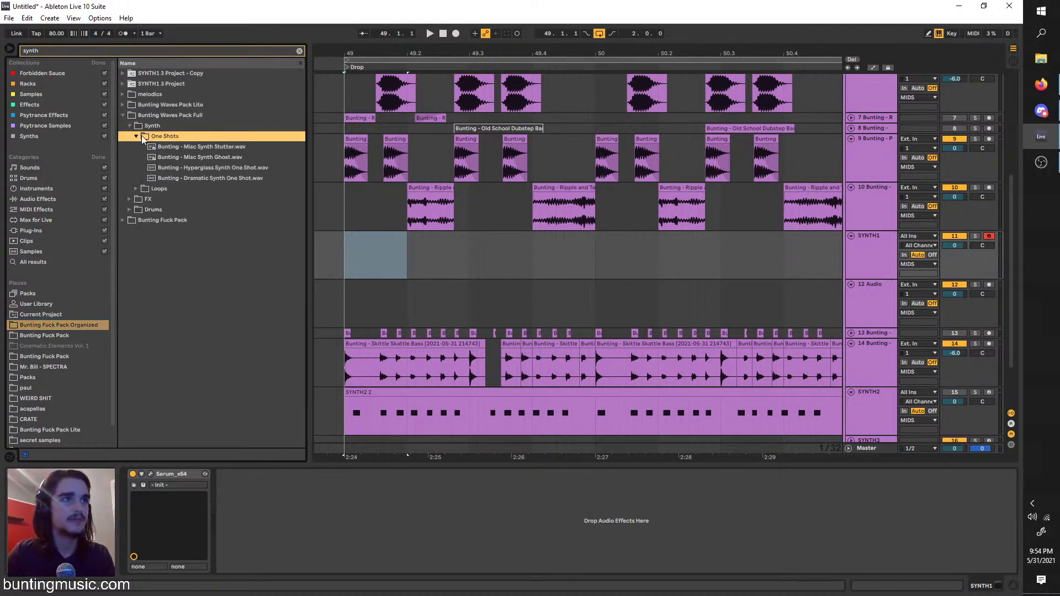
Preview the synth one-shot samples, including Misc Synth Stutter and Dramatic Synth One Shot
{"action": "left_click", "coordinate": [155, 155]}
{"action": "left_click", "coordinate": [168, 167]}
{"action": "left_click", "coordinate": [179, 177]}
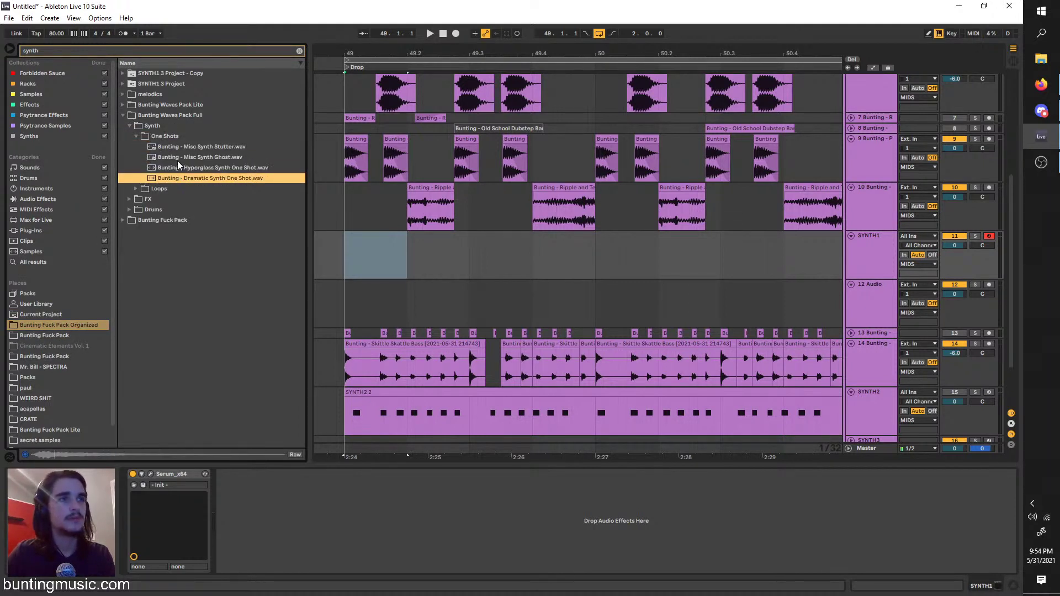
{"action": "left_click", "coordinate": [178, 145]}
{"action": "left_click", "coordinate": [184, 176]}
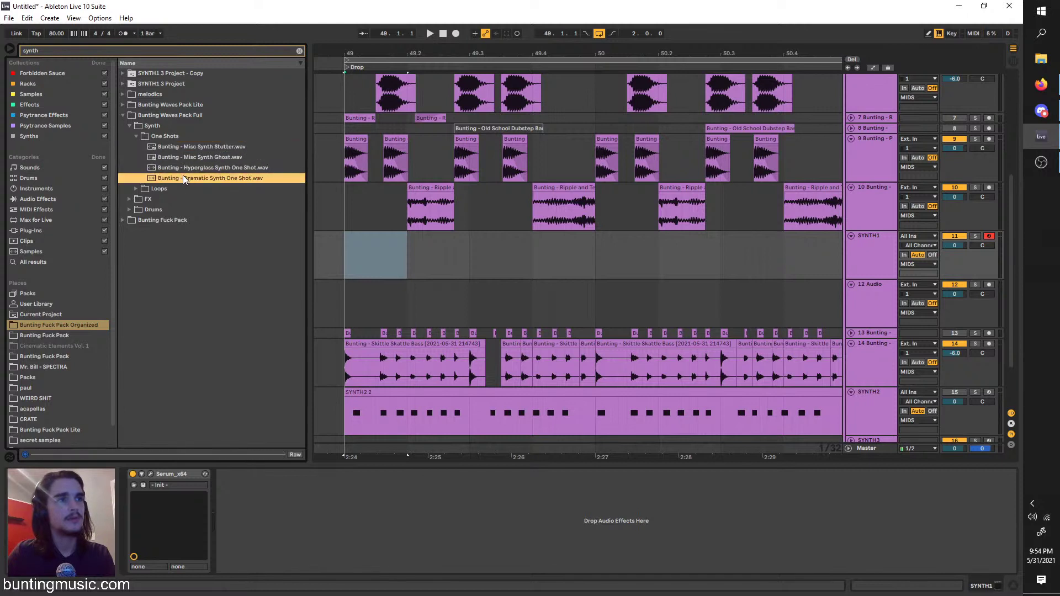
Place Bunting - Dramatic Synth One Shot on audio track 12 at bar 49 and transpose it by 6 semitones during playback
{"action": "left_click_drag", "start_coordinate": [395, 269], "coordinate": [395, 268]}
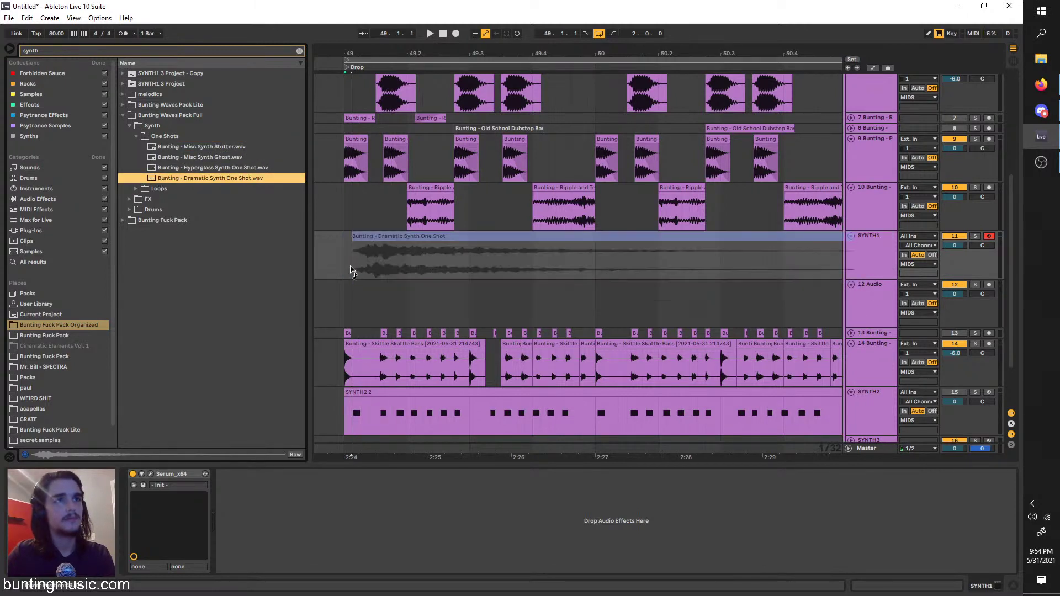
{"action": "left_click", "coordinate": [577, 247]}
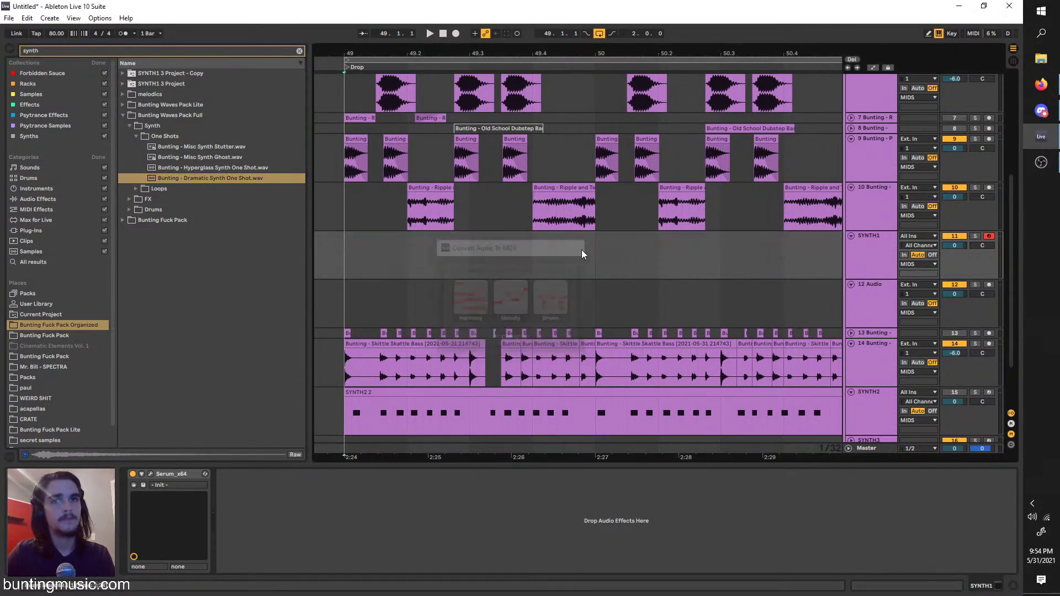
{"action": "left_click_drag", "start_coordinate": [151, 179], "coordinate": [343, 309]}
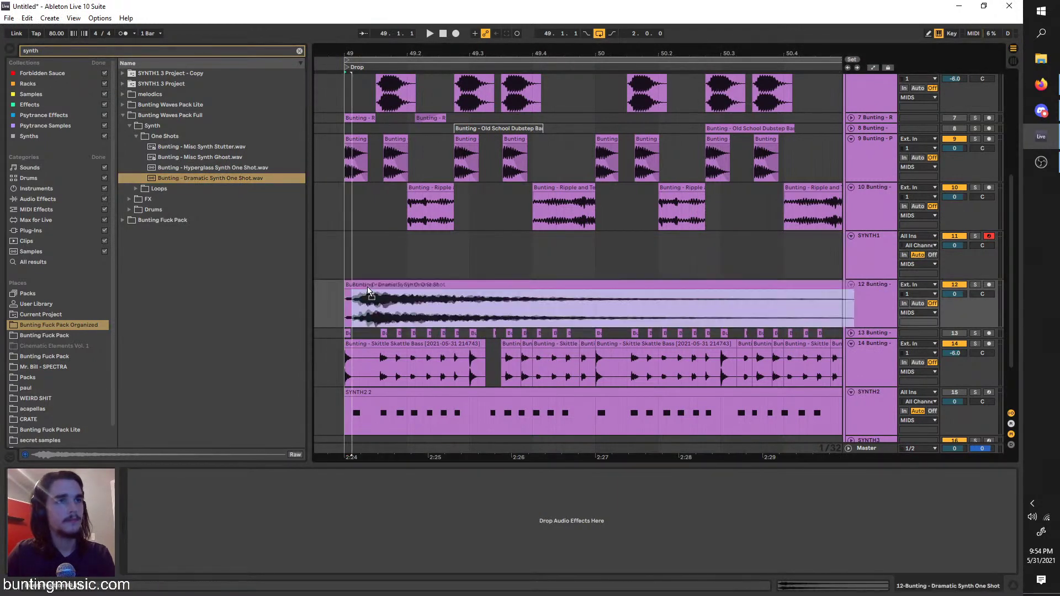
{"action": "key", "text": "space"}
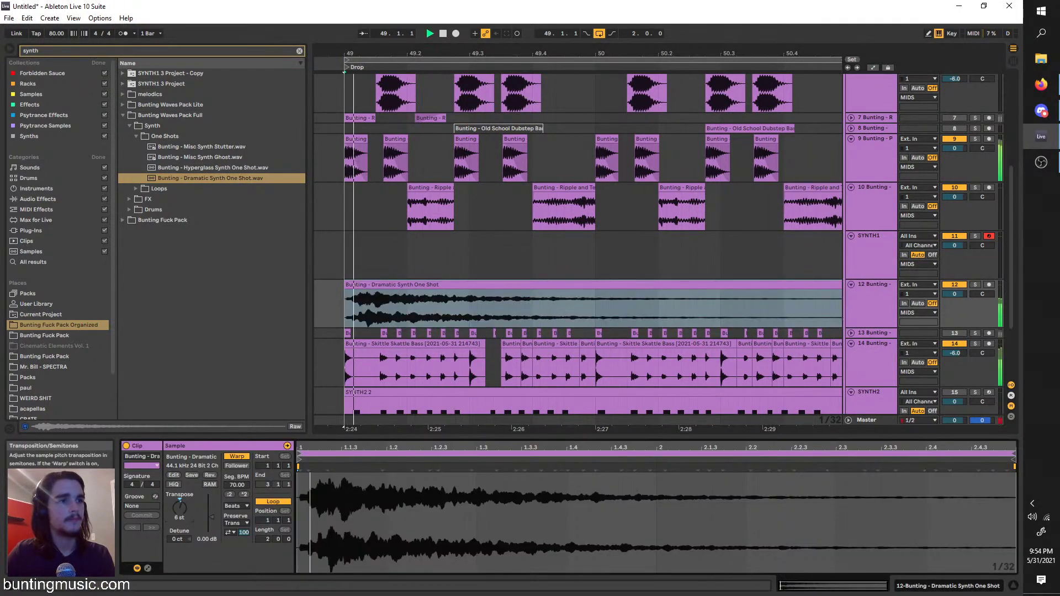
{"action": "left_click_drag", "start_coordinate": [180, 507], "coordinate": [179, 491]}
Duplicate the first bar of the Dramatic Synth clip into bar 50 and transpose the copy to 7 semitones
{"action": "scroll", "coordinate": [543, 359], "scroll_direction": "down", "scroll_amount": 5}
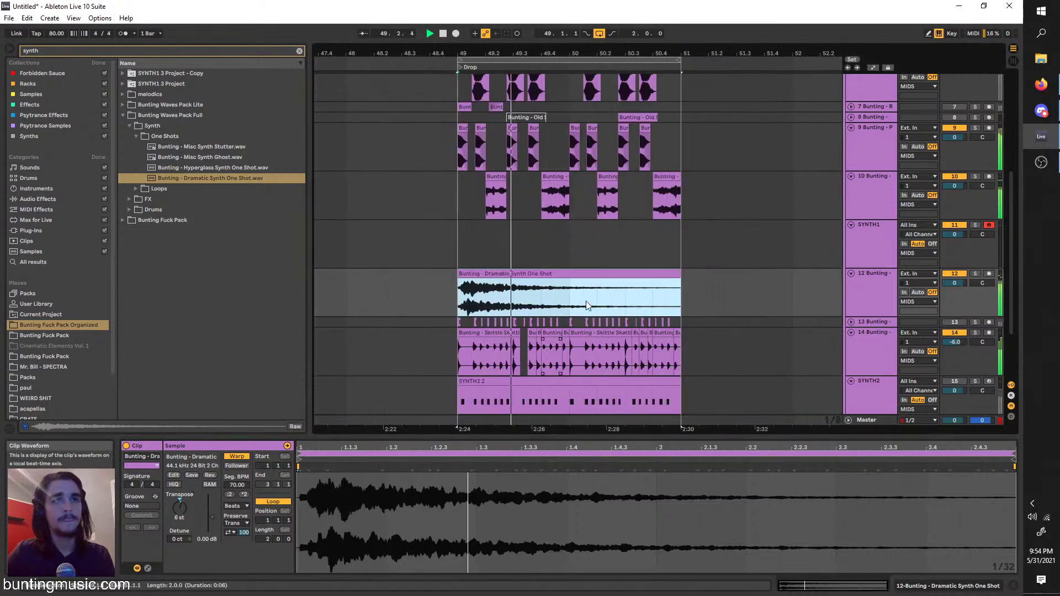
{"action": "left_click_drag", "start_coordinate": [633, 283], "coordinate": [523, 286]}
{"action": "key", "text": "ctrl+d"}
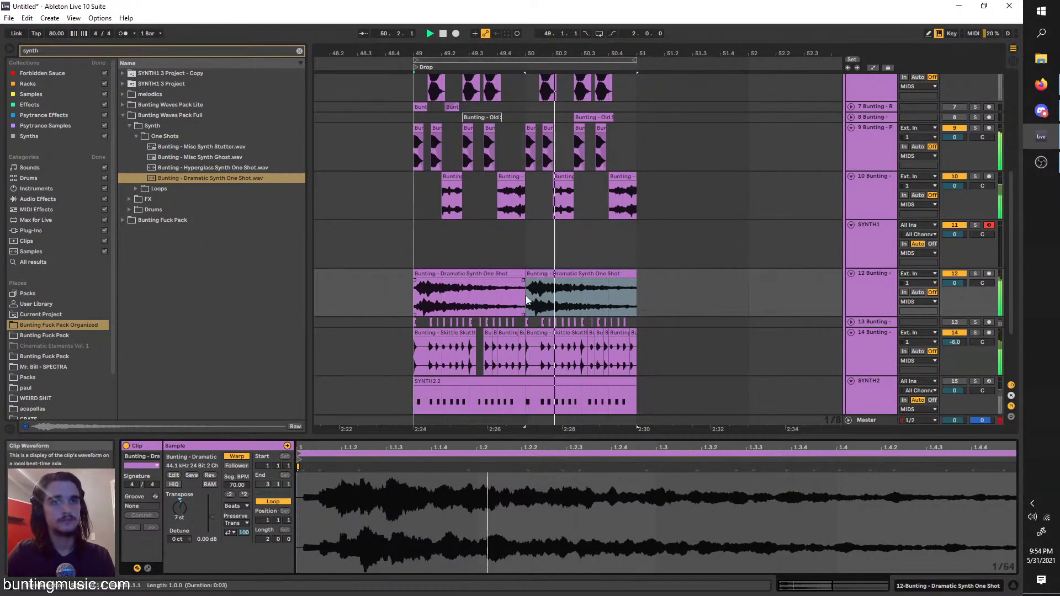
Duplicate the first half of bar 50's Dramatic Synth clip to beat 50.3 and play the loop
{"action": "mouse_move", "coordinate": [567, 293]}
{"action": "left_mouse_down"}
{"action": "mouse_move", "coordinate": [581, 293]}
{"action": "mouse_move", "coordinate": [528, 290]}
{"action": "left_mouse_up"}
{"action": "key", "text": "ctrl+d"}
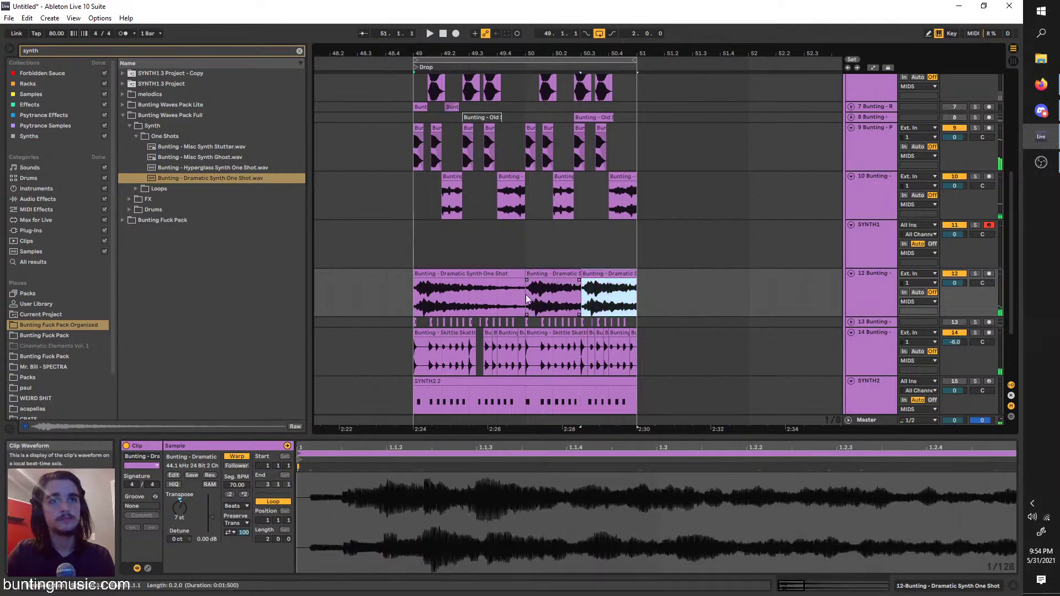
{"action": "left_click", "coordinate": [528, 293]}
{"action": "key", "text": "space"}
Transpose the last Dramatic Synth clip to 10 semitones and set track 12's volume to -3.1 dB
{"action": "double_click", "coordinate": [593, 274]}
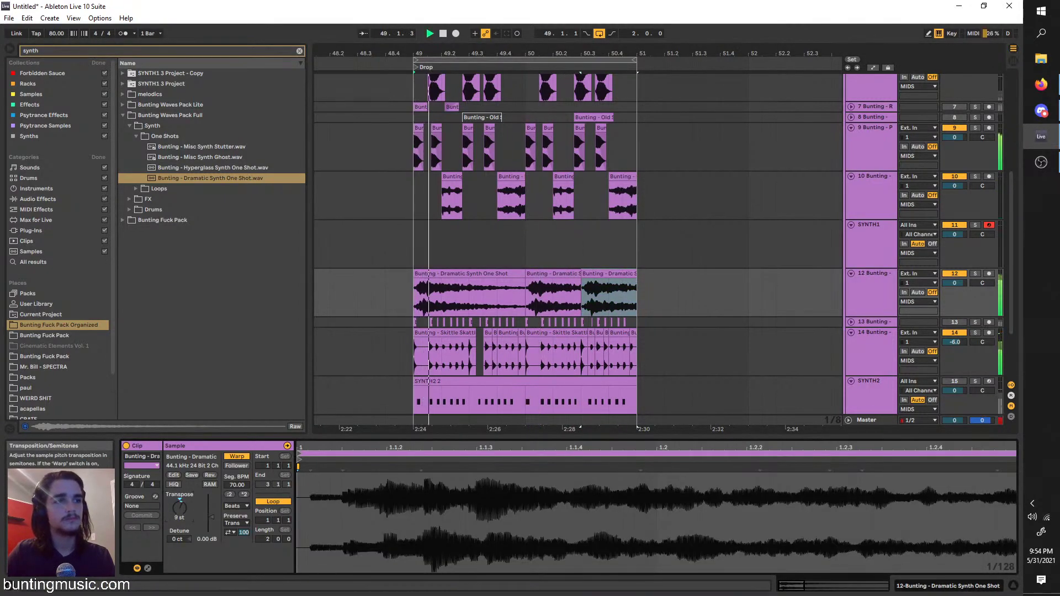
{"action": "left_click_drag", "start_coordinate": [188, 507], "coordinate": [188, 505]}
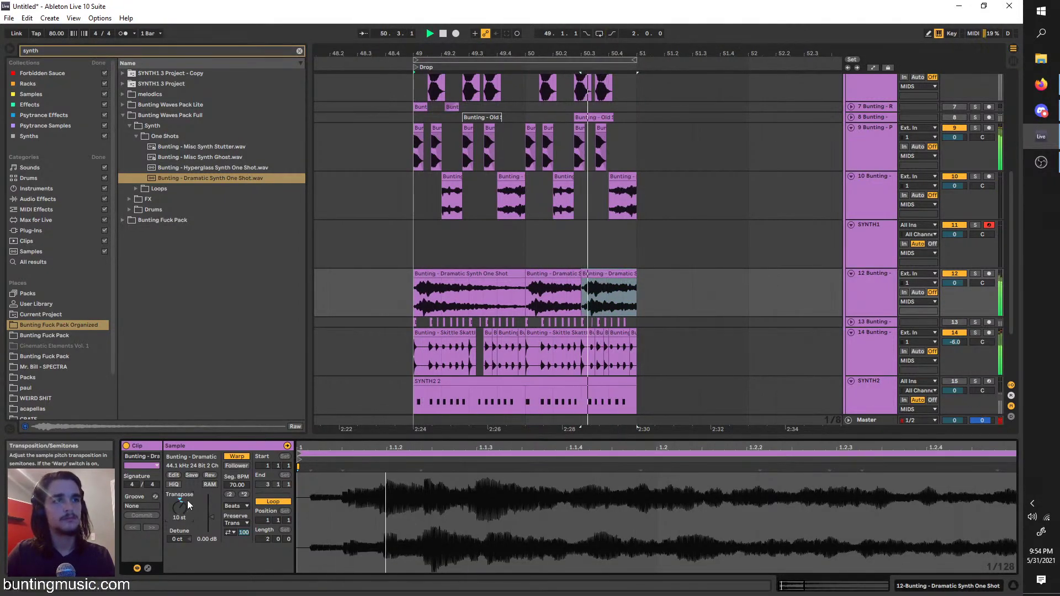
{"action": "left_click", "coordinate": [419, 283]}
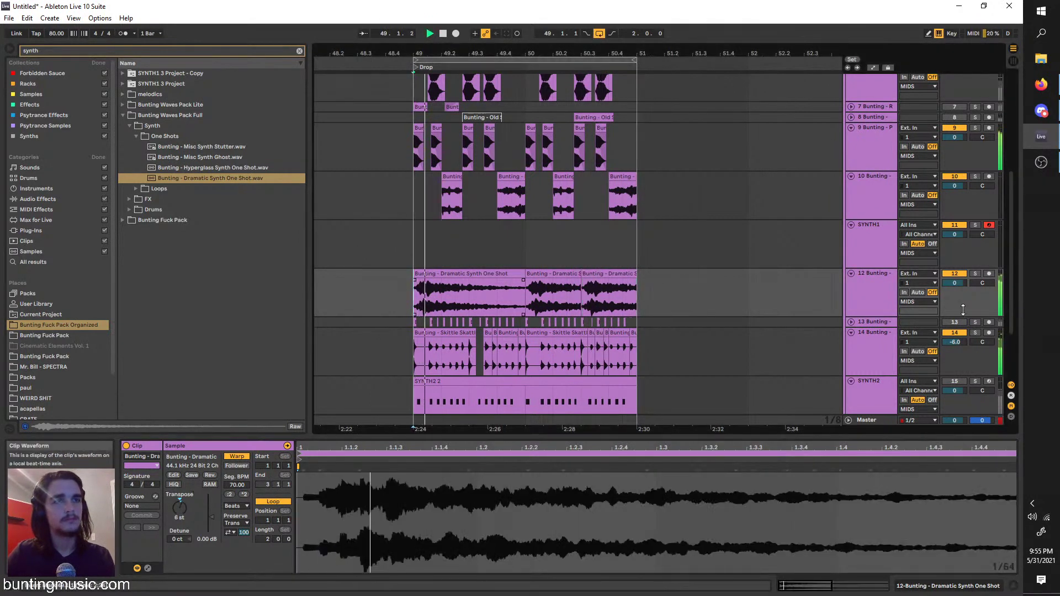
{"action": "left_click_drag", "start_coordinate": [955, 283], "coordinate": [955, 292]}
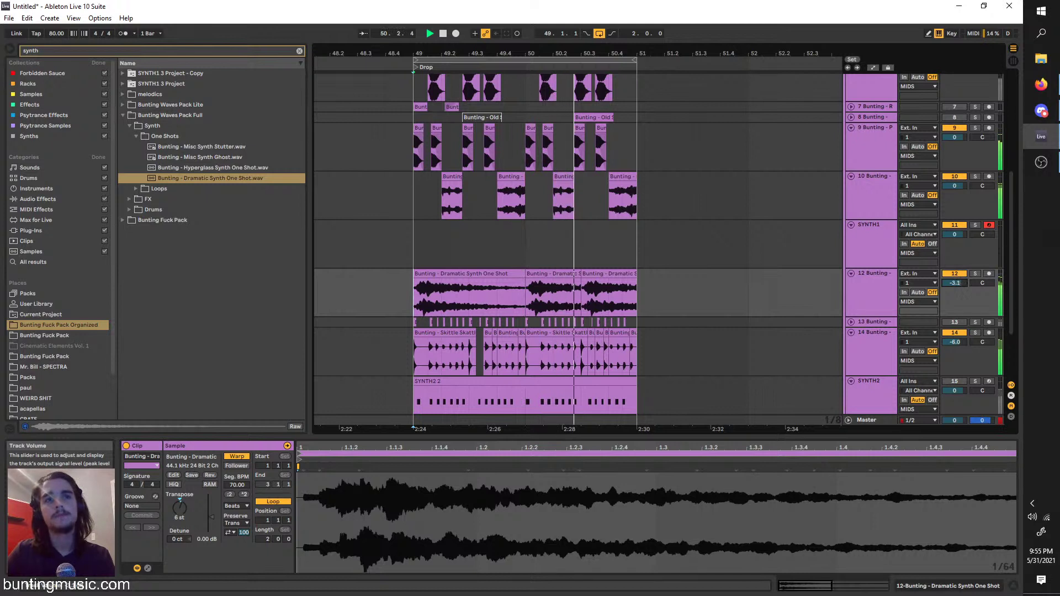
Set track 12's volume to -7.8 dB and duplicate the two-bar section at bar 49 to bar 51
{"action": "left_click_drag", "start_coordinate": [955, 282], "coordinate": [955, 287]}
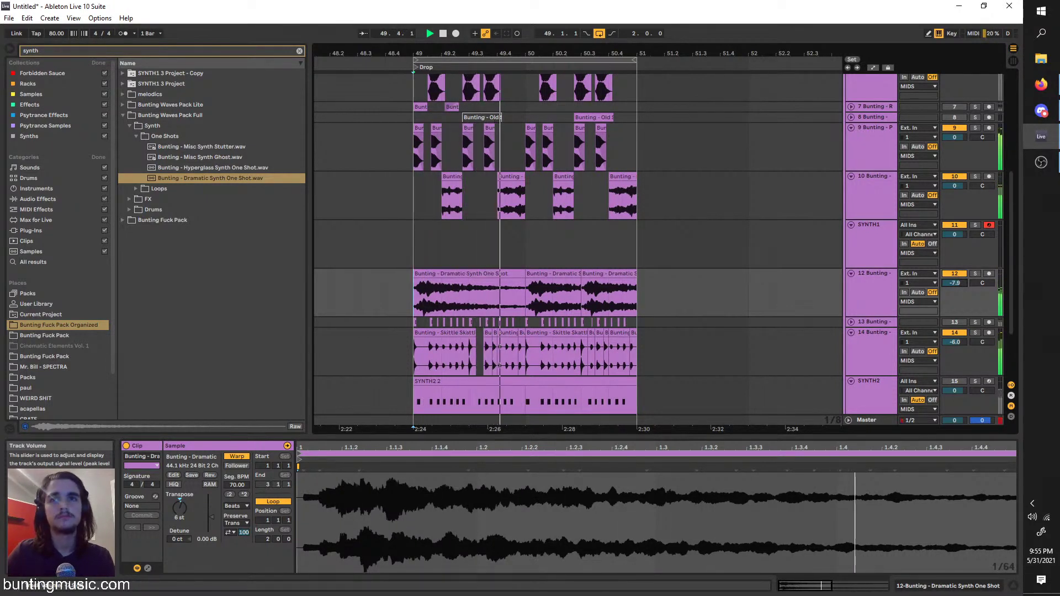
{"action": "key", "text": "space"}
{"action": "left_click", "coordinate": [549, 62]}
{"action": "key", "text": "ctrl+d"}
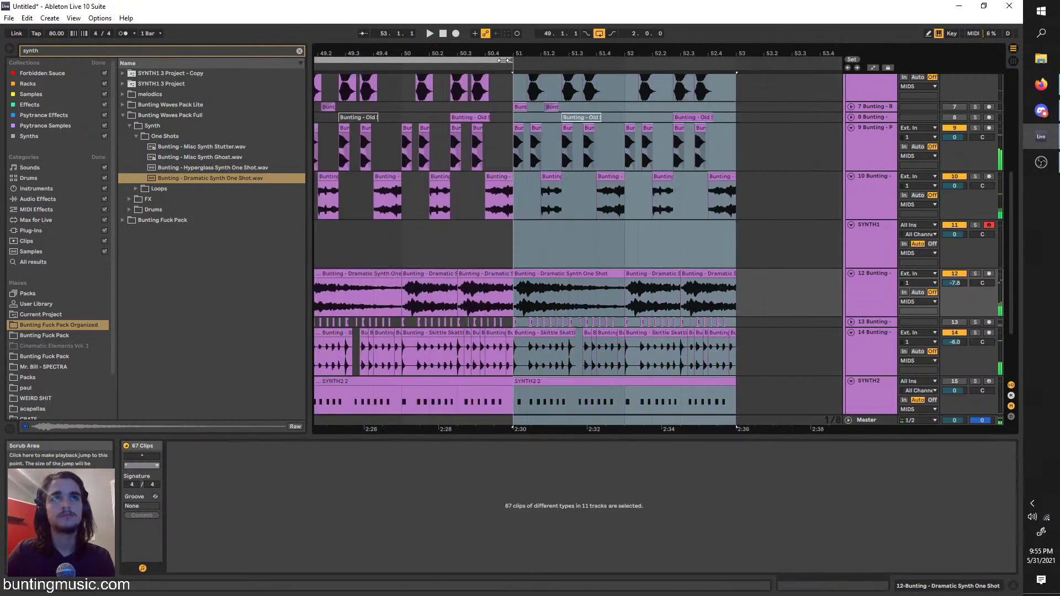
Extend the loop to four bars and set the bar 51 Dramatic Synth clip's transposition to 6 semitones, checking it in playback
{"action": "left_click", "coordinate": [691, 290]}
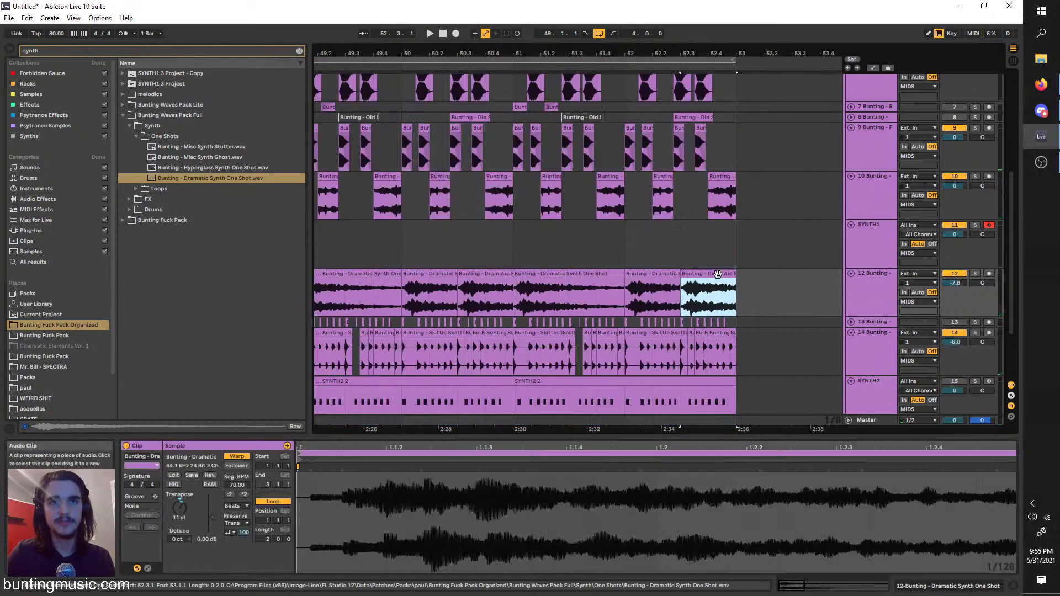
{"action": "key", "text": "space"}
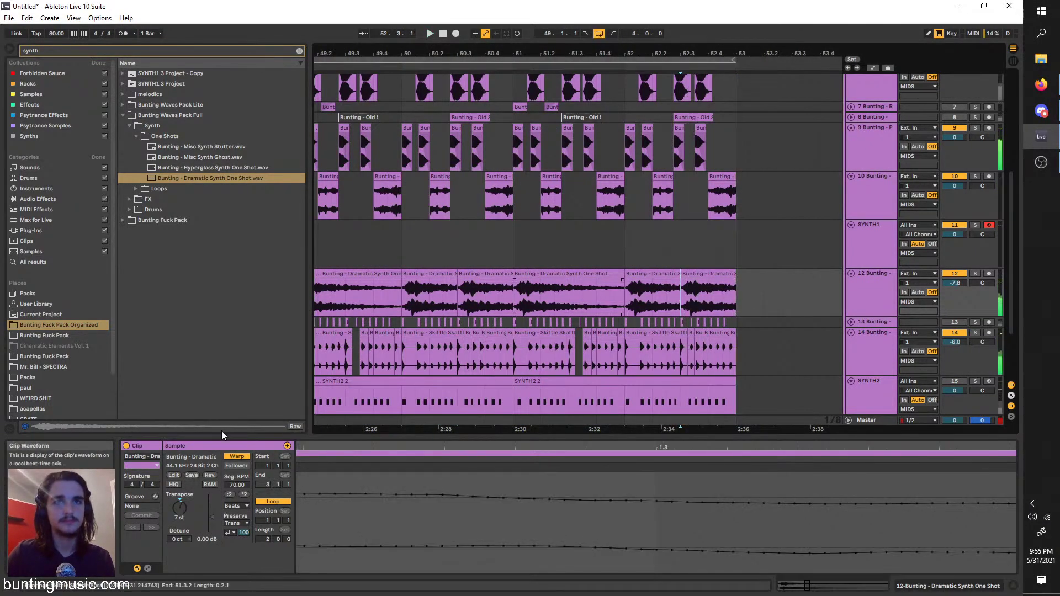
{"action": "key", "text": "space"}
{"action": "left_click_drag", "start_coordinate": [180, 508], "coordinate": [185, 505]}
{"action": "key", "text": "space"}
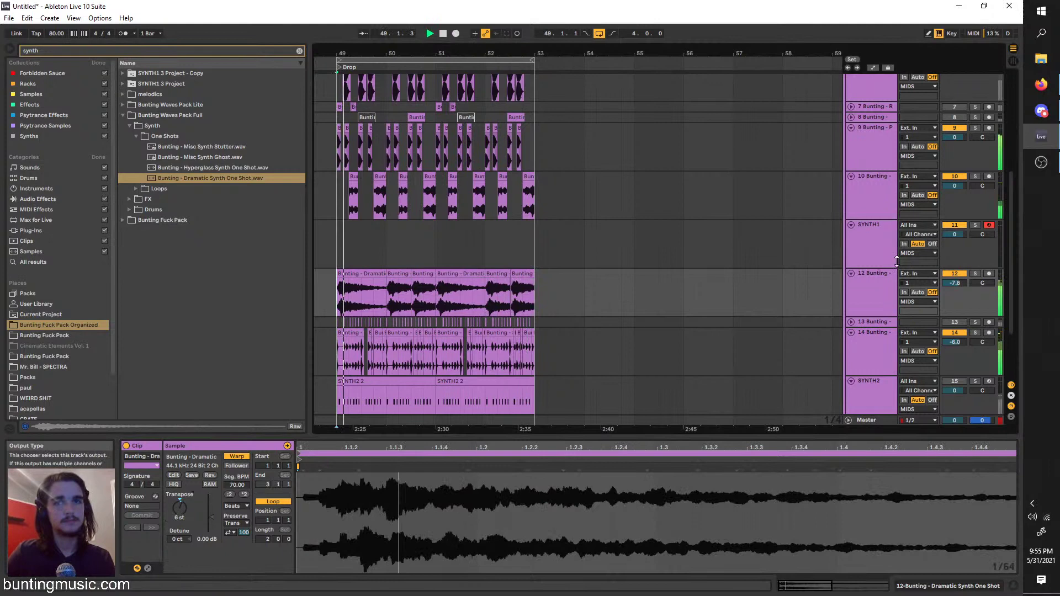
Show the device chain of the Dramatic Synth track 12 while the loop plays
{"action": "left_click", "coordinate": [890, 273]}
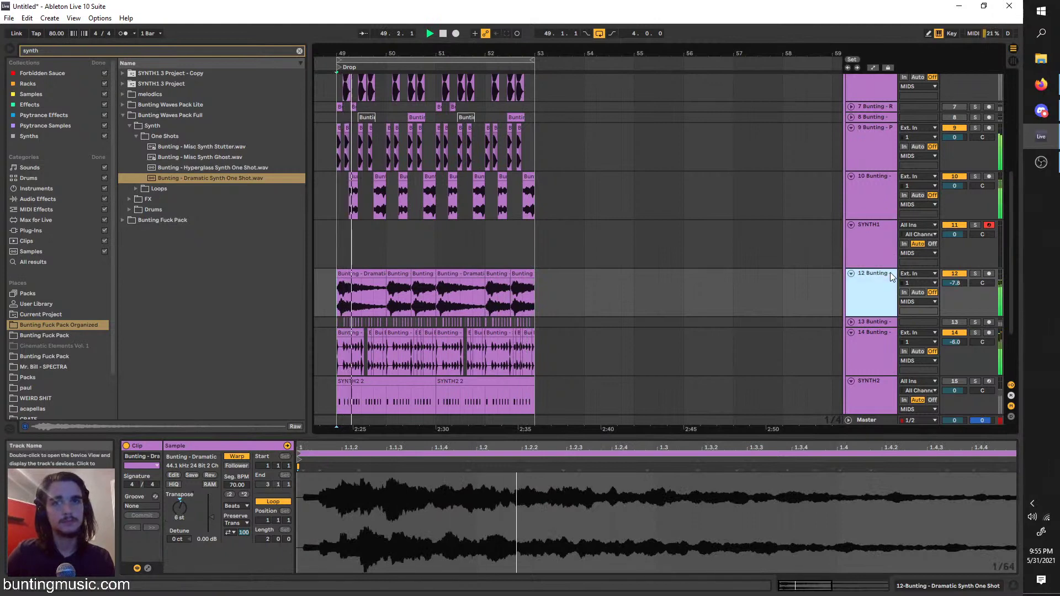
{"action": "double_click", "coordinate": [891, 273]}
{"action": "scroll", "coordinate": [440, 287], "scroll_direction": "up", "scroll_amount": 3}
{"action": "scroll", "coordinate": [439, 286], "scroll_direction": "left", "scroll_amount": 2}
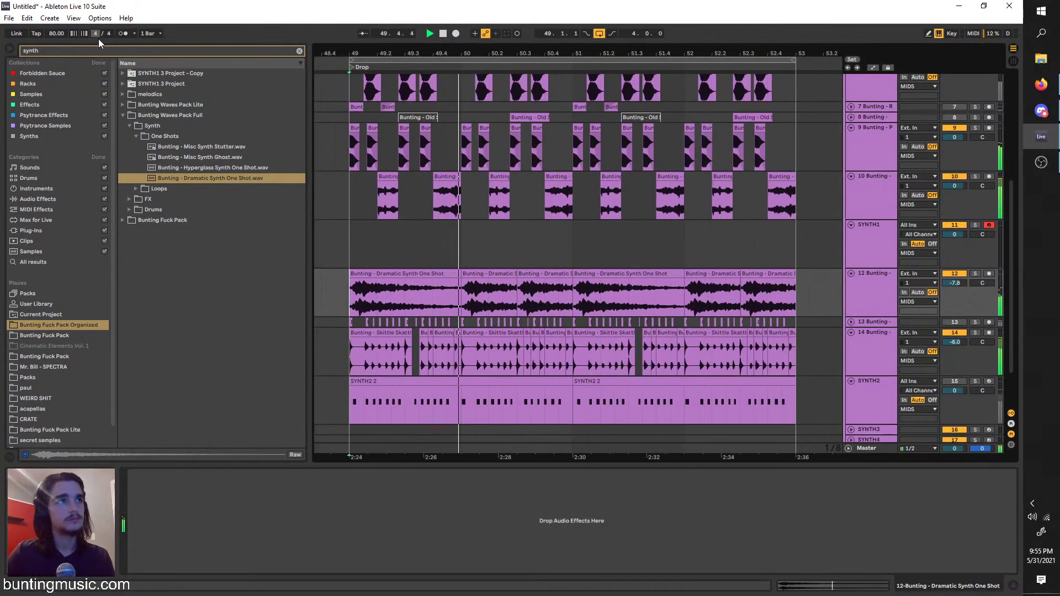
{"action": "scroll", "coordinate": [856, 249], "scroll_direction": "up", "scroll_amount": 5}
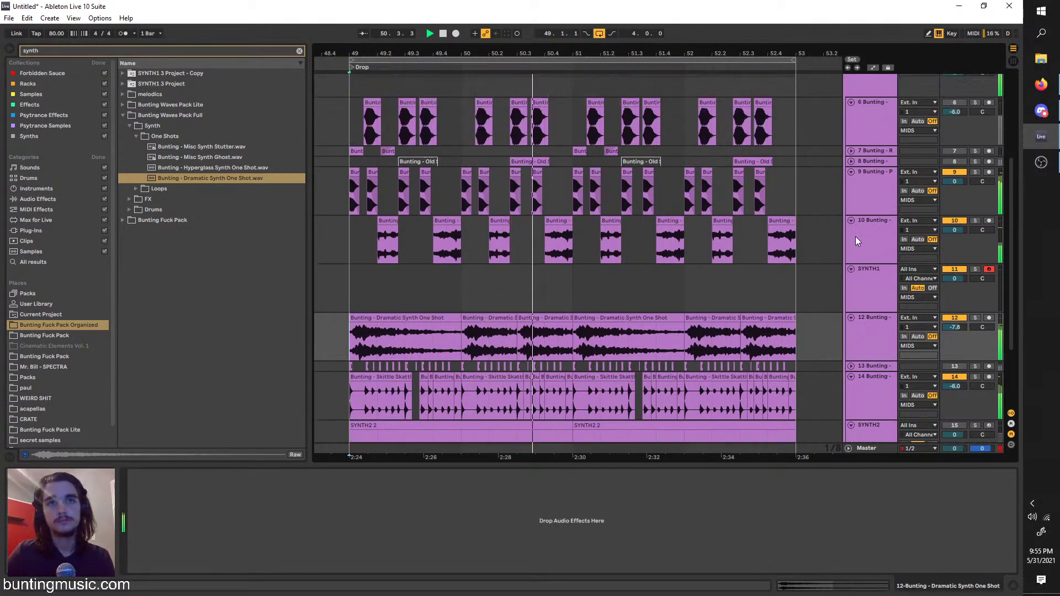
Reset the KICKSNARE track's volume to 0 dB and set the HATS track's volume to 6.0 dB
{"action": "left_click", "coordinate": [852, 118]}
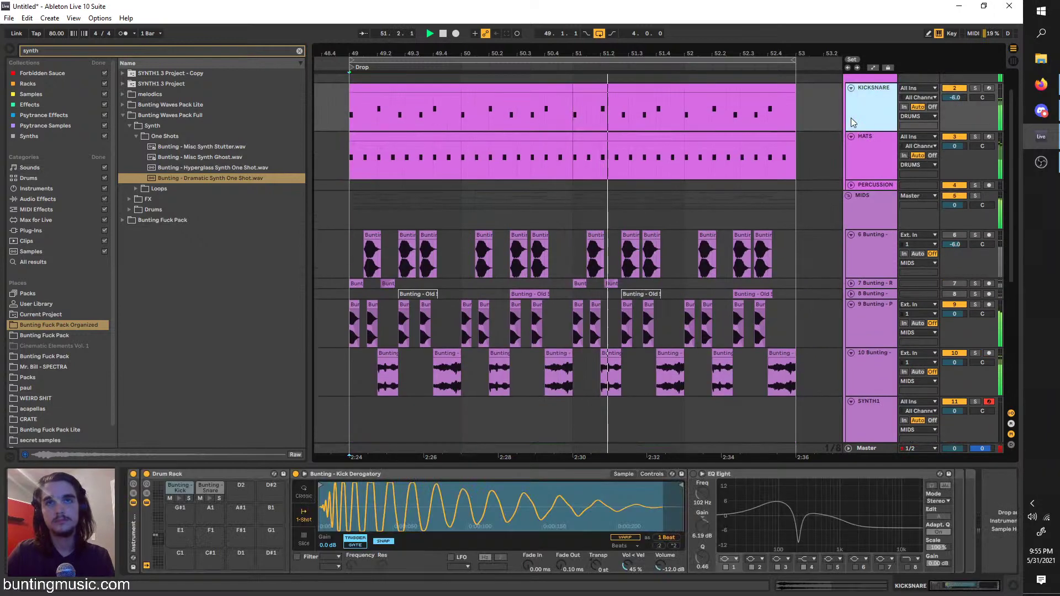
{"action": "right_click", "coordinate": [956, 98]}
{"action": "left_click", "coordinate": [928, 129]}
{"action": "key", "text": "space"}
{"action": "key", "text": "space"}
{"action": "left_click", "coordinate": [880, 161]}
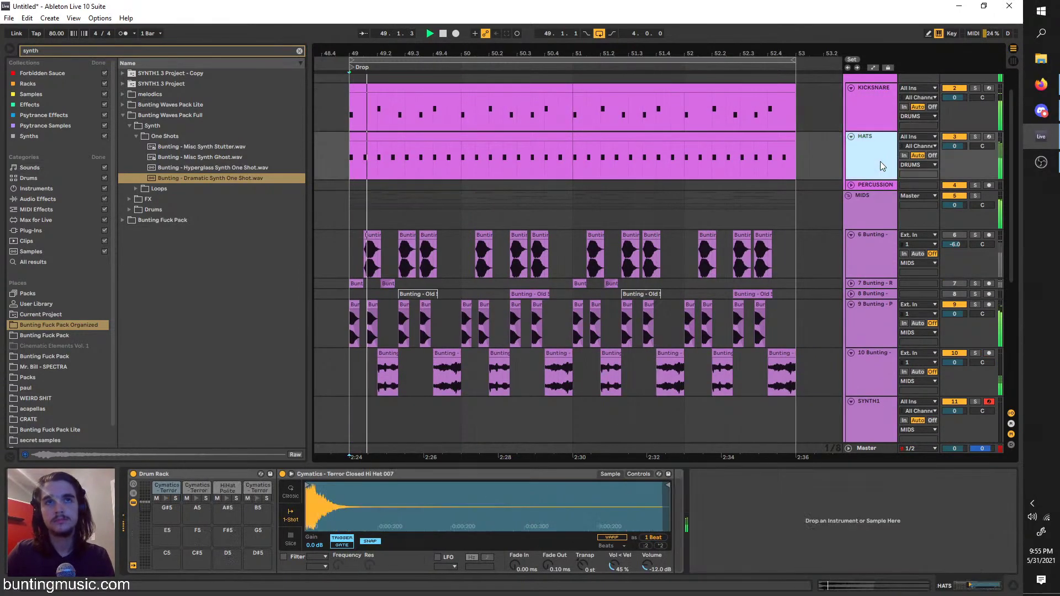
{"action": "left_click_drag", "start_coordinate": [955, 146], "coordinate": [952, 143]}
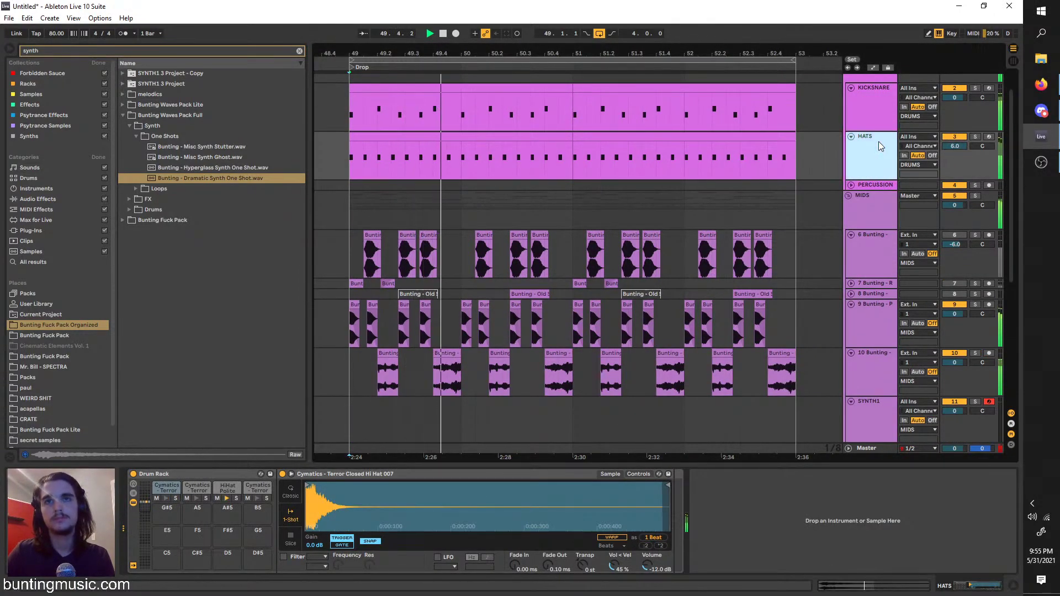
Return to track 12 and listen to the Dramatic Synth clips soloed
{"action": "scroll", "coordinate": [771, 246], "scroll_direction": "down", "scroll_amount": 5}
{"action": "left_click", "coordinate": [868, 320]}
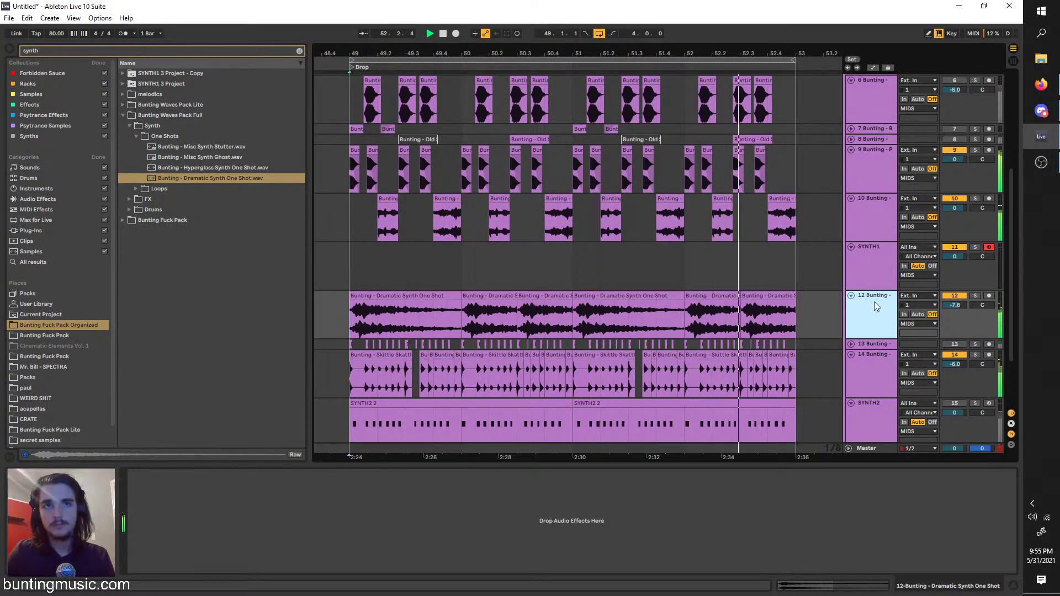
{"action": "key", "text": "space"}
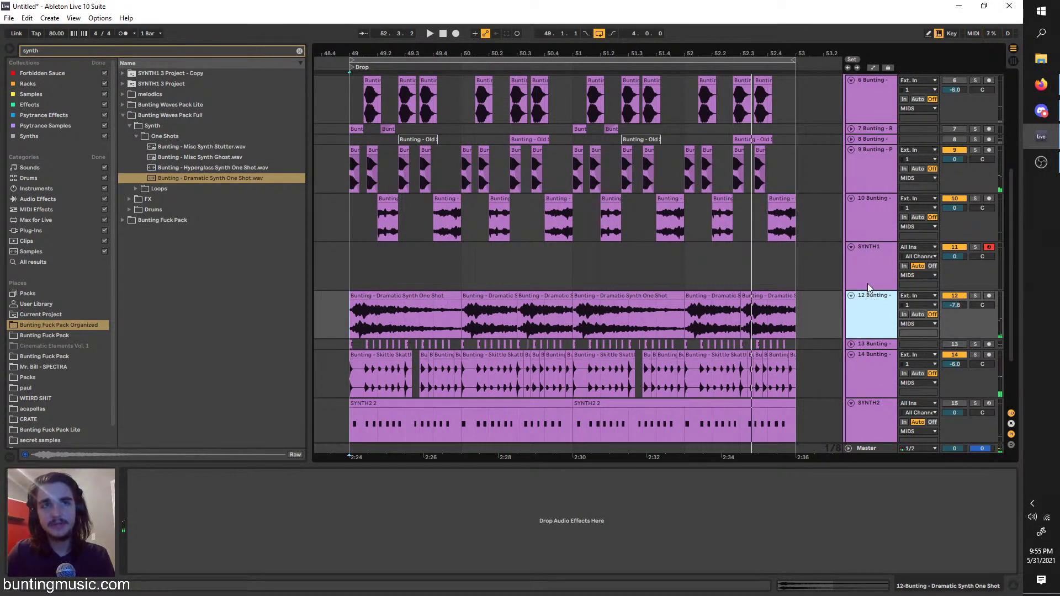
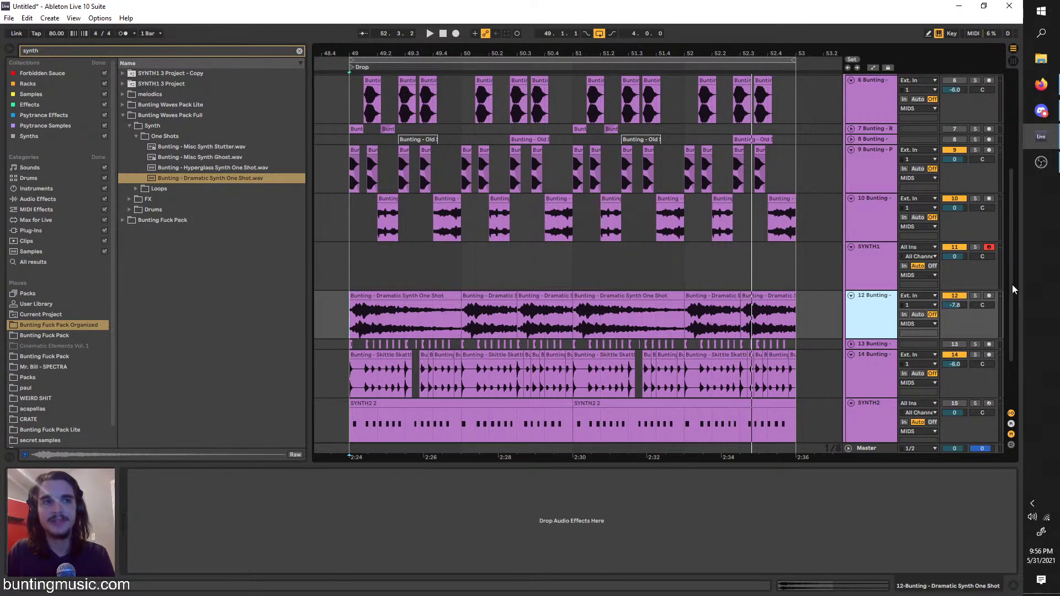
{"action": "key", "text": "space"}
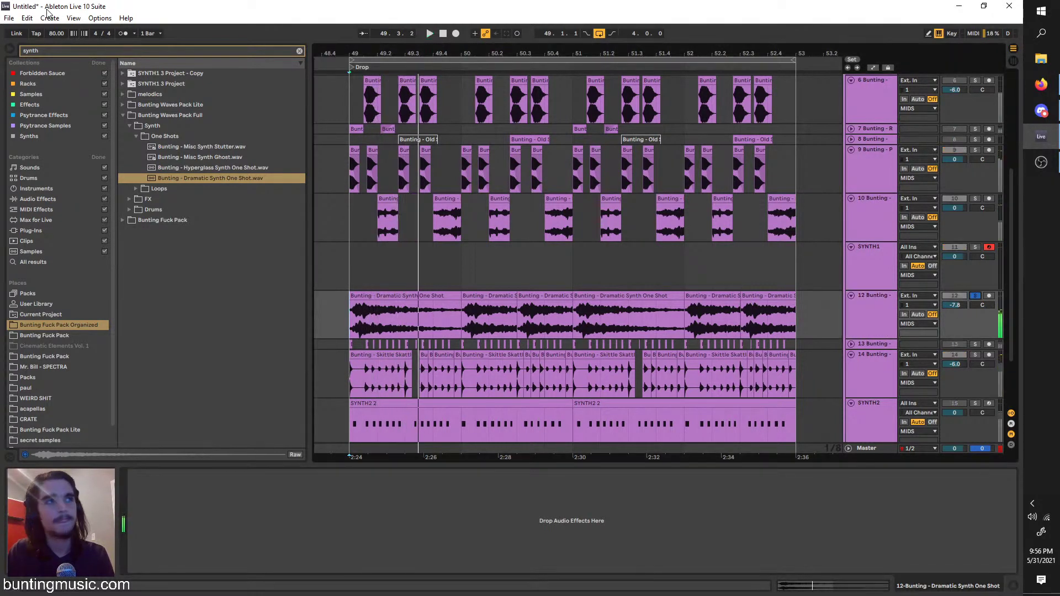
Find the Grain Delay preset "cracked" among the audio effects, add it to track 12 and lower the track's volume to -11.2 dB
{"action": "key", "text": "BackSpace"}
{"action": "key", "text": "BackSpace"}
{"action": "key", "text": "BackSpace"}
{"action": "key", "text": "BackSpace"}
{"action": "key", "text": "BackSpace"}
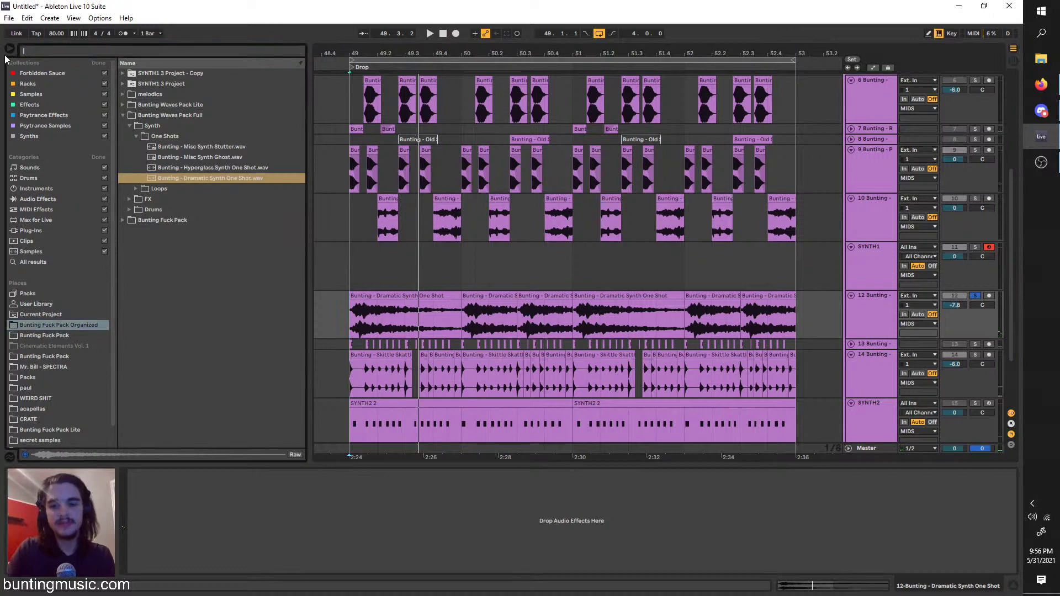
{"action": "type", "text": "cracked"}
{"action": "left_click", "coordinate": [67, 209]}
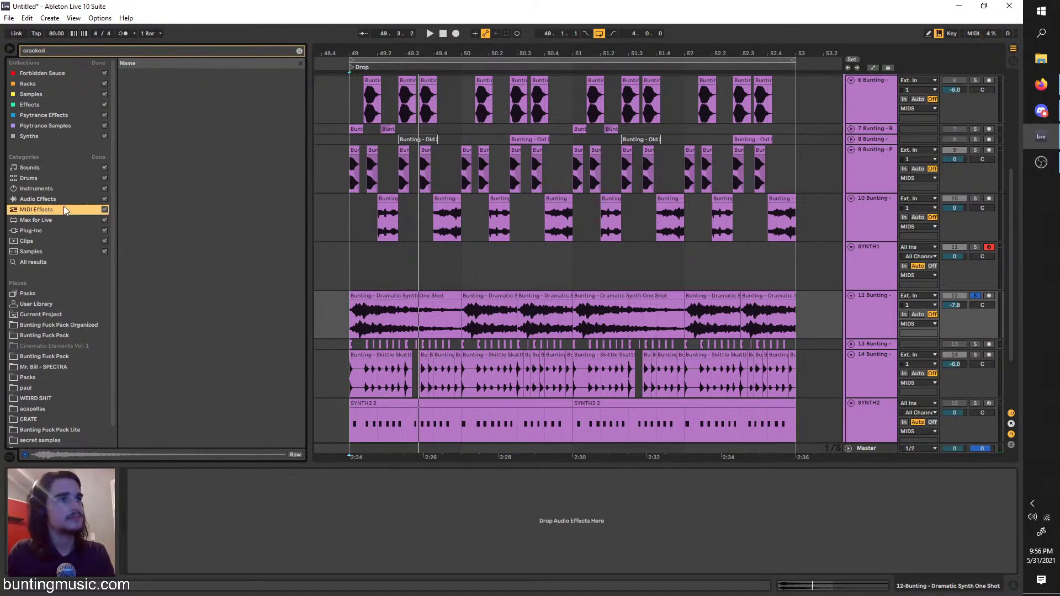
{"action": "left_click", "coordinate": [64, 199]}
{"action": "left_click_drag", "start_coordinate": [140, 82], "coordinate": [351, 314]}
{"action": "key", "text": "space"}
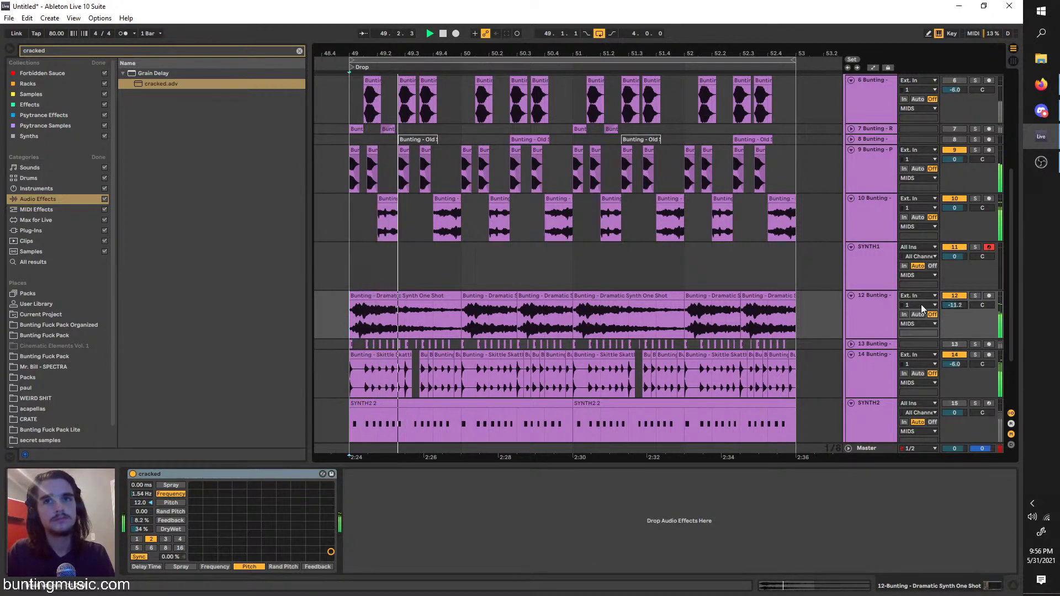
Duplicate track 12 and consolidate the original track's Dramatic Synth clips from bar 49 to bar 53 into one clip
{"action": "left_click", "coordinate": [391, 326]}
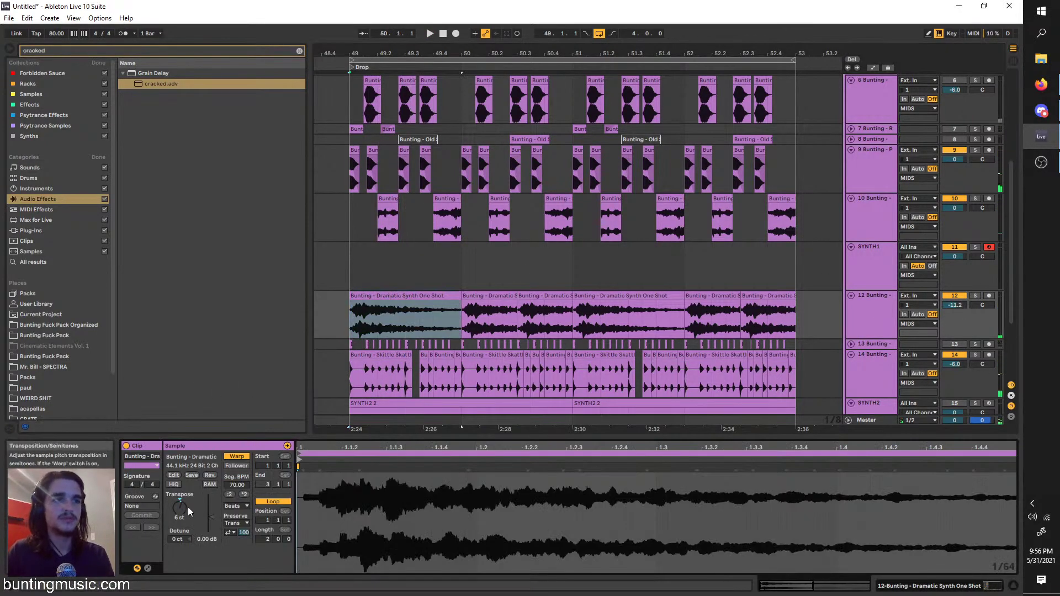
{"action": "left_click", "coordinate": [867, 306]}
{"action": "key", "text": "ctrl+d"}
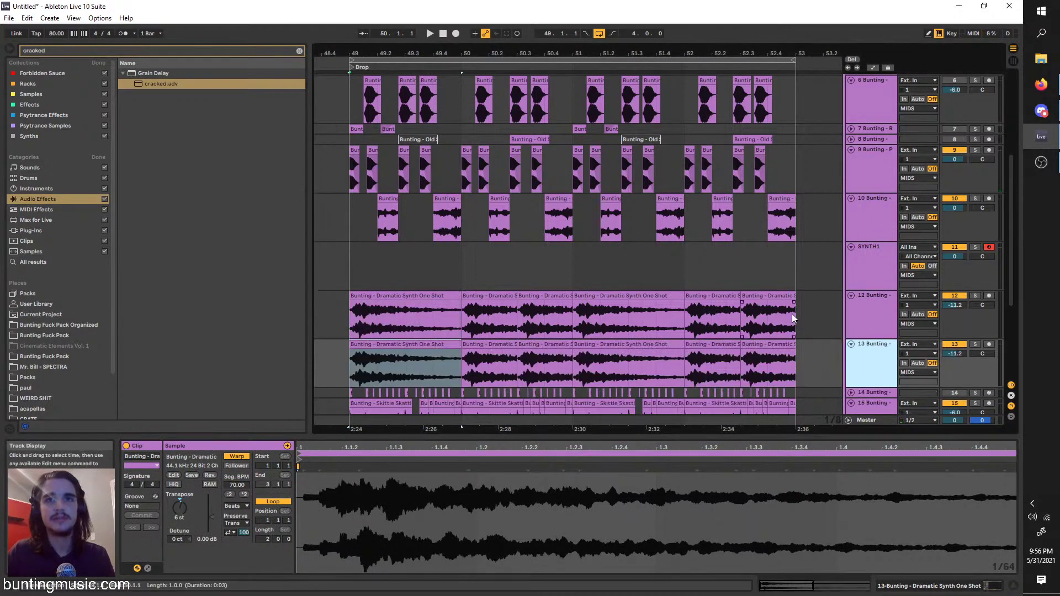
{"action": "left_click_drag", "start_coordinate": [795, 315], "coordinate": [357, 325]}
{"action": "key", "text": "ctrl+j"}
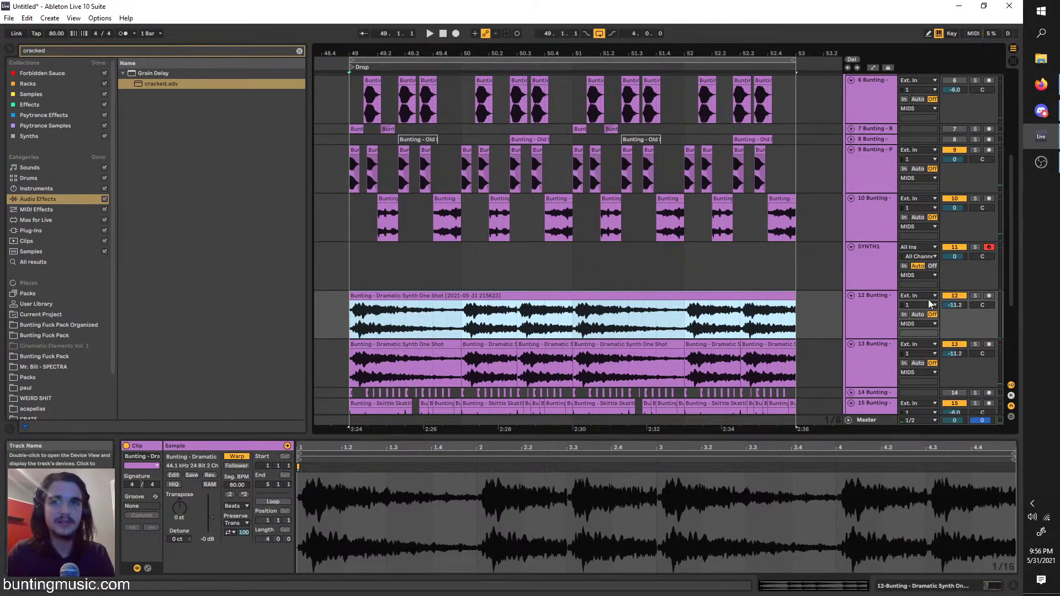
Transpose the consolidated clip on track 12 to -12 semitones while soloed and deactivate the duplicate track 13 for full playback
{"action": "left_click", "coordinate": [976, 296]}
{"action": "key", "text": "space"}
{"action": "key", "text": "space"}
{"action": "key", "text": "space"}
{"action": "left_click_drag", "start_coordinate": [179, 507], "coordinate": [180, 525]}
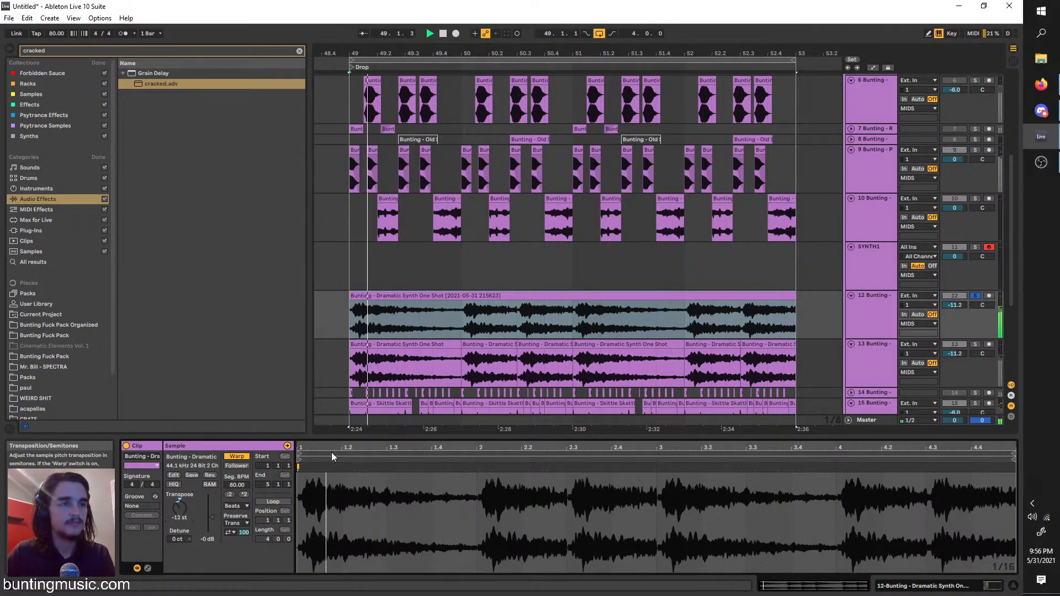
{"action": "left_click", "coordinate": [976, 296]}
{"action": "key", "text": "space"}
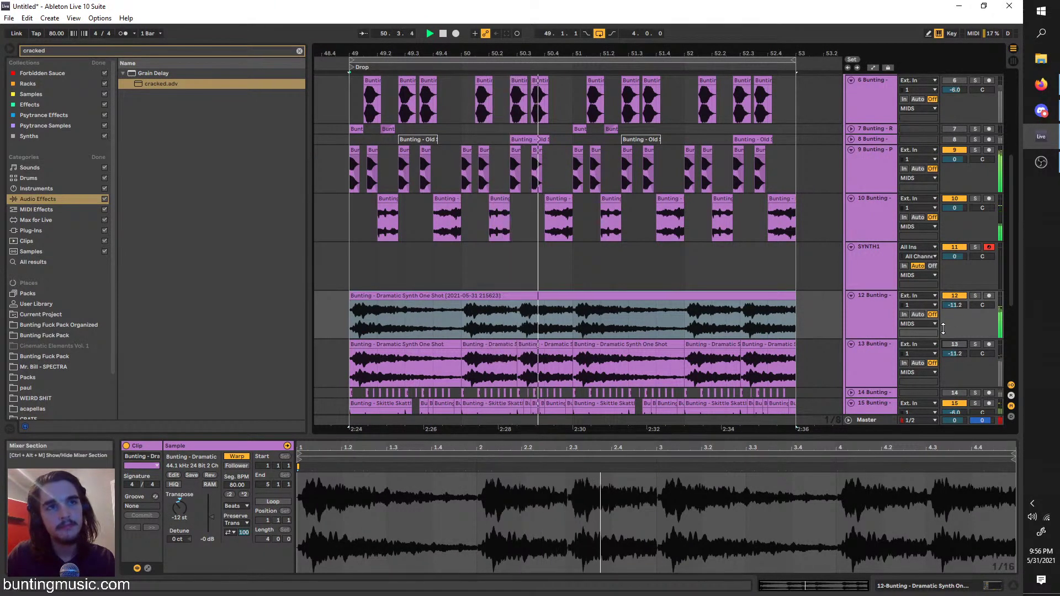
Change the consolidated Dramatic Synth clip's warp mode to Complex and play the loop
{"action": "left_click", "coordinate": [873, 318]}
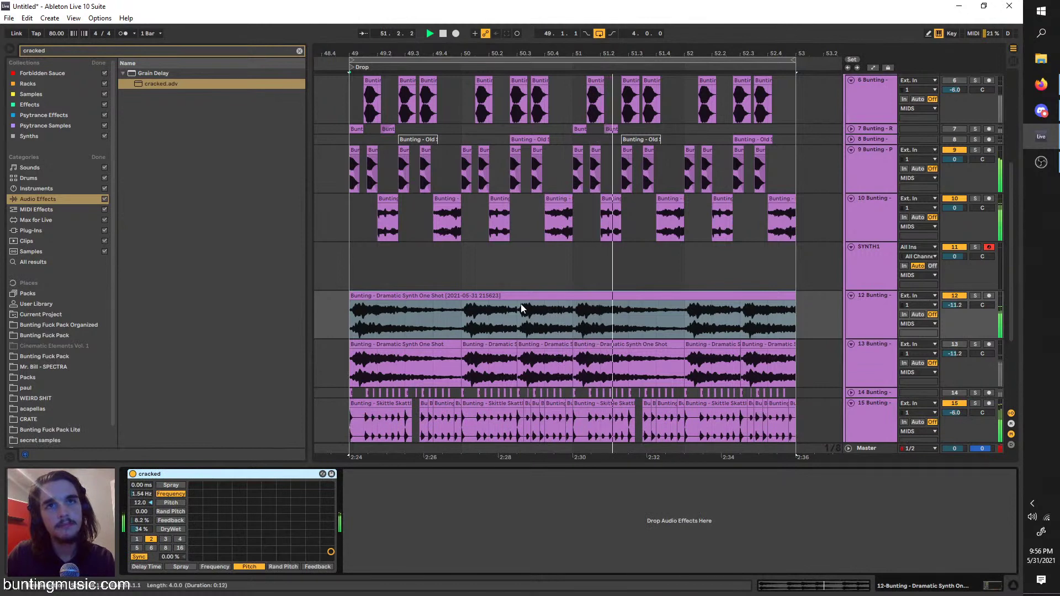
{"action": "left_click", "coordinate": [521, 305]}
{"action": "double_click", "coordinate": [501, 300]}
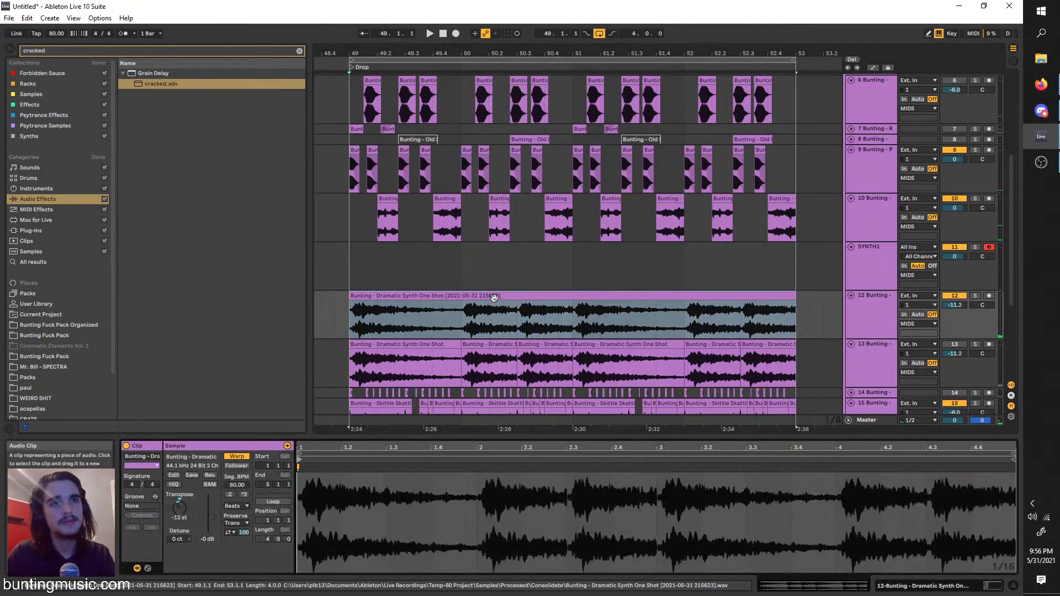
{"action": "left_click", "coordinate": [236, 507]}
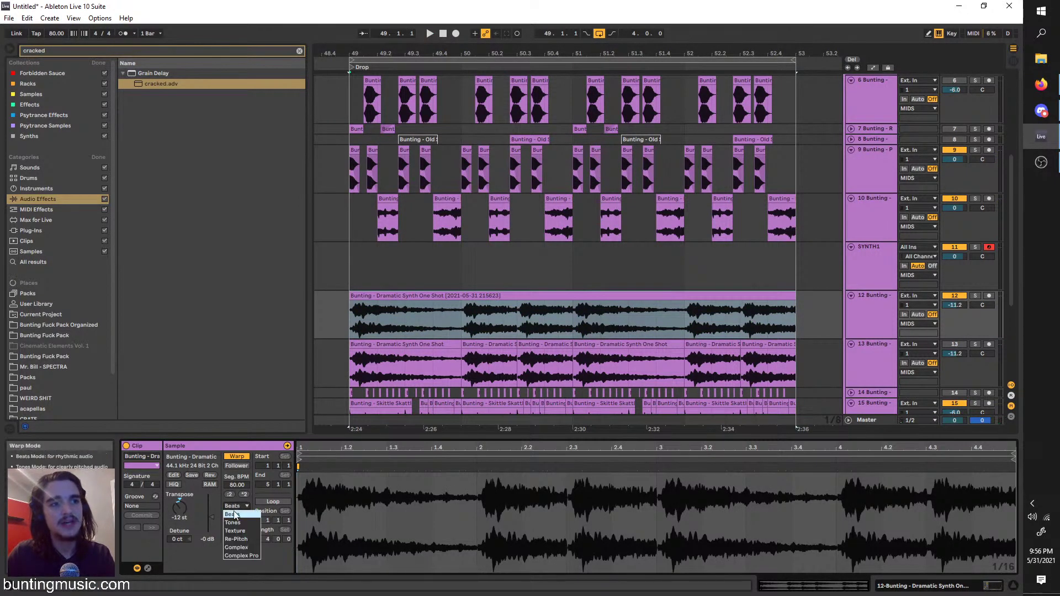
{"action": "left_click", "coordinate": [245, 548]}
{"action": "key", "text": "space"}
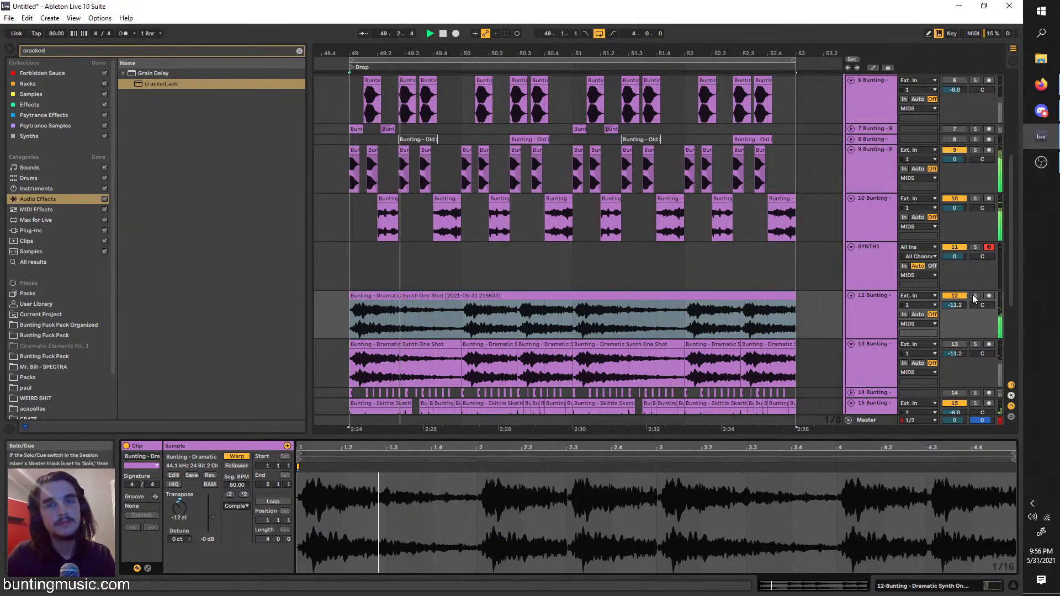
Move the Skittle Skattle Bass track into the DRUMS group, directly above PERCUSSION
{"action": "left_click", "coordinate": [889, 312]}
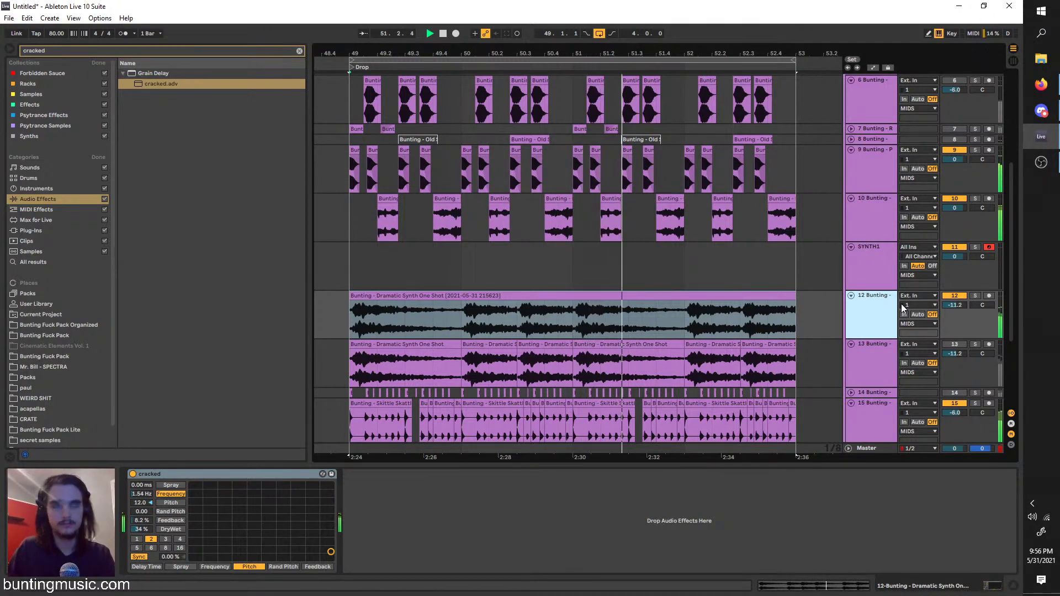
{"action": "scroll", "coordinate": [781, 353], "scroll_direction": "up", "scroll_amount": 3}
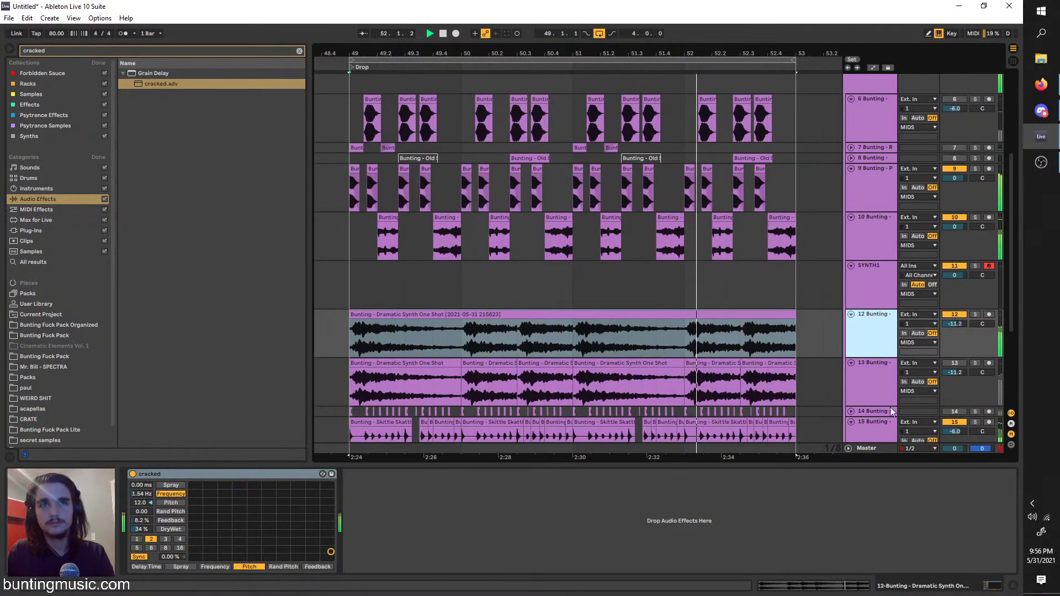
{"action": "left_click", "coordinate": [882, 430]}
{"action": "scroll", "coordinate": [869, 82], "scroll_direction": "up", "scroll_amount": 3}
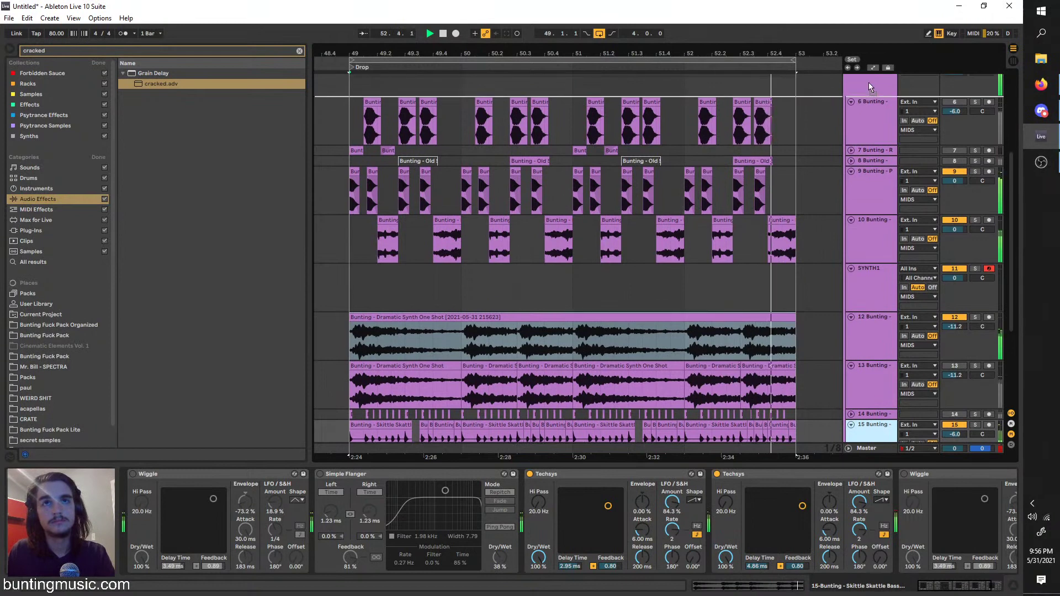
{"action": "scroll", "coordinate": [867, 78], "scroll_direction": "up", "scroll_amount": 3}
{"action": "left_click", "coordinate": [867, 91]}
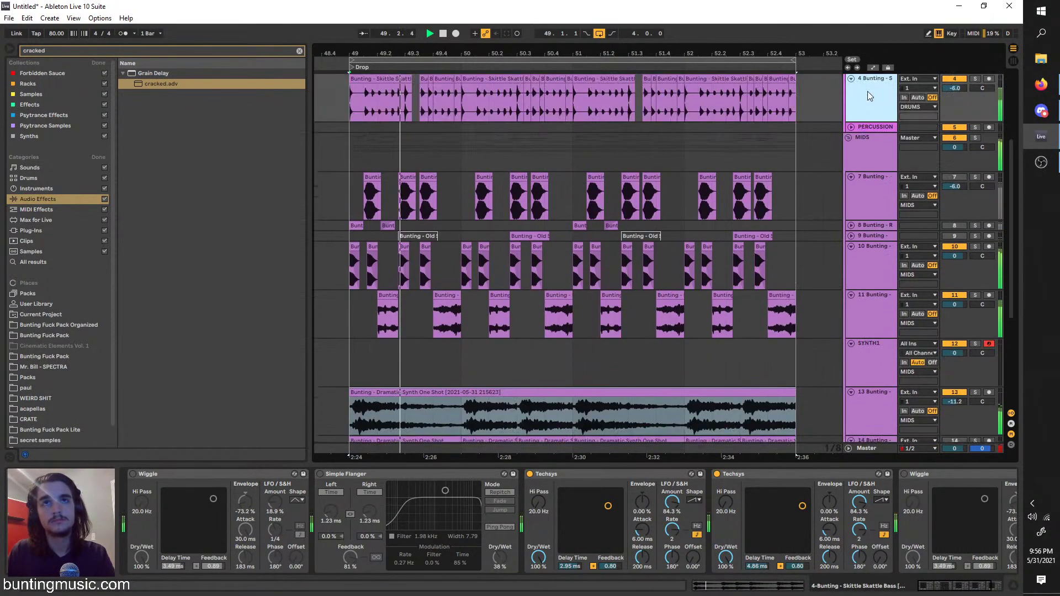
Insert a new audio track directly below the consolidated Dramatic Synth track
{"action": "left_click", "coordinate": [861, 403]}
{"action": "scroll", "coordinate": [860, 403], "scroll_direction": "down", "scroll_amount": 3}
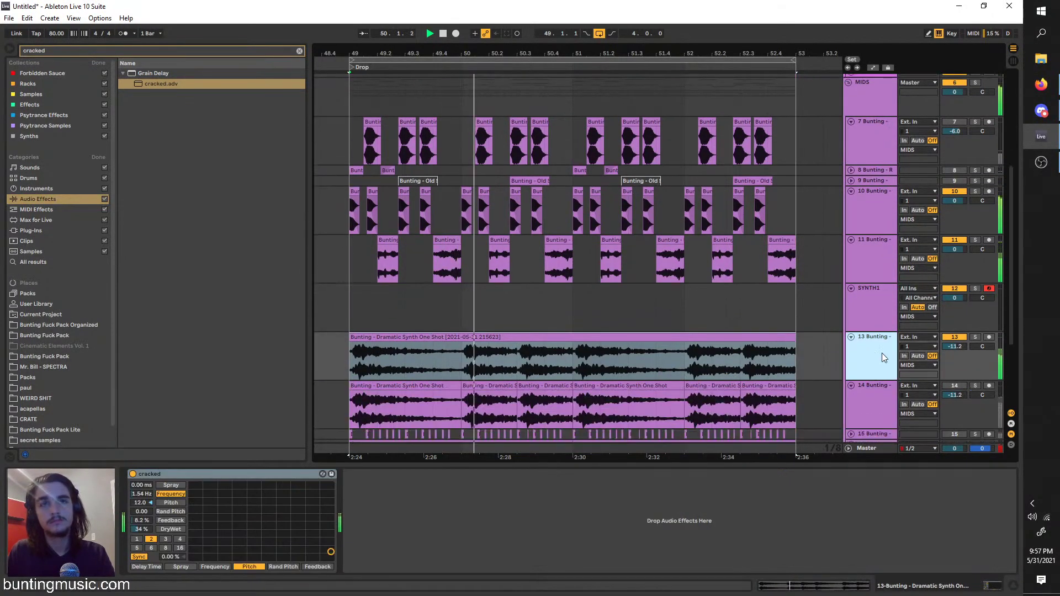
{"action": "right_click", "coordinate": [883, 356]}
{"action": "left_click", "coordinate": [873, 333]}
{"action": "right_click", "coordinate": [871, 335]}
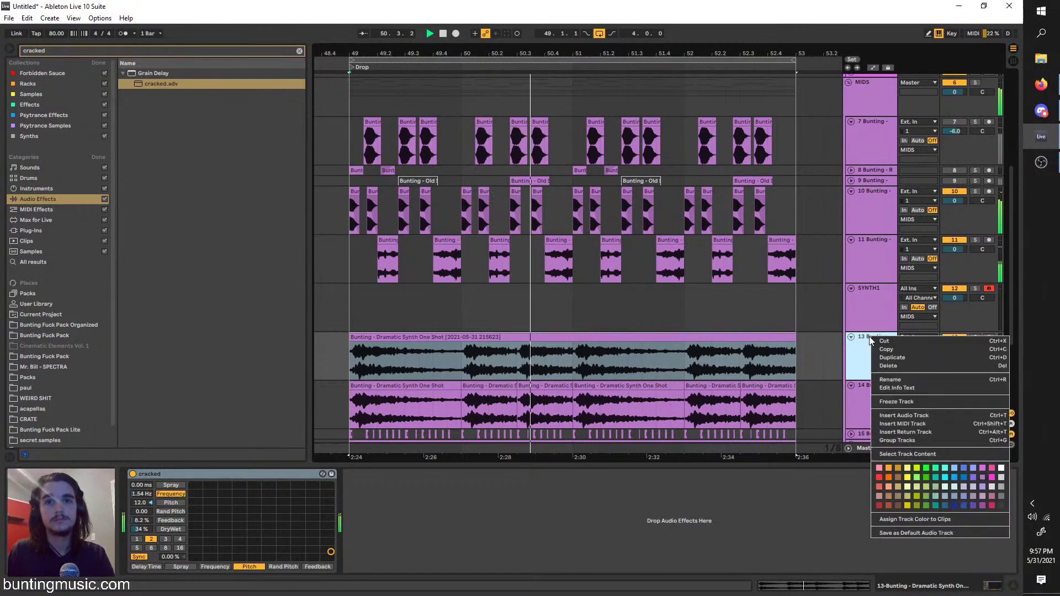
{"action": "left_click", "coordinate": [904, 415]}
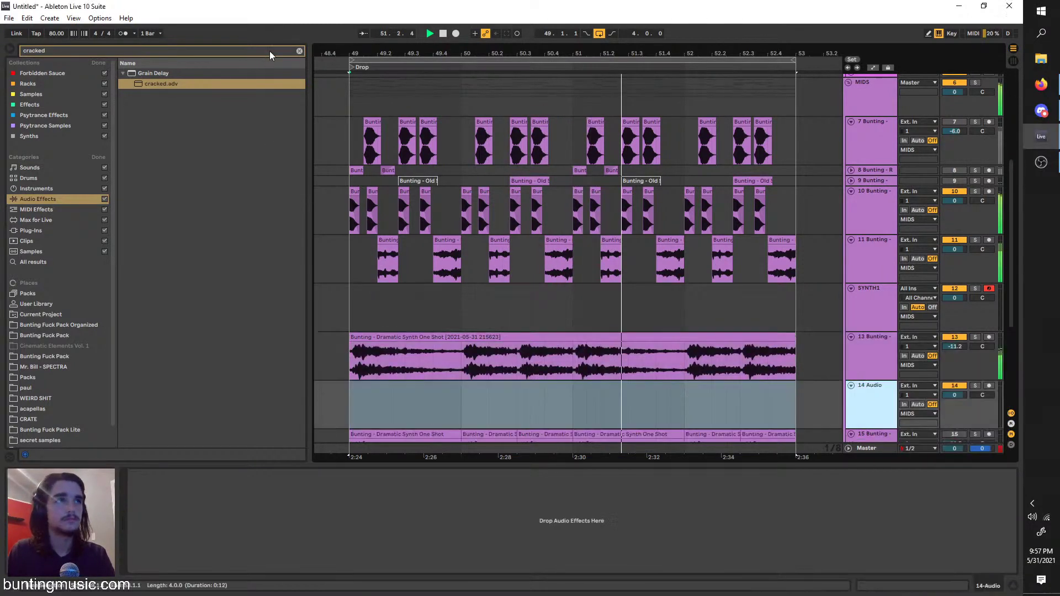
Search the organized Bunting pack for "synth" and place the Hyperglass Synth One Shot at bar 49 on track 14
{"action": "left_click", "coordinate": [300, 50]}
{"action": "type", "text": "sy"}
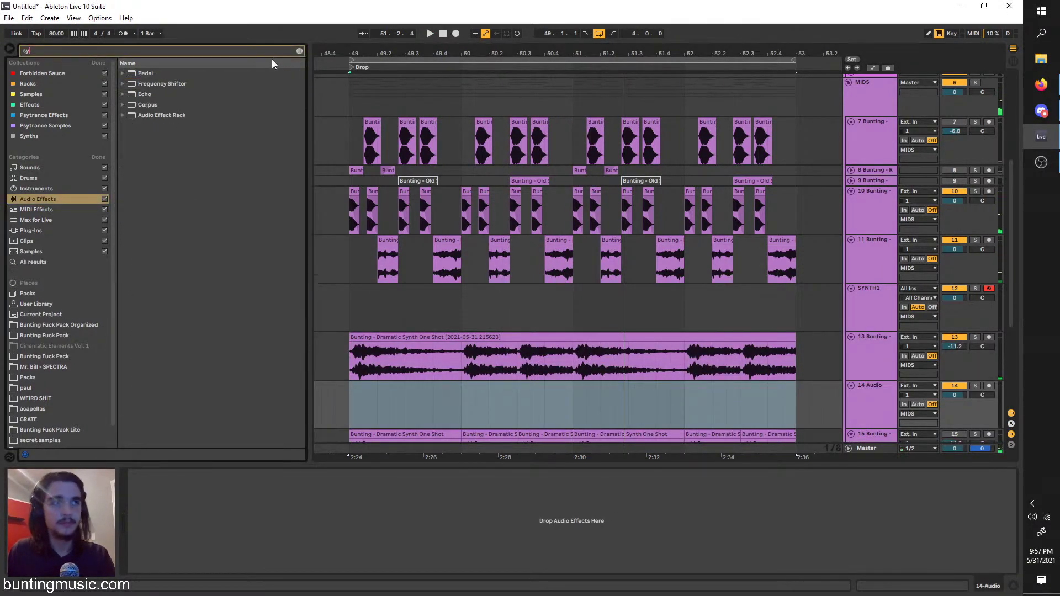
{"action": "type", "text": "nth"}
{"action": "left_click", "coordinate": [62, 326]}
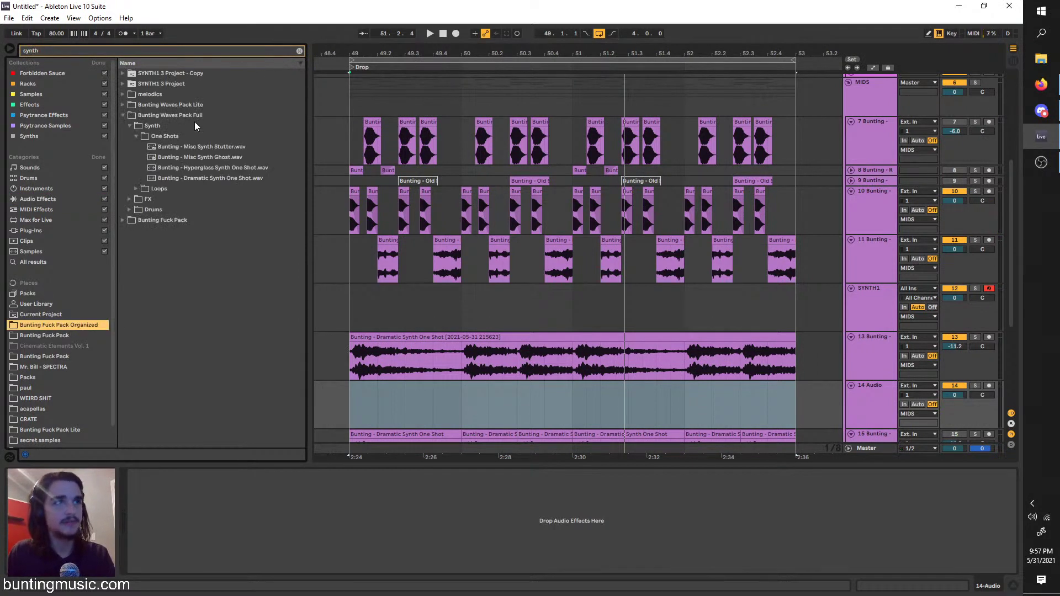
{"action": "mouse_move", "coordinate": [175, 169]}
{"action": "left_mouse_down"}
{"action": "mouse_move", "coordinate": [338, 397]}
{"action": "mouse_move", "coordinate": [353, 399]}
{"action": "left_mouse_up"}
Transpose the Hyperglass Synth clip to 4 semitones while playing it against the loop
{"action": "double_click", "coordinate": [366, 390]}
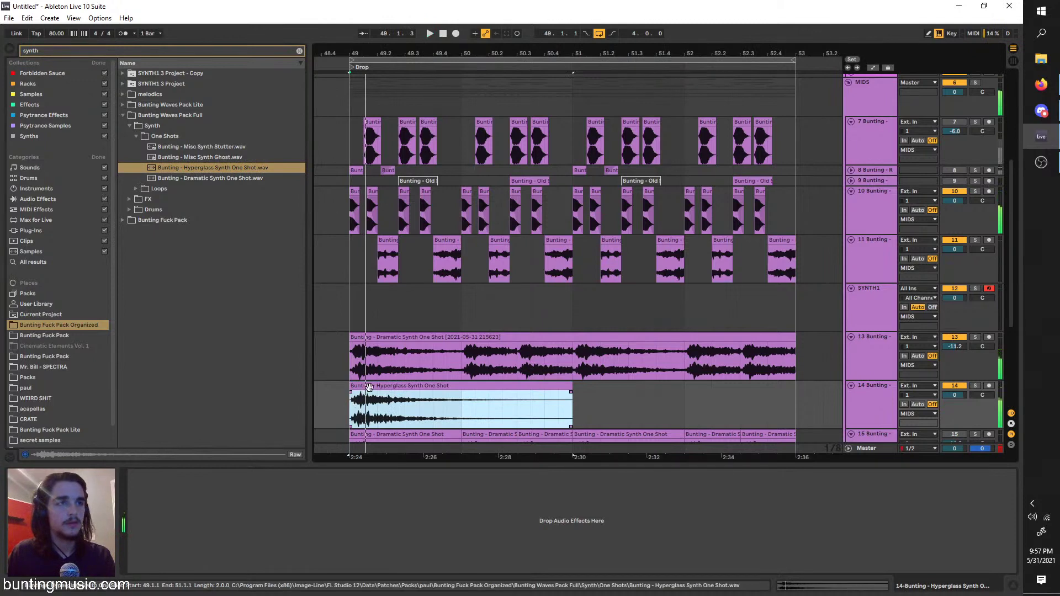
{"action": "key", "text": "space"}
{"action": "key", "text": "space"}
{"action": "key", "text": "space"}
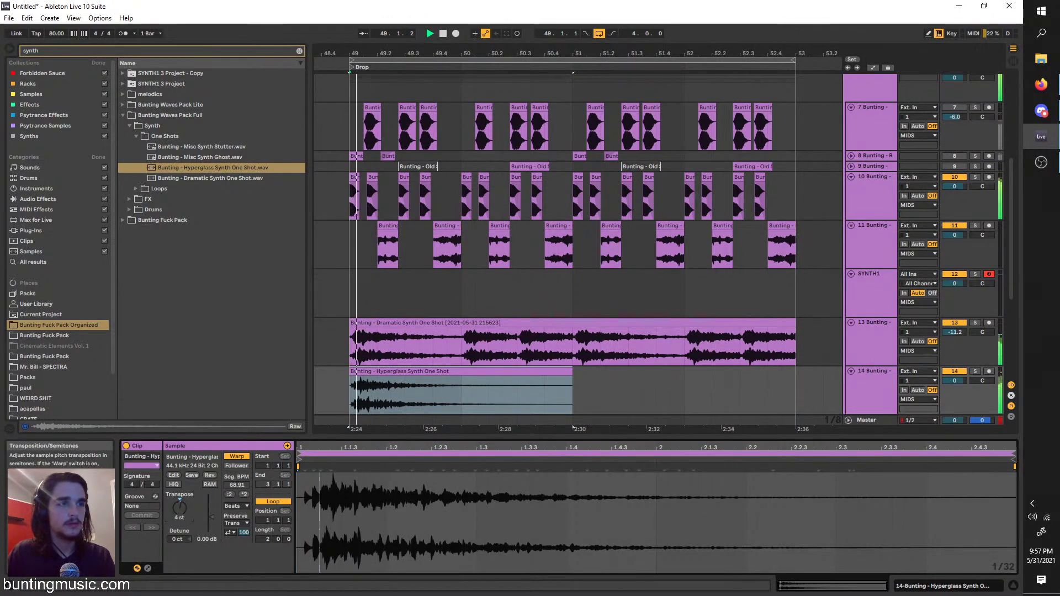
{"action": "left_click_drag", "start_coordinate": [179, 508], "coordinate": [179, 505]}
{"action": "key", "text": "space"}
{"action": "key", "text": "space"}
{"action": "key", "text": "space"}
{"action": "key", "text": "space"}
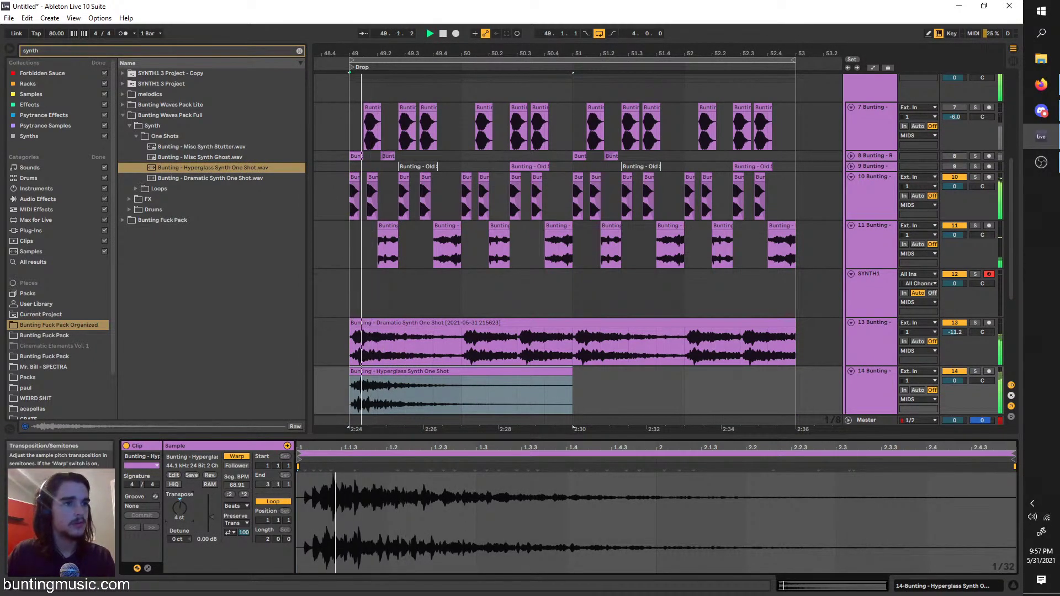
{"action": "key", "text": "space"}
Trim the Hyperglass Synth clip to a short stab of about 0.13 seconds at bar 49 and audition it
{"action": "left_click", "coordinate": [564, 375]}
{"action": "left_click_drag", "start_coordinate": [566, 380], "coordinate": [359, 377]}
{"action": "key", "text": "space"}
{"action": "scroll", "coordinate": [350, 382], "scroll_direction": "up", "scroll_amount": 2}
{"action": "key", "text": "space"}
{"action": "key", "text": "space"}
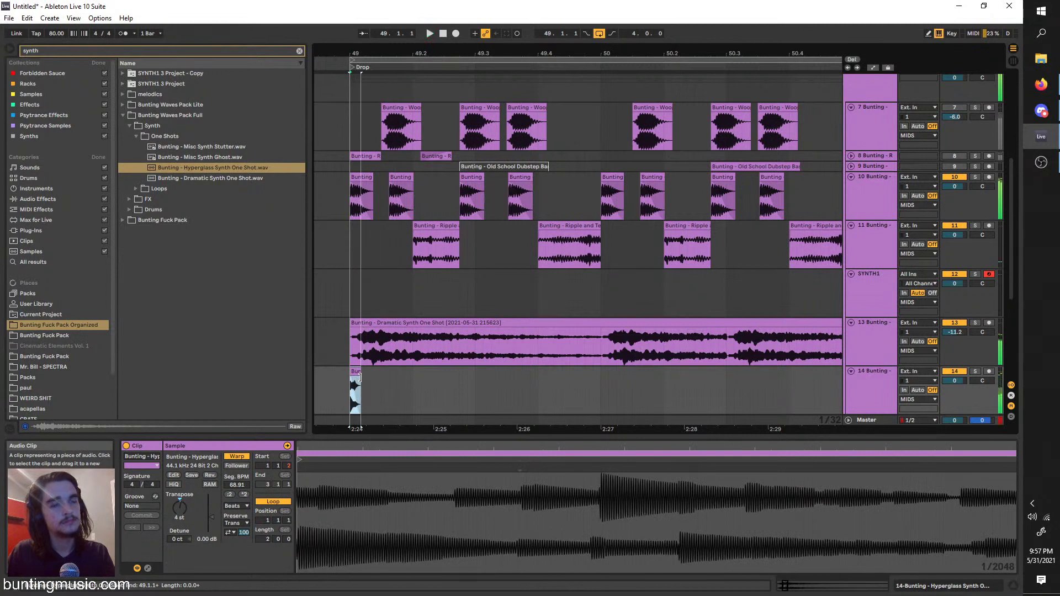
{"action": "key", "text": "space"}
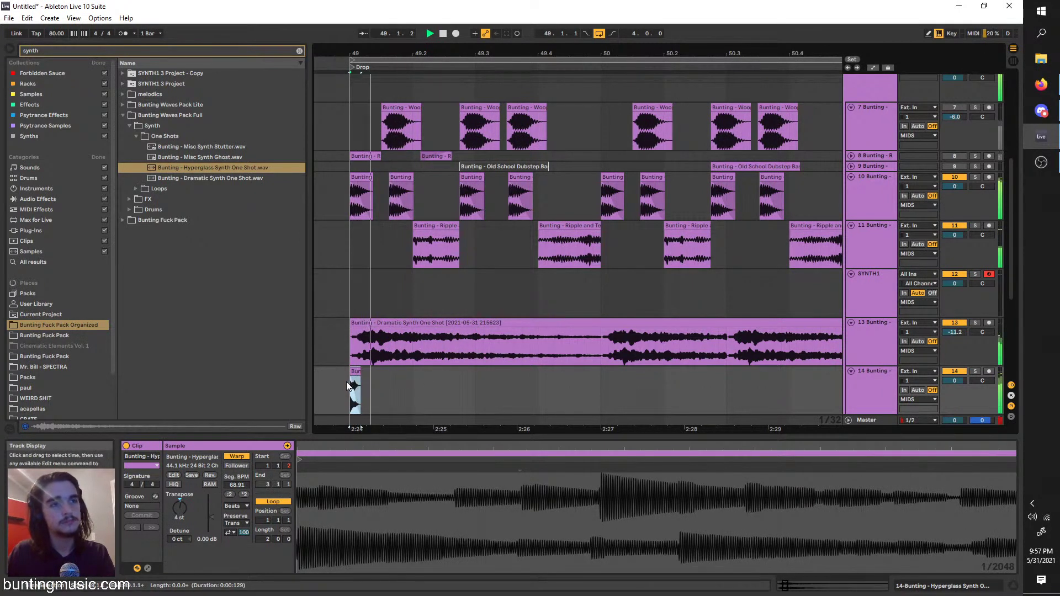
{"action": "key", "text": "space"}
Duplicate the short Hyperglass stab within bar 49 so copies line up with the second and third Woop clips on track 7
{"action": "left_click_drag", "start_coordinate": [469, 384], "coordinate": [350, 369]}
{"action": "key", "text": "ctrl+d"}
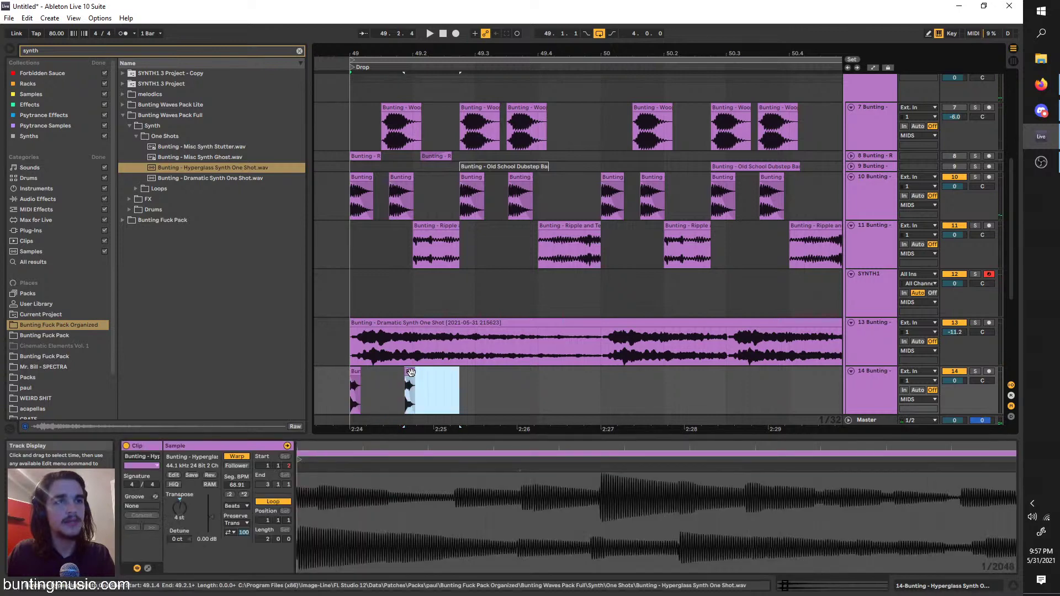
{"action": "key", "text": "ctrl+d"}
{"action": "scroll", "coordinate": [452, 388], "scroll_direction": "up", "scroll_amount": 2}
{"action": "left_click_drag", "start_coordinate": [456, 371], "coordinate": [526, 382]}
{"action": "left_click", "coordinate": [453, 390]}
{"action": "key", "text": "space"}
{"action": "key", "text": "space"}
{"action": "left_click", "coordinate": [457, 392]}
{"action": "left_click", "coordinate": [479, 373]}
{"action": "key", "text": "space"}
{"action": "scroll", "coordinate": [478, 386], "scroll_direction": "down", "scroll_amount": 2}
{"action": "key", "text": "space"}
{"action": "left_click", "coordinate": [473, 370]}
{"action": "key", "text": "space"}
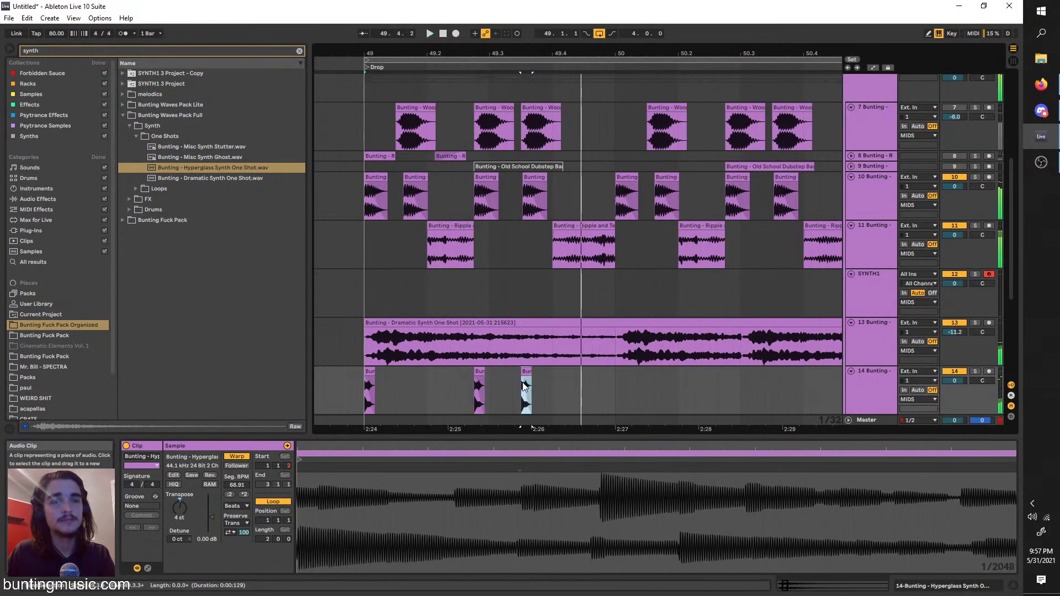
Duplicate the three-stab Hyperglass pattern from bar 49 into bar 50
{"action": "left_click_drag", "start_coordinate": [608, 393], "coordinate": [367, 388]}
{"action": "key", "text": "ctrl+d"}
{"action": "left_click", "coordinate": [566, 389]}
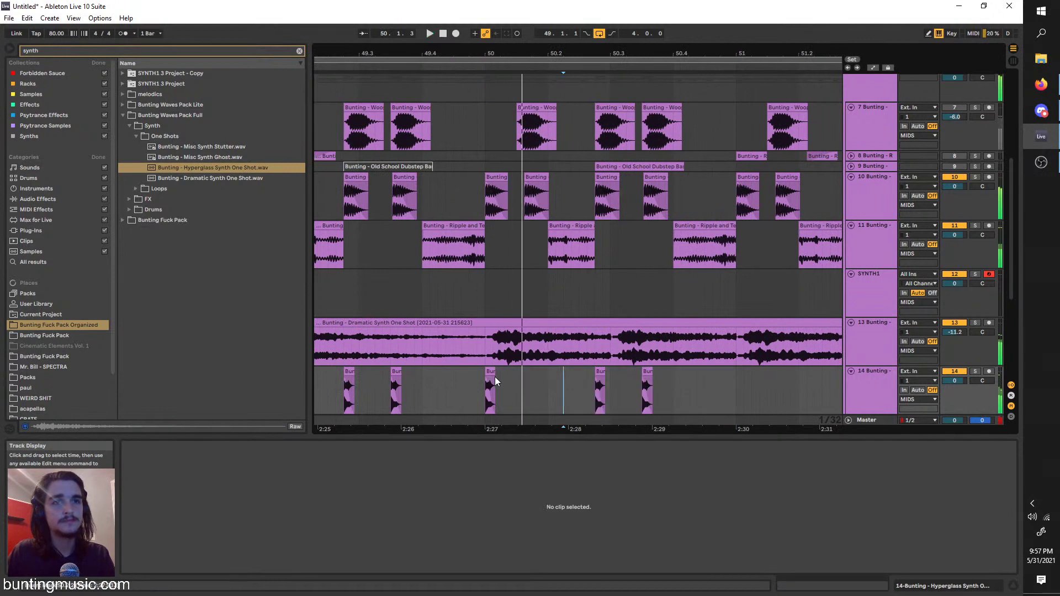
Transpose the Hyperglass stab at the start of bar 50 to 5 semitones and play the loop
{"action": "left_click", "coordinate": [493, 378]}
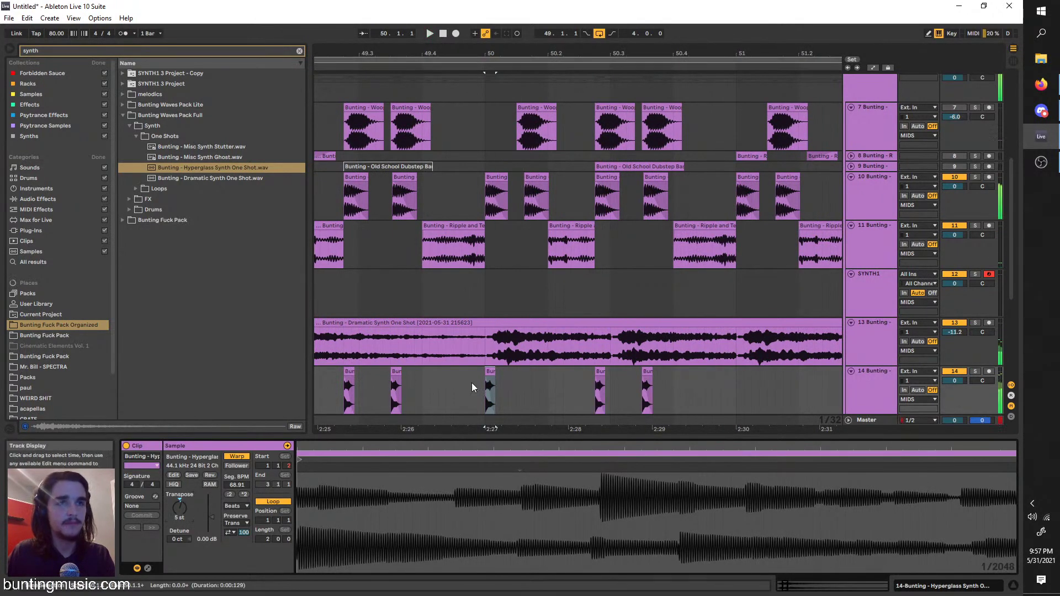
{"action": "left_click", "coordinate": [485, 389]}
{"action": "key", "text": "minus"}
{"action": "key", "text": "minus"}
{"action": "key", "text": "space"}
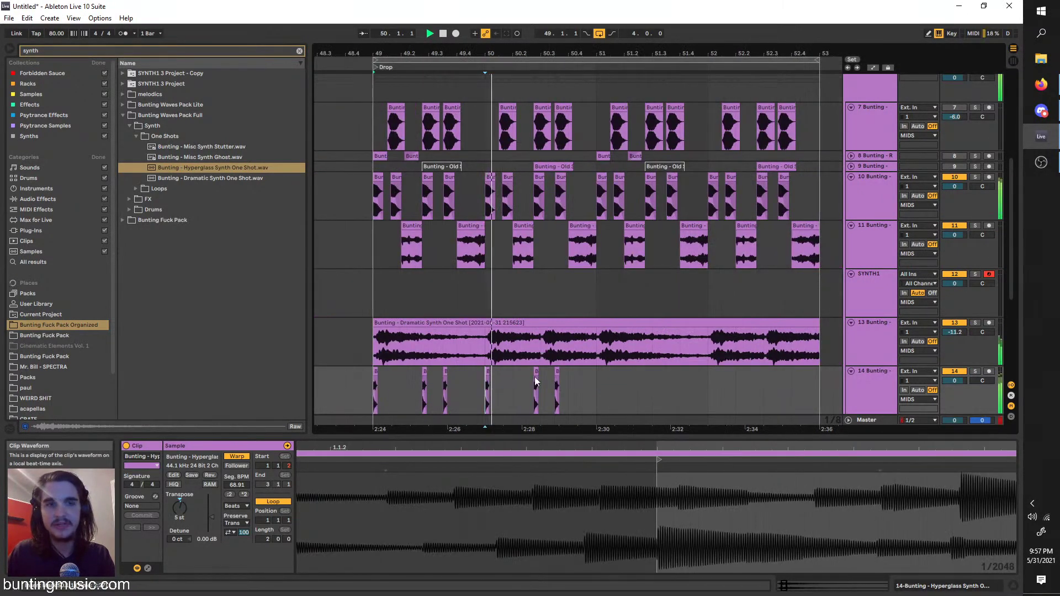
Duplicate the two-bar Hyperglass pattern into bars 51 and 52 and solo track 14 for playback
{"action": "left_click_drag", "start_coordinate": [594, 387], "coordinate": [378, 382]}
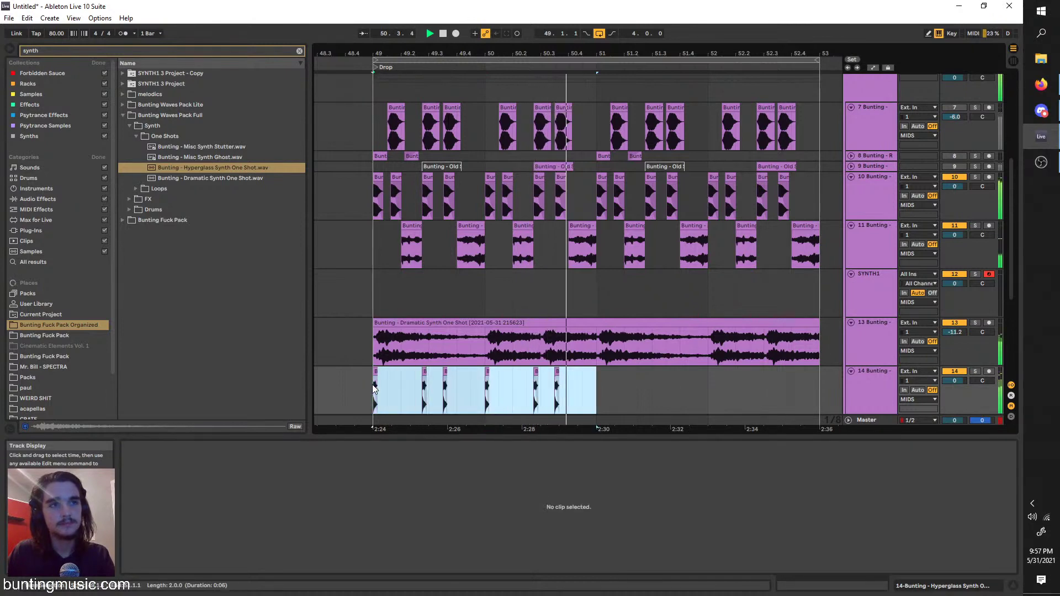
{"action": "key", "text": "ctrl+d"}
{"action": "left_click", "coordinate": [975, 371]}
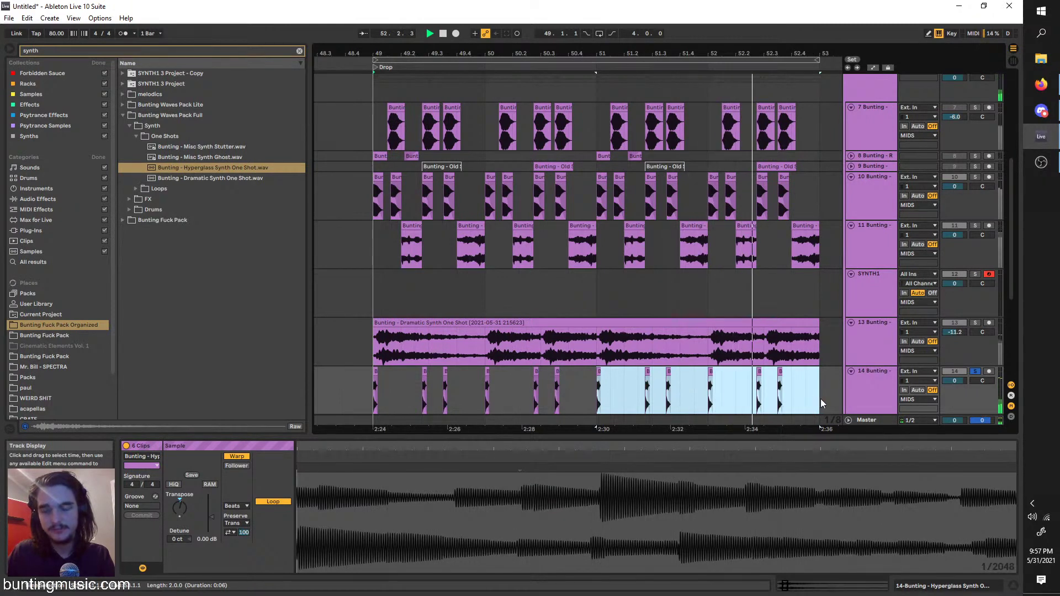
{"action": "left_click", "coordinate": [887, 400]}
{"action": "key", "text": "ctrl+l"}
{"action": "key", "text": "space"}
{"action": "scroll", "coordinate": [375, 386], "scroll_direction": "up", "scroll_amount": 3}
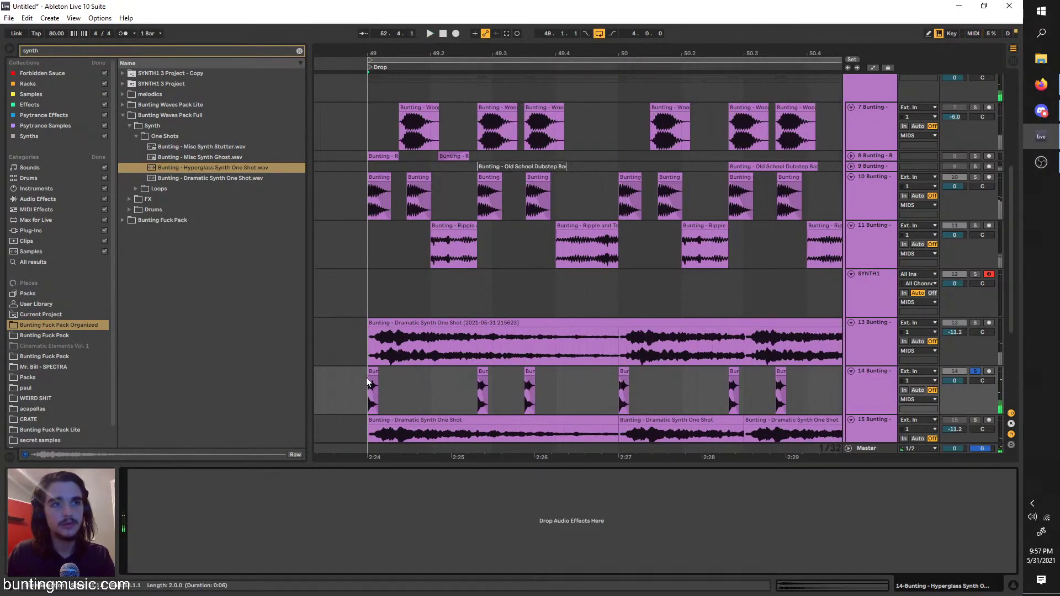
{"action": "scroll", "coordinate": [366, 378], "scroll_direction": "up", "scroll_amount": 2}
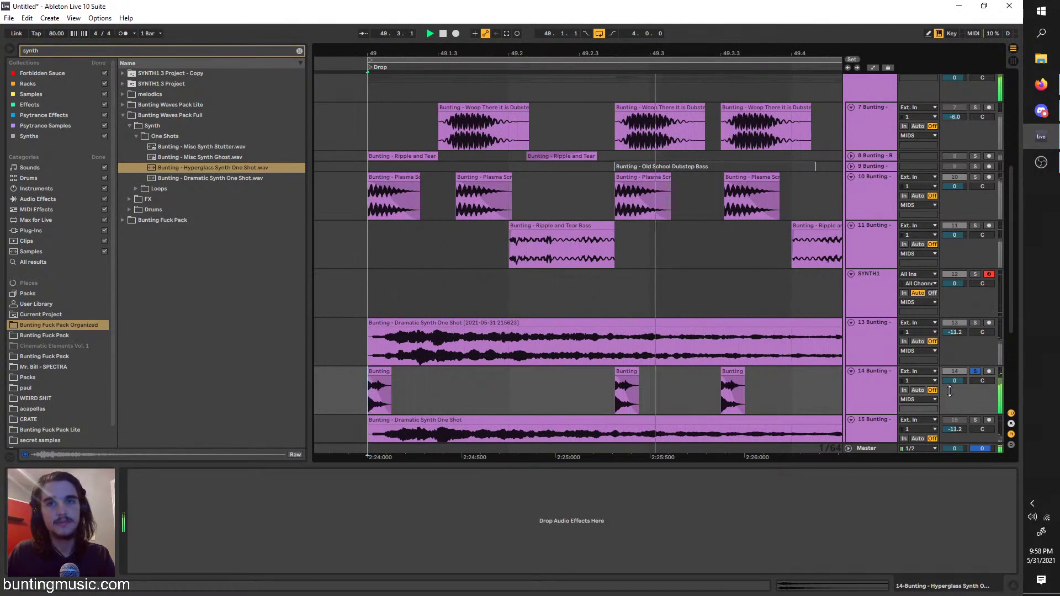
Try a lower volume for the Hyperglass track against the full mix
{"action": "left_click_drag", "start_coordinate": [954, 381], "coordinate": [953, 425]}
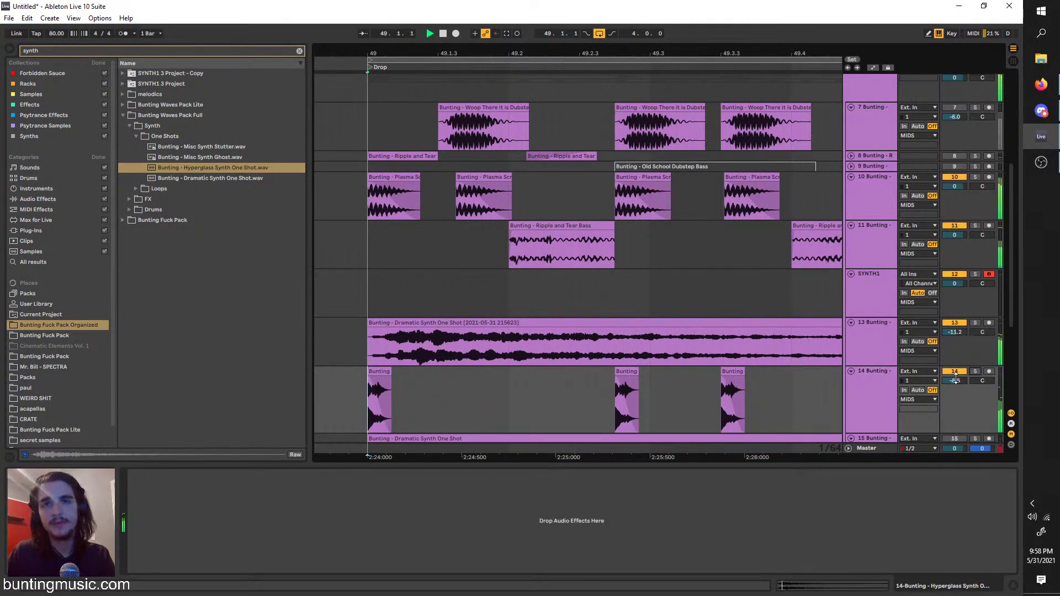
{"action": "left_click_drag", "start_coordinate": [955, 377], "coordinate": [955, 362]}
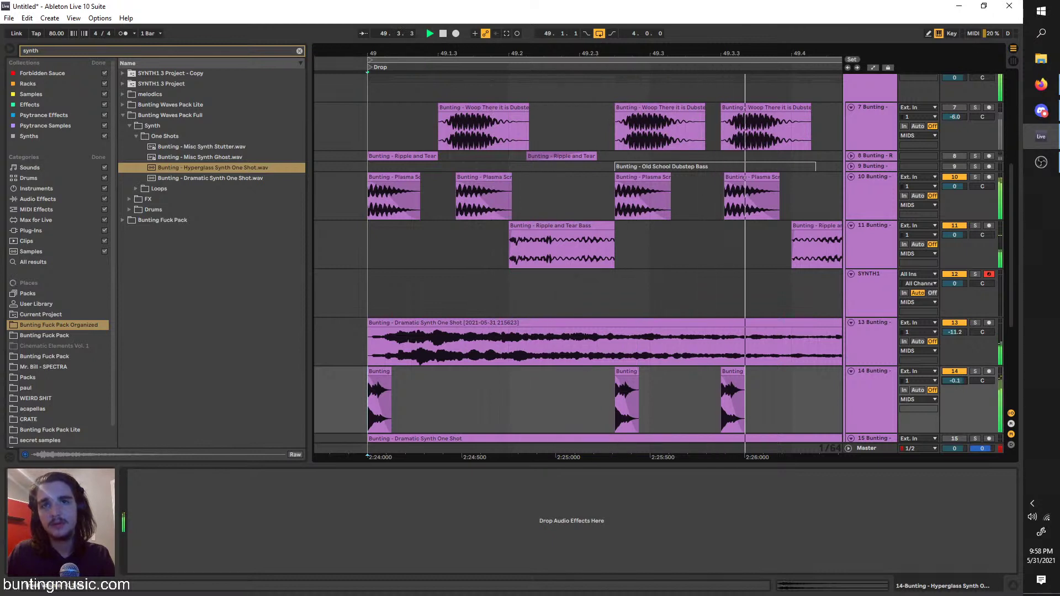
{"action": "scroll", "coordinate": [720, 374], "scroll_direction": "down", "scroll_amount": 2}
Find the Delay audio effect and add it to the Hyperglass track
{"action": "double_click", "coordinate": [883, 400]}
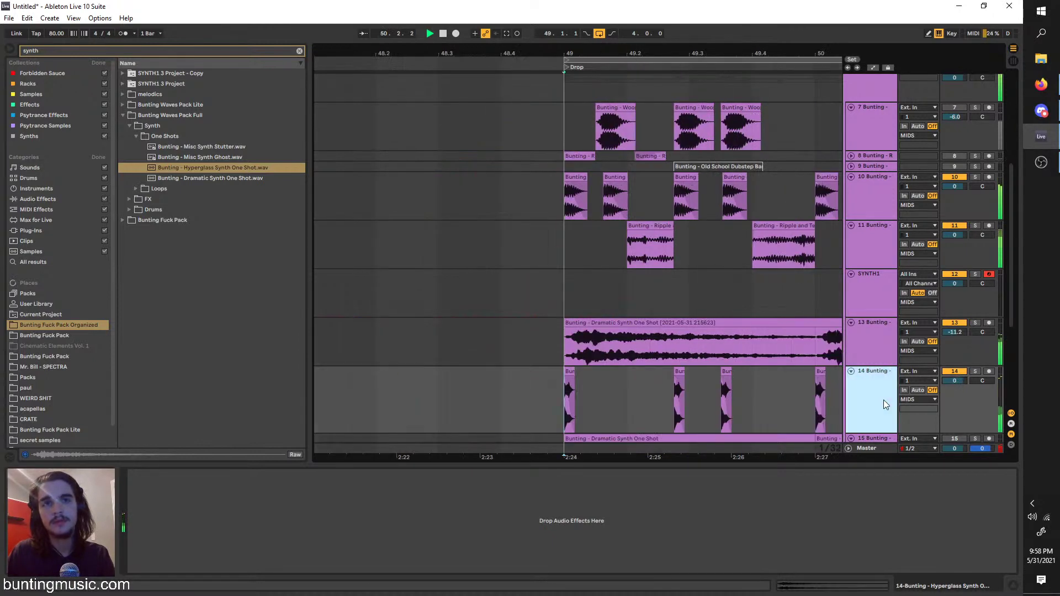
{"action": "left_click", "coordinate": [61, 50]}
{"action": "type", "text": "delay"}
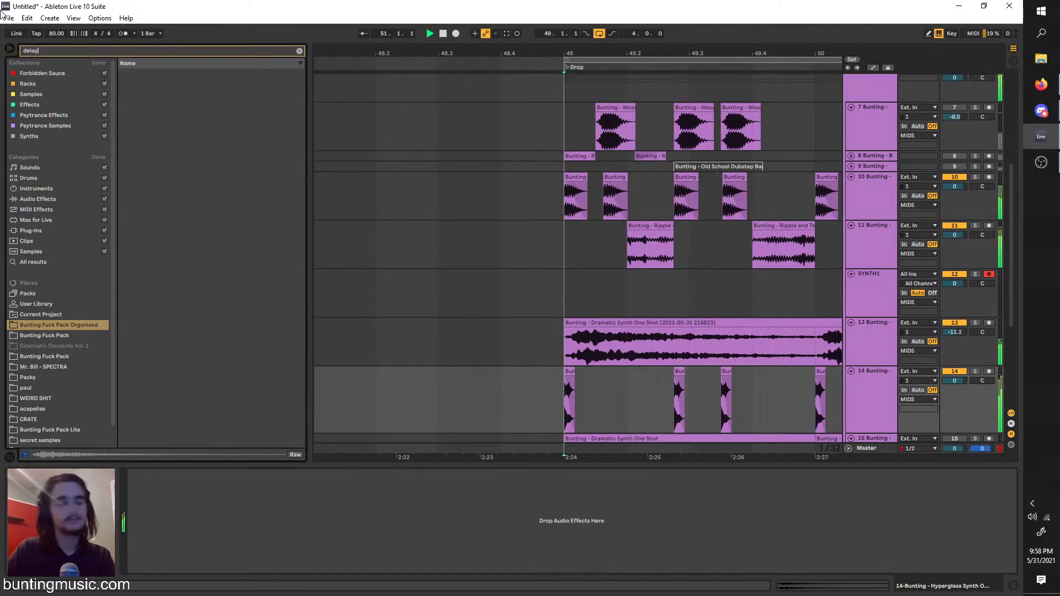
{"action": "left_click", "coordinate": [29, 199]}
{"action": "left_click", "coordinate": [131, 316]}
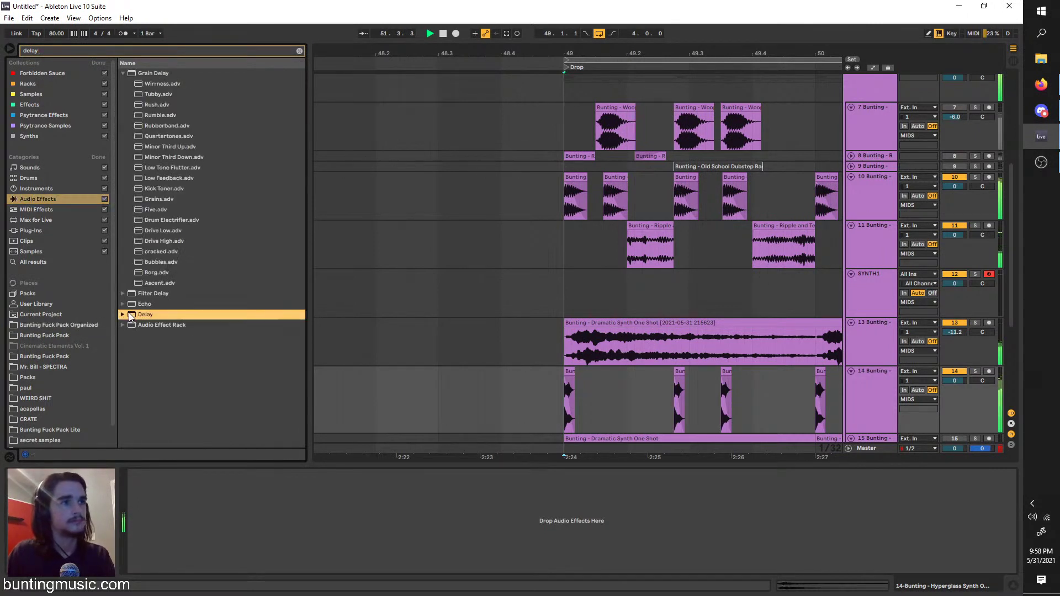
{"action": "double_click", "coordinate": [130, 315]}
Set the Delay to Ping Pong with its filter at 2.89 kHz and width 6.43, and lower track 14 to -5.4 dB
{"action": "left_click_drag", "start_coordinate": [247, 490], "coordinate": [266, 501]}
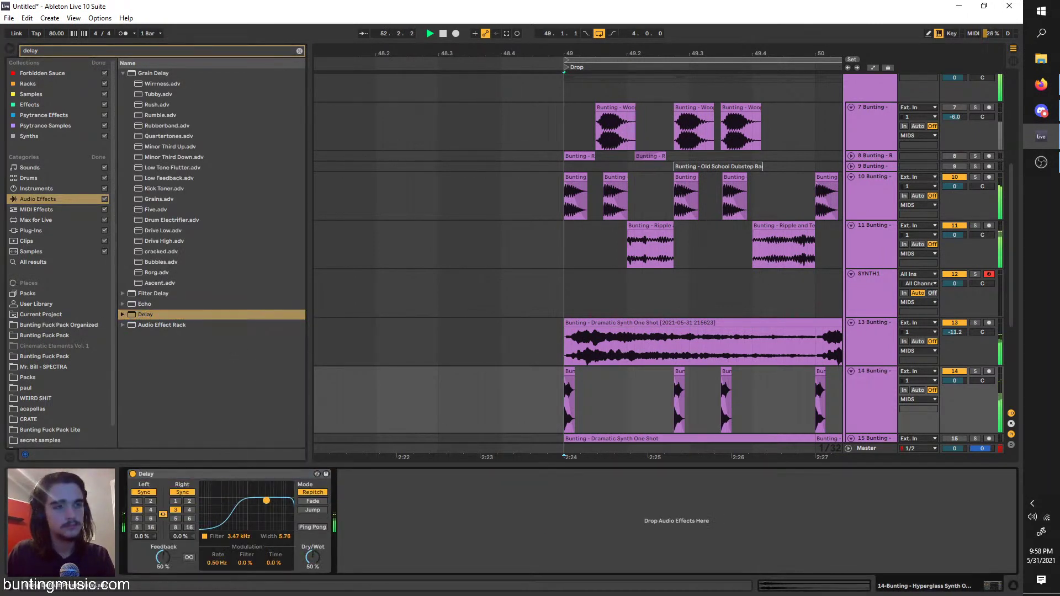
{"action": "left_click", "coordinate": [176, 501]}
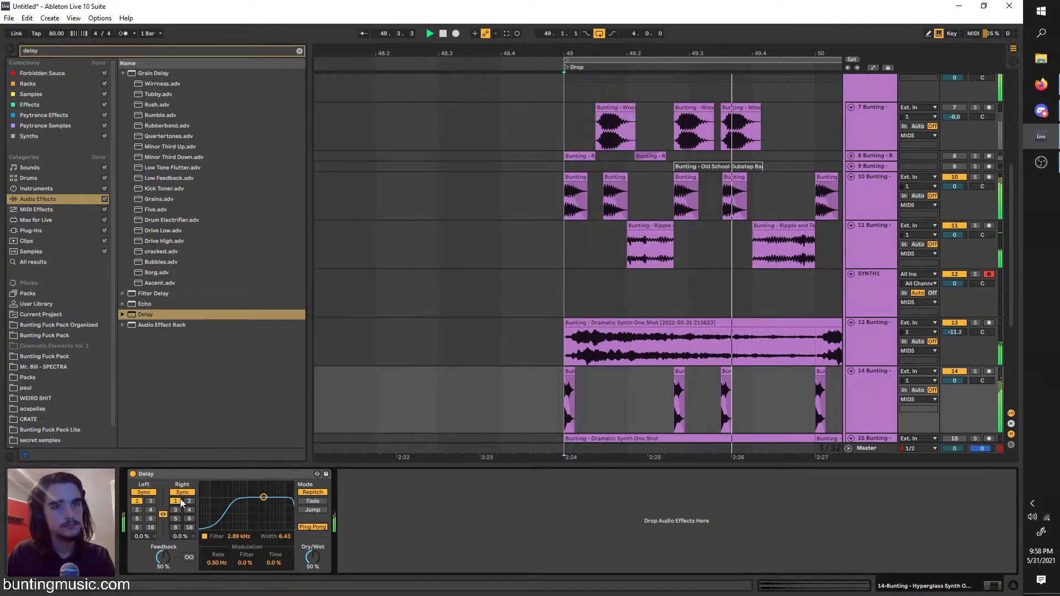
{"action": "scroll", "coordinate": [521, 360], "scroll_direction": "down", "scroll_amount": 2}
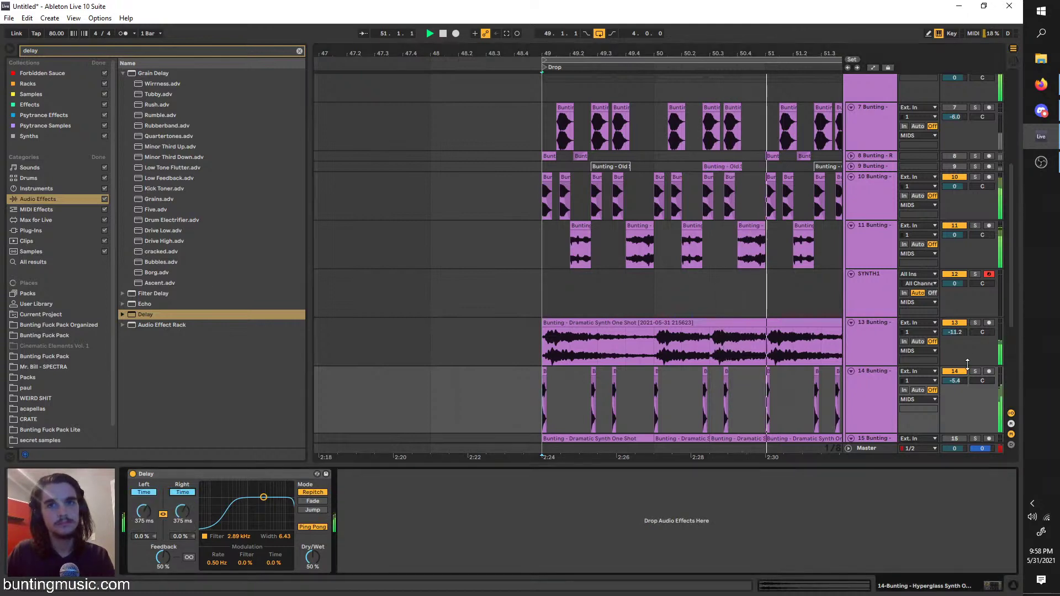
Solo the Hyperglass track and set both delay times to 145 ms
{"action": "left_click", "coordinate": [873, 339]}
{"action": "left_click", "coordinate": [975, 371]}
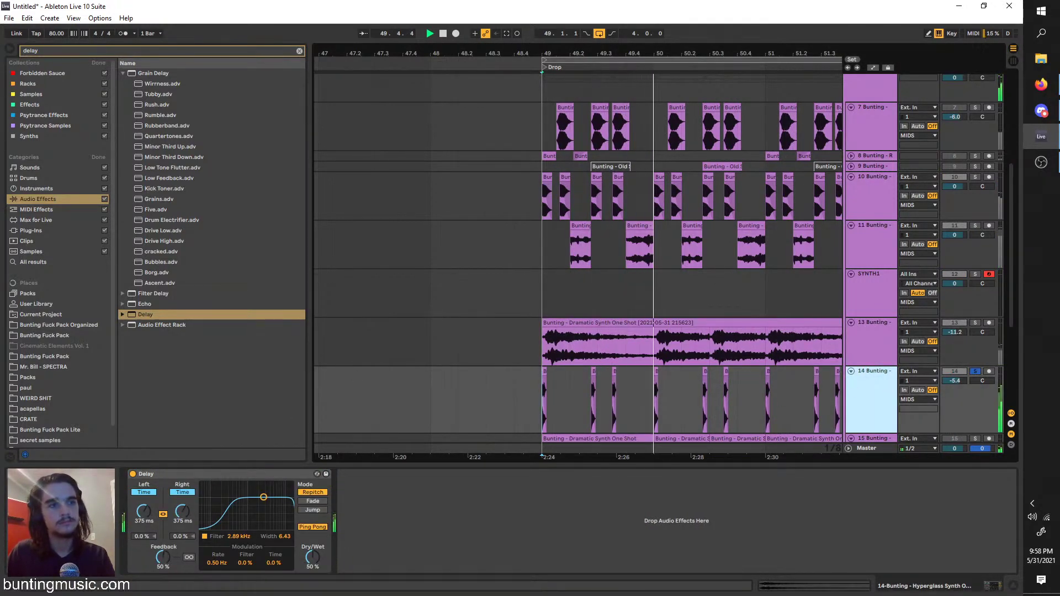
{"action": "left_click_drag", "start_coordinate": [182, 511], "coordinate": [182, 523]}
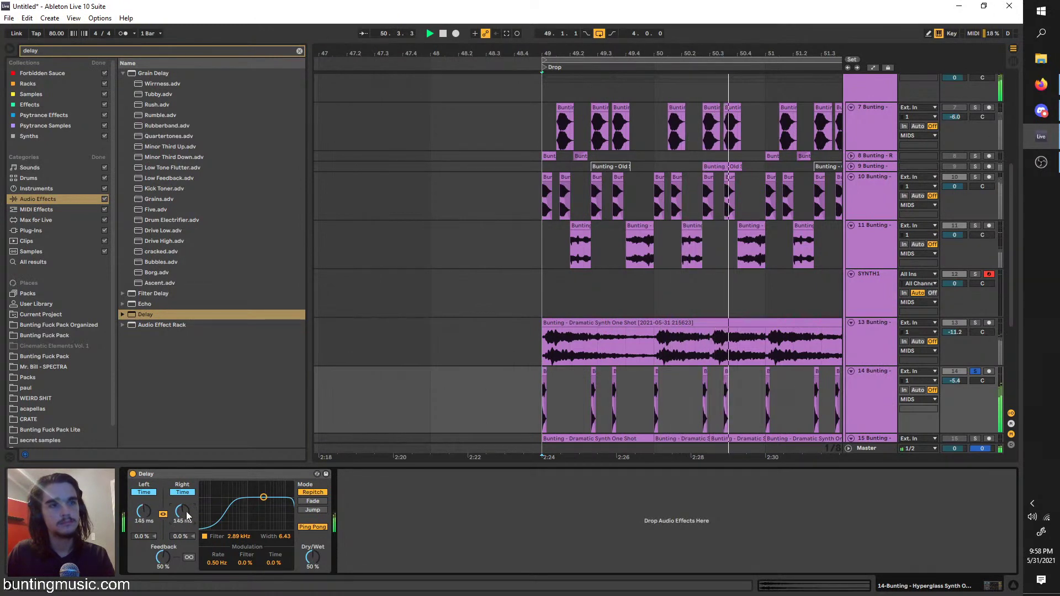
Duplicate the Hyperglass track and consolidate the original's stabs across bars 49 to 52 into one clip
{"action": "left_click", "coordinate": [847, 400]}
{"action": "key", "text": "ctrl+d"}
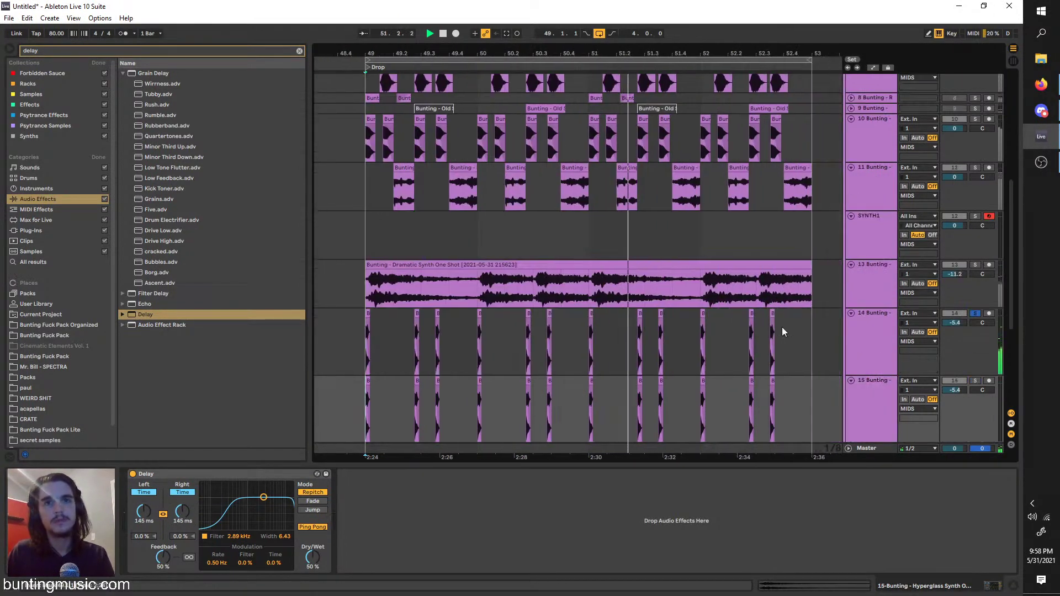
{"action": "left_click_drag", "start_coordinate": [814, 335], "coordinate": [363, 310]}
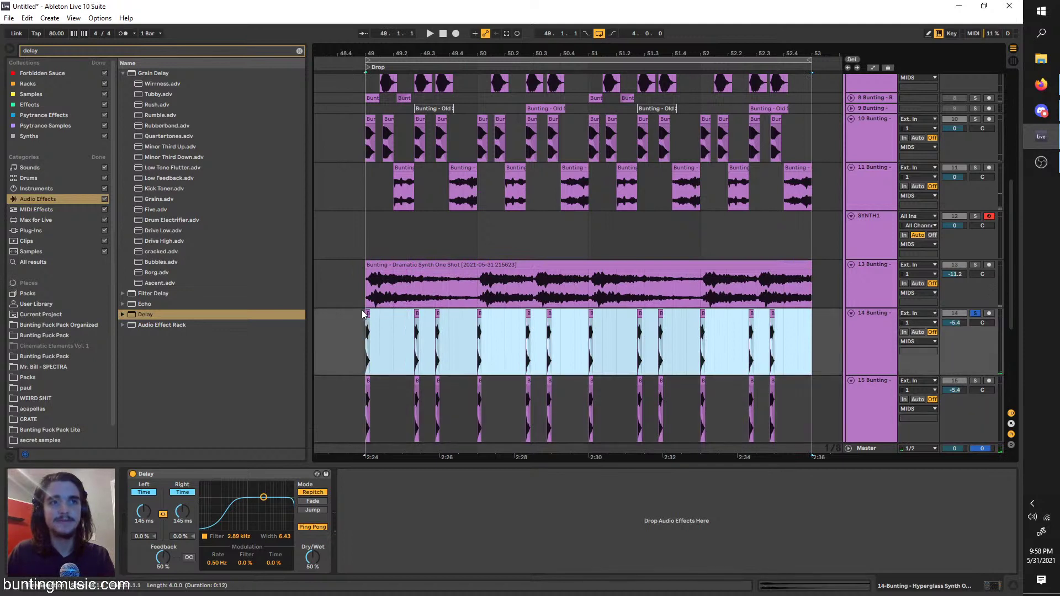
{"action": "key", "text": "ctrl+j"}
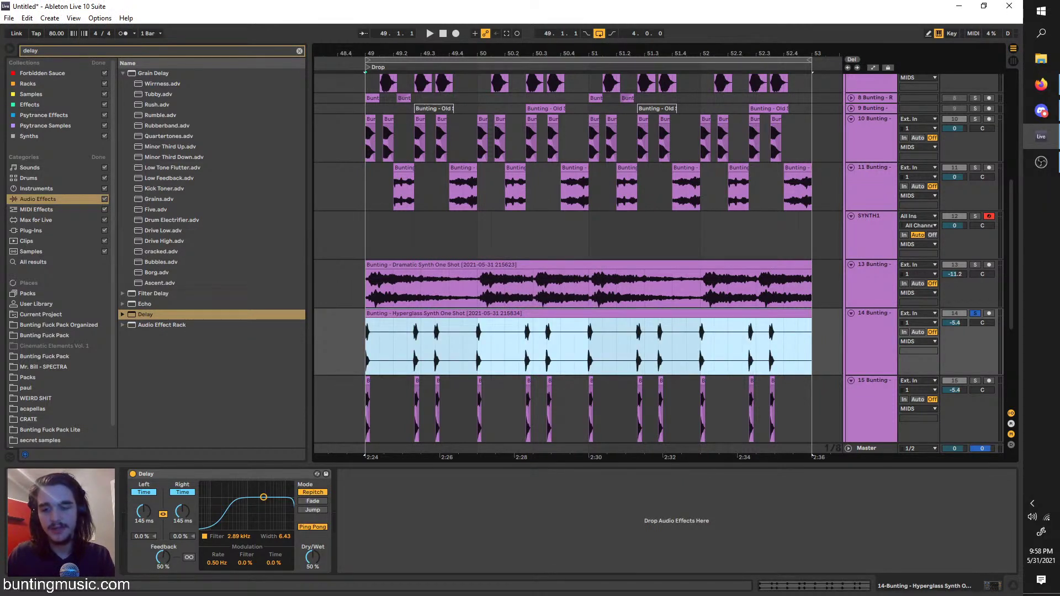
{"action": "left_click", "coordinate": [1041, 84]}
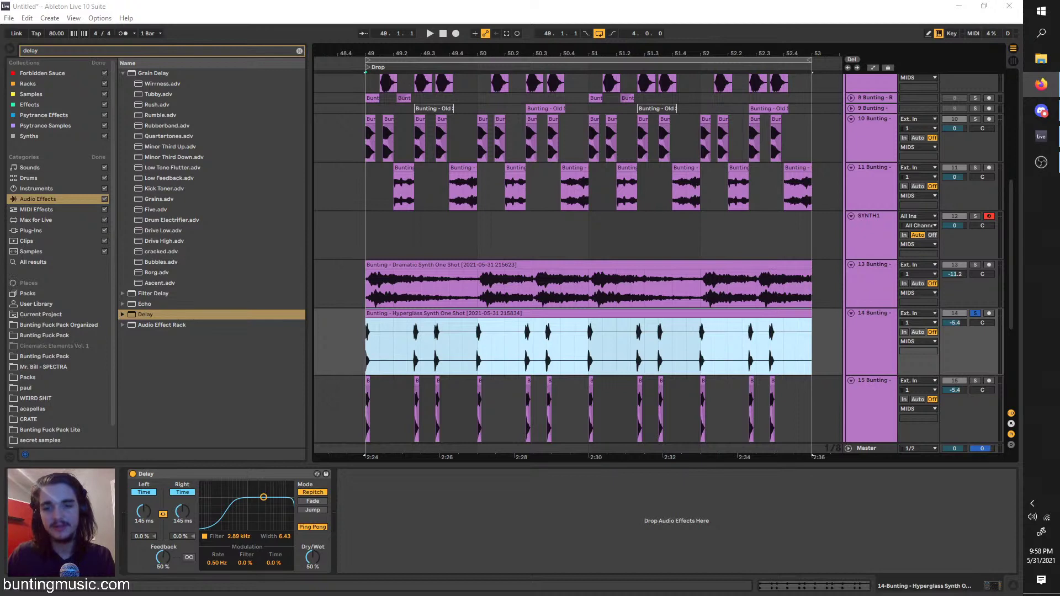
Transpose the consolidated Hyperglass clip on track 14 to -7 semitones and unsolo the track to hear the full mix
{"action": "left_click", "coordinate": [628, 309]}
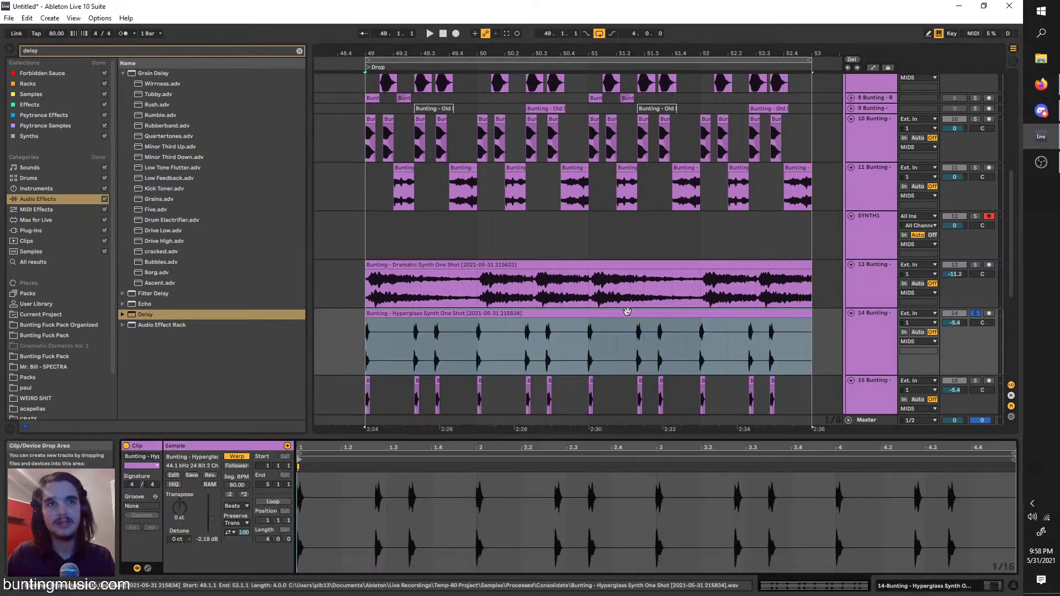
{"action": "key", "text": "space"}
{"action": "left_click_drag", "start_coordinate": [178, 519], "coordinate": [177, 539]}
{"action": "key", "text": "space"}
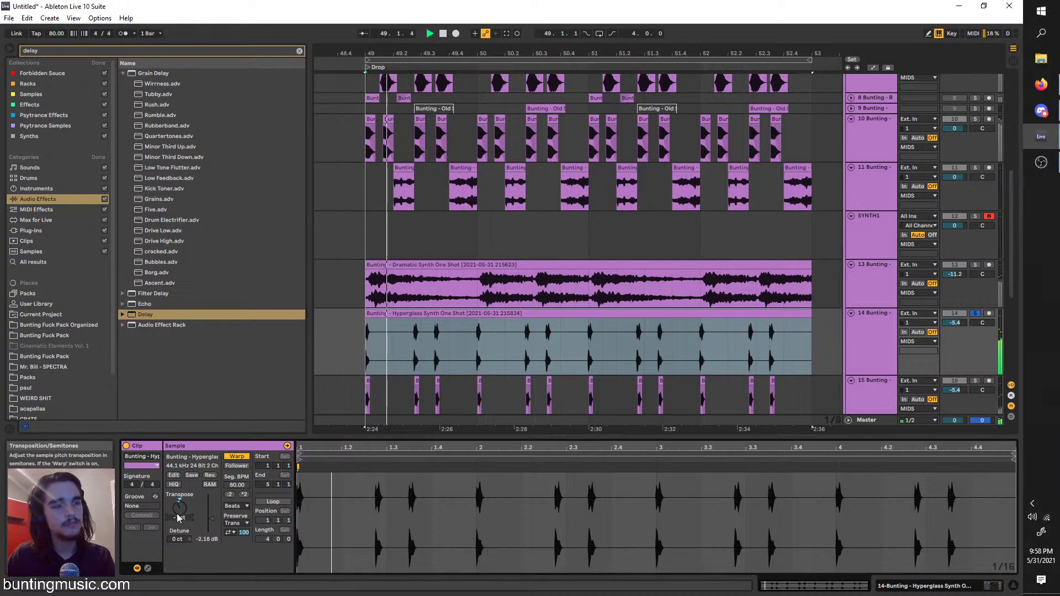
{"action": "left_click", "coordinate": [478, 337]}
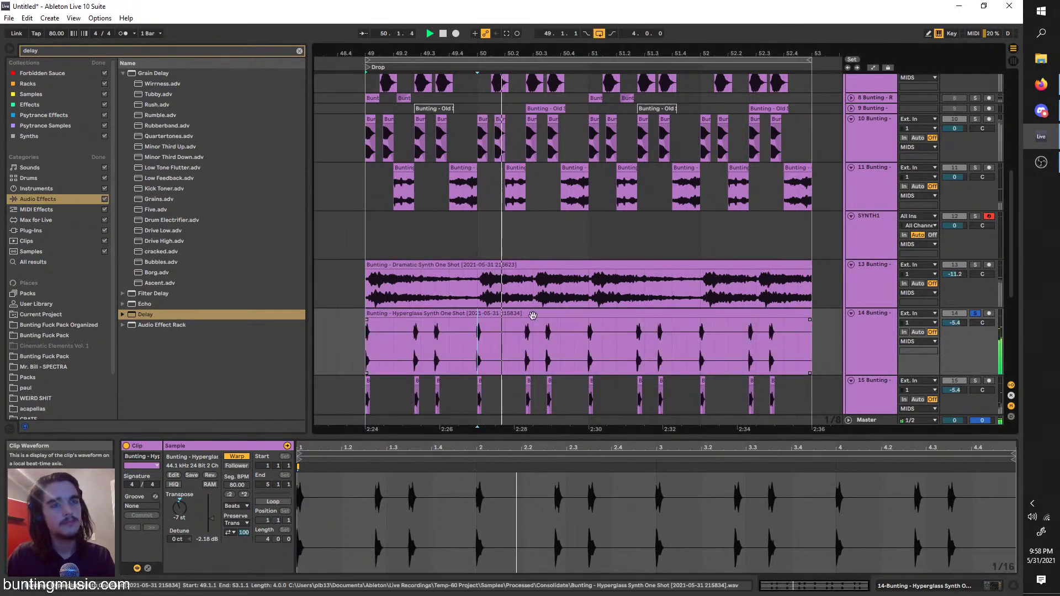
{"action": "left_click", "coordinate": [975, 313]}
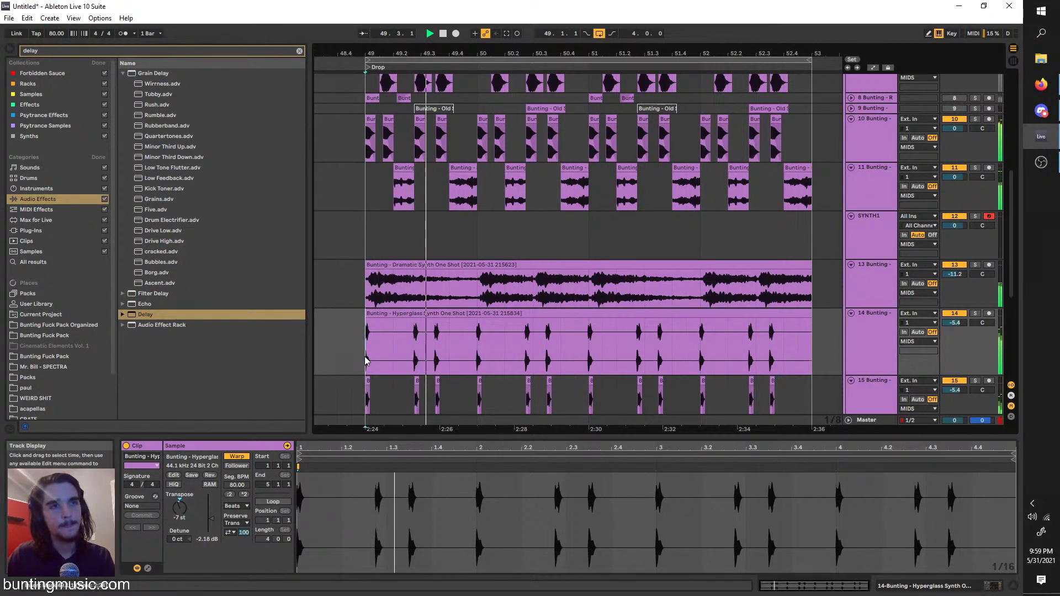
{"action": "left_click", "coordinate": [880, 354]}
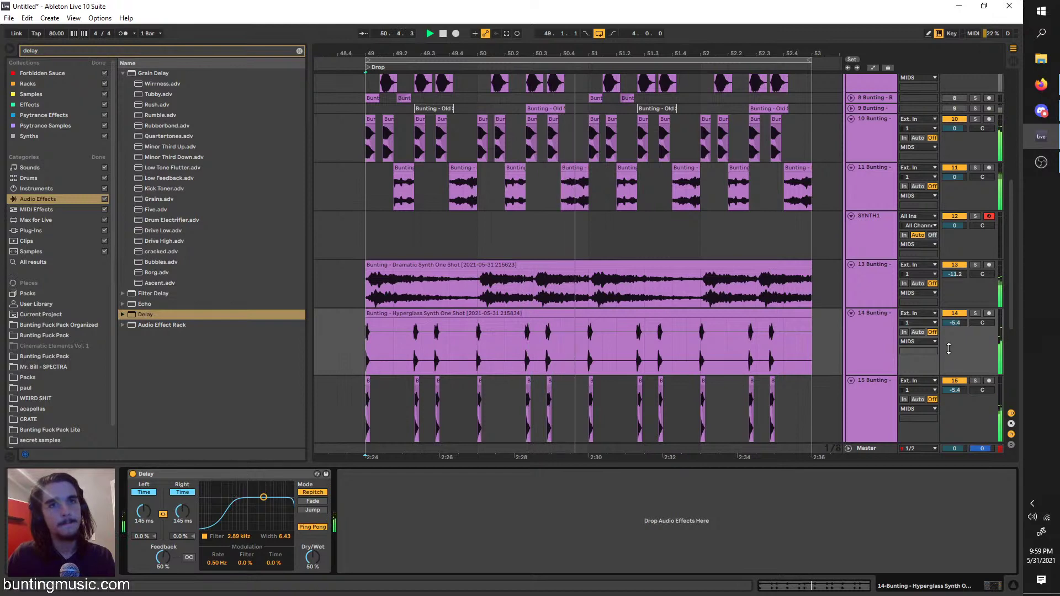
Group the two Hyperglass tracks and delete the Delay from the lower one, track 16
{"action": "left_click", "coordinate": [862, 342]}
{"action": "key", "text": "ctrl+g"}
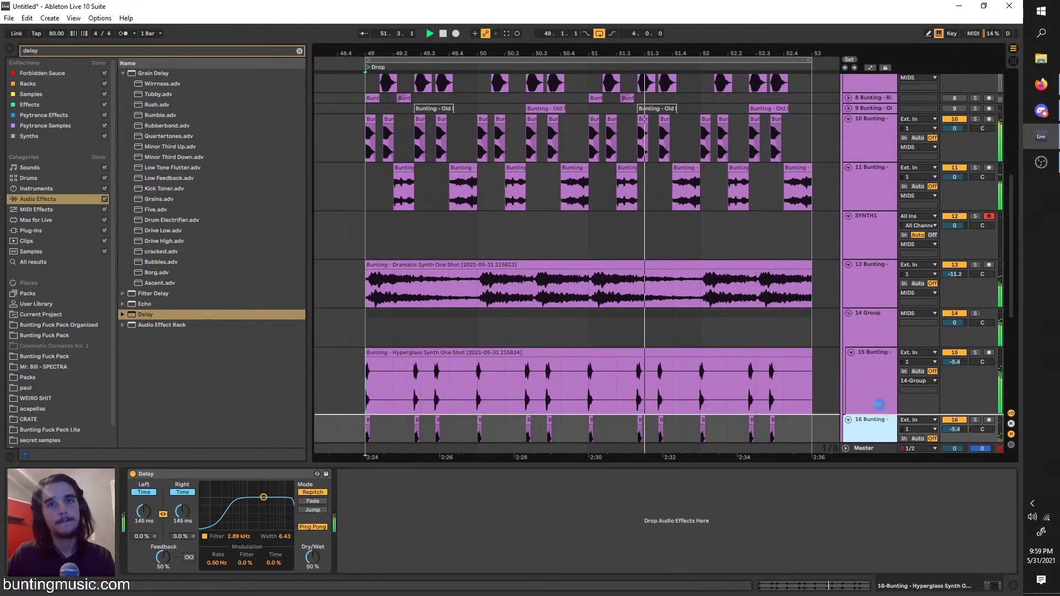
{"action": "left_click", "coordinate": [870, 382]}
{"action": "double_click", "coordinate": [268, 475]}
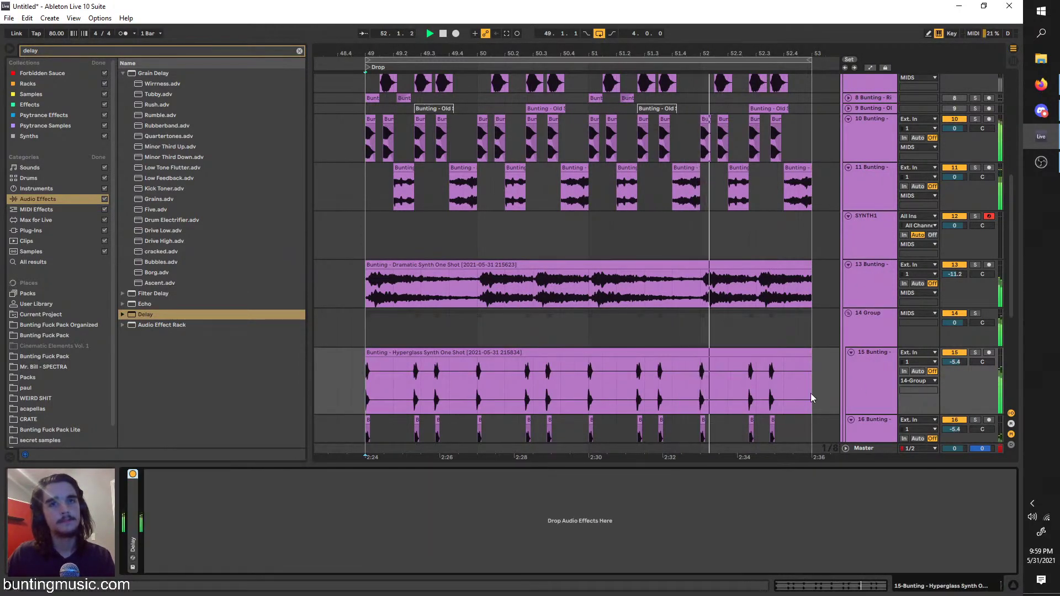
{"action": "left_click", "coordinate": [876, 429]}
{"action": "left_click", "coordinate": [236, 476]}
{"action": "key", "text": "Delete"}
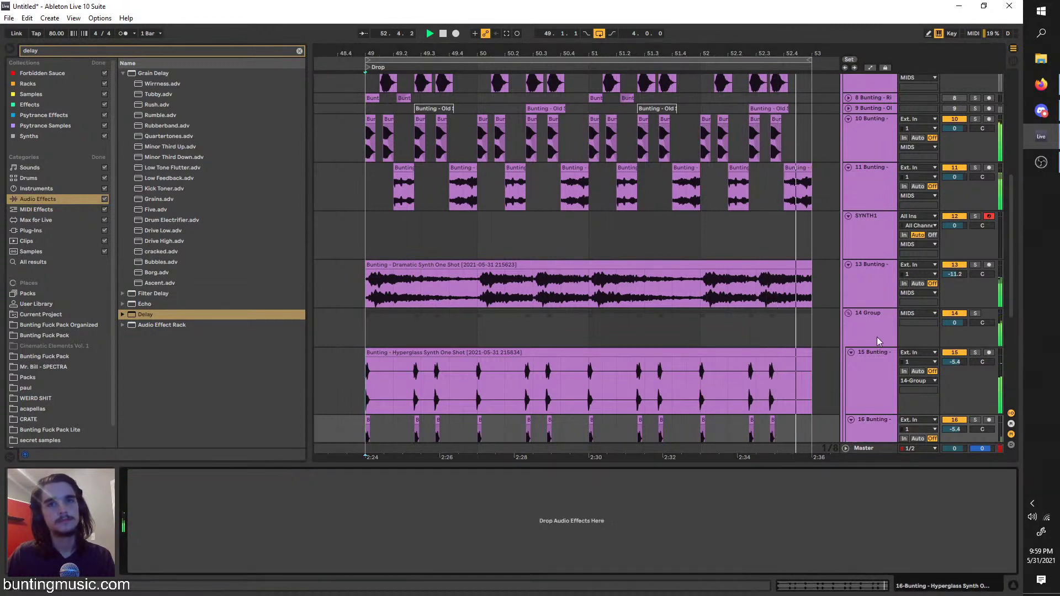
Audition the Hyperglass group in solo and with the mix, and add Convolution Reverb Pro to the 14 Group track
{"action": "left_click", "coordinate": [975, 314]}
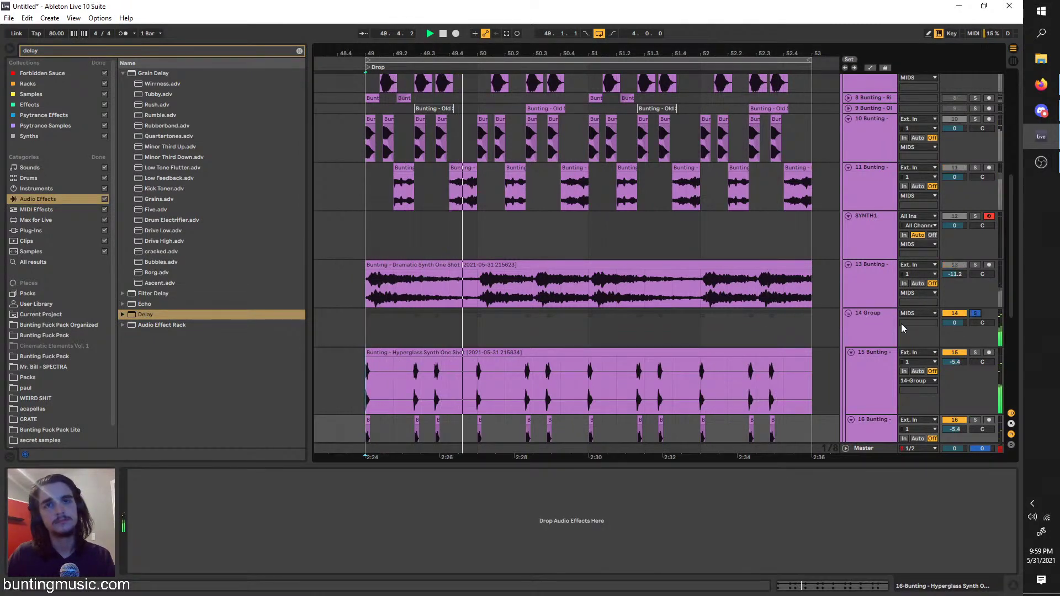
{"action": "left_click", "coordinate": [976, 314]}
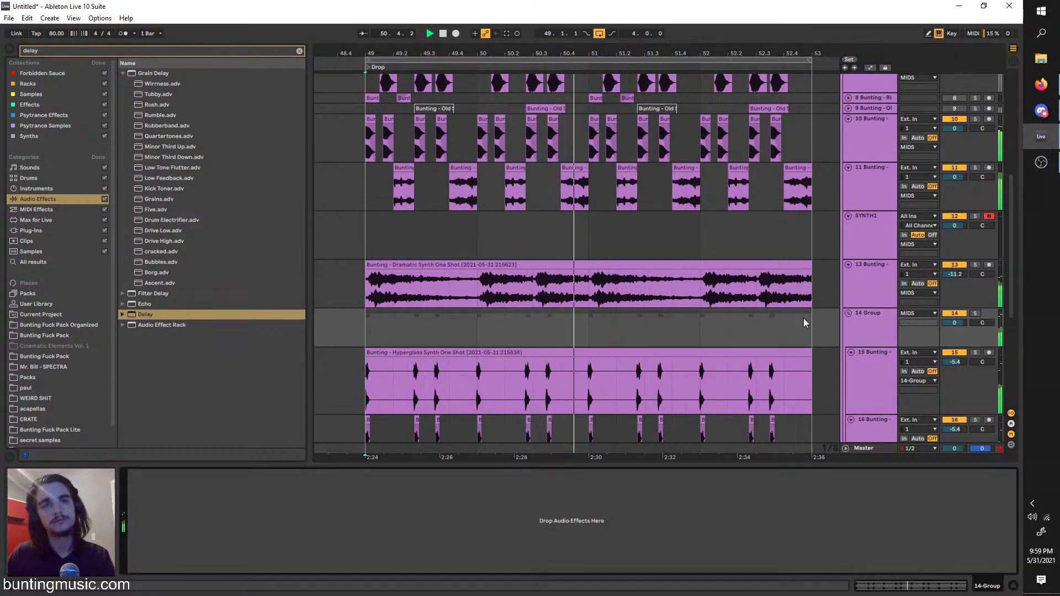
{"action": "key", "text": "ctrl+f"}
{"action": "type", "text": "rev"}
{"action": "left_click", "coordinate": [64, 241]}
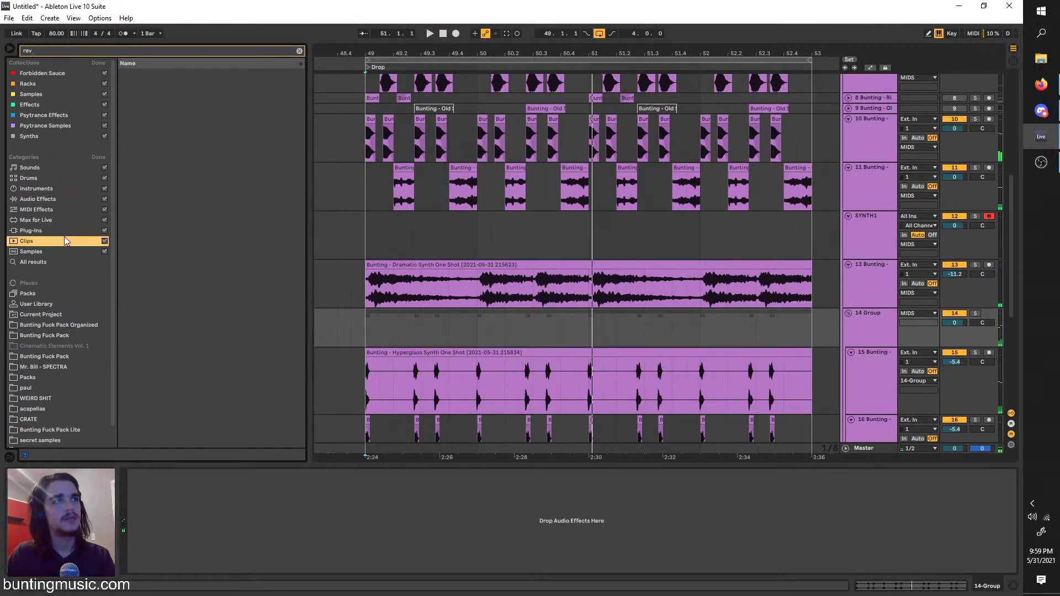
{"action": "left_click", "coordinate": [62, 220]}
{"action": "left_click", "coordinate": [123, 84]}
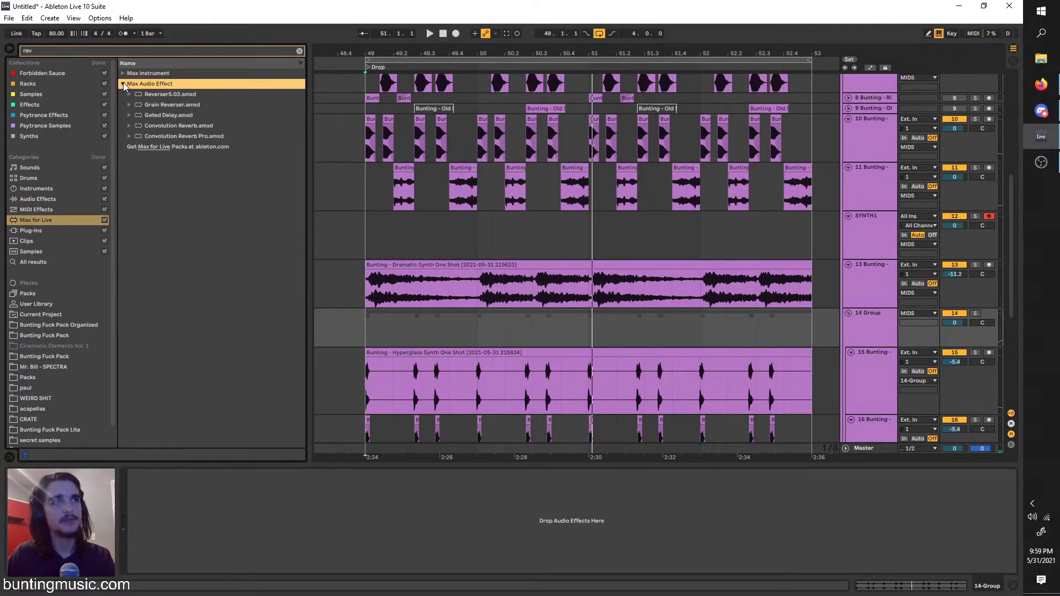
{"action": "left_click", "coordinate": [141, 136]}
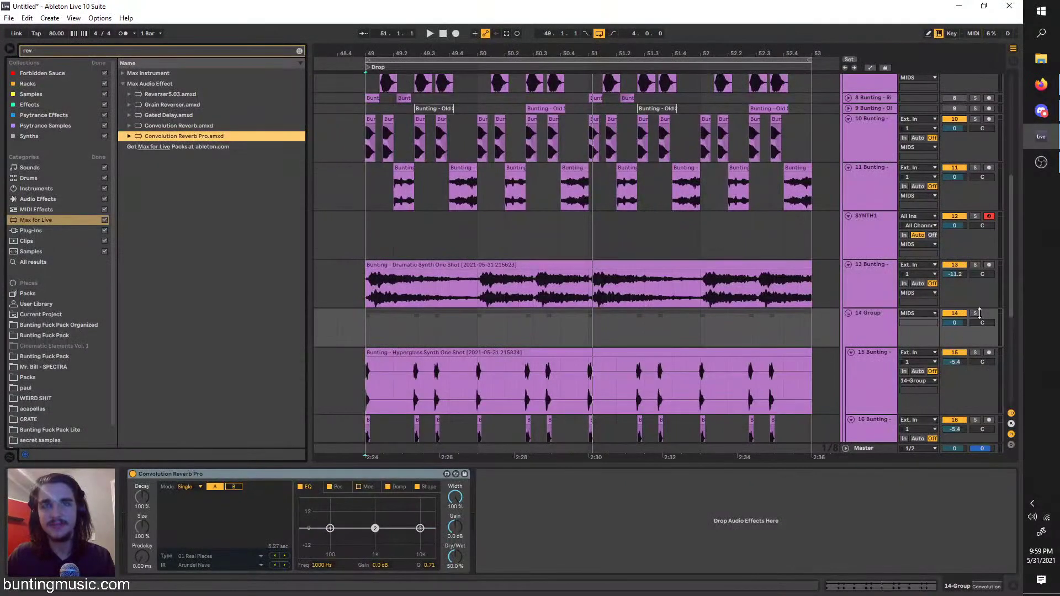
Solo the 14 Group track and set its convolution reverb type to 11 Experimental during playback
{"action": "left_click", "coordinate": [980, 313]}
{"action": "key", "text": "space"}
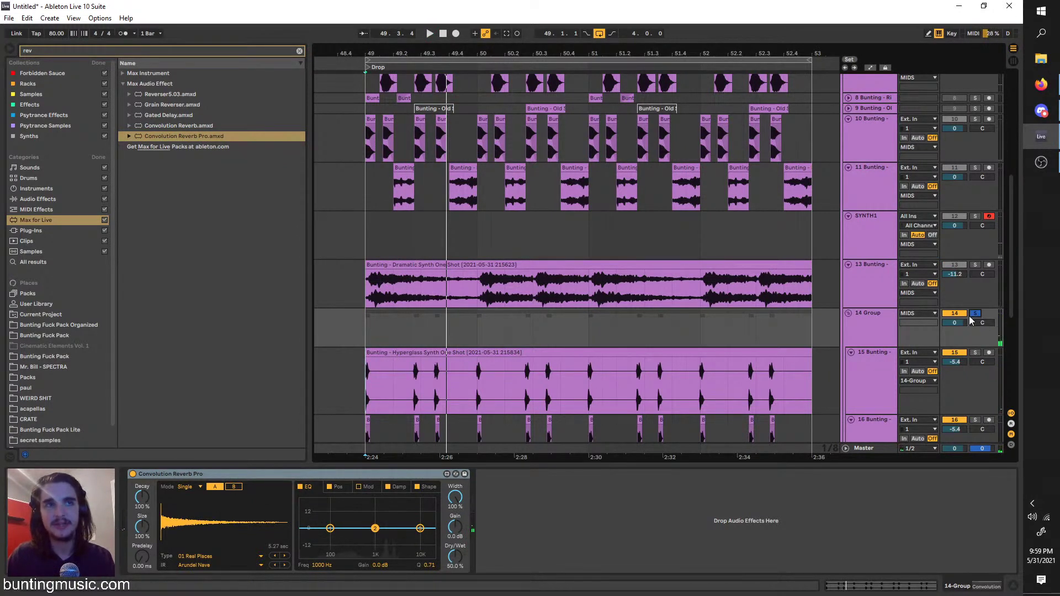
{"action": "left_click", "coordinate": [217, 555]}
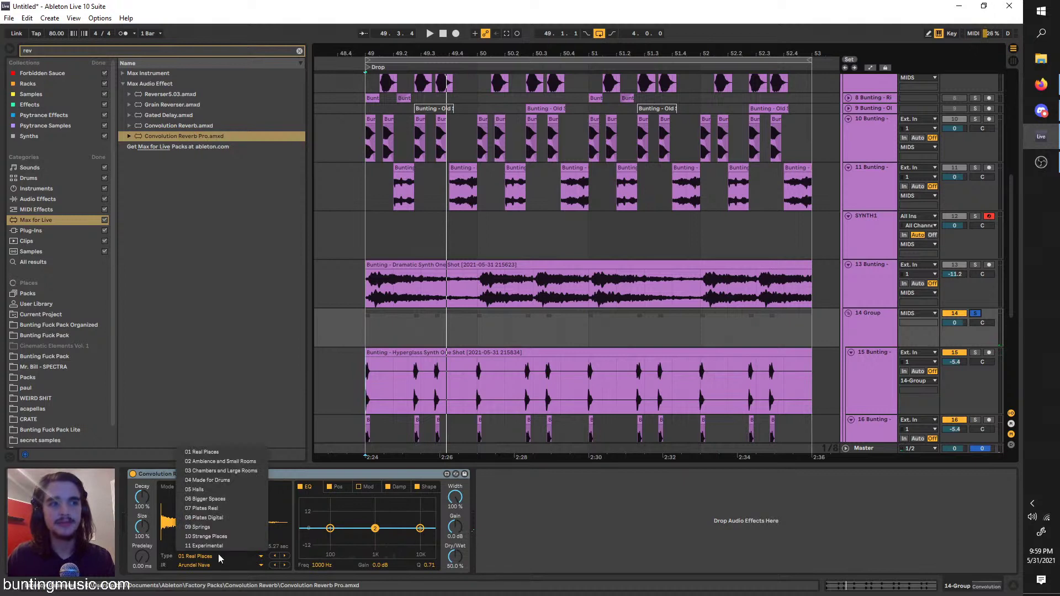
{"action": "left_click", "coordinate": [218, 542]}
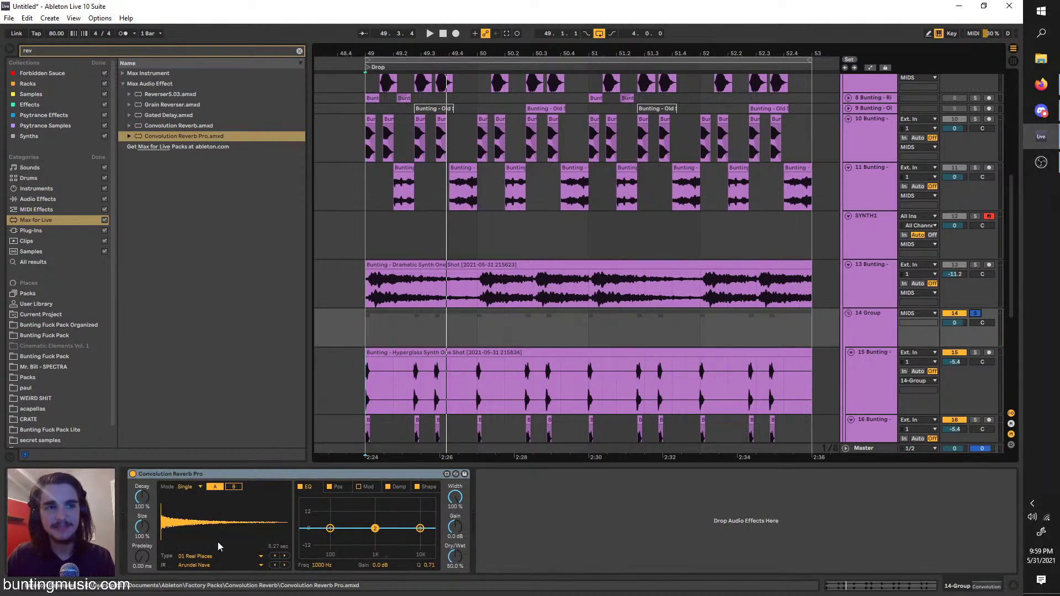
{"action": "left_click", "coordinate": [237, 565]}
{"action": "key", "text": "space"}
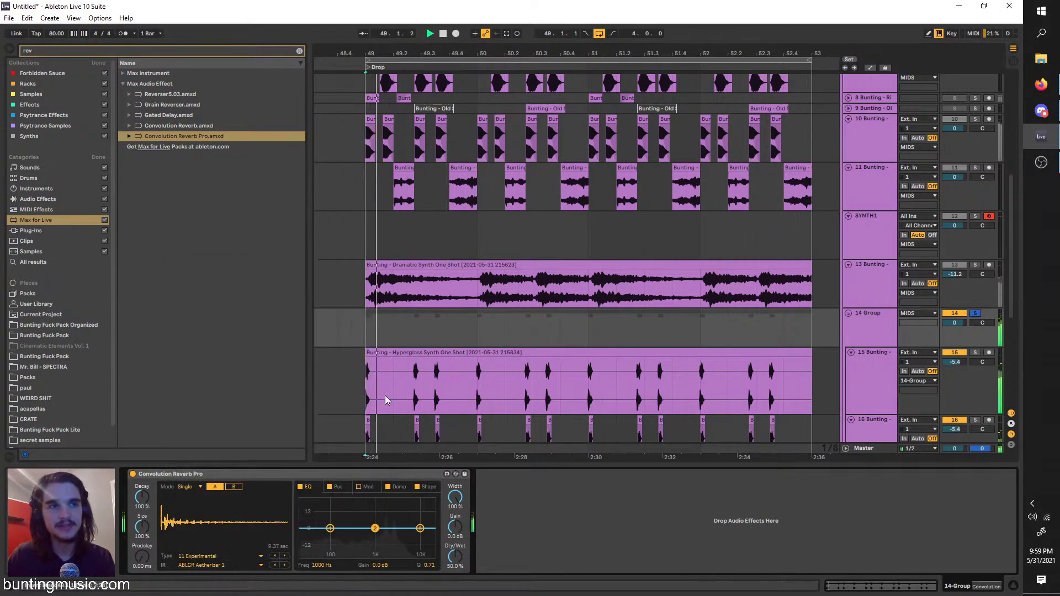
Audition the ABLCR Razor Room impulse response and set the reverb's IR to EDSP7500 Reverse Nonlinear LR
{"action": "left_click", "coordinate": [213, 569]}
{"action": "left_click", "coordinate": [221, 550]}
{"action": "key", "text": "space"}
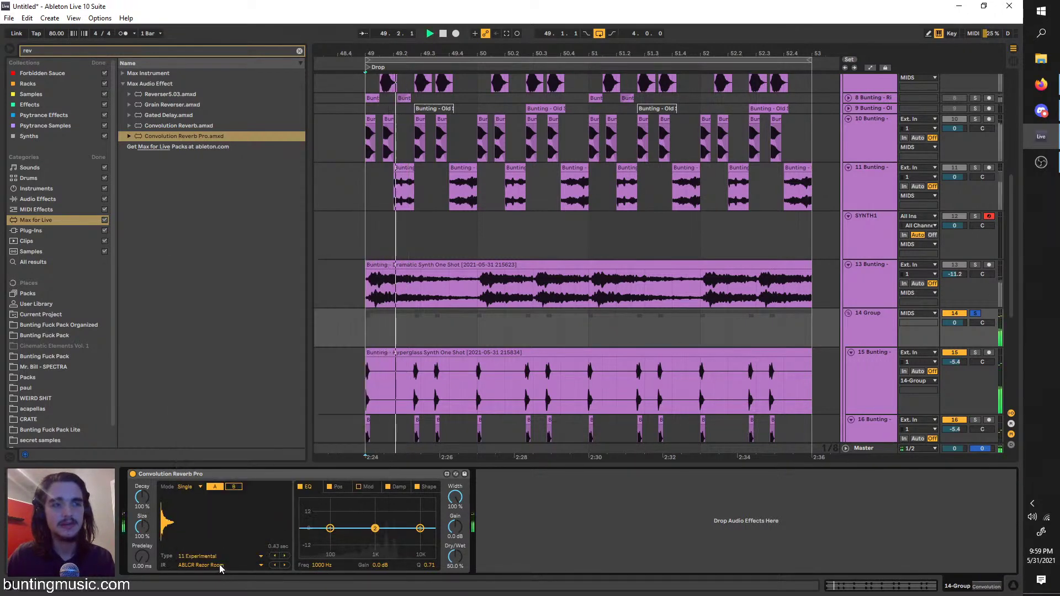
{"action": "left_click", "coordinate": [217, 565]}
{"action": "left_click", "coordinate": [218, 517]}
{"action": "left_click", "coordinate": [225, 566]}
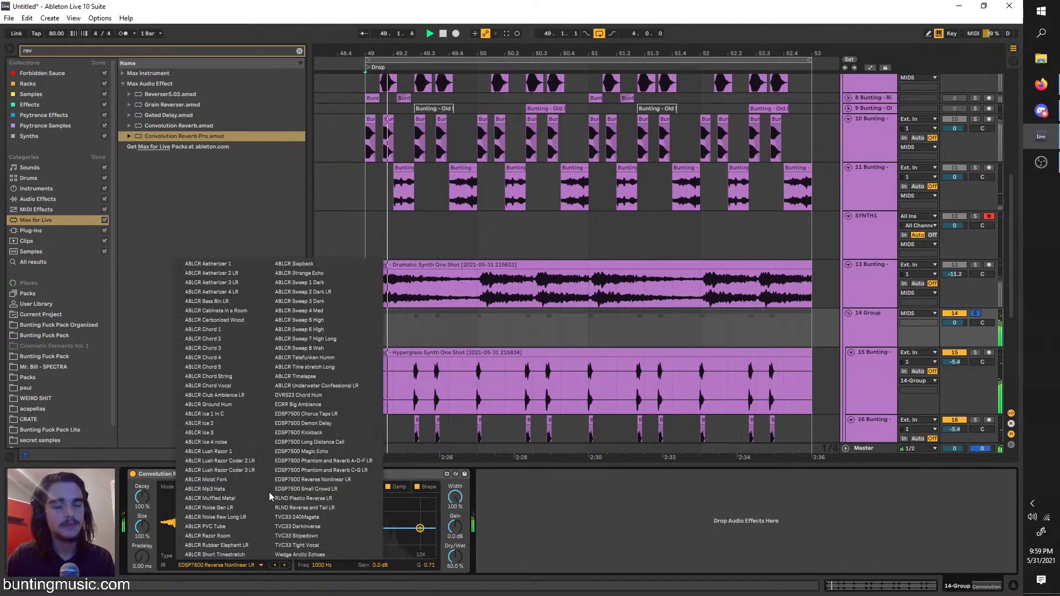
{"action": "left_click", "coordinate": [643, 488]}
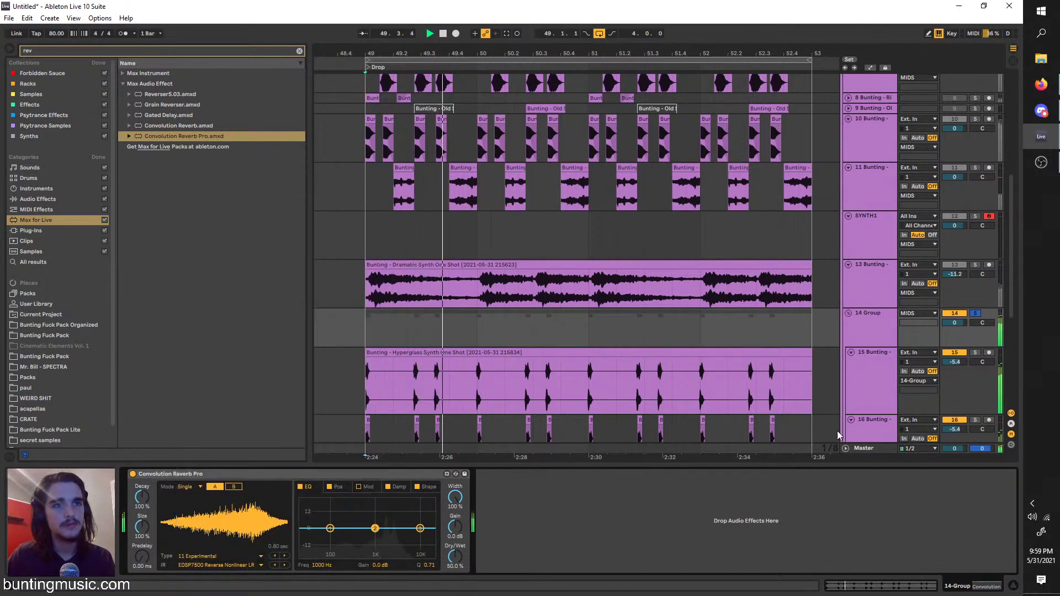
Unsolo the 14 Group track and play the drop to hear the reverb in the full mix
{"action": "left_click", "coordinate": [976, 314]}
{"action": "key", "text": "space"}
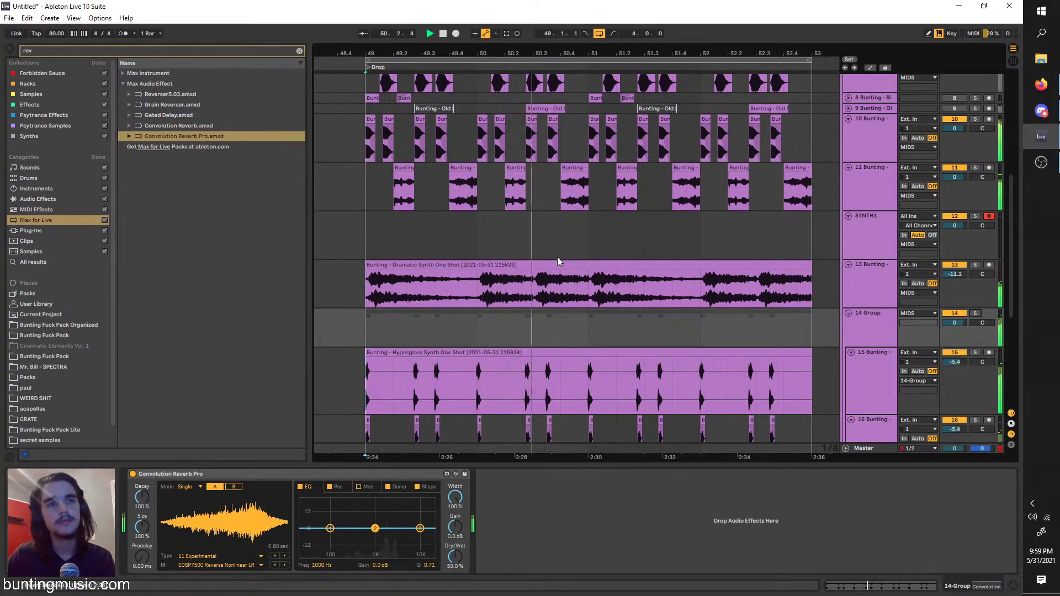
{"action": "scroll", "coordinate": [614, 409], "scroll_direction": "up", "scroll_amount": 8}
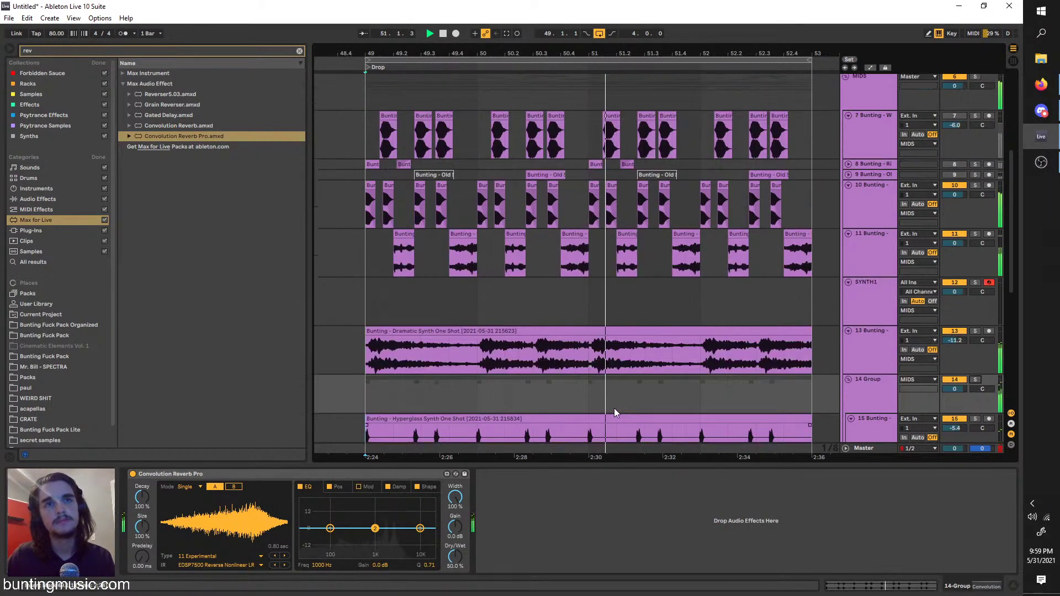
{"action": "scroll", "coordinate": [710, 419], "scroll_direction": "down", "scroll_amount": 4}
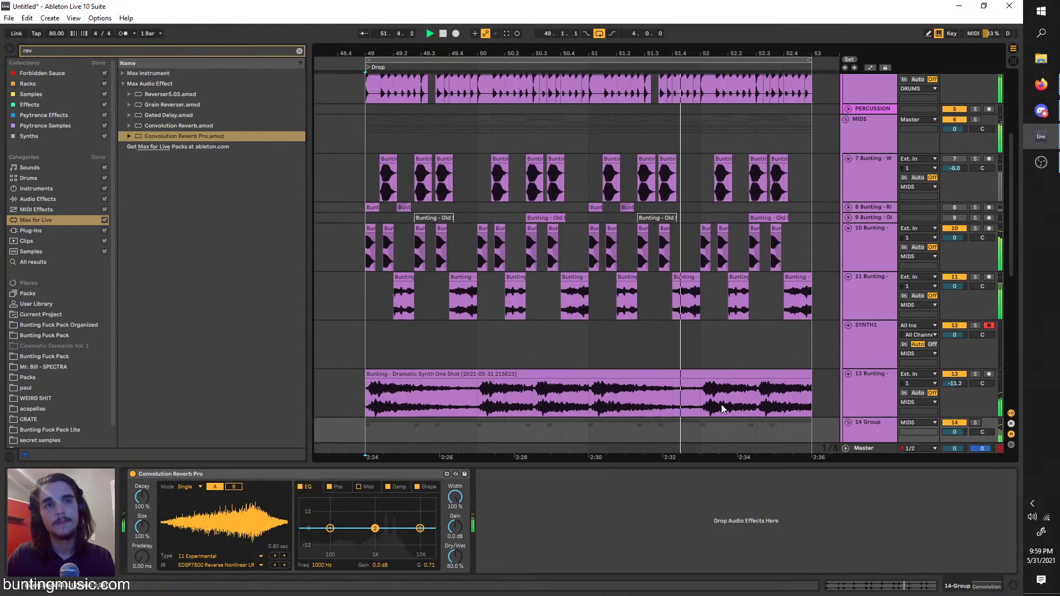
Solo the Ripple and Tear Bass track and copy the first Corpus device from the Plasma Screecher Bass track onto it
{"action": "left_click", "coordinate": [874, 281]}
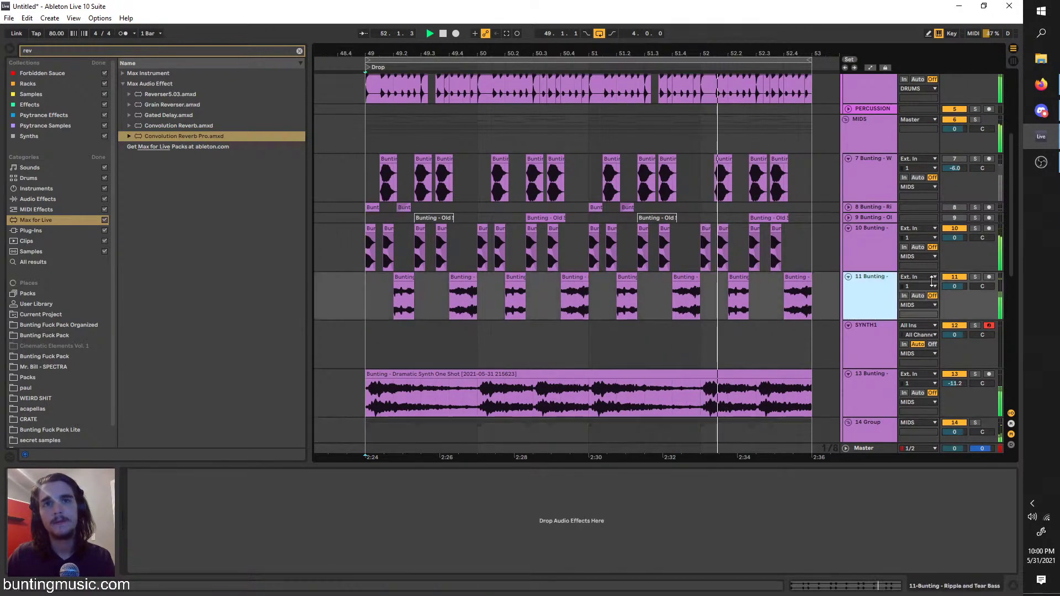
{"action": "left_click", "coordinate": [975, 276]}
{"action": "left_click", "coordinate": [905, 238]}
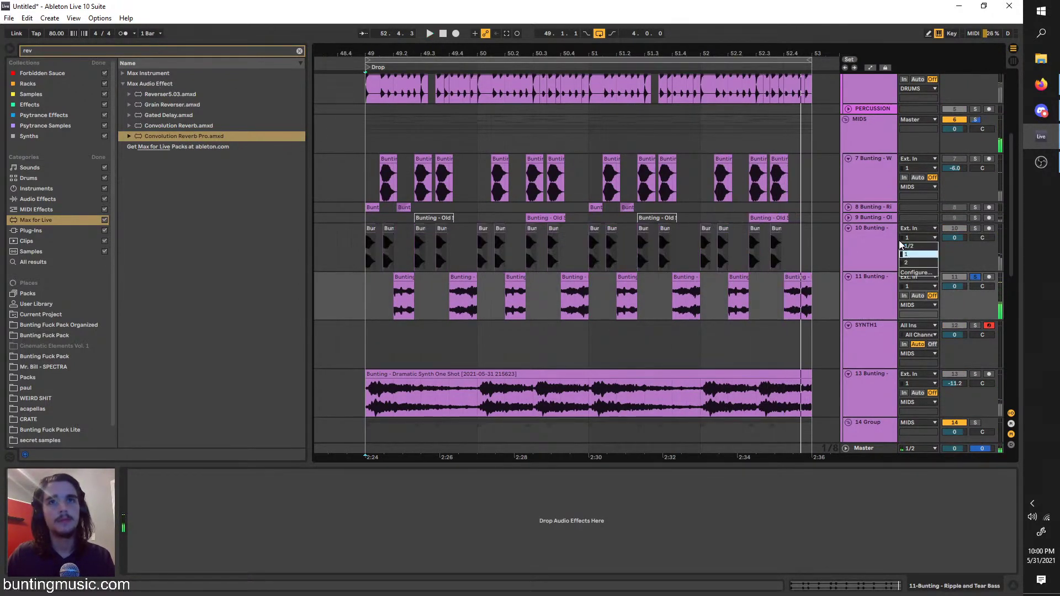
{"action": "left_click", "coordinate": [850, 231]}
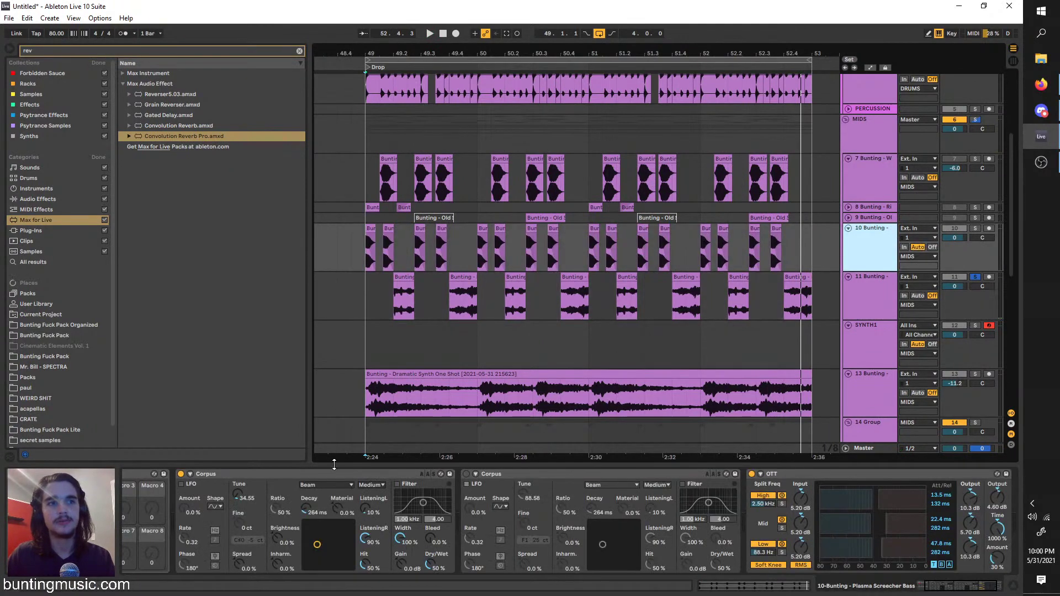
{"action": "left_click", "coordinate": [857, 308]}
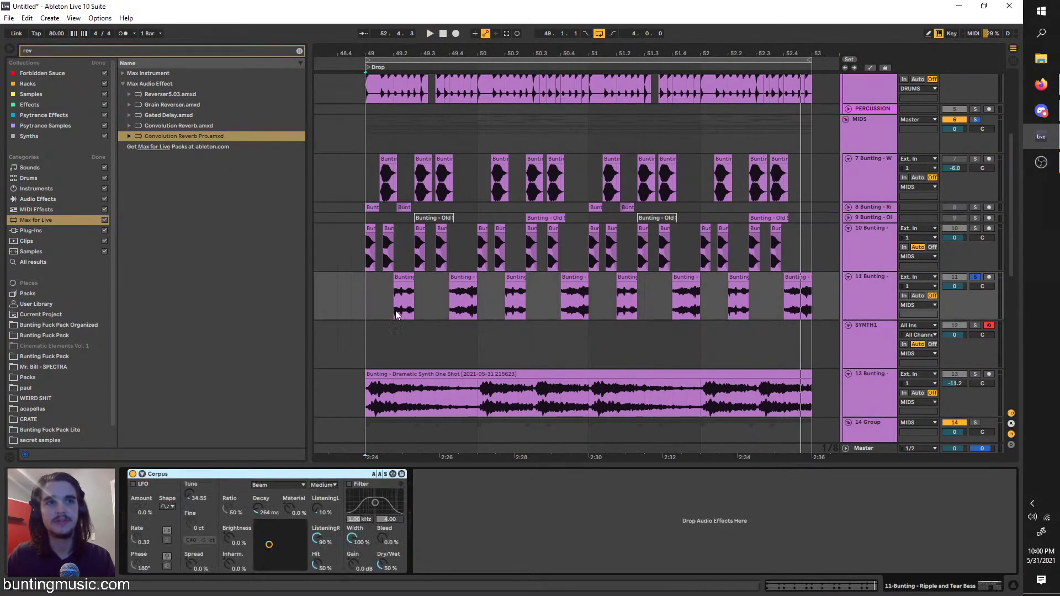
Audition the Ripple and Tear Bass track through Corpus, set its volume to -5.0 dB and unsolo it
{"action": "left_click", "coordinate": [396, 311]}
{"action": "key", "text": "space"}
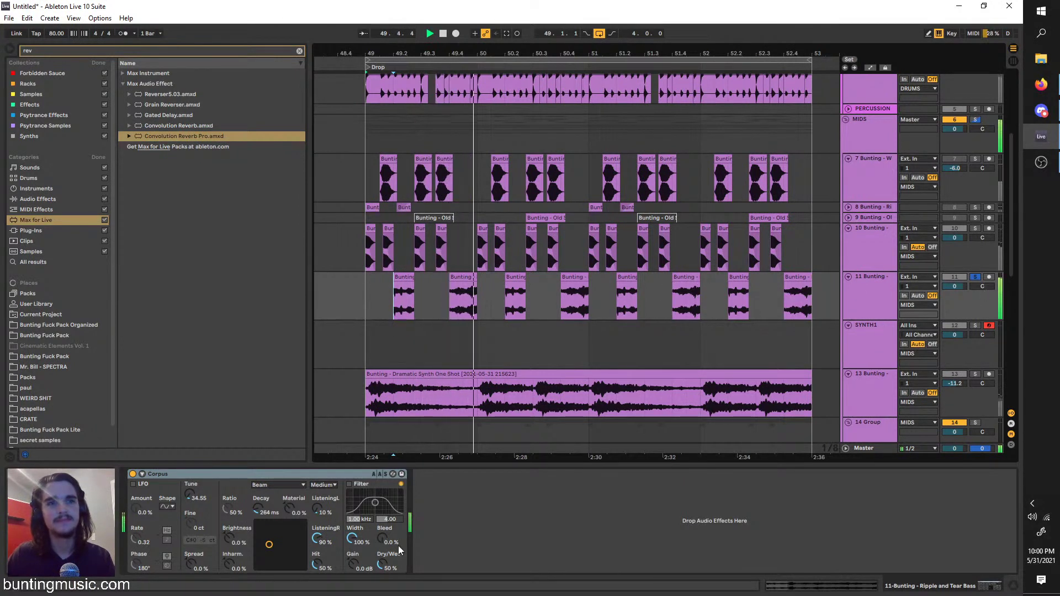
{"action": "left_click", "coordinate": [349, 483]}
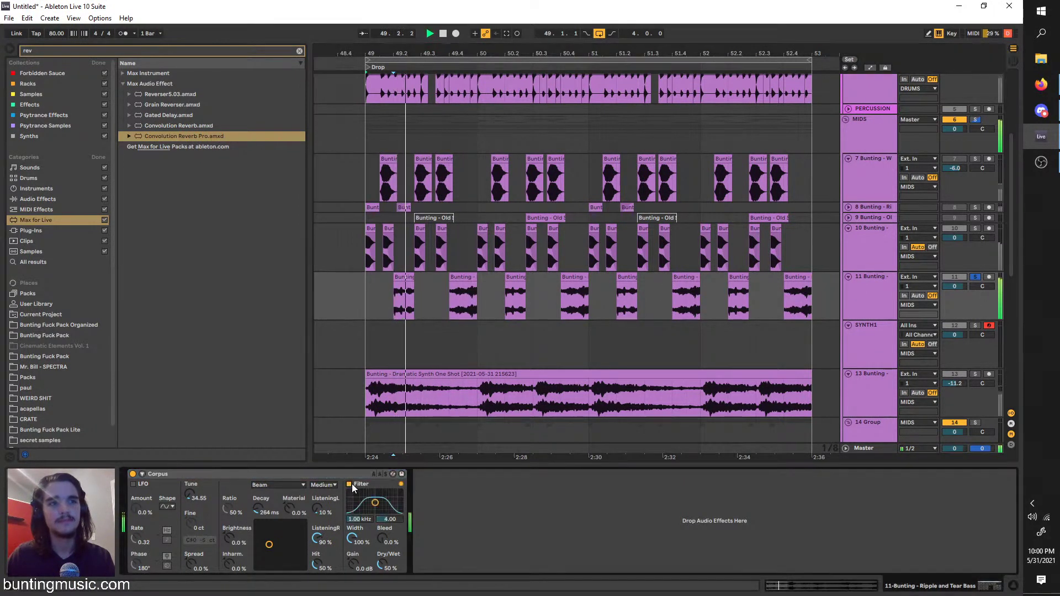
{"action": "left_click", "coordinate": [976, 277]}
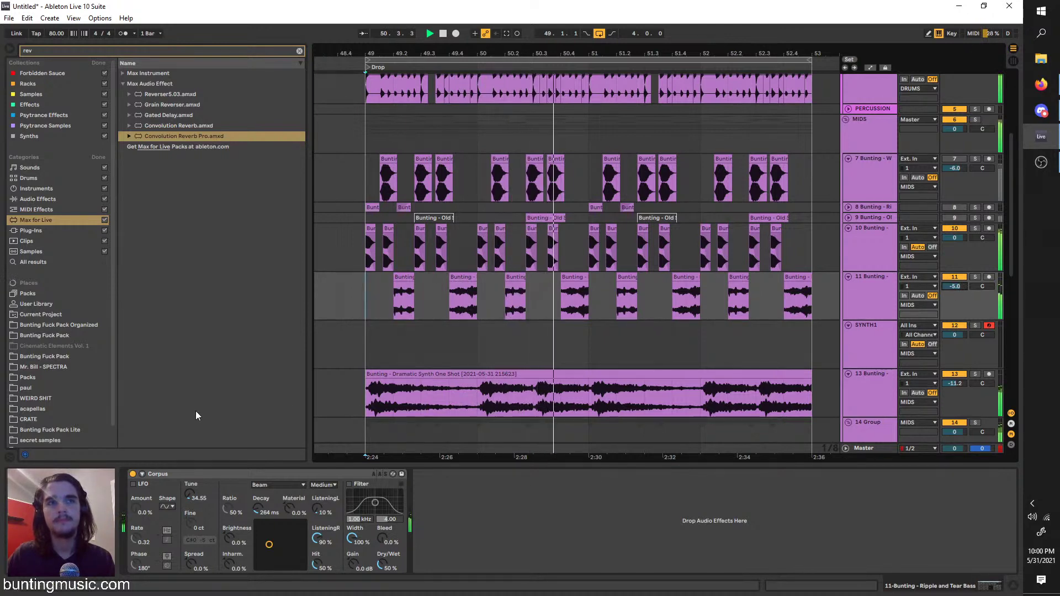
{"action": "key", "text": "space"}
Offset the sample start of the third Ripple and Tear Bass clip to about 1.3.2, auditioning different positions
{"action": "left_click", "coordinate": [516, 298]}
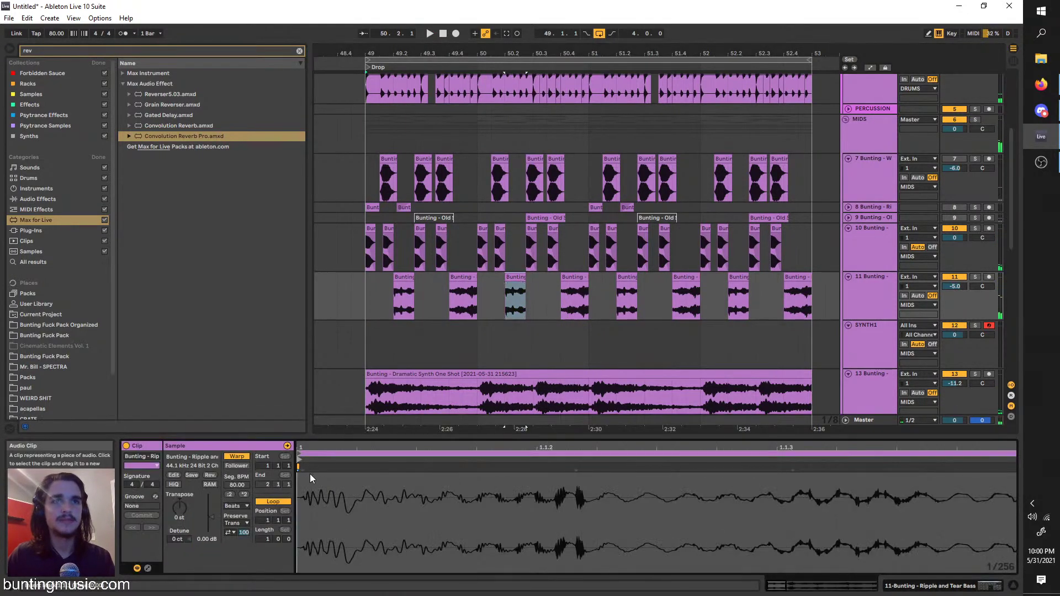
{"action": "scroll", "coordinate": [305, 473], "scroll_direction": "down", "scroll_amount": 1}
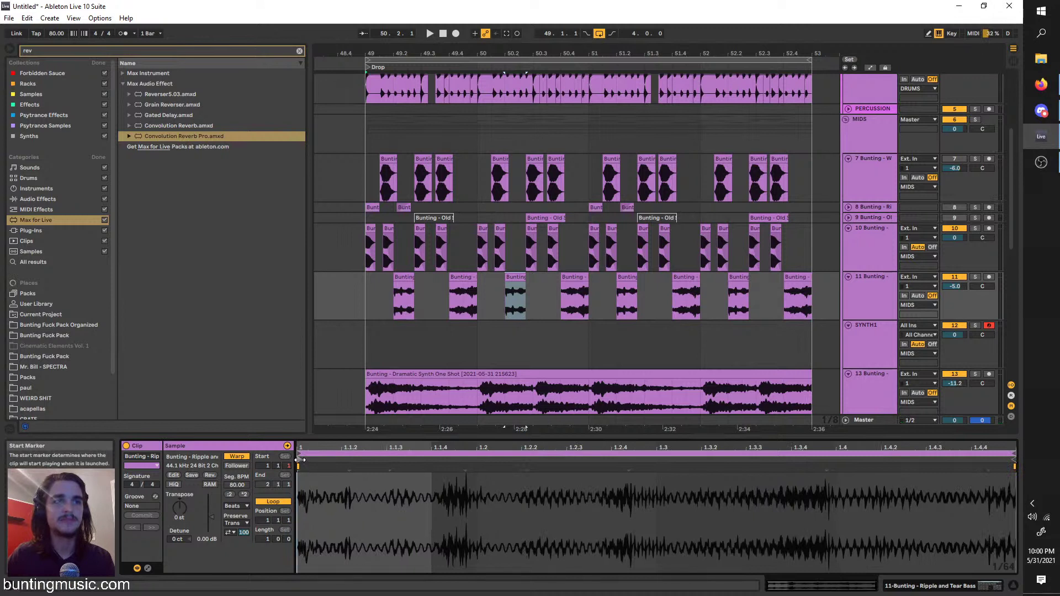
{"action": "mouse_move", "coordinate": [303, 459]}
{"action": "left_mouse_down"}
{"action": "mouse_move", "coordinate": [713, 456]}
{"action": "mouse_move", "coordinate": [636, 462]}
{"action": "left_mouse_up"}
{"action": "left_click", "coordinate": [710, 449]}
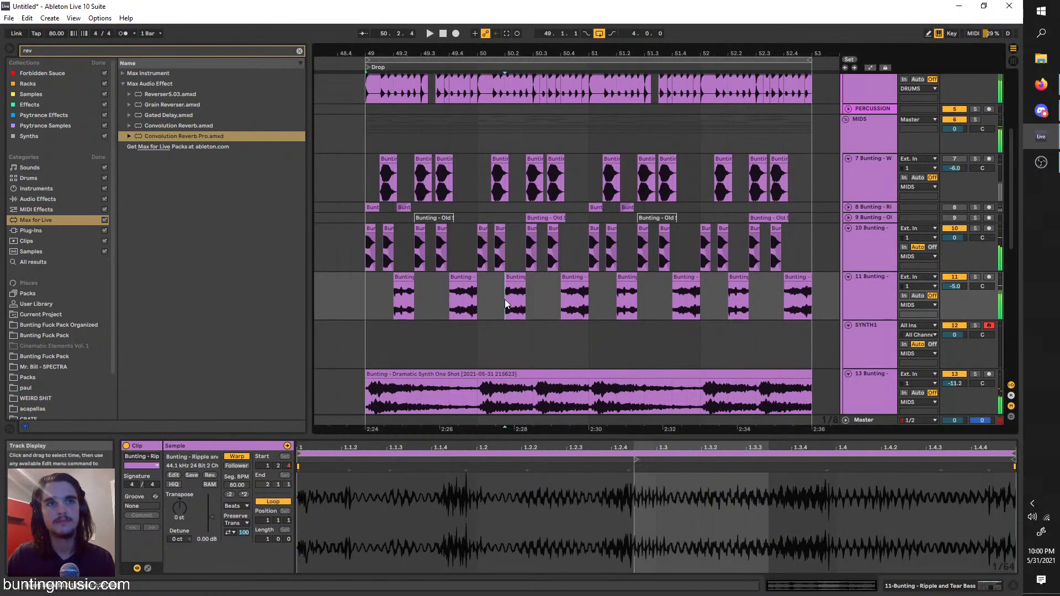
{"action": "left_click", "coordinate": [975, 277]}
{"action": "left_click_drag", "start_coordinate": [634, 460], "coordinate": [524, 461]}
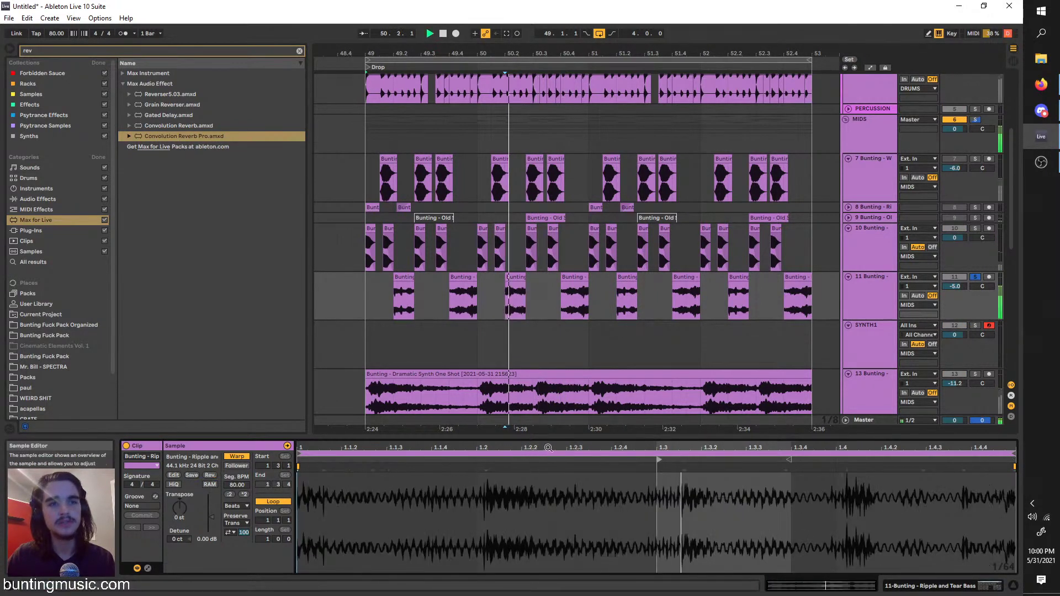
{"action": "mouse_move", "coordinate": [657, 462]}
{"action": "left_mouse_down"}
{"action": "mouse_move", "coordinate": [508, 460]}
{"action": "mouse_move", "coordinate": [544, 470]}
{"action": "mouse_move", "coordinate": [489, 477]}
{"action": "mouse_move", "coordinate": [727, 480]}
{"action": "left_mouse_up"}
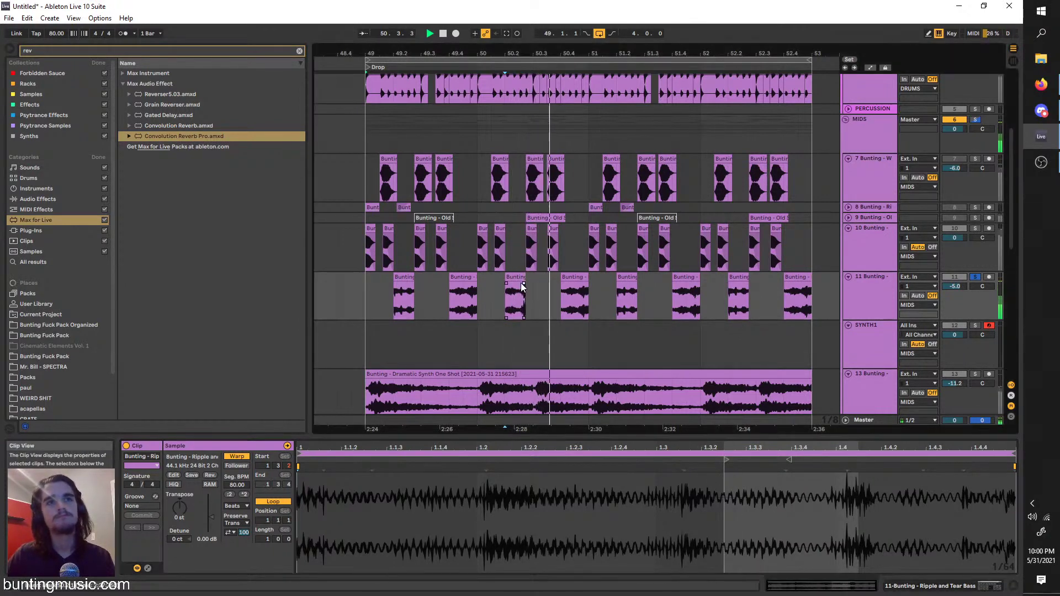
Shift the sample region of the fourth Ripple and Tear Bass clip to run from about 0:2:24 to 0:2:774
{"action": "left_click", "coordinate": [569, 312]}
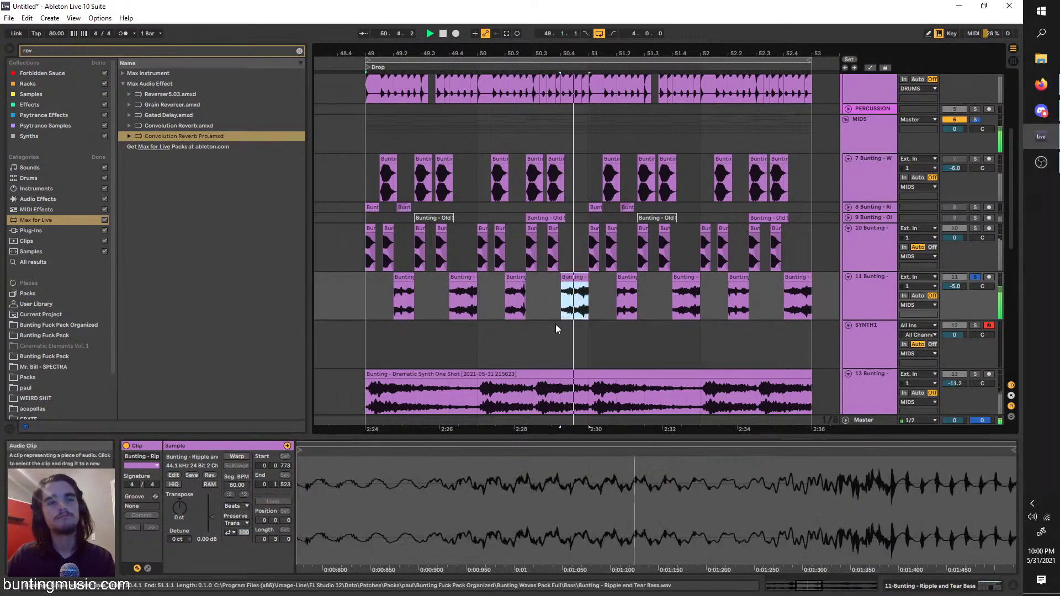
{"action": "left_click", "coordinate": [519, 451]}
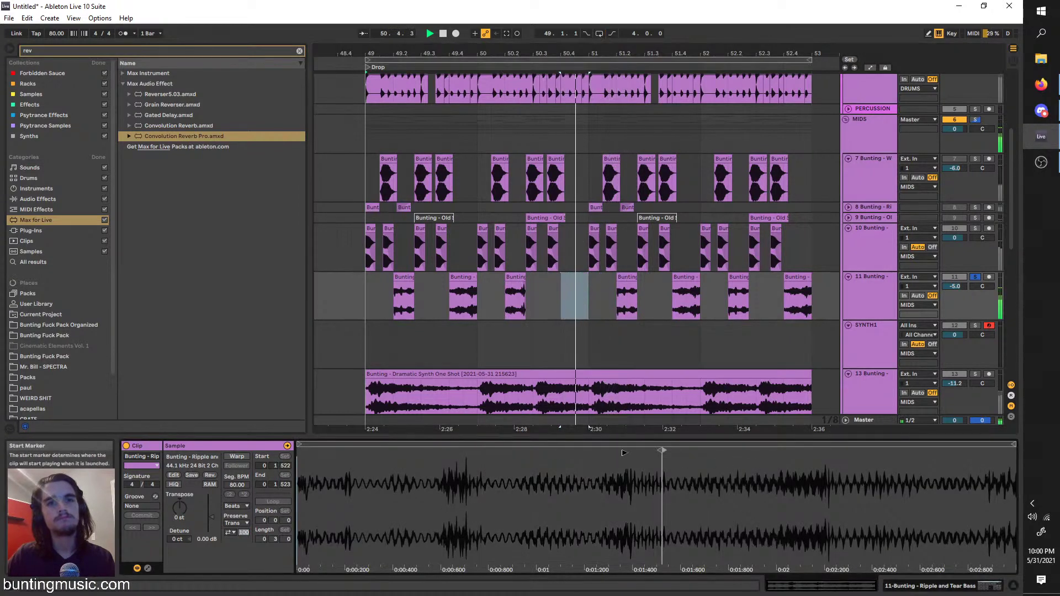
{"action": "left_click_drag", "start_coordinate": [485, 452], "coordinate": [784, 453]}
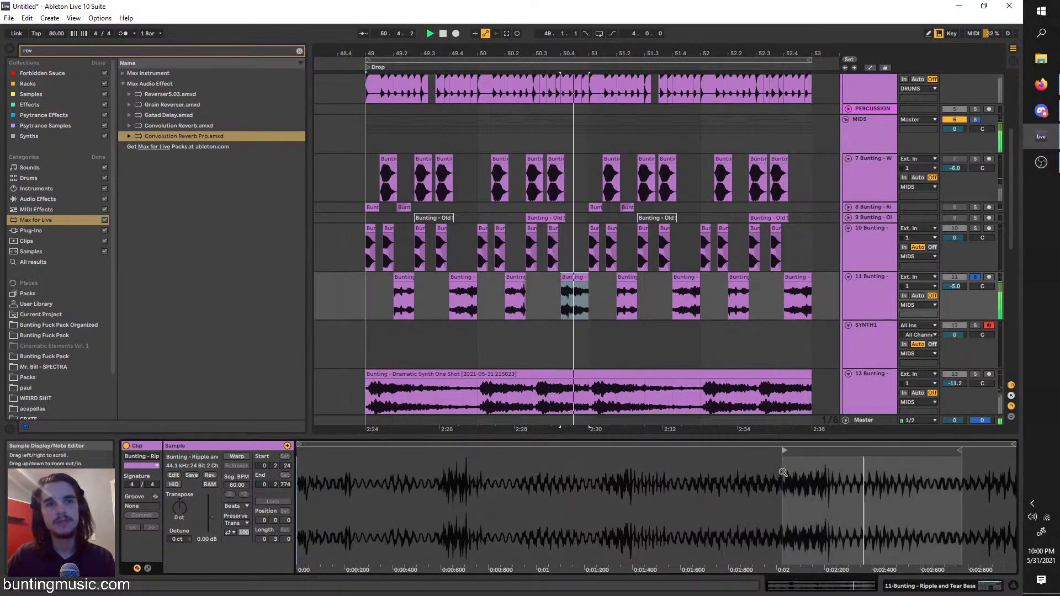
{"action": "key", "text": "space"}
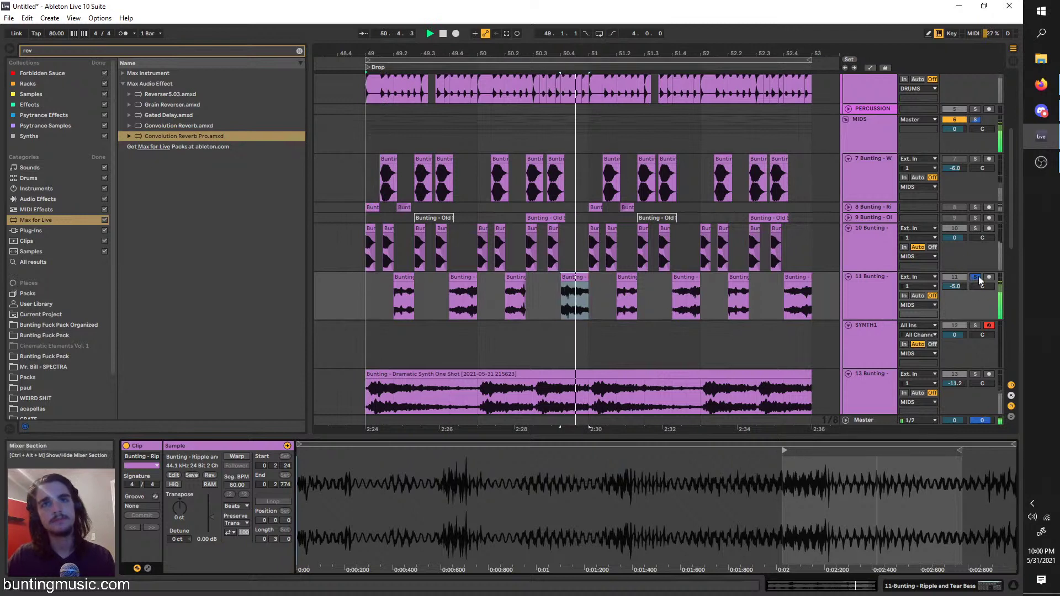
Duplicate the Ripple and Tear Bass clips of bars 49 and 50 over bars 51 and 52
{"action": "left_click", "coordinate": [370, 313]}
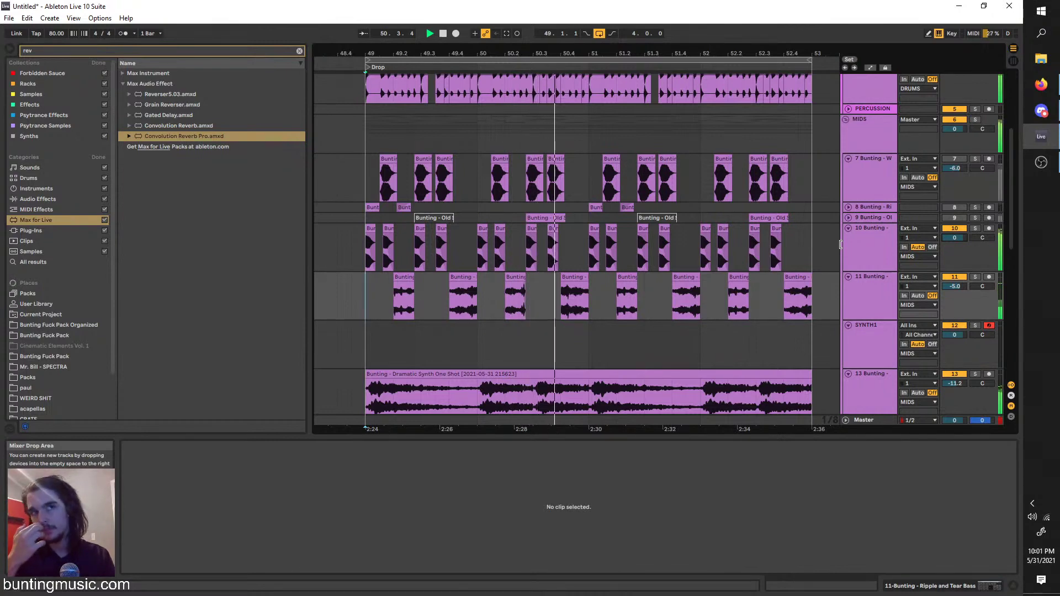
{"action": "left_click_drag", "start_coordinate": [588, 287], "coordinate": [370, 291]}
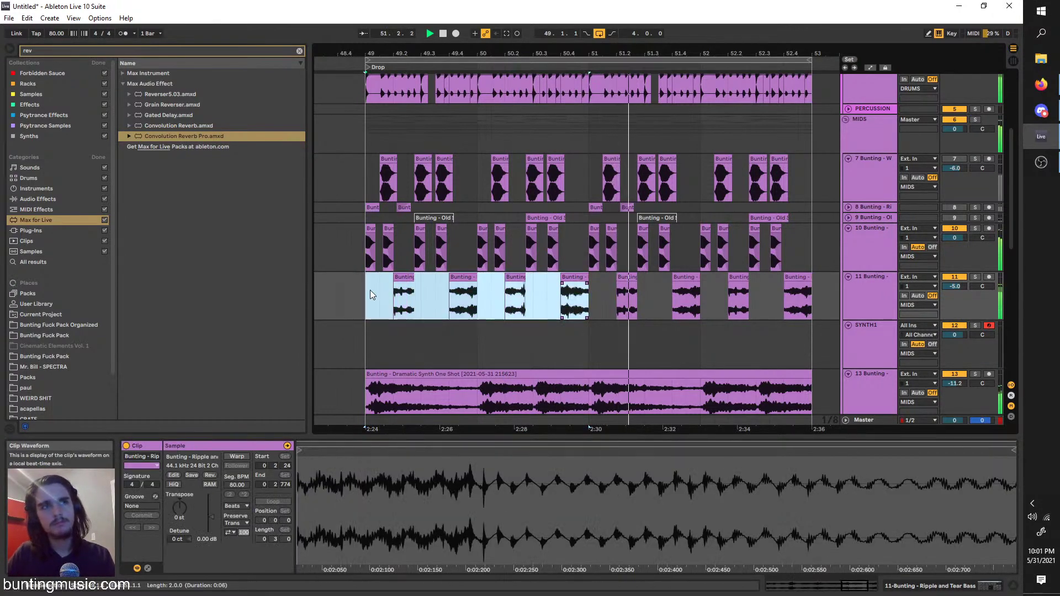
{"action": "key", "text": "ctrl+d"}
Solo the Ripple and Tear Bass track and add the OTT preset of Multiband Dynamics after Corpus
{"action": "left_click", "coordinate": [975, 277]}
{"action": "double_click", "coordinate": [890, 291]}
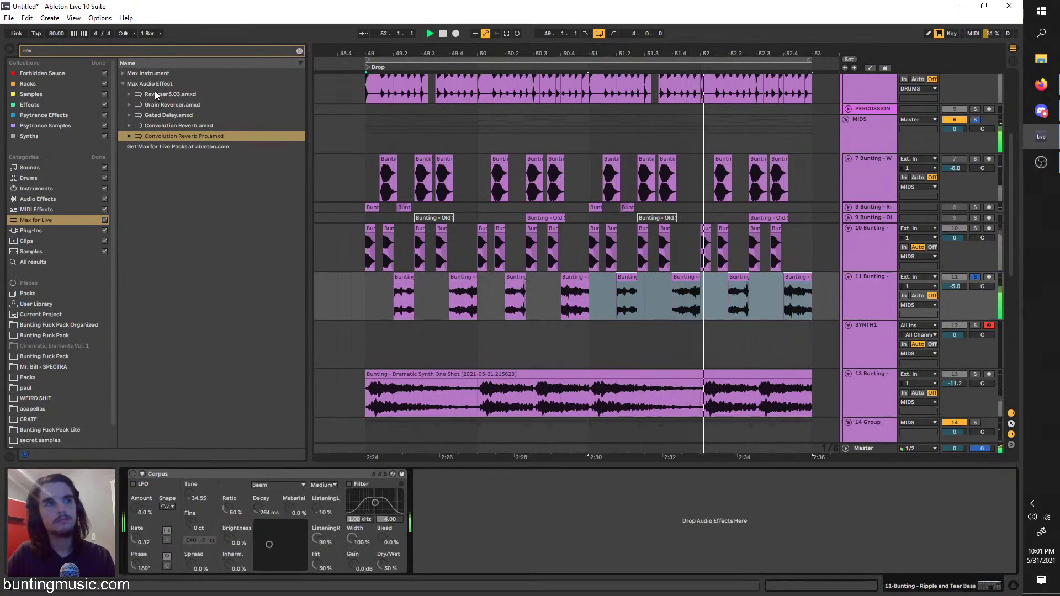
{"action": "key", "text": "ctrl+f"}
{"action": "type", "text": "ott"}
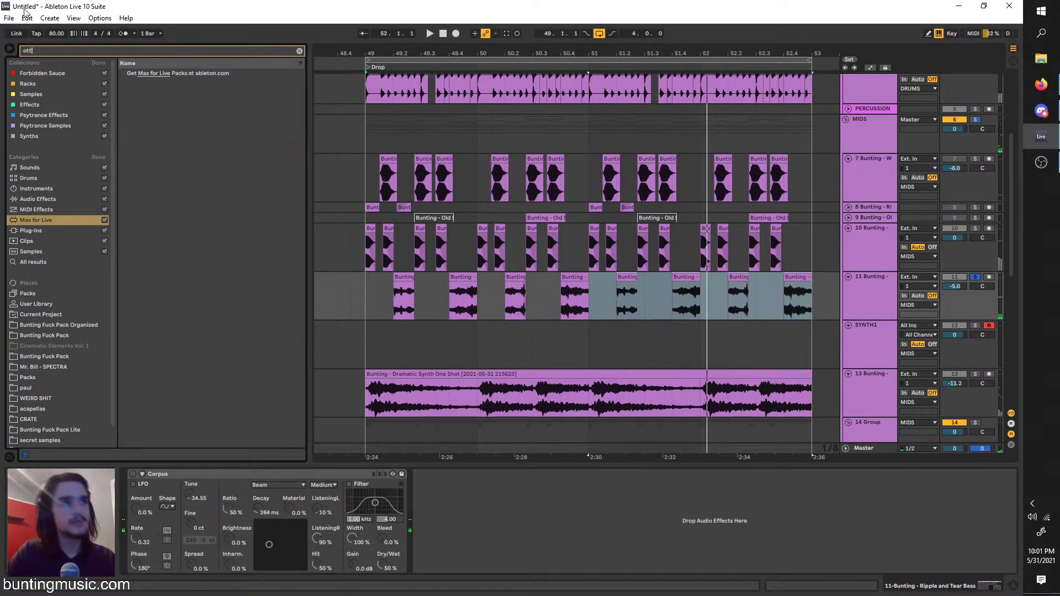
{"action": "left_click", "coordinate": [37, 209]}
{"action": "left_click", "coordinate": [38, 199]}
{"action": "left_click", "coordinate": [127, 76]}
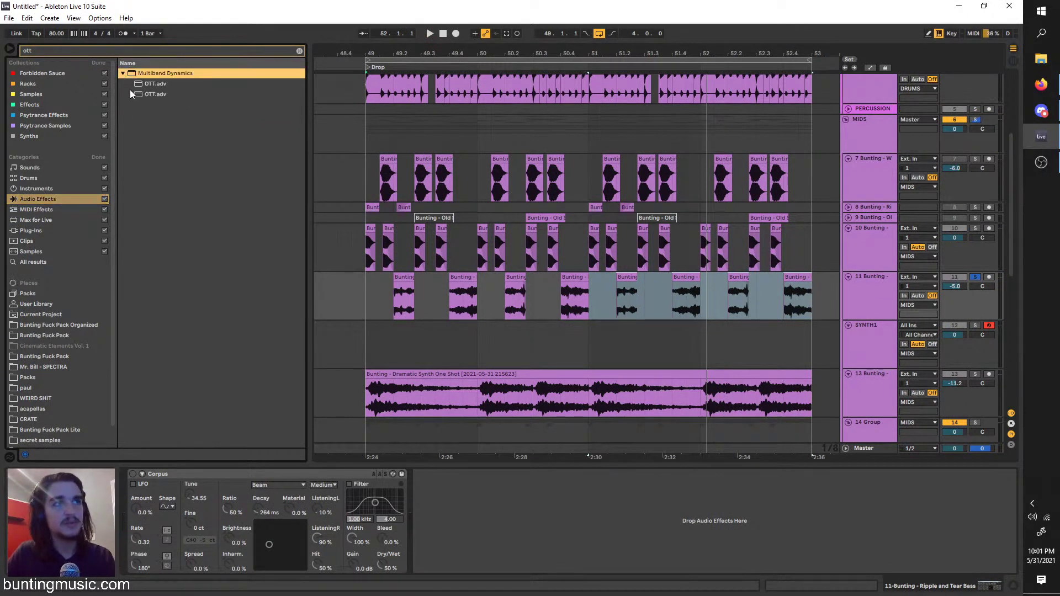
{"action": "left_click", "coordinate": [144, 84]}
{"action": "left_click", "coordinate": [389, 297]}
Audition the bass through OTT and duplicate the OTT device at the end of the chain
{"action": "key", "text": "space"}
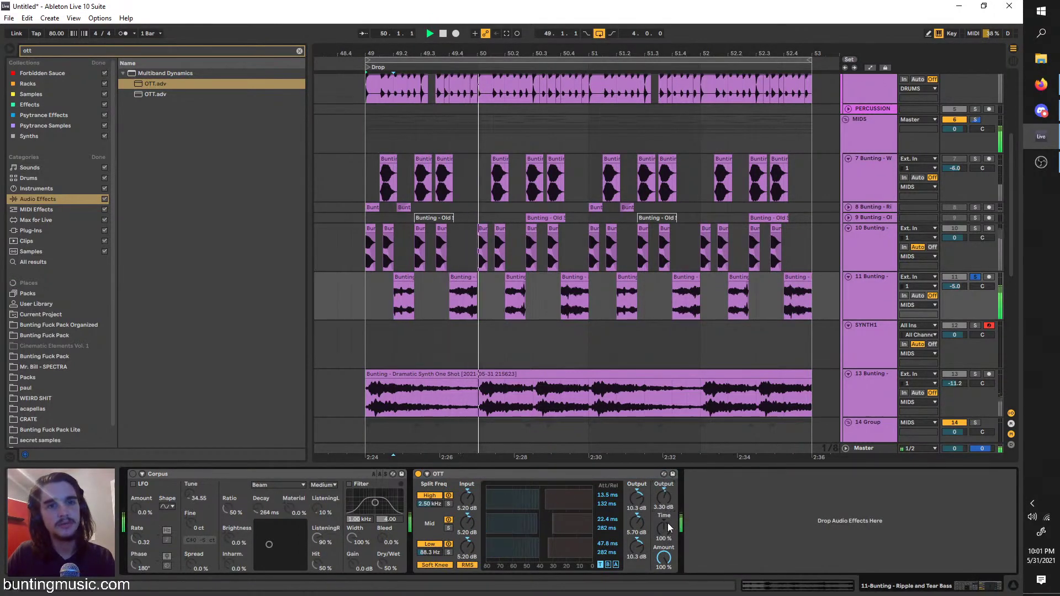
{"action": "left_click_drag", "start_coordinate": [664, 504], "coordinate": [645, 476]}
{"action": "key", "text": "ctrl+d"}
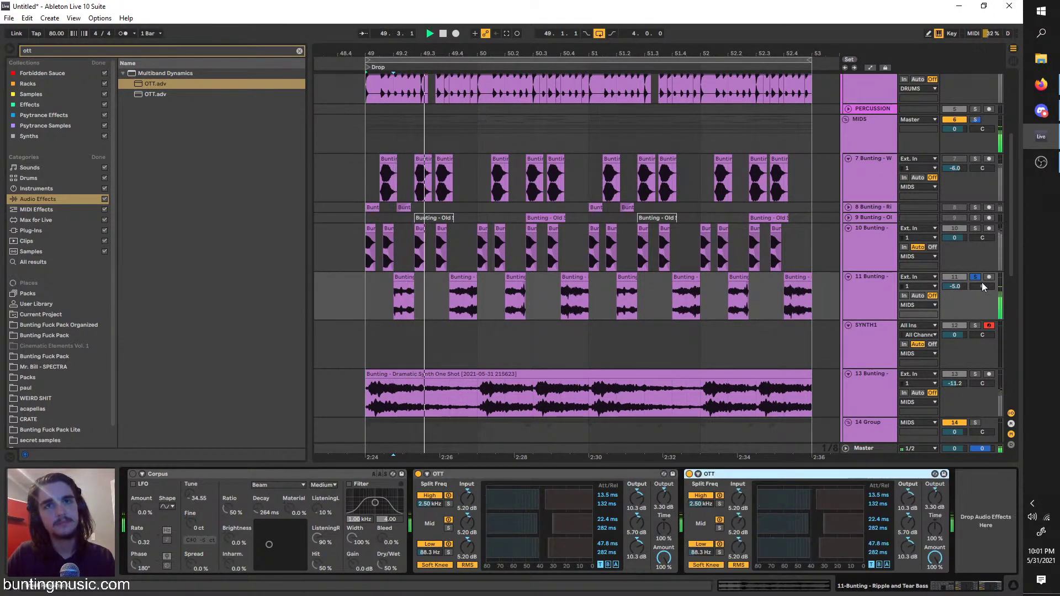
Find the Phaser among the audio effects and insert it between Corpus and the first OTT
{"action": "key", "text": "ctrl+f"}
{"action": "type", "text": "phas"}
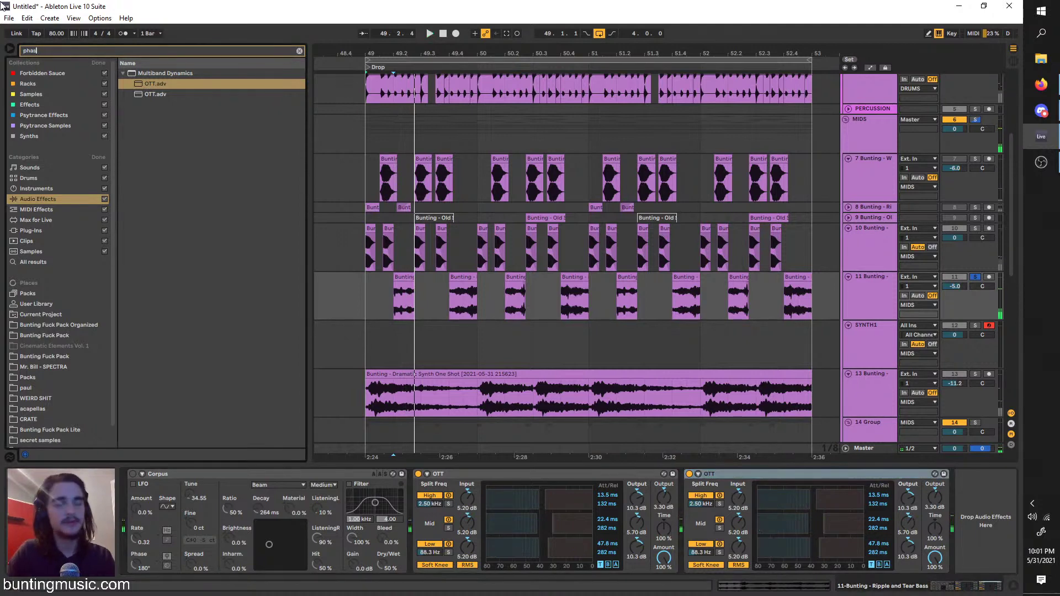
{"action": "type", "text": "er"}
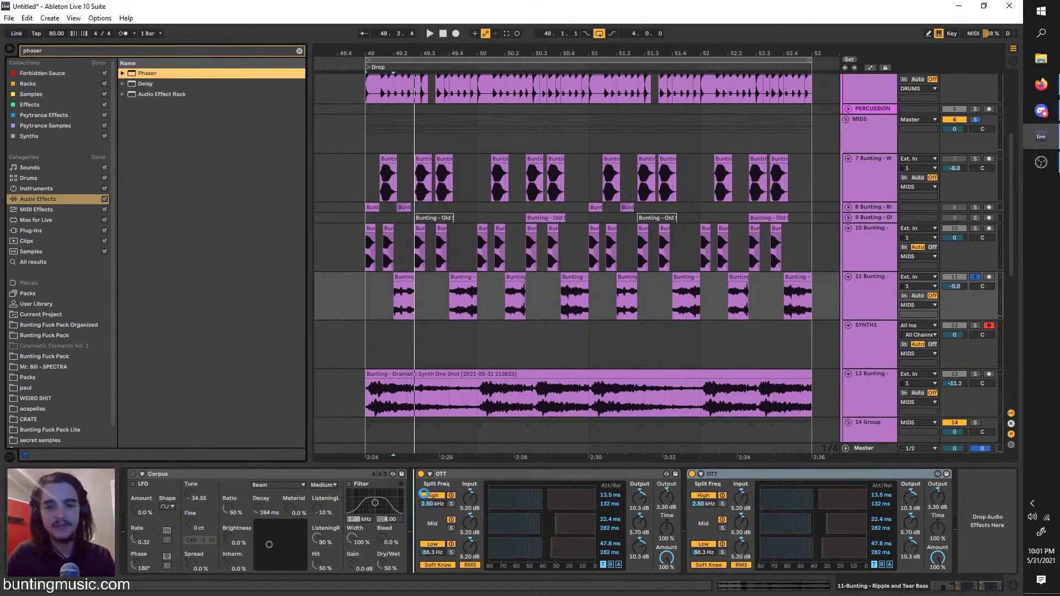
{"action": "left_click_drag", "start_coordinate": [424, 493], "coordinate": [425, 494]}
{"action": "key", "text": "space"}
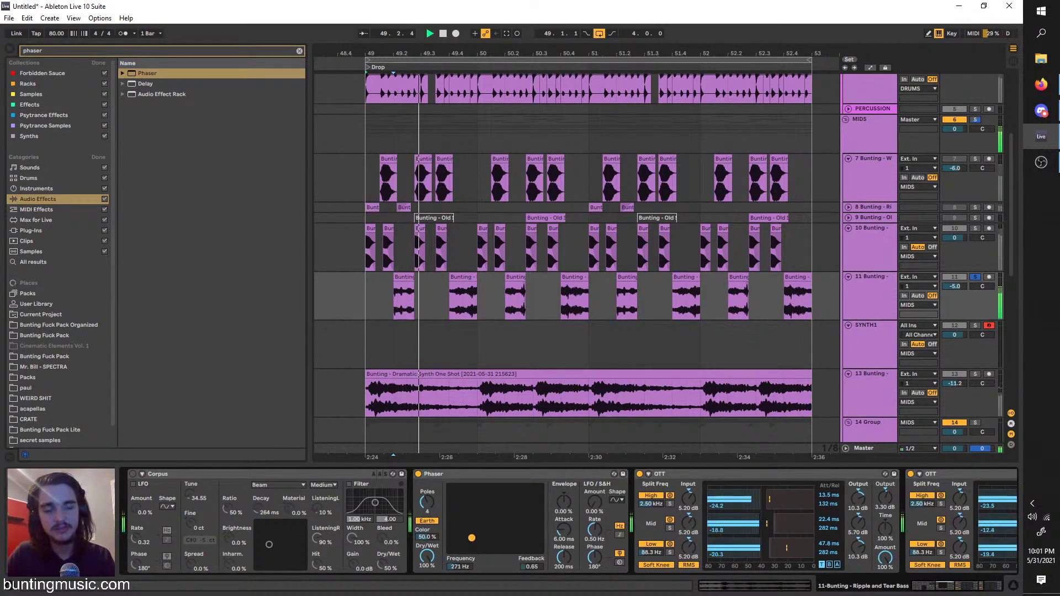
Try the Phaser at a frequency of 124 Hz and feedback of 0.66, replaying the first clip repeatedly
{"action": "key", "text": "space"}
{"action": "key", "text": "space"}
{"action": "key", "text": "space"}
{"action": "key", "text": "space"}
{"action": "mouse_move", "coordinate": [472, 538]}
{"action": "left_mouse_down"}
{"action": "mouse_move", "coordinate": [480, 536]}
{"action": "mouse_move", "coordinate": [459, 537]}
{"action": "left_mouse_up"}
{"action": "key", "text": "space"}
{"action": "key", "text": "space"}
{"action": "key", "text": "space"}
{"action": "key", "text": "space"}
{"action": "key", "text": "space"}
{"action": "key", "text": "space"}
{"action": "key", "text": "space"}
{"action": "key", "text": "space"}
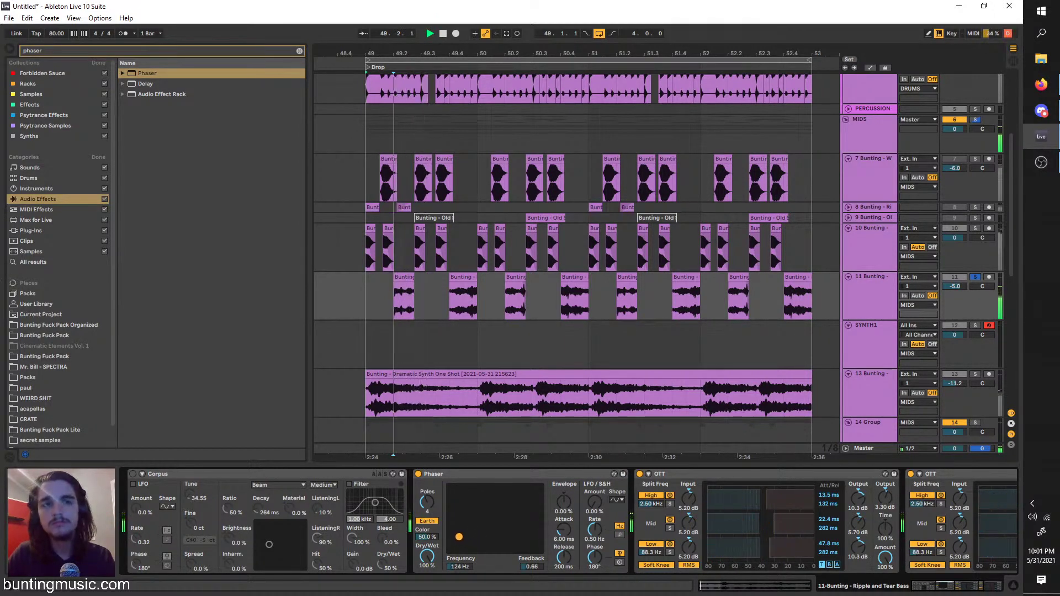
Compare the bass with the Phaser off and on, and set the Phaser to 158 Hz with 0.59 feedback
{"action": "left_click", "coordinate": [419, 474]}
{"action": "key", "text": "space"}
{"action": "key", "text": "space"}
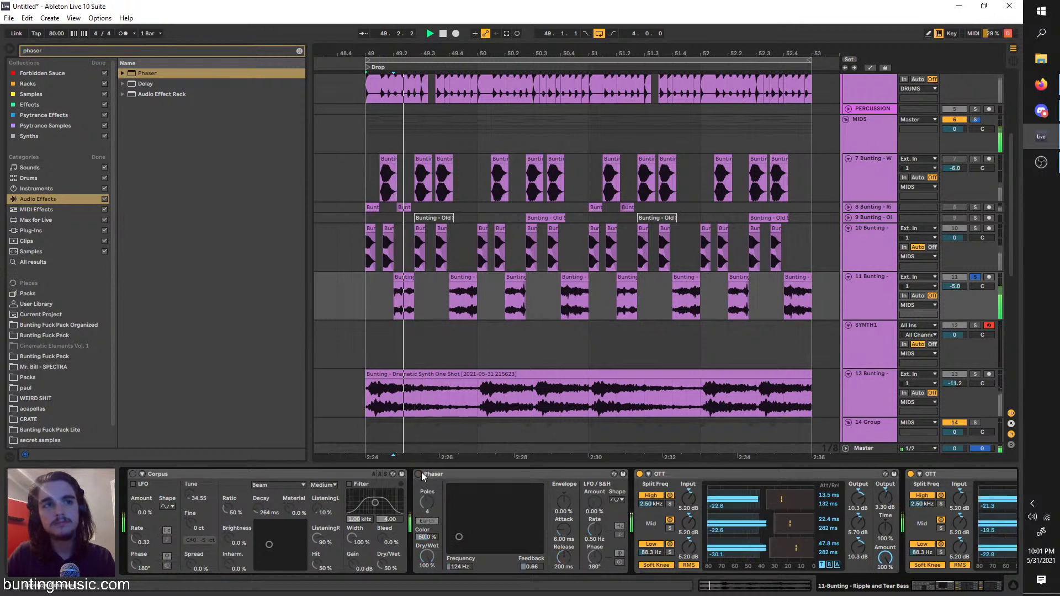
{"action": "left_click", "coordinate": [419, 474]}
{"action": "key", "text": "space"}
{"action": "key", "text": "space"}
{"action": "left_click_drag", "start_coordinate": [459, 537], "coordinate": [468, 535]}
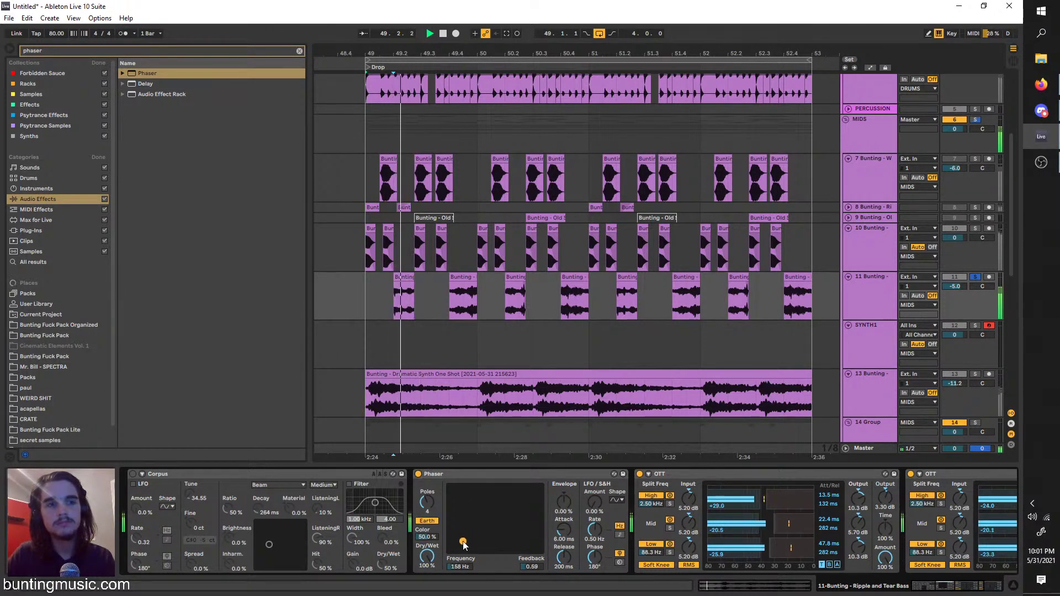
Unsolo the Ripple and Tear Bass track and play the full mix from the start of the drop
{"action": "left_click", "coordinate": [976, 277]}
{"action": "key", "text": "space"}
{"action": "key", "text": "space"}
{"action": "left_click", "coordinate": [356, 287]}
{"action": "key", "text": "space"}
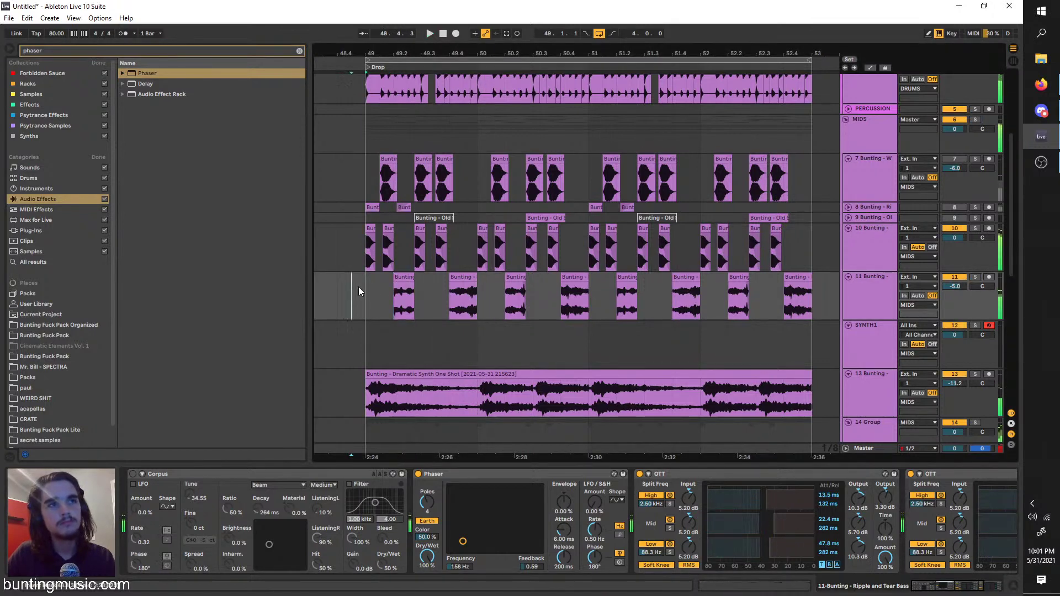
{"action": "left_click", "coordinate": [369, 287]}
{"action": "key", "text": "space"}
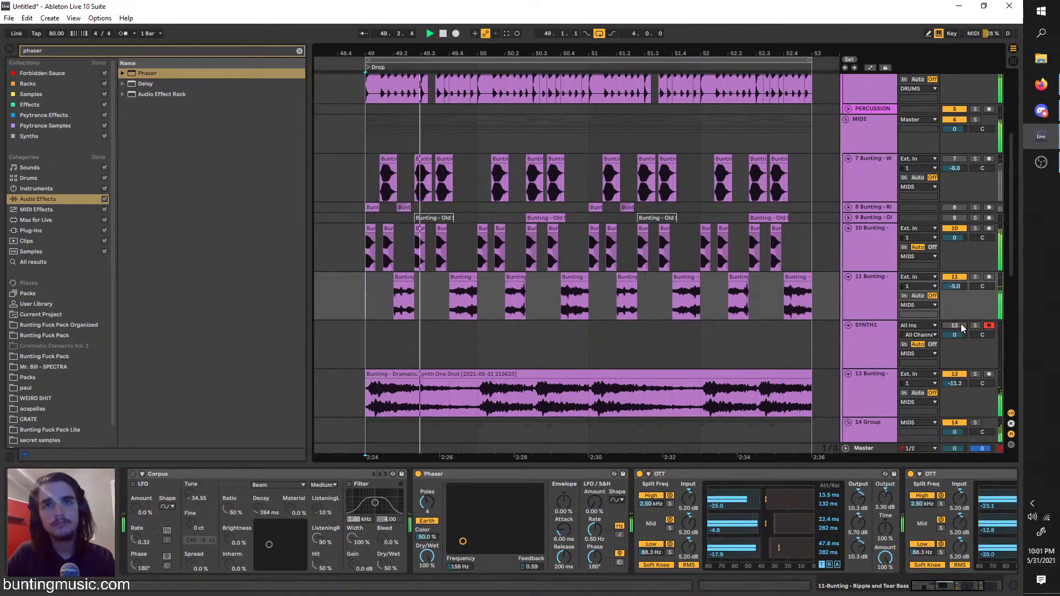
Mute the Dramatic Synth One Shot track and the group below it, and solo the Ripple and Tear Bass track
{"action": "scroll", "coordinate": [864, 337], "scroll_direction": "down", "scroll_amount": 3}
{"action": "left_click", "coordinate": [866, 330]}
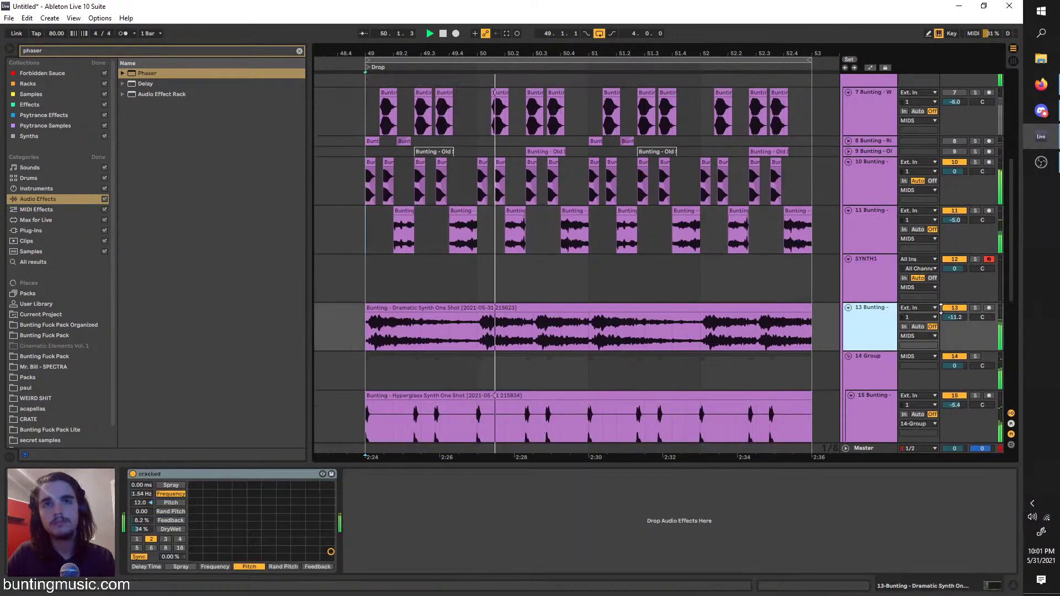
{"action": "left_click", "coordinate": [955, 307]}
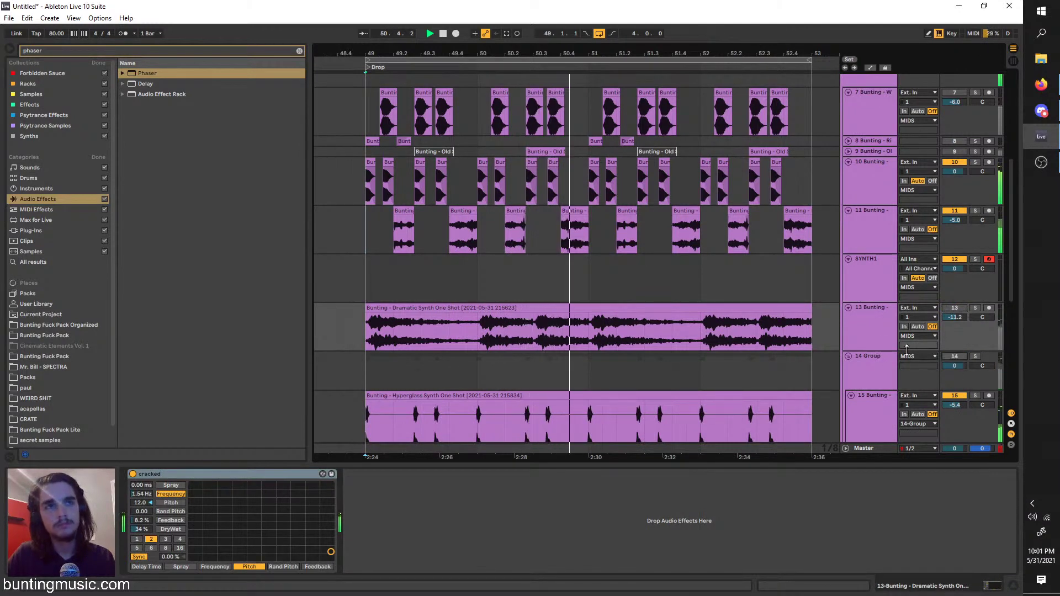
{"action": "scroll", "coordinate": [867, 272], "scroll_direction": "up", "scroll_amount": 2}
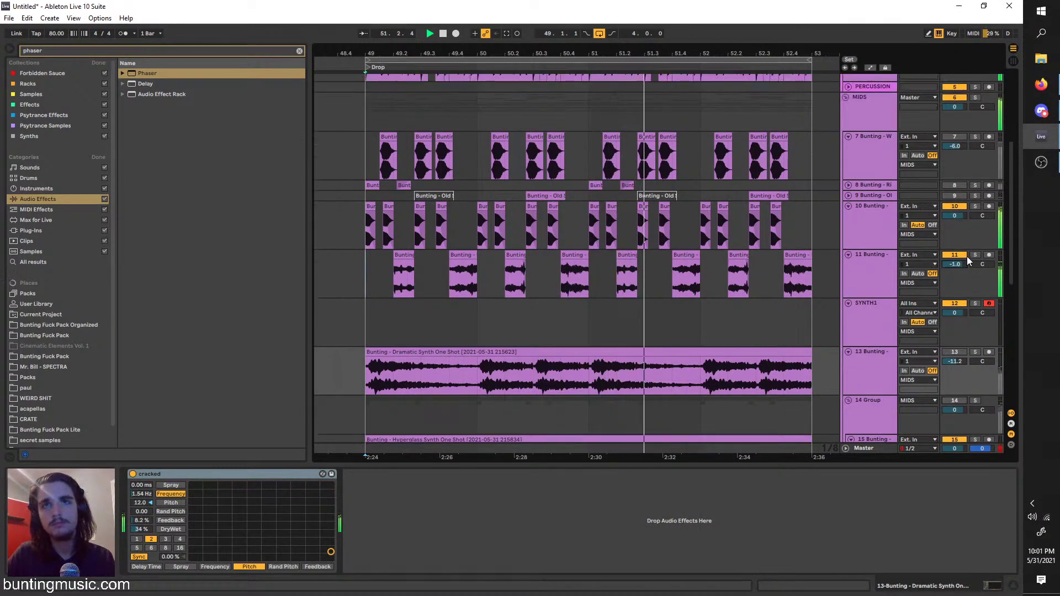
{"action": "left_click", "coordinate": [975, 255]}
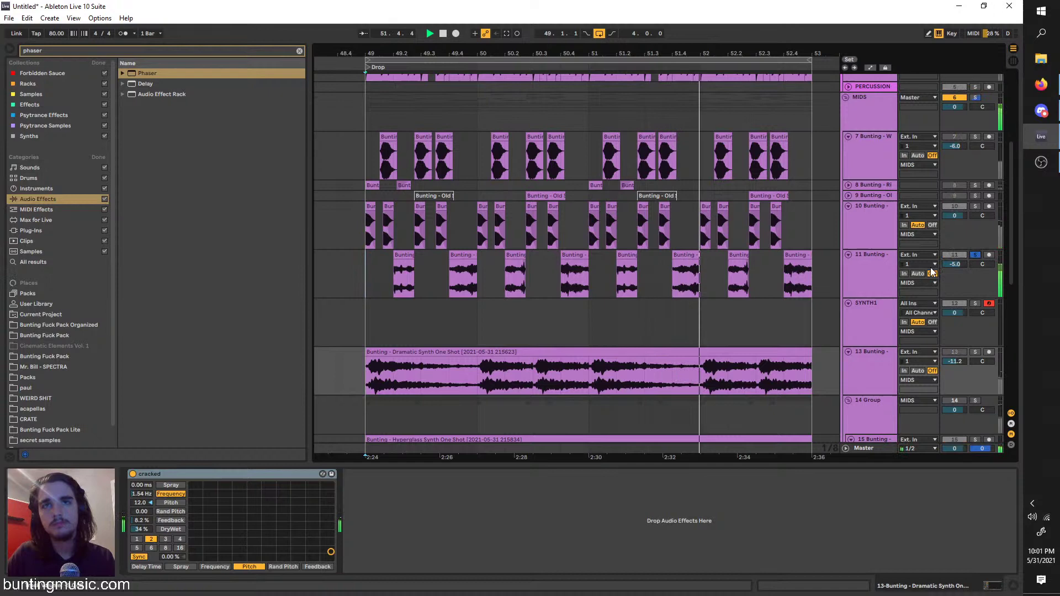
Add an EQ Eight to the Ripple and Tear Bass track and shape a broad boost in the mids
{"action": "left_click", "coordinate": [896, 281]}
{"action": "key", "text": "ctrl+f"}
{"action": "type", "text": "eq"}
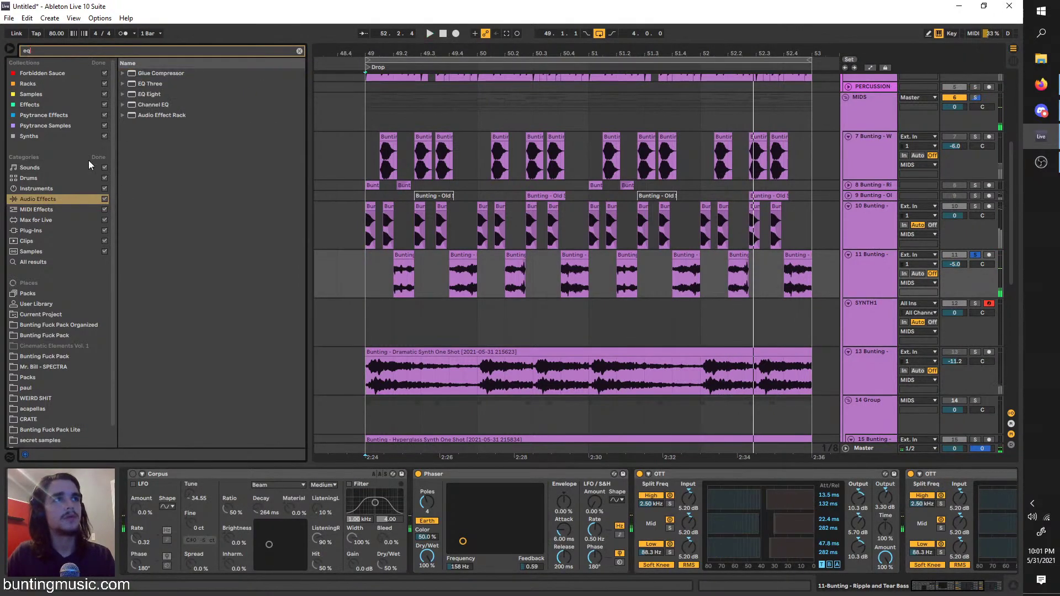
{"action": "key", "text": "Return"}
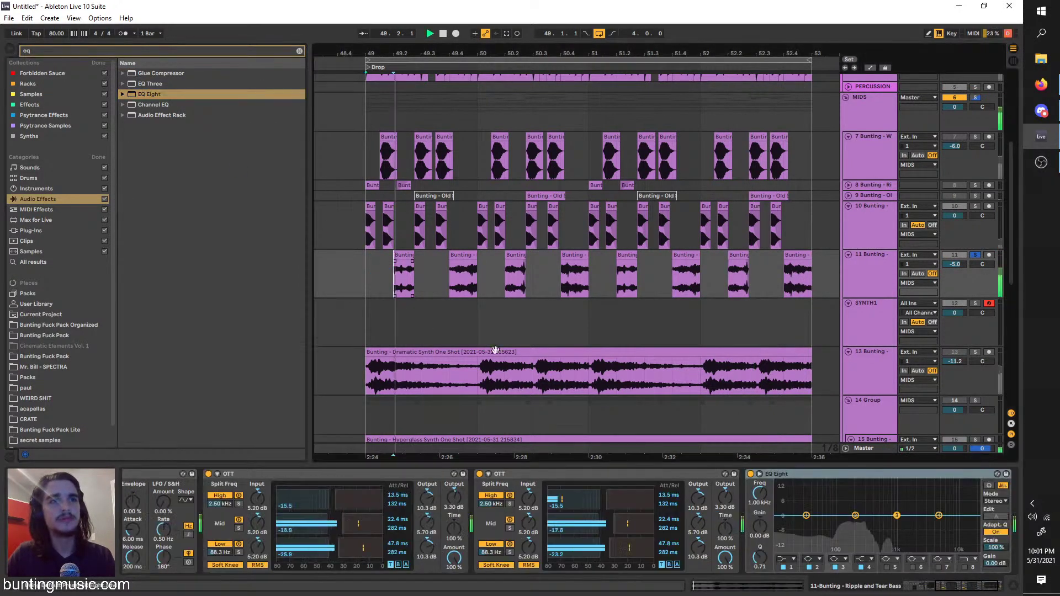
{"action": "mouse_move", "coordinate": [870, 495]}
{"action": "left_mouse_down"}
{"action": "mouse_move", "coordinate": [890, 509]}
{"action": "mouse_move", "coordinate": [888, 500]}
{"action": "mouse_move", "coordinate": [864, 509]}
{"action": "left_mouse_up"}
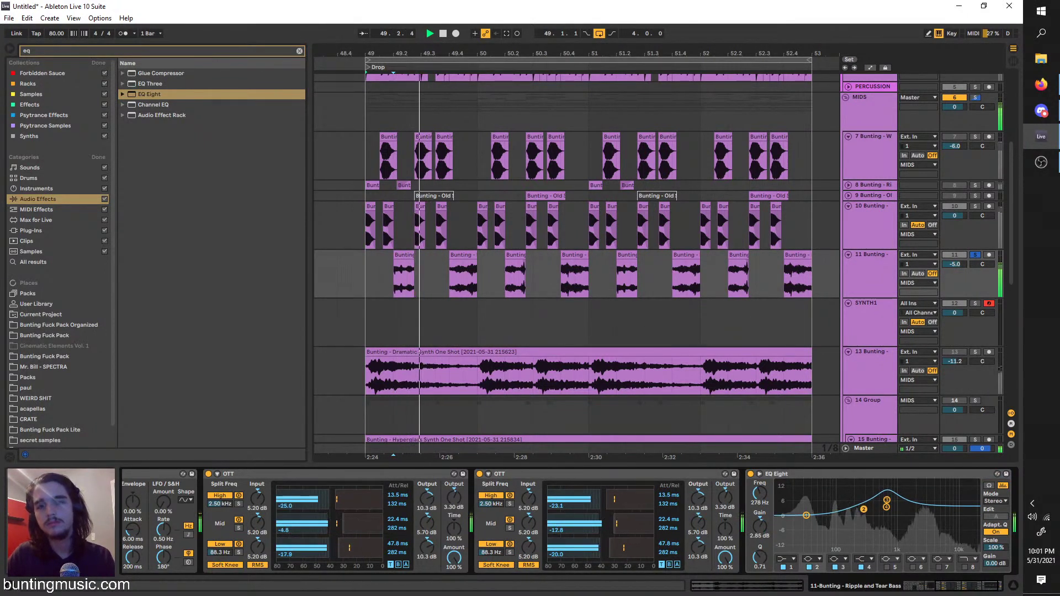
Turn off the second OTT on the bass and compare the sound with the Phaser bypassed
{"action": "left_click", "coordinate": [480, 474]}
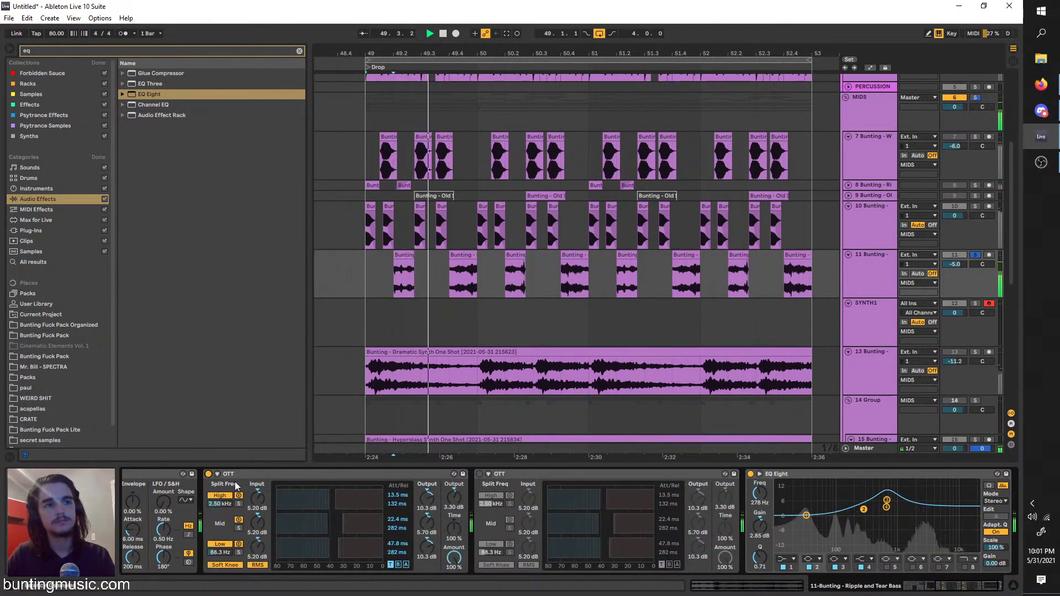
{"action": "scroll", "coordinate": [234, 482], "scroll_direction": "left", "scroll_amount": 5}
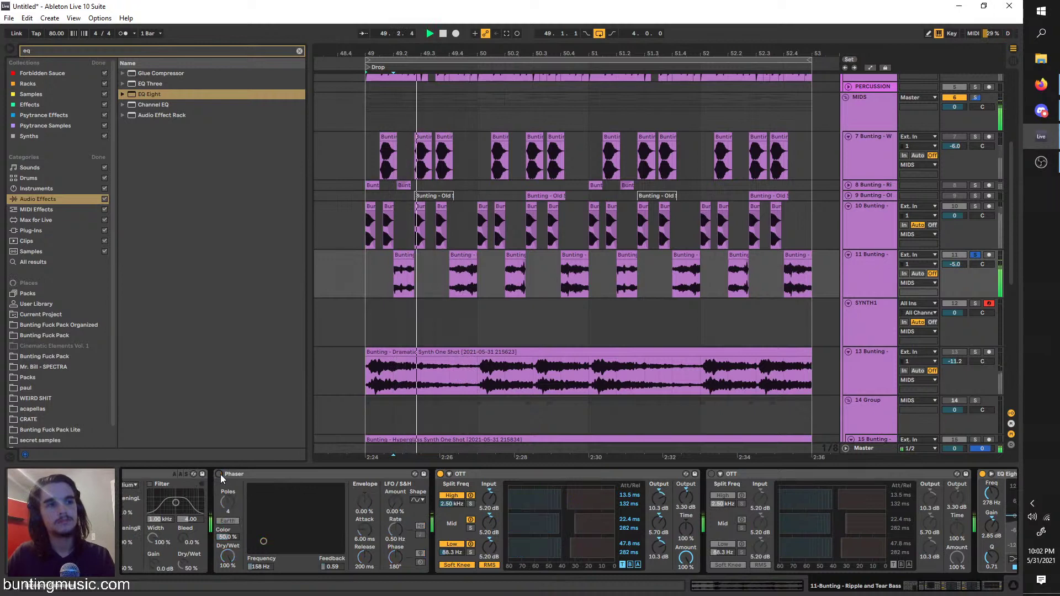
Add two Saturators after the EQ Eight, using the Warm Up Lows and Warm Up Highs presets
{"action": "key", "text": "ctrl+f"}
{"action": "type", "text": "sa"}
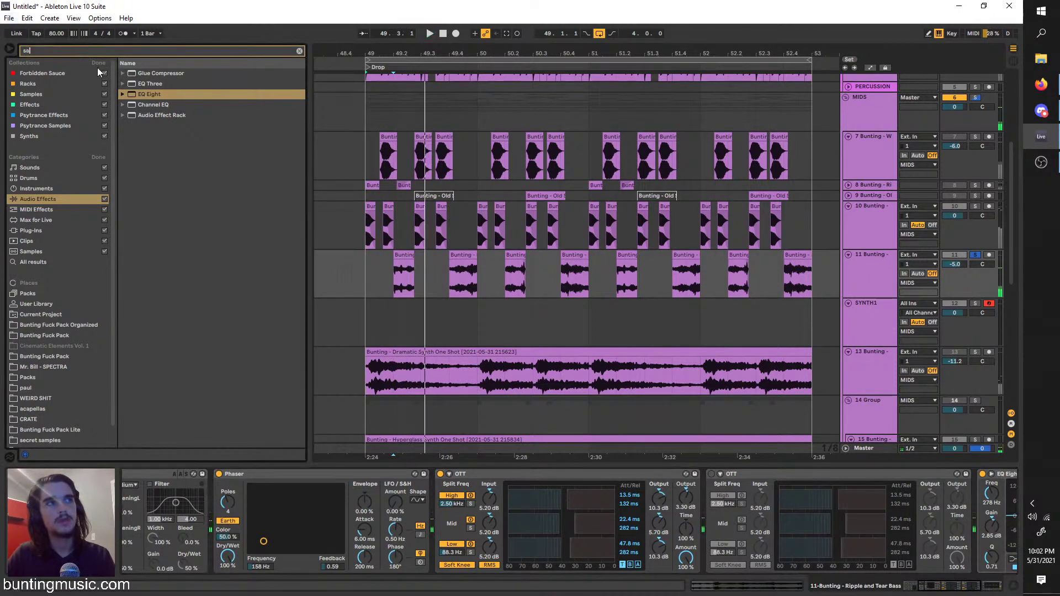
{"action": "type", "text": "t"}
{"action": "double_click", "coordinate": [127, 72]}
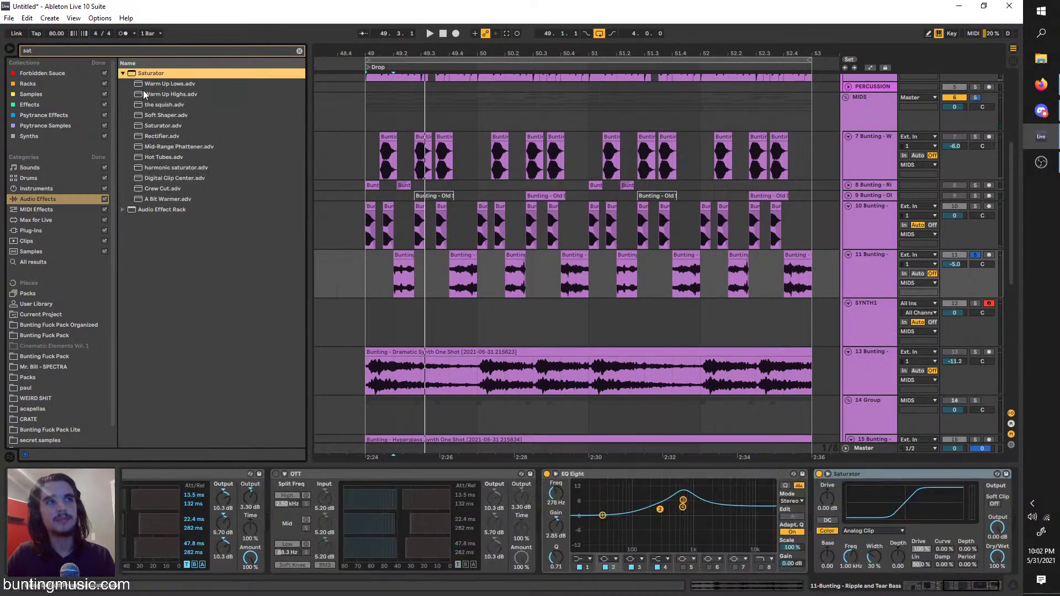
{"action": "key", "text": "Down"}
{"action": "key", "text": "space"}
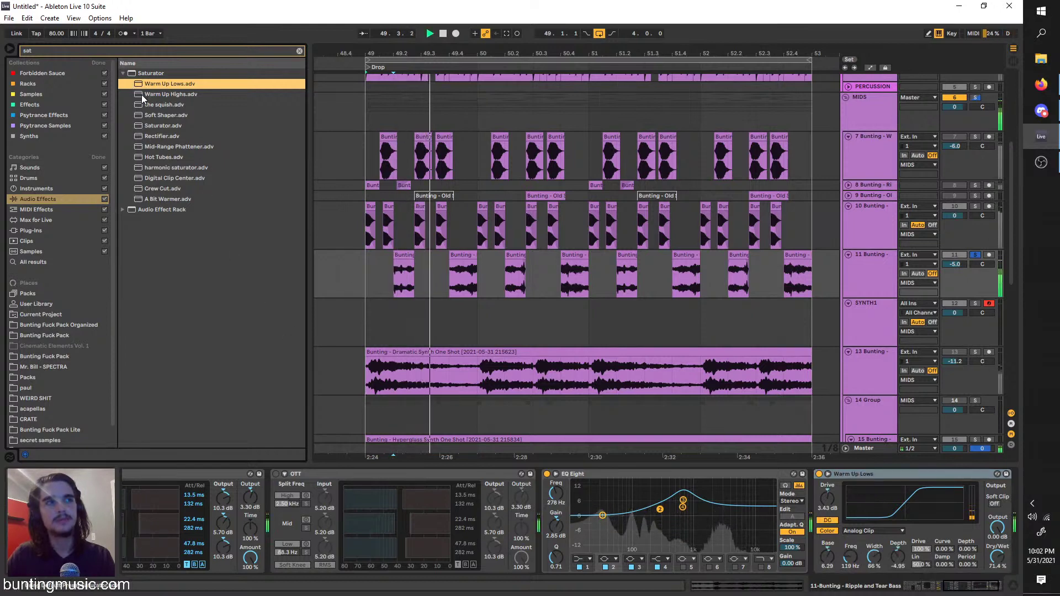
{"action": "left_click", "coordinate": [139, 95]}
{"action": "double_click", "coordinate": [138, 94]}
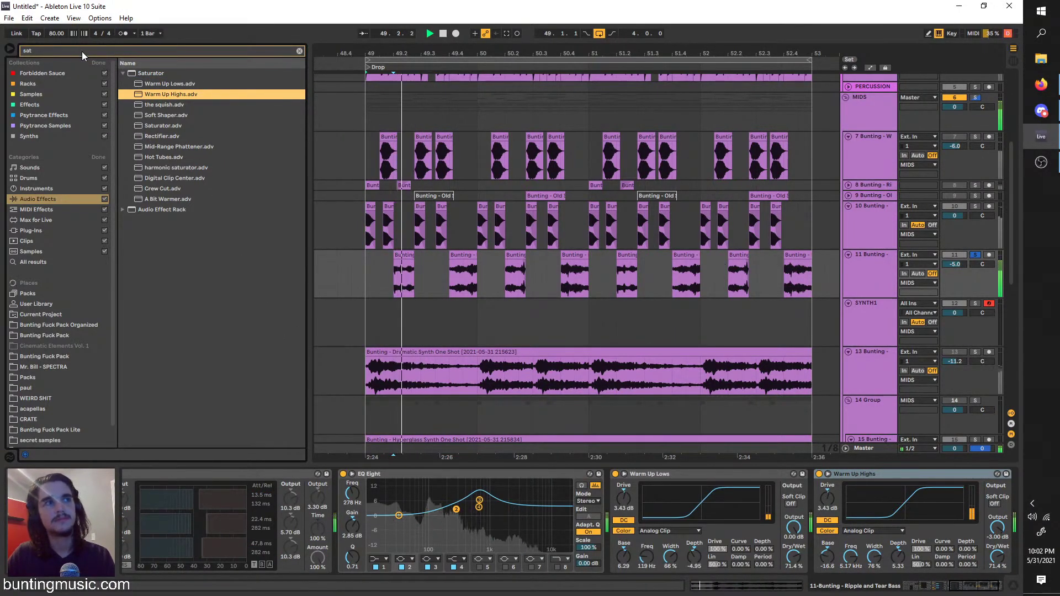
Add Multiband Dynamics with the Multiband Compression preset at the end of the bass effect chain
{"action": "key", "text": "ctrl+f"}
{"action": "key", "text": "BackSpace"}
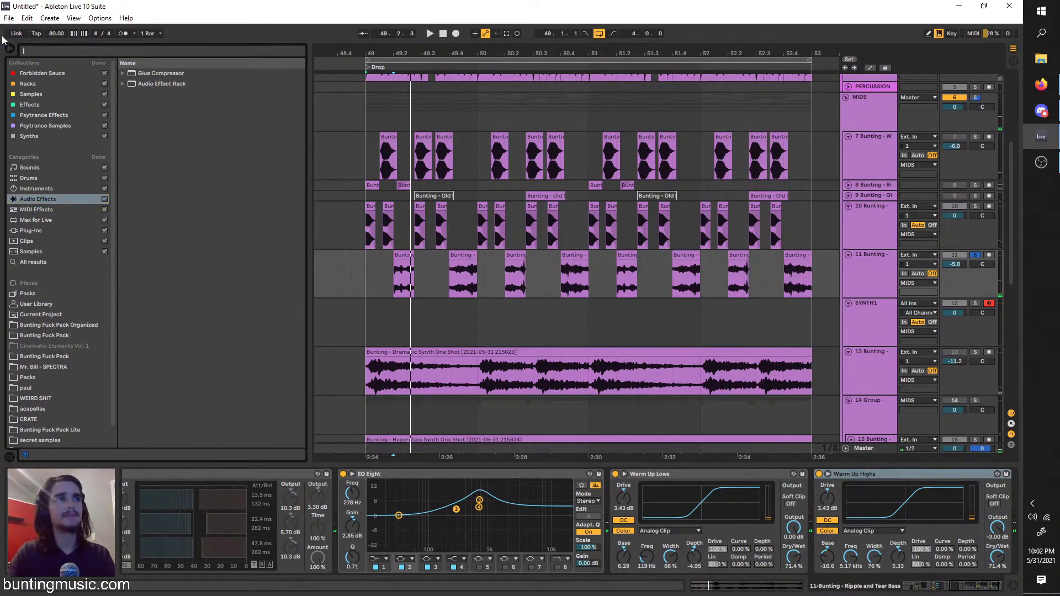
{"action": "type", "text": "multi"}
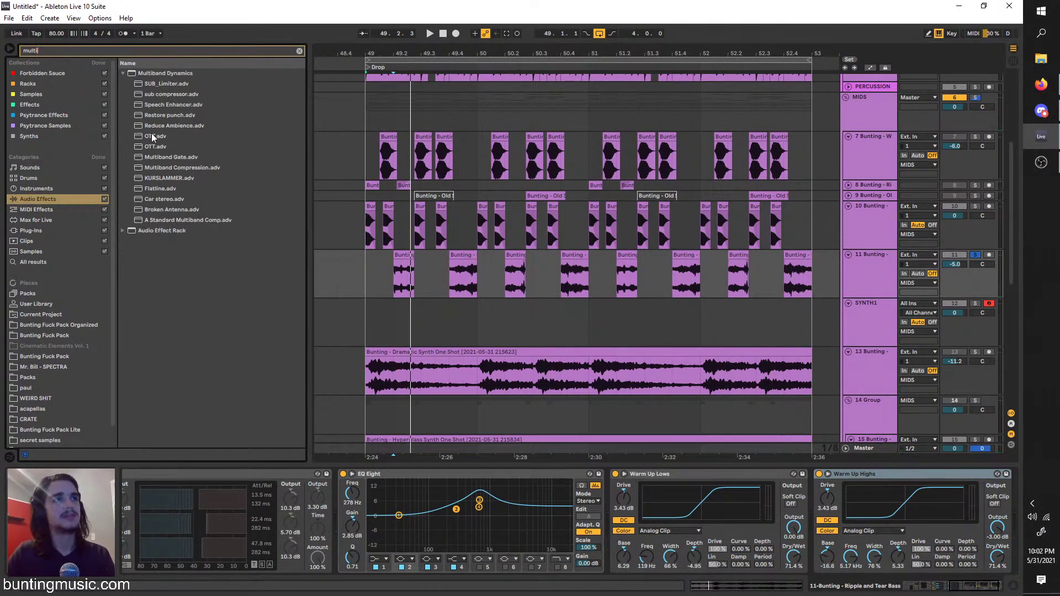
{"action": "double_click", "coordinate": [150, 167]}
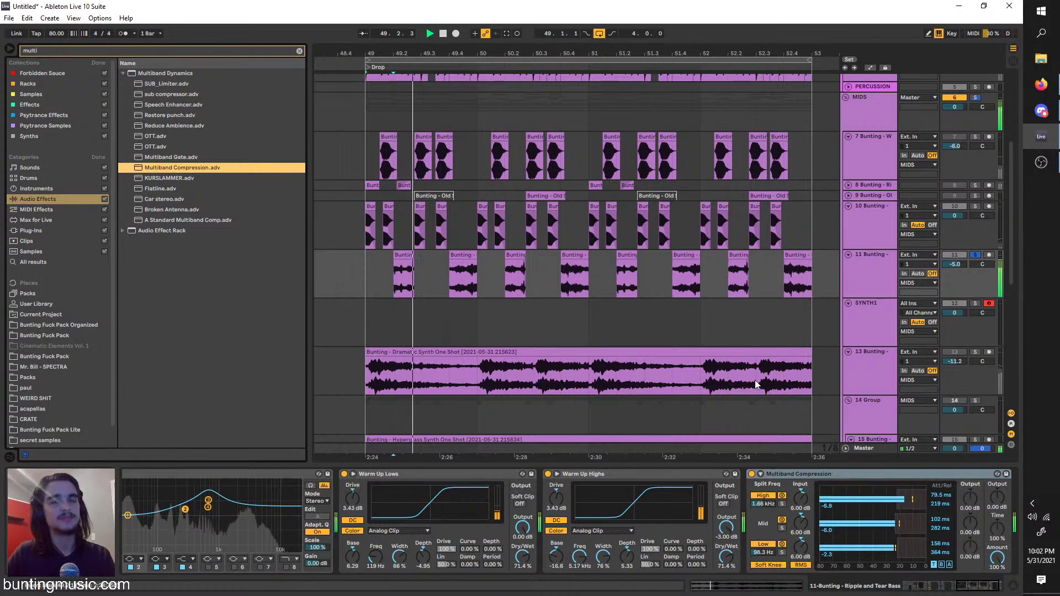
Unsolo the Ripple and Tear Bass track and play the full mix from the start of the drop
{"action": "left_click", "coordinate": [972, 263]}
{"action": "key", "text": "space"}
{"action": "left_click", "coordinate": [975, 256]}
{"action": "key", "text": "space"}
{"action": "key", "text": "space"}
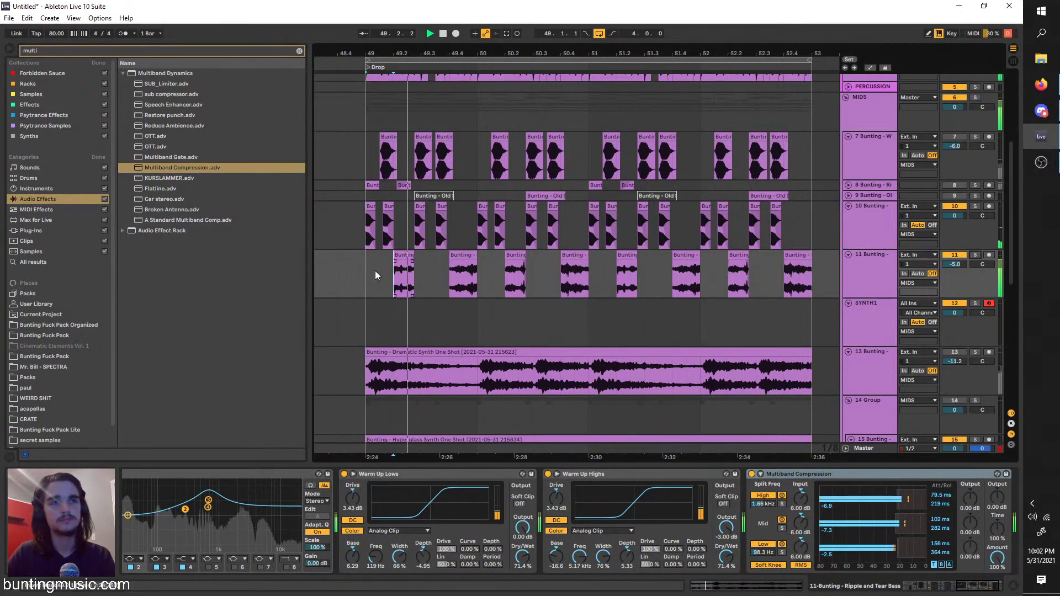
{"action": "left_click", "coordinate": [365, 269]}
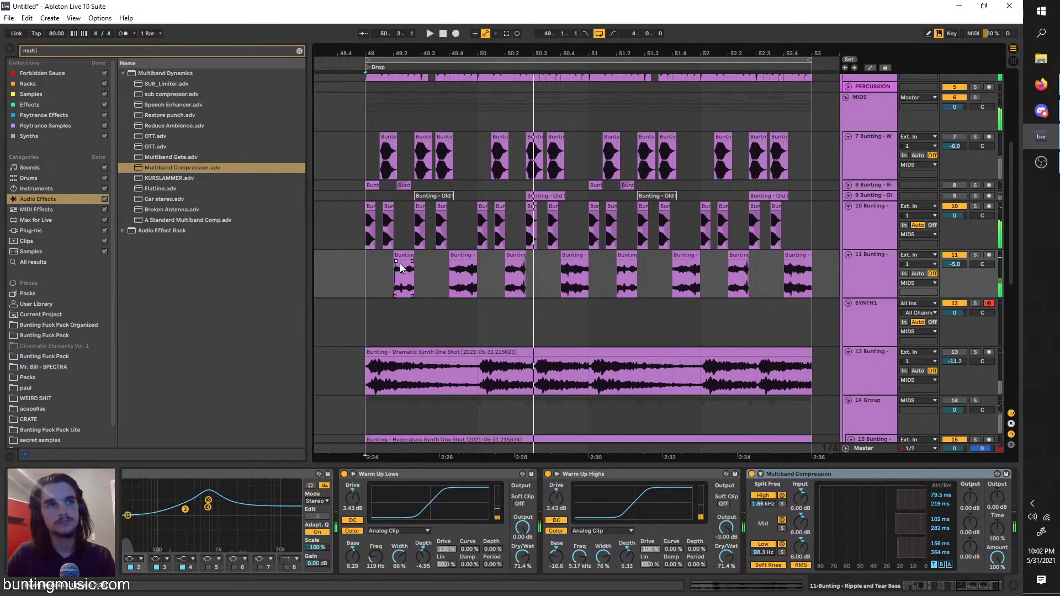
{"action": "key", "text": "space"}
Adjust the fades on the longer Ripple and Tear Bass clips, starting with the second clip
{"action": "scroll", "coordinate": [381, 261], "scroll_direction": "up", "scroll_amount": 3}
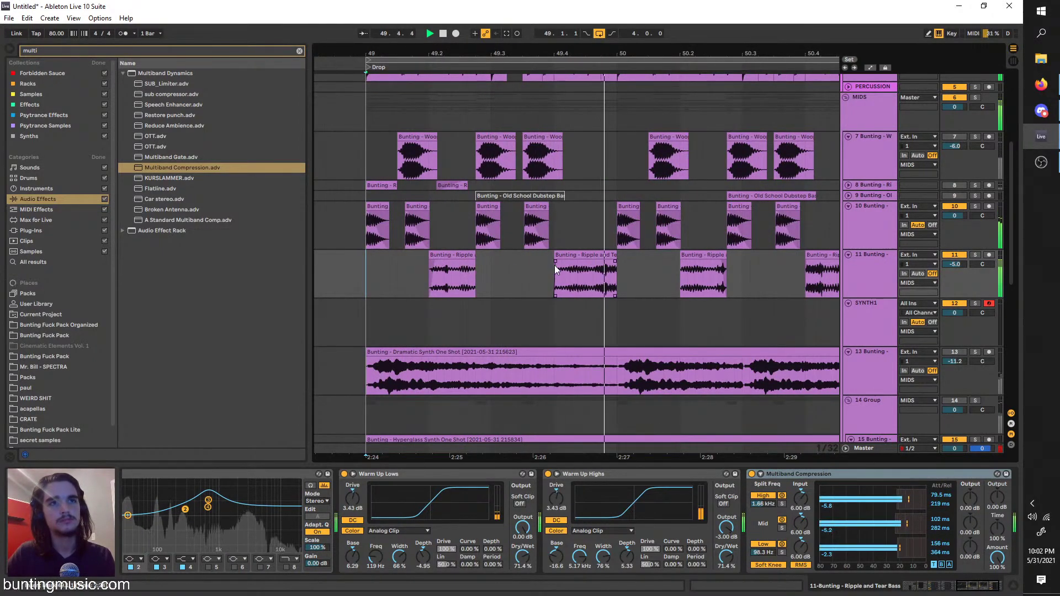
{"action": "left_click_drag", "start_coordinate": [555, 265], "coordinate": [608, 261]}
{"action": "scroll", "coordinate": [648, 286], "scroll_direction": "down", "scroll_amount": 5}
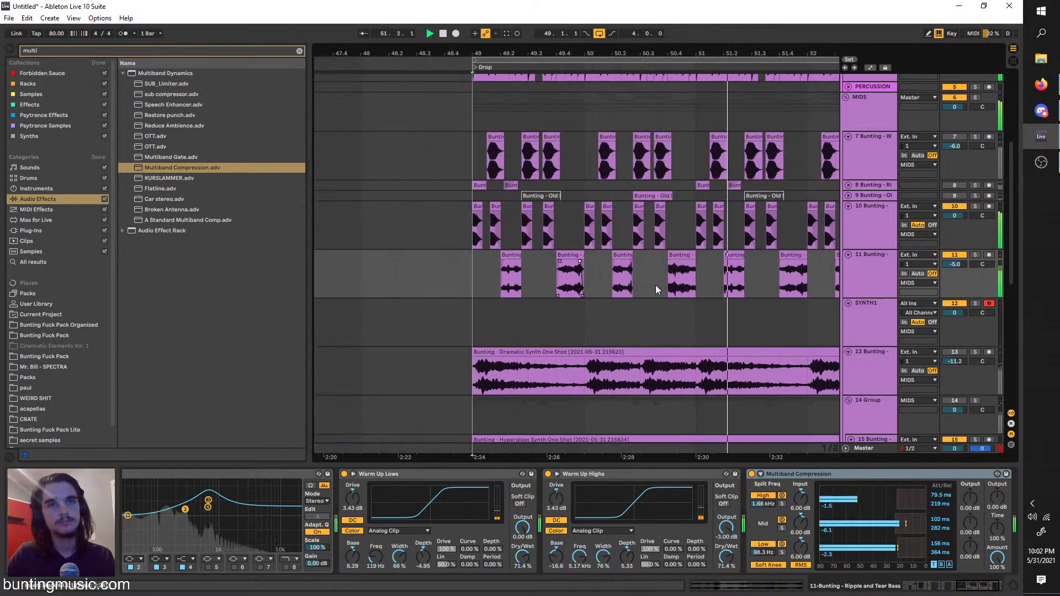
{"action": "scroll", "coordinate": [683, 277], "scroll_direction": "right", "scroll_amount": 2}
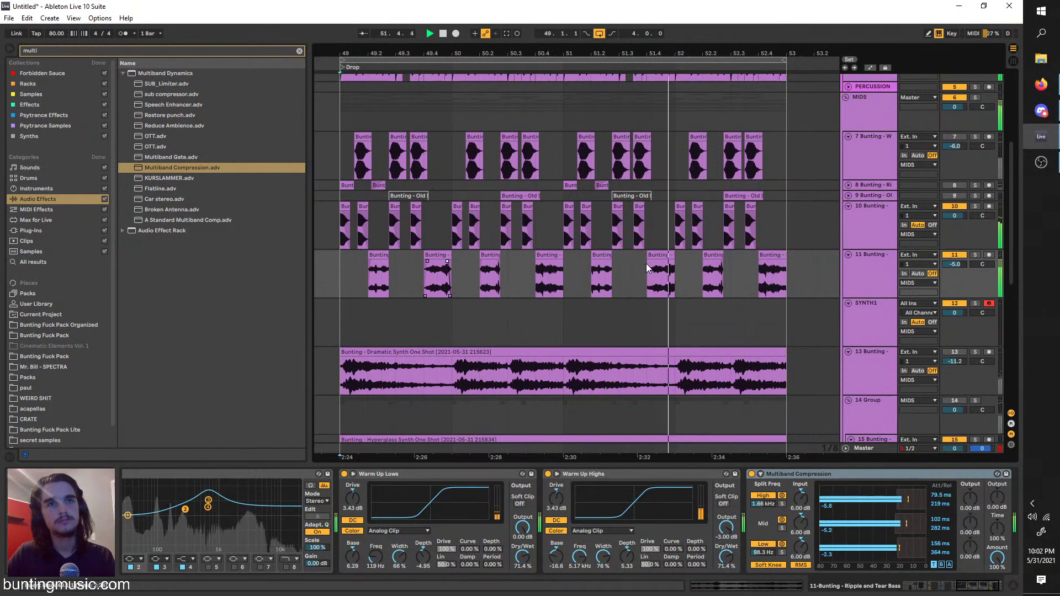
{"action": "left_click_drag", "start_coordinate": [647, 264], "coordinate": [651, 262]}
{"action": "left_click_drag", "start_coordinate": [537, 261], "coordinate": [542, 260]}
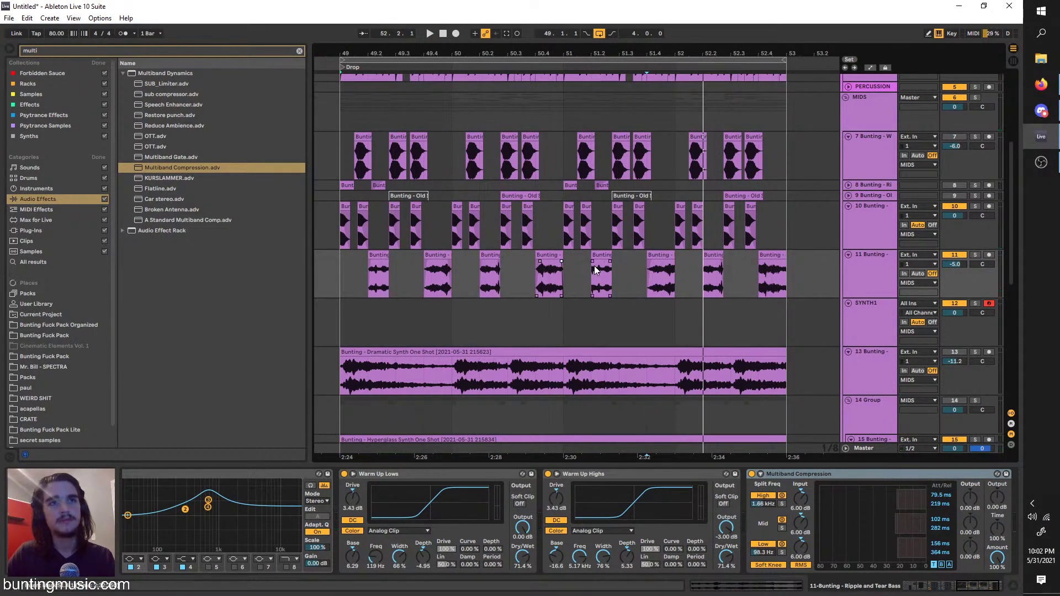
{"action": "left_click", "coordinate": [673, 263]}
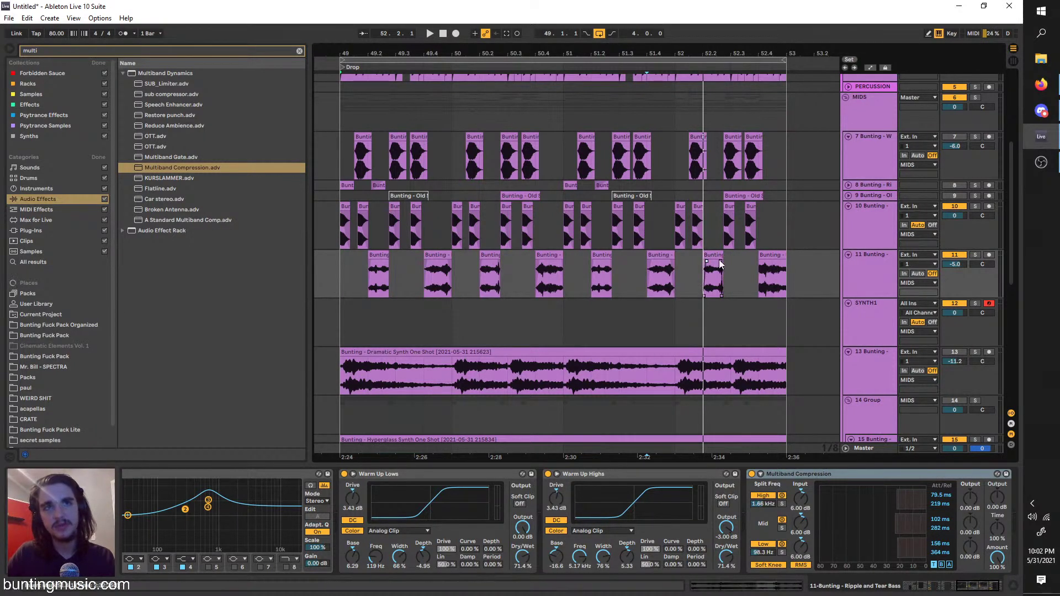
{"action": "left_click", "coordinate": [762, 260]}
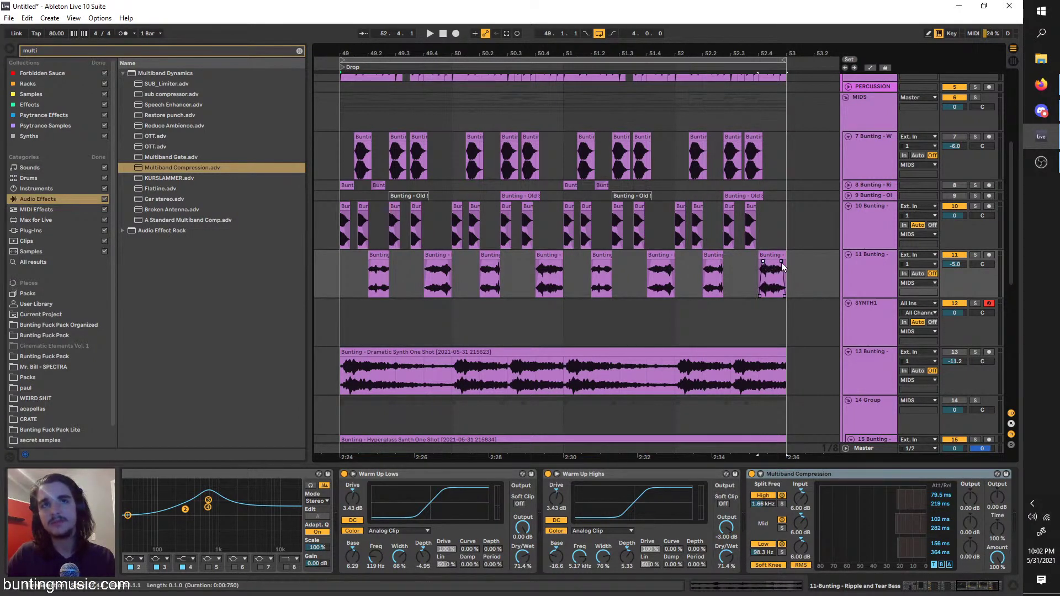
Play the drop from its start to check the faded bass clips in the mix
{"action": "left_click", "coordinate": [342, 273]}
{"action": "key", "text": "space"}
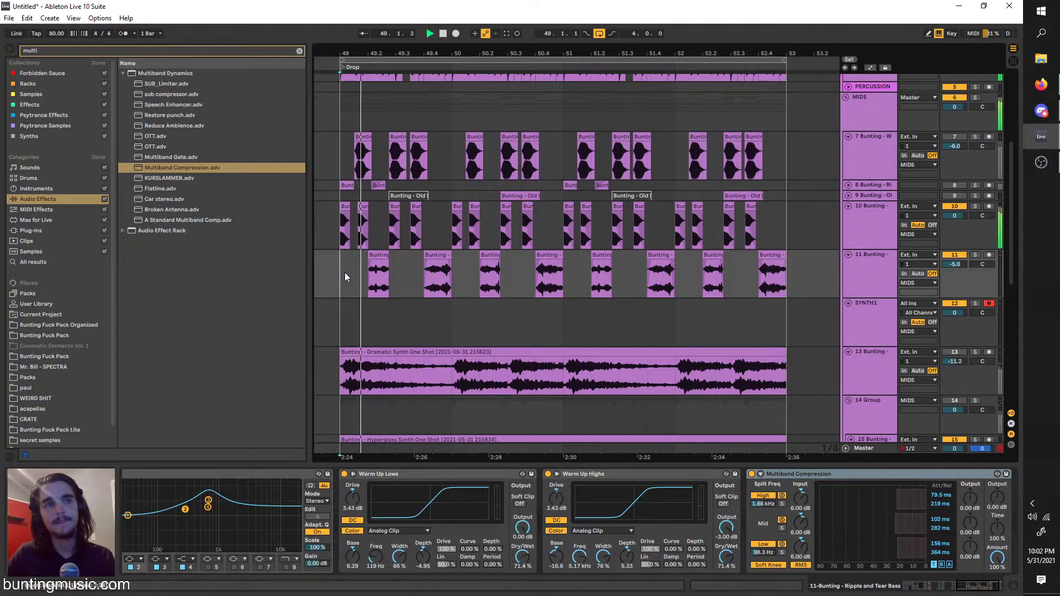
{"action": "left_click", "coordinate": [384, 263]}
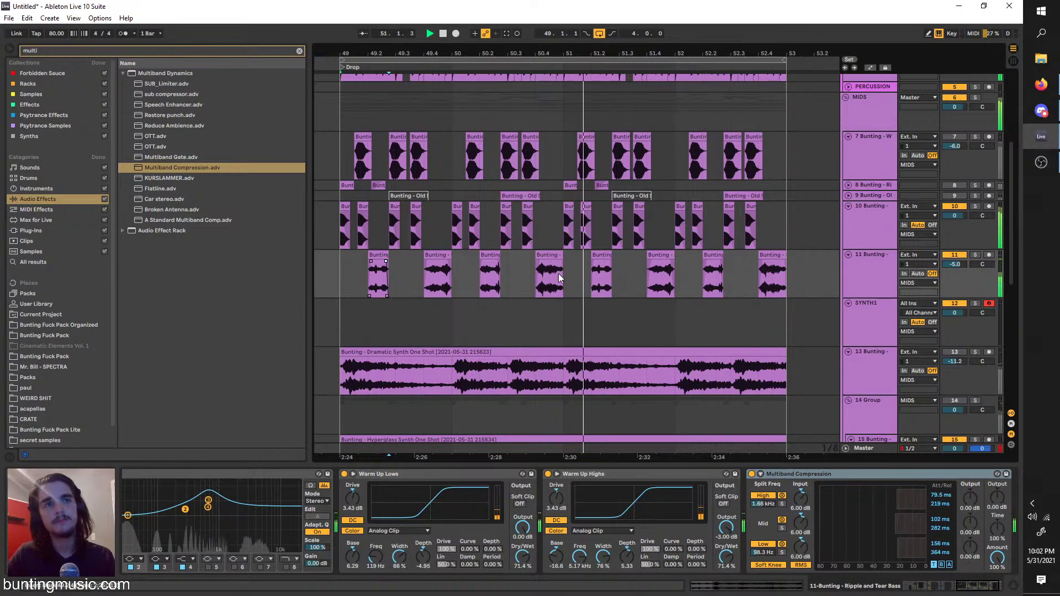
{"action": "left_click", "coordinate": [535, 279]}
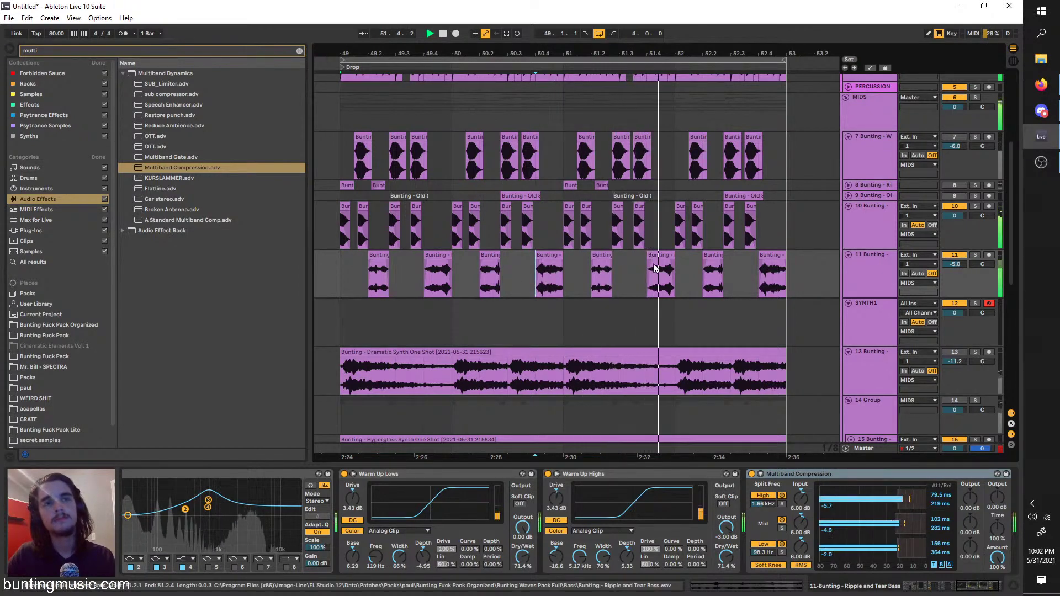
Insert an audio track below Ripple and Tear Bass and copy the first bass clip to the drop's start on it
{"action": "double_click", "coordinate": [863, 276]}
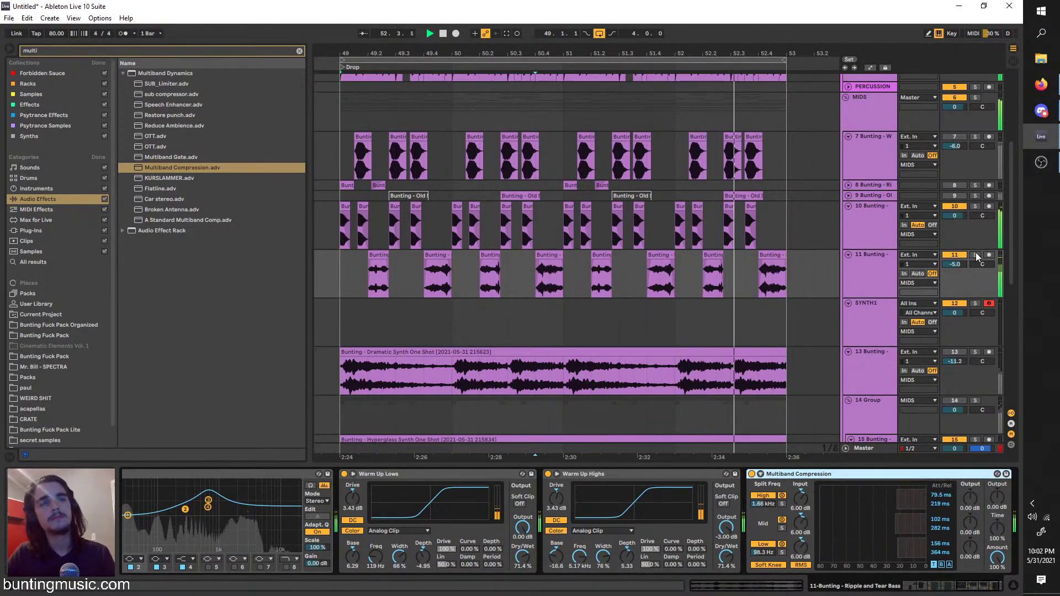
{"action": "key", "text": "space"}
{"action": "right_click", "coordinate": [861, 266]}
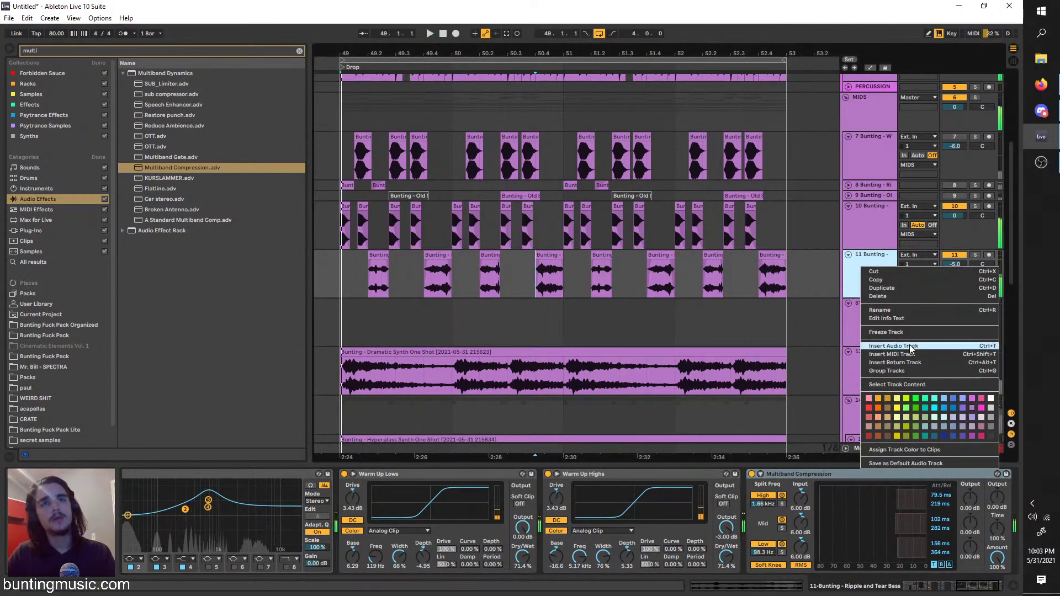
{"action": "left_click", "coordinate": [909, 345]}
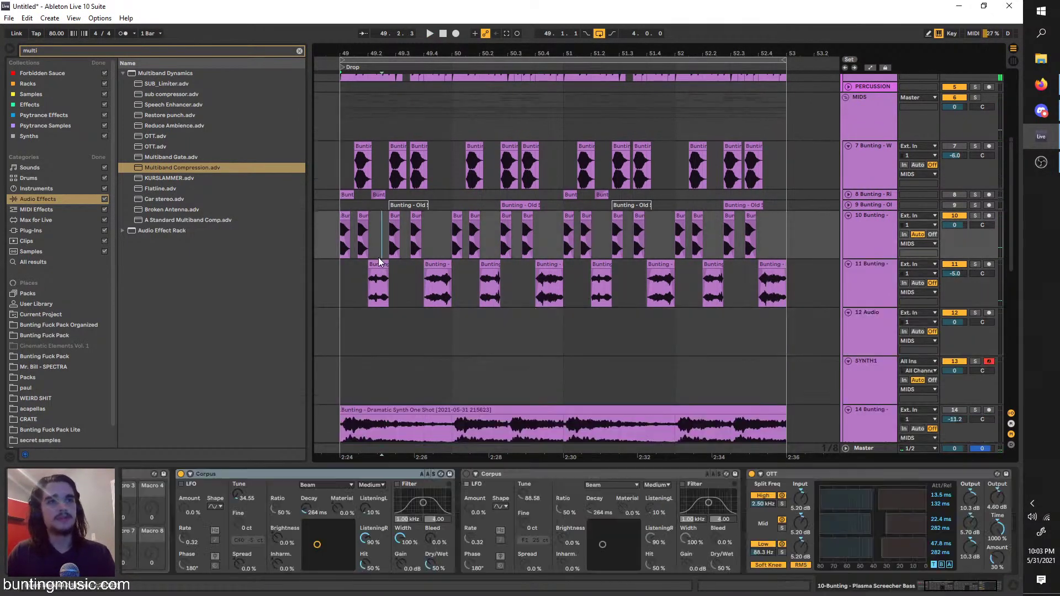
{"action": "left_click_drag", "start_coordinate": [379, 257], "coordinate": [339, 314]}
{"action": "left_click", "coordinate": [345, 312]}
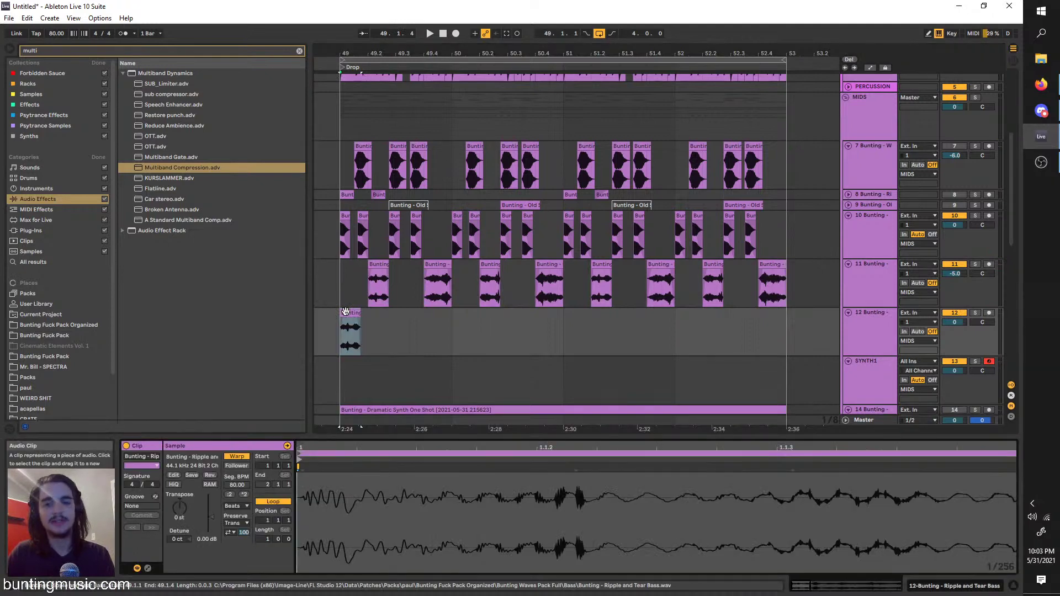
Solo the new track, transpose its bass clip up 33 semitones and audition it
{"action": "left_click", "coordinate": [975, 313]}
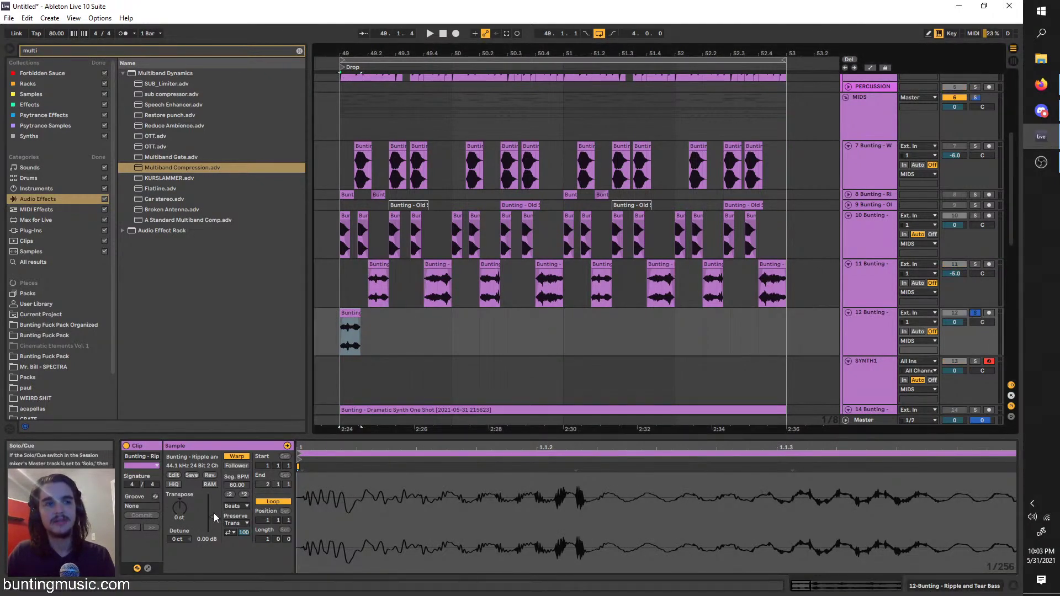
{"action": "left_click_drag", "start_coordinate": [180, 507], "coordinate": [180, 488]}
{"action": "key", "text": "ctrl+space"}
{"action": "key", "text": "ctrl+space"}
{"action": "left_click", "coordinate": [347, 335]}
{"action": "key", "text": "ctrl+l"}
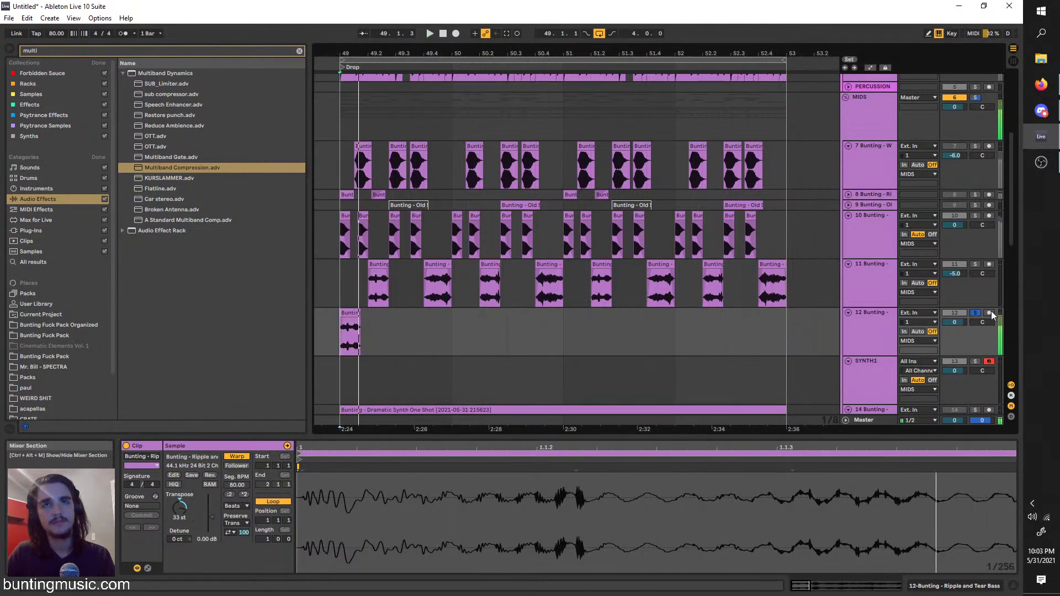
Unsolo the new track and play its transposed clip within the full mix
{"action": "left_click", "coordinate": [976, 313]}
{"action": "left_click", "coordinate": [989, 313]}
{"action": "key", "text": "space"}
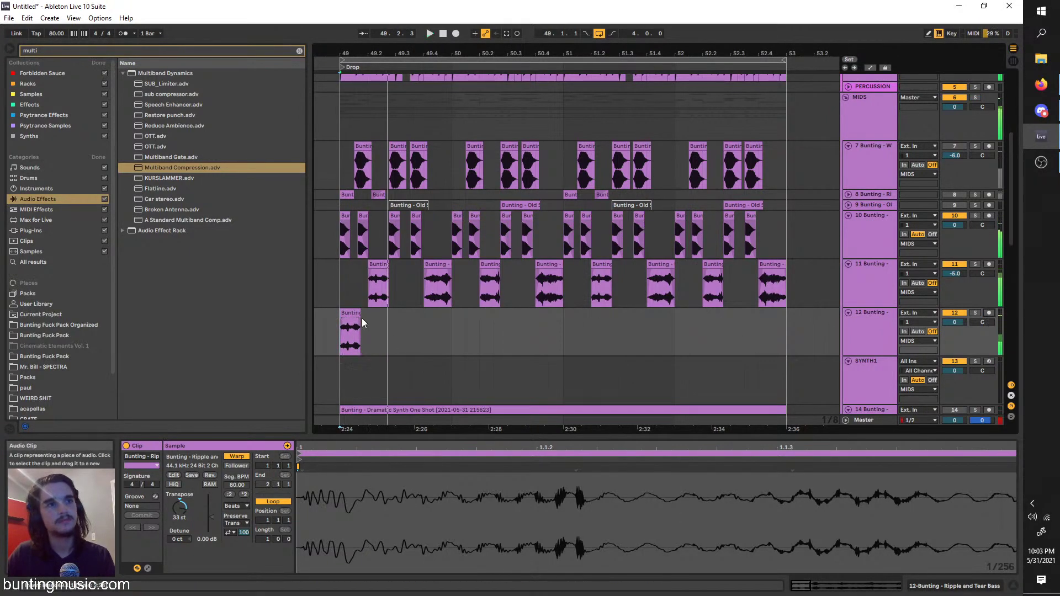
Paste four copies of the transposed clip along the new track
{"action": "left_click", "coordinate": [362, 321]}
{"action": "key", "text": "ctrl+v"}
{"action": "key", "text": "ctrl+v"}
{"action": "key", "text": "ctrl+v"}
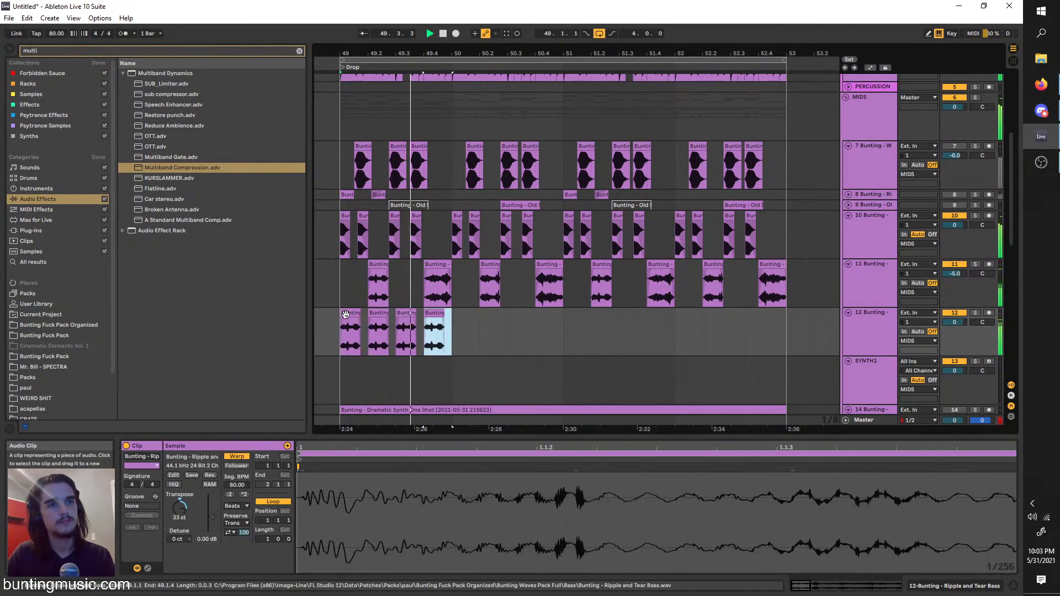
{"action": "key", "text": "ctrl+v"}
Move the second clip to line up with the first Old School Dubstep Bass clip, and delete everything after its trimmed end
{"action": "scroll", "coordinate": [360, 321], "scroll_direction": "up", "scroll_amount": 3}
{"action": "left_click_drag", "start_coordinate": [403, 313], "coordinate": [453, 319]}
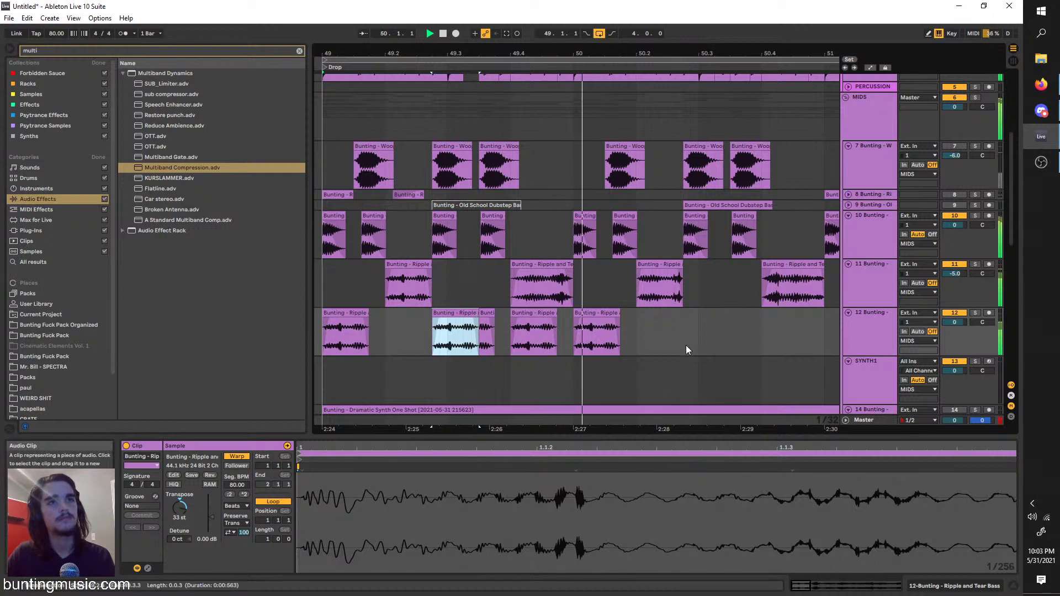
{"action": "left_click_drag", "start_coordinate": [676, 340], "coordinate": [490, 329]}
{"action": "key", "text": "Delete"}
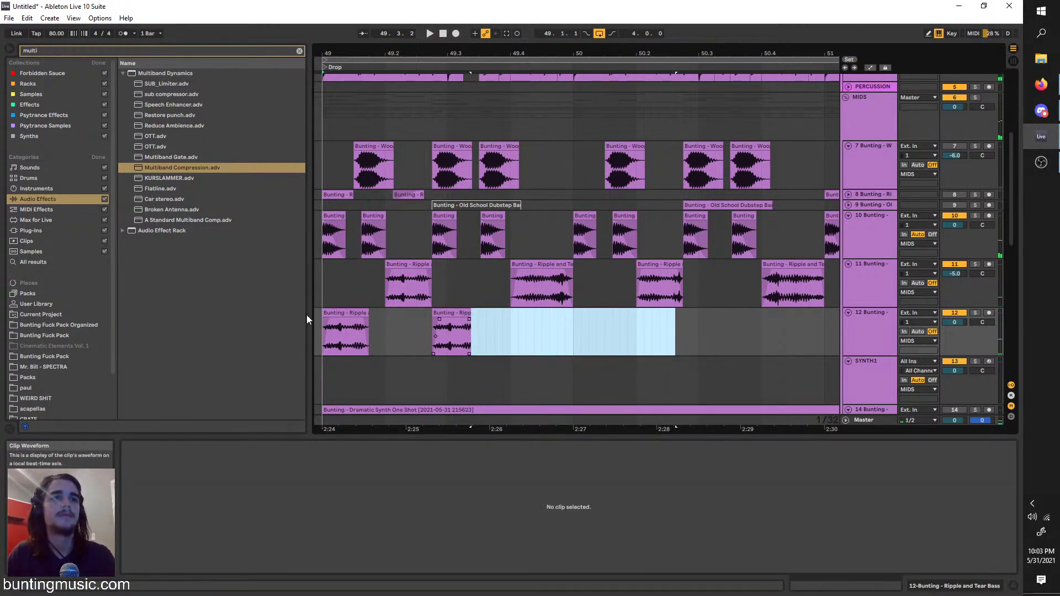
Set the new track's first clip to a transposition of 48 semitones and a segment BPM of 5
{"action": "left_click", "coordinate": [343, 331]}
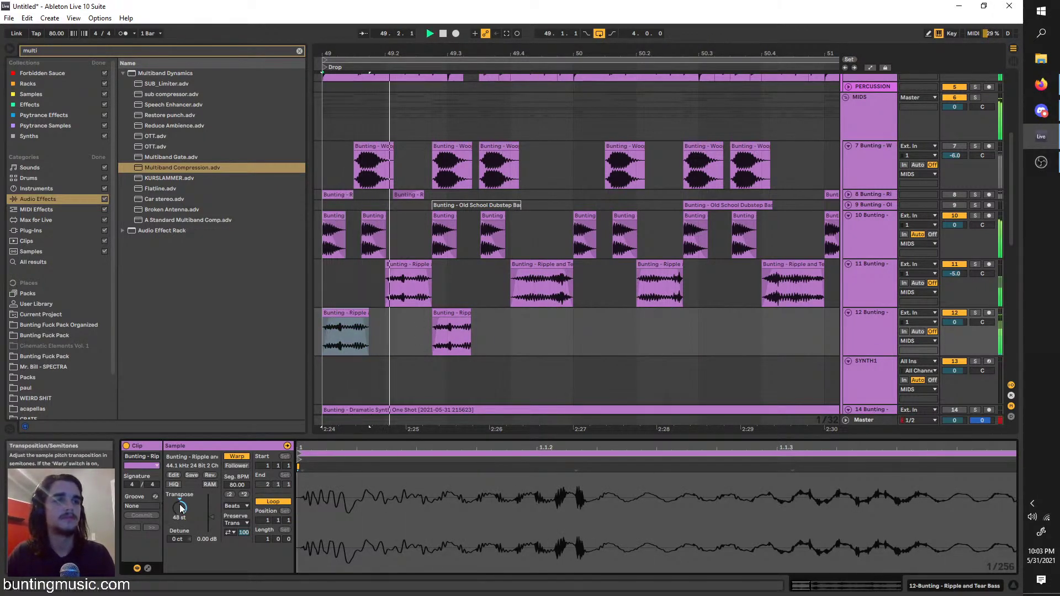
{"action": "left_click_drag", "start_coordinate": [241, 484], "coordinate": [241, 533]}
{"action": "left_click", "coordinate": [343, 323]}
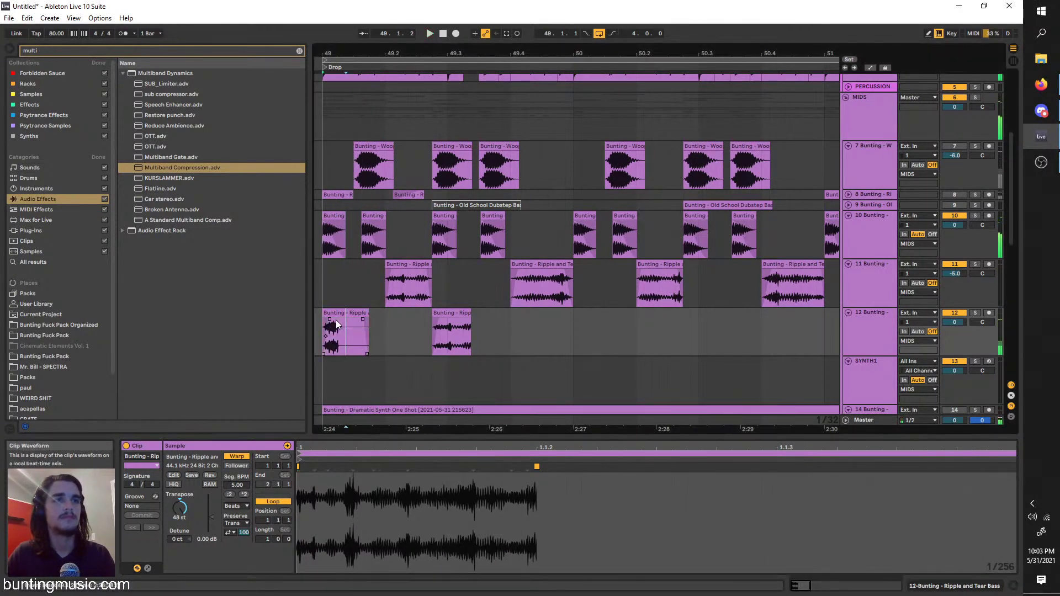
Delete both remaining Ripple and Tear clips from track 12, playing the drop without them
{"action": "key", "text": "Delete"}
{"action": "key", "text": "space"}
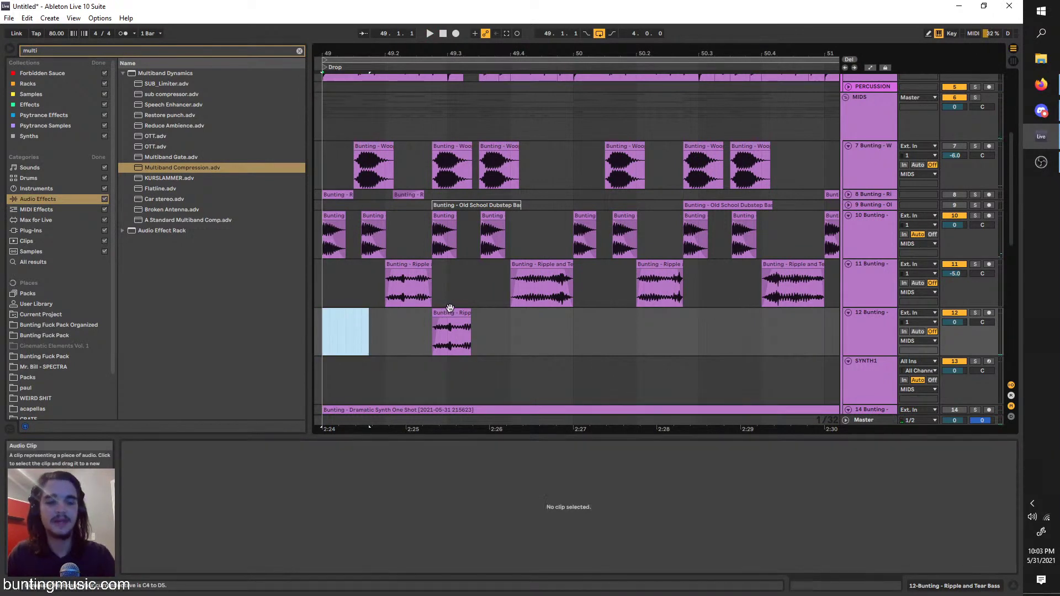
{"action": "left_click", "coordinate": [450, 308]}
{"action": "left_click", "coordinate": [450, 328]}
{"action": "left_click", "coordinate": [327, 321]}
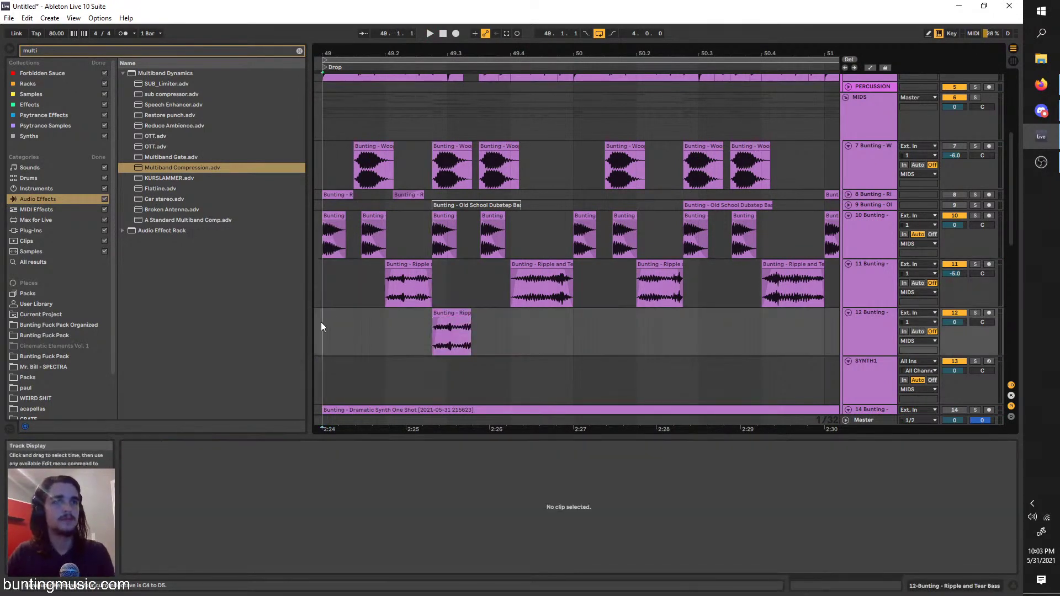
{"action": "key", "text": "space"}
{"action": "left_click", "coordinate": [464, 314]}
{"action": "key", "text": "Delete"}
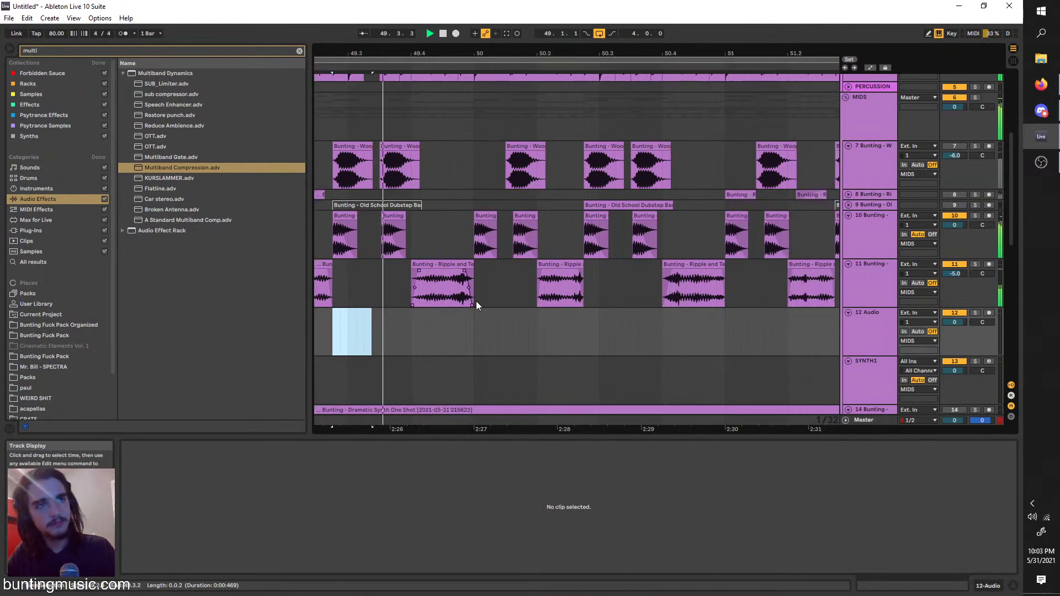
Duplicate the whole four-bar drop section across all tracks so the copy starts at bar 53
{"action": "scroll", "coordinate": [360, 299], "scroll_direction": "down", "scroll_amount": 1}
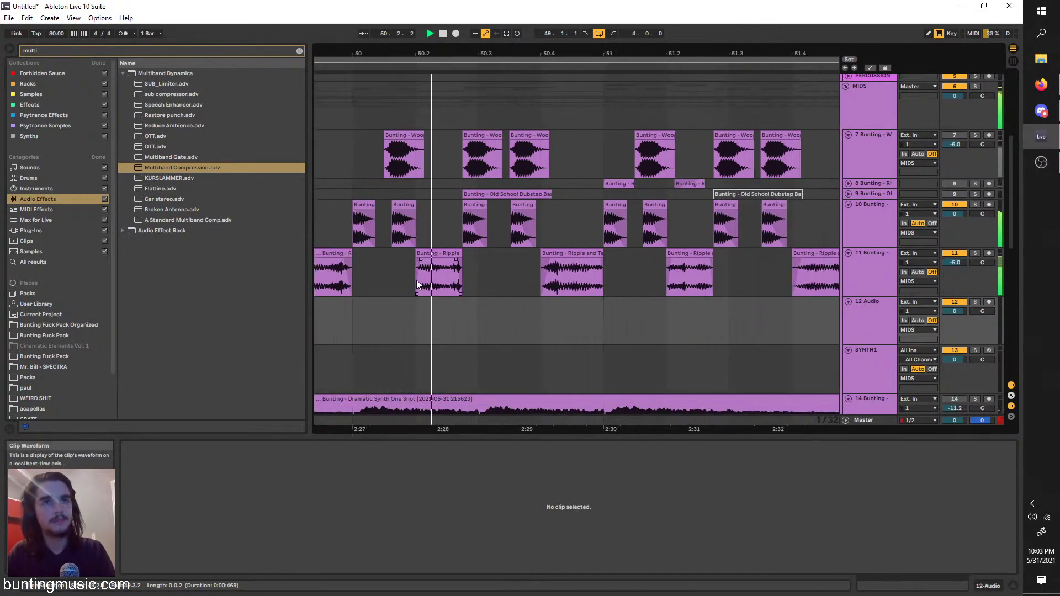
{"action": "scroll", "coordinate": [434, 279], "scroll_direction": "down", "scroll_amount": 5}
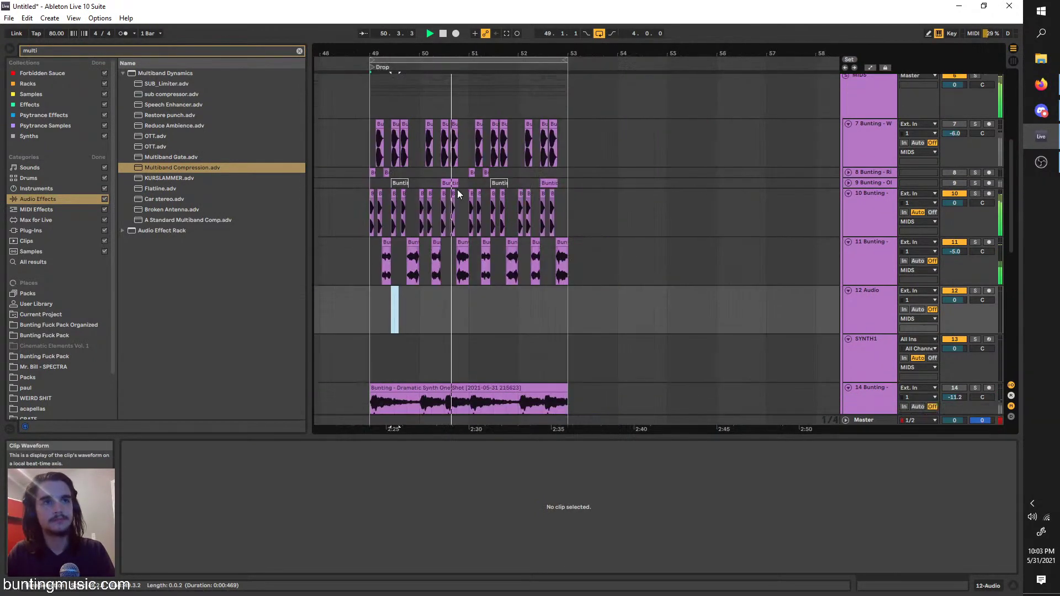
{"action": "left_click", "coordinate": [489, 57]}
{"action": "key", "text": "ctrl+d"}
{"action": "left_click_drag", "start_coordinate": [486, 61], "coordinate": [629, 98]}
{"action": "scroll", "coordinate": [626, 177], "scroll_direction": "up", "scroll_amount": 5}
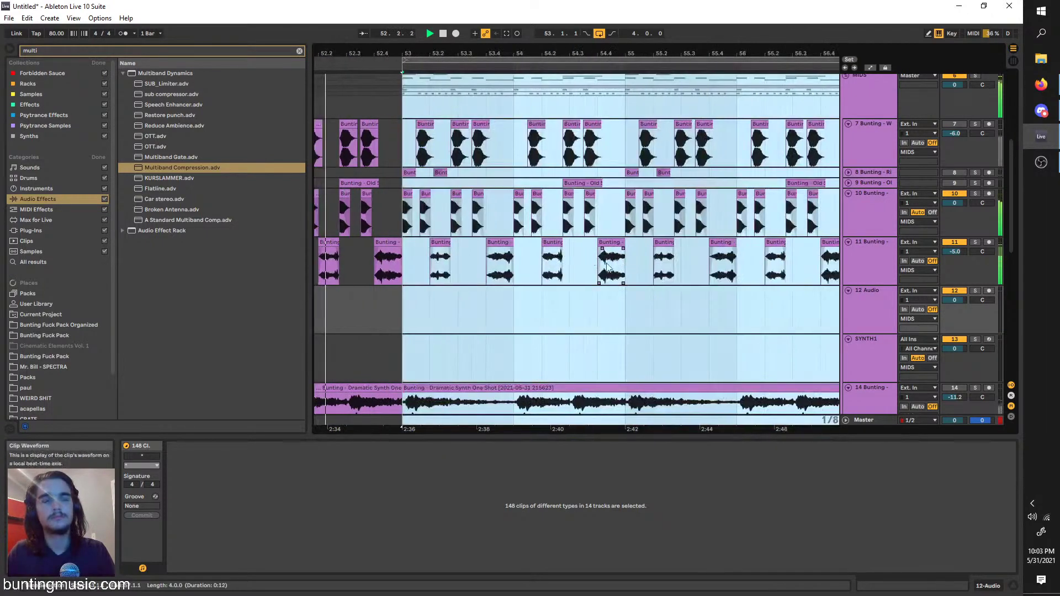
Solo the HATS track briefly during playback of the copied section, and return to the full mix
{"action": "scroll", "coordinate": [667, 259], "scroll_direction": "down", "scroll_amount": 4}
{"action": "scroll", "coordinate": [851, 252], "scroll_direction": "up", "scroll_amount": 3}
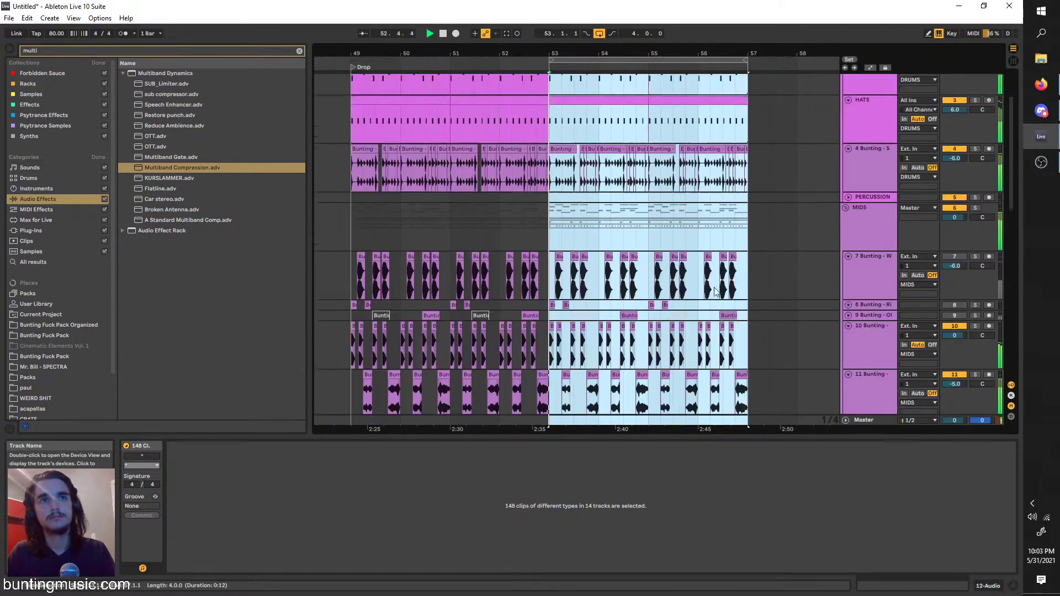
{"action": "scroll", "coordinate": [716, 292], "scroll_direction": "up", "scroll_amount": 1}
{"action": "left_click", "coordinate": [868, 148]}
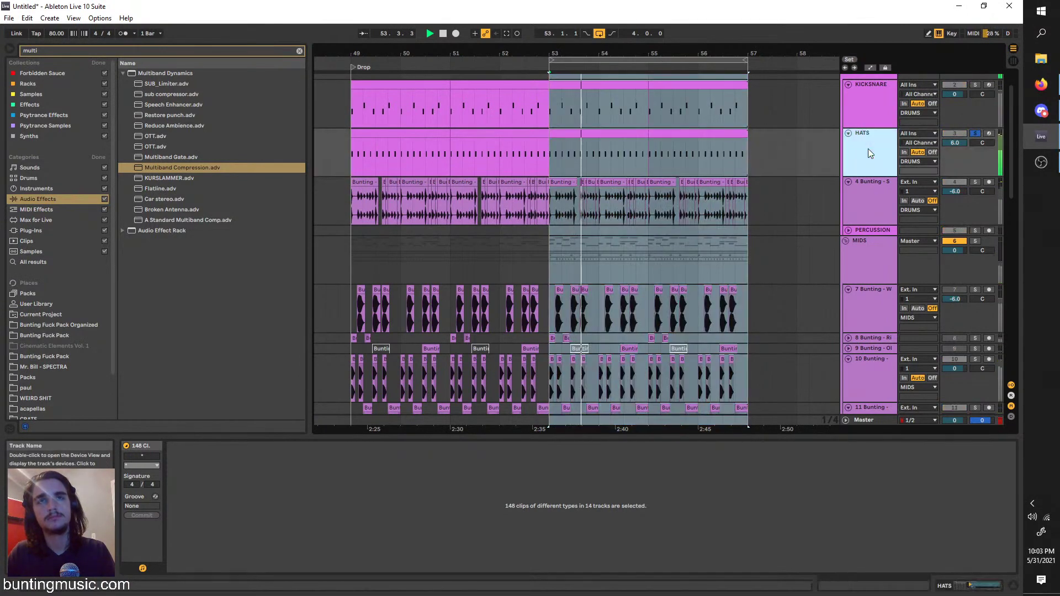
{"action": "scroll", "coordinate": [848, 386], "scroll_direction": "down", "scroll_amount": 6}
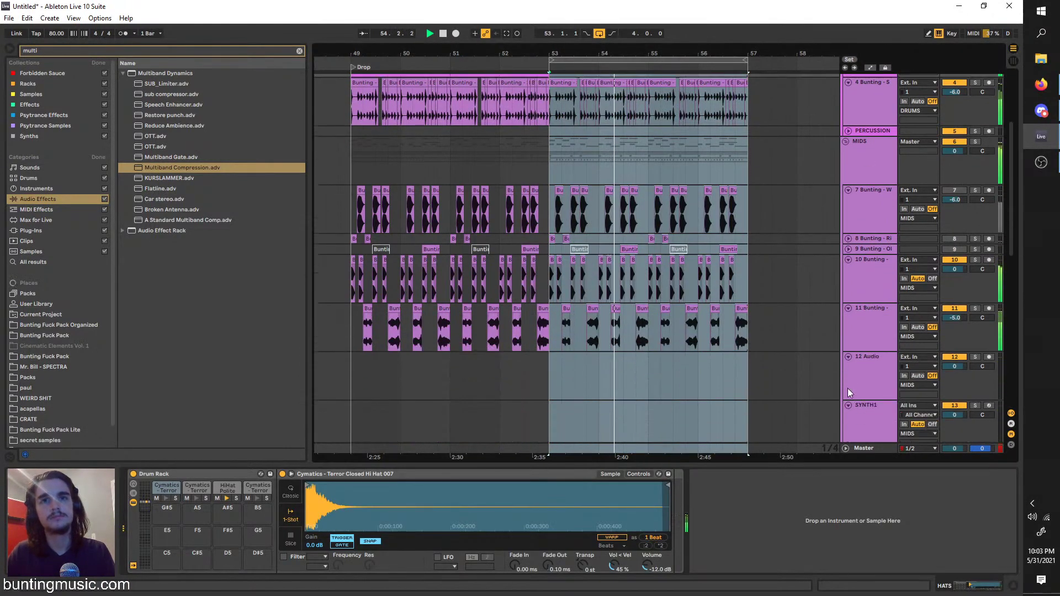
Loop bars 49 to 57 and play them, switching on the 15 Group track with its volume at -5.0 dB
{"action": "left_click_drag", "start_coordinate": [554, 58], "coordinate": [355, 90]}
{"action": "key", "text": "space"}
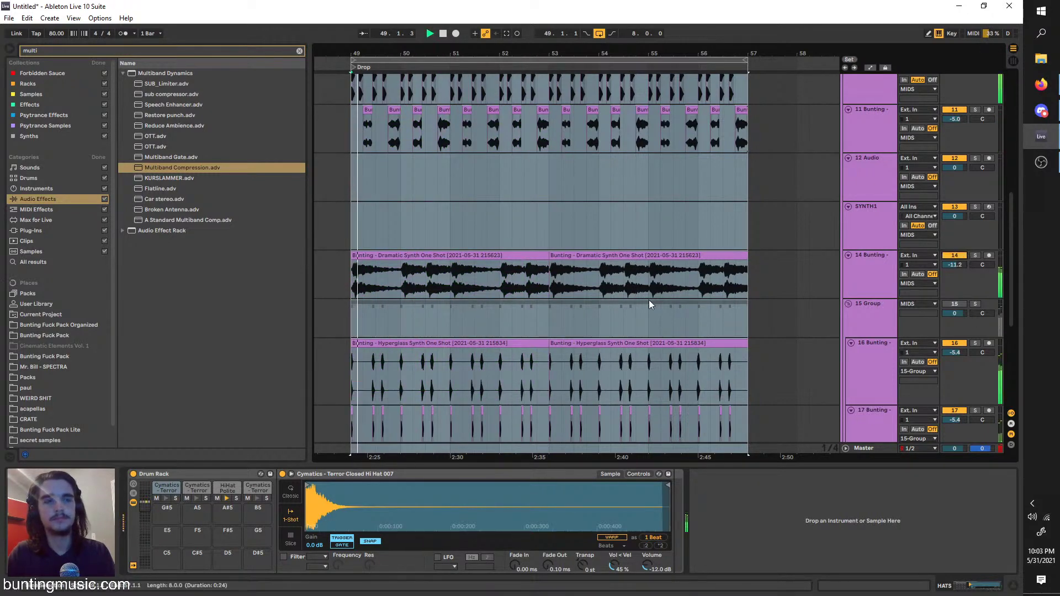
{"action": "scroll", "coordinate": [649, 303], "scroll_direction": "down", "scroll_amount": 3}
{"action": "left_click", "coordinate": [955, 171]}
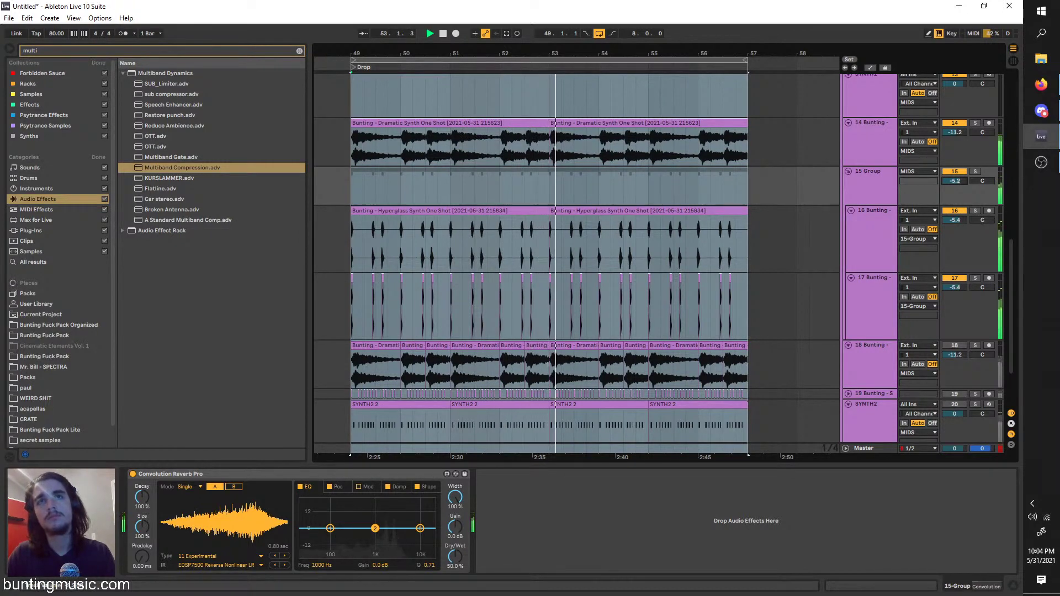
Add an Auto Pan effect to the Dramatic Synth One Shot track and solo that track
{"action": "left_click", "coordinate": [866, 153]}
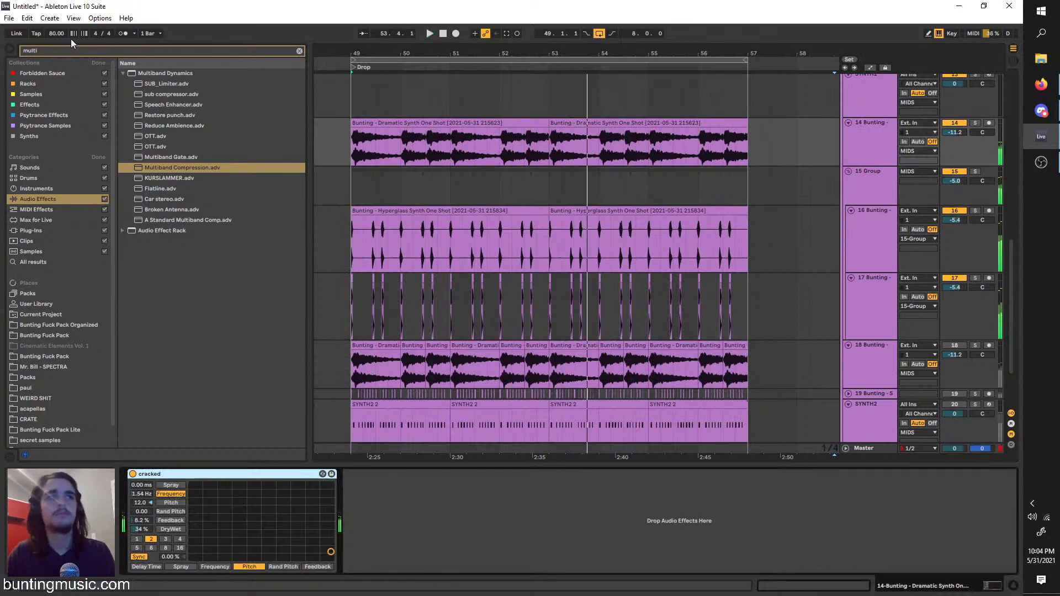
{"action": "key", "text": "ctrl+f"}
{"action": "type", "text": "aut"}
{"action": "key", "text": "Down"}
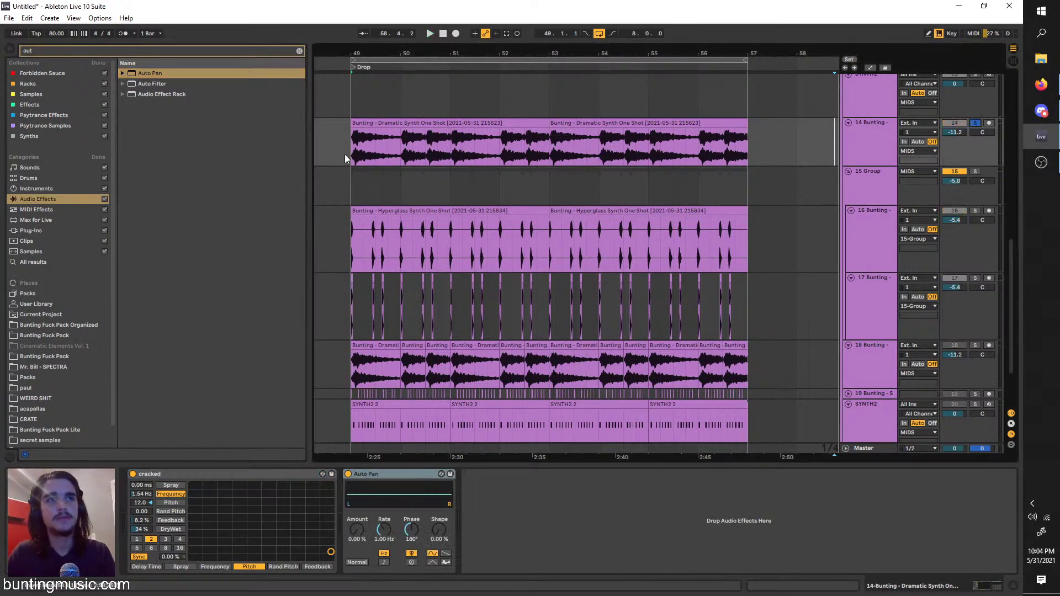
Set the Auto Pan to 100% amount, a tempo-synced rate of 1/16, 0° phase and inverted, while playing the track
{"action": "key", "text": "space"}
{"action": "left_click_drag", "start_coordinate": [357, 529], "coordinate": [357, 486]}
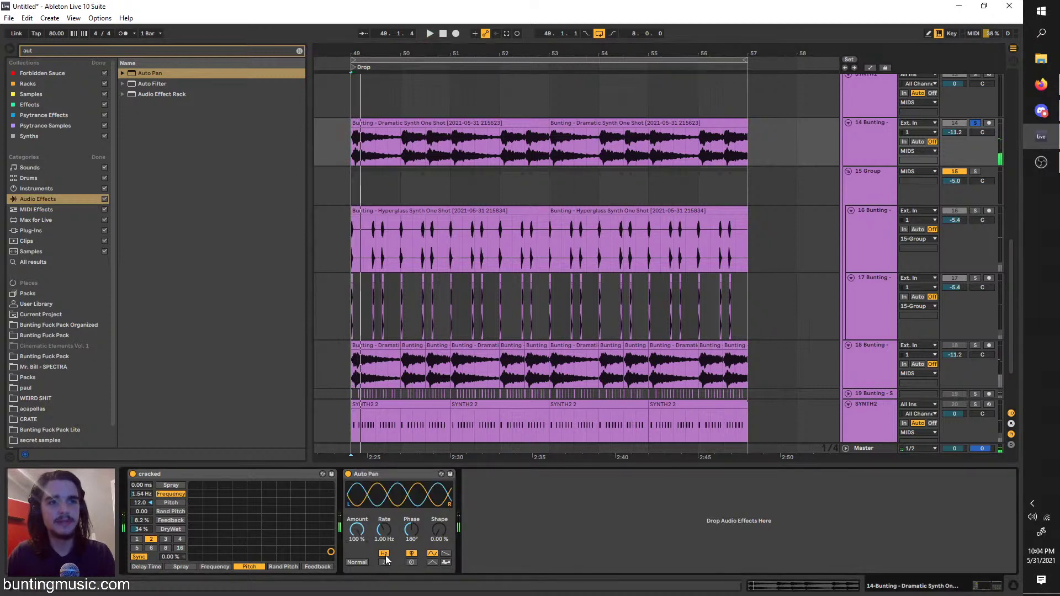
{"action": "left_click", "coordinate": [384, 562]}
{"action": "left_click_drag", "start_coordinate": [386, 532], "coordinate": [387, 513]}
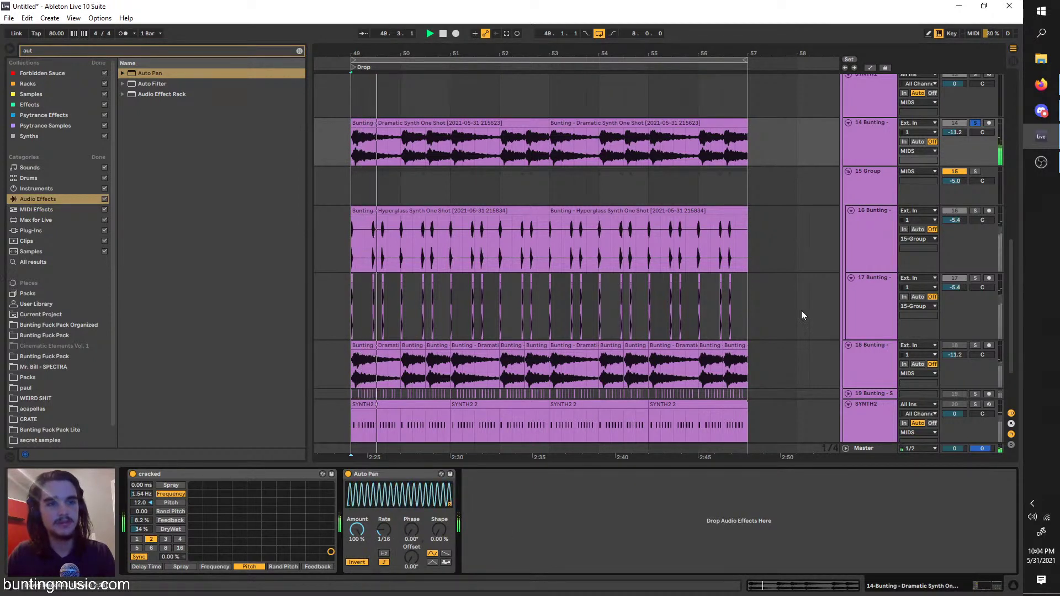
Unsolo the Dramatic Synth track and, listening in the full mix, set the Auto Pan amount to 67.5%
{"action": "left_click", "coordinate": [975, 122]}
{"action": "key", "text": "space"}
{"action": "key", "text": "space"}
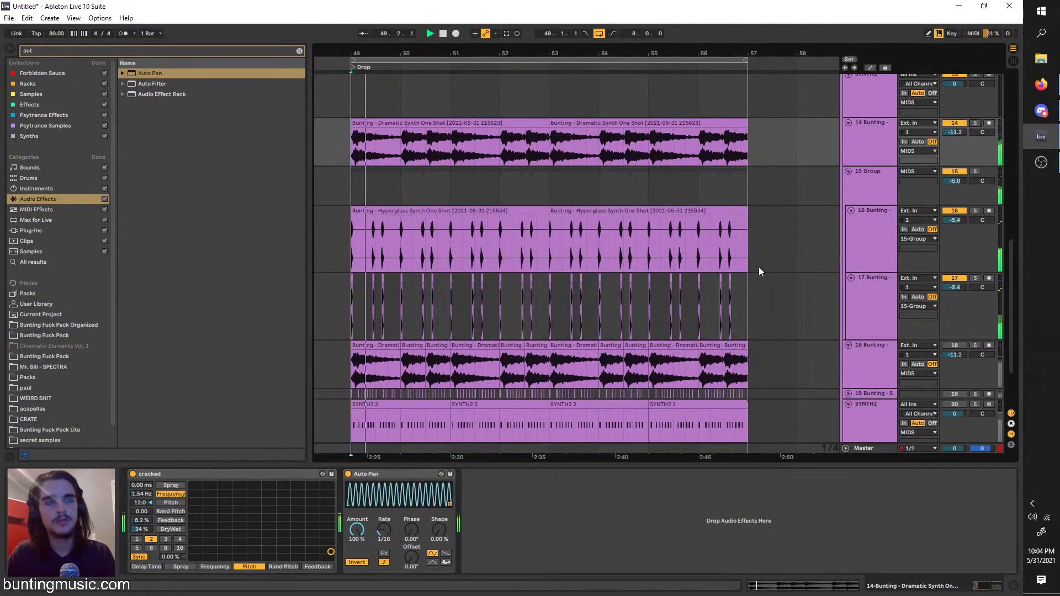
{"action": "left_click", "coordinate": [482, 267]}
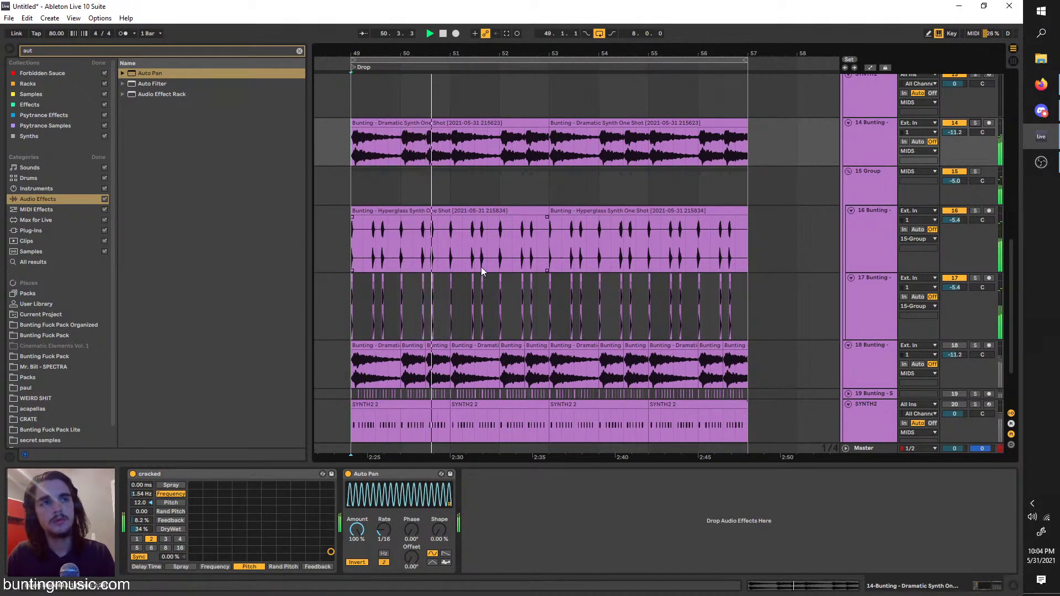
{"action": "left_click_drag", "start_coordinate": [357, 531], "coordinate": [357, 550]}
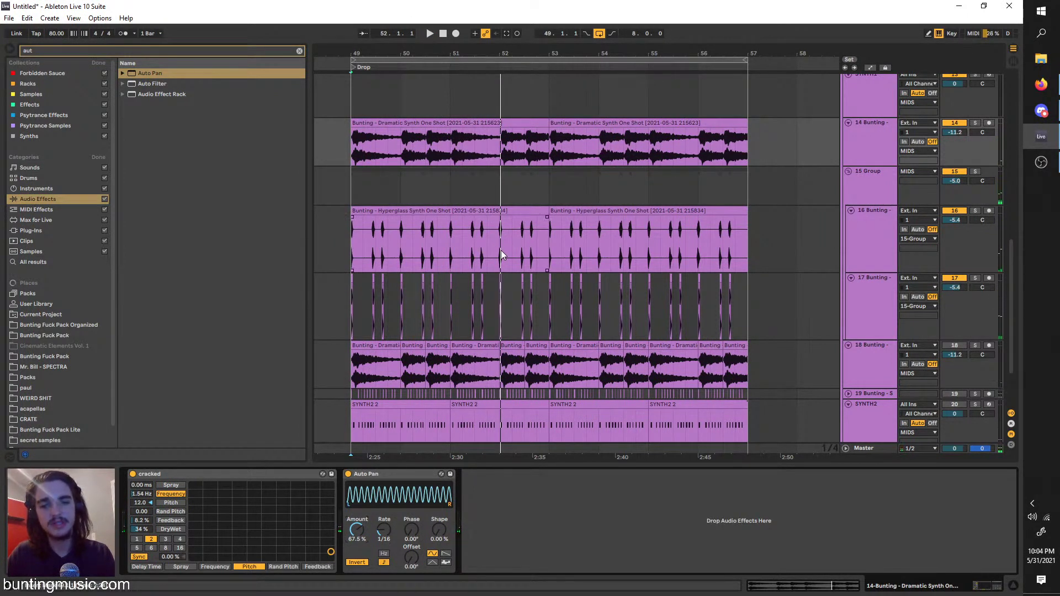
Play the drop from its start at bar 49 and look over its tracks
{"action": "left_click", "coordinate": [354, 150]}
{"action": "scroll", "coordinate": [357, 154], "scroll_direction": "down", "scroll_amount": 3}
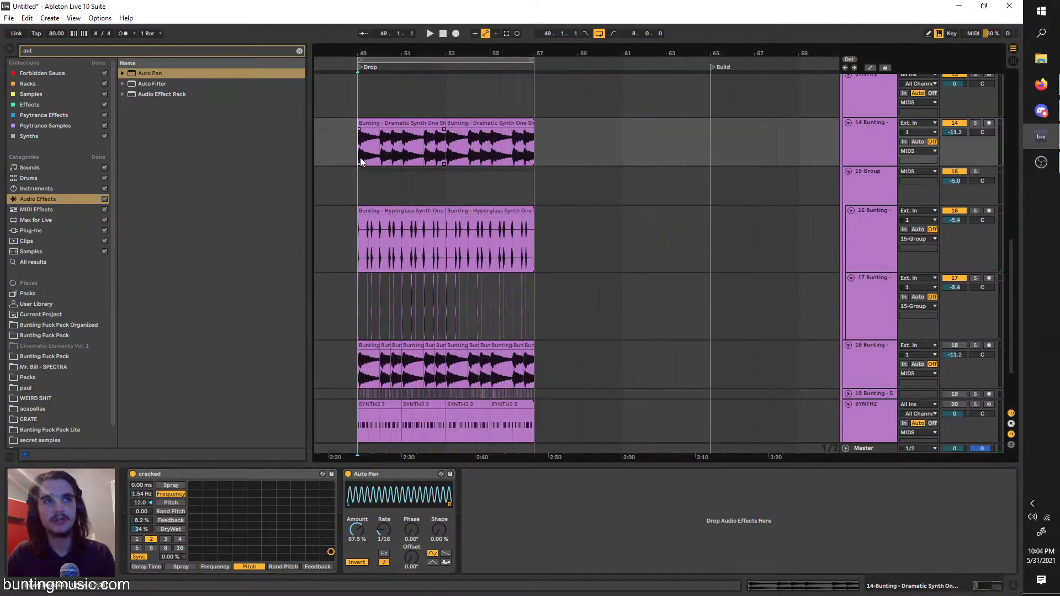
{"action": "scroll", "coordinate": [422, 247], "scroll_direction": "up", "scroll_amount": 5}
{"action": "key", "text": "space"}
{"action": "scroll", "coordinate": [423, 235], "scroll_direction": "left", "scroll_amount": 3}
{"action": "scroll", "coordinate": [542, 268], "scroll_direction": "up", "scroll_amount": 5}
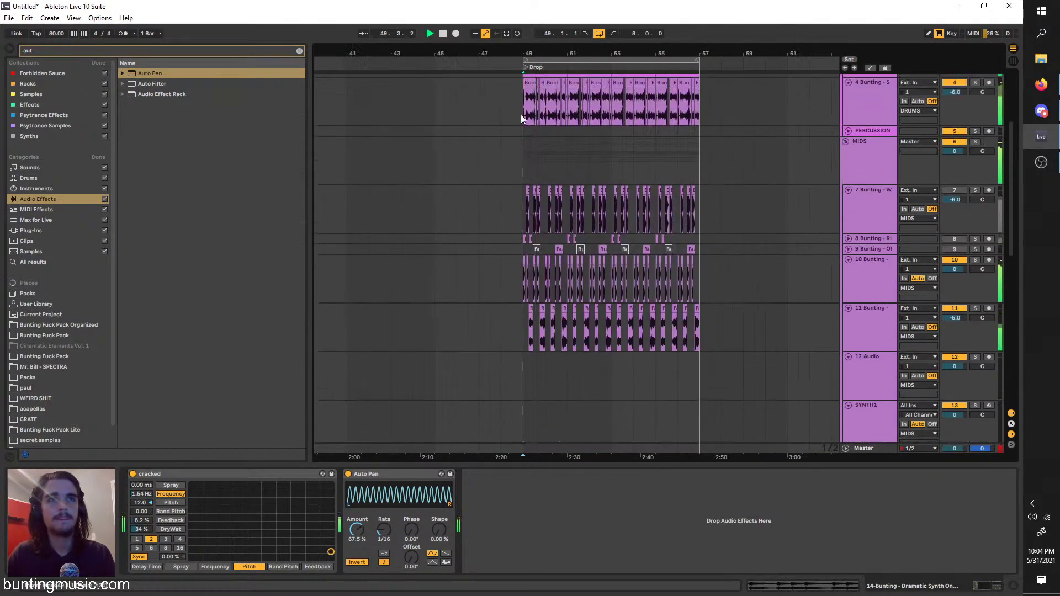
Insert a new audio track below the Dramatic Synth One Shot track, with the Build section in view
{"action": "scroll", "coordinate": [498, 303], "scroll_direction": "down", "scroll_amount": 4}
{"action": "scroll", "coordinate": [500, 321], "scroll_direction": "left", "scroll_amount": 4}
{"action": "scroll", "coordinate": [874, 301], "scroll_direction": "down", "scroll_amount": 1}
{"action": "right_click", "coordinate": [878, 298]}
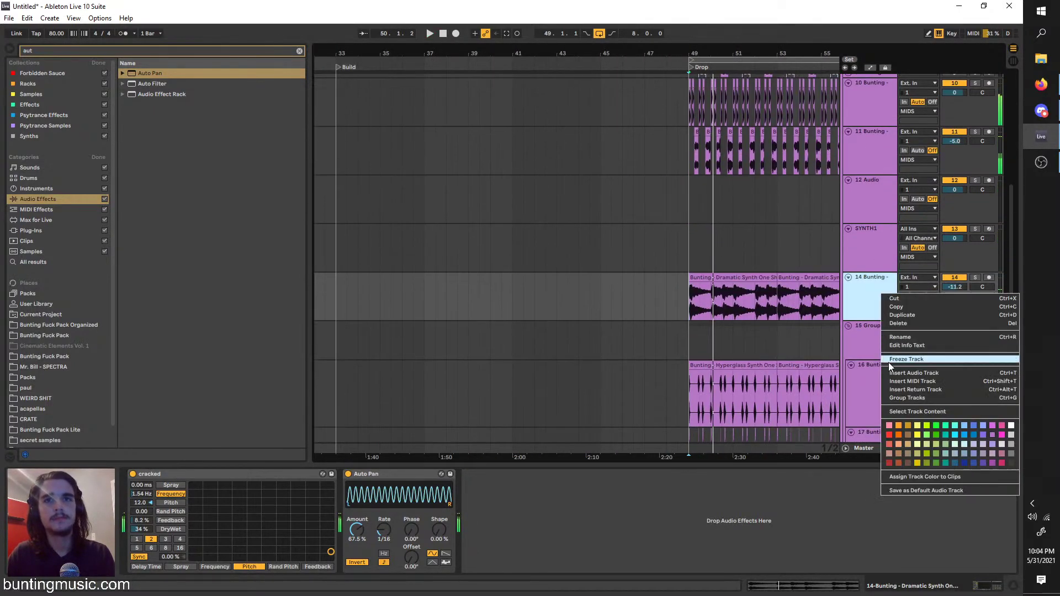
{"action": "right_click", "coordinate": [884, 306]}
{"action": "right_click", "coordinate": [883, 307]}
{"action": "left_click", "coordinate": [427, 221]}
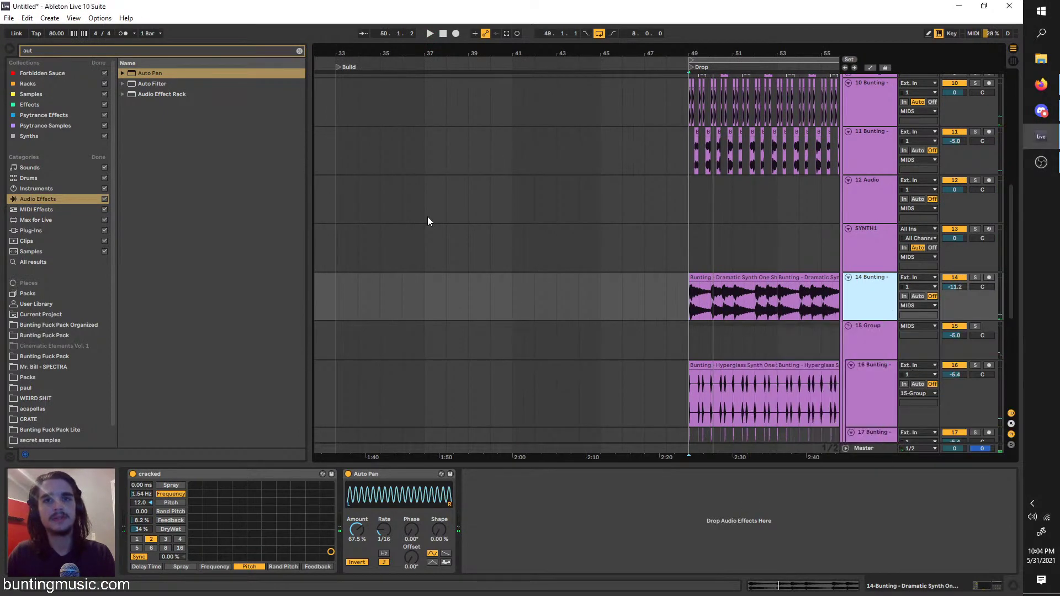
{"action": "key", "text": "ctrl+t"}
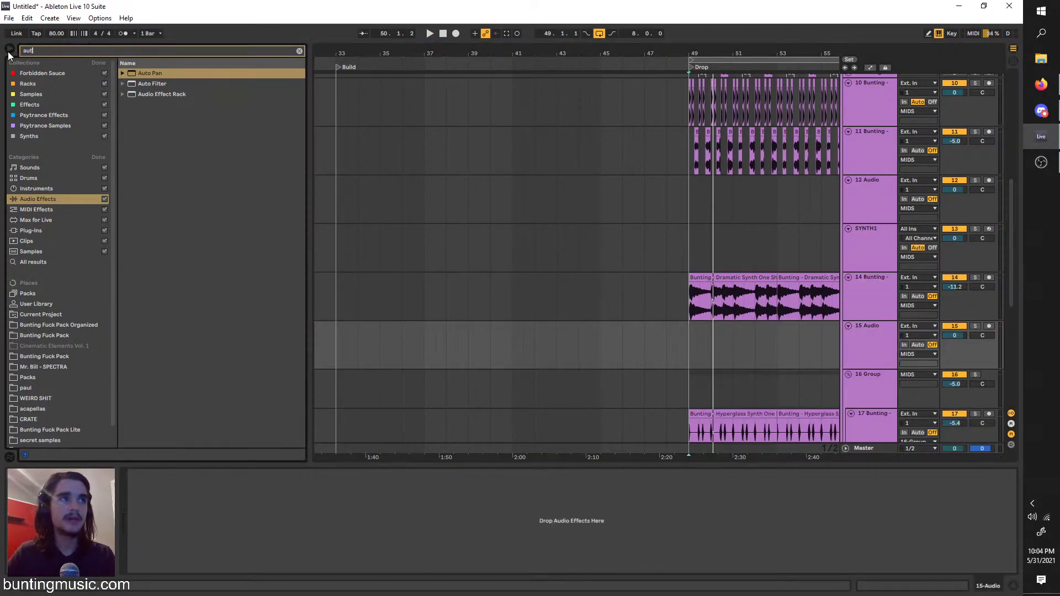
Search the Bunting Fuck Pack Organized place for "atmos" and open the Atmos folder in the full pack's FX
{"action": "type", "text": "tmos"}
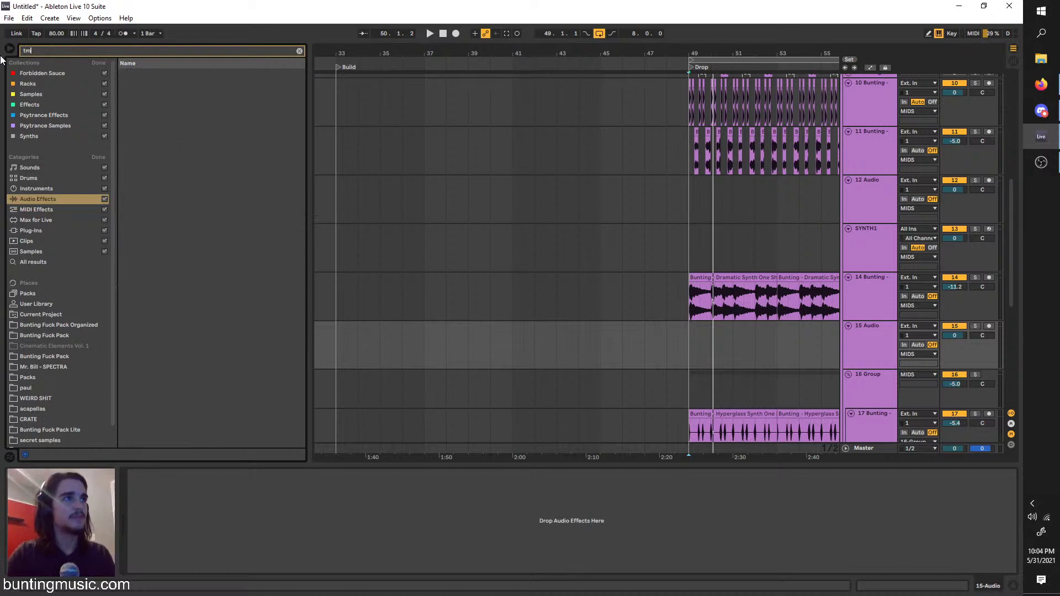
{"action": "key", "text": "BackSpace"}
{"action": "key", "text": "BackSpace"}
{"action": "type", "text": "atmos"}
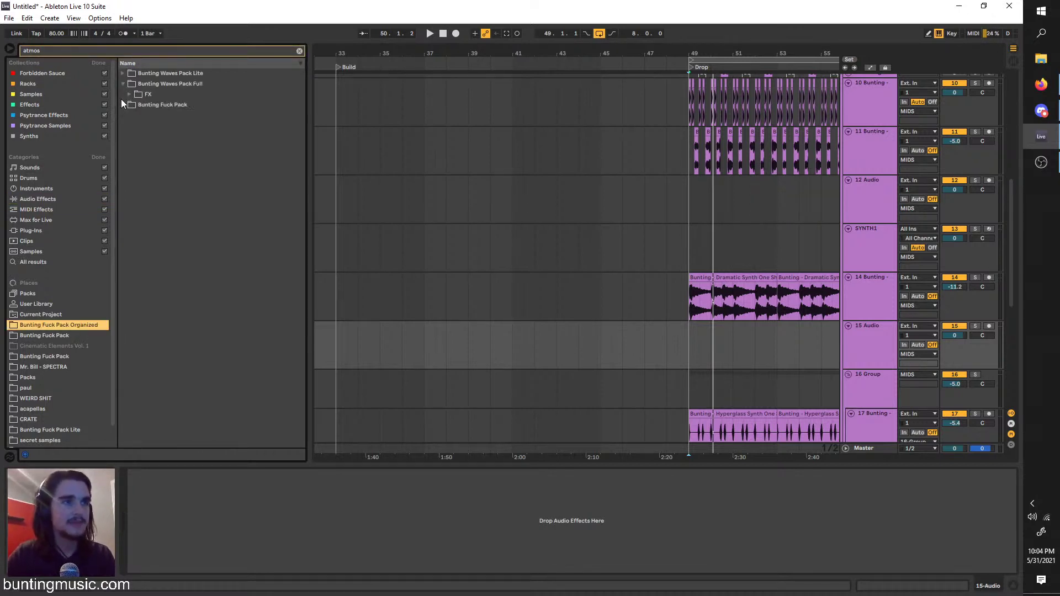
{"action": "left_click", "coordinate": [130, 93]}
{"action": "left_click", "coordinate": [136, 105]}
Audition the atmosphere samples, including Spook, Jungle, Frogee, Dystopian and Big Daddy
{"action": "left_click", "coordinate": [152, 126]}
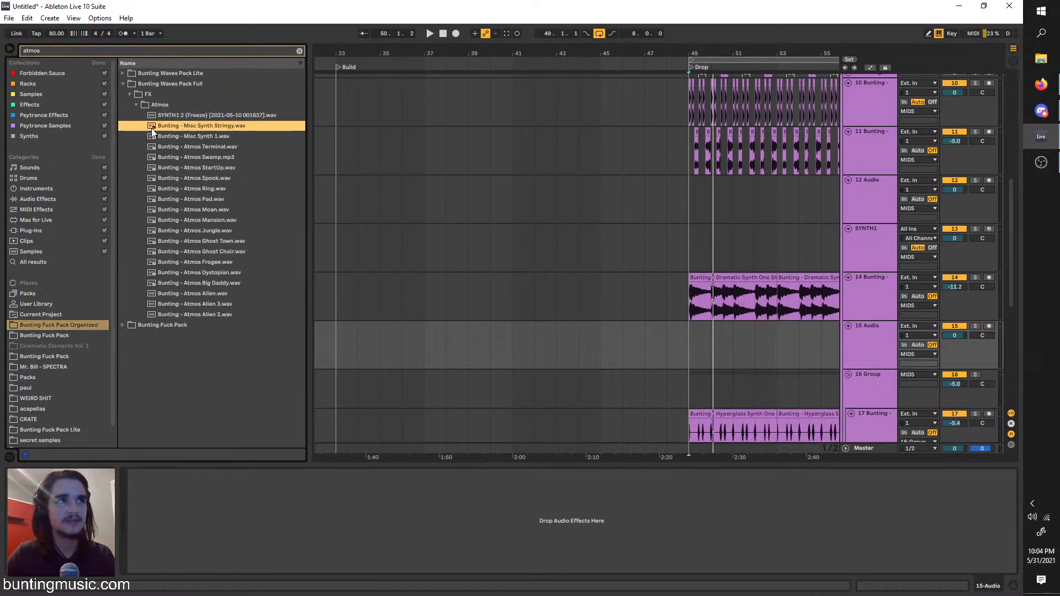
{"action": "left_click", "coordinate": [170, 118]}
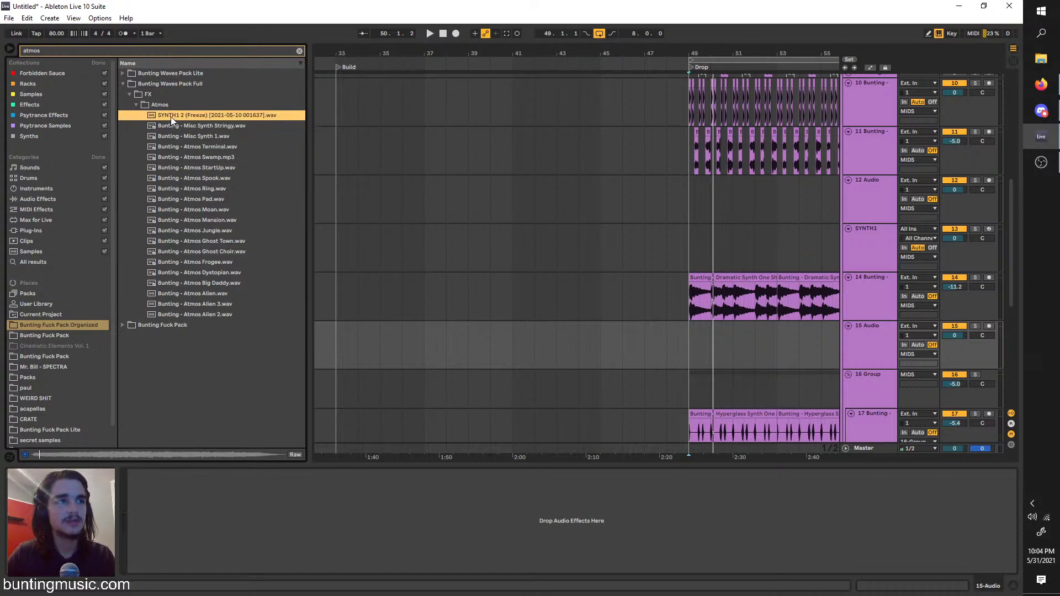
{"action": "left_click", "coordinate": [181, 181]}
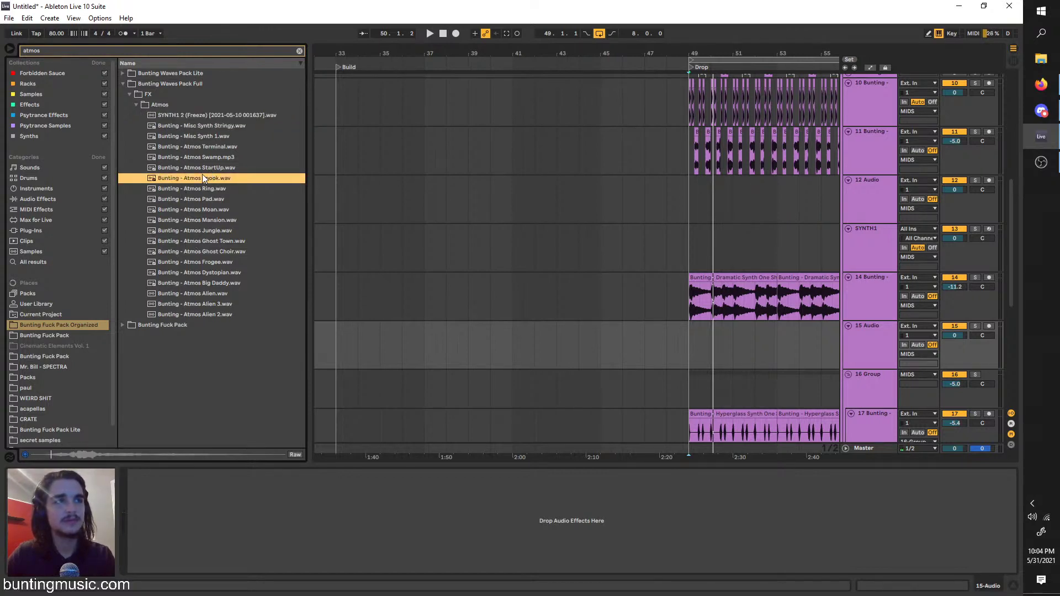
{"action": "left_click", "coordinate": [186, 230]}
{"action": "left_click", "coordinate": [194, 264]}
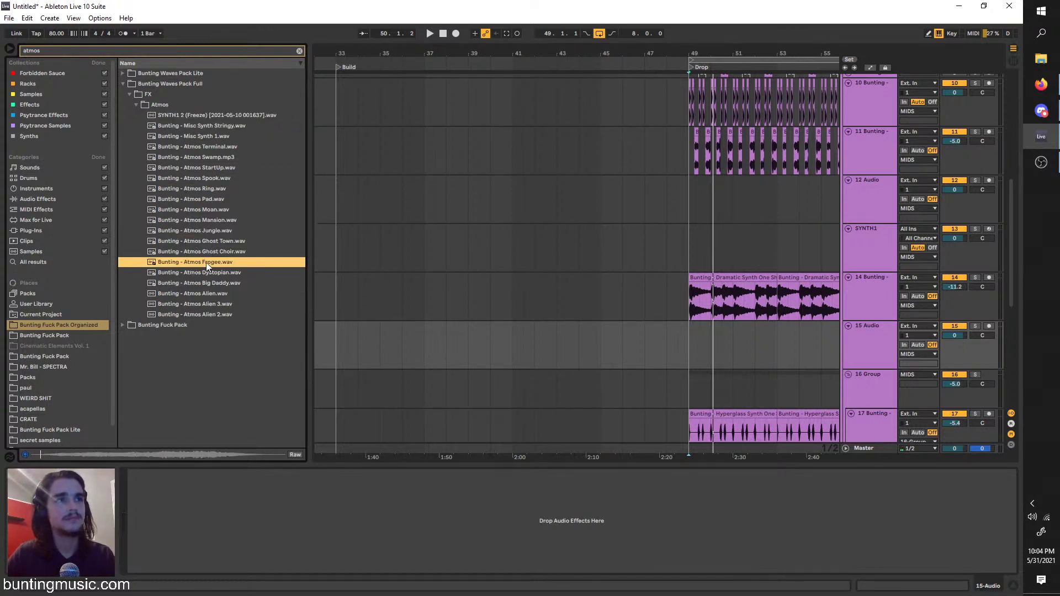
{"action": "left_click", "coordinate": [197, 272]}
{"action": "left_click", "coordinate": [197, 283]}
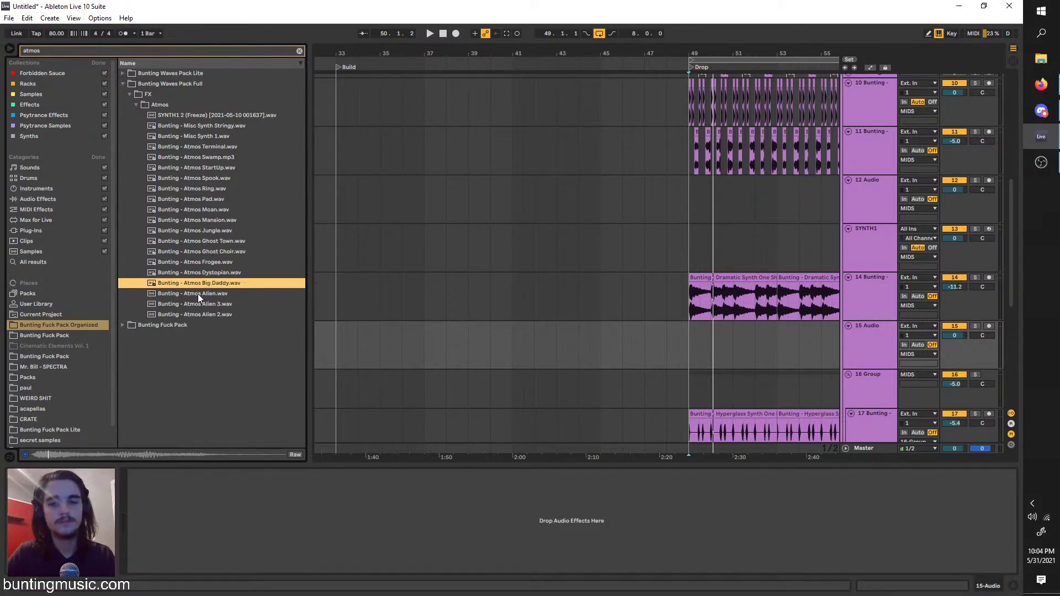
Place Bunting - Atmos Big Daddy.wav on the new track at the Build marker, bar 33, and play it
{"action": "left_click_drag", "start_coordinate": [184, 283], "coordinate": [340, 350]}
{"action": "key", "text": "space"}
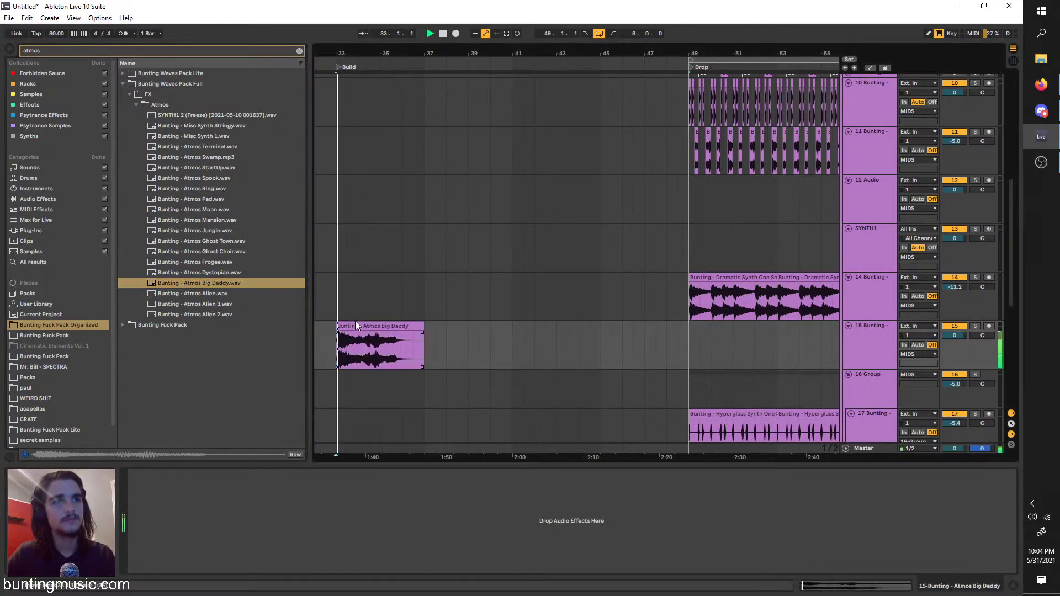
Warp the Atmos Big Daddy clip at a segment BPM of 999 and extend it to the Drop marker at bar 49
{"action": "left_click", "coordinate": [356, 326]}
{"action": "left_click", "coordinate": [236, 456]}
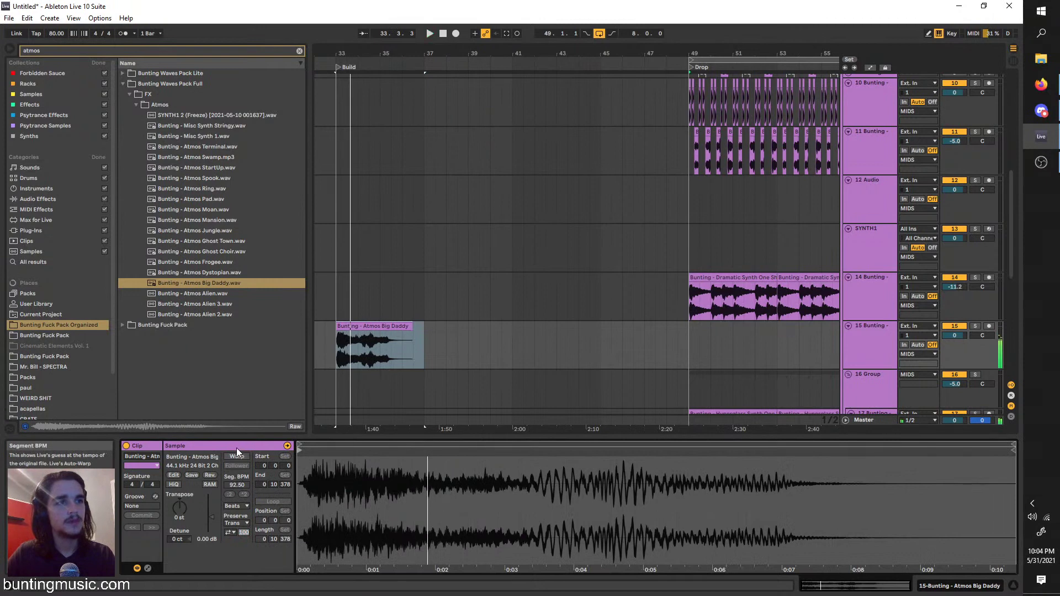
{"action": "left_click", "coordinate": [236, 456]}
{"action": "left_click_drag", "start_coordinate": [238, 485], "coordinate": [237, 482]}
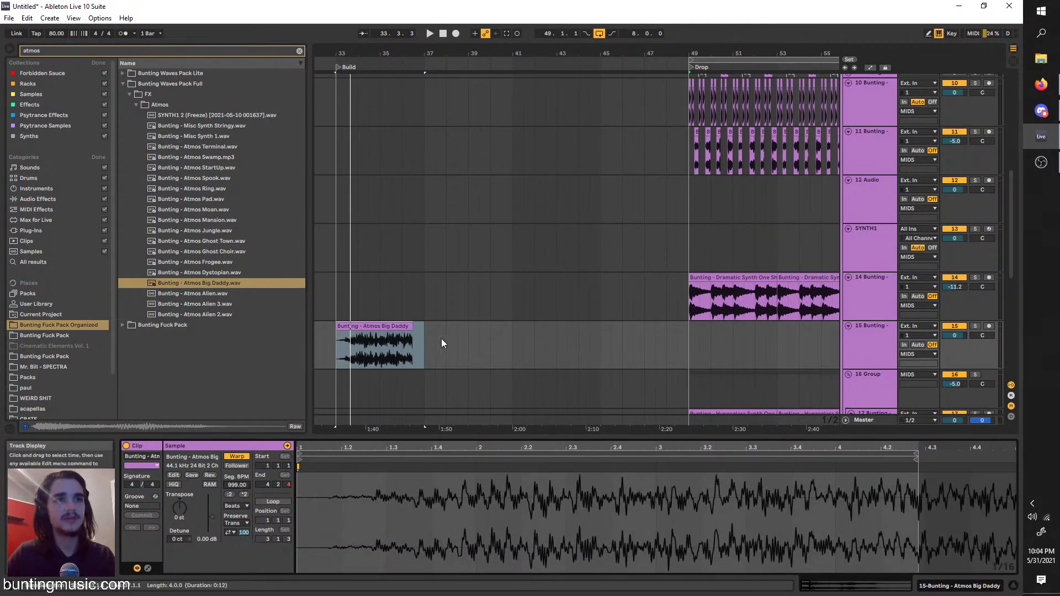
{"action": "left_click_drag", "start_coordinate": [413, 326], "coordinate": [683, 338]}
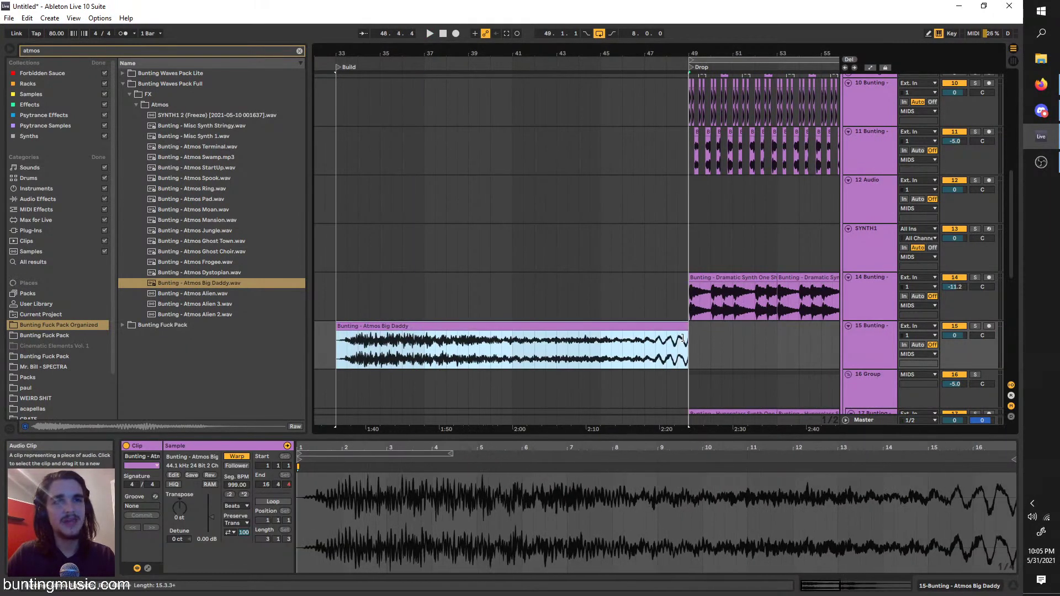
{"action": "left_click", "coordinate": [684, 326]}
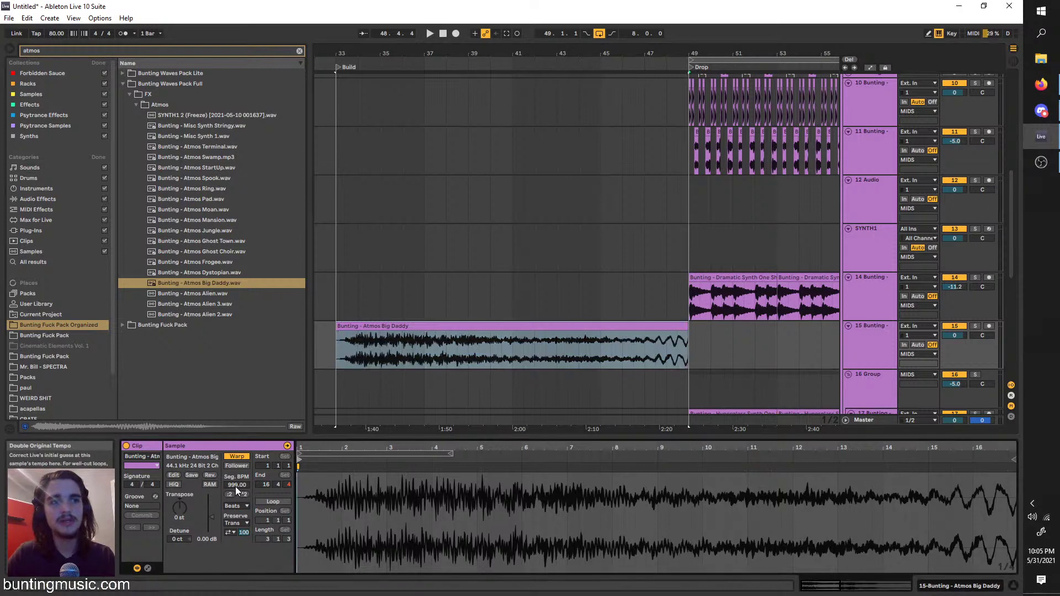
Lower the Atmos Big Daddy clip's segment BPM to 840 and warp it in Texture mode with a grain size of 175.32
{"action": "left_click_drag", "start_coordinate": [235, 486], "coordinate": [235, 519]}
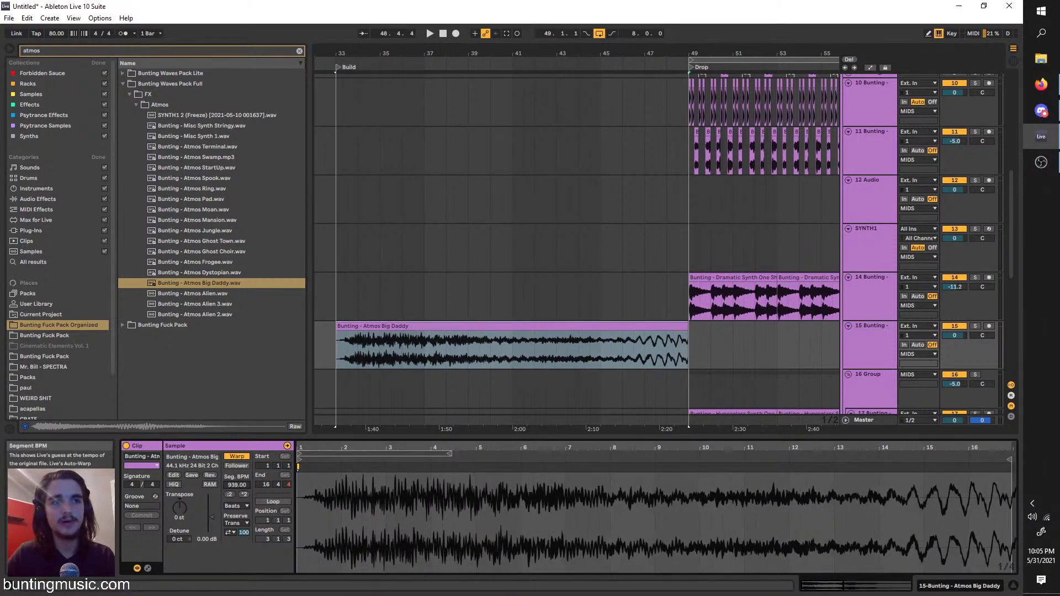
{"action": "left_click", "coordinate": [244, 504]}
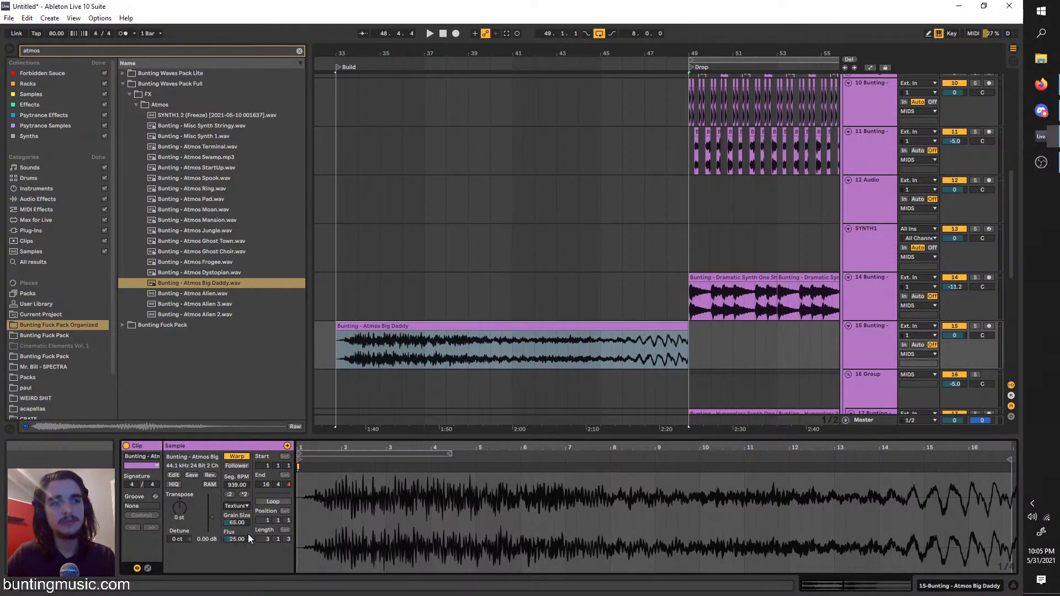
{"action": "key", "text": "space"}
{"action": "mouse_move", "coordinate": [245, 522]}
{"action": "left_mouse_down"}
{"action": "mouse_move", "coordinate": [245, 491]}
{"action": "mouse_move", "coordinate": [236, 492]}
{"action": "mouse_move", "coordinate": [236, 525]}
{"action": "left_mouse_up"}
Insert an audio track below the Atmos Big Daddy track and place Bunting - Atmos Frogee.wav on it at the Build marker, bar 33
{"action": "right_click", "coordinate": [877, 359]}
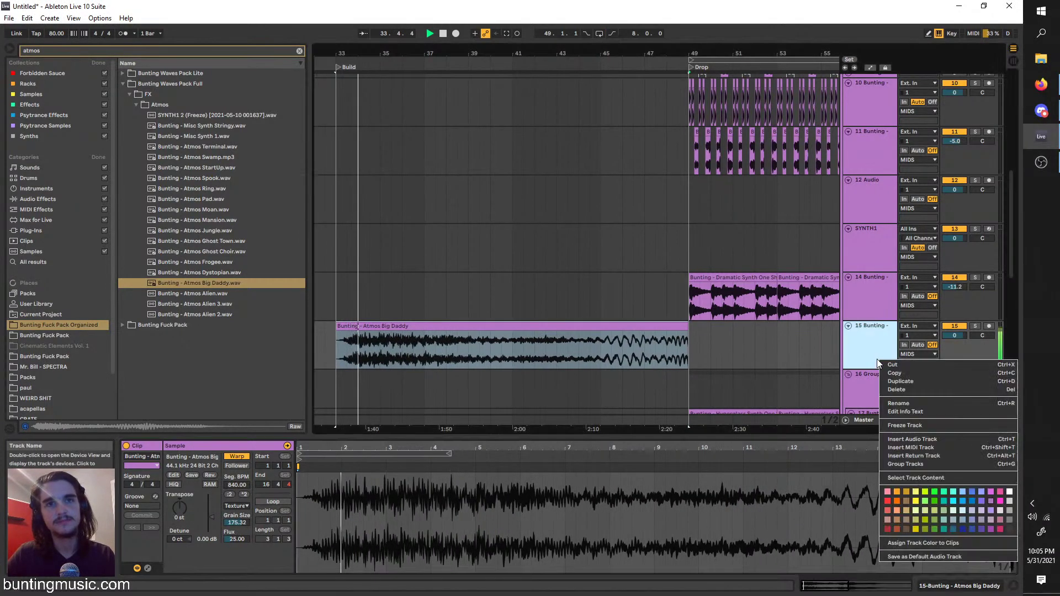
{"action": "left_click", "coordinate": [896, 441]}
{"action": "key", "text": "space"}
{"action": "left_click", "coordinate": [186, 260]}
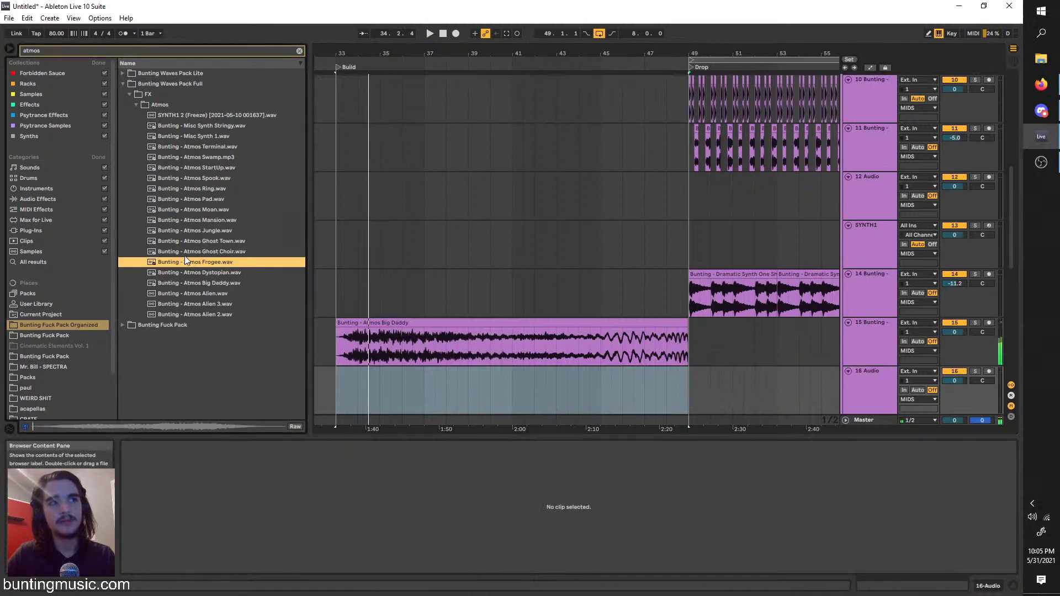
{"action": "left_click_drag", "start_coordinate": [182, 262], "coordinate": [335, 381]}
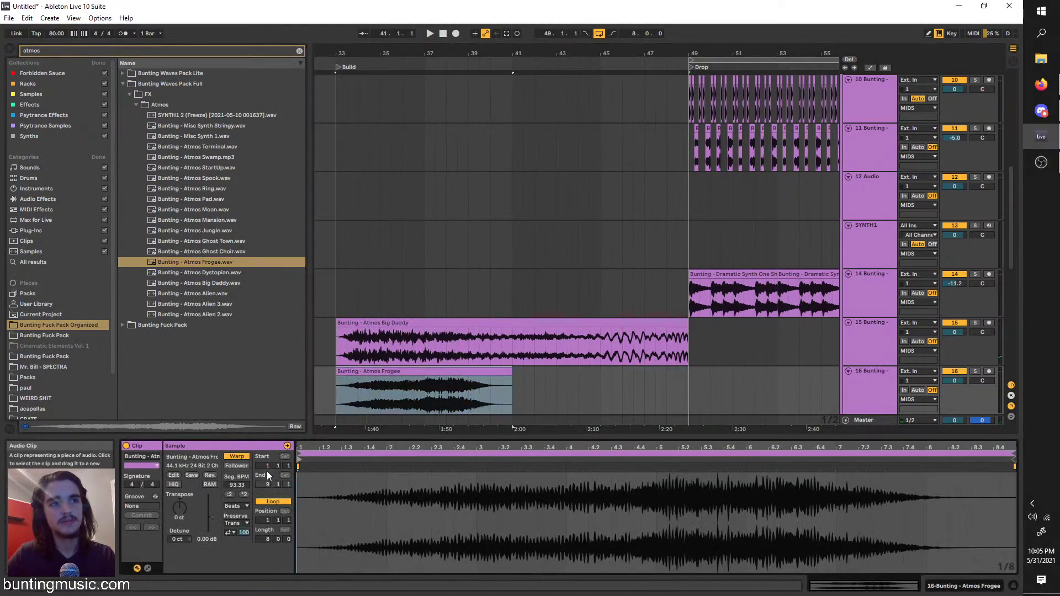
Stretch the Atmos Frogee clip to the Drop marker at bar 49, with a 25-bar loop length and a segment BPM of 242
{"action": "left_click_drag", "start_coordinate": [230, 485], "coordinate": [260, 466]}
{"action": "left_click_drag", "start_coordinate": [519, 377], "coordinate": [689, 377]}
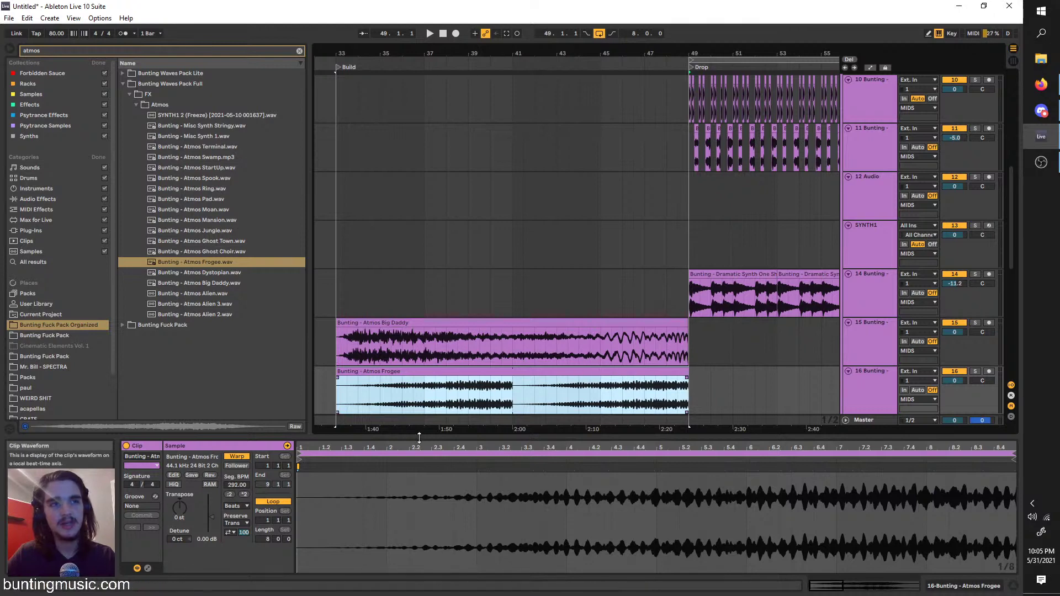
{"action": "scroll", "coordinate": [781, 508], "scroll_direction": "down", "scroll_amount": 5}
{"action": "left_click_drag", "start_coordinate": [524, 452], "coordinate": [1019, 453]}
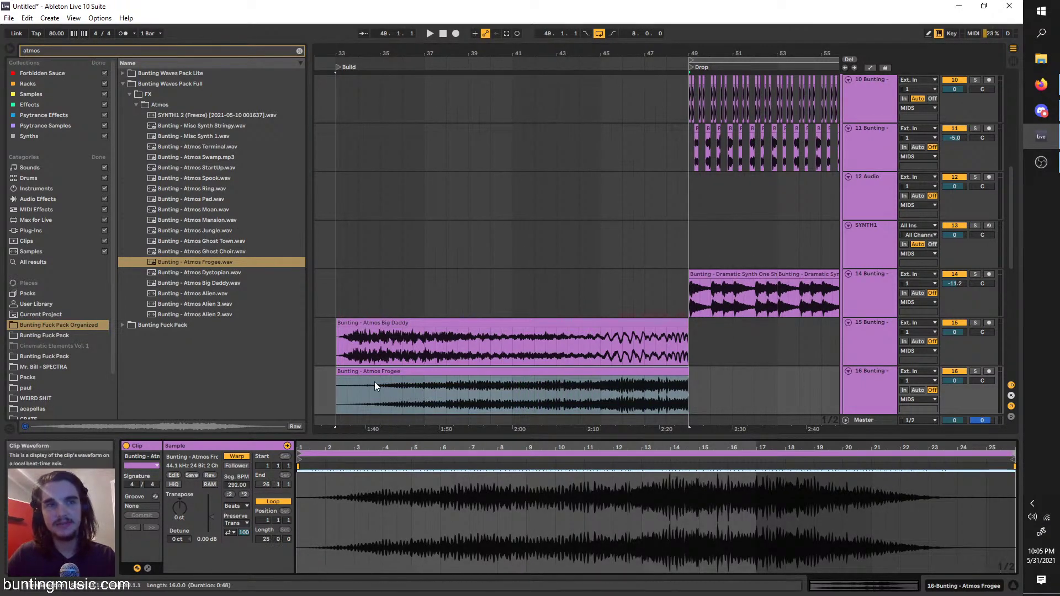
{"action": "left_click", "coordinate": [244, 494]}
Warp the Atmos Frogee clip in Texture mode with a grain size of 183.48, soloing its track briefly during playback
{"action": "key", "text": "space"}
{"action": "left_click", "coordinate": [237, 507]}
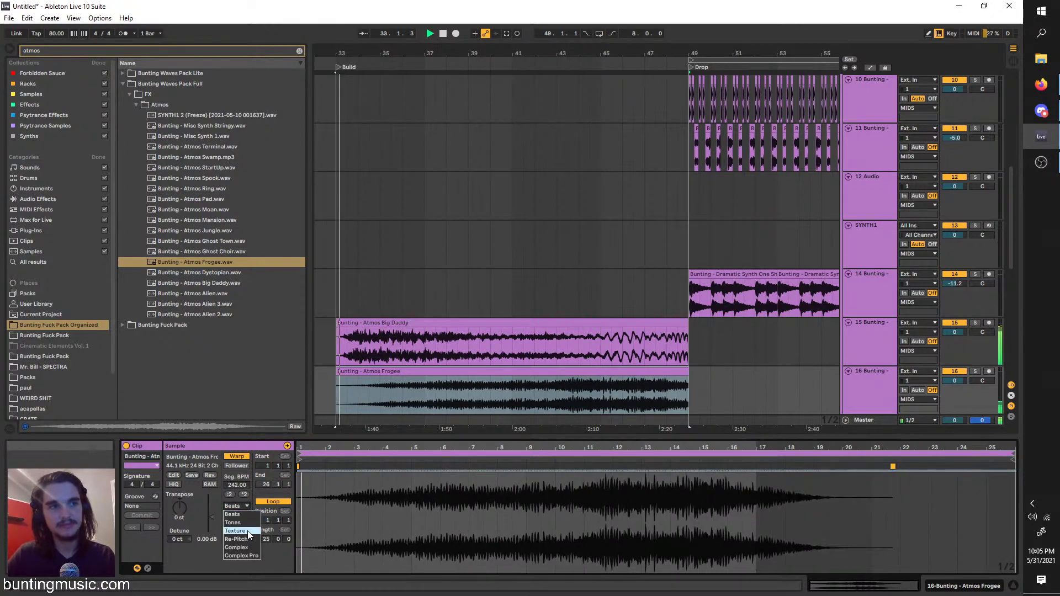
{"action": "left_click", "coordinate": [237, 523]}
{"action": "left_click", "coordinate": [975, 375]}
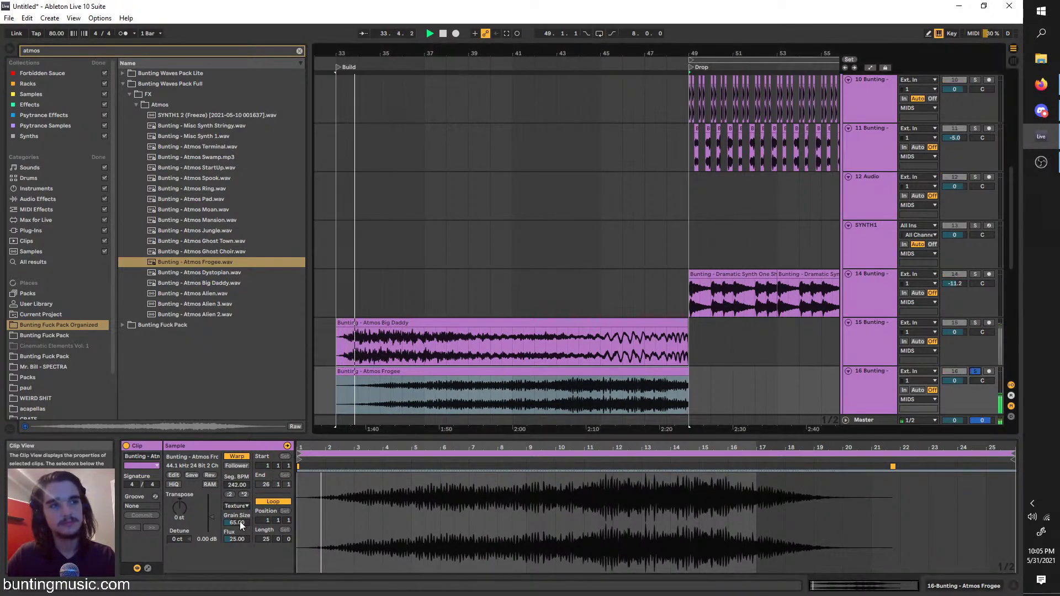
{"action": "left_click_drag", "start_coordinate": [240, 521], "coordinate": [254, 511]}
{"action": "left_click", "coordinate": [975, 373]}
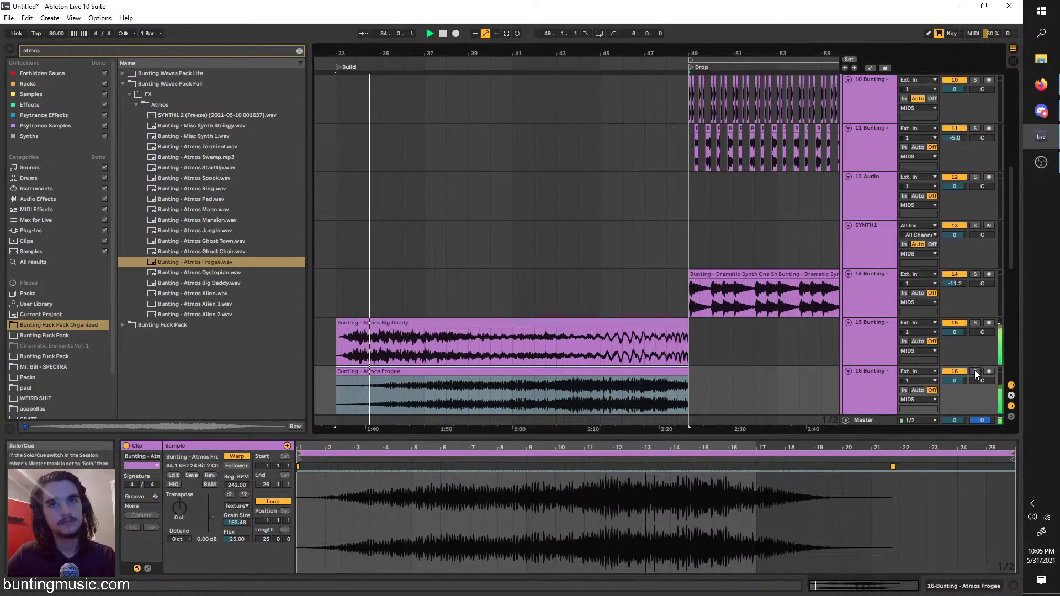
Lower the Atmos Big Daddy track's volume to -5.3 dB and insert an audio track below the Atmos Frogee track
{"action": "left_click", "coordinate": [343, 362]}
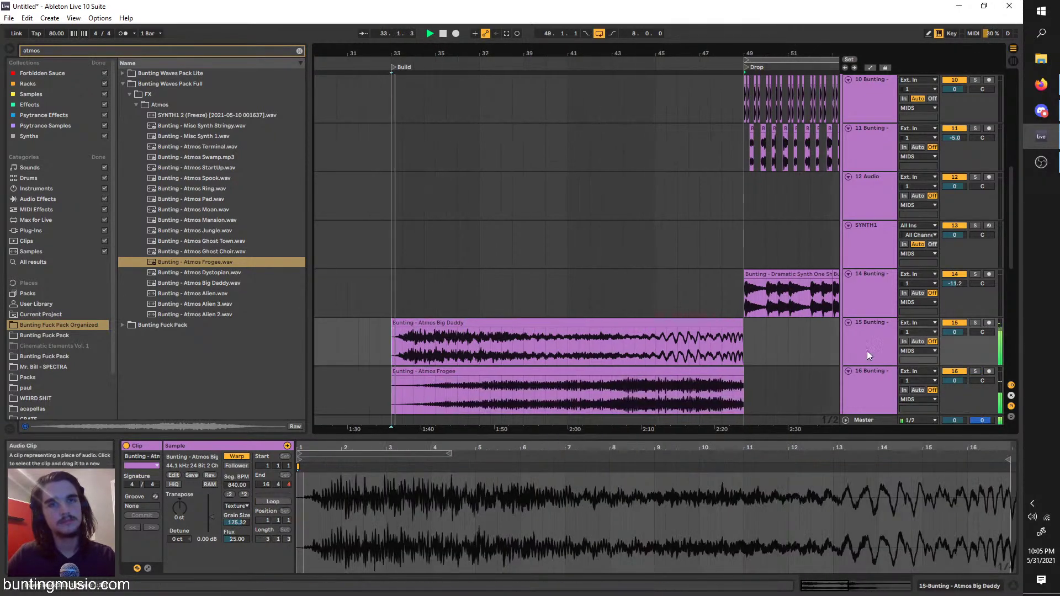
{"action": "left_click_drag", "start_coordinate": [955, 332], "coordinate": [955, 342]}
{"action": "right_click", "coordinate": [893, 377]}
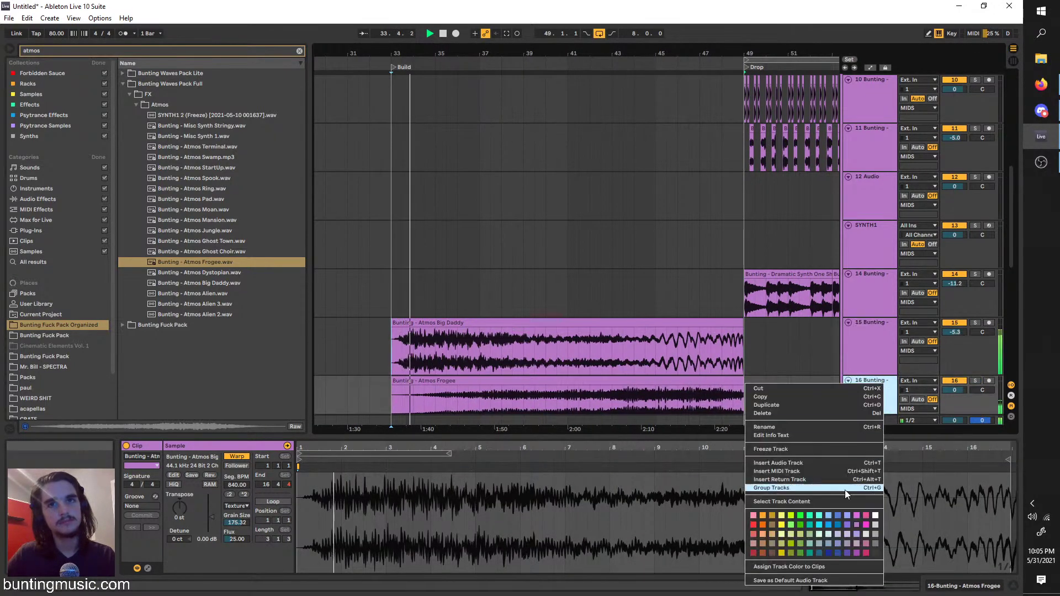
{"action": "left_click", "coordinate": [820, 465]}
{"action": "key", "text": "ctrl+t"}
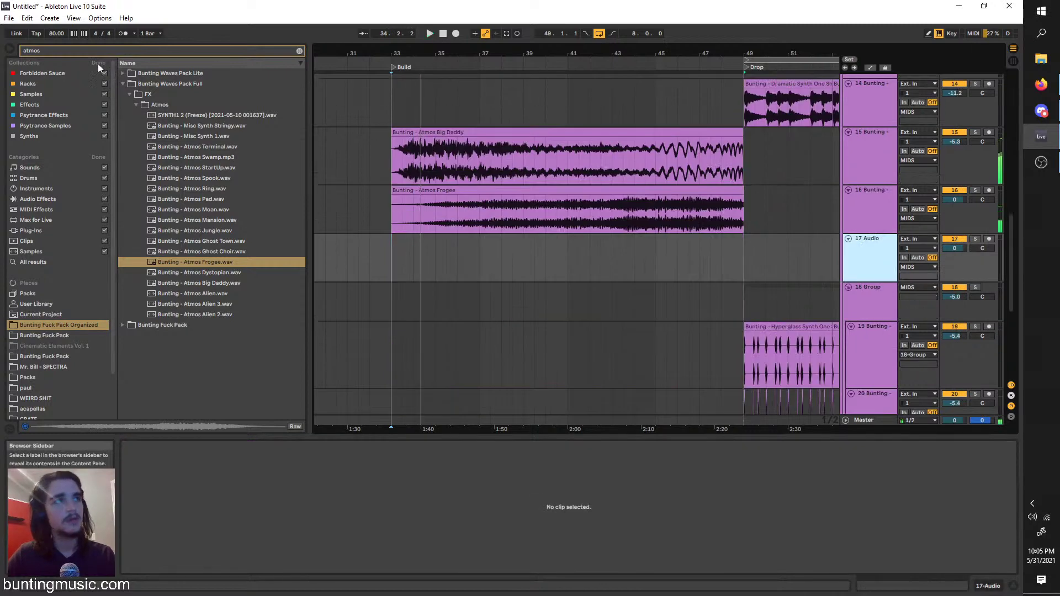
Search the samples for "impact" and open the Impacts folder in the Bunting Fuck Pack's FX
{"action": "left_click_drag", "start_coordinate": [69, 50], "coordinate": [0, 18]}
{"action": "type", "text": "impact"}
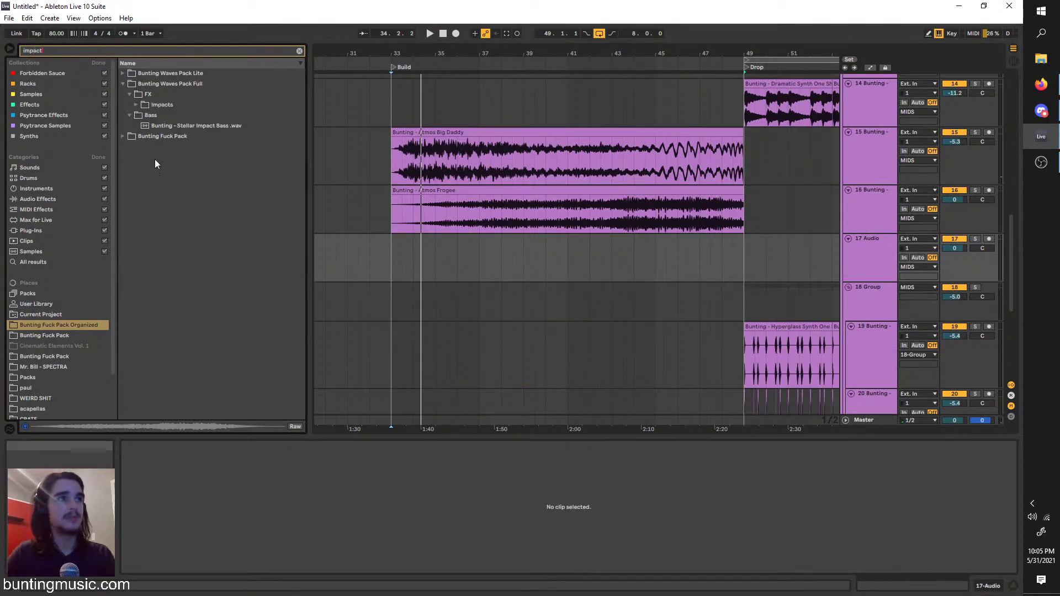
{"action": "left_click", "coordinate": [128, 136]}
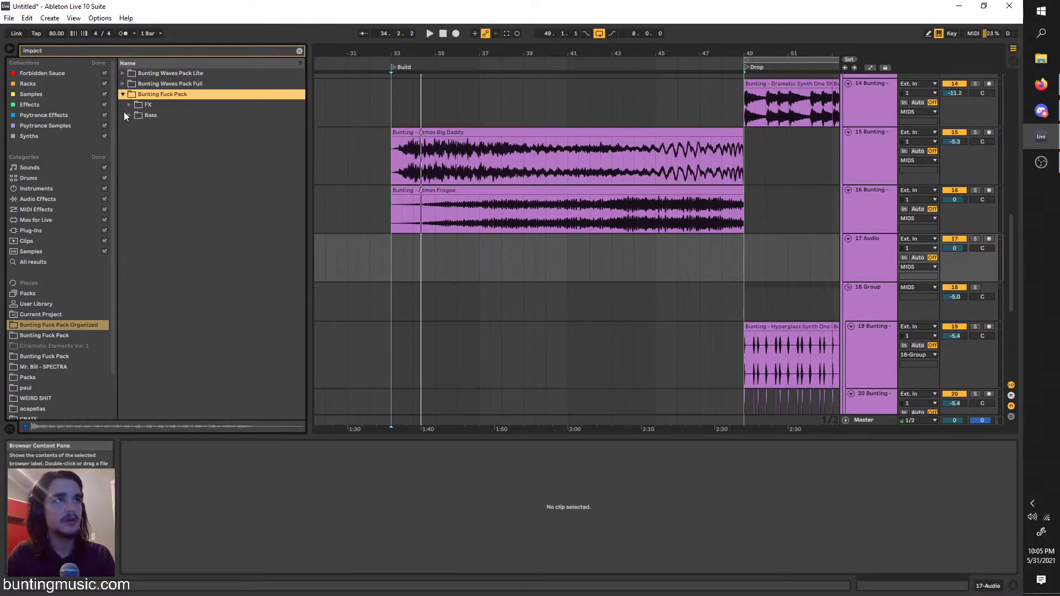
{"action": "left_click", "coordinate": [132, 106]}
{"action": "left_click", "coordinate": [137, 115]}
Audition the impact samples, including Pad, Impact Croak, Frying Pan, Woomp and Hog
{"action": "left_click", "coordinate": [144, 134]}
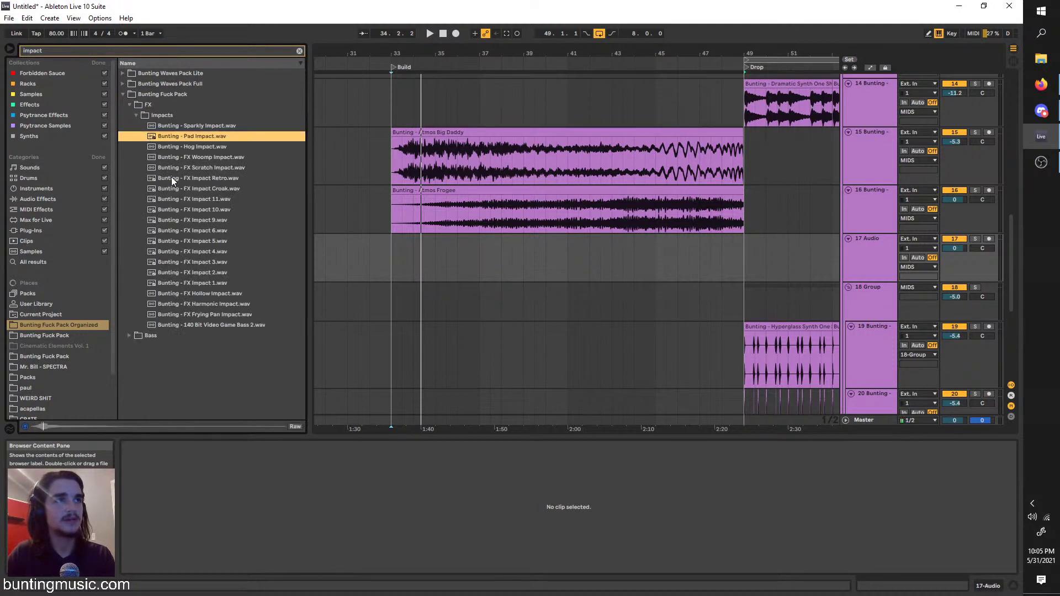
{"action": "left_click", "coordinate": [188, 198]}
{"action": "left_click", "coordinate": [238, 292]}
{"action": "left_click", "coordinate": [204, 187]}
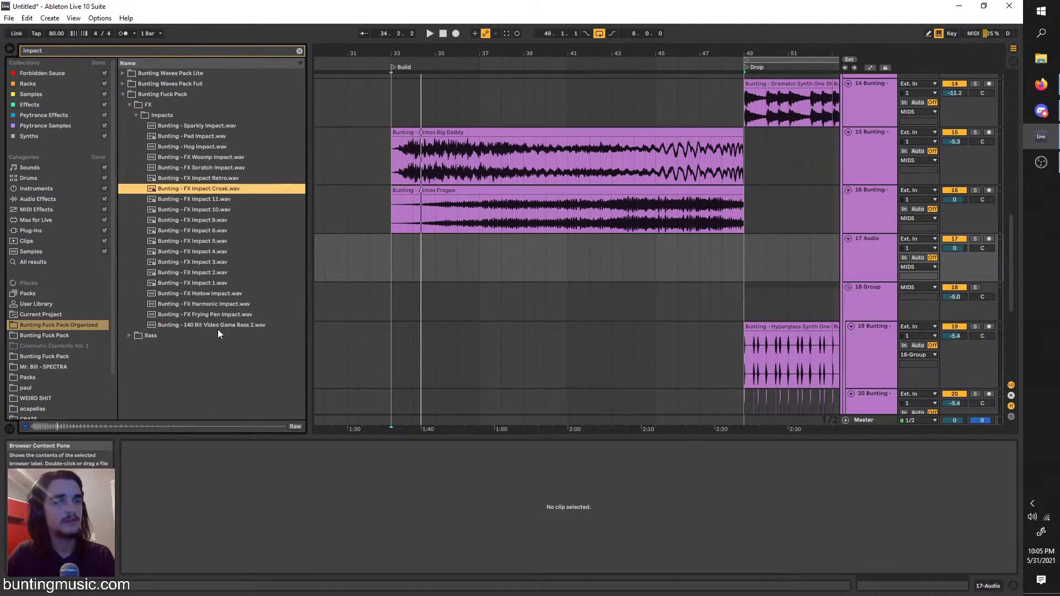
{"action": "left_click", "coordinate": [217, 327]}
{"action": "left_click", "coordinate": [217, 314]}
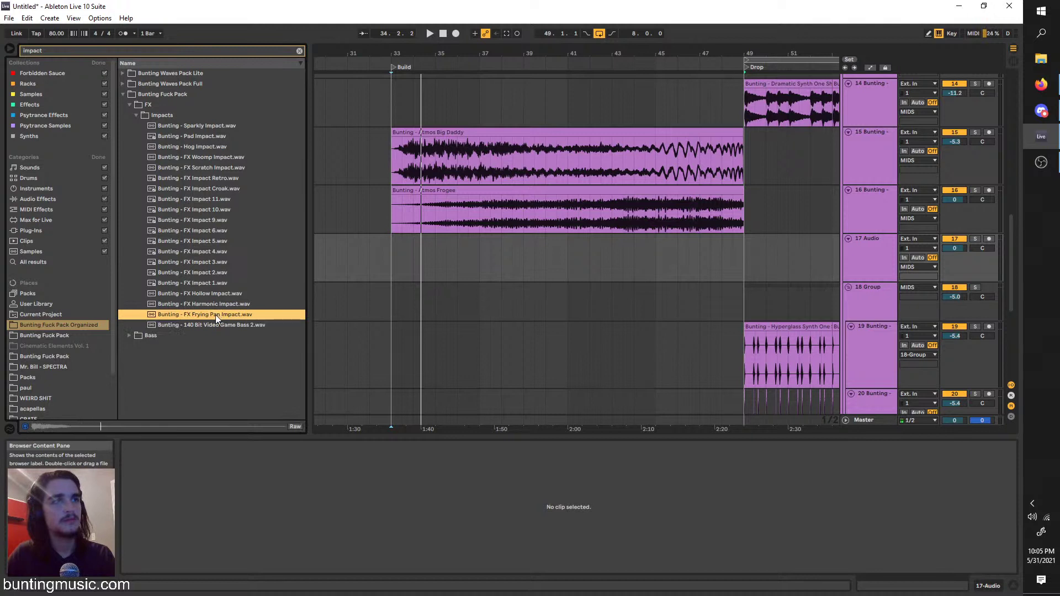
{"action": "left_click", "coordinate": [203, 293]}
{"action": "left_click", "coordinate": [193, 199]}
{"action": "left_click", "coordinate": [195, 159]}
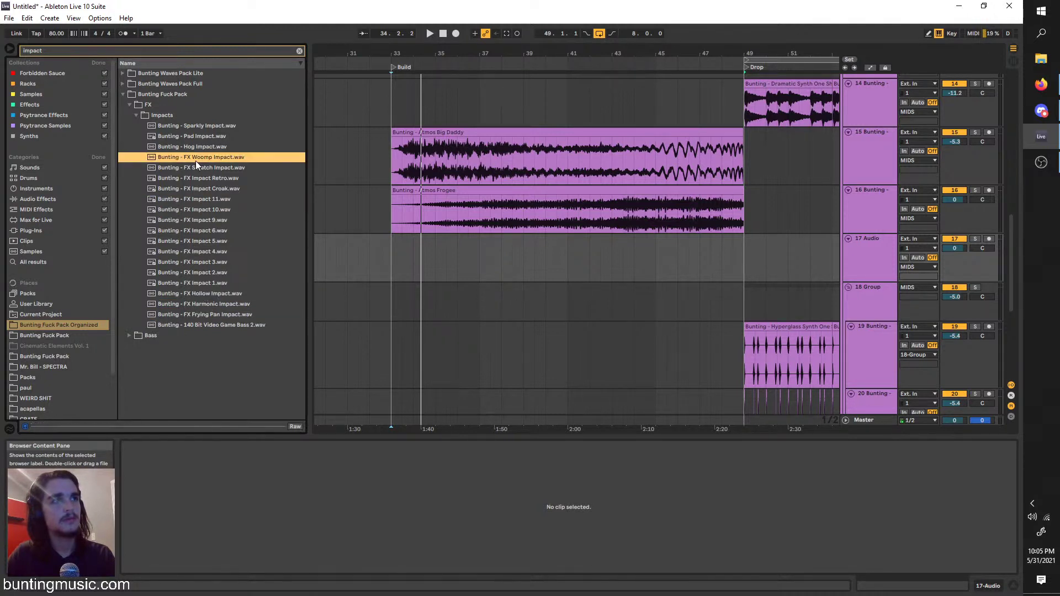
{"action": "left_click", "coordinate": [189, 147]}
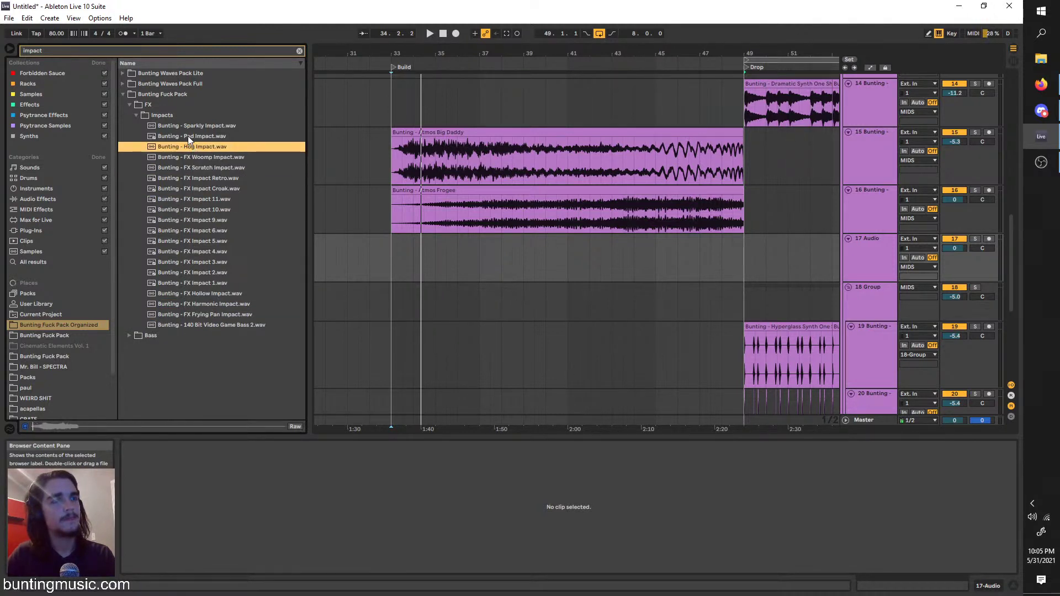
{"action": "left_click", "coordinate": [188, 136]}
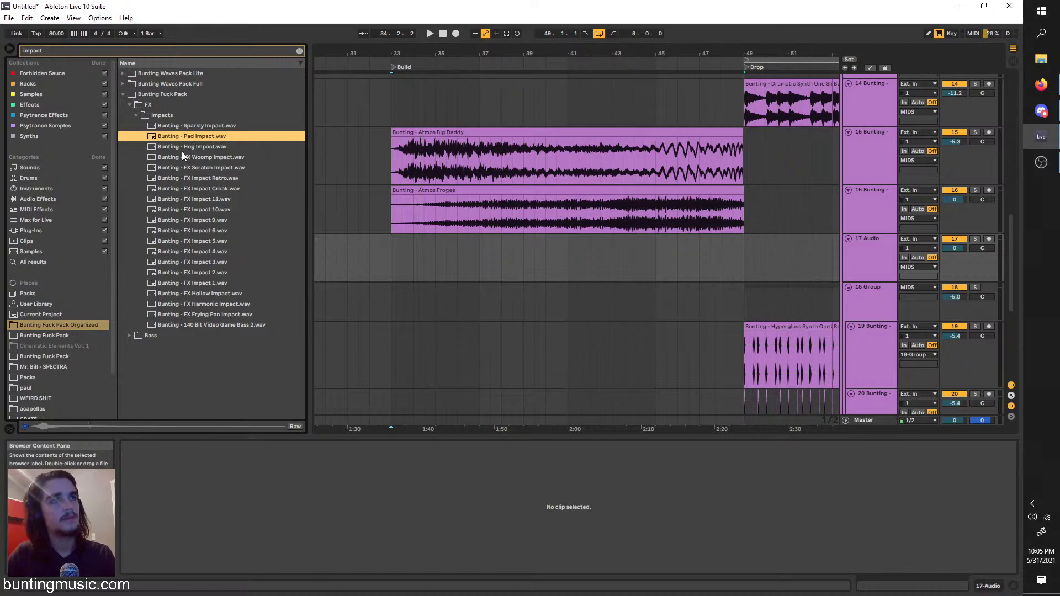
Place Bunting - Hog Impact.wav on the new track at bar 33 and lower the track's volume to about -14.6 dB during playback
{"action": "left_click_drag", "start_coordinate": [183, 147], "coordinate": [407, 237]}
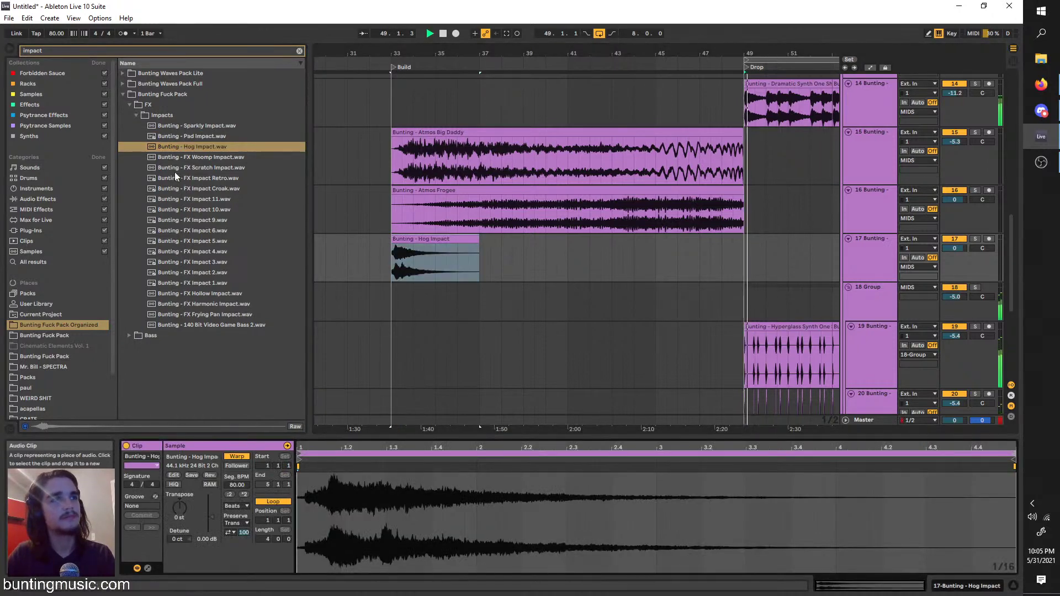
{"action": "key", "text": "space"}
{"action": "scroll", "coordinate": [499, 337], "scroll_direction": "up", "scroll_amount": 5}
{"action": "scroll", "coordinate": [829, 343], "scroll_direction": "down", "scroll_amount": 2}
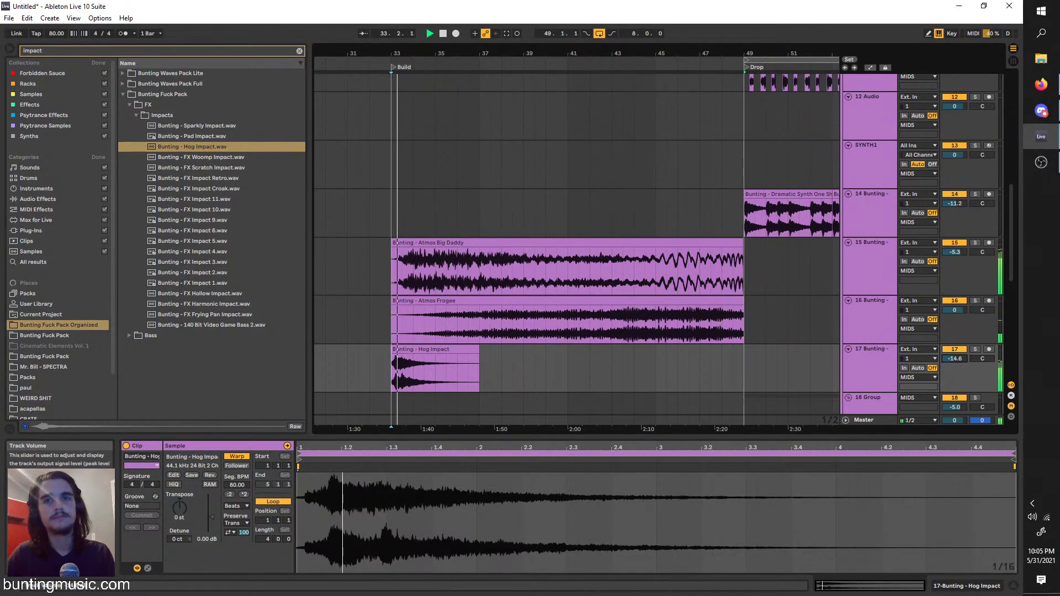
Copy the KICKSNARE clip from the Drop to the Build marker at bar 33 and trim it to one beat, keeping the first kick
{"action": "scroll", "coordinate": [711, 238], "scroll_direction": "up", "scroll_amount": 8}
{"action": "scroll", "coordinate": [740, 130], "scroll_direction": "up", "scroll_amount": 2}
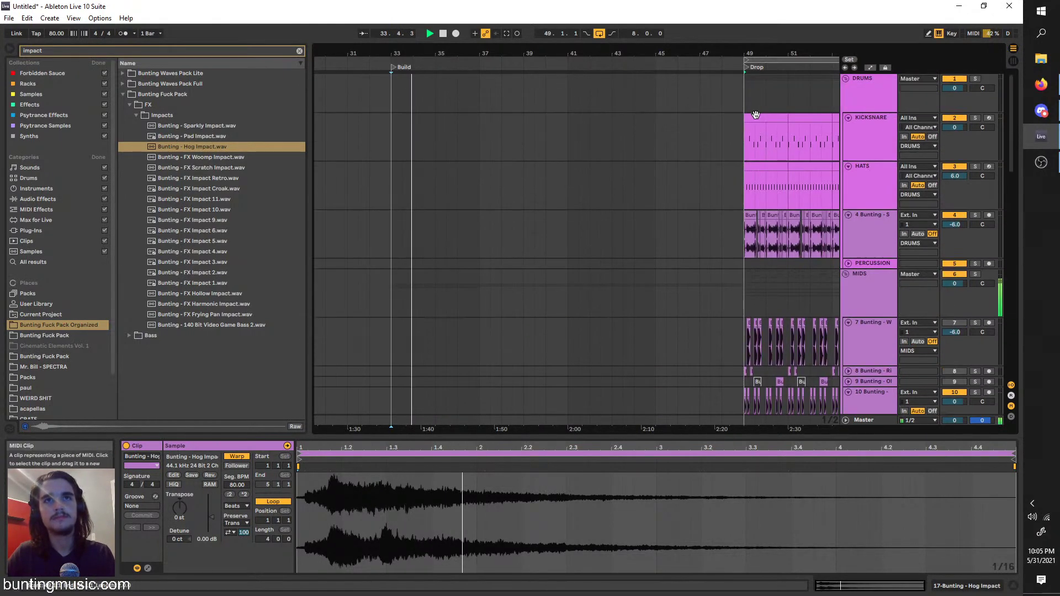
{"action": "left_click", "coordinate": [755, 117]}
{"action": "key", "text": "ctrl+c"}
{"action": "left_click", "coordinate": [391, 134]}
{"action": "key", "text": "ctrl+v"}
{"action": "scroll", "coordinate": [390, 135], "scroll_direction": "up", "scroll_amount": 2}
{"action": "key", "text": "space"}
{"action": "key", "text": "space"}
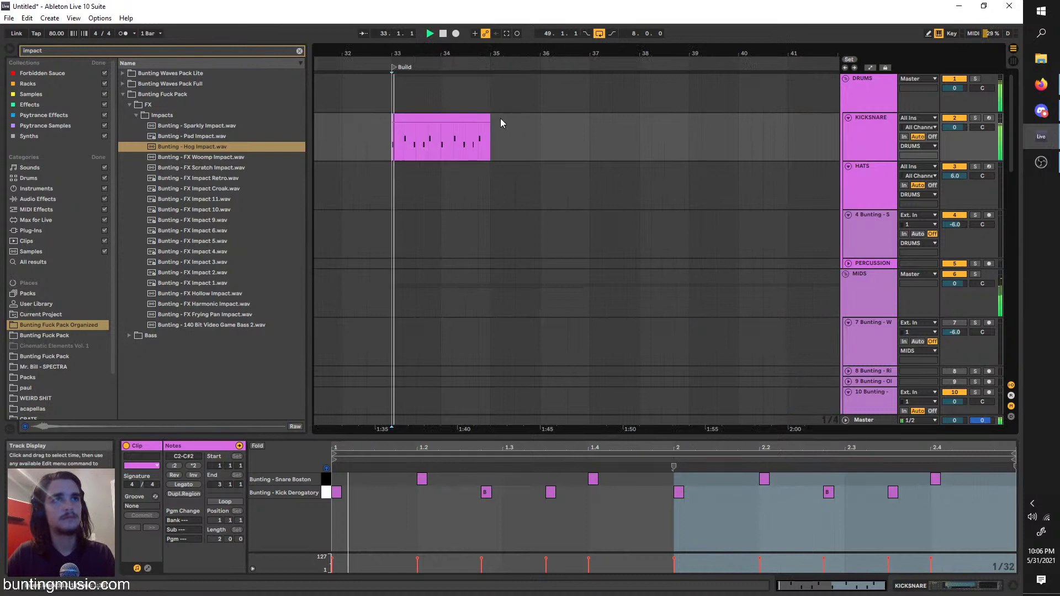
{"action": "left_click_drag", "start_coordinate": [491, 118], "coordinate": [387, 114]}
Insert an audio track directly below the KICKSNARE track
{"action": "right_click", "coordinate": [853, 118]}
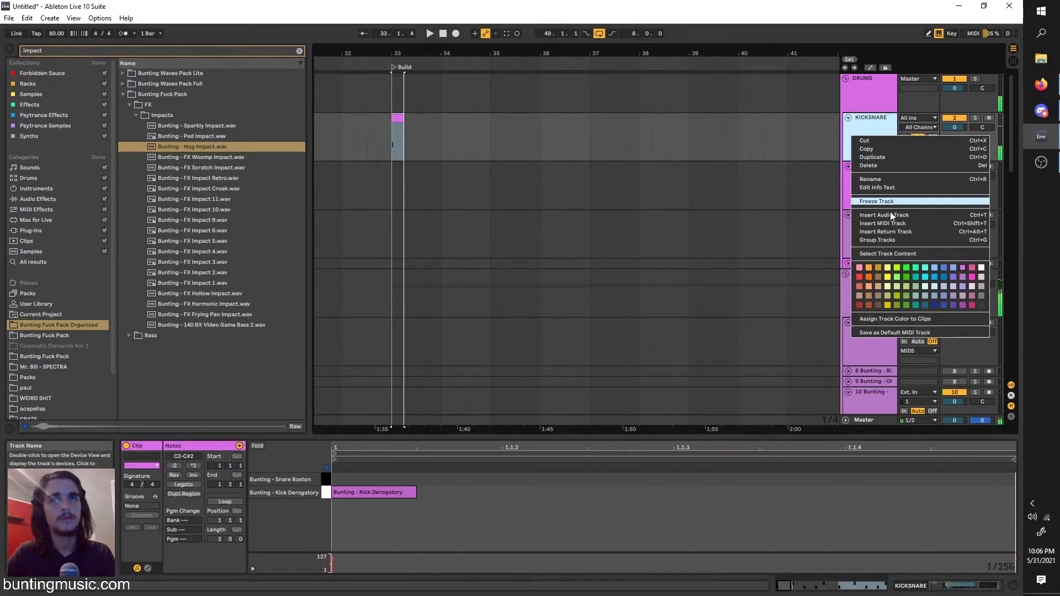
{"action": "left_click", "coordinate": [891, 213]}
{"action": "key", "text": "ctrl+t"}
Search the samples for "cymbal" and open the Rides folder under the Bunting Fuck Pack's Cymbals
{"action": "key", "text": "ctrl+f"}
{"action": "type", "text": "cymbal"}
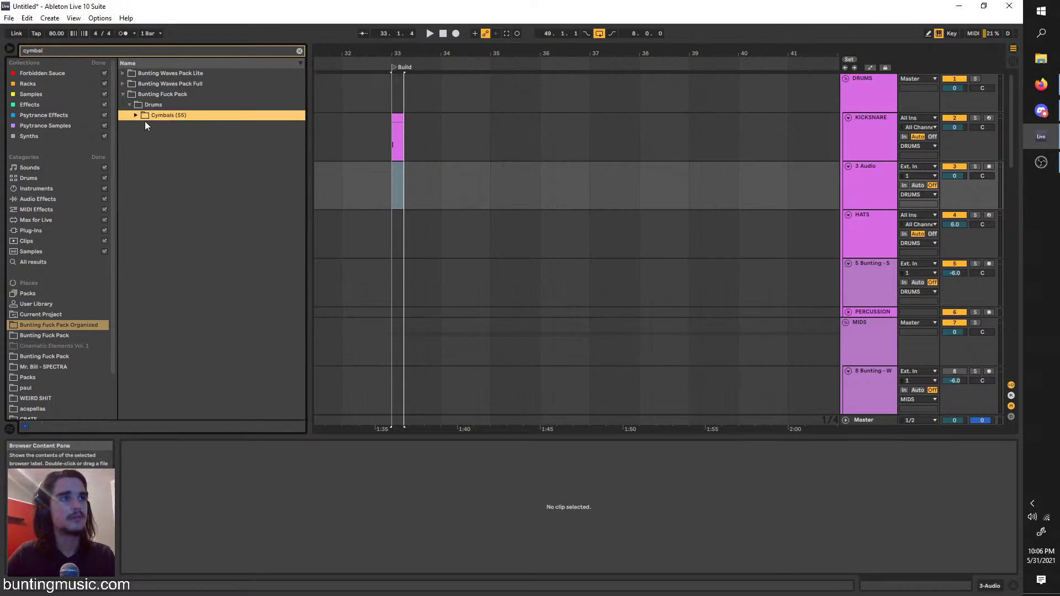
{"action": "left_click", "coordinate": [137, 115]}
{"action": "left_click", "coordinate": [143, 129]}
Audition the ride samples and the Crash Hiss and Crash Ring samples in the Crashes folder
{"action": "key", "text": "Down"}
{"action": "key", "text": "Down"}
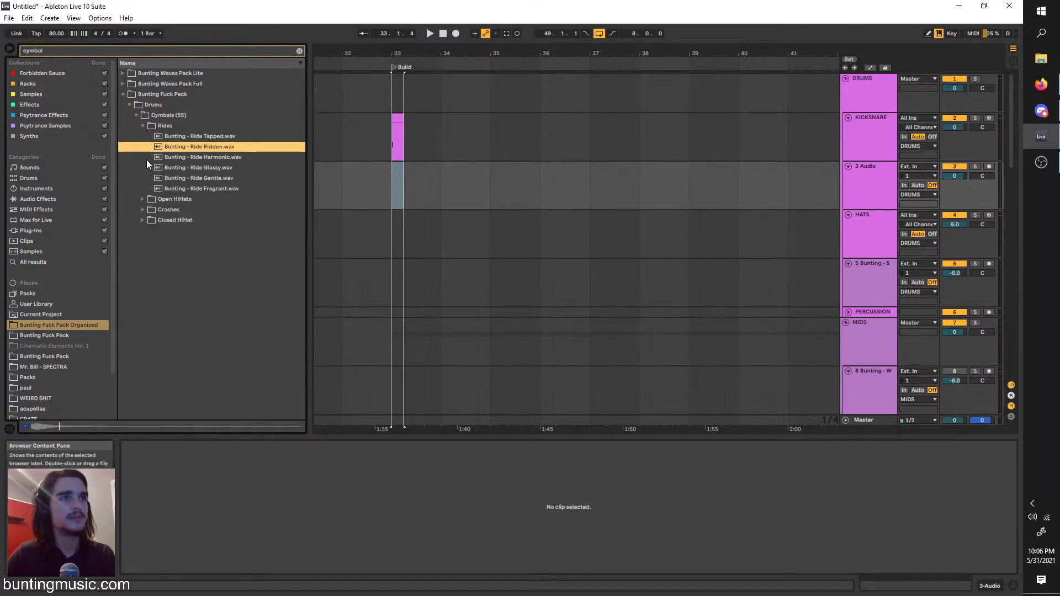
{"action": "left_click", "coordinate": [142, 209]}
{"action": "left_click", "coordinate": [159, 168]}
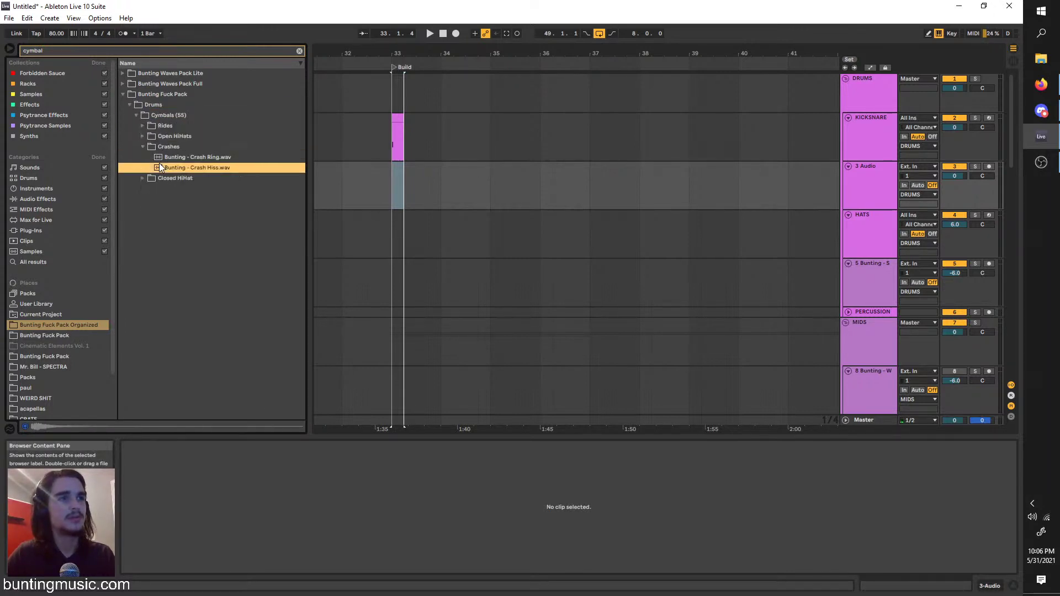
{"action": "left_click", "coordinate": [161, 158]}
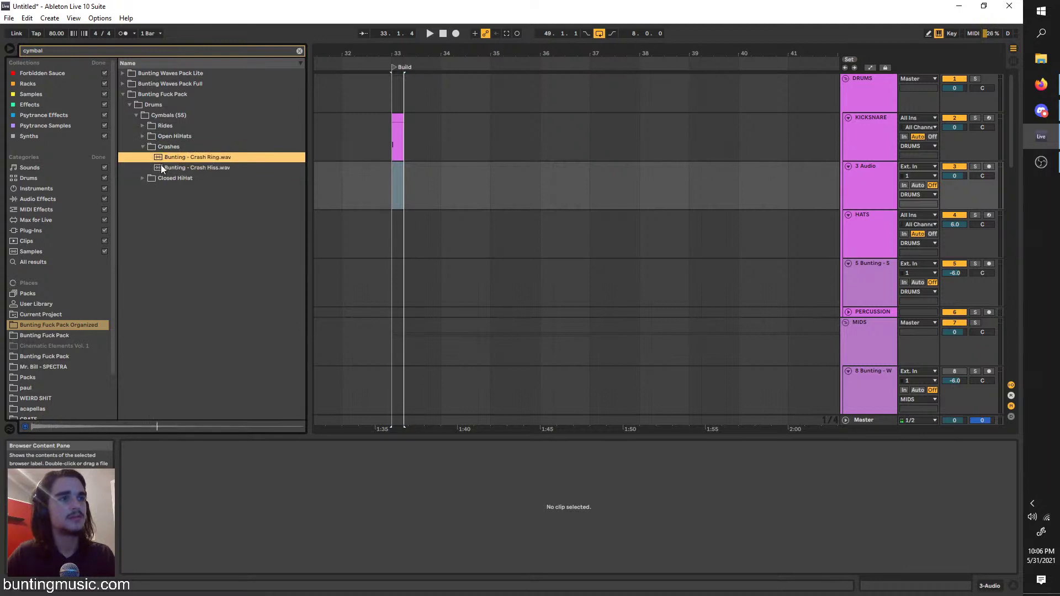
Place Bunting - Crash Ring.wav on the new track at bar 33 and warp it in Texture mode at segment BPM 240, grain size 263
{"action": "left_click_drag", "start_coordinate": [159, 158], "coordinate": [399, 169]}
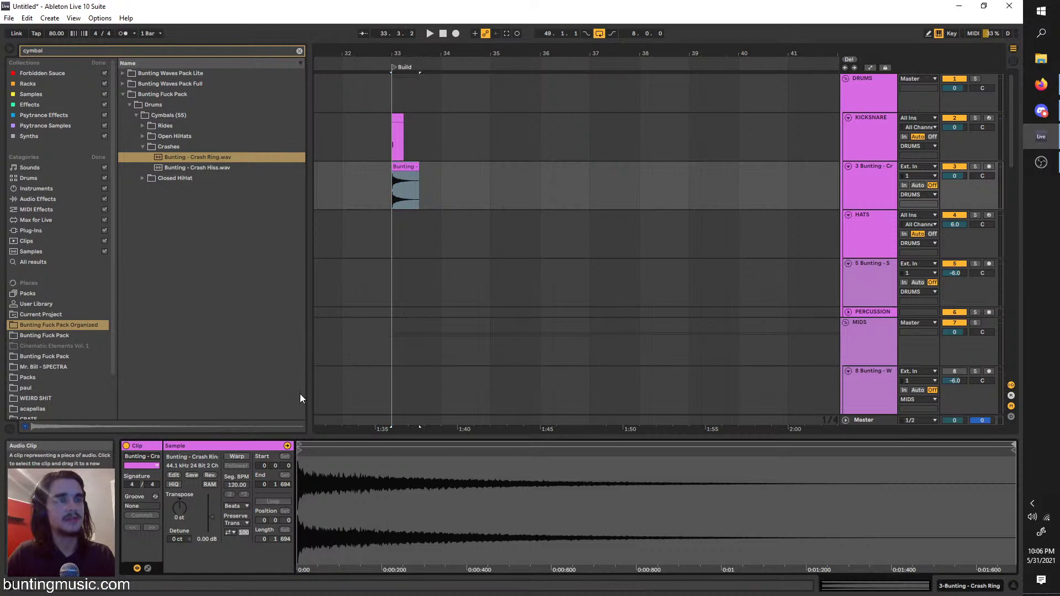
{"action": "left_click", "coordinate": [239, 456]}
{"action": "left_click", "coordinate": [242, 532]}
{"action": "key", "text": "space"}
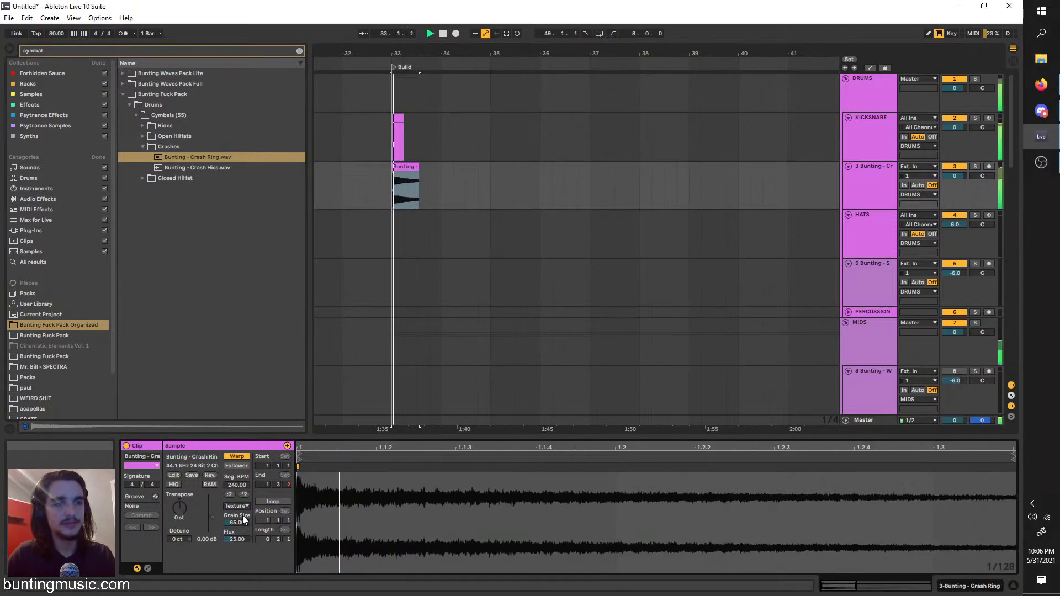
Extend the Crash Ring clip past bar 34 and set its track volume to -6.0 dB while playing from the Build marker
{"action": "left_click_drag", "start_coordinate": [415, 167], "coordinate": [476, 145]}
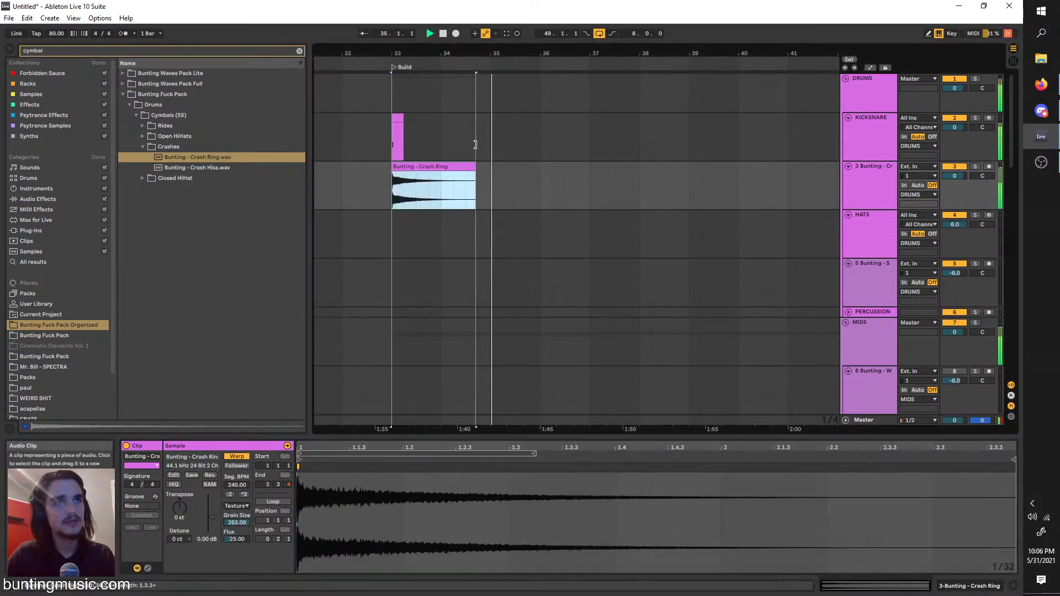
{"action": "left_click", "coordinate": [389, 189]}
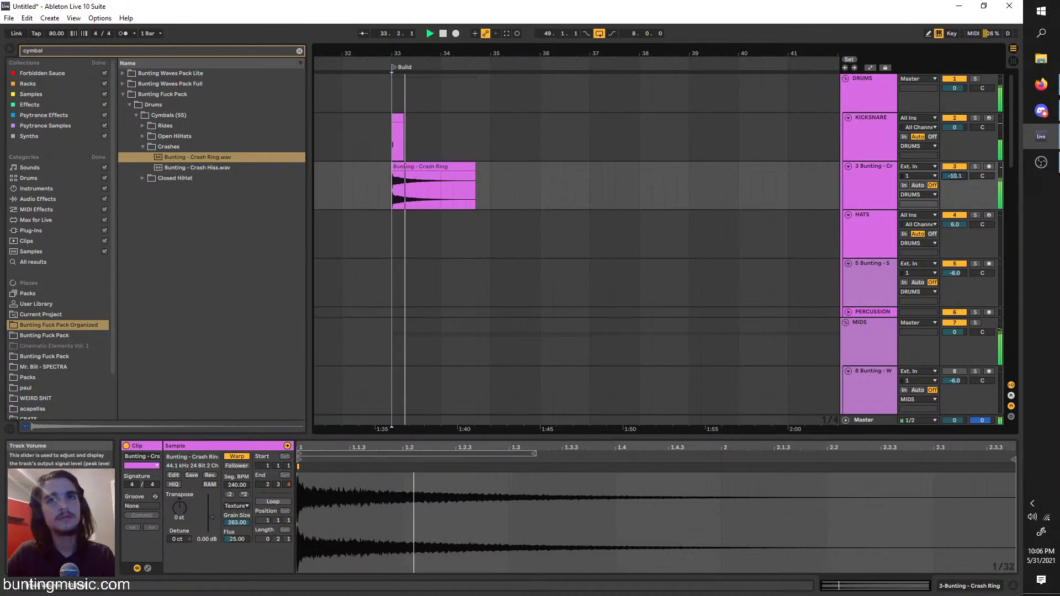
{"action": "mouse_move", "coordinate": [954, 175]}
{"action": "left_mouse_down"}
{"action": "mouse_move", "coordinate": [955, 185]}
{"action": "mouse_move", "coordinate": [955, 174]}
{"action": "left_mouse_up"}
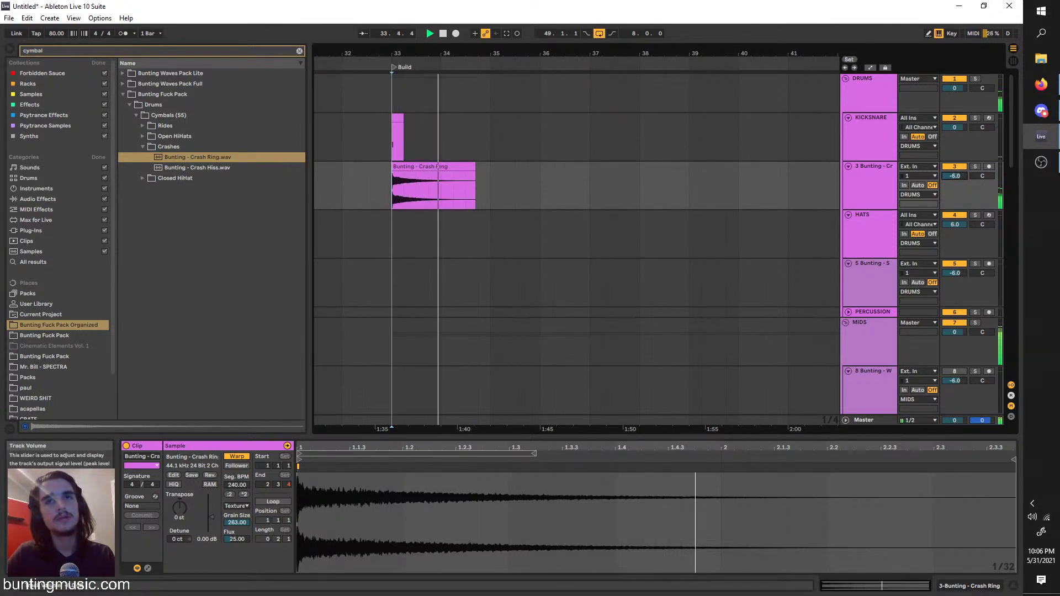
Duplicate the one-bar kick section on the KICKSNARE track so a kick lands on every bar from bar 33 through bar 39
{"action": "left_click_drag", "start_coordinate": [418, 138], "coordinate": [399, 120]}
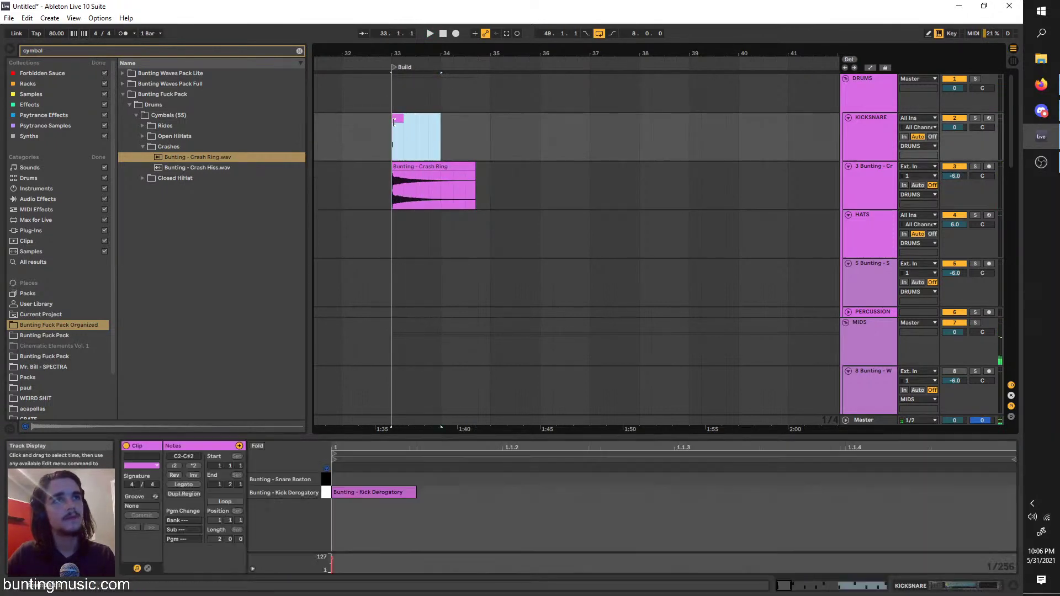
{"action": "key", "text": "ctrl+d"}
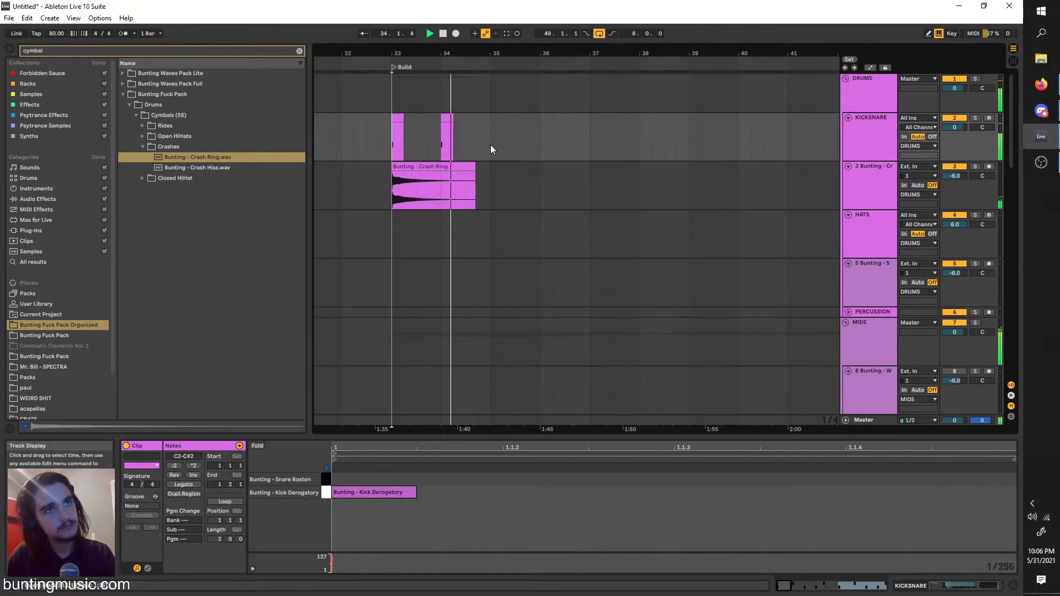
{"action": "left_click_drag", "start_coordinate": [490, 145], "coordinate": [438, 120]}
{"action": "key", "text": "ctrl+d"}
{"action": "key", "text": "ctrl+d"}
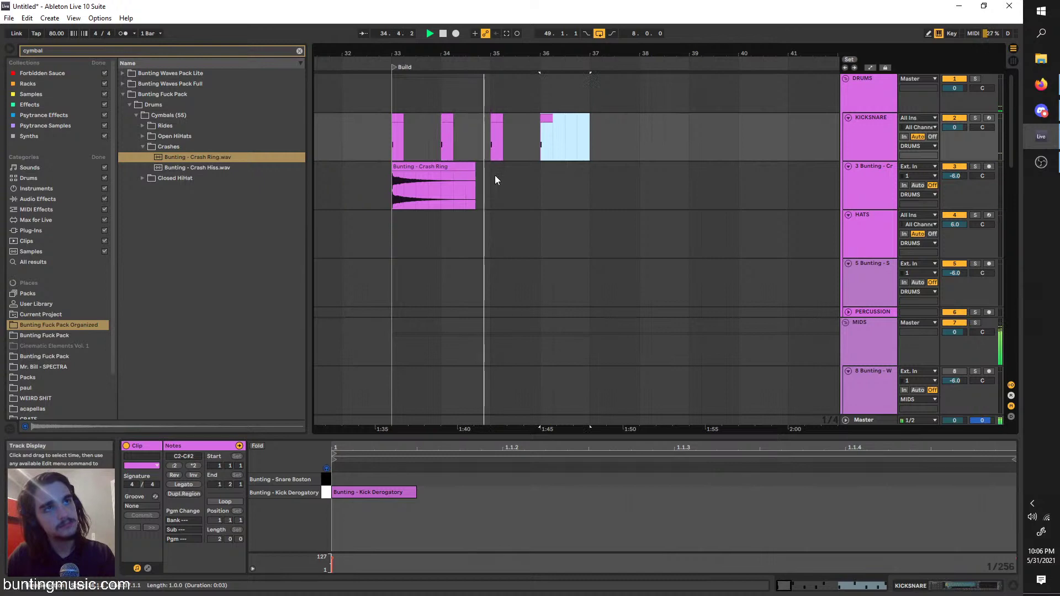
{"action": "key", "text": "ctrl+d"}
{"action": "key", "text": "ctrl+d"}
{"action": "key", "text": "ctrl+d"}
{"action": "scroll", "coordinate": [495, 174], "scroll_direction": "down", "scroll_amount": 3}
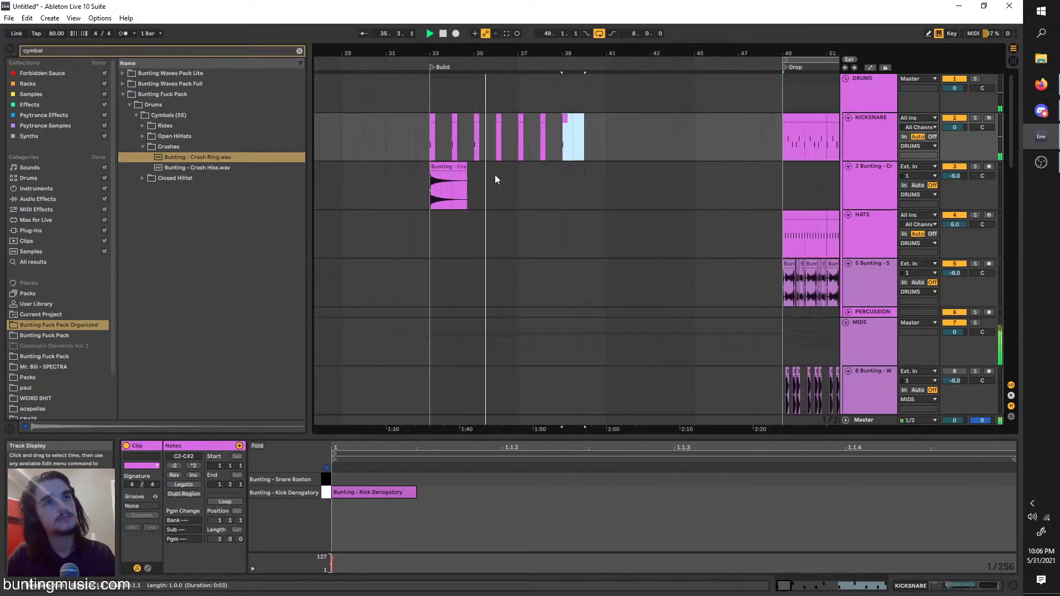
{"action": "scroll", "coordinate": [495, 174], "scroll_direction": "up", "scroll_amount": 3}
{"action": "scroll", "coordinate": [509, 170], "scroll_direction": "right", "scroll_amount": 2}
{"action": "scroll", "coordinate": [509, 174], "scroll_direction": "down", "scroll_amount": 3}
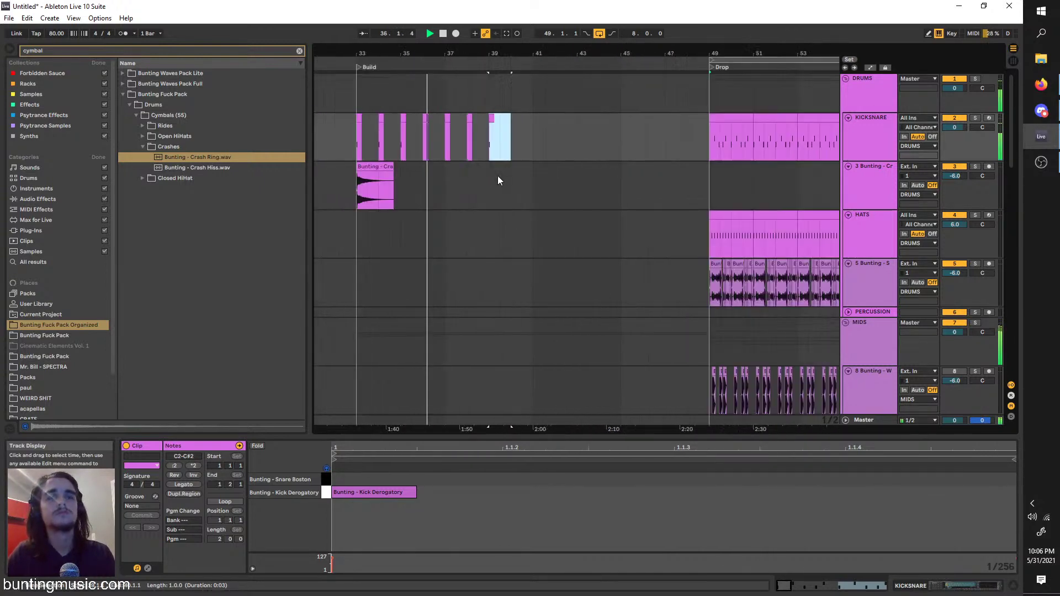
Duplicate the Hog Impact clip on track 18 so a second impact starts at bar 37
{"action": "scroll", "coordinate": [403, 311], "scroll_direction": "down", "scroll_amount": 10}
{"action": "left_click", "coordinate": [409, 293]}
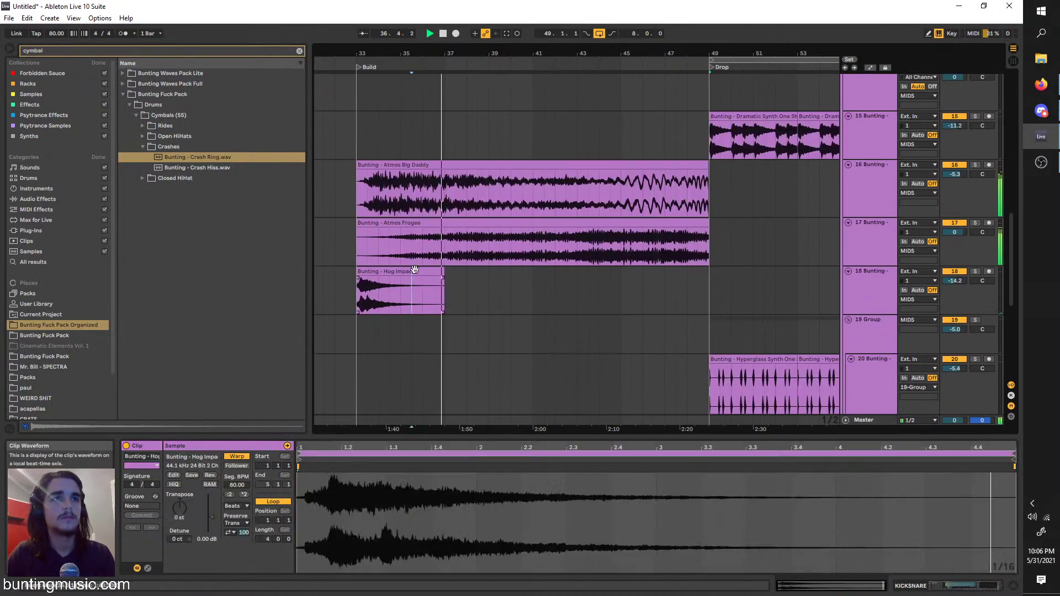
{"action": "key", "text": "ctrl+d"}
{"action": "scroll", "coordinate": [428, 303], "scroll_direction": "up", "scroll_amount": 10}
{"action": "scroll", "coordinate": [419, 220], "scroll_direction": "up", "scroll_amount": 5}
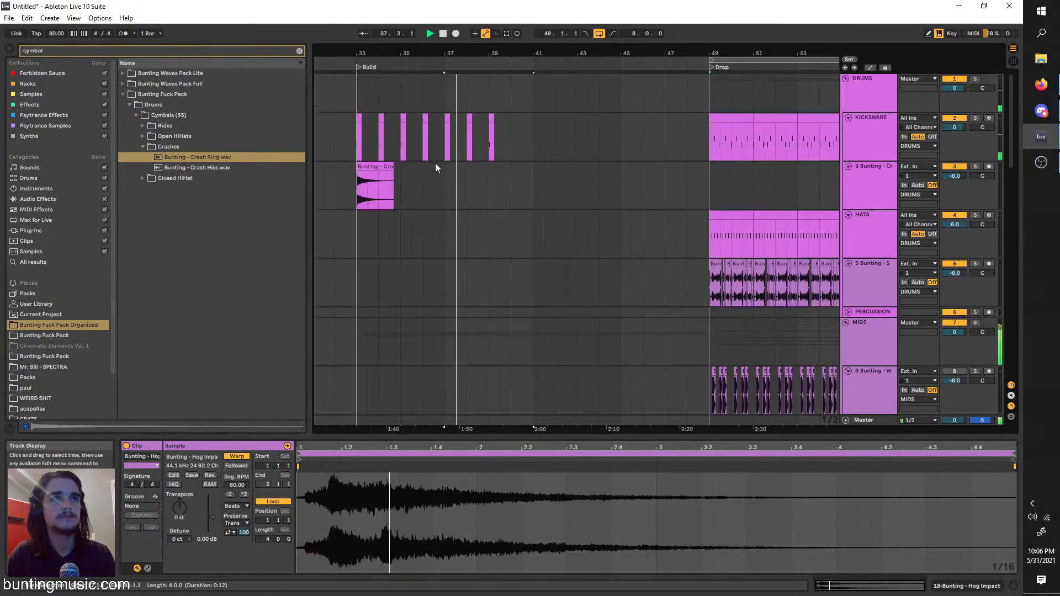
Duplicate the four-bar Crash Ring section to bar 37 and copy the bar 39 kick to bar 40
{"action": "left_click_drag", "start_coordinate": [437, 165], "coordinate": [355, 169]}
{"action": "key", "text": "ctrl+d"}
{"action": "scroll", "coordinate": [489, 152], "scroll_direction": "up", "scroll_amount": 5, "text": "ctrl"}
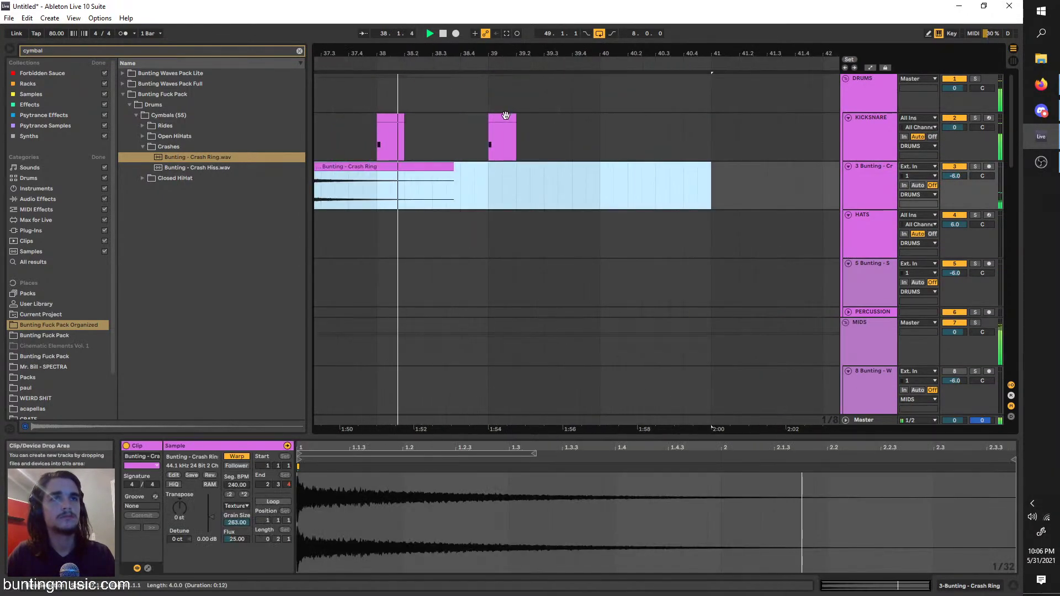
{"action": "left_click", "coordinate": [499, 136]}
{"action": "left_click_drag", "start_coordinate": [601, 135], "coordinate": [492, 116]}
{"action": "scroll", "coordinate": [491, 116], "scroll_direction": "down", "scroll_amount": 3, "text": "ctrl"}
{"action": "key", "text": "ctrl+d"}
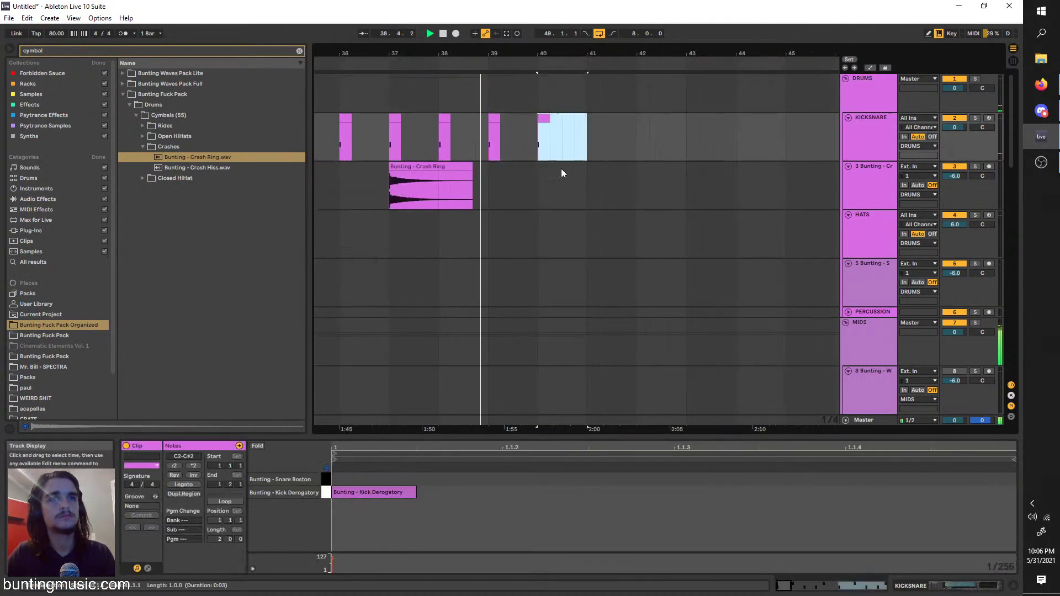
Duplicate the kick and Crash Ring clips of bars 33 to 41 so the same eight bars repeat from bar 41
{"action": "scroll", "coordinate": [585, 180], "scroll_direction": "down", "scroll_amount": 3, "text": "ctrl"}
{"action": "left_click_drag", "start_coordinate": [584, 180], "coordinate": [423, 121]}
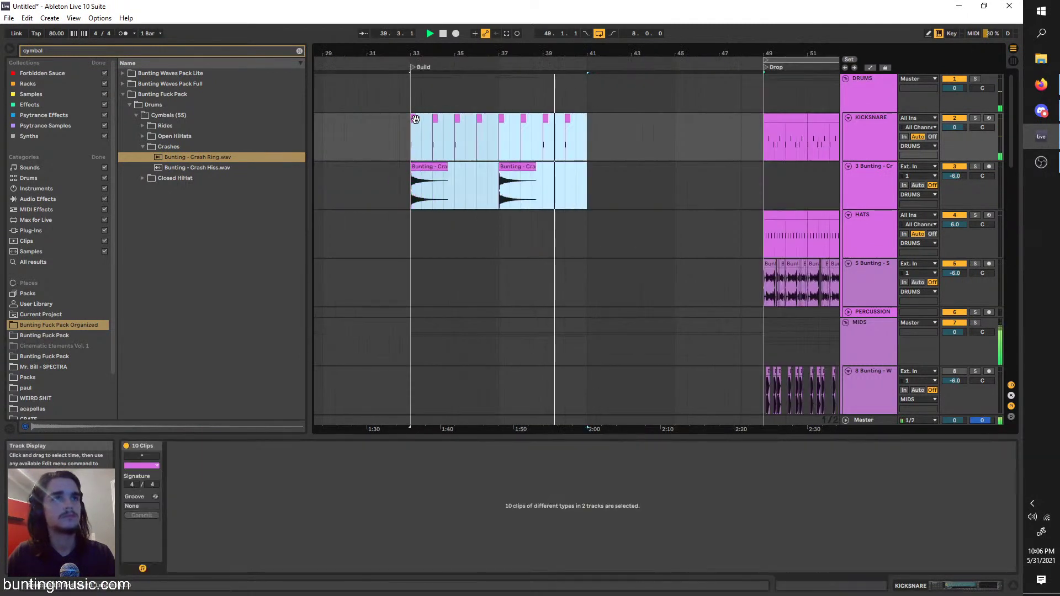
{"action": "key", "text": "ctrl+d"}
Duplicate the one-beat kick clip at bar 41 so kicks land on every beat from bar 41 to bar 45
{"action": "scroll", "coordinate": [575, 148], "scroll_direction": "up", "scroll_amount": 3, "text": "ctrl"}
{"action": "left_click", "coordinate": [572, 141]}
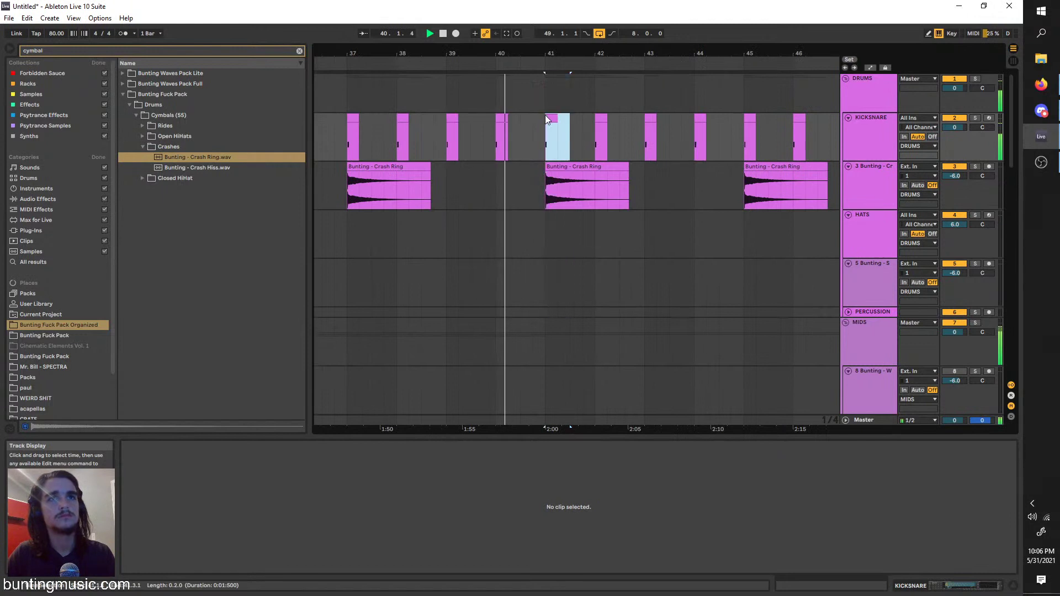
{"action": "left_click", "coordinate": [546, 116]}
{"action": "left_click", "coordinate": [521, 130]}
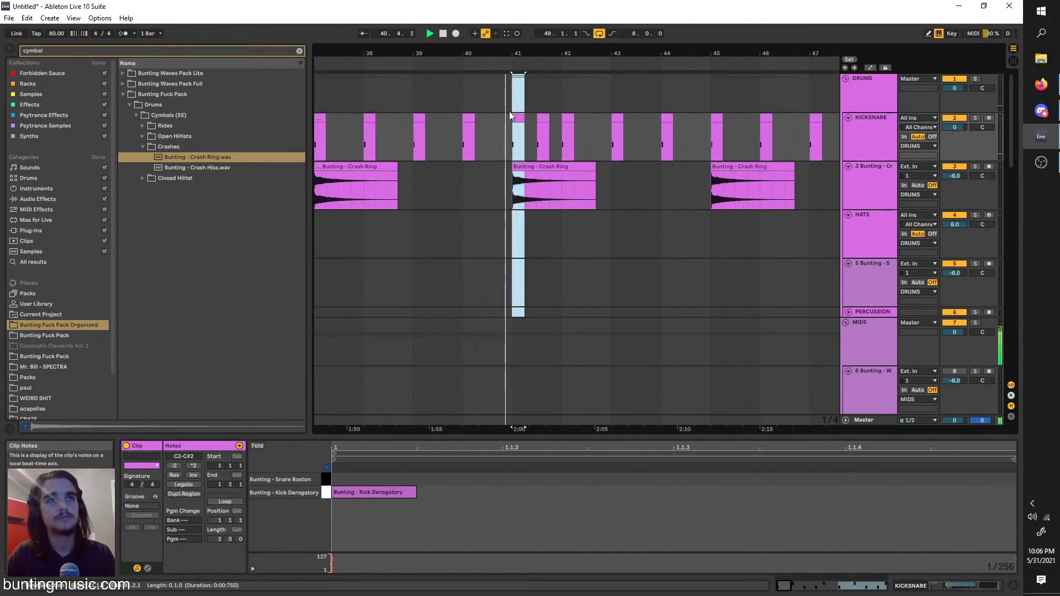
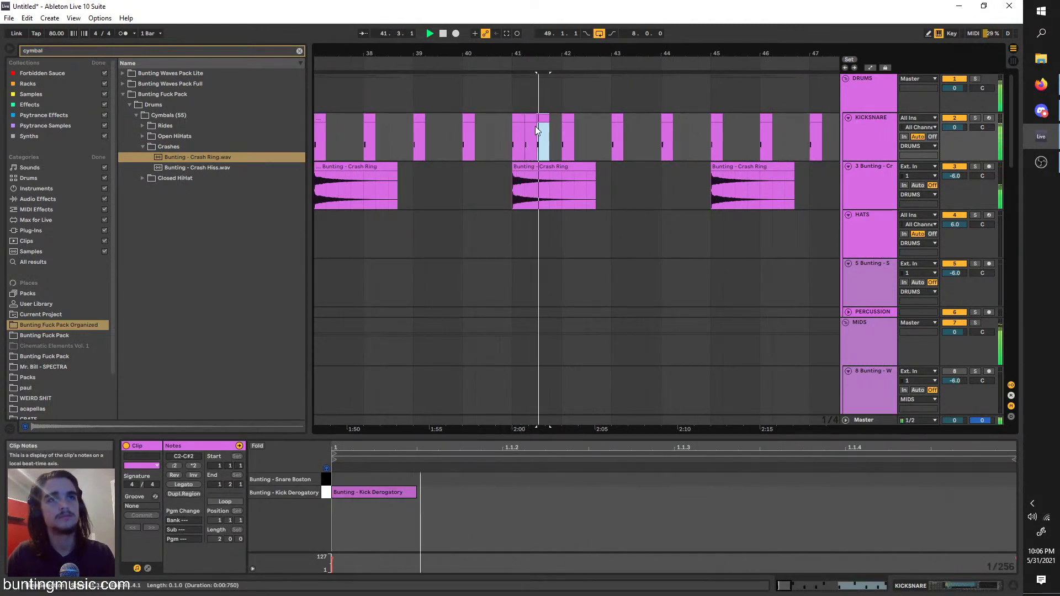
{"action": "key", "text": "ctrl+d"}
{"action": "key", "text": "ctrl+d"}
{"action": "key", "text": "ctrl+d"}
{"action": "key", "text": "ctrl+d"}
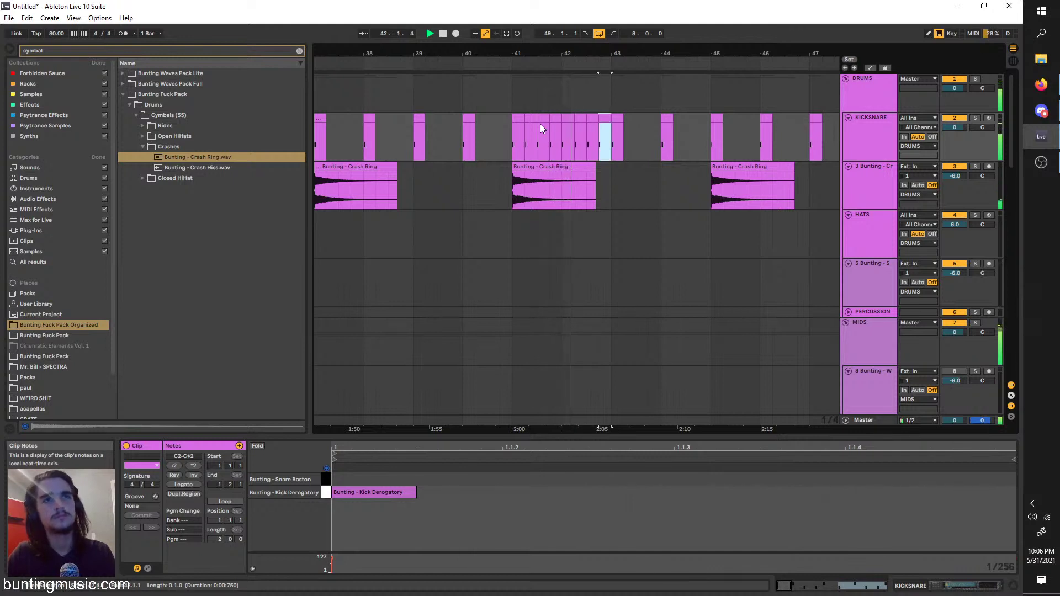
{"action": "key", "text": "ctrl+d"}
{"action": "key", "text": "ctrl+d"}
{"action": "key", "text": "ctrl+d"}
{"action": "key", "text": "ctrl+d"}
{"action": "key", "text": "ctrl+d"}
{"action": "key", "text": "ctrl+d"}
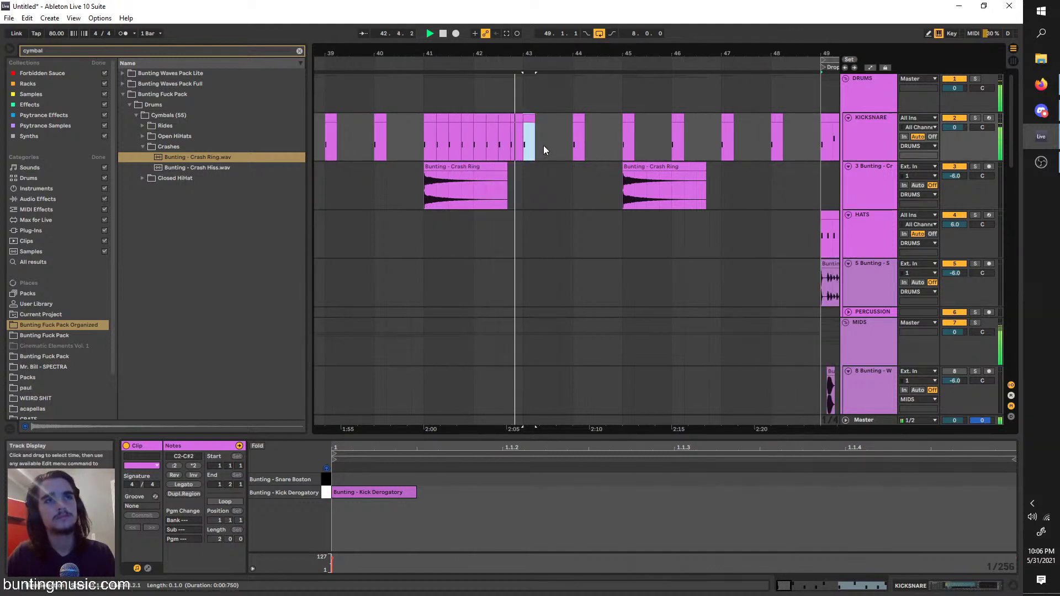
{"action": "key", "text": "ctrl+d"}
{"action": "key", "text": "ctrl+d"}
{"action": "key", "text": "plus"}
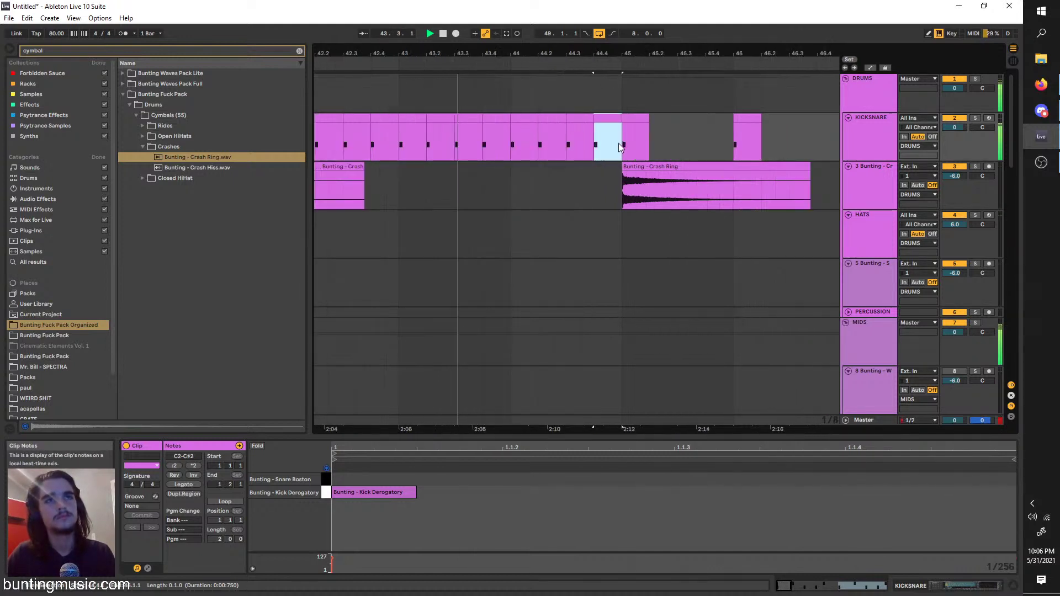
{"action": "key", "text": "ctrl+d"}
Repeat the first half beat of the bar 45 kick clip so kicks land every eighth note through the first beat of bar 47
{"action": "left_click_drag", "start_coordinate": [627, 148], "coordinate": [614, 148]}
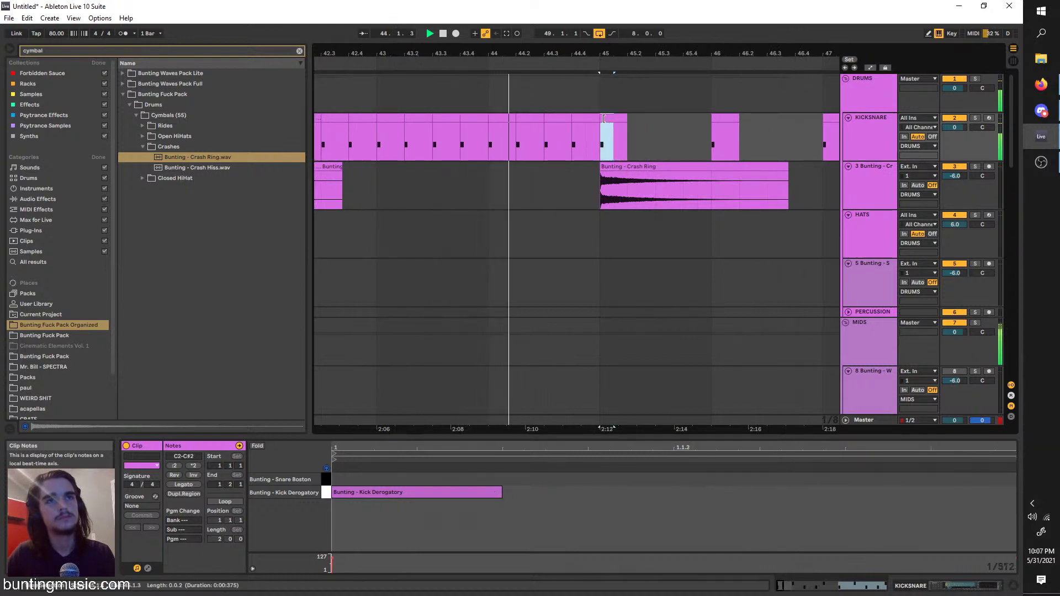
{"action": "key", "text": "ctrl+d"}
{"action": "key", "text": "ctrl+d"}
{"action": "key", "text": "ctrl+d"}
{"action": "key", "text": "ctrl+d"}
{"action": "key", "text": "ctrl+d"}
{"action": "key", "text": "ctrl+d"}
{"action": "key", "text": "ctrl+d"}
{"action": "key", "text": "ctrl+d"}
{"action": "key", "text": "ctrl+d"}
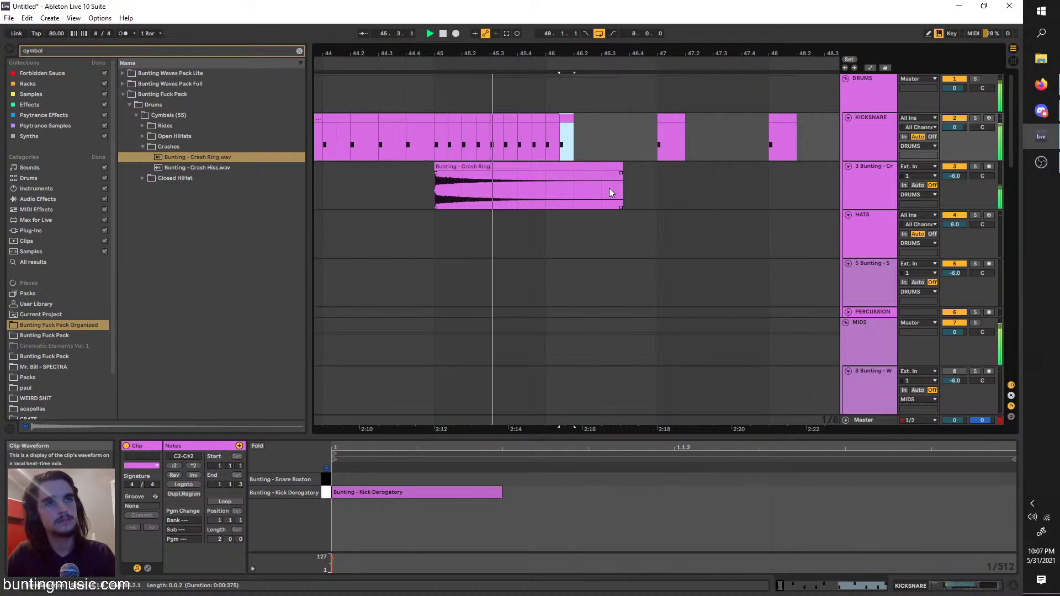
{"action": "key", "text": "ctrl+d"}
{"action": "key", "text": "ctrl+d"}
{"action": "key", "text": "ctrl+d"}
{"action": "key", "text": "ctrl+d"}
{"action": "key", "text": "ctrl+d"}
{"action": "key", "text": "ctrl+d"}
{"action": "key", "text": "ctrl+d"}
{"action": "key", "text": "ctrl+d"}
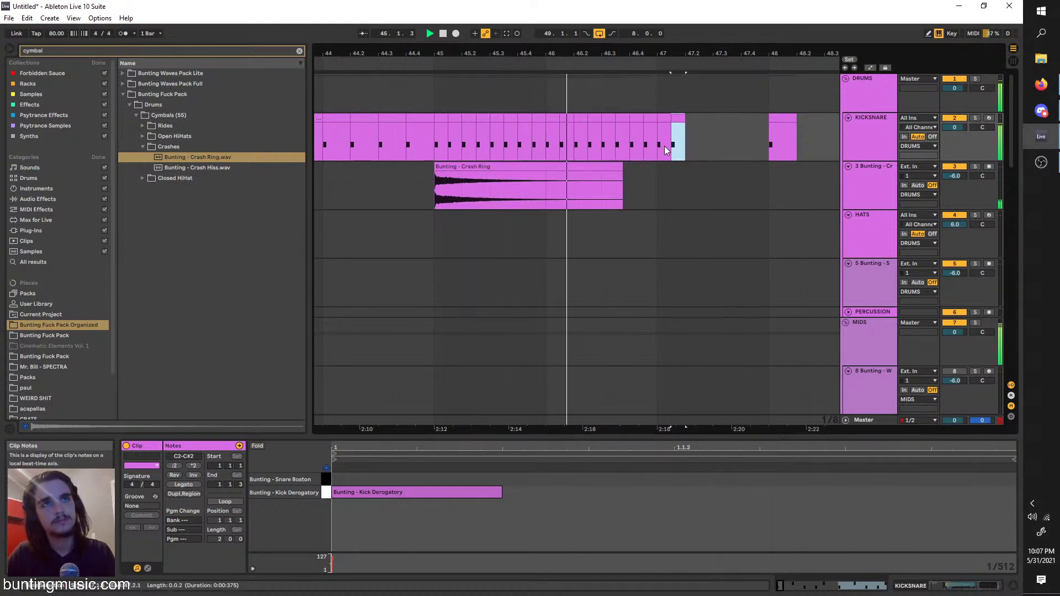
Split a sixteenth-note kick clip off at bar 47 and duplicate it continuously up to bar 48
{"action": "scroll", "coordinate": [665, 146], "scroll_direction": "up", "scroll_amount": 3}
{"action": "left_click_drag", "start_coordinate": [665, 146], "coordinate": [652, 116]}
{"action": "key", "text": "ctrl+e"}
{"action": "key", "text": "ctrl+d"}
{"action": "scroll", "coordinate": [650, 125], "scroll_direction": "down", "scroll_amount": 3}
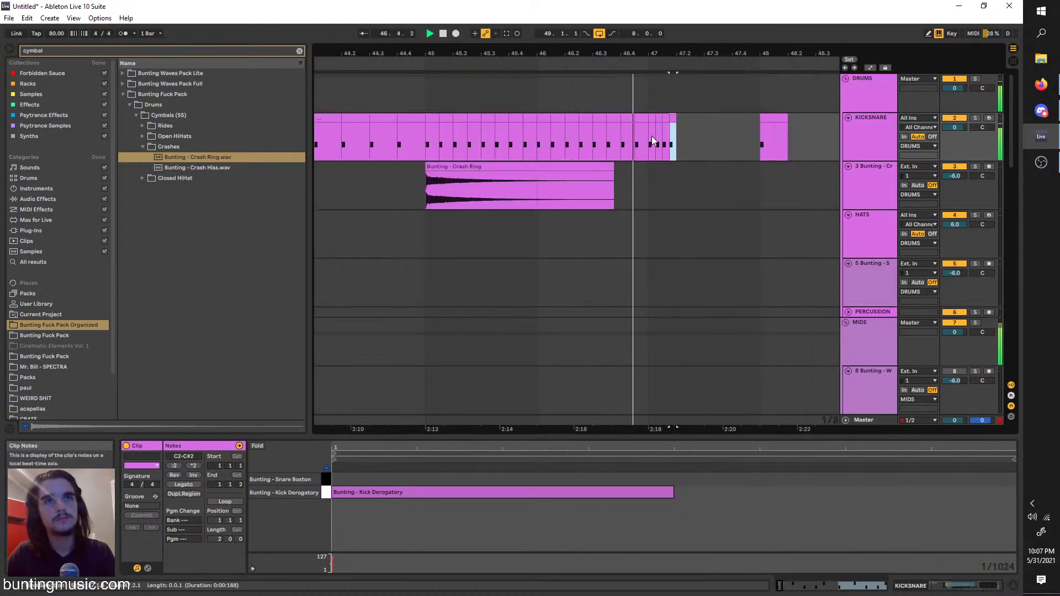
{"action": "key", "text": "ctrl+d"}
{"action": "key", "text": "ctrl+d"}
{"action": "key", "text": "ctrl+d"}
{"action": "key", "text": "ctrl+d"}
{"action": "key", "text": "ctrl+d"}
{"action": "key", "text": "ctrl+d"}
{"action": "key", "text": "ctrl+d"}
{"action": "key", "text": "ctrl+d"}
{"action": "key", "text": "ctrl+d"}
{"action": "key", "text": "ctrl+d"}
{"action": "key", "text": "ctrl+d"}
{"action": "key", "text": "ctrl+d"}
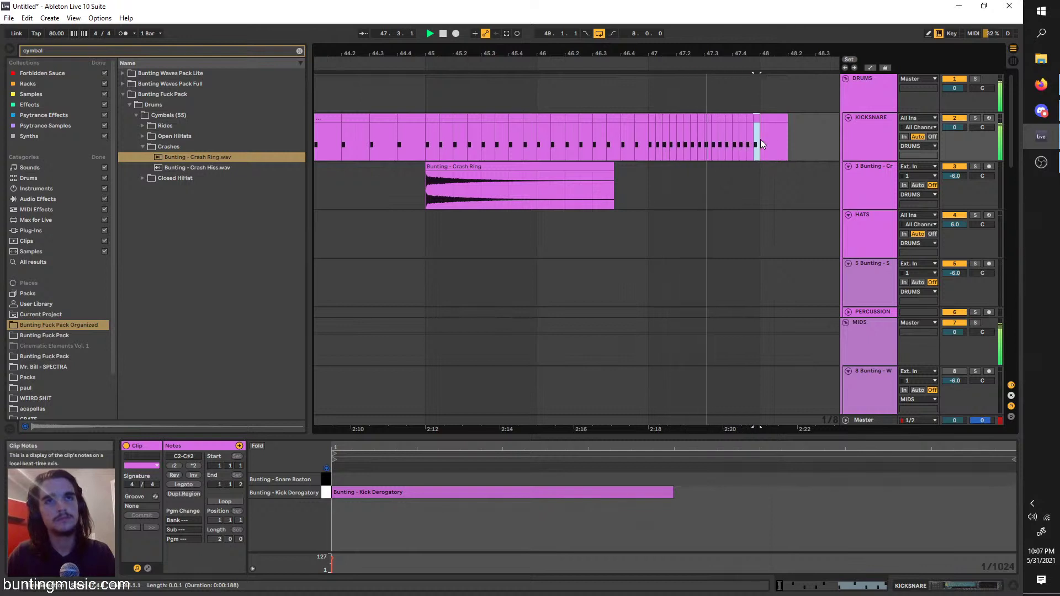
{"action": "key", "text": "ctrl+d"}
Split a thirty-second-note kick clip off at bar 48 and duplicate it continuously up to 48.3
{"action": "scroll", "coordinate": [762, 145], "scroll_direction": "up", "scroll_amount": 3}
{"action": "left_click_drag", "start_coordinate": [768, 146], "coordinate": [760, 123]}
{"action": "key", "text": "ctrl+e"}
{"action": "scroll", "coordinate": [757, 123], "scroll_direction": "down", "scroll_amount": 3}
{"action": "key", "text": "ctrl+d"}
{"action": "key", "text": "ctrl+d"}
{"action": "key", "text": "ctrl+d"}
{"action": "key", "text": "ctrl+d"}
{"action": "key", "text": "ctrl+d"}
{"action": "key", "text": "ctrl+d"}
{"action": "key", "text": "ctrl+d"}
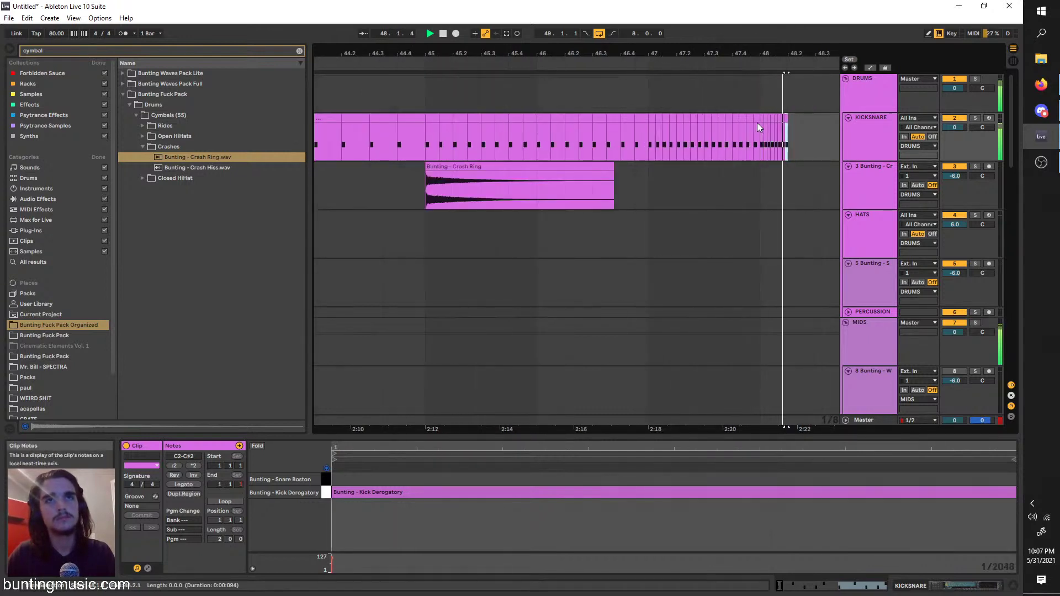
{"action": "key", "text": "ctrl+d"}
{"action": "key", "text": "ctrl+d"}
{"action": "key", "text": "ctrl+d"}
{"action": "key", "text": "ctrl+d"}
{"action": "key", "text": "ctrl+d"}
{"action": "key", "text": "ctrl+d"}
{"action": "key", "text": "ctrl+d"}
{"action": "key", "text": "ctrl+d"}
{"action": "key", "text": "ctrl+d"}
{"action": "scroll", "coordinate": [817, 146], "scroll_direction": "up", "scroll_amount": 3}
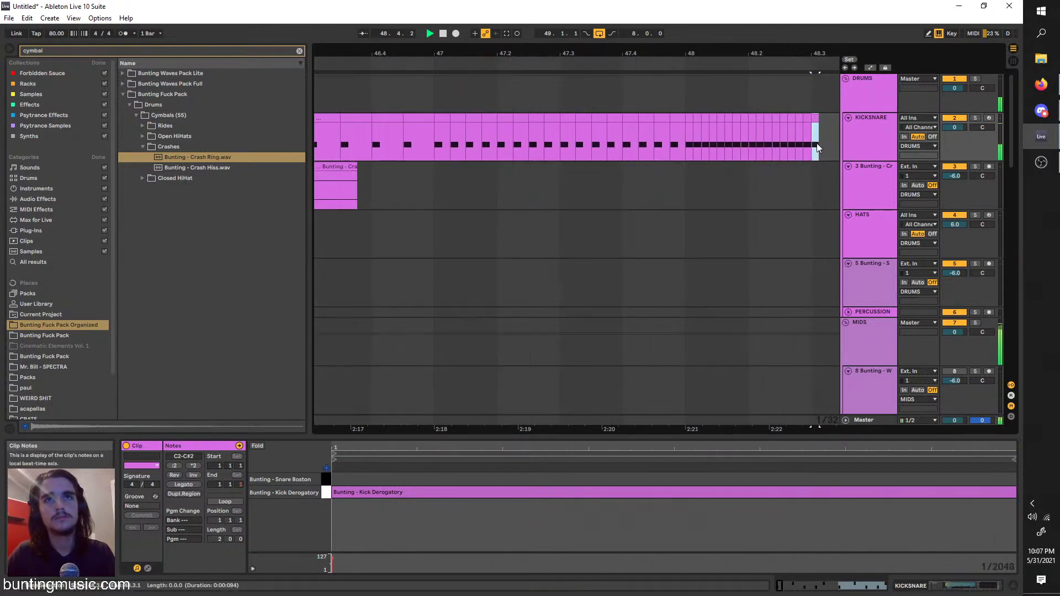
Copy the Dramatic Synth One Shot clip from the drop to bar 41, play it, and show track 15's effect devices
{"action": "scroll", "coordinate": [817, 144], "scroll_direction": "down", "scroll_amount": 6}
{"action": "left_click", "coordinate": [756, 137]}
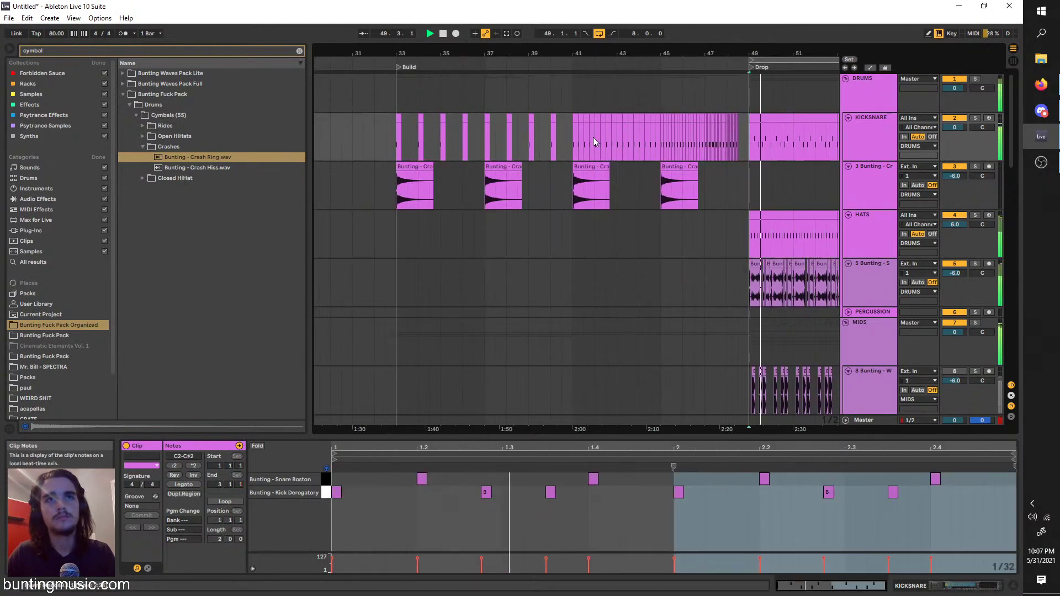
{"action": "left_click", "coordinate": [574, 145]}
{"action": "scroll", "coordinate": [744, 357], "scroll_direction": "down", "scroll_amount": 10}
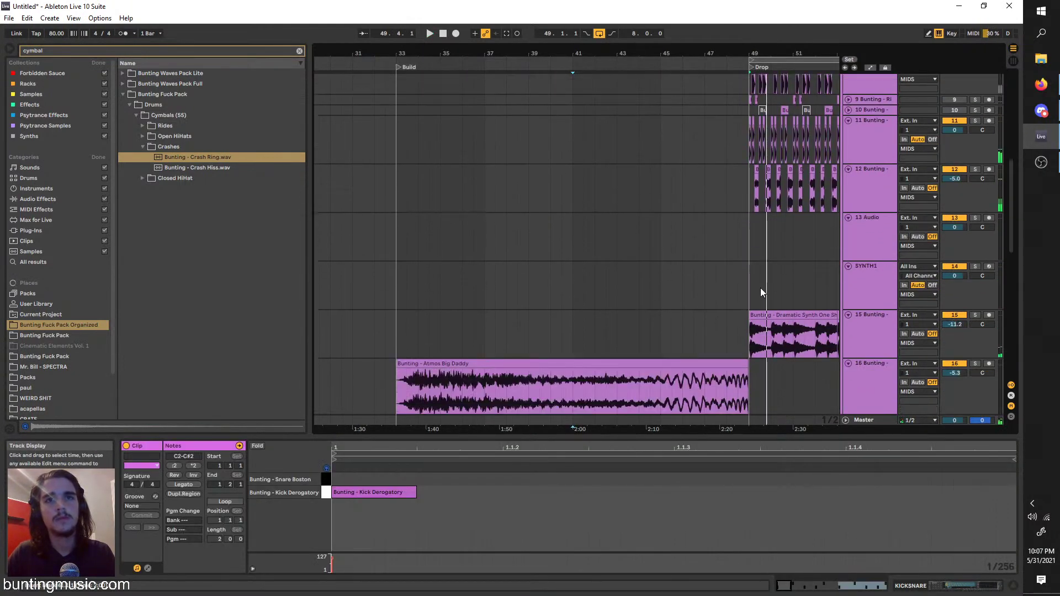
{"action": "left_click", "coordinate": [792, 314]}
{"action": "left_click", "coordinate": [582, 318]}
{"action": "key", "text": "ctrl+v"}
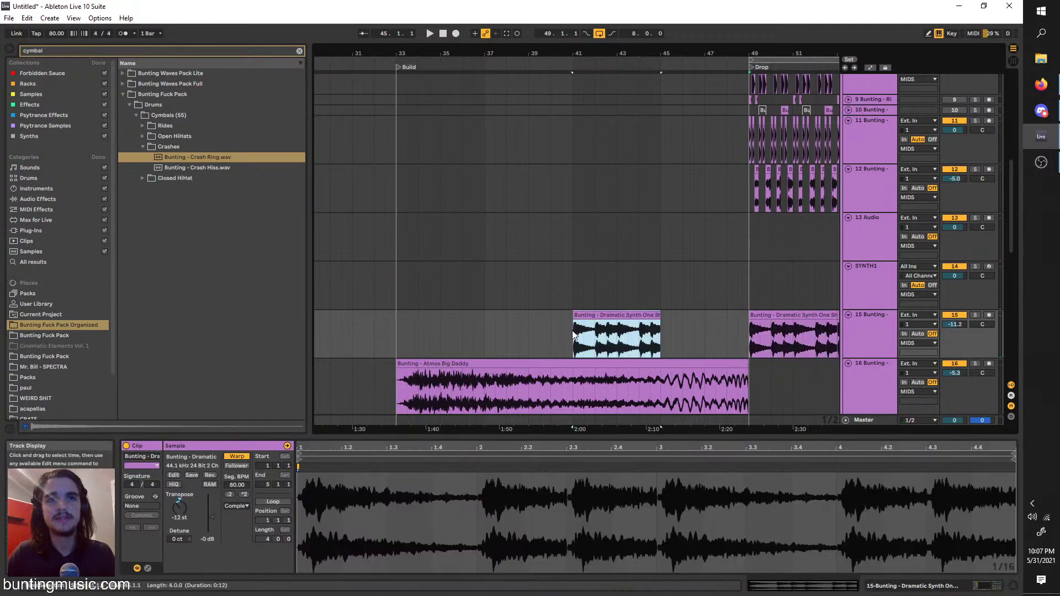
{"action": "left_click", "coordinate": [655, 315]}
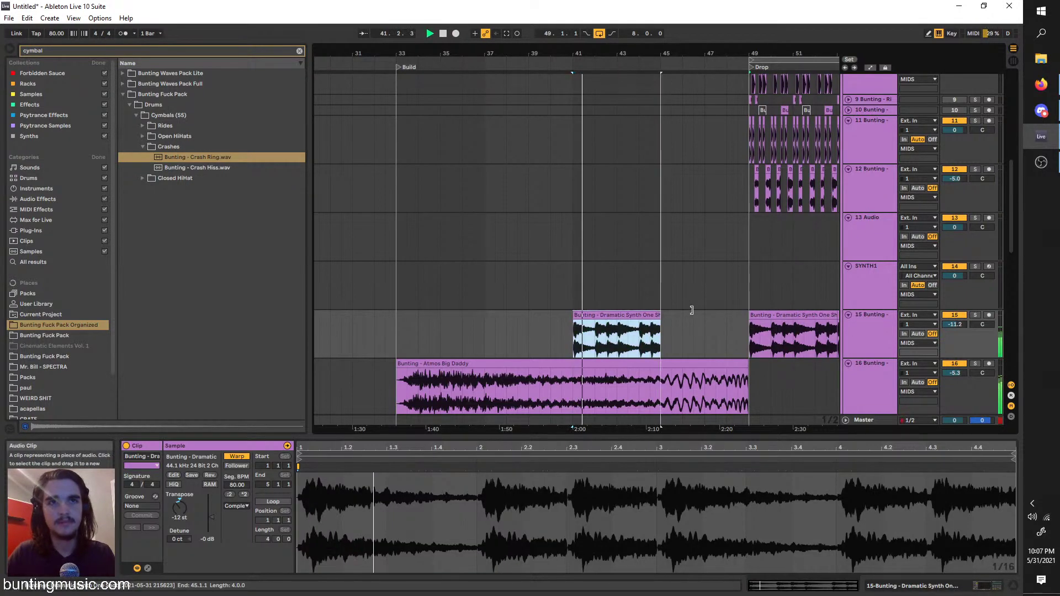
{"action": "double_click", "coordinate": [875, 324]}
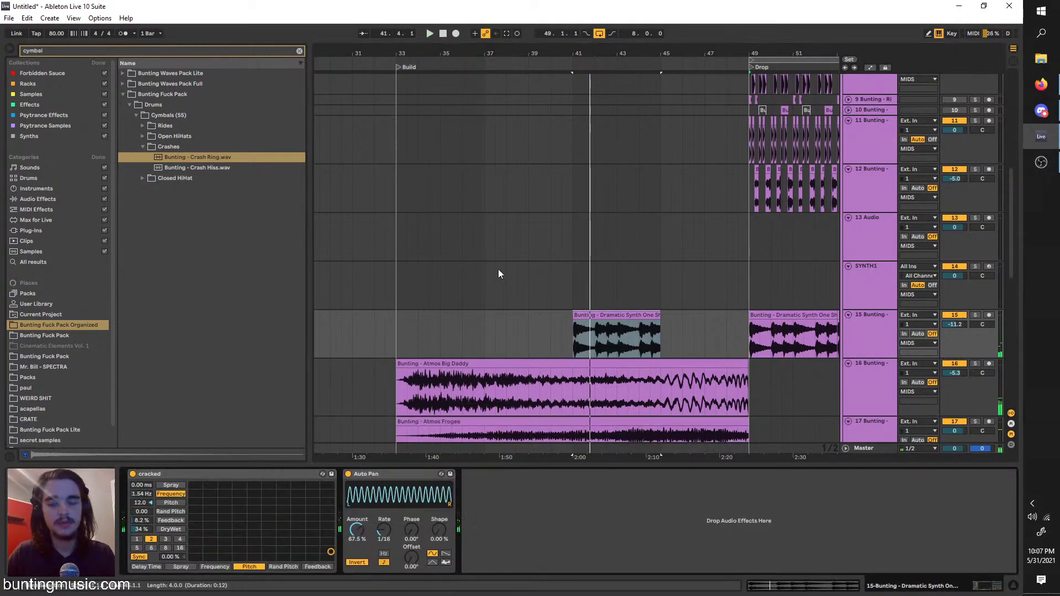
Open the Cymbals folder under Drums in the Bunting Waves Pack Full
{"action": "scroll", "coordinate": [498, 271], "scroll_direction": "down", "scroll_amount": 3}
{"action": "left_click", "coordinate": [470, 274]}
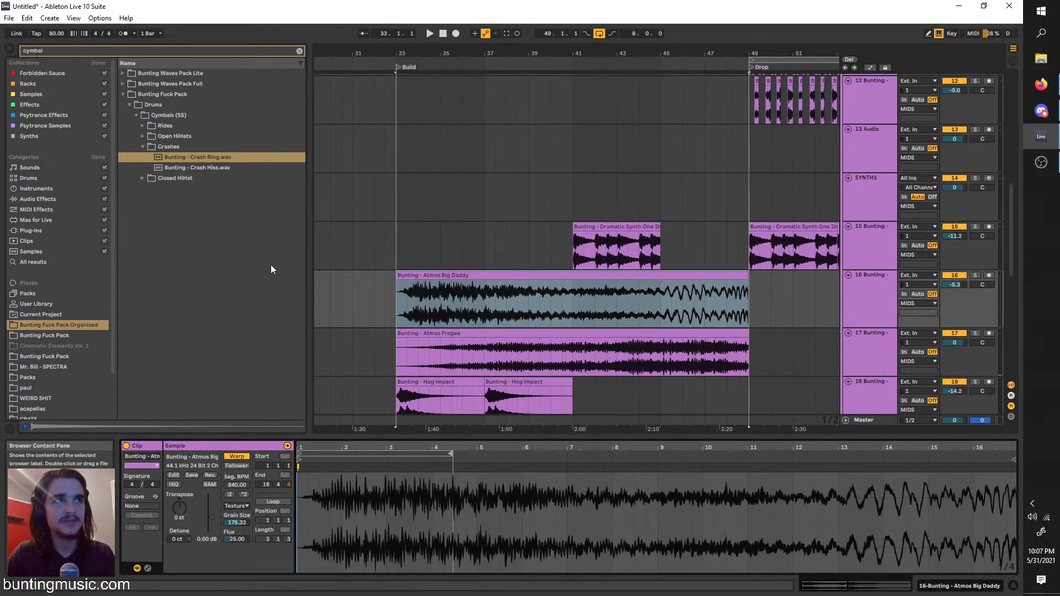
{"action": "left_click", "coordinate": [125, 84]}
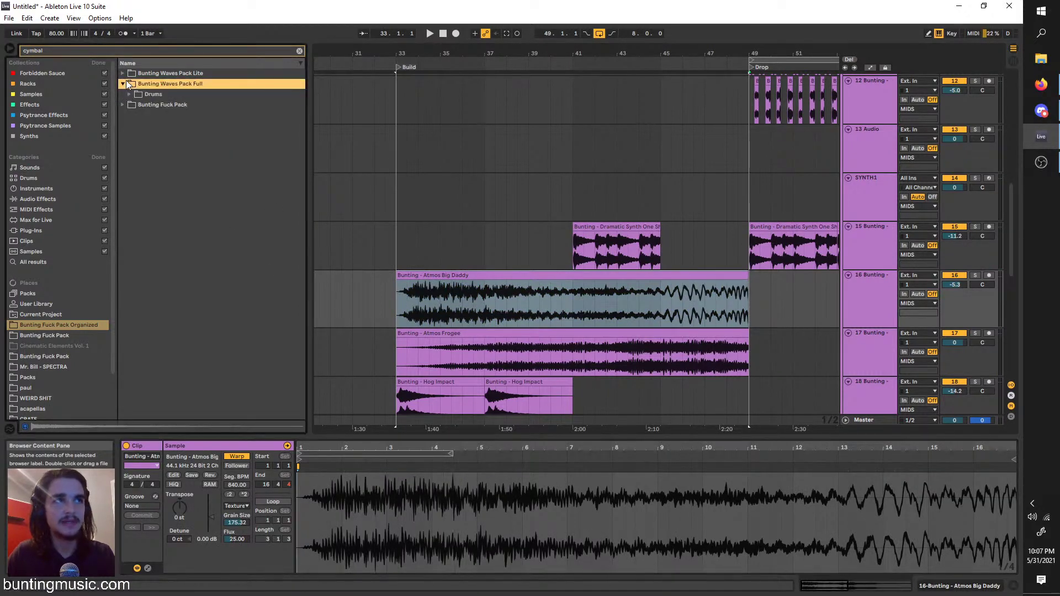
{"action": "left_click", "coordinate": [133, 97]}
{"action": "left_click", "coordinate": [139, 106]}
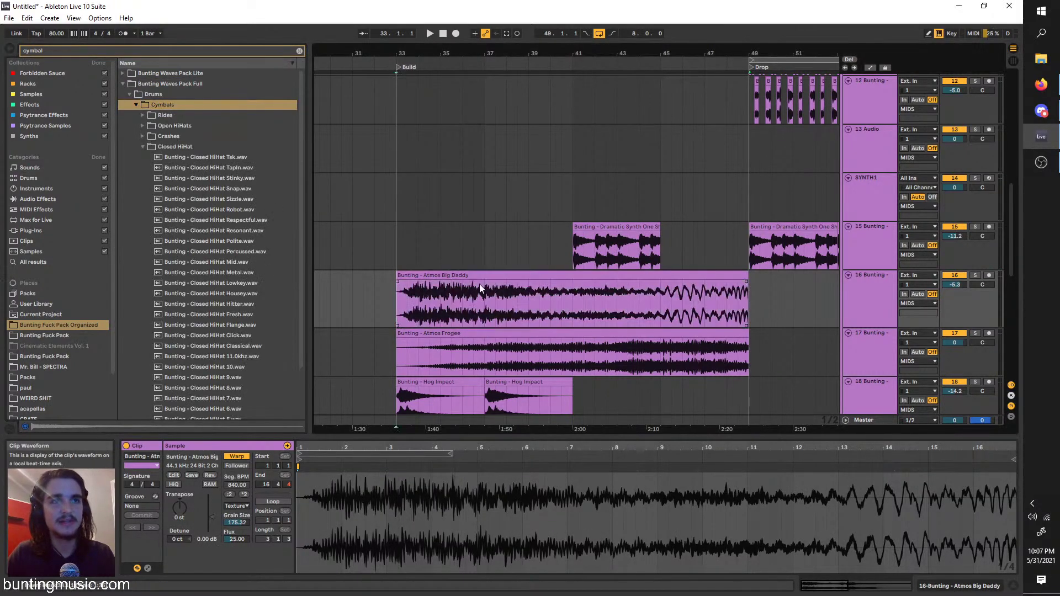
Solo the Dramatic Synth track and turn off its Auto Pan while playing from bar 41
{"action": "left_click", "coordinate": [576, 258]}
{"action": "key", "text": "space"}
{"action": "left_click", "coordinate": [975, 226]}
{"action": "left_click", "coordinate": [857, 230]}
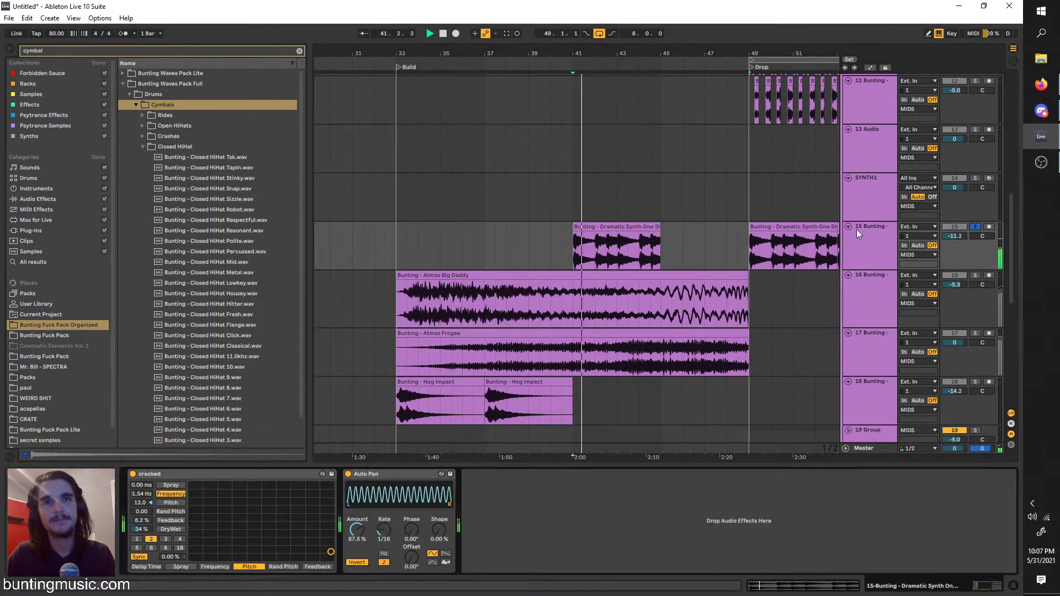
{"action": "left_click", "coordinate": [578, 260]}
{"action": "key", "text": "space"}
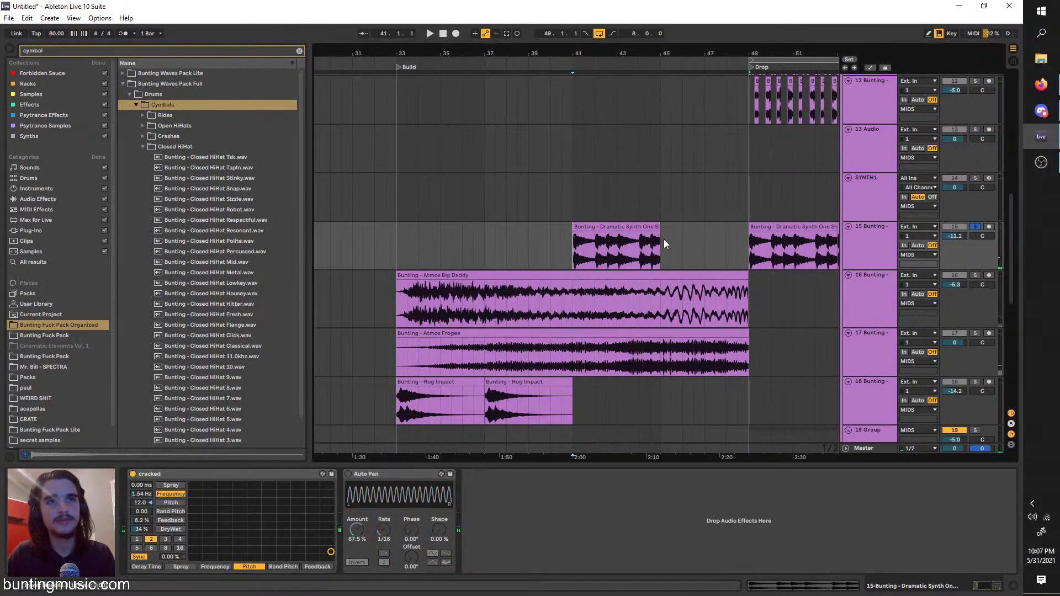
Open the sample settings of the Dramatic Synth One Shot clip at bar 41 and play it
{"action": "left_click", "coordinate": [659, 226]}
{"action": "key", "text": "shift+Tab"}
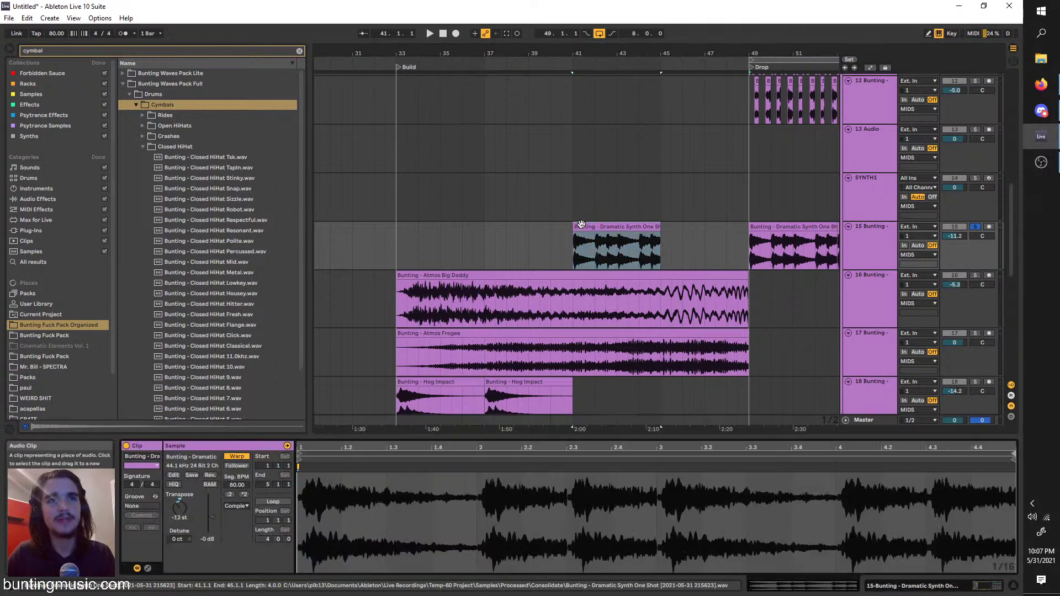
{"action": "key", "text": "space"}
{"action": "key", "text": "space"}
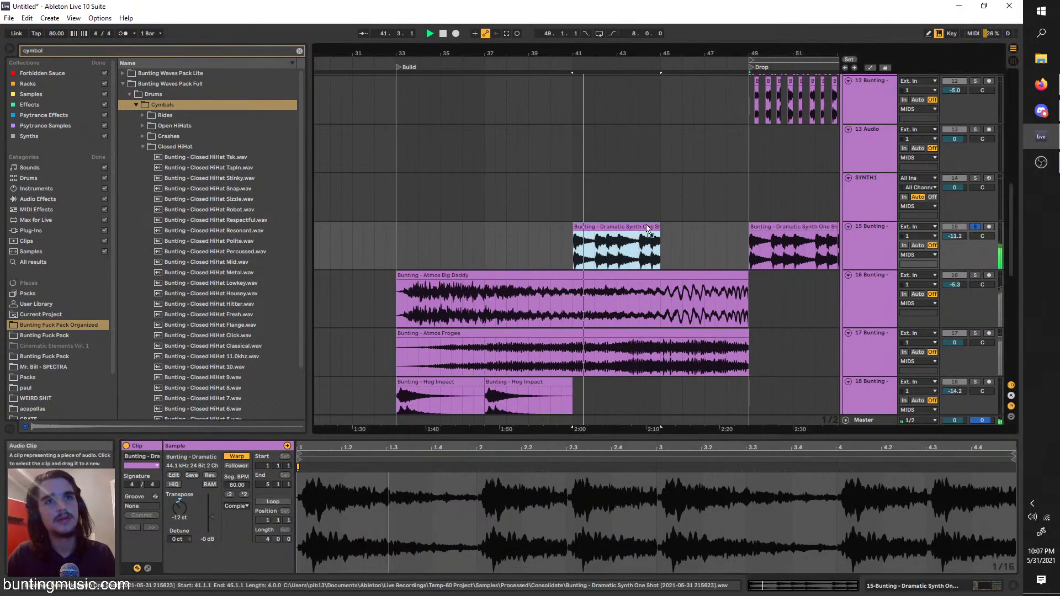
Move the Dramatic Synth One Shot clip to bar 33 and duplicate it continuously up to the drop at bar 49
{"action": "left_click_drag", "start_coordinate": [597, 250], "coordinate": [417, 228]}
{"action": "key", "text": "ctrl+d"}
{"action": "key", "text": "ctrl+d"}
{"action": "key", "text": "ctrl+d"}
{"action": "key", "text": "ctrl+z"}
{"action": "key", "text": "ctrl+z"}
{"action": "key", "text": "ctrl+z"}
{"action": "key", "text": "ctrl+z"}
{"action": "key", "text": "ctrl+d"}
{"action": "key", "text": "ctrl+d"}
{"action": "key", "text": "ctrl+d"}
{"action": "left_click", "coordinate": [396, 250]}
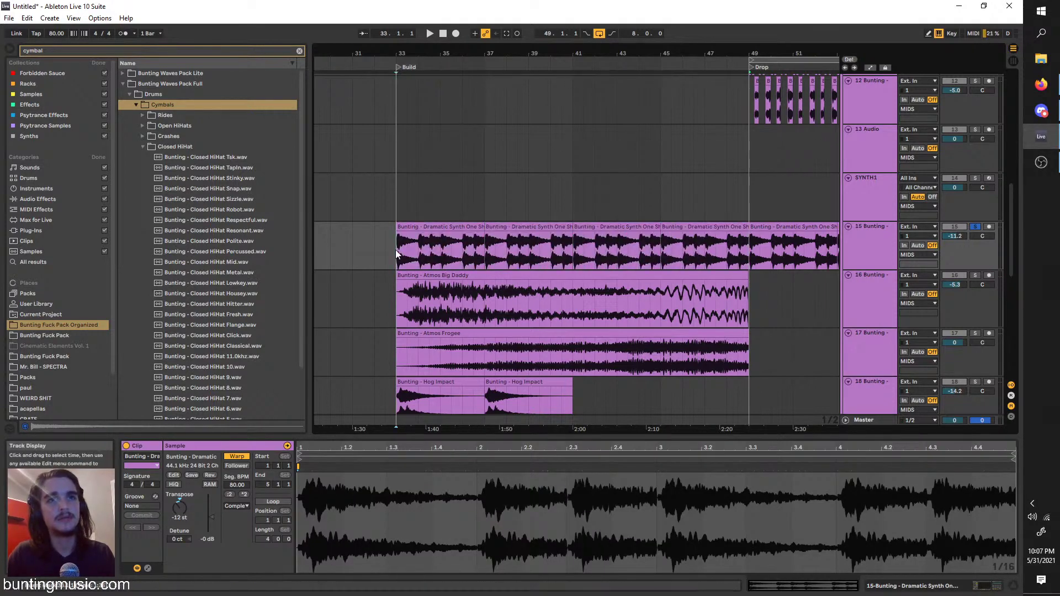
Find Auto Filter among the audio effects and add it to the Dramatic Synth track
{"action": "key", "text": "shift+Tab"}
{"action": "left_click", "coordinate": [77, 50]}
{"action": "type", "text": "AUT"}
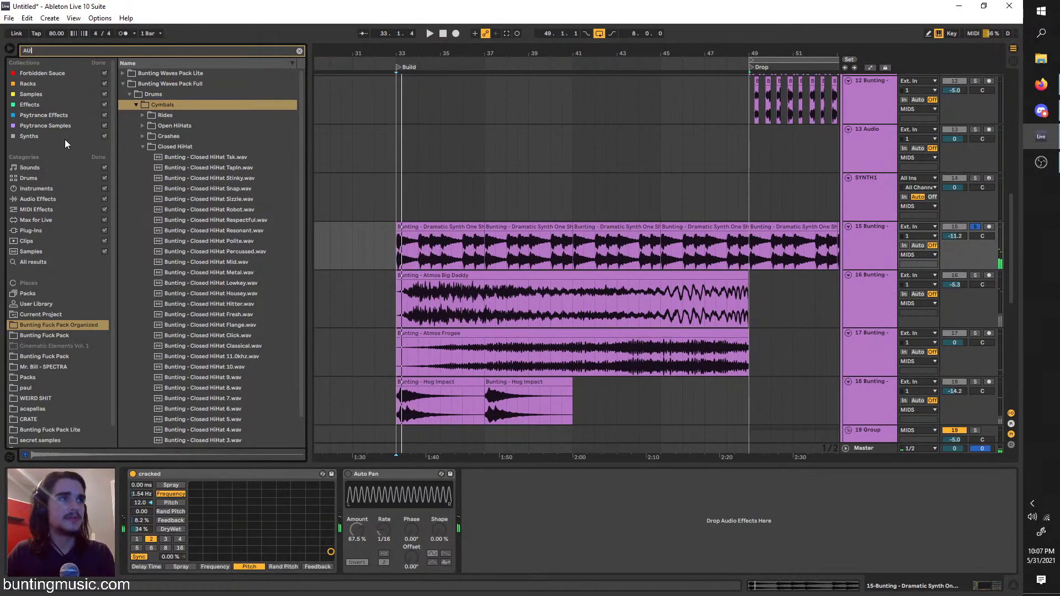
{"action": "left_click", "coordinate": [38, 198]}
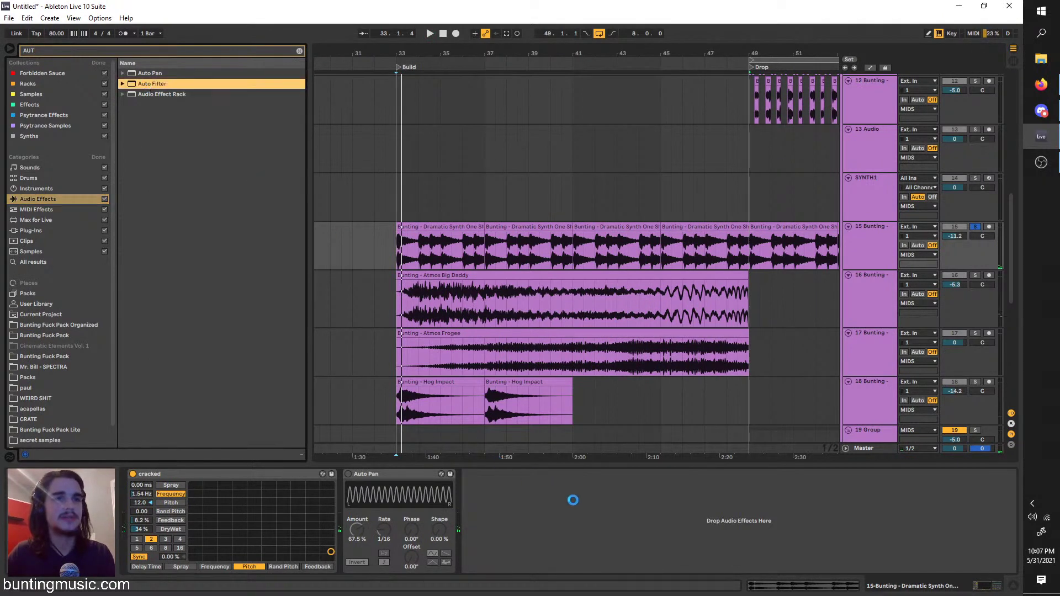
{"action": "key", "text": "space"}
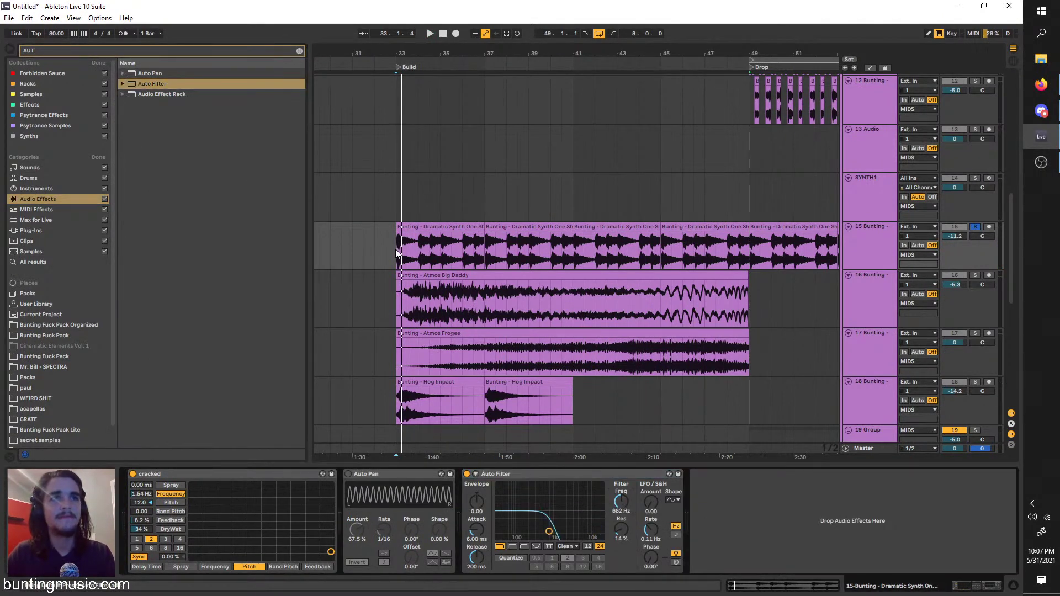
Automate the Dramatic Synth track's Auto Filter frequency to rise from about 507 Hz at bar 33 to its peak at bar 41, and play it
{"action": "key", "text": "a"}
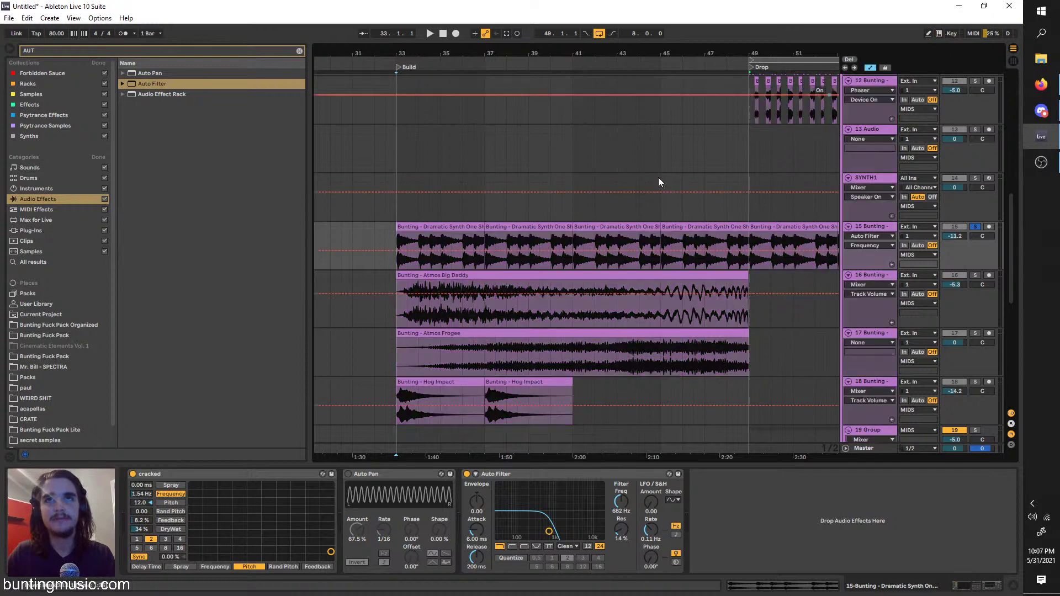
{"action": "left_click_drag", "start_coordinate": [398, 253], "coordinate": [534, 238]}
{"action": "key", "text": "space"}
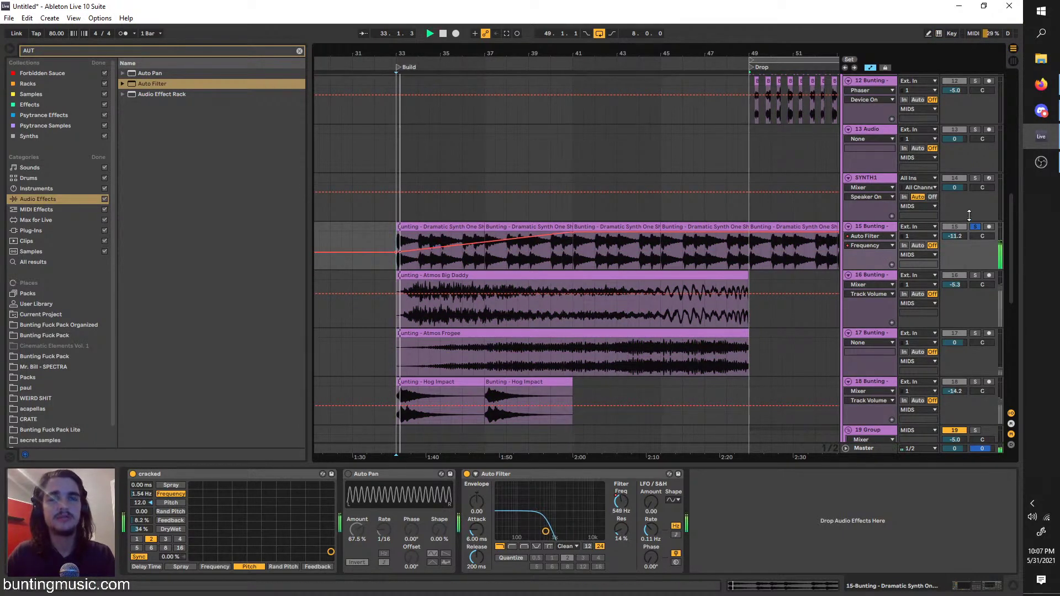
{"action": "left_click_drag", "start_coordinate": [151, 83], "coordinate": [782, 519]}
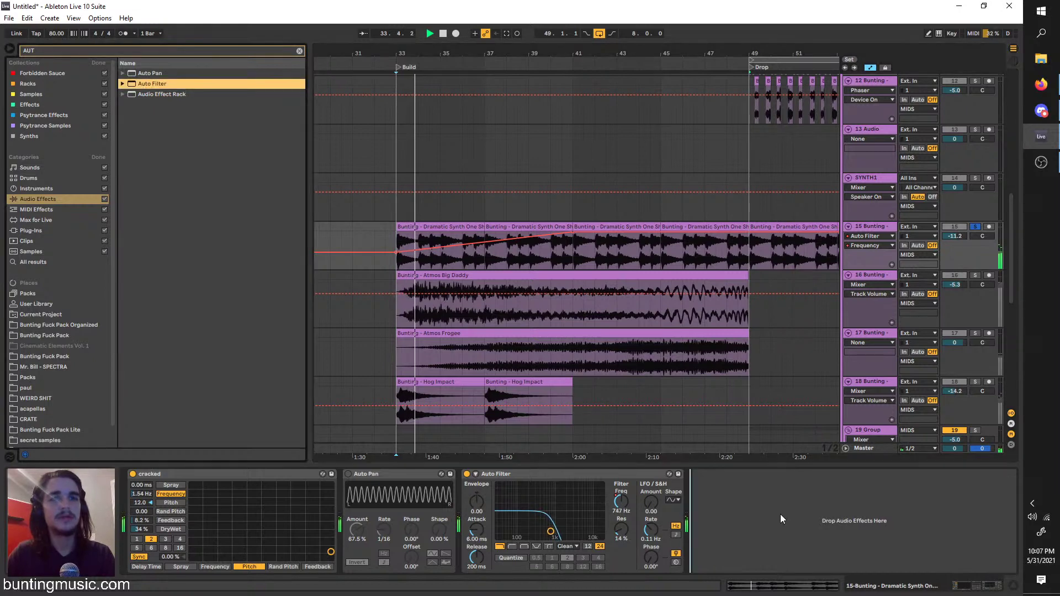
Group the Atmos Big Daddy and Atmos Frogee tracks and give the group a high-pass Auto Filter at 5.06 kHz
{"action": "left_click", "coordinate": [871, 279]}
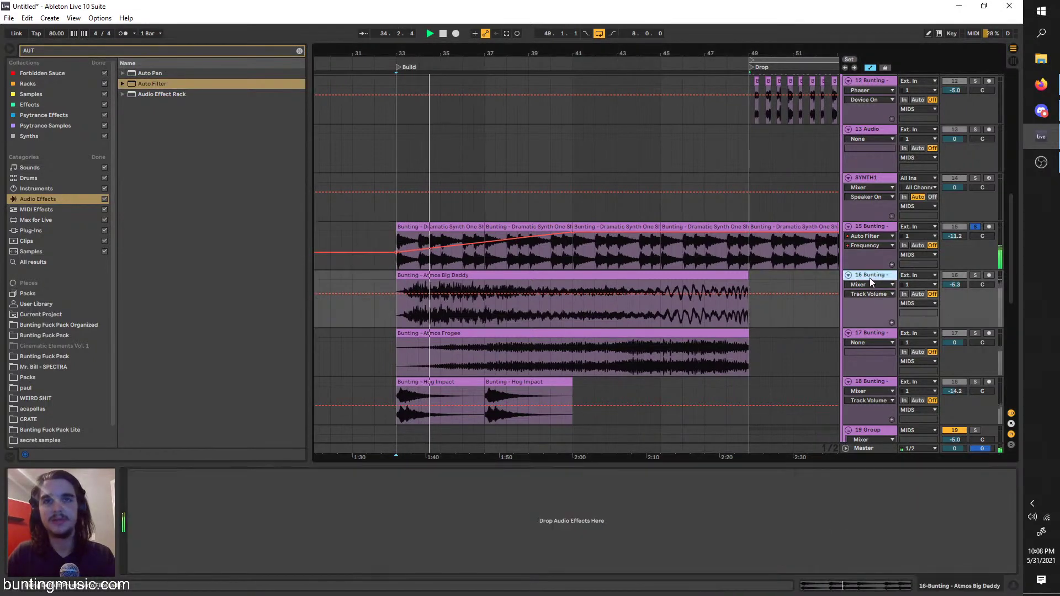
{"action": "key", "text": "ctrl+g"}
{"action": "left_click_drag", "start_coordinate": [858, 373], "coordinate": [856, 367]}
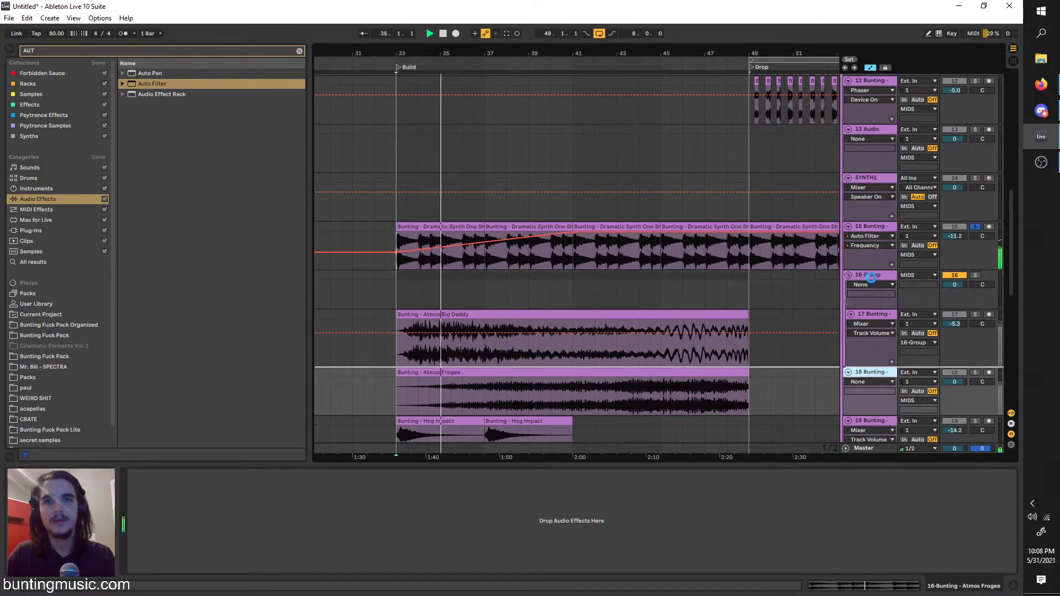
{"action": "left_click", "coordinate": [146, 84]}
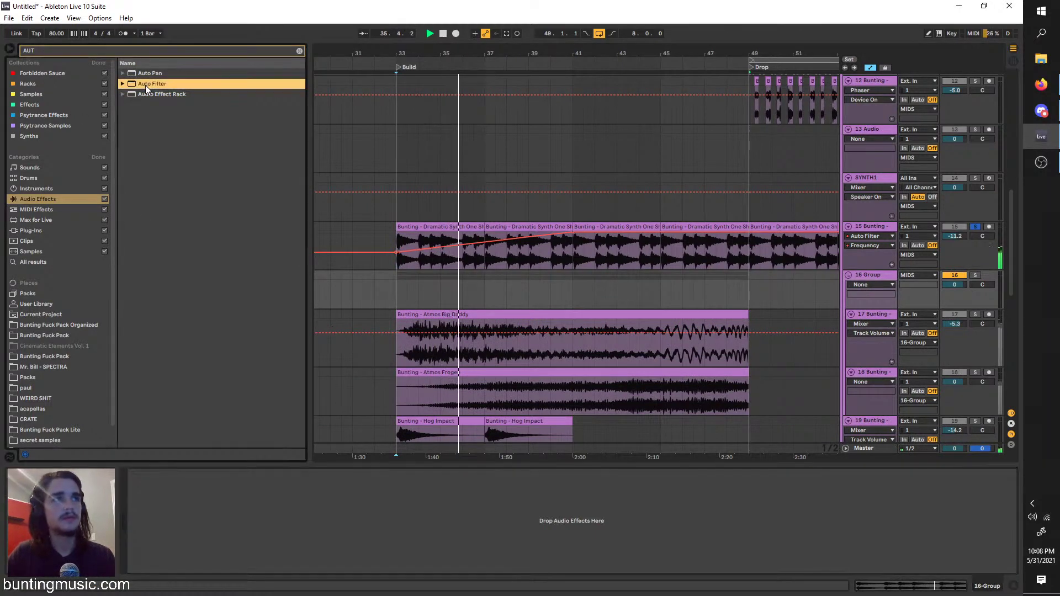
{"action": "left_click", "coordinate": [178, 547]}
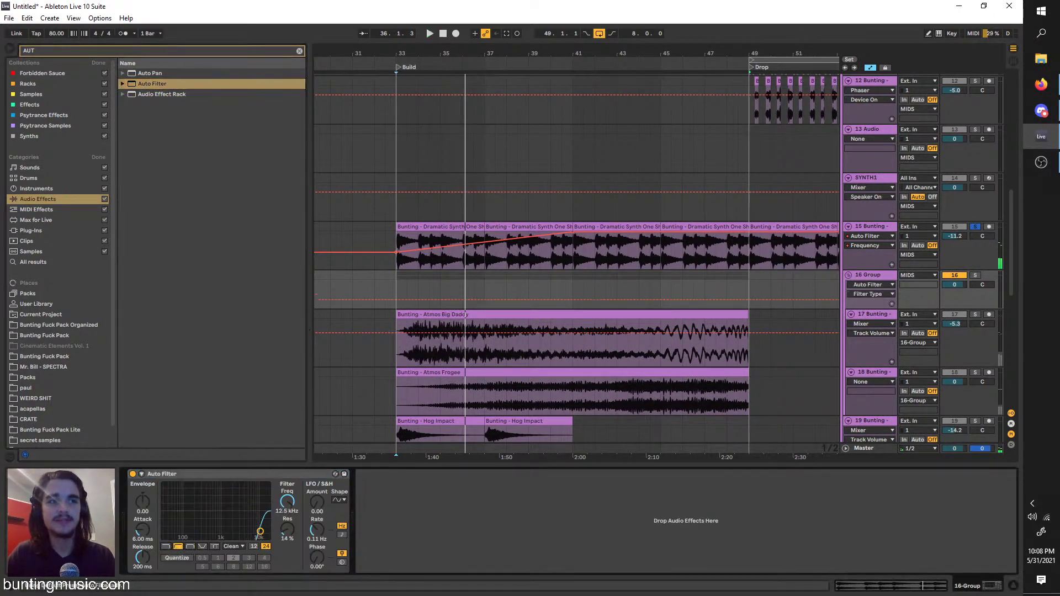
{"action": "left_click_drag", "start_coordinate": [288, 502], "coordinate": [287, 517]}
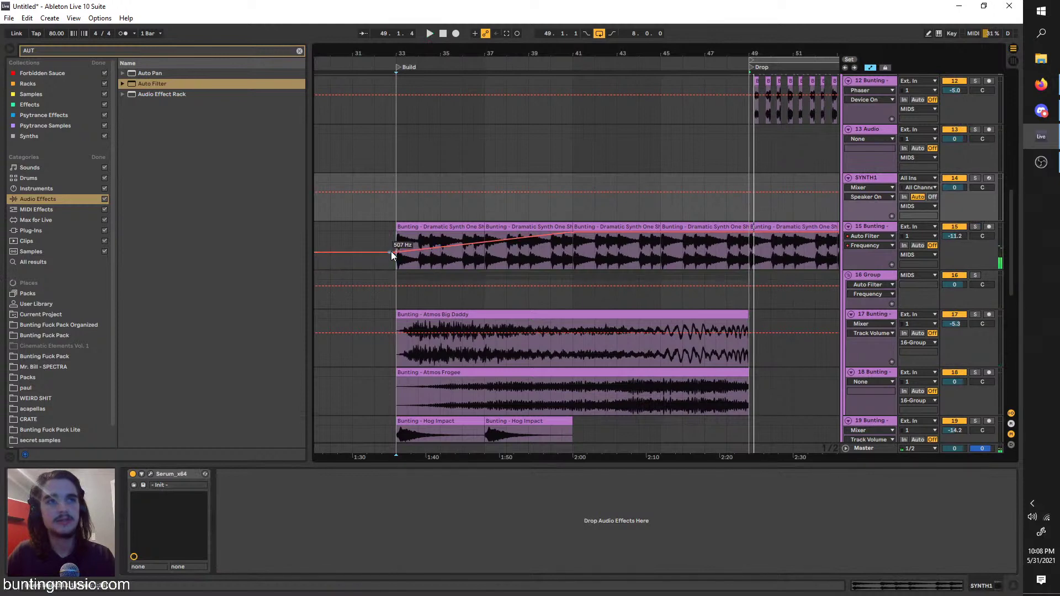
Automate the Atmos group's Auto Filter frequency to fall from 5.06 kHz at bar 33 to its minimum at bar 49 during playback
{"action": "left_click", "coordinate": [396, 237]}
{"action": "key", "text": "space"}
{"action": "left_click", "coordinate": [879, 273]}
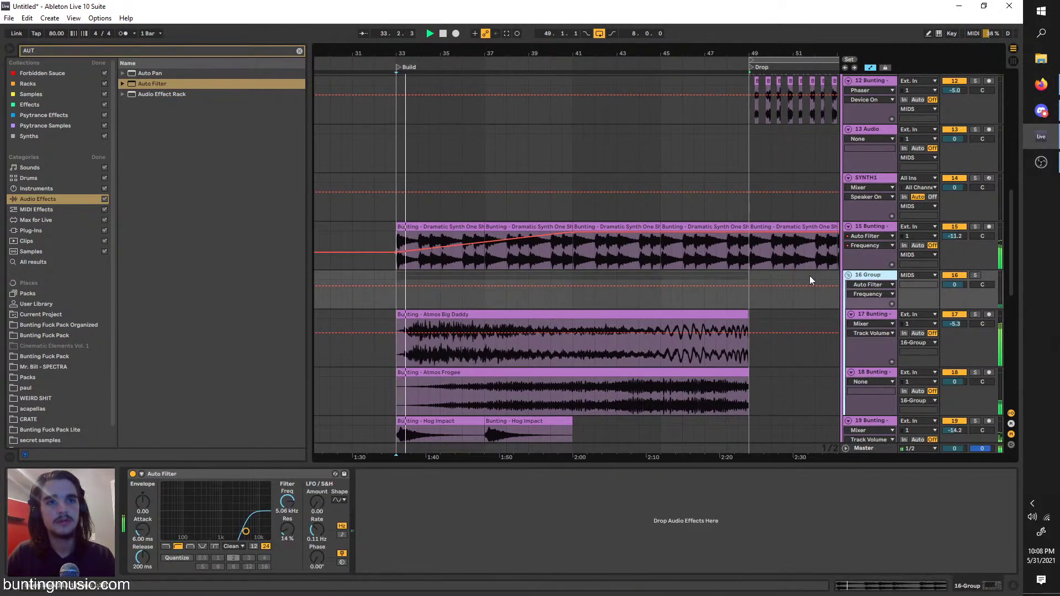
{"action": "left_click", "coordinate": [396, 285]}
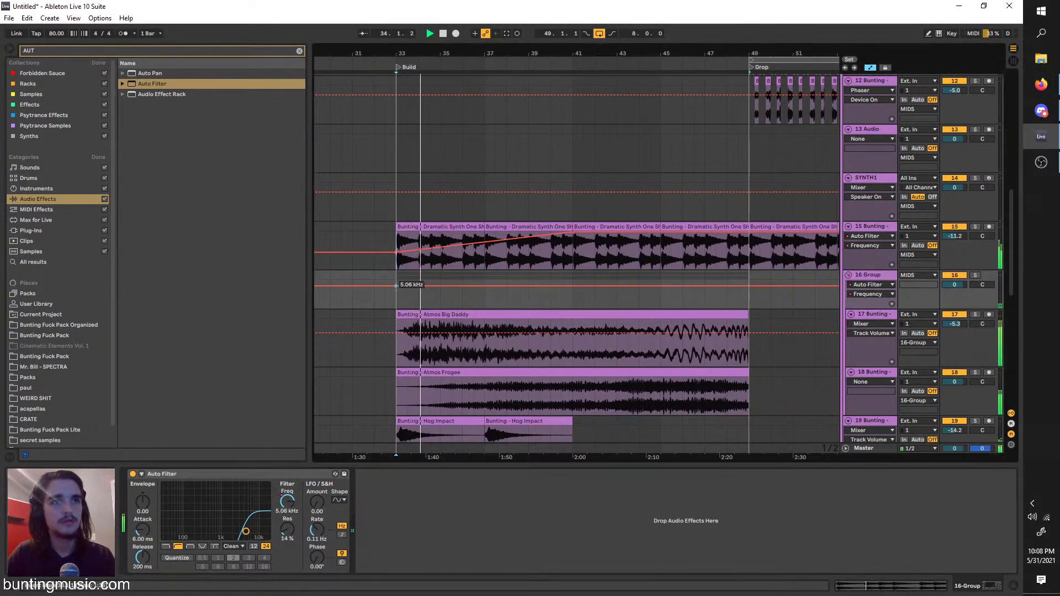
{"action": "left_click_drag", "start_coordinate": [571, 287], "coordinate": [748, 308]}
Insert a new audio track directly below HATS in the DRUMS group
{"action": "scroll", "coordinate": [491, 303], "scroll_direction": "up", "scroll_amount": 2}
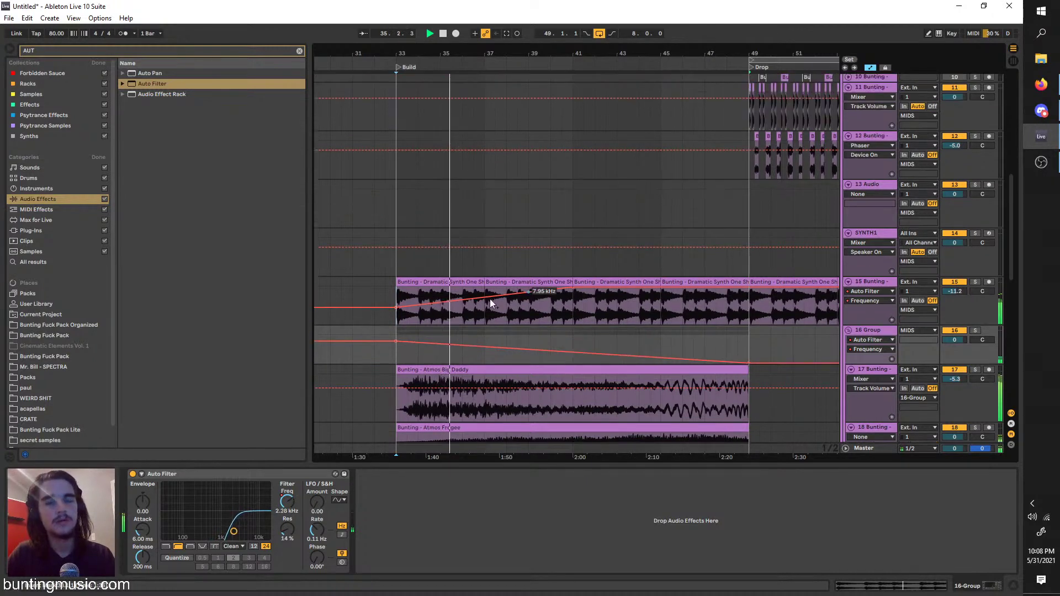
{"action": "scroll", "coordinate": [491, 303], "scroll_direction": "up", "scroll_amount": 12}
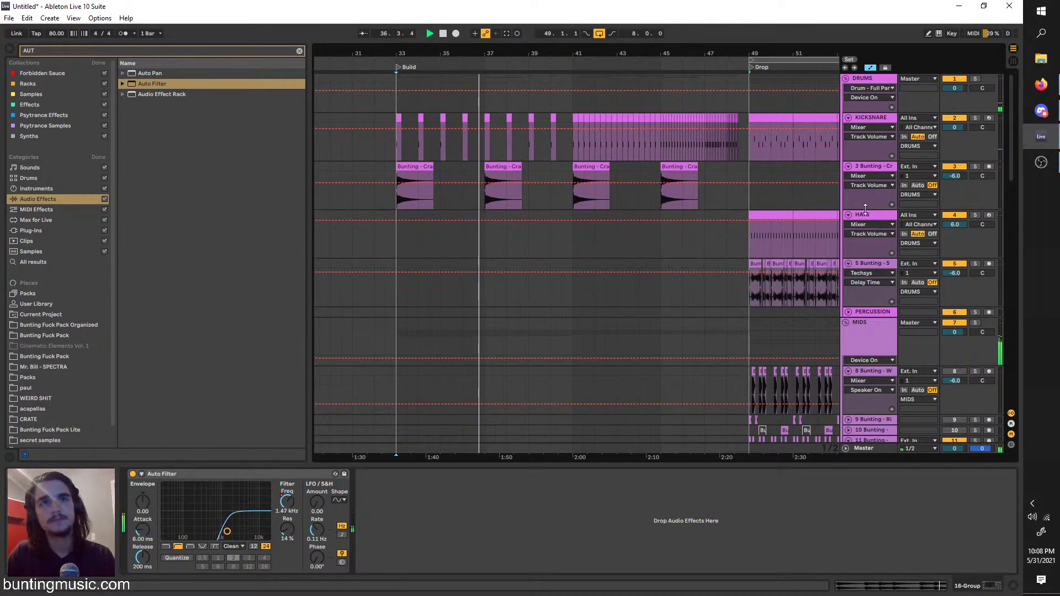
{"action": "right_click", "coordinate": [865, 209]}
{"action": "left_click", "coordinate": [767, 257]}
{"action": "key", "text": "ctrl+t"}
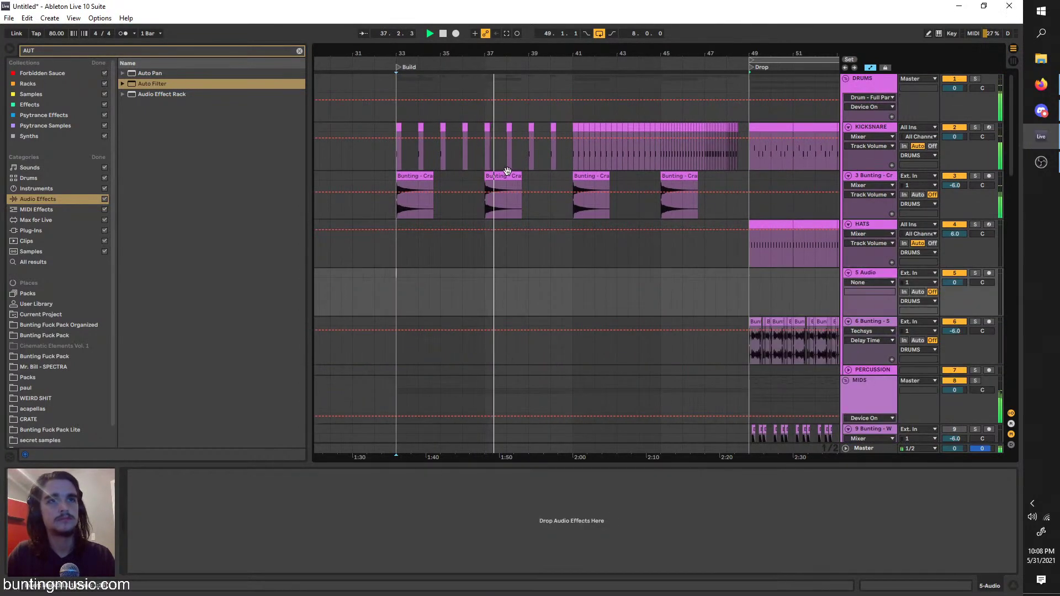
Duplicate the crash clips of bars 33 to 41 over the crashes at bars 41 and 45
{"action": "left_click", "coordinate": [505, 177]}
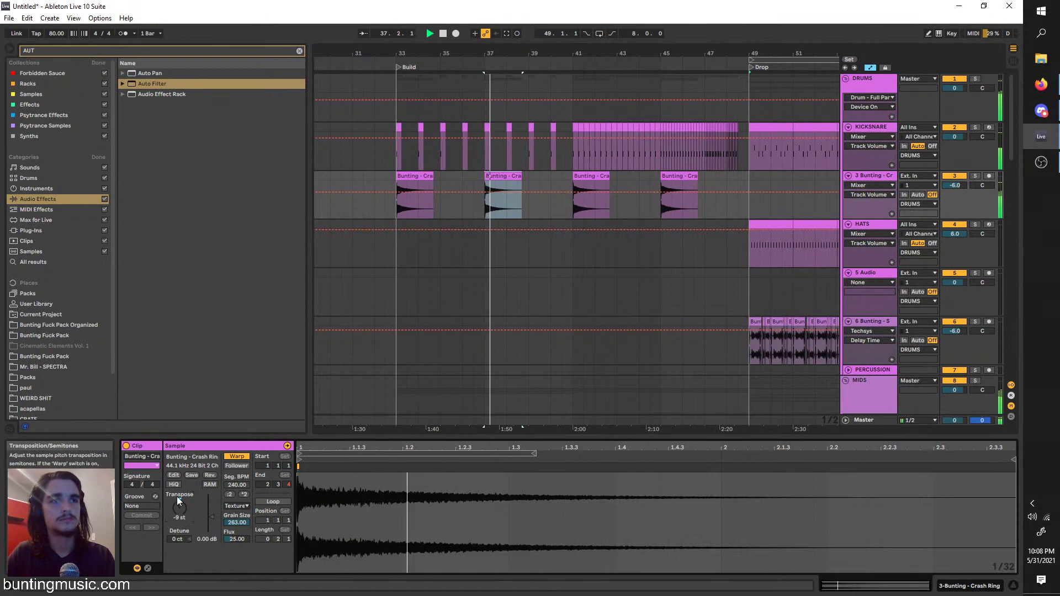
{"action": "left_click_drag", "start_coordinate": [558, 209], "coordinate": [534, 202]}
{"action": "left_click", "coordinate": [424, 177], "text": "shift"}
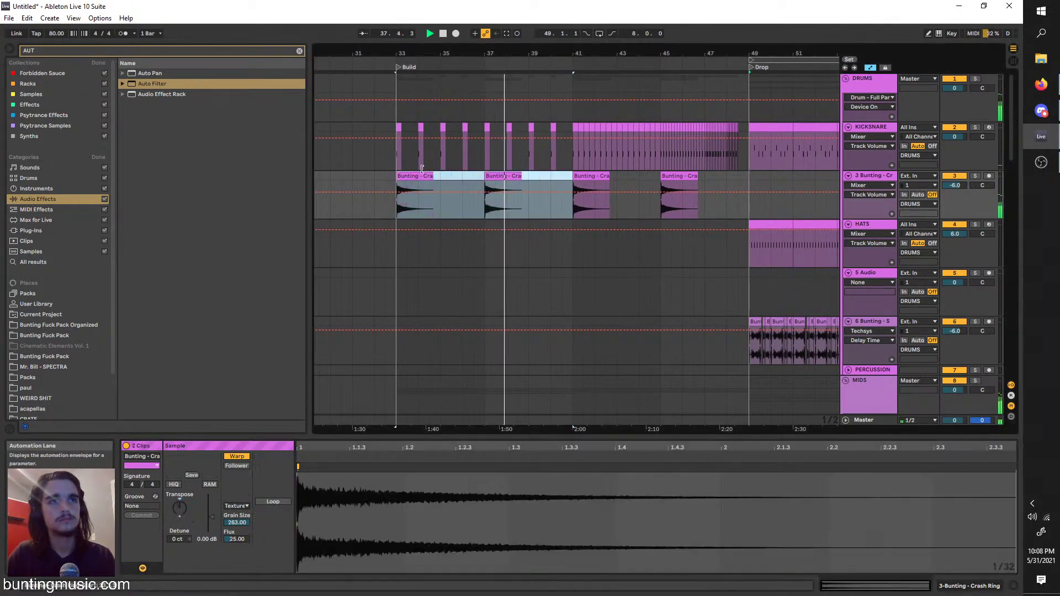
{"action": "key", "text": "ctrl+d"}
Solo the Crash Ring track and add an EQ Eight to it
{"action": "left_click", "coordinate": [871, 160]}
{"action": "left_click", "coordinate": [882, 175]}
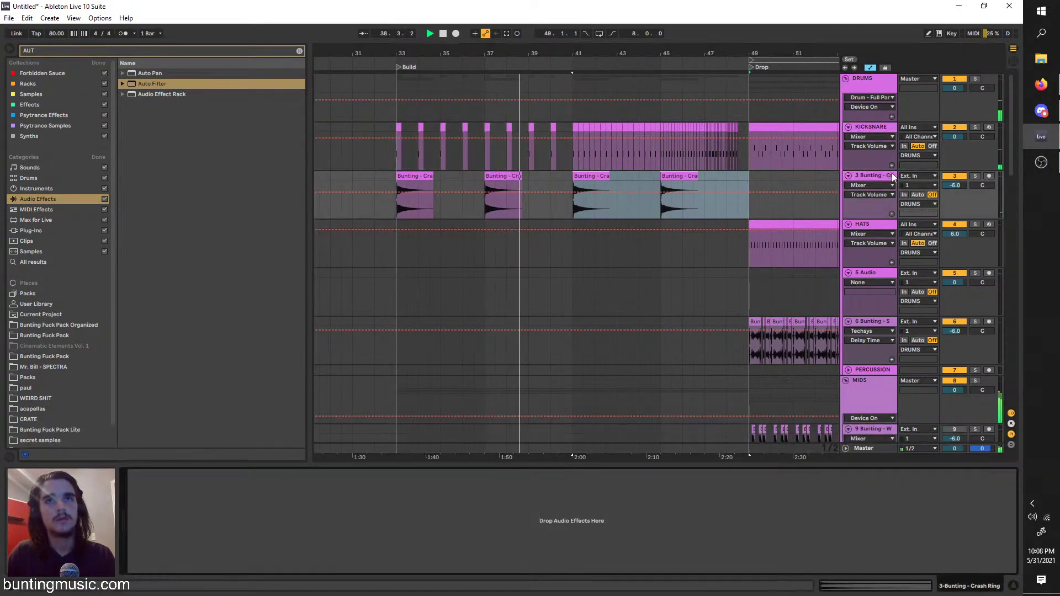
{"action": "key", "text": "ctrl+l"}
{"action": "key", "text": "s"}
{"action": "key", "text": "space"}
{"action": "key", "text": "ctrl+f"}
{"action": "type", "text": "EQ"}
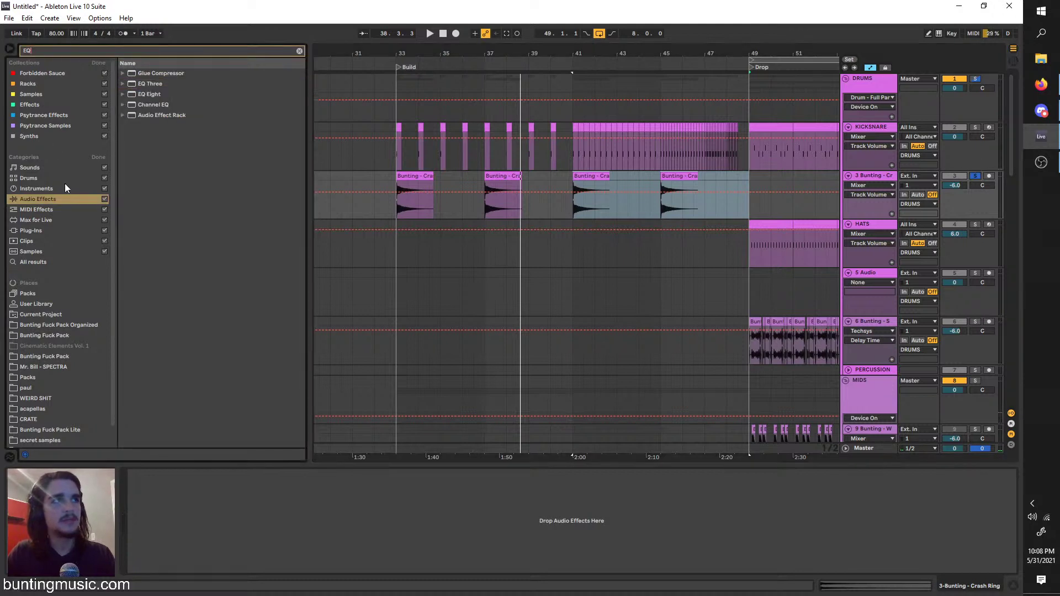
{"action": "key", "text": "space"}
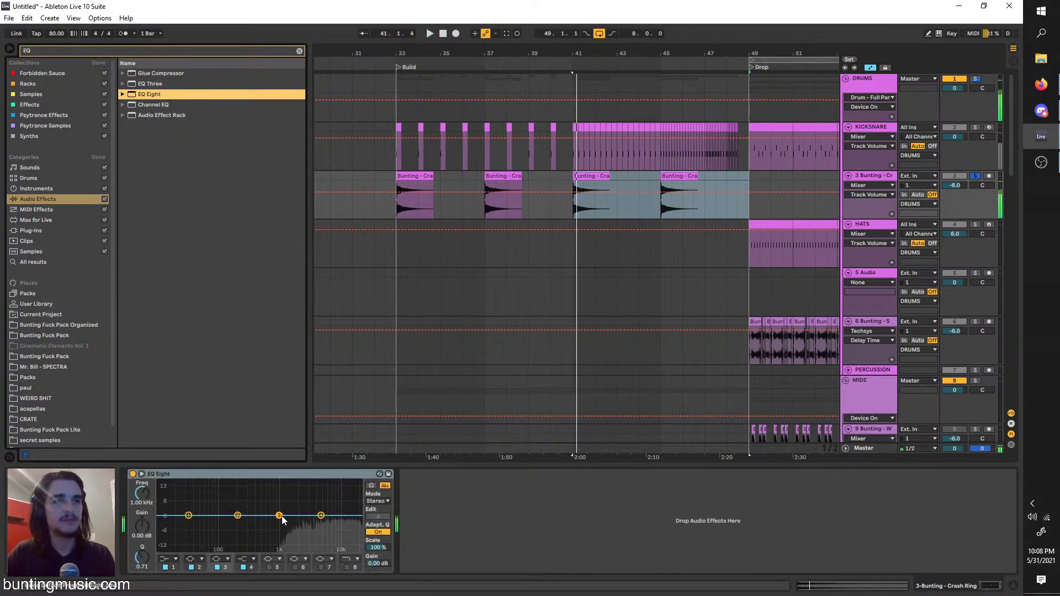
Set EQ Eight's band 3 to 4.74 kHz with a gain of -6.67 dB and listen to the crash at bar 41
{"action": "left_click_drag", "start_coordinate": [282, 516], "coordinate": [320, 530]}
{"action": "key", "text": "space"}
{"action": "key", "text": "space"}
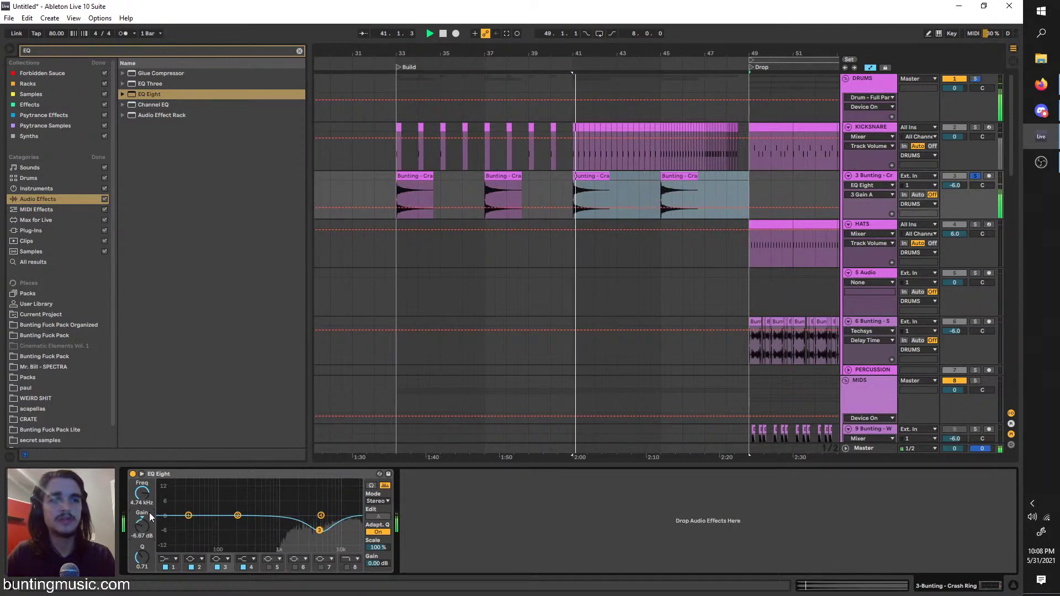
{"action": "key", "text": "space"}
Add a Reverb and an Echo after the EQ Eight on the Crash Ring track
{"action": "left_click", "coordinate": [69, 51]}
{"action": "type", "text": "REV"}
{"action": "left_click", "coordinate": [137, 76]}
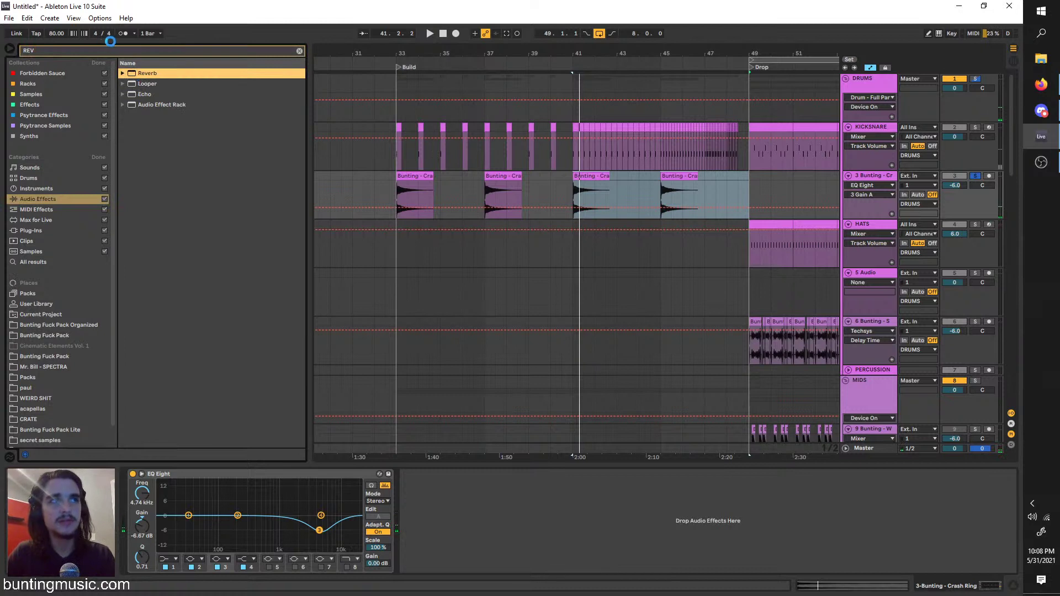
{"action": "key", "text": "Return"}
{"action": "type", "text": "ech"}
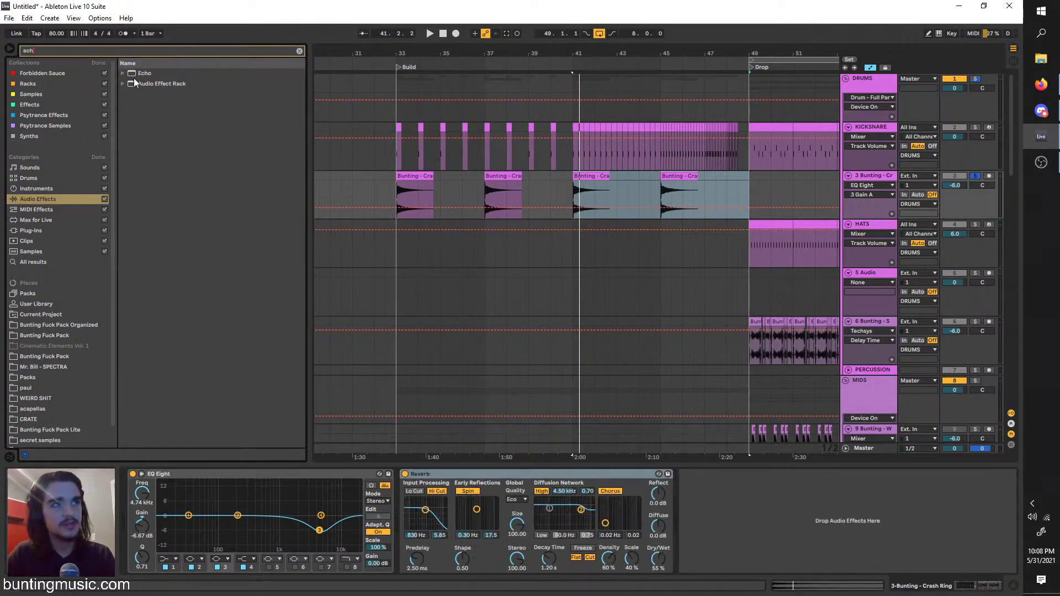
{"action": "left_click", "coordinate": [131, 73]}
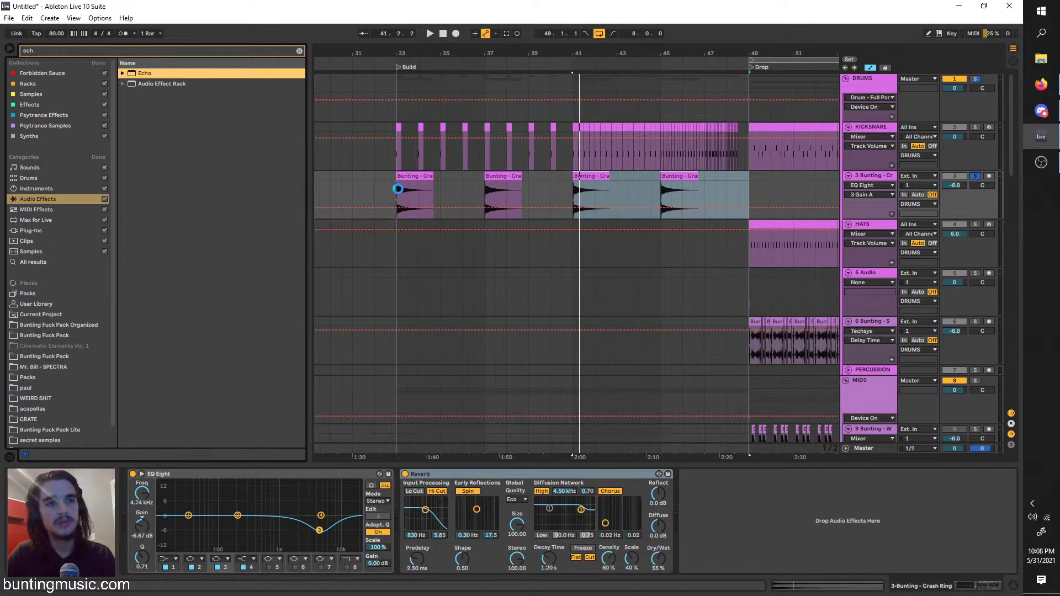
{"action": "key", "text": "Return"}
Lower Echo's Dry/Wet to 50 % while playing from bar 33, and unsolo the Crash Ring track
{"action": "left_click", "coordinate": [398, 189]}
{"action": "key", "text": "space"}
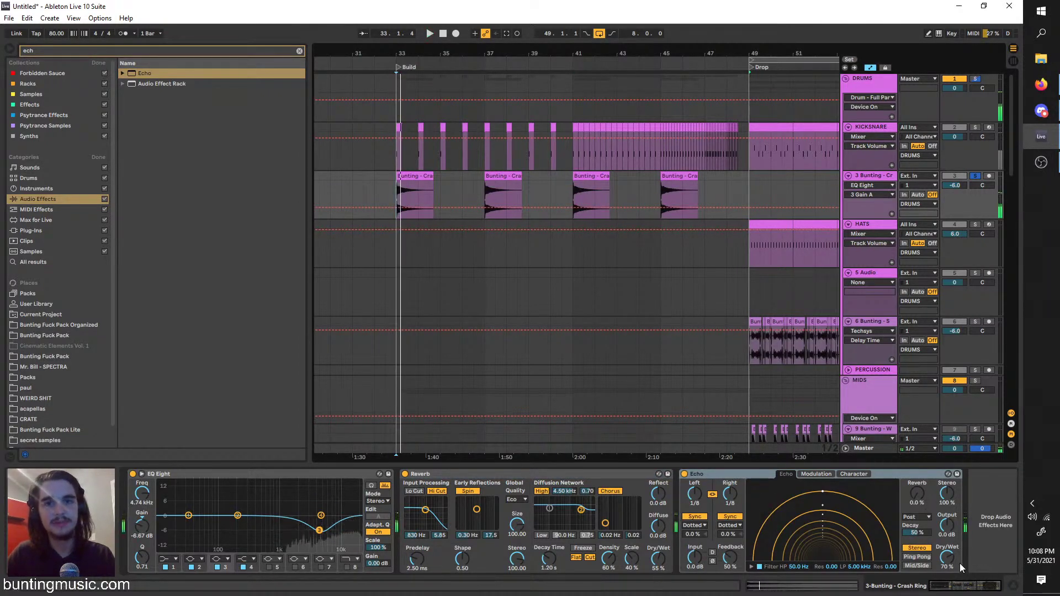
{"action": "left_click_drag", "start_coordinate": [947, 558], "coordinate": [947, 571]}
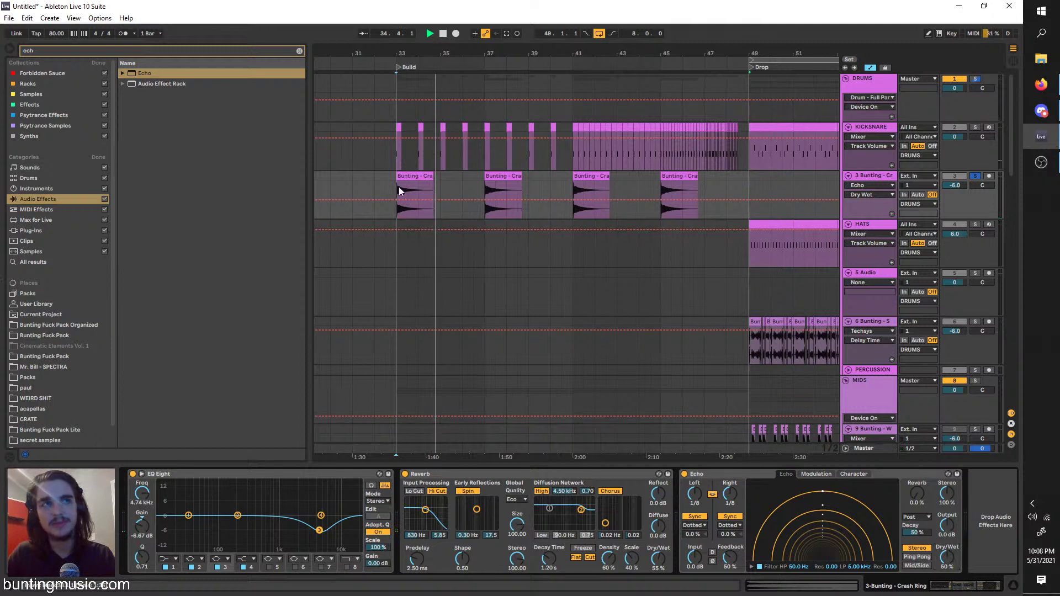
{"action": "left_click", "coordinate": [396, 185]}
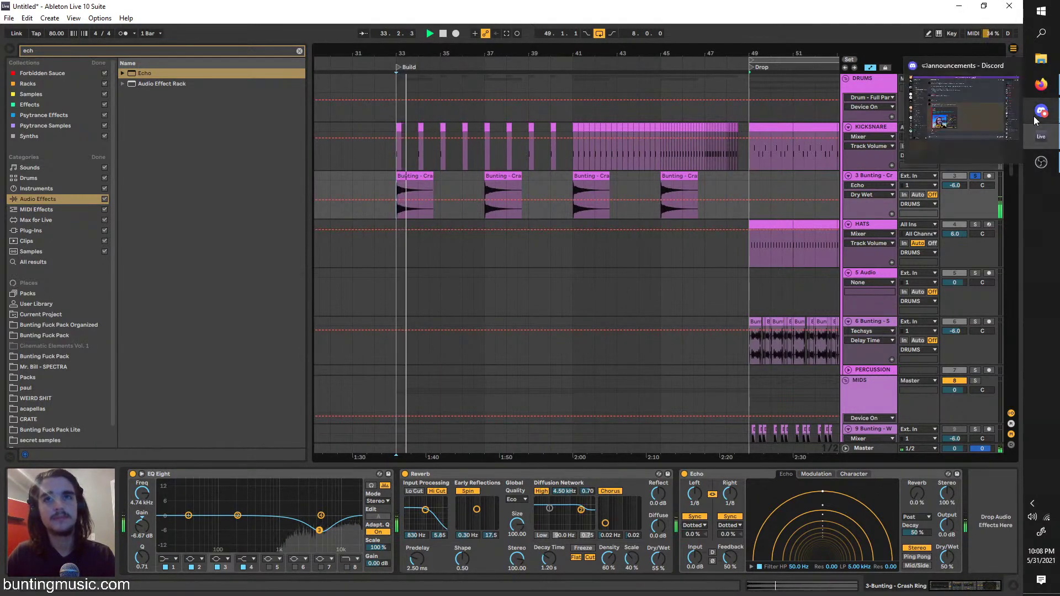
{"action": "left_click", "coordinate": [975, 175]}
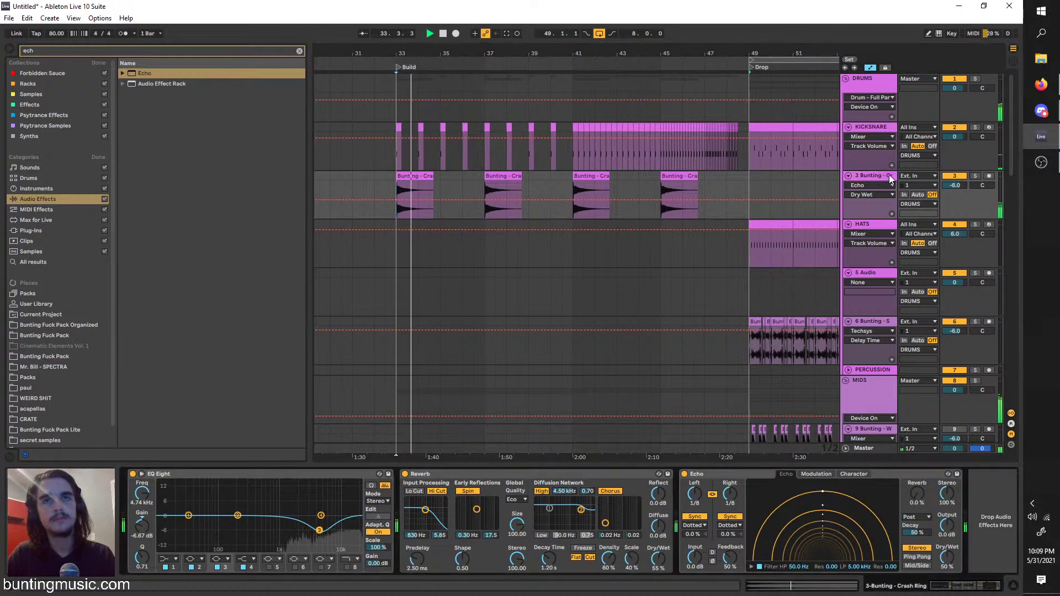
Group the Kick Derogatory sampler on the KICKSNARE track's drum rack into an Instrument Rack
{"action": "scroll", "coordinate": [400, 197], "scroll_direction": "up", "scroll_amount": 2}
{"action": "left_click", "coordinate": [862, 127]}
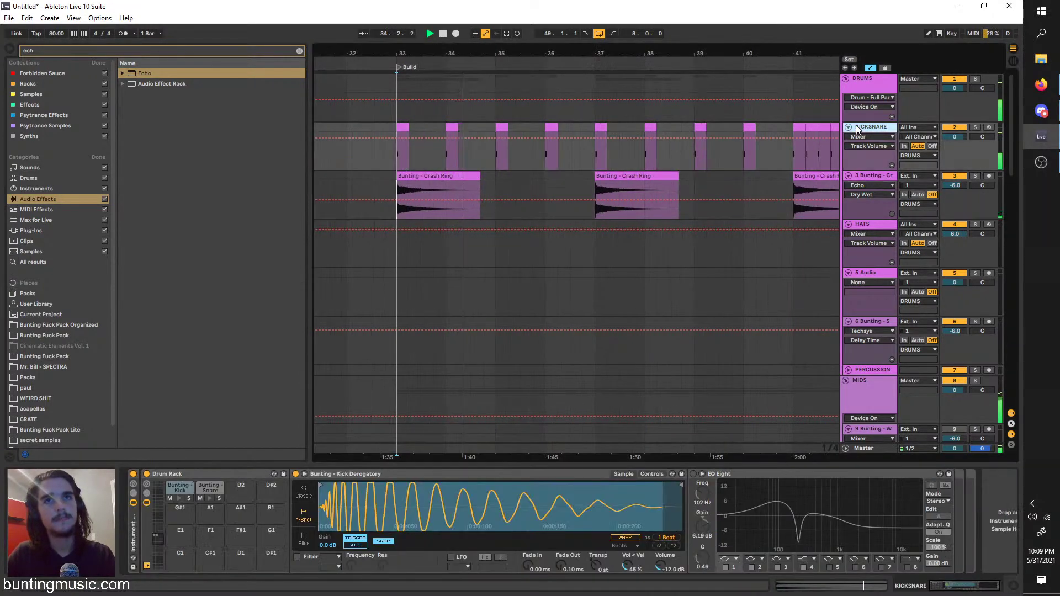
{"action": "key", "text": "space"}
{"action": "left_click", "coordinate": [380, 475]}
{"action": "key", "text": "ctrl+f"}
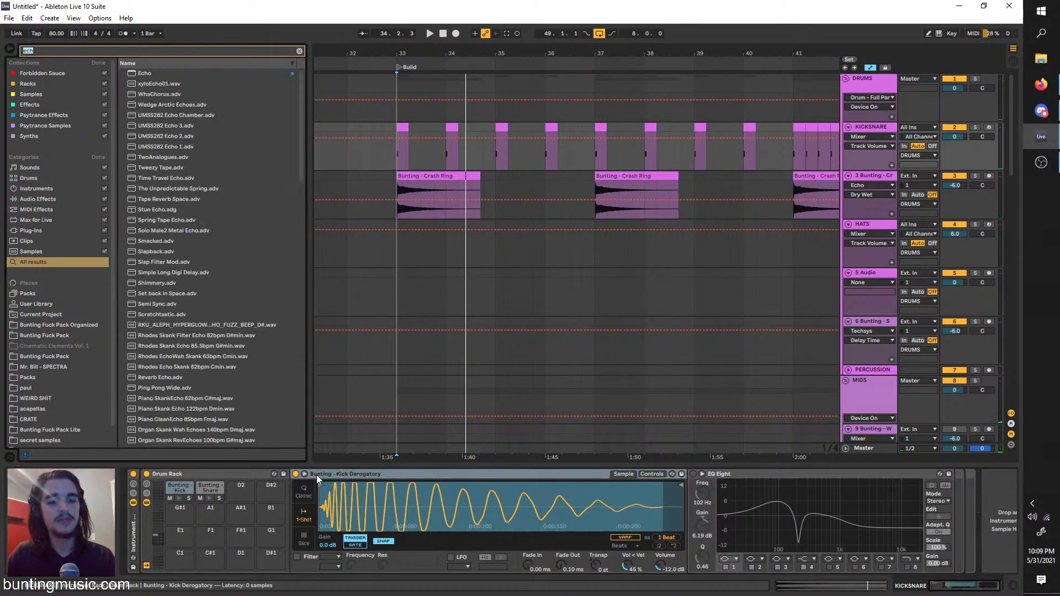
{"action": "left_click", "coordinate": [299, 50]}
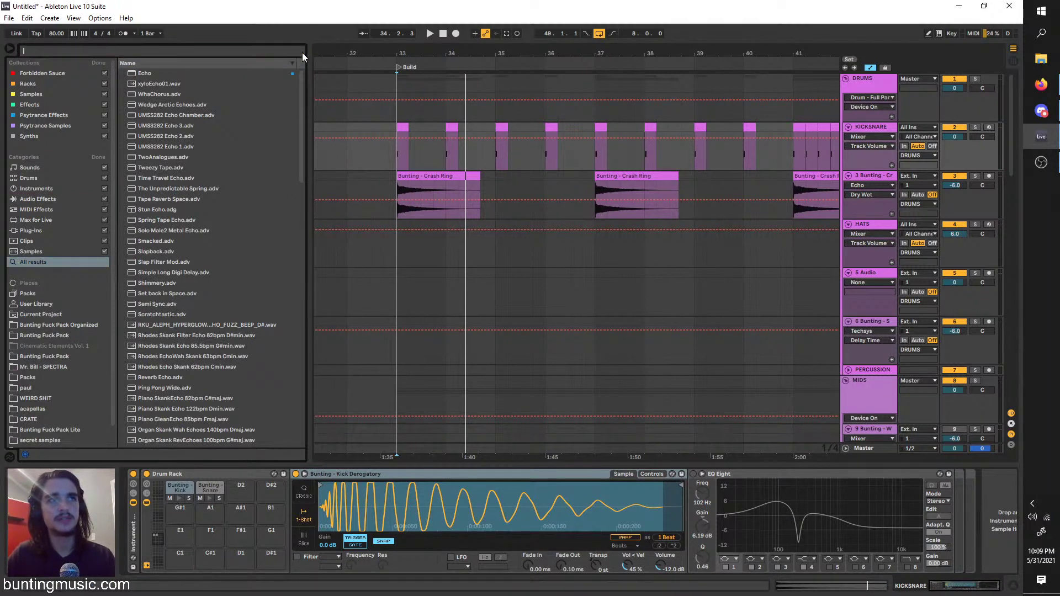
{"action": "left_click", "coordinate": [478, 474]}
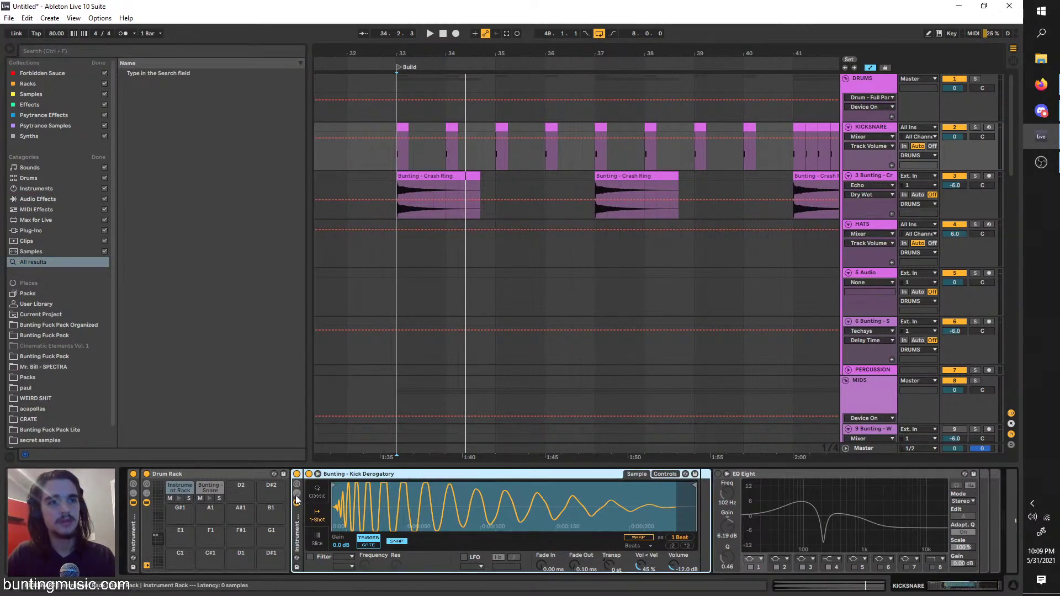
{"action": "key", "text": "ctrl+g"}
Find External Instrument among the instruments and add it as a second chain in the kick's Instrument Rack
{"action": "left_click", "coordinate": [70, 190]}
{"action": "left_click", "coordinate": [84, 49]}
{"action": "type", "text": "ext"}
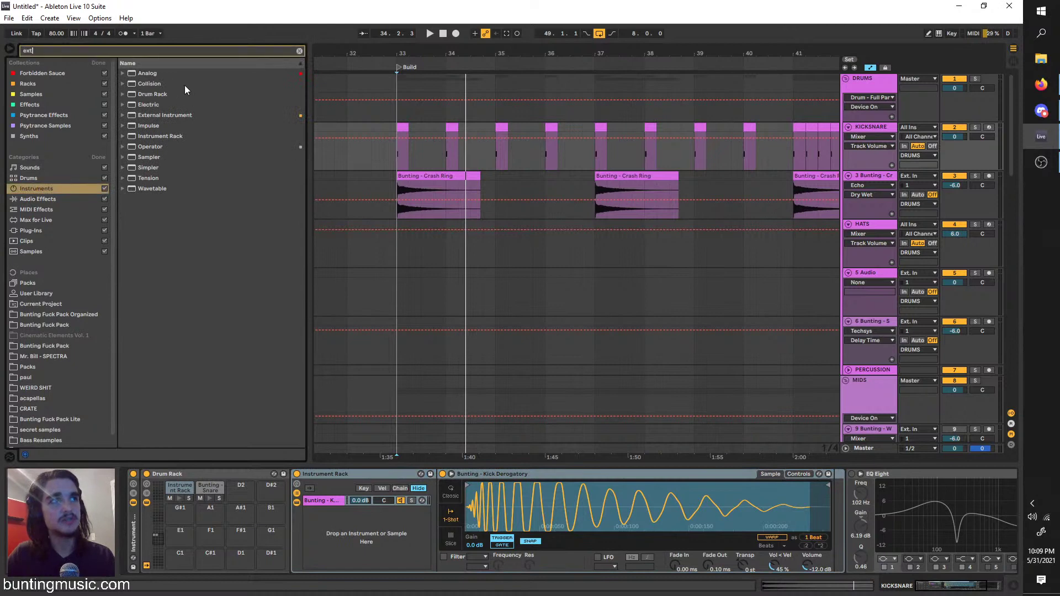
{"action": "left_click_drag", "start_coordinate": [322, 510], "coordinate": [327, 507]}
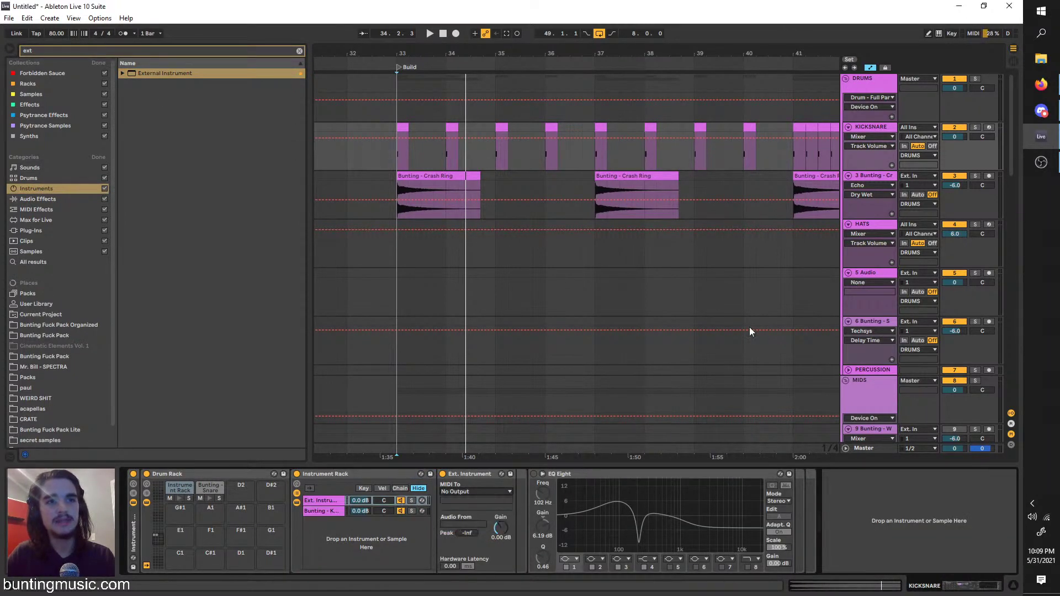
Shorten the ducking curve in the MIDS group's LFOTool so the volume recovers about a quarter of the way through the cycle
{"action": "left_click", "coordinate": [893, 385]}
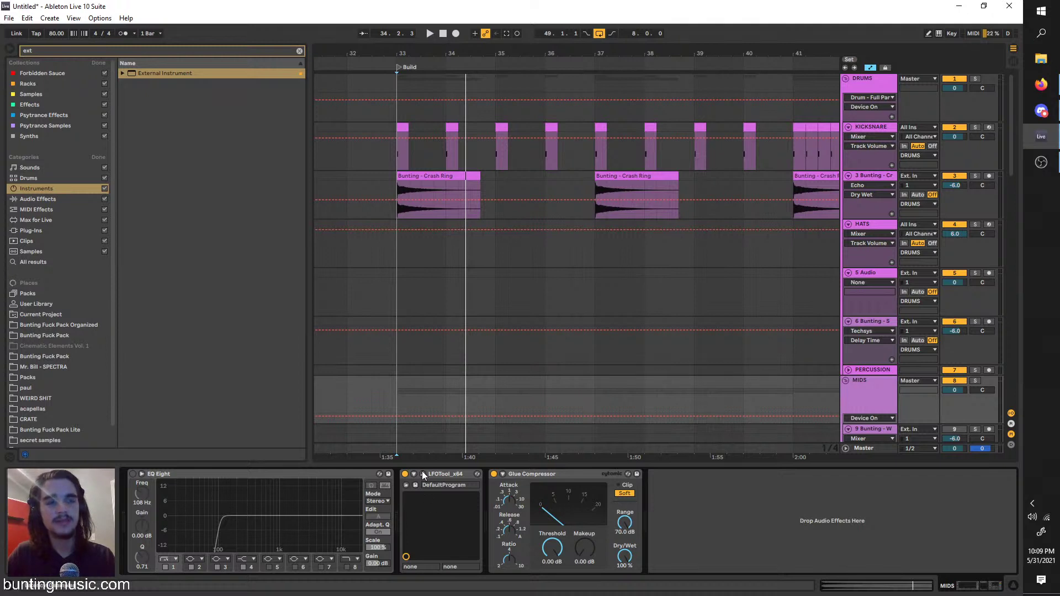
{"action": "left_click", "coordinate": [423, 474]}
{"action": "left_click_drag", "start_coordinate": [81, 162], "coordinate": [86, 163]}
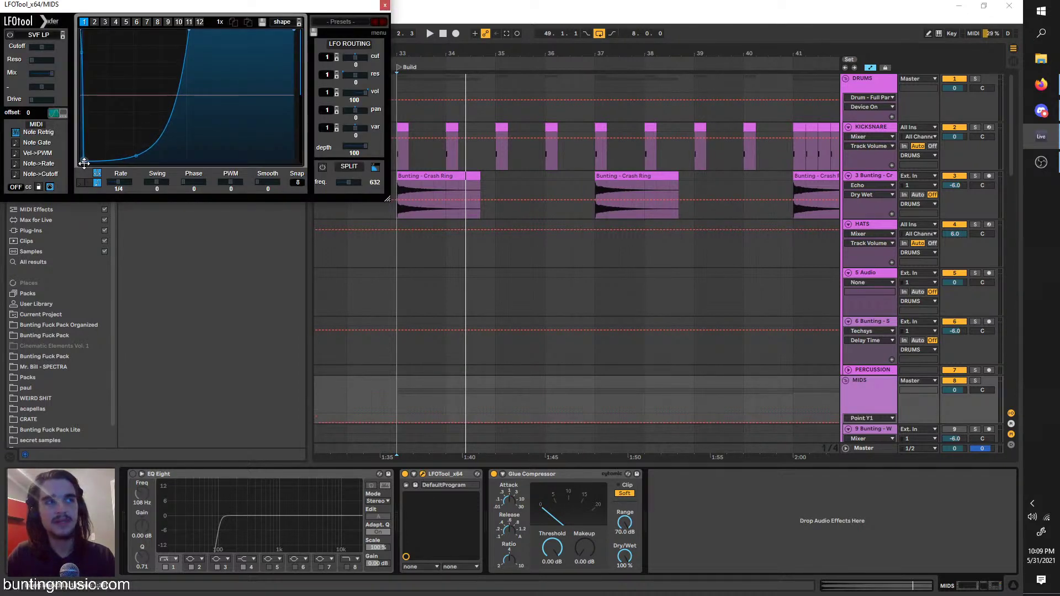
{"action": "left_click_drag", "start_coordinate": [193, 33], "coordinate": [136, 26]}
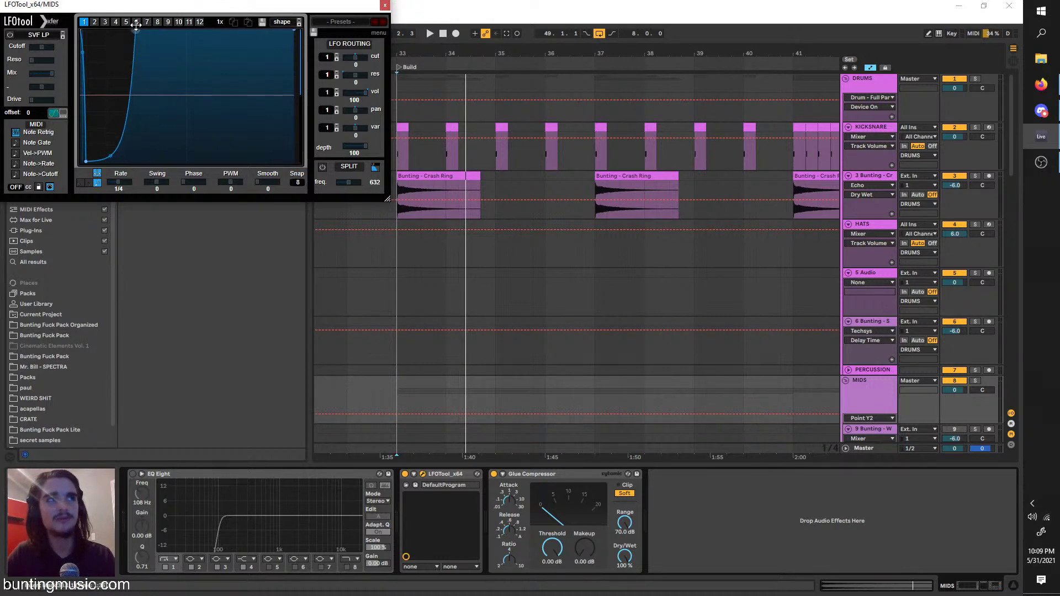
{"action": "left_click", "coordinate": [385, 5]}
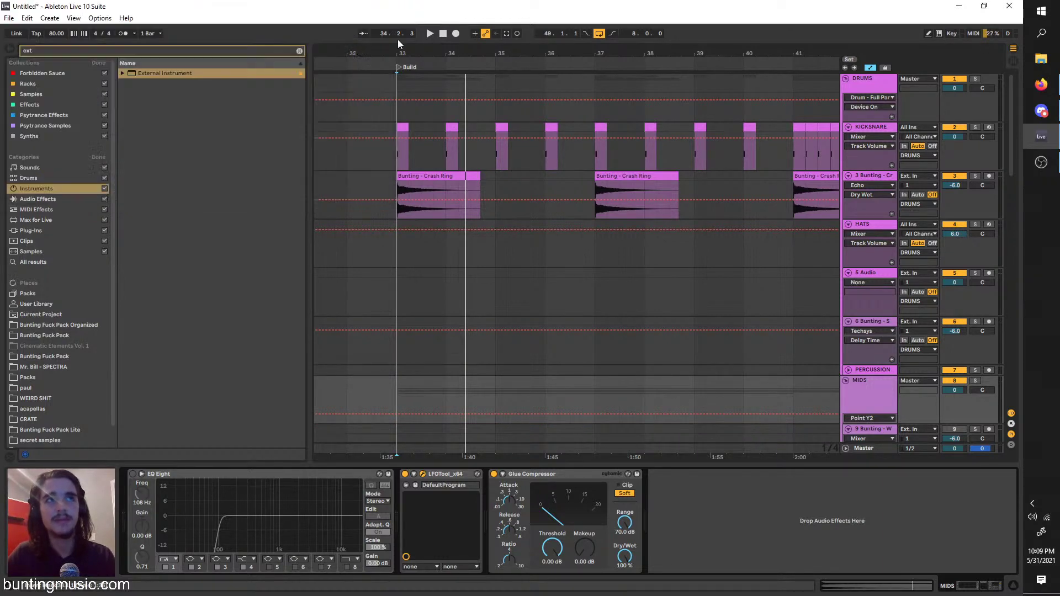
Send the kick's External Instrument MIDI to LFOTool on MIDS and play the build from bar 33 to hear the ducking
{"action": "left_click", "coordinate": [396, 154]}
{"action": "key", "text": "space"}
{"action": "scroll", "coordinate": [382, 174], "scroll_direction": "down", "scroll_amount": 5}
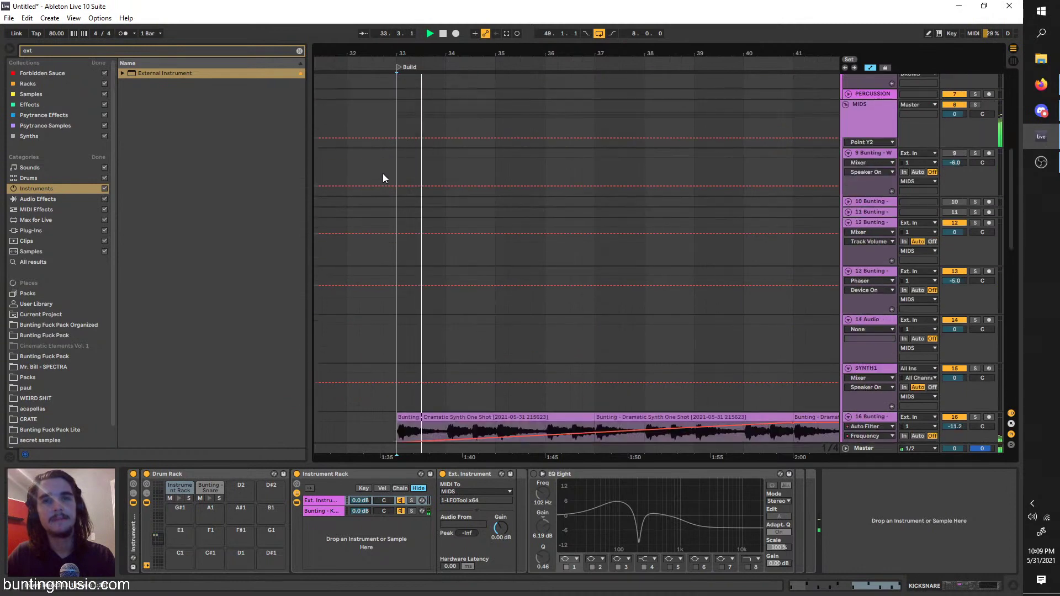
{"action": "scroll", "coordinate": [383, 173], "scroll_direction": "down", "scroll_amount": 10}
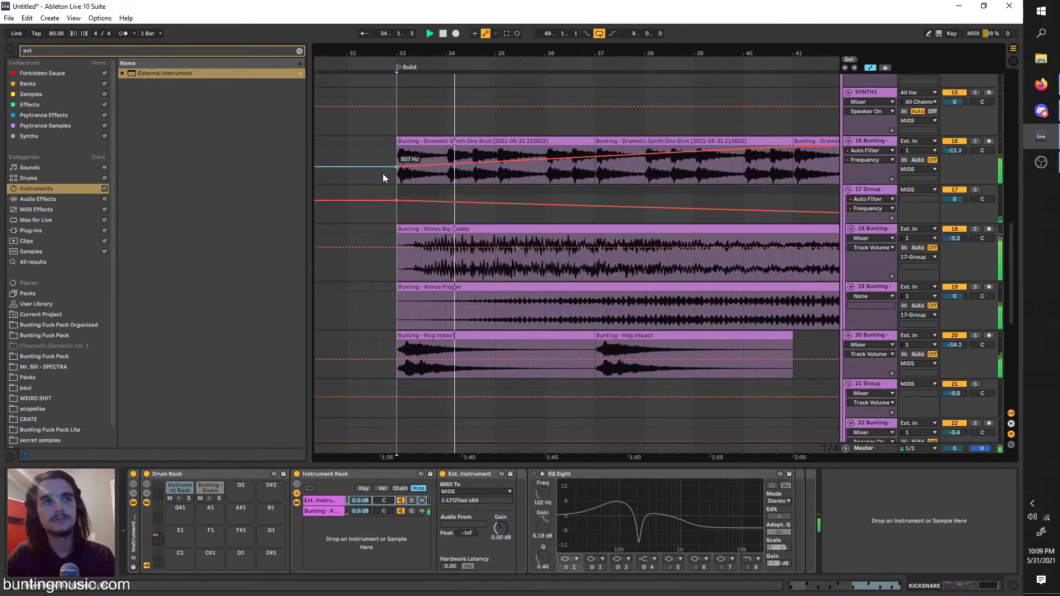
{"action": "scroll", "coordinate": [603, 155], "scroll_direction": "up", "scroll_amount": 4}
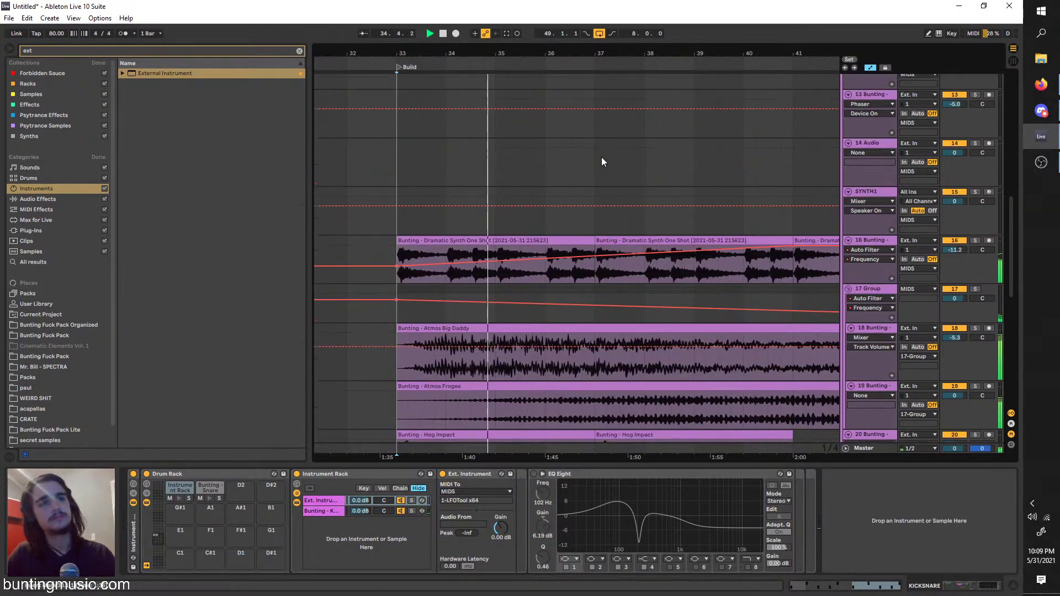
{"action": "scroll", "coordinate": [602, 157], "scroll_direction": "up", "scroll_amount": 20}
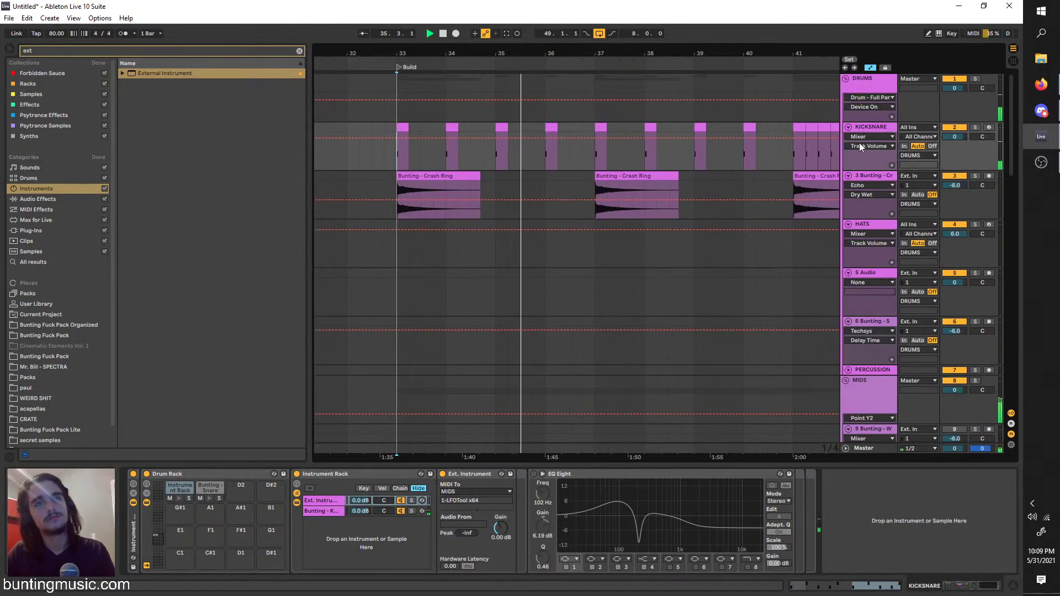
Add an Auto Filter to the KICKSNARE track and lower its frequency to 293 Hz
{"action": "left_click", "coordinate": [218, 51]}
{"action": "type", "text": "aut"}
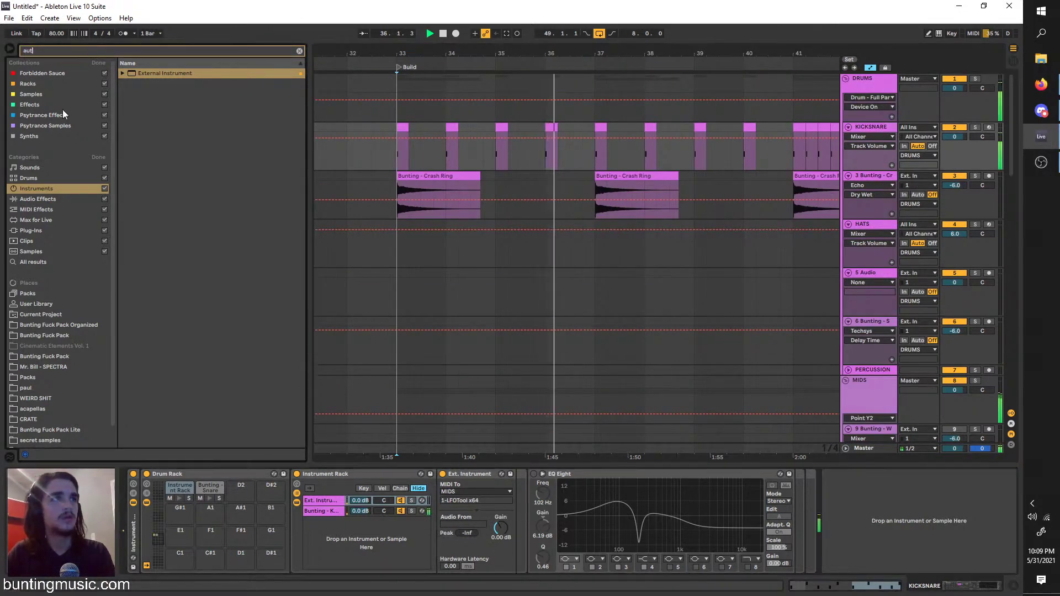
{"action": "left_click", "coordinate": [39, 199]}
{"action": "left_click", "coordinate": [152, 83]}
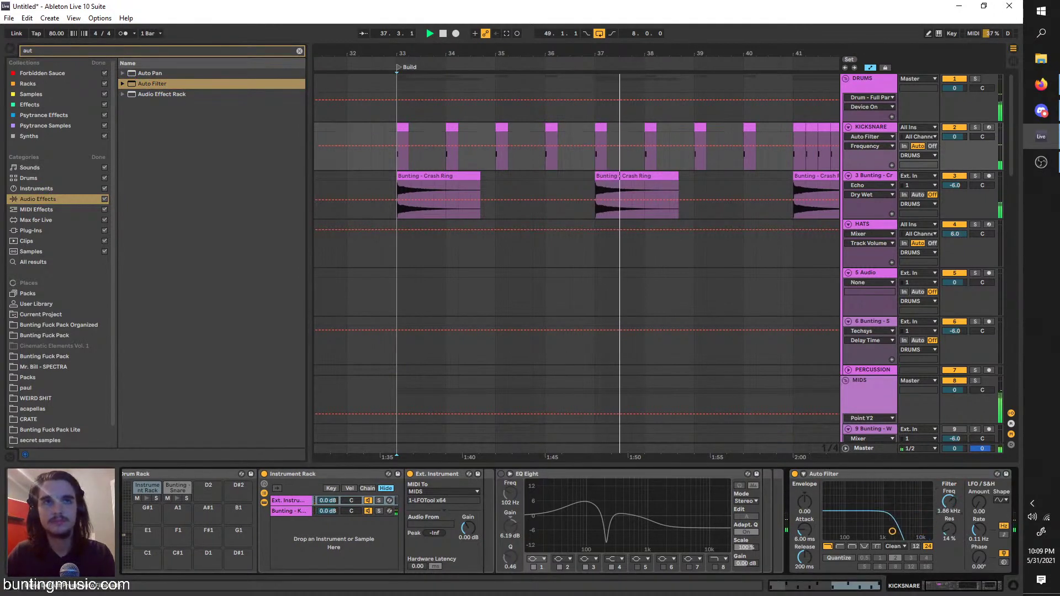
{"action": "scroll", "coordinate": [672, 315], "scroll_direction": "right", "scroll_amount": 1}
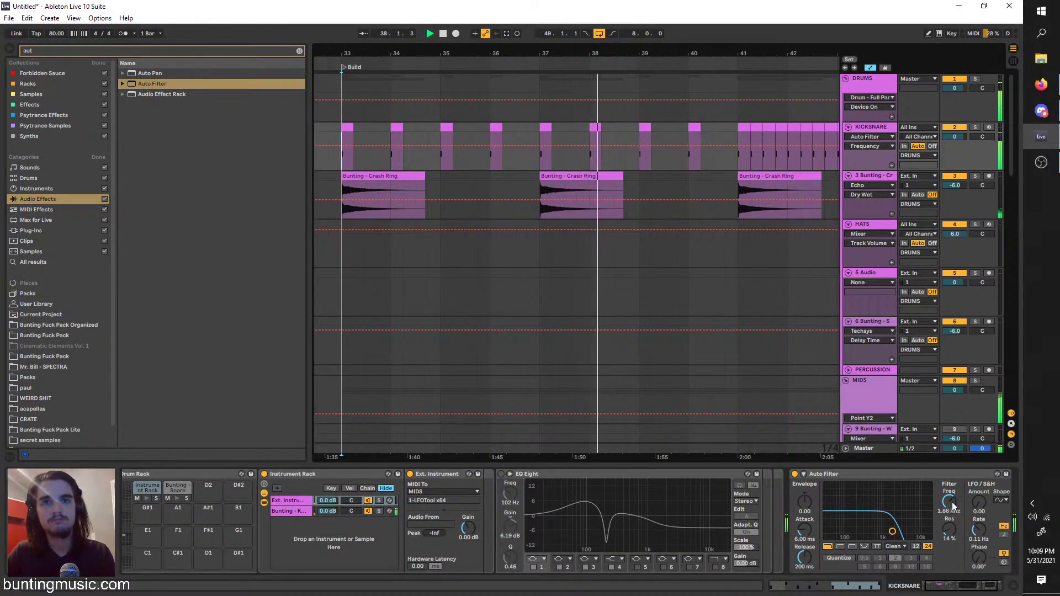
{"action": "left_click_drag", "start_coordinate": [952, 505], "coordinate": [953, 531]}
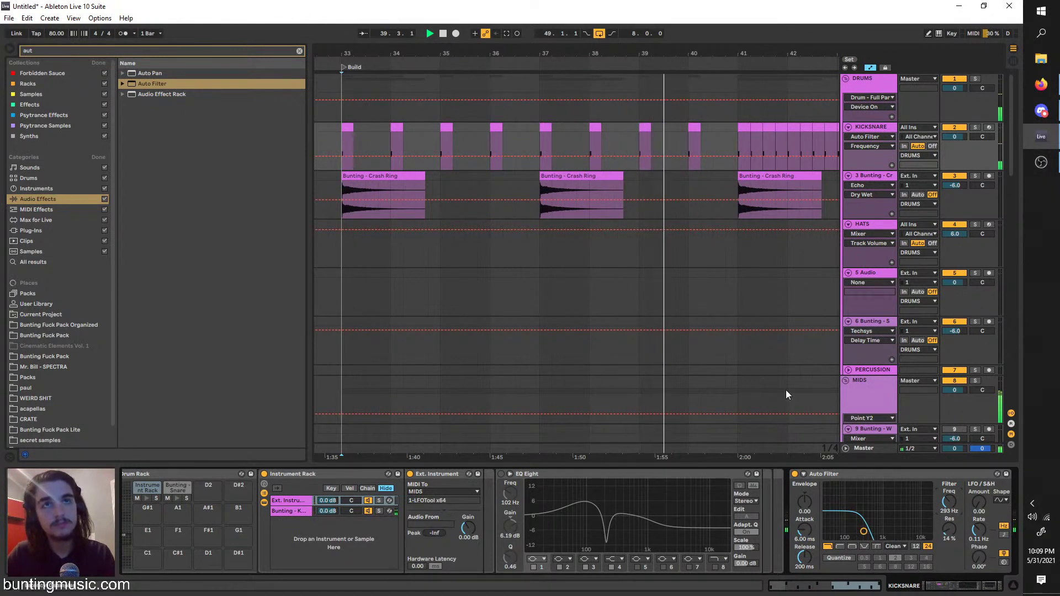
Automate the KICKSNARE Auto Filter frequency to rise from 293 Hz at bar 41 to 19.9 kHz by the drop at bar 49
{"action": "scroll", "coordinate": [779, 331], "scroll_direction": "right", "scroll_amount": 3}
{"action": "left_click", "coordinate": [594, 156]}
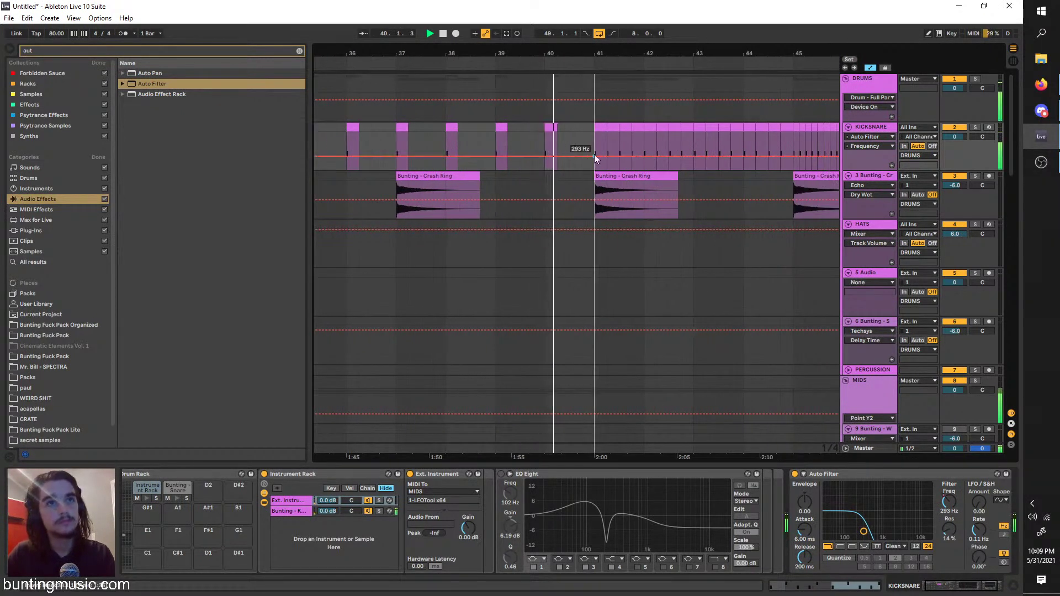
{"action": "scroll", "coordinate": [602, 162], "scroll_direction": "right", "scroll_amount": 3}
{"action": "left_click_drag", "start_coordinate": [600, 157], "coordinate": [821, 143]}
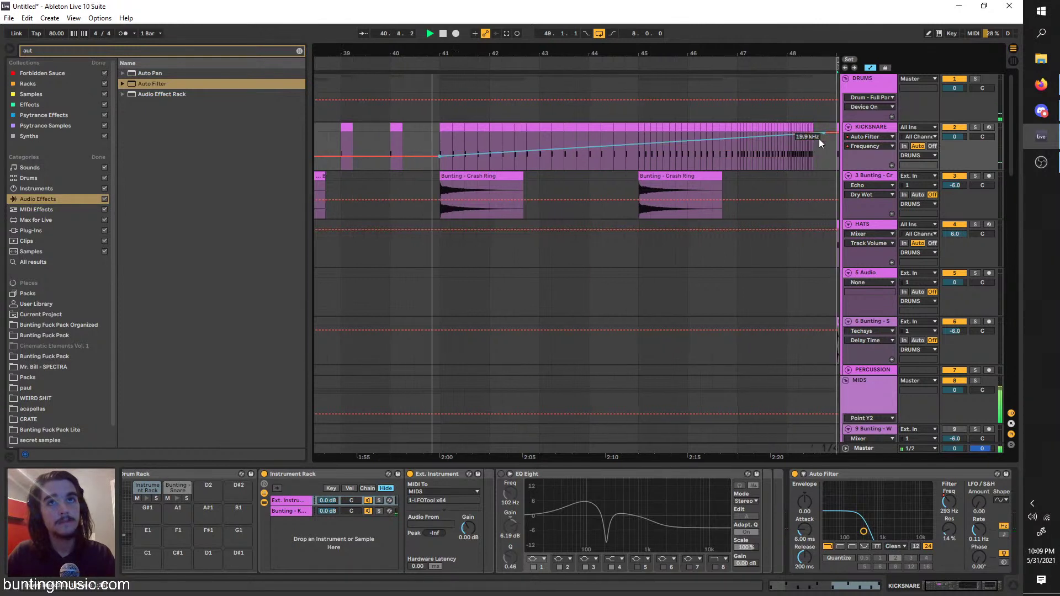
{"action": "scroll", "coordinate": [769, 137], "scroll_direction": "right", "scroll_amount": 1}
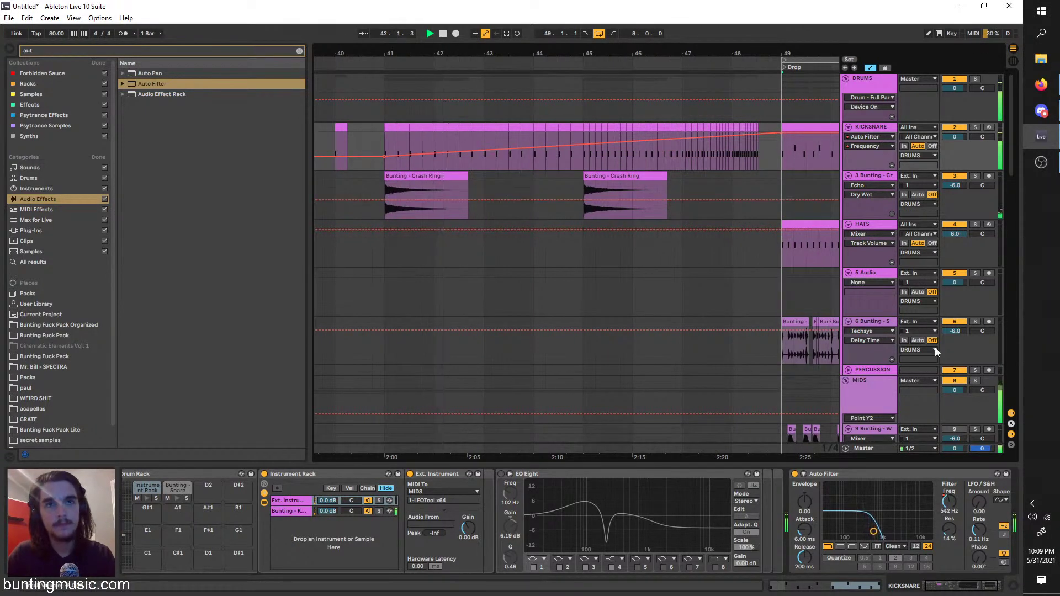
Check the MIDS LFOTool's ducking during playback and listen across the tracks through the end of the build into the drop
{"action": "left_click", "coordinate": [896, 396]}
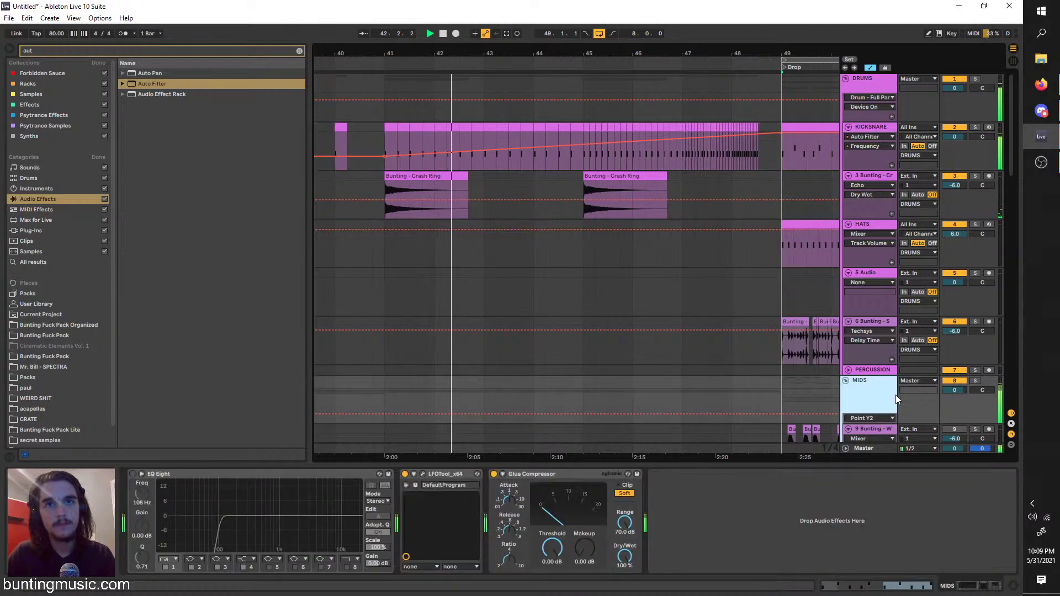
{"action": "left_click", "coordinate": [424, 473]}
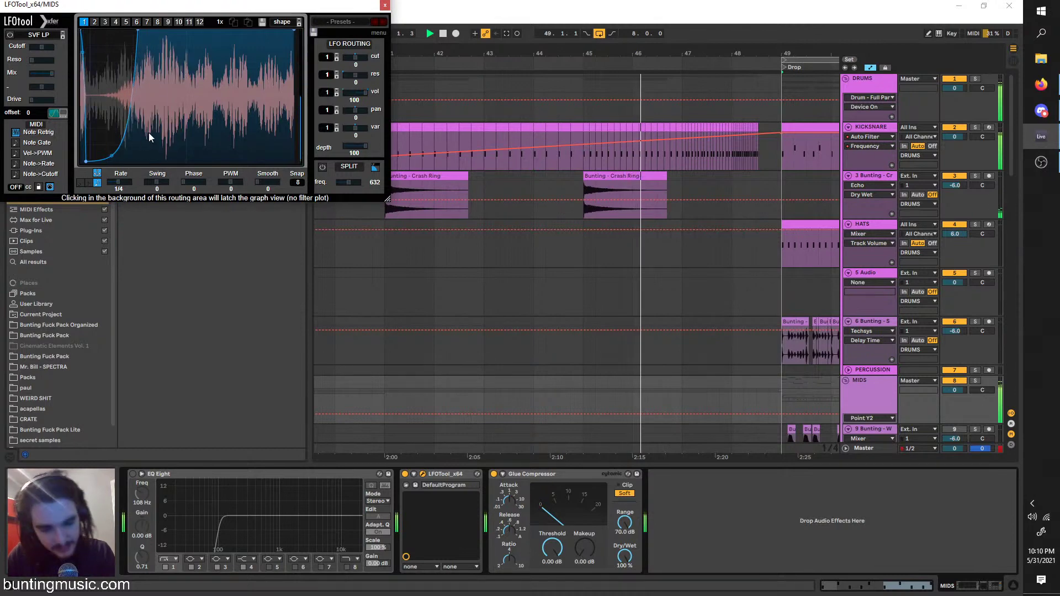
{"action": "left_click", "coordinate": [382, 5]}
{"action": "scroll", "coordinate": [522, 273], "scroll_direction": "right", "scroll_amount": 5}
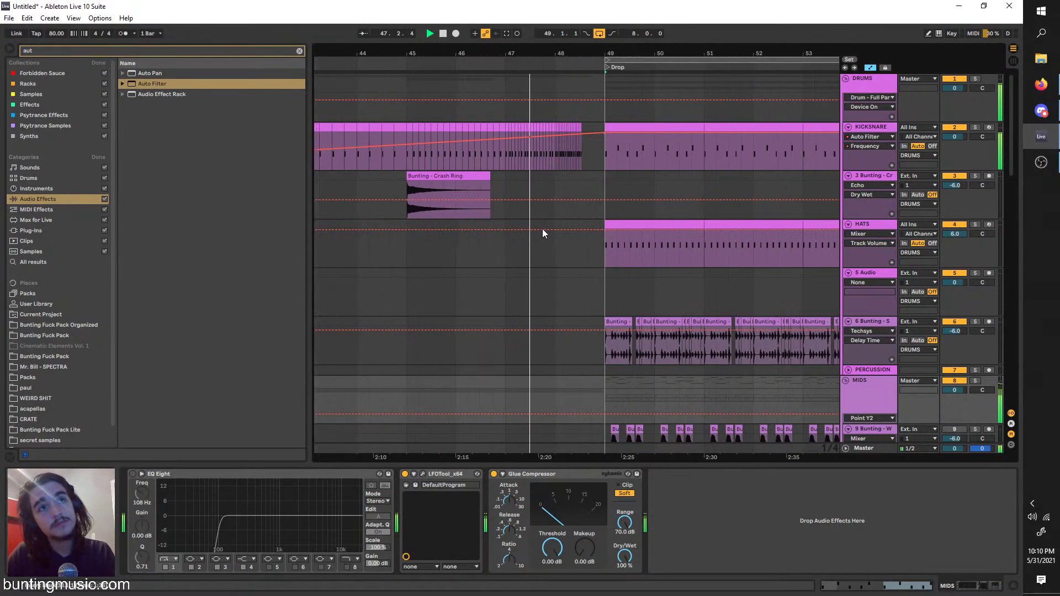
{"action": "scroll", "coordinate": [543, 229], "scroll_direction": "down", "scroll_amount": 10}
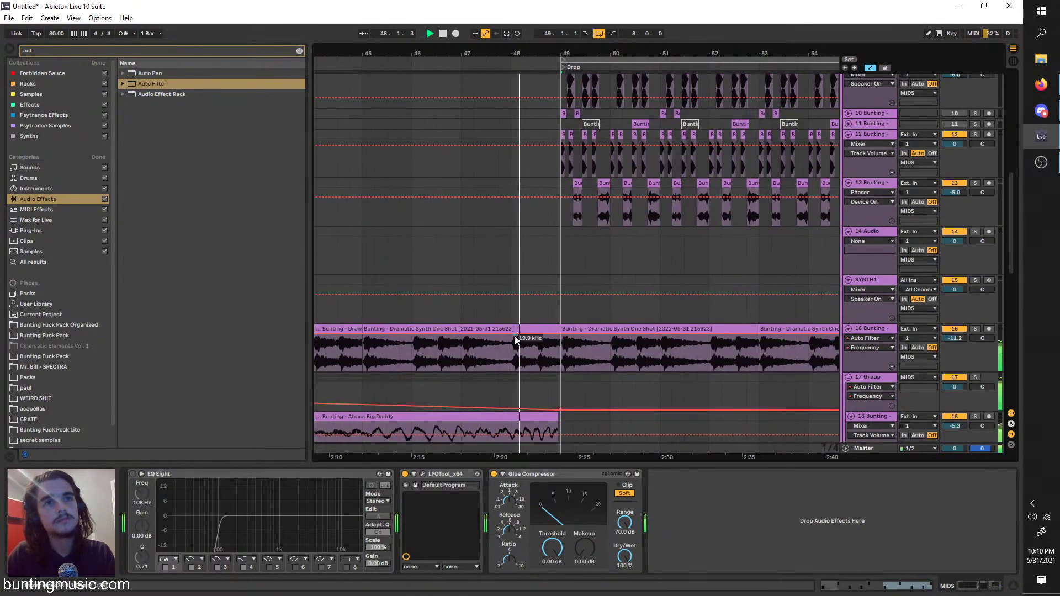
{"action": "scroll", "coordinate": [547, 351], "scroll_direction": "right", "scroll_amount": 1}
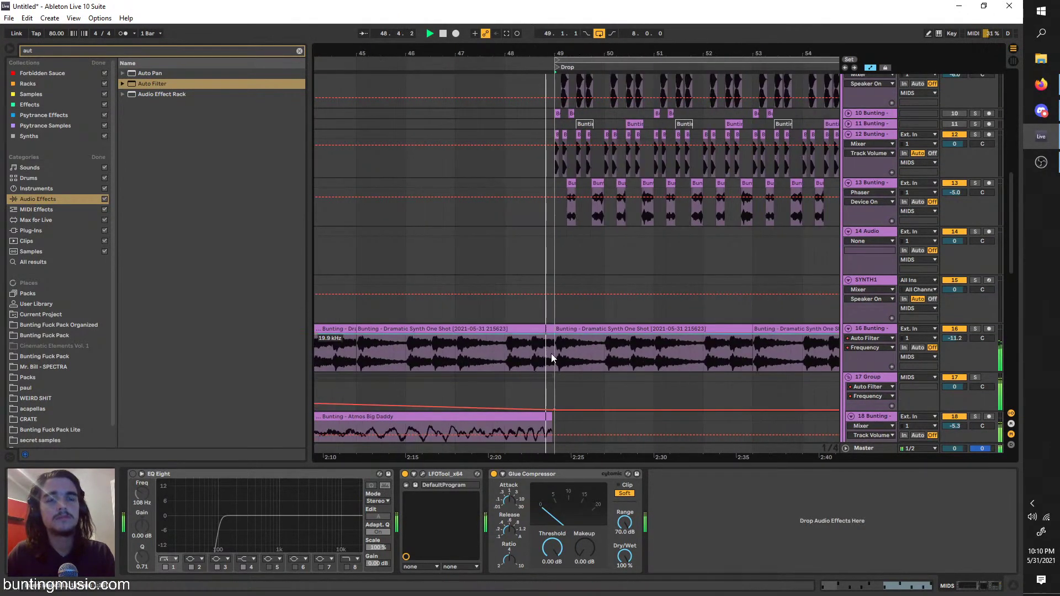
{"action": "left_click", "coordinate": [552, 356]}
{"action": "scroll", "coordinate": [555, 347], "scroll_direction": "left", "scroll_amount": 2}
{"action": "scroll", "coordinate": [617, 222], "scroll_direction": "up", "scroll_amount": 4}
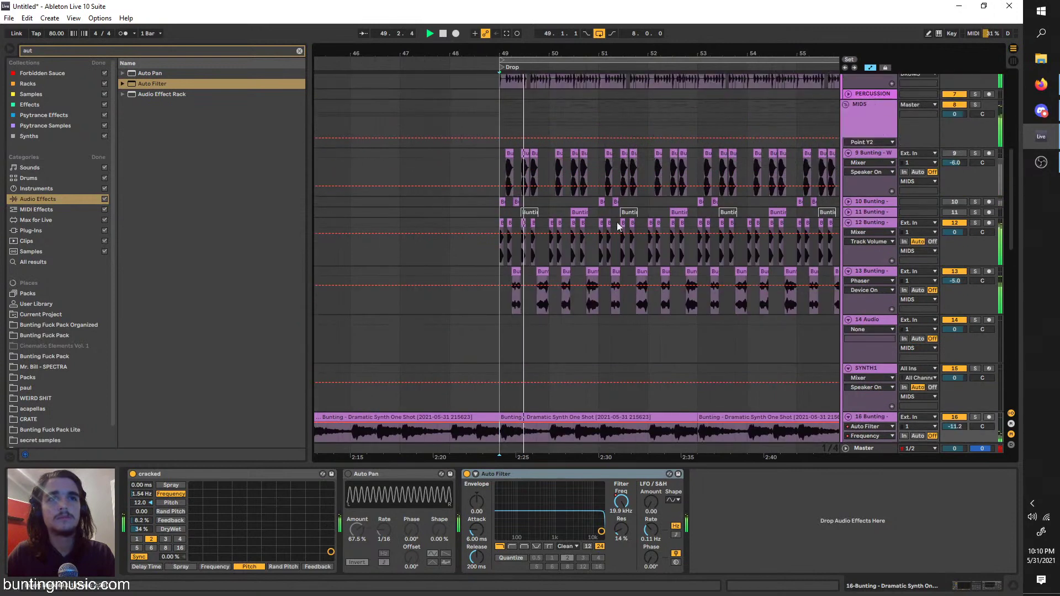
{"action": "scroll", "coordinate": [568, 178], "scroll_direction": "up", "scroll_amount": 3}
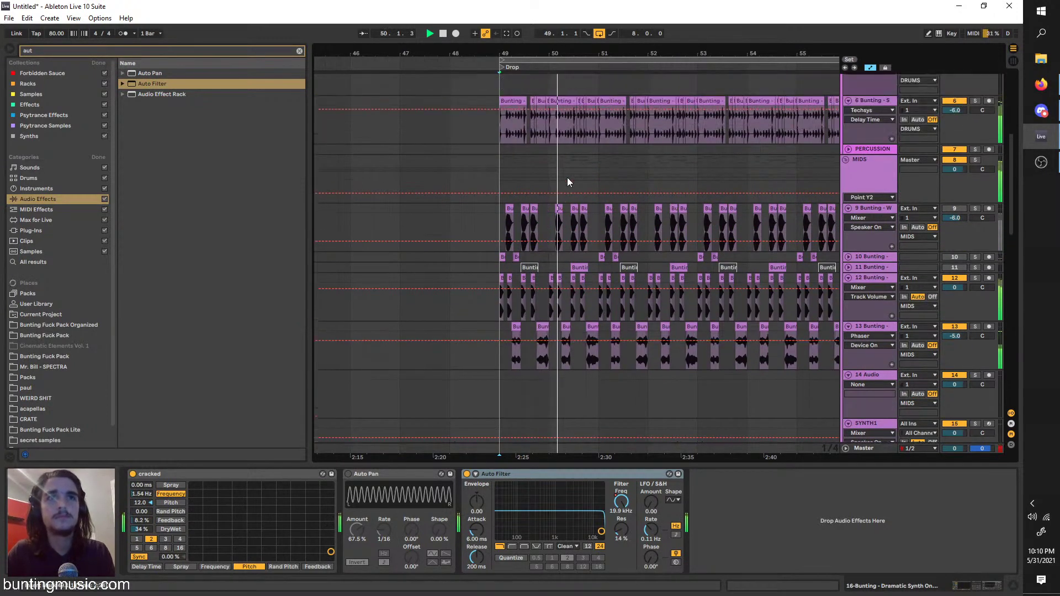
{"action": "scroll", "coordinate": [567, 178], "scroll_direction": "up", "scroll_amount": 3}
Solo the Skittle Skattle Bass track and bring its drop clips into view during playback
{"action": "key", "text": "minus"}
{"action": "key", "text": "minus"}
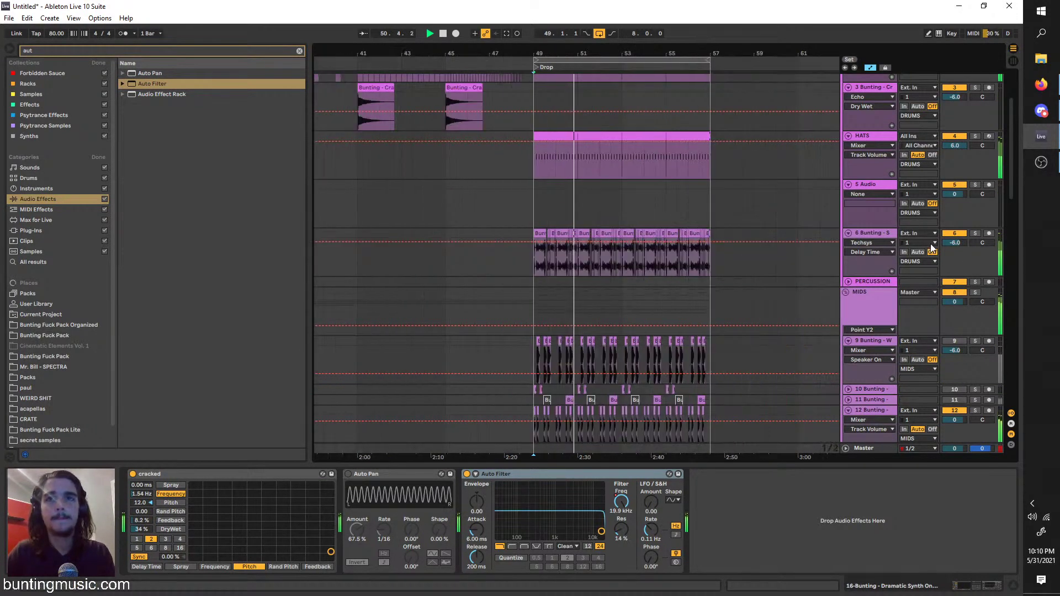
{"action": "left_click", "coordinate": [976, 233]}
{"action": "key", "text": "plus"}
{"action": "key", "text": "plus"}
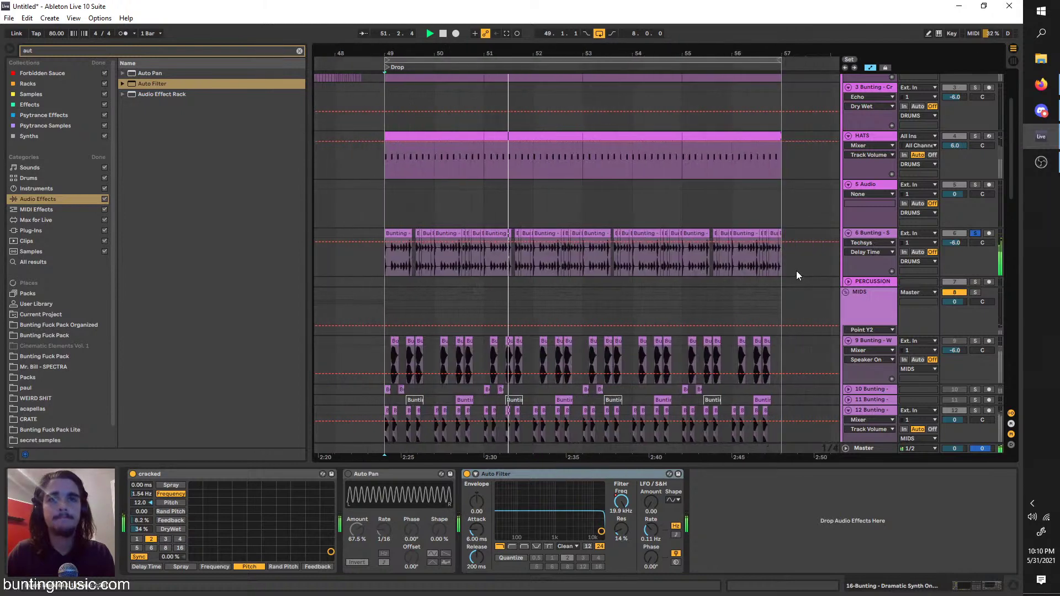
Duplicate the Skittle Skattle Bass track, fold the duplicate, and stop playback
{"action": "left_click", "coordinate": [864, 242]}
{"action": "left_click", "coordinate": [865, 231]}
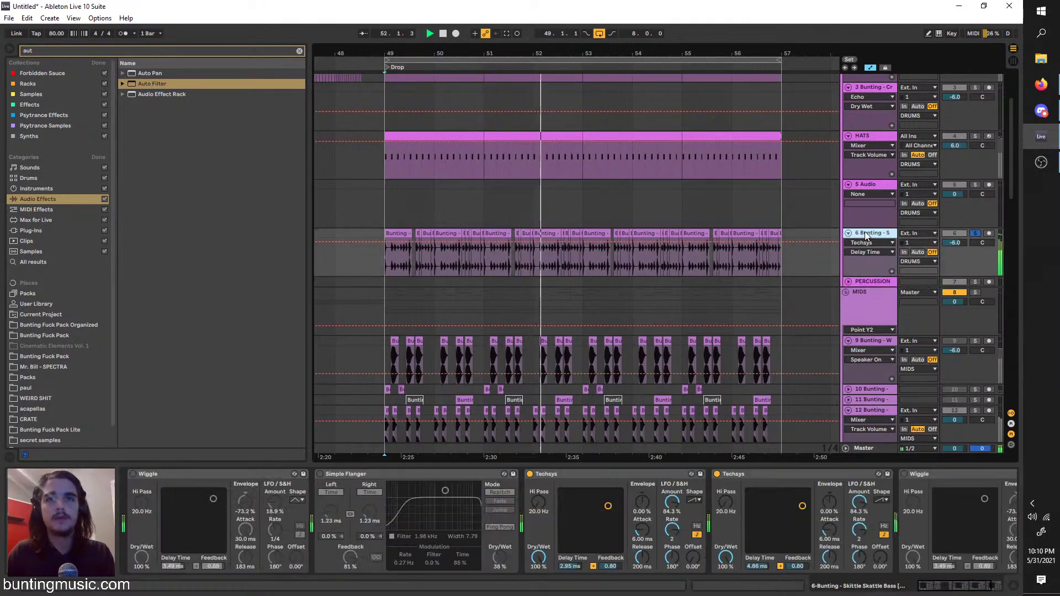
{"action": "key", "text": "ctrl+d"}
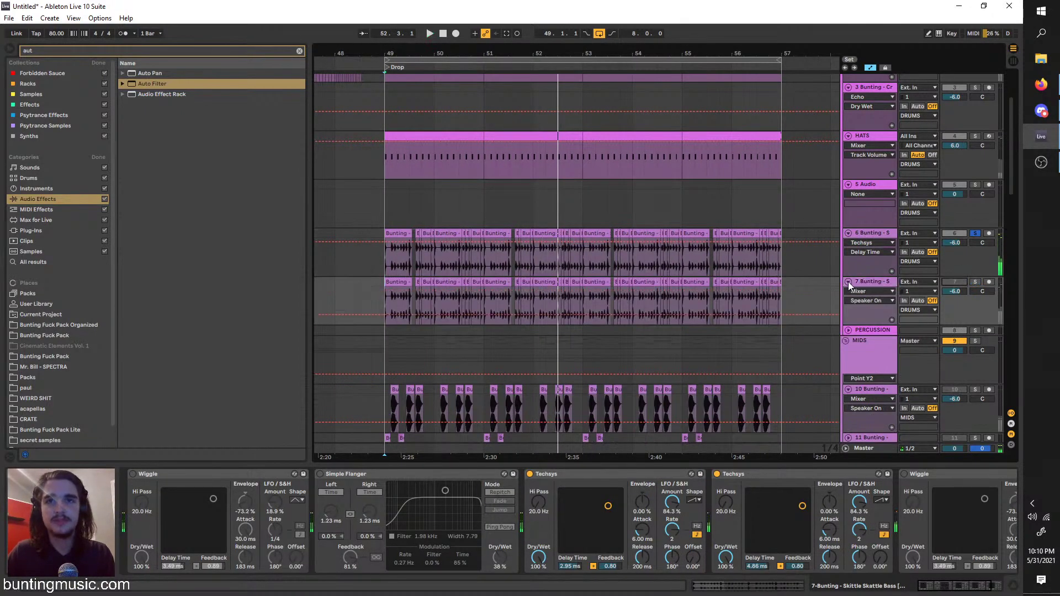
{"action": "left_click", "coordinate": [848, 282]}
{"action": "key", "text": "space"}
Consolidate the original Skittle Skattle Bass clips from bar 49 to bar 57 into one clip and switch to Discord
{"action": "left_click_drag", "start_coordinate": [782, 257], "coordinate": [384, 231]}
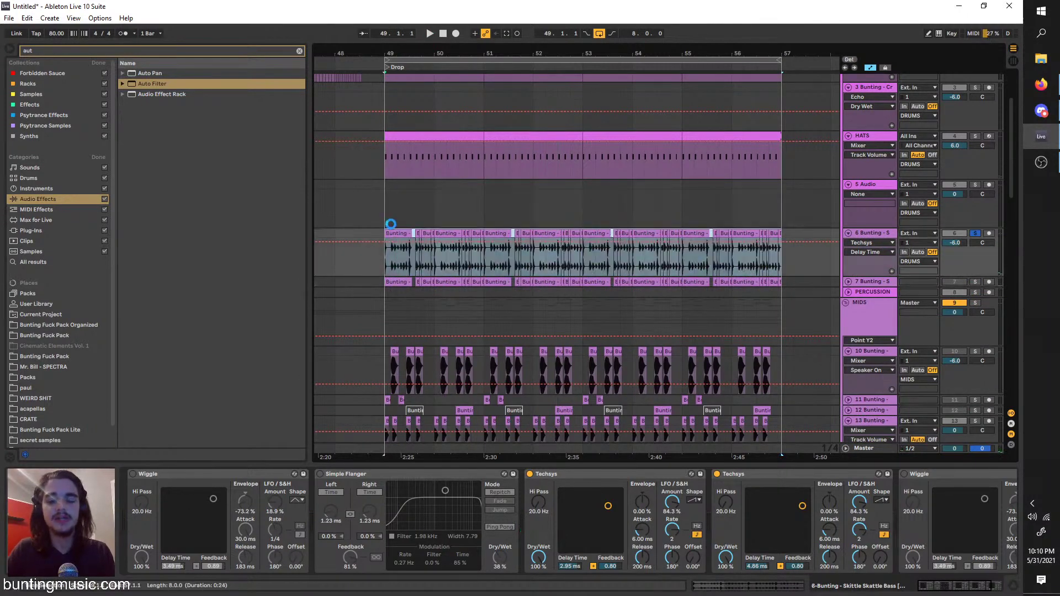
{"action": "key", "text": "ctrl+j"}
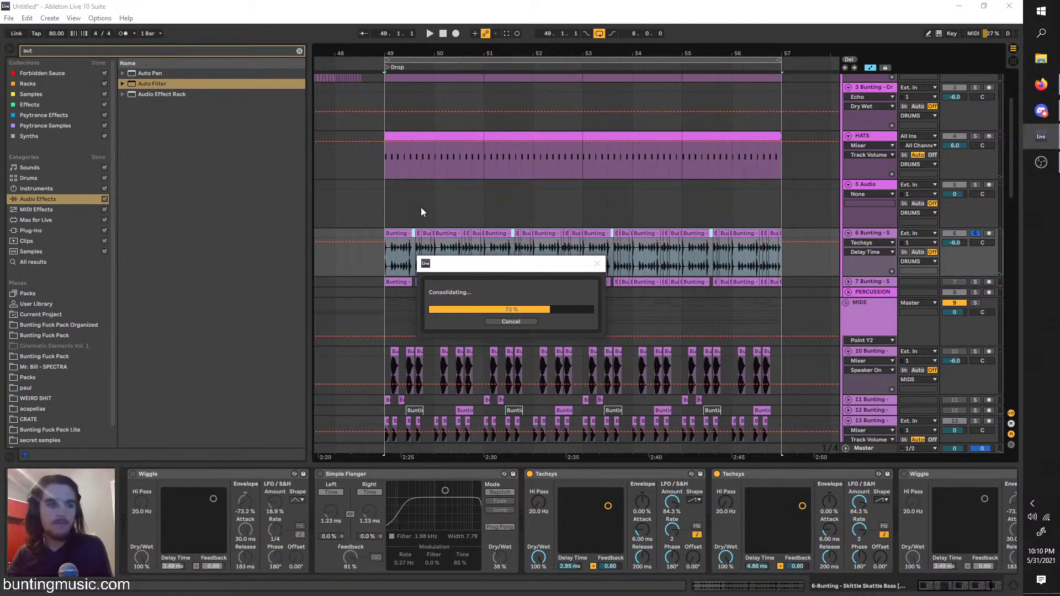
{"action": "left_click", "coordinate": [1055, 119]}
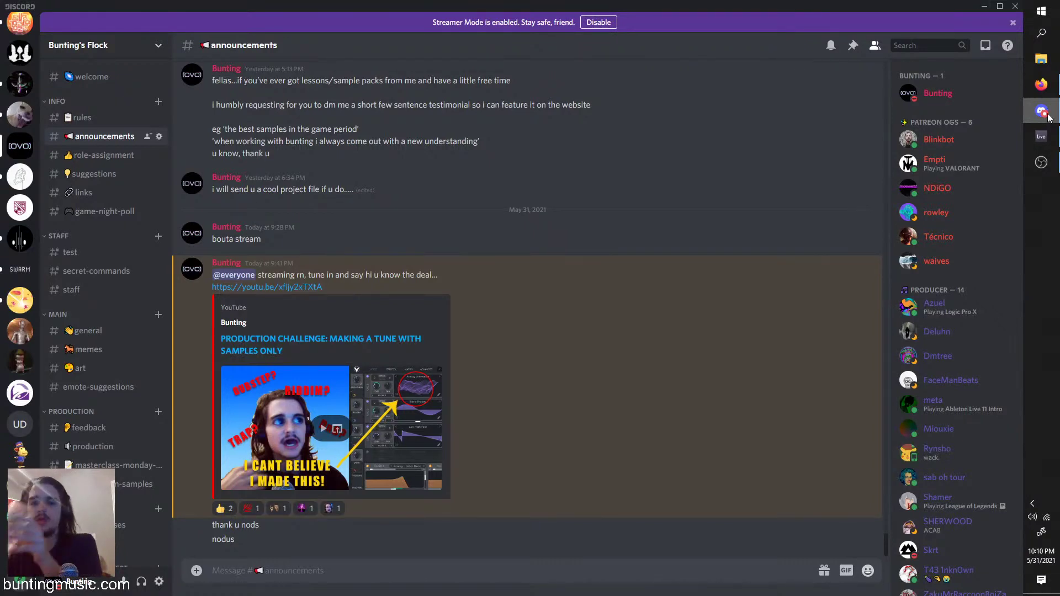
Switch back to Ableton Live and review the device chains of the Master, audio and Skittle Skattle Bass tracks
{"action": "left_click", "coordinate": [1051, 116]}
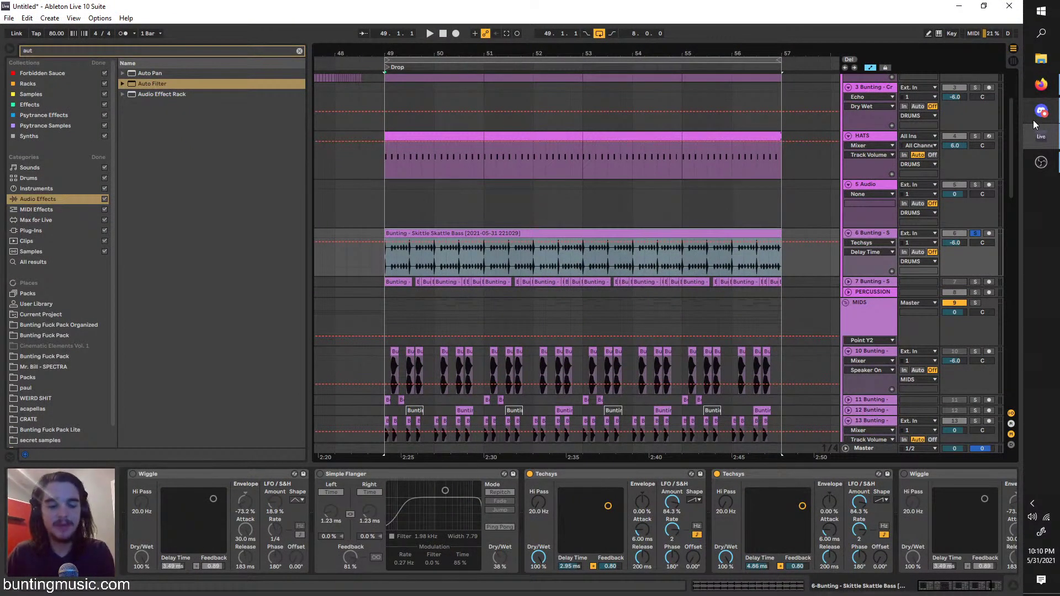
{"action": "left_click", "coordinate": [382, 257]}
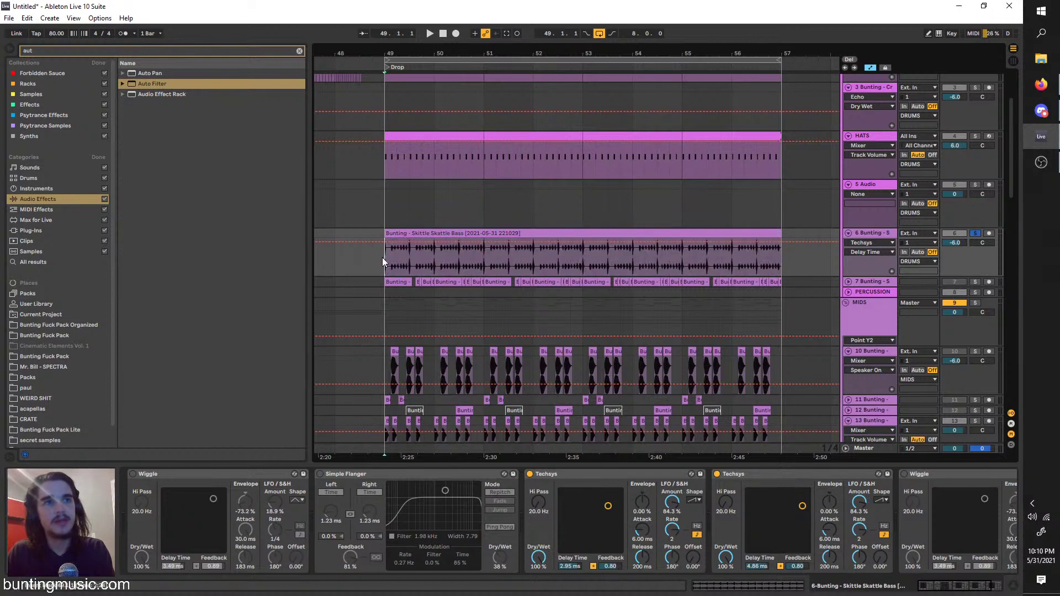
{"action": "left_click", "coordinate": [889, 450]}
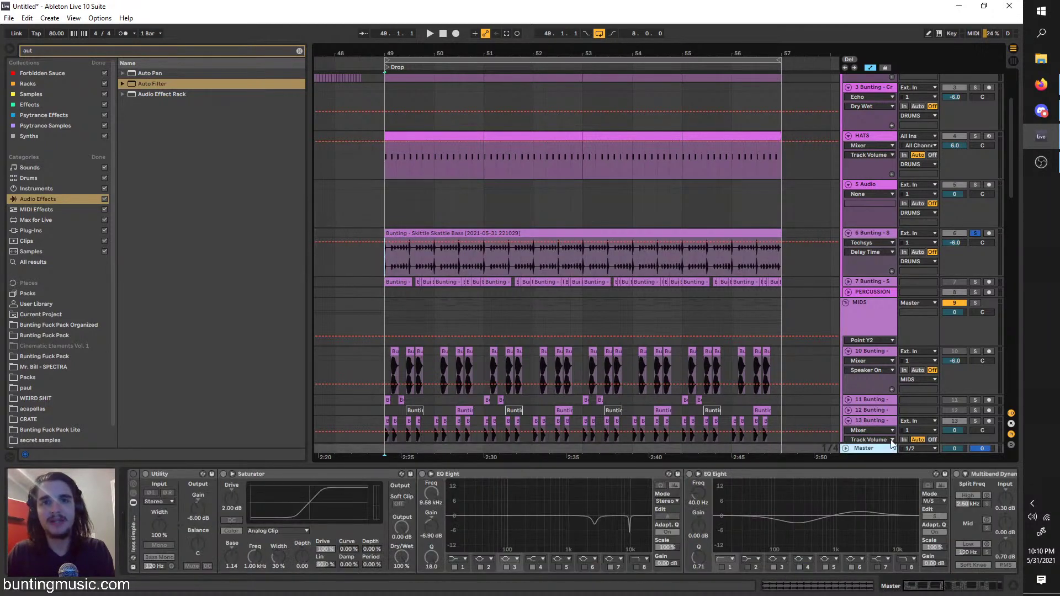
{"action": "left_click", "coordinate": [873, 233]}
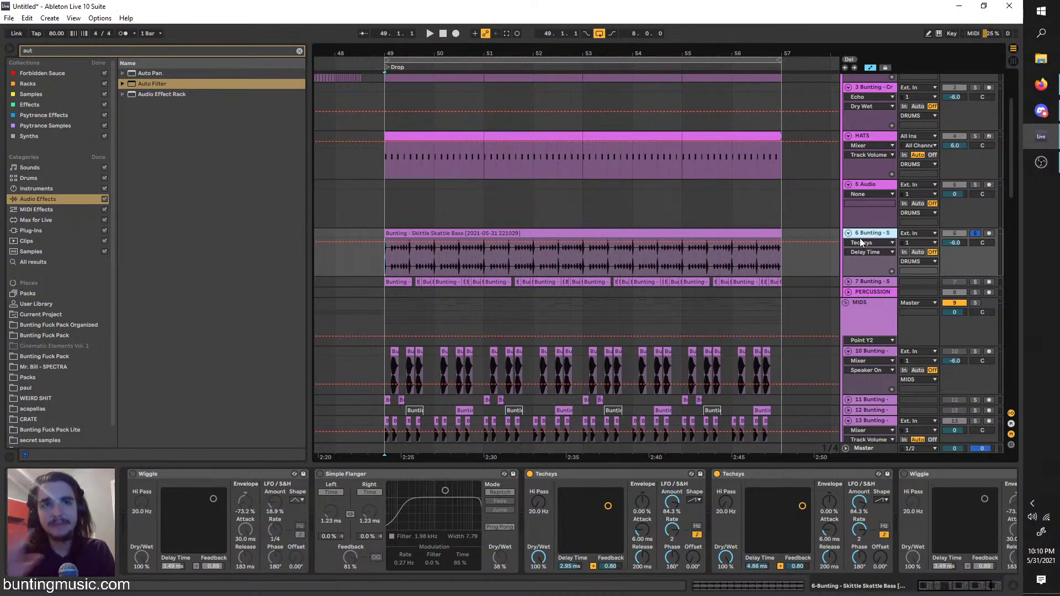
{"action": "scroll", "coordinate": [744, 303], "scroll_direction": "up", "scroll_amount": 2}
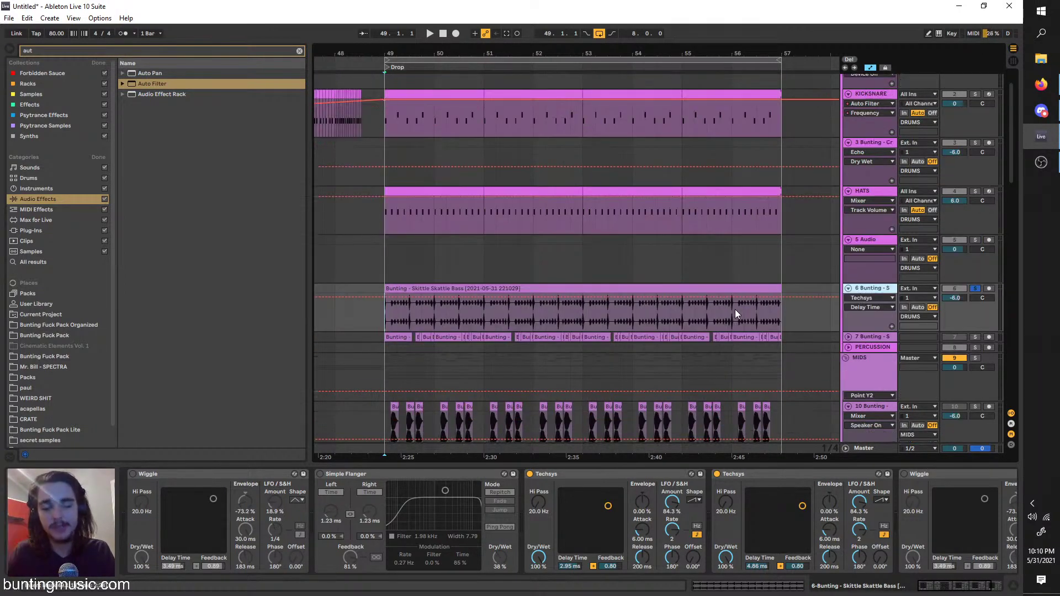
{"action": "left_click", "coordinate": [882, 282]}
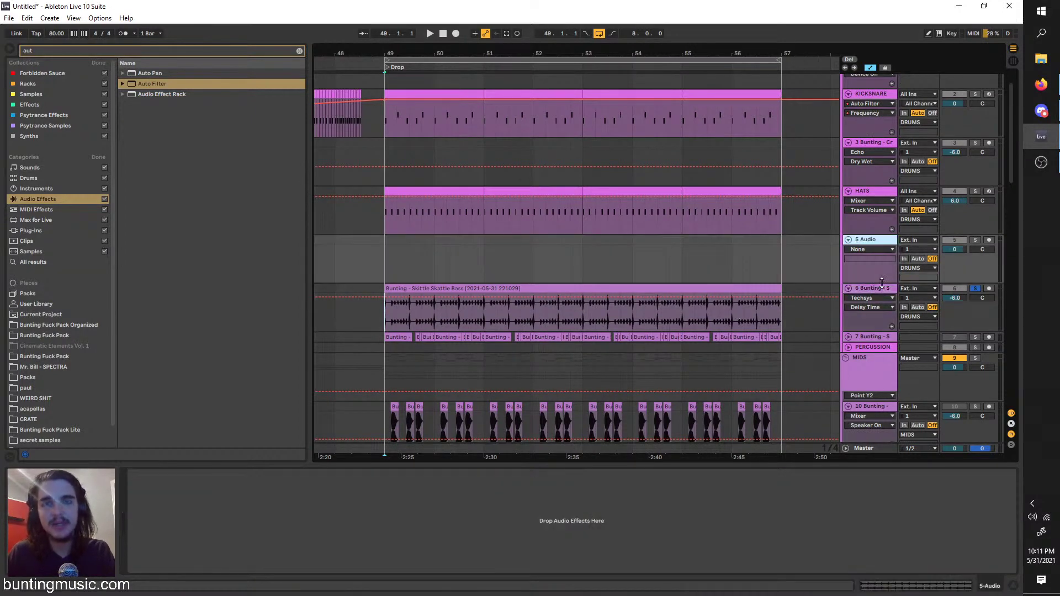
{"action": "left_click", "coordinate": [890, 291]}
{"action": "left_click", "coordinate": [861, 377]}
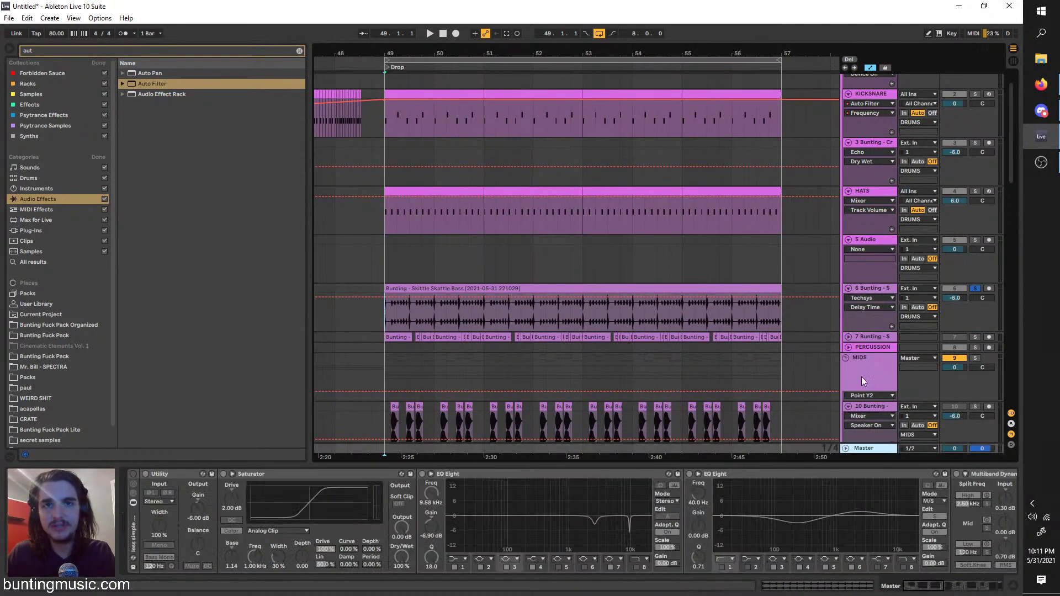
{"action": "left_click", "coordinate": [873, 259]}
{"action": "left_click", "coordinate": [882, 288]}
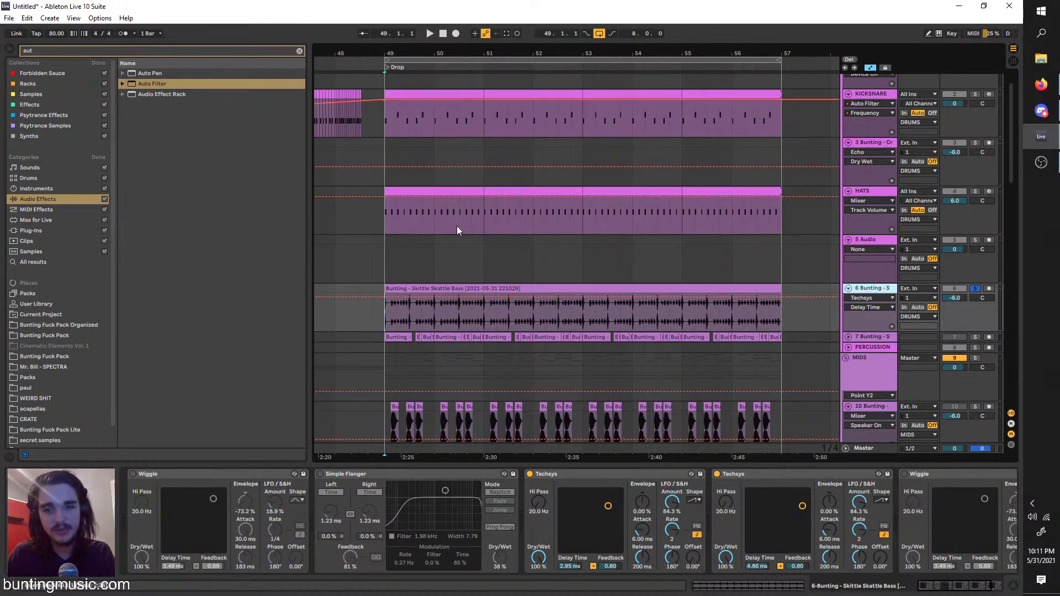
Play a short part of the drop from bar 49 with the Skittle Skattle Bass track soloed
{"action": "scroll", "coordinate": [457, 226], "scroll_direction": "up", "scroll_amount": 1}
{"action": "left_click", "coordinate": [382, 135]}
{"action": "key", "text": "space"}
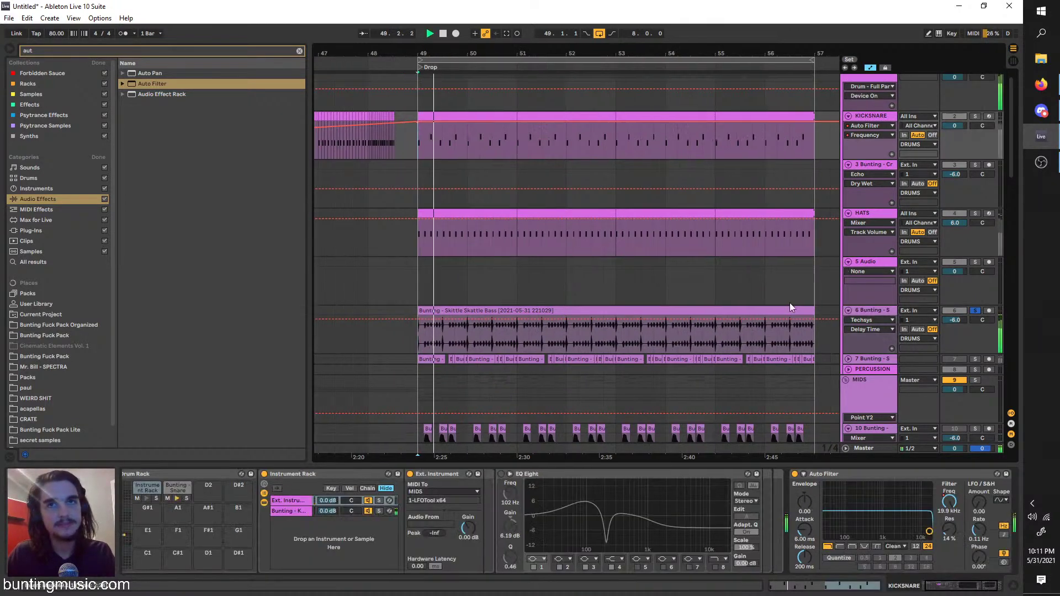
{"action": "key", "text": "space"}
Copy the consolidated Skittle Skattle Bass clip into the build at bars 33 and 41
{"action": "left_click", "coordinate": [720, 311]}
{"action": "scroll", "coordinate": [721, 311], "scroll_direction": "down", "scroll_amount": 3}
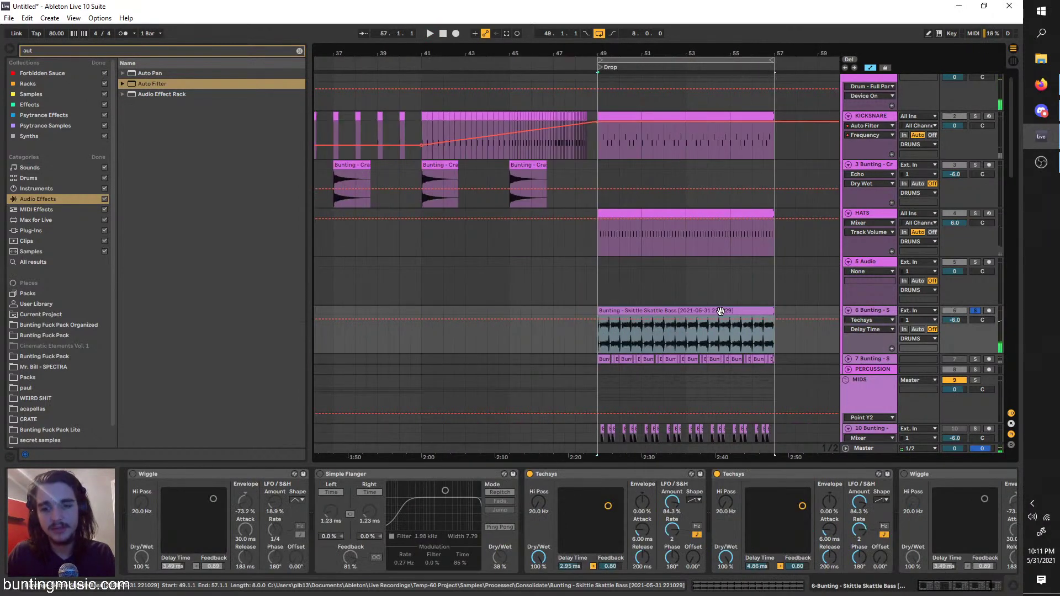
{"action": "scroll", "coordinate": [721, 311], "scroll_direction": "up", "scroll_amount": 3}
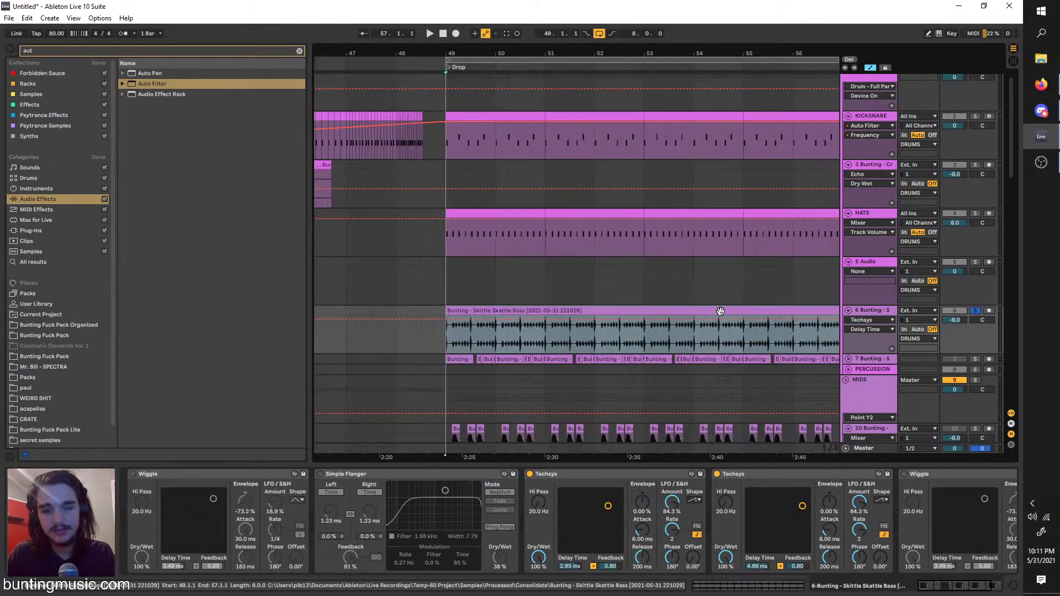
{"action": "scroll", "coordinate": [668, 314], "scroll_direction": "down", "scroll_amount": 3}
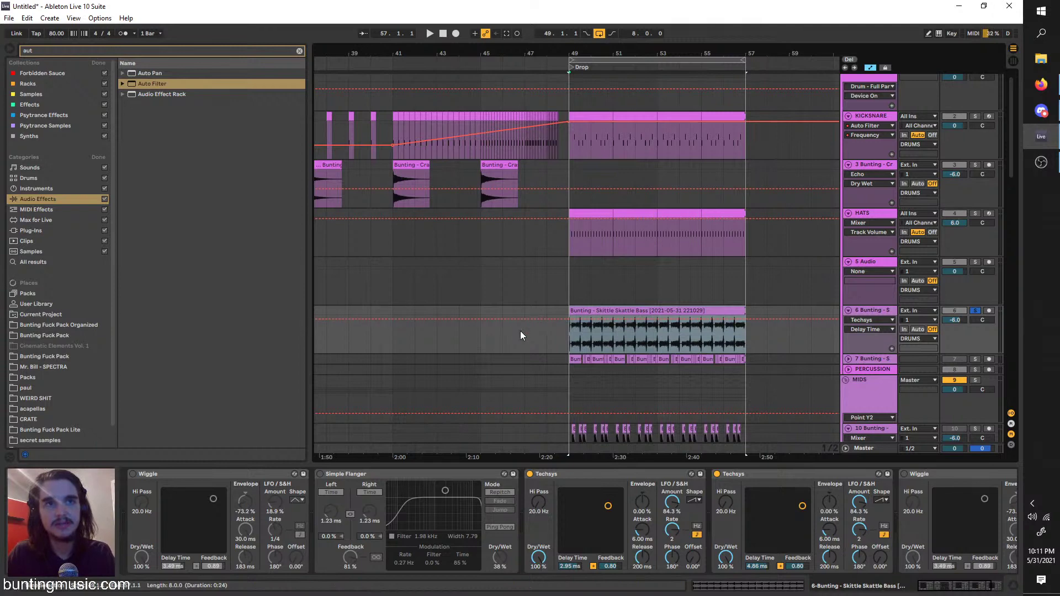
{"action": "scroll", "coordinate": [520, 330], "scroll_direction": "left", "scroll_amount": 5}
{"action": "left_click", "coordinate": [379, 310]}
{"action": "key", "text": "ctrl+v"}
{"action": "key", "text": "ctrl+v"}
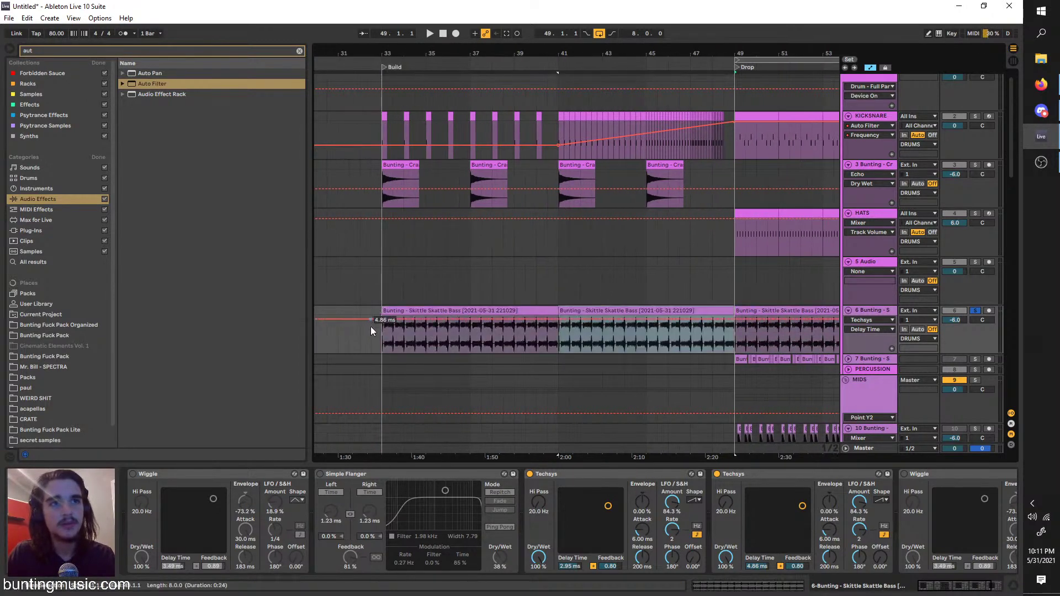
Add an Auto Filter with a 102 Hz cutoff at the end of the Skittle Skattle Bass device chain
{"action": "left_click", "coordinate": [384, 347]}
{"action": "left_click", "coordinate": [883, 301]}
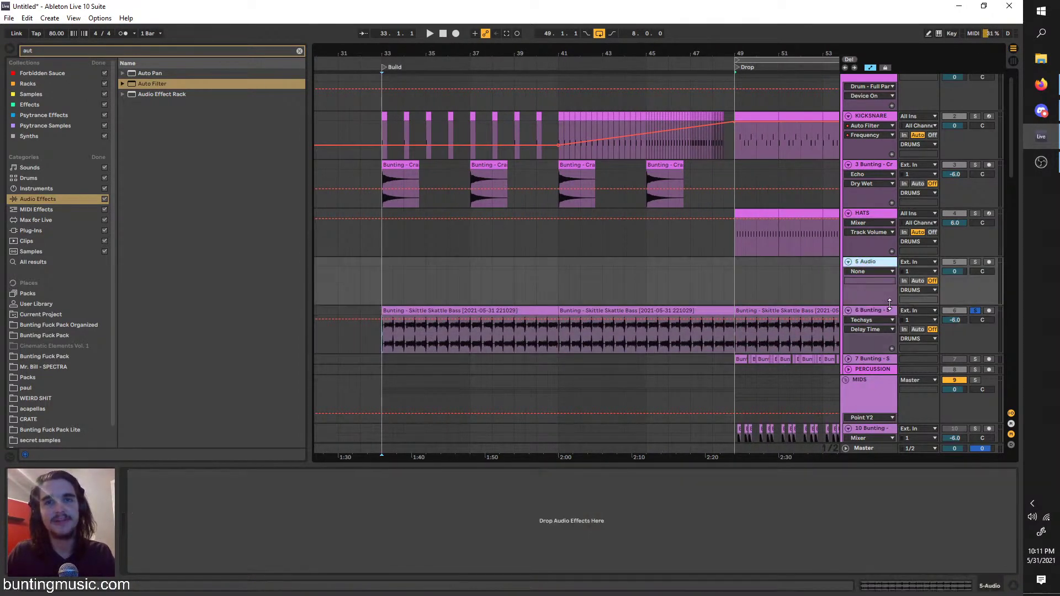
{"action": "left_click", "coordinate": [881, 313]}
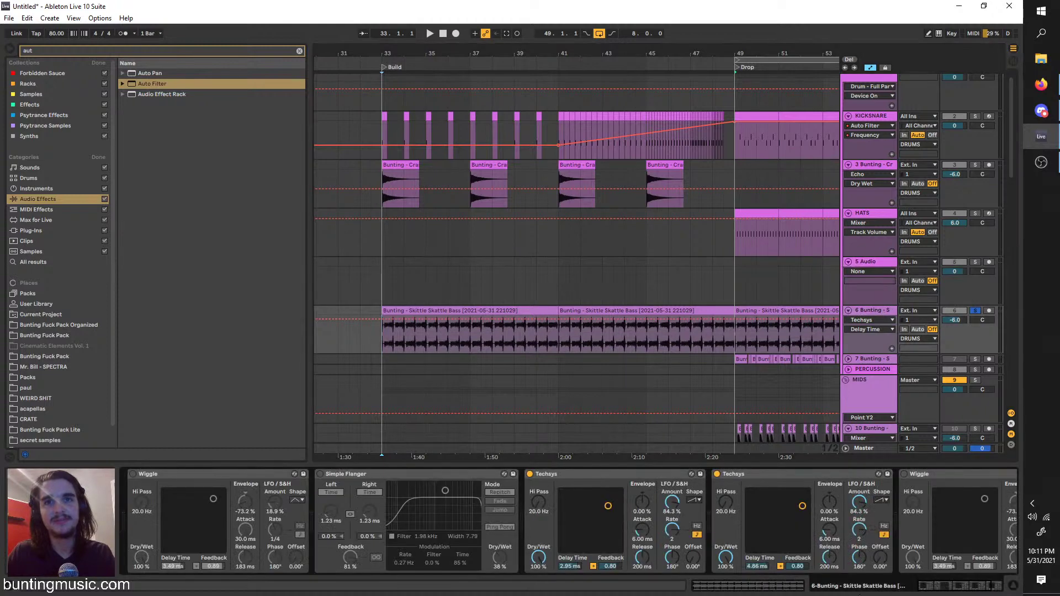
{"action": "left_click", "coordinate": [939, 586]}
{"action": "left_click_drag", "start_coordinate": [141, 81], "coordinate": [955, 574]}
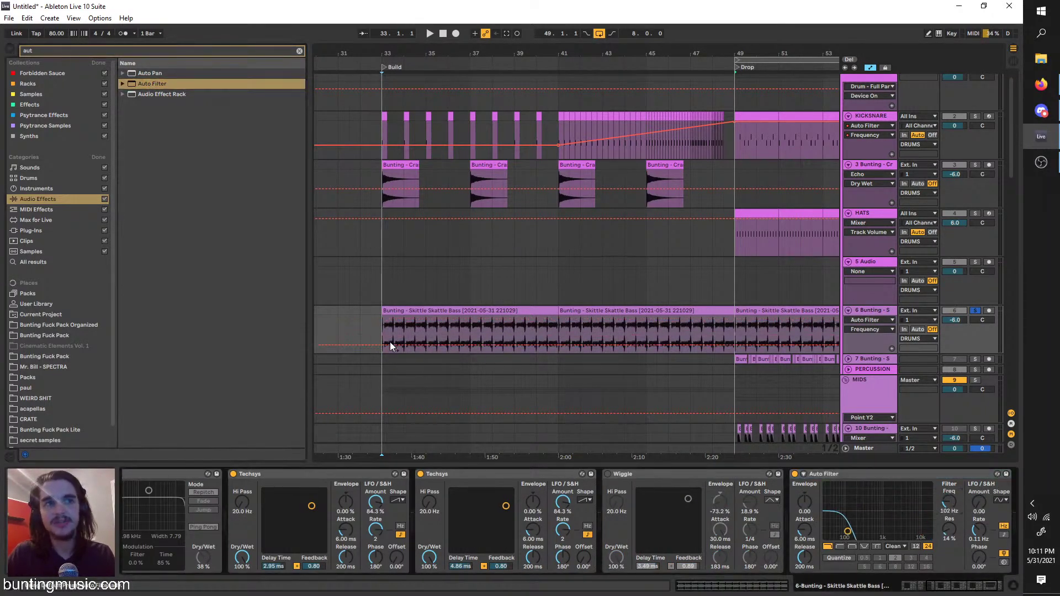
Automate the bass Auto Filter frequency to rise from bar 33 to bar 49 and play the build with the track unsoloed
{"action": "key", "text": "space"}
{"action": "left_click_drag", "start_coordinate": [707, 345], "coordinate": [707, 319]}
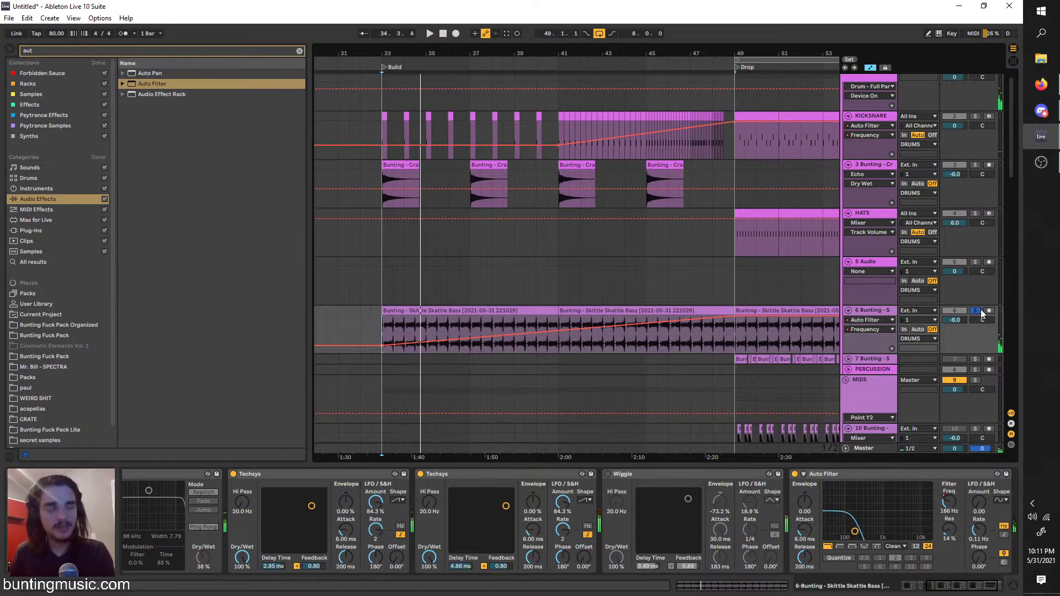
{"action": "scroll", "coordinate": [718, 286], "scroll_direction": "up", "scroll_amount": 3}
{"action": "scroll", "coordinate": [718, 286], "scroll_direction": "down", "scroll_amount": 3}
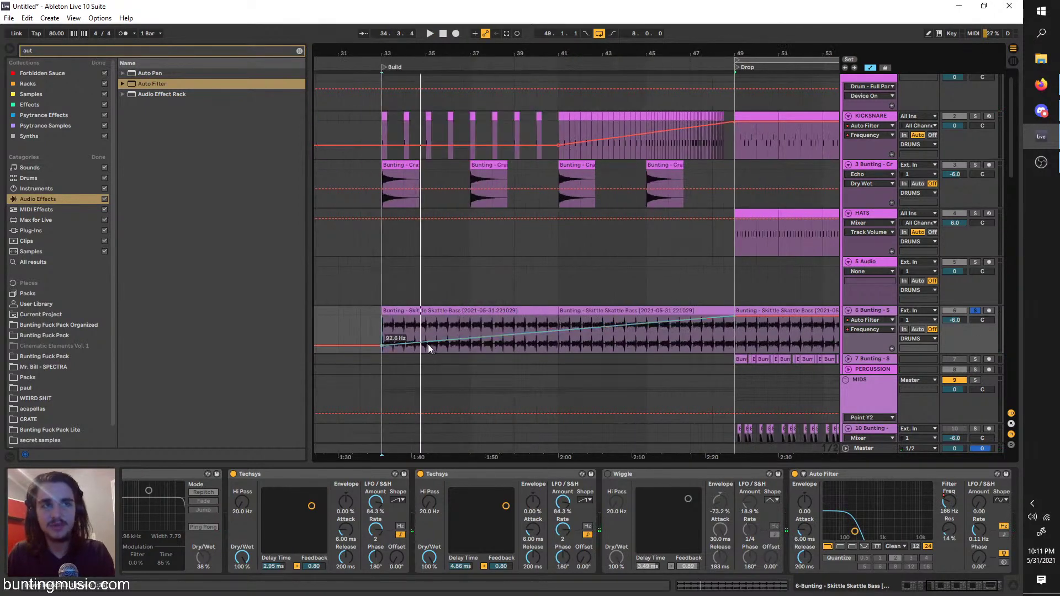
{"action": "left_click", "coordinate": [381, 320]}
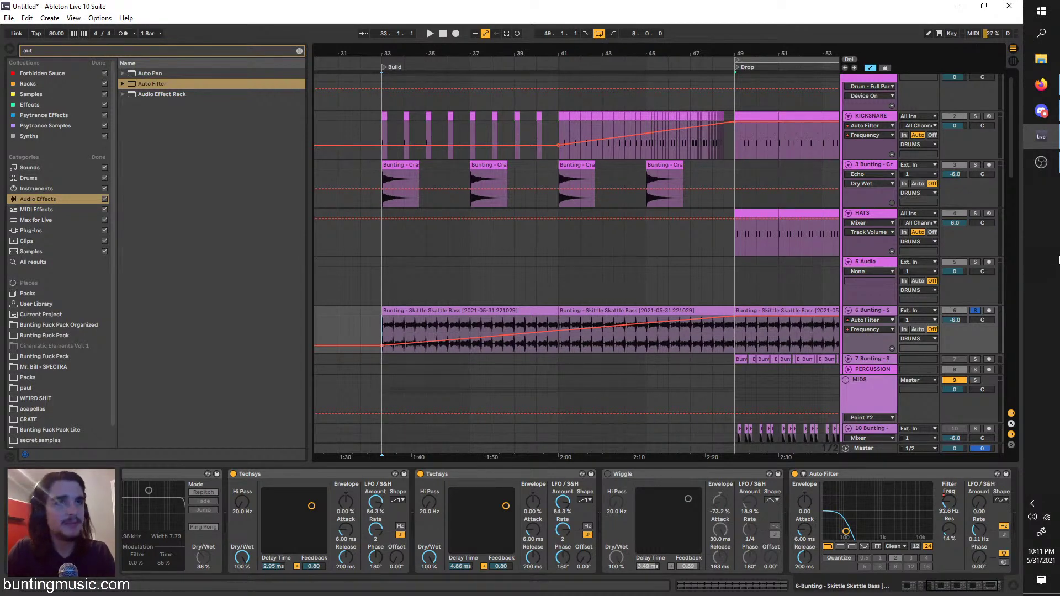
{"action": "left_click", "coordinate": [975, 311]}
{"action": "key", "text": "space"}
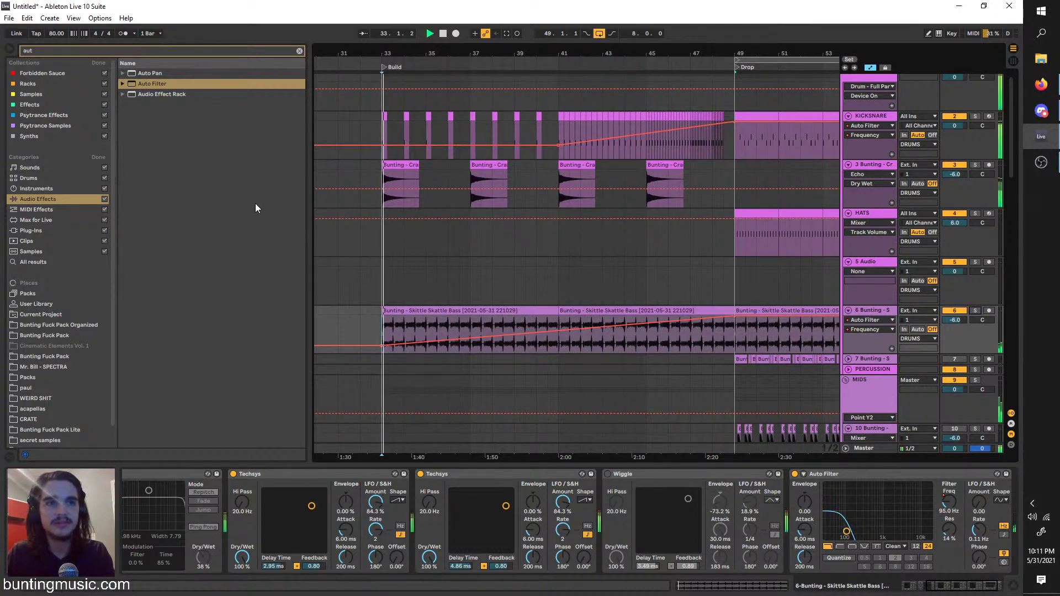
Solo the Skittle Skattle Bass track, add an EQ Eight after its Auto Filter and play from bar 33
{"action": "left_click", "coordinate": [976, 311]}
{"action": "left_click", "coordinate": [50, 51]}
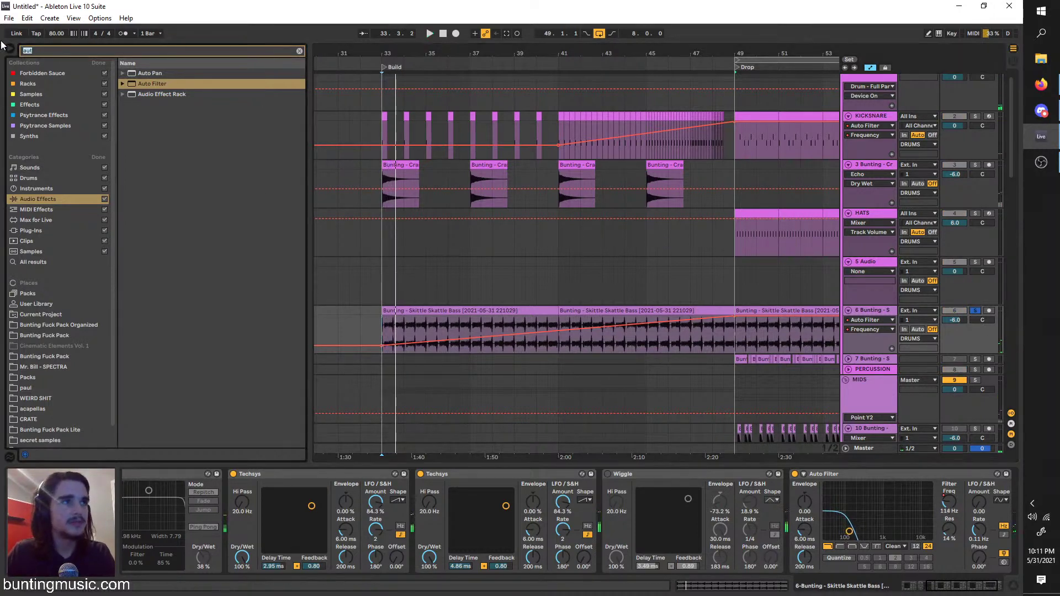
{"action": "type", "text": "eq"}
{"action": "double_click", "coordinate": [150, 95]}
{"action": "key", "text": "space"}
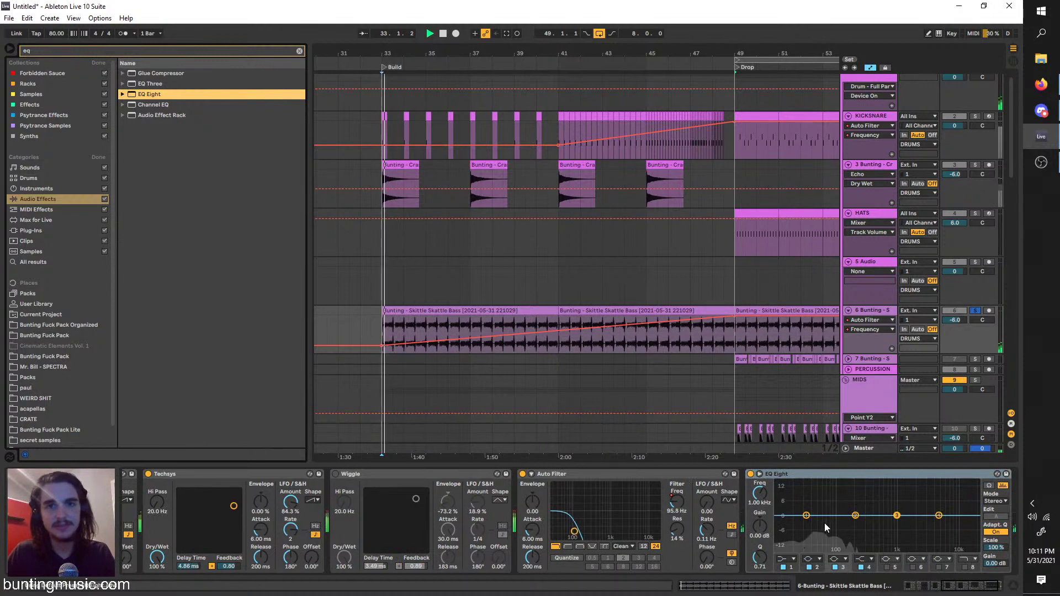
Make the first EQ Eight band a low cut at 325 Hz and unsolo the bass track
{"action": "left_click", "coordinate": [806, 517]}
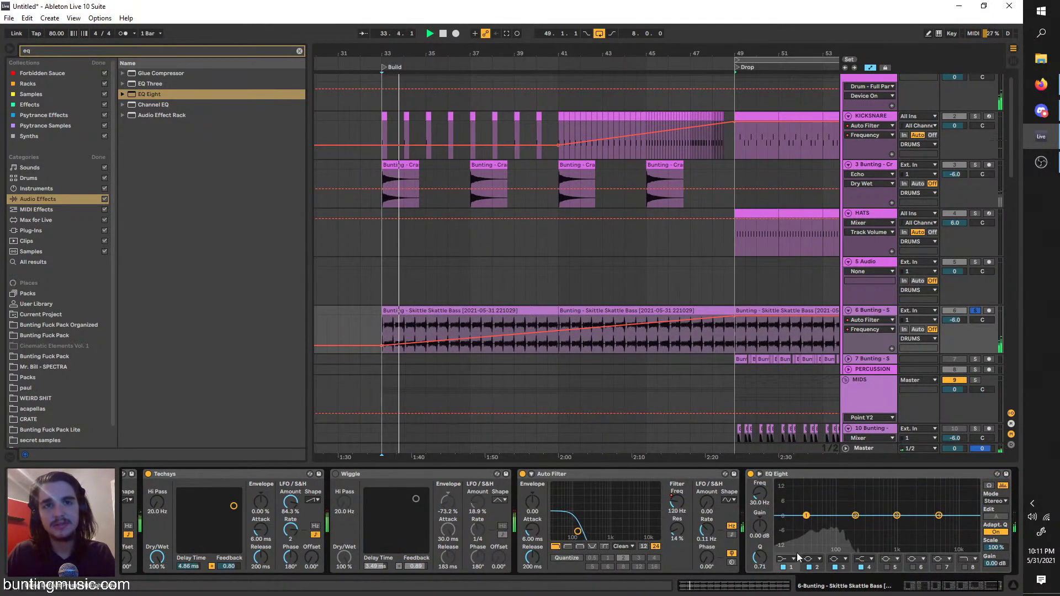
{"action": "left_click", "coordinate": [791, 552]}
{"action": "left_click", "coordinate": [787, 492]}
{"action": "left_click_drag", "start_coordinate": [806, 523], "coordinate": [868, 524]}
{"action": "left_click", "coordinate": [784, 559]}
{"action": "left_click", "coordinate": [780, 501]}
{"action": "left_click", "coordinate": [975, 311]}
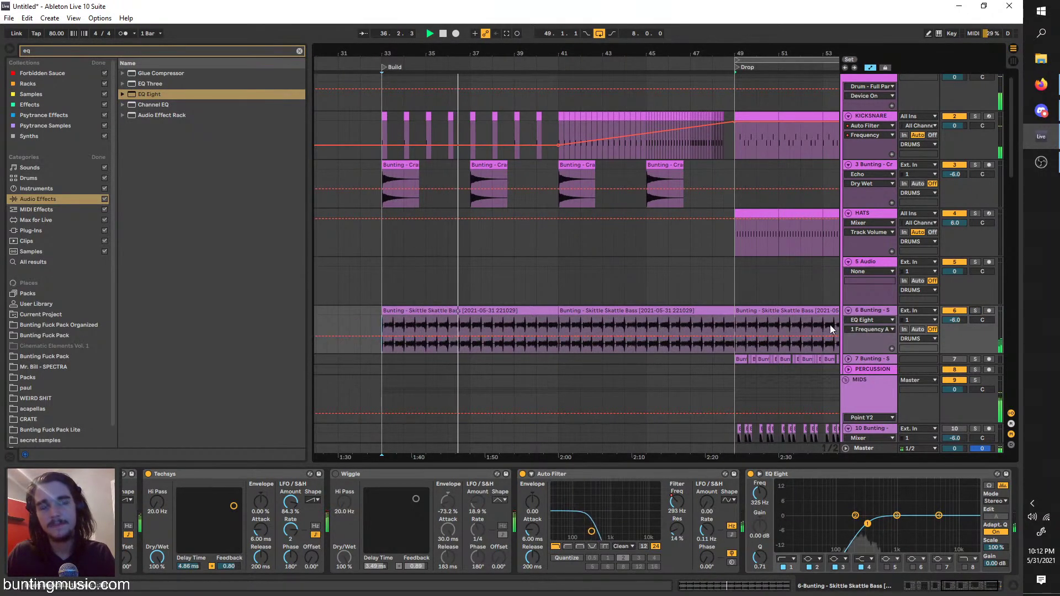
Copy the first two bars of the drop's HATS pattern to bar 37 and preview them
{"action": "left_click_drag", "start_coordinate": [736, 240], "coordinate": [779, 238]}
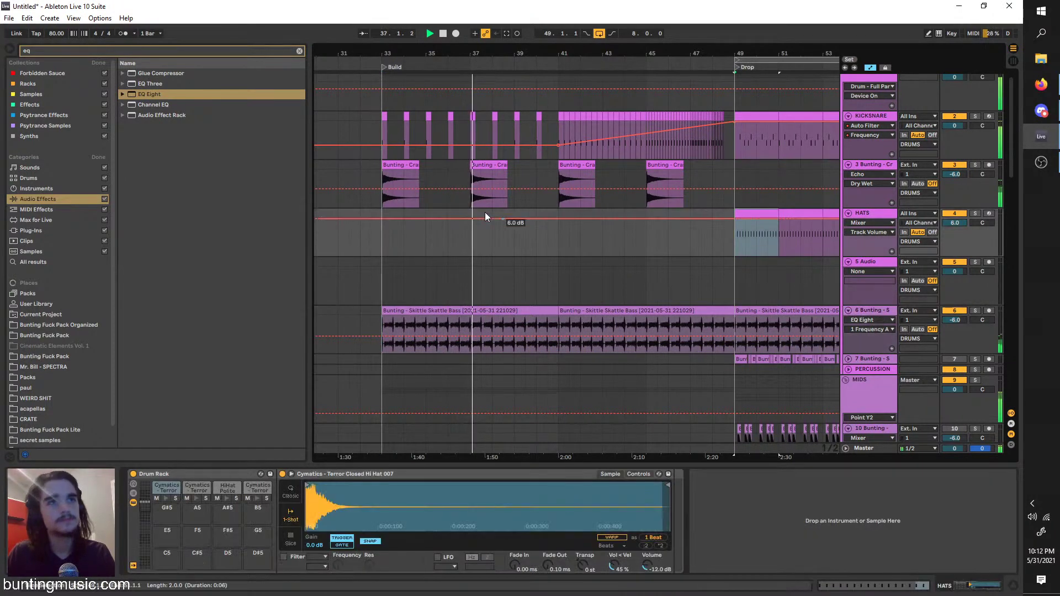
{"action": "left_click", "coordinate": [469, 212]}
{"action": "key", "text": "ctrl+v"}
{"action": "scroll", "coordinate": [482, 252], "scroll_direction": "up", "scroll_amount": 3}
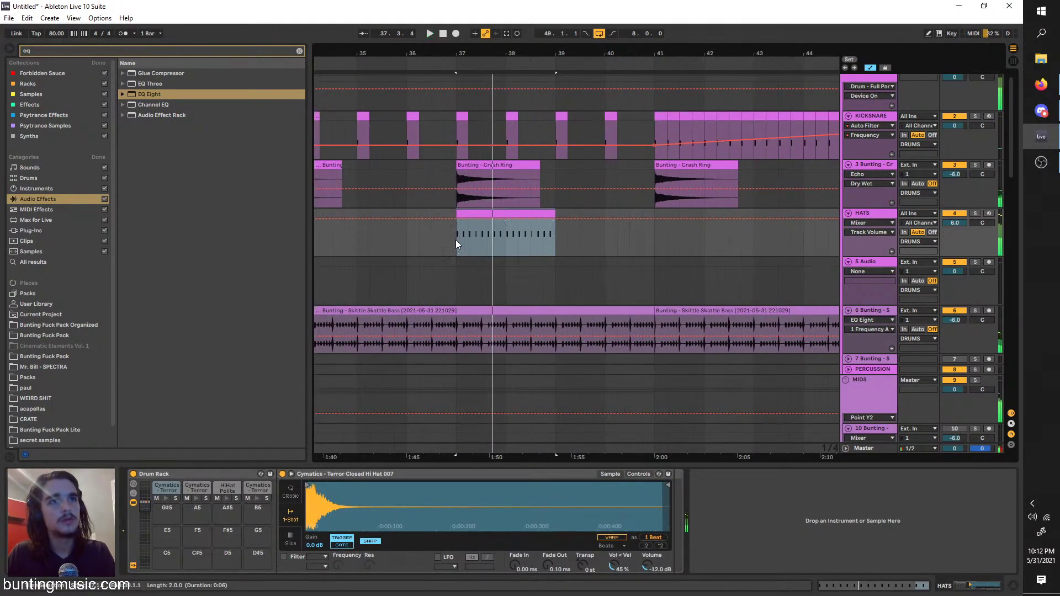
{"action": "left_click", "coordinate": [456, 243]}
{"action": "key", "text": "space"}
{"action": "key", "text": "space"}
Cut the copied hats down to bar 37, leaving gaps at the start of beat 2 and throughout beat 4
{"action": "mouse_move", "coordinate": [555, 214]}
{"action": "left_mouse_down"}
{"action": "mouse_move", "coordinate": [457, 215]}
{"action": "mouse_move", "coordinate": [496, 211]}
{"action": "mouse_move", "coordinate": [487, 224]}
{"action": "mouse_move", "coordinate": [502, 228]}
{"action": "mouse_move", "coordinate": [540, 215]}
{"action": "left_mouse_up"}
{"action": "left_click", "coordinate": [457, 249]}
{"action": "key", "text": "space"}
{"action": "key", "text": "space"}
{"action": "scroll", "coordinate": [457, 247], "scroll_direction": "up", "scroll_amount": 3}
{"action": "key", "text": "space"}
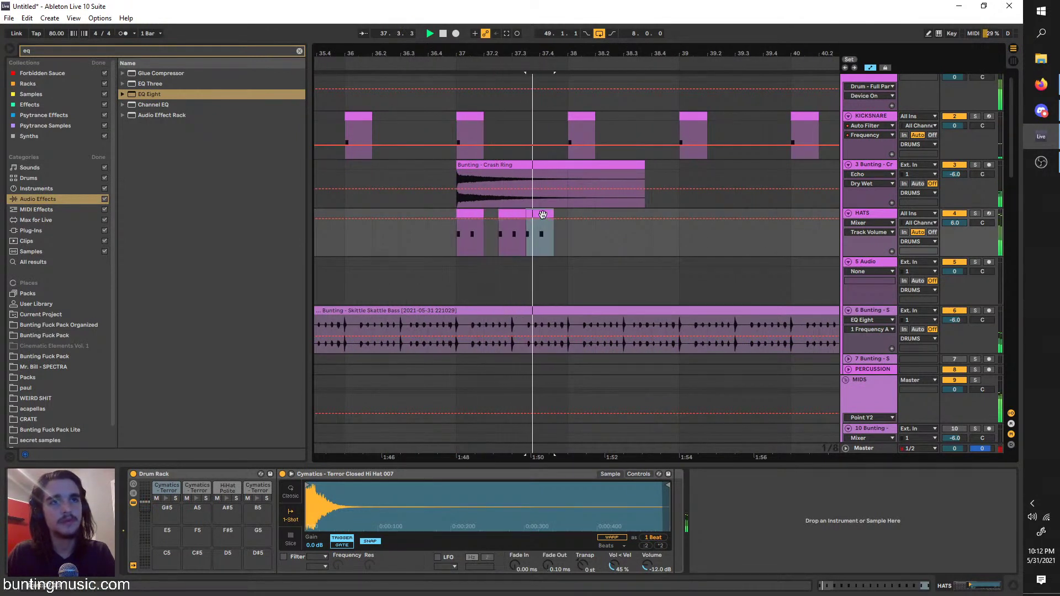
{"action": "key", "text": "space"}
{"action": "left_click", "coordinate": [458, 233]}
{"action": "key", "text": "space"}
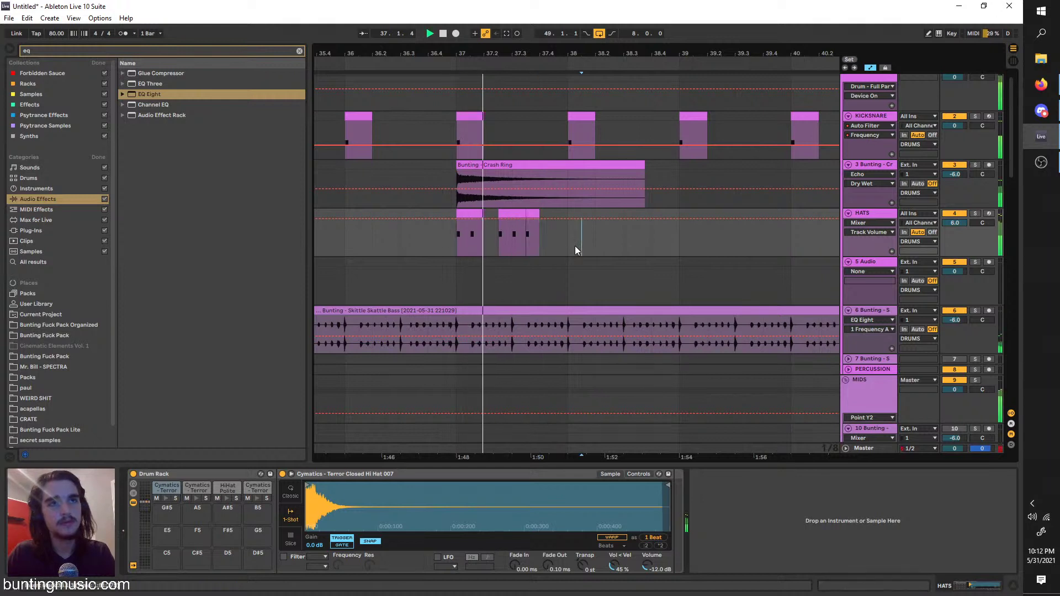
Duplicate the broken one-bar HATS pattern from bar 37 up to the drop at bar 49
{"action": "left_click_drag", "start_coordinate": [575, 247], "coordinate": [458, 210]}
{"action": "key", "text": "ctrl+d"}
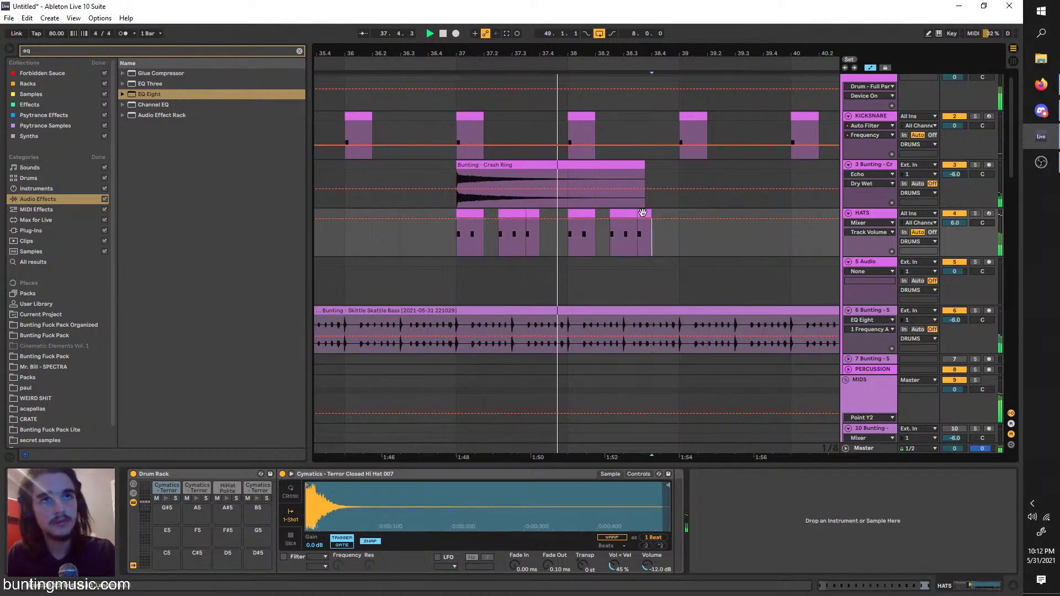
{"action": "left_click_drag", "start_coordinate": [669, 233], "coordinate": [454, 209]}
{"action": "key", "text": "ctrl+d"}
{"action": "scroll", "coordinate": [454, 210], "scroll_direction": "down", "scroll_amount": 2}
{"action": "key", "text": "ctrl+d"}
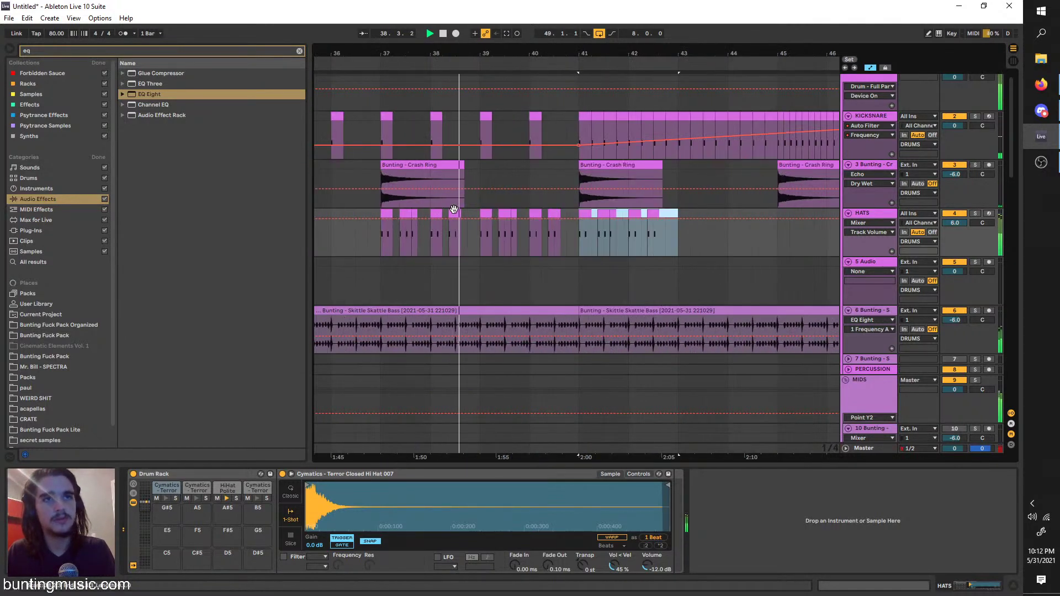
{"action": "scroll", "coordinate": [454, 209], "scroll_direction": "down", "scroll_amount": 2}
{"action": "key", "text": "ctrl+d"}
{"action": "key", "text": "ctrl+d"}
{"action": "key", "text": "ctrl+d"}
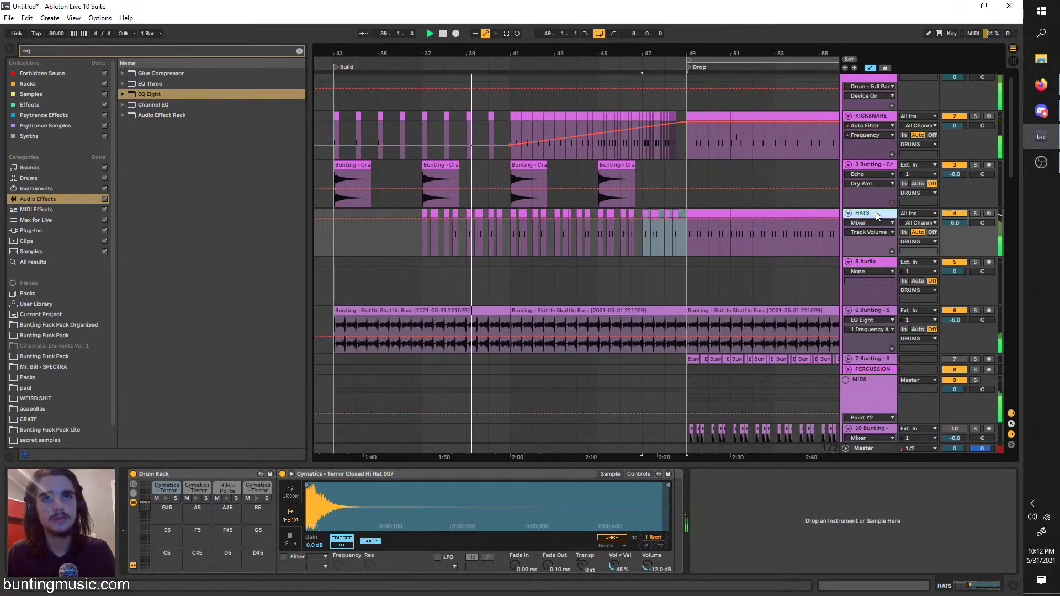
Search the browser for "rev" and add Convolution Reverb Pro to the HATS track's device chain
{"action": "key", "text": "ctrl+f"}
{"action": "type", "text": "rev"}
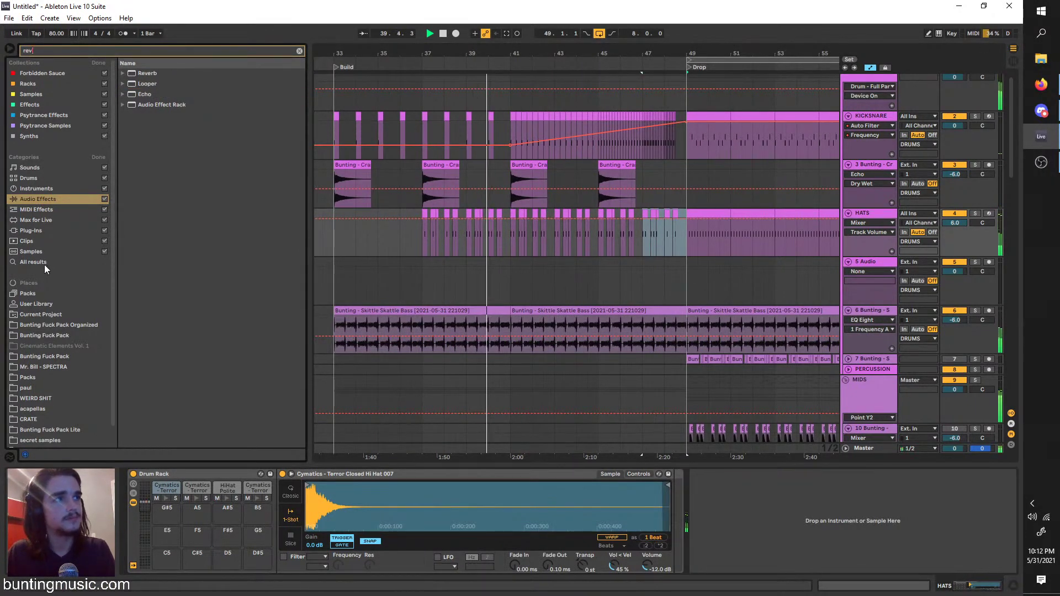
{"action": "left_click", "coordinate": [53, 231]}
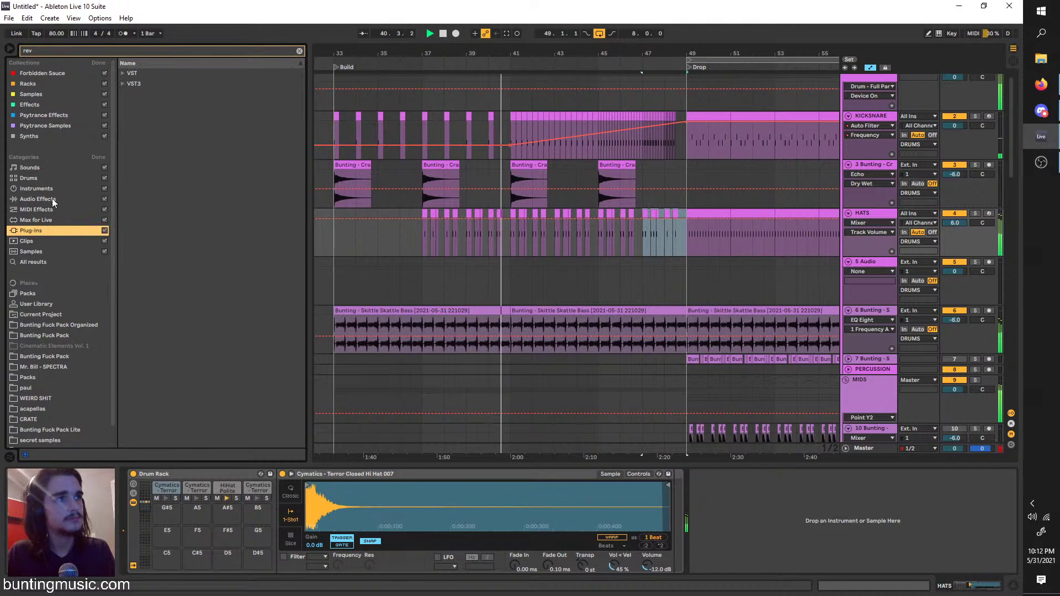
{"action": "left_click", "coordinate": [35, 218]}
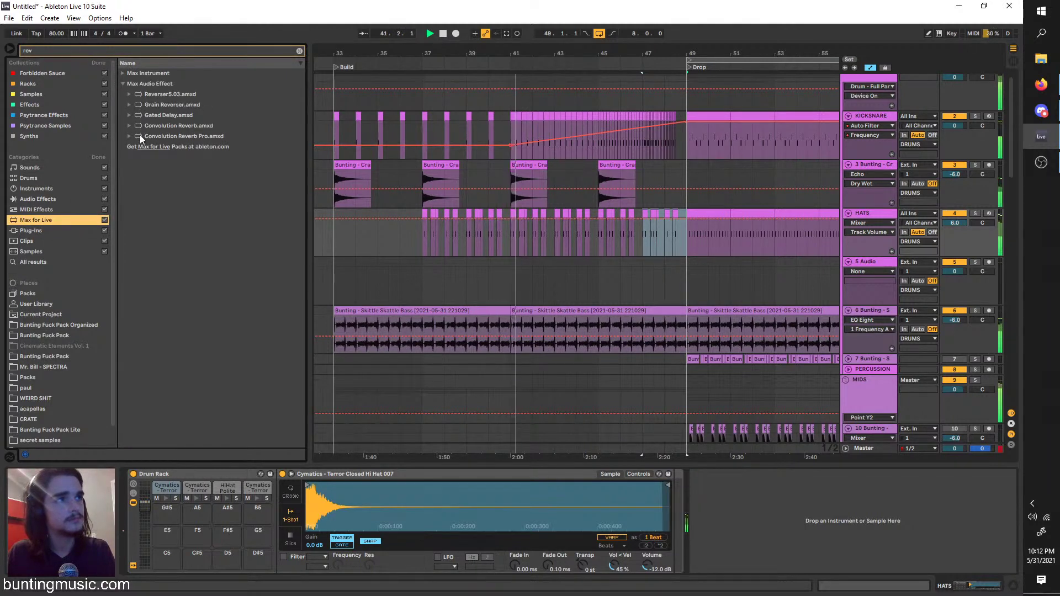
{"action": "mouse_move", "coordinate": [140, 135]}
{"action": "left_mouse_down"}
{"action": "mouse_move", "coordinate": [718, 520]}
{"action": "mouse_move", "coordinate": [737, 472]}
{"action": "left_mouse_up"}
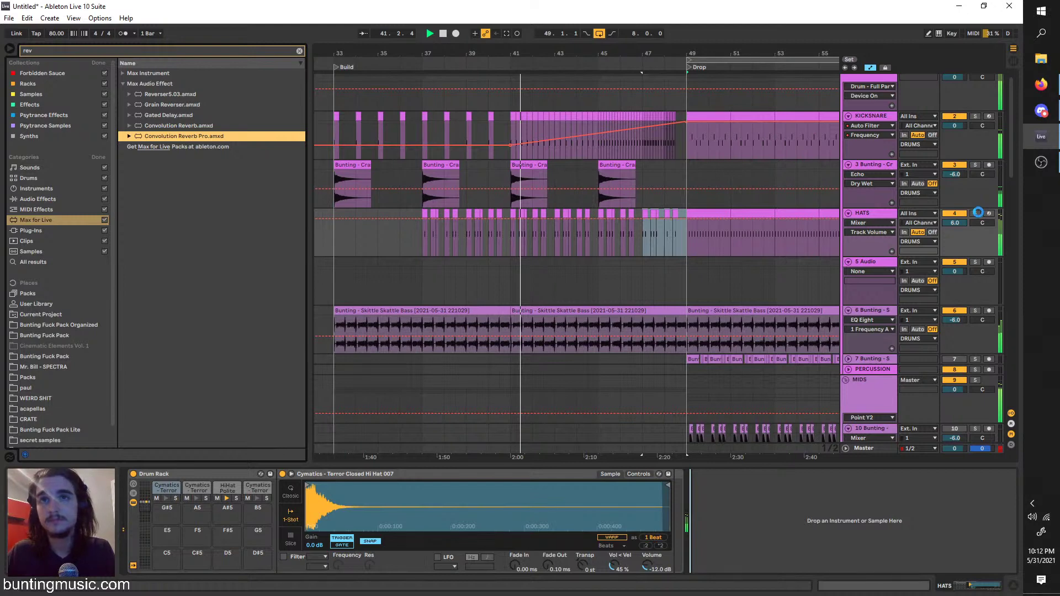
Solo HATS, preview it from bar 41 and set its Convolution Reverb Pro impulse type to 01 Real Places
{"action": "left_click", "coordinate": [976, 214]}
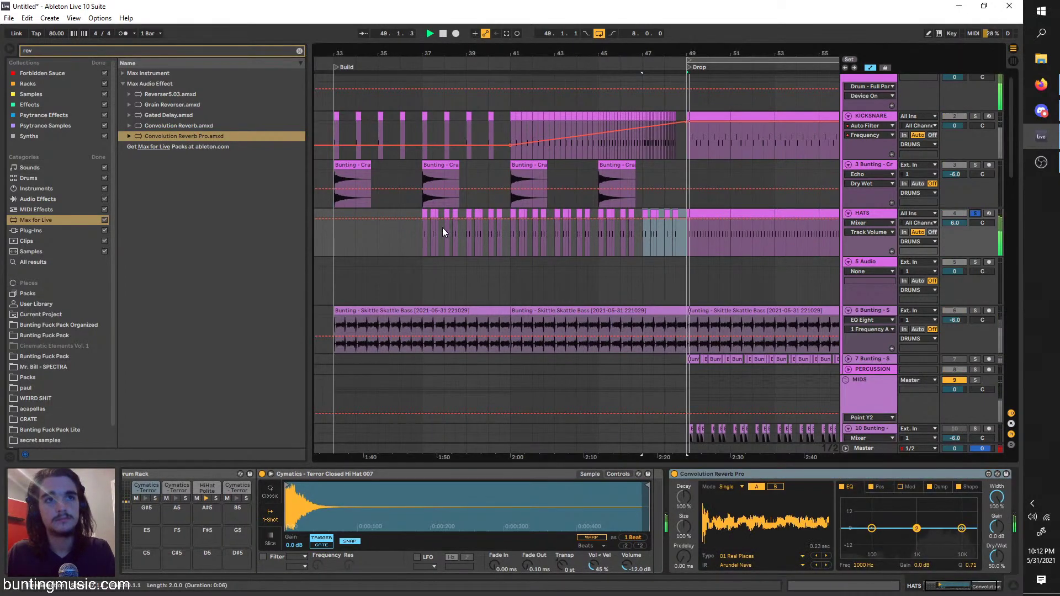
{"action": "left_click", "coordinate": [511, 243]}
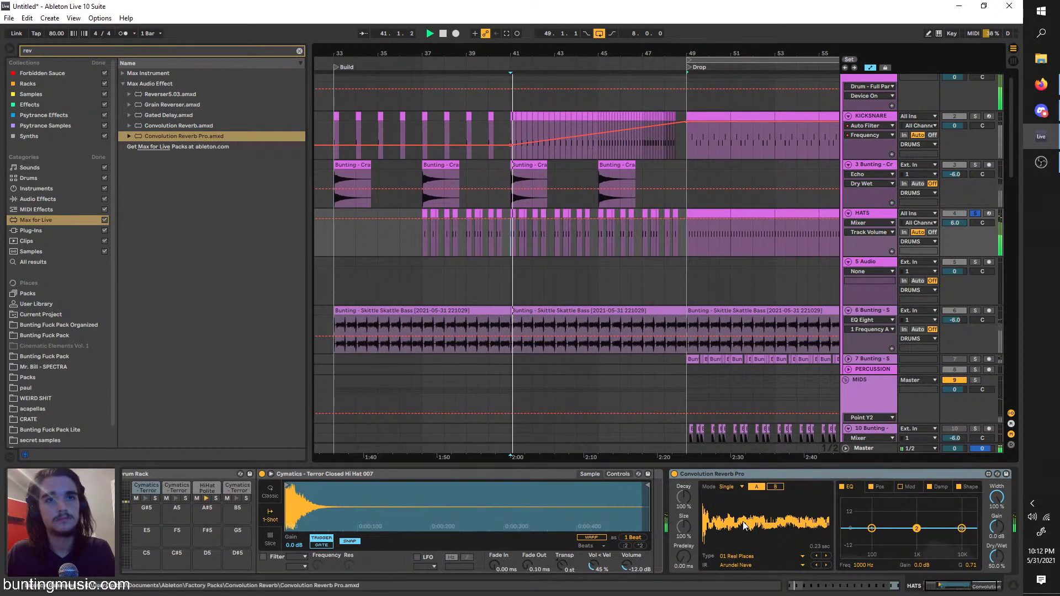
{"action": "left_click", "coordinate": [750, 557]}
{"action": "left_click", "coordinate": [758, 452]}
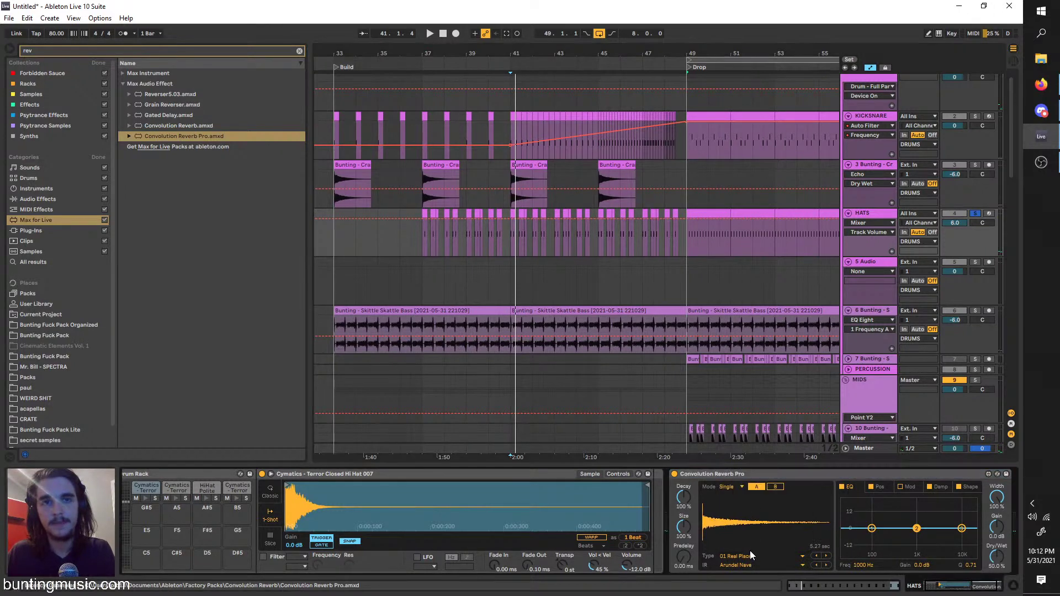
{"action": "scroll", "coordinate": [511, 244], "scroll_direction": "up", "scroll_amount": 3}
{"action": "left_click", "coordinate": [514, 244]}
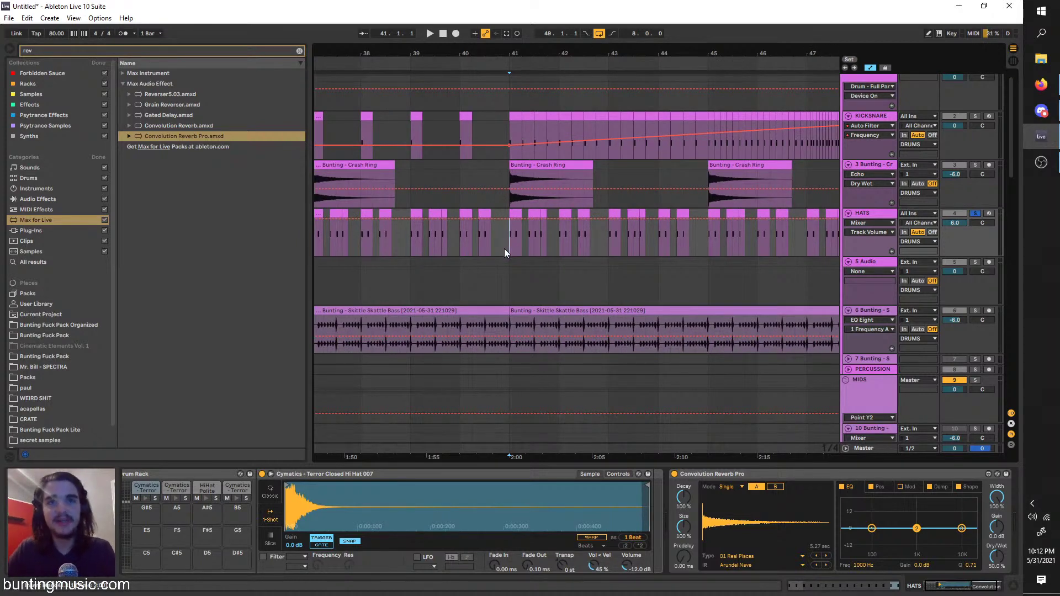
{"action": "left_click", "coordinate": [864, 449]}
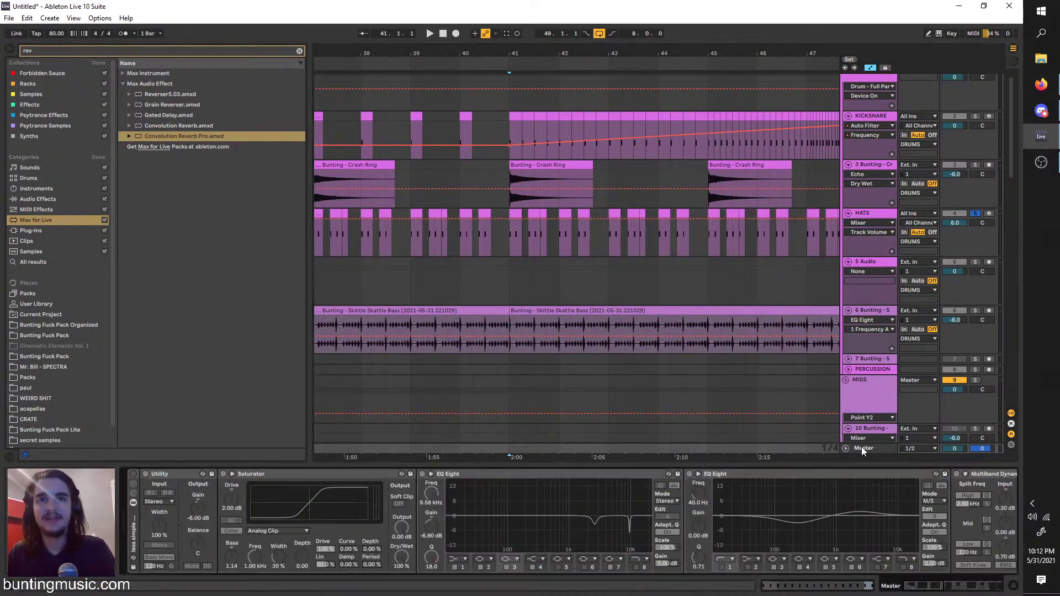
{"action": "left_click", "coordinate": [885, 109]}
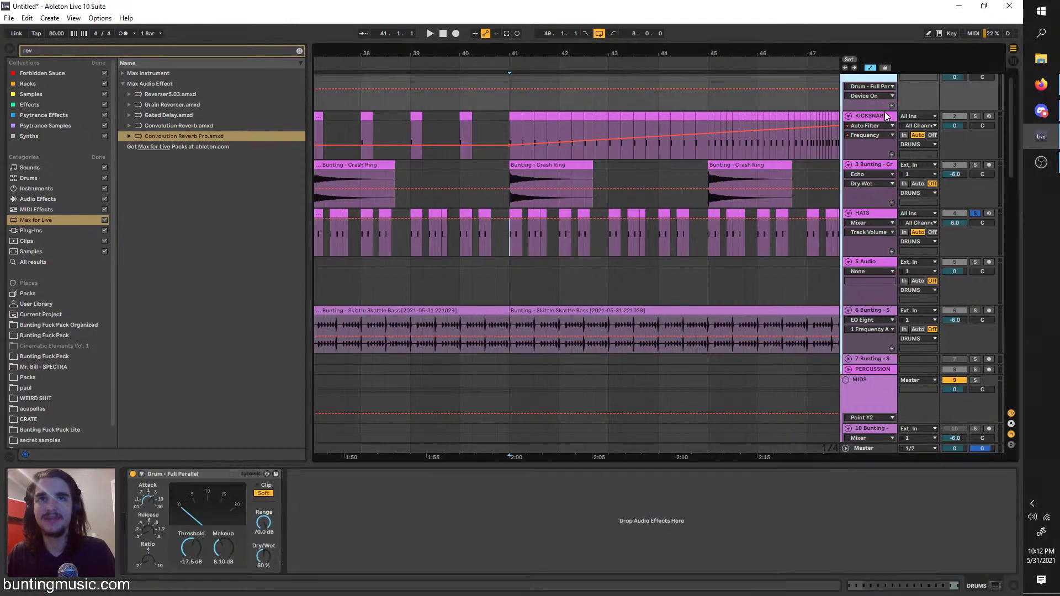
{"action": "left_click", "coordinate": [887, 116]}
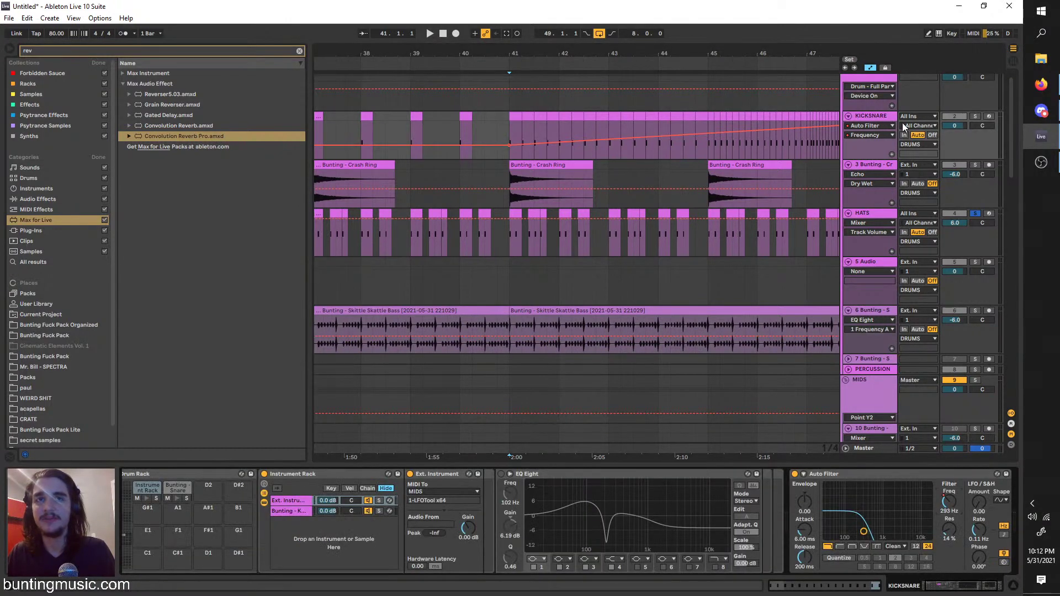
Lower the HATS track volume to -3.0 dB and set the Closed HiHat Polite sample's fade-in to 32.8 ms
{"action": "left_click", "coordinate": [875, 221]}
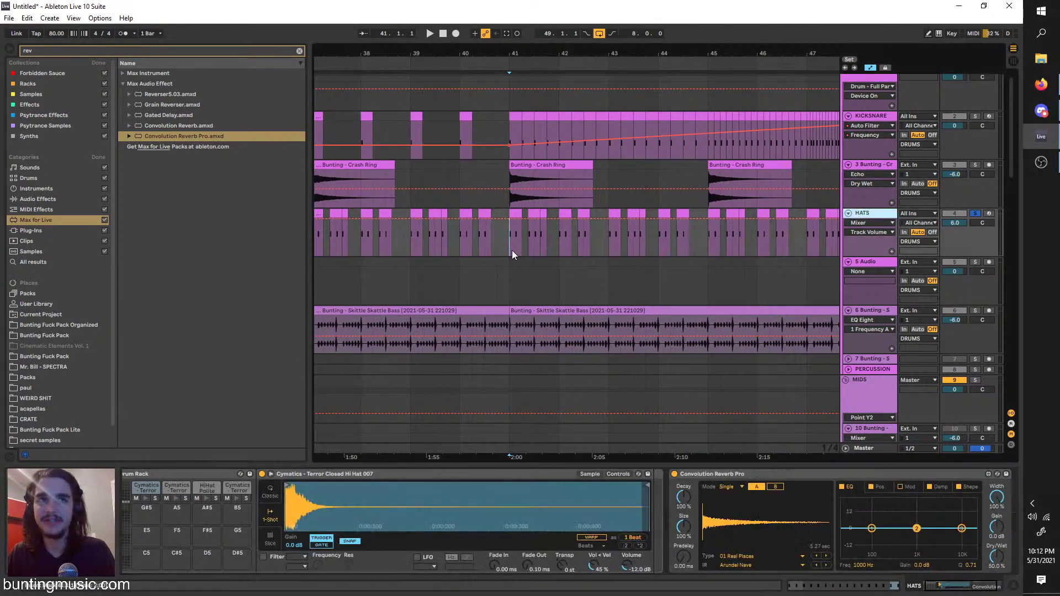
{"action": "key", "text": "space"}
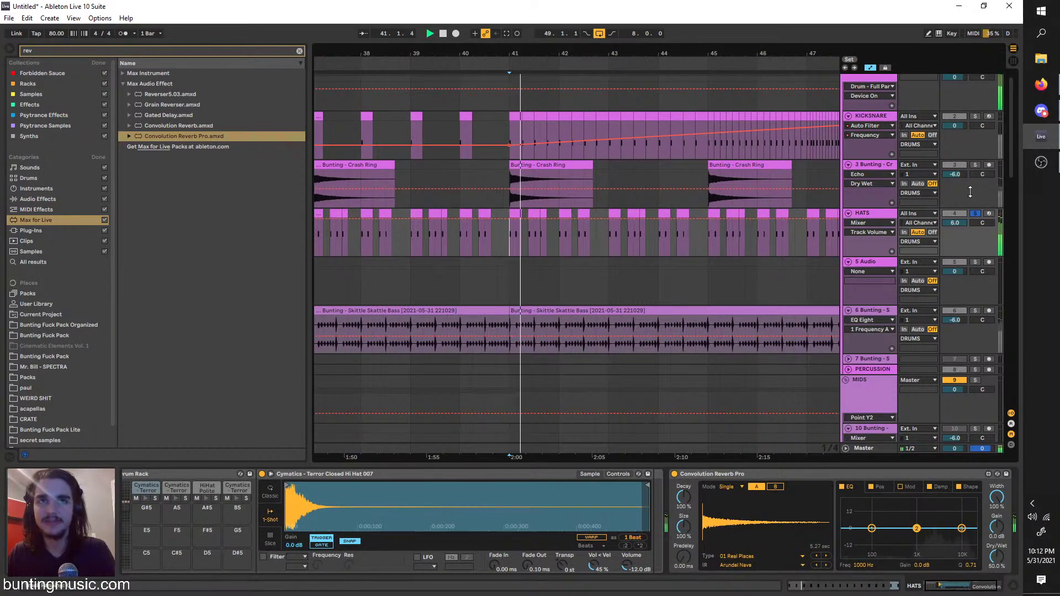
{"action": "left_click_drag", "start_coordinate": [956, 223], "coordinate": [956, 248]}
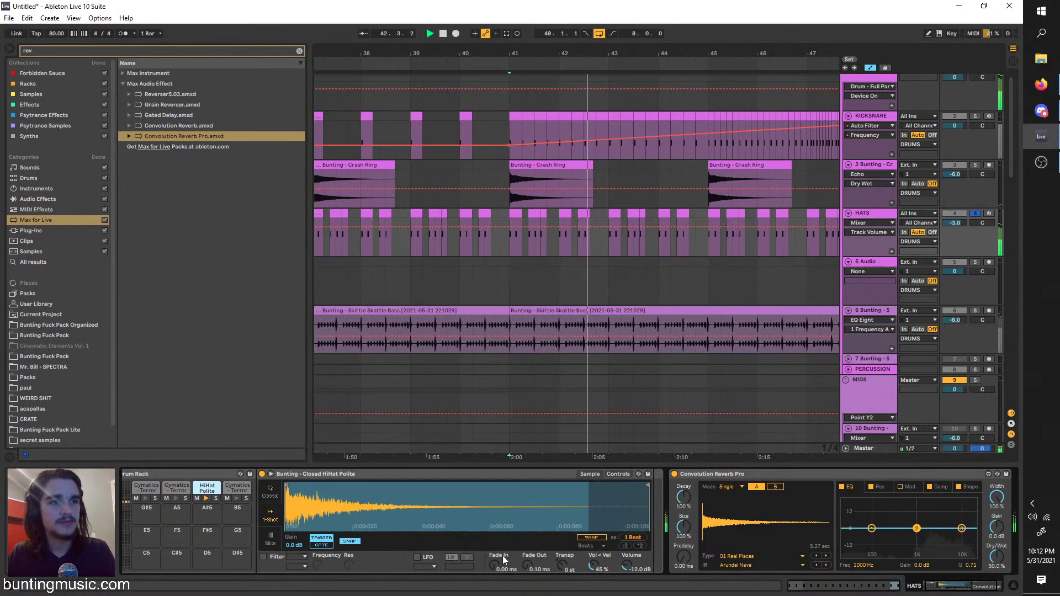
{"action": "mouse_move", "coordinate": [528, 564]}
{"action": "left_mouse_down"}
{"action": "mouse_move", "coordinate": [528, 553]}
{"action": "mouse_move", "coordinate": [495, 553]}
{"action": "left_mouse_up"}
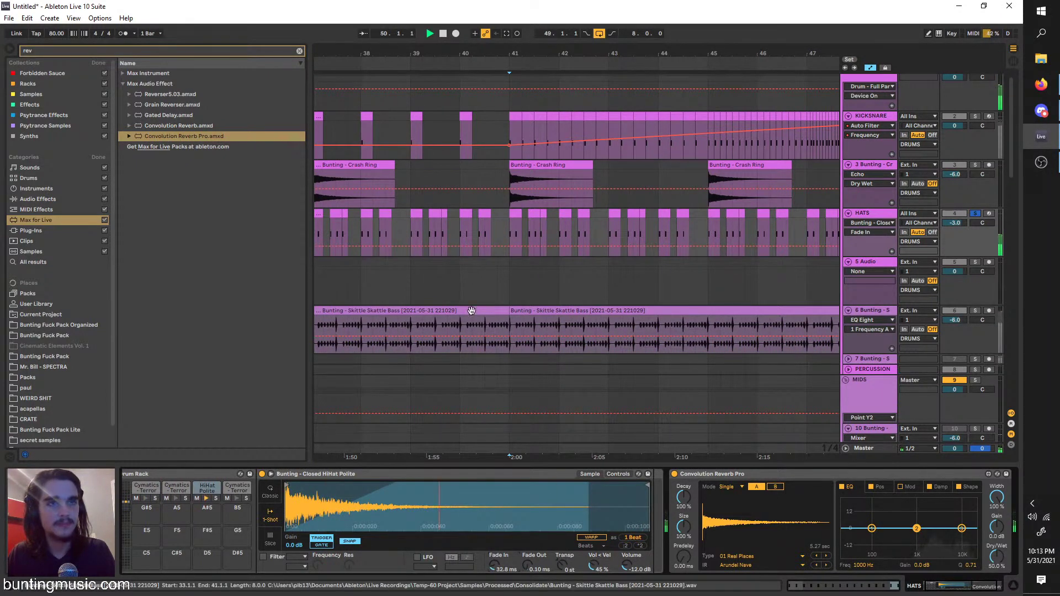
Unsolo HATS, play the full mix from bar 37 and lower the HATS volume to -5.1 dB
{"action": "scroll", "coordinate": [445, 331], "scroll_direction": "down", "scroll_amount": 3, "text": "ctrl"}
{"action": "scroll", "coordinate": [445, 330], "scroll_direction": "down", "scroll_amount": 1}
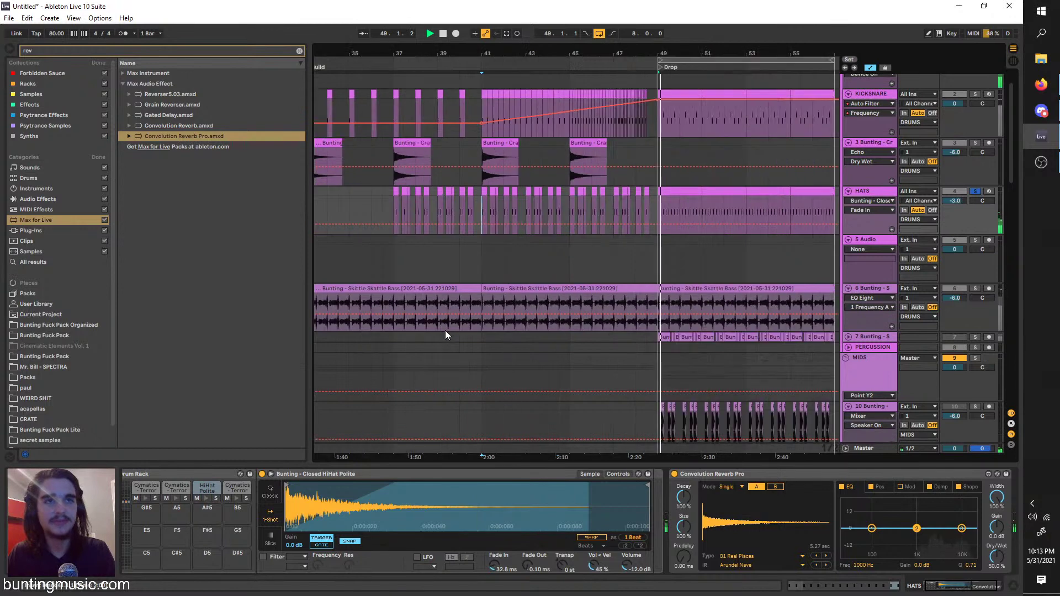
{"action": "left_click", "coordinate": [396, 220]}
{"action": "key", "text": "space"}
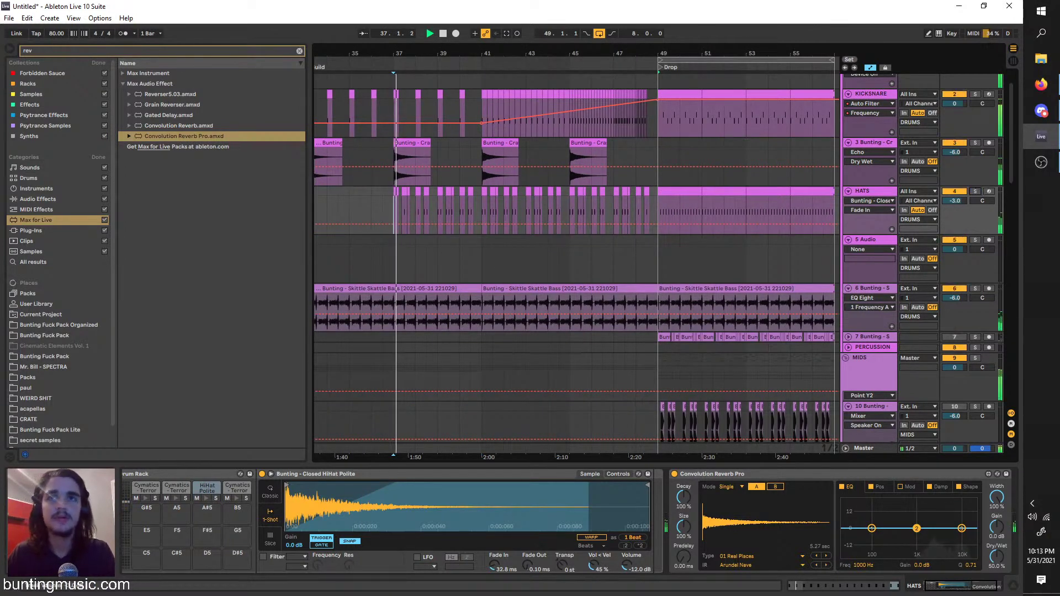
{"action": "left_click_drag", "start_coordinate": [955, 201], "coordinate": [955, 204]}
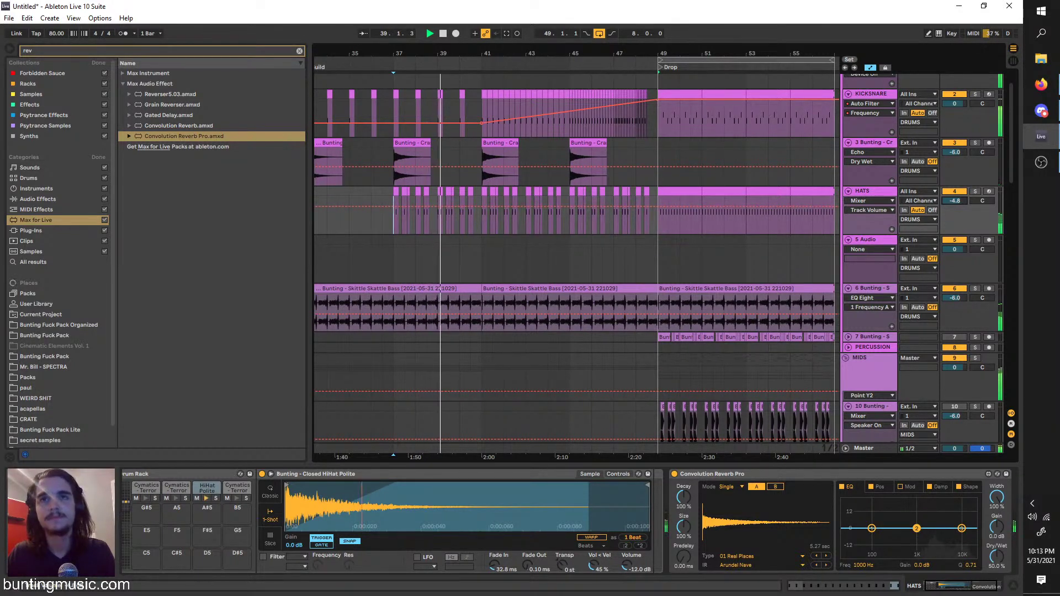
Copy the first two bars of the drop's Plasma Screecher Bass to bar 41 and repeat them up to bar 49
{"action": "scroll", "coordinate": [687, 396], "scroll_direction": "down", "scroll_amount": 5}
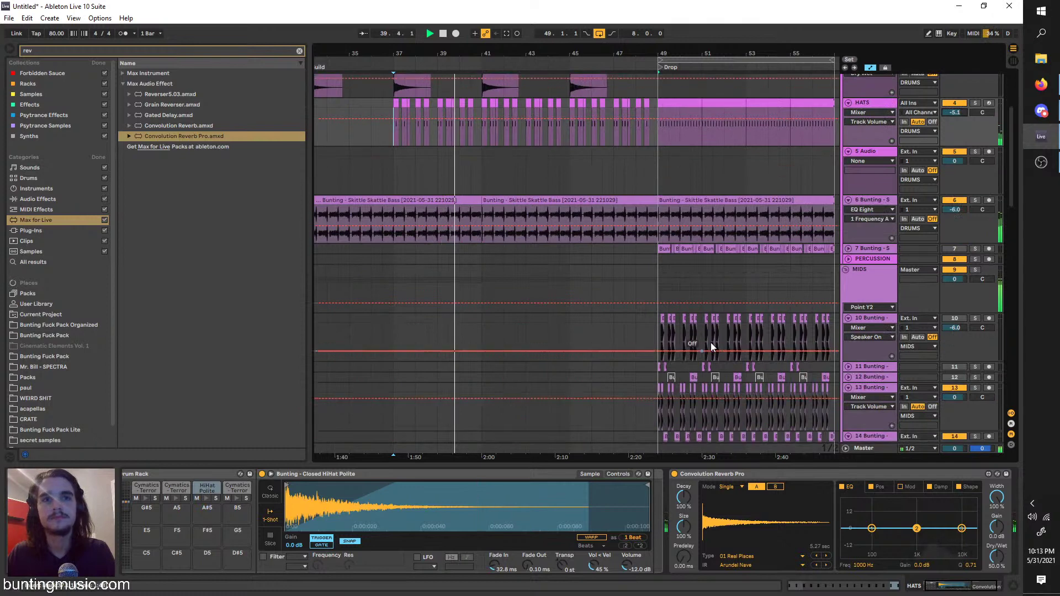
{"action": "scroll", "coordinate": [711, 343], "scroll_direction": "up", "scroll_amount": 3, "text": "ctrl"}
{"action": "scroll", "coordinate": [701, 392], "scroll_direction": "down", "scroll_amount": 1}
{"action": "left_click_drag", "start_coordinate": [690, 343], "coordinate": [587, 311]}
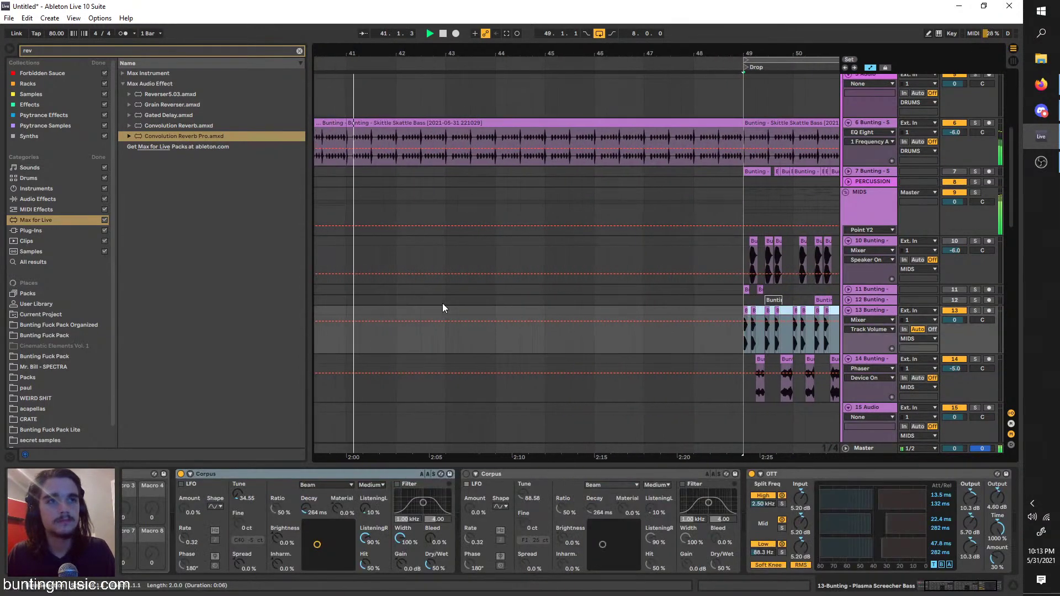
{"action": "key", "text": "ctrl+v"}
{"action": "key", "text": "ctrl+v"}
{"action": "key", "text": "ctrl+v"}
{"action": "key", "text": "ctrl+v"}
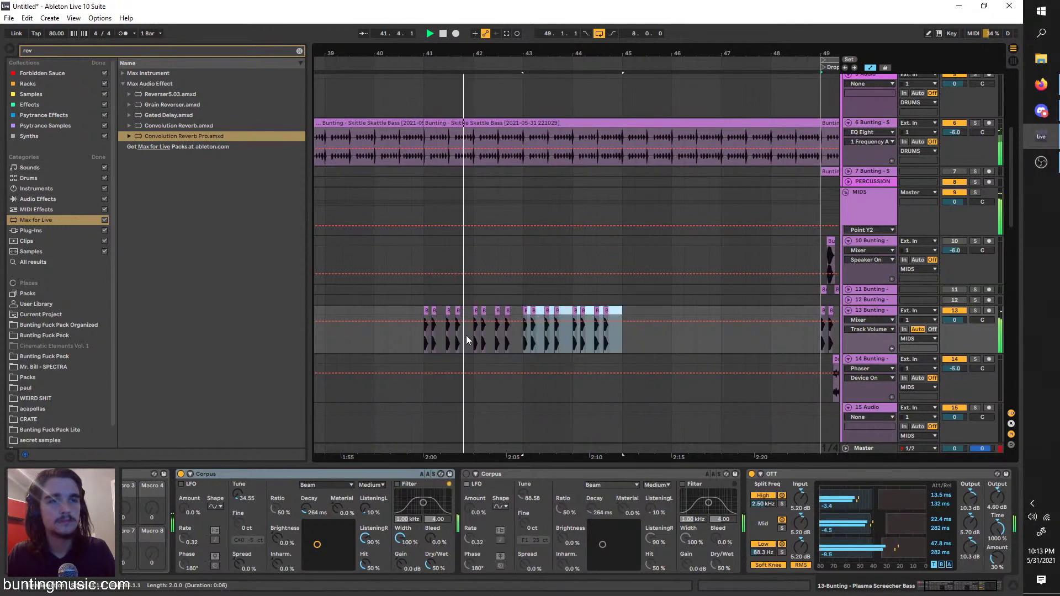
{"action": "scroll", "coordinate": [462, 344], "scroll_direction": "down", "scroll_amount": 3, "text": "ctrl"}
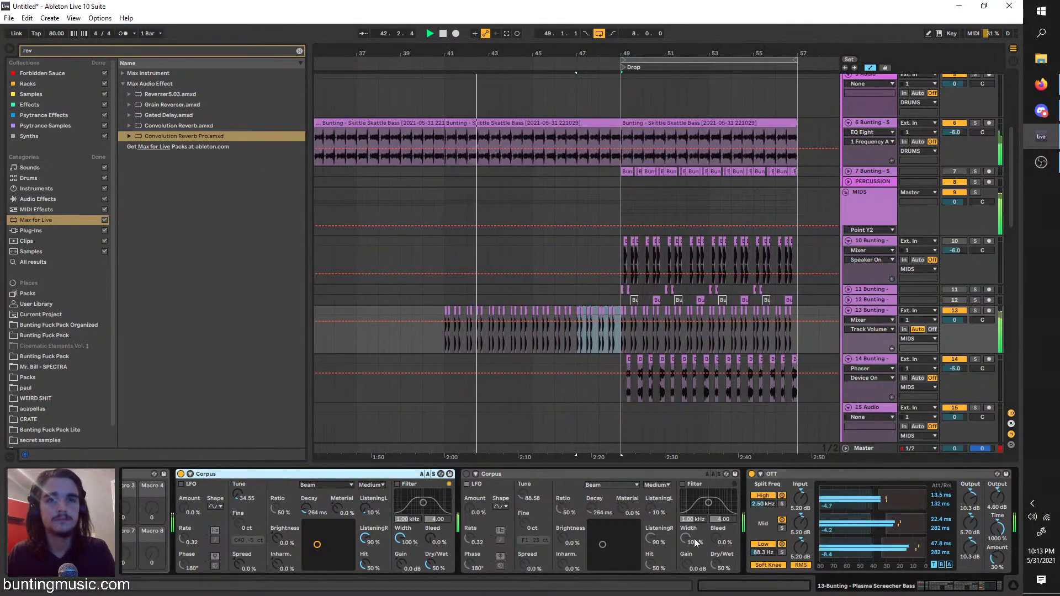
Add Auto Filter at the end of the Plasma Screecher Bass chain and automate its frequency to rise from bar 41 to bar 49
{"action": "scroll", "coordinate": [695, 538], "scroll_direction": "down", "scroll_amount": 2}
{"action": "scroll", "coordinate": [578, 331], "scroll_direction": "up", "scroll_amount": 1}
{"action": "left_click", "coordinate": [71, 49]}
{"action": "type", "text": "AUT"}
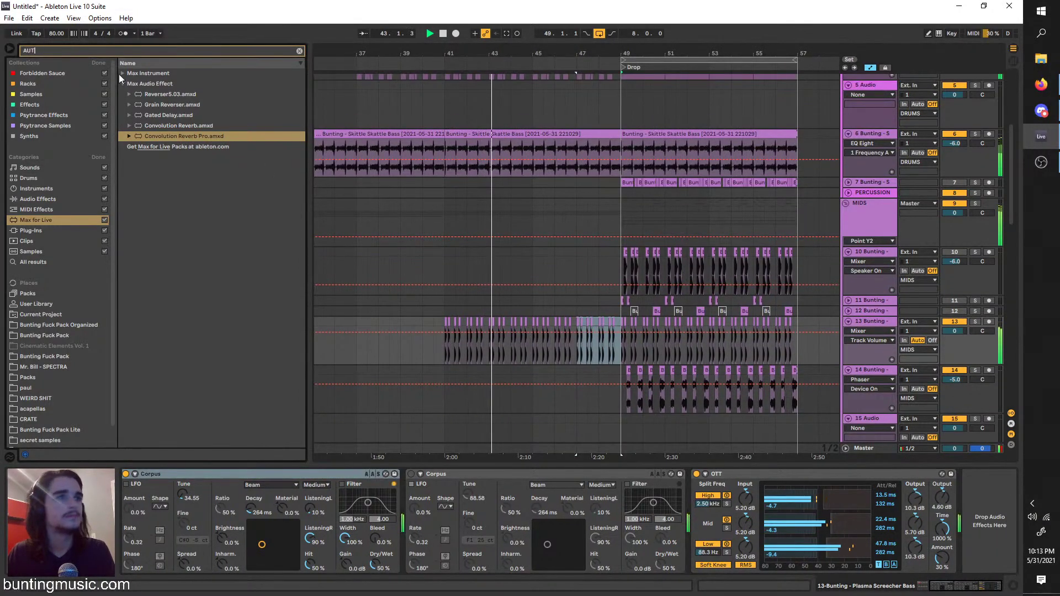
{"action": "left_click", "coordinate": [62, 199]}
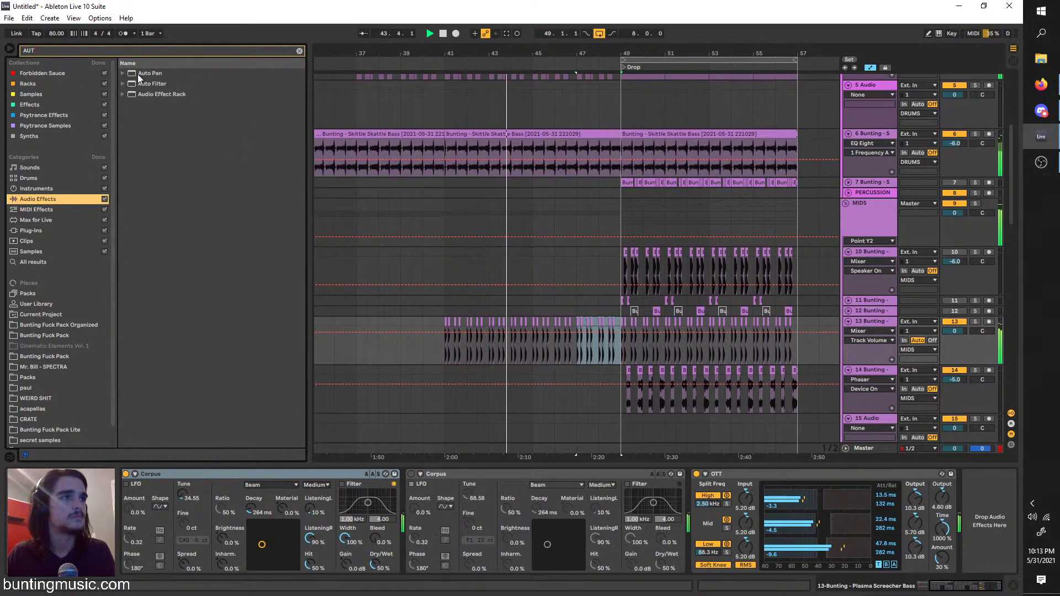
{"action": "mouse_move", "coordinate": [149, 84]}
{"action": "left_mouse_down"}
{"action": "mouse_move", "coordinate": [497, 331]}
{"action": "mouse_move", "coordinate": [962, 537]}
{"action": "mouse_move", "coordinate": [961, 527]}
{"action": "left_mouse_up"}
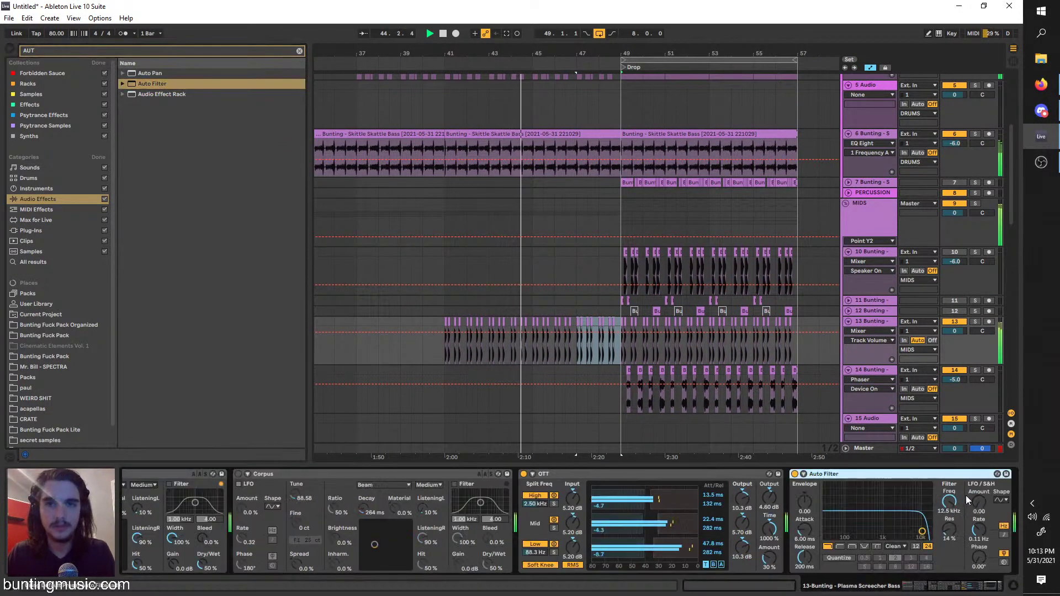
{"action": "left_click", "coordinate": [456, 361]}
{"action": "left_click_drag", "start_coordinate": [455, 362], "coordinate": [621, 328]}
Add Reverb after the bass's Auto Filter, with global quality set to High and decay time to 1.92 s
{"action": "key", "text": "ctrl+f"}
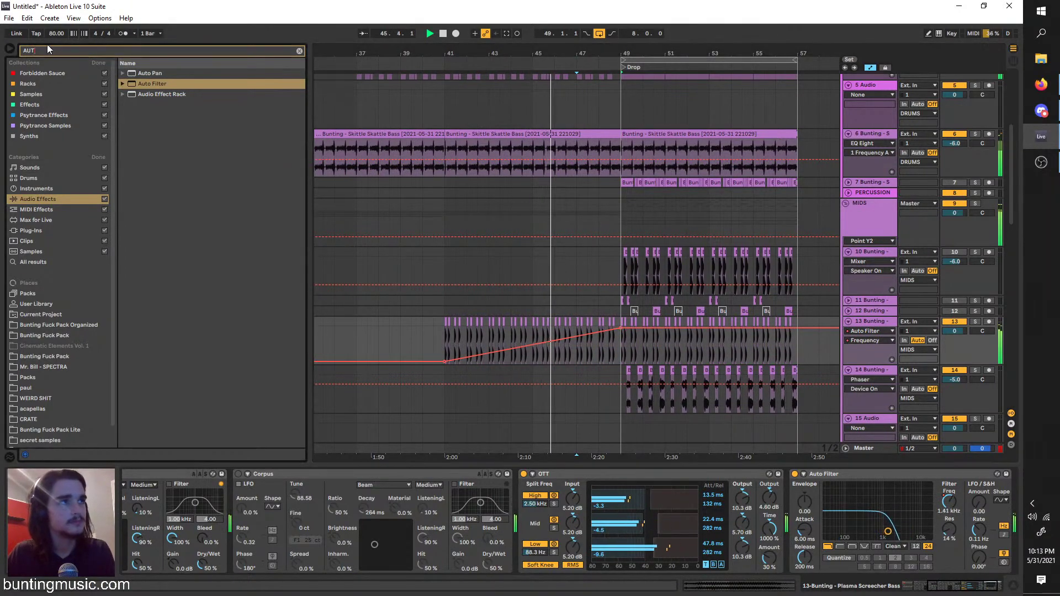
{"action": "type", "text": "REV"}
{"action": "left_click", "coordinate": [133, 75]}
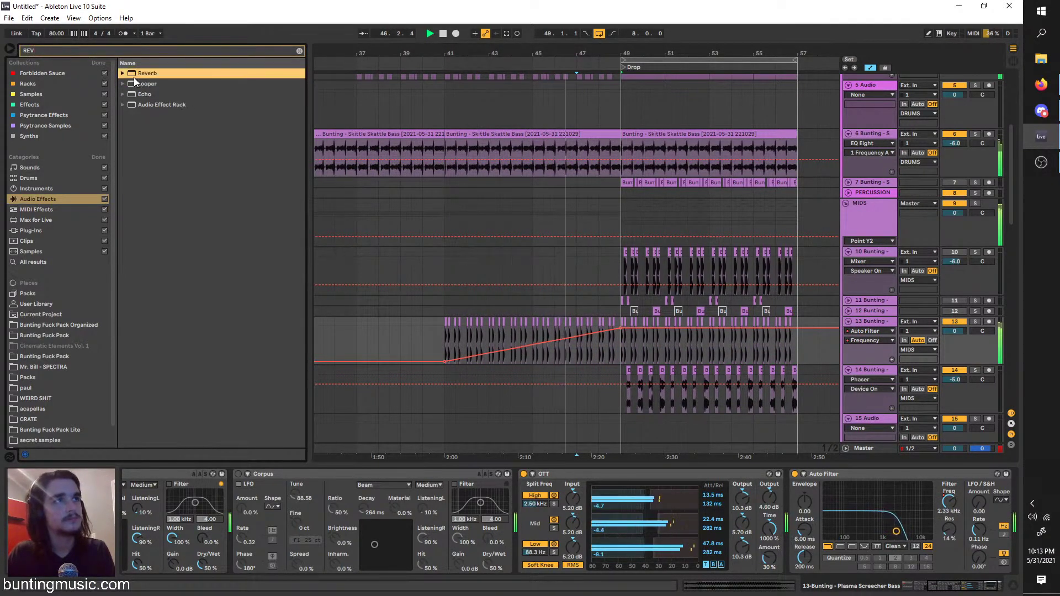
{"action": "left_click_drag", "start_coordinate": [642, 286], "coordinate": [625, 329]}
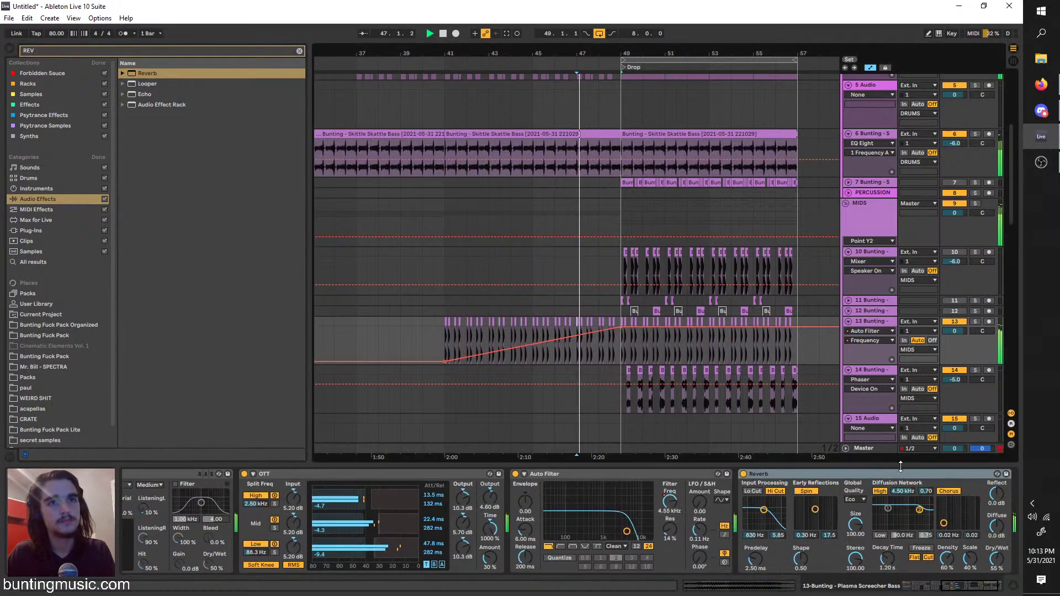
{"action": "left_click", "coordinate": [860, 500]}
{"action": "left_click", "coordinate": [858, 526]}
{"action": "left_click_drag", "start_coordinate": [888, 559], "coordinate": [888, 550]}
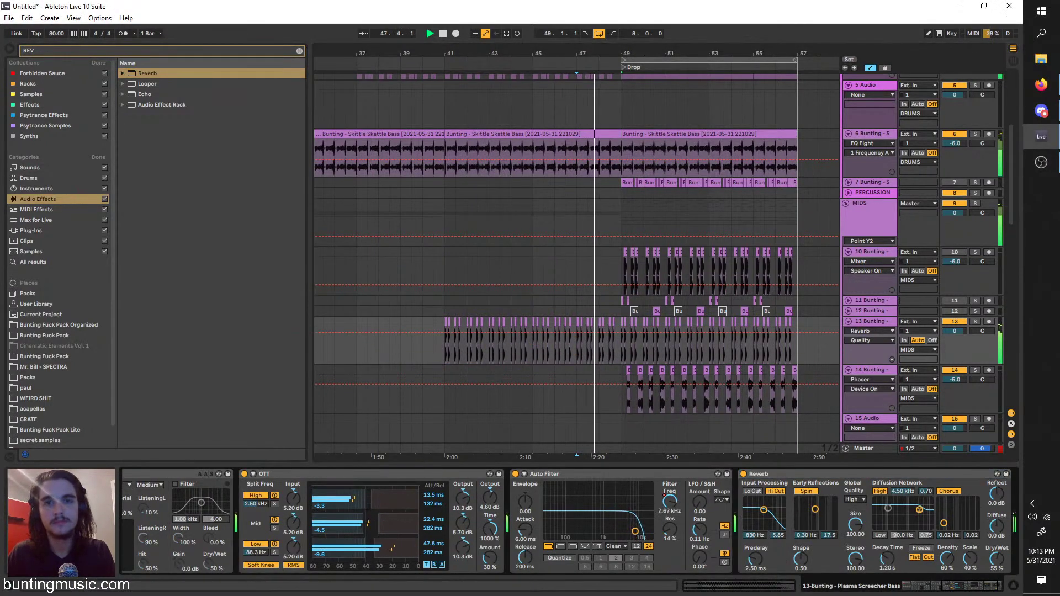
Automate the bass Reverb's Device On so that it switches off at the drop at bar 49
{"action": "double_click", "coordinate": [743, 474]}
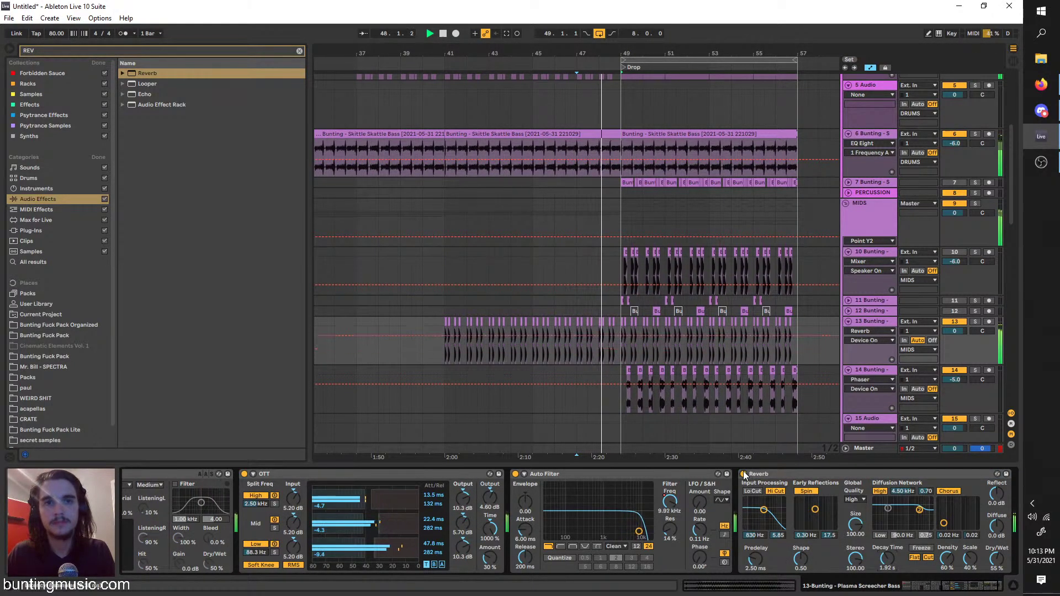
{"action": "left_click", "coordinate": [620, 336]}
{"action": "left_click", "coordinate": [631, 336]}
{"action": "left_click_drag", "start_coordinate": [632, 336], "coordinate": [621, 355]}
Review the track arrangement around the drop, from the drums down to the Hyperglass Synth group
{"action": "scroll", "coordinate": [621, 355], "scroll_direction": "up", "scroll_amount": 2}
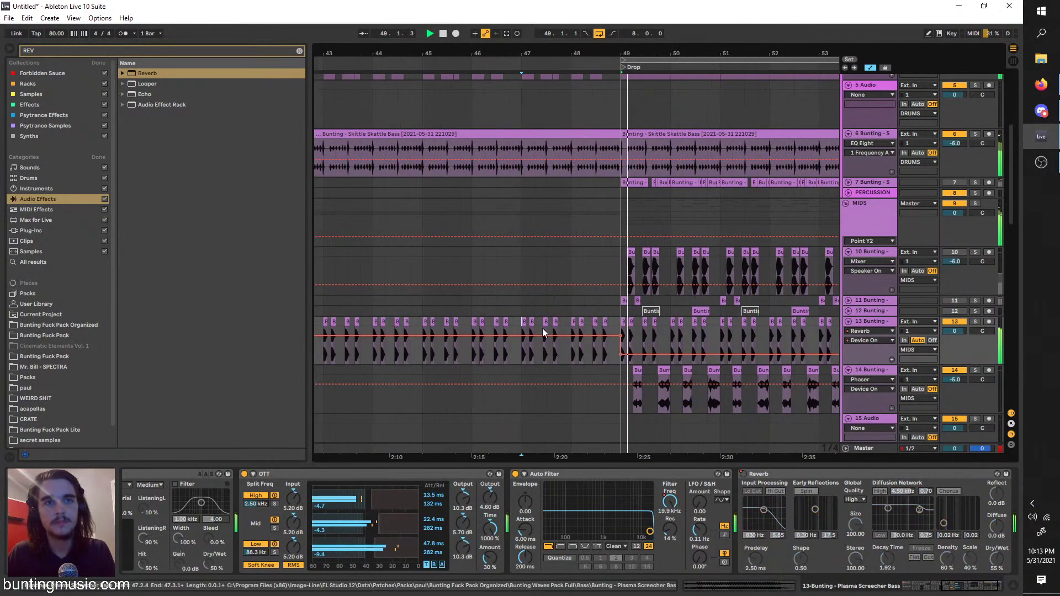
{"action": "scroll", "coordinate": [602, 332], "scroll_direction": "up", "scroll_amount": 3}
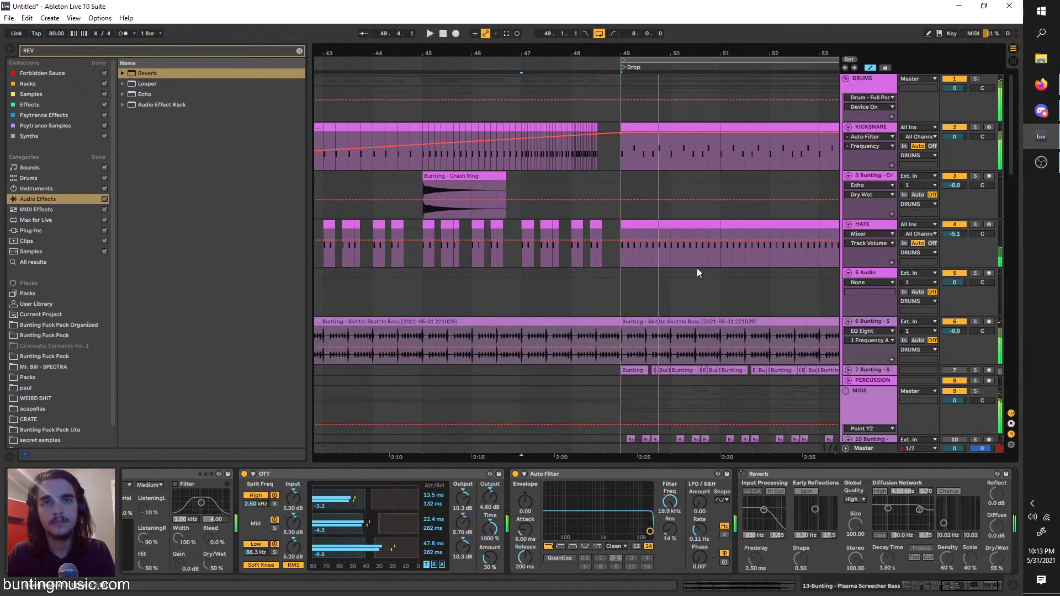
{"action": "scroll", "coordinate": [701, 320], "scroll_direction": "down", "scroll_amount": 4}
{"action": "scroll", "coordinate": [704, 375], "scroll_direction": "down", "scroll_amount": 5}
{"action": "scroll", "coordinate": [695, 379], "scroll_direction": "down", "scroll_amount": 2}
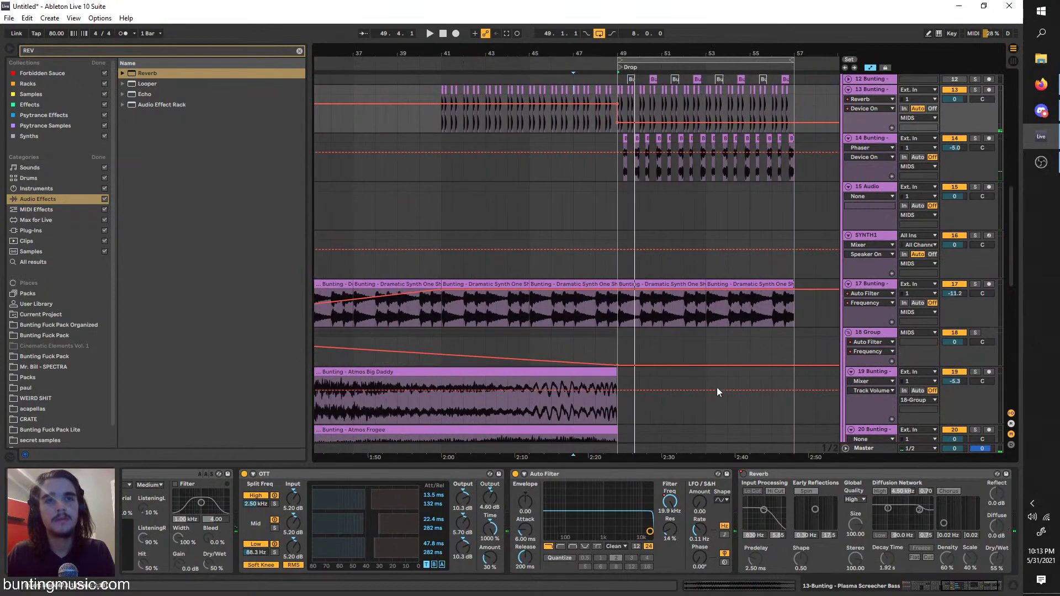
{"action": "scroll", "coordinate": [716, 386], "scroll_direction": "down", "scroll_amount": 3}
{"action": "scroll", "coordinate": [785, 353], "scroll_direction": "down", "scroll_amount": 1}
{"action": "scroll", "coordinate": [672, 269], "scroll_direction": "left", "scroll_amount": 1}
{"action": "scroll", "coordinate": [639, 266], "scroll_direction": "right", "scroll_amount": 1}
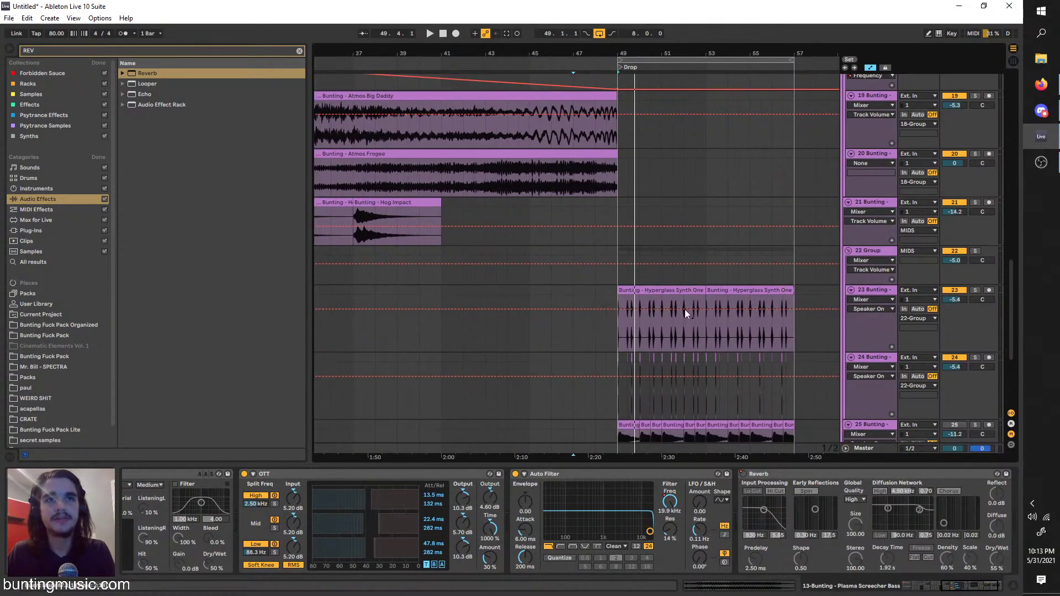
{"action": "scroll", "coordinate": [663, 265], "scroll_direction": "up", "scroll_amount": 2}
Preview the build from bar 48 and again from bar 45
{"action": "left_click", "coordinate": [596, 181]}
{"action": "scroll", "coordinate": [589, 204], "scroll_direction": "up", "scroll_amount": 5}
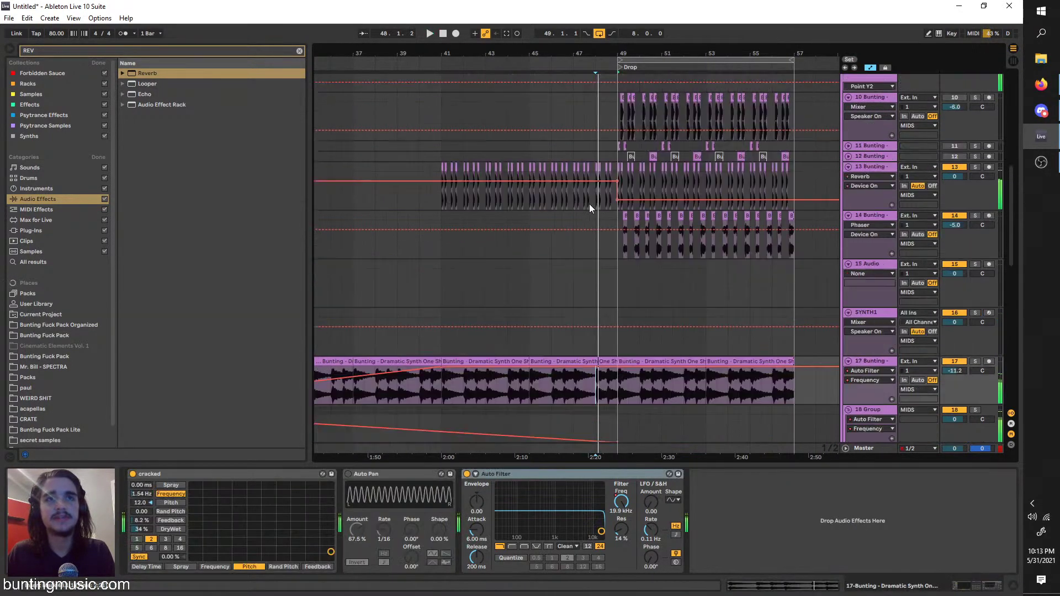
{"action": "left_click", "coordinate": [529, 196]}
{"action": "scroll", "coordinate": [537, 193], "scroll_direction": "up", "scroll_amount": 4}
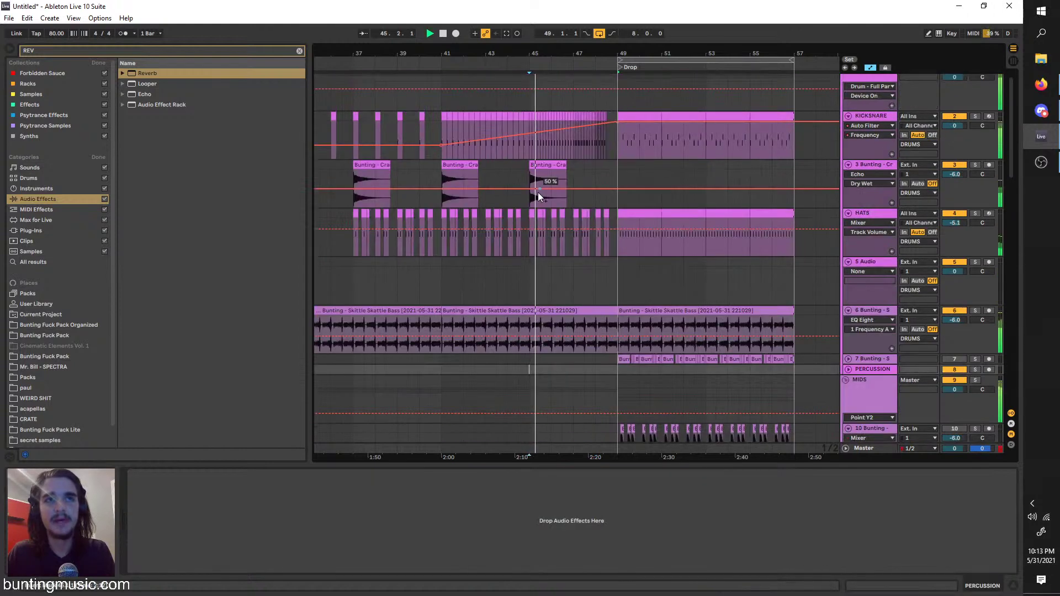
{"action": "scroll", "coordinate": [542, 189], "scroll_direction": "up", "scroll_amount": 3}
{"action": "key", "text": "space"}
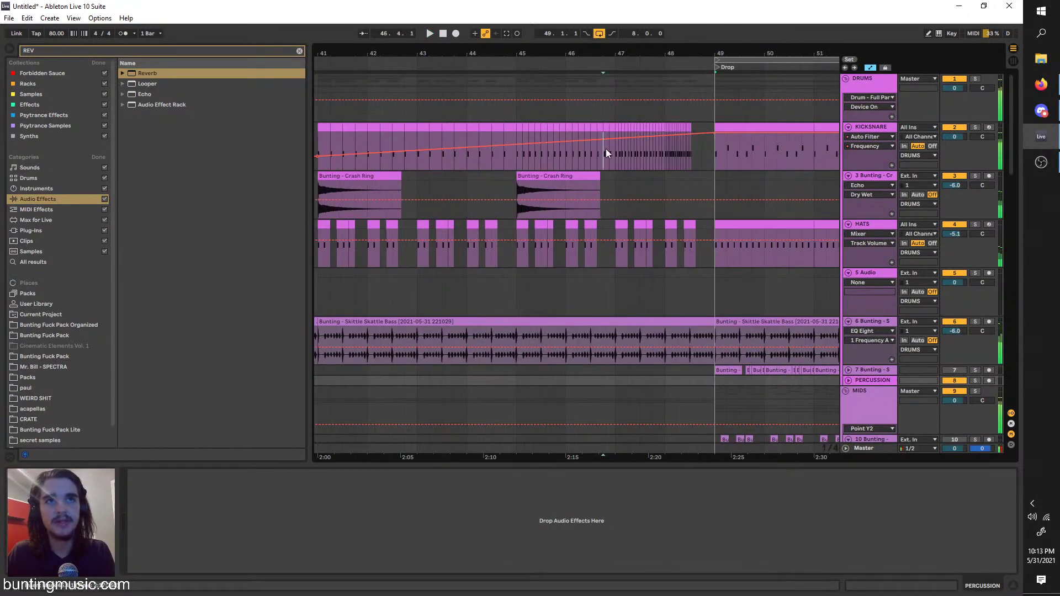
Automate the MIDS group's LFOTool Device On so that it is off from bar 45 until the drop at bar 49
{"action": "left_click", "coordinate": [606, 148]}
{"action": "left_click", "coordinate": [851, 406]}
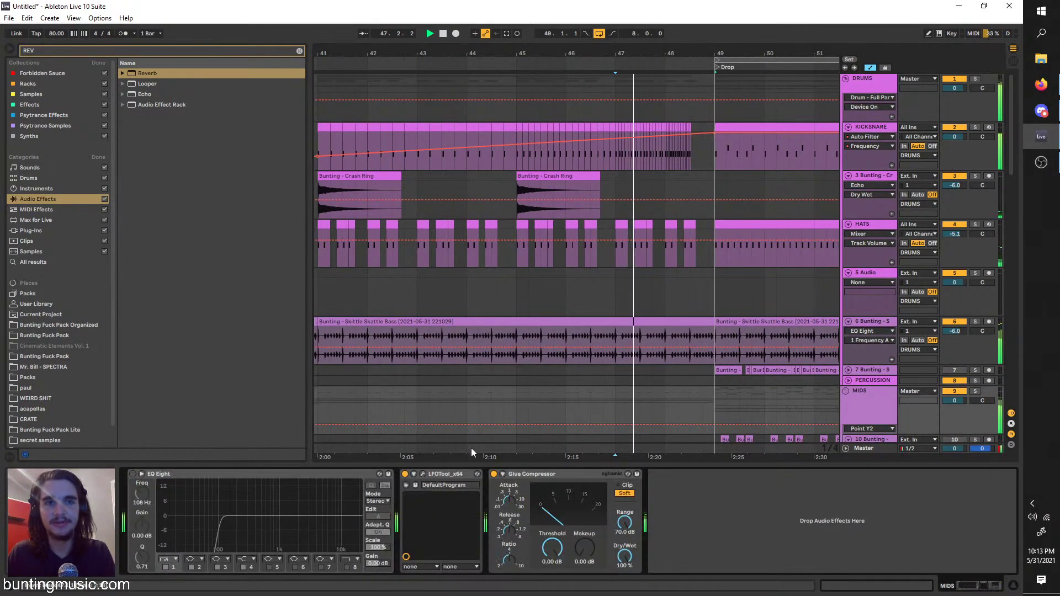
{"action": "scroll", "coordinate": [571, 332], "scroll_direction": "down", "scroll_amount": 3}
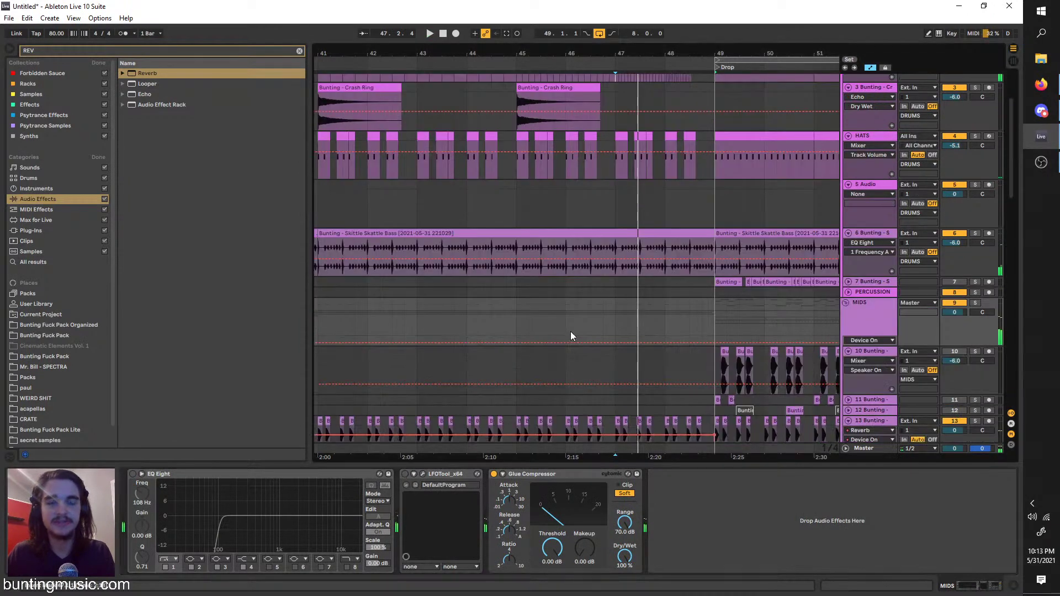
{"action": "left_click", "coordinate": [516, 316]}
{"action": "scroll", "coordinate": [533, 339], "scroll_direction": "up", "scroll_amount": 3}
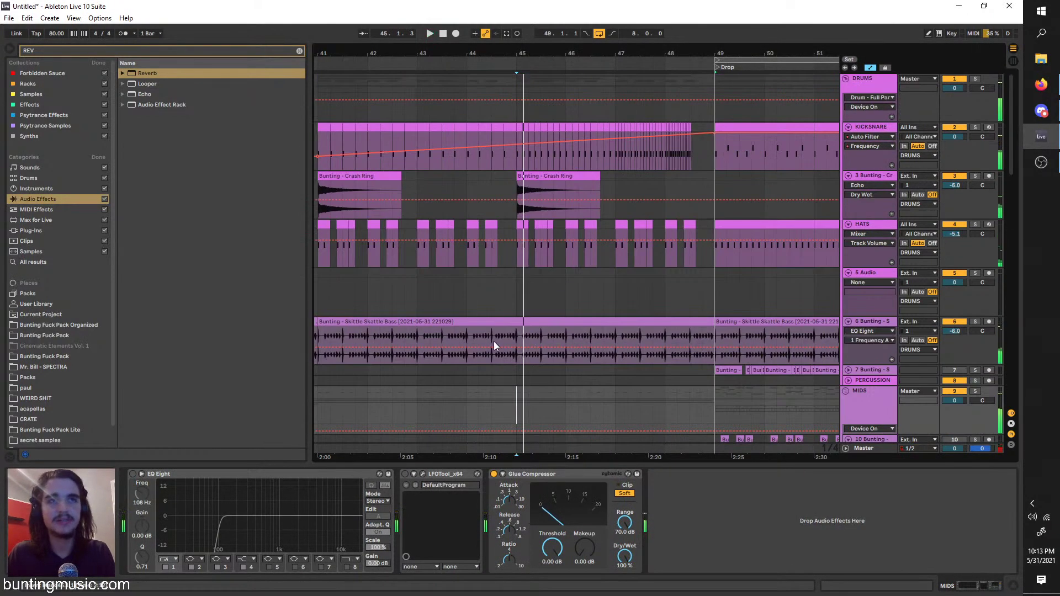
{"action": "scroll", "coordinate": [470, 331], "scroll_direction": "down", "scroll_amount": 2}
{"action": "scroll", "coordinate": [437, 347], "scroll_direction": "left", "scroll_amount": 1}
{"action": "left_click", "coordinate": [421, 362]}
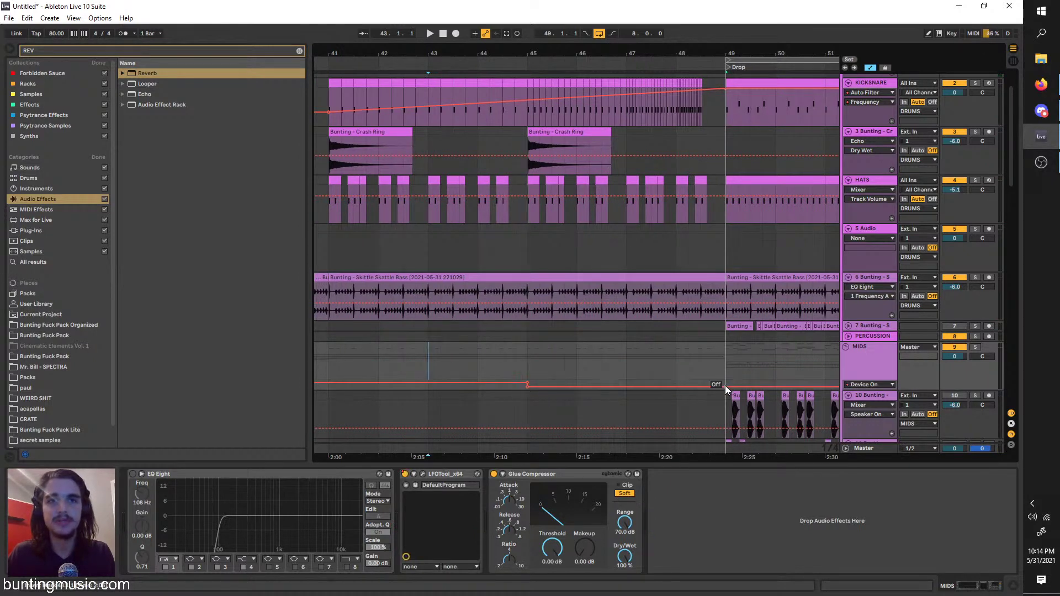
{"action": "left_click_drag", "start_coordinate": [727, 387], "coordinate": [713, 382]}
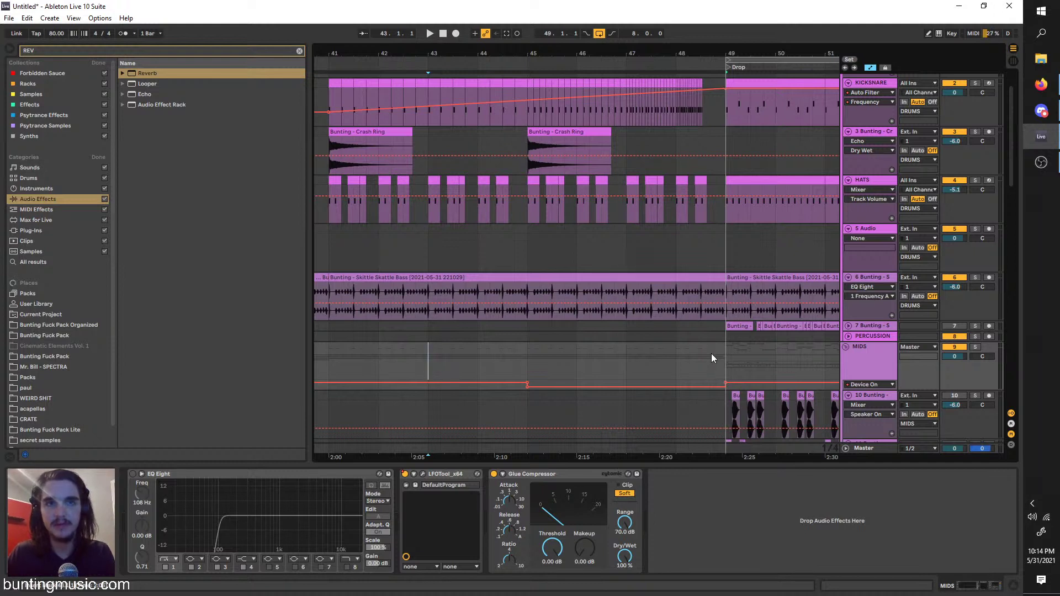
{"action": "scroll", "coordinate": [711, 354], "scroll_direction": "up", "scroll_amount": 4}
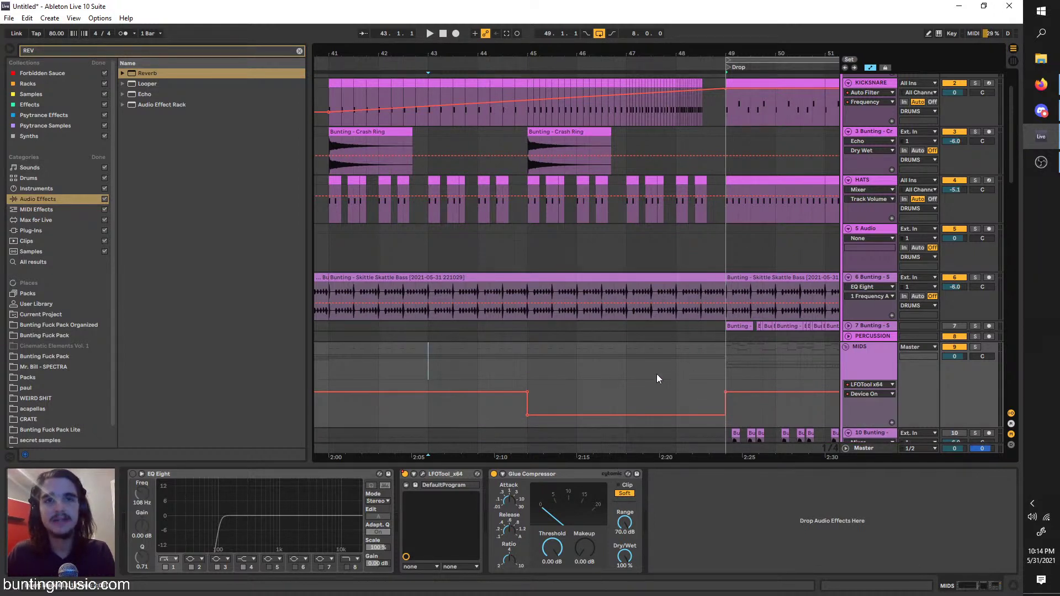
{"action": "mouse_move", "coordinate": [714, 369]}
{"action": "left_mouse_down"}
{"action": "mouse_move", "coordinate": [525, 364]}
{"action": "mouse_move", "coordinate": [711, 368]}
{"action": "mouse_move", "coordinate": [528, 356]}
{"action": "mouse_move", "coordinate": [653, 369]}
{"action": "mouse_move", "coordinate": [730, 350]}
{"action": "mouse_move", "coordinate": [532, 351]}
{"action": "left_mouse_up"}
{"action": "left_click", "coordinate": [532, 352]}
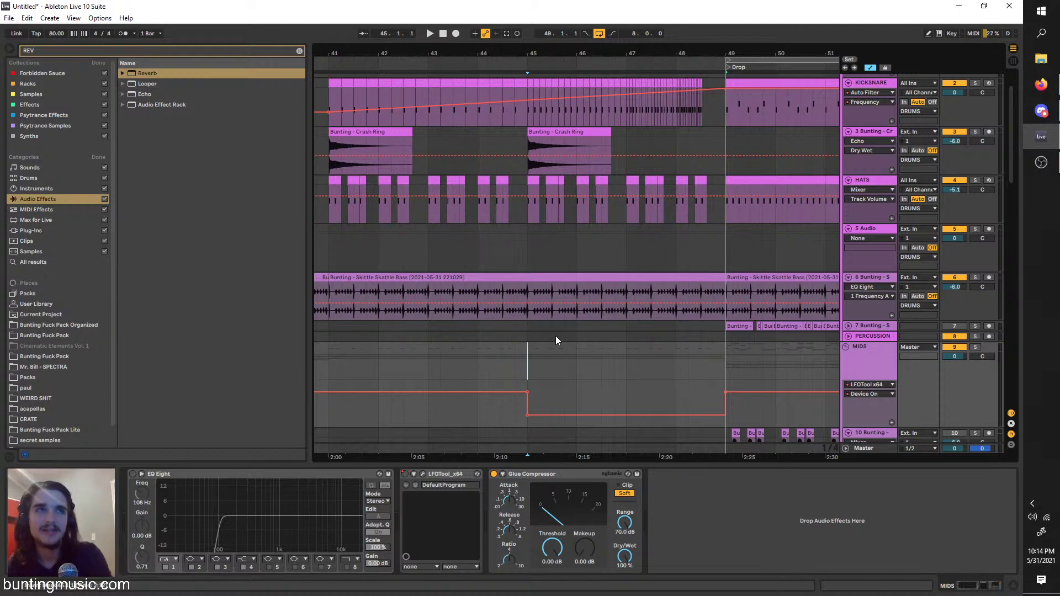
{"action": "left_click", "coordinate": [382, 33]}
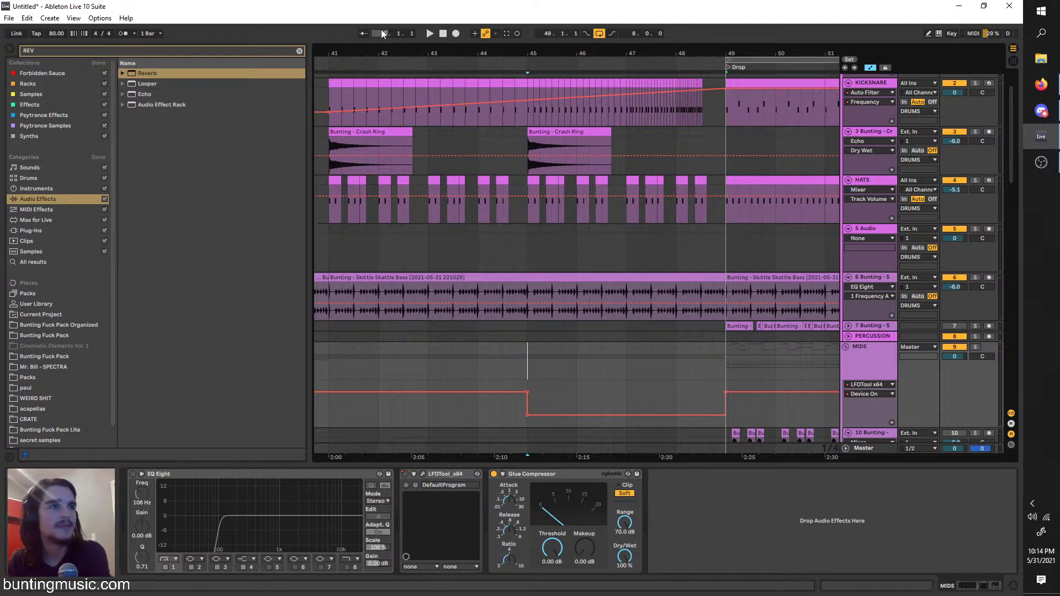
Clear the browser search and collapse the Saturator, Multiband Dynamics and Grain Delay folders in the audio effects list
{"action": "left_click", "coordinate": [297, 52]}
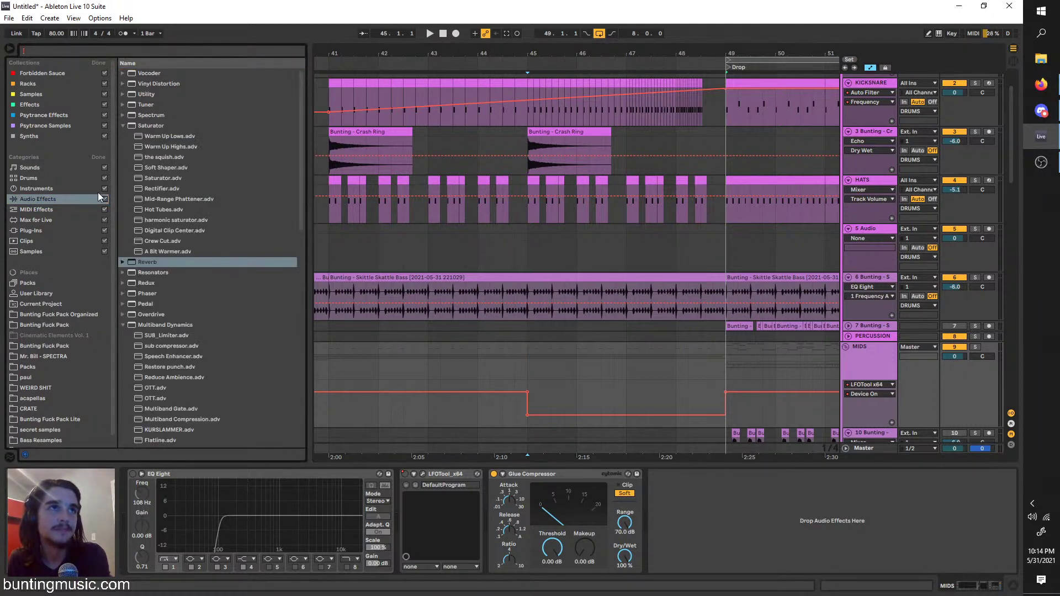
{"action": "left_click", "coordinate": [136, 220]}
{"action": "left_click", "coordinate": [122, 126]}
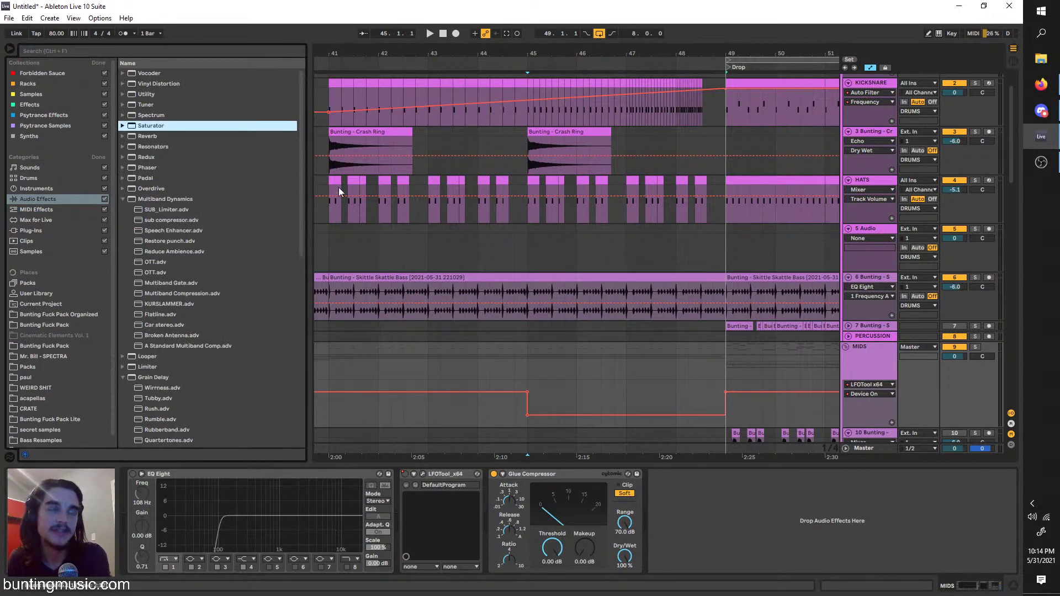
{"action": "left_click", "coordinate": [122, 199]}
{"action": "left_click", "coordinate": [123, 231]}
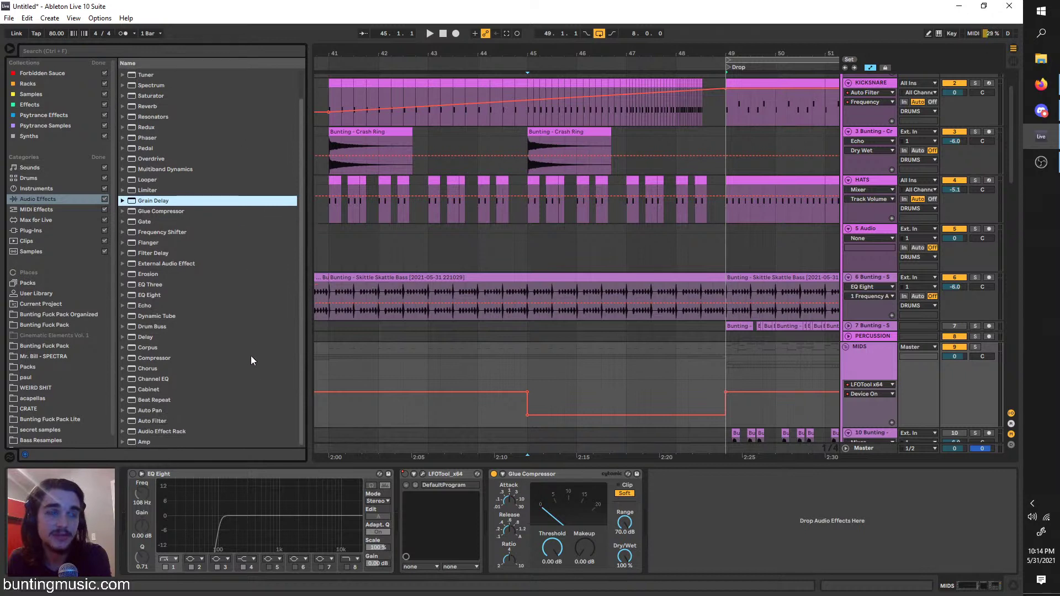
{"action": "scroll", "coordinate": [273, 290], "scroll_direction": "up", "scroll_amount": 2}
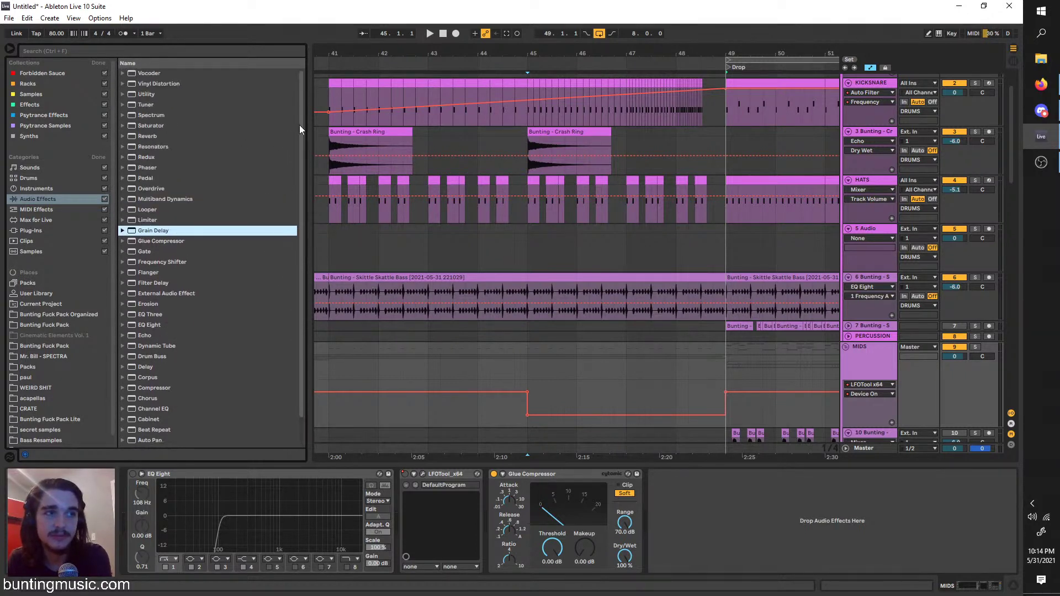
{"action": "left_click_drag", "start_coordinate": [299, 125], "coordinate": [305, 309]}
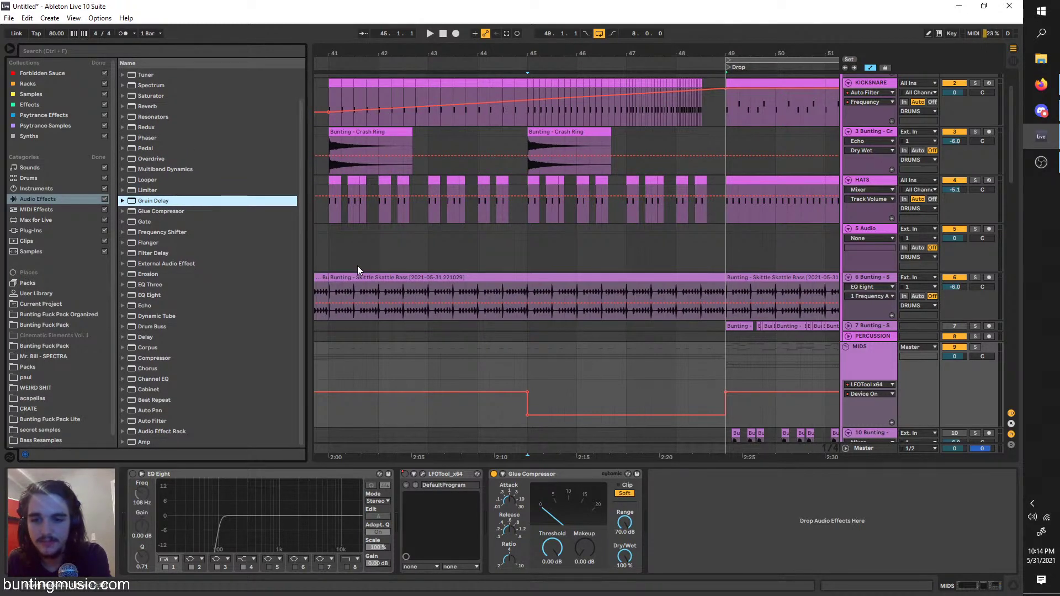
Preview the build from bar 45 while reviewing the tracks leading into the drop
{"action": "left_click", "coordinate": [531, 310]}
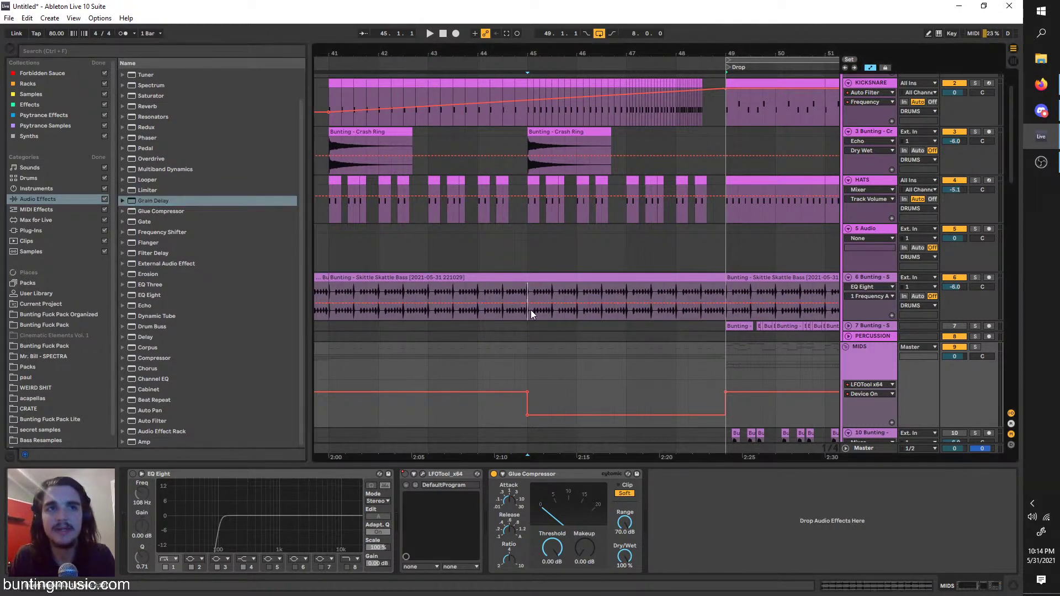
{"action": "key", "text": "space"}
{"action": "scroll", "coordinate": [565, 218], "scroll_direction": "up", "scroll_amount": 2}
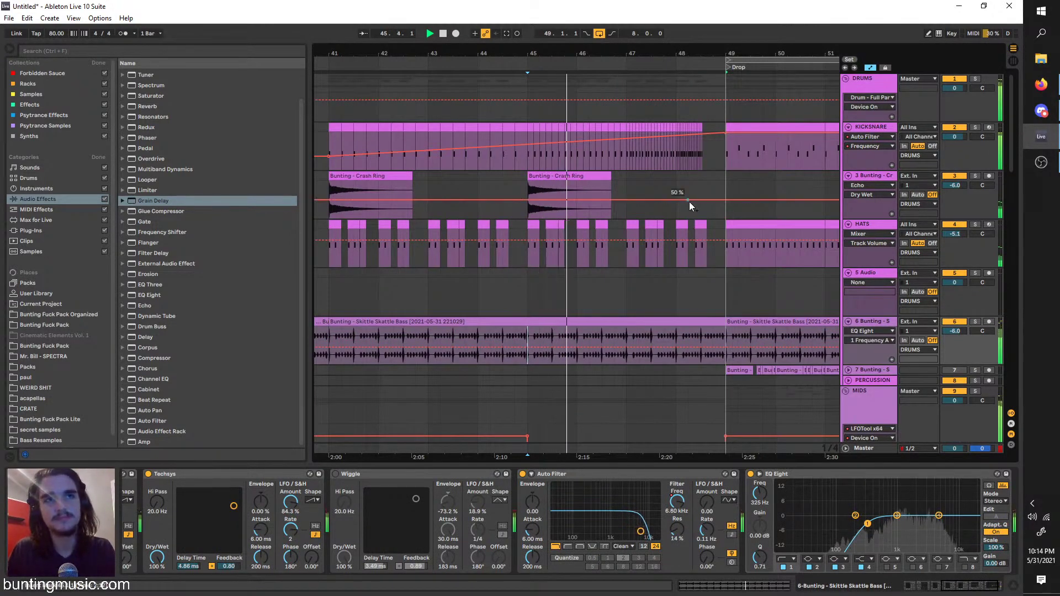
{"action": "scroll", "coordinate": [559, 246], "scroll_direction": "down", "scroll_amount": 4}
{"action": "scroll", "coordinate": [500, 234], "scroll_direction": "up", "scroll_amount": 2}
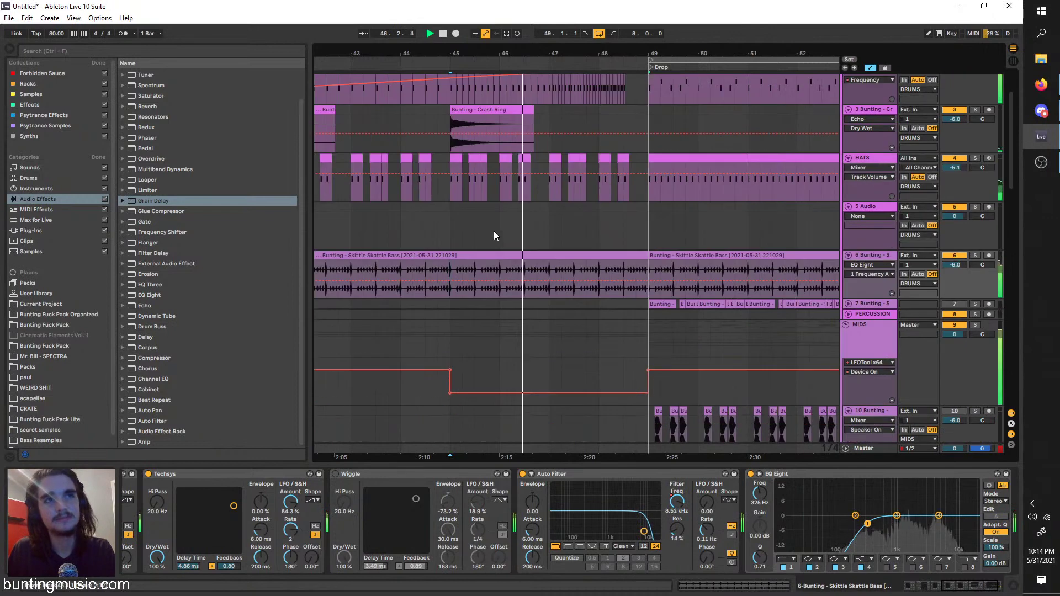
{"action": "scroll", "coordinate": [506, 268], "scroll_direction": "down", "scroll_amount": 6}
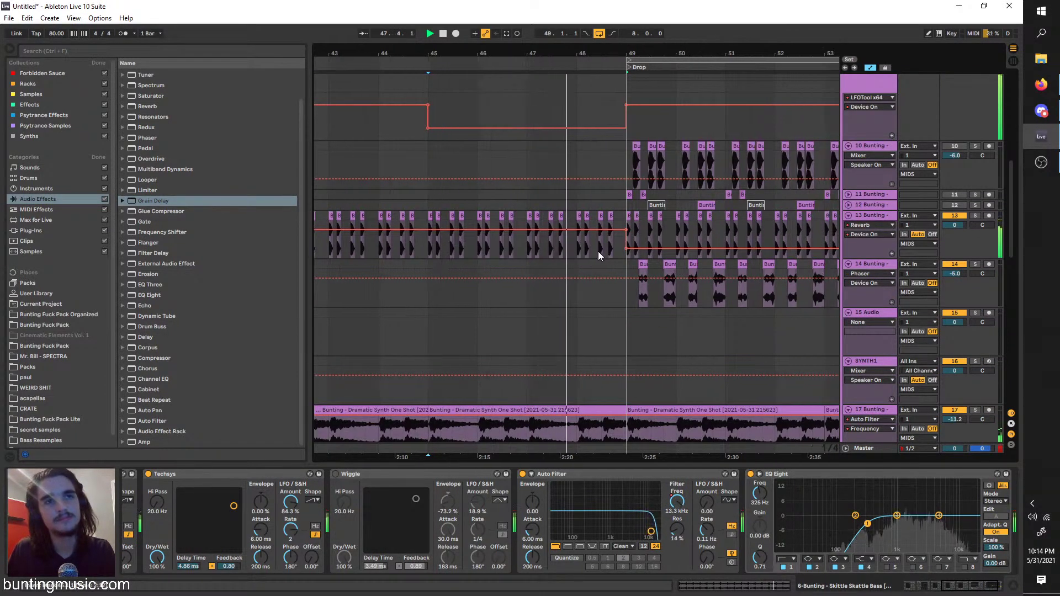
{"action": "scroll", "coordinate": [613, 255], "scroll_direction": "up", "scroll_amount": 4}
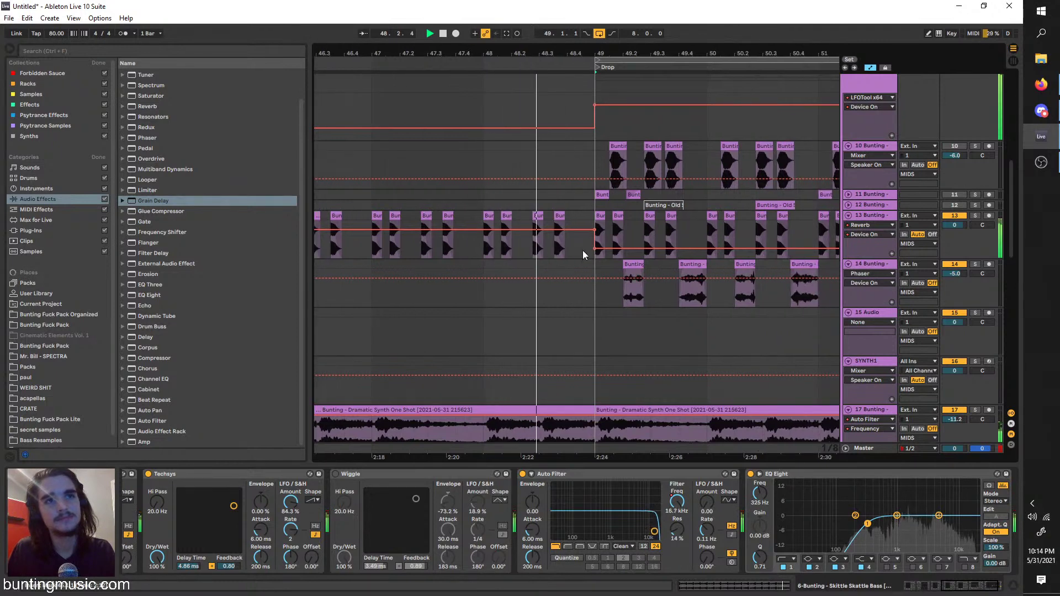
Delete the last Plasma Screecher Bass clip before the drop, between beat 48.3 and bar 49
{"action": "left_click", "coordinate": [469, 430]}
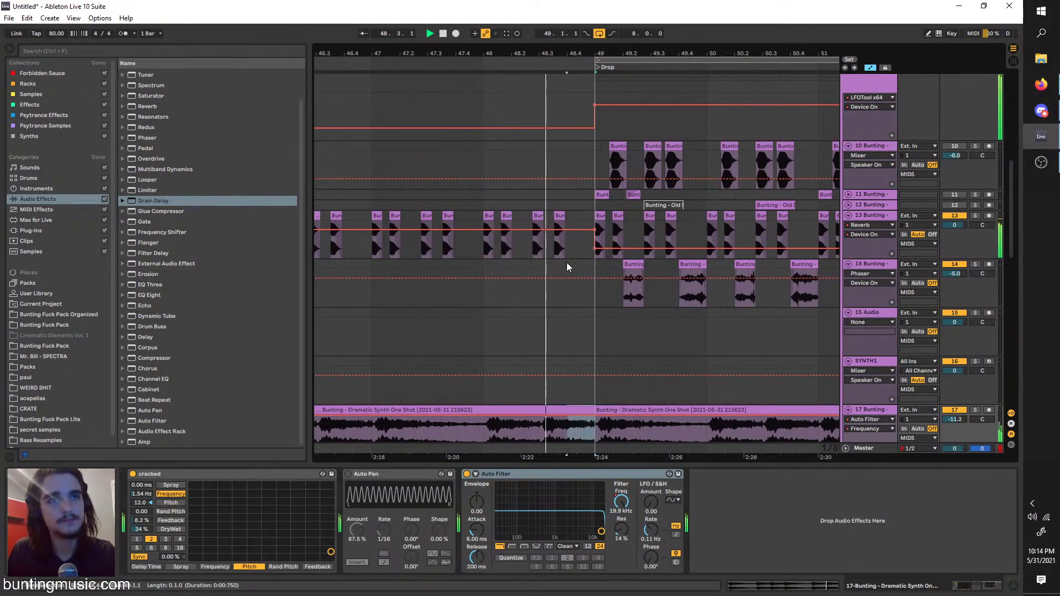
{"action": "mouse_move", "coordinate": [580, 237]}
{"action": "left_mouse_down"}
{"action": "mouse_move", "coordinate": [557, 237]}
{"action": "mouse_move", "coordinate": [549, 220]}
{"action": "left_mouse_up"}
{"action": "key", "text": "Delete"}
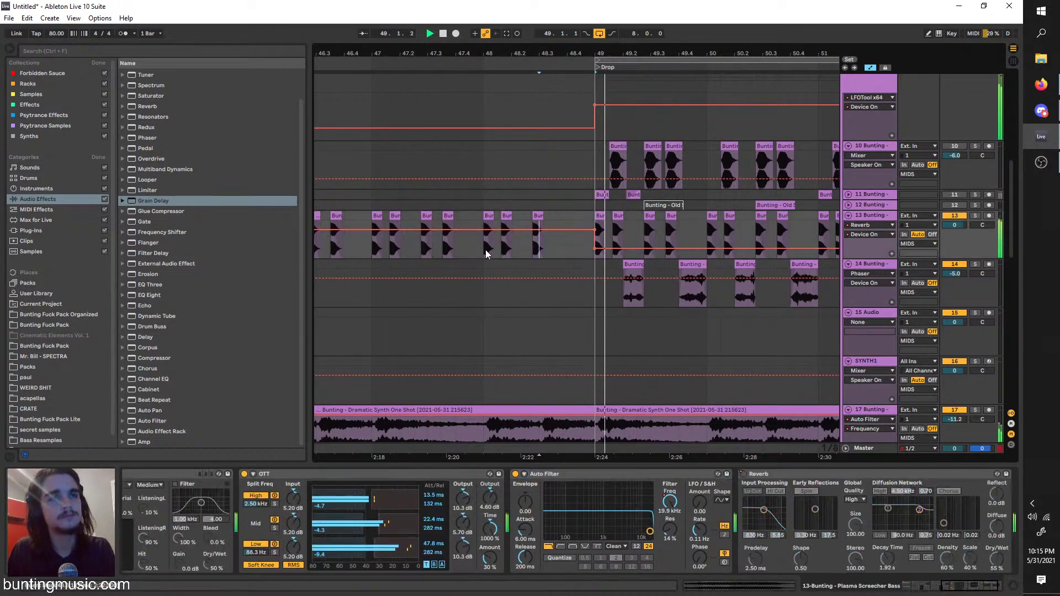
Cut the Atmos Big Daddy and Atmos Frogee clips so that both end at beat 48.3 before the drop
{"action": "left_click", "coordinate": [486, 248]}
{"action": "scroll", "coordinate": [552, 354], "scroll_direction": "down", "scroll_amount": 4}
{"action": "scroll", "coordinate": [567, 393], "scroll_direction": "down", "scroll_amount": 2}
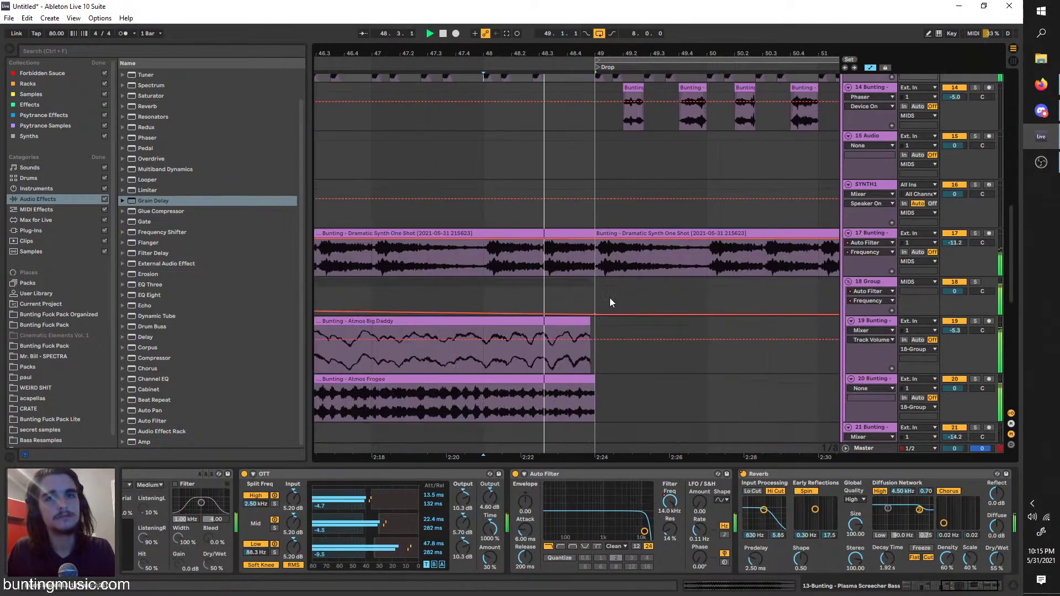
{"action": "left_click_drag", "start_coordinate": [584, 321], "coordinate": [545, 323]}
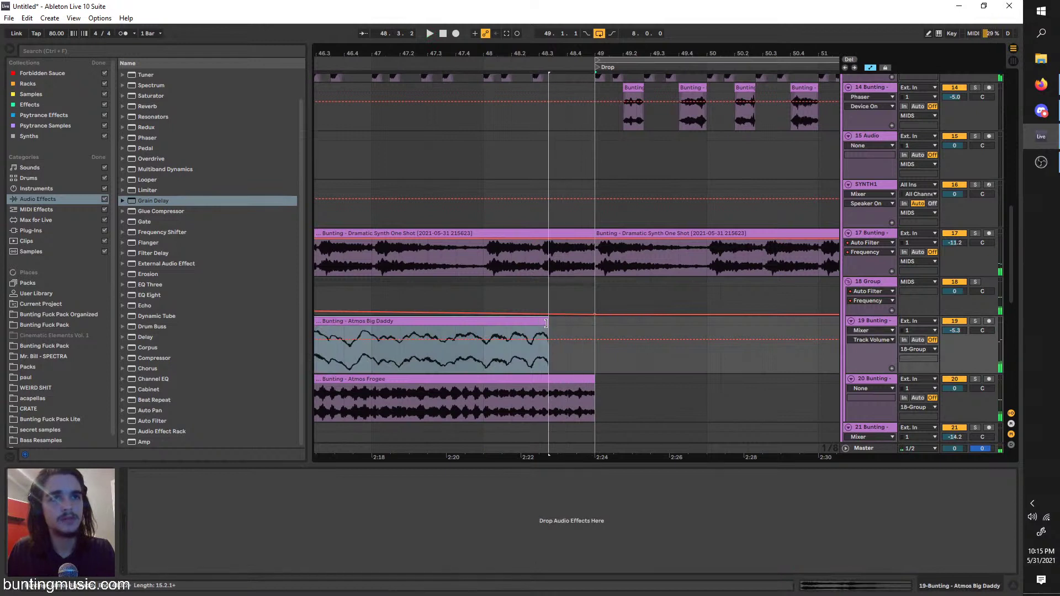
{"action": "left_click_drag", "start_coordinate": [605, 384], "coordinate": [542, 348]}
{"action": "key", "text": "Delete"}
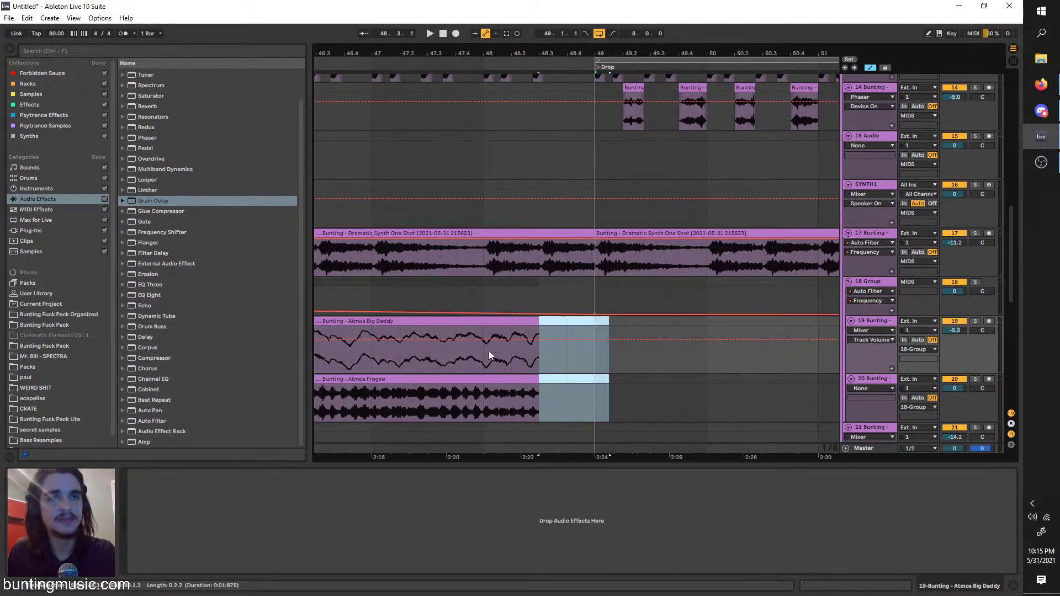
Delete the Skittle Skattle Bass audio on track 6 between beat 48.3 and the drop, and preview the gap
{"action": "left_click", "coordinate": [487, 357]}
{"action": "key", "text": "space"}
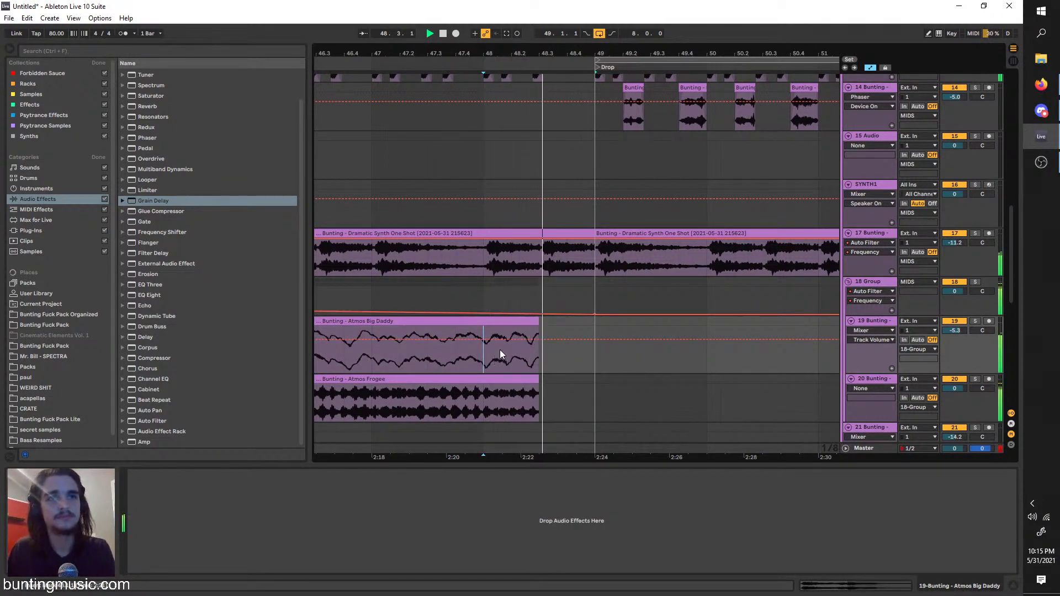
{"action": "scroll", "coordinate": [522, 282], "scroll_direction": "up", "scroll_amount": 10}
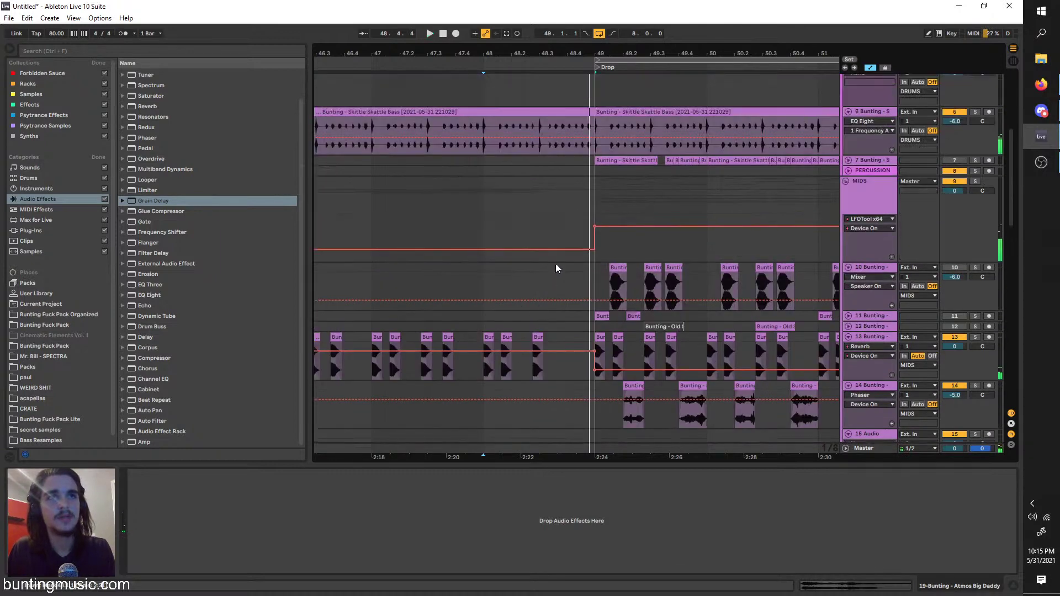
{"action": "left_click_drag", "start_coordinate": [597, 215], "coordinate": [540, 200]}
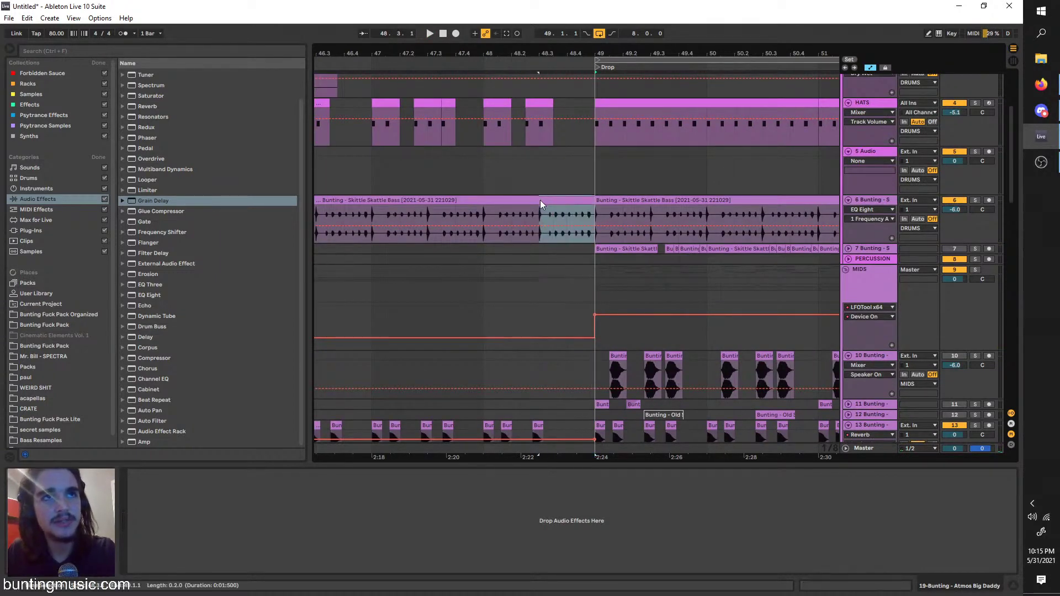
{"action": "scroll", "coordinate": [486, 237], "scroll_direction": "up", "scroll_amount": 1}
{"action": "key", "text": "Delete"}
{"action": "key", "text": "space"}
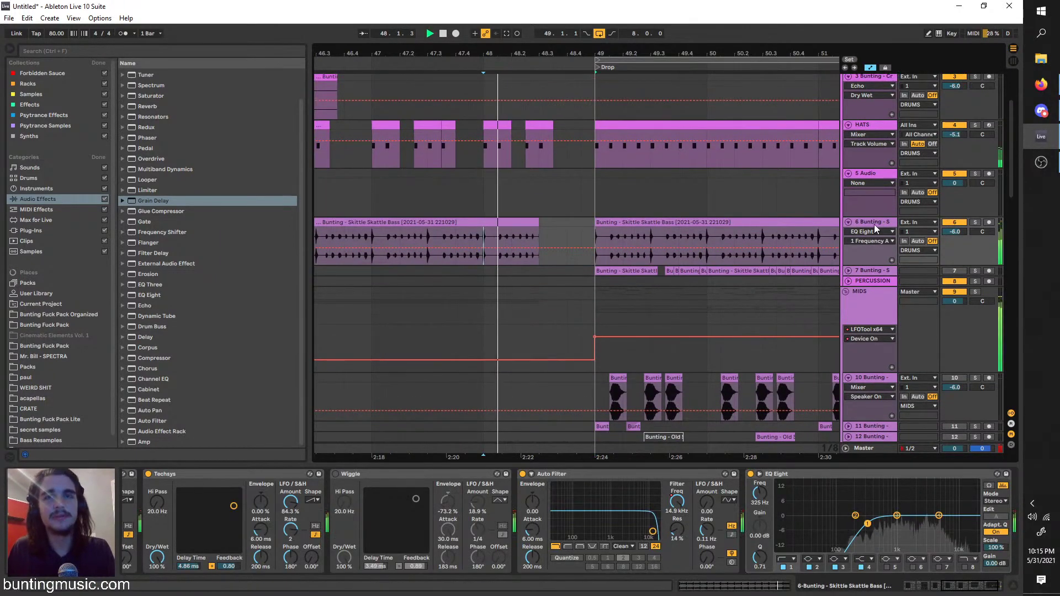
Insert an audio track below the Skittle Skattle Bass track and search the browser for "fill"
{"action": "right_click", "coordinate": [873, 224]}
{"action": "left_click", "coordinate": [900, 317]}
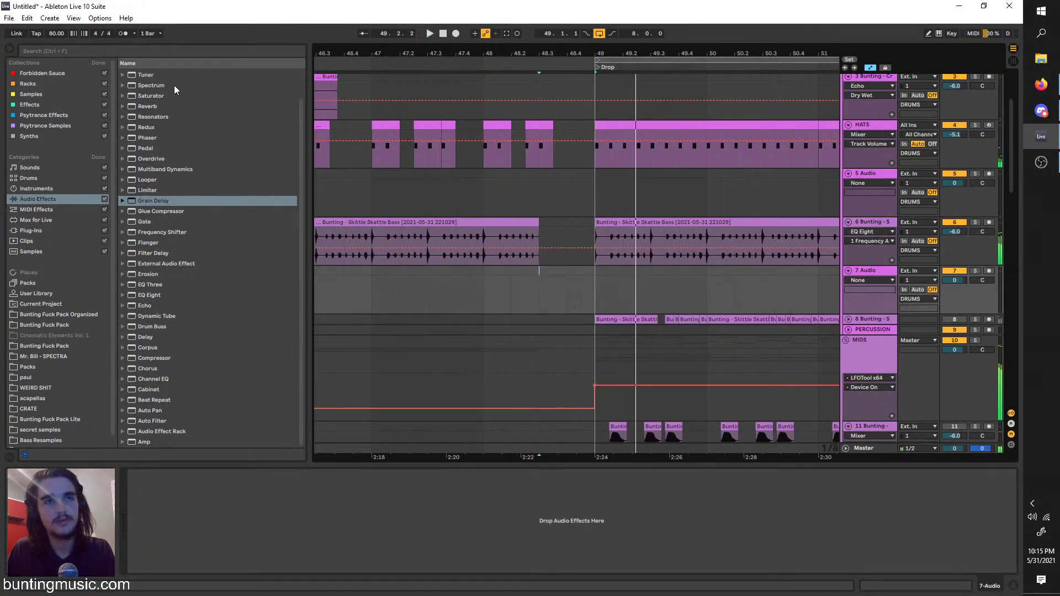
{"action": "key", "text": "ctrl+f"}
{"action": "type", "text": "fiiil"}
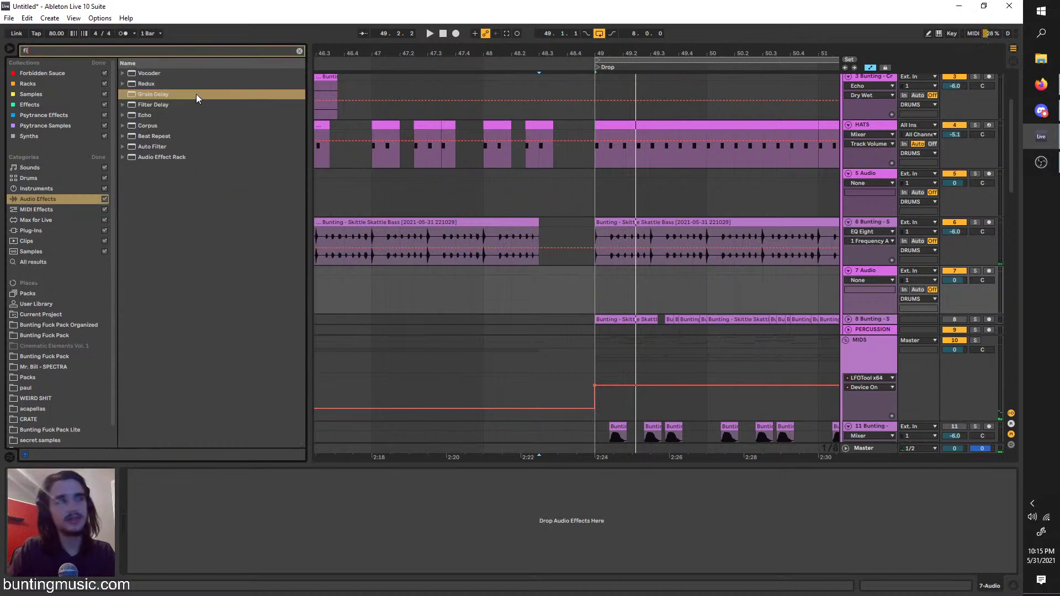
{"action": "type", "text": "l"}
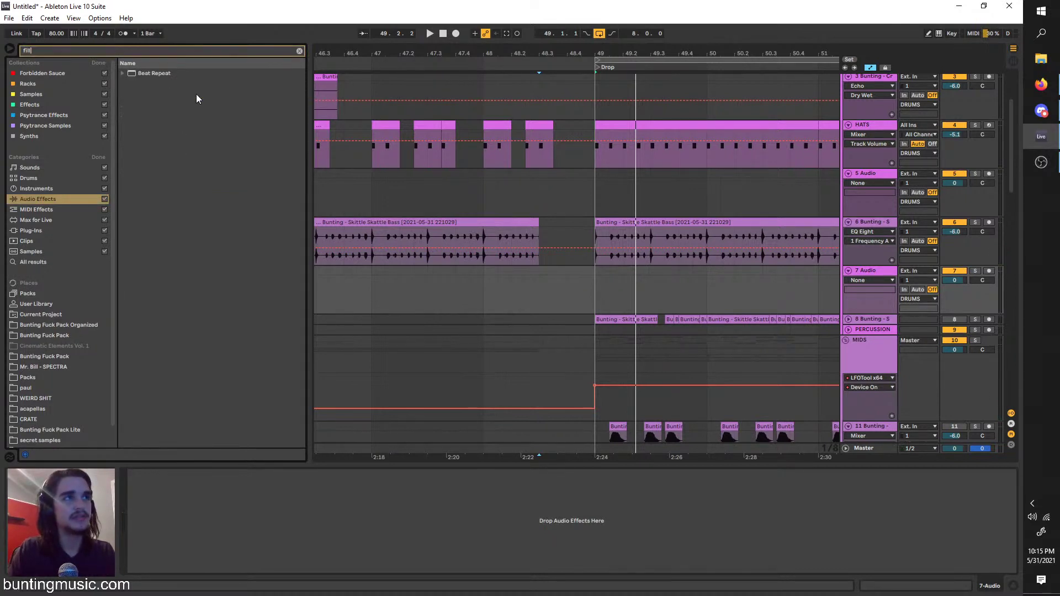
Audition the fill samples, place KSHMR_Short_Drum_Fill_13_128.wav on the new audio track at beat 48.3, and preview it
{"action": "left_click", "coordinate": [181, 243]}
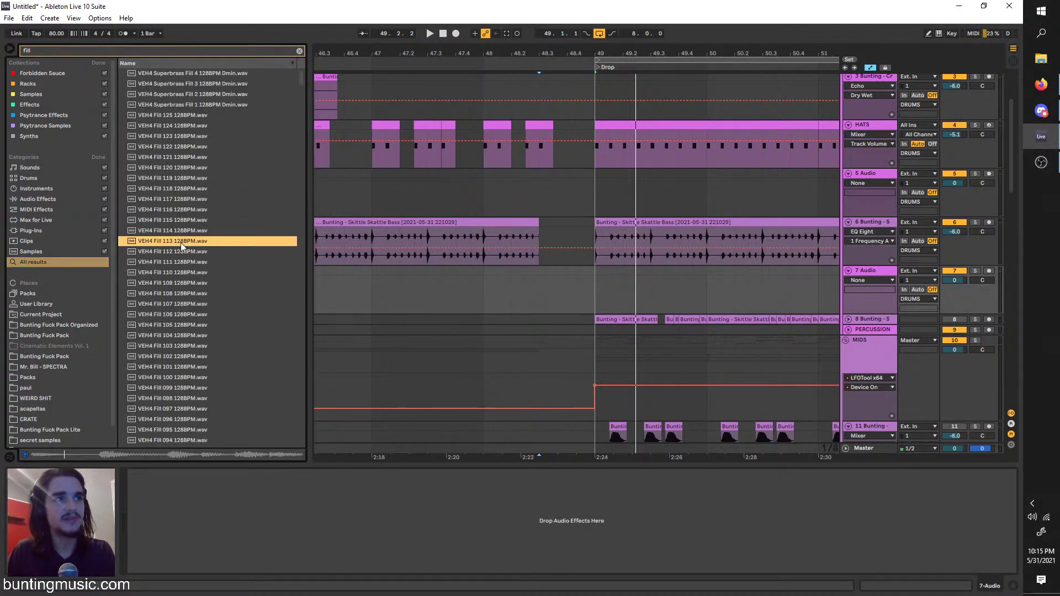
{"action": "left_click", "coordinate": [204, 104]}
{"action": "left_click_drag", "start_coordinate": [304, 82], "coordinate": [290, 225]}
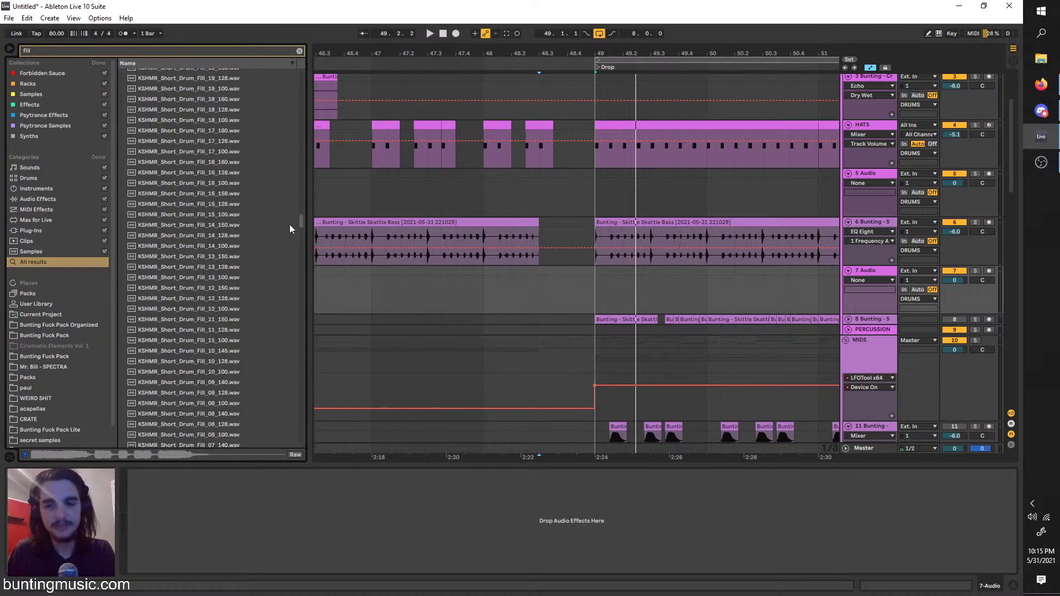
{"action": "left_click", "coordinate": [215, 264]}
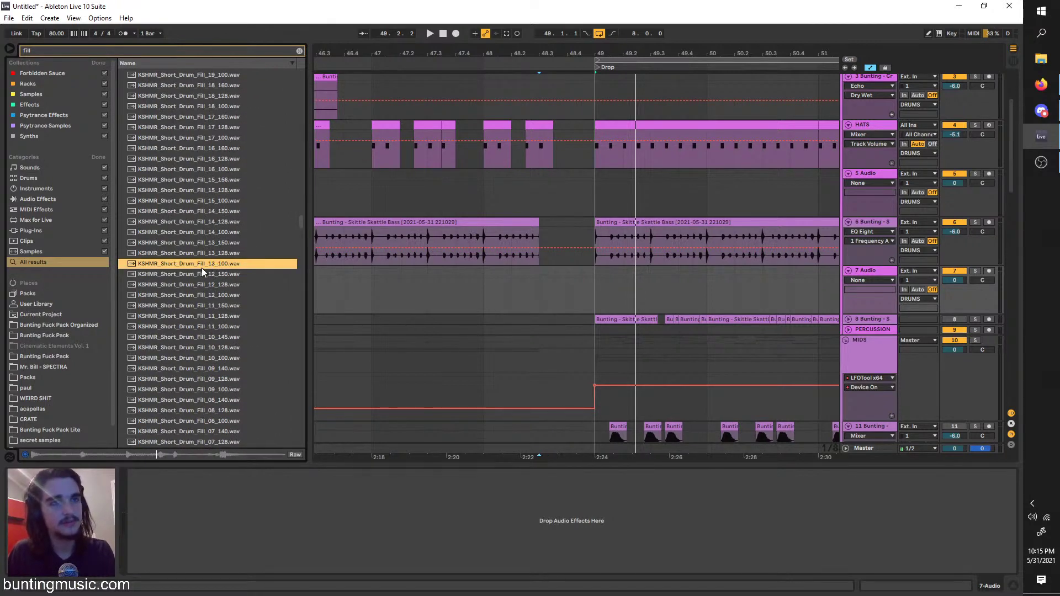
{"action": "left_click", "coordinate": [167, 338]}
{"action": "left_click", "coordinate": [164, 256]}
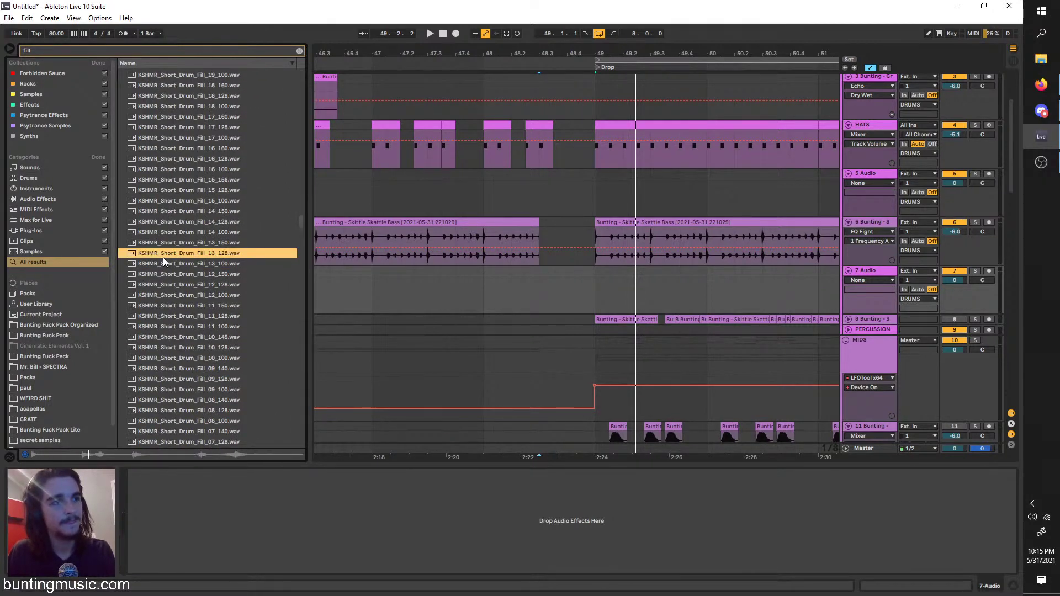
{"action": "left_click_drag", "start_coordinate": [161, 257], "coordinate": [541, 285]}
{"action": "key", "text": "space"}
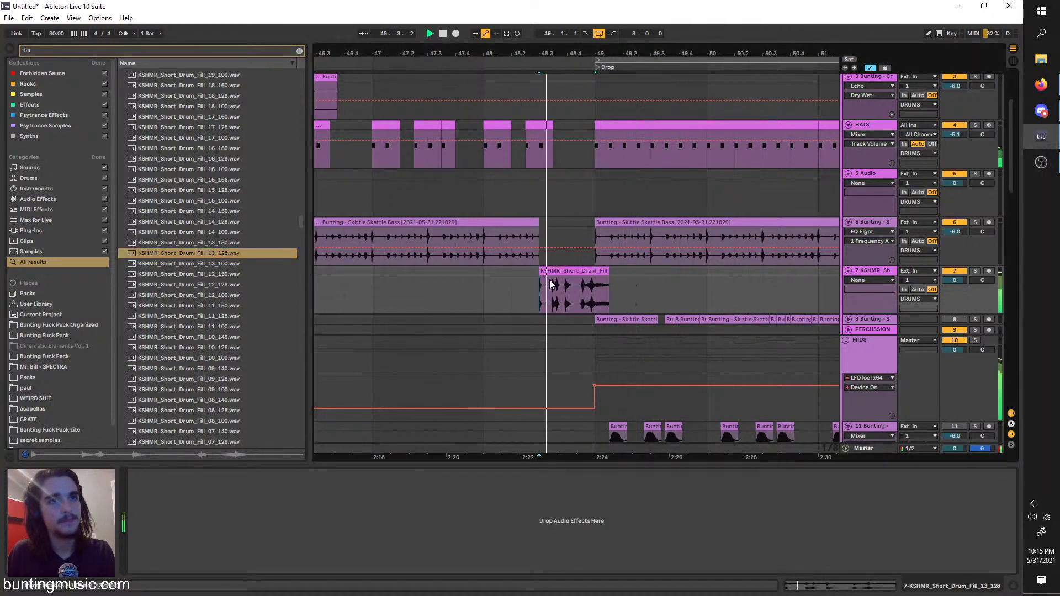
Replace the drum fill on track 7 with KSHMR_Short_Drum_Fill_10_145.wav starting at bar 48, and preview it into the drop
{"action": "left_click_drag", "start_coordinate": [605, 274], "coordinate": [587, 267]}
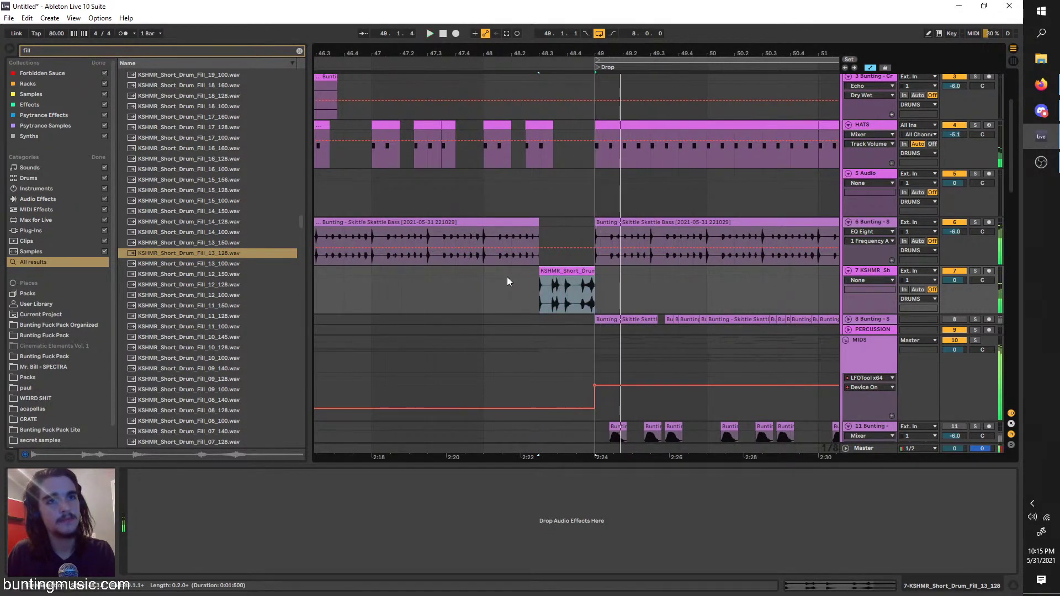
{"action": "key", "text": "Delete"}
{"action": "left_click", "coordinate": [139, 337]}
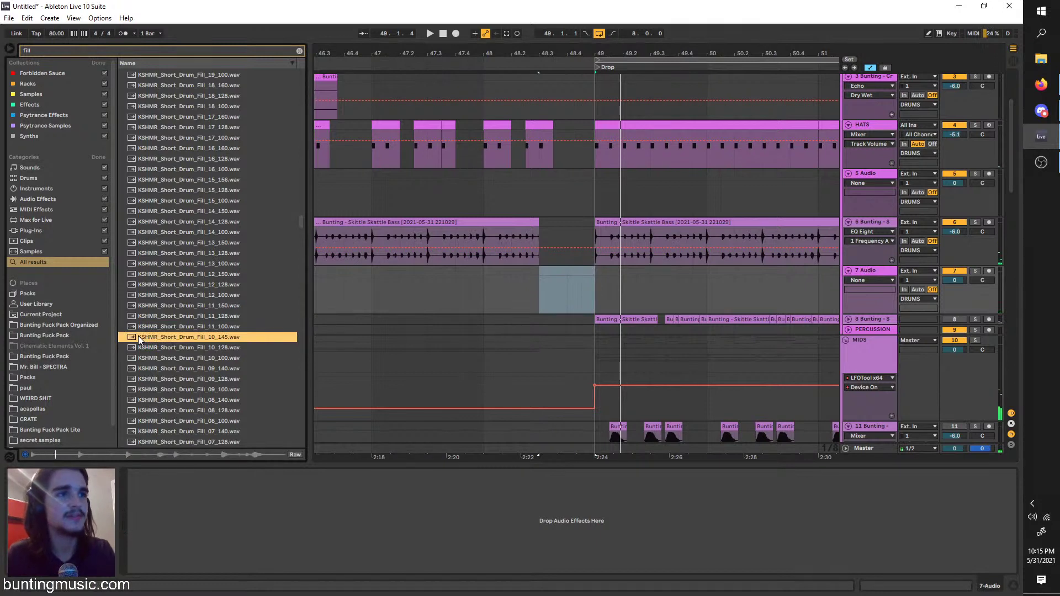
{"action": "left_click_drag", "start_coordinate": [144, 340], "coordinate": [499, 273]}
{"action": "left_click", "coordinate": [479, 289]}
{"action": "key", "text": "space"}
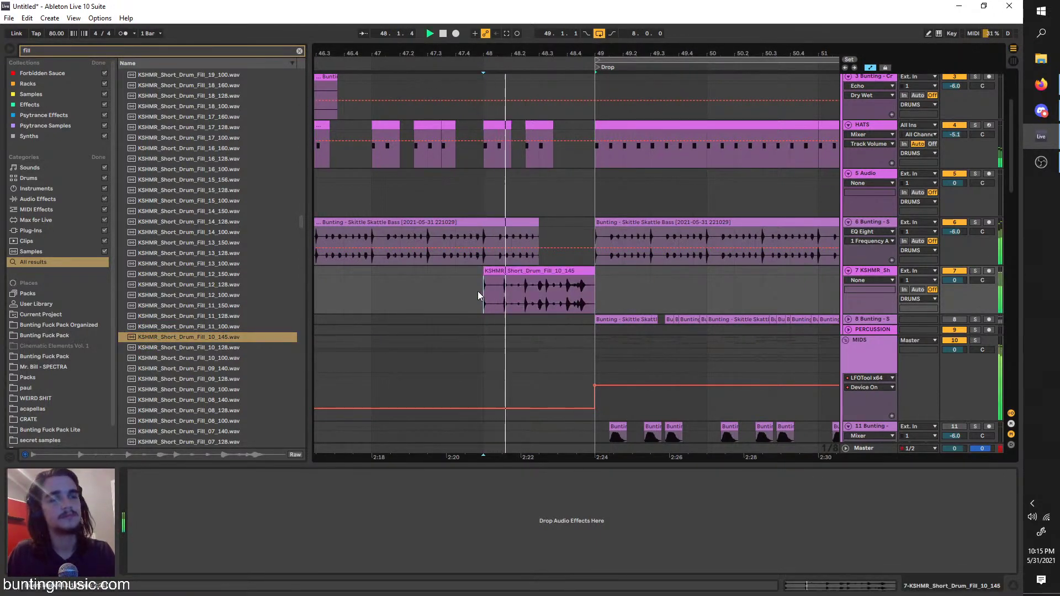
{"action": "left_click", "coordinate": [576, 272]}
Delete the Dramatic Synth One Shot audio on track 18 from the drop at bar 49 onwards
{"action": "scroll", "coordinate": [588, 299], "scroll_direction": "down", "scroll_amount": 10}
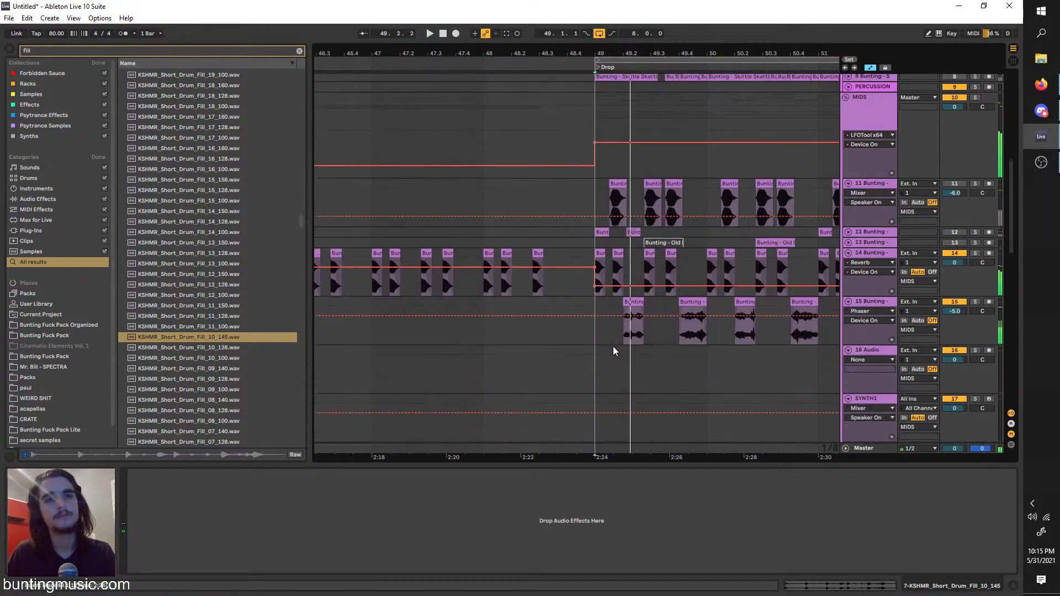
{"action": "scroll", "coordinate": [613, 343], "scroll_direction": "down", "scroll_amount": 8}
{"action": "key", "text": "minus"}
{"action": "key", "text": "minus"}
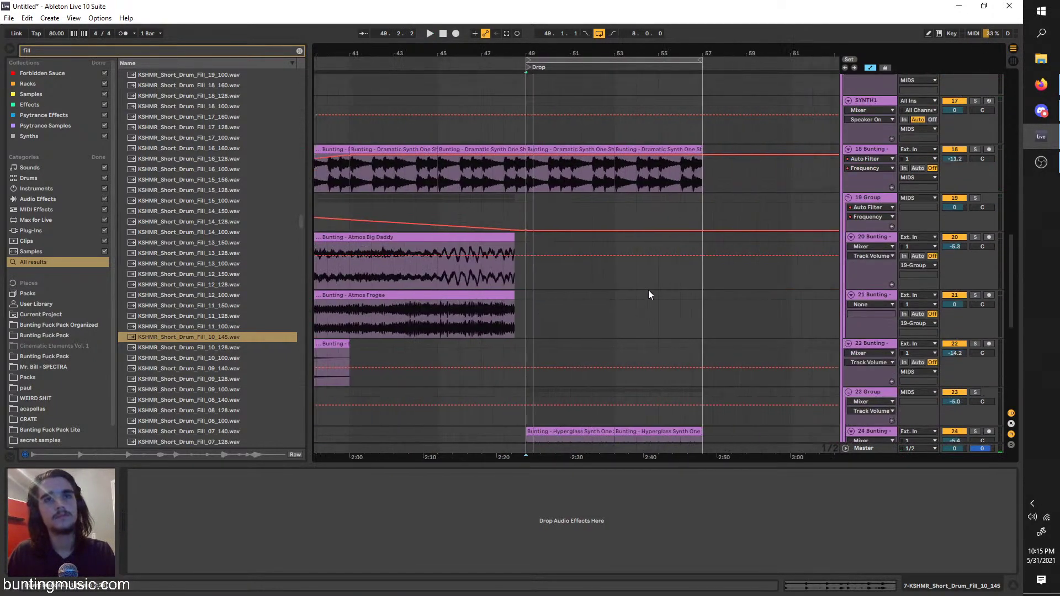
{"action": "left_click_drag", "start_coordinate": [594, 154], "coordinate": [531, 150]}
{"action": "scroll", "coordinate": [714, 395], "scroll_direction": "down", "scroll_amount": 4}
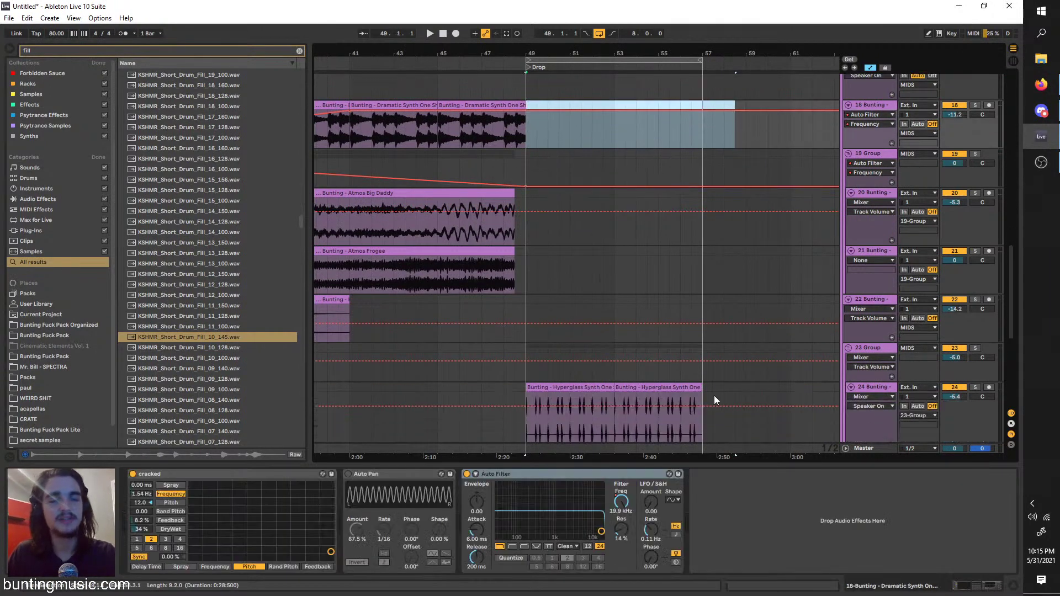
{"action": "scroll", "coordinate": [724, 304], "scroll_direction": "down", "scroll_amount": 3}
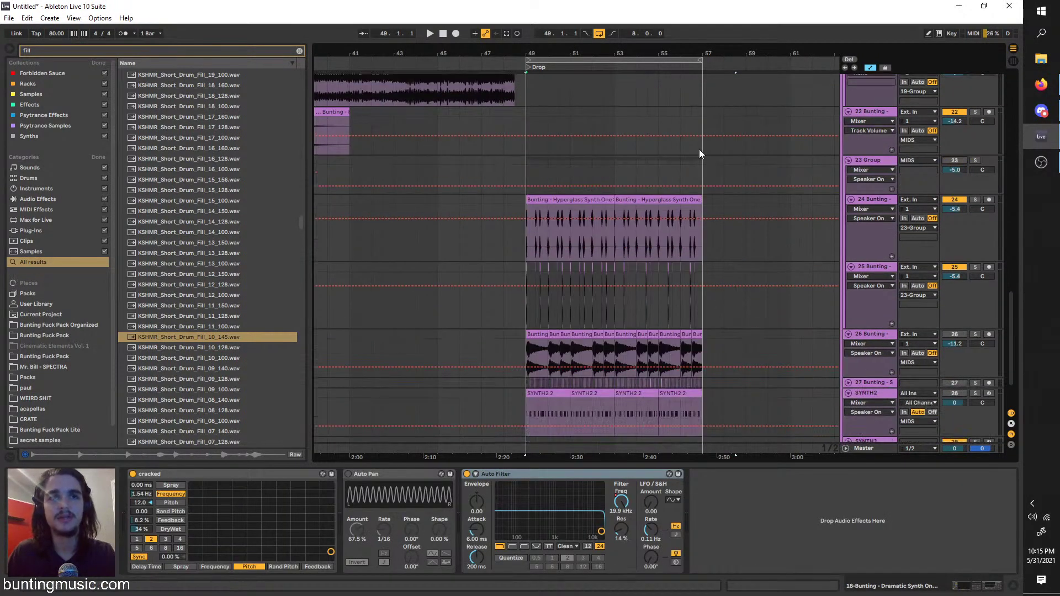
Play the arrangement from bar 46 into the drop and check the bass, synth and fill tracks around the transition
{"action": "left_click", "coordinate": [464, 155]}
{"action": "key", "text": "space"}
{"action": "key", "text": "plus"}
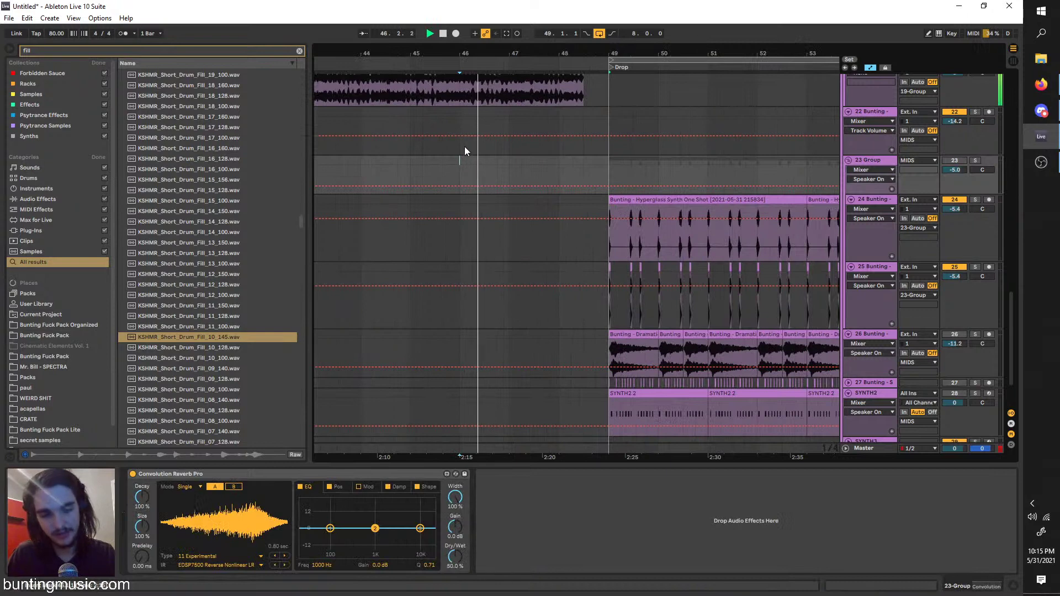
{"action": "key", "text": "minus"}
{"action": "scroll", "coordinate": [502, 207], "scroll_direction": "up", "scroll_amount": 5}
{"action": "scroll", "coordinate": [505, 205], "scroll_direction": "up", "scroll_amount": 3}
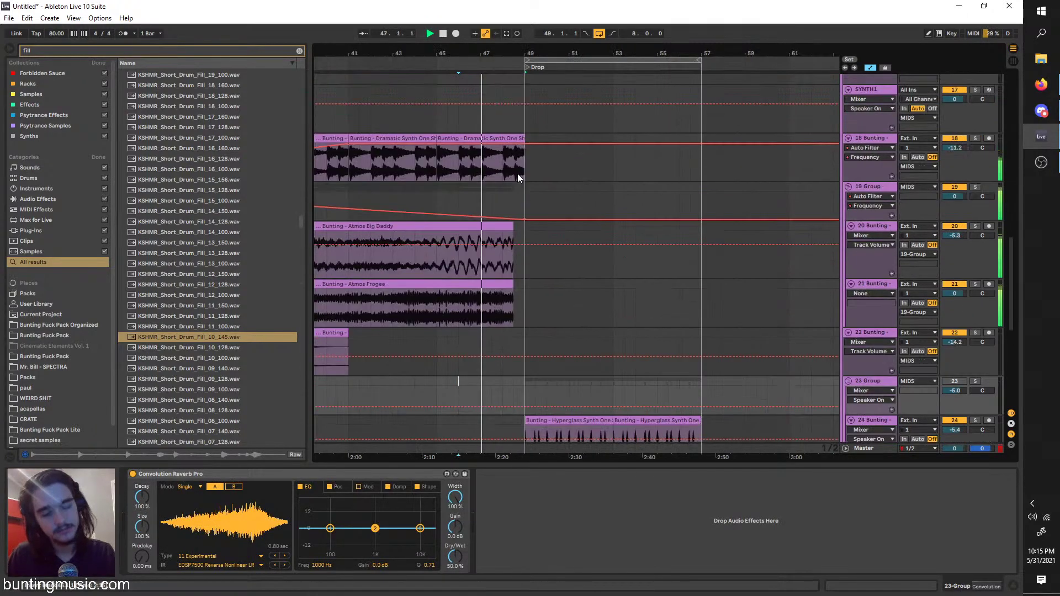
{"action": "scroll", "coordinate": [501, 244], "scroll_direction": "up", "scroll_amount": 7}
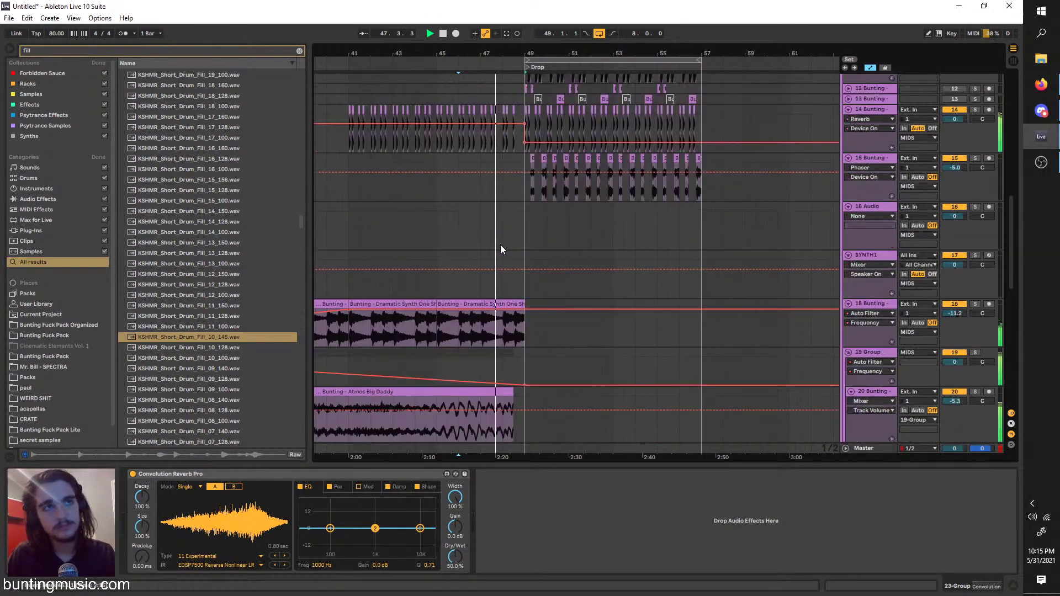
{"action": "key", "text": "plus"}
{"action": "scroll", "coordinate": [509, 247], "scroll_direction": "up", "scroll_amount": 7}
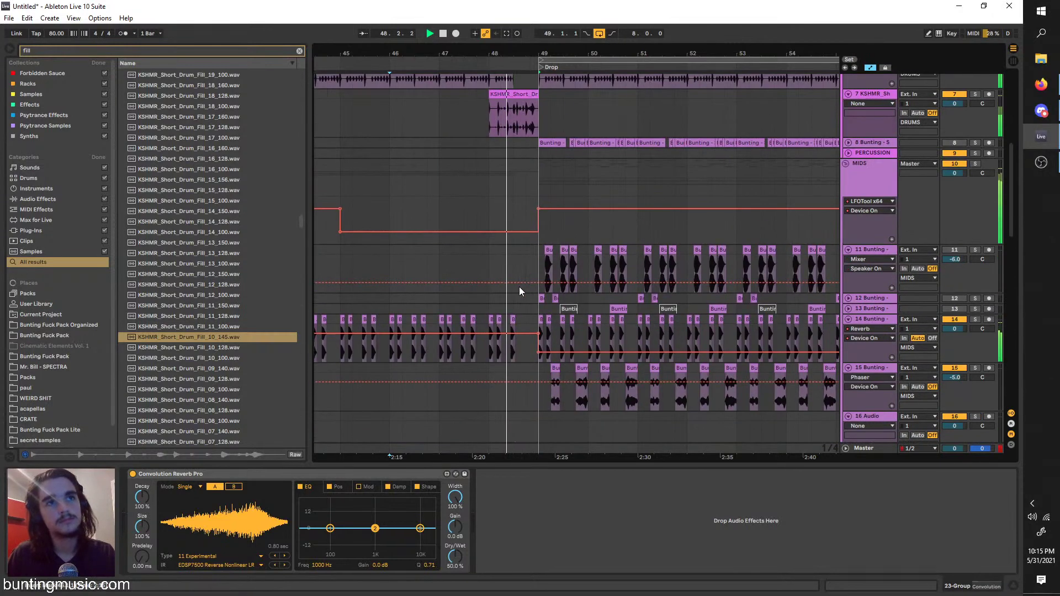
{"action": "scroll", "coordinate": [520, 287], "scroll_direction": "left", "scroll_amount": 1}
{"action": "key", "text": "plus"}
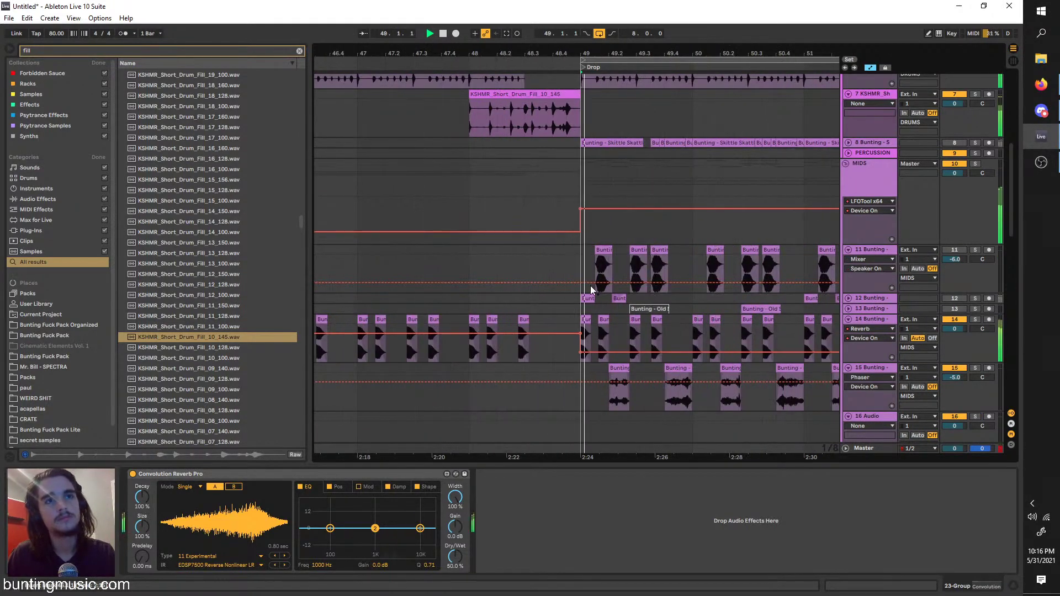
{"action": "left_click", "coordinate": [581, 269]}
{"action": "scroll", "coordinate": [513, 305], "scroll_direction": "down", "scroll_amount": 3}
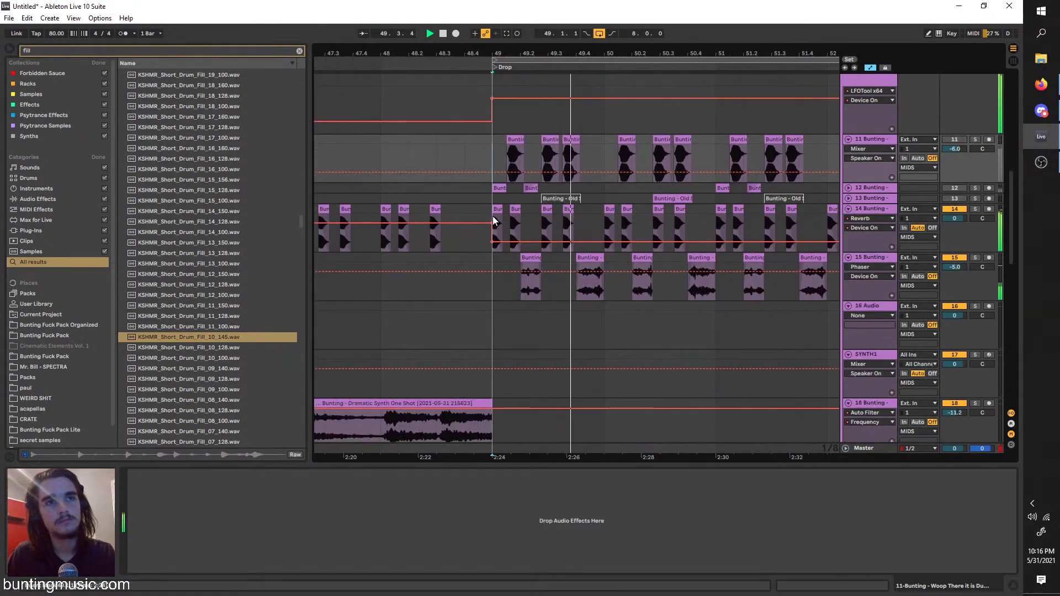
Solo the Plasma Screecher Bass on track 14, add a Saturator after its Reverb, and preview the result
{"action": "key", "text": "space"}
{"action": "left_click", "coordinate": [870, 227]}
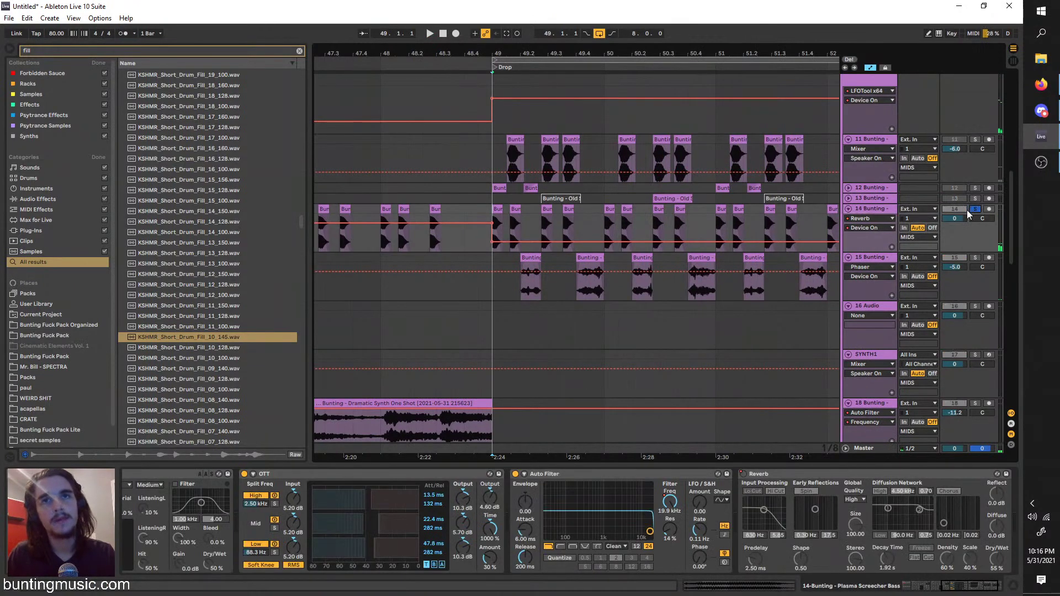
{"action": "key", "text": "space"}
{"action": "key", "text": "ctrl+f"}
{"action": "type", "text": "sat"}
{"action": "left_click", "coordinate": [55, 199]}
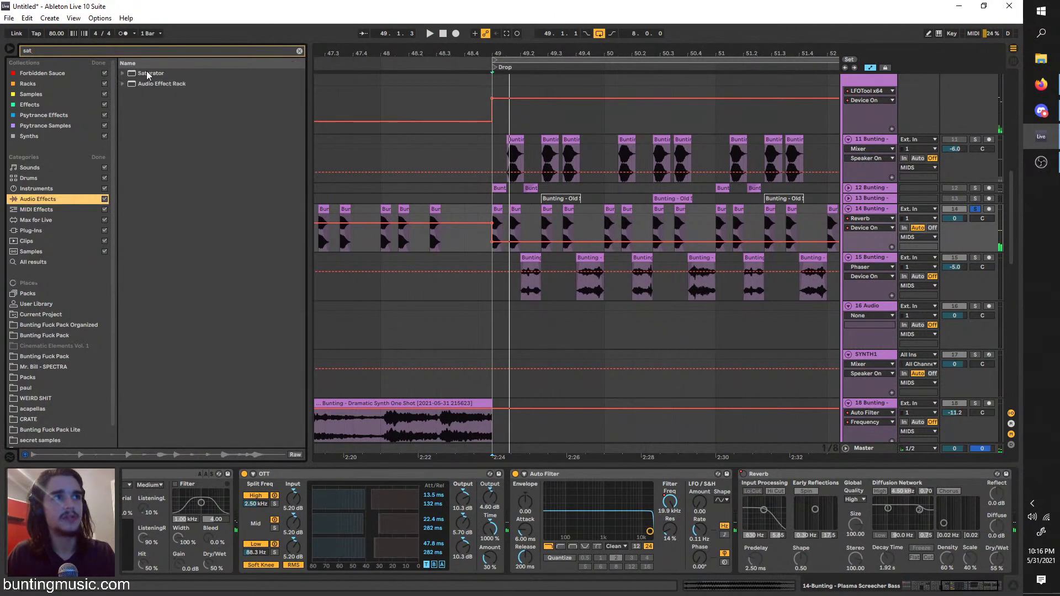
{"action": "left_click_drag", "start_coordinate": [148, 76], "coordinate": [827, 552]}
{"action": "key", "text": "space"}
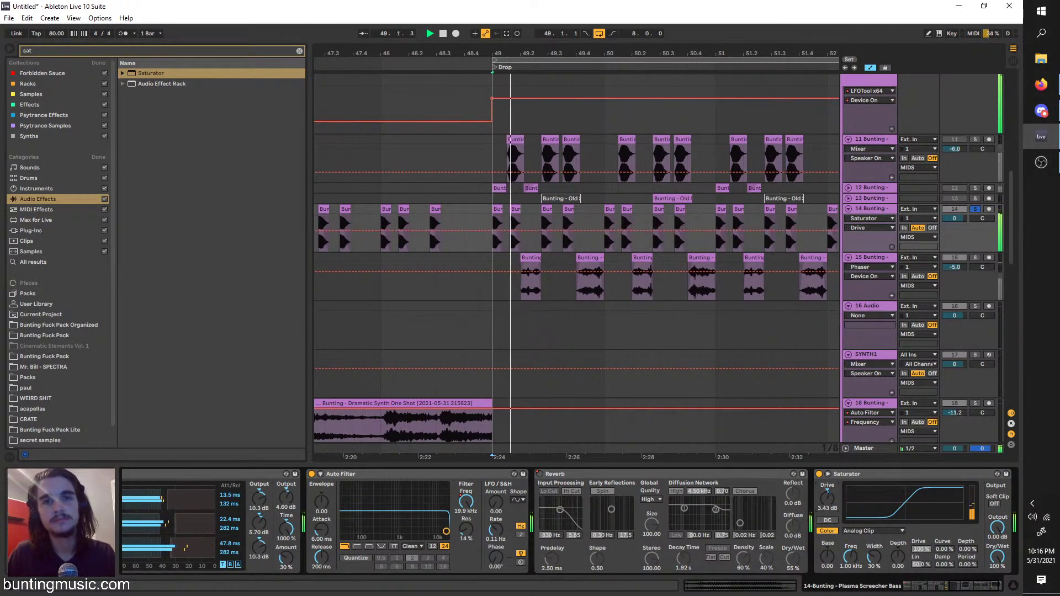
Add an Auto Filter after the Saturator on track 14, set to a notch at 1.49 kHz with 34% resonance
{"action": "left_click", "coordinate": [124, 50]}
{"action": "type", "text": "aut"}
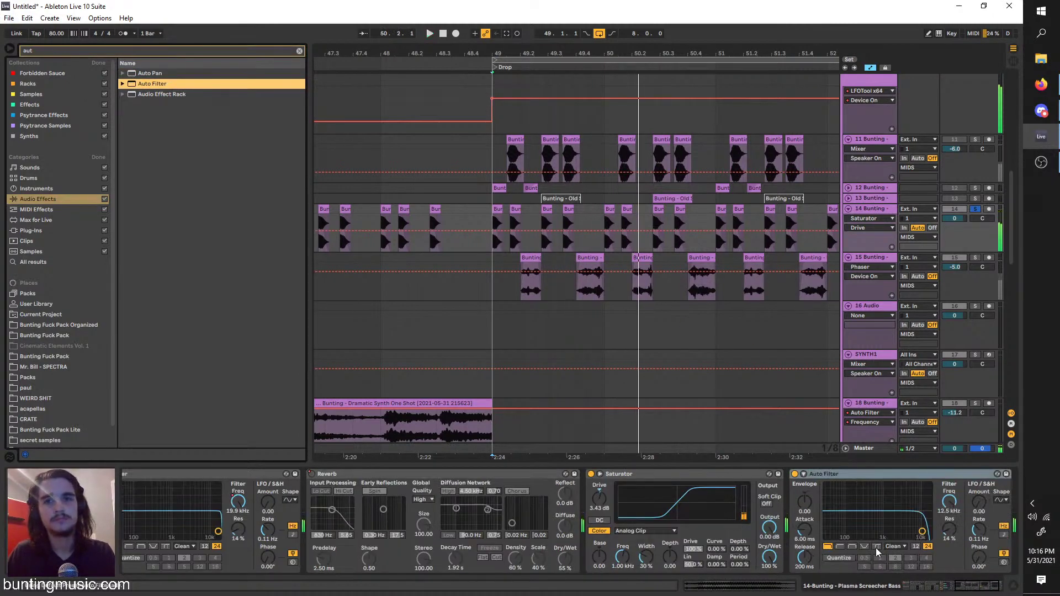
{"action": "left_click", "coordinate": [865, 547]}
{"action": "left_click_drag", "start_coordinate": [923, 531], "coordinate": [889, 523]}
{"action": "key", "text": "space"}
Automate track 14's Auto Filter frequency to dip to about 63 Hz and rise back over the first two bass hits of bar 49
{"action": "left_click", "coordinate": [494, 232]}
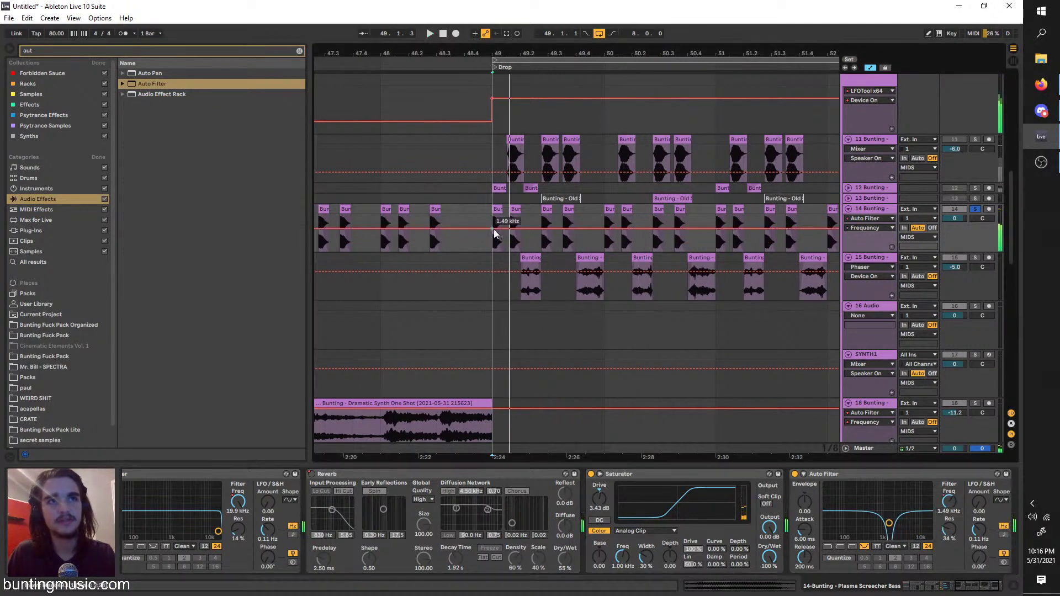
{"action": "left_click_drag", "start_coordinate": [495, 229], "coordinate": [520, 214]}
{"action": "key", "text": "space"}
{"action": "key", "text": "space"}
{"action": "key", "text": "space"}
{"action": "left_click", "coordinate": [513, 247]}
{"action": "key", "text": "space"}
{"action": "key", "text": "space"}
{"action": "left_click", "coordinate": [514, 246]}
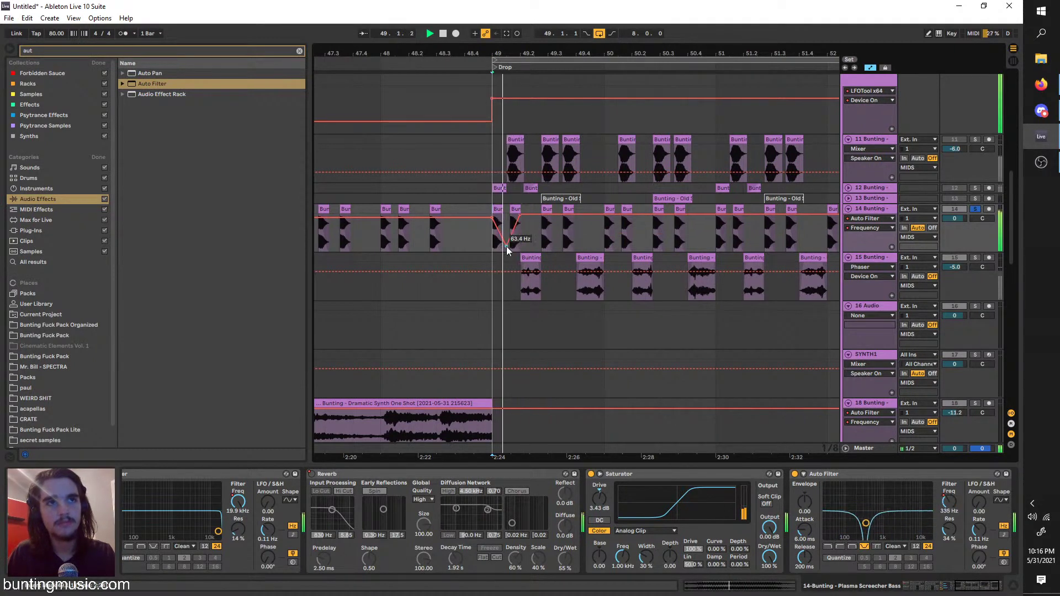
Draw a falling filter-frequency sweep over the third bass hit of bar 49, repeat it on the fourth hit, and preview it
{"action": "scroll", "coordinate": [522, 240], "scroll_direction": "up", "scroll_amount": 3}
{"action": "key", "text": "space"}
{"action": "key", "text": "space"}
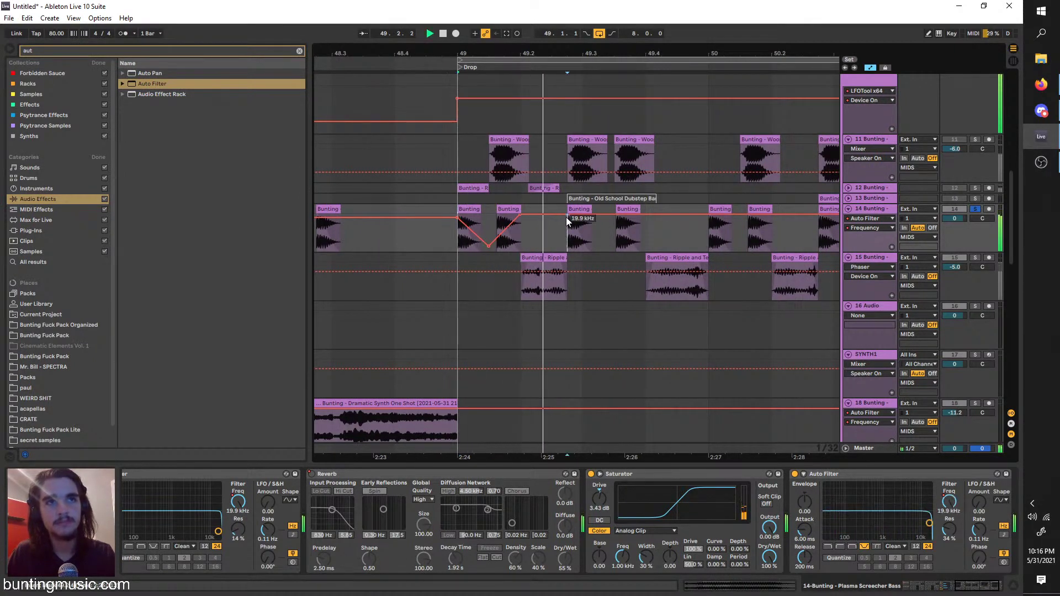
{"action": "left_click_drag", "start_coordinate": [580, 215], "coordinate": [615, 232]}
{"action": "key", "text": "space"}
{"action": "key", "text": "ctrl+d"}
{"action": "key", "text": "space"}
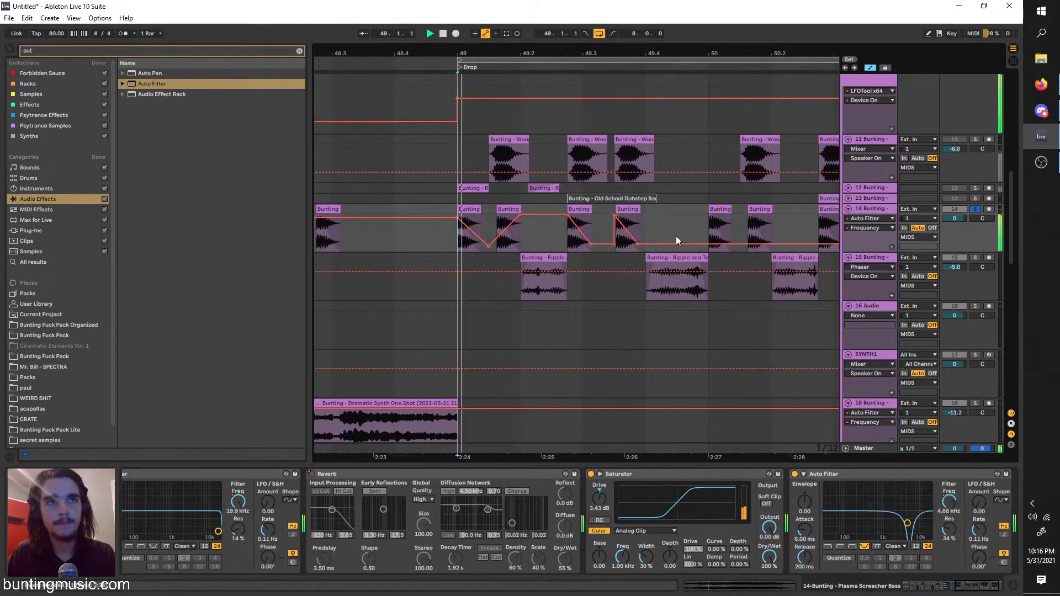
Duplicate bar 49 of track 14 with its filter automation seven times to fill the drop up to bar 57, and preview it
{"action": "left_click_drag", "start_coordinate": [711, 230], "coordinate": [453, 243]}
{"action": "key", "text": "minus"}
{"action": "key", "text": "minus"}
{"action": "key", "text": "ctrl+d"}
{"action": "key", "text": "ctrl+d"}
{"action": "key", "text": "ctrl+d"}
{"action": "key", "text": "ctrl+d"}
{"action": "key", "text": "ctrl+d"}
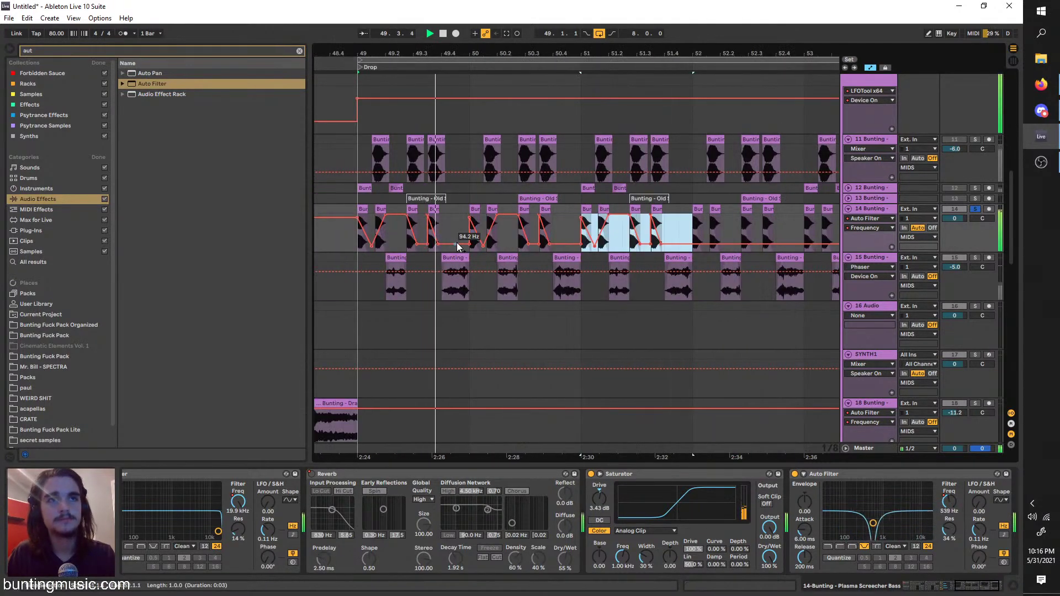
{"action": "key", "text": "ctrl+d"}
{"action": "key", "text": "ctrl+d"}
{"action": "key", "text": "space"}
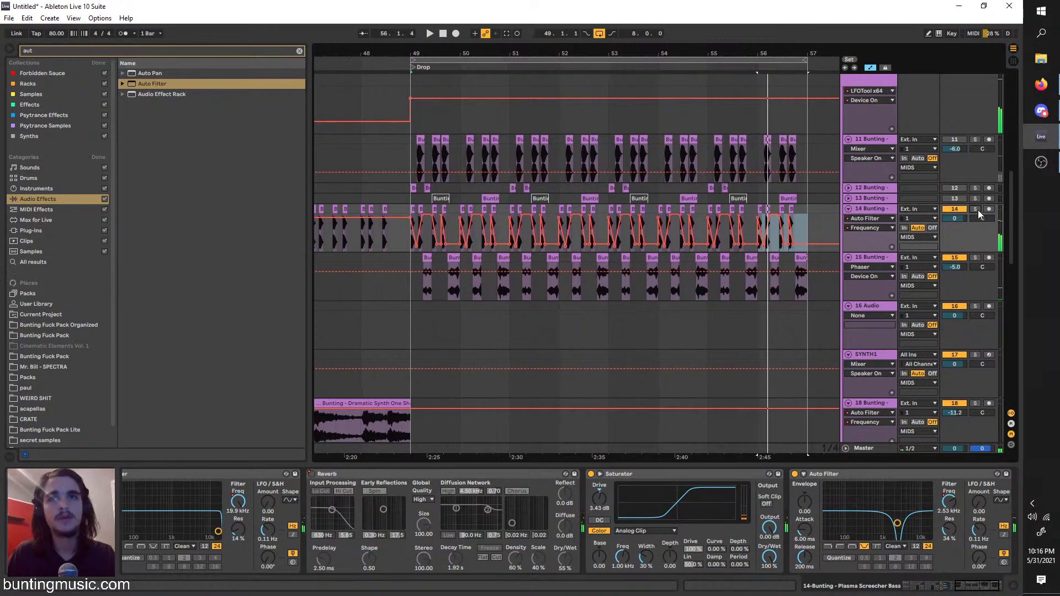
Solo the Plasma Screecher Bass on track 14 and search the audio effects for "amp"
{"action": "left_click", "coordinate": [975, 209]}
{"action": "key", "text": "ctrl+f"}
{"action": "type", "text": "amp"}
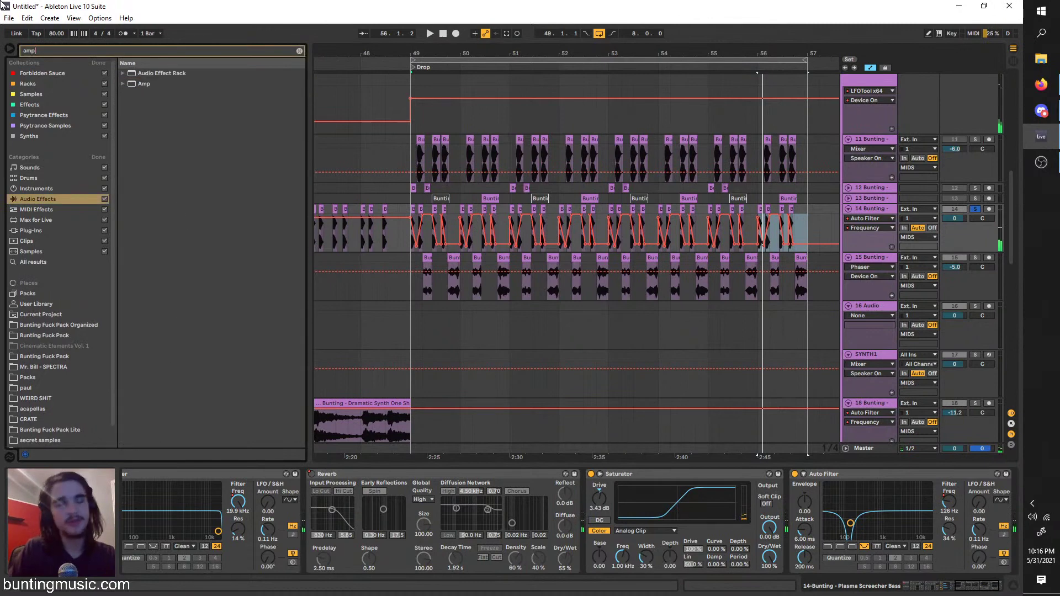
Insert the Amp effect right after the Saturator on track 14, switch the Saturator off, and start playback
{"action": "left_click_drag", "start_coordinate": [134, 82], "coordinate": [806, 526]}
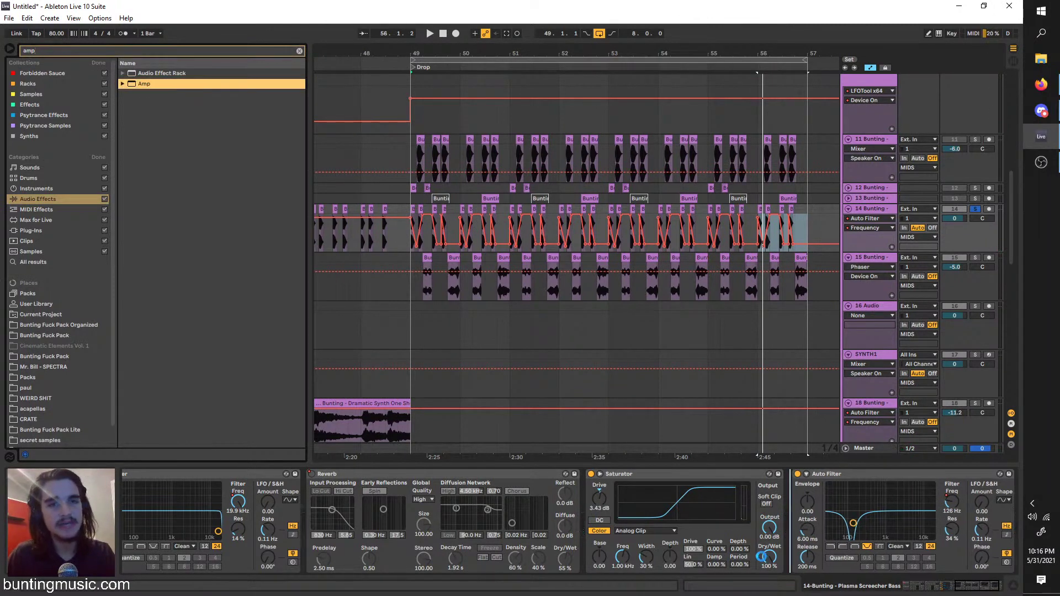
{"action": "left_click", "coordinate": [590, 473]}
{"action": "key", "text": "space"}
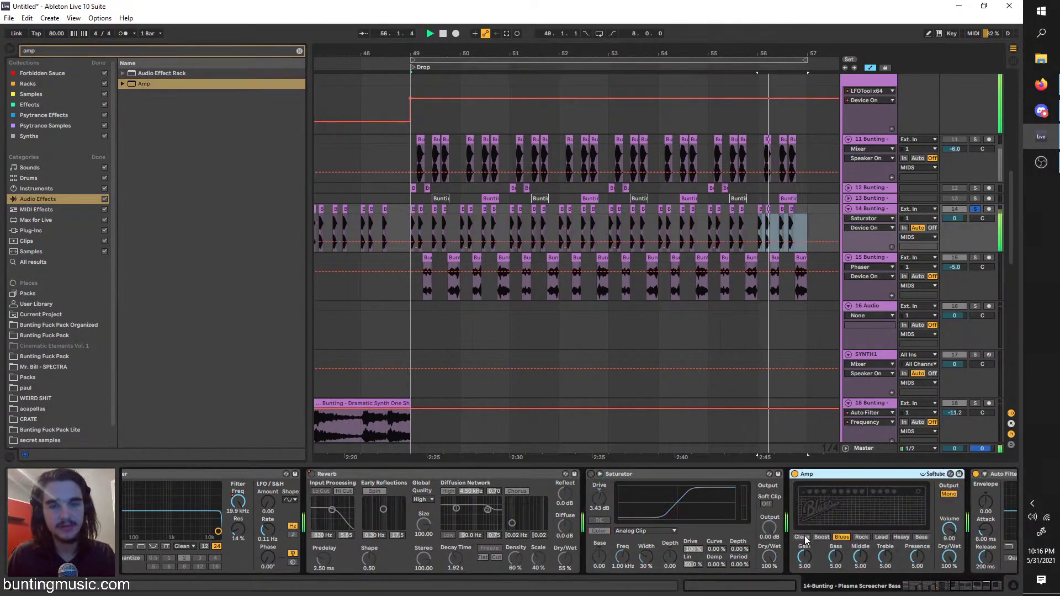
Automate the Amp's Device On on track 14 to stay off until bar 49 and switch on at the drop
{"action": "left_click", "coordinate": [795, 474]}
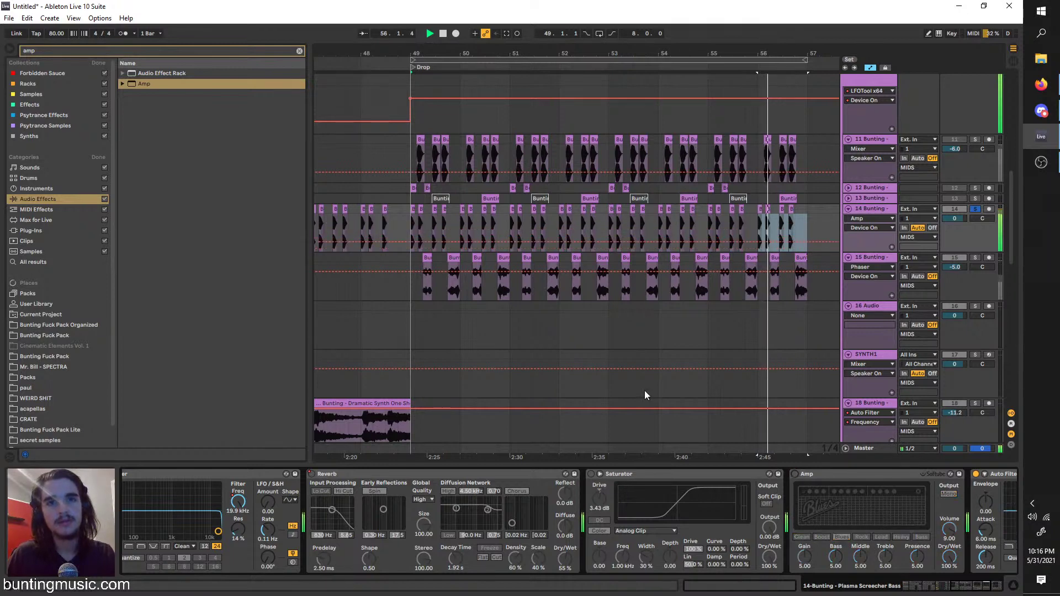
{"action": "left_click_drag", "start_coordinate": [411, 240], "coordinate": [411, 225]}
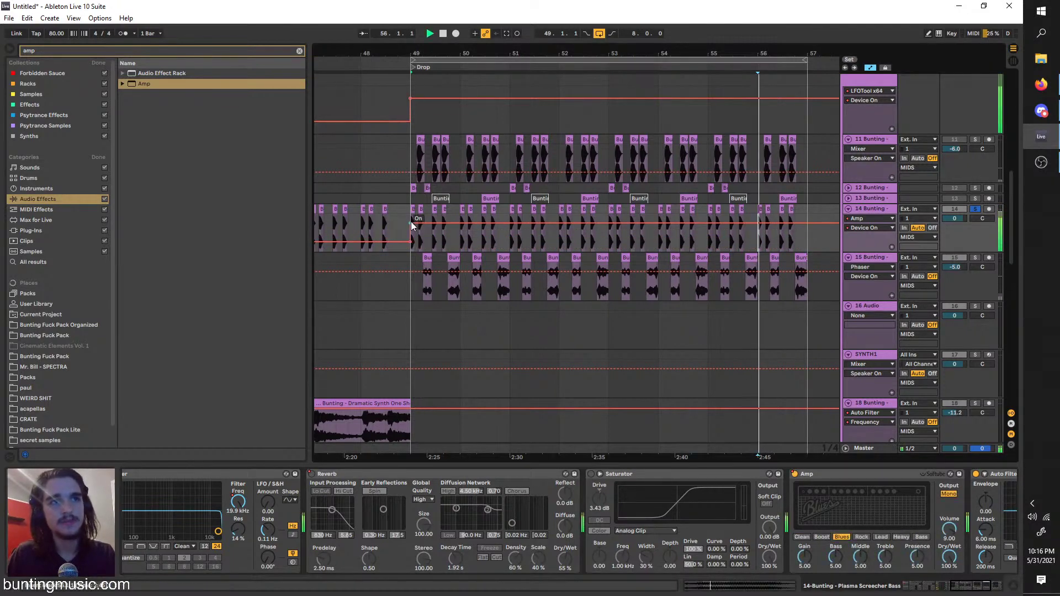
{"action": "left_click", "coordinate": [402, 228]}
{"action": "key", "text": "space"}
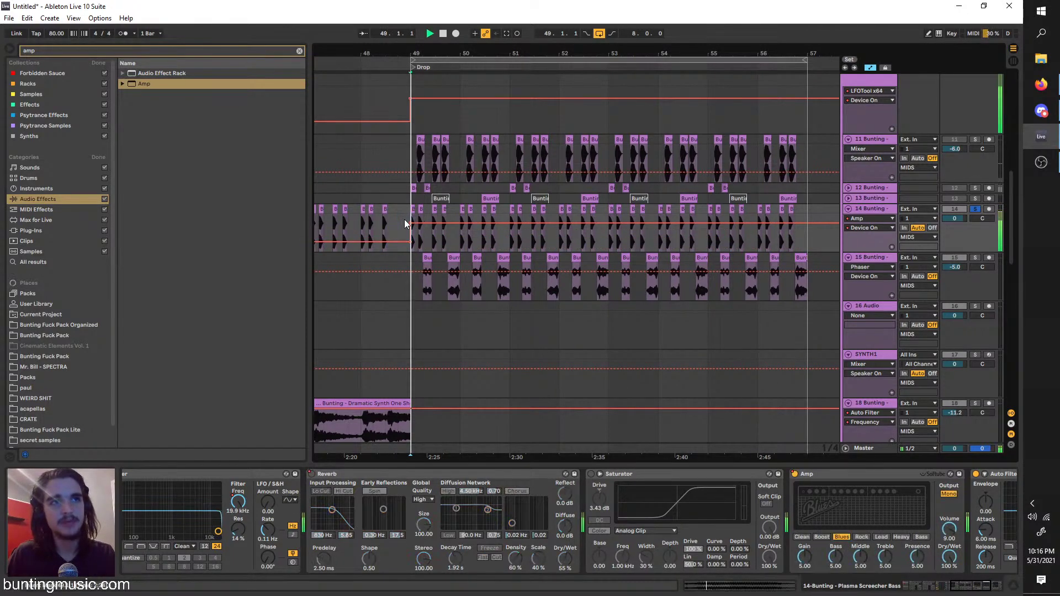
Move the Auto Filter ahead of the Amp on track 14 and audition the amp types, settling on Bass
{"action": "left_click", "coordinate": [1002, 476]}
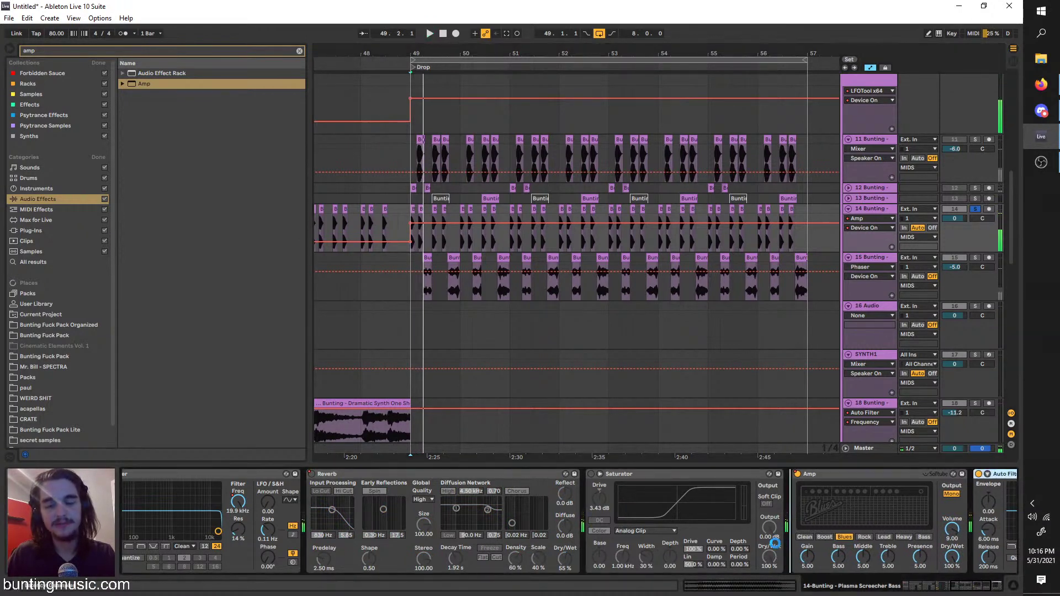
{"action": "key", "text": "space"}
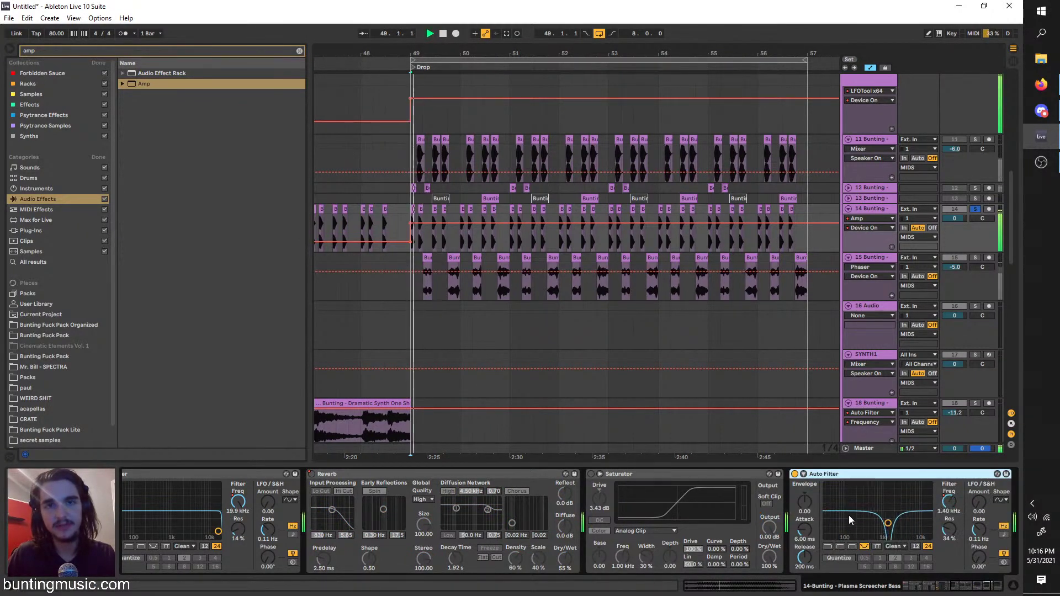
{"action": "scroll", "coordinate": [850, 515], "scroll_direction": "down", "scroll_amount": 3}
{"action": "key", "text": "space"}
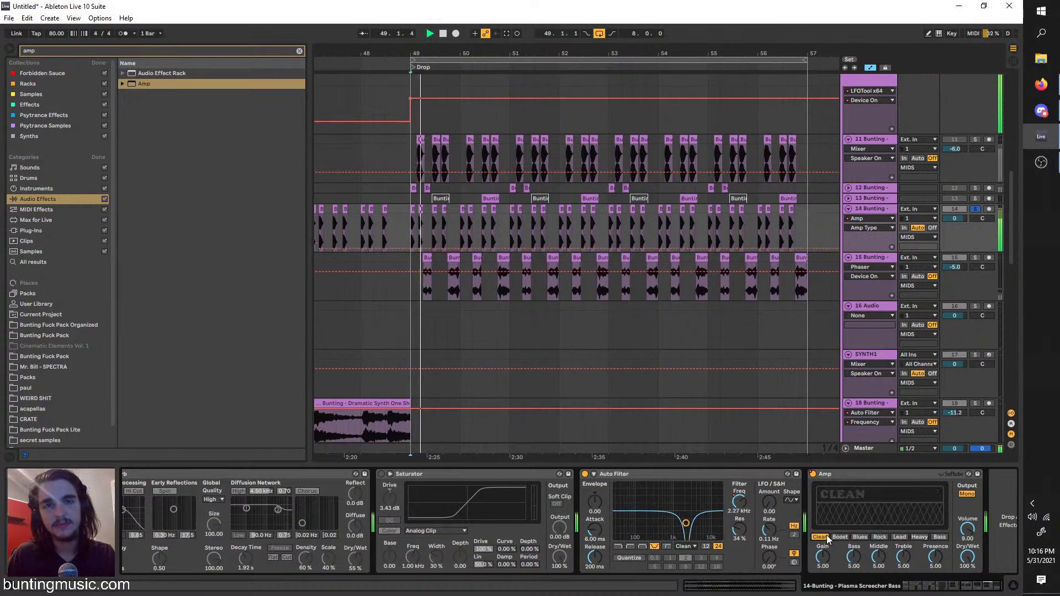
{"action": "left_click", "coordinate": [895, 537]}
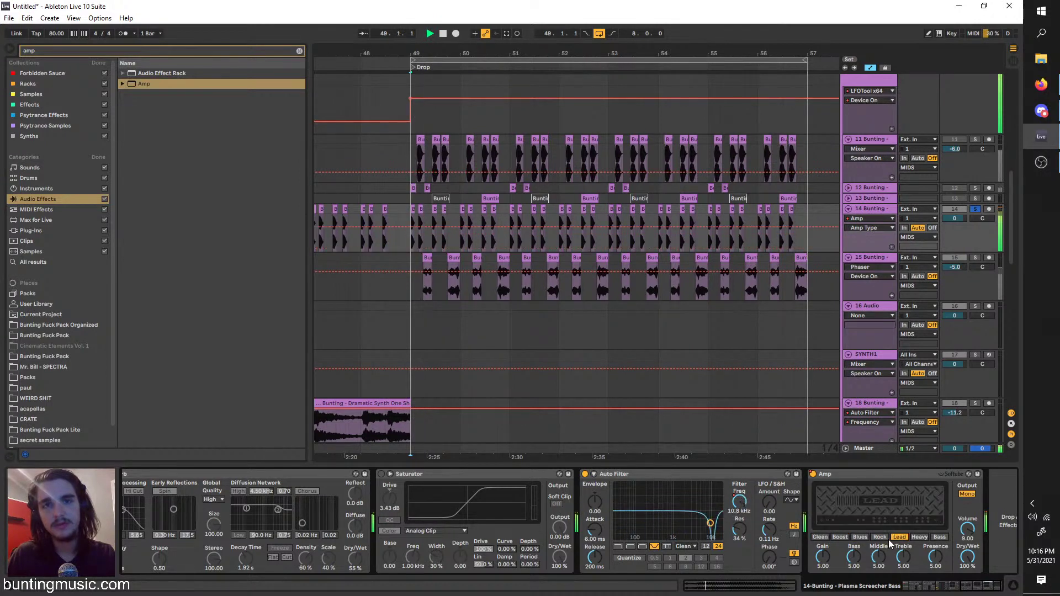
{"action": "left_click", "coordinate": [939, 537]}
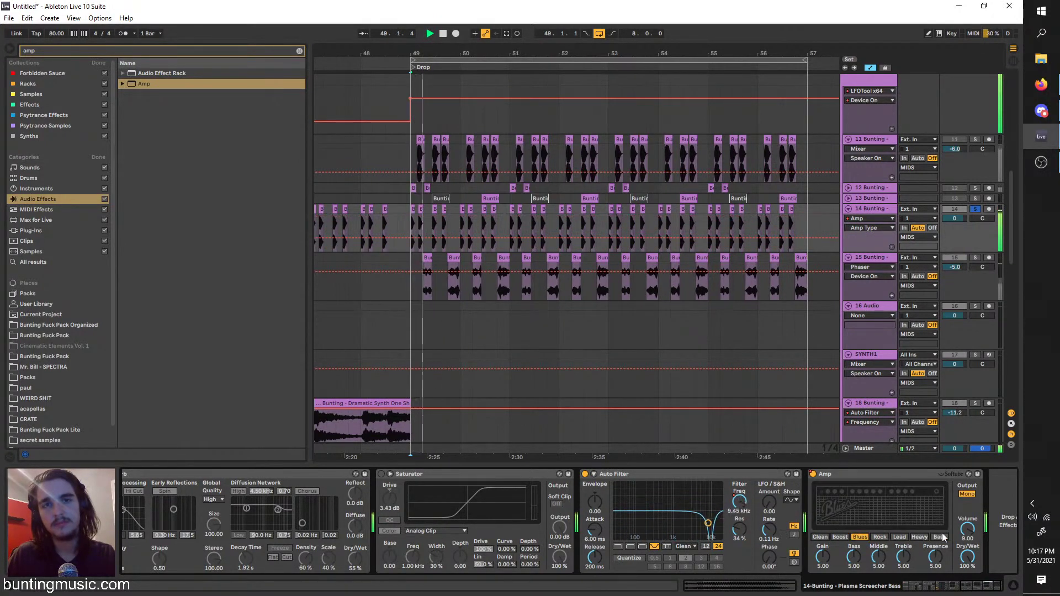
{"action": "left_click", "coordinate": [813, 474]}
{"action": "left_click", "coordinate": [813, 474]}
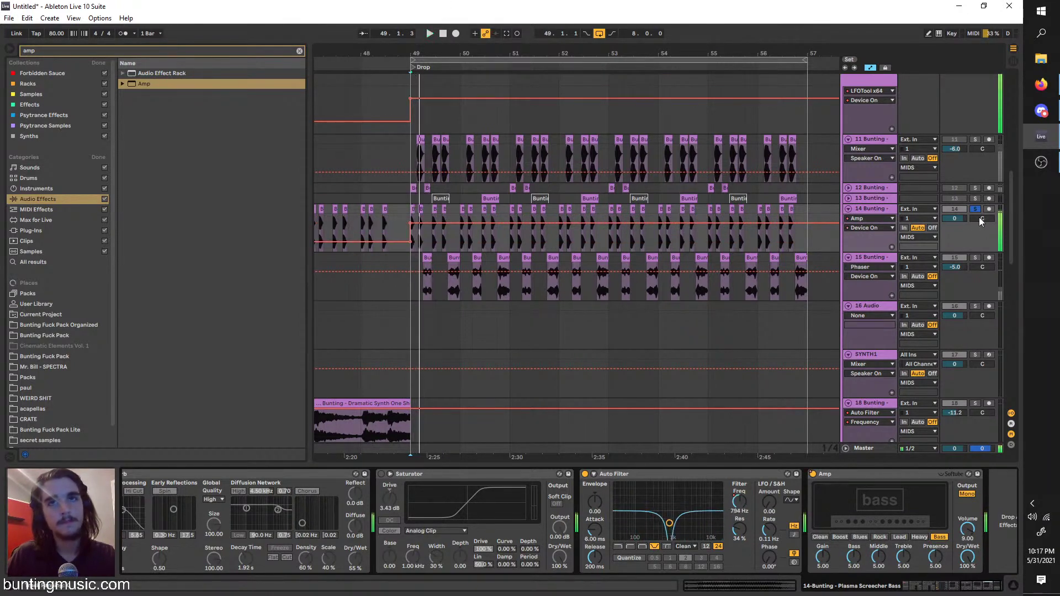
Unsolo track 14, move the eight-bar loop to start at bar 48, and play the transition into the drop
{"action": "left_click_drag", "start_coordinate": [505, 60], "coordinate": [455, 87]}
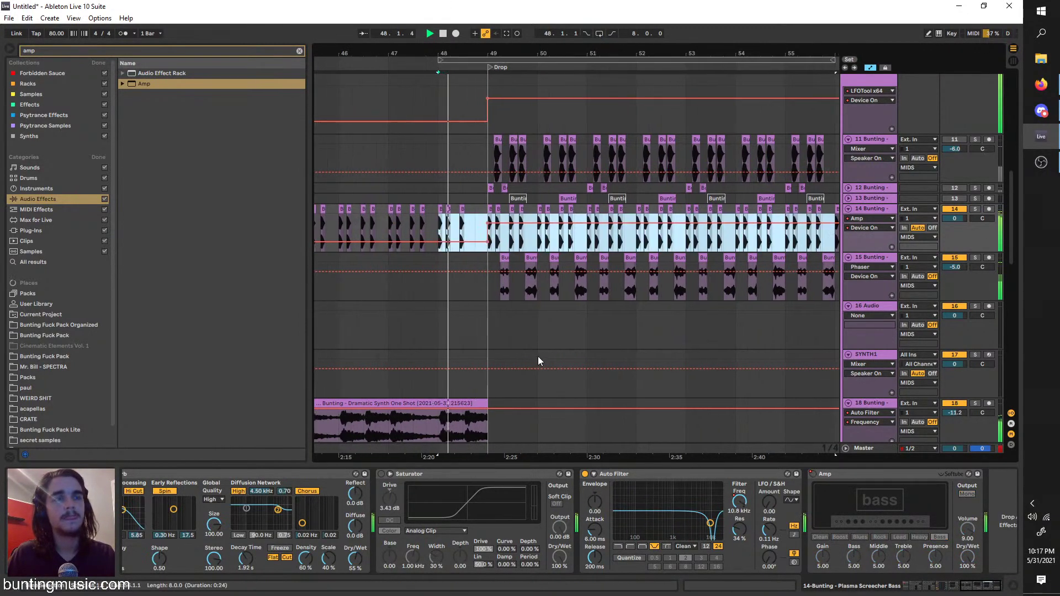
{"action": "scroll", "coordinate": [538, 356], "scroll_direction": "up", "scroll_amount": 10}
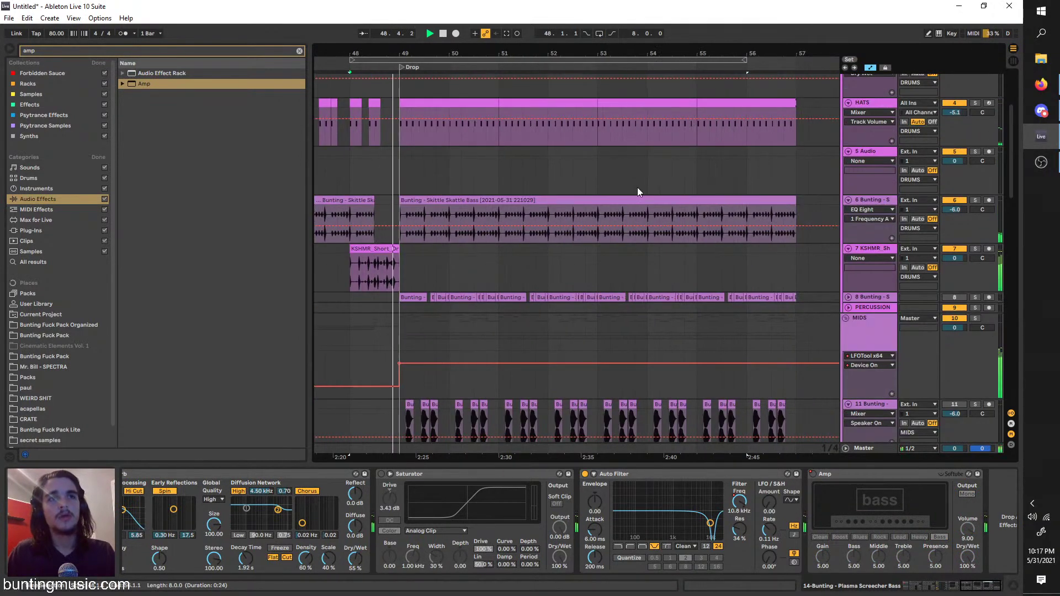
{"action": "left_click", "coordinate": [406, 200]}
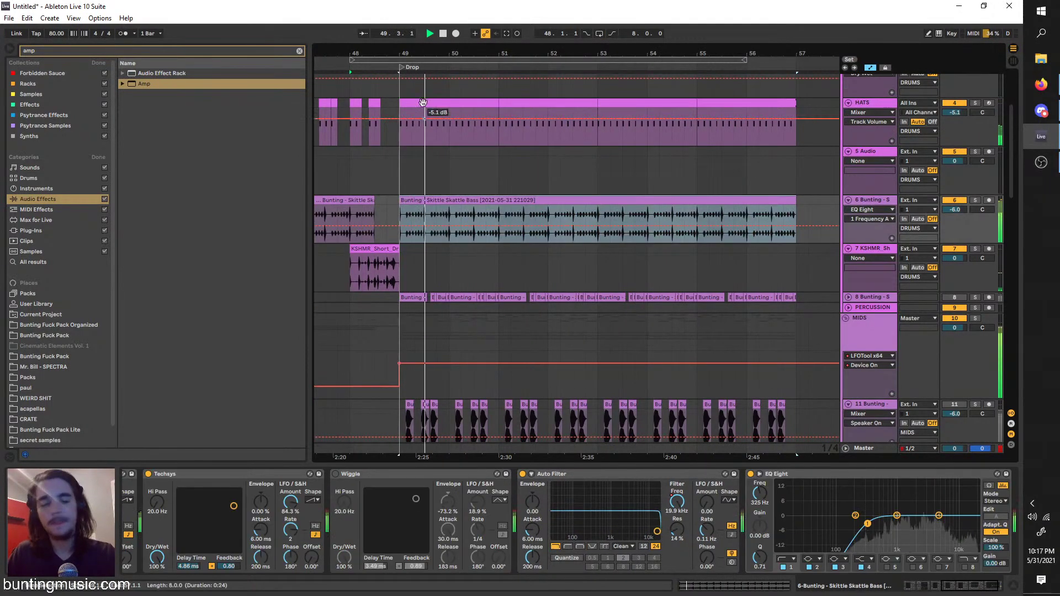
{"action": "left_click_drag", "start_coordinate": [420, 67], "coordinate": [431, 67]}
{"action": "key", "text": "space"}
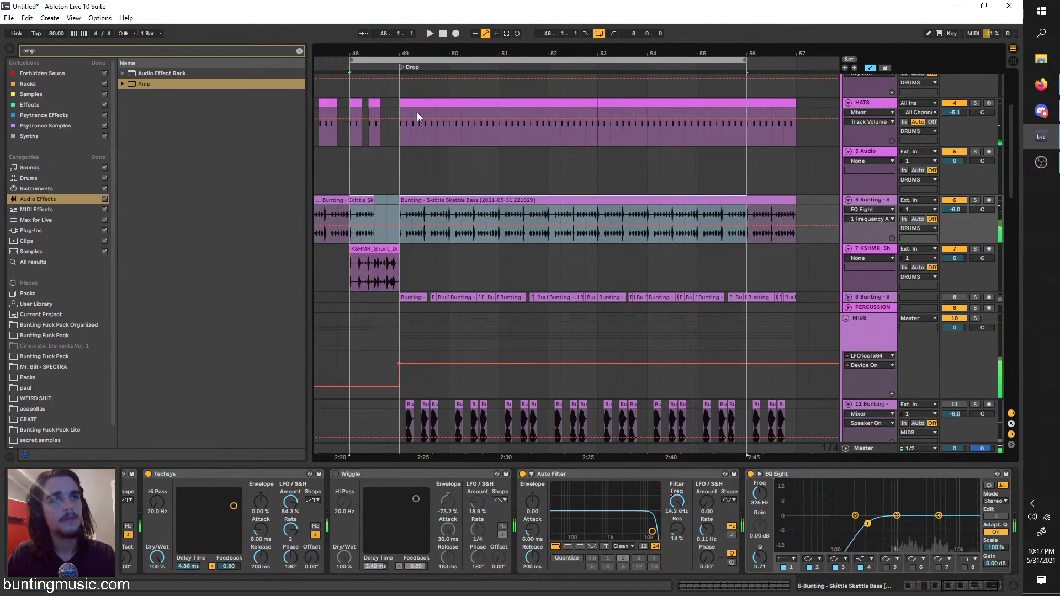
{"action": "scroll", "coordinate": [506, 353], "scroll_direction": "down", "scroll_amount": 3}
{"action": "key", "text": "space"}
{"action": "scroll", "coordinate": [498, 353], "scroll_direction": "down", "scroll_amount": 4}
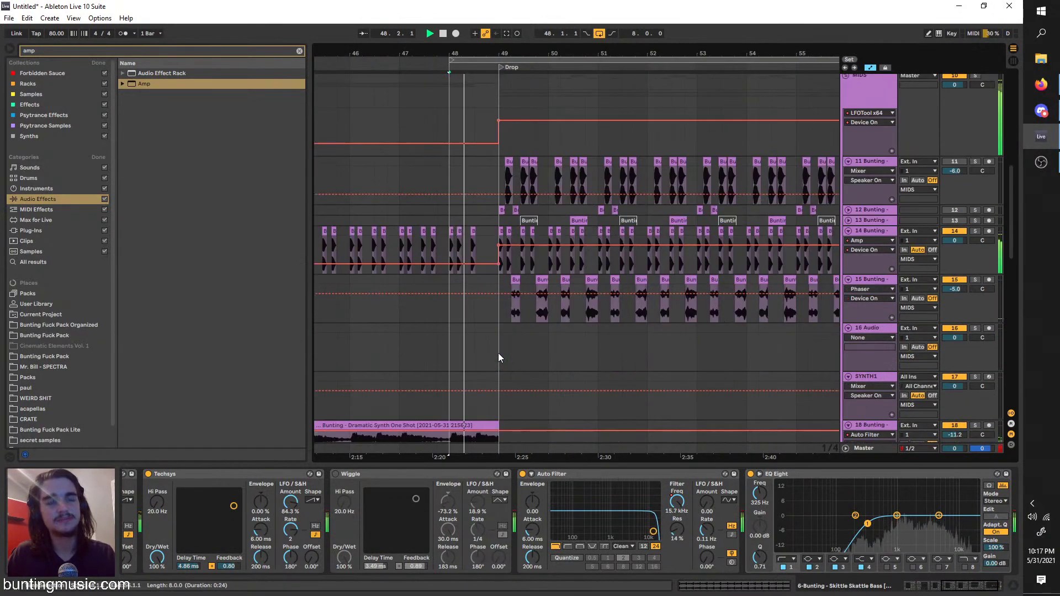
{"action": "scroll", "coordinate": [496, 350], "scroll_direction": "down", "scroll_amount": 2}
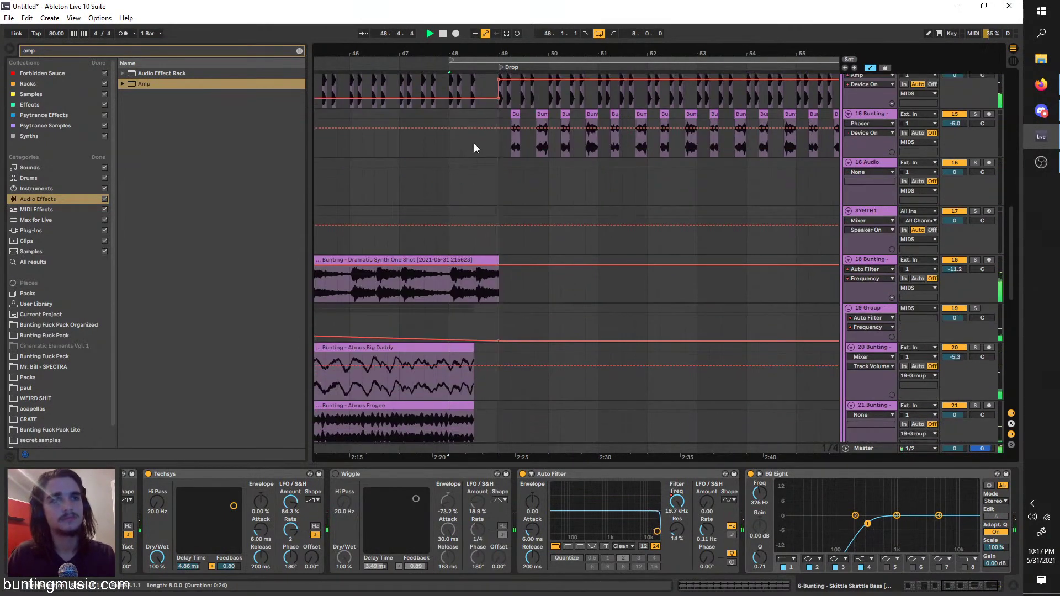
Trim the end of the Dramatic Synth One Shot clip on track 18 back to bar 48.3
{"action": "key", "text": "space"}
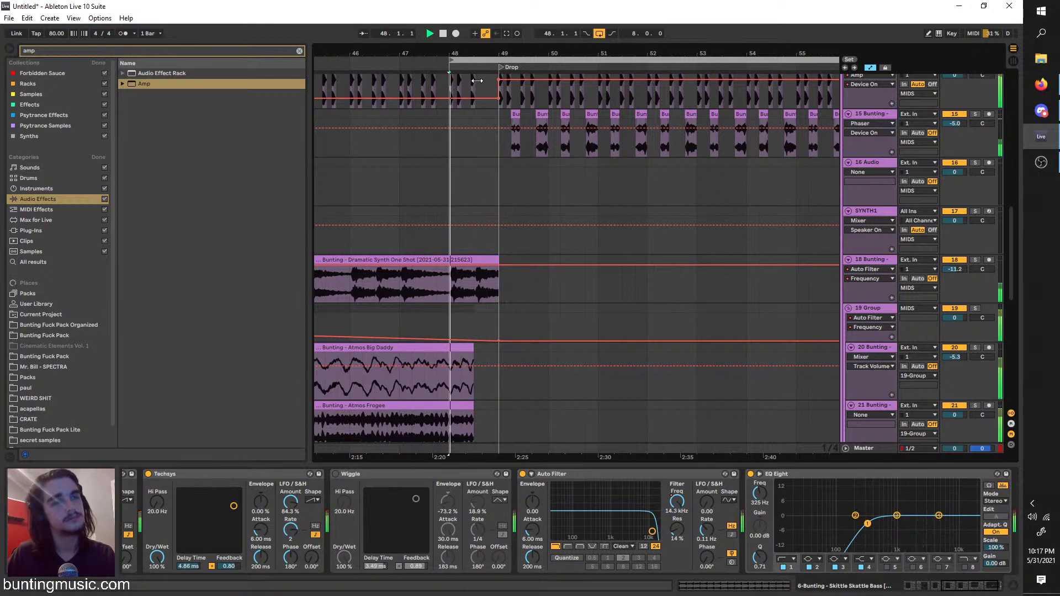
{"action": "scroll", "coordinate": [491, 304], "scroll_direction": "up", "scroll_amount": 1}
{"action": "left_click_drag", "start_coordinate": [498, 307], "coordinate": [476, 317]}
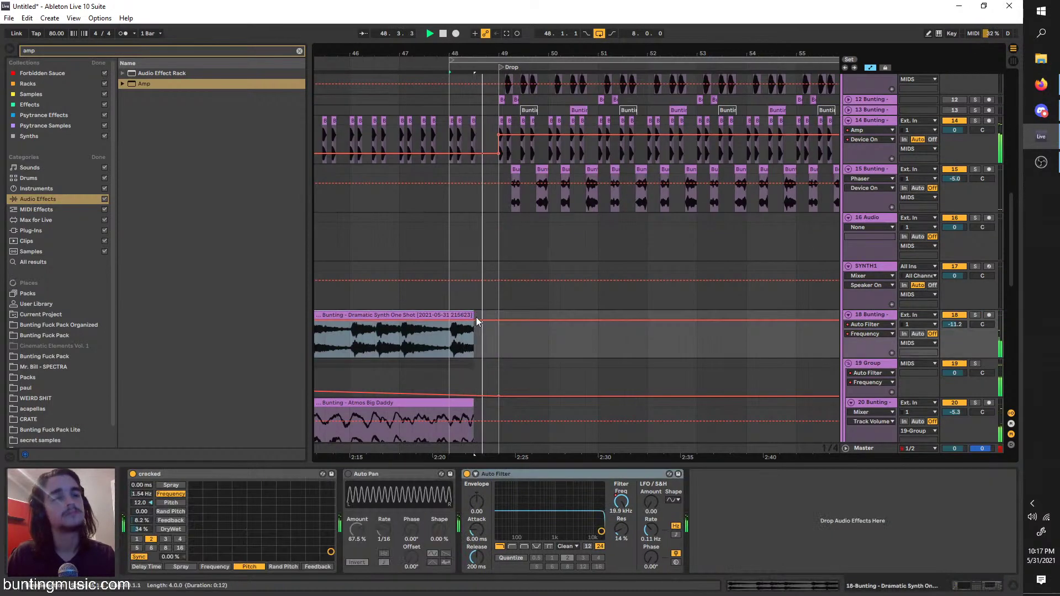
Delete the KSHMR fill clip on track 7 in the bar before the drop
{"action": "scroll", "coordinate": [458, 326], "scroll_direction": "up", "scroll_amount": 6}
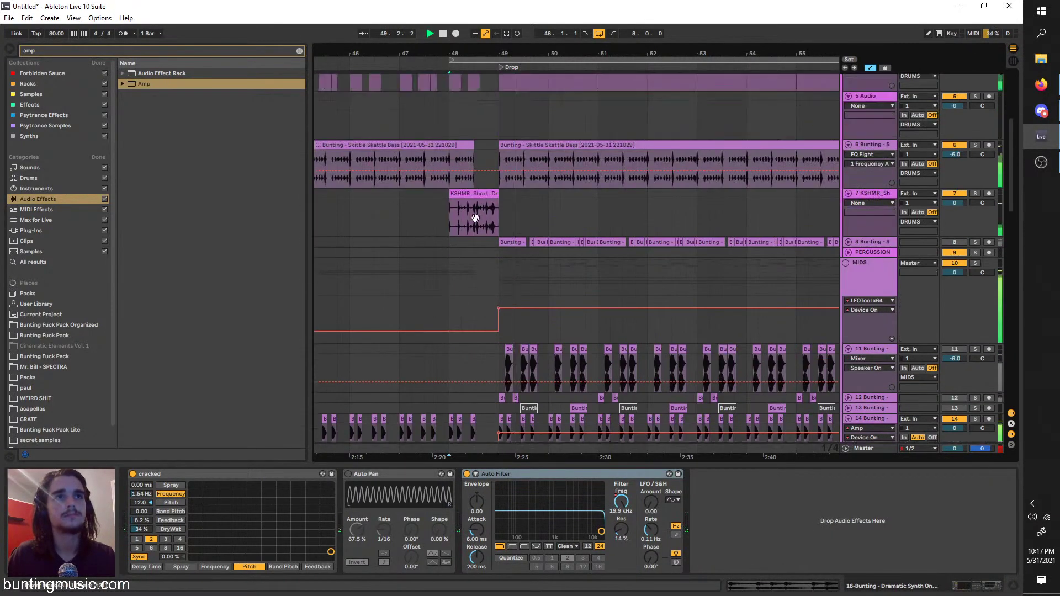
{"action": "scroll", "coordinate": [470, 260], "scroll_direction": "up", "scroll_amount": 3, "text": "ctrl"}
{"action": "scroll", "coordinate": [520, 341], "scroll_direction": "down", "scroll_amount": 5}
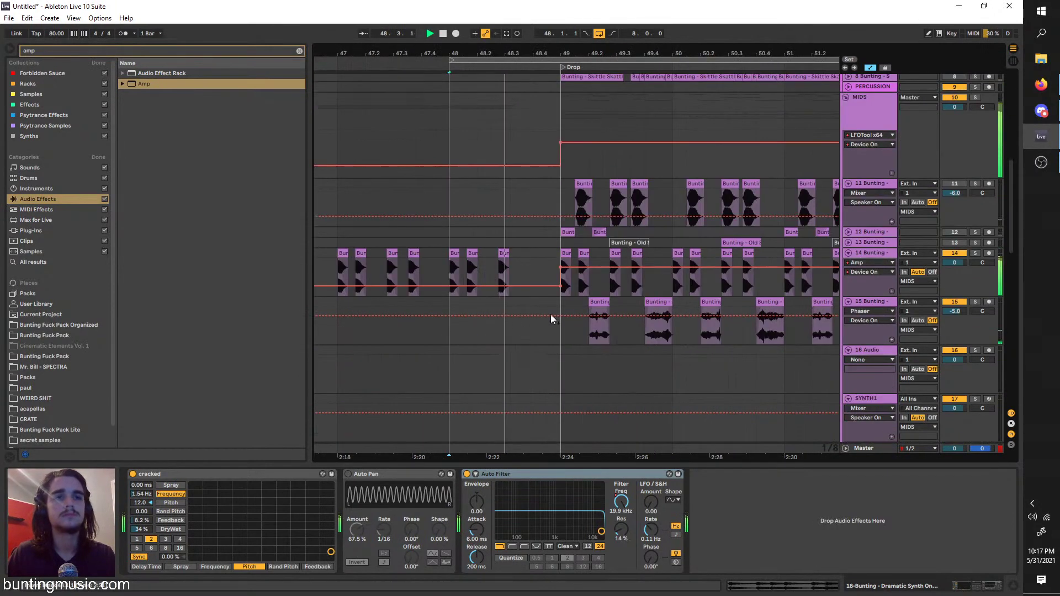
{"action": "scroll", "coordinate": [552, 313], "scroll_direction": "up", "scroll_amount": 3}
{"action": "left_click", "coordinate": [451, 132]}
{"action": "key", "text": "Delete"}
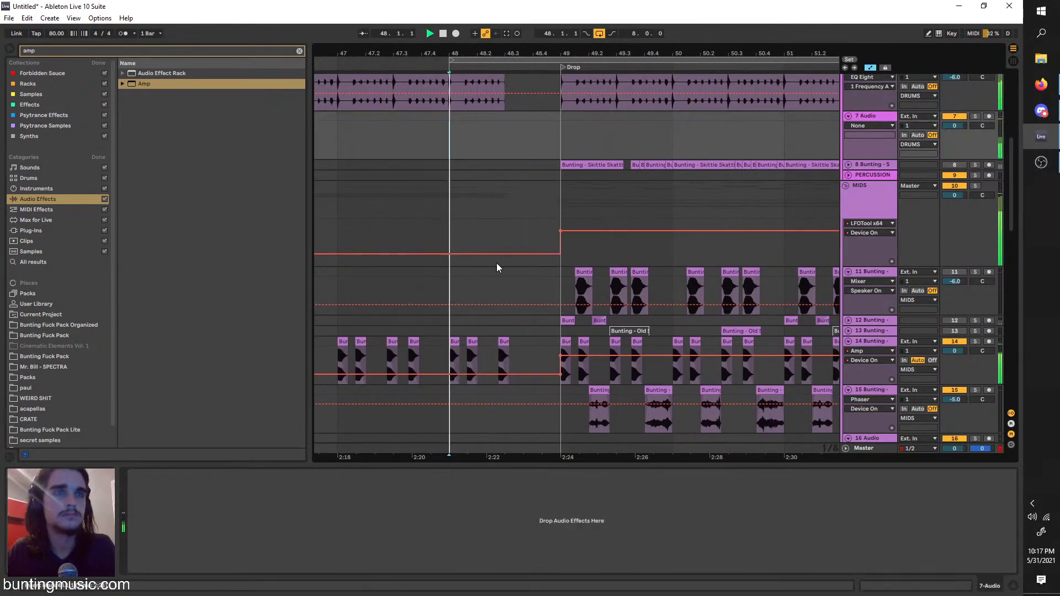
Extend the end of the Dramatic Synth One Shot clip on track 18 to the drop at bar 49
{"action": "scroll", "coordinate": [511, 310], "scroll_direction": "down", "scroll_amount": 5}
{"action": "left_click", "coordinate": [504, 396]}
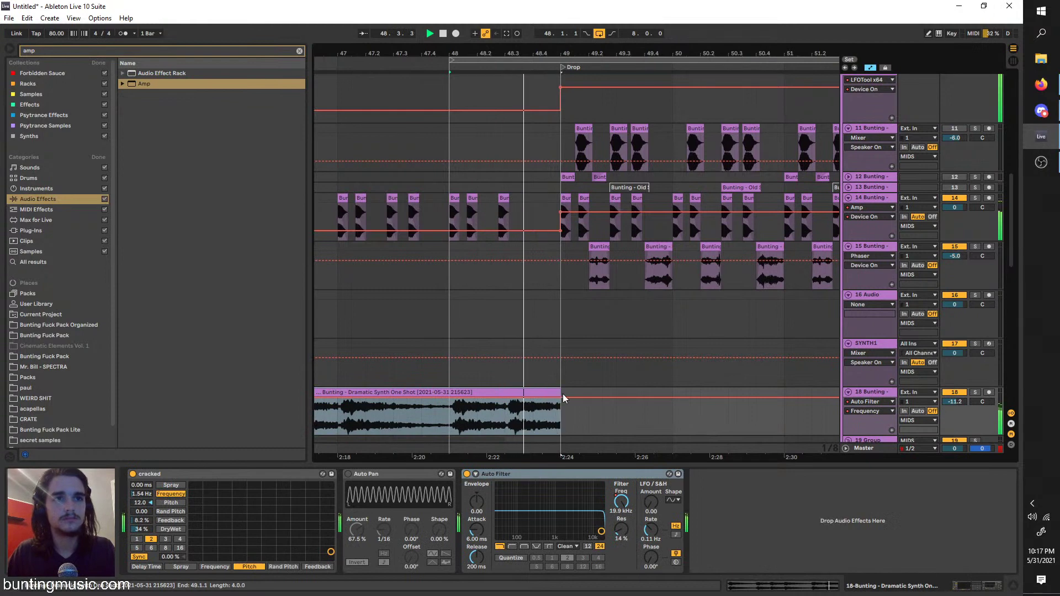
{"action": "scroll", "coordinate": [562, 394], "scroll_direction": "down", "scroll_amount": 3}
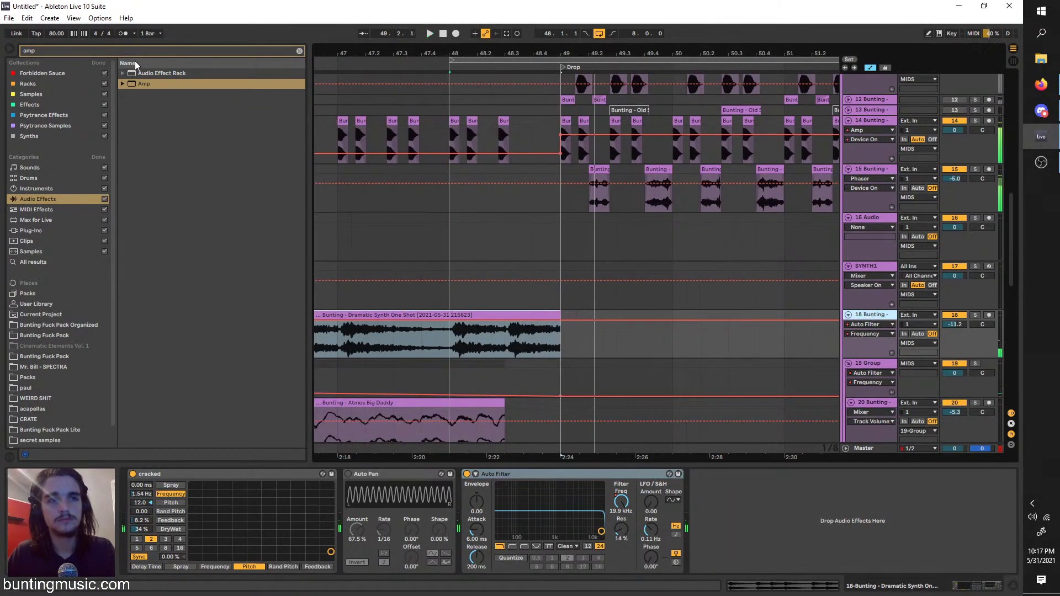
Search the Max for Live devices for "pitch" and add PitchDrop.amxd after the Auto Filter on track 18
{"action": "key", "text": "ctrl+f"}
{"action": "type", "text": "pitch"}
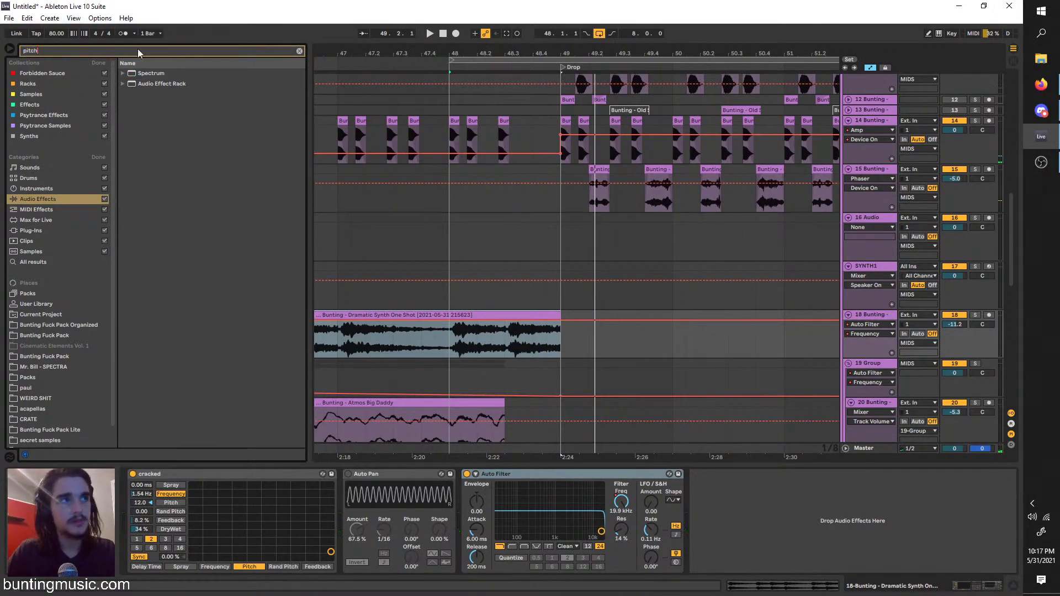
{"action": "left_click", "coordinate": [66, 252]}
{"action": "left_click", "coordinate": [51, 231]}
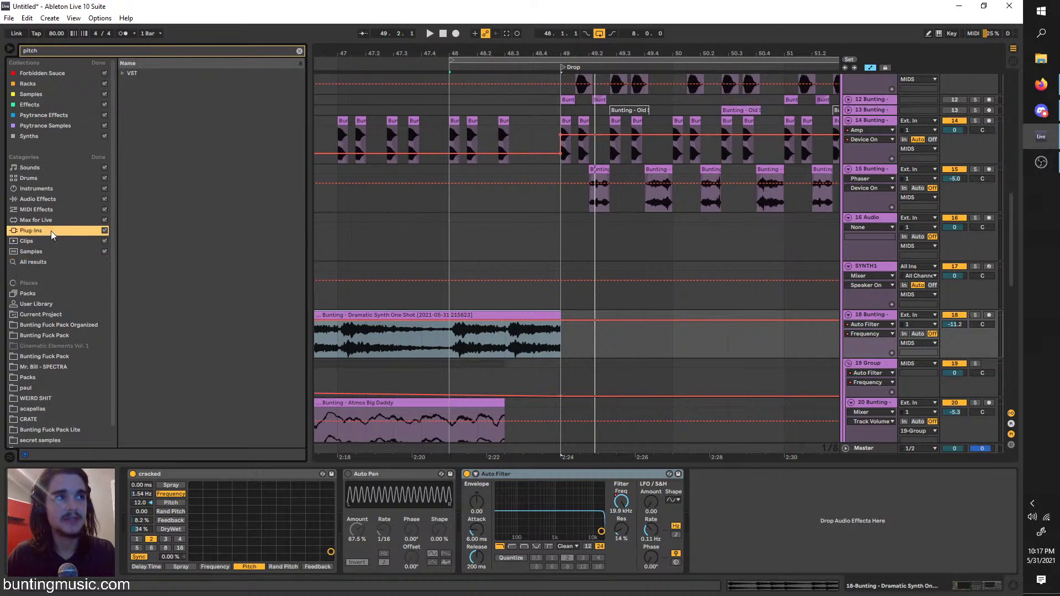
{"action": "left_click", "coordinate": [58, 219]}
{"action": "left_click", "coordinate": [159, 84]}
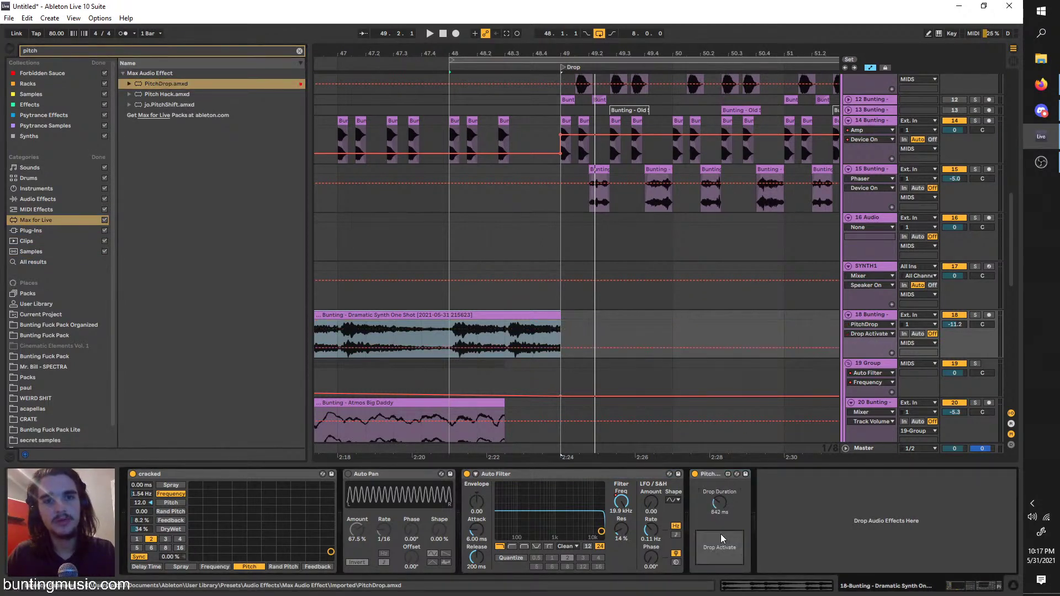
Automate PitchDrop's Drop Activate on track 18 to switch on at bar 48.3 and set Drop Duration to 1.07 s
{"action": "key", "text": "space"}
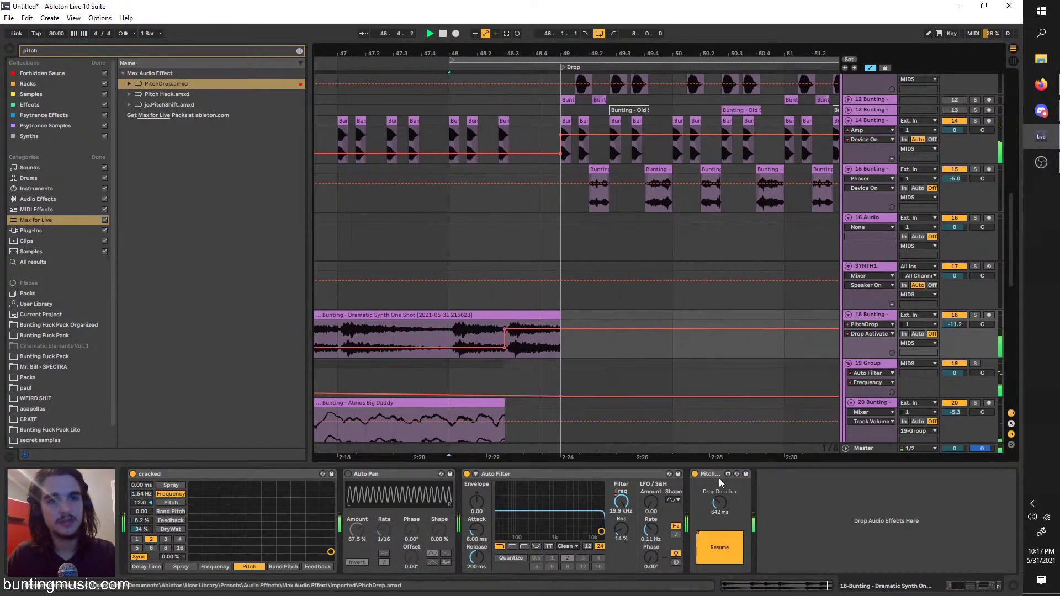
{"action": "left_click_drag", "start_coordinate": [722, 502], "coordinate": [722, 486]}
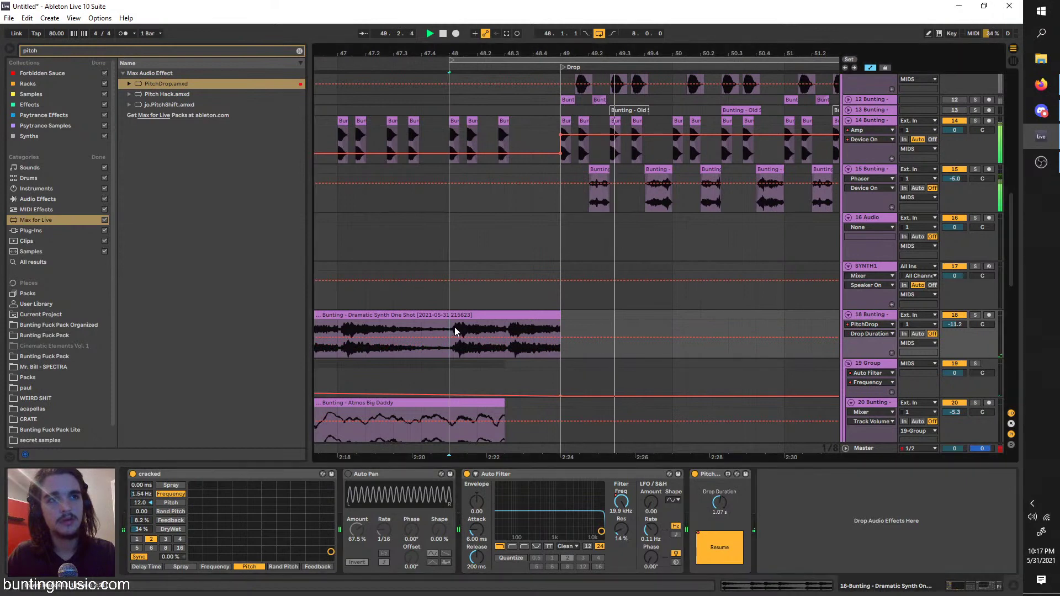
Move the eight-bar loop to start at bar 49 and play the drop
{"action": "key", "text": "minus"}
{"action": "left_click_drag", "start_coordinate": [426, 106], "coordinate": [482, 162]}
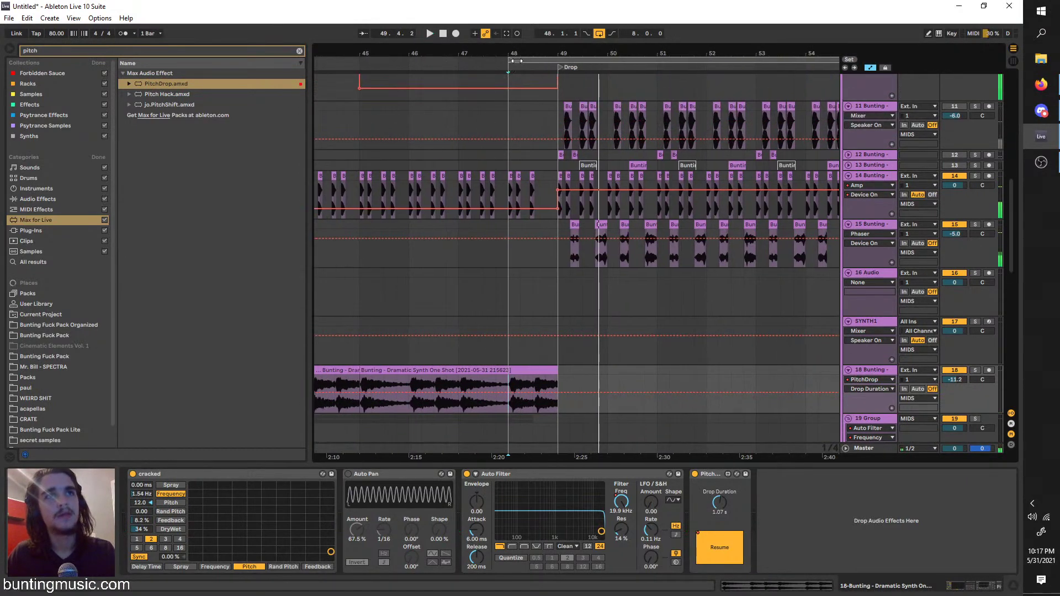
{"action": "key", "text": "space"}
{"action": "left_click_drag", "start_coordinate": [525, 59], "coordinate": [576, 70]}
{"action": "key", "text": "space"}
{"action": "key", "text": "plus"}
{"action": "key", "text": "plus"}
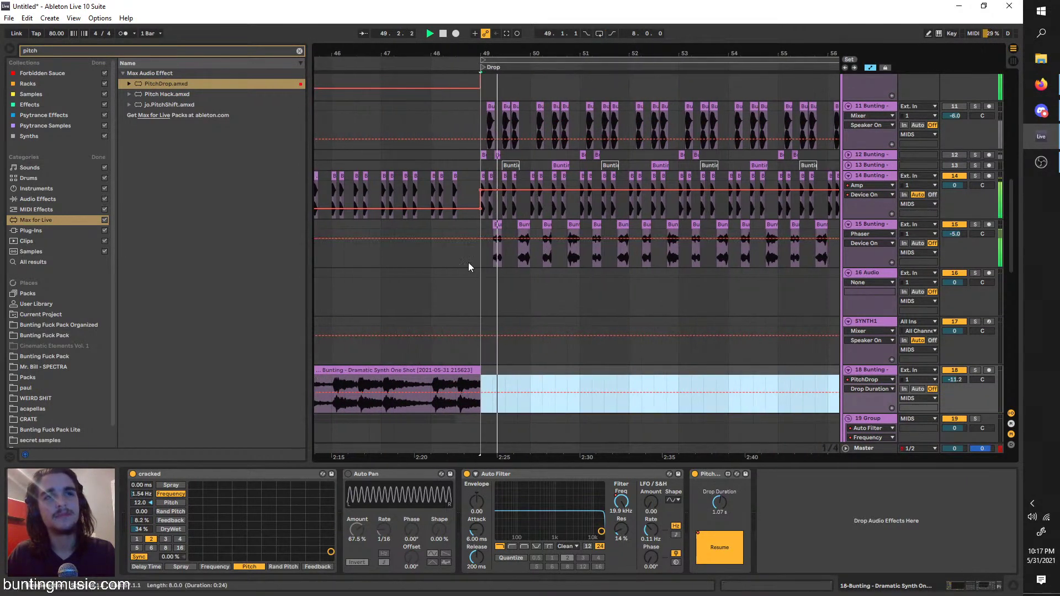
{"action": "scroll", "coordinate": [598, 270], "scroll_direction": "right", "scroll_amount": 2}
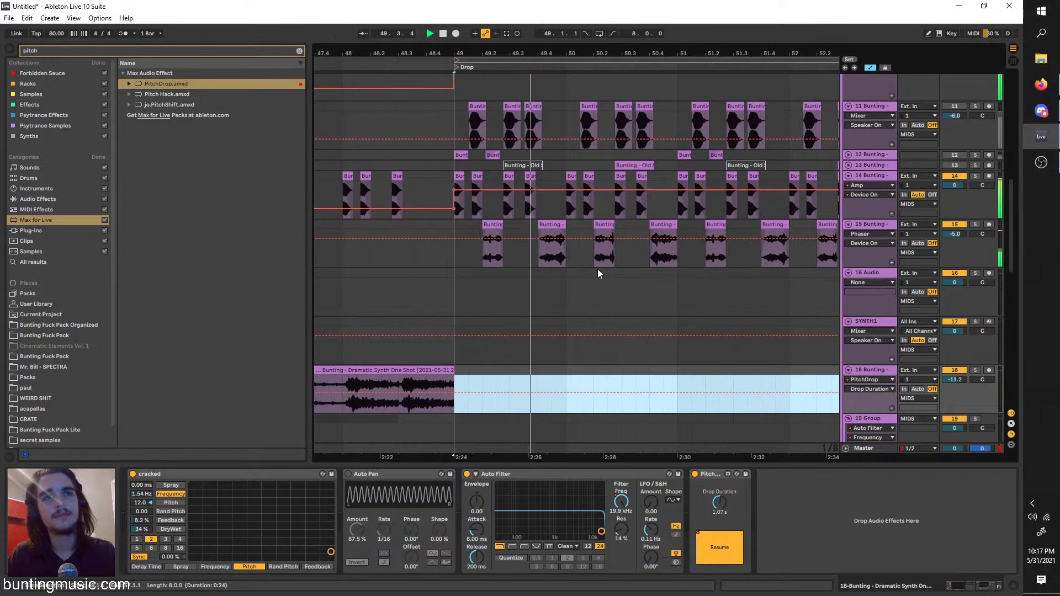
Place the insert position at bar 49 on empty audio track 16 and search Bunting Fuck Pack Organized for "808"
{"action": "left_click", "coordinate": [869, 274]}
{"action": "key", "text": "ctrl+l"}
{"action": "left_click", "coordinate": [299, 51]}
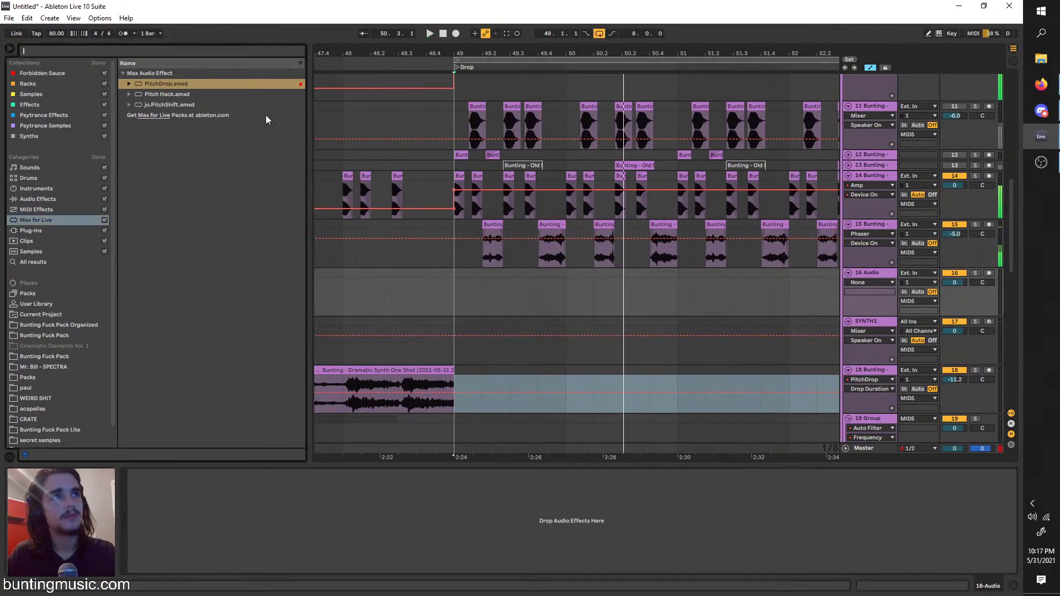
{"action": "left_click", "coordinate": [455, 269]}
{"action": "key", "text": "space"}
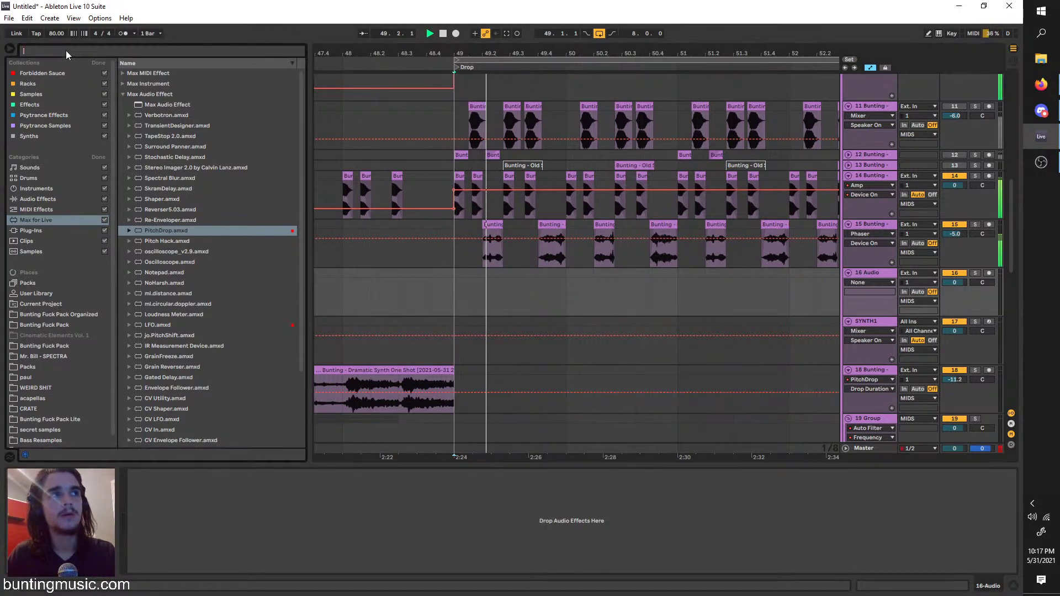
{"action": "type", "text": "808"}
{"action": "left_click", "coordinate": [48, 325]}
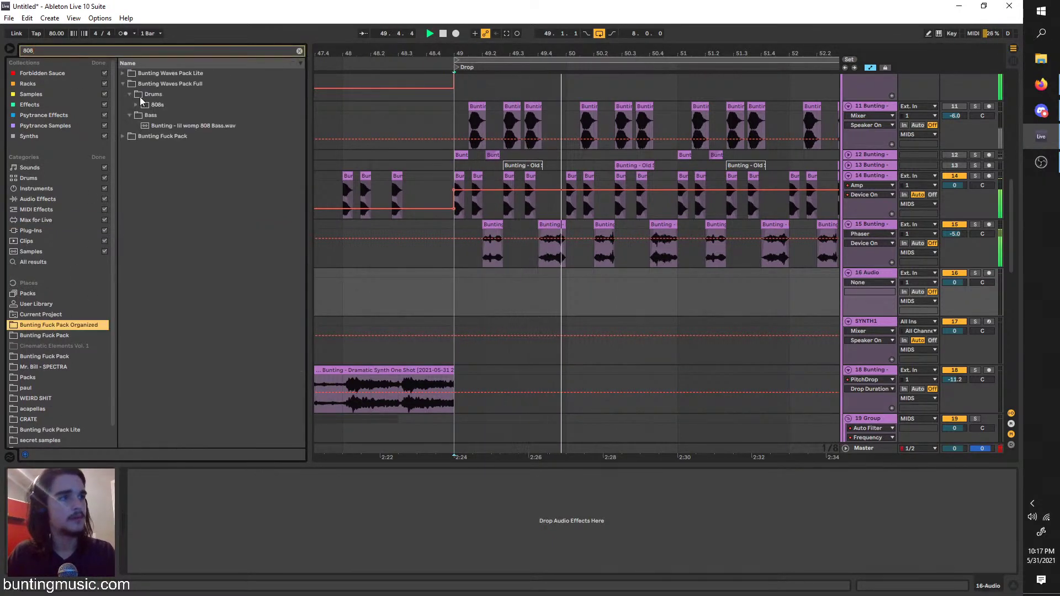
Open the 808s drum folder and audition samples such as Rude, Not Nice and Noisy 808
{"action": "left_click", "coordinate": [144, 108]}
{"action": "left_click", "coordinate": [136, 105]}
{"action": "left_click", "coordinate": [140, 113]}
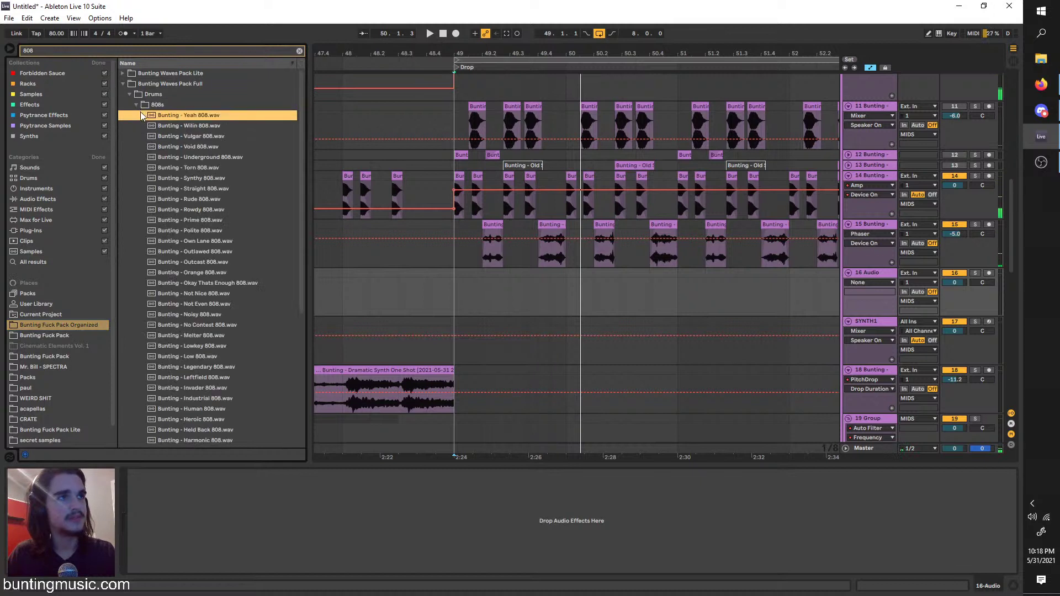
{"action": "left_click", "coordinate": [222, 199]}
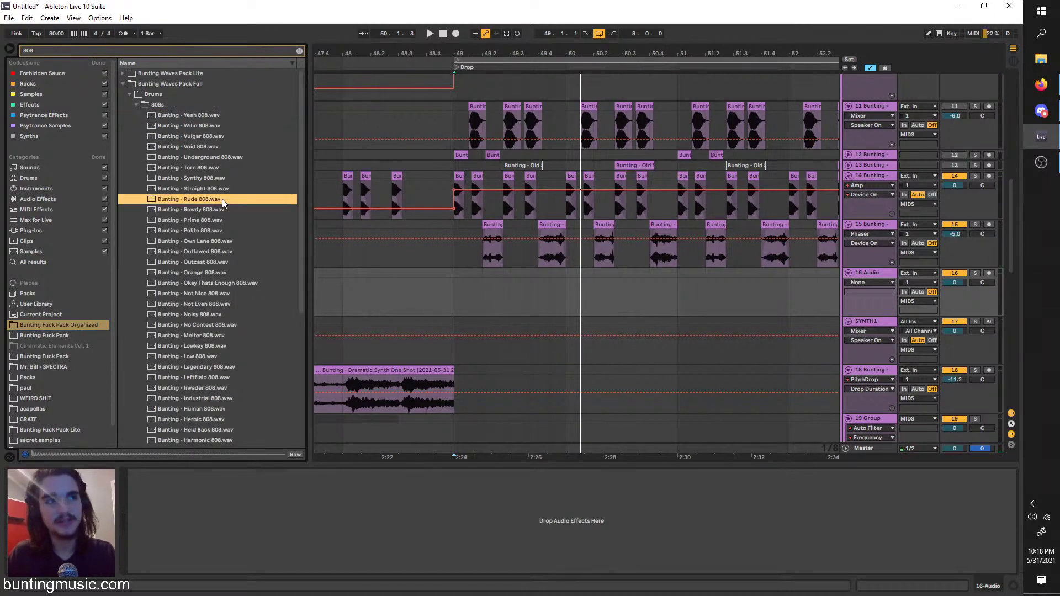
{"action": "left_click", "coordinate": [240, 252]}
{"action": "left_click", "coordinate": [213, 295]}
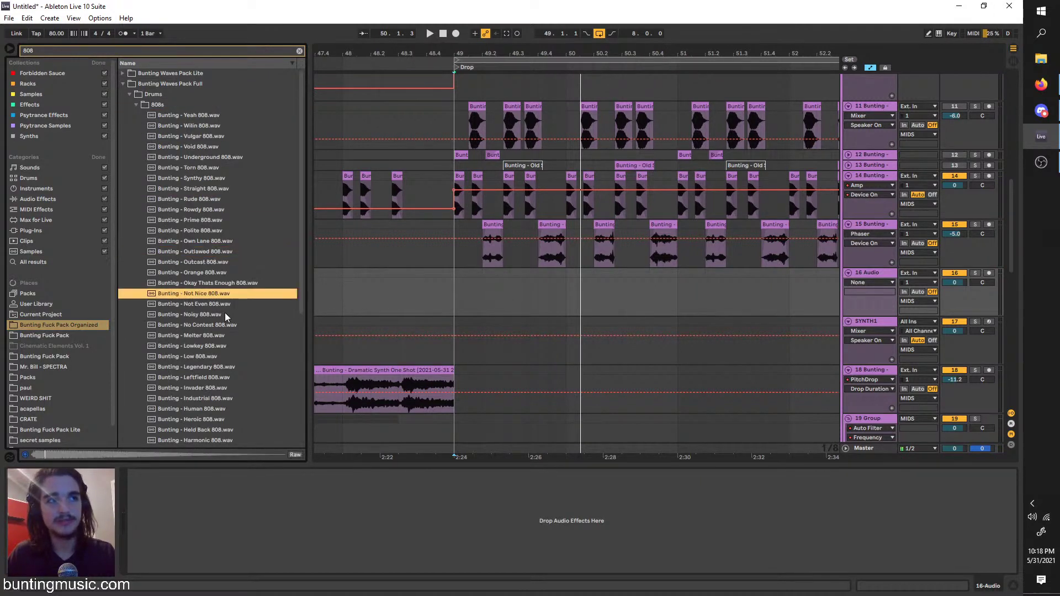
{"action": "left_click", "coordinate": [228, 316]}
{"action": "scroll", "coordinate": [233, 359], "scroll_direction": "down", "scroll_amount": 2}
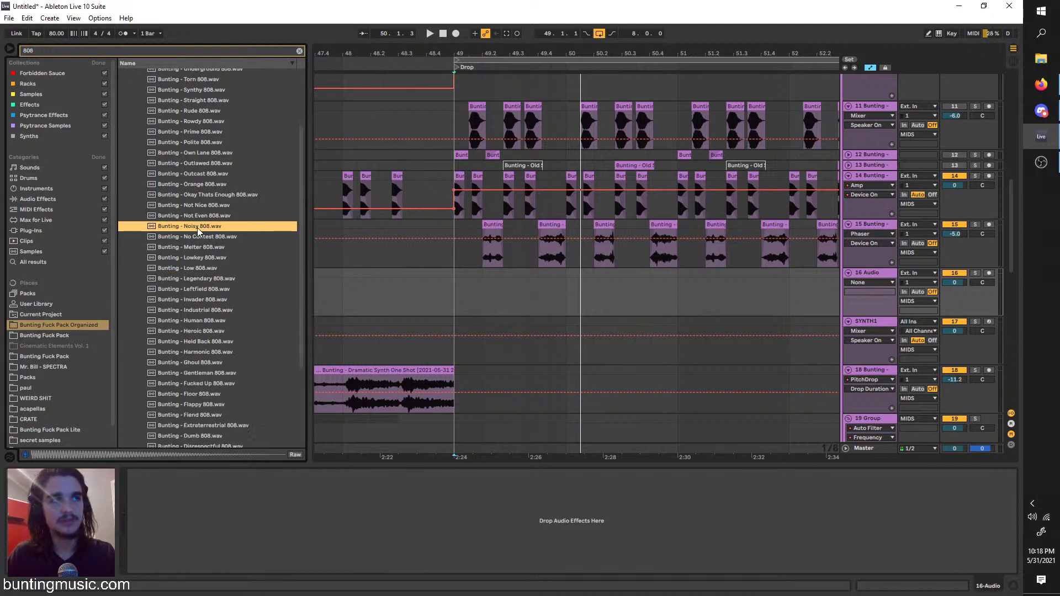
{"action": "scroll", "coordinate": [190, 257], "scroll_direction": "up", "scroll_amount": 2}
Place Bunting - Rowdy 808.wav at bar 49 on track 16, transpose it to 2 st and play the drop
{"action": "left_click", "coordinate": [161, 190]}
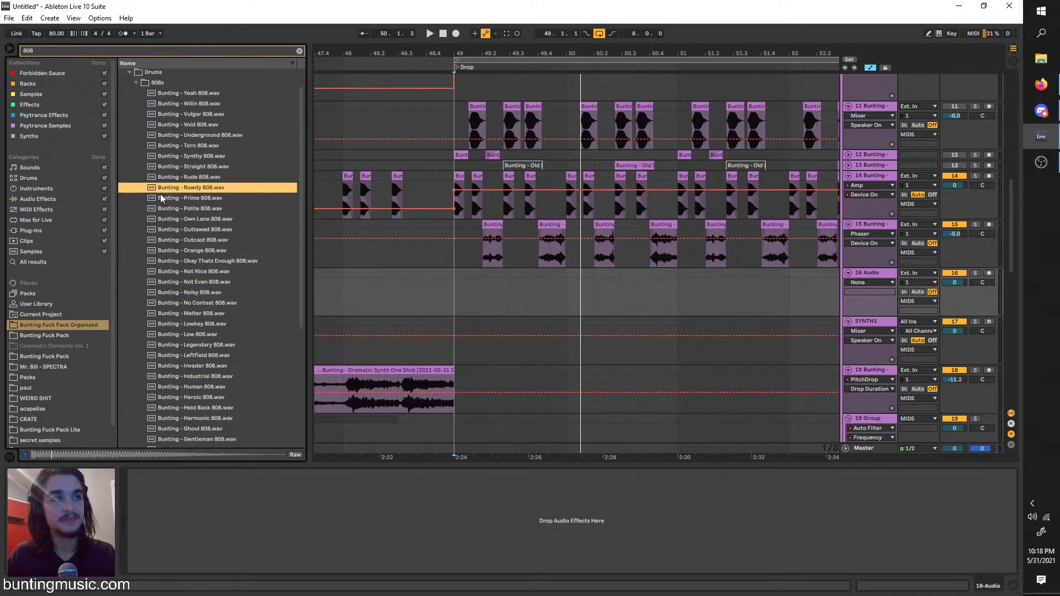
{"action": "left_click_drag", "start_coordinate": [154, 188], "coordinate": [460, 290]}
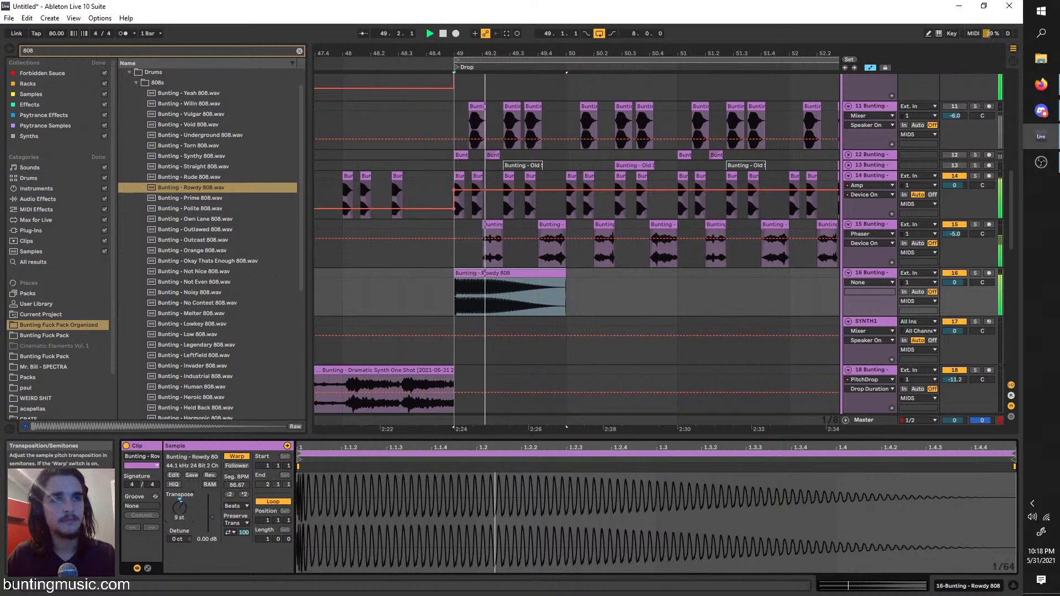
{"action": "key", "text": "space"}
{"action": "left_click_drag", "start_coordinate": [179, 509], "coordinate": [180, 511]}
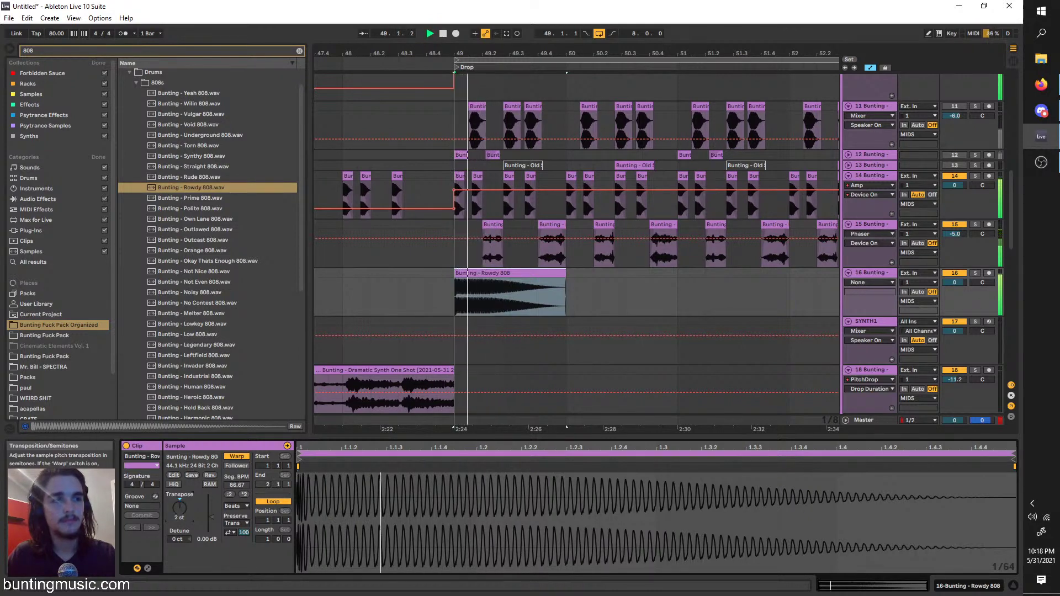
{"action": "key", "text": "space"}
{"action": "key", "text": "space"}
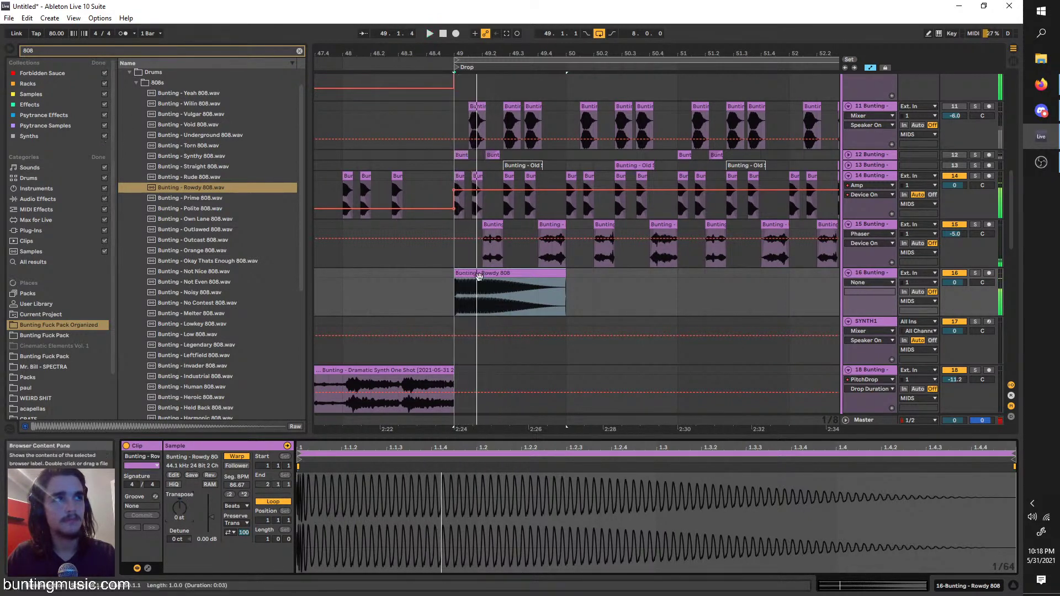
{"action": "key", "text": "space"}
Replace the clip at bar 49 on track 16 with Bunting - Void 808.wav and play it with the drop
{"action": "left_click", "coordinate": [200, 103]}
{"action": "left_click_drag", "start_coordinate": [173, 126], "coordinate": [453, 293]}
{"action": "key", "text": "space"}
{"action": "key", "text": "space"}
{"action": "key", "text": "space"}
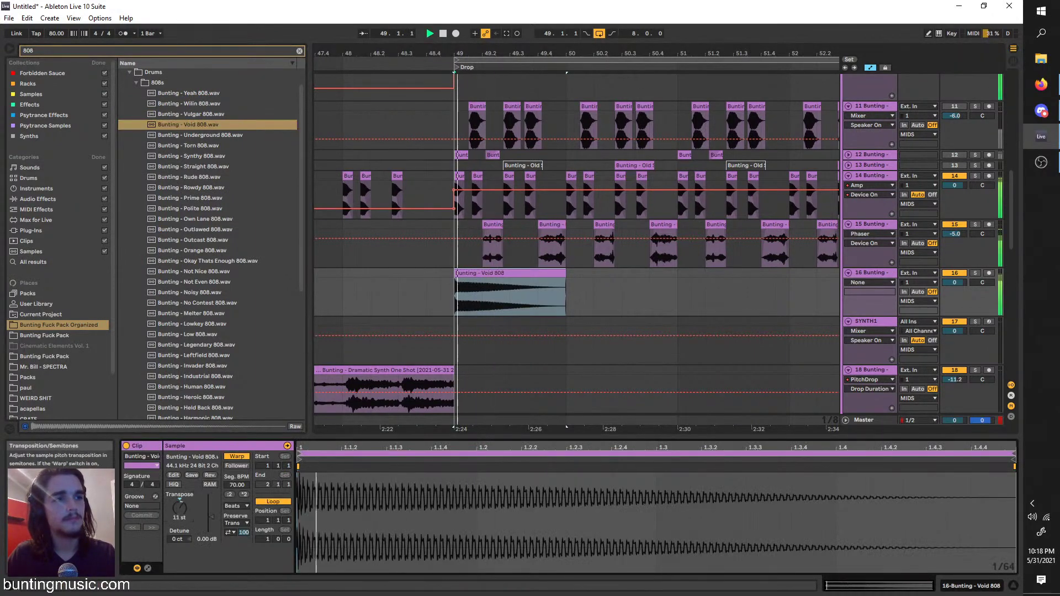
{"action": "key", "text": "space"}
{"action": "key", "text": "space"}
Transpose the Void 808 clip down to -16 st while playing the drop
{"action": "left_click_drag", "start_coordinate": [180, 507], "coordinate": [180, 551]}
{"action": "key", "text": "space"}
{"action": "key", "text": "space"}
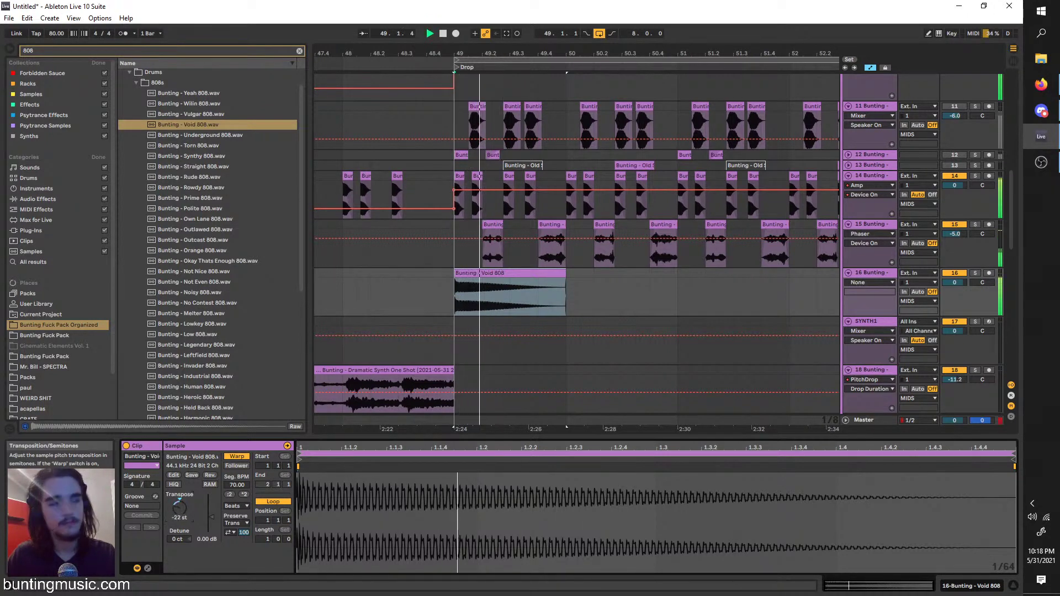
{"action": "left_click_drag", "start_coordinate": [180, 507], "coordinate": [179, 501]}
{"action": "key", "text": "space"}
Audition more samples in the 808s folder, including Vulgar, Invader, Chest, Blaster and Blower 808
{"action": "left_click", "coordinate": [170, 114]}
{"action": "scroll", "coordinate": [171, 116], "scroll_direction": "down", "scroll_amount": 1}
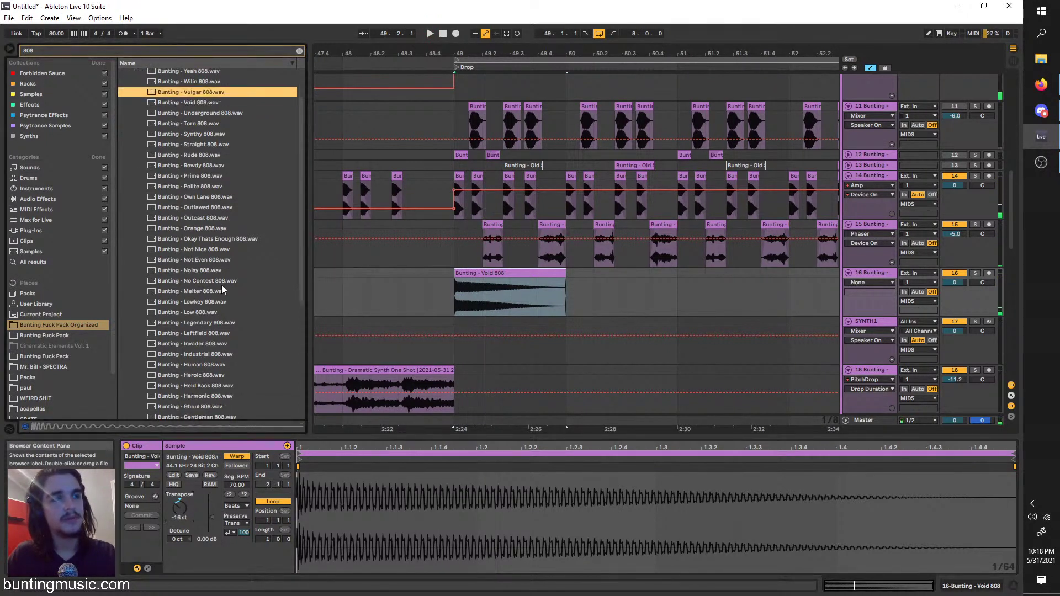
{"action": "scroll", "coordinate": [221, 285], "scroll_direction": "down", "scroll_amount": 3}
{"action": "left_click", "coordinate": [243, 288]}
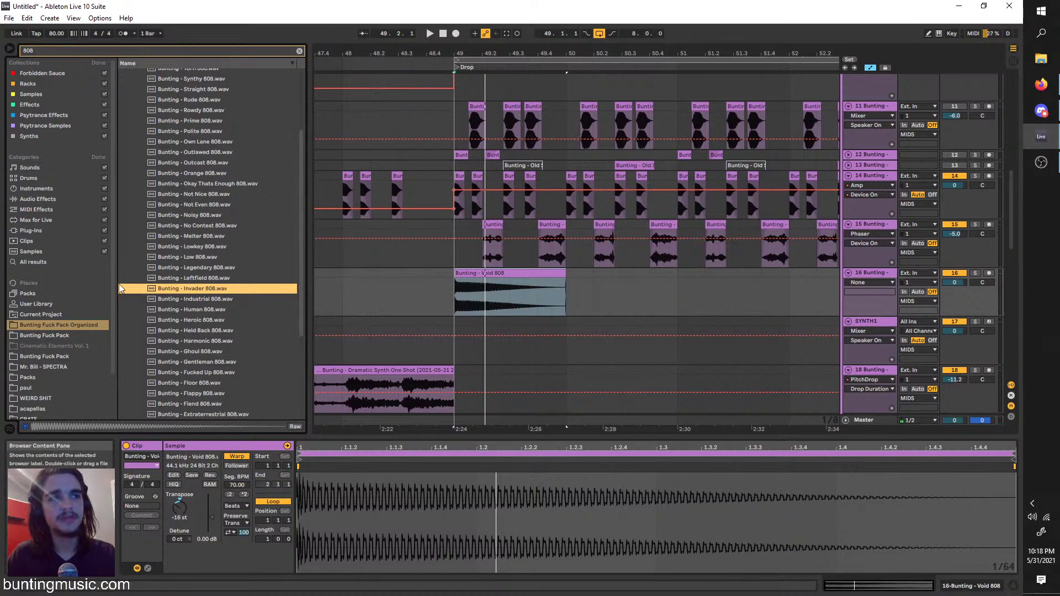
{"action": "scroll", "coordinate": [160, 332], "scroll_direction": "down", "scroll_amount": 3}
{"action": "left_click", "coordinate": [163, 340]}
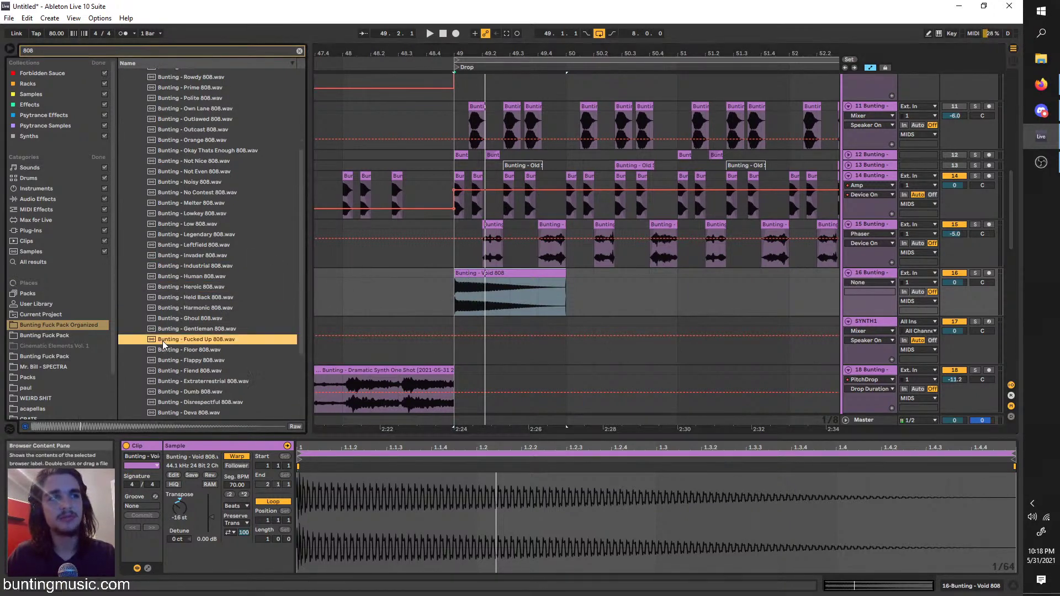
{"action": "scroll", "coordinate": [169, 329], "scroll_direction": "down", "scroll_amount": 5}
{"action": "left_click", "coordinate": [175, 351]}
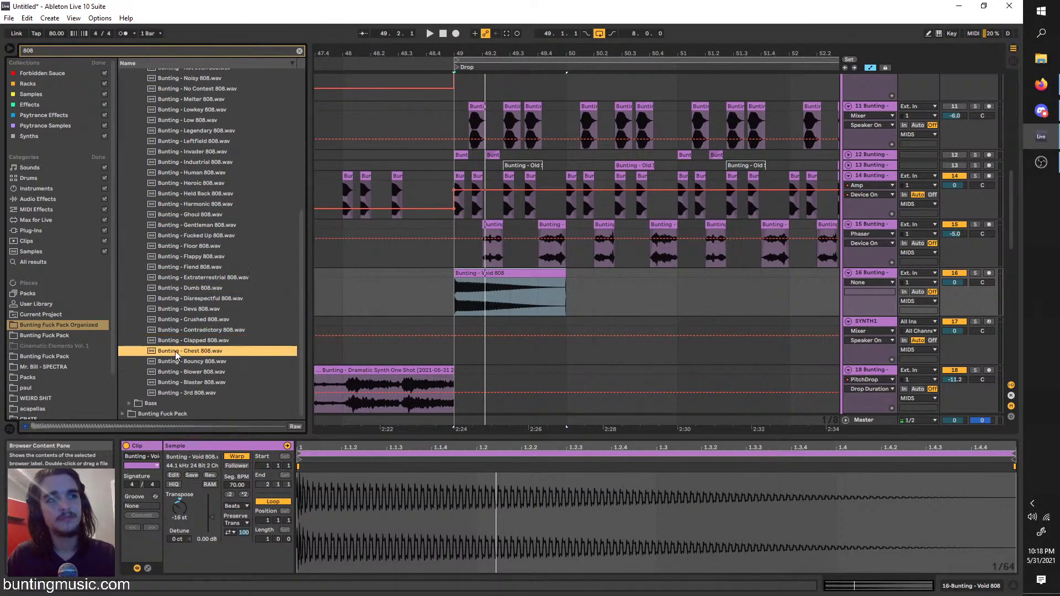
{"action": "left_click", "coordinate": [180, 370]}
{"action": "left_click", "coordinate": [181, 384]}
{"action": "left_click", "coordinate": [180, 370]}
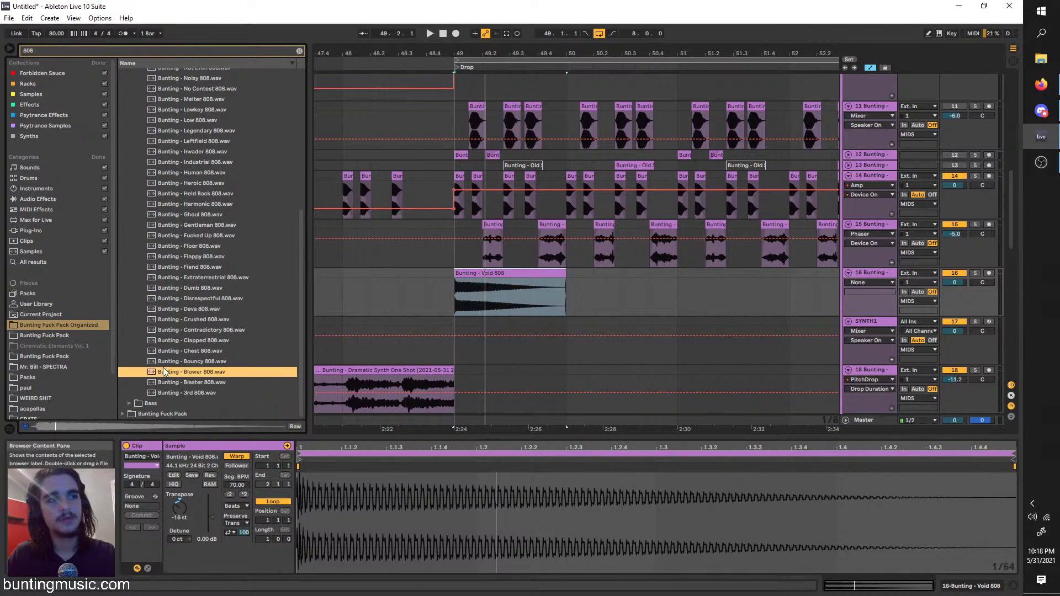
Replace the clip at bar 49 on track 16 with Bunting - Blower 808.wav, then solo the track and play it
{"action": "left_click_drag", "start_coordinate": [164, 372], "coordinate": [455, 299]}
{"action": "scroll", "coordinate": [457, 301], "scroll_direction": "up", "scroll_amount": 3}
{"action": "left_click", "coordinate": [452, 316]}
{"action": "key", "text": "space"}
{"action": "key", "text": "space"}
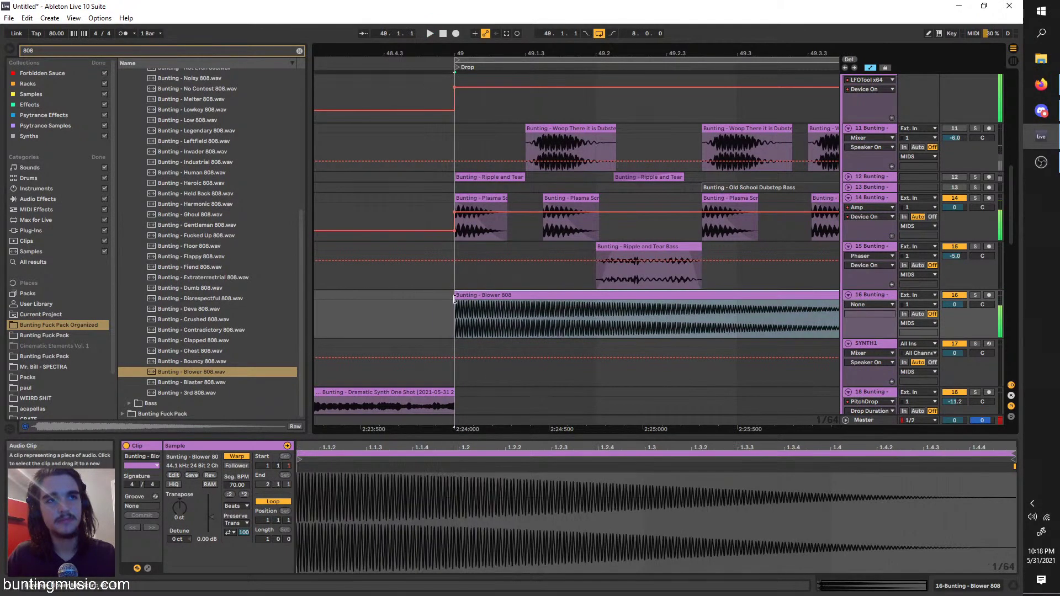
{"action": "left_click", "coordinate": [975, 295]}
{"action": "scroll", "coordinate": [619, 271], "scroll_direction": "down", "scroll_amount": 5}
{"action": "key", "text": "space"}
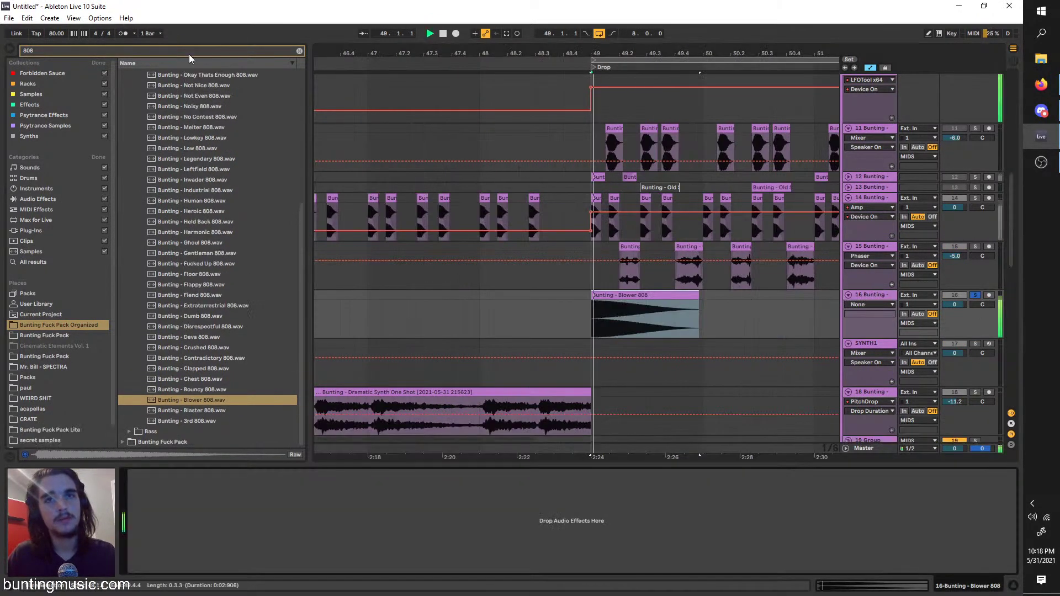
Search the audio effects for "sat" and add Saturator to track 16
{"action": "key", "text": "ctrl+f"}
{"action": "type", "text": "sat"}
{"action": "left_click", "coordinate": [55, 199]}
{"action": "left_click", "coordinate": [134, 74]}
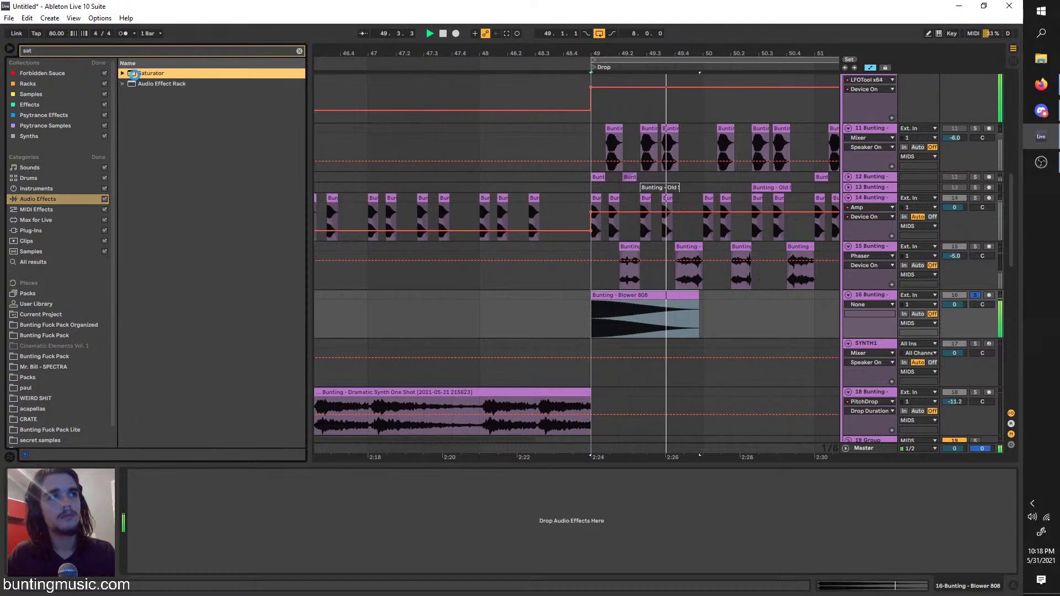
Set Saturator on track 16 to Sinoid Fold with Drive at 2.86 dB and Base at 7.43
{"action": "left_click", "coordinate": [186, 531]}
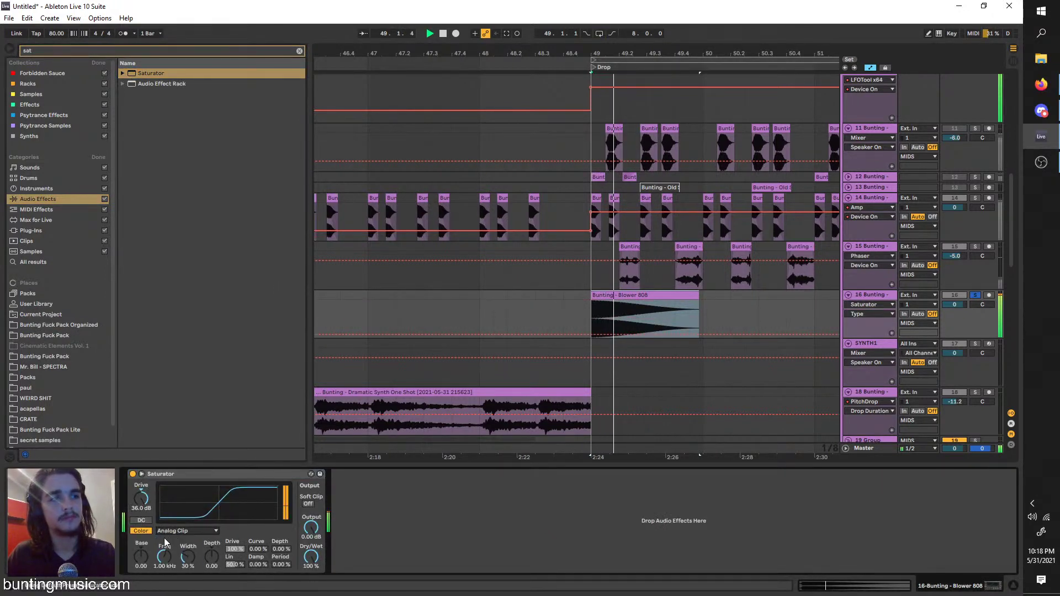
{"action": "left_click", "coordinate": [173, 573]}
{"action": "left_click_drag", "start_coordinate": [142, 559], "coordinate": [143, 556]}
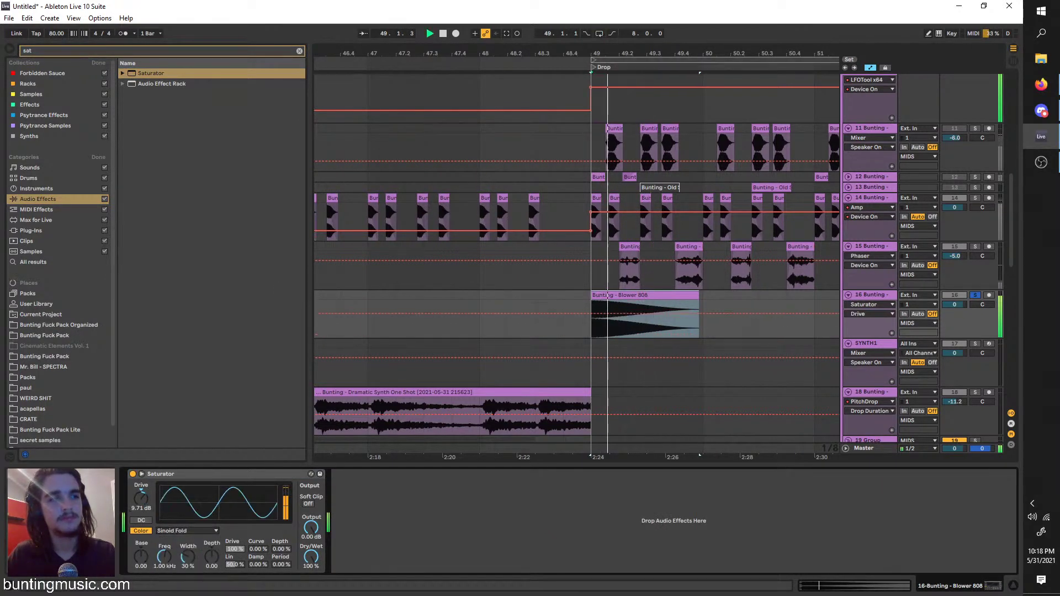
{"action": "key", "text": "space"}
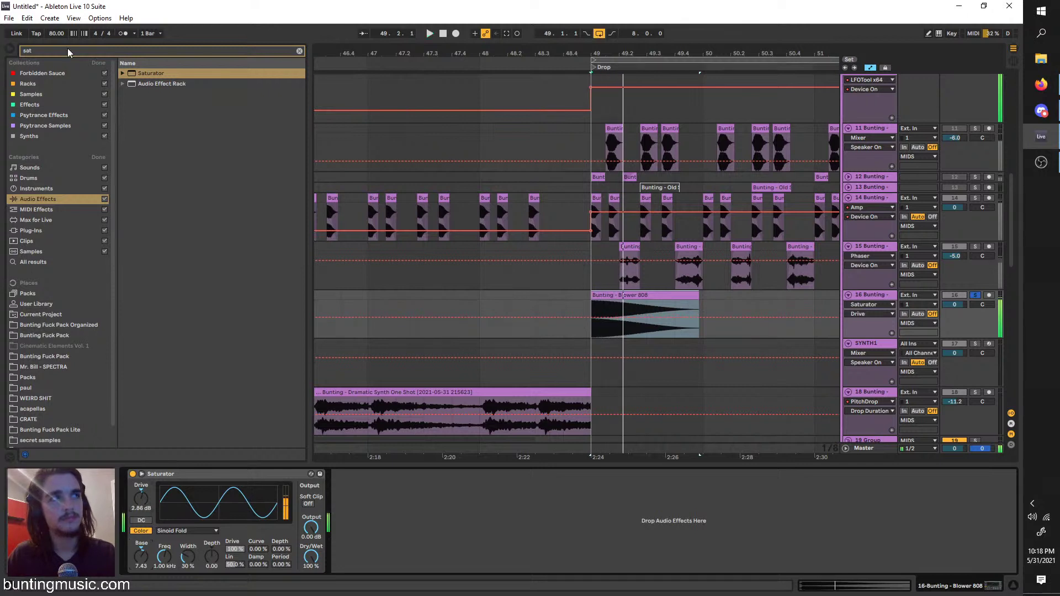
Search the audio effects for "eq" and add EQ Eight before Saturator on track 16
{"action": "key", "text": "ctrl+f"}
{"action": "type", "text": "eq"}
{"action": "key", "text": "Down"}
{"action": "key", "text": "Down"}
{"action": "key", "text": "Down"}
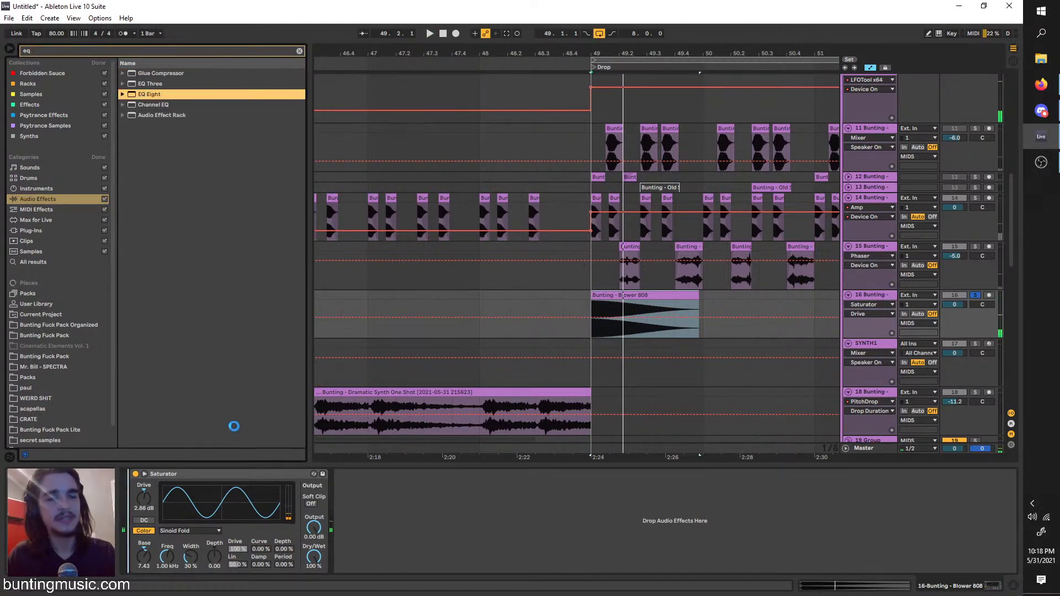
{"action": "key", "text": "Return"}
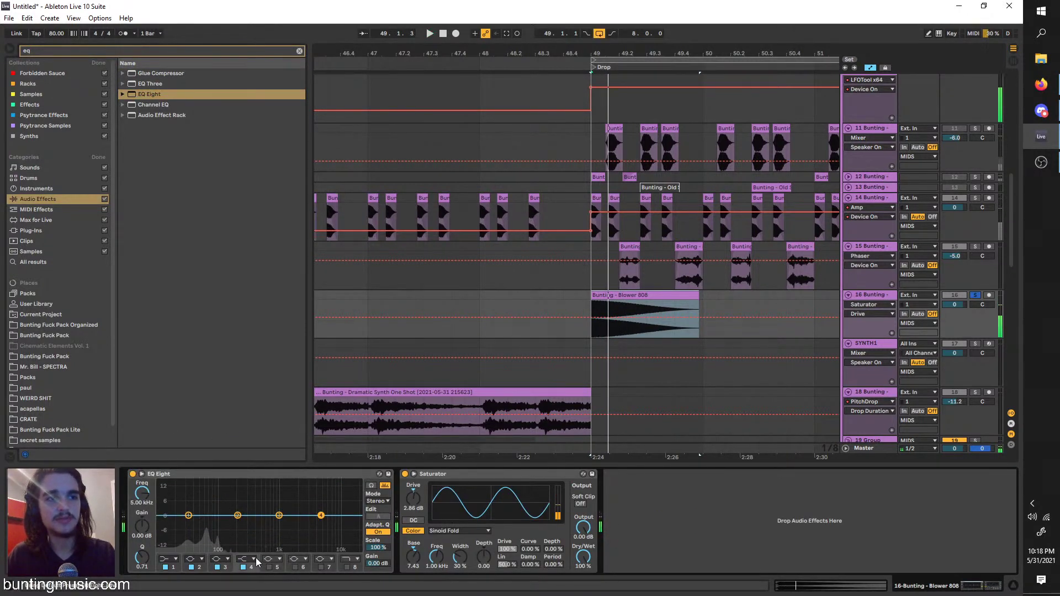
Make EQ Eight's band 4 a high-cut filter and set its frequency to 43.3 Hz during playback
{"action": "left_click", "coordinate": [254, 560]}
{"action": "left_click", "coordinate": [251, 552]}
{"action": "key", "text": "space"}
{"action": "left_click_drag", "start_coordinate": [321, 515], "coordinate": [198, 523]}
{"action": "key", "text": "space"}
Set Saturator's Base to 10.9, unsolo track 16 and play the drop in the full mix
{"action": "left_click_drag", "start_coordinate": [413, 557], "coordinate": [413, 551]}
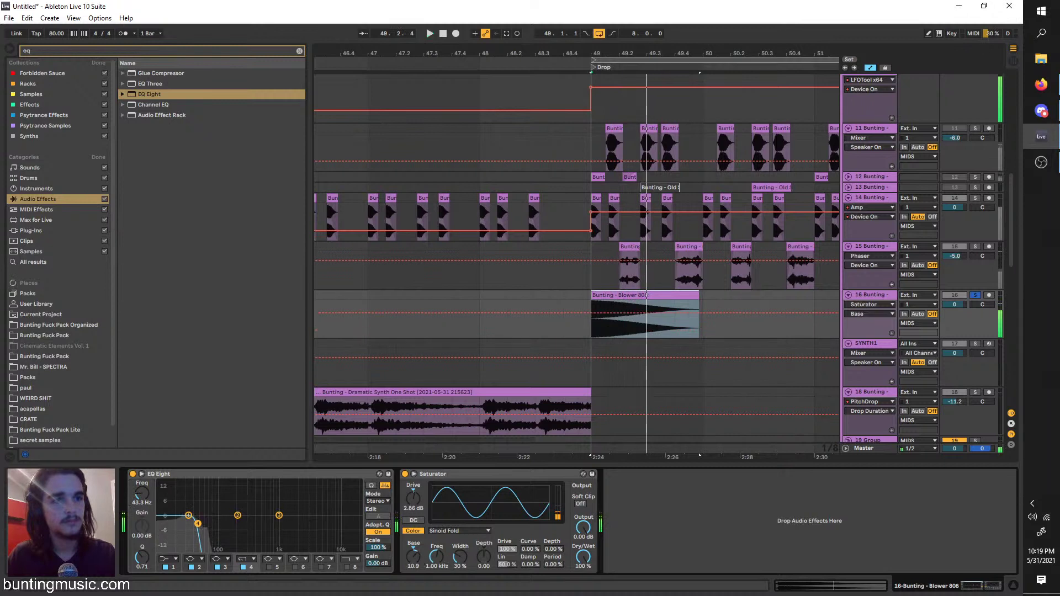
{"action": "key", "text": "space"}
{"action": "key", "text": "space"}
{"action": "left_click", "coordinate": [976, 295]}
{"action": "key", "text": "space"}
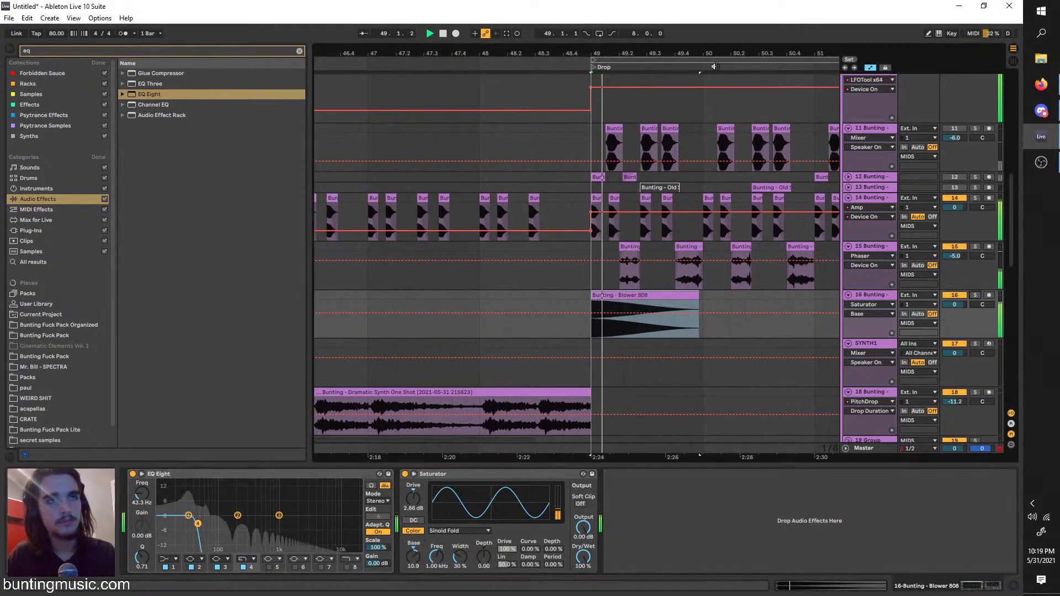
{"action": "key", "text": "space"}
{"action": "key", "text": "space"}
Select the Blower 808 clip, raise Saturator's Base to 36.0 and replay the drop from bar 49
{"action": "mouse_move", "coordinate": [699, 59]}
{"action": "left_mouse_down"}
{"action": "mouse_move", "coordinate": [599, 58]}
{"action": "mouse_move", "coordinate": [699, 58]}
{"action": "left_mouse_up"}
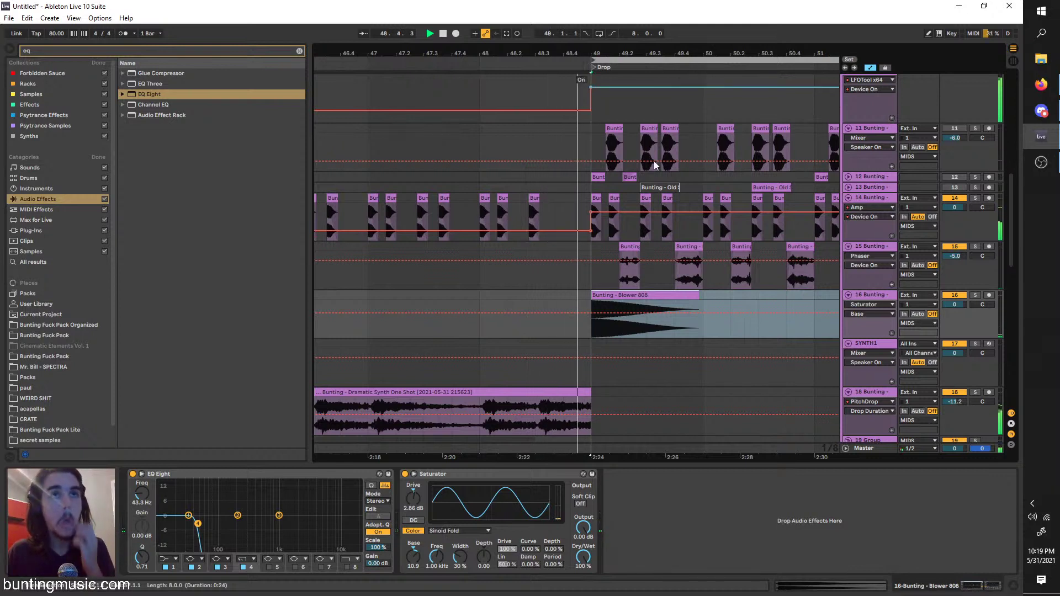
{"action": "left_click", "coordinate": [618, 297]}
{"action": "key", "text": "space"}
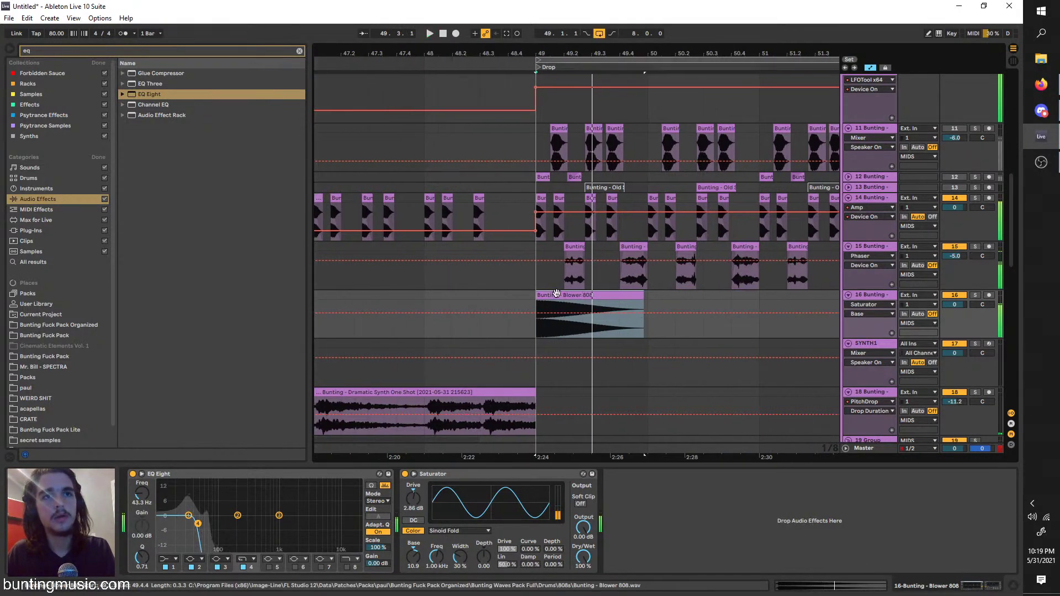
{"action": "key", "text": "space"}
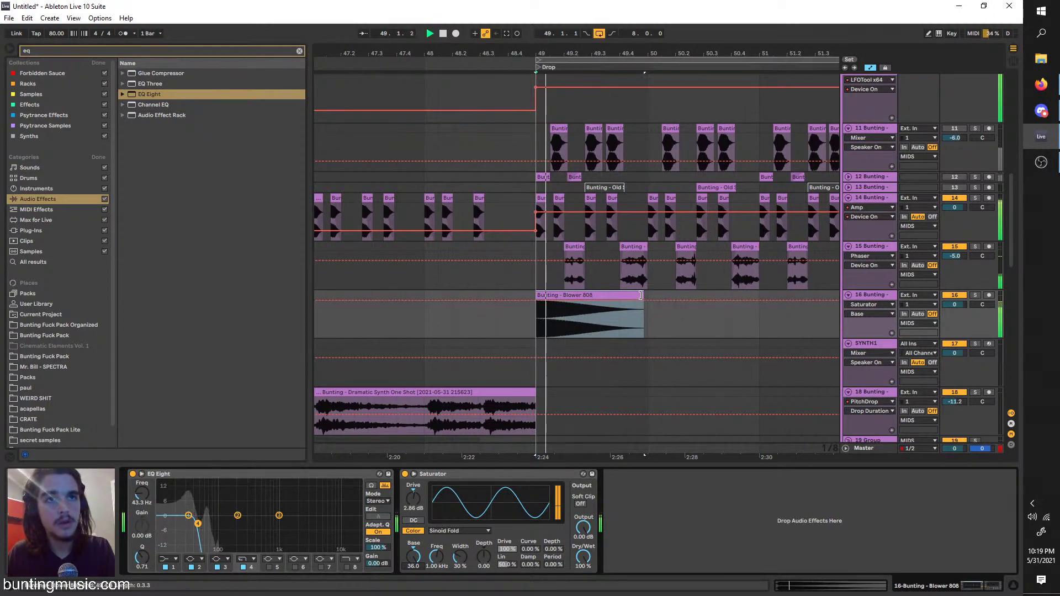
Turn the Blower 808 clip into two hits, with the second starting at 49.2.4 and ending at bar 50
{"action": "key", "text": "ctrl+e"}
{"action": "scroll", "coordinate": [603, 294], "scroll_direction": "up", "scroll_amount": 4}
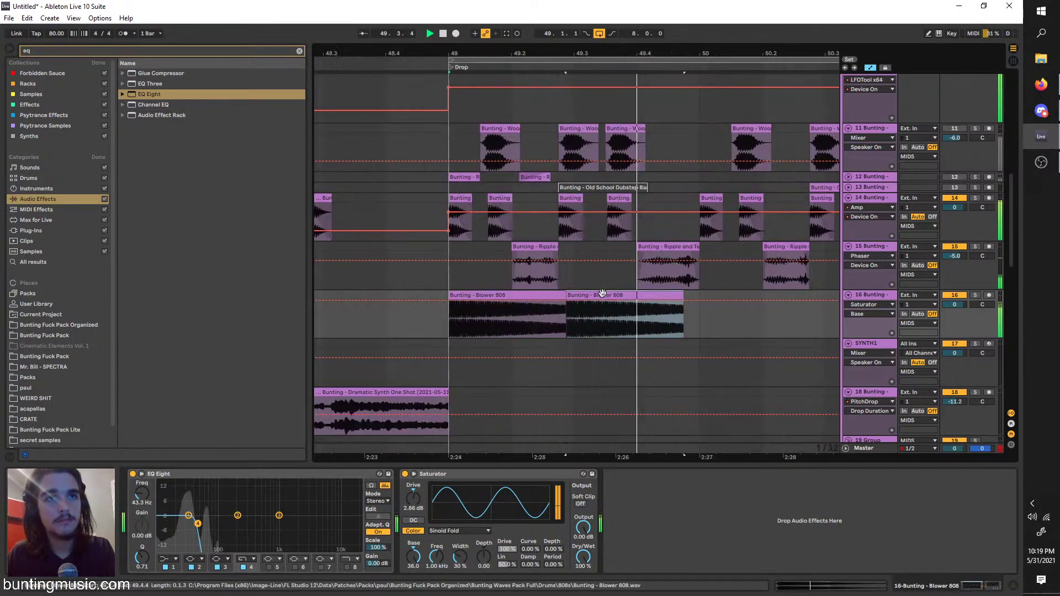
{"action": "left_click_drag", "start_coordinate": [607, 294], "coordinate": [376, 325]}
{"action": "key", "text": "space"}
{"action": "left_click", "coordinate": [453, 328]}
{"action": "key", "text": "space"}
{"action": "key", "text": "ctrl+z"}
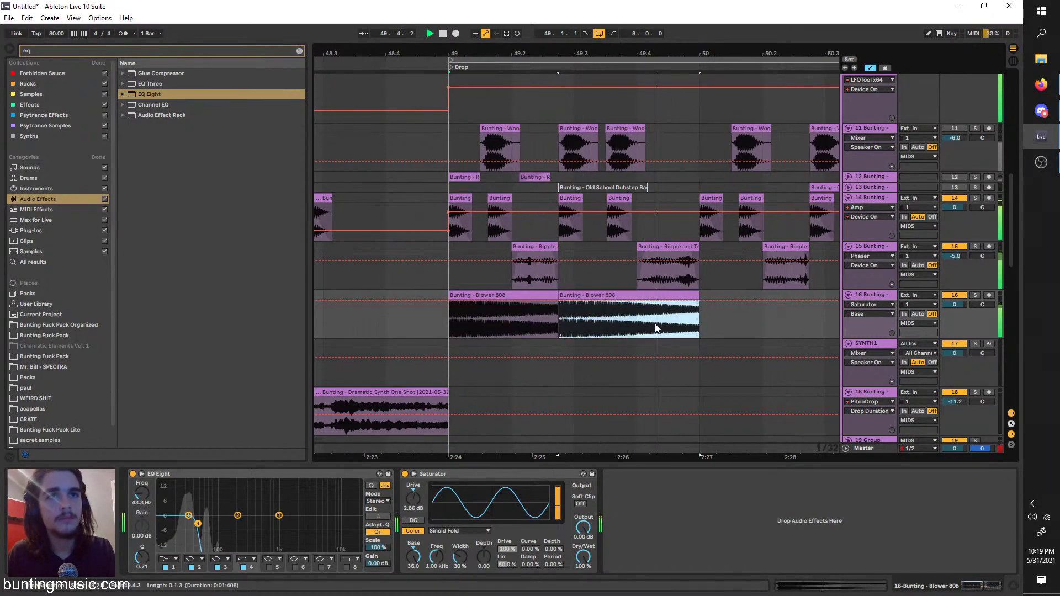
{"action": "key", "text": "space"}
Duplicate the one-bar pair of Blower 808 clips three times to fill bars 49 to 52 on track 16
{"action": "left_click_drag", "start_coordinate": [704, 332], "coordinate": [424, 303]}
{"action": "key", "text": "ctrl+d"}
{"action": "key", "text": "minus"}
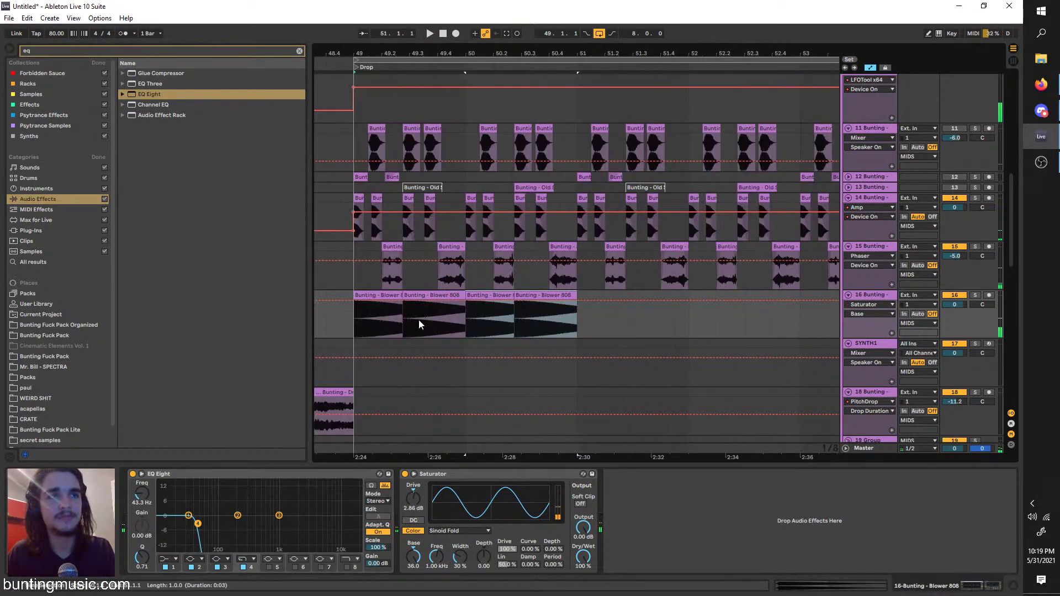
{"action": "key", "text": "space"}
{"action": "key", "text": "ctrl+d"}
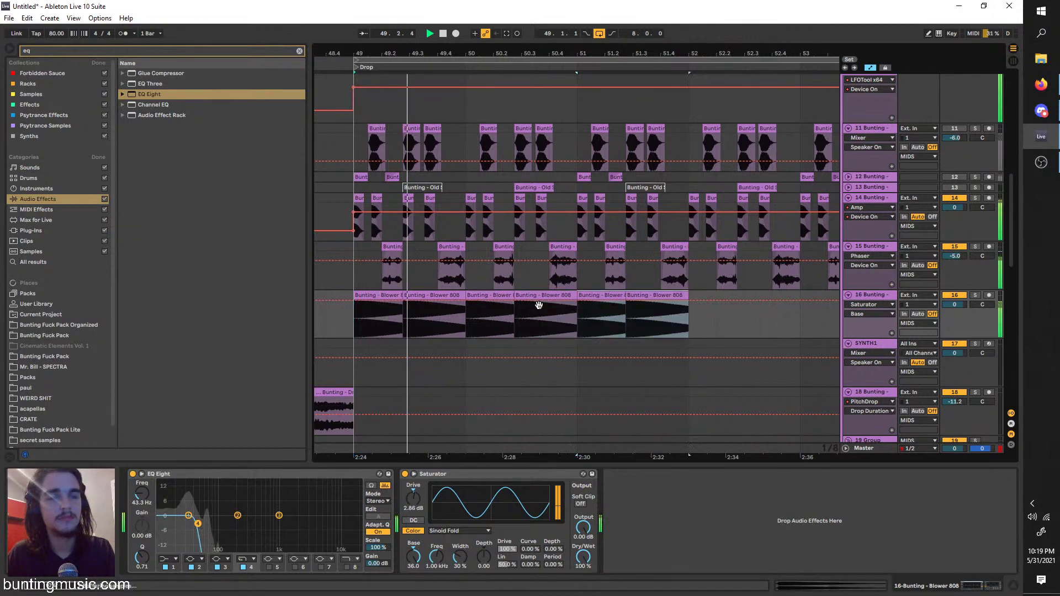
{"action": "key", "text": "ctrl+d"}
{"action": "scroll", "coordinate": [586, 332], "scroll_direction": "down", "scroll_amount": 1}
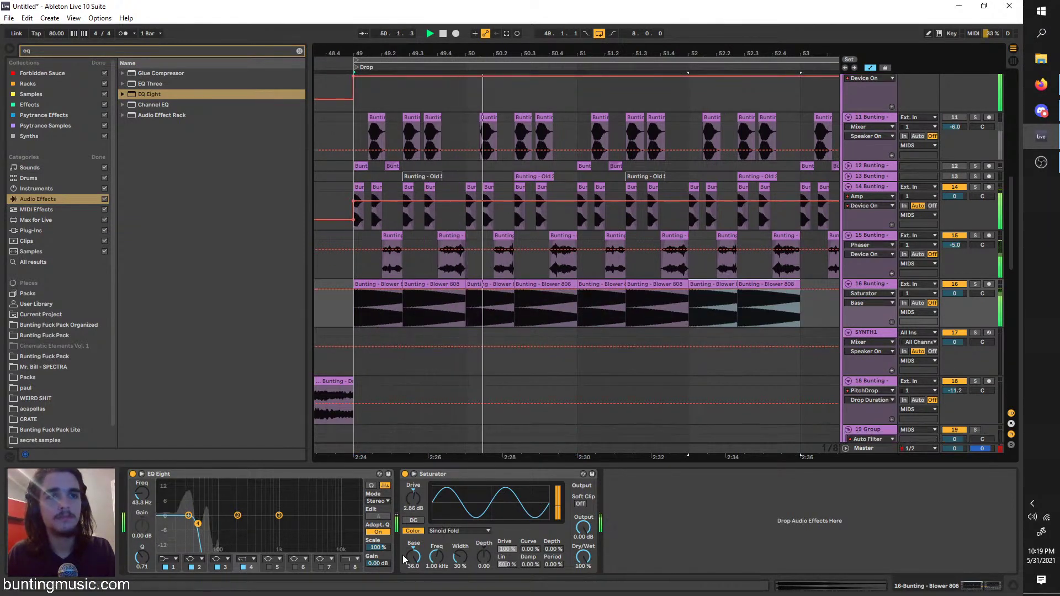
Lower track 16's Saturator Base automation line to 33.9 and duplicate the four bars of 808 clips through bar 56
{"action": "left_click", "coordinate": [586, 290]}
{"action": "left_click_drag", "start_coordinate": [586, 291], "coordinate": [578, 295]}
{"action": "left_click_drag", "start_coordinate": [799, 310], "coordinate": [367, 286]}
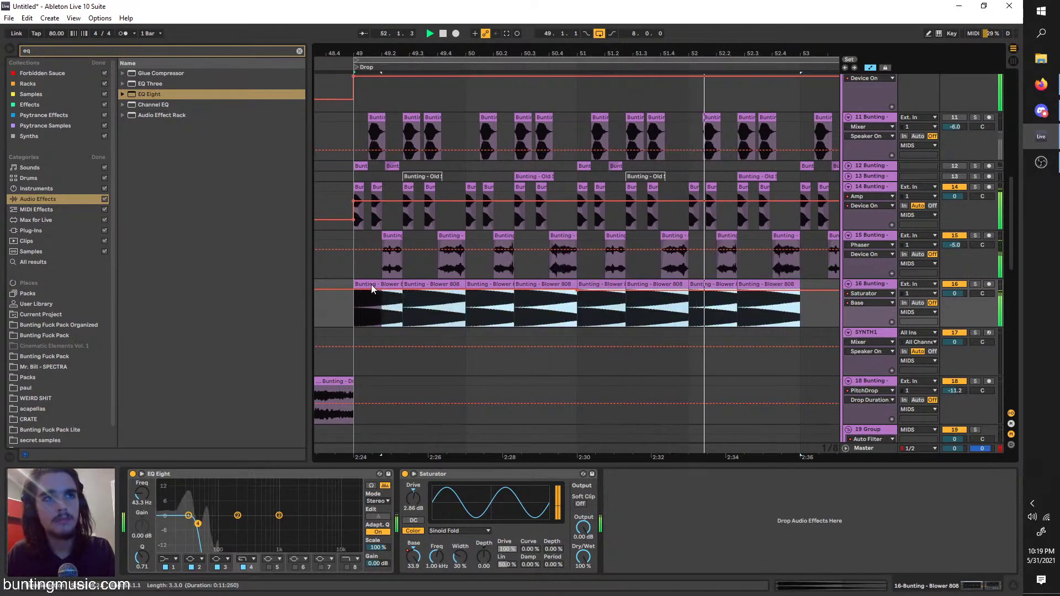
{"action": "key", "text": "ctrl+d"}
{"action": "scroll", "coordinate": [403, 309], "scroll_direction": "down", "scroll_amount": 4}
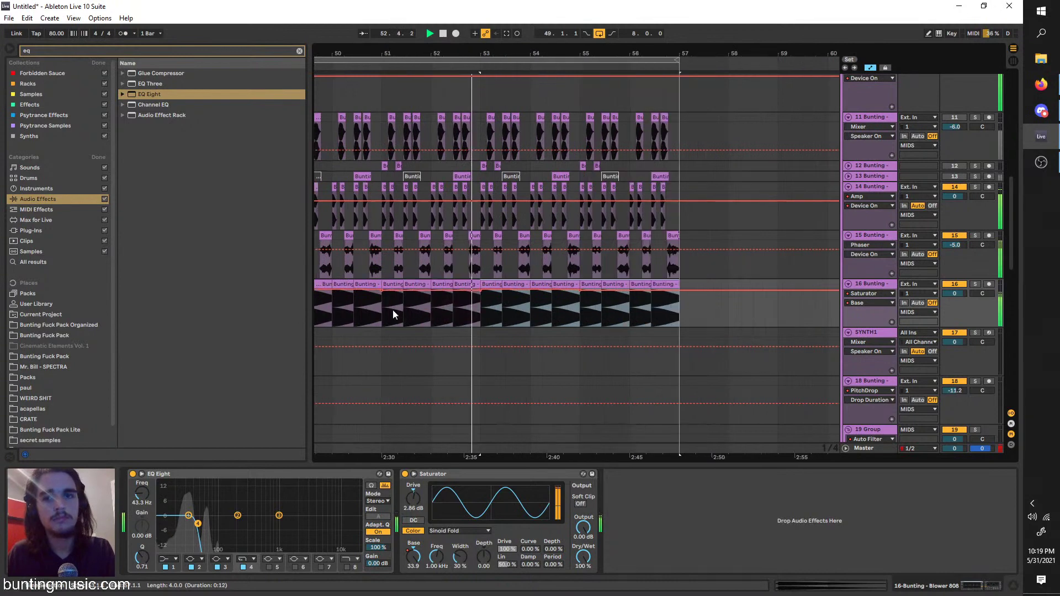
Add Auto Pan after Saturator on track 16 with Amount 100%, Rate 1/16, Phase 0° and Invert enabled
{"action": "left_click", "coordinate": [115, 49]}
{"action": "type", "text": "aut"}
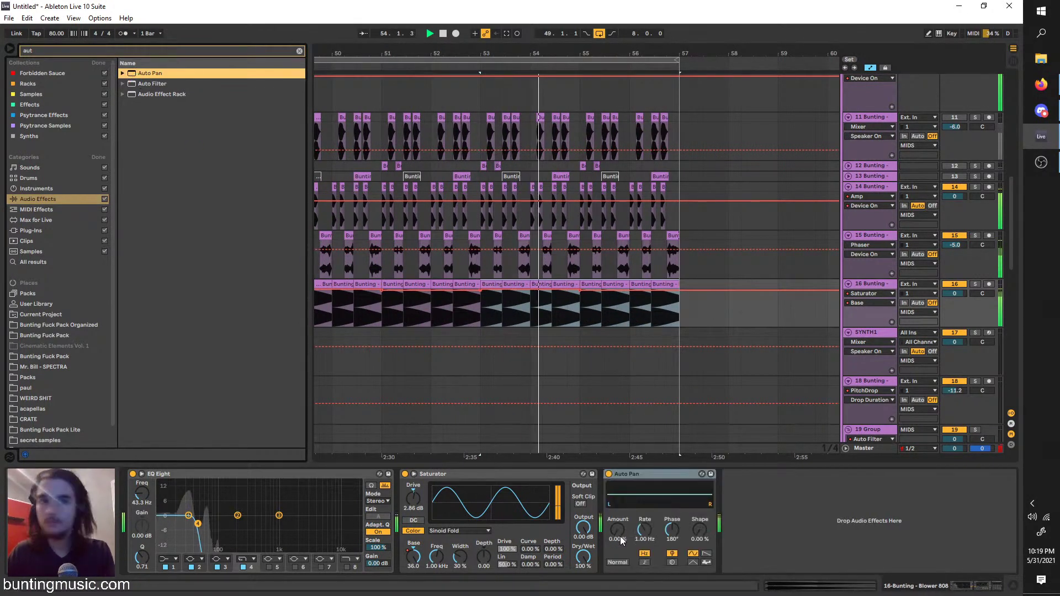
{"action": "left_click_drag", "start_coordinate": [672, 542], "coordinate": [671, 566]}
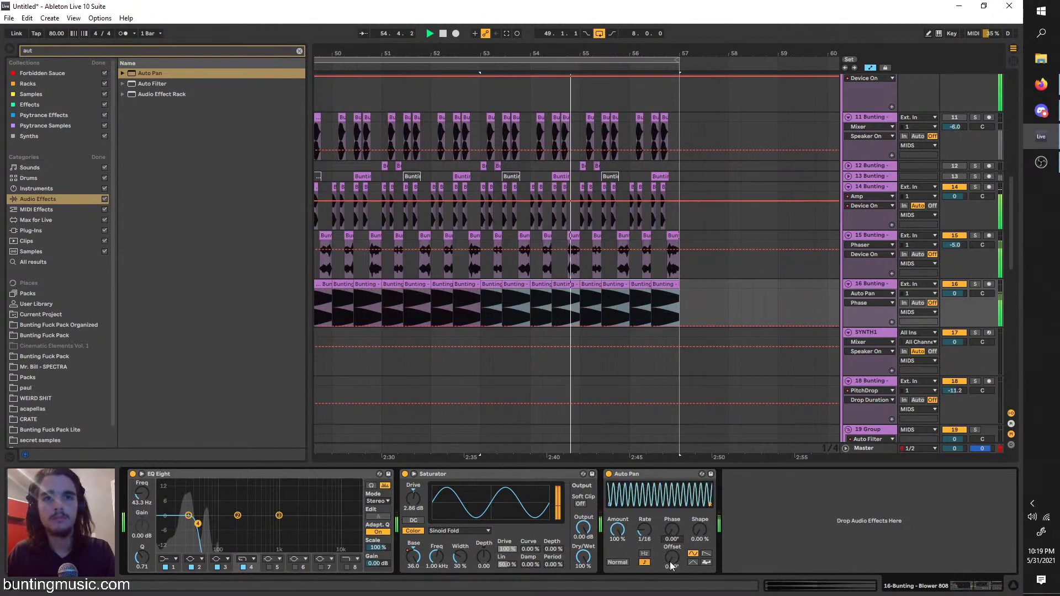
{"action": "left_click", "coordinate": [609, 563]}
{"action": "scroll", "coordinate": [532, 341], "scroll_direction": "left", "scroll_amount": 3}
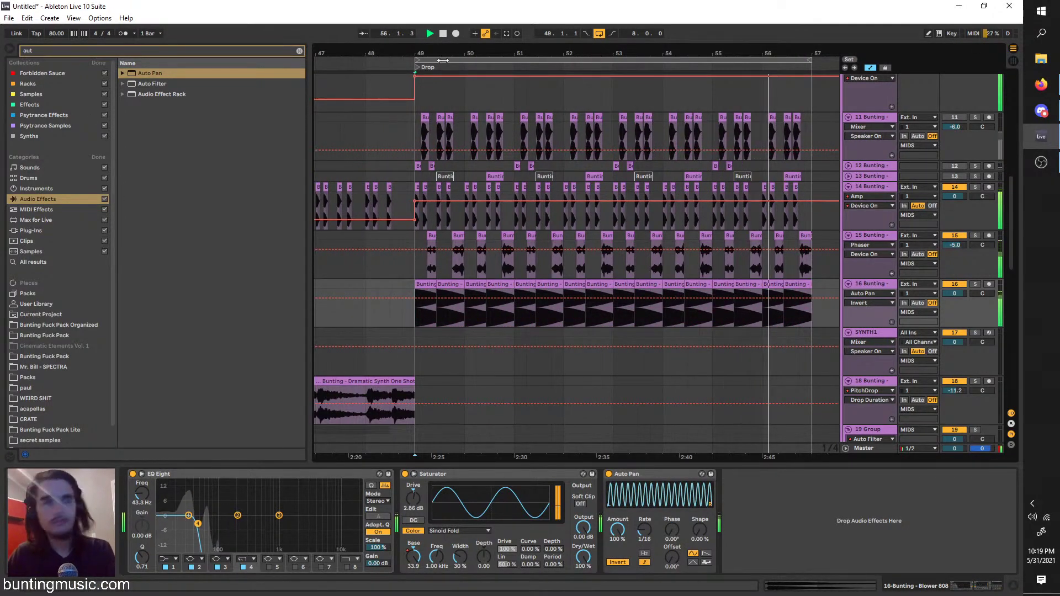
Shift the loop to start at 47.3.1 and play the transition into the drop
{"action": "left_click_drag", "start_coordinate": [424, 44], "coordinate": [350, 46]}
{"action": "key", "text": "space"}
{"action": "key", "text": "ctrl+l"}
Copy the eight bars of Blower 808 clips on track 16 and paste them at bar 41, before the drop
{"action": "left_click_drag", "start_coordinate": [496, 333], "coordinate": [422, 309]}
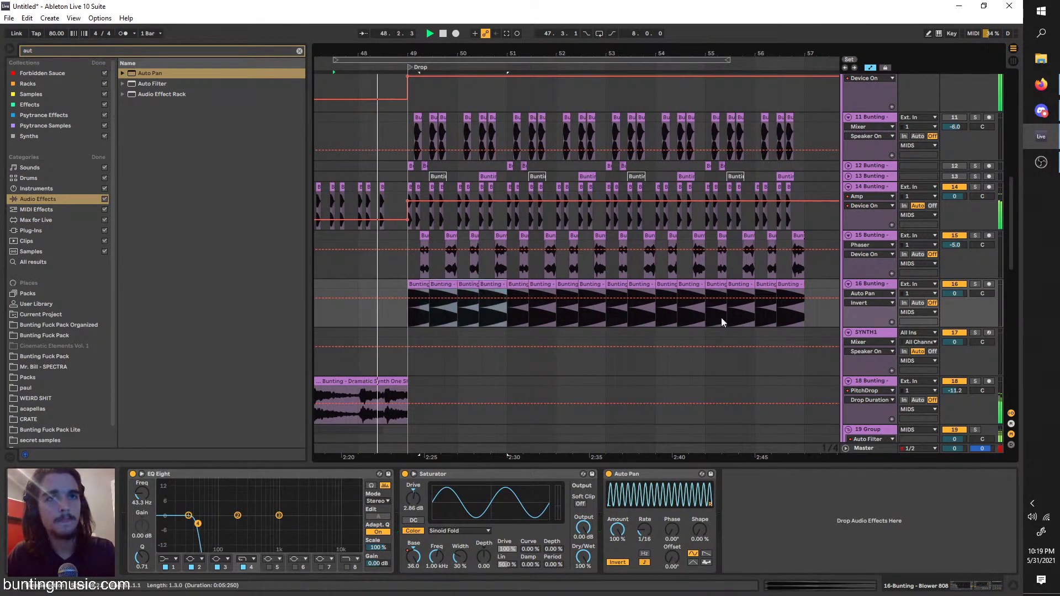
{"action": "left_click_drag", "start_coordinate": [806, 323], "coordinate": [398, 324]}
{"action": "key", "text": "minus"}
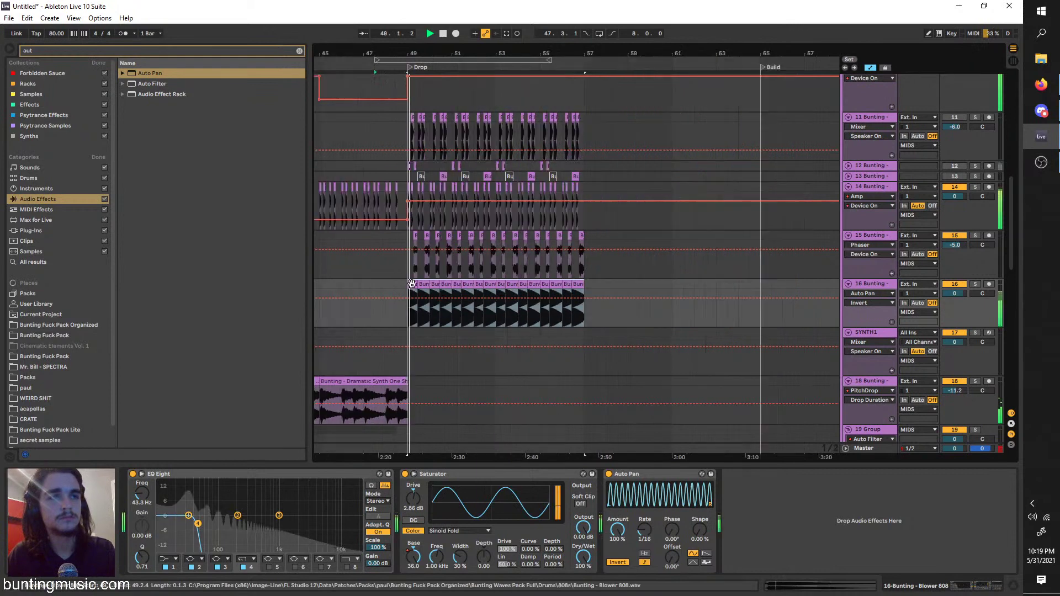
{"action": "key", "text": "minus"}
{"action": "left_click", "coordinate": [376, 295]}
{"action": "key", "text": "ctrl+v"}
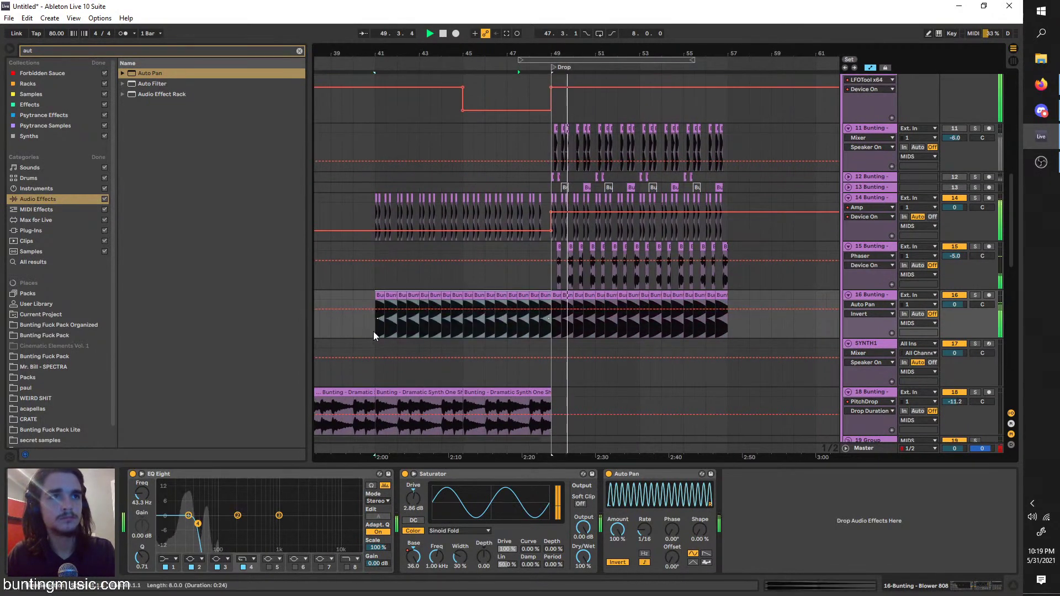
{"action": "key", "text": "plus"}
{"action": "key", "text": "plus"}
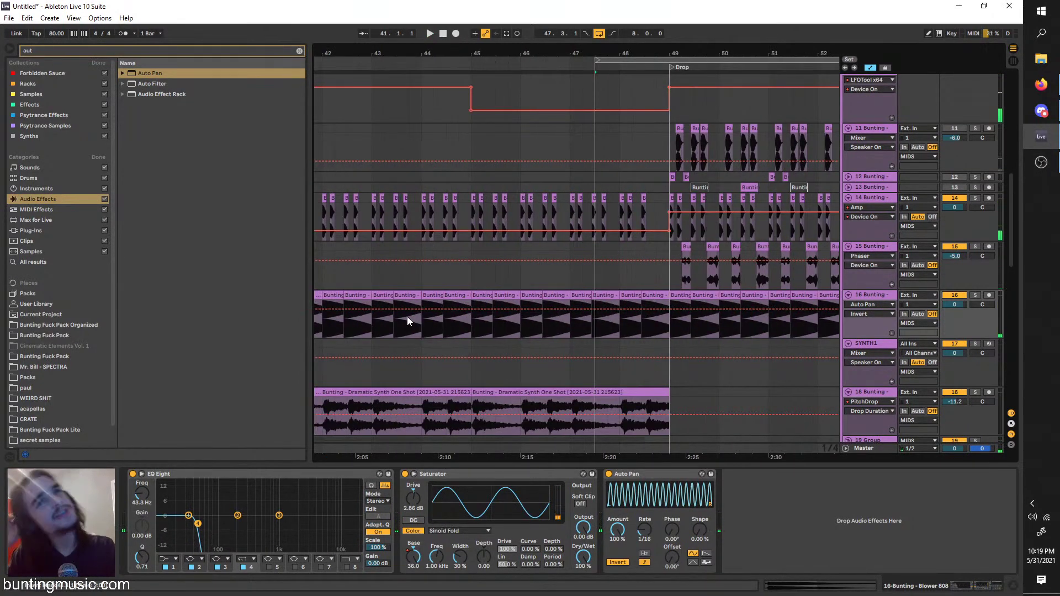
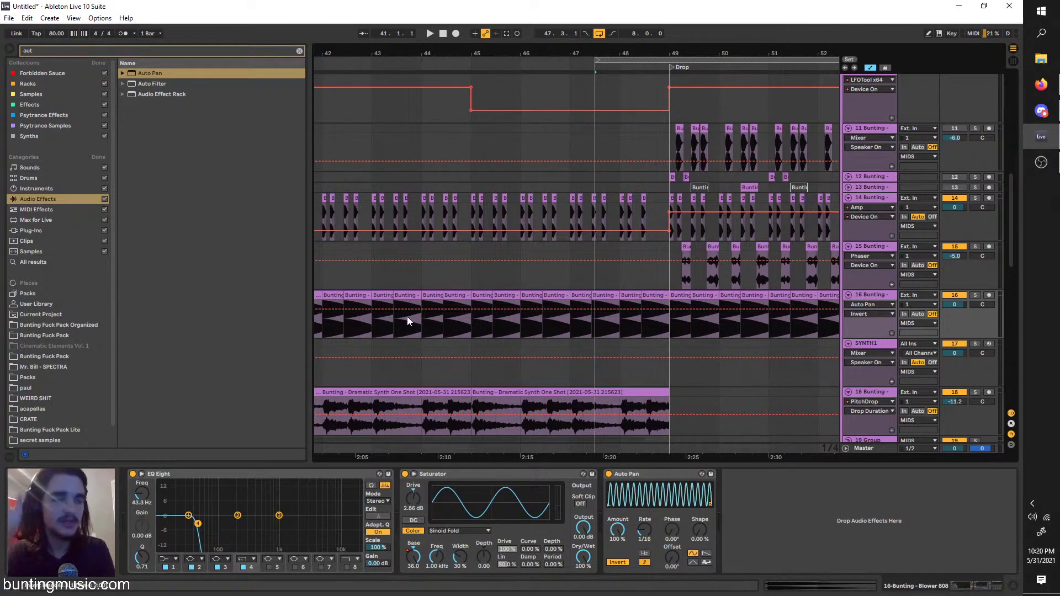
Return the loop start to bar 49 and replay the drop to check the 808 clips against the other bass layers
{"action": "left_click_drag", "start_coordinate": [644, 57], "coordinate": [752, 100]}
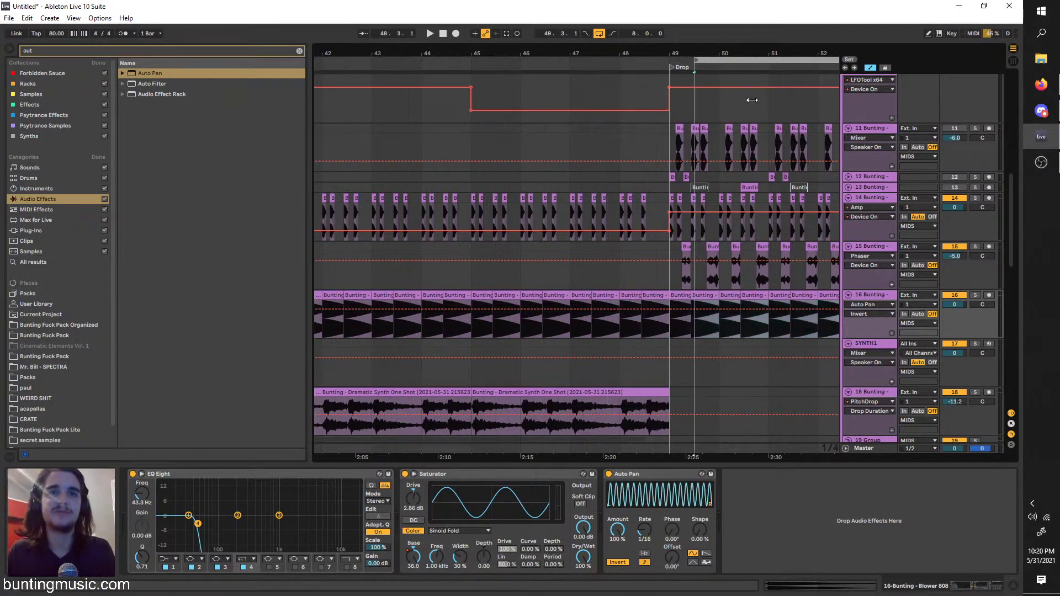
{"action": "left_click", "coordinate": [721, 65]}
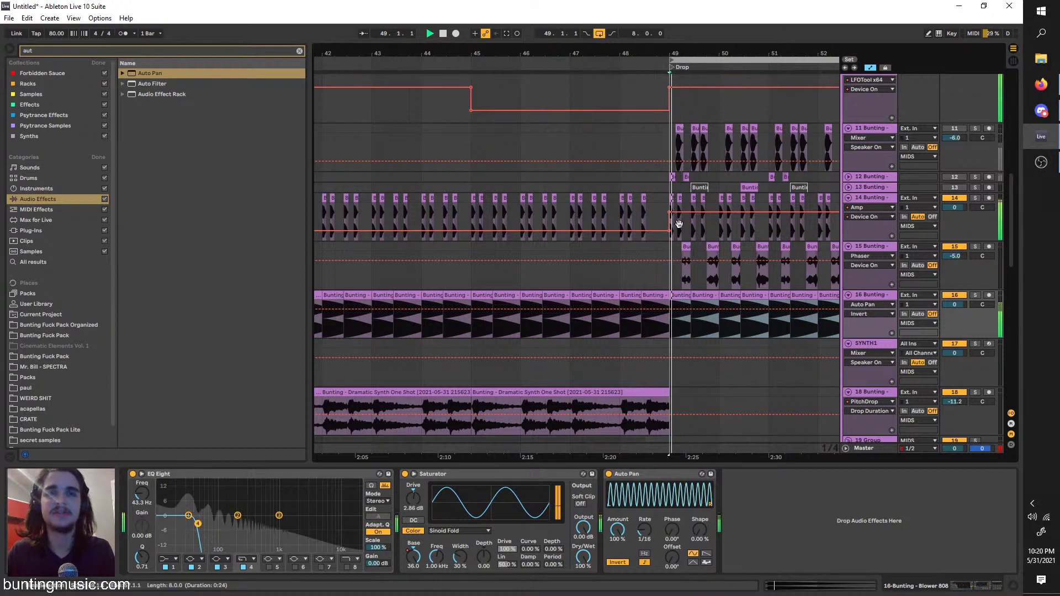
{"action": "key", "text": "plus"}
{"action": "key", "text": "plus"}
{"action": "key", "text": "plus"}
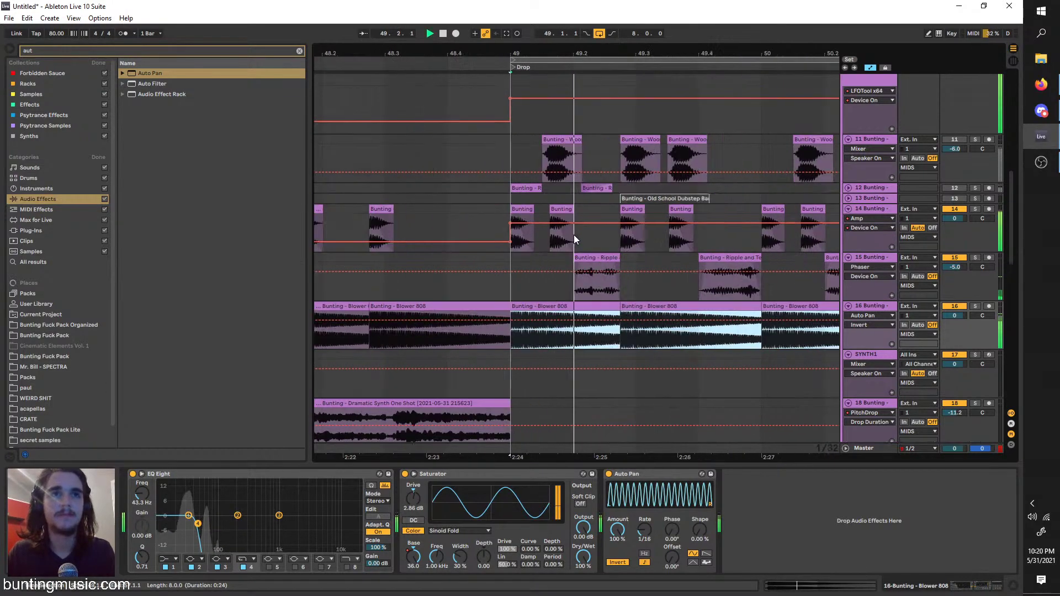
{"action": "key", "text": "minus"}
{"action": "key", "text": "minus"}
{"action": "key", "text": "minus"}
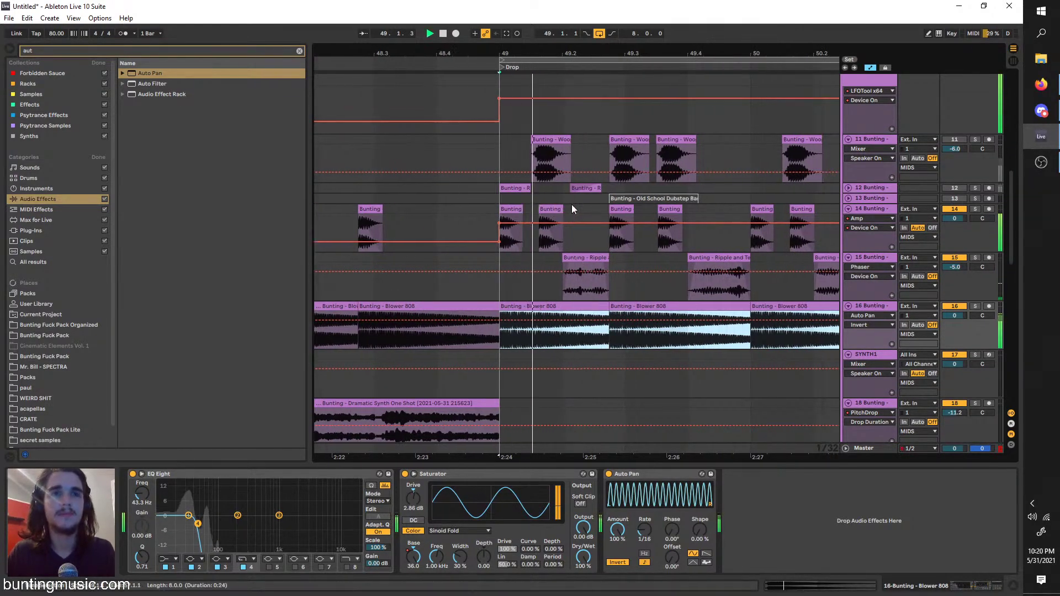
{"action": "key", "text": "minus"}
{"action": "key", "text": "minus"}
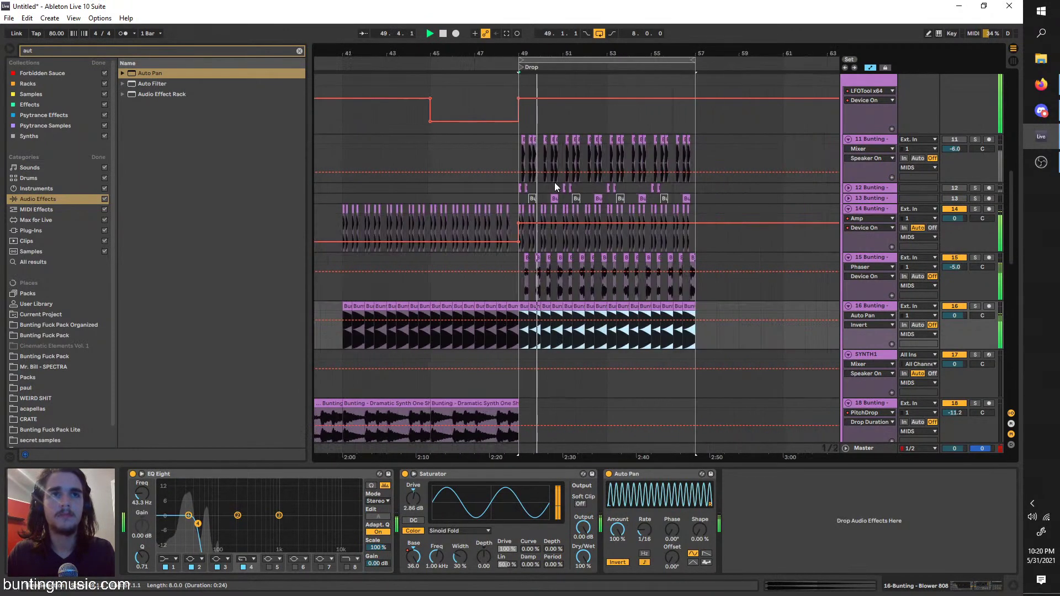
Solo track 16 and replay the drop from bar 49
{"action": "left_click", "coordinate": [864, 308]}
{"action": "key", "text": "s"}
{"action": "key", "text": "space"}
{"action": "key", "text": "space"}
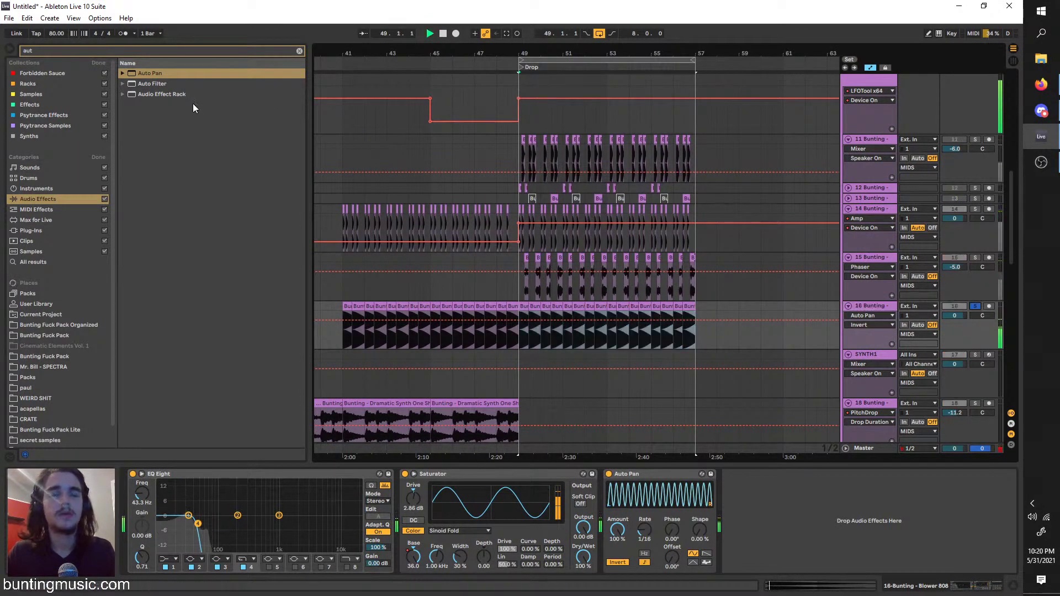
Stop playback, search the audio effects for Corpus and add it after Auto Pan on track 16
{"action": "key", "text": "space"}
{"action": "left_click", "coordinate": [147, 51]}
{"action": "type", "text": "CORPUS"}
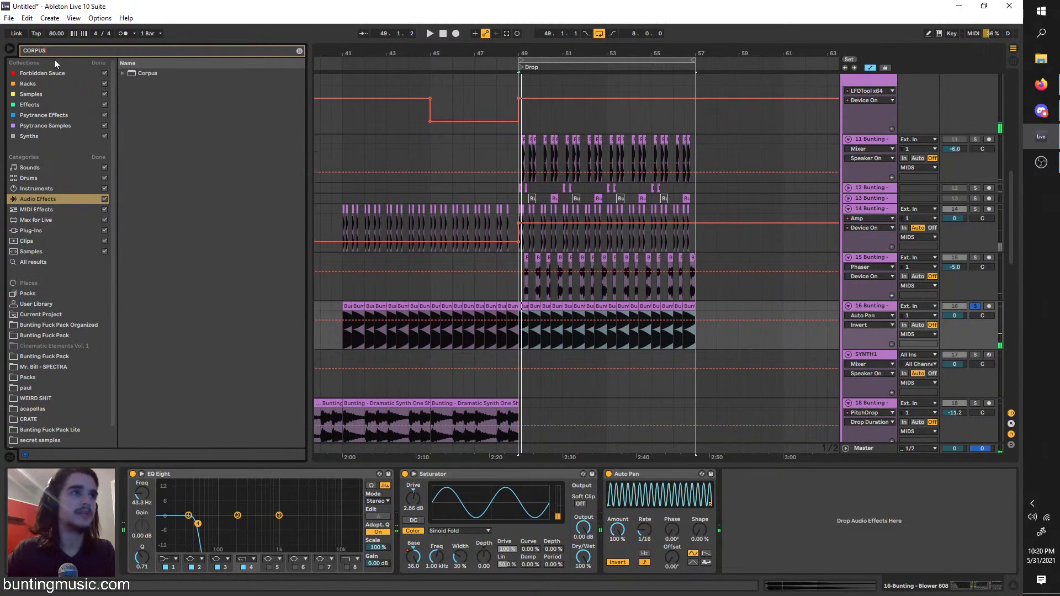
{"action": "left_click_drag", "start_coordinate": [131, 77], "coordinate": [758, 542]}
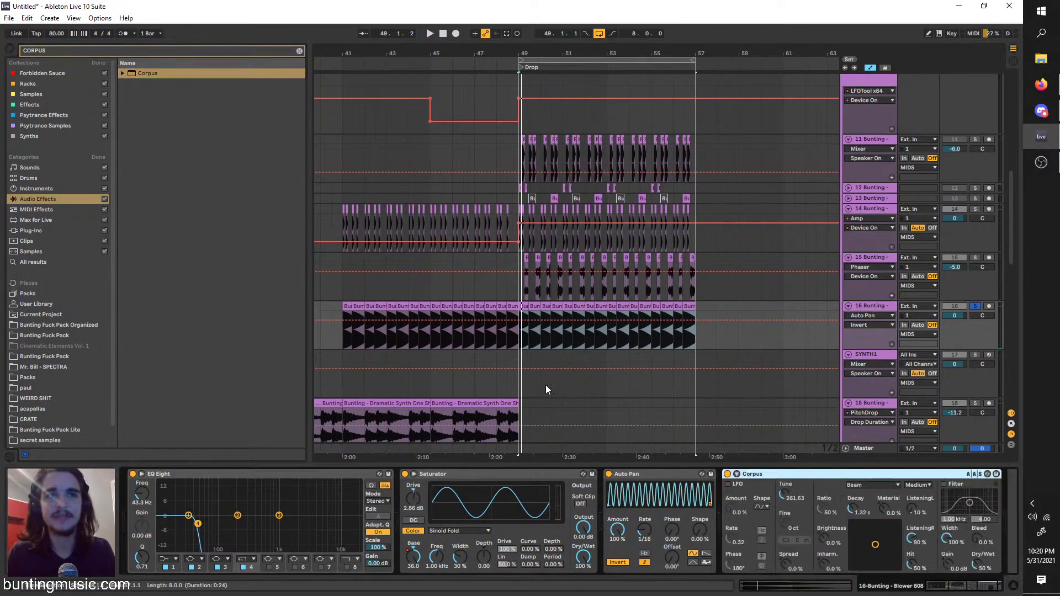
Set Corpus's Tune to 34.55 and Decay to 141 ms during playback, and unsolo track 16
{"action": "scroll", "coordinate": [545, 390], "scroll_direction": "up", "scroll_amount": 3}
{"action": "key", "text": "space"}
{"action": "left_click_drag", "start_coordinate": [785, 500], "coordinate": [785, 563]}
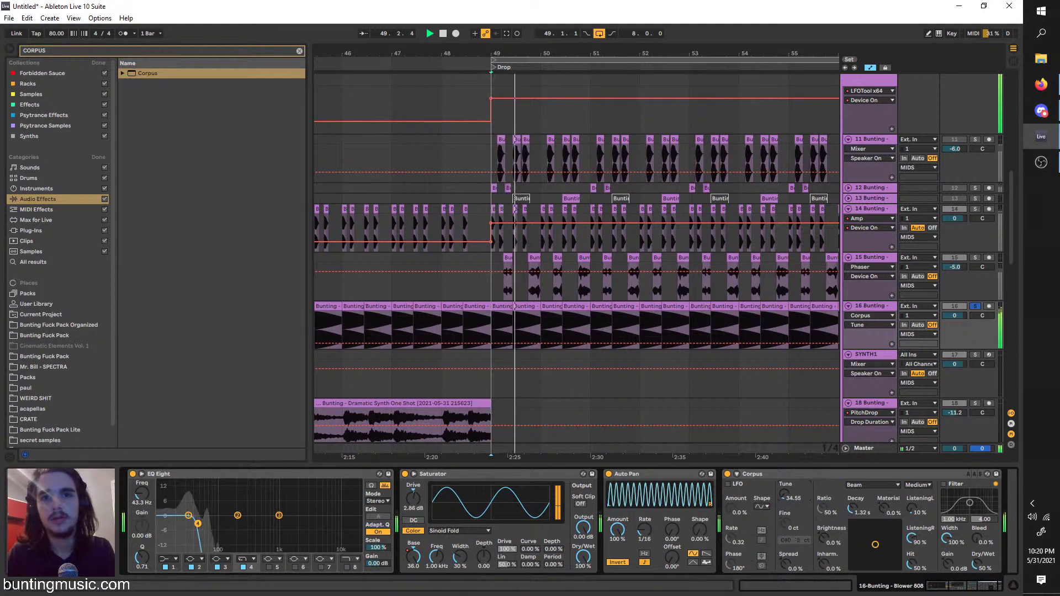
{"action": "left_click_drag", "start_coordinate": [852, 510], "coordinate": [852, 553]}
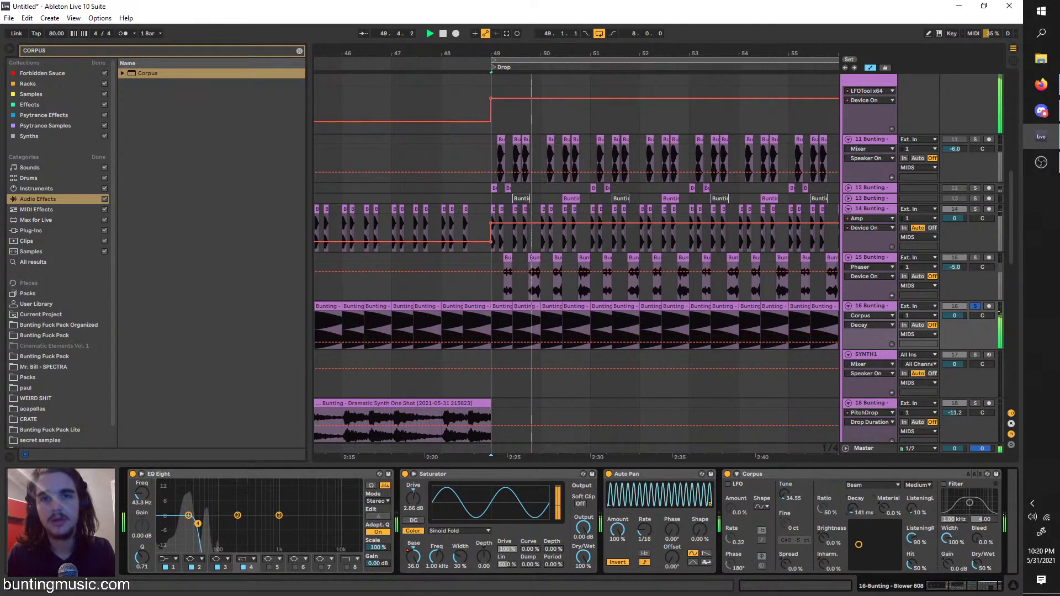
{"action": "left_click", "coordinate": [975, 306]}
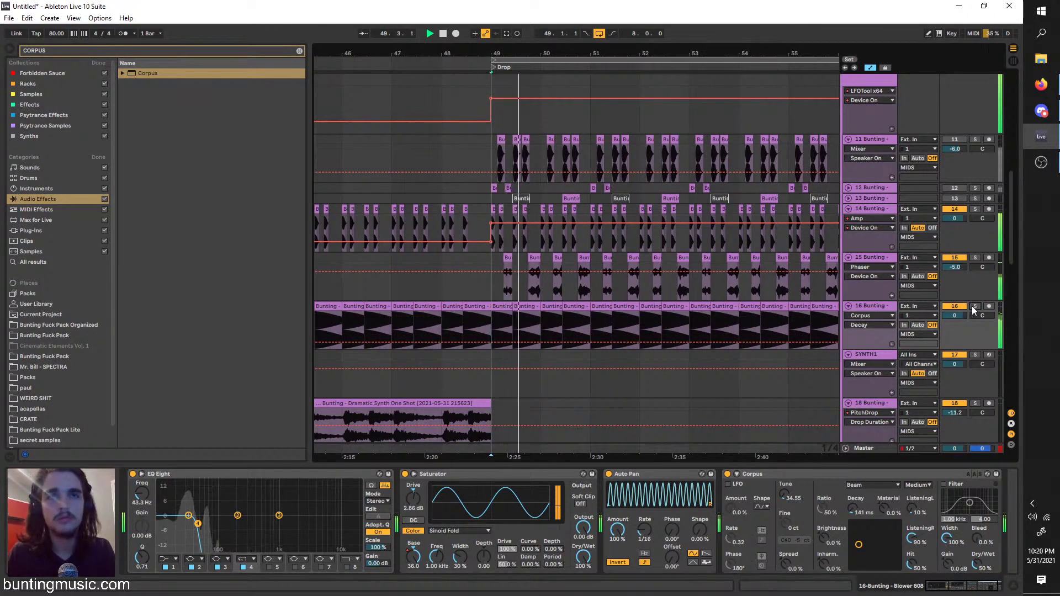
Raise Saturator's Drive to 36.0 dB on track 16 and reset track 15's volume to 0
{"action": "left_click_drag", "start_coordinate": [419, 510], "coordinate": [418, 454]}
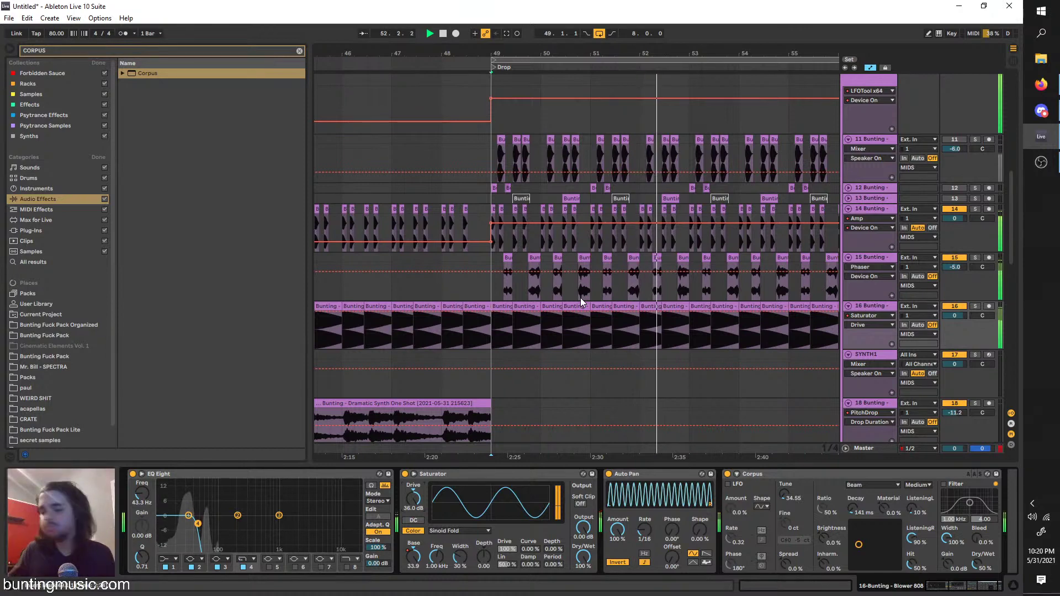
{"action": "right_click", "coordinate": [949, 263]}
{"action": "left_click", "coordinate": [854, 288]}
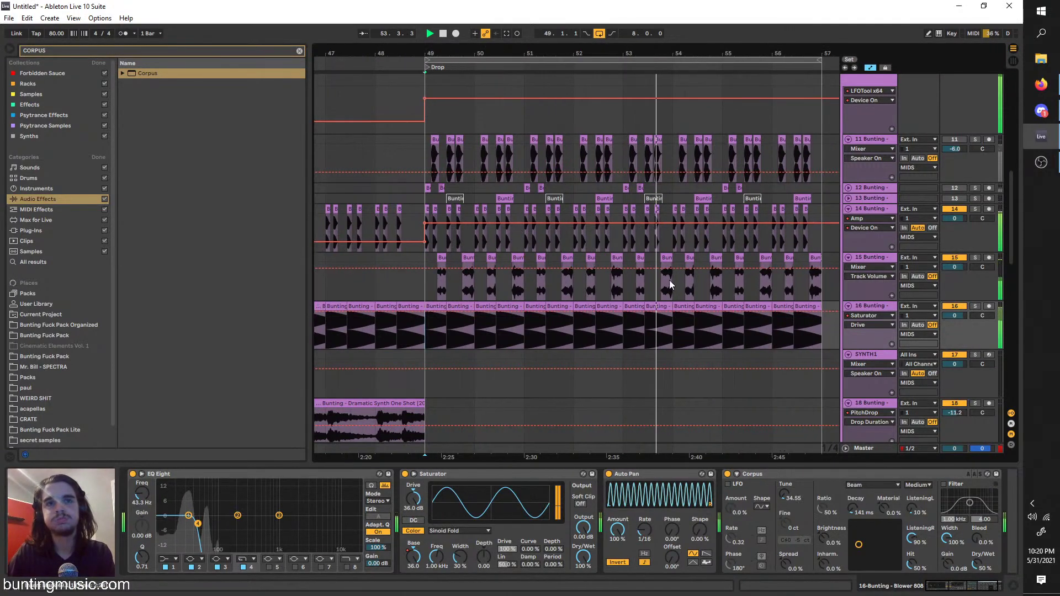
Replay the end of the build and delete the Blower 808 clips in bars 41 to 48 on track 16
{"action": "scroll", "coordinate": [608, 303], "scroll_direction": "up", "scroll_amount": 2}
{"action": "scroll", "coordinate": [635, 304], "scroll_direction": "down", "scroll_amount": 6}
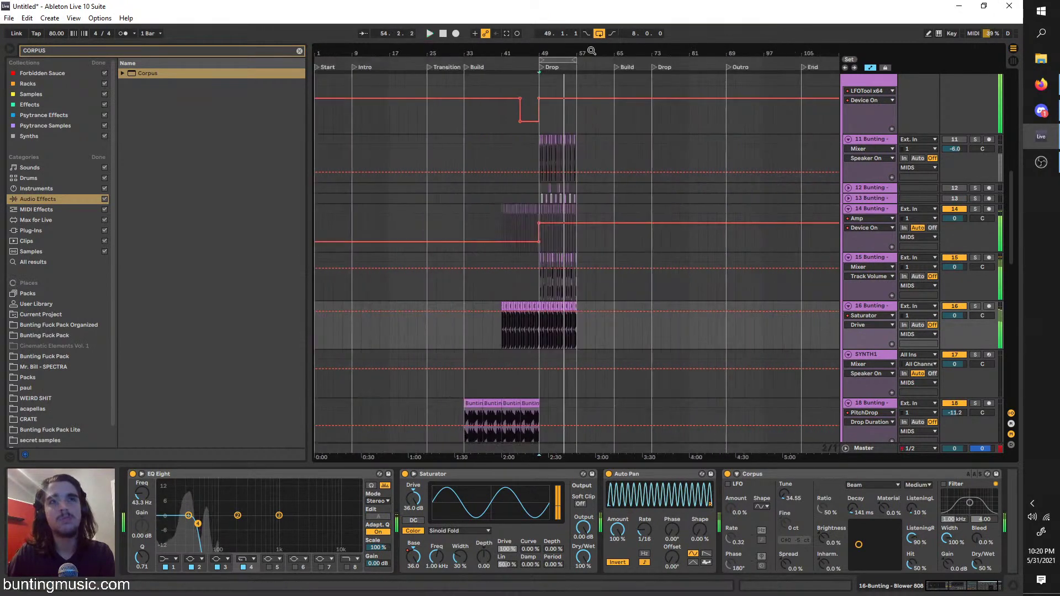
{"action": "key", "text": "space"}
{"action": "left_click_drag", "start_coordinate": [559, 59], "coordinate": [684, 57]}
{"action": "scroll", "coordinate": [498, 154], "scroll_direction": "up", "scroll_amount": 4}
{"action": "scroll", "coordinate": [600, 118], "scroll_direction": "right", "scroll_amount": 1}
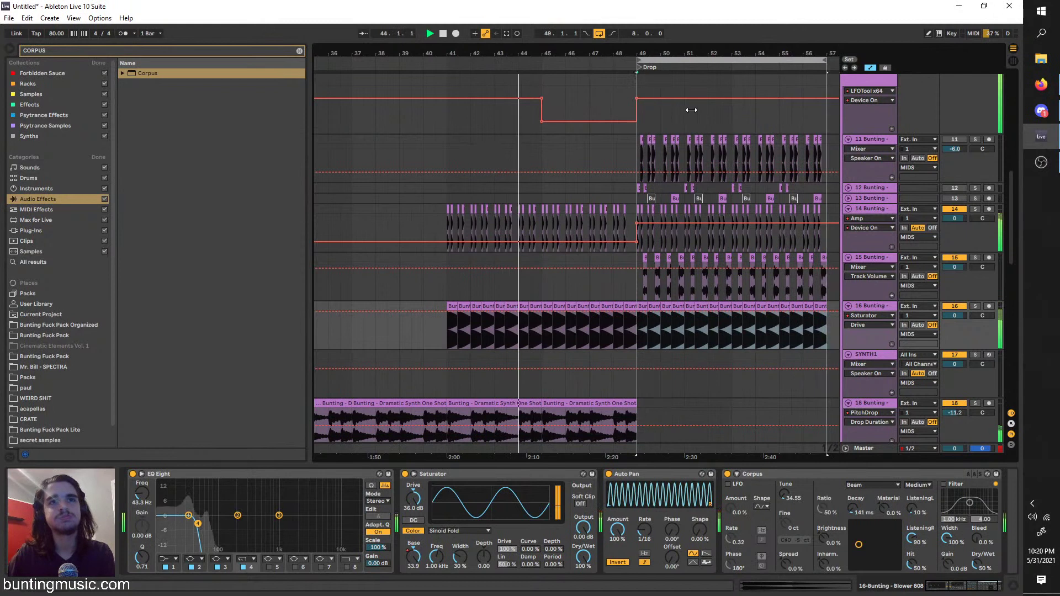
{"action": "left_click_drag", "start_coordinate": [638, 335], "coordinate": [452, 305]}
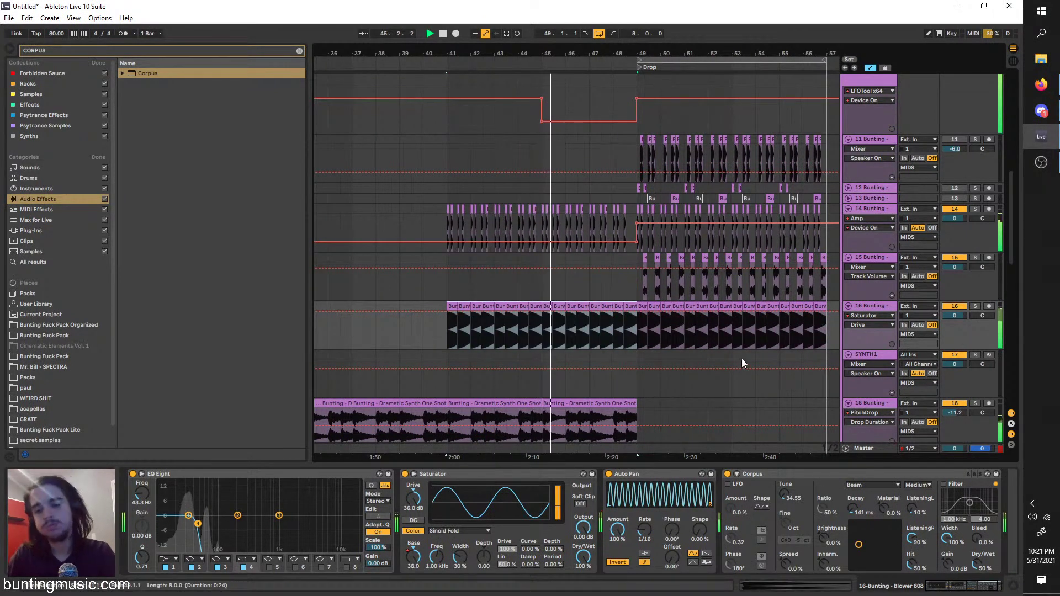
{"action": "key", "text": "Delete"}
Delete the Skittle Skattle Bass clip spanning bars 49 to 56 on track 6
{"action": "scroll", "coordinate": [634, 307], "scroll_direction": "right", "scroll_amount": 3}
{"action": "scroll", "coordinate": [658, 292], "scroll_direction": "up", "scroll_amount": 8}
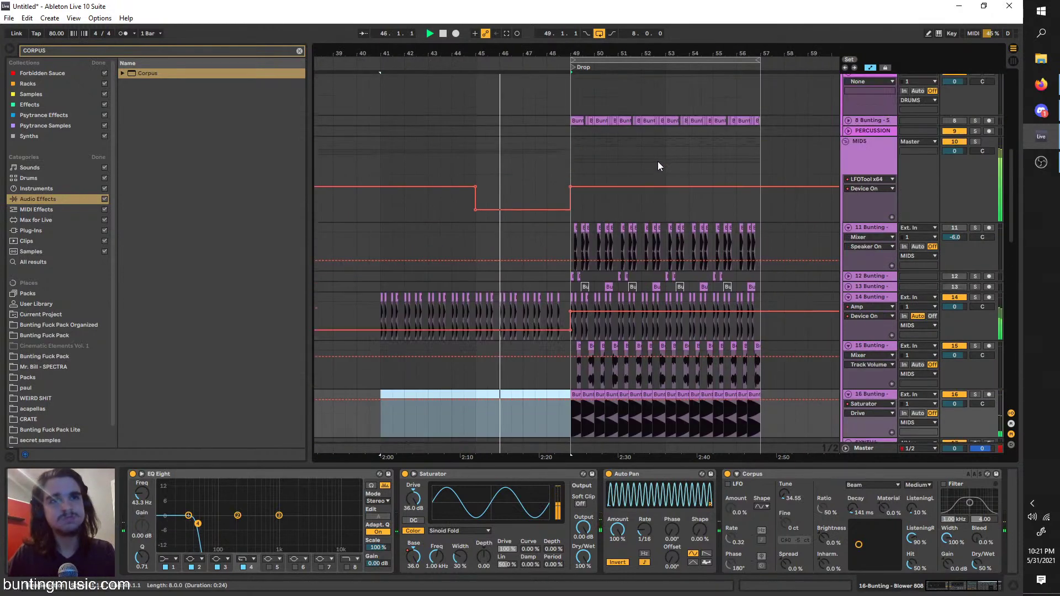
{"action": "scroll", "coordinate": [665, 224], "scroll_direction": "up", "scroll_amount": 3}
{"action": "left_click", "coordinate": [692, 220]}
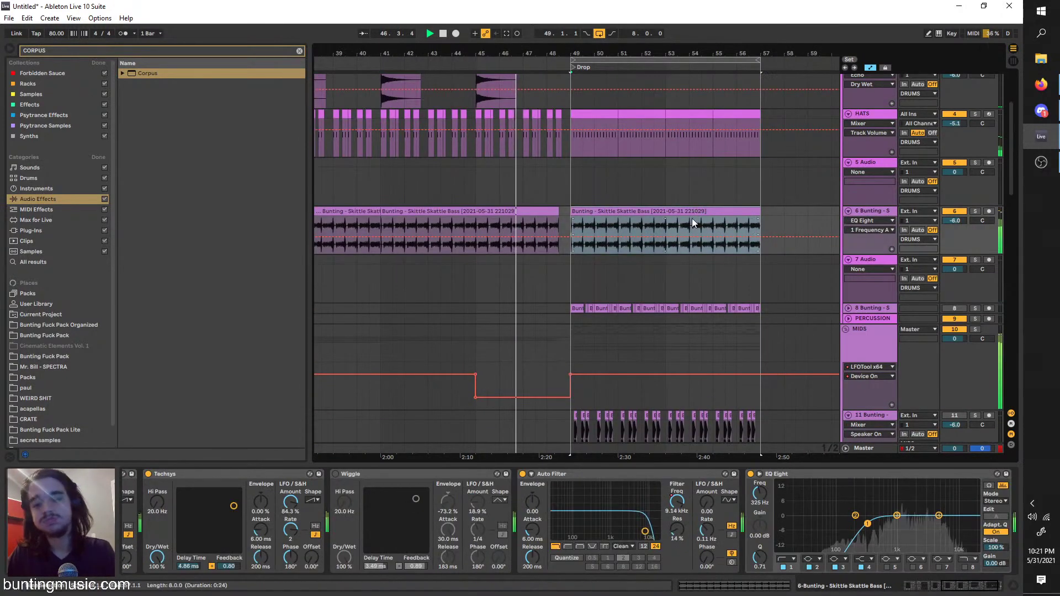
{"action": "key", "text": "Delete"}
Insert a new MIDI track directly below track 11 in the MIDS group
{"action": "right_click", "coordinate": [865, 212]}
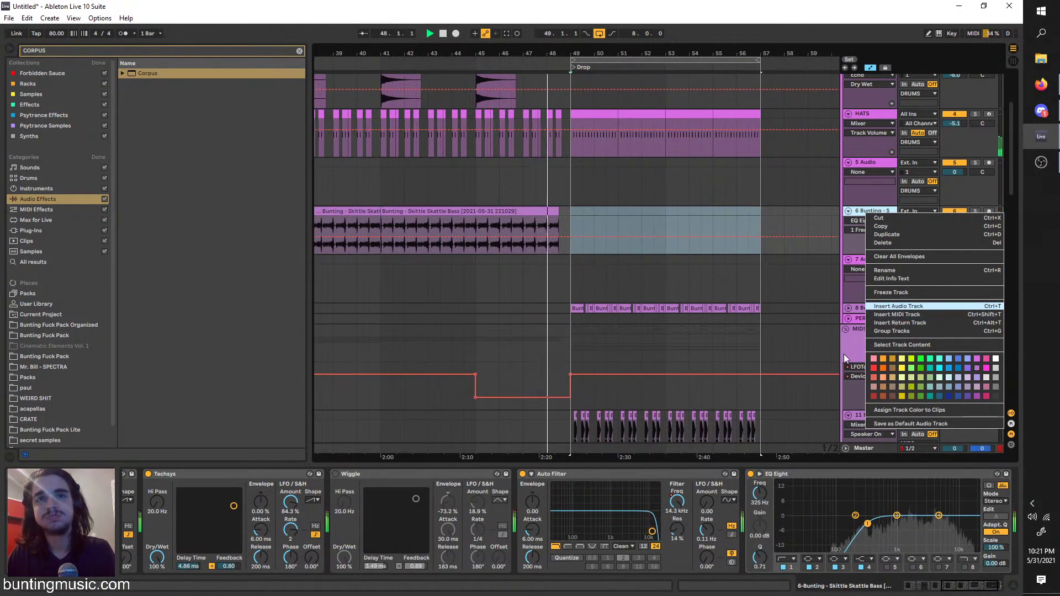
{"action": "scroll", "coordinate": [856, 360], "scroll_direction": "down", "scroll_amount": 2}
{"action": "scroll", "coordinate": [867, 367], "scroll_direction": "down", "scroll_amount": 1}
{"action": "left_click", "coordinate": [870, 348]}
{"action": "right_click", "coordinate": [870, 348]}
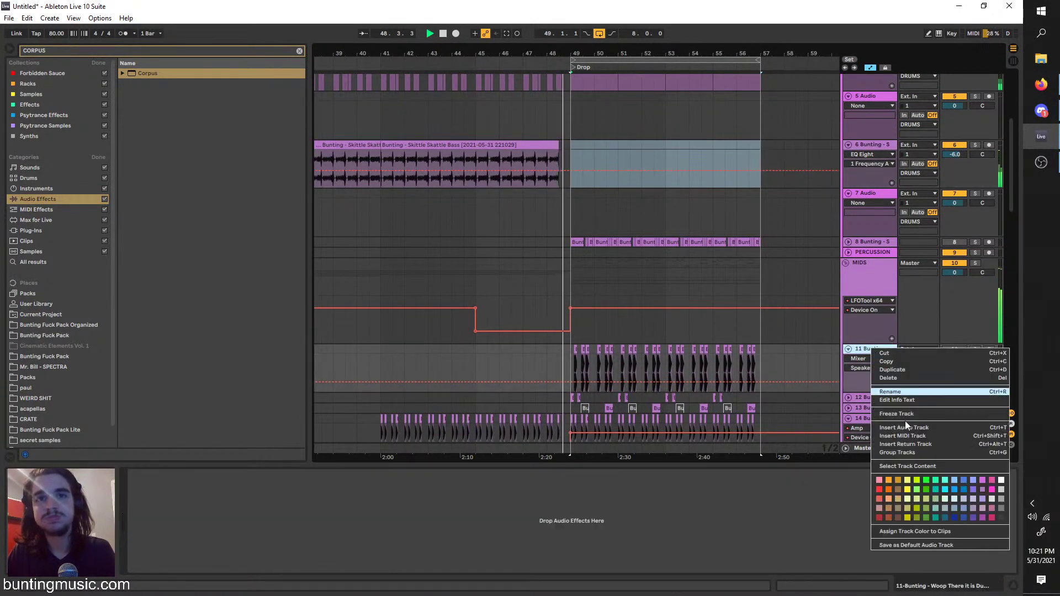
{"action": "key", "text": "Escape"}
{"action": "key", "text": "ctrl+shift+t"}
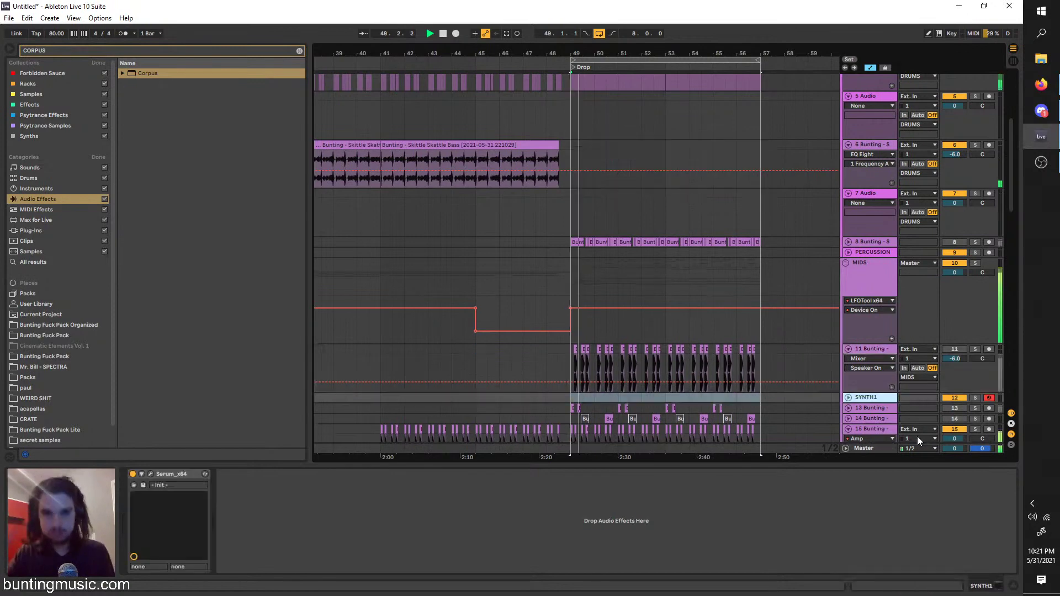
Build a repeating two-bar Blower 808 pattern through bar 56 with a bar 50 hit at -1 st, and mute track 17
{"action": "scroll", "coordinate": [873, 326], "scroll_direction": "down", "scroll_amount": 8}
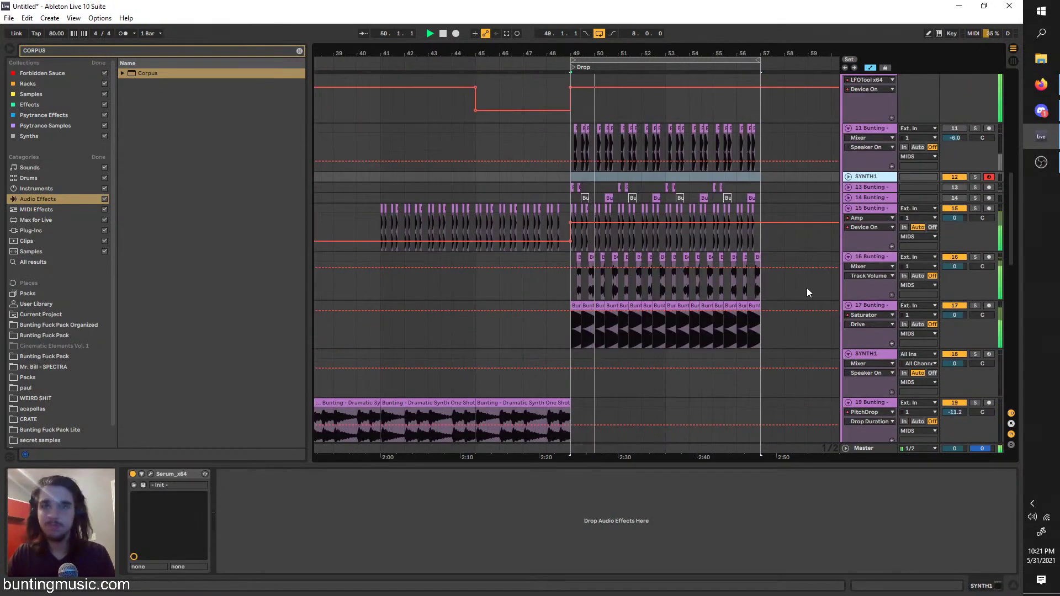
{"action": "scroll", "coordinate": [586, 338], "scroll_direction": "up", "scroll_amount": 3}
{"action": "left_click", "coordinate": [586, 338]}
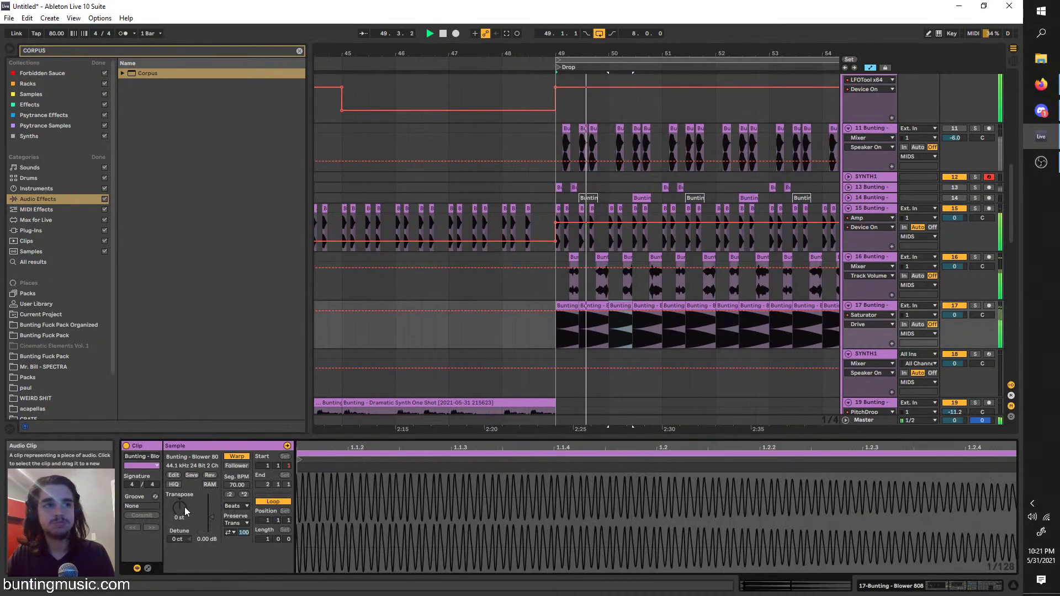
{"action": "left_click", "coordinate": [652, 308]}
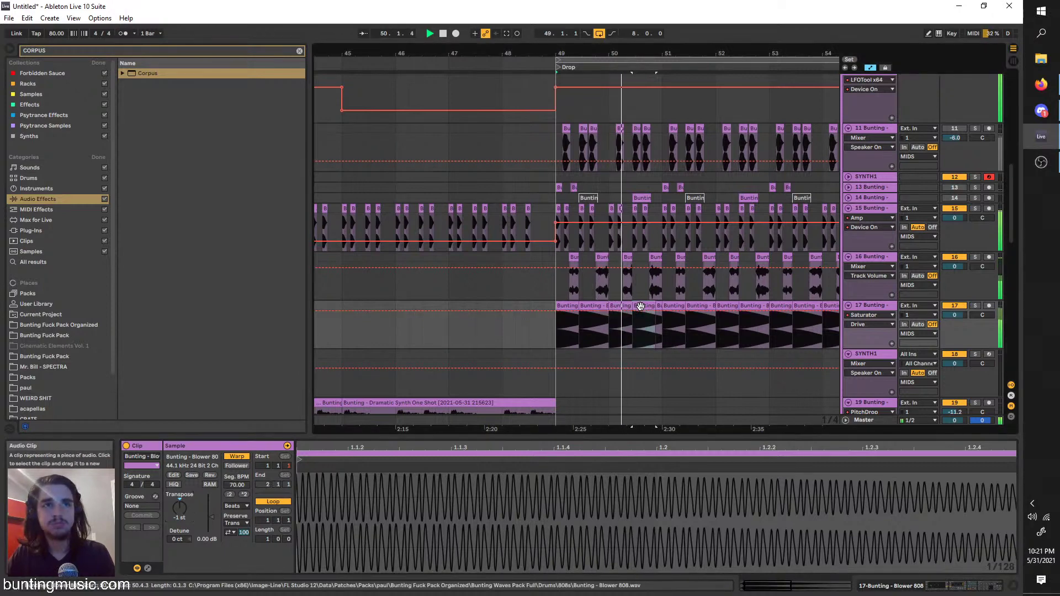
{"action": "left_click", "coordinate": [559, 305], "text": "shift"}
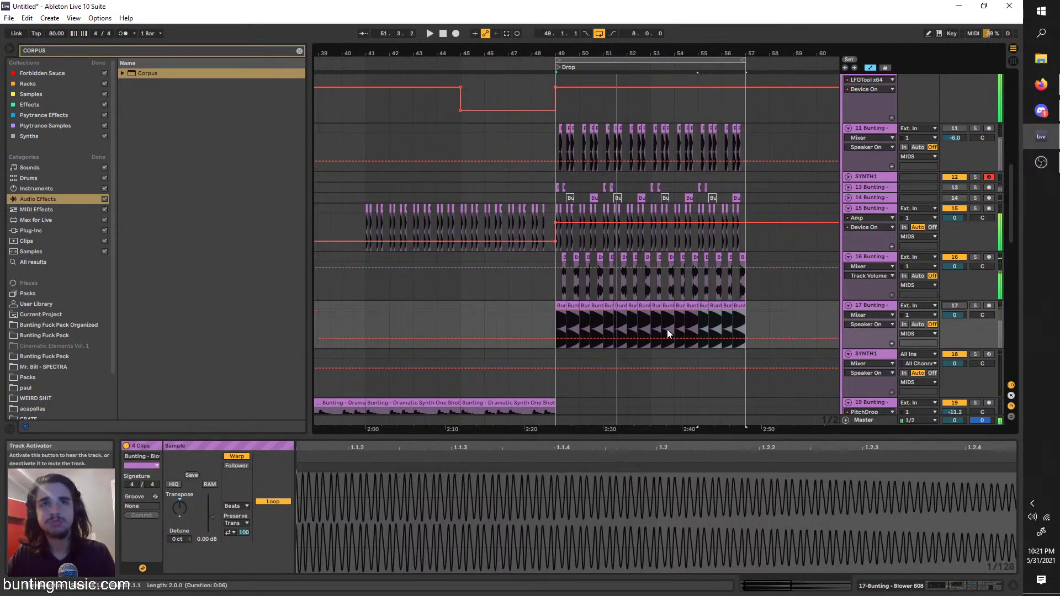
Select the empty audio track 7 in the DRUMS group and clear the browser search
{"action": "scroll", "coordinate": [670, 332], "scroll_direction": "down", "scroll_amount": 3}
{"action": "scroll", "coordinate": [622, 354], "scroll_direction": "up", "scroll_amount": 3}
{"action": "scroll", "coordinate": [623, 349], "scroll_direction": "up", "scroll_amount": 2}
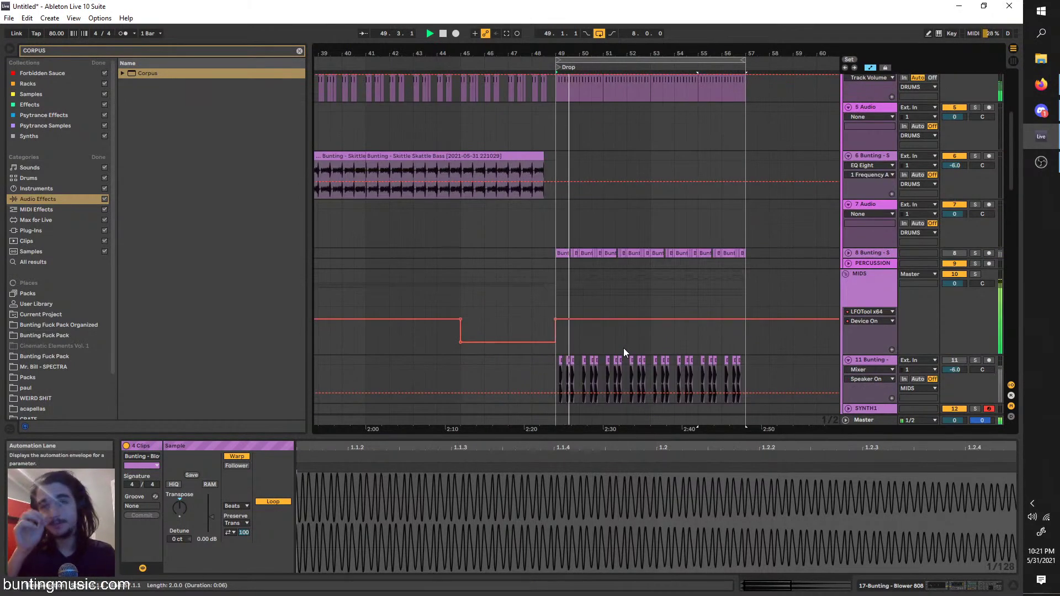
{"action": "left_click", "coordinate": [883, 208]}
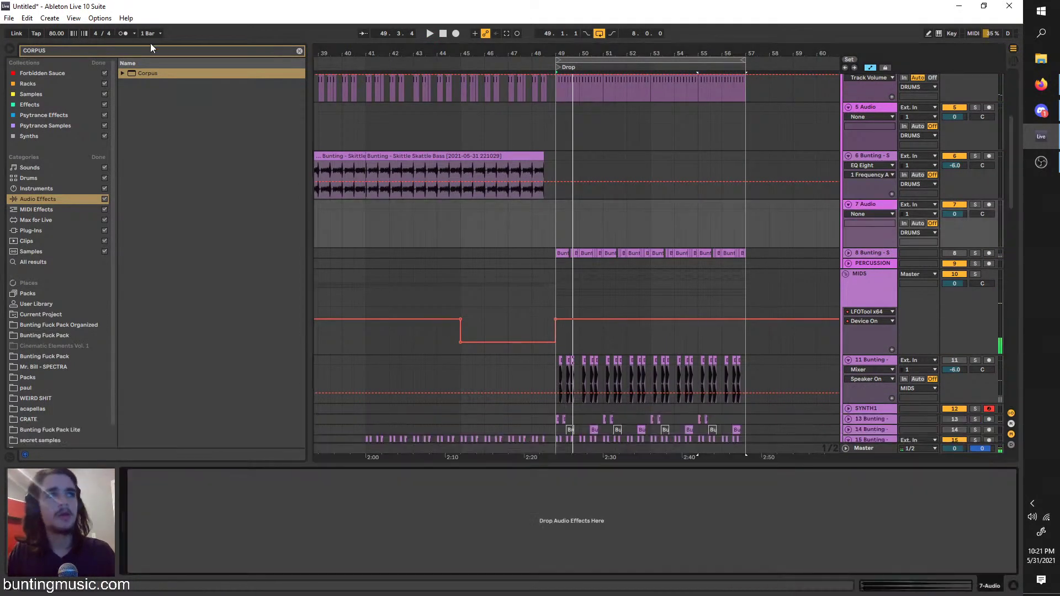
{"action": "key", "text": "ctrl+f"}
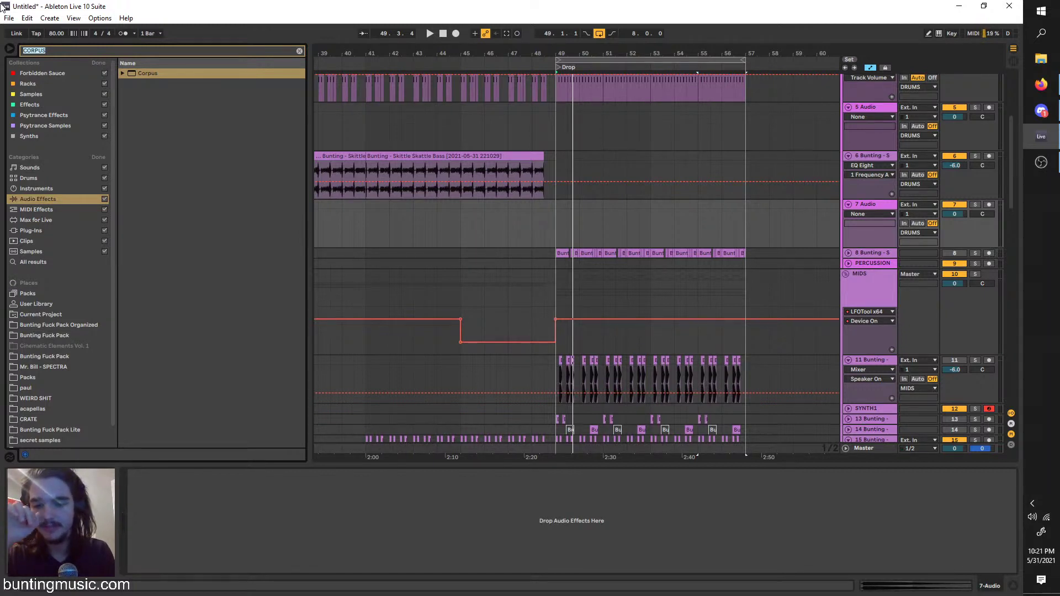
{"action": "left_click", "coordinate": [299, 51]}
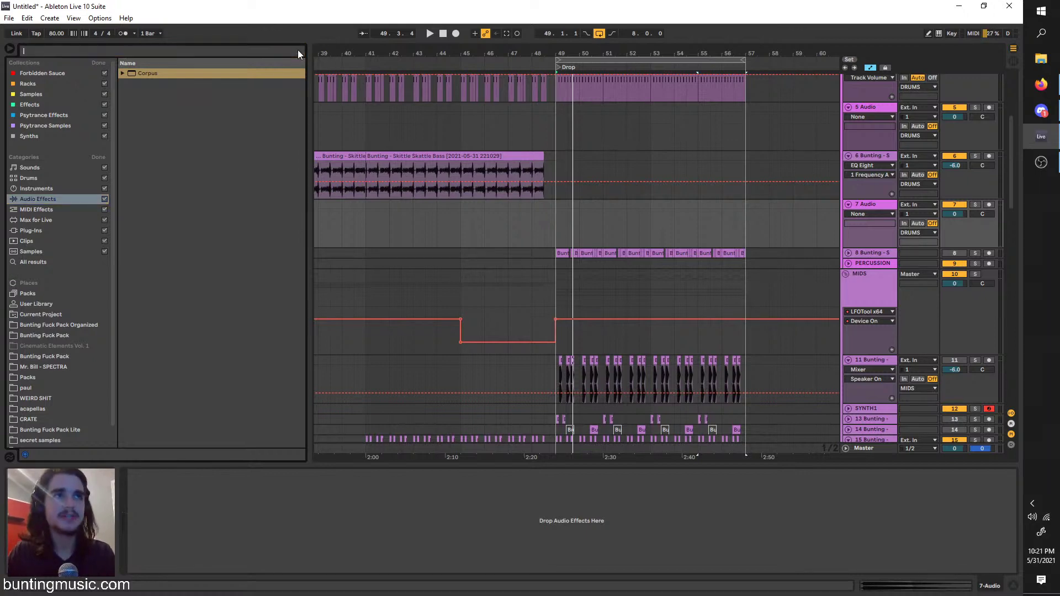
{"action": "scroll", "coordinate": [559, 223], "scroll_direction": "up", "scroll_amount": 3}
Replay the start of the drop from bar 49
{"action": "left_click", "coordinate": [560, 222]}
{"action": "left_click_drag", "start_coordinate": [635, 257], "coordinate": [535, 176]}
{"action": "scroll", "coordinate": [535, 180], "scroll_direction": "up", "scroll_amount": 2}
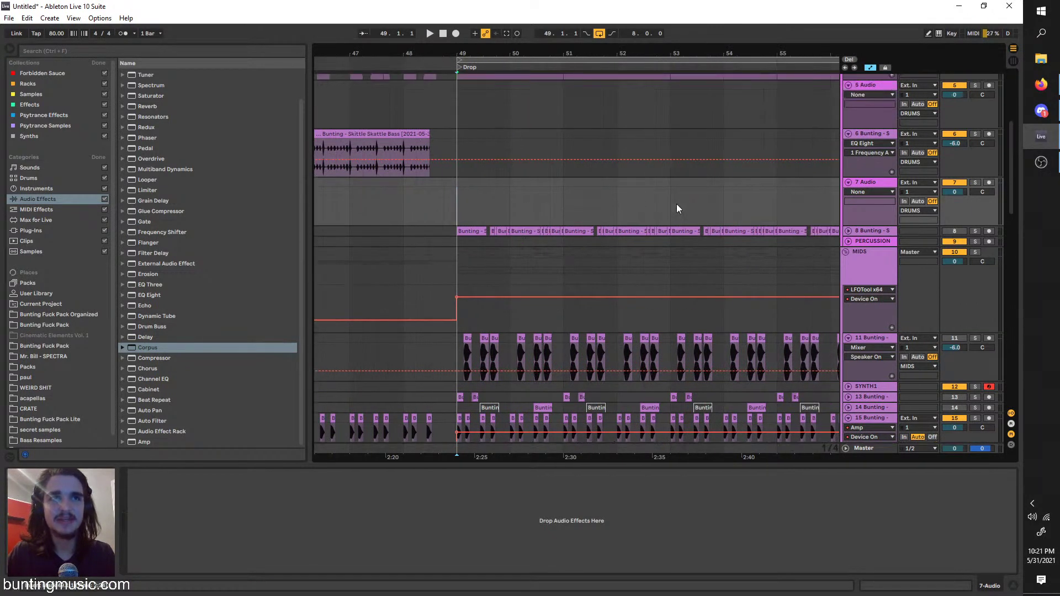
{"action": "left_click_drag", "start_coordinate": [677, 206], "coordinate": [562, 198]}
{"action": "left_click", "coordinate": [562, 194]}
{"action": "mouse_move", "coordinate": [616, 236]}
{"action": "left_mouse_down"}
{"action": "mouse_move", "coordinate": [605, 214]}
{"action": "mouse_move", "coordinate": [539, 213]}
{"action": "left_mouse_up"}
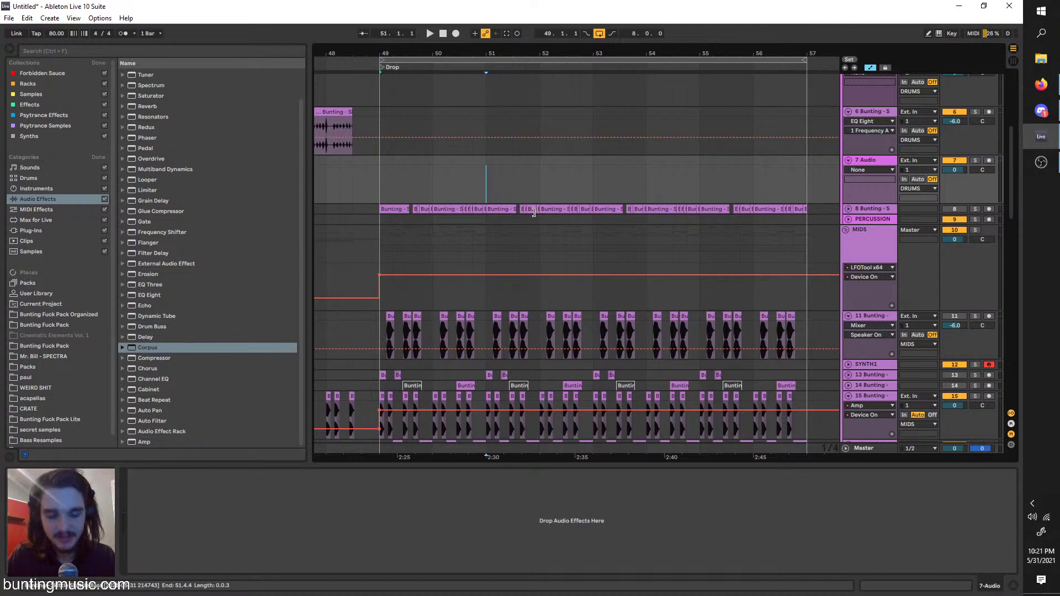
{"action": "scroll", "coordinate": [518, 204], "scroll_direction": "up", "scroll_amount": 3}
{"action": "key", "text": "space"}
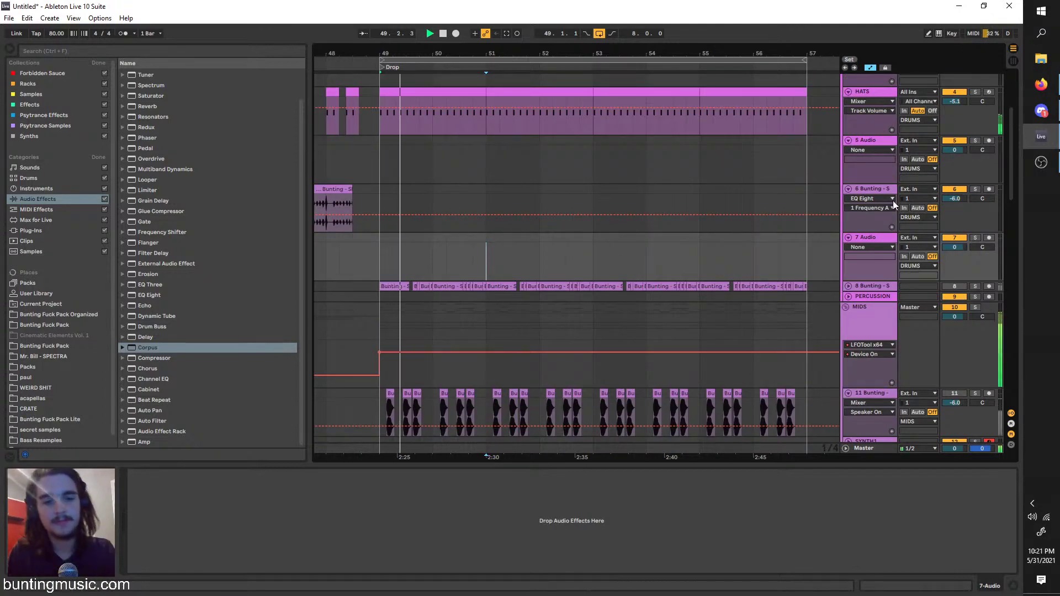
Look through the sample pack folders and audition Bunting - Hyperglass Synth One Shot.wav from the organized pack's synth one shots
{"action": "left_click", "coordinate": [56, 324]}
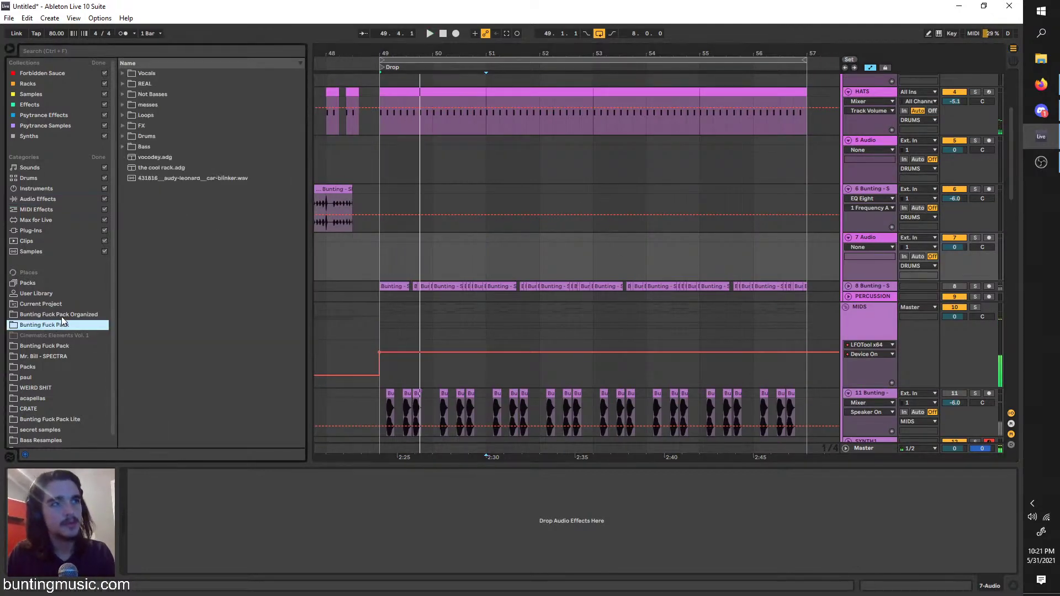
{"action": "left_click", "coordinate": [75, 347]}
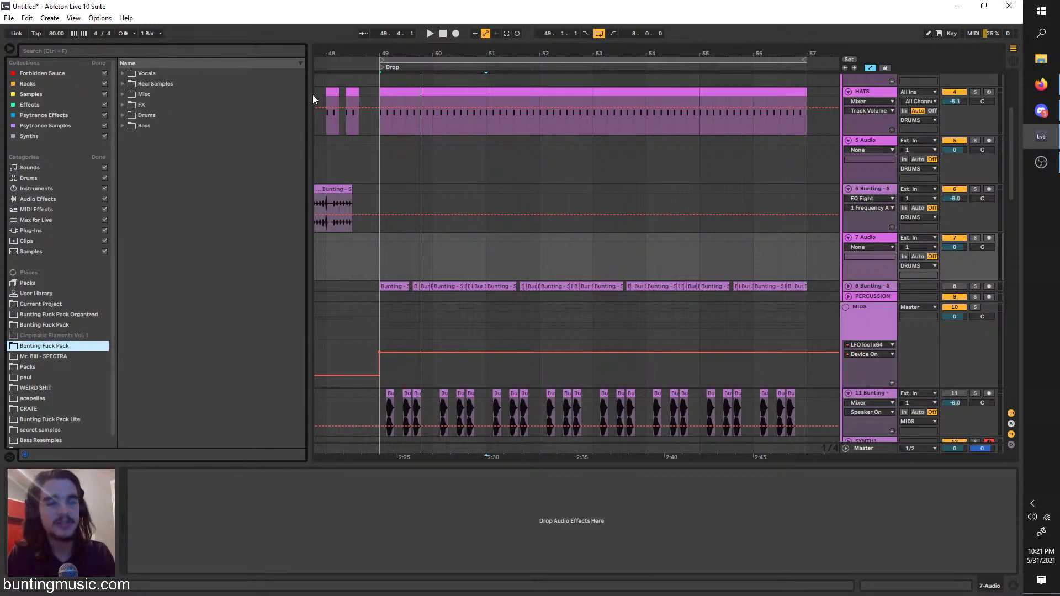
{"action": "left_click", "coordinate": [865, 237]}
{"action": "key", "text": "ctrl+f"}
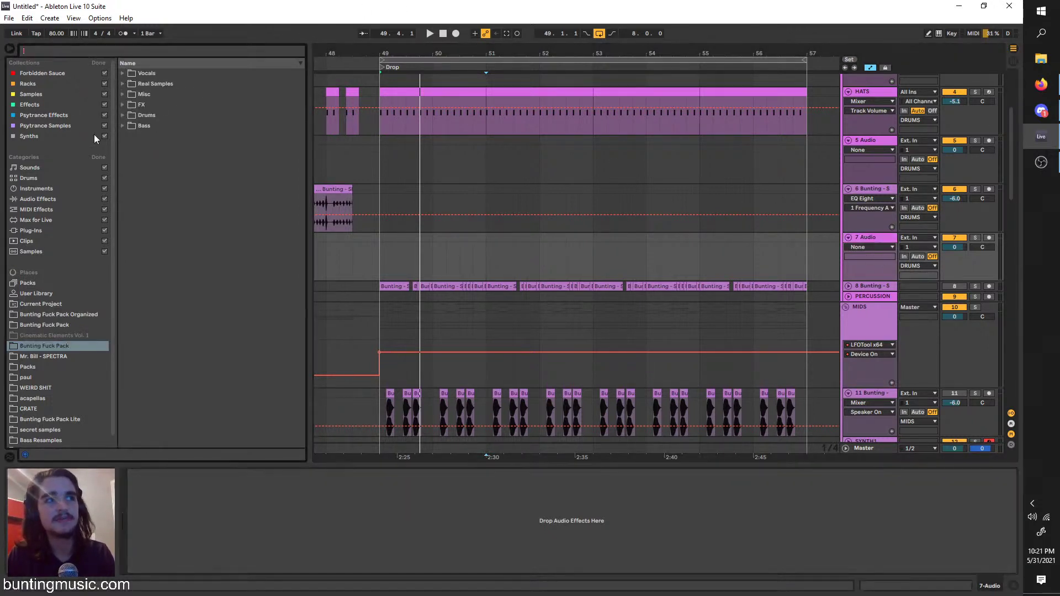
{"action": "left_click", "coordinate": [62, 326]}
{"action": "left_click", "coordinate": [58, 313]}
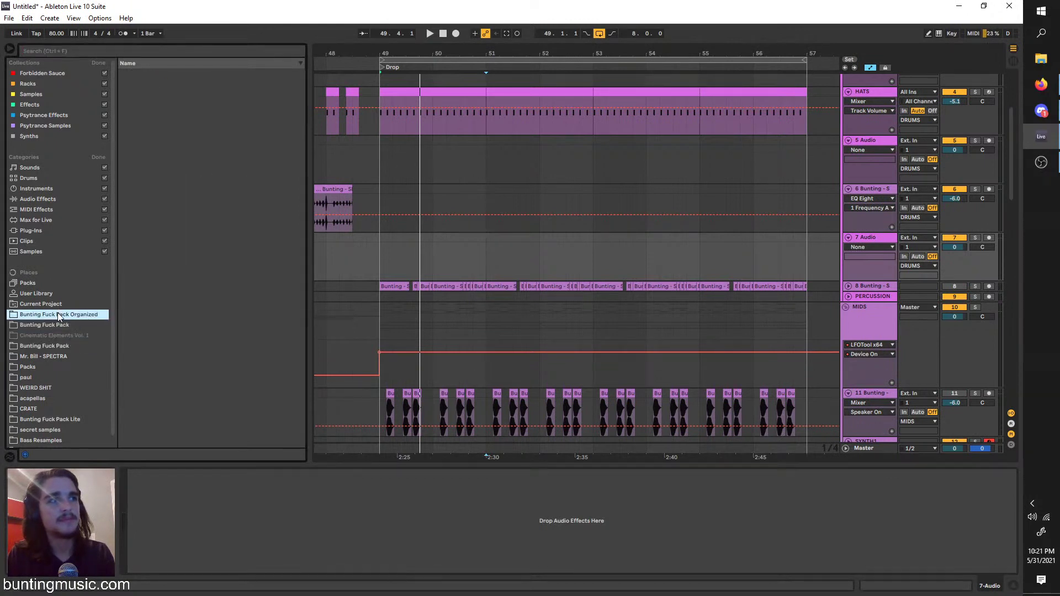
{"action": "left_click", "coordinate": [154, 110]}
{"action": "left_click", "coordinate": [174, 132]}
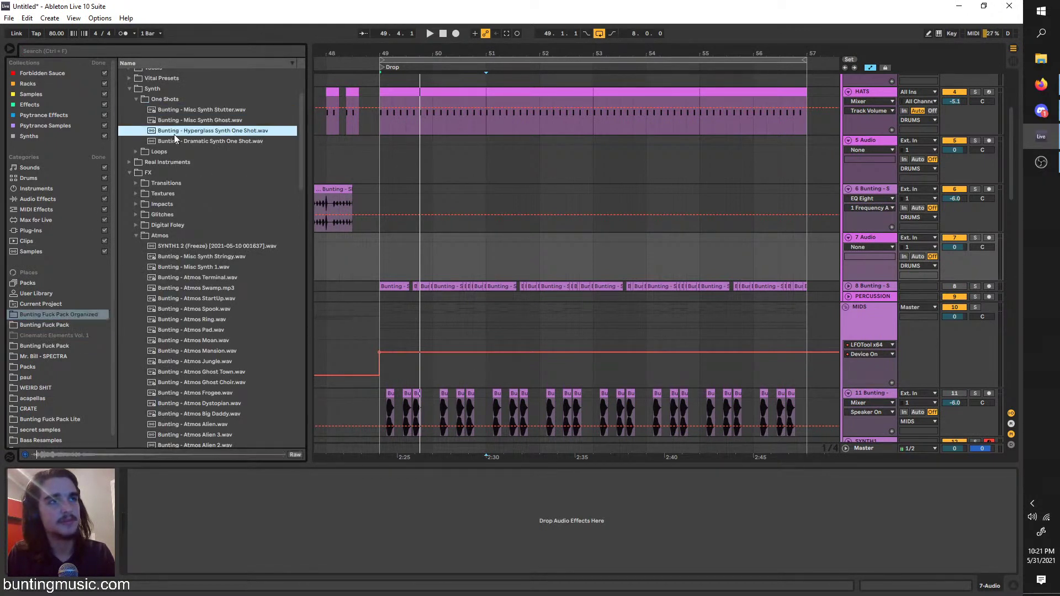
Place the Hyperglass Synth One Shot on track 7 at 49.1.4 and play it against the drop
{"action": "left_click_drag", "start_coordinate": [171, 130], "coordinate": [352, 249]}
{"action": "scroll", "coordinate": [384, 270], "scroll_direction": "up", "scroll_amount": 3}
{"action": "scroll", "coordinate": [396, 261], "scroll_direction": "up", "scroll_amount": 3}
{"action": "key", "text": "space"}
{"action": "left_click_drag", "start_coordinate": [432, 248], "coordinate": [432, 246]}
{"action": "key", "text": "space"}
{"action": "left_click", "coordinate": [365, 246]}
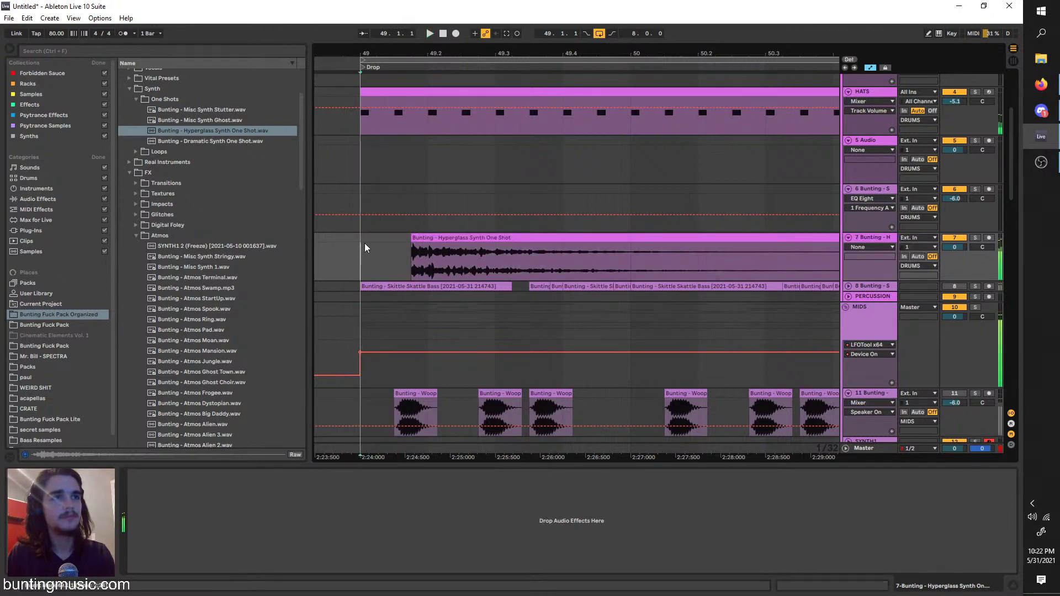
Solo track 7 and transpose the Hyperglass clip to -24 st while listening to it
{"action": "double_click", "coordinate": [447, 239]}
{"action": "left_click", "coordinate": [975, 239]}
{"action": "key", "text": "space"}
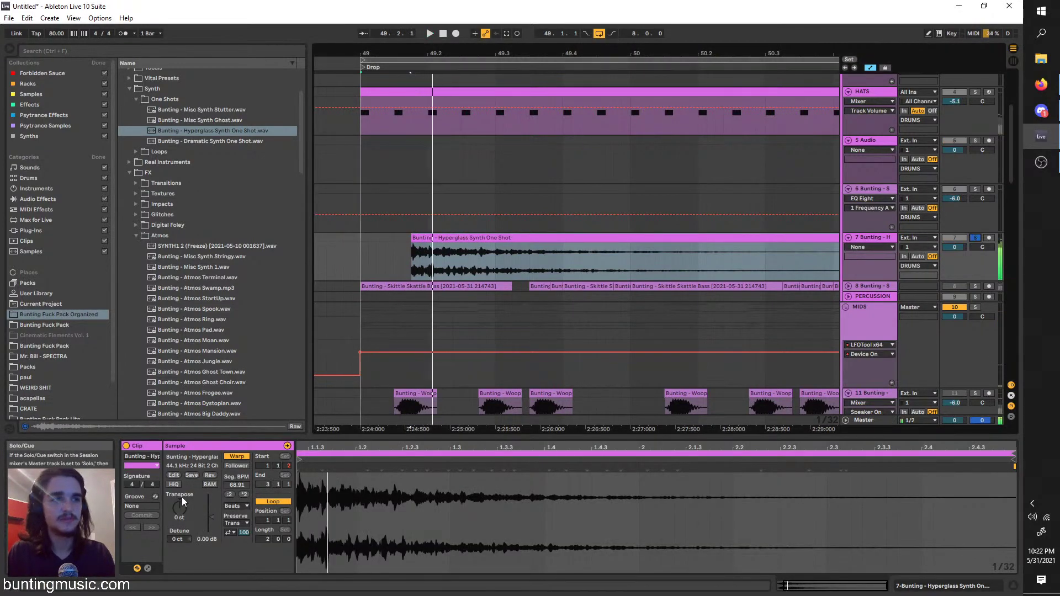
{"action": "left_click_drag", "start_coordinate": [179, 507], "coordinate": [180, 525]}
{"action": "key", "text": "space"}
{"action": "key", "text": "space"}
{"action": "key", "text": "space"}
{"action": "key", "text": "space"}
{"action": "key", "text": "space"}
{"action": "key", "text": "space"}
{"action": "key", "text": "space"}
{"action": "scroll", "coordinate": [451, 259], "scroll_direction": "down", "scroll_amount": 3}
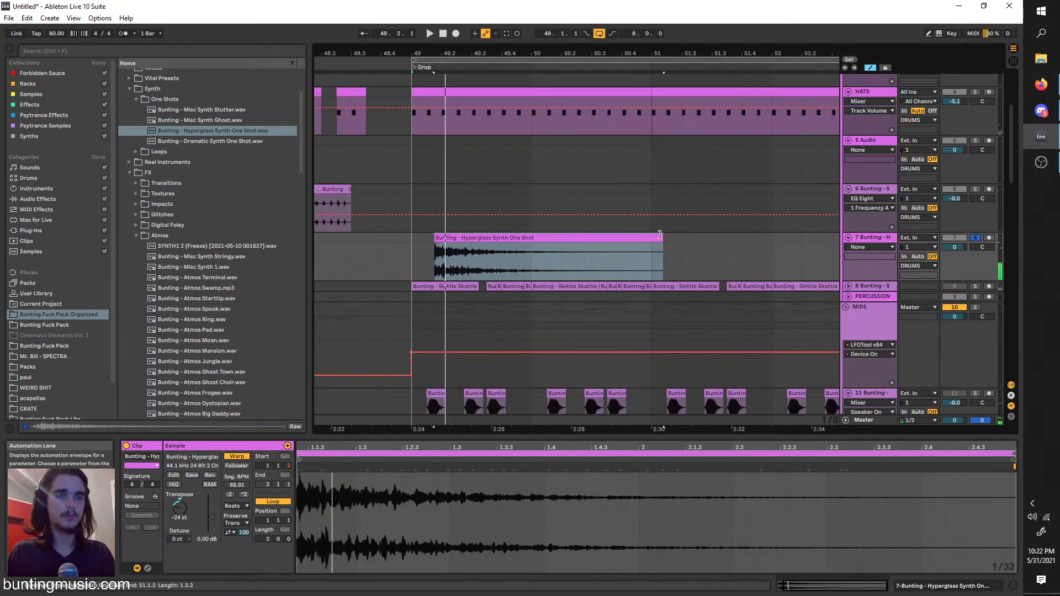
Shorten the Hyperglass clip to a stab of about 94 ms at 49.1.4 and unsolo track 7
{"action": "left_click_drag", "start_coordinate": [662, 238], "coordinate": [373, 242]}
{"action": "scroll", "coordinate": [398, 249], "scroll_direction": "up", "scroll_amount": 3}
{"action": "scroll", "coordinate": [484, 260], "scroll_direction": "up", "scroll_amount": 3}
{"action": "left_click", "coordinate": [517, 253]}
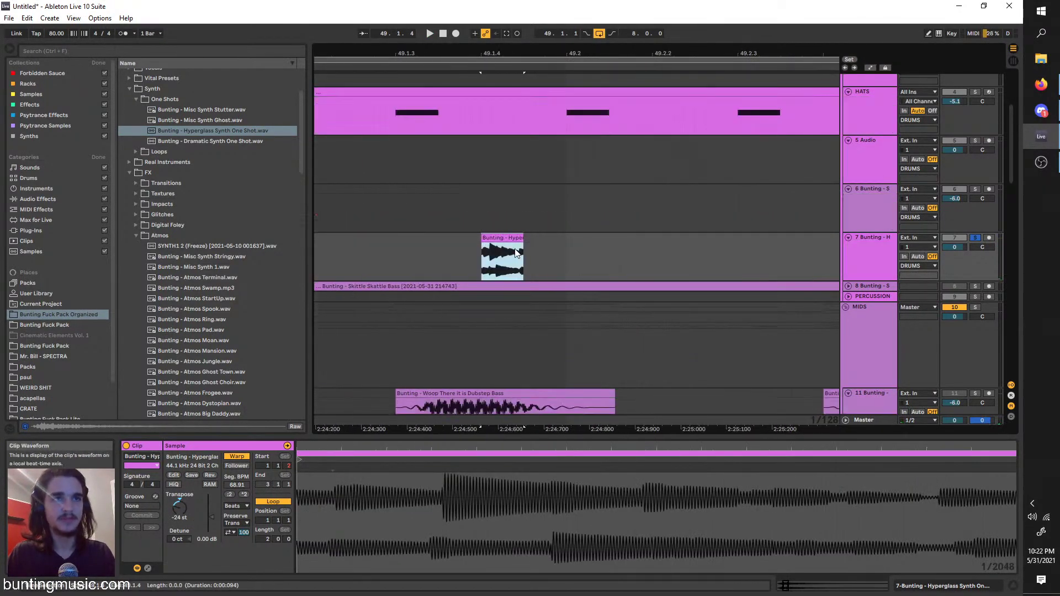
{"action": "left_click_drag", "start_coordinate": [483, 241], "coordinate": [370, 258]}
{"action": "scroll", "coordinate": [486, 259], "scroll_direction": "down", "scroll_amount": 3}
{"action": "key", "text": "ctrl+z"}
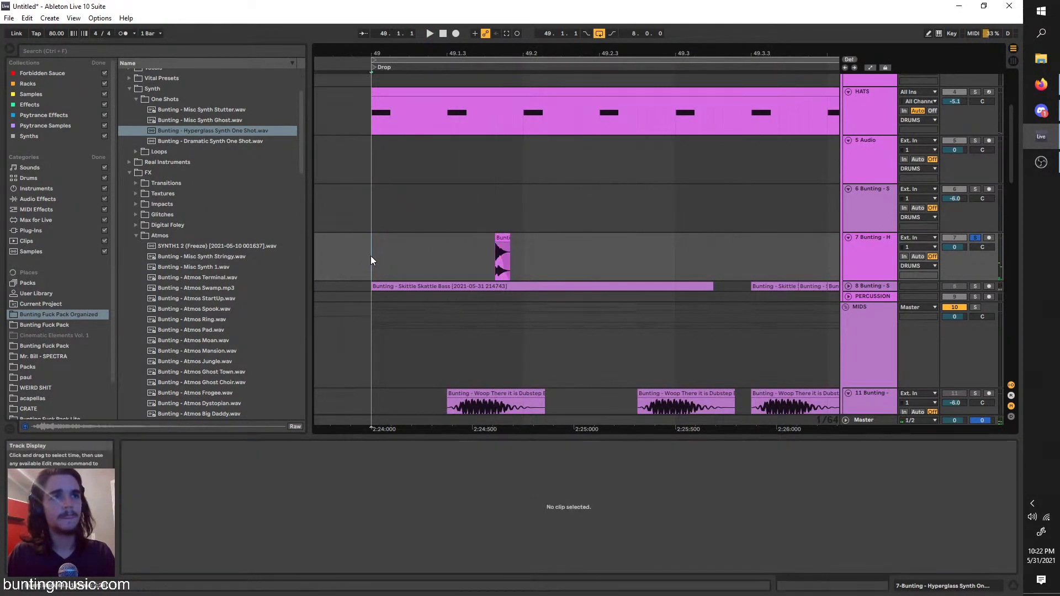
{"action": "left_click", "coordinate": [975, 237]}
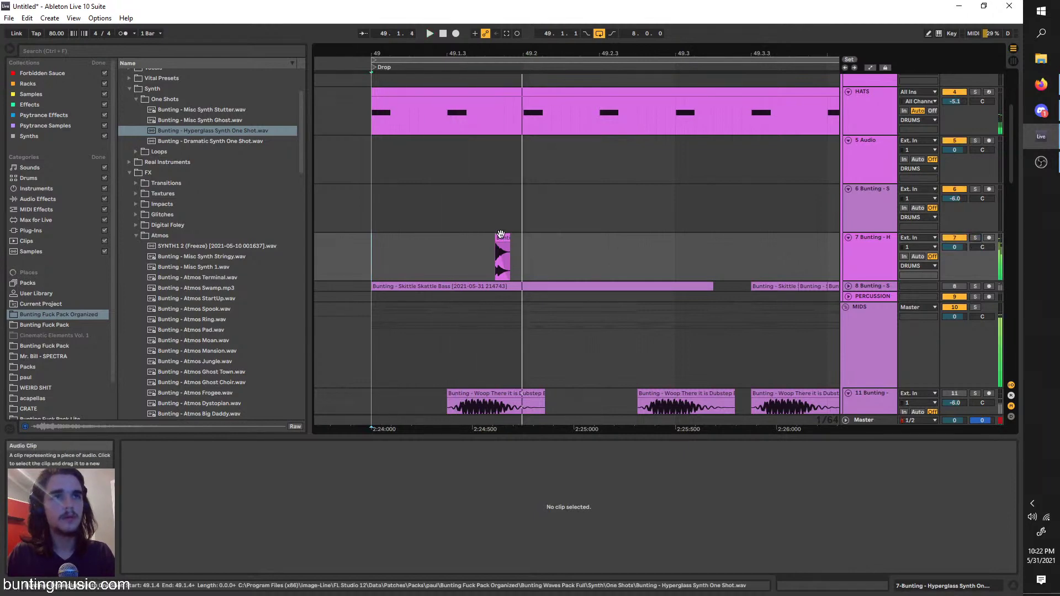
Move the Hyperglass stab to 49.1.3 and duplicate it at 49.1.4 and 49.2
{"action": "mouse_move", "coordinate": [504, 246]}
{"action": "left_mouse_down"}
{"action": "mouse_move", "coordinate": [456, 234]}
{"action": "mouse_move", "coordinate": [504, 249]}
{"action": "mouse_move", "coordinate": [490, 241]}
{"action": "left_mouse_up"}
{"action": "left_click", "coordinate": [387, 246]}
{"action": "left_click", "coordinate": [455, 249], "text": "shift"}
{"action": "key", "text": "ctrl+d"}
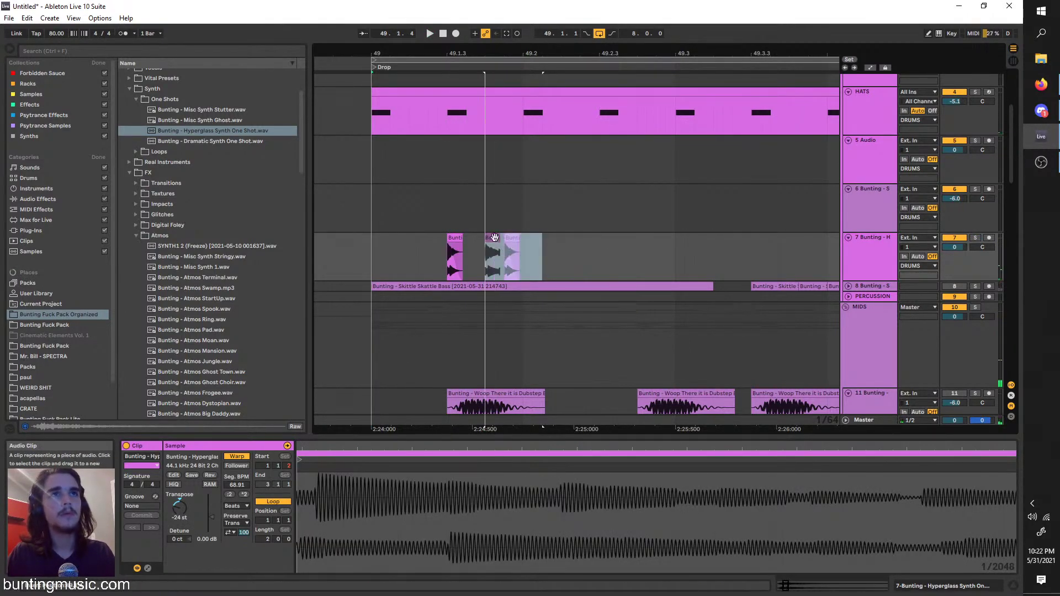
{"action": "left_click", "coordinate": [367, 251]}
{"action": "key", "text": "space"}
{"action": "key", "text": "space"}
{"action": "left_click", "coordinate": [490, 241]}
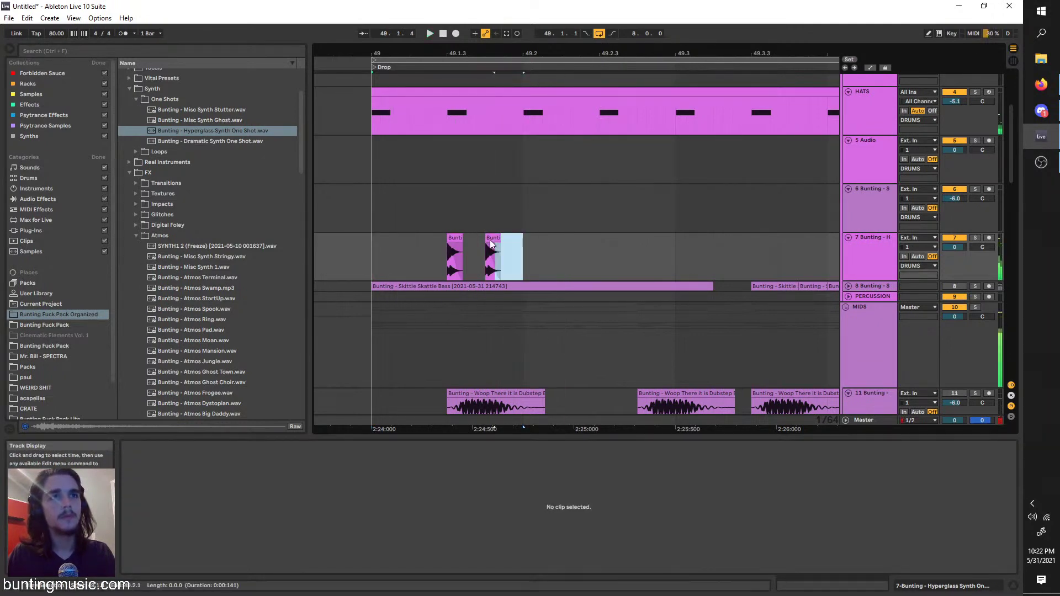
{"action": "key", "text": "ctrl+d"}
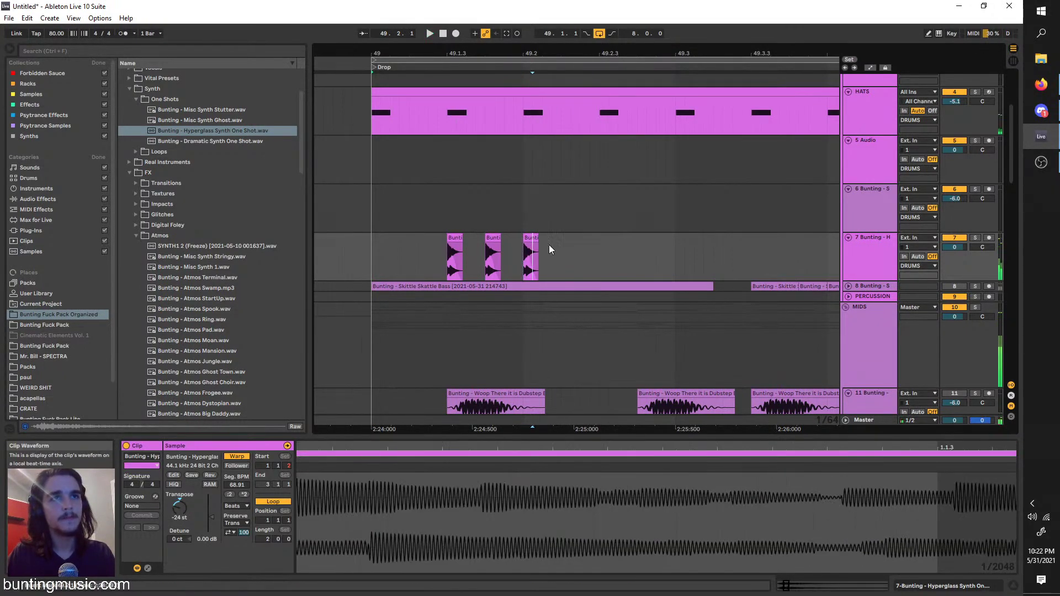
Copy the three Hyperglass stabs to start at 49.2.3 and add a single stab at 49.3.3
{"action": "left_click_drag", "start_coordinate": [544, 243], "coordinate": [447, 243]}
{"action": "key", "text": "ctrl+c"}
{"action": "left_click", "coordinate": [601, 238]}
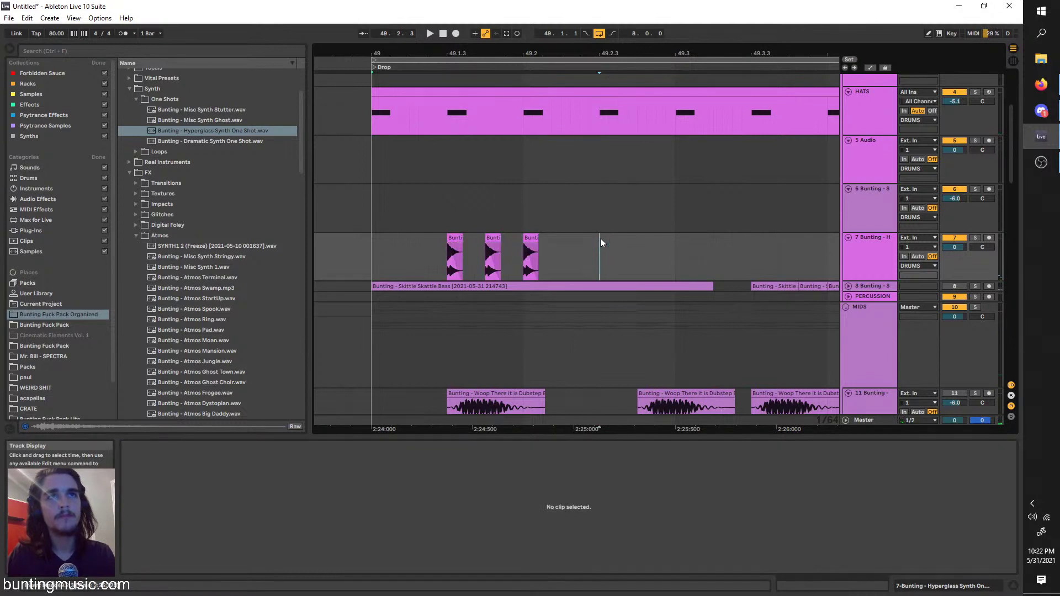
{"action": "key", "text": "ctrl+v"}
{"action": "left_click", "coordinate": [684, 257]}
{"action": "key", "text": "ctrl+d"}
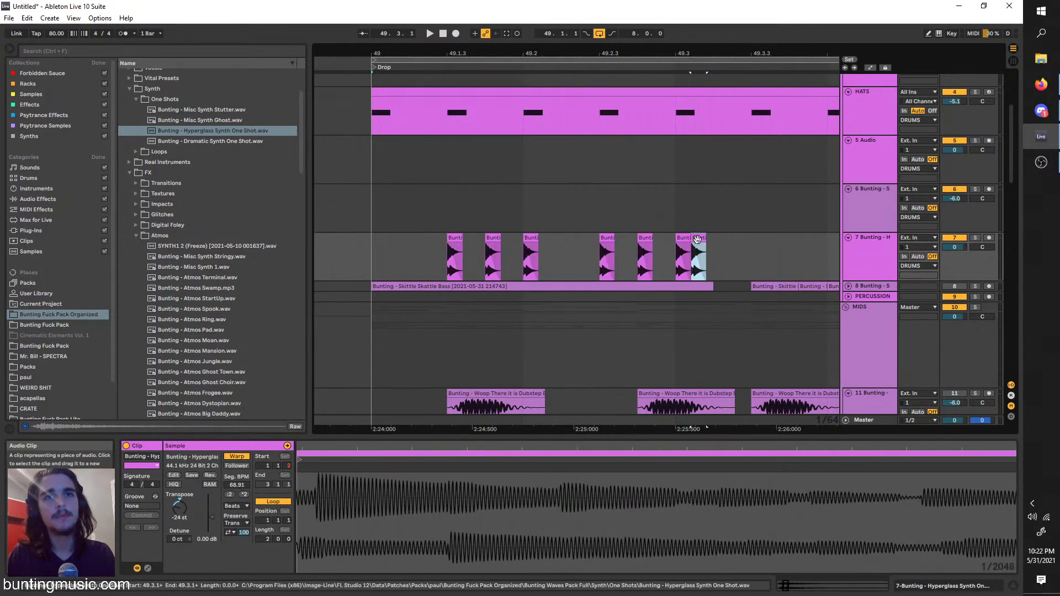
{"action": "left_click_drag", "start_coordinate": [699, 238], "coordinate": [759, 242]}
Play the stab rhythm from bar 49 and duplicate the full bar into bar 50
{"action": "left_click", "coordinate": [380, 235]}
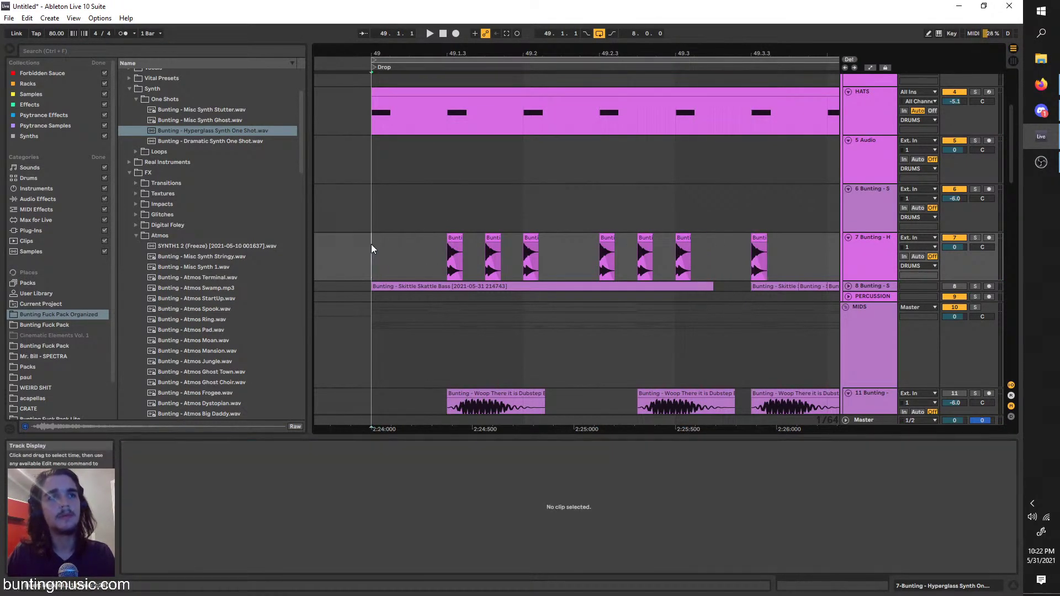
{"action": "key", "text": "minus"}
{"action": "key", "text": "space"}
{"action": "left_click_drag", "start_coordinate": [640, 248], "coordinate": [371, 238]}
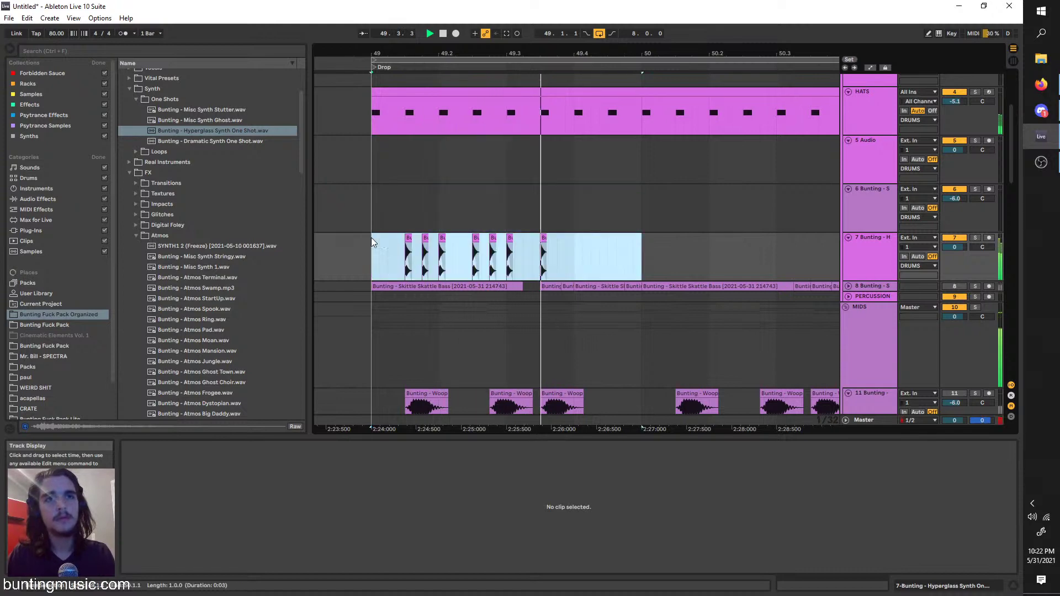
{"action": "key", "text": "ctrl+d"}
Add an extra Hyperglass stab at 50.3.2, between the stabs at 50.3 and 50.3.3
{"action": "key", "text": "plus"}
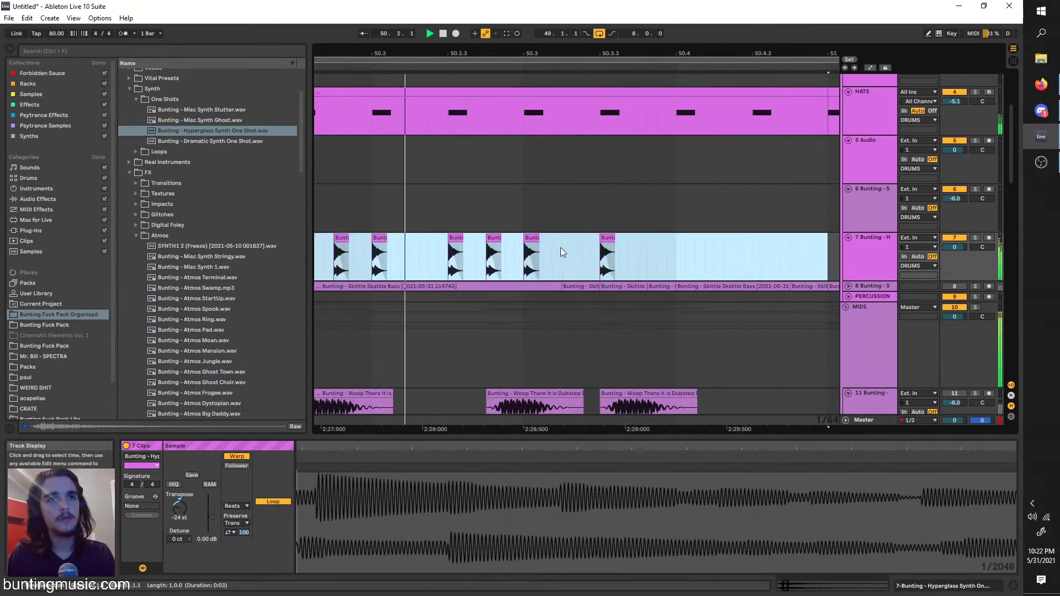
{"action": "left_click", "coordinate": [532, 238]}
{"action": "left_click", "coordinate": [563, 250]}
{"action": "key", "text": "space"}
{"action": "left_click_drag", "start_coordinate": [563, 249], "coordinate": [532, 240]}
{"action": "key", "text": "ctrl+d"}
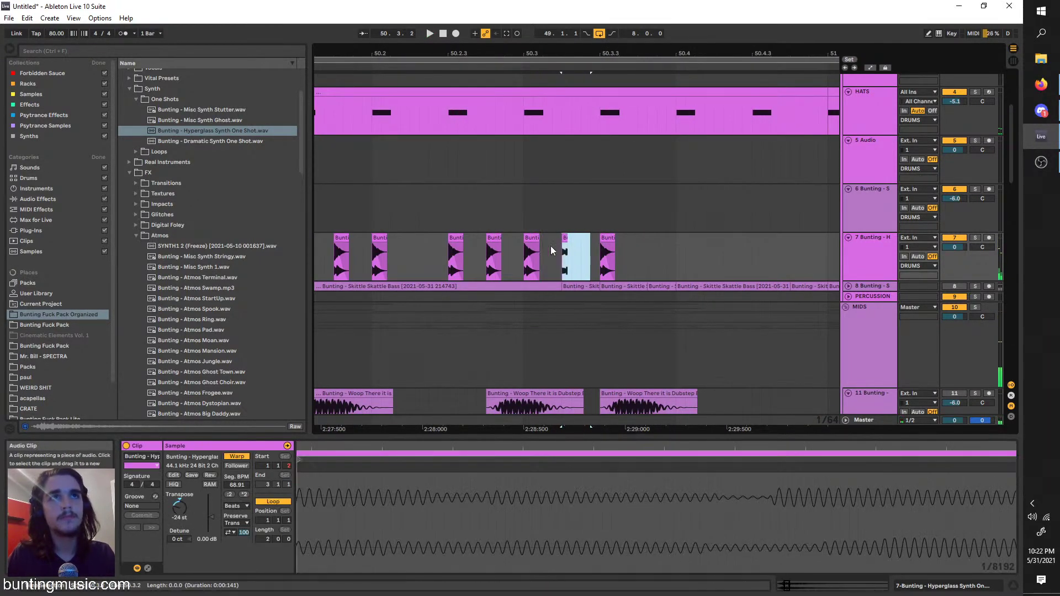
{"action": "key", "text": "ctrl+z"}
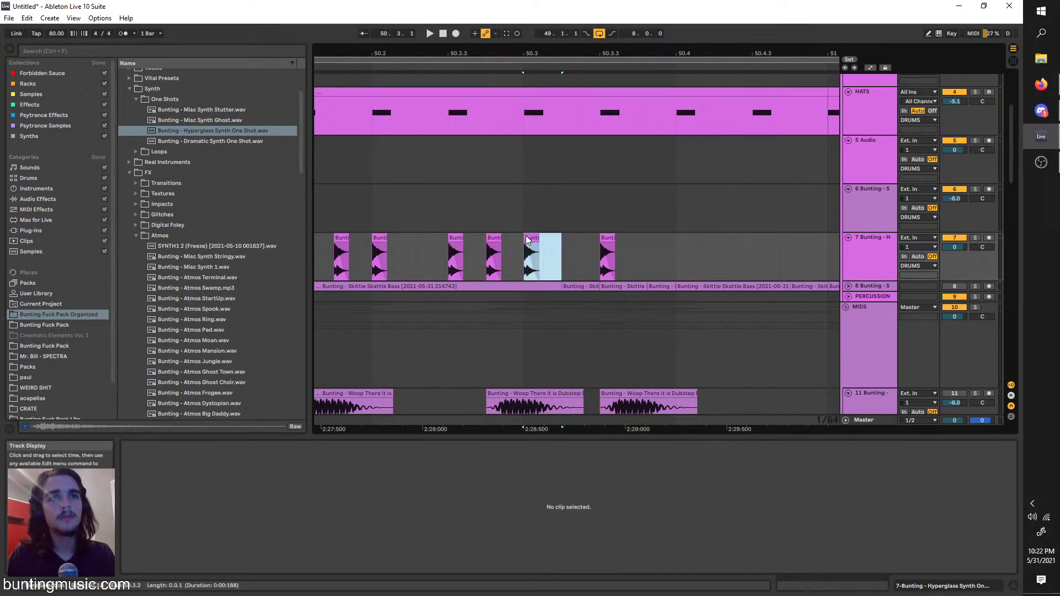
{"action": "left_click", "coordinate": [527, 240]}
Duplicate the two-bar Hyperglass stab pattern from bars 49 to 50 through bar 56
{"action": "key", "text": "minus"}
{"action": "key", "text": "minus"}
{"action": "left_click_drag", "start_coordinate": [616, 256], "coordinate": [401, 247]}
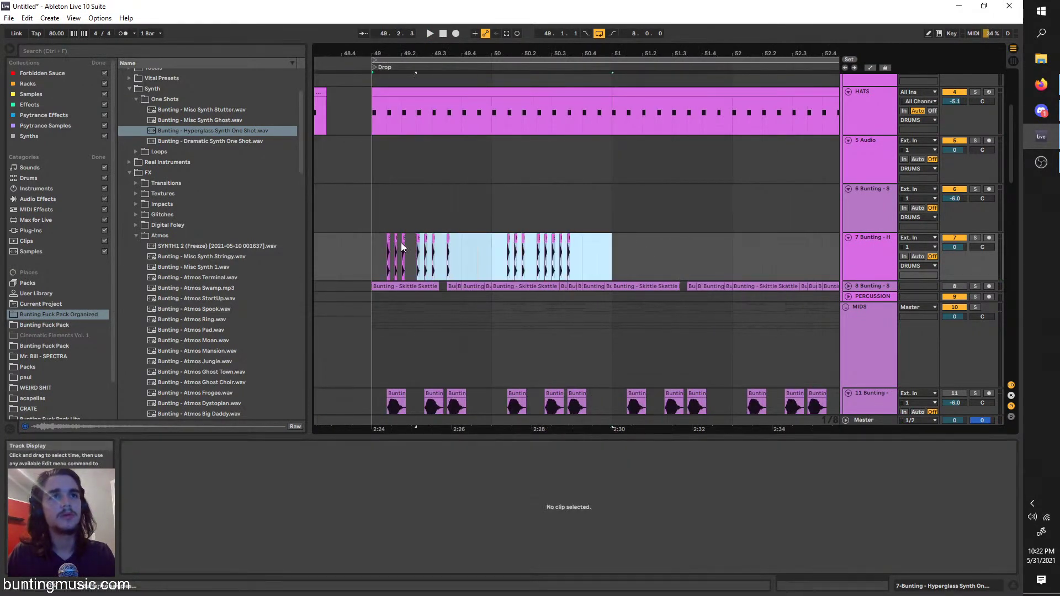
{"action": "key", "text": "ctrl+d"}
{"action": "key", "text": "ctrl+d"}
{"action": "key", "text": "ctrl+d"}
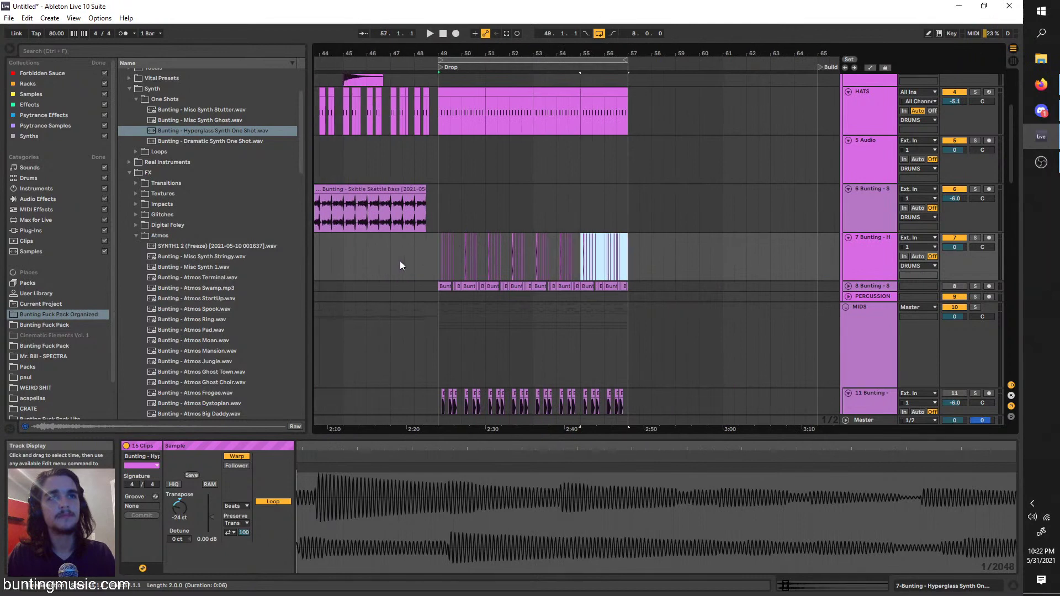
{"action": "key", "text": "minus"}
Show track 7's device chain, solo the track and play its stabs from 49.1.3
{"action": "left_click", "coordinate": [859, 249]}
{"action": "scroll", "coordinate": [403, 225], "scroll_direction": "up", "scroll_amount": 8}
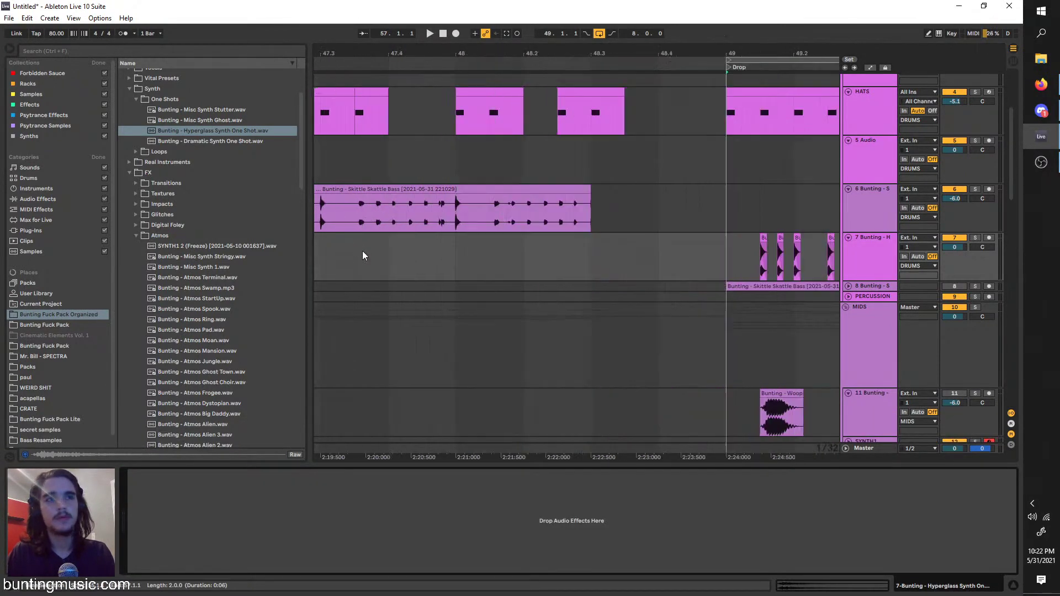
{"action": "scroll", "coordinate": [671, 266], "scroll_direction": "right", "scroll_amount": 5}
{"action": "scroll", "coordinate": [660, 268], "scroll_direction": "up", "scroll_amount": 4}
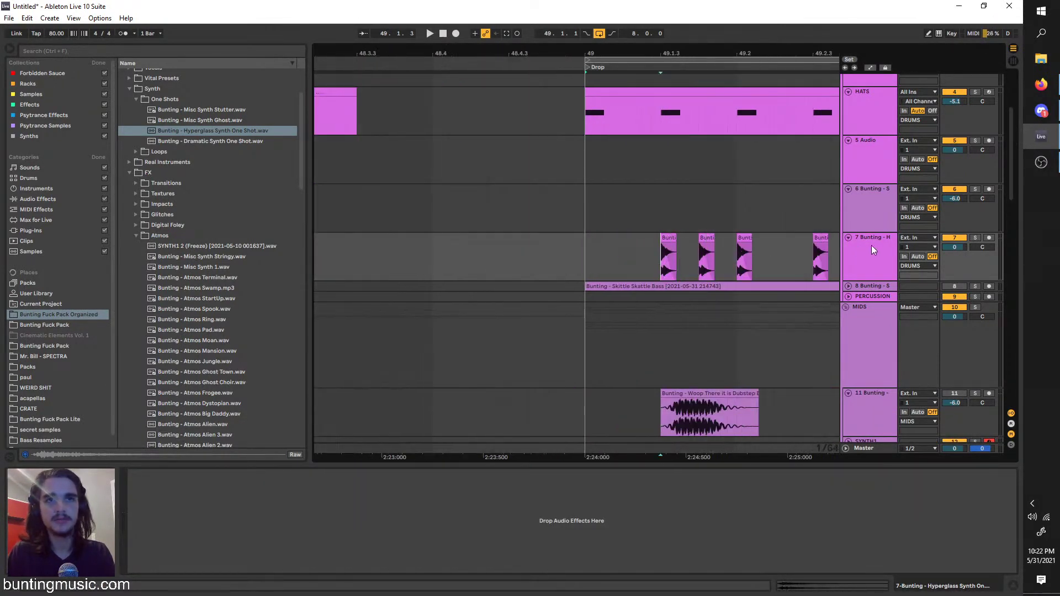
{"action": "left_click", "coordinate": [975, 238]}
{"action": "key", "text": "space"}
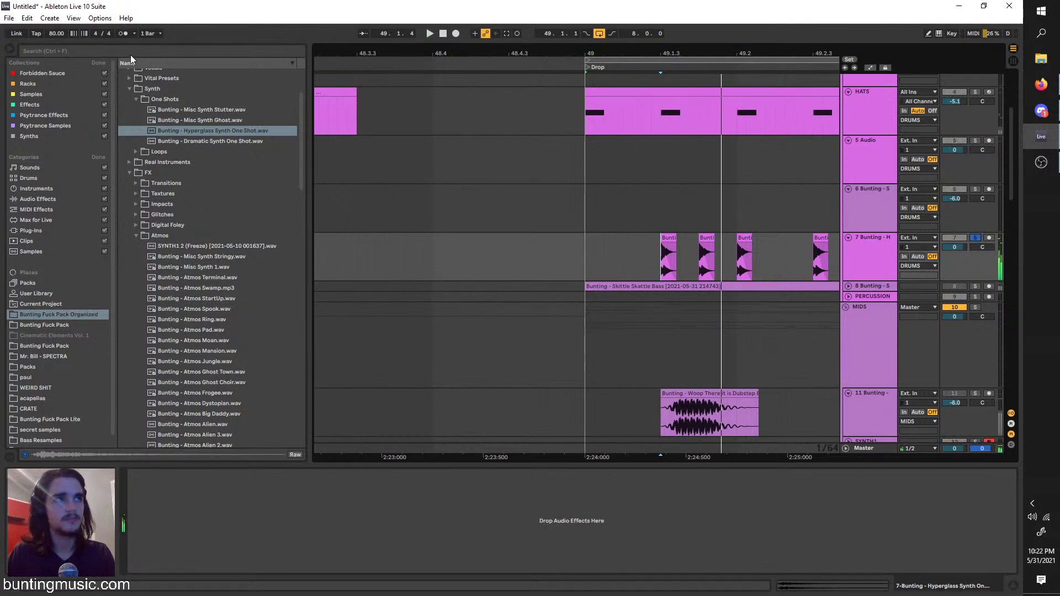
Find Frequency Shifter among the audio effects and add it to track 7's device chain
{"action": "left_click", "coordinate": [130, 54]}
{"action": "type", "text": "freq"}
{"action": "left_click", "coordinate": [64, 189]}
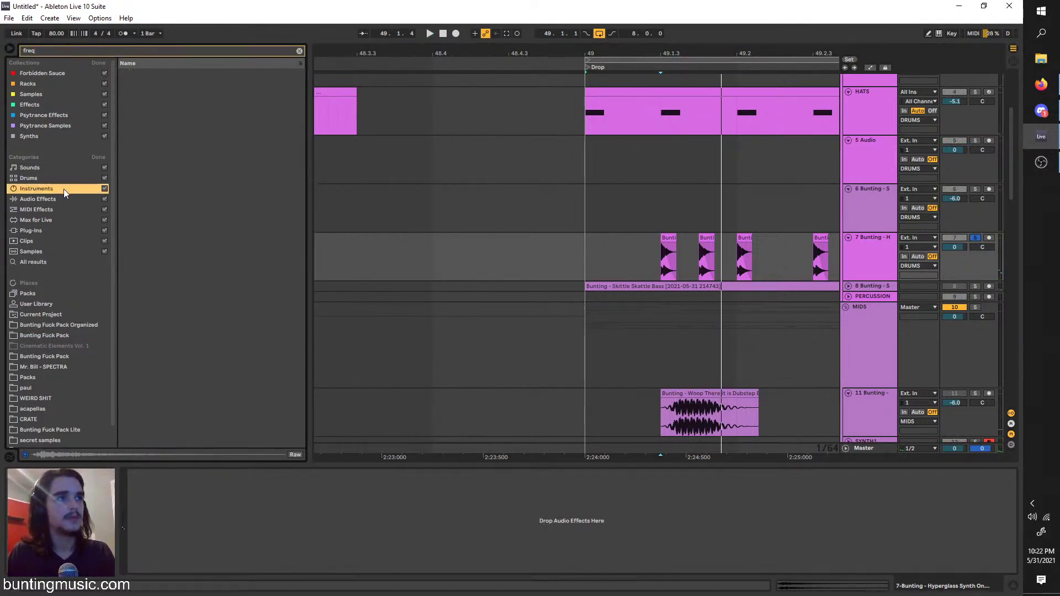
{"action": "left_click", "coordinate": [72, 199]}
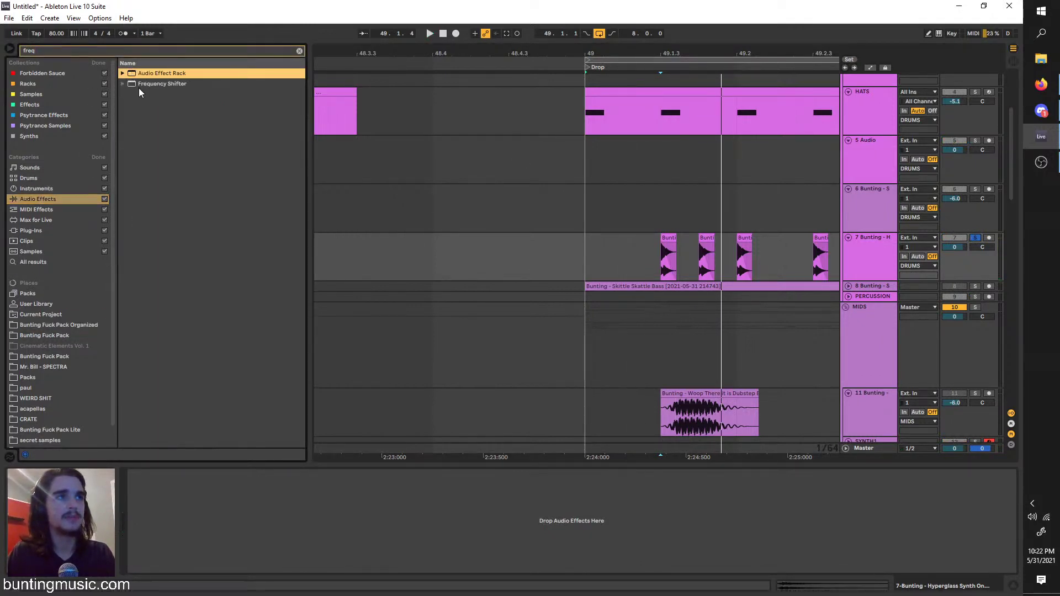
{"action": "left_click", "coordinate": [137, 84]}
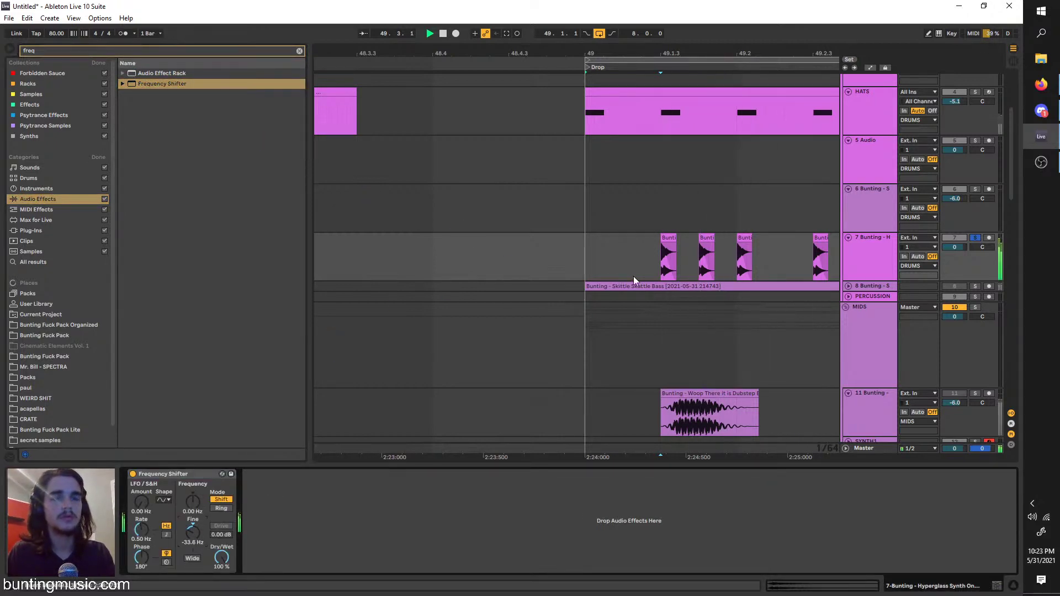
Undo the Fine shift change and draw a Fine automation ramp on track 7, falling from 0 Hz at 49.1.3 until 49.3.3
{"action": "key", "text": "space"}
{"action": "key", "text": "ctrl+z"}
{"action": "key", "text": "a"}
{"action": "left_click", "coordinate": [664, 262]}
{"action": "scroll", "coordinate": [662, 264], "scroll_direction": "right", "scroll_amount": 2}
{"action": "scroll", "coordinate": [664, 263], "scroll_direction": "down", "scroll_amount": 5}
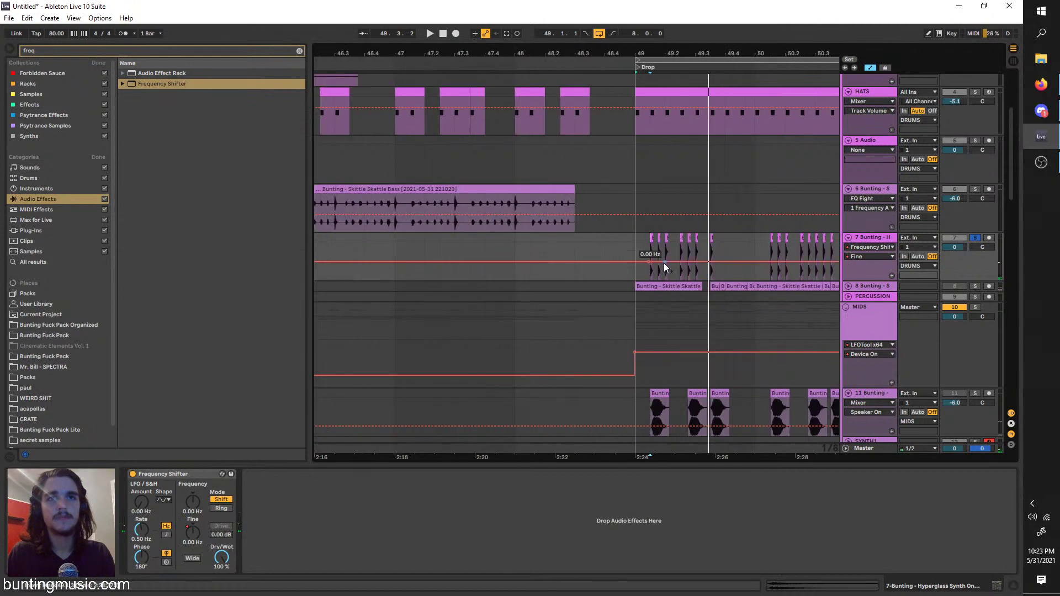
{"action": "left_click_drag", "start_coordinate": [664, 262], "coordinate": [710, 280]}
{"action": "key", "text": "space"}
{"action": "scroll", "coordinate": [650, 262], "scroll_direction": "up", "scroll_amount": 4}
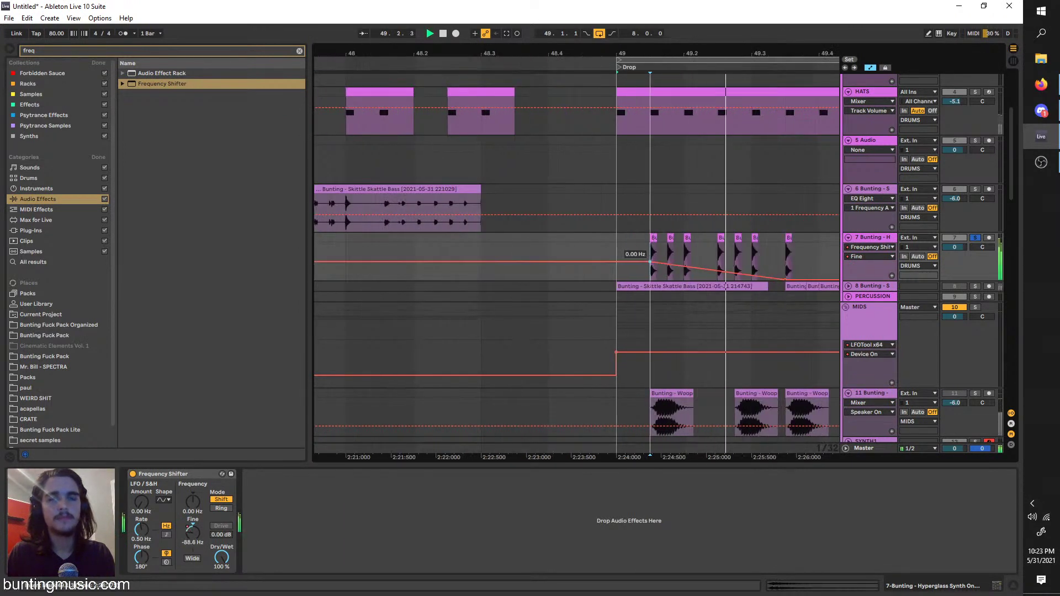
Reshape the Fine automation ramp while auditioning it, so it falls from about 0 Hz at 49.1.3 to -98.6 Hz just after 49.3.3
{"action": "key", "text": "space"}
{"action": "key", "text": "space"}
{"action": "left_click_drag", "start_coordinate": [785, 280], "coordinate": [785, 272]}
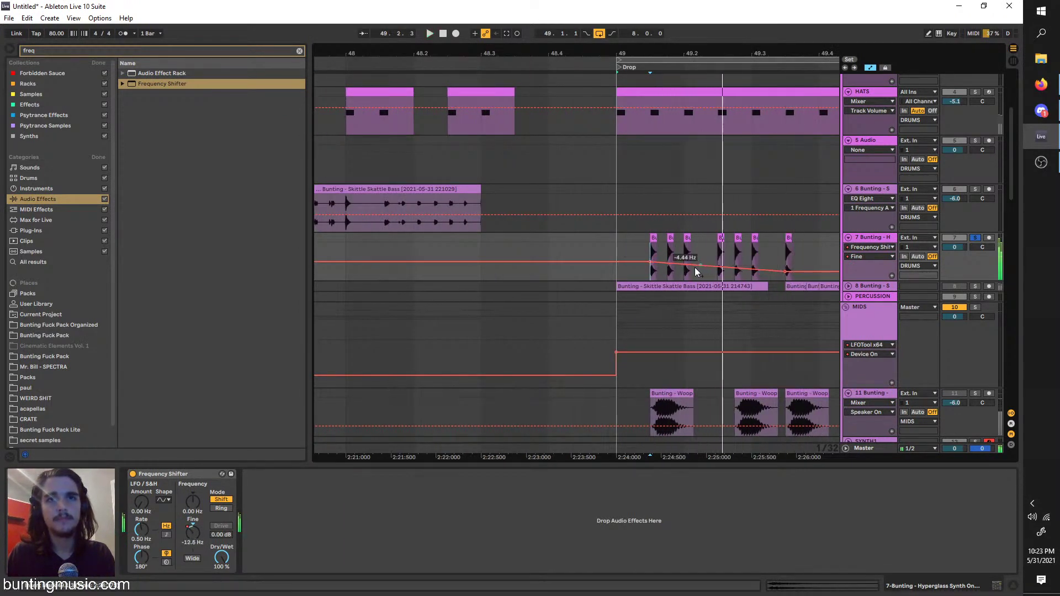
{"action": "left_click_drag", "start_coordinate": [651, 262], "coordinate": [651, 273]}
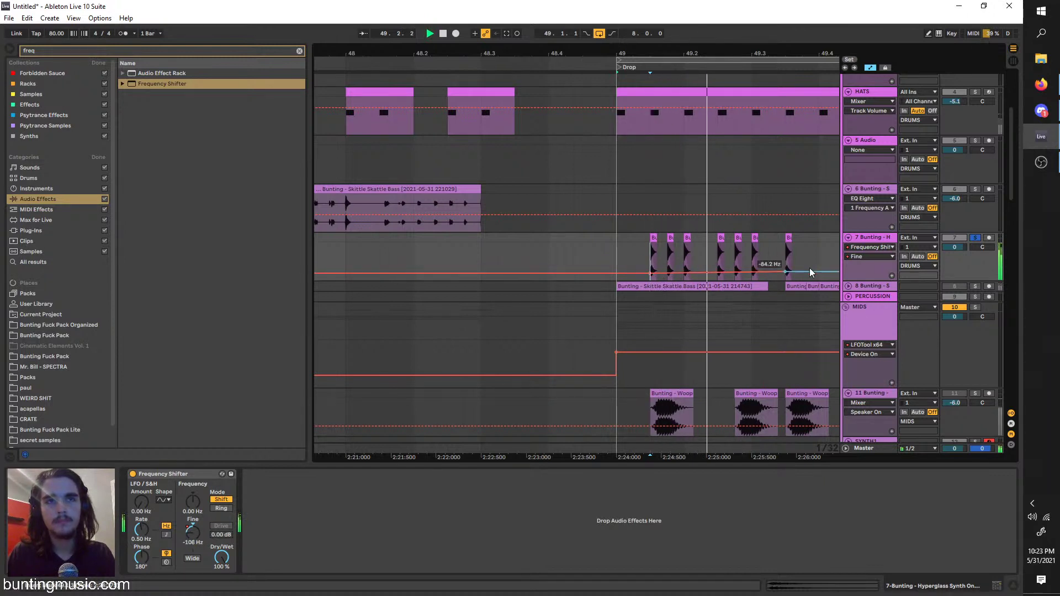
{"action": "left_click_drag", "start_coordinate": [786, 272], "coordinate": [794, 280]}
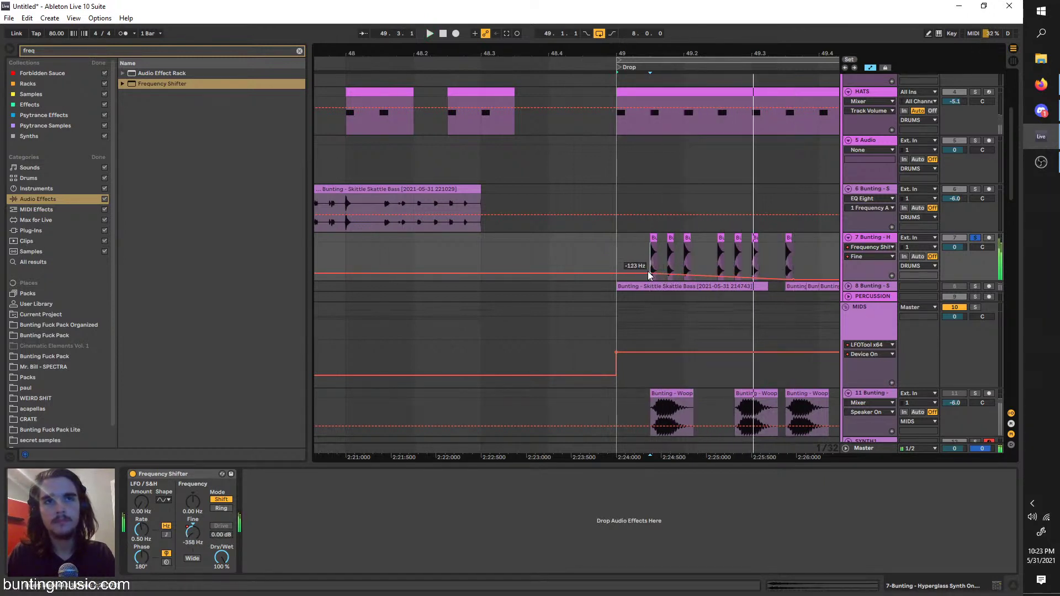
{"action": "left_click_drag", "start_coordinate": [650, 274], "coordinate": [650, 263]}
{"action": "key", "text": "space"}
{"action": "left_click_drag", "start_coordinate": [793, 280], "coordinate": [793, 272]}
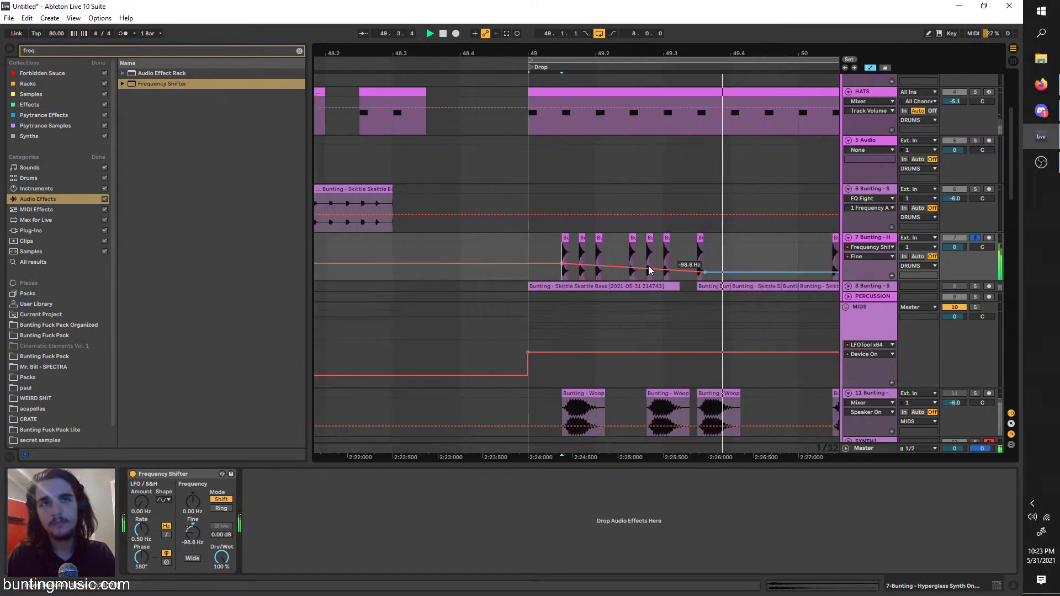
Duplicate bar 49's Fine automation on track 7 through bar 56 and play the stabs from 49.1.3
{"action": "left_click", "coordinate": [705, 259]}
{"action": "left_click_drag", "start_coordinate": [534, 249], "coordinate": [449, 251]}
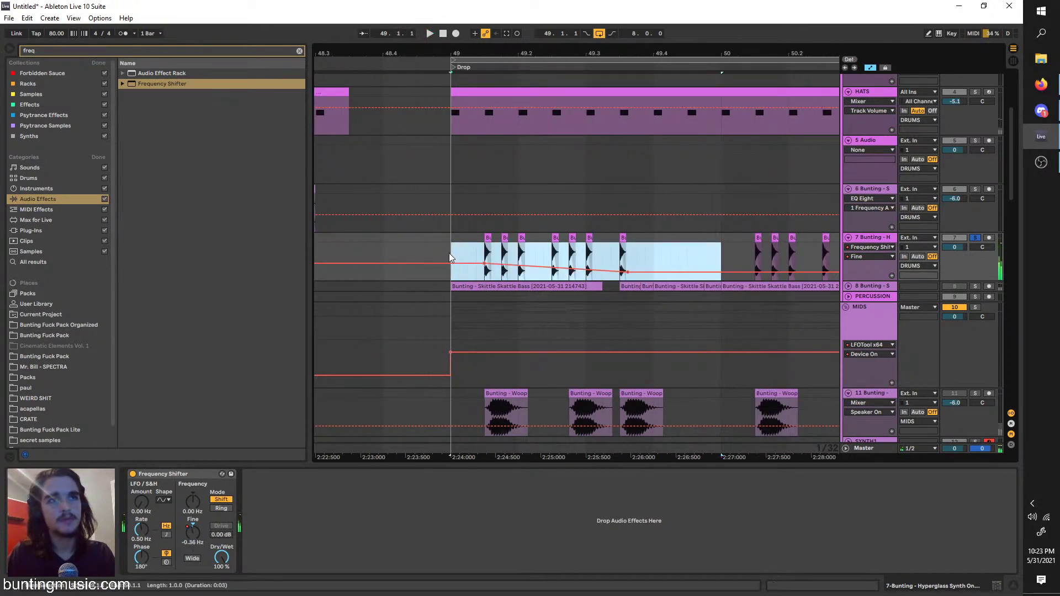
{"action": "key", "text": "ctrl+d"}
{"action": "scroll", "coordinate": [444, 249], "scroll_direction": "down", "scroll_amount": 2}
{"action": "key", "text": "ctrl+d"}
{"action": "key", "text": "ctrl+d"}
{"action": "scroll", "coordinate": [445, 249], "scroll_direction": "down", "scroll_amount": 2}
{"action": "key", "text": "ctrl+d"}
{"action": "key", "text": "ctrl+d"}
{"action": "key", "text": "ctrl+d"}
{"action": "key", "text": "ctrl+d"}
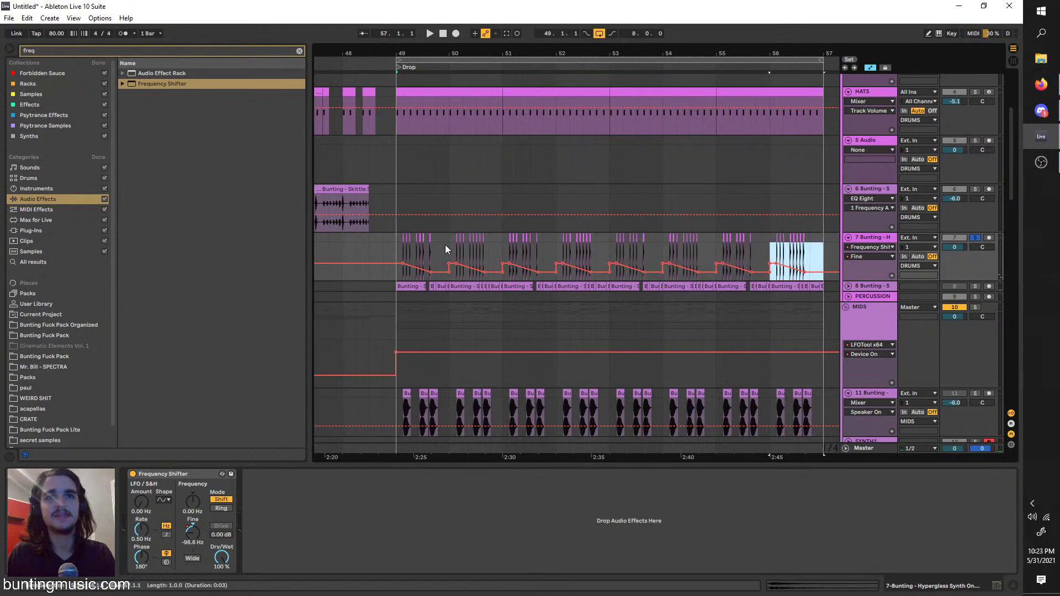
{"action": "scroll", "coordinate": [385, 247], "scroll_direction": "up", "scroll_amount": 3}
{"action": "left_click", "coordinate": [359, 248]}
{"action": "key", "text": "space"}
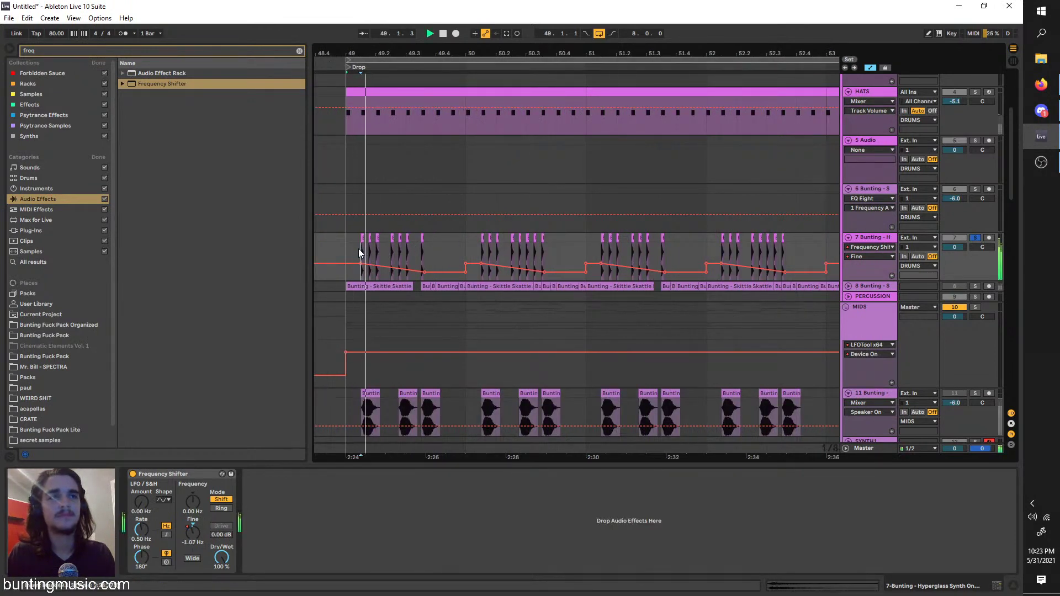
{"action": "scroll", "coordinate": [359, 249], "scroll_direction": "up", "scroll_amount": 3}
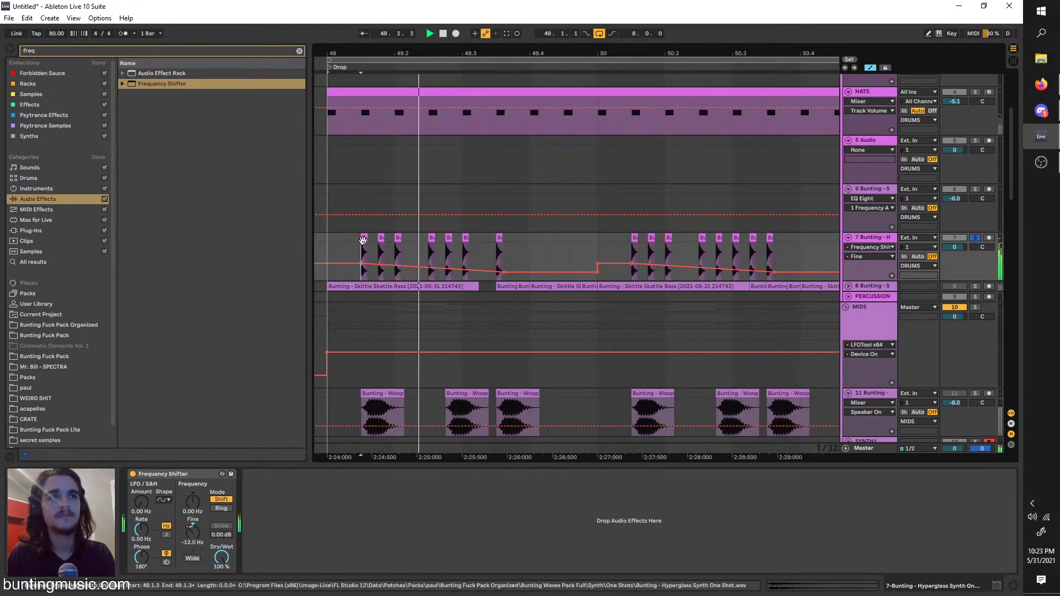
Add Redux after Frequency Shifter on track 7 and set its Downsample to Soft at 4.32
{"action": "left_click", "coordinate": [40, 51]}
{"action": "type", "text": "u"}
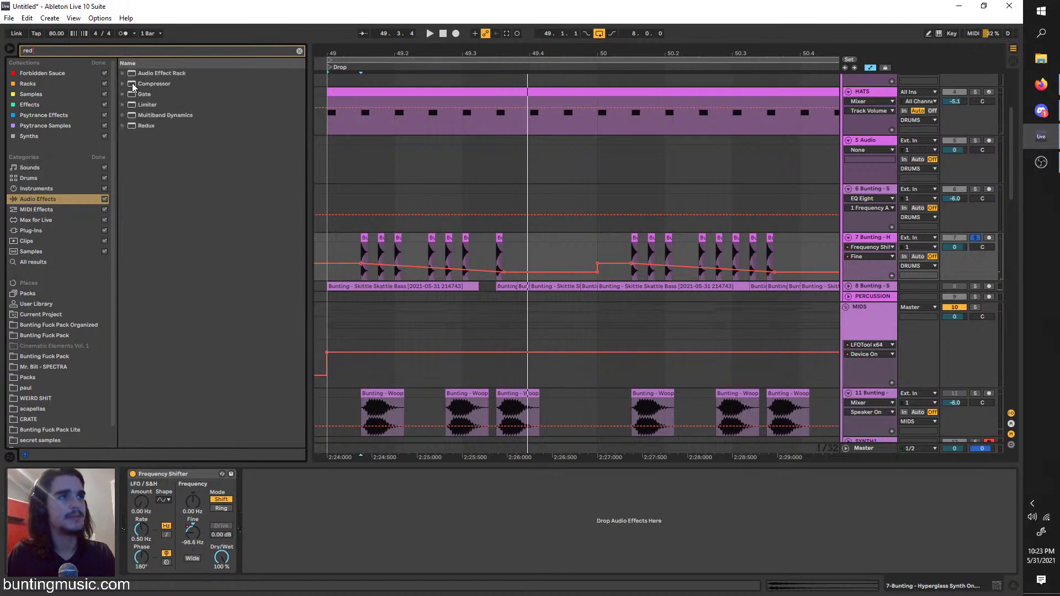
{"action": "left_click", "coordinate": [142, 127]}
{"action": "key", "text": "space"}
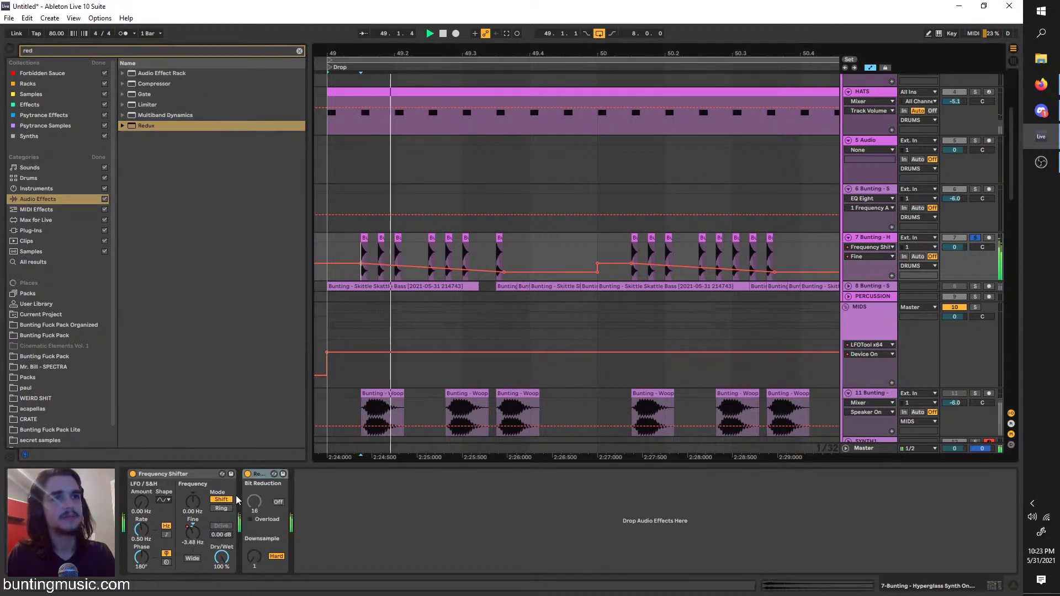
{"action": "left_click", "coordinate": [277, 558]}
{"action": "left_click", "coordinate": [277, 557]}
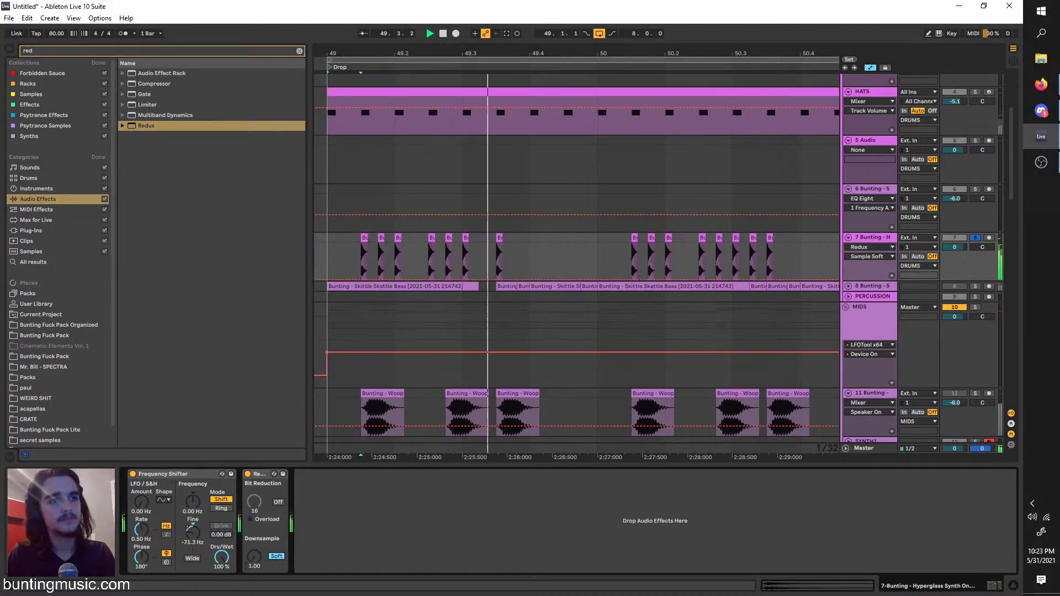
{"action": "key", "text": "ctrl+f"}
{"action": "type", "text": "dsipere"}
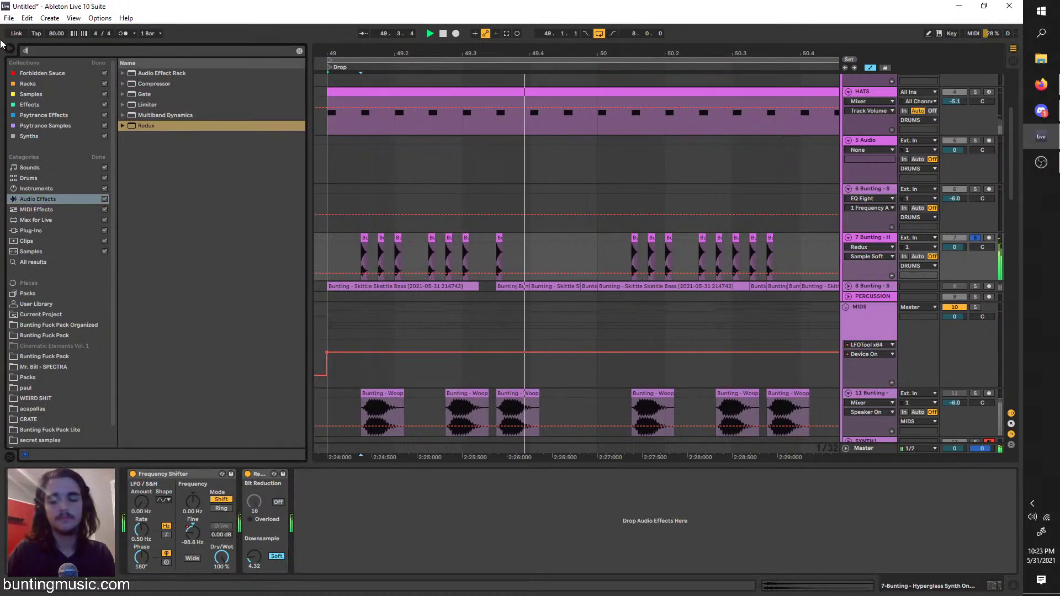
{"action": "key", "text": "BackSpace"}
{"action": "key", "text": "BackSpace"}
{"action": "key", "text": "BackSpace"}
{"action": "key", "text": "BackSpace"}
{"action": "key", "text": "BackSpace"}
{"action": "key", "text": "BackSpace"}
{"action": "key", "text": "BackSpace"}
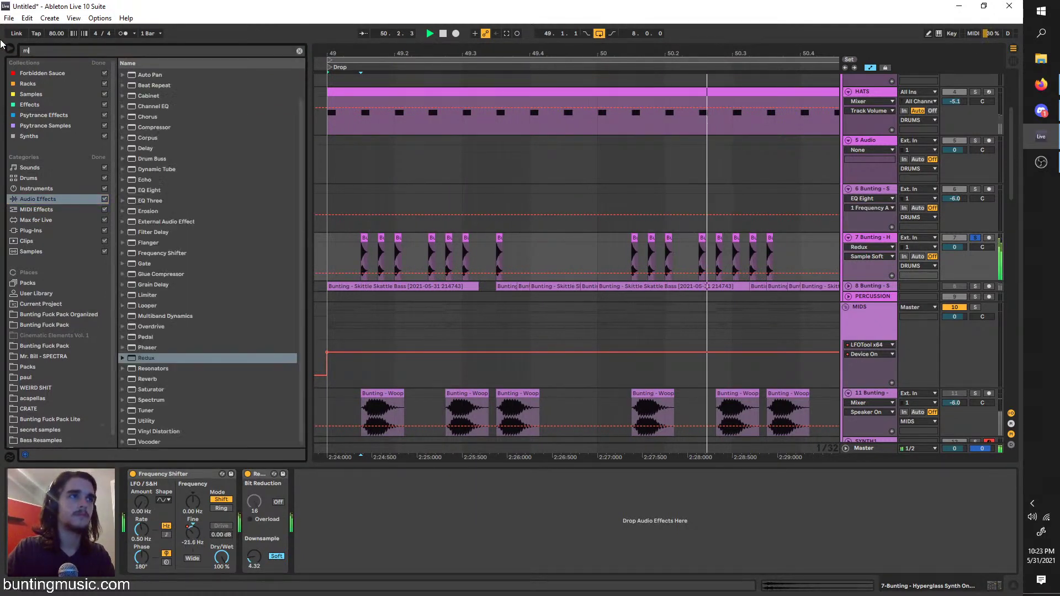
Find Utility's Mono preset and place it at the start of track 7's device chain
{"action": "type", "text": "mono"}
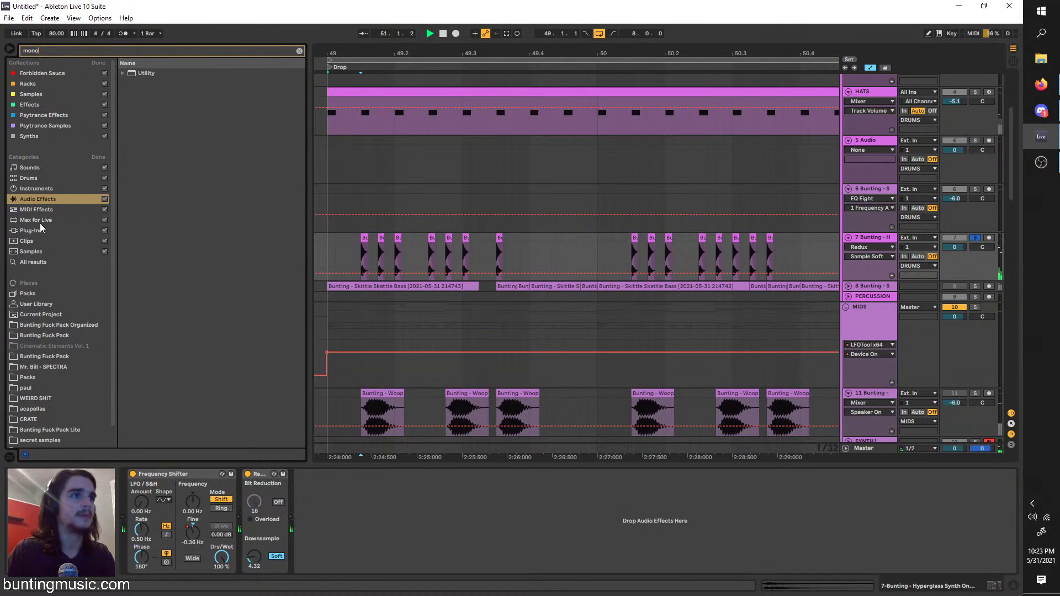
{"action": "left_click", "coordinate": [44, 200]}
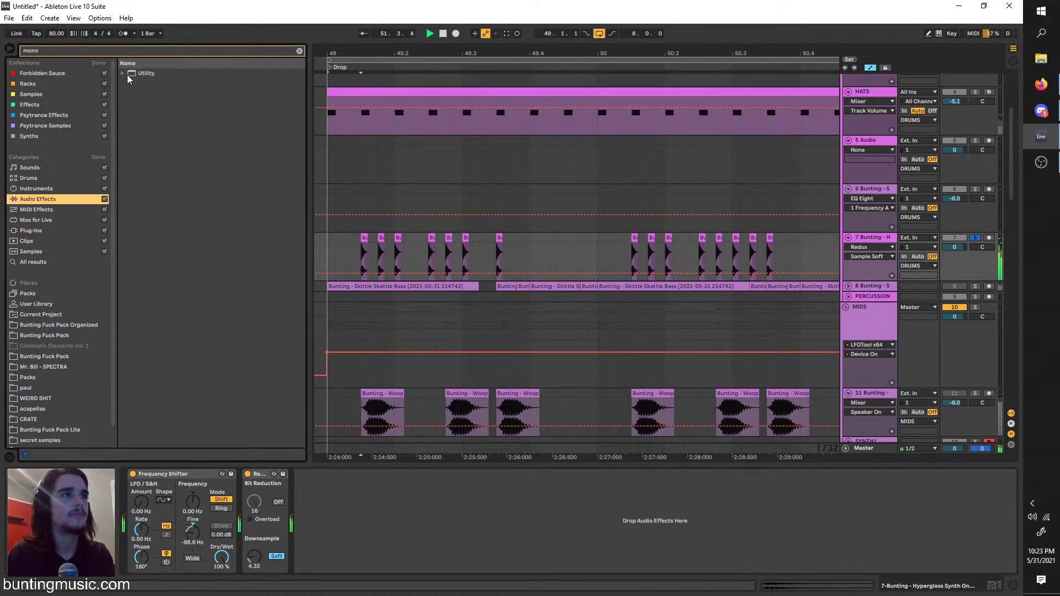
{"action": "left_click", "coordinate": [126, 75]}
{"action": "left_click", "coordinate": [154, 95]}
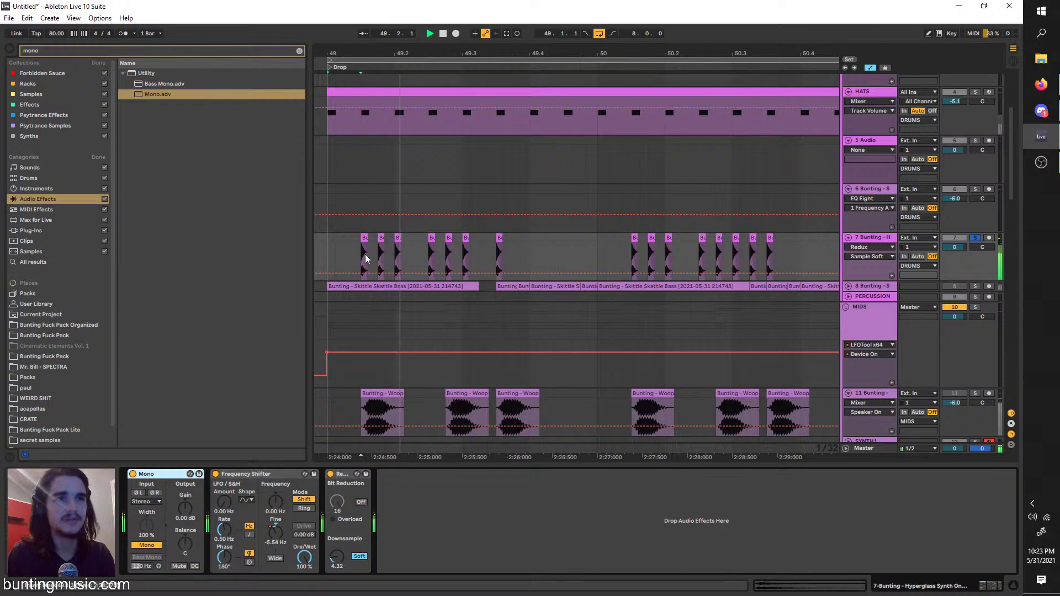
{"action": "scroll", "coordinate": [368, 256], "scroll_direction": "up", "scroll_amount": 2}
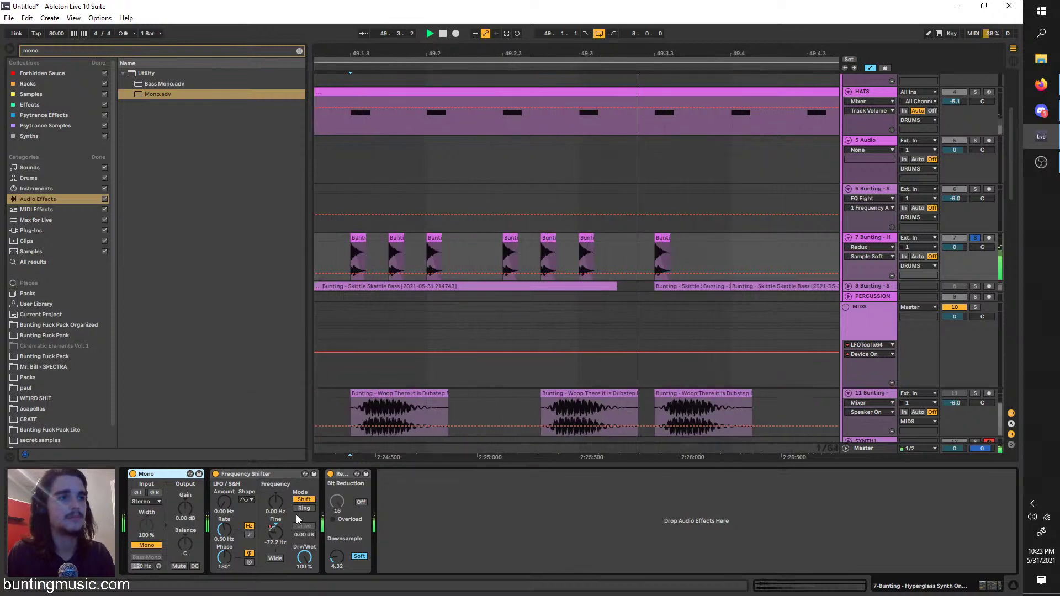
Insert EQ Eight between Mono and Frequency Shifter, then make band 4 a steep high-cut filter at about 346 Hz
{"action": "key", "text": "ctrl+f"}
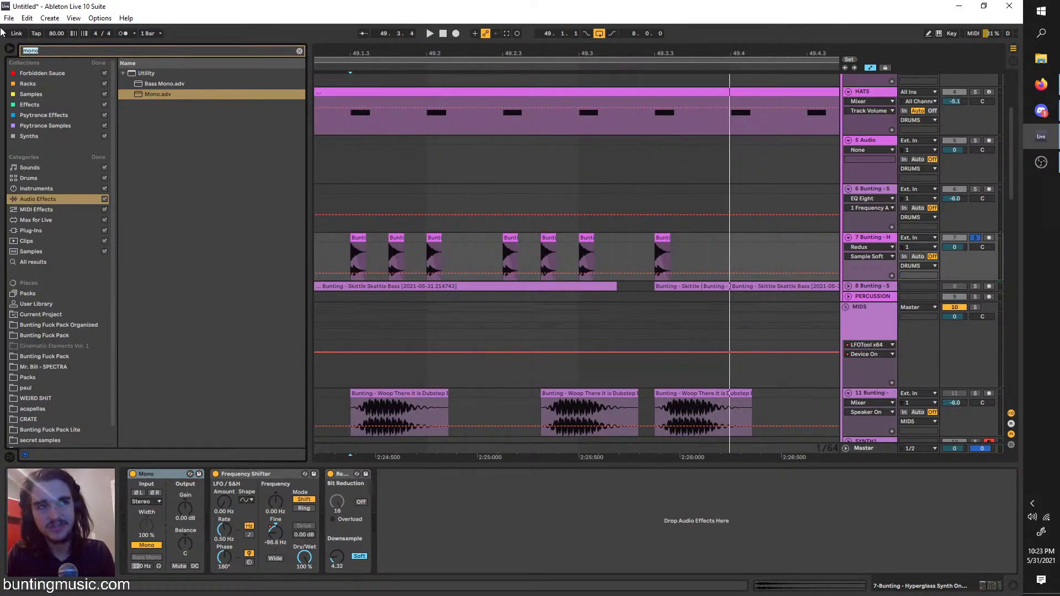
{"action": "type", "text": "eq"}
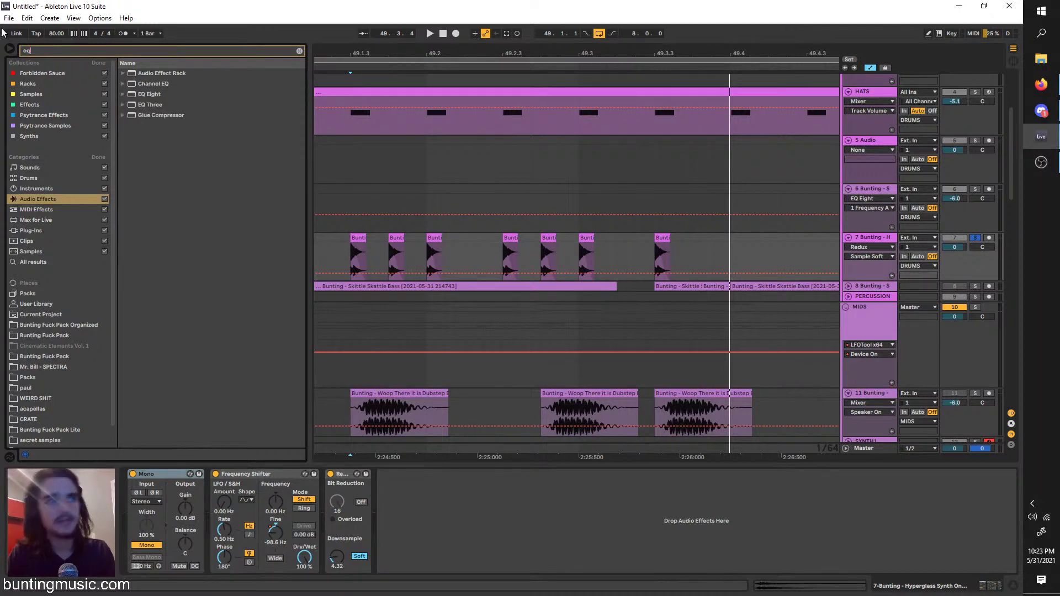
{"action": "left_click_drag", "start_coordinate": [152, 97], "coordinate": [177, 533]}
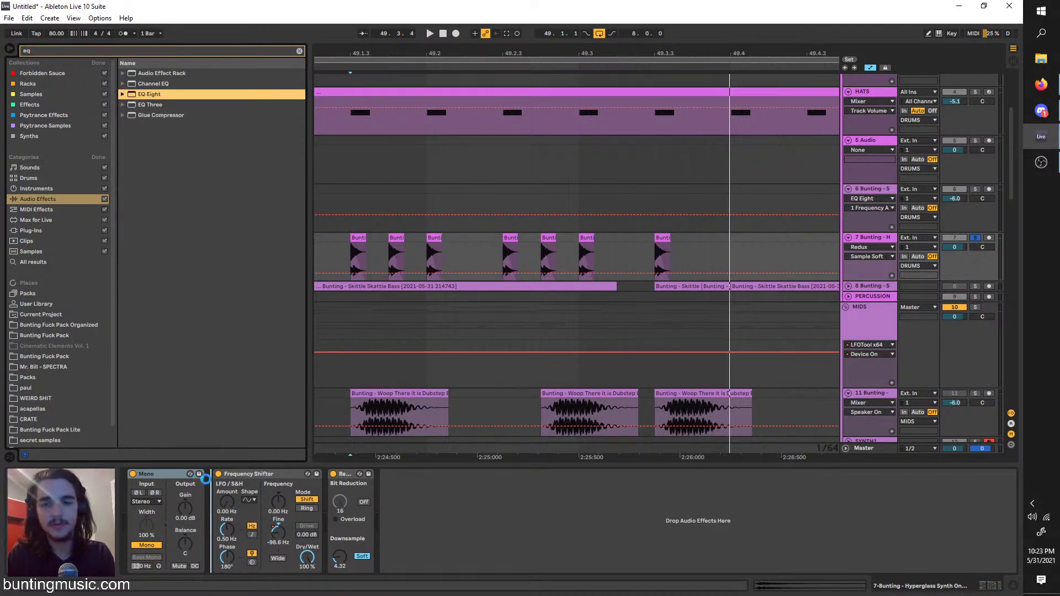
{"action": "key", "text": "space"}
{"action": "left_click", "coordinate": [331, 559]}
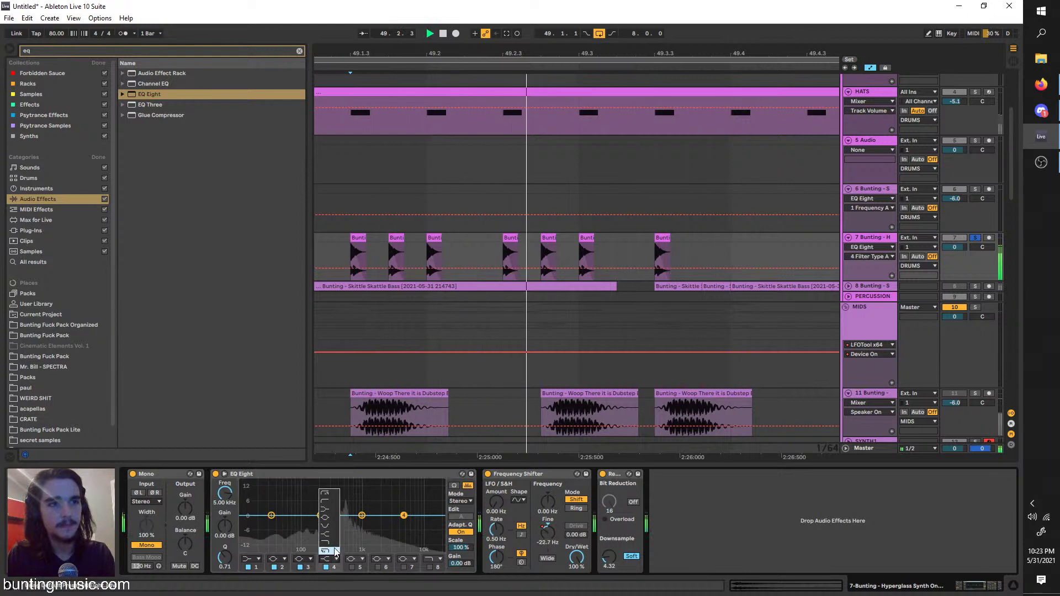
{"action": "left_click", "coordinate": [335, 551]}
{"action": "left_click_drag", "start_coordinate": [403, 515], "coordinate": [336, 523]}
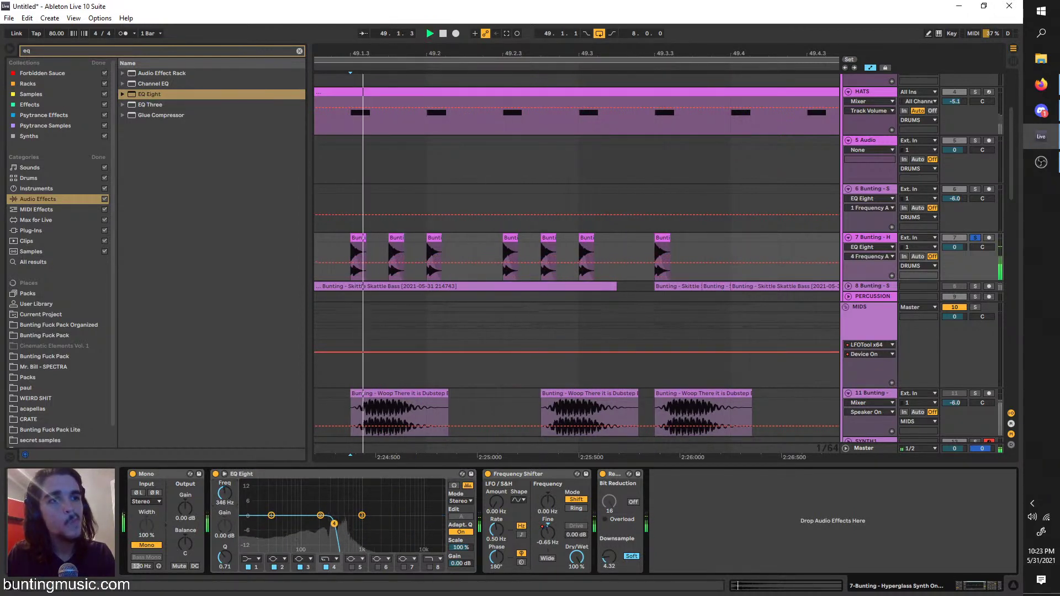
Turn EQ Eight's band 1 into a low-cut filter and set band 4's high-cut to 918 Hz
{"action": "left_click", "coordinate": [262, 559]}
{"action": "left_click", "coordinate": [260, 494]}
{"action": "left_click_drag", "start_coordinate": [272, 515], "coordinate": [355, 529]}
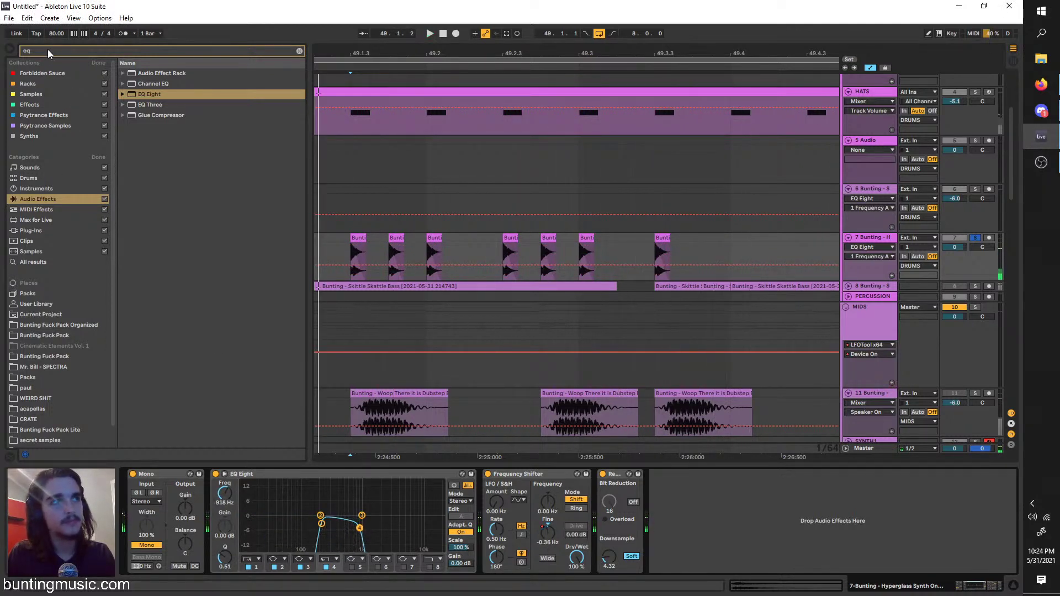
Add Phaser after Redux on track 7 with Frequency 392 Hz and Feedback 0.99, auditioning the stabs
{"action": "type", "text": "rev"}
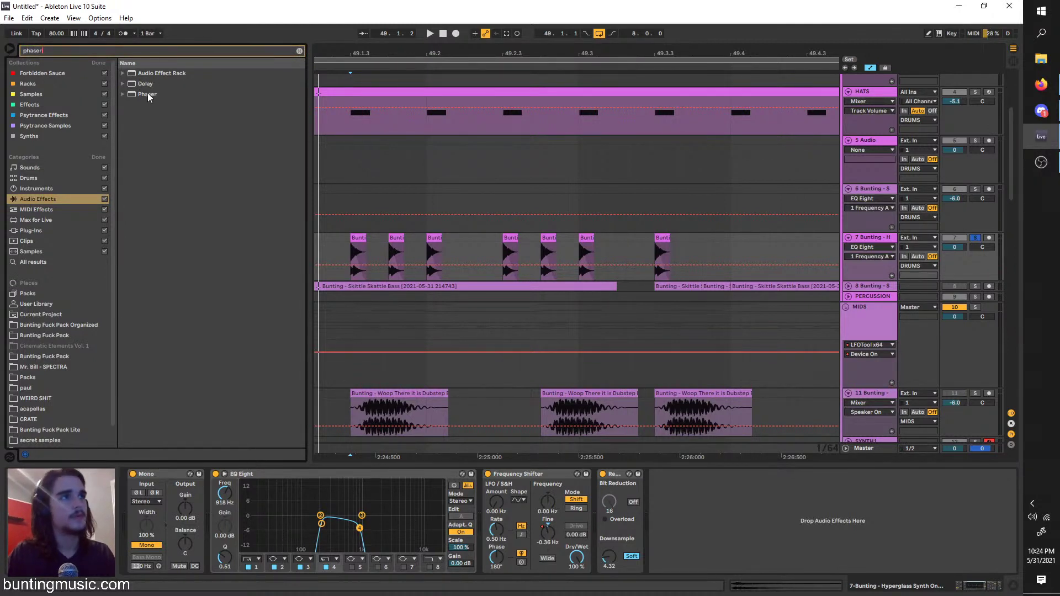
{"action": "double_click", "coordinate": [148, 95]}
{"action": "key", "text": "space"}
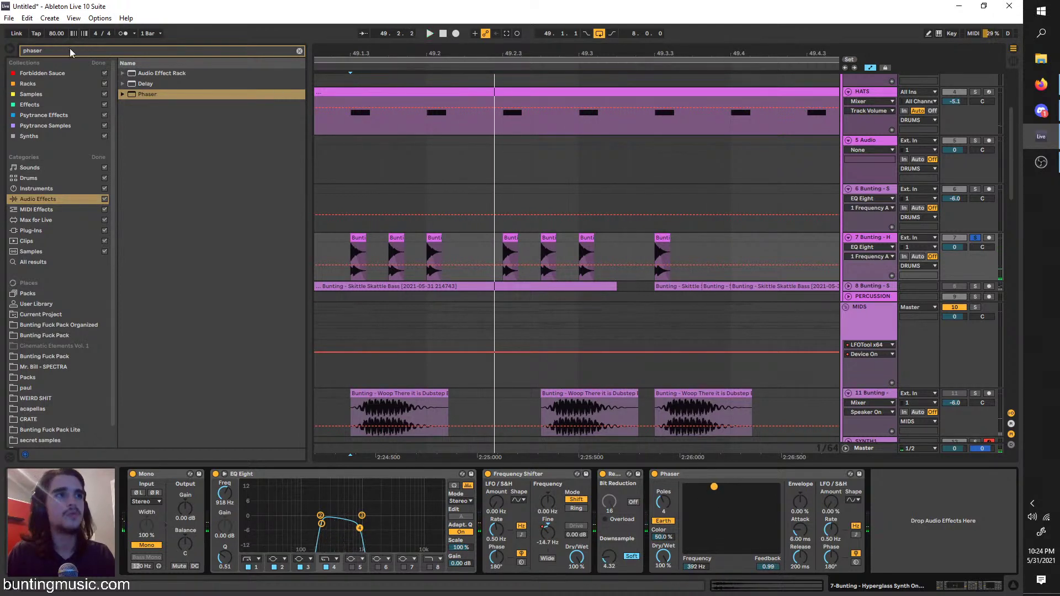
Automate the Phaser's Frequency on track 7 with a slight fall from 392 Hz at 49.1.3 until 49.4
{"action": "left_click", "coordinate": [684, 546]}
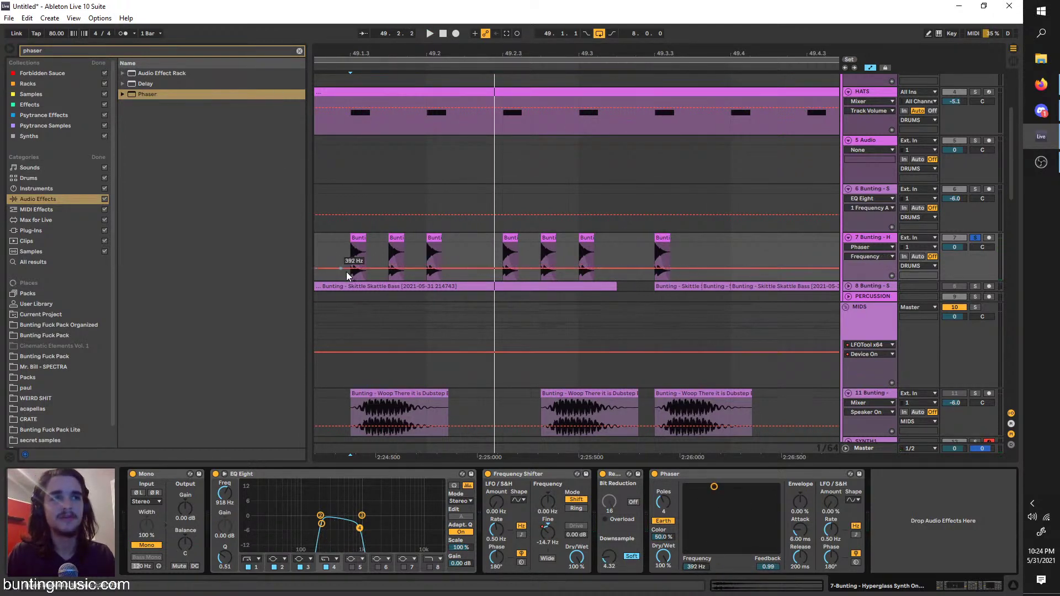
{"action": "left_click", "coordinate": [360, 271]}
{"action": "key", "text": "space"}
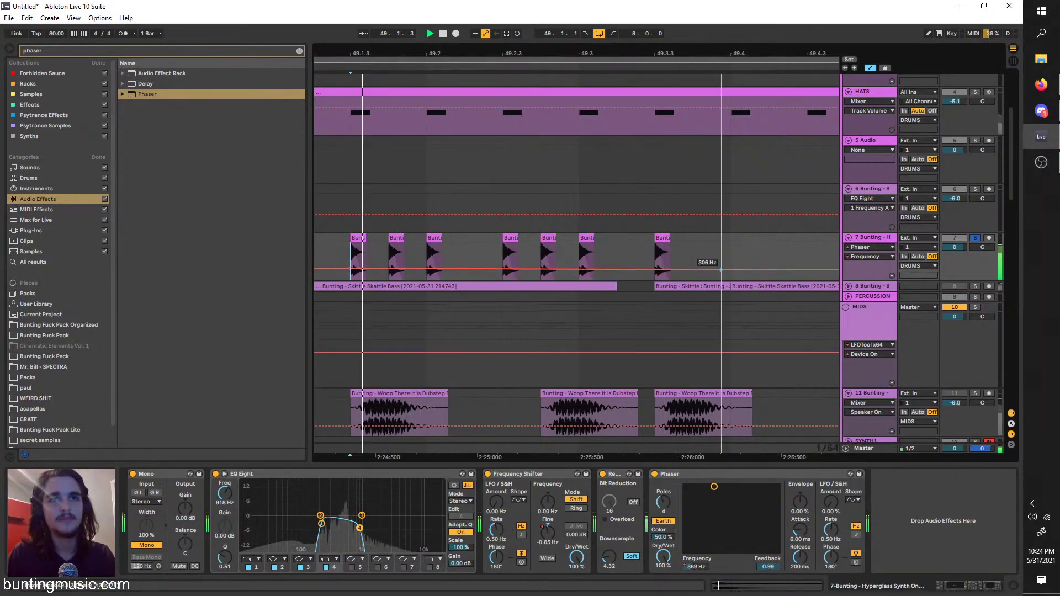
{"action": "left_click_drag", "start_coordinate": [721, 270], "coordinate": [730, 269]}
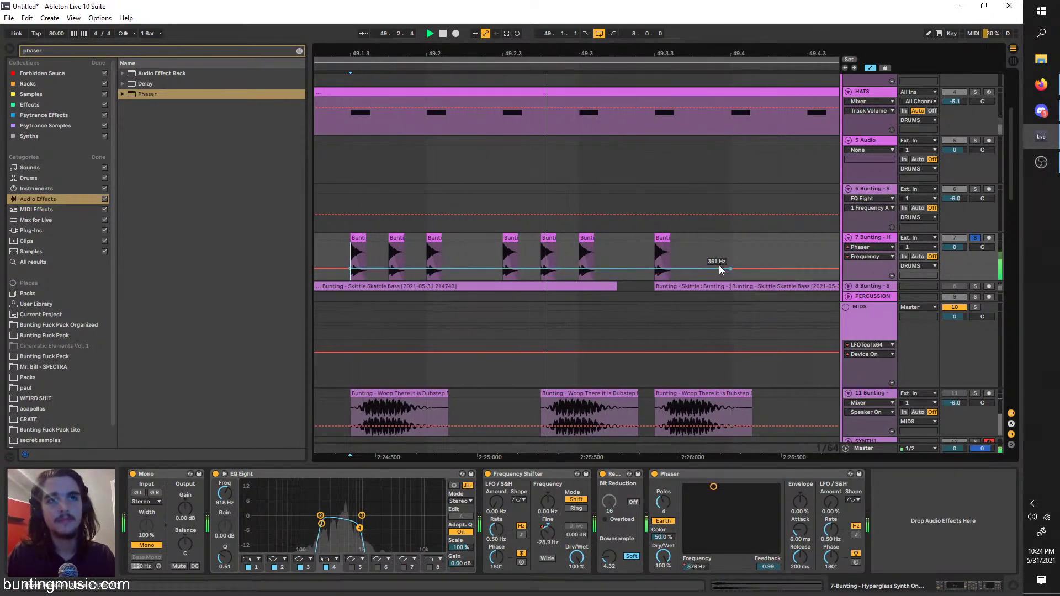
Repeat bar 49's Phaser Frequency automation on track 7 over each following bar through bar 56
{"action": "scroll", "coordinate": [722, 264], "scroll_direction": "down", "scroll_amount": 1}
{"action": "scroll", "coordinate": [732, 243], "scroll_direction": "down", "scroll_amount": 5, "text": "ctrl"}
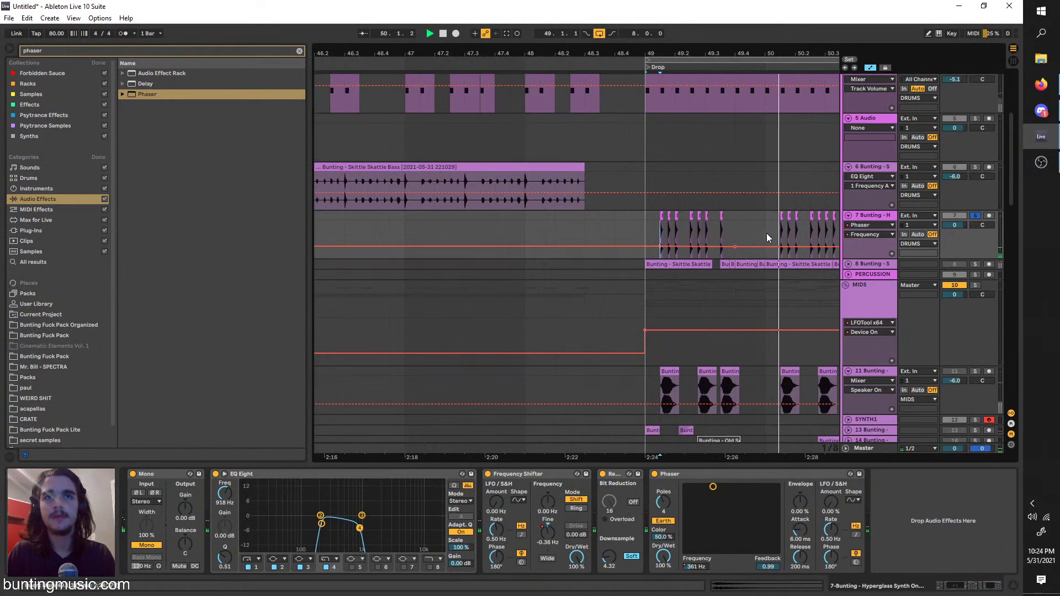
{"action": "left_click_drag", "start_coordinate": [767, 237], "coordinate": [642, 239]}
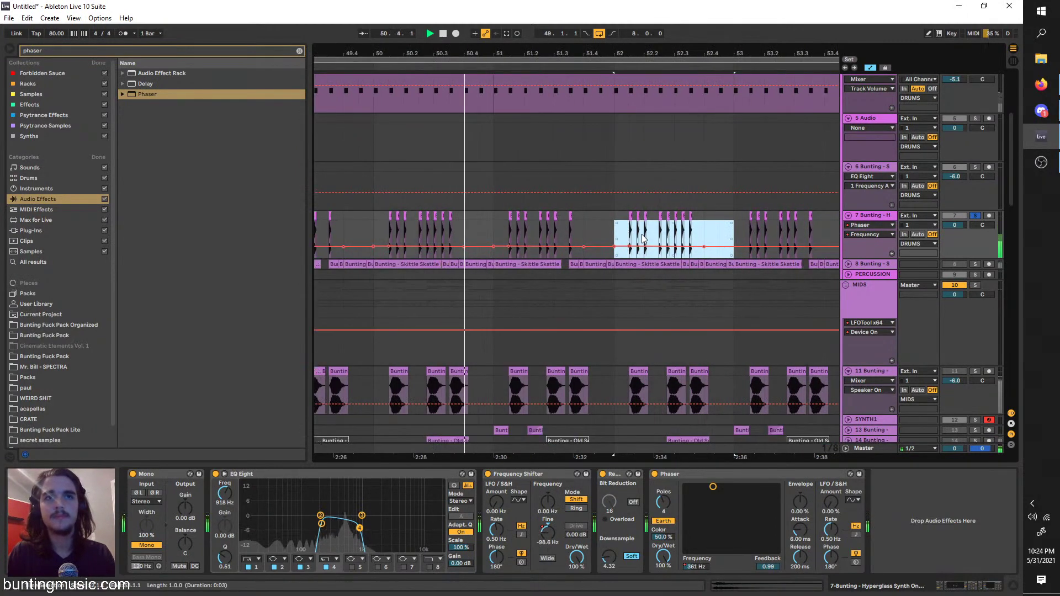
{"action": "scroll", "coordinate": [642, 237], "scroll_direction": "down", "scroll_amount": 3, "text": "ctrl"}
{"action": "key", "text": "ctrl+d"}
{"action": "key", "text": "ctrl+d"}
{"action": "key", "text": "ctrl+d"}
{"action": "key", "text": "ctrl+d"}
{"action": "scroll", "coordinate": [402, 253], "scroll_direction": "left", "scroll_amount": 1}
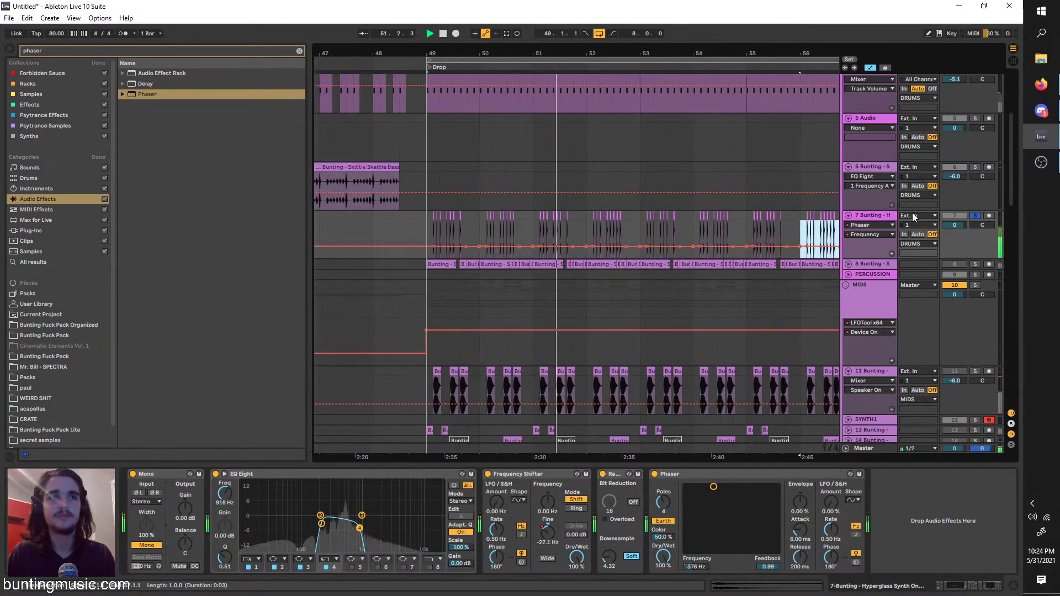
{"action": "scroll", "coordinate": [457, 321], "scroll_direction": "up", "scroll_amount": 3, "text": "ctrl"}
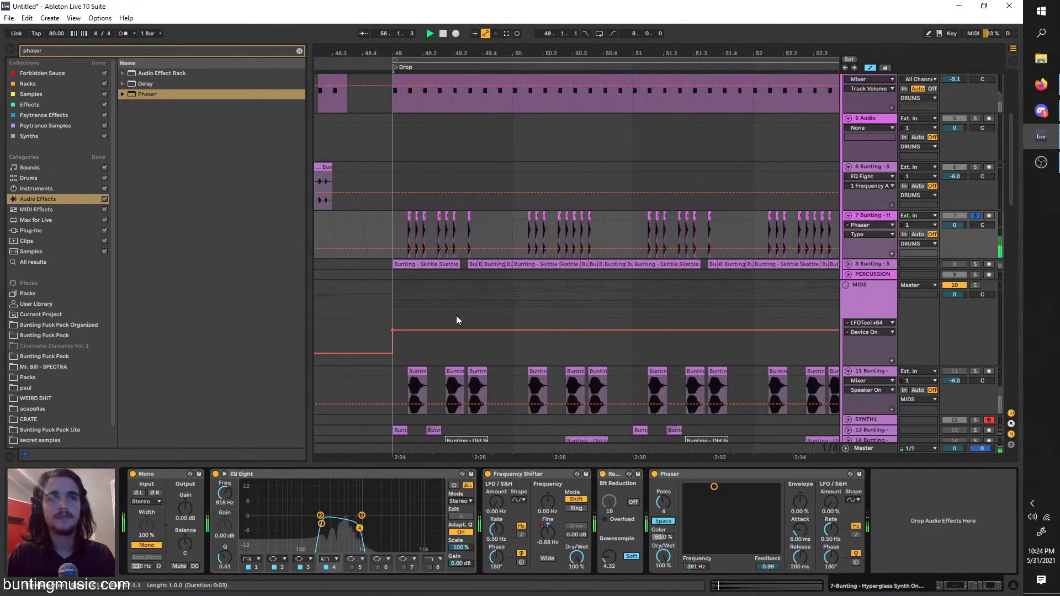
Try the Phaser's Space and Earth types and its Poles setting on the stabs, ending on Earth with 4 poles
{"action": "left_click", "coordinate": [406, 237]}
{"action": "key", "text": "ctrl+l"}
{"action": "left_click", "coordinate": [657, 521]}
{"action": "mouse_move", "coordinate": [664, 503]}
{"action": "left_mouse_down"}
{"action": "mouse_move", "coordinate": [664, 491]}
{"action": "mouse_move", "coordinate": [664, 507]}
{"action": "left_mouse_up"}
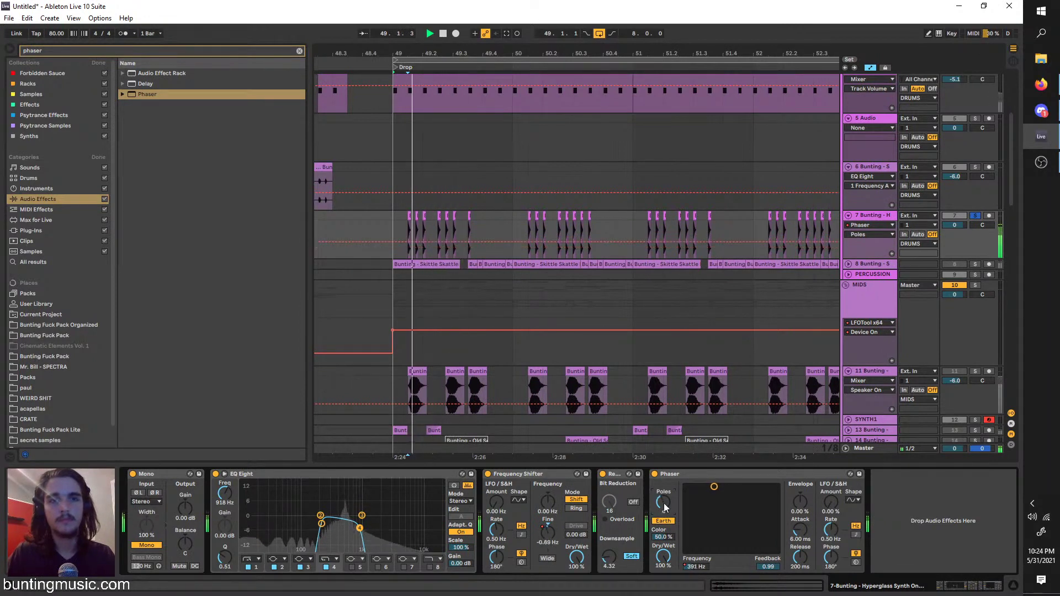
{"action": "scroll", "coordinate": [413, 207], "scroll_direction": "up", "scroll_amount": 3}
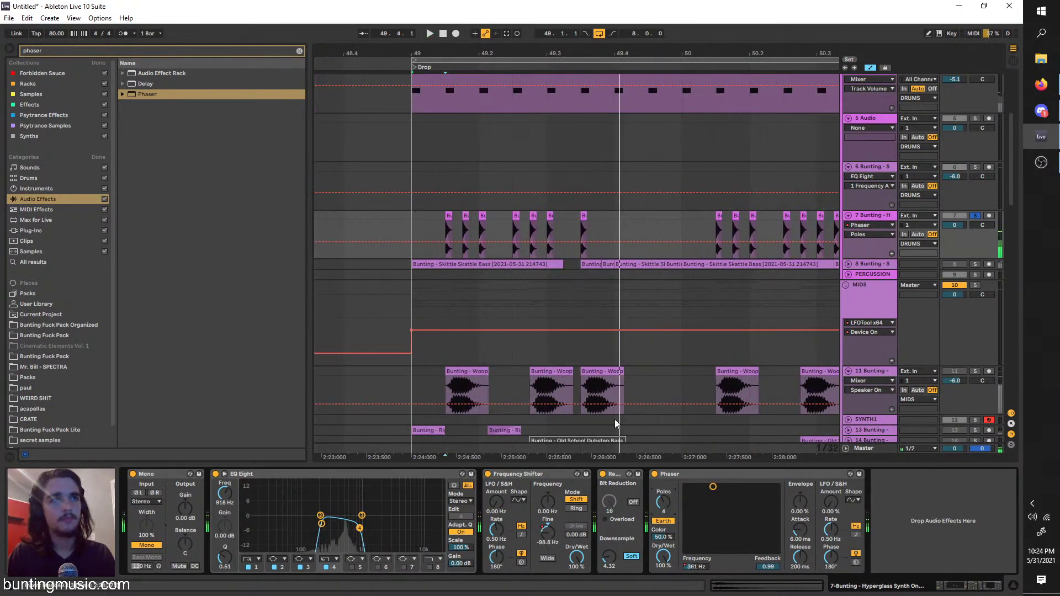
Add Corpus after the Phaser on track 7 and play the stabs from 49.1.3
{"action": "left_click", "coordinate": [63, 50]}
{"action": "type", "text": "corpus"}
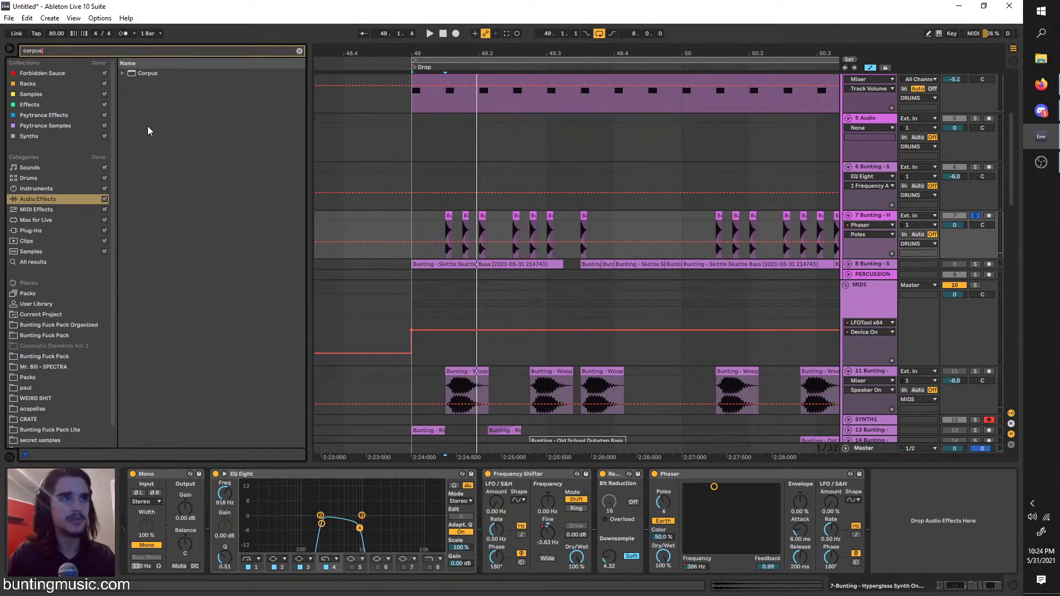
{"action": "left_click", "coordinate": [133, 76]}
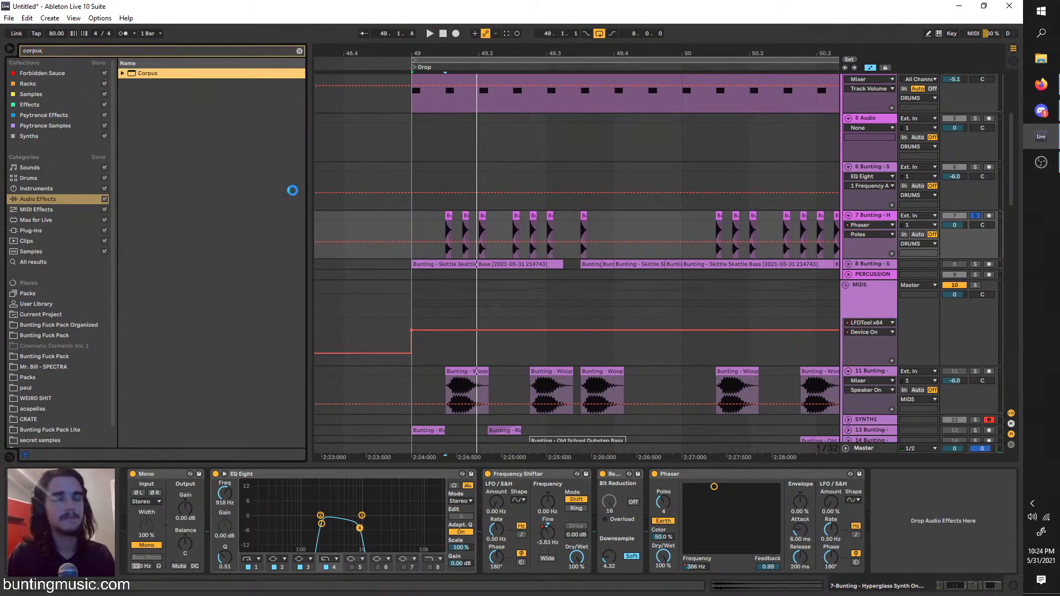
{"action": "left_click", "coordinate": [451, 253]}
{"action": "key", "text": "space"}
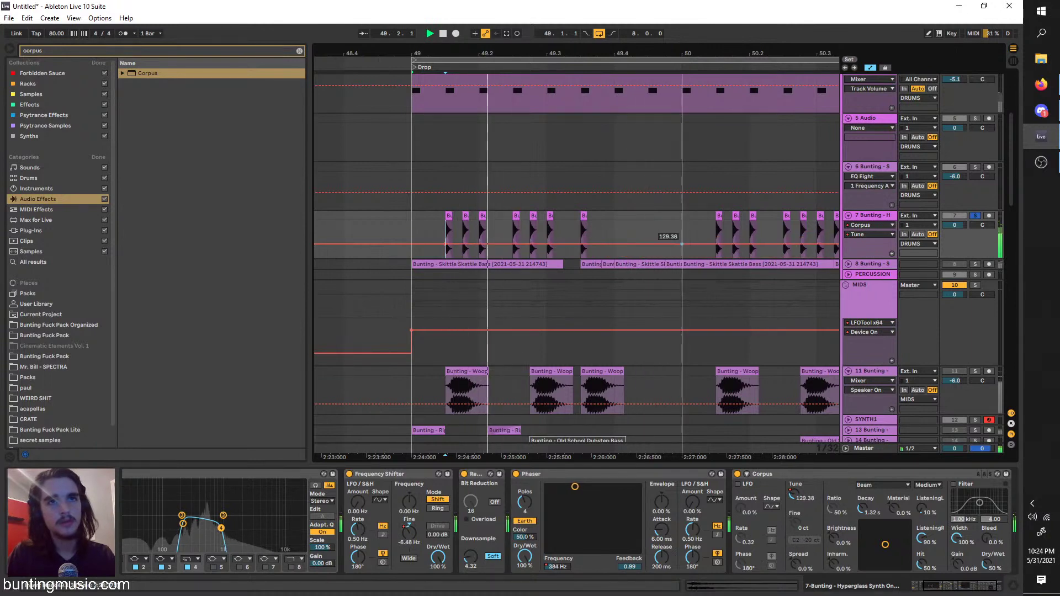
Automate Corpus's Tune to fall from 129.38 to about 110 across bar 49, and repeat that curve on every bar through 56
{"action": "left_click_drag", "start_coordinate": [682, 243], "coordinate": [682, 245]}
{"action": "left_click_drag", "start_coordinate": [681, 233], "coordinate": [410, 237]}
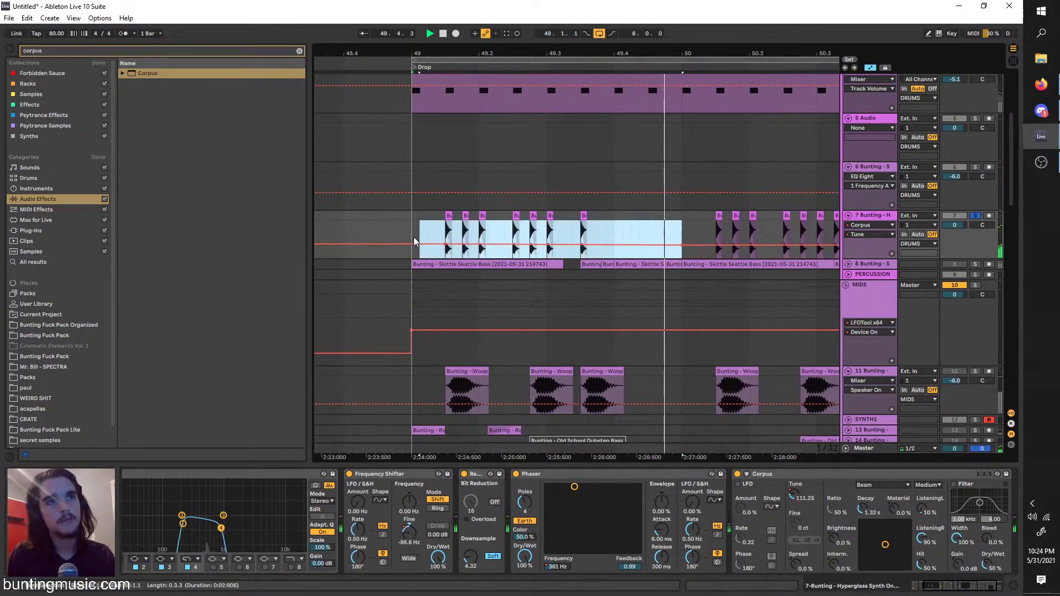
{"action": "key", "text": "ctrl+d"}
{"action": "scroll", "coordinate": [410, 237], "scroll_direction": "down", "scroll_amount": 2}
{"action": "key", "text": "ctrl+d"}
{"action": "key", "text": "ctrl+d"}
{"action": "key", "text": "ctrl+d"}
{"action": "scroll", "coordinate": [410, 237], "scroll_direction": "down", "scroll_amount": 2}
{"action": "key", "text": "ctrl+d"}
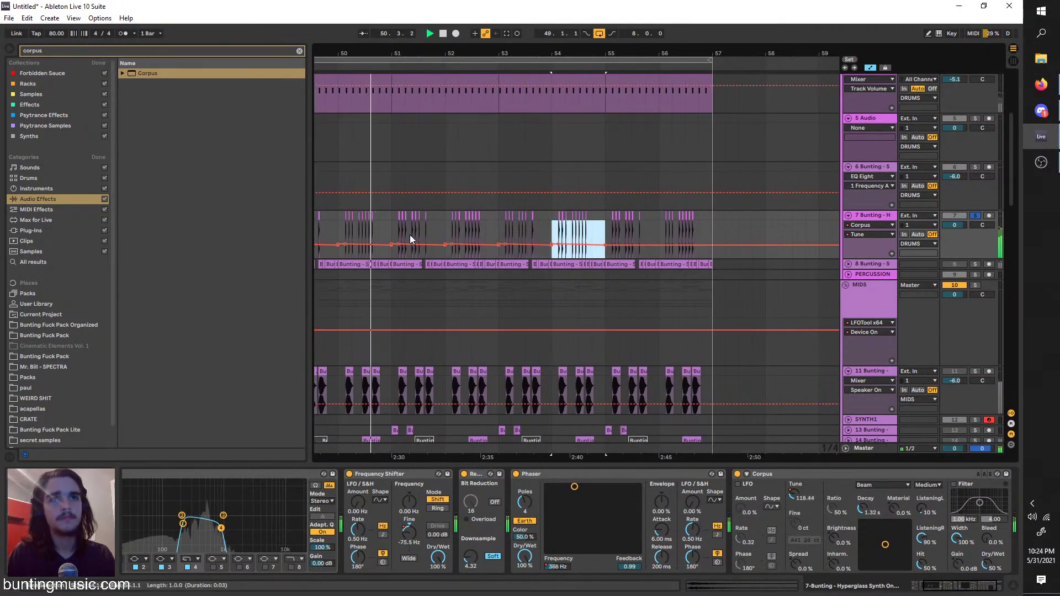
{"action": "key", "text": "ctrl+d"}
{"action": "key", "text": "ctrl+d"}
{"action": "scroll", "coordinate": [406, 239], "scroll_direction": "left", "scroll_amount": 3}
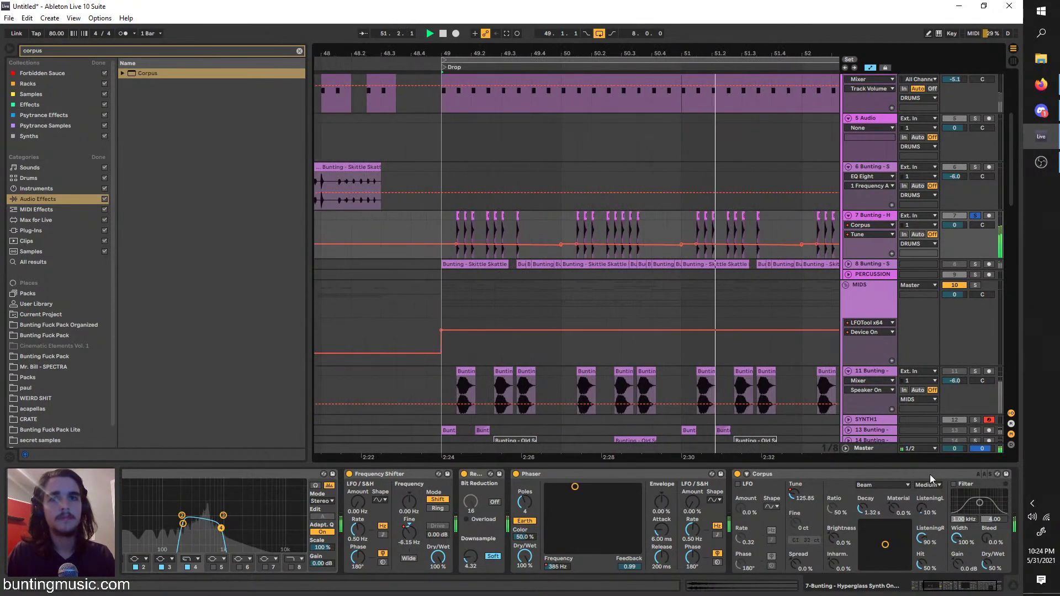
Enable Corpus's filter at 4.94 kHz with a 4.62 bandwidth, auditioning the stabs from 49.1.3
{"action": "left_click", "coordinate": [954, 484]}
{"action": "key", "text": "plus"}
{"action": "key", "text": "ctrl+l"}
{"action": "key", "text": "space"}
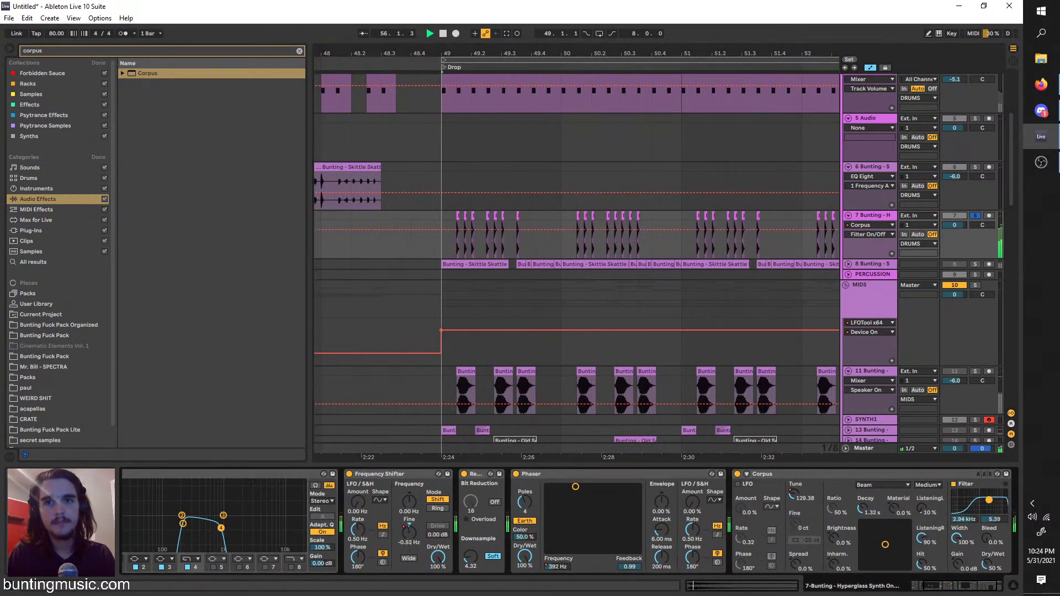
{"action": "left_click", "coordinate": [452, 250]}
{"action": "key", "text": "ctrl+l"}
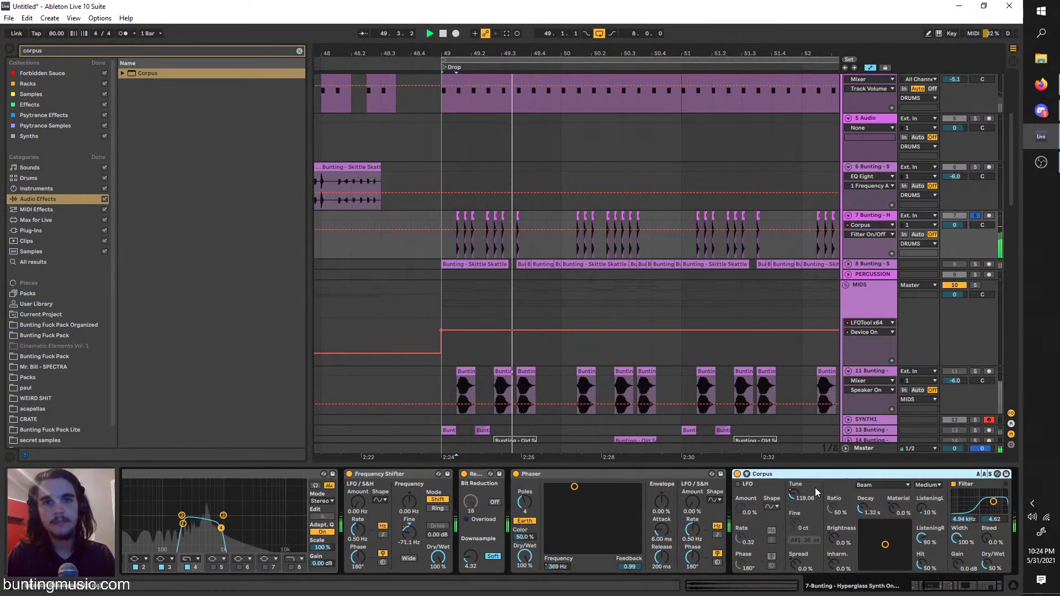
Duplicate Corpus and automate the second one's Tune to rise from about 93 during bar 49
{"action": "key", "text": "ctrl+d"}
{"action": "left_click", "coordinate": [790, 494]}
{"action": "scroll", "coordinate": [464, 254], "scroll_direction": "up", "scroll_amount": 3}
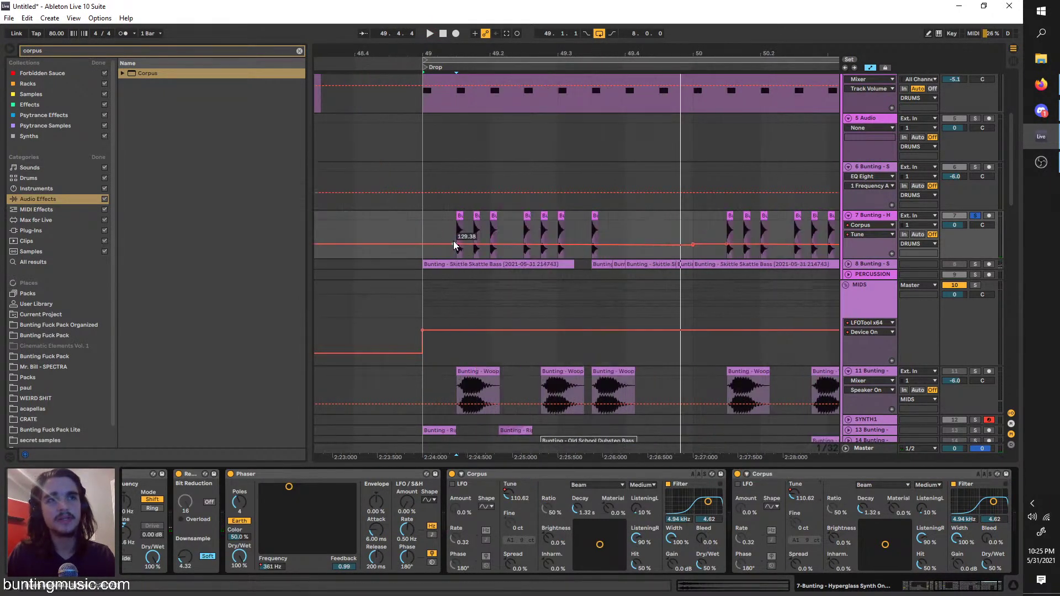
{"action": "left_click_drag", "start_coordinate": [454, 244], "coordinate": [456, 247]}
{"action": "key", "text": "space"}
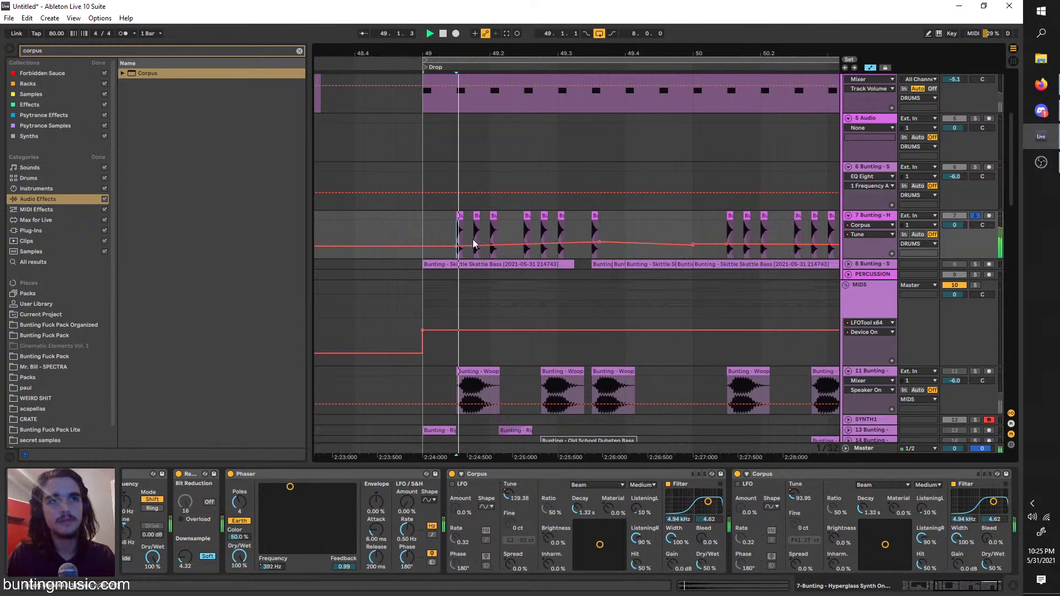
Extend the second Corpus's rising Tune curve to bar 50 and copy it onto bars 50 and 51
{"action": "left_click_drag", "start_coordinate": [599, 242], "coordinate": [426, 233]}
{"action": "key", "text": "ctrl+d"}
{"action": "scroll", "coordinate": [512, 238], "scroll_direction": "down", "scroll_amount": 3}
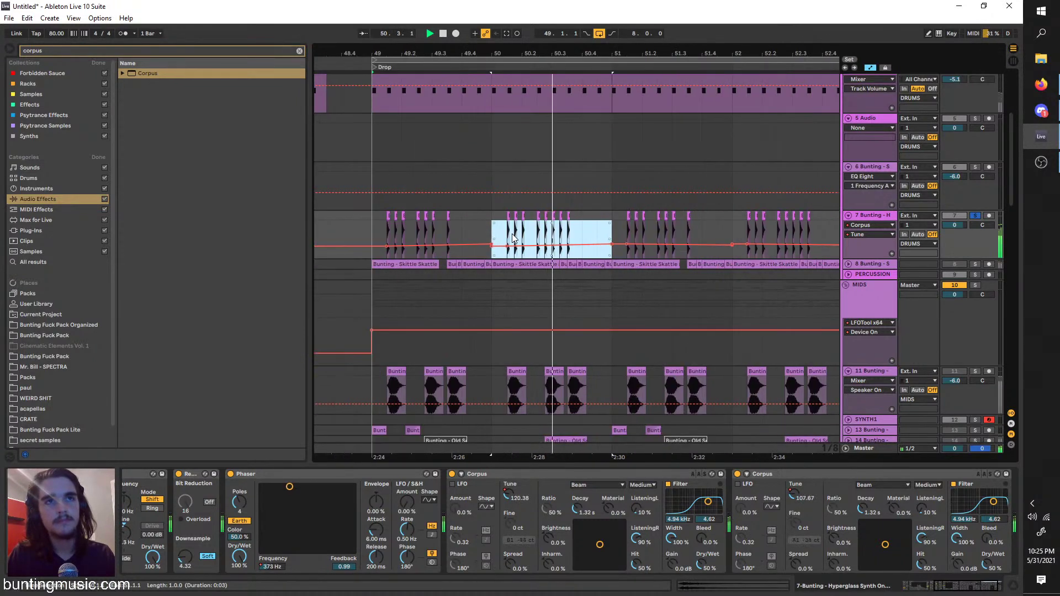
{"action": "key", "text": "ctrl+d"}
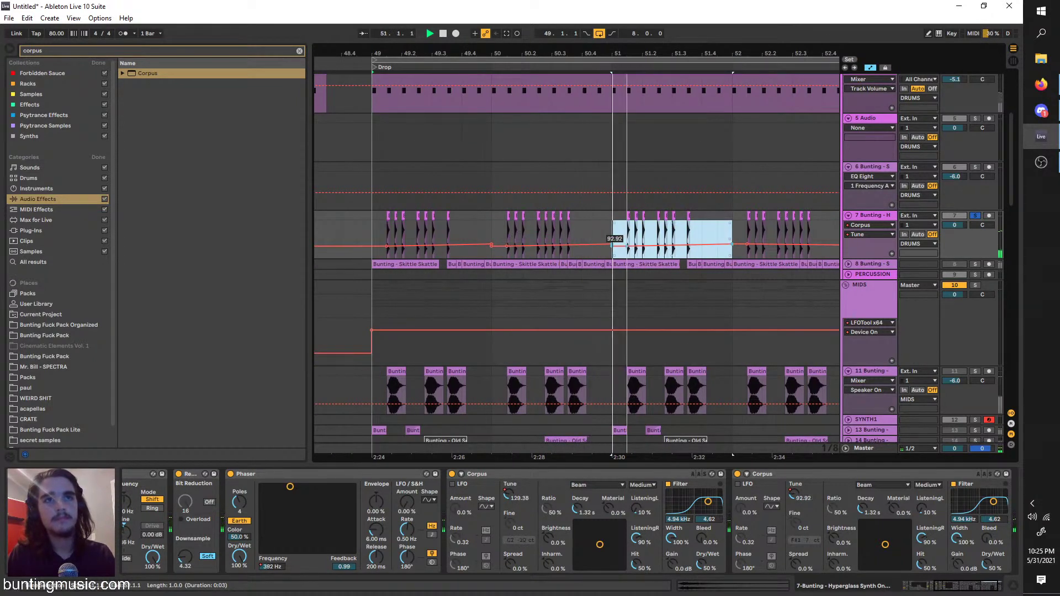
Reshape the second Corpus's Tune curve to dip at 51.1.3 and climb until bar 52, and copy the pattern through bar 56
{"action": "left_click", "coordinate": [717, 217]}
{"action": "left_click_drag", "start_coordinate": [629, 246], "coordinate": [629, 244]}
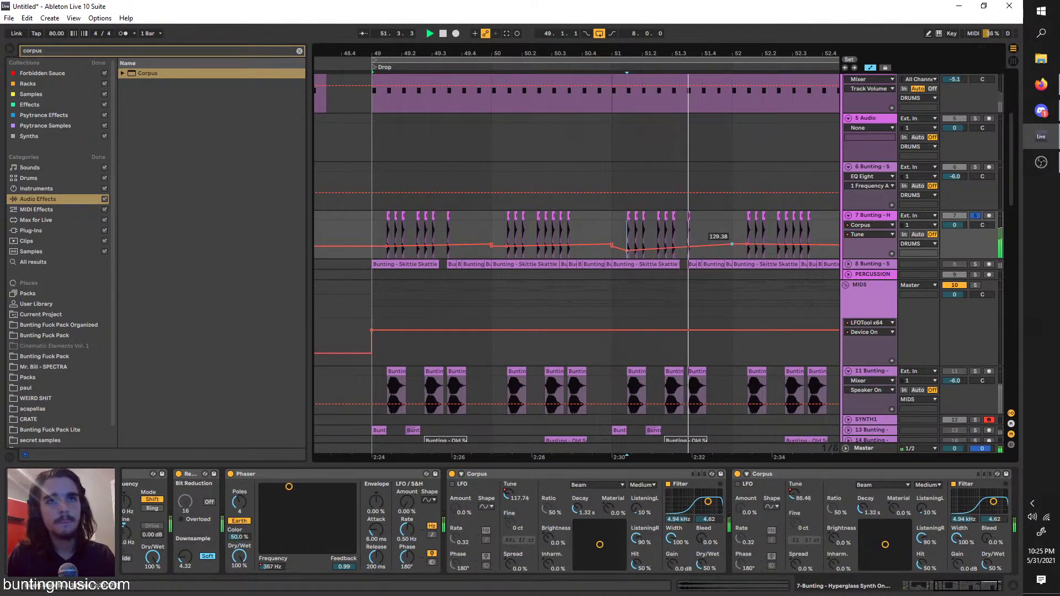
{"action": "left_click_drag", "start_coordinate": [734, 253], "coordinate": [453, 230]}
{"action": "key", "text": "ctrl+d"}
{"action": "scroll", "coordinate": [612, 243], "scroll_direction": "down", "scroll_amount": 2}
{"action": "key", "text": "ctrl+d"}
{"action": "key", "text": "ctrl+z"}
{"action": "key", "text": "ctrl+d"}
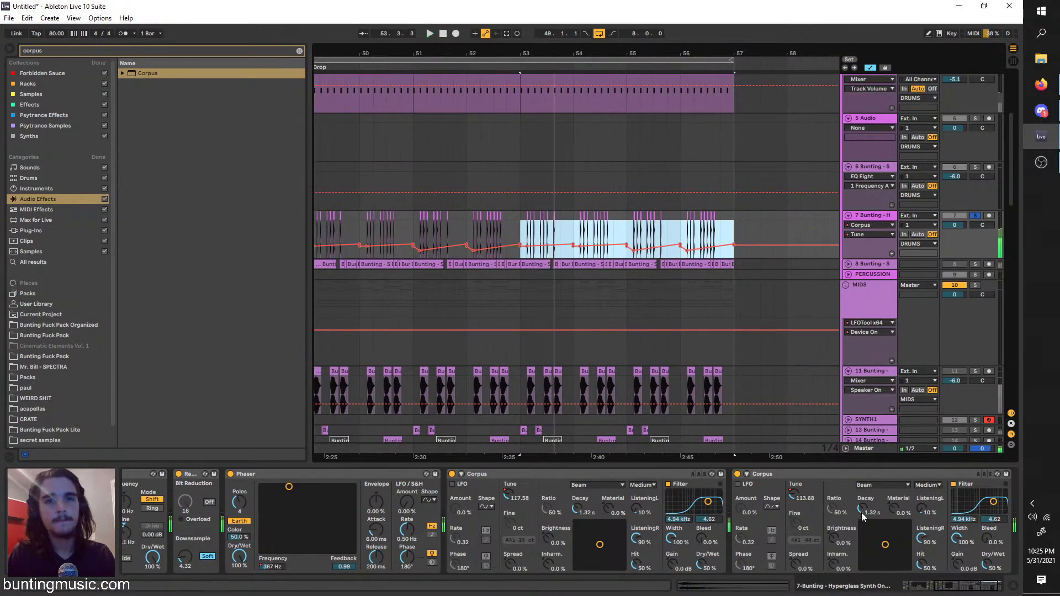
Shorten Decay to 421 ms on the first Corpus and 500 ms on the second, auditioning from bar 49
{"action": "left_click_drag", "start_coordinate": [861, 511], "coordinate": [862, 535]}
{"action": "left_click_drag", "start_coordinate": [570, 496], "coordinate": [570, 514]}
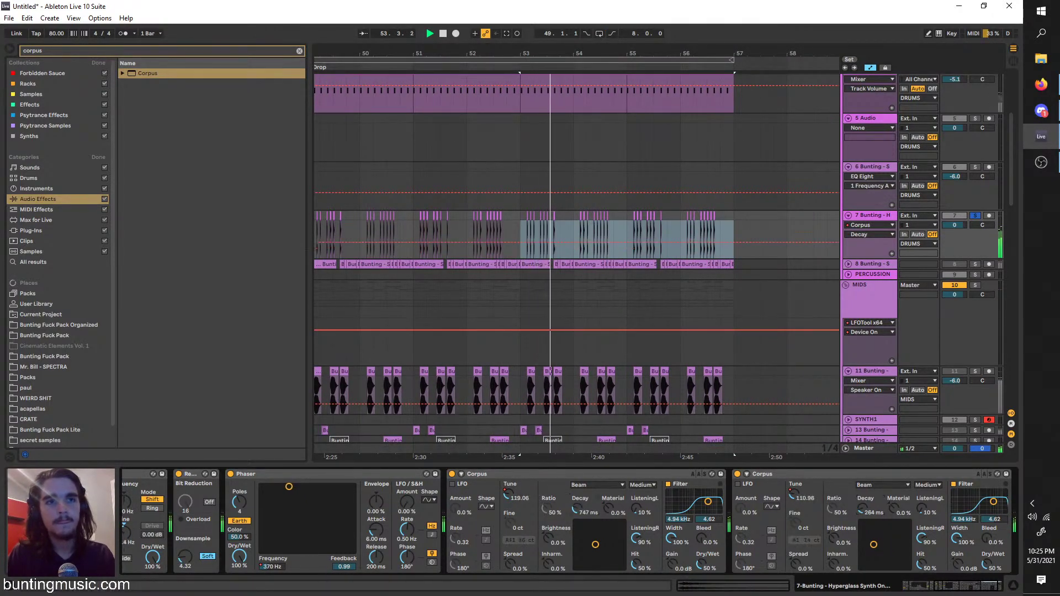
{"action": "scroll", "coordinate": [436, 276], "scroll_direction": "left", "scroll_amount": 3}
{"action": "left_click", "coordinate": [382, 230]}
{"action": "scroll", "coordinate": [382, 230], "scroll_direction": "up", "scroll_amount": 4}
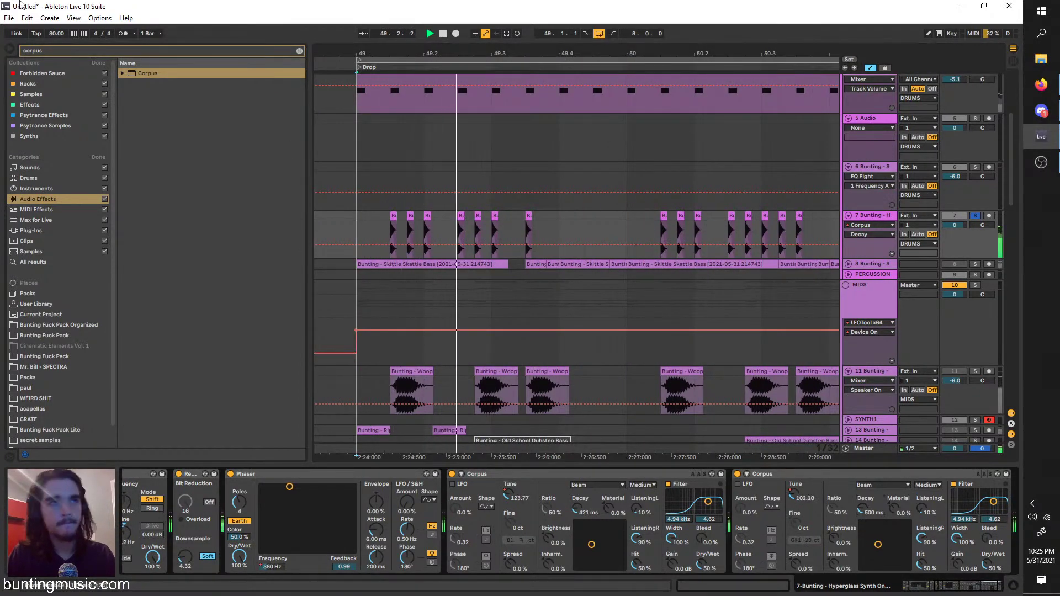
Add Reverb at the end of track 7's chain with High quality, 10% Dry/Wet and a 710 ms Decay Time
{"action": "left_click", "coordinate": [22, 48]}
{"action": "type", "text": "rev"}
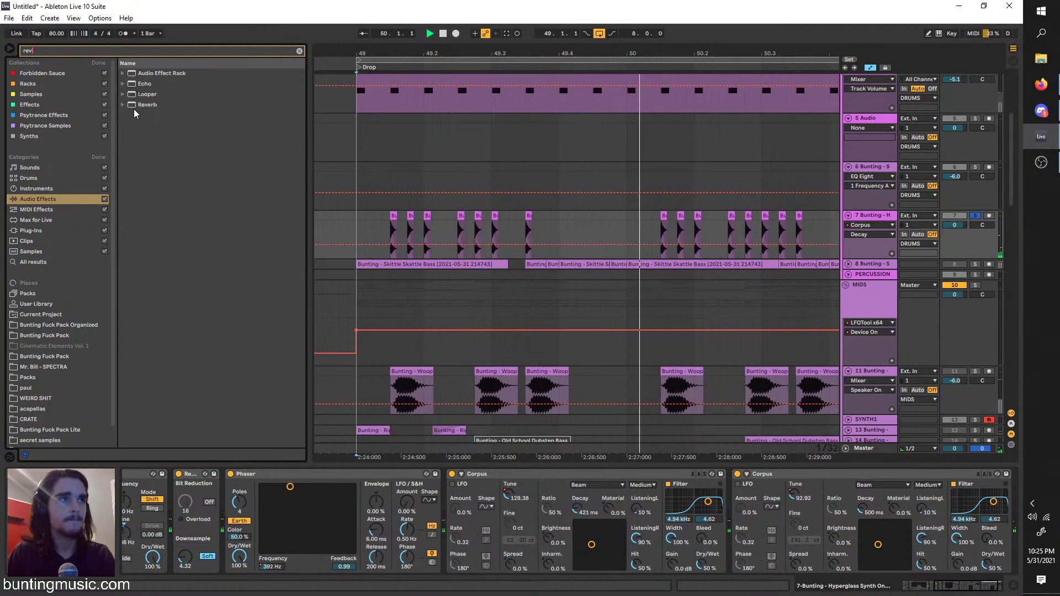
{"action": "left_click", "coordinate": [133, 106]}
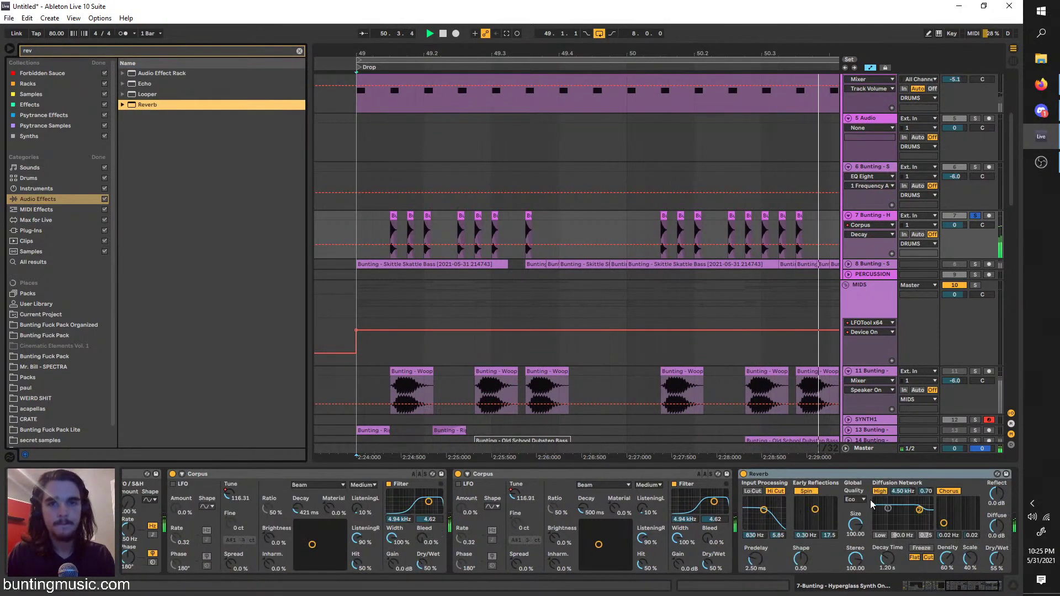
{"action": "left_click", "coordinate": [856, 500]}
{"action": "left_click", "coordinate": [855, 519]}
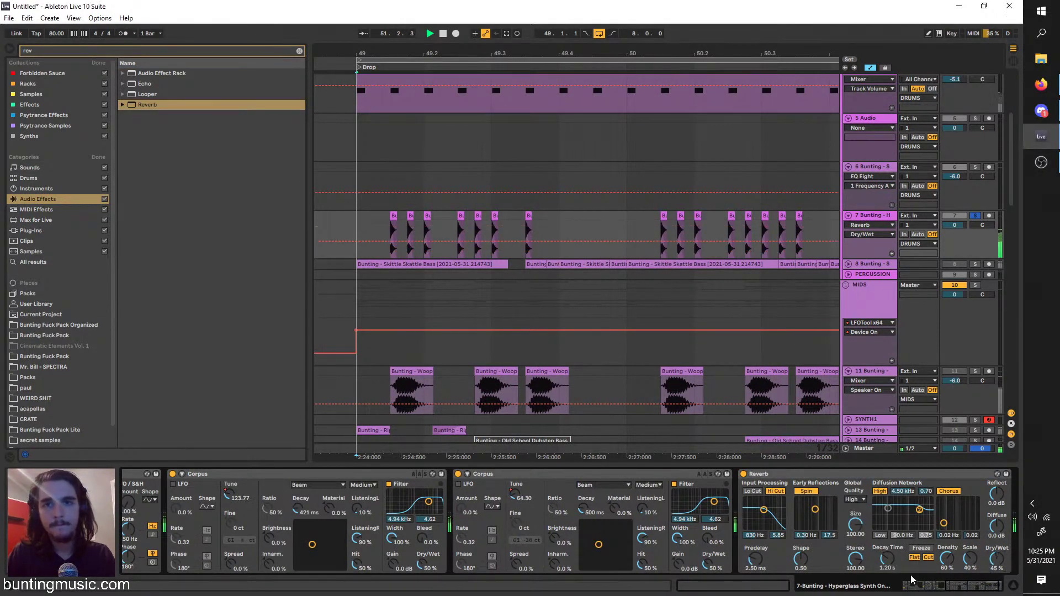
{"action": "left_click_drag", "start_coordinate": [982, 556], "coordinate": [982, 572]}
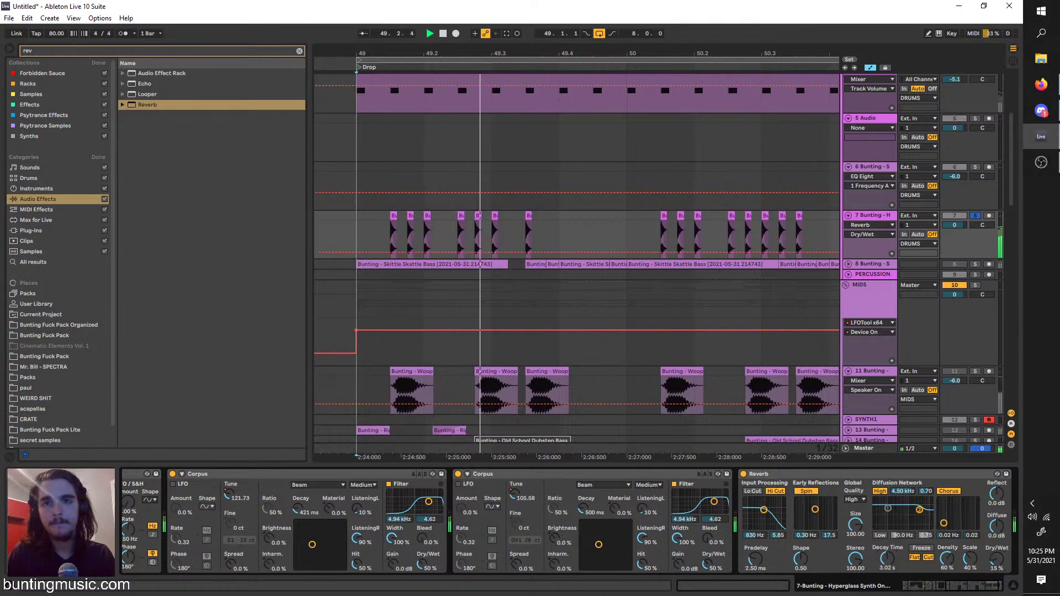
{"action": "left_click_drag", "start_coordinate": [888, 559], "coordinate": [887, 577]}
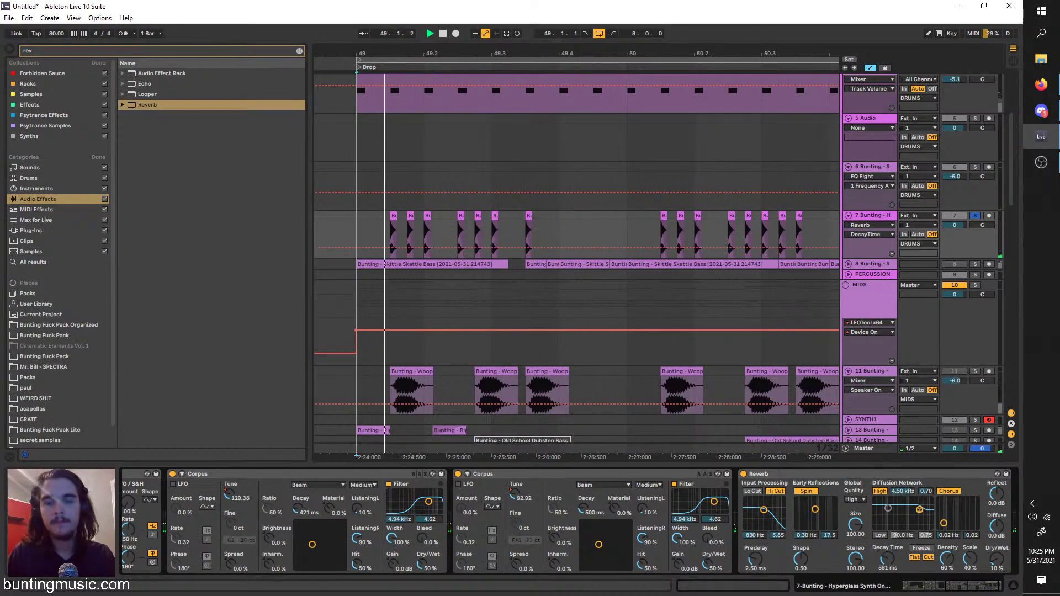
Unsolo track 7 and raise its volume to 6.0 dB while playing the full mix from bar 49 with looping off
{"action": "left_click", "coordinate": [976, 216]}
{"action": "key", "text": "space"}
{"action": "key", "text": "space"}
{"action": "scroll", "coordinate": [440, 84], "scroll_direction": "down", "scroll_amount": 4}
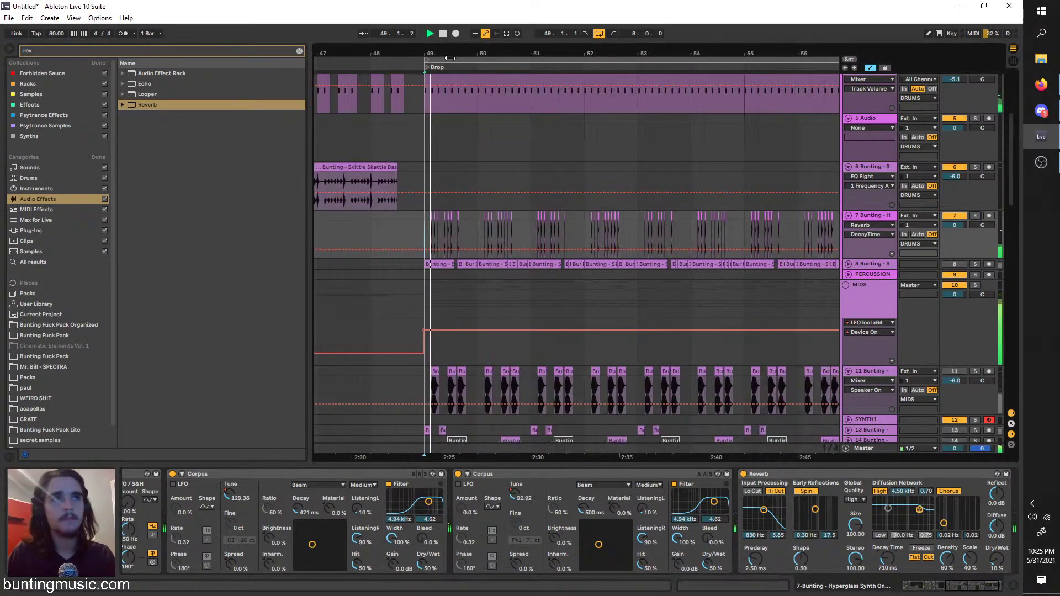
{"action": "left_click_drag", "start_coordinate": [442, 59], "coordinate": [532, 73]}
{"action": "key", "text": "ctrl+l"}
{"action": "key", "text": "space"}
{"action": "key", "text": "space"}
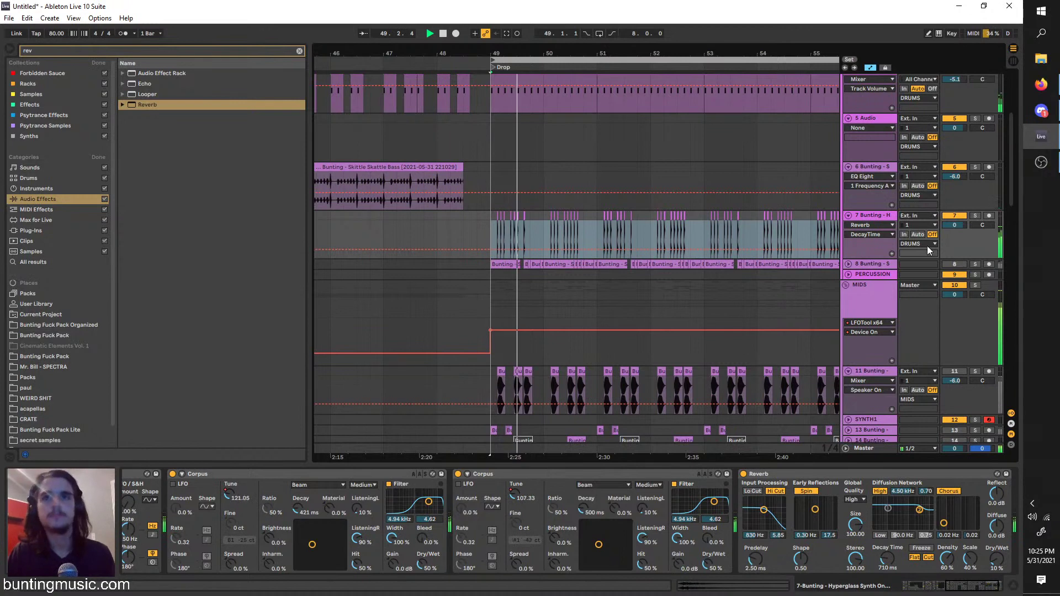
{"action": "left_click_drag", "start_coordinate": [955, 225], "coordinate": [955, 193]}
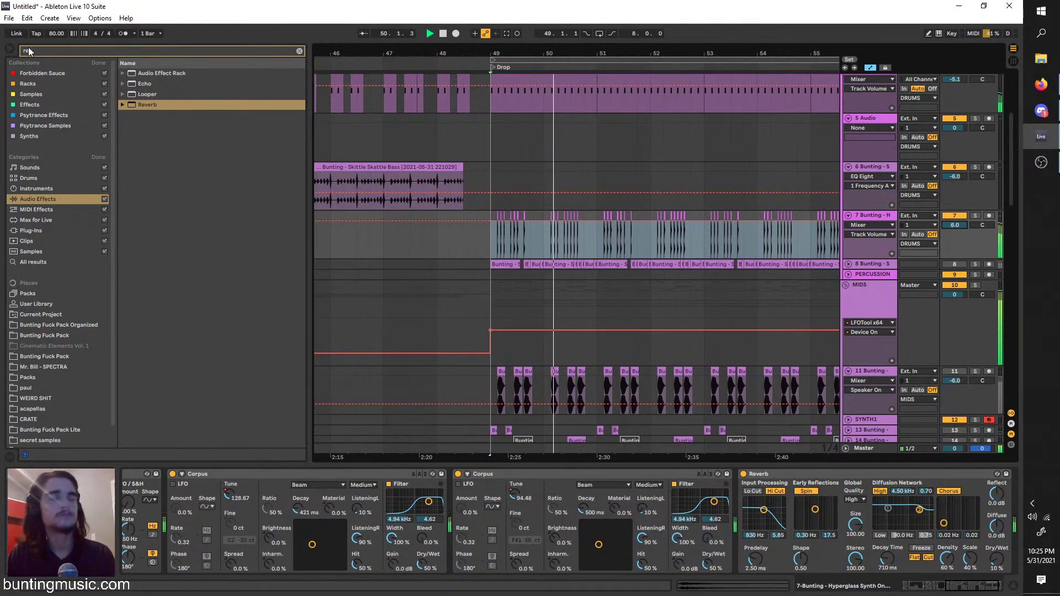
Insert the OTT multiband preset between the second Corpus and Reverb on track 7, and set its Time to 1000%
{"action": "key", "text": "ctrl+f"}
{"action": "type", "text": "ott"}
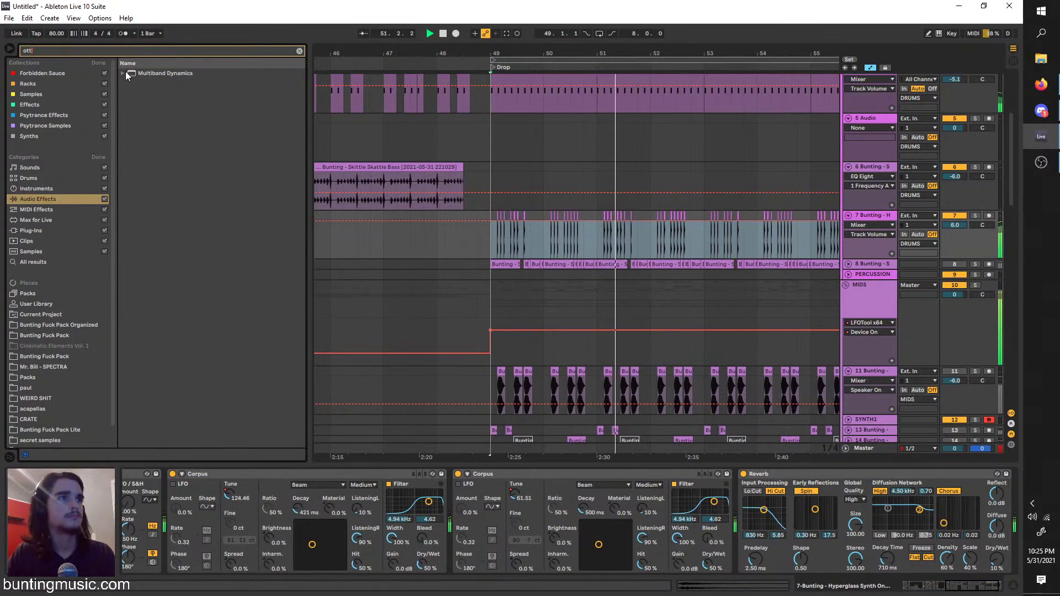
{"action": "left_click", "coordinate": [123, 74]}
{"action": "left_click", "coordinate": [135, 84]}
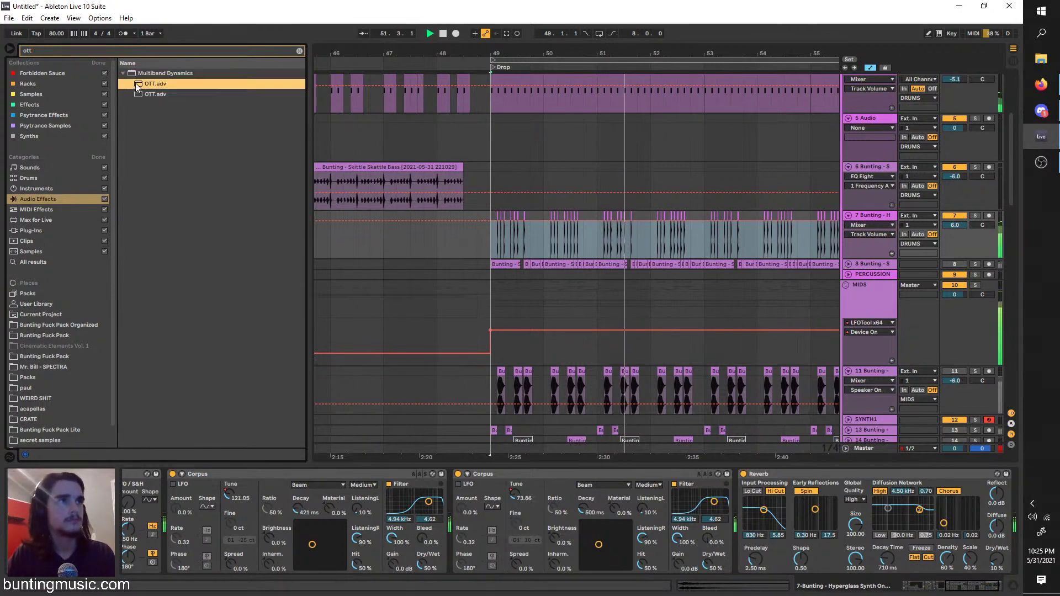
{"action": "key", "text": "Return"}
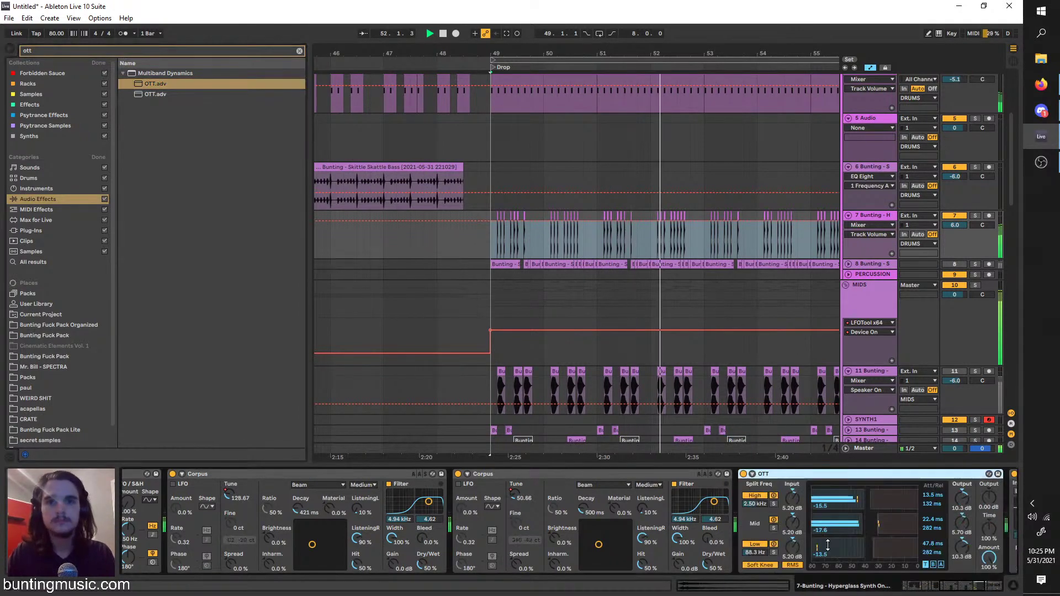
{"action": "left_click_drag", "start_coordinate": [996, 528], "coordinate": [995, 475]}
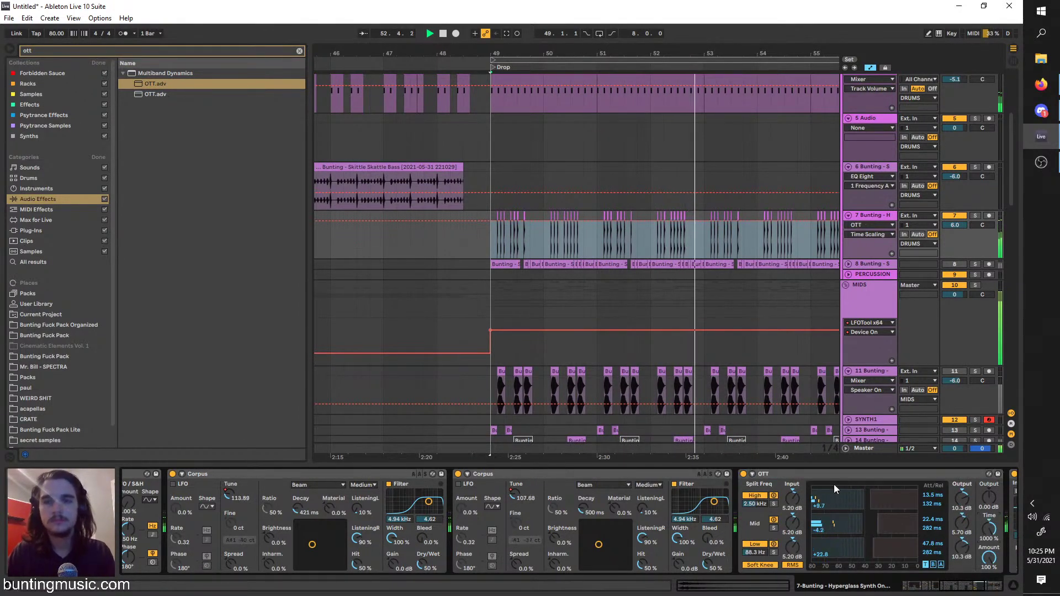
{"action": "left_click", "coordinate": [645, 253]}
{"action": "left_click", "coordinate": [639, 241]}
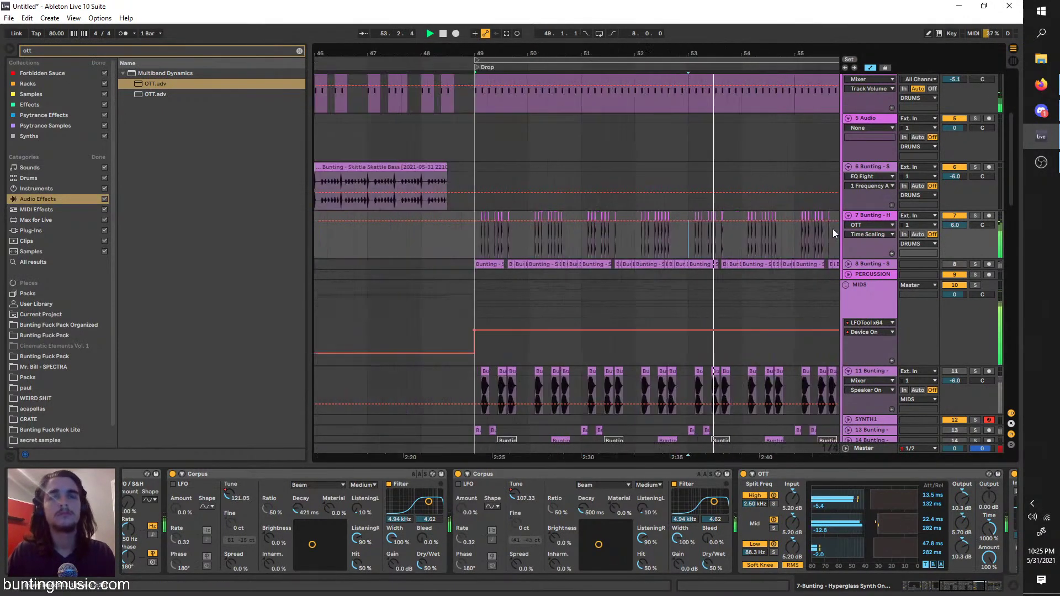
Insert a Frequency Shifter between OTT and Reverb on track 7
{"action": "key", "text": "ctrl+l"}
{"action": "key", "text": "space"}
{"action": "scroll", "coordinate": [685, 486], "scroll_direction": "down", "scroll_amount": 5}
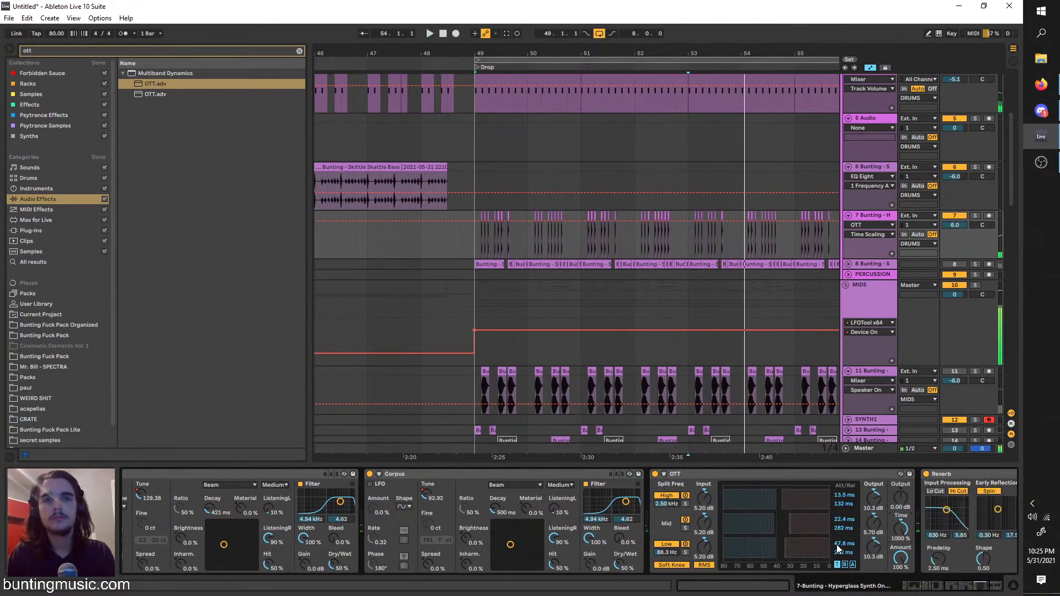
{"action": "key", "text": "ctrl+f"}
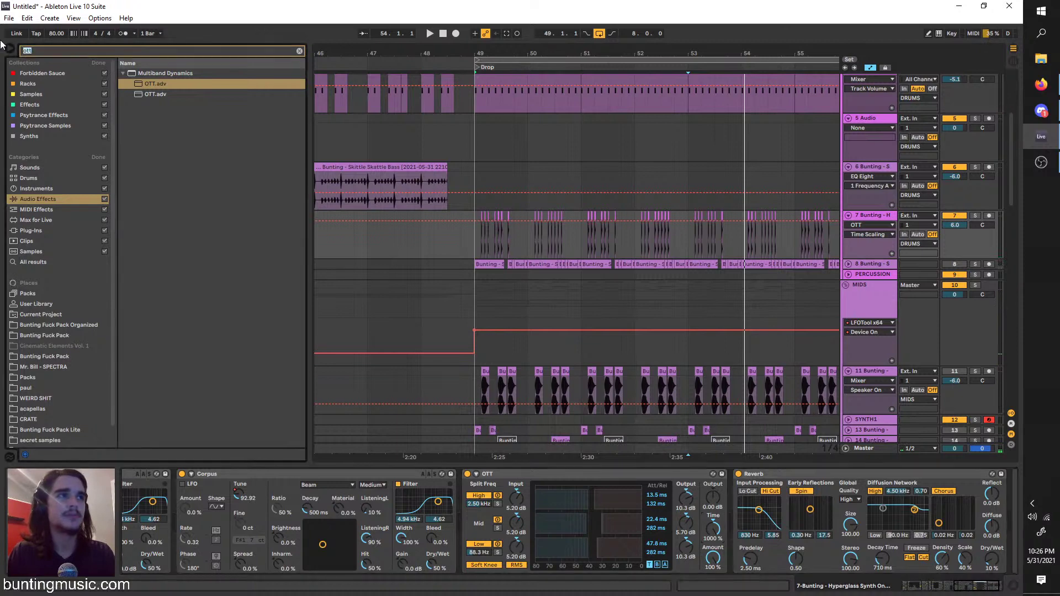
{"action": "type", "text": "freq"}
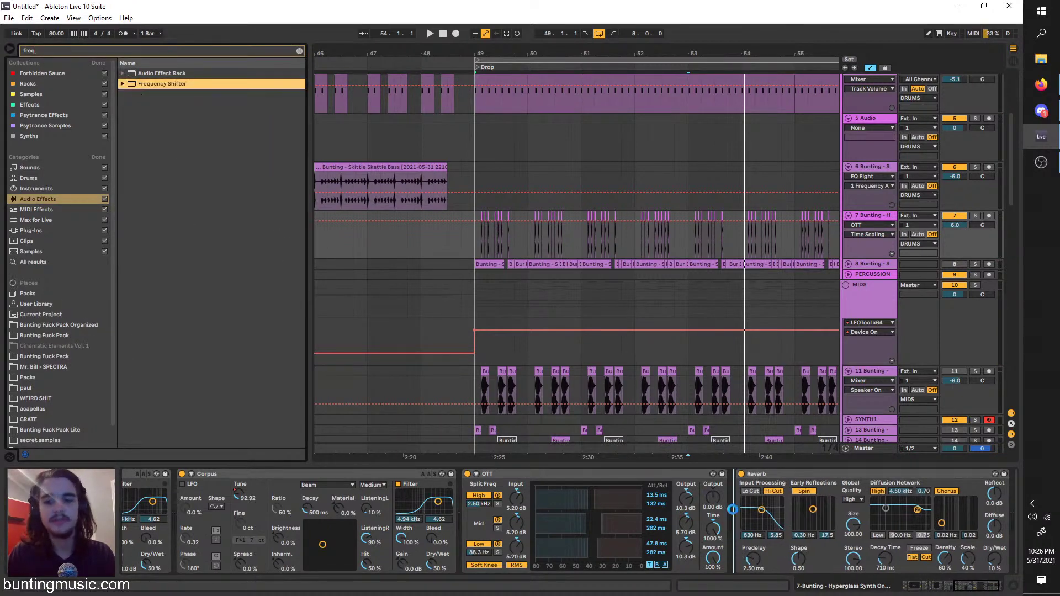
Automate the Frequency Shifter's Fine on track 7 to step up to 38.3 Hz at bar 53's first stab, auditioning from bar 53
{"action": "scroll", "coordinate": [715, 295], "scroll_direction": "up", "scroll_amount": 4}
{"action": "scroll", "coordinate": [663, 257], "scroll_direction": "right", "scroll_amount": 2}
{"action": "left_click", "coordinate": [599, 239]}
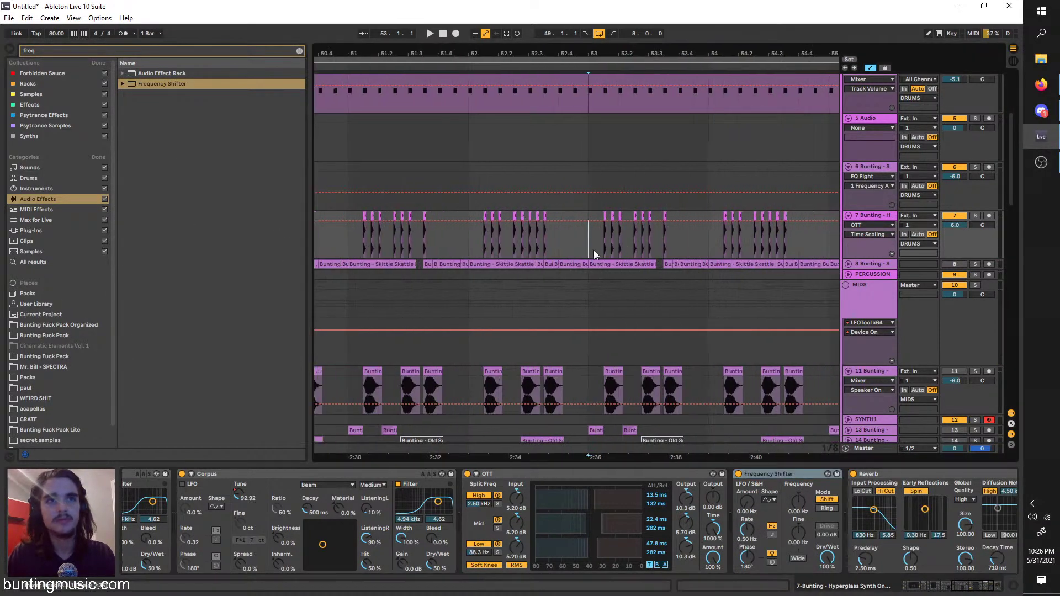
{"action": "left_click_drag", "start_coordinate": [805, 528], "coordinate": [805, 514]}
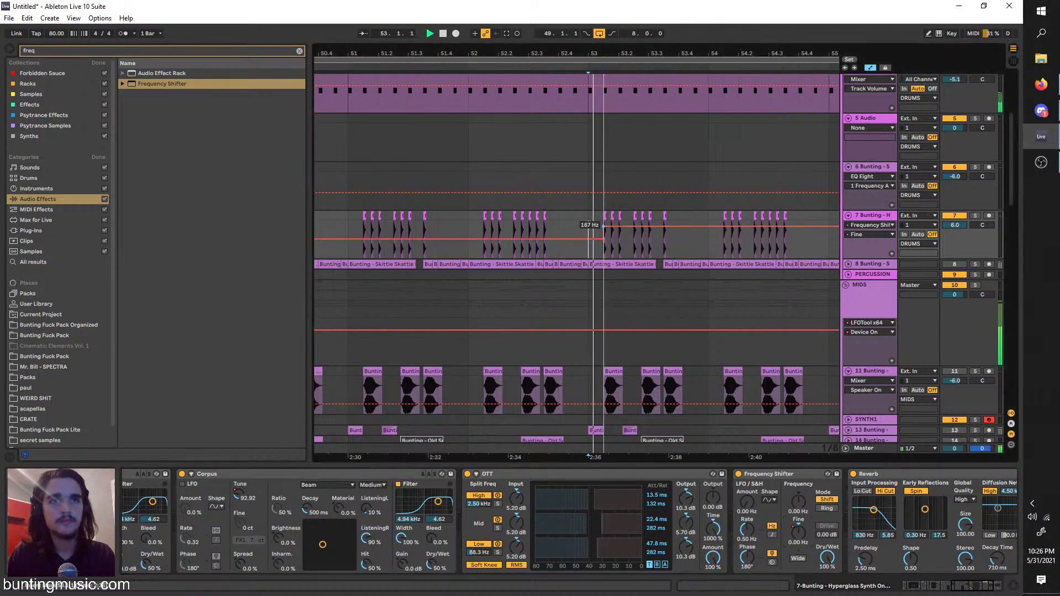
{"action": "left_click_drag", "start_coordinate": [605, 226], "coordinate": [604, 231]}
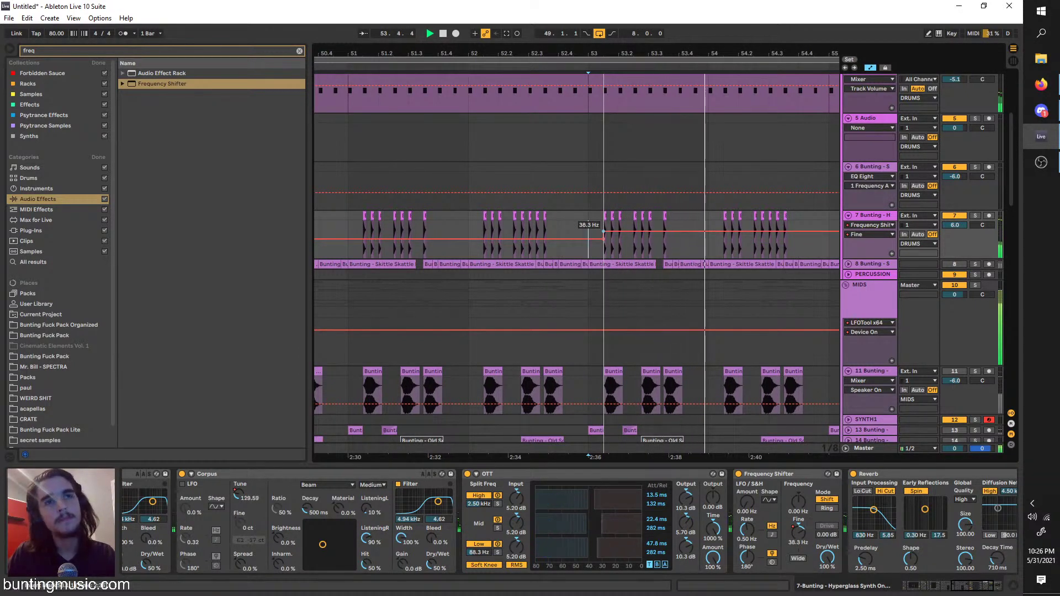
{"action": "key", "text": "minus"}
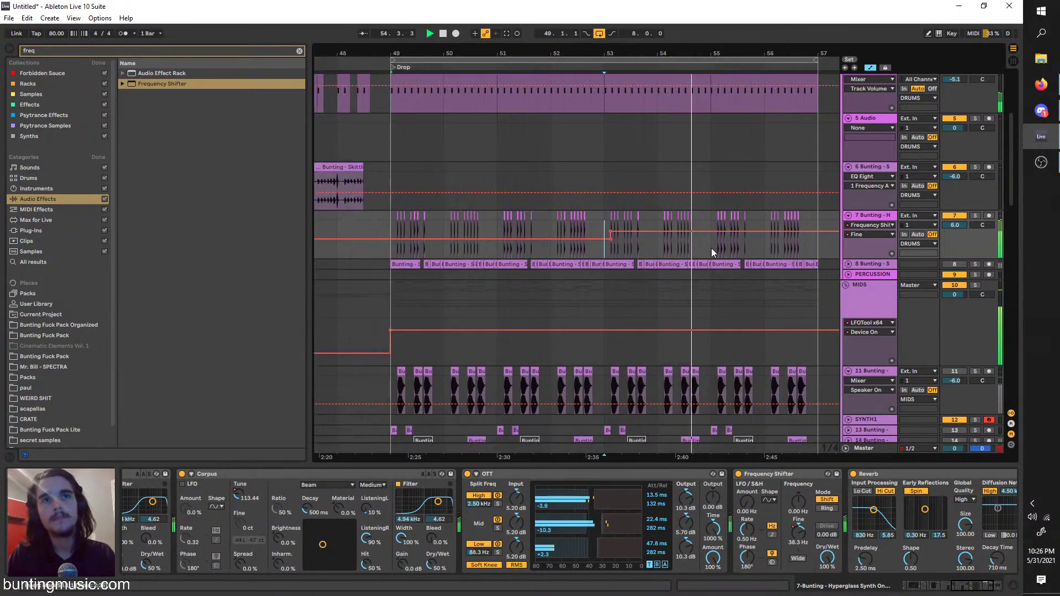
Copy the unshifted Fine automation from before bar 53 over bars 55 and 56 on track 7, and play from bar 55
{"action": "left_click_drag", "start_coordinate": [711, 247], "coordinate": [701, 248]}
{"action": "left_click_drag", "start_coordinate": [595, 230], "coordinate": [578, 231]}
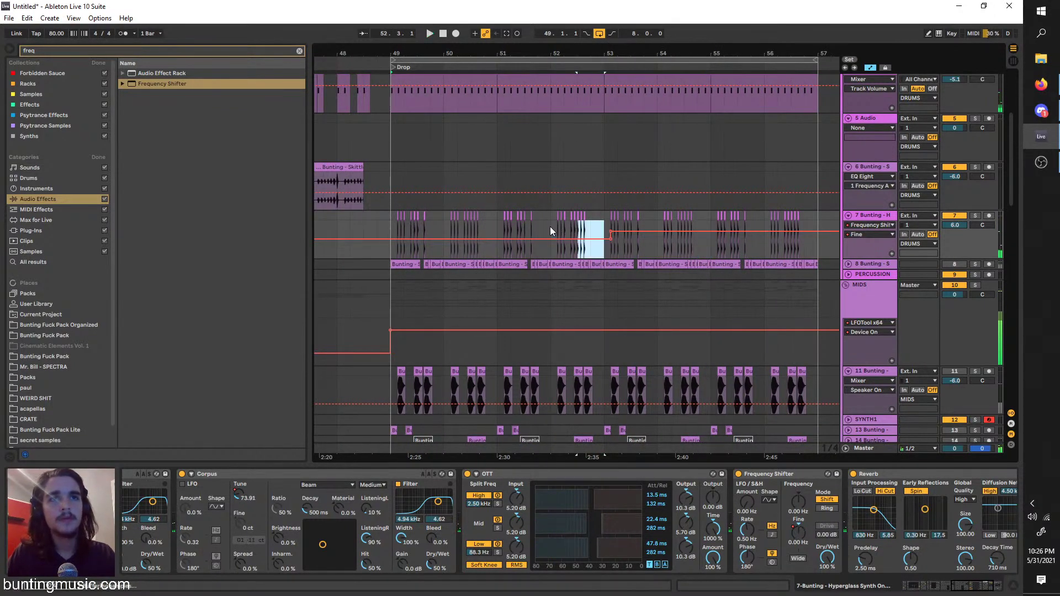
{"action": "left_click", "coordinate": [711, 250]}
{"action": "key", "text": "ctrl+v"}
{"action": "key", "text": "ctrl+v"}
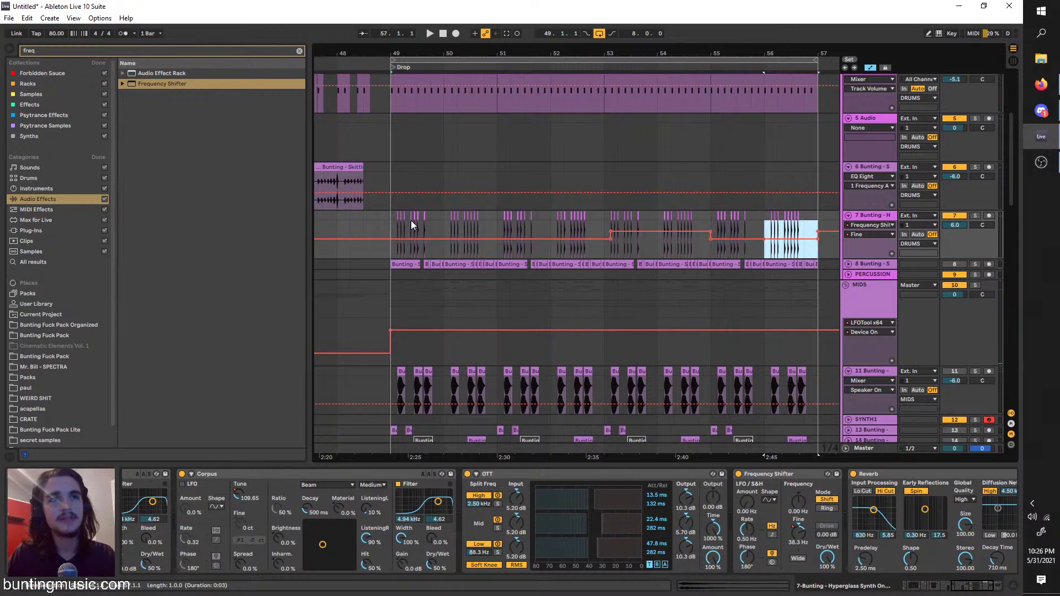
{"action": "left_click", "coordinate": [713, 251]}
{"action": "key", "text": "space"}
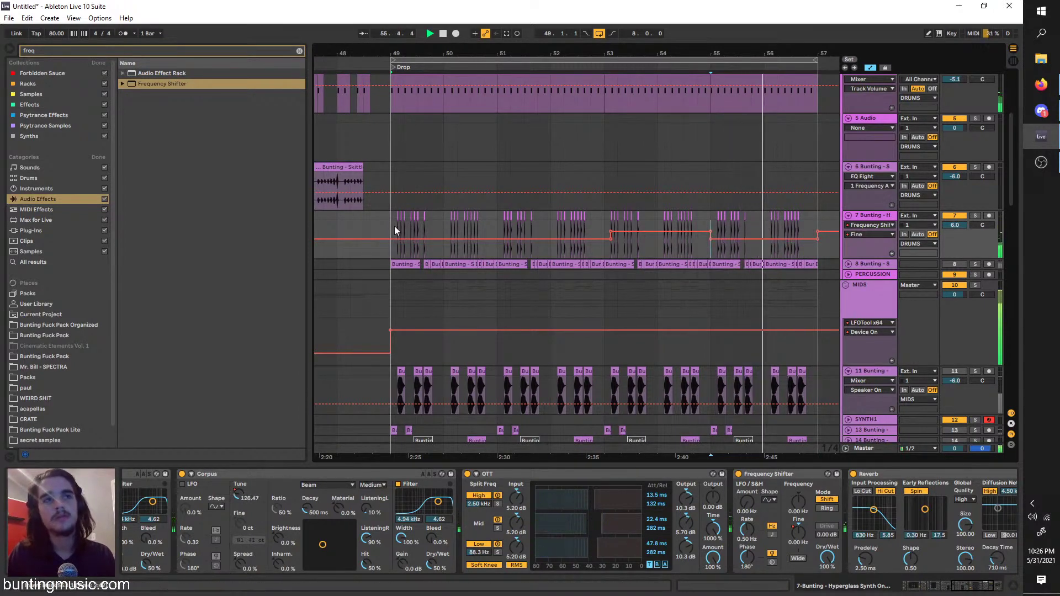
Solo track 16, the Ripple and Tear Bass, and play it from its first clip in bar 49
{"action": "scroll", "coordinate": [405, 332], "scroll_direction": "down", "scroll_amount": 3}
{"action": "scroll", "coordinate": [407, 387], "scroll_direction": "up", "scroll_amount": 3}
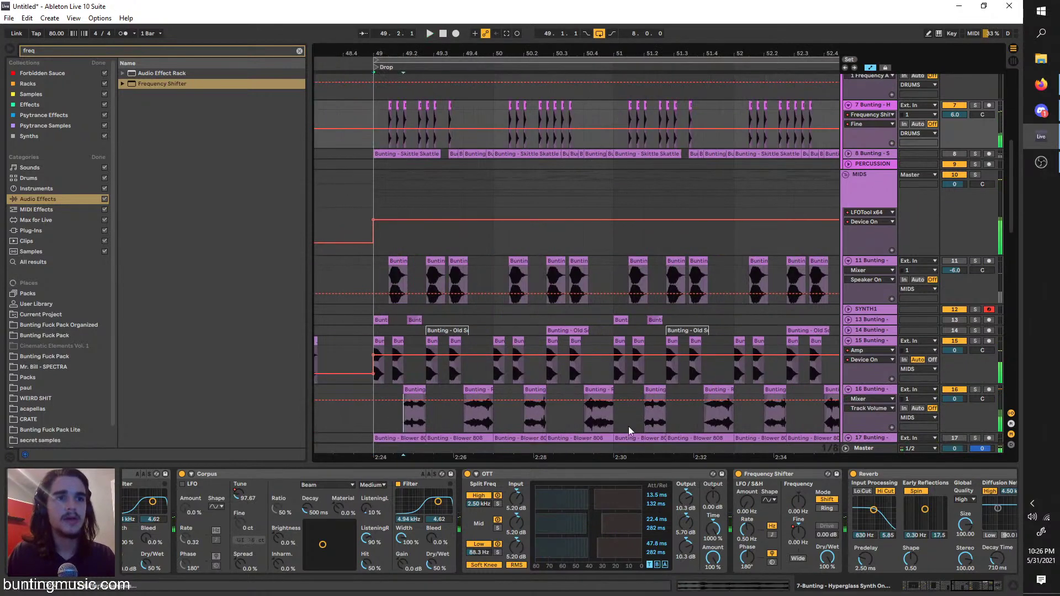
{"action": "left_click", "coordinate": [975, 390]}
{"action": "key", "text": "space"}
Add Auto Filter at the end of track 16's chain and lower its low-pass frequency to 309 Hz while listening
{"action": "left_click", "coordinate": [957, 587]}
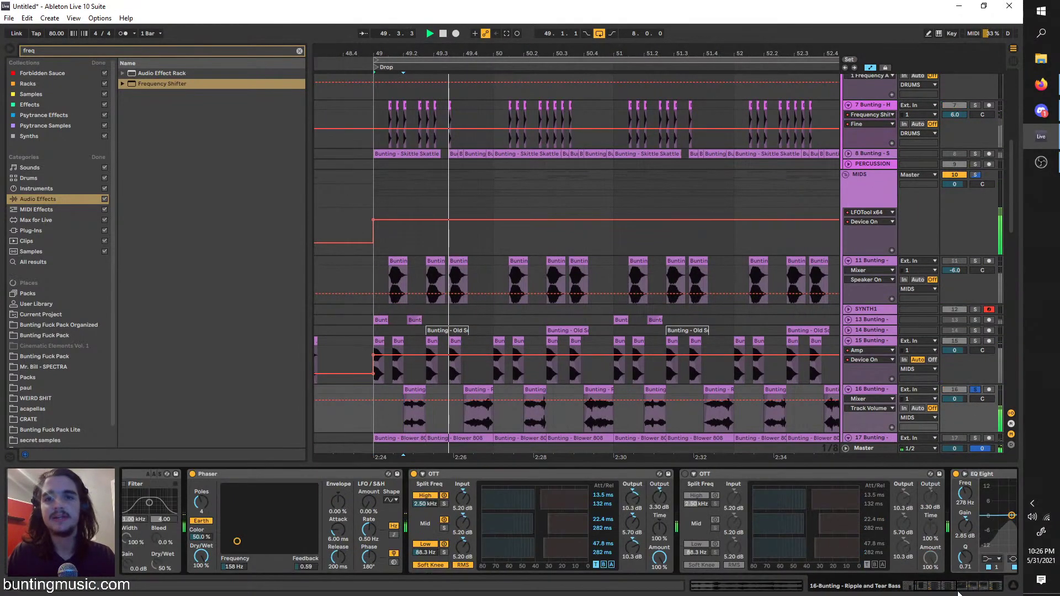
{"action": "left_click", "coordinate": [987, 591]}
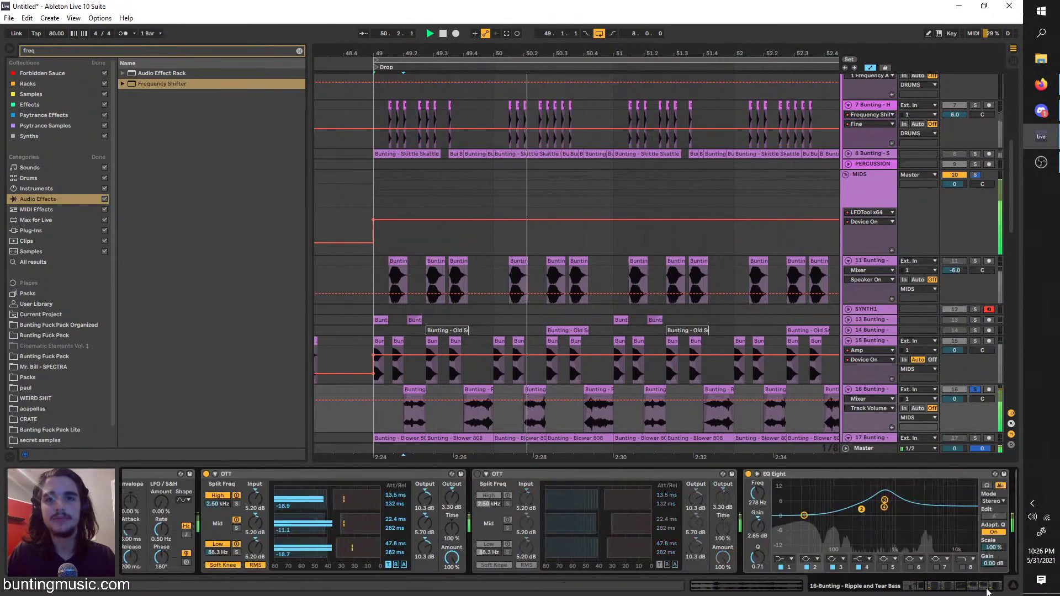
{"action": "left_click", "coordinate": [989, 590]}
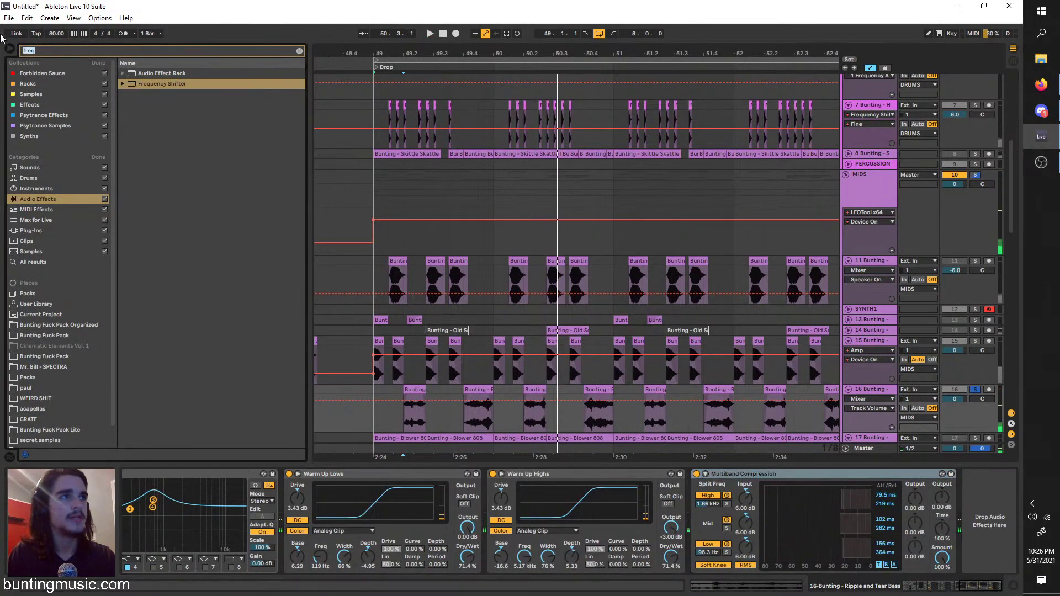
{"action": "left_click_drag", "start_coordinate": [348, 325], "coordinate": [389, 412]}
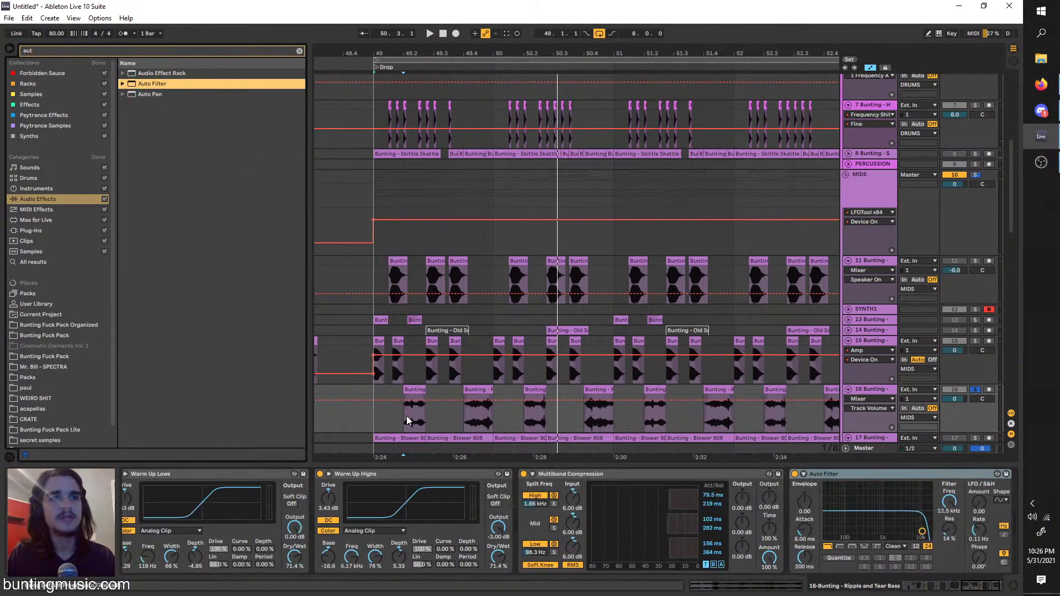
{"action": "key", "text": "space"}
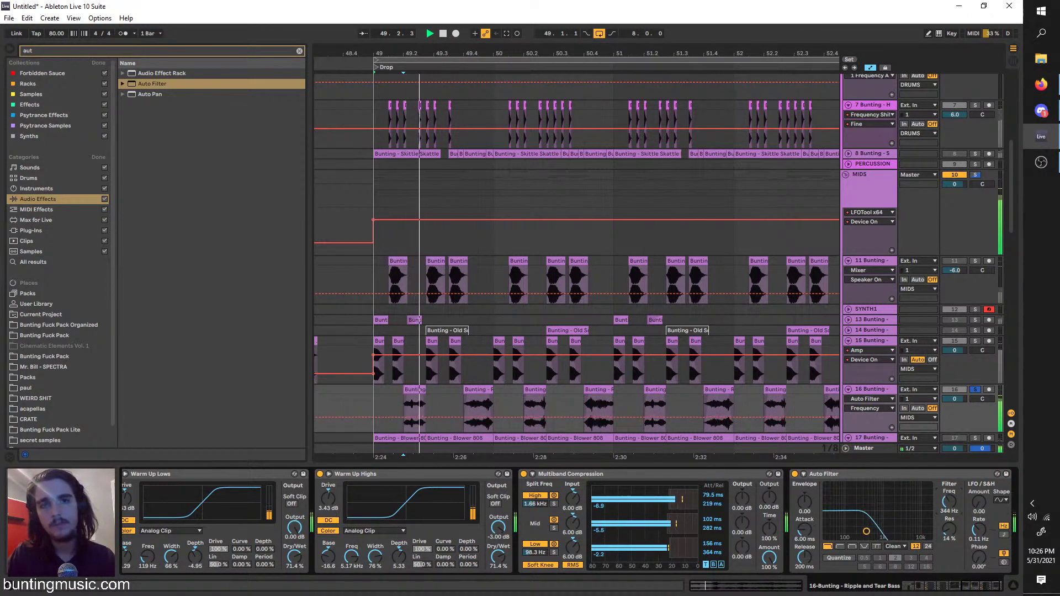
{"action": "key", "text": "space"}
Add Saturator after Auto Filter on track 16 and audition it with Drive at 36 dB
{"action": "key", "text": "ctrl+f"}
{"action": "type", "text": "sat"}
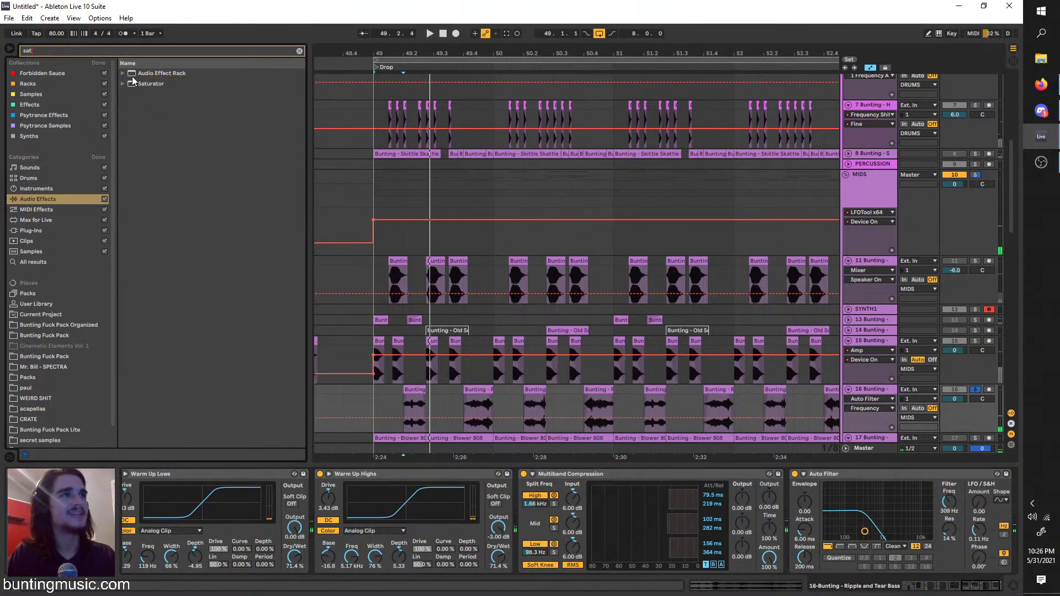
{"action": "key", "text": "space"}
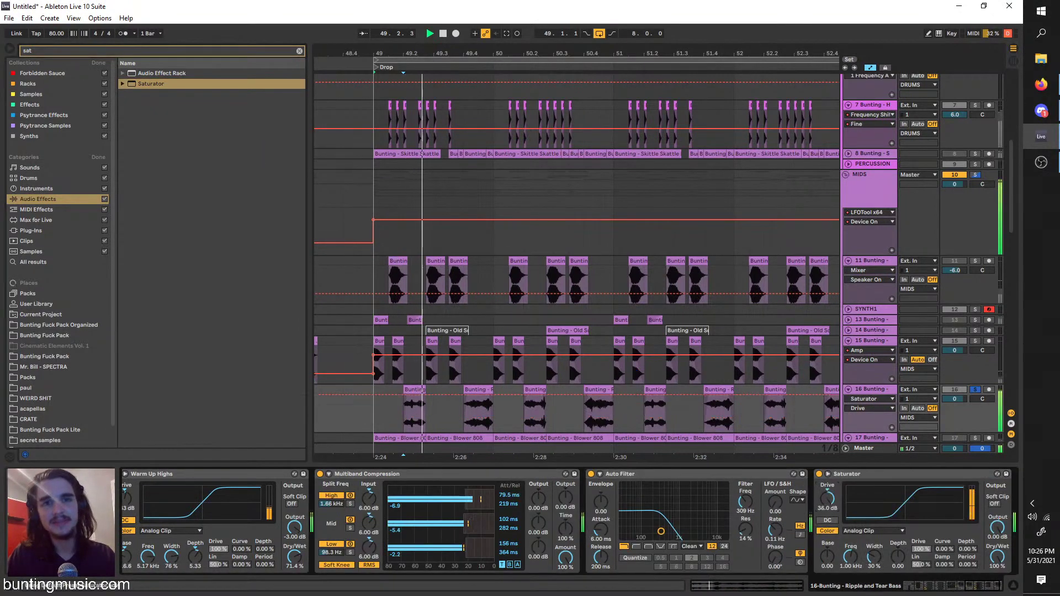
Try the Hard Curve type on track 16's Saturator, switch it to Sinoid Fold and set Drive to 3.94 dB
{"action": "left_click", "coordinate": [849, 531]}
{"action": "left_click", "coordinate": [860, 565]}
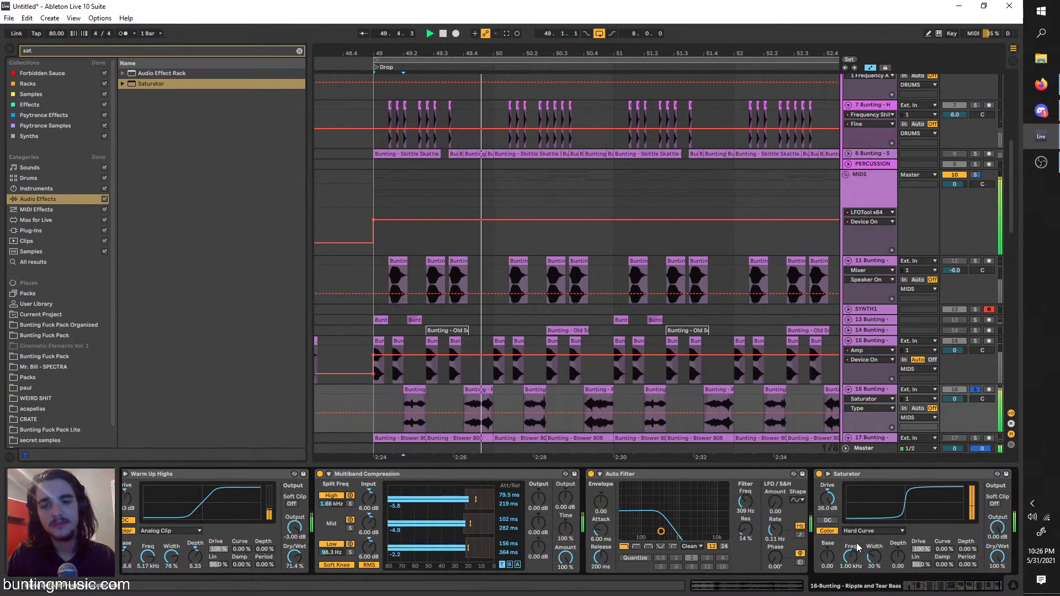
{"action": "left_click", "coordinate": [857, 531]}
{"action": "left_click", "coordinate": [860, 569]}
{"action": "key", "text": "space"}
{"action": "mouse_move", "coordinate": [827, 499]}
{"action": "left_mouse_down"}
{"action": "mouse_move", "coordinate": [828, 530]}
{"action": "mouse_move", "coordinate": [828, 486]}
{"action": "left_mouse_up"}
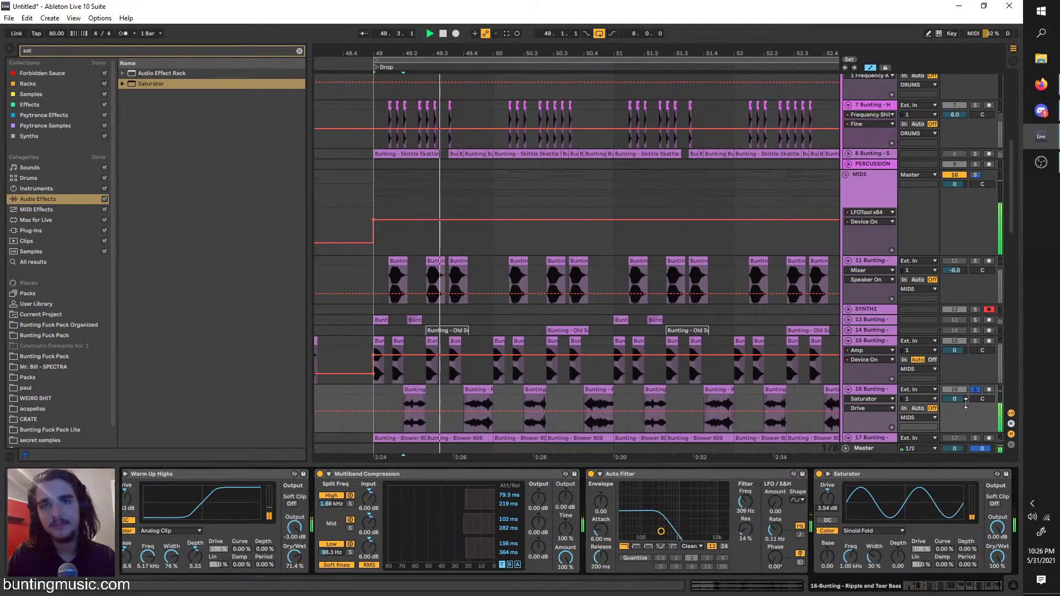
Bypass Saturator and Auto Filter on track 16 and add a Vocoder at the end of the chain
{"action": "left_click", "coordinate": [819, 473]}
{"action": "left_click", "coordinate": [591, 474]}
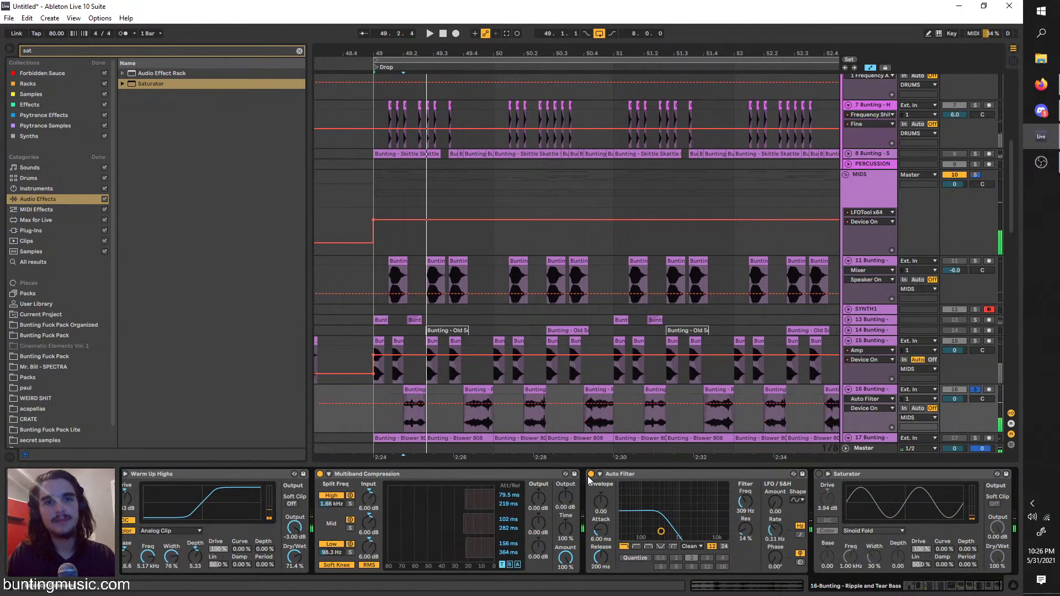
{"action": "key", "text": "BackSpace"}
{"action": "key", "text": "BackSpace"}
{"action": "key", "text": "BackSpace"}
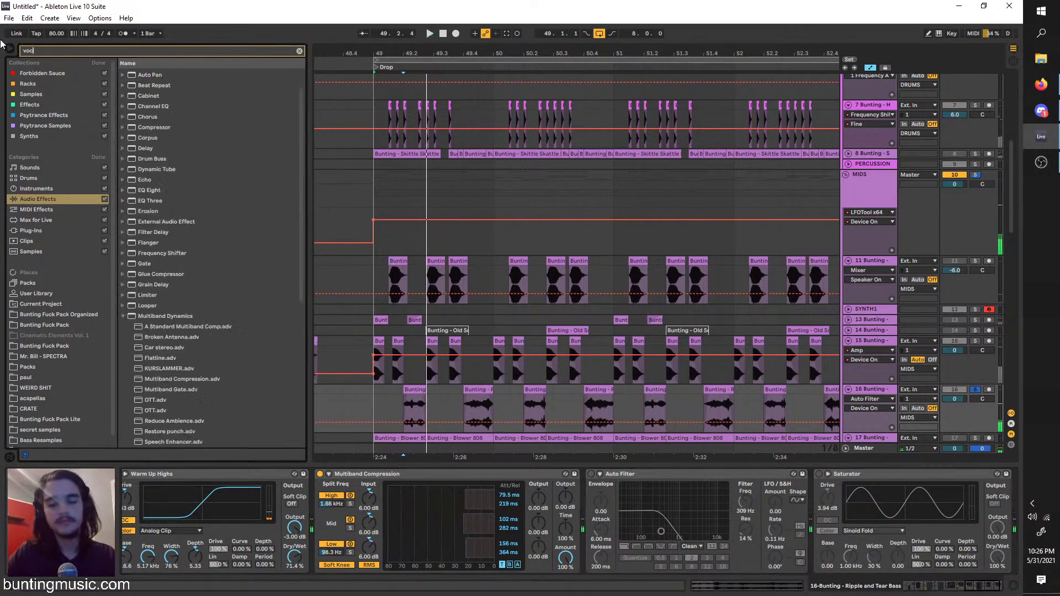
{"action": "type", "text": "voco"}
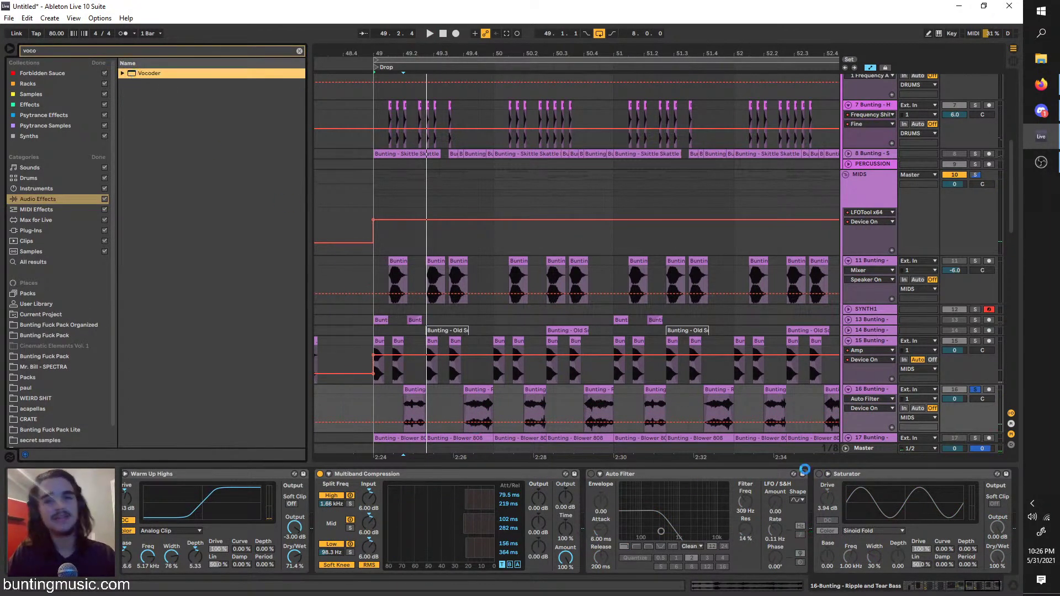
{"action": "key", "text": "Return"}
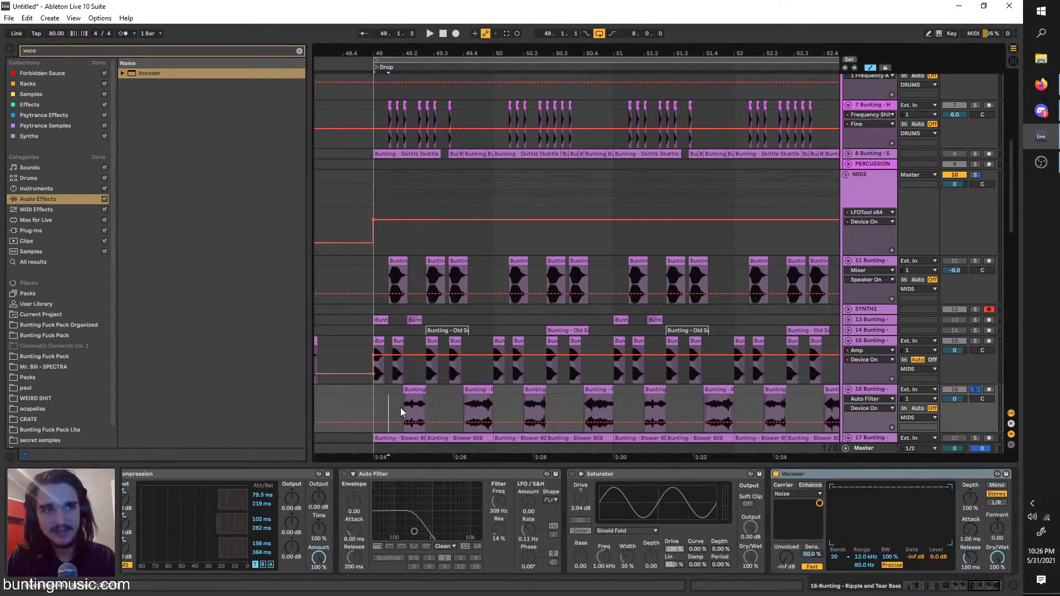
Set the Vocoder's Carrier to Modulator with Enhance on and 40 Bands, try a narrower bandwidth and compare it with bypass
{"action": "key", "text": "space"}
{"action": "left_click", "coordinate": [798, 494]}
{"action": "left_click", "coordinate": [796, 521]}
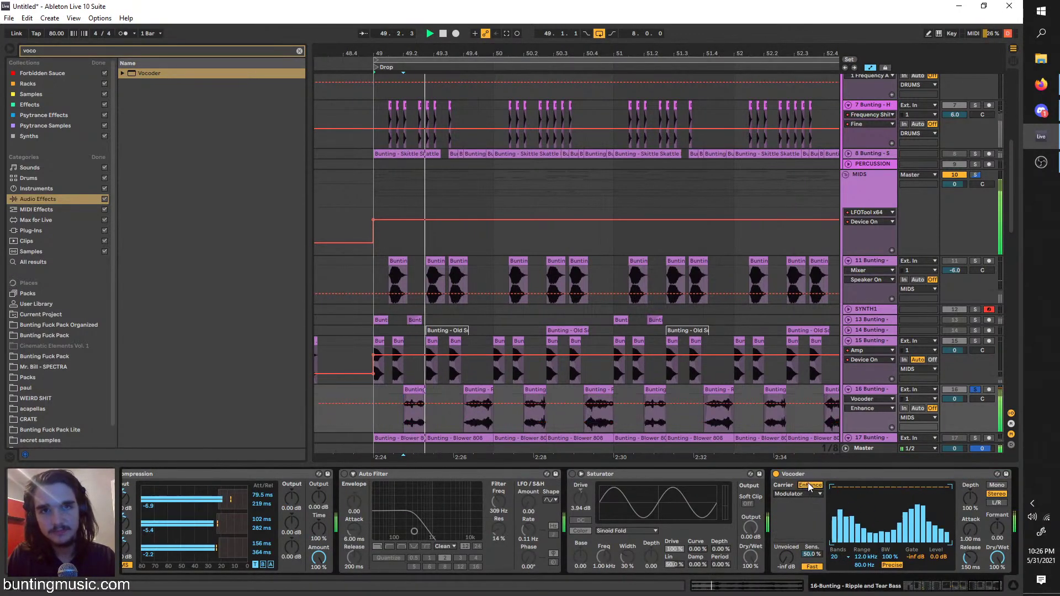
{"action": "left_click", "coordinate": [835, 558]}
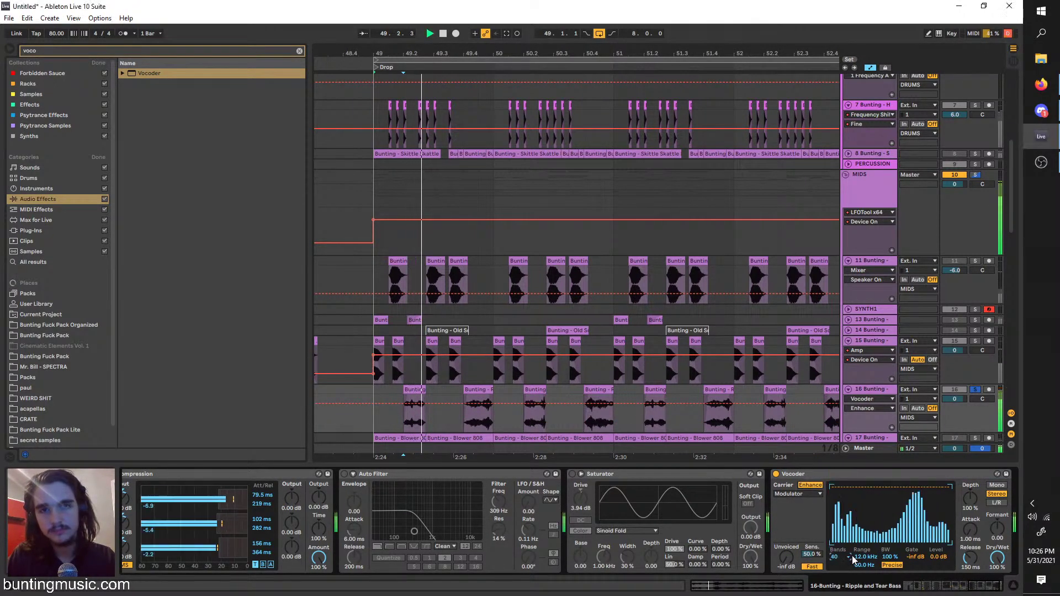
{"action": "left_click", "coordinate": [890, 558]}
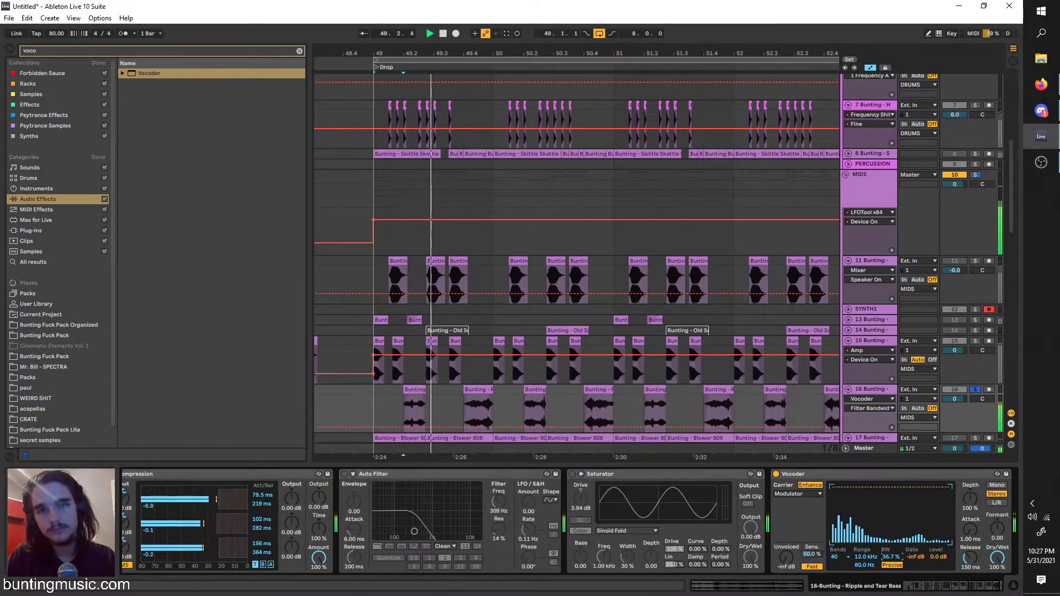
{"action": "left_click", "coordinate": [777, 475]}
{"action": "left_click", "coordinate": [777, 475]}
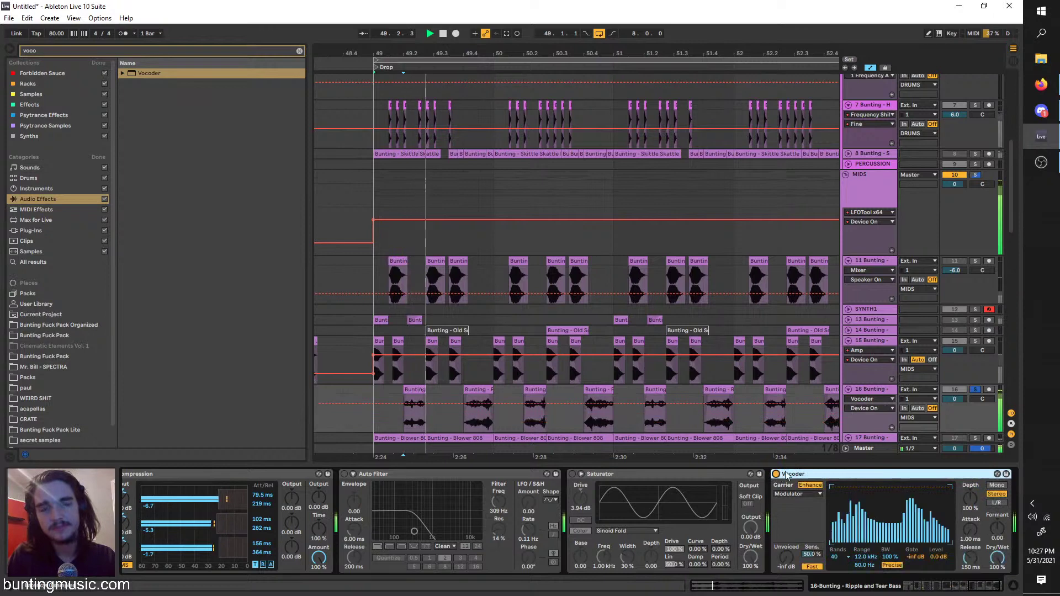
Set the Vocoder's Release to 10 ms and its Depth to 200% while track 16 plays
{"action": "left_click_drag", "start_coordinate": [971, 558], "coordinate": [972, 580]}
{"action": "key", "text": "space"}
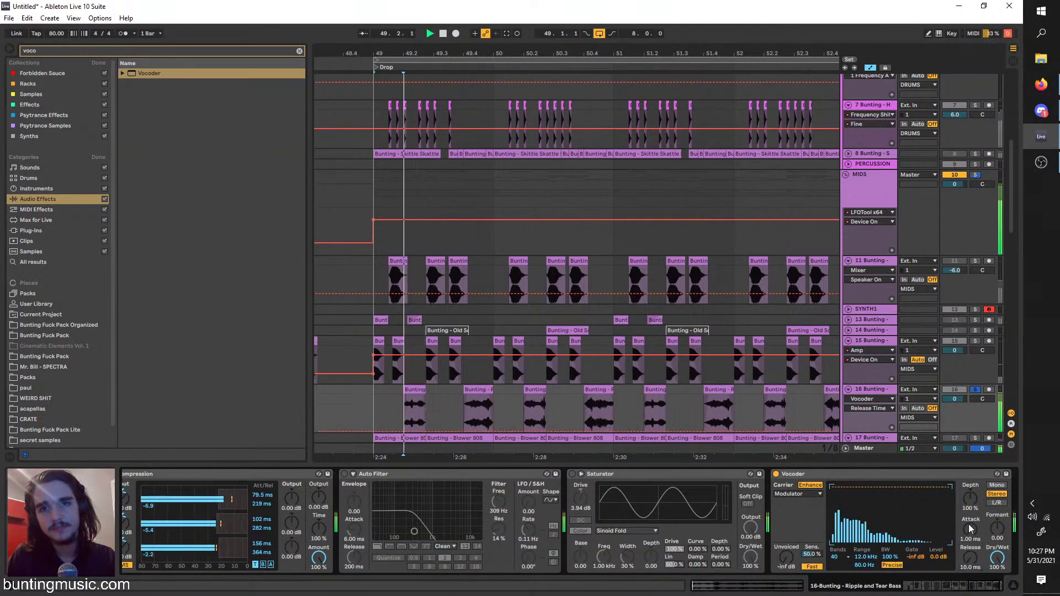
{"action": "left_click_drag", "start_coordinate": [970, 498], "coordinate": [970, 470]}
Unsolo track 16, play the full mix from bar 49, lower its volume to -7.6 dB and mute it
{"action": "key", "text": "space"}
{"action": "key", "text": "space"}
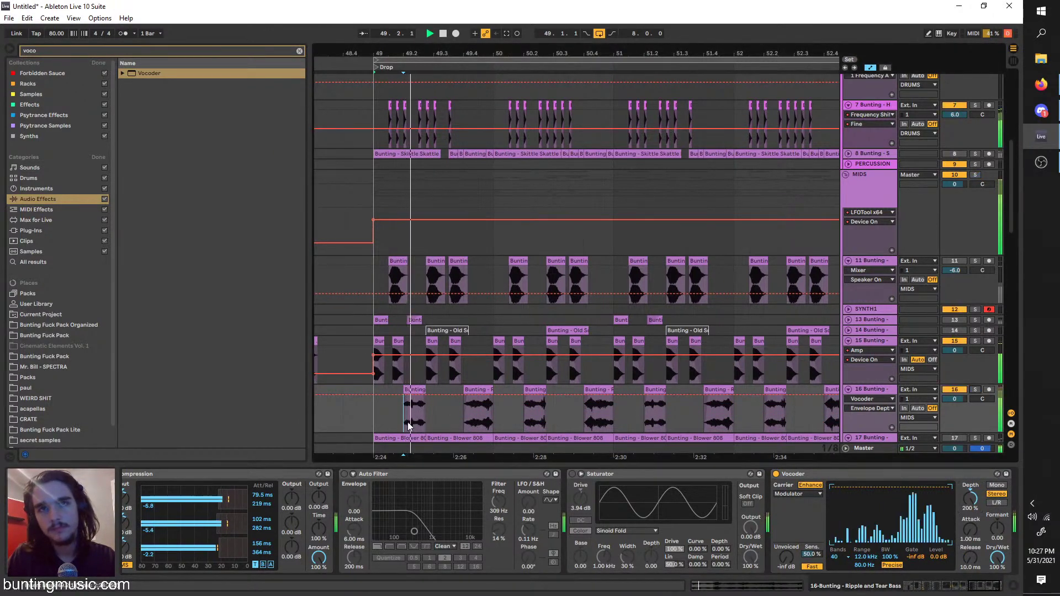
{"action": "left_click", "coordinate": [375, 424]}
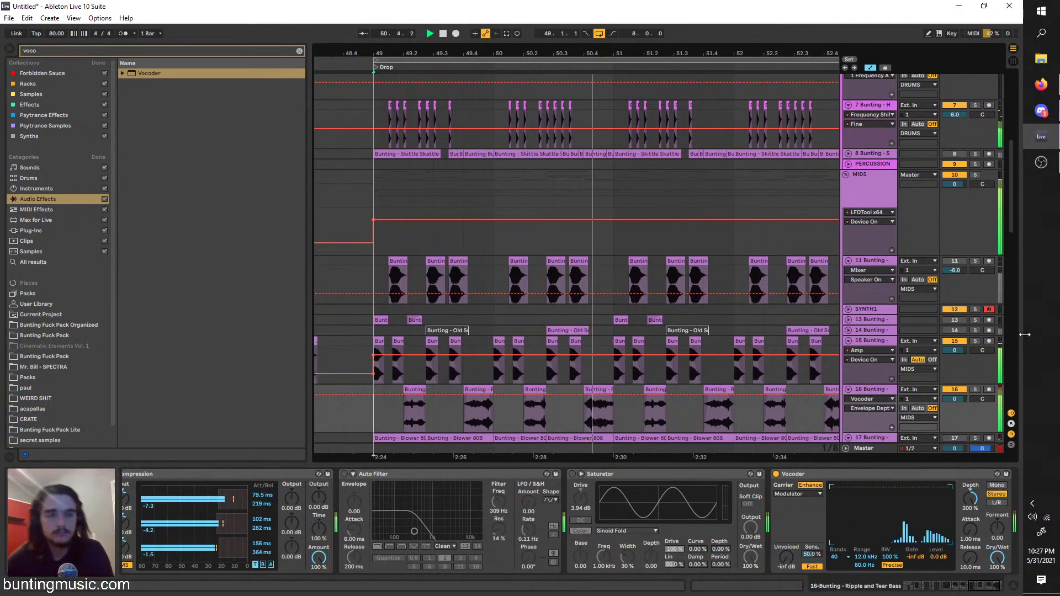
{"action": "left_click_drag", "start_coordinate": [955, 399], "coordinate": [955, 423]}
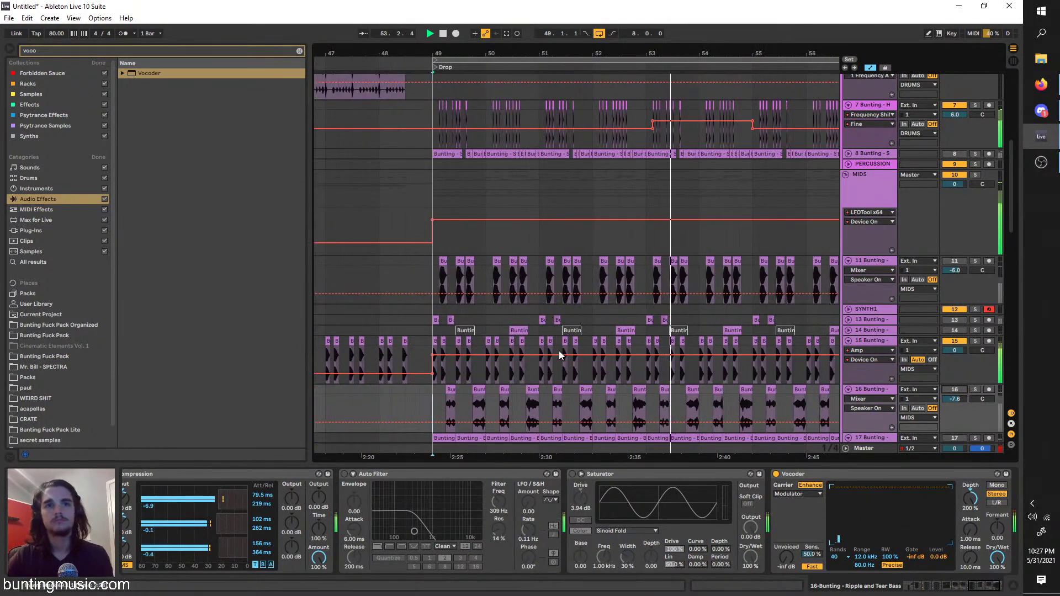
Insert a new audio track directly below track 16
{"action": "key", "text": "minus"}
{"action": "scroll", "coordinate": [747, 388], "scroll_direction": "down", "scroll_amount": 1}
{"action": "right_click", "coordinate": [876, 335]}
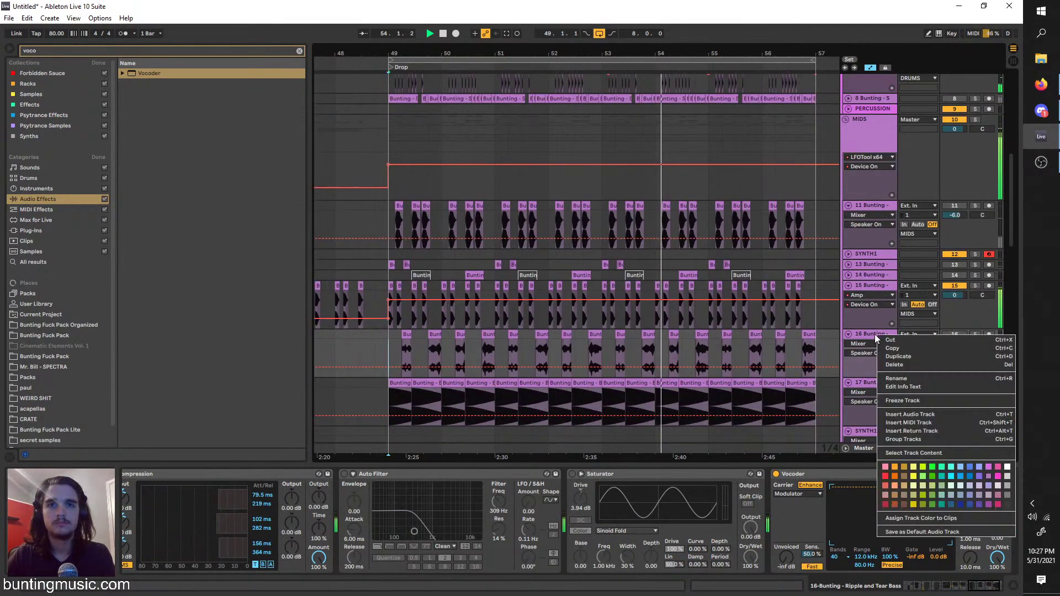
{"action": "left_click", "coordinate": [907, 416]}
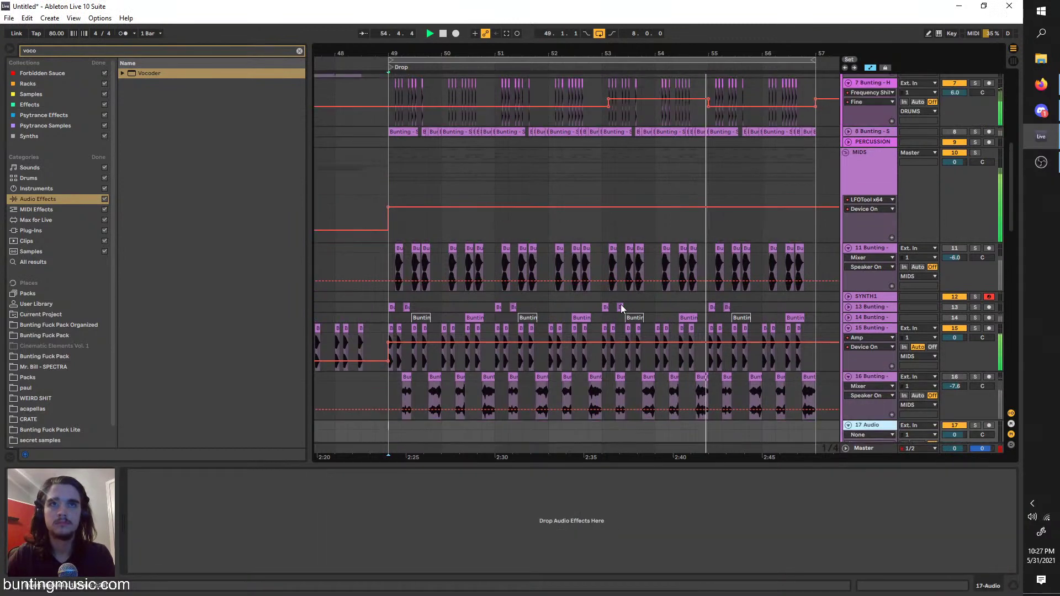
Select track 7, the Hyperglass stabs, and solo it during playback
{"action": "scroll", "coordinate": [621, 304], "scroll_direction": "up", "scroll_amount": 2}
{"action": "left_click", "coordinate": [884, 123]}
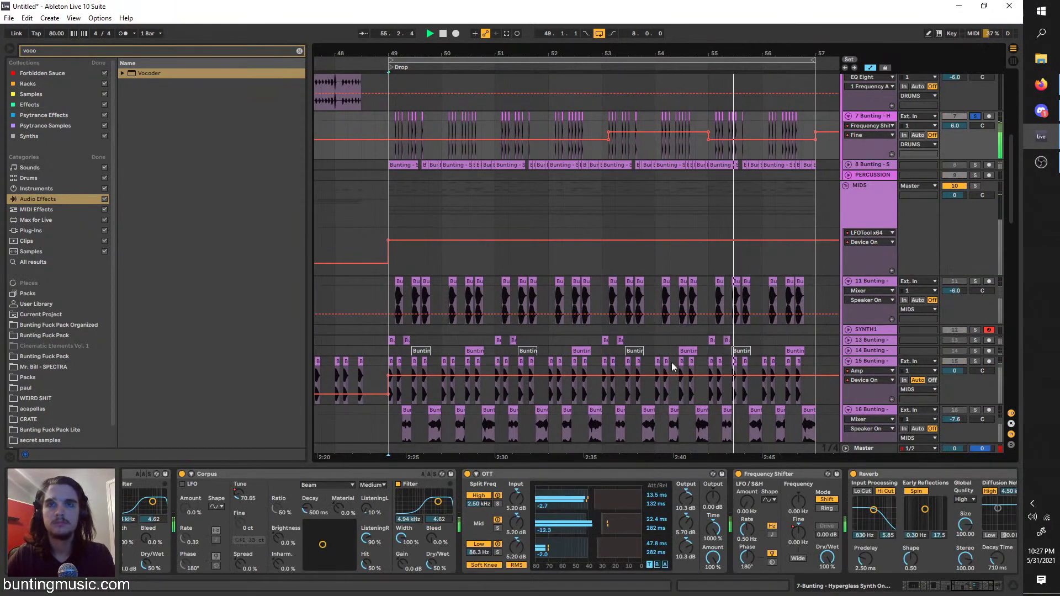
Insert the Drum Buss preset Transient Shaping Enhance between Frequency Shifter and Reverb on track 7
{"action": "key", "text": "ctrl+f"}
{"action": "type", "text": "dr"}
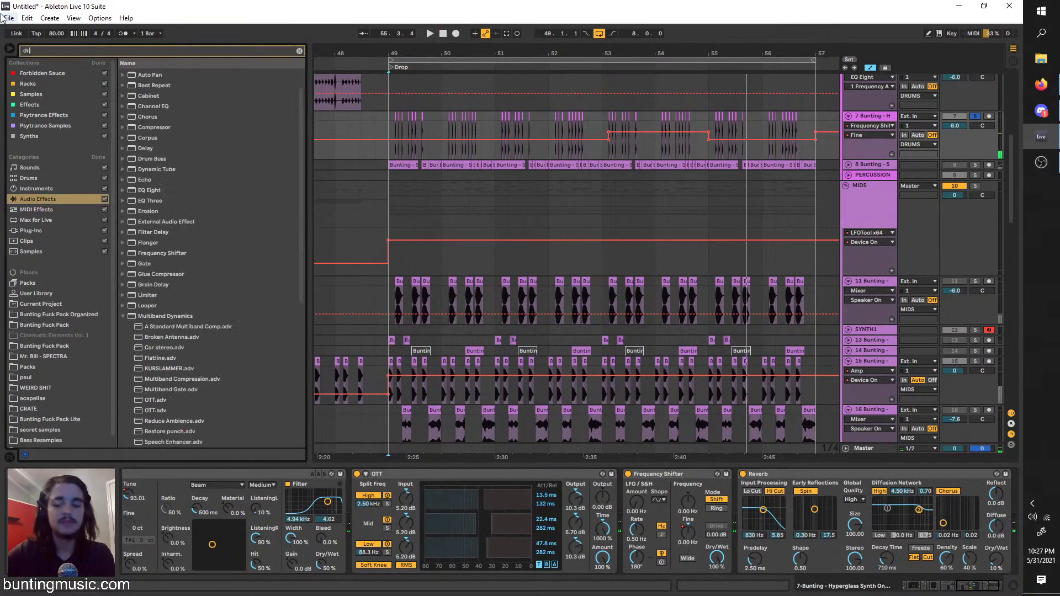
{"action": "type", "text": "um b"}
{"action": "left_click", "coordinate": [132, 94]}
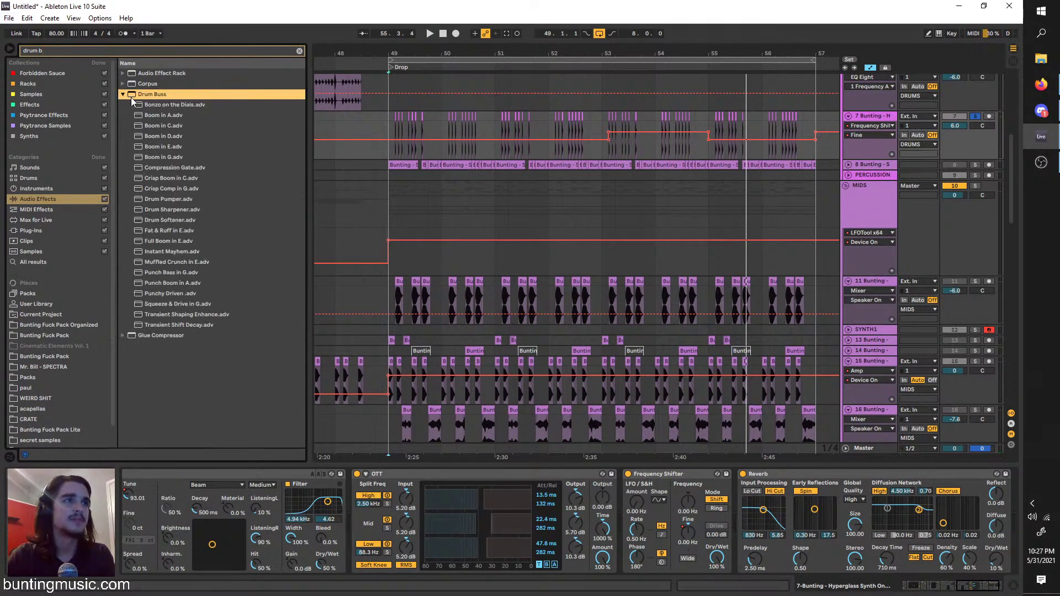
{"action": "double_click", "coordinate": [142, 318]}
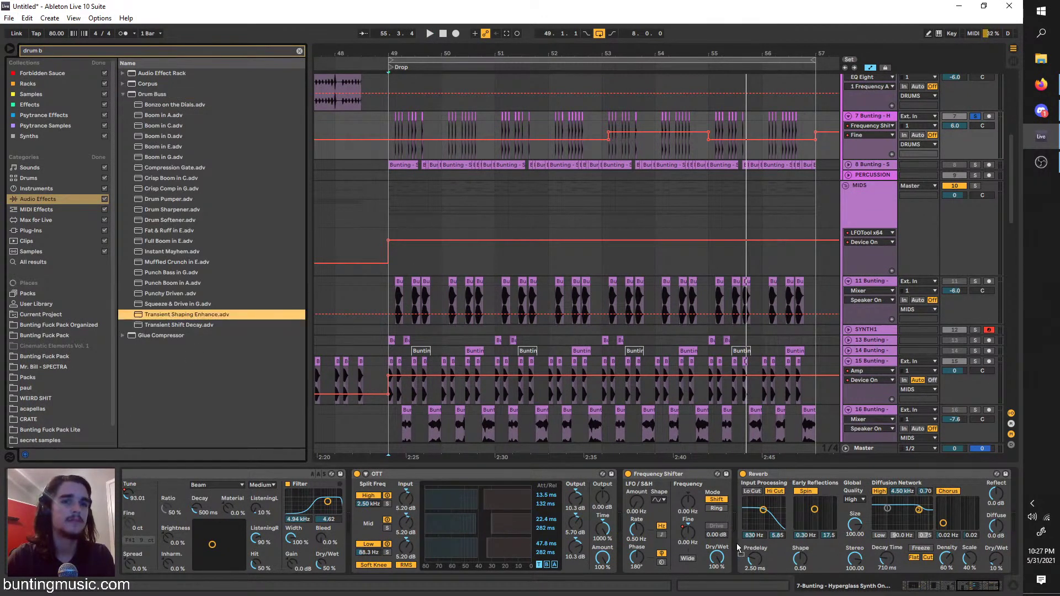
Play the full mix from bar 49 with track 7 unsoloed and reset track 7's volume to 0 dB
{"action": "key", "text": "plus"}
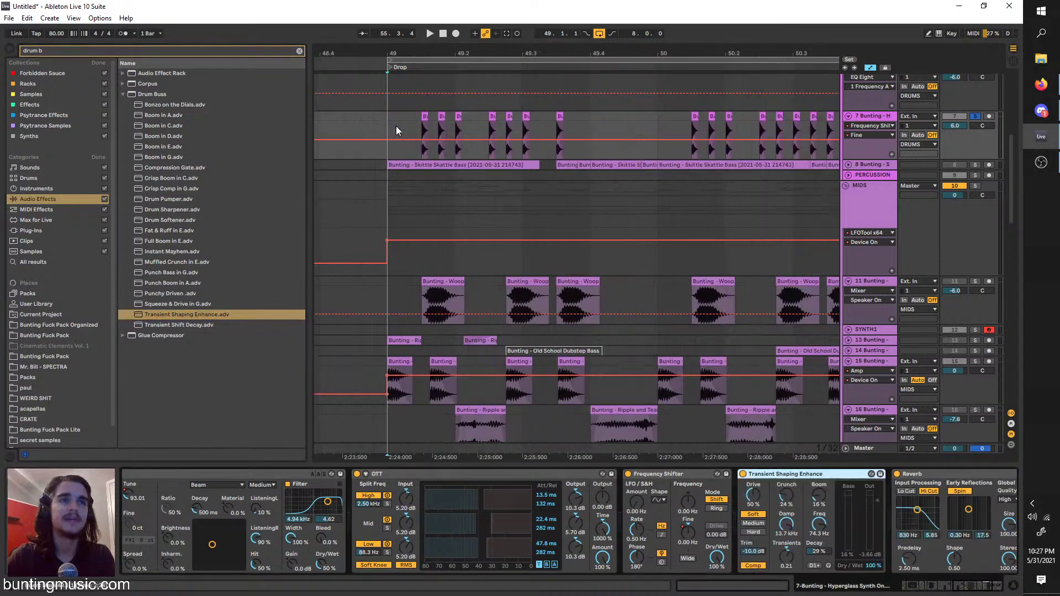
{"action": "key", "text": "space"}
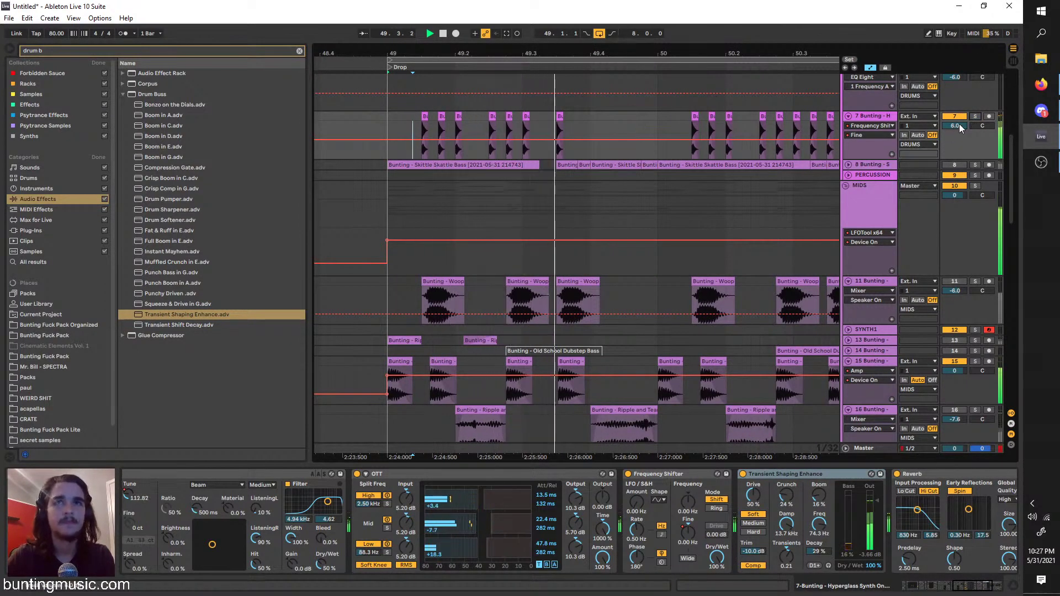
{"action": "left_click", "coordinate": [893, 125]}
{"action": "left_click", "coordinate": [963, 166]}
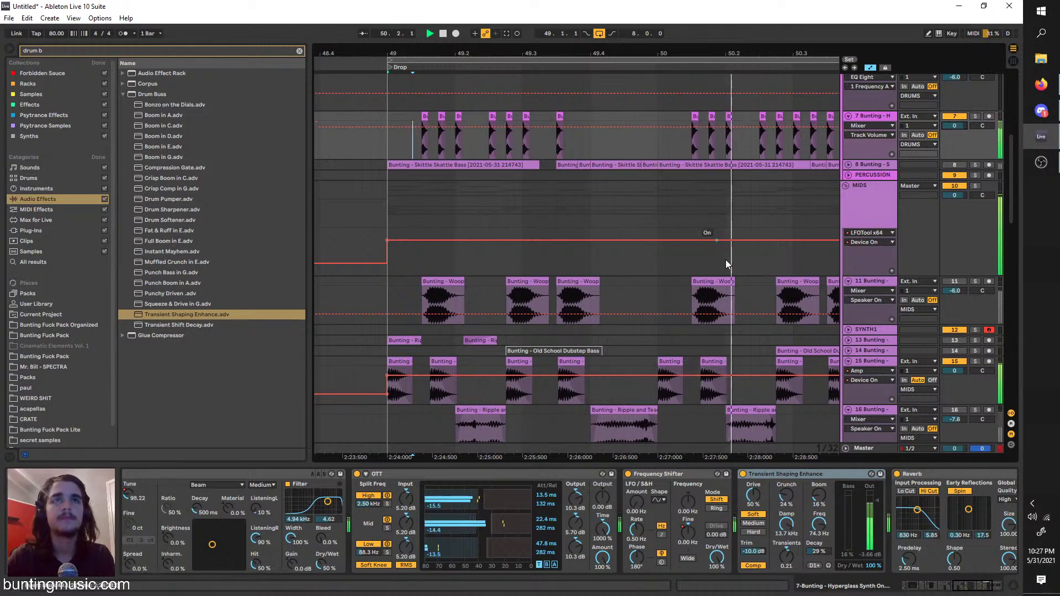
{"action": "key", "text": "minus"}
{"action": "key", "text": "minus"}
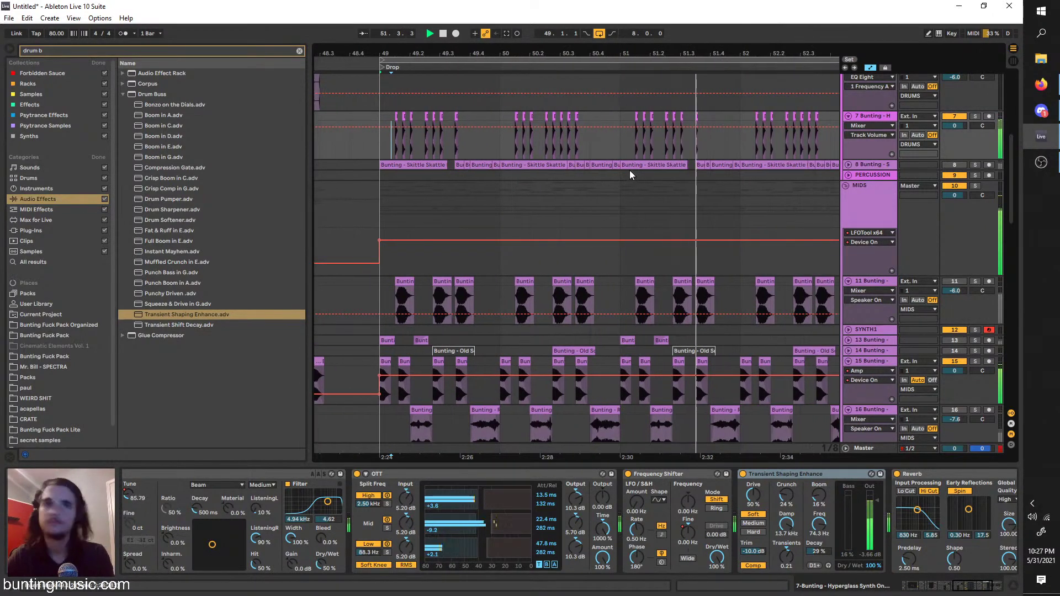
Disable Transient Shaping Enhance and shorten the Reverb's Decay Time to 329 ms, comparing track 7 soloed and in the mix
{"action": "left_click", "coordinate": [743, 474]}
{"action": "left_click", "coordinate": [976, 118]}
{"action": "left_click", "coordinate": [910, 516]}
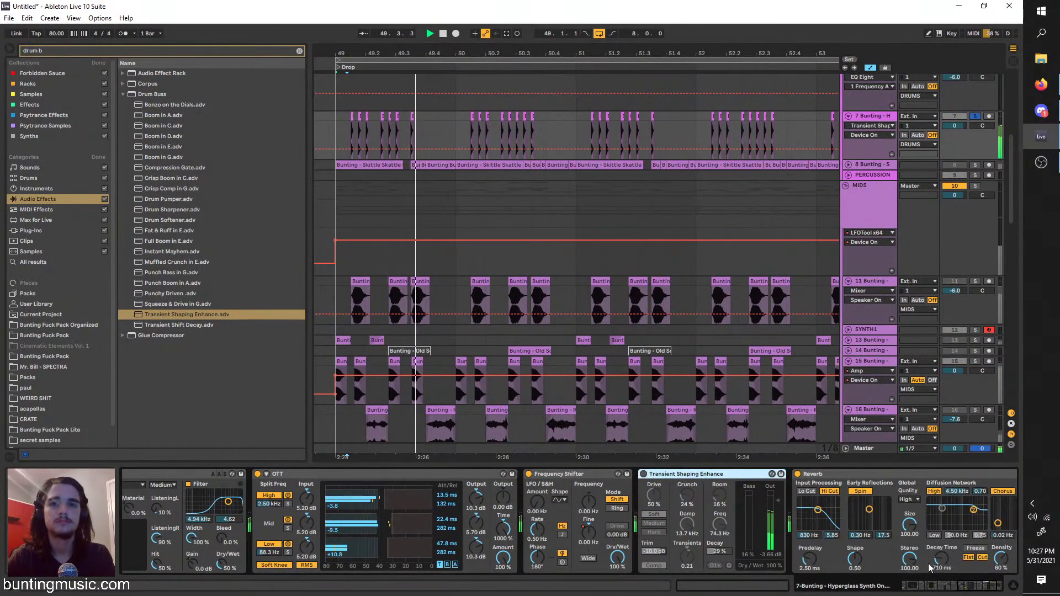
{"action": "mouse_move", "coordinate": [951, 558]}
{"action": "left_mouse_down"}
{"action": "mouse_move", "coordinate": [952, 549]}
{"action": "mouse_move", "coordinate": [951, 564]}
{"action": "left_mouse_up"}
{"action": "left_click", "coordinate": [976, 116]}
{"action": "left_click_drag", "start_coordinate": [842, 558], "coordinate": [842, 572]}
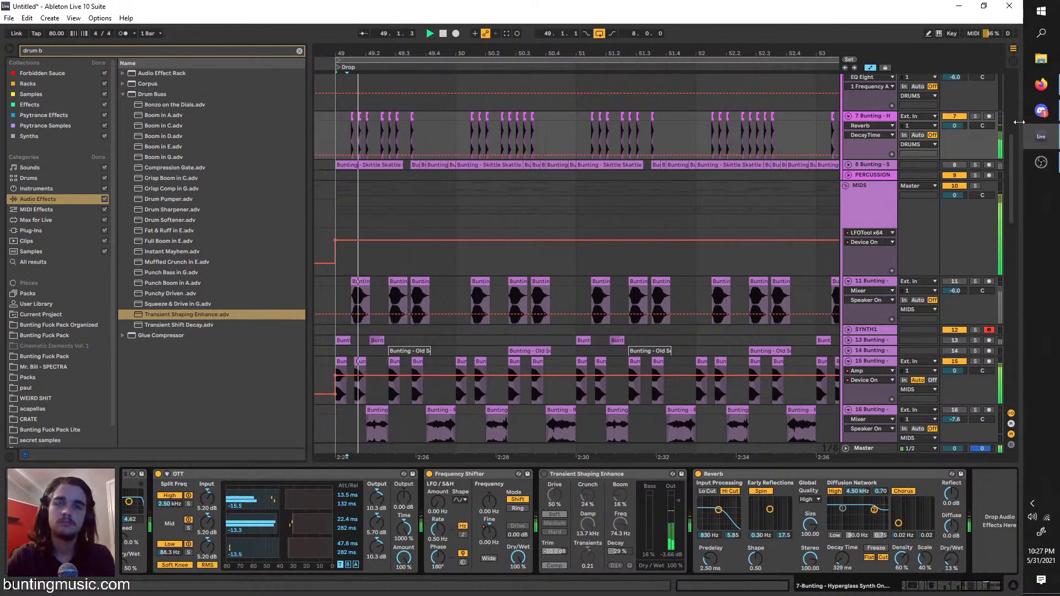
Solo track 7, insert a Vocoder before its Reverb and set the carrier to Modulator
{"action": "left_click", "coordinate": [976, 116]}
{"action": "key", "text": "ctrl+f"}
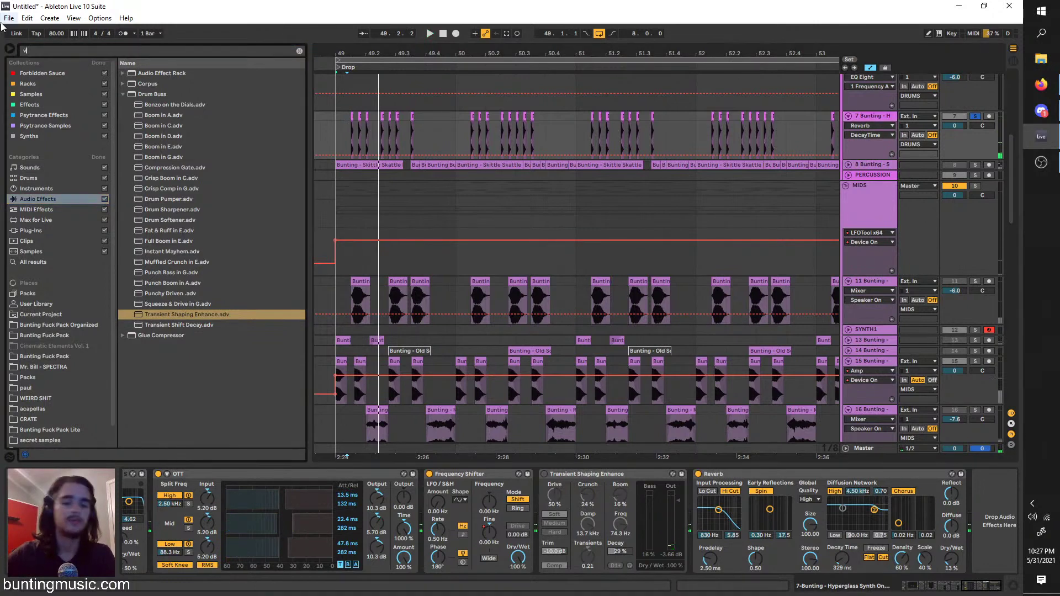
{"action": "type", "text": "voco"}
{"action": "left_click_drag", "start_coordinate": [133, 77], "coordinate": [697, 485]}
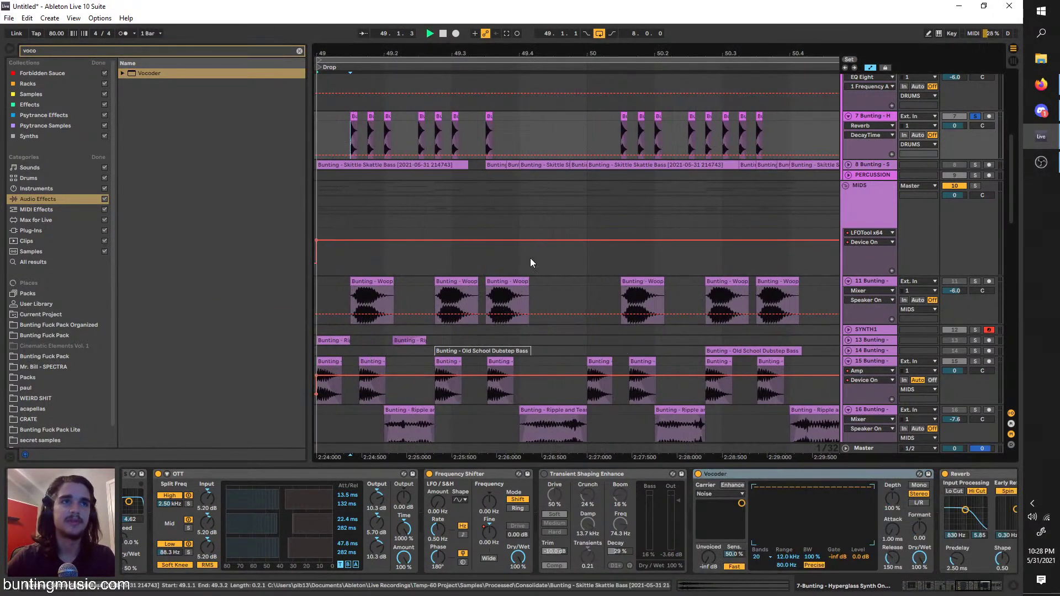
{"action": "left_click", "coordinate": [726, 493]}
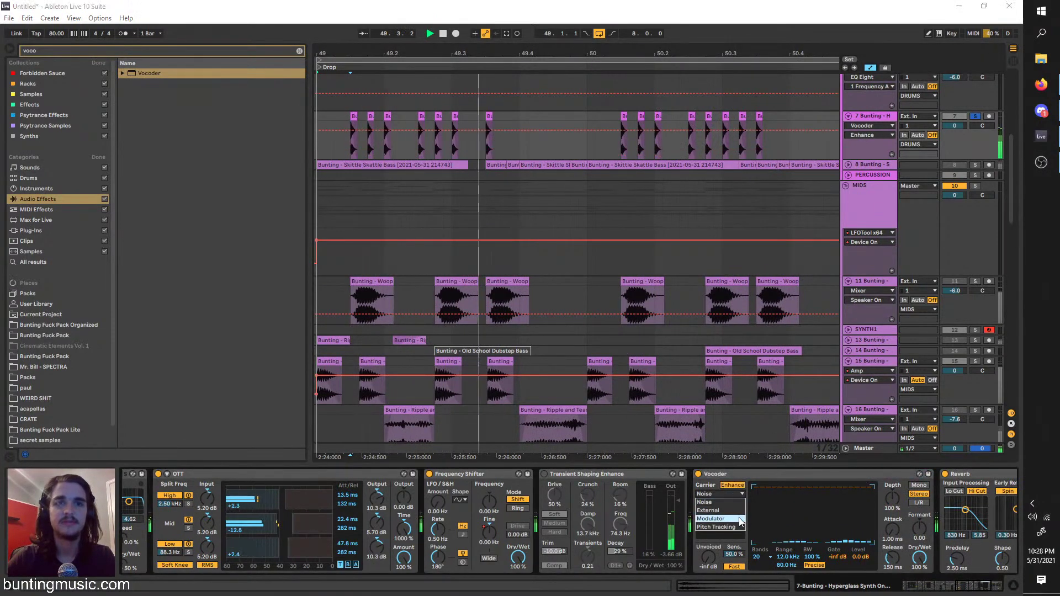
{"action": "left_click", "coordinate": [730, 517]}
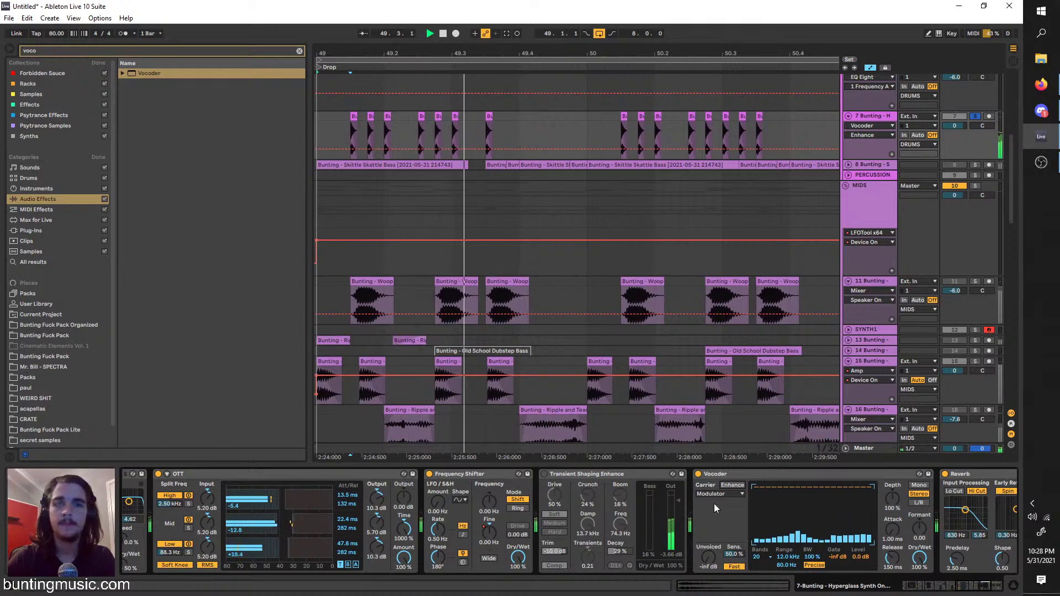
Move the Vocoder ahead of OTT, set its Release to 256 ms and restart playback
{"action": "scroll", "coordinate": [714, 504], "scroll_direction": "left", "scroll_amount": 3}
{"action": "left_click", "coordinate": [871, 475]}
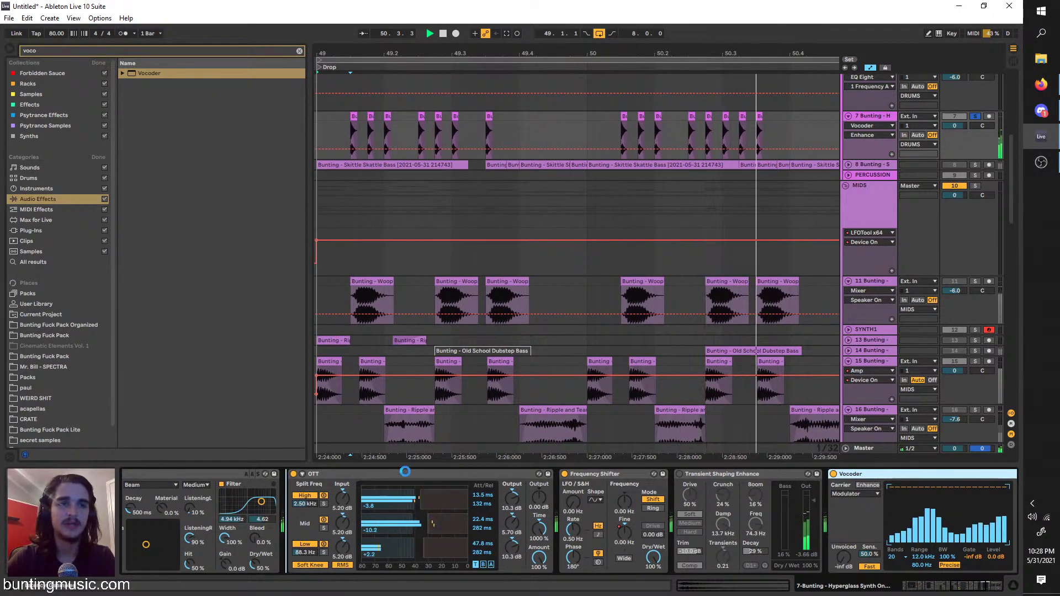
{"action": "left_click_drag", "start_coordinate": [403, 485], "coordinate": [402, 485]}
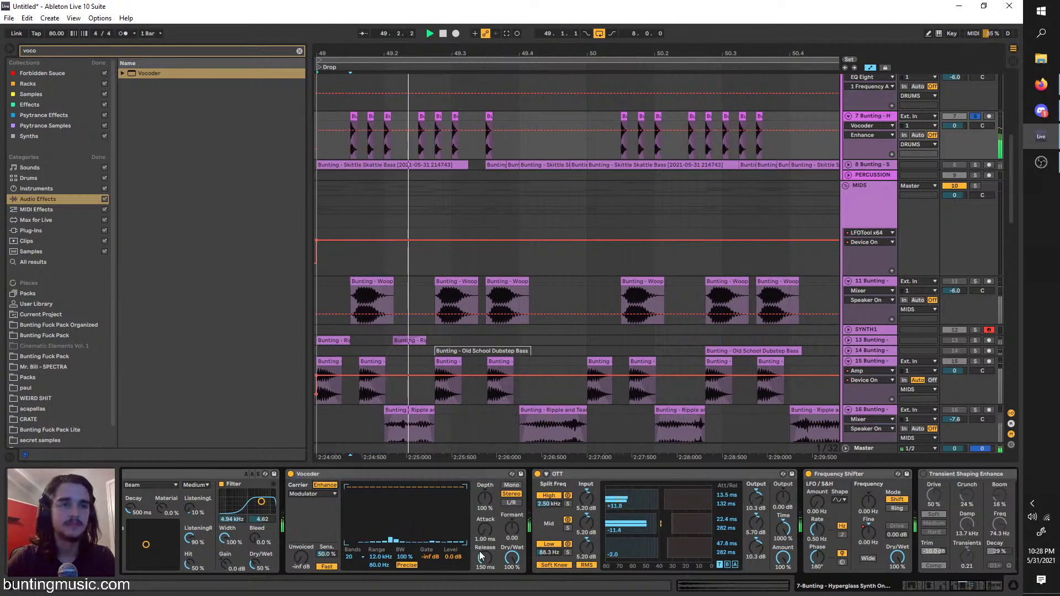
{"action": "left_click_drag", "start_coordinate": [485, 558], "coordinate": [485, 549]}
{"action": "key", "text": "space"}
{"action": "key", "text": "space"}
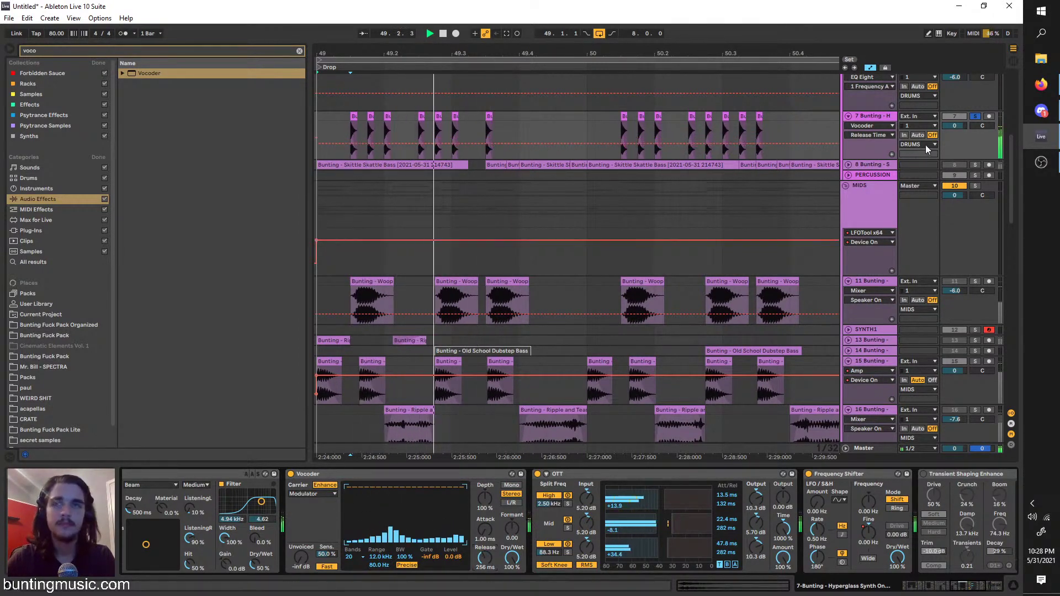
Compare track 7 in the full mix and soloed by playing the drop from bar 49
{"action": "left_click", "coordinate": [976, 117]}
{"action": "left_click", "coordinate": [325, 117]}
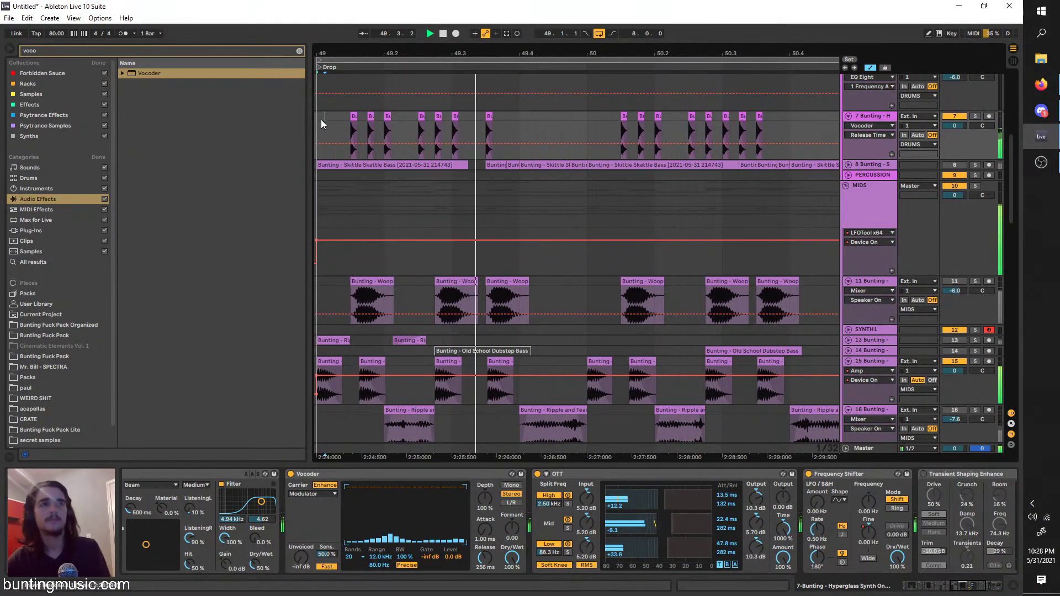
{"action": "left_click", "coordinate": [976, 117]}
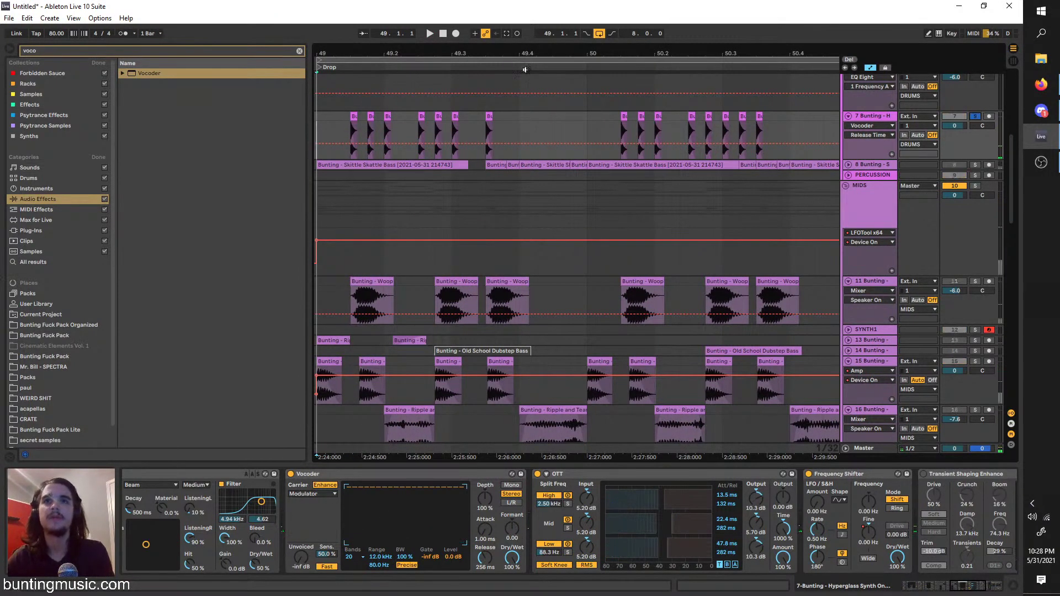
{"action": "key", "text": "space"}
{"action": "key", "text": "space"}
Search the plug-ins for "wide" and add the Wider VST to the end of track 7's chain
{"action": "key", "text": "ctrl+f"}
{"action": "type", "text": "wide"}
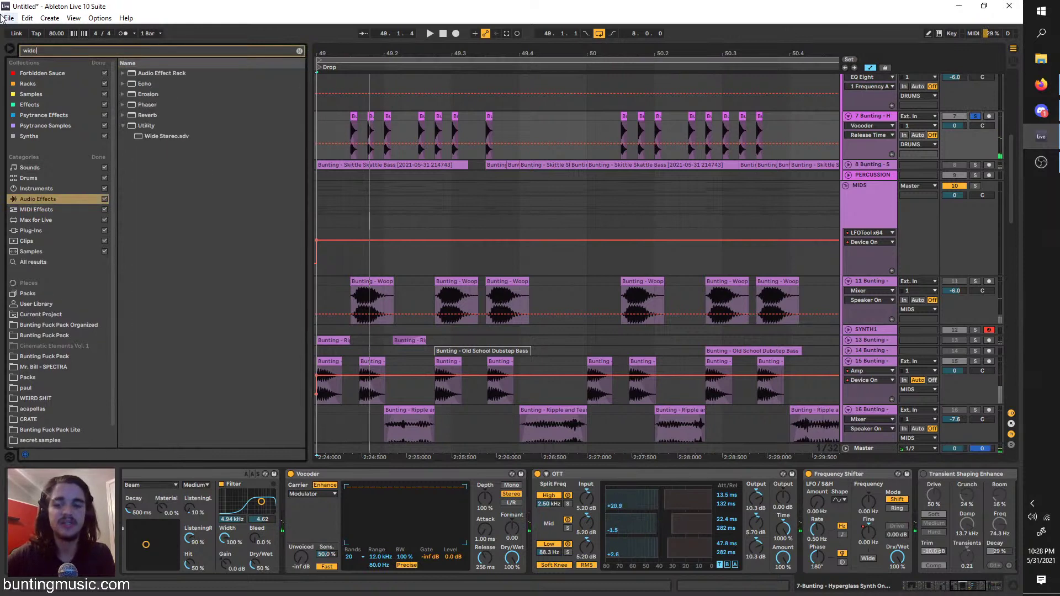
{"action": "left_click", "coordinate": [67, 262]}
{"action": "left_click", "coordinate": [58, 243]}
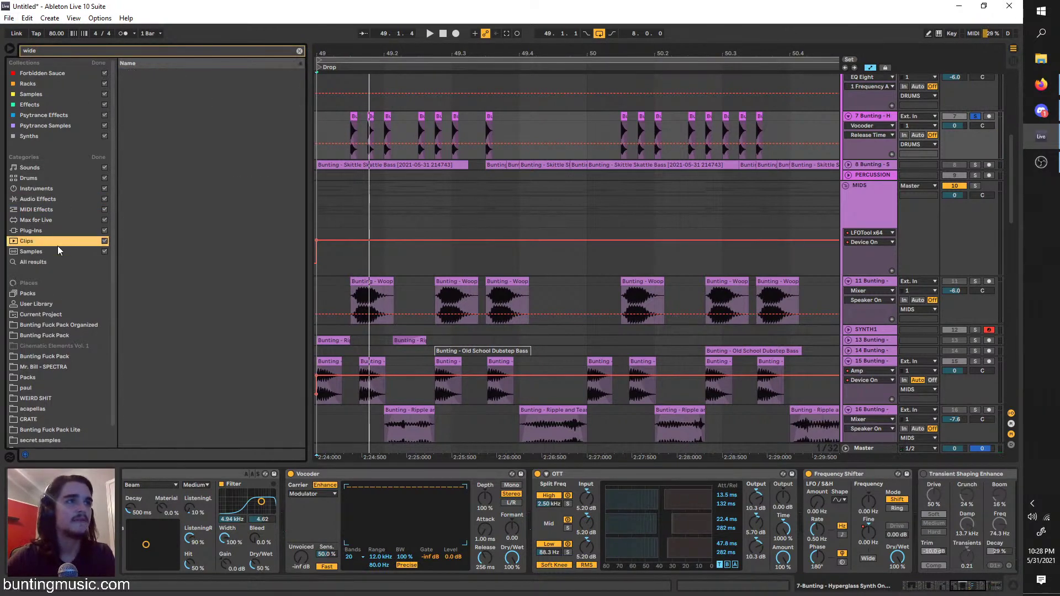
{"action": "left_click", "coordinate": [55, 231]}
{"action": "left_click", "coordinate": [125, 73]}
{"action": "double_click", "coordinate": [139, 83]}
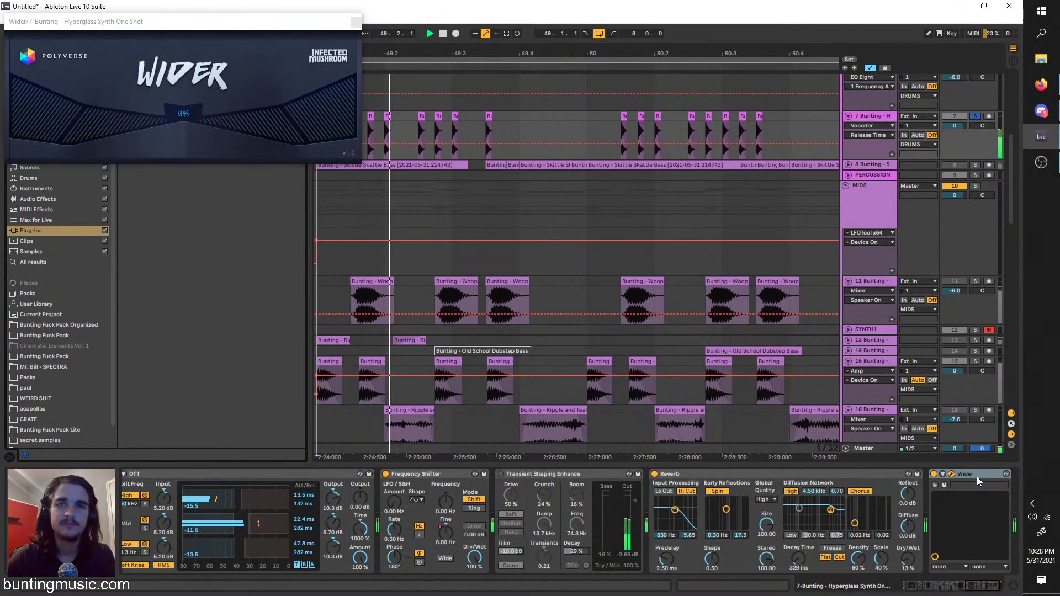
Place Wider before the Reverb with its amount at 200%, and unsolo track 7 for playback
{"action": "key", "text": "space"}
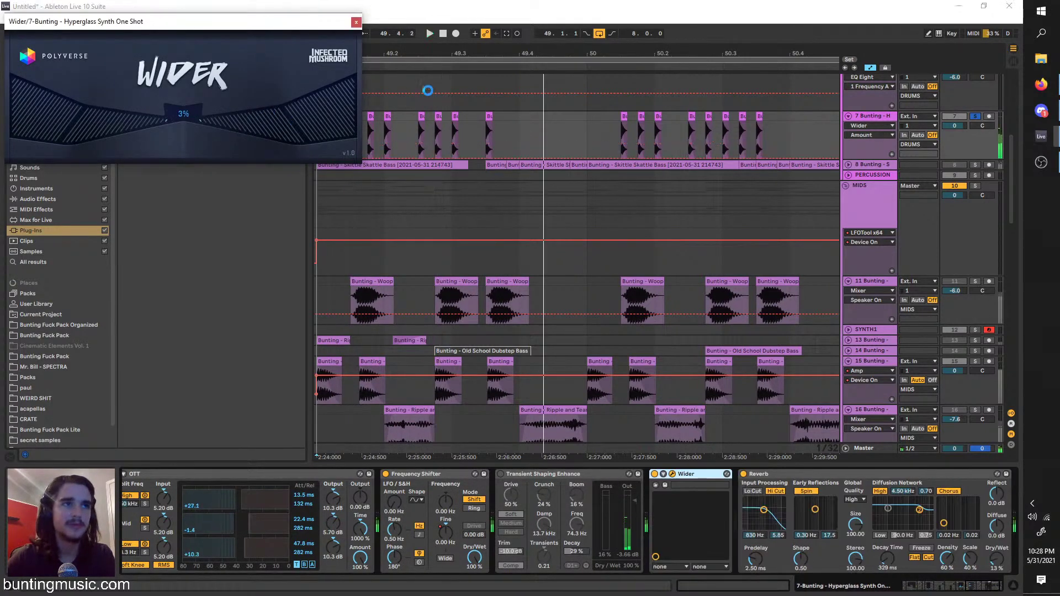
{"action": "left_click", "coordinate": [974, 117]}
{"action": "key", "text": "space"}
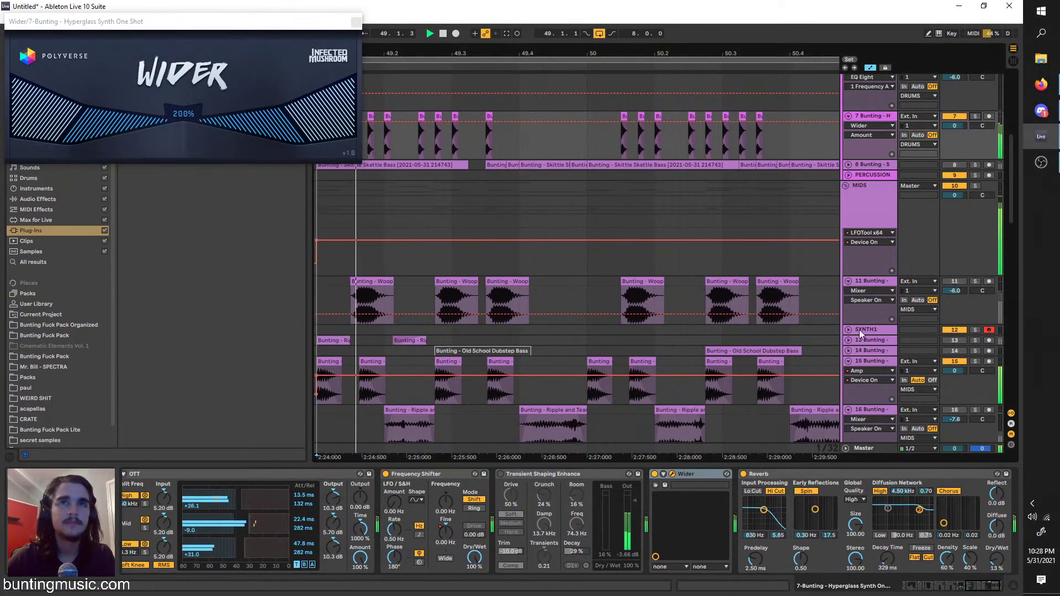
Set the loop to start at bar 48.3, play the full mix and raise track 7's volume to 6.0 dB
{"action": "left_click", "coordinate": [959, 362]}
{"action": "scroll", "coordinate": [528, 133], "scroll_direction": "down", "scroll_amount": 2}
{"action": "scroll", "coordinate": [529, 59], "scroll_direction": "down", "scroll_amount": 3}
{"action": "left_click_drag", "start_coordinate": [529, 59], "coordinate": [502, 71]}
{"action": "key", "text": "ctrl+l"}
{"action": "key", "text": "space"}
{"action": "key", "text": "space"}
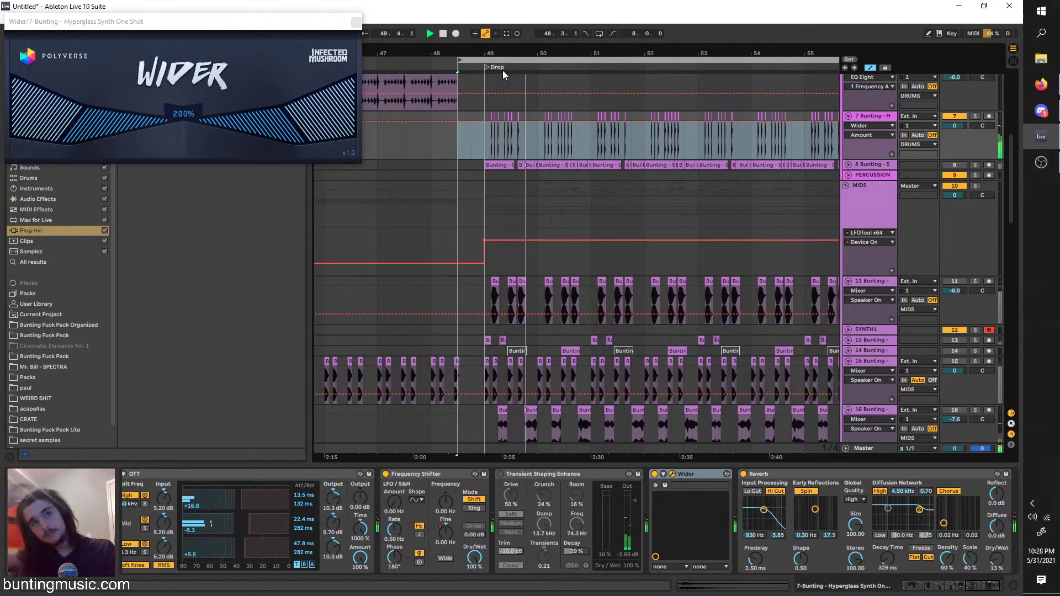
{"action": "left_click_drag", "start_coordinate": [955, 125], "coordinate": [976, 124]}
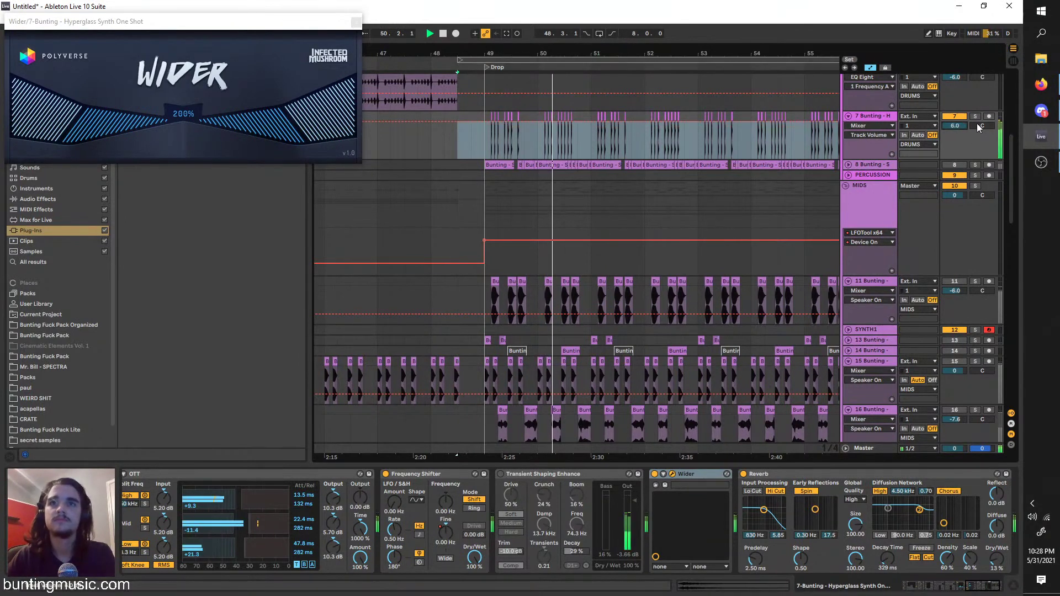
Switch to Discord to look at the announcements channel, and return to Ableton Live
{"action": "left_click", "coordinate": [1031, 110]}
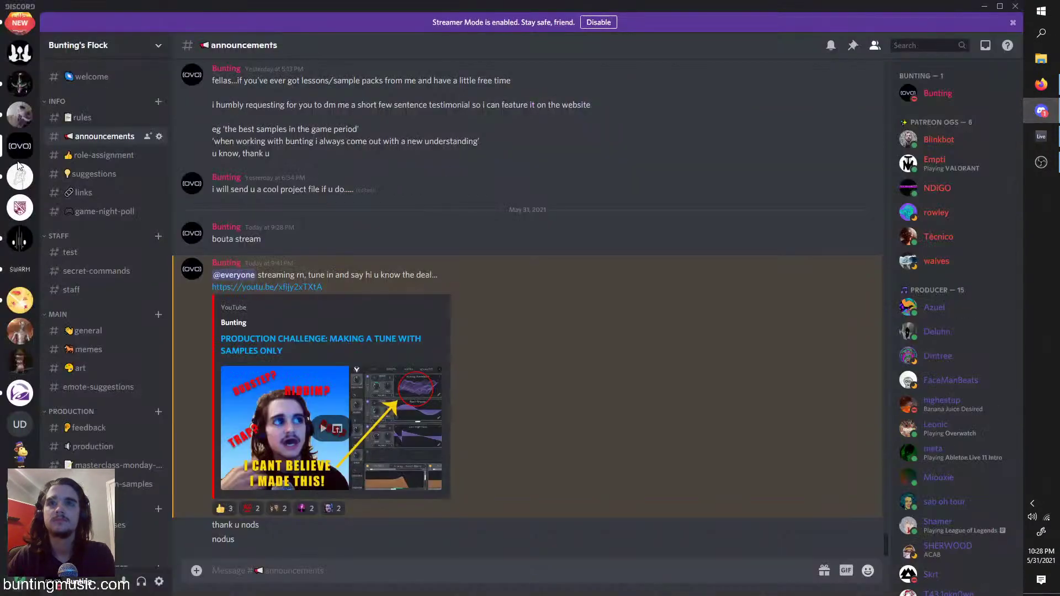
{"action": "scroll", "coordinate": [20, 165], "scroll_direction": "up", "scroll_amount": 4}
{"action": "left_click", "coordinate": [982, 5]}
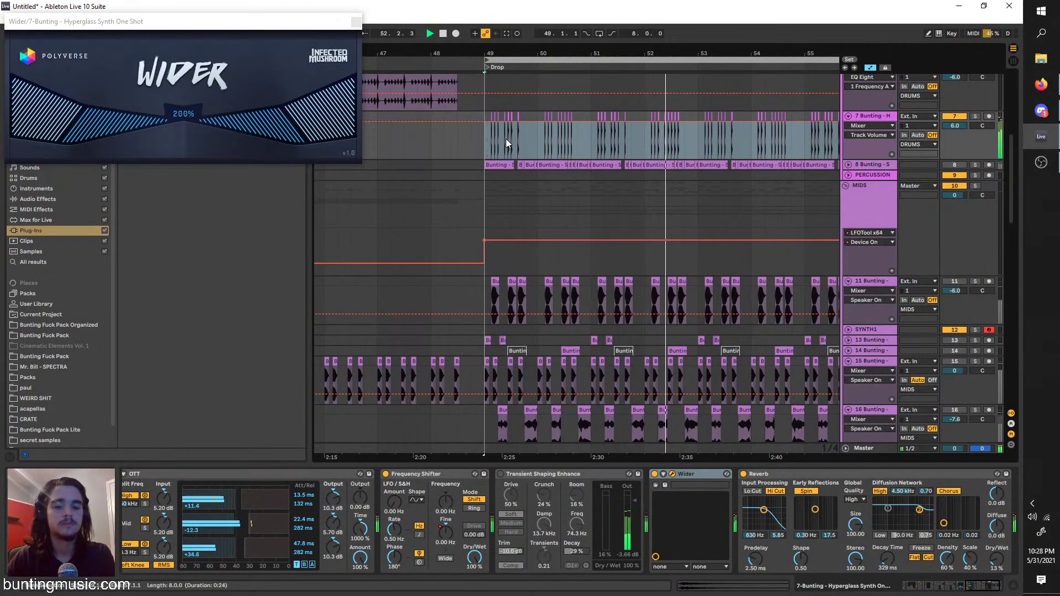
Place the playback start of track 7 at bar 49 and close the Wider plug-in window
{"action": "scroll", "coordinate": [506, 138], "scroll_direction": "up", "scroll_amount": 3}
{"action": "left_click", "coordinate": [463, 145]}
{"action": "left_click", "coordinate": [464, 141]}
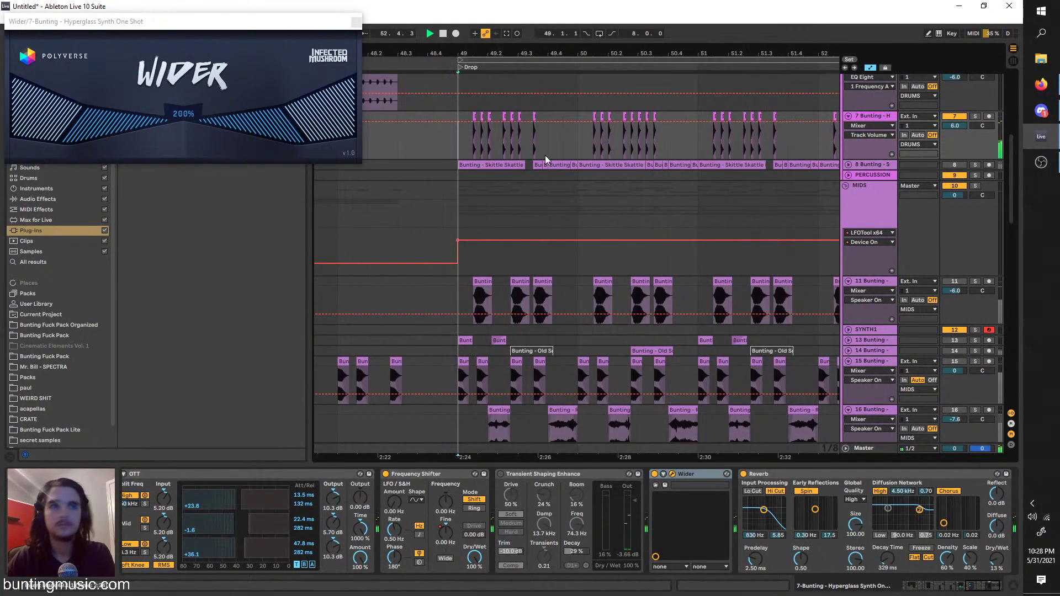
{"action": "left_click", "coordinate": [356, 21]}
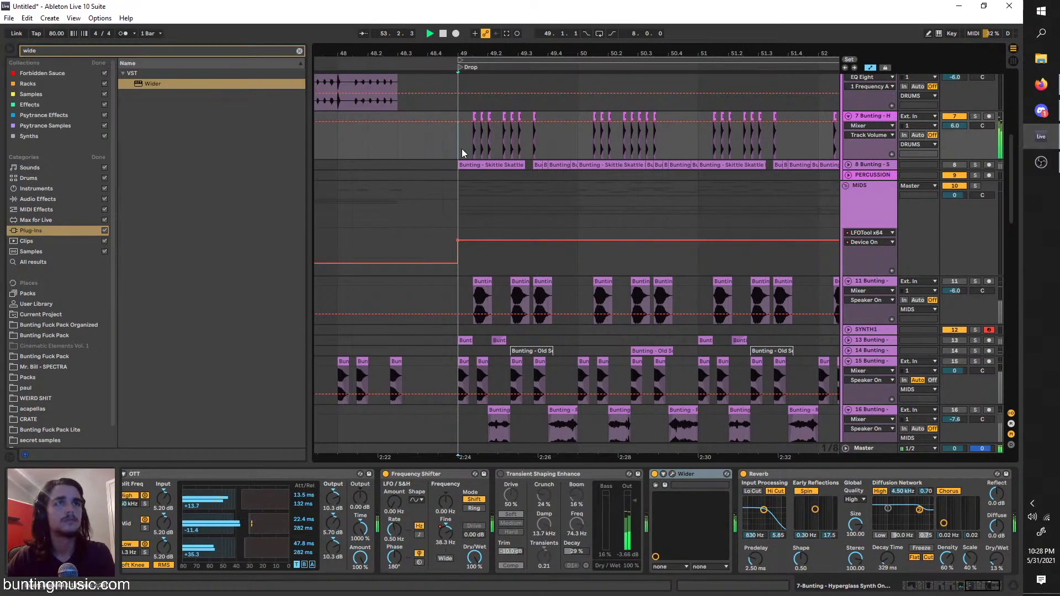
Duplicate track 7, the Hyperglass stabs, and freeze the duplicate on track 8
{"action": "left_click", "coordinate": [870, 115]}
{"action": "scroll", "coordinate": [707, 144], "scroll_direction": "down", "scroll_amount": 3}
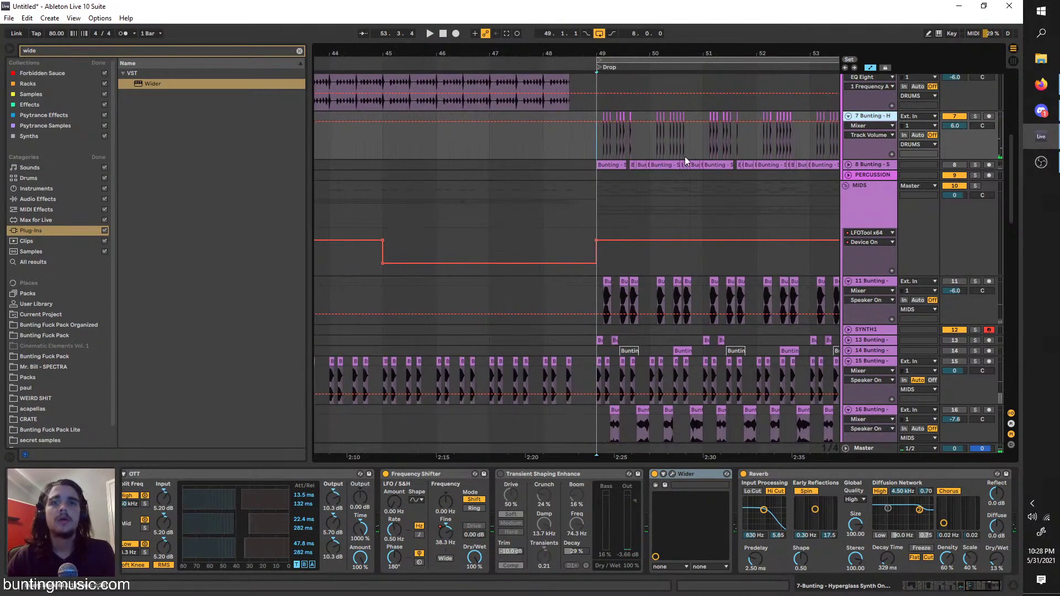
{"action": "left_click", "coordinate": [644, 167]}
{"action": "right_click", "coordinate": [875, 162]}
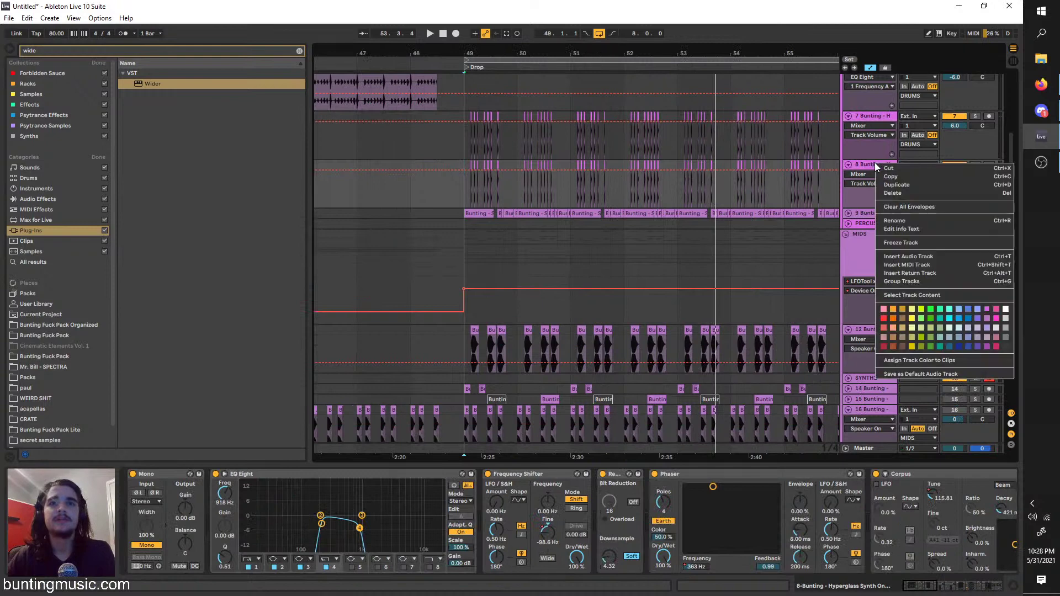
{"action": "left_click", "coordinate": [912, 242]}
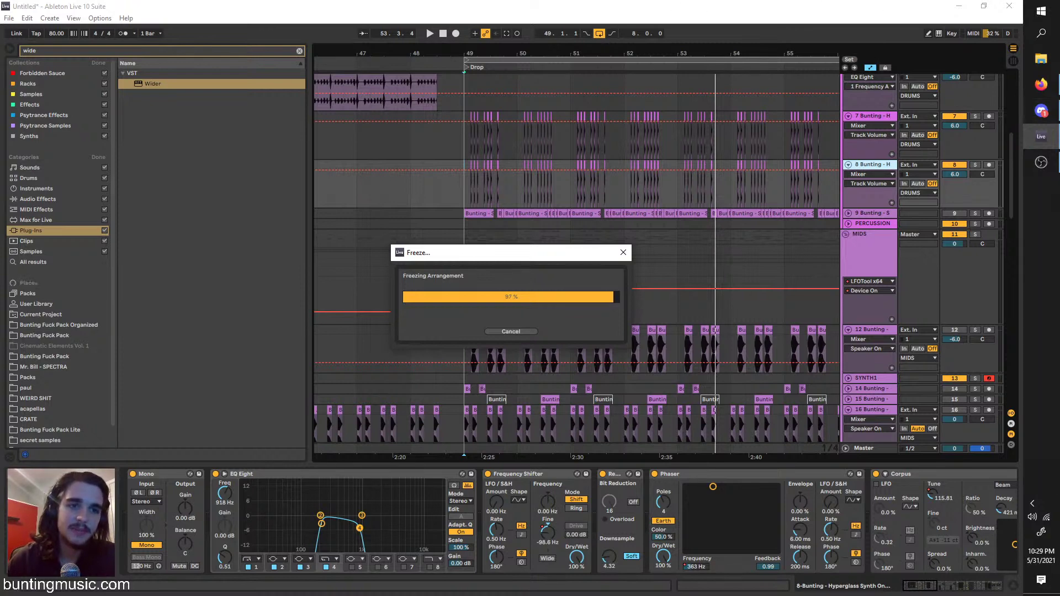
Switch to Firefox, open a new maximized window and go to the buntingmusic.com shop page
{"action": "key", "text": "alt+Tab"}
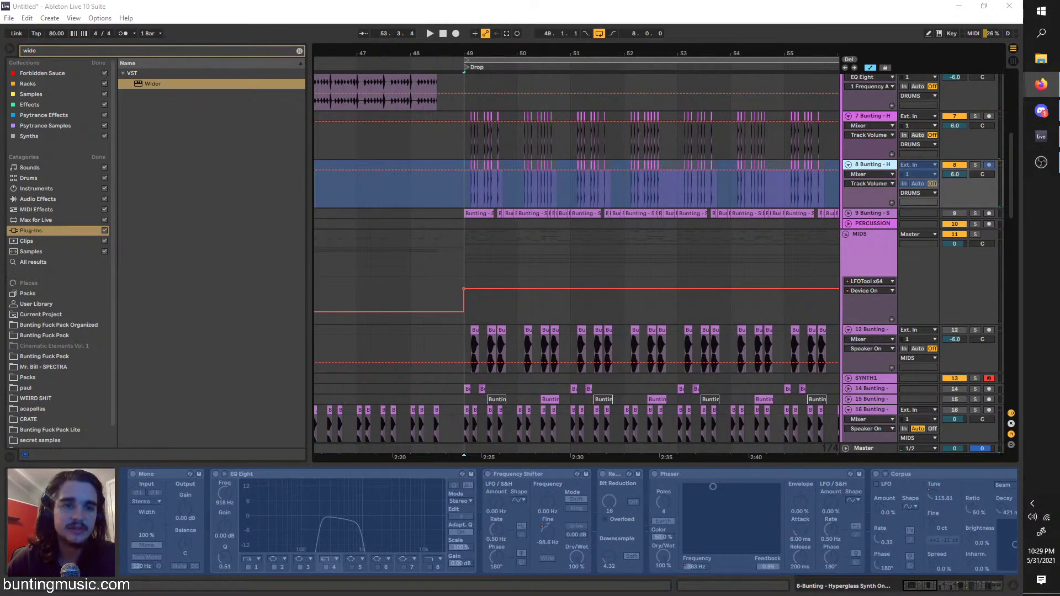
{"action": "key", "text": "ctrl+n"}
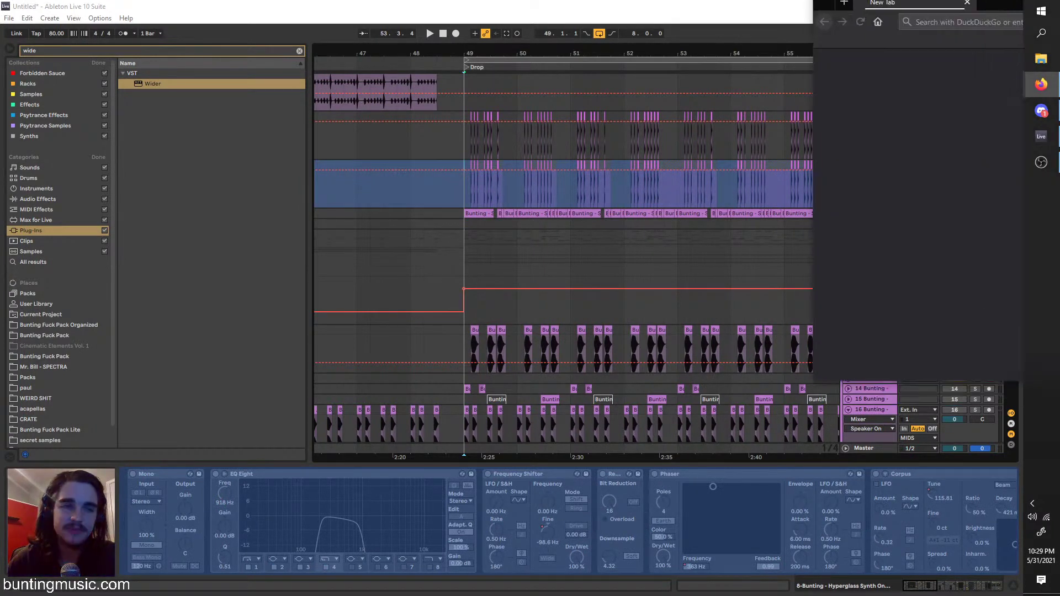
{"action": "left_click_drag", "start_coordinate": [983, 4], "coordinate": [423, 2]}
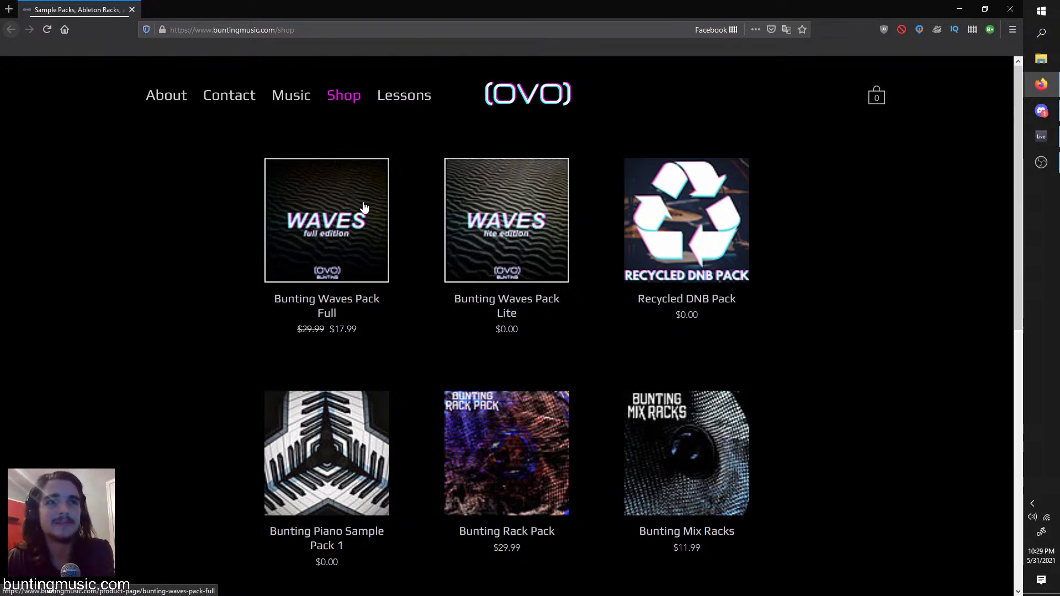
Look through the shop's sample packs, then open the Bunting Waves Pack Full product page and read its contents list
{"action": "scroll", "coordinate": [475, 365], "scroll_direction": "down", "scroll_amount": 7}
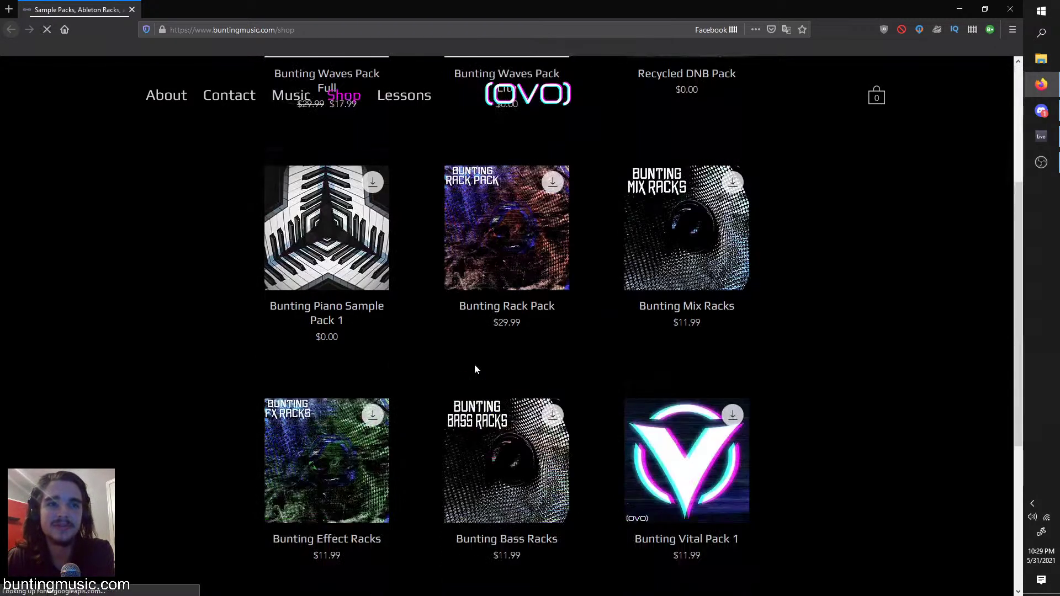
{"action": "scroll", "coordinate": [475, 370], "scroll_direction": "up", "scroll_amount": 7}
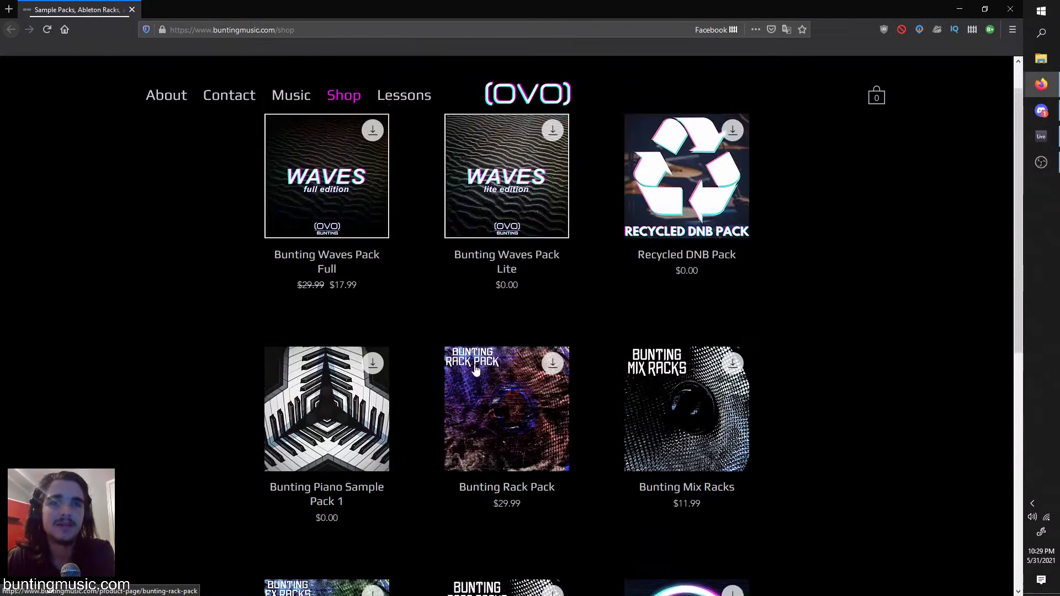
{"action": "scroll", "coordinate": [479, 341], "scroll_direction": "down", "scroll_amount": 7}
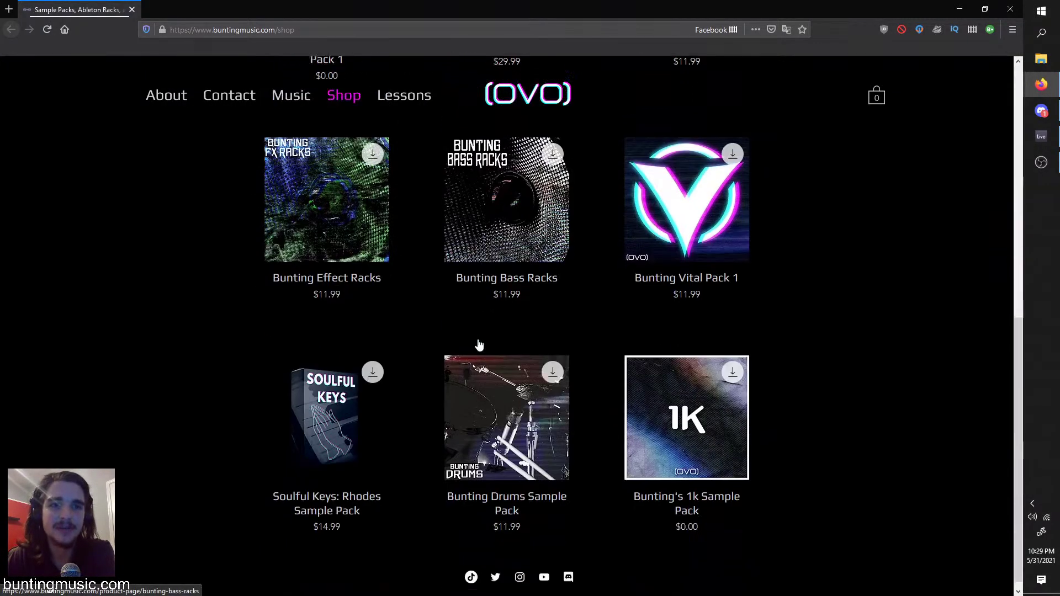
{"action": "scroll", "coordinate": [439, 409], "scroll_direction": "up", "scroll_amount": 7}
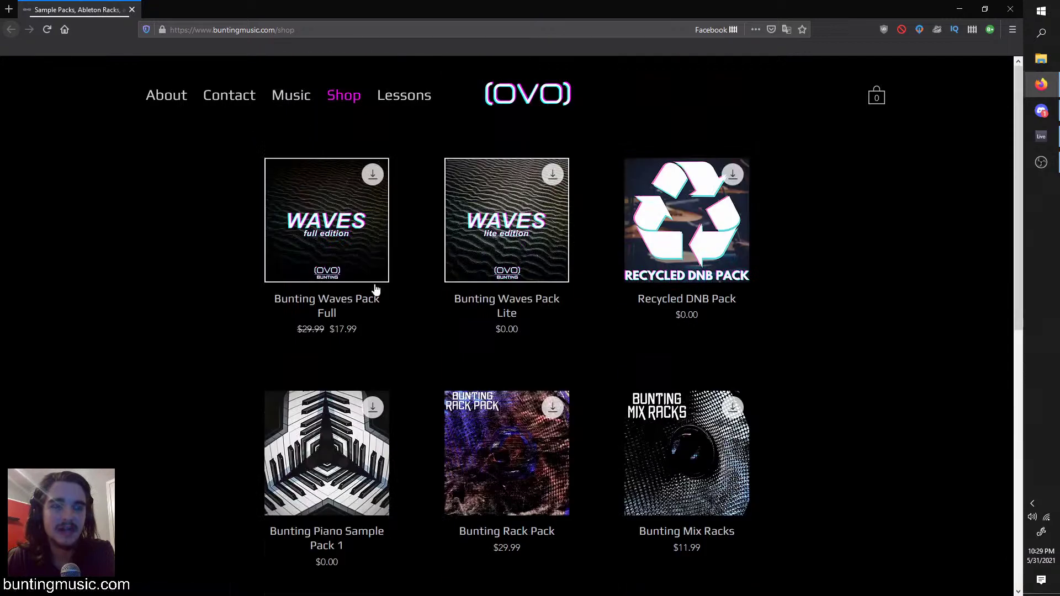
{"action": "left_click", "coordinate": [367, 255]}
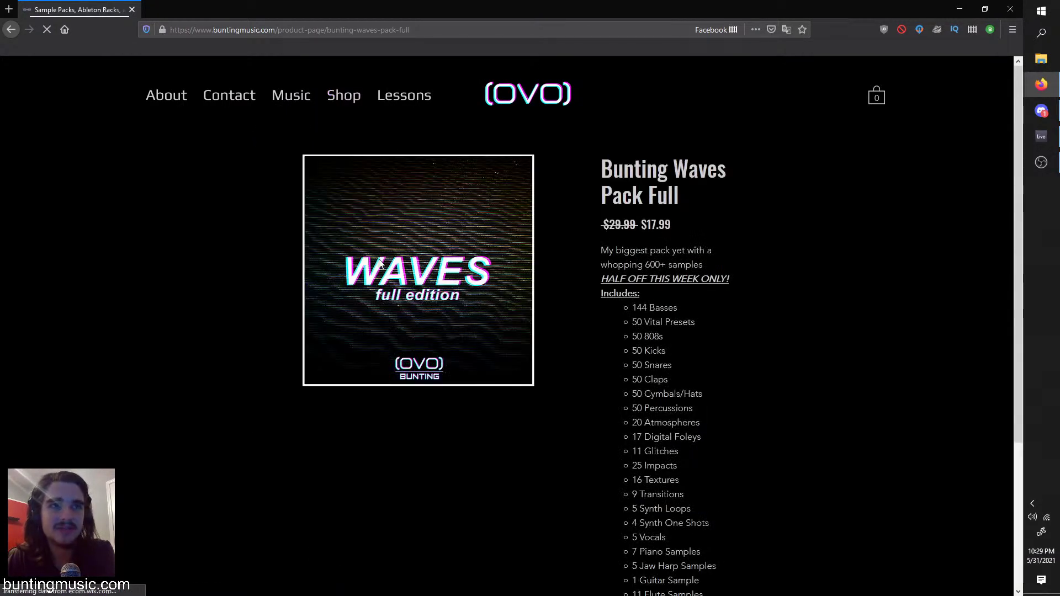
{"action": "scroll", "coordinate": [380, 264], "scroll_direction": "down", "scroll_amount": 2}
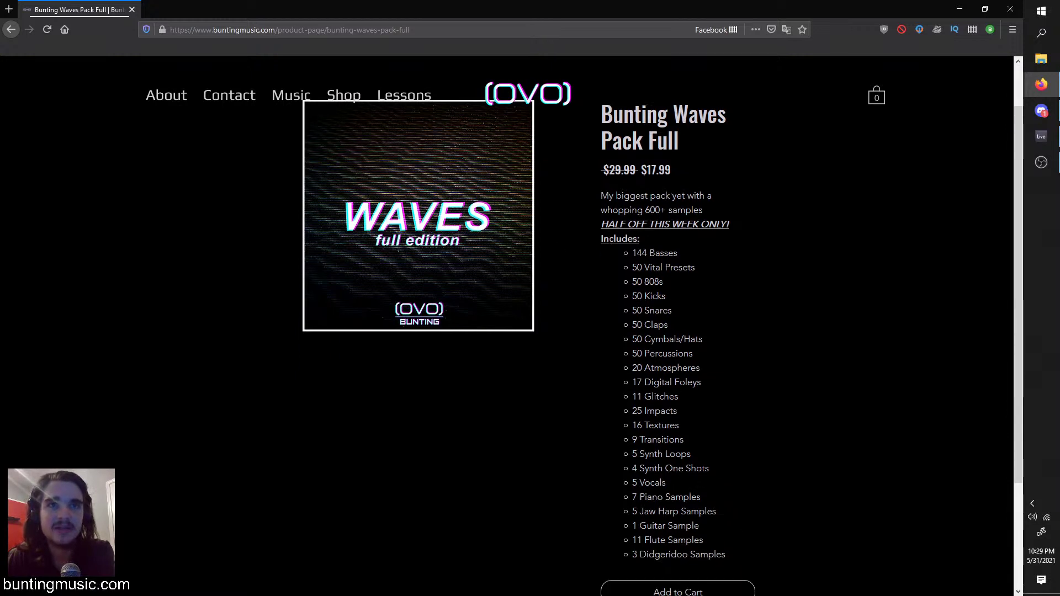
{"action": "scroll", "coordinate": [513, 326], "scroll_direction": "down", "scroll_amount": 2}
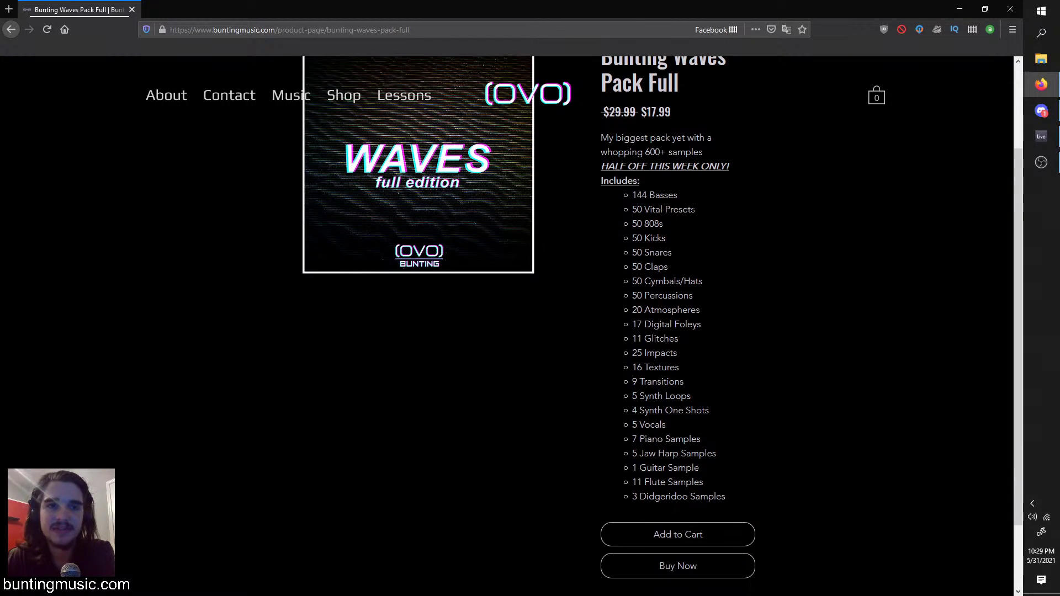
Switch back to Ableton Live, clear the browser search, and show the Bunting Fuck Pack Organized folder with its FX subfolder collapsed
{"action": "left_click", "coordinate": [961, 9]}
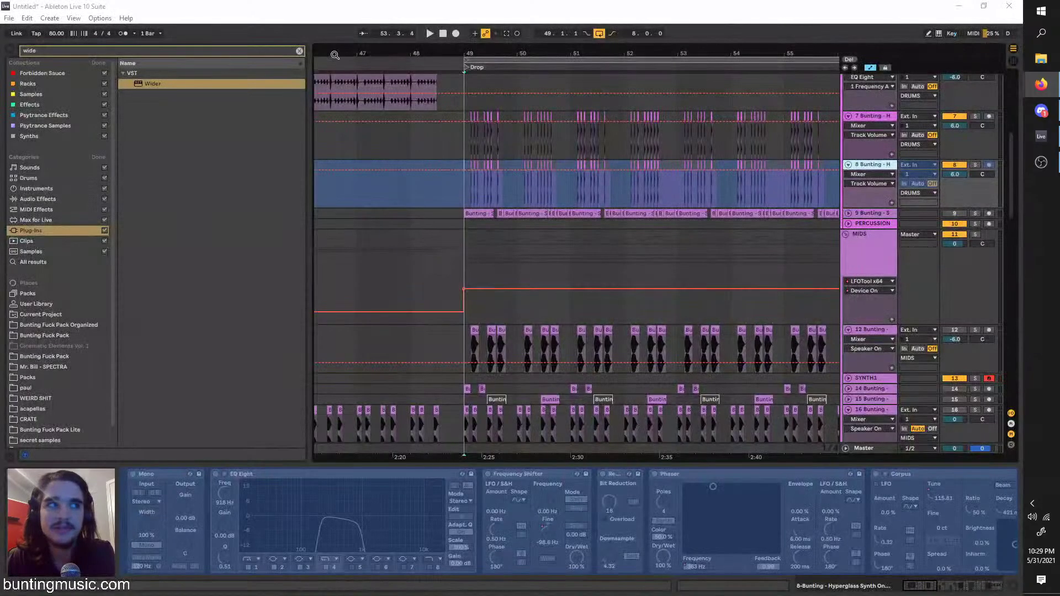
{"action": "left_click", "coordinate": [299, 50]}
{"action": "left_click", "coordinate": [57, 304]}
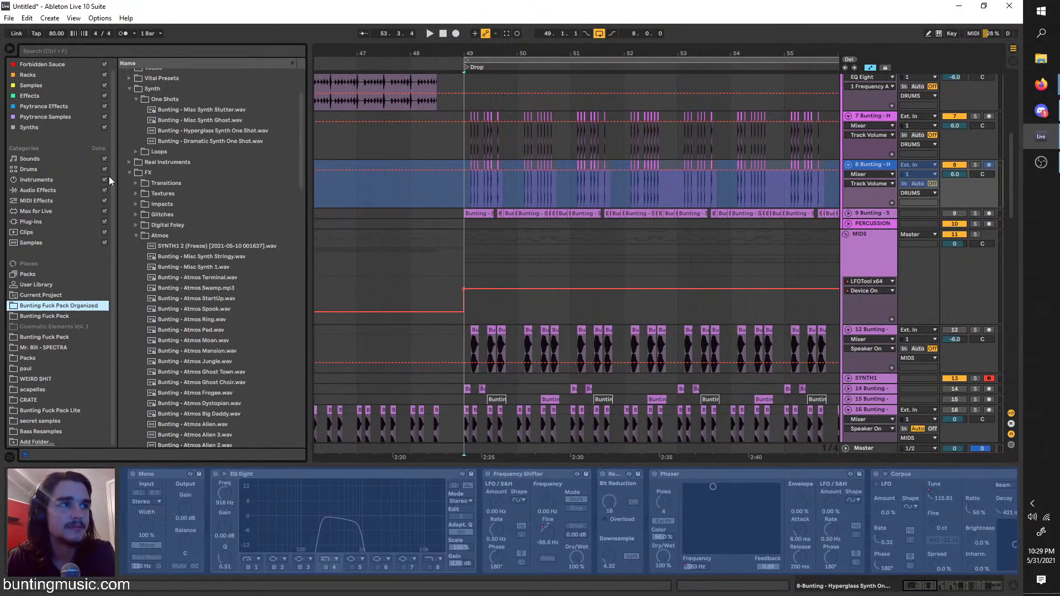
{"action": "left_click", "coordinate": [129, 172]}
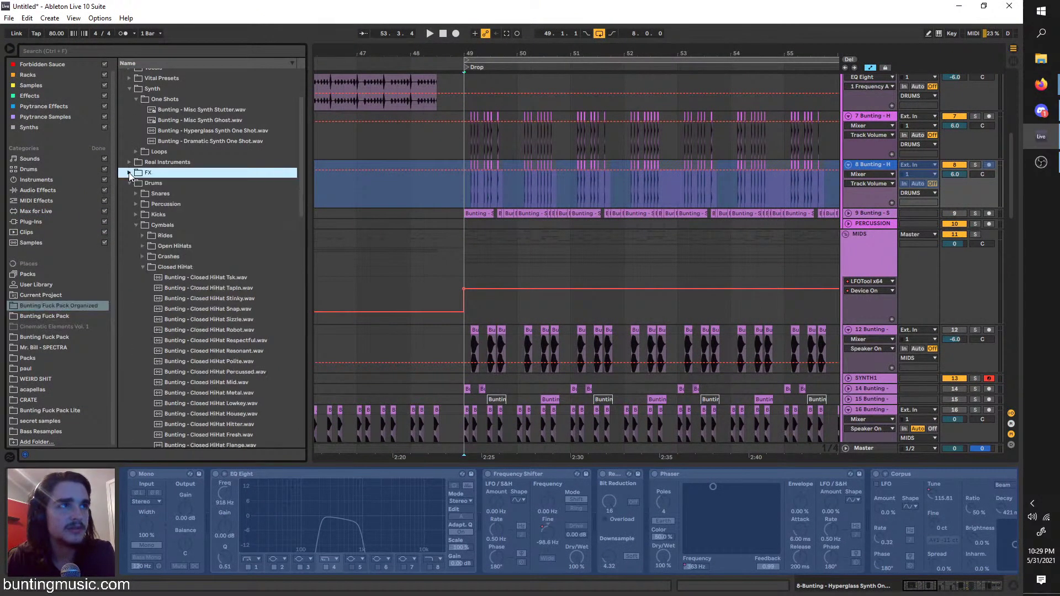
Audition a range of kick samples in the Kicks folder of Bunting Waves Pack Full, including Kick Rocked, Derogatory and Kick 1
{"action": "left_click", "coordinate": [137, 215]}
{"action": "left_click", "coordinate": [204, 294]}
{"action": "scroll", "coordinate": [208, 300], "scroll_direction": "down", "scroll_amount": 2}
{"action": "left_click", "coordinate": [208, 301]}
{"action": "scroll", "coordinate": [209, 312], "scroll_direction": "down", "scroll_amount": 2}
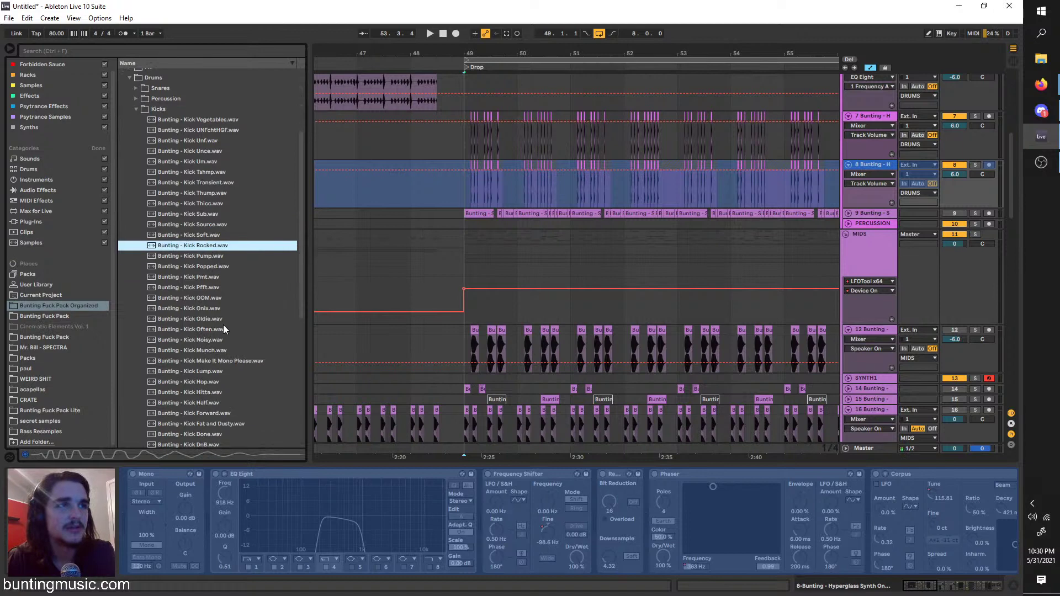
{"action": "left_click", "coordinate": [224, 330]}
{"action": "left_click", "coordinate": [226, 371]}
{"action": "scroll", "coordinate": [228, 386], "scroll_direction": "down", "scroll_amount": 3}
{"action": "left_click", "coordinate": [230, 400]}
{"action": "scroll", "coordinate": [231, 403], "scroll_direction": "down", "scroll_amount": 1}
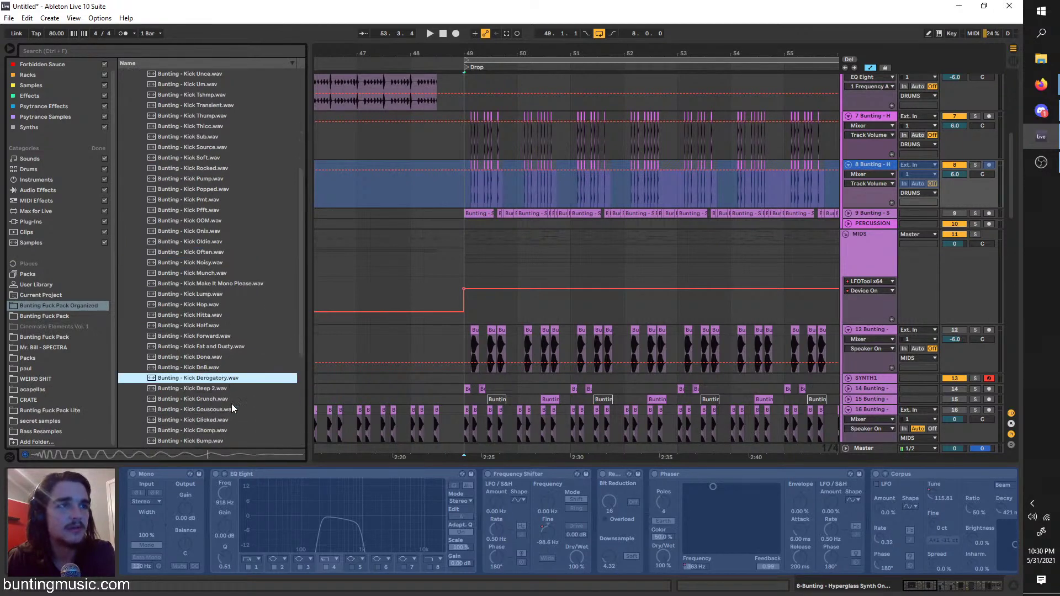
{"action": "left_click", "coordinate": [231, 403]}
{"action": "scroll", "coordinate": [233, 403], "scroll_direction": "down", "scroll_amount": 3}
{"action": "left_click", "coordinate": [237, 403]}
{"action": "scroll", "coordinate": [303, 372], "scroll_direction": "down", "scroll_amount": 2}
{"action": "left_click", "coordinate": [273, 400]}
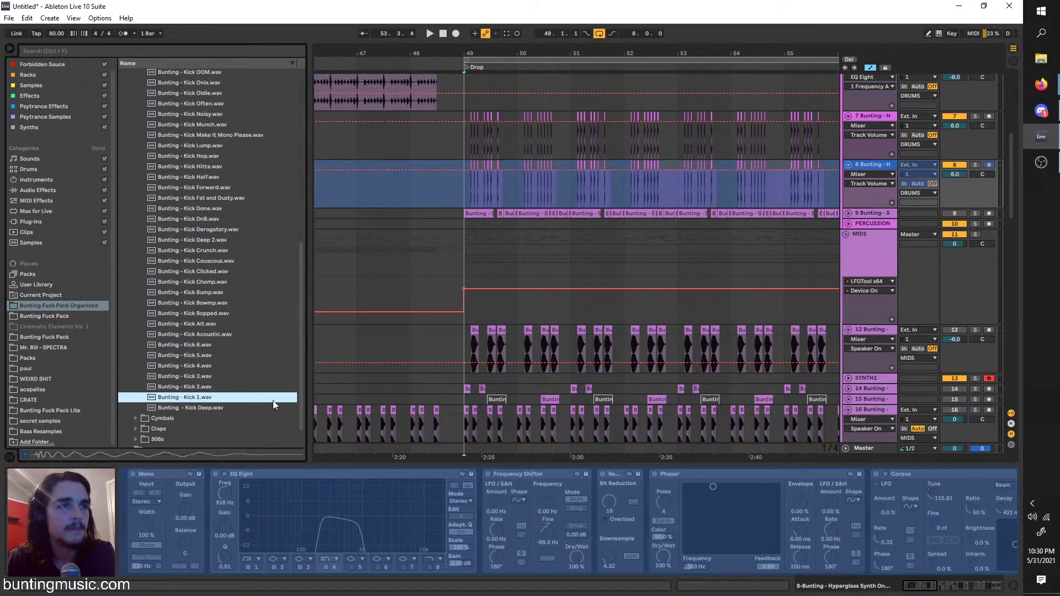
{"action": "left_click", "coordinate": [282, 407]}
Audition several closed hi-hat samples in the Cymbals folder, including Closed HiHat Metal
{"action": "left_click", "coordinate": [136, 419]}
{"action": "left_click", "coordinate": [199, 409]}
{"action": "scroll", "coordinate": [199, 403], "scroll_direction": "down", "scroll_amount": 3}
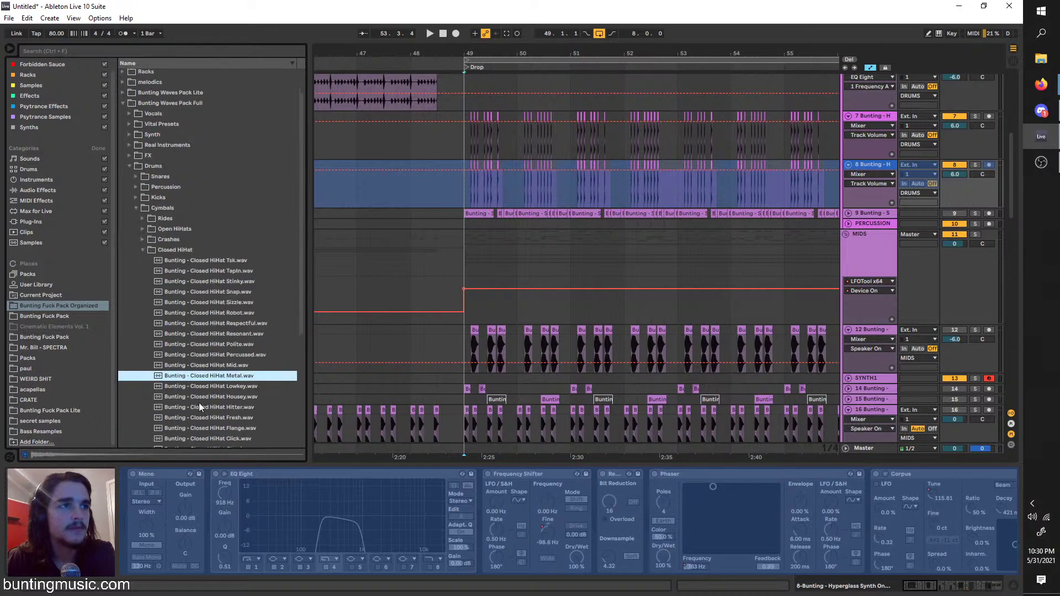
{"action": "left_click", "coordinate": [199, 405]}
{"action": "scroll", "coordinate": [204, 401], "scroll_direction": "down", "scroll_amount": 2}
{"action": "left_click", "coordinate": [204, 401]}
{"action": "scroll", "coordinate": [204, 402], "scroll_direction": "down", "scroll_amount": 3}
{"action": "left_click", "coordinate": [203, 402]}
Open the Claps folder and audition several clap samples, including Unclean Clap and Golf Clap
{"action": "left_click", "coordinate": [137, 432]}
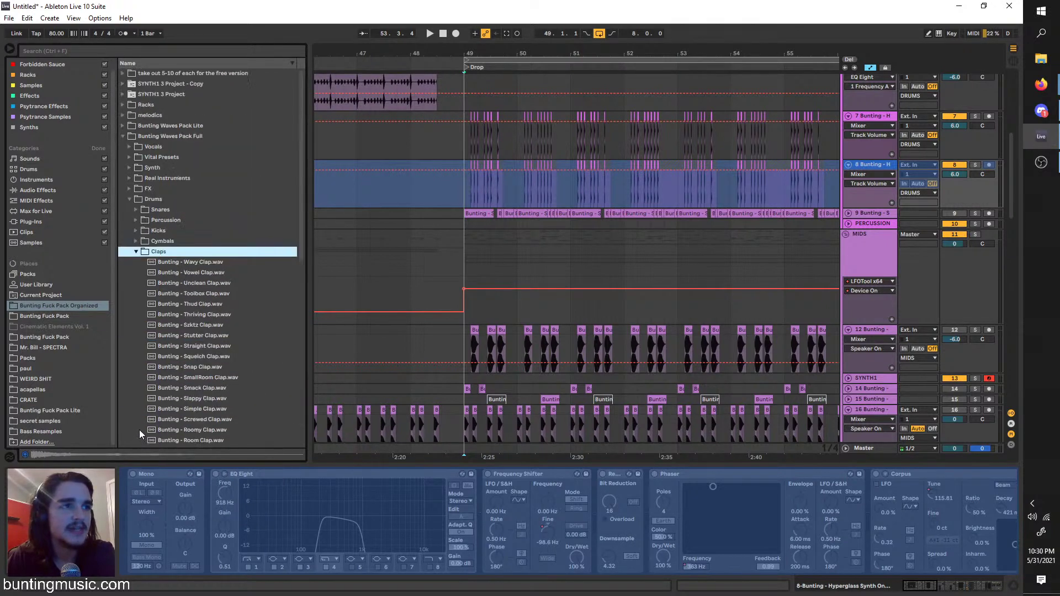
{"action": "left_click", "coordinate": [165, 398]}
{"action": "scroll", "coordinate": [163, 415], "scroll_direction": "down", "scroll_amount": 2}
{"action": "left_click", "coordinate": [165, 417]}
{"action": "left_click", "coordinate": [254, 258]}
{"action": "left_click", "coordinate": [243, 229]}
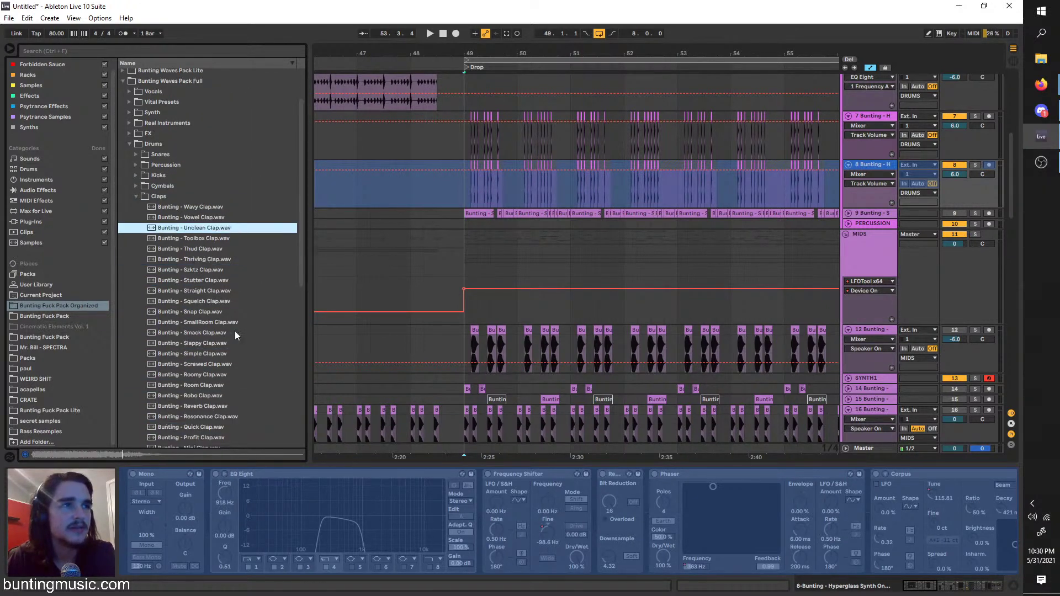
{"action": "scroll", "coordinate": [234, 342], "scroll_direction": "down", "scroll_amount": 2}
{"action": "left_click", "coordinate": [223, 435]}
{"action": "scroll", "coordinate": [226, 425], "scroll_direction": "down", "scroll_amount": 1}
{"action": "left_click", "coordinate": [233, 424]}
{"action": "scroll", "coordinate": [221, 427], "scroll_direction": "down", "scroll_amount": 7}
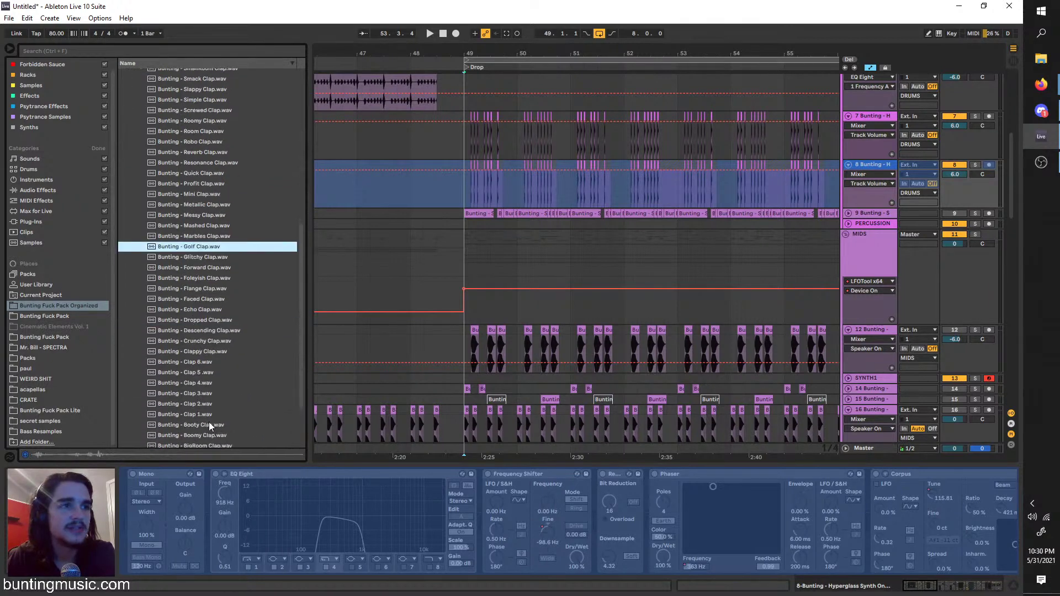
Open the Vocals folder of Bunting Waves Pack Full and audition its vocal samples, including Vocal Ugh and Vocal Ohhh
{"action": "scroll", "coordinate": [208, 422], "scroll_direction": "up", "scroll_amount": 2}
{"action": "left_click_drag", "start_coordinate": [299, 359], "coordinate": [301, 124]}
{"action": "left_click", "coordinate": [133, 149]}
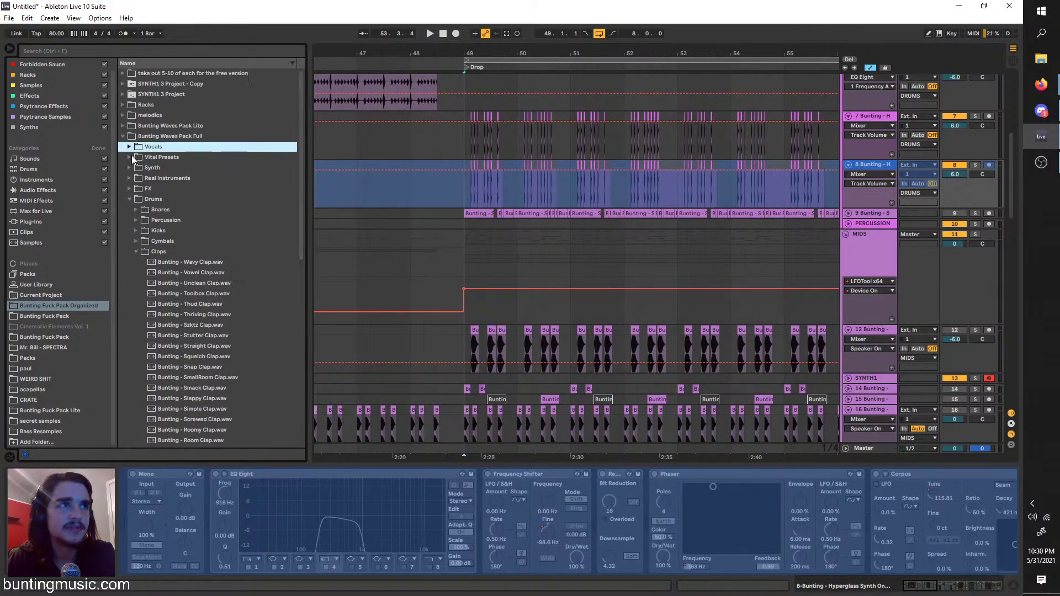
{"action": "left_click", "coordinate": [129, 147]}
{"action": "left_click", "coordinate": [162, 158]}
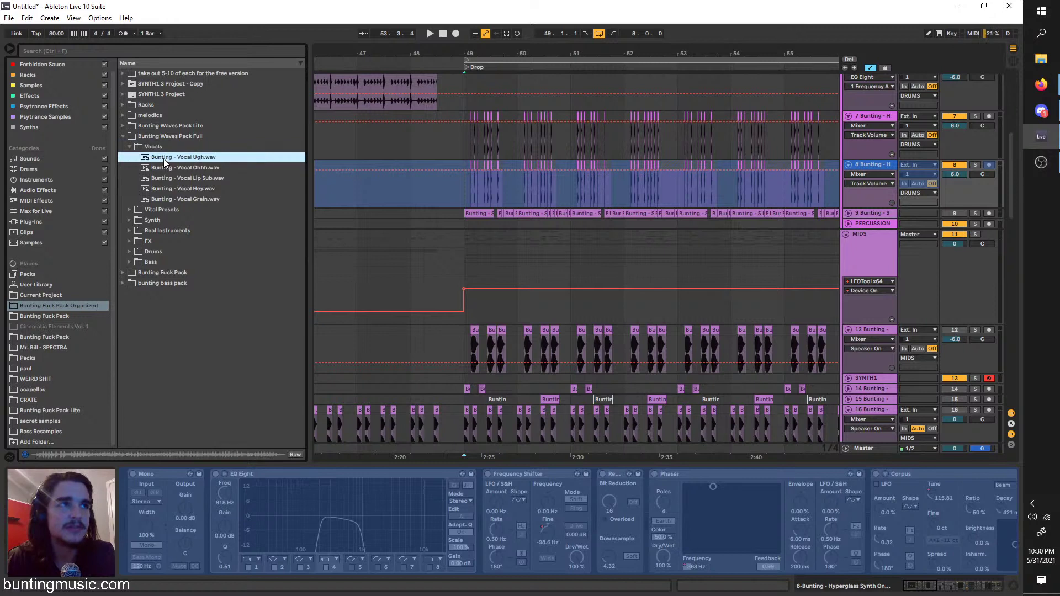
{"action": "key", "text": "Down"}
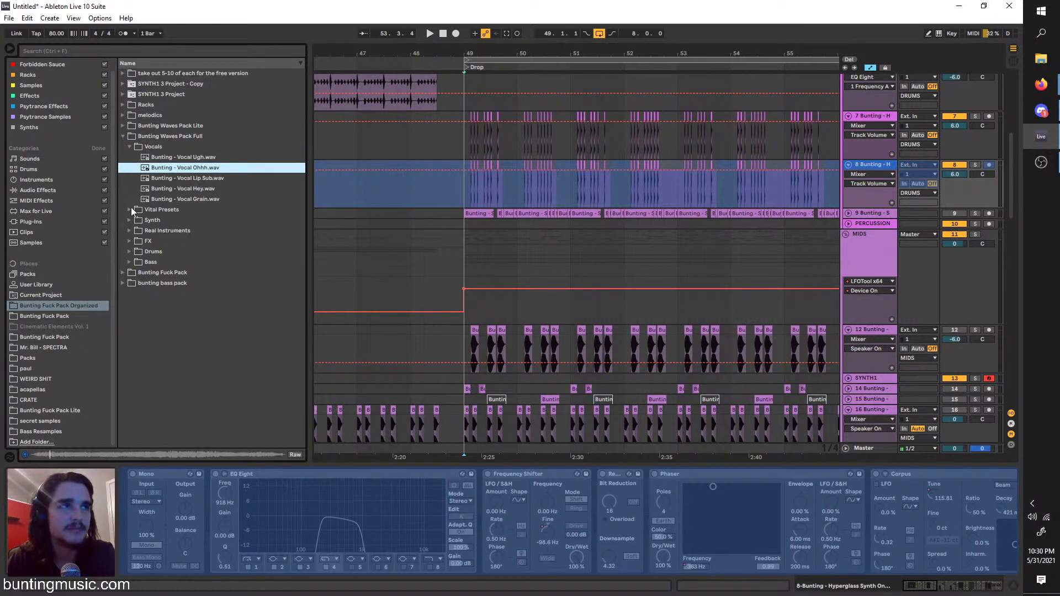
{"action": "left_click", "coordinate": [157, 188]}
Check the Vital Presets folder, then audition the piano samples under Real Instruments, including Bunting Piano 8 and Piano 3
{"action": "left_click", "coordinate": [132, 209]}
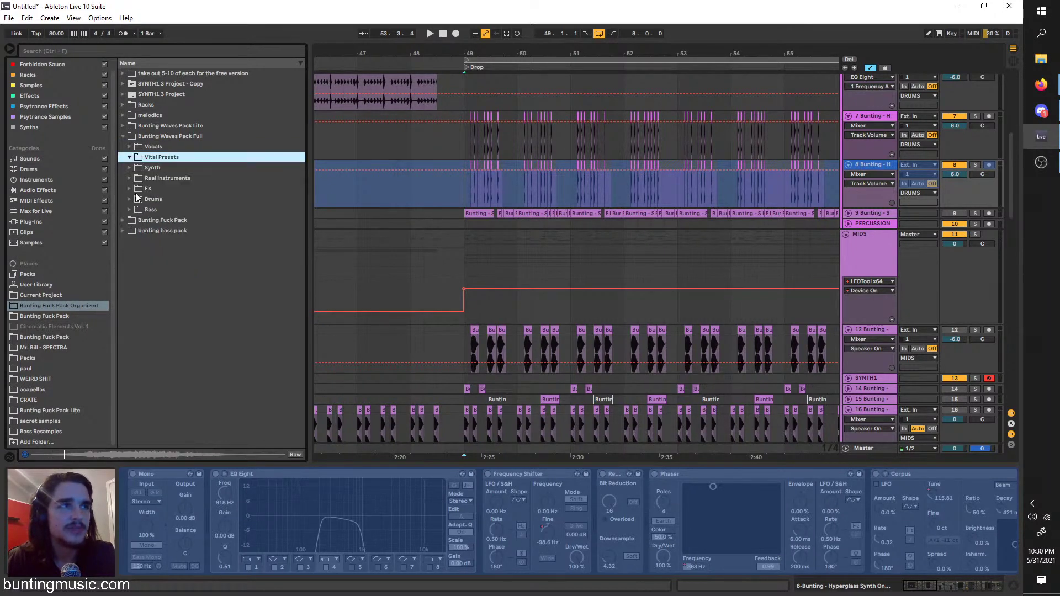
{"action": "left_click", "coordinate": [130, 179]}
{"action": "left_click", "coordinate": [137, 188]}
{"action": "left_click", "coordinate": [150, 210]}
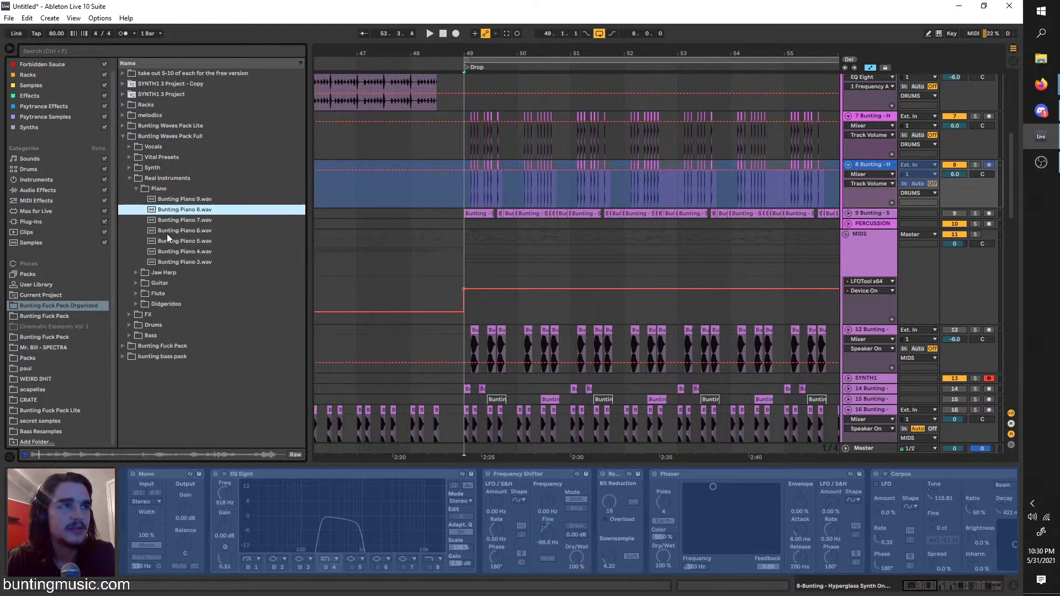
{"action": "left_click", "coordinate": [223, 243]}
{"action": "left_click", "coordinate": [163, 251]}
{"action": "left_click", "coordinate": [158, 262]}
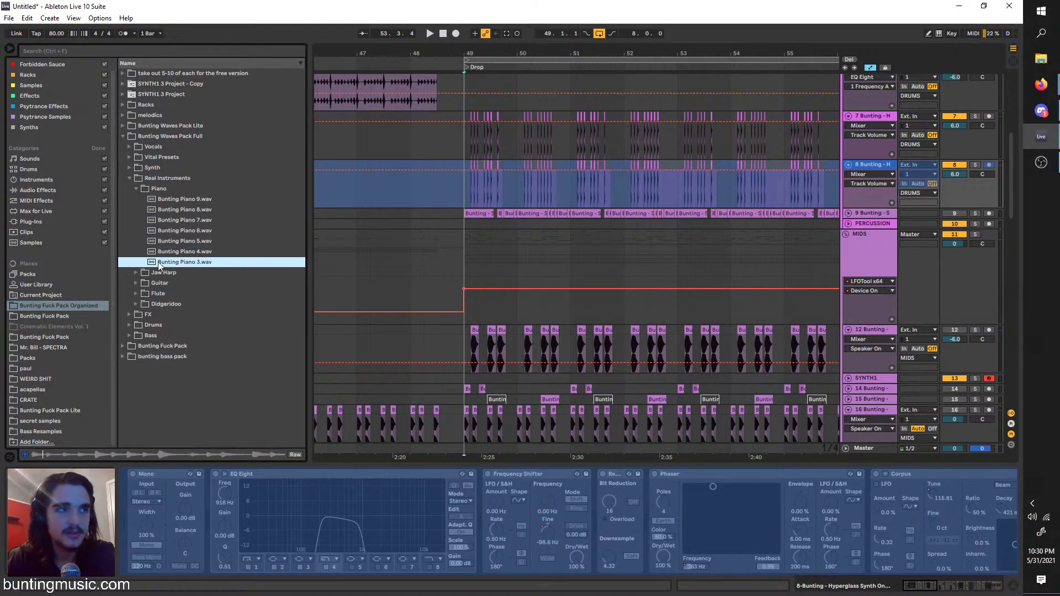
Open the Jaw Harp folder and audition its samples, including Jaw Harp Reversed, Wow and Yo
{"action": "left_click", "coordinate": [138, 273]}
{"action": "left_click", "coordinate": [157, 251]}
{"action": "left_click", "coordinate": [154, 230]}
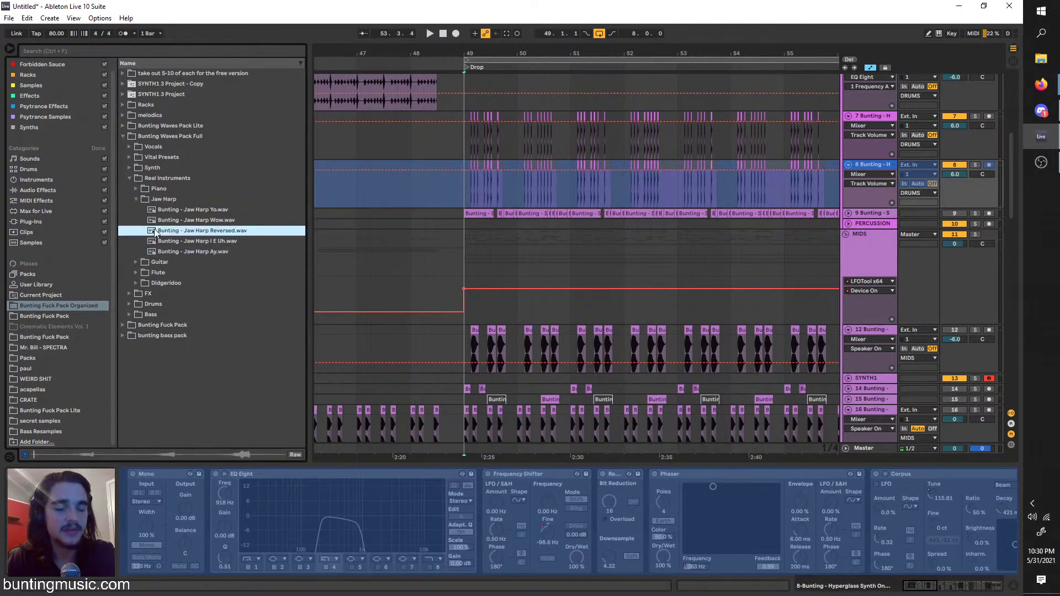
{"action": "left_click", "coordinate": [164, 220]}
{"action": "left_click", "coordinate": [165, 211]}
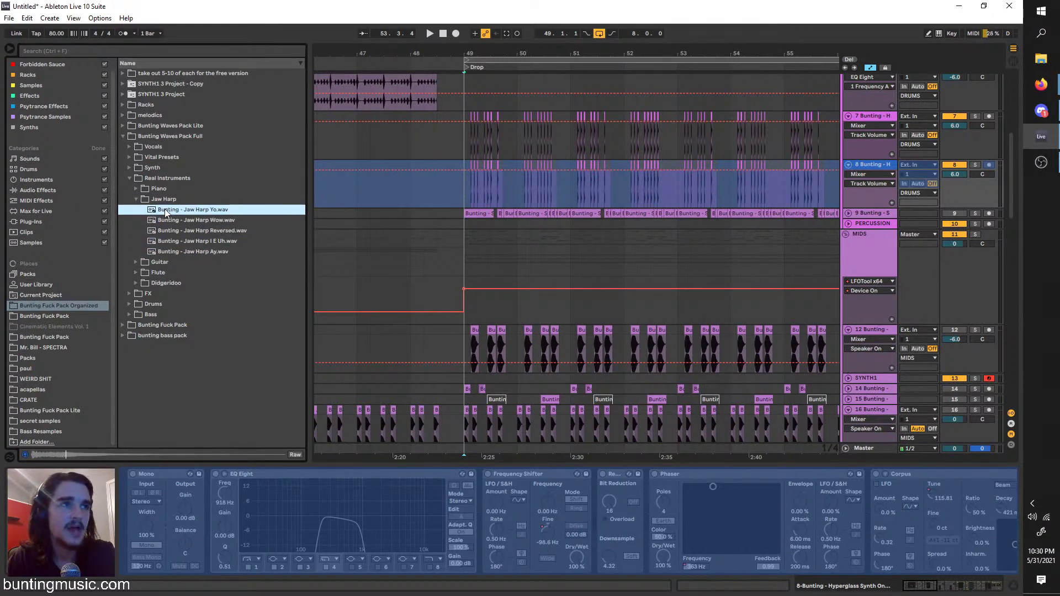
{"action": "left_click", "coordinate": [154, 221]}
Audition the flute one-shots, including Flute G# and Flute A high, and the REAL Didge 3 sample in the Didgeridoo folder
{"action": "left_click", "coordinate": [138, 273]}
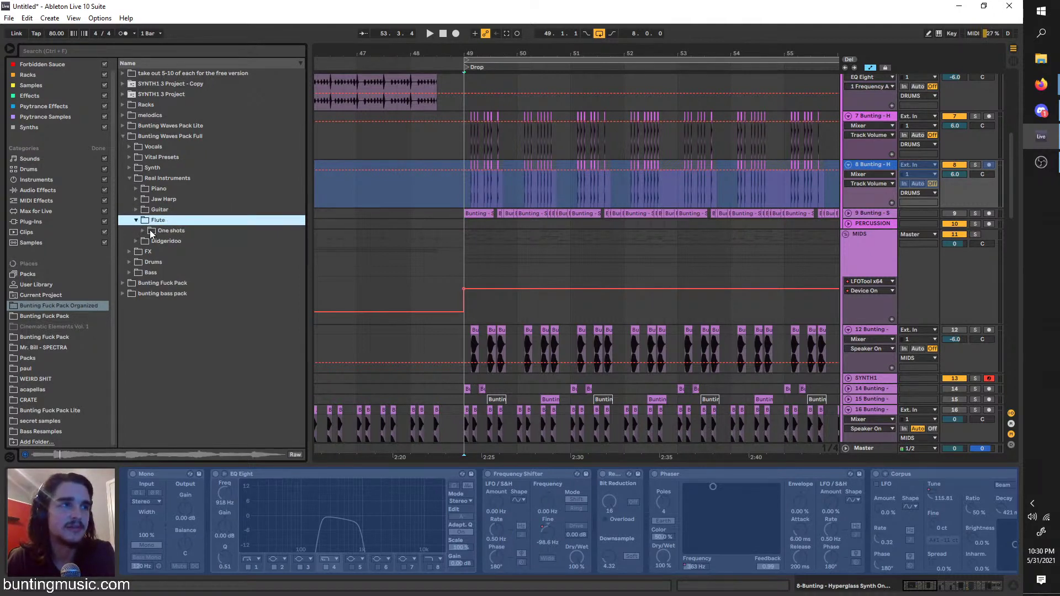
{"action": "left_click", "coordinate": [148, 230]}
{"action": "left_click", "coordinate": [157, 244]}
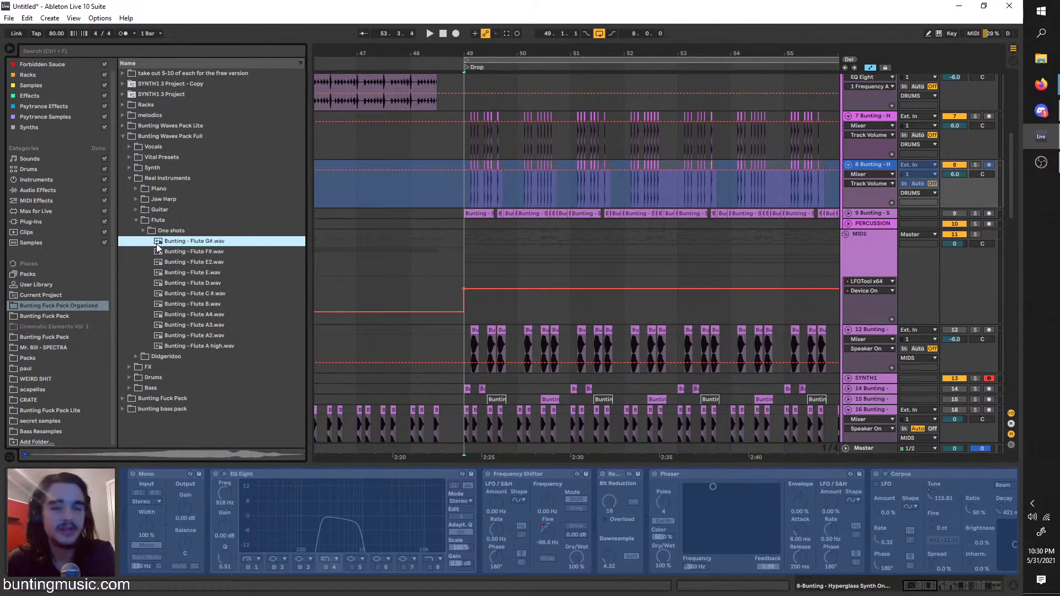
{"action": "left_click", "coordinate": [142, 211]}
{"action": "left_click", "coordinate": [137, 221]}
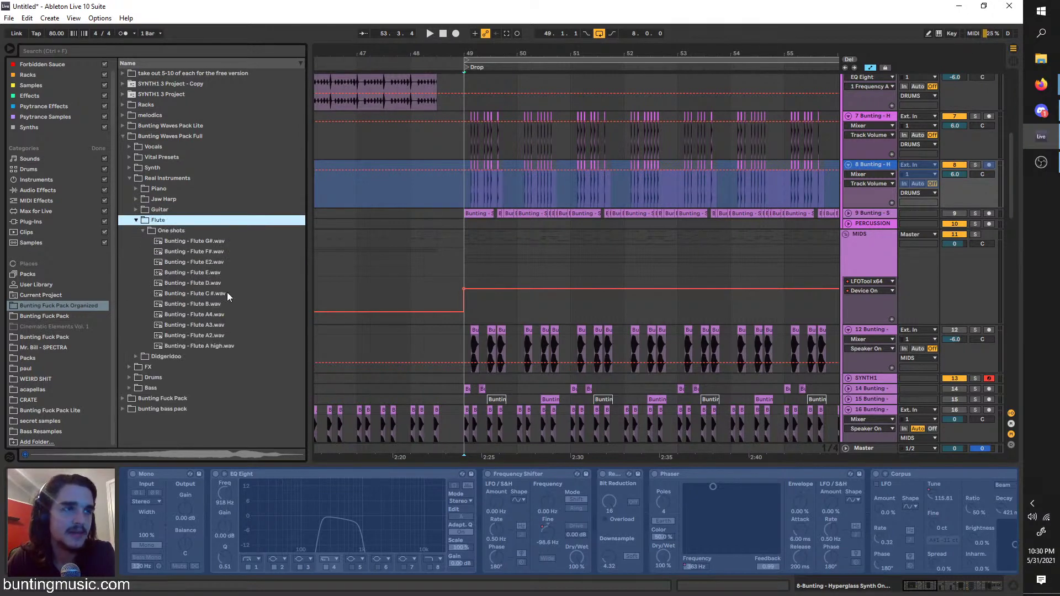
{"action": "left_click", "coordinate": [227, 313]}
{"action": "left_click", "coordinate": [222, 333]}
{"action": "left_click", "coordinate": [217, 347]}
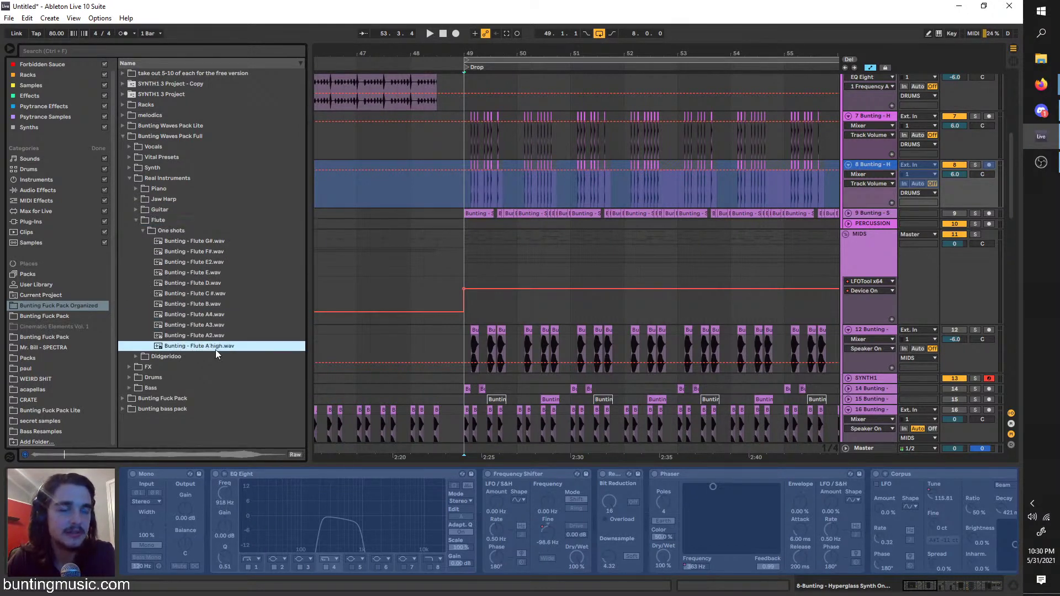
{"action": "left_click", "coordinate": [137, 356]}
{"action": "left_click", "coordinate": [174, 252]}
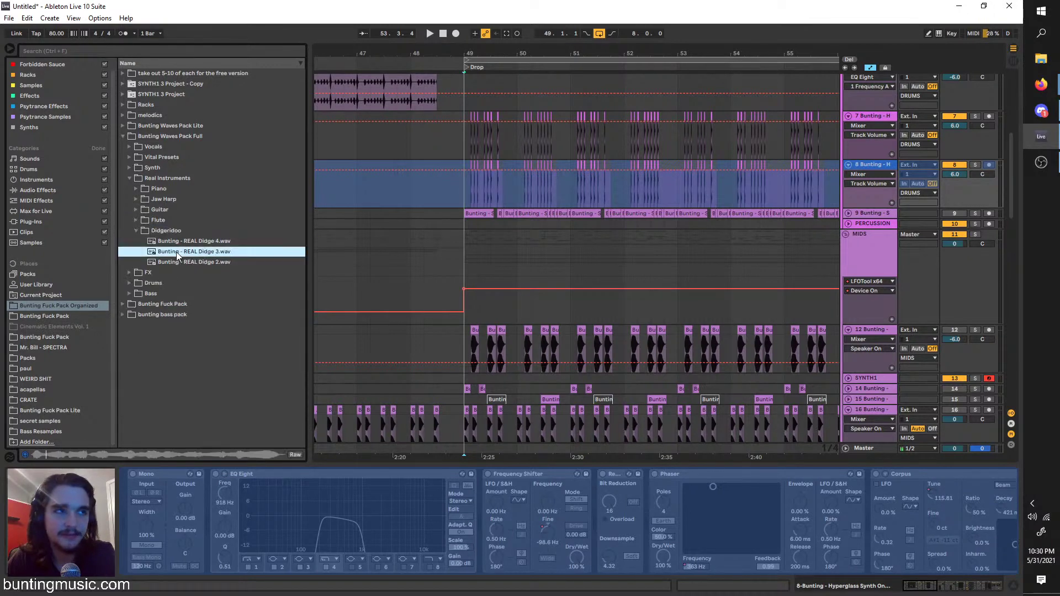
Place the playback start on track 7 at bar 49 and play the drop from there
{"action": "left_click", "coordinate": [465, 145]}
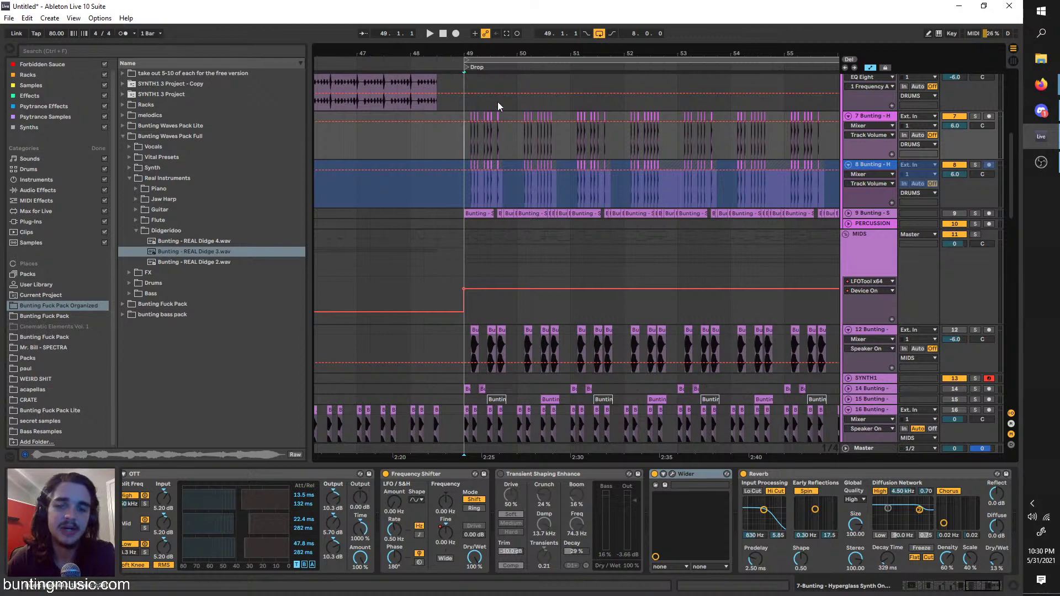
{"action": "scroll", "coordinate": [503, 138], "scroll_direction": "down", "scroll_amount": 2}
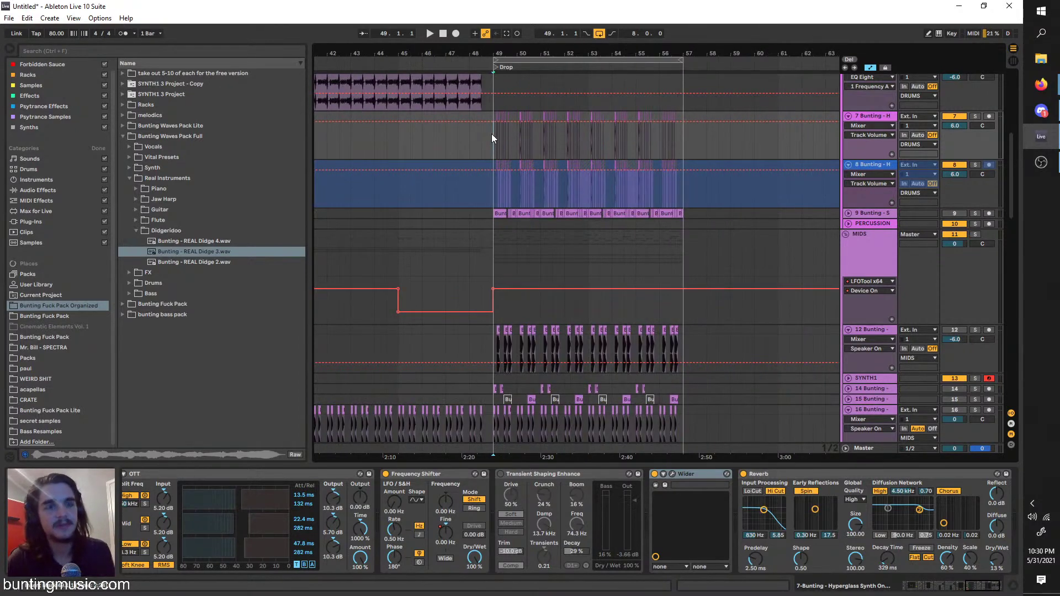
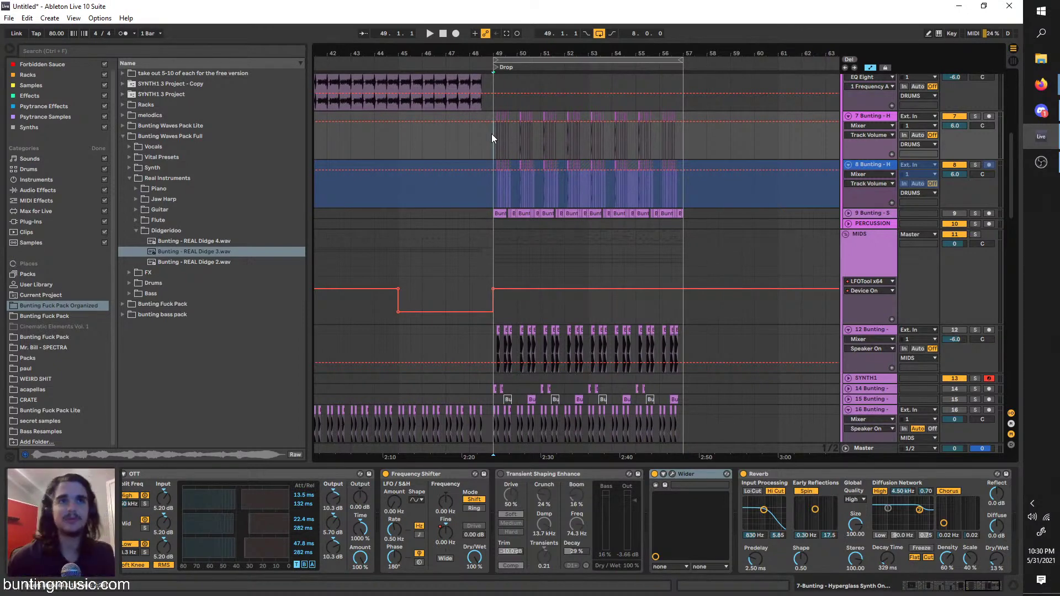
{"action": "scroll", "coordinate": [491, 134], "scroll_direction": "up", "scroll_amount": 3}
{"action": "scroll", "coordinate": [571, 144], "scroll_direction": "right", "scroll_amount": 1}
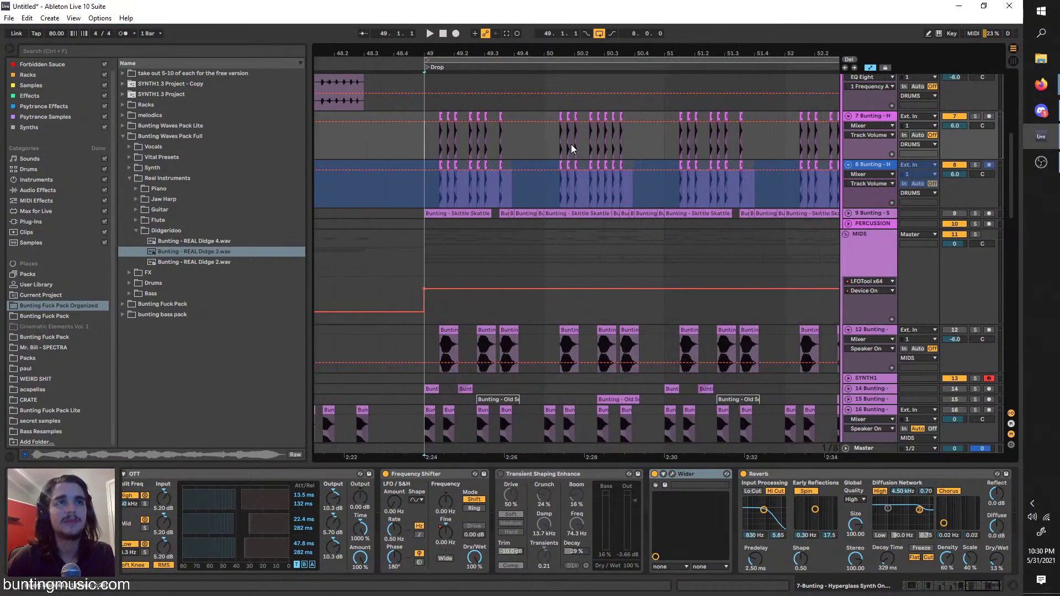
{"action": "key", "text": "space"}
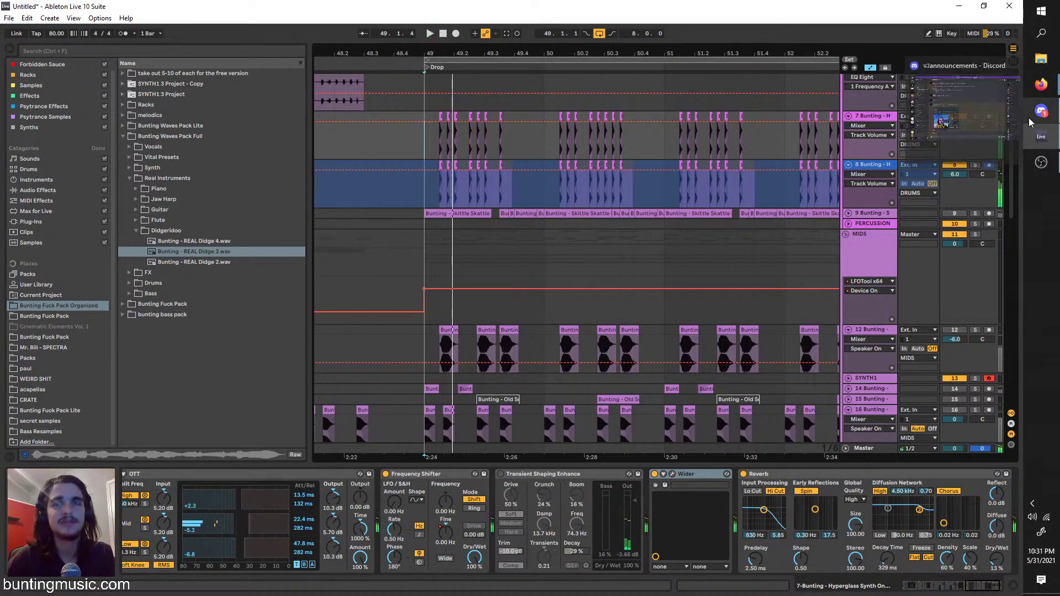
Play the drop briefly from bar 49, then flatten the frozen Hyperglass duplicate on track 8
{"action": "left_click", "coordinate": [426, 142]}
{"action": "left_click", "coordinate": [436, 141]}
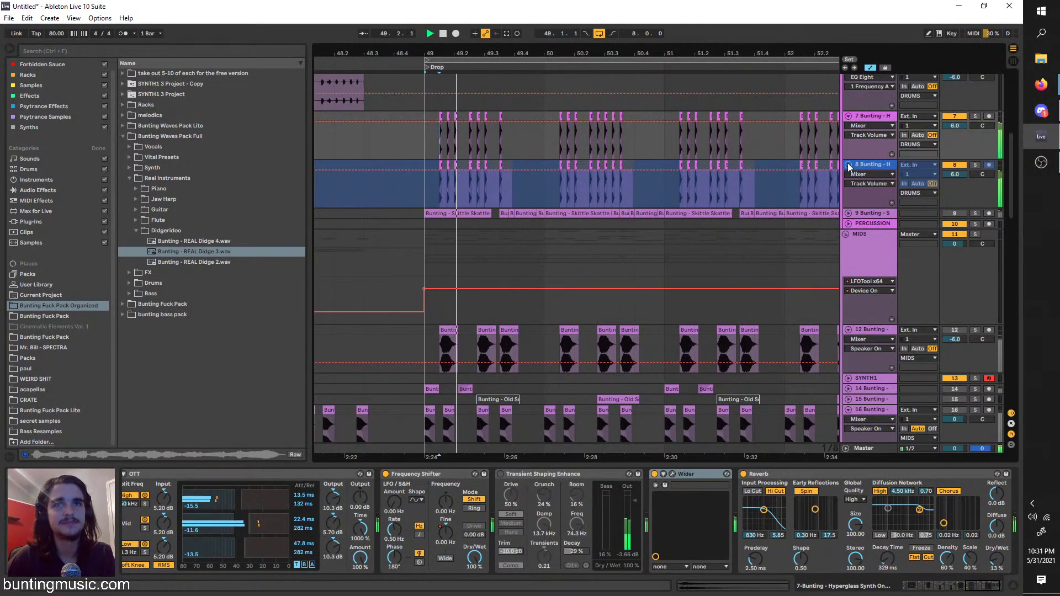
{"action": "key", "text": "space"}
{"action": "right_click", "coordinate": [866, 165]}
{"action": "left_click", "coordinate": [903, 240]}
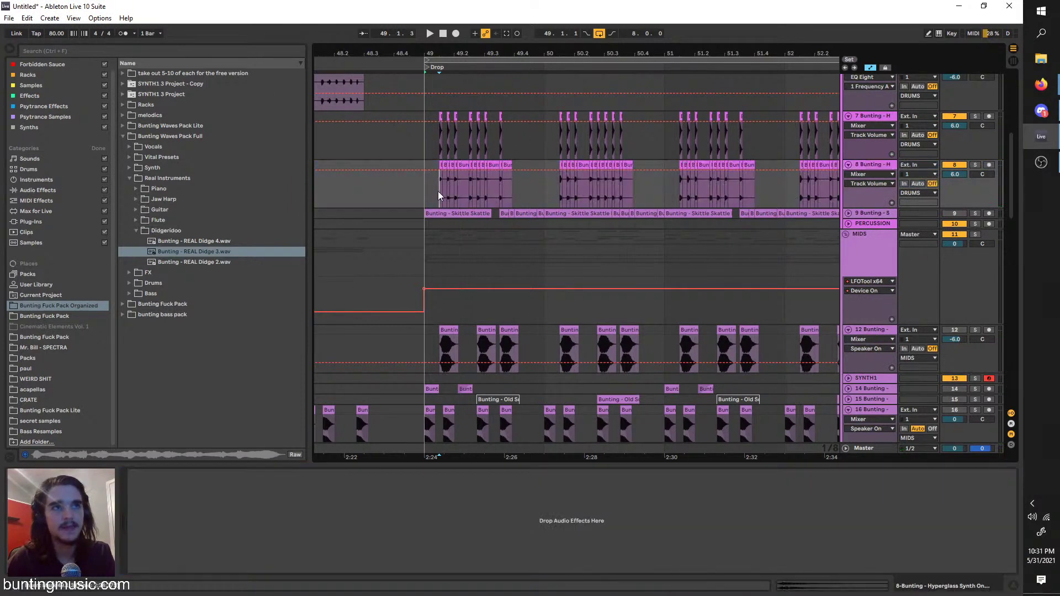
Consolidate the flattened Hyperglass pieces on track 8 into one clip running from 49.1.3 to 56.4.1
{"action": "scroll", "coordinate": [505, 172], "scroll_direction": "down", "scroll_amount": 3}
{"action": "scroll", "coordinate": [396, 172], "scroll_direction": "up", "scroll_amount": 8}
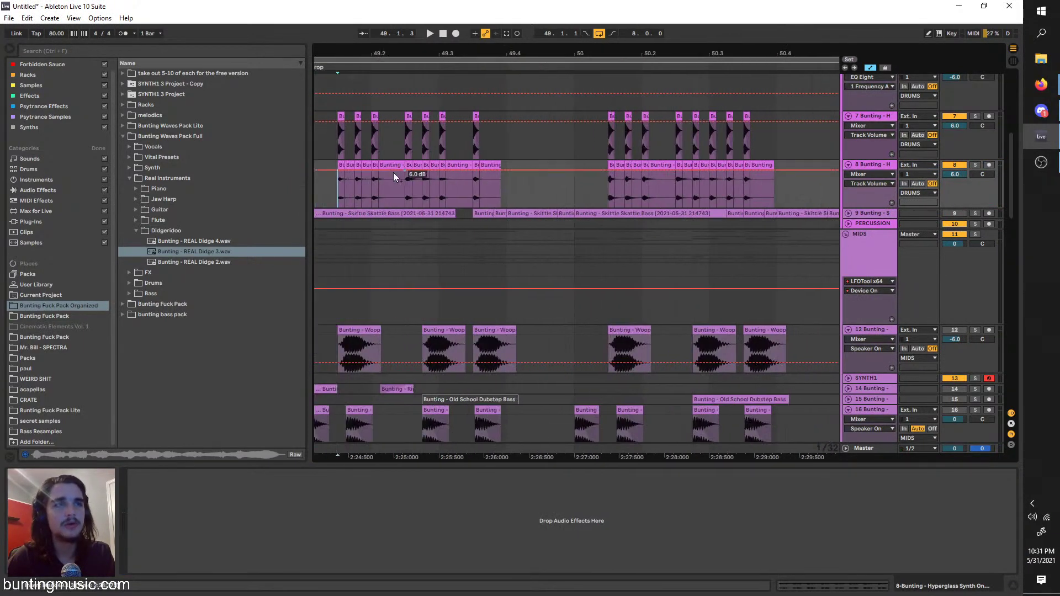
{"action": "left_click_drag", "start_coordinate": [372, 165], "coordinate": [688, 145]}
{"action": "scroll", "coordinate": [528, 166], "scroll_direction": "down", "scroll_amount": 4}
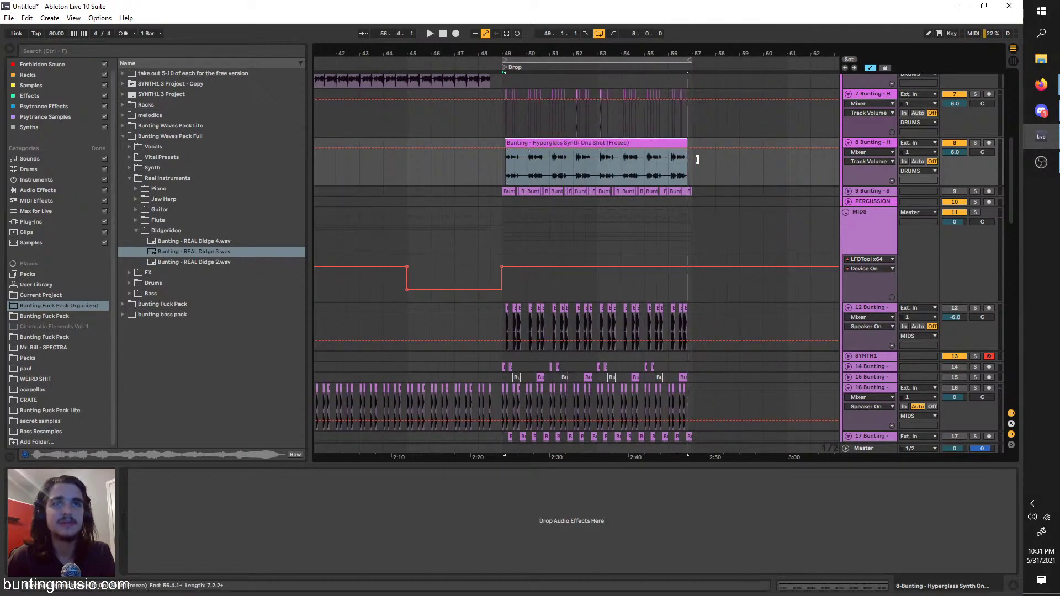
Solo track 8, play the consolidated Hyperglass clip and transpose it down 12 semitones
{"action": "double_click", "coordinate": [581, 140]}
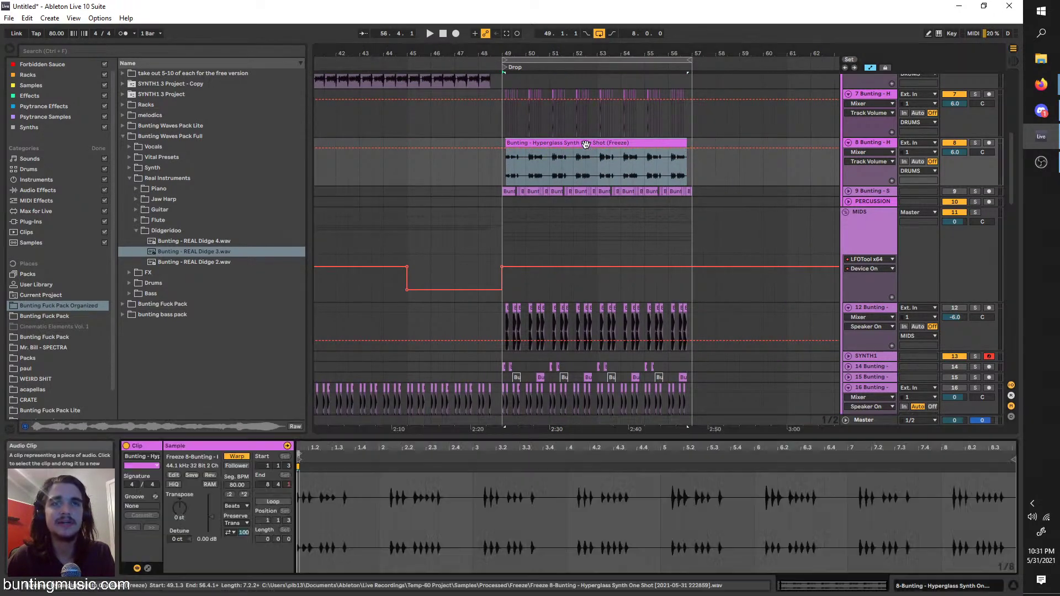
{"action": "scroll", "coordinate": [542, 170], "scroll_direction": "up", "scroll_amount": 5}
{"action": "left_click", "coordinate": [976, 142]}
{"action": "key", "text": "space"}
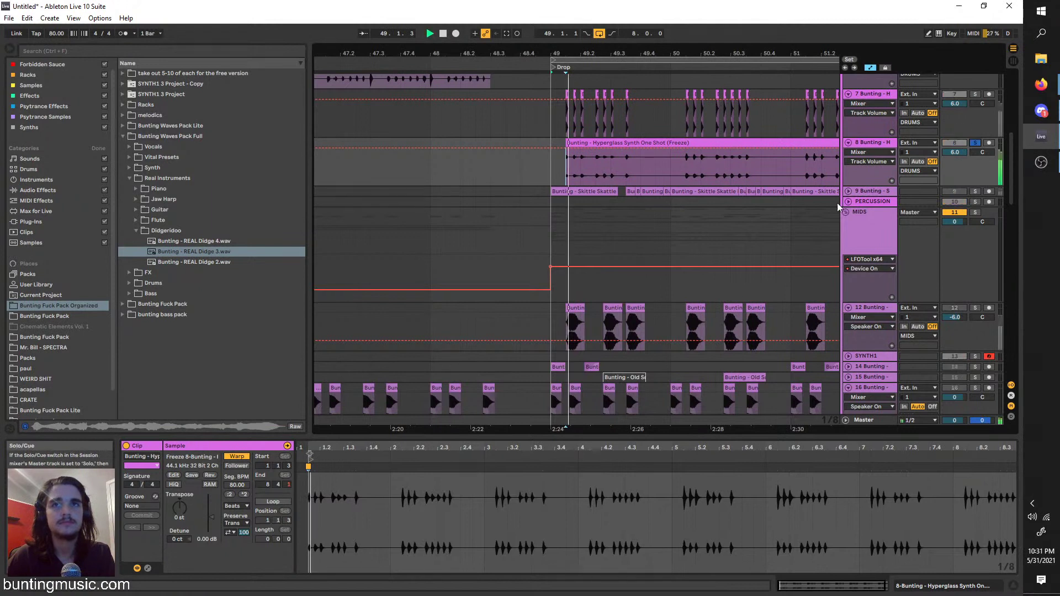
{"action": "left_click_drag", "start_coordinate": [185, 512], "coordinate": [184, 525]}
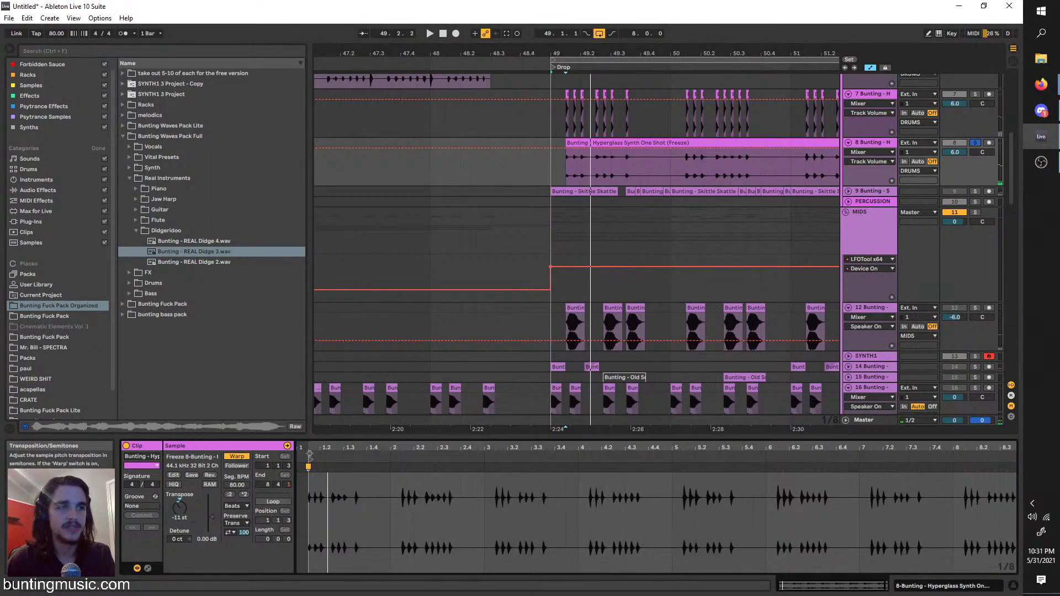
Try the Texture and Complex warp modes on the Hyperglass clip, settle on Complex Pro, and lower its Formants amount
{"action": "left_click", "coordinate": [237, 506]}
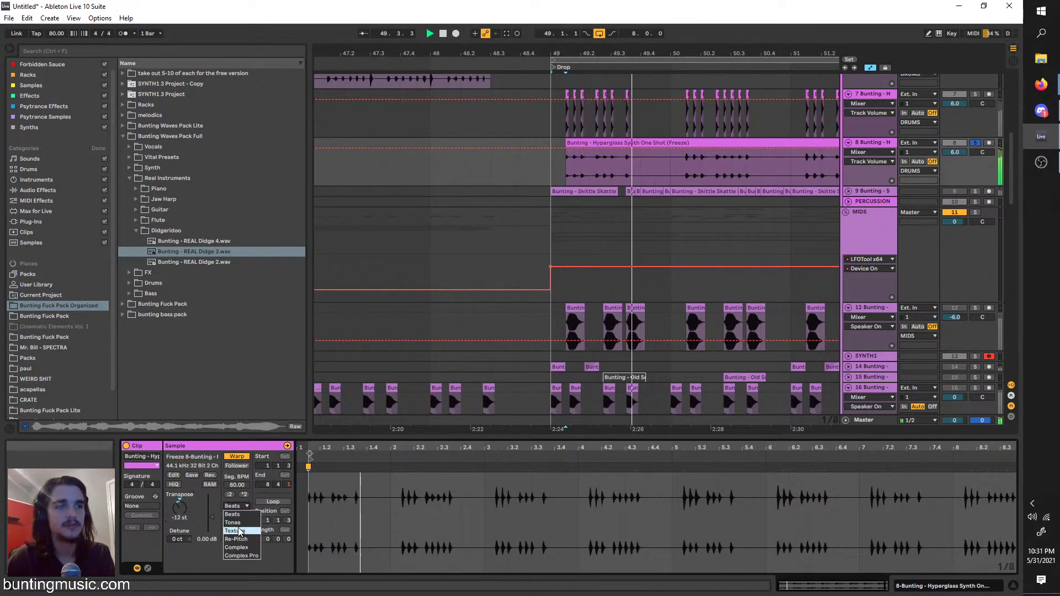
{"action": "left_click", "coordinate": [240, 525]}
{"action": "left_click", "coordinate": [236, 505]}
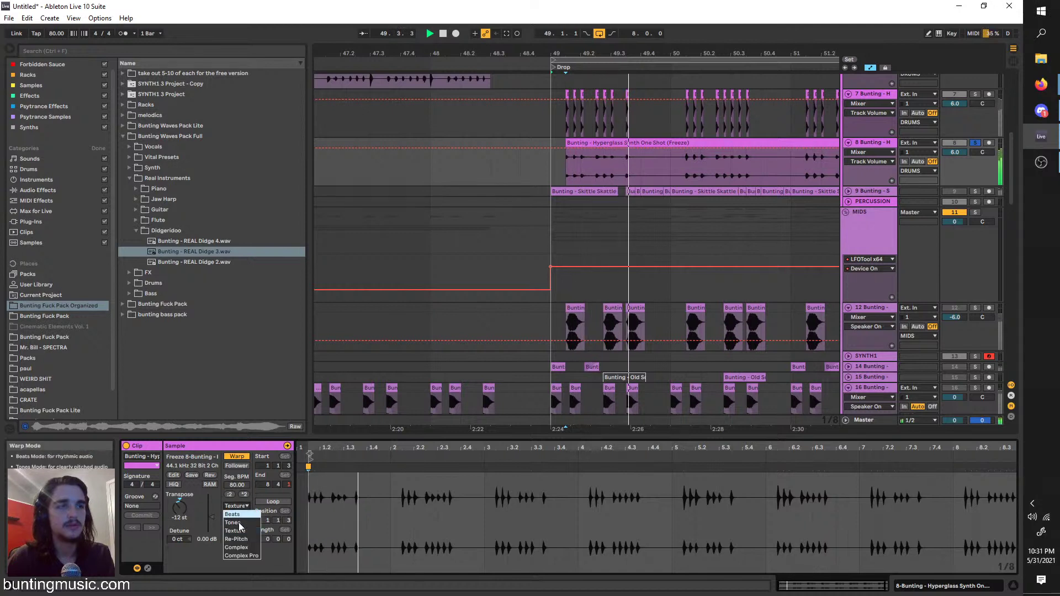
{"action": "left_click", "coordinate": [241, 528]}
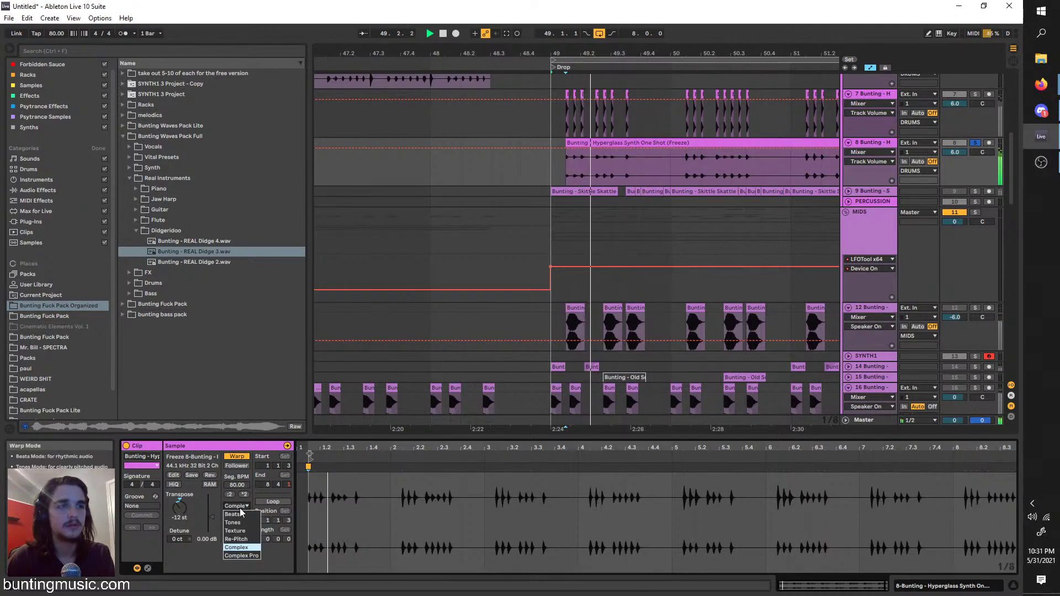
{"action": "left_click", "coordinate": [241, 556]}
{"action": "left_click_drag", "start_coordinate": [237, 522], "coordinate": [237, 539]}
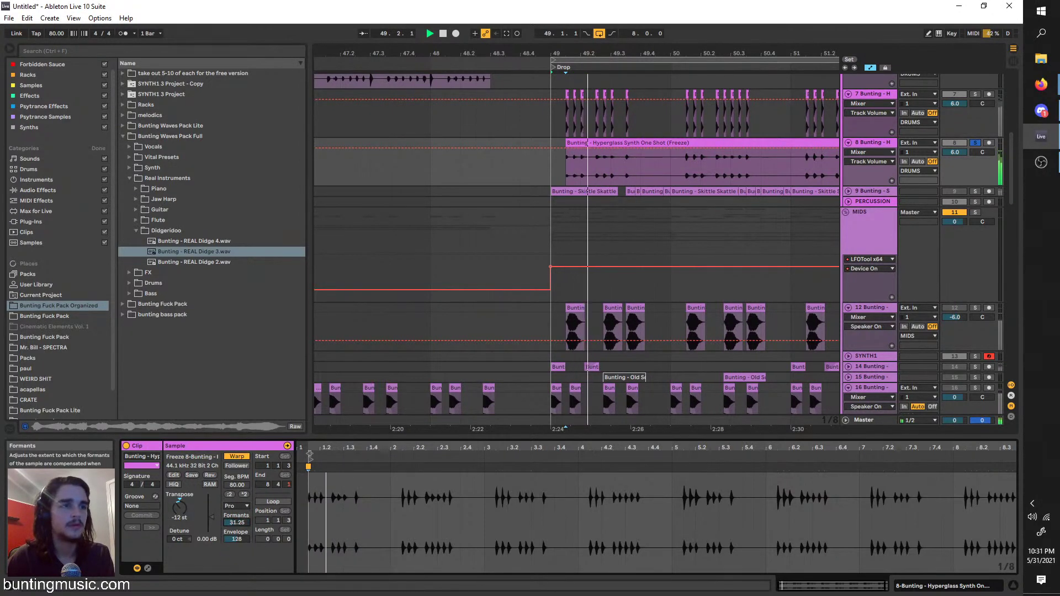
{"action": "key", "text": "space"}
{"action": "key", "text": "space"}
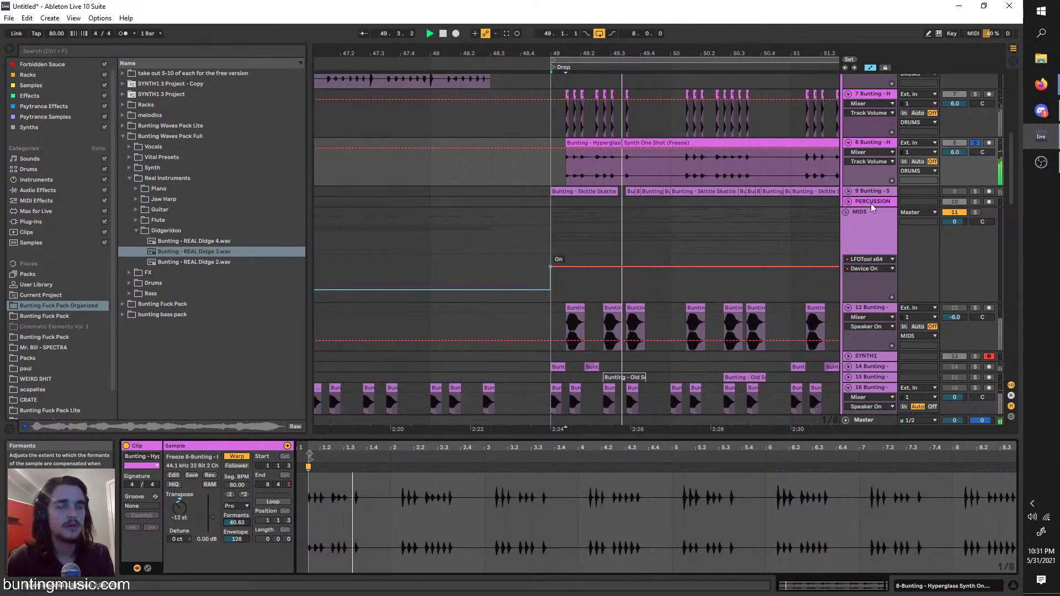
Add the OTT preset to track 8 and raise its Time to 1000 %
{"action": "left_click", "coordinate": [867, 144]}
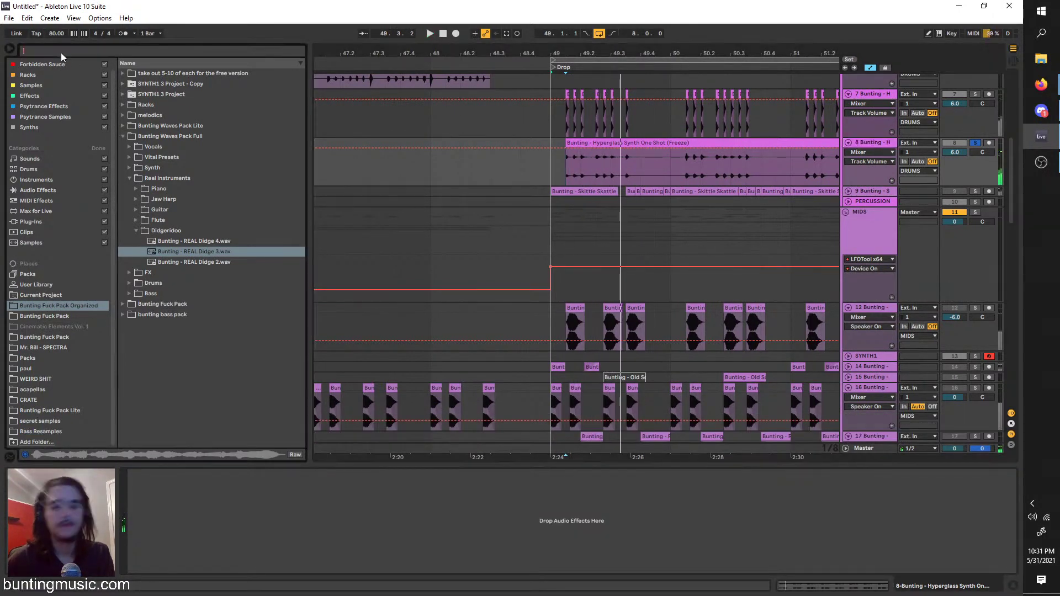
{"action": "left_click", "coordinate": [61, 51]}
{"action": "type", "text": "OTT"}
{"action": "left_click", "coordinate": [31, 200]}
{"action": "left_click", "coordinate": [159, 83]}
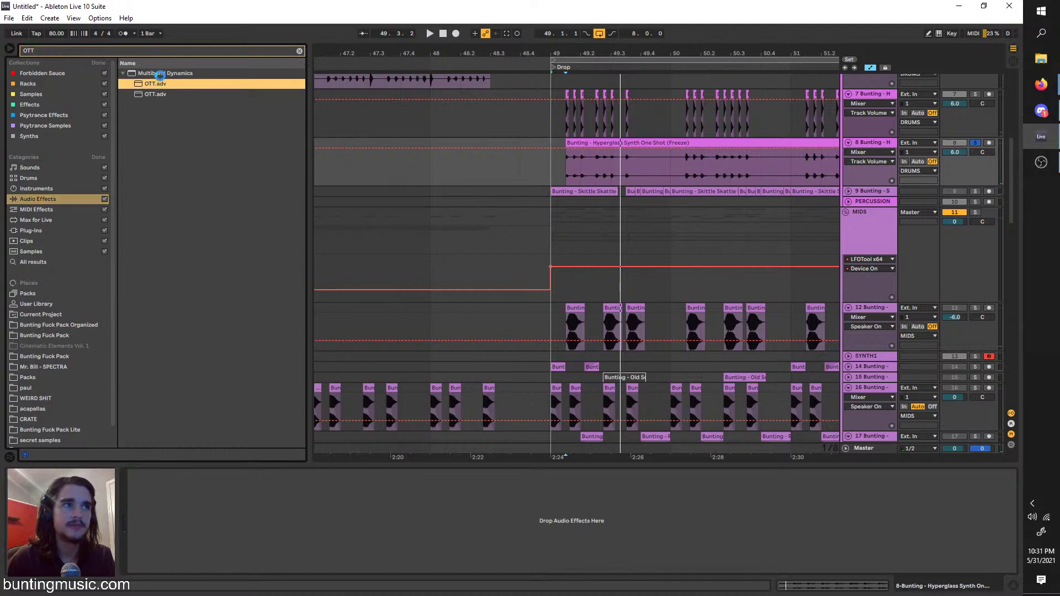
{"action": "key", "text": "space"}
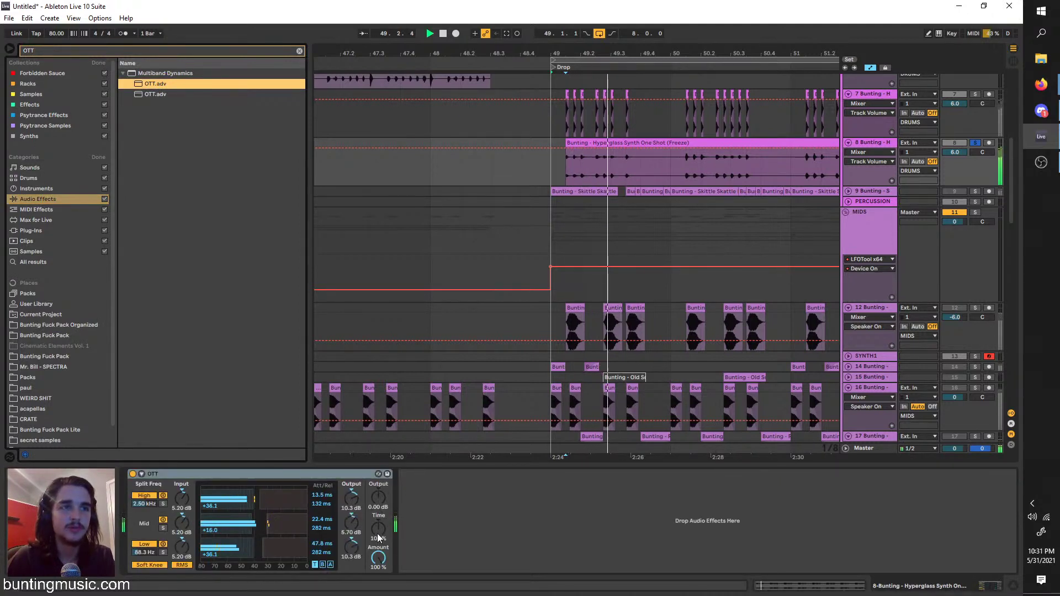
{"action": "left_click_drag", "start_coordinate": [378, 536], "coordinate": [386, 516]}
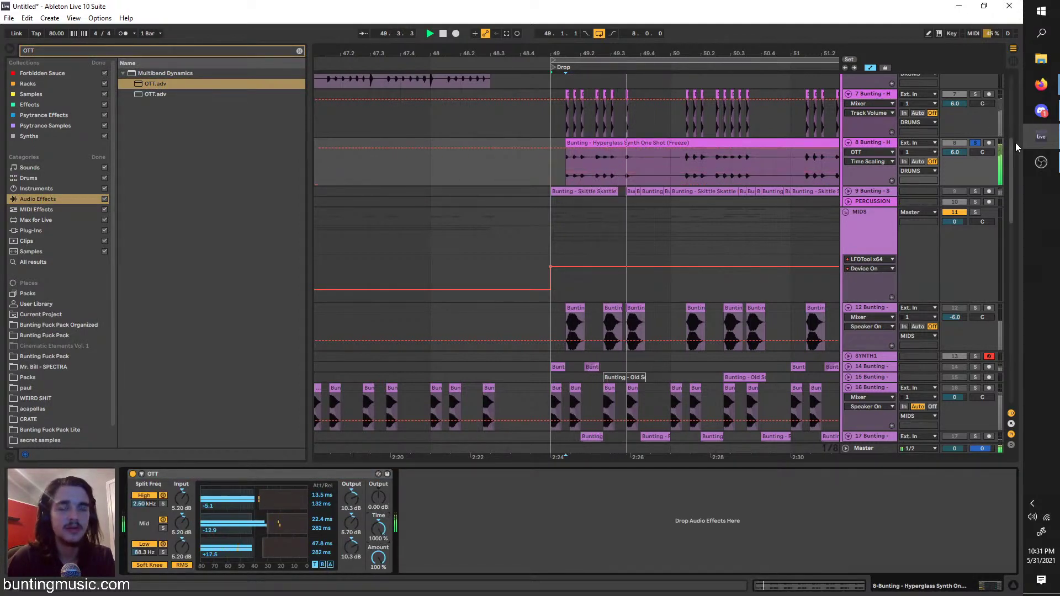
Unsolo track 8 and play the drop with all tracks
{"action": "left_click", "coordinate": [976, 144]}
{"action": "key", "text": "space"}
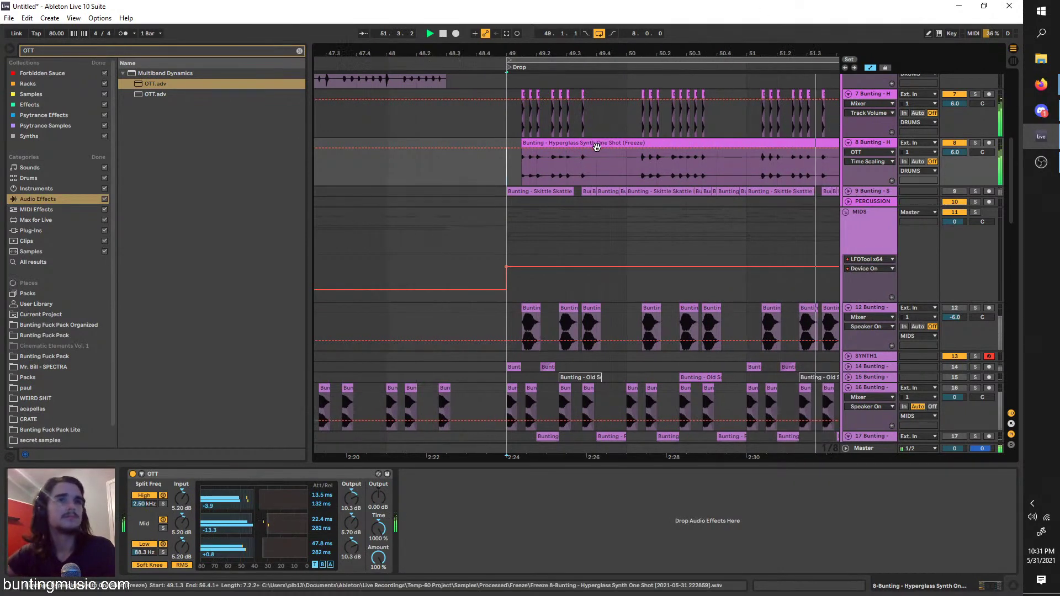
{"action": "scroll", "coordinate": [518, 223], "scroll_direction": "down", "scroll_amount": 3}
{"action": "scroll", "coordinate": [482, 261], "scroll_direction": "down", "scroll_amount": 2}
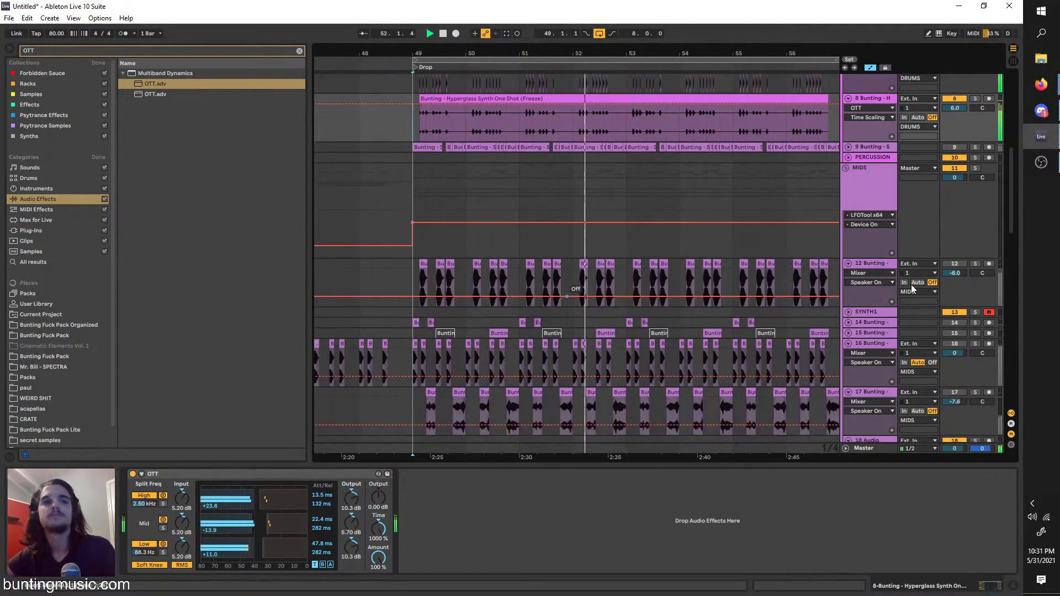
{"action": "key", "text": "space"}
{"action": "scroll", "coordinate": [415, 354], "scroll_direction": "up", "scroll_amount": 5}
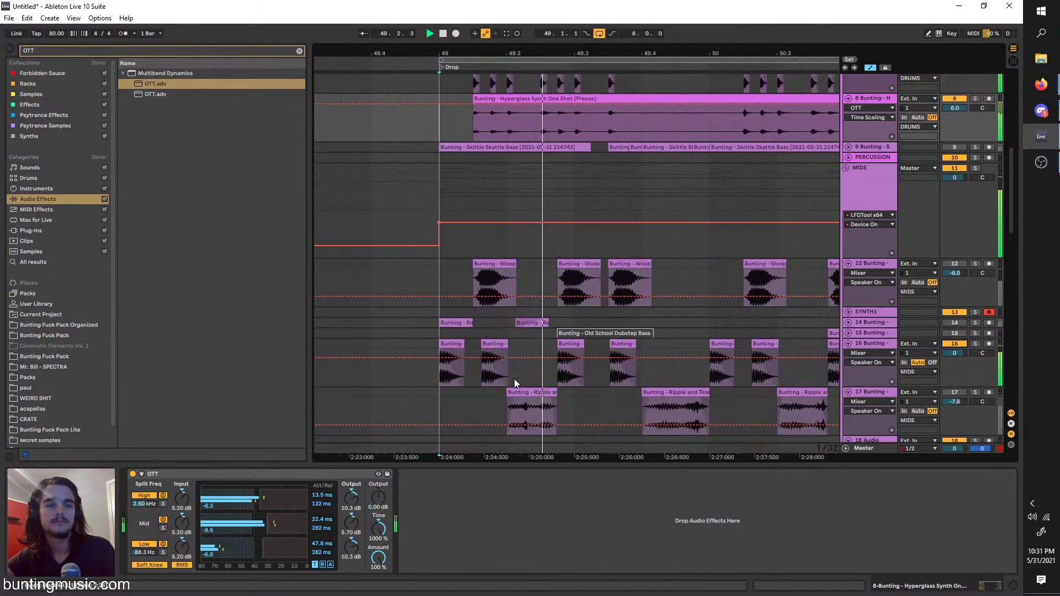
{"action": "left_click", "coordinate": [562, 382]}
{"action": "scroll", "coordinate": [559, 380], "scroll_direction": "down", "scroll_amount": 5}
{"action": "key", "text": "space"}
{"action": "mouse_move", "coordinate": [593, 59]}
{"action": "left_mouse_down"}
{"action": "mouse_move", "coordinate": [580, 56]}
{"action": "mouse_move", "coordinate": [593, 59]}
{"action": "left_mouse_up"}
{"action": "scroll", "coordinate": [596, 251], "scroll_direction": "right", "scroll_amount": 1}
{"action": "scroll", "coordinate": [604, 265], "scroll_direction": "up", "scroll_amount": 6}
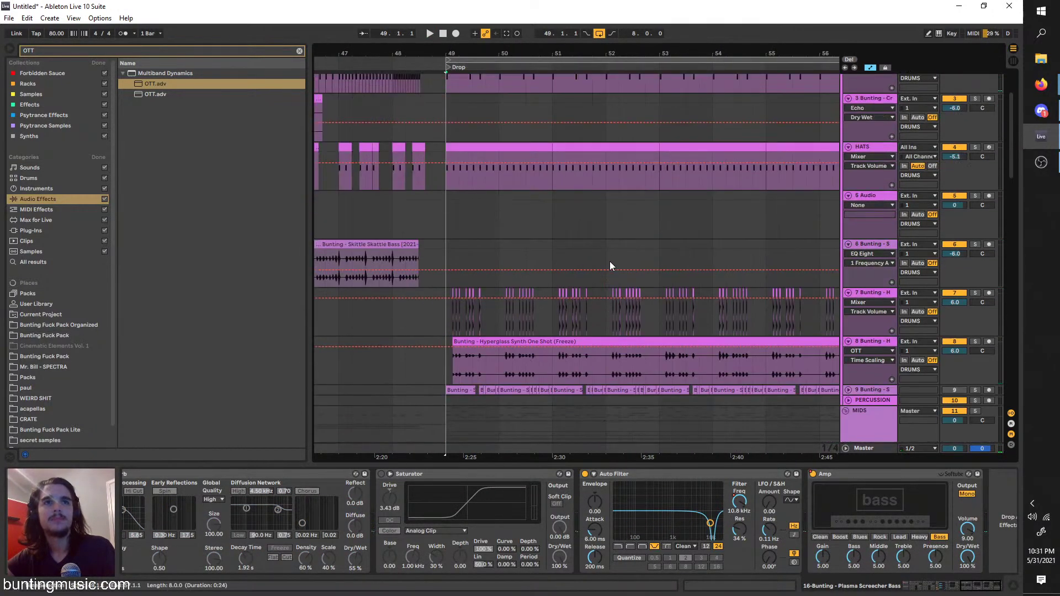
Disable Convolution Reverb Pro on the HATS track, play the drop to check it, and turn looping back on
{"action": "left_click", "coordinate": [863, 225]}
{"action": "left_click", "coordinate": [674, 473]}
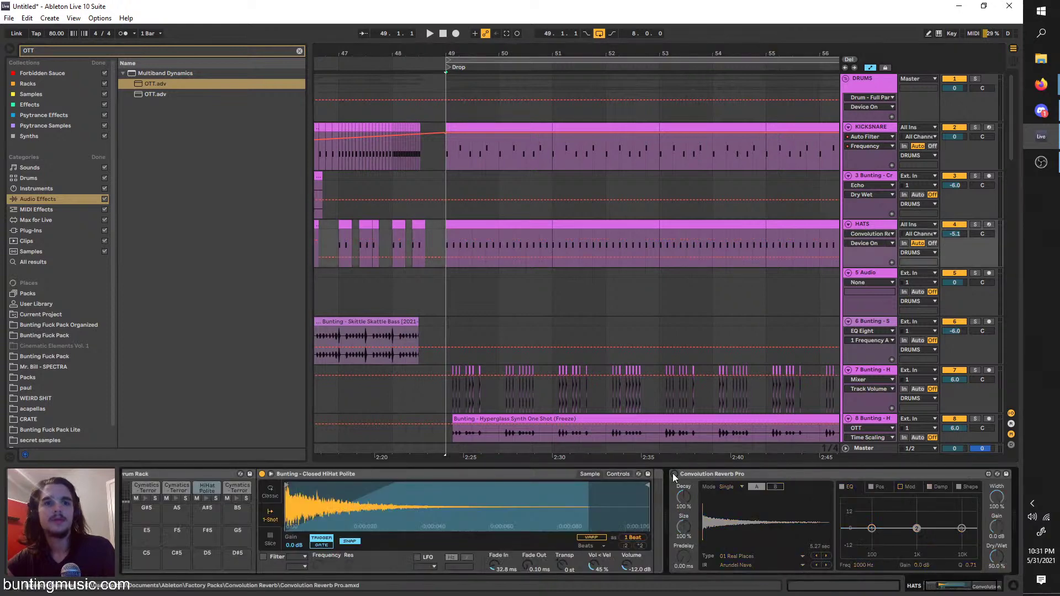
{"action": "key", "text": "space"}
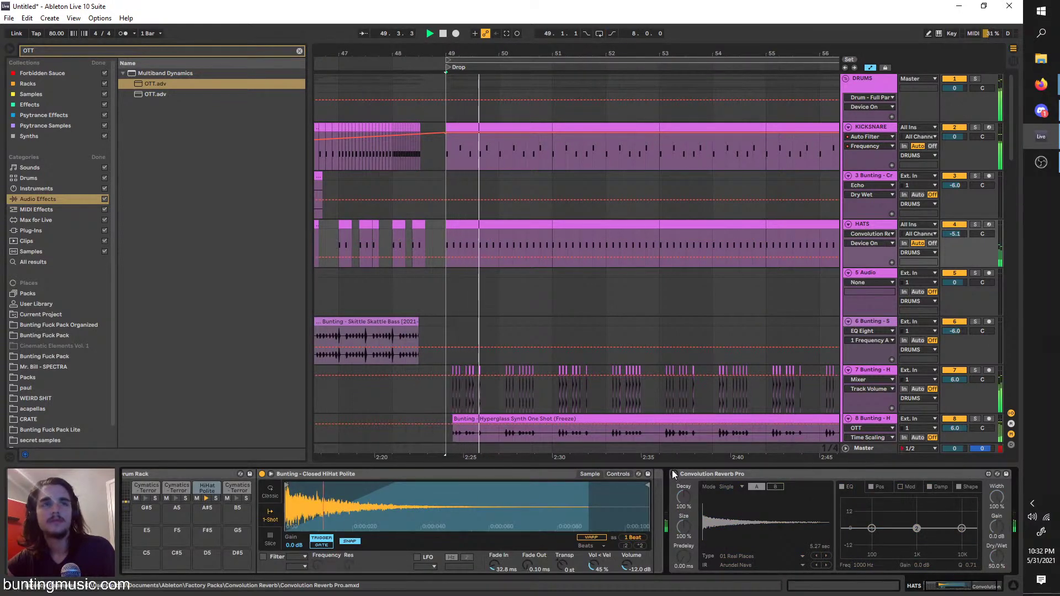
{"action": "key", "text": "ctrl+l"}
{"action": "key", "text": "space"}
Shift the drop's first two-bar HATS clip later so the hats enter just before 49.3, and play from bar 49
{"action": "scroll", "coordinate": [564, 257], "scroll_direction": "down", "scroll_amount": 2}
{"action": "scroll", "coordinate": [535, 230], "scroll_direction": "up", "scroll_amount": 2}
{"action": "left_click_drag", "start_coordinate": [489, 226], "coordinate": [505, 232]}
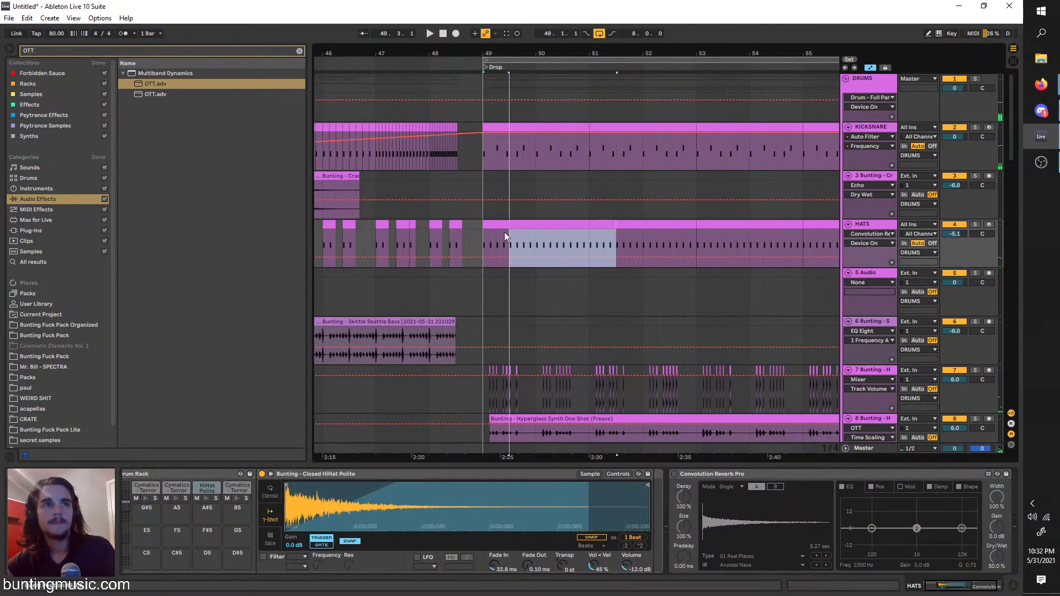
{"action": "left_click", "coordinate": [493, 231]}
{"action": "key", "text": "space"}
{"action": "left_click", "coordinate": [530, 227]}
{"action": "scroll", "coordinate": [530, 232], "scroll_direction": "up", "scroll_amount": 4}
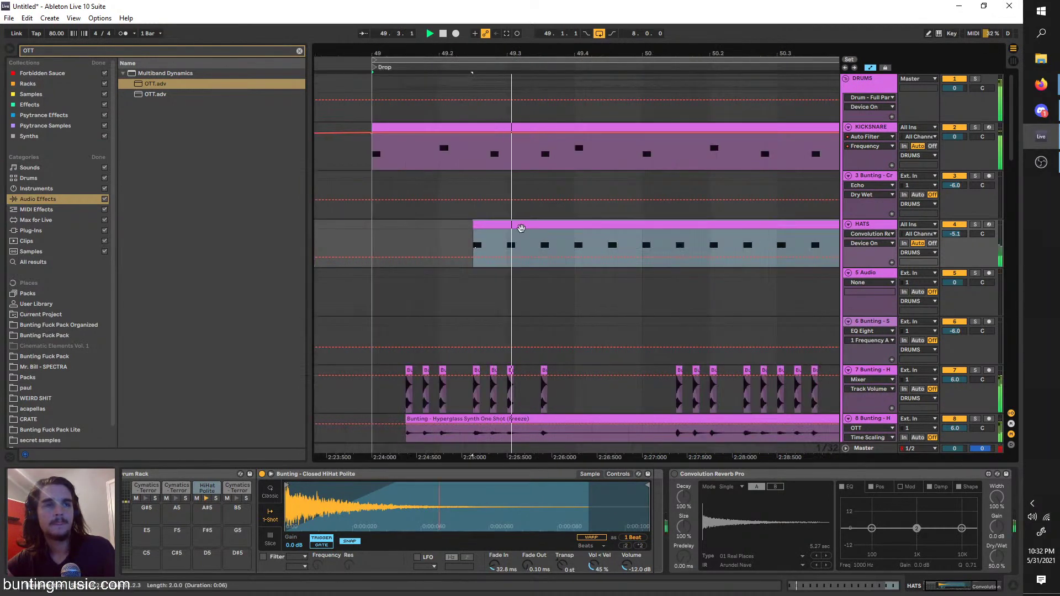
{"action": "left_click_drag", "start_coordinate": [531, 234], "coordinate": [532, 228]}
{"action": "left_click", "coordinate": [373, 231]}
{"action": "key", "text": "space"}
{"action": "scroll", "coordinate": [375, 231], "scroll_direction": "down", "scroll_amount": 2}
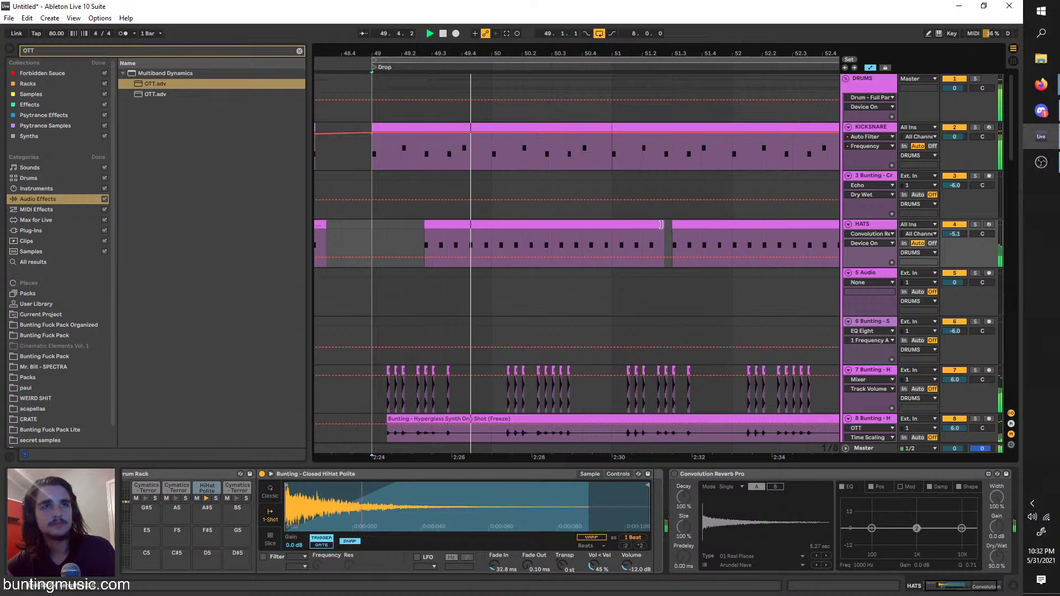
Fine-tune the HATS clip's position so it starts exactly at 49.3, and play it
{"action": "scroll", "coordinate": [428, 226], "scroll_direction": "up", "scroll_amount": 4}
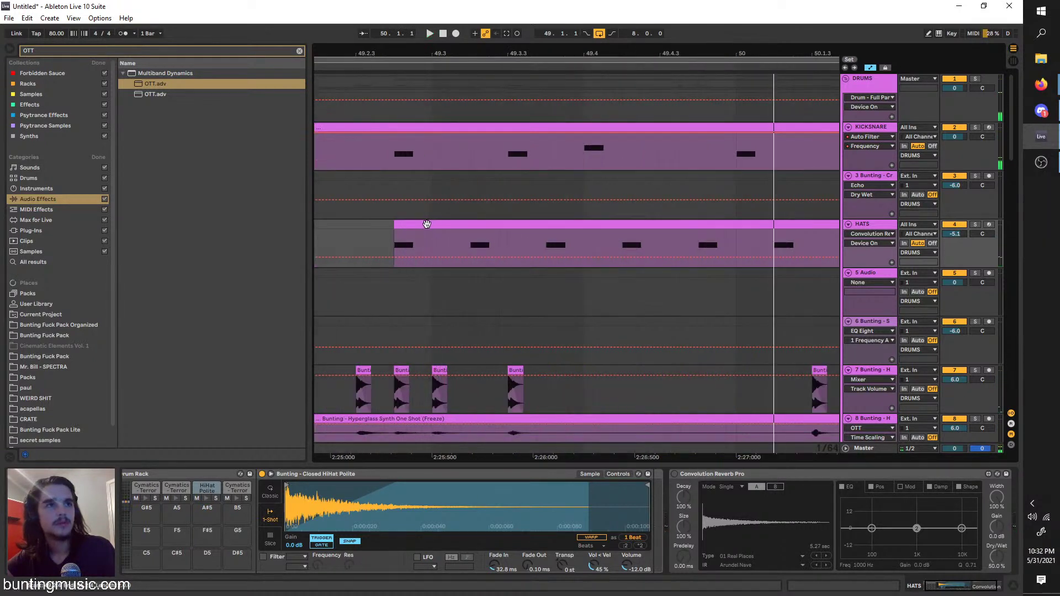
{"action": "scroll", "coordinate": [431, 230], "scroll_direction": "left", "scroll_amount": 3}
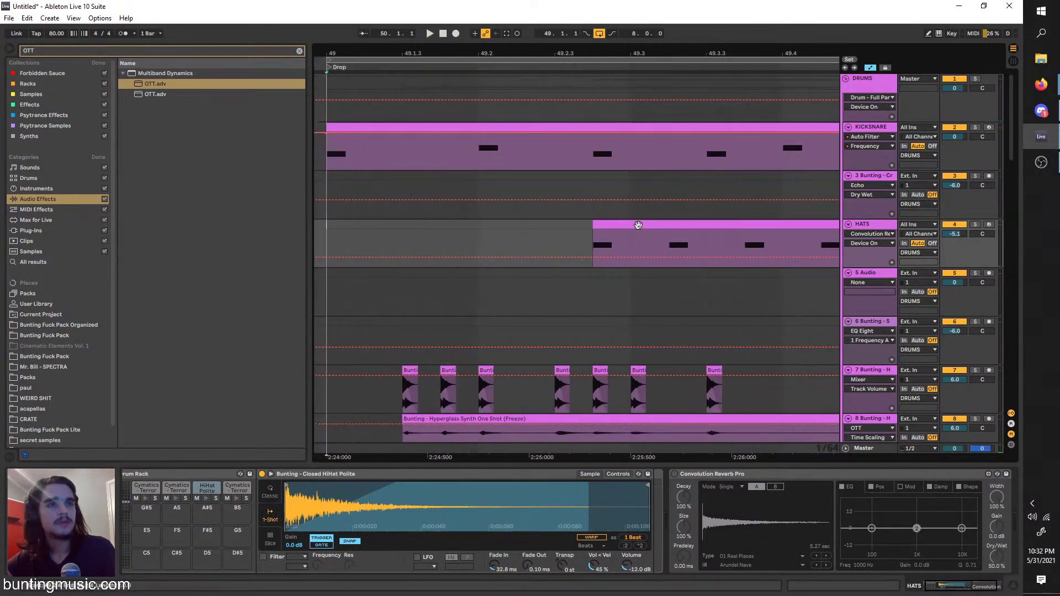
{"action": "left_click_drag", "start_coordinate": [637, 224], "coordinate": [675, 234]}
{"action": "key", "text": "space"}
{"action": "scroll", "coordinate": [329, 224], "scroll_direction": "down", "scroll_amount": 4}
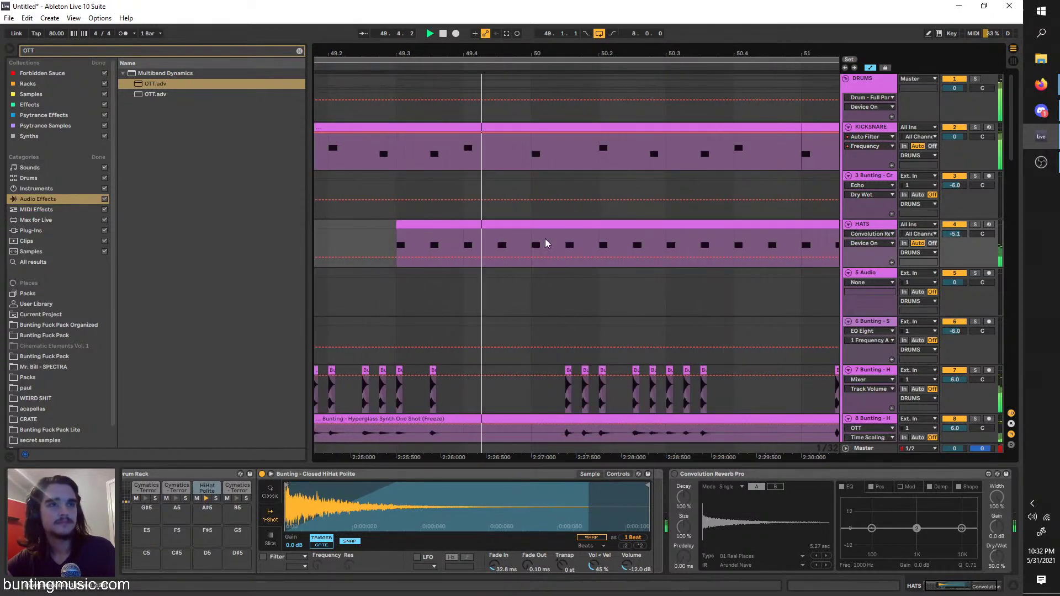
Duplicate bar 49 of the HATS track into bar 50
{"action": "scroll", "coordinate": [539, 243], "scroll_direction": "down", "scroll_amount": 5}
{"action": "left_click_drag", "start_coordinate": [623, 233], "coordinate": [478, 212]}
{"action": "key", "text": "ctrl+d"}
Delete the remaining continuous hat clips after bar 51 on the HATS track
{"action": "scroll", "coordinate": [545, 212], "scroll_direction": "down", "scroll_amount": 4}
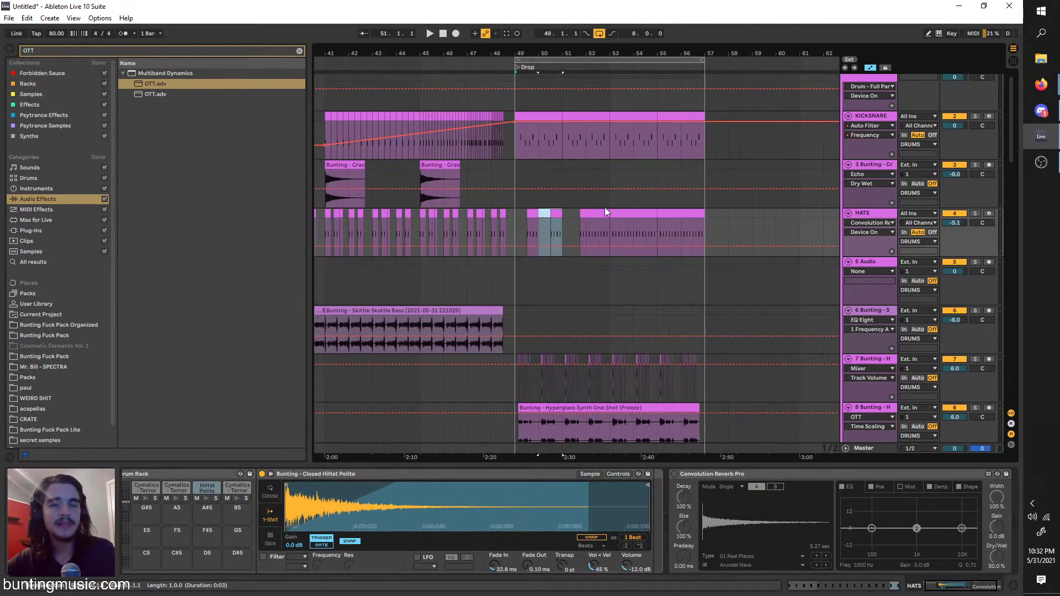
{"action": "scroll", "coordinate": [604, 210], "scroll_direction": "right", "scroll_amount": 1}
{"action": "left_click", "coordinate": [690, 229]}
{"action": "left_click", "coordinate": [519, 217], "text": "shift"}
{"action": "key", "text": "Delete"}
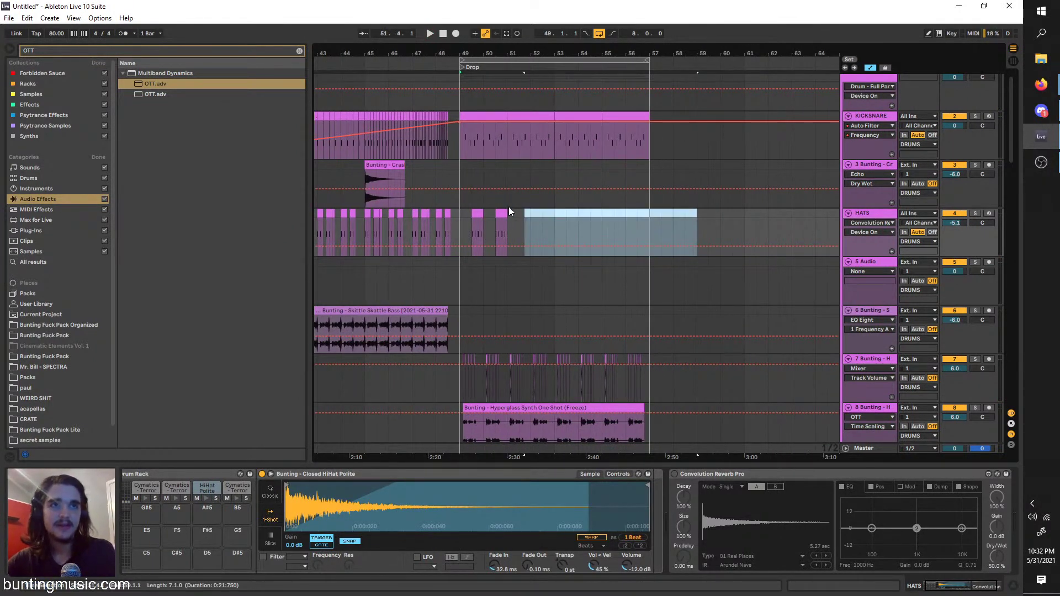
Duplicate bars 49 and 50 of the HATS track three times to fill the drop up to bar 57
{"action": "left_click", "coordinate": [510, 209]}
{"action": "left_click_drag", "start_coordinate": [513, 215], "coordinate": [460, 213]}
{"action": "key", "text": "ctrl+d"}
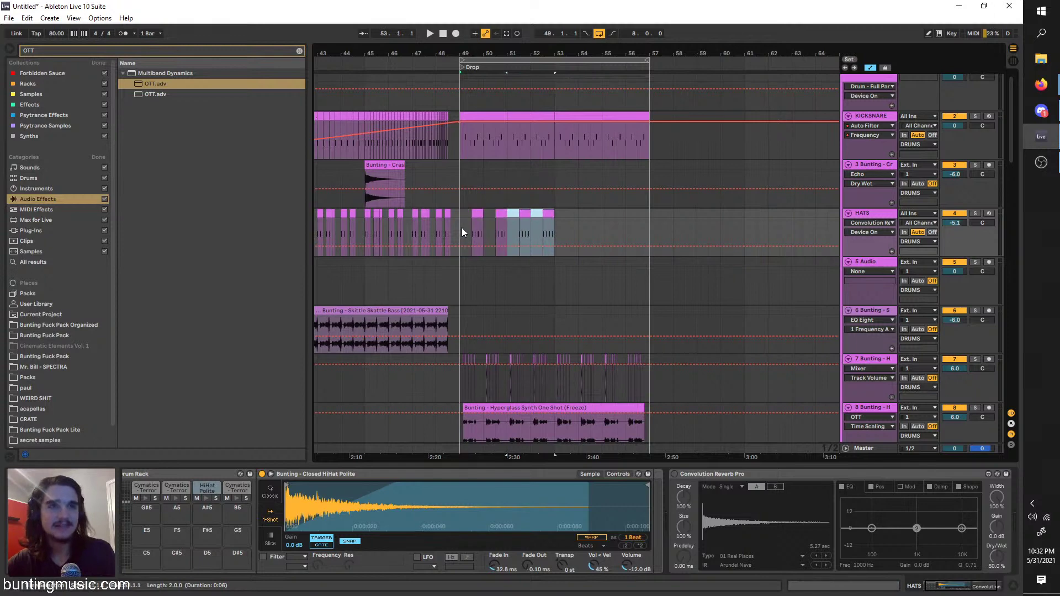
{"action": "key", "text": "ctrl+d"}
{"action": "key", "text": "ctrl+d"}
{"action": "scroll", "coordinate": [463, 228], "scroll_direction": "up", "scroll_amount": 4}
Play the drop from bar 49 to hear the half-bar hat pattern with the other tracks
{"action": "left_click", "coordinate": [463, 227]}
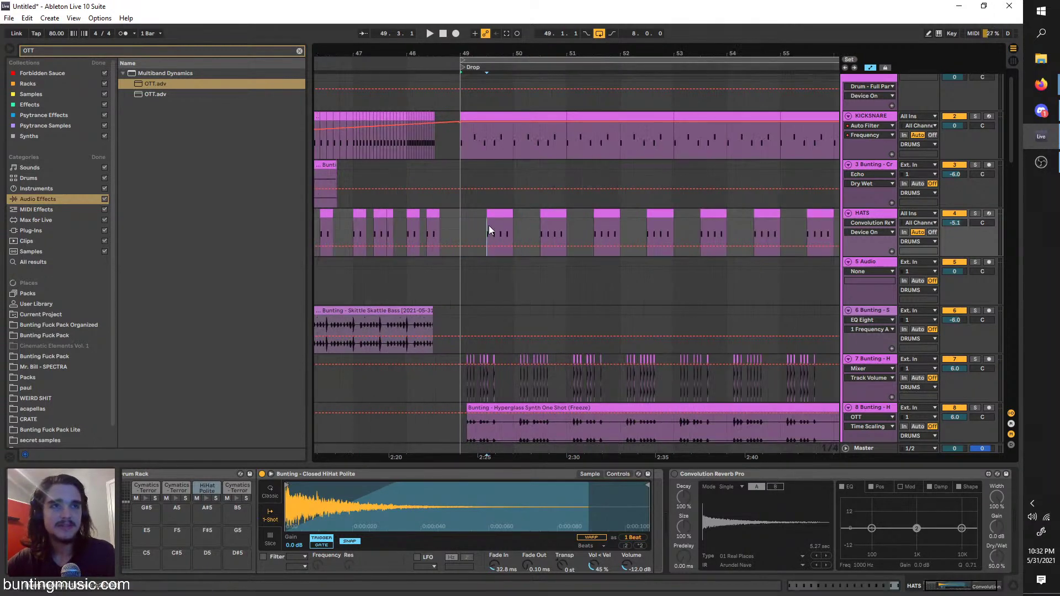
{"action": "scroll", "coordinate": [487, 231], "scroll_direction": "down", "scroll_amount": 5}
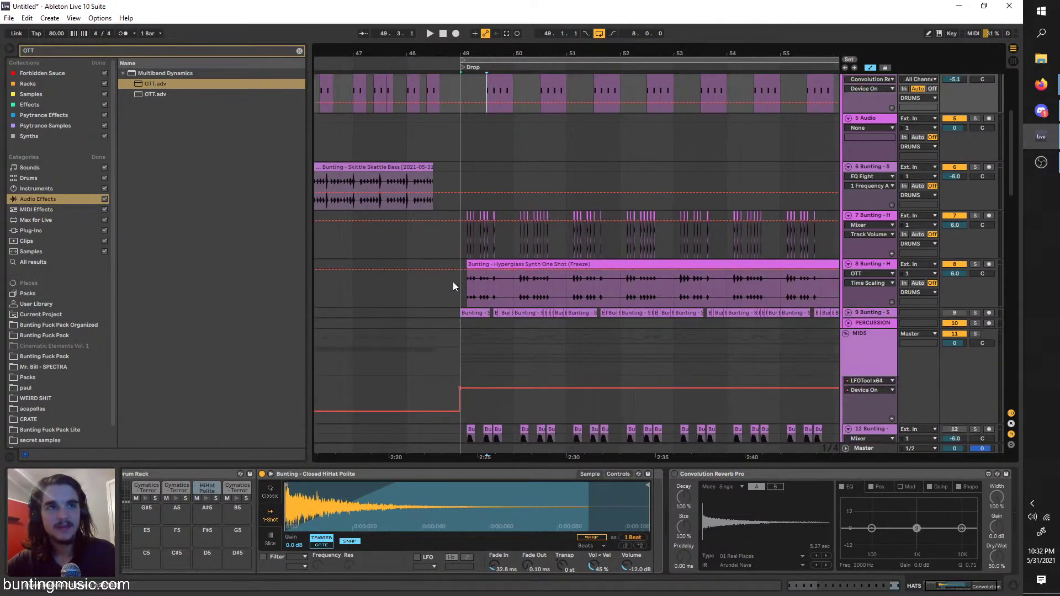
{"action": "left_click", "coordinate": [453, 287]}
{"action": "key", "text": "space"}
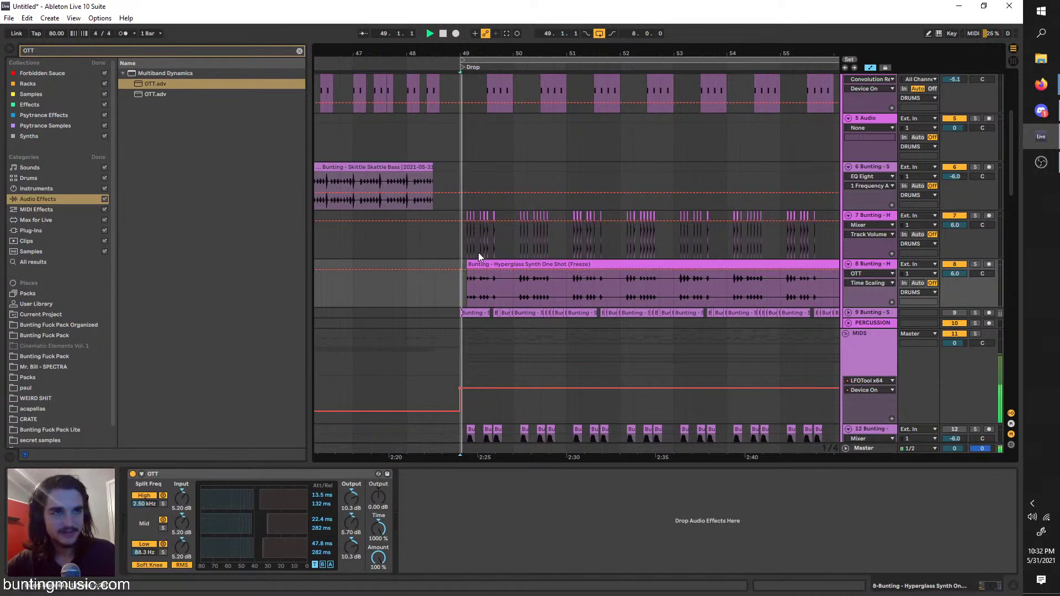
{"action": "scroll", "coordinate": [443, 155], "scroll_direction": "up", "scroll_amount": 2}
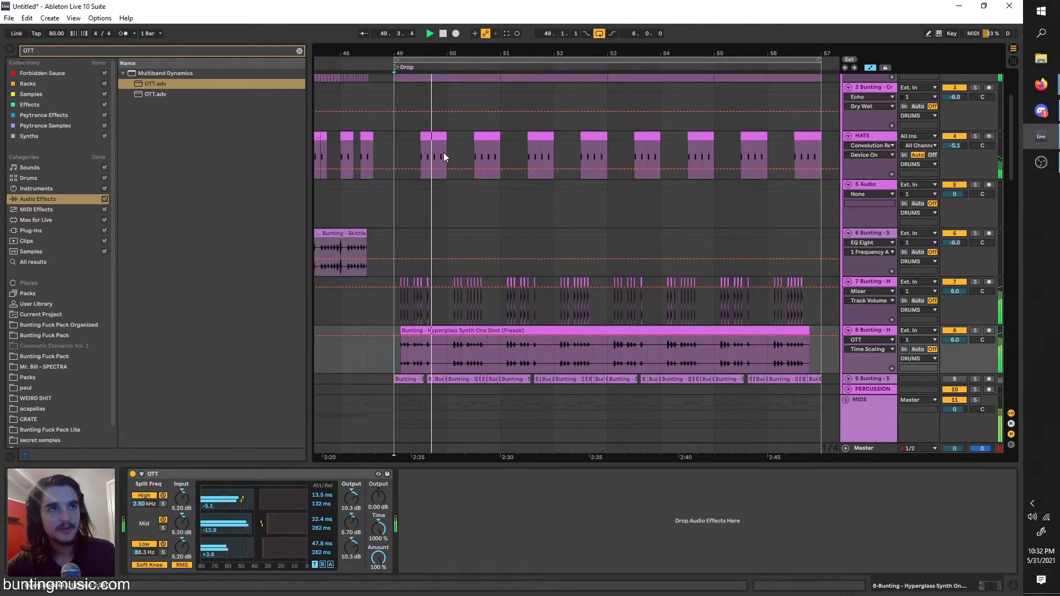
Set the Closed HiHat Polite sample's fade-in on the HATS track to 0.00 ms
{"action": "left_click", "coordinate": [878, 135]}
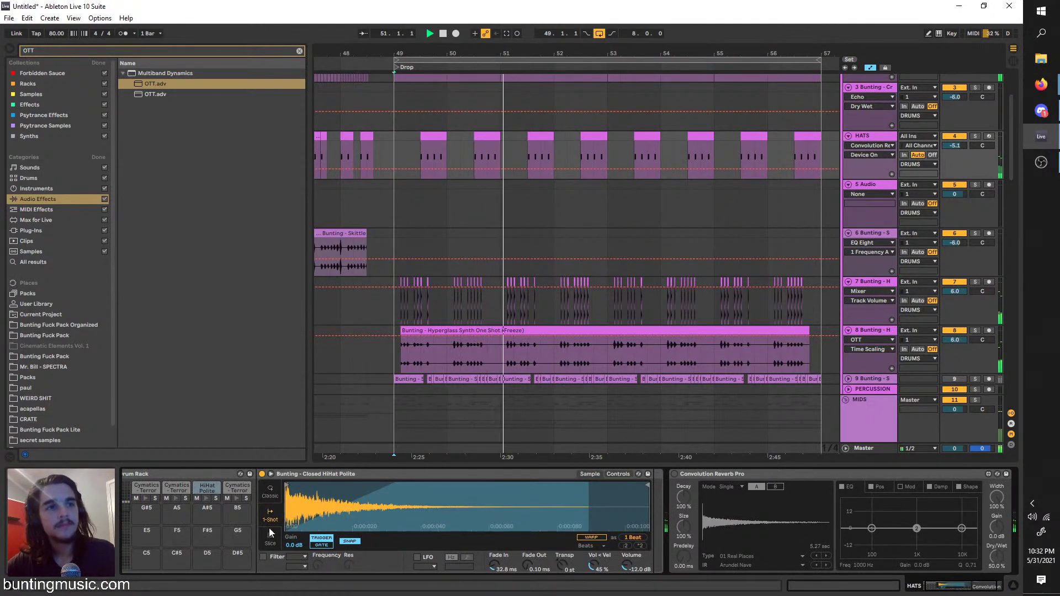
{"action": "left_click_drag", "start_coordinate": [489, 565], "coordinate": [489, 566]}
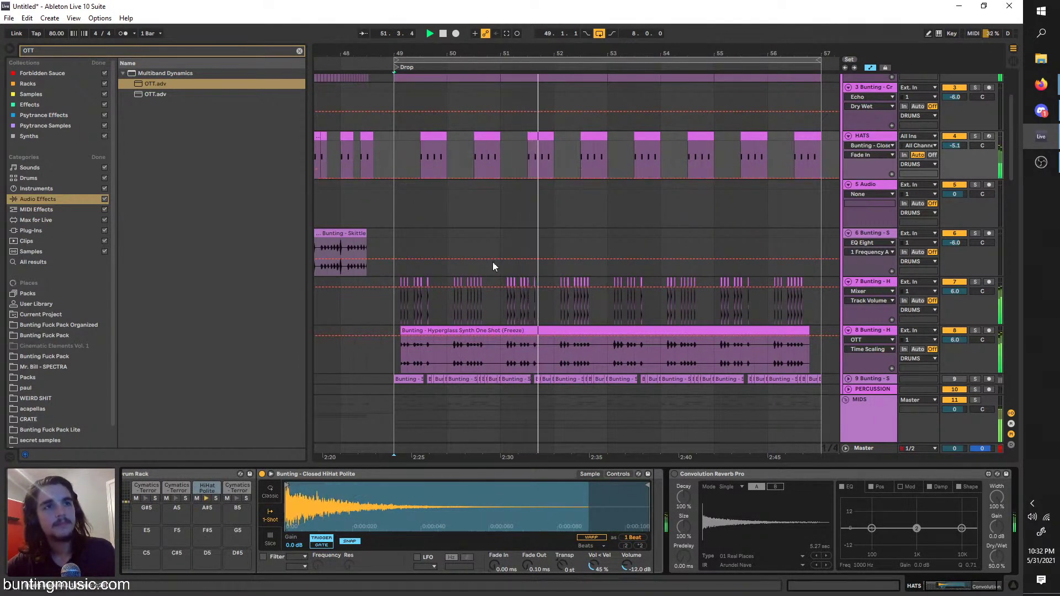
Create a group from the first Hyperglass track and move the frozen Hyperglass One Shot track into it
{"action": "scroll", "coordinate": [588, 320], "scroll_direction": "down", "scroll_amount": 2}
{"action": "left_click", "coordinate": [886, 221]}
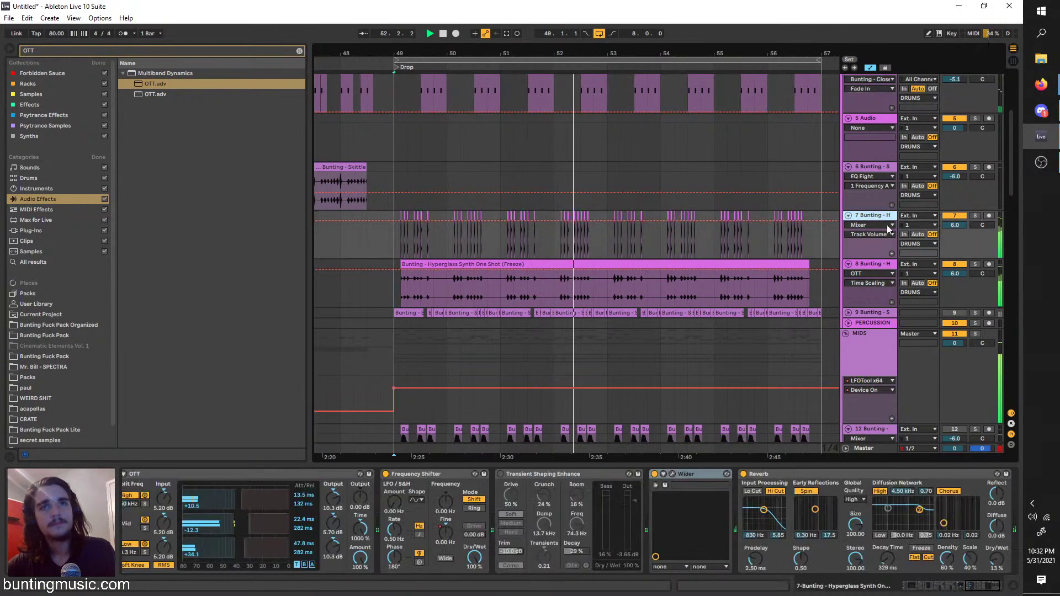
{"action": "key", "text": "ctrl+g"}
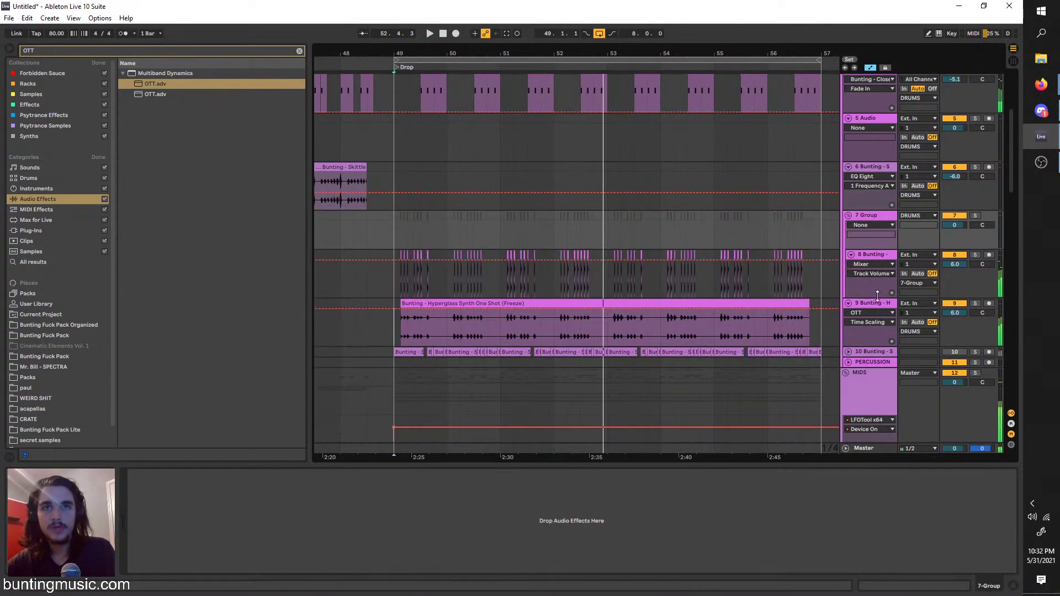
{"action": "left_click", "coordinate": [880, 296]}
{"action": "left_click", "coordinate": [882, 302]}
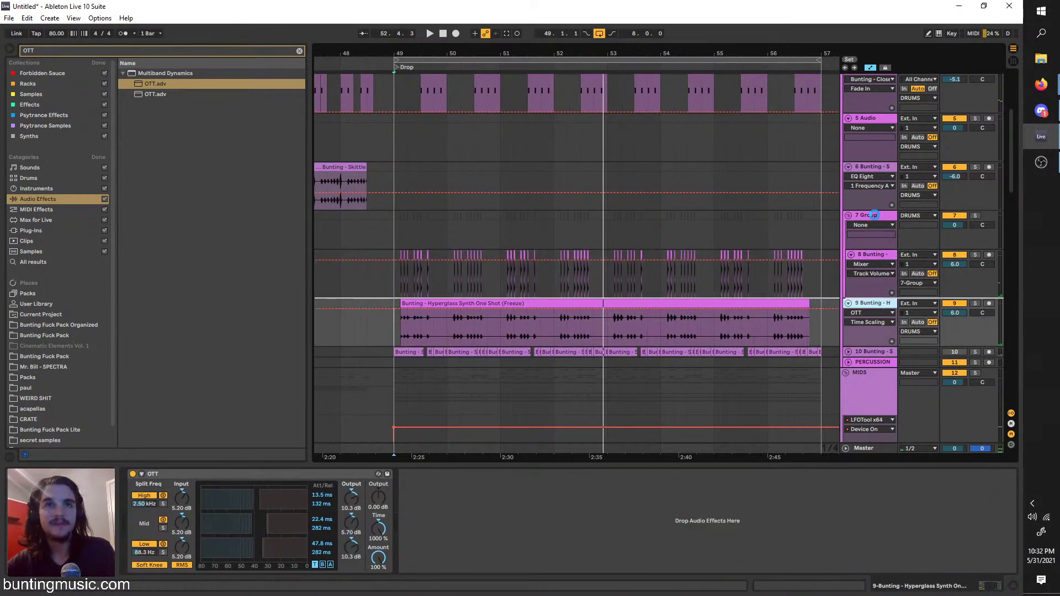
{"action": "left_click_drag", "start_coordinate": [873, 215], "coordinate": [872, 215]}
Add a Frequency Shifter to the Hyperglass group in Ring mode at 1.00 kHz and play the drop
{"action": "key", "text": "ctrl+f"}
{"action": "type", "text": "freq"}
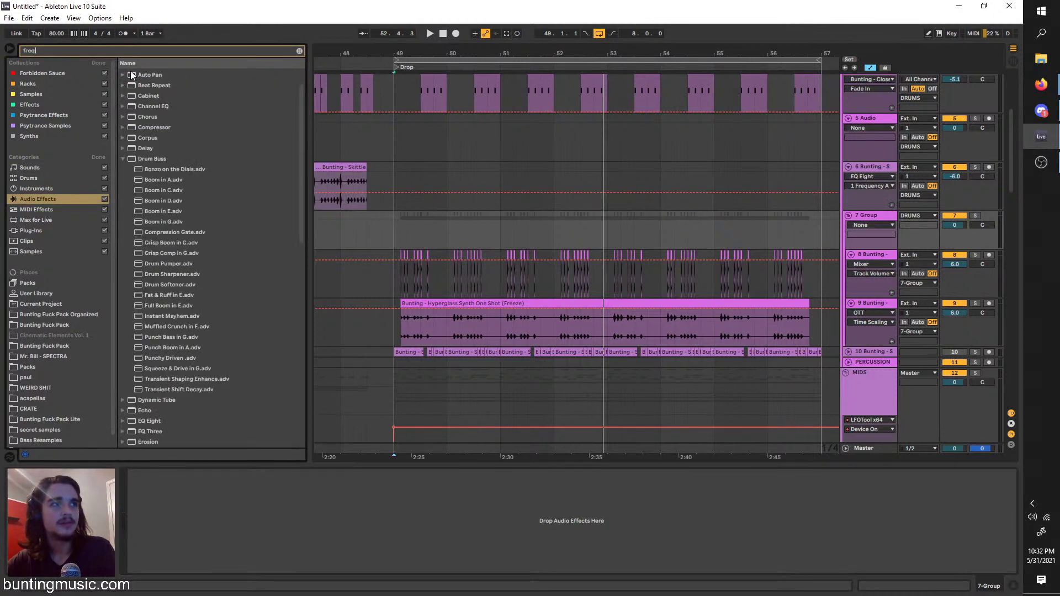
{"action": "left_click", "coordinate": [133, 82]}
{"action": "left_click_drag", "start_coordinate": [133, 83], "coordinate": [384, 231]}
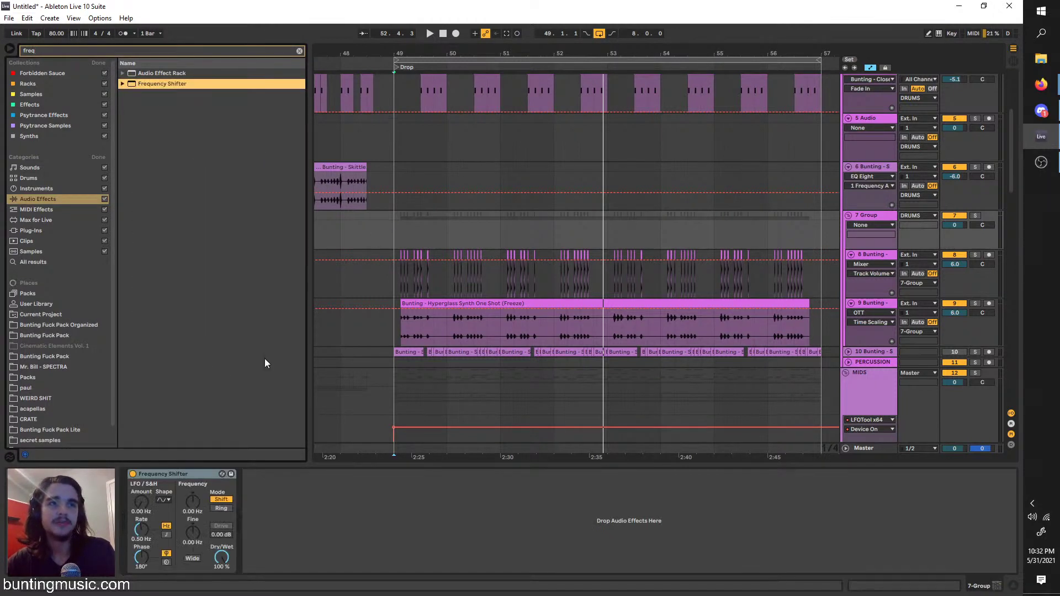
{"action": "left_click", "coordinate": [220, 509]}
{"action": "key", "text": "space"}
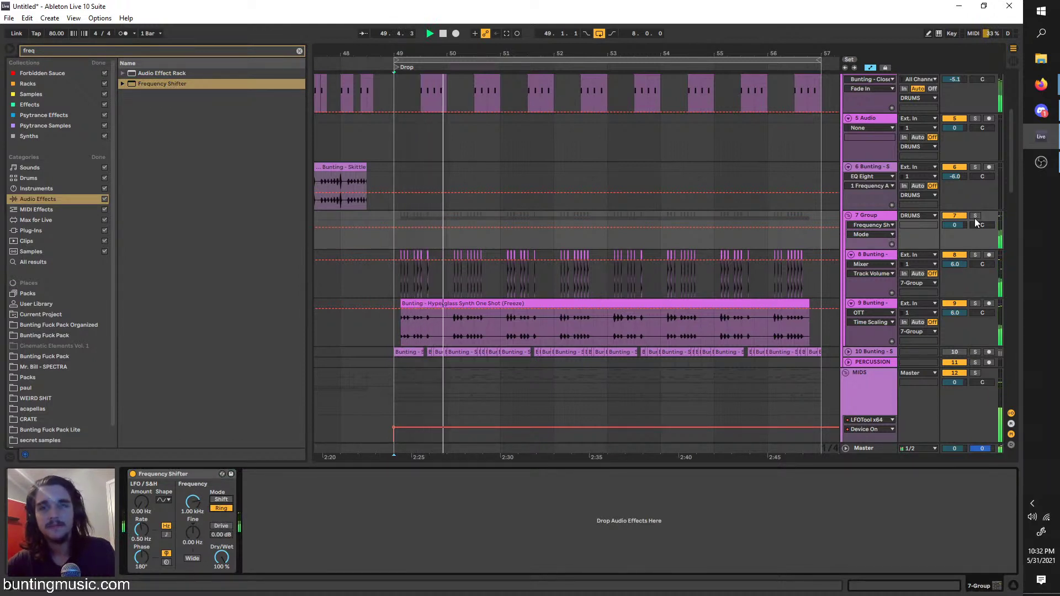
Add a Reverb after the Frequency Shifter on the Hyperglass group and set its quality to High
{"action": "left_click", "coordinate": [98, 51]}
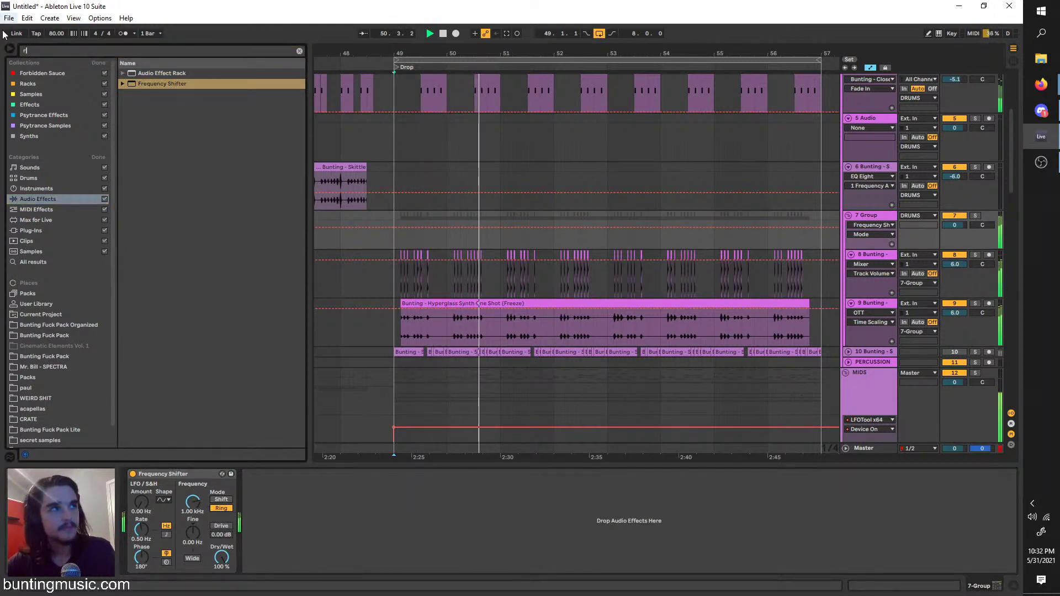
{"action": "type", "text": "rev"}
{"action": "left_click", "coordinate": [148, 95]}
{"action": "left_click", "coordinate": [151, 104]}
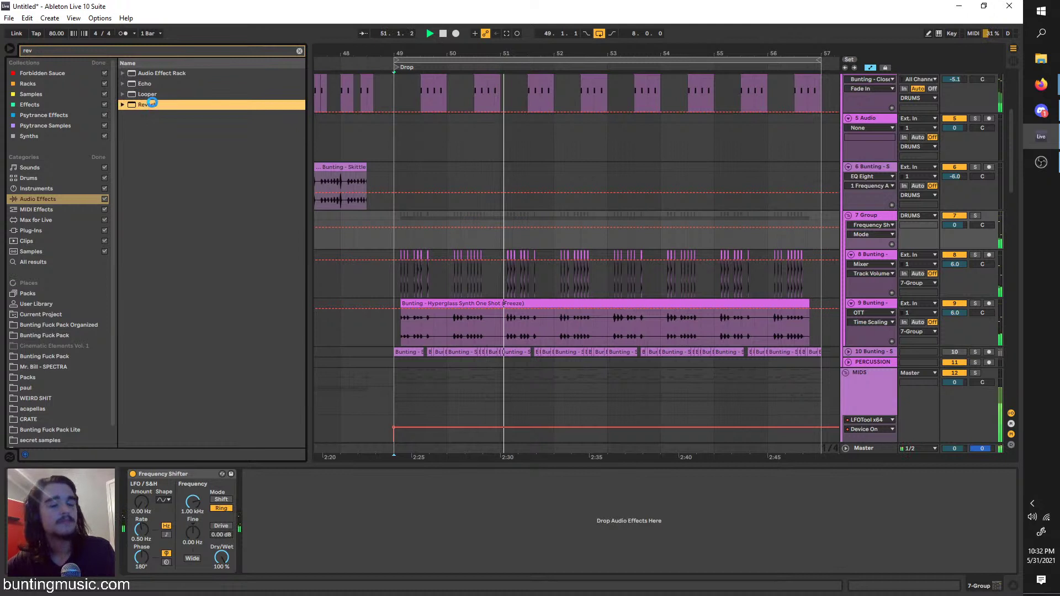
{"action": "double_click", "coordinate": [150, 104]}
{"action": "left_click", "coordinate": [357, 499]}
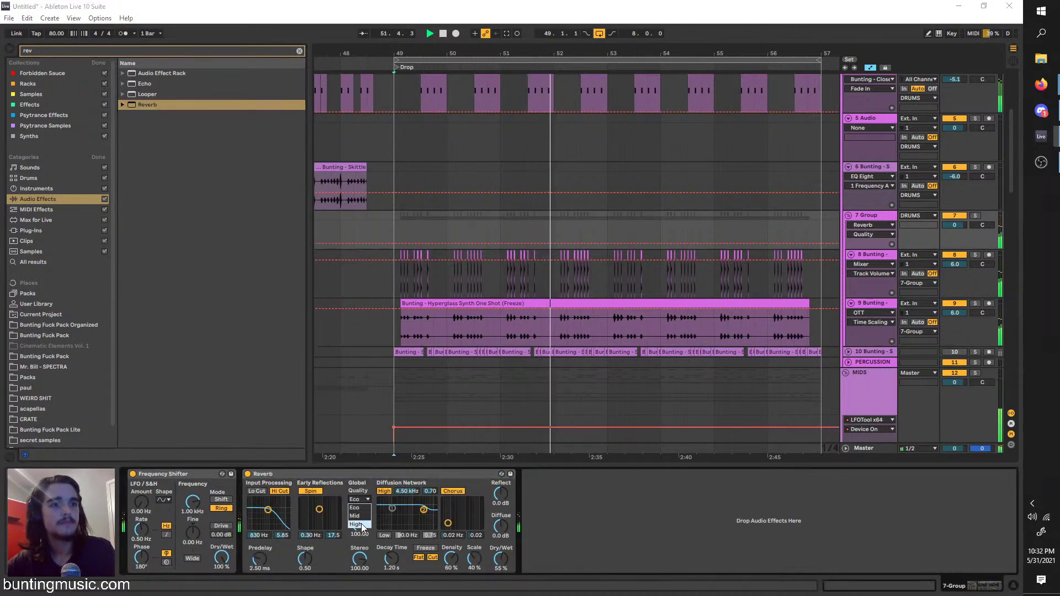
{"action": "left_click", "coordinate": [357, 525]}
Enable the group reverb's low cut, raise its input filter to about 5.85 kHz, and set Dry/Wet to 21%
{"action": "left_click", "coordinate": [257, 491]}
{"action": "left_click_drag", "start_coordinate": [268, 509], "coordinate": [279, 514]}
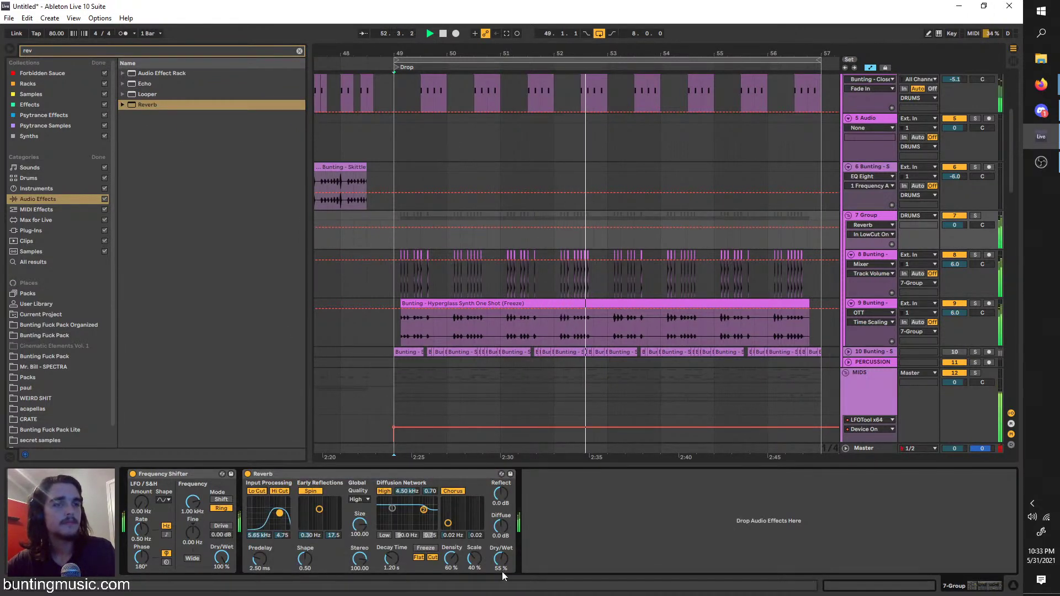
{"action": "left_click_drag", "start_coordinate": [503, 576], "coordinate": [503, 595]}
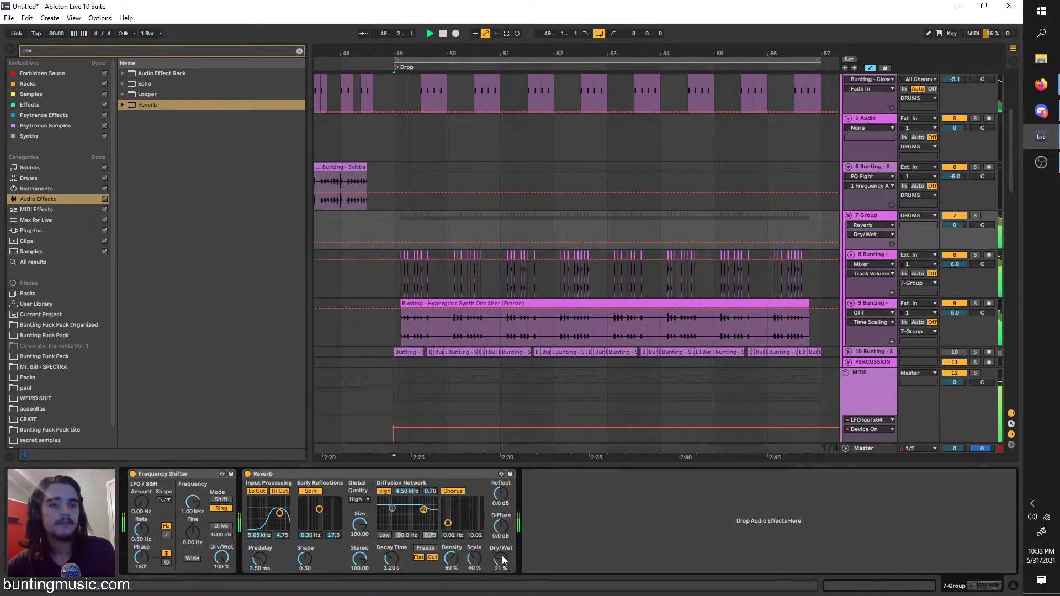
Select bars 49 to 57 on both Hyperglass tracks and play the drop with the group effects
{"action": "key", "text": "space"}
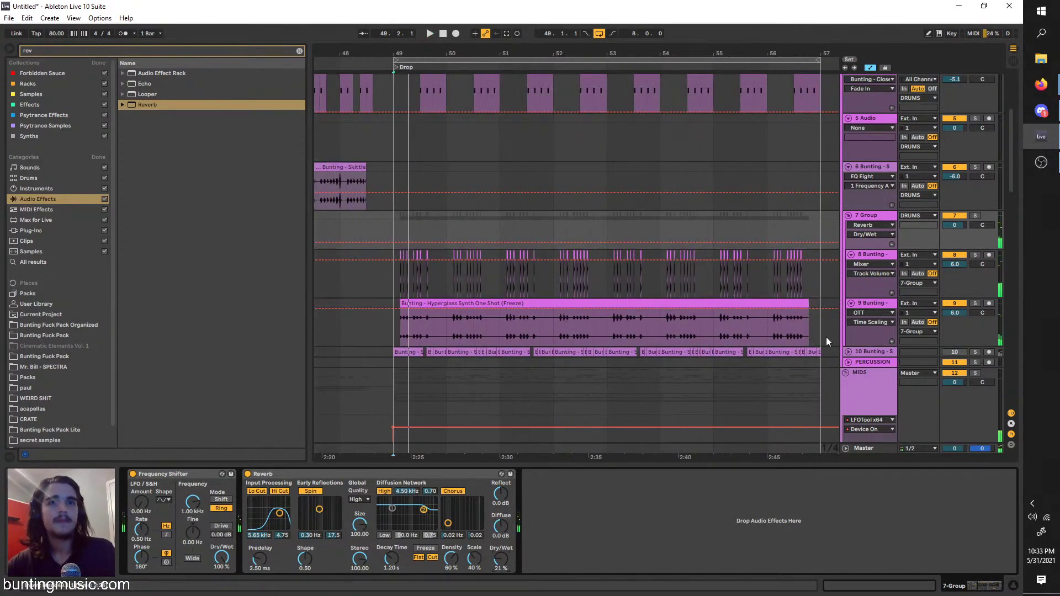
{"action": "left_click_drag", "start_coordinate": [827, 341], "coordinate": [388, 255]}
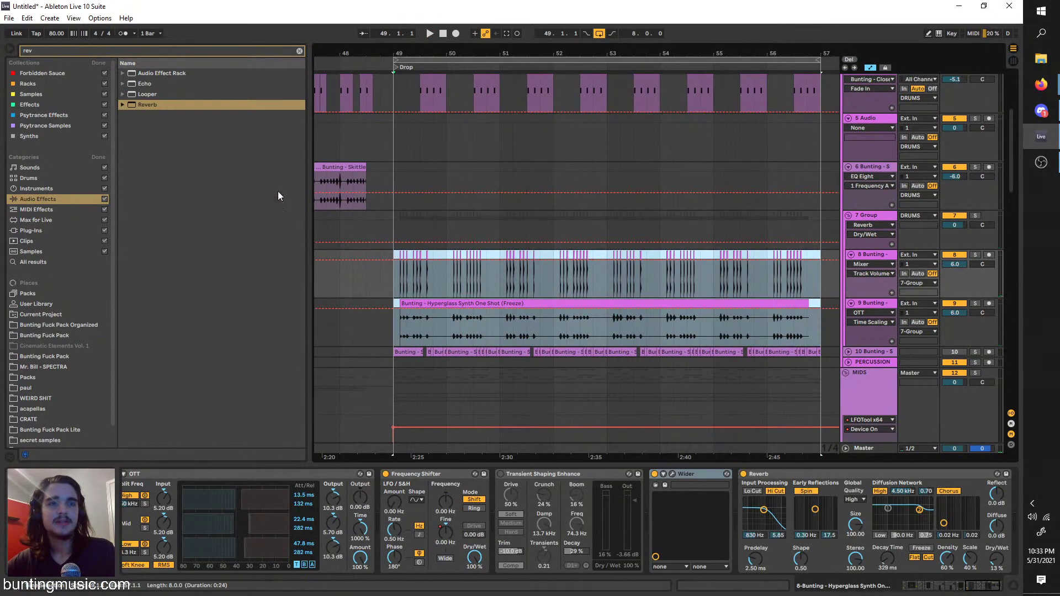
{"action": "key", "text": "space"}
Try to save the Live Set as streambeat1 in the streamshits folder
{"action": "left_click", "coordinate": [9, 17]}
{"action": "left_click", "coordinate": [9, 17]}
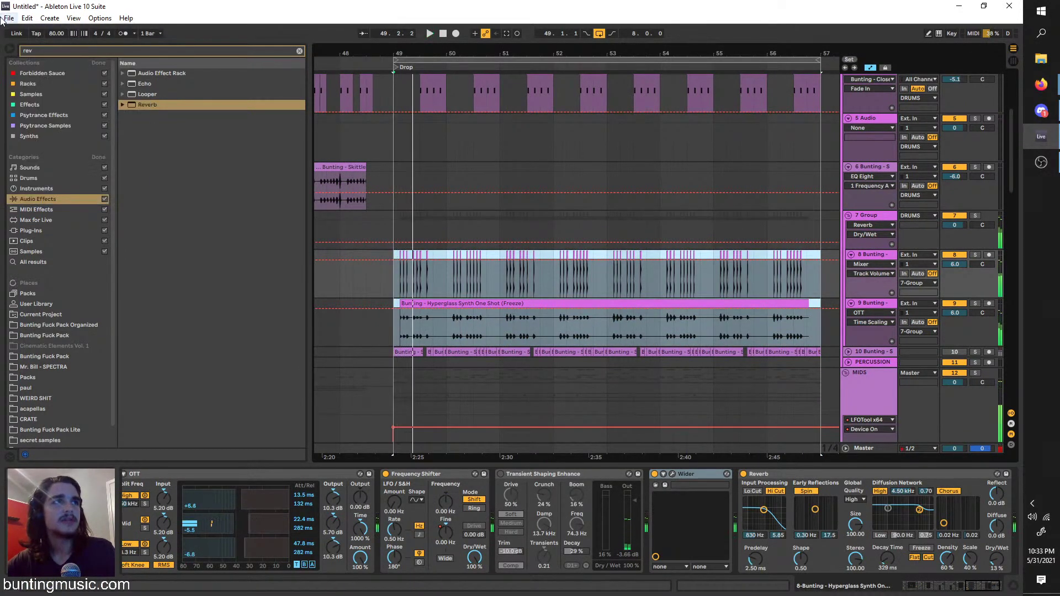
{"action": "left_click", "coordinate": [9, 17]}
{"action": "left_click", "coordinate": [49, 114]}
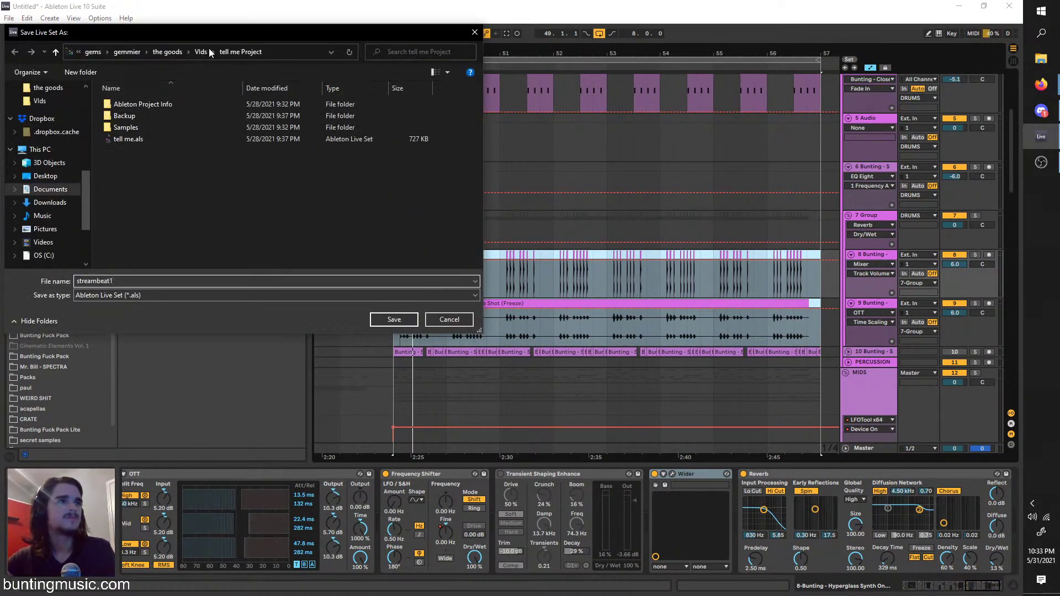
{"action": "left_click", "coordinate": [177, 52]}
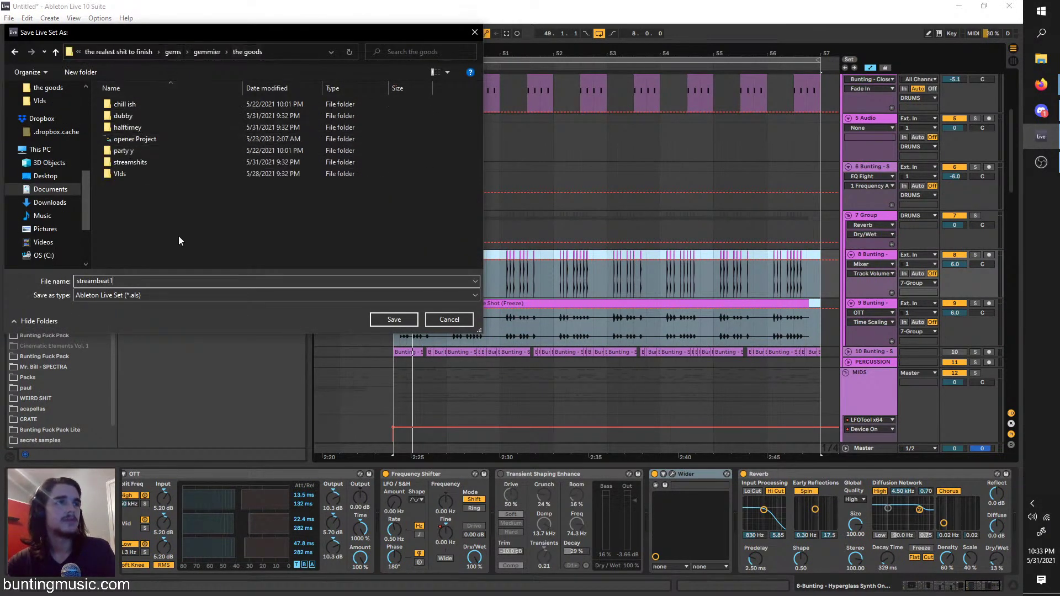
{"action": "double_click", "coordinate": [185, 162]}
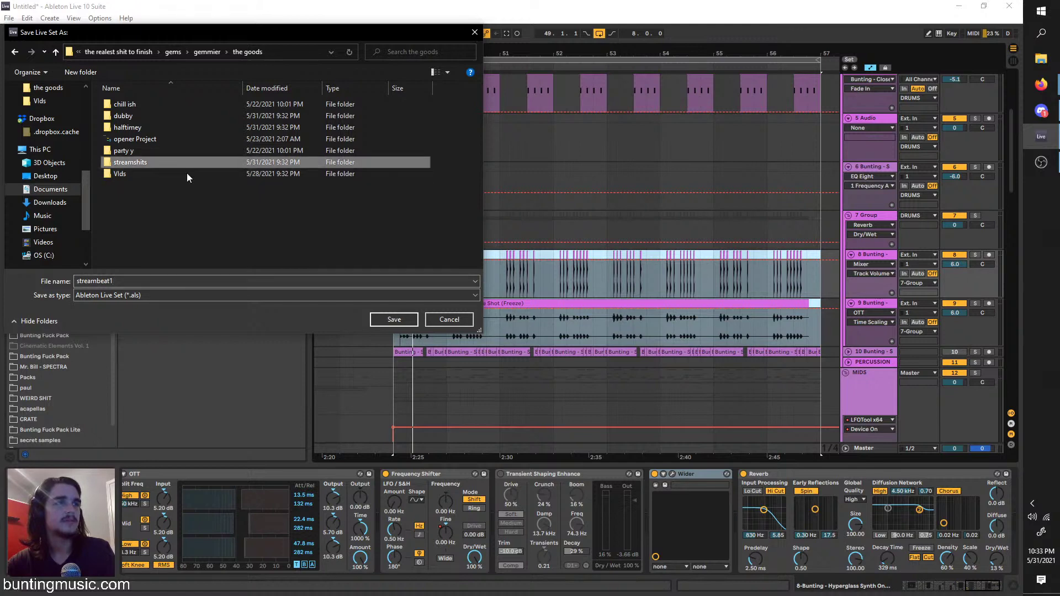
{"action": "left_click", "coordinate": [374, 320]}
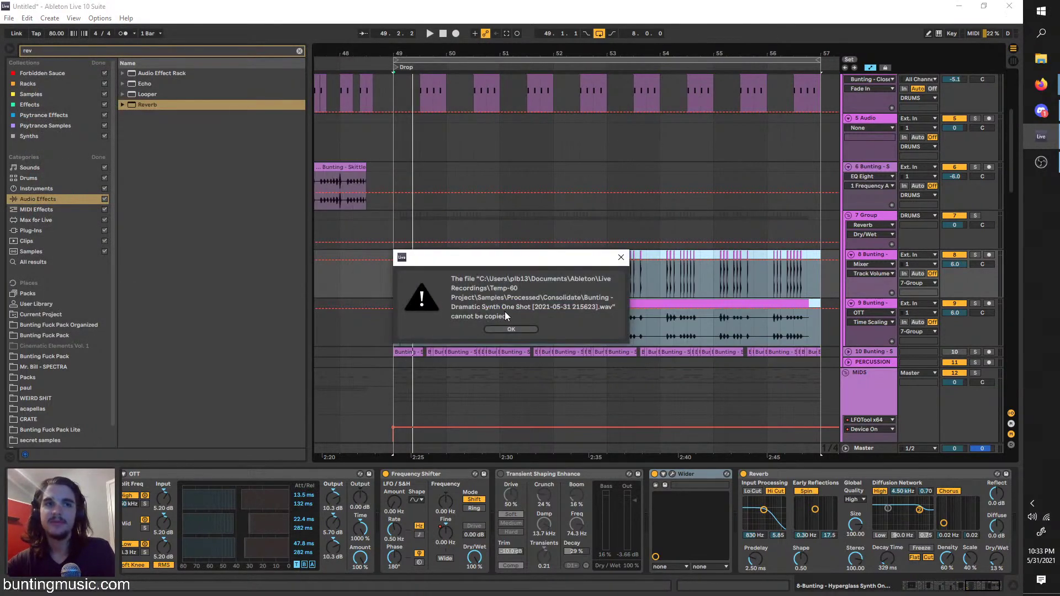
{"action": "left_click", "coordinate": [511, 329]}
Try again to save the Live Set under a new name
{"action": "scroll", "coordinate": [511, 327], "scroll_direction": "down", "scroll_amount": 3}
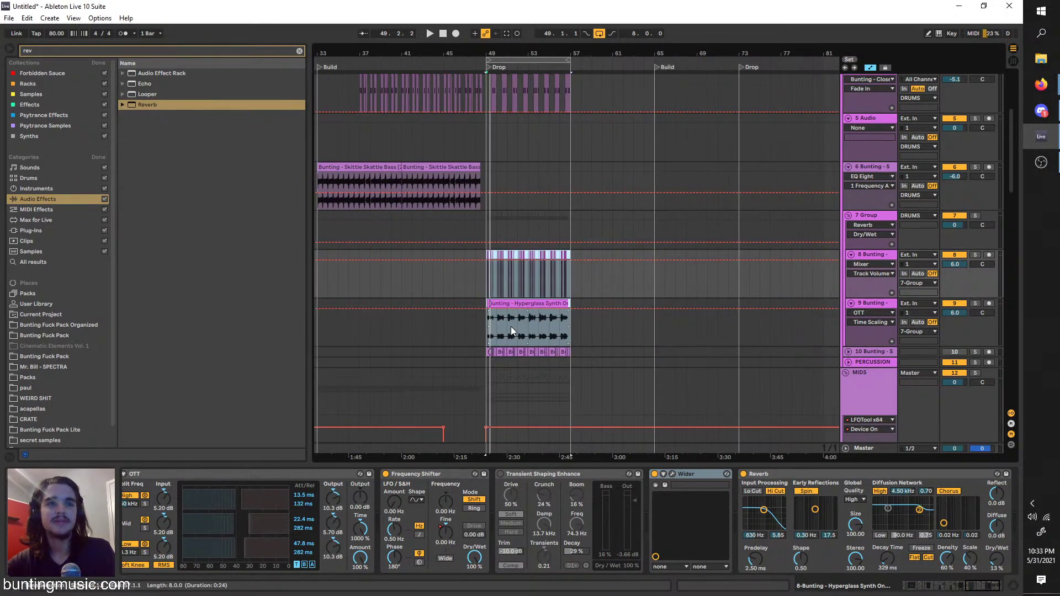
{"action": "left_click", "coordinate": [10, 17]}
{"action": "left_click", "coordinate": [55, 115]}
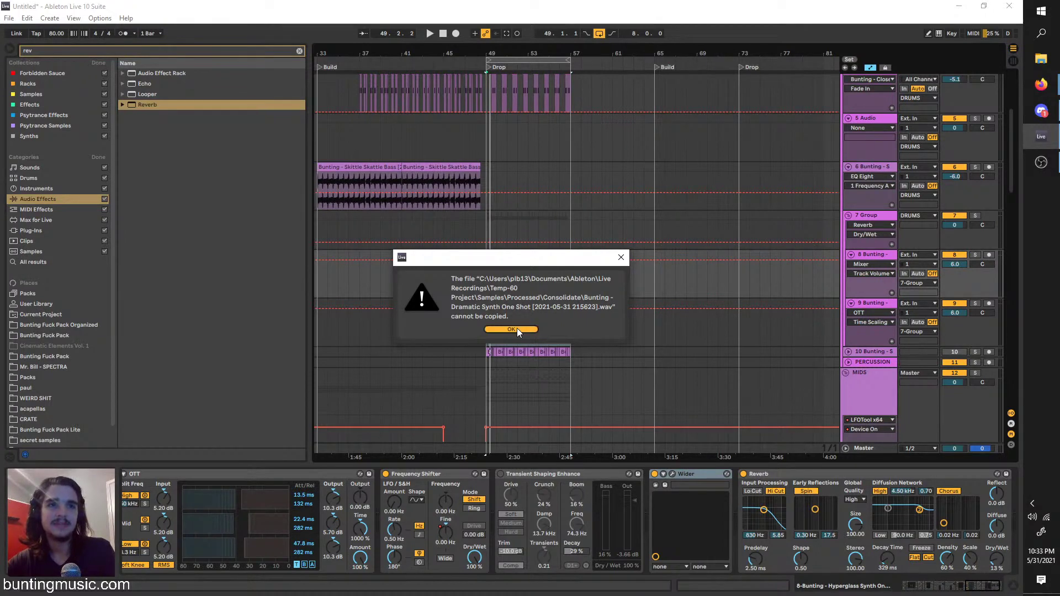
Dismiss the file-copy error, try to save the Live Set again, and close the resulting message
{"action": "left_click", "coordinate": [517, 328]}
{"action": "scroll", "coordinate": [497, 359], "scroll_direction": "down", "scroll_amount": 8}
{"action": "scroll", "coordinate": [492, 354], "scroll_direction": "up", "scroll_amount": 3}
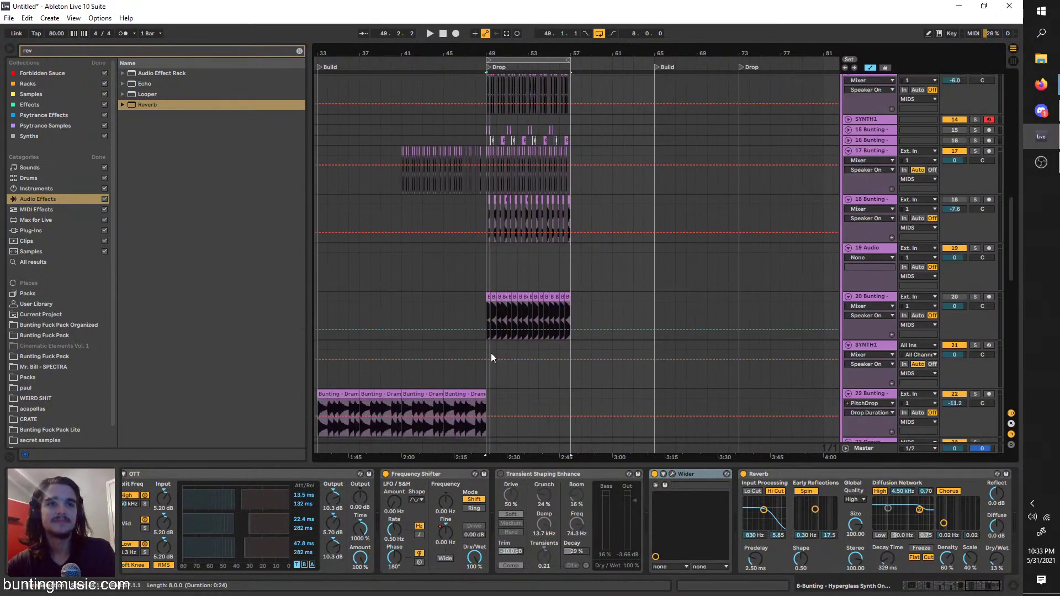
{"action": "left_click", "coordinate": [9, 18]}
{"action": "left_click", "coordinate": [81, 116]}
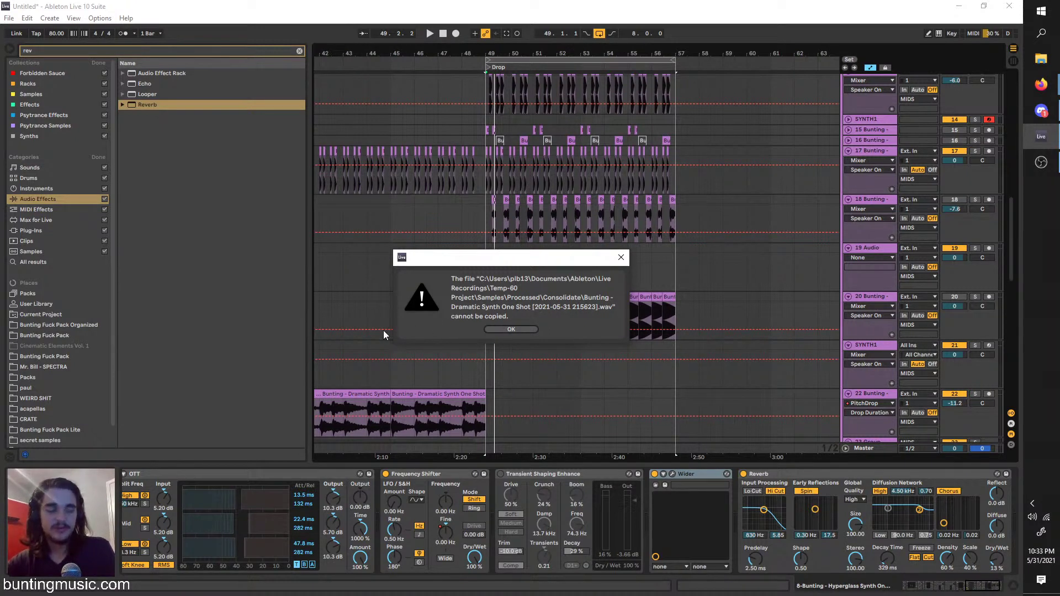
{"action": "left_click_drag", "start_coordinate": [505, 266], "coordinate": [523, 263]}
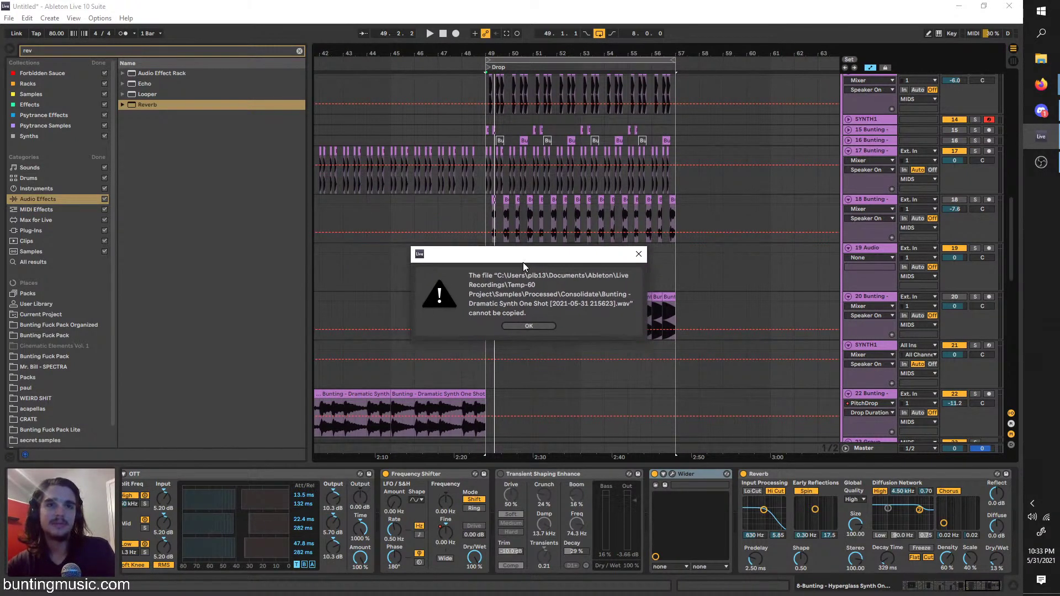
{"action": "left_click", "coordinate": [544, 327]}
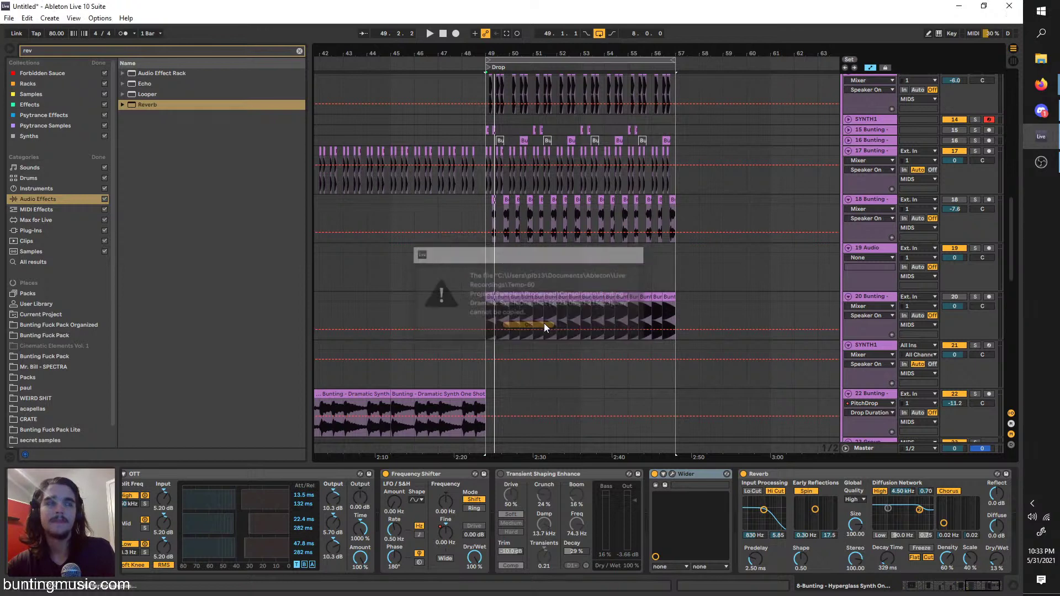
Try to save the Live Set as streambeat1.als inside the streambeat1 Project folder
{"action": "left_click", "coordinate": [10, 17]}
{"action": "left_click", "coordinate": [33, 137]}
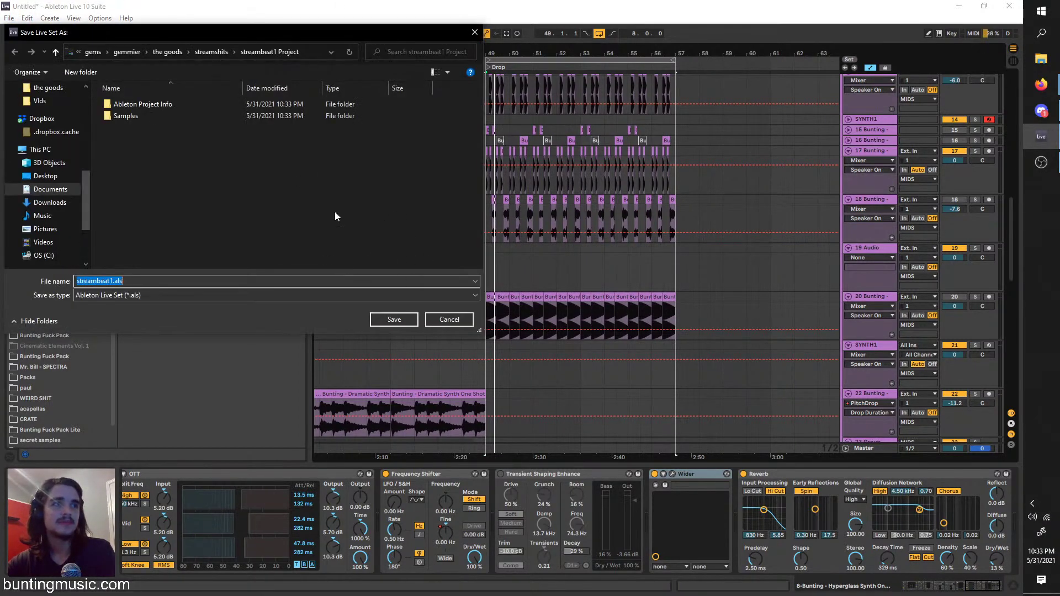
{"action": "left_click", "coordinate": [224, 55]}
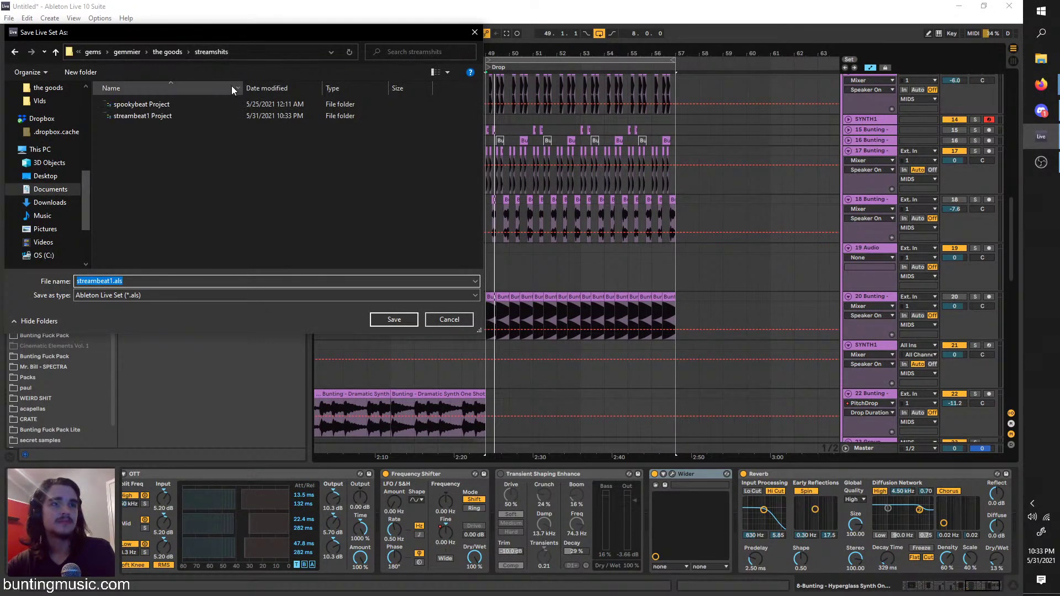
{"action": "double_click", "coordinate": [213, 113]}
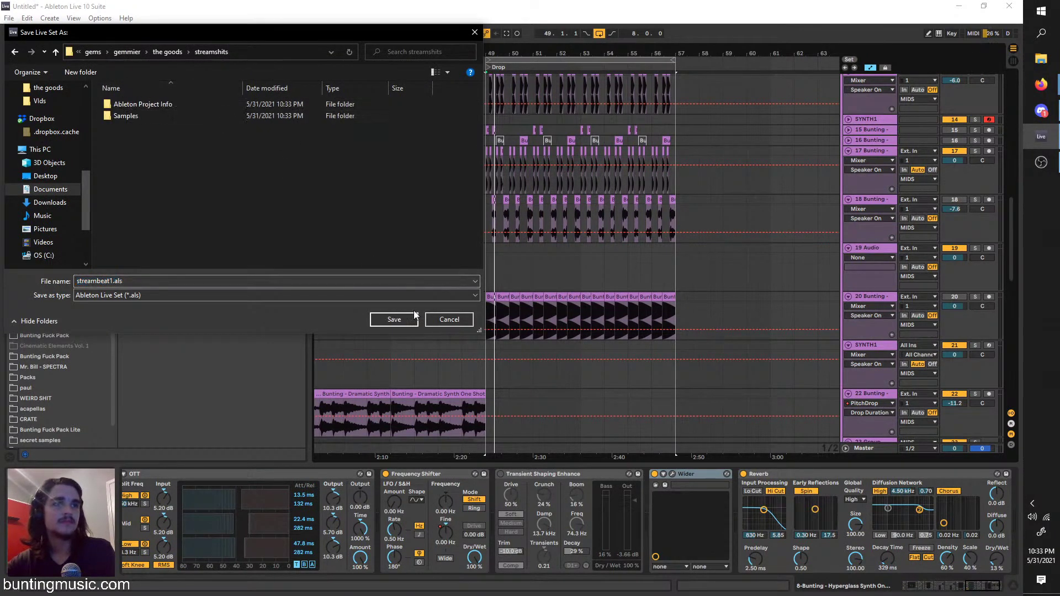
{"action": "left_click", "coordinate": [407, 318]}
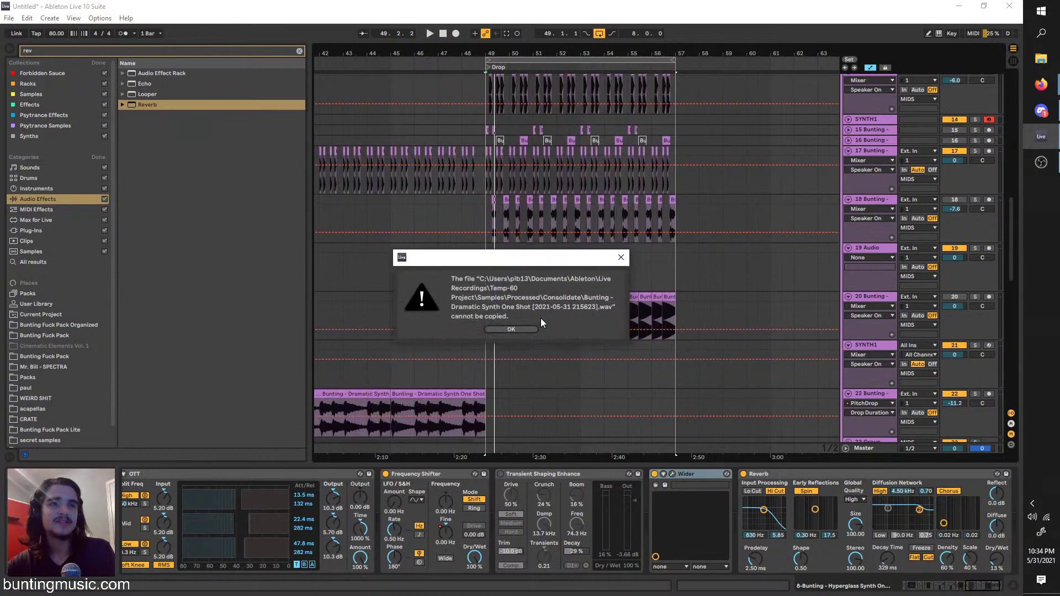
{"action": "left_click", "coordinate": [522, 329]}
Delete the Dramatic Synth One Shot clips on track 22 in the build starting at bar 33
{"action": "scroll", "coordinate": [469, 320], "scroll_direction": "down", "scroll_amount": 3}
{"action": "key", "text": "minus"}
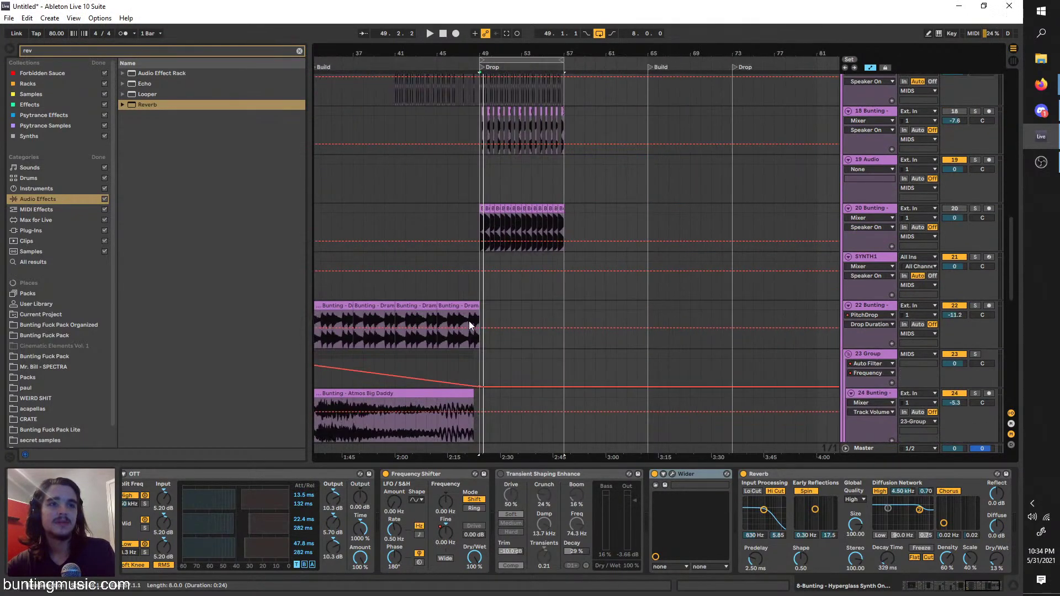
{"action": "key", "text": "minus"}
{"action": "left_click_drag", "start_coordinate": [550, 323], "coordinate": [467, 308]}
{"action": "left_click", "coordinate": [467, 306]}
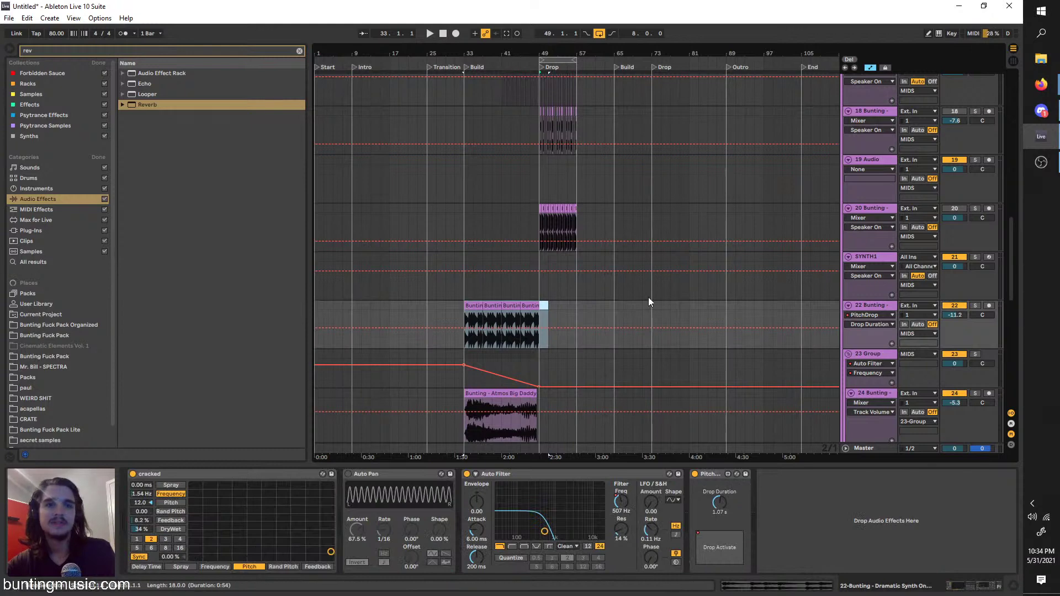
{"action": "scroll", "coordinate": [620, 299], "scroll_direction": "down", "scroll_amount": 6}
{"action": "key", "text": "Delete"}
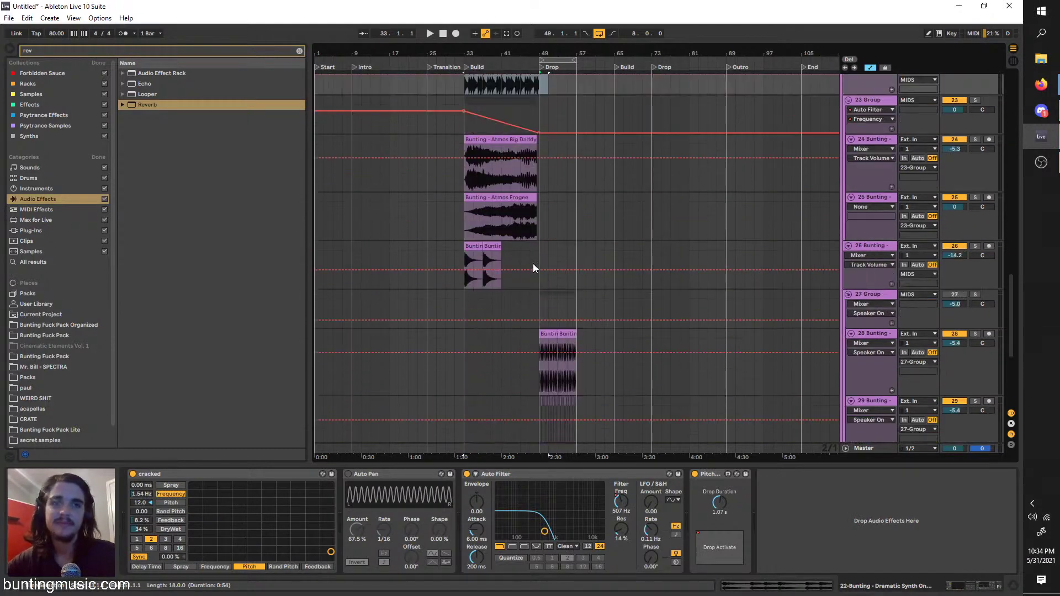
Try to save the Live Set without the track 22 clips and dismiss the copy error
{"action": "scroll", "coordinate": [532, 264], "scroll_direction": "up", "scroll_amount": 2}
{"action": "left_click", "coordinate": [8, 17]}
{"action": "left_click", "coordinate": [27, 115]}
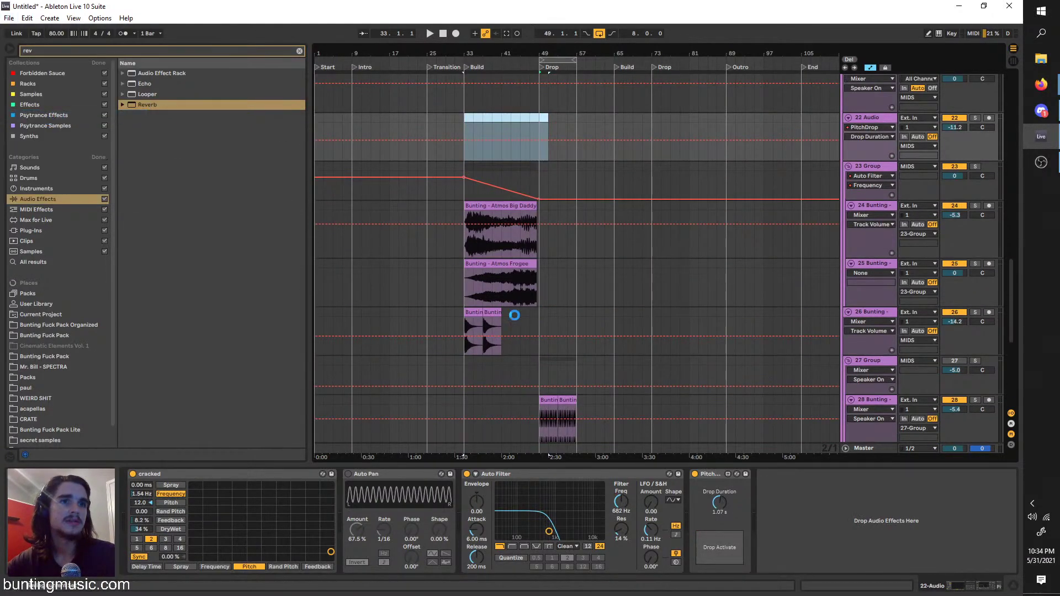
{"action": "left_click", "coordinate": [511, 330]}
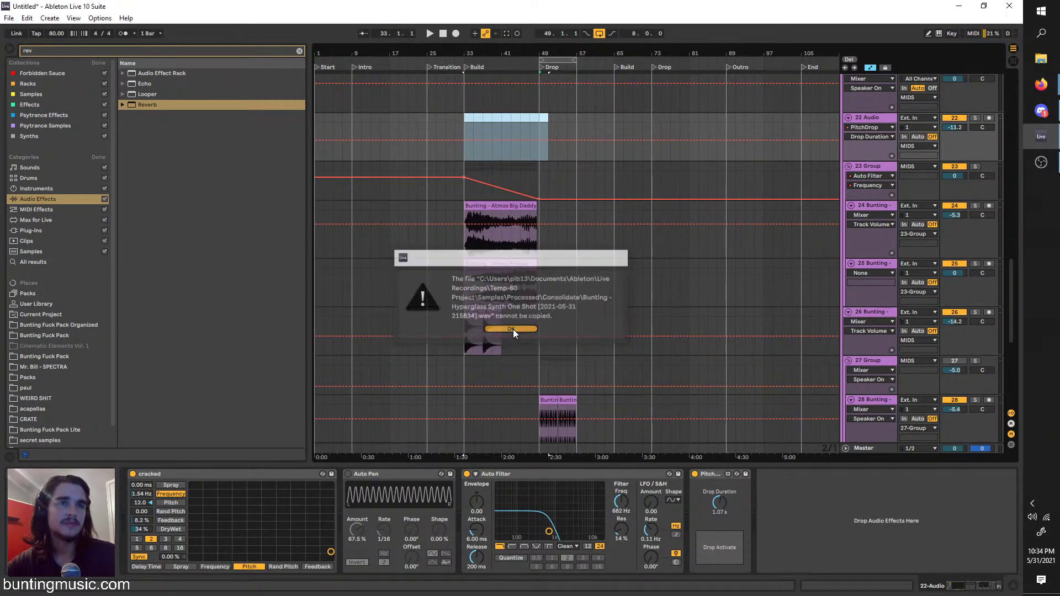
Undo the deletion of the track 22 clips in the build section
{"action": "scroll", "coordinate": [489, 204], "scroll_direction": "up", "scroll_amount": 2}
{"action": "scroll", "coordinate": [489, 205], "scroll_direction": "up", "scroll_amount": 1}
{"action": "left_click_drag", "start_coordinate": [566, 216], "coordinate": [455, 216]}
{"action": "key", "text": "ctrl+z"}
{"action": "left_click", "coordinate": [549, 217]}
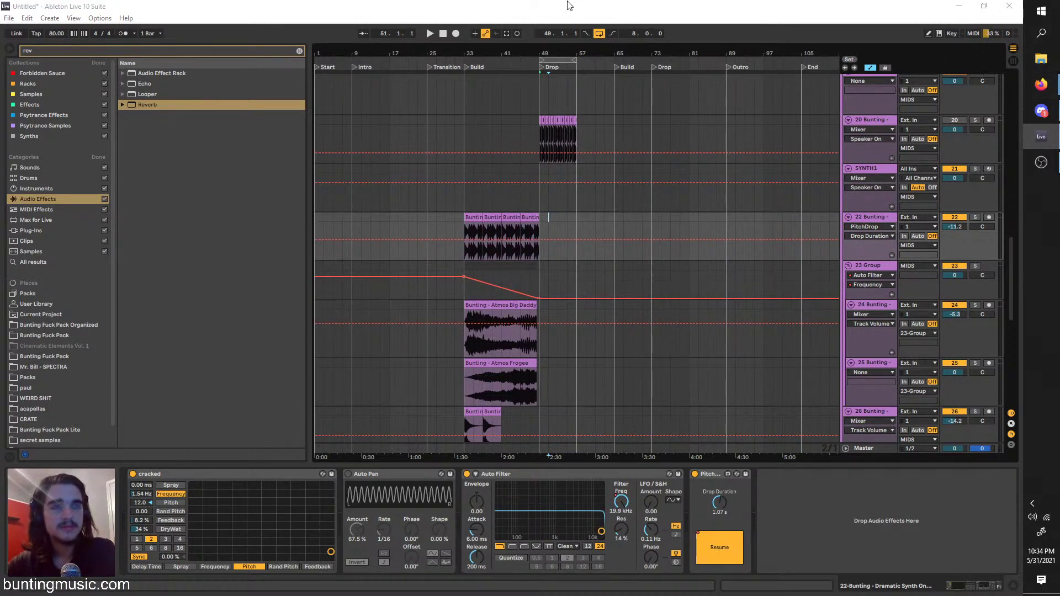
Open a File Explorer window and move it off to the other monitor, then return to the arrangement
{"action": "key", "text": "super+e"}
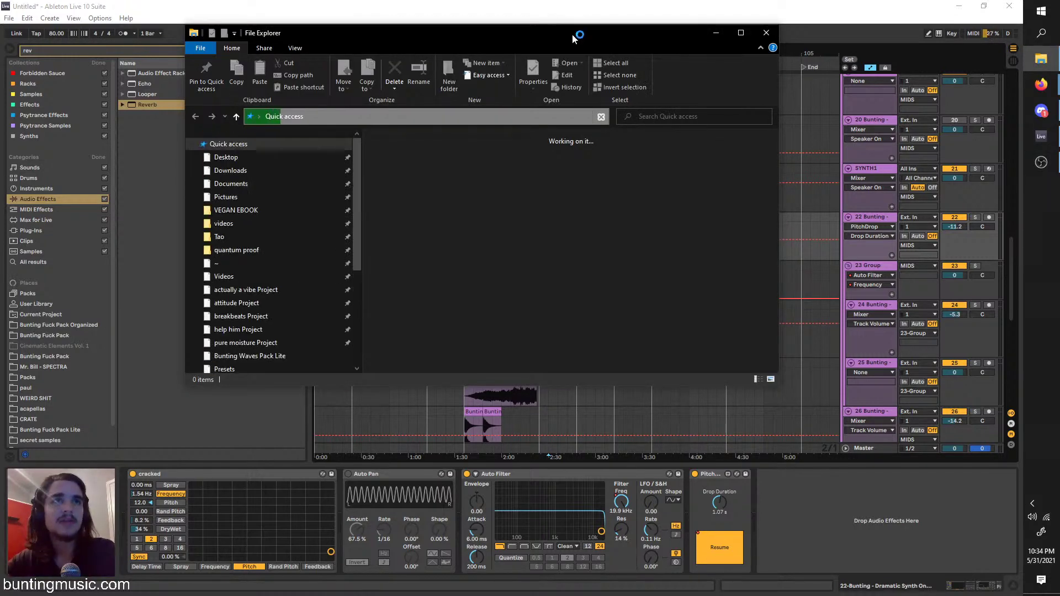
{"action": "left_click_drag", "start_coordinate": [574, 36], "coordinate": [1059, 249]}
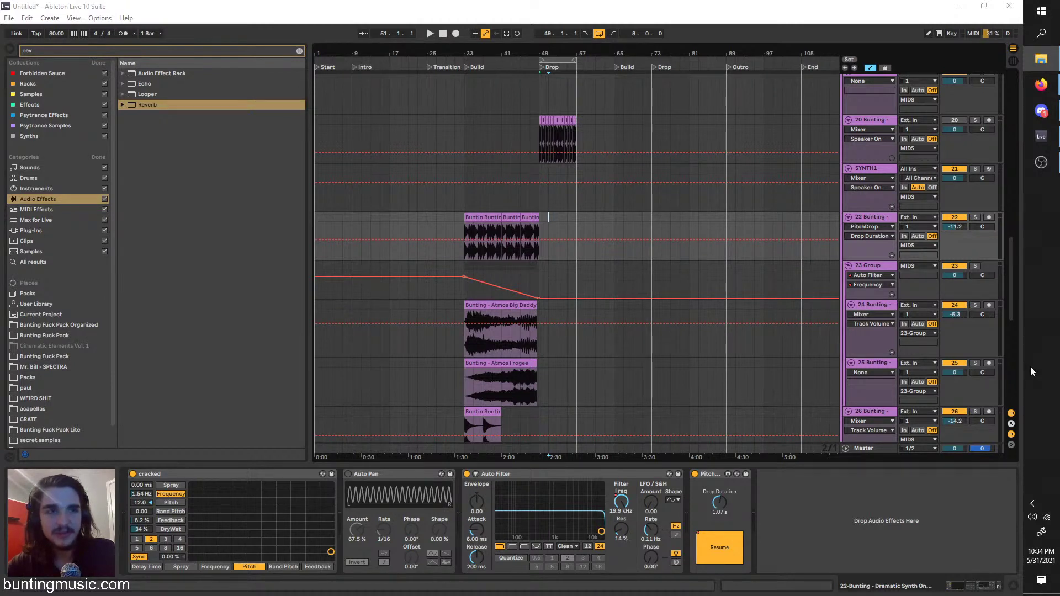
{"action": "left_click", "coordinate": [585, 367]}
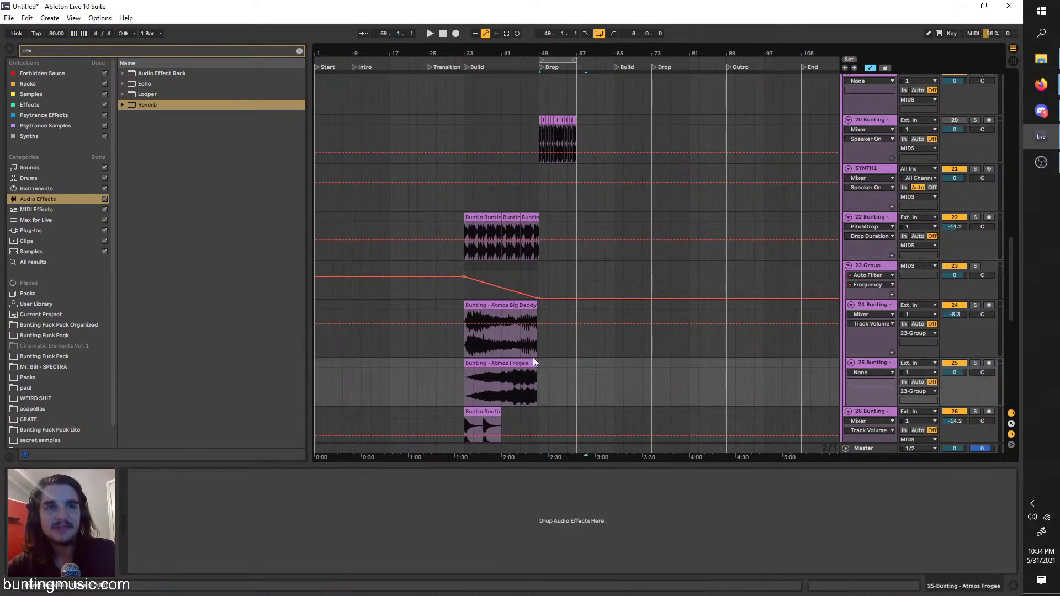
Retry saving the Live Set with the track 22 clips restored and dismiss the copy error
{"action": "left_click", "coordinate": [9, 17]}
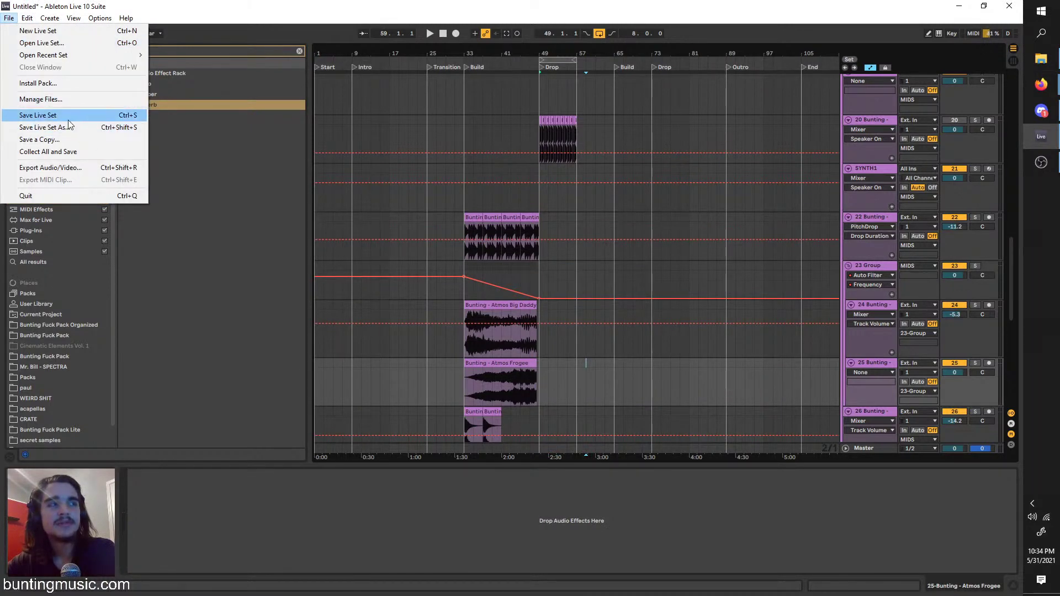
{"action": "left_click", "coordinate": [68, 120]}
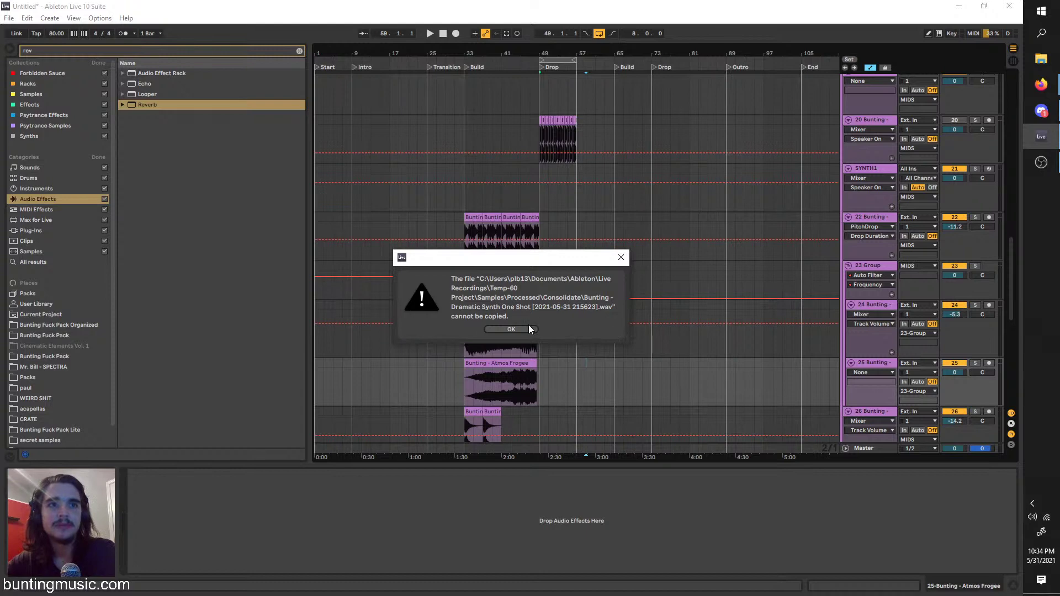
{"action": "left_click", "coordinate": [530, 329]}
Copy the eight-bar first drop at bar 49, with its loop region, to the second drop at bar 73
{"action": "scroll", "coordinate": [551, 297], "scroll_direction": "up", "scroll_amount": 10}
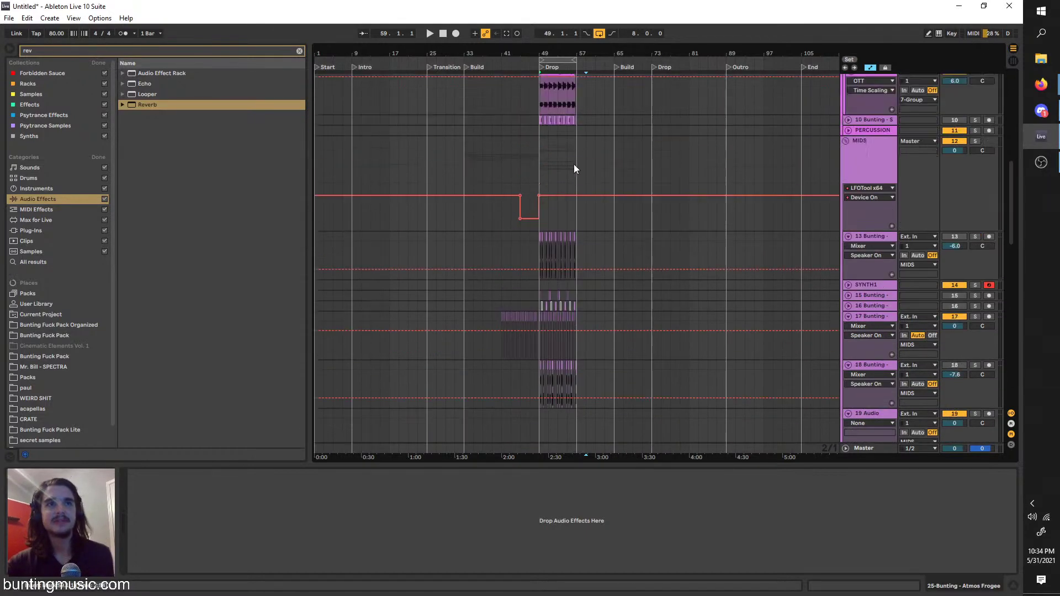
{"action": "scroll", "coordinate": [574, 164], "scroll_direction": "up", "scroll_amount": 2}
{"action": "left_click", "coordinate": [555, 61]}
{"action": "left_click_drag", "start_coordinate": [555, 61], "coordinate": [674, 76]}
{"action": "key", "text": "ctrl+v"}
{"action": "key", "text": "plus"}
{"action": "key", "text": "plus"}
Delete the copied MIDS group clips from track 13 downward in the second drop
{"action": "scroll", "coordinate": [745, 277], "scroll_direction": "down", "scroll_amount": 6}
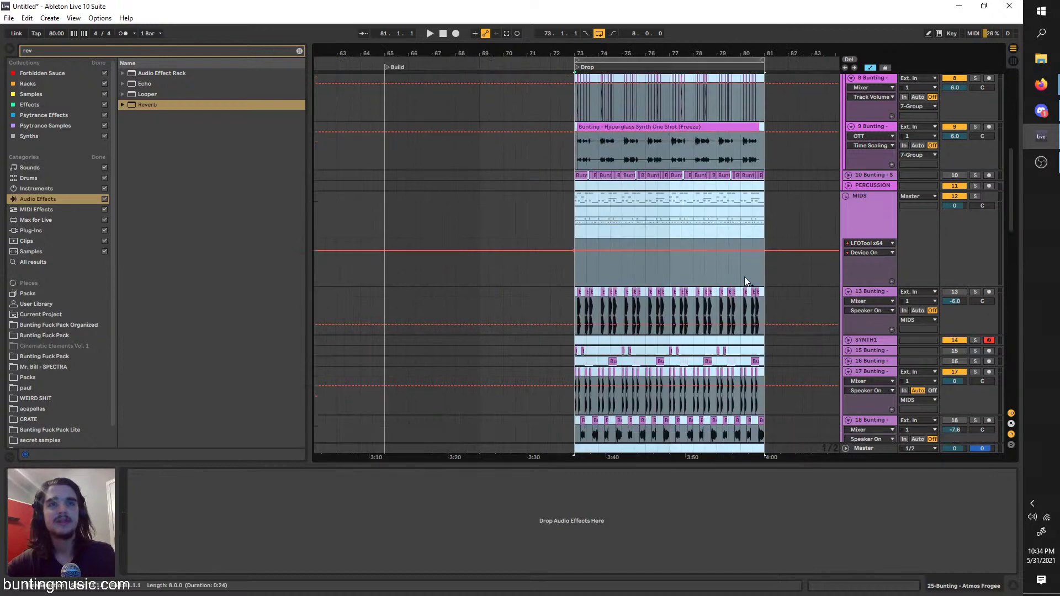
{"action": "scroll", "coordinate": [741, 387], "scroll_direction": "down", "scroll_amount": 1}
{"action": "left_click_drag", "start_coordinate": [772, 357], "coordinate": [573, 117]}
{"action": "key", "text": "Delete"}
{"action": "scroll", "coordinate": [601, 182], "scroll_direction": "up", "scroll_amount": 4}
{"action": "scroll", "coordinate": [613, 210], "scroll_direction": "up", "scroll_amount": 5}
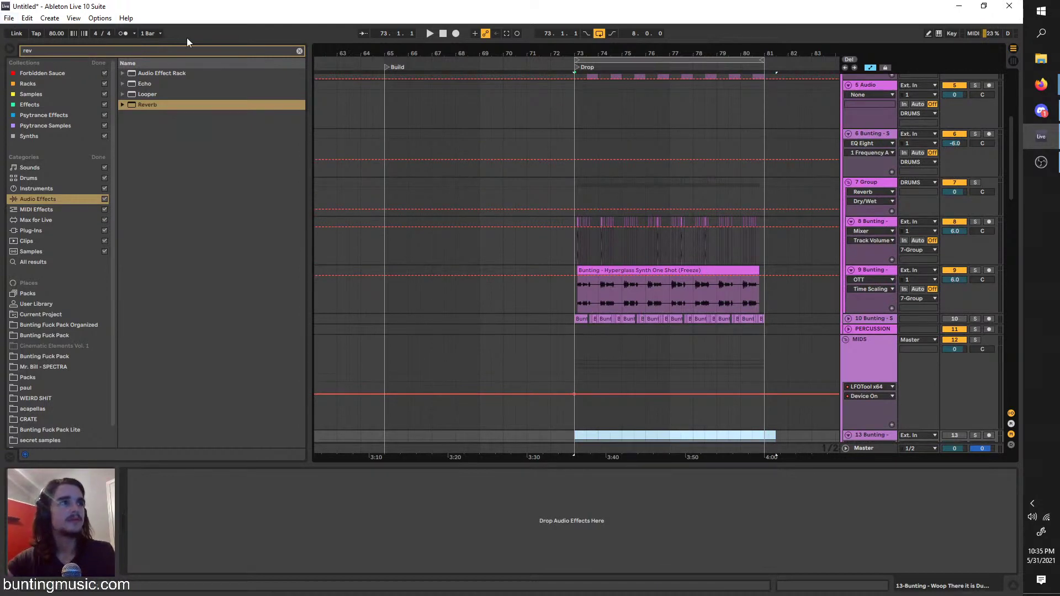
Set the tempo to 70 BPM and play the second drop from bar 73
{"action": "left_click_drag", "start_coordinate": [57, 33], "coordinate": [56, 42]}
{"action": "key", "text": "space"}
{"action": "key", "text": "space"}
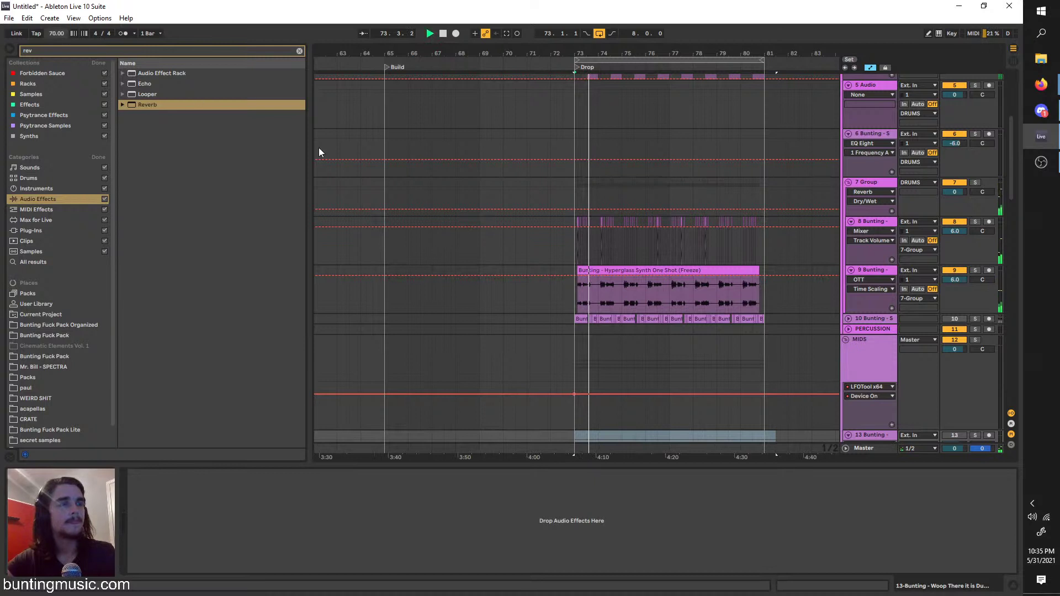
{"action": "key", "text": "space"}
{"action": "scroll", "coordinate": [608, 284], "scroll_direction": "up", "scroll_amount": 3}
{"action": "scroll", "coordinate": [534, 290], "scroll_direction": "up", "scroll_amount": 2}
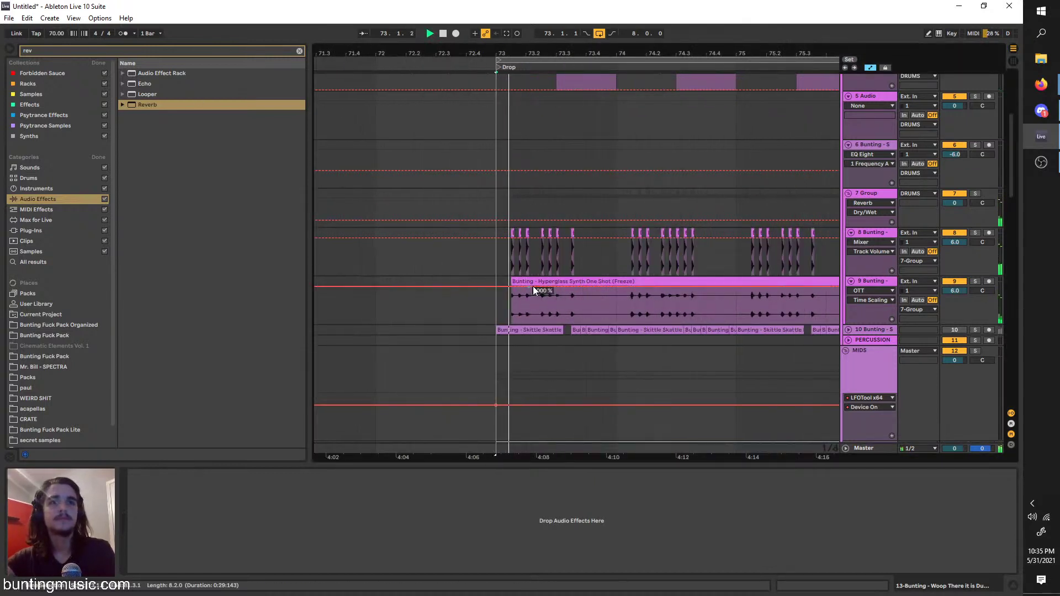
{"action": "scroll", "coordinate": [533, 286], "scroll_direction": "up", "scroll_amount": 3}
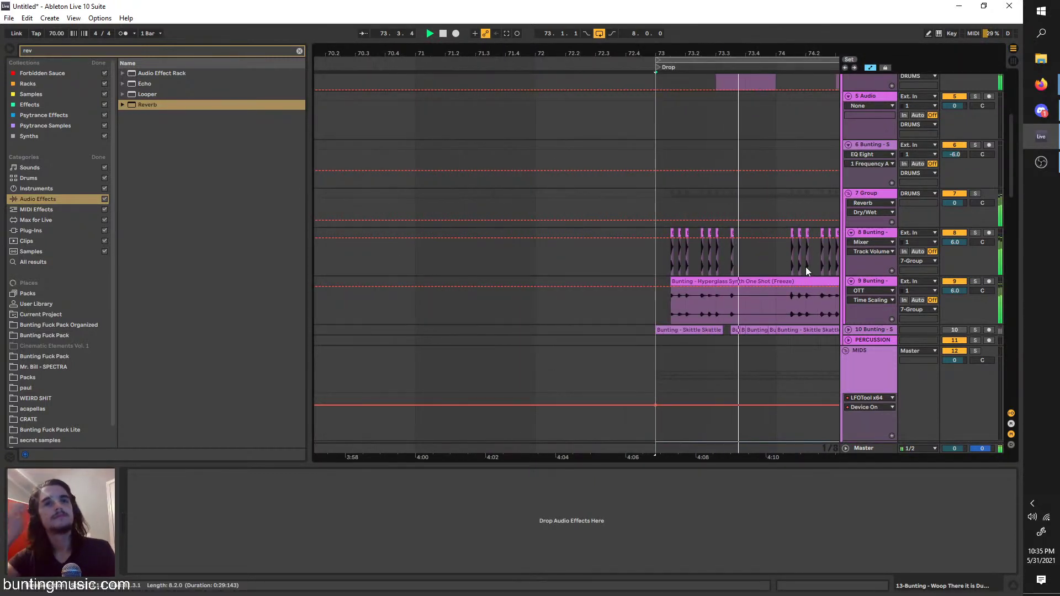
Unfold the PERCUSSION track and place the insertion point on it at bar 73
{"action": "scroll", "coordinate": [700, 276], "scroll_direction": "down", "scroll_amount": 4}
{"action": "left_click", "coordinate": [849, 340]}
{"action": "left_click", "coordinate": [856, 341]}
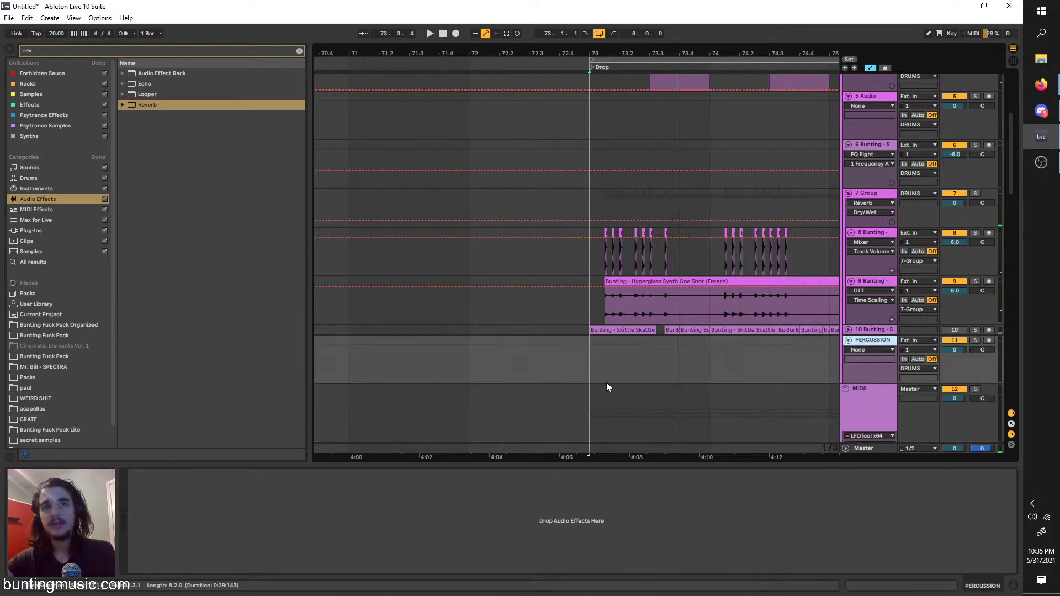
{"action": "left_click", "coordinate": [591, 356]}
Deactivate the KICKSNARE and HATS clips in the second drop
{"action": "scroll", "coordinate": [668, 205], "scroll_direction": "right", "scroll_amount": 2}
{"action": "scroll", "coordinate": [668, 208], "scroll_direction": "up", "scroll_amount": 5}
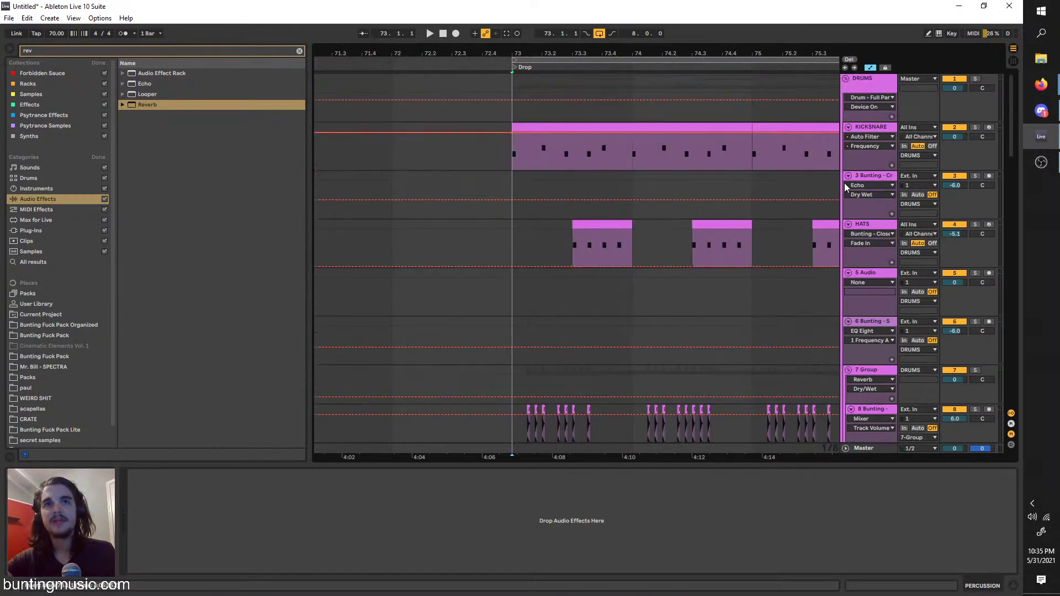
{"action": "left_click", "coordinate": [881, 127]}
{"action": "left_click", "coordinate": [647, 127]}
{"action": "scroll", "coordinate": [648, 127], "scroll_direction": "down", "scroll_amount": 9}
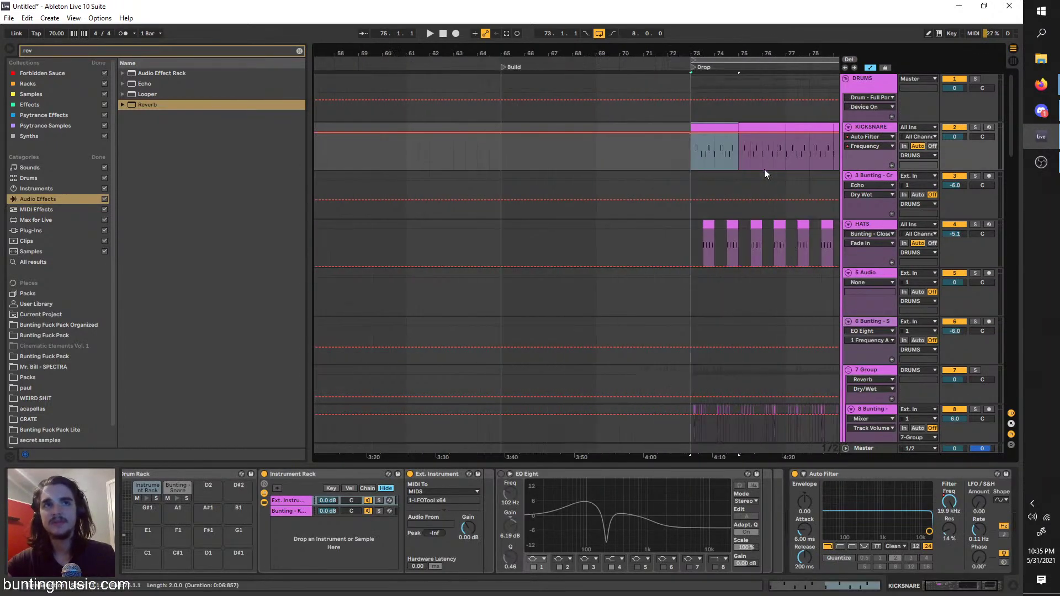
{"action": "key", "text": "ctrl+z"}
{"action": "left_click", "coordinate": [731, 103], "text": "shift"}
{"action": "key", "text": "0"}
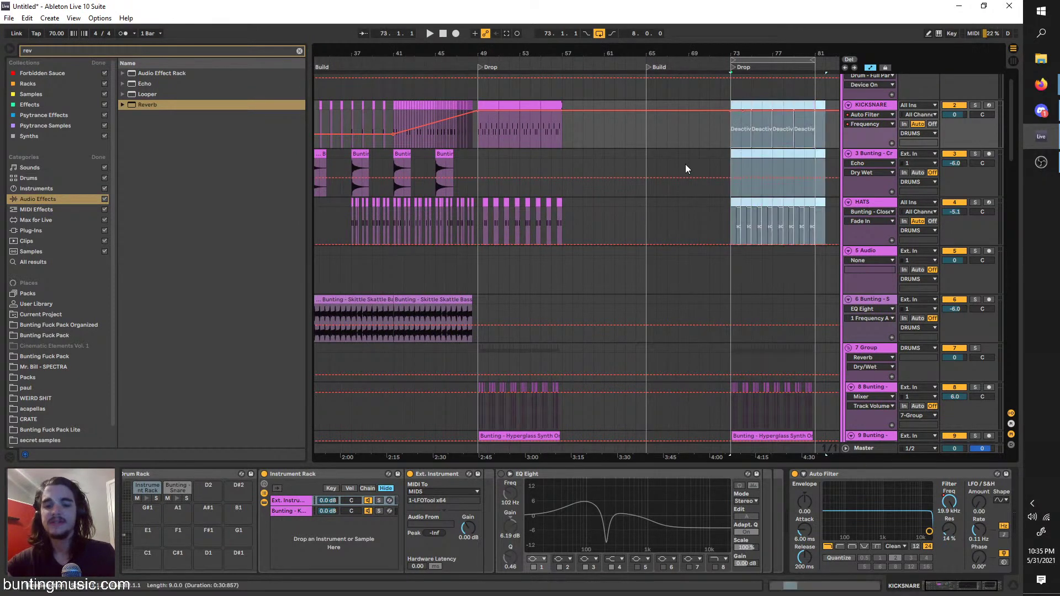
Play the second drop from bar 73 to listen to it with the drum clips deactivated
{"action": "scroll", "coordinate": [685, 164], "scroll_direction": "up", "scroll_amount": 4}
{"action": "left_click", "coordinate": [728, 180]}
{"action": "key", "text": "space"}
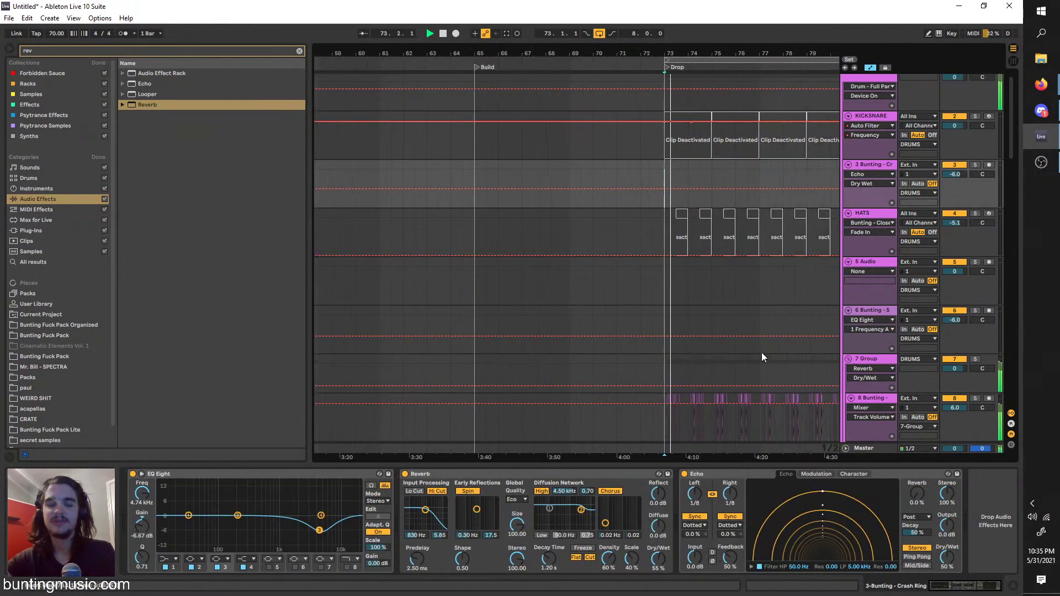
{"action": "scroll", "coordinate": [718, 370], "scroll_direction": "down", "scroll_amount": 5}
{"action": "scroll", "coordinate": [640, 361], "scroll_direction": "up", "scroll_amount": 3}
{"action": "left_click", "coordinate": [864, 309]}
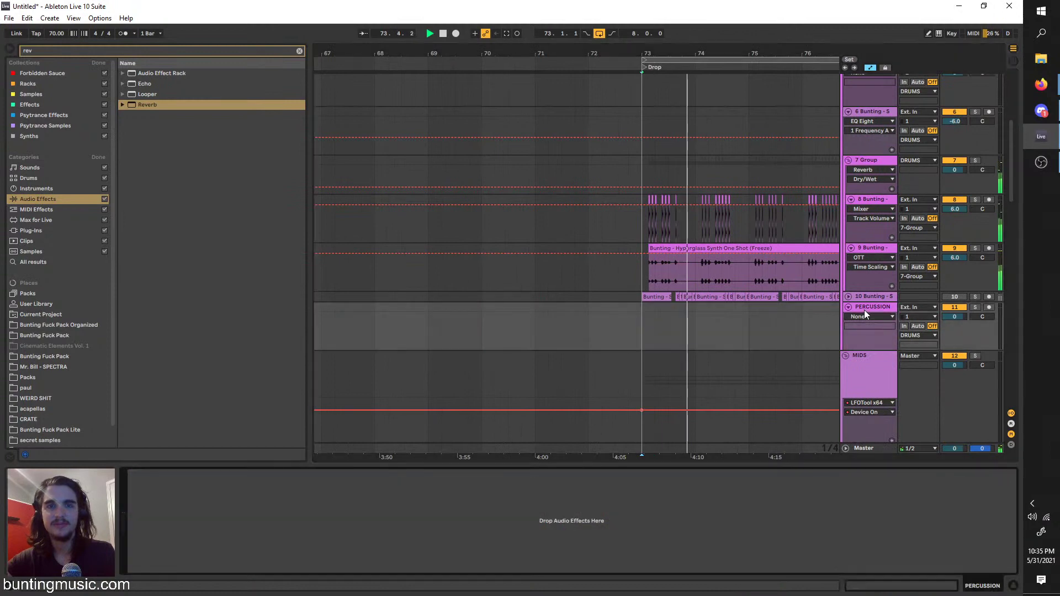
{"action": "key", "text": "space"}
{"action": "key", "text": "space"}
Set the Frequency Shifter's Dry/Wet on 7 Group to 71.4% during playback, toggle its Reverb, and select the PERCUSSION track
{"action": "left_click", "coordinate": [857, 172]}
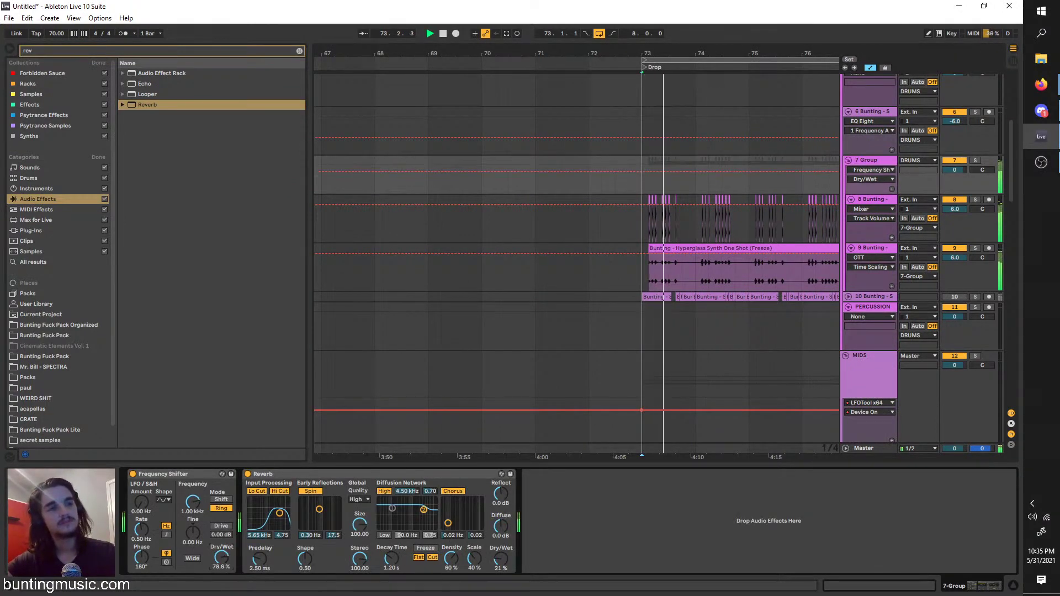
{"action": "key", "text": "space"}
{"action": "key", "text": "space"}
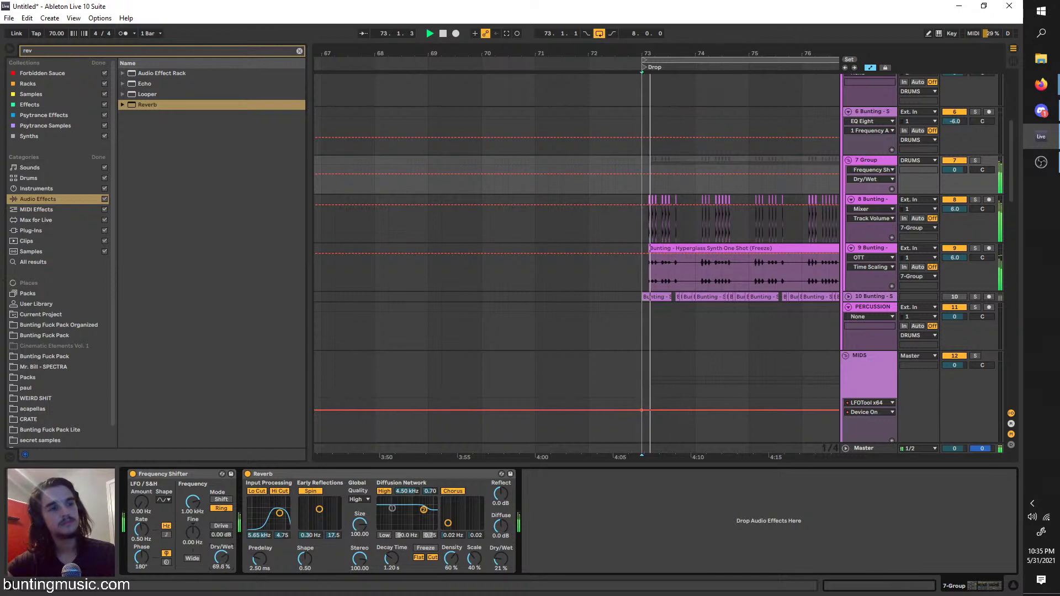
{"action": "left_click", "coordinate": [248, 474]}
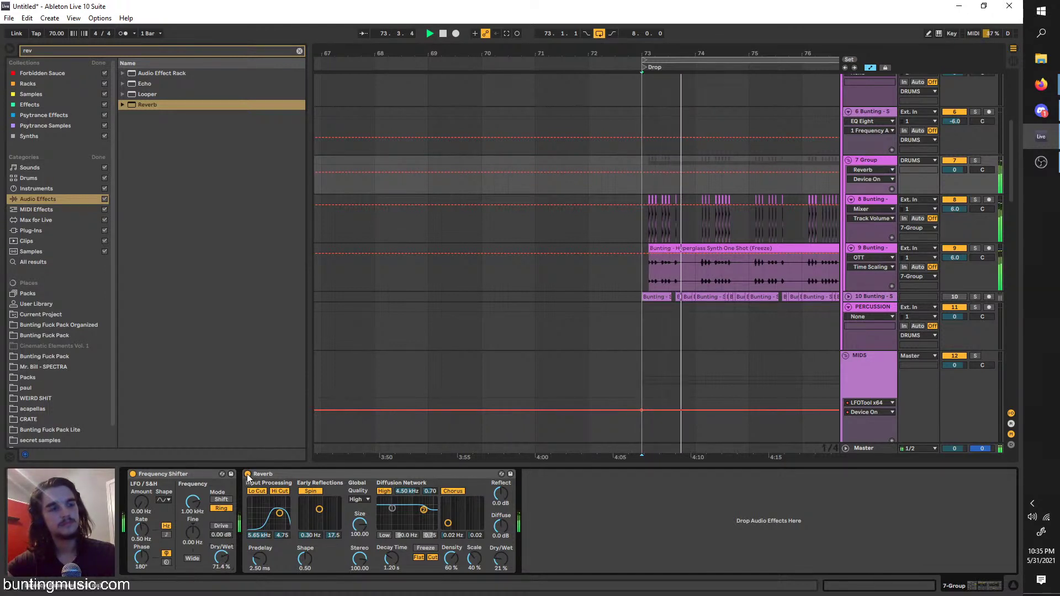
{"action": "left_click", "coordinate": [887, 311]}
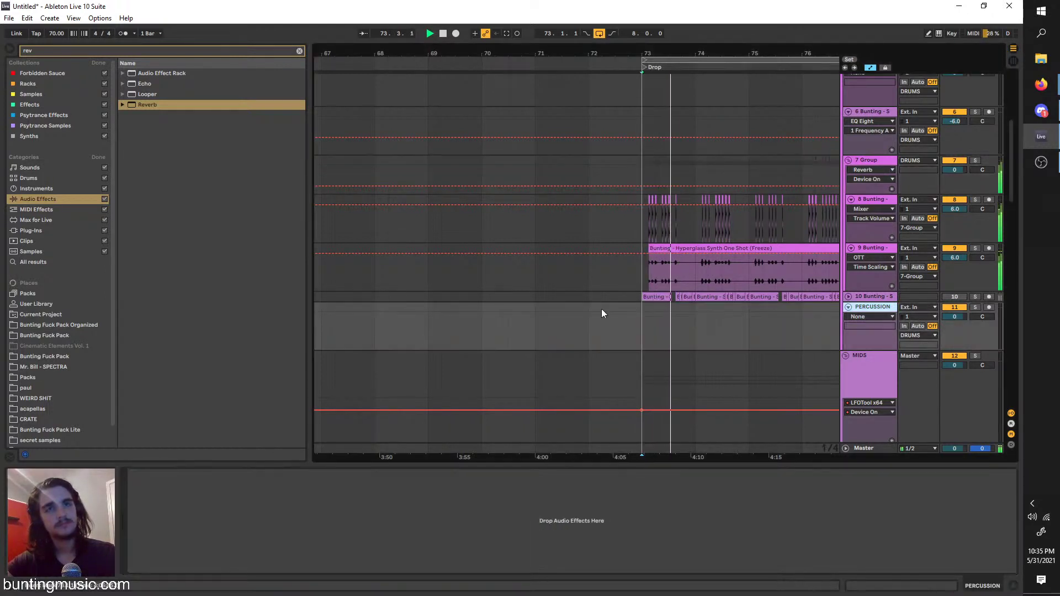
Arm and solo the PERCUSSION track, place the insertion point at bar 73 and set its audio input to Resampling
{"action": "scroll", "coordinate": [601, 309], "scroll_direction": "right", "scroll_amount": 3}
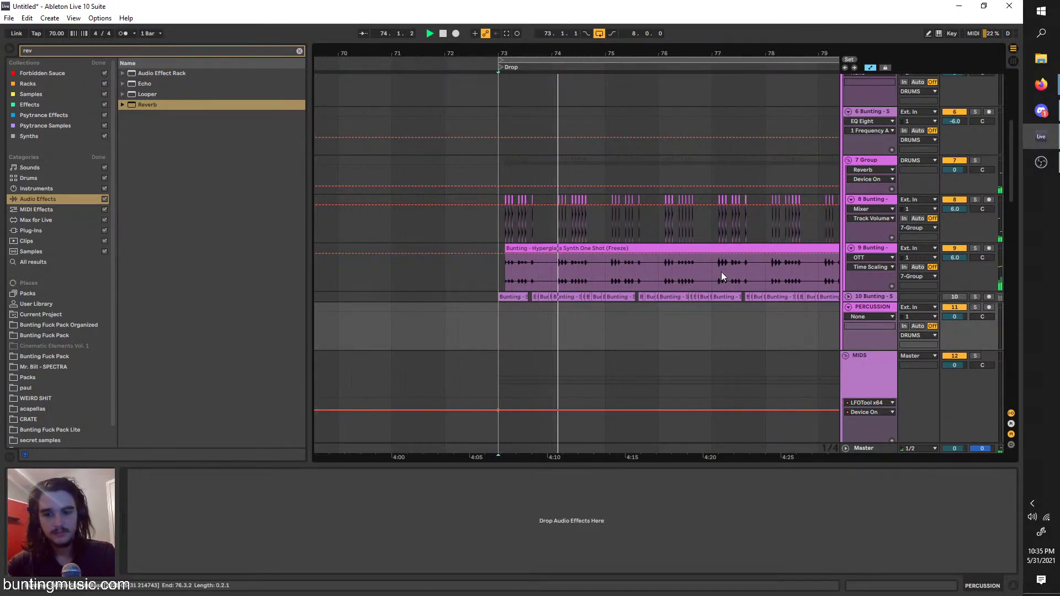
{"action": "left_click", "coordinate": [989, 307]}
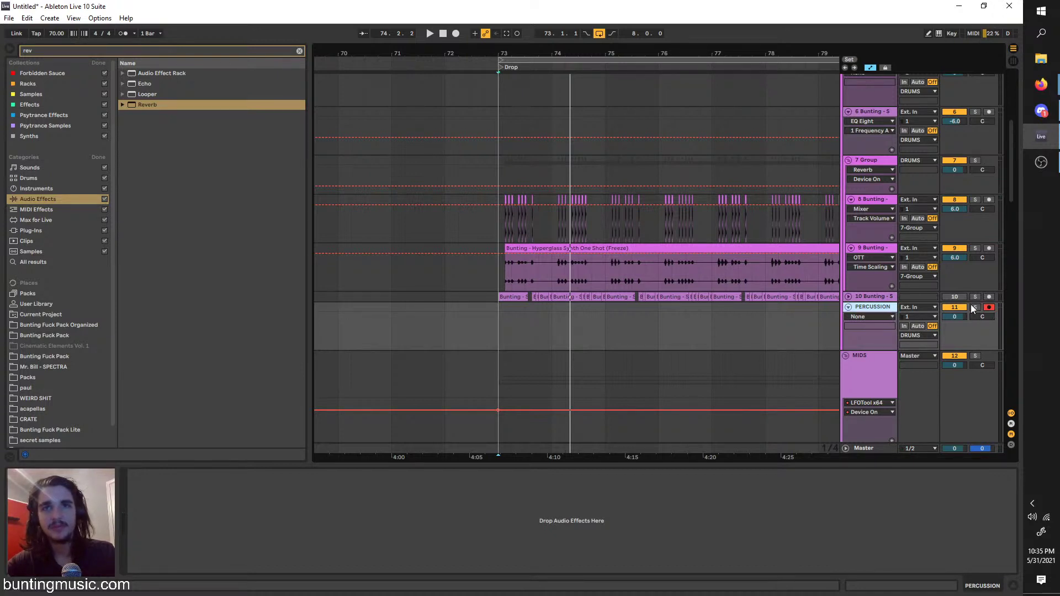
{"action": "left_click", "coordinate": [975, 307]}
{"action": "left_click", "coordinate": [512, 312]}
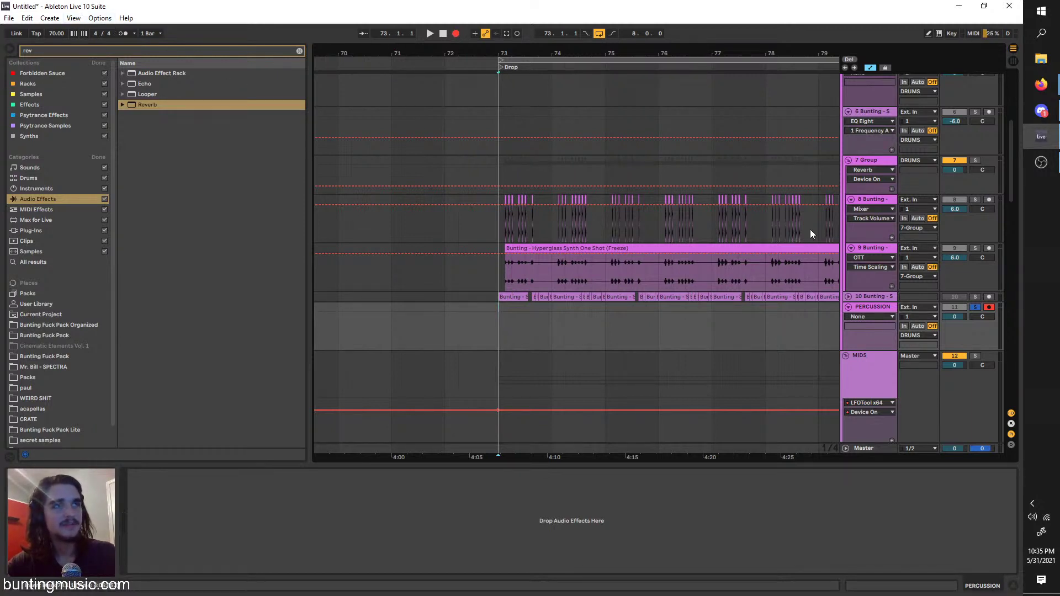
{"action": "left_click", "coordinate": [926, 308]}
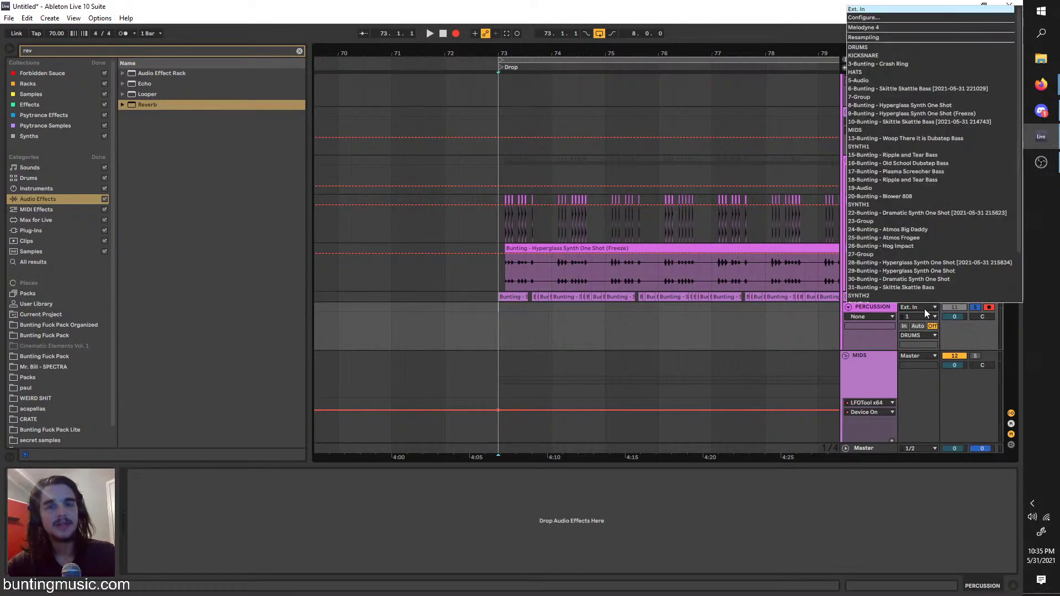
{"action": "left_click", "coordinate": [889, 37]}
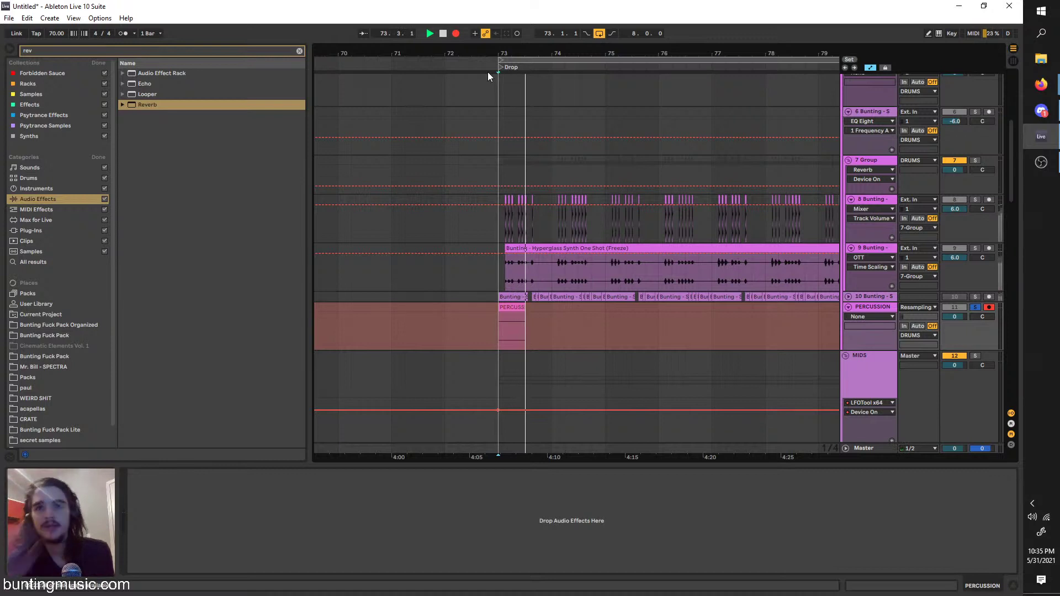
Stop the first take, solo 7 Group and record its output onto the PERCUSSION track from bar 73 to bar 77
{"action": "key", "text": "space"}
{"action": "left_click", "coordinate": [975, 161]}
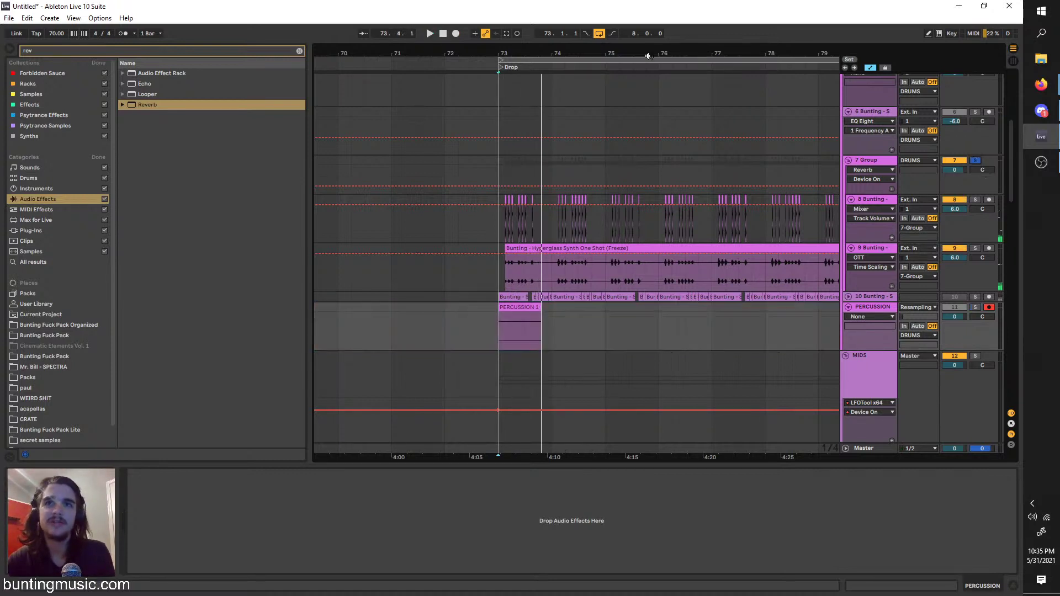
{"action": "left_click", "coordinate": [459, 32]}
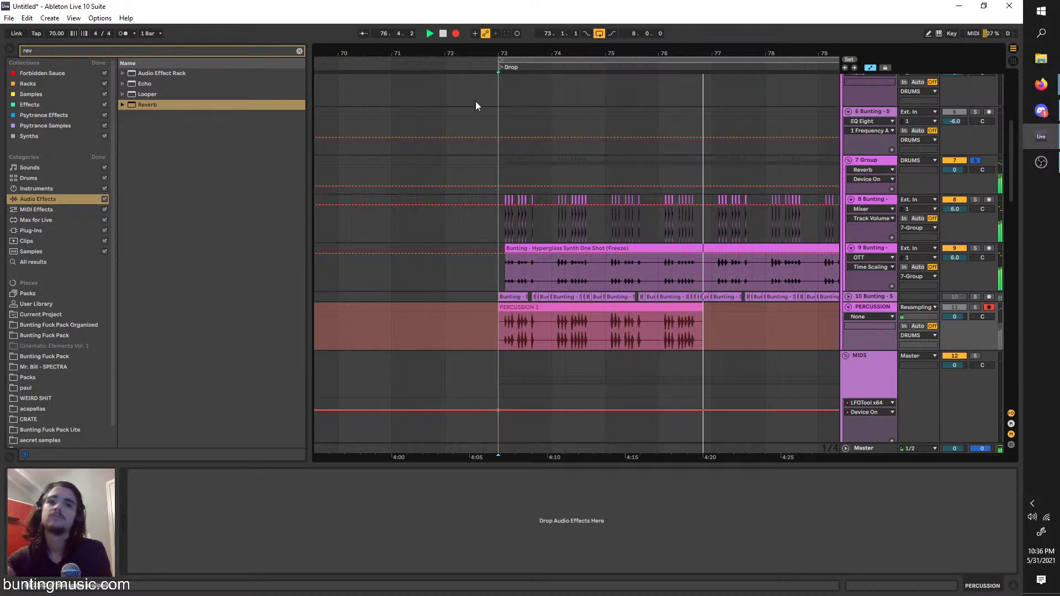
{"action": "key", "text": "space"}
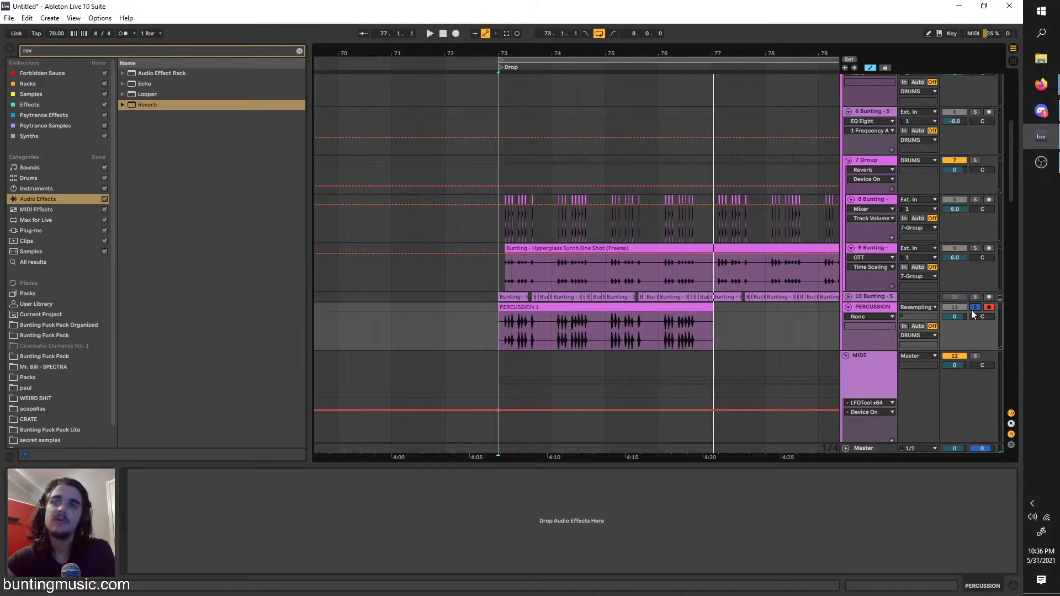
Mute 7 Group and reactivate the KICKSNARE and HATS clips in the second drop
{"action": "key", "text": "space"}
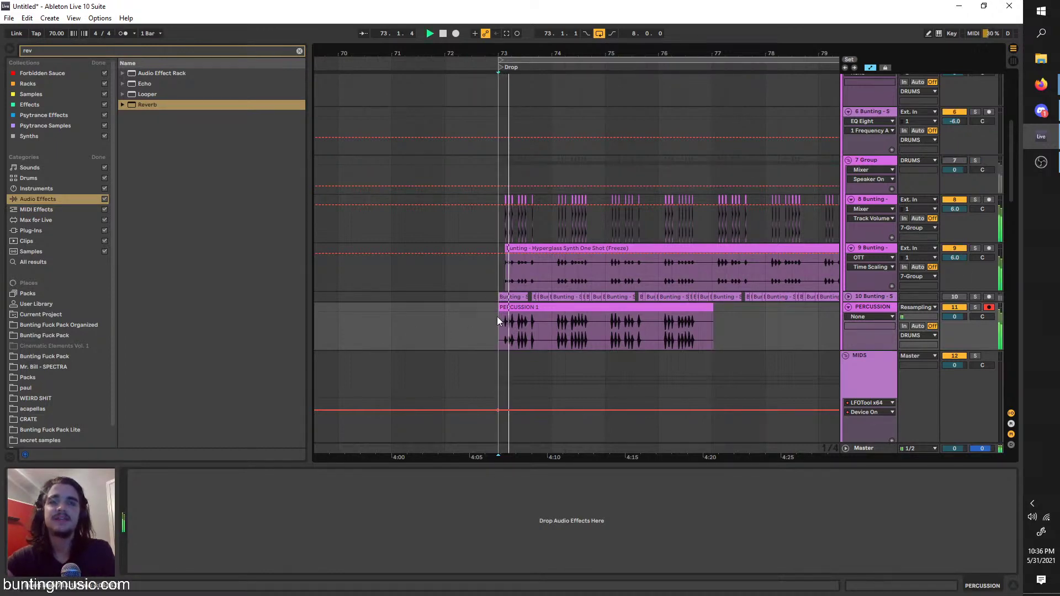
{"action": "scroll", "coordinate": [713, 276], "scroll_direction": "up", "scroll_amount": 10}
{"action": "key", "text": "minus"}
{"action": "key", "text": "minus"}
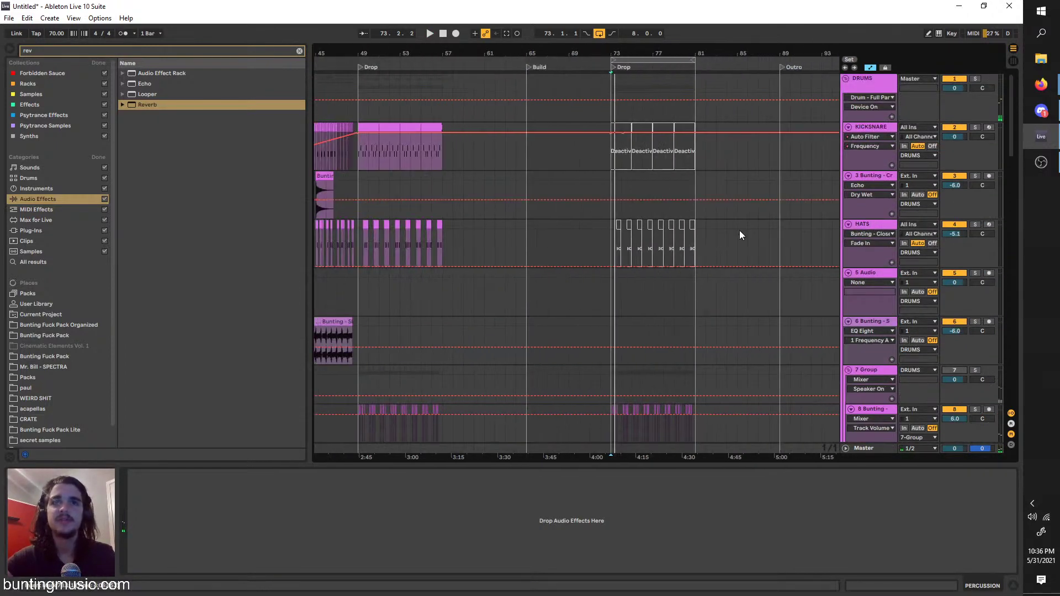
{"action": "left_click_drag", "start_coordinate": [740, 230], "coordinate": [613, 132]}
{"action": "key", "text": "0"}
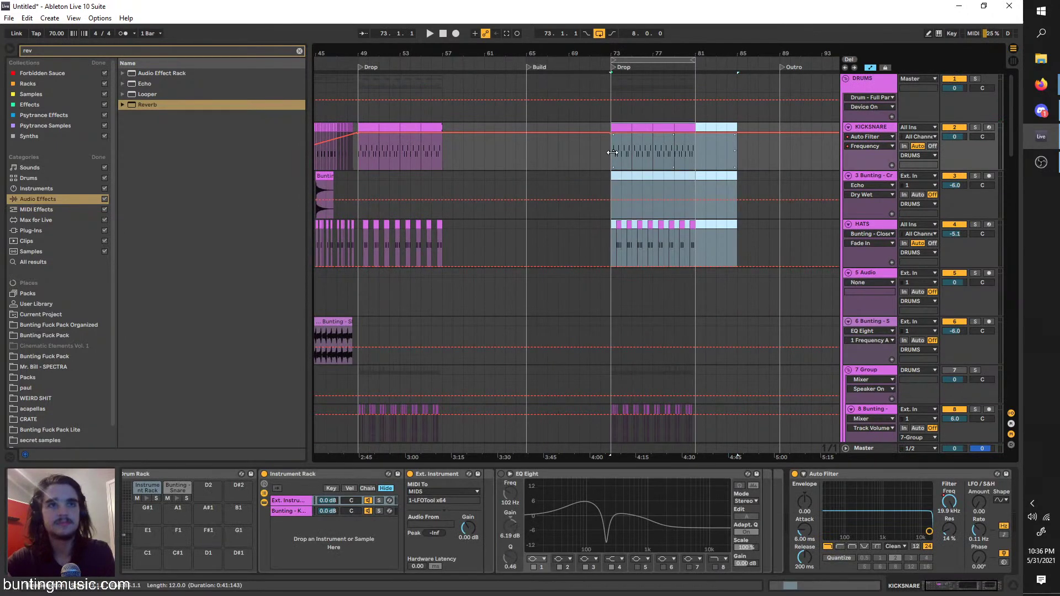
Play the second drop from bar 73 and delete the HATS clip in its first bar
{"action": "left_click", "coordinate": [609, 152]}
{"action": "key", "text": "plus"}
{"action": "key", "text": "plus"}
{"action": "key", "text": "plus"}
{"action": "key", "text": "space"}
{"action": "scroll", "coordinate": [655, 185], "scroll_direction": "up", "scroll_amount": 2}
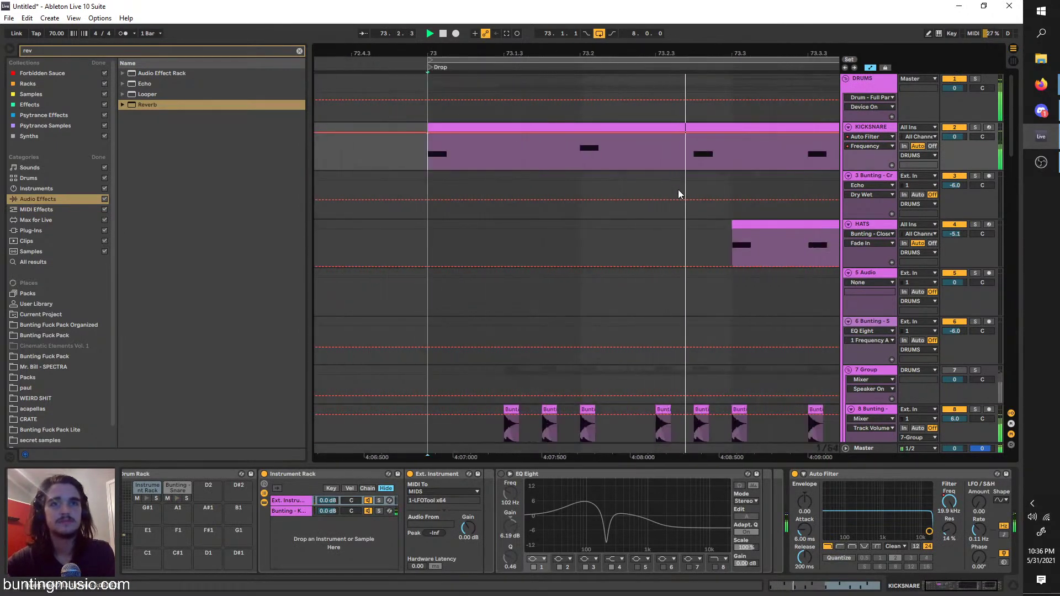
{"action": "scroll", "coordinate": [678, 190], "scroll_direction": "right", "scroll_amount": 1}
{"action": "key", "text": "space"}
{"action": "scroll", "coordinate": [667, 195], "scroll_direction": "down", "scroll_amount": 1}
{"action": "key", "text": "space"}
{"action": "left_click", "coordinate": [689, 212]}
{"action": "key", "text": "Delete"}
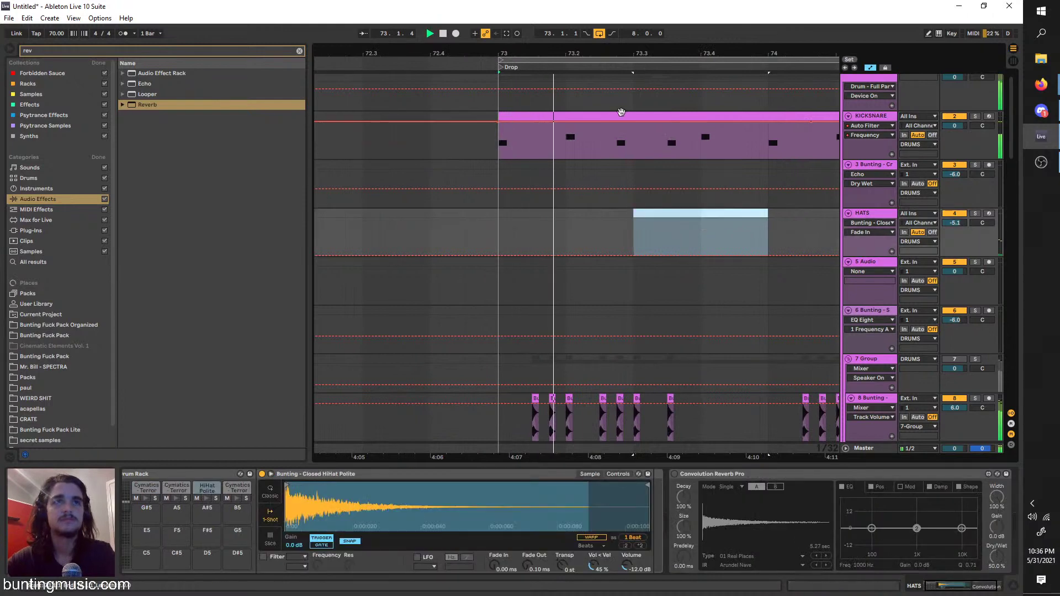
Delete the kick note at 1.2.4 from the first KICKSNARE clip of the second drop and play it back
{"action": "double_click", "coordinate": [620, 115]}
{"action": "key", "text": "space"}
{"action": "double_click", "coordinate": [478, 494]}
{"action": "key", "text": "space"}
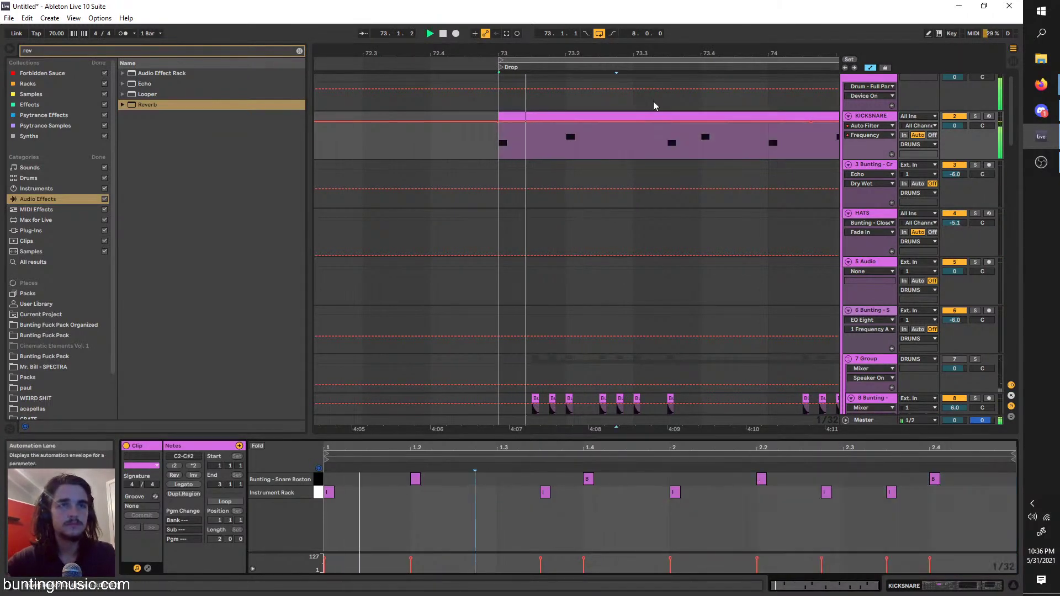
Duplicate the first bar of the edited KICKSNARE clip across the second drop up to bar 81, removing the surplus copy
{"action": "scroll", "coordinate": [680, 135], "scroll_direction": "right", "scroll_amount": 1}
{"action": "left_click_drag", "start_coordinate": [722, 154], "coordinate": [455, 118]}
{"action": "key", "text": "ctrl+d"}
{"action": "scroll", "coordinate": [456, 118], "scroll_direction": "down", "scroll_amount": 2}
{"action": "key", "text": "ctrl+d"}
{"action": "scroll", "coordinate": [551, 233], "scroll_direction": "down", "scroll_amount": 2}
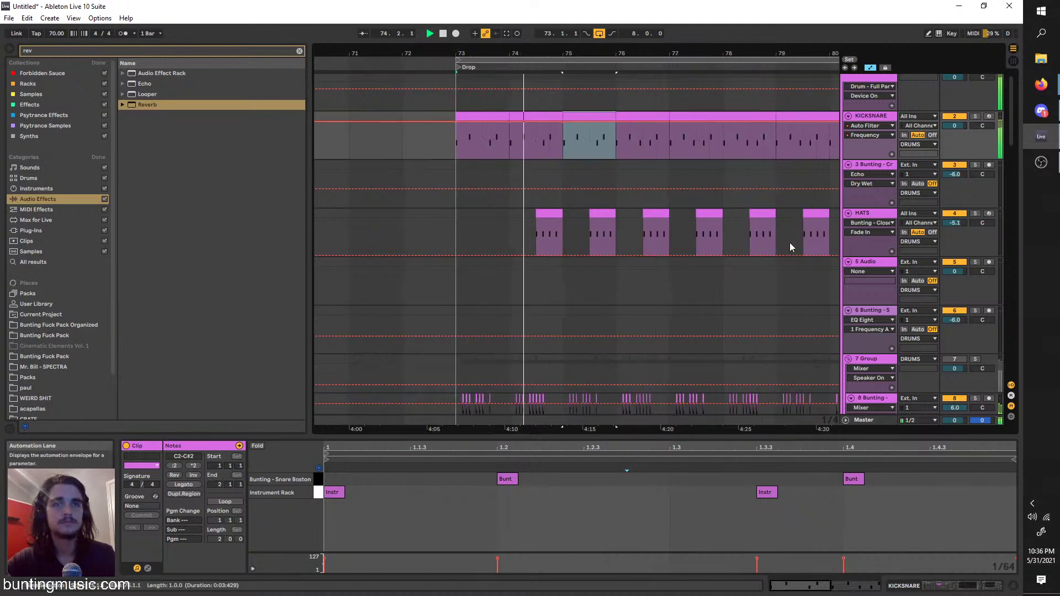
{"action": "key", "text": "ctrl+d"}
{"action": "key", "text": "ctrl+d"}
{"action": "key", "text": "ctrl+d"}
{"action": "key", "text": "ctrl+d"}
{"action": "scroll", "coordinate": [576, 164], "scroll_direction": "down", "scroll_amount": 2}
{"action": "key", "text": "ctrl+d"}
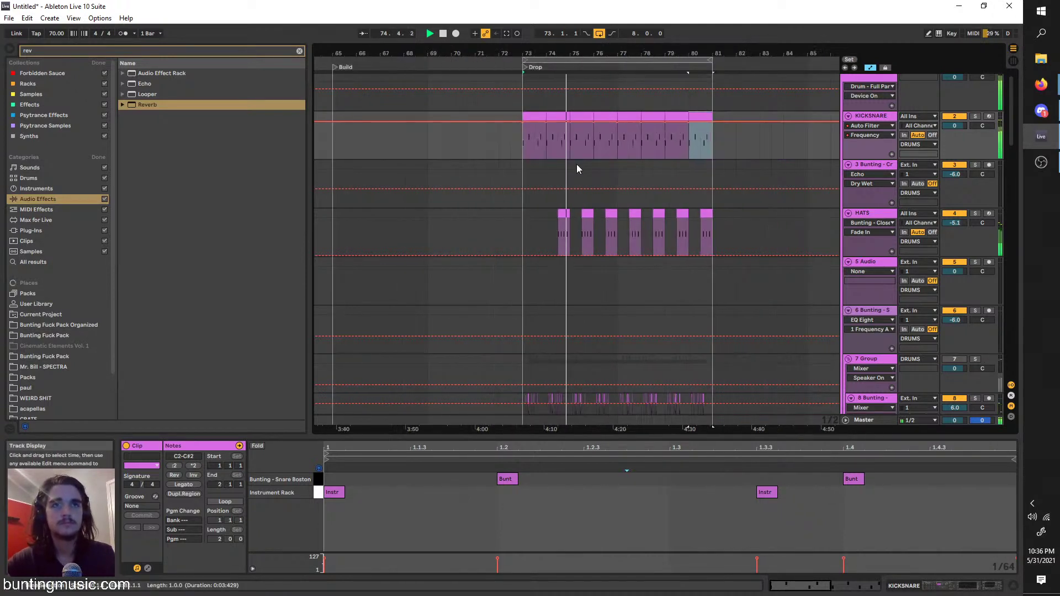
{"action": "key", "text": "ctrl+d"}
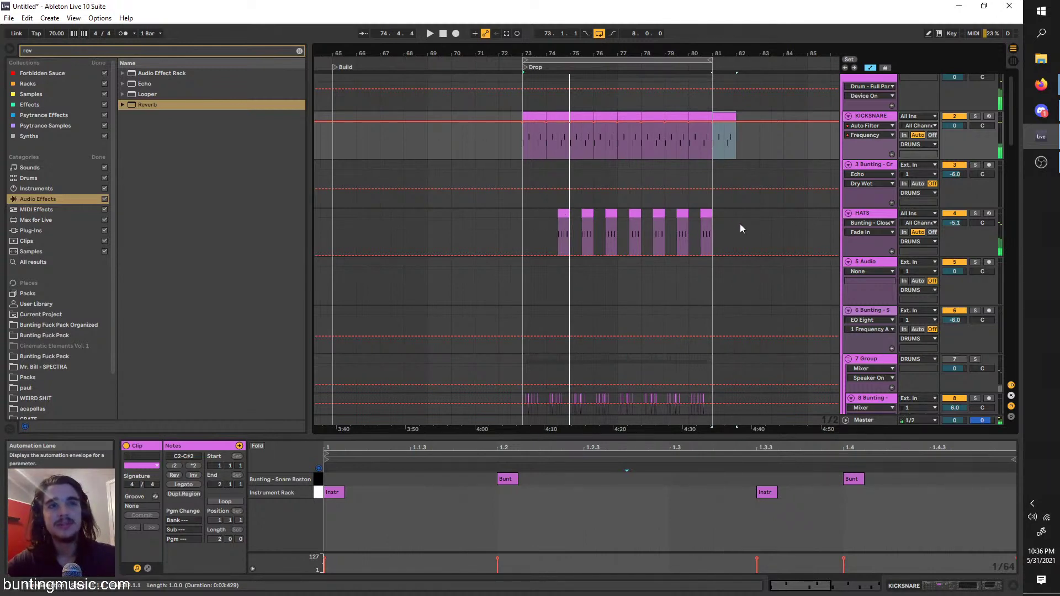
{"action": "key", "text": "Delete"}
Delete the remaining HATS clips in the second drop from bar 73 onwards
{"action": "left_click", "coordinate": [529, 238]}
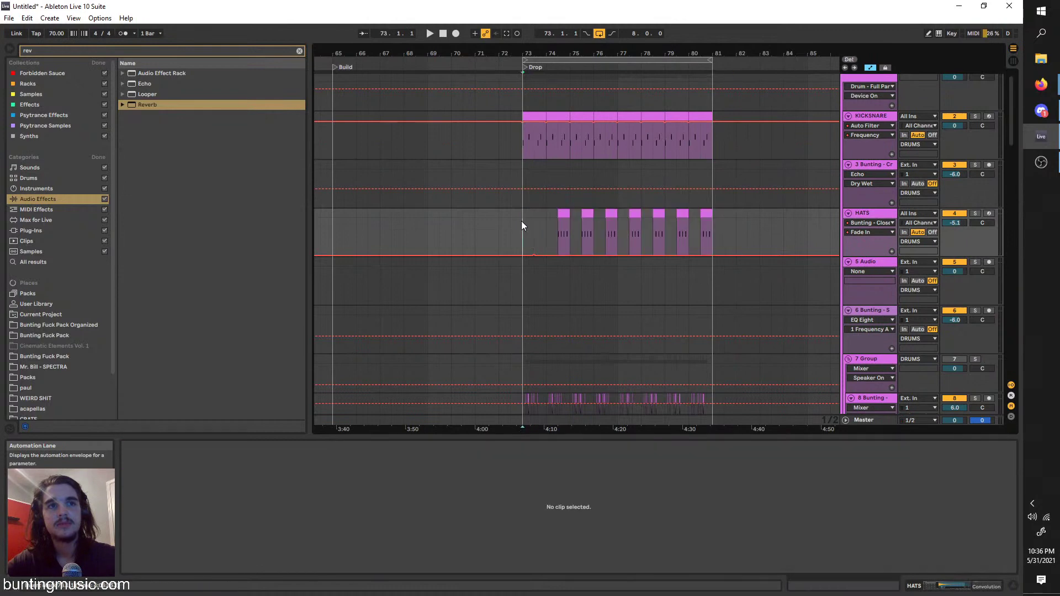
{"action": "left_click_drag", "start_coordinate": [522, 226], "coordinate": [738, 223]}
{"action": "key", "text": "Delete"}
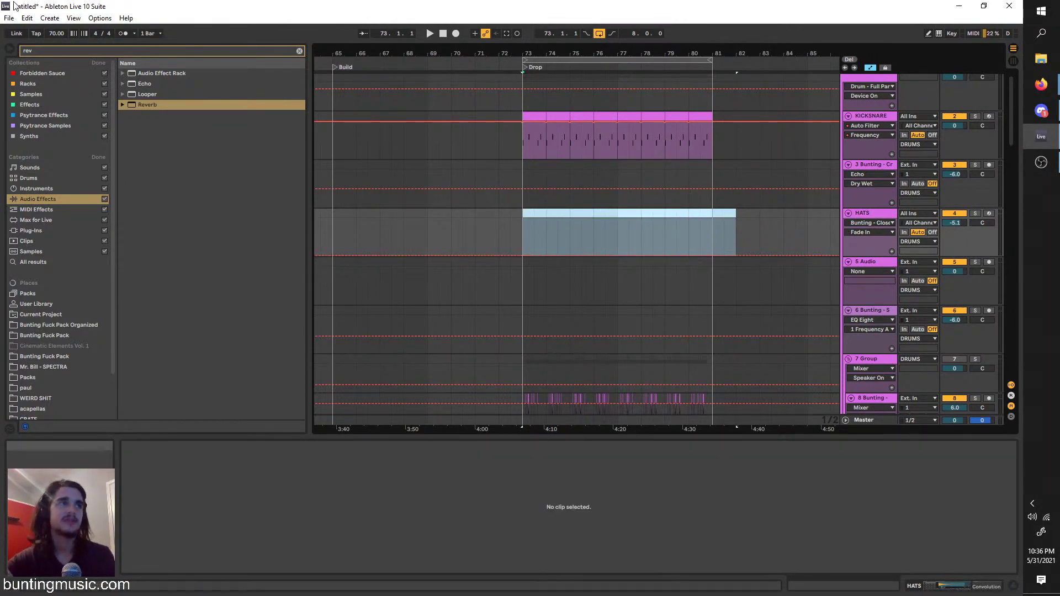
Try to save the Live Set
{"action": "left_click", "coordinate": [9, 17]}
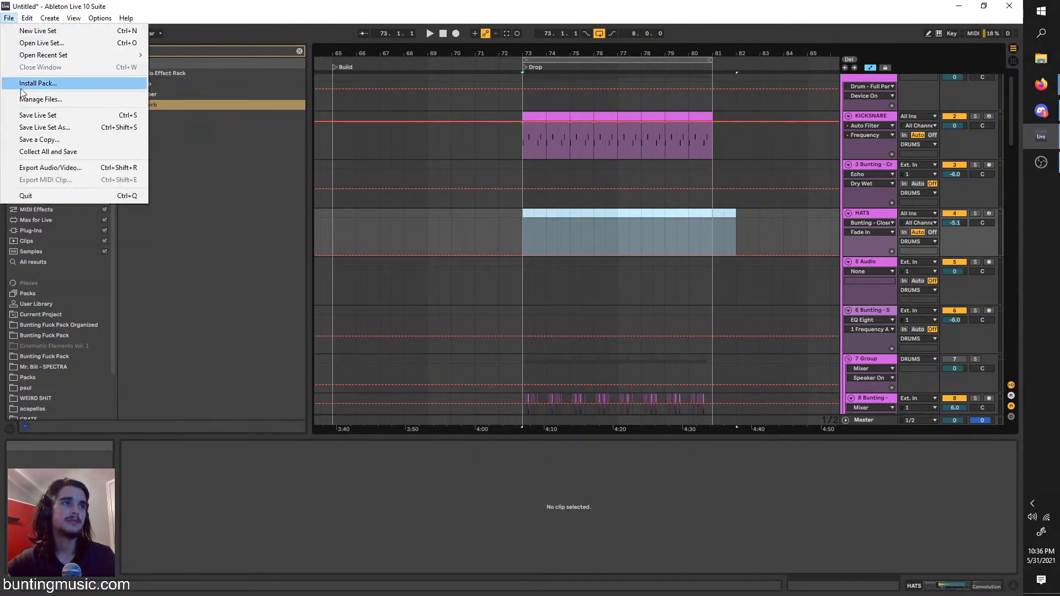
{"action": "left_click", "coordinate": [37, 115]}
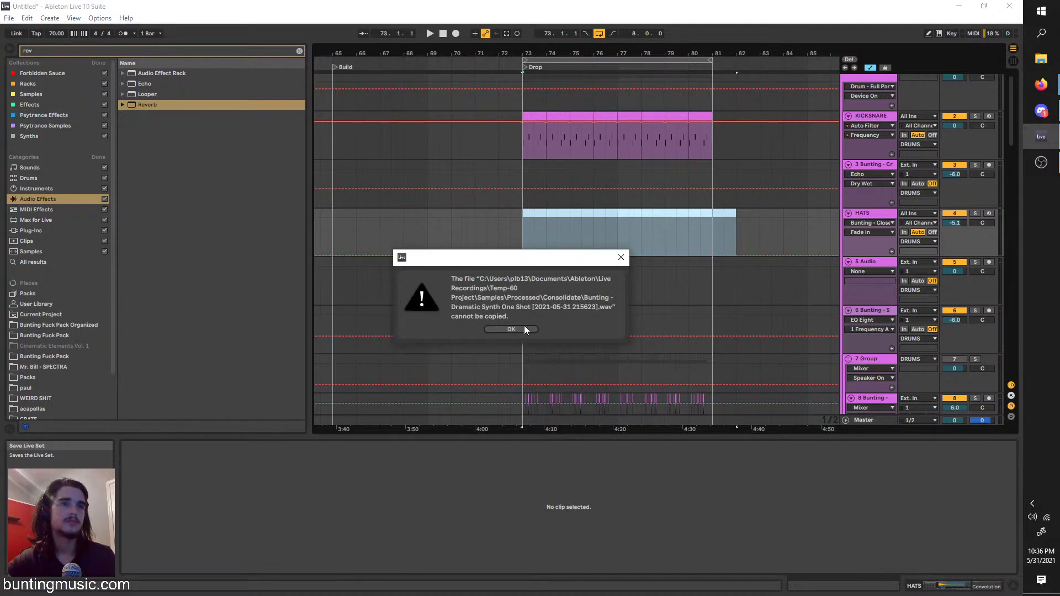
{"action": "left_click", "coordinate": [511, 330]}
Try Collect All and Save, including files from elsewhere, other Projects, the User Library and Factory Packs
{"action": "left_click", "coordinate": [8, 18]}
{"action": "left_click", "coordinate": [52, 151]}
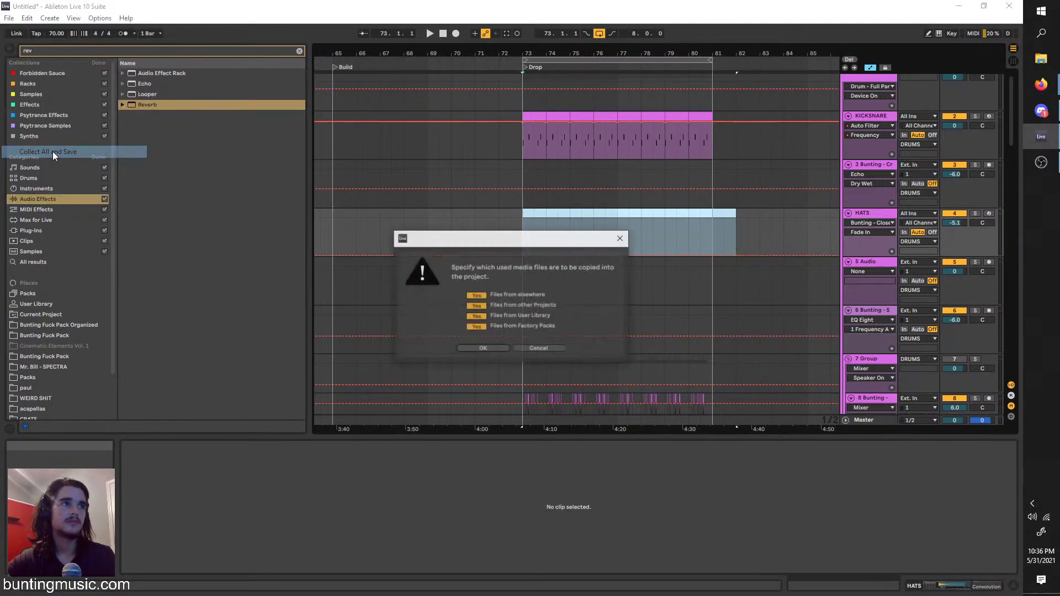
{"action": "left_click", "coordinate": [467, 349]}
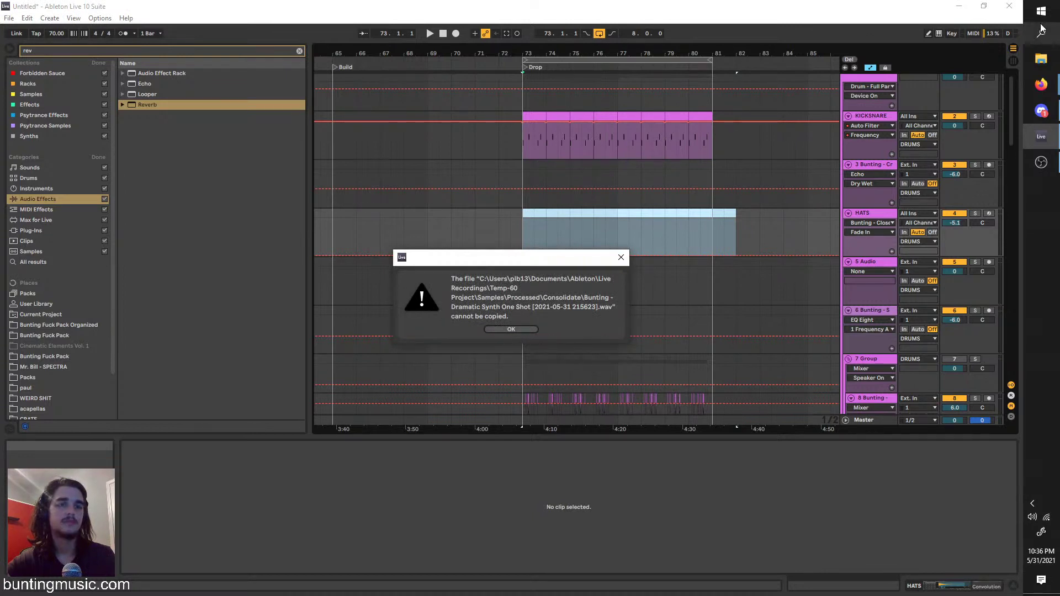
{"action": "left_click", "coordinate": [1041, 84]}
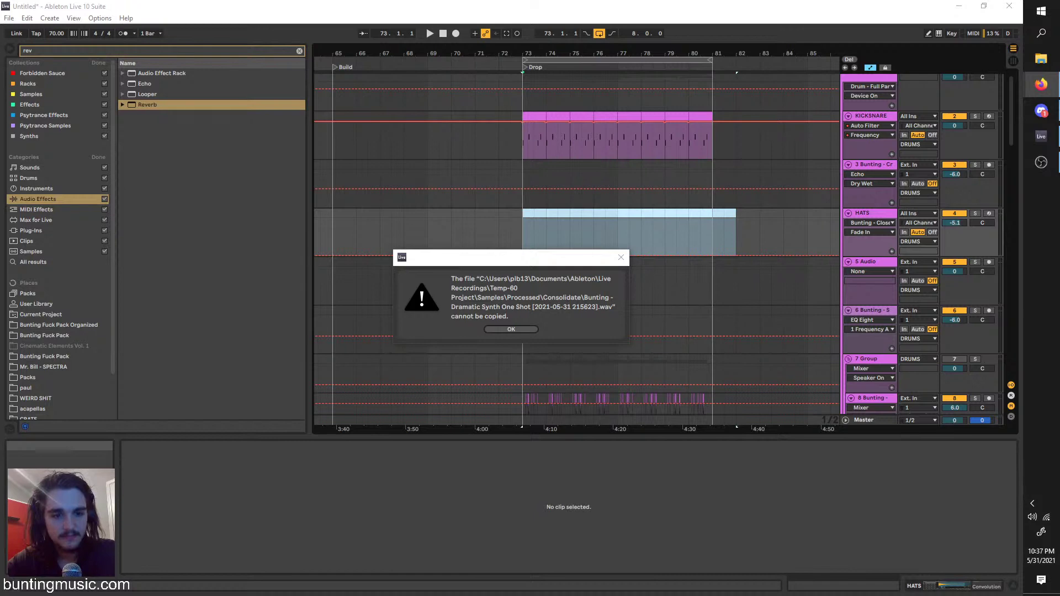
{"action": "left_click", "coordinate": [525, 329]}
Examine the Library preferences for content locations and file collection settings, and close the preferences
{"action": "left_click", "coordinate": [100, 19]}
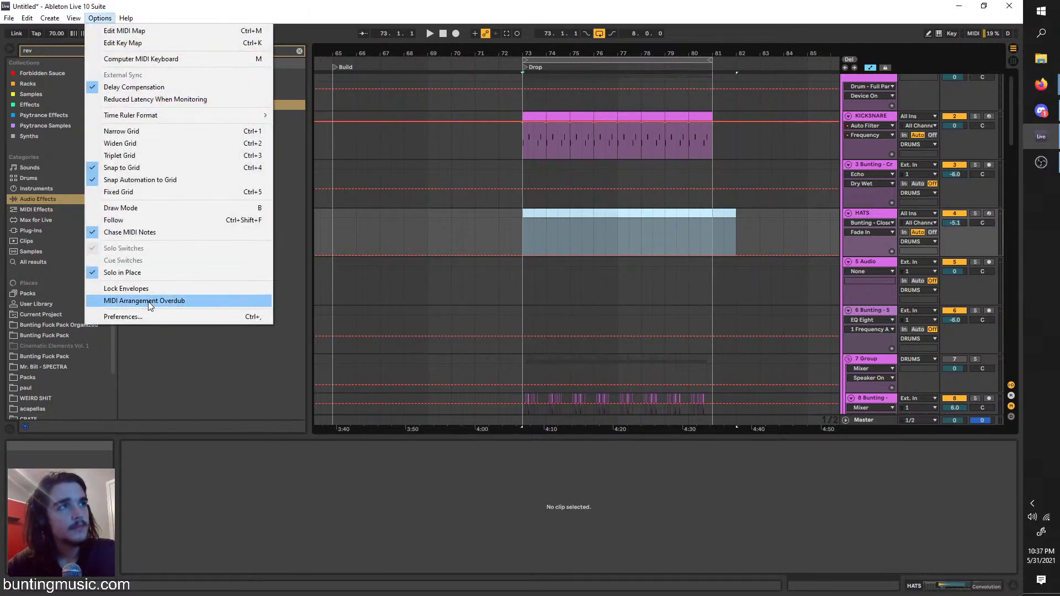
{"action": "left_click", "coordinate": [158, 312]}
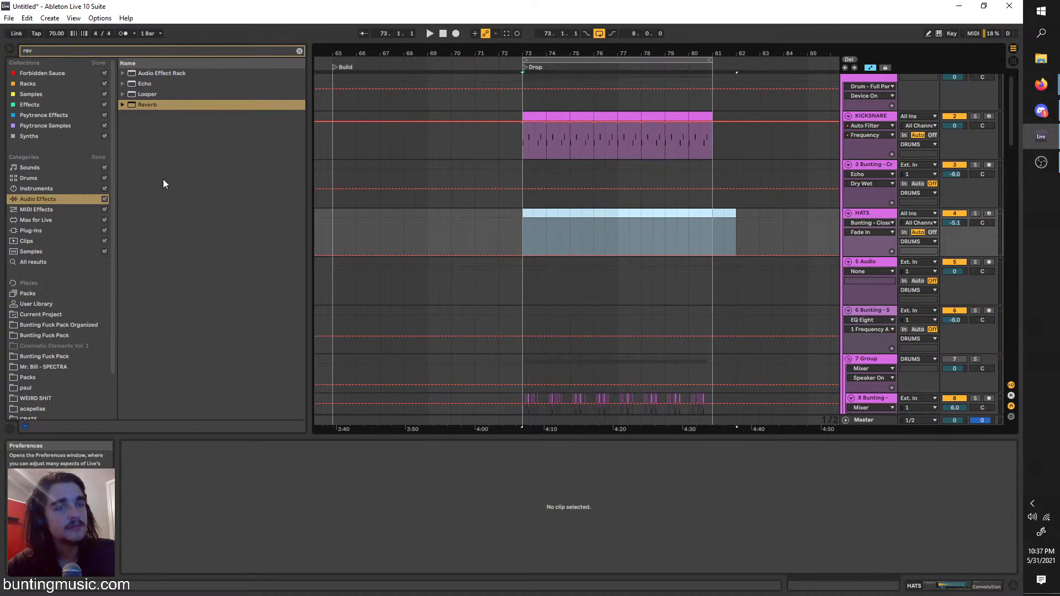
{"action": "left_click", "coordinate": [389, 237]}
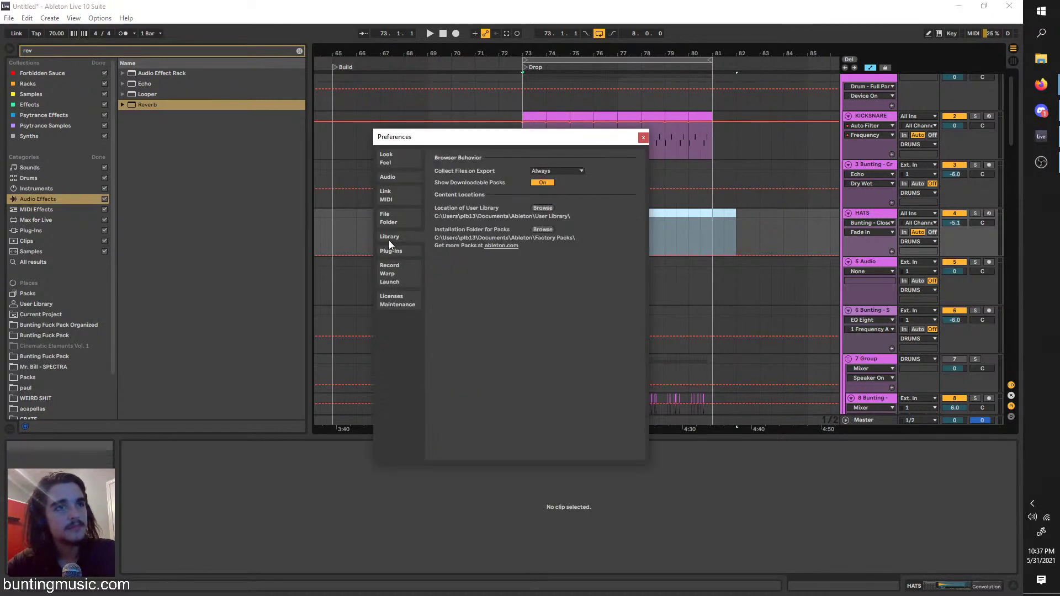
{"action": "left_click", "coordinate": [644, 137]}
{"action": "scroll", "coordinate": [562, 226], "scroll_direction": "down", "scroll_amount": 6}
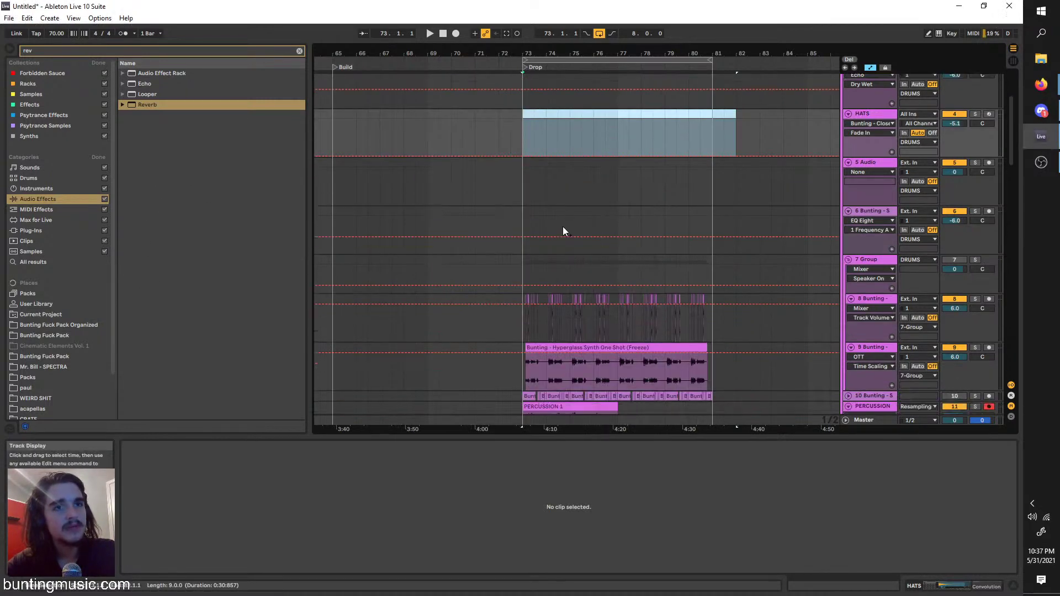
{"action": "scroll", "coordinate": [546, 227], "scroll_direction": "down", "scroll_amount": 1}
{"action": "left_click", "coordinate": [590, 197]}
{"action": "right_click", "coordinate": [592, 187]}
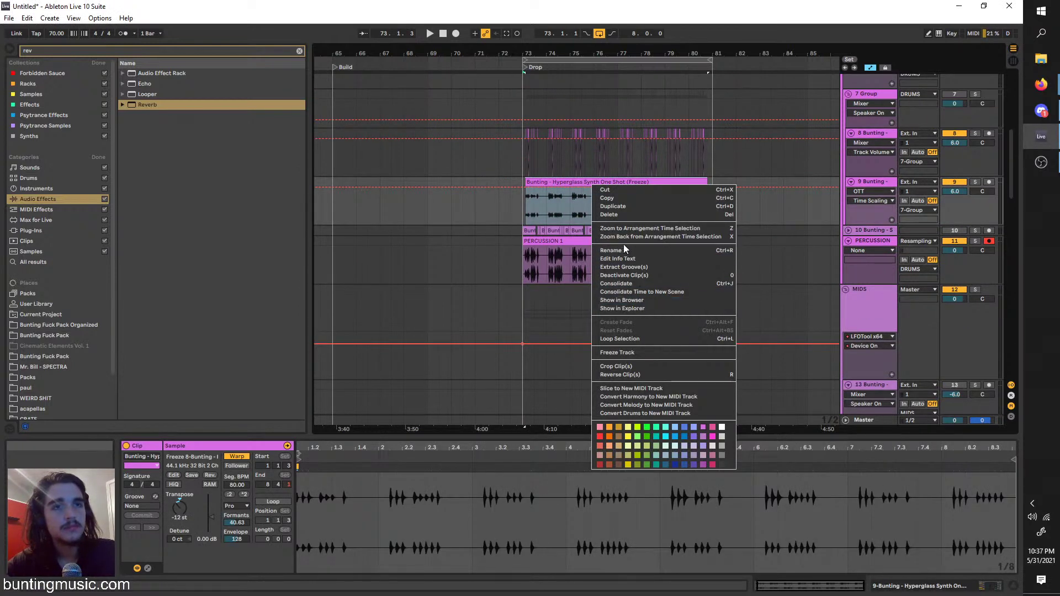
{"action": "left_click", "coordinate": [539, 197]}
Play the second drop from bar 73 to listen to the resampled percussion against the original layers
{"action": "left_click", "coordinate": [521, 204]}
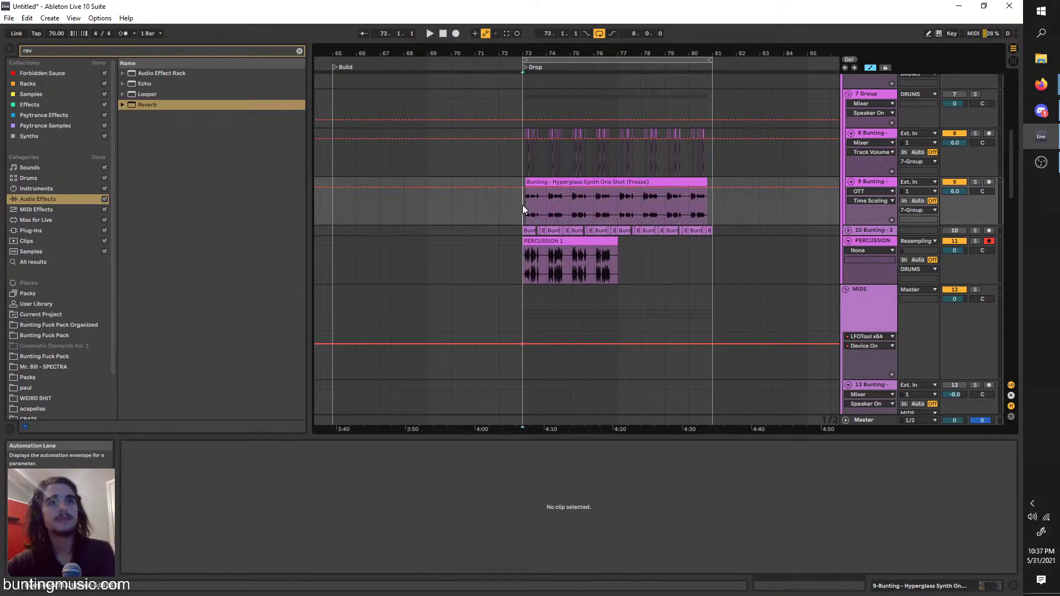
{"action": "scroll", "coordinate": [520, 196], "scroll_direction": "up", "scroll_amount": 3}
{"action": "key", "text": "space"}
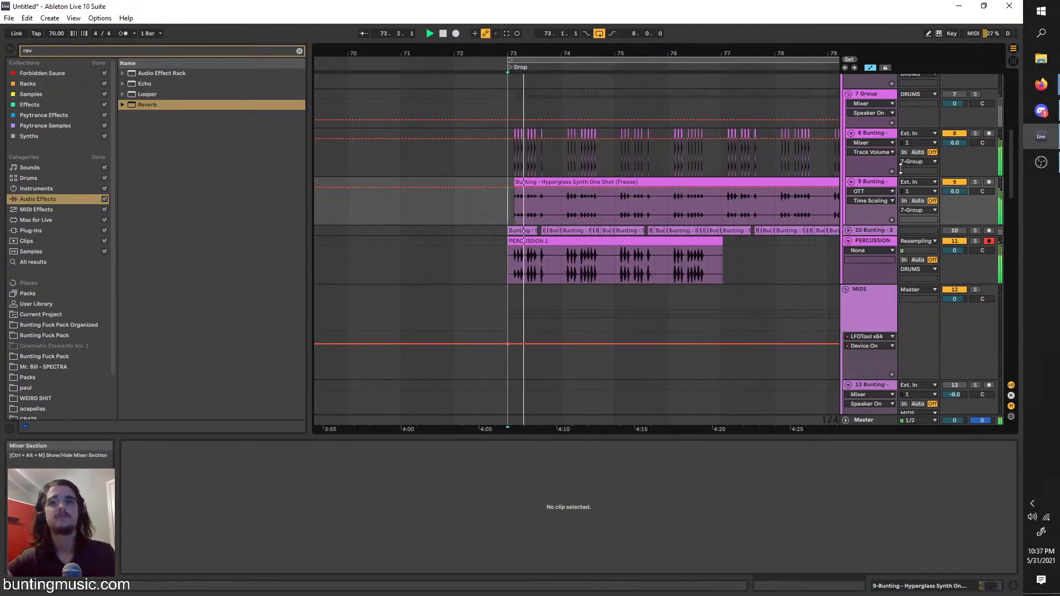
{"action": "scroll", "coordinate": [520, 266], "scroll_direction": "up", "scroll_amount": 5}
{"action": "key", "text": "space"}
{"action": "key", "text": "space"}
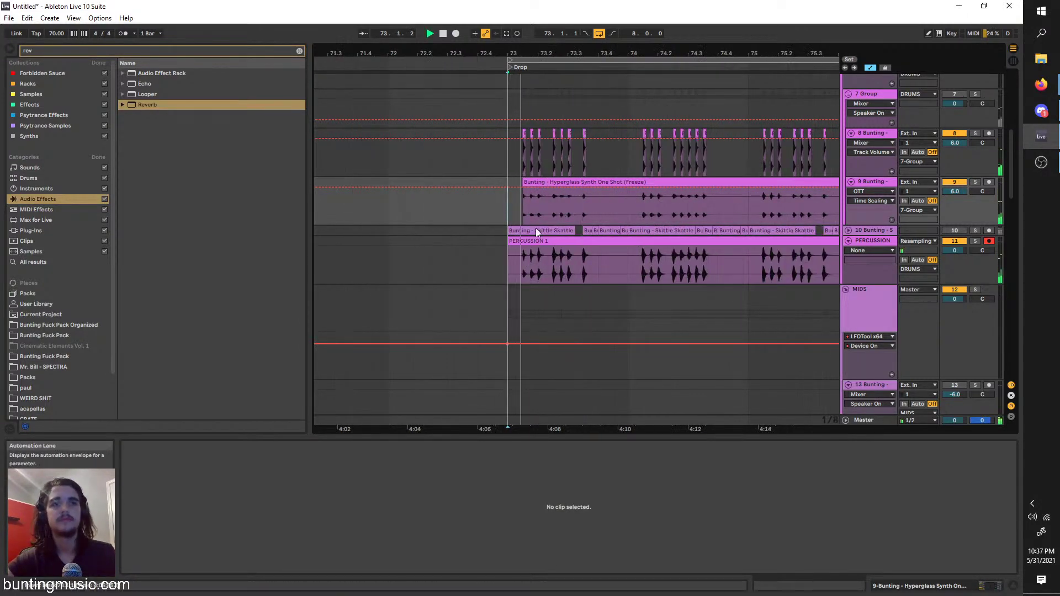
Duplicate the PERCUSSION track, mute the original and delete the clip from the copy
{"action": "left_click", "coordinate": [537, 254]}
{"action": "scroll", "coordinate": [747, 282], "scroll_direction": "down", "scroll_amount": 5}
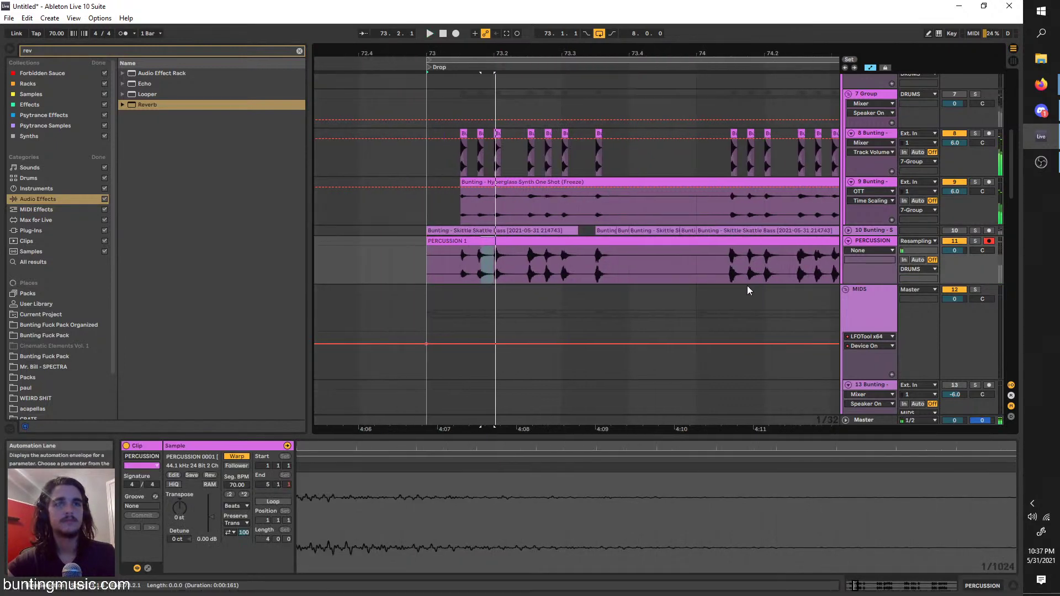
{"action": "left_click", "coordinate": [883, 242]}
{"action": "key", "text": "ctrl+d"}
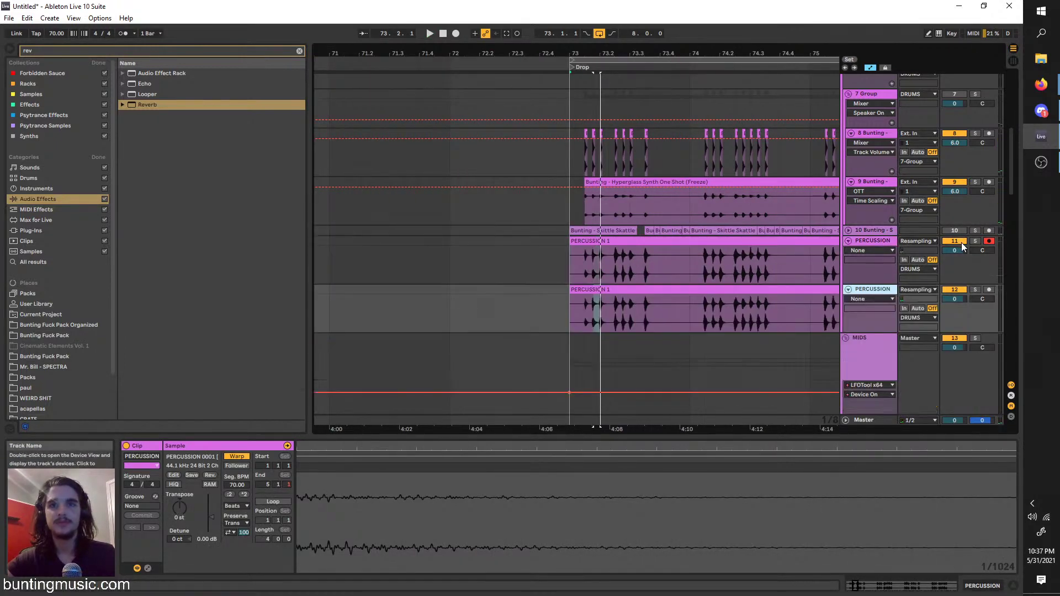
{"action": "scroll", "coordinate": [691, 290], "scroll_direction": "down", "scroll_amount": 6}
{"action": "left_click_drag", "start_coordinate": [757, 309], "coordinate": [586, 254]}
{"action": "key", "text": "Delete"}
Cut the first hit out of the original PERCUSSION clip and paste it at 73.1.3 on the duplicated PERCUSSION track
{"action": "scroll", "coordinate": [601, 284], "scroll_direction": "up", "scroll_amount": 3}
{"action": "left_click", "coordinate": [613, 270]}
{"action": "scroll", "coordinate": [635, 258], "scroll_direction": "up", "scroll_amount": 3}
{"action": "scroll", "coordinate": [523, 298], "scroll_direction": "down", "scroll_amount": 3}
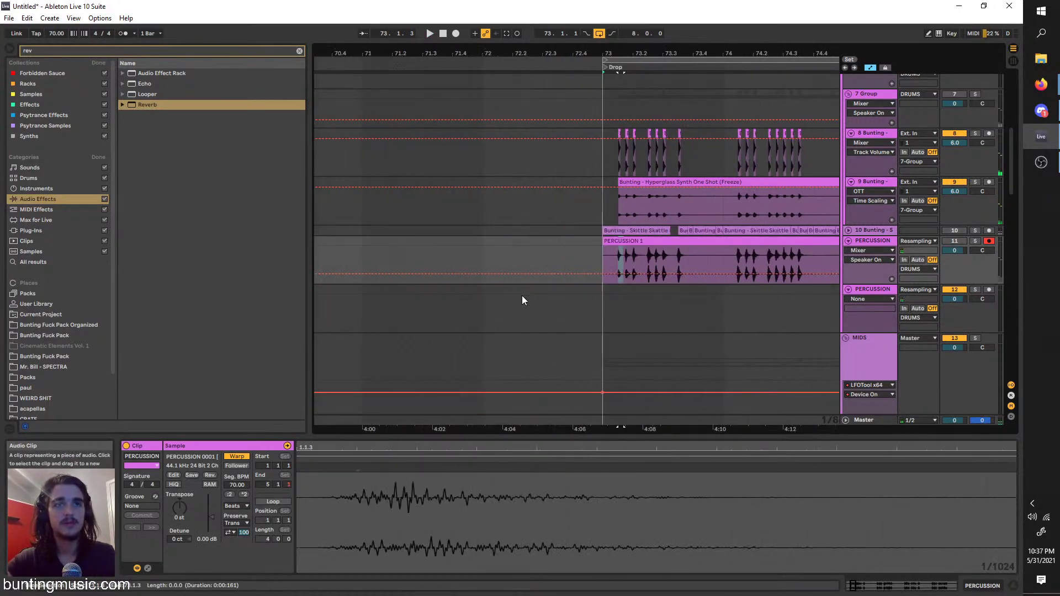
{"action": "scroll", "coordinate": [599, 297], "scroll_direction": "up", "scroll_amount": 1}
{"action": "key", "text": "space"}
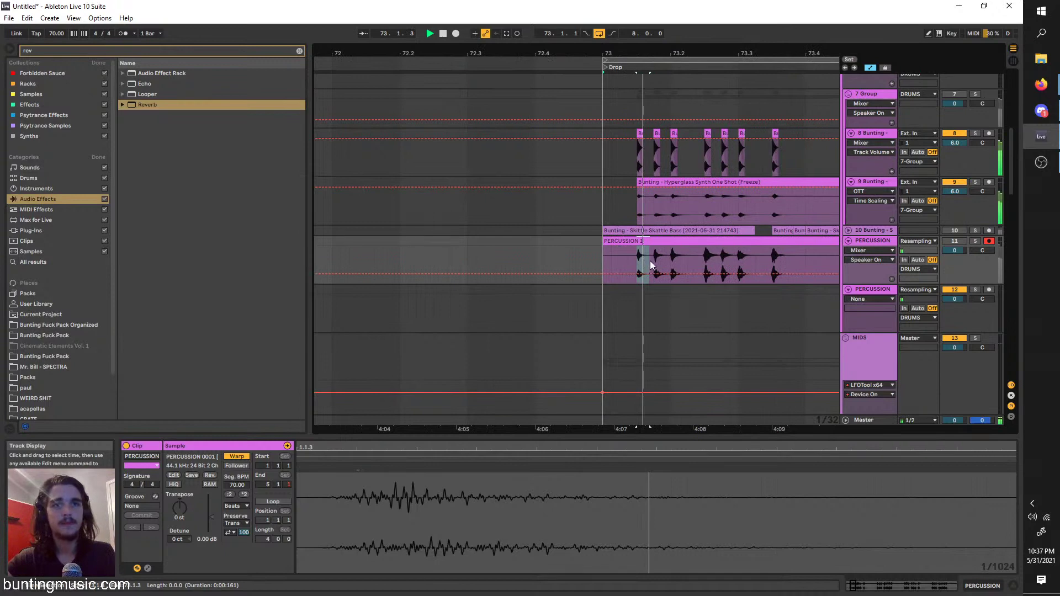
{"action": "scroll", "coordinate": [652, 261], "scroll_direction": "up", "scroll_amount": 2}
{"action": "key", "text": "Delete"}
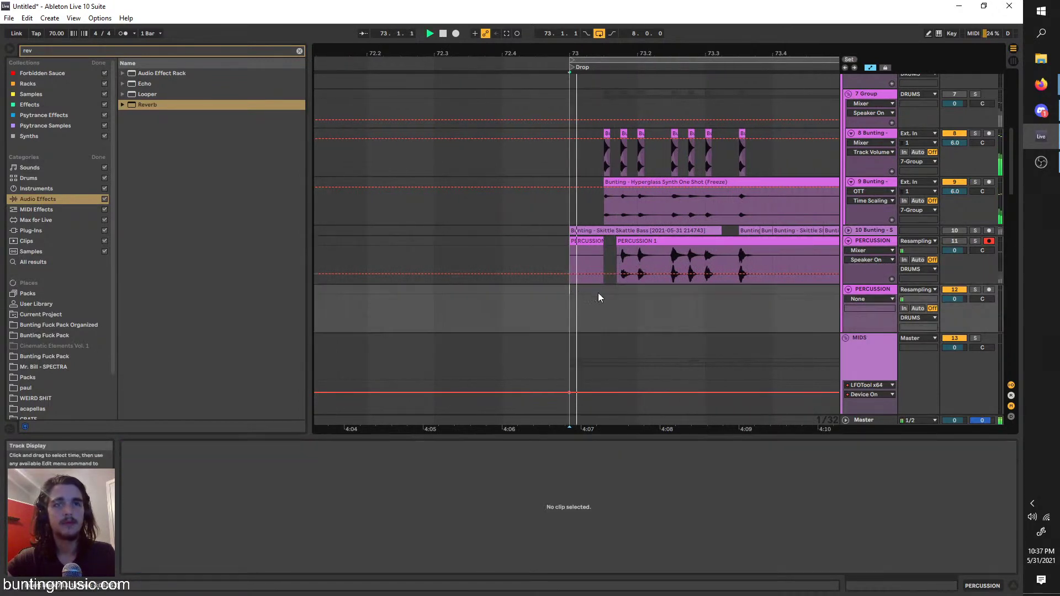
{"action": "key", "text": "space"}
{"action": "left_click", "coordinate": [598, 293]}
{"action": "left_click", "coordinate": [617, 290]}
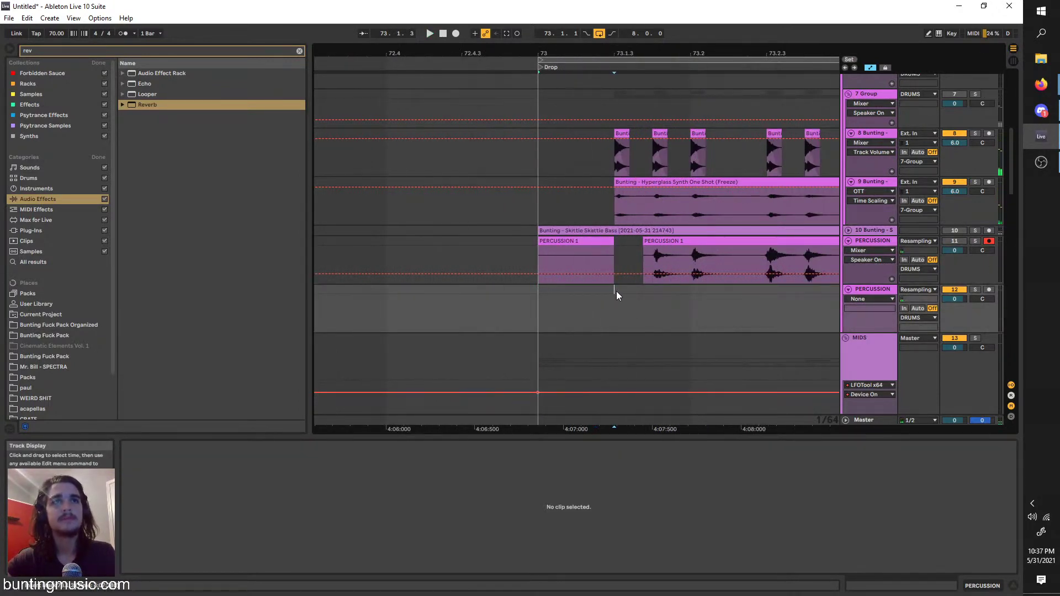
{"action": "key", "text": "ctrl+v"}
Cut the second hit at 73.1.4 from the original PERCUSSION clip, paste it at 73.2 on the duplicate track and play from bar 73
{"action": "left_click", "coordinate": [539, 289]}
{"action": "key", "text": "space"}
{"action": "left_click_drag", "start_coordinate": [689, 252], "coordinate": [654, 247]}
{"action": "key", "text": "space"}
{"action": "key", "text": "ctrl+x"}
{"action": "left_click", "coordinate": [691, 287]}
{"action": "key", "text": "ctrl+v"}
{"action": "left_click", "coordinate": [536, 299]}
{"action": "key", "text": "space"}
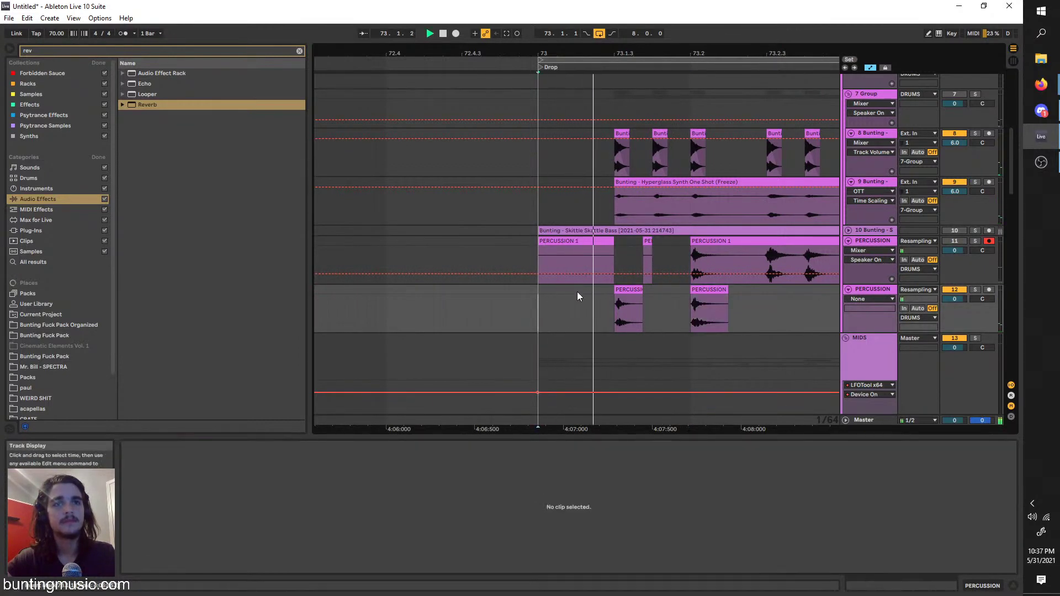
Cut the third hit at 73.2 from the original PERCUSSION clip, paste it at 73.3 on the duplicate track and play it
{"action": "left_click_drag", "start_coordinate": [545, 255], "coordinate": [519, 240]}
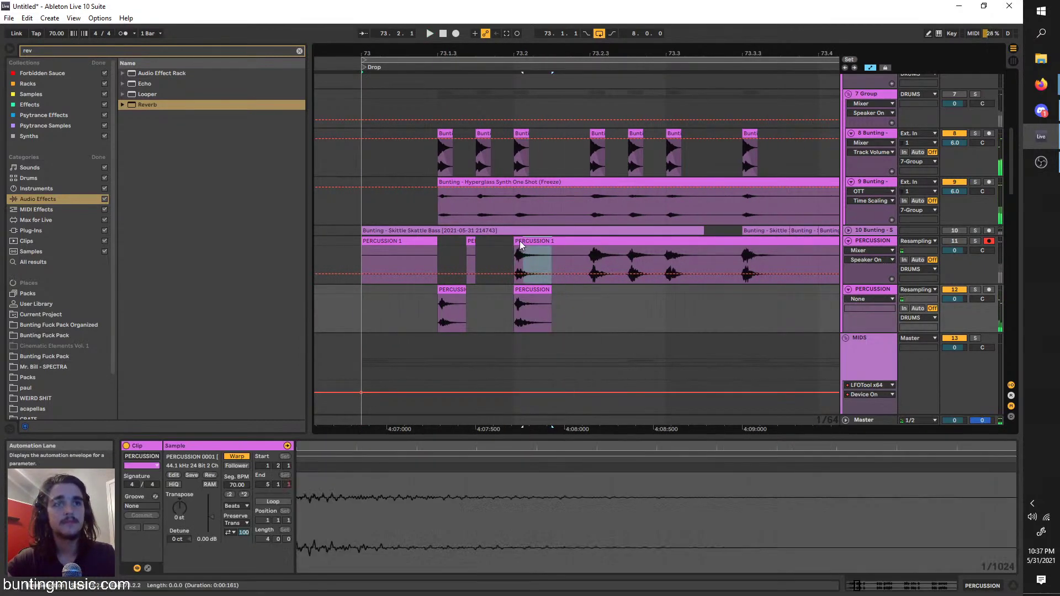
{"action": "key", "text": "space"}
{"action": "key", "text": "ctrl+x"}
{"action": "left_click", "coordinate": [667, 289]}
{"action": "key", "text": "ctrl+v"}
{"action": "key", "text": "space"}
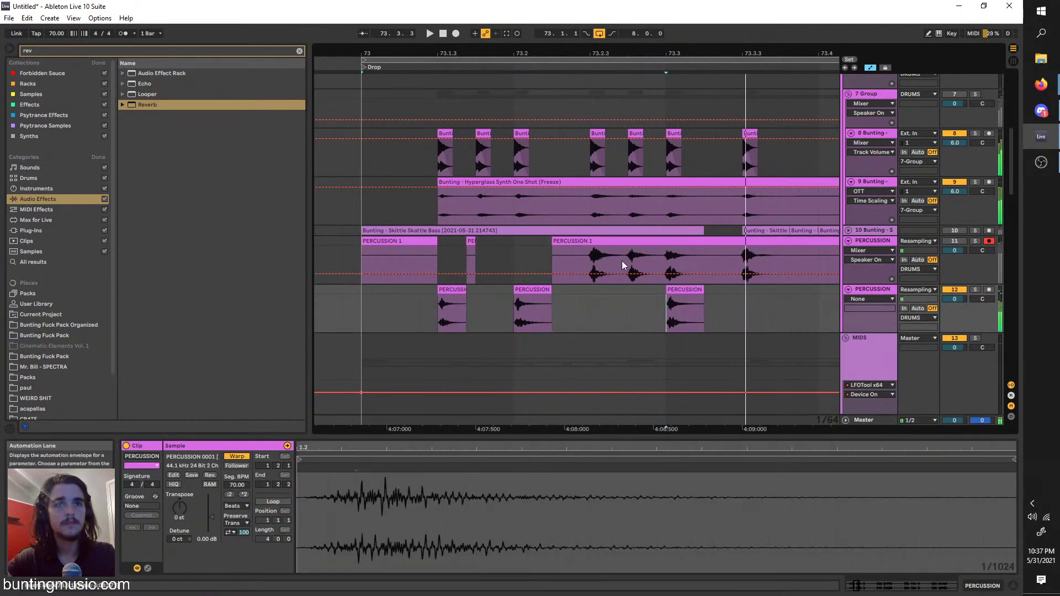
Cut the hit at 73.2.3 from the original PERCUSSION clip and paste it at 73.3.3 on the duplicate track
{"action": "left_click_drag", "start_coordinate": [619, 260], "coordinate": [592, 240]}
{"action": "key", "text": "space"}
{"action": "key", "text": "ctrl+x"}
{"action": "left_click", "coordinate": [670, 308]}
{"action": "key", "text": "space"}
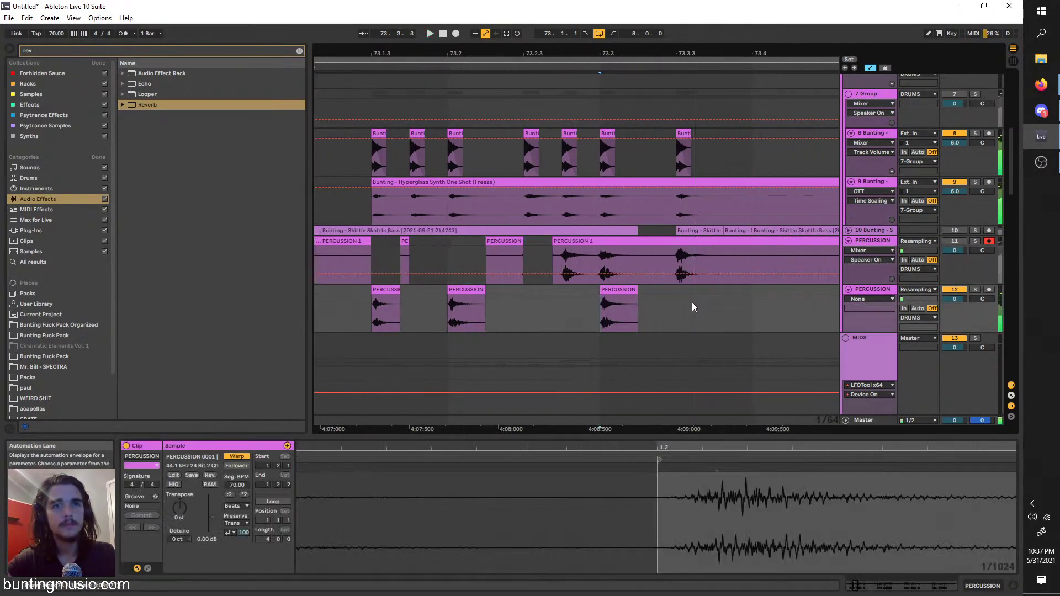
{"action": "left_click", "coordinate": [677, 291]}
{"action": "key", "text": "ctrl+v"}
Cut the hit at 73.2.4 from the original PERCUSSION clip and paste it at 73.4 on the duplicate track
{"action": "left_click_drag", "start_coordinate": [587, 268], "coordinate": [562, 240]}
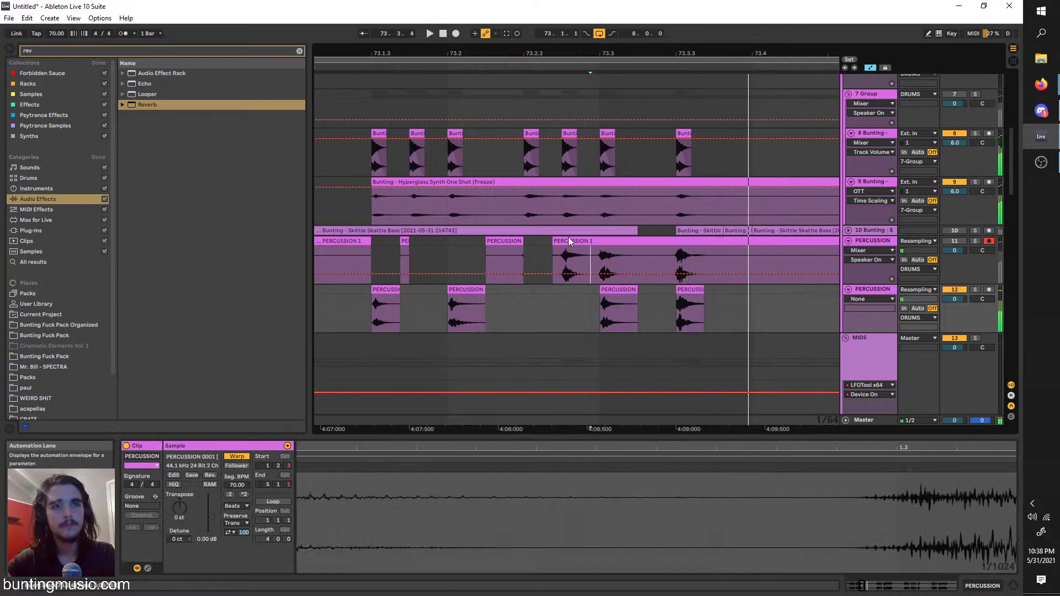
{"action": "key", "text": "space"}
{"action": "key", "text": "ctrl+x"}
{"action": "left_click", "coordinate": [754, 310]}
{"action": "key", "text": "ctrl+v"}
{"action": "key", "text": "space"}
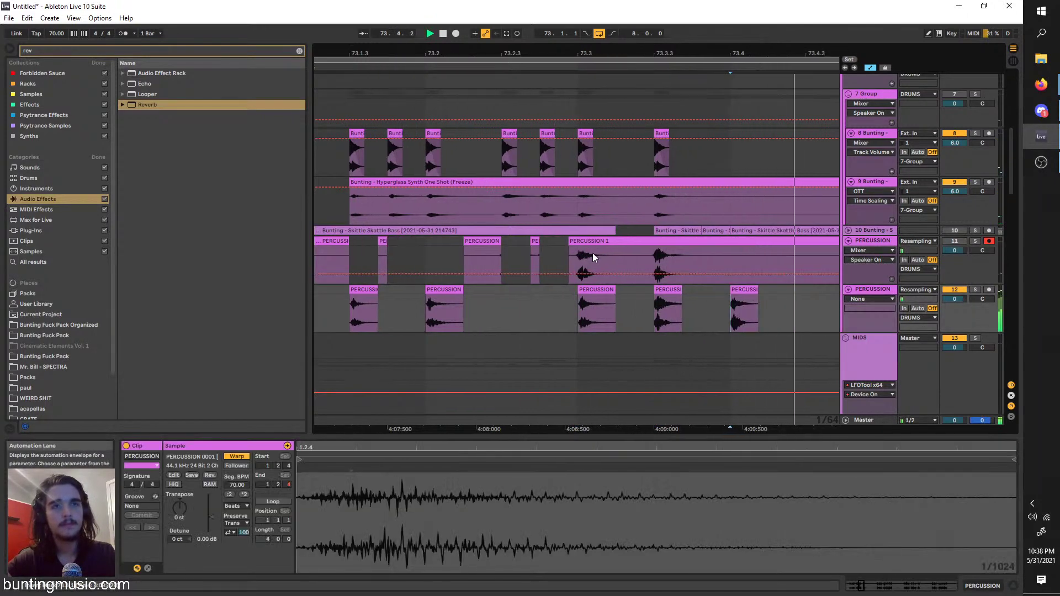
Try moving the 73.3 percussion hit together with the bass slice above it to 73.4.3, and undo the cut and paste
{"action": "left_click_drag", "start_coordinate": [614, 263], "coordinate": [584, 235]}
{"action": "key", "text": "space"}
{"action": "key", "text": "ctrl+x"}
{"action": "scroll", "coordinate": [704, 303], "scroll_direction": "right", "scroll_amount": 2}
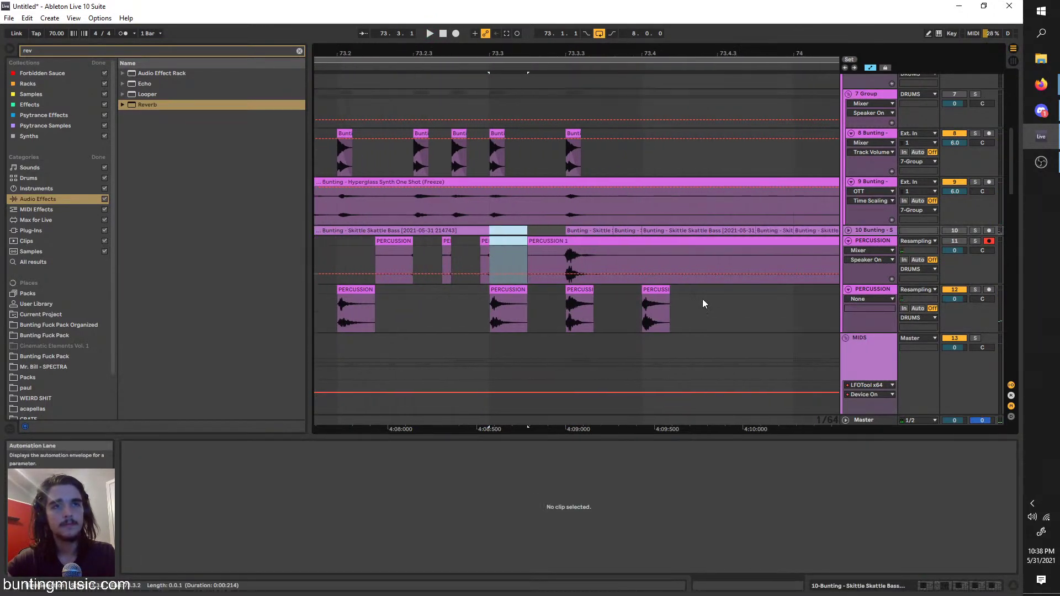
{"action": "left_click", "coordinate": [722, 294]}
{"action": "key", "text": "ctrl+v"}
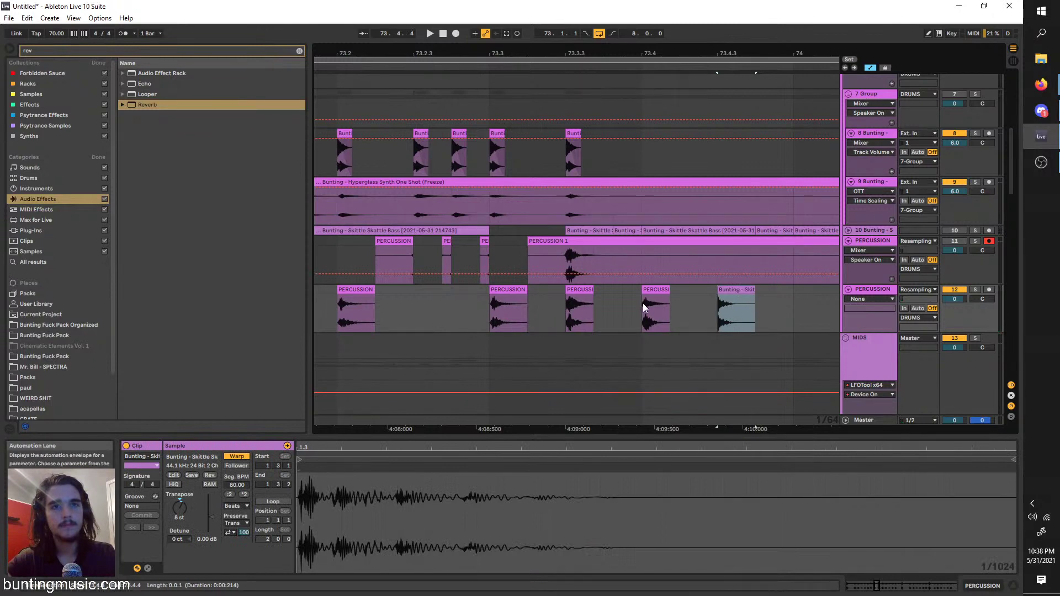
{"action": "key", "text": "ctrl+z"}
{"action": "key", "text": "ctrl+z"}
Cut only the 73.3 hit from the original PERCUSSION clip, paste it at 73.4.3 on the duplicate track and duplicate it once
{"action": "left_click_drag", "start_coordinate": [532, 259], "coordinate": [490, 240]}
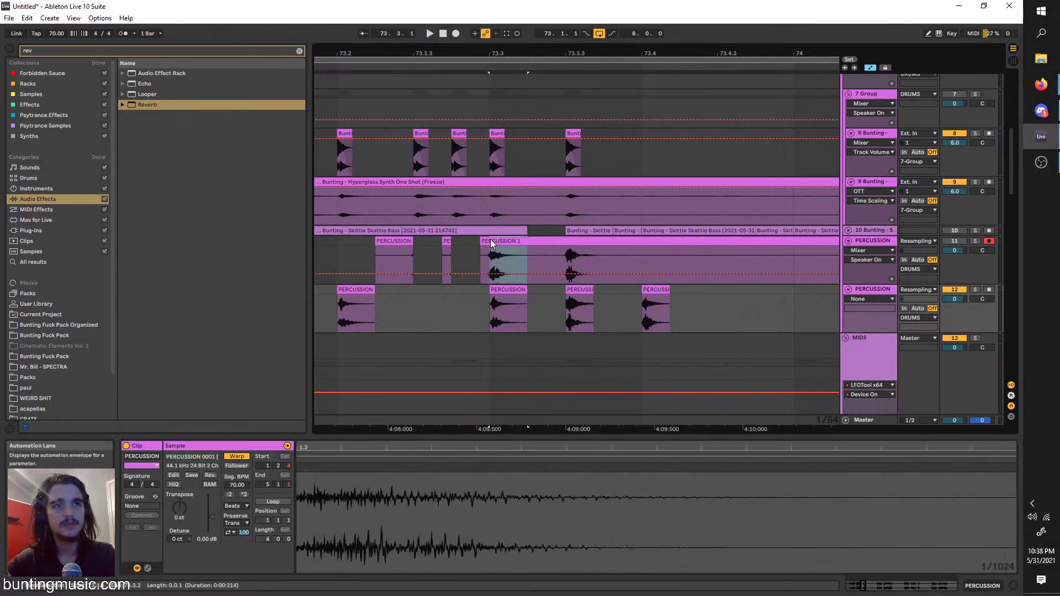
{"action": "key", "text": "Delete"}
{"action": "left_click", "coordinate": [647, 297]}
{"action": "key", "text": "space"}
{"action": "left_click", "coordinate": [718, 292]}
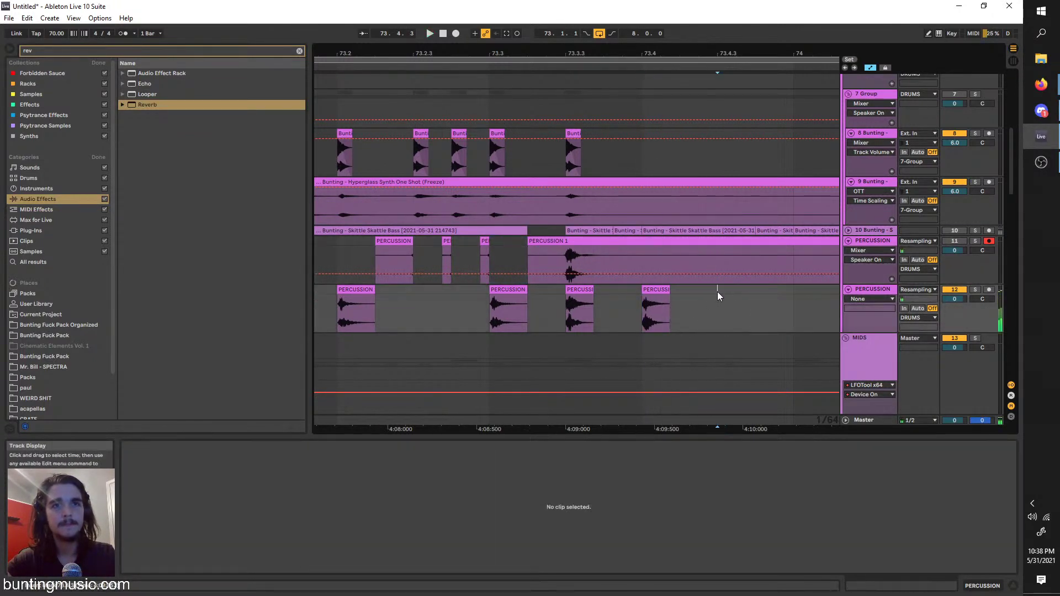
{"action": "key", "text": "ctrl+v"}
{"action": "key", "text": "ctrl+d"}
Cut the hit at 73.3.3 from the original PERCUSSION clip and paste it at bar 74 on the duplicate track
{"action": "left_click_drag", "start_coordinate": [565, 265], "coordinate": [604, 265]}
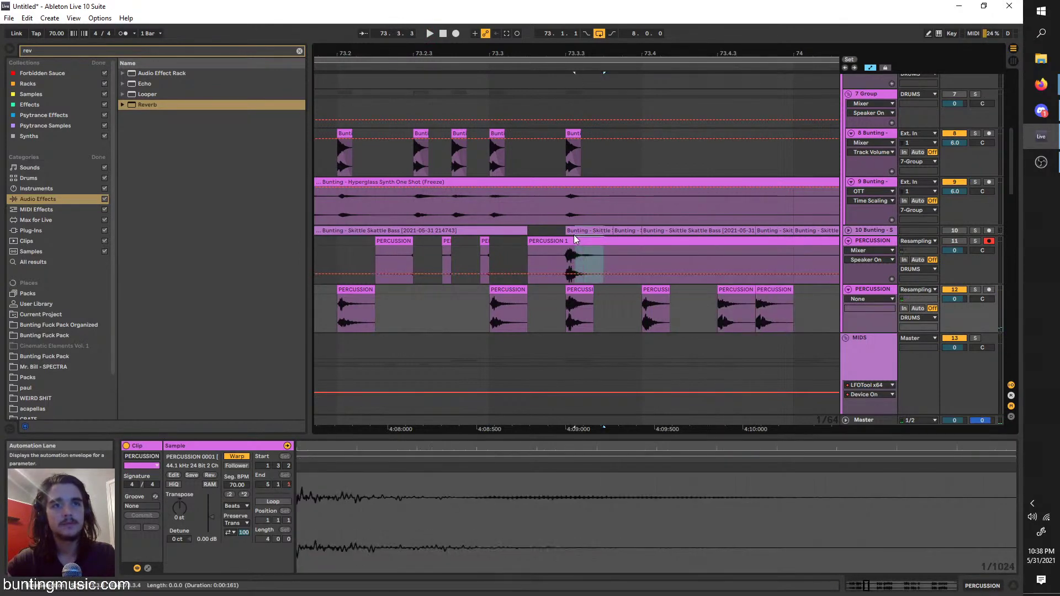
{"action": "key", "text": "ctrl+x"}
{"action": "left_click", "coordinate": [796, 299]}
{"action": "key", "text": "ctrl+v"}
Play the rearranged percussion from bar 73 to check the rhythm of the late hits
{"action": "left_click", "coordinate": [713, 308]}
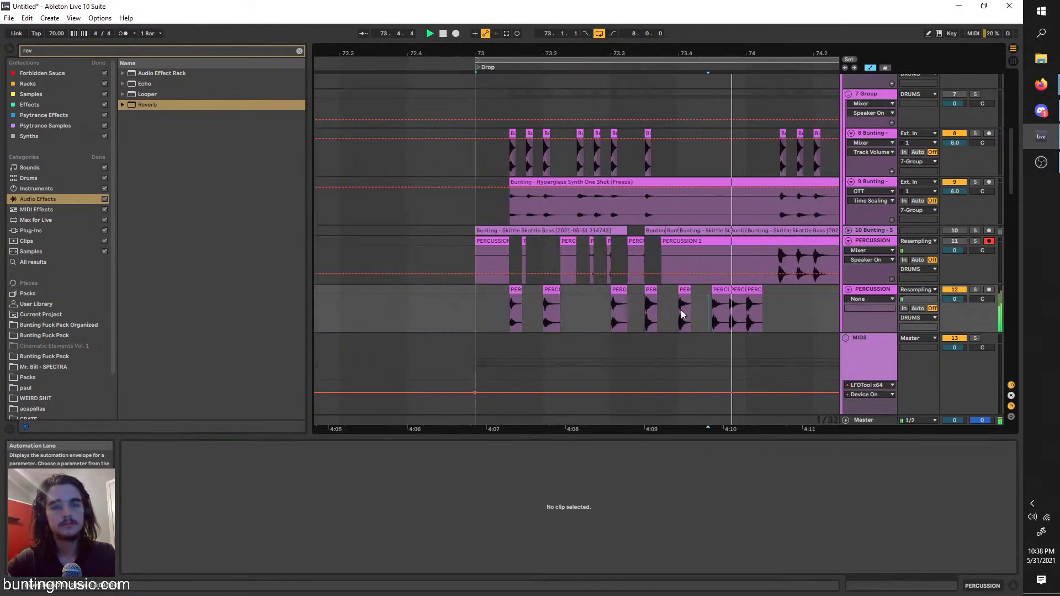
{"action": "key", "text": "minus"}
{"action": "left_click", "coordinate": [478, 306]}
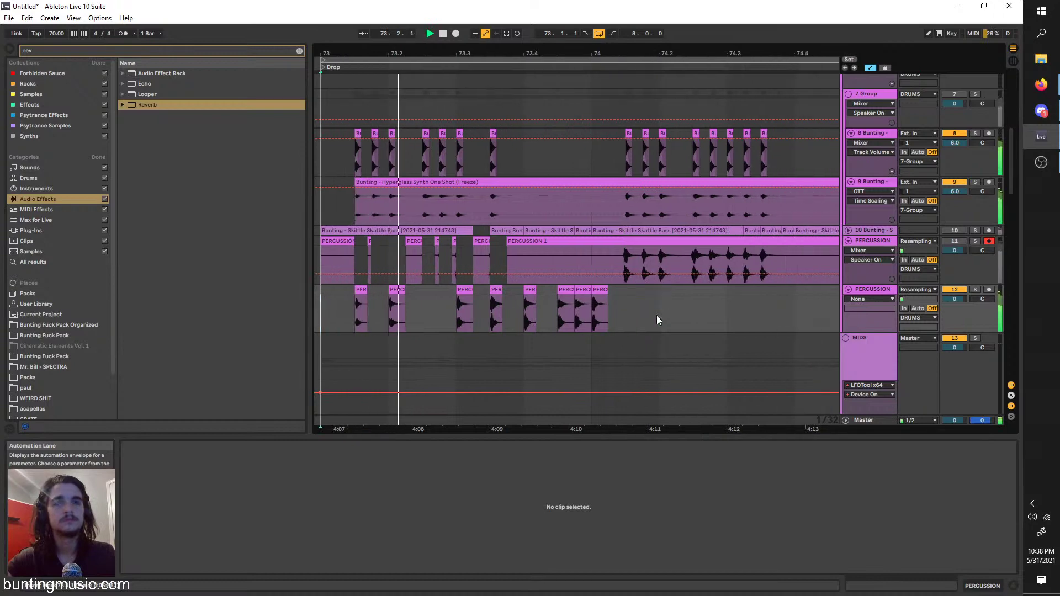
{"action": "key", "text": "minus"}
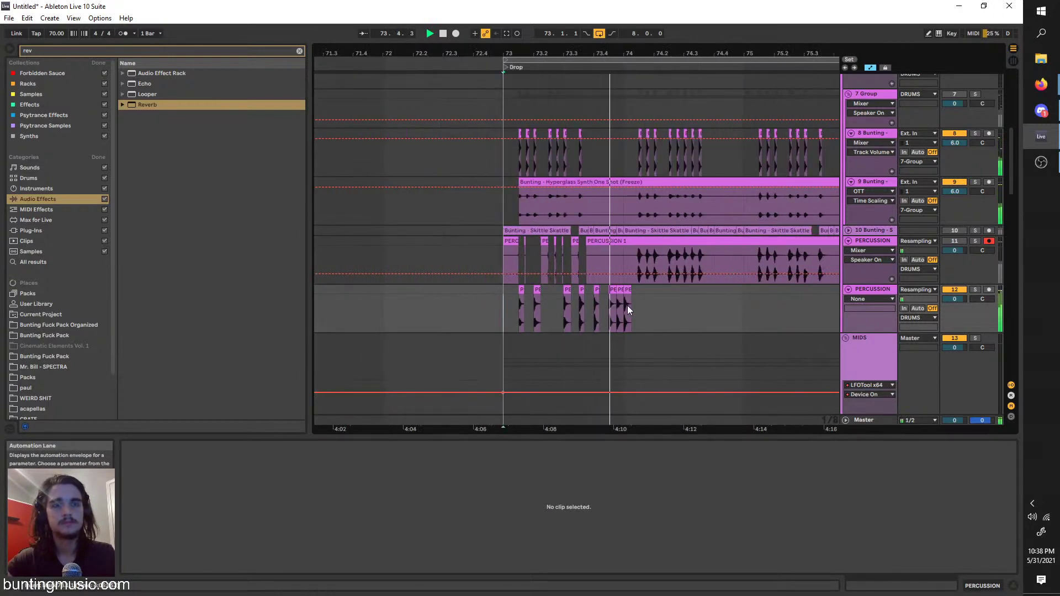
{"action": "key", "text": "plus"}
{"action": "left_click", "coordinate": [553, 303]}
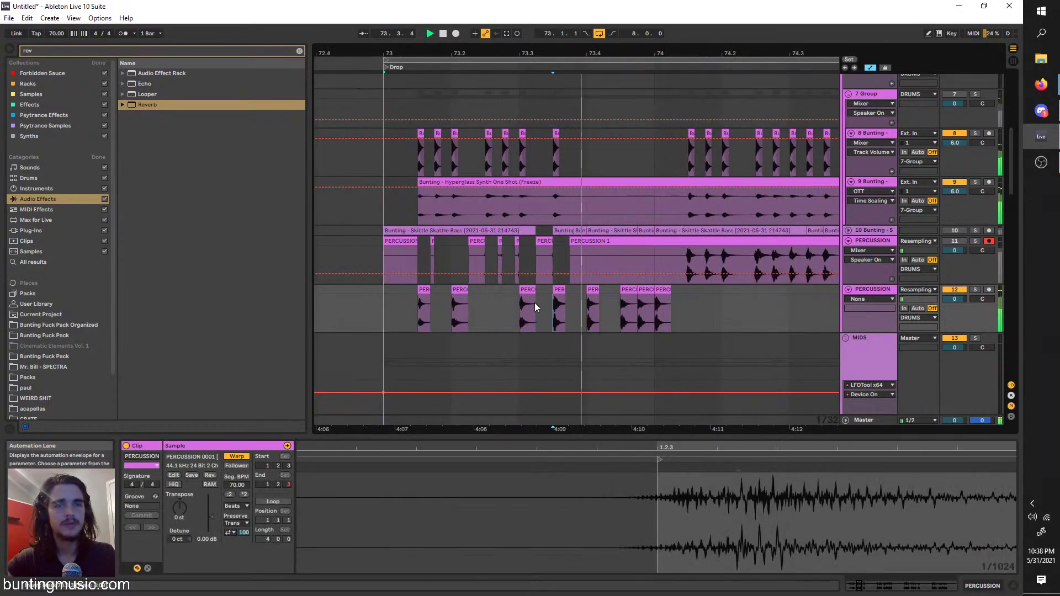
{"action": "left_click", "coordinate": [384, 306]}
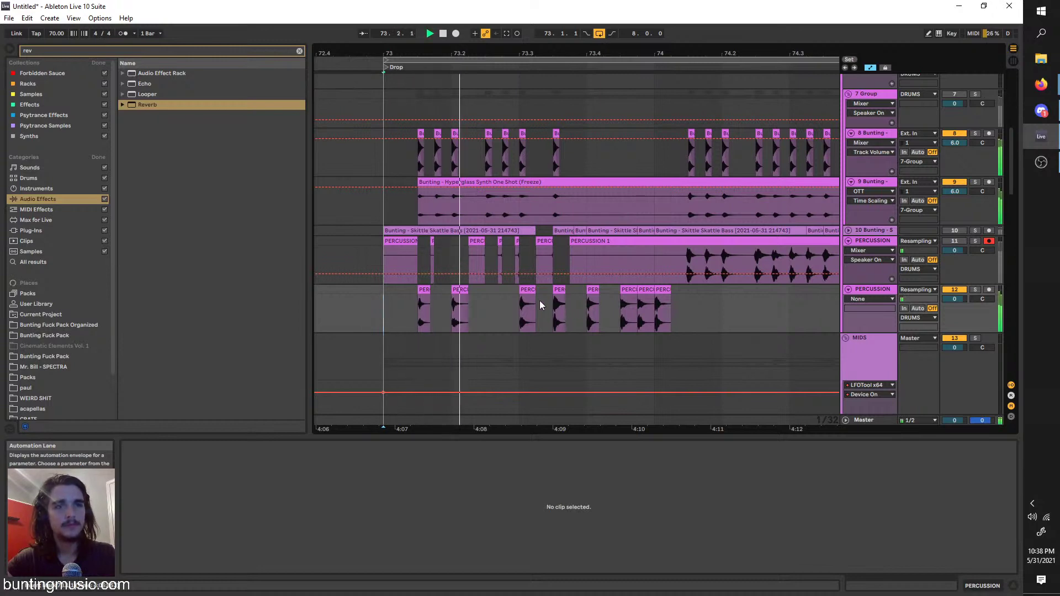
Move the last hits of bar 73 on the duplicate track to 73.3.4, 73.4 and 73.4.3, and delete the hit at bar 74
{"action": "key", "text": "plus"}
{"action": "left_click", "coordinate": [589, 294]}
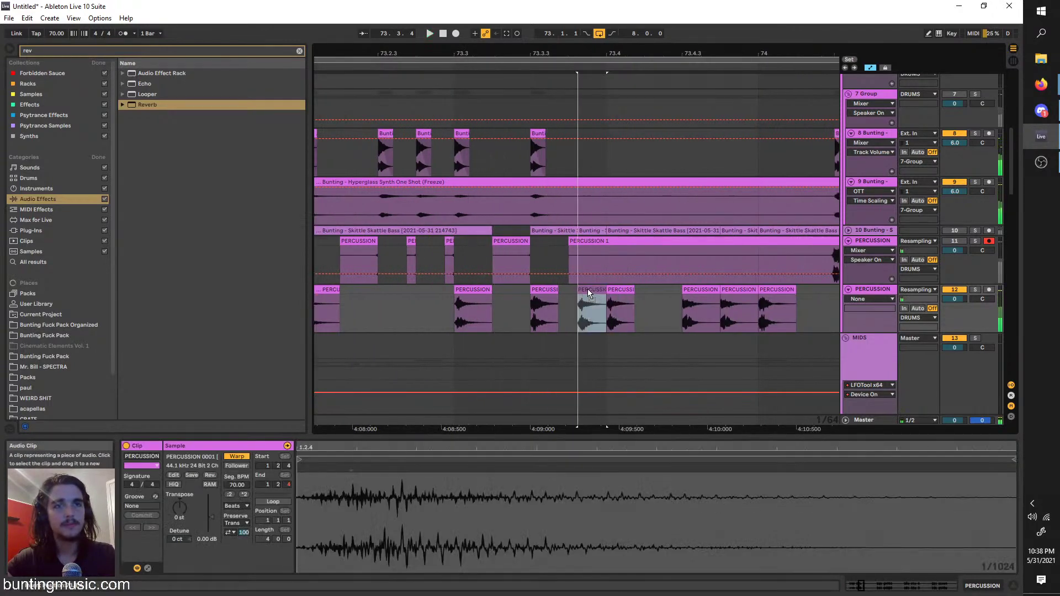
{"action": "left_click_drag", "start_coordinate": [589, 294], "coordinate": [580, 293]}
{"action": "left_click", "coordinate": [531, 313]}
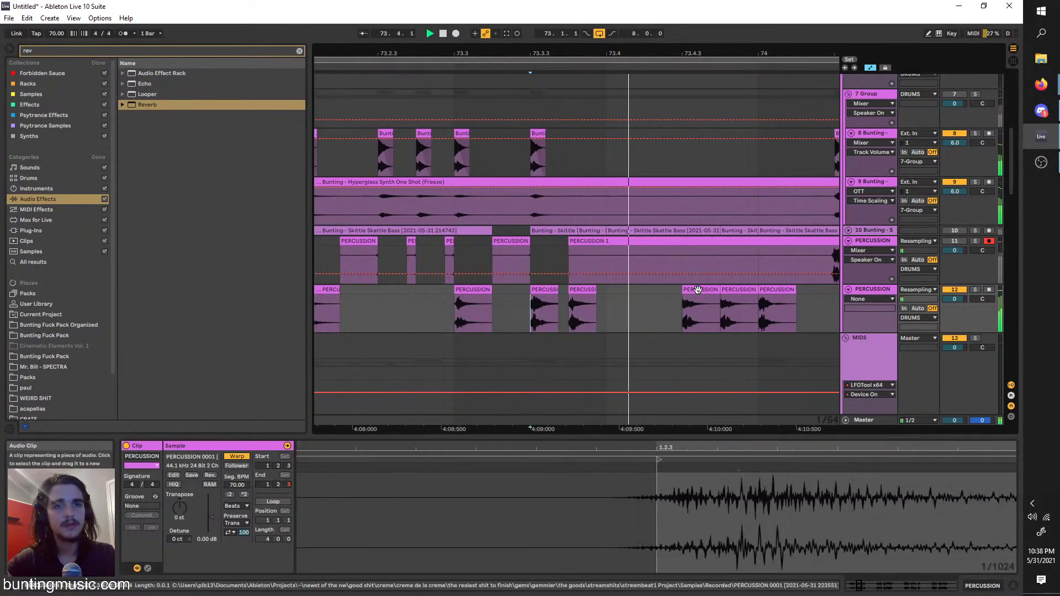
{"action": "left_click_drag", "start_coordinate": [698, 291], "coordinate": [620, 293]}
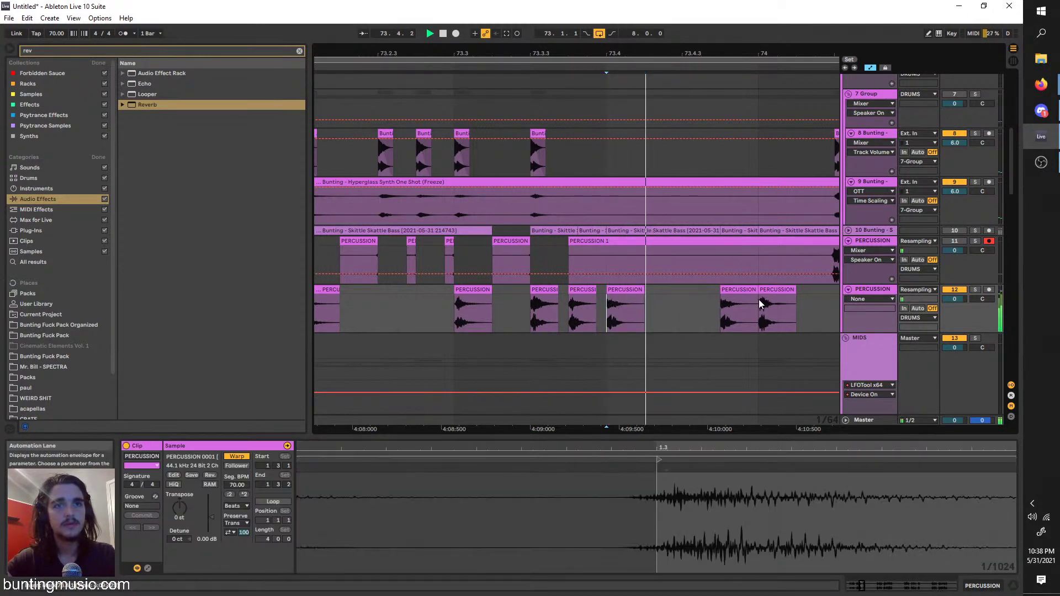
{"action": "left_click_drag", "start_coordinate": [747, 289], "coordinate": [709, 289]}
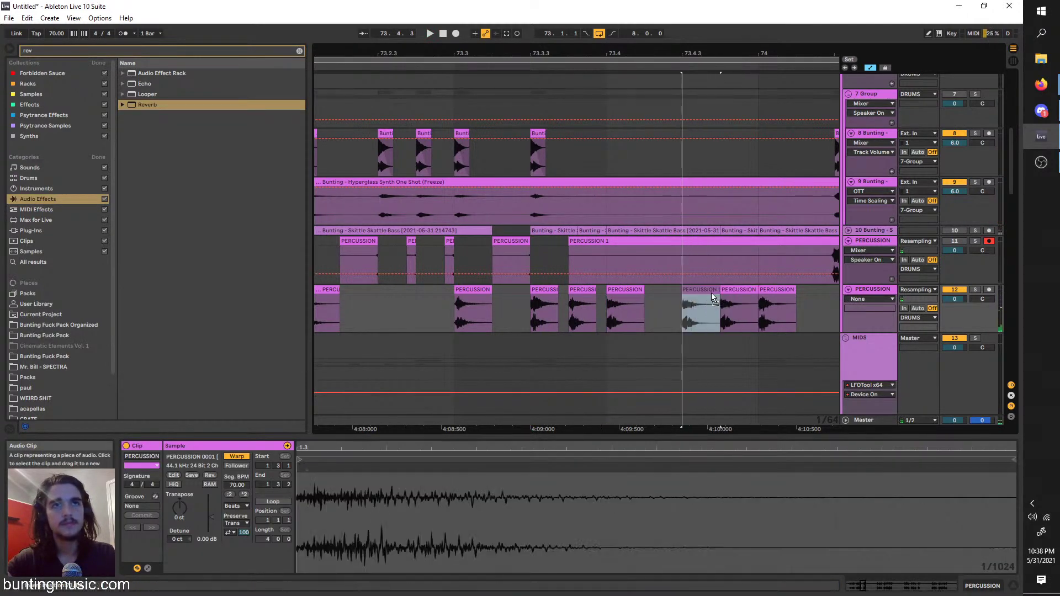
{"action": "left_click", "coordinate": [773, 292]}
{"action": "key", "text": "Delete"}
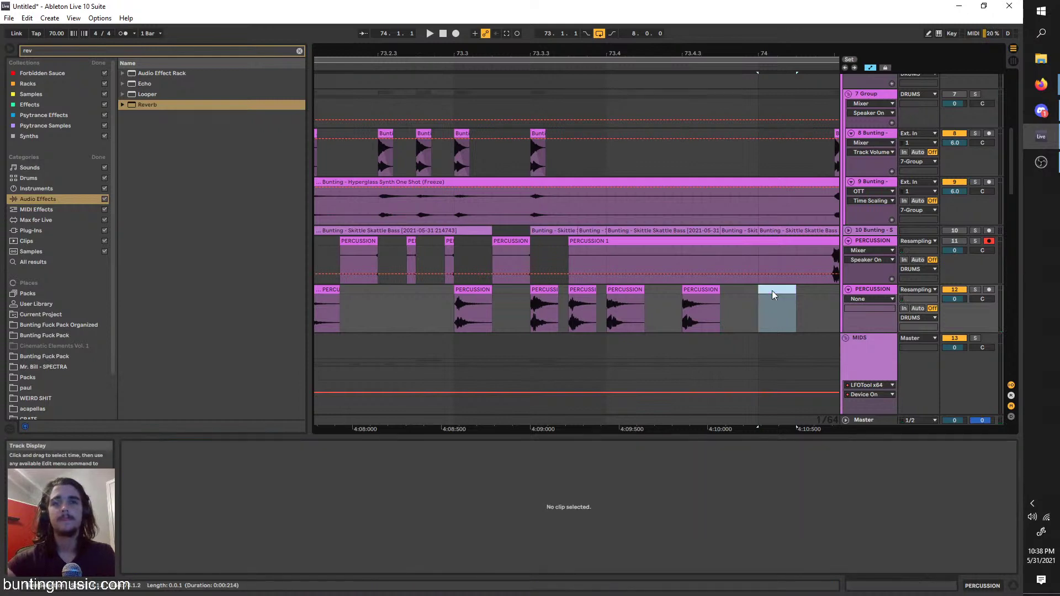
Play the new pattern and duplicate the one-bar percussion section from bar 73 into bar 74
{"action": "scroll", "coordinate": [655, 301], "scroll_direction": "down", "scroll_amount": 3}
{"action": "left_click", "coordinate": [435, 316]}
{"action": "key", "text": "space"}
{"action": "left_click_drag", "start_coordinate": [696, 326], "coordinate": [434, 284]}
{"action": "key", "text": "ctrl+d"}
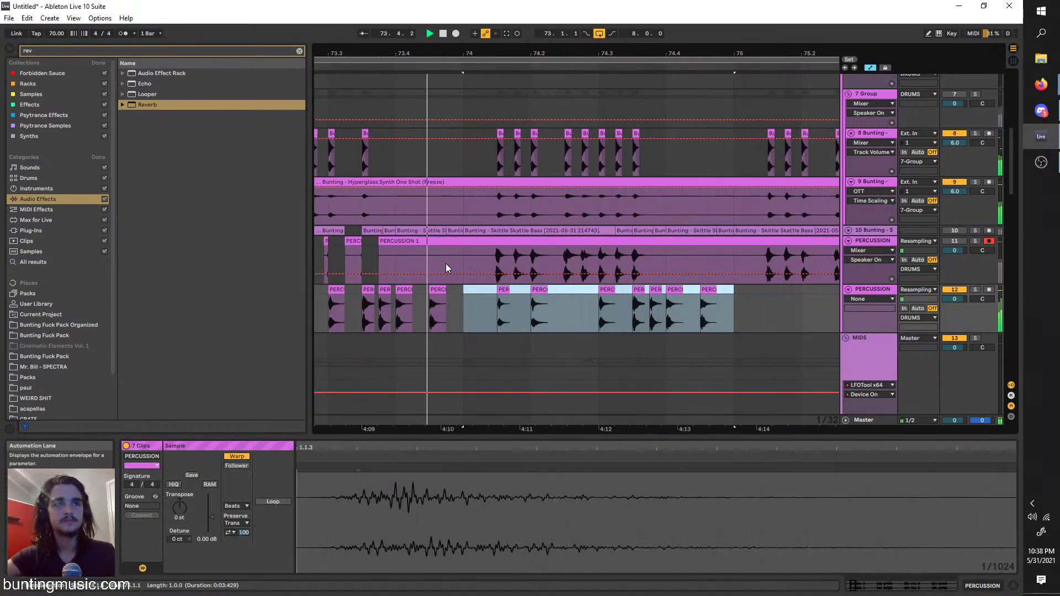
Duplicate the percussion hit at 74.3 to fill the gap after it, and listen to the variation
{"action": "left_click", "coordinate": [577, 318]}
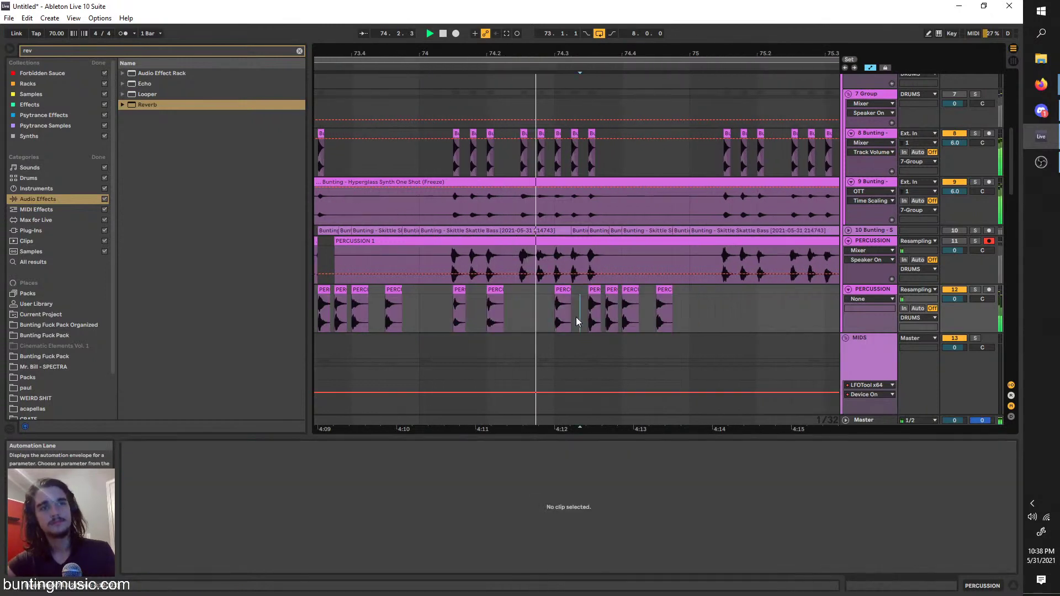
{"action": "left_click", "coordinate": [560, 301]}
{"action": "key", "text": "ctrl+d"}
{"action": "key", "text": "space"}
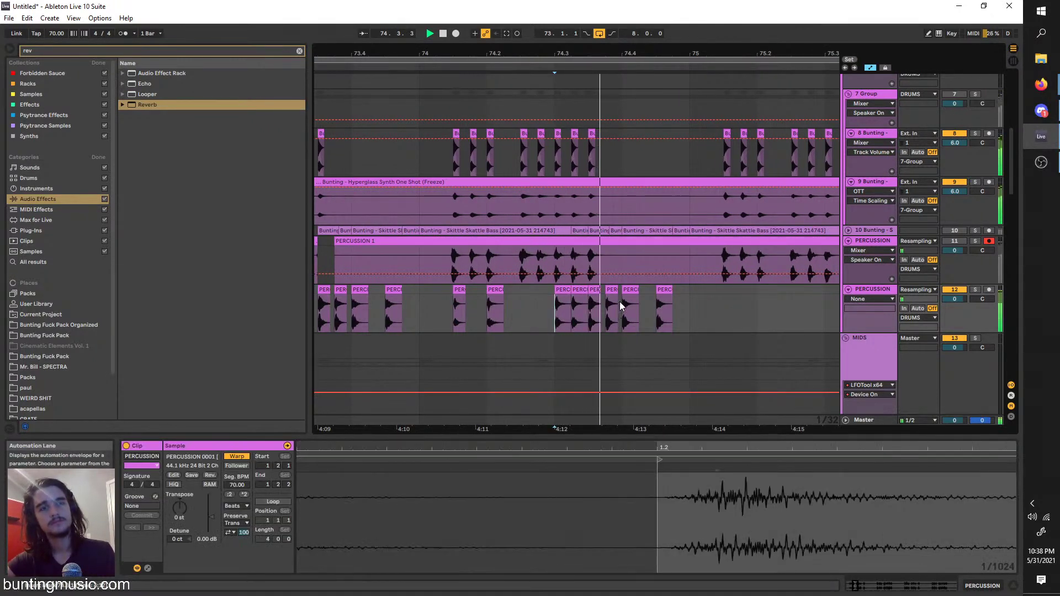
Duplicate the two-bar percussion pattern from bars 73 and 74 into bars 75 and 76
{"action": "key", "text": "minus"}
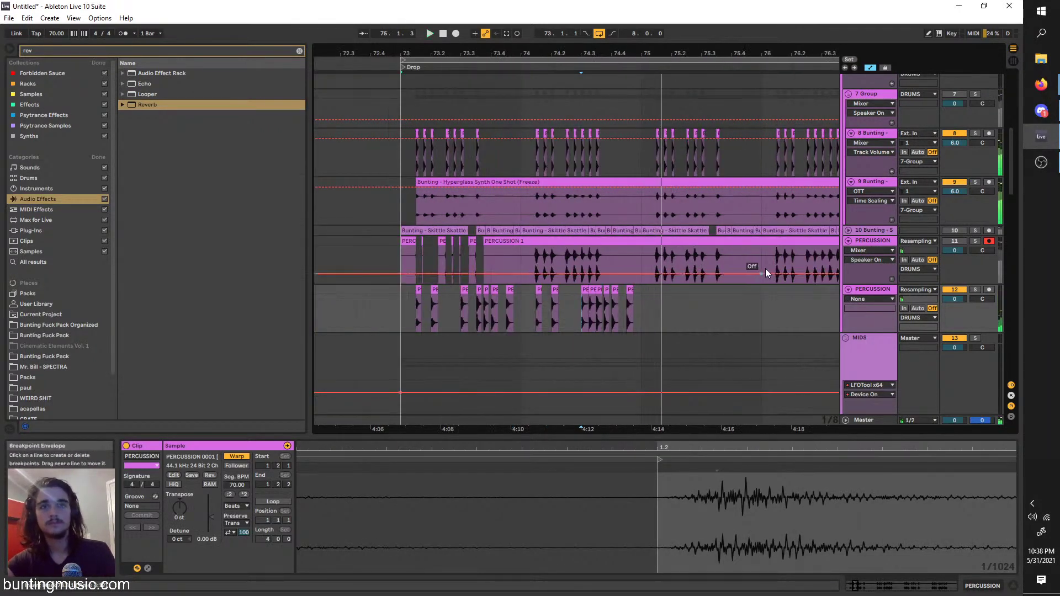
{"action": "left_click_drag", "start_coordinate": [762, 269], "coordinate": [702, 265]}
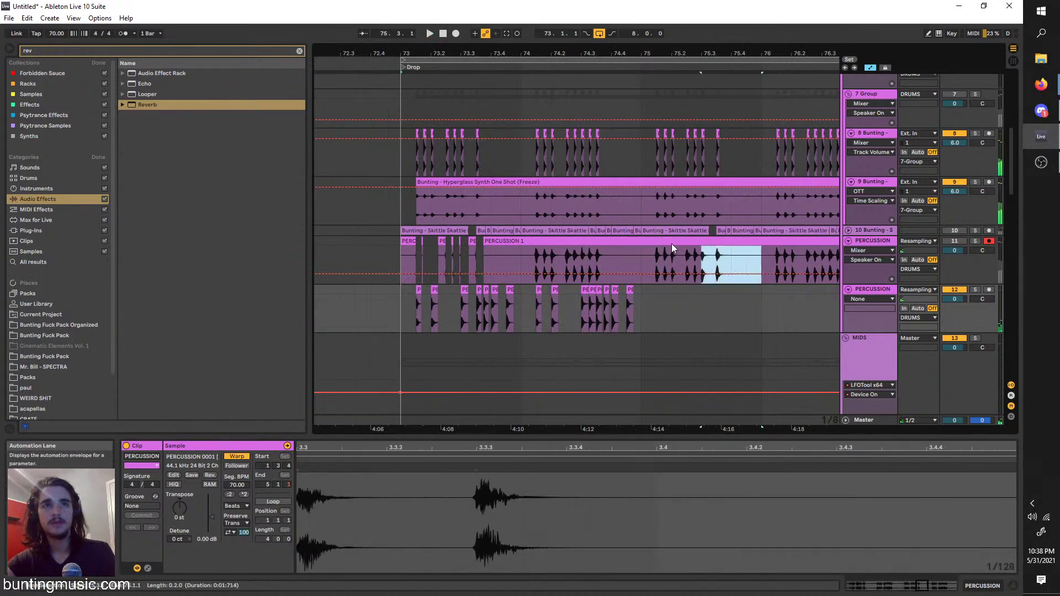
{"action": "left_click", "coordinate": [629, 293]}
{"action": "left_click_drag", "start_coordinate": [631, 309], "coordinate": [403, 309]}
{"action": "key", "text": "ctrl+d"}
Shift the sample regions of the first two percussion clips in bar 75 to hits in bar 2 of the sample
{"action": "key", "text": "plus"}
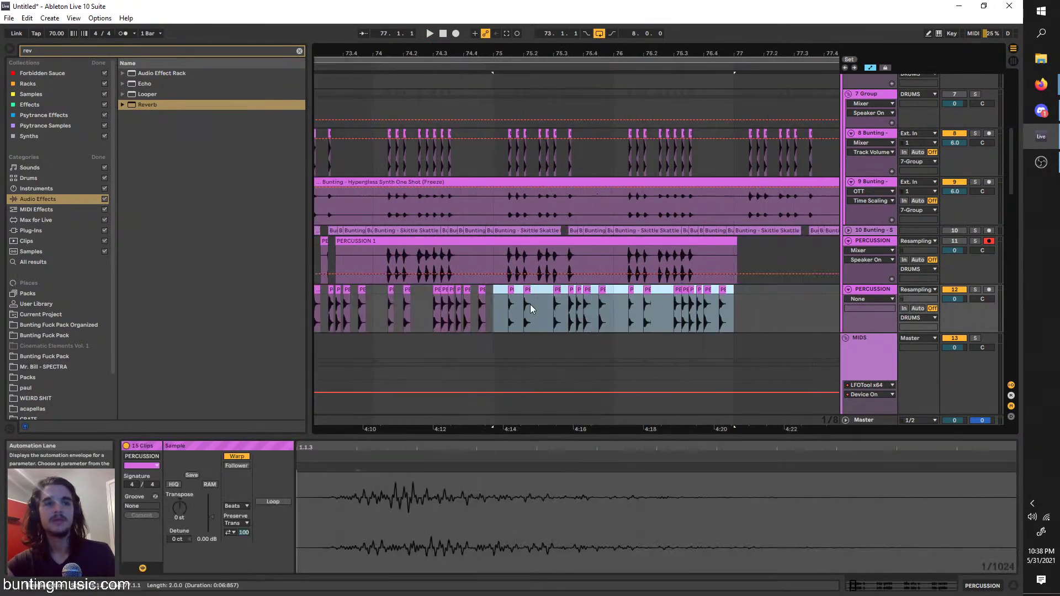
{"action": "left_click", "coordinate": [543, 309]}
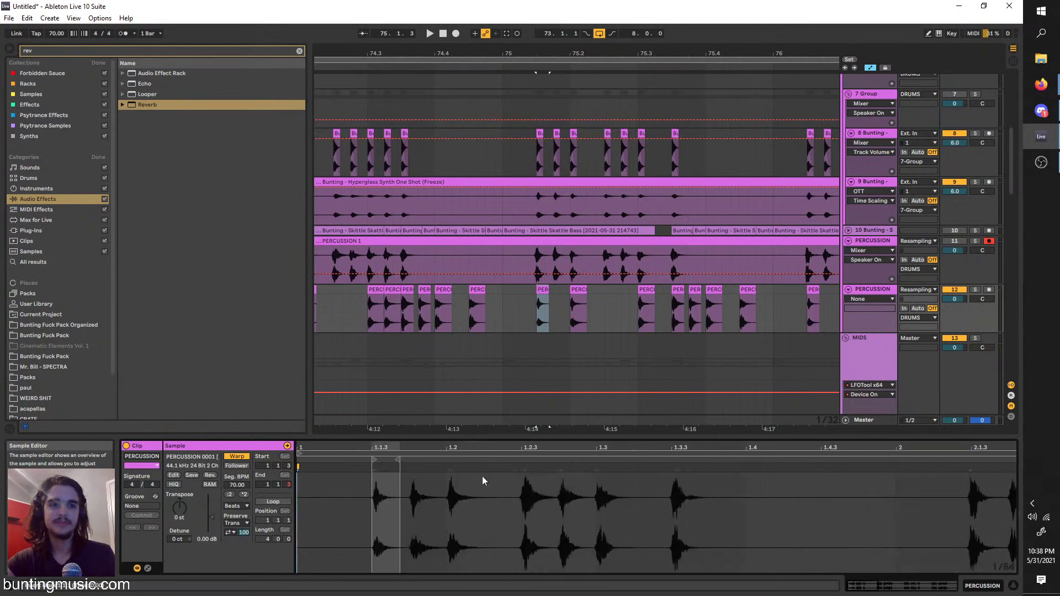
{"action": "left_click_drag", "start_coordinate": [335, 460], "coordinate": [595, 474]}
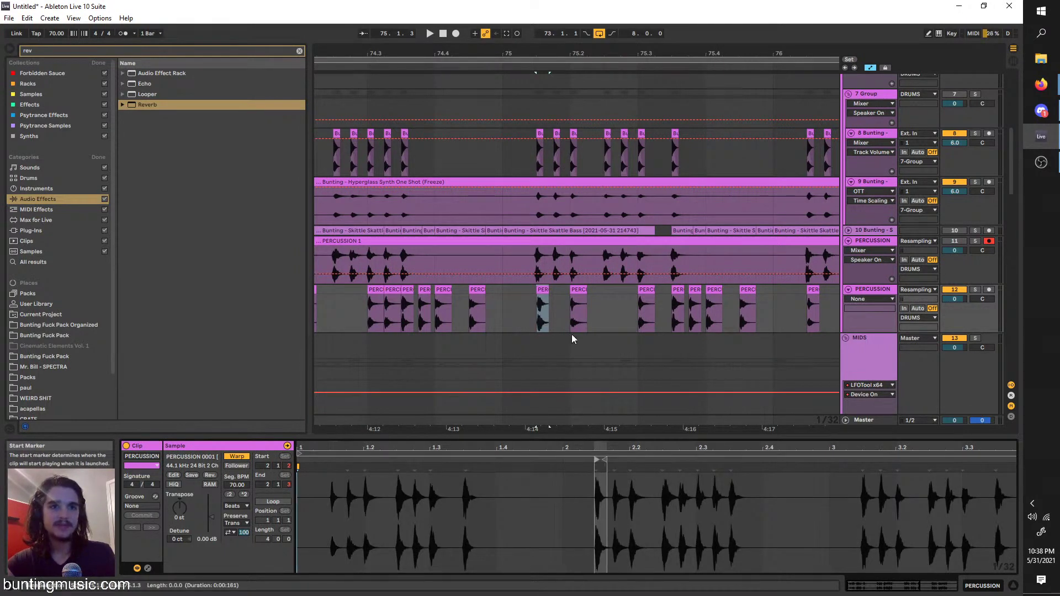
{"action": "left_click", "coordinate": [580, 293]}
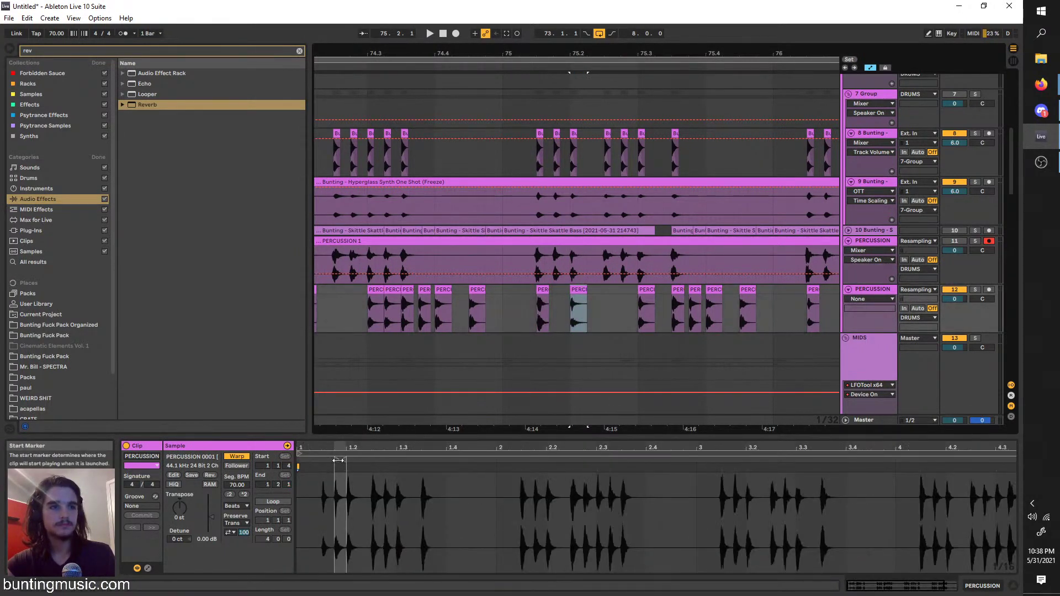
{"action": "mouse_move", "coordinate": [338, 461]}
{"action": "left_mouse_down"}
{"action": "mouse_move", "coordinate": [545, 463]}
{"action": "mouse_move", "coordinate": [535, 471]}
{"action": "left_mouse_up"}
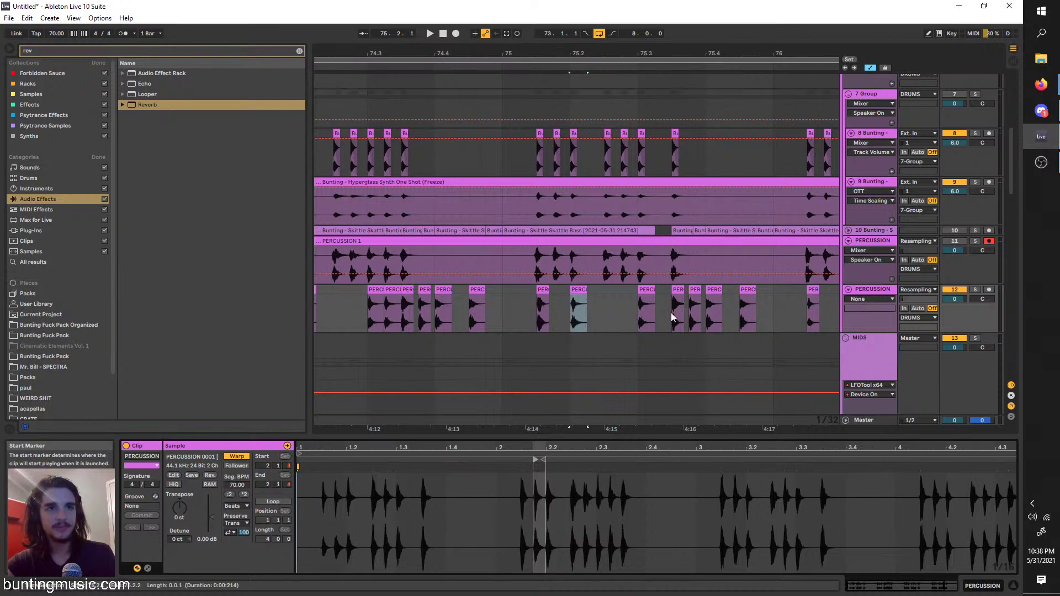
Shift the sample regions of the percussion clips around 75.3 to hits in bar 2 of the sample, and listen to the result
{"action": "left_click", "coordinate": [646, 314]}
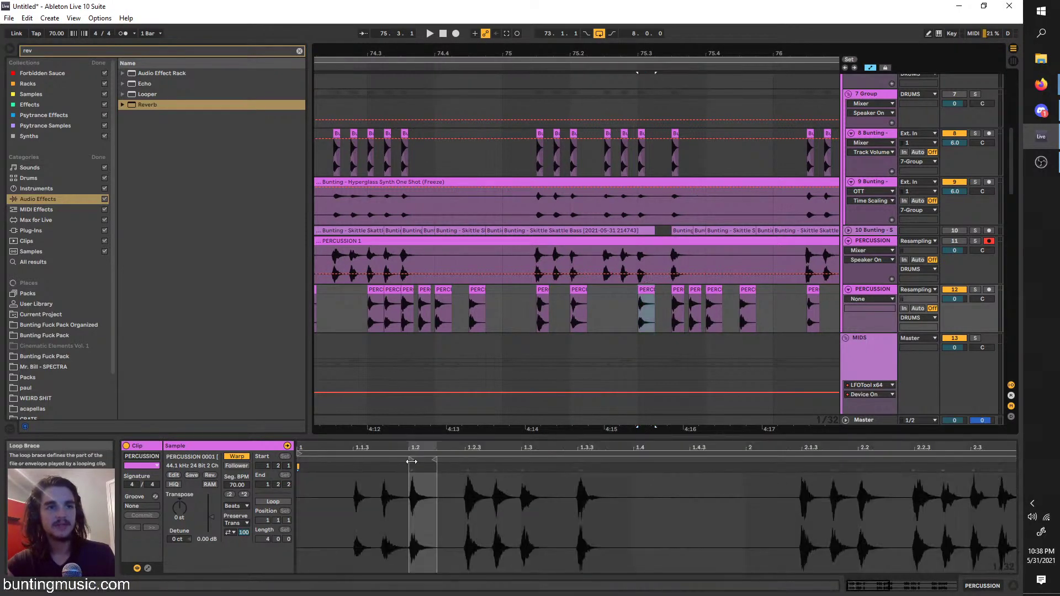
{"action": "scroll", "coordinate": [410, 466], "scroll_direction": "down", "scroll_amount": 3}
{"action": "left_click_drag", "start_coordinate": [350, 460], "coordinate": [546, 465]}
{"action": "left_click", "coordinate": [678, 315]}
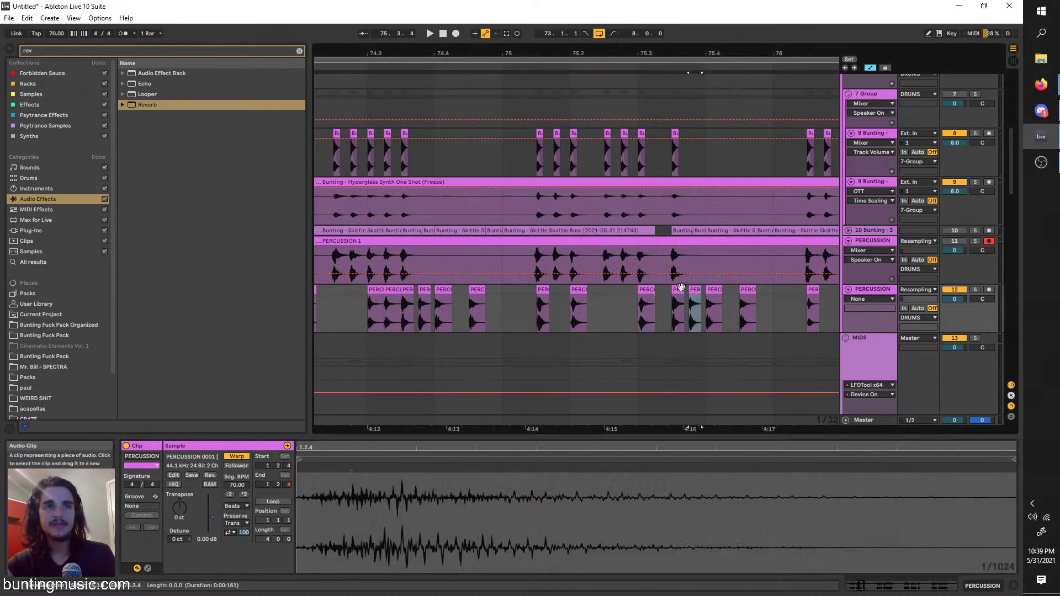
{"action": "scroll", "coordinate": [307, 470], "scroll_direction": "down", "scroll_amount": 2}
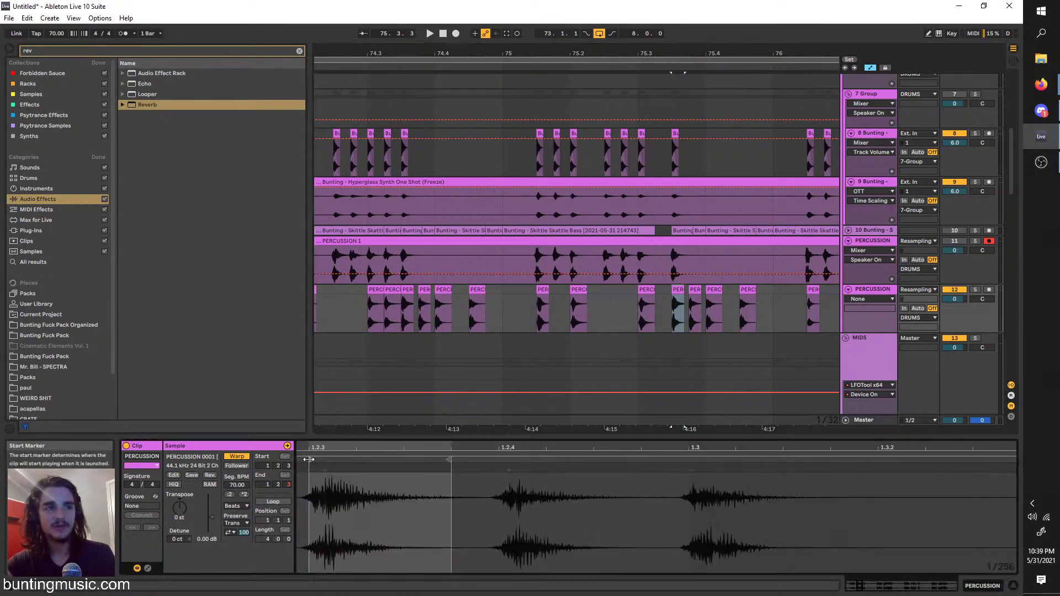
{"action": "left_click_drag", "start_coordinate": [299, 460], "coordinate": [681, 460]}
{"action": "left_click", "coordinate": [639, 301]}
{"action": "key", "text": "space"}
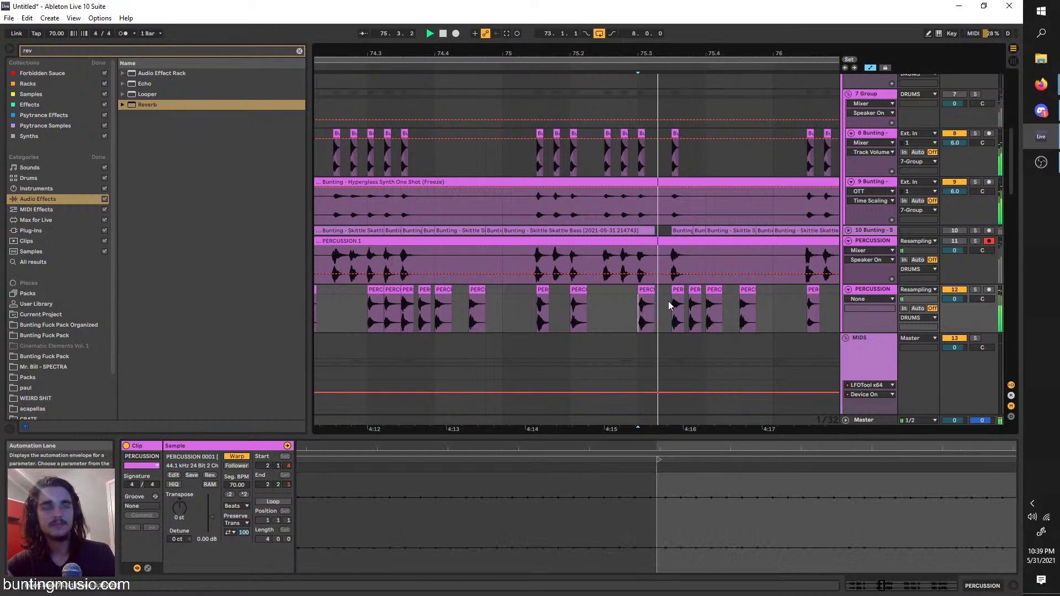
{"action": "key", "text": "space"}
{"action": "left_click", "coordinate": [501, 304]}
{"action": "key", "text": "space"}
{"action": "scroll", "coordinate": [502, 303], "scroll_direction": "down", "scroll_amount": 2}
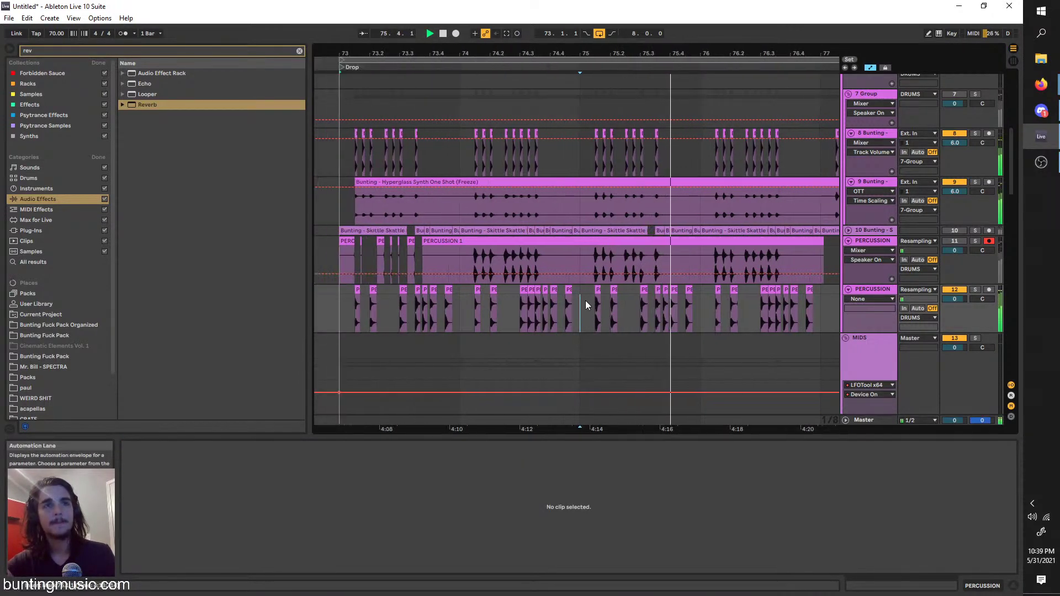
Move the sample regions of the first two percussion clips in bar 75 to hits in bar 3 of the sample, and play them back
{"action": "left_click", "coordinate": [596, 302]}
{"action": "key", "text": "space"}
{"action": "scroll", "coordinate": [618, 488], "scroll_direction": "down", "scroll_amount": 5}
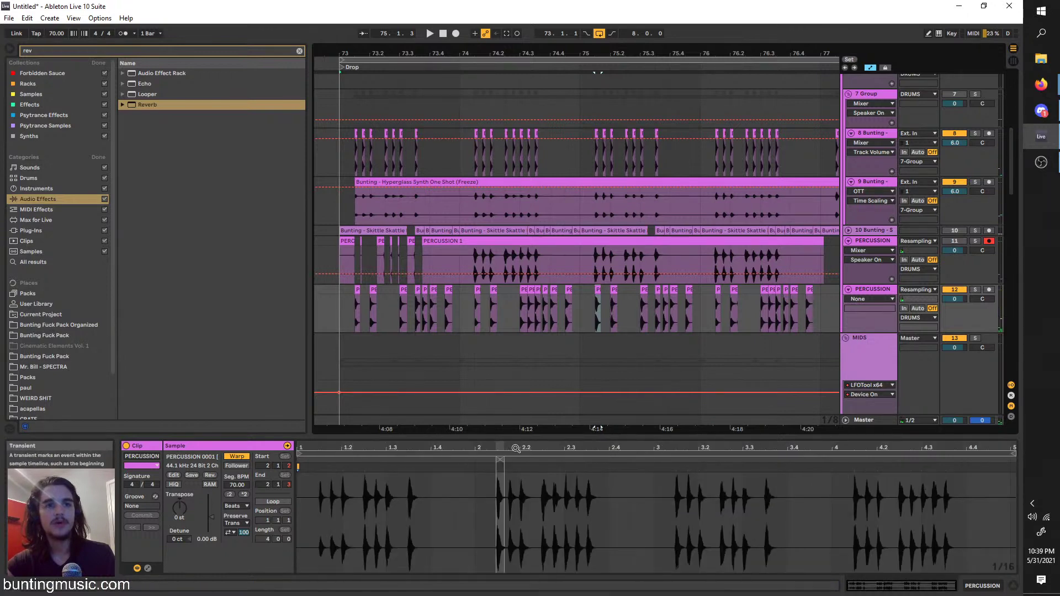
{"action": "left_click_drag", "start_coordinate": [498, 459], "coordinate": [679, 467]}
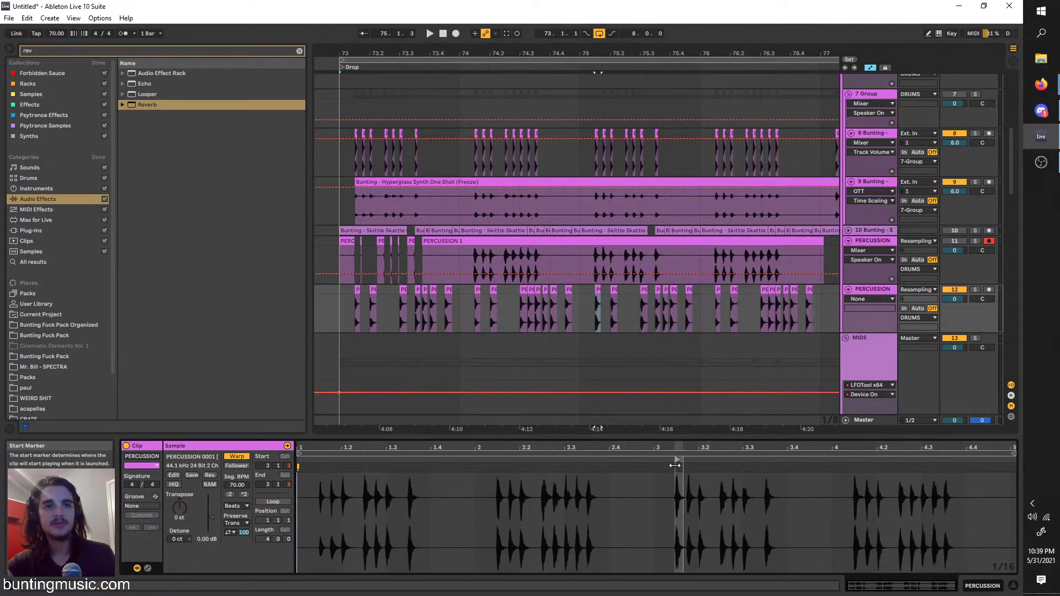
{"action": "left_click", "coordinate": [613, 303]}
{"action": "scroll", "coordinate": [521, 466], "scroll_direction": "down", "scroll_amount": 5}
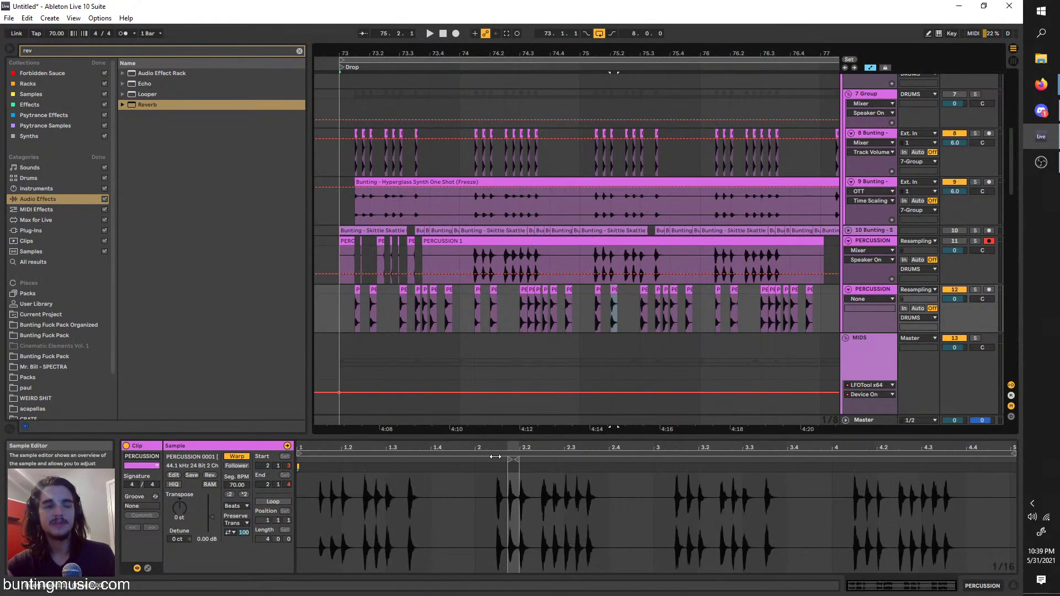
{"action": "left_click_drag", "start_coordinate": [508, 459], "coordinate": [687, 461]}
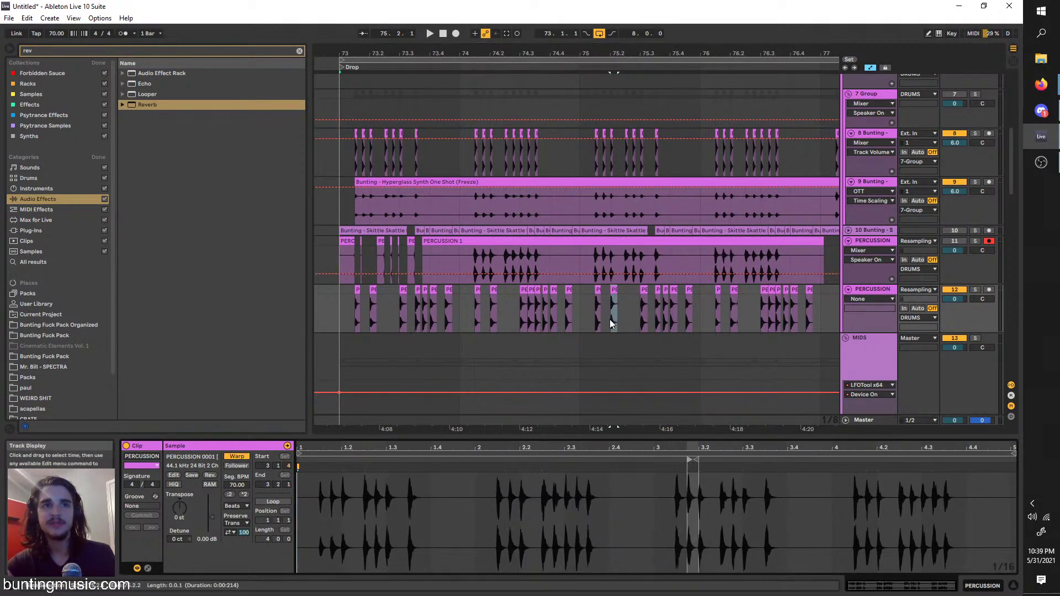
{"action": "left_click", "coordinate": [595, 314]}
{"action": "key", "text": "space"}
{"action": "left_click", "coordinate": [642, 304]}
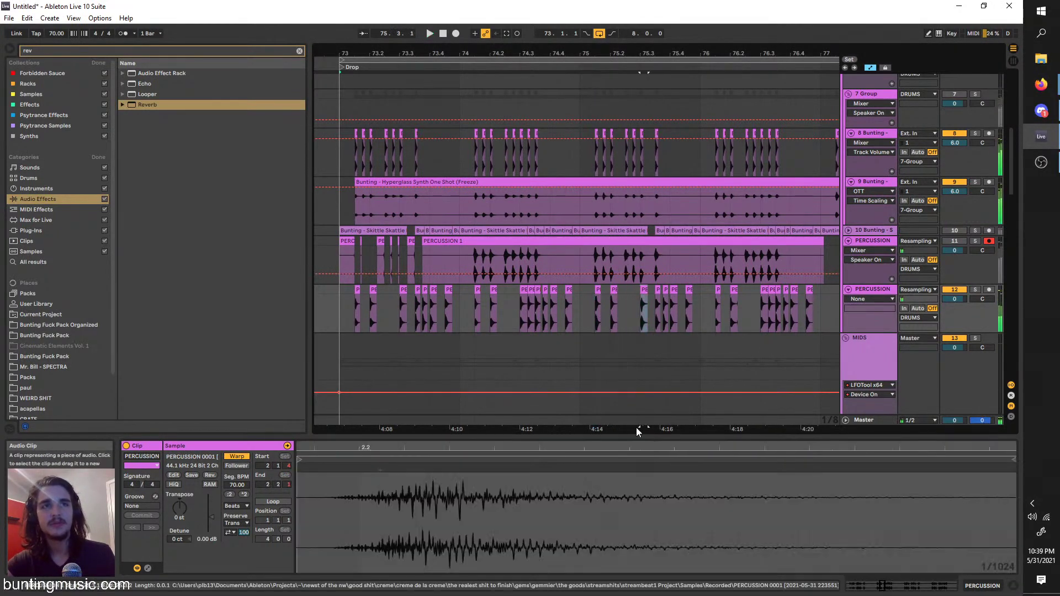
{"action": "left_click", "coordinate": [640, 304]}
{"action": "key", "text": "space"}
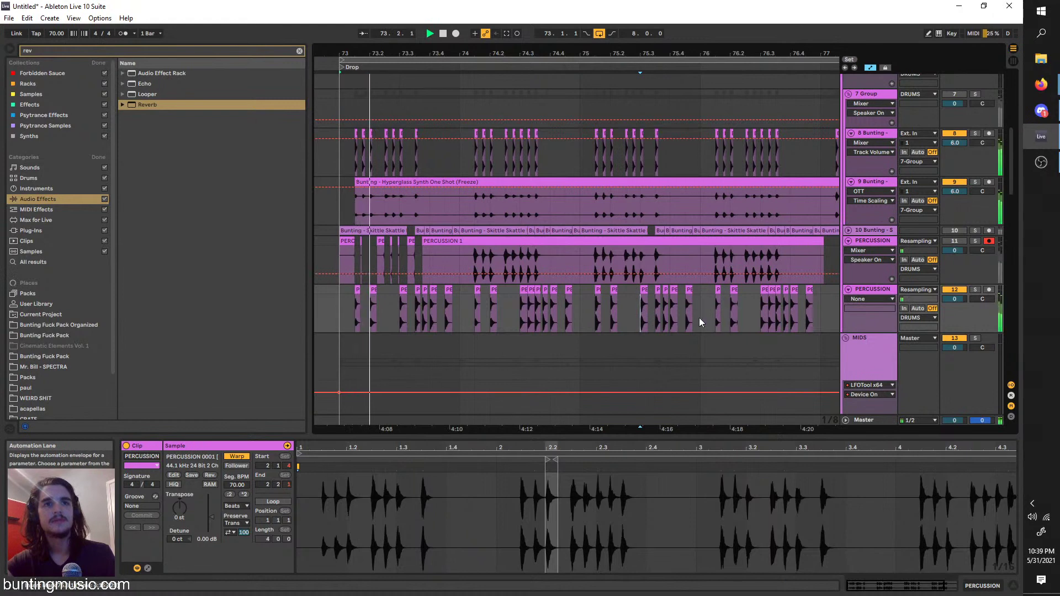
Duplicate the bar 75 percussion into bar 76, and copy the pattern from bars 73 to 76 into bars 77 to 80
{"action": "left_click_drag", "start_coordinate": [699, 318], "coordinate": [583, 289]}
{"action": "key", "text": "ctrl+d"}
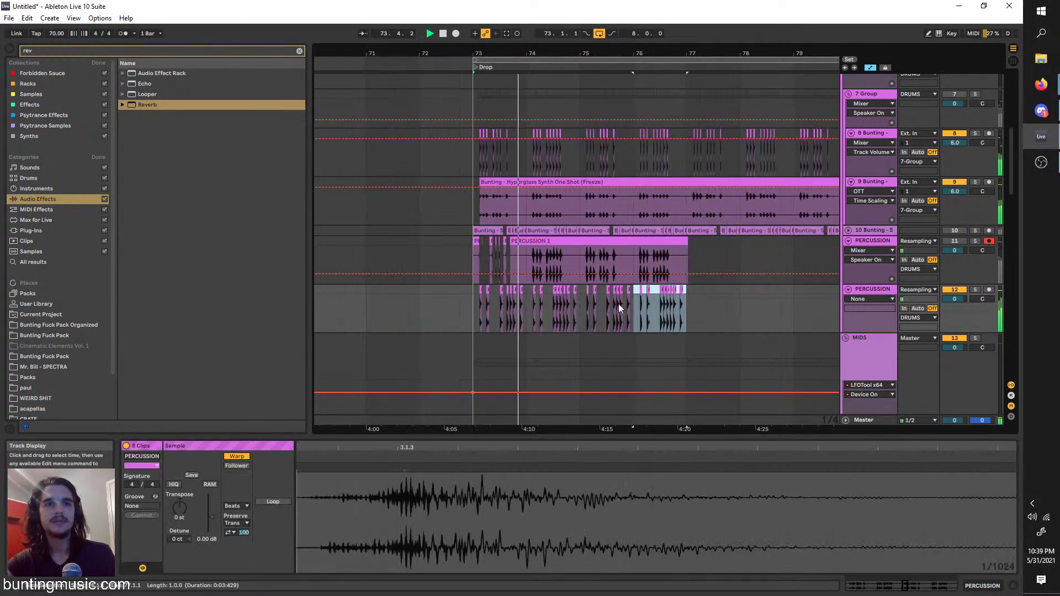
{"action": "left_click_drag", "start_coordinate": [682, 313], "coordinate": [469, 290]}
{"action": "key", "text": "ctrl+d"}
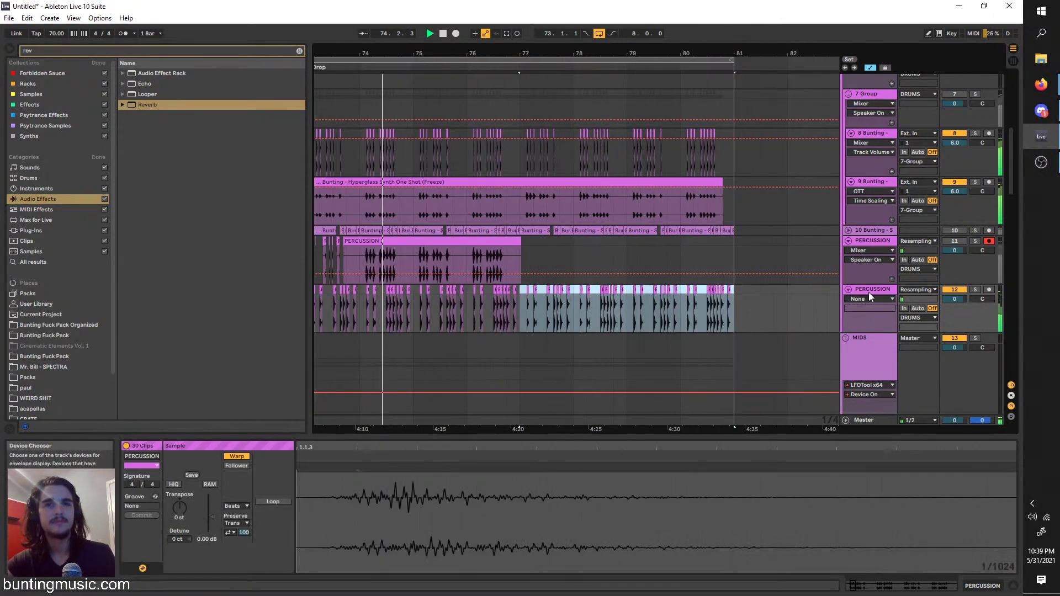
Find the Corpus audio effect and add it to the second PERCUSSION track
{"action": "left_click", "coordinate": [870, 293]}
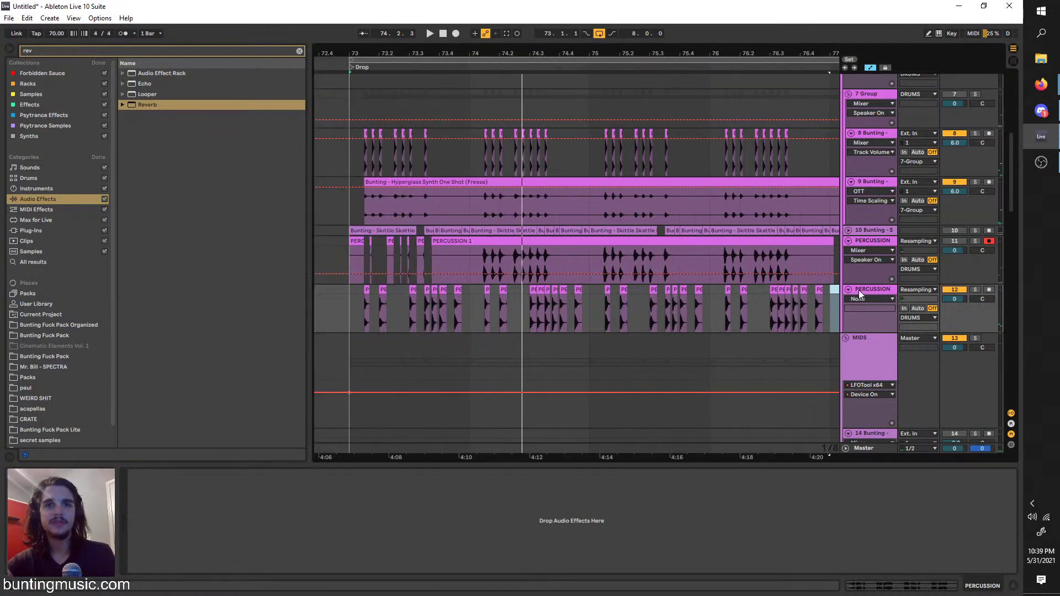
{"action": "key", "text": "ctrl+f"}
{"action": "type", "text": "corpus"}
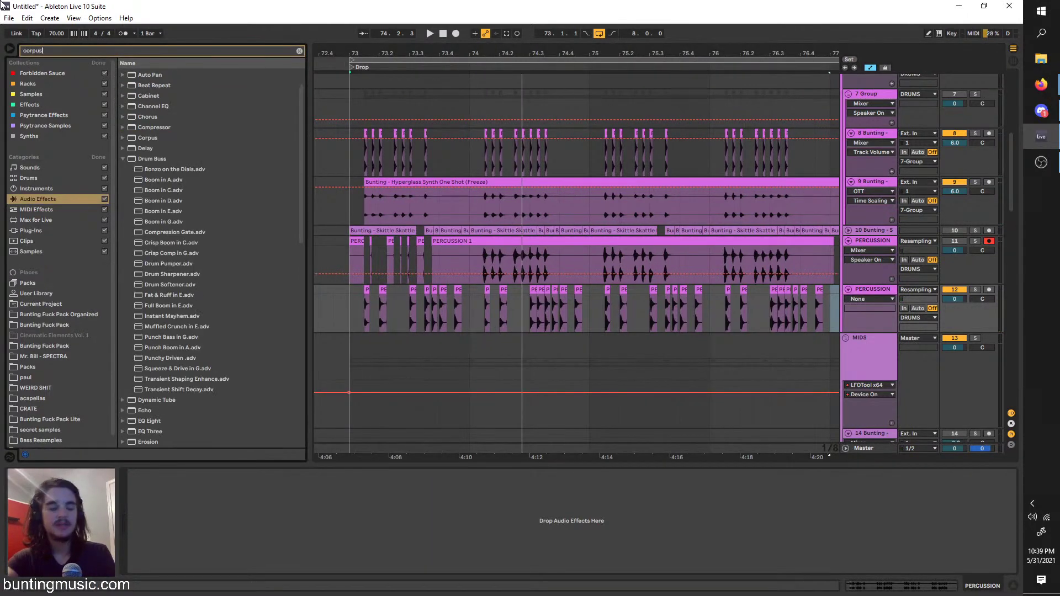
{"action": "left_click", "coordinate": [141, 72]}
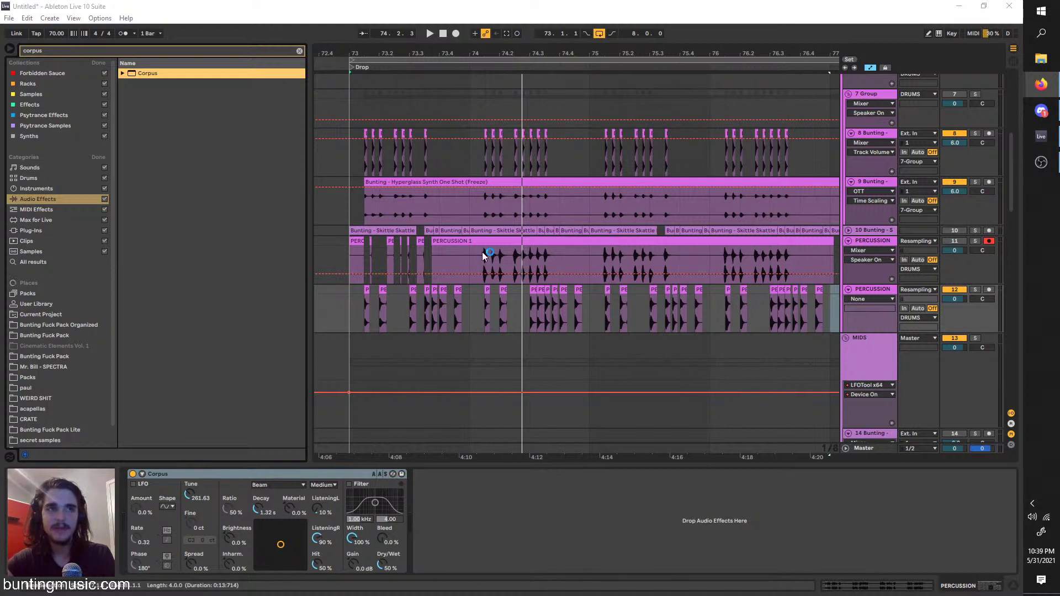
Solo the re-sequenced percussion track and lower Corpus's Tune to 87.07 and shorten its Decay to about 214 ms while listening
{"action": "left_click", "coordinate": [376, 333]}
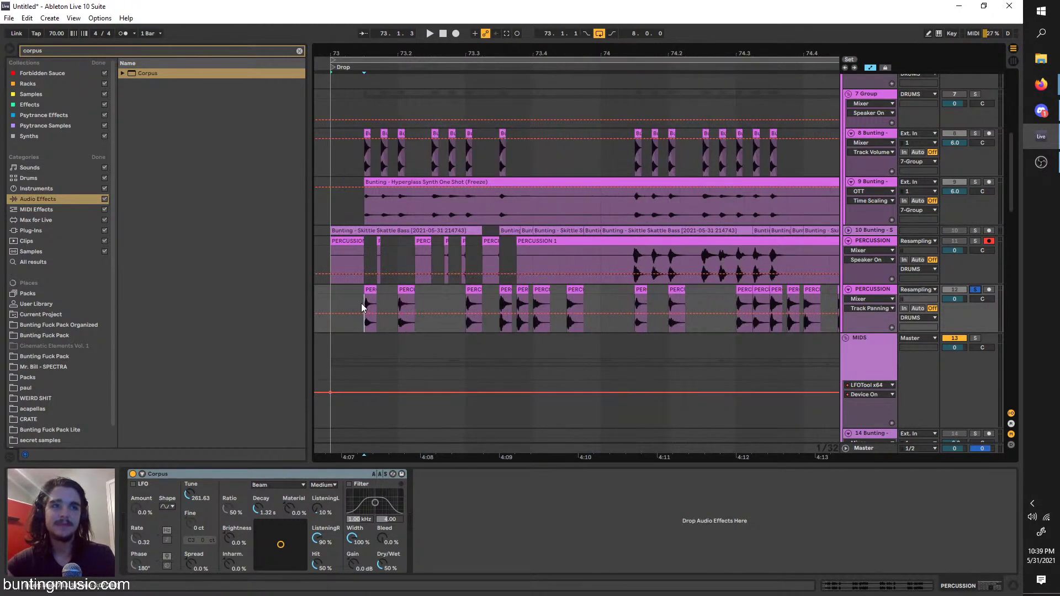
{"action": "scroll", "coordinate": [361, 303], "scroll_direction": "up", "scroll_amount": 5}
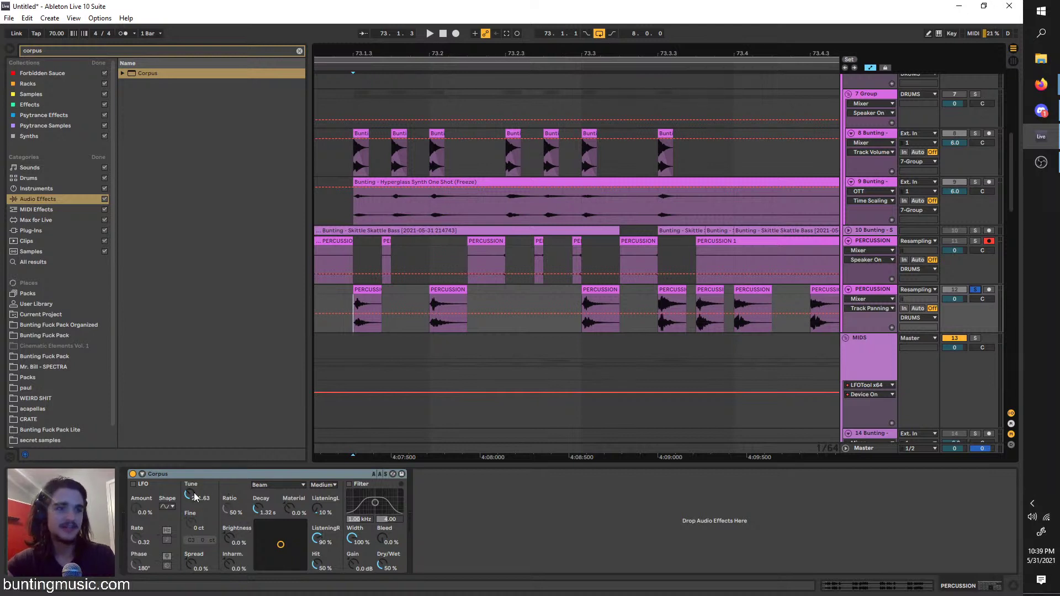
{"action": "left_click_drag", "start_coordinate": [194, 497], "coordinate": [195, 480]}
{"action": "left_click_drag", "start_coordinate": [271, 522], "coordinate": [271, 552]}
{"action": "key", "text": "space"}
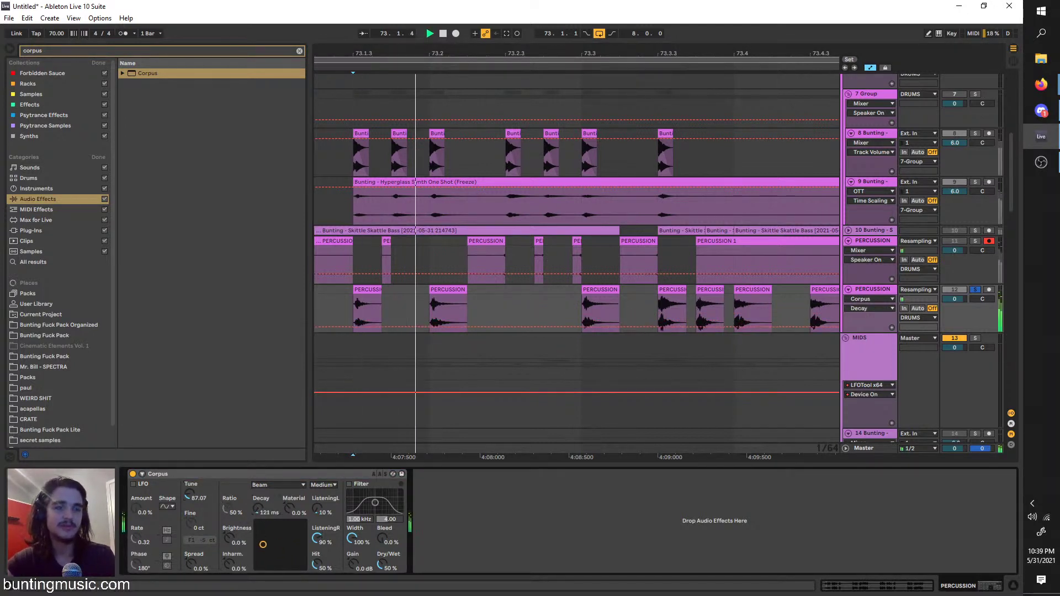
Automate Corpus's Tune with a rising ramp across bar 73 and repeat the ramp for every bar through bar 80
{"action": "left_click", "coordinate": [190, 494]}
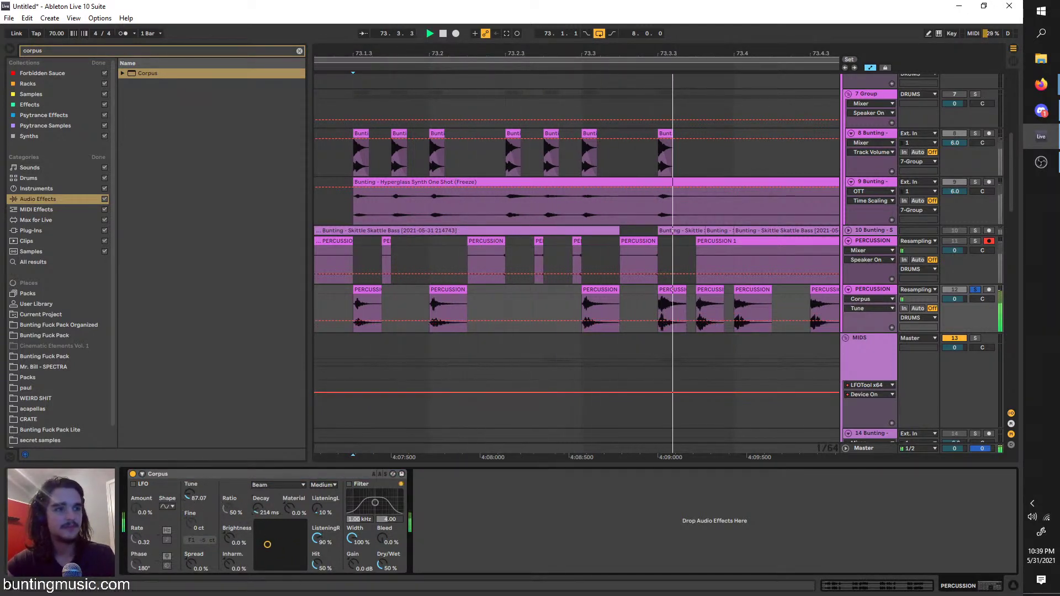
{"action": "key", "text": "space"}
{"action": "key", "text": "space"}
{"action": "key", "text": "space"}
{"action": "key", "text": "space"}
{"action": "mouse_move", "coordinate": [353, 322]}
{"action": "left_mouse_down"}
{"action": "mouse_move", "coordinate": [778, 302]}
{"action": "mouse_move", "coordinate": [571, 311]}
{"action": "left_mouse_up"}
{"action": "scroll", "coordinate": [373, 329], "scroll_direction": "down", "scroll_amount": 4}
{"action": "scroll", "coordinate": [773, 307], "scroll_direction": "down", "scroll_amount": 3}
{"action": "key", "text": "ctrl+d"}
{"action": "scroll", "coordinate": [567, 309], "scroll_direction": "down", "scroll_amount": 5}
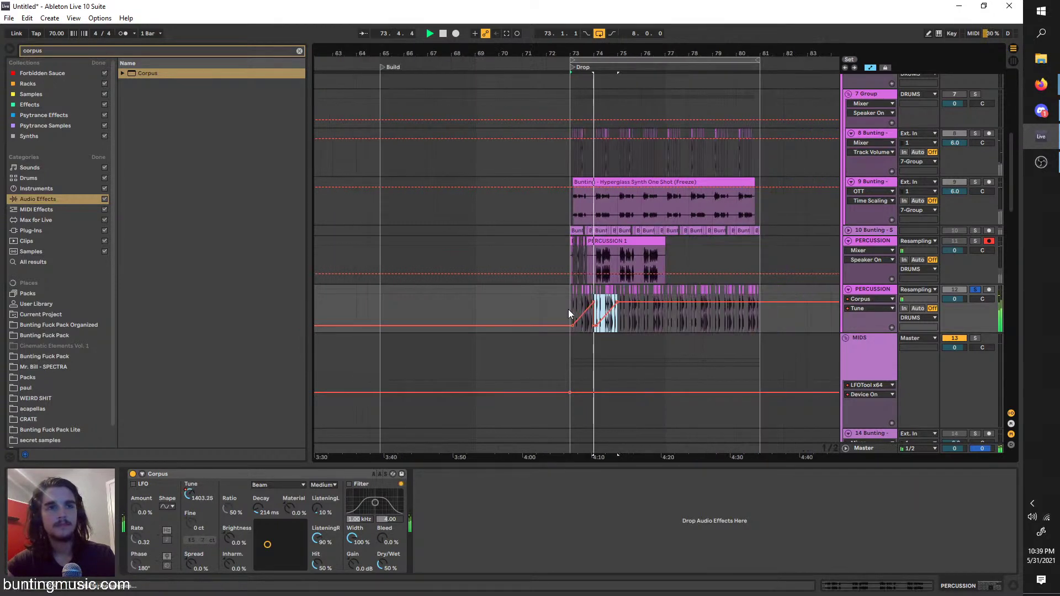
{"action": "key", "text": "ctrl+d"}
{"action": "key", "text": "ctrl+d"}
{"action": "key", "text": "ctrl+d"}
{"action": "key", "text": "ctrl+d"}
{"action": "key", "text": "ctrl+d"}
{"action": "key", "text": "ctrl+d"}
Set Corpus's resonance type to Marimba and enable its filter at about 2.94 kHz while playing the drop from bar 73
{"action": "left_click", "coordinate": [267, 486]}
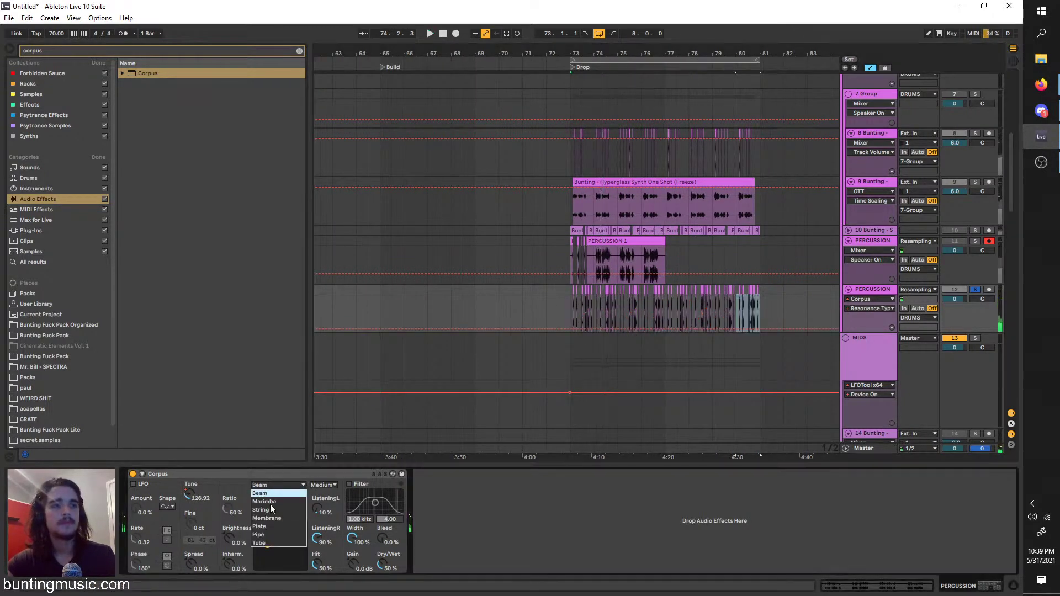
{"action": "left_click", "coordinate": [268, 510]}
{"action": "left_click", "coordinate": [267, 485]}
{"action": "left_click", "coordinate": [271, 502]}
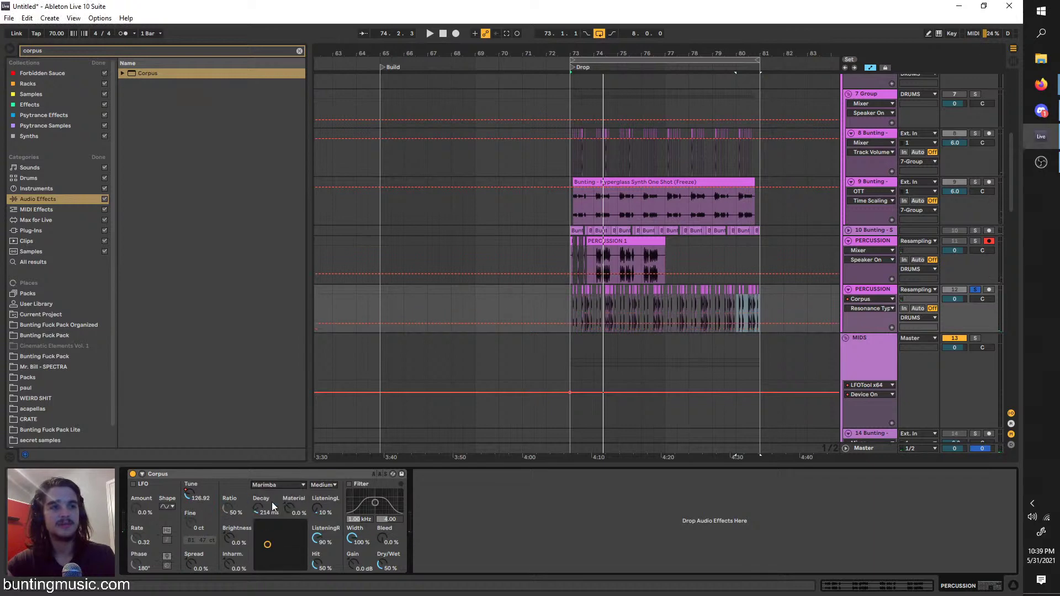
{"action": "scroll", "coordinate": [566, 302], "scroll_direction": "up", "scroll_amount": 3}
{"action": "left_click", "coordinate": [555, 300]}
{"action": "key", "text": "space"}
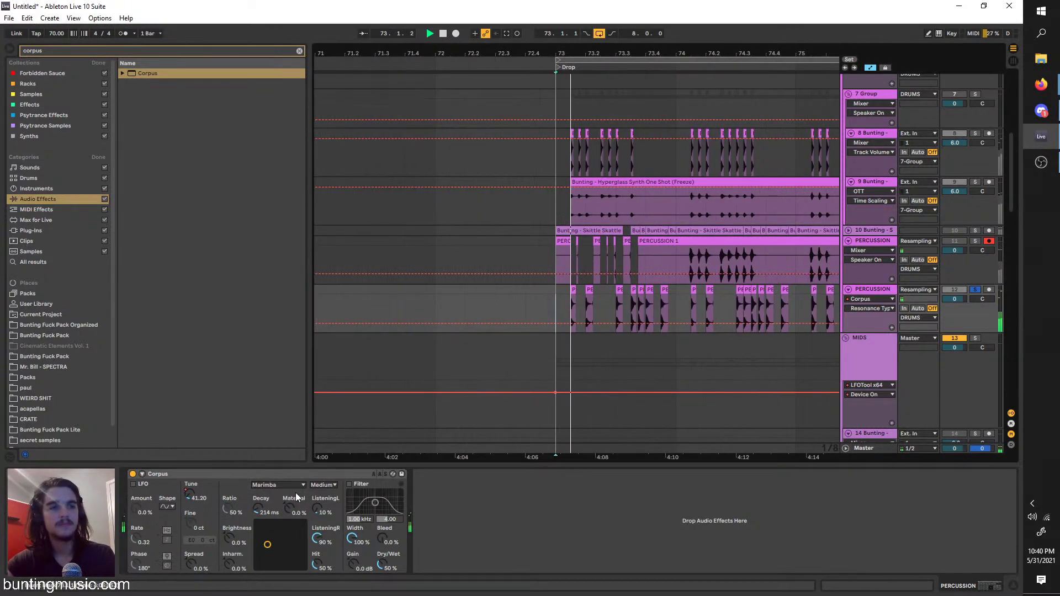
{"action": "left_click", "coordinate": [349, 484]}
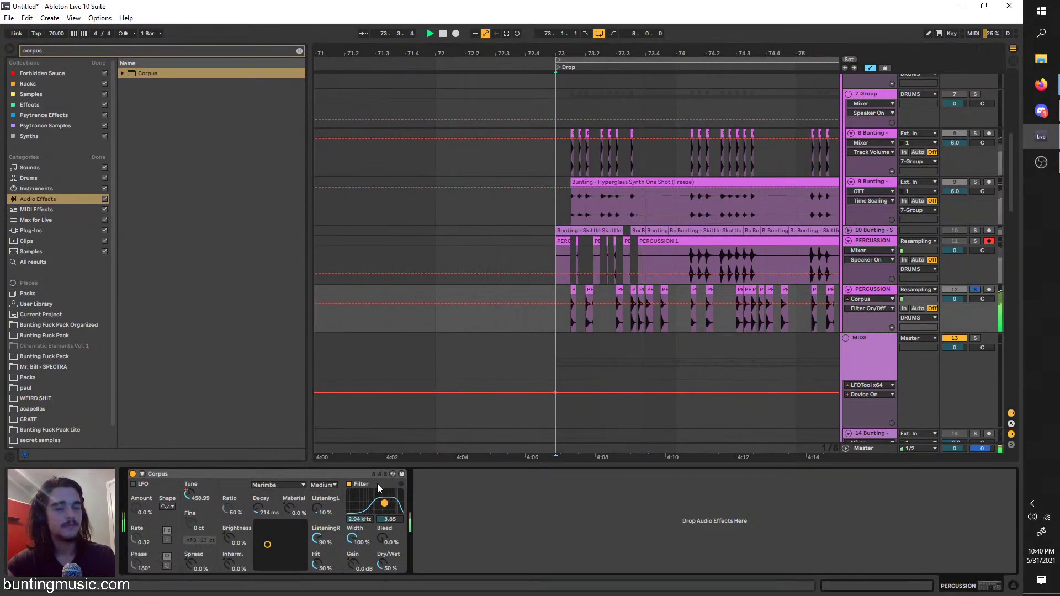
Add the OTT multiband dynamics preset after Corpus and set its master output to 2.63 dB during playback
{"action": "key", "text": "ctrl+f"}
{"action": "type", "text": "ott"}
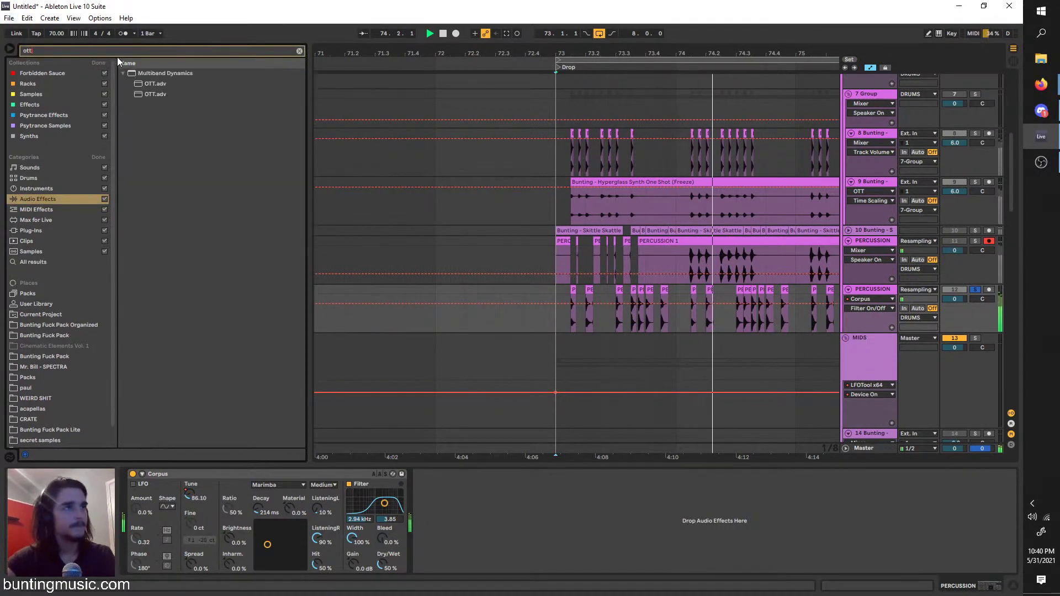
{"action": "left_click", "coordinate": [141, 85]}
{"action": "left_click_drag", "start_coordinate": [572, 320], "coordinate": [570, 326]}
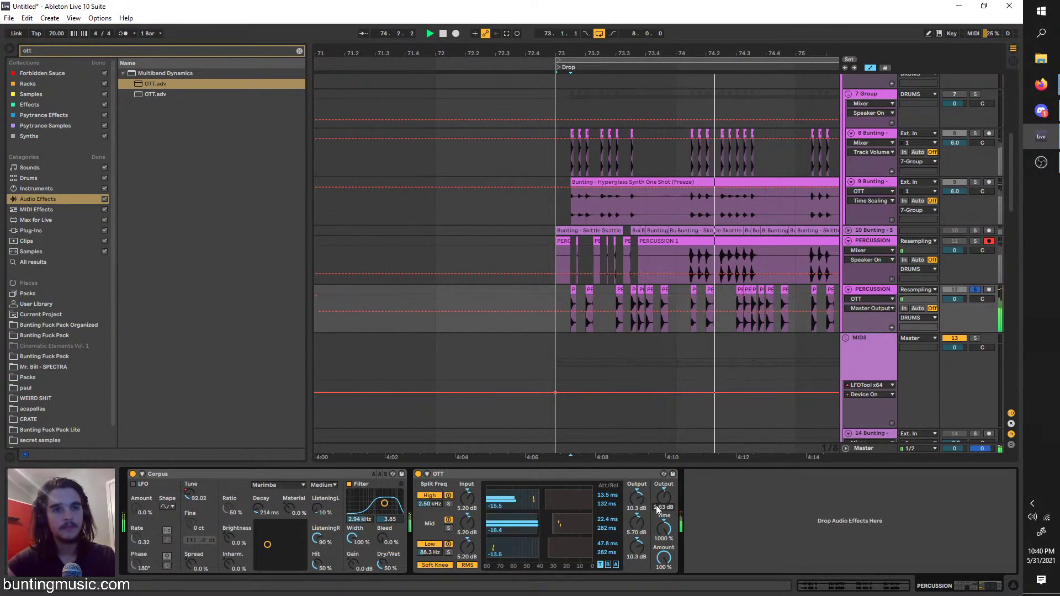
{"action": "key", "text": "space"}
Add Auto Pan in front of Corpus with its phase at 0° and its waveform inverted, and listen to the result
{"action": "key", "text": "ctrl+f"}
{"action": "type", "text": "aut"}
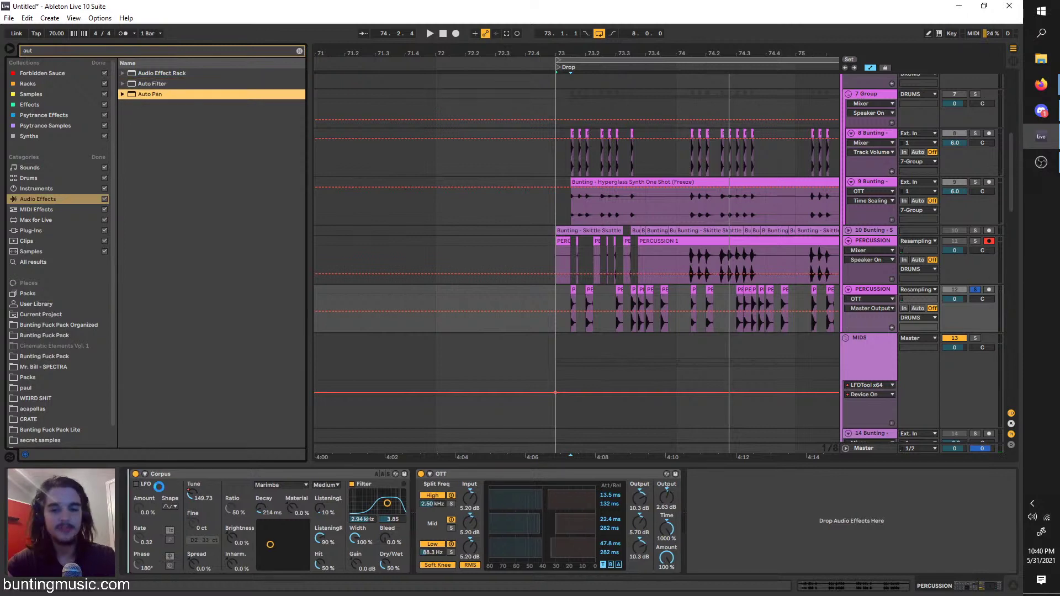
{"action": "key", "text": "Return"}
{"action": "key", "text": "space"}
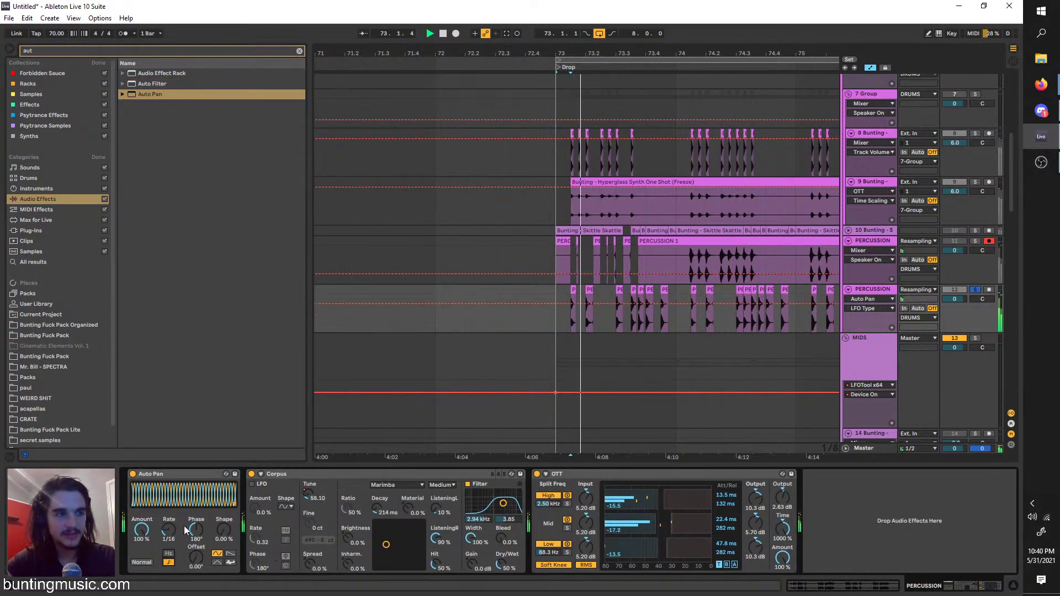
{"action": "left_click_drag", "start_coordinate": [194, 531], "coordinate": [190, 547]}
{"action": "left_click", "coordinate": [142, 562]}
{"action": "key", "text": "space"}
{"action": "key", "text": "space"}
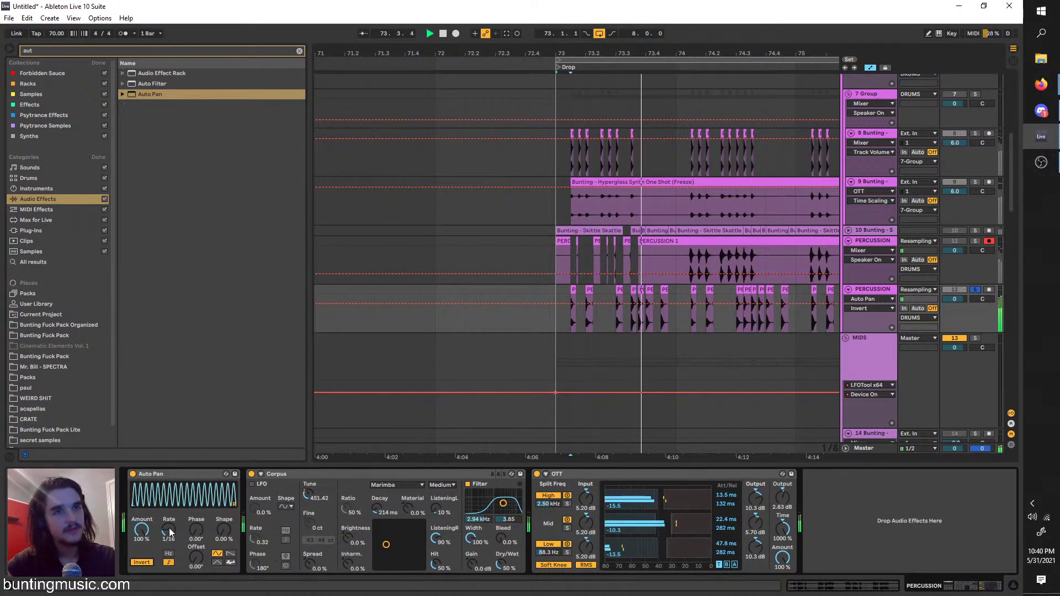
Set Corpus's resonator quality to Full and raise its Decay to about 787 ms during playback
{"action": "scroll", "coordinate": [552, 351], "scroll_direction": "right", "scroll_amount": 4}
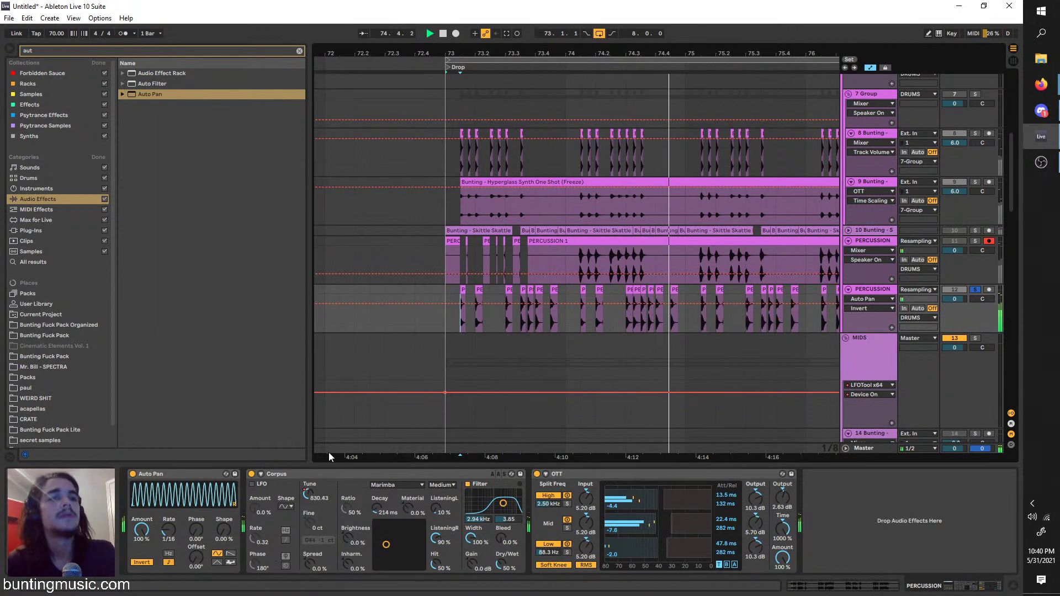
{"action": "left_click_drag", "start_coordinate": [327, 497], "coordinate": [327, 481]}
{"action": "left_click", "coordinate": [443, 485]}
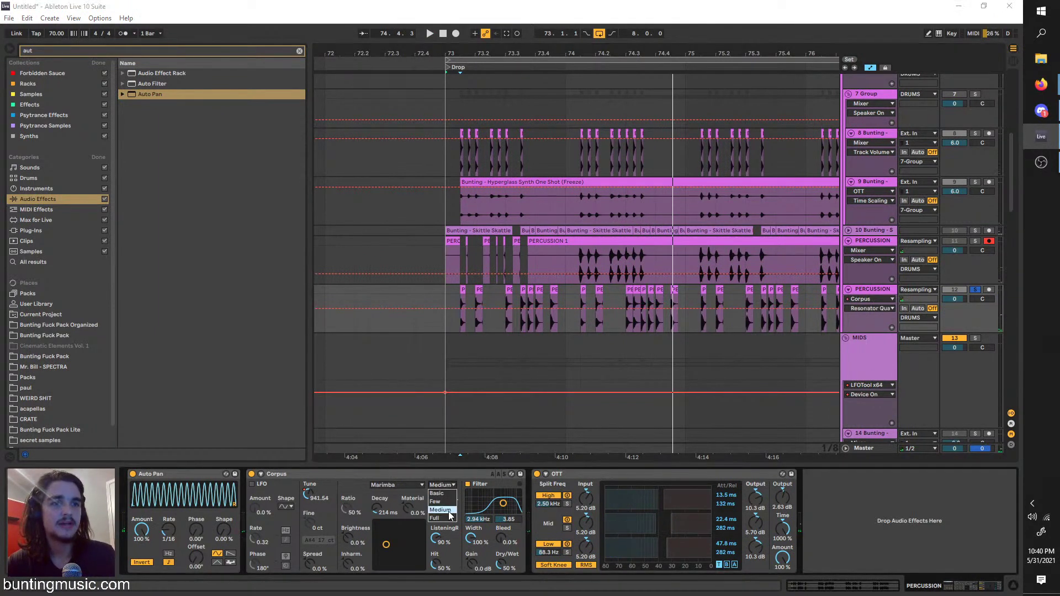
{"action": "left_click", "coordinate": [449, 513]}
{"action": "key", "text": "space"}
{"action": "left_click_drag", "start_coordinate": [376, 509], "coordinate": [376, 494]}
Change Corpus's resonance type to Pipe and show the automation of its Tune parameter
{"action": "left_click", "coordinate": [397, 485]}
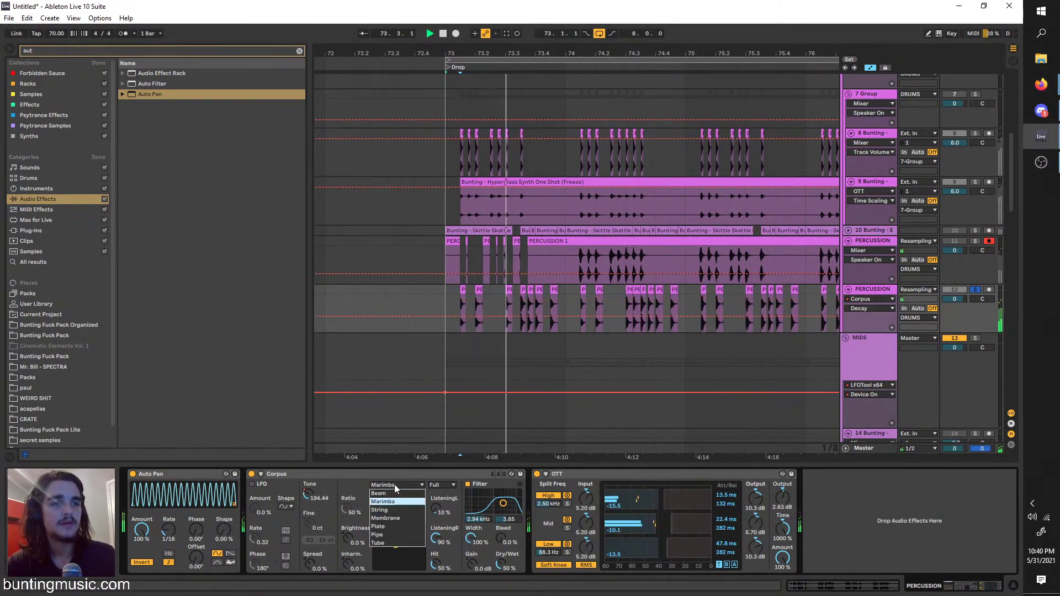
{"action": "left_click", "coordinate": [397, 535]}
{"action": "left_click", "coordinate": [403, 483]}
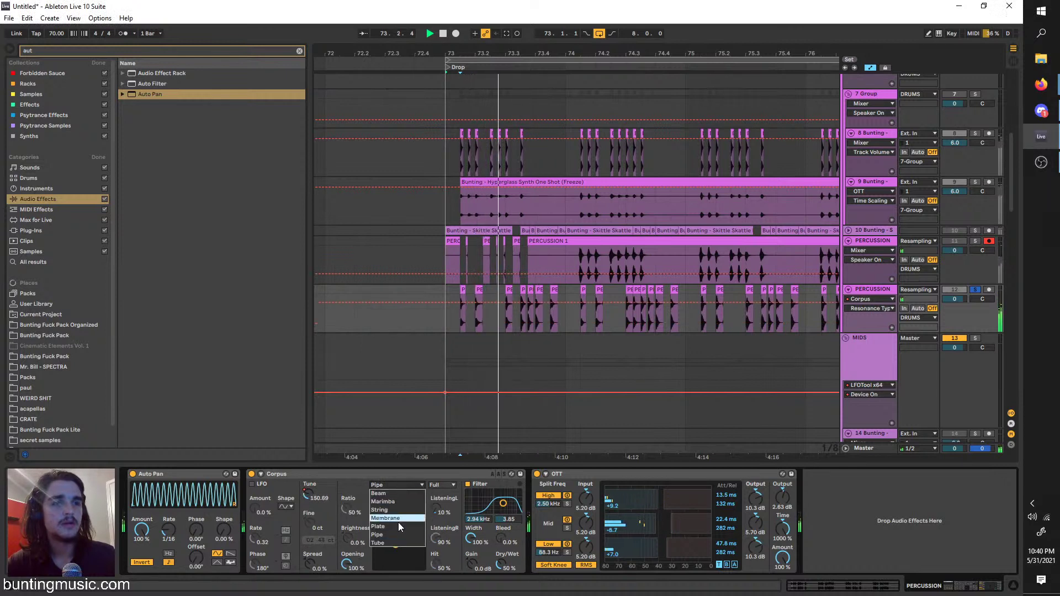
{"action": "right_click", "coordinate": [313, 495]}
{"action": "left_click", "coordinate": [327, 533]}
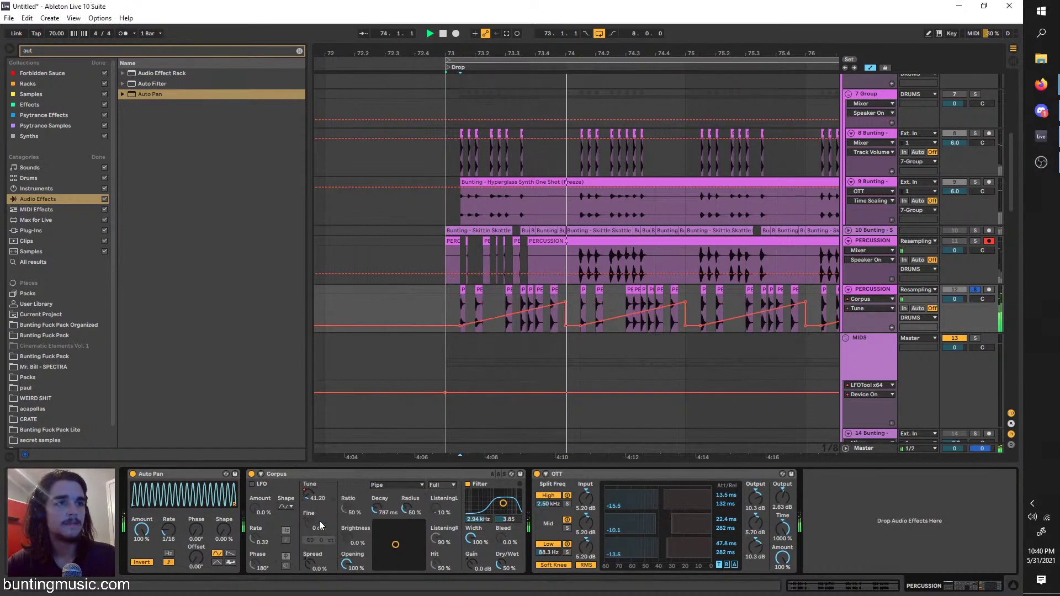
Set Corpus's Tune to a fixed 39.43 Hz without the automation ramps, stop playback and unsolo the lower PERCUSSION track
{"action": "left_click_drag", "start_coordinate": [308, 496], "coordinate": [308, 495]}
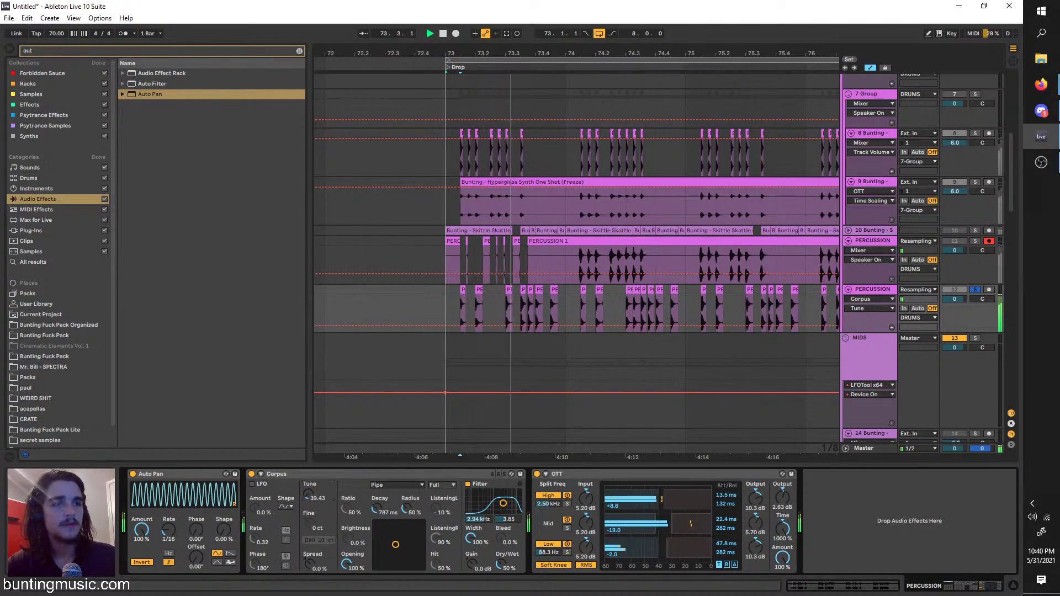
{"action": "key", "text": "space"}
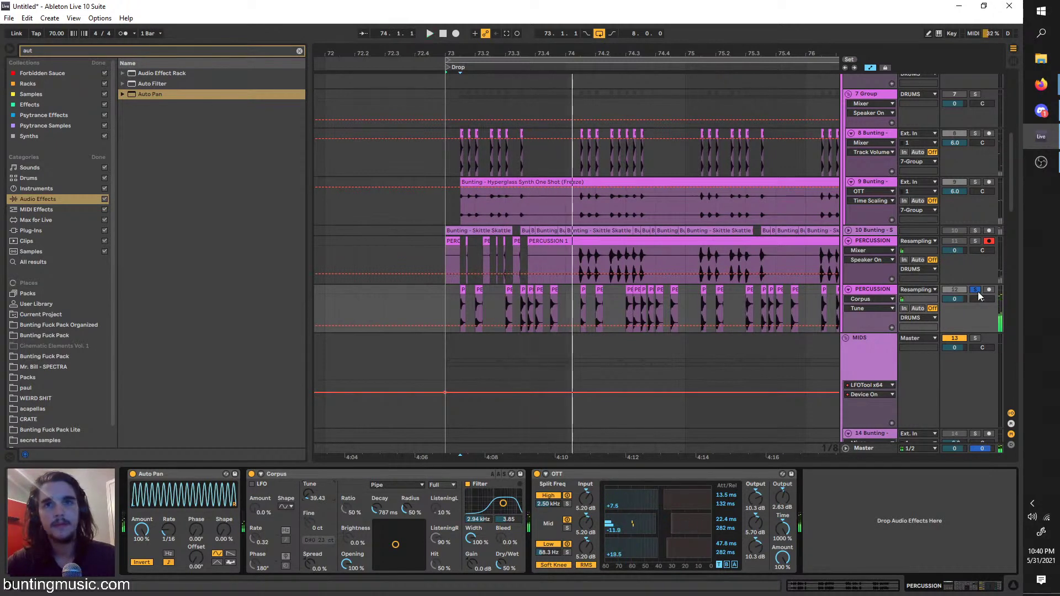
{"action": "left_click", "coordinate": [975, 291]}
Play the full drop from bar 73 and insert an audio track below the lower PERCUSSION track
{"action": "left_click", "coordinate": [446, 300]}
{"action": "key", "text": "space"}
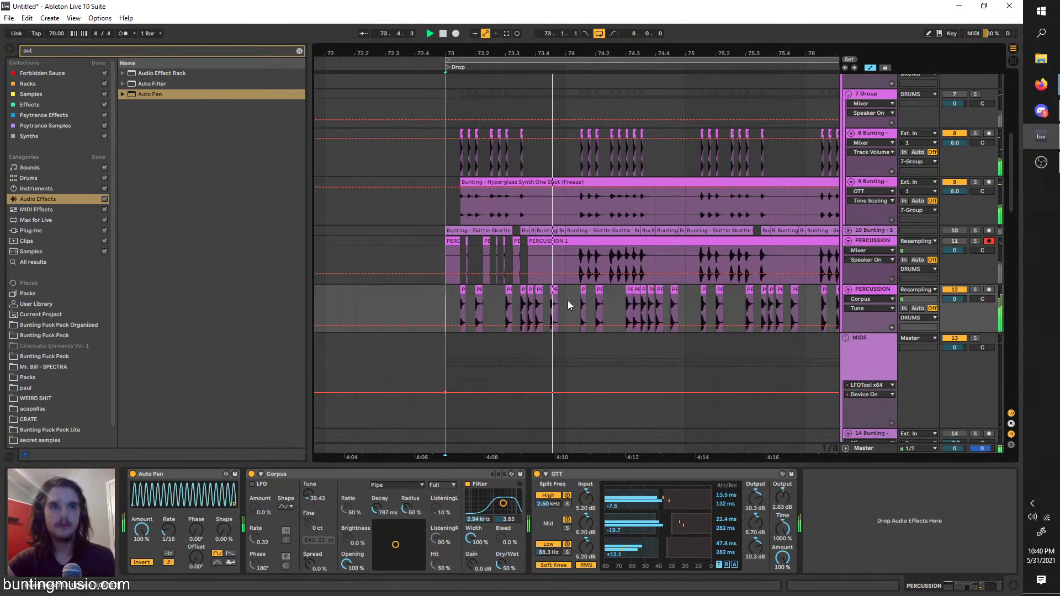
{"action": "right_click", "coordinate": [859, 293]}
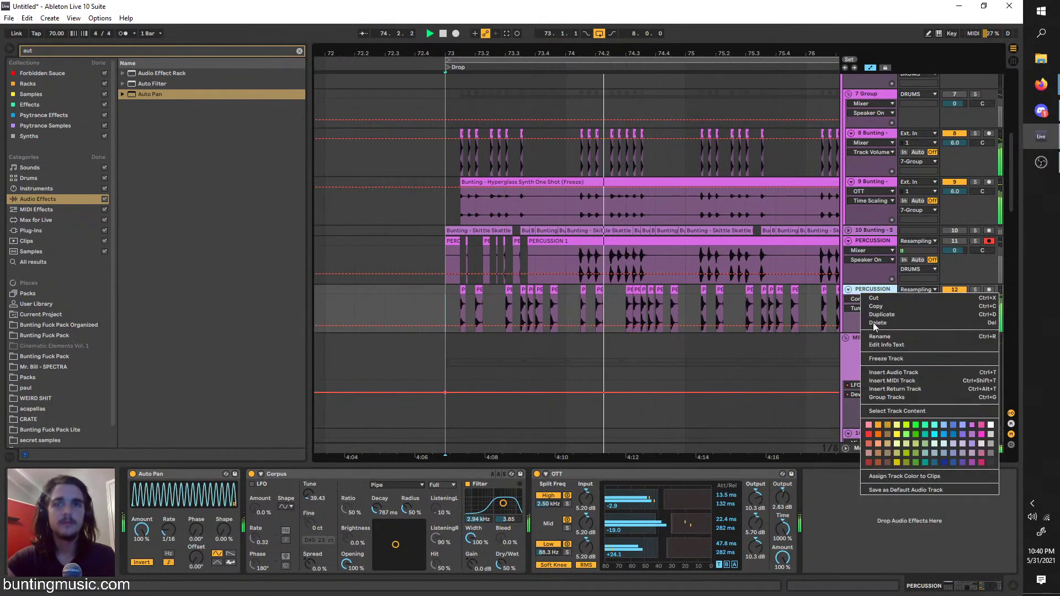
{"action": "left_click", "coordinate": [899, 372]}
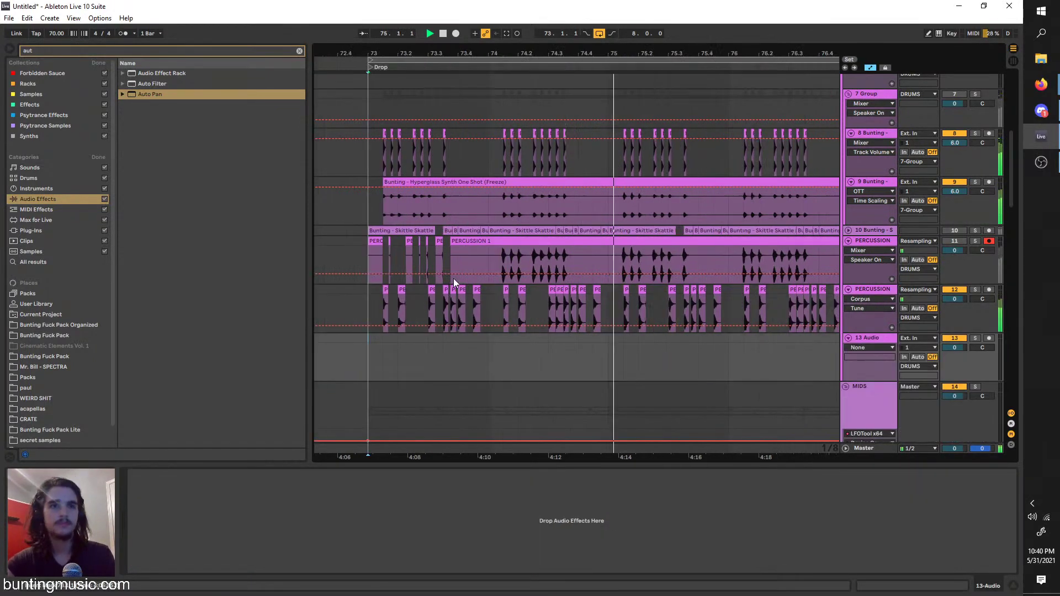
Search the whole library for 808 and place stupid 808.wav on the new audio track at bar 73
{"action": "key", "text": "ctrl+f"}
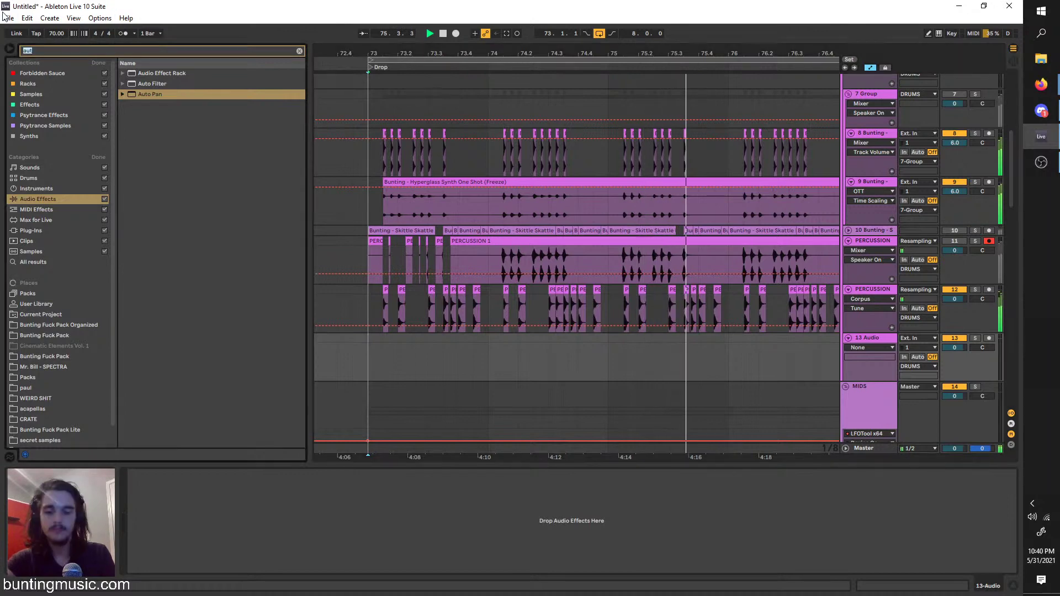
{"action": "type", "text": "808"}
{"action": "left_click", "coordinate": [33, 262]}
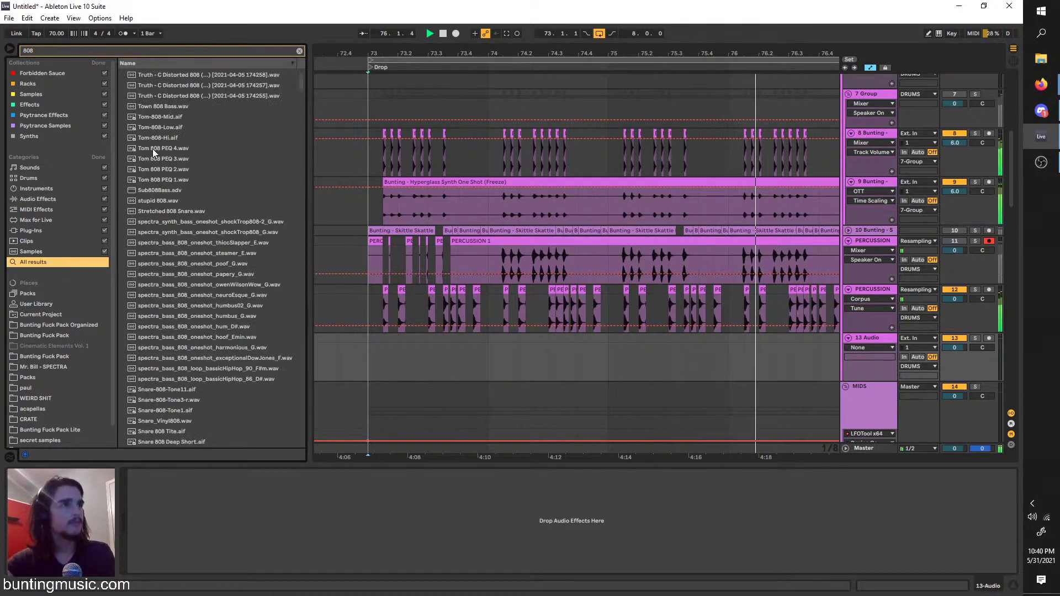
{"action": "left_click", "coordinate": [160, 200]}
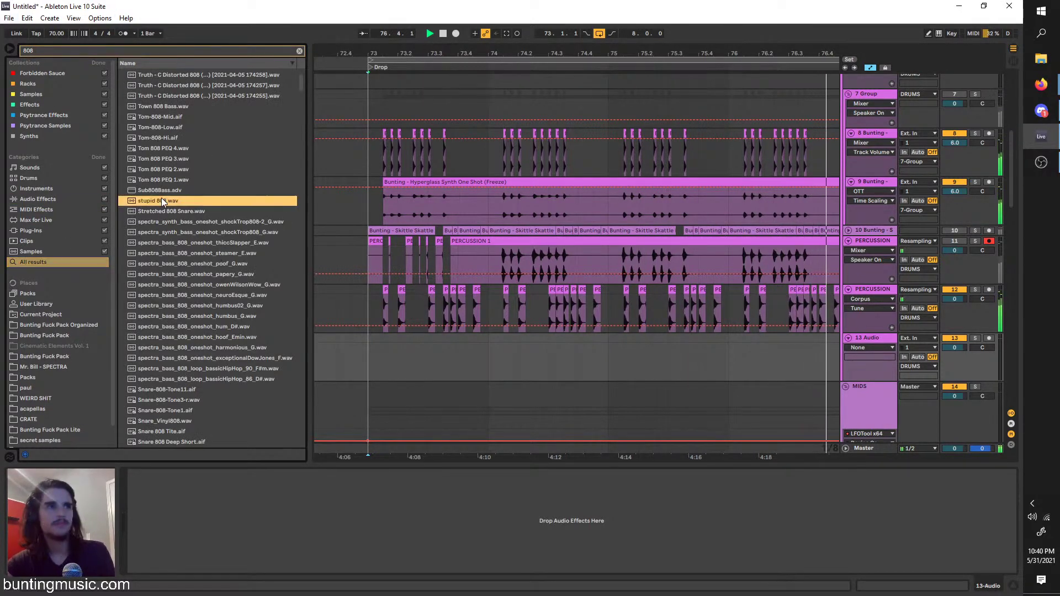
{"action": "left_click_drag", "start_coordinate": [153, 199], "coordinate": [369, 353]}
Transpose the stupid 808 clip to -9 st and listen to it with the drop
{"action": "key", "text": "space"}
{"action": "left_click_drag", "start_coordinate": [180, 508], "coordinate": [183, 509]}
{"action": "key", "text": "space"}
{"action": "key", "text": "space"}
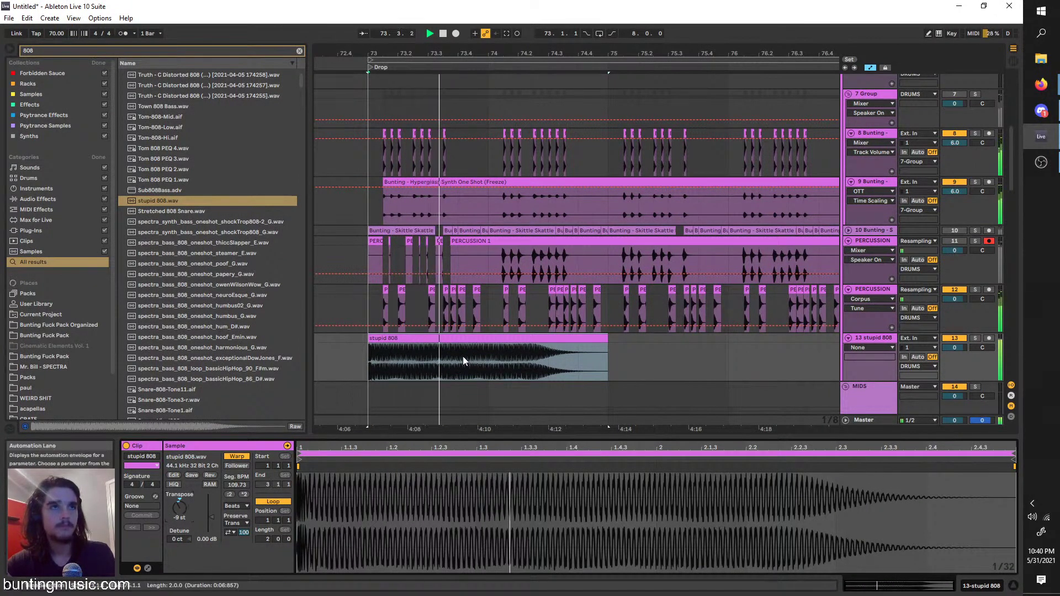
{"action": "key", "text": "space"}
Cut the stupid 808 into a one-bar pattern of two clips from bar 73 and repeat it up to bar 77
{"action": "left_click", "coordinate": [443, 362]}
{"action": "left_click_drag", "start_coordinate": [443, 362], "coordinate": [370, 335]}
{"action": "key", "text": "ctrl+e"}
{"action": "key", "text": "space"}
{"action": "key", "text": "ctrl+d"}
{"action": "key", "text": "ctrl+d"}
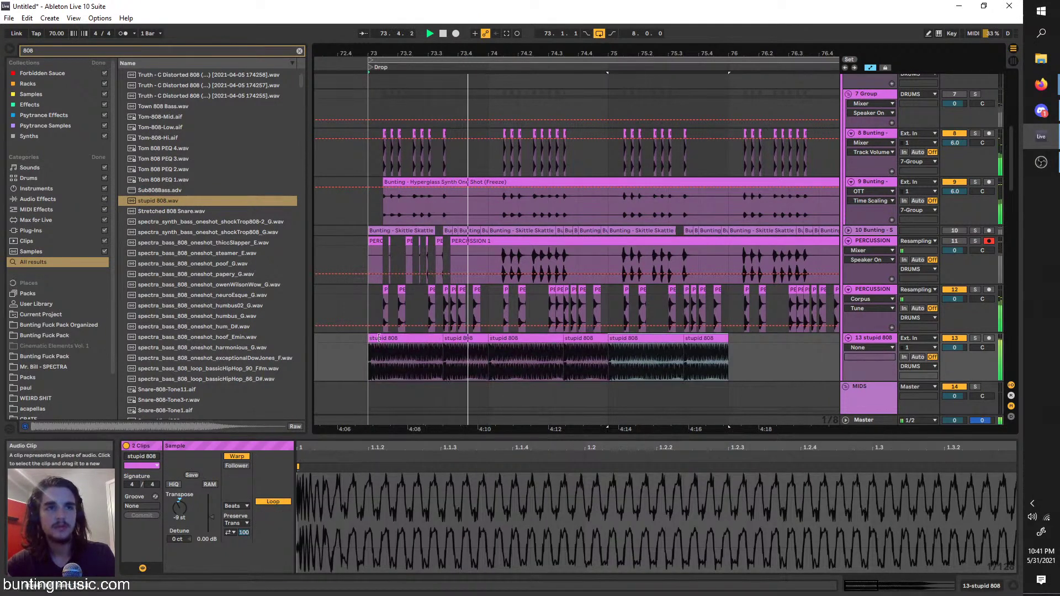
{"action": "key", "text": "ctrl+d"}
{"action": "key", "text": "minus"}
{"action": "key", "text": "minus"}
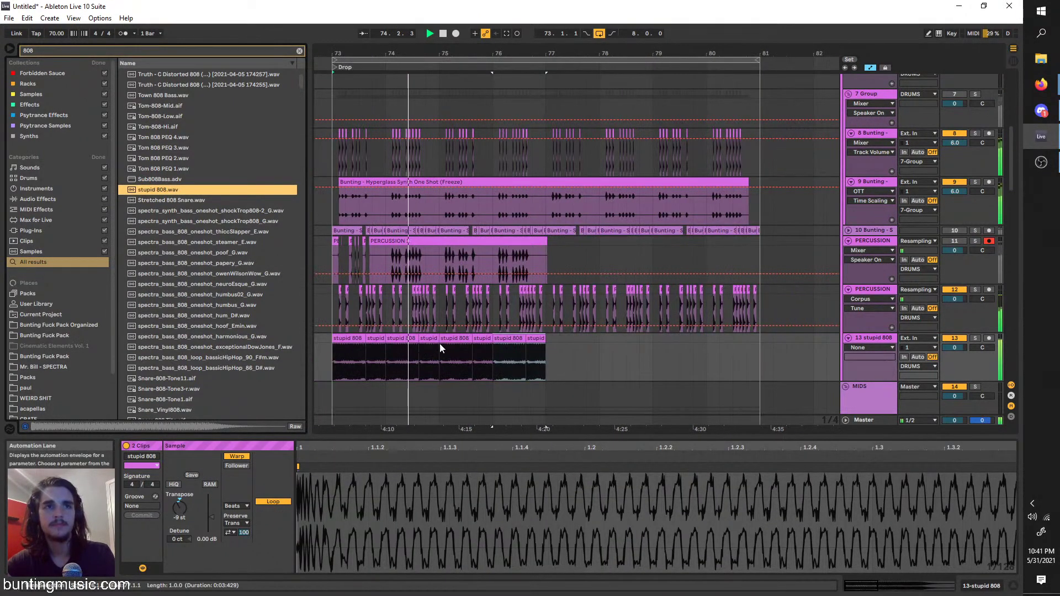
Delete all the stupid 808 clips between bars 73 and 77
{"action": "left_click_drag", "start_coordinate": [548, 346], "coordinate": [338, 340]}
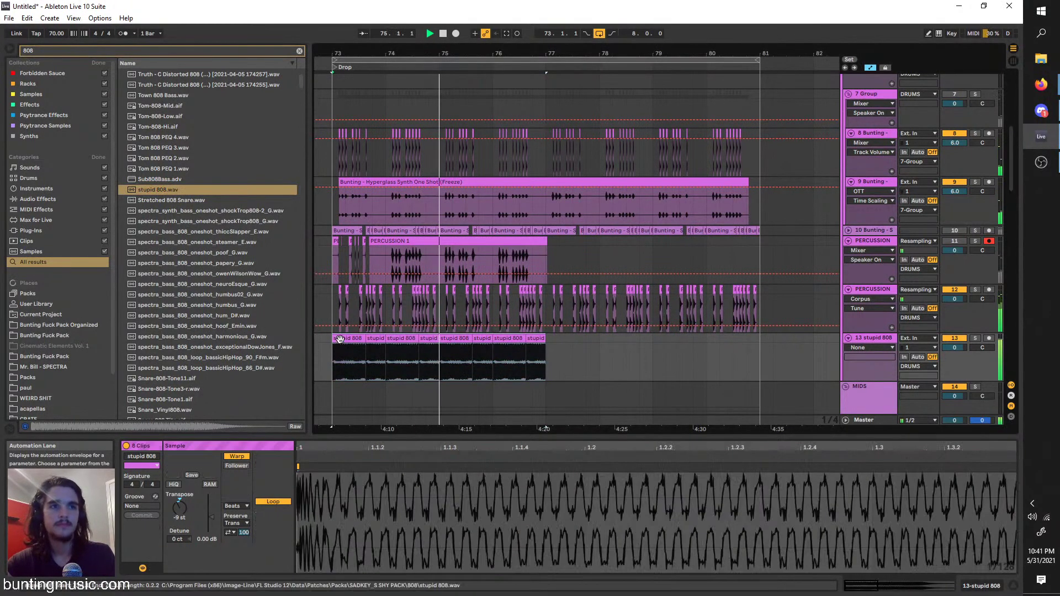
{"action": "key", "text": "Delete"}
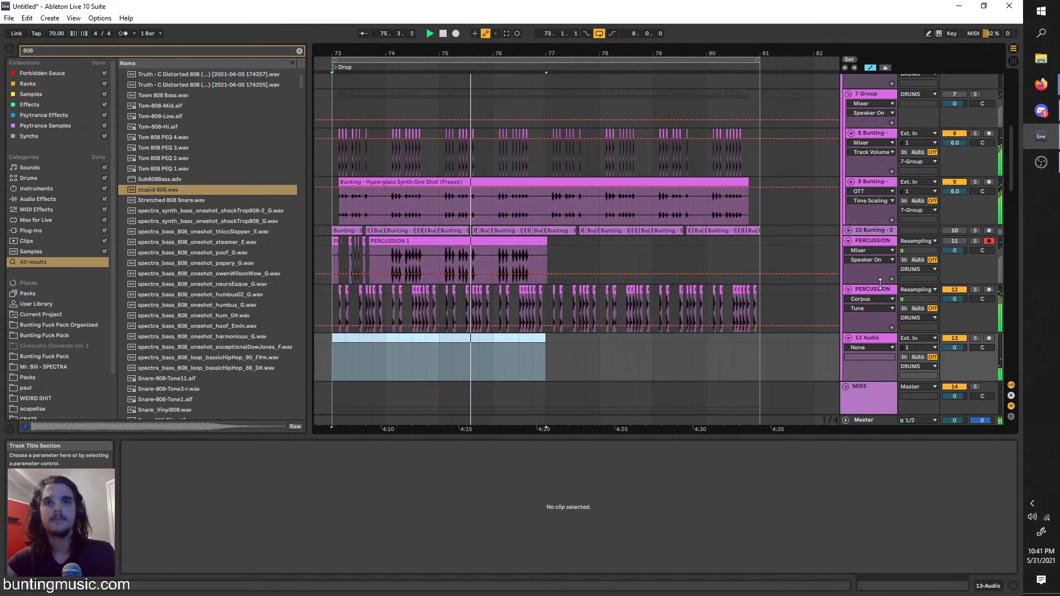
Duplicate the lower PERCUSSION track's clips from bars 73 to 77 into the following four bars
{"action": "left_click", "coordinate": [881, 284]}
{"action": "scroll", "coordinate": [473, 316], "scroll_direction": "up", "scroll_amount": 3}
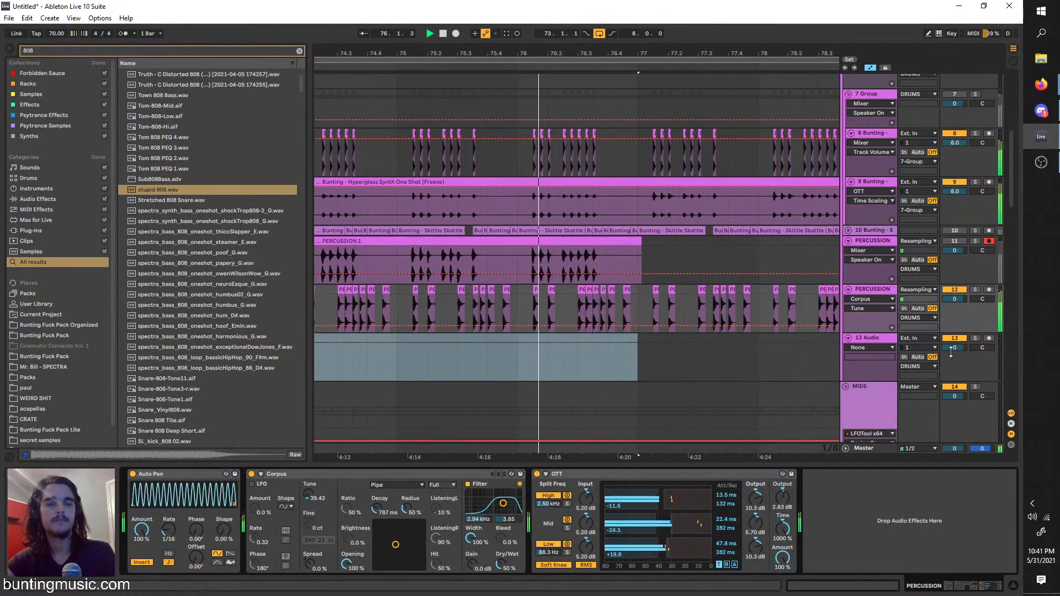
{"action": "scroll", "coordinate": [696, 365], "scroll_direction": "down", "scroll_amount": 3}
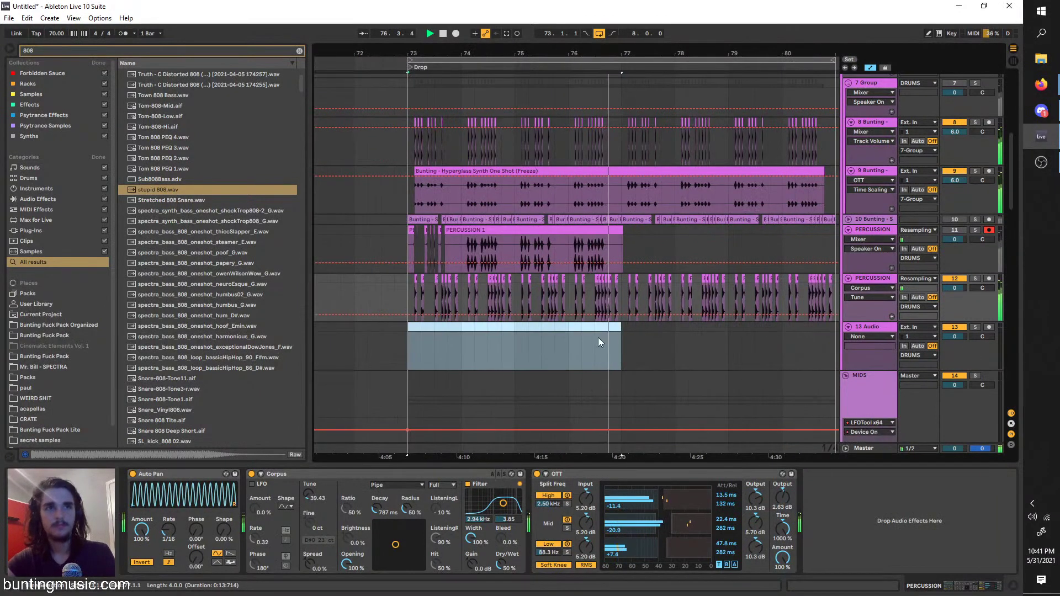
{"action": "left_click_drag", "start_coordinate": [620, 294], "coordinate": [407, 279]}
{"action": "key", "text": "ctrl+d"}
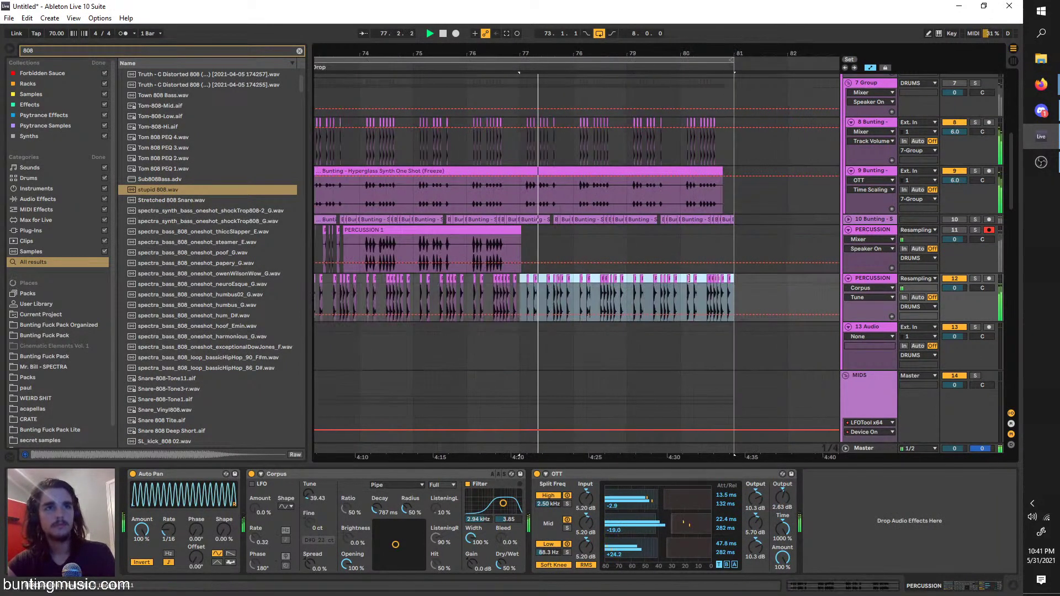
Duplicate Corpus in the lower PERCUSSION track's chain, lower the first one's Tune to 16.35 Hz and listen
{"action": "left_click", "coordinate": [300, 473]}
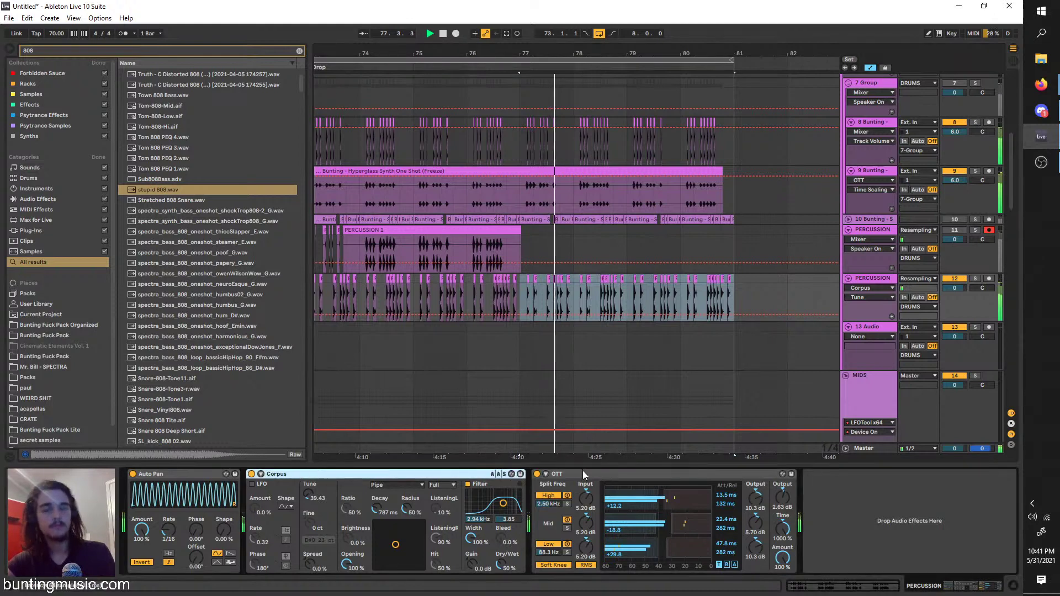
{"action": "key", "text": "ctrl+d"}
{"action": "left_click_drag", "start_coordinate": [311, 494], "coordinate": [309, 519]}
{"action": "key", "text": "space"}
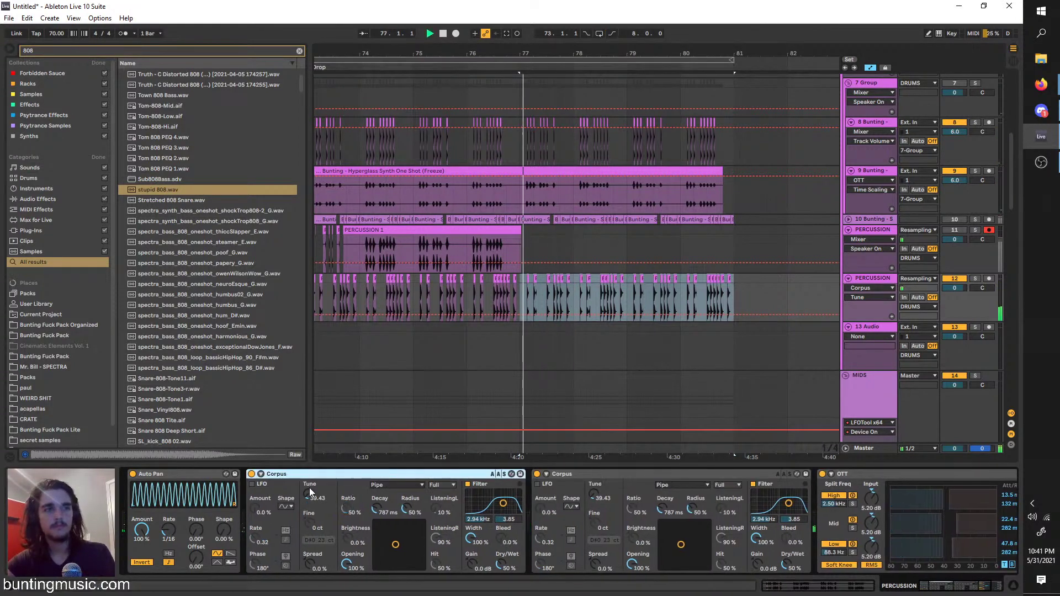
{"action": "left_click", "coordinate": [393, 365]}
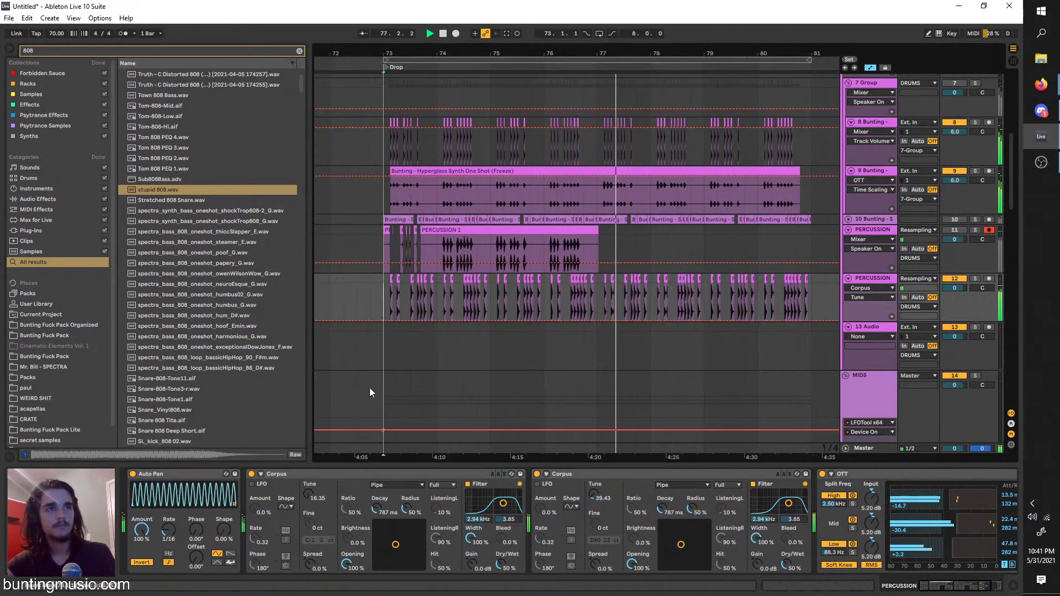
Raise the first Corpus's Tune to about 176 Hz and then higher while playing the drop from its start
{"action": "key", "text": "space"}
{"action": "left_click_drag", "start_coordinate": [311, 492], "coordinate": [312, 458]}
{"action": "key", "text": "plus"}
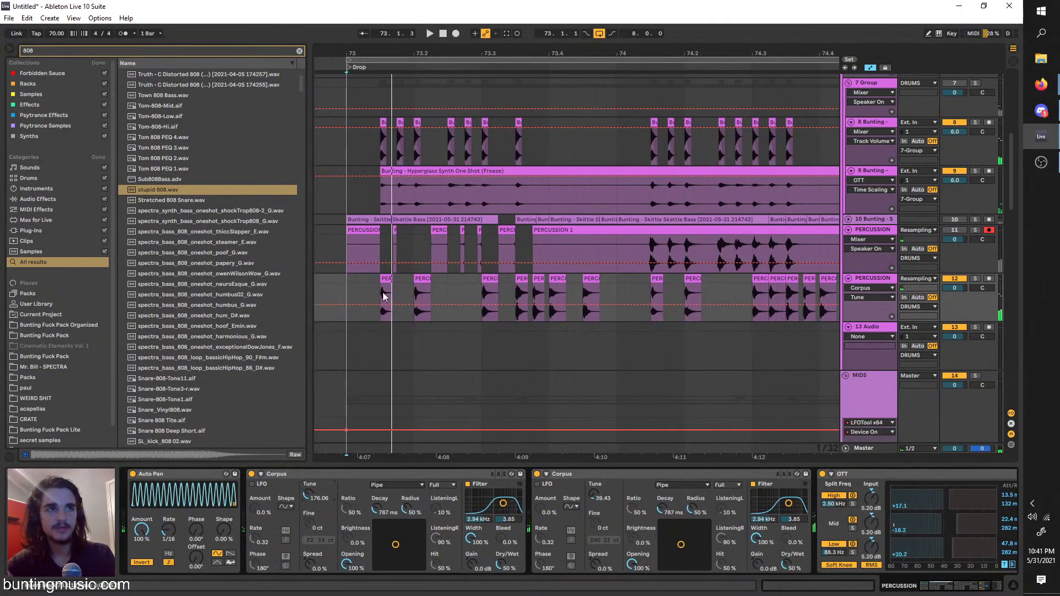
{"action": "key", "text": "space"}
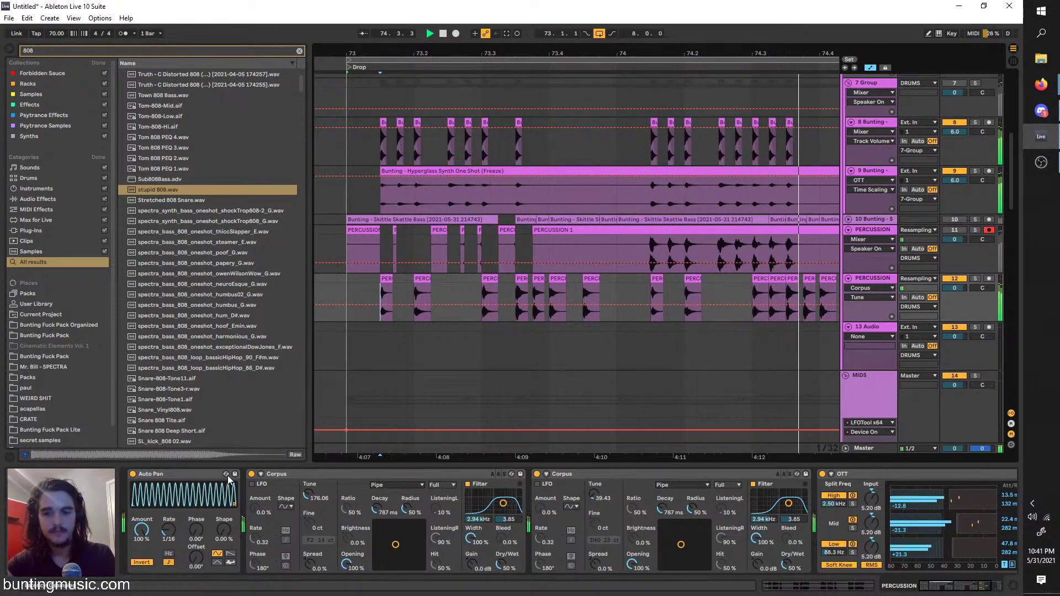
{"action": "left_click_drag", "start_coordinate": [307, 495], "coordinate": [308, 464]}
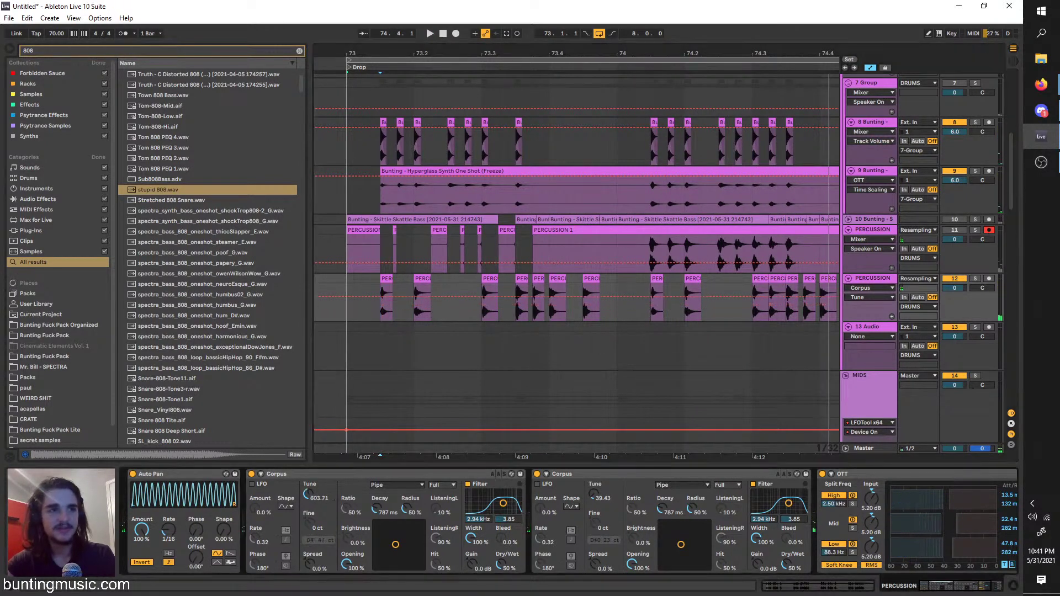
Try the Tube and Plate resonance types on the first Corpus, and choose Membrane
{"action": "left_click", "coordinate": [387, 485]}
{"action": "left_click", "coordinate": [386, 535]}
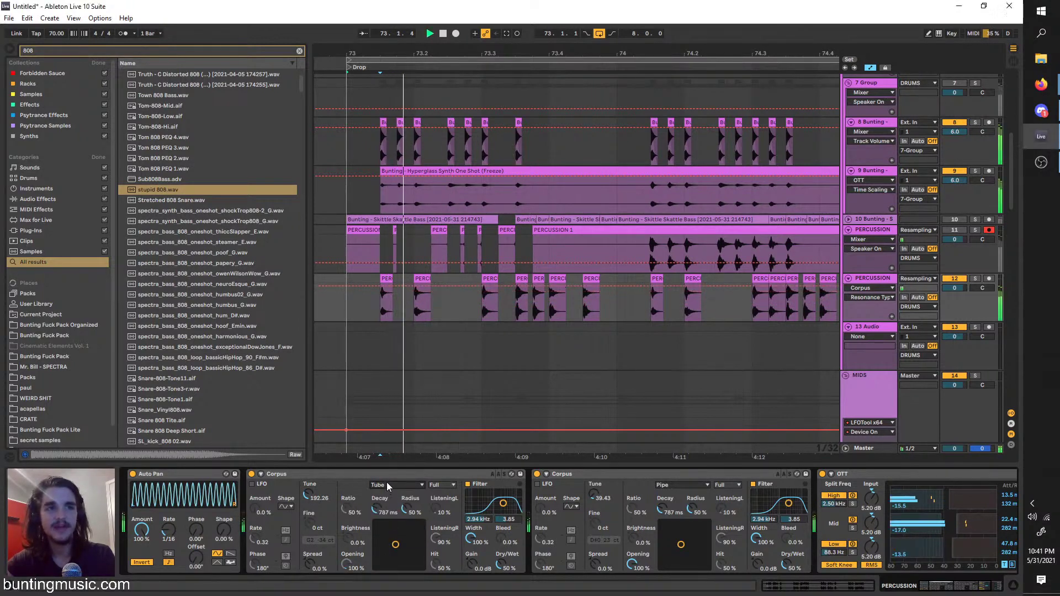
{"action": "left_click", "coordinate": [396, 485]}
{"action": "left_click", "coordinate": [379, 527]}
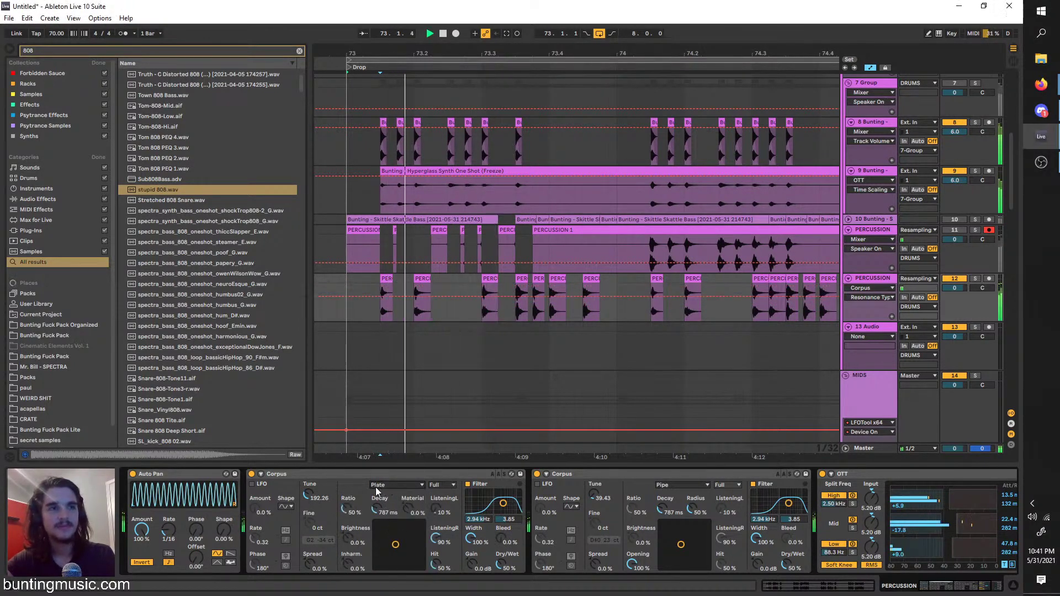
{"action": "left_click", "coordinate": [376, 487]}
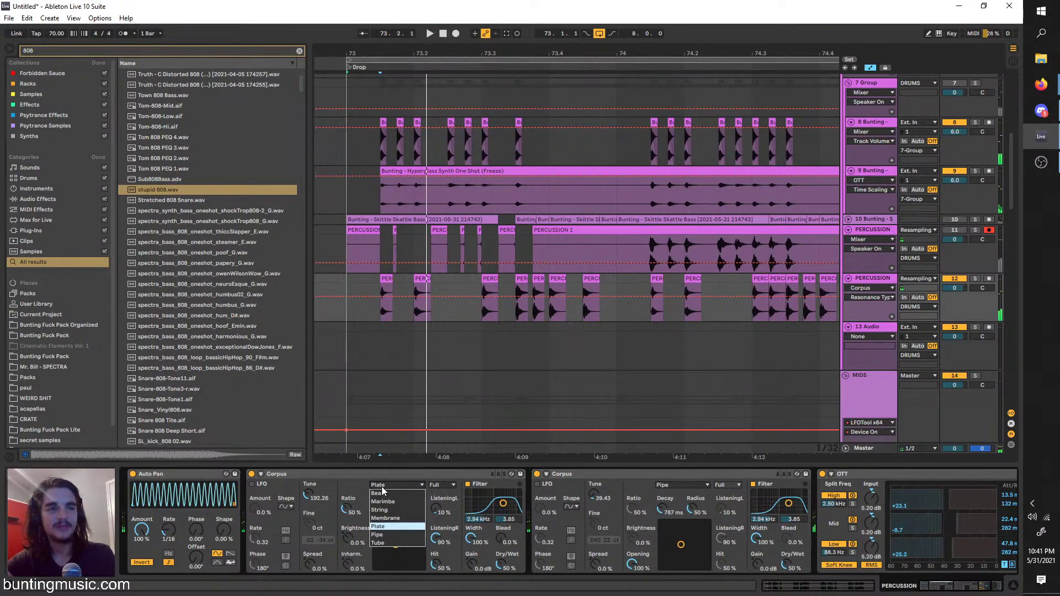
{"action": "left_click", "coordinate": [387, 517]}
Set the first Corpus's Decay to 673 ms and its Tune to about 339 Hz during playback
{"action": "left_click_drag", "start_coordinate": [310, 506], "coordinate": [309, 475]}
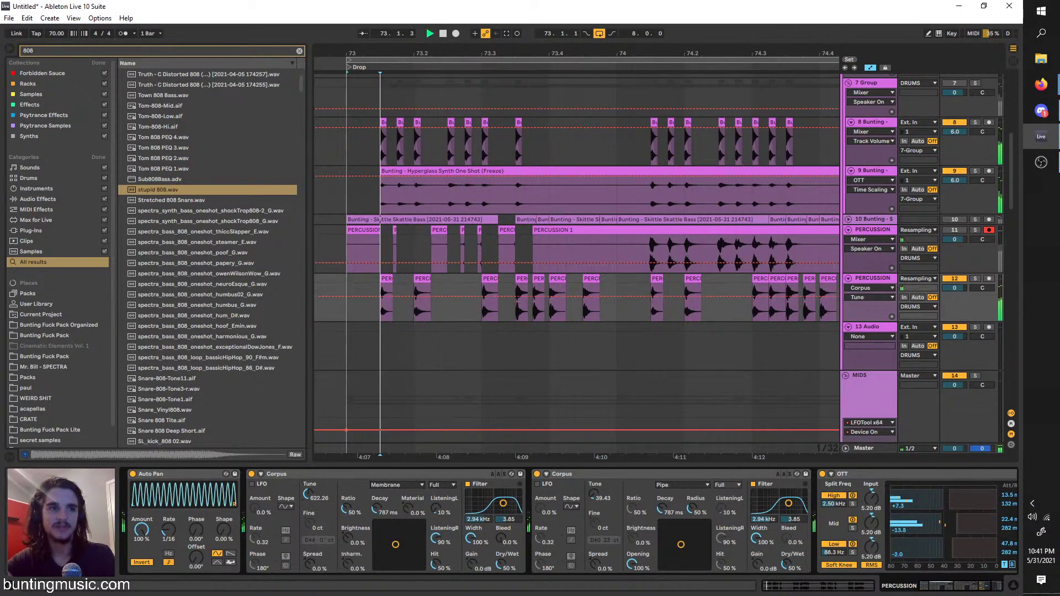
{"action": "left_click_drag", "start_coordinate": [377, 511], "coordinate": [377, 528]}
{"action": "left_click_drag", "start_coordinate": [307, 496], "coordinate": [307, 519]}
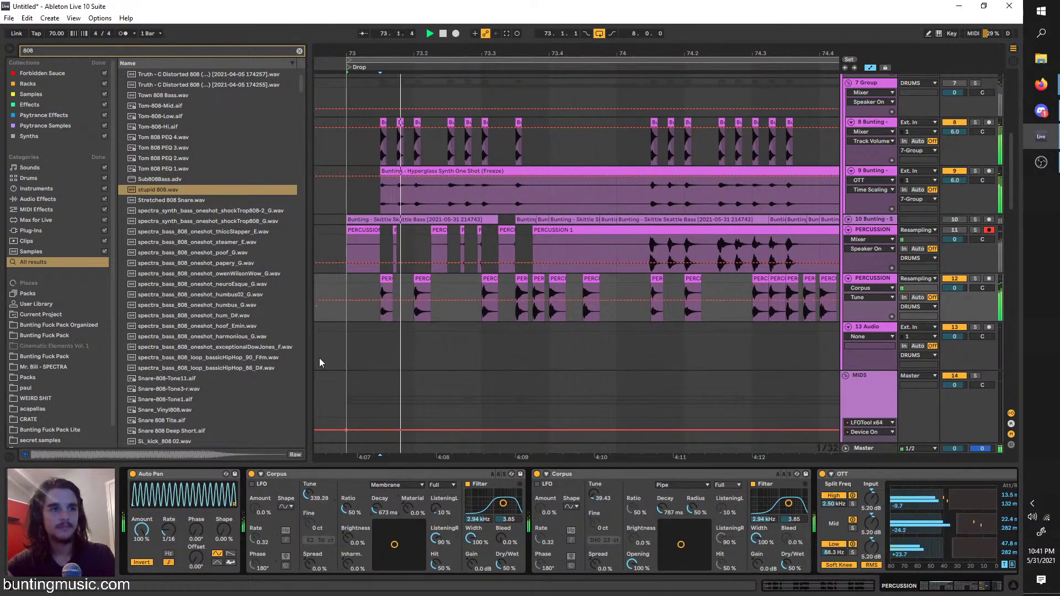
Draw a rising Tune automation for the first Corpus across bar 73, reaching about 472 Hz near bar 74
{"action": "left_click", "coordinate": [380, 301]}
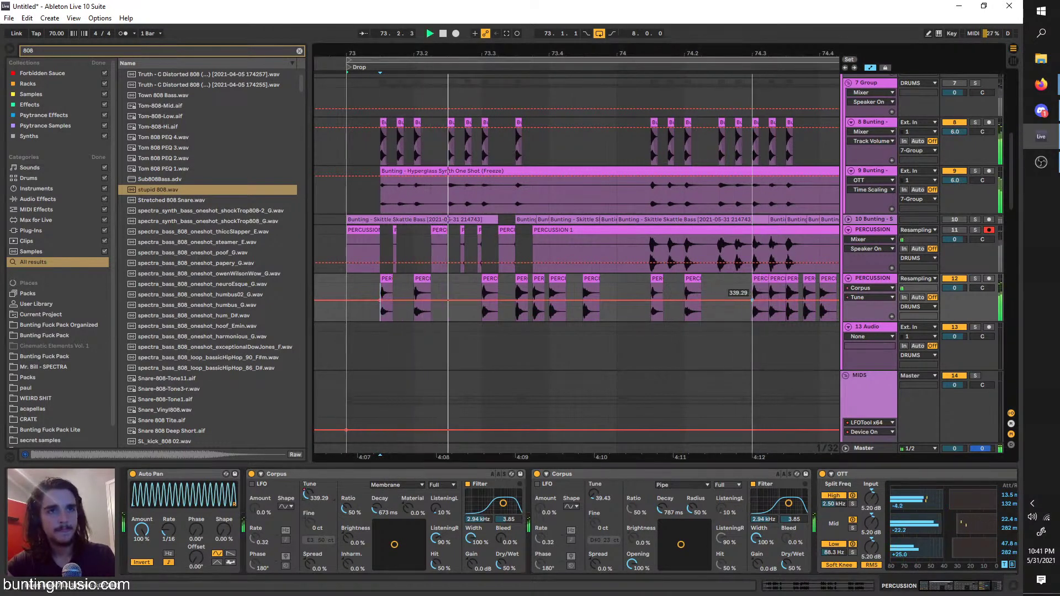
{"action": "left_click", "coordinate": [633, 293]}
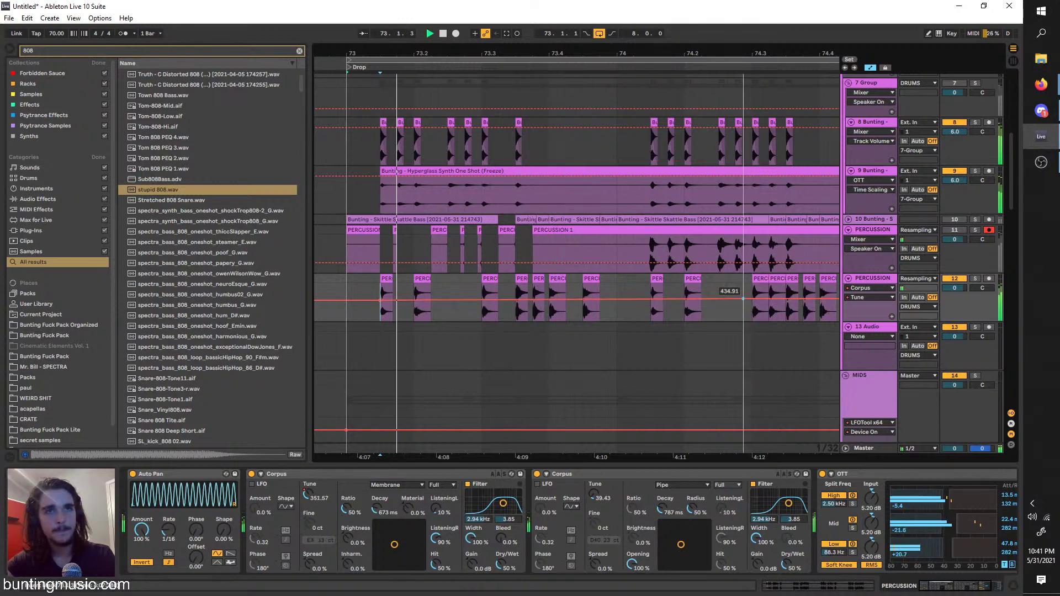
{"action": "left_click_drag", "start_coordinate": [633, 293], "coordinate": [617, 300]}
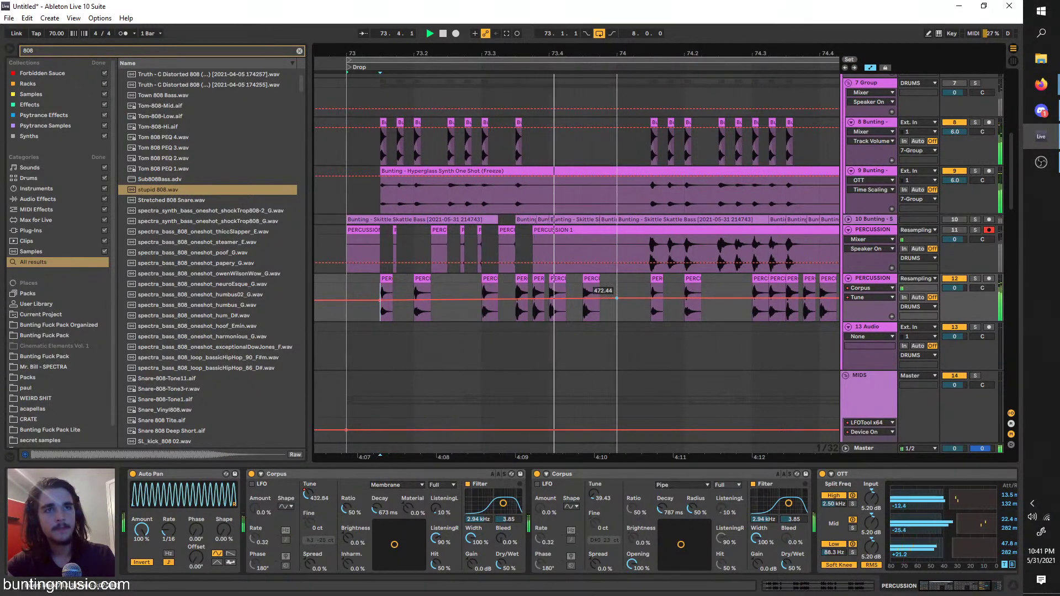
Set the first Corpus's resonator quality to Basic and select its Tune automation across bar 73
{"action": "left_click", "coordinate": [434, 492]}
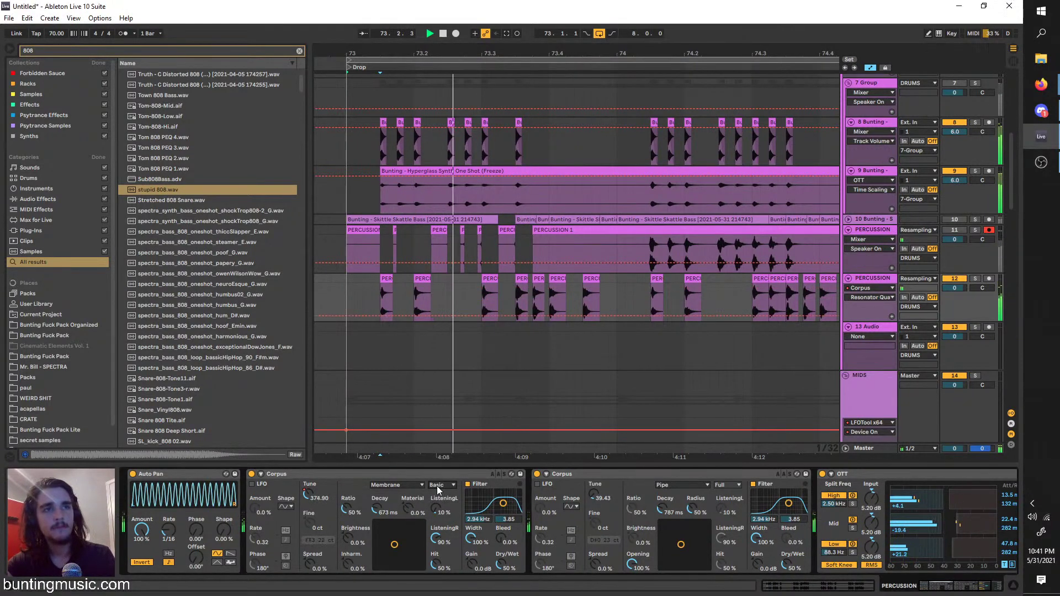
{"action": "left_click", "coordinate": [437, 493]}
{"action": "left_click", "coordinate": [625, 308]}
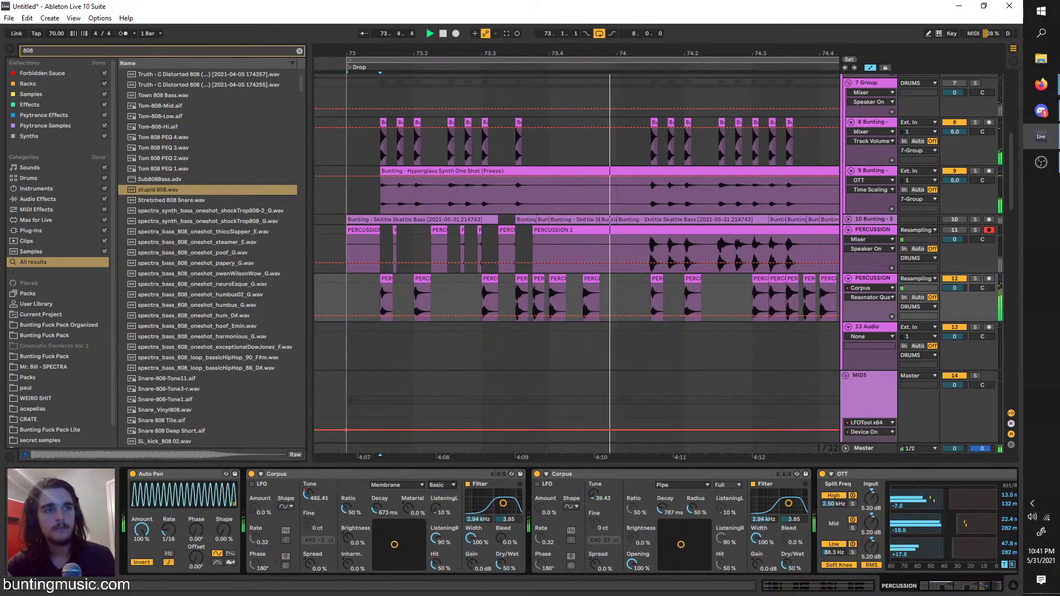
{"action": "left_click", "coordinate": [308, 494]}
{"action": "left_click_drag", "start_coordinate": [623, 312], "coordinate": [347, 315]}
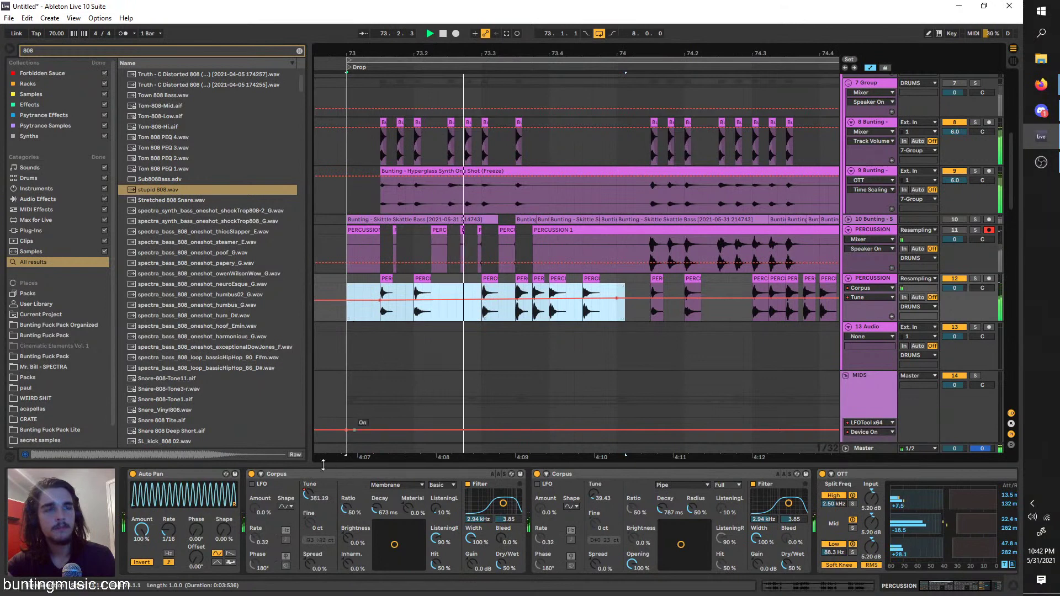
Bypass the first Corpus to compare the sound, and delete it from the lower PERCUSSION track's chain
{"action": "left_click", "coordinate": [251, 475]}
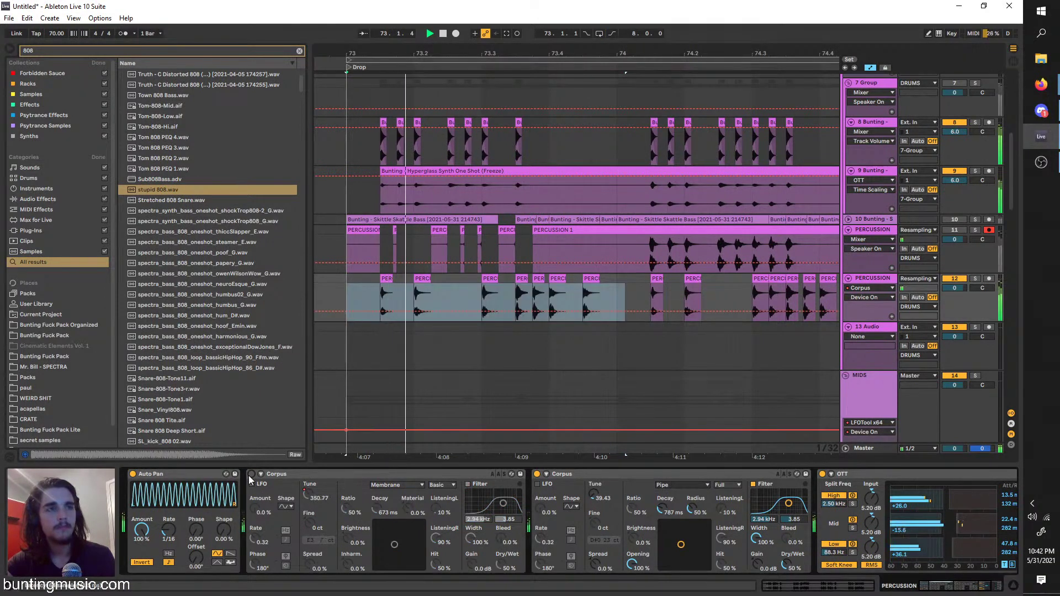
{"action": "left_click", "coordinate": [361, 475]}
{"action": "key", "text": "Delete"}
{"action": "key", "text": "ctrl+l"}
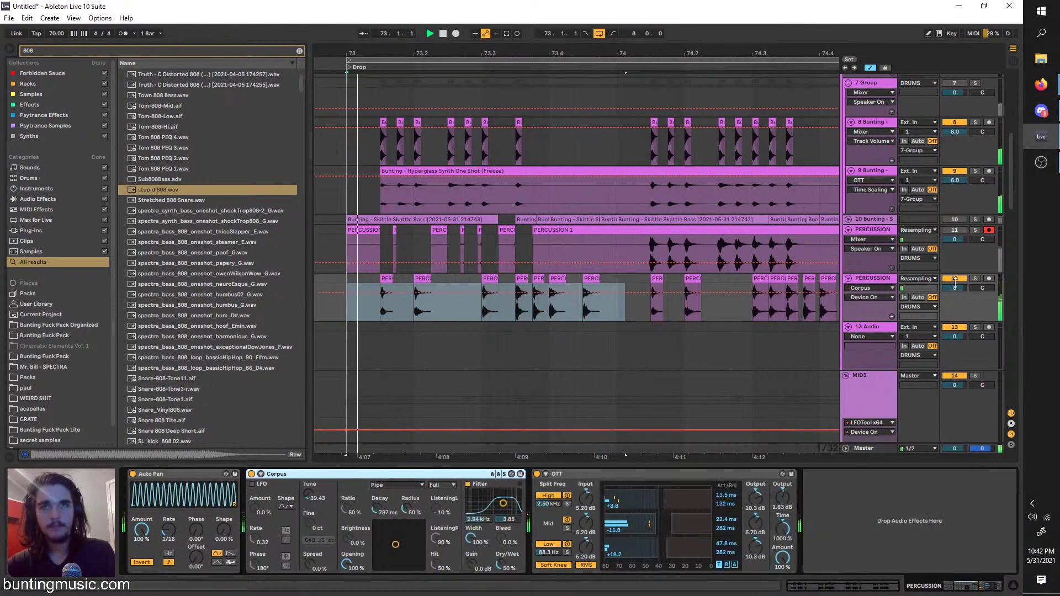
Add a Vocoder between the Auto Pan and Corpus on the lower PERCUSSION track and play the drop
{"action": "scroll", "coordinate": [421, 253], "scroll_direction": "down", "scroll_amount": 3}
{"action": "left_click", "coordinate": [385, 307]}
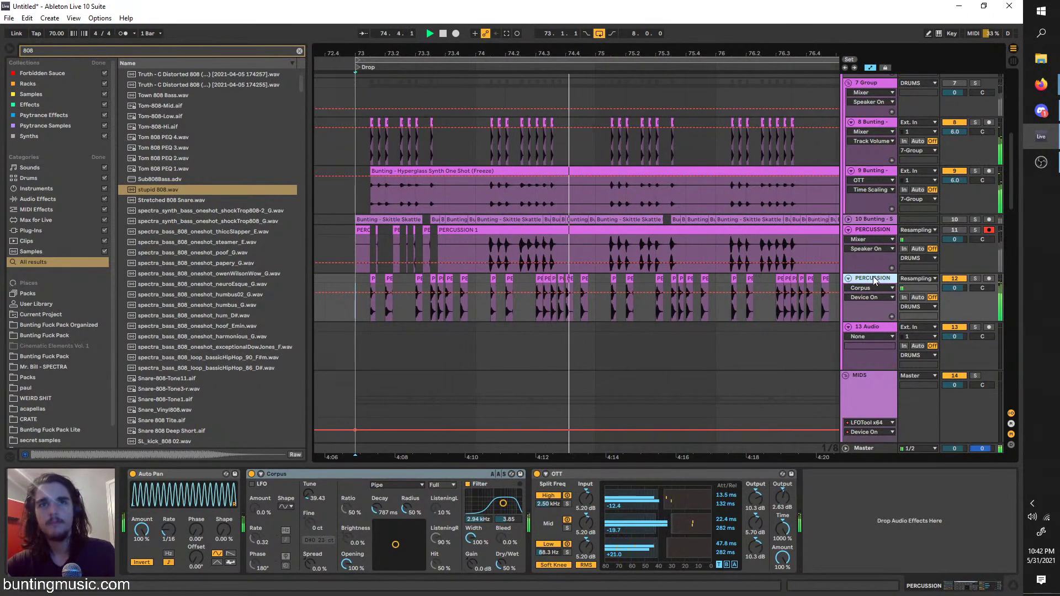
{"action": "key", "text": "space"}
{"action": "key", "text": "ctrl+f"}
{"action": "type", "text": "voco"}
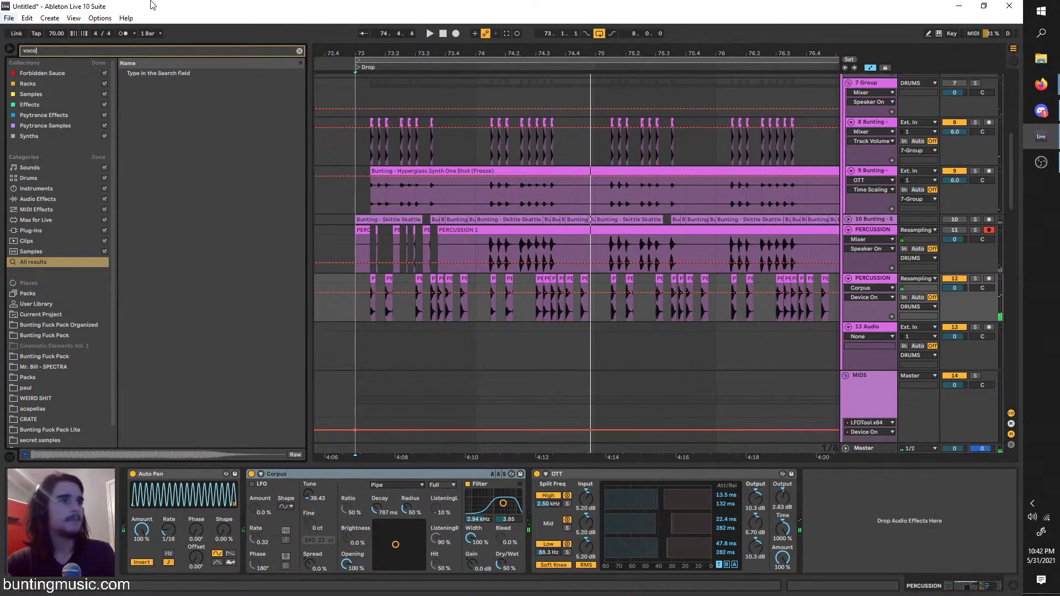
{"action": "left_click_drag", "start_coordinate": [148, 72], "coordinate": [247, 488]}
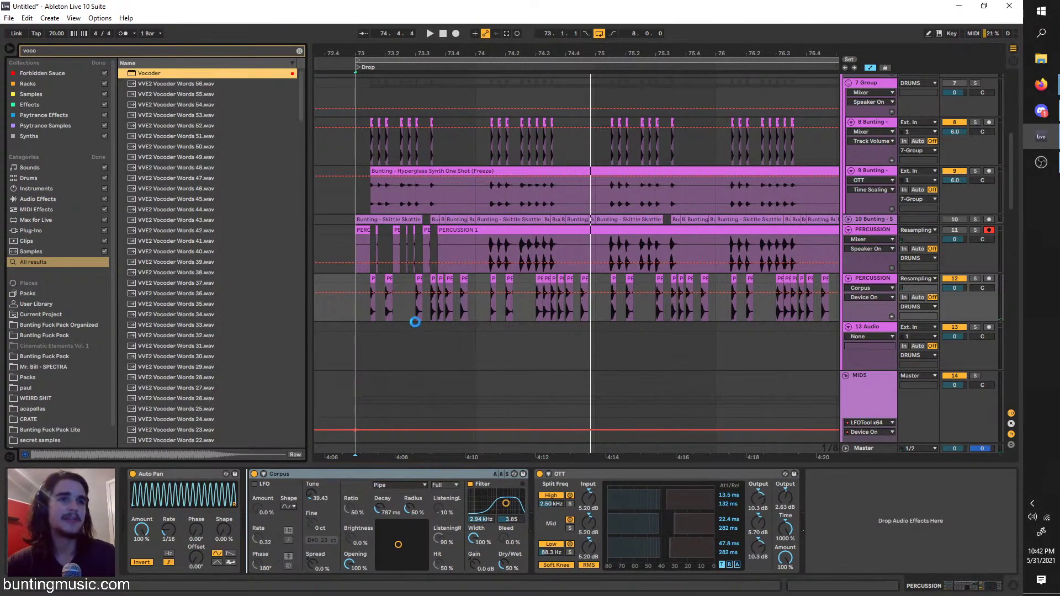
{"action": "scroll", "coordinate": [376, 305], "scroll_direction": "up", "scroll_amount": 3}
{"action": "key", "text": "space"}
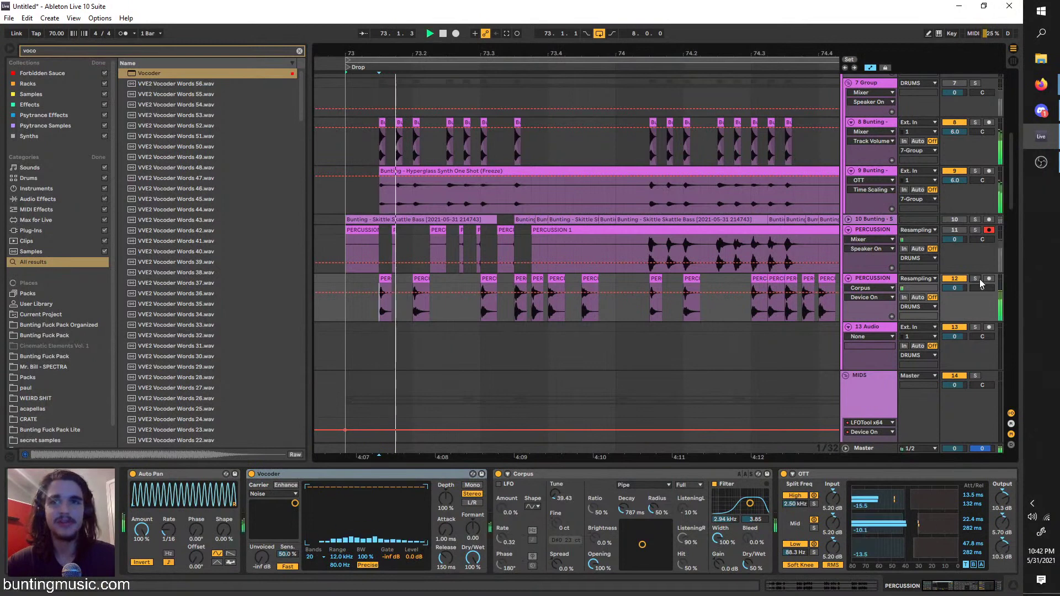
Audition the Vocoder from bar 73 with the lower PERCUSSION track soloed and with the full mix
{"action": "left_click", "coordinate": [977, 279]}
{"action": "key", "text": "space"}
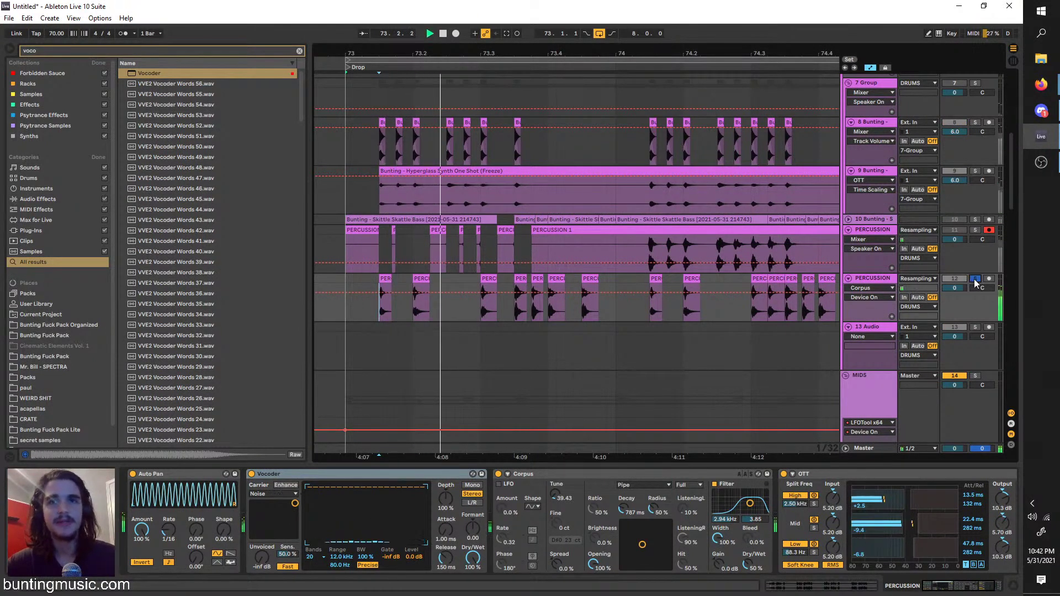
{"action": "left_click", "coordinate": [975, 280]}
{"action": "key", "text": "space"}
{"action": "key", "text": "space"}
{"action": "left_click", "coordinate": [349, 304]}
{"action": "key", "text": "space"}
{"action": "key", "text": "space"}
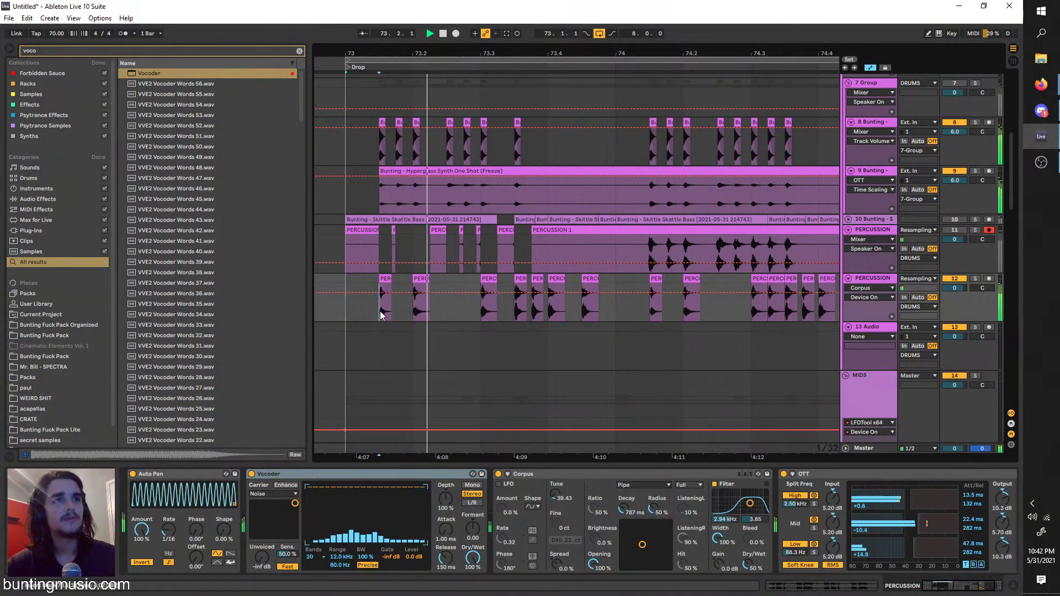
Bypass the Vocoder on the lower PERCUSSION track and replay the drop
{"action": "scroll", "coordinate": [380, 311], "scroll_direction": "down", "scroll_amount": 3}
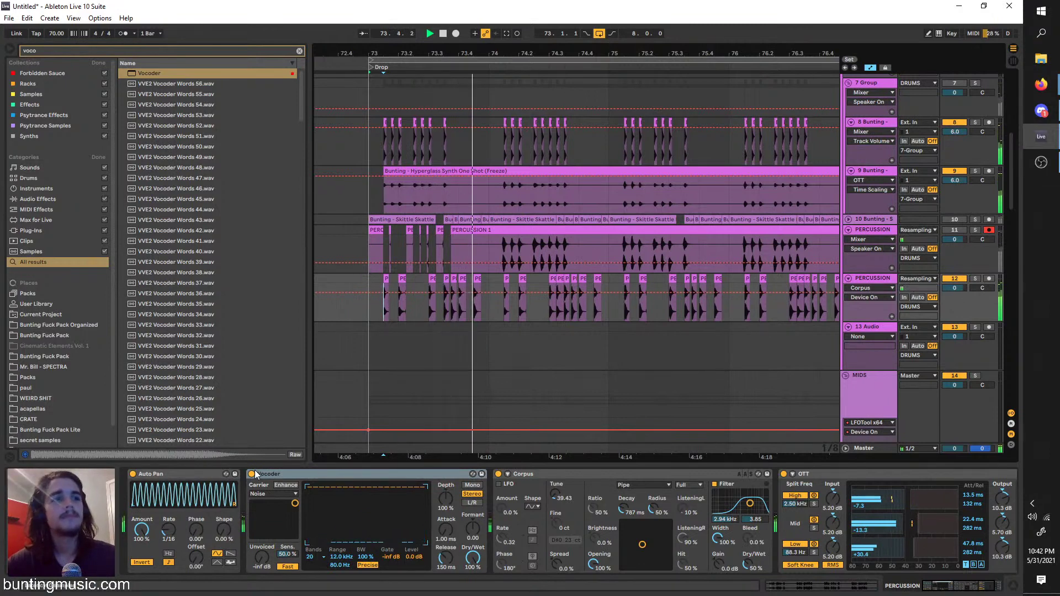
{"action": "key", "text": "space"}
{"action": "key", "text": "space"}
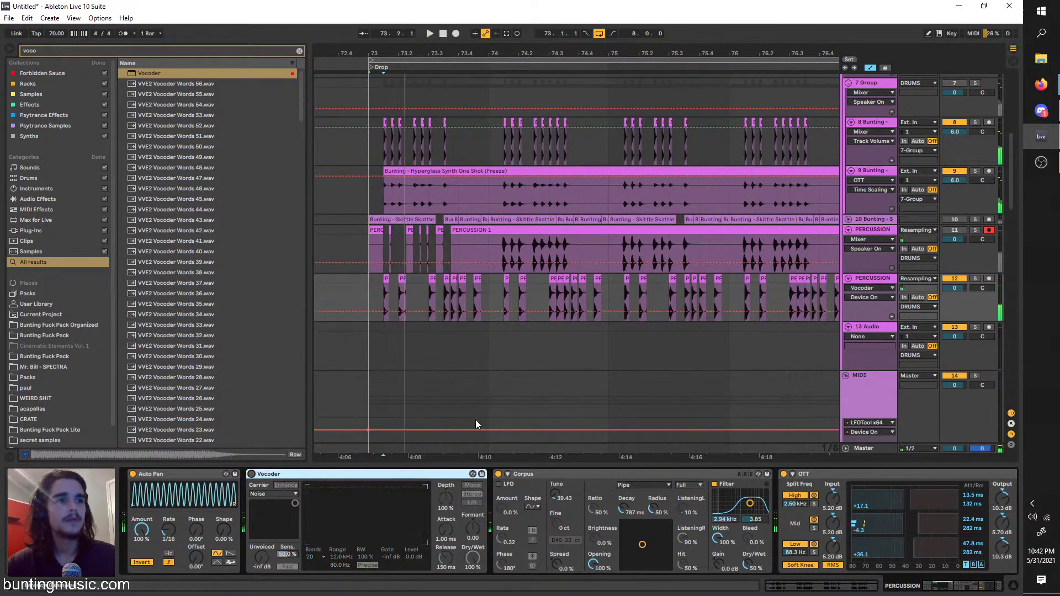
{"action": "left_click", "coordinate": [891, 271]}
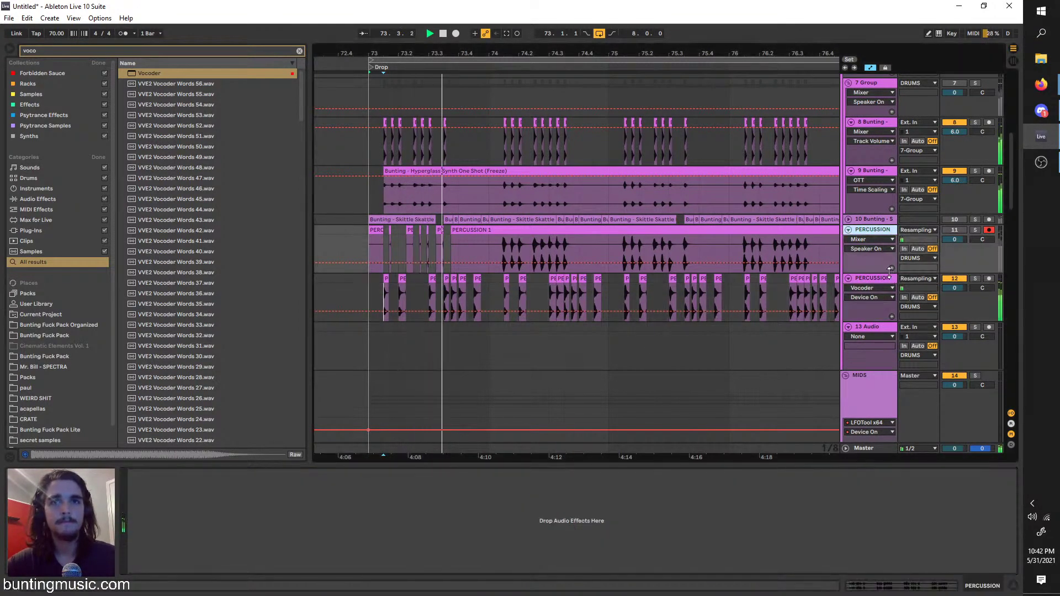
{"action": "key", "text": "ctrl+d"}
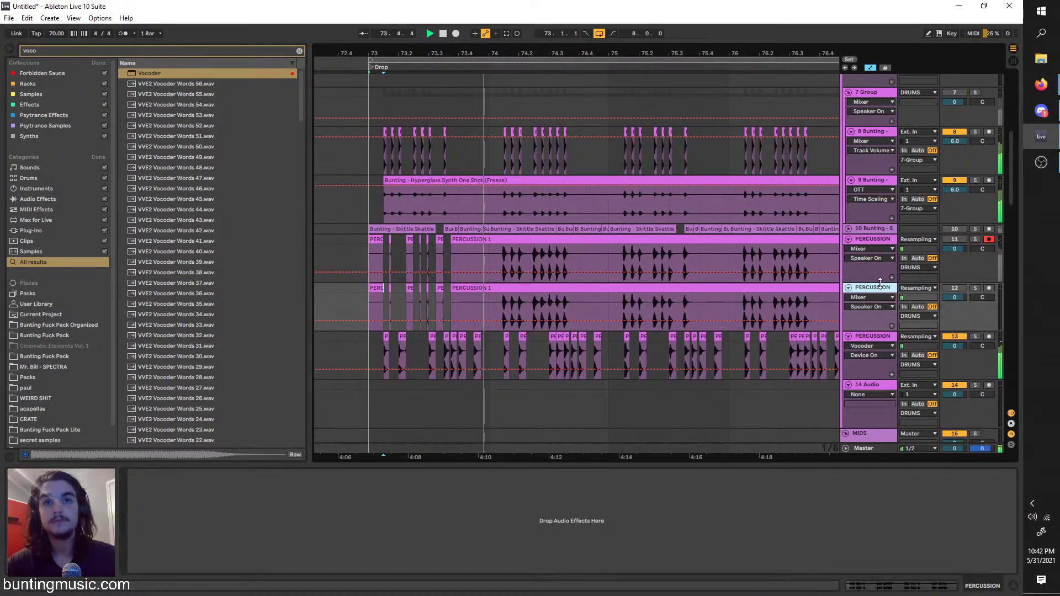
{"action": "key", "text": "Delete"}
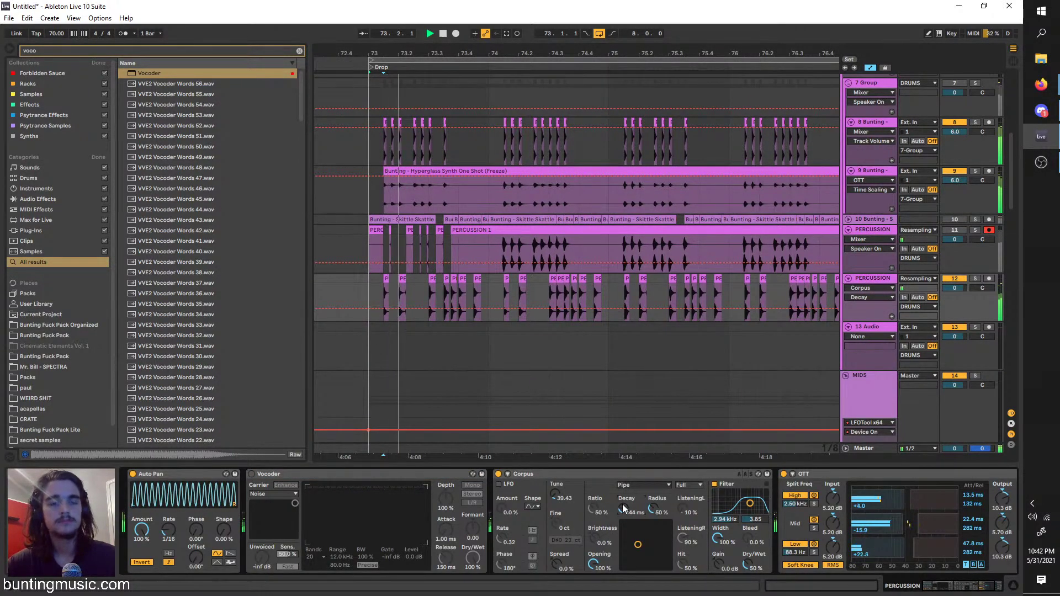
Set the Corpus Decay to 787 ms, then duplicate the lower PERCUSSION track and solo the copy
{"action": "left_click_drag", "start_coordinate": [624, 507], "coordinate": [623, 498]}
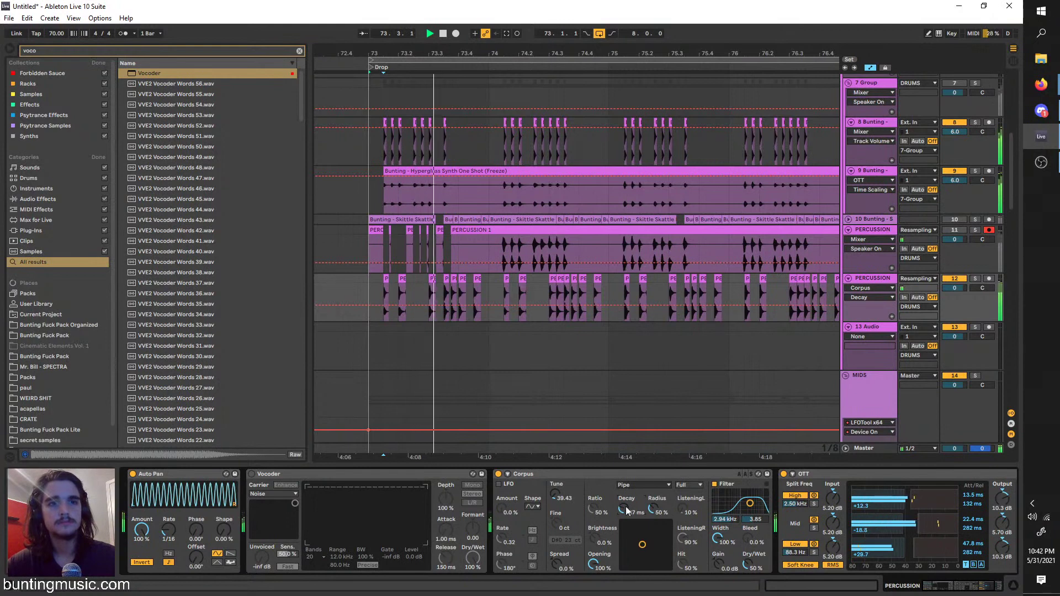
{"action": "left_click", "coordinate": [865, 279]}
{"action": "key", "text": "ctrl+d"}
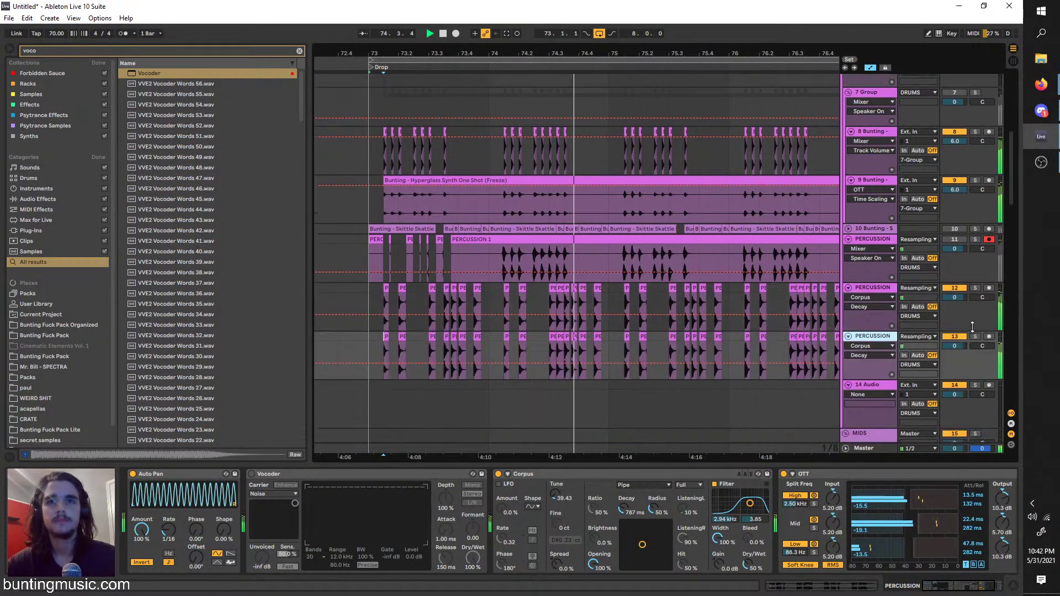
{"action": "right_click", "coordinate": [868, 343]}
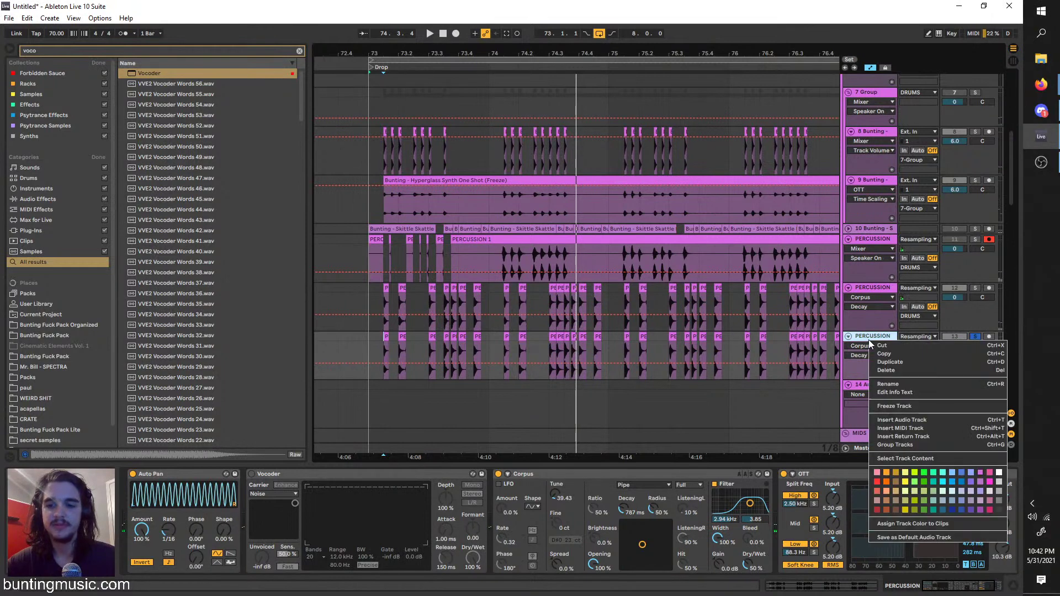
{"action": "left_click", "coordinate": [462, 334]}
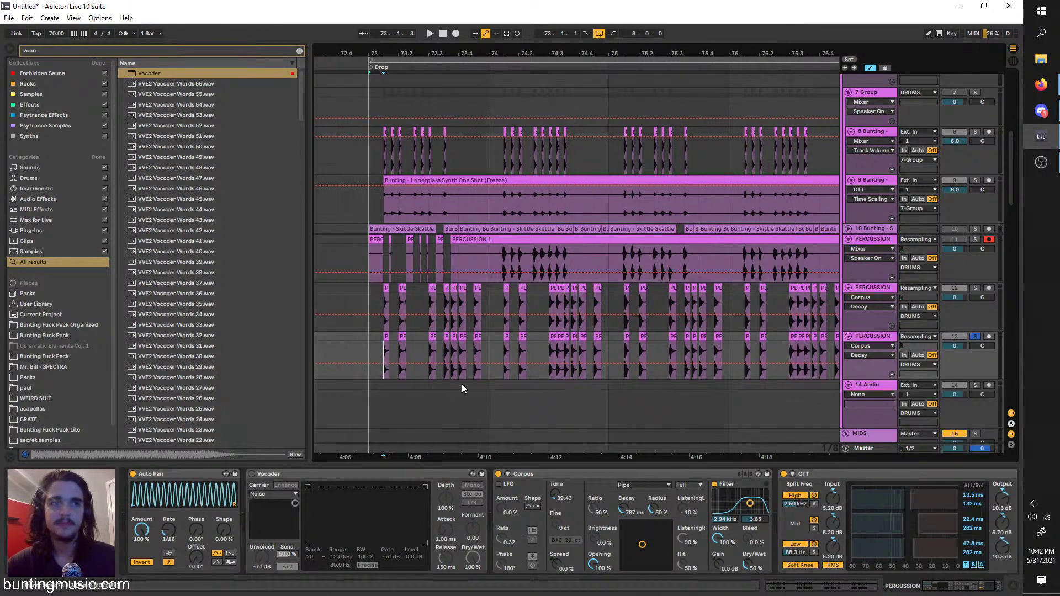
Try a Corpus Spread of 44% on the duplicated PERCUSSION track and undo the change
{"action": "key", "text": "space"}
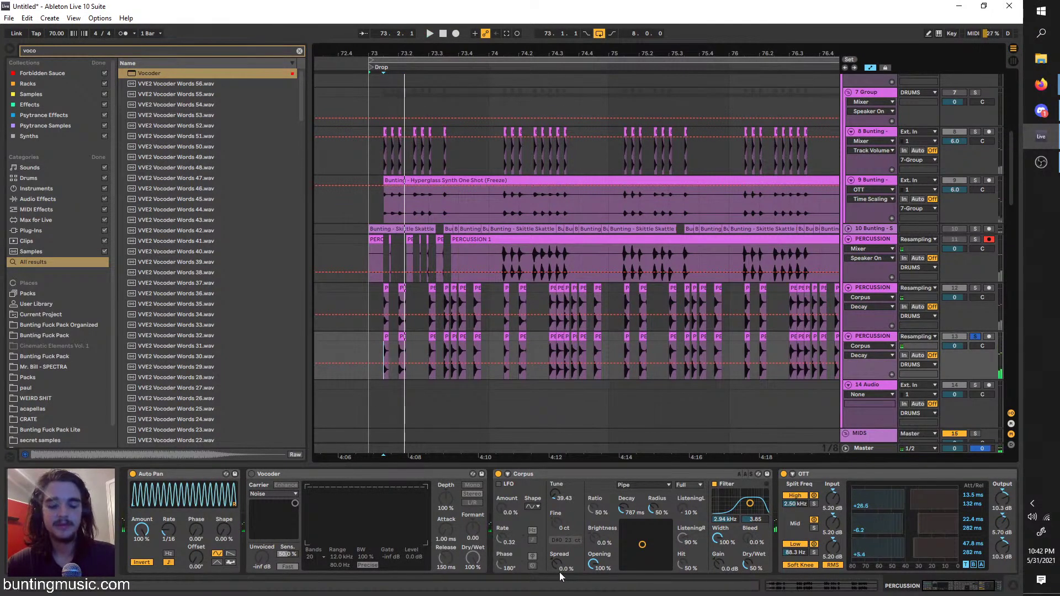
{"action": "left_click_drag", "start_coordinate": [559, 573], "coordinate": [559, 533]}
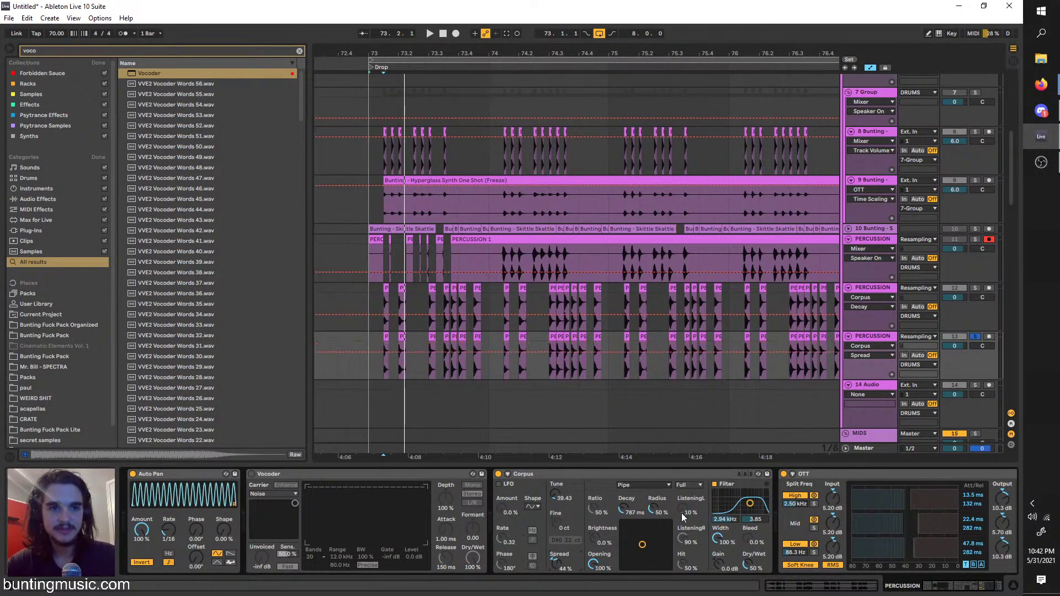
{"action": "key", "text": "ctrl+z"}
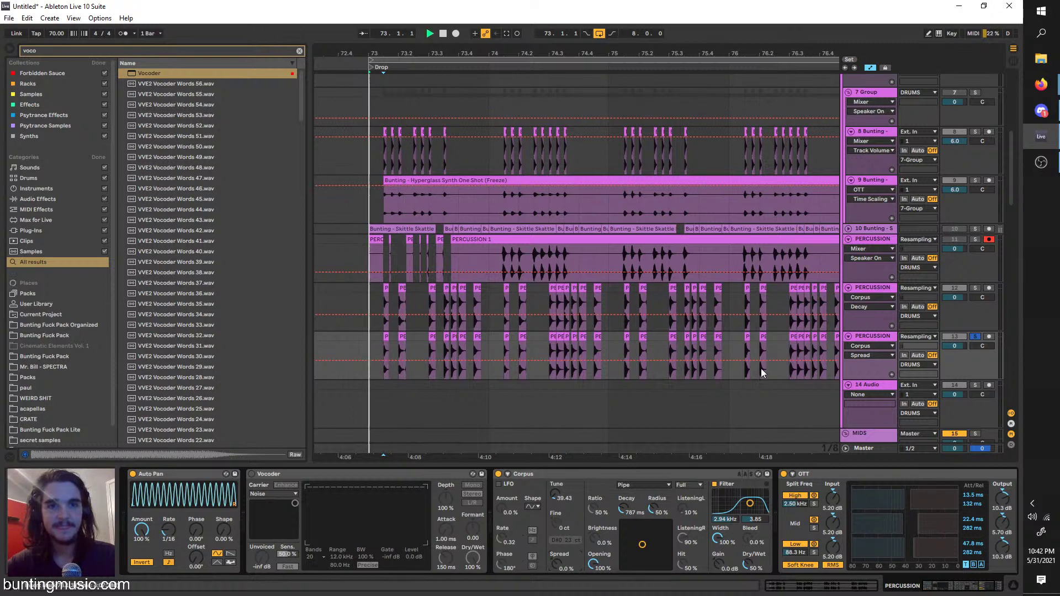
Freeze and flatten the duplicated PERCUSSION track to audio
{"action": "right_click", "coordinate": [873, 336]}
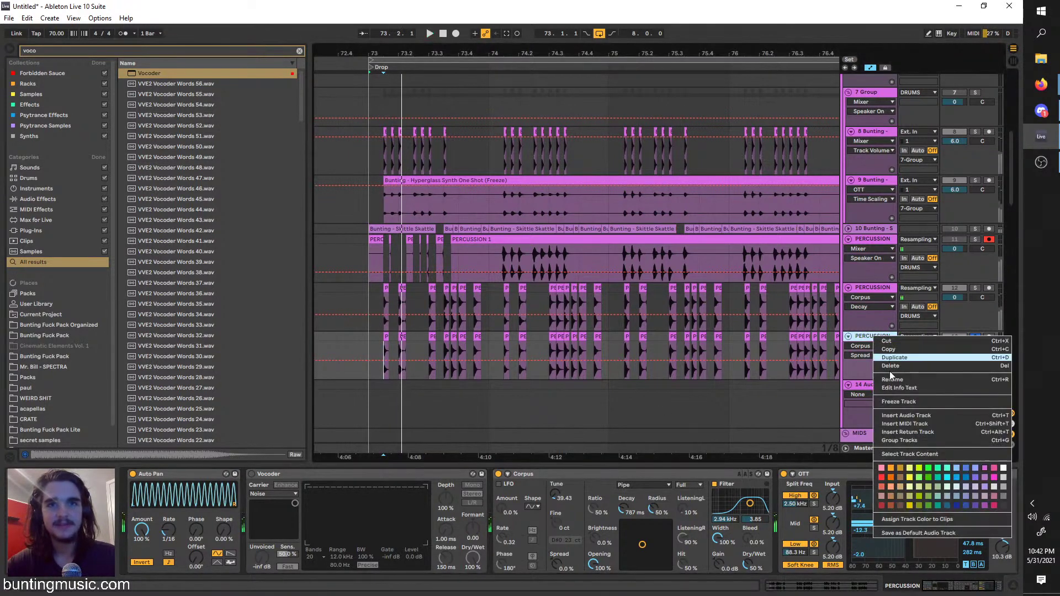
{"action": "left_click", "coordinate": [908, 402]}
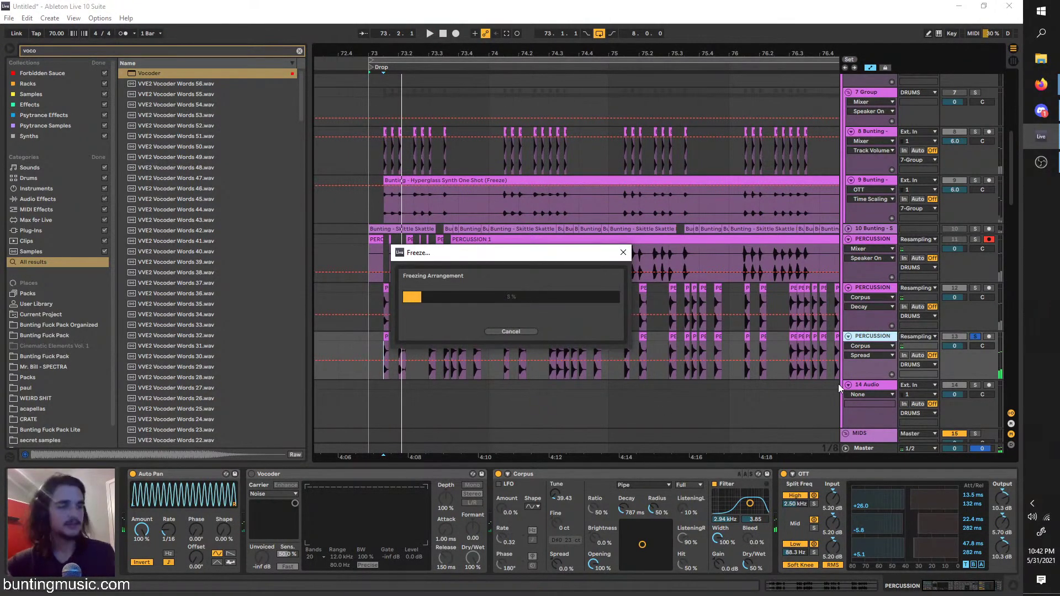
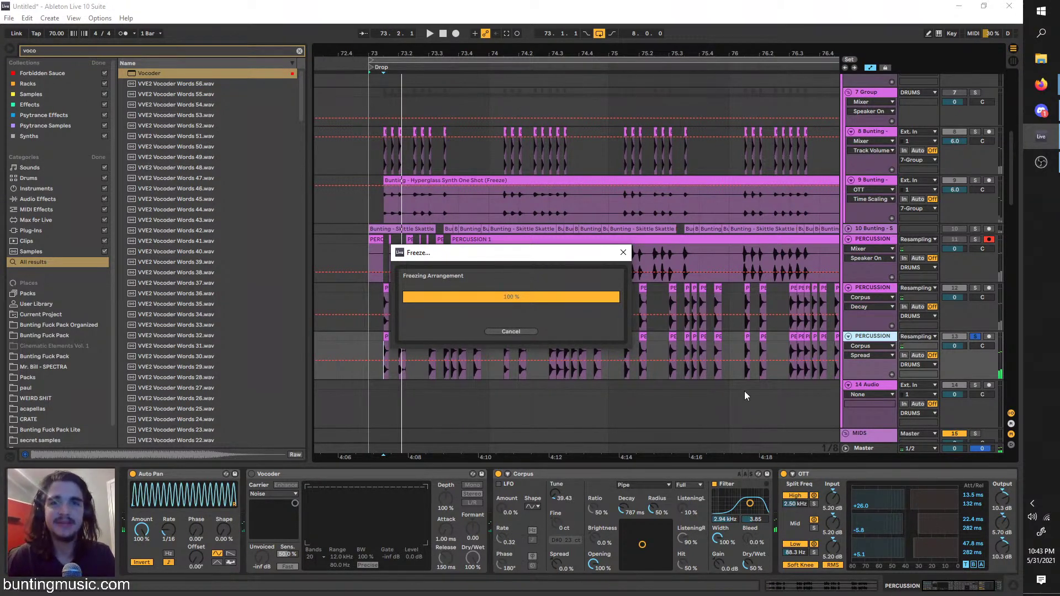
{"action": "right_click", "coordinate": [860, 339]}
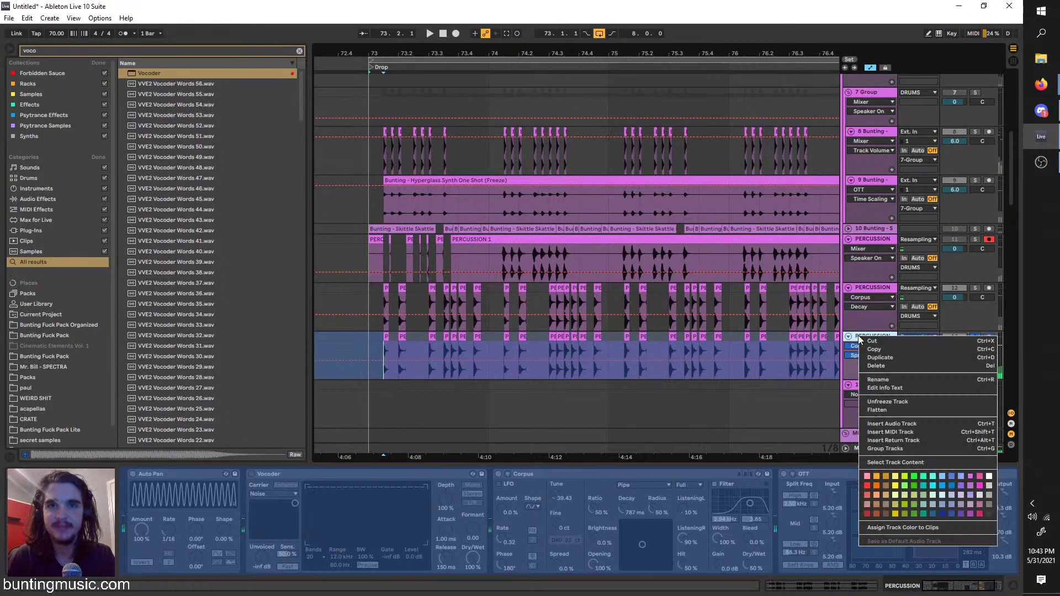
{"action": "left_click", "coordinate": [876, 411]}
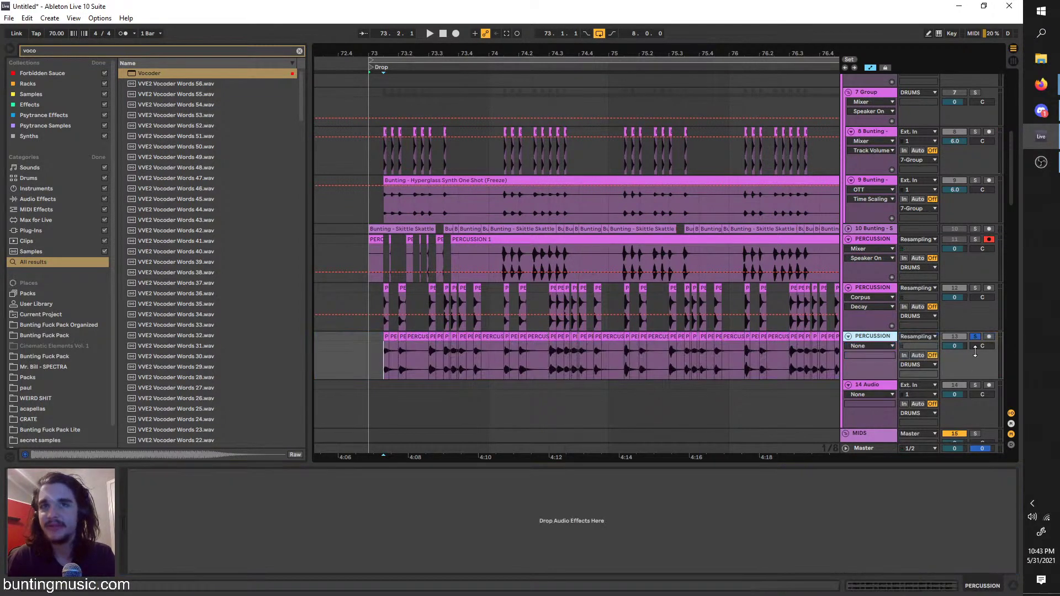
Consolidate all the flattened PERCUSSION clips of the drop, up to 81.2, into one continuous clip
{"action": "scroll", "coordinate": [389, 360], "scroll_direction": "down", "scroll_amount": 4}
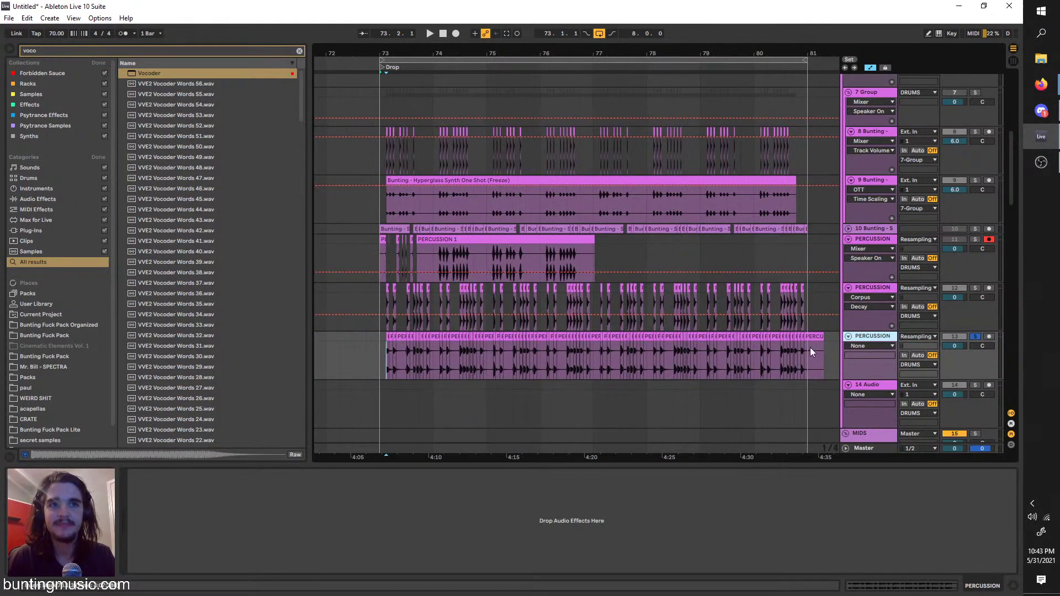
{"action": "scroll", "coordinate": [388, 337], "scroll_direction": "up", "scroll_amount": 1}
{"action": "scroll", "coordinate": [393, 338], "scroll_direction": "down", "scroll_amount": 1}
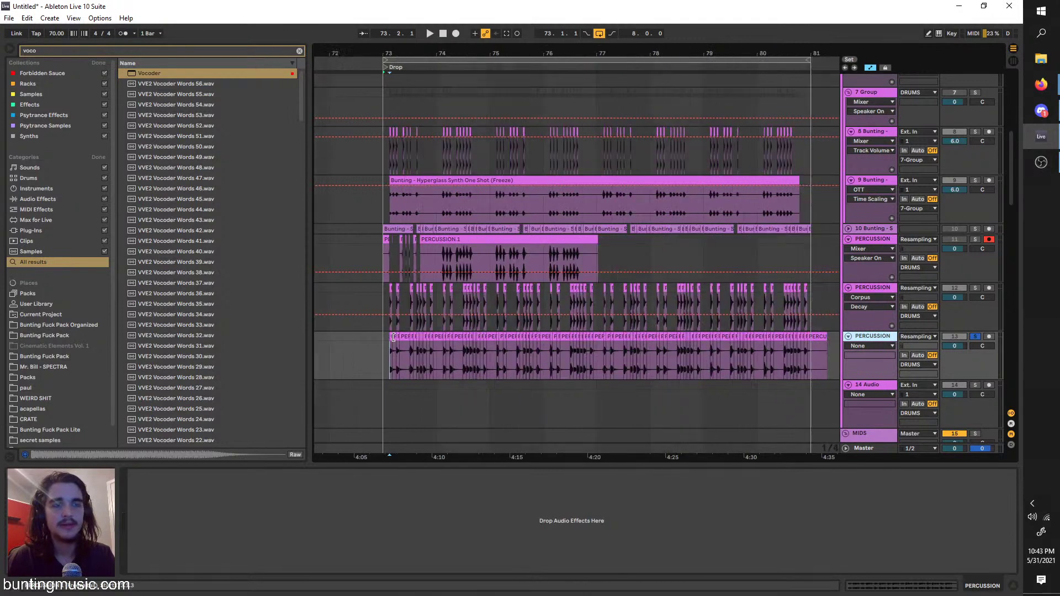
{"action": "scroll", "coordinate": [393, 338], "scroll_direction": "up", "scroll_amount": 3}
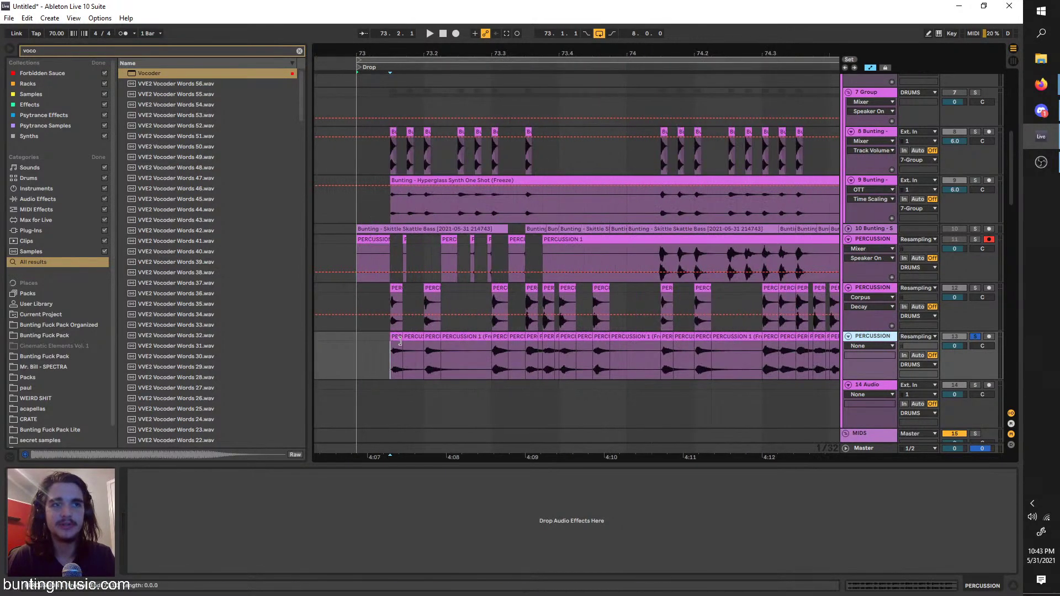
{"action": "left_click", "coordinate": [397, 337]}
{"action": "left_click_drag", "start_coordinate": [769, 332], "coordinate": [777, 335]}
{"action": "scroll", "coordinate": [720, 353], "scroll_direction": "down", "scroll_amount": 2}
{"action": "left_click_drag", "start_coordinate": [712, 355], "coordinate": [633, 372]}
{"action": "left_click_drag", "start_coordinate": [668, 338], "coordinate": [612, 338]}
{"action": "scroll", "coordinate": [688, 366], "scroll_direction": "down", "scroll_amount": 3}
{"action": "scroll", "coordinate": [555, 346], "scroll_direction": "right", "scroll_amount": 2}
{"action": "left_click_drag", "start_coordinate": [541, 339], "coordinate": [816, 356]}
{"action": "left_click", "coordinate": [829, 344]}
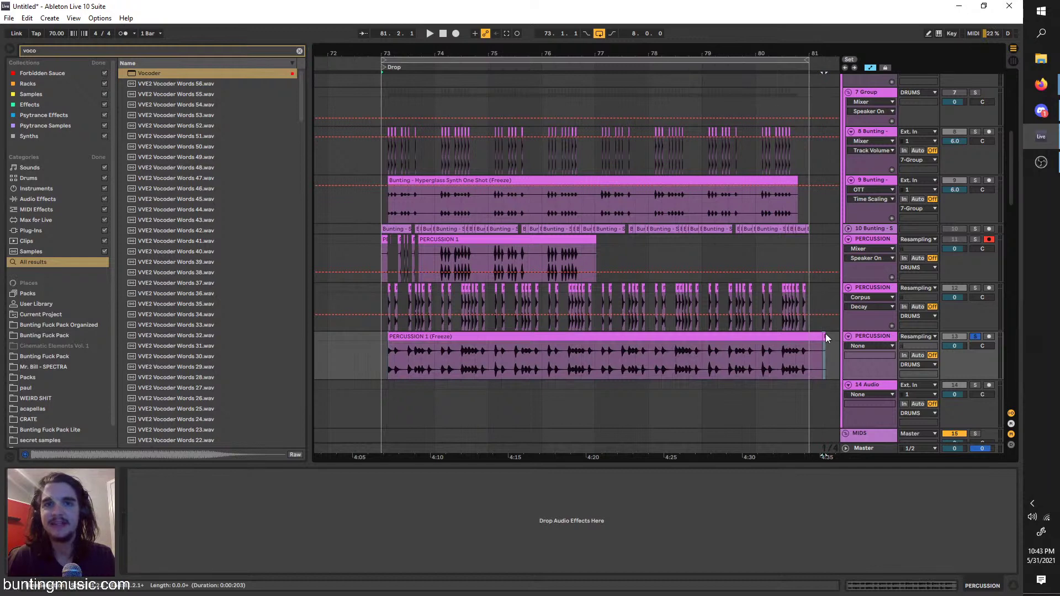
Move the consolidated clip earlier to start at bar 73, unsolo its track and play the full mix
{"action": "scroll", "coordinate": [395, 346], "scroll_direction": "up", "scroll_amount": 10}
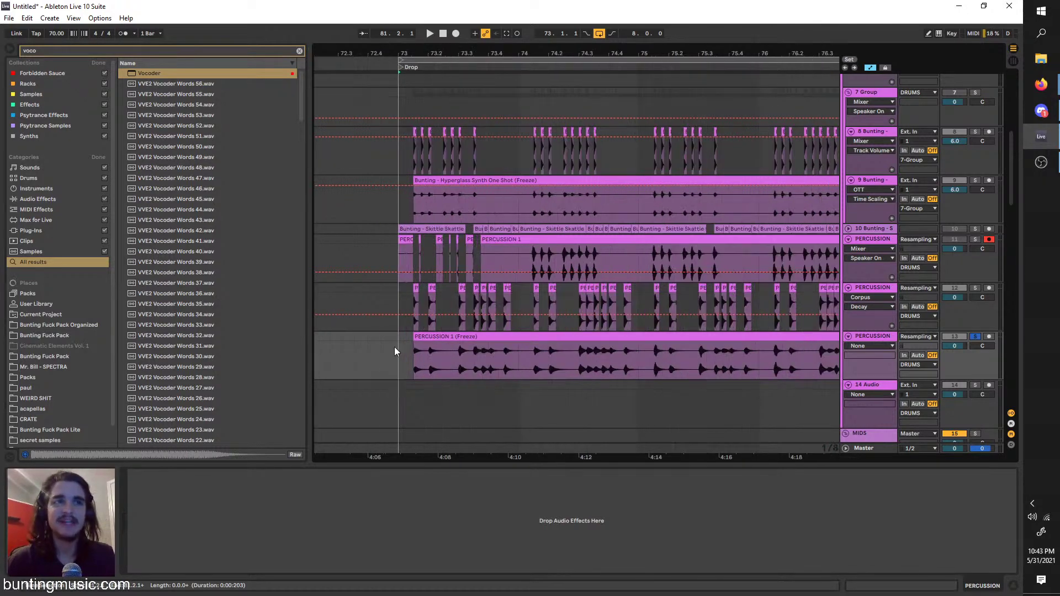
{"action": "left_click_drag", "start_coordinate": [395, 347], "coordinate": [395, 347]}
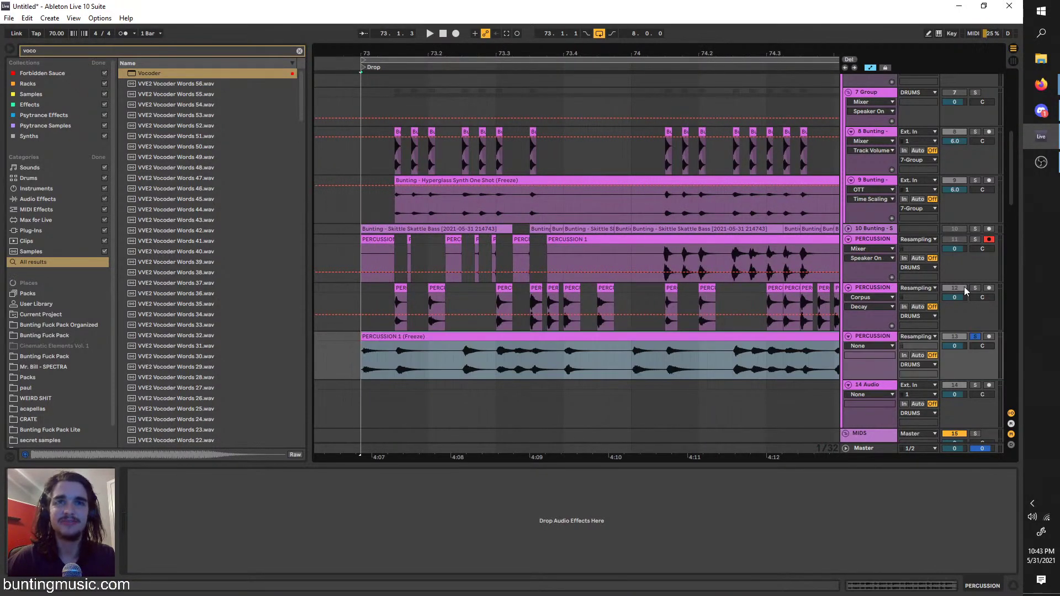
{"action": "key", "text": "space"}
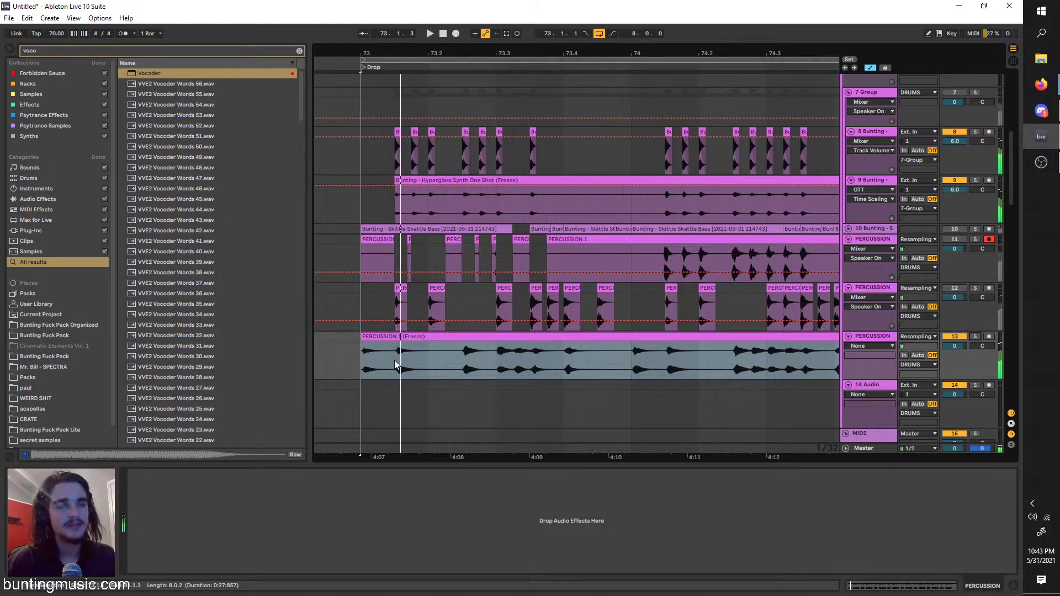
Place a sixteenth-note slice of the flattened PERCUSSION clip at 73.1.4 as an extra hit and audition it
{"action": "left_click", "coordinate": [399, 364]}
{"action": "key", "text": "space"}
{"action": "mouse_move", "coordinate": [430, 369]}
{"action": "left_mouse_down"}
{"action": "mouse_move", "coordinate": [396, 335]}
{"action": "mouse_move", "coordinate": [402, 359]}
{"action": "mouse_move", "coordinate": [355, 338]}
{"action": "left_mouse_up"}
{"action": "left_click", "coordinate": [396, 355]}
{"action": "left_click", "coordinate": [478, 352]}
{"action": "left_click", "coordinate": [360, 351]}
{"action": "key", "text": "space"}
{"action": "key", "text": "ctrl+d"}
{"action": "key", "text": "ctrl+z"}
{"action": "key", "text": "space"}
Duplicate the edited first beat to 73.2, then repeat the resulting two-beat pattern up to 74.3
{"action": "left_click_drag", "start_coordinate": [436, 359], "coordinate": [354, 341]}
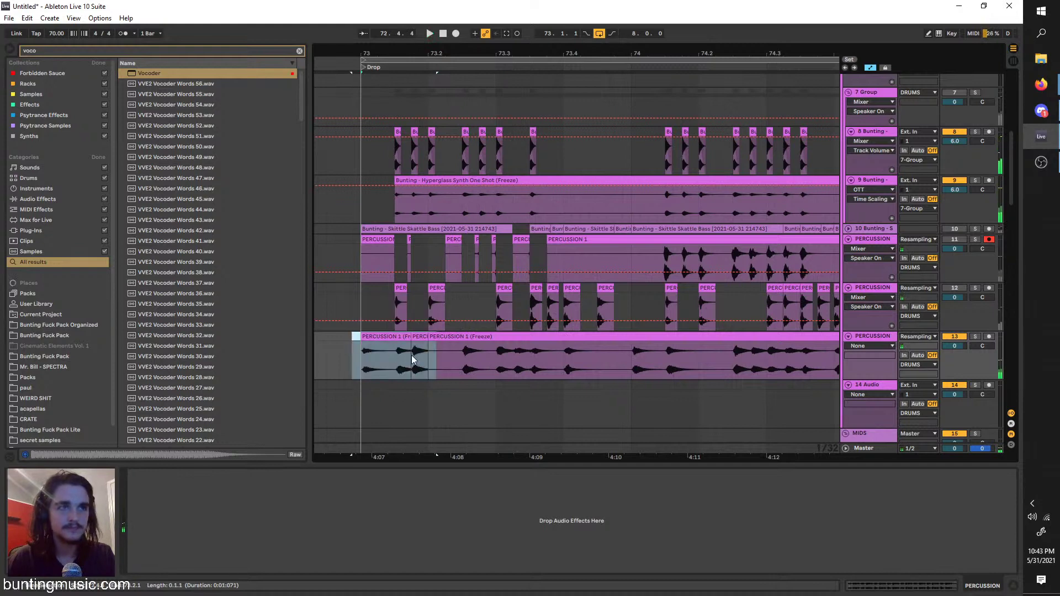
{"action": "key", "text": "ctrl+d"}
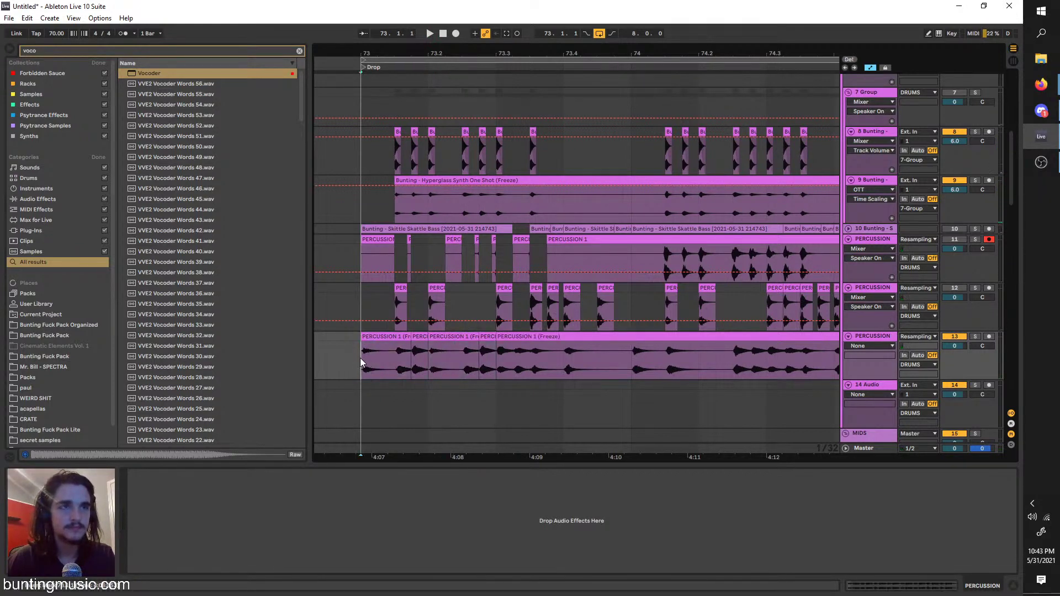
{"action": "key", "text": "space"}
{"action": "left_click_drag", "start_coordinate": [495, 356], "coordinate": [360, 341]}
{"action": "key", "text": "ctrl+d"}
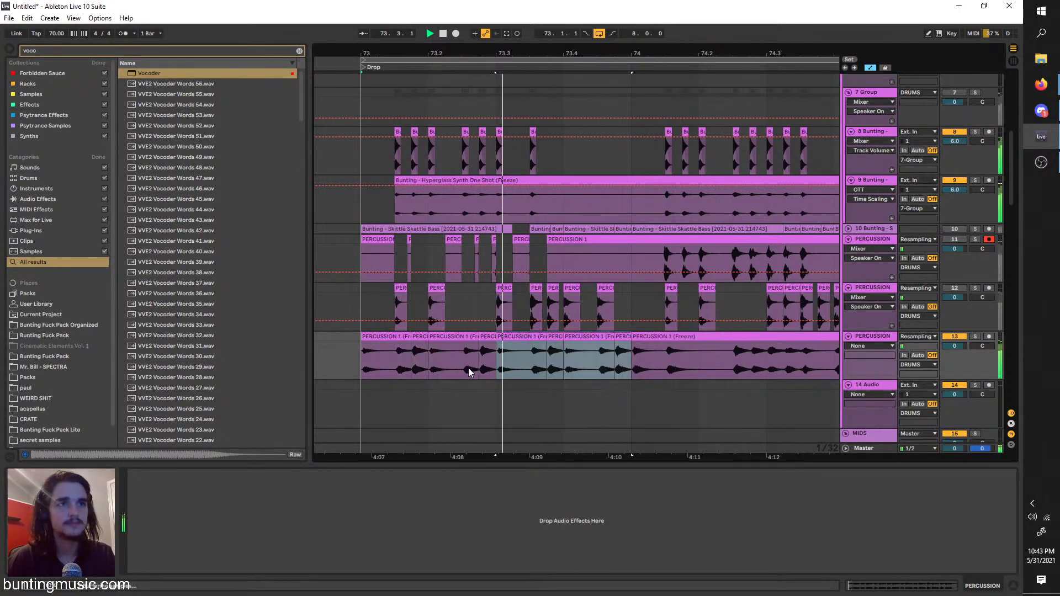
{"action": "key", "text": "ctrl+d"}
Reverse the sixteenth-note slice at 73.2.4 on the flattened PERCUSSION track
{"action": "scroll", "coordinate": [469, 368], "scroll_direction": "down", "scroll_amount": 2}
{"action": "key", "text": "space"}
{"action": "scroll", "coordinate": [496, 340], "scroll_direction": "up", "scroll_amount": 1}
{"action": "left_click", "coordinate": [479, 348]}
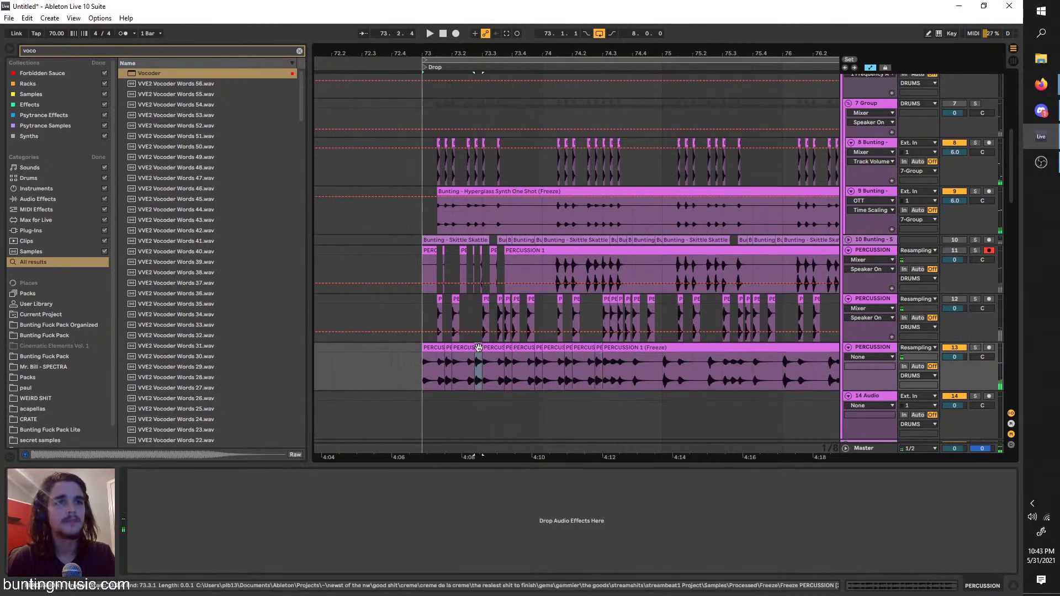
{"action": "double_click", "coordinate": [479, 347]}
{"action": "left_click", "coordinate": [352, 452]}
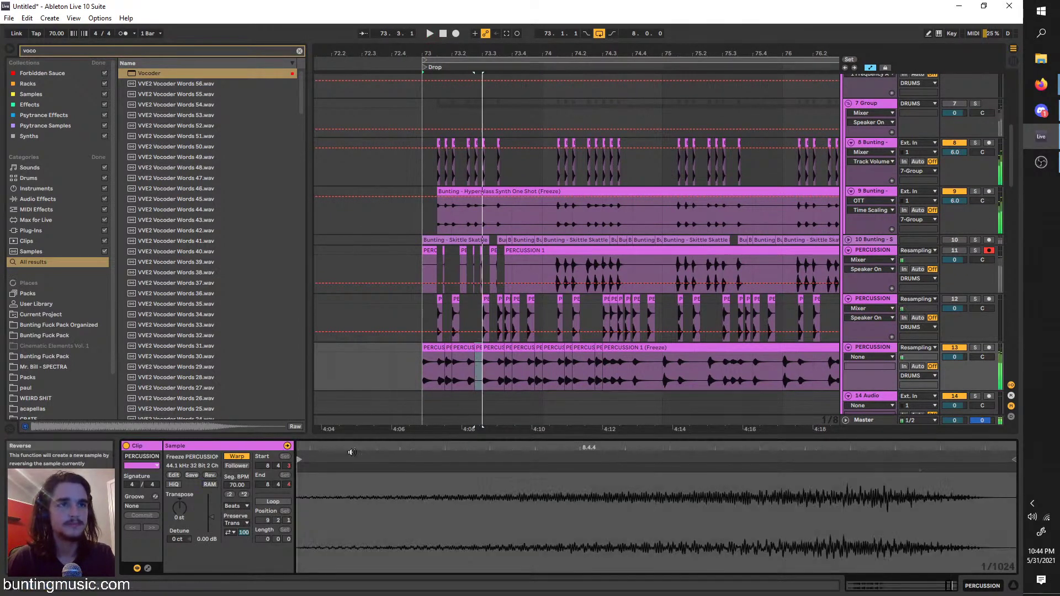
Play the sliced PERCUSSION pattern around bar 73 to check the reversed hit at 73.2.4
{"action": "left_click", "coordinate": [438, 366]}
{"action": "key", "text": "space"}
{"action": "scroll", "coordinate": [474, 368], "scroll_direction": "up", "scroll_amount": 3}
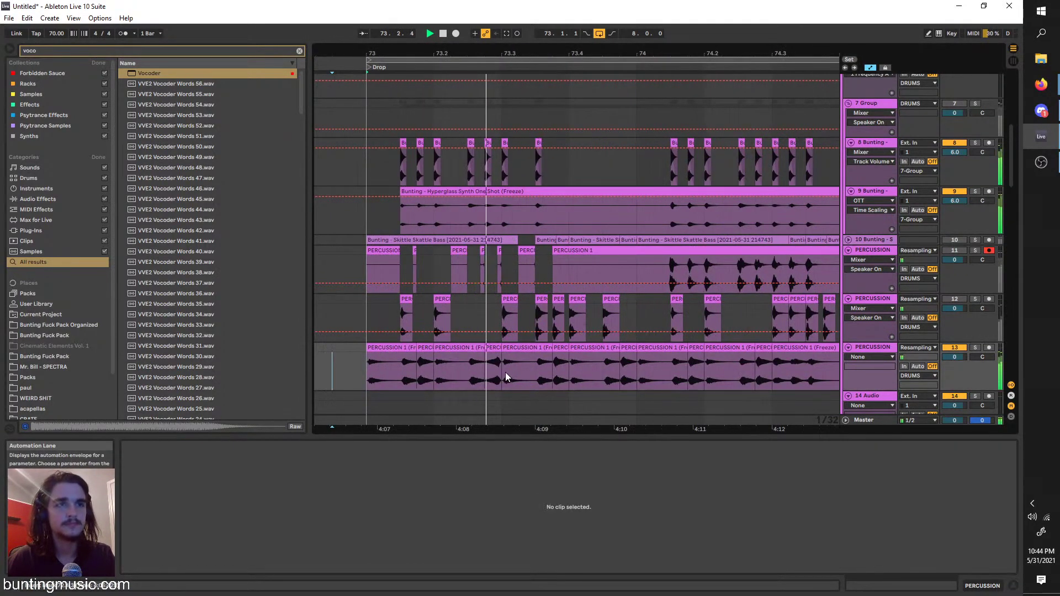
{"action": "left_click", "coordinate": [495, 347]}
{"action": "key", "text": "space"}
{"action": "left_click_drag", "start_coordinate": [503, 360], "coordinate": [492, 352]}
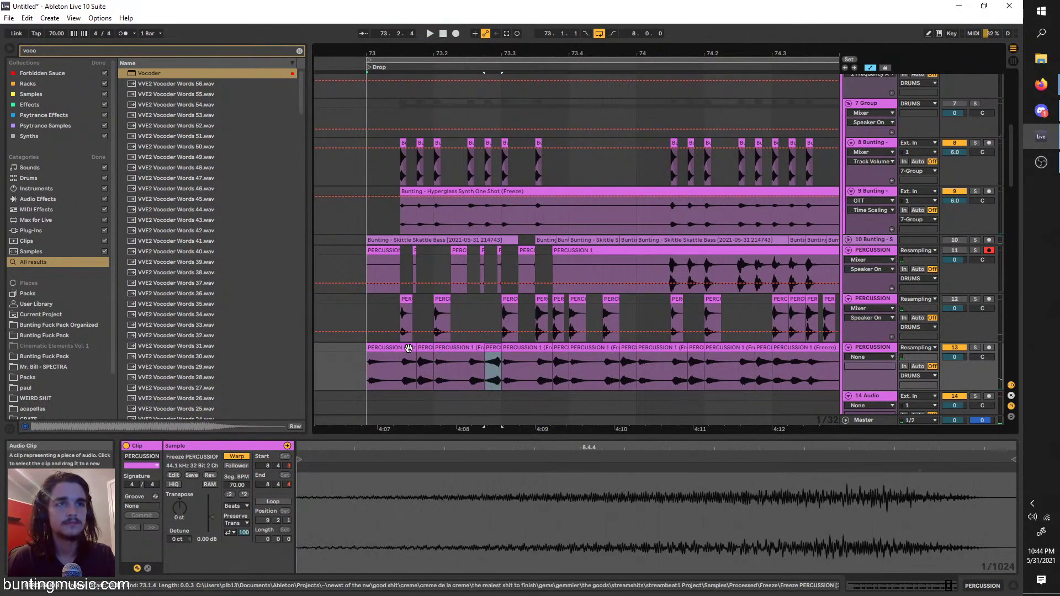
{"action": "left_click", "coordinate": [426, 360]}
{"action": "left_click", "coordinate": [373, 367]}
{"action": "key", "text": "space"}
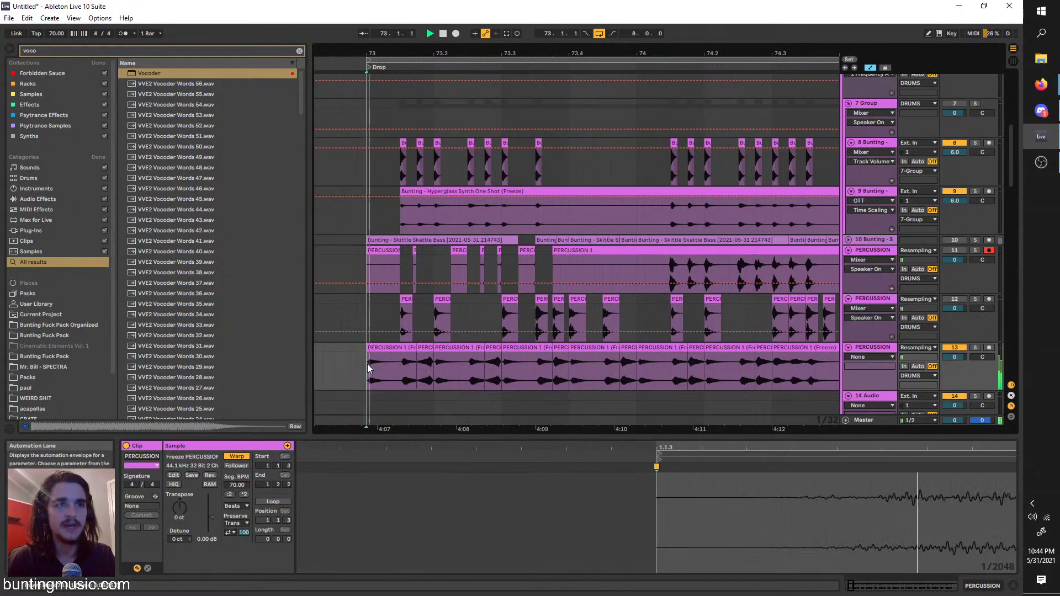
{"action": "scroll", "coordinate": [367, 363], "scroll_direction": "down", "scroll_amount": 3}
{"action": "scroll", "coordinate": [416, 345], "scroll_direction": "up", "scroll_amount": 2}
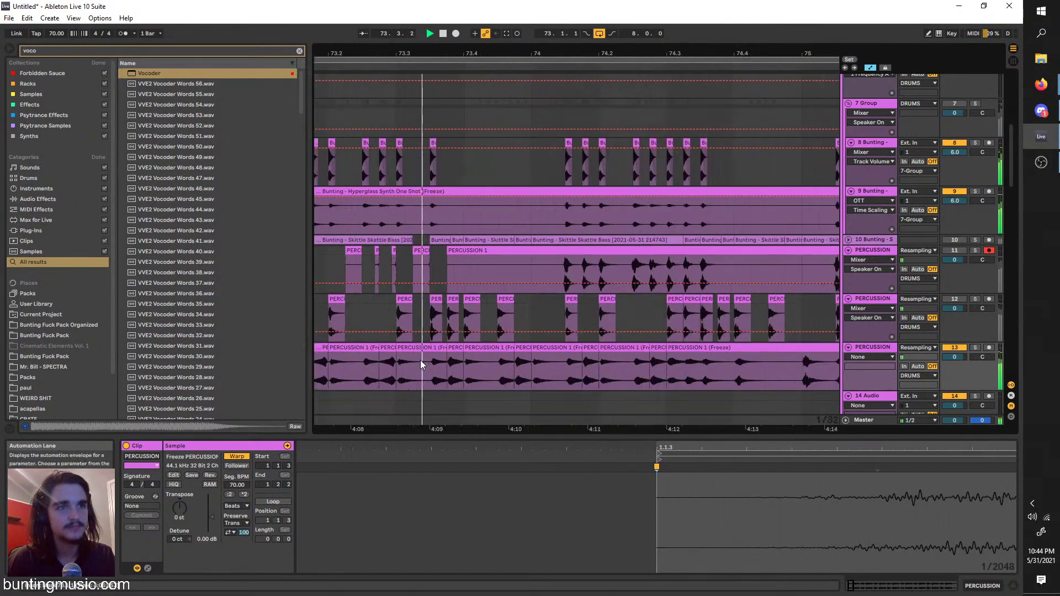
Shift the sample region of the sixteenth-note slice at 73.3.4 to the hit near 2.3.2 and audition it
{"action": "left_click", "coordinate": [455, 351]}
{"action": "key", "text": "space"}
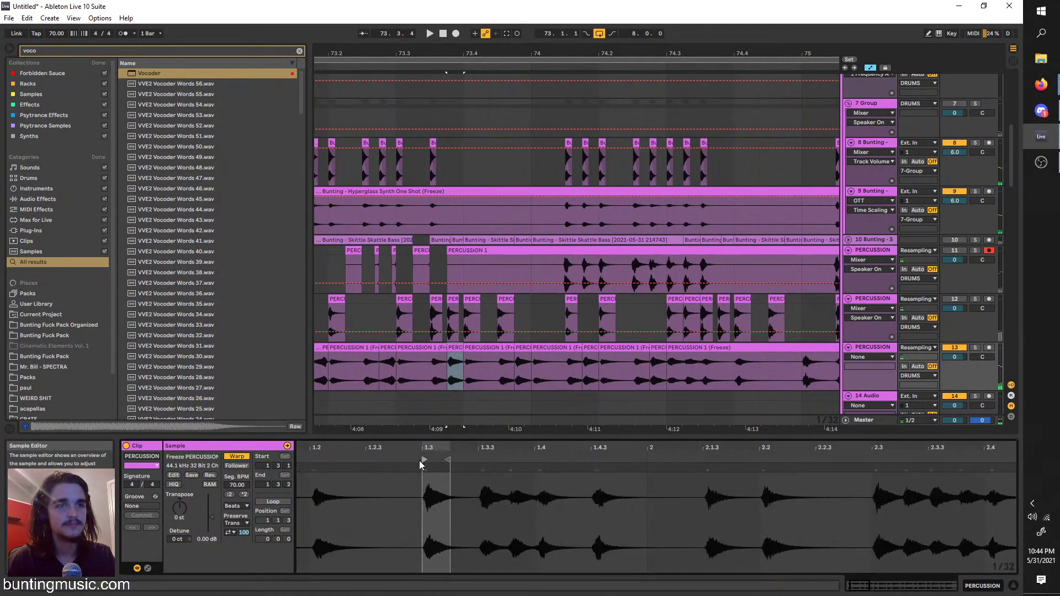
{"action": "left_click_drag", "start_coordinate": [457, 460], "coordinate": [902, 459]}
{"action": "left_click", "coordinate": [438, 368]}
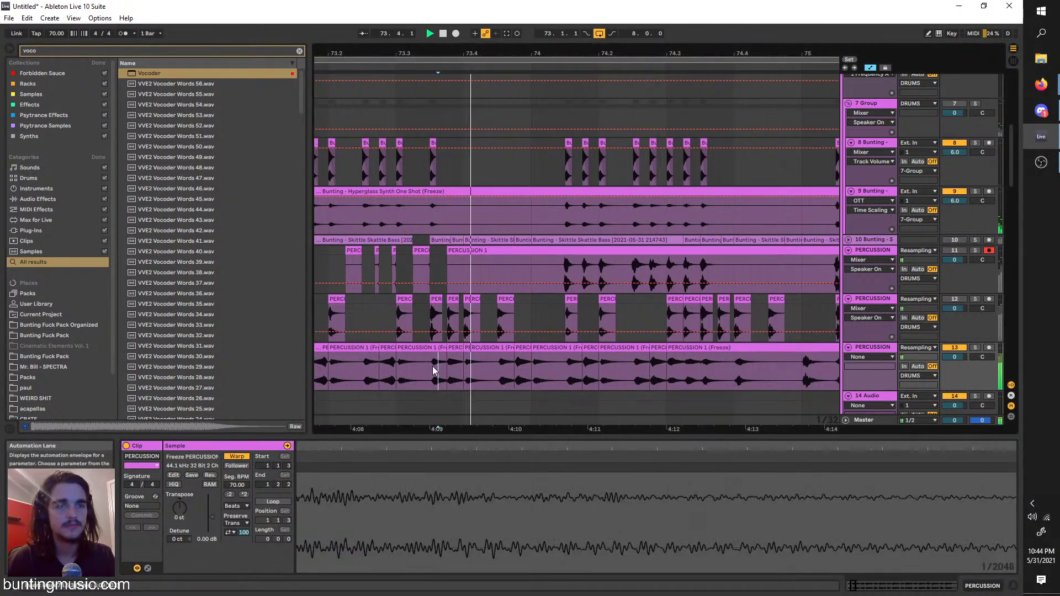
{"action": "key", "text": "space"}
Move the 73.3.4 slice's sample region on to just before 2.3.4 and play the pattern from bar 73
{"action": "left_click", "coordinate": [454, 360]}
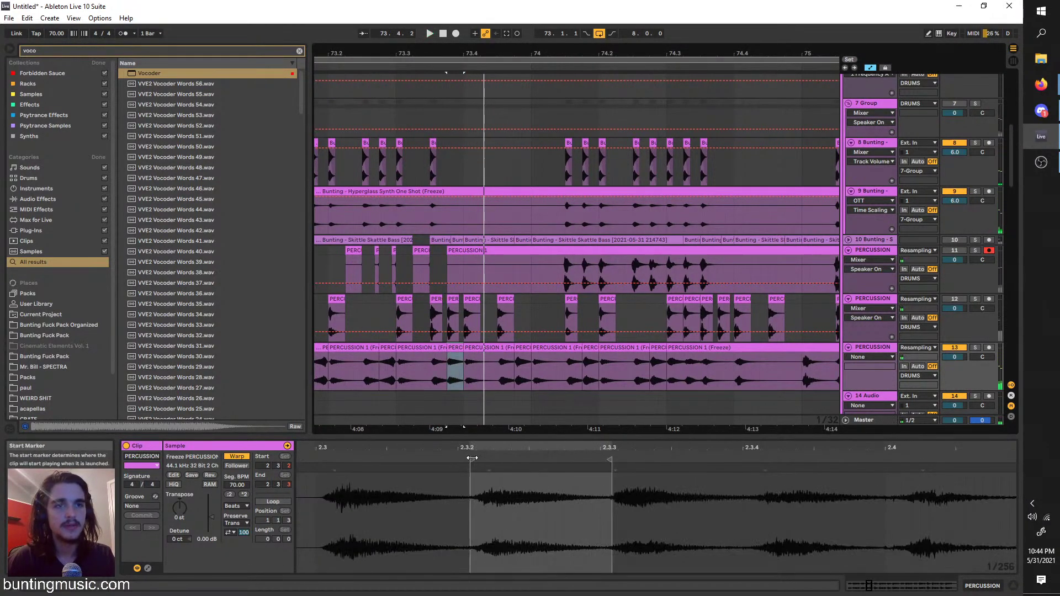
{"action": "left_click_drag", "start_coordinate": [472, 458], "coordinate": [732, 462]}
{"action": "left_click", "coordinate": [440, 378]}
{"action": "key", "text": "space"}
{"action": "scroll", "coordinate": [408, 374], "scroll_direction": "left", "scroll_amount": 2}
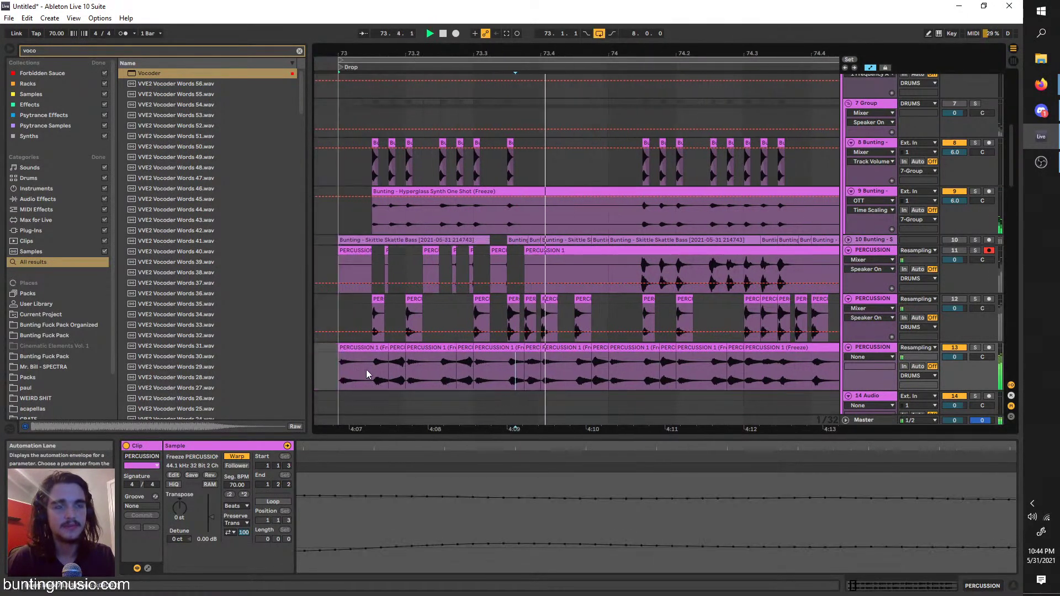
{"action": "key", "text": "space"}
{"action": "left_click", "coordinate": [340, 370]}
{"action": "key", "text": "space"}
{"action": "key", "text": "space"}
Copy the reversed sixteenth-note slice at 73.4.4 over the one at 73.1.4 and play from bar 73
{"action": "left_click", "coordinate": [600, 349]}
{"action": "key", "text": "ctrl+c"}
{"action": "left_click", "coordinate": [371, 368]}
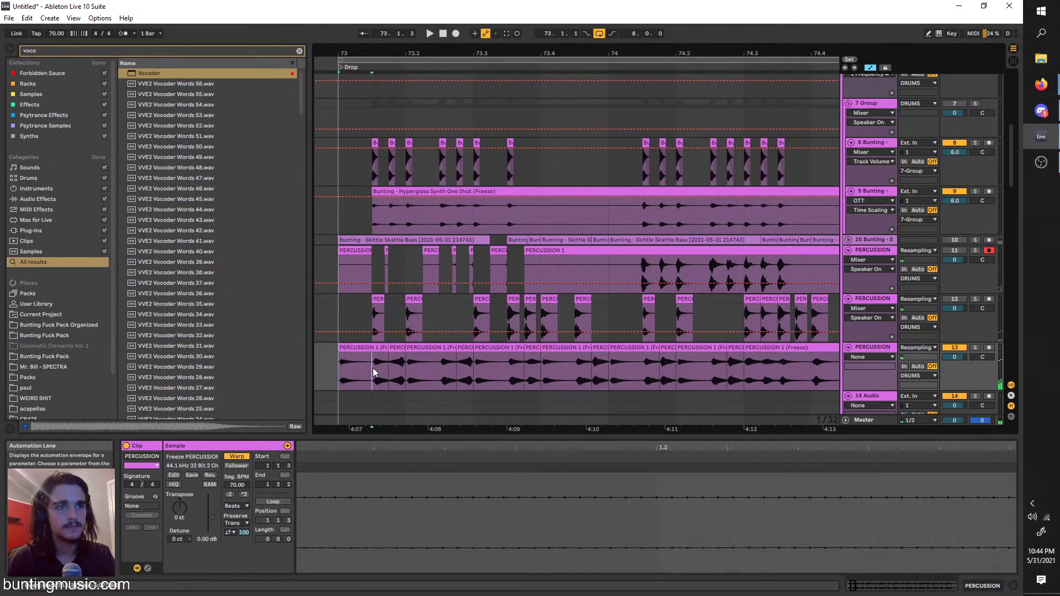
{"action": "key", "text": "ctrl+v"}
{"action": "left_click", "coordinate": [344, 367]}
{"action": "key", "text": "space"}
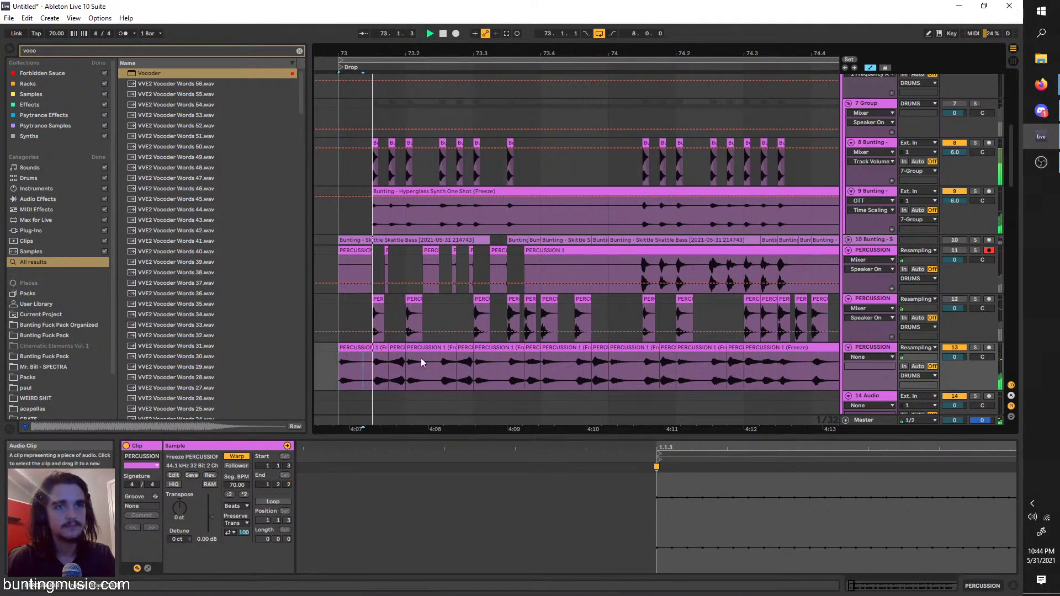
{"action": "key", "text": "space"}
{"action": "left_click", "coordinate": [602, 351]}
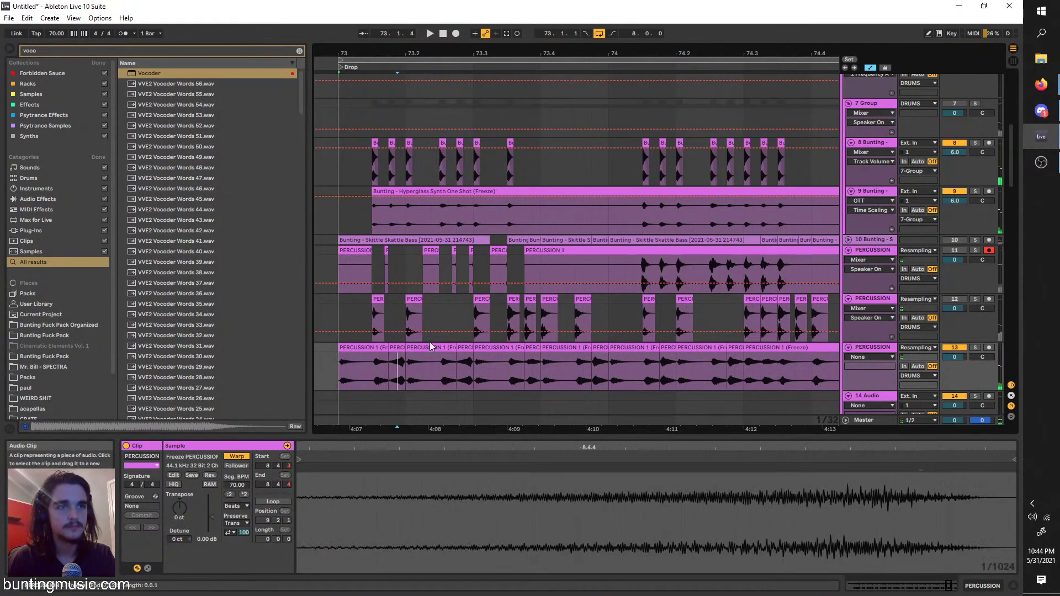
{"action": "left_click", "coordinate": [465, 353]}
{"action": "left_click", "coordinate": [396, 348]}
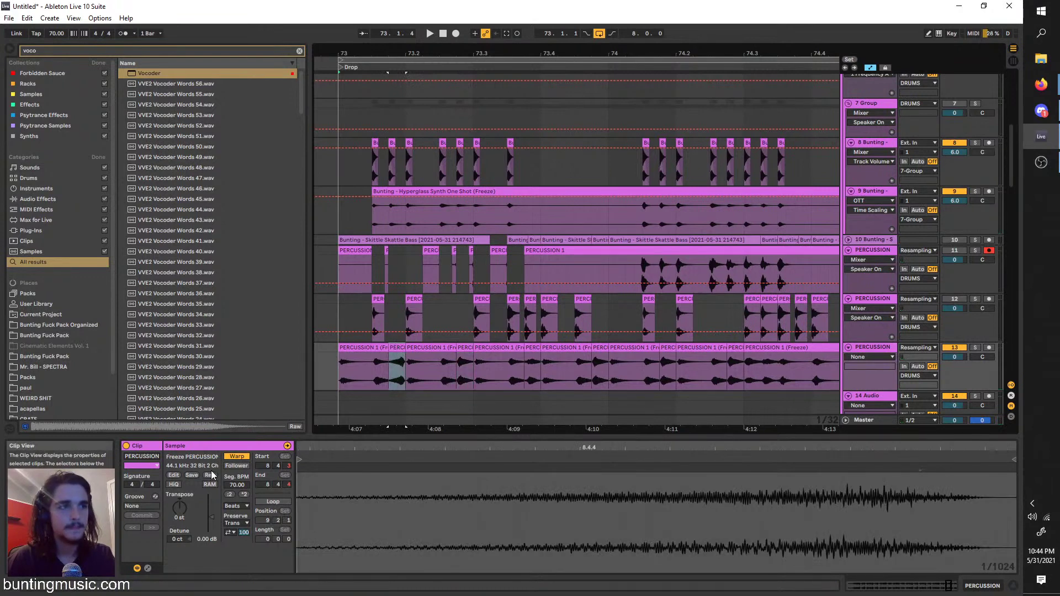
{"action": "left_click", "coordinate": [342, 380]}
{"action": "key", "text": "space"}
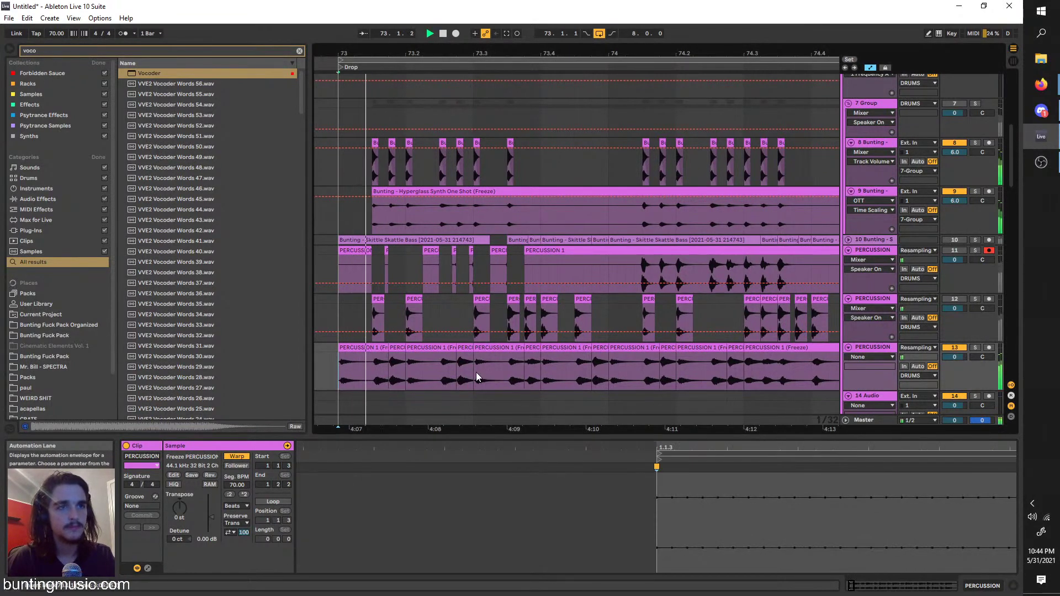
Duplicate the two beats starting at bar 73 to 73.3 on the flattened PERCUSSION track and play from bar 73
{"action": "left_click_drag", "start_coordinate": [476, 372], "coordinate": [340, 354]}
{"action": "key", "text": "ctrl+d"}
{"action": "scroll", "coordinate": [339, 354], "scroll_direction": "down", "scroll_amount": 2}
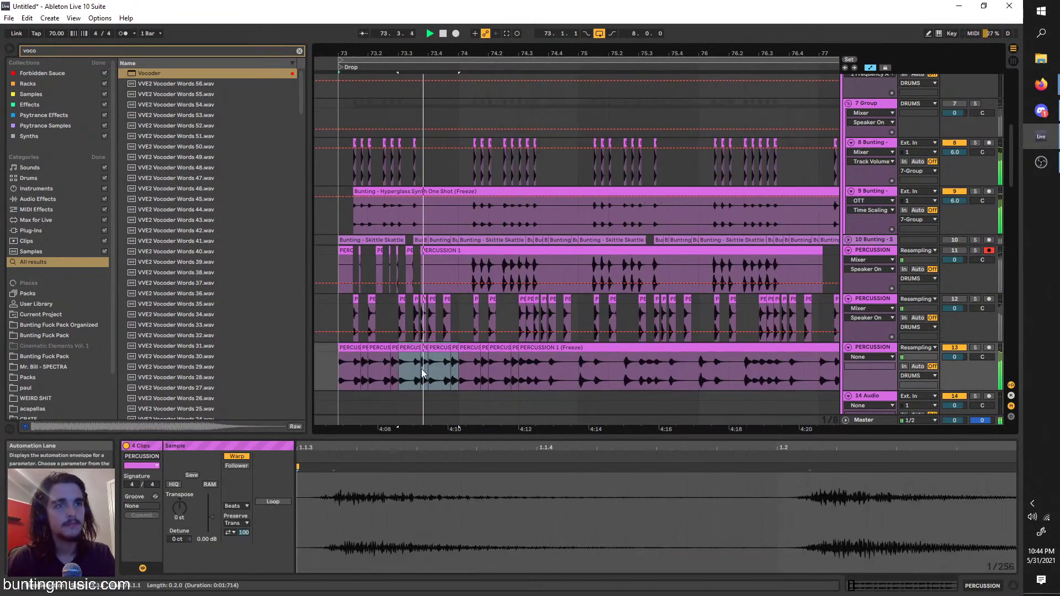
{"action": "scroll", "coordinate": [446, 367], "scroll_direction": "up", "scroll_amount": 2}
{"action": "left_click", "coordinate": [408, 347]}
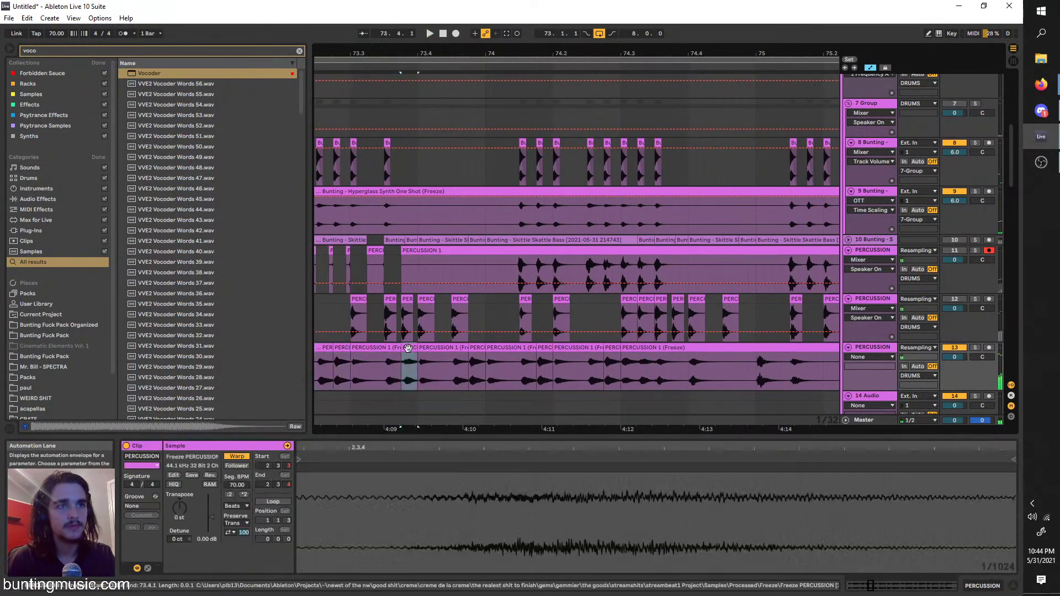
{"action": "scroll", "coordinate": [387, 359], "scroll_direction": "left", "scroll_amount": 3}
{"action": "left_click", "coordinate": [369, 371]}
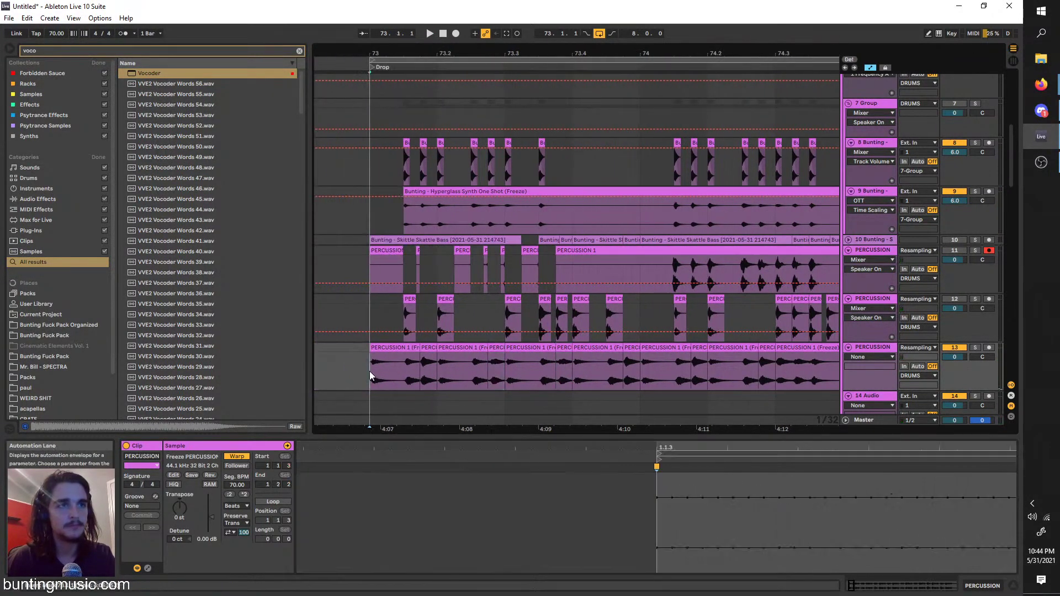
{"action": "key", "text": "space"}
{"action": "key", "text": "space"}
Transpose the flattened PERCUSSION clip at 73.2 up 1 semitone and audition it from bar 73
{"action": "left_click", "coordinate": [460, 357]}
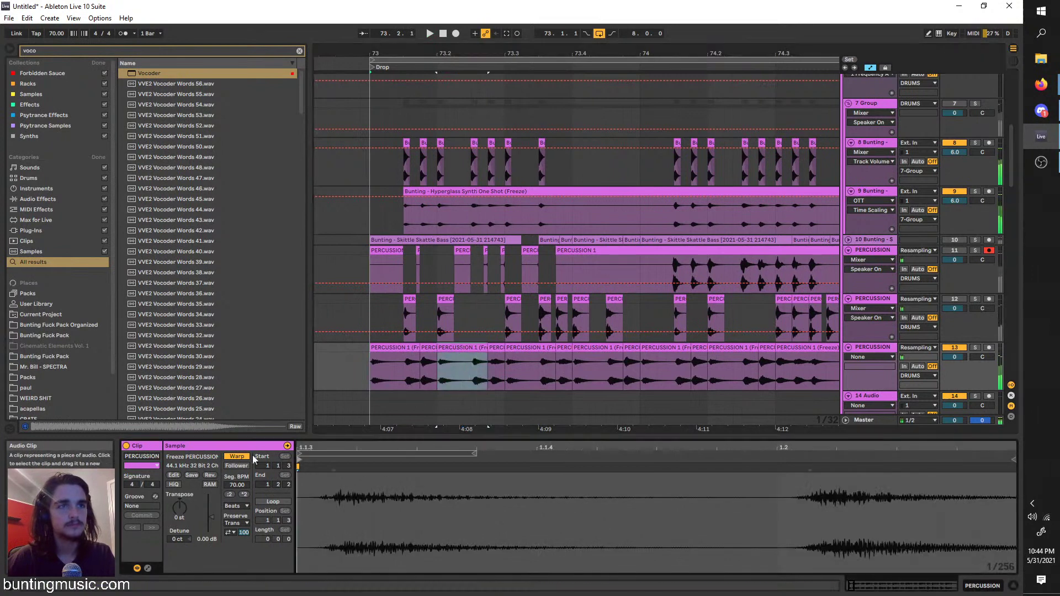
{"action": "key", "text": "space"}
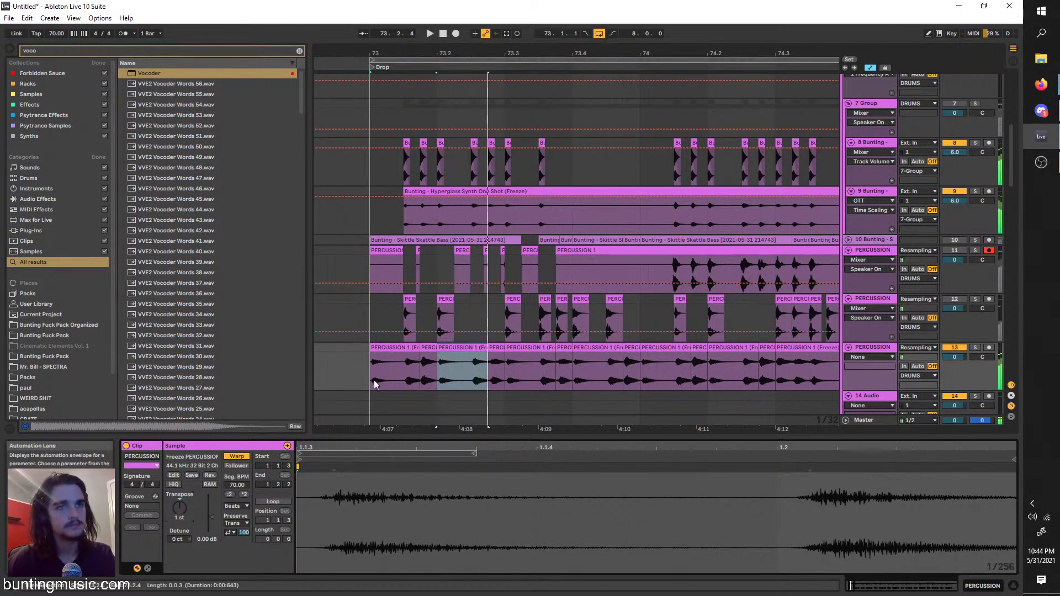
{"action": "left_click", "coordinate": [364, 364]}
{"action": "left_click", "coordinate": [376, 364]}
{"action": "key", "text": "space"}
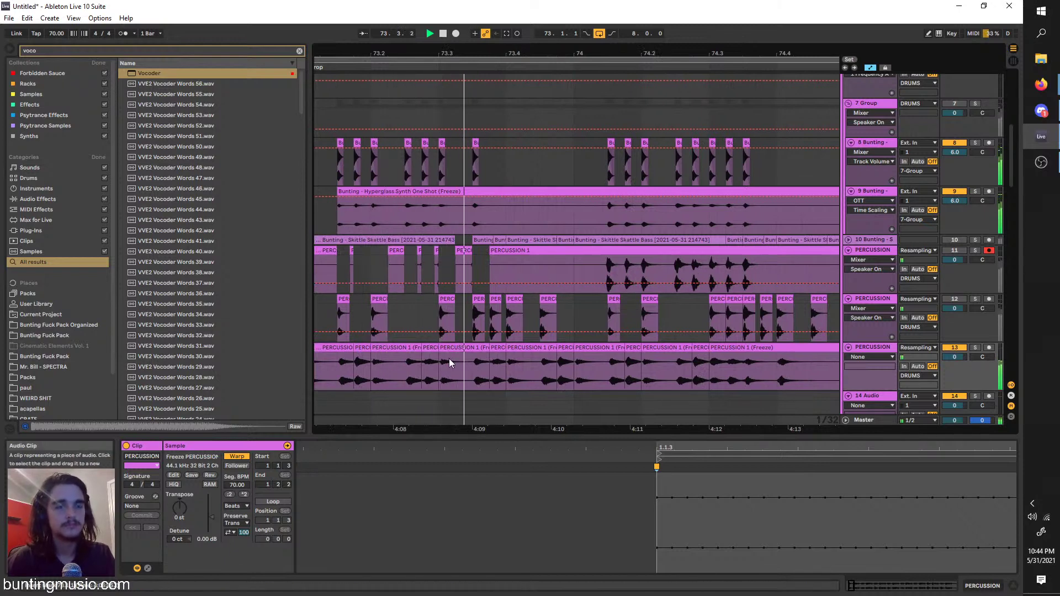
{"action": "left_click", "coordinate": [493, 363]}
{"action": "key", "text": "space"}
Adjust the transposition of the sixteenth-note slice at 73.2.4 and audition the pattern
{"action": "left_click", "coordinate": [427, 348]}
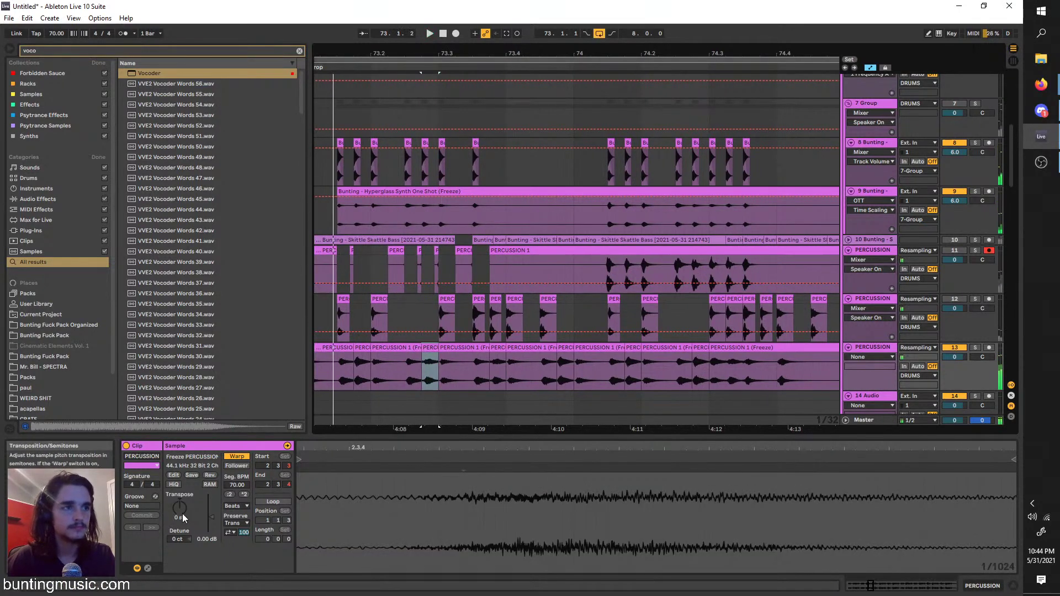
{"action": "key", "text": "space"}
{"action": "left_click", "coordinate": [375, 381]}
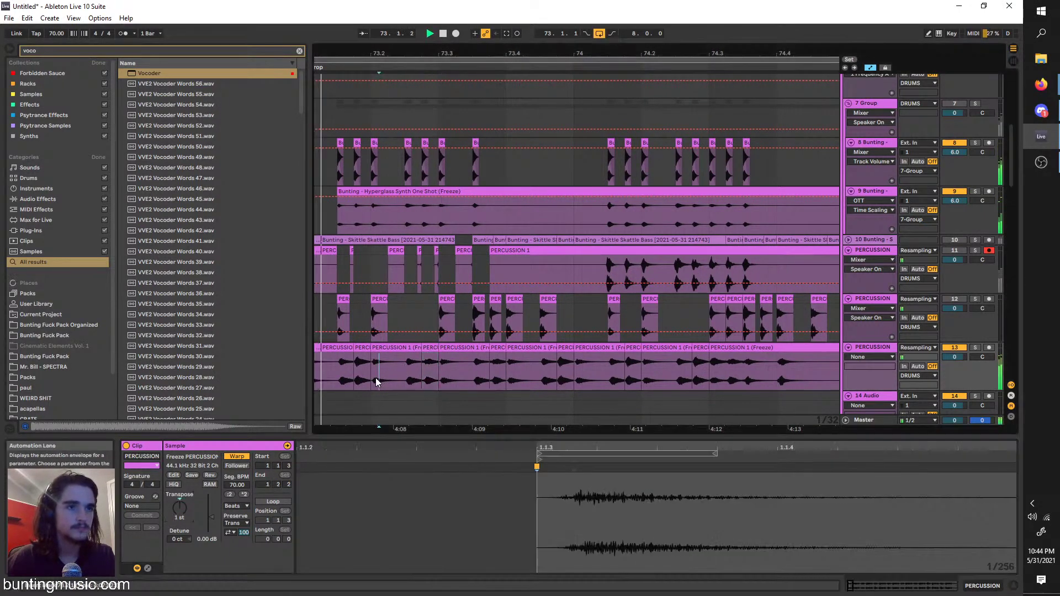
{"action": "left_click", "coordinate": [366, 374]}
Consolidate the flattened PERCUSSION slices from bar 73 to 73.3 into one clip
{"action": "left_click_drag", "start_coordinate": [515, 380], "coordinate": [374, 364]}
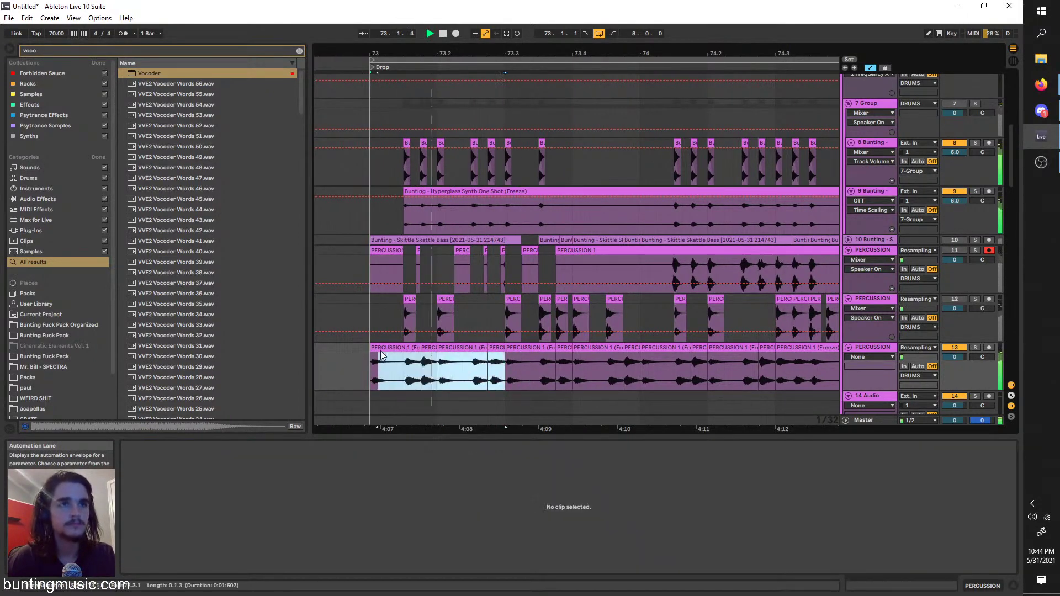
{"action": "left_click", "coordinate": [373, 348]}
{"action": "left_click", "coordinate": [492, 374]}
{"action": "left_click_drag", "start_coordinate": [492, 374], "coordinate": [373, 348]}
{"action": "left_click_drag", "start_coordinate": [502, 355], "coordinate": [367, 348]}
{"action": "key", "text": "ctrl+d"}
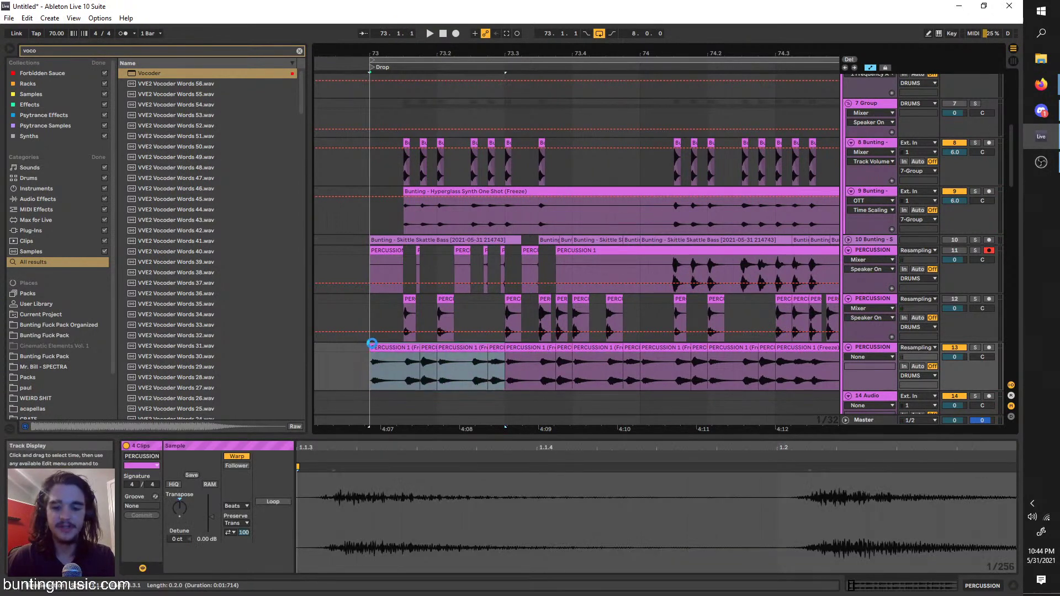
{"action": "key", "text": "ctrl+j"}
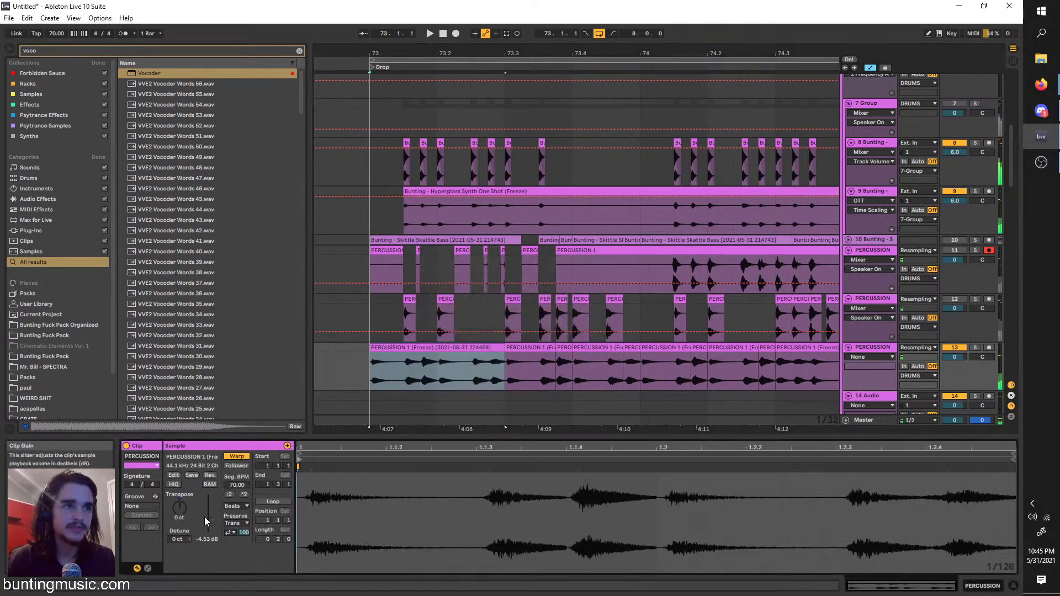
Set the consolidated clip's gain to -4.53 dB and transpose it down 12 semitones during playback
{"action": "key", "text": "space"}
{"action": "left_click_drag", "start_coordinate": [181, 509], "coordinate": [182, 546]}
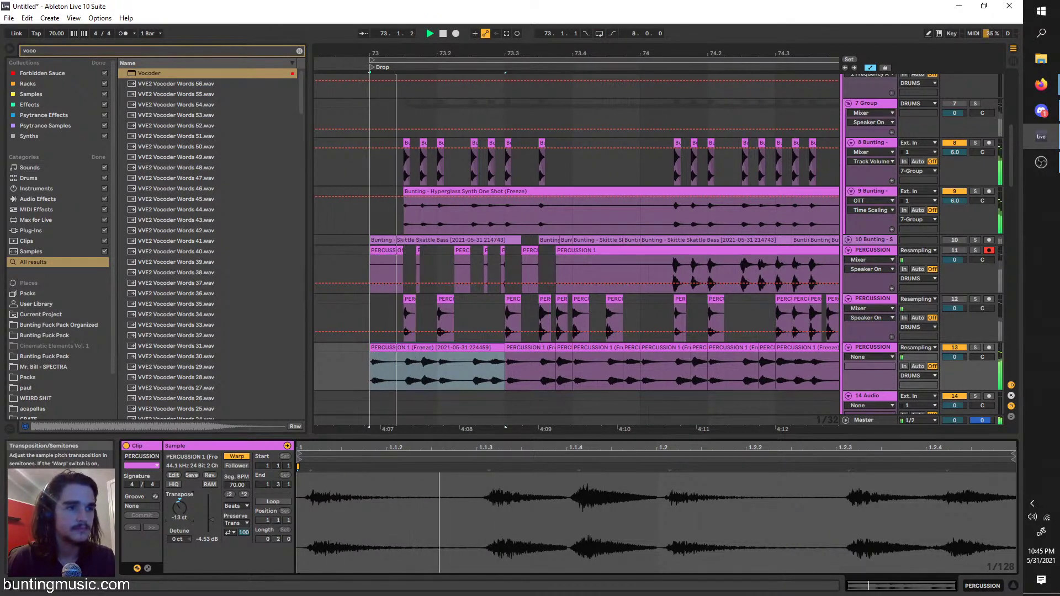
{"action": "key", "text": "minus"}
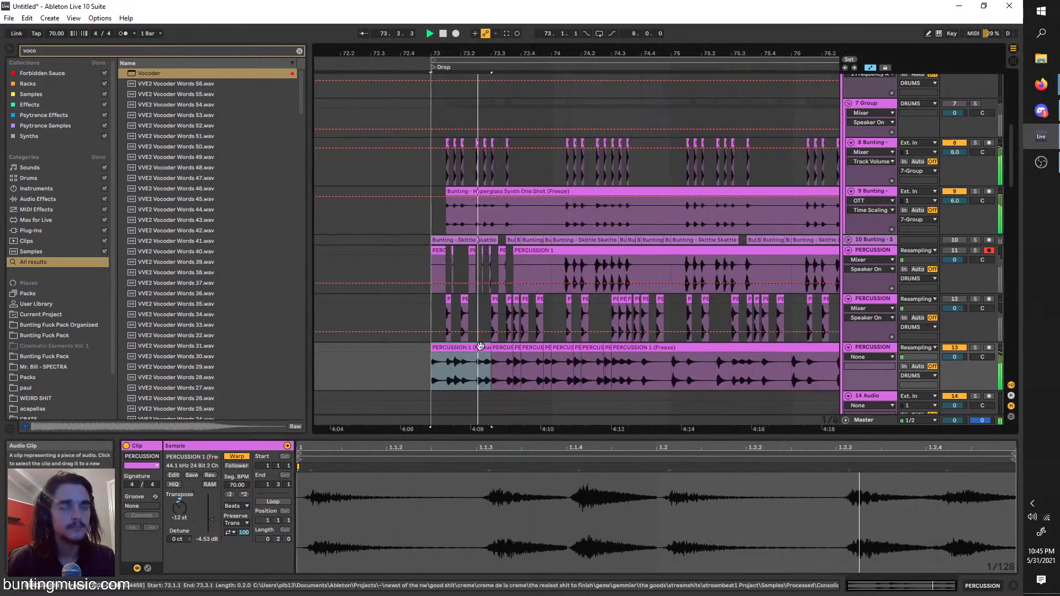
Duplicate the consolidated clip's first beat to 73.2, and duplicate the whole PERCUSSION track 13
{"action": "left_click", "coordinate": [461, 363]}
{"action": "key", "text": "ctrl+e"}
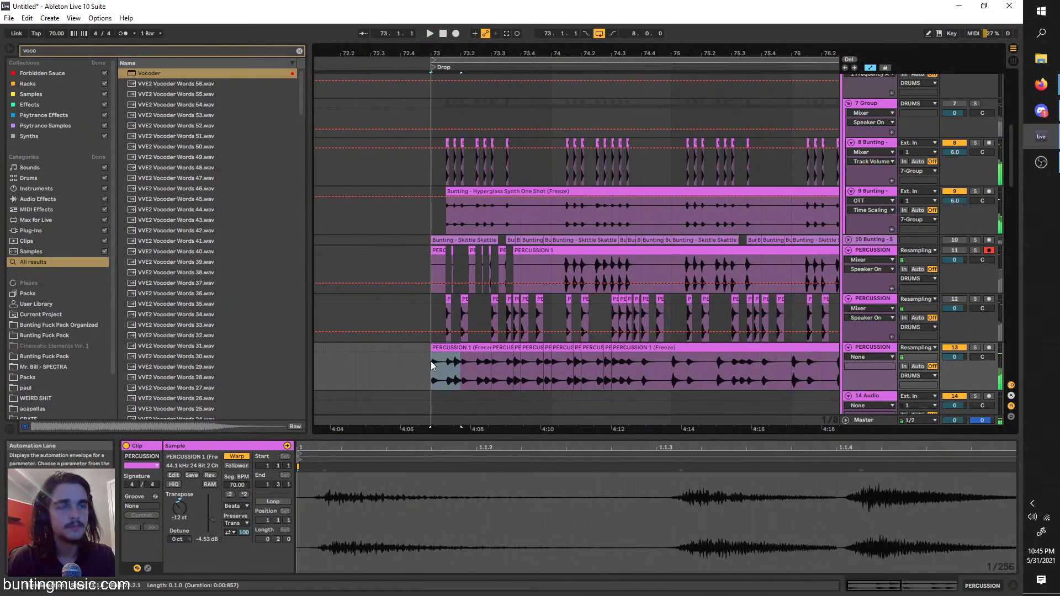
{"action": "left_click", "coordinate": [482, 348]}
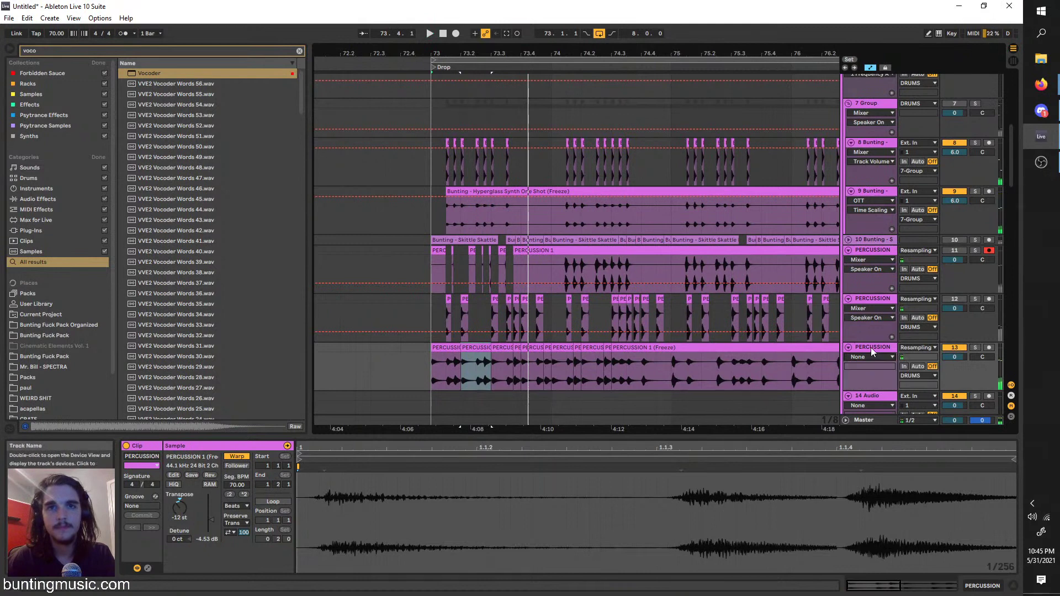
{"action": "key", "text": "ctrl+d"}
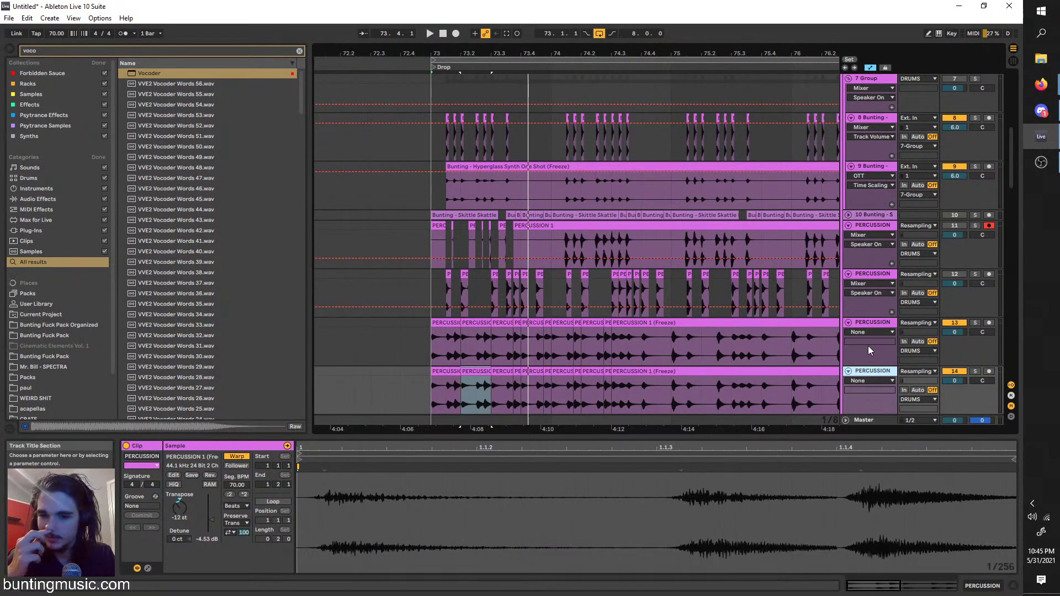
Try clearing the section from 73.3 to 74 on the duplicated PERCUSSION track 14
{"action": "scroll", "coordinate": [479, 386], "scroll_direction": "right", "scroll_amount": 2}
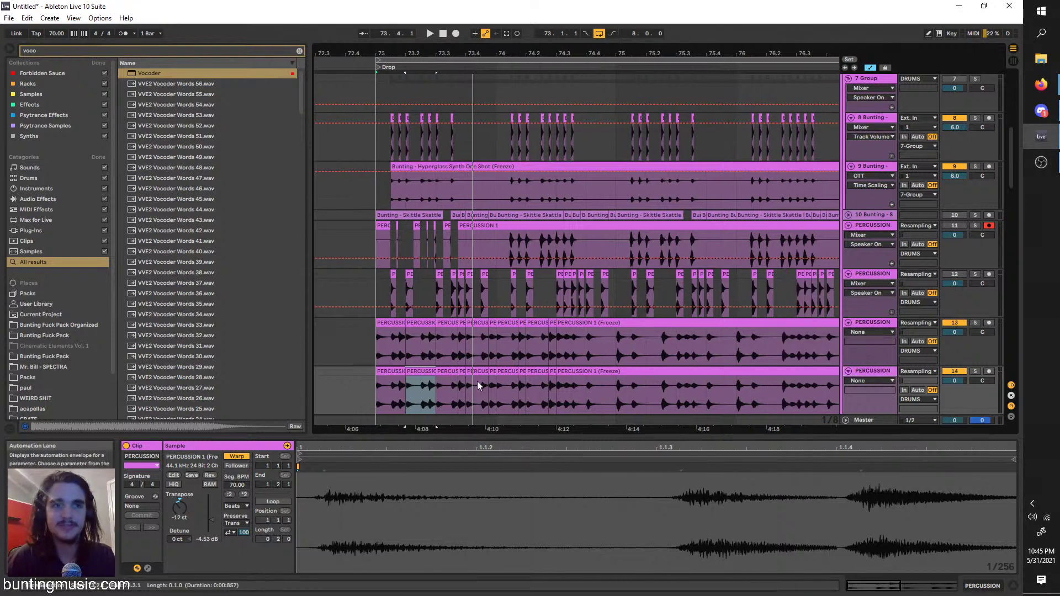
{"action": "left_click_drag", "start_coordinate": [495, 388], "coordinate": [440, 373]}
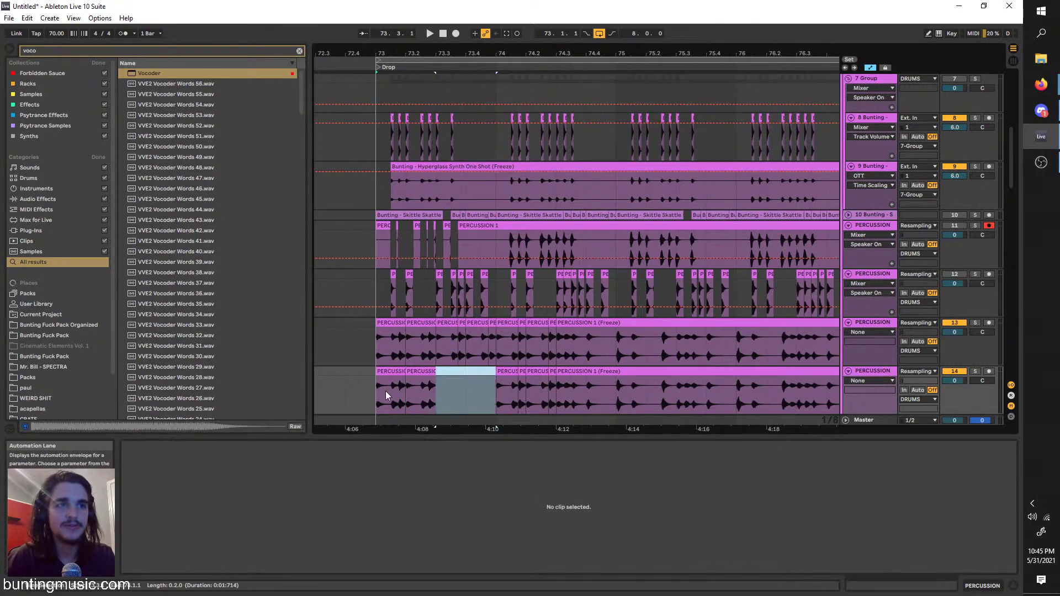
{"action": "key", "text": "Delete"}
{"action": "left_click", "coordinate": [380, 389]}
{"action": "scroll", "coordinate": [426, 370], "scroll_direction": "down", "scroll_amount": 3}
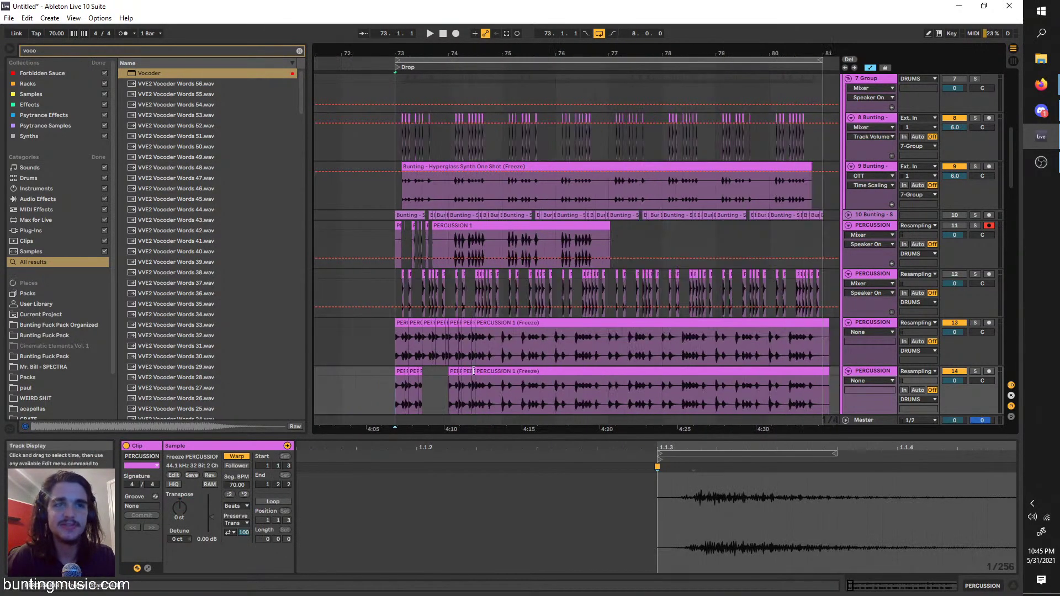
{"action": "left_click_drag", "start_coordinate": [835, 396], "coordinate": [430, 378]}
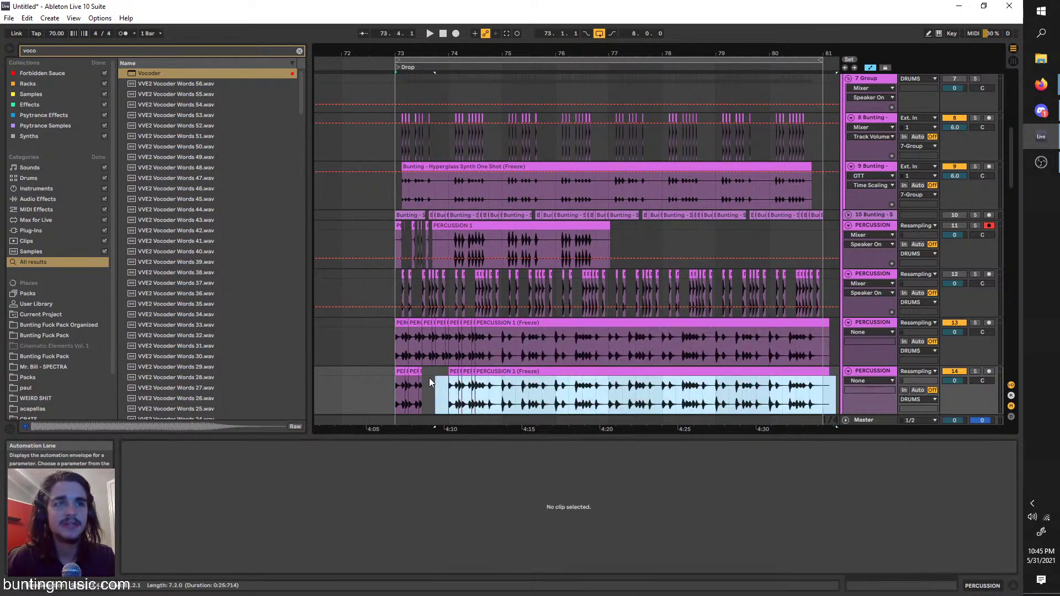
Delete everything after 73.3 on PERCUSSION track 13 and duplicate its first two beats up to bar 74
{"action": "left_click_drag", "start_coordinate": [840, 346], "coordinate": [419, 319]}
{"action": "key", "text": "Delete"}
{"action": "left_click_drag", "start_coordinate": [419, 381], "coordinate": [393, 332]}
{"action": "key", "text": "ctrl+d"}
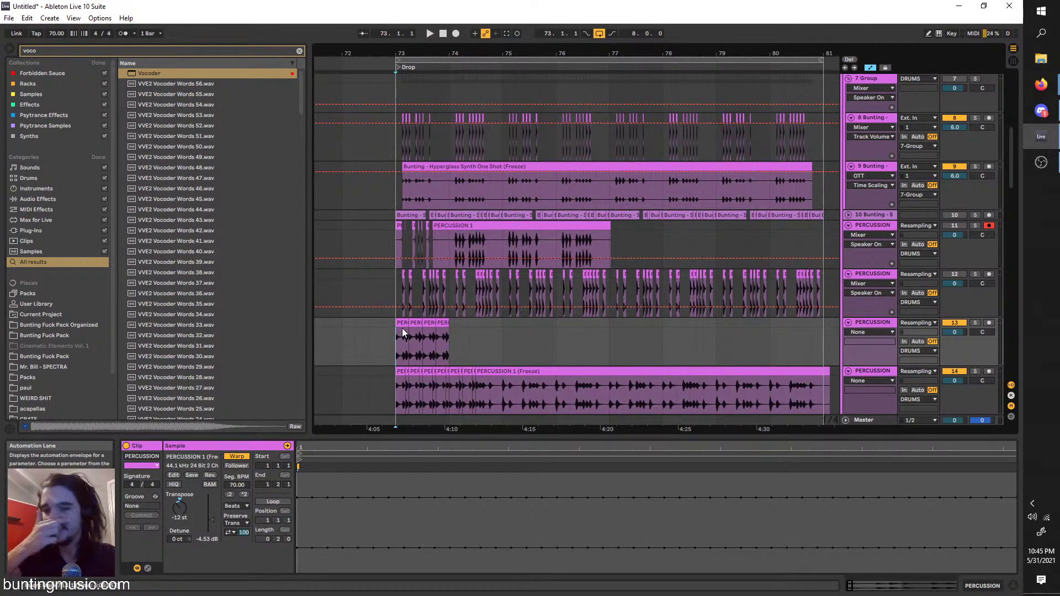
{"action": "scroll", "coordinate": [403, 328], "scroll_direction": "up", "scroll_amount": 2}
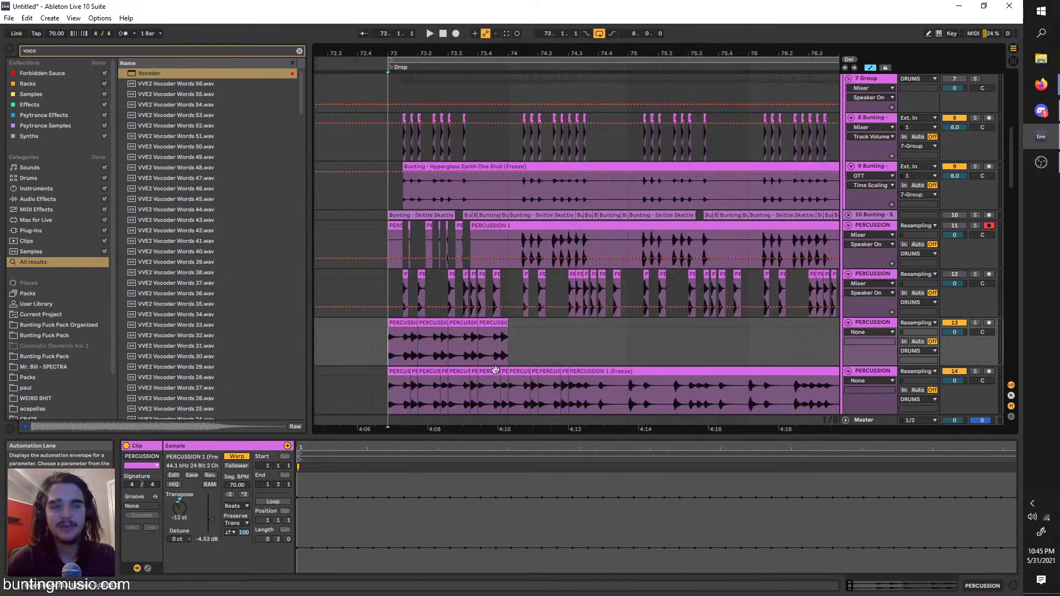
Play the drop from bar 73 and mute PERCUSSION track 14
{"action": "key", "text": "space"}
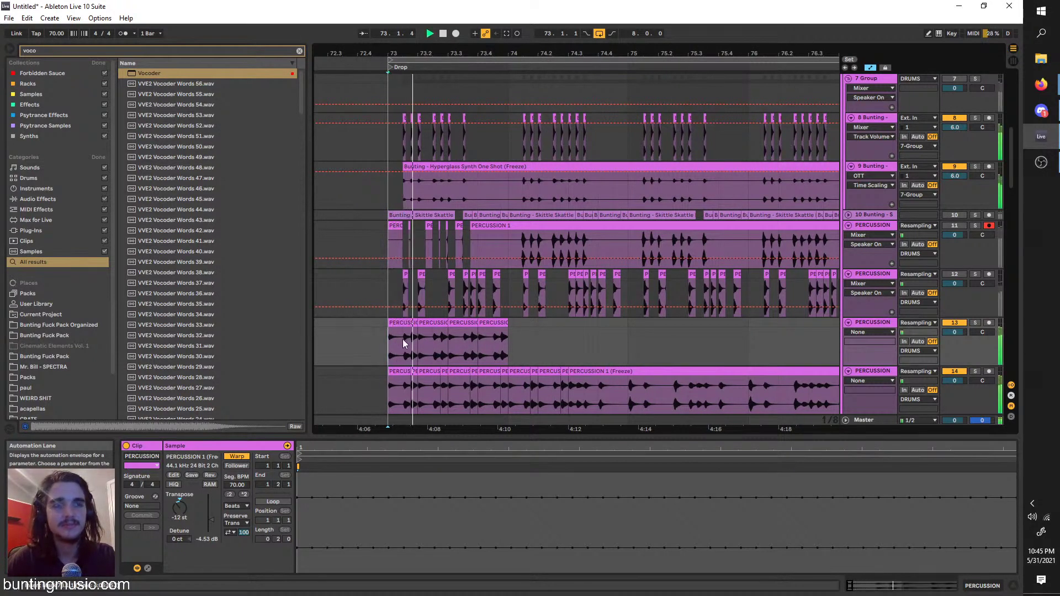
{"action": "scroll", "coordinate": [497, 364], "scroll_direction": "down", "scroll_amount": 2}
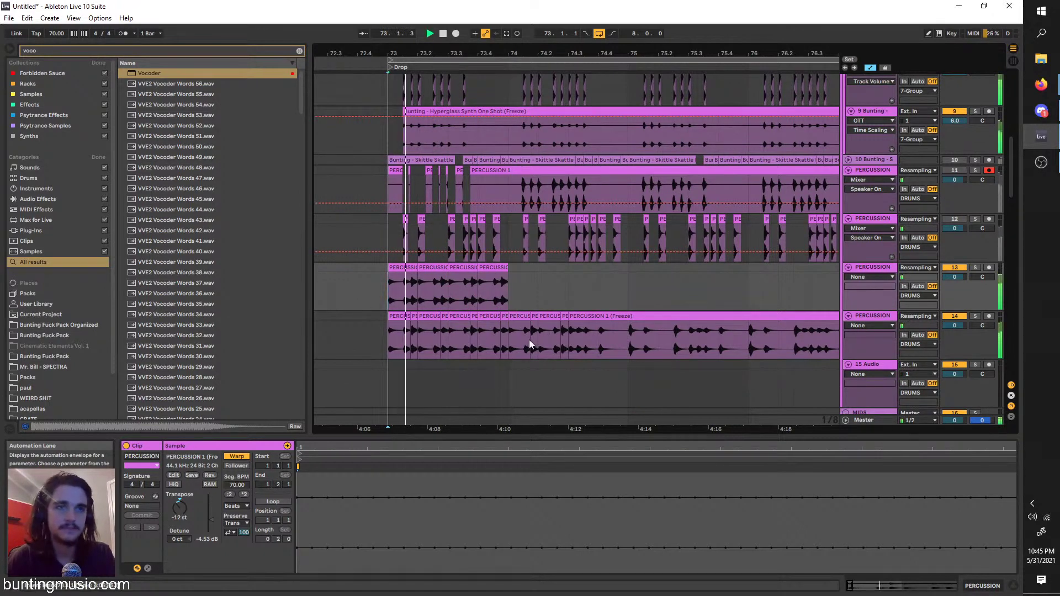
{"action": "left_click", "coordinate": [955, 317]}
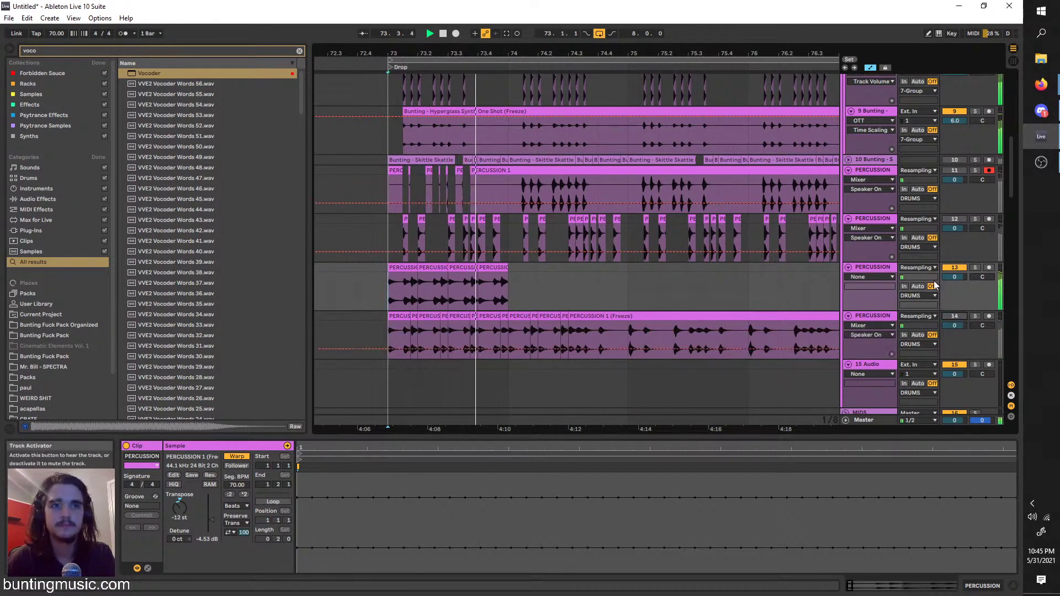
Set the warp mode of the first clip on PERCUSSION track 13 to Complex after trying Texture and Tones during playback
{"action": "left_click", "coordinate": [405, 284]}
{"action": "left_click", "coordinate": [235, 506]}
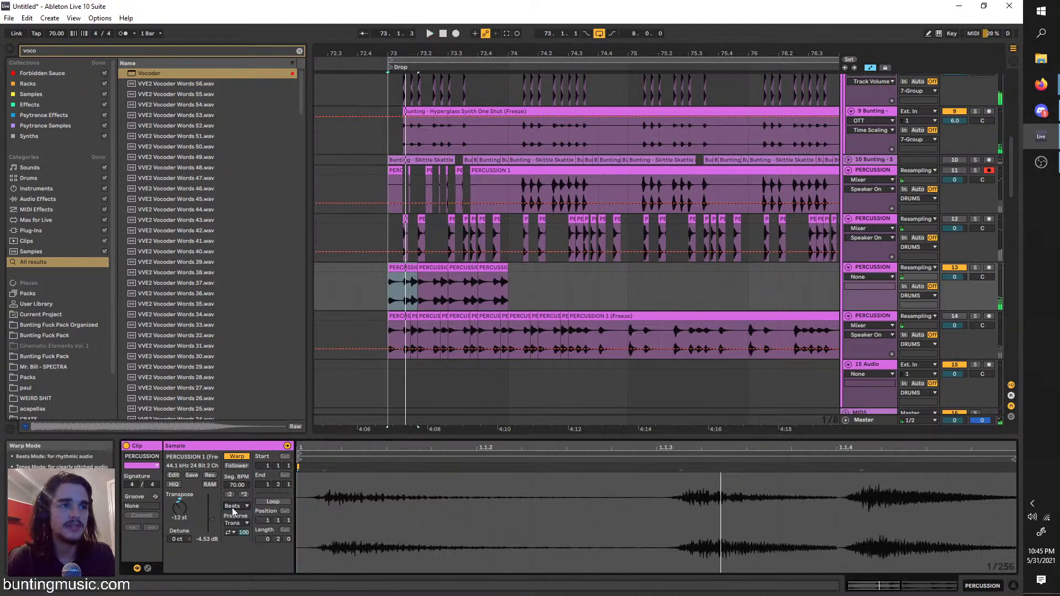
{"action": "left_click", "coordinate": [239, 527]}
{"action": "left_click_drag", "start_coordinate": [238, 527], "coordinate": [238, 497]}
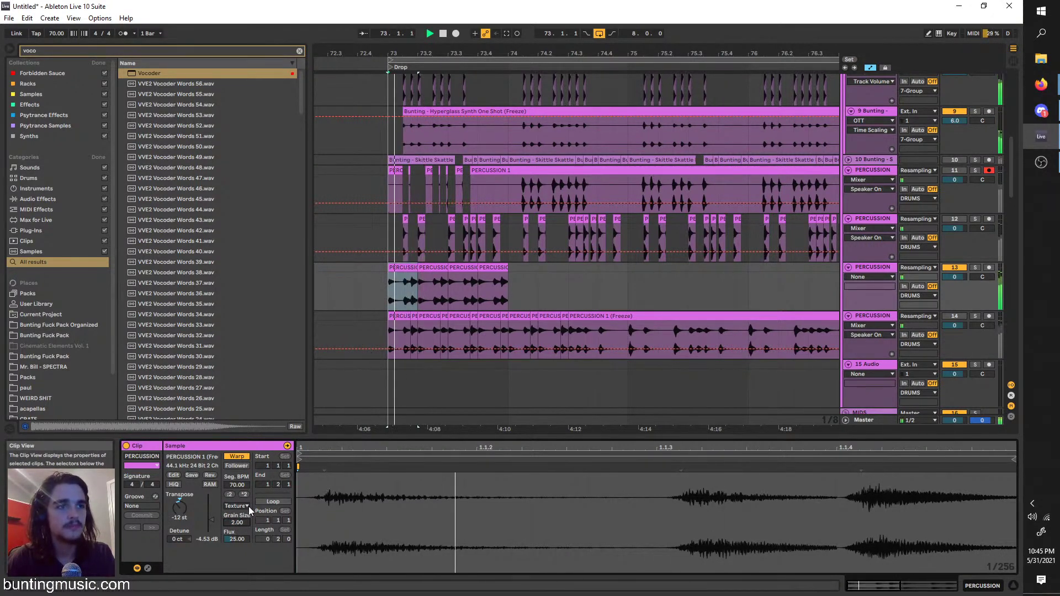
{"action": "left_click", "coordinate": [237, 506]}
{"action": "left_click", "coordinate": [241, 513]}
{"action": "left_click", "coordinate": [241, 512]}
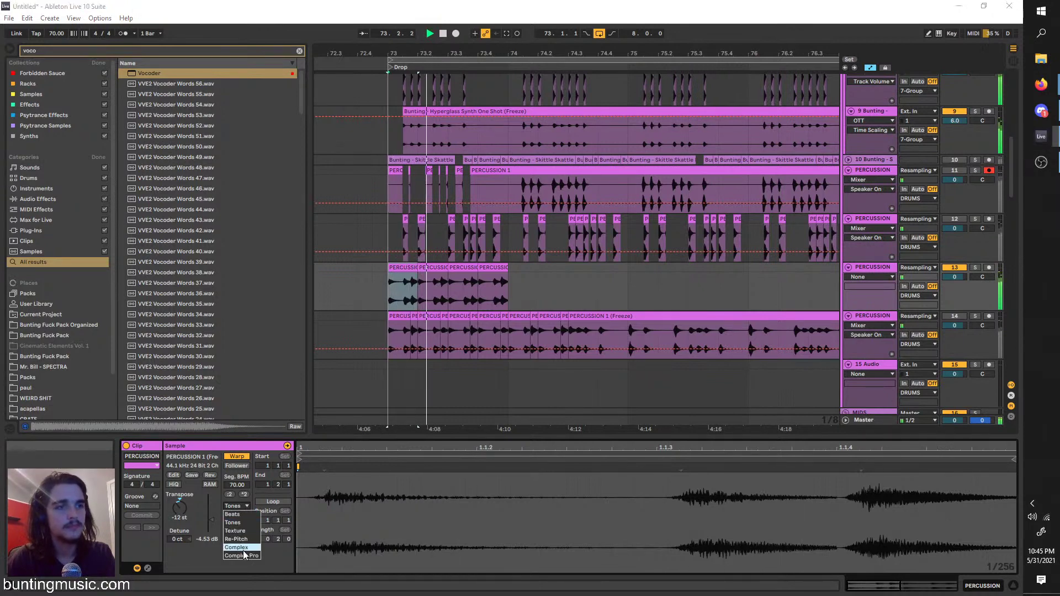
{"action": "left_click", "coordinate": [237, 547]}
{"action": "left_click", "coordinate": [236, 506]}
{"action": "left_click", "coordinate": [243, 549]}
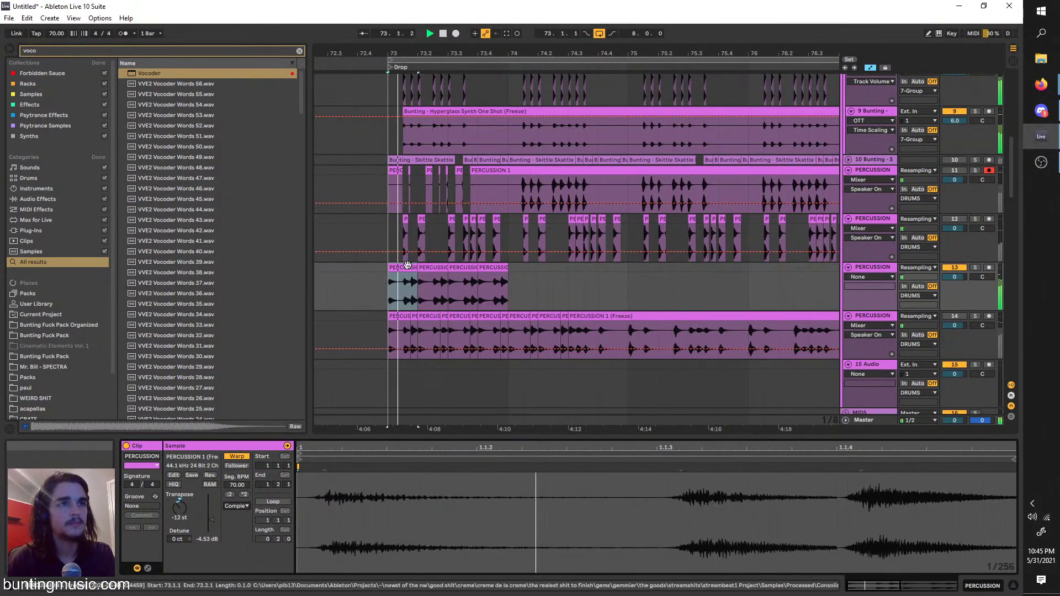
Transpose the first clip on track 13 to -9 st and the clip at 73.2 to -10 st
{"action": "left_click", "coordinate": [434, 270]}
{"action": "left_click", "coordinate": [466, 270]}
{"action": "left_click", "coordinate": [493, 270]}
{"action": "left_click", "coordinate": [403, 270]}
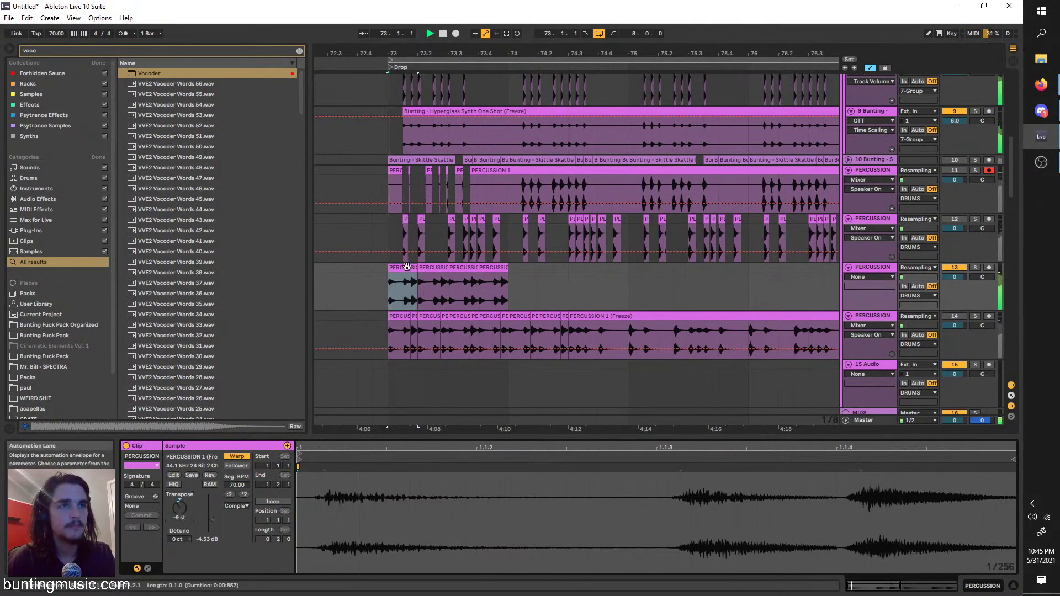
{"action": "left_click", "coordinate": [433, 273]}
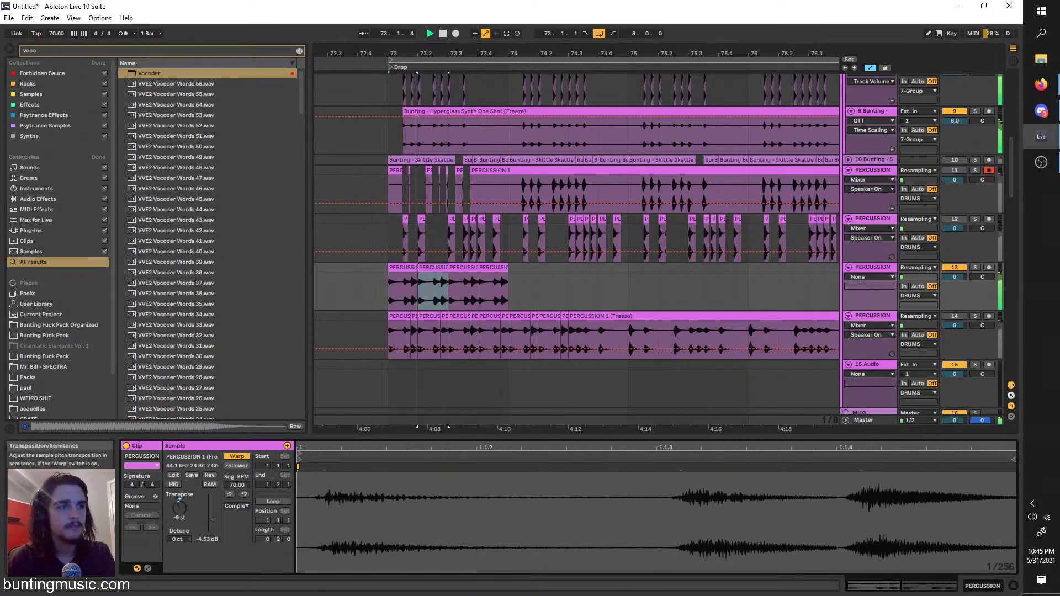
{"action": "key", "text": "space"}
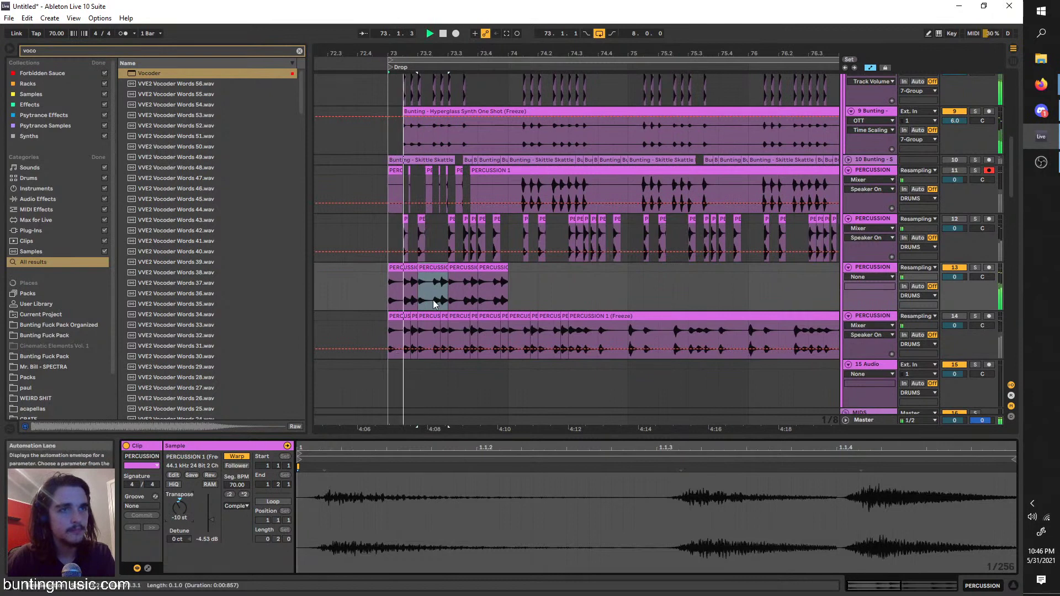
Copy the half-beat slice at 74.3.3 on track 14 into track 13 after 73.2 and repeat it at 73.3
{"action": "left_click_drag", "start_coordinate": [434, 302], "coordinate": [445, 280]}
{"action": "key", "text": "space"}
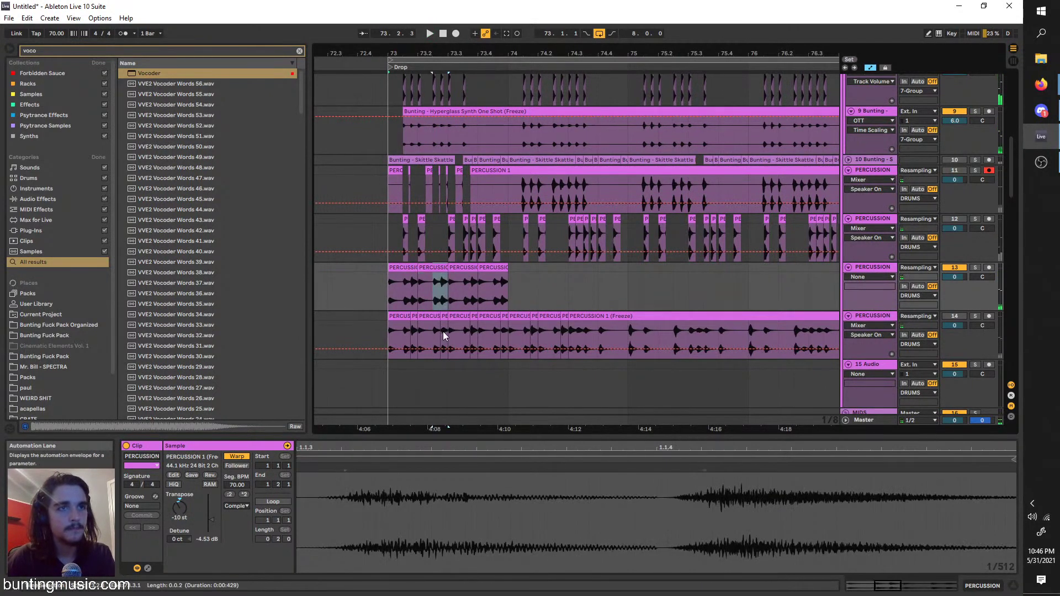
{"action": "left_click_drag", "start_coordinate": [598, 334], "coordinate": [581, 315]}
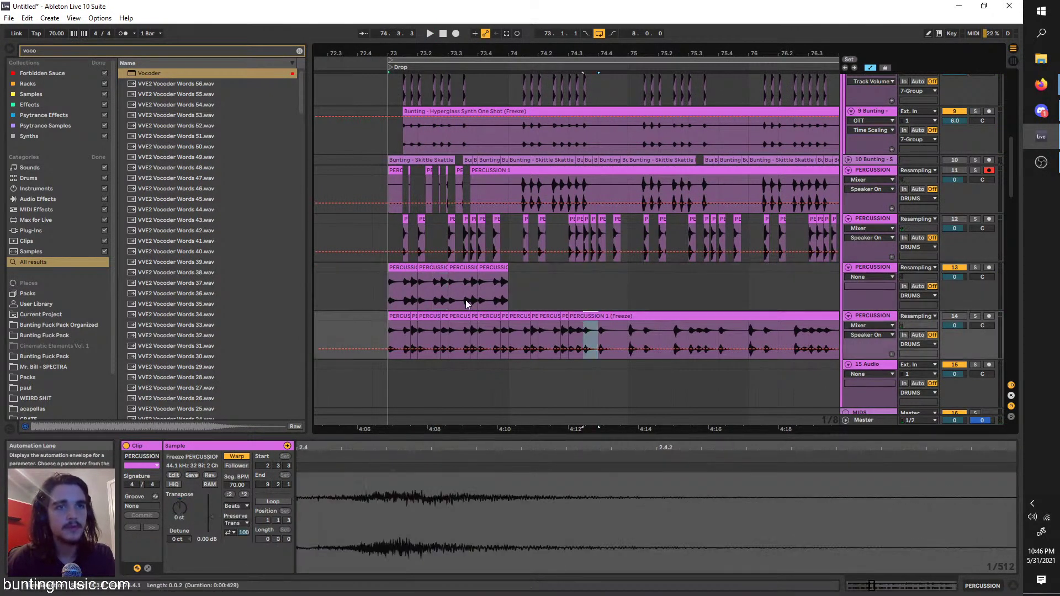
{"action": "key", "text": "space"}
{"action": "left_click", "coordinate": [430, 291]}
{"action": "key", "text": "ctrl+v"}
{"action": "key", "text": "ctrl+d"}
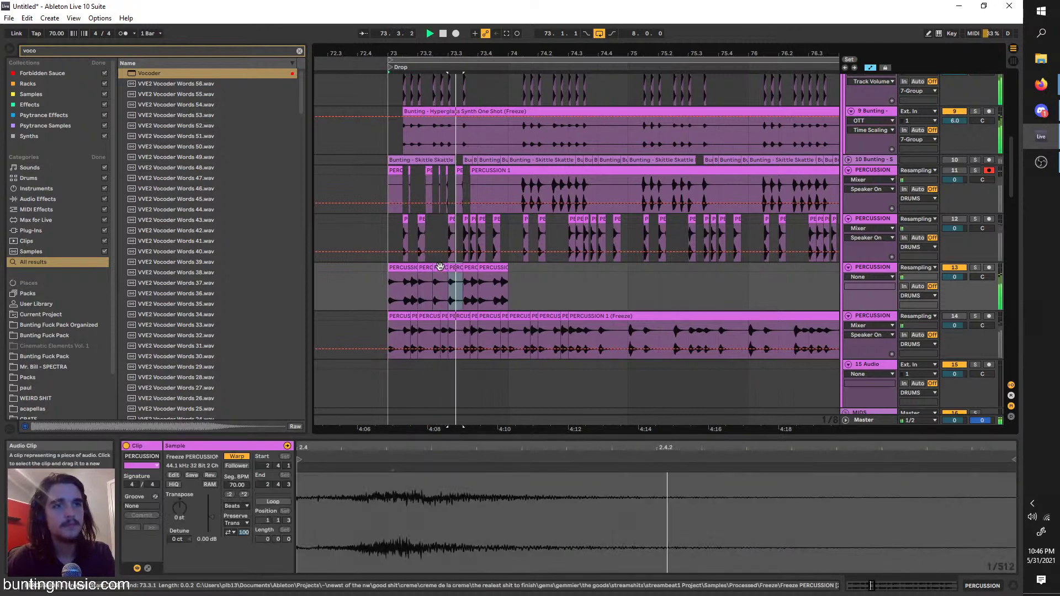
{"action": "key", "text": "space"}
{"action": "key", "text": "ctrl+z"}
{"action": "key", "text": "ctrl+z"}
{"action": "key", "text": "ctrl+y"}
{"action": "key", "text": "ctrl+y"}
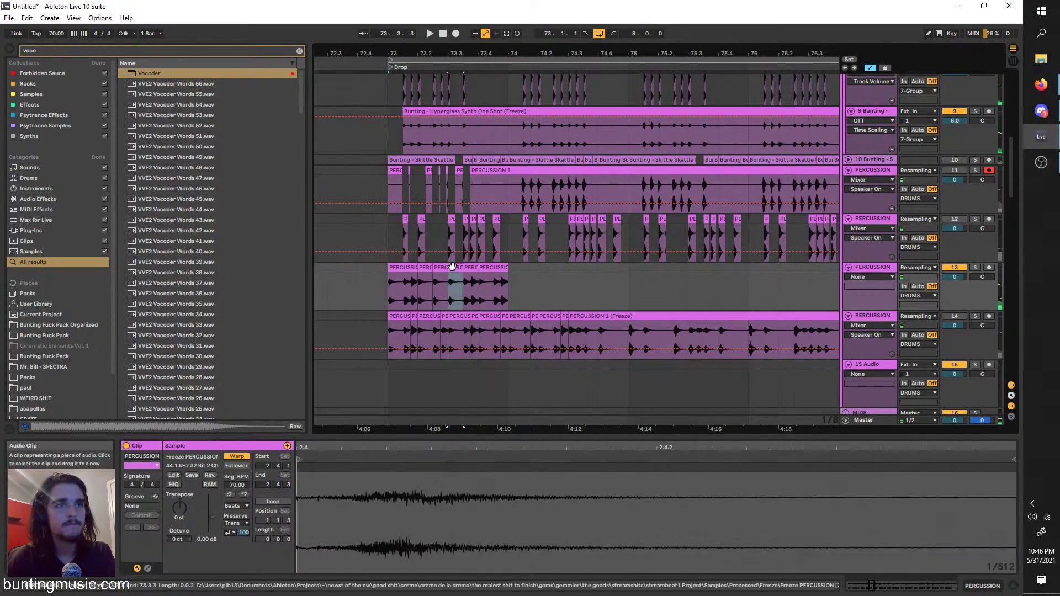
Transpose the slice at 73.3 to -1 st and repeat it up to bar 74, with -2 st at 73.4 and -3 st at 73.4.3
{"action": "key", "text": "space"}
{"action": "left_click_drag", "start_coordinate": [180, 500], "coordinate": [180, 504]}
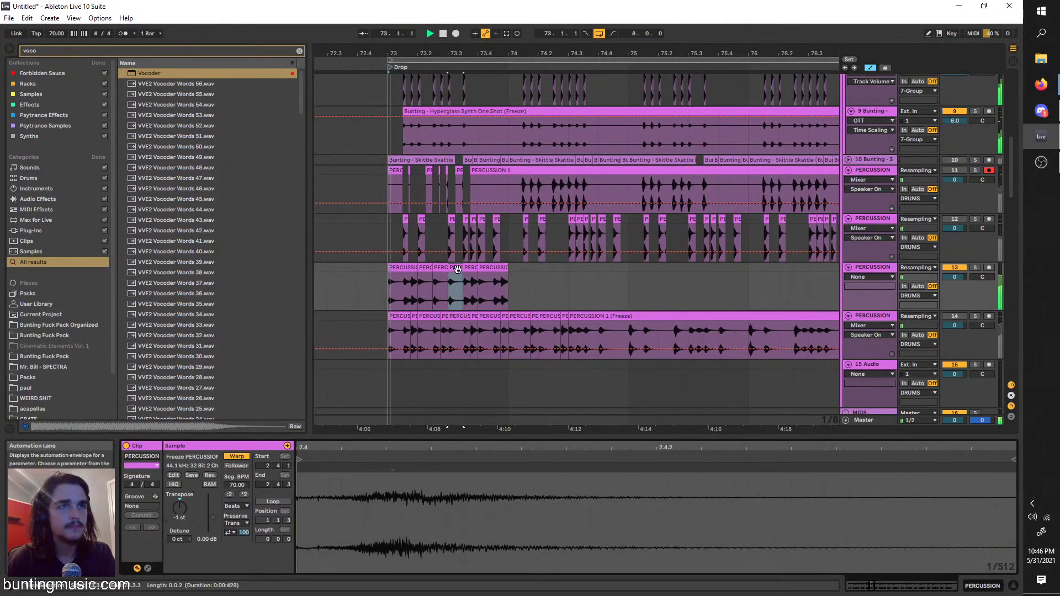
{"action": "scroll", "coordinate": [458, 268], "scroll_direction": "up", "scroll_amount": 3, "text": "ctrl"}
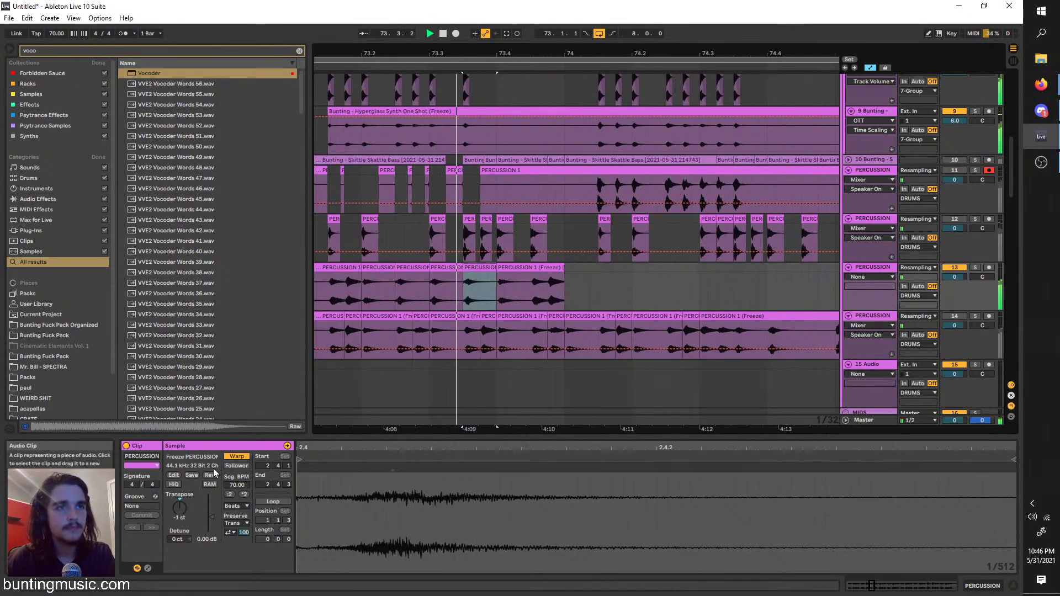
{"action": "key", "text": "ctrl+d"}
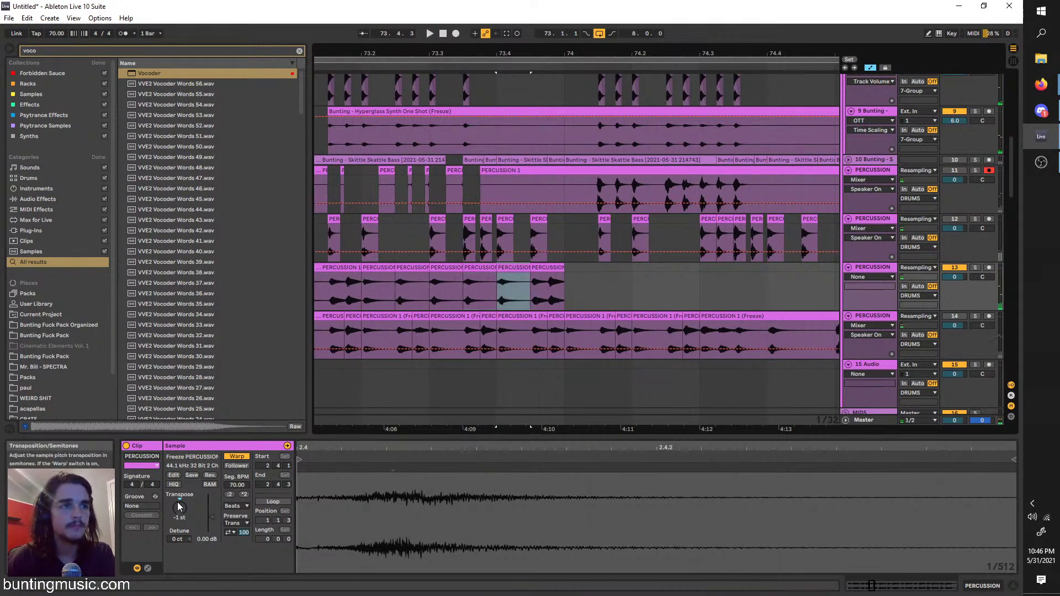
{"action": "left_click", "coordinate": [505, 267]}
{"action": "key", "text": "space"}
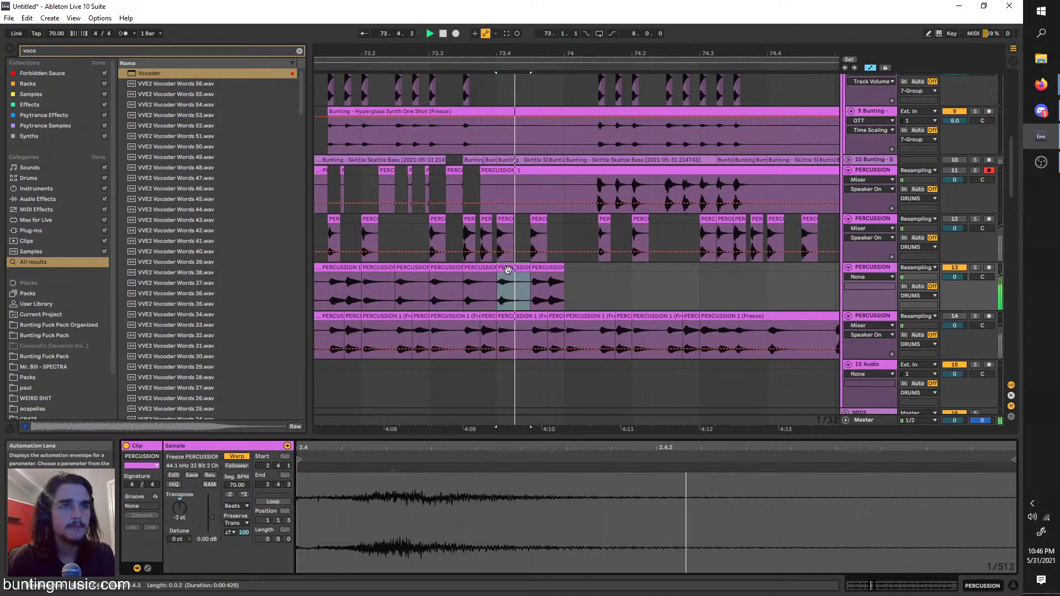
{"action": "key", "text": "ctrl+d"}
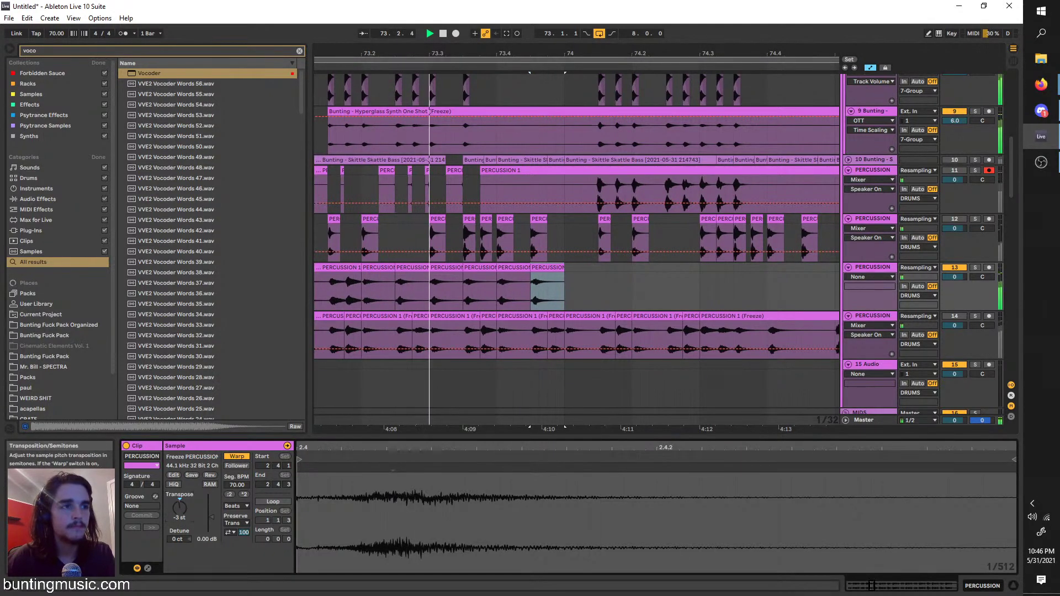
Try the Re-Pitch warp mode on the first clip of track 13 during playback
{"action": "scroll", "coordinate": [481, 325], "scroll_direction": "down", "scroll_amount": 3}
{"action": "left_click", "coordinate": [401, 282]}
{"action": "key", "text": "space"}
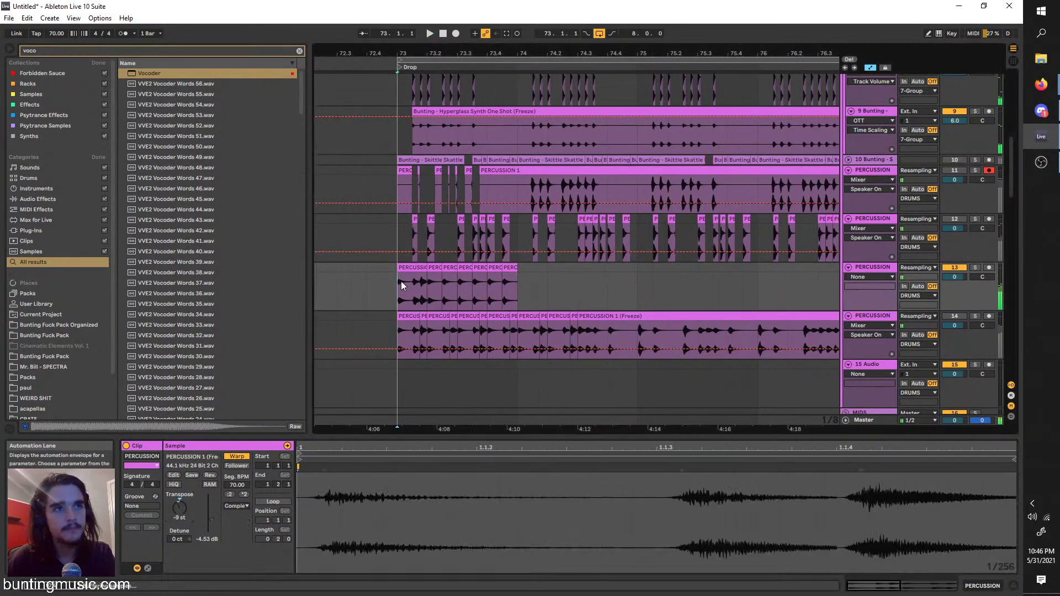
{"action": "left_click_drag", "start_coordinate": [401, 286], "coordinate": [427, 287]}
{"action": "left_click", "coordinate": [237, 506]}
{"action": "left_click", "coordinate": [237, 539]}
{"action": "key", "text": "space"}
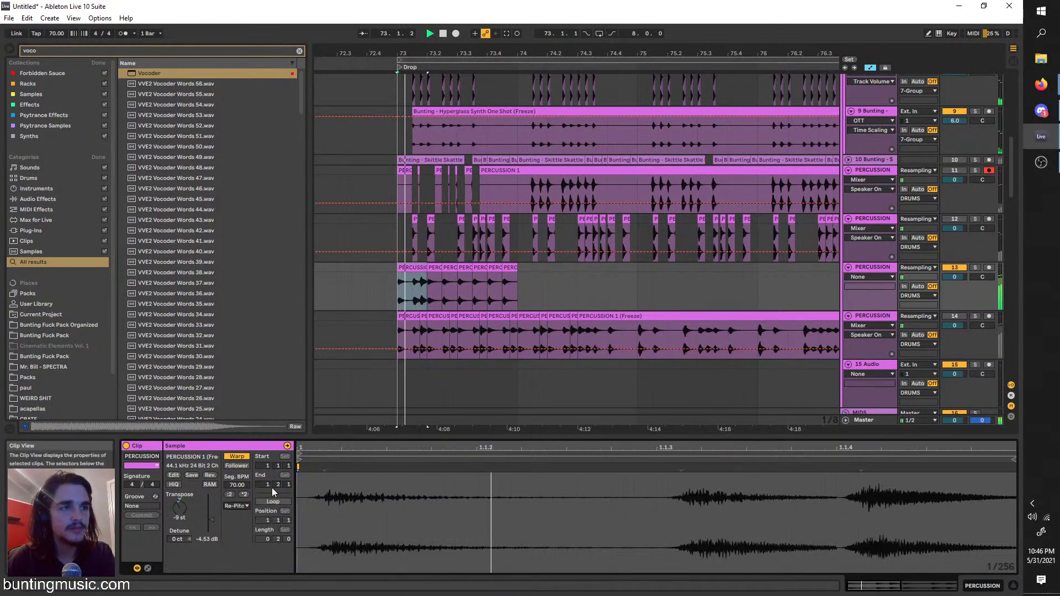
Try the first clip unwarped and transposed to -2 st, and undo the changes back to its Complex warp mode
{"action": "left_click", "coordinate": [237, 457]}
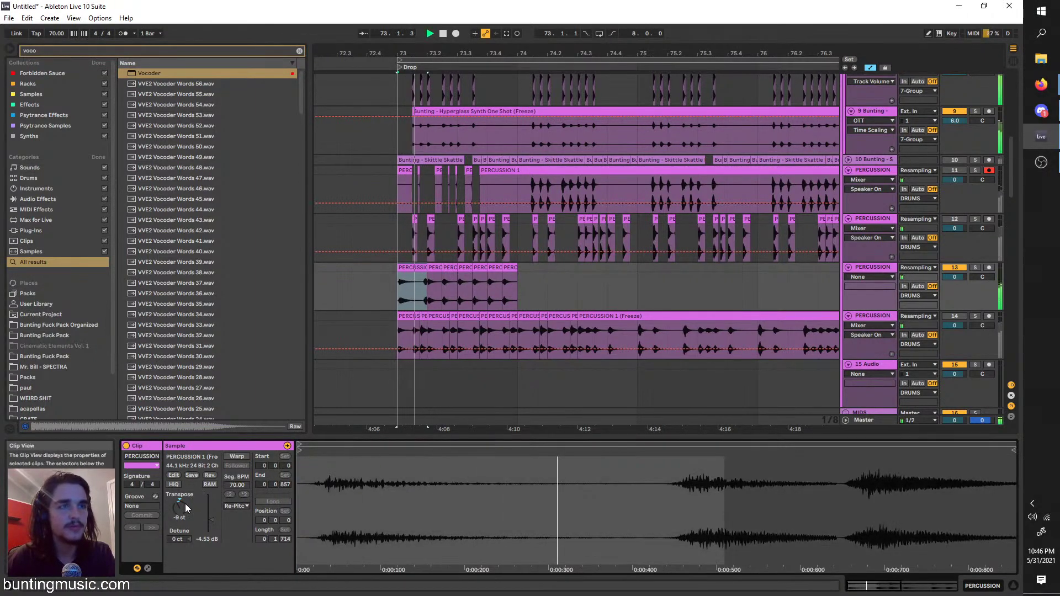
{"action": "left_click_drag", "start_coordinate": [186, 507], "coordinate": [174, 513]}
{"action": "key", "text": "ctrl+l"}
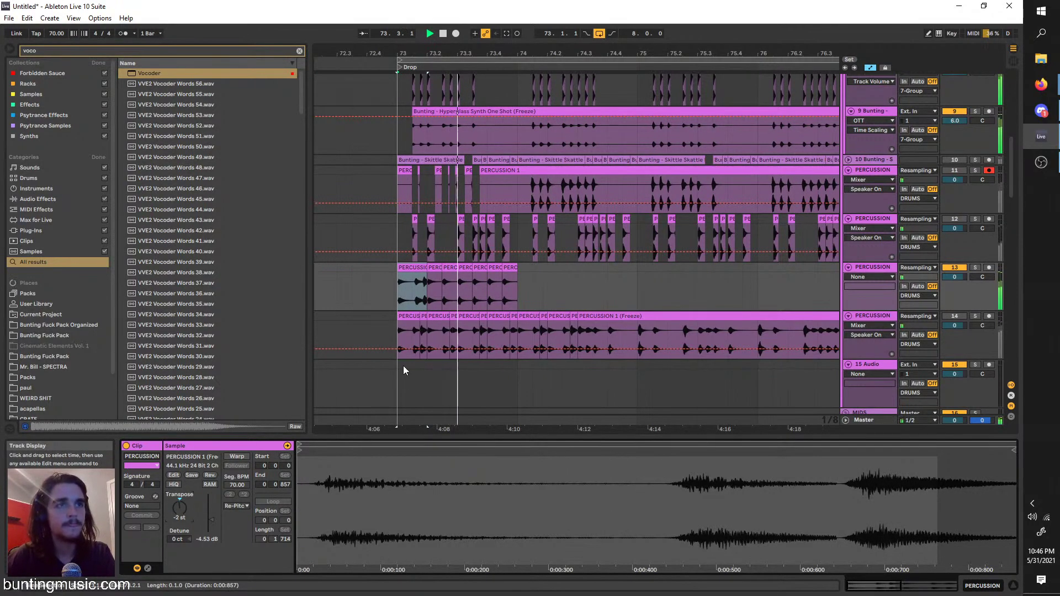
{"action": "key", "text": "ctrl+z"}
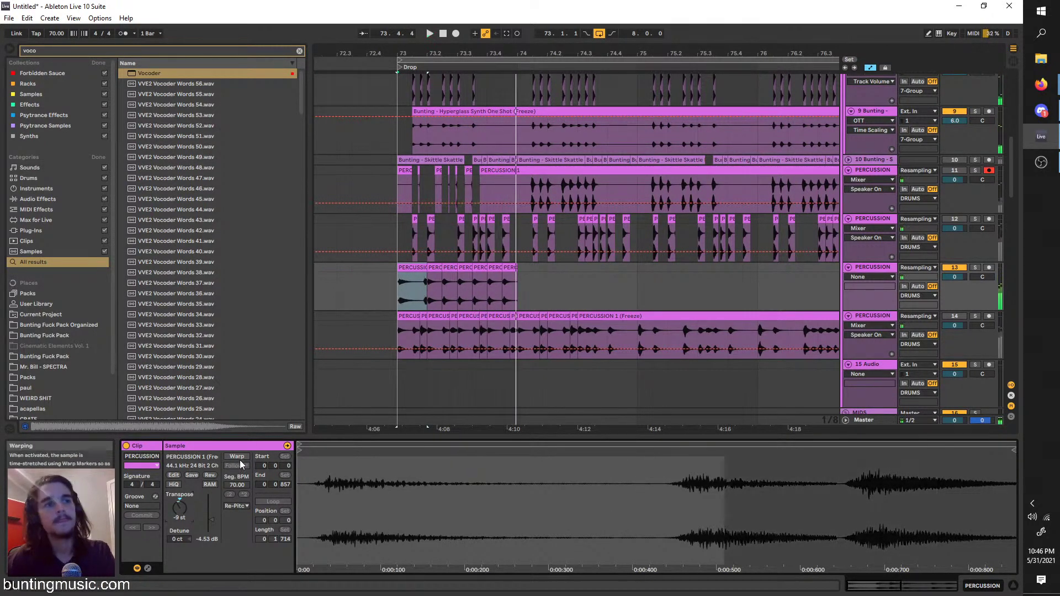
{"action": "left_click", "coordinate": [238, 458]}
{"action": "scroll", "coordinate": [420, 300], "scroll_direction": "up", "scroll_amount": 3}
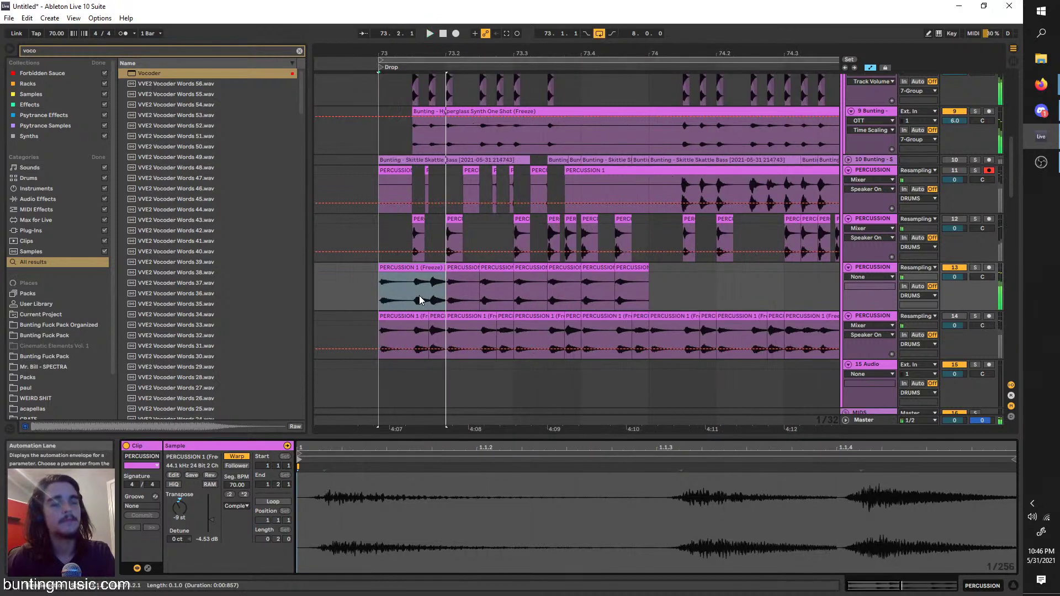
Duplicate the whole bar 73 pattern on track 13 repeatedly up to bar 80
{"action": "scroll", "coordinate": [385, 292], "scroll_direction": "down", "scroll_amount": 4}
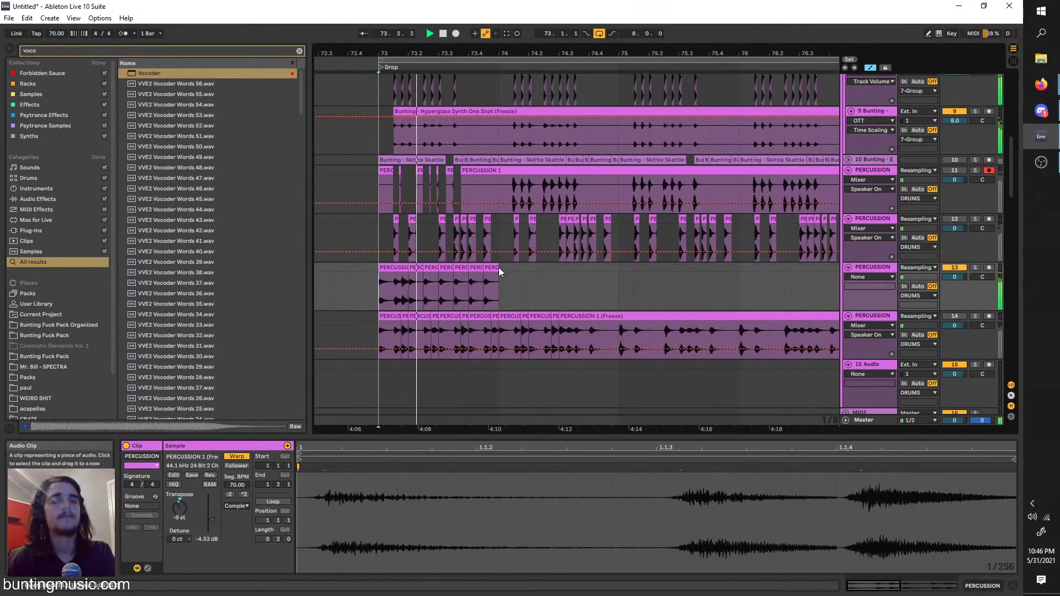
{"action": "left_click_drag", "start_coordinate": [500, 284], "coordinate": [381, 270]}
{"action": "key", "text": "ctrl+d"}
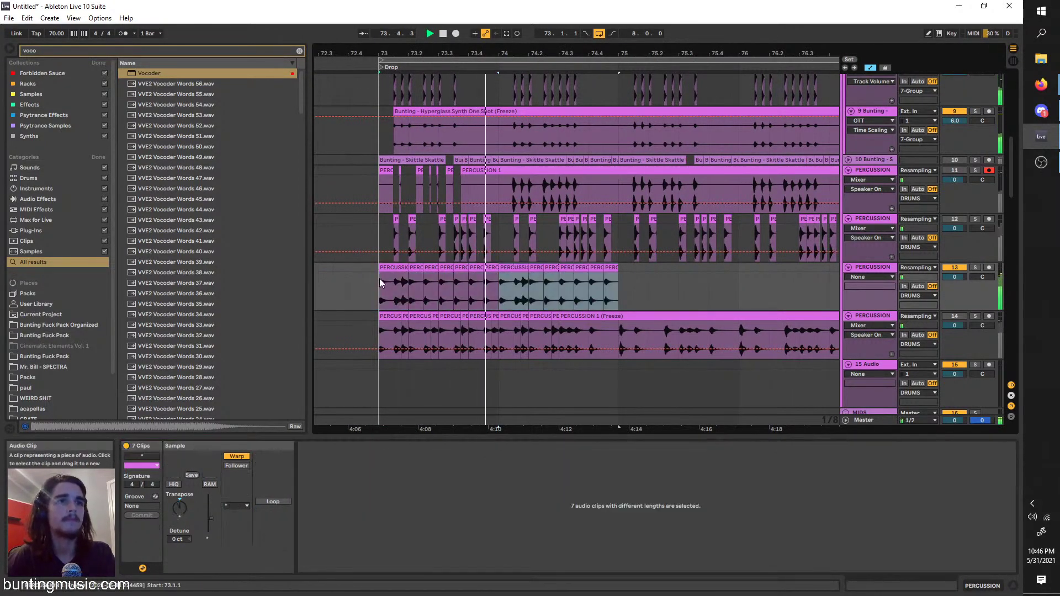
{"action": "scroll", "coordinate": [379, 278], "scroll_direction": "down", "scroll_amount": 3}
{"action": "key", "text": "ctrl+d"}
{"action": "key", "text": "ctrl+d"}
{"action": "key", "text": "ctrl+d"}
{"action": "key", "text": "ctrl+d"}
{"action": "key", "text": "ctrl+d"}
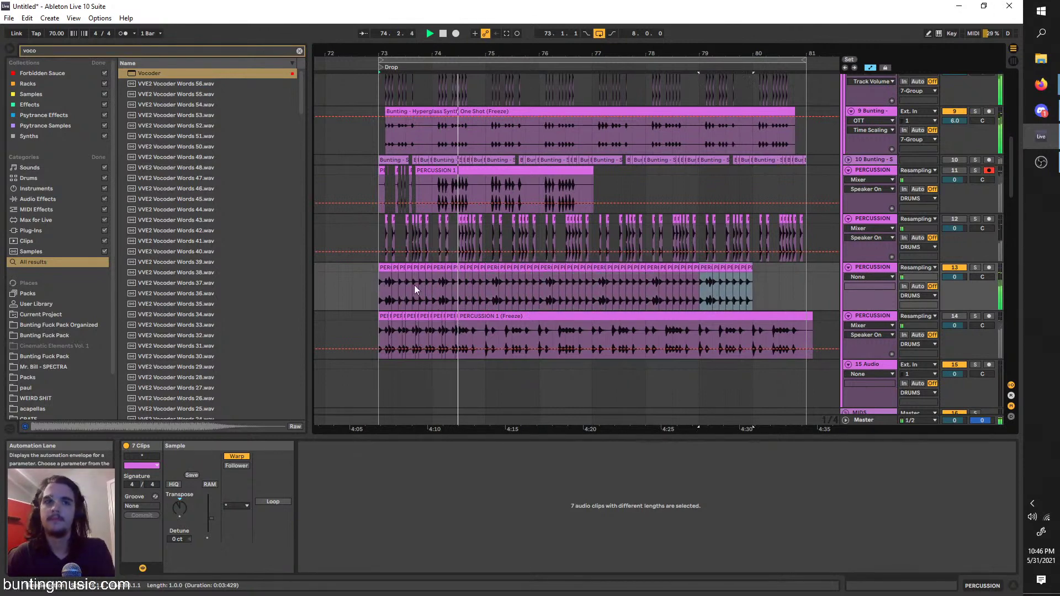
Examine the repeated slices around 74.3 on track 13 and listen to the pattern from bar 73
{"action": "scroll", "coordinate": [462, 293], "scroll_direction": "up", "scroll_amount": 3}
{"action": "left_click", "coordinate": [441, 296]}
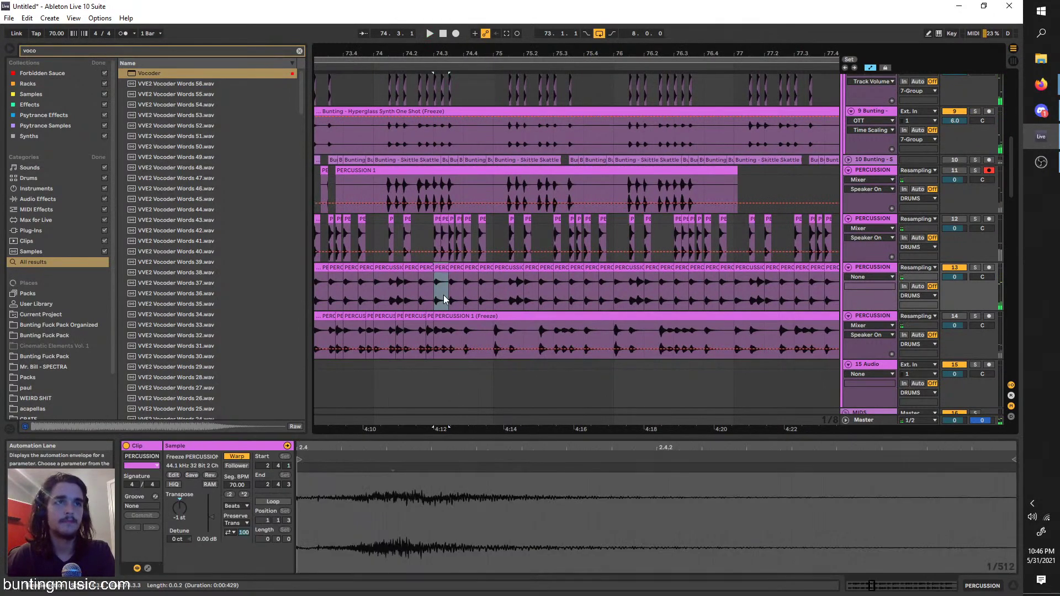
{"action": "scroll", "coordinate": [434, 284], "scroll_direction": "up", "scroll_amount": 3}
{"action": "left_click", "coordinate": [417, 288]}
{"action": "key", "text": "space"}
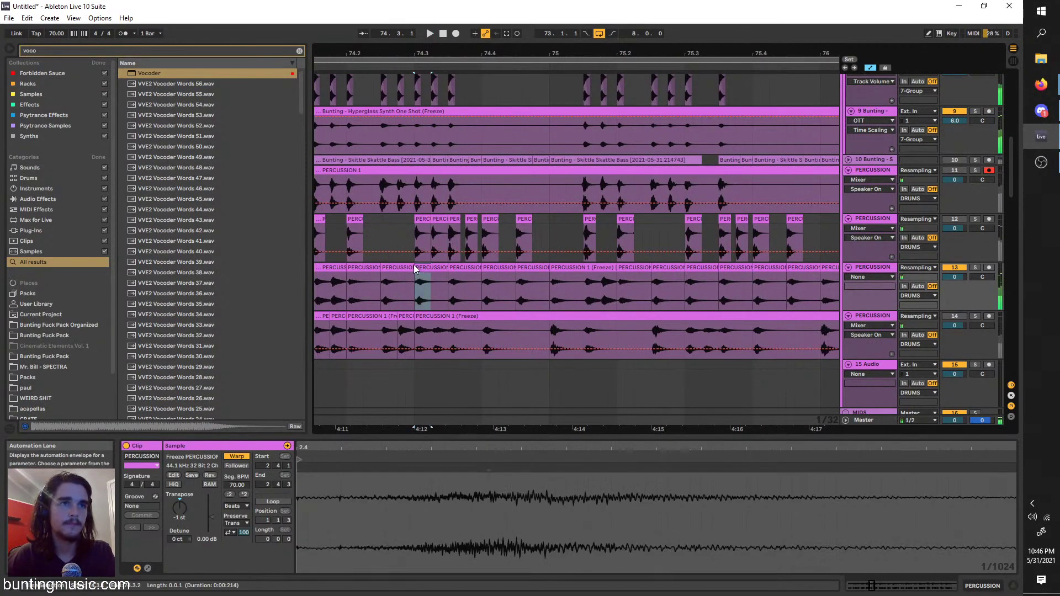
{"action": "left_click", "coordinate": [417, 291]}
{"action": "key", "text": "space"}
{"action": "scroll", "coordinate": [396, 295], "scroll_direction": "down", "scroll_amount": 3}
{"action": "scroll", "coordinate": [364, 298], "scroll_direction": "left", "scroll_amount": 1}
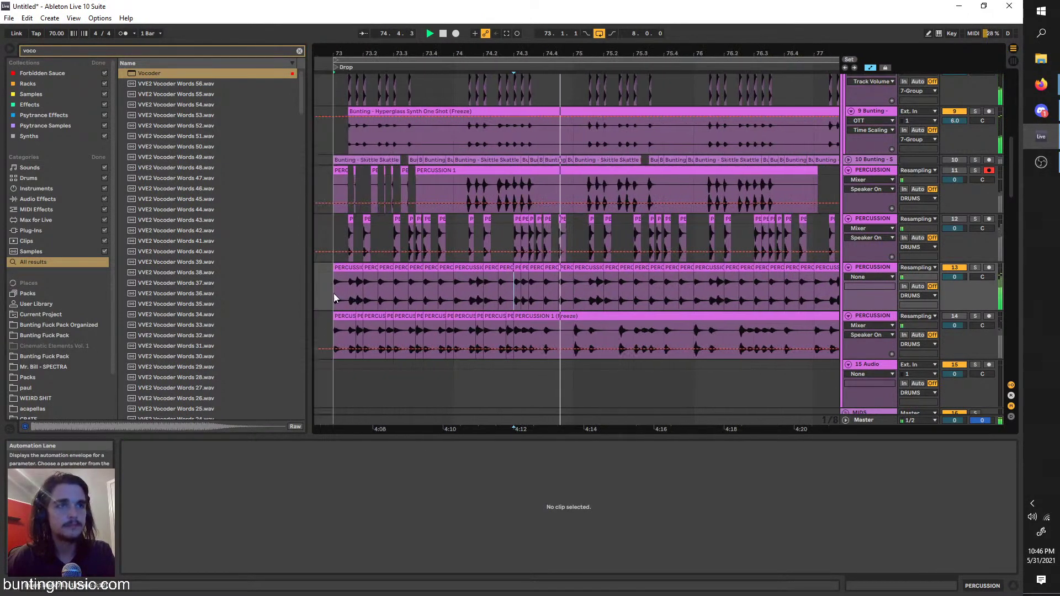
{"action": "left_click", "coordinate": [334, 294]}
{"action": "key", "text": "space"}
{"action": "key", "text": "space"}
Add a Vocoder to PERCUSSION track 13 and turn on its Enhance option
{"action": "double_click", "coordinate": [856, 269]}
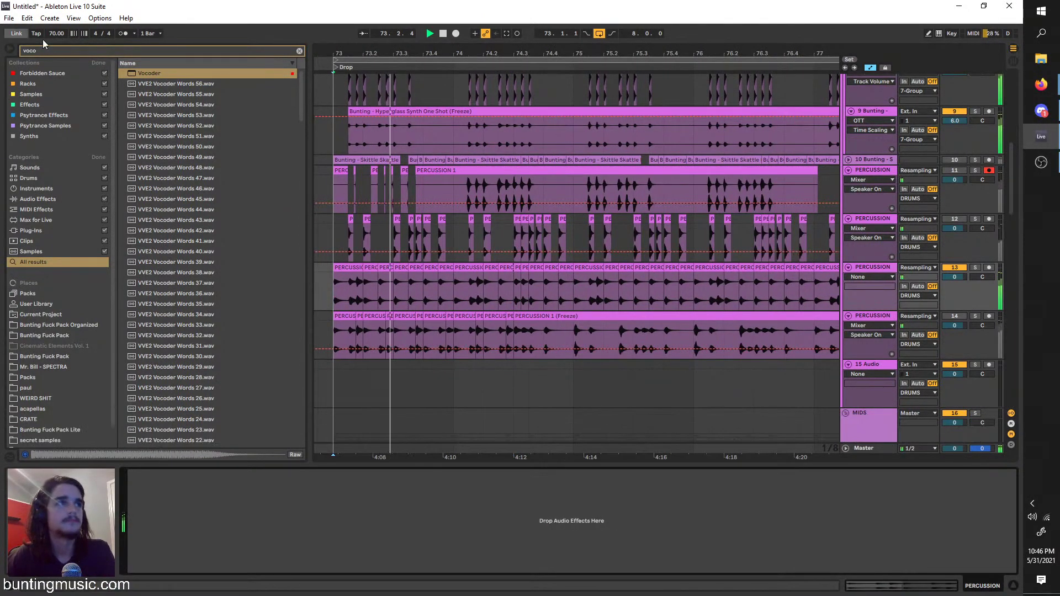
{"action": "left_click", "coordinate": [142, 73]}
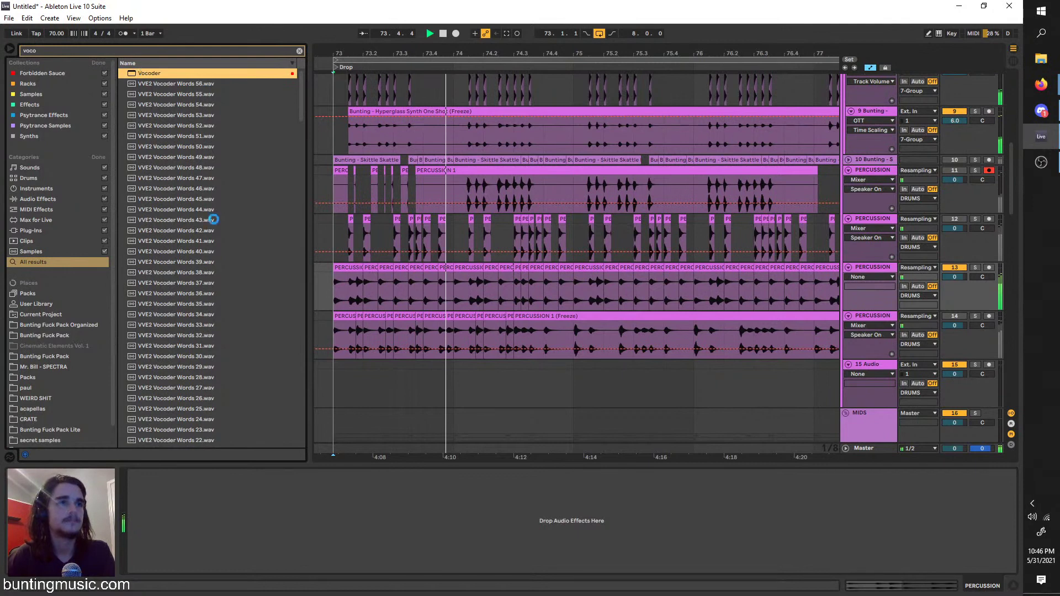
{"action": "left_click_drag", "start_coordinate": [182, 472], "coordinate": [183, 472]}
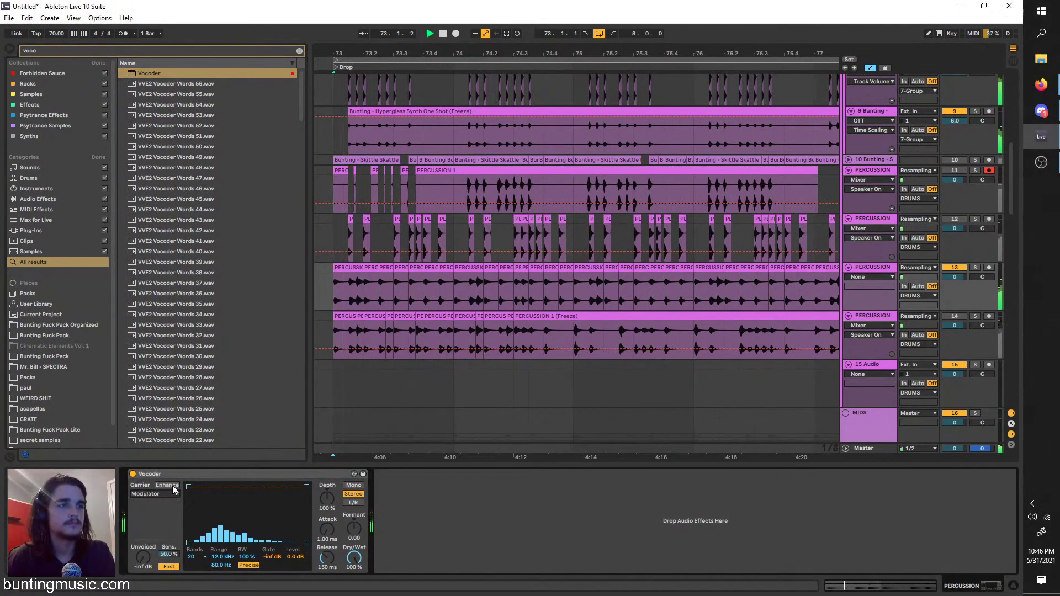
Find the OTT preset in the browser and add it after the Vocoder on PERCUSSION track 13
{"action": "key", "text": "ctrl+f"}
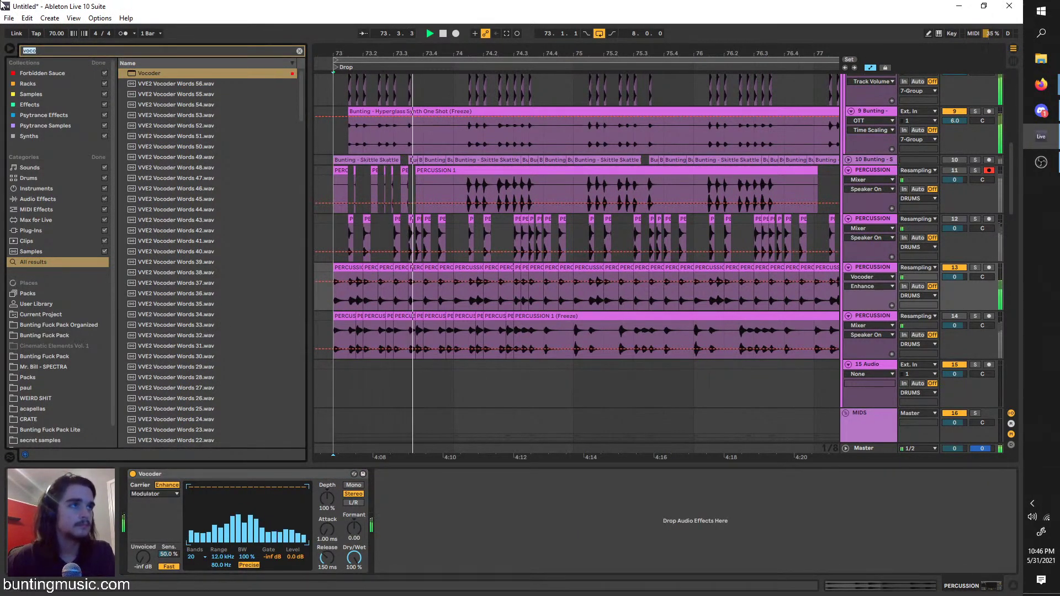
{"action": "type", "text": "OTT"}
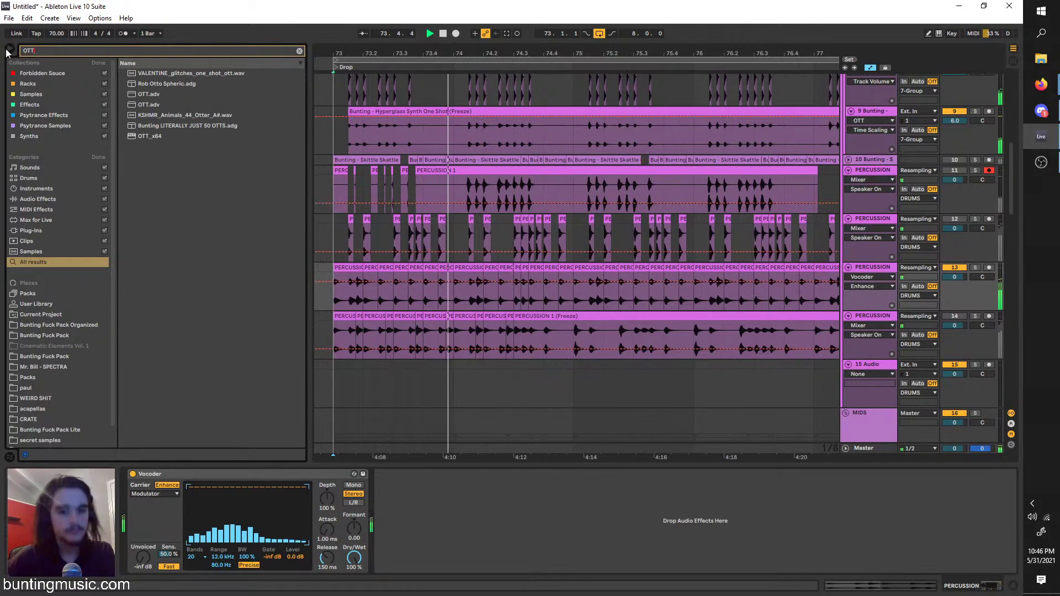
{"action": "left_click", "coordinate": [150, 95]}
{"action": "double_click", "coordinate": [150, 97]}
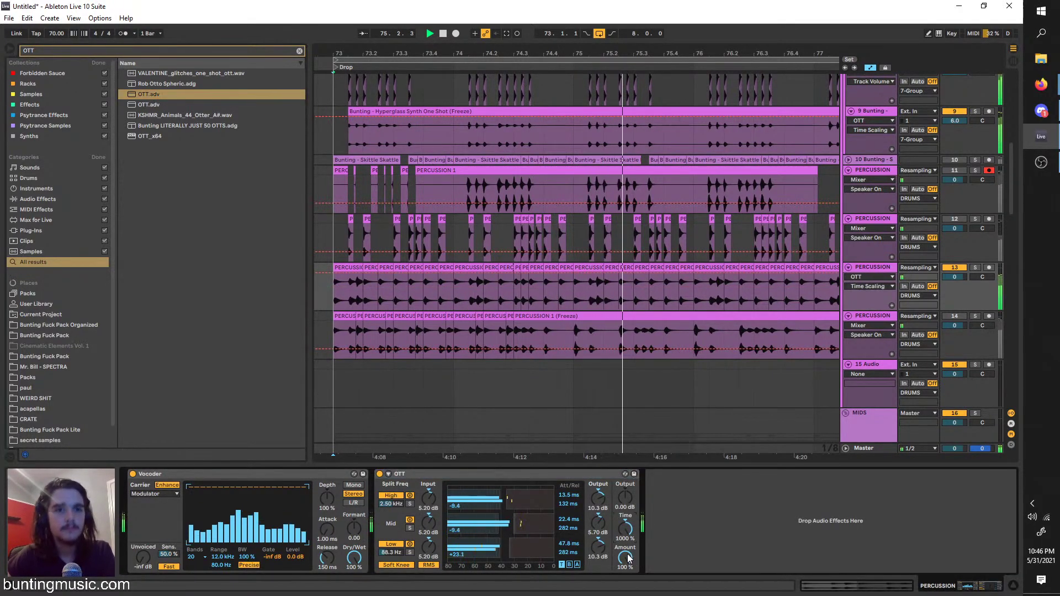
Add an EQ Eight after OTT on PERCUSSION track 13 and stop playback
{"action": "key", "text": "ctrl+f"}
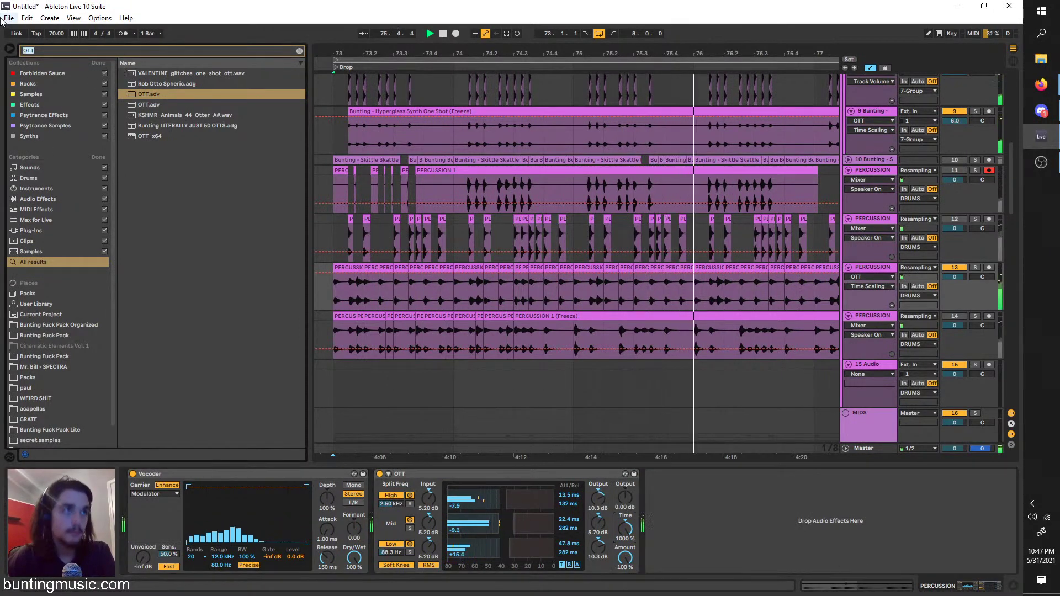
{"action": "type", "text": "EQ"}
{"action": "left_click", "coordinate": [142, 83]}
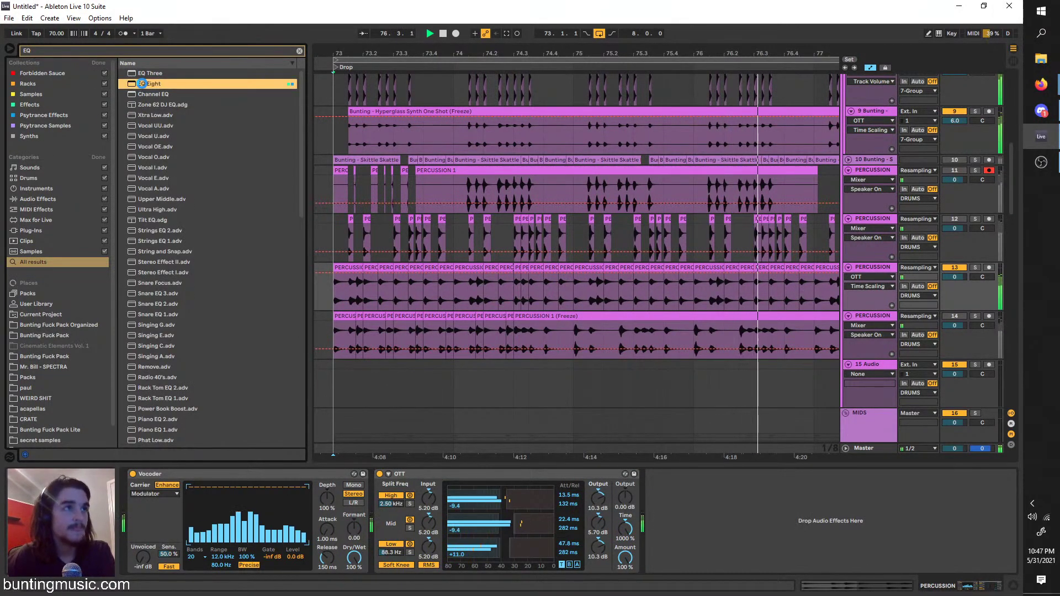
{"action": "left_click_drag", "start_coordinate": [684, 283], "coordinate": [684, 283]}
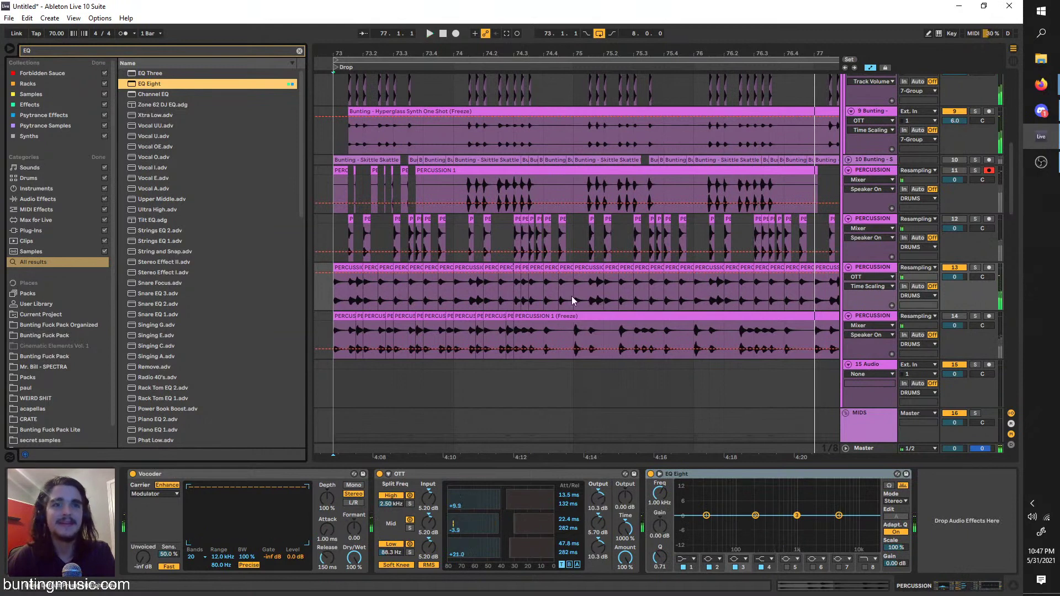
{"action": "key", "text": "space"}
Duplicate bars 73 and 74 of the pattern on track 13 three times to fill it up to bar 81
{"action": "left_click_drag", "start_coordinate": [579, 295], "coordinate": [334, 270]}
{"action": "key", "text": "ctrl+d"}
{"action": "scroll", "coordinate": [335, 270], "scroll_direction": "down", "scroll_amount": 3}
{"action": "key", "text": "ctrl+d"}
{"action": "key", "text": "ctrl+d"}
{"action": "left_click", "coordinate": [340, 295]}
{"action": "scroll", "coordinate": [340, 294], "scroll_direction": "up", "scroll_amount": 3}
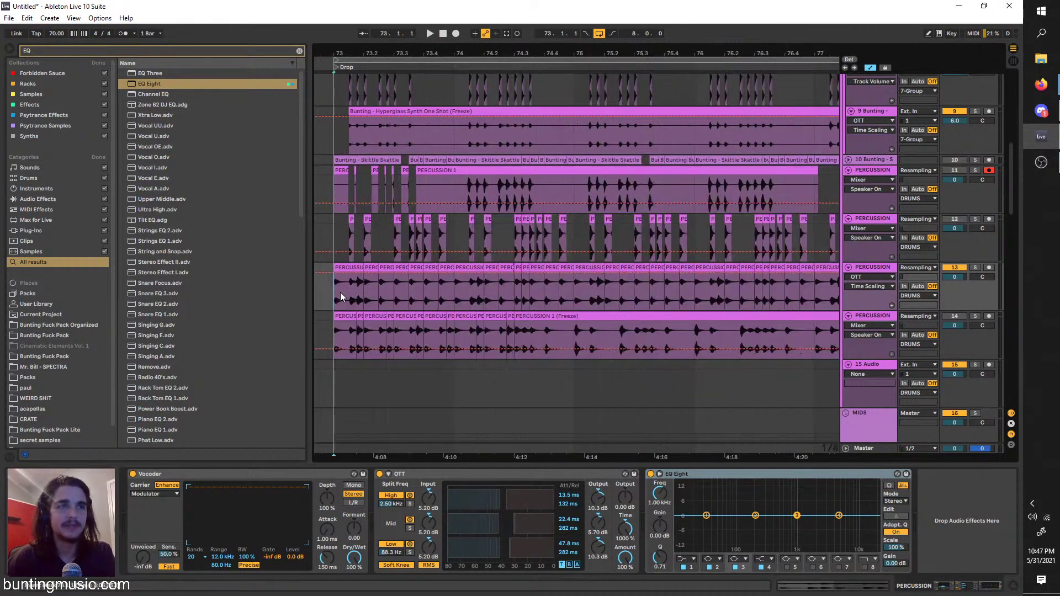
Play from bar 73 and make band 1 of track 13's EQ Eight a low cut at about 271 Hz
{"action": "left_click", "coordinate": [1042, 84]}
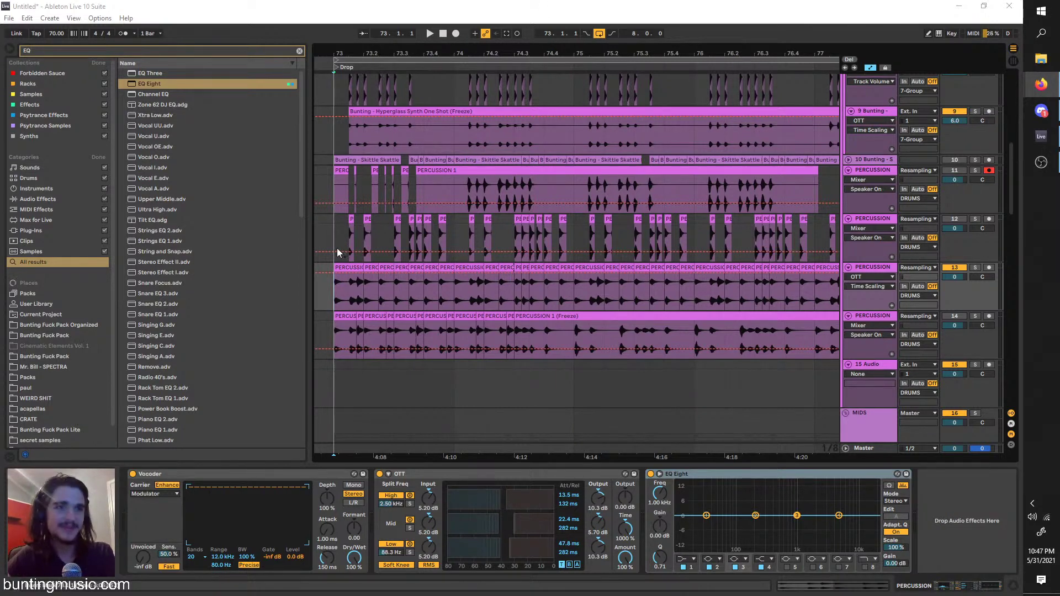
{"action": "key", "text": "space"}
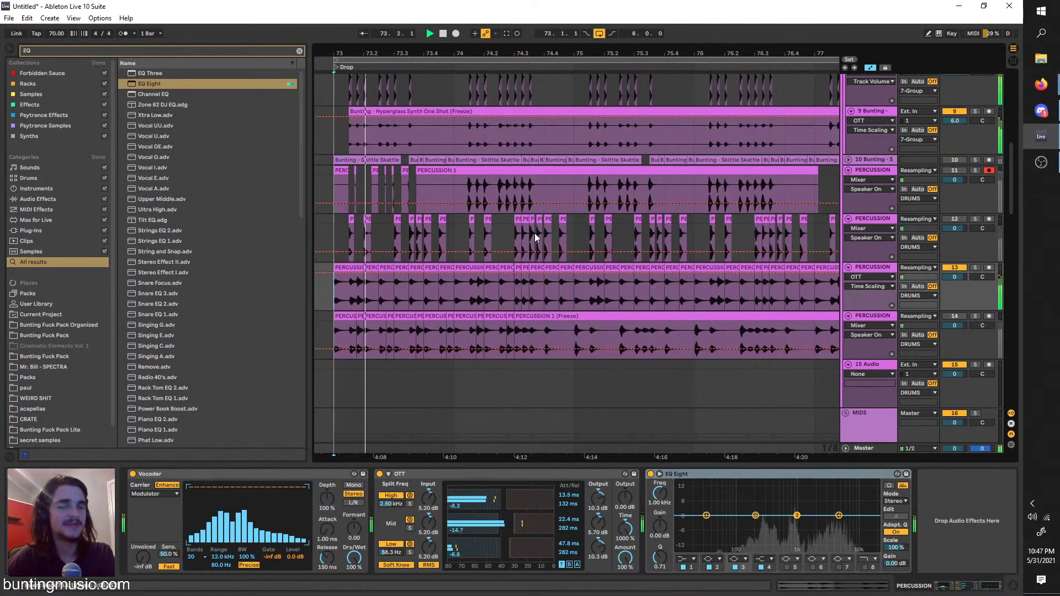
{"action": "left_click", "coordinate": [687, 559]}
{"action": "left_click", "coordinate": [685, 531]}
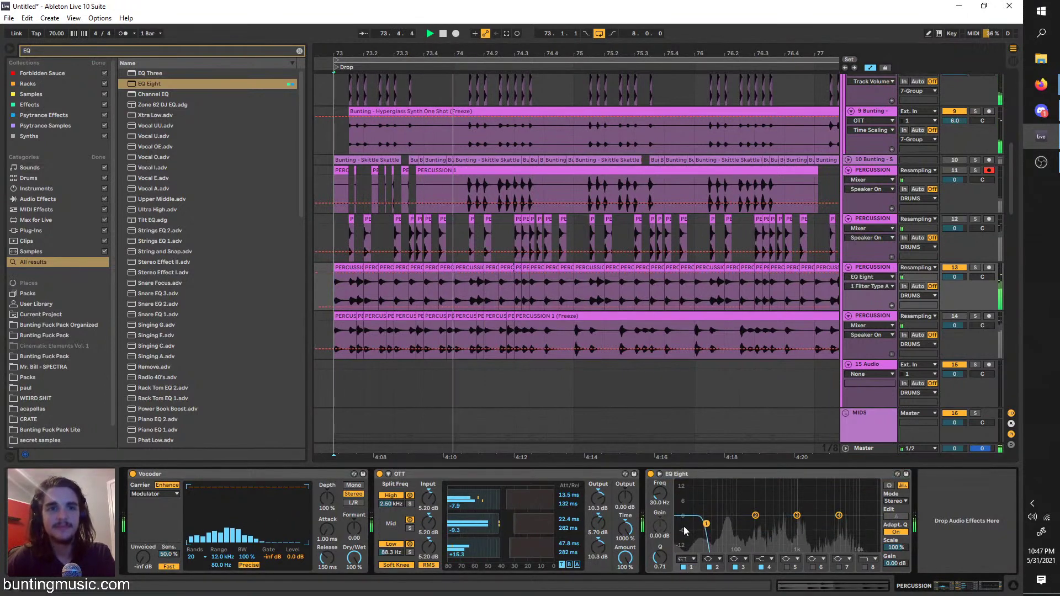
{"action": "left_click", "coordinate": [686, 559]}
{"action": "left_click", "coordinate": [688, 510]}
{"action": "left_click_drag", "start_coordinate": [706, 523], "coordinate": [763, 523]}
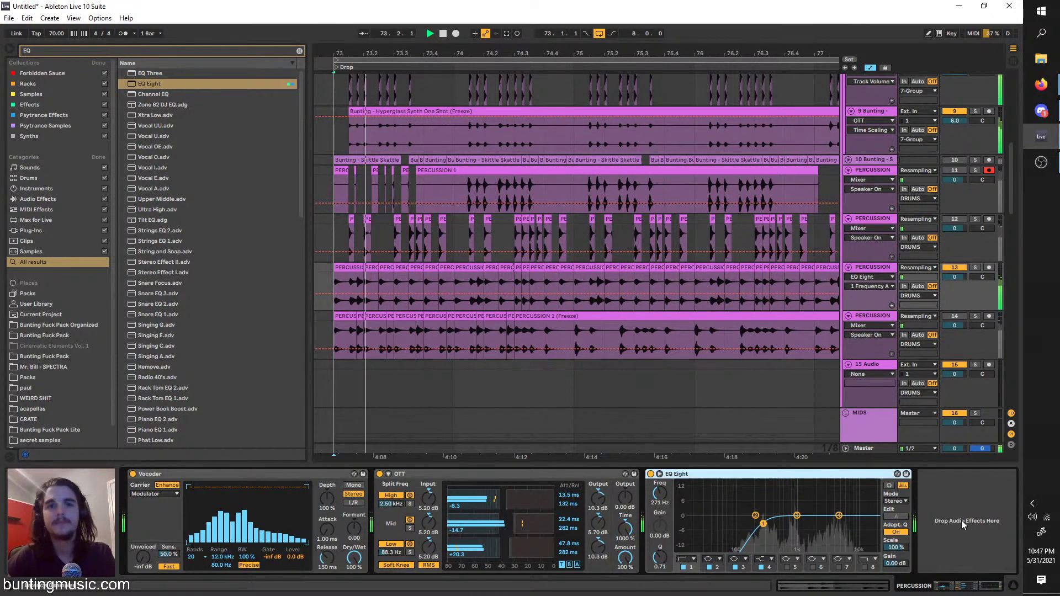
Duplicate the EQ Eight on track 13 and raise the copy's band 4 high shelf by about 5 dB
{"action": "key", "text": "ctrl+d"}
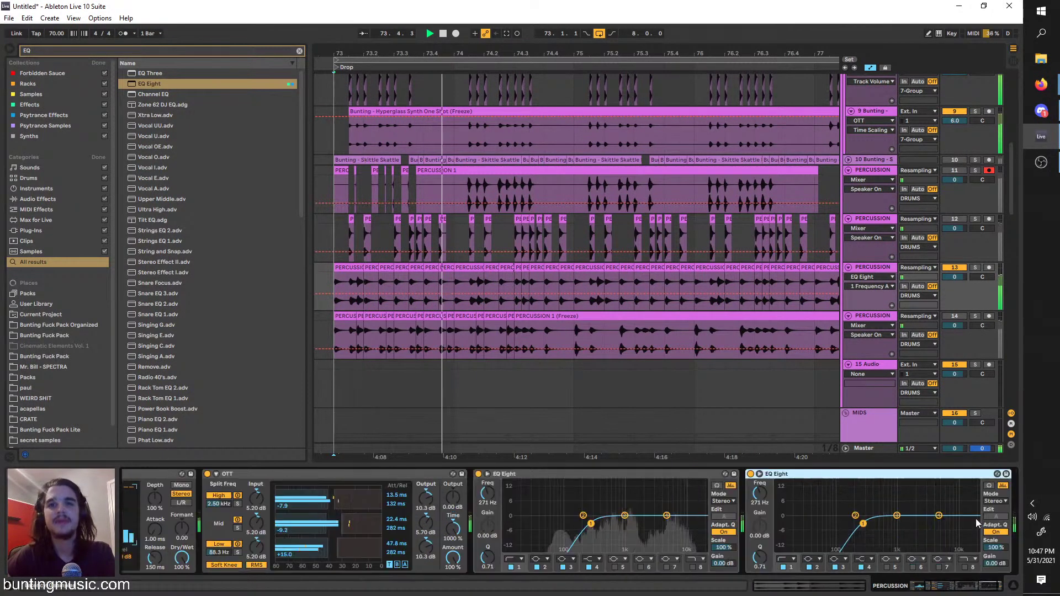
{"action": "key", "text": "space"}
{"action": "left_click_drag", "start_coordinate": [939, 516], "coordinate": [894, 505]}
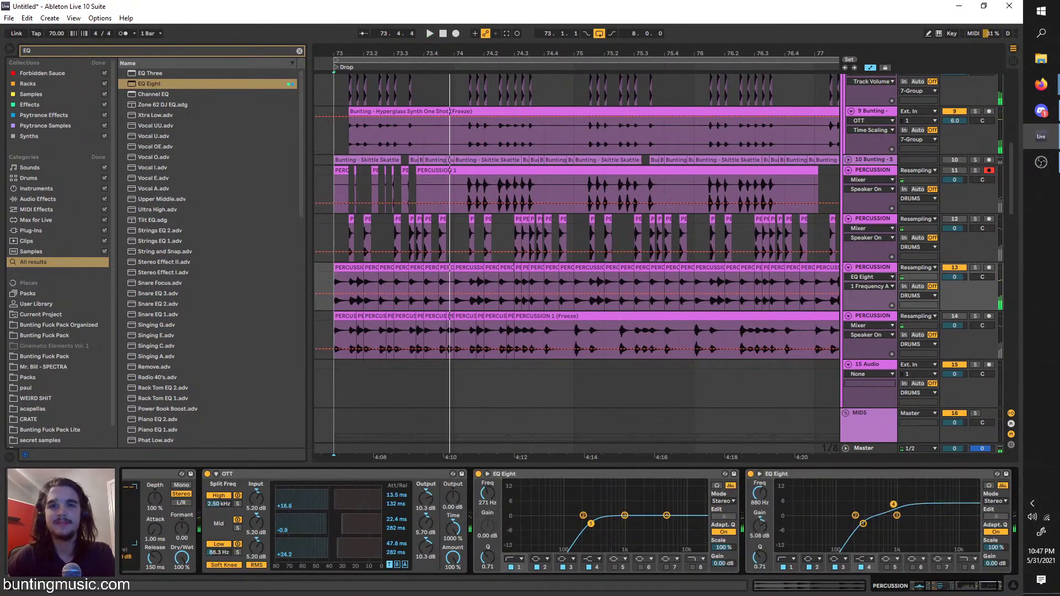
Move the duplicated EQ Eight ahead of the Vocoder, listen from bar 73, and bypass that EQ
{"action": "left_click_drag", "start_coordinate": [784, 474], "coordinate": [133, 547]}
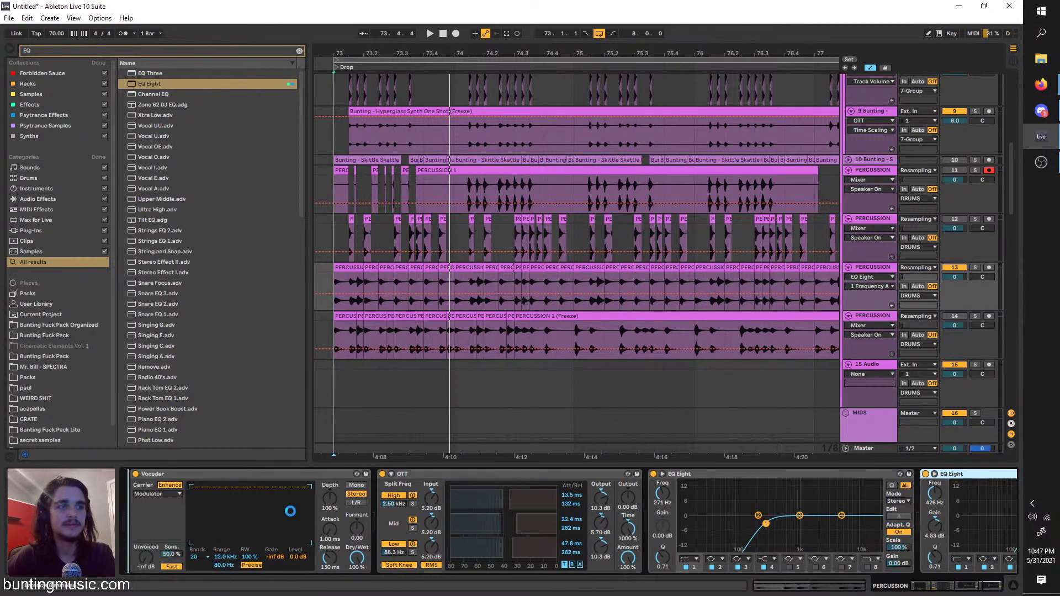
{"action": "key", "text": "space"}
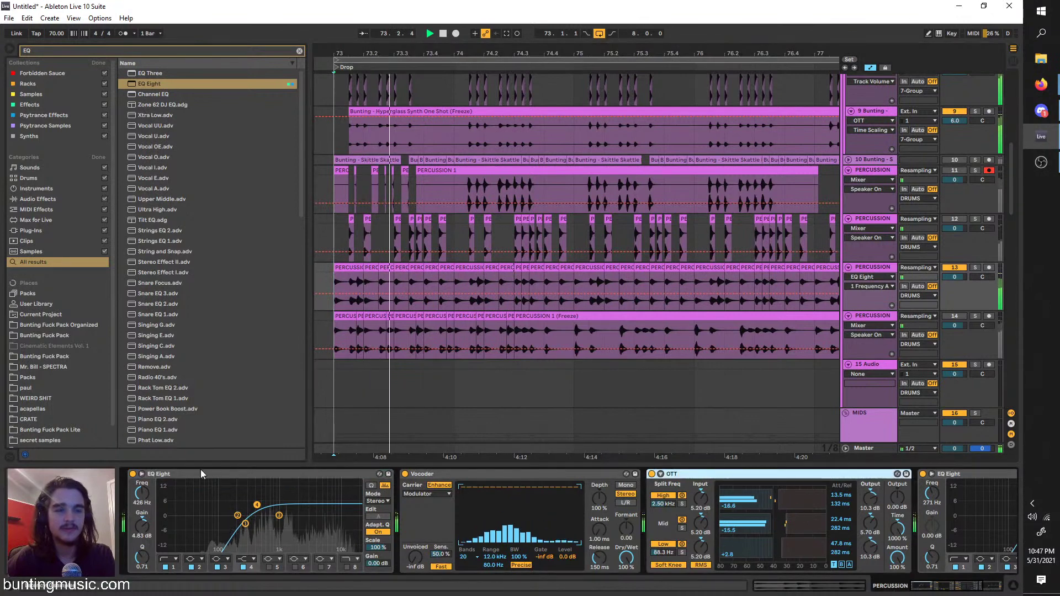
{"action": "left_click", "coordinate": [132, 474]}
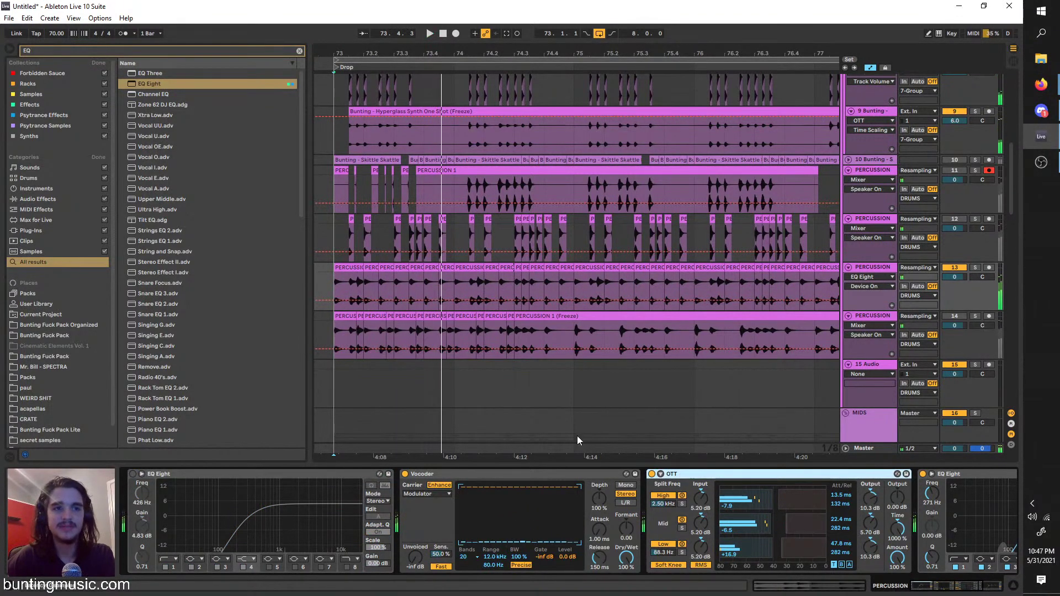
Duplicate OTT on track 13, place the copy directly before the Vocoder, and listen to the result from bar 73
{"action": "key", "text": "ctrl+d"}
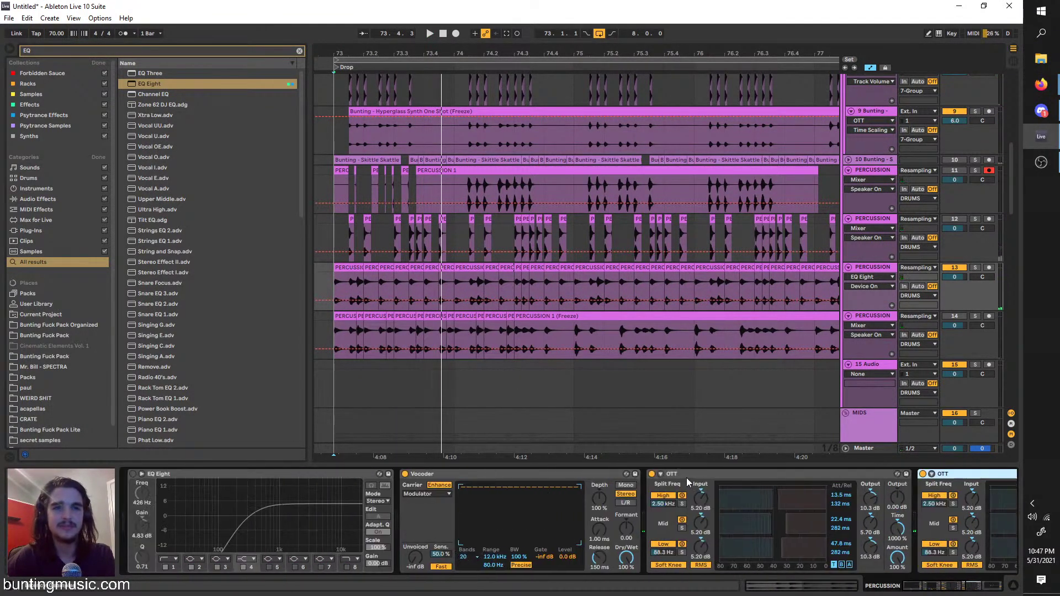
{"action": "left_click_drag", "start_coordinate": [946, 475], "coordinate": [447, 554]}
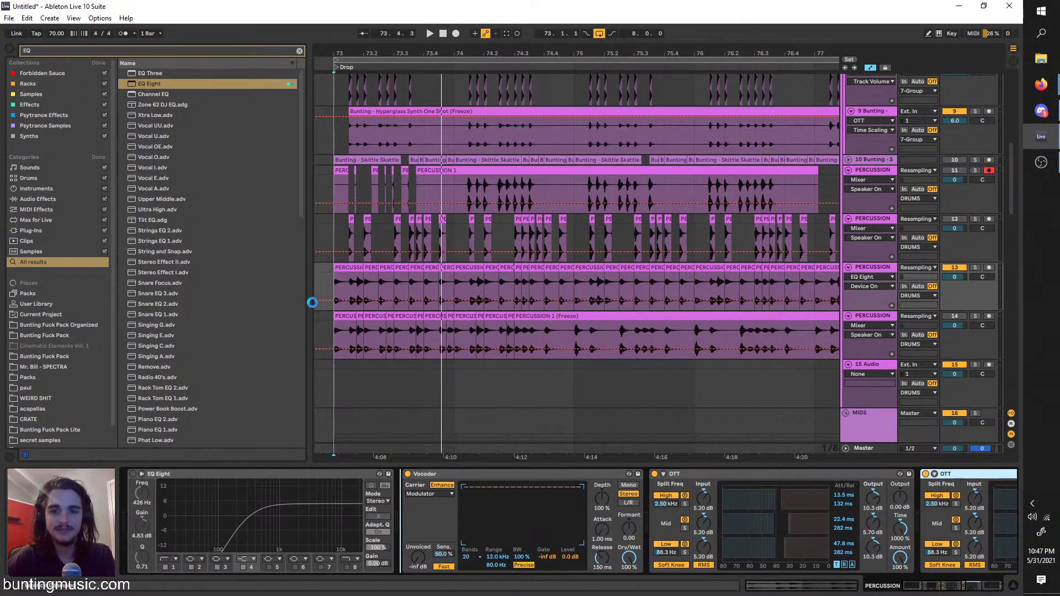
{"action": "key", "text": "space"}
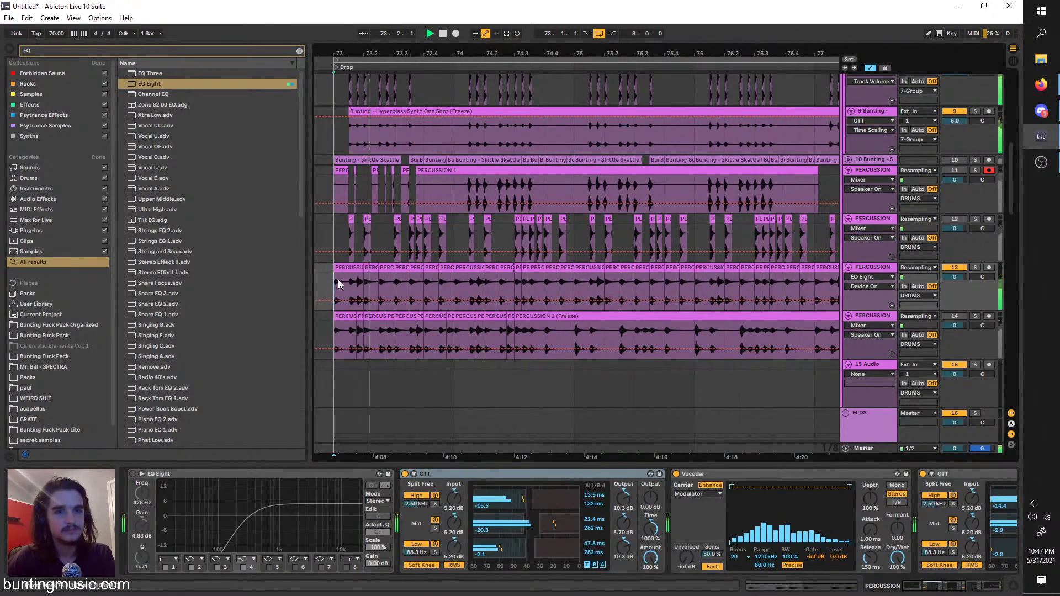
{"action": "left_click", "coordinate": [404, 474]}
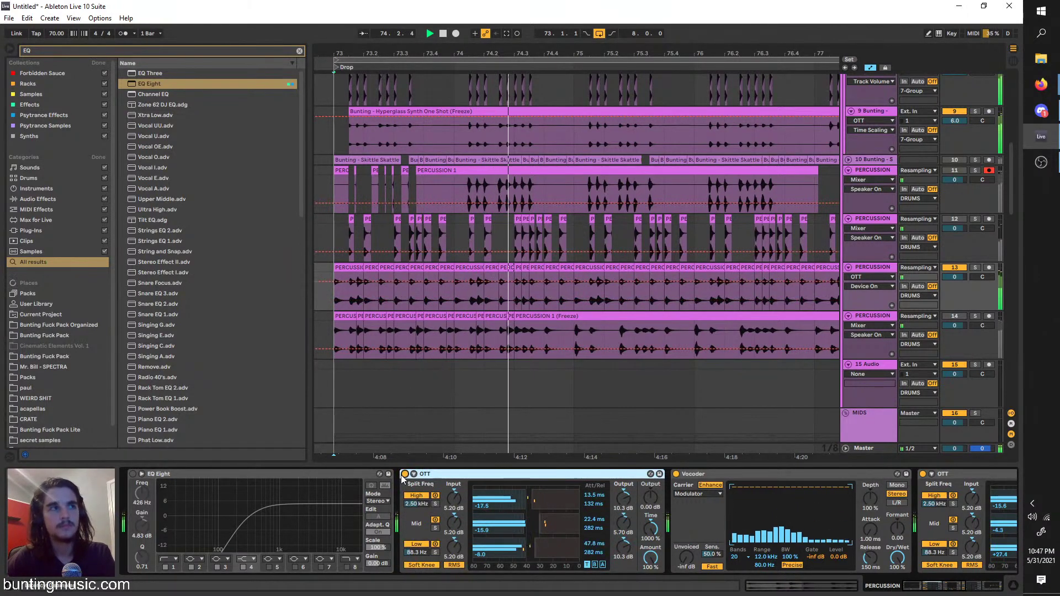
Add the Disperser.adg rack after the last EQ Eight on track 13 and turn its Disperser macro fully down
{"action": "left_click", "coordinate": [988, 586]}
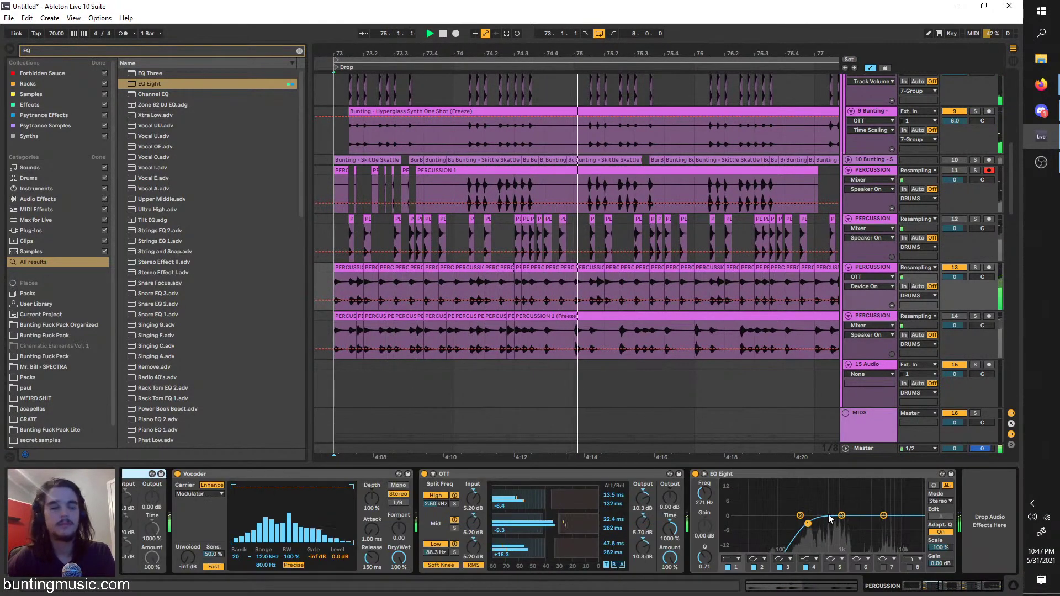
{"action": "left_click", "coordinate": [37, 199]}
{"action": "key", "text": "ctrl+f"}
{"action": "type", "text": "D"}
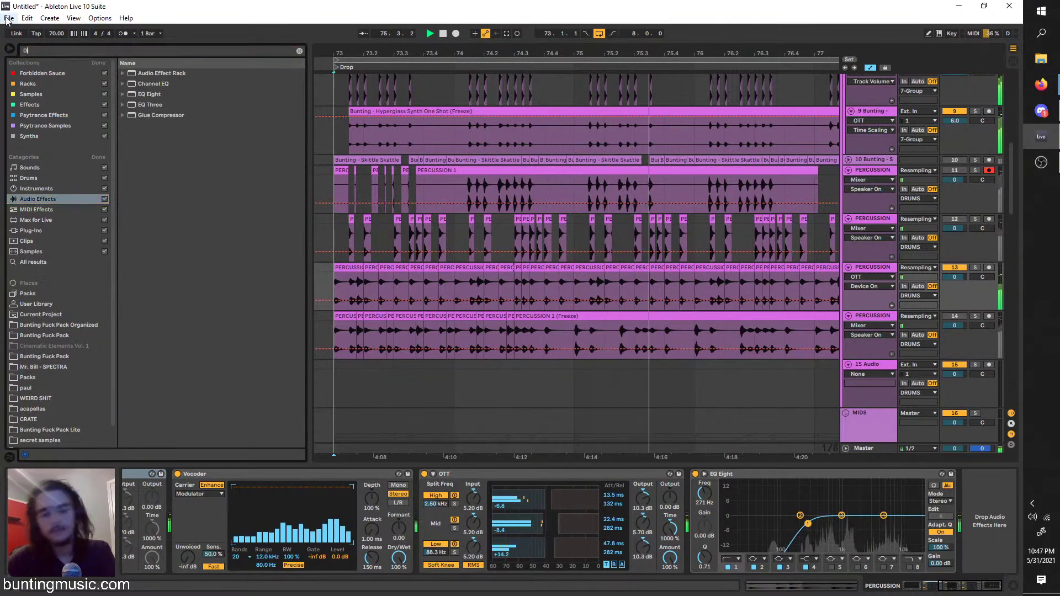
{"action": "type", "text": "ISPERSER"}
{"action": "left_click", "coordinate": [33, 261]}
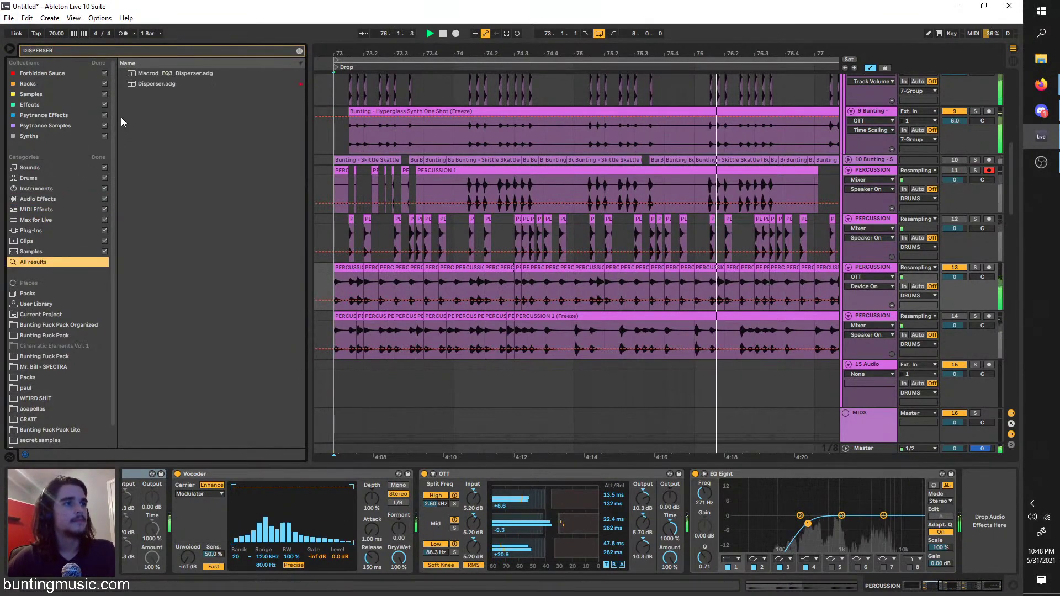
{"action": "left_click", "coordinate": [142, 83]}
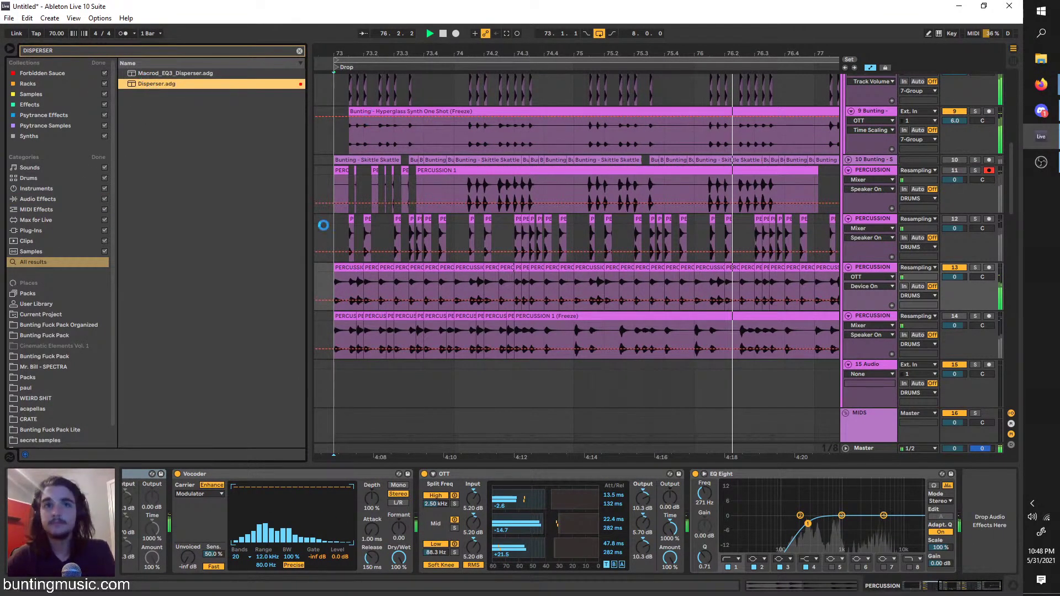
{"action": "left_click_drag", "start_coordinate": [338, 286], "coordinate": [338, 285]}
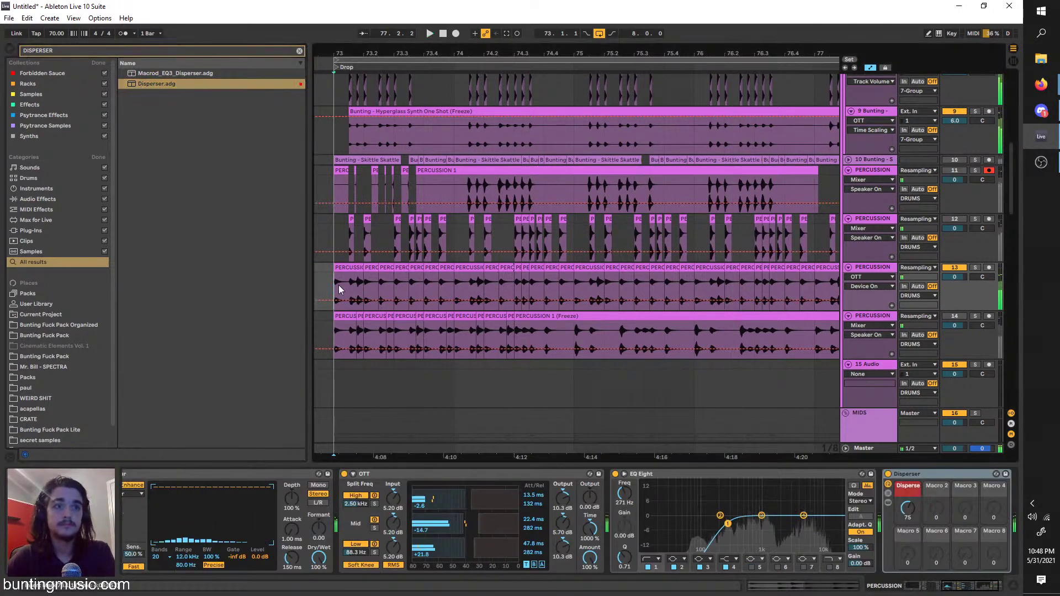
{"action": "left_click_drag", "start_coordinate": [912, 508], "coordinate": [912, 533]}
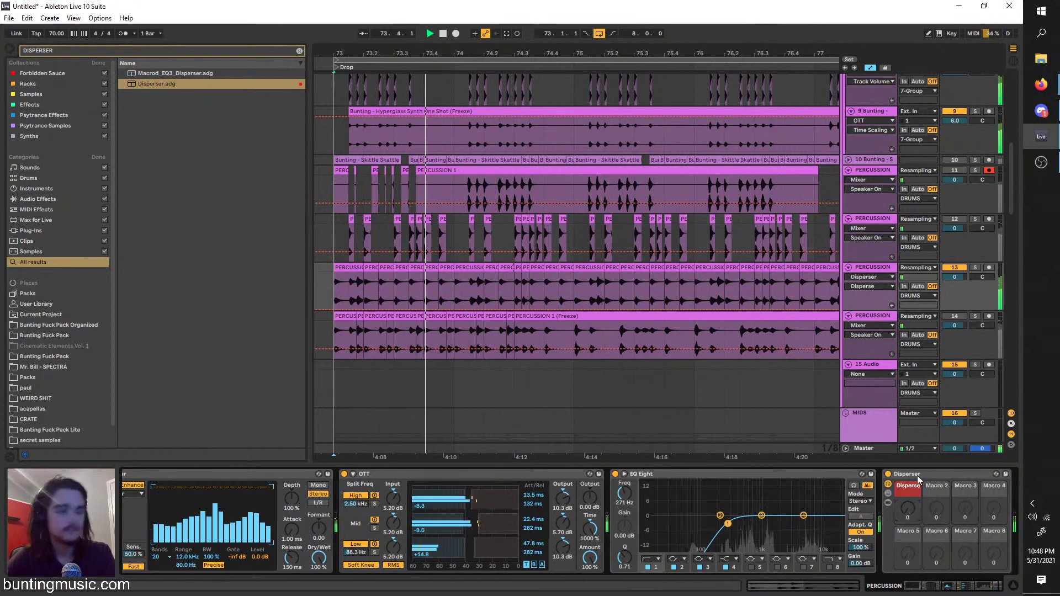
{"action": "key", "text": "space"}
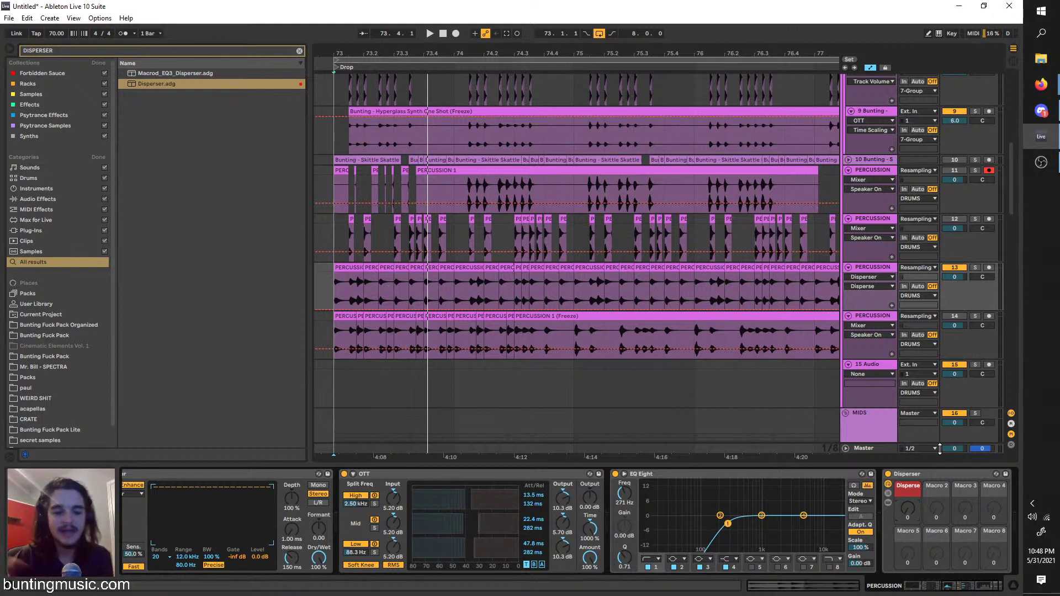
{"action": "key", "text": "Tab"}
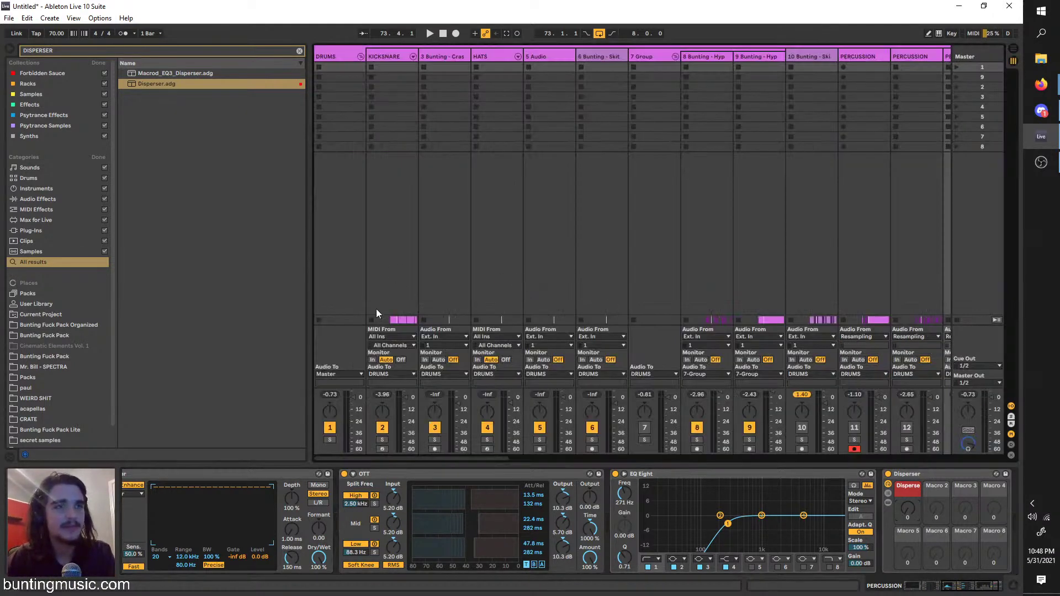
{"action": "key", "text": "Tab"}
{"action": "left_click_drag", "start_coordinate": [338, 292], "coordinate": [459, 276]}
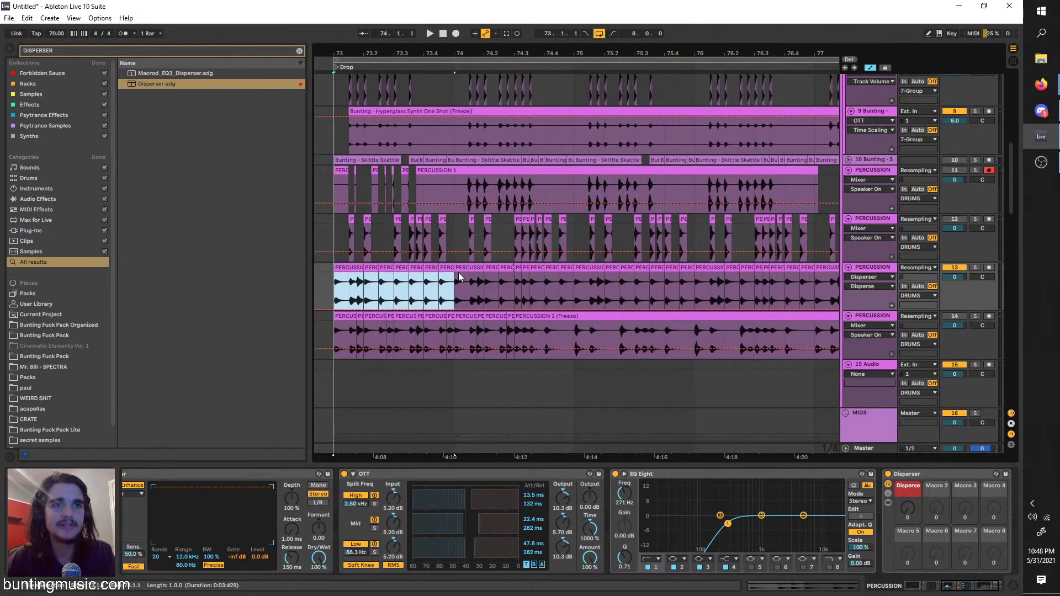
{"action": "left_click", "coordinate": [449, 290]}
{"action": "key", "text": "minus"}
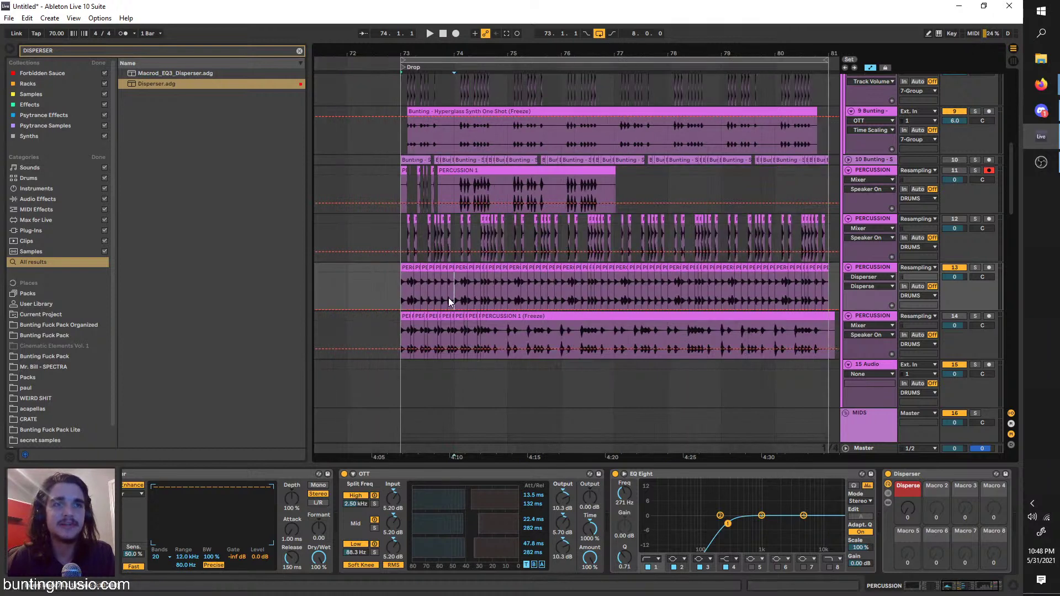
{"action": "mouse_move", "coordinate": [449, 297]}
{"action": "left_mouse_down"}
{"action": "mouse_move", "coordinate": [619, 282]}
{"action": "mouse_move", "coordinate": [478, 265]}
{"action": "mouse_move", "coordinate": [413, 279]}
{"action": "mouse_move", "coordinate": [406, 266]}
{"action": "mouse_move", "coordinate": [614, 270]}
{"action": "left_mouse_up"}
{"action": "left_click", "coordinate": [395, 278]}
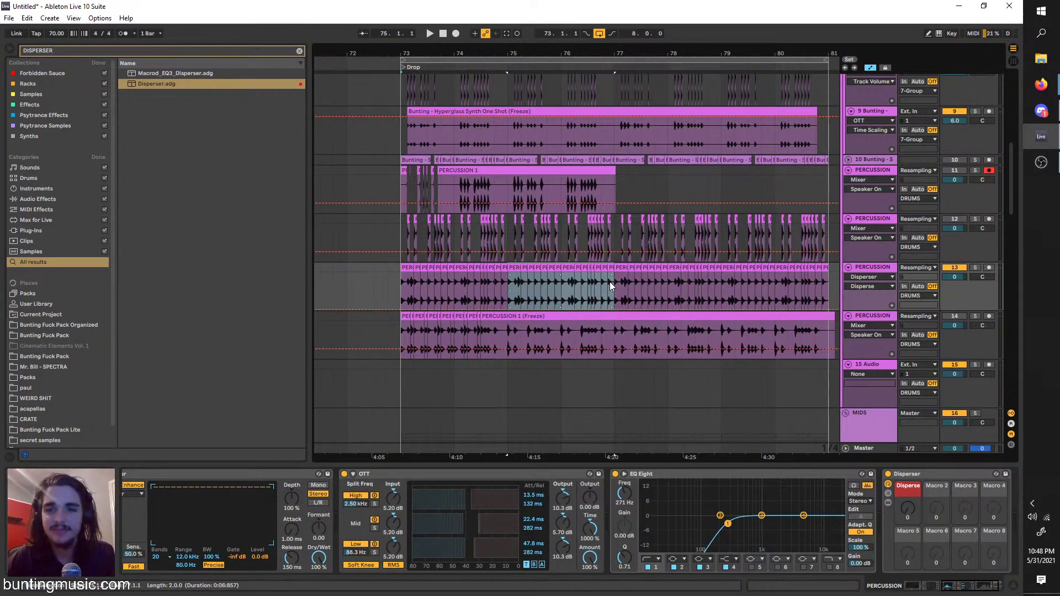
{"action": "left_click_drag", "start_coordinate": [610, 281], "coordinate": [401, 270]}
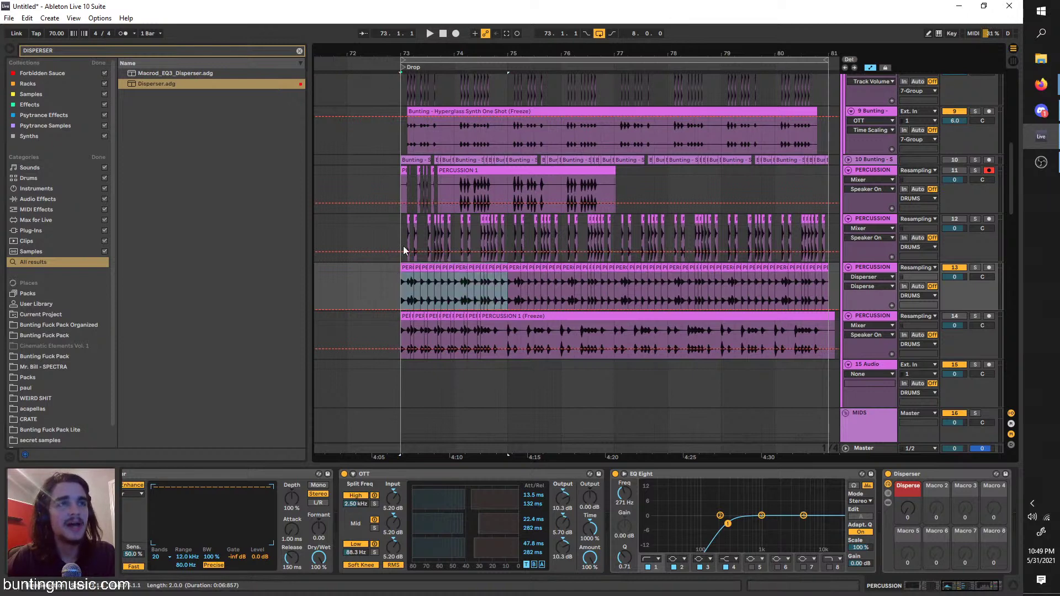
Browse the Bass folder of Bunting Waves Pack Full and audition the Melodic Dubstep Bass Topper and Harmonic Growl Bass samples
{"action": "left_click", "coordinate": [299, 51]}
{"action": "left_click", "coordinate": [60, 316]}
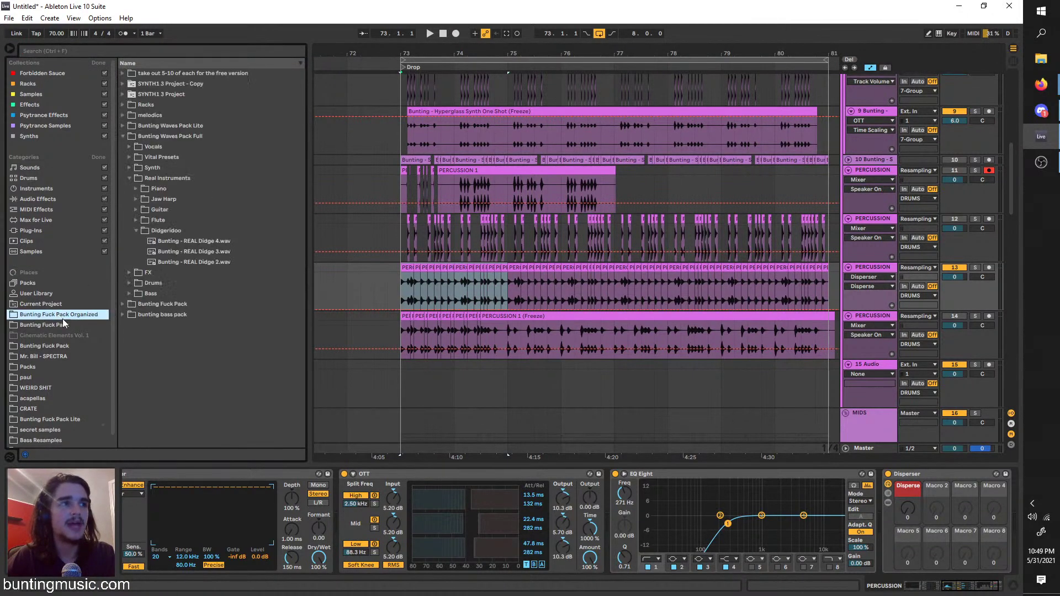
{"action": "left_click", "coordinate": [133, 184]}
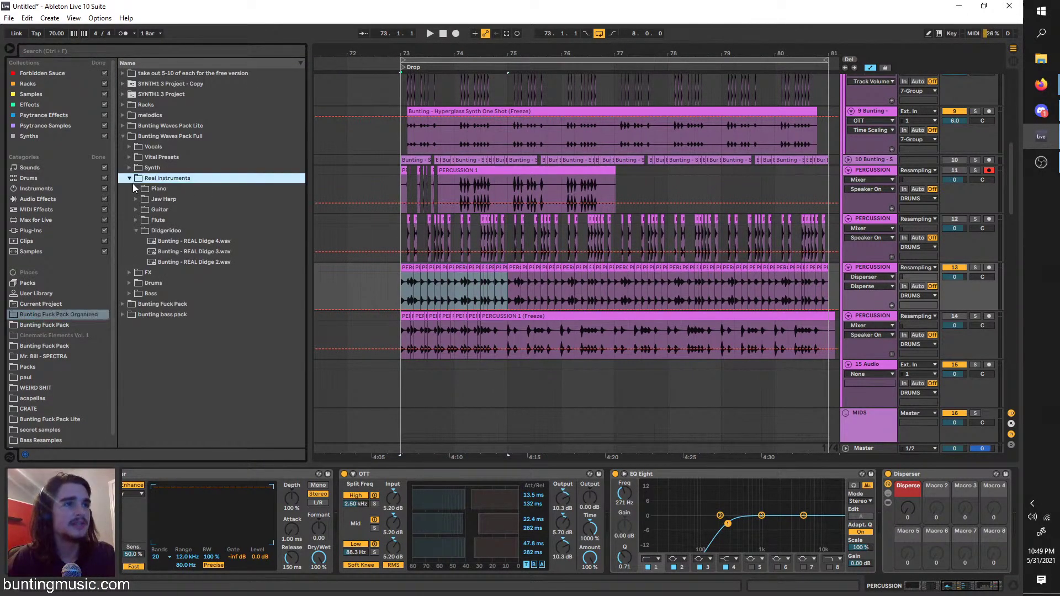
{"action": "left_click", "coordinate": [127, 207]}
{"action": "scroll", "coordinate": [223, 320], "scroll_direction": "down", "scroll_amount": 10}
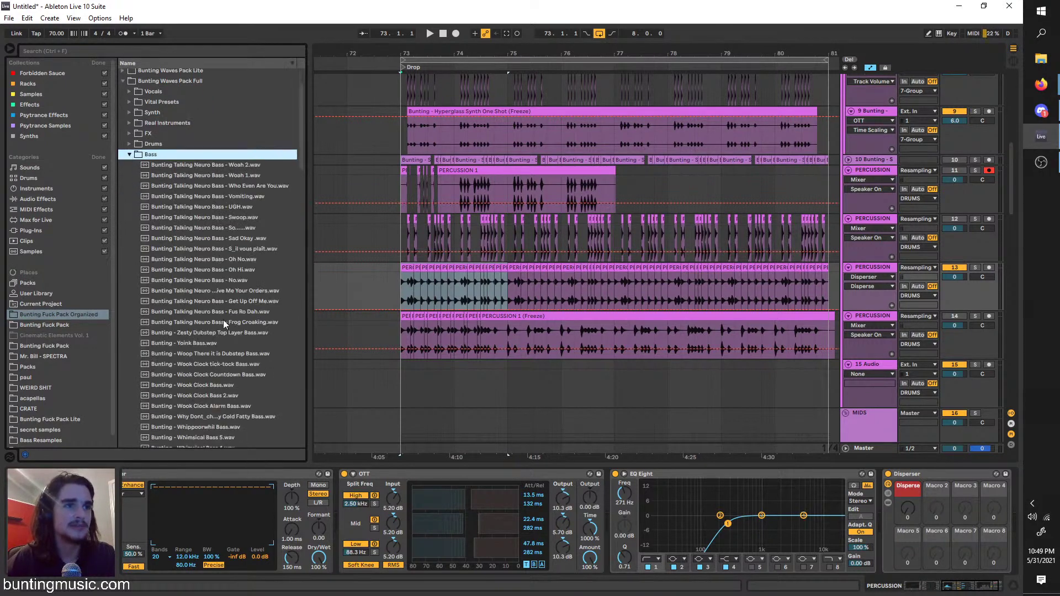
{"action": "left_click_drag", "start_coordinate": [301, 195], "coordinate": [305, 320]}
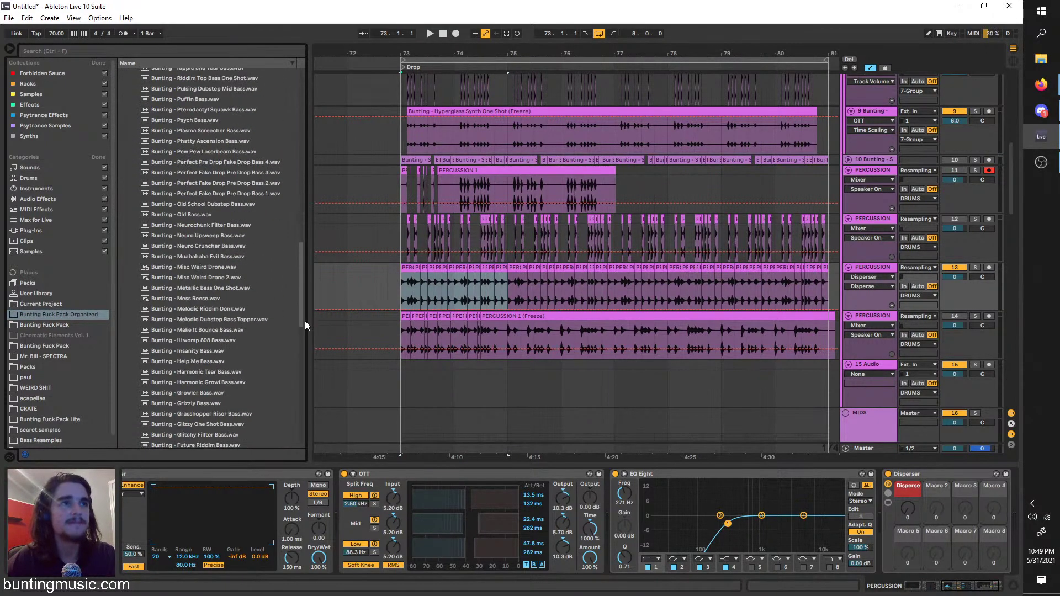
{"action": "left_click", "coordinate": [275, 321]}
{"action": "scroll", "coordinate": [226, 337], "scroll_direction": "down", "scroll_amount": 1}
{"action": "scroll", "coordinate": [212, 350], "scroll_direction": "down", "scroll_amount": 5}
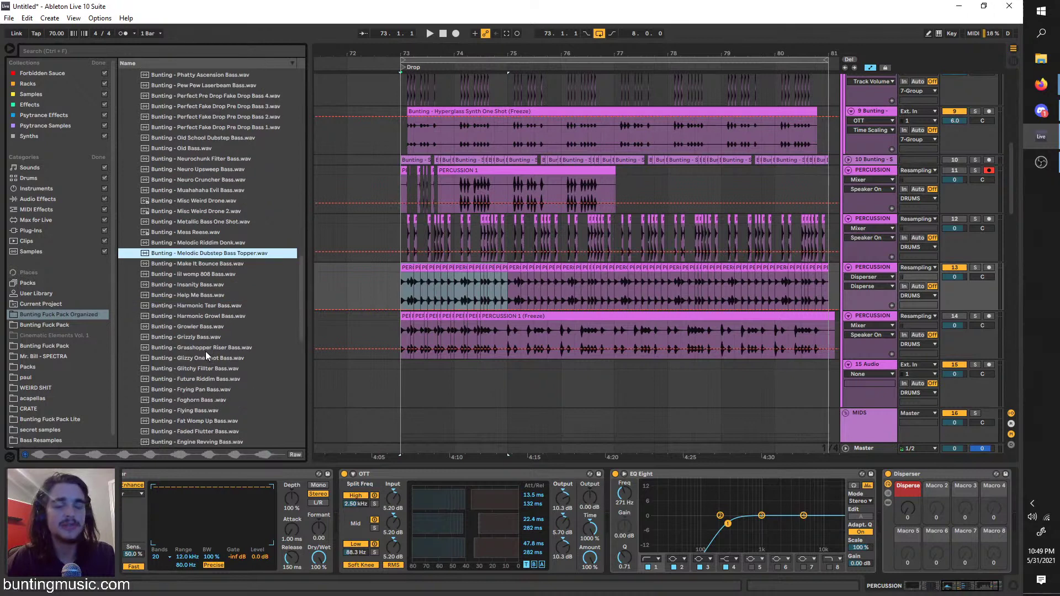
{"action": "left_click", "coordinate": [220, 316]}
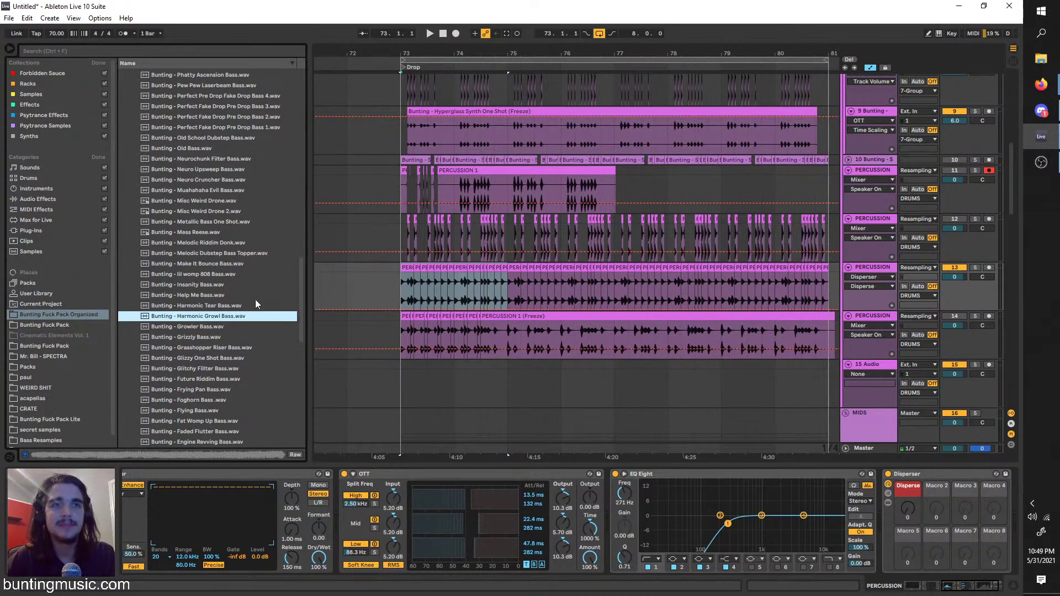
Collapse and bypass the Disperser rack on track 13, solo the track, and listen from bar 73
{"action": "left_click", "coordinate": [402, 295]}
{"action": "key", "text": "plus"}
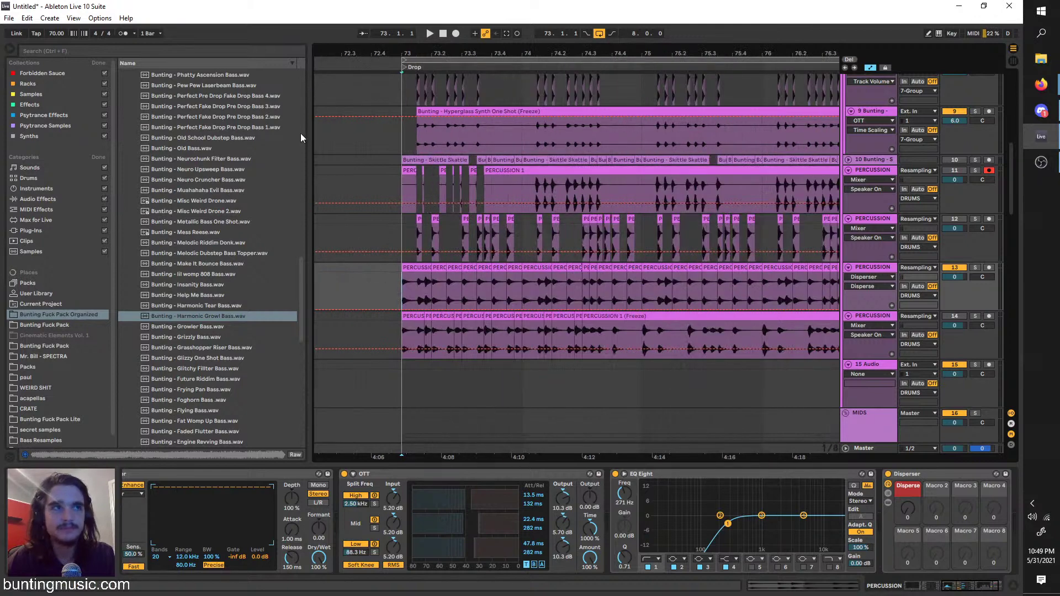
{"action": "key", "text": "space"}
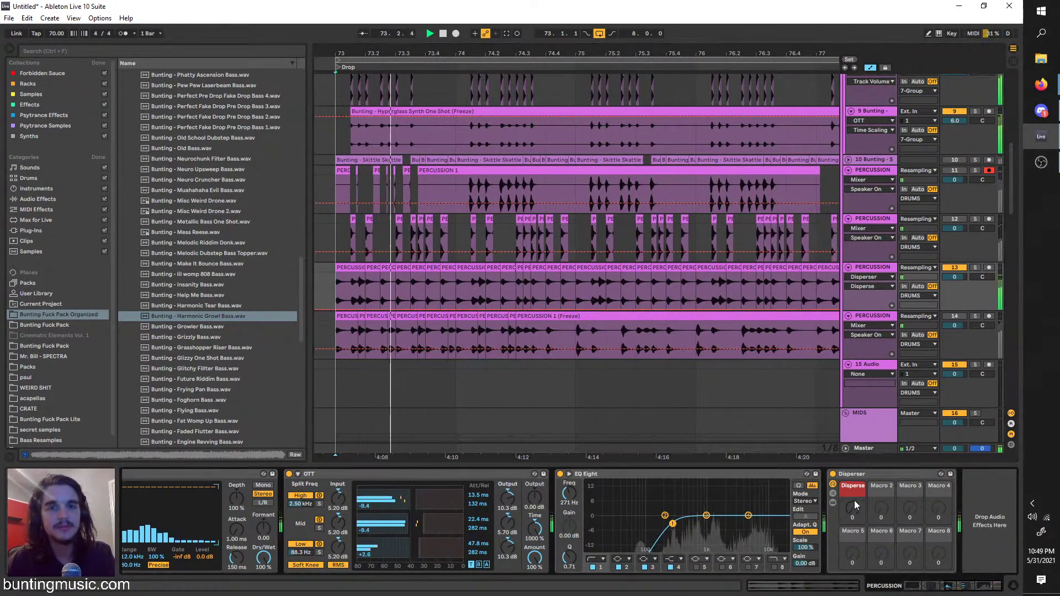
{"action": "double_click", "coordinate": [835, 475]}
{"action": "key", "text": "space"}
{"action": "left_click", "coordinate": [834, 475]}
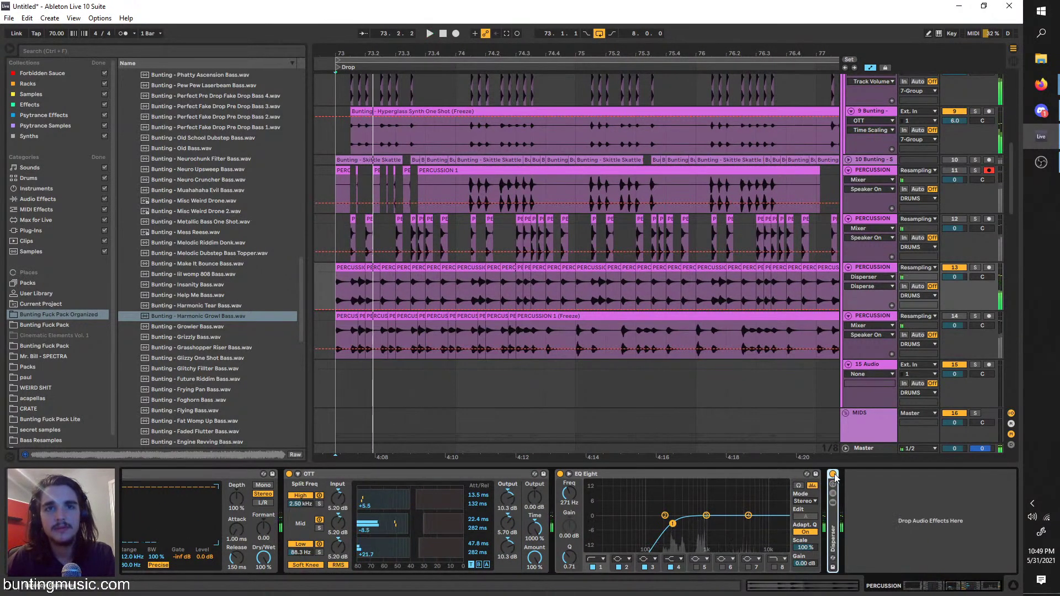
{"action": "key", "text": "space"}
{"action": "left_click", "coordinate": [976, 268]}
Find the Delay effect, add it at the end of track 13's chain, turn off its tempo sync, and listen
{"action": "left_click", "coordinate": [74, 50]}
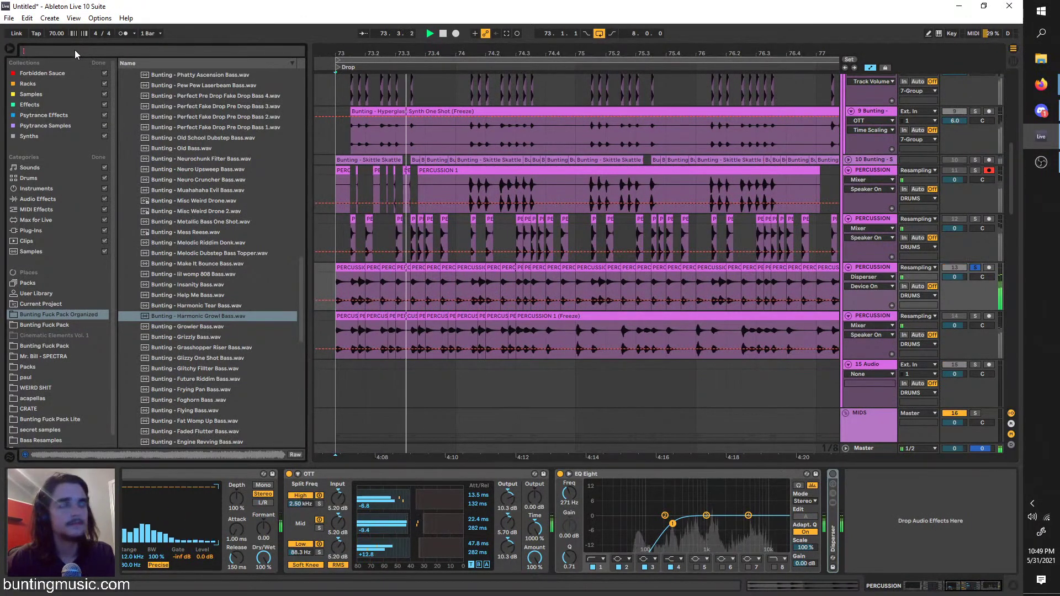
{"action": "type", "text": "phaser"}
{"action": "left_click", "coordinate": [67, 199]}
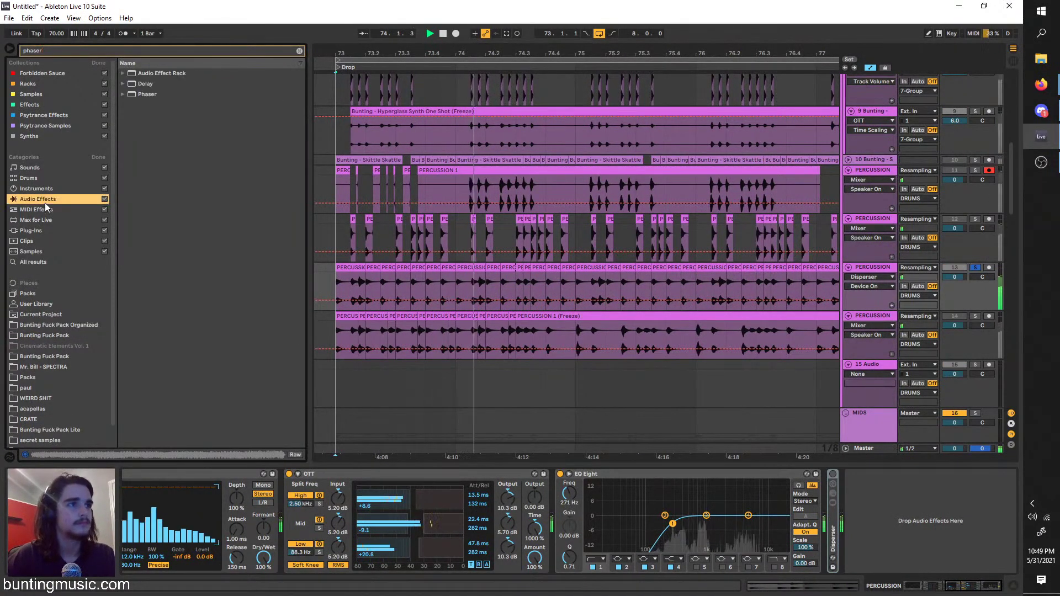
{"action": "left_click", "coordinate": [127, 85]}
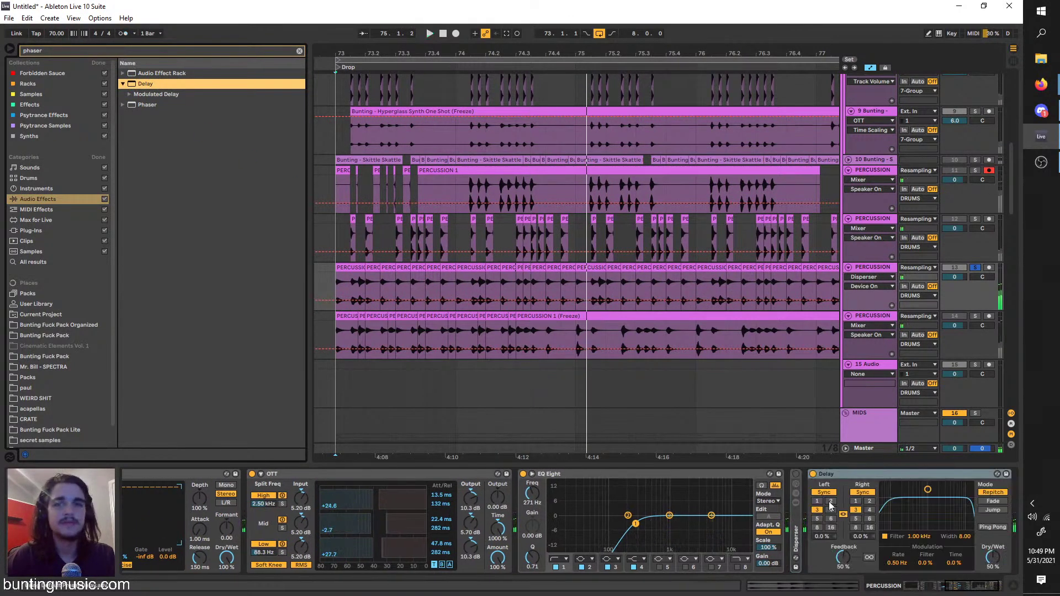
{"action": "left_click", "coordinate": [824, 492]}
{"action": "key", "text": "space"}
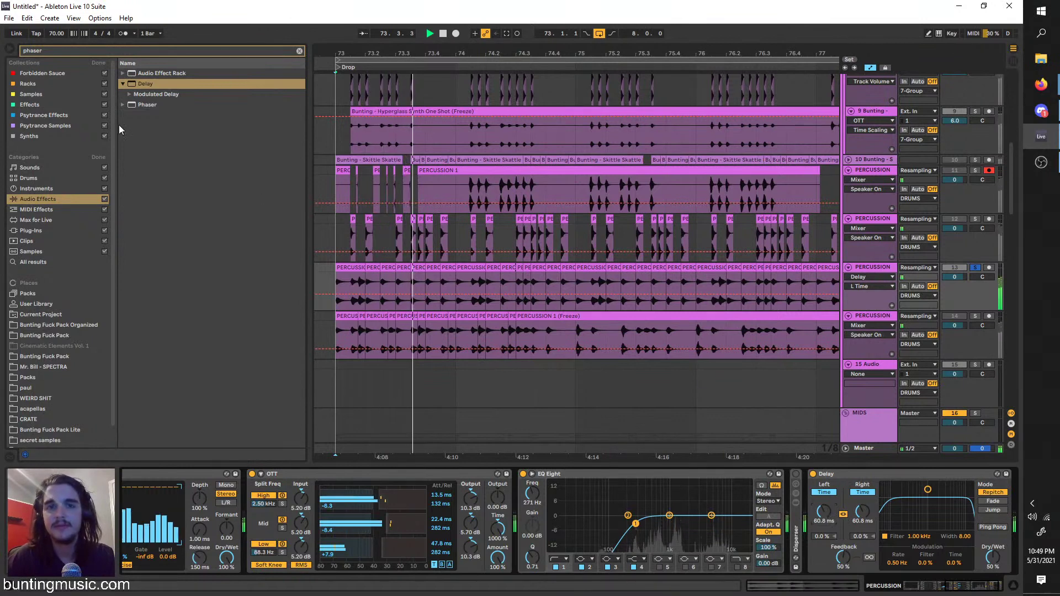
{"action": "key", "text": "space"}
Unsolo track 13 and listen to the full mix from bar 73
{"action": "left_click", "coordinate": [53, 50]}
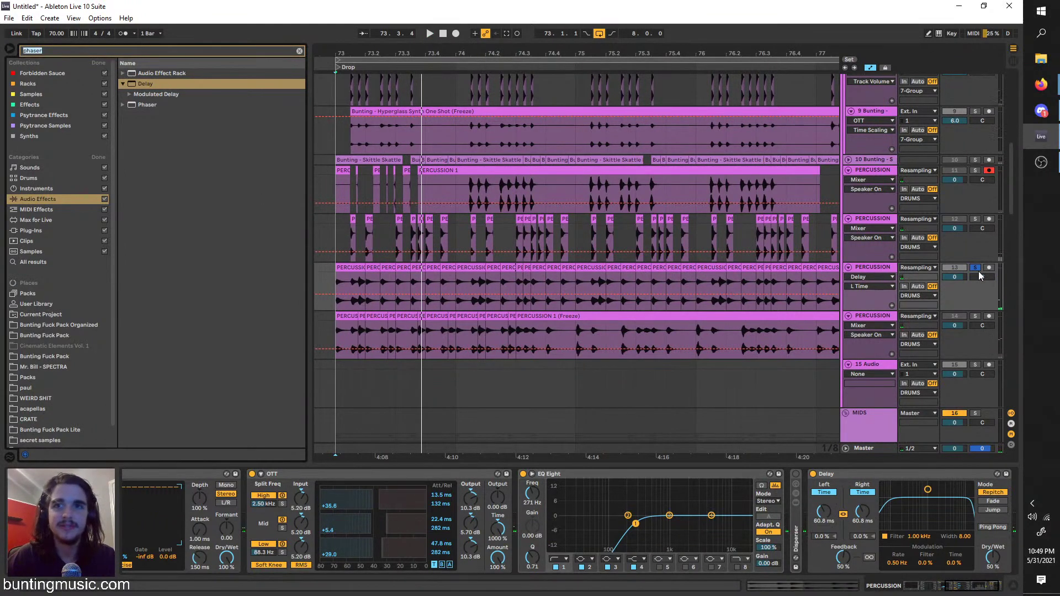
{"action": "left_click", "coordinate": [341, 281]}
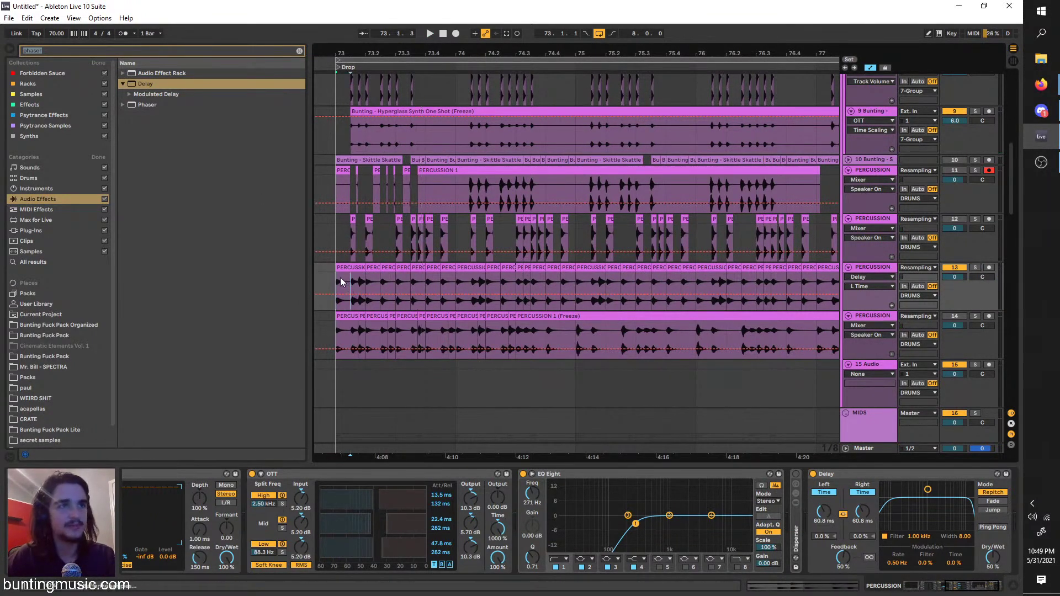
{"action": "key", "text": "space"}
Clear the browser search and insert Dynamic Tube directly before the Delay on track 13
{"action": "key", "text": "ctrl+f"}
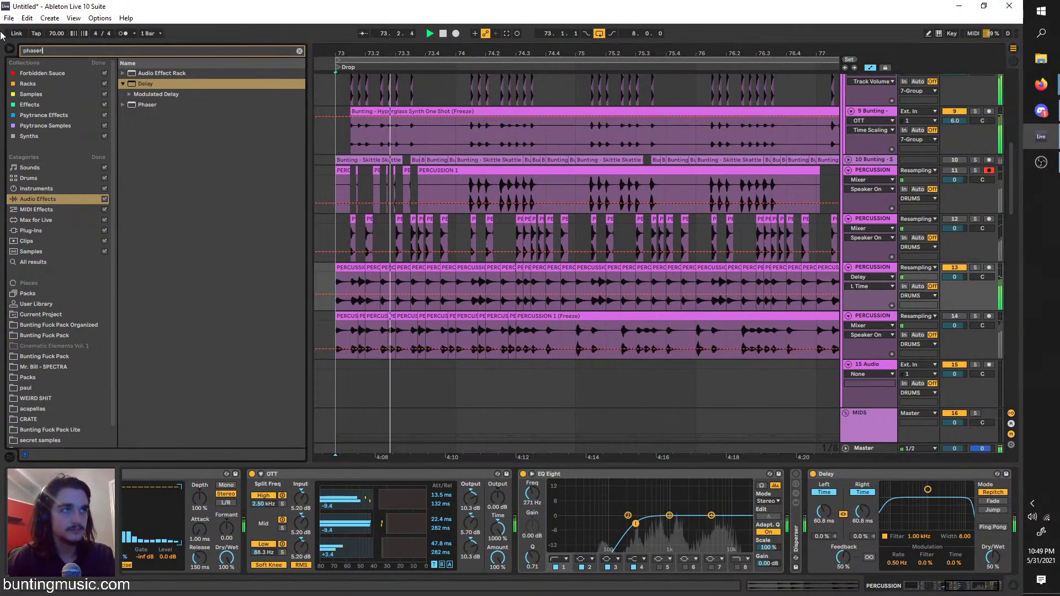
{"action": "key", "text": "ctrl+a"}
{"action": "key", "text": "BackSpace"}
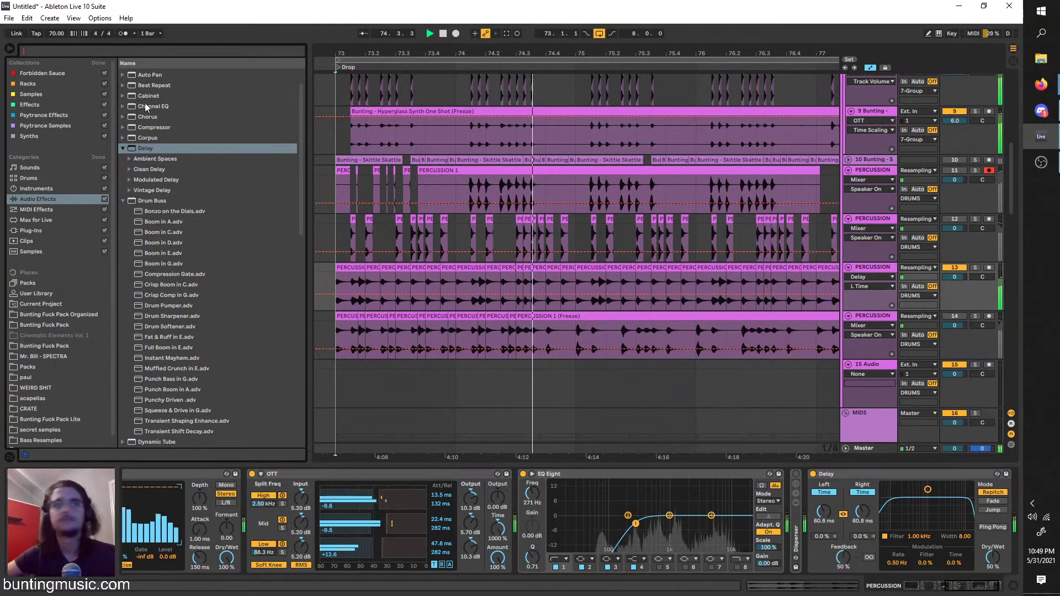
{"action": "scroll", "coordinate": [152, 389], "scroll_direction": "down", "scroll_amount": 4}
{"action": "left_click_drag", "start_coordinate": [135, 399], "coordinate": [816, 521]}
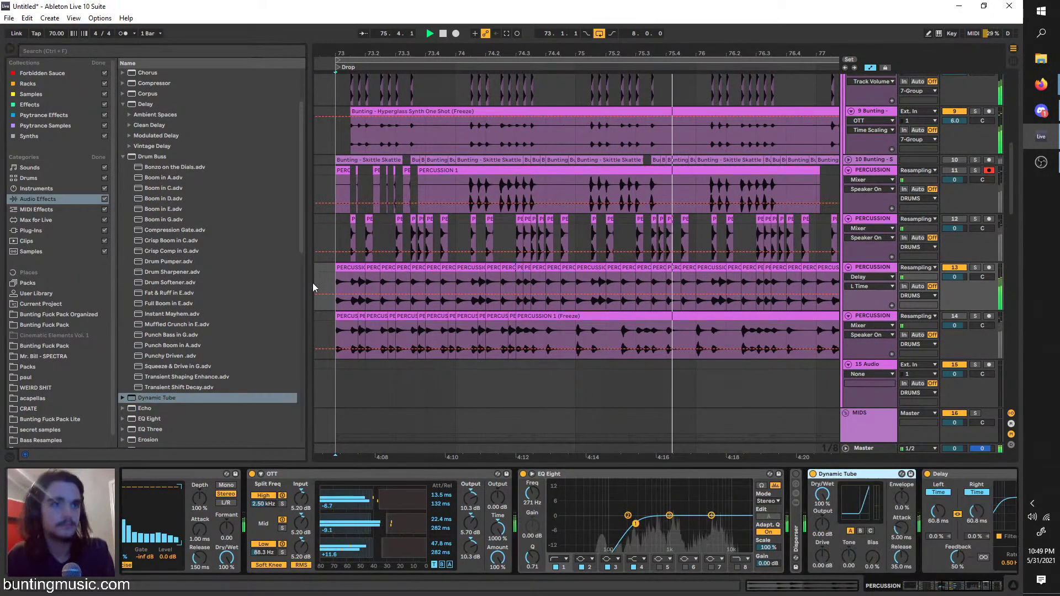
Insert a new empty audio track directly below percussion track 13
{"action": "scroll", "coordinate": [598, 355], "scroll_direction": "up", "scroll_amount": 3}
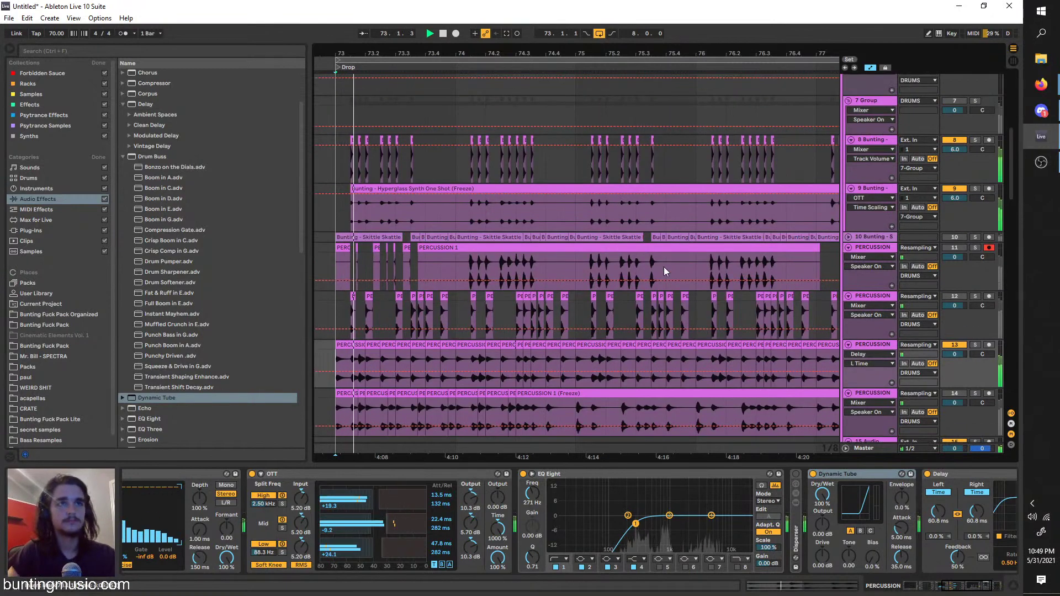
{"action": "right_click", "coordinate": [878, 347]}
{"action": "left_click", "coordinate": [889, 427]}
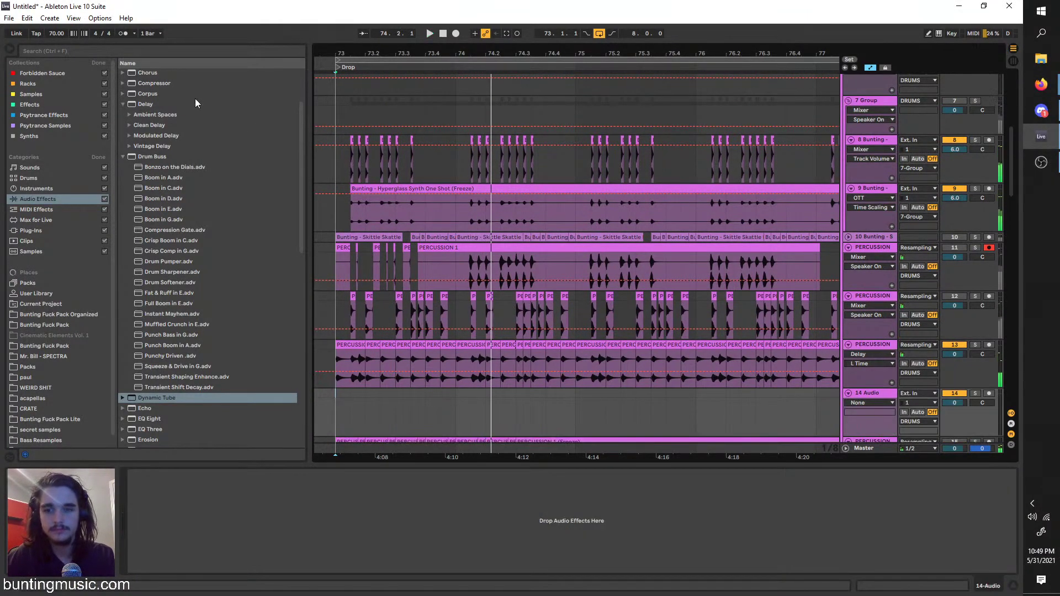
Search all results for 808, audition the spectra bass one-shots, and place spectra_bass_808_oneshot_steamer_E.wav on track 14 at bar 73
{"action": "left_click", "coordinate": [111, 49]}
{"action": "type", "text": "808"}
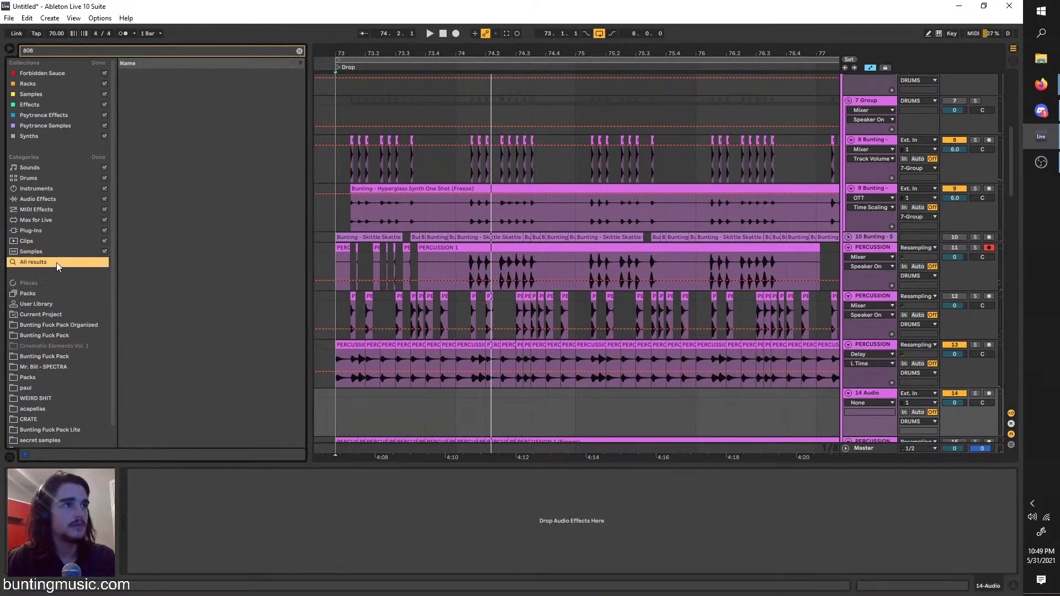
{"action": "left_click", "coordinate": [216, 241]}
{"action": "left_click", "coordinate": [218, 284]}
{"action": "left_click", "coordinate": [194, 316]}
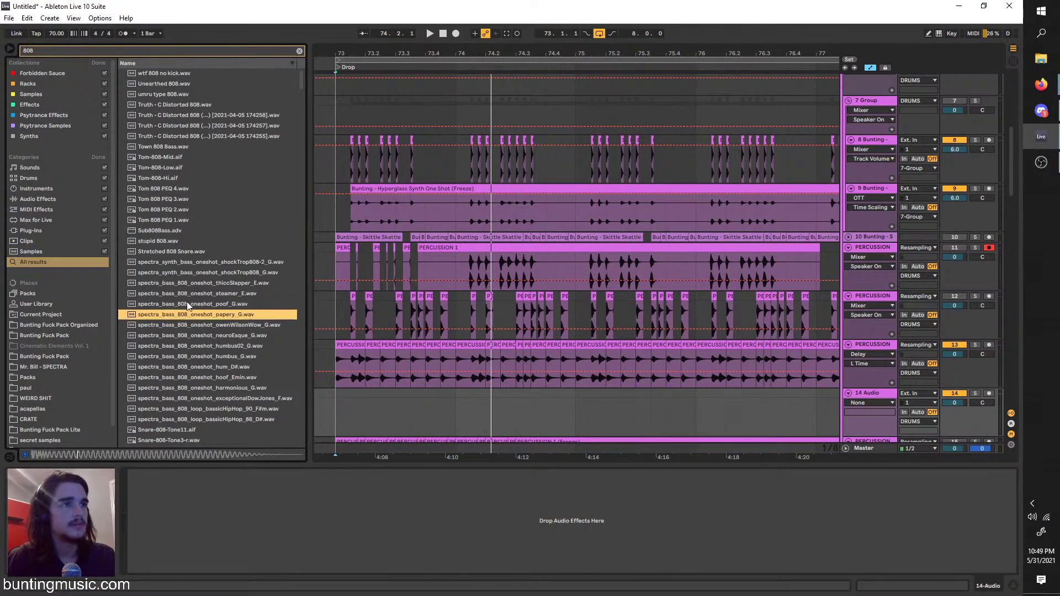
{"action": "left_click", "coordinate": [167, 295]}
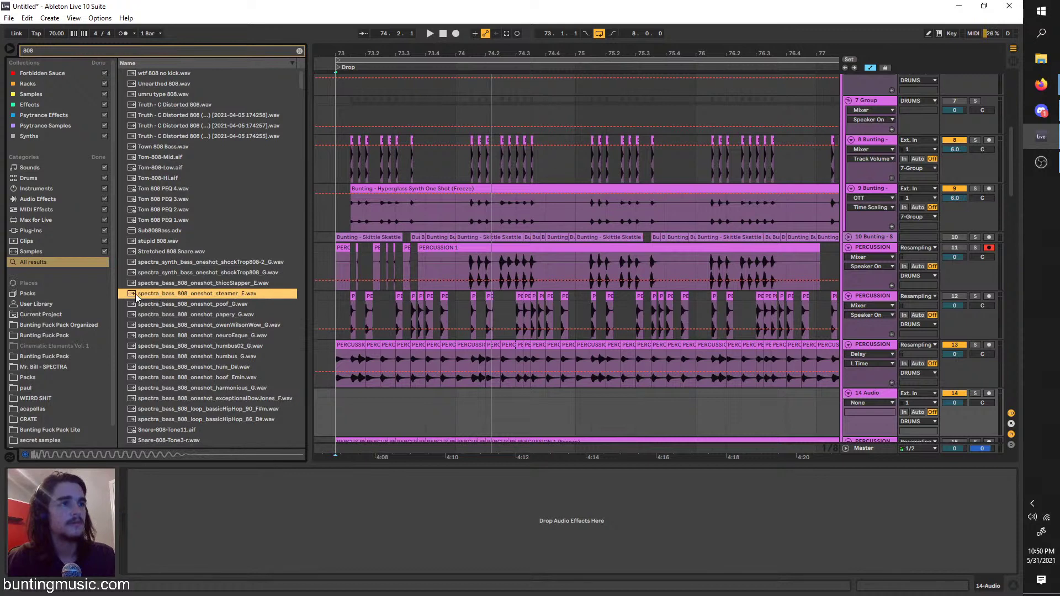
{"action": "left_click_drag", "start_coordinate": [136, 298], "coordinate": [337, 390]}
{"action": "key", "text": "z"}
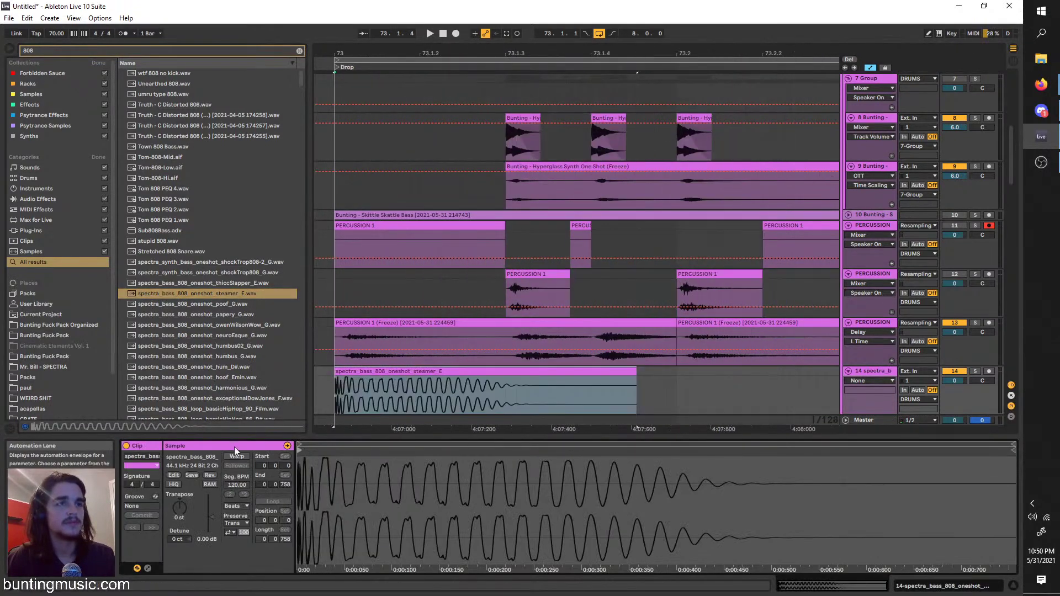
Trim the steamer_E clip on track 14 to the sample range 54 to 249 ms, starting at bar 73, and listen
{"action": "mouse_move", "coordinate": [336, 383]}
{"action": "left_mouse_down"}
{"action": "mouse_move", "coordinate": [363, 367]}
{"action": "mouse_move", "coordinate": [334, 378]}
{"action": "left_mouse_up"}
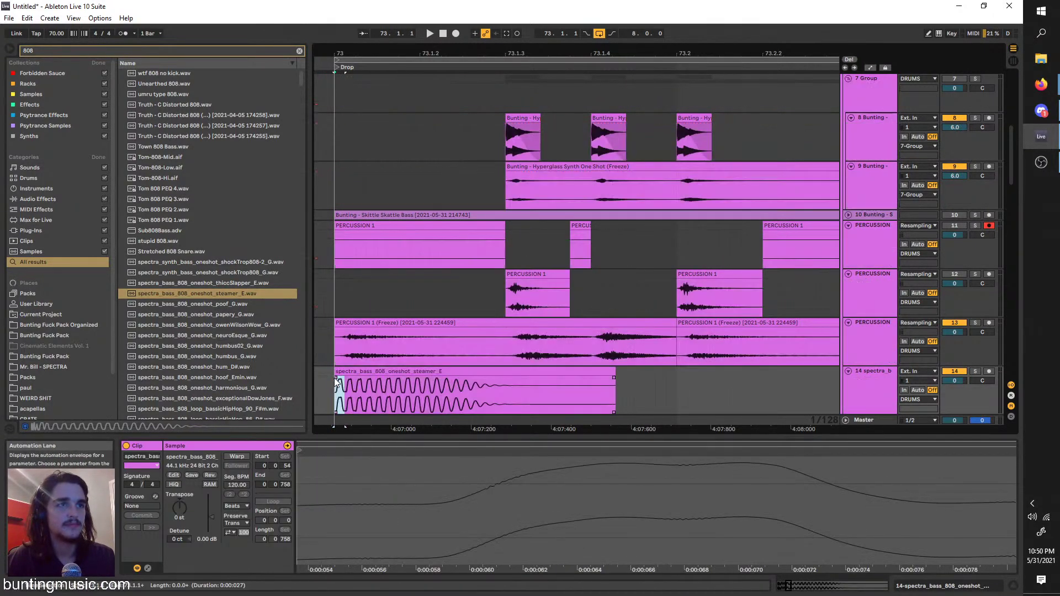
{"action": "key", "text": "ctrl+shift+j"}
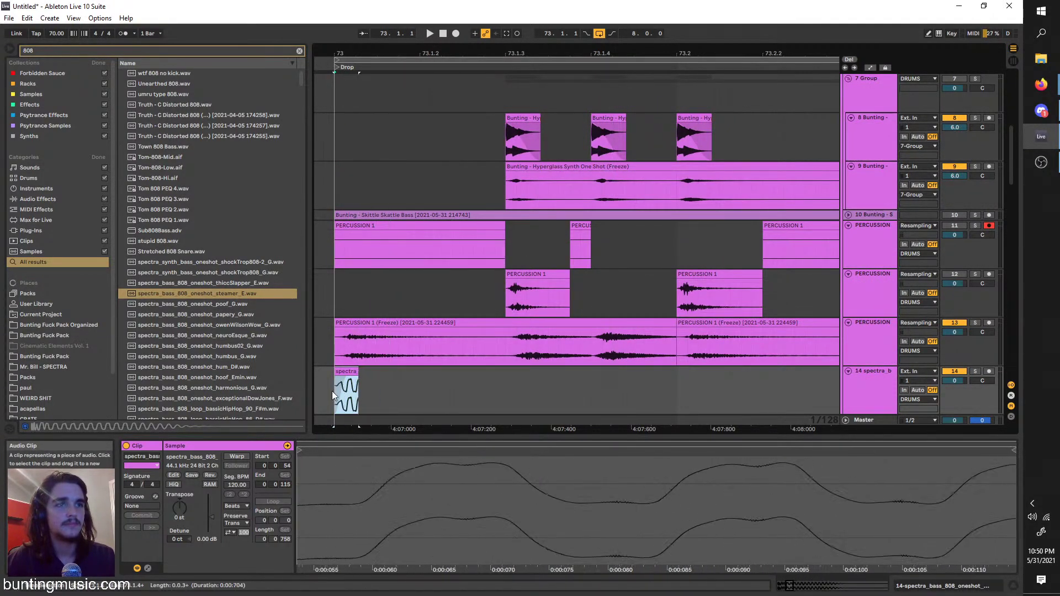
{"action": "left_click_drag", "start_coordinate": [359, 380], "coordinate": [411, 378]}
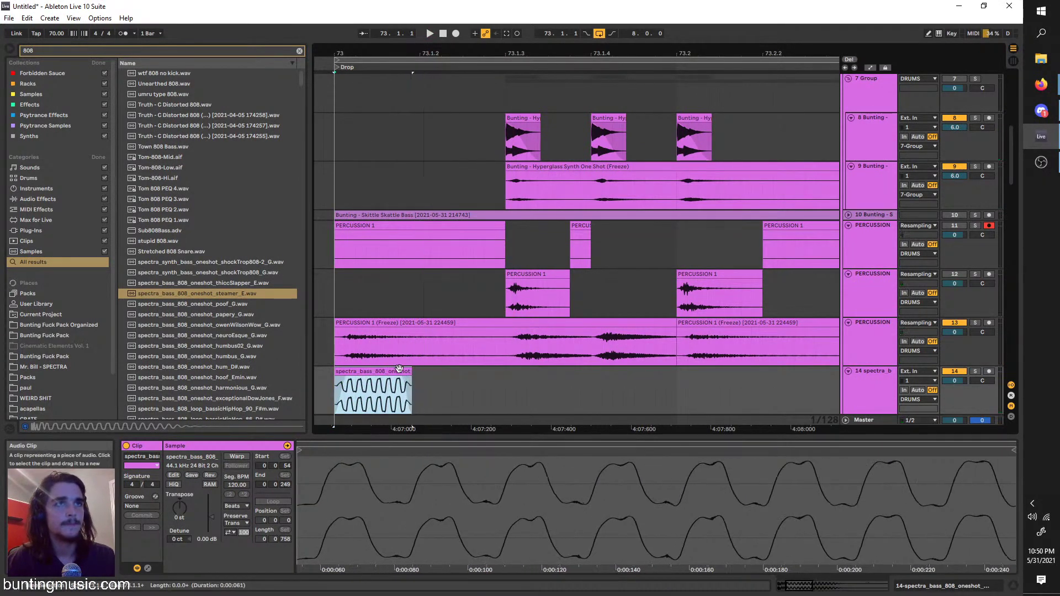
{"action": "key", "text": "space"}
{"action": "left_click", "coordinate": [338, 382]}
{"action": "key", "text": "space"}
{"action": "key", "text": "space"}
{"action": "key", "text": "space"}
{"action": "key", "text": "space"}
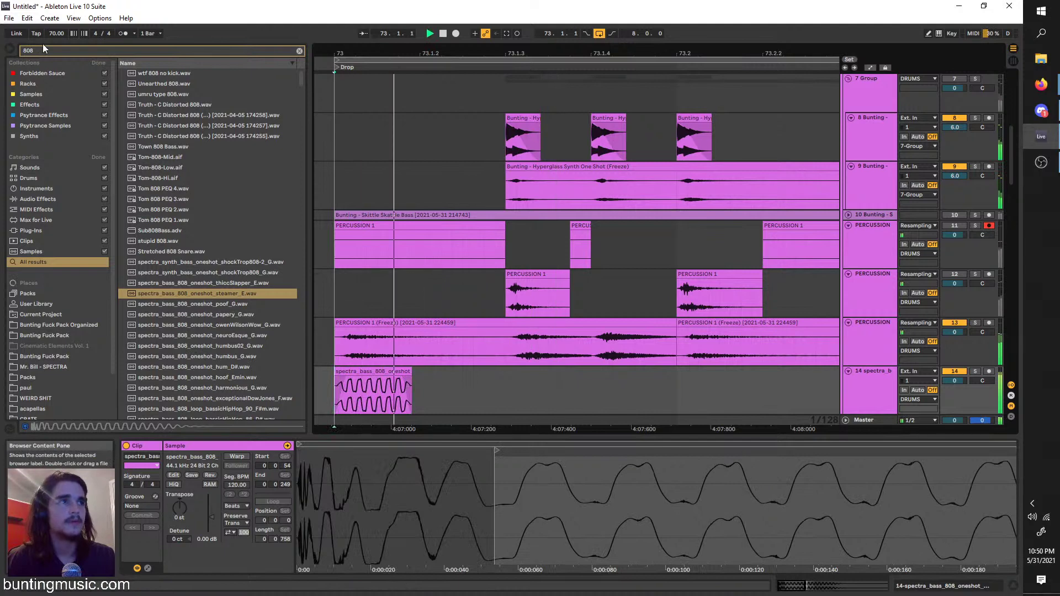
Browse the Bunting Fuck Pack Organized folder for 808 samples and audition several of them, including Noisy 808
{"action": "scroll", "coordinate": [69, 330], "scroll_direction": "down", "scroll_amount": 2}
{"action": "left_click", "coordinate": [65, 278]}
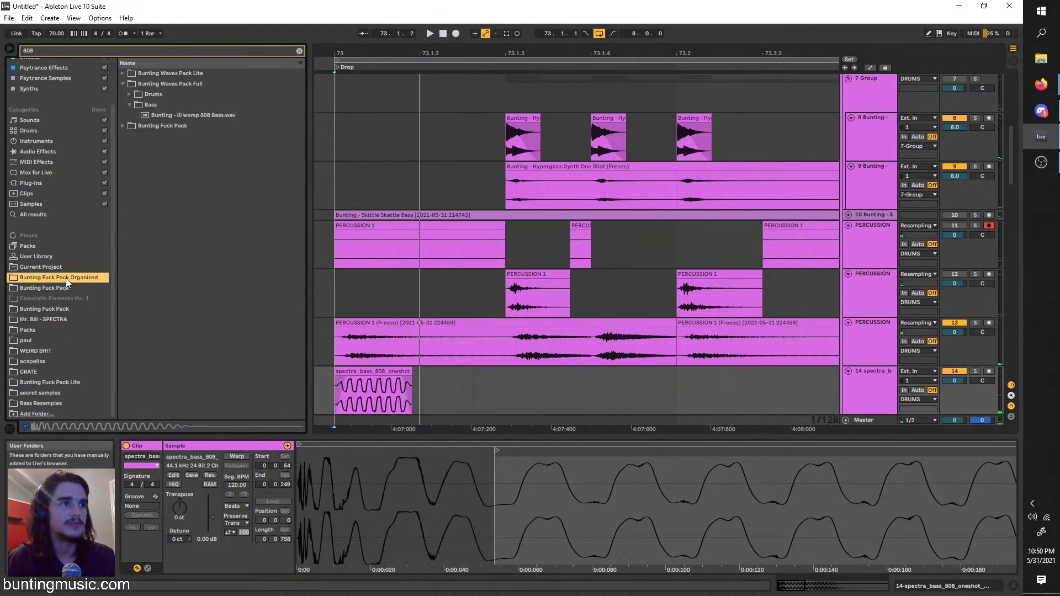
{"action": "left_click", "coordinate": [142, 107]}
{"action": "left_click", "coordinate": [136, 93]}
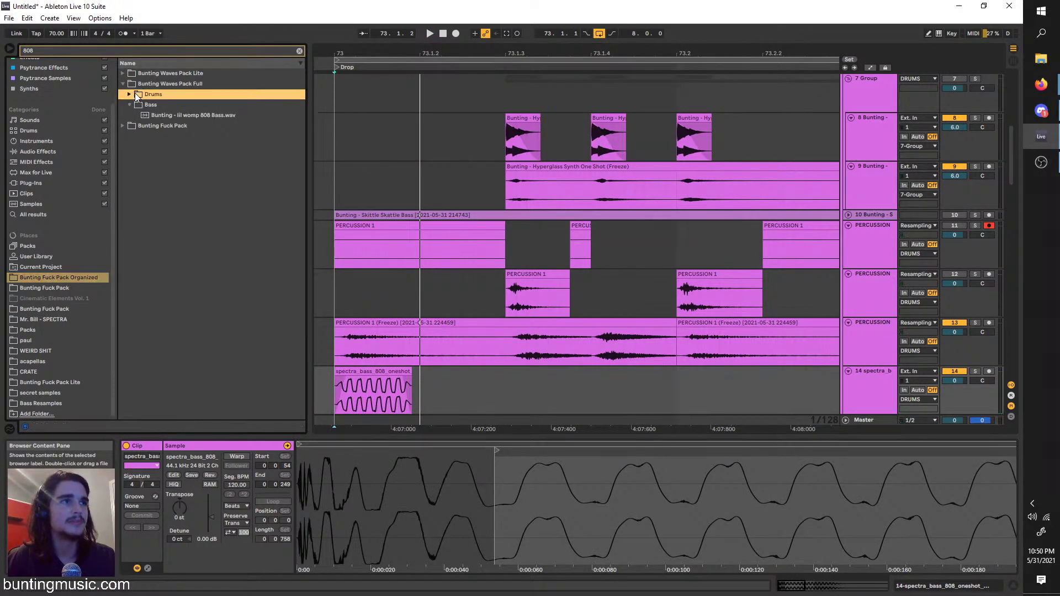
{"action": "left_click", "coordinate": [135, 94]}
{"action": "left_click", "coordinate": [149, 126]}
{"action": "left_click", "coordinate": [214, 218]}
{"action": "left_click", "coordinate": [227, 270]}
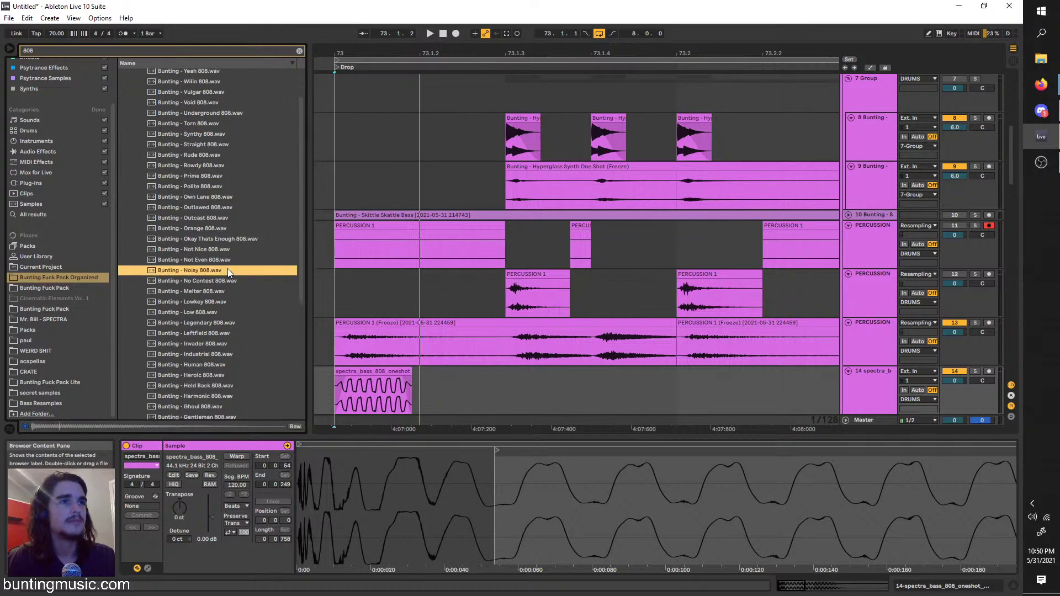
{"action": "scroll", "coordinate": [232, 276], "scroll_direction": "down", "scroll_amount": 2}
{"action": "left_click", "coordinate": [240, 298]}
{"action": "left_click", "coordinate": [208, 228]}
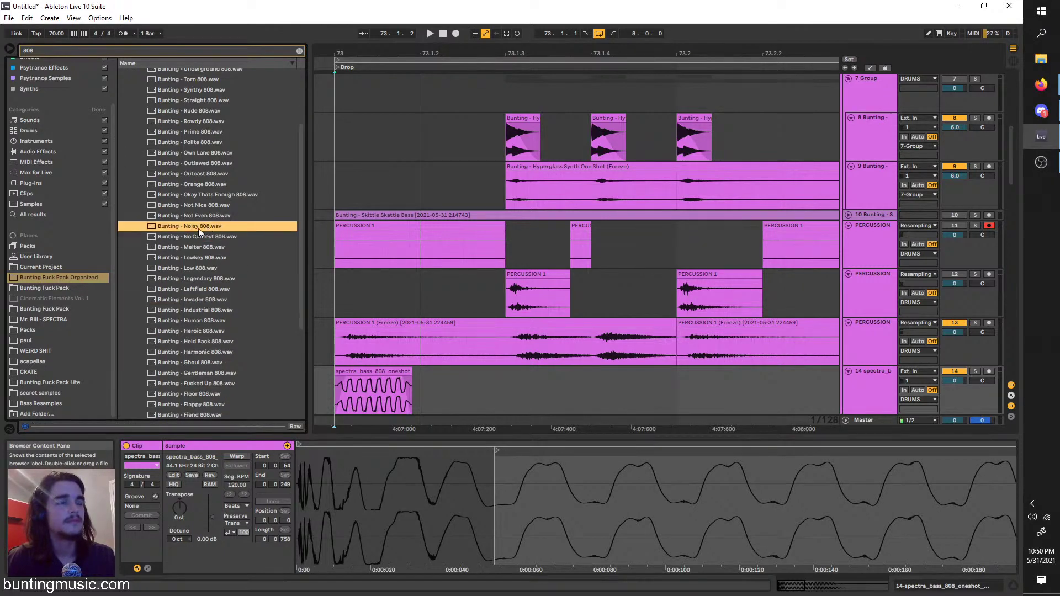
Place Bunting - Noisy 808.wav on track 14 at bar 73, shorten the clip to just over one beat, and listen
{"action": "left_click_drag", "start_coordinate": [164, 228], "coordinate": [340, 373]}
{"action": "key", "text": "space"}
{"action": "scroll", "coordinate": [403, 387], "scroll_direction": "down", "scroll_amount": 3}
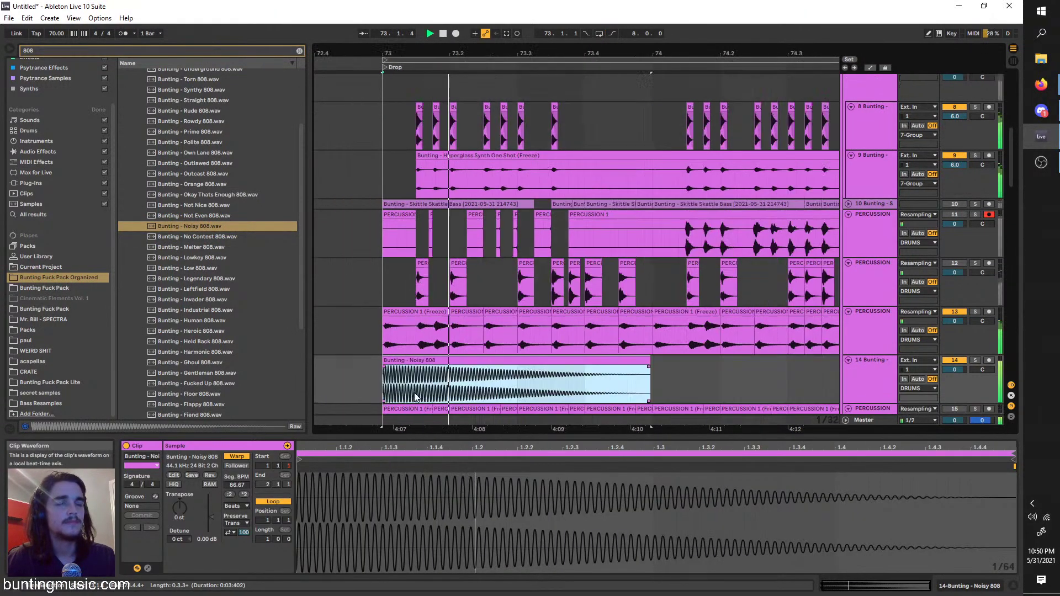
{"action": "left_click_drag", "start_coordinate": [645, 361], "coordinate": [464, 361]}
{"action": "key", "text": "space"}
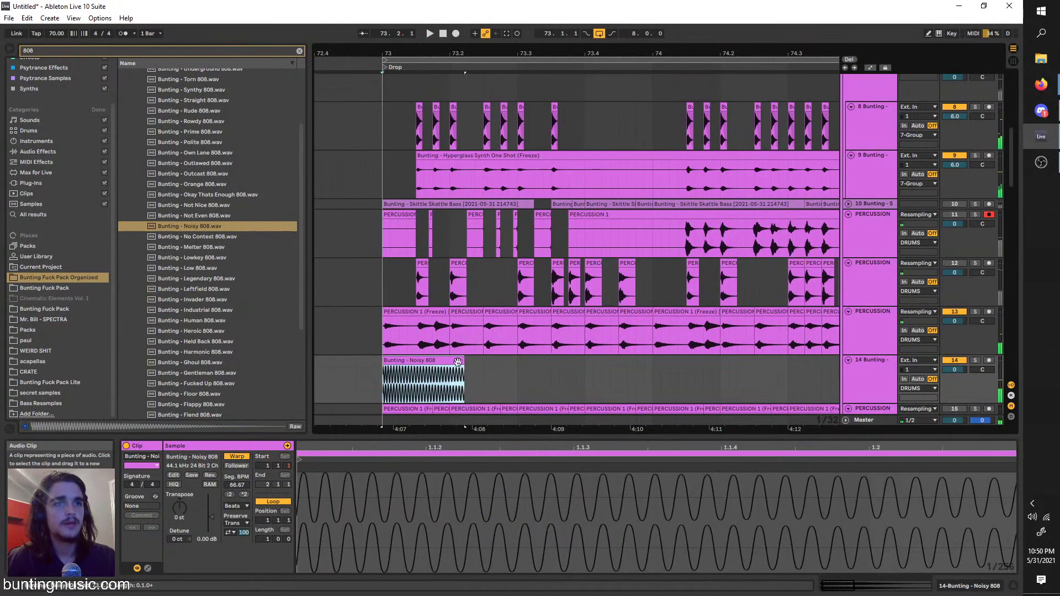
{"action": "key", "text": "ctrl+l"}
{"action": "key", "text": "space"}
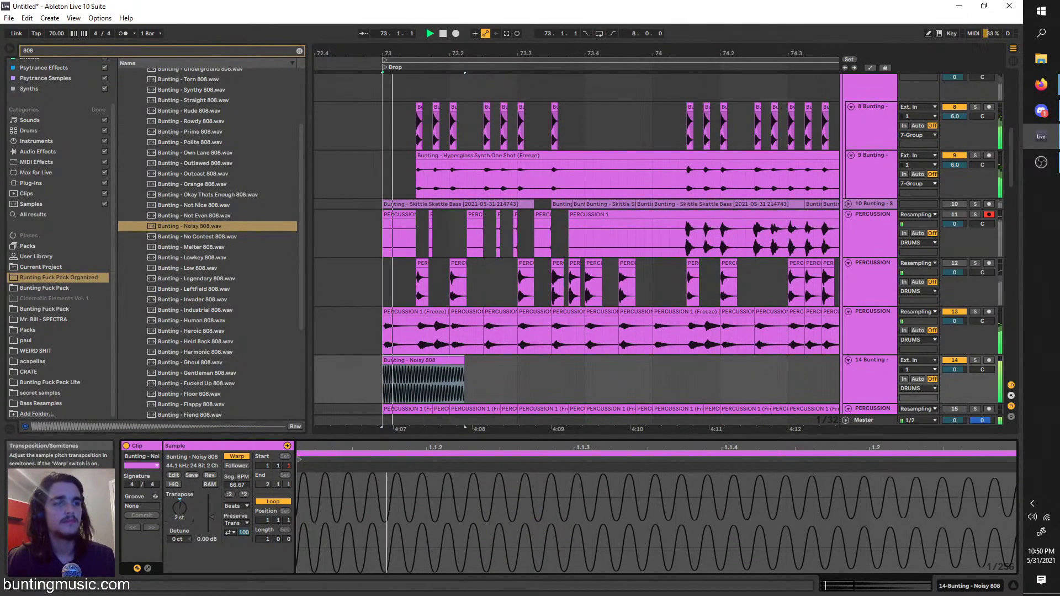
Extend the Noisy 808 clip on track 14 to two and a half beats, duplicate it right after, and transpose the copy to 1 st
{"action": "key", "text": "ctrl+space"}
{"action": "key", "text": "ctrl+space"}
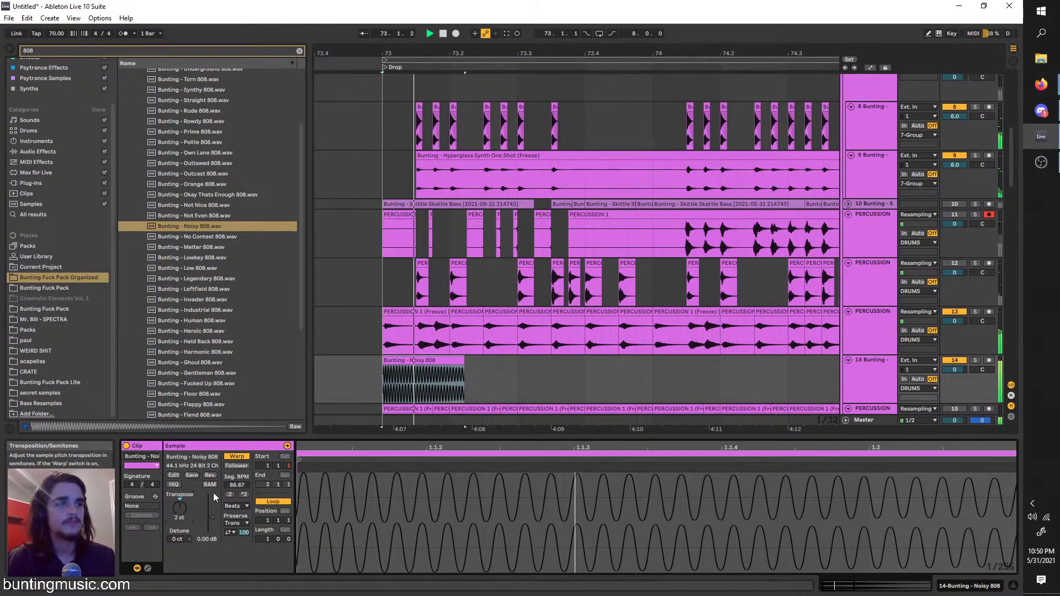
{"action": "left_click_drag", "start_coordinate": [465, 364], "coordinate": [552, 368]}
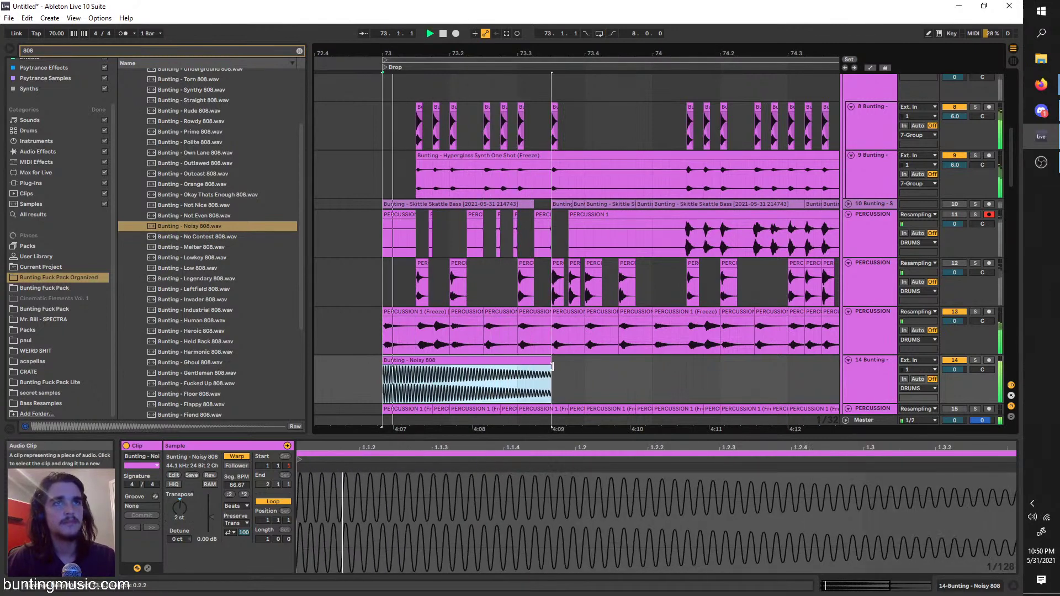
{"action": "key", "text": "ctrl+l"}
{"action": "key", "text": "space"}
{"action": "key", "text": "ctrl+d"}
{"action": "key", "text": "ctrl+l"}
{"action": "key", "text": "ctrl+space"}
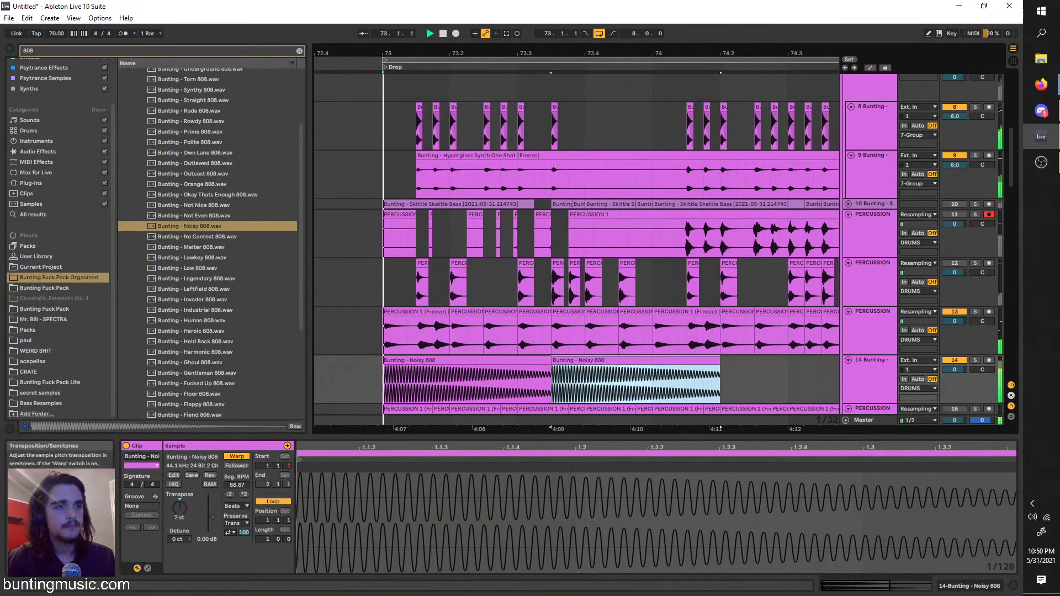
{"action": "left_click_drag", "start_coordinate": [179, 507], "coordinate": [180, 513]}
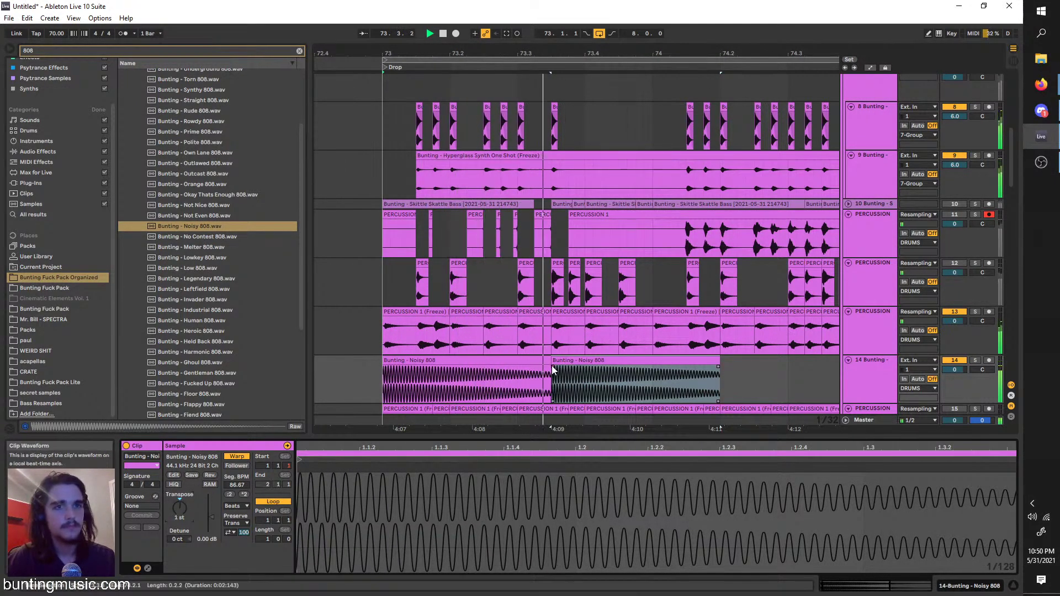
Duplicate the first bar of the 808 clips on track 14 repeatedly to fill the drop from bar 73 to bar 81
{"action": "left_click_drag", "start_coordinate": [654, 376], "coordinate": [382, 361]}
{"action": "key", "text": "ctrl+d"}
{"action": "scroll", "coordinate": [384, 362], "scroll_direction": "down", "scroll_amount": 6}
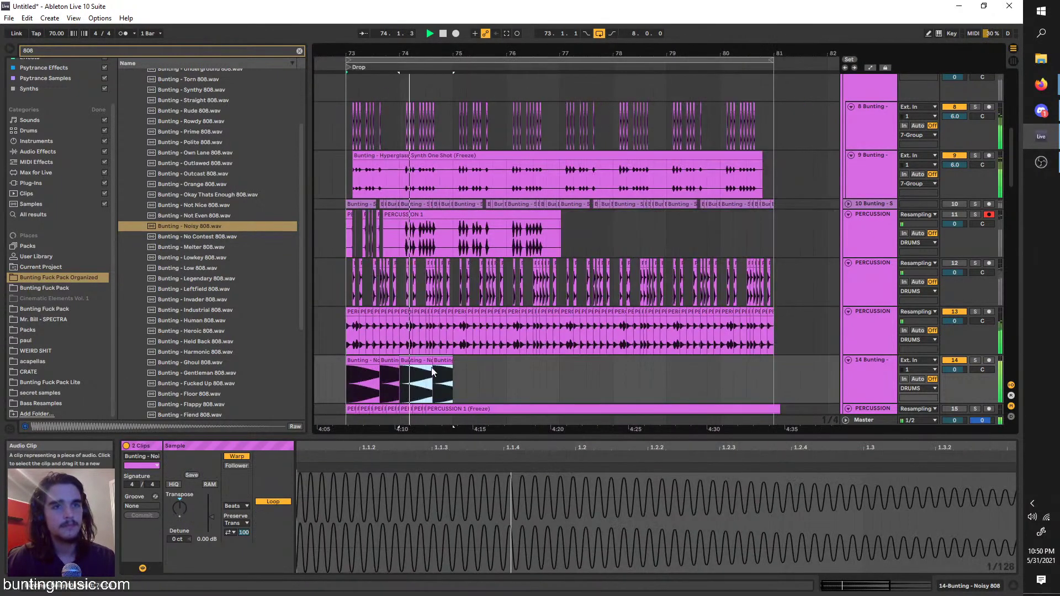
{"action": "key", "text": "ctrl+d"}
{"action": "key", "text": "ctrl+d"}
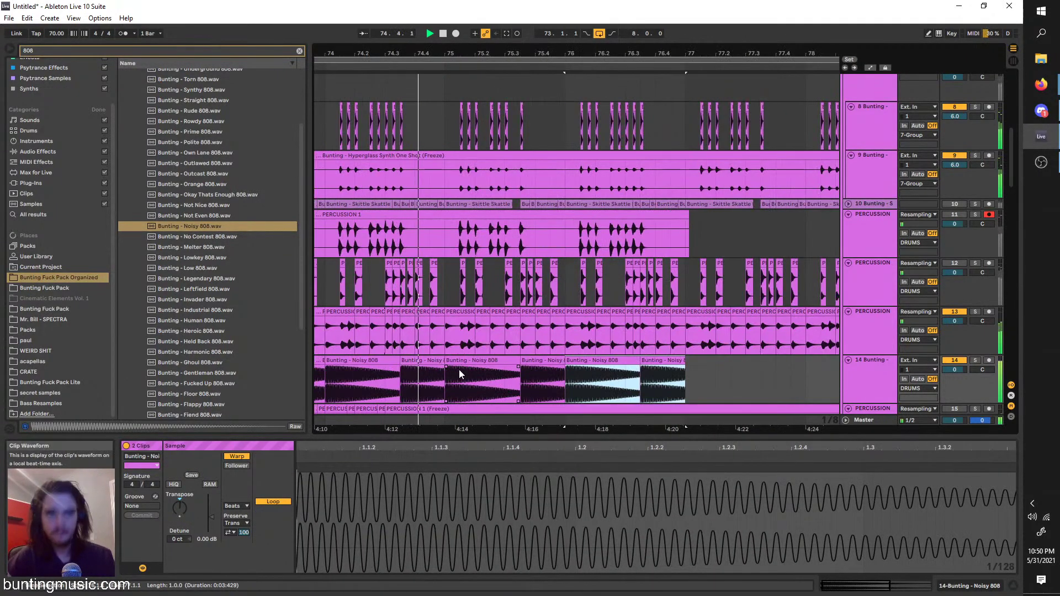
{"action": "key", "text": "ctrl+d"}
{"action": "key", "text": "ctrl+d"}
{"action": "key", "text": "ctrl+d"}
{"action": "key", "text": "ctrl+d"}
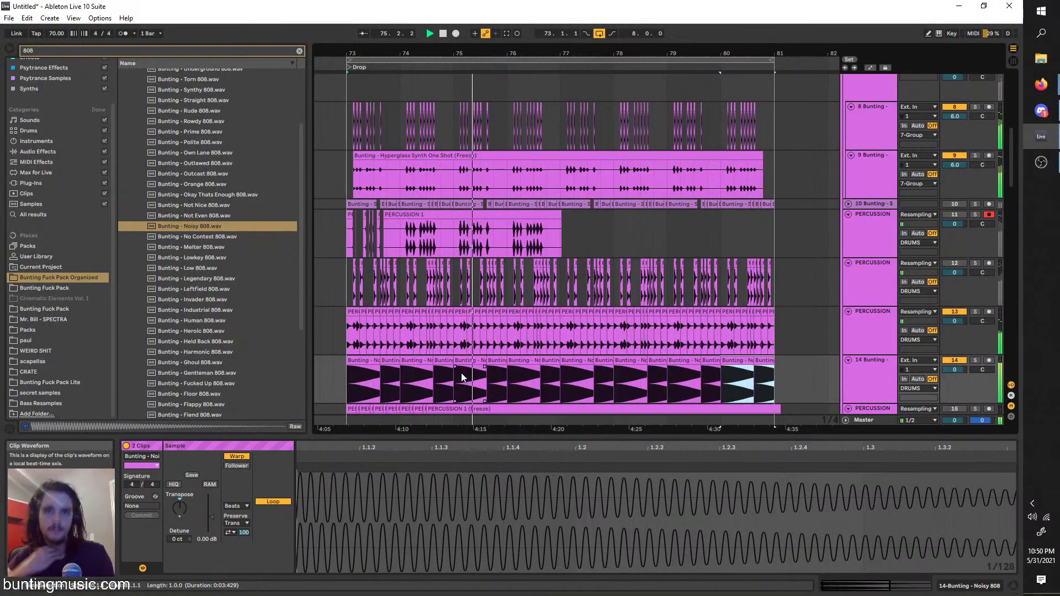
Create an empty two-bar MIDI clip on the HATS track, spanning bars 73 to 75
{"action": "scroll", "coordinate": [405, 206], "scroll_direction": "up", "scroll_amount": 8}
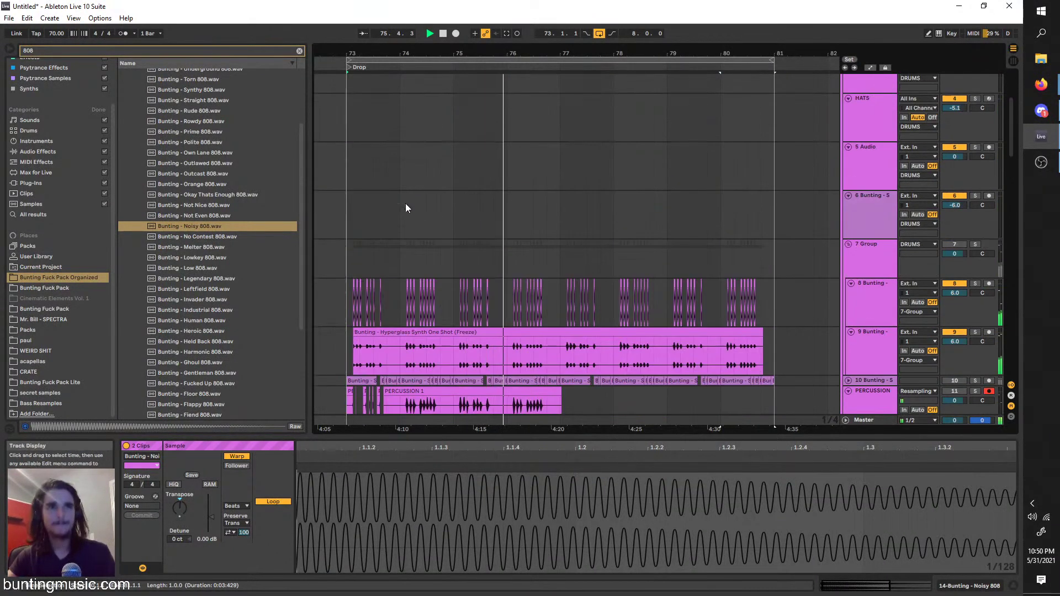
{"action": "left_click", "coordinate": [869, 230]}
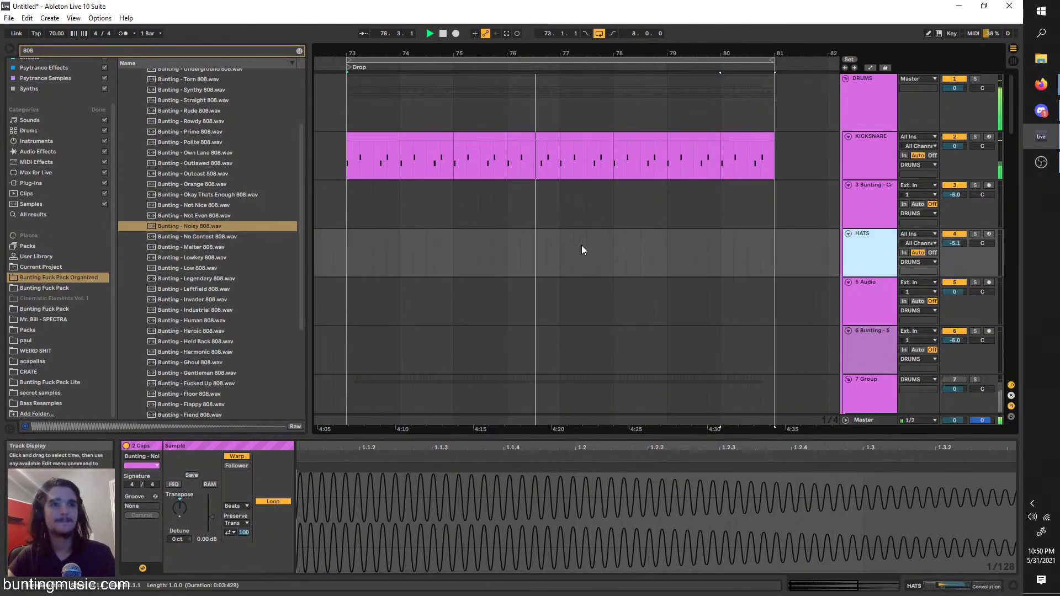
{"action": "left_click_drag", "start_coordinate": [574, 246], "coordinate": [547, 246]}
{"action": "left_click_drag", "start_coordinate": [460, 260], "coordinate": [346, 238]}
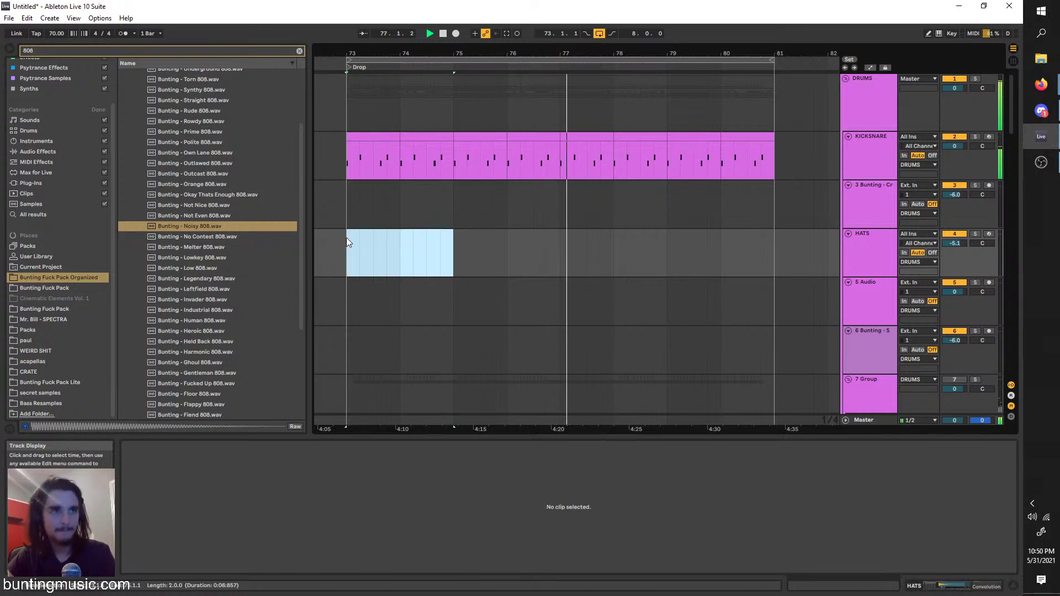
{"action": "key", "text": "ctrl+shift+m"}
Place Bunting closed hi-hat notes at 1 and 1.1.3 in the new clip, and duplicate the pair to 1.2.3 and 1.3
{"action": "double_click", "coordinate": [338, 479]}
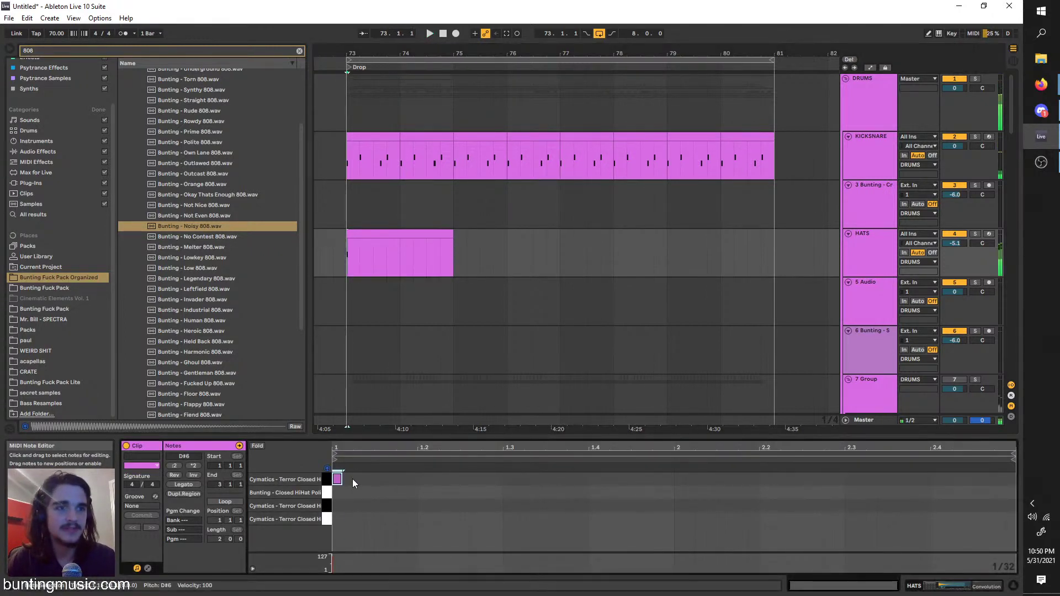
{"action": "left_click_drag", "start_coordinate": [339, 483], "coordinate": [338, 494]}
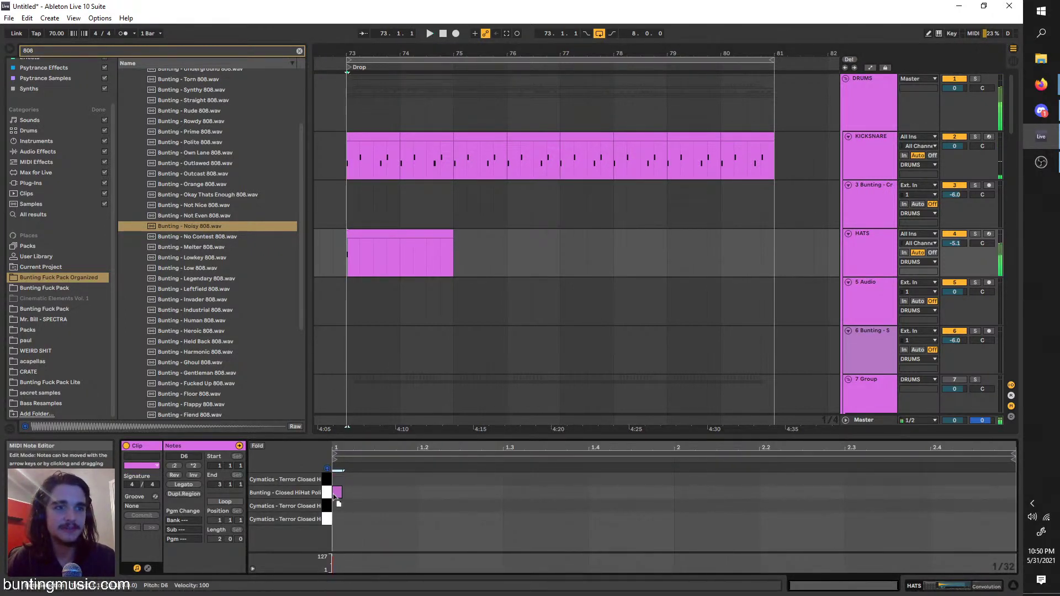
{"action": "double_click", "coordinate": [385, 493]}
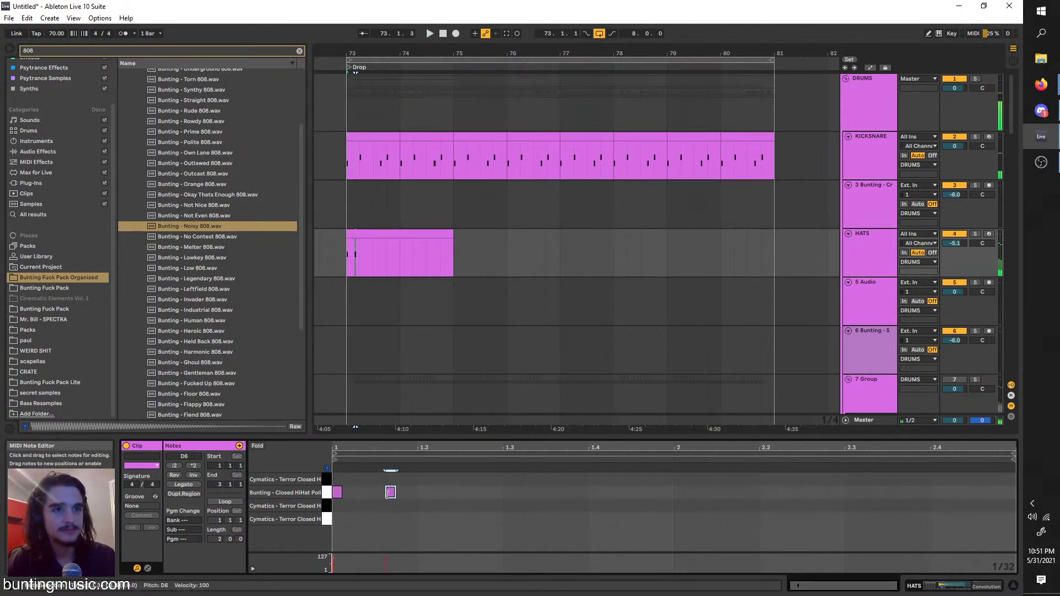
{"action": "left_click_drag", "start_coordinate": [388, 494], "coordinate": [337, 494]}
{"action": "key", "text": "space"}
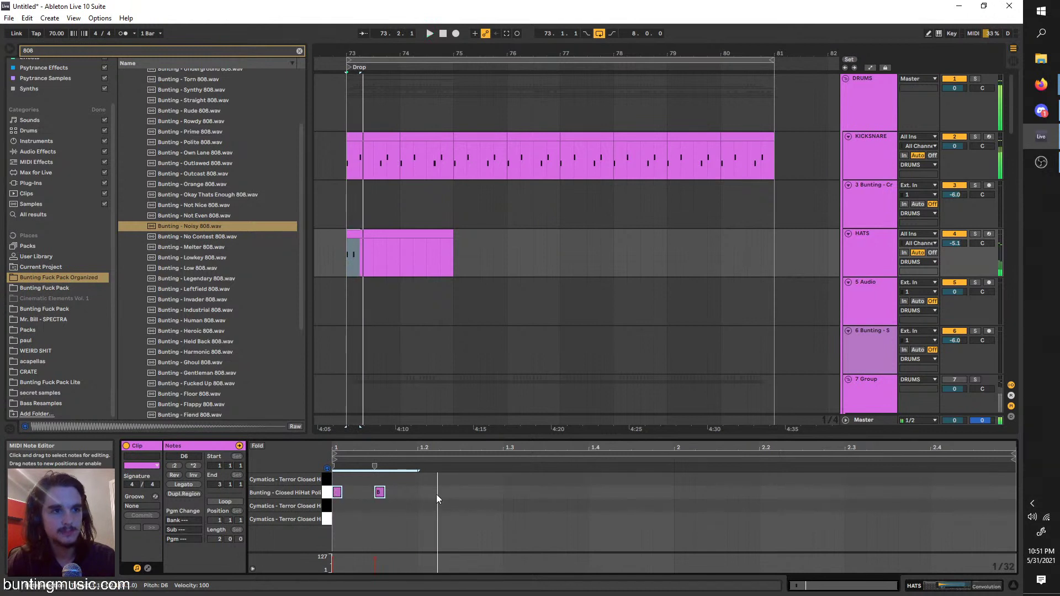
{"action": "key", "text": "ctrl+d"}
{"action": "left_click_drag", "start_coordinate": [424, 493], "coordinate": [464, 493]}
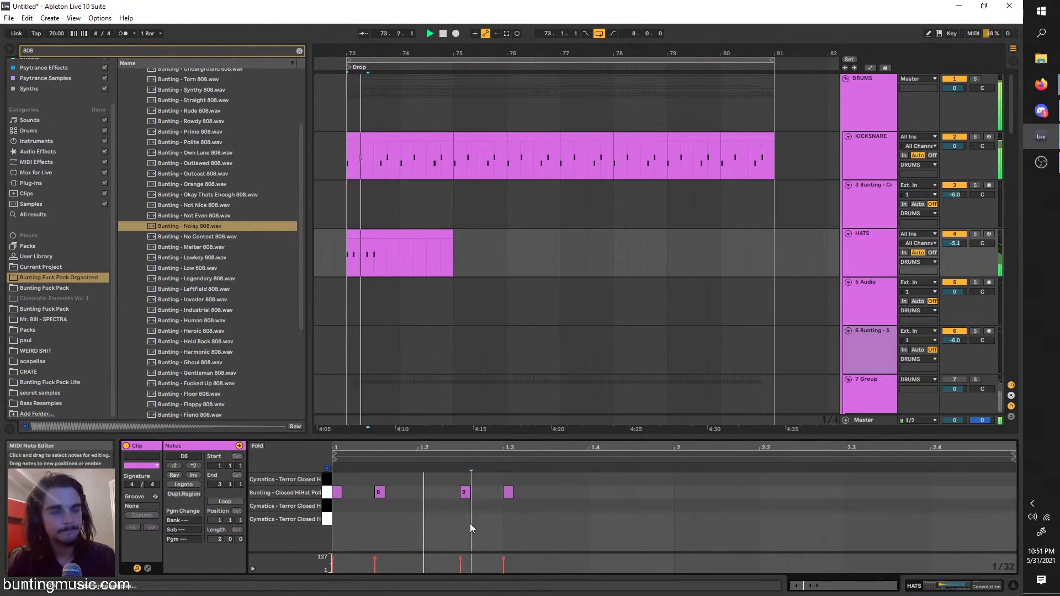
Add closed hi-hat notes at 1.3.3 and 1.4.3, and duplicate the one-bar pattern into the clip's second bar
{"action": "mouse_move", "coordinate": [548, 496]}
{"action": "left_mouse_down"}
{"action": "mouse_move", "coordinate": [508, 493]}
{"action": "mouse_move", "coordinate": [638, 494]}
{"action": "mouse_move", "coordinate": [602, 507]}
{"action": "left_mouse_up"}
{"action": "key", "text": "ctrl+d"}
{"action": "double_click", "coordinate": [562, 492]}
{"action": "key", "text": "ctrl+a"}
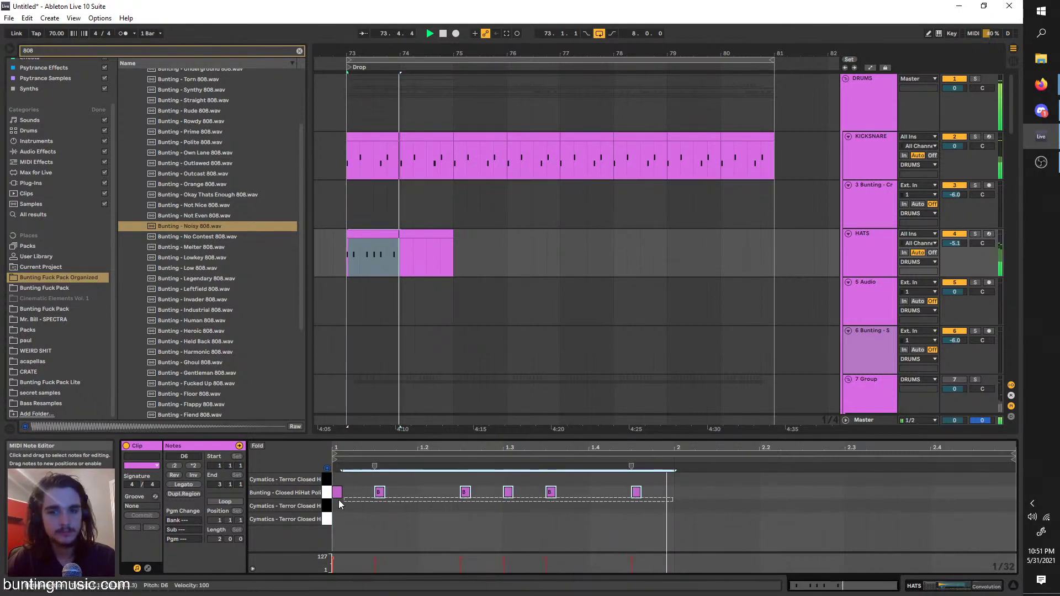
{"action": "key", "text": "ctrl+d"}
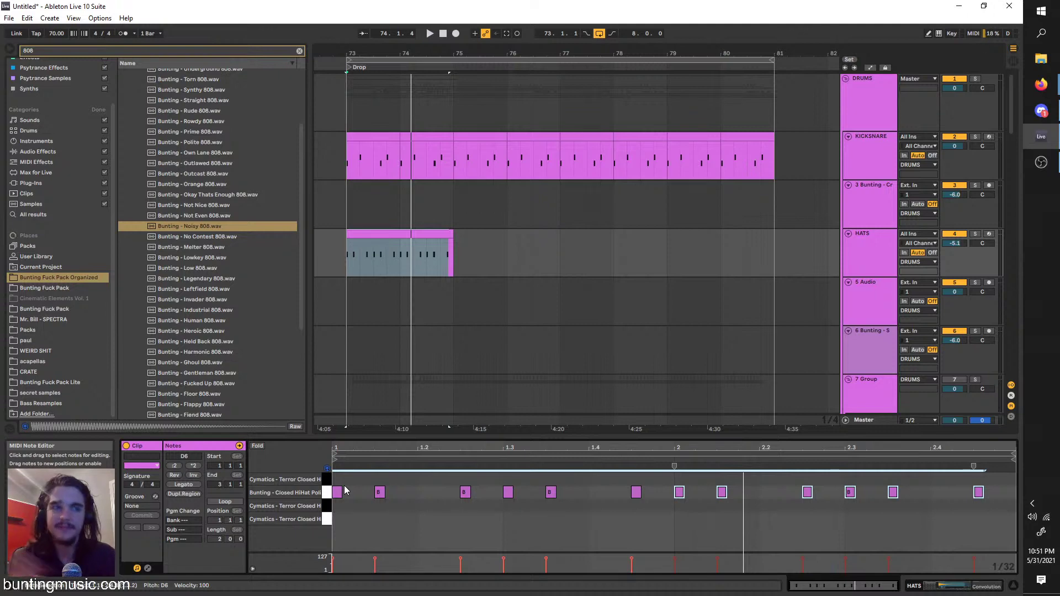
Select the whole two-bar hi-hat clip at bar 73 on the HATS track
{"action": "scroll", "coordinate": [757, 305], "scroll_direction": "down", "scroll_amount": 3}
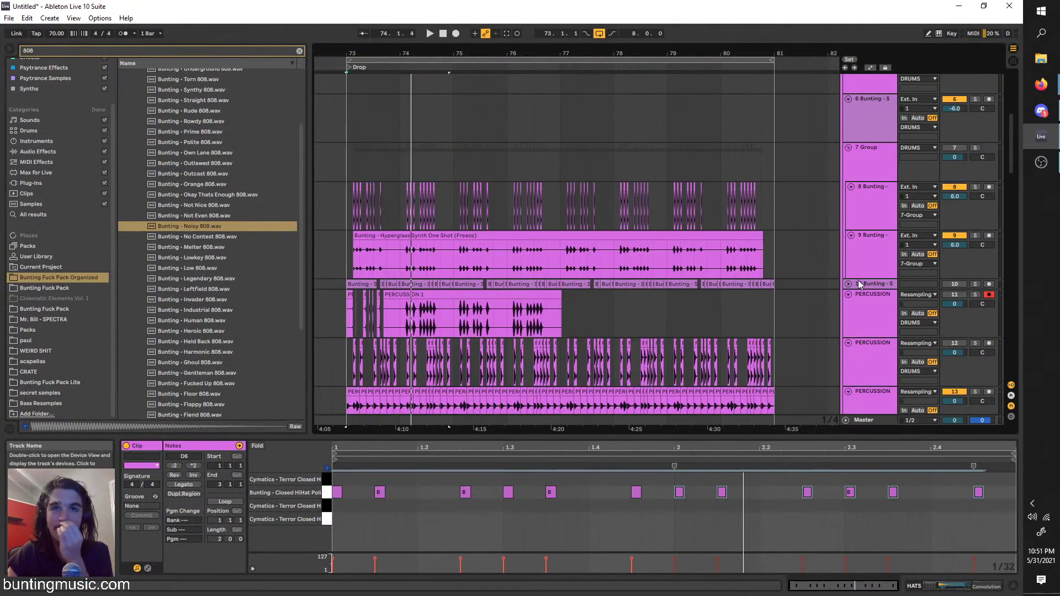
{"action": "scroll", "coordinate": [817, 251], "scroll_direction": "up", "scroll_amount": 5}
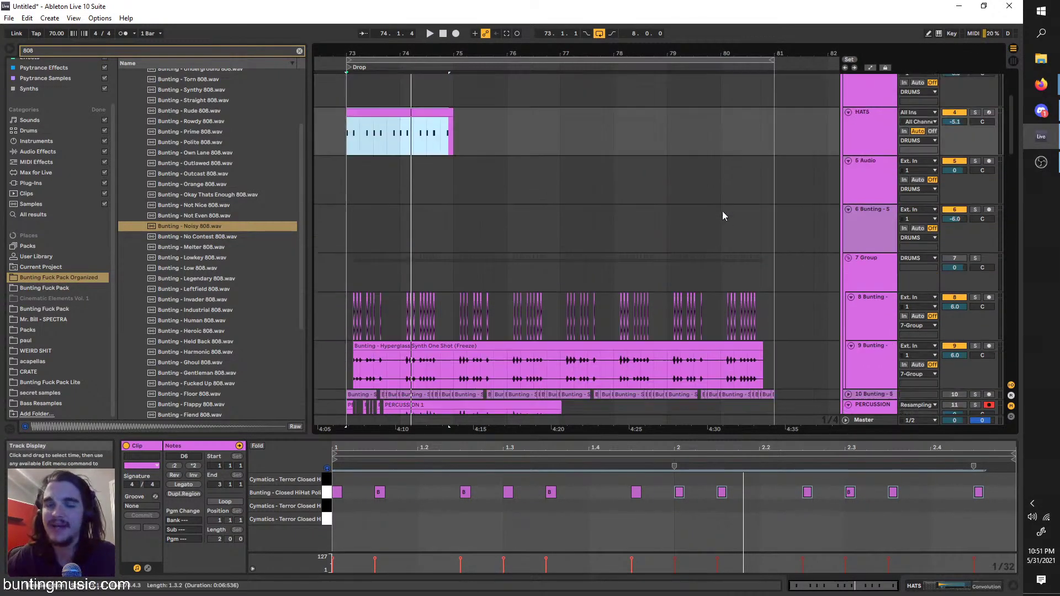
{"action": "scroll", "coordinate": [691, 205], "scroll_direction": "up", "scroll_amount": 2}
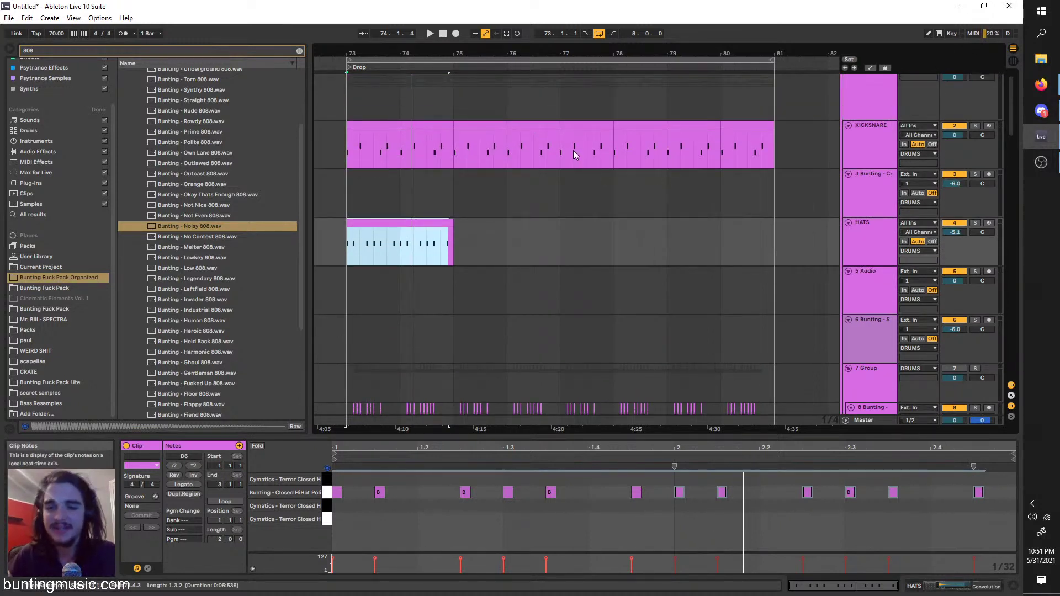
{"action": "left_click", "coordinate": [383, 224]}
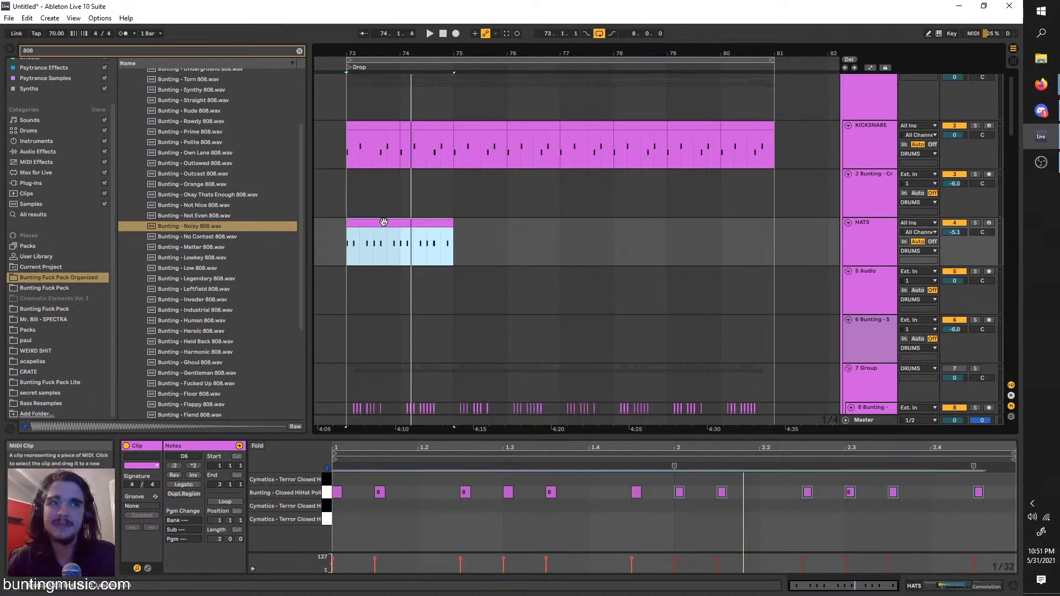
Duplicate the two-bar HATS clip three times to fill the drop up to bar 81, then play from bar 73
{"action": "key", "text": "ctrl+d"}
{"action": "key", "text": "ctrl+d"}
{"action": "key", "text": "ctrl+d"}
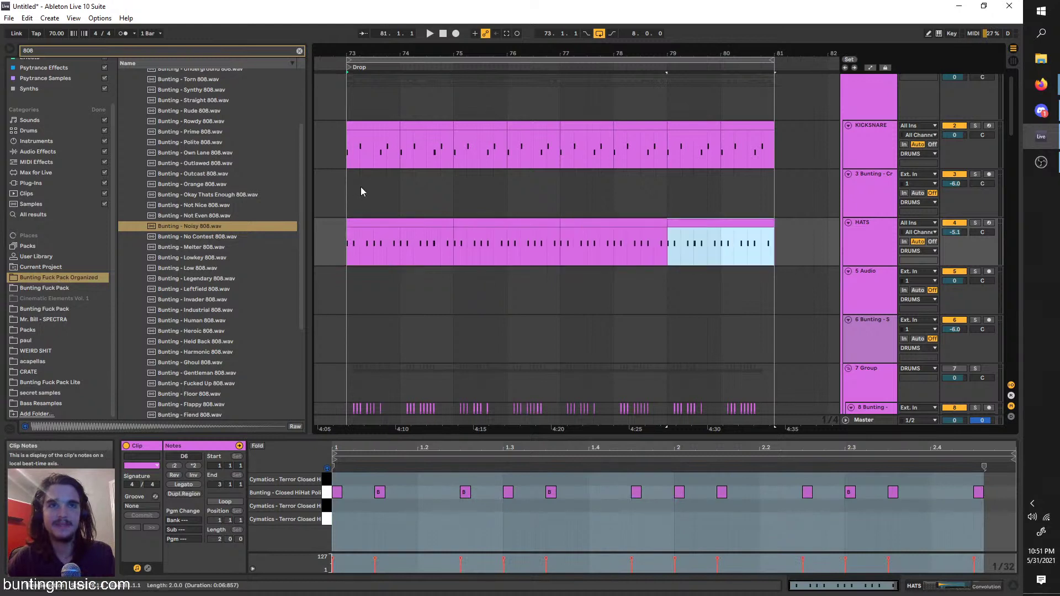
{"action": "left_click", "coordinate": [339, 256]}
{"action": "left_click", "coordinate": [346, 260]}
{"action": "key", "text": "plus"}
{"action": "key", "text": "space"}
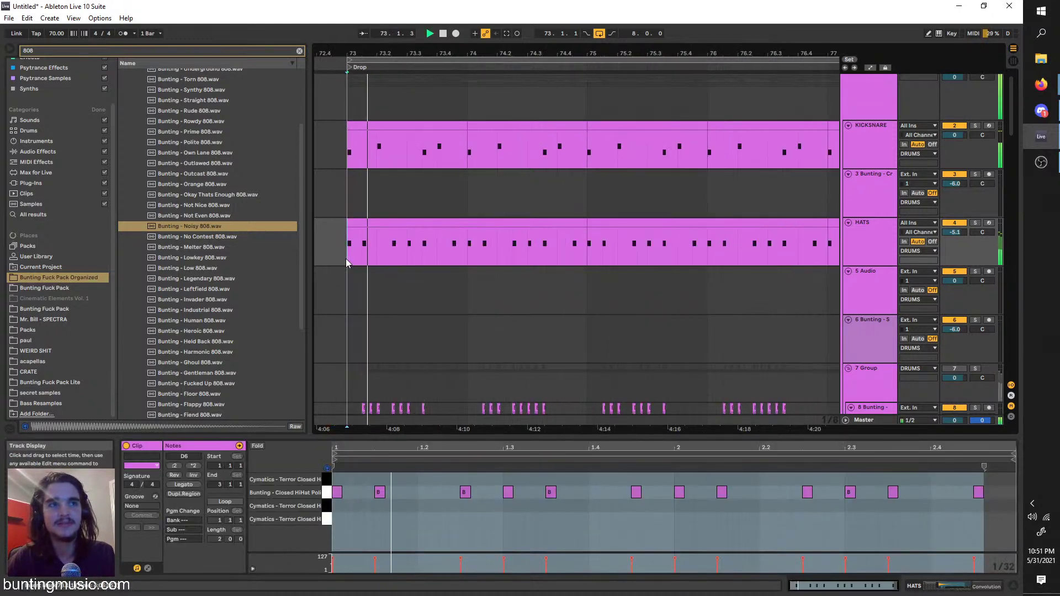
Return the HATS track's volume to its default of 0
{"action": "left_click", "coordinate": [888, 232]}
{"action": "right_click", "coordinate": [964, 231]}
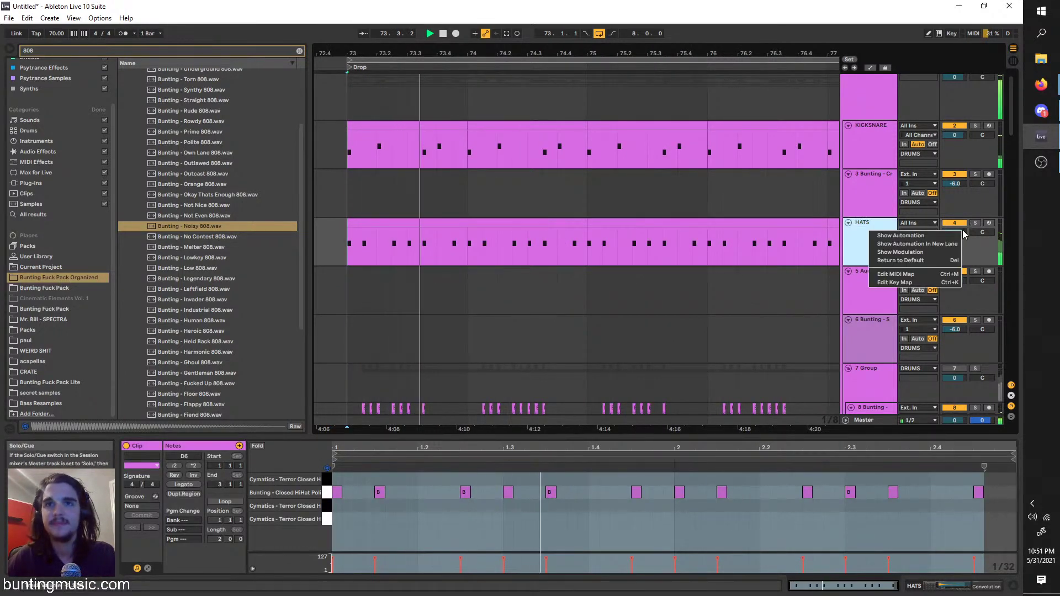
{"action": "left_click", "coordinate": [933, 264]}
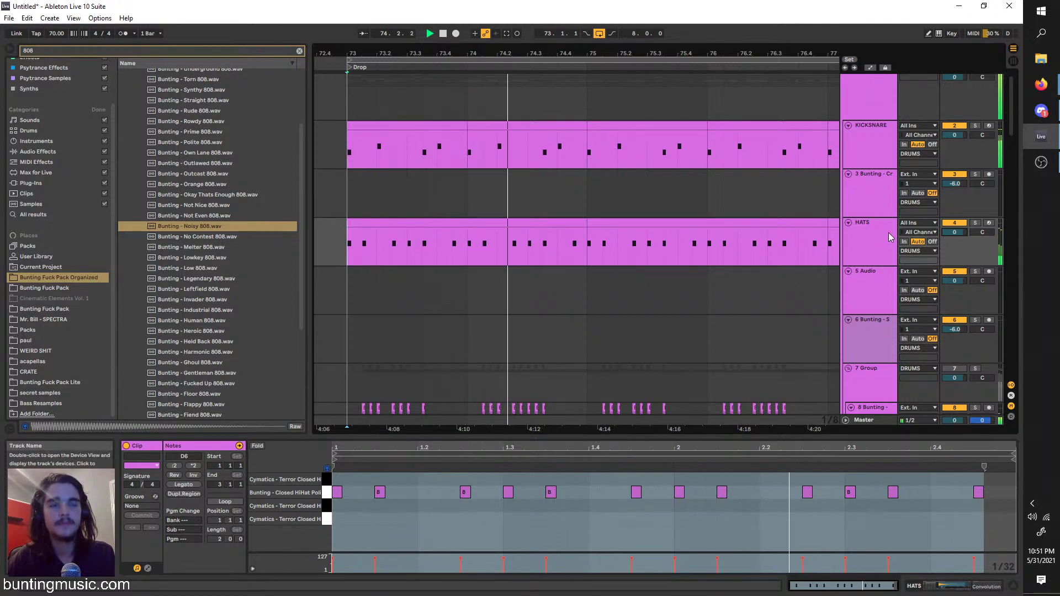
Add two C6 hi-hat notes a sixteenth apart at the start of the first HATS clip and select them
{"action": "left_click", "coordinate": [848, 240]}
{"action": "left_click", "coordinate": [530, 221]}
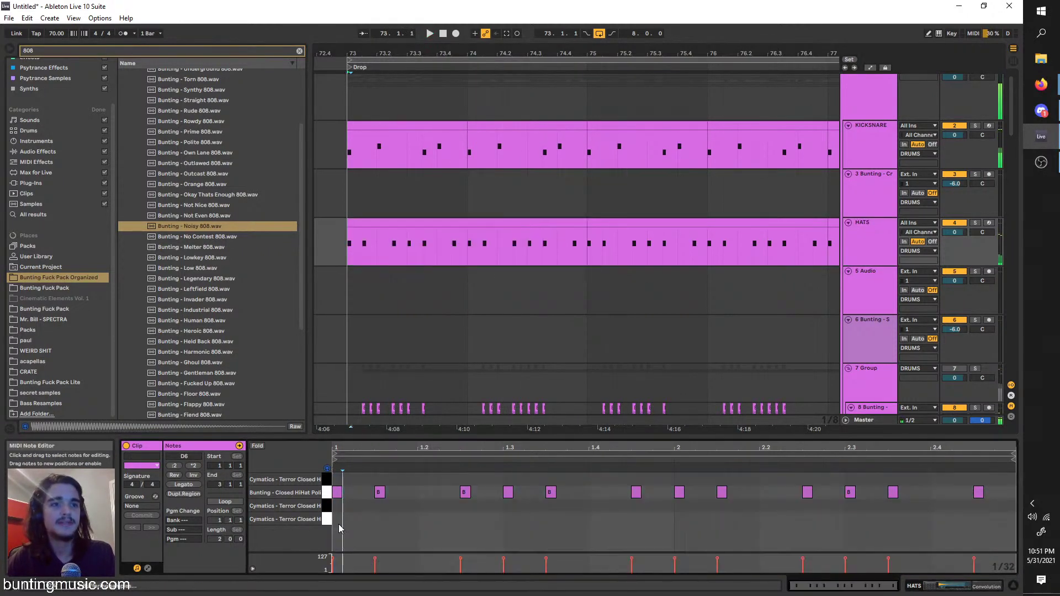
{"action": "double_click", "coordinate": [338, 521]}
{"action": "double_click", "coordinate": [359, 519]}
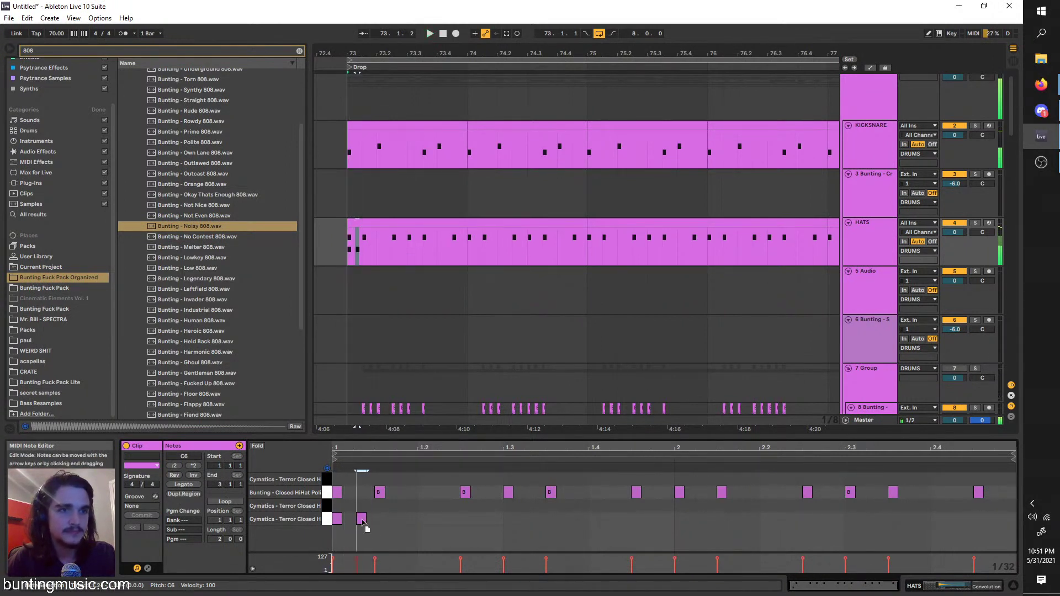
{"action": "left_click_drag", "start_coordinate": [374, 530], "coordinate": [336, 517]}
Duplicate the pair of C6 notes repeatedly to fill the full two bars of the HATS clip with sixteenths
{"action": "key", "text": "space"}
{"action": "key", "text": "ctrl+d"}
{"action": "key", "text": "ctrl+d"}
{"action": "key", "text": "ctrl+d"}
{"action": "key", "text": "ctrl+d"}
{"action": "key", "text": "ctrl+d"}
{"action": "key", "text": "ctrl+d"}
{"action": "key", "text": "ctrl+d"}
{"action": "key", "text": "ctrl+d"}
{"action": "key", "text": "ctrl+d"}
{"action": "key", "text": "ctrl+d"}
{"action": "key", "text": "ctrl+d"}
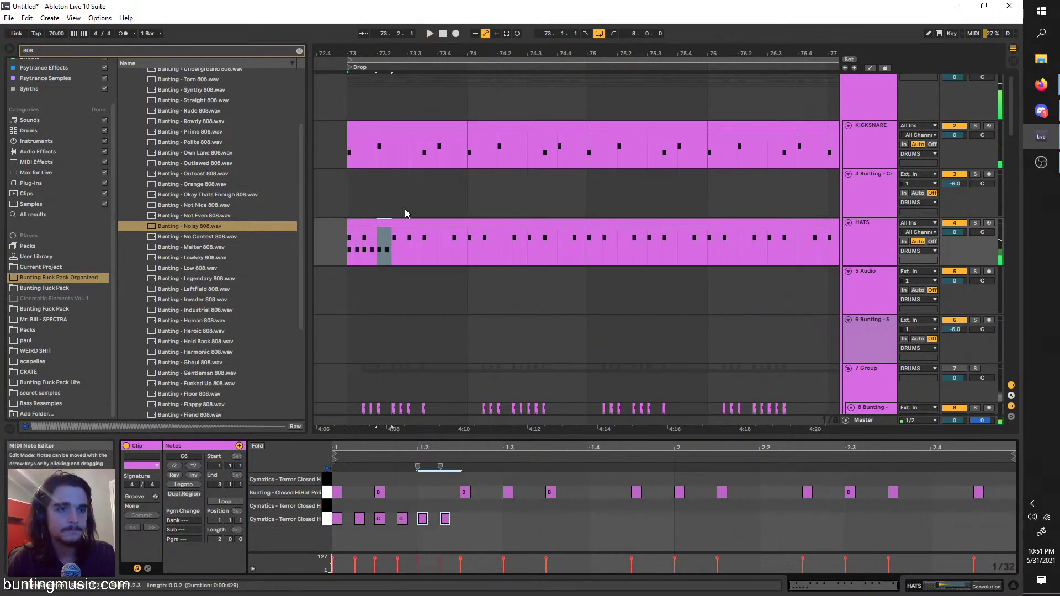
{"action": "key", "text": "ctrl+d"}
{"action": "key", "text": "ctrl+d"}
{"action": "key", "text": "ctrl+d"}
{"action": "key", "text": "ctrl+d"}
{"action": "key", "text": "ctrl+a"}
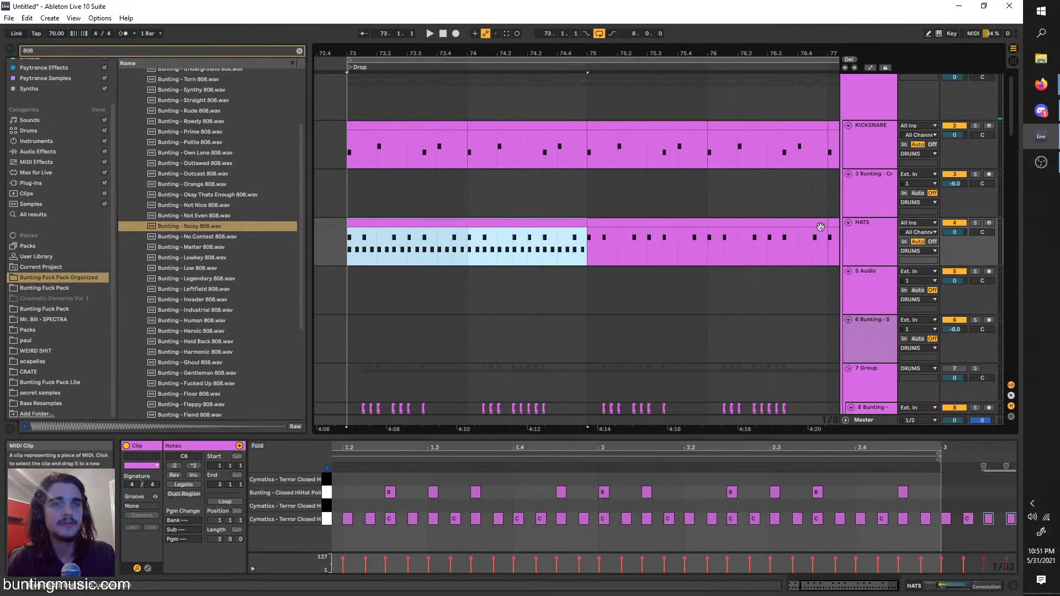
Search the sample pack for "hat" from the HATS track's drum rack and expand the Closed HiHat folder under Cymbals
{"action": "left_click", "coordinate": [883, 241]}
{"action": "key", "text": "ctrl+f"}
{"action": "type", "text": "hat"}
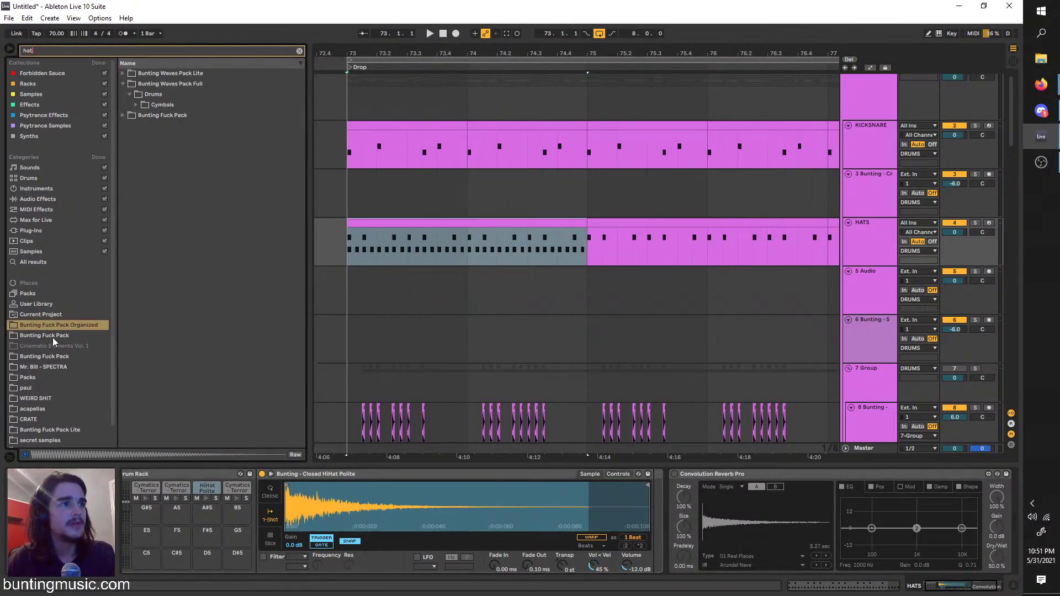
{"action": "left_click", "coordinate": [135, 105]}
{"action": "left_click", "coordinate": [144, 125]}
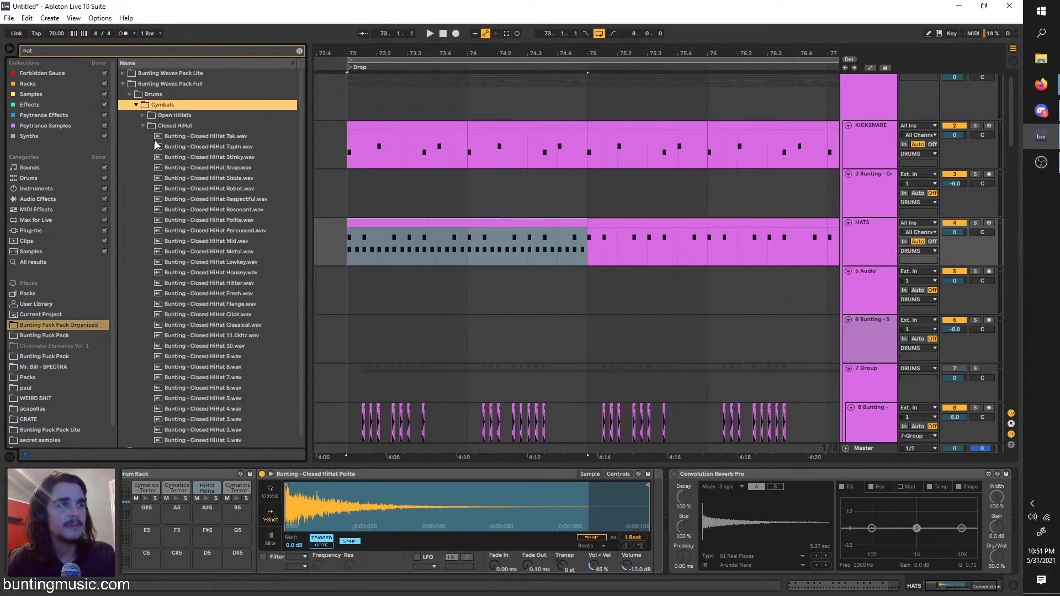
Audition the closed hi-hat samples, from Tsk down to Closed HiHat 1, for the new sixteenth pattern
{"action": "left_click", "coordinate": [156, 138]}
{"action": "scroll", "coordinate": [193, 363], "scroll_direction": "down", "scroll_amount": 1}
{"action": "left_click", "coordinate": [216, 193]}
{"action": "left_click", "coordinate": [204, 269]}
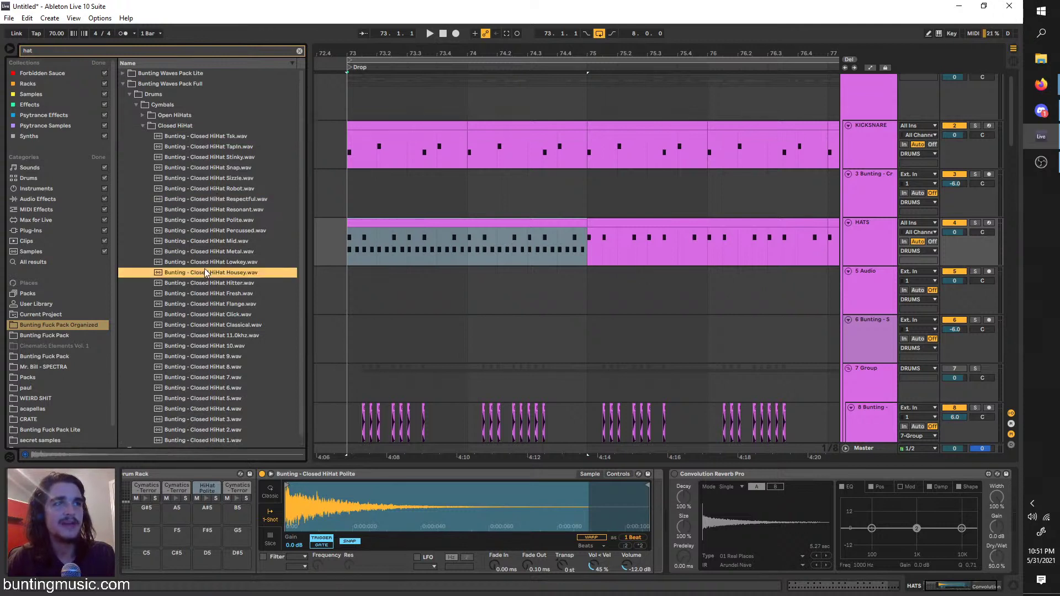
{"action": "left_click", "coordinate": [234, 326]}
{"action": "left_click", "coordinate": [247, 345]}
{"action": "left_click", "coordinate": [241, 379]}
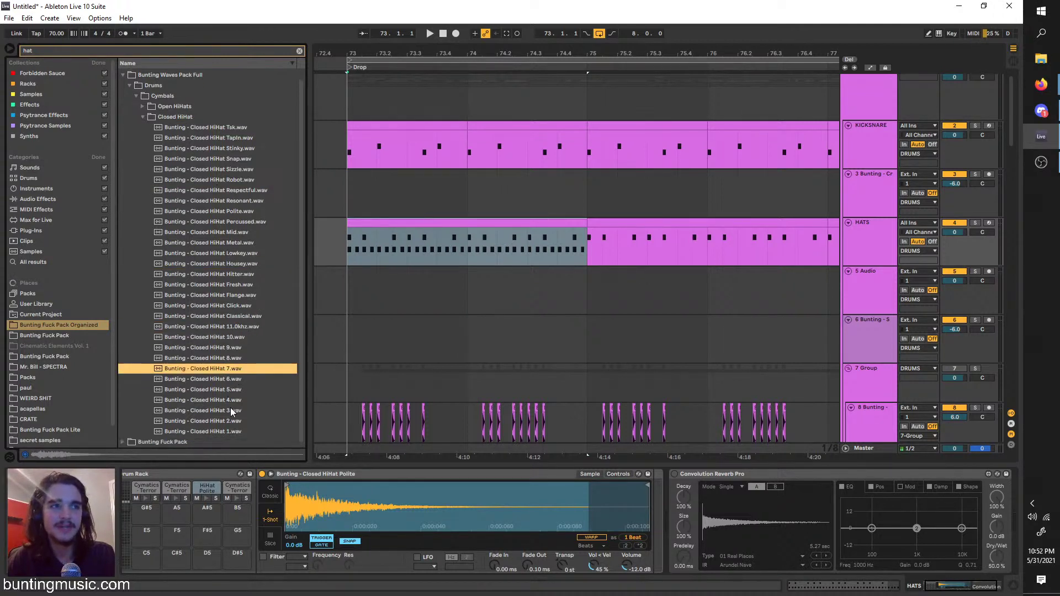
{"action": "left_click", "coordinate": [235, 419]}
{"action": "left_click", "coordinate": [241, 430]}
{"action": "left_click", "coordinate": [241, 441]}
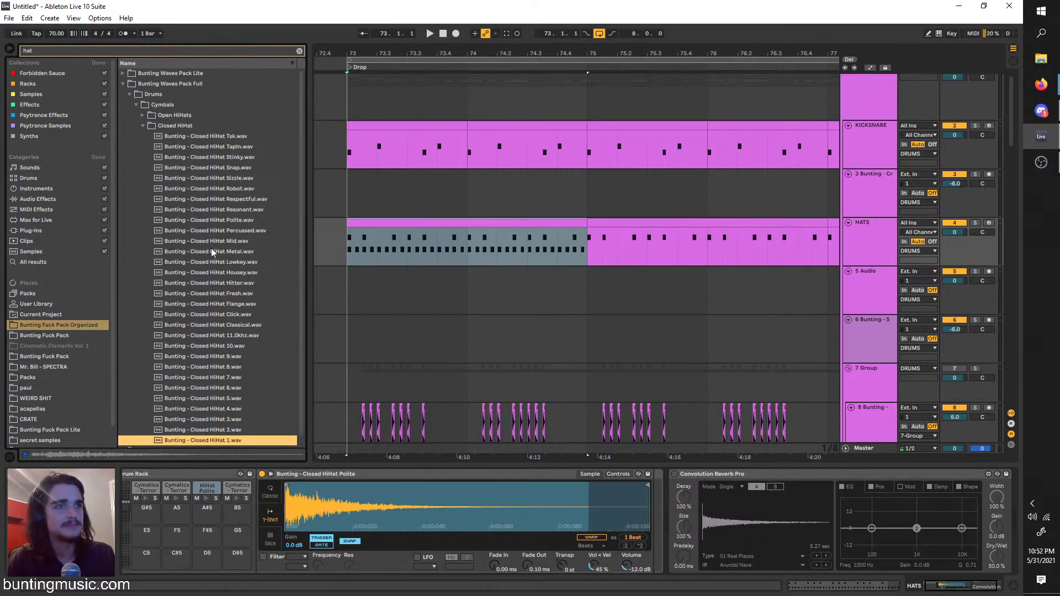
Load Bunting - Closed HiHat 1.wav onto the drum rack's C6 pad and play the beat
{"action": "key", "text": "space"}
{"action": "left_click_drag", "start_coordinate": [200, 440], "coordinate": [216, 487]}
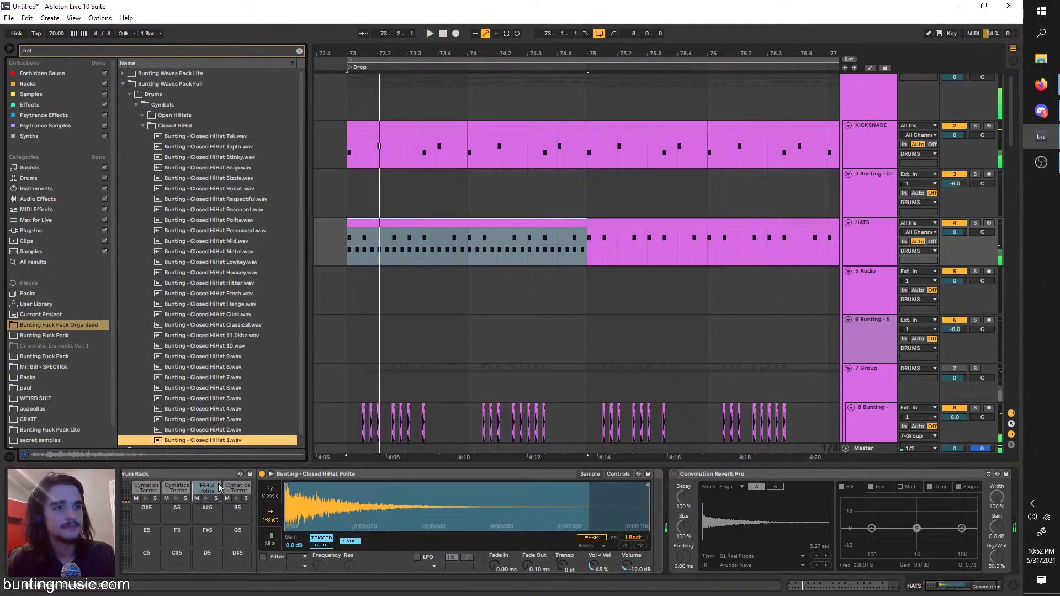
{"action": "key", "text": "space"}
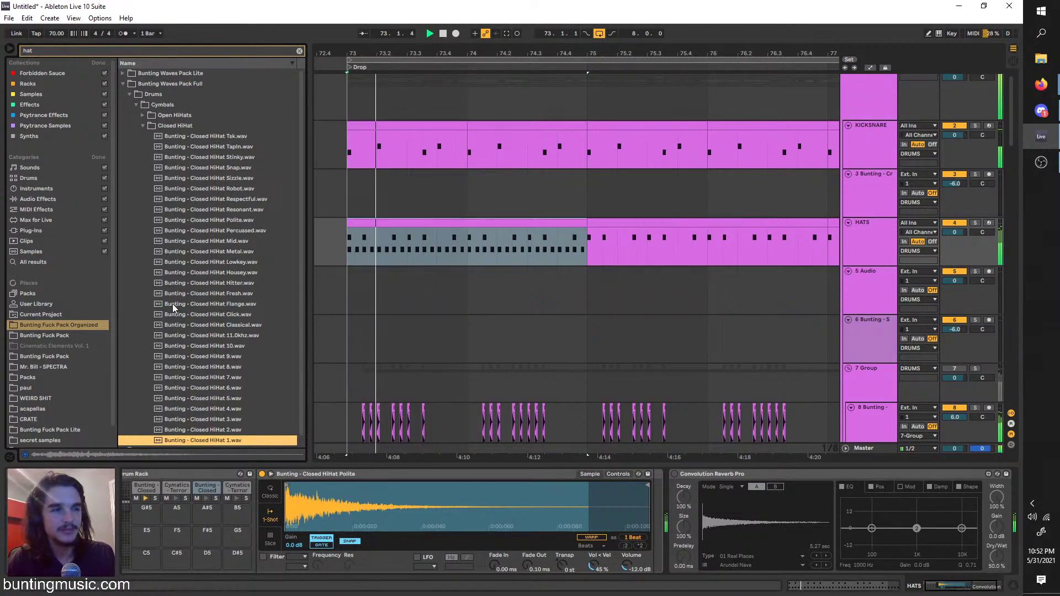
Audition more closed hi-hats and load Bunting - Closed HiHat Tsk.wav onto the drum rack's C6 pad, then play the beat
{"action": "left_click", "coordinate": [190, 275]}
{"action": "left_click", "coordinate": [204, 240]}
{"action": "left_click", "coordinate": [210, 230]}
{"action": "left_click", "coordinate": [216, 210]}
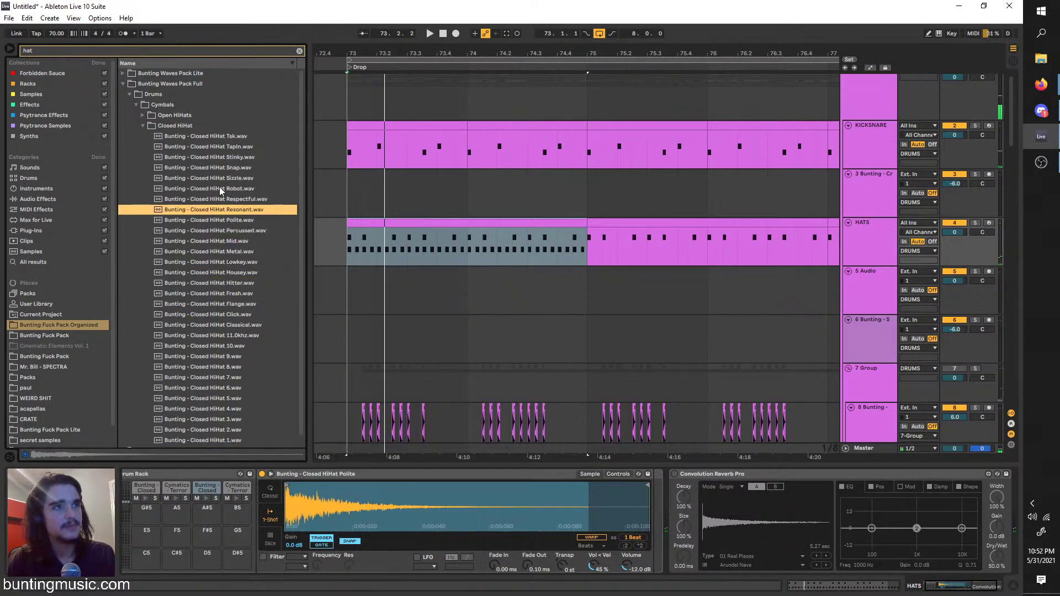
{"action": "left_click", "coordinate": [219, 188]}
{"action": "left_click", "coordinate": [223, 168]}
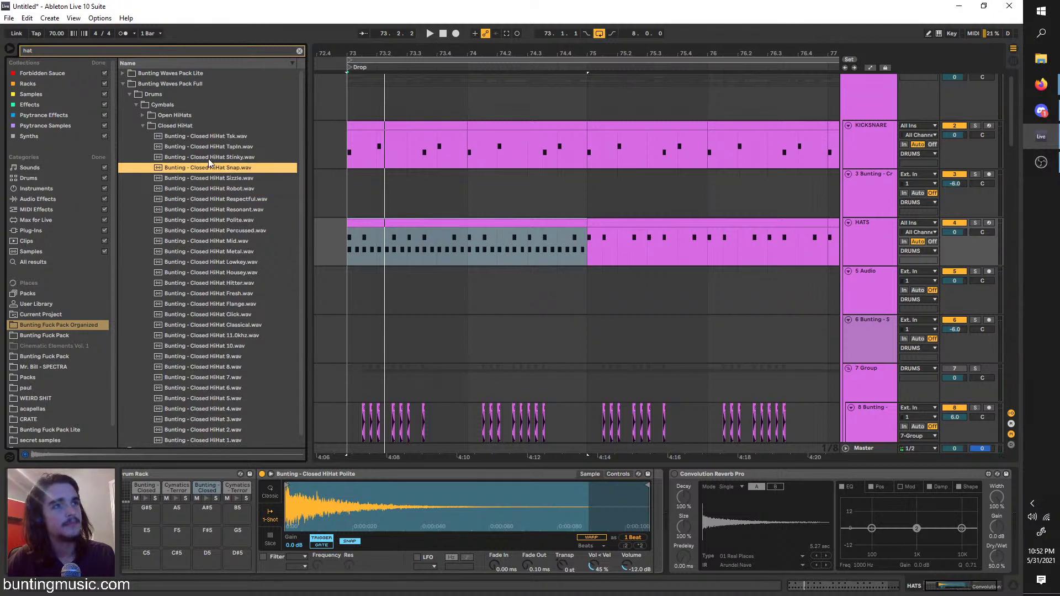
{"action": "left_click", "coordinate": [177, 136]}
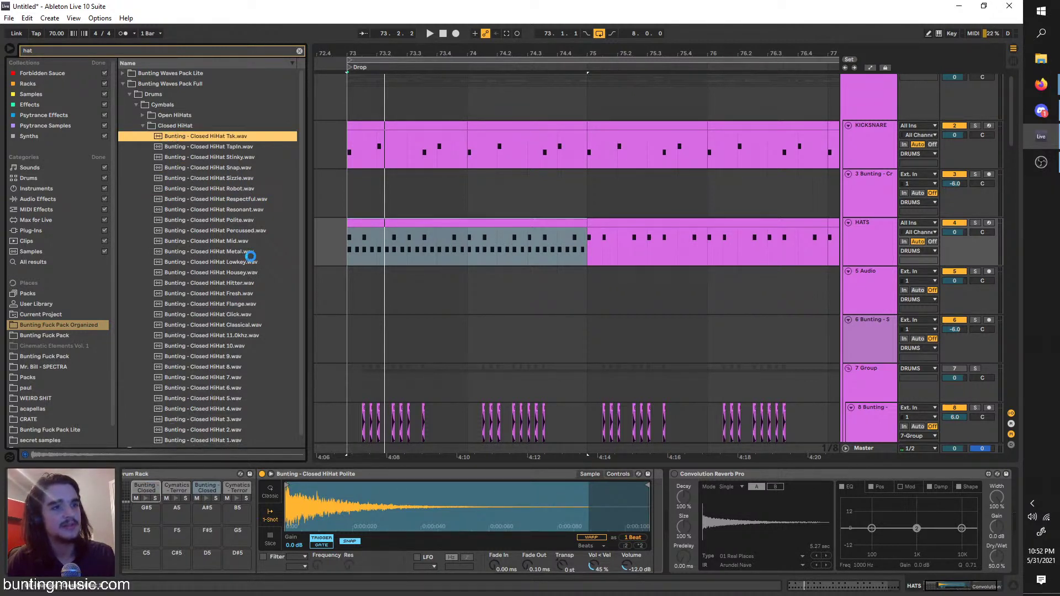
{"action": "key", "text": "space"}
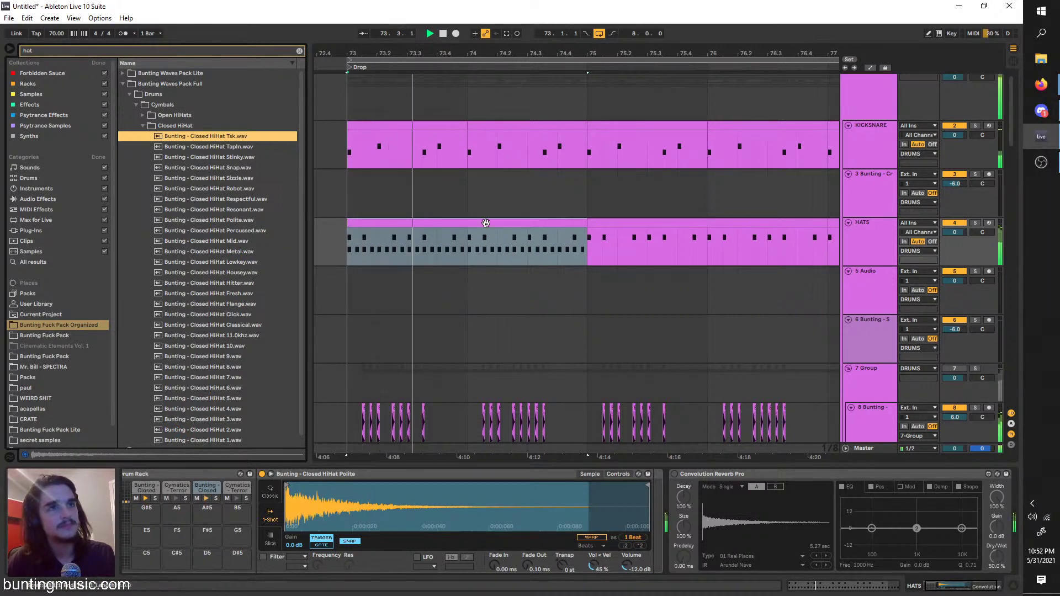
Duplicate the edited two-bar HATS clip three times over the older copies up to bar 81
{"action": "key", "text": "ctrl+d"}
{"action": "key", "text": "minus"}
{"action": "key", "text": "ctrl+d"}
{"action": "key", "text": "ctrl+d"}
{"action": "scroll", "coordinate": [363, 250], "scroll_direction": "left", "scroll_amount": 2}
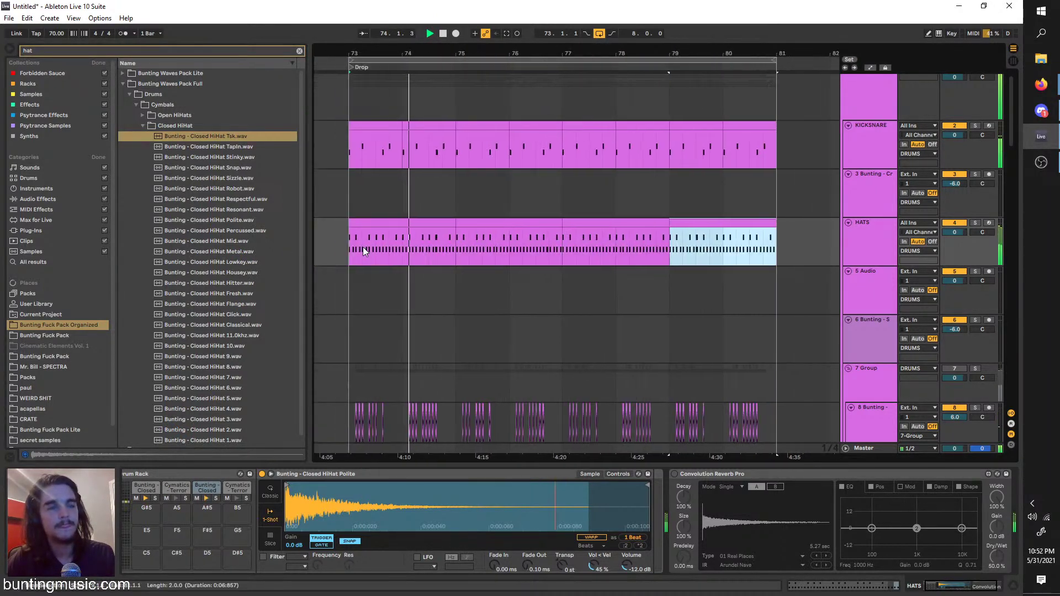
Set the volume of track 14, holding the Noisy 808 clips, to -4.0
{"action": "scroll", "coordinate": [363, 247], "scroll_direction": "down", "scroll_amount": 10}
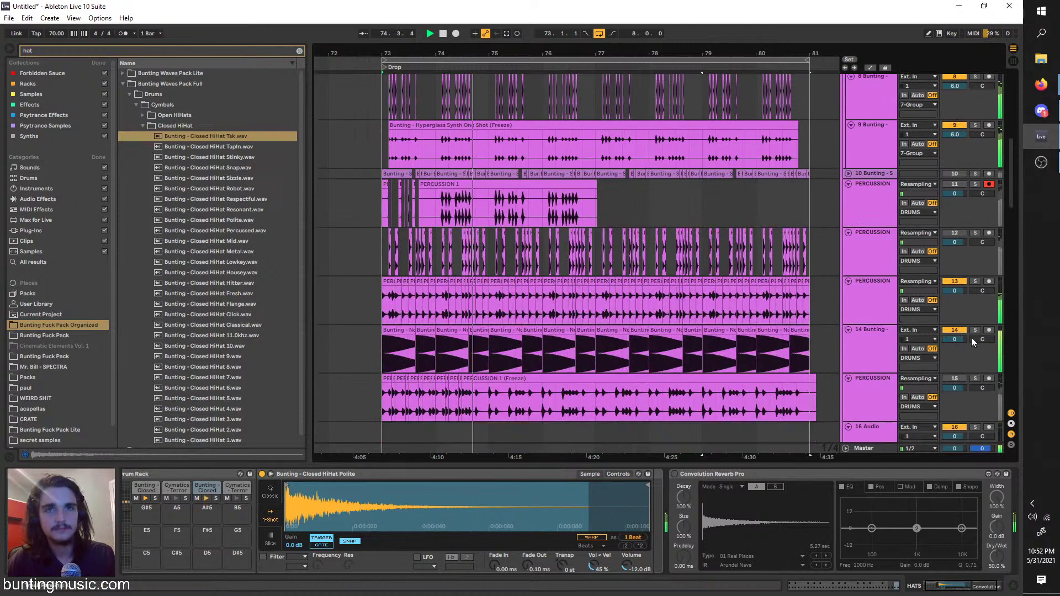
{"action": "left_click_drag", "start_coordinate": [972, 339], "coordinate": [972, 356]}
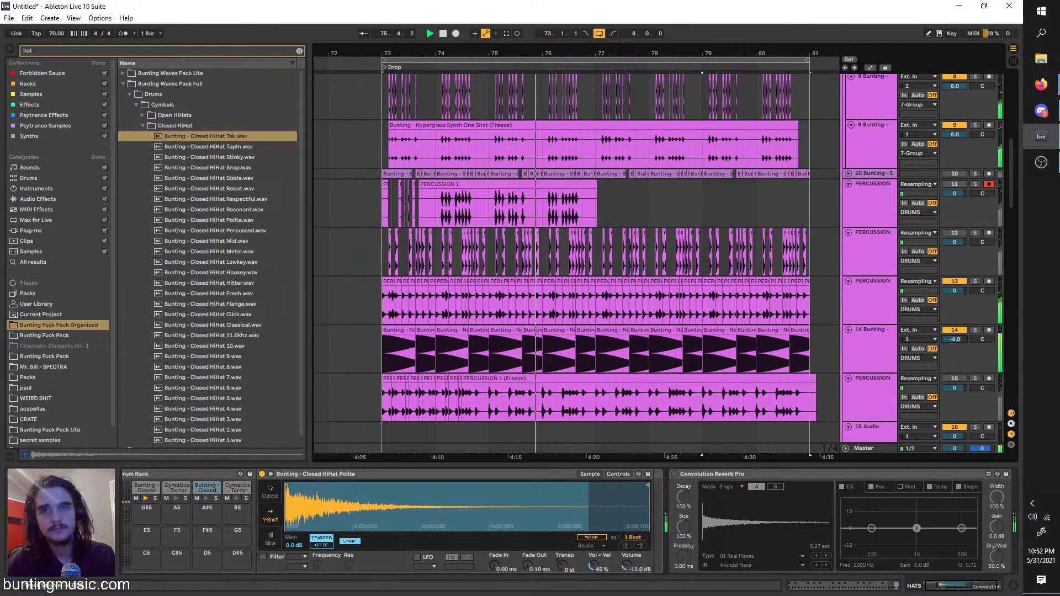
Solo PERCUSSION track 13 and set its Dynamic Tube's Drive to 15 dB and Bias to 67%, listening from bar 73
{"action": "left_click", "coordinate": [870, 306]}
{"action": "left_click", "coordinate": [976, 282]}
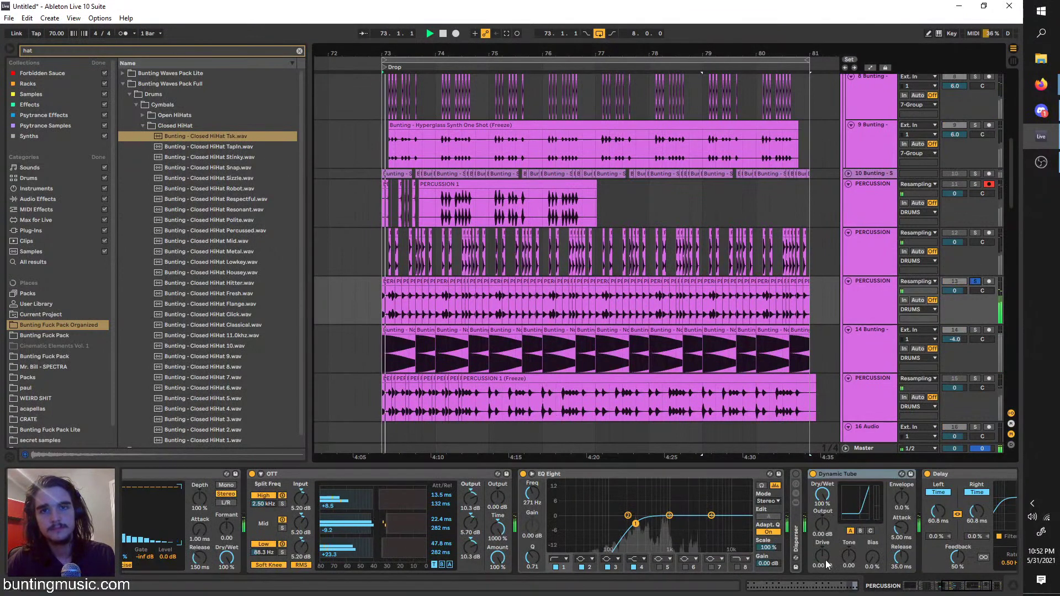
{"action": "left_click_drag", "start_coordinate": [826, 560], "coordinate": [806, 543]}
{"action": "scroll", "coordinate": [814, 538], "scroll_direction": "down", "scroll_amount": 2}
{"action": "scroll", "coordinate": [383, 257], "scroll_direction": "up", "scroll_amount": 2}
{"action": "left_click", "coordinate": [382, 300]}
{"action": "key", "text": "ctrl+l"}
{"action": "key", "text": "space"}
{"action": "key", "text": "space"}
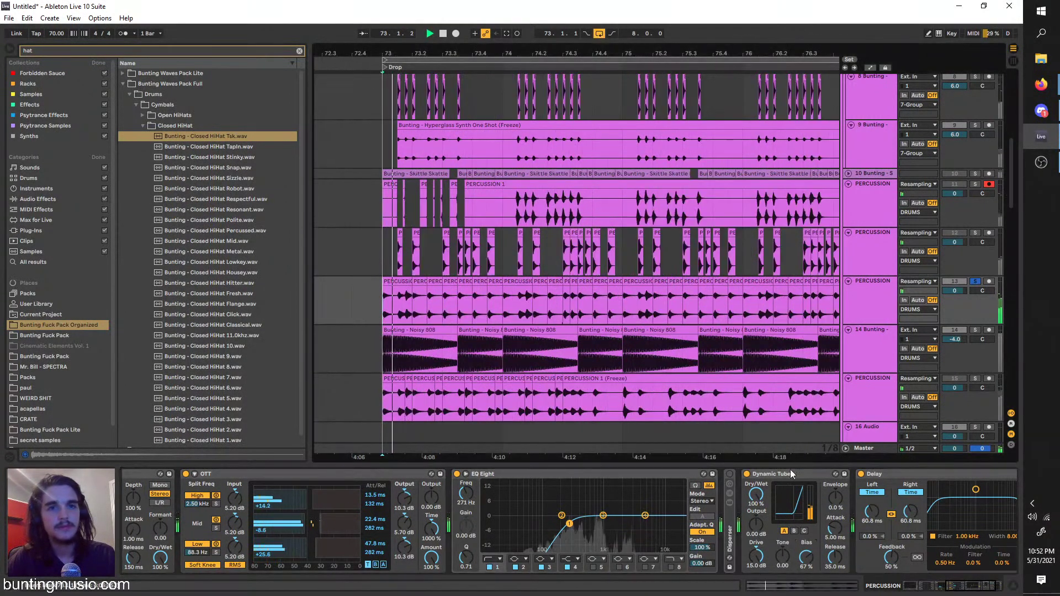
{"action": "scroll", "coordinate": [763, 559], "scroll_direction": "down", "scroll_amount": 2}
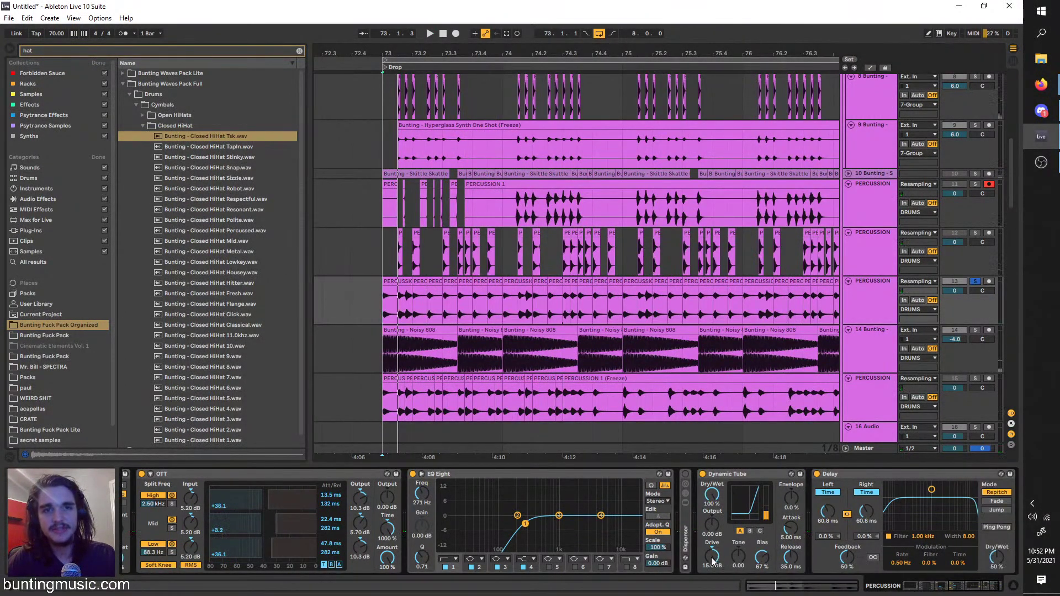
Return the Dynamic Tube's Drive to its default of 0 dB and play the soloed percussion
{"action": "right_click", "coordinate": [712, 558]}
{"action": "left_click", "coordinate": [729, 529]}
{"action": "key", "text": "space"}
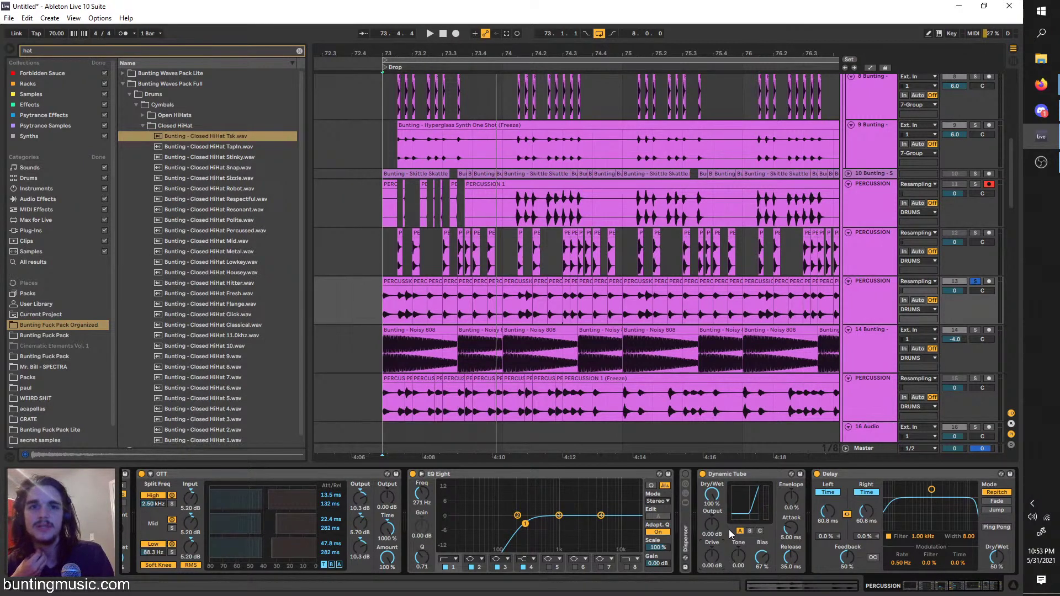
{"action": "key", "text": "space"}
Solo the HATS track instead and play it from bar 73
{"action": "scroll", "coordinate": [449, 272], "scroll_direction": "up", "scroll_amount": 2}
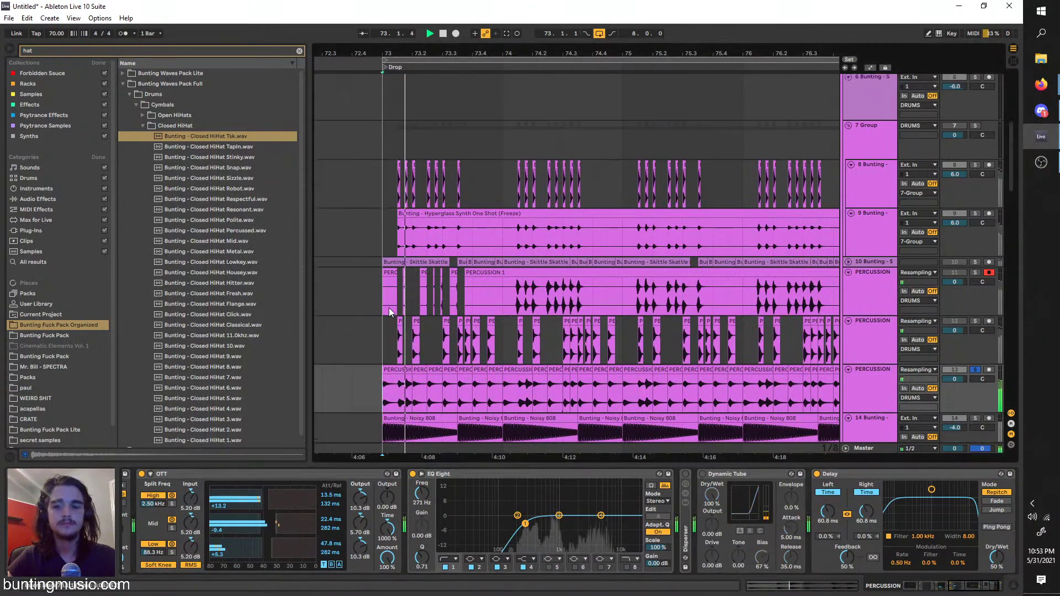
{"action": "scroll", "coordinate": [373, 267], "scroll_direction": "up", "scroll_amount": 5}
{"action": "left_click", "coordinate": [385, 194]}
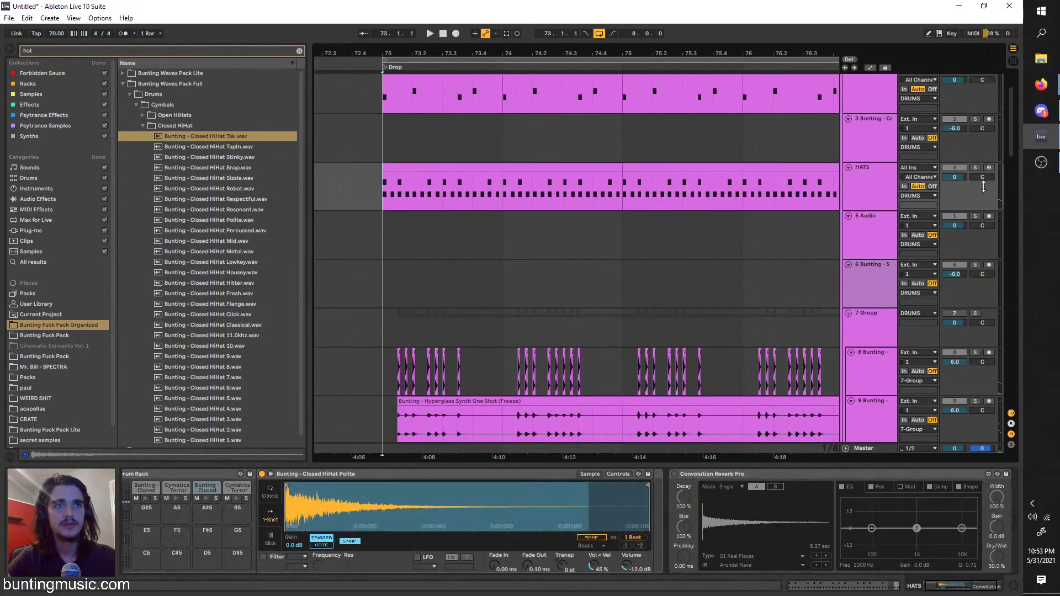
{"action": "left_click", "coordinate": [975, 167]}
{"action": "key", "text": "space"}
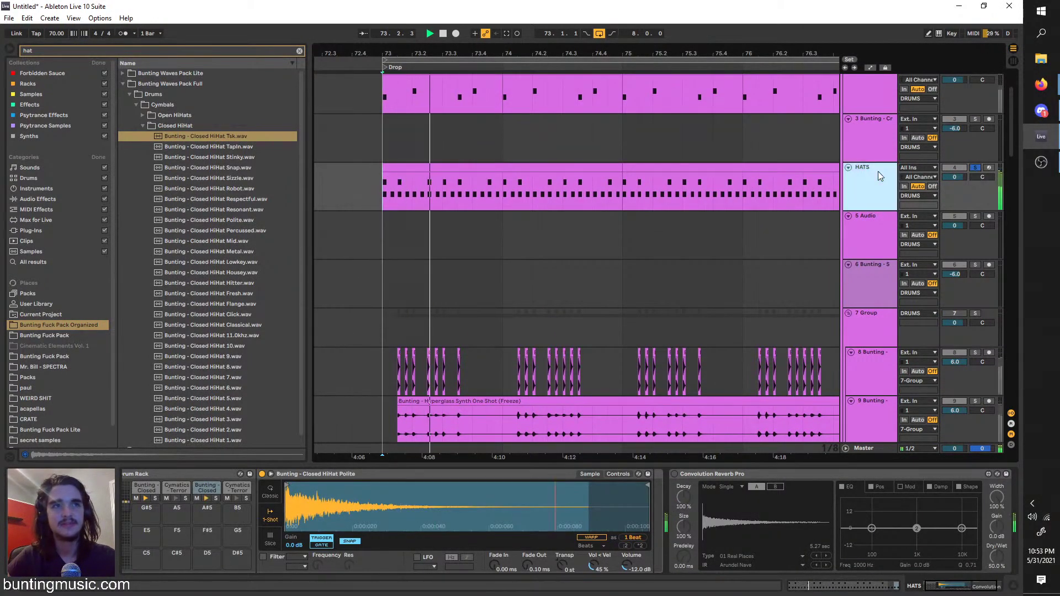
Find EQ Eight among the audio effects and insert it after the sampler on the Closed HiHat Tsk pad
{"action": "left_click", "coordinate": [139, 488]}
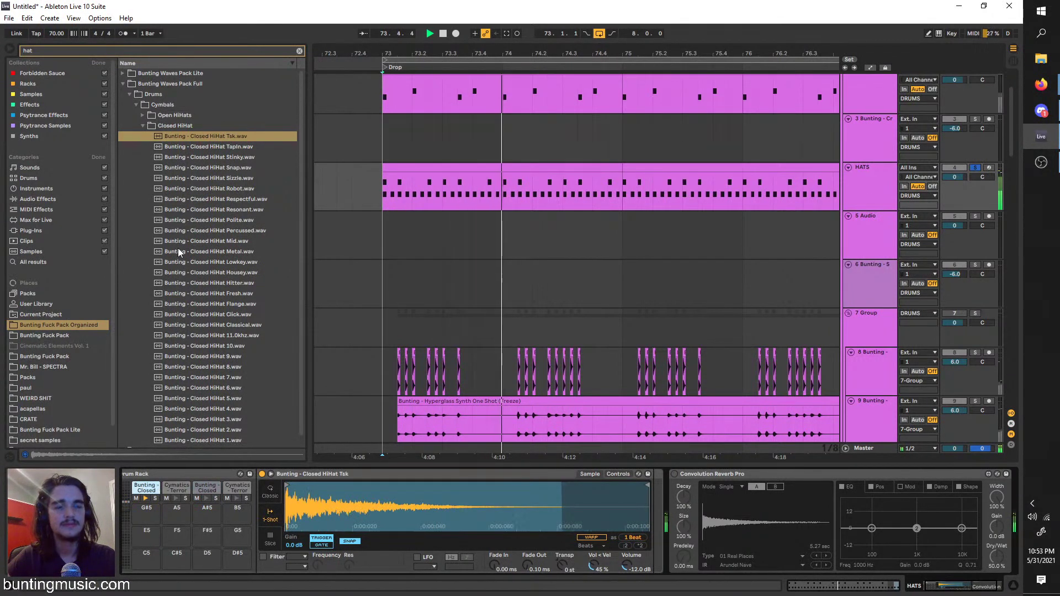
{"action": "left_click", "coordinate": [42, 47]}
{"action": "key", "text": "BackSpace"}
{"action": "key", "text": "BackSpace"}
{"action": "key", "text": "BackSpace"}
{"action": "type", "text": "EQ"}
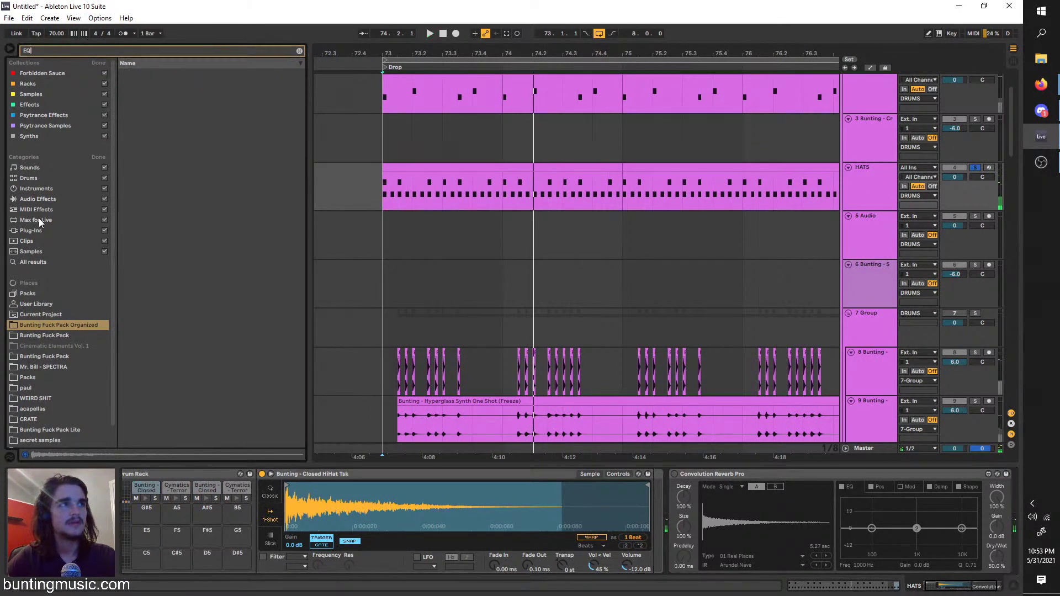
{"action": "left_click", "coordinate": [37, 199]}
{"action": "left_click_drag", "start_coordinate": [149, 94], "coordinate": [662, 497]}
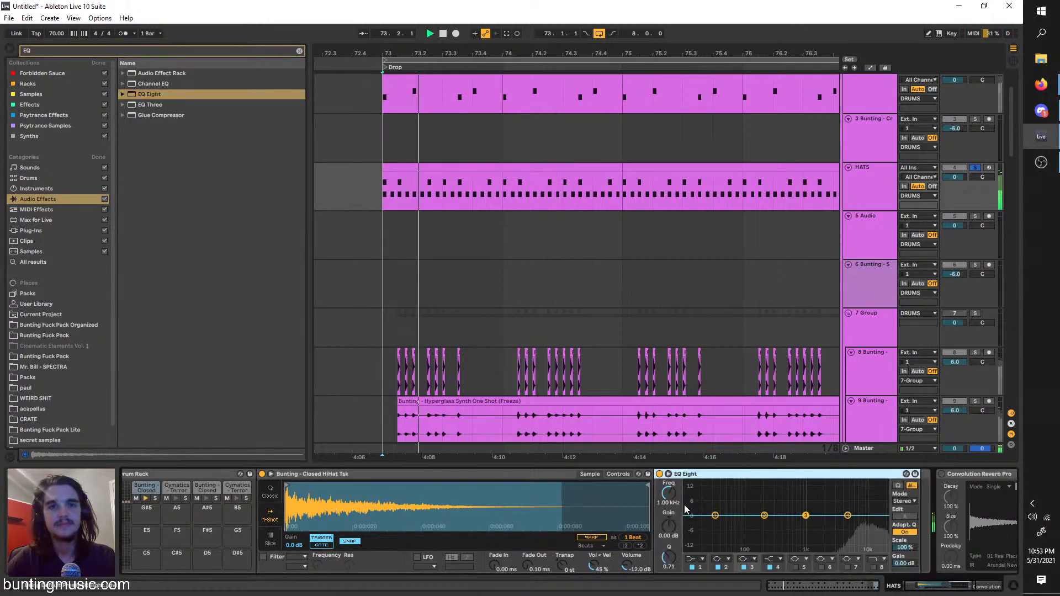
Solo the Closed HiHat Tsk pad and shape EQ Eight's first band into a low cut at 8.80 kHz
{"action": "left_click", "coordinate": [156, 499]}
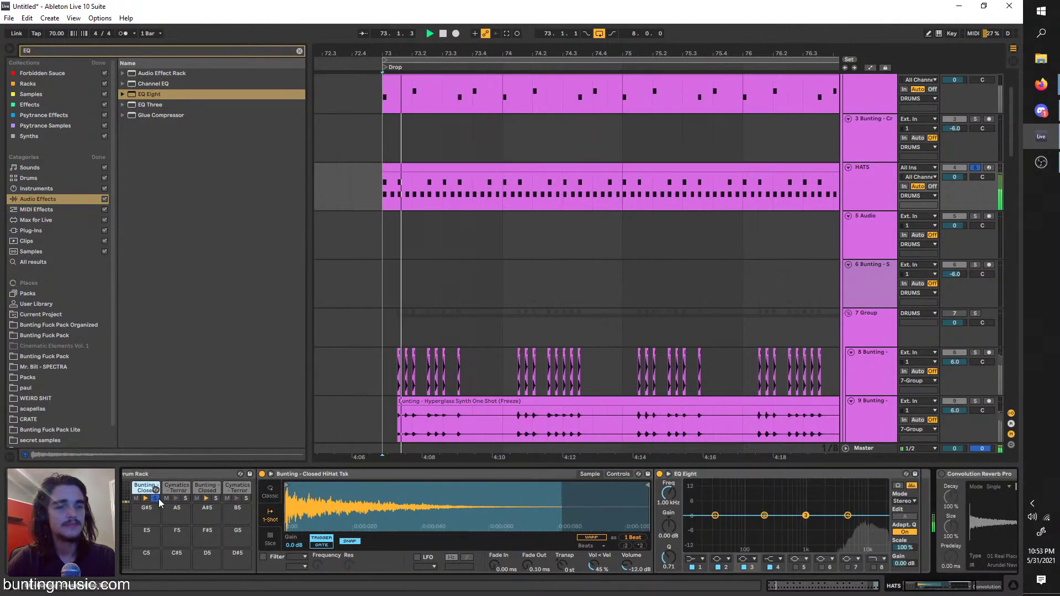
{"action": "left_click", "coordinate": [715, 516]}
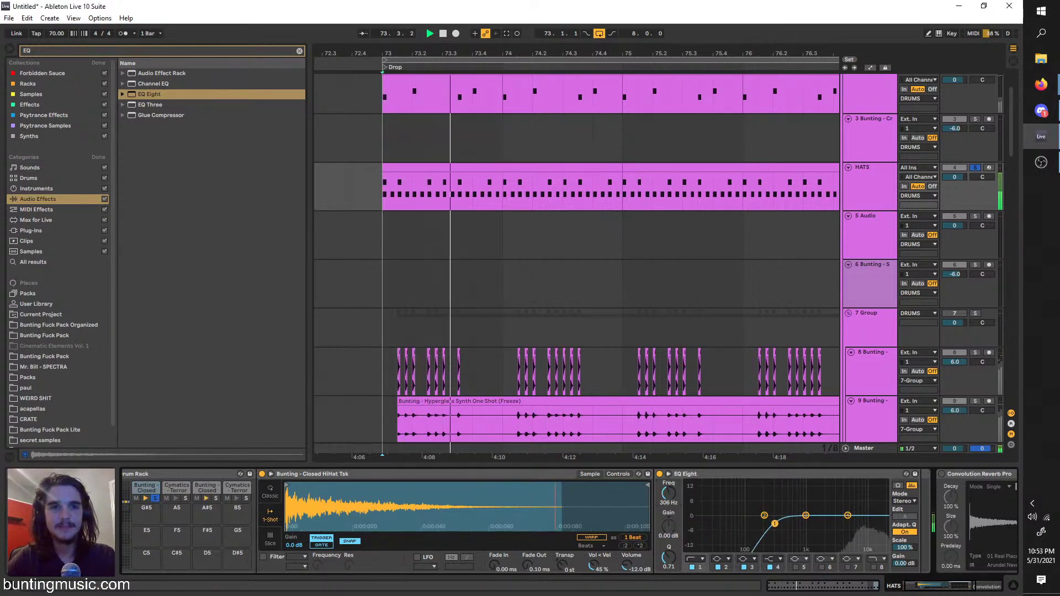
{"action": "left_click_drag", "start_coordinate": [715, 515], "coordinate": [862, 523]}
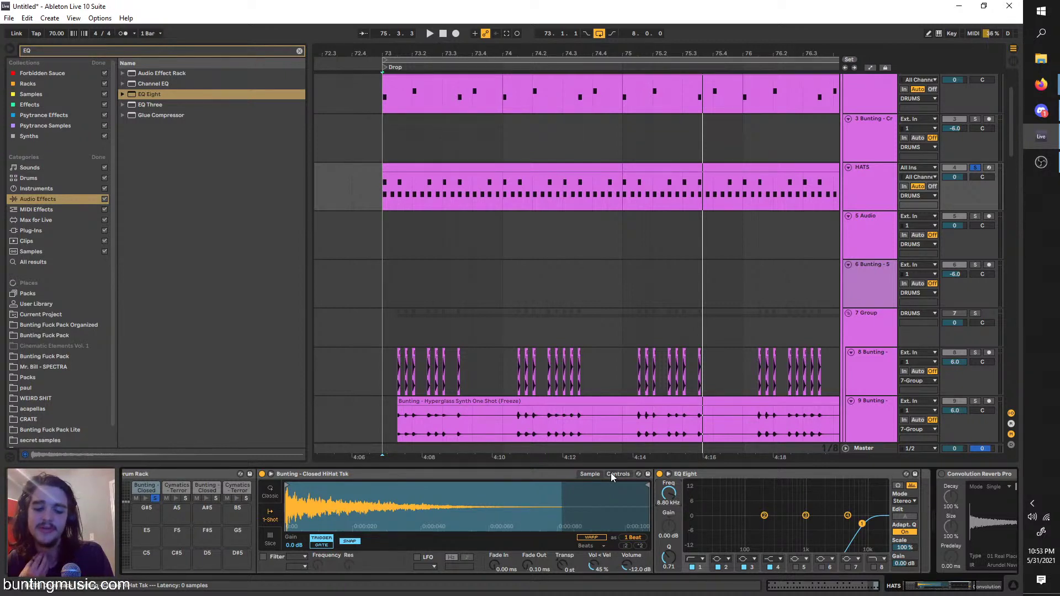
Play the soloed HATS from bar 73 and audition the Closed HiHat Polite pad on its own, then clear its solo
{"action": "key", "text": "space"}
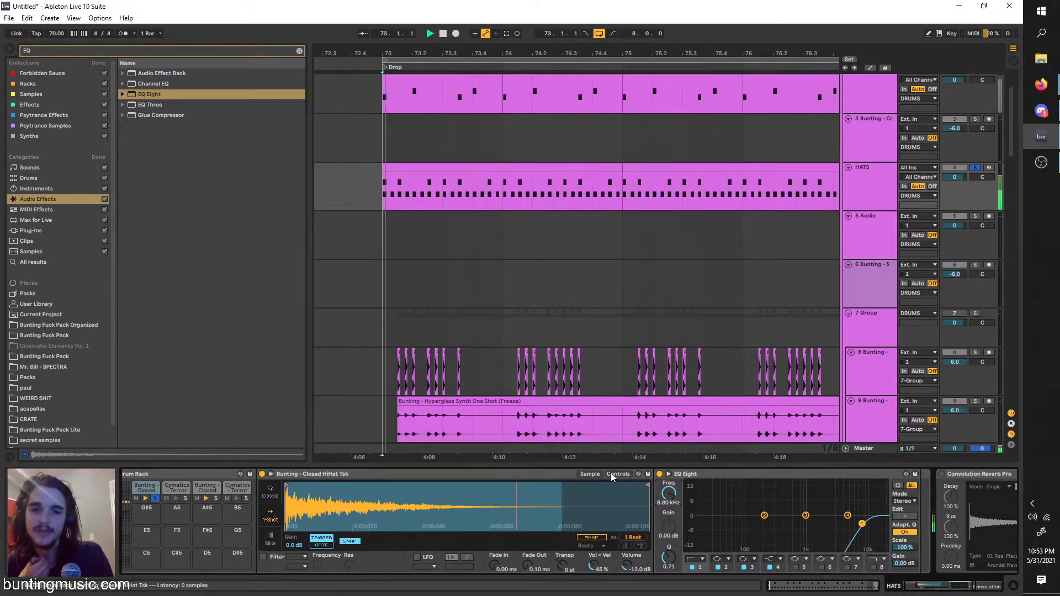
{"action": "left_click", "coordinate": [216, 499]}
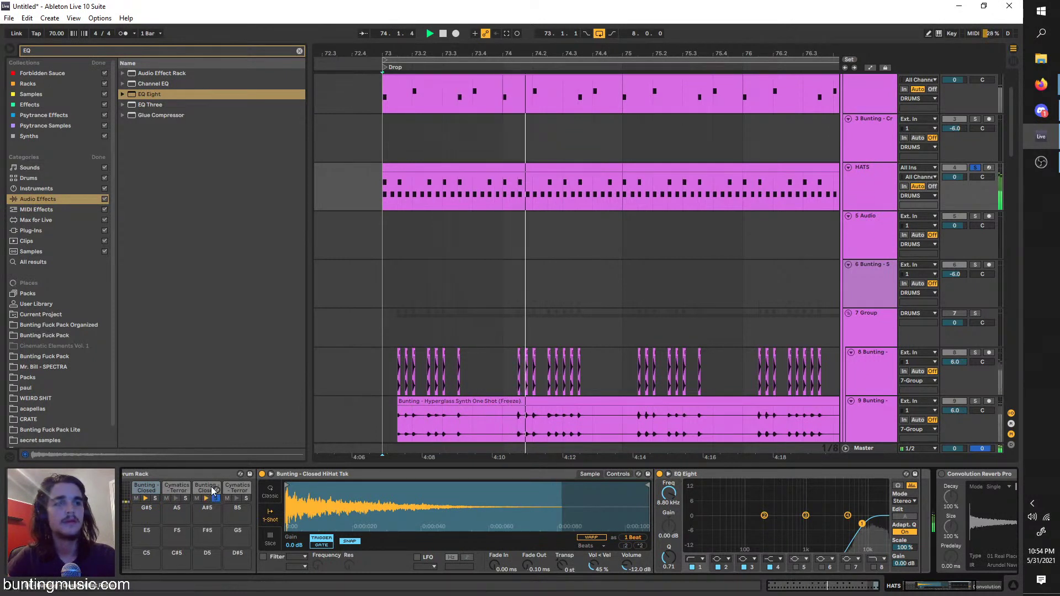
{"action": "left_click", "coordinate": [218, 499]}
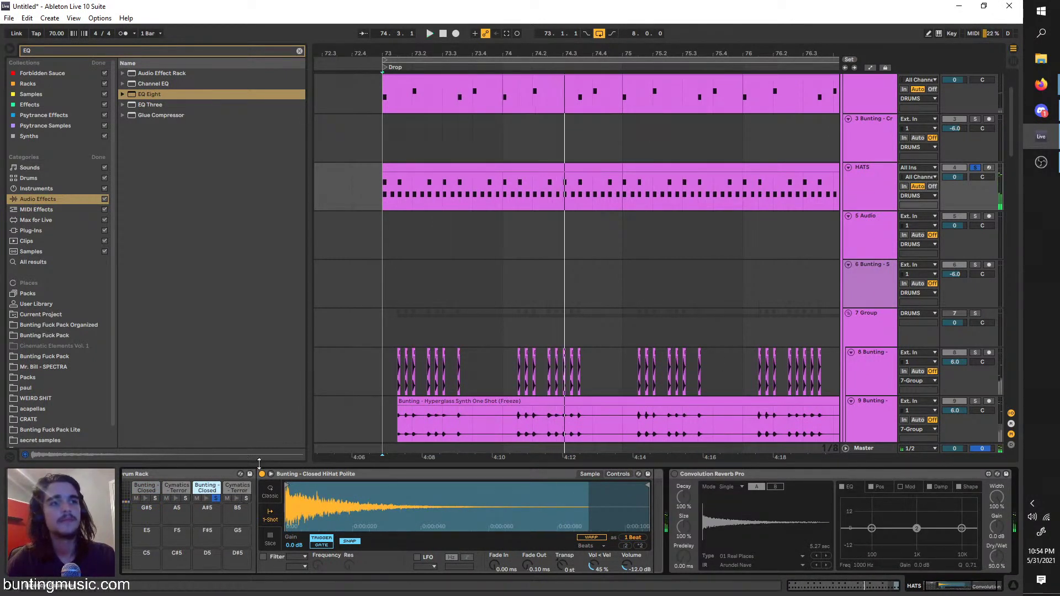
{"action": "left_click", "coordinate": [216, 499]}
Unsolo the HATS track and play the drop from bar 73 with all tracks
{"action": "left_click", "coordinate": [976, 169]}
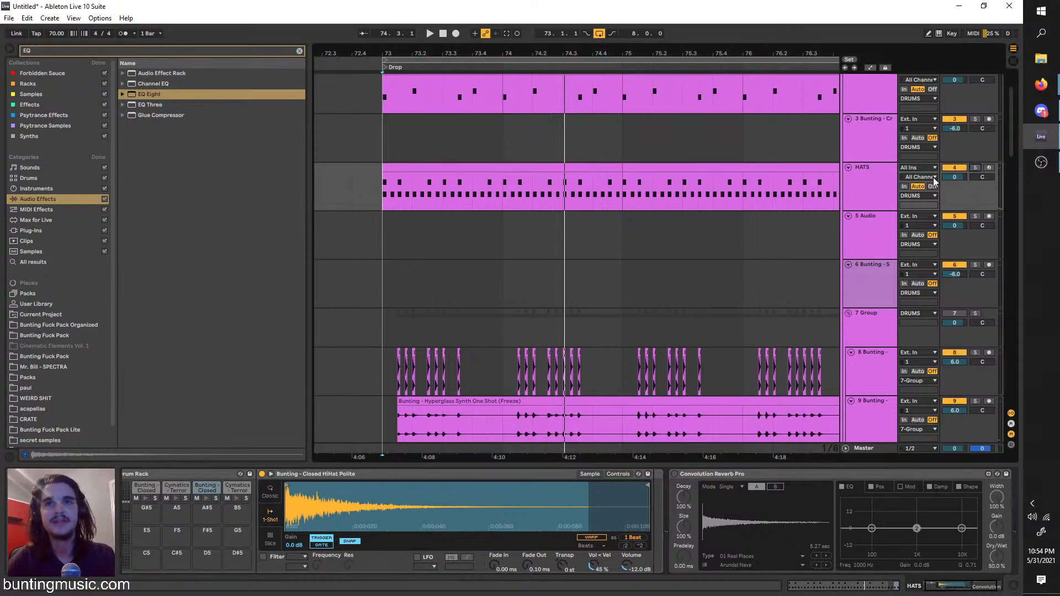
{"action": "left_click", "coordinate": [382, 203]}
{"action": "key", "text": "space"}
{"action": "scroll", "coordinate": [384, 202], "scroll_direction": "down", "scroll_amount": 3}
{"action": "scroll", "coordinate": [385, 202], "scroll_direction": "up", "scroll_amount": 3}
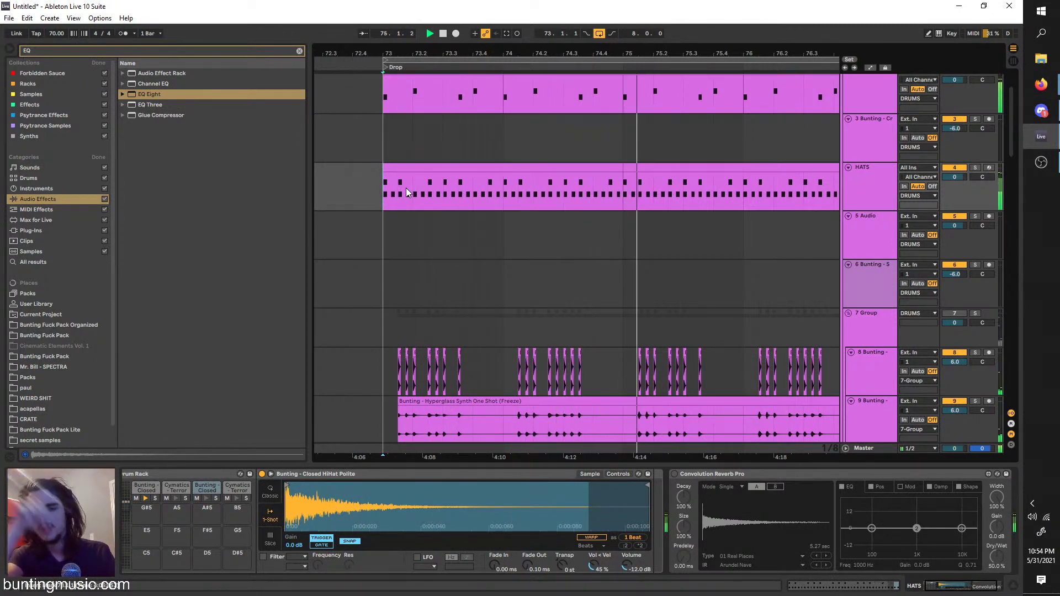
Solo the HATS track again for a brief listen and insert a new MIDI track below it
{"action": "double_click", "coordinate": [489, 165]}
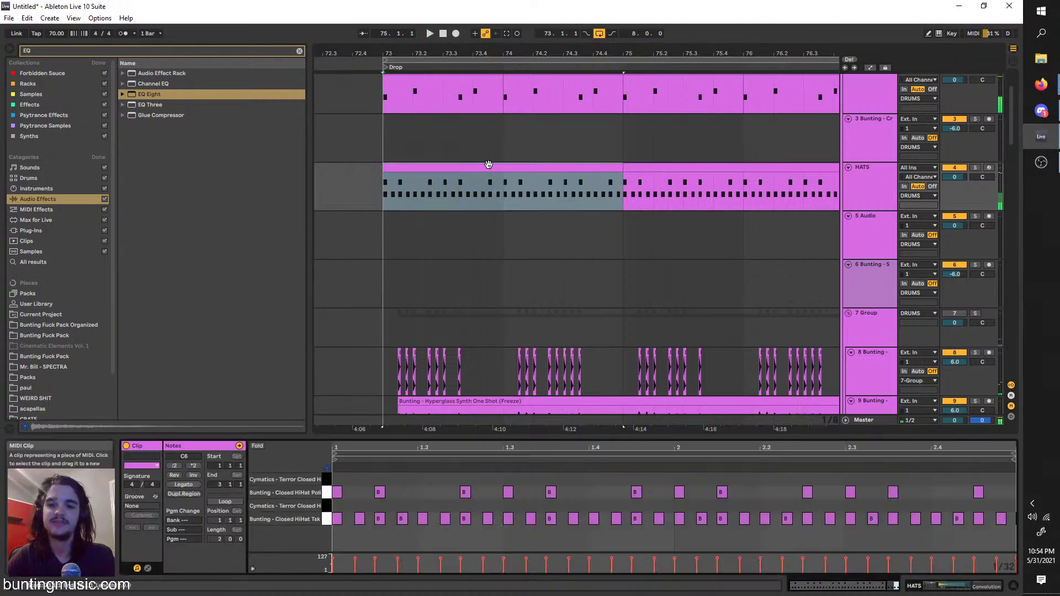
{"action": "left_click", "coordinate": [975, 167]}
{"action": "key", "text": "space"}
{"action": "right_click", "coordinate": [867, 178]}
{"action": "left_click", "coordinate": [906, 269]}
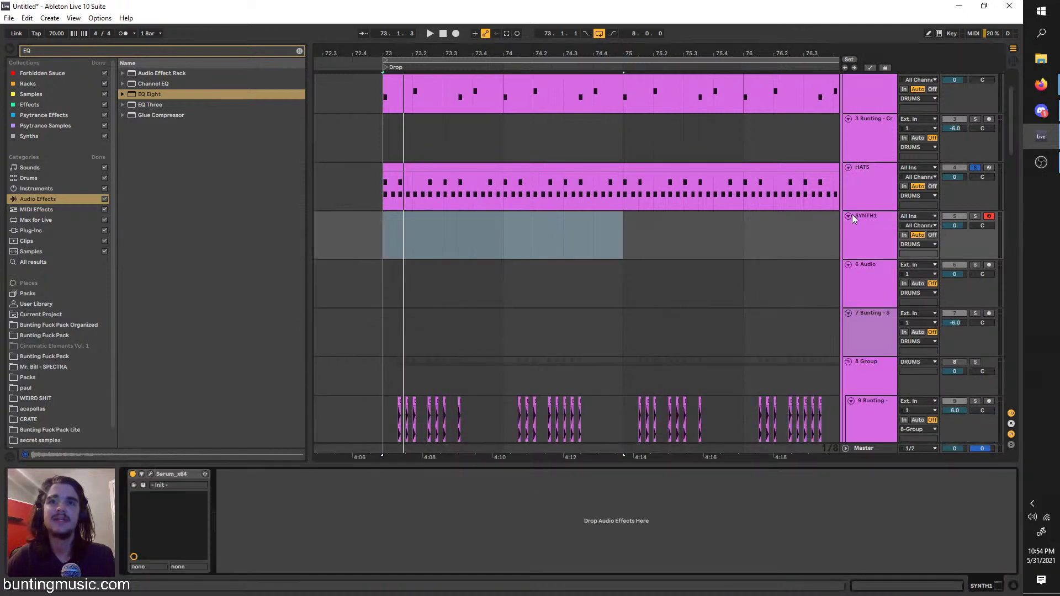
Search all results for "BUNTING HAT" and load Bunting Closed Hat 1.wav onto the new SYNTH1 track
{"action": "key", "text": "ctrl+f"}
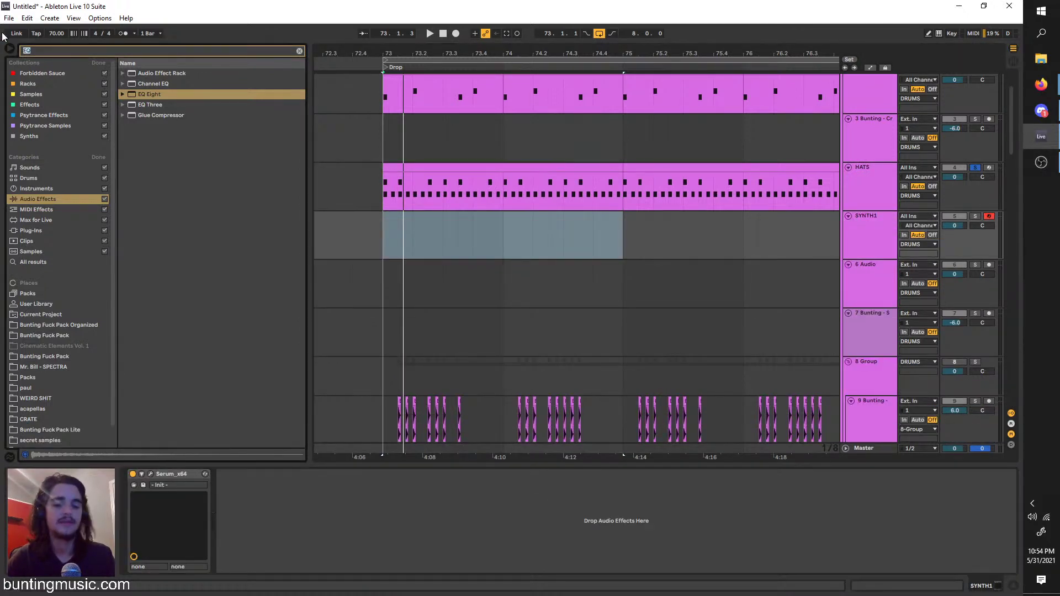
{"action": "type", "text": "BUNTING HAT"}
{"action": "left_click", "coordinate": [21, 263]}
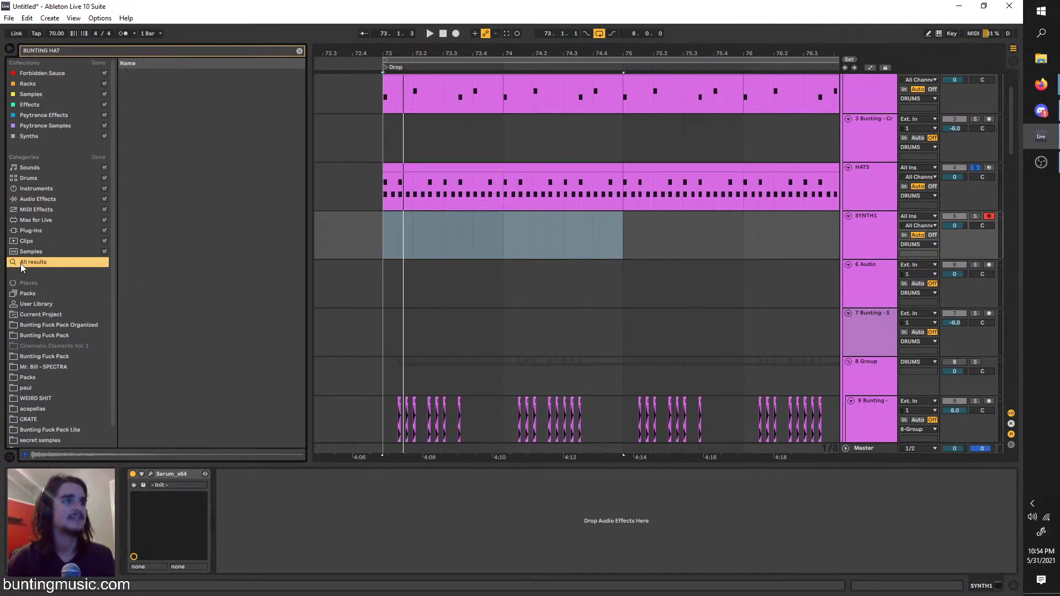
{"action": "left_click", "coordinate": [183, 251]}
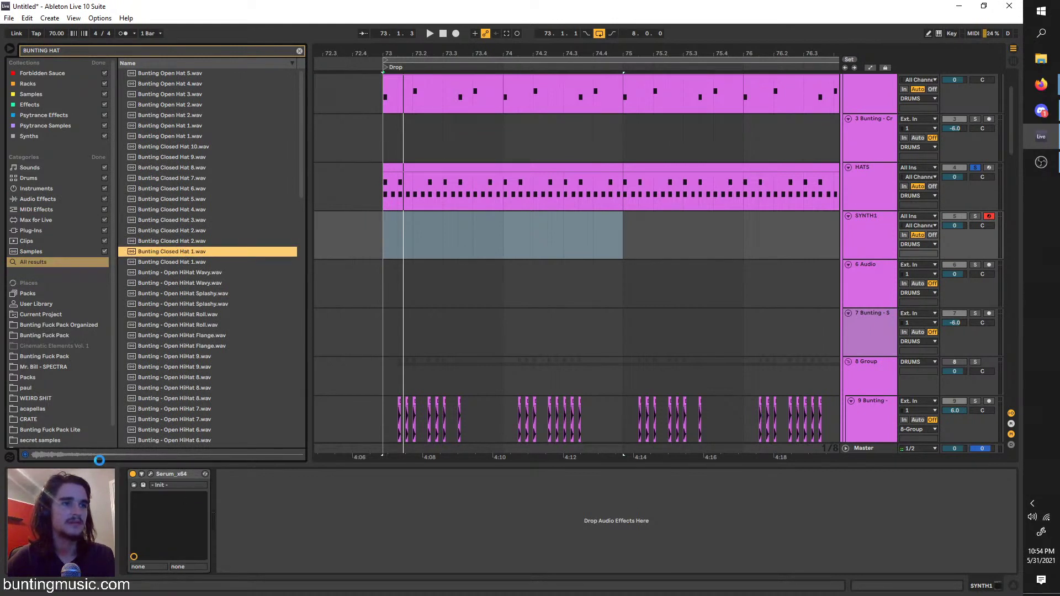
{"action": "double_click", "coordinate": [166, 253]}
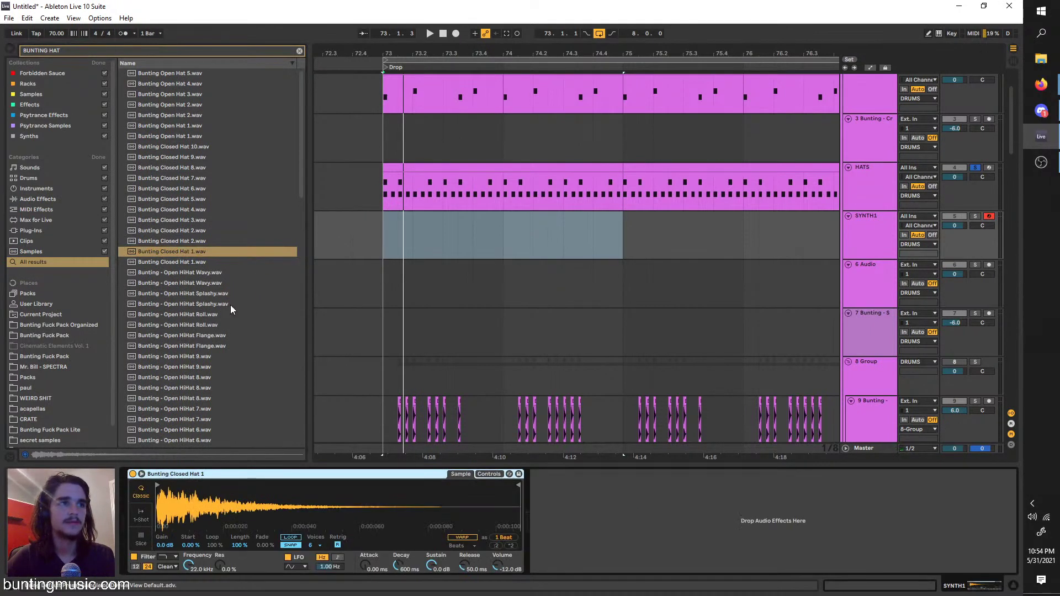
{"action": "left_click", "coordinate": [94, 48]}
{"action": "type", "text": "tra"}
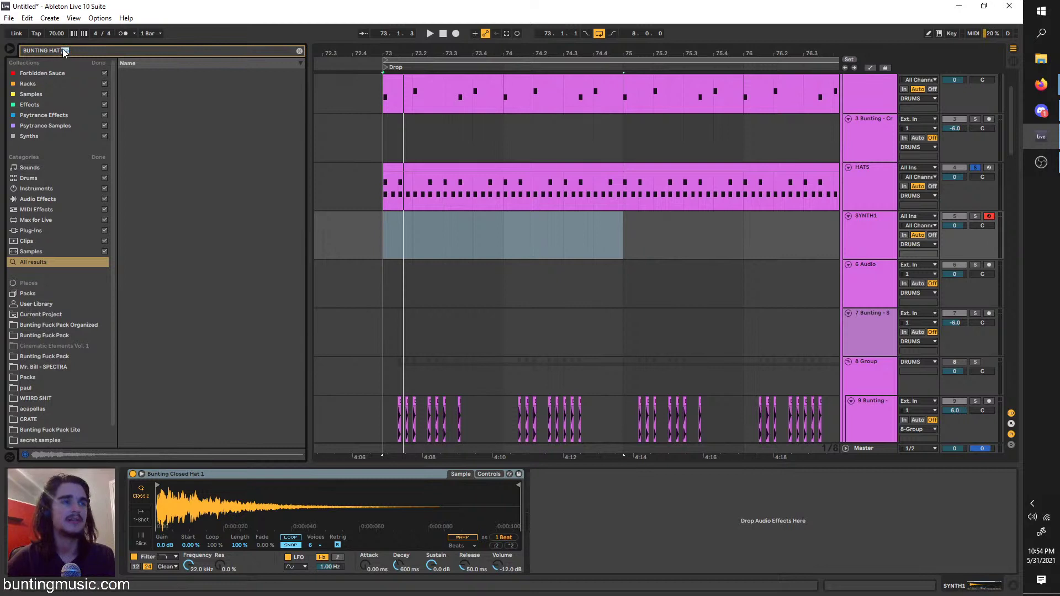
{"action": "key", "text": "BackSpace"}
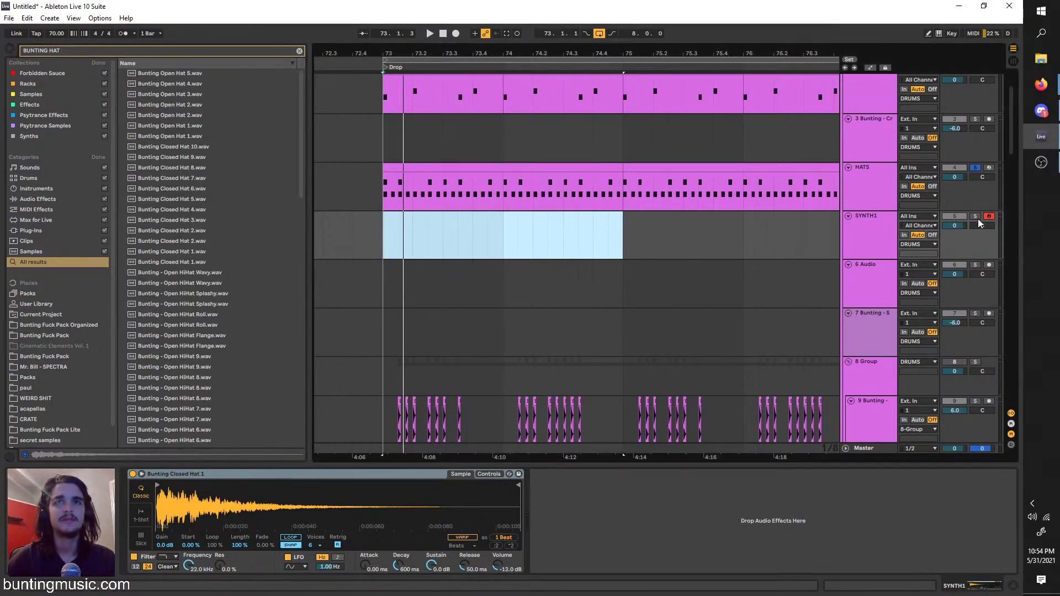
Solo the SYNTH1 track and create an empty one-bar MIDI clip on it at bar 73
{"action": "left_click", "coordinate": [976, 216]}
{"action": "left_click_drag", "start_coordinate": [505, 225], "coordinate": [392, 228]}
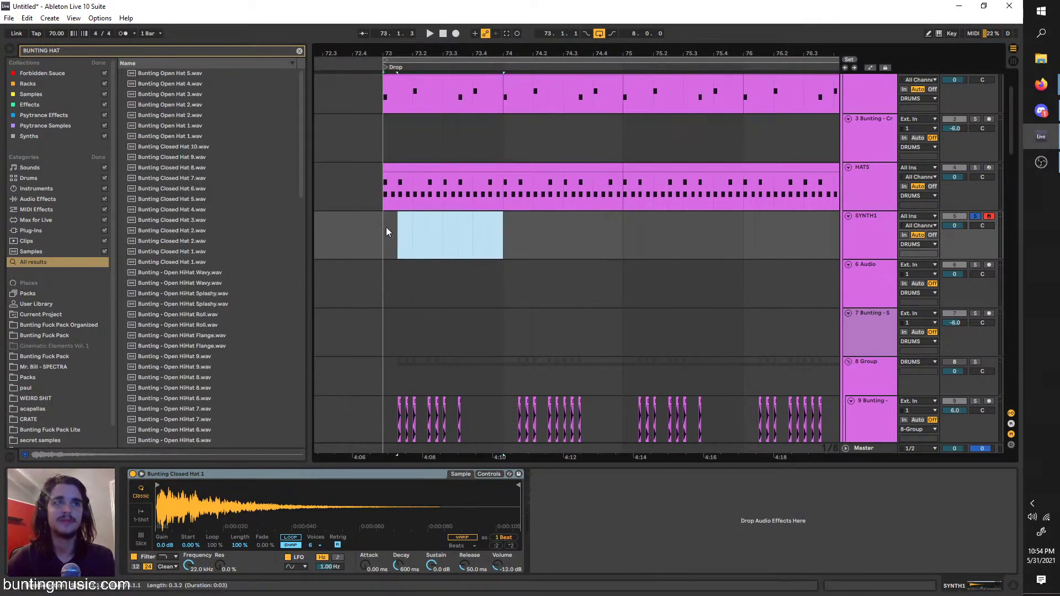
{"action": "key", "text": "ctrl+shift+m"}
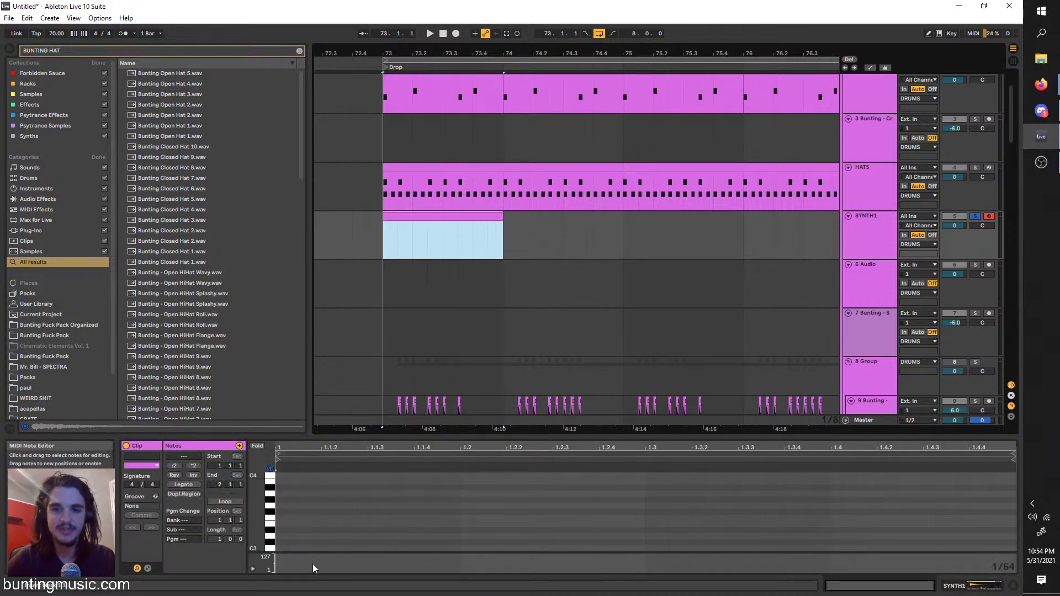
Write a run of seven consecutive short C3 notes from the start of the clip and play it
{"action": "double_click", "coordinate": [284, 549]}
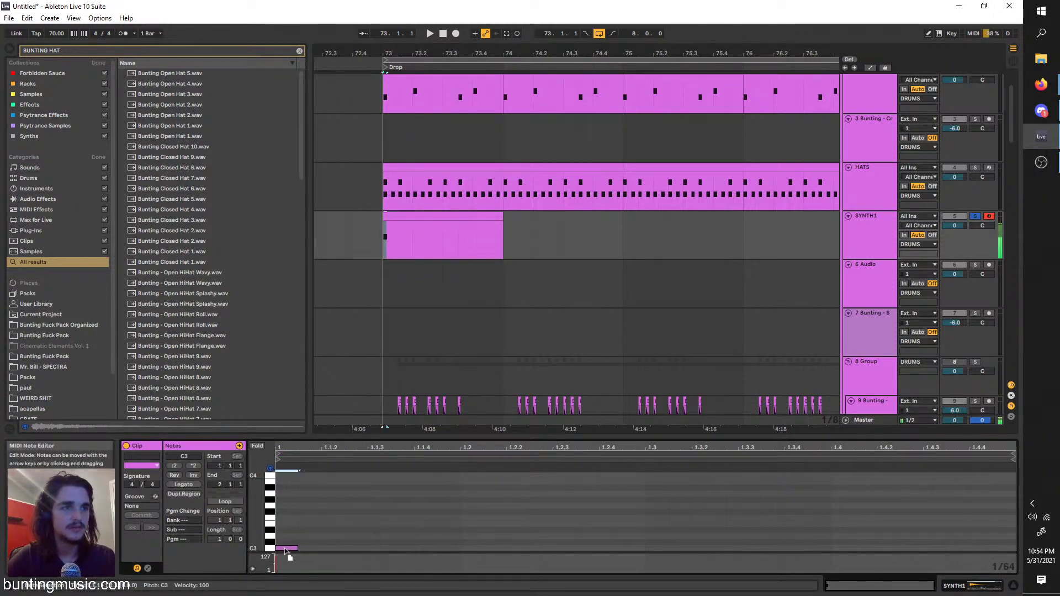
{"action": "double_click", "coordinate": [309, 548]}
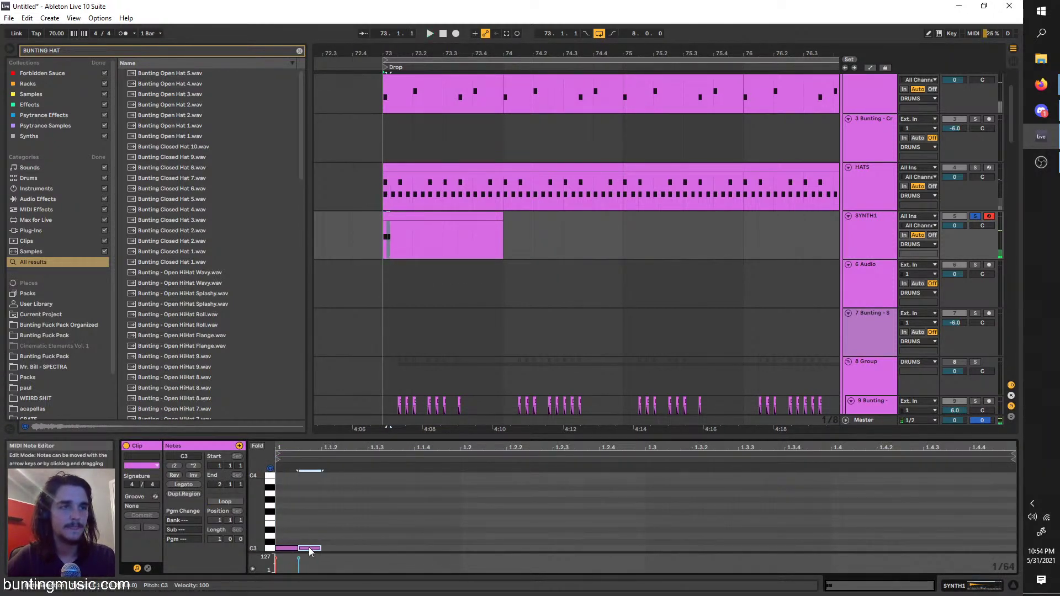
{"action": "key", "text": "ctrl+d"}
{"action": "key", "text": "ctrl+d"}
{"action": "key", "text": "ctrl+d"}
{"action": "key", "text": "ctrl+d"}
{"action": "key", "text": "ctrl+d"}
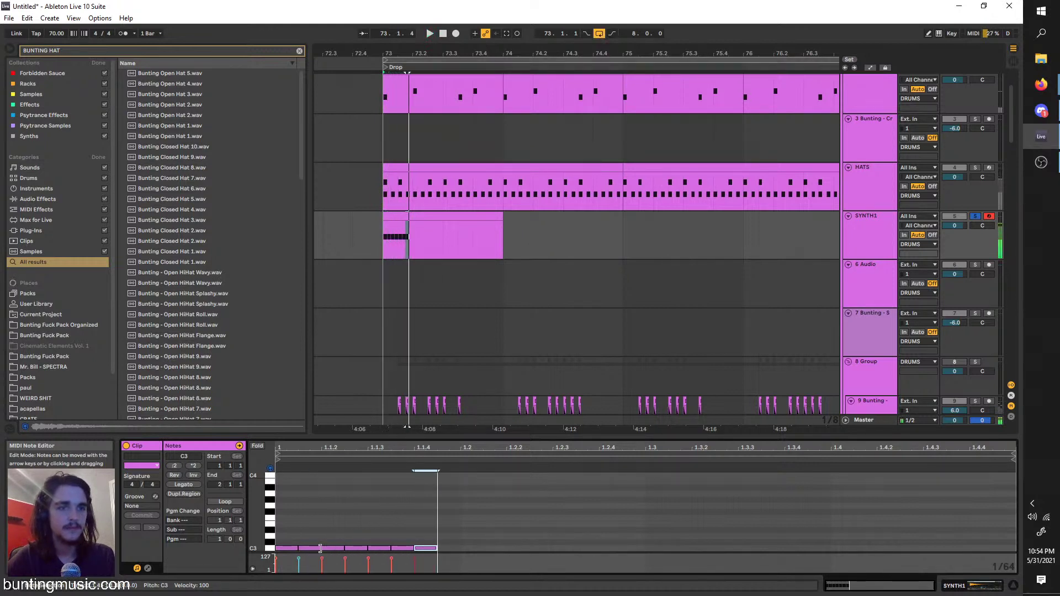
{"action": "left_click", "coordinate": [284, 529]}
{"action": "key", "text": "space"}
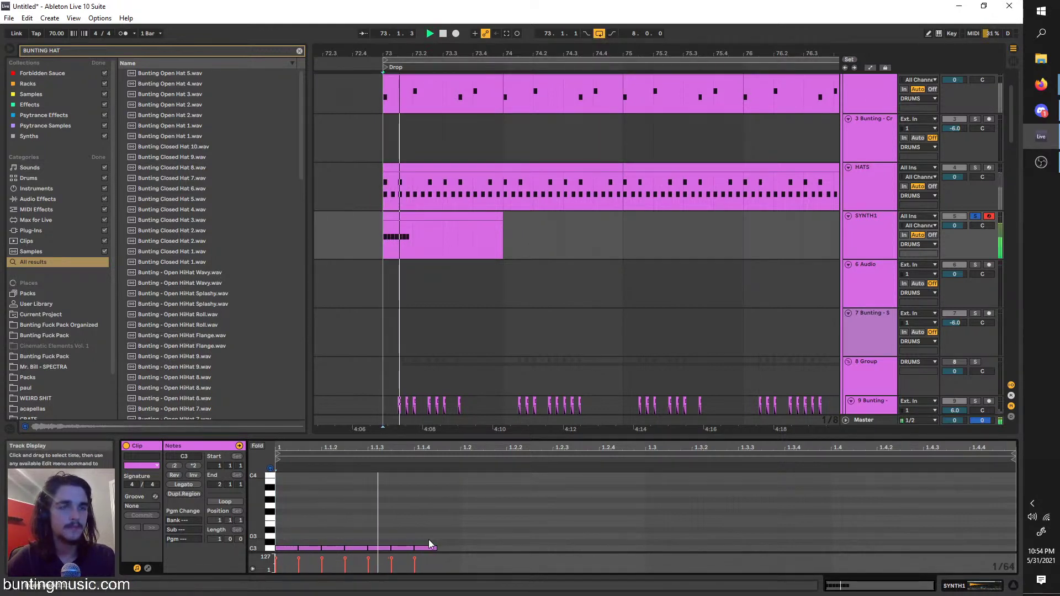
Complete the first beat's C3 run and start beat 2 with four half-length F3 notes, playing the result
{"action": "double_click", "coordinate": [450, 549]}
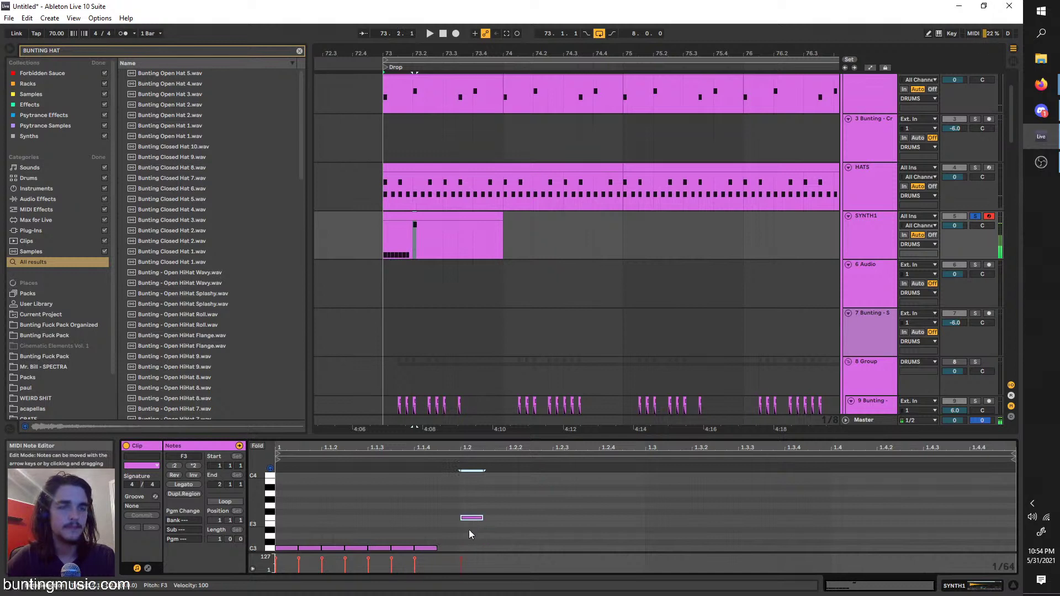
{"action": "left_click_drag", "start_coordinate": [469, 534], "coordinate": [470, 549]}
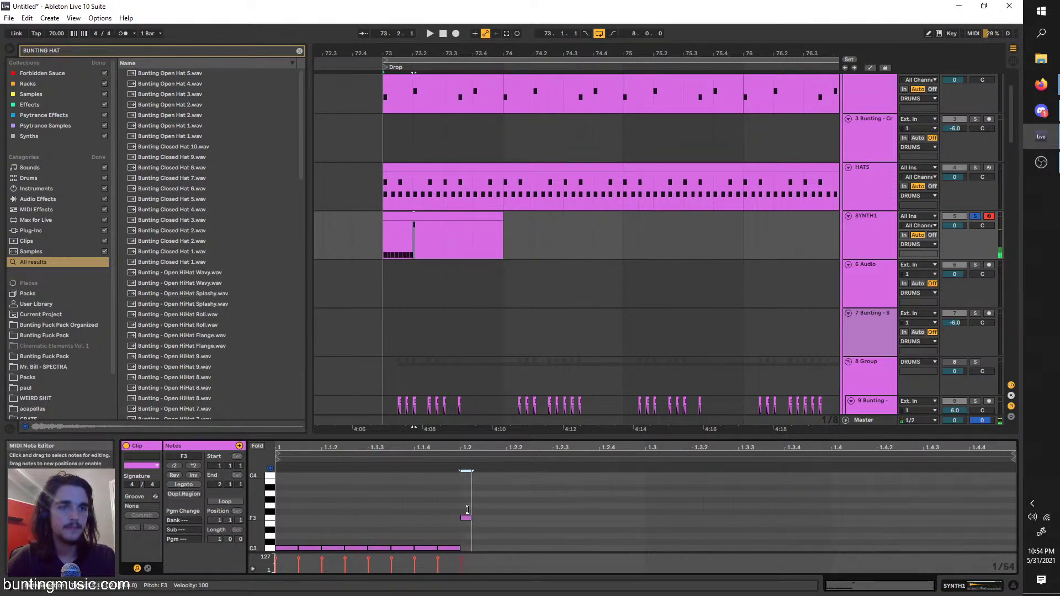
{"action": "key", "text": "ctrl+d"}
{"action": "key", "text": "ctrl+d"}
{"action": "key", "text": "ctrl+d"}
{"action": "left_click", "coordinate": [462, 529]}
{"action": "key", "text": "space"}
{"action": "key", "text": "space"}
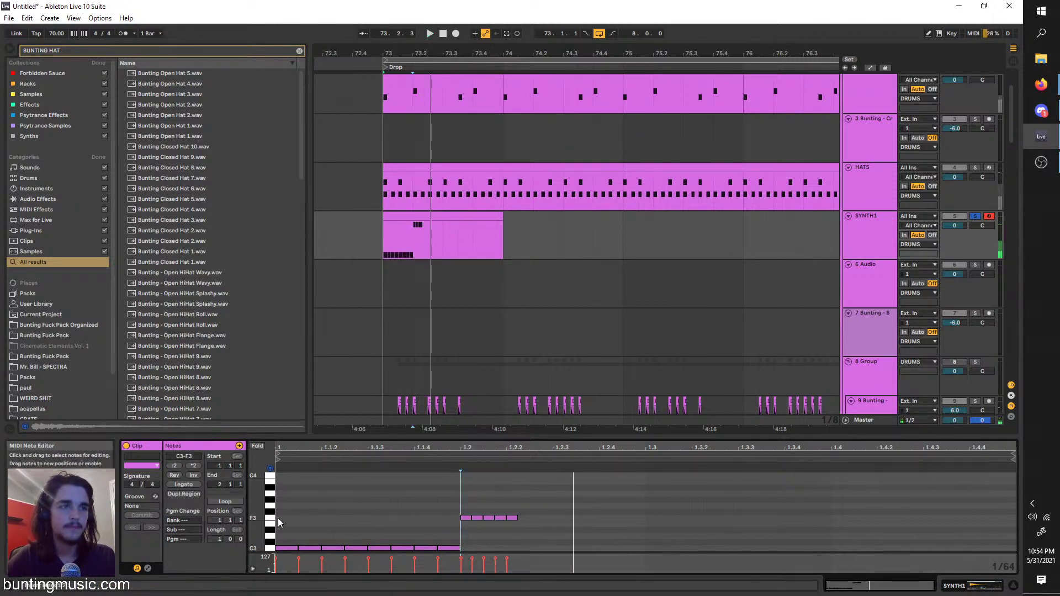
Extend the half-length F3 notes by duplication to the end of beat 2, checking by playback
{"action": "left_click", "coordinate": [277, 518]}
{"action": "key", "text": "space"}
{"action": "left_click_drag", "start_coordinate": [515, 533], "coordinate": [468, 512]}
{"action": "key", "text": "ctrl+d"}
{"action": "key", "text": "ctrl+d"}
{"action": "left_click", "coordinate": [461, 531]}
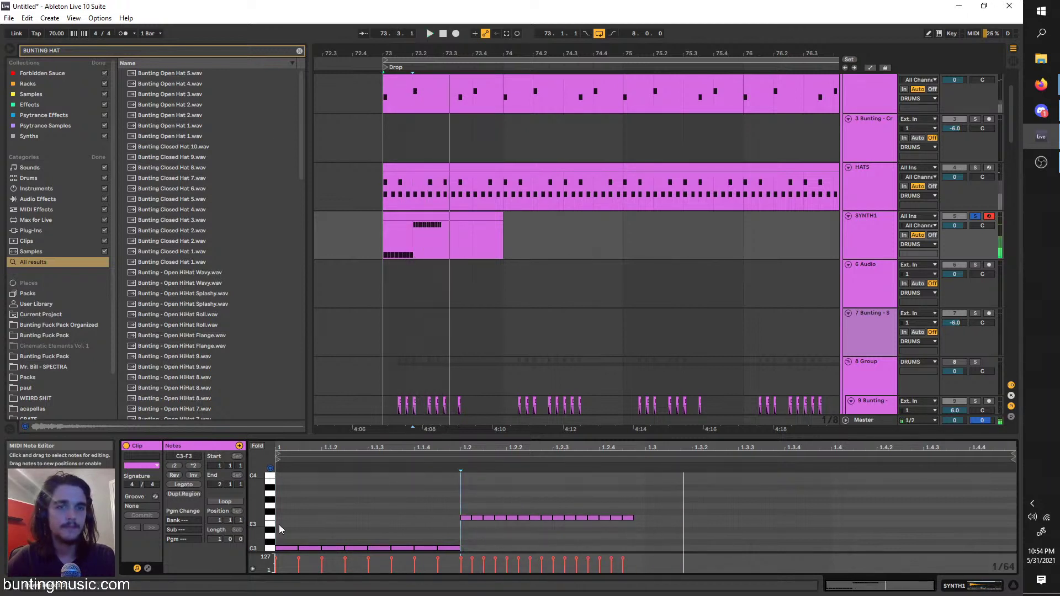
{"action": "key", "text": "space"}
{"action": "double_click", "coordinate": [634, 519]}
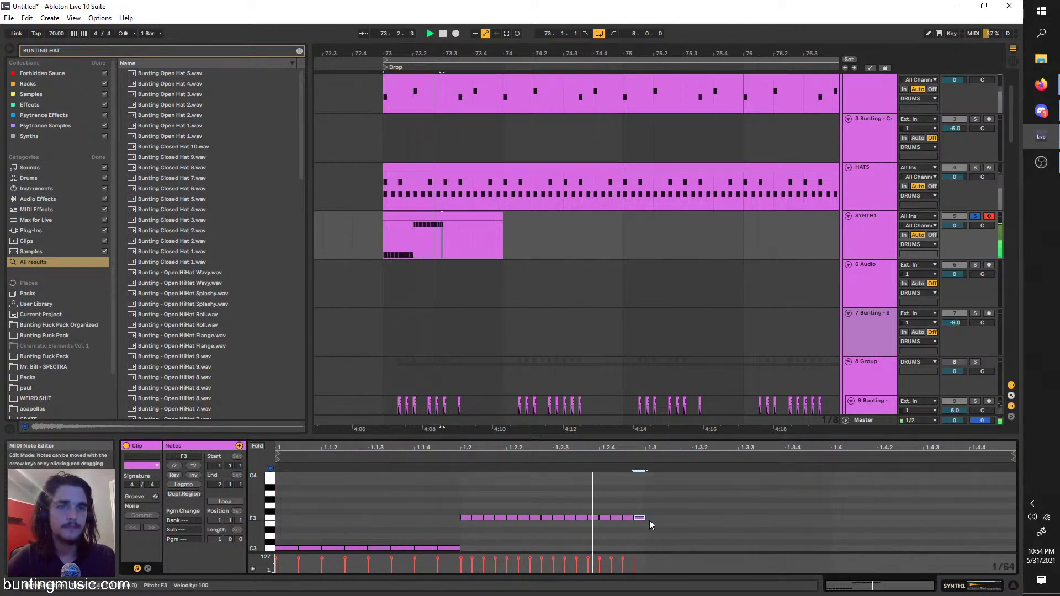
{"action": "key", "text": "space"}
Fill beat 3 with alternating pairs of half-length G#2 and C#3 notes, duplicating the four-note group
{"action": "left_click_drag", "start_coordinate": [649, 519], "coordinate": [651, 548]}
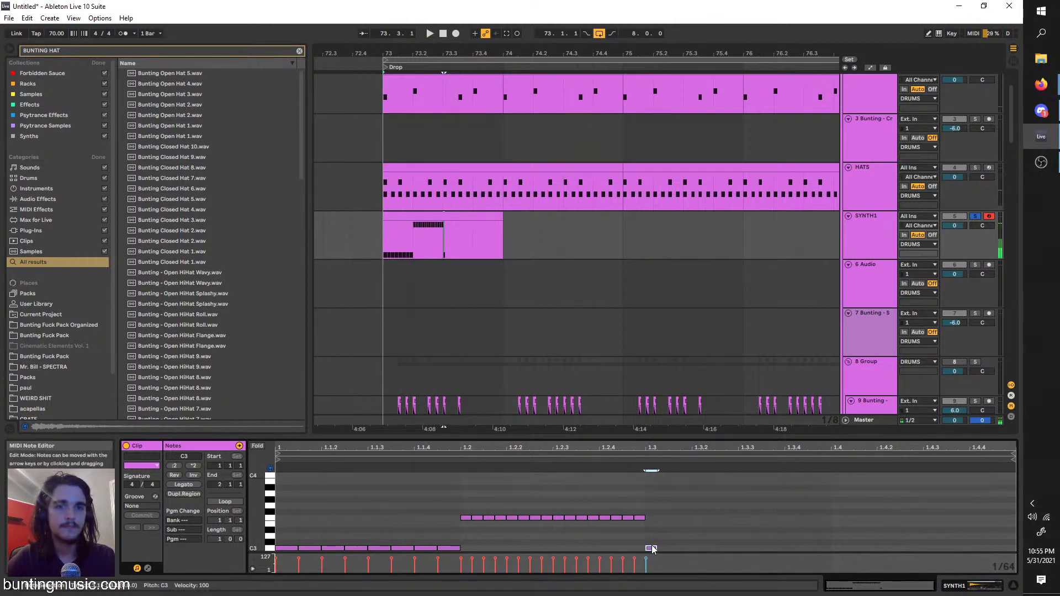
{"action": "scroll", "coordinate": [649, 533], "scroll_direction": "down", "scroll_amount": 3}
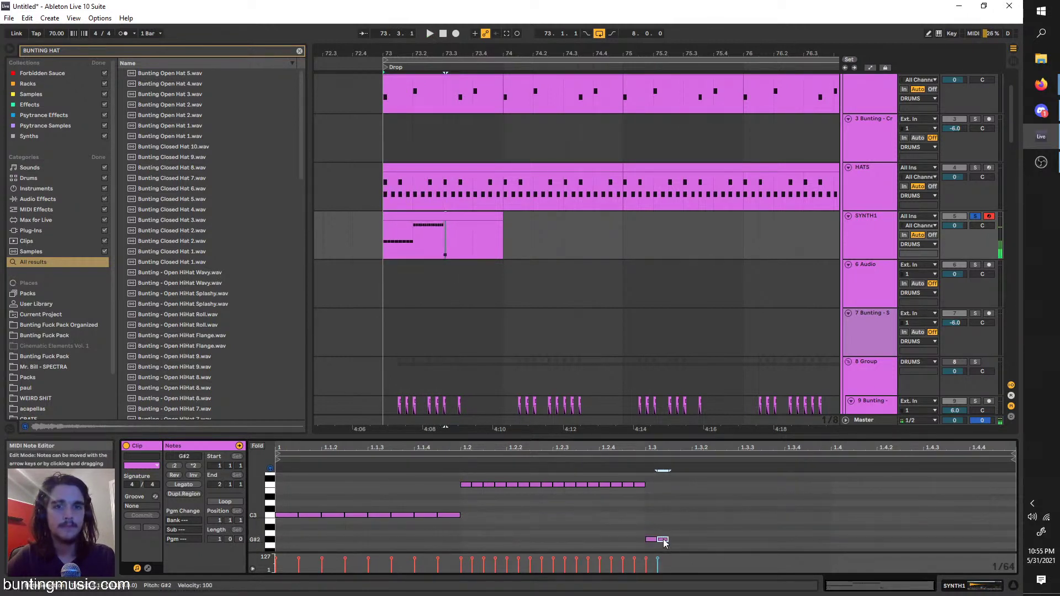
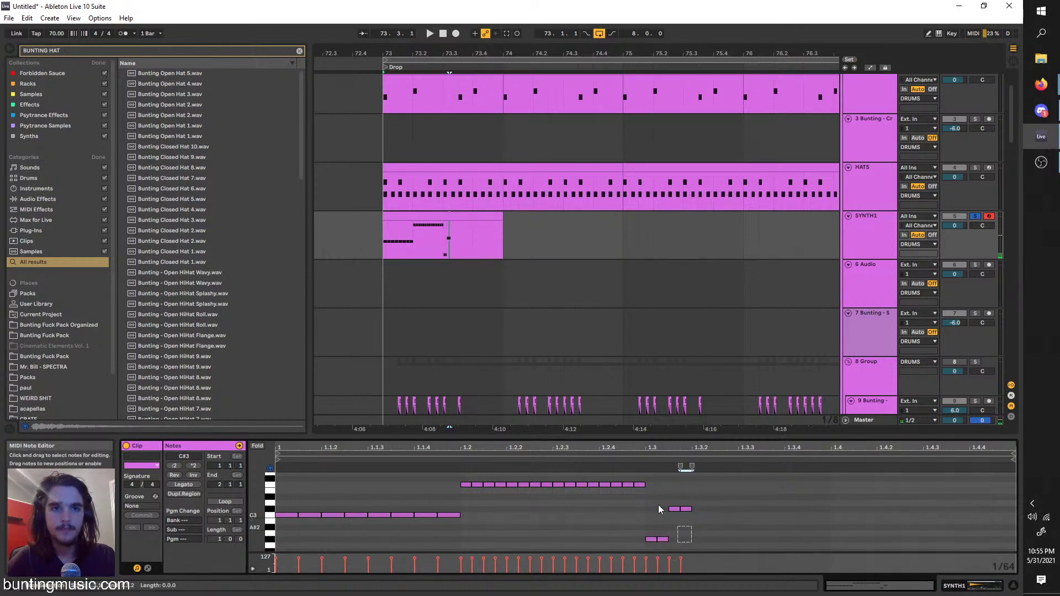
{"action": "left_click_drag", "start_coordinate": [658, 505], "coordinate": [644, 502]}
{"action": "key", "text": "ctrl+d"}
{"action": "key", "text": "ctrl+d"}
{"action": "key", "text": "ctrl+d"}
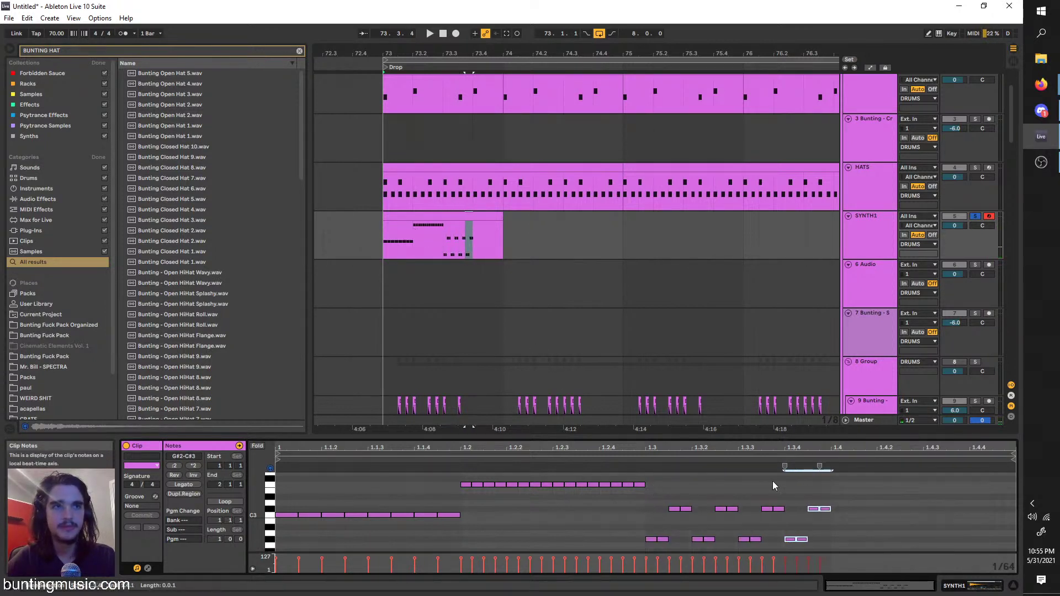
Copy the four-note group into beat 4, transpose it to E3 and A3, and duplicate it to the clip's end
{"action": "key", "text": "ctrl+d"}
{"action": "left_click_drag", "start_coordinate": [836, 541], "coordinate": [839, 498]}
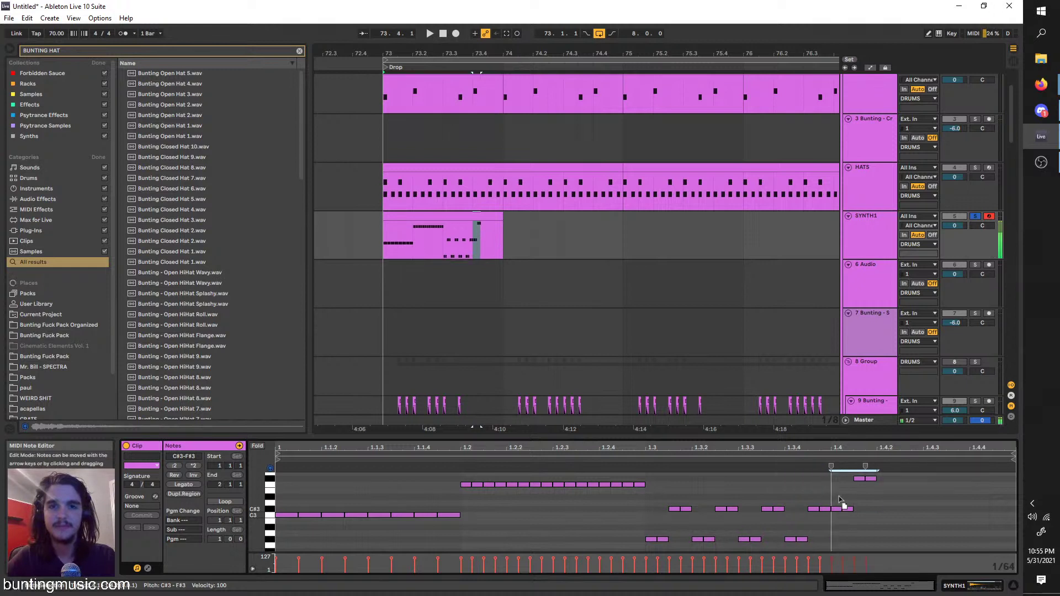
{"action": "key", "text": "ctrl+d"}
{"action": "key", "text": "ctrl+d"}
{"action": "key", "text": "ctrl+d"}
Play the new hat pattern and duplicate its one-bar clip until it fills bars 73 to 81
{"action": "left_click", "coordinate": [379, 247]}
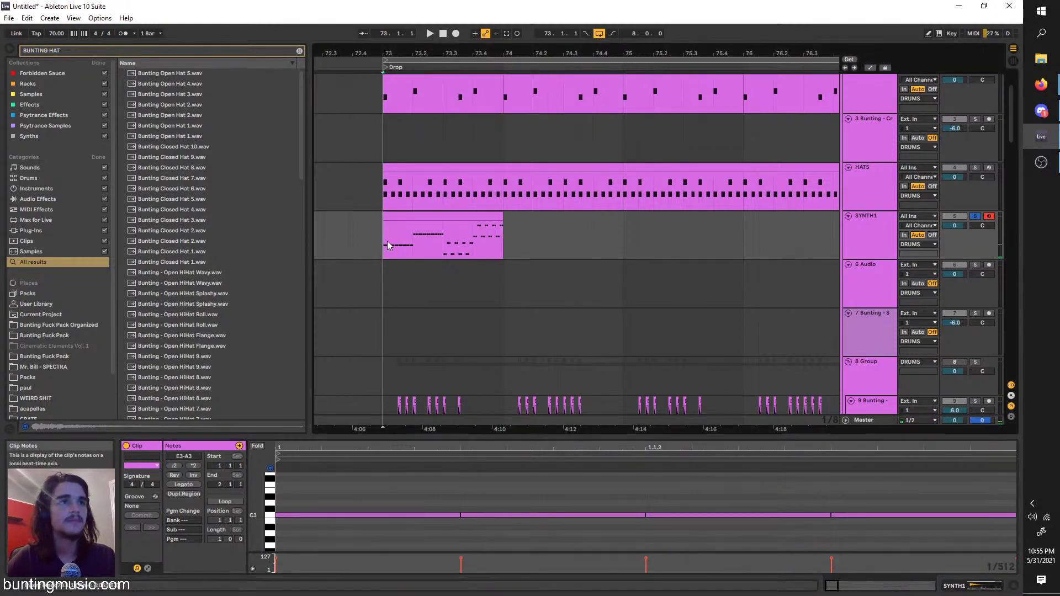
{"action": "key", "text": "space"}
{"action": "left_click", "coordinate": [394, 218]}
{"action": "key", "text": "ctrl+d"}
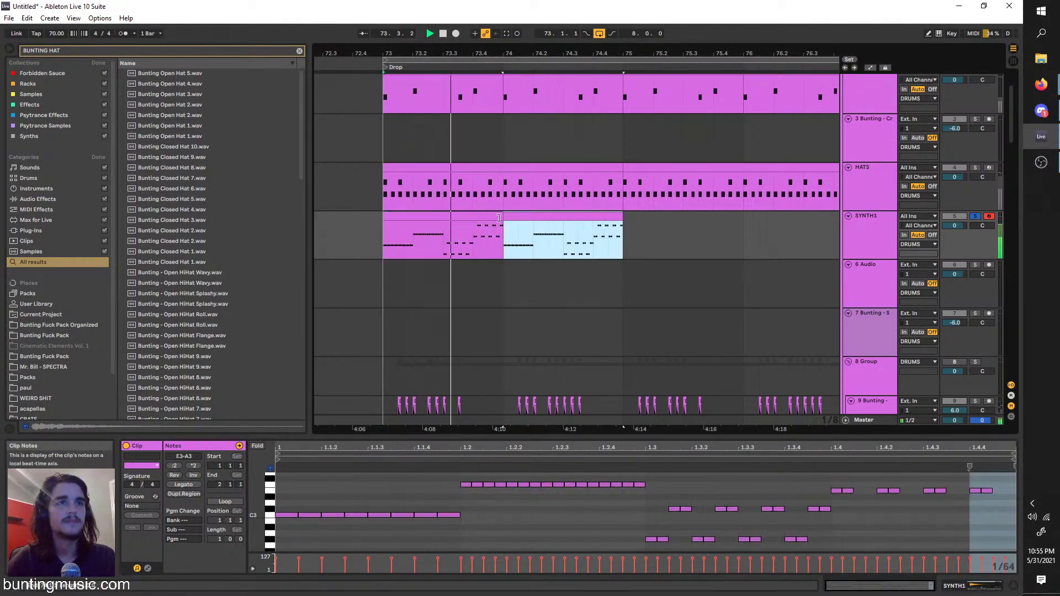
{"action": "key", "text": "minus"}
{"action": "key", "text": "ctrl+d"}
{"action": "key", "text": "ctrl+d"}
{"action": "key", "text": "ctrl+d"}
{"action": "key", "text": "ctrl+d"}
{"action": "key", "text": "ctrl+d"}
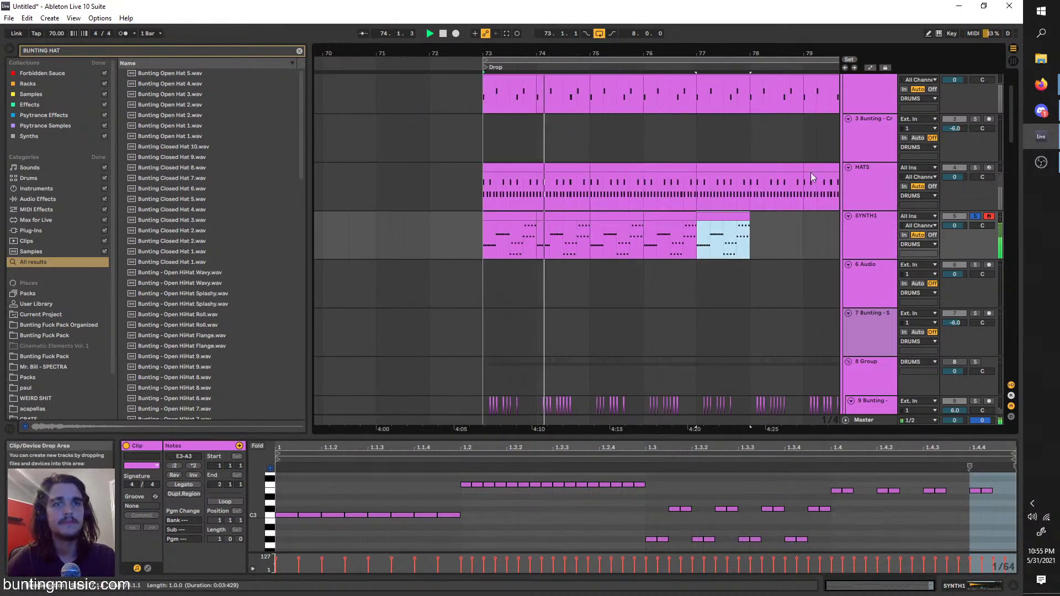
{"action": "key", "text": "ctrl+d"}
Mute the HATS track, unsolo SYNTH1, and play the drop from bar 73 with looping on
{"action": "left_click", "coordinate": [948, 169]}
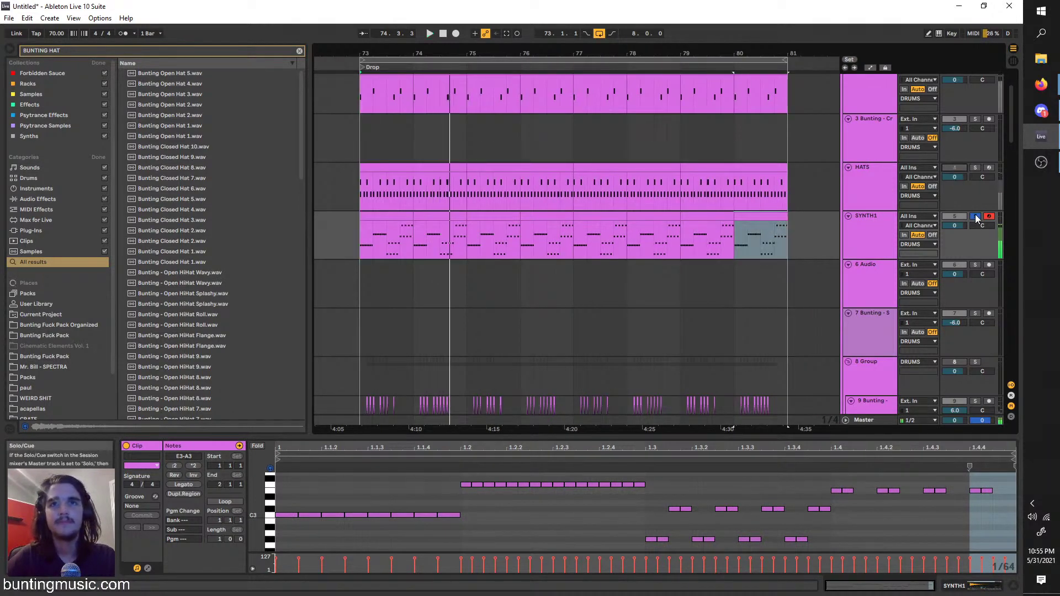
{"action": "left_click", "coordinate": [976, 216]}
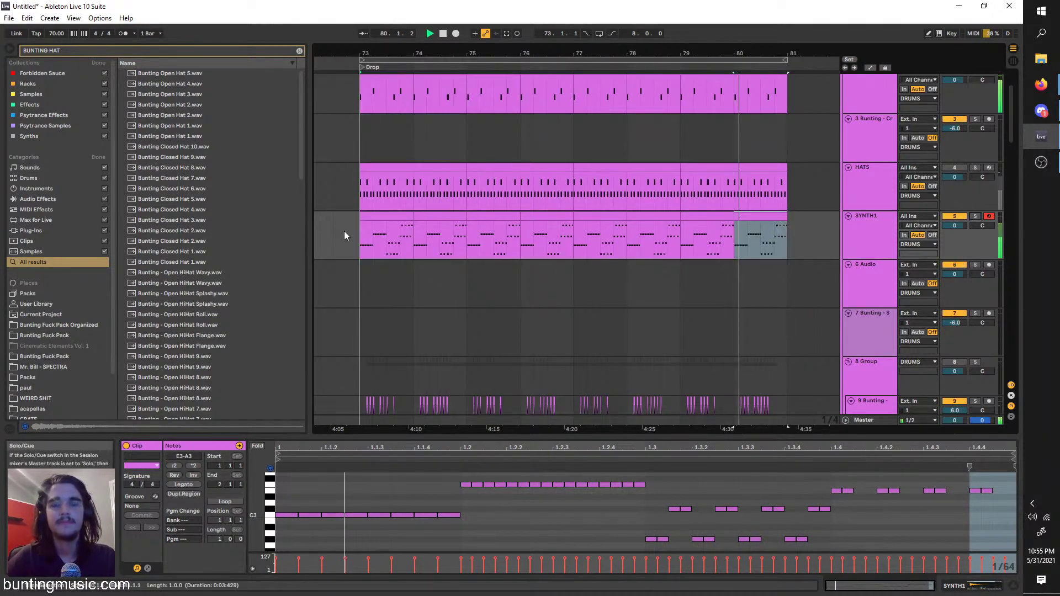
{"action": "left_click", "coordinate": [367, 239]}
{"action": "key", "text": "ctrl+l"}
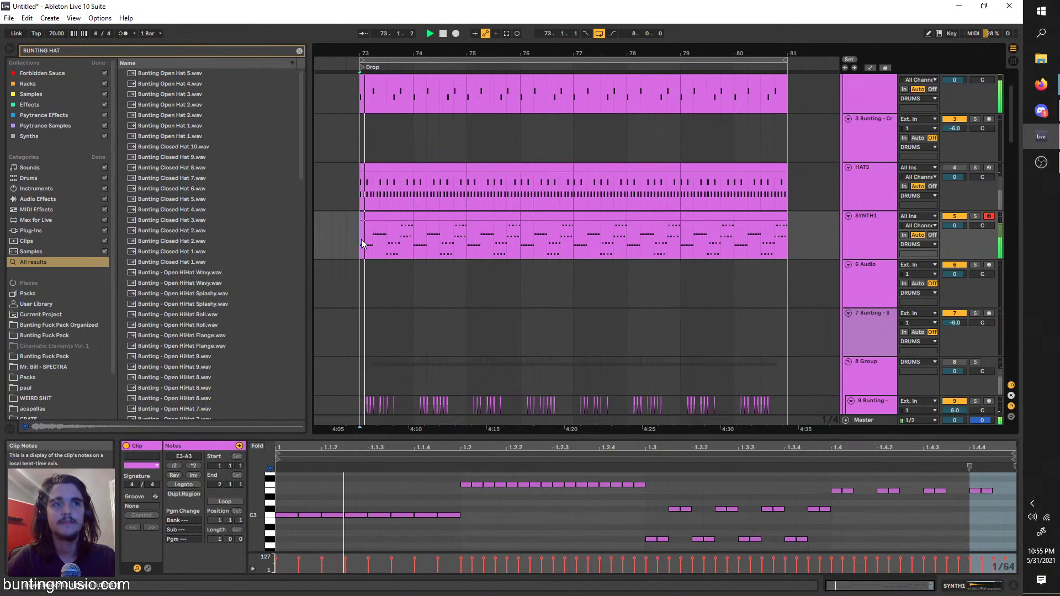
Add an EQ Eight after the closed hat on the SYNTH1 track and set its first band to a low cut at 6.48 kHz
{"action": "double_click", "coordinate": [890, 236]}
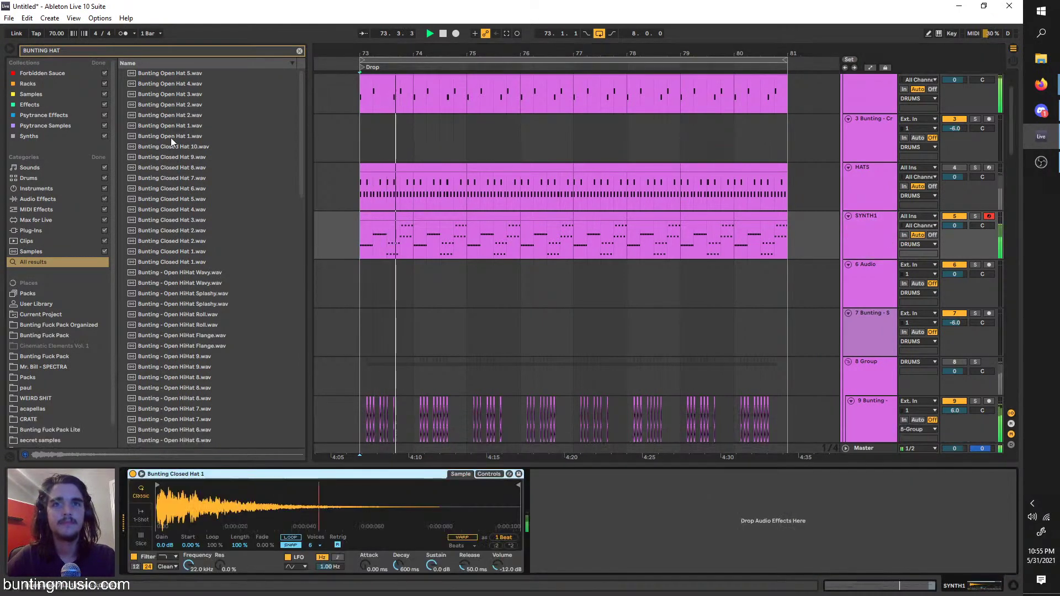
{"action": "left_click_drag", "start_coordinate": [72, 50], "coordinate": [32, 50]}
{"action": "type", "text": "eq"}
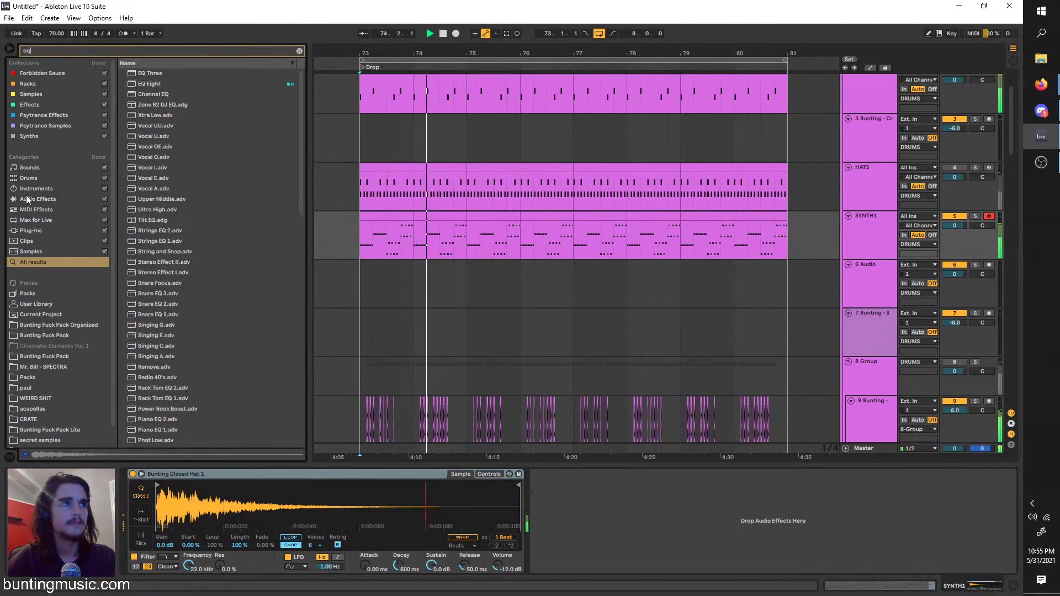
{"action": "left_click", "coordinate": [26, 199]}
{"action": "left_click", "coordinate": [131, 94]}
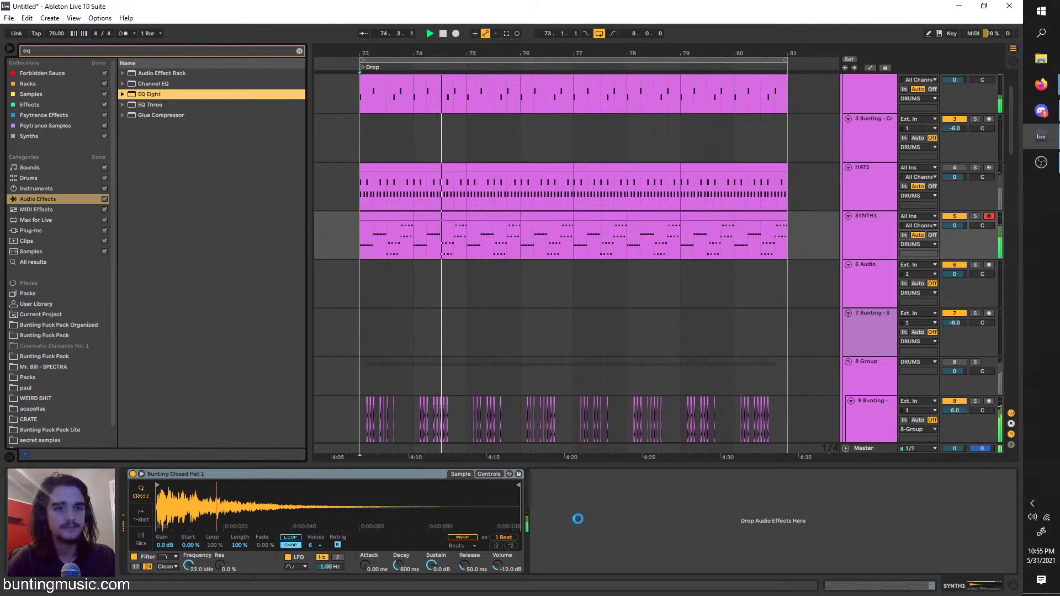
{"action": "left_click", "coordinate": [573, 559]}
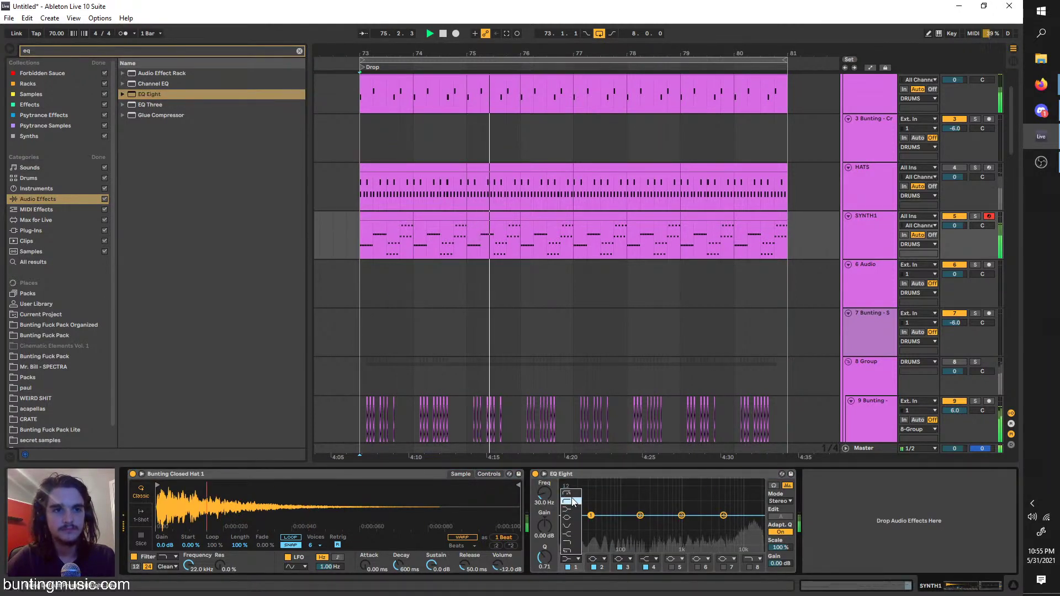
{"action": "left_click", "coordinate": [573, 502]}
{"action": "mouse_move", "coordinate": [535, 495]}
{"action": "left_mouse_down"}
{"action": "mouse_move", "coordinate": [535, 442]}
{"action": "mouse_move", "coordinate": [545, 495]}
{"action": "left_mouse_up"}
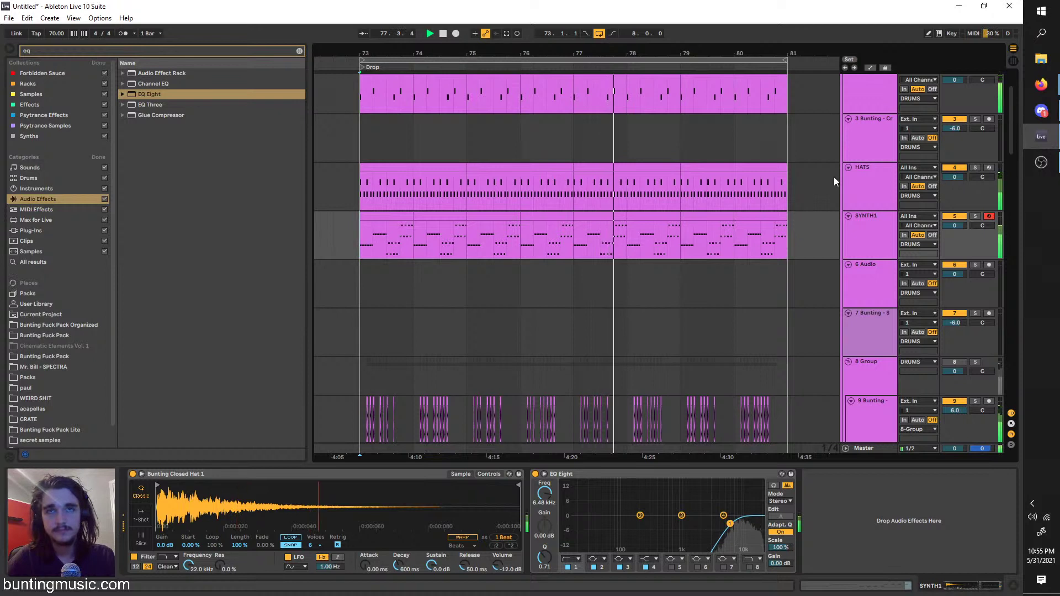
Audition percussion track 14 in solo and turn off its Delay effect
{"action": "left_click", "coordinate": [849, 193]}
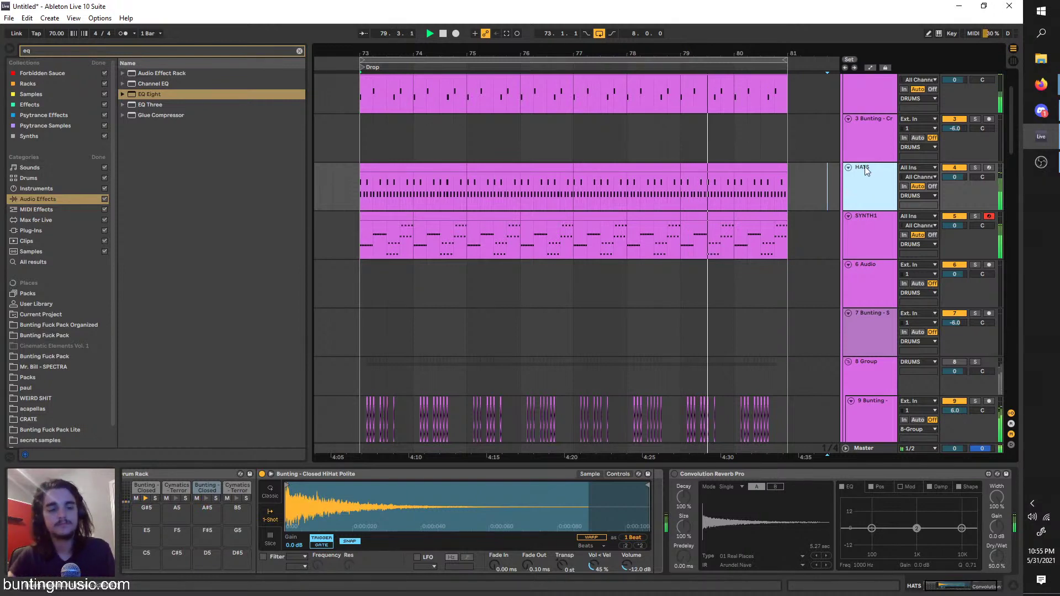
{"action": "scroll", "coordinate": [653, 230], "scroll_direction": "down", "scroll_amount": 10}
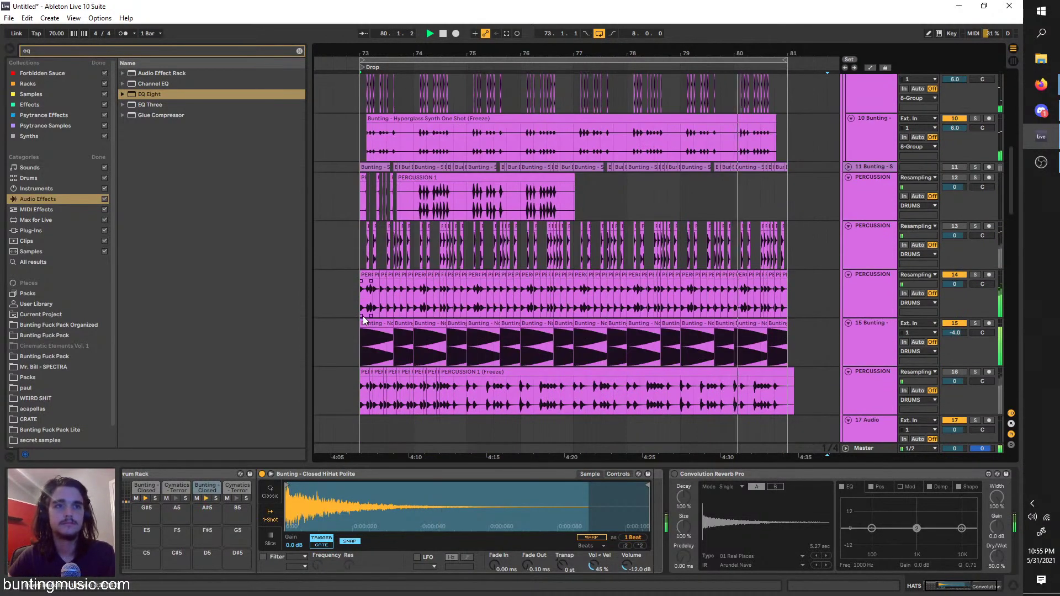
{"action": "scroll", "coordinate": [363, 320], "scroll_direction": "up", "scroll_amount": 3}
{"action": "left_click", "coordinate": [976, 275]}
{"action": "left_click", "coordinate": [880, 285]}
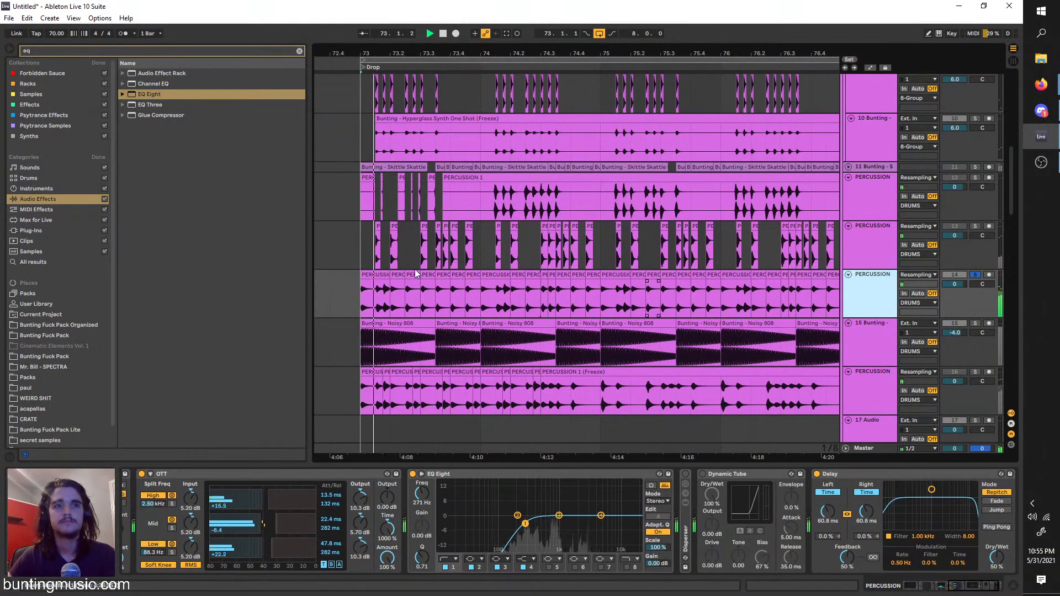
{"action": "left_click", "coordinate": [805, 284]}
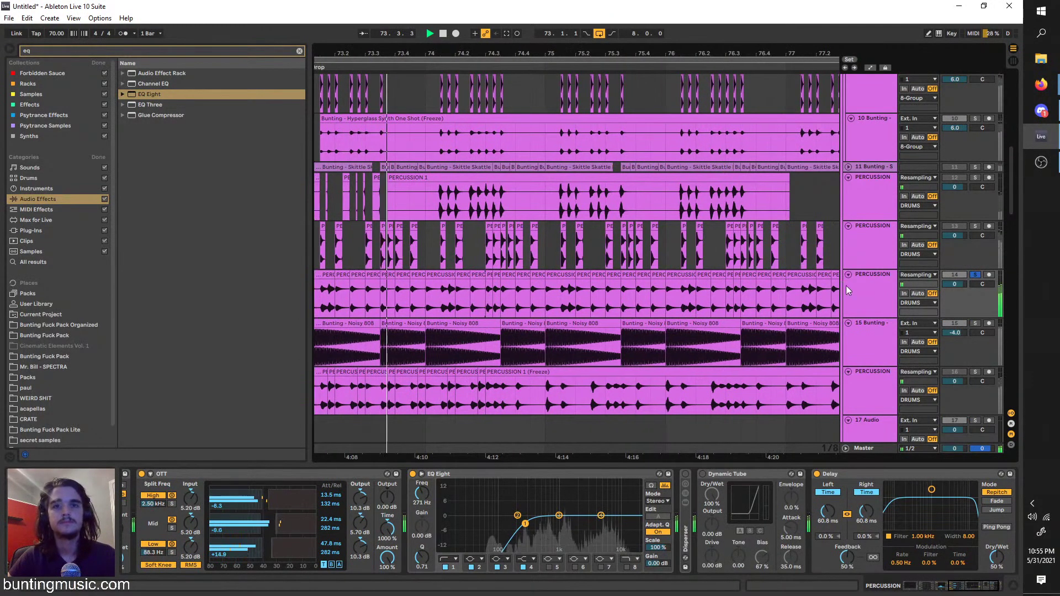
{"action": "left_click", "coordinate": [818, 475]}
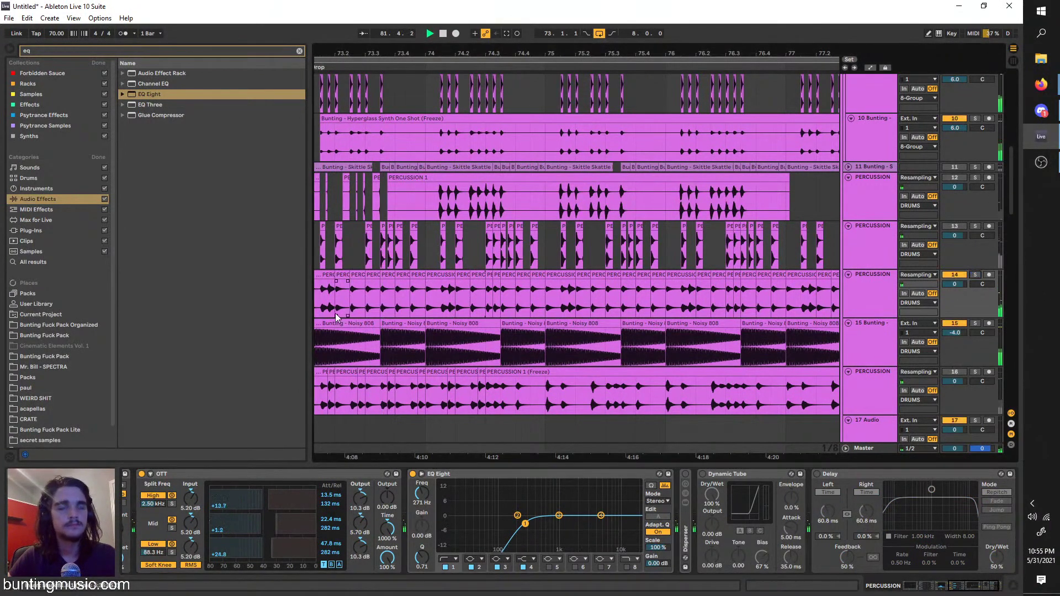
Move the first Noisy 808 clip on track 15 to 73.1.3 and trim its end to 73.2.1
{"action": "scroll", "coordinate": [336, 317], "scroll_direction": "up", "scroll_amount": 2}
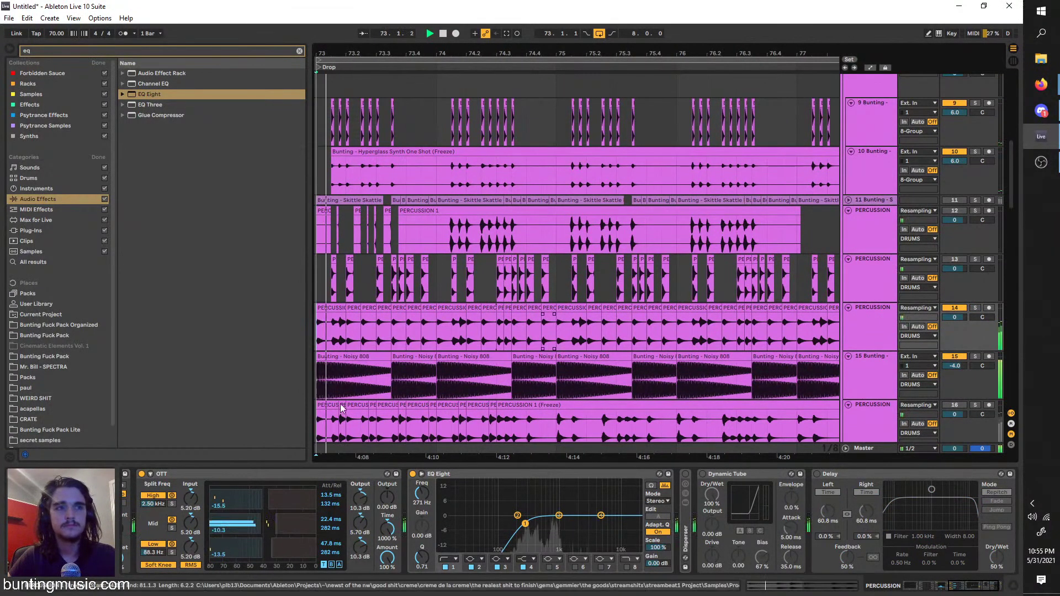
{"action": "left_click_drag", "start_coordinate": [328, 369], "coordinate": [343, 368]}
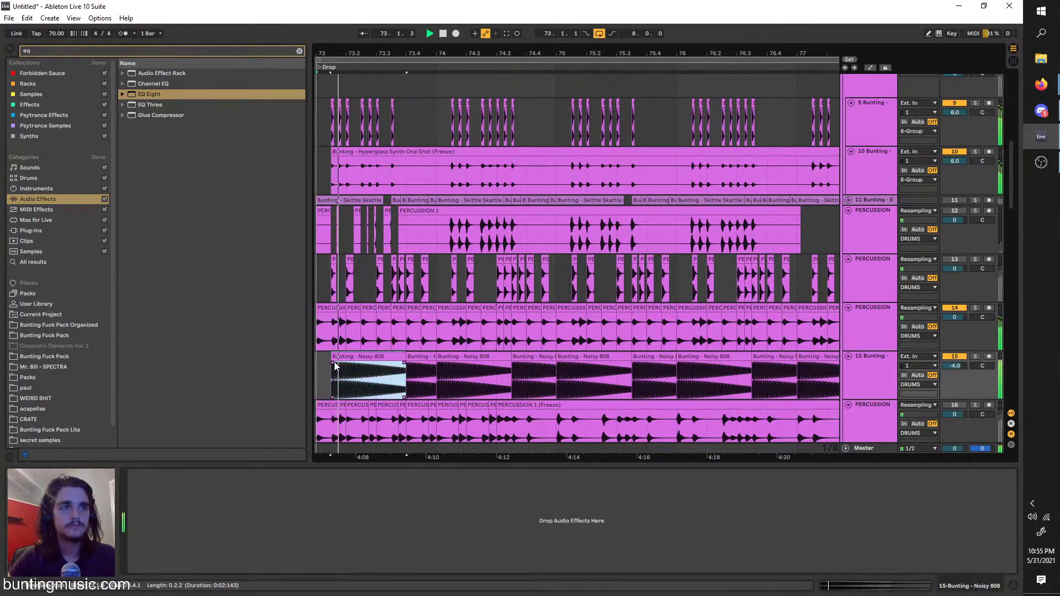
{"action": "left_click_drag", "start_coordinate": [405, 365], "coordinate": [347, 359]}
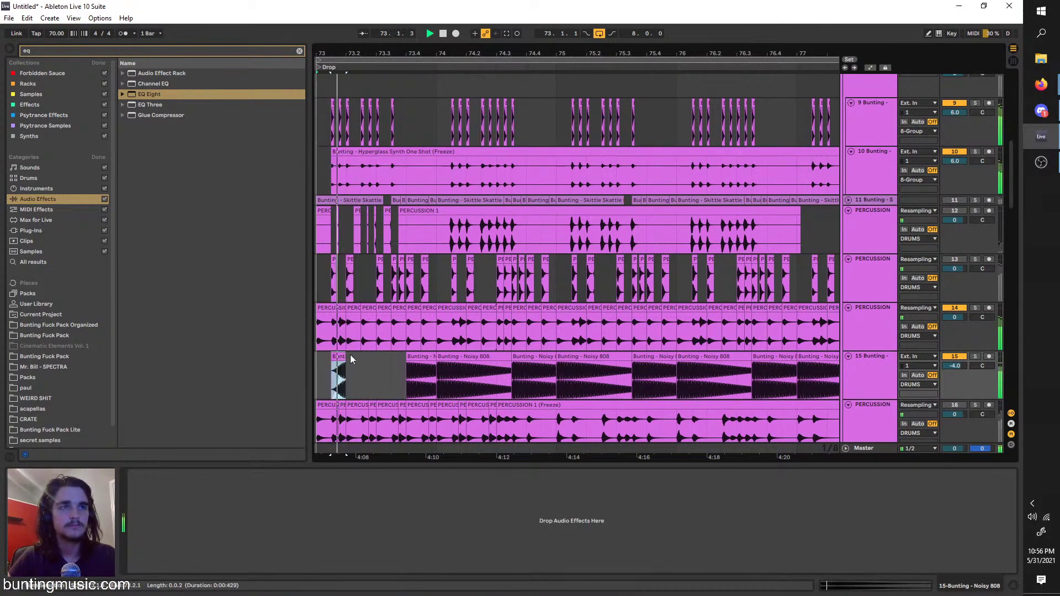
Reposition the second Noisy 808 clip to start at 73.2.4 and extend it to bar 74
{"action": "mouse_move", "coordinate": [418, 360]}
{"action": "left_mouse_down"}
{"action": "mouse_move", "coordinate": [370, 370]}
{"action": "mouse_move", "coordinate": [401, 356]}
{"action": "left_mouse_up"}
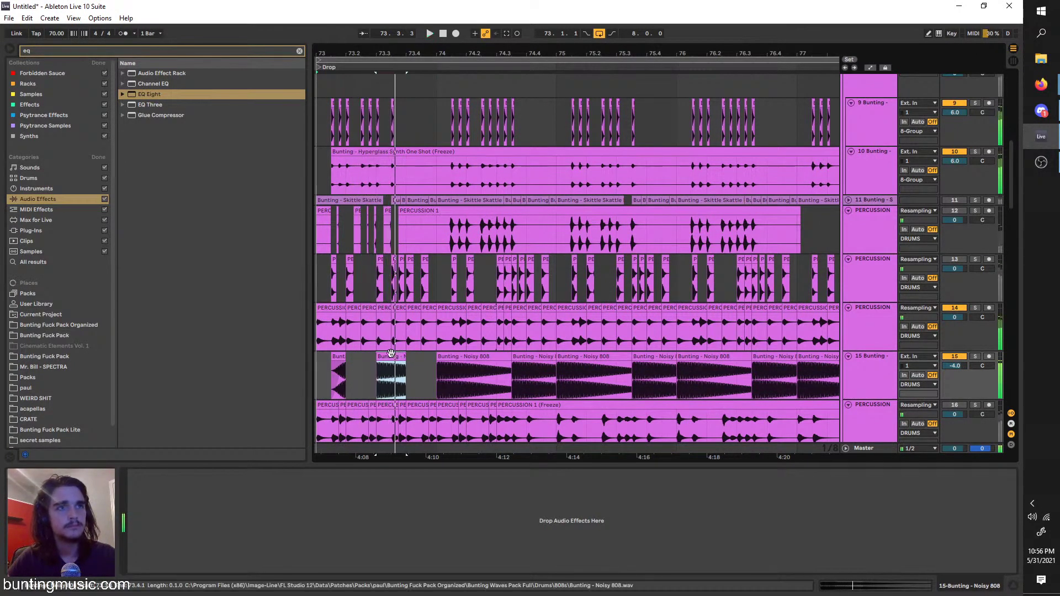
{"action": "scroll", "coordinate": [402, 357], "scroll_direction": "up", "scroll_amount": 5}
{"action": "mouse_move", "coordinate": [468, 356]}
{"action": "left_mouse_down"}
{"action": "mouse_move", "coordinate": [426, 356]}
{"action": "mouse_move", "coordinate": [442, 362]}
{"action": "left_mouse_up"}
{"action": "scroll", "coordinate": [336, 369], "scroll_direction": "down", "scroll_amount": 5}
{"action": "key", "text": "space"}
{"action": "left_click", "coordinate": [441, 369]}
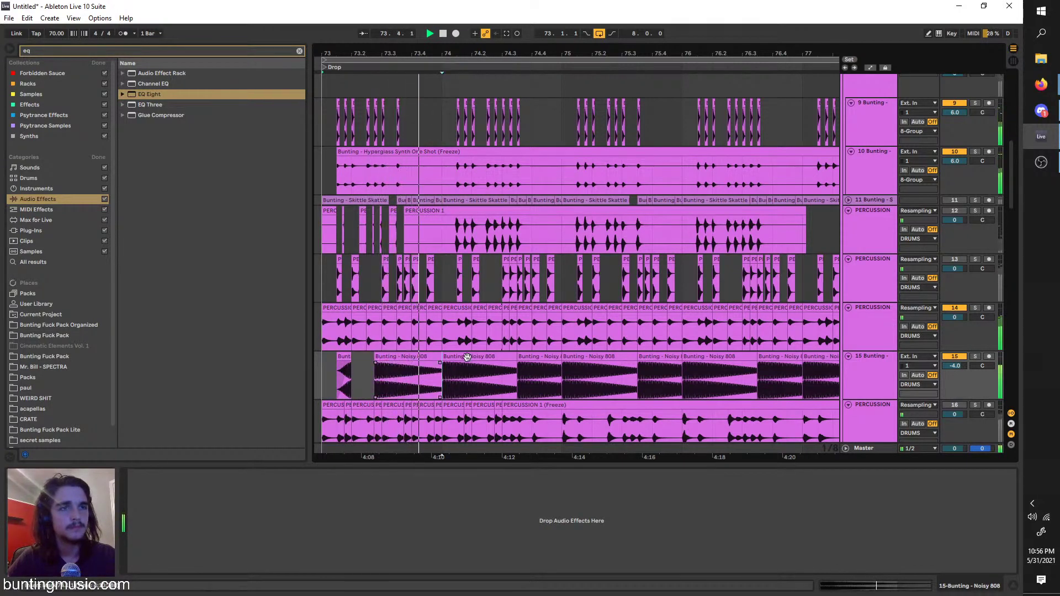
Delete all Noisy 808 clips on track 15 from bar 74 to bar 81
{"action": "scroll", "coordinate": [561, 381], "scroll_direction": "down", "scroll_amount": 1}
{"action": "scroll", "coordinate": [626, 380], "scroll_direction": "down", "scroll_amount": 5}
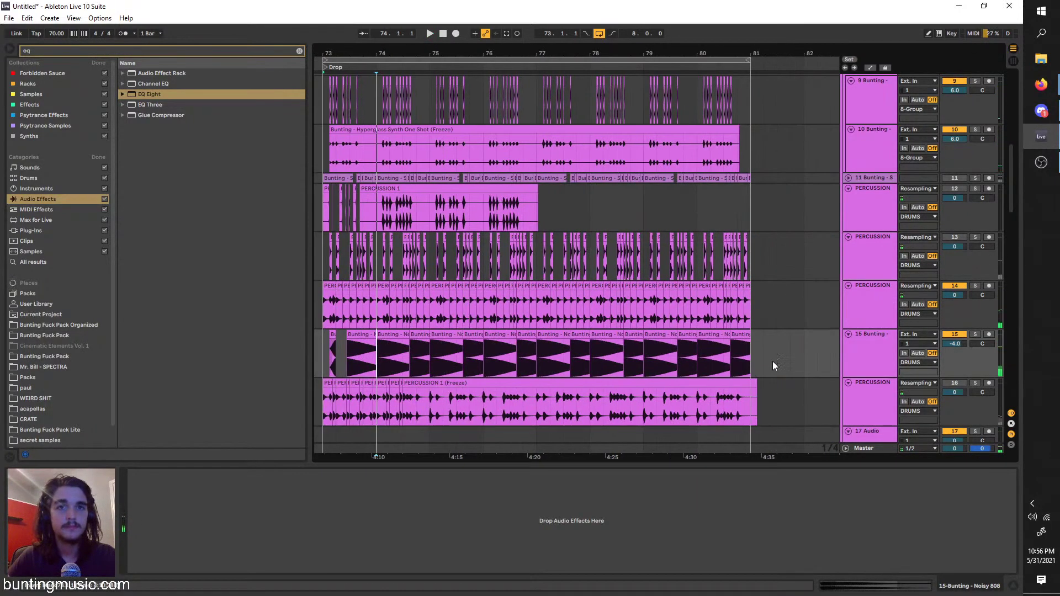
{"action": "left_click_drag", "start_coordinate": [790, 359], "coordinate": [380, 333]}
{"action": "key", "text": "Delete"}
{"action": "left_click", "coordinate": [377, 339]}
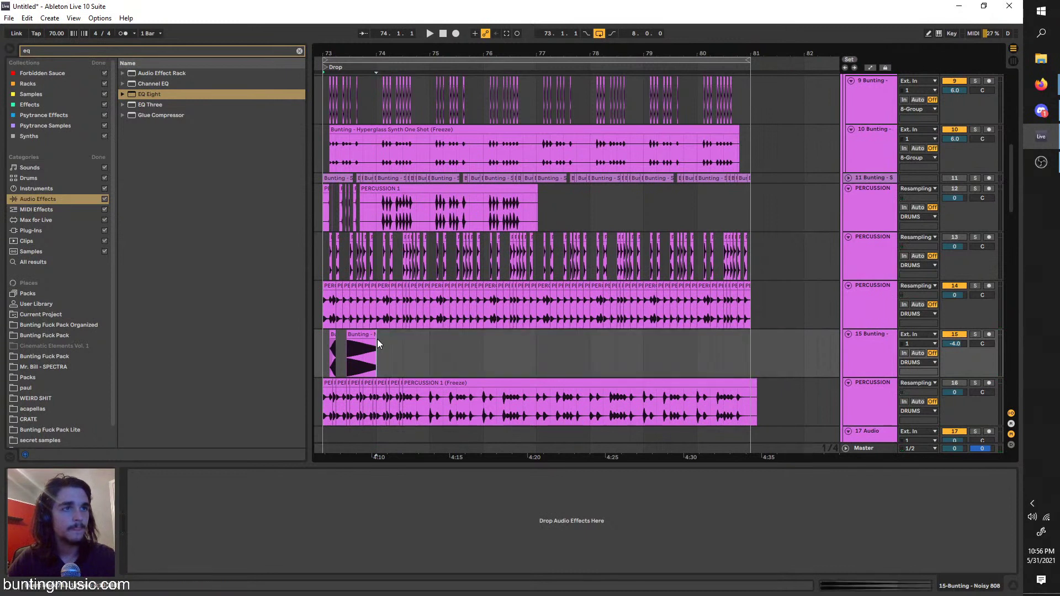
Play the new 808 rhythm and duplicate its one-bar pattern until it fills bars 73 to 81
{"action": "key", "text": "space"}
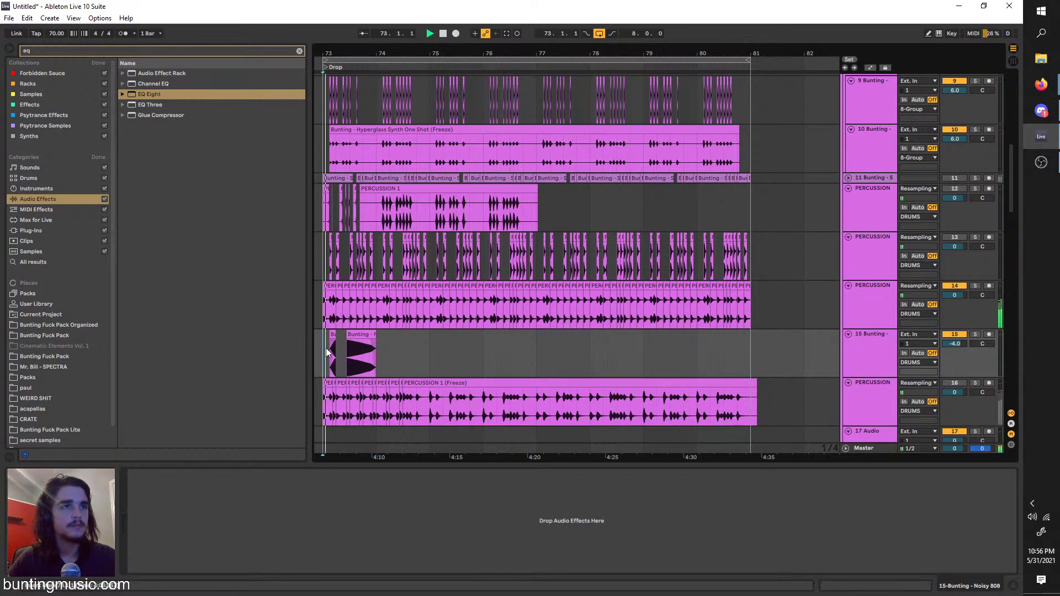
{"action": "left_click_drag", "start_coordinate": [373, 349], "coordinate": [326, 338]}
{"action": "key", "text": "ctrl+d"}
{"action": "key", "text": "ctrl+d"}
{"action": "key", "text": "ctrl+d"}
{"action": "key", "text": "ctrl+d"}
{"action": "key", "text": "ctrl+d"}
{"action": "key", "text": "ctrl+d"}
{"action": "key", "text": "ctrl+d"}
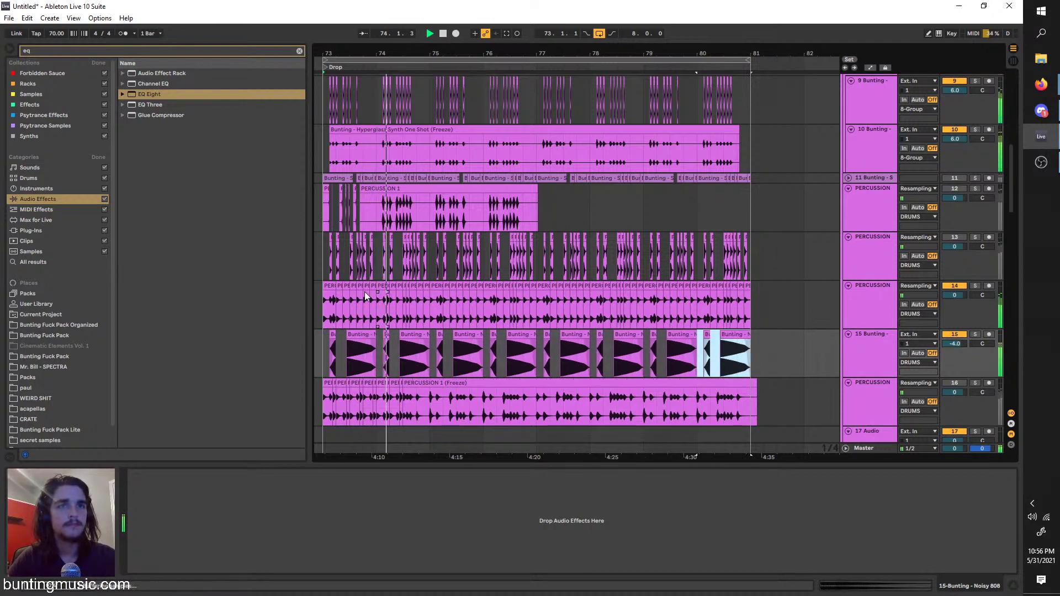
In the first KICKSNARE clip, move the second kick to 1.2.4 and add a short kick at 1.3.3
{"action": "scroll", "coordinate": [346, 273], "scroll_direction": "up", "scroll_amount": 1}
{"action": "scroll", "coordinate": [353, 265], "scroll_direction": "up", "scroll_amount": 10}
{"action": "key", "text": "space"}
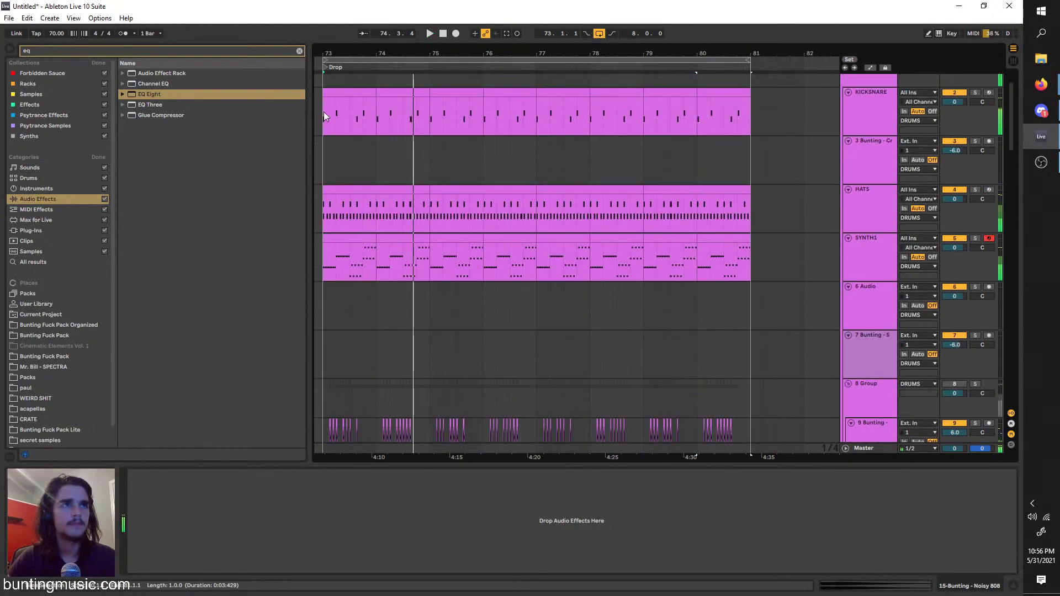
{"action": "left_click", "coordinate": [347, 88]}
{"action": "double_click", "coordinate": [331, 105]}
{"action": "key", "text": "space"}
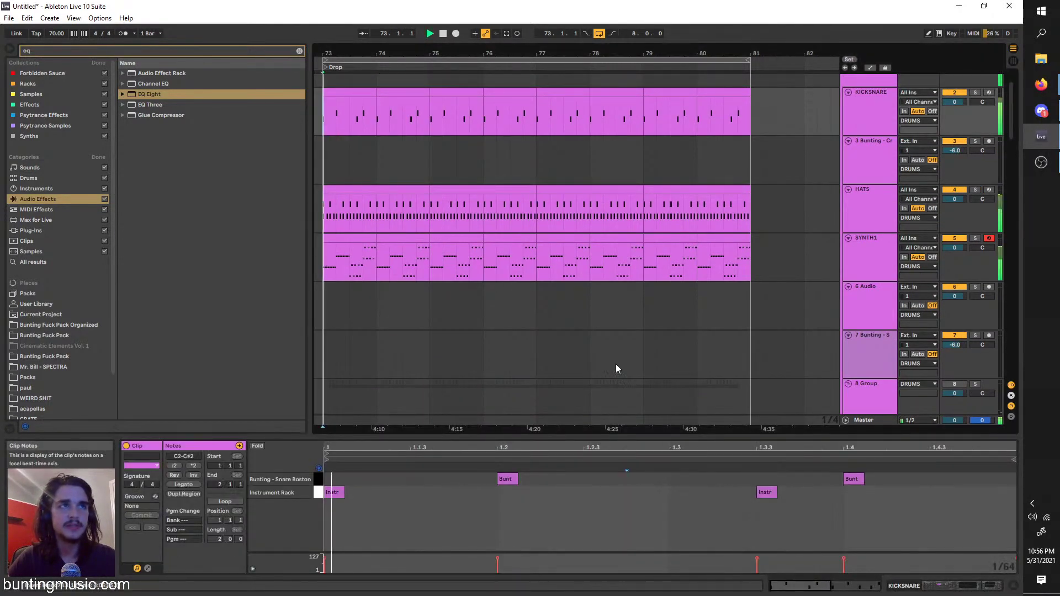
{"action": "left_click_drag", "start_coordinate": [765, 493], "coordinate": [635, 496]}
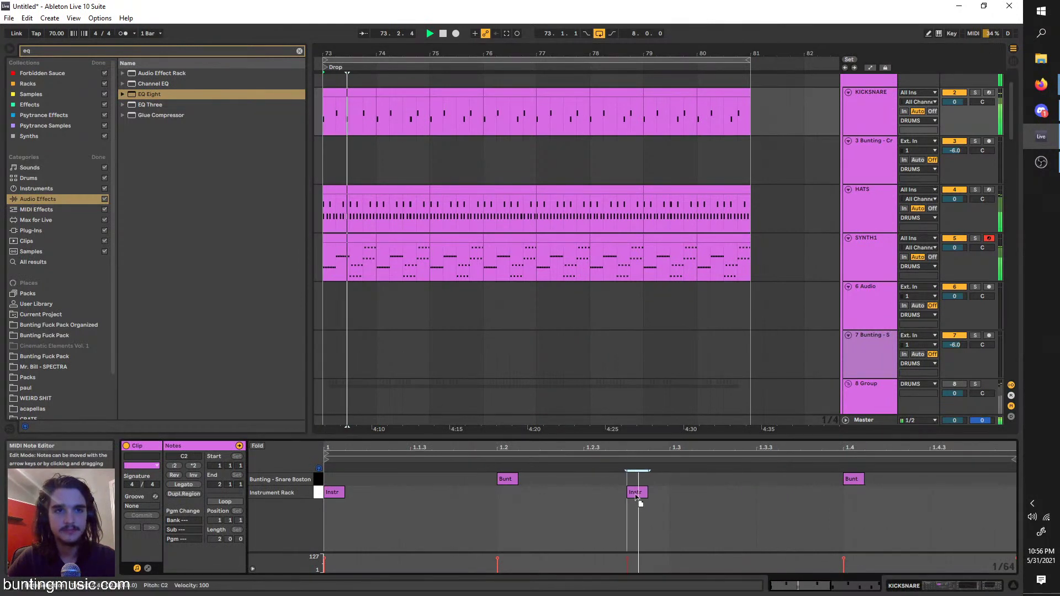
{"action": "left_click", "coordinate": [761, 497]}
{"action": "key", "text": "space"}
Duplicate the edited one-bar KICKSNARE clip until it fills the drop up to bar 81
{"action": "left_click", "coordinate": [367, 91]}
{"action": "key", "text": "ctrl+d"}
{"action": "key", "text": "ctrl+d"}
{"action": "key", "text": "ctrl+d"}
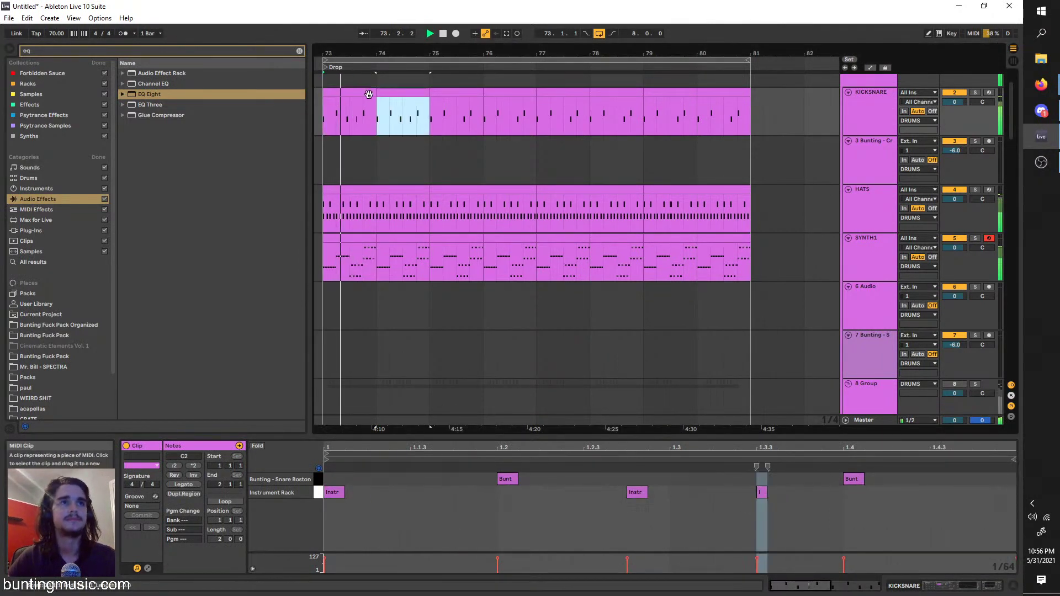
{"action": "key", "text": "ctrl+d"}
{"action": "key", "text": "ctrl+d"}
{"action": "key", "text": "ctrl+d"}
{"action": "key", "text": "ctrl+d"}
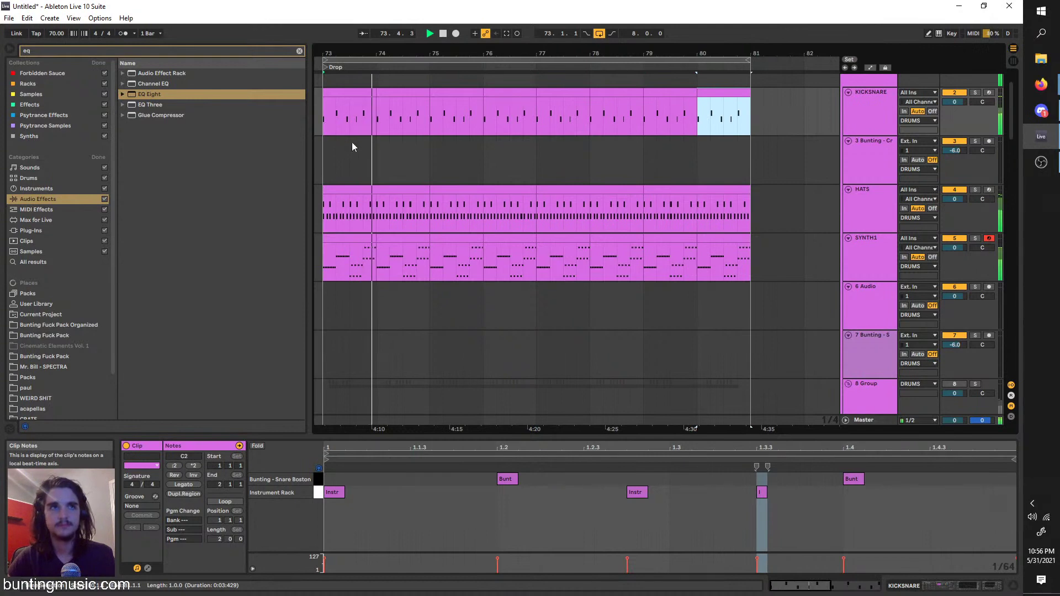
Shorten bar 73's second Noisy 808 clip to end at 73.4.1, play it and adjust its fade-out
{"action": "scroll", "coordinate": [392, 320], "scroll_direction": "down", "scroll_amount": 8}
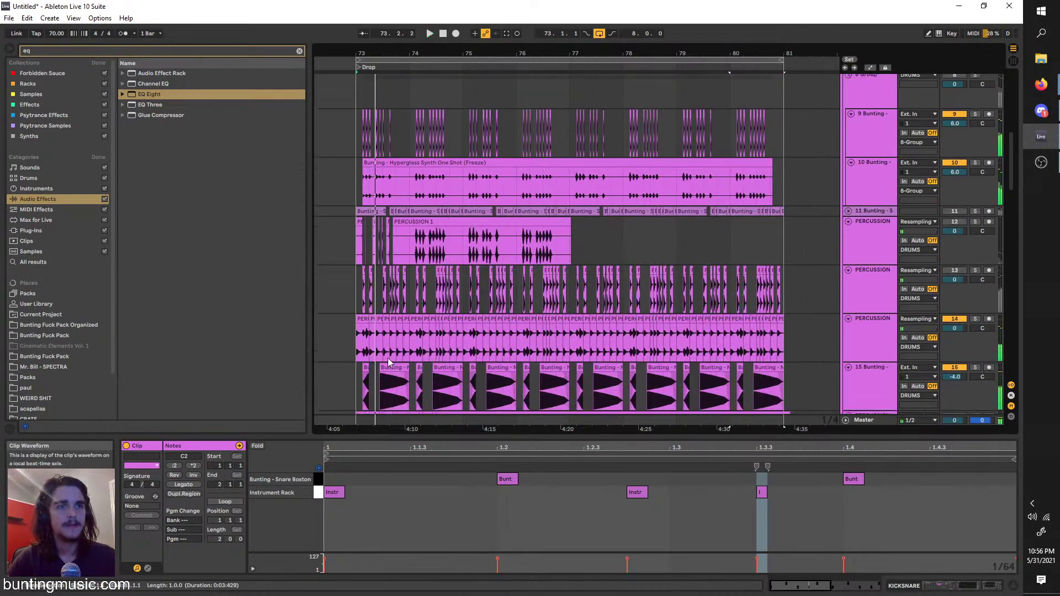
{"action": "scroll", "coordinate": [388, 358], "scroll_direction": "up", "scroll_amount": 2}
{"action": "left_click_drag", "start_coordinate": [432, 366], "coordinate": [402, 362]}
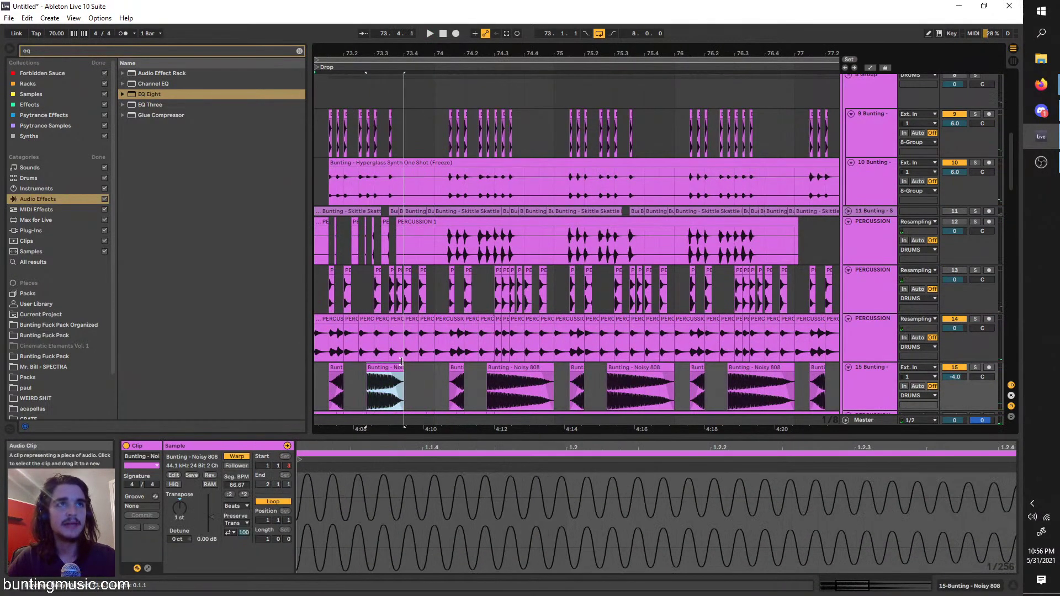
{"action": "left_click", "coordinate": [365, 386]}
{"action": "key", "text": "space"}
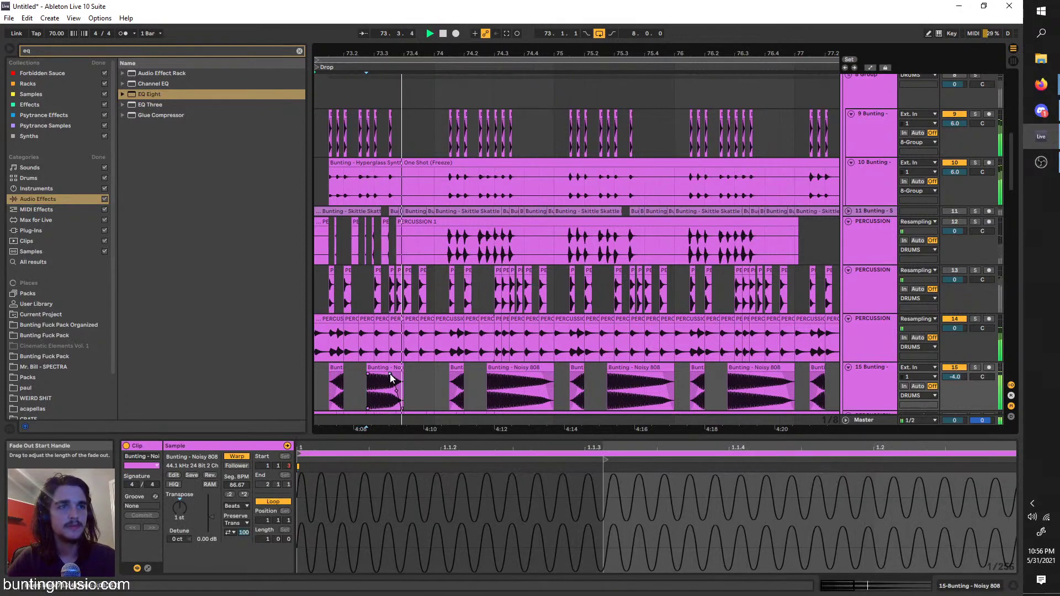
{"action": "key", "text": "space"}
{"action": "scroll", "coordinate": [359, 391], "scroll_direction": "left", "scroll_amount": 2}
{"action": "left_click", "coordinate": [392, 386]}
{"action": "key", "text": "space"}
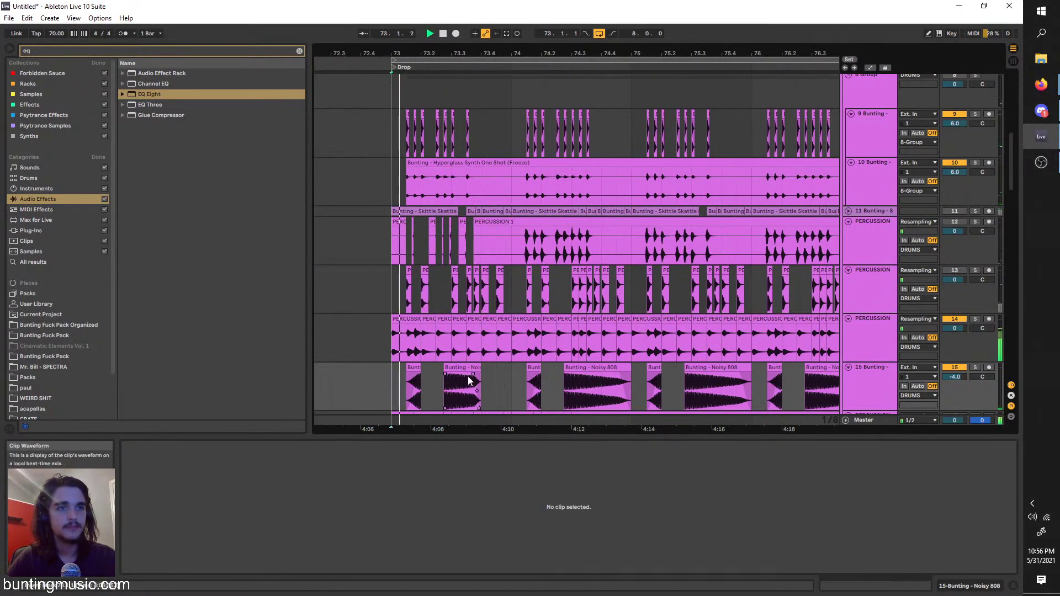
{"action": "left_click_drag", "start_coordinate": [472, 376], "coordinate": [475, 376]}
Replace the Noisy 808 clips after bar 73 with duplicates of that bar's pattern up to bar 81, and play the drop
{"action": "key", "text": "minus"}
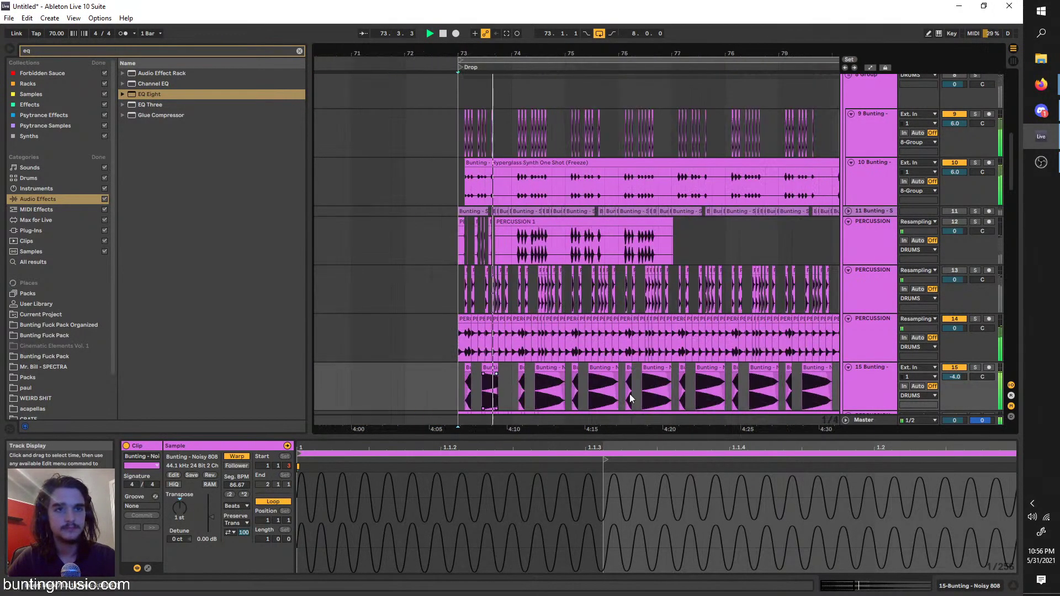
{"action": "left_click_drag", "start_coordinate": [806, 387], "coordinate": [337, 367]}
{"action": "key", "text": "space"}
{"action": "key", "text": "Delete"}
{"action": "key", "text": "ctrl+d"}
{"action": "key", "text": "ctrl+d"}
{"action": "key", "text": "ctrl+d"}
{"action": "key", "text": "ctrl+d"}
{"action": "key", "text": "ctrl+d"}
{"action": "key", "text": "ctrl+d"}
{"action": "key", "text": "ctrl+d"}
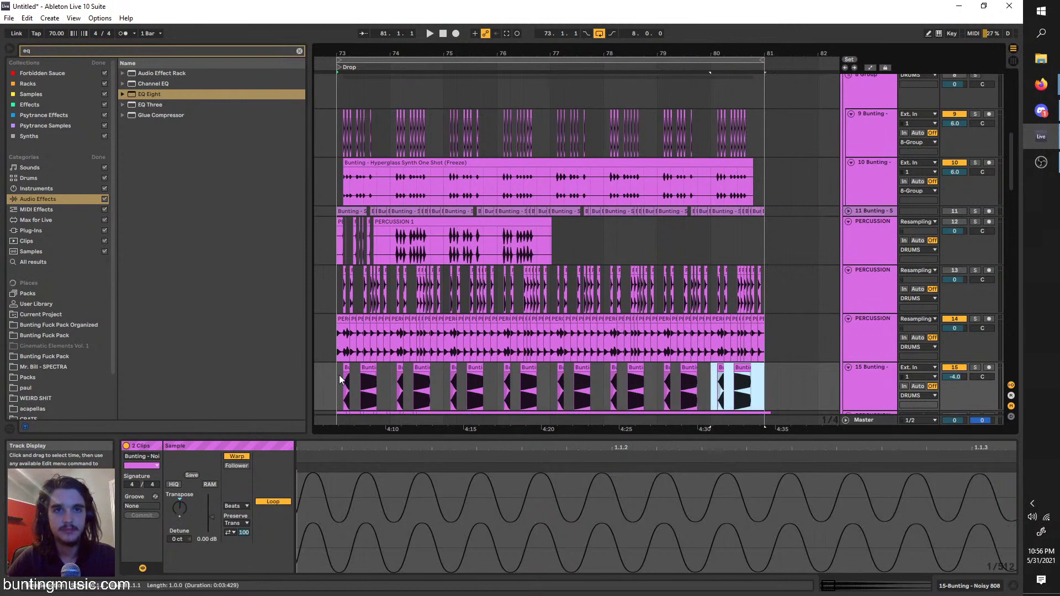
{"action": "left_click", "coordinate": [339, 374]}
{"action": "key", "text": "space"}
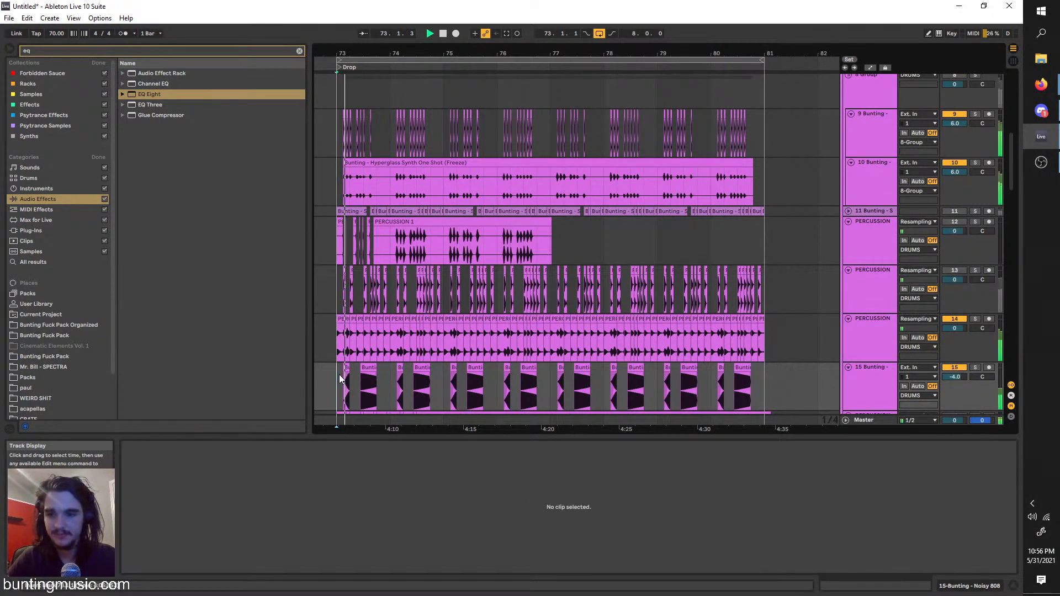
Insert a new MIDI track directly below the SYNTH1 hat track
{"action": "scroll", "coordinate": [456, 256], "scroll_direction": "up", "scroll_amount": 5}
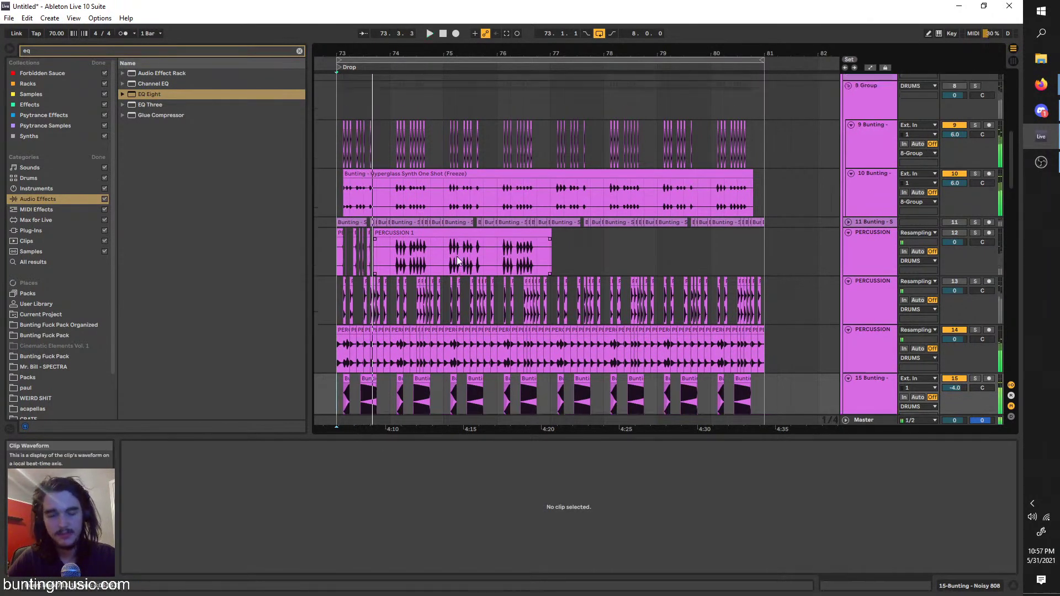
{"action": "scroll", "coordinate": [456, 263], "scroll_direction": "up", "scroll_amount": 5}
{"action": "left_click", "coordinate": [876, 218]}
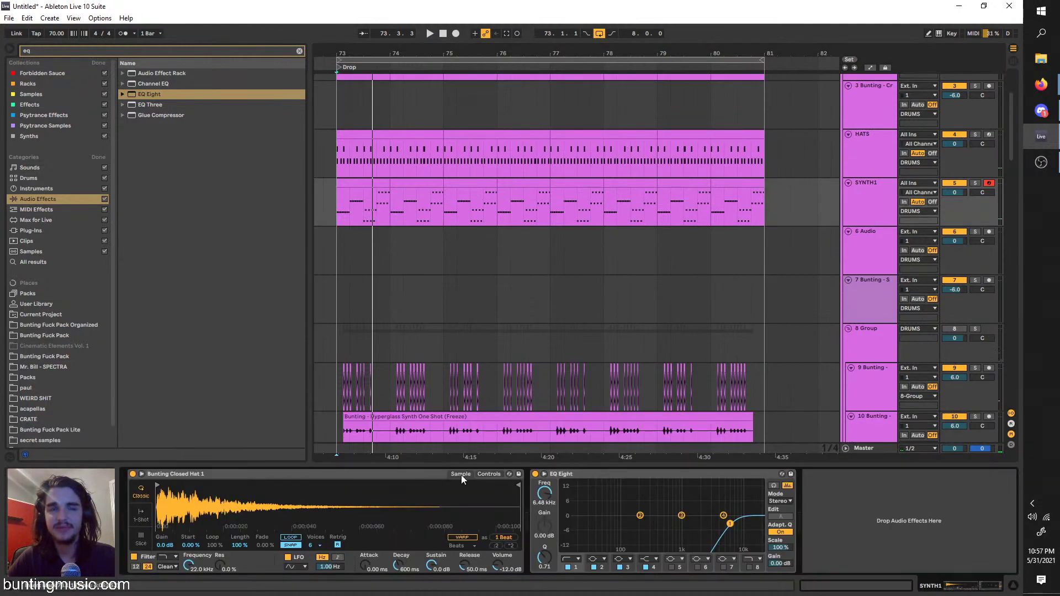
{"action": "right_click", "coordinate": [292, 476]}
{"action": "left_click", "coordinate": [291, 476]}
{"action": "right_click", "coordinate": [883, 208]}
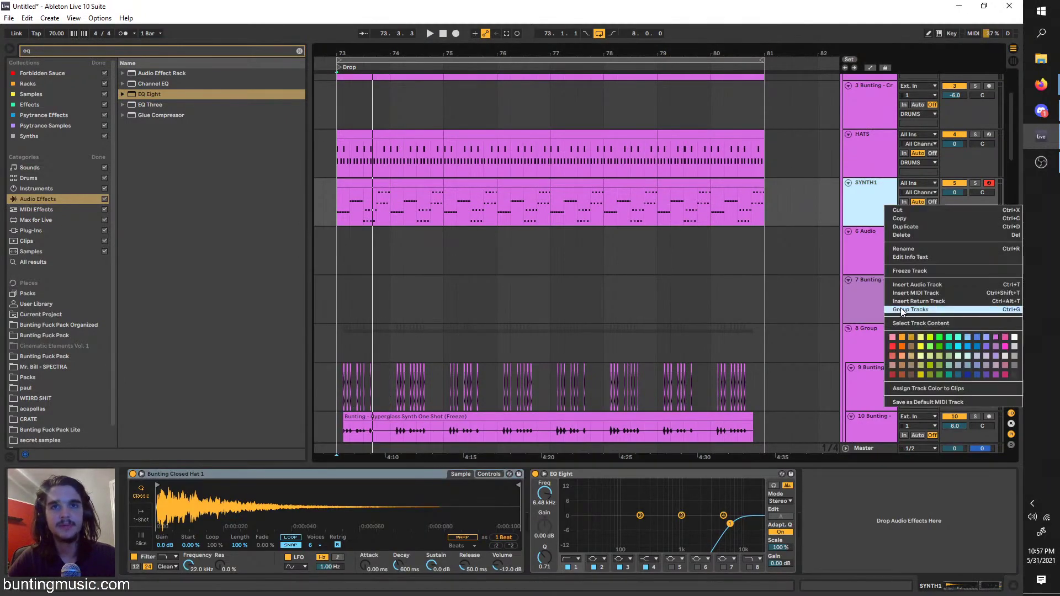
{"action": "left_click", "coordinate": [905, 293]}
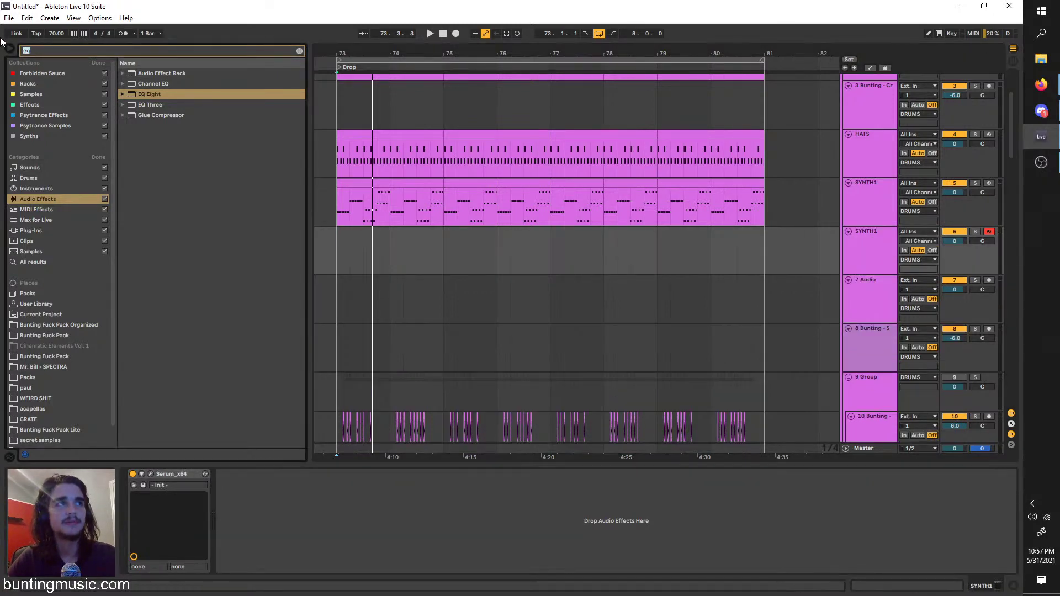
{"action": "type", "text": "ht"}
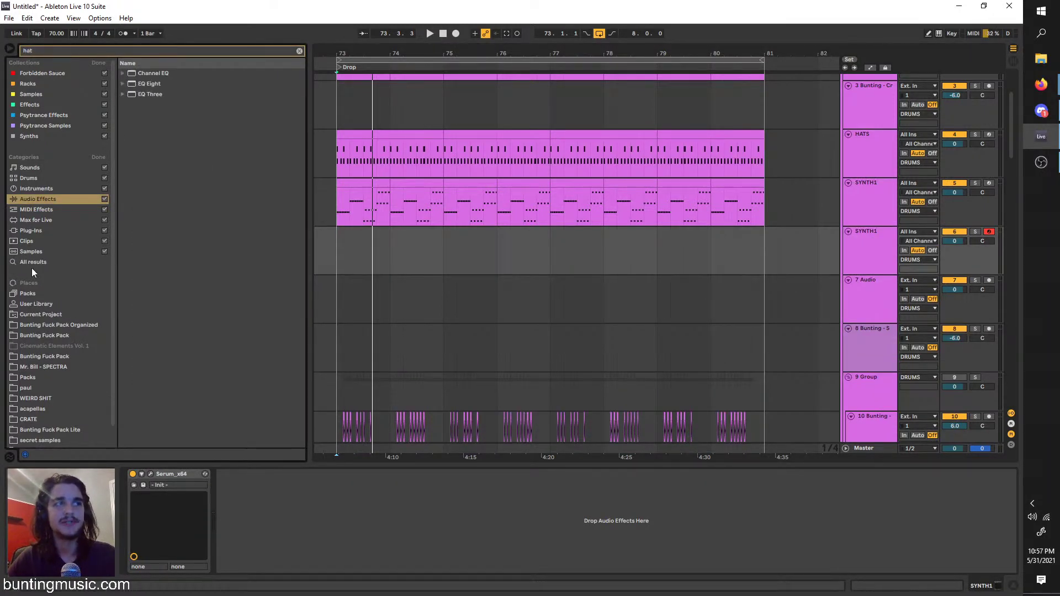
{"action": "left_click", "coordinate": [31, 263]}
{"action": "left_click", "coordinate": [162, 178]}
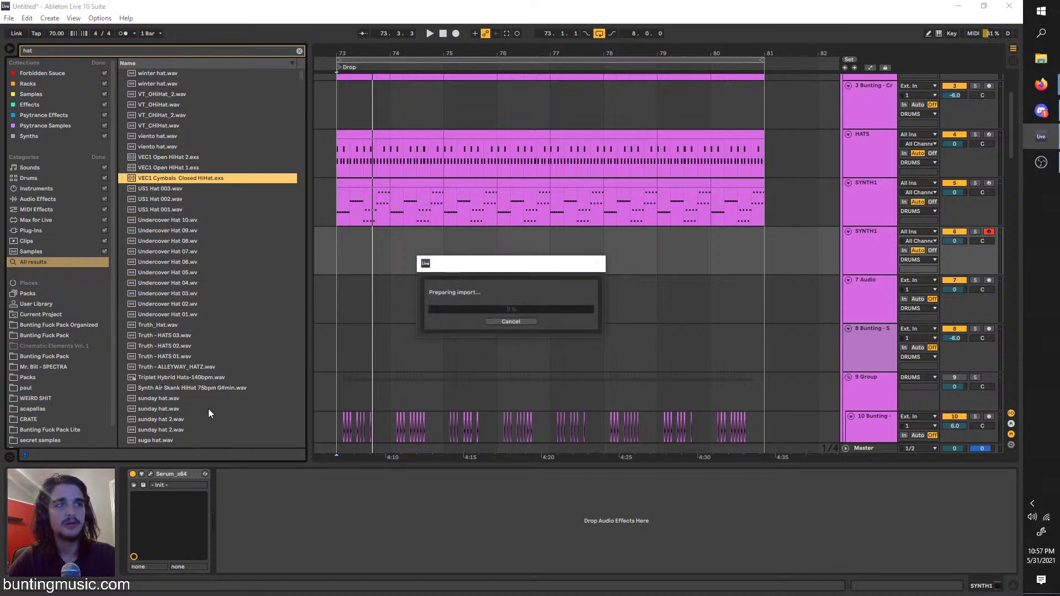
{"action": "left_click", "coordinate": [496, 322]}
{"action": "left_click", "coordinate": [892, 281]}
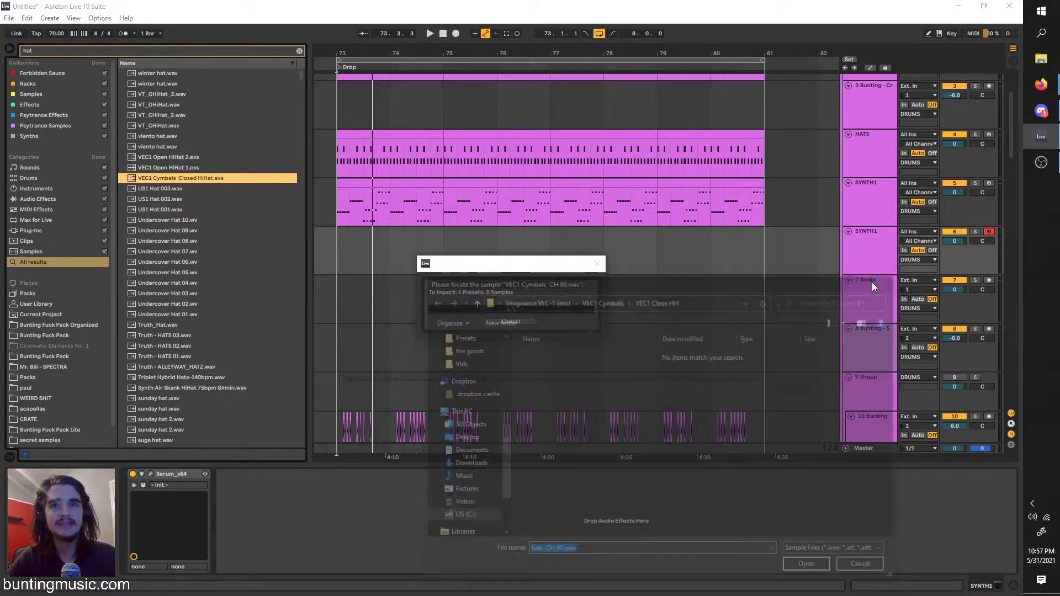
{"action": "left_click", "coordinate": [532, 321]}
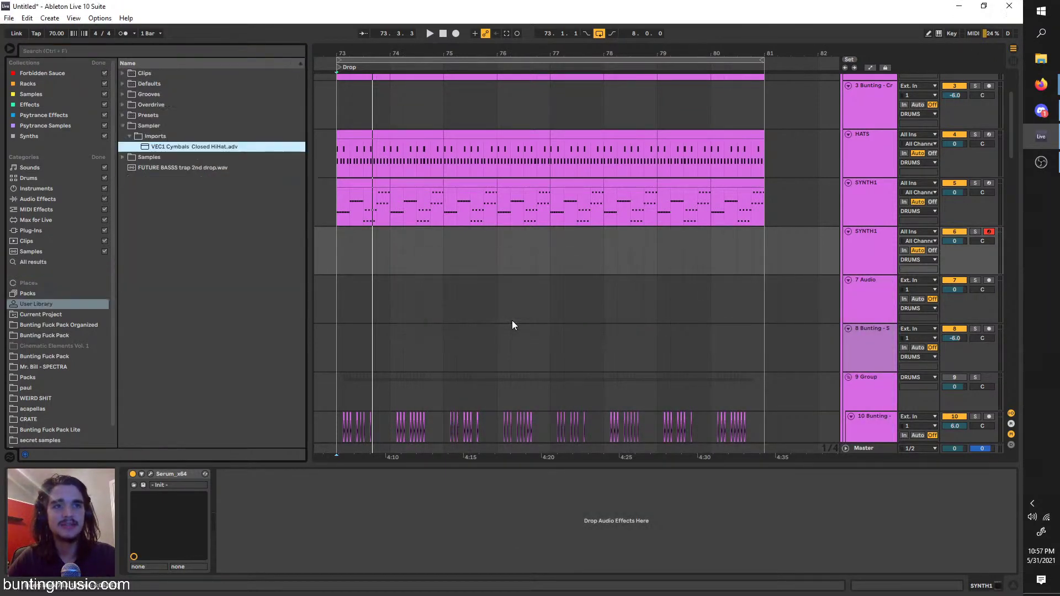
Load the Undercover Hat 05 sample onto the new track below SYNTH1 and create a two-bar MIDI clip at bar 73
{"action": "left_click", "coordinate": [65, 51]}
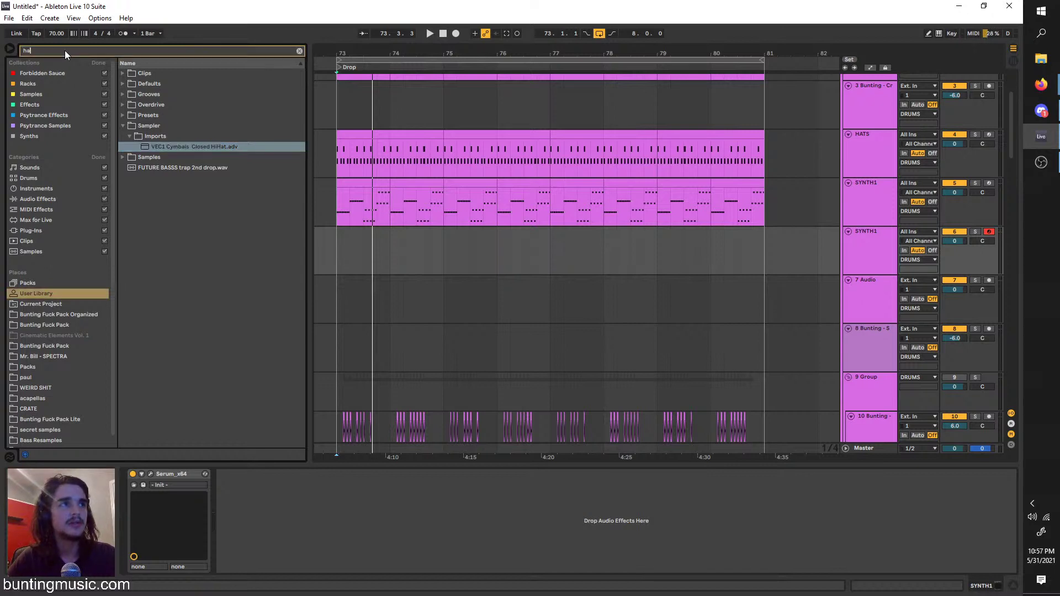
{"action": "type", "text": "hat"}
{"action": "left_click", "coordinate": [34, 261]}
{"action": "left_click", "coordinate": [167, 285]}
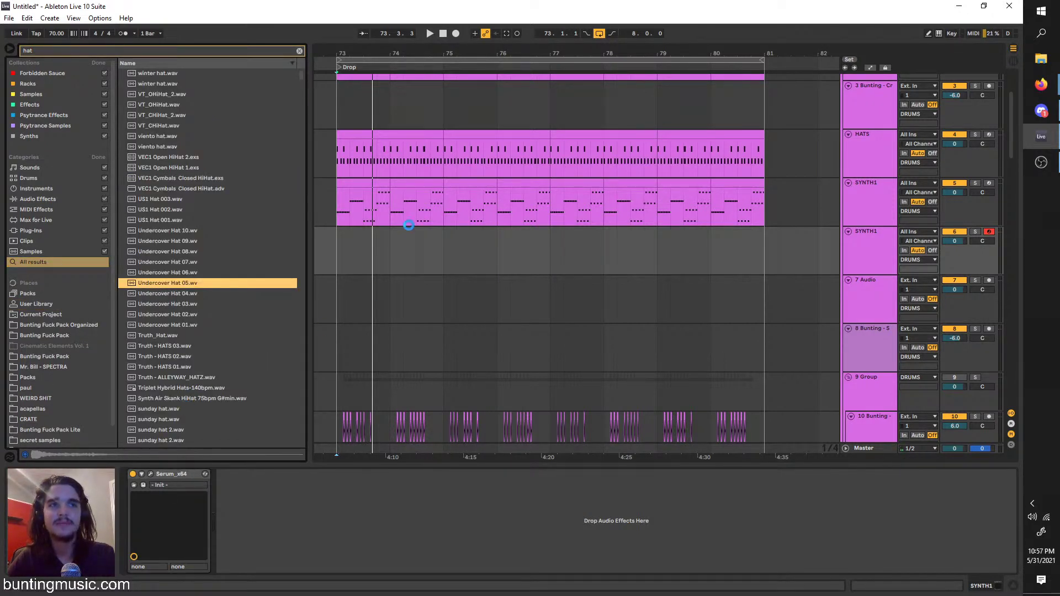
{"action": "left_click_drag", "start_coordinate": [444, 241], "coordinate": [339, 230]}
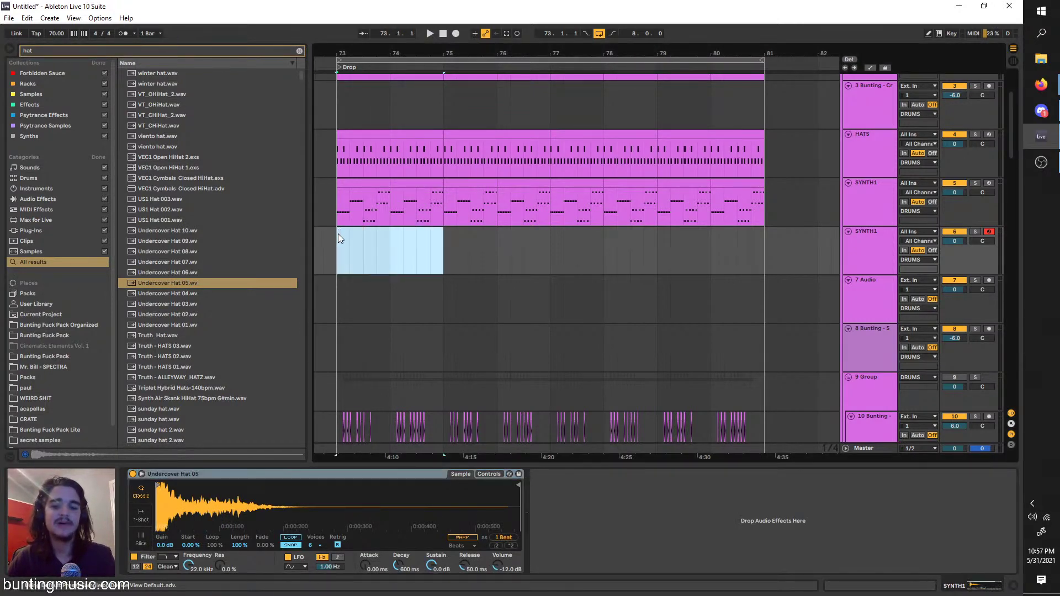
{"action": "key", "text": "ctrl+shift+m"}
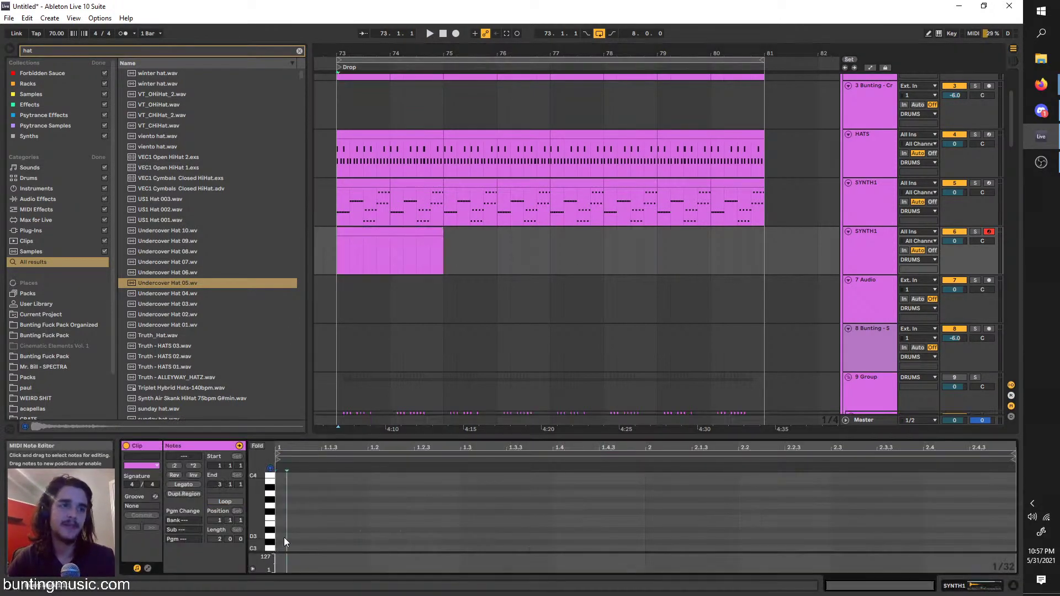
Audition a hat note at the new clip's start by moving its pitch up to G8, down to C-2 and back to C#-2
{"action": "key", "text": "Up"}
{"action": "key", "text": "Up"}
{"action": "key", "text": "Up"}
{"action": "key", "text": "Up"}
{"action": "key", "text": "Up"}
{"action": "key", "text": "Up"}
{"action": "key", "text": "Up"}
{"action": "key", "text": "Up"}
{"action": "key", "text": "Up"}
{"action": "key", "text": "Up"}
{"action": "key", "text": "Up"}
{"action": "key", "text": "Up"}
{"action": "key", "text": "Up"}
{"action": "key", "text": "Up"}
{"action": "key", "text": "Up"}
{"action": "key", "text": "Up"}
{"action": "key", "text": "Up"}
{"action": "key", "text": "Up"}
{"action": "key", "text": "Up"}
{"action": "key", "text": "Up"}
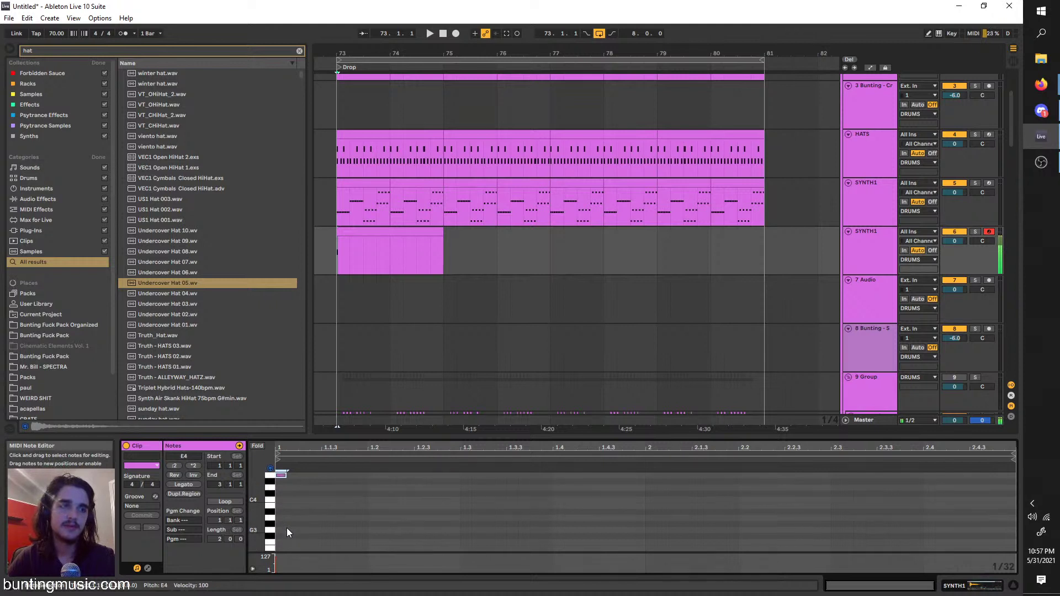
{"action": "key", "text": "Up"}
{"action": "key", "text": "Up"}
{"action": "key", "text": "Up"}
{"action": "key", "text": "Up"}
{"action": "key", "text": "Up"}
{"action": "key", "text": "Up"}
{"action": "key", "text": "Up"}
{"action": "key", "text": "Up"}
{"action": "key", "text": "Up"}
{"action": "key", "text": "Up"}
{"action": "key", "text": "Up"}
{"action": "key", "text": "Up"}
{"action": "key", "text": "Up"}
{"action": "key", "text": "Up"}
{"action": "key", "text": "Up"}
{"action": "key", "text": "Up"}
{"action": "key", "text": "Up"}
{"action": "key", "text": "Up"}
{"action": "key", "text": "Up"}
{"action": "key", "text": "Up"}
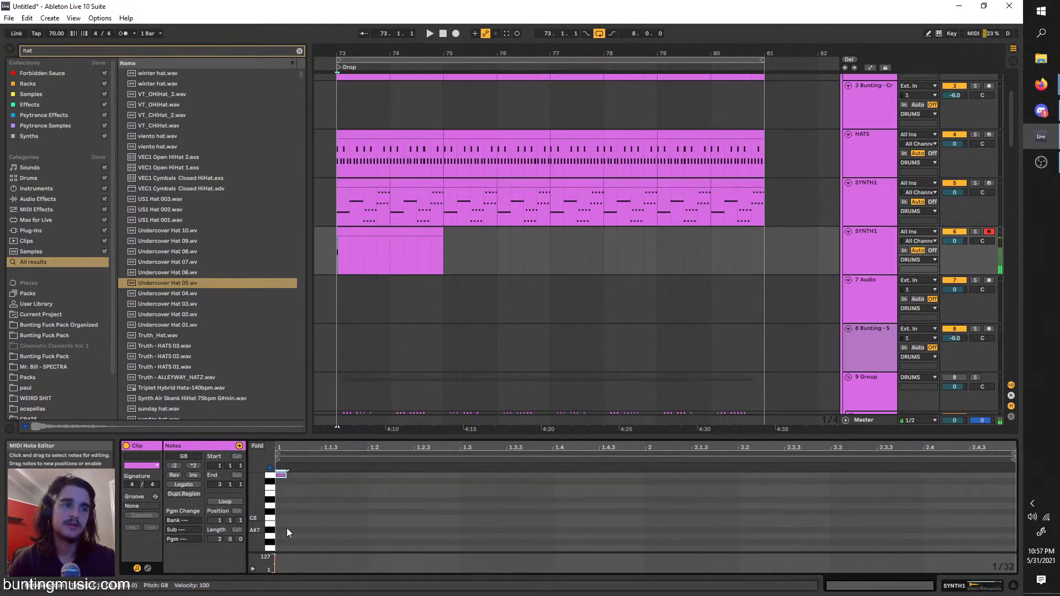
{"action": "key", "text": "Down"}
{"action": "key", "text": "Down"}
{"action": "key", "text": "Down"}
{"action": "key", "text": "Down"}
{"action": "key", "text": "Down"}
{"action": "key", "text": "Down"}
{"action": "key", "text": "Down"}
{"action": "key", "text": "Down"}
{"action": "key", "text": "Down"}
{"action": "key", "text": "Down"}
{"action": "key", "text": "Down"}
{"action": "key", "text": "Down"}
{"action": "key", "text": "Down"}
{"action": "key", "text": "Down"}
{"action": "key", "text": "Down"}
{"action": "key", "text": "Down"}
{"action": "key", "text": "Down"}
{"action": "key", "text": "Down"}
{"action": "key", "text": "Down"}
{"action": "key", "text": "Down"}
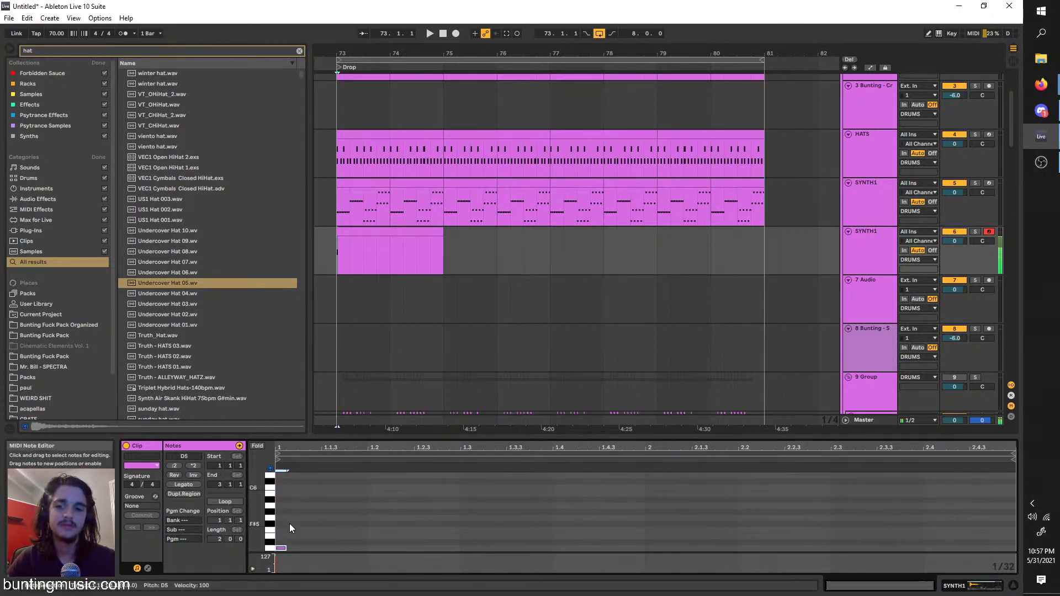
{"action": "key", "text": "Down"}
{"action": "key", "text": "Down"}
{"action": "key", "text": "Down"}
{"action": "key", "text": "Down"}
{"action": "key", "text": "Down"}
{"action": "key", "text": "Down"}
{"action": "key", "text": "Down"}
{"action": "key", "text": "Down"}
{"action": "key", "text": "Down"}
{"action": "key", "text": "Down"}
{"action": "key", "text": "Down"}
{"action": "key", "text": "Down"}
{"action": "key", "text": "Down"}
{"action": "key", "text": "Down"}
{"action": "key", "text": "Down"}
{"action": "key", "text": "Down"}
{"action": "key", "text": "Down"}
{"action": "key", "text": "Down"}
{"action": "key", "text": "Down"}
{"action": "key", "text": "Down"}
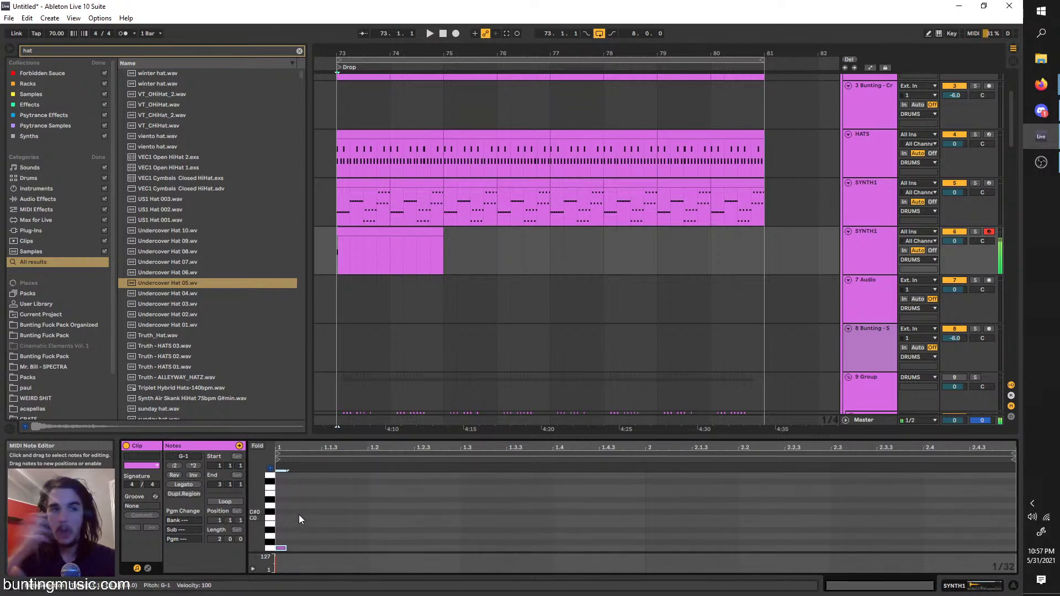
{"action": "key", "text": "Down"}
{"action": "key", "text": "Down"}
{"action": "key", "text": "Down"}
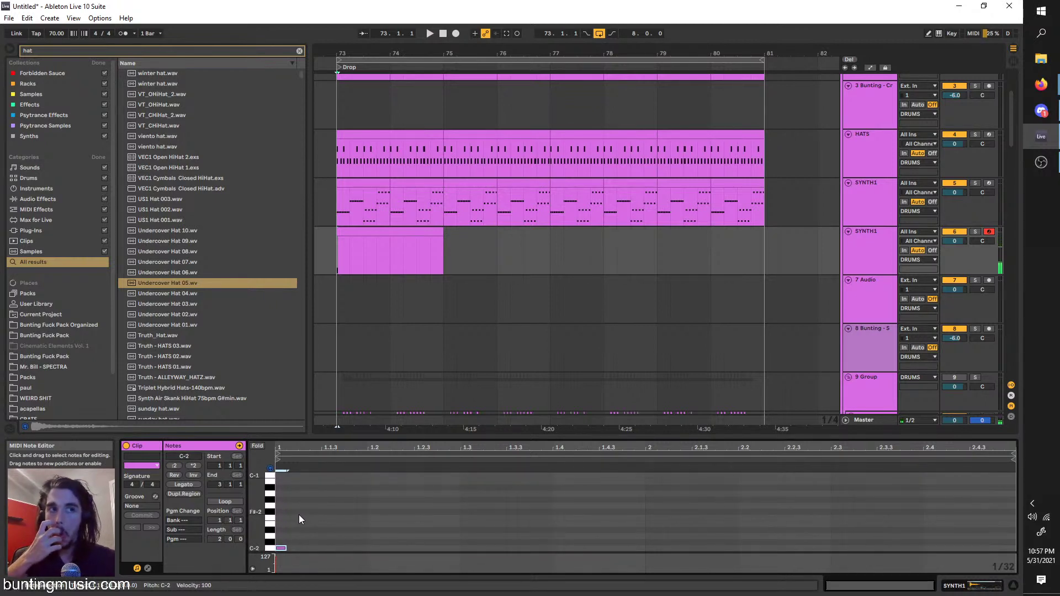
{"action": "key", "text": "Up"}
{"action": "key", "text": "Right"}
{"action": "key", "text": "Right"}
{"action": "key", "text": "Right"}
Delete the new hat sampler track directly below the original SYNTH1 track and play the drop
{"action": "left_click", "coordinate": [857, 247]}
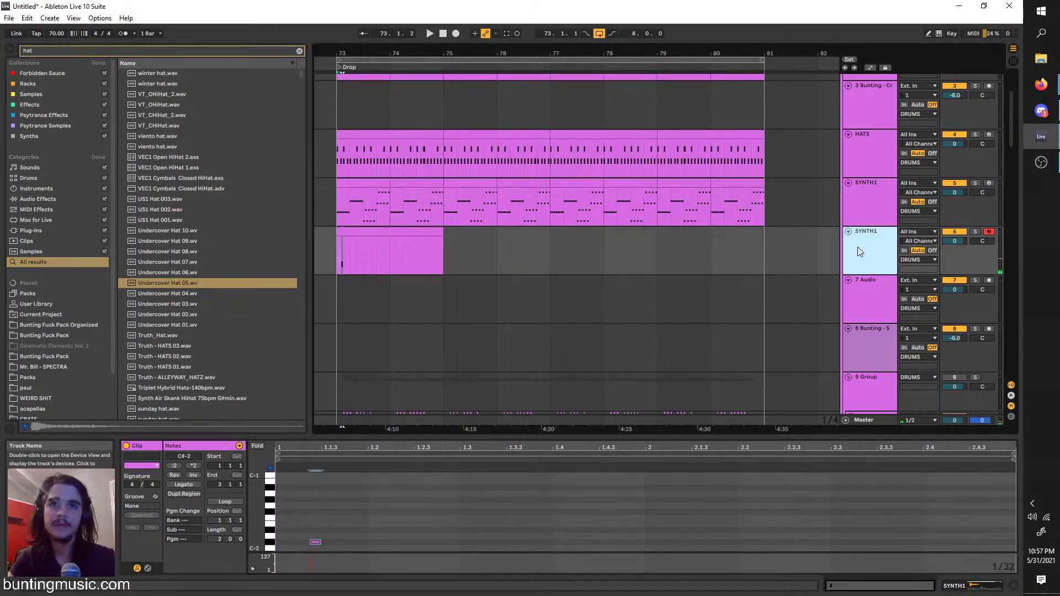
{"action": "key", "text": "Delete"}
{"action": "key", "text": "space"}
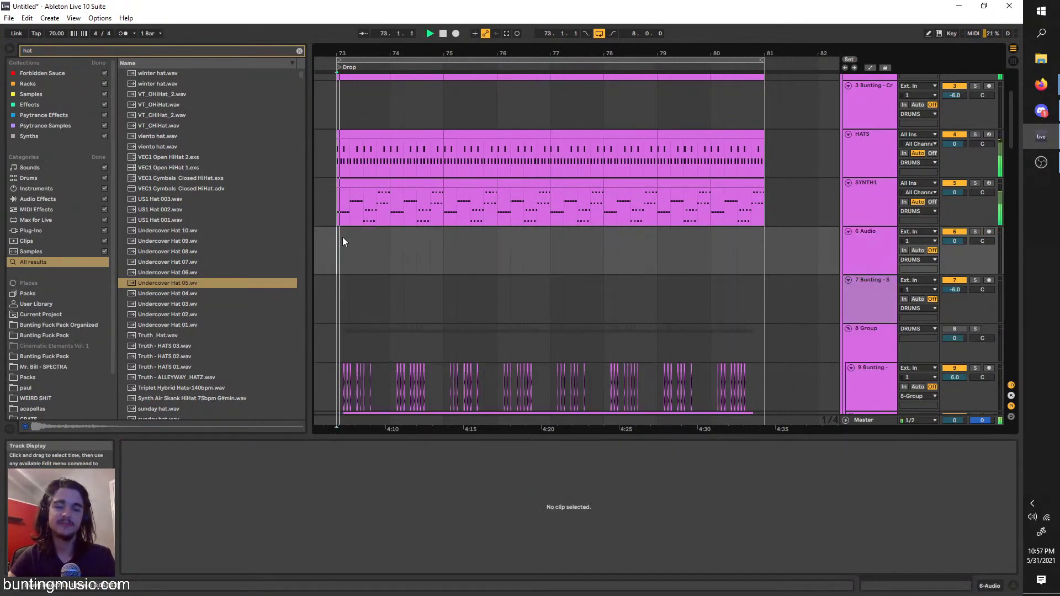
Insert a new audio track directly below the Noisy 808 track
{"action": "scroll", "coordinate": [345, 293], "scroll_direction": "down", "scroll_amount": 3}
{"action": "scroll", "coordinate": [348, 331], "scroll_direction": "up", "scroll_amount": 3}
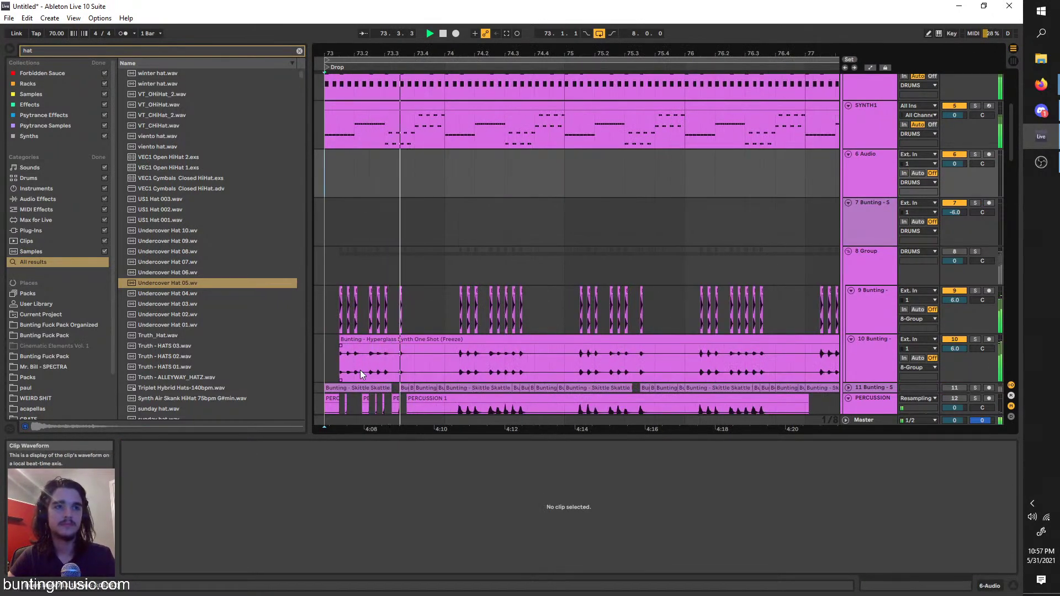
{"action": "scroll", "coordinate": [360, 370], "scroll_direction": "down", "scroll_amount": 10}
{"action": "scroll", "coordinate": [461, 284], "scroll_direction": "up", "scroll_amount": 2}
{"action": "scroll", "coordinate": [461, 284], "scroll_direction": "down", "scroll_amount": 3}
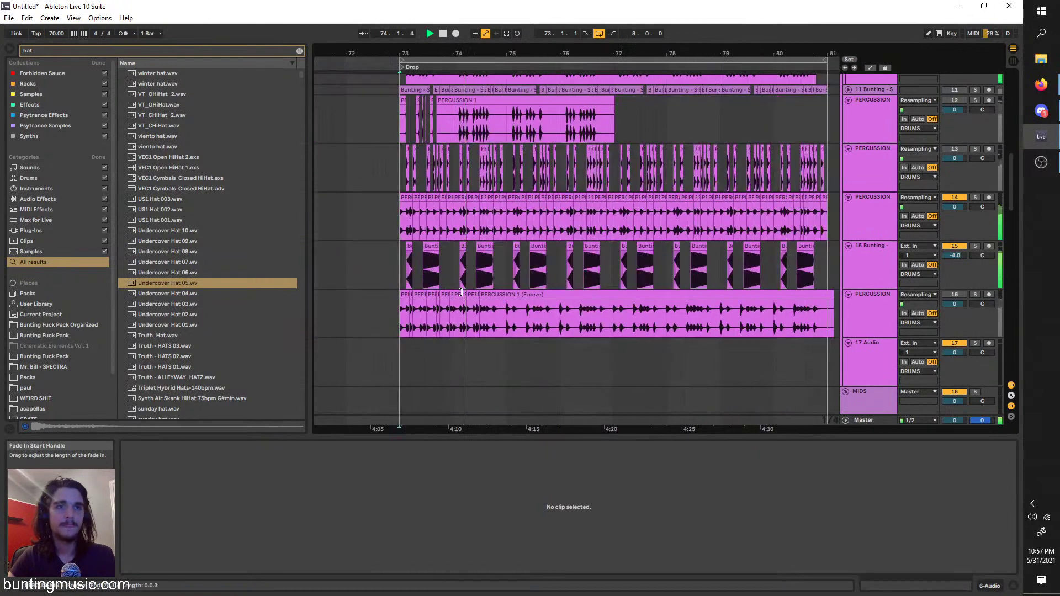
{"action": "right_click", "coordinate": [868, 267]}
{"action": "left_click", "coordinate": [868, 259]}
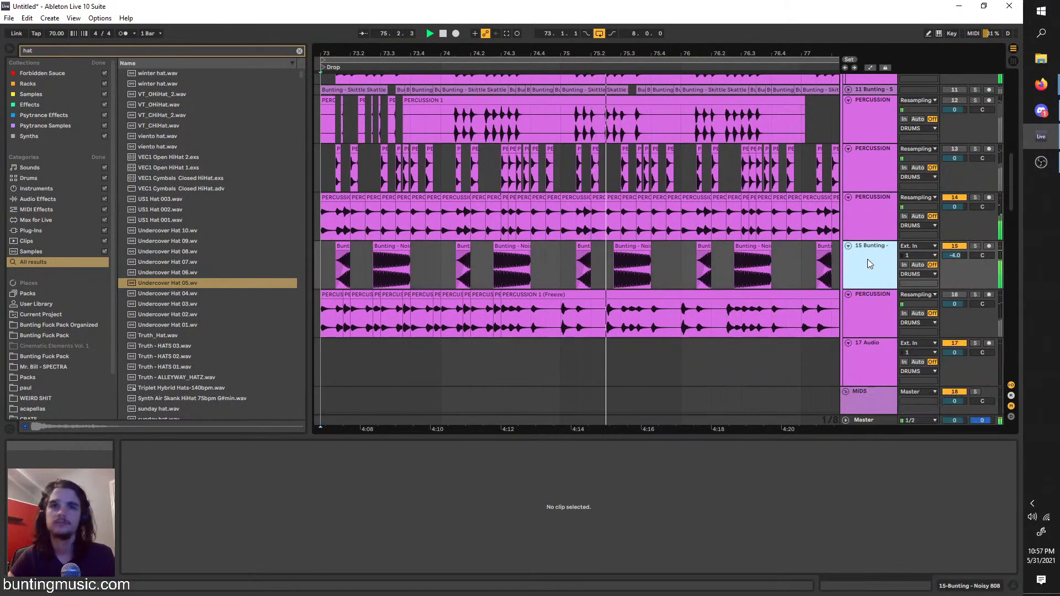
{"action": "right_click", "coordinate": [868, 259]}
{"action": "left_click", "coordinate": [894, 341]}
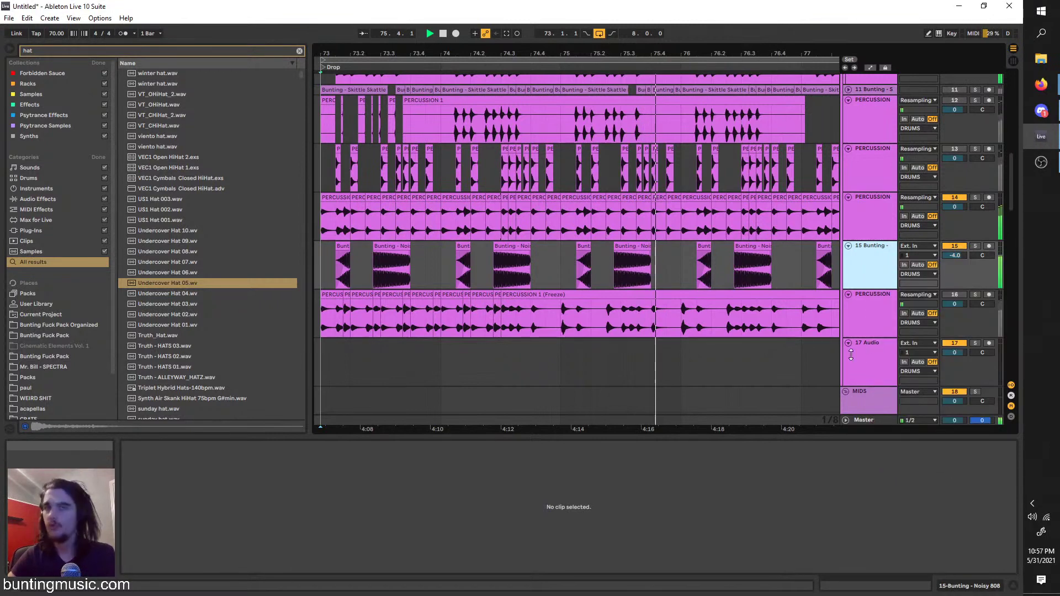
{"action": "key", "text": "ctrl+t"}
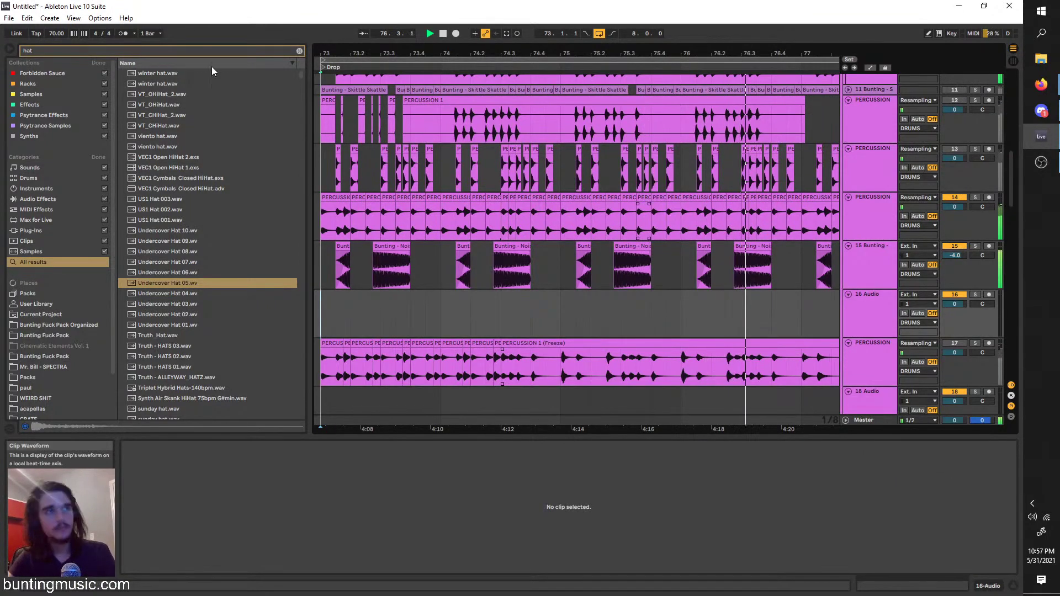
Search the browser for 808 and expand the Drums and 808s folders of Bunting's 1k Sample Pack
{"action": "key", "text": "ctrl+f"}
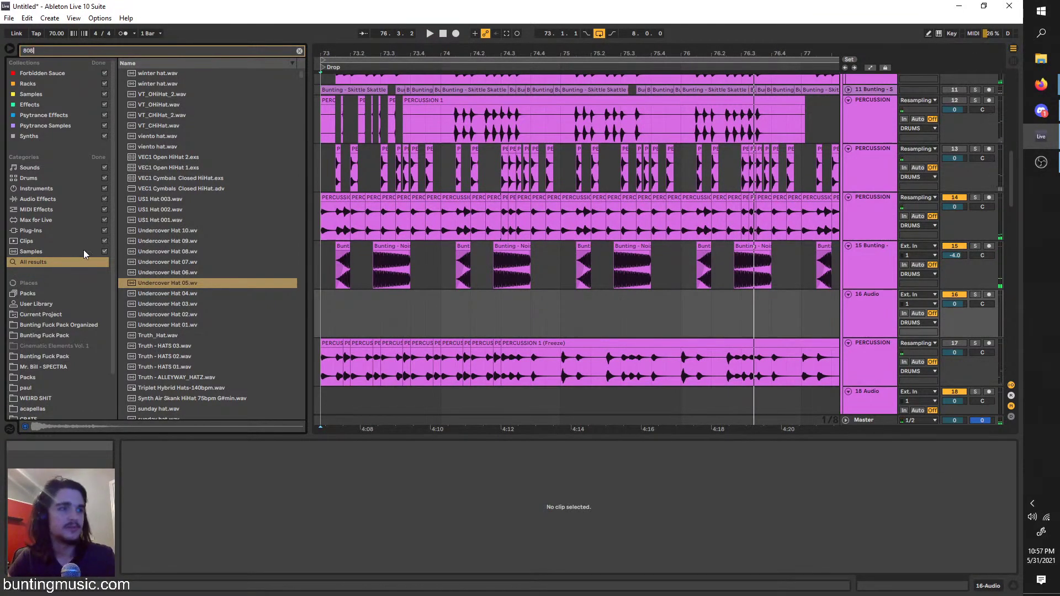
{"action": "type", "text": "808"}
{"action": "left_click", "coordinate": [57, 338]}
{"action": "left_click", "coordinate": [49, 354]}
{"action": "left_click", "coordinate": [51, 389]}
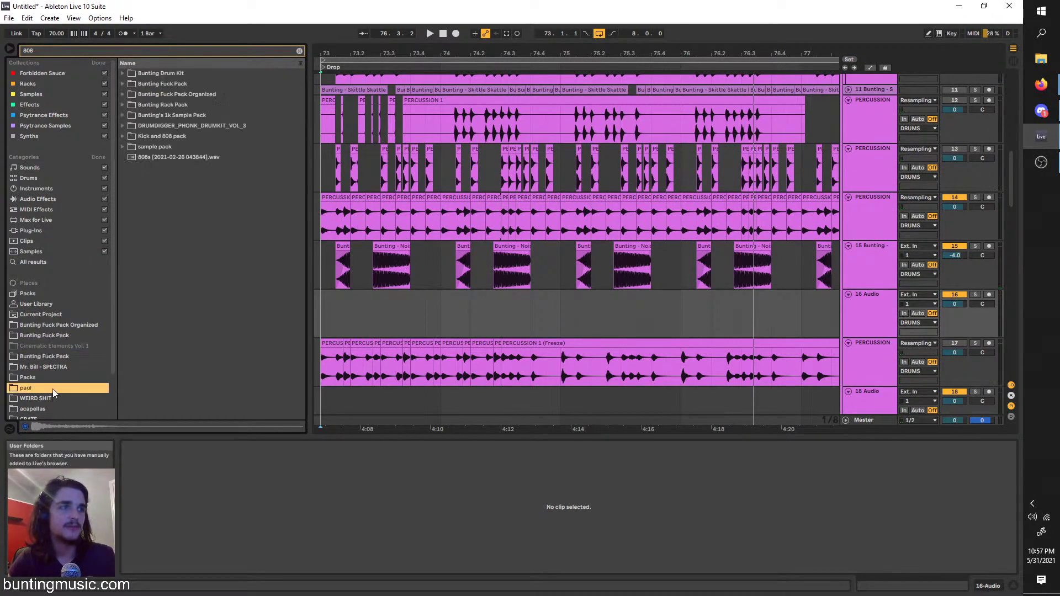
{"action": "left_click", "coordinate": [123, 115]}
{"action": "key", "text": "Right"}
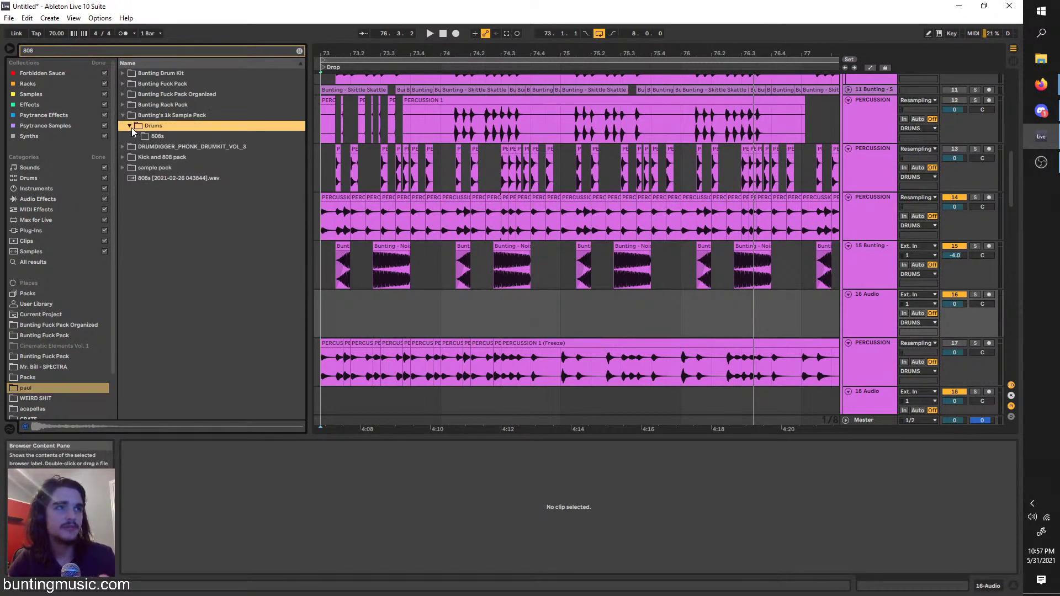
{"action": "key", "text": "Down"}
{"action": "key", "text": "Right"}
{"action": "key", "text": "Down"}
{"action": "key", "text": "Right"}
{"action": "key", "text": "Down"}
Audition the Bunting 808 2, 3, 4 and 5 samples from the 808s folder
{"action": "left_click", "coordinate": [164, 158]}
{"action": "left_click", "coordinate": [177, 179]}
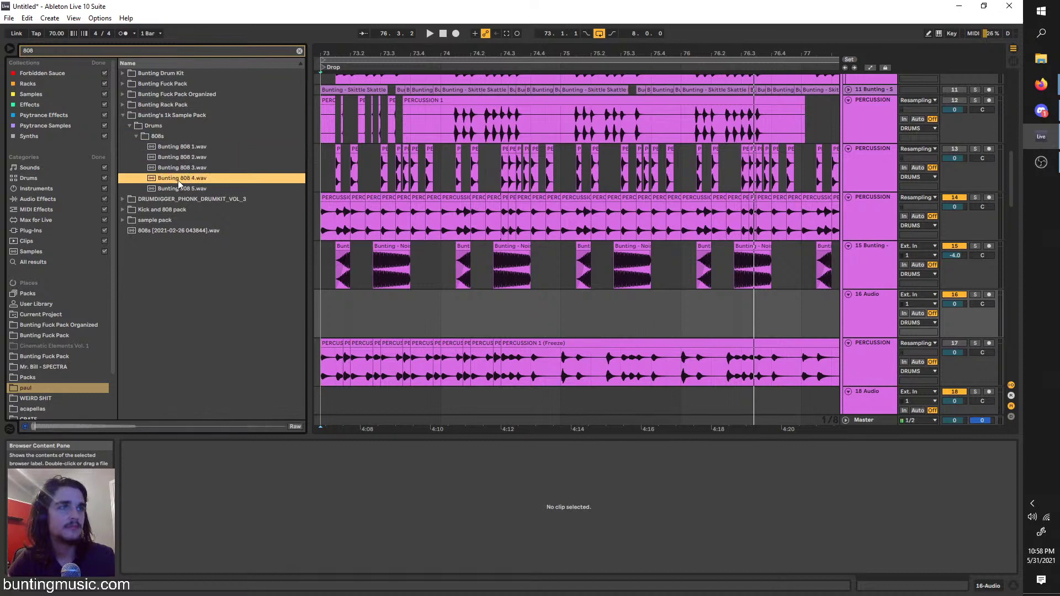
{"action": "left_click", "coordinate": [182, 188]}
{"action": "left_click", "coordinate": [184, 171]}
{"action": "left_click", "coordinate": [185, 177]}
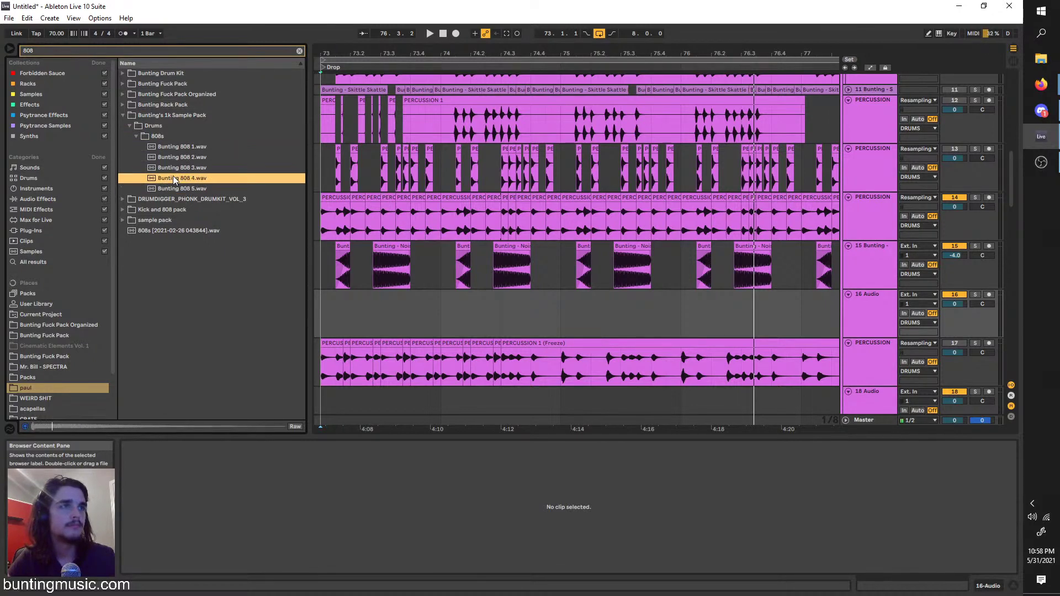
Place Bunting 808 4.wav at 73.2.3 on the new audio track and trim the clip to a length of 0.0.2
{"action": "left_click_drag", "start_coordinate": [174, 178], "coordinate": [349, 296]}
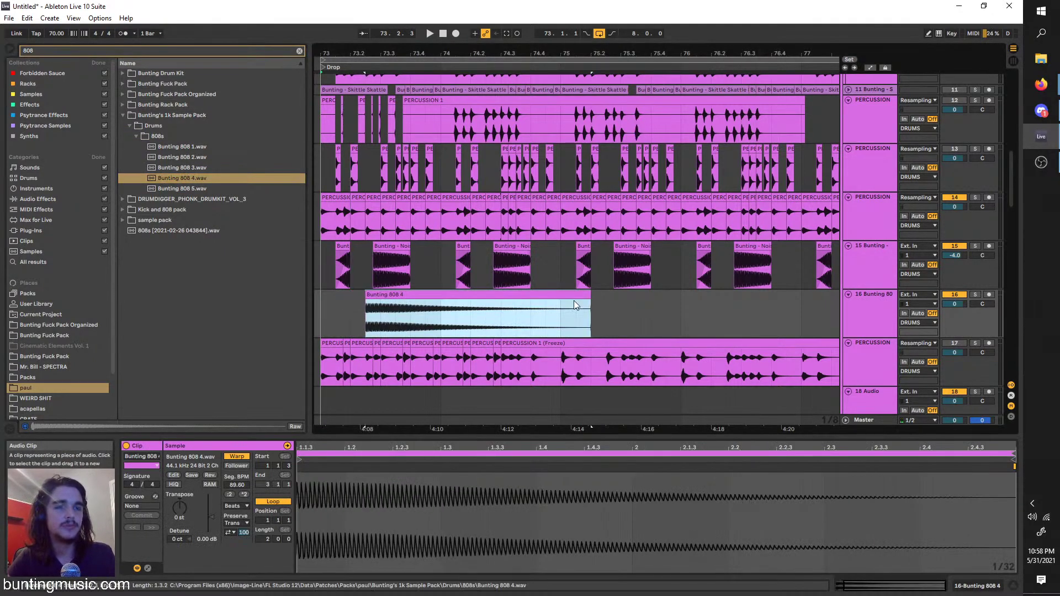
{"action": "left_click_drag", "start_coordinate": [590, 307], "coordinate": [370, 308]}
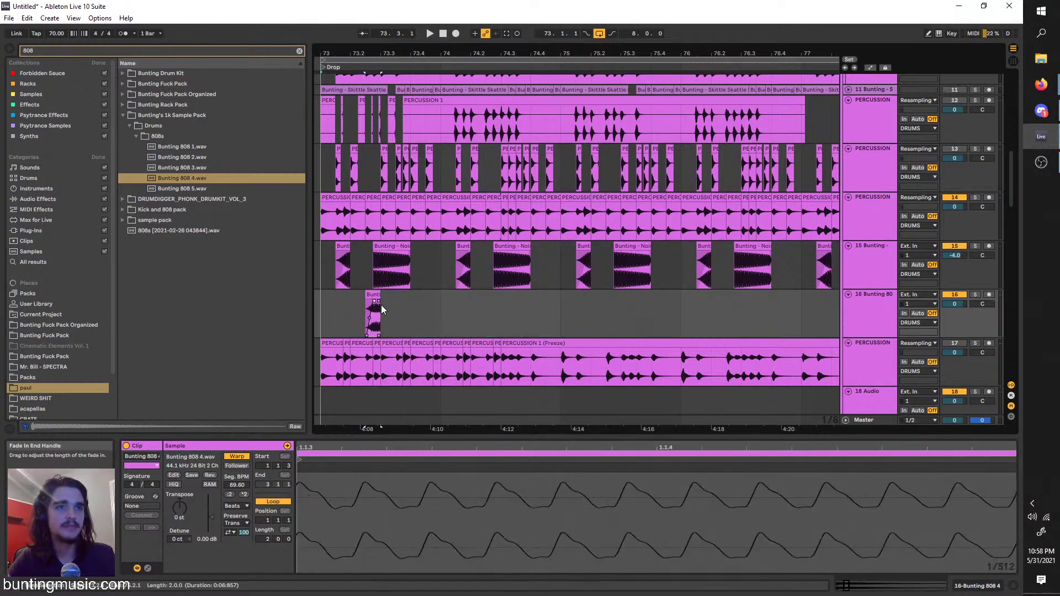
{"action": "left_click", "coordinate": [380, 305]}
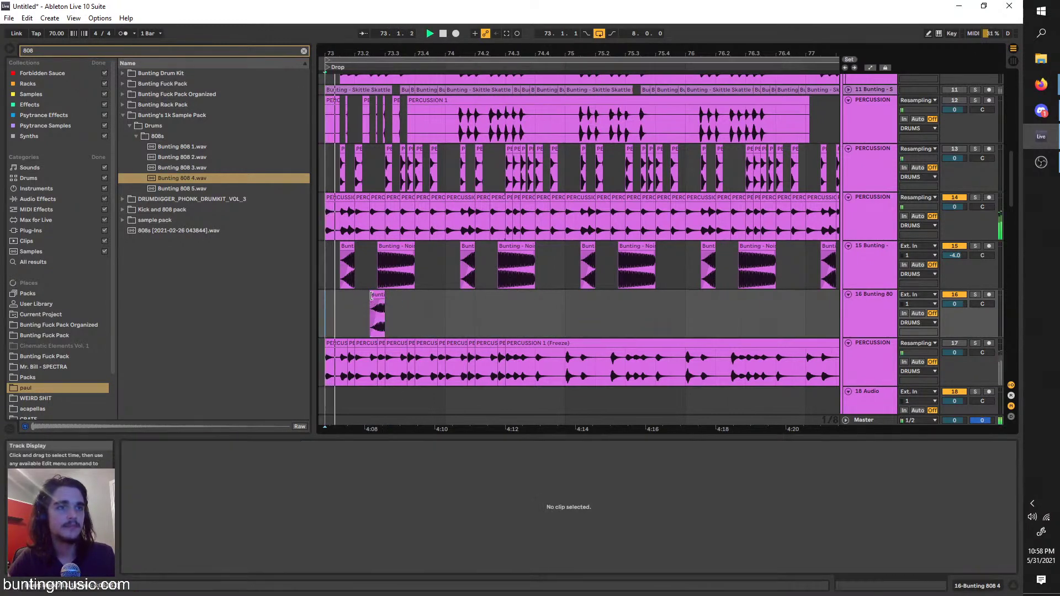
Move the trimmed Bunting 808 4 clip to 73.4.1, duplicate it directly after itself and play the pattern
{"action": "left_click_drag", "start_coordinate": [378, 295], "coordinate": [421, 296]}
{"action": "scroll", "coordinate": [424, 301], "scroll_direction": "up", "scroll_amount": 3}
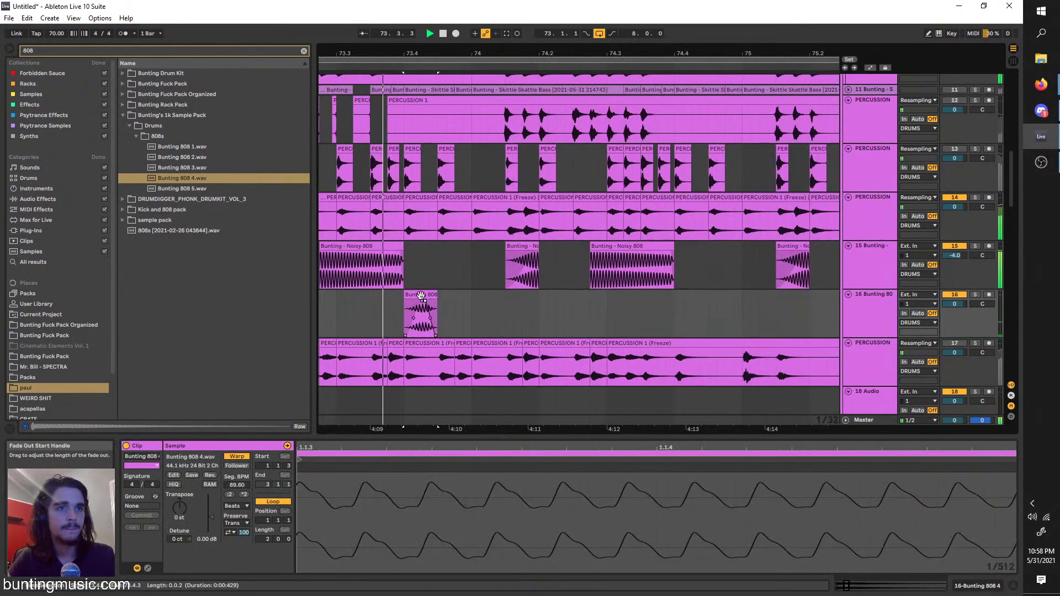
{"action": "key", "text": "ctrl+d"}
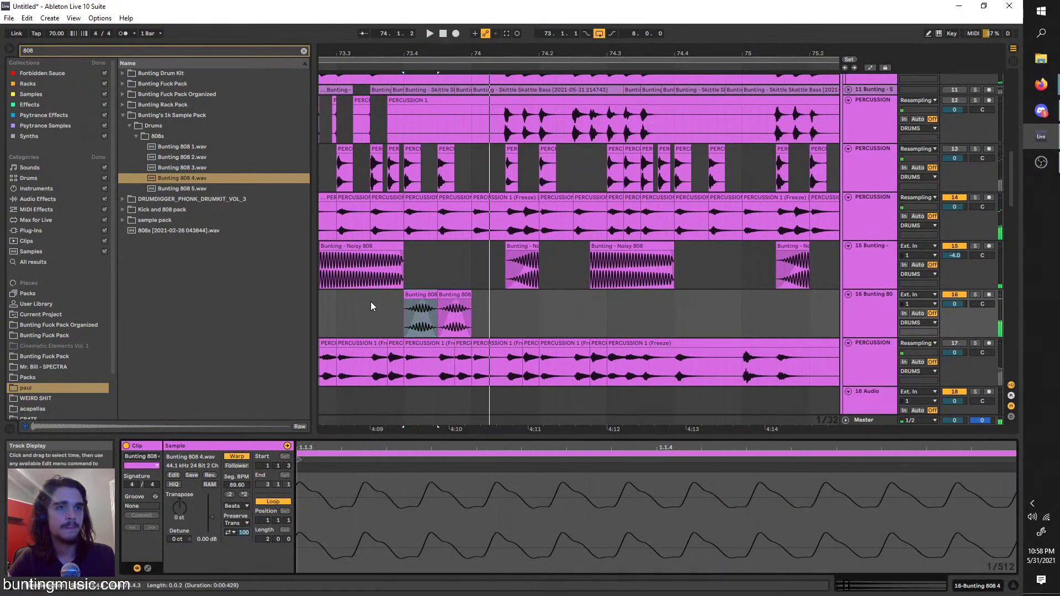
{"action": "left_click", "coordinate": [370, 302]}
{"action": "key", "text": "space"}
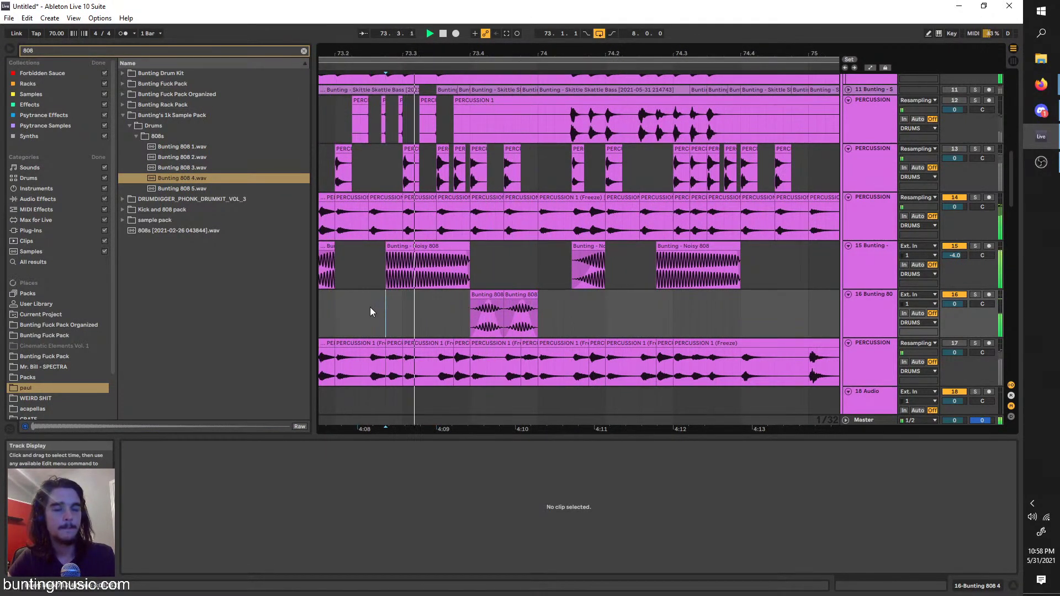
{"action": "scroll", "coordinate": [487, 290], "scroll_direction": "down", "scroll_amount": 1}
{"action": "left_click", "coordinate": [491, 283]}
{"action": "scroll", "coordinate": [404, 299], "scroll_direction": "down", "scroll_amount": 3}
{"action": "left_click", "coordinate": [344, 279]}
{"action": "key", "text": "space"}
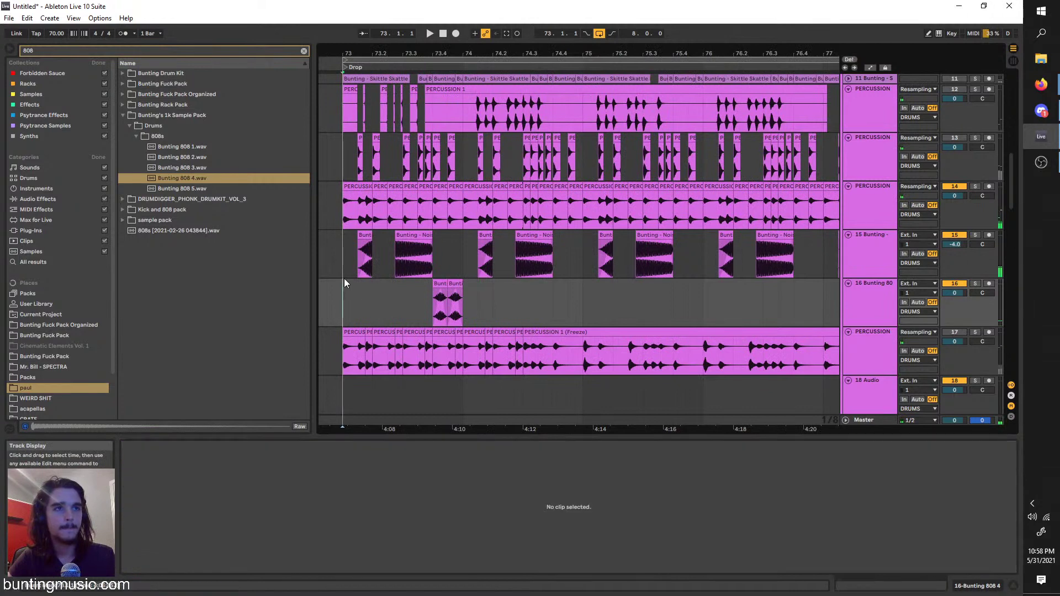
Move the first Bunting 808 4 clip to 73.2.1, play it and transpose it to 3 st
{"action": "left_click_drag", "start_coordinate": [439, 293], "coordinate": [378, 296]}
{"action": "key", "text": "space"}
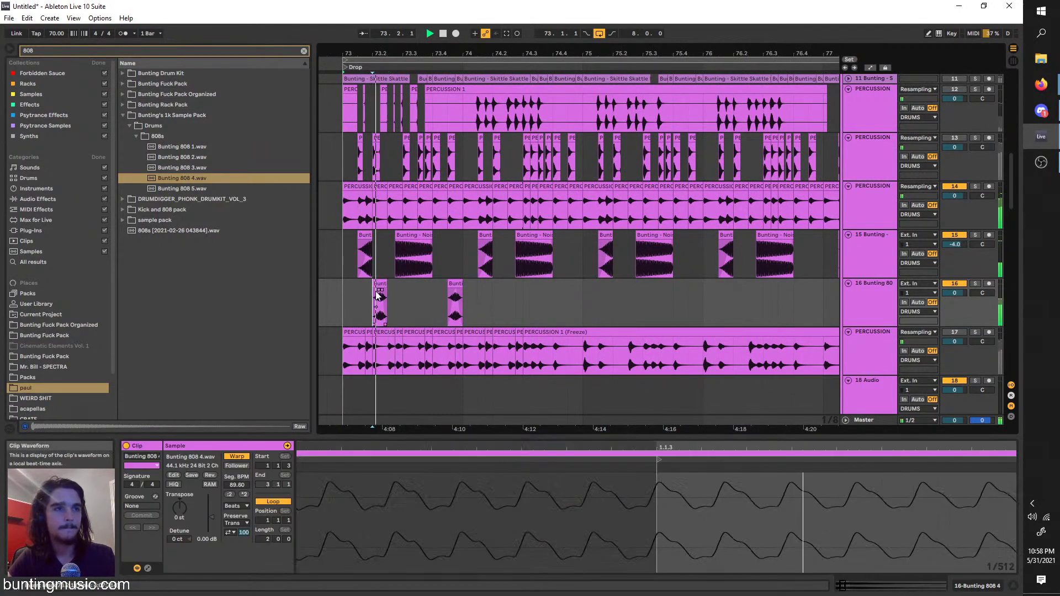
{"action": "left_click_drag", "start_coordinate": [179, 505], "coordinate": [179, 497]}
{"action": "key", "text": "ctrl+space"}
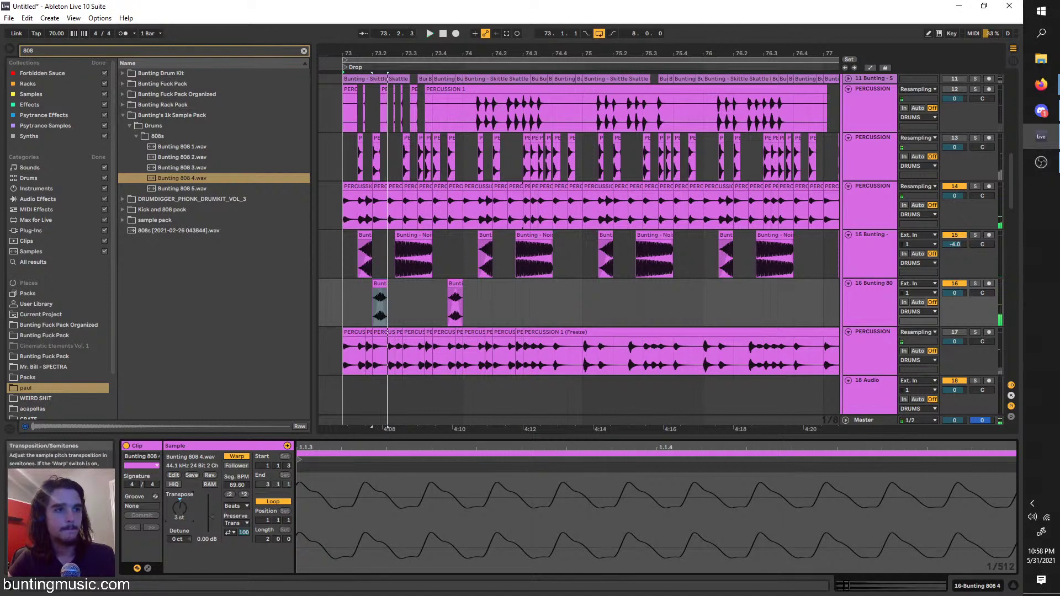
{"action": "left_click", "coordinate": [362, 235]}
{"action": "left_click", "coordinate": [379, 284]}
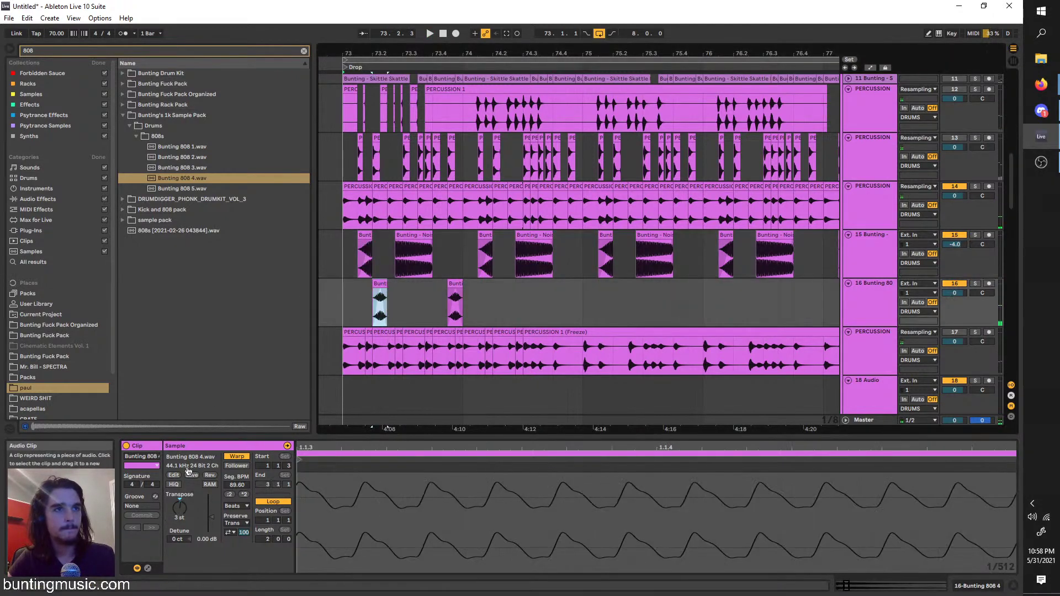
Transpose the first Bunting 808 4 clip at 73.2.1 to 2 st and extend its length to 0.0.3
{"action": "left_click", "coordinate": [347, 287]}
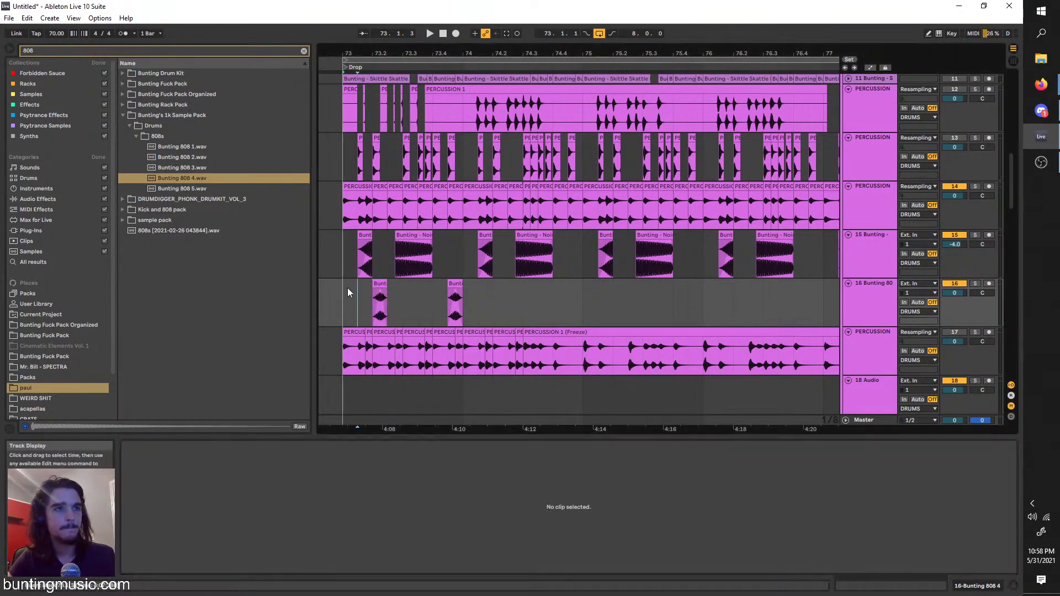
{"action": "key", "text": "space"}
{"action": "left_click", "coordinate": [379, 285]}
{"action": "scroll", "coordinate": [378, 284], "scroll_direction": "up", "scroll_amount": 3}
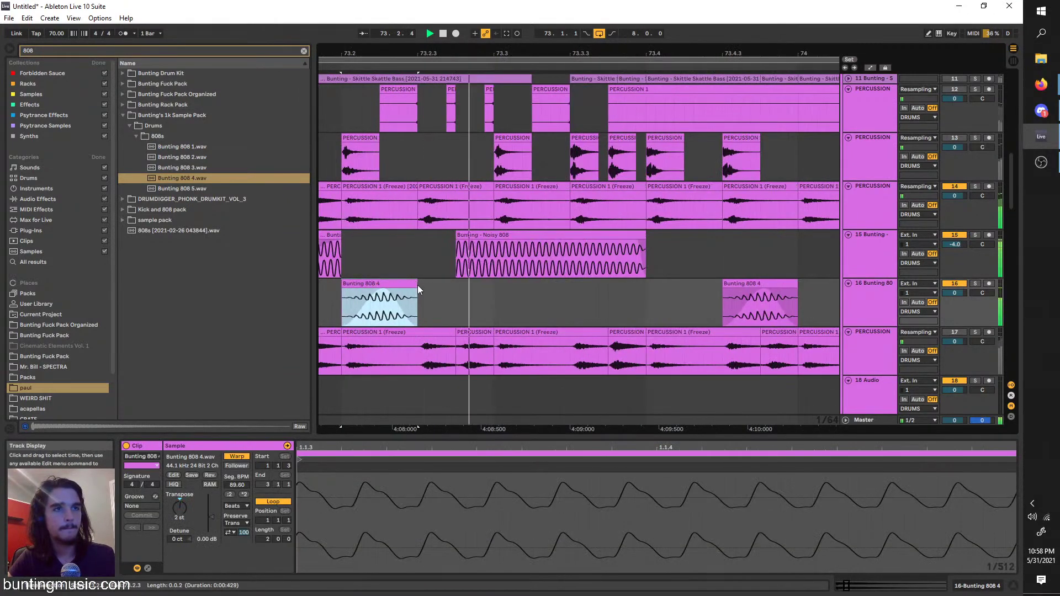
{"action": "left_click_drag", "start_coordinate": [421, 287], "coordinate": [453, 288]}
{"action": "left_click", "coordinate": [339, 303]}
{"action": "scroll", "coordinate": [339, 303], "scroll_direction": "down", "scroll_amount": 3}
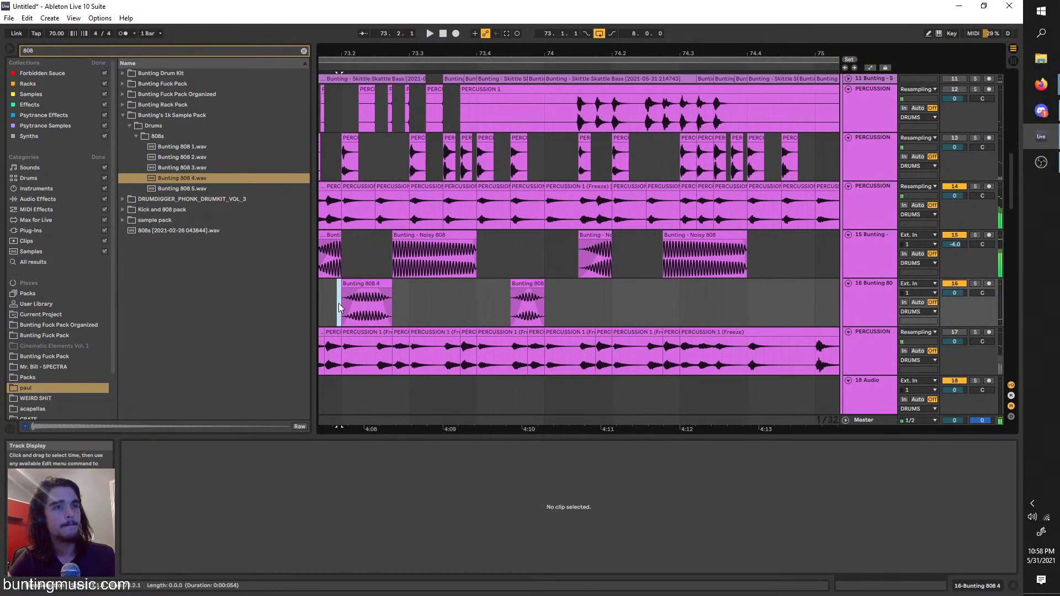
Play the 808 pattern from bar 73 to check the extended Bunting 808 4 clip against the Noisy 808 clips
{"action": "key", "text": "space"}
{"action": "scroll", "coordinate": [339, 303], "scroll_direction": "left", "scroll_amount": 2}
{"action": "left_click", "coordinate": [343, 300]}
{"action": "key", "text": "space"}
{"action": "key", "text": "space"}
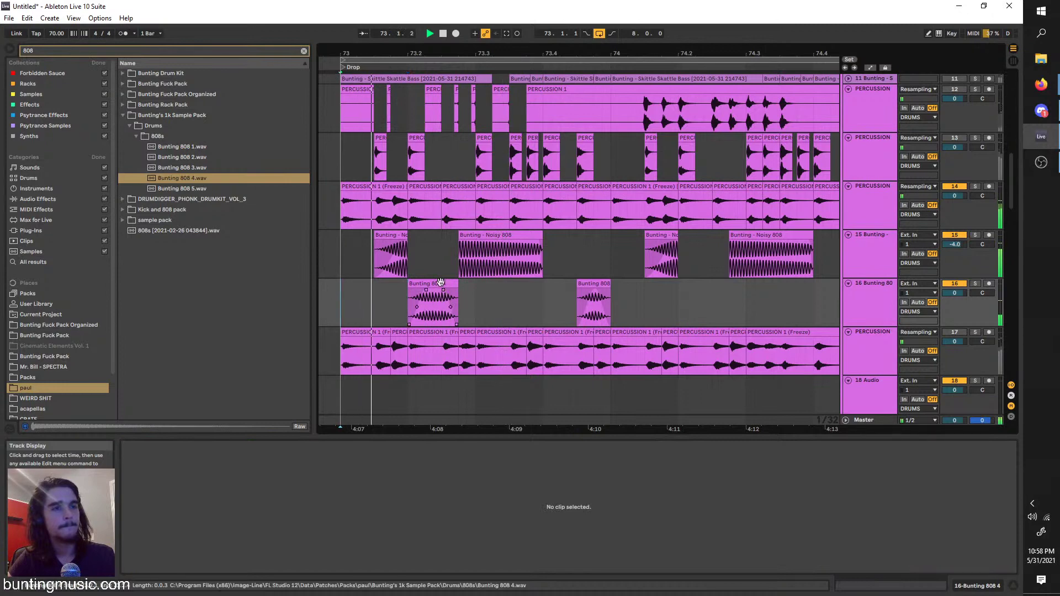
{"action": "left_click", "coordinate": [440, 285]}
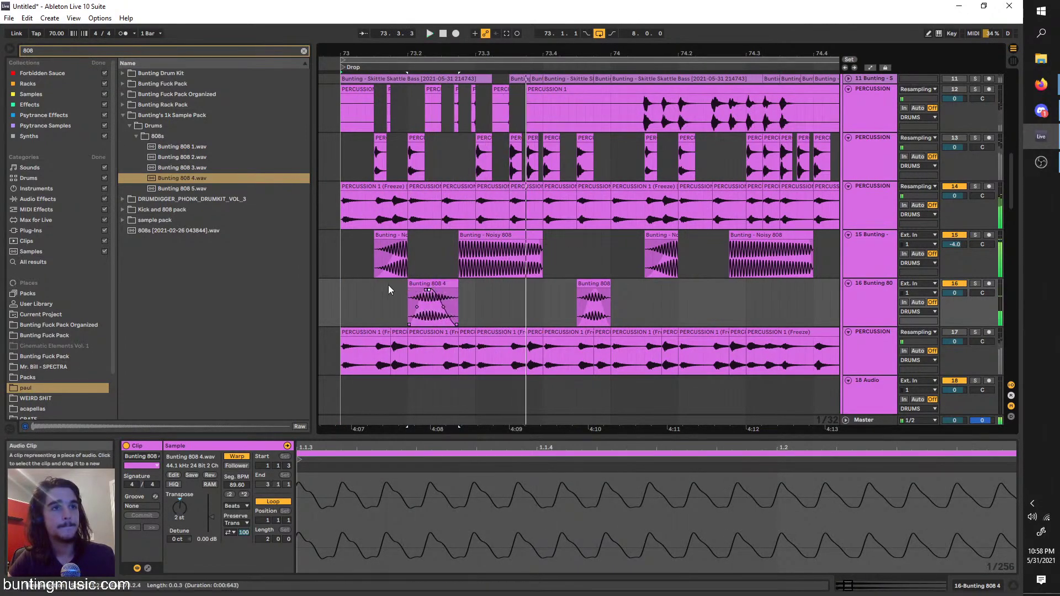
{"action": "left_click", "coordinate": [334, 293]}
{"action": "key", "text": "space"}
{"action": "left_click", "coordinate": [340, 285]}
{"action": "key", "text": "space"}
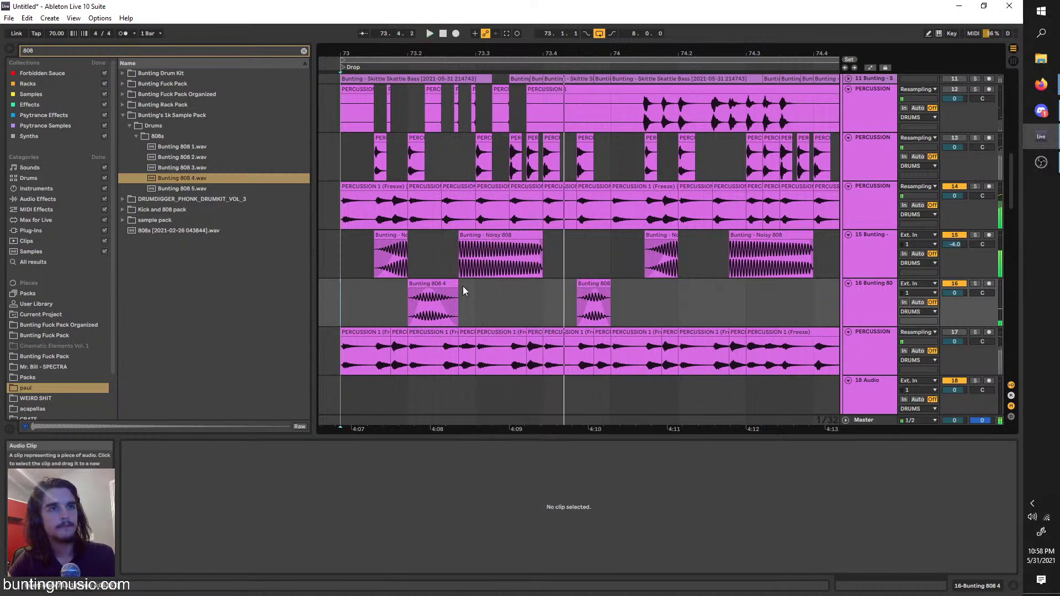
Copy the first Bunting 808 4 clip to 73.4.1, transpose it to 1 st, shorten it to 0.0.2 and duplicate it directly after itself
{"action": "left_click_drag", "start_coordinate": [425, 284], "coordinate": [561, 286]}
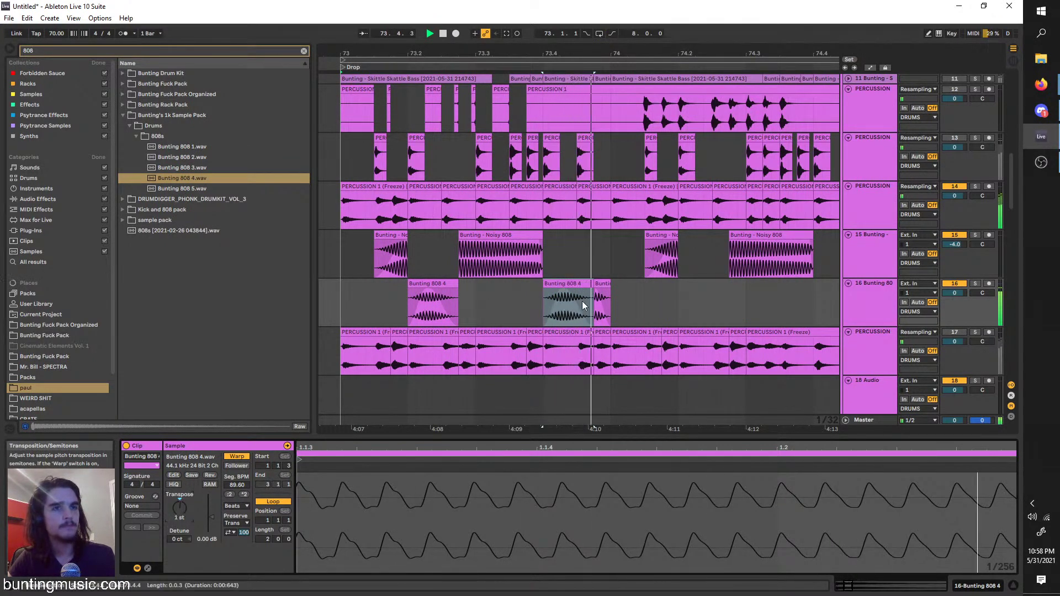
{"action": "left_click", "coordinate": [587, 287]}
{"action": "left_click_drag", "start_coordinate": [593, 285], "coordinate": [558, 290]}
{"action": "key", "text": "ctrl+d"}
{"action": "left_click", "coordinate": [557, 285]}
{"action": "key", "text": "ctrl+d"}
{"action": "left_click", "coordinate": [179, 510]}
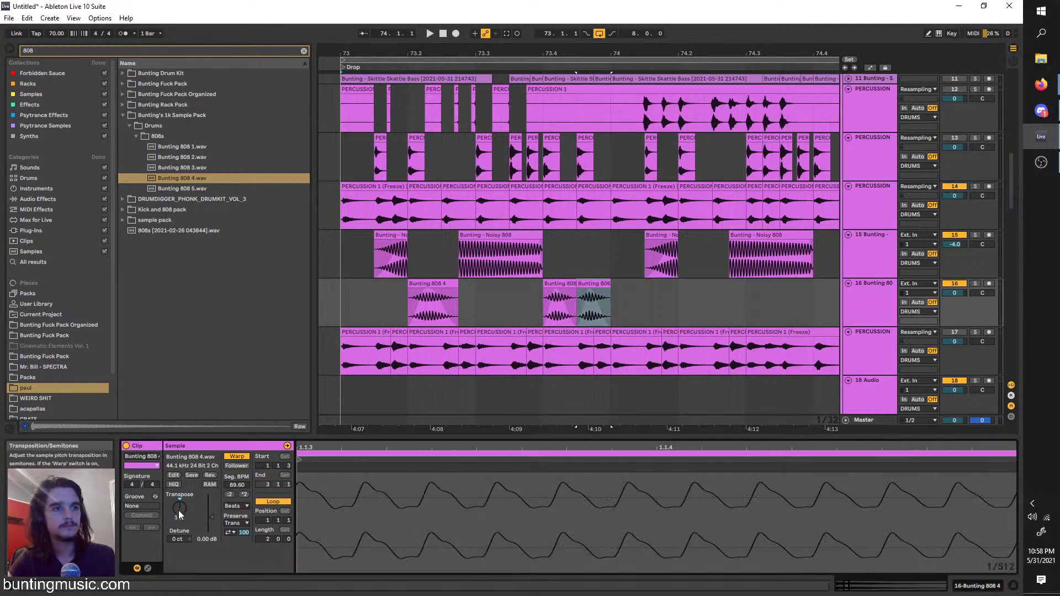
{"action": "left_click", "coordinate": [345, 287]}
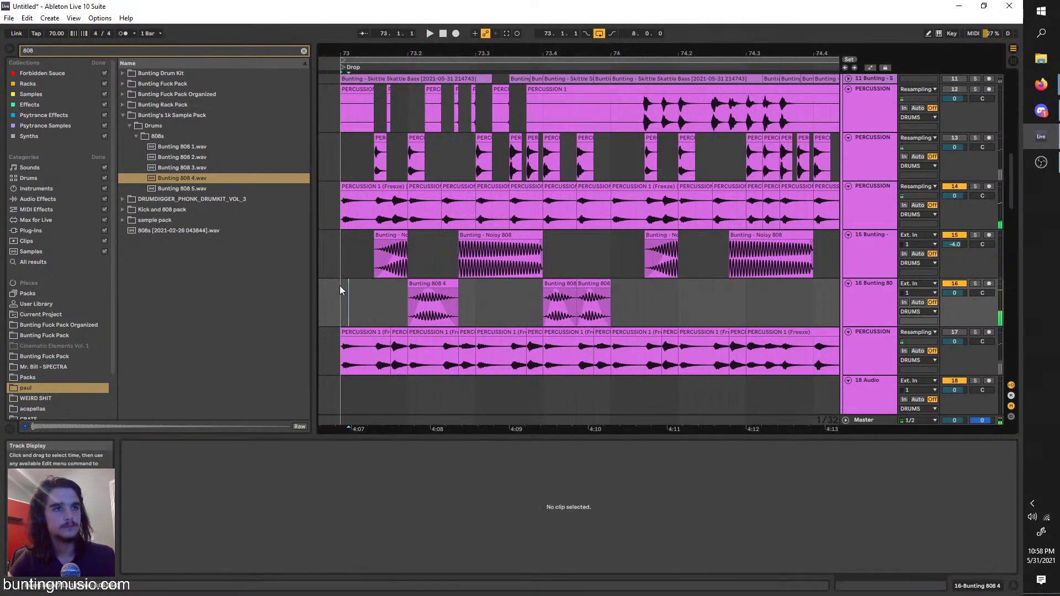
{"action": "key", "text": "space"}
Duplicate bar 73 of the Noisy 808 and Bunting 808 4 tracks repeatedly to fill the drop up to bar 81
{"action": "left_click_drag", "start_coordinate": [591, 301], "coordinate": [343, 234]}
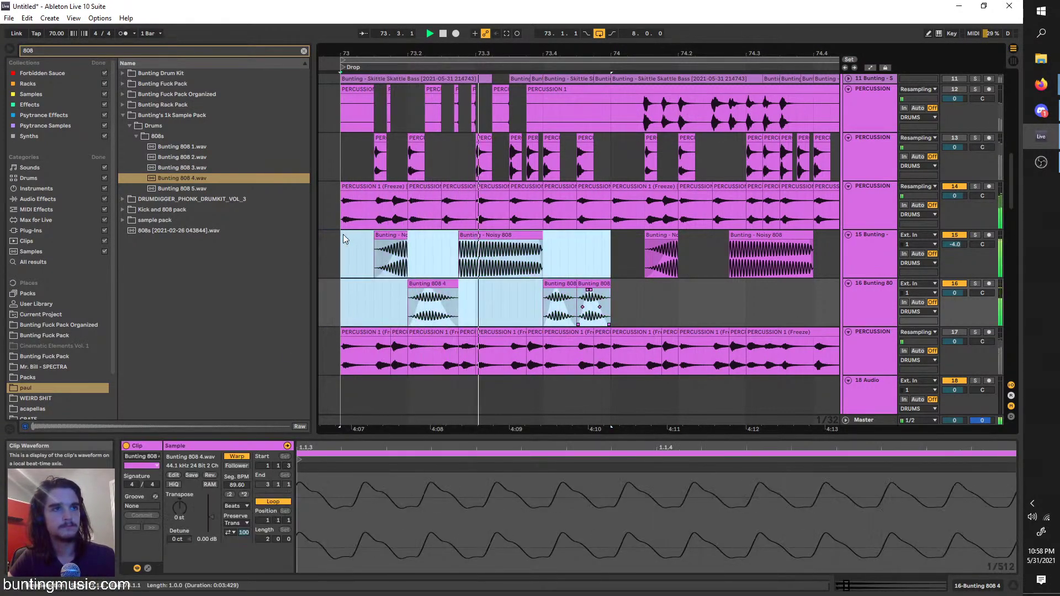
{"action": "key", "text": "ctrl+d"}
{"action": "key", "text": "minus"}
{"action": "key", "text": "ctrl+d"}
{"action": "key", "text": "ctrl+d"}
{"action": "key", "text": "ctrl+d"}
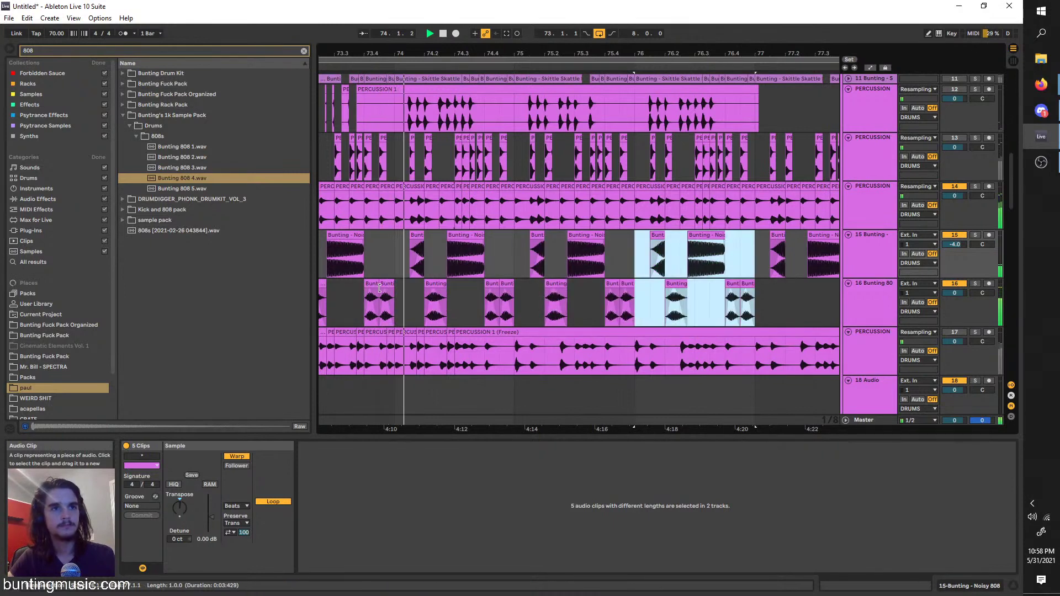
{"action": "key", "text": "minus"}
{"action": "key", "text": "ctrl+d"}
{"action": "key", "text": "ctrl+d"}
{"action": "key", "text": "ctrl+d"}
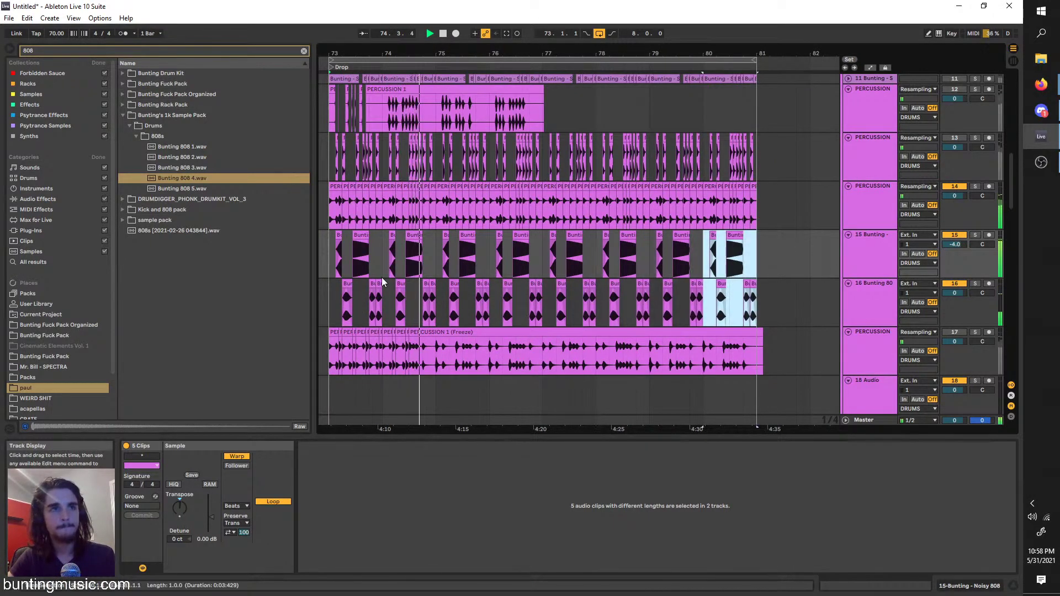
Play the drop from bar 73 to check the repeated 808 pattern
{"action": "left_click", "coordinate": [347, 269]}
{"action": "key", "text": "space"}
{"action": "key", "text": "space"}
{"action": "left_click", "coordinate": [336, 265]}
{"action": "key", "text": "space"}
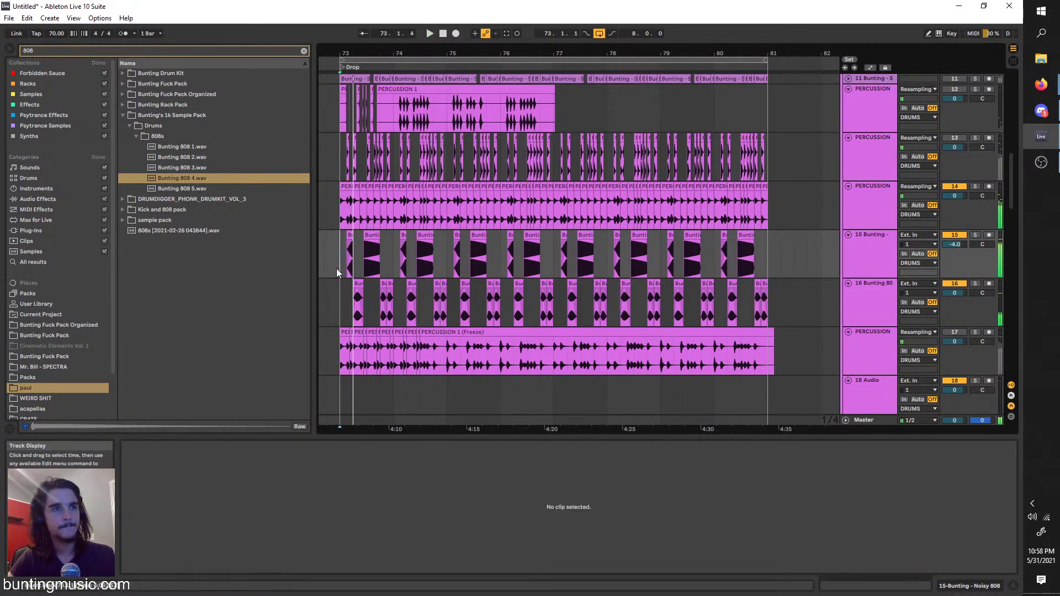
{"action": "key", "text": "space"}
{"action": "key", "text": "plus"}
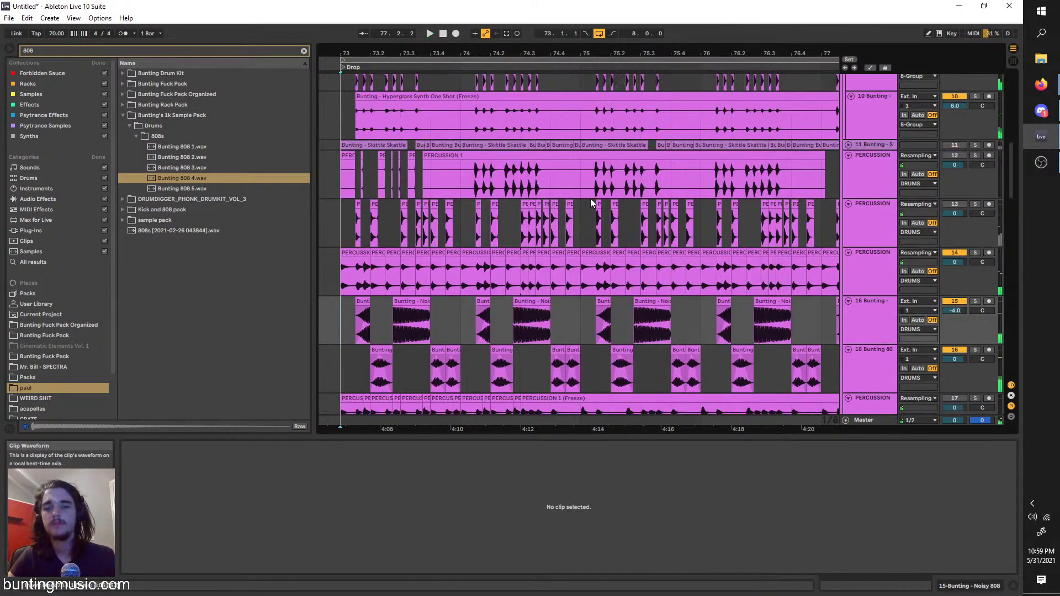
In beat 4 of the first SYNTH1 clip, keep only two E3 notes and one A3 note, spaced apart, and delete the rest
{"action": "scroll", "coordinate": [584, 215], "scroll_direction": "up", "scroll_amount": 4}
{"action": "scroll", "coordinate": [584, 216], "scroll_direction": "up", "scroll_amount": 7}
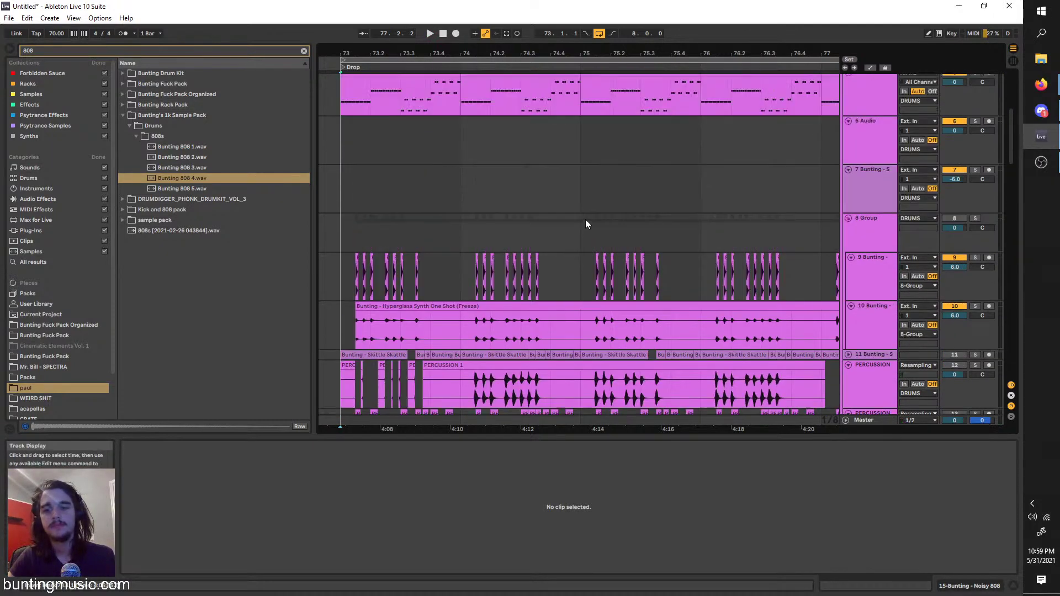
{"action": "left_click", "coordinate": [354, 243]}
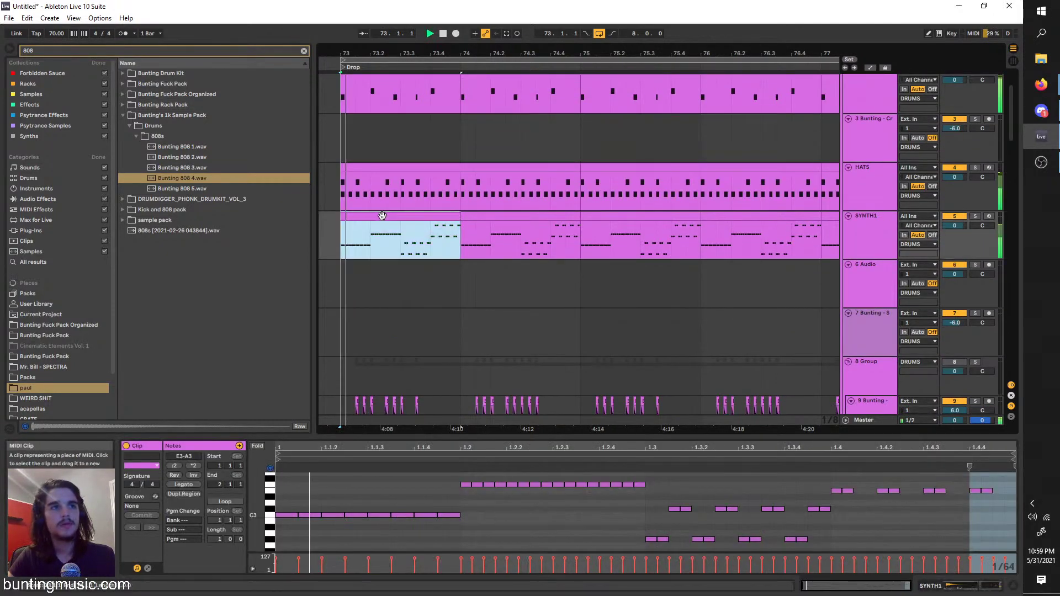
{"action": "key", "text": "space"}
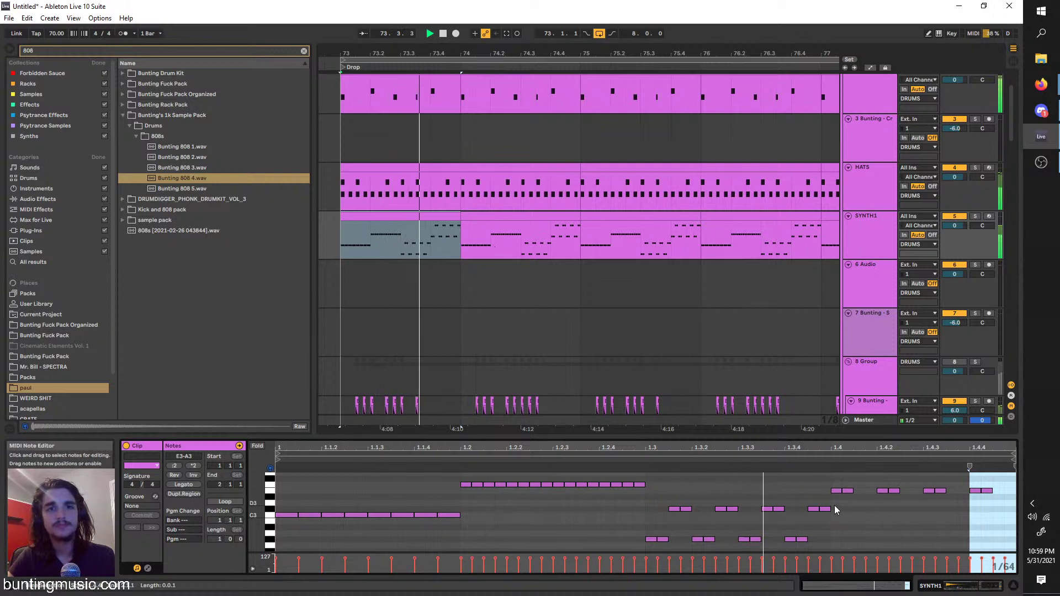
{"action": "left_click_drag", "start_coordinate": [839, 437], "coordinate": [839, 367]}
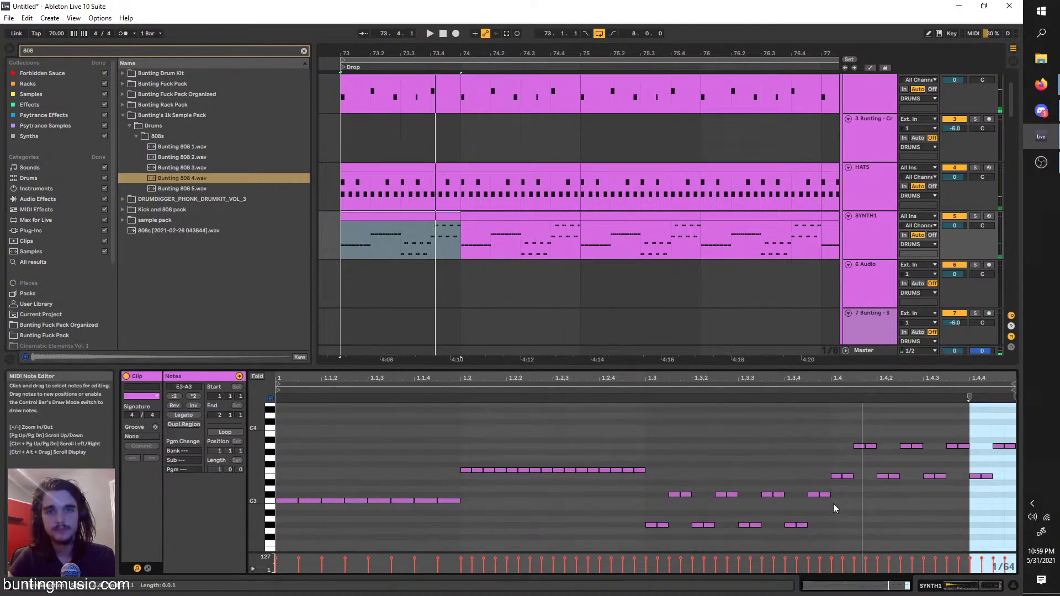
{"action": "left_click_drag", "start_coordinate": [849, 476], "coordinate": [871, 449]}
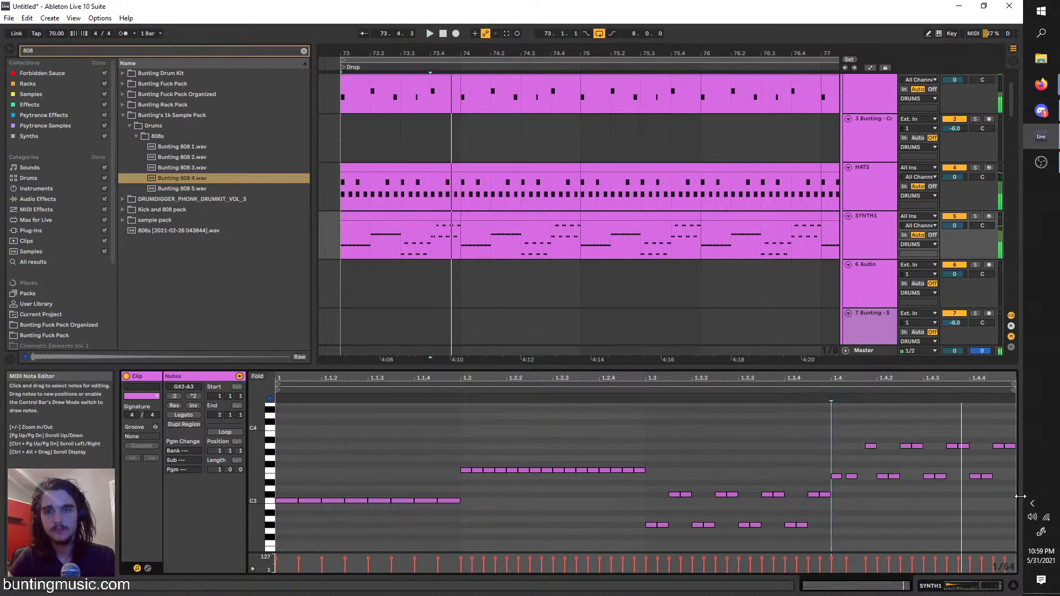
{"action": "left_click_drag", "start_coordinate": [951, 454], "coordinate": [1012, 496]}
{"action": "left_click_drag", "start_coordinate": [904, 436], "coordinate": [880, 432]}
{"action": "key", "text": "Delete"}
{"action": "left_click", "coordinate": [845, 442]}
{"action": "left_click", "coordinate": [827, 458]}
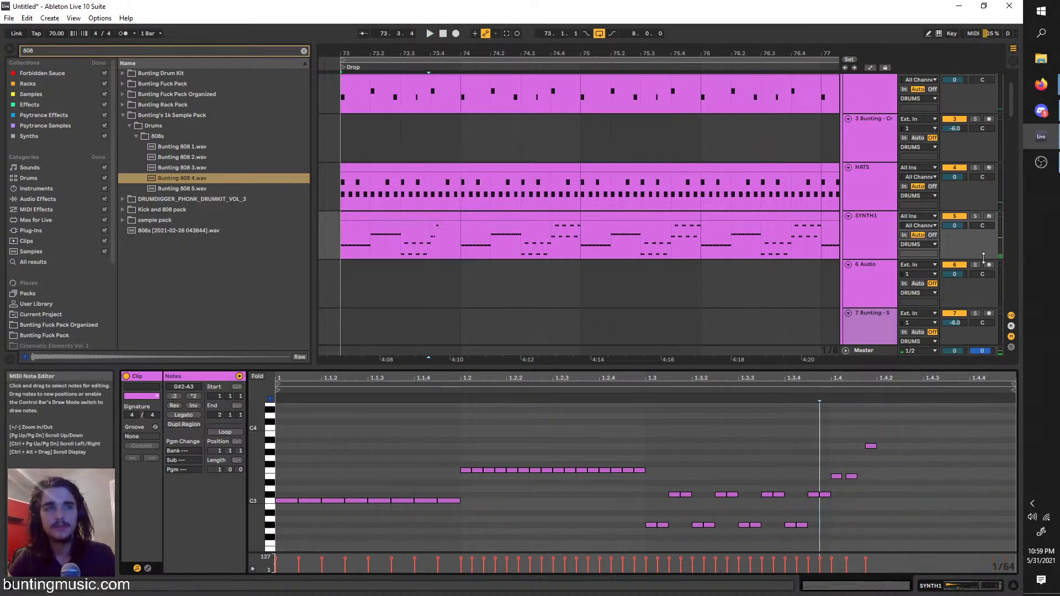
Solo the SYNTH1 track and move the second E3 note and the A3 note later within beat 4
{"action": "left_click", "coordinate": [975, 216]}
{"action": "key", "text": "space"}
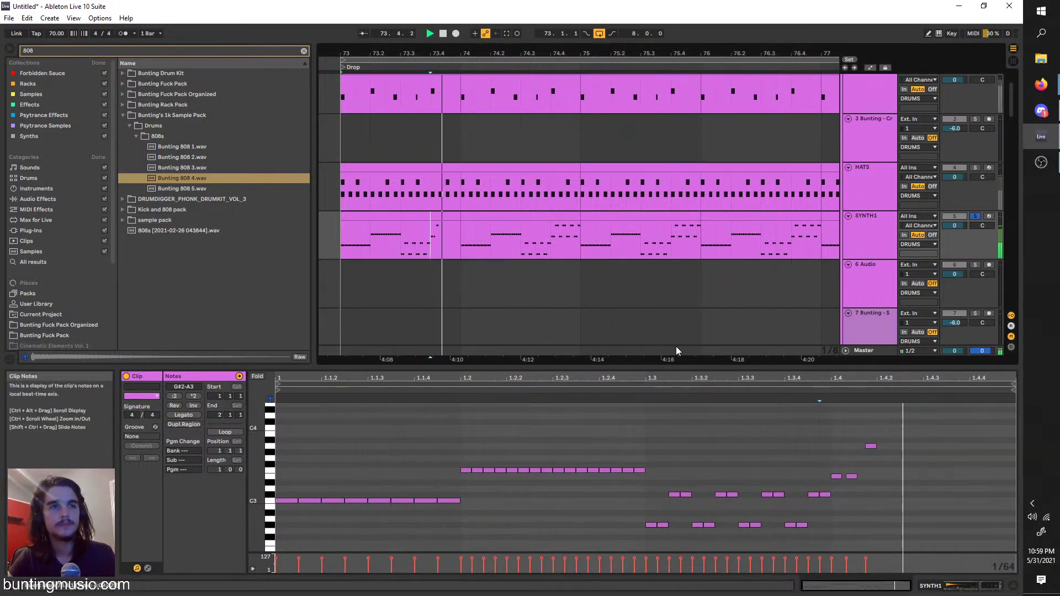
{"action": "key", "text": "space"}
{"action": "left_click_drag", "start_coordinate": [851, 476], "coordinate": [893, 446]}
{"action": "left_click", "coordinate": [832, 449]}
{"action": "left_click", "coordinate": [837, 463]}
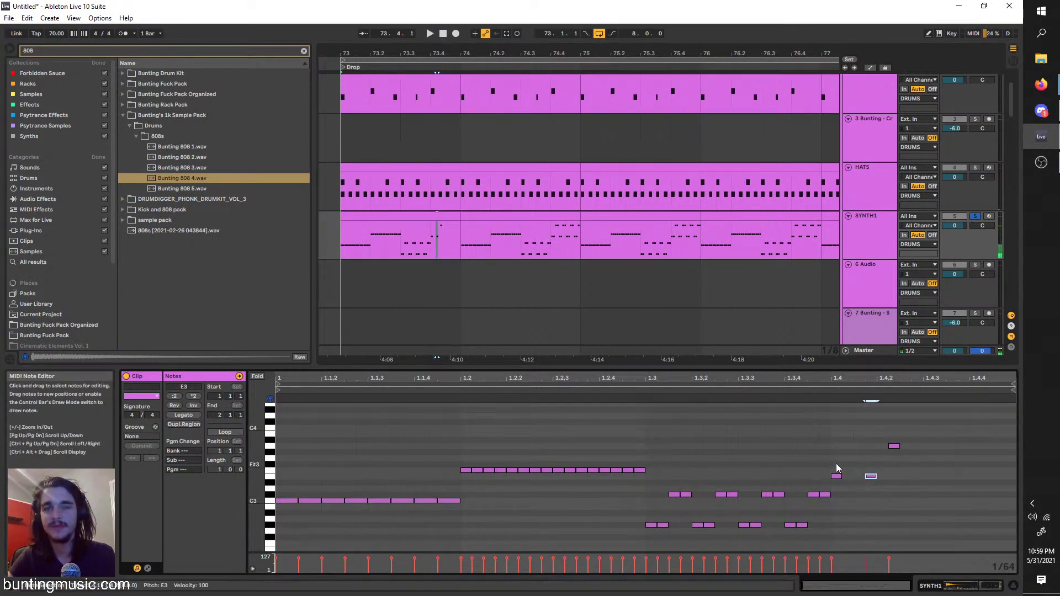
Nudge the A3 note of the three-note phrase slightly later and play the phrase
{"action": "key", "text": "space"}
{"action": "key", "text": "space"}
{"action": "left_click", "coordinate": [894, 447]}
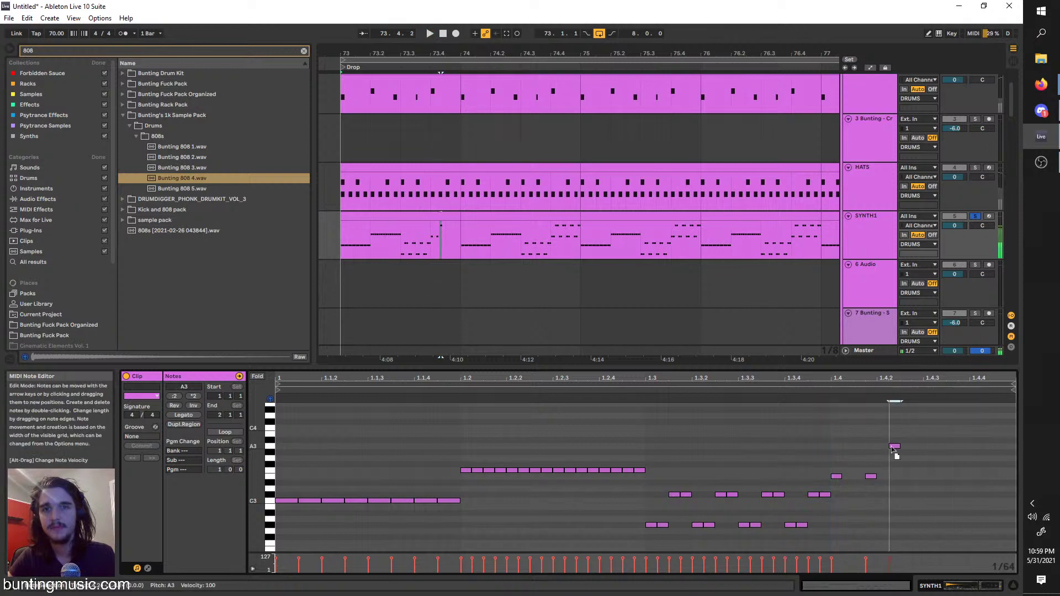
{"action": "left_click", "coordinate": [829, 454]}
{"action": "key", "text": "space"}
{"action": "key", "text": "space"}
Duplicate the three-note E3–A3 phrase into the second half of beat 4 and play it
{"action": "left_click", "coordinate": [912, 490]}
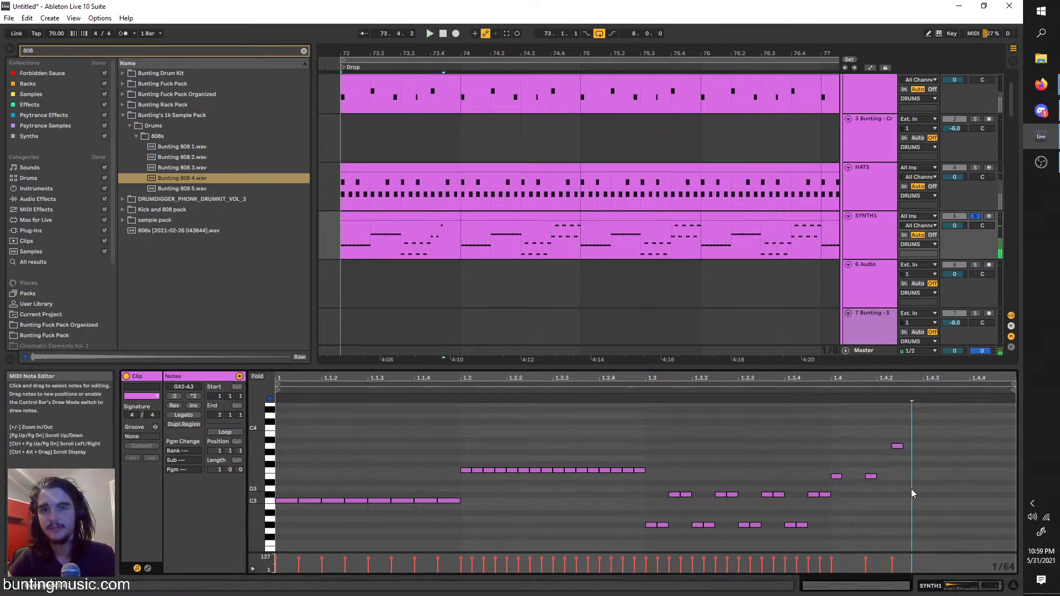
{"action": "left_click", "coordinate": [922, 493]}
{"action": "key", "text": "space"}
{"action": "left_click_drag", "start_coordinate": [923, 493], "coordinate": [830, 441]}
{"action": "key", "text": "ctrl+d"}
{"action": "key", "text": "space"}
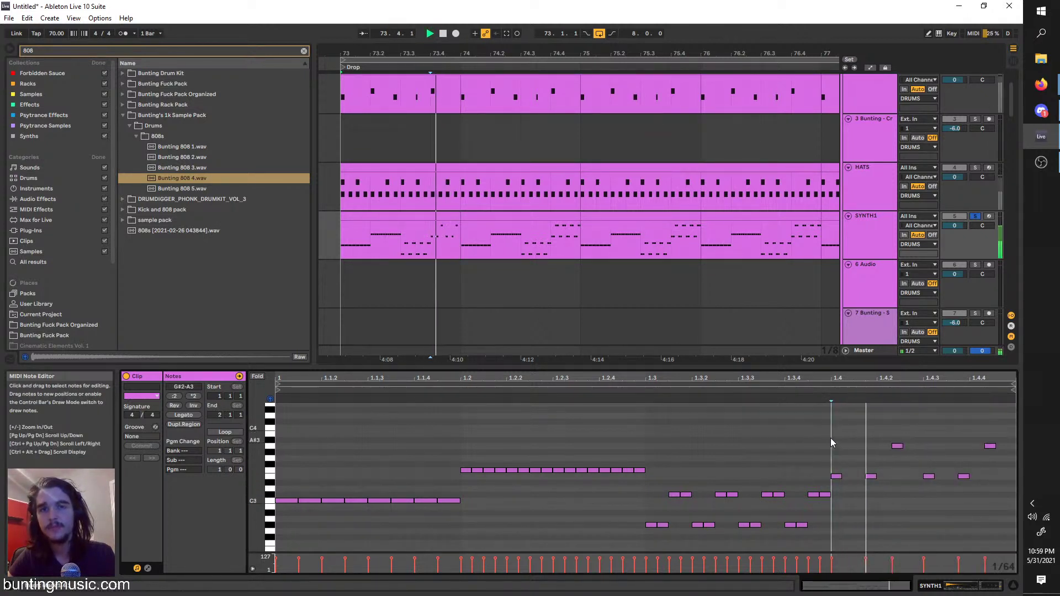
Play the edited SYNTH1 clip from bar 73 and turn off the track's solo to hear it with the drums
{"action": "left_click", "coordinate": [346, 246]}
{"action": "key", "text": "space"}
{"action": "key", "text": "space"}
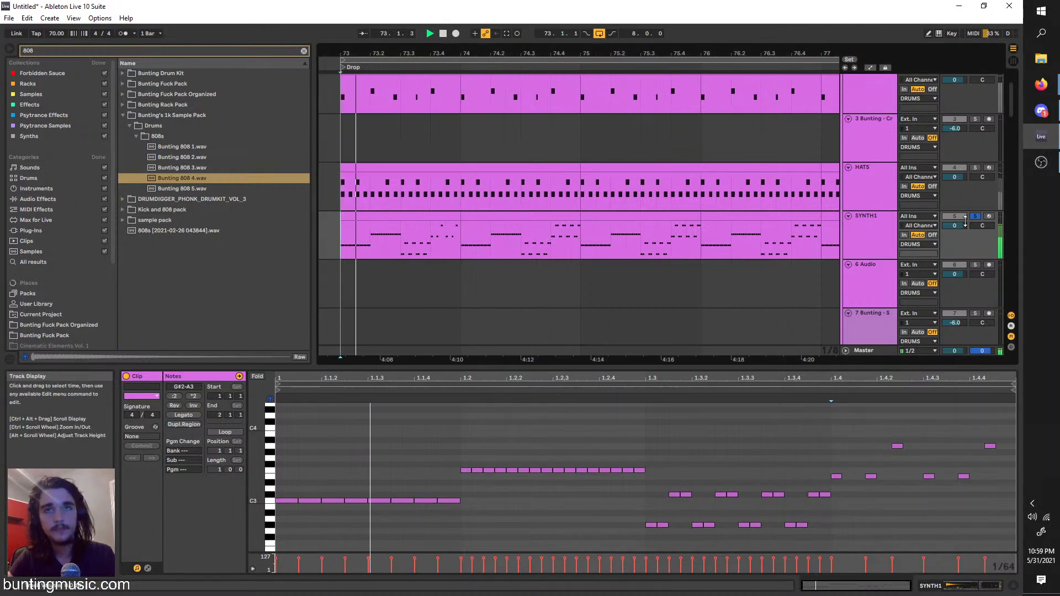
{"action": "left_click", "coordinate": [976, 216]}
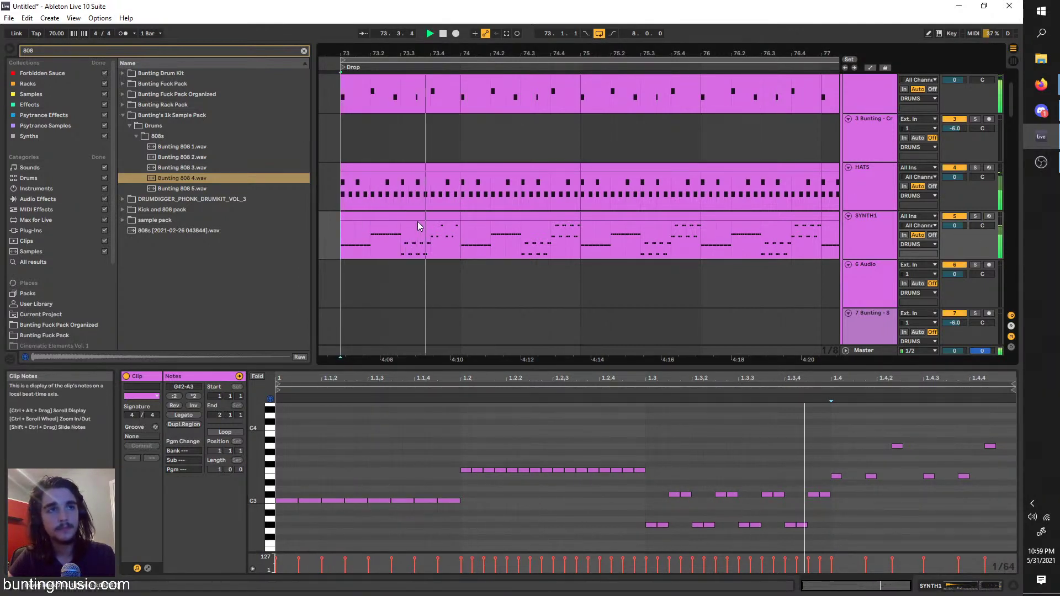
Duplicate the SYNTH1 clips in bars 73 and 74 as a two-bar pattern repeated up to bar 81
{"action": "left_click_drag", "start_coordinate": [545, 224], "coordinate": [579, 229]}
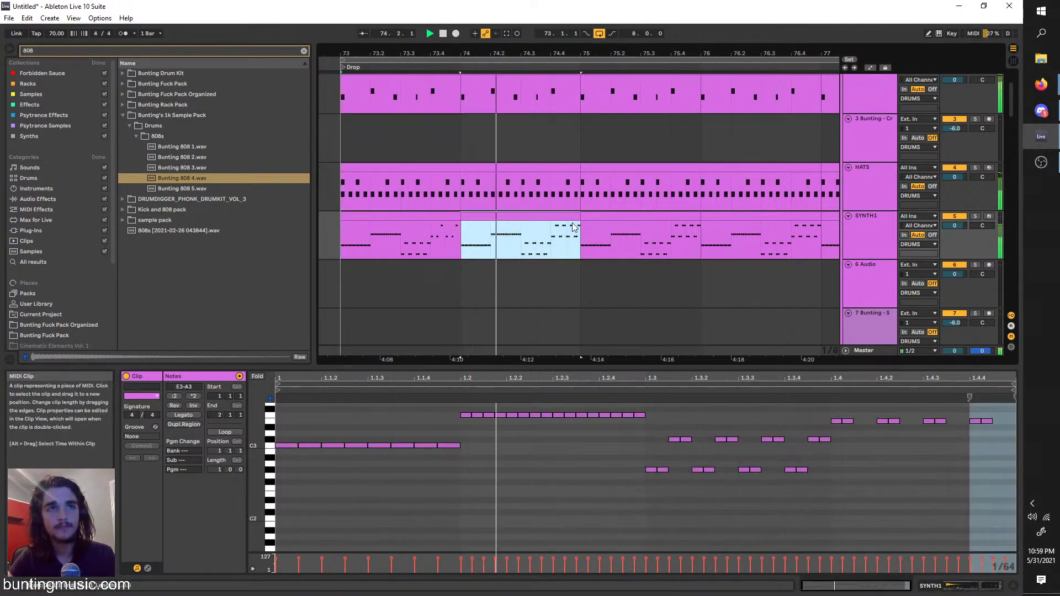
{"action": "left_click", "coordinate": [340, 222], "text": "shift"}
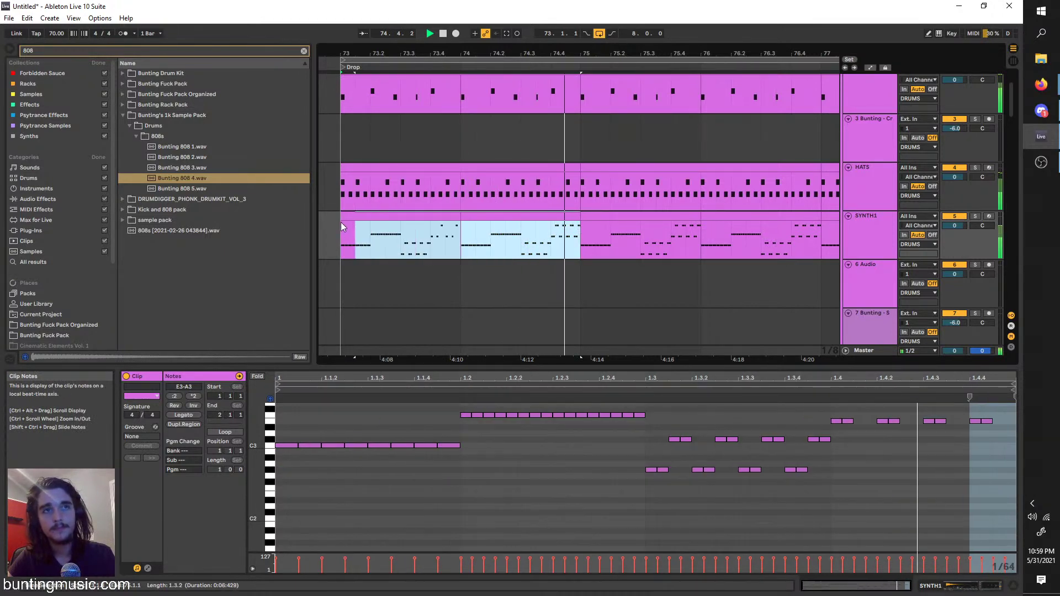
{"action": "key", "text": "minus"}
{"action": "key", "text": "ctrl+d"}
{"action": "key", "text": "ctrl+d"}
{"action": "key", "text": "ctrl+d"}
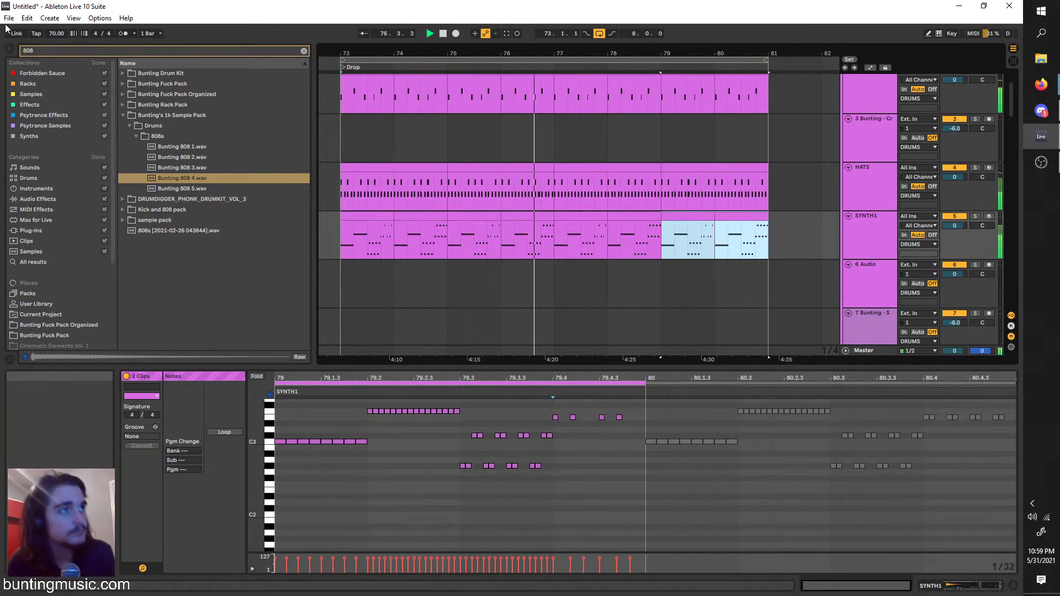
Duplicate PERCUSSION track 14 and delete the clips in bars 73 to 76 on the copy
{"action": "key", "text": "ctrl+alt+l"}
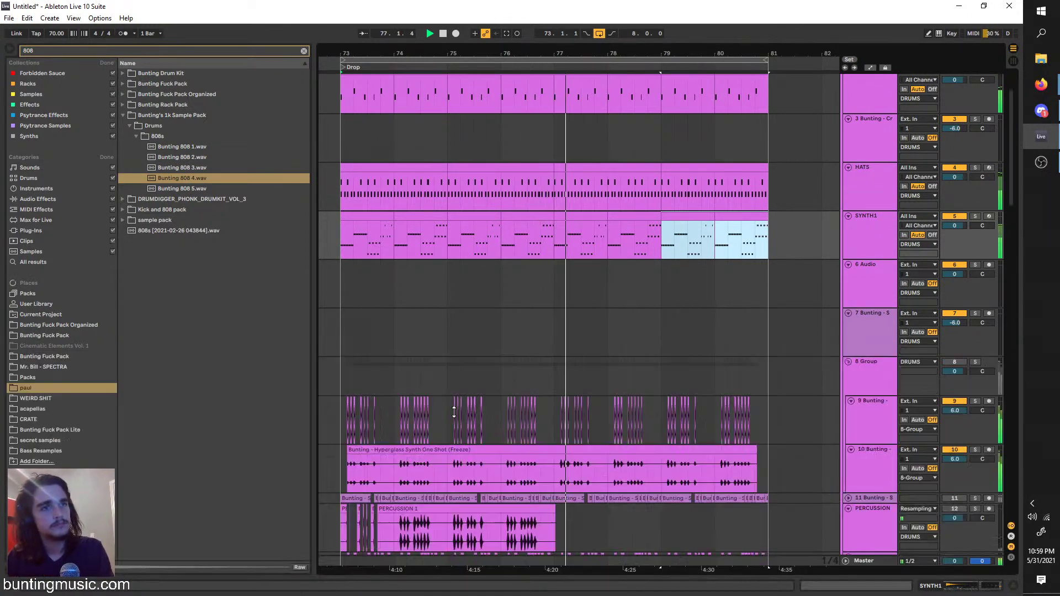
{"action": "scroll", "coordinate": [552, 482], "scroll_direction": "down", "scroll_amount": 10}
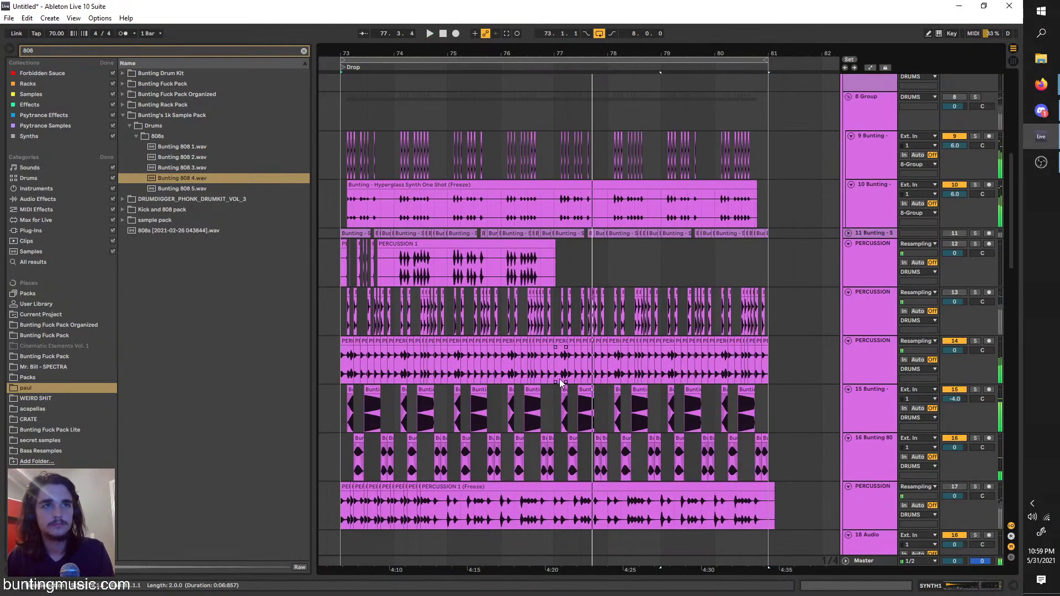
{"action": "key", "text": "space"}
{"action": "left_click", "coordinate": [556, 376]}
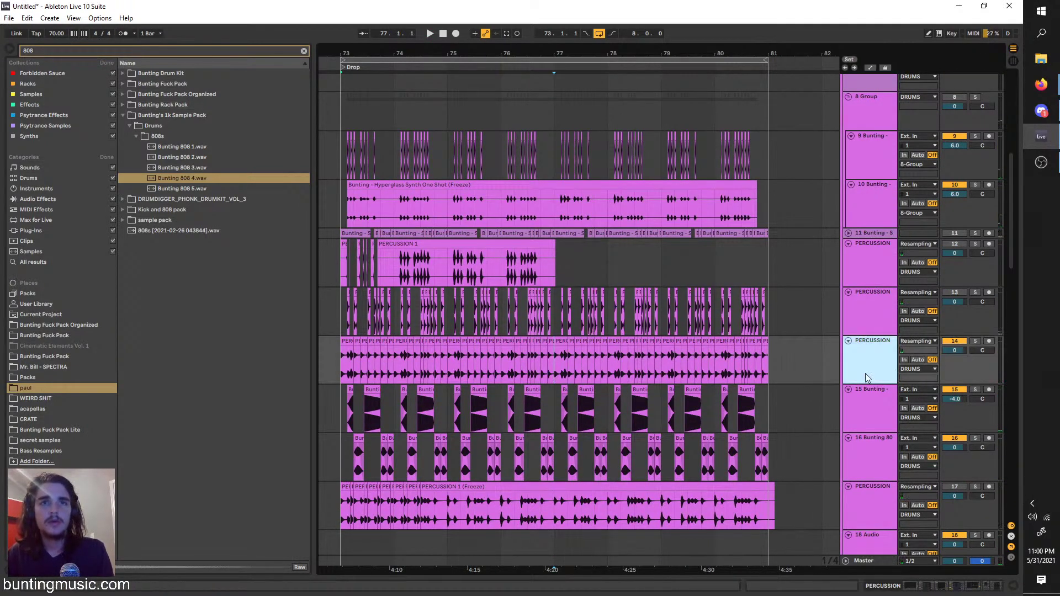
{"action": "key", "text": "ctrl+d"}
{"action": "left_click_drag", "start_coordinate": [555, 409], "coordinate": [341, 409]}
{"action": "key", "text": "Delete"}
Deactivate all the clips from bar 77 to bar 81 on PERCUSSION track 14
{"action": "left_click", "coordinate": [550, 366]}
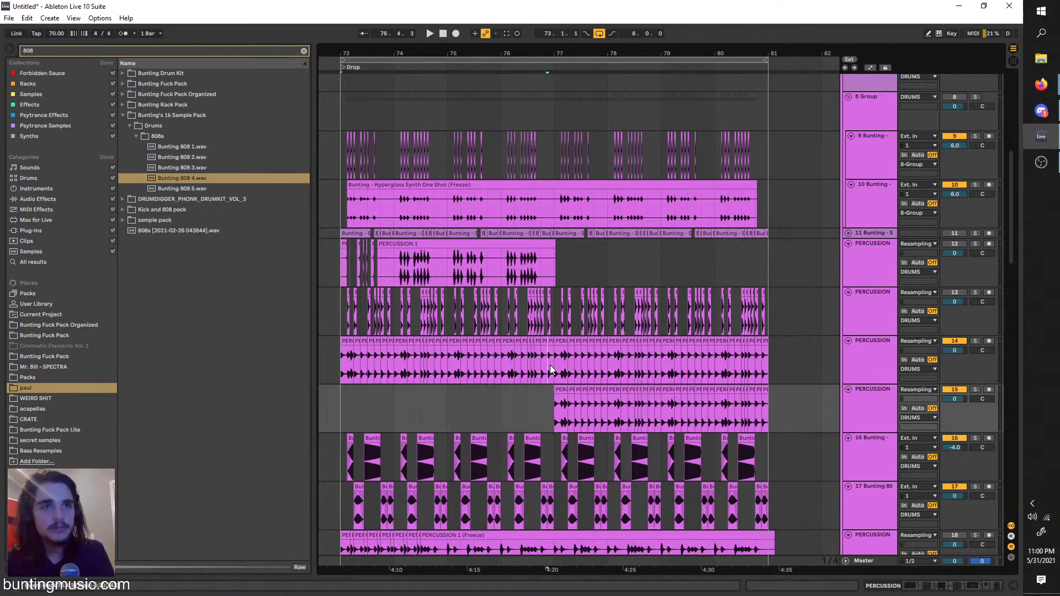
{"action": "double_click", "coordinate": [551, 362]}
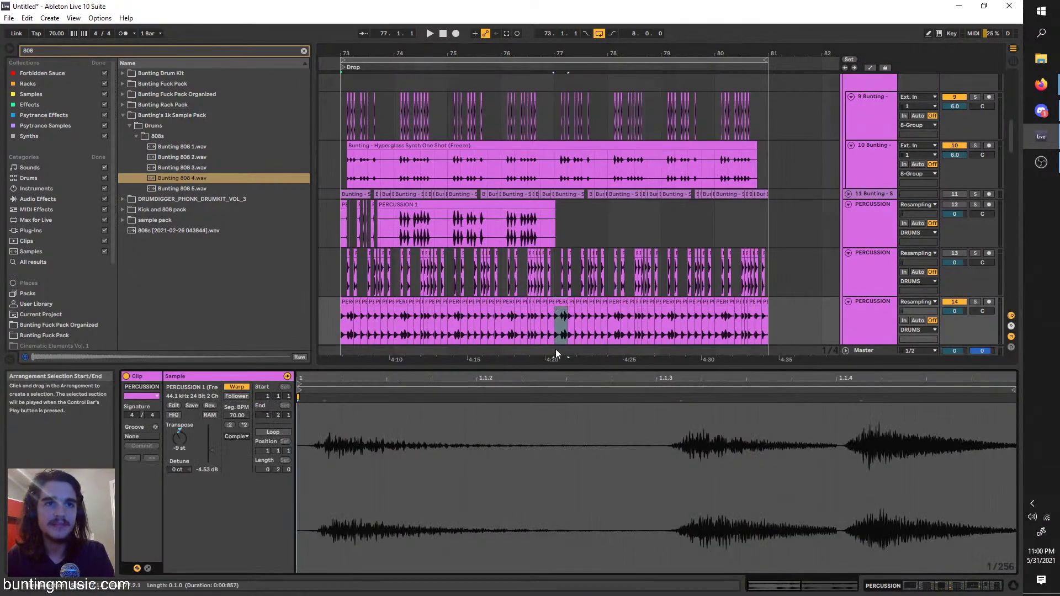
{"action": "scroll", "coordinate": [556, 349], "scroll_direction": "up", "scroll_amount": 2}
{"action": "left_click", "coordinate": [572, 312]}
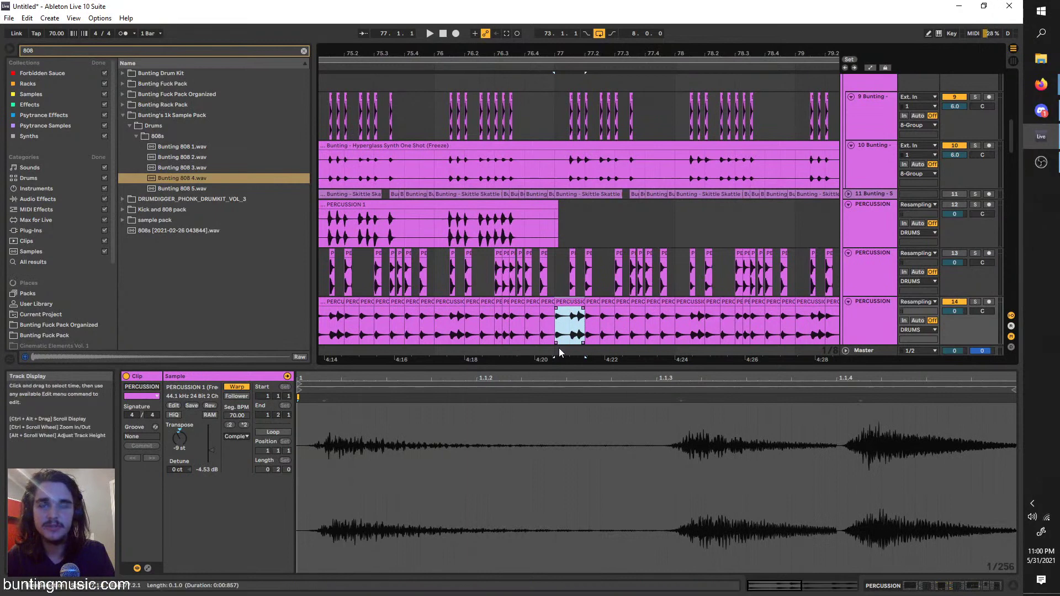
{"action": "scroll", "coordinate": [575, 287], "scroll_direction": "down", "scroll_amount": 3}
{"action": "scroll", "coordinate": [582, 247], "scroll_direction": "down", "scroll_amount": 1}
{"action": "left_click_drag", "start_coordinate": [789, 256], "coordinate": [555, 251]}
{"action": "key", "text": "0"}
Play the first clip in bar 77 on PERCUSSION track 15 and set its warp mode to Complex Pro with formants at 13.28
{"action": "left_click", "coordinate": [558, 297]}
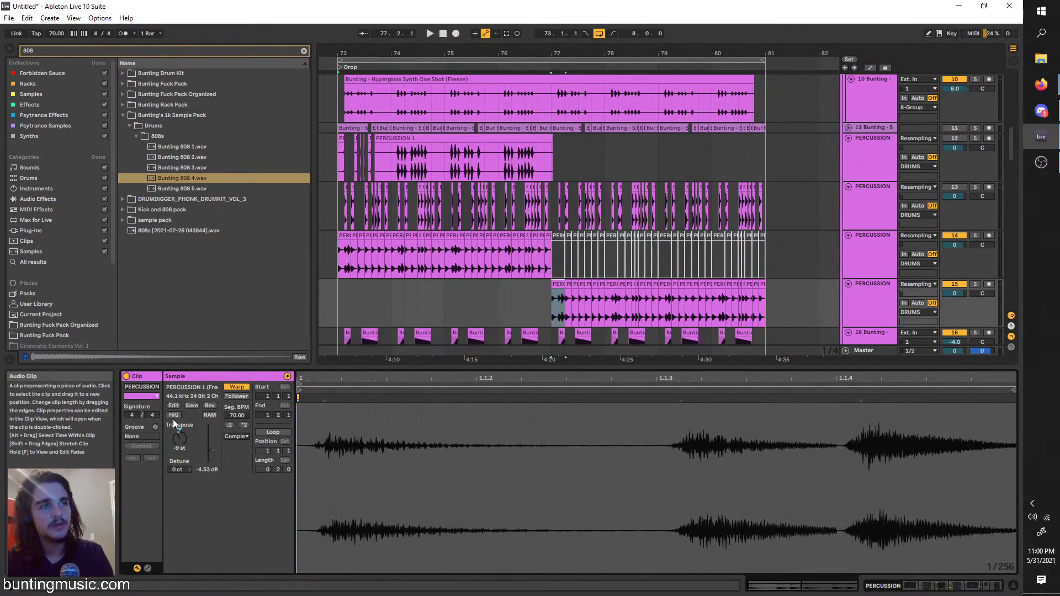
{"action": "key", "text": "space"}
{"action": "left_click", "coordinate": [236, 437]}
{"action": "left_click", "coordinate": [245, 486]}
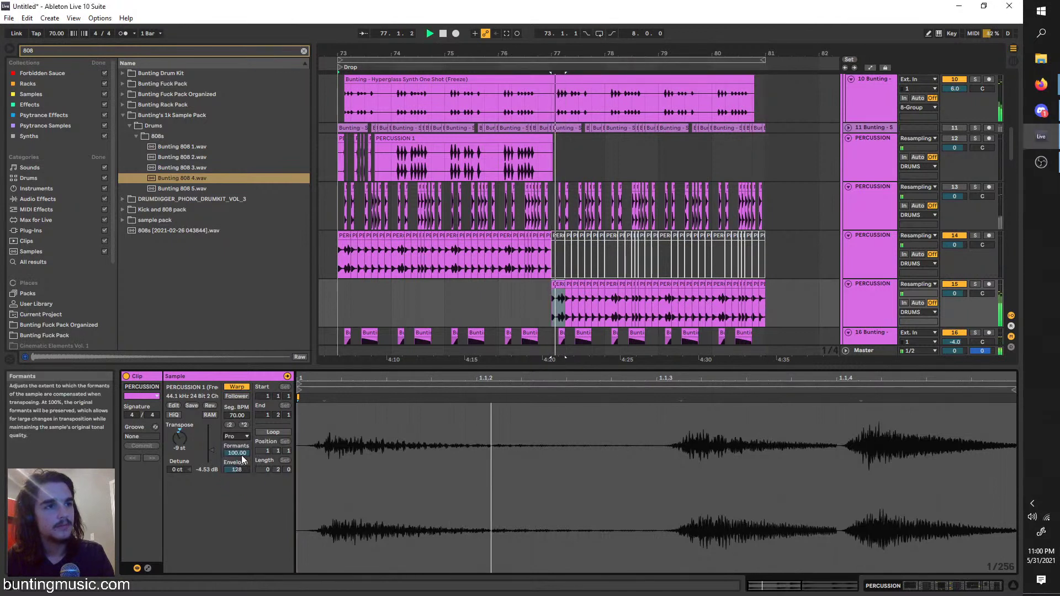
{"action": "mouse_move", "coordinate": [237, 453]}
{"action": "left_mouse_down"}
{"action": "mouse_move", "coordinate": [237, 466]}
{"action": "mouse_move", "coordinate": [237, 456]}
{"action": "left_mouse_up"}
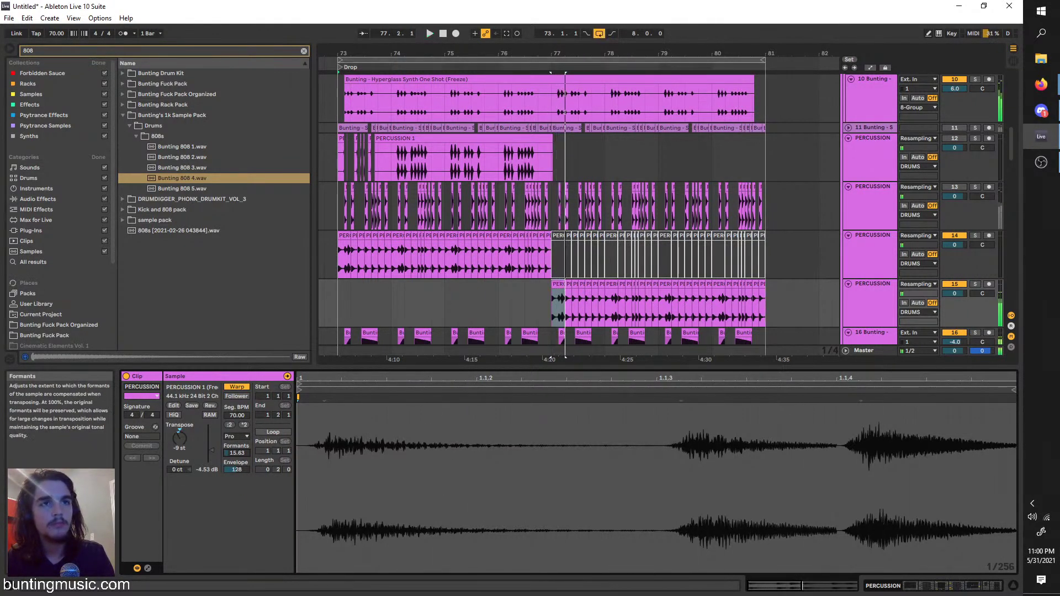
{"action": "key", "text": "ctrl+space"}
Consolidate the track 15 clips from 77.2.3 to bar 78 and set the consolidated clip's gain to -7.05 dB
{"action": "scroll", "coordinate": [537, 285], "scroll_direction": "up", "scroll_amount": 2}
{"action": "left_click", "coordinate": [601, 306]}
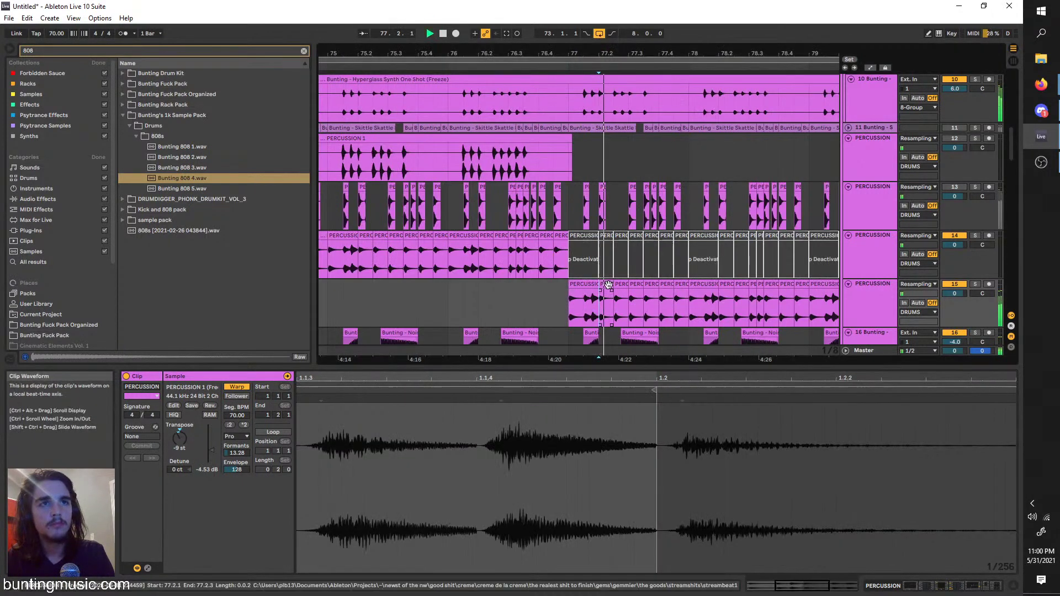
{"action": "left_click", "coordinate": [572, 289]}
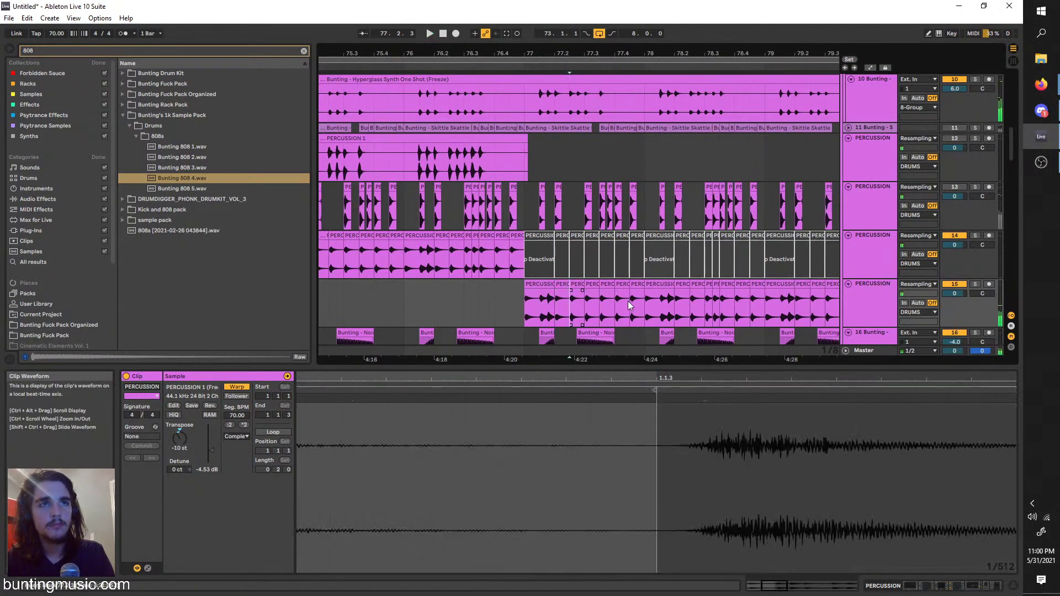
{"action": "left_click", "coordinate": [632, 303], "text": "shift"}
{"action": "key", "text": "ctrl+j"}
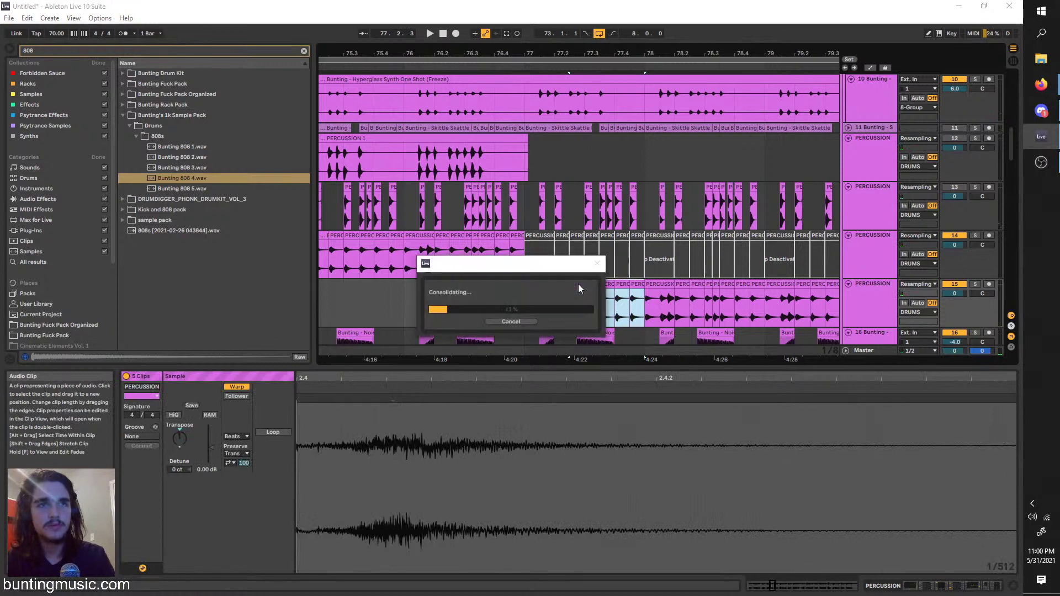
{"action": "left_click_drag", "start_coordinate": [208, 445], "coordinate": [207, 450]}
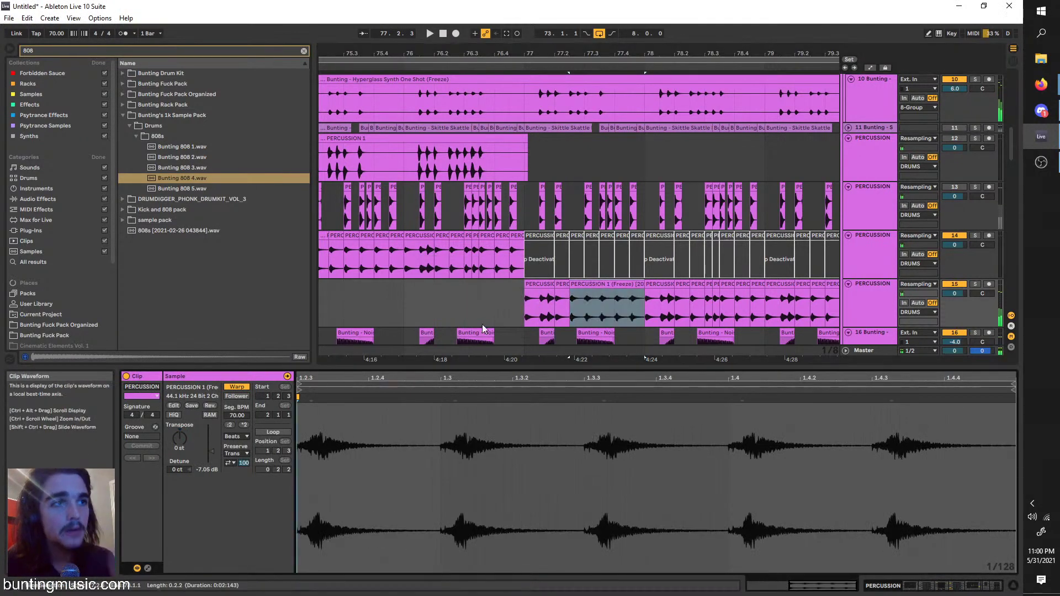
Play the consolidated clip while trying warp modes, choose Tones, and set its segment BPM to 103
{"action": "key", "text": "space"}
{"action": "key", "text": "ctrl+l"}
{"action": "left_click", "coordinate": [236, 437]}
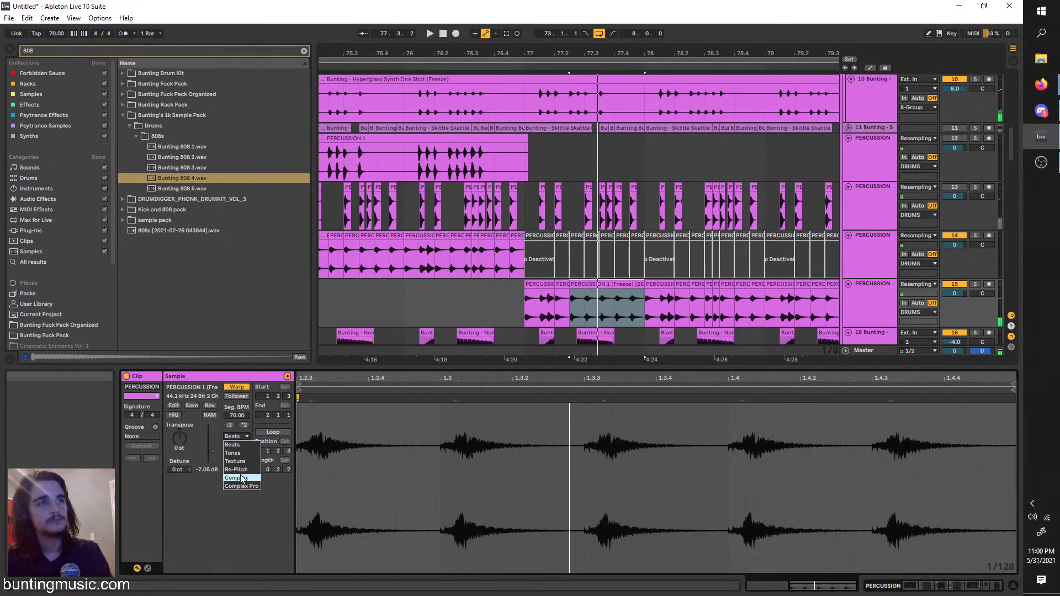
{"action": "left_click", "coordinate": [236, 437]}
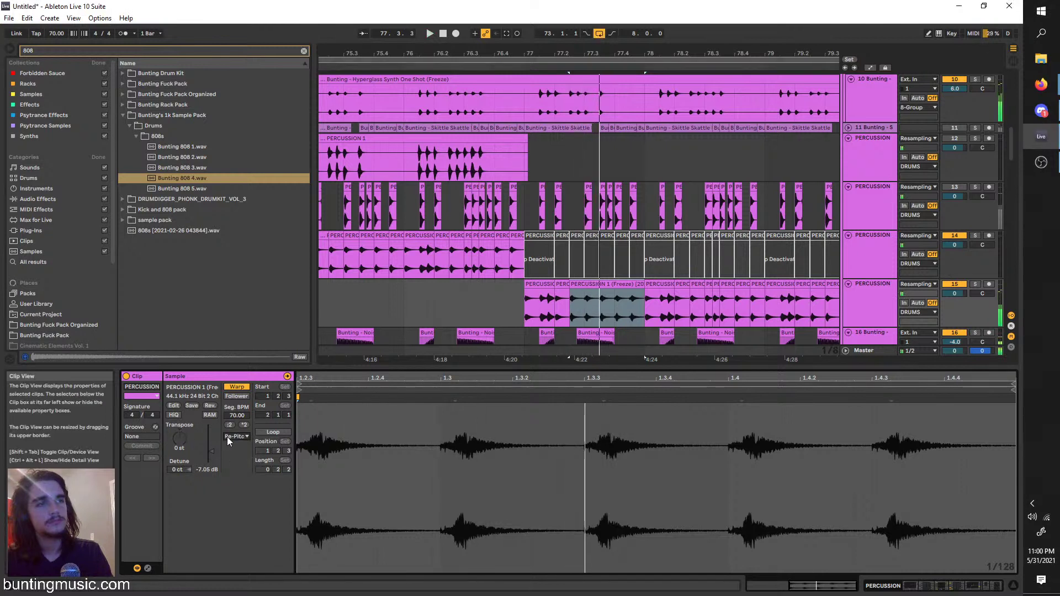
{"action": "left_click", "coordinate": [237, 449]}
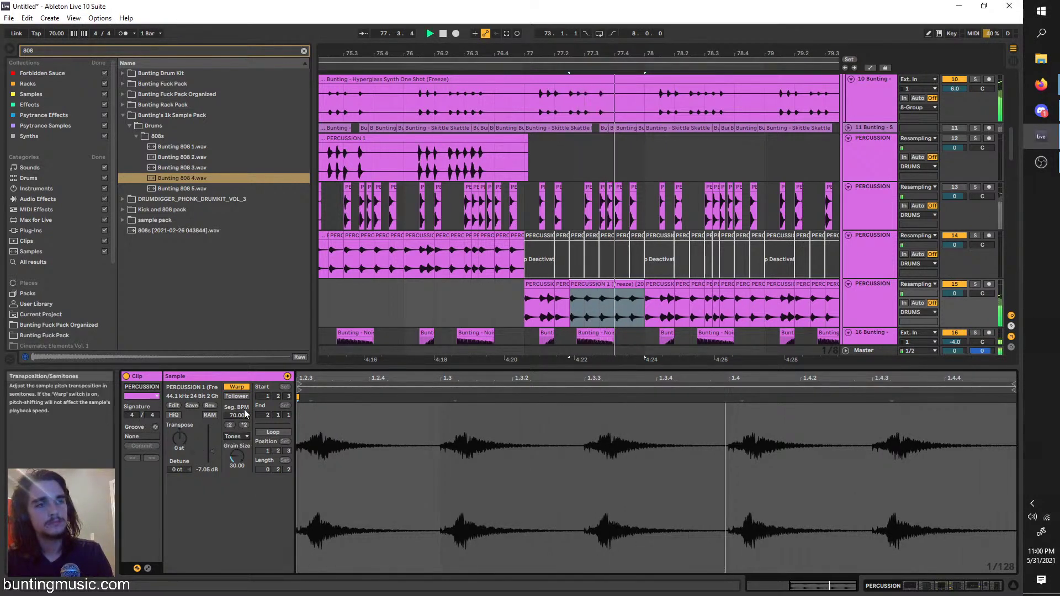
{"action": "left_click_drag", "start_coordinate": [238, 416], "coordinate": [238, 396]}
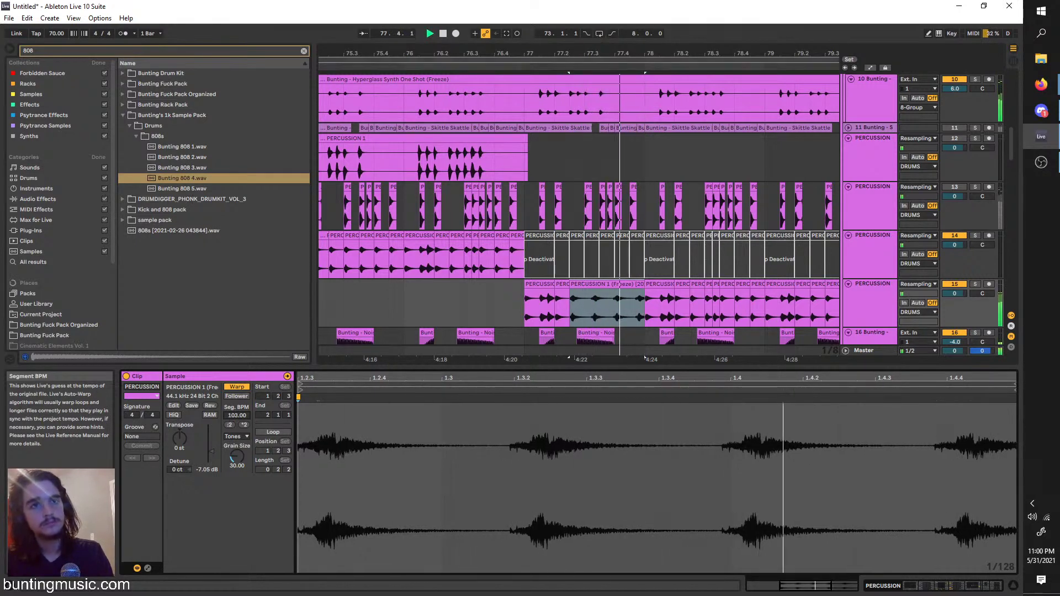
Duplicate the reworked bar 77 clips on track 15 across bars 78, 79 and 80
{"action": "left_click", "coordinate": [527, 312]}
{"action": "scroll", "coordinate": [607, 304], "scroll_direction": "right", "scroll_amount": 2}
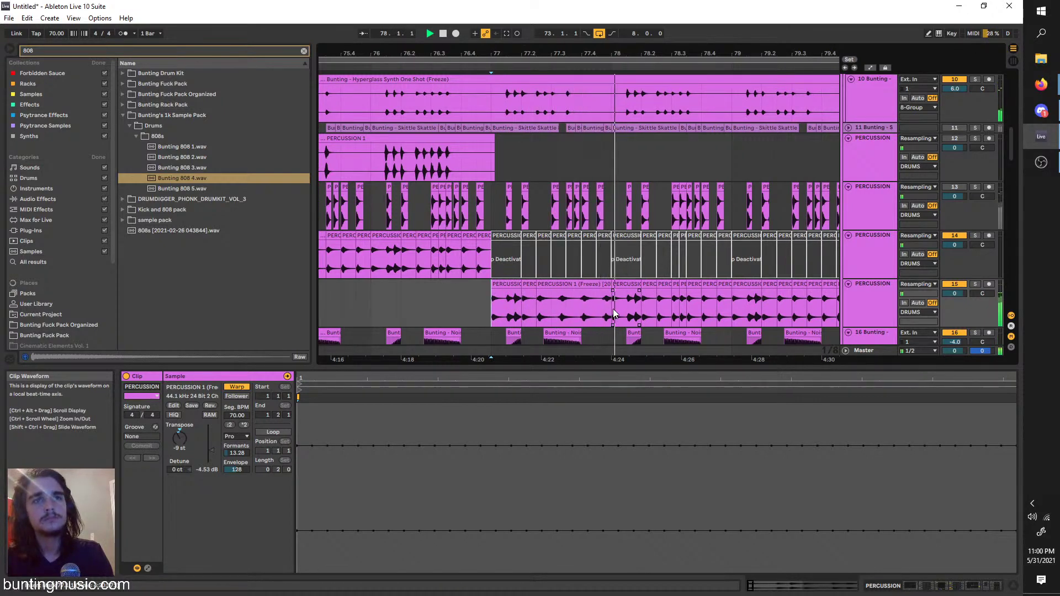
{"action": "left_click_drag", "start_coordinate": [612, 309], "coordinate": [496, 286]}
{"action": "key", "text": "ctrl+d"}
{"action": "scroll", "coordinate": [491, 284], "scroll_direction": "down", "scroll_amount": 2}
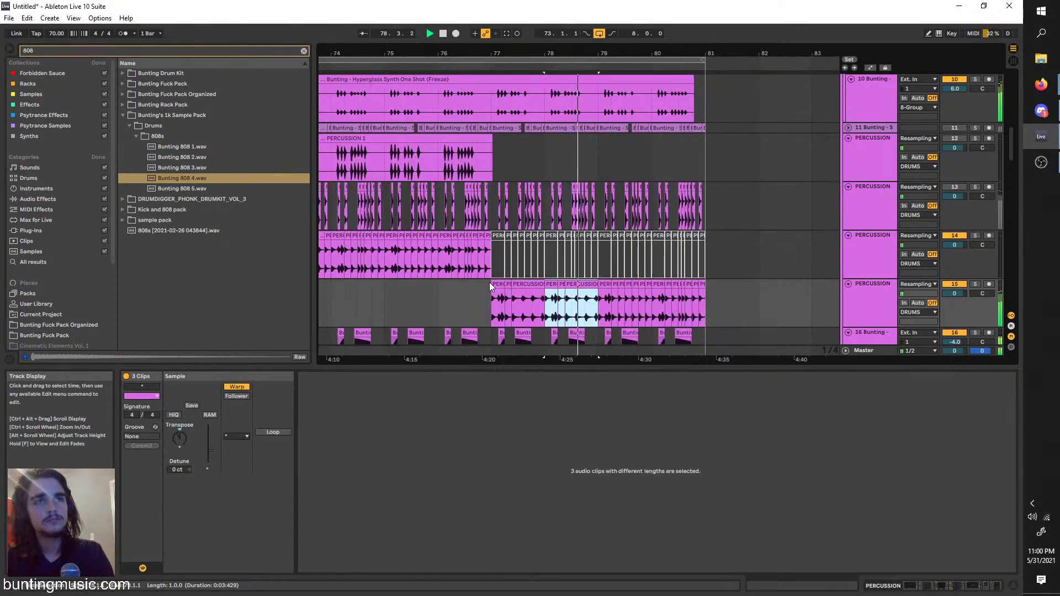
{"action": "key", "text": "ctrl+d"}
{"action": "key", "text": "ctrl+d"}
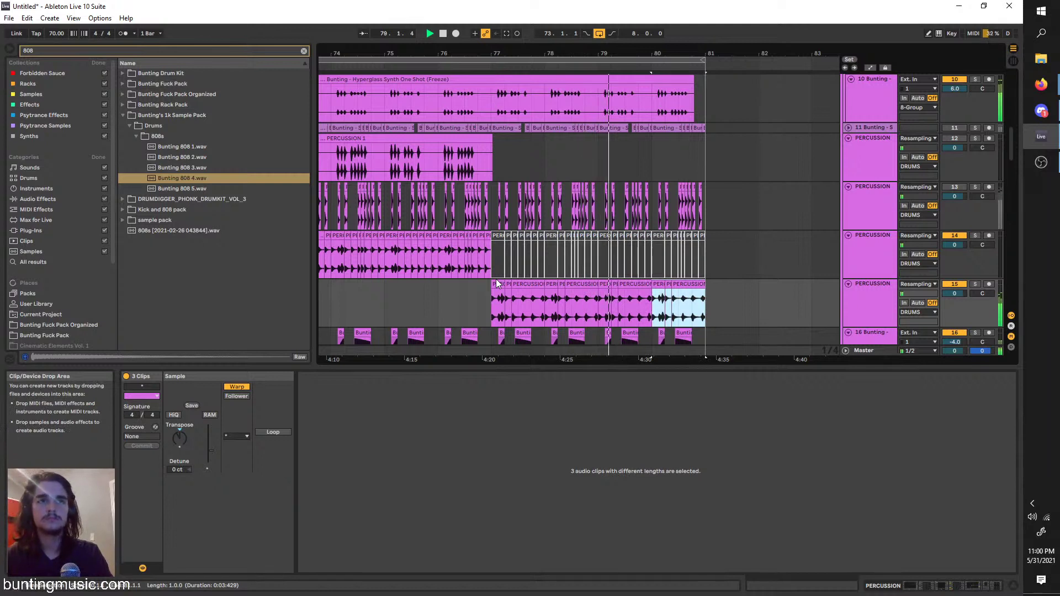
Play the drop from bar 73 to hear the original percussion lead into the reworked second half
{"action": "scroll", "coordinate": [498, 319], "scroll_direction": "up", "scroll_amount": 1}
{"action": "scroll", "coordinate": [499, 318], "scroll_direction": "left", "scroll_amount": 1}
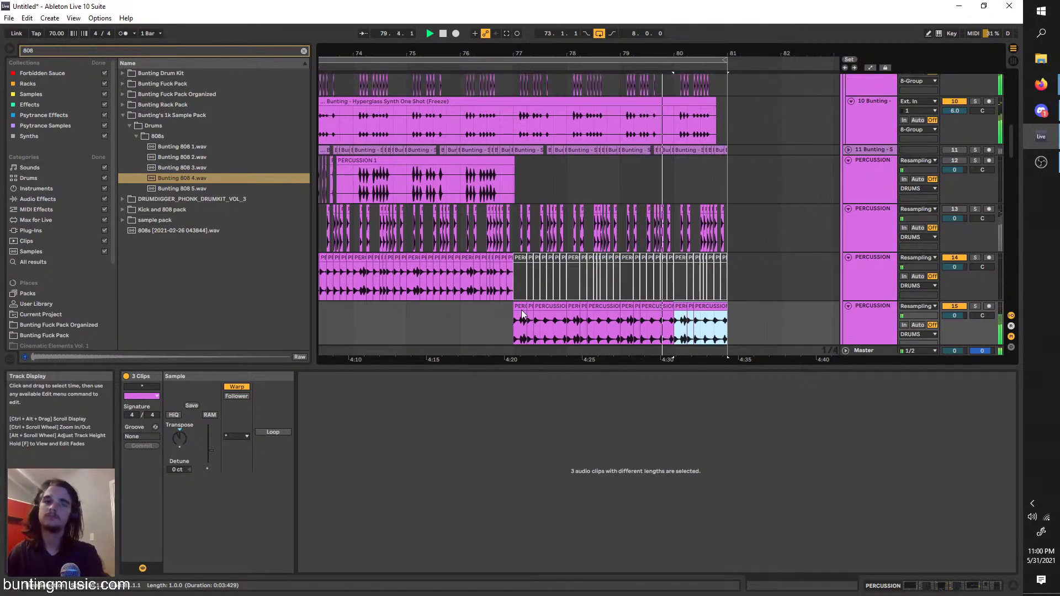
{"action": "scroll", "coordinate": [521, 319], "scroll_direction": "left", "scroll_amount": 1}
{"action": "left_click", "coordinate": [343, 314]}
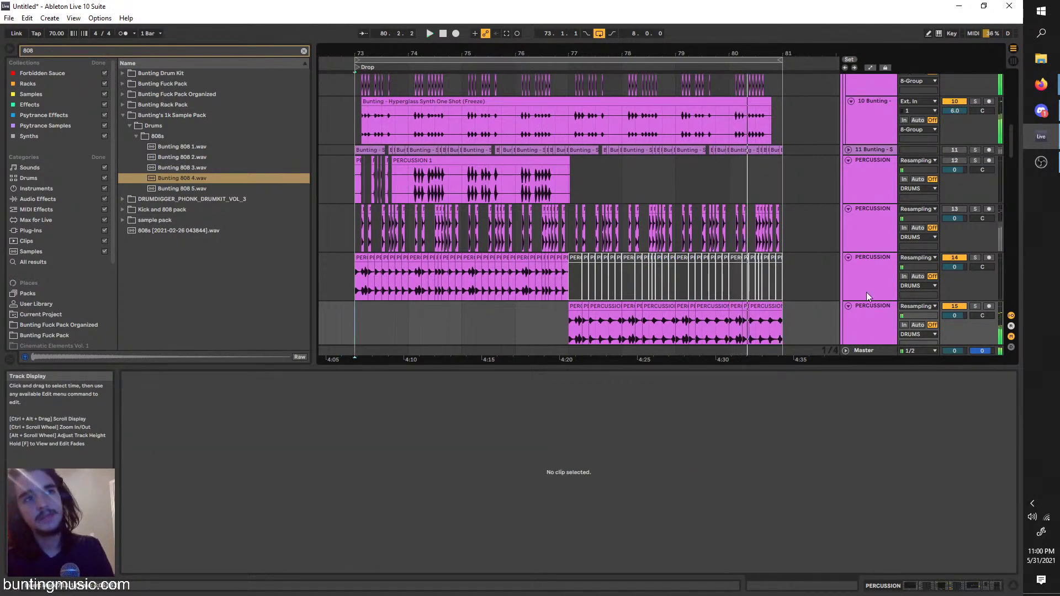
{"action": "key", "text": "space"}
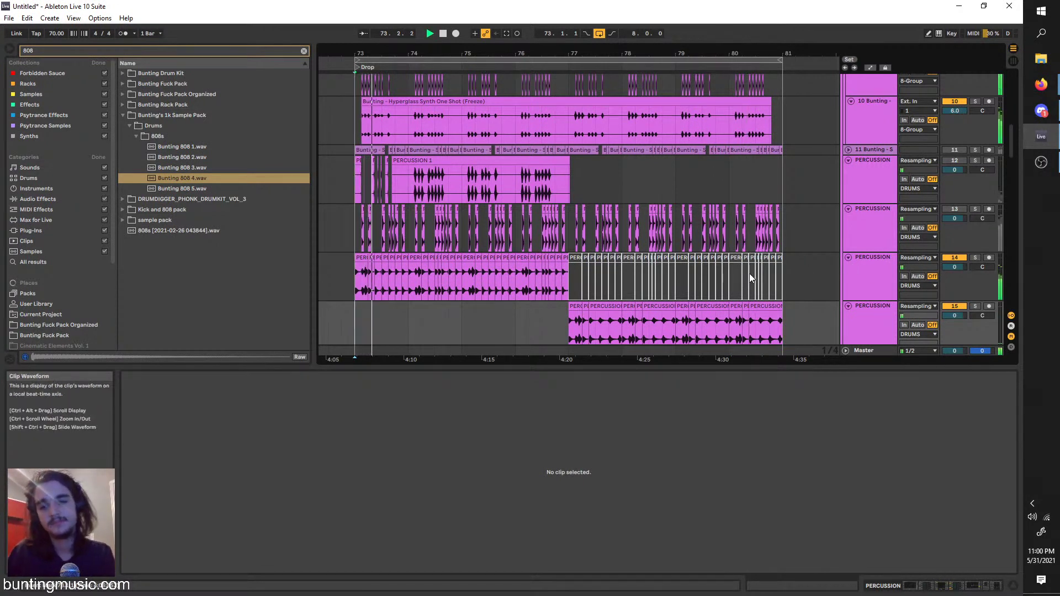
{"action": "scroll", "coordinate": [582, 246], "scroll_direction": "down", "scroll_amount": 2}
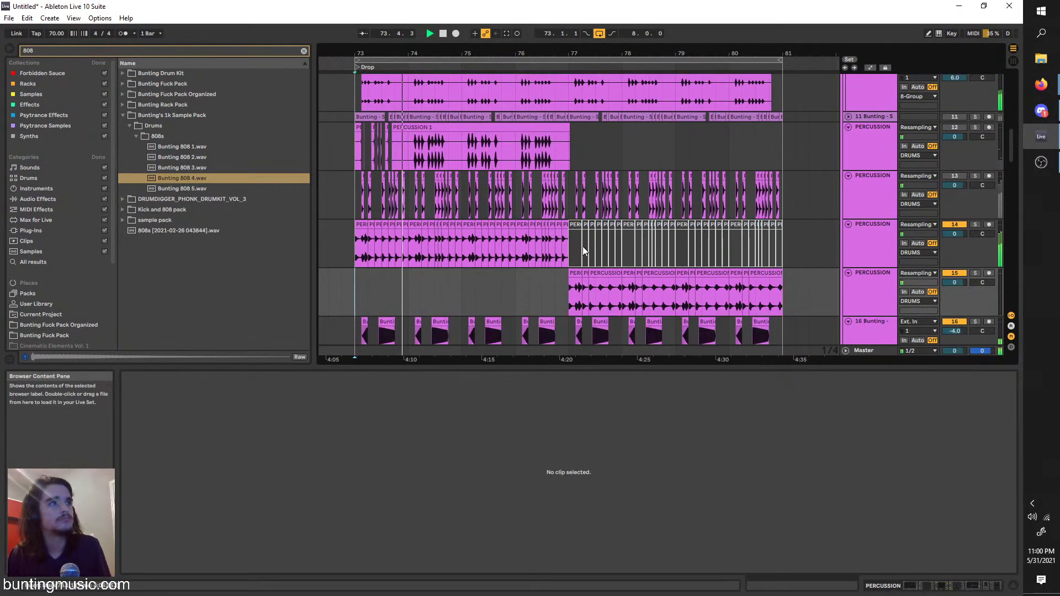
{"action": "scroll", "coordinate": [718, 243], "scroll_direction": "down", "scroll_amount": 1}
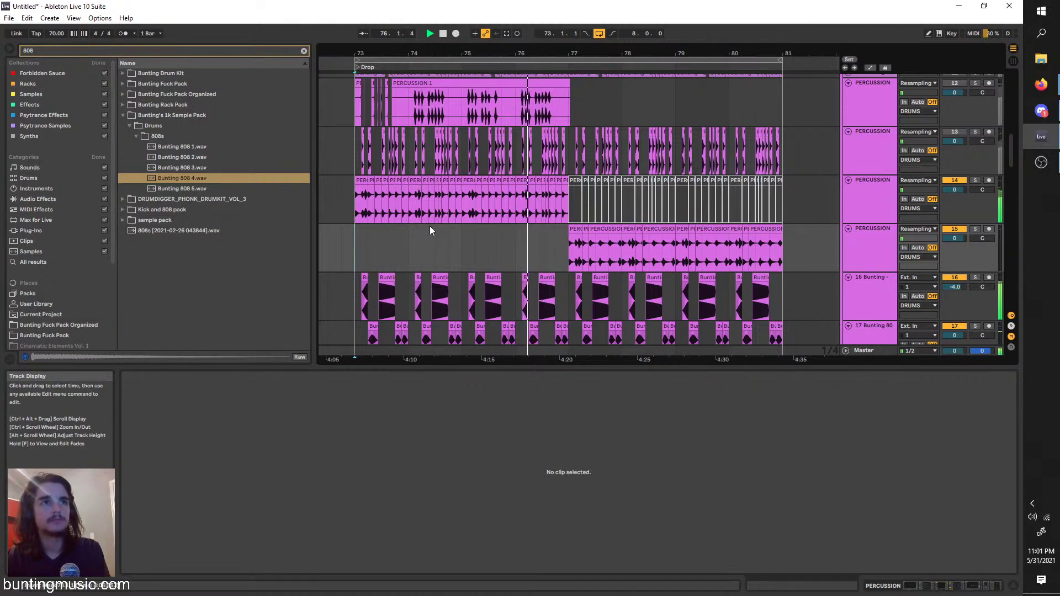
Shorten the track 14 clip at 76.3.3 and shift it slightly later, and shift the clip at 76.3.2 slightly later too
{"action": "scroll", "coordinate": [635, 200], "scroll_direction": "up", "scroll_amount": 6}
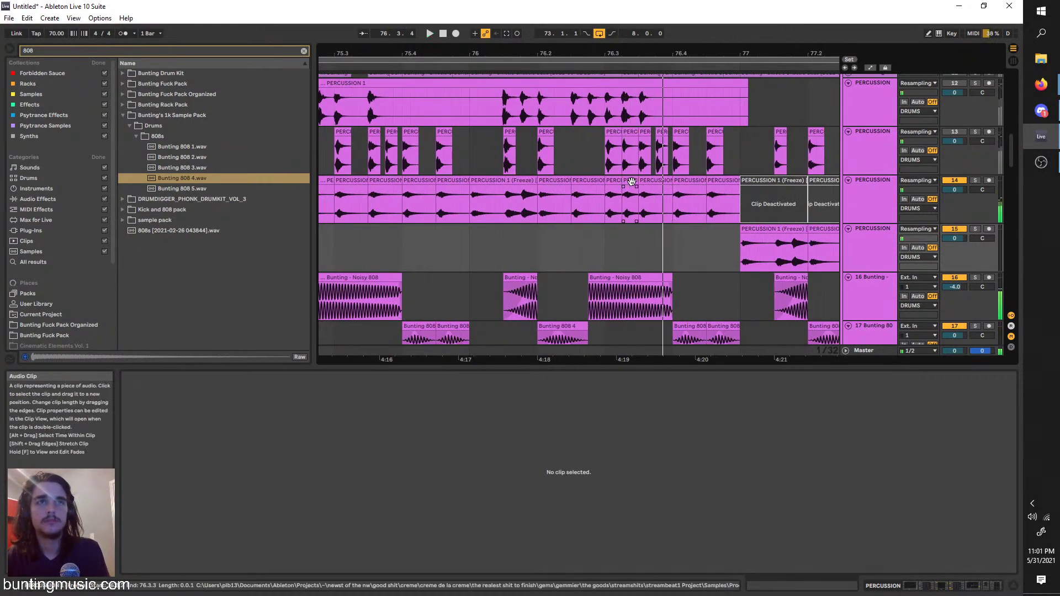
{"action": "scroll", "coordinate": [707, 191], "scroll_direction": "up", "scroll_amount": 3}
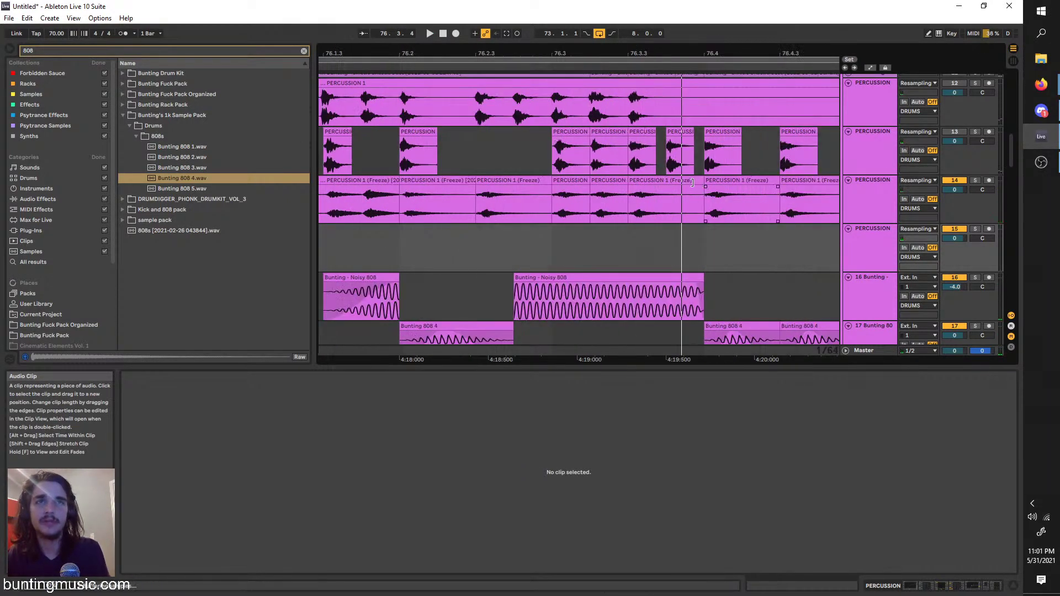
{"action": "left_click", "coordinate": [692, 182]}
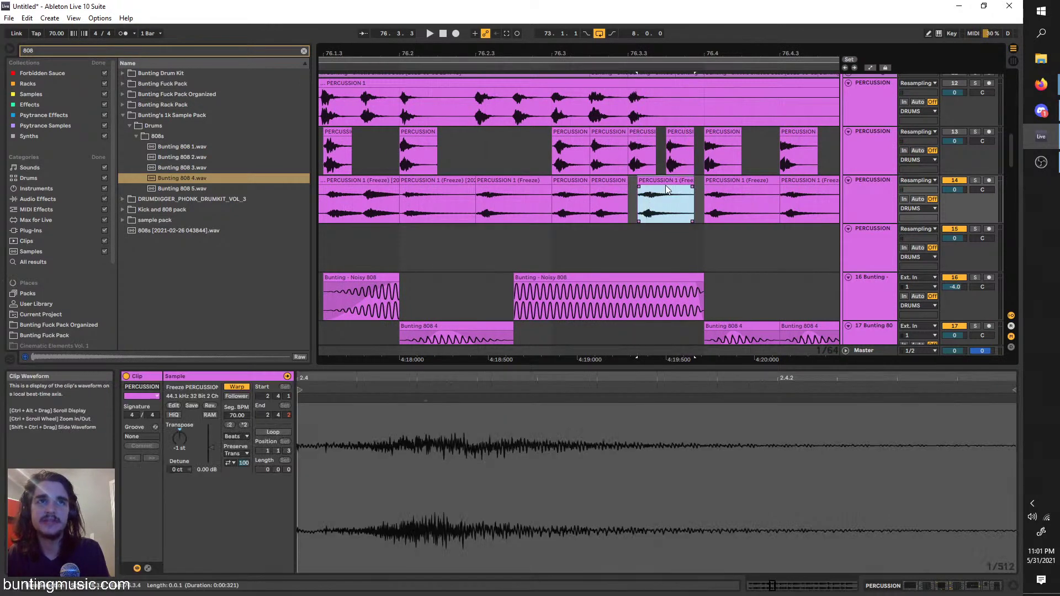
{"action": "left_click_drag", "start_coordinate": [667, 191], "coordinate": [676, 190]}
{"action": "left_click", "coordinate": [624, 188]}
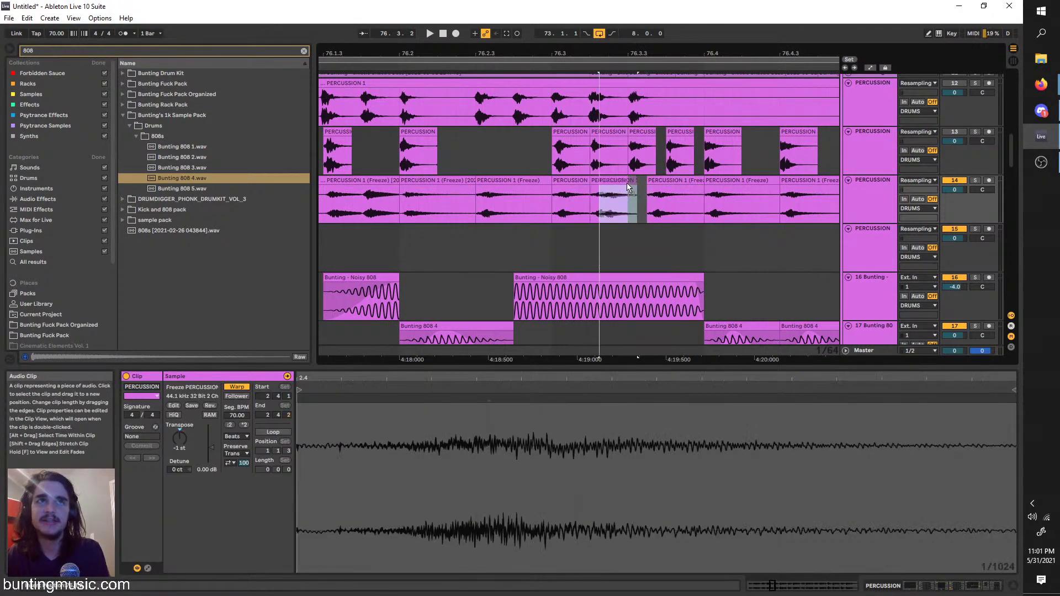
Play the shifted percussion hits from 76.3, and replay the drop from bar 73 to hear them in context
{"action": "left_click", "coordinate": [554, 200]}
{"action": "key", "text": "space"}
{"action": "scroll", "coordinate": [555, 200], "scroll_direction": "down", "scroll_amount": 3}
{"action": "scroll", "coordinate": [432, 220], "scroll_direction": "down", "scroll_amount": 2}
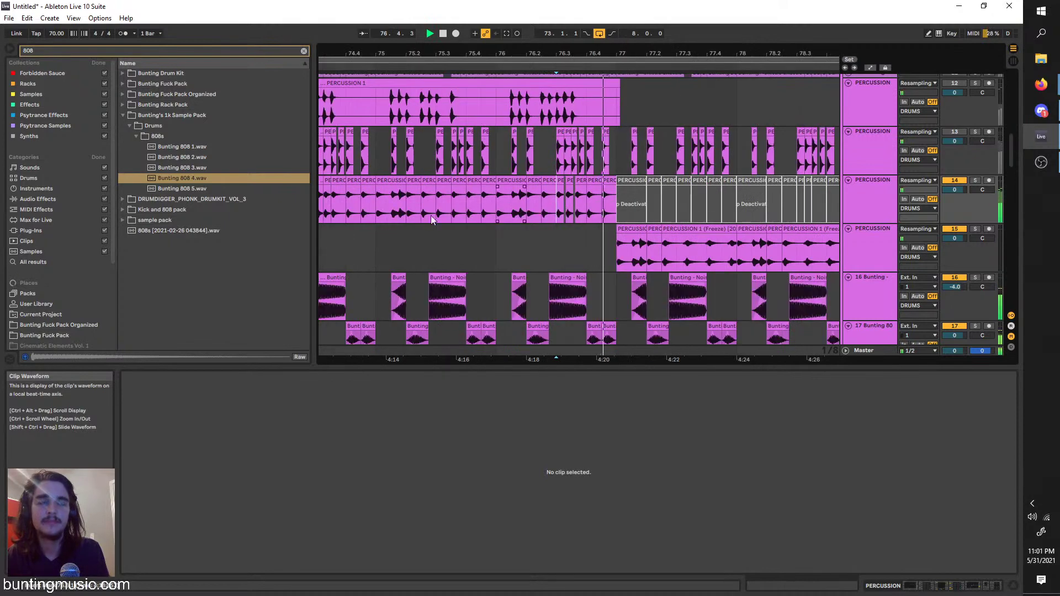
{"action": "scroll", "coordinate": [470, 216], "scroll_direction": "left", "scroll_amount": 4}
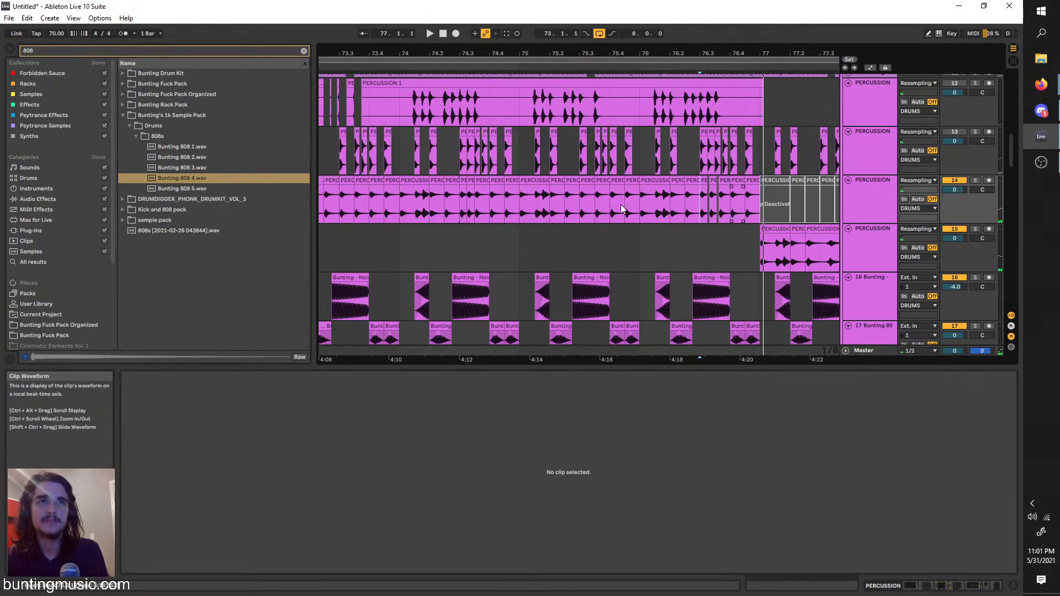
{"action": "scroll", "coordinate": [621, 205], "scroll_direction": "left", "scroll_amount": 3}
{"action": "key", "text": "space"}
{"action": "left_click", "coordinate": [403, 200]}
{"action": "key", "text": "space"}
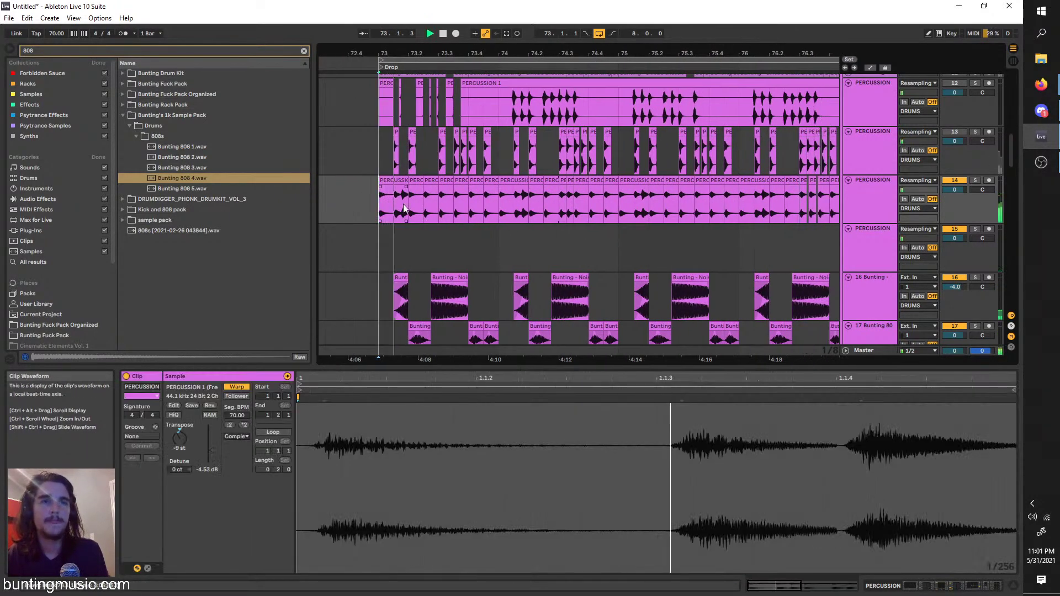
Lengthen the track 14 clip at 76.3 to close the gap after it, and select the first bar 77 clip on track 15
{"action": "scroll", "coordinate": [652, 220], "scroll_direction": "up", "scroll_amount": 3}
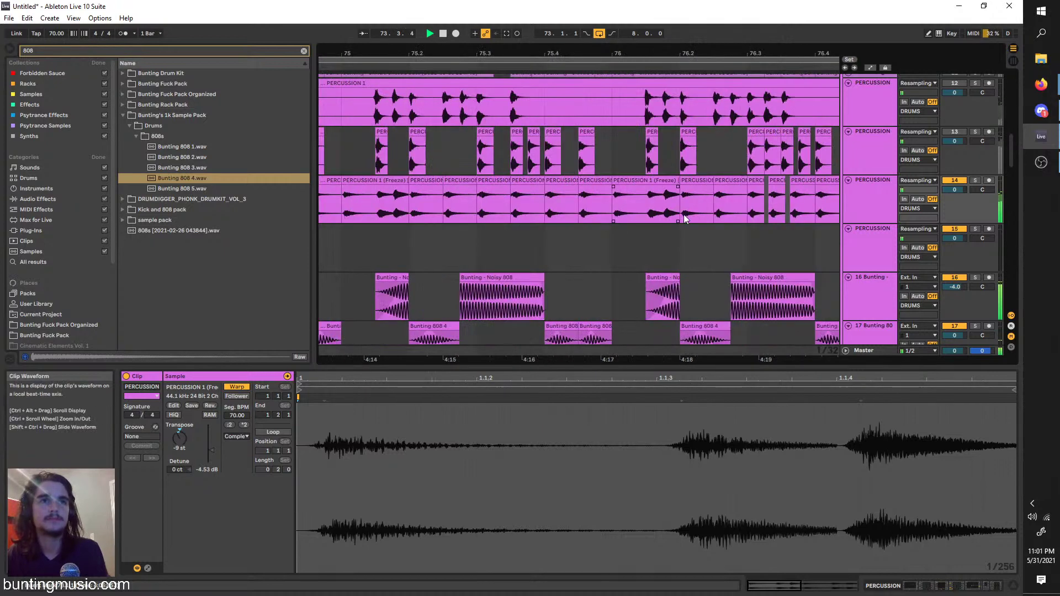
{"action": "scroll", "coordinate": [764, 194], "scroll_direction": "up", "scroll_amount": 3}
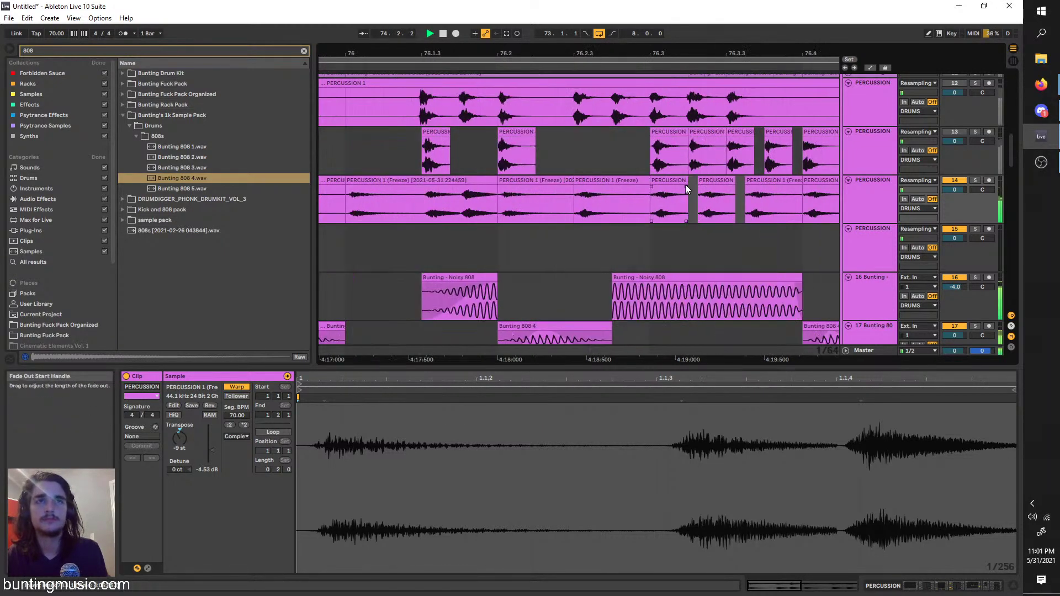
{"action": "left_click_drag", "start_coordinate": [686, 189], "coordinate": [697, 189]}
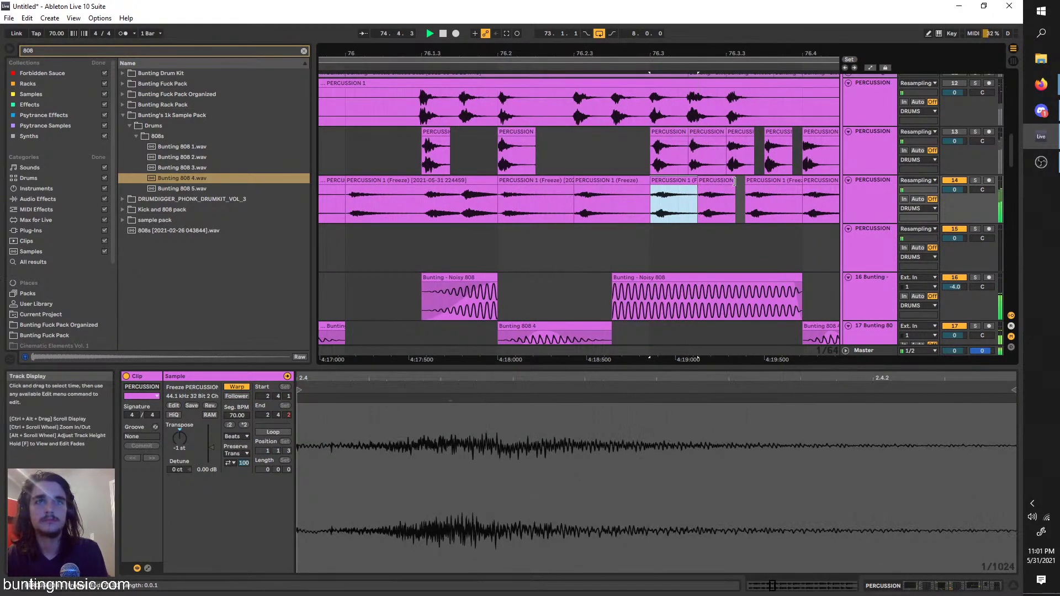
{"action": "scroll", "coordinate": [718, 199], "scroll_direction": "down", "scroll_amount": 5}
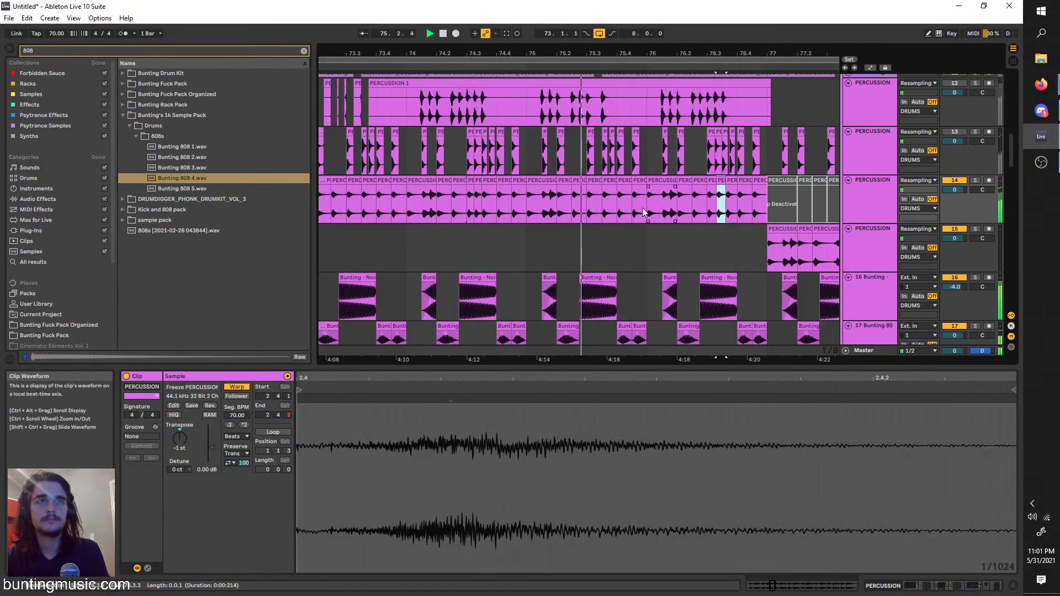
{"action": "scroll", "coordinate": [701, 203], "scroll_direction": "down", "scroll_amount": 2}
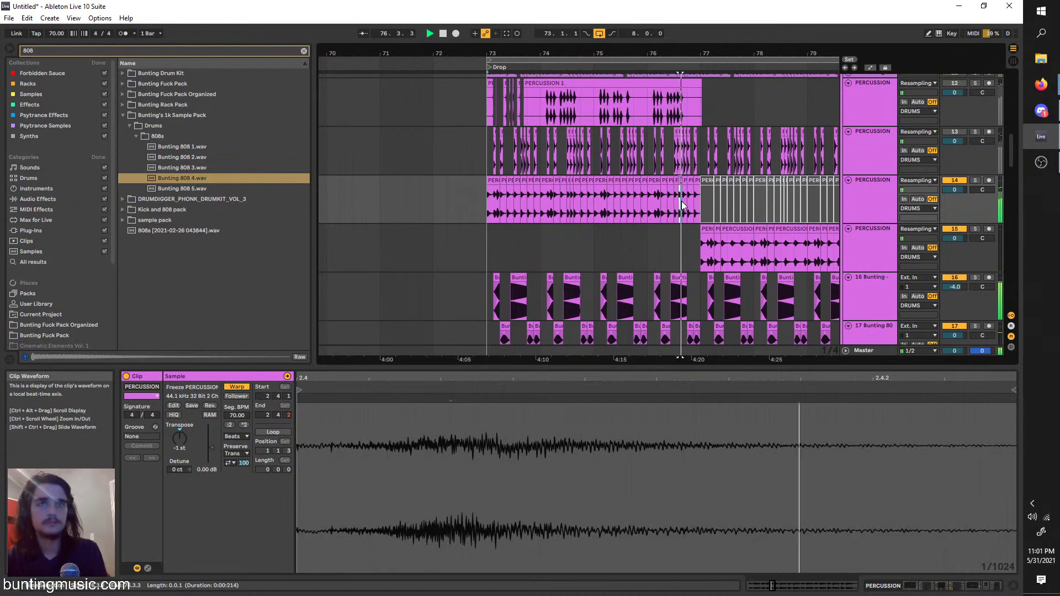
{"action": "left_click", "coordinate": [704, 249]}
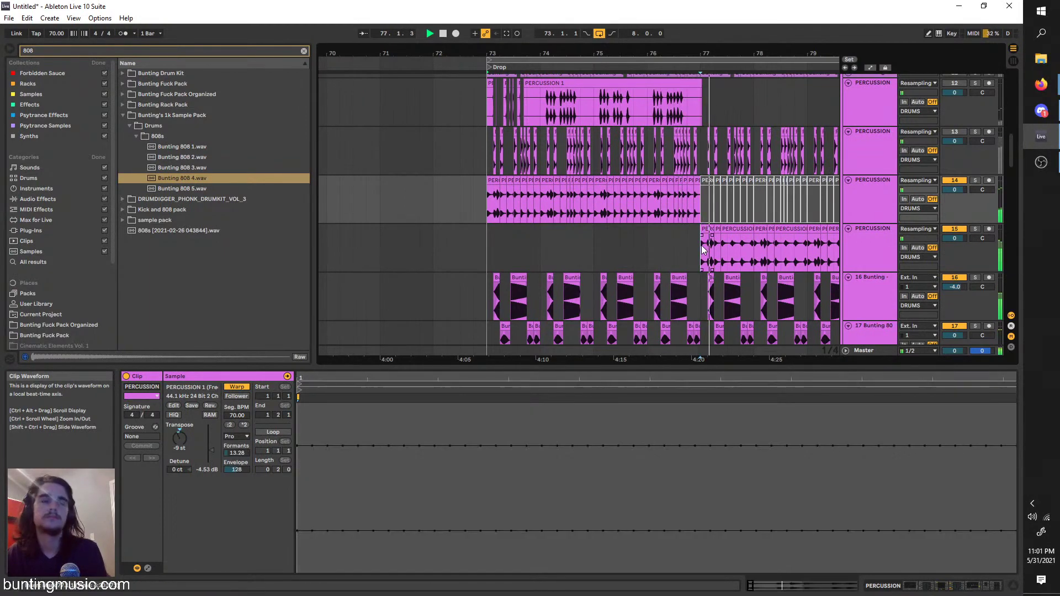
Play the drop's second half, show the track 15 devices, and solo the track 14 percussion with playback stopped at bar 73
{"action": "scroll", "coordinate": [763, 237], "scroll_direction": "right", "scroll_amount": 1}
{"action": "left_click", "coordinate": [703, 230]}
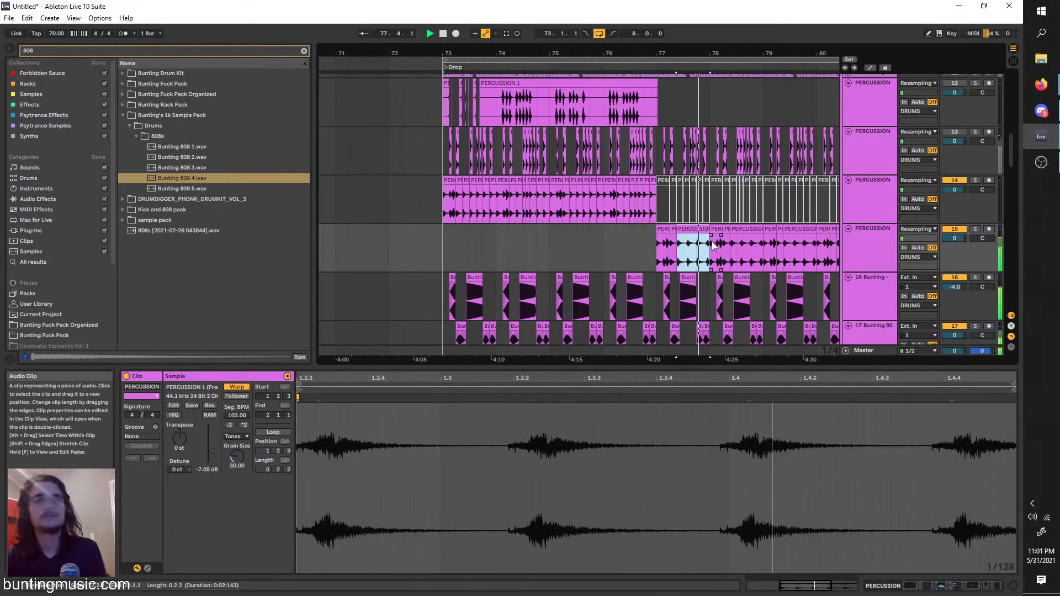
{"action": "scroll", "coordinate": [712, 241], "scroll_direction": "right", "scroll_amount": 1}
{"action": "double_click", "coordinate": [868, 235]}
{"action": "left_click", "coordinate": [569, 251]}
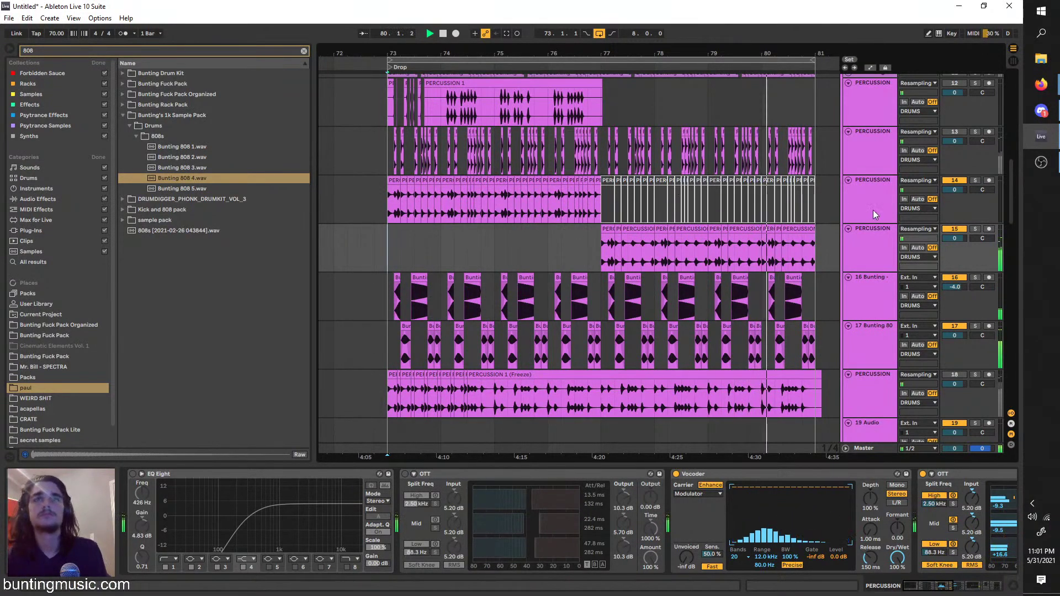
{"action": "left_click", "coordinate": [380, 197]}
{"action": "key", "text": "space"}
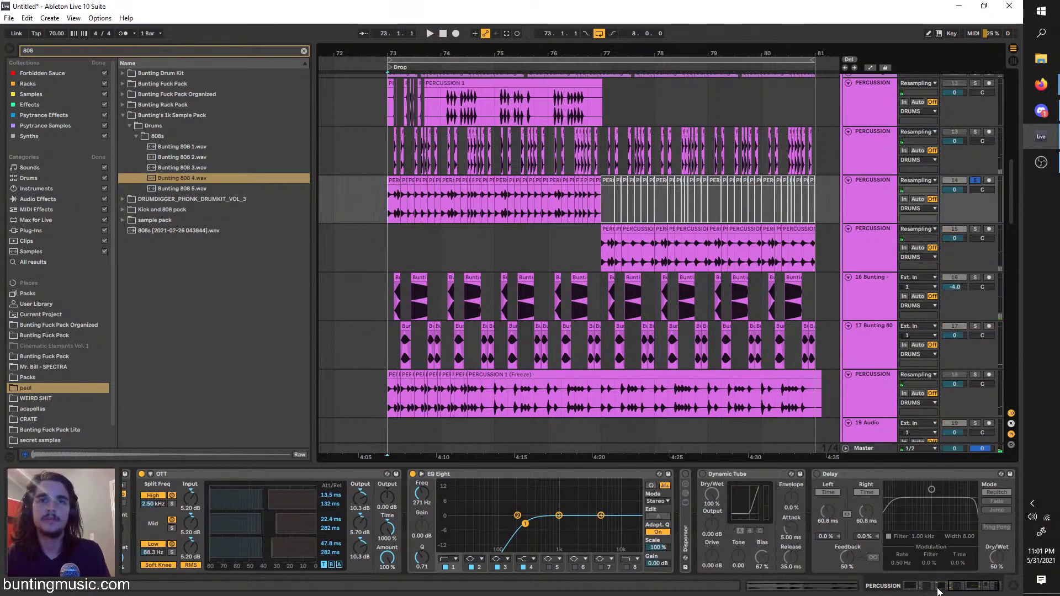
Search the audio effects for "pipe" and add Corpus at the end of track 14's device chain
{"action": "left_click_drag", "start_coordinate": [939, 591], "coordinate": [998, 591]}
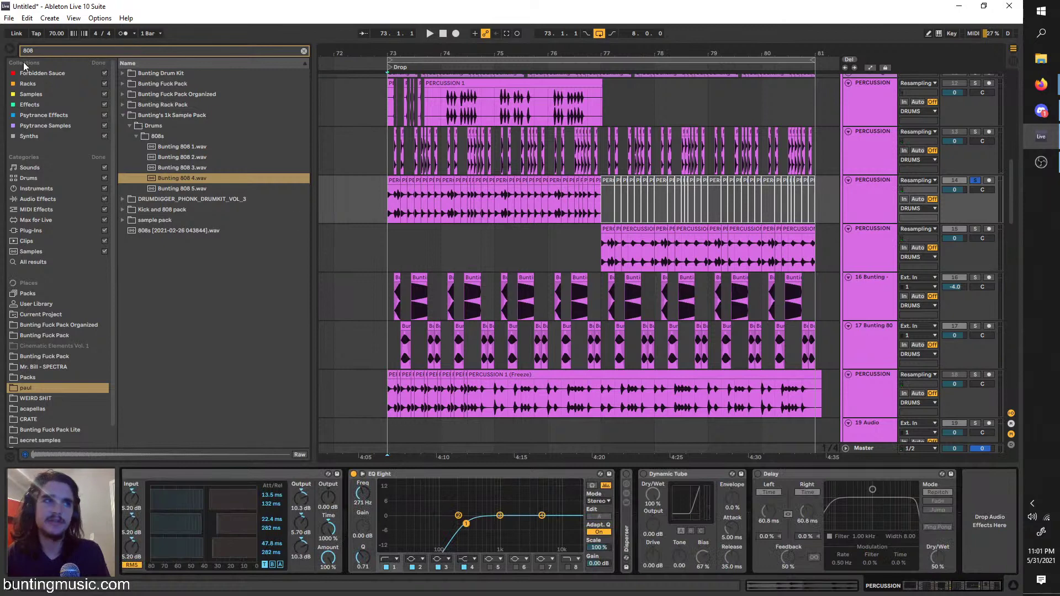
{"action": "key", "text": "ctrl+f"}
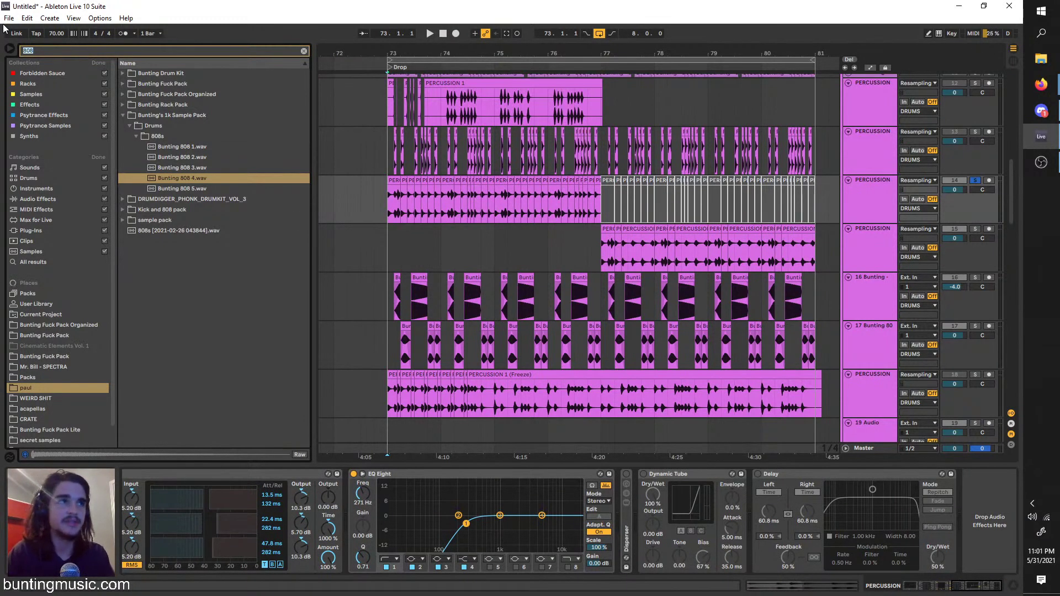
{"action": "type", "text": "pipe"}
{"action": "left_click", "coordinate": [36, 199]}
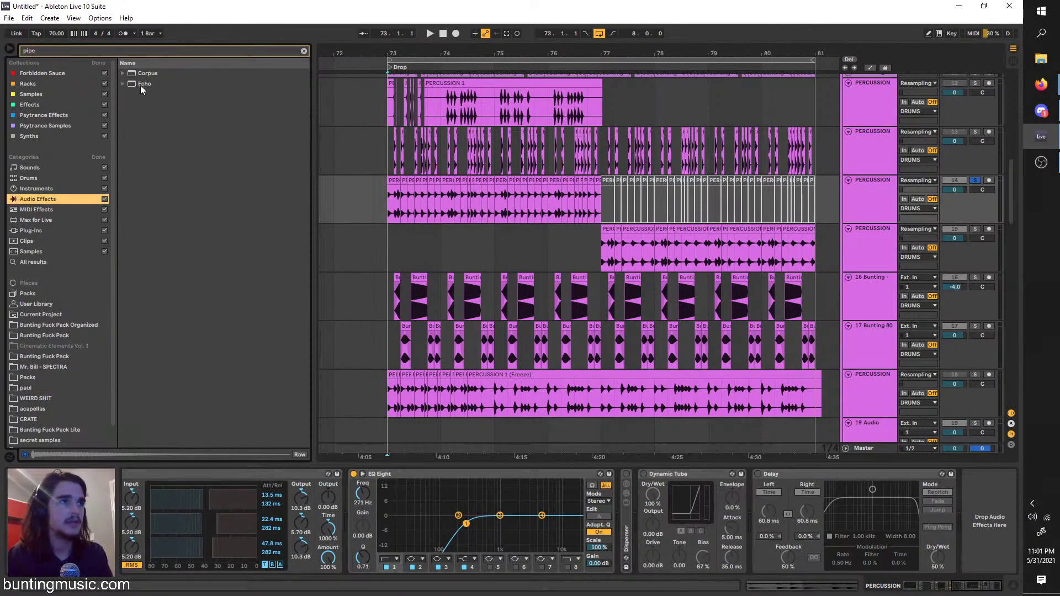
{"action": "double_click", "coordinate": [129, 73]}
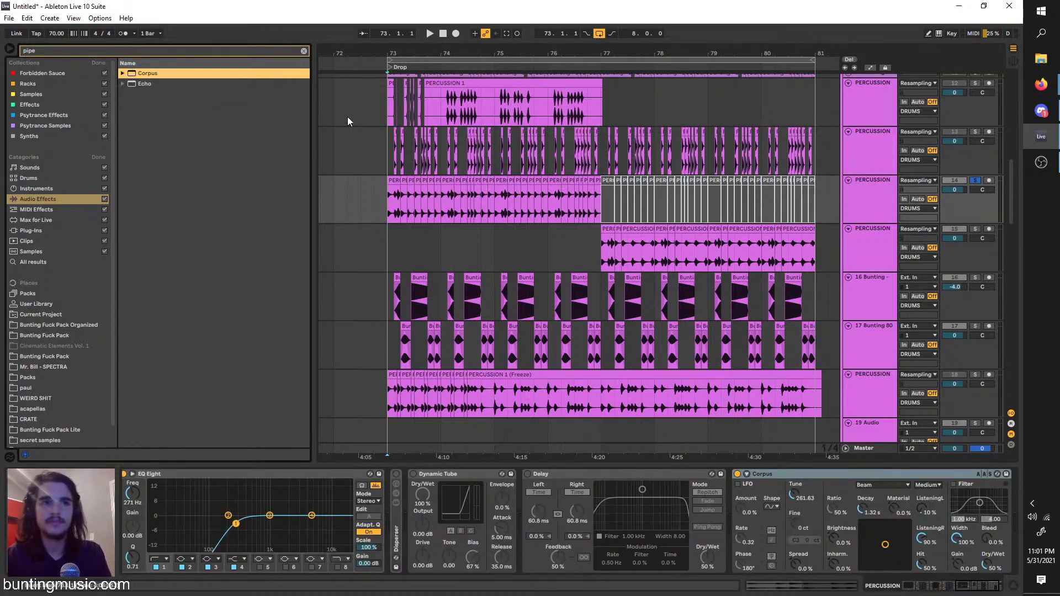
While playing track 14 from bar 73, set Corpus Tune to 24.15 and Decay to 350 ms, and enable its filter at 5.99 kHz and 9.00
{"action": "left_click", "coordinate": [397, 196]}
{"action": "key", "text": "space"}
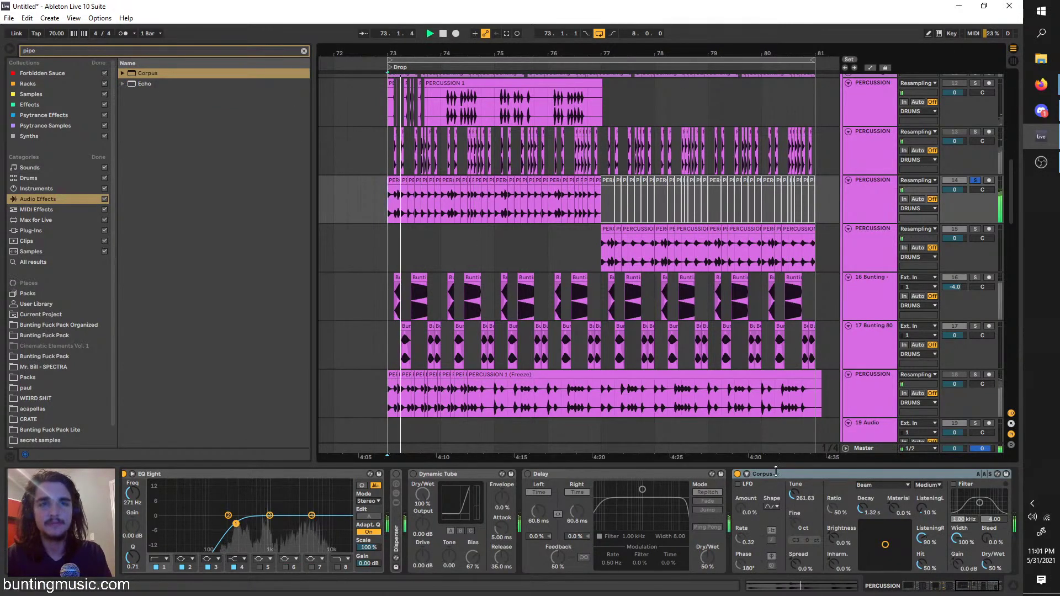
{"action": "key", "text": "space"}
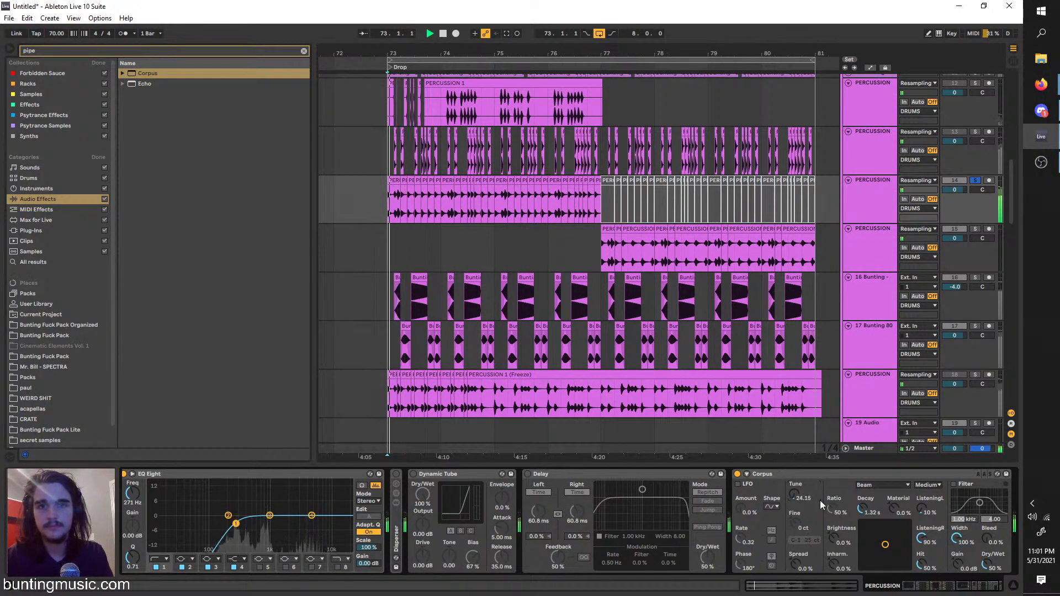
{"action": "left_click", "coordinate": [953, 484]}
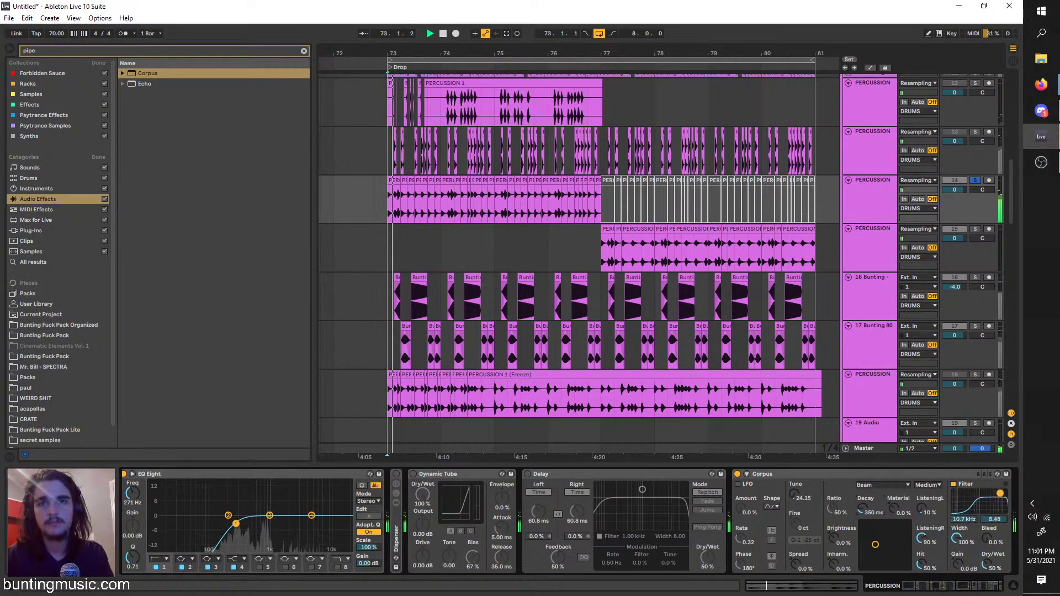
{"action": "key", "text": "space"}
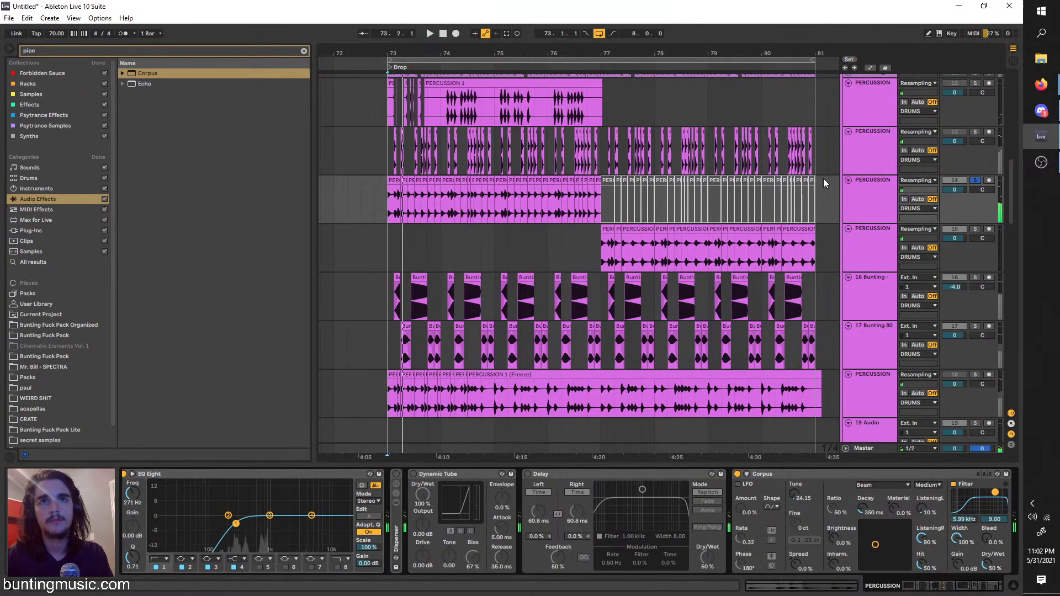
Duplicate the whole eight-bar drop section from bar 73 across all tracks so the copy starts at bar 81
{"action": "left_click", "coordinate": [558, 61]}
{"action": "scroll", "coordinate": [548, 63], "scroll_direction": "down", "scroll_amount": 3}
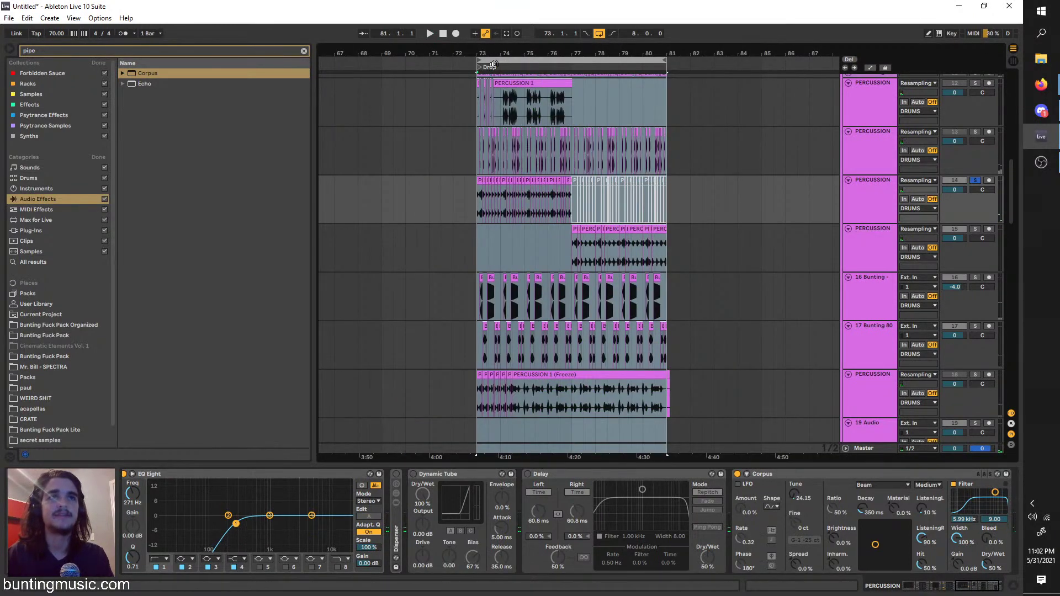
{"action": "key", "text": "ctrl+d"}
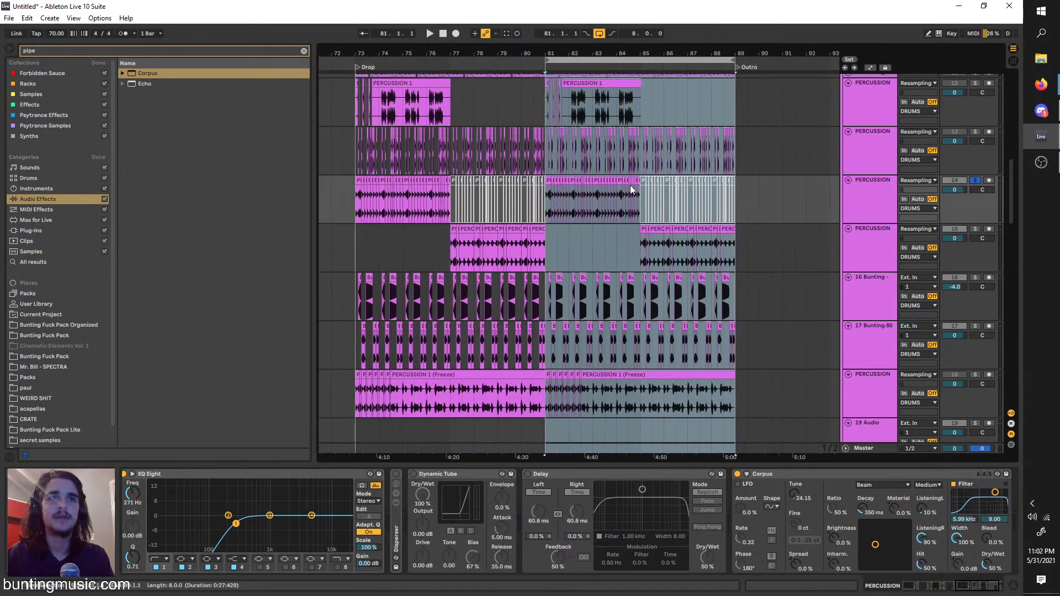
Rework the middle kicks in the bar 81 KICKSNARE clip into one short kick just before beat 3
{"action": "scroll", "coordinate": [631, 186], "scroll_direction": "up", "scroll_amount": 10}
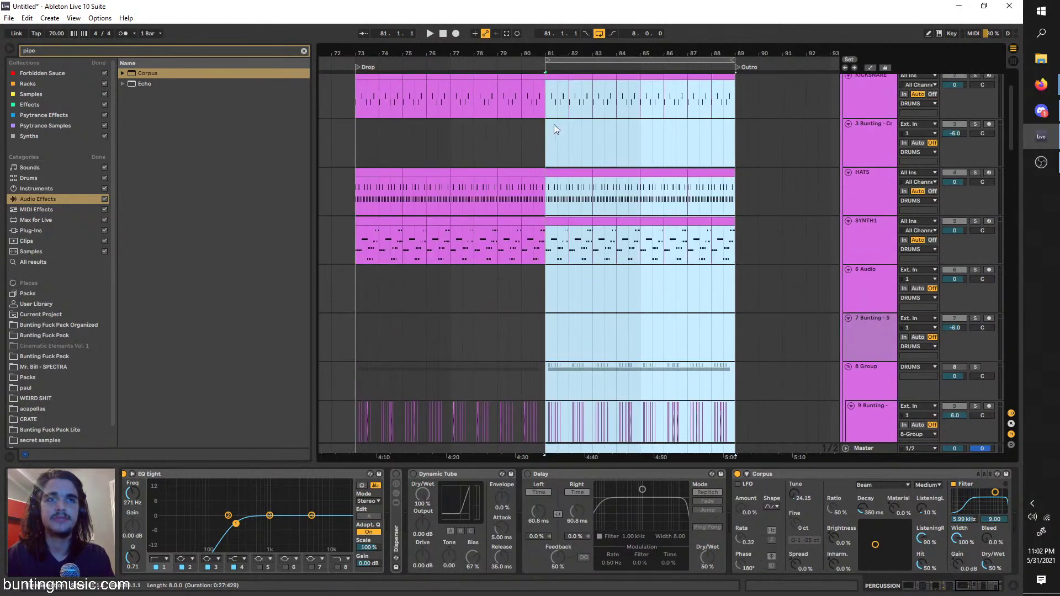
{"action": "scroll", "coordinate": [559, 88], "scroll_direction": "up", "scroll_amount": 1}
{"action": "double_click", "coordinate": [557, 100]}
{"action": "left_click", "coordinate": [638, 423]}
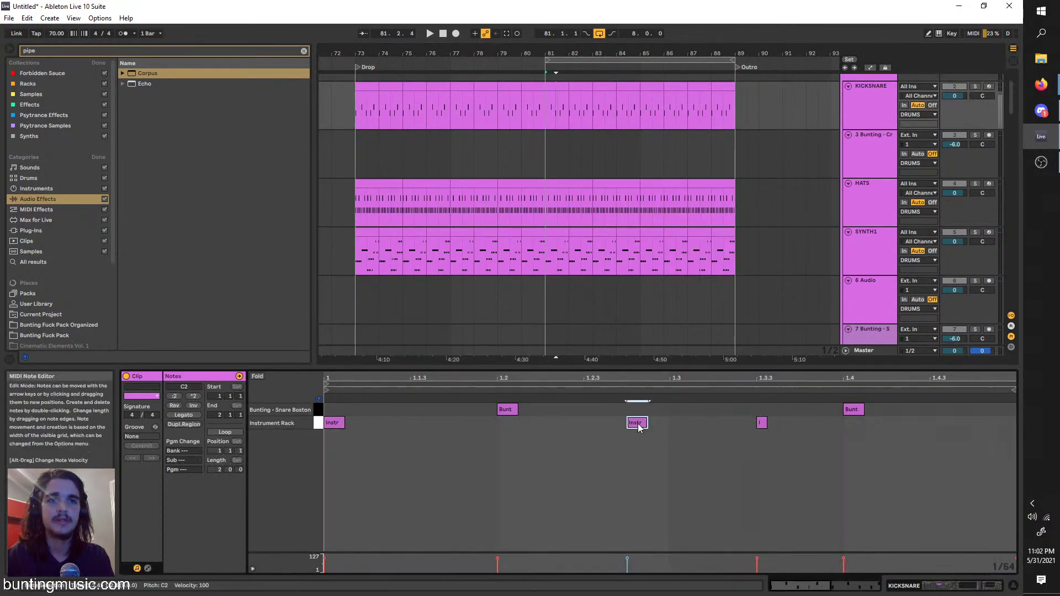
{"action": "mouse_move", "coordinate": [639, 428]}
{"action": "left_mouse_down"}
{"action": "mouse_move", "coordinate": [765, 426]}
{"action": "mouse_move", "coordinate": [752, 424]}
{"action": "left_mouse_up"}
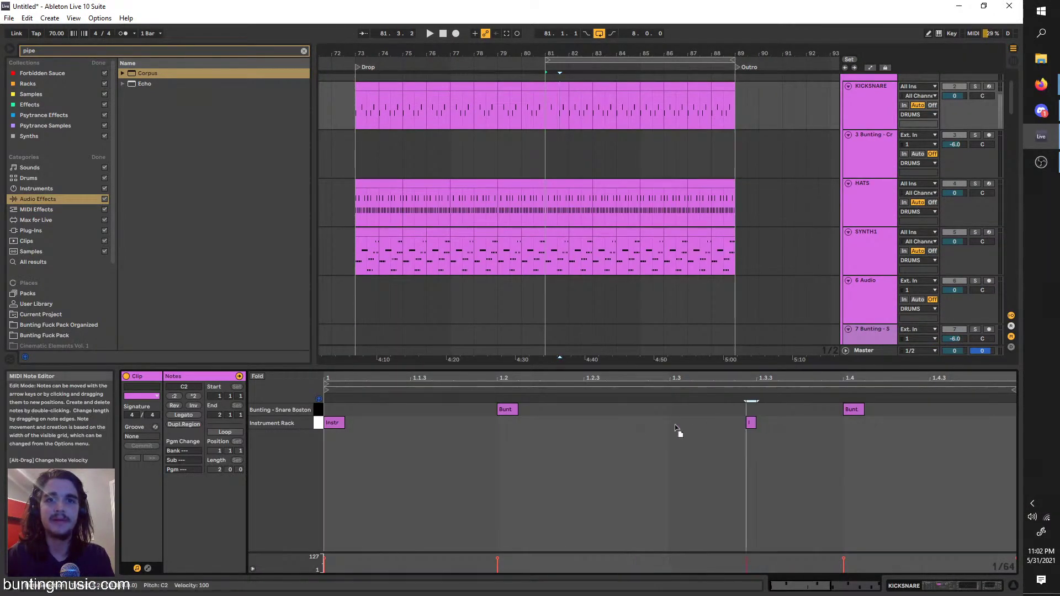
Duplicate the edited one-bar KICKSNARE clip from bar 81 up to bar 89, removing the extra copy past the section
{"action": "left_click", "coordinate": [568, 94]}
{"action": "key", "text": "Right"}
{"action": "key", "text": "Right"}
{"action": "key", "text": "Right"}
{"action": "key", "text": "Right"}
{"action": "key", "text": "Right"}
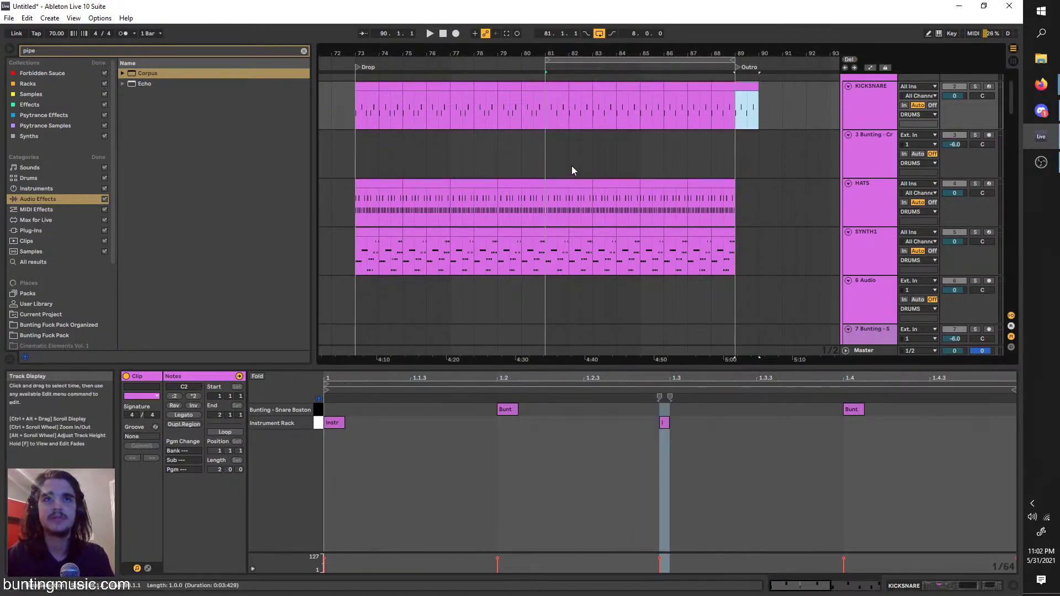
{"action": "key", "text": "Left"}
Select the notes in the bar 81 HATS clip and duplicate the two-bar clip up to bar 89
{"action": "left_click", "coordinate": [569, 184]}
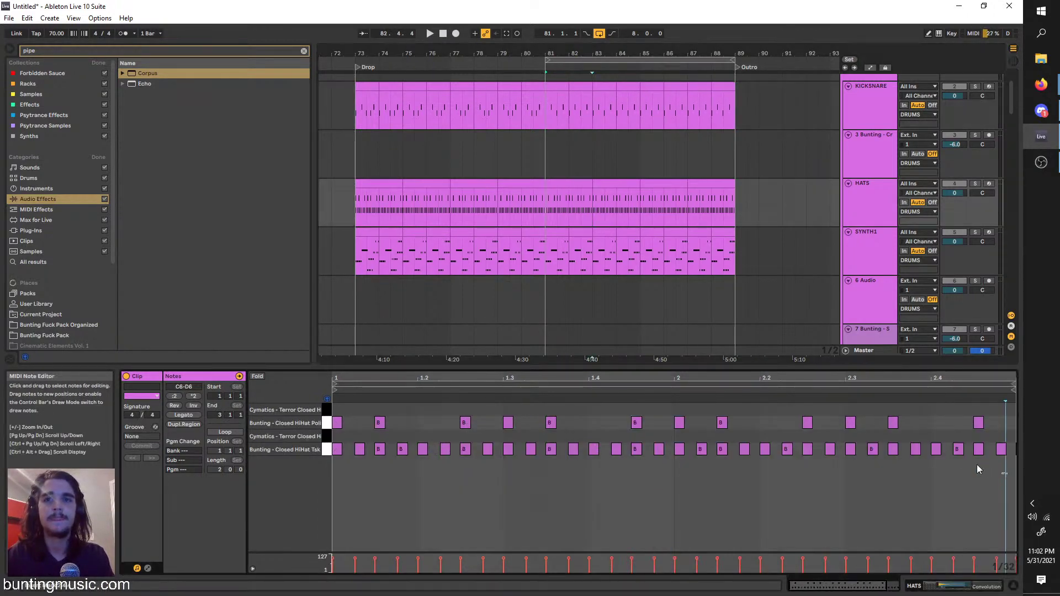
{"action": "left_click_drag", "start_coordinate": [977, 465], "coordinate": [385, 459]}
{"action": "left_click", "coordinate": [554, 183]}
{"action": "key", "text": "Right"}
{"action": "key", "text": "Right"}
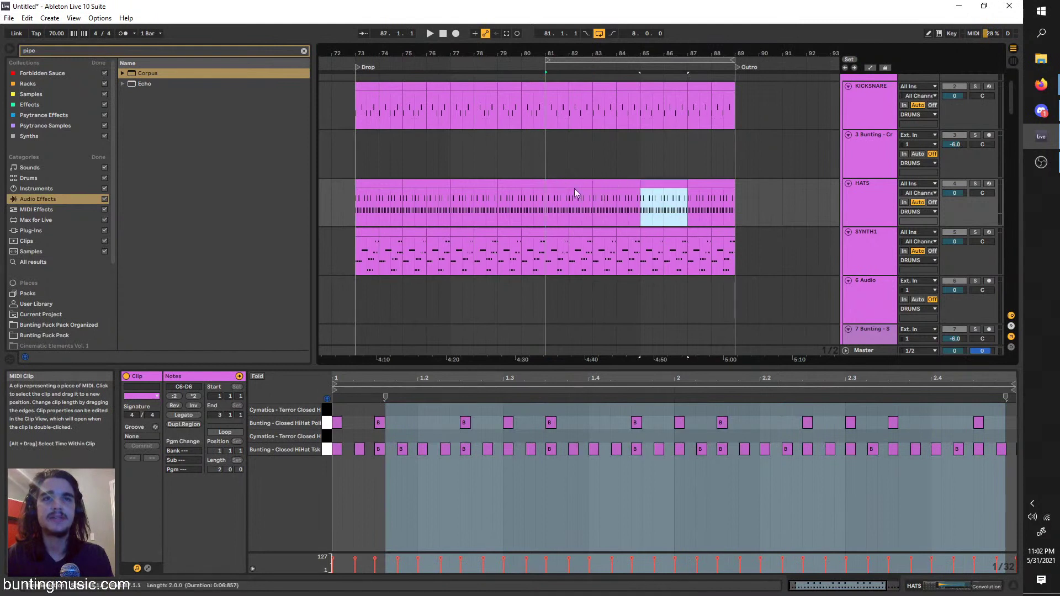
{"action": "key", "text": "Right"}
Delete the SYNTH1 clips from bar 81 onward and play the new section with the clip view reduced
{"action": "left_click_drag", "start_coordinate": [761, 253], "coordinate": [544, 235]}
{"action": "key", "text": "Delete"}
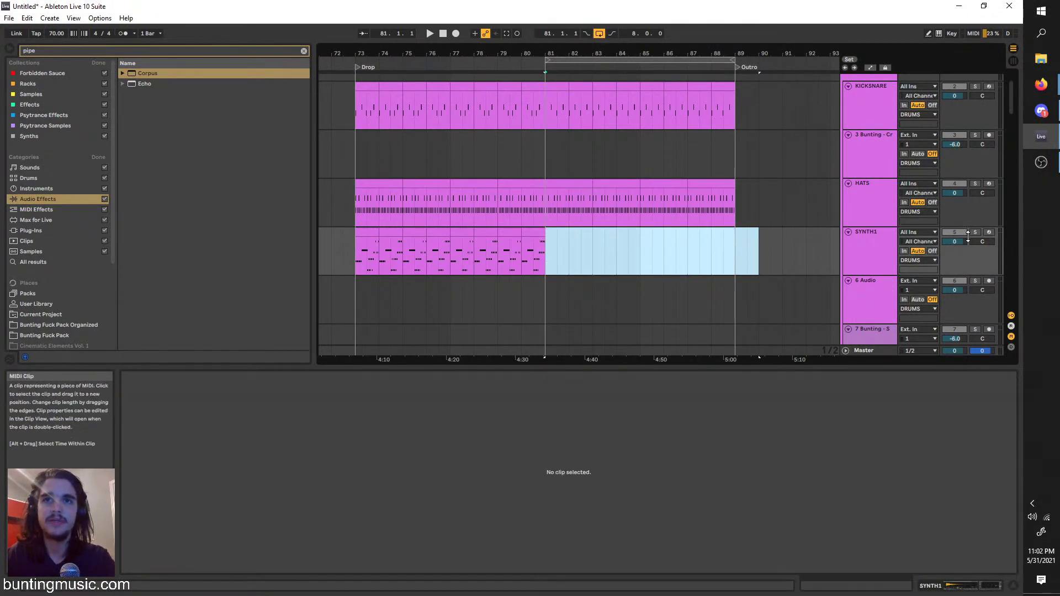
{"action": "key", "text": "space"}
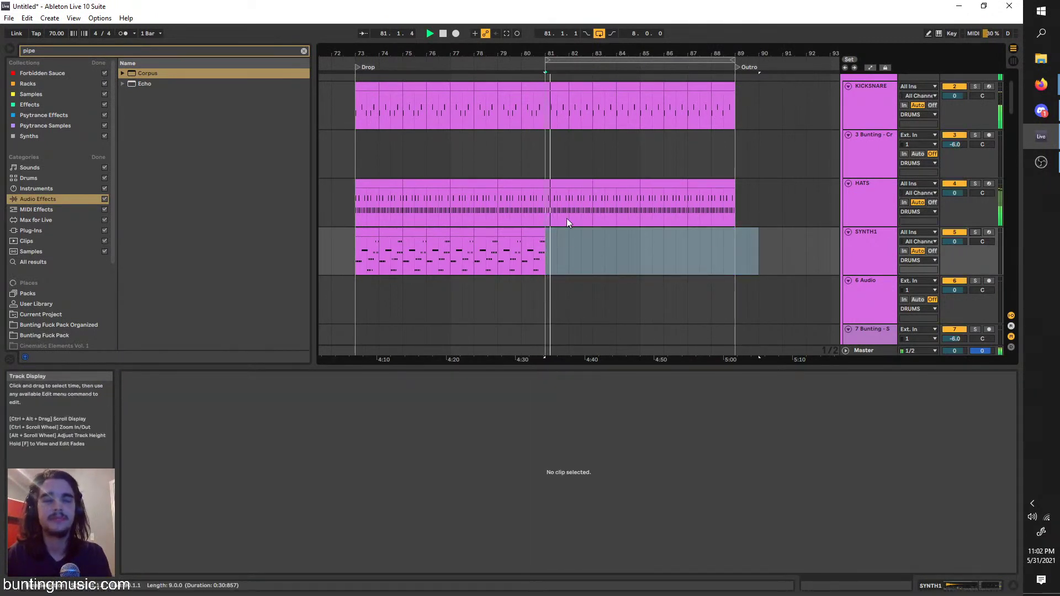
{"action": "left_click_drag", "start_coordinate": [579, 371], "coordinate": [577, 572]}
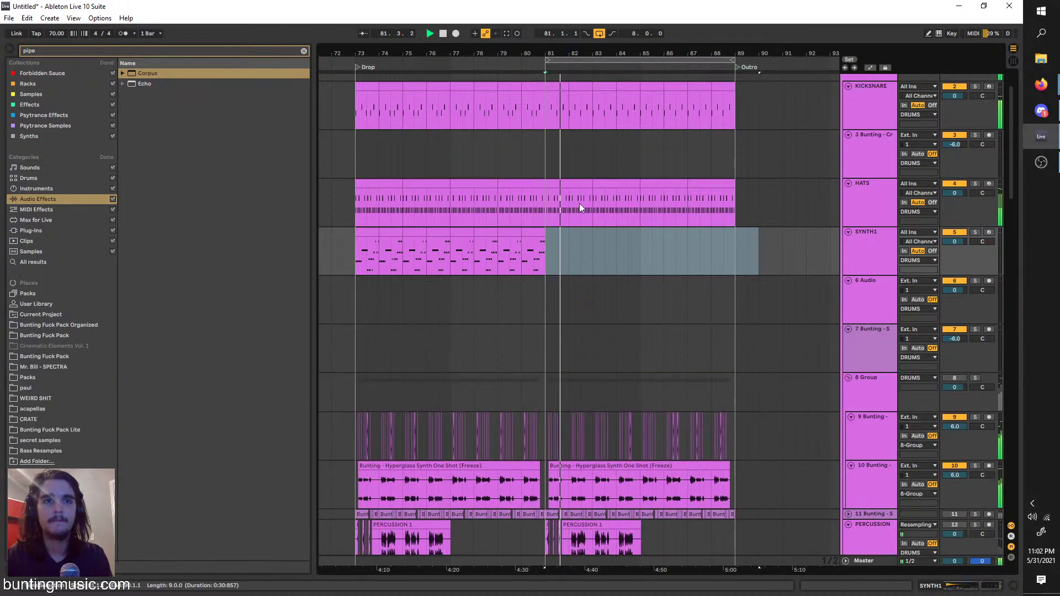
Delete all Closed HiHat Tsk notes from the bar 81 HATS clip and play the section from bar 81
{"action": "double_click", "coordinate": [559, 183]}
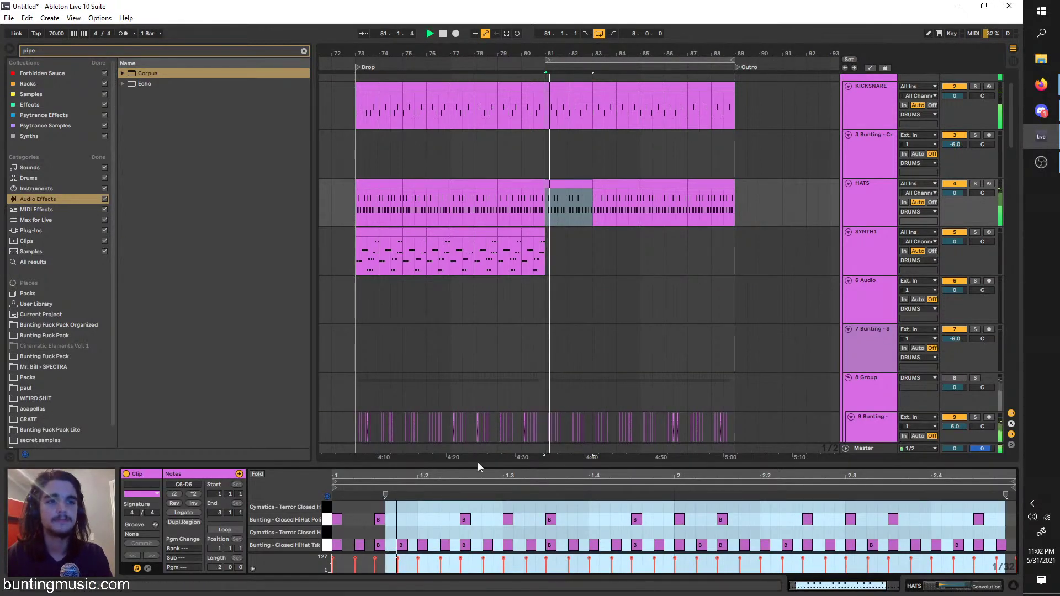
{"action": "key", "text": "space"}
{"action": "left_click_drag", "start_coordinate": [335, 537], "coordinate": [1000, 568]}
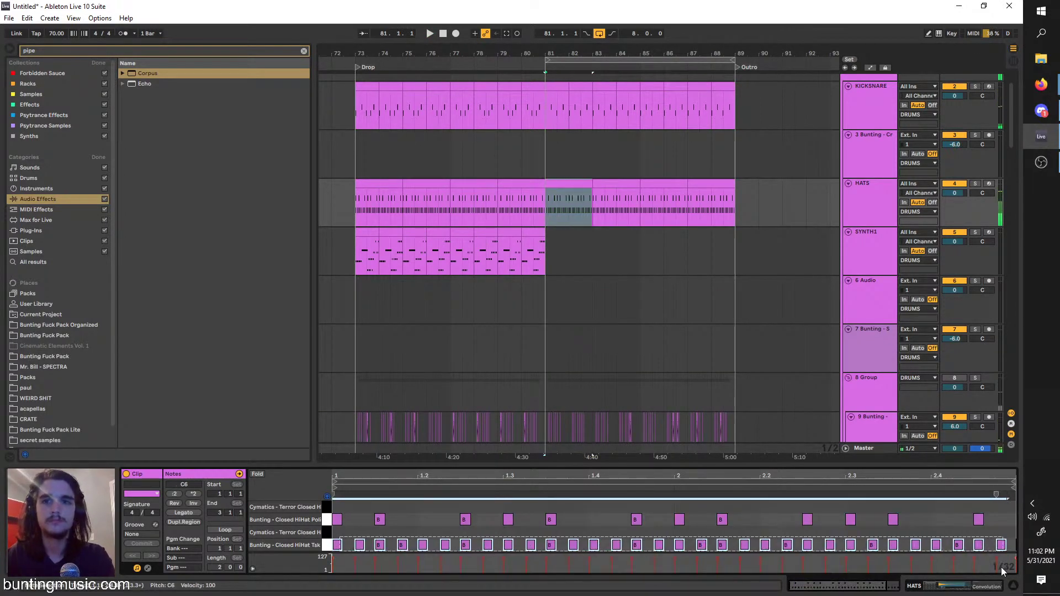
{"action": "key", "text": "Delete"}
{"action": "left_click", "coordinate": [546, 214]}
{"action": "key", "text": "space"}
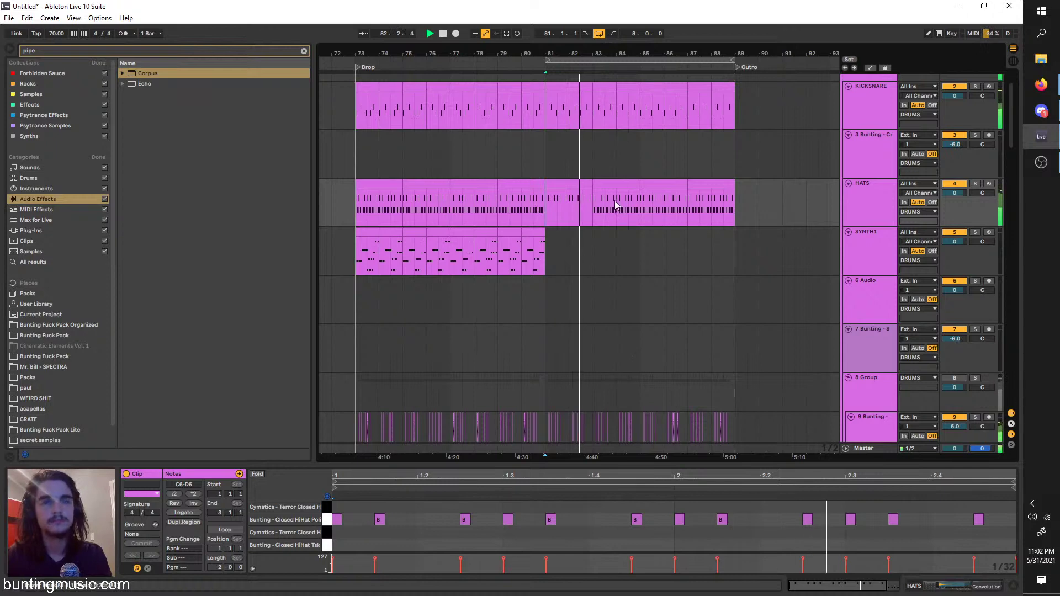
Duplicate the thinned two-bar HATS clip from bar 81 up to bar 89 and stop playback
{"action": "left_click_drag", "start_coordinate": [592, 210], "coordinate": [546, 210]}
{"action": "key", "text": "ctrl+d"}
{"action": "key", "text": "ctrl+d"}
{"action": "key", "text": "ctrl+d"}
{"action": "key", "text": "space"}
Repeat the bar 81 KICKSNARE clip over each following bar through bar 88
{"action": "left_click", "coordinate": [556, 88]}
{"action": "key", "text": "ctrl+d"}
{"action": "key", "text": "ctrl+d"}
{"action": "key", "text": "ctrl+d"}
{"action": "key", "text": "ctrl+d"}
{"action": "key", "text": "ctrl+d"}
{"action": "key", "text": "ctrl+d"}
{"action": "key", "text": "ctrl+d"}
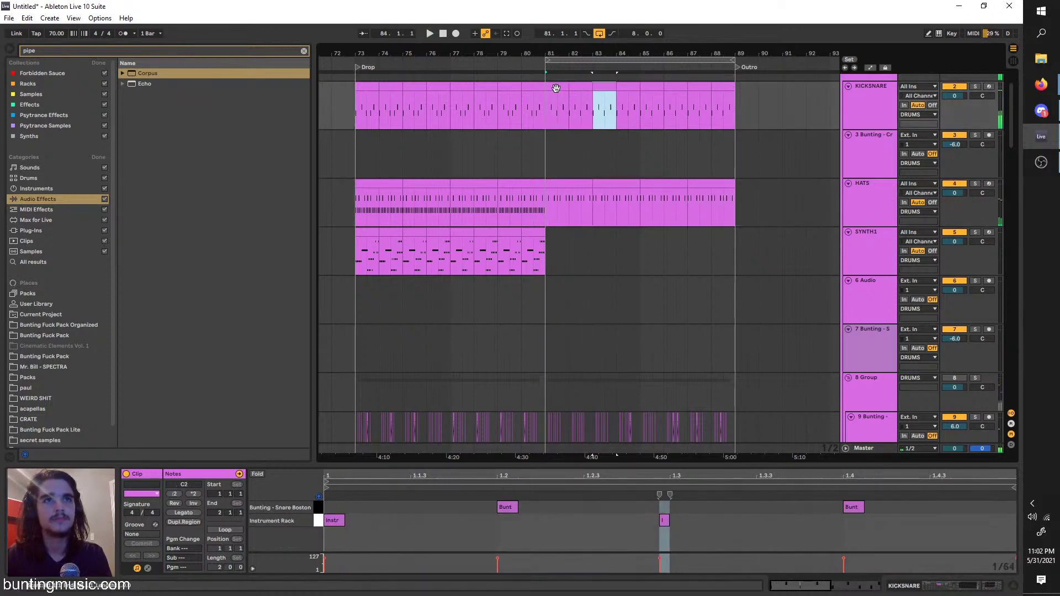
Duplicate the track 14 PERCUSSION track with its clips and devices
{"action": "scroll", "coordinate": [553, 280], "scroll_direction": "down", "scroll_amount": 1}
{"action": "scroll", "coordinate": [553, 273], "scroll_direction": "down", "scroll_amount": 5}
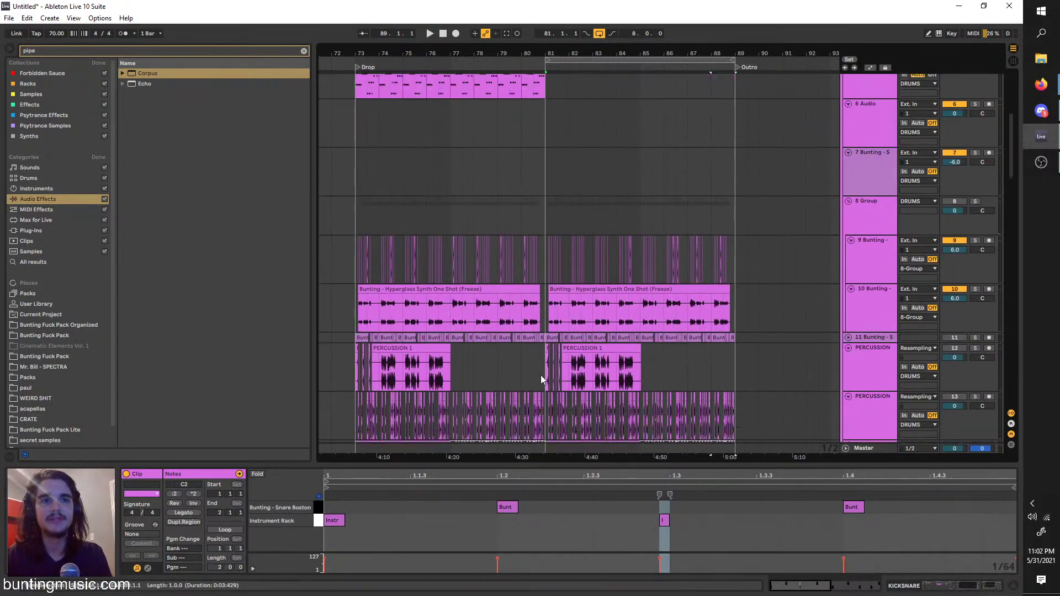
{"action": "left_click", "coordinate": [852, 349]}
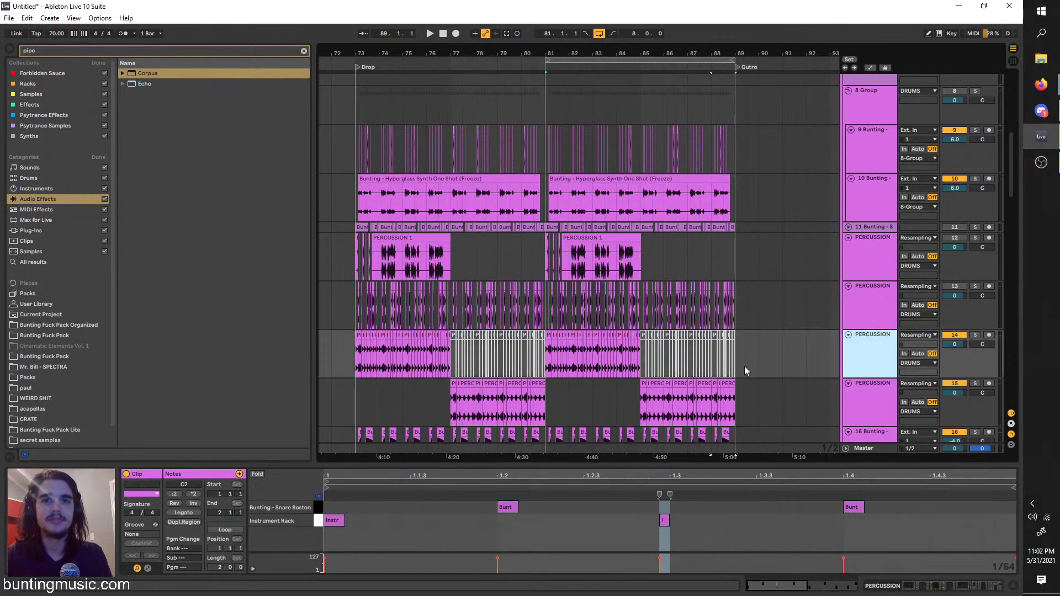
{"action": "key", "text": "ctrl+d"}
Clear bars 73 to 81 on the duplicated PERCUSSION track, and delete the track 14 clips from bar 81 onward
{"action": "scroll", "coordinate": [497, 348], "scroll_direction": "down", "scroll_amount": 2}
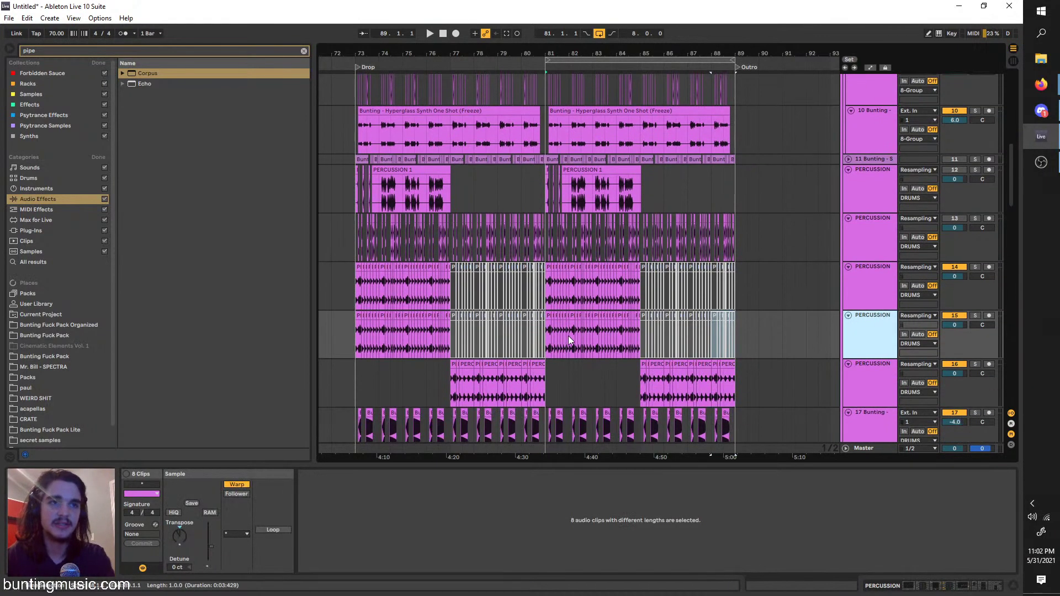
{"action": "left_click_drag", "start_coordinate": [360, 337], "coordinate": [539, 322]}
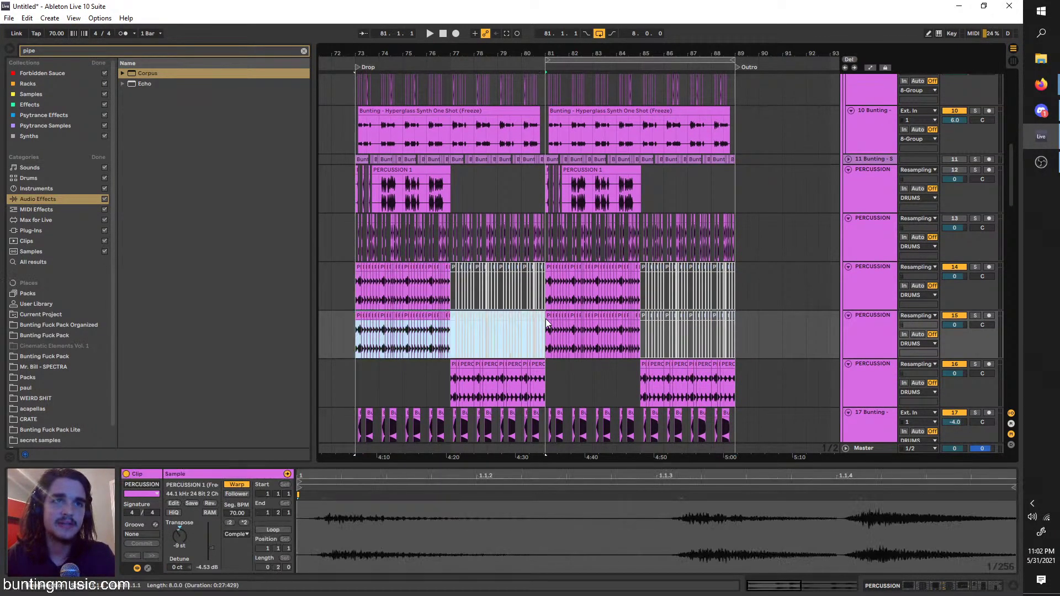
{"action": "key", "text": "Delete"}
{"action": "left_click_drag", "start_coordinate": [741, 287], "coordinate": [547, 271]}
{"action": "key", "text": "Delete"}
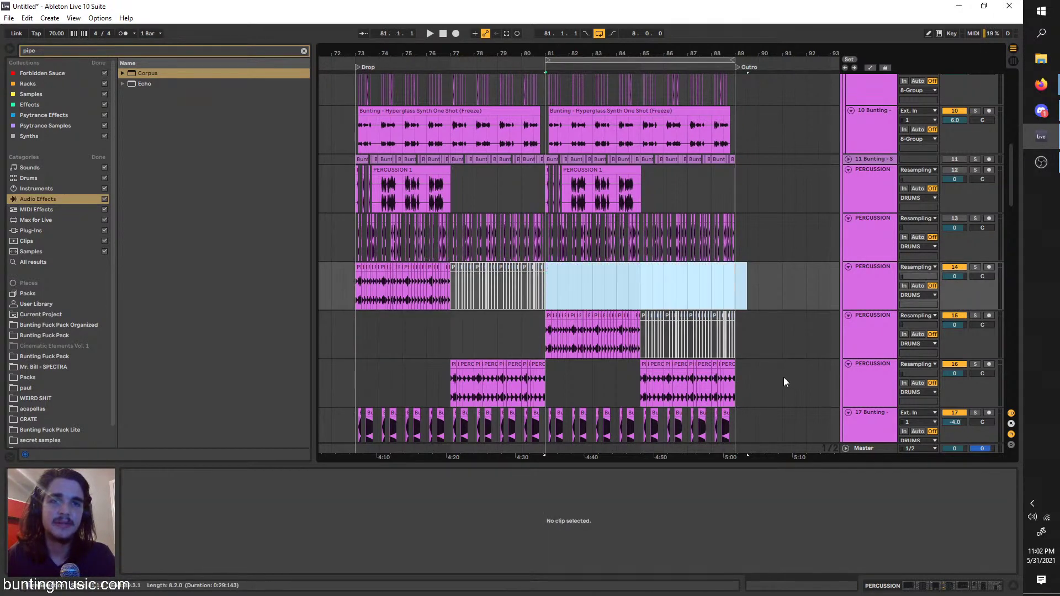
Delete the track 16 percussion clips from bar 85 onward and move that track above the duplicated PERCUSSION track
{"action": "left_click_drag", "start_coordinate": [784, 383], "coordinate": [644, 382]}
{"action": "key", "text": "Delete"}
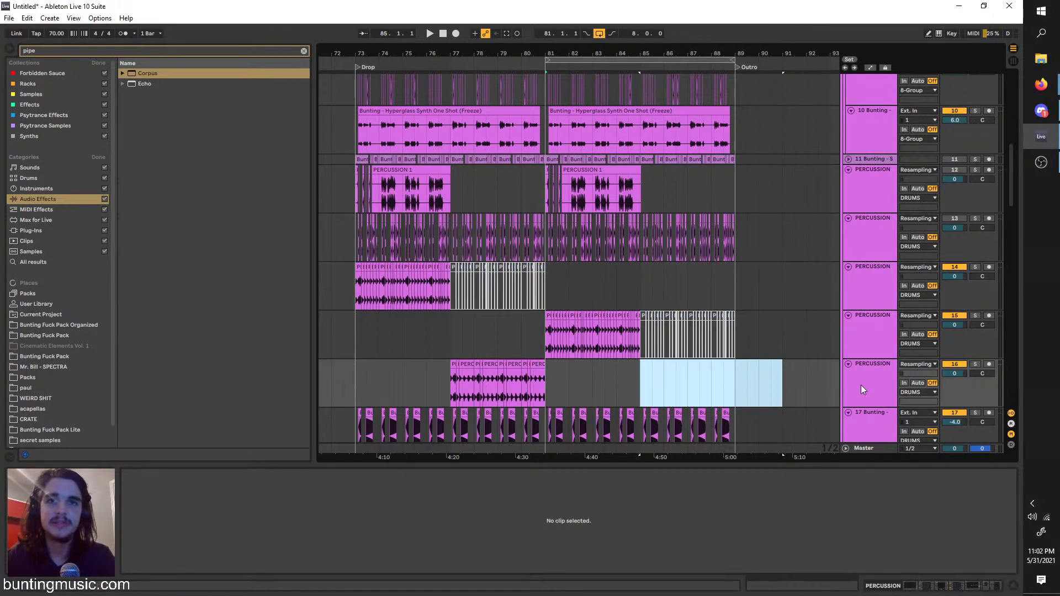
{"action": "left_click_drag", "start_coordinate": [861, 386], "coordinate": [868, 333]}
{"action": "left_click_drag", "start_coordinate": [588, 326], "coordinate": [539, 376]}
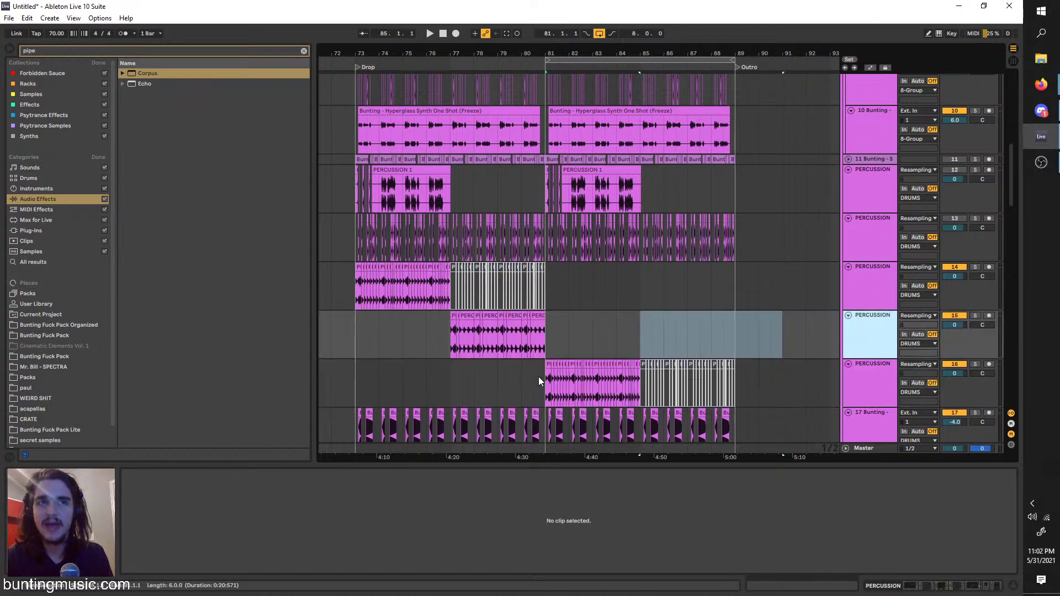
Solo the track 16 percussion, set its Corpus resonator type to Pipe, and switch Corpus off
{"action": "scroll", "coordinate": [539, 377], "scroll_direction": "up", "scroll_amount": 3}
{"action": "left_click", "coordinate": [565, 387]}
{"action": "key", "text": "space"}
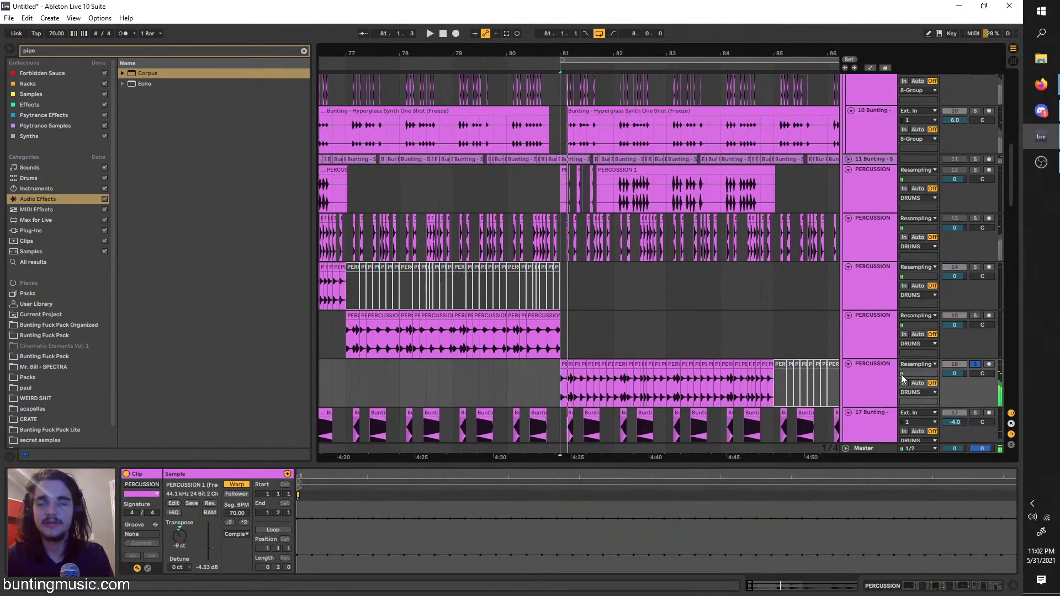
{"action": "left_click", "coordinate": [975, 364]}
{"action": "left_click", "coordinate": [877, 380]}
{"action": "left_click_drag", "start_coordinate": [944, 588], "coordinate": [1023, 593]}
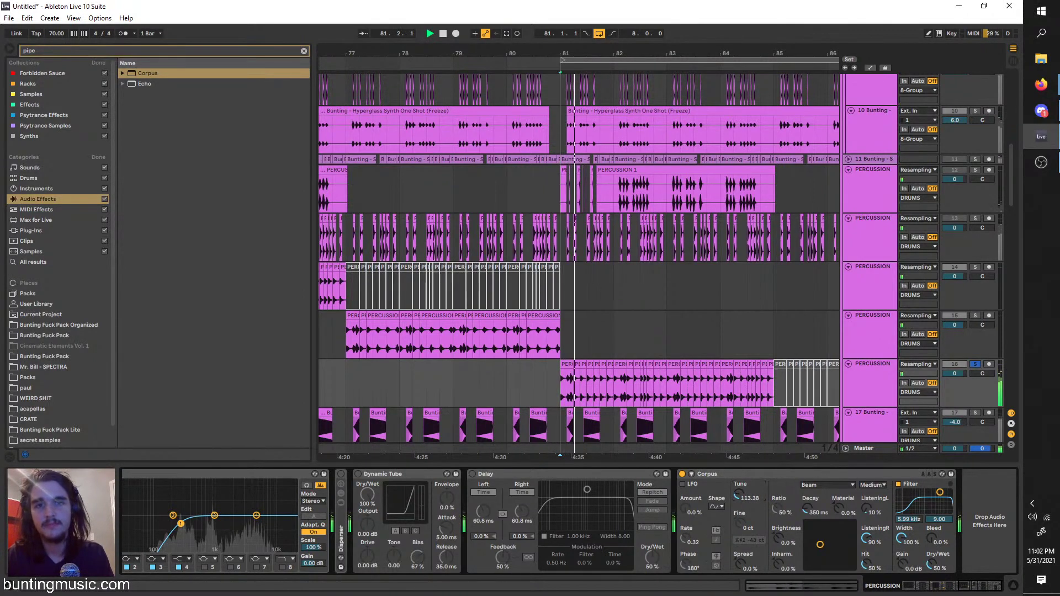
{"action": "left_click", "coordinate": [827, 485]}
{"action": "left_click", "coordinate": [818, 534]}
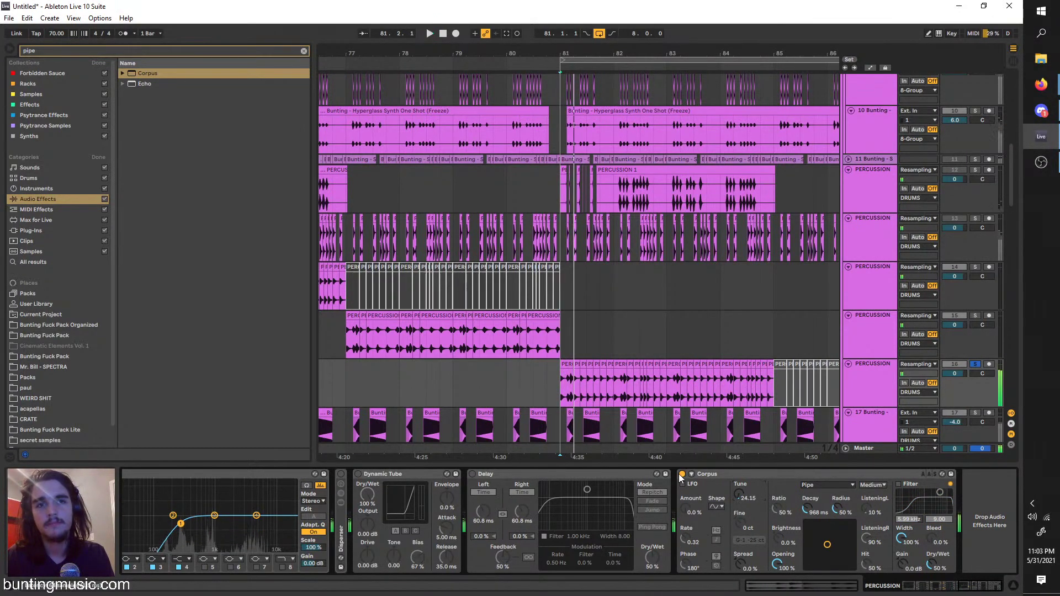
Play the track 16 percussion from bar 81 and cut the tail off its first clip, leaving a short gap before 81.2
{"action": "scroll", "coordinate": [566, 399], "scroll_direction": "up", "scroll_amount": 6}
{"action": "key", "text": "space"}
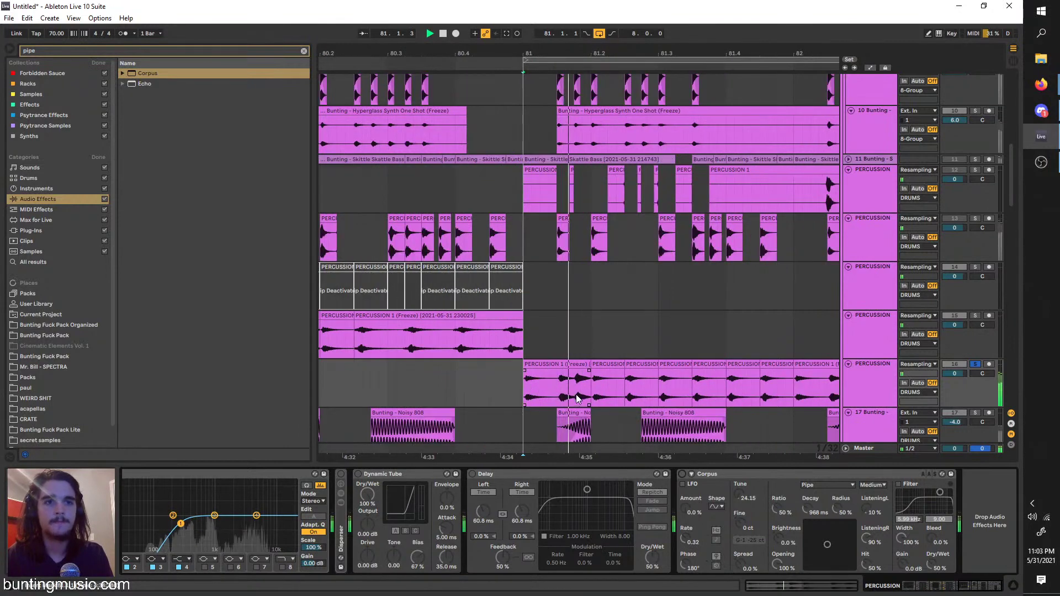
{"action": "key", "text": "space"}
{"action": "key", "text": "space"}
{"action": "left_click", "coordinate": [579, 363]}
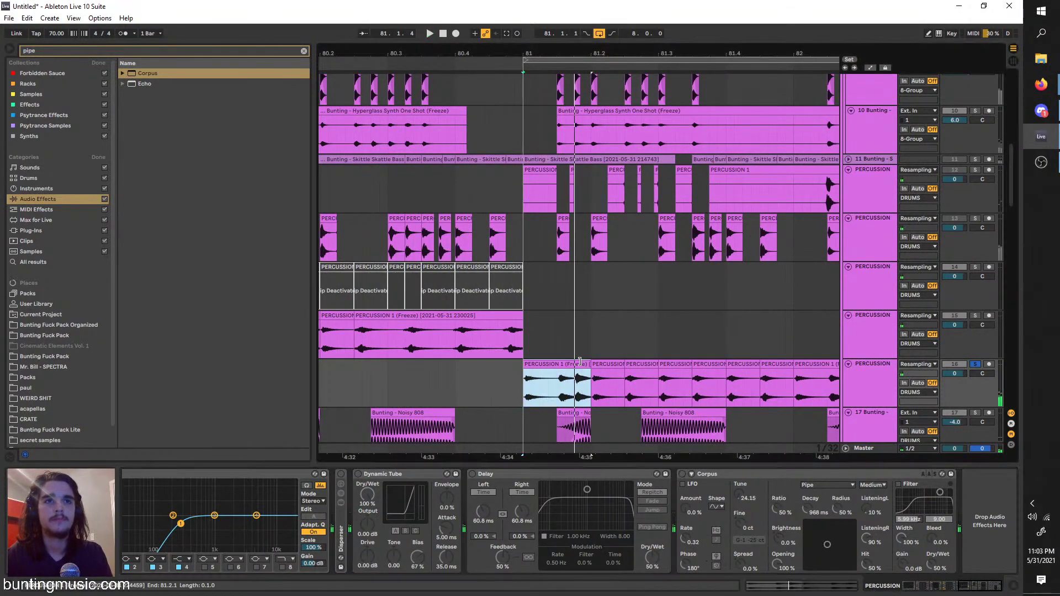
{"action": "key", "text": "space"}
{"action": "left_click", "coordinate": [529, 384]}
{"action": "key", "text": "space"}
{"action": "key", "text": "space"}
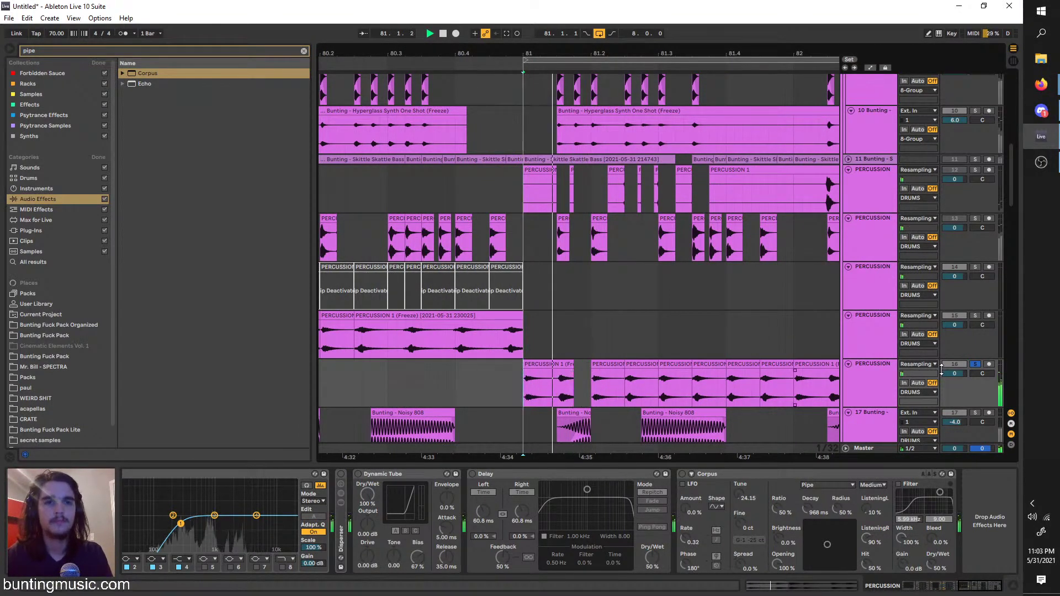
Shift the sample region of the 81.2.3 percussion clip to a hit further along its audio, and audition the change
{"action": "left_click", "coordinate": [604, 374]}
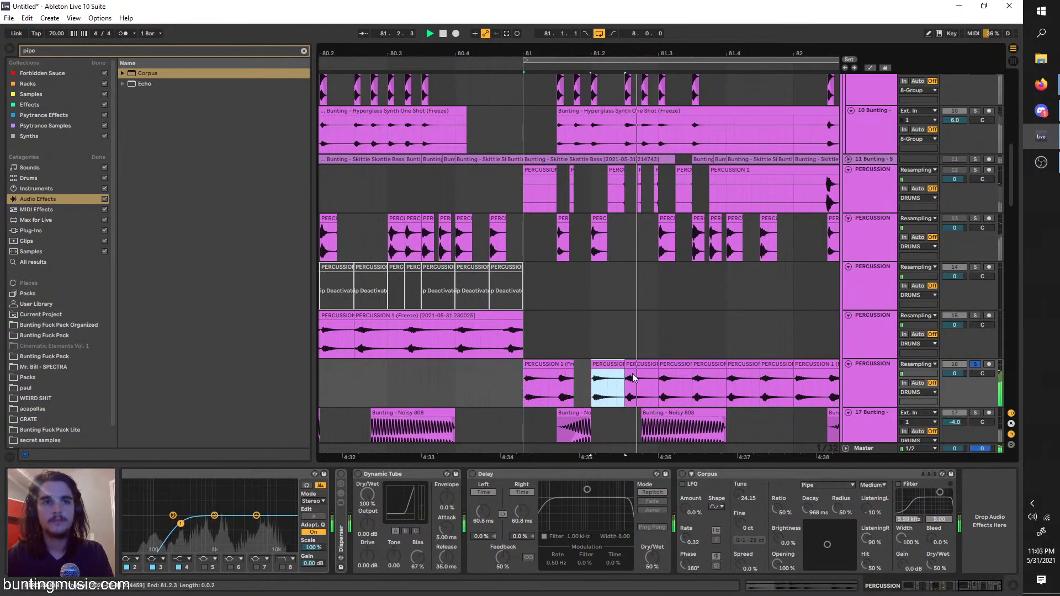
{"action": "left_click", "coordinate": [647, 365]}
{"action": "left_click", "coordinate": [607, 367]}
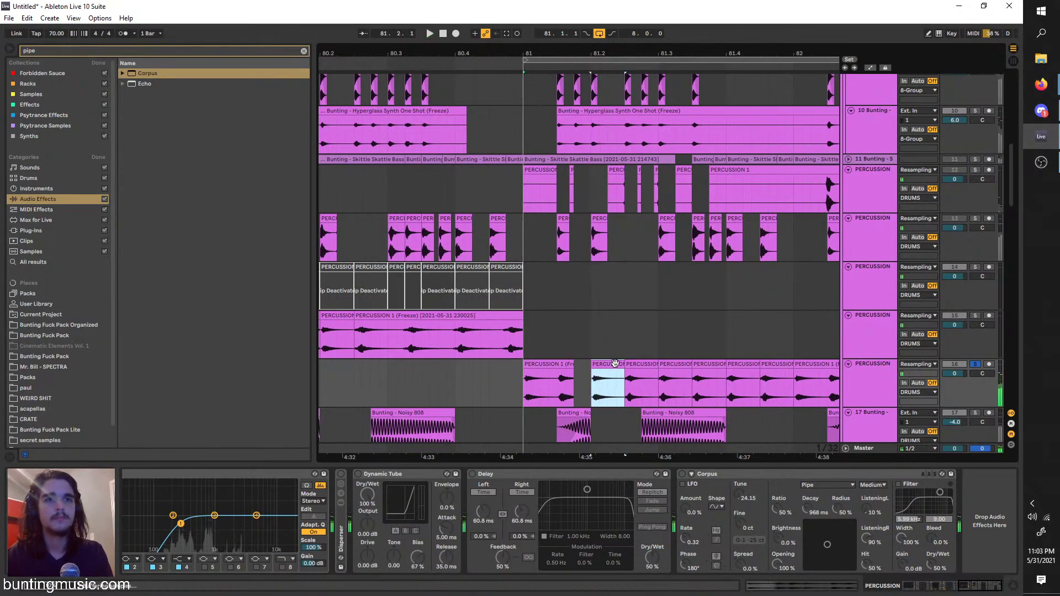
{"action": "double_click", "coordinate": [641, 366]}
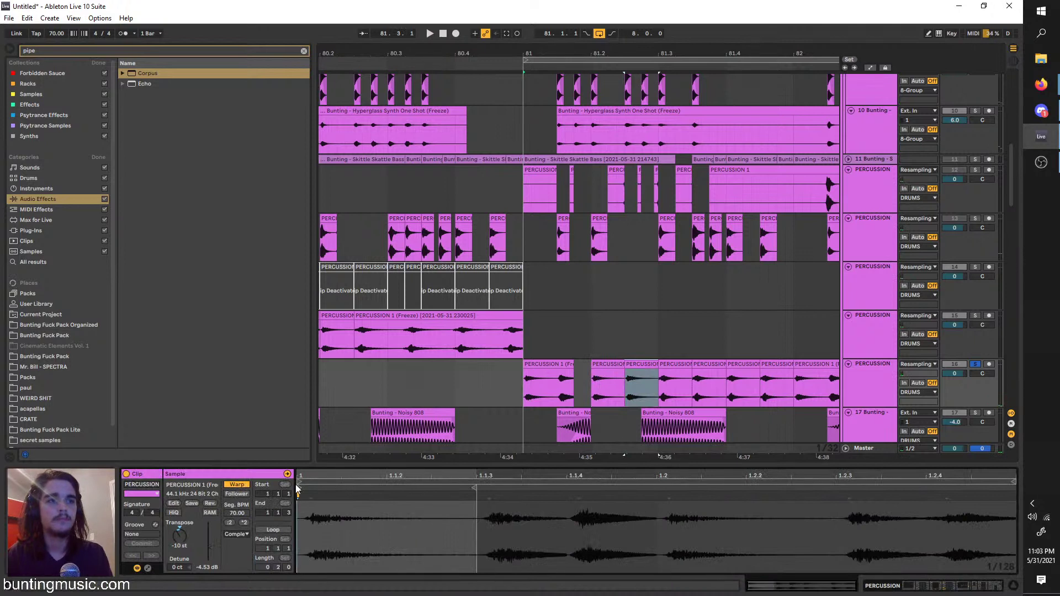
{"action": "left_click_drag", "start_coordinate": [299, 488], "coordinate": [695, 503]}
{"action": "left_click_drag", "start_coordinate": [467, 488], "coordinate": [301, 490]}
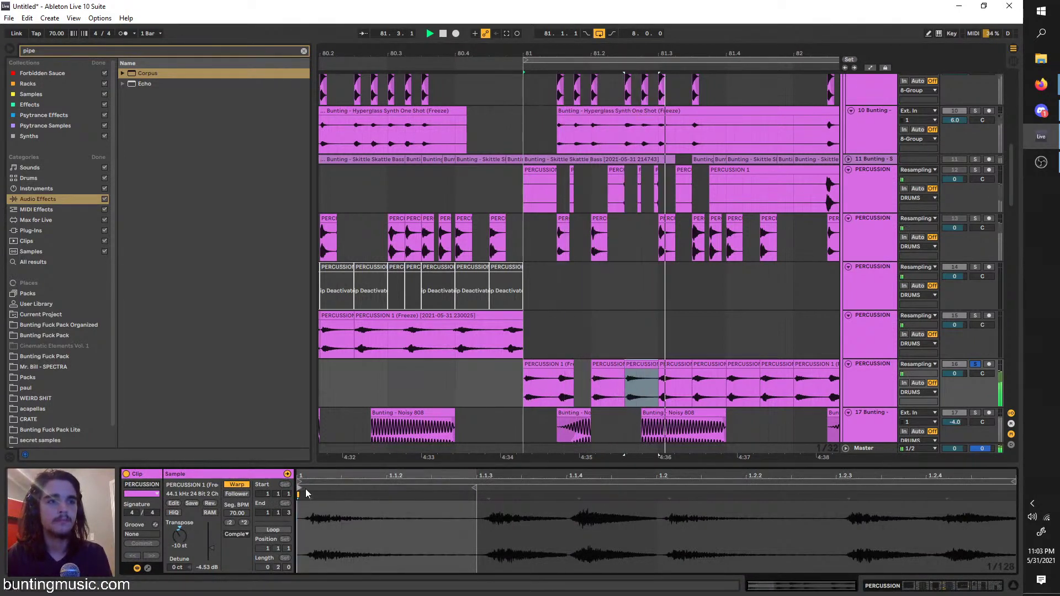
{"action": "key", "text": "space"}
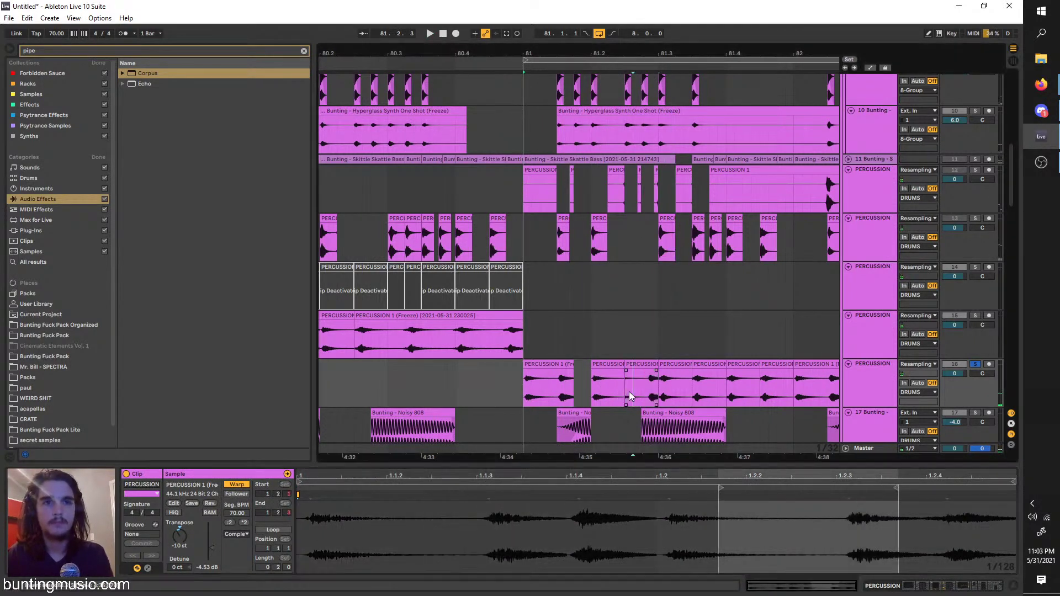
{"action": "left_click", "coordinate": [597, 391]}
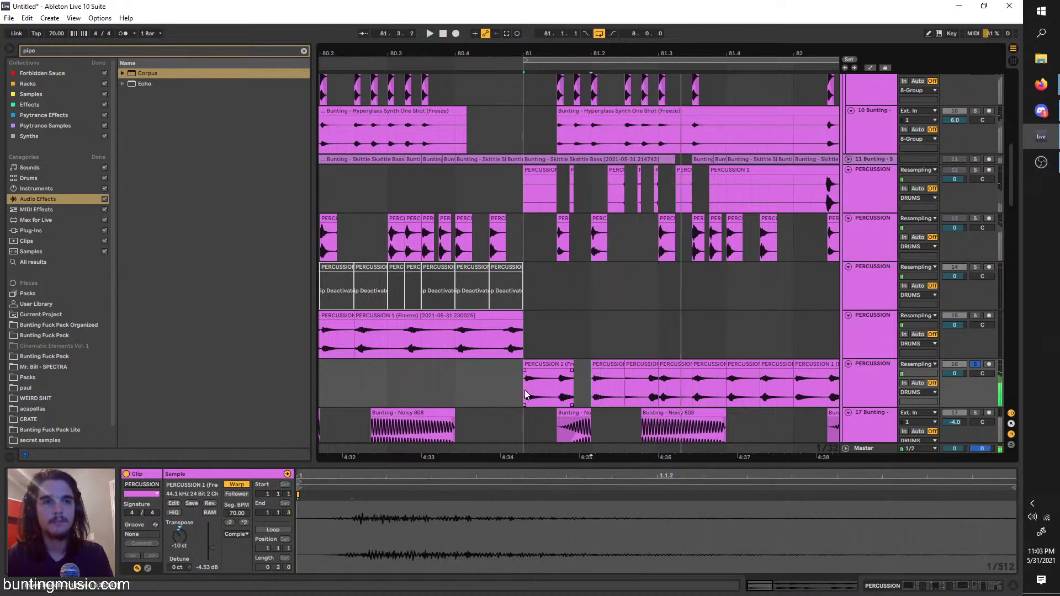
{"action": "left_click", "coordinate": [640, 387]}
{"action": "key", "text": "space"}
{"action": "left_click_drag", "start_coordinate": [688, 393], "coordinate": [587, 365]}
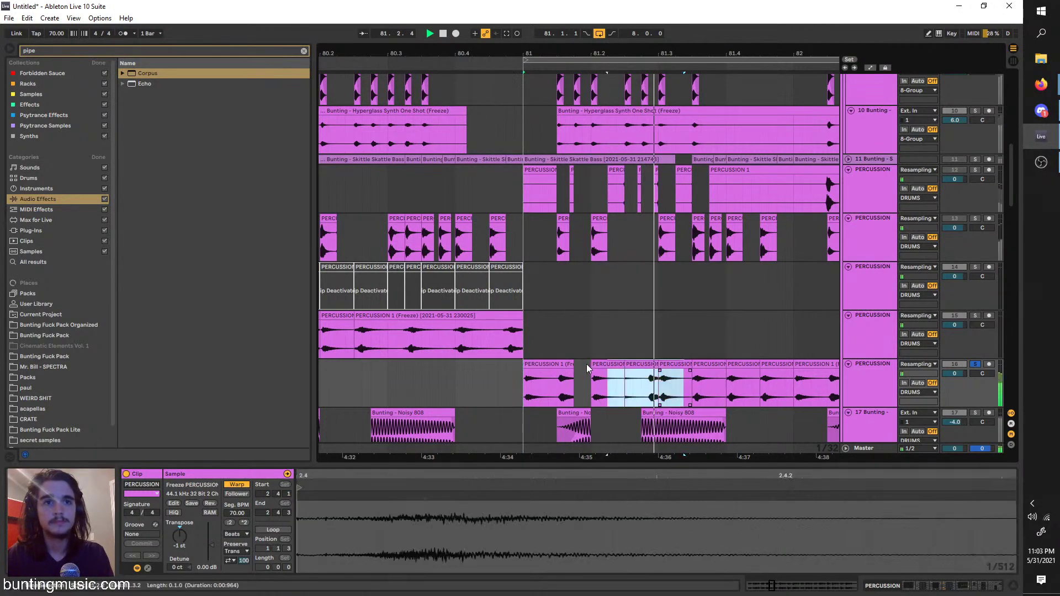
{"action": "key", "text": "ctrl+d"}
{"action": "key", "text": "ctrl+z"}
Move the track 16 clip from 81.3 to 81.2.4, adjust the sample region of the shortened 81.2.3 clip, and audition from bar 81
{"action": "left_click", "coordinate": [678, 367]}
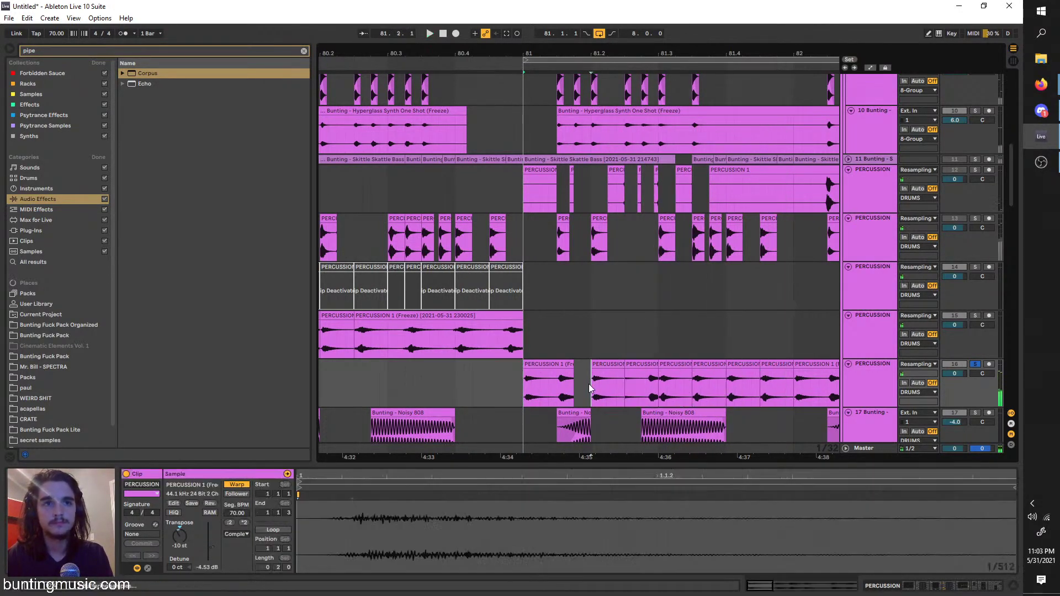
{"action": "key", "text": "space"}
{"action": "left_click_drag", "start_coordinate": [679, 367], "coordinate": [641, 366]}
{"action": "left_click", "coordinate": [630, 367]}
{"action": "left_click_drag", "start_coordinate": [594, 541], "coordinate": [594, 497]}
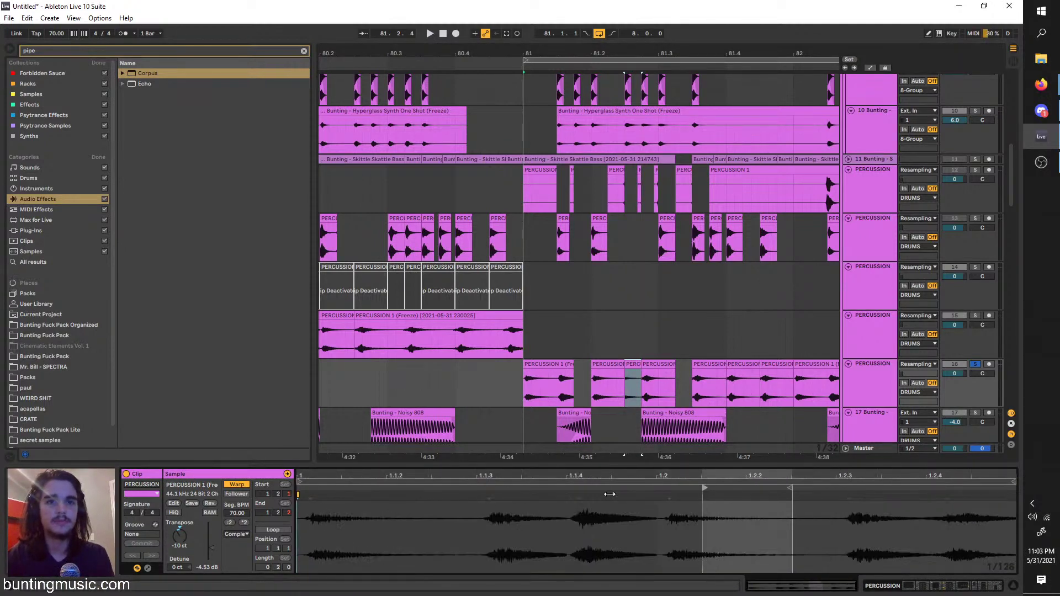
{"action": "left_click", "coordinate": [525, 400]}
{"action": "key", "text": "space"}
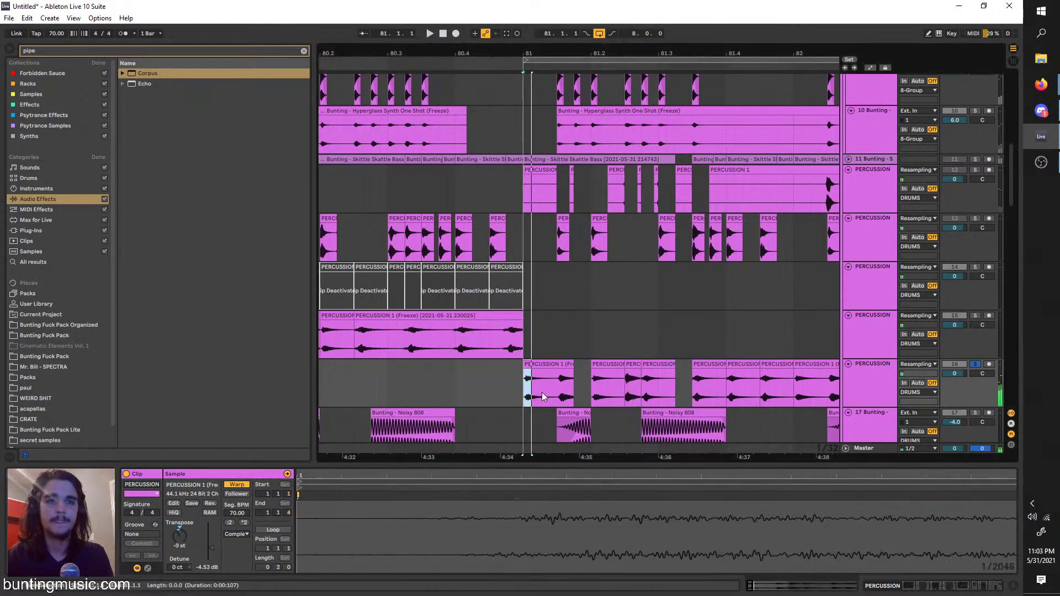
{"action": "key", "text": "space"}
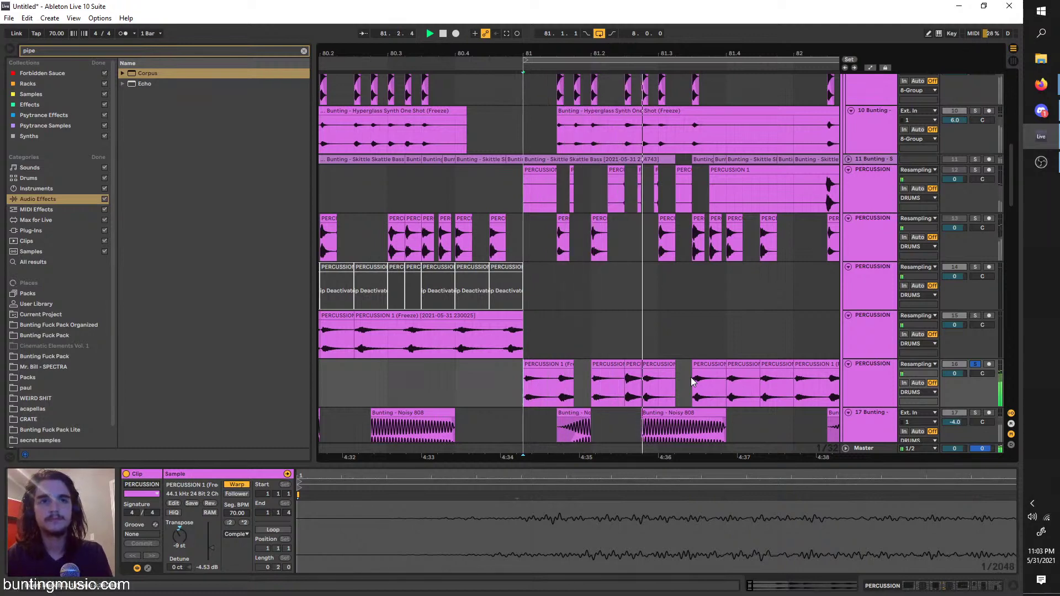
Duplicate the 81.2.4 percussion clip back to back up to 81.4.4 on track 16, with the track's solo switched off
{"action": "left_click", "coordinate": [656, 392]}
{"action": "key", "text": "ctrl+d"}
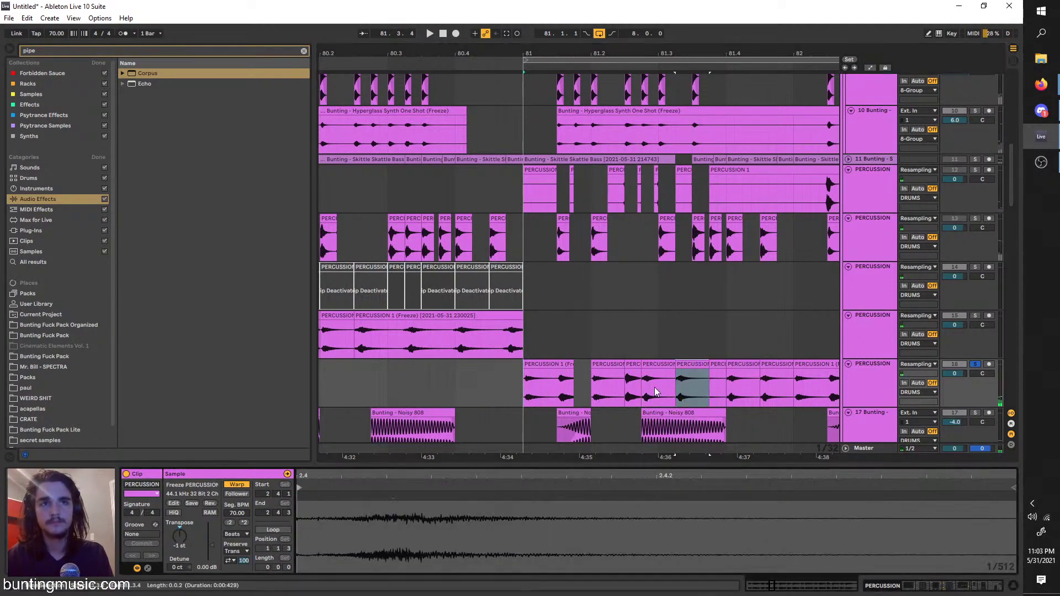
{"action": "left_click", "coordinate": [565, 390]}
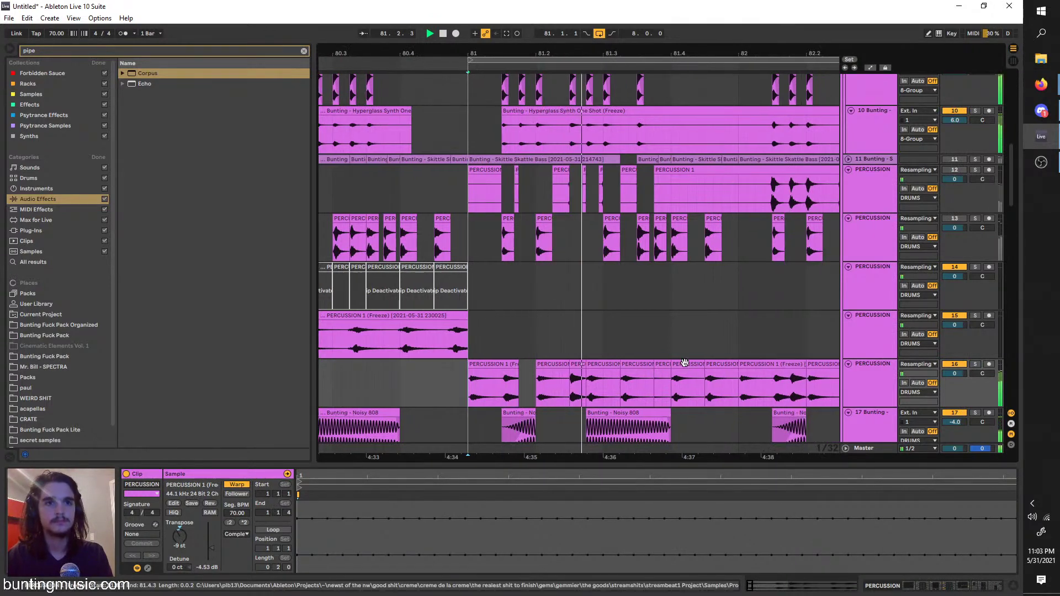
{"action": "left_click", "coordinate": [636, 381]}
{"action": "key", "text": "ctrl+d"}
{"action": "key", "text": "ctrl+d"}
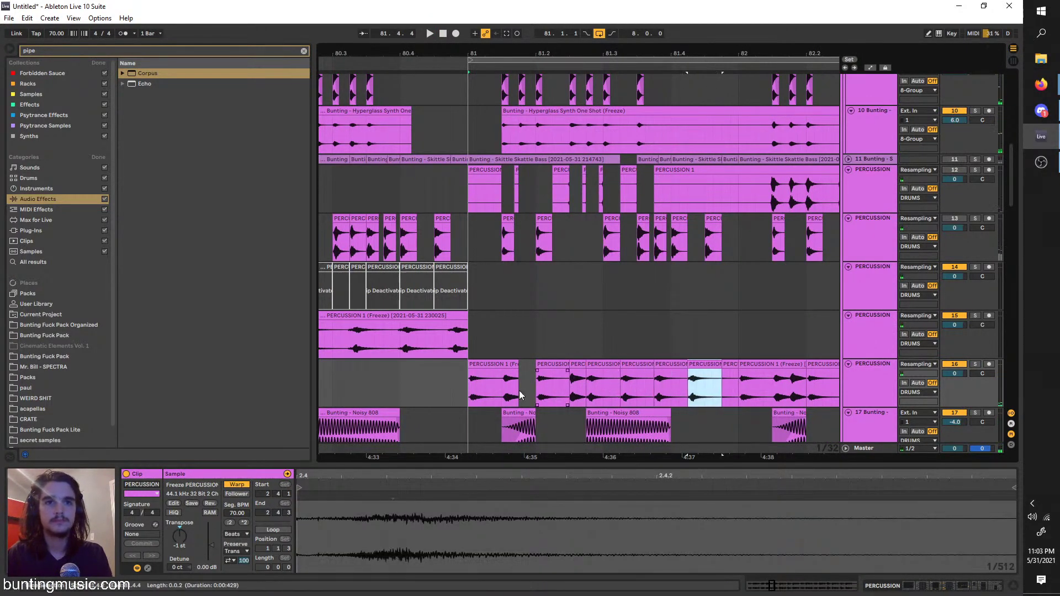
{"action": "key", "text": "space"}
Move the duplicated clip at 81.3.2 to 81.3 and extend the 81.2.3 clip up to it
{"action": "left_click", "coordinate": [625, 371]}
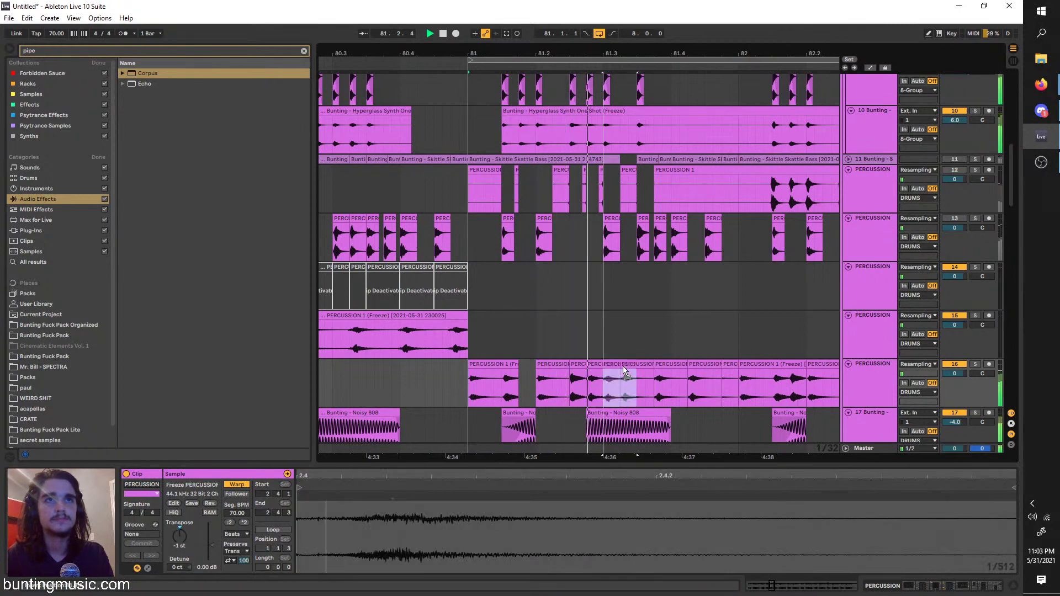
{"action": "left_click", "coordinate": [572, 379]}
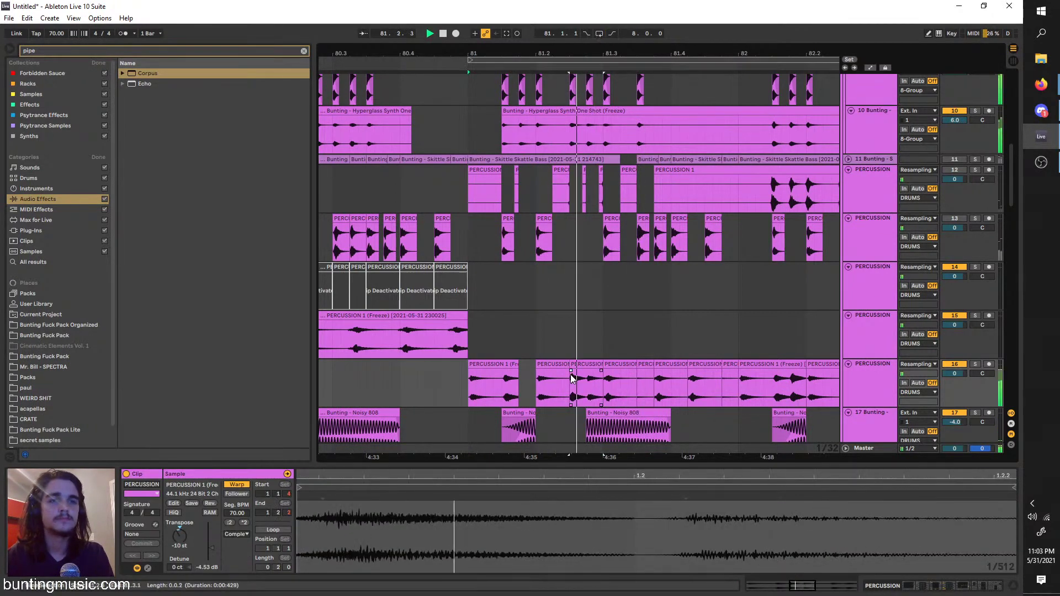
{"action": "left_click", "coordinate": [469, 380]}
{"action": "key", "text": "ctrl+l"}
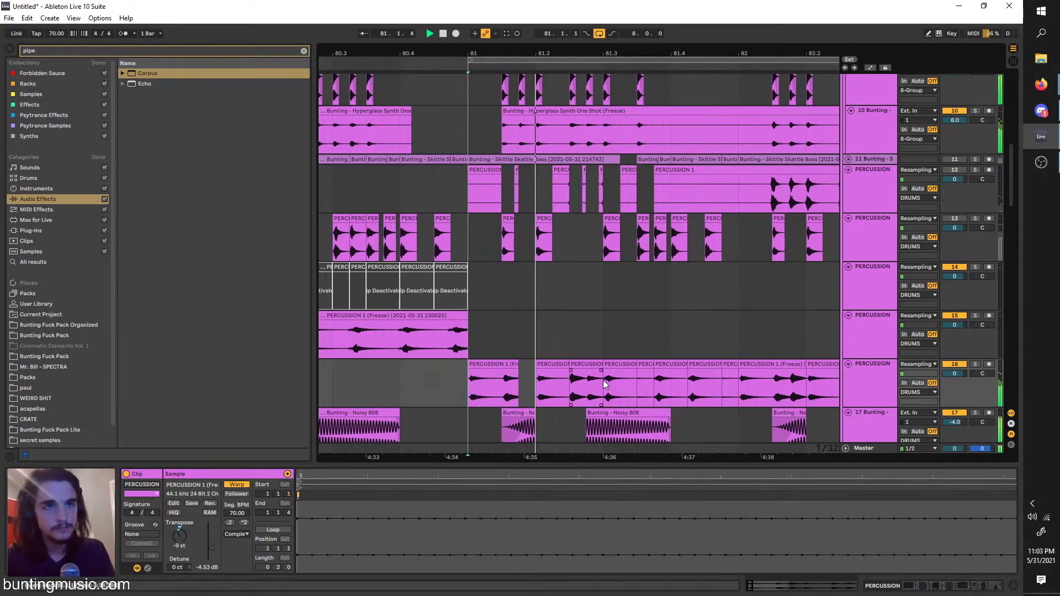
Duplicate the one-beat clip pattern at 81.2 over beats 81.3 and 81.4 of the track 16 percussion
{"action": "left_click_drag", "start_coordinate": [603, 385], "coordinate": [539, 370]}
{"action": "key", "text": "ctrl+d"}
{"action": "left_click", "coordinate": [539, 380]}
{"action": "key", "text": "space"}
{"action": "key", "text": "space"}
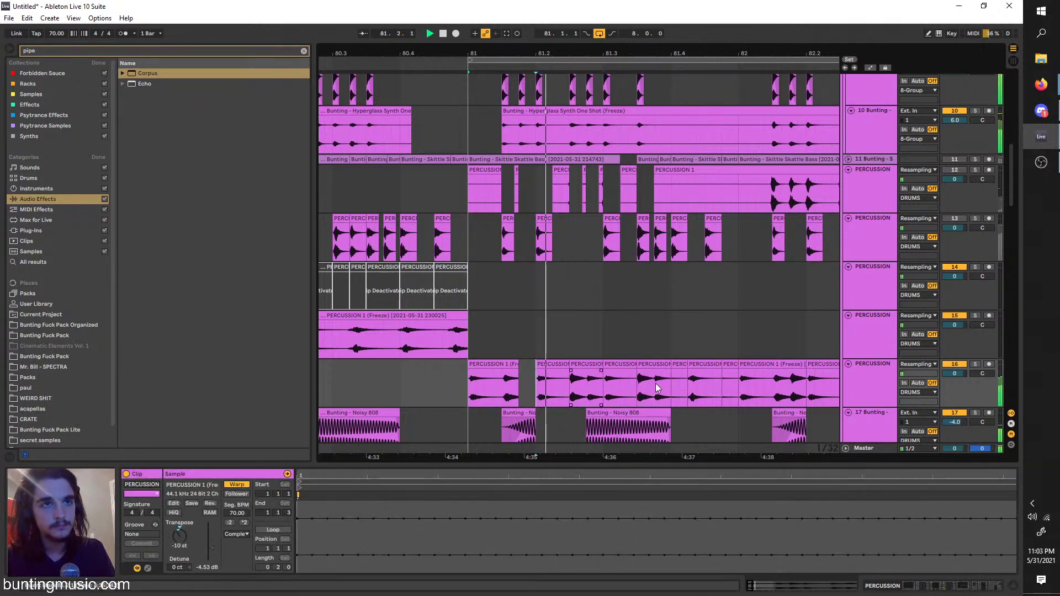
{"action": "left_click_drag", "start_coordinate": [673, 386], "coordinate": [601, 387]}
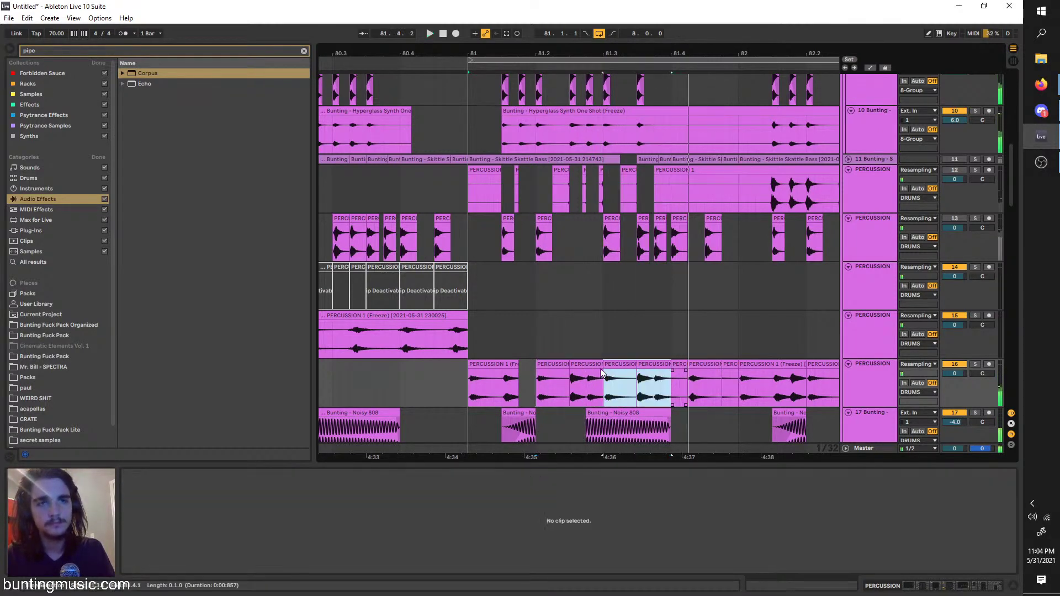
{"action": "key", "text": "ctrl+d"}
Deactivate the clips on tracks 17, 18 and 19 from bar 81 through bar 88
{"action": "key", "text": "minus"}
{"action": "scroll", "coordinate": [620, 399], "scroll_direction": "down", "scroll_amount": 3}
{"action": "key", "text": "minus"}
{"action": "key", "text": "minus"}
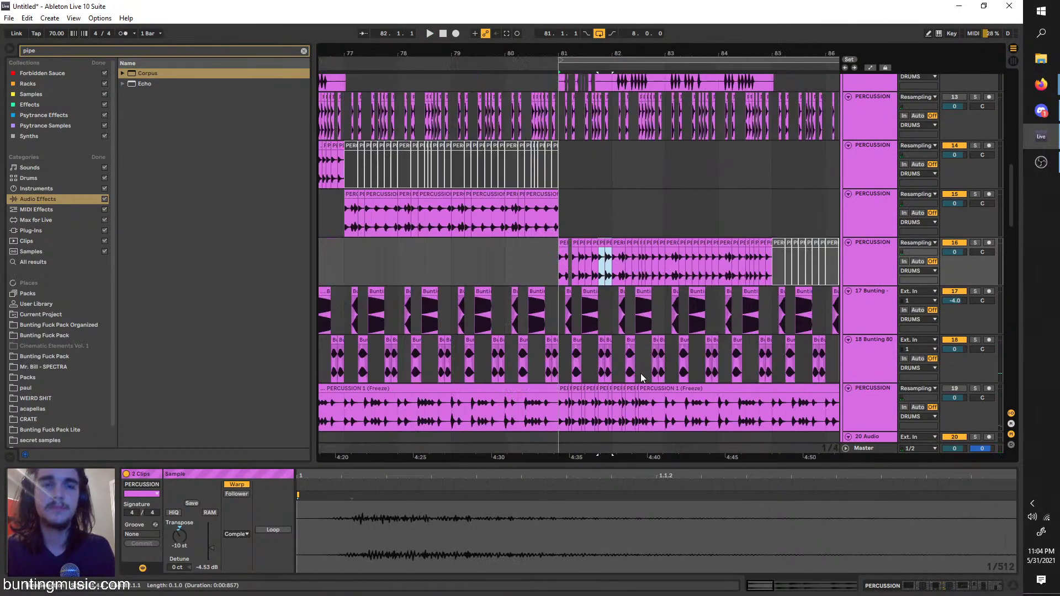
{"action": "key", "text": "minus"}
{"action": "key", "text": "minus"}
{"action": "left_click_drag", "start_coordinate": [768, 400], "coordinate": [573, 300]}
{"action": "key", "text": "0"}
Audition the track 16 percussion from bar 81 and repeat its bar 81 pattern over each following bar through bar 88
{"action": "left_click", "coordinate": [574, 267]}
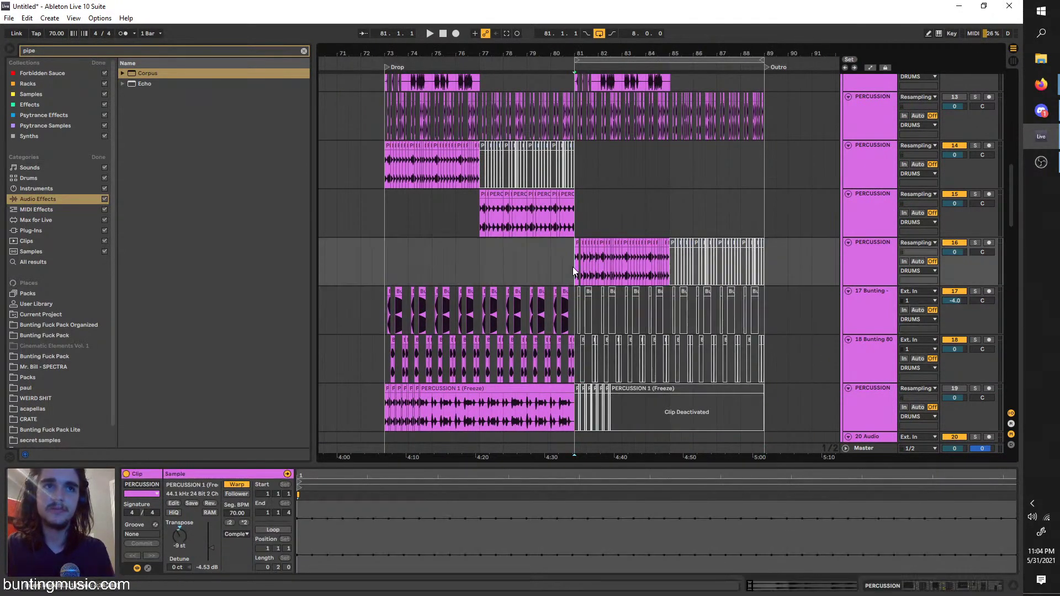
{"action": "key", "text": "plus"}
{"action": "key", "text": "plus"}
{"action": "key", "text": "plus"}
{"action": "key", "text": "space"}
{"action": "scroll", "coordinate": [627, 274], "scroll_direction": "right", "scroll_amount": 3}
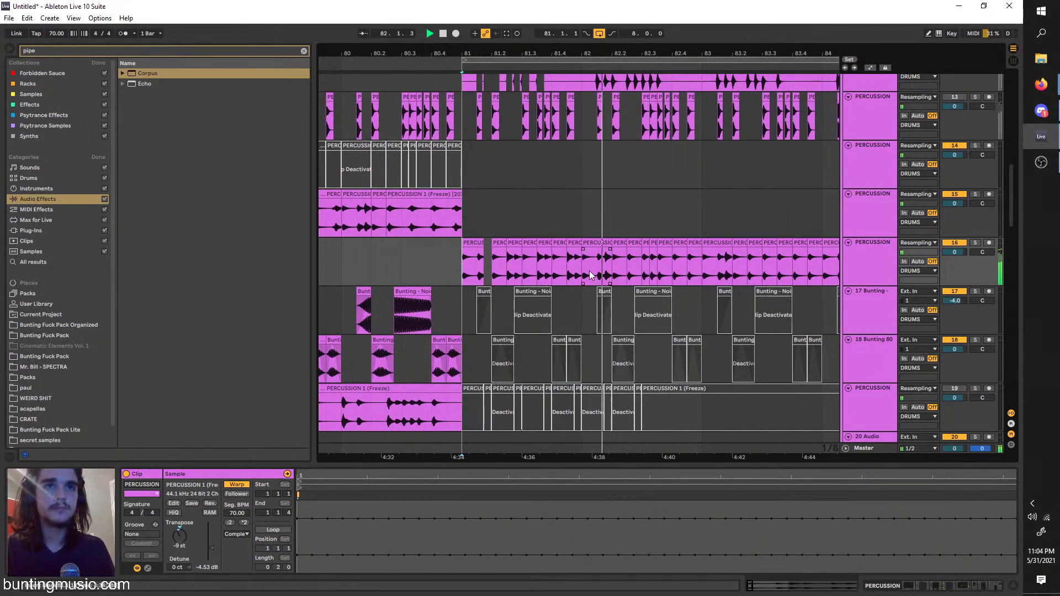
{"action": "left_click_drag", "start_coordinate": [598, 268], "coordinate": [461, 252]}
{"action": "key", "text": "ctrl+d"}
{"action": "key", "text": "minus"}
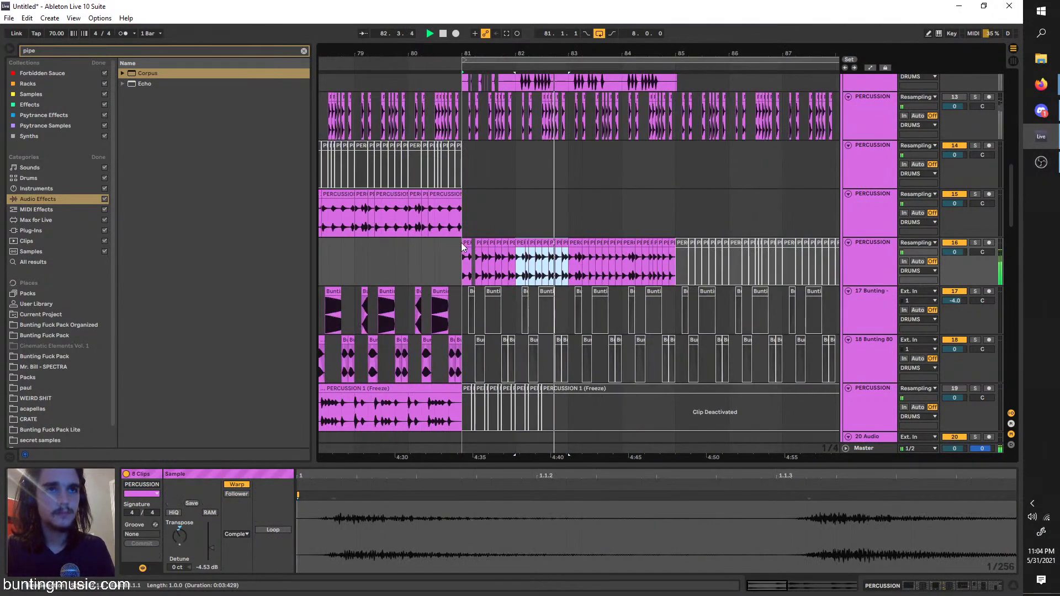
{"action": "key", "text": "ctrl+d"}
{"action": "key", "text": "ctrl+d"}
{"action": "key", "text": "ctrl+d"}
{"action": "key", "text": "ctrl+d"}
{"action": "key", "text": "ctrl+d"}
{"action": "key", "text": "ctrl+d"}
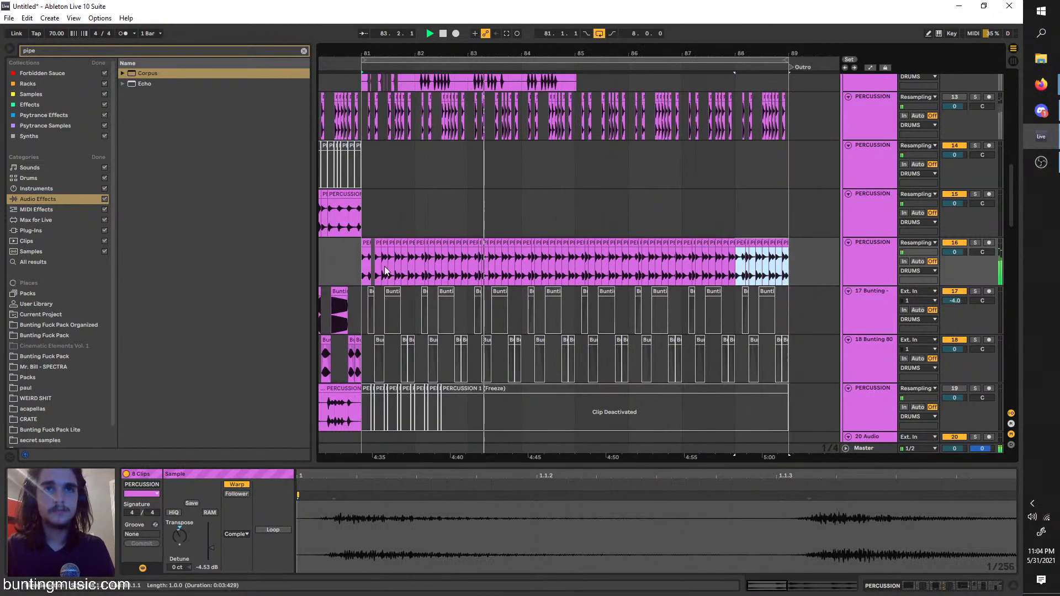
Add the OTT preset after Corpus on the track 16 percussion, with Time at 10% and an output gain of 3.10 dB
{"action": "left_click", "coordinate": [360, 270]}
{"action": "left_click", "coordinate": [877, 277]}
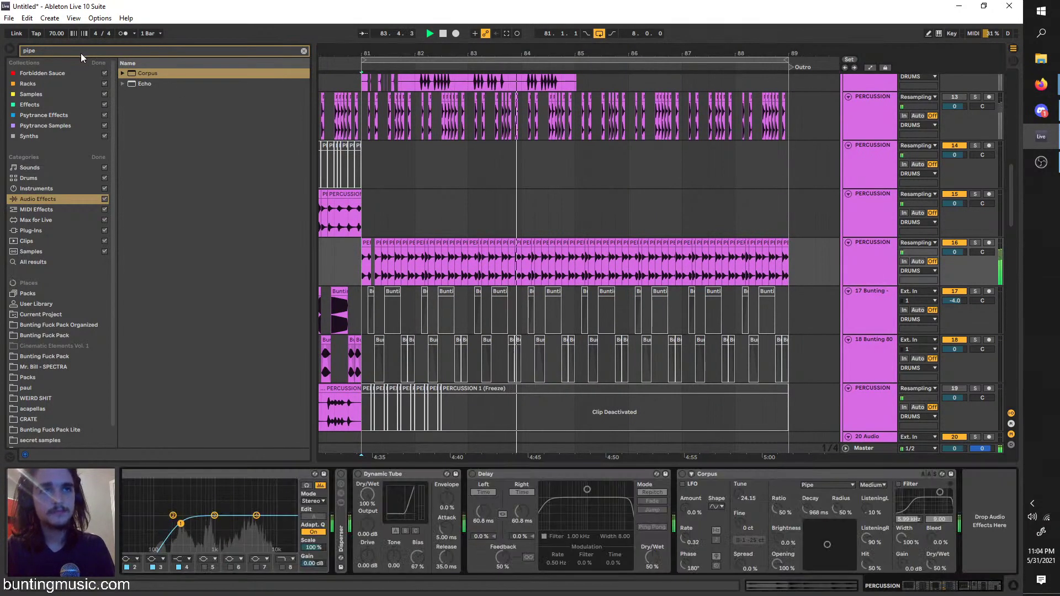
{"action": "type", "text": "ott"}
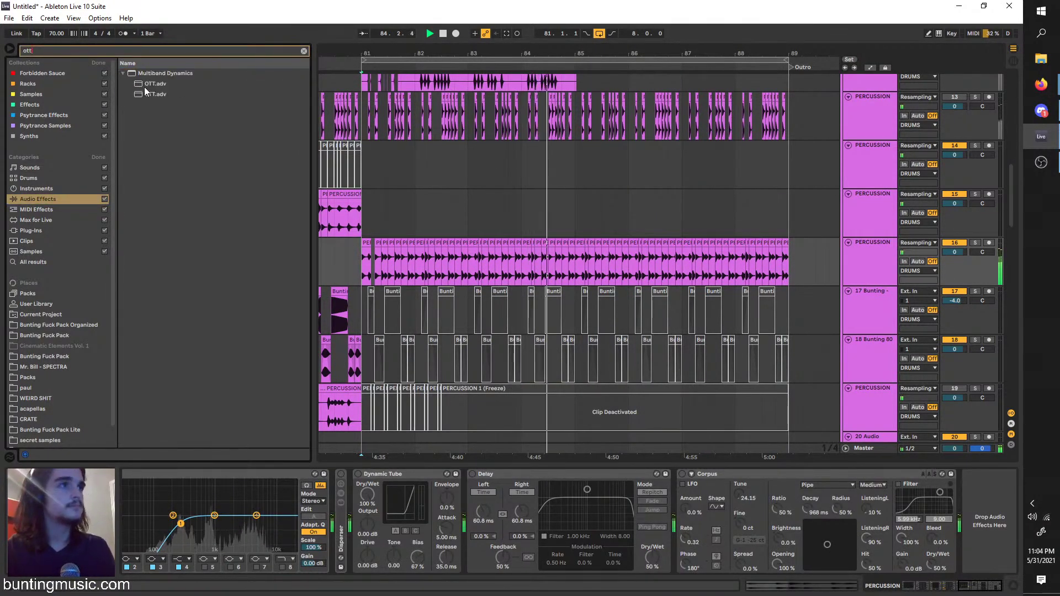
{"action": "left_click", "coordinate": [151, 94]}
{"action": "left_click", "coordinate": [150, 83]}
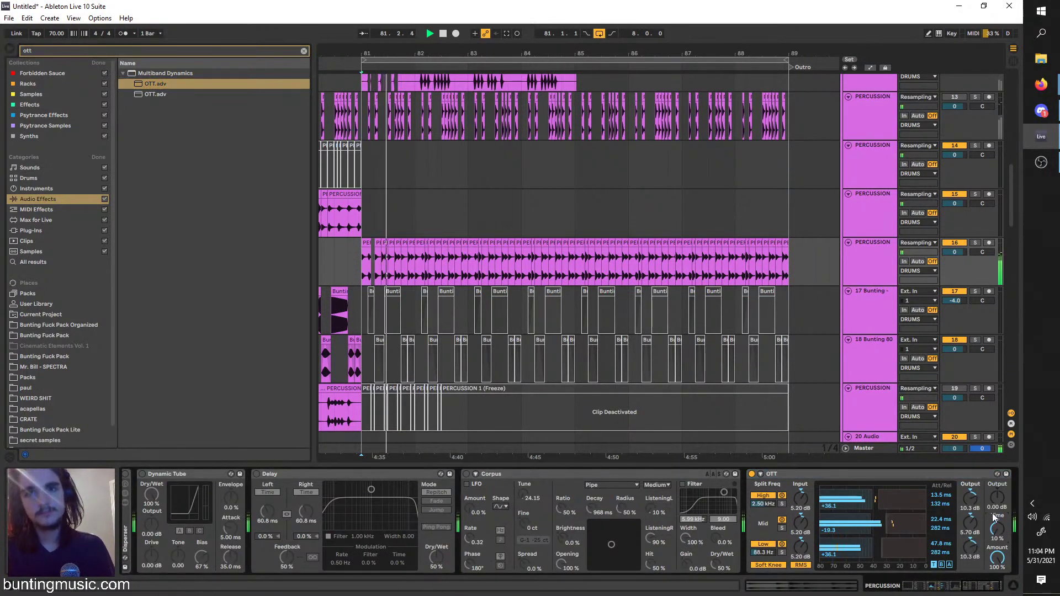
{"action": "left_click_drag", "start_coordinate": [994, 518], "coordinate": [994, 505]}
Add Auto Filter after OTT on the track 16 percussion, with frequency 382 Hz, LFO amount 30.0 and a synced rate of 1/8
{"action": "key", "text": "ctrl+f"}
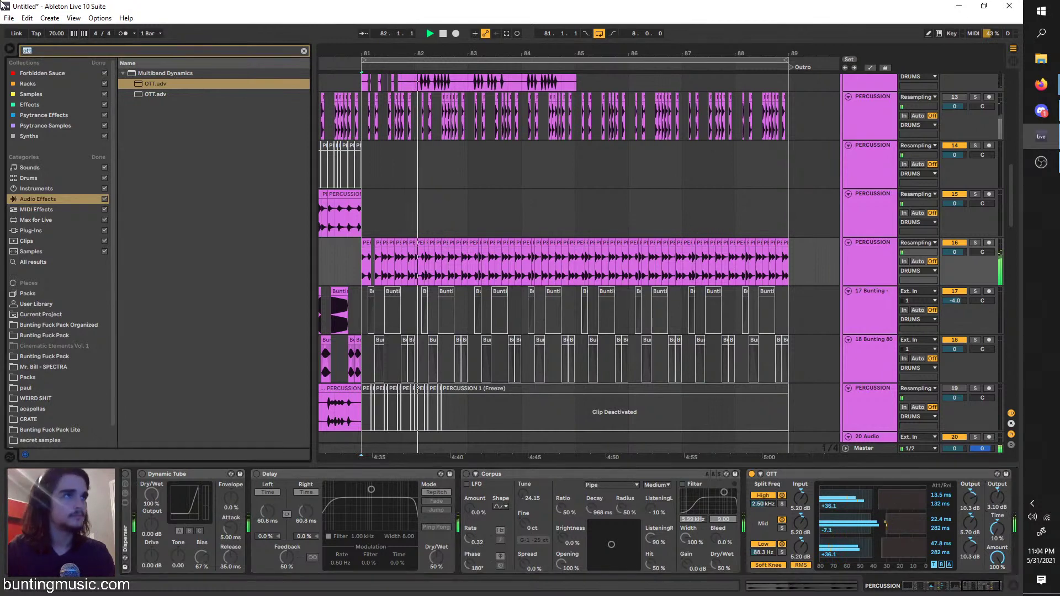
{"action": "type", "text": "aut"}
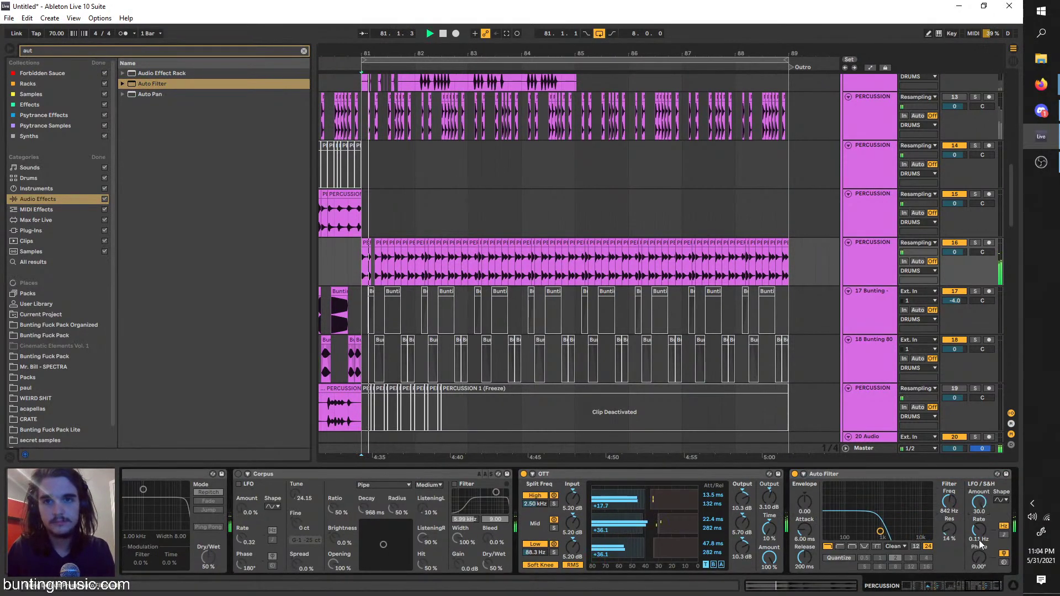
{"action": "left_click", "coordinate": [1003, 535]}
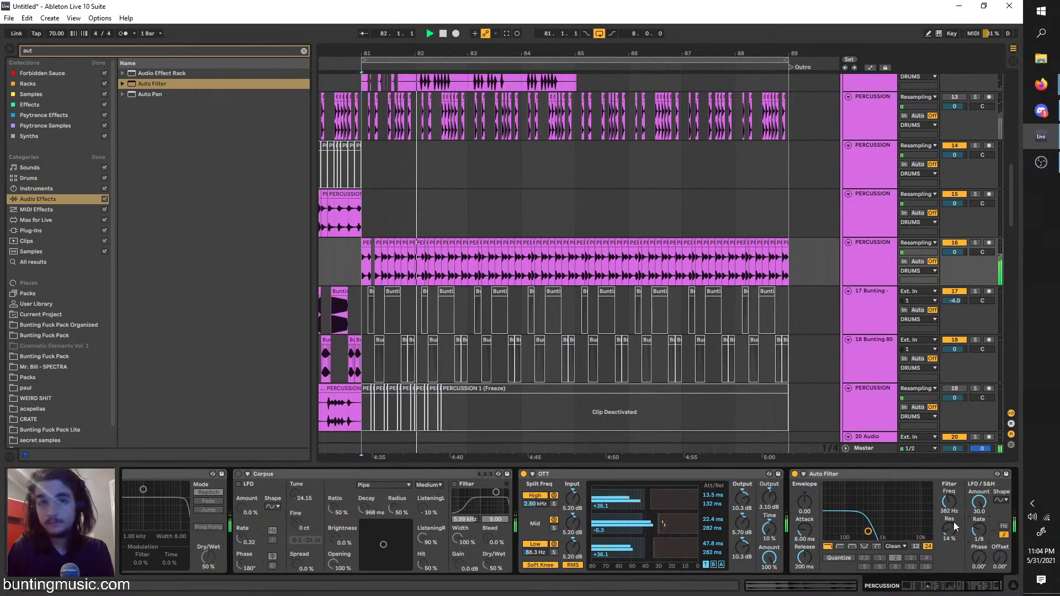
{"action": "scroll", "coordinate": [400, 331], "scroll_direction": "up", "scroll_amount": 3}
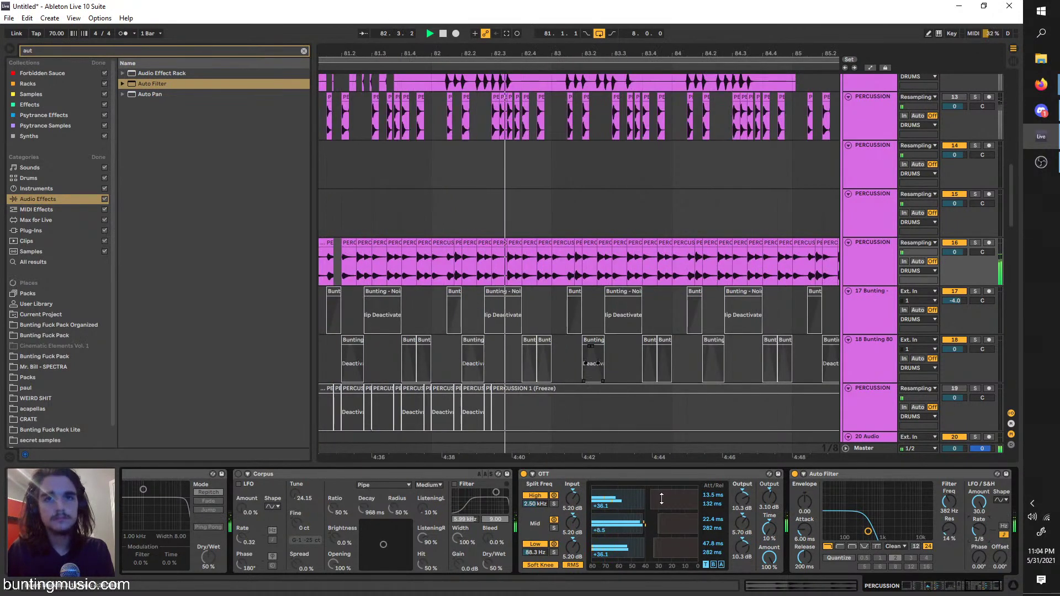
{"action": "scroll", "coordinate": [662, 499], "scroll_direction": "up", "scroll_amount": 1}
Search the audio effects for Corpus, and audition the soloed KICKSNARE track from beat 81.2
{"action": "left_click", "coordinate": [116, 50]}
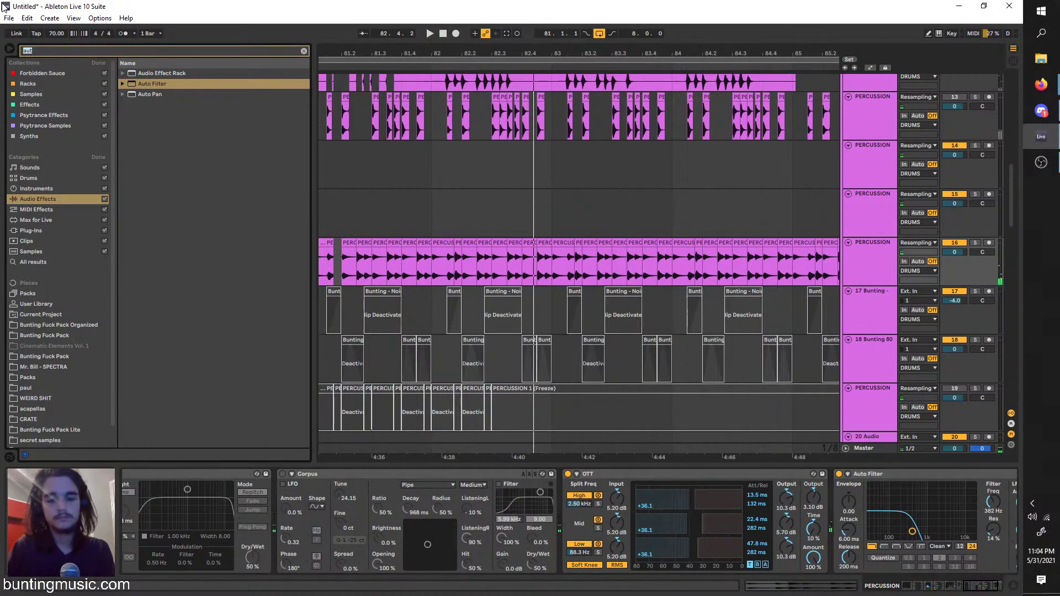
{"action": "type", "text": "corpus"}
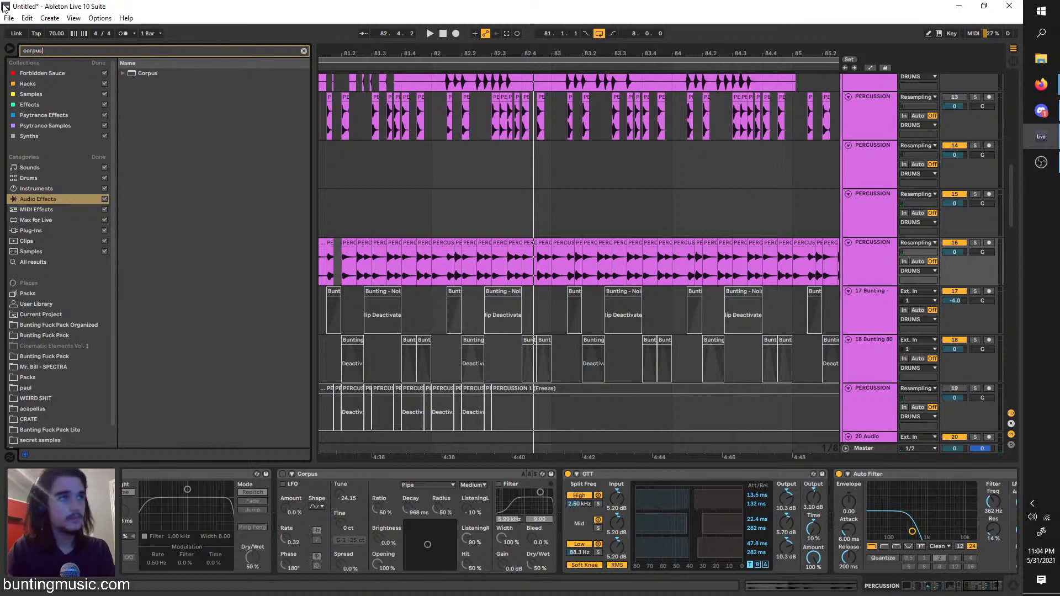
{"action": "scroll", "coordinate": [332, 221], "scroll_direction": "up", "scroll_amount": 8}
{"action": "scroll", "coordinate": [373, 229], "scroll_direction": "up", "scroll_amount": 3}
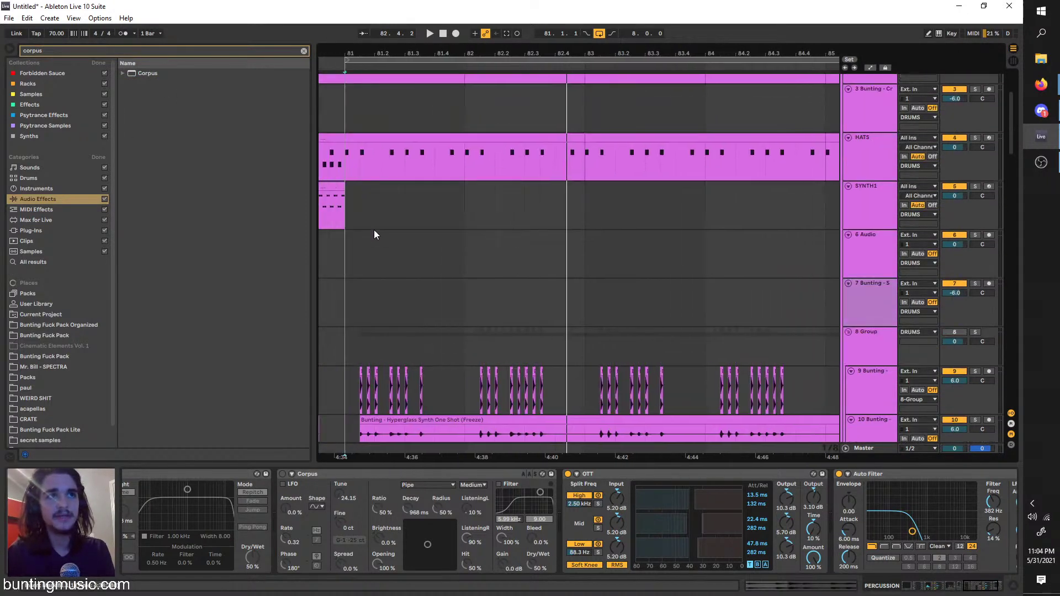
{"action": "left_click", "coordinate": [374, 160]}
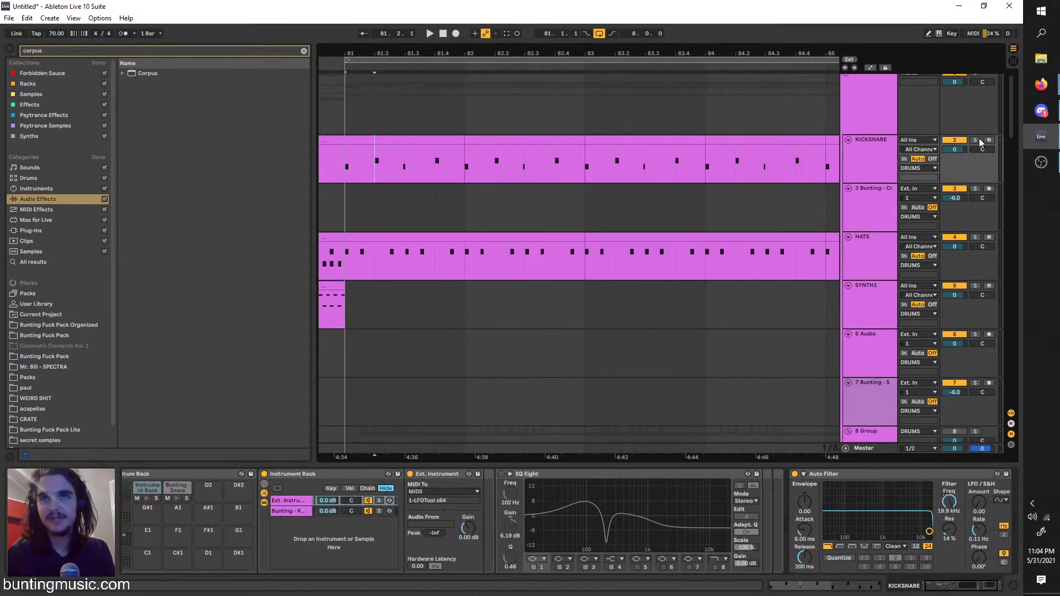
{"action": "key", "text": "space"}
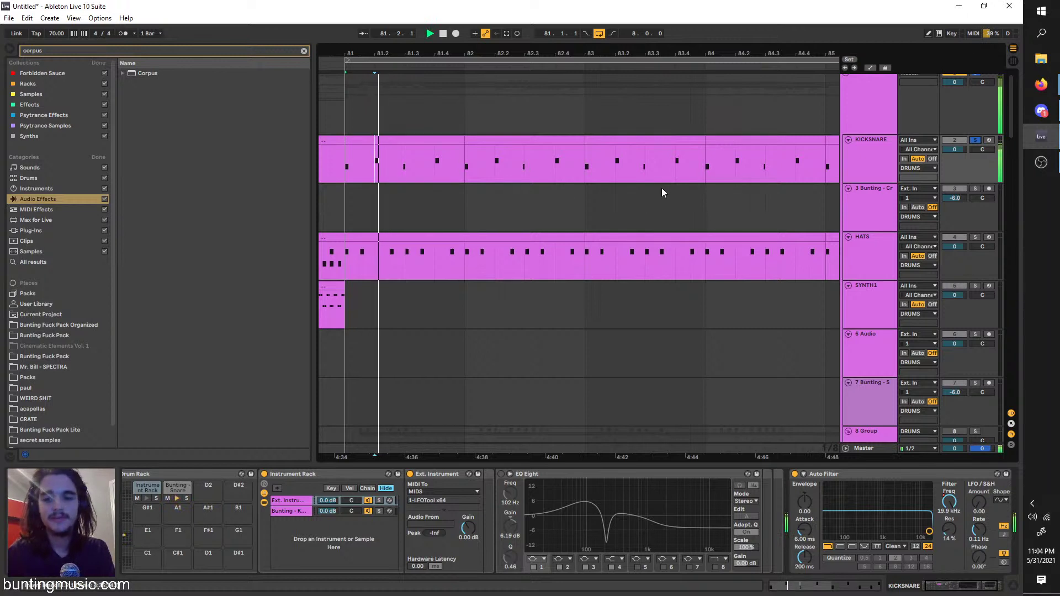
Clear the browser search and open the Heavy snares folder inside the drums of Bunting Waves Pack Full
{"action": "left_click", "coordinate": [38, 325]}
{"action": "left_click", "coordinate": [304, 51]}
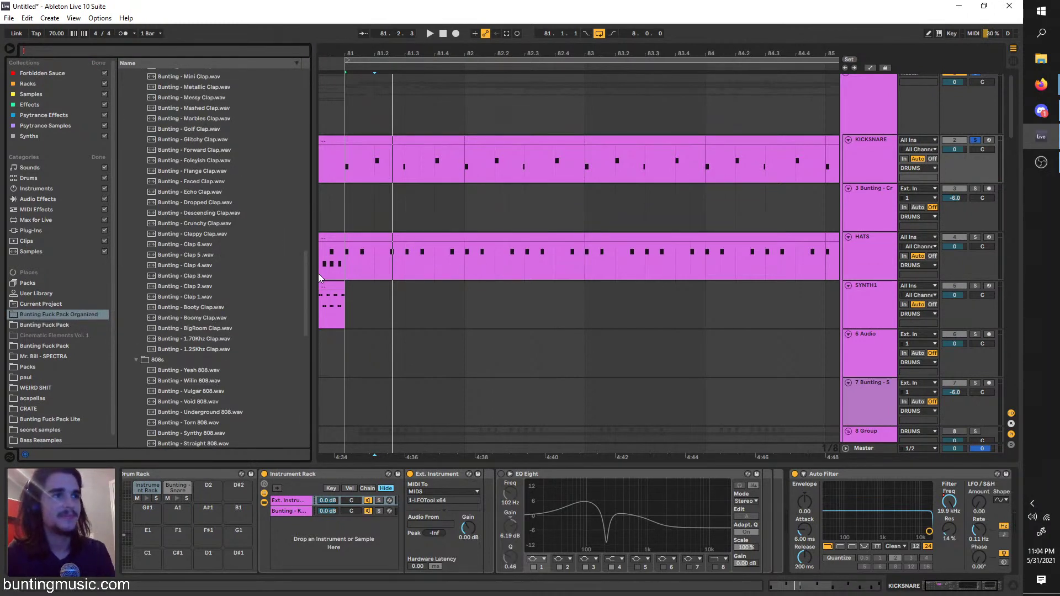
{"action": "scroll", "coordinate": [319, 273], "scroll_direction": "up", "scroll_amount": 1}
{"action": "scroll", "coordinate": [302, 281], "scroll_direction": "up", "scroll_amount": 10}
{"action": "left_click", "coordinate": [143, 282]}
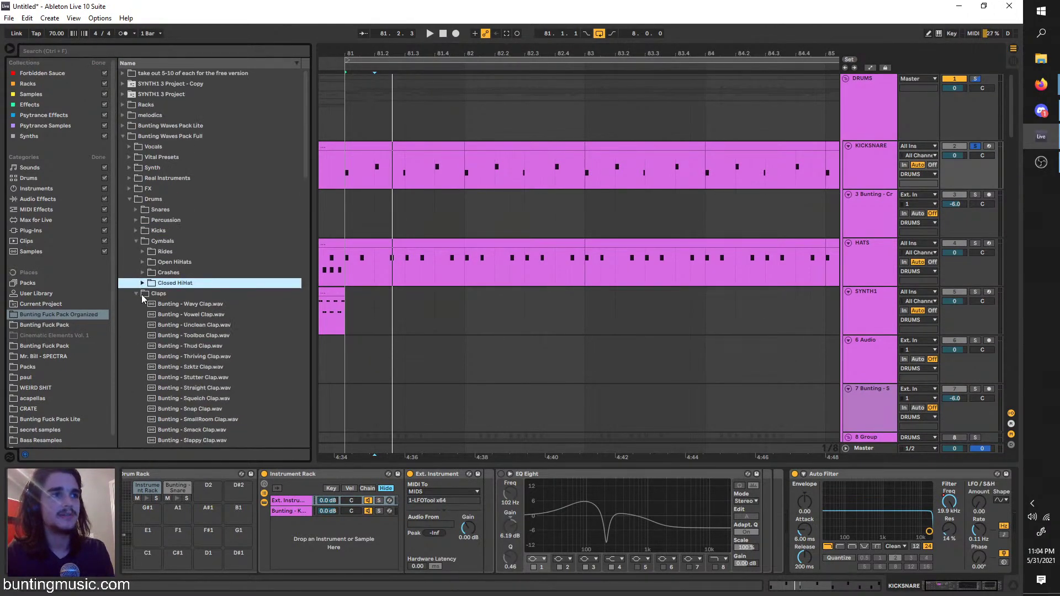
{"action": "left_click", "coordinate": [138, 294]}
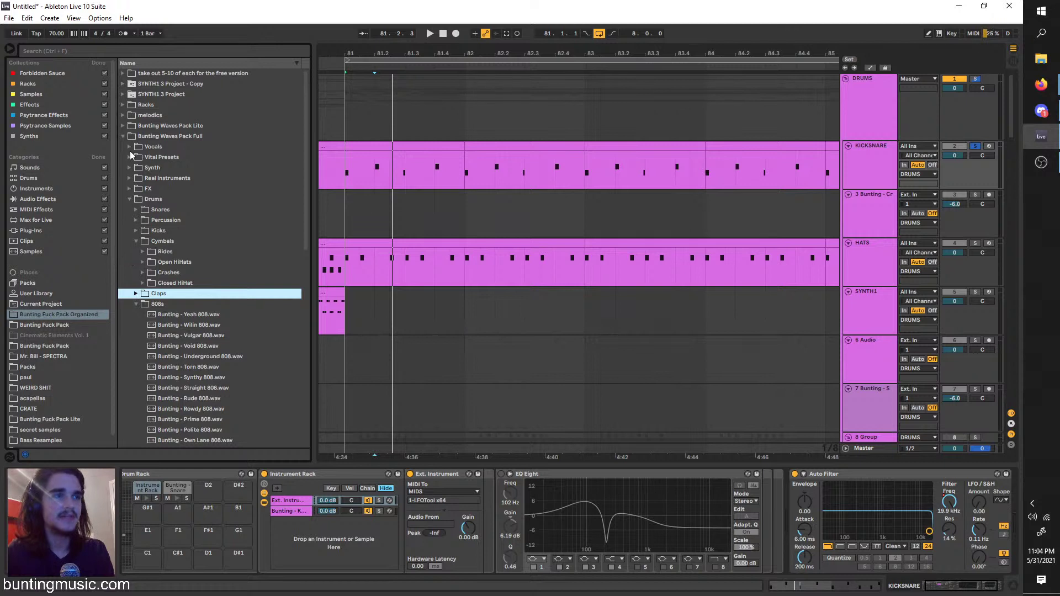
{"action": "left_click", "coordinate": [136, 241]}
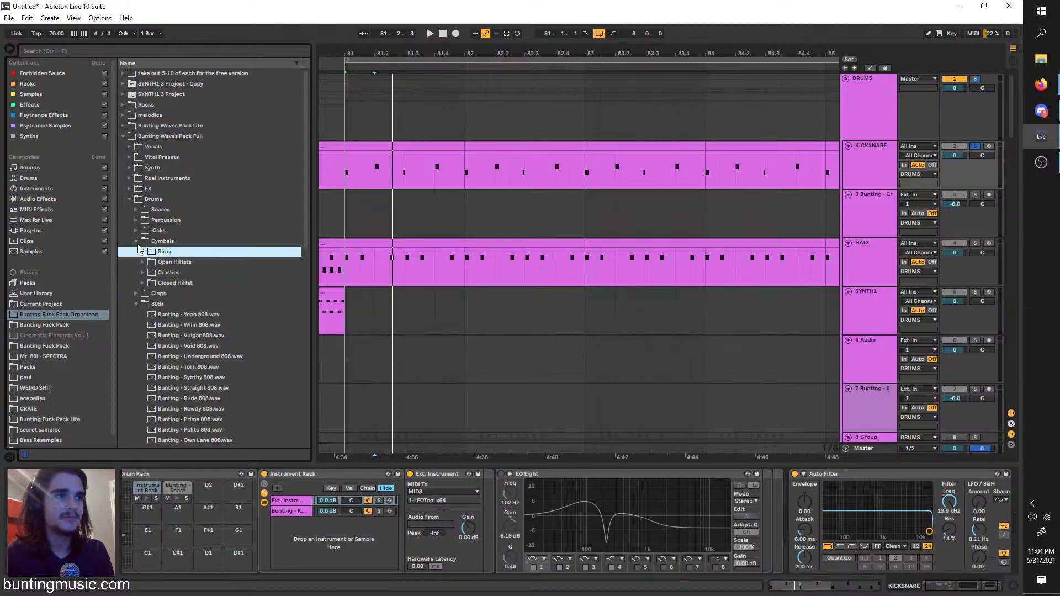
{"action": "left_click", "coordinate": [136, 262]}
{"action": "left_click", "coordinate": [136, 210]}
{"action": "left_click", "coordinate": [143, 242]}
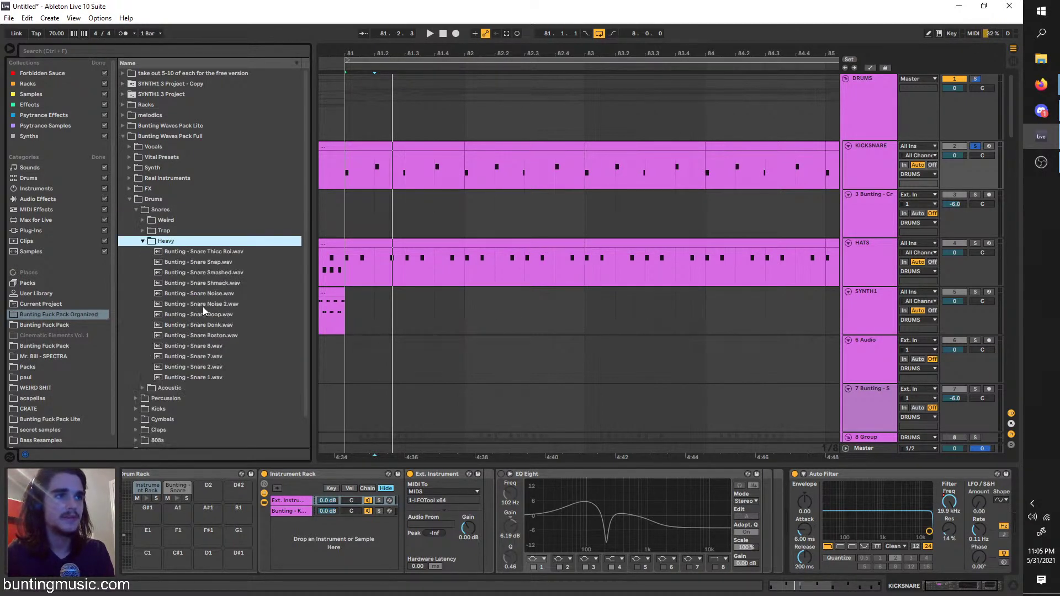
Audition the Heavy snare samples, including Boston, Noise, 8, 7, 2, Donk, Shmack, Thicc Boi and Snap
{"action": "left_click", "coordinate": [211, 335]}
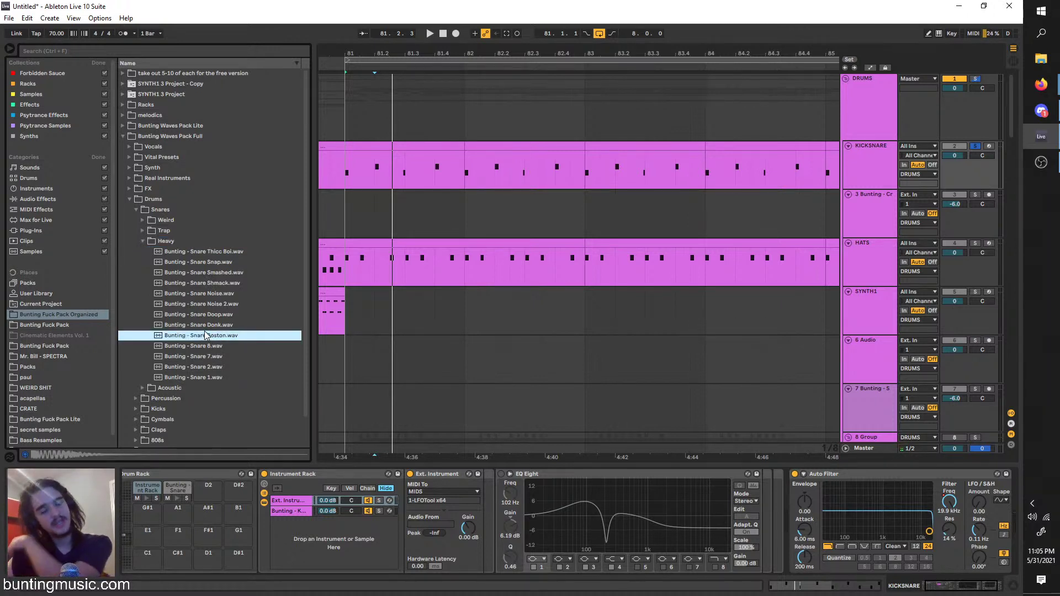
{"action": "left_click", "coordinate": [225, 292]}
{"action": "left_click", "coordinate": [228, 347]}
{"action": "left_click", "coordinate": [228, 356]}
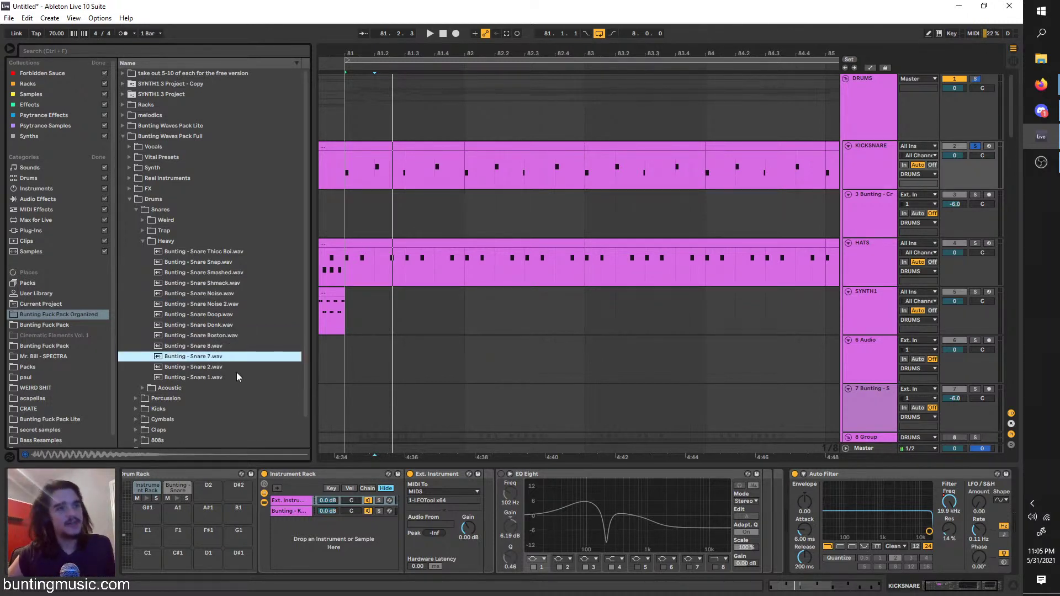
{"action": "left_click", "coordinate": [238, 368]}
{"action": "left_click", "coordinate": [241, 346]}
{"action": "left_click", "coordinate": [235, 336]}
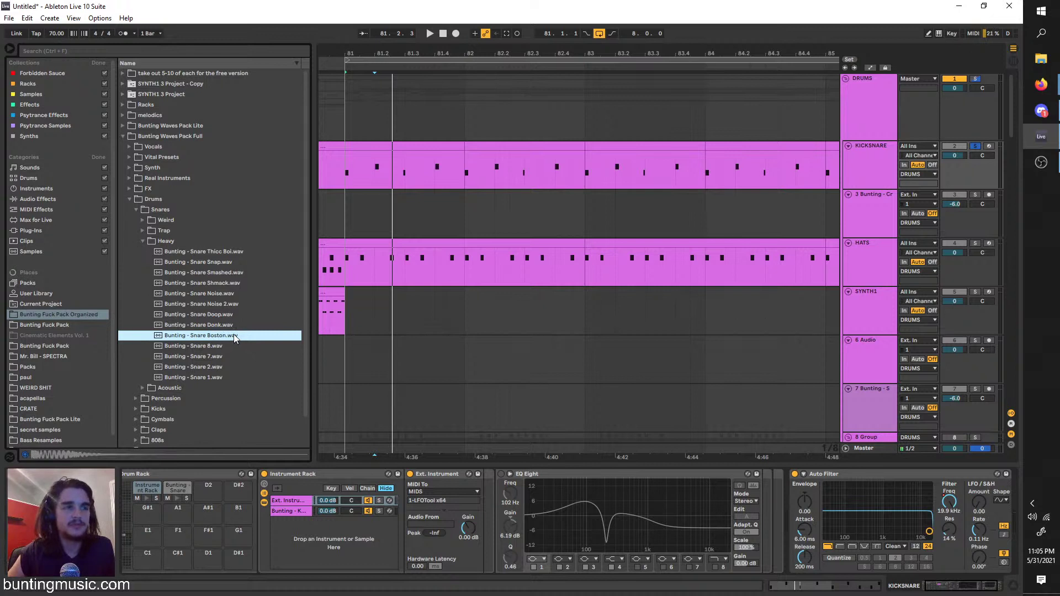
{"action": "left_click", "coordinate": [229, 325]}
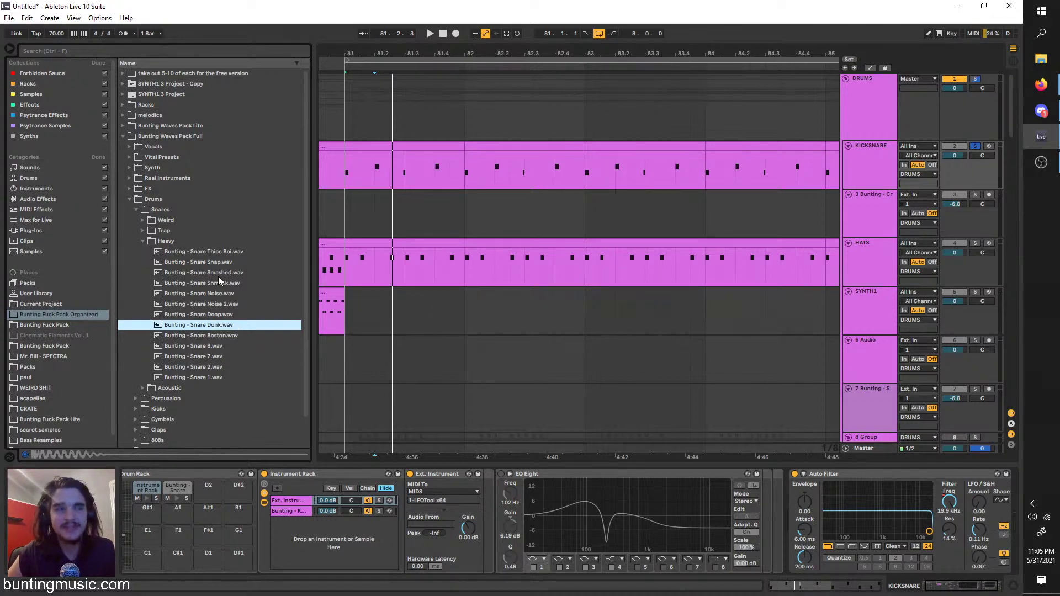
{"action": "left_click", "coordinate": [224, 282]}
{"action": "left_click", "coordinate": [227, 252]}
{"action": "left_click", "coordinate": [227, 262]}
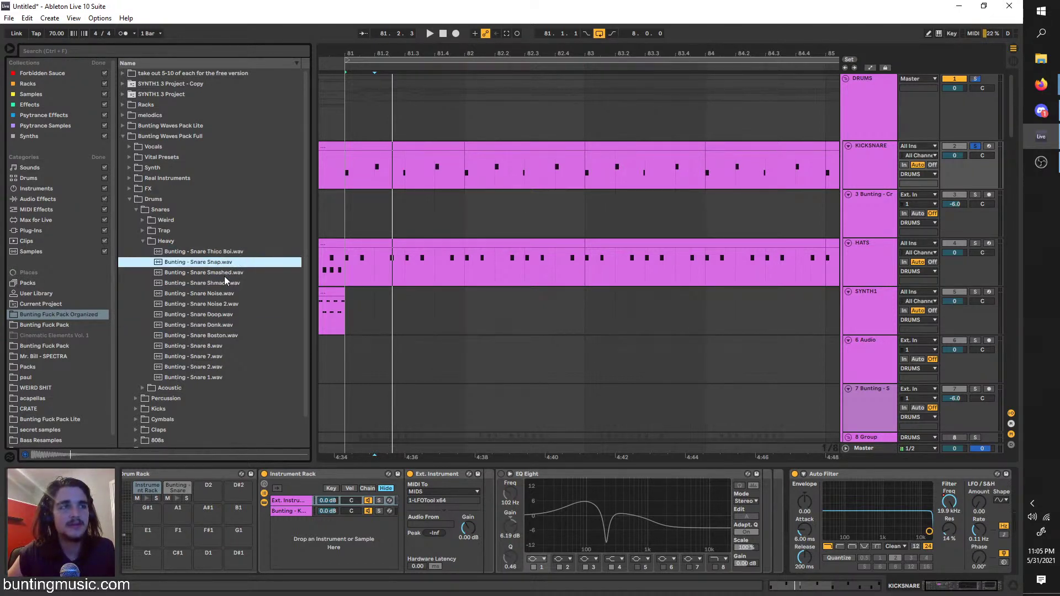
{"action": "left_click", "coordinate": [225, 283]}
{"action": "left_click", "coordinate": [226, 335]}
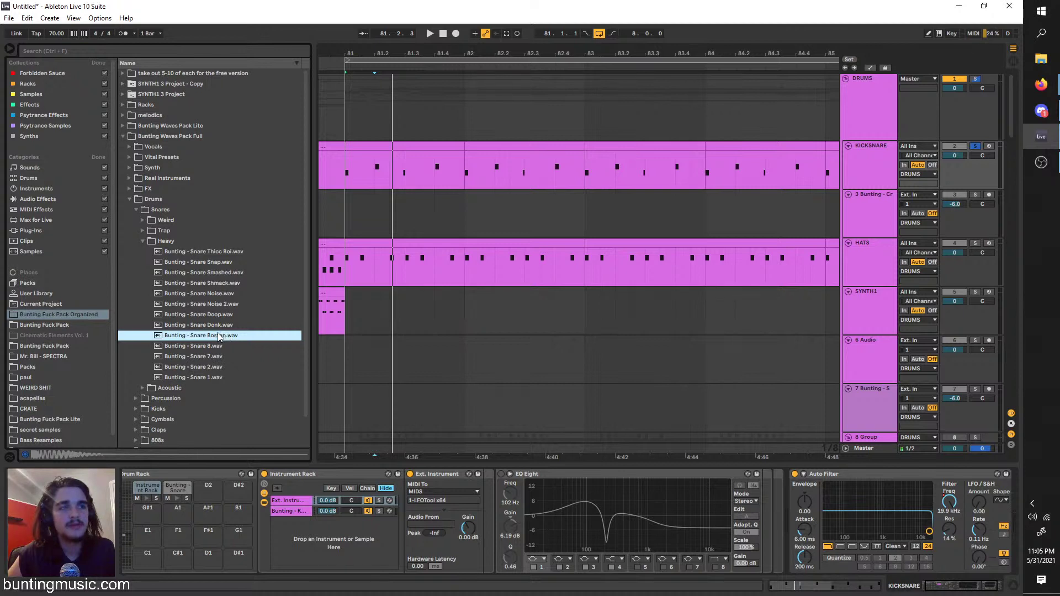
Audition several snares from the Trap and Acoustic folders, including Snare 9, Snare 4, Quick, Tame and Warm
{"action": "left_click", "coordinate": [144, 230]}
{"action": "left_click", "coordinate": [177, 251]}
{"action": "left_click", "coordinate": [194, 326]}
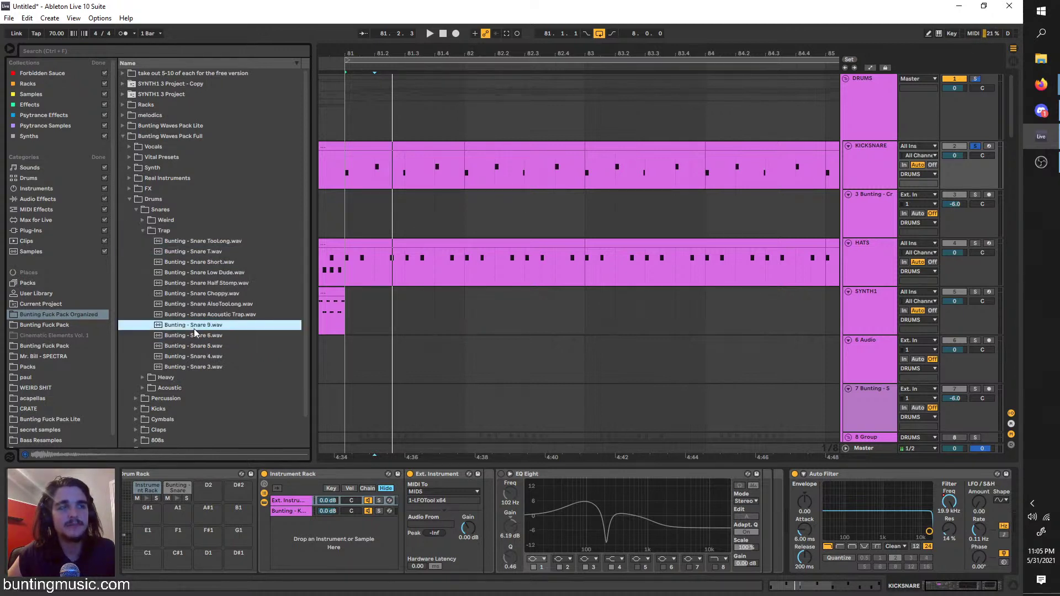
{"action": "left_click", "coordinate": [201, 356]}
{"action": "left_click", "coordinate": [163, 388]}
{"action": "left_click", "coordinate": [152, 359]}
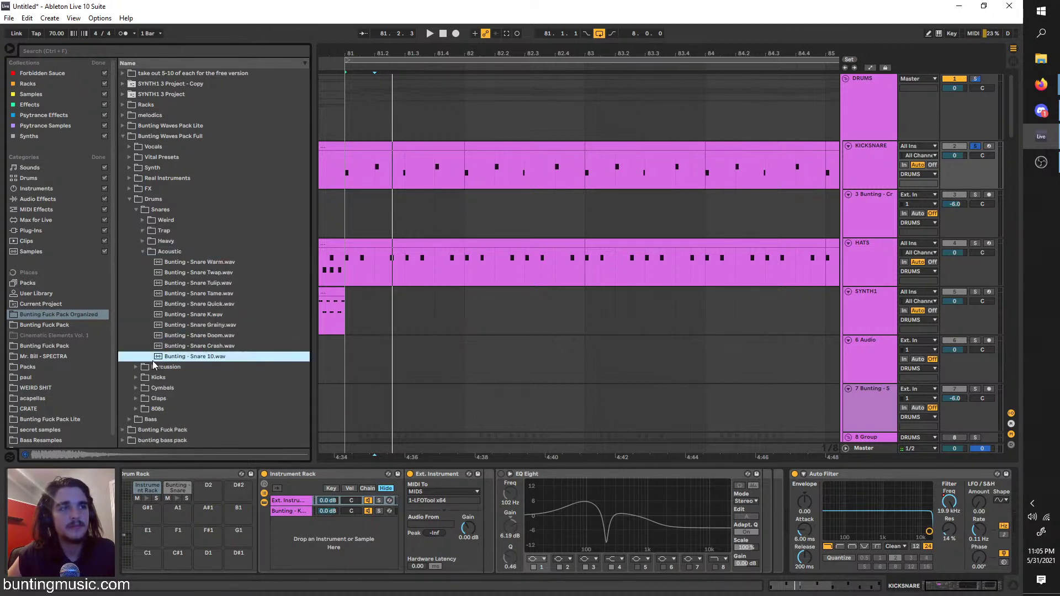
{"action": "left_click", "coordinate": [197, 283]}
{"action": "left_click", "coordinate": [196, 301]}
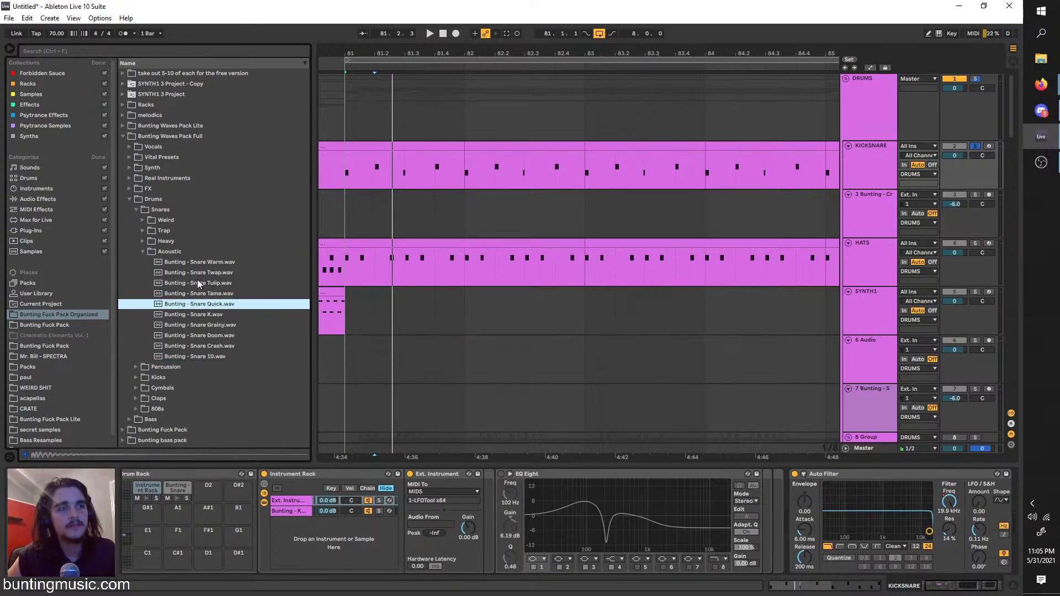
{"action": "left_click", "coordinate": [197, 280]}
{"action": "left_click", "coordinate": [200, 294]}
{"action": "left_click", "coordinate": [217, 263]}
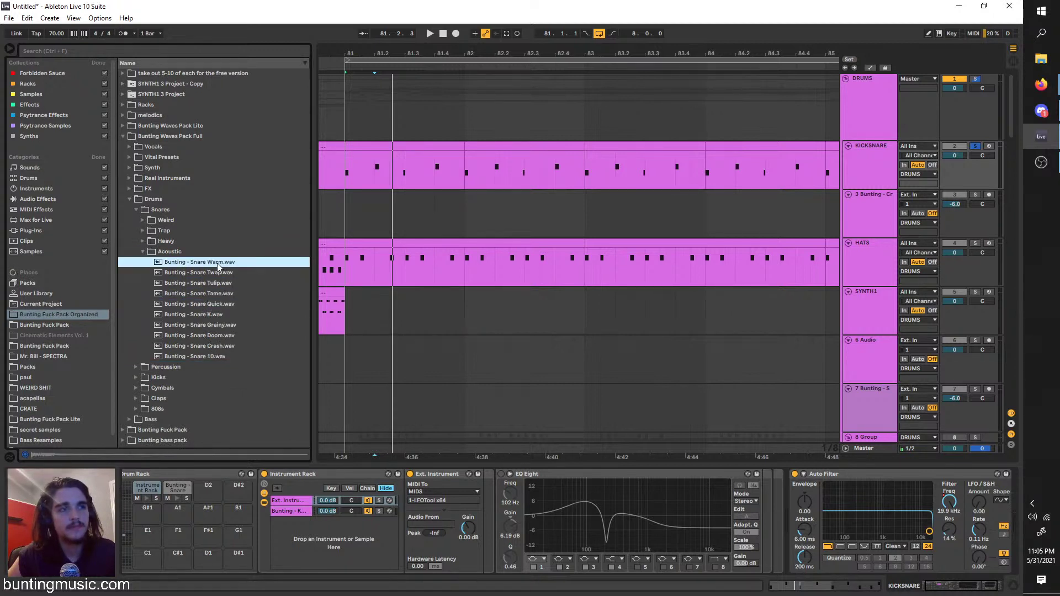
Return to the Heavy snares folder and compare Snare Donk, Snare Boston and Snare 8
{"action": "left_click", "coordinate": [142, 242]}
{"action": "left_click", "coordinate": [171, 294]}
{"action": "left_click", "coordinate": [200, 344]}
{"action": "left_click", "coordinate": [199, 326]}
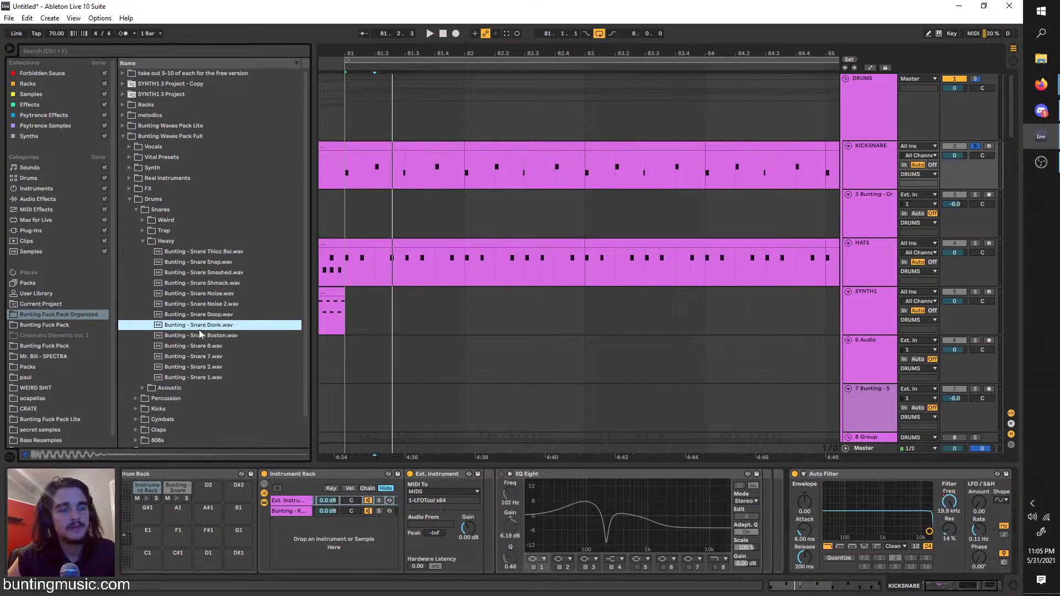
{"action": "left_click", "coordinate": [200, 331]}
{"action": "left_click", "coordinate": [204, 343]}
{"action": "left_click", "coordinate": [202, 333]}
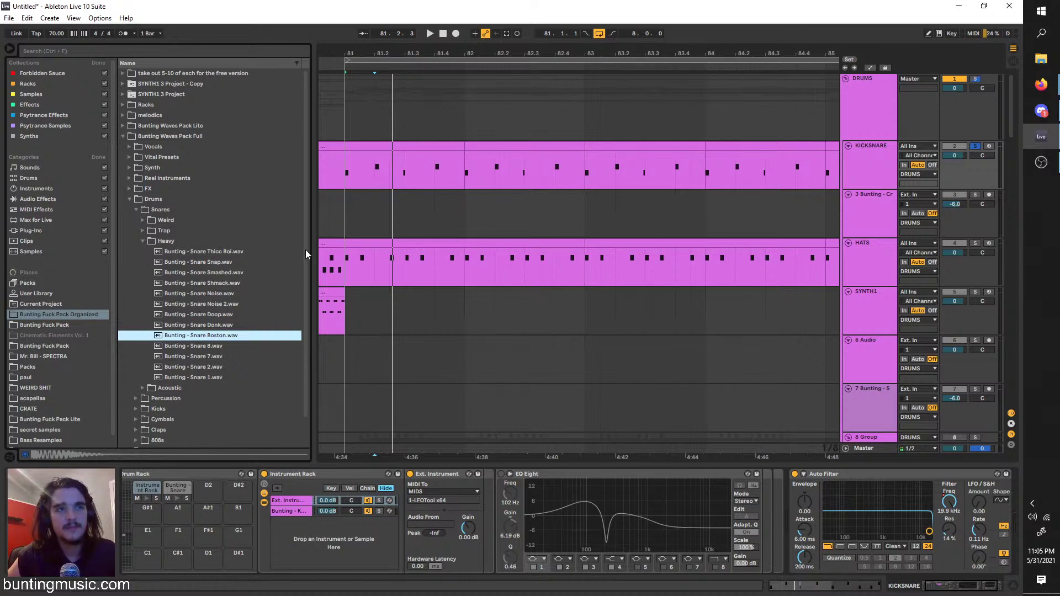
Insert a new audio track directly below KICKSNARE and solo it
{"action": "left_click", "coordinate": [384, 169]}
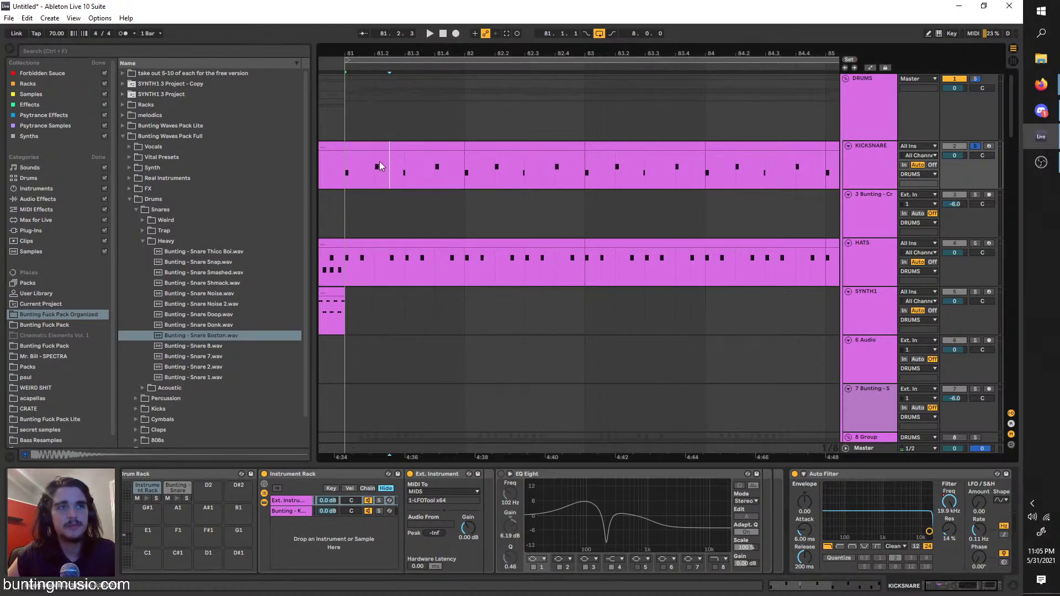
{"action": "right_click", "coordinate": [860, 161]}
{"action": "left_click", "coordinate": [880, 243]}
{"action": "key", "text": "ctrl+t"}
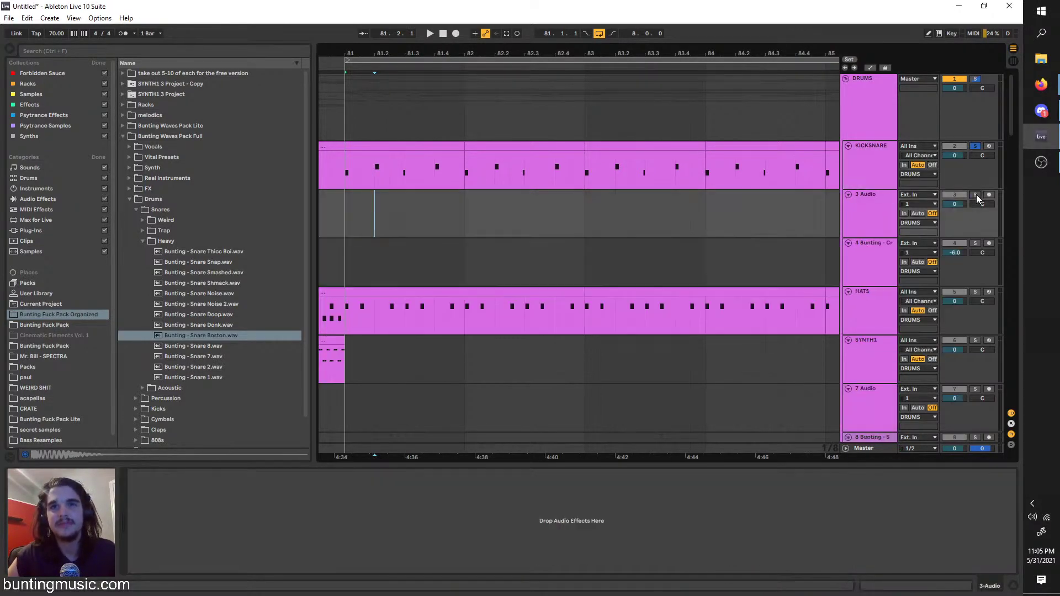
Search all results for "snare" and audition the Volt SatSnare samples, continuing to the Cymatics Terror Heavy snares
{"action": "left_click", "coordinate": [95, 51]}
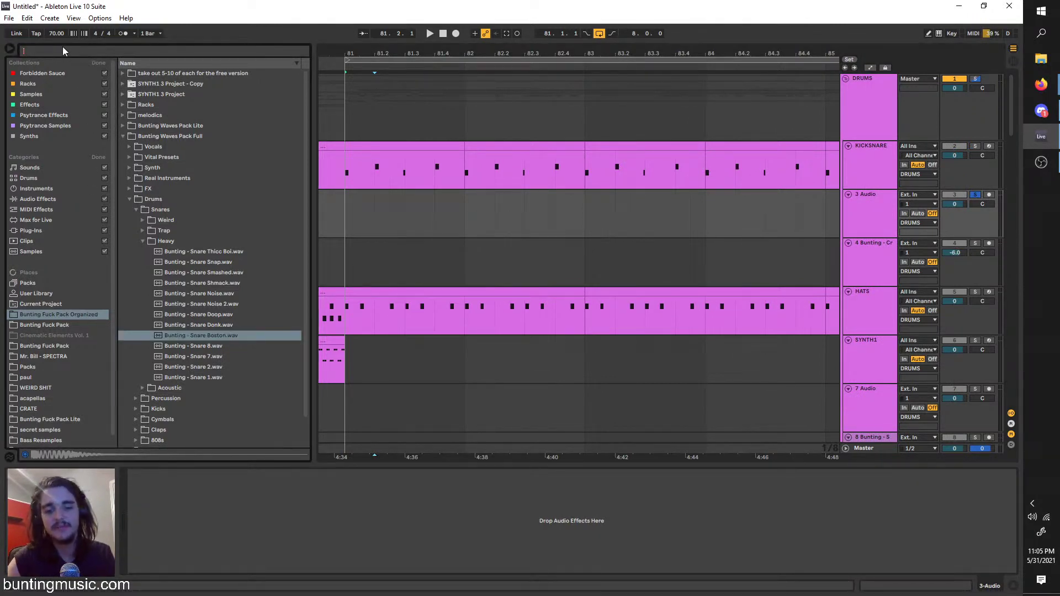
{"action": "type", "text": "snare"}
{"action": "left_click", "coordinate": [68, 262]}
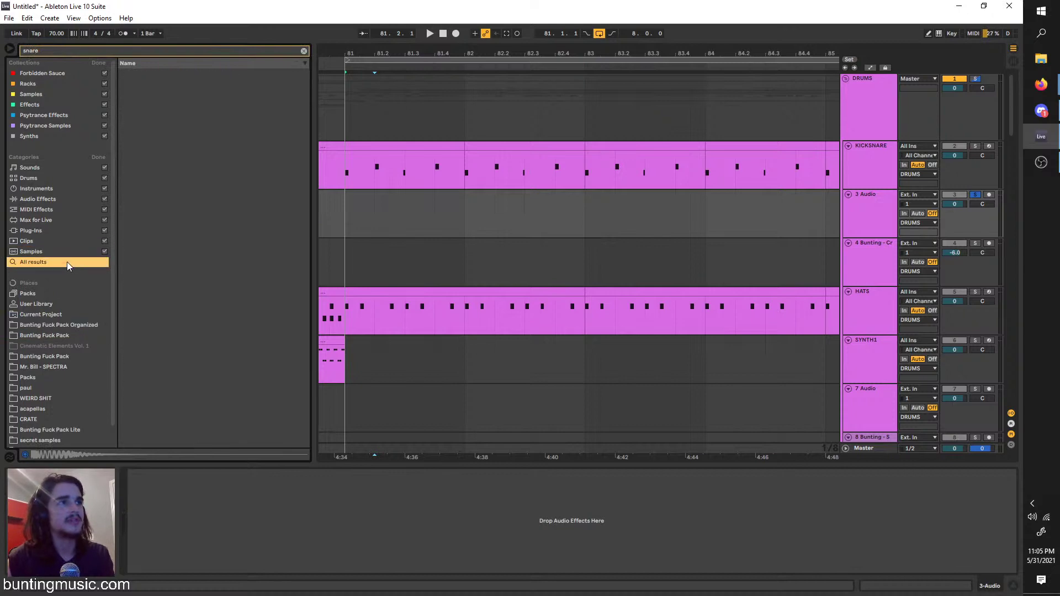
{"action": "left_click", "coordinate": [155, 231]}
{"action": "left_click", "coordinate": [190, 293]}
{"action": "left_click", "coordinate": [164, 325]}
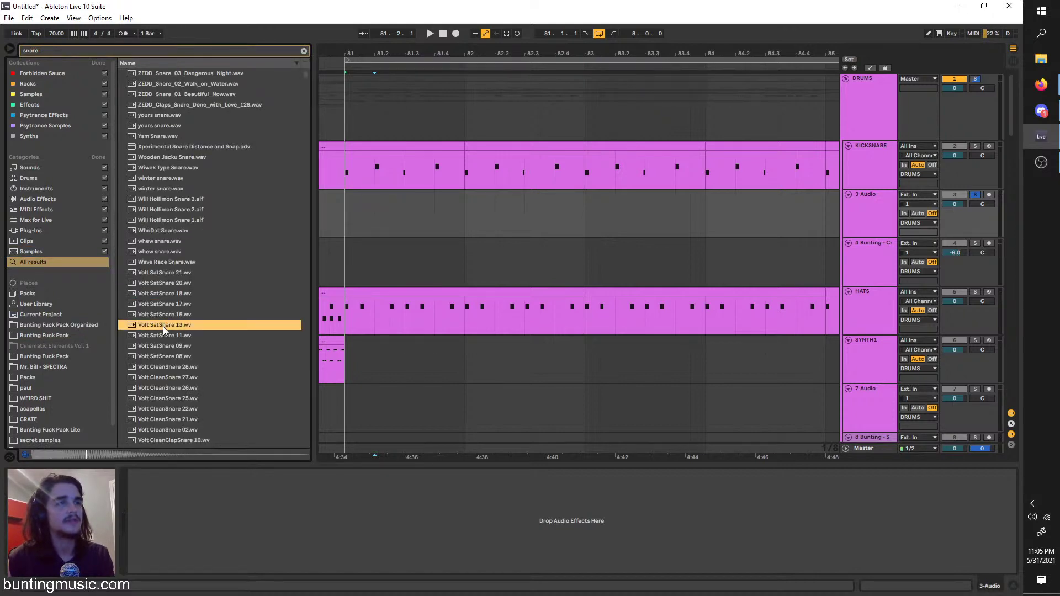
{"action": "left_click", "coordinate": [165, 346]}
{"action": "scroll", "coordinate": [303, 148], "scroll_direction": "down", "scroll_amount": 10}
{"action": "scroll", "coordinate": [303, 147], "scroll_direction": "down", "scroll_amount": 15}
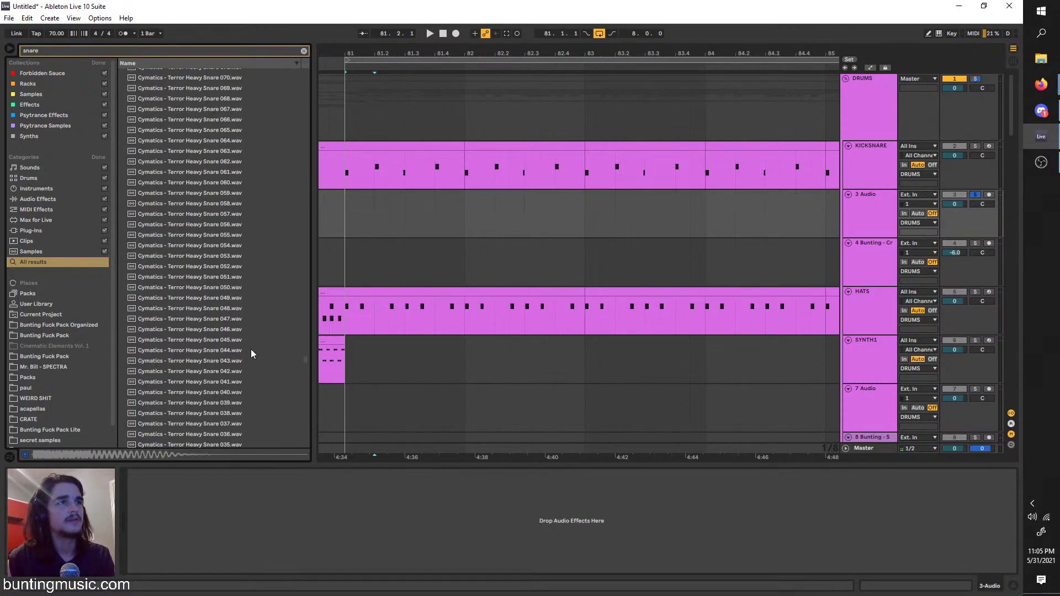
Place Cymatics - Terror Heavy Snare 044 at the start of bar 81 on the new track, trim it to a short hit and play it
{"action": "left_click_drag", "start_coordinate": [251, 349], "coordinate": [349, 210]}
{"action": "key", "text": "plus"}
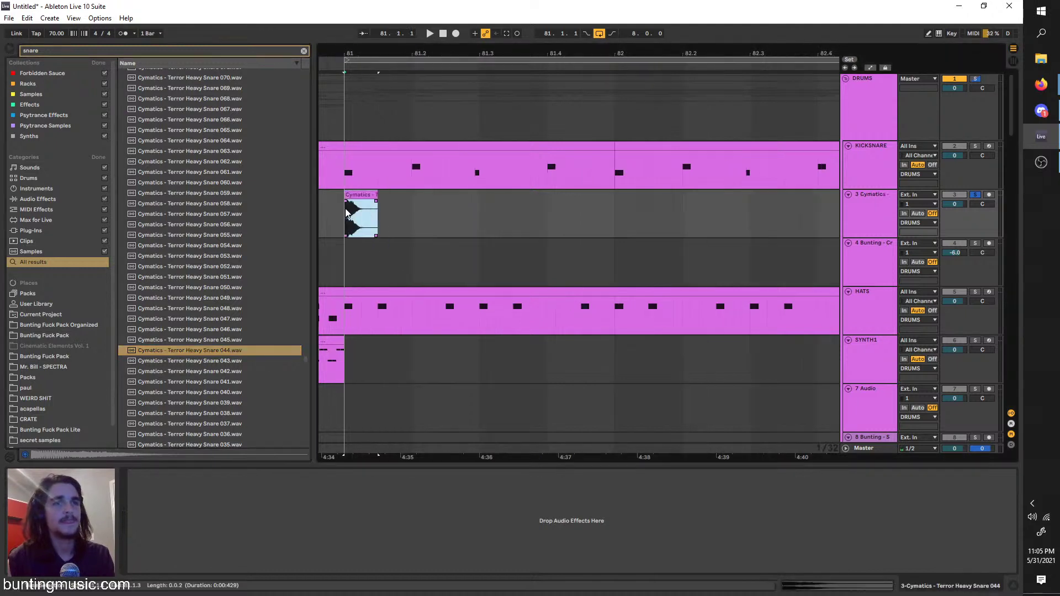
{"action": "key", "text": "plus"}
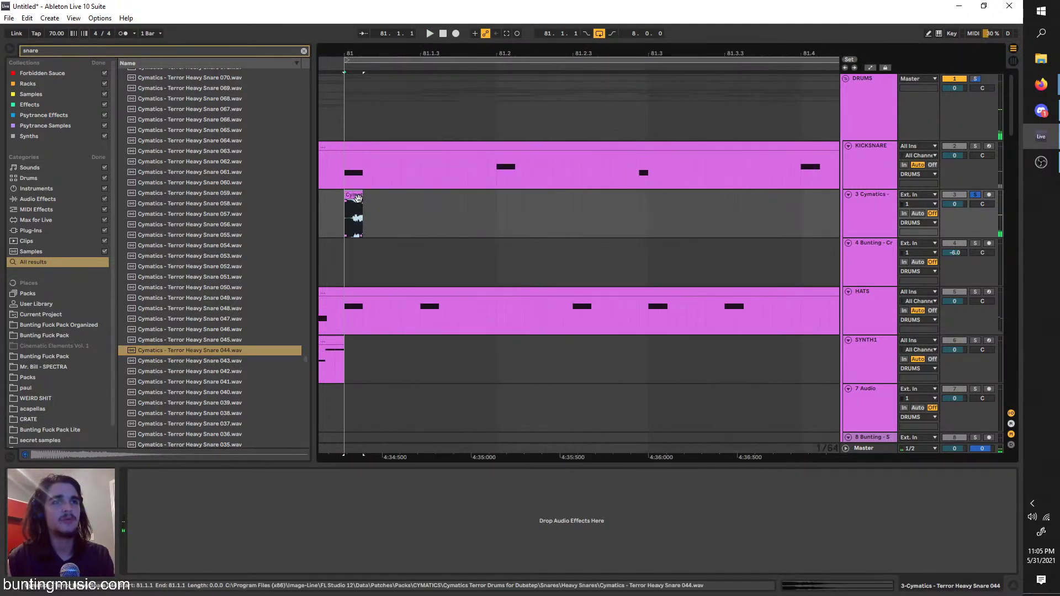
{"action": "key", "text": "plus"}
{"action": "key", "text": "space"}
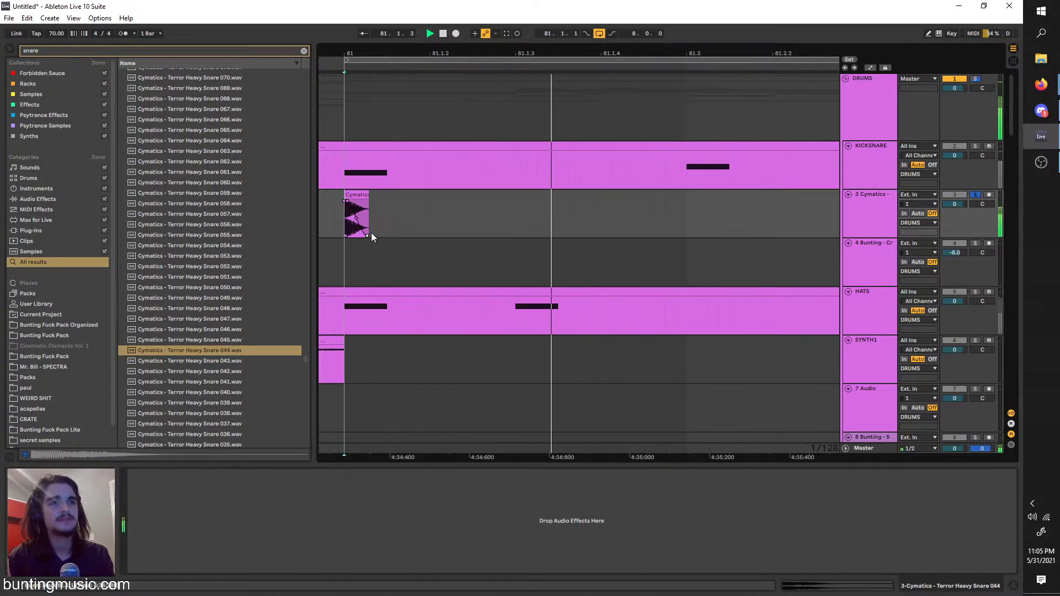
Trim the Cymatics snare hit at bar 81 to about half its length and play it
{"action": "left_click_drag", "start_coordinate": [362, 232], "coordinate": [358, 231]}
{"action": "key", "text": "space"}
{"action": "key", "text": "space"}
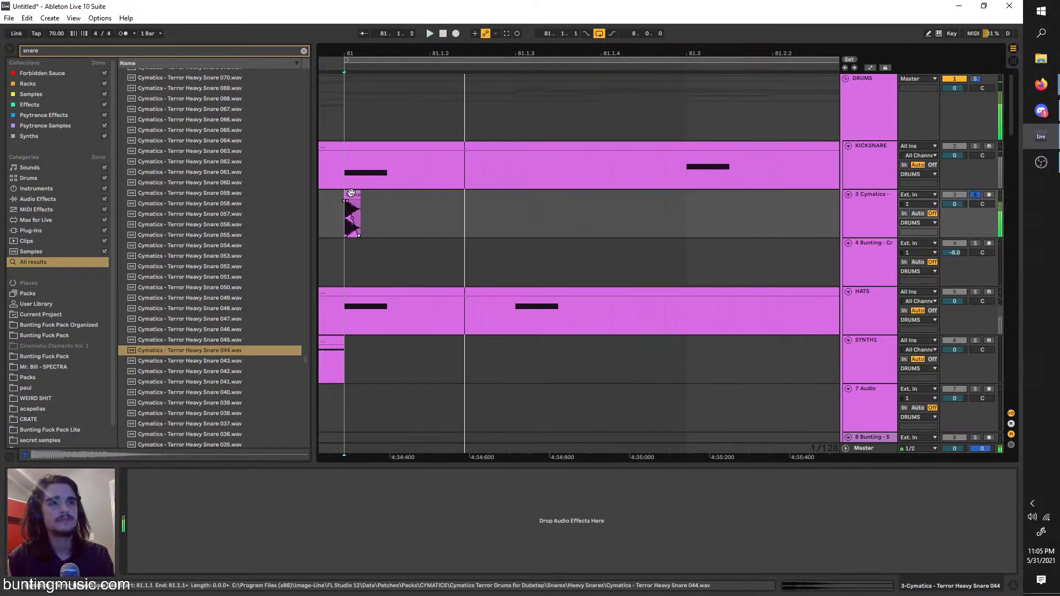
{"action": "left_click", "coordinate": [352, 195]}
{"action": "key", "text": "space"}
Search the audio effects for "punch" and add the Corpus preset Punchy Snare to the Cymatics snare track
{"action": "left_click", "coordinate": [870, 210]}
{"action": "left_click", "coordinate": [137, 52]}
{"action": "key", "text": "ctrl+f"}
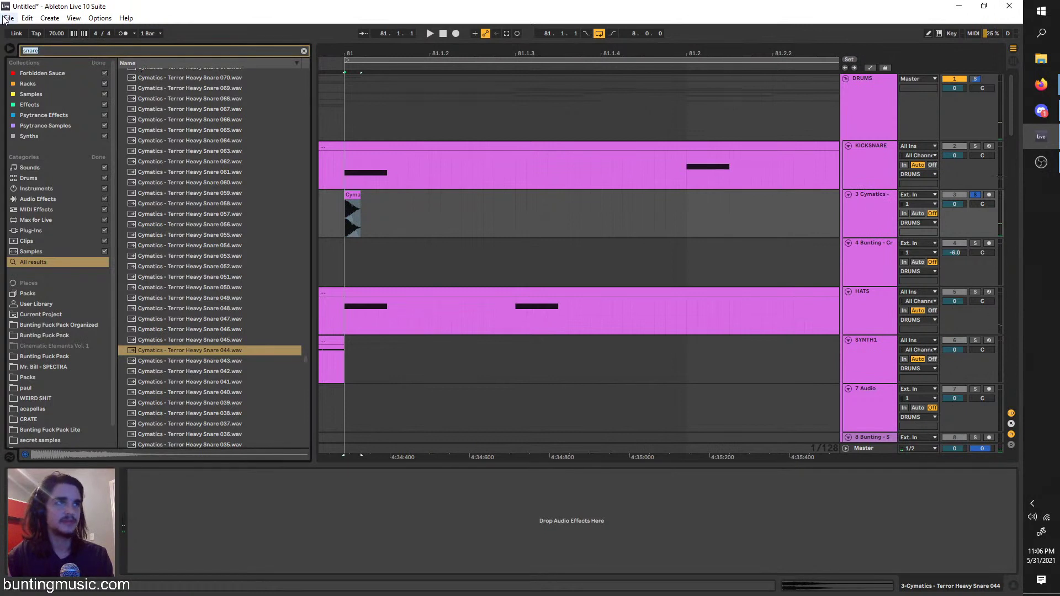
{"action": "type", "text": "punch"}
{"action": "left_click", "coordinate": [63, 199]}
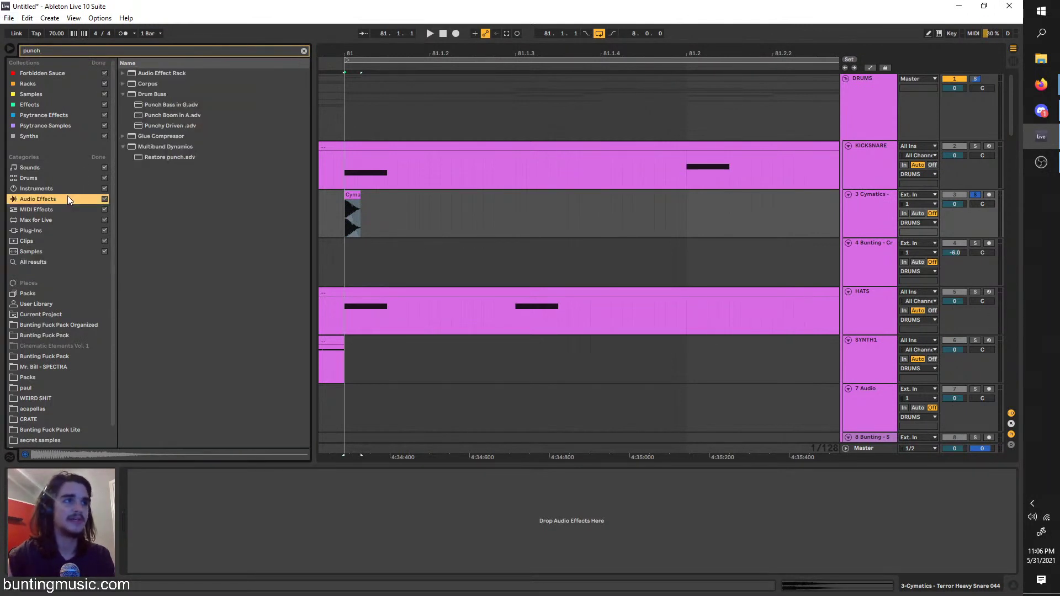
{"action": "left_click", "coordinate": [124, 95]}
{"action": "left_click", "coordinate": [124, 84]}
{"action": "double_click", "coordinate": [138, 95]}
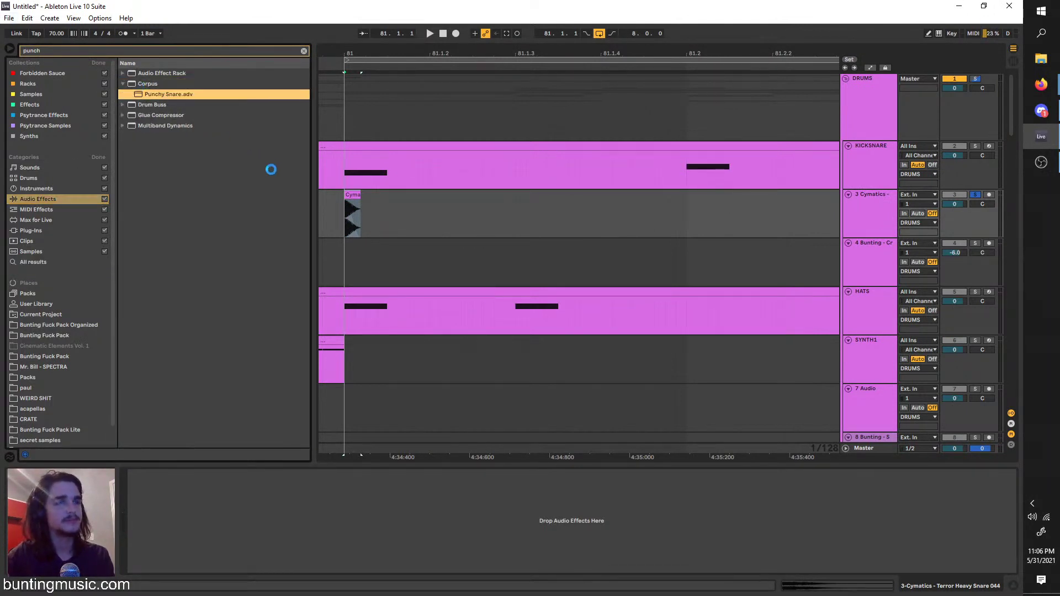
Lengthen the Cymatics snare clip slightly and play it through the Punchy Snare effect
{"action": "key", "text": "space"}
{"action": "left_click", "coordinate": [350, 228]}
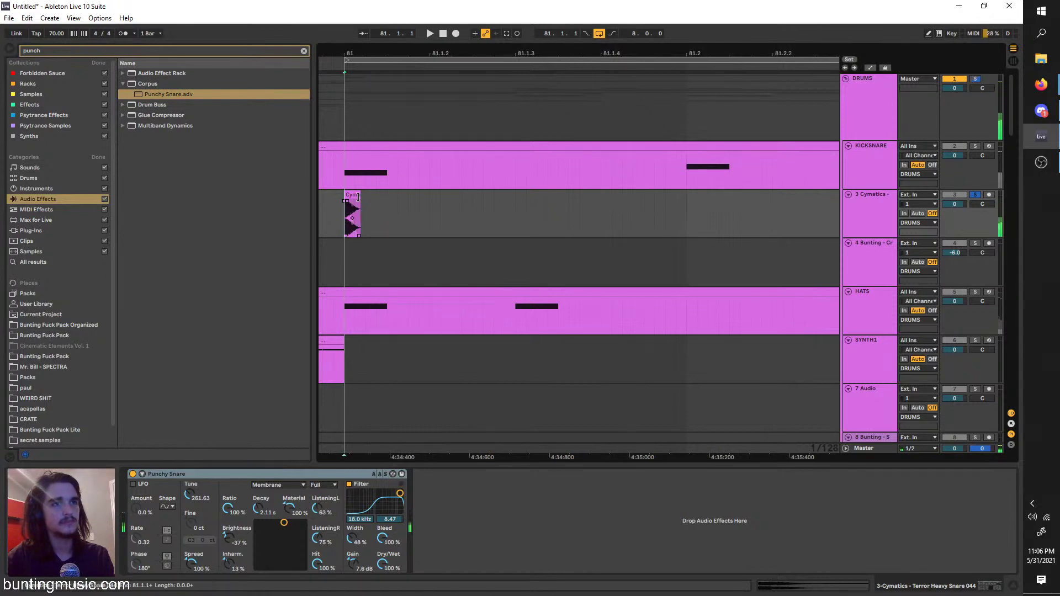
{"action": "left_click_drag", "start_coordinate": [361, 196], "coordinate": [377, 197]}
{"action": "left_click", "coordinate": [341, 207]}
{"action": "key", "text": "space"}
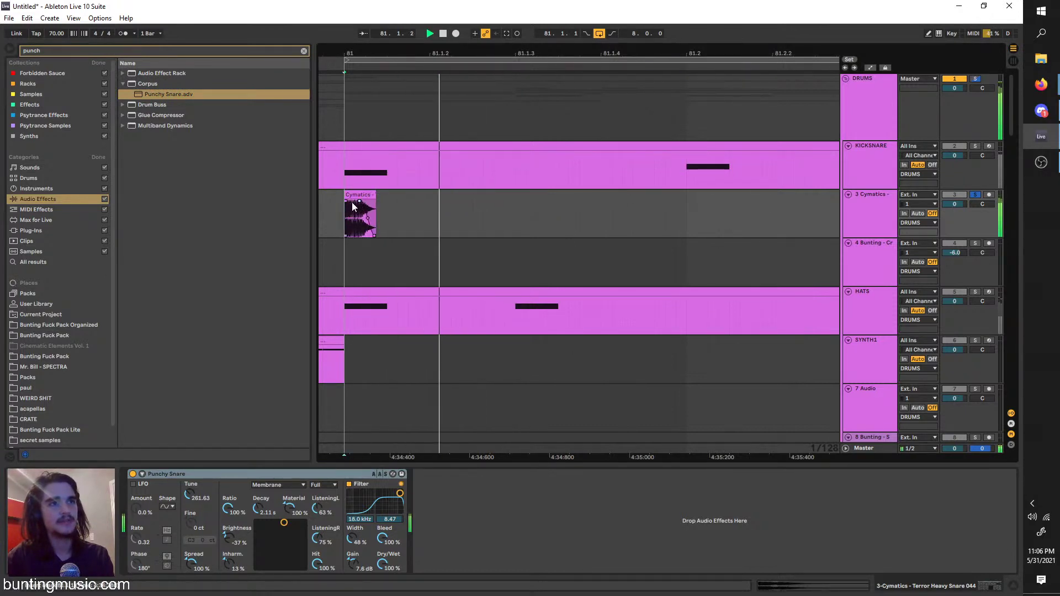
{"action": "key", "text": "space"}
{"action": "double_click", "coordinate": [350, 196]}
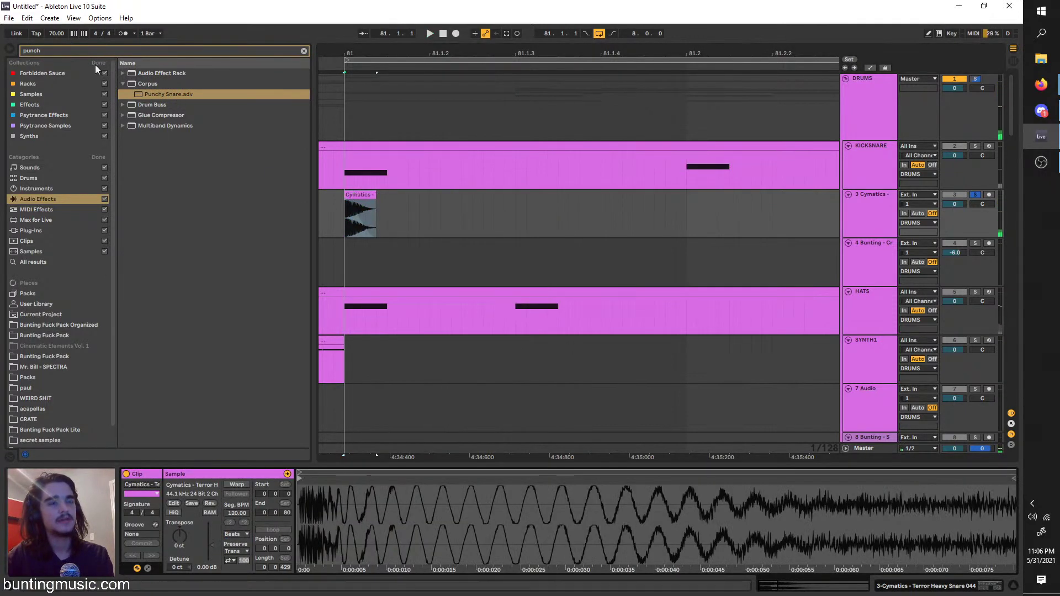
Remove the Punchy Snare effect from the Cymatics snare track
{"action": "left_click", "coordinate": [78, 50]}
{"action": "key", "text": "ctrl+a"}
{"action": "left_click_drag", "start_coordinate": [169, 94], "coordinate": [866, 215]}
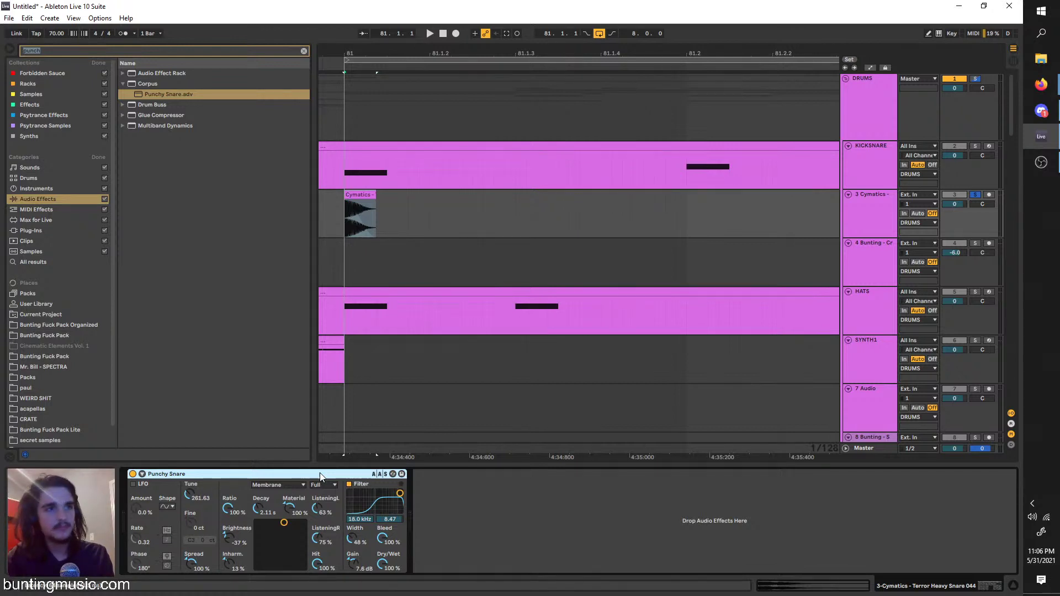
{"action": "key", "text": "Delete"}
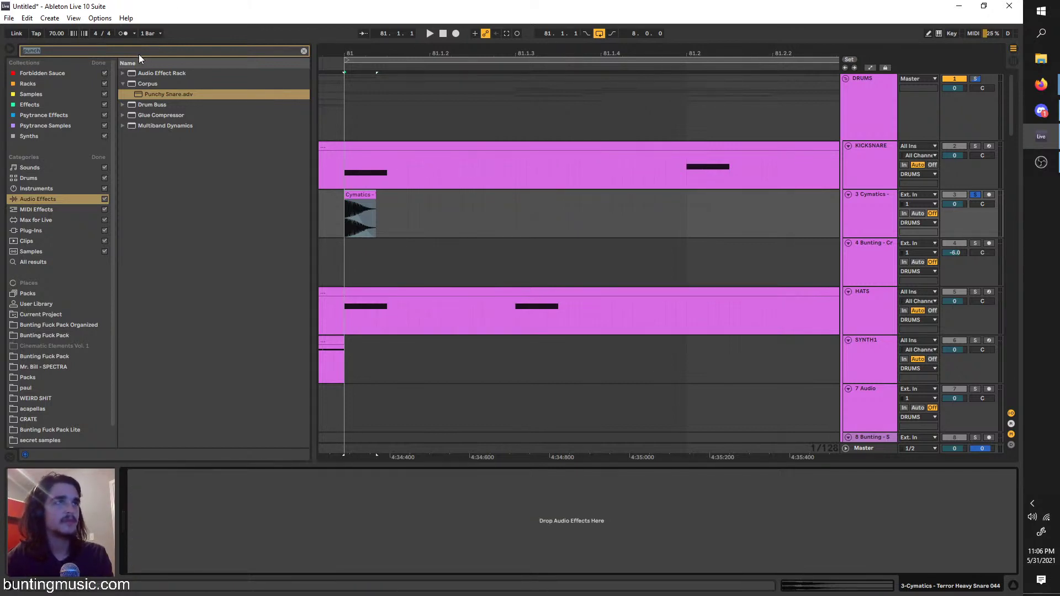
Search all results for "acoustic snare" and try to place Acoustic Snare.adg on the Cymatics audio track
{"action": "type", "text": "acoustic"}
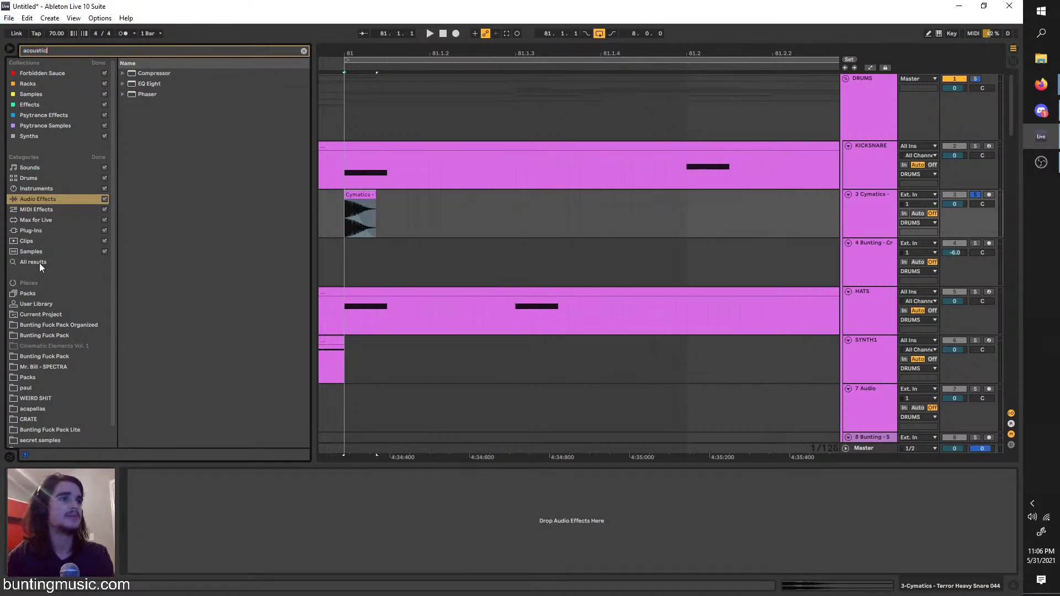
{"action": "left_click", "coordinate": [38, 264]}
{"action": "left_click", "coordinate": [105, 48]}
{"action": "type", "text": "snare"}
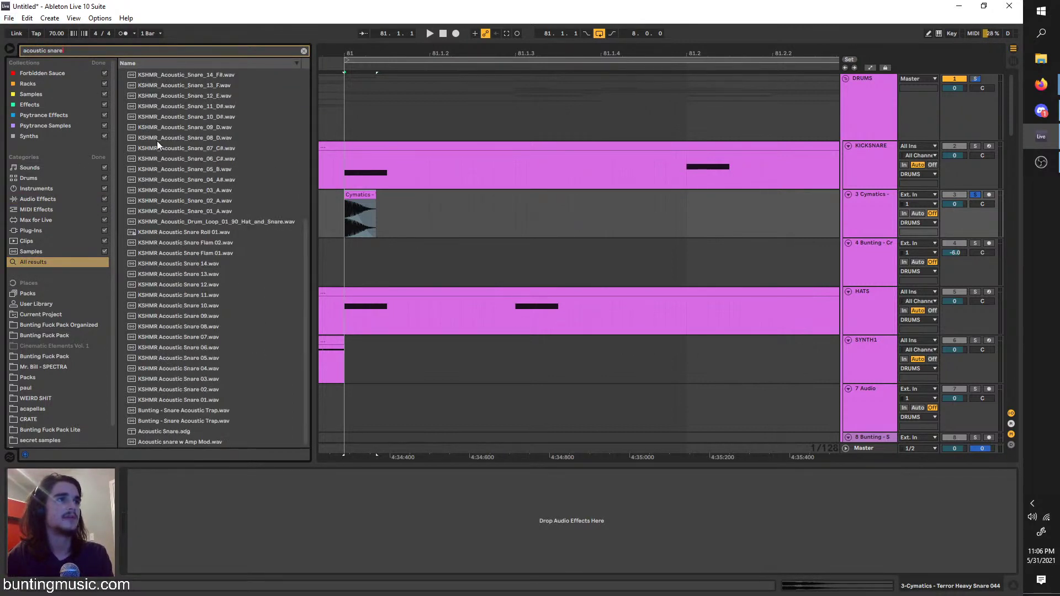
{"action": "left_click_drag", "start_coordinate": [165, 431], "coordinate": [879, 222]}
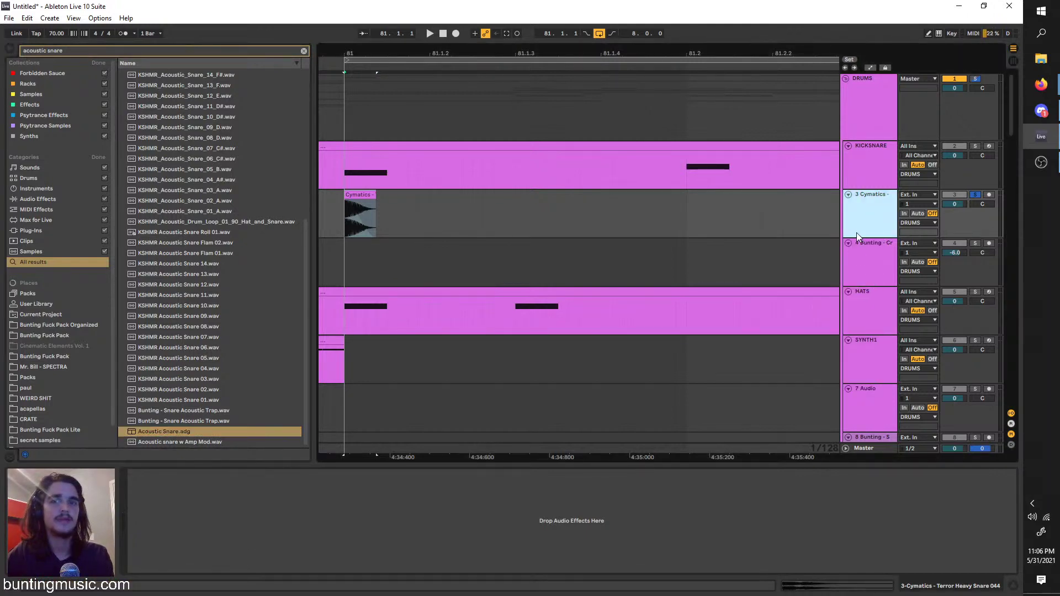
Replace the Cymatics audio track below KICKSNARE with a new, unfolded MIDI track and load the Acoustic Snare.adg rack on it
{"action": "key", "text": "Delete"}
{"action": "right_click", "coordinate": [873, 213]}
{"action": "left_click", "coordinate": [844, 220]}
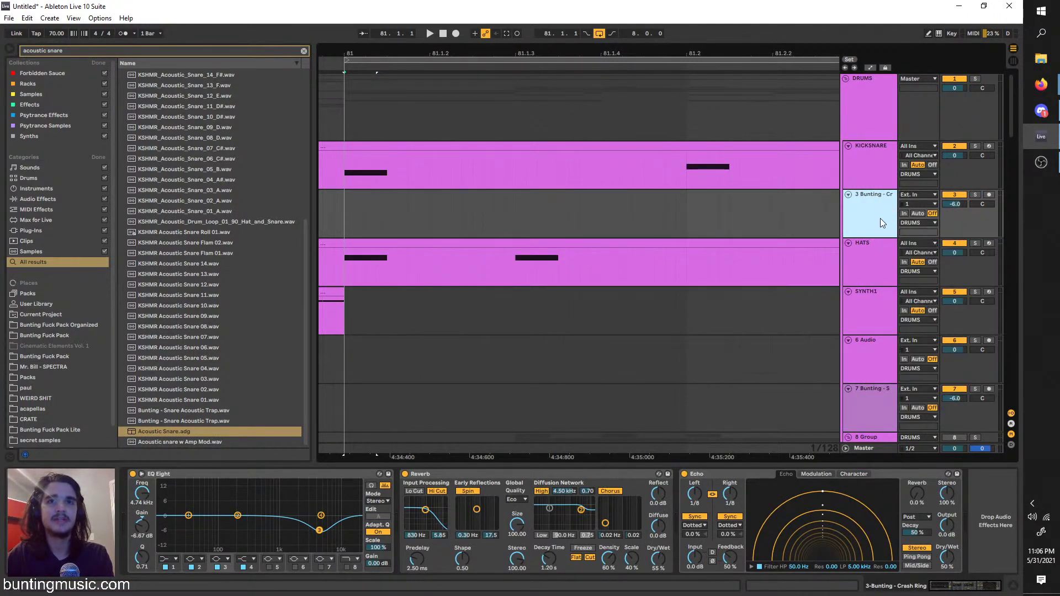
{"action": "key", "text": "ctrl+z"}
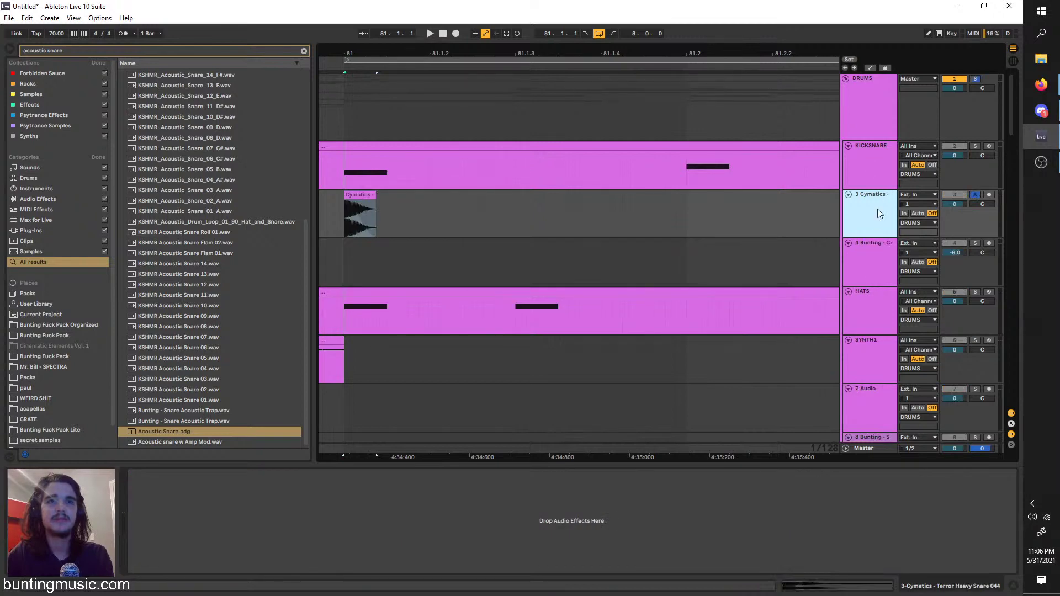
{"action": "key", "text": "Delete"}
{"action": "right_click", "coordinate": [877, 158]}
{"action": "key", "text": "Escape"}
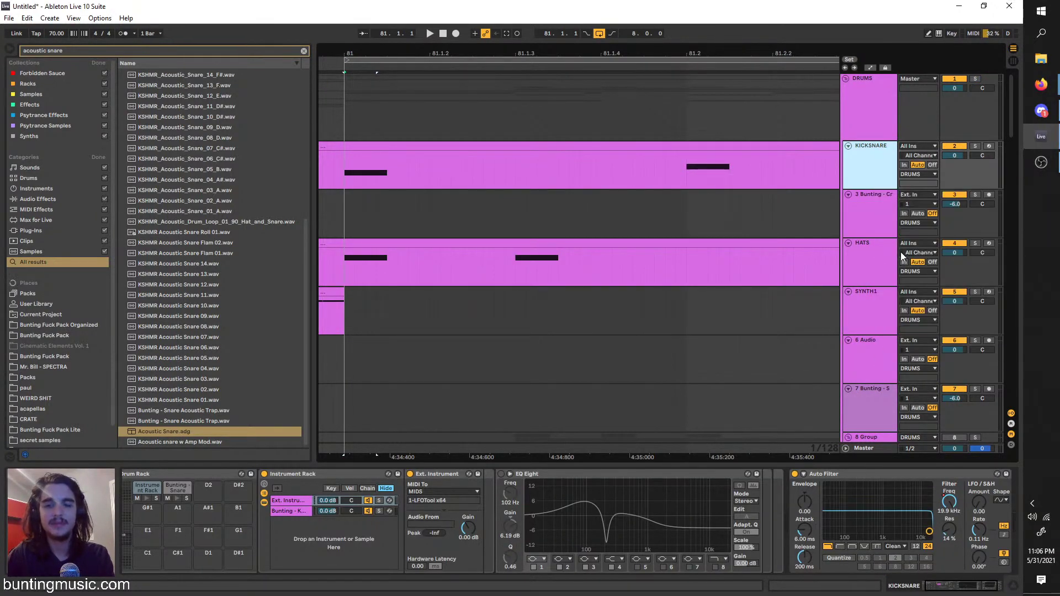
{"action": "key", "text": "ctrl+z"}
{"action": "left_click", "coordinate": [889, 232]}
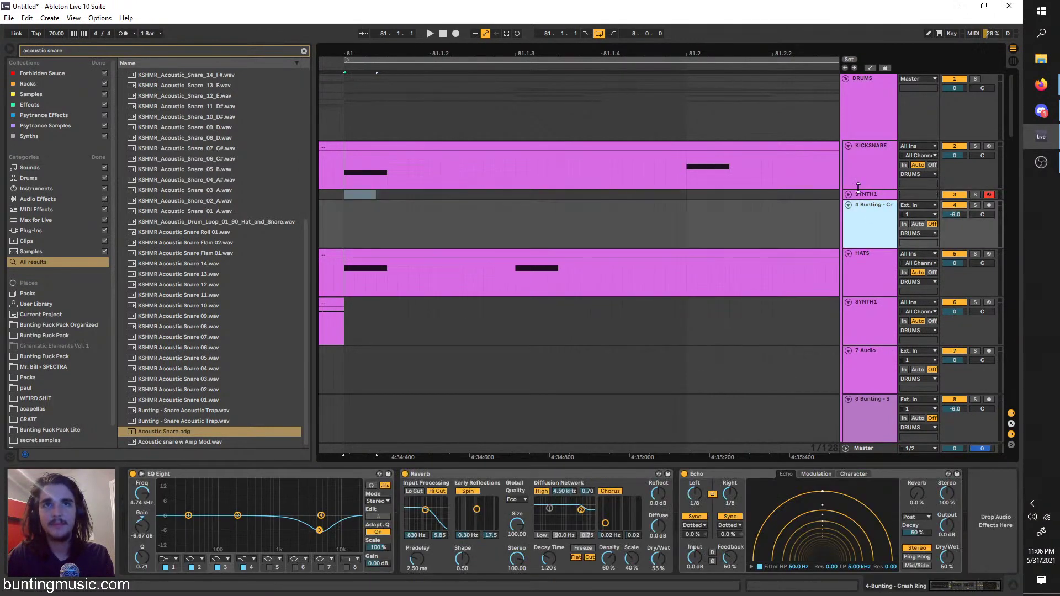
{"action": "left_click", "coordinate": [848, 196]}
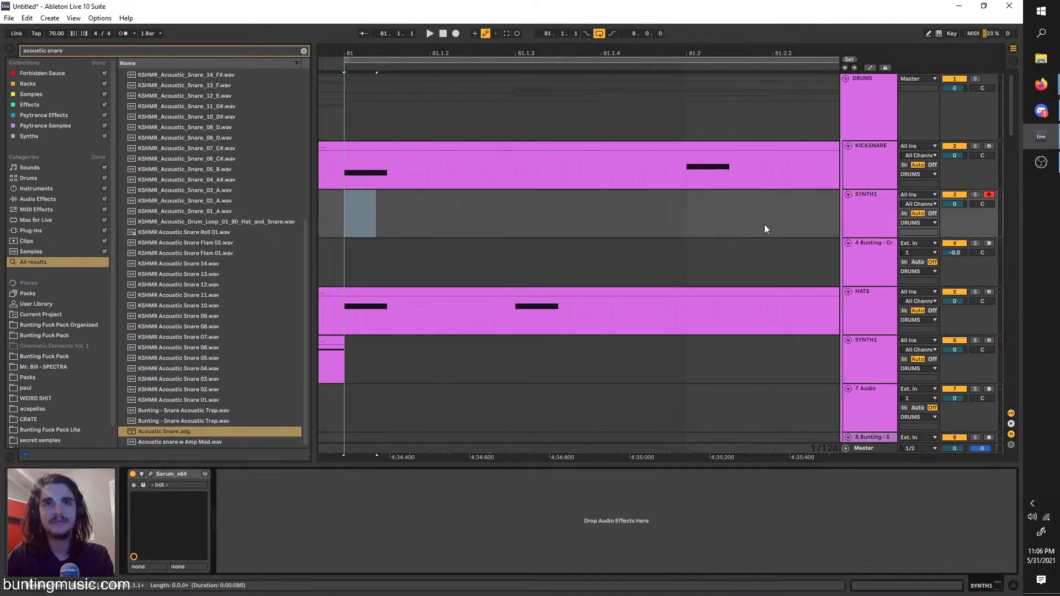
{"action": "double_click", "coordinate": [143, 431]}
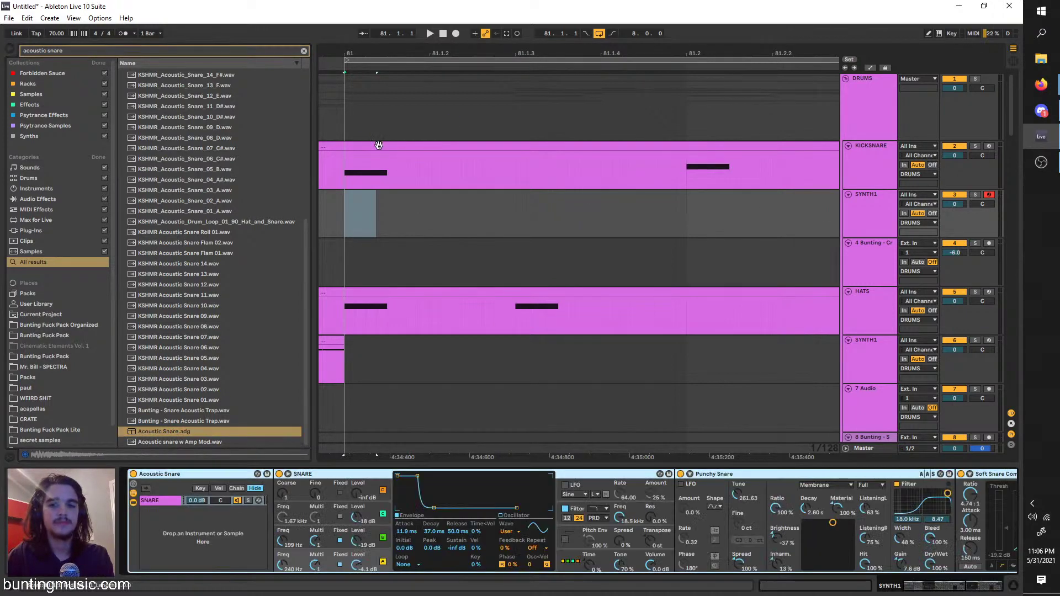
Copy the first note section of the KICKSNARE clip at bar 81 to the new MIDI track, solo that track and play it
{"action": "left_click_drag", "start_coordinate": [451, 163], "coordinate": [350, 177]}
{"action": "key", "text": "ctrl+c"}
{"action": "left_click", "coordinate": [352, 205]}
{"action": "key", "text": "ctrl+v"}
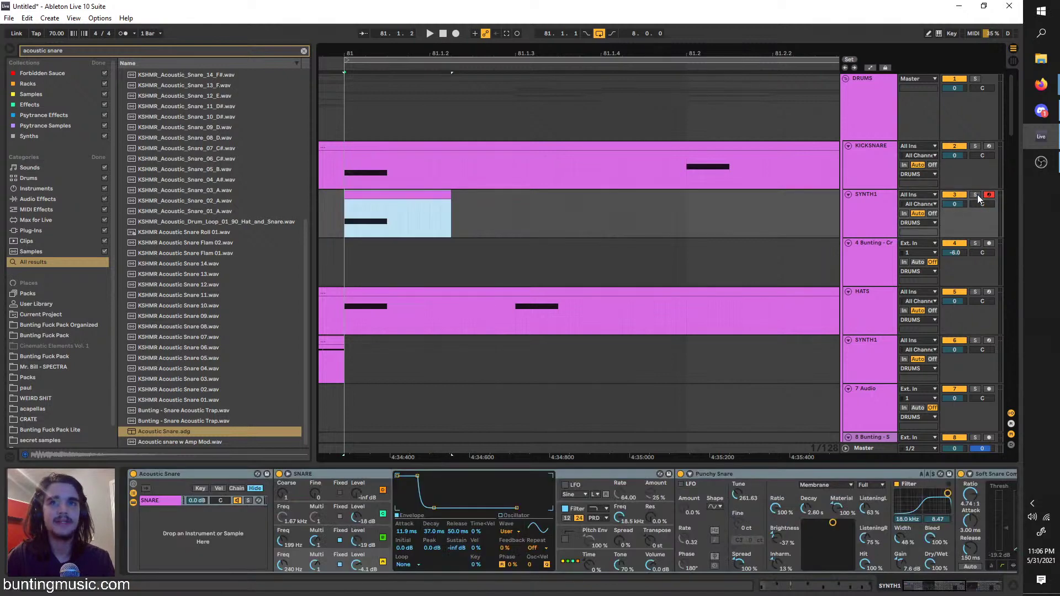
{"action": "left_click", "coordinate": [976, 195]}
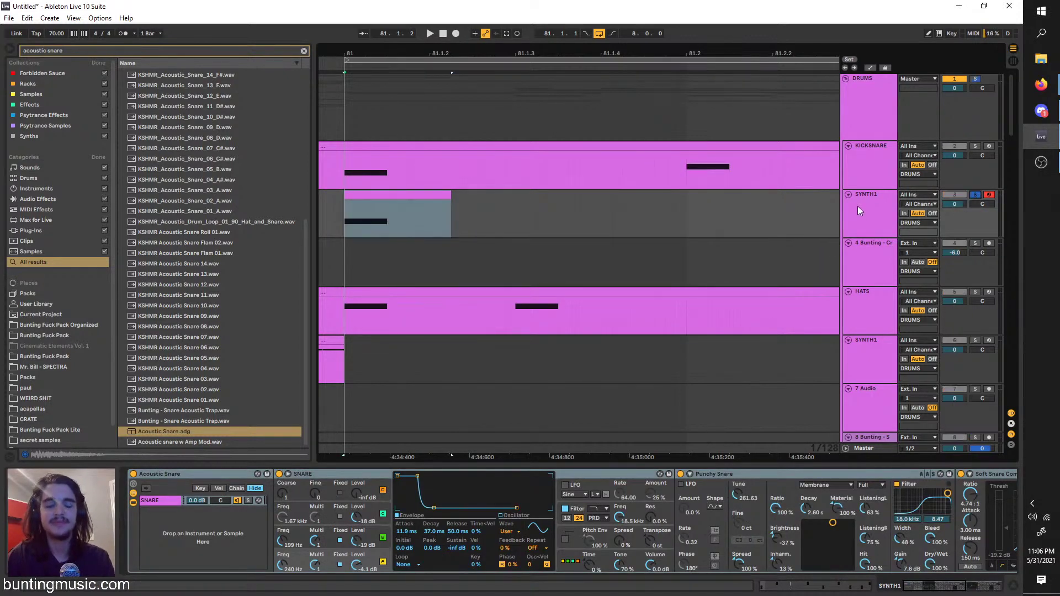
{"action": "left_click", "coordinate": [333, 217]}
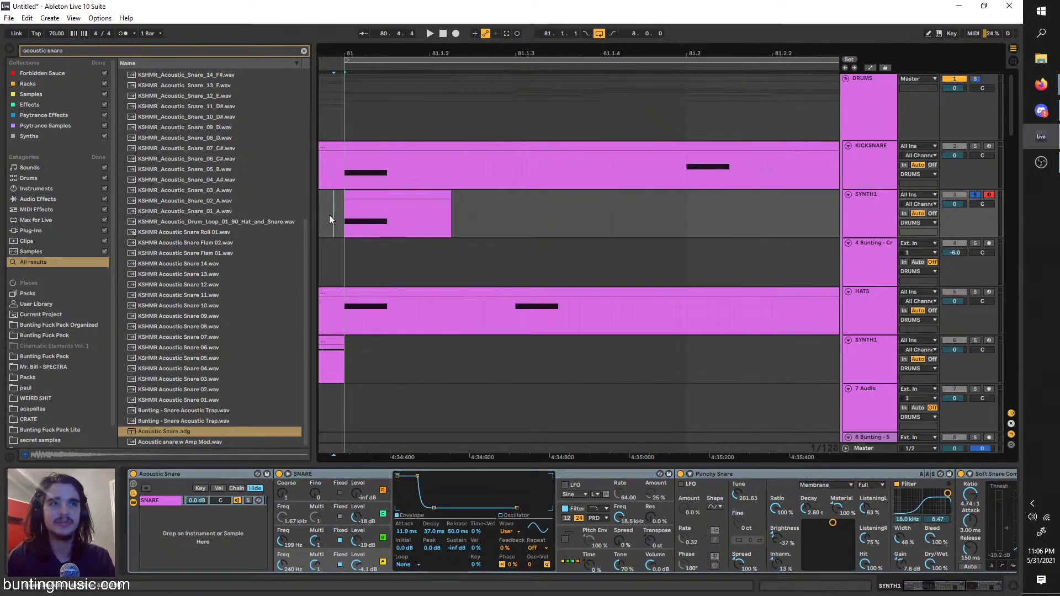
{"action": "key", "text": "space"}
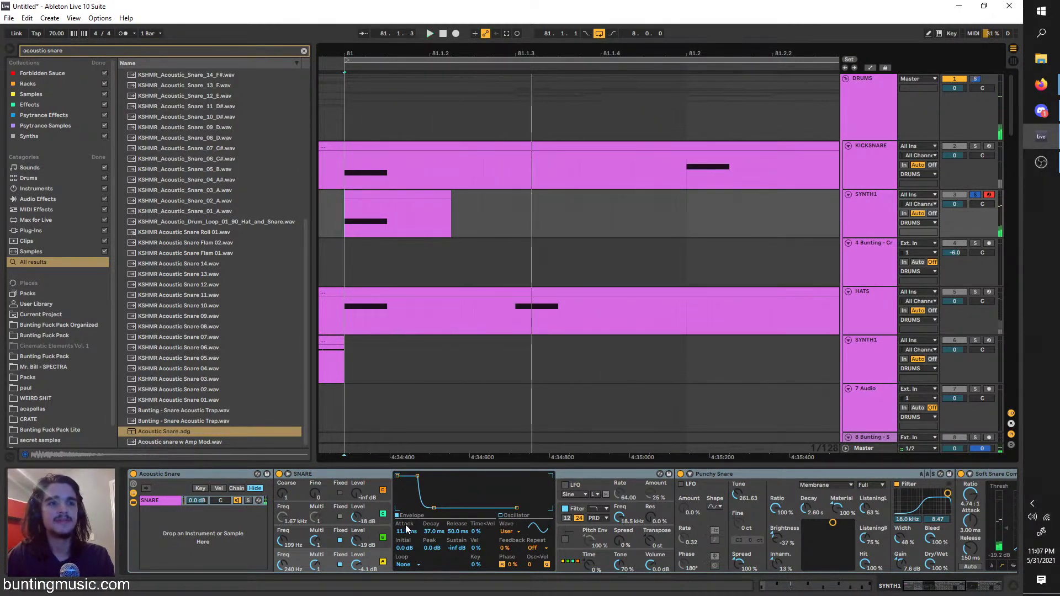
Examine the SNARE oscillators and the rack's effect chain, comparing the sound with Bright Snare bypassed and enabled
{"action": "left_click", "coordinate": [373, 541]}
{"action": "left_click", "coordinate": [364, 516]}
{"action": "scroll", "coordinate": [463, 568], "scroll_direction": "right", "scroll_amount": 4}
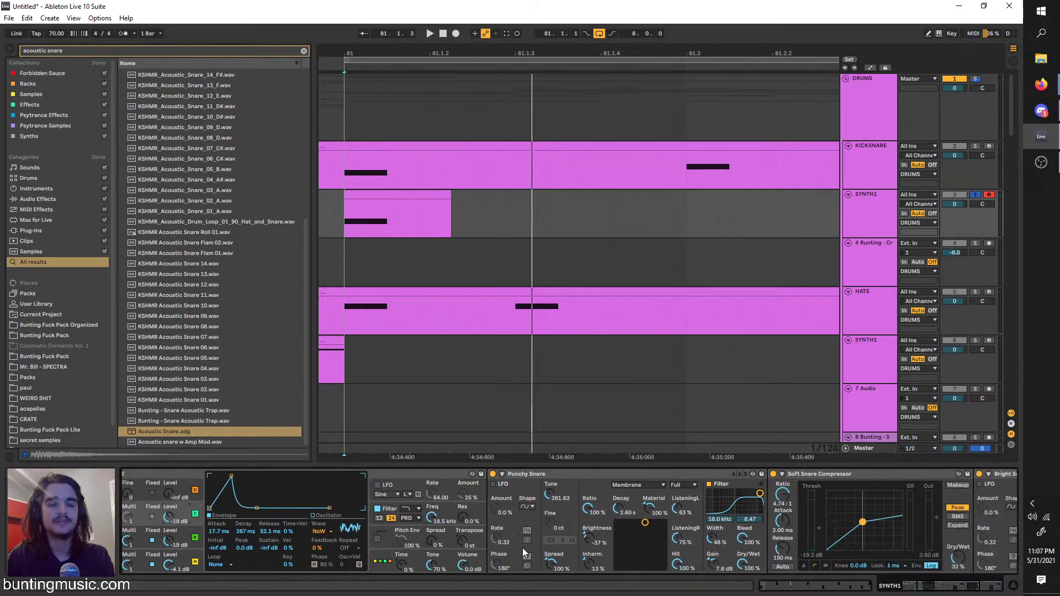
{"action": "scroll", "coordinate": [475, 524], "scroll_direction": "right", "scroll_amount": 6}
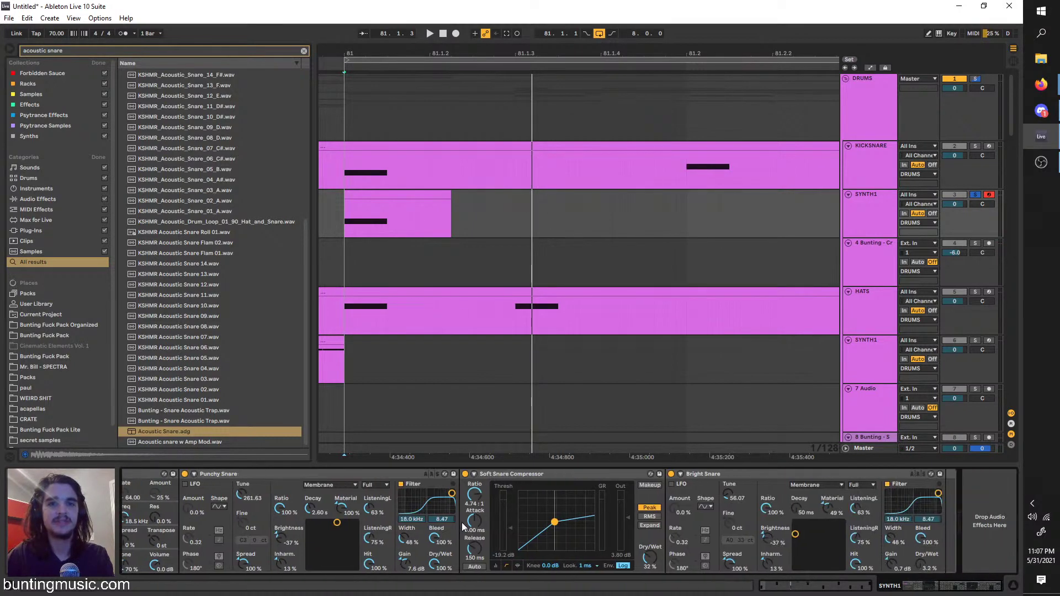
{"action": "key", "text": "space"}
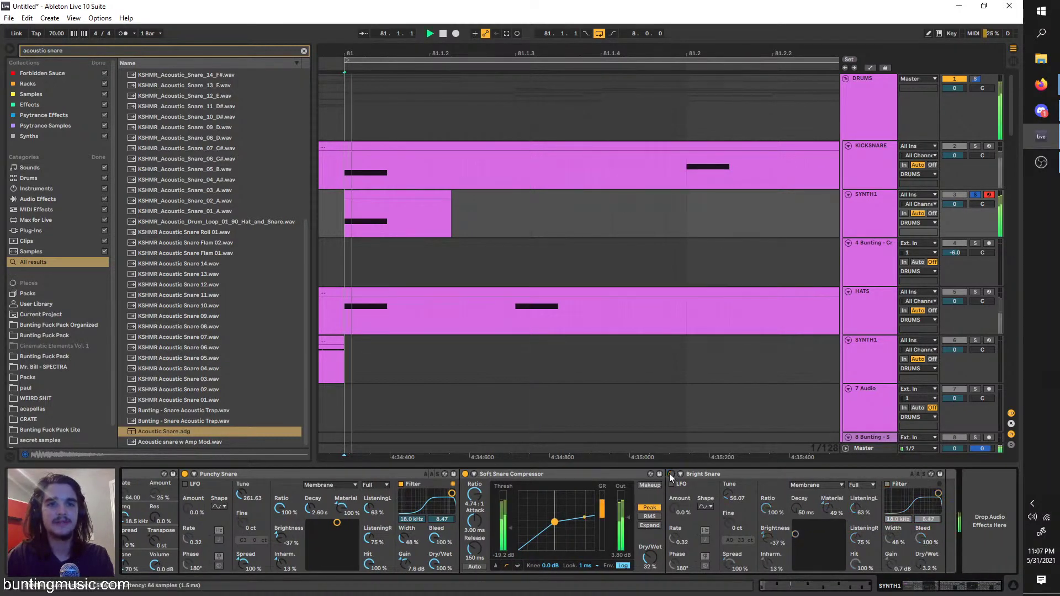
{"action": "left_click", "coordinate": [671, 474]}
{"action": "scroll", "coordinate": [428, 515], "scroll_direction": "left", "scroll_amount": 8}
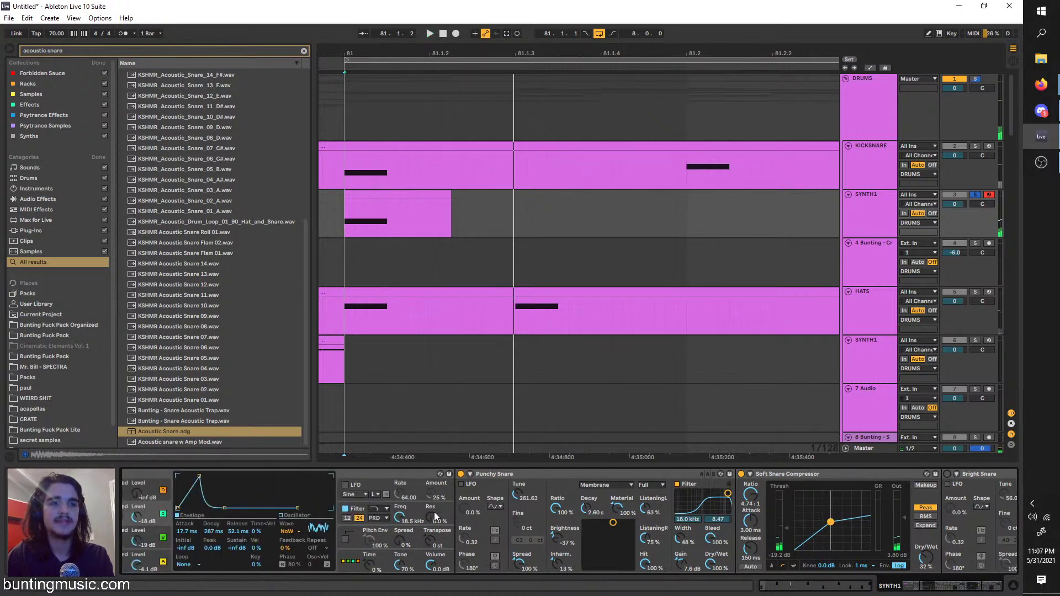
Bypass the rack's Punchy Snare effect, comparing playback with it enabled and checking SNARE oscillators B and A
{"action": "left_click", "coordinate": [616, 473]}
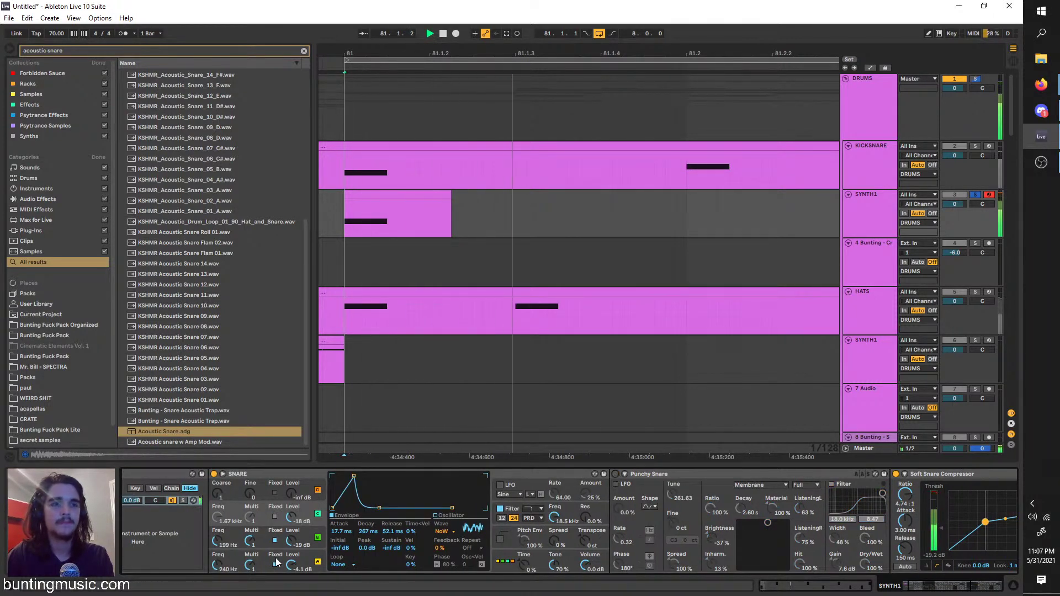
{"action": "left_click", "coordinate": [309, 544]}
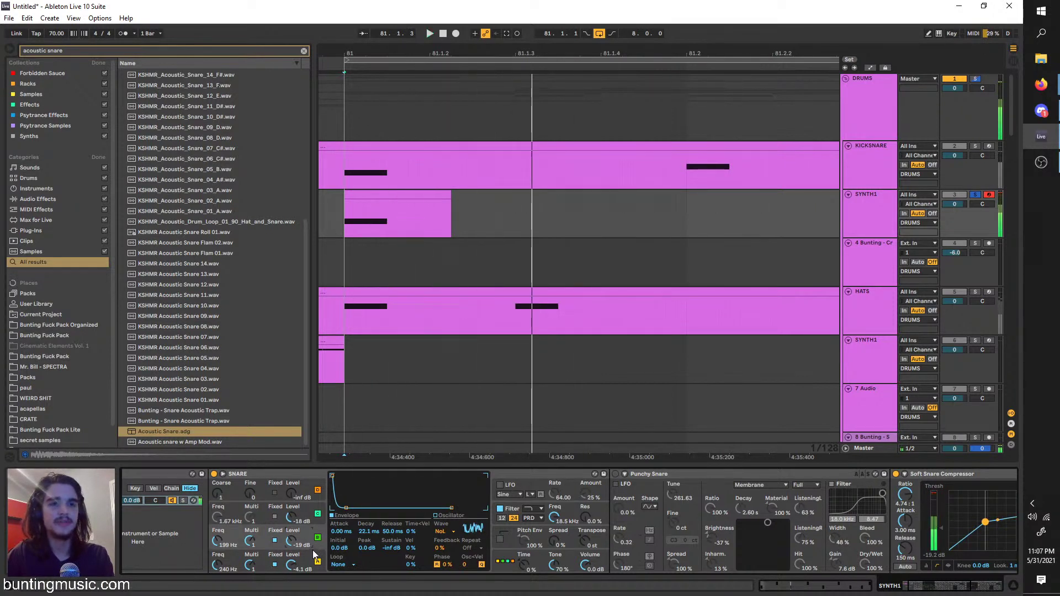
{"action": "left_click", "coordinate": [311, 559]}
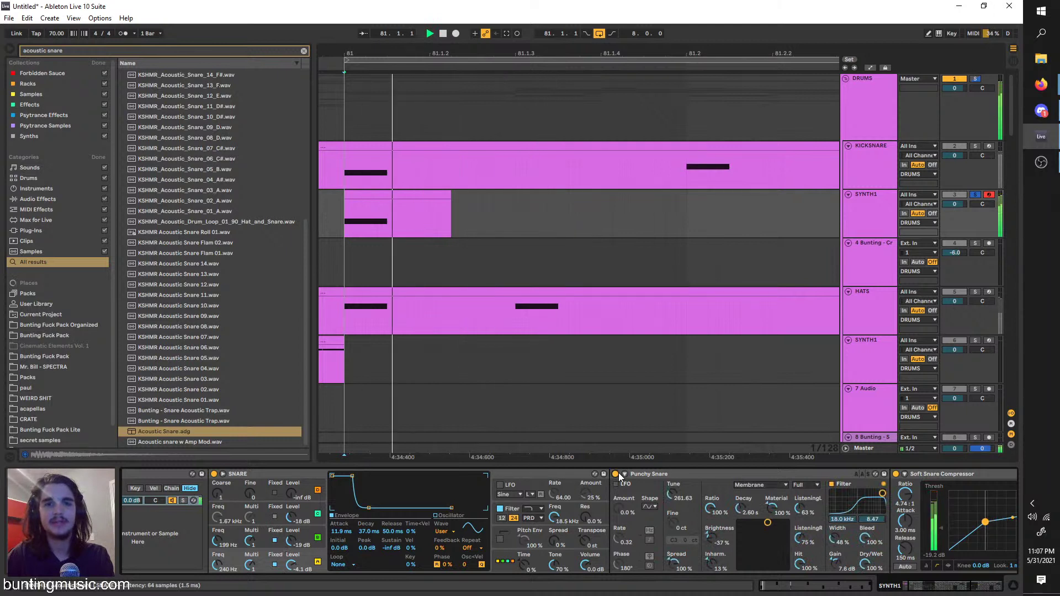
{"action": "key", "text": "space"}
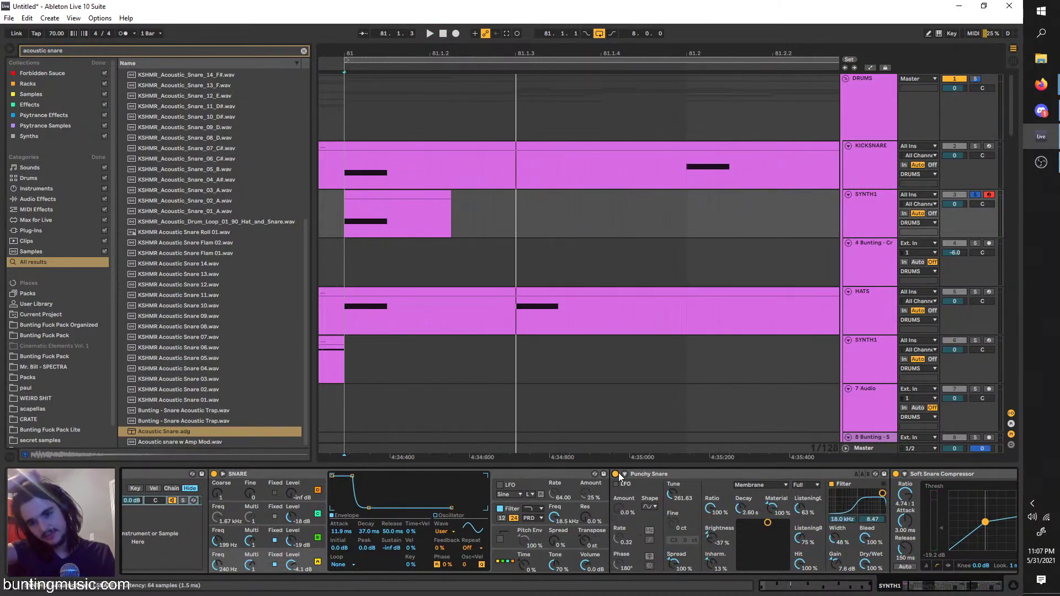
{"action": "key", "text": "space"}
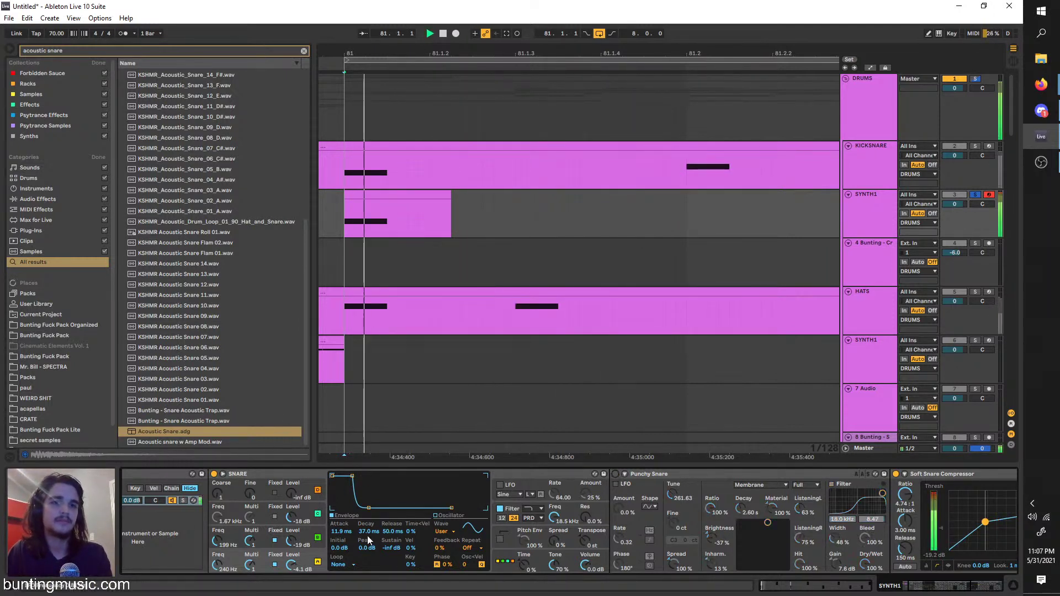
Set SNARE oscillator B's level to -17 dB and oscillator A's attack to 30 ms, leaving Punchy Snare bypassed
{"action": "left_click_drag", "start_coordinate": [304, 543], "coordinate": [304, 540]}
{"action": "left_click", "coordinate": [306, 516]}
{"action": "left_click", "coordinate": [305, 540]}
{"action": "left_click", "coordinate": [305, 562]}
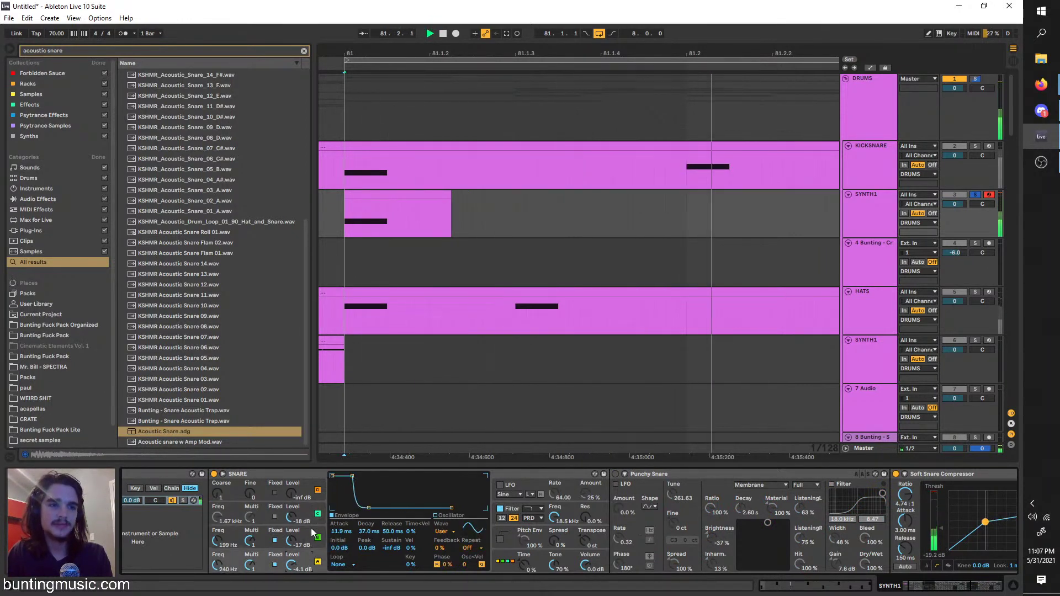
{"action": "left_click_drag", "start_coordinate": [352, 476], "coordinate": [356, 476]}
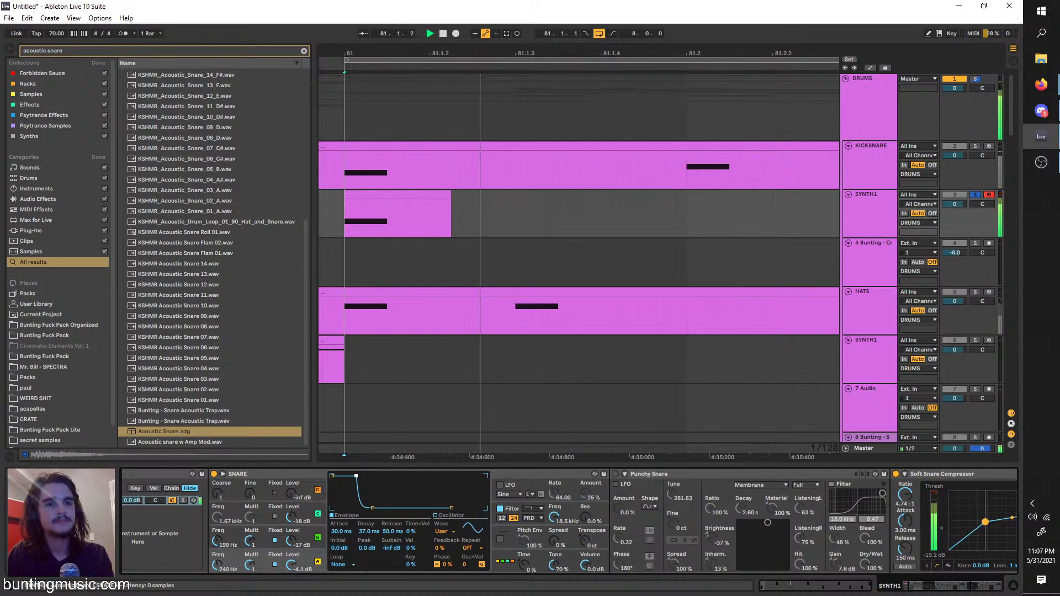
{"action": "left_click", "coordinate": [614, 474]}
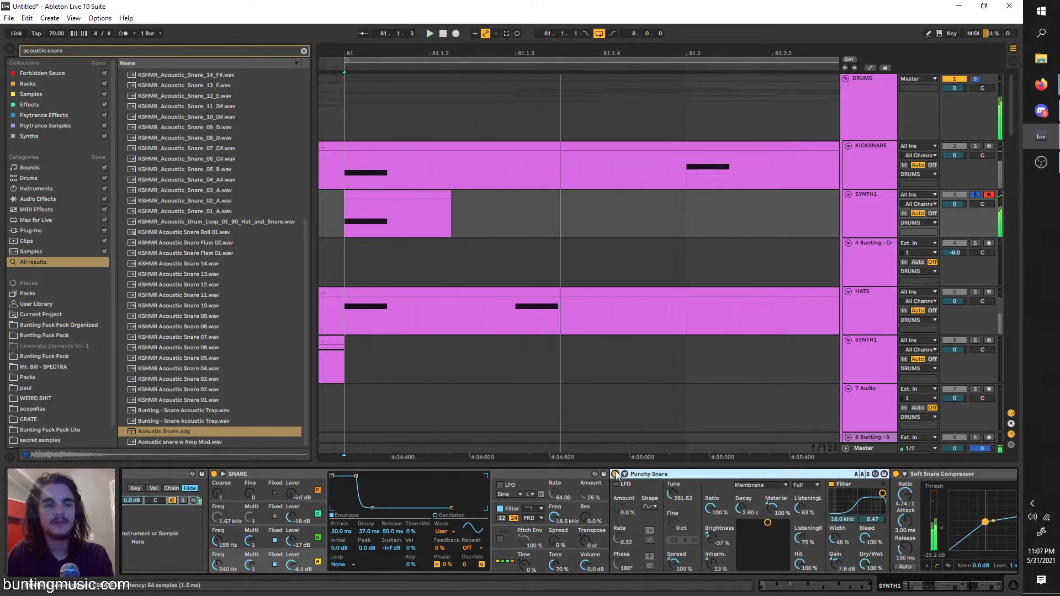
{"action": "key", "text": "ctrl+z"}
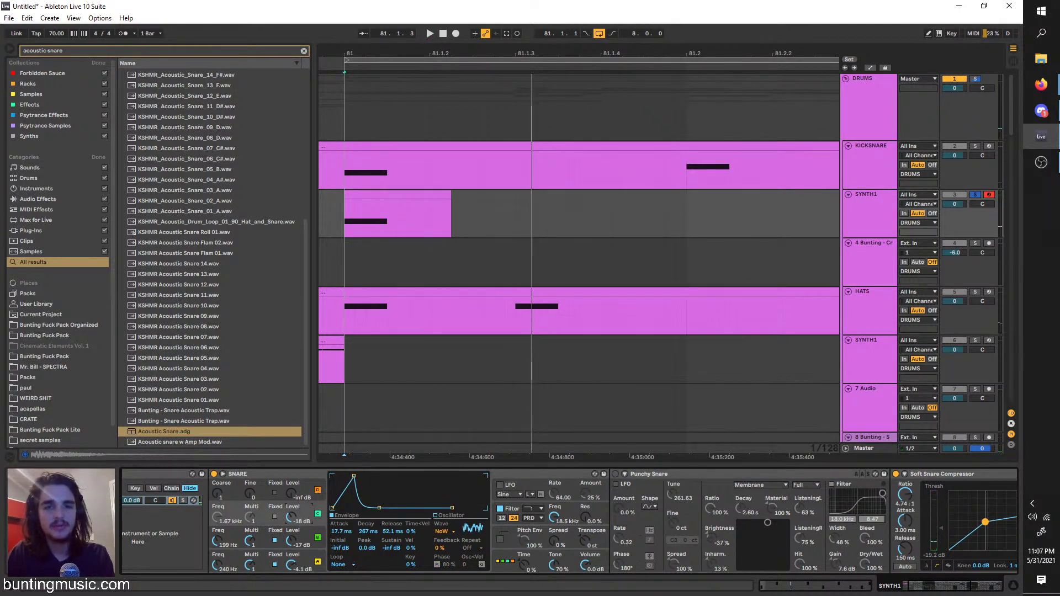
{"action": "key", "text": "alt+Tab"}
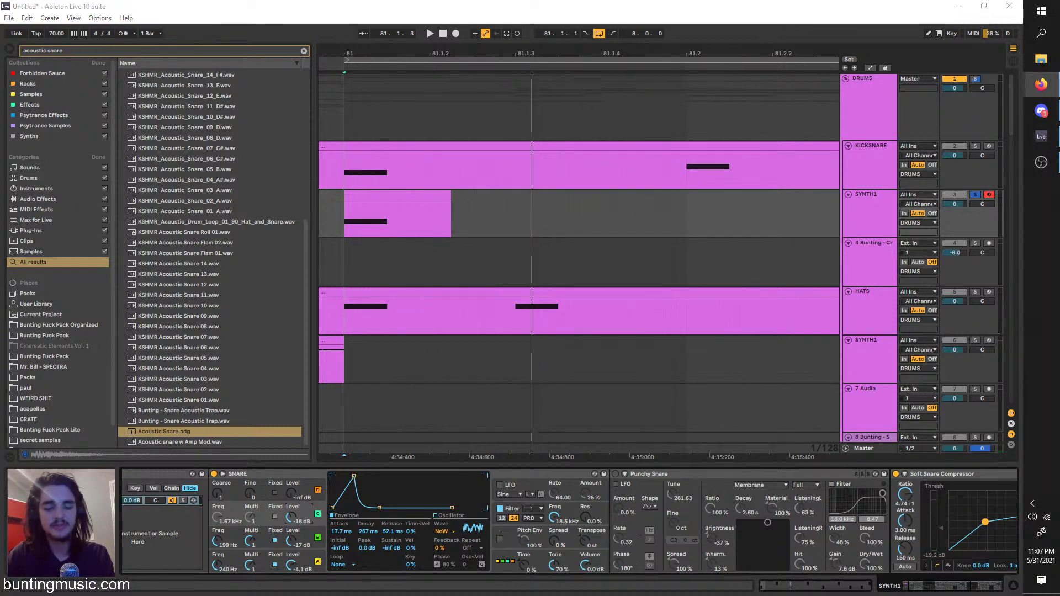
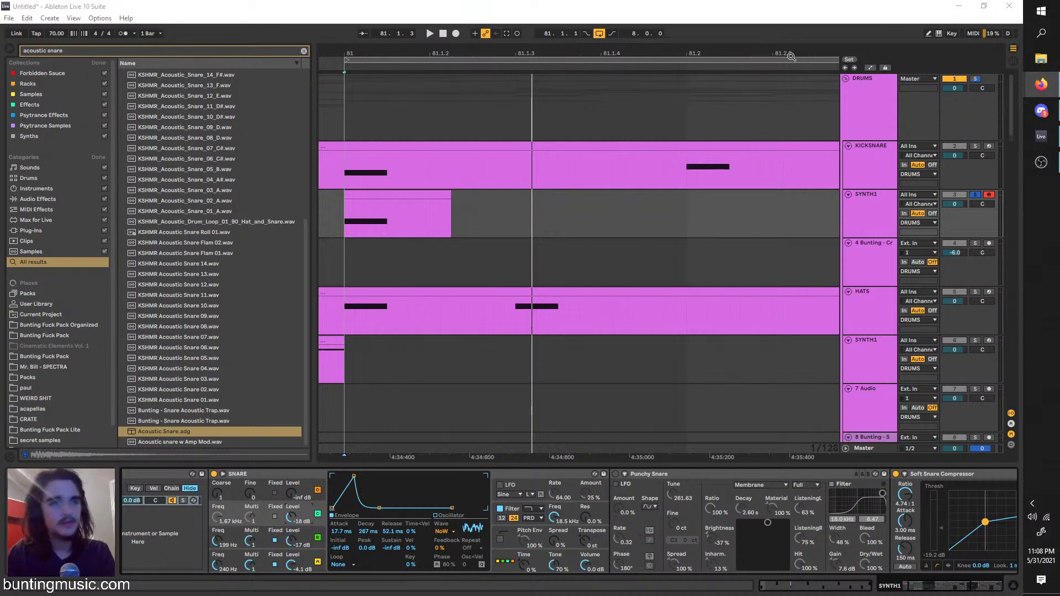
Play the snare repeatedly from bar 81 and set SNARE oscillator A's frequency to 344 Hz
{"action": "left_click", "coordinate": [343, 208]}
{"action": "key", "text": "space"}
{"action": "scroll", "coordinate": [345, 217], "scroll_direction": "down", "scroll_amount": 2}
{"action": "key", "text": "space"}
{"action": "key", "text": "space"}
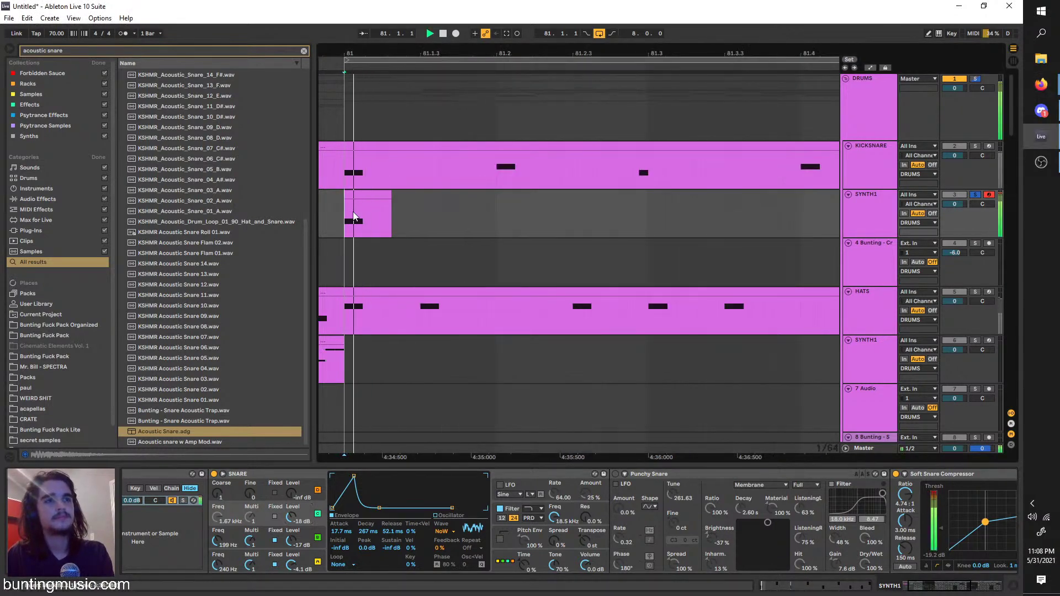
{"action": "key", "text": "space"}
{"action": "key", "text": "space"}
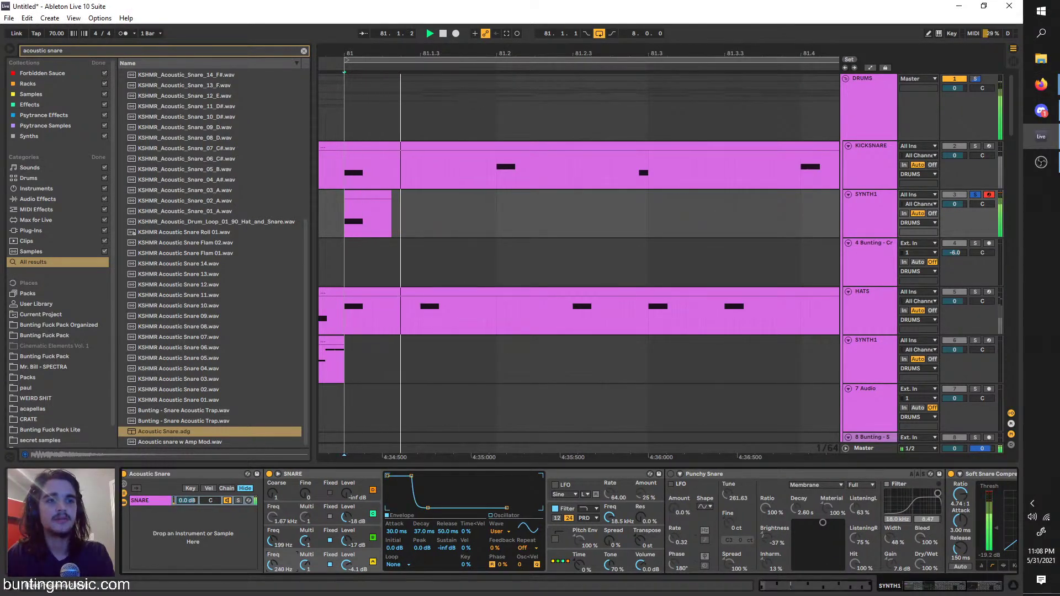
{"action": "key", "text": "space"}
{"action": "key", "text": "space"}
{"action": "key", "text": "space"}
{"action": "key", "text": "space"}
{"action": "key", "text": "space"}
{"action": "key", "text": "space"}
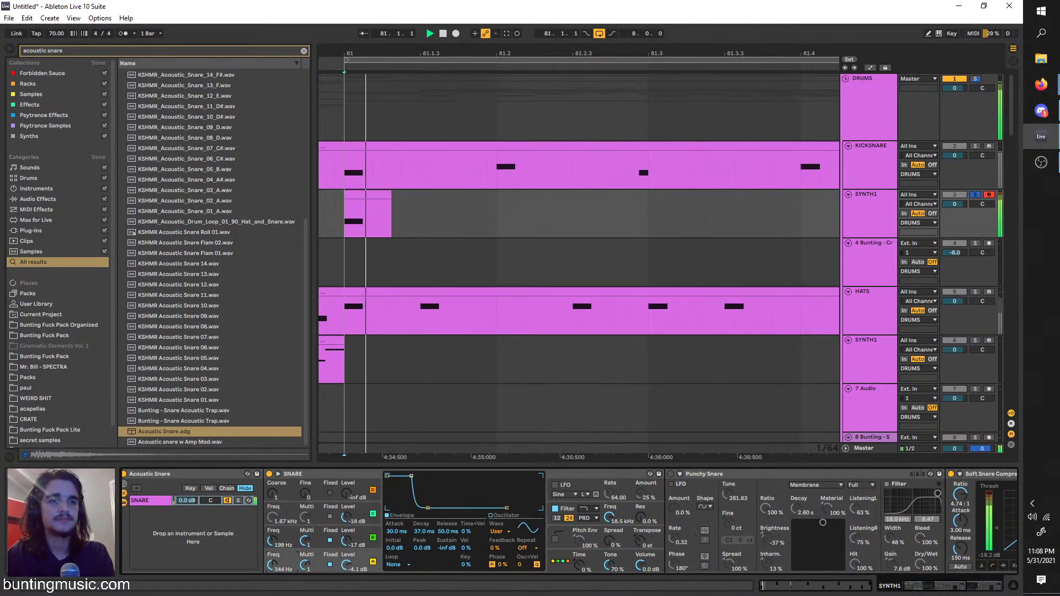
{"action": "key", "text": "space"}
{"action": "key", "text": "space"}
{"action": "key", "text": "space"}
{"action": "key", "text": "space"}
Try raising the SNARE filter's drive to 9.00 dB while replaying the hit
{"action": "left_click", "coordinate": [585, 502]}
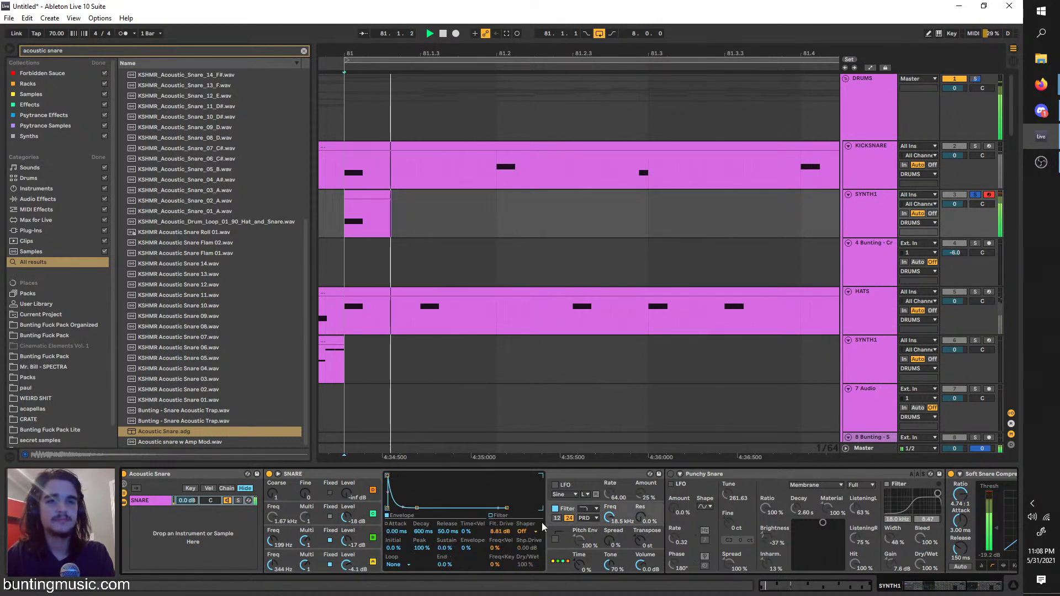
{"action": "key", "text": "space"}
{"action": "key", "text": "space"}
{"action": "key", "text": "space"}
{"action": "key", "text": "space"}
{"action": "key", "text": "space"}
{"action": "key", "text": "space"}
{"action": "key", "text": "space"}
{"action": "key", "text": "space"}
{"action": "key", "text": "space"}
{"action": "left_click_drag", "start_coordinate": [501, 532], "coordinate": [500, 537]}
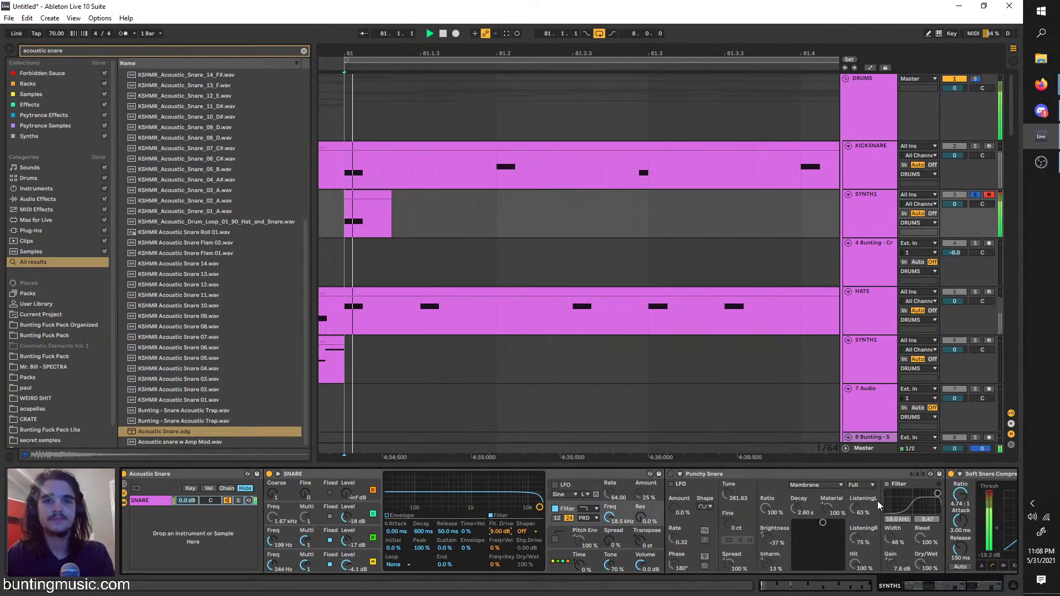
Enable Punchy Snare and replay the snare hit from bar 81 through it
{"action": "left_click", "coordinate": [671, 474]}
{"action": "key", "text": "space"}
{"action": "key", "text": "space"}
{"action": "key", "text": "space"}
{"action": "key", "text": "space"}
{"action": "key", "text": "space"}
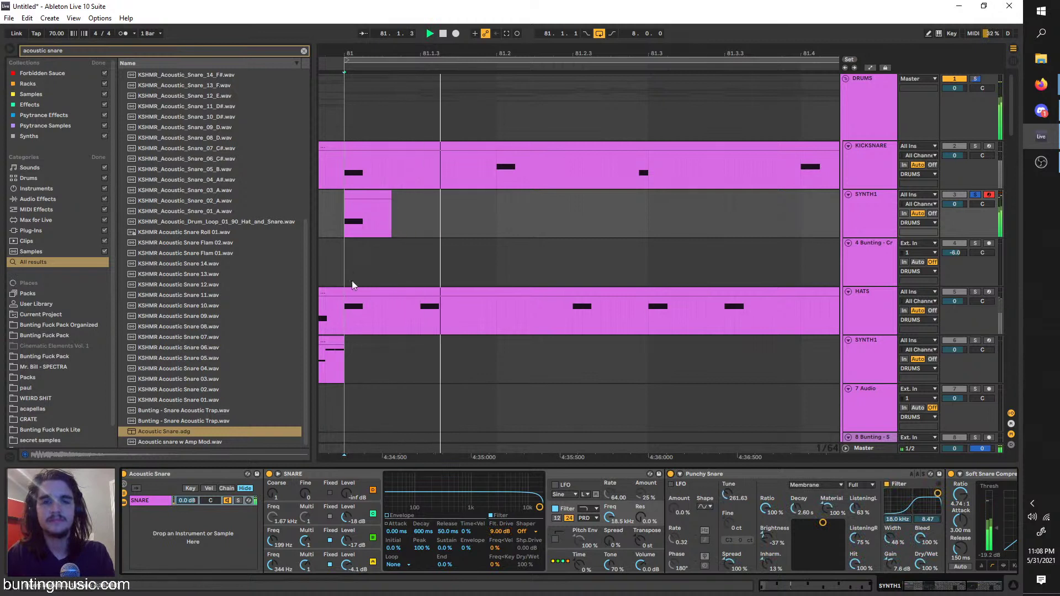
{"action": "key", "text": "space"}
{"action": "key", "text": "space"}
{"action": "key", "text": "space"}
{"action": "key", "text": "space"}
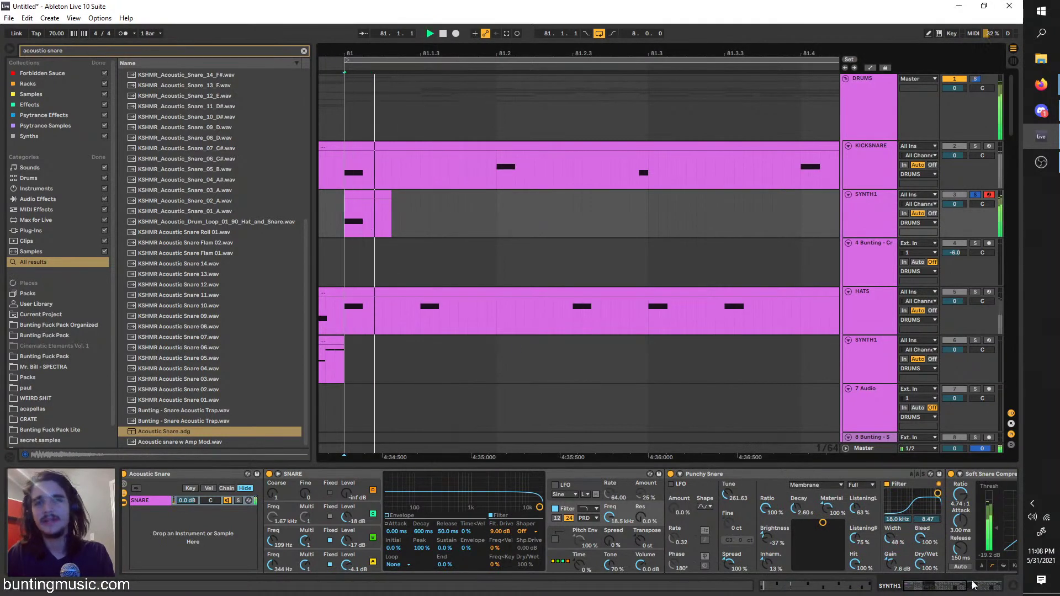
{"action": "key", "text": "space"}
{"action": "key", "text": "space"}
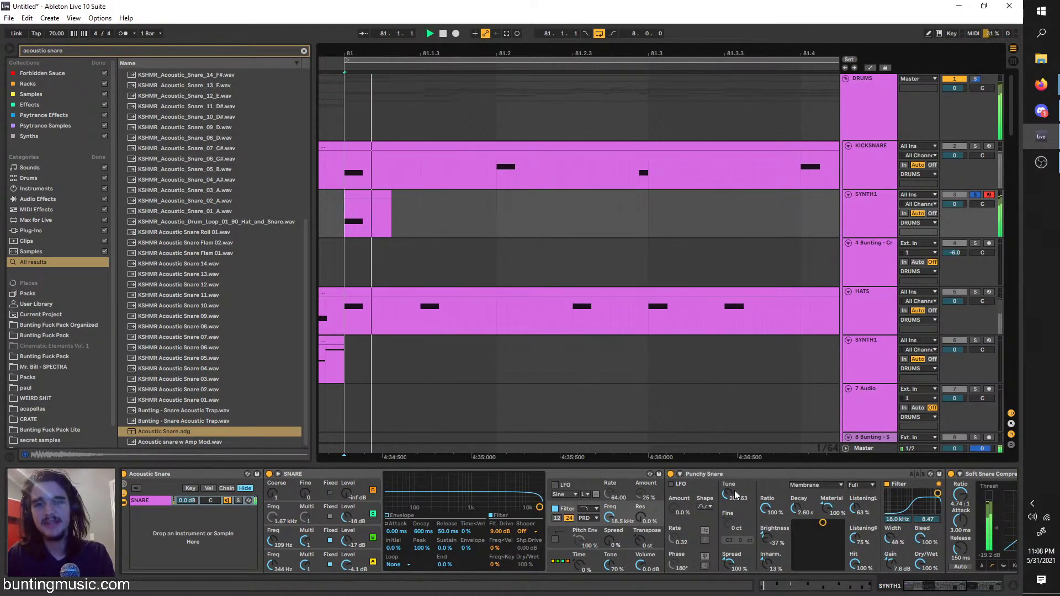
Try Punchy Snare's tune at 298.55, return it to its default and switch the effect off and on again
{"action": "key", "text": "space"}
{"action": "key", "text": "space"}
{"action": "key", "text": "space"}
{"action": "key", "text": "space"}
{"action": "key", "text": "space"}
{"action": "key", "text": "space"}
{"action": "key", "text": "space"}
{"action": "key", "text": "space"}
{"action": "key", "text": "space"}
{"action": "key", "text": "space"}
{"action": "key", "text": "space"}
{"action": "key", "text": "space"}
{"action": "key", "text": "space"}
{"action": "key", "text": "space"}
{"action": "mouse_move", "coordinate": [728, 494]}
{"action": "left_mouse_down"}
{"action": "mouse_move", "coordinate": [727, 475]}
{"action": "mouse_move", "coordinate": [730, 491]}
{"action": "left_mouse_up"}
{"action": "key", "text": "space"}
{"action": "right_click", "coordinate": [731, 492]}
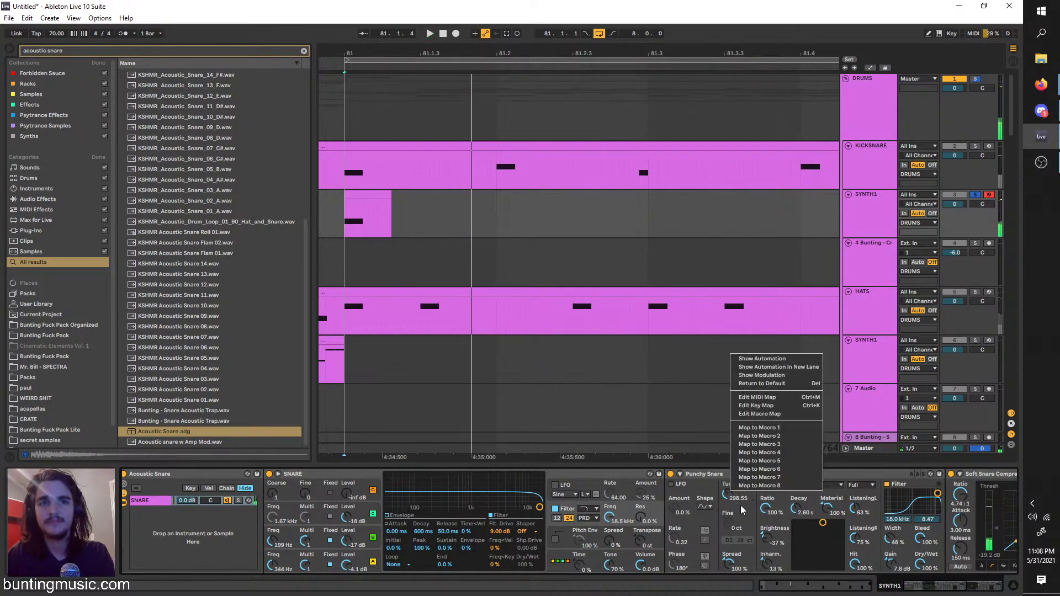
{"action": "left_click", "coordinate": [753, 385]}
{"action": "left_click", "coordinate": [671, 475]}
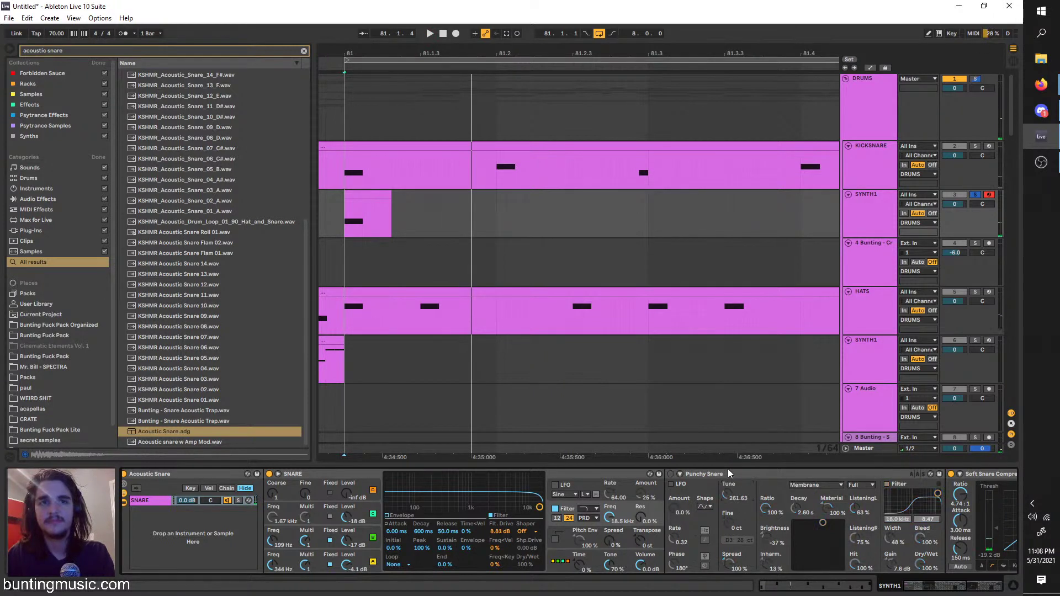
{"action": "left_click", "coordinate": [672, 475]}
Set Punchy Snare's inharmonics to -68% and its filter to 18.0 kHz with a bandwidth of 6.42 during playback
{"action": "key", "text": "space"}
{"action": "left_click_drag", "start_coordinate": [777, 569], "coordinate": [776, 561]}
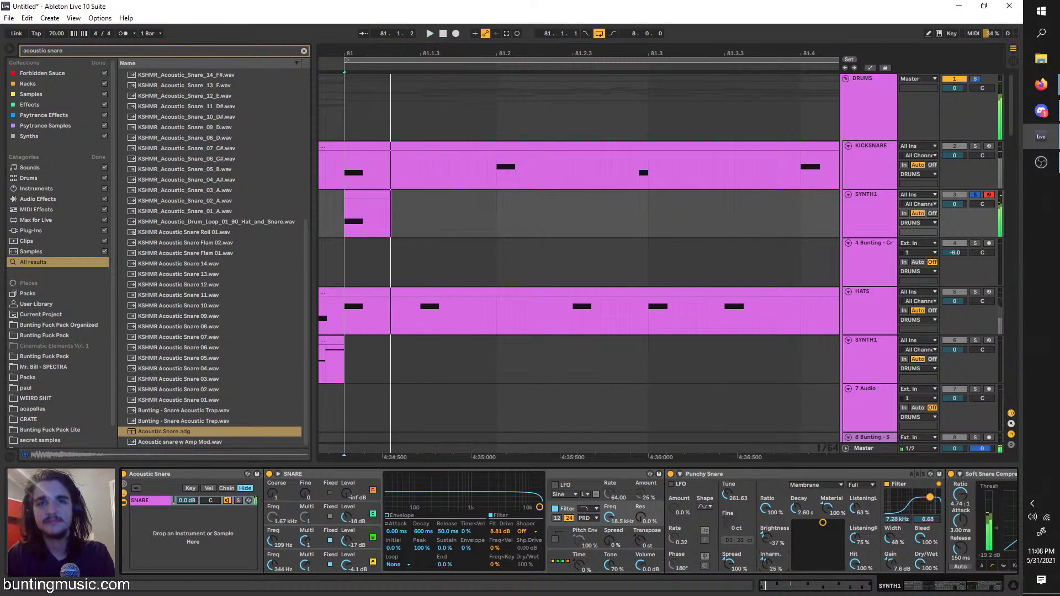
{"action": "left_click_drag", "start_coordinate": [938, 493], "coordinate": [937, 498]}
{"action": "left_click_drag", "start_coordinate": [764, 577], "coordinate": [764, 594]}
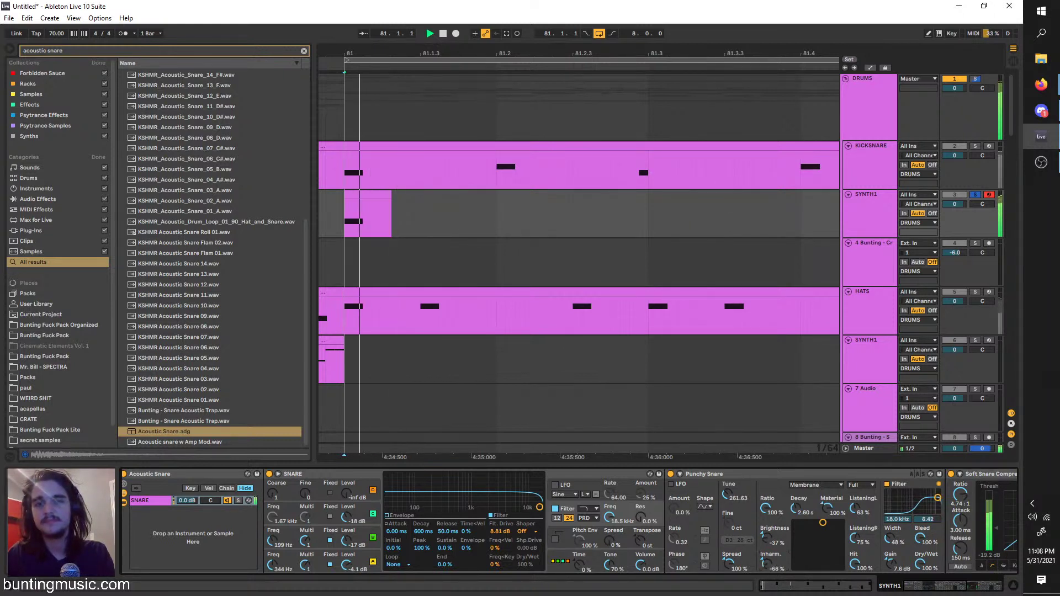
{"action": "left_click_drag", "start_coordinate": [765, 564], "coordinate": [765, 585]}
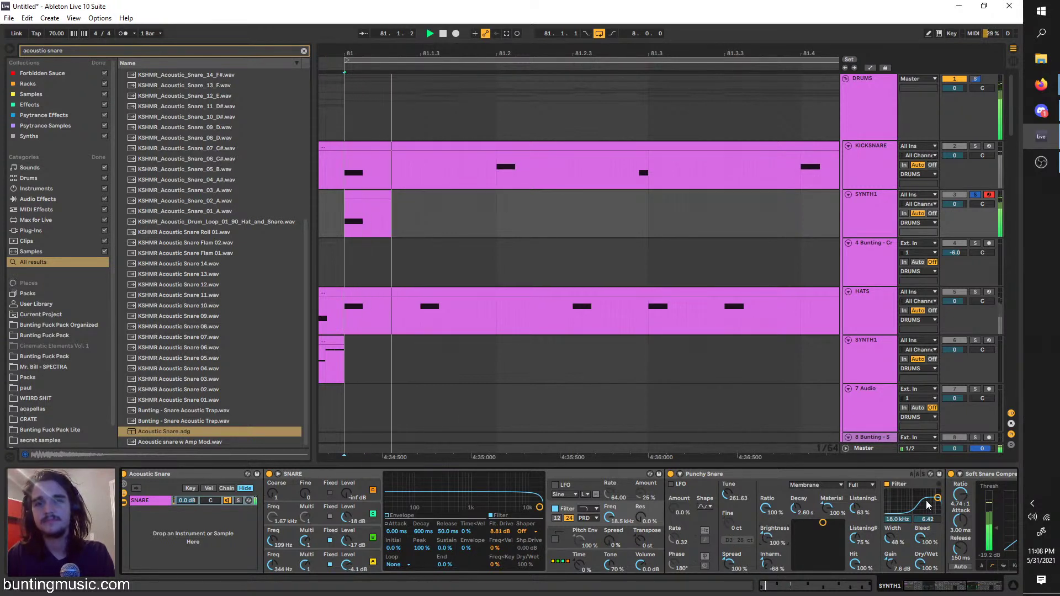
{"action": "mouse_move", "coordinate": [823, 522]}
{"action": "left_mouse_down"}
{"action": "mouse_move", "coordinate": [823, 557]}
{"action": "mouse_move", "coordinate": [823, 523]}
{"action": "left_mouse_up"}
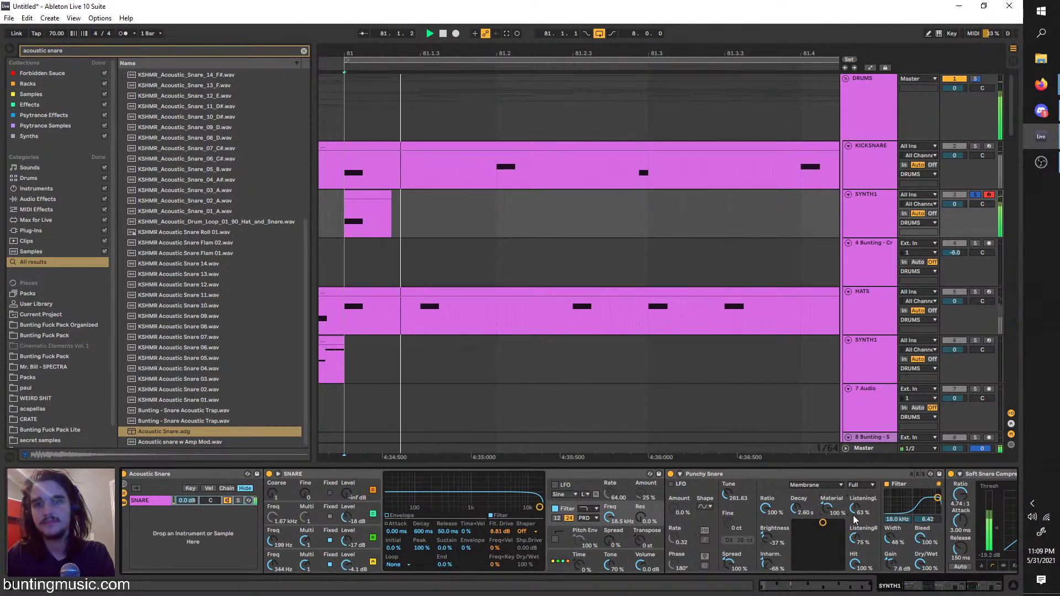
Set SNARE oscillator B's decay to 278 ms and raise its level to 0.0 dB, replaying the hit
{"action": "scroll", "coordinate": [850, 530], "scroll_direction": "down", "scroll_amount": 1}
{"action": "scroll", "coordinate": [842, 556], "scroll_direction": "down", "scroll_amount": 9}
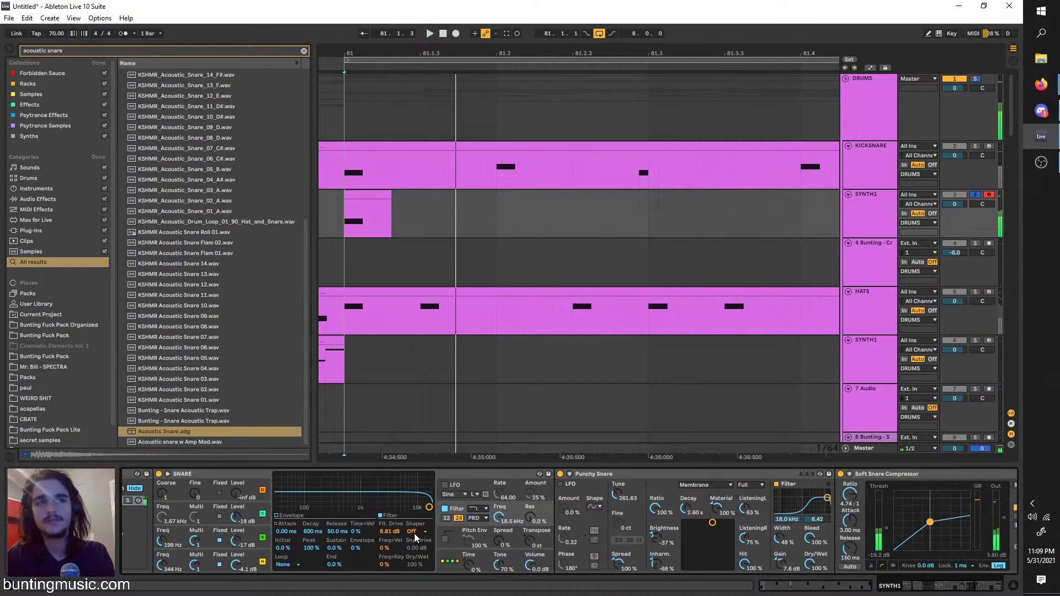
{"action": "left_click", "coordinate": [262, 547]}
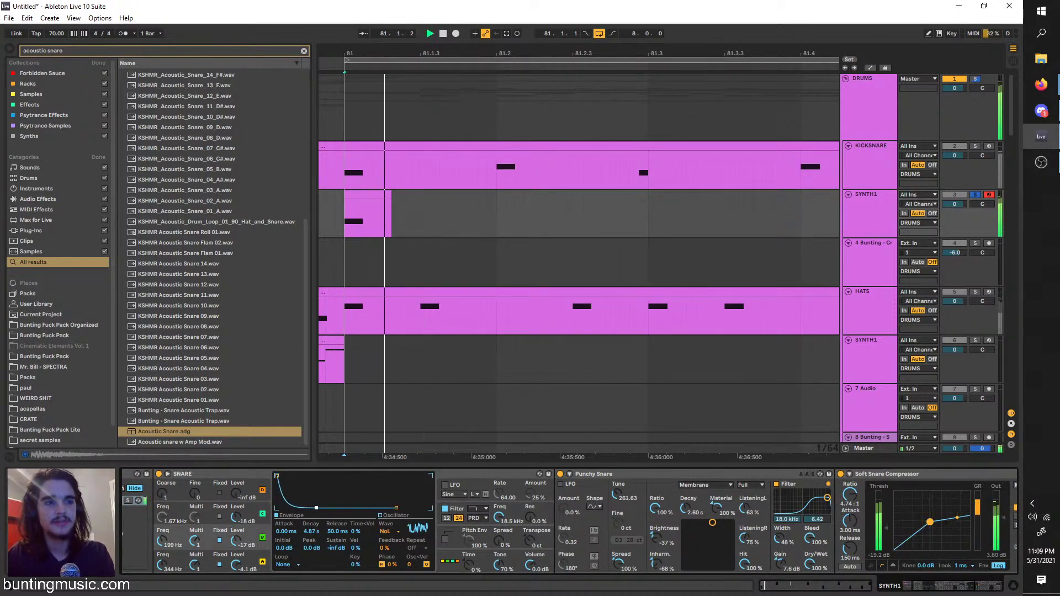
{"action": "left_click_drag", "start_coordinate": [313, 508], "coordinate": [303, 508]}
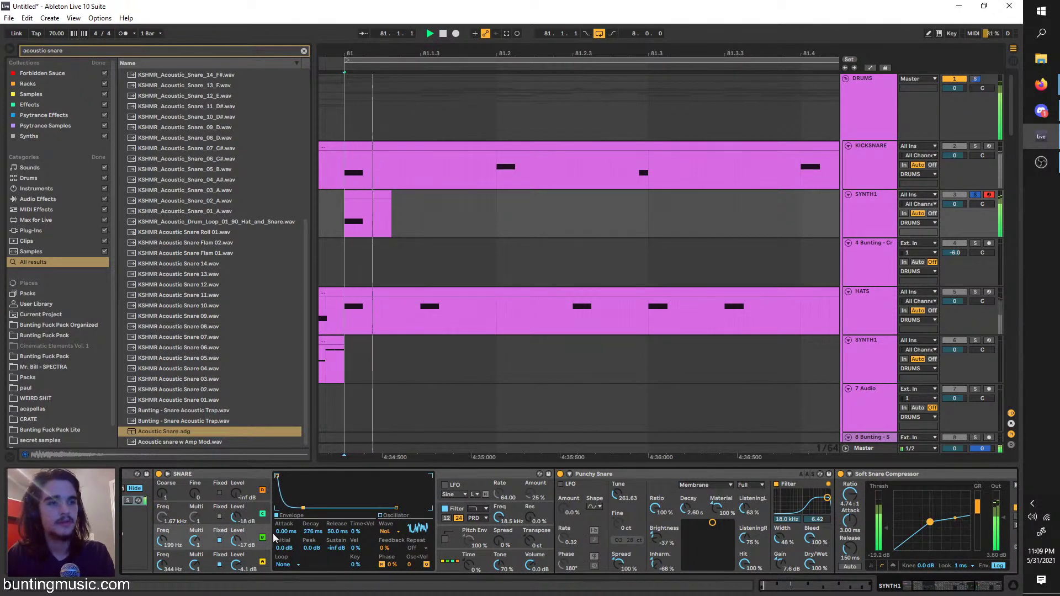
{"action": "left_click_drag", "start_coordinate": [237, 542], "coordinate": [237, 517]}
{"action": "key", "text": "space"}
{"action": "key", "text": "space"}
{"action": "key", "text": "space"}
{"action": "key", "text": "space"}
{"action": "key", "text": "space"}
{"action": "key", "text": "space"}
{"action": "key", "text": "space"}
{"action": "key", "text": "space"}
{"action": "key", "text": "space"}
Shorten SNARE oscillator B's decay slightly further and set its frequency to 468 Hz
{"action": "left_click_drag", "start_coordinate": [302, 508], "coordinate": [298, 509]}
{"action": "key", "text": "space"}
{"action": "key", "text": "space"}
{"action": "key", "text": "space"}
{"action": "key", "text": "space"}
{"action": "key", "text": "space"}
{"action": "key", "text": "space"}
{"action": "key", "text": "space"}
{"action": "key", "text": "space"}
{"action": "left_click_drag", "start_coordinate": [163, 542], "coordinate": [162, 522]}
Set SNARE oscillator C's level to -17 dB and its decay to 245 ms
{"action": "left_click_drag", "start_coordinate": [242, 518], "coordinate": [242, 507]}
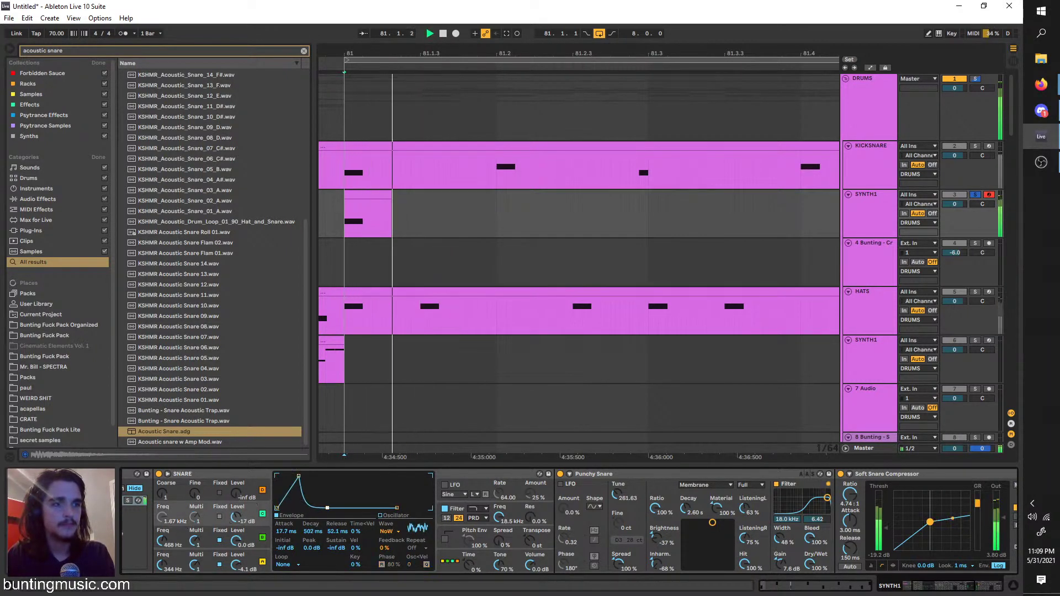
{"action": "left_click_drag", "start_coordinate": [335, 508], "coordinate": [323, 507]}
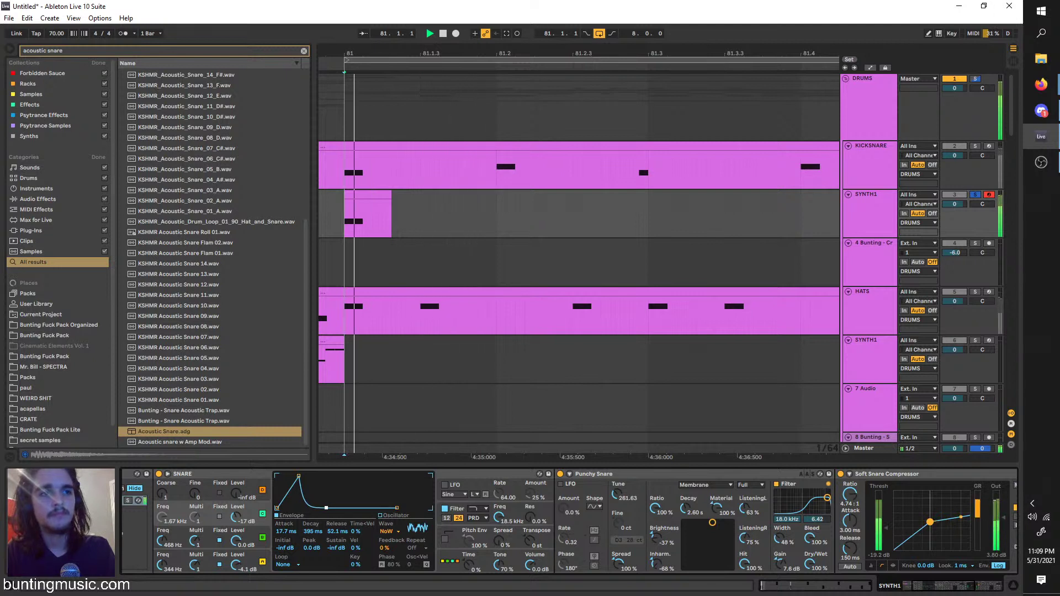
{"action": "left_click_drag", "start_coordinate": [323, 508], "coordinate": [315, 505]}
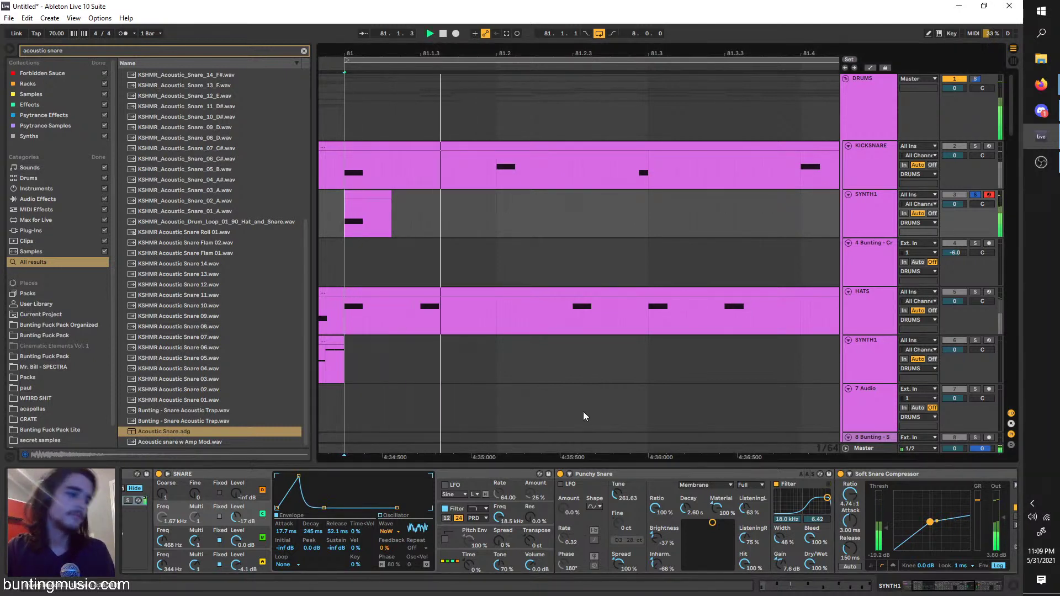
{"action": "left_click", "coordinate": [977, 590]}
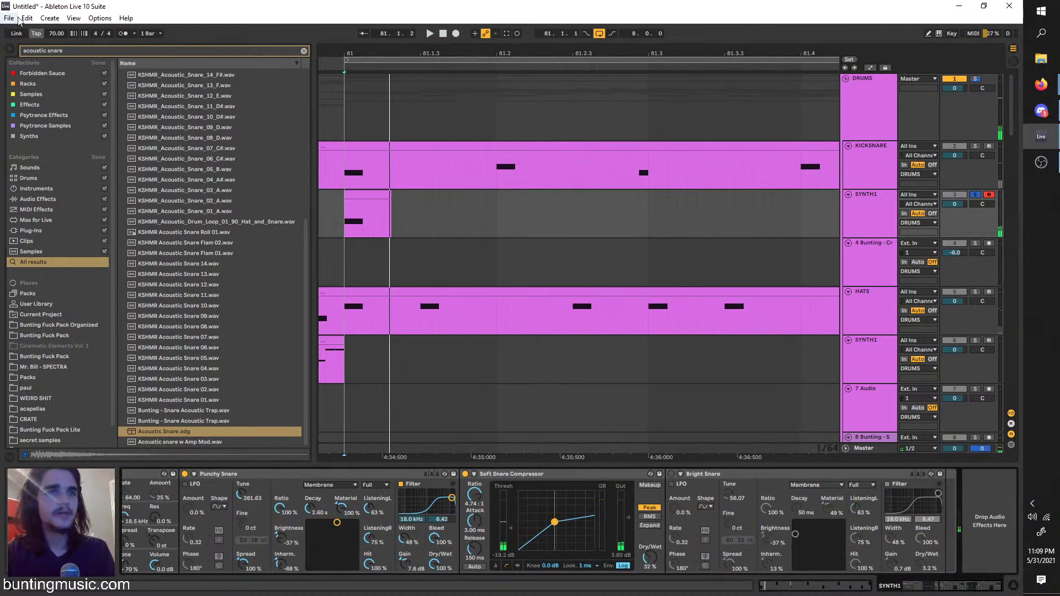
Search the audio effects for SNARE, add the Snare Room reverb preset to the SYNTH1 track, and set its Dry/Wet to 6.3%
{"action": "key", "text": "ctrl+f"}
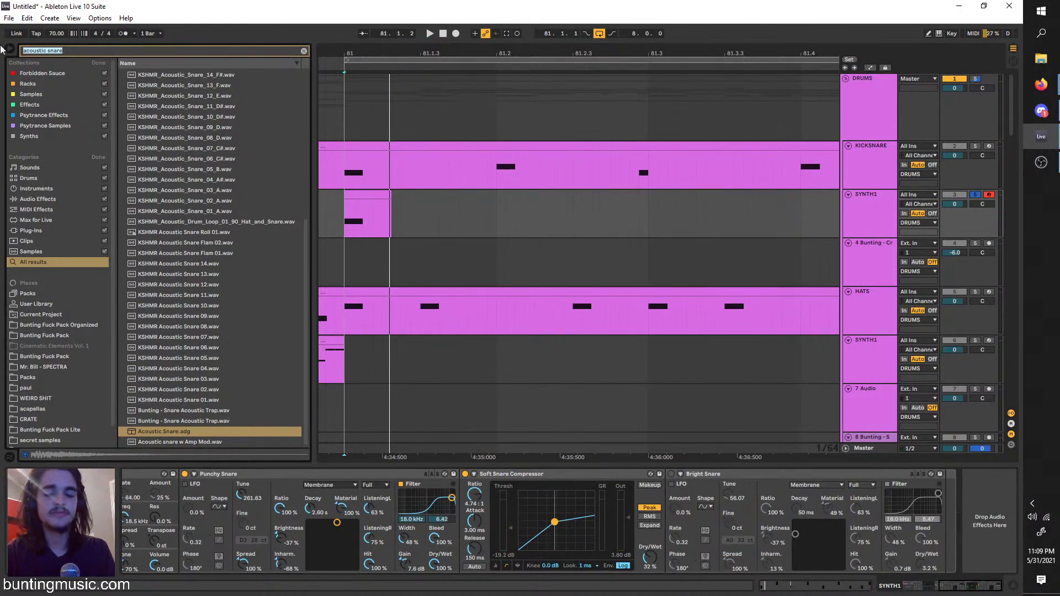
{"action": "type", "text": "SNARE"}
{"action": "left_click", "coordinate": [35, 188]}
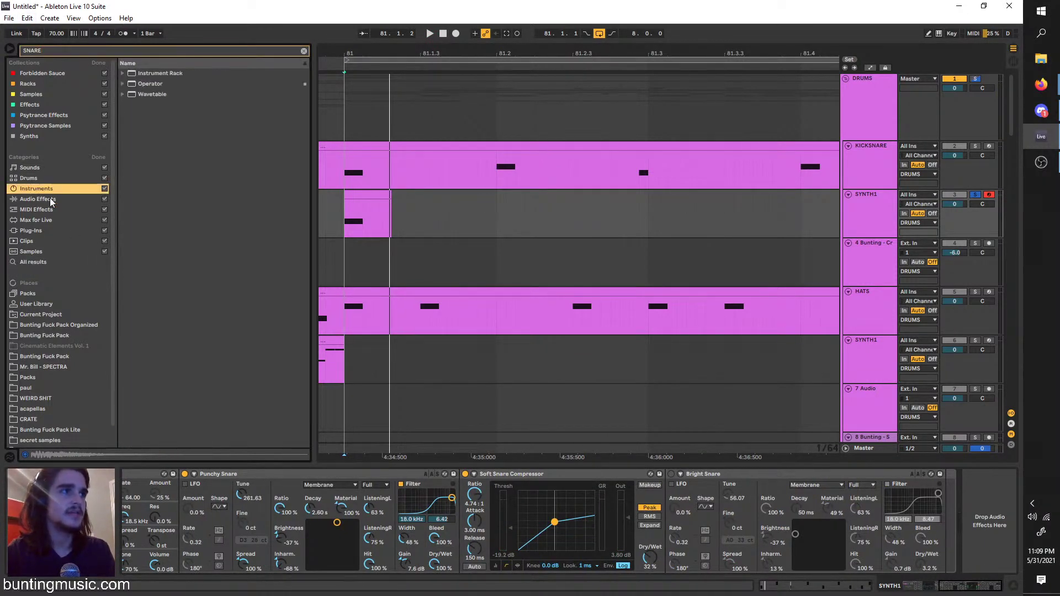
{"action": "left_click", "coordinate": [50, 200]}
{"action": "left_click", "coordinate": [122, 104]}
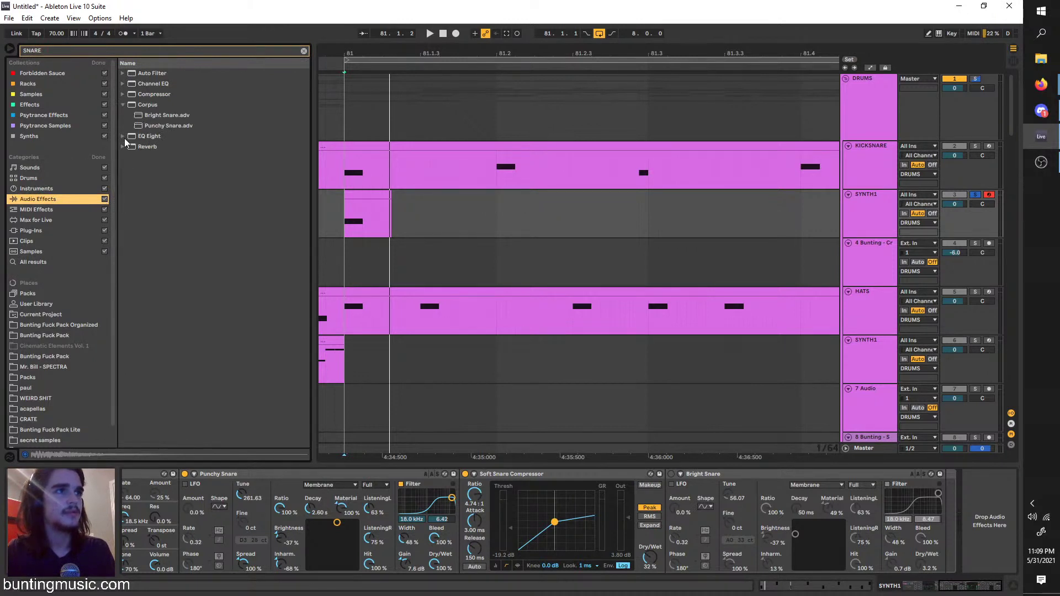
{"action": "left_click", "coordinate": [121, 147]}
{"action": "left_click", "coordinate": [125, 138]}
{"action": "double_click", "coordinate": [166, 147]}
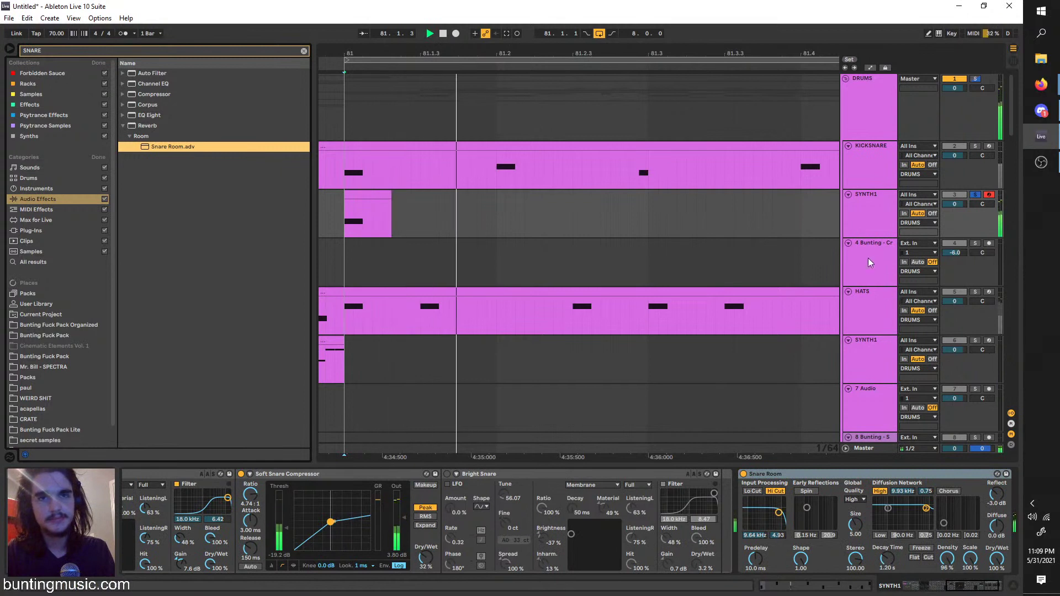
{"action": "key", "text": "space"}
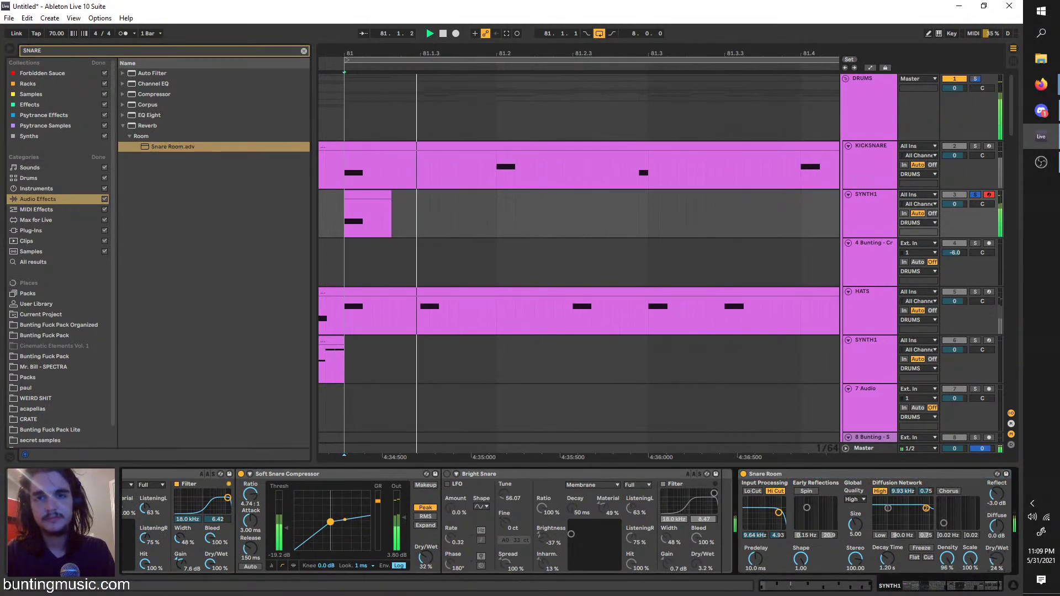
{"action": "left_click_drag", "start_coordinate": [987, 550], "coordinate": [987, 589]}
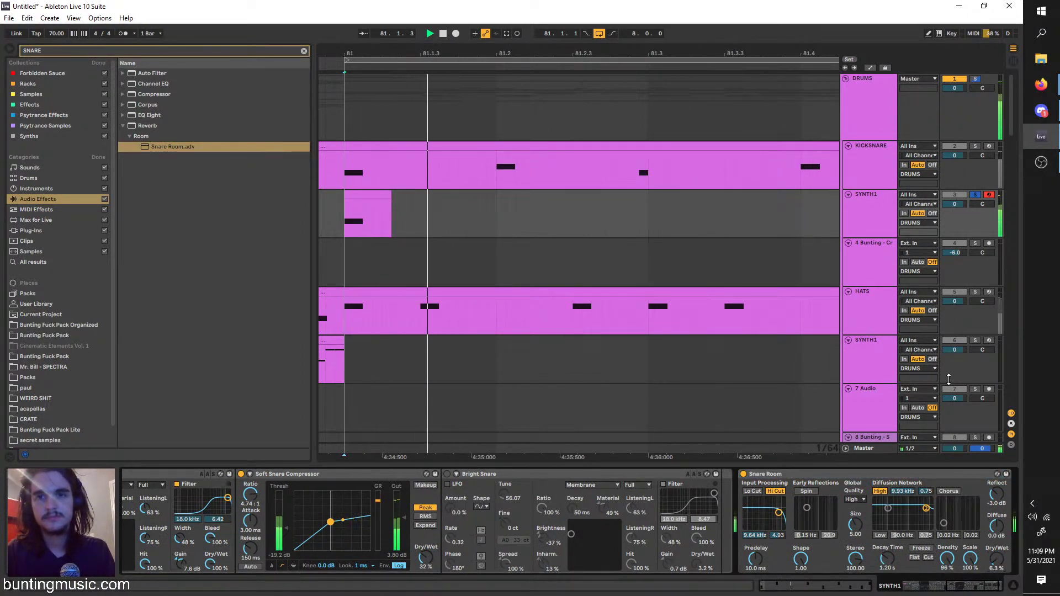
Duplicate the SYNTH1 snare track, then freeze and flatten the copy to audio
{"action": "left_click", "coordinate": [881, 230]}
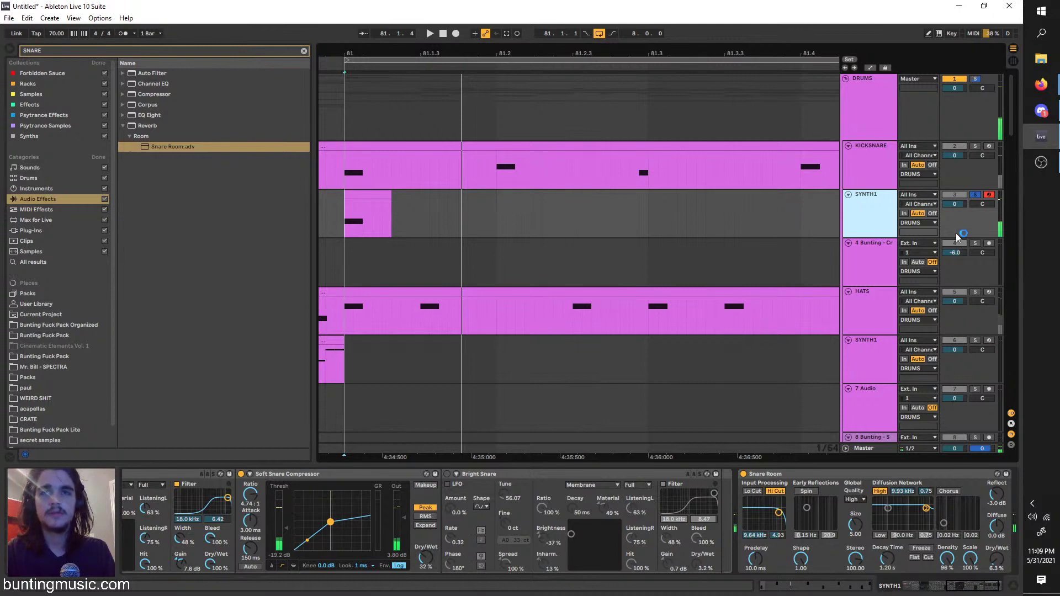
{"action": "key", "text": "ctrl+d"}
{"action": "right_click", "coordinate": [873, 257]}
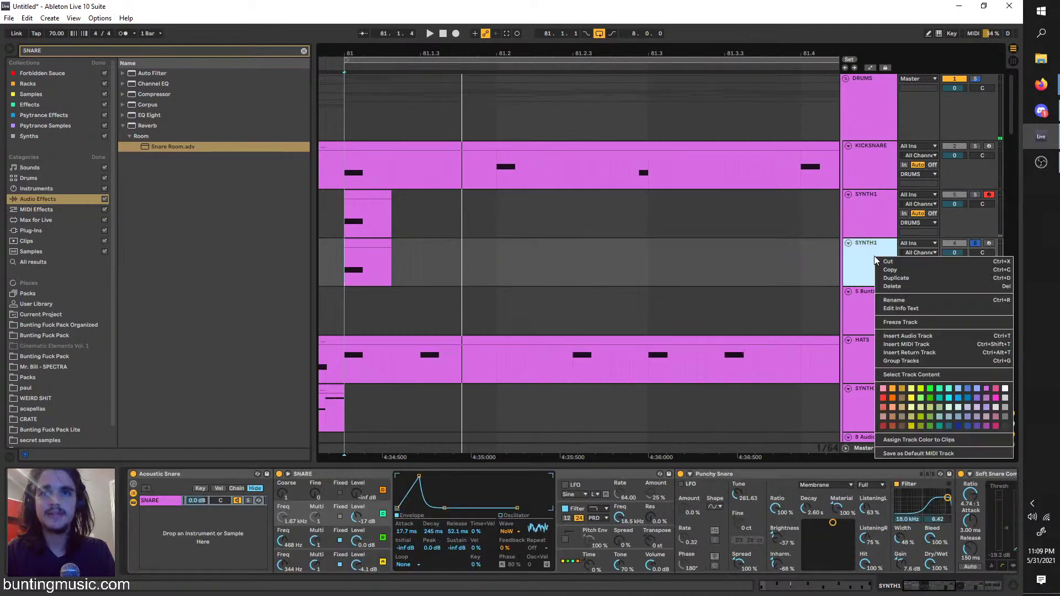
{"action": "left_click", "coordinate": [900, 324]}
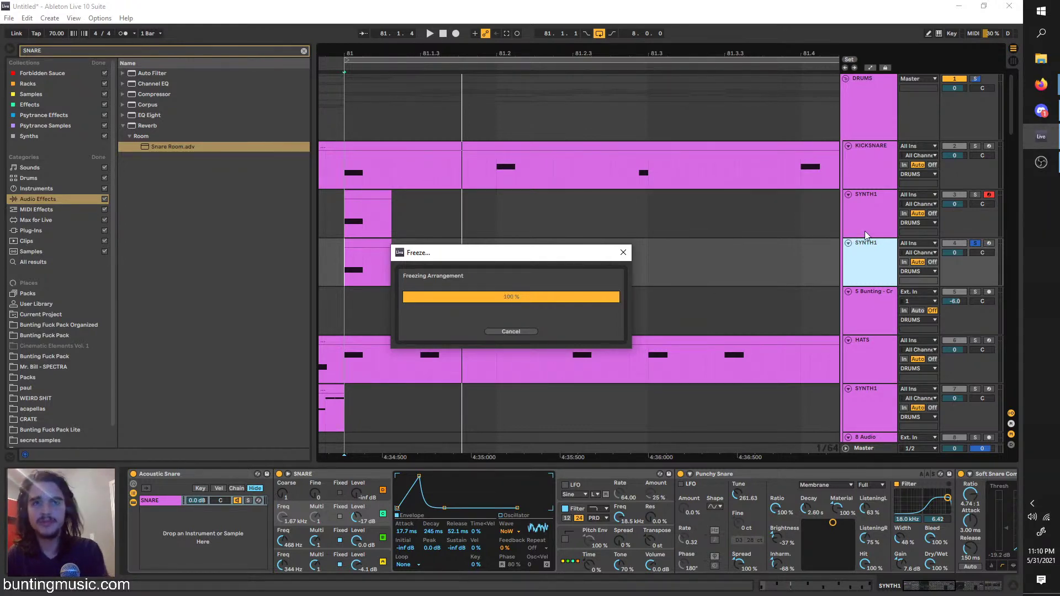
{"action": "right_click", "coordinate": [876, 266]}
{"action": "left_click", "coordinate": [897, 339]}
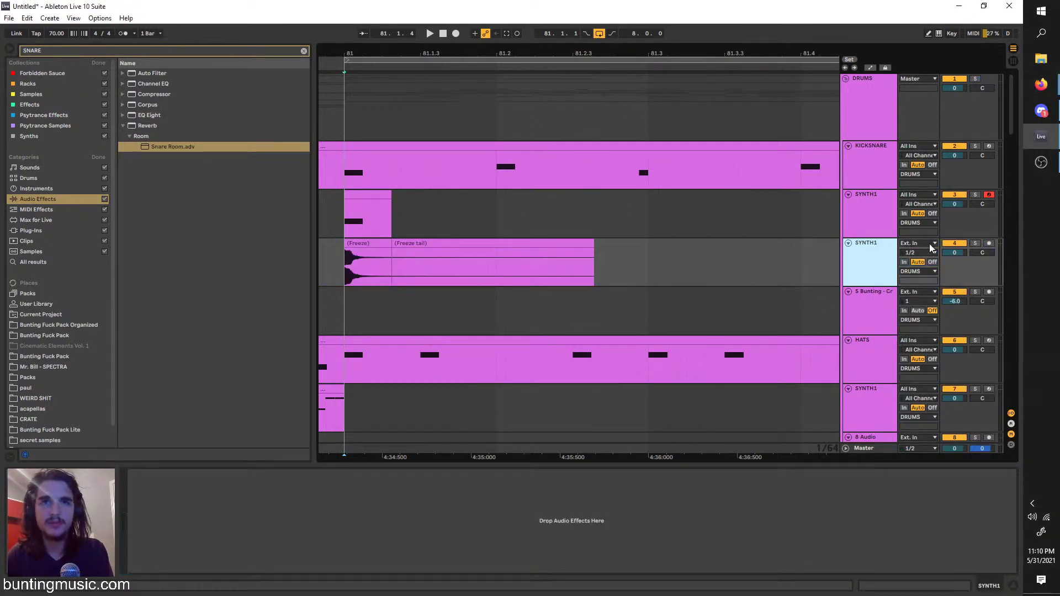
Solo the flattened SYNTH1 track and shorten its snare audio clip with a fade-out, playing it to judge the tail
{"action": "left_click", "coordinate": [976, 244]}
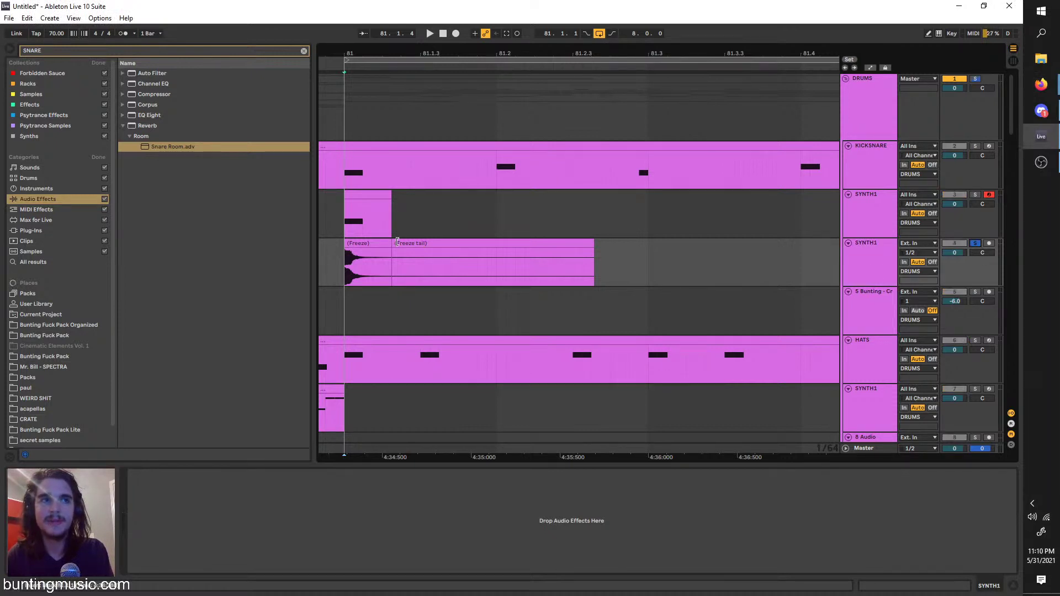
{"action": "mouse_move", "coordinate": [346, 254]}
{"action": "left_mouse_down"}
{"action": "mouse_move", "coordinate": [420, 253]}
{"action": "mouse_move", "coordinate": [351, 239]}
{"action": "left_mouse_up"}
{"action": "key", "text": "space"}
{"action": "left_click", "coordinate": [469, 256]}
{"action": "key", "text": "space"}
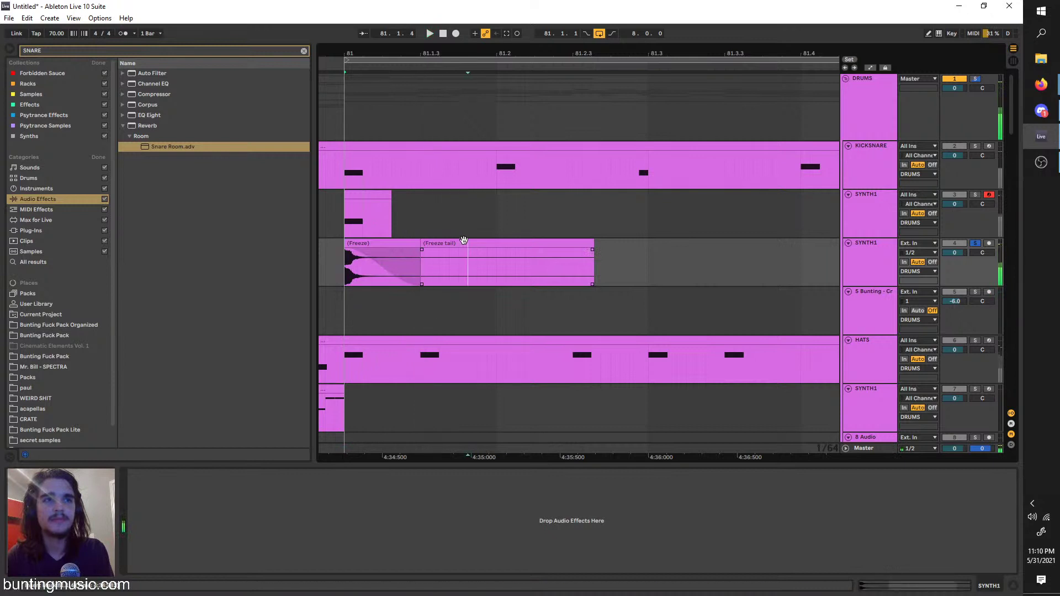
{"action": "left_click", "coordinate": [464, 239]}
{"action": "key", "text": "space"}
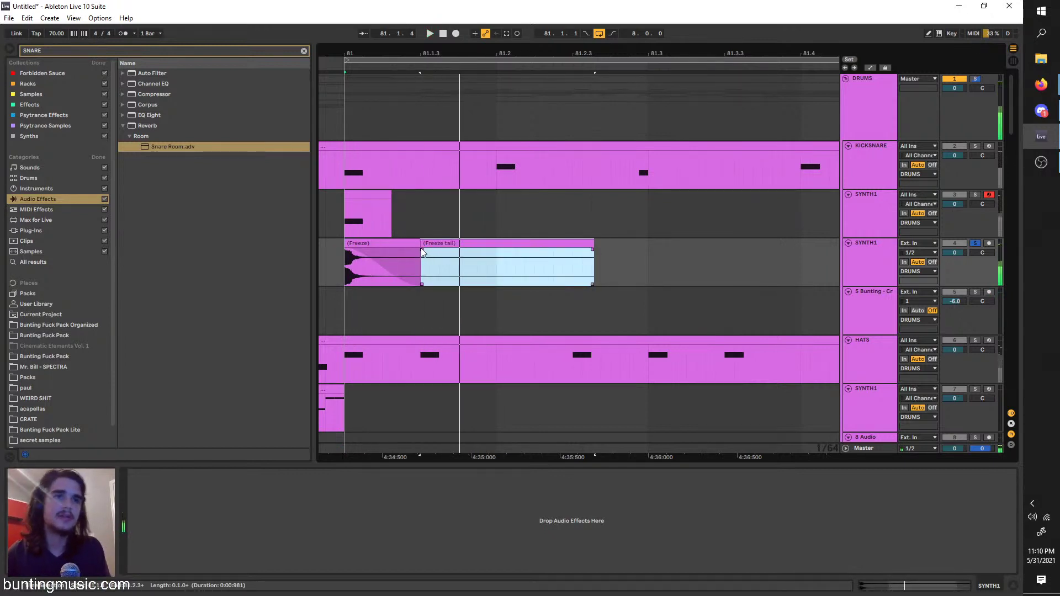
{"action": "left_click_drag", "start_coordinate": [423, 253], "coordinate": [346, 250]}
{"action": "key", "text": "space"}
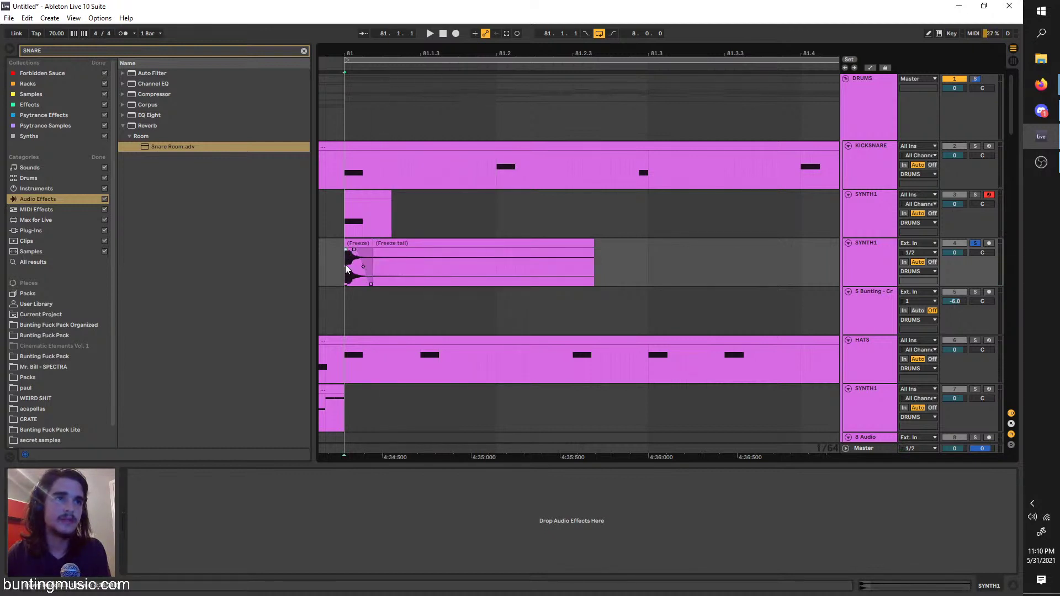
Delete the freeze tail clip following the snare hit and play back the trimmed snare
{"action": "key", "text": "space"}
{"action": "left_click", "coordinate": [387, 244]}
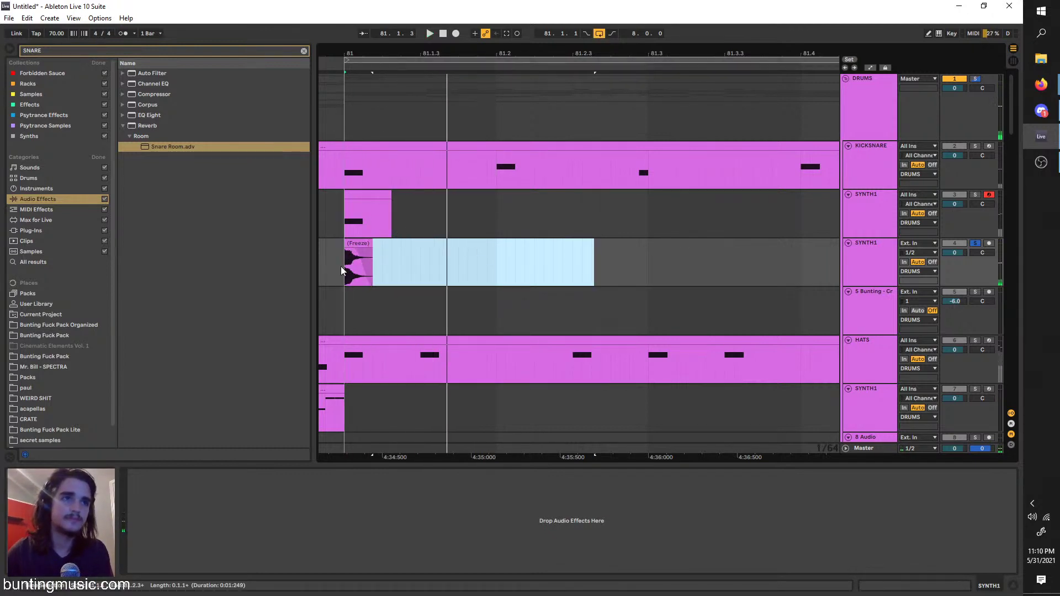
{"action": "key", "text": "Delete"}
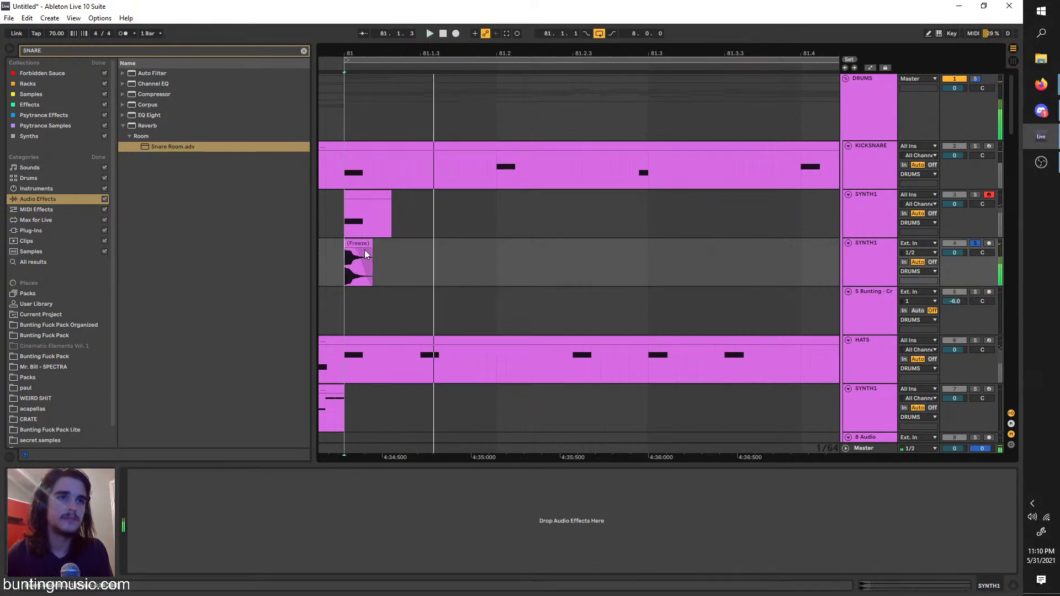
{"action": "left_click", "coordinate": [355, 246]}
{"action": "key", "text": "space"}
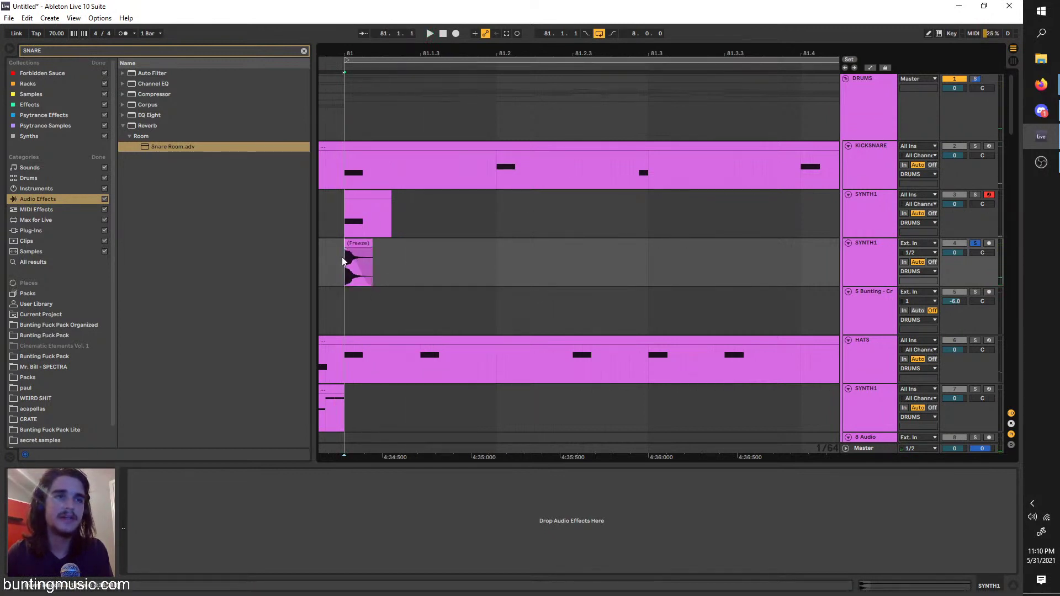
{"action": "key", "text": "space"}
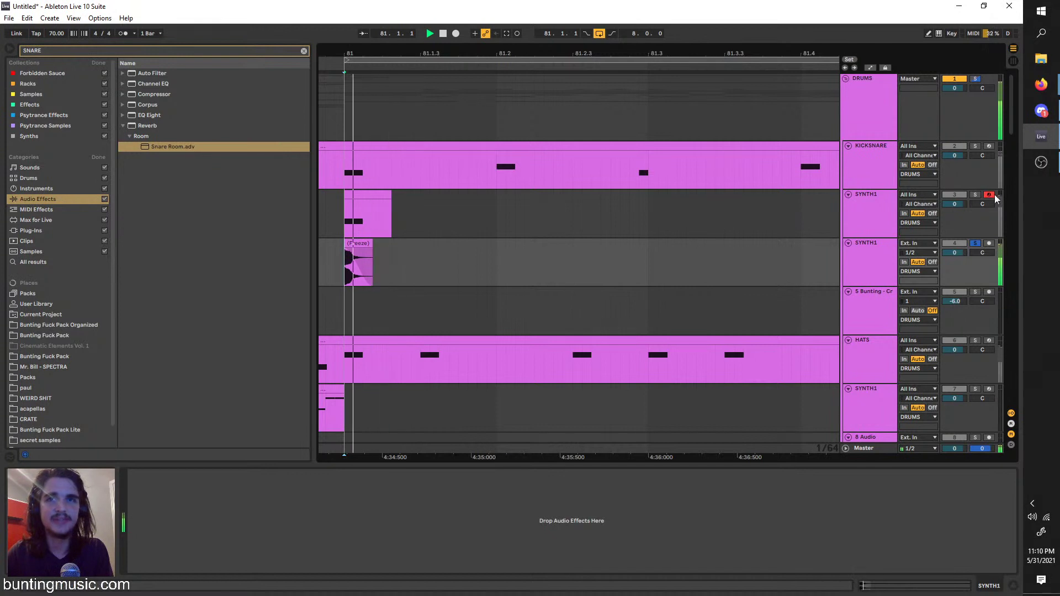
Turn off Snare Room on the original SYNTH1 track and compare its sound with the flattened copy by switching solo
{"action": "left_click", "coordinate": [849, 227]}
{"action": "left_click", "coordinate": [744, 474]}
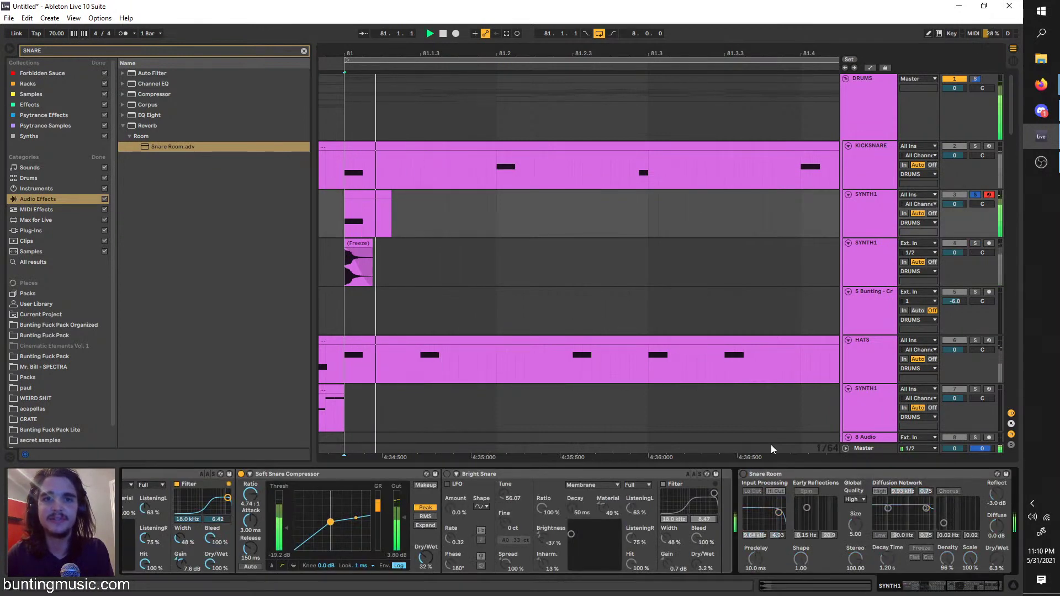
{"action": "left_click", "coordinate": [976, 243]}
{"action": "left_click", "coordinate": [976, 243]}
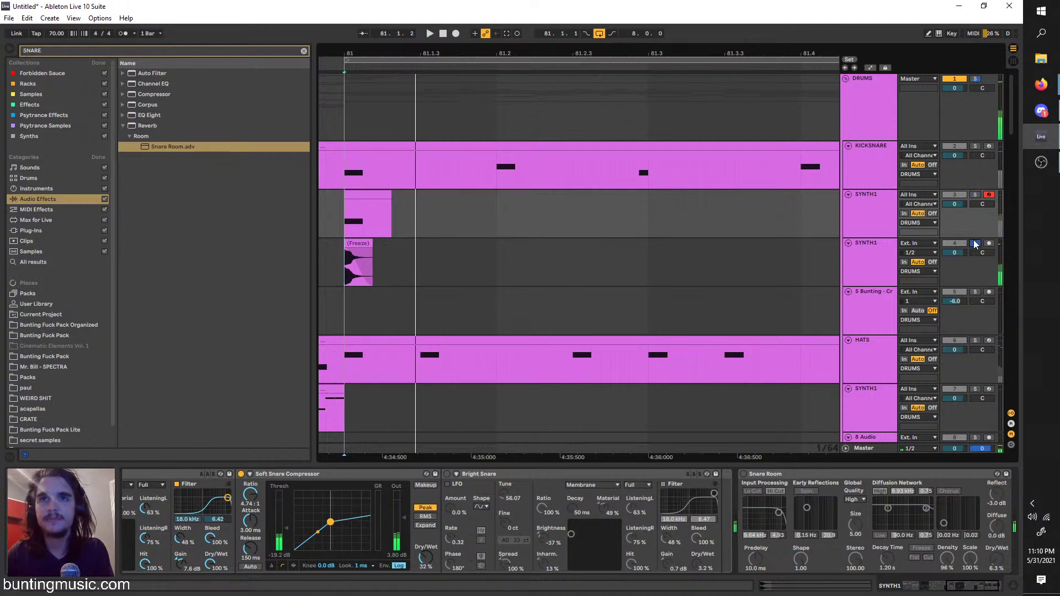
Extend the flattened snare clip to the end of the MIDI clip above it and curve its fade-out steeply
{"action": "left_click", "coordinate": [858, 273]}
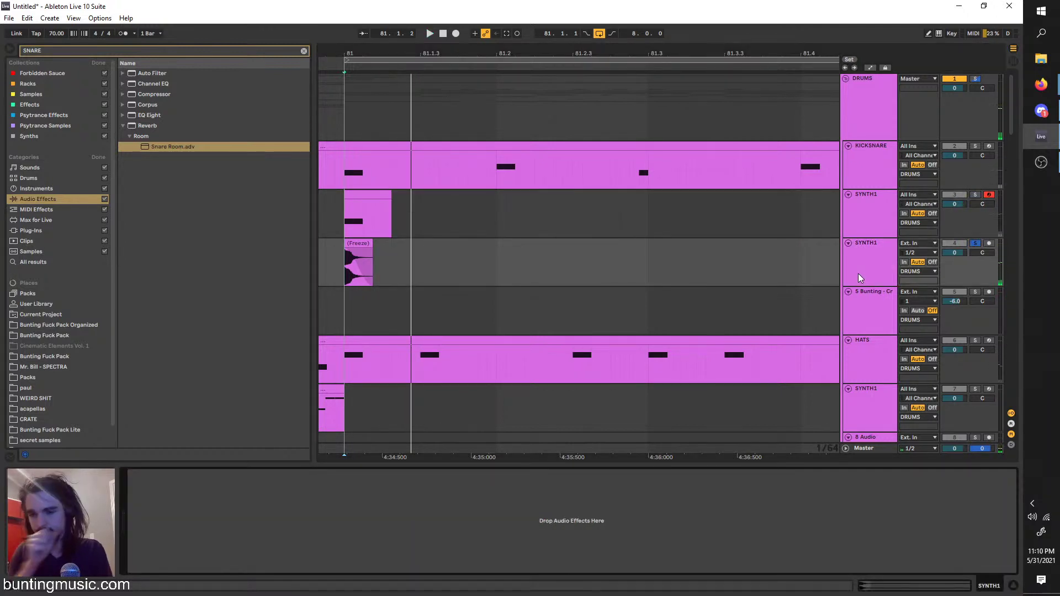
{"action": "left_click", "coordinate": [858, 273]}
{"action": "key", "text": "space"}
{"action": "key", "text": "space"}
{"action": "key", "text": "space"}
{"action": "left_click_drag", "start_coordinate": [372, 243], "coordinate": [344, 281]}
{"action": "key", "text": "space"}
{"action": "key", "text": "space"}
{"action": "key", "text": "ctrl+l"}
{"action": "key", "text": "space"}
{"action": "key", "text": "ctrl+l"}
{"action": "left_click", "coordinate": [335, 276]}
Play the reshaped snare repeatedly and compare it with the original MIDI snare by switching solo
{"action": "key", "text": "space"}
{"action": "key", "text": "space"}
{"action": "key", "text": "space"}
{"action": "key", "text": "space"}
{"action": "key", "text": "space"}
{"action": "key", "text": "space"}
{"action": "key", "text": "space"}
{"action": "key", "text": "space"}
{"action": "key", "text": "space"}
{"action": "key", "text": "space"}
{"action": "key", "text": "space"}
{"action": "key", "text": "space"}
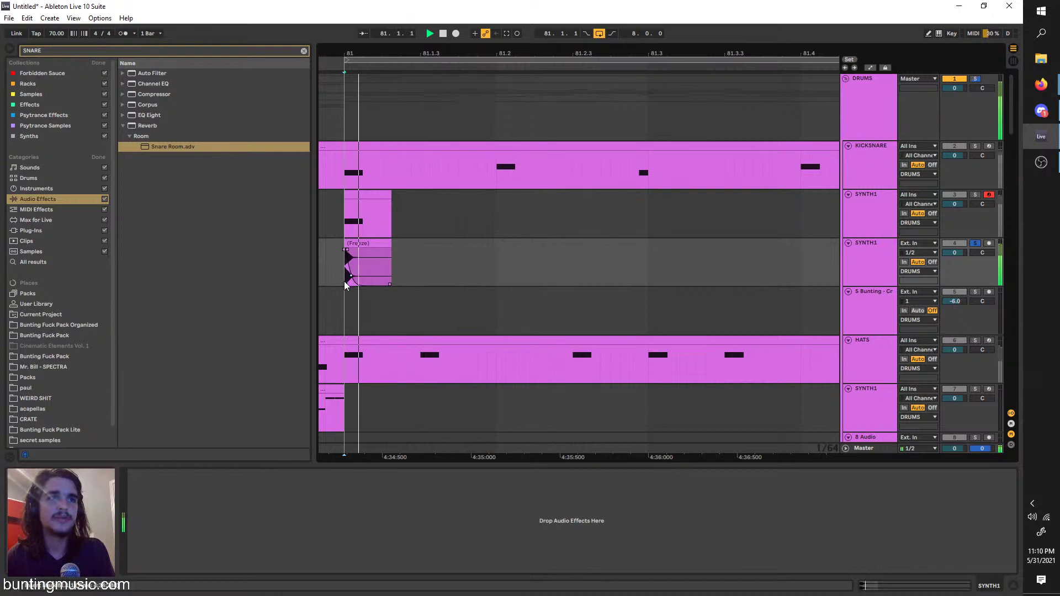
{"action": "key", "text": "space"}
{"action": "key", "text": "space"}
{"action": "key", "text": "space"}
{"action": "key", "text": "space"}
{"action": "scroll", "coordinate": [343, 280], "scroll_direction": "up", "scroll_amount": 5}
{"action": "key", "text": "space"}
{"action": "key", "text": "space"}
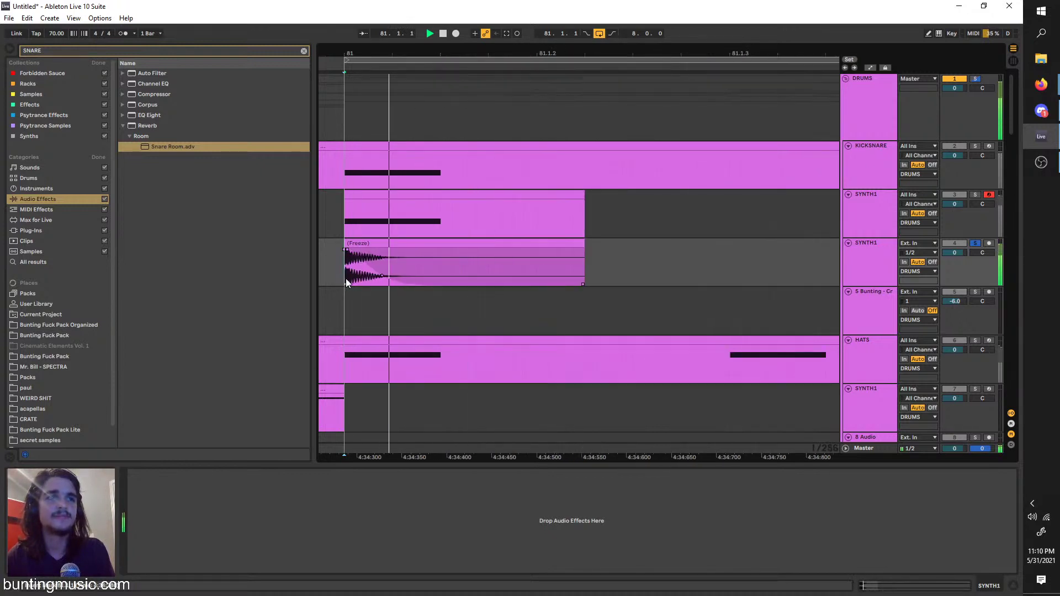
{"action": "key", "text": "space"}
{"action": "key", "text": "space"}
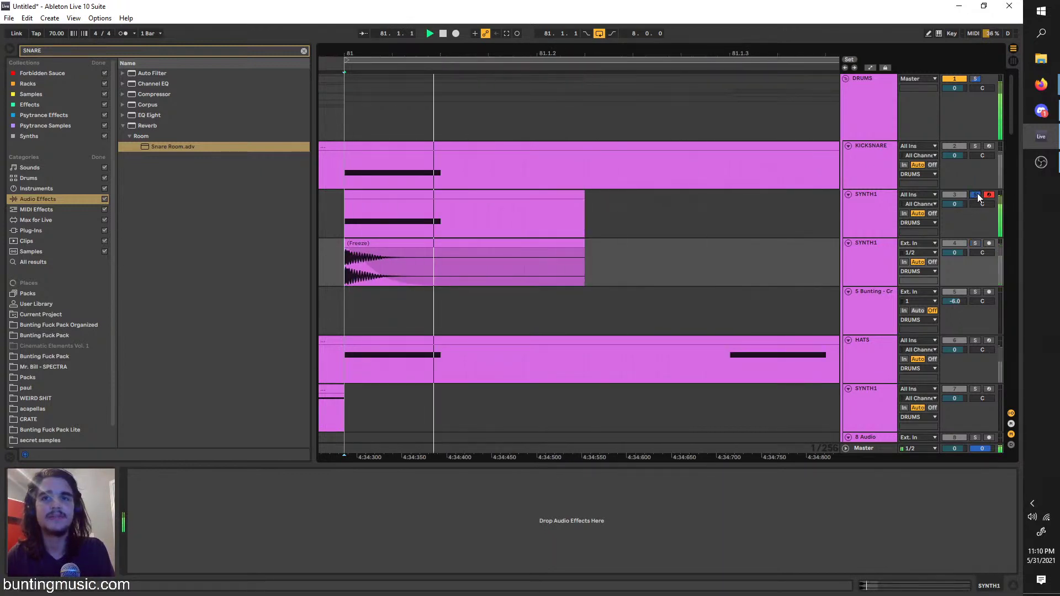
{"action": "scroll", "coordinate": [366, 262], "scroll_direction": "down", "scroll_amount": 5}
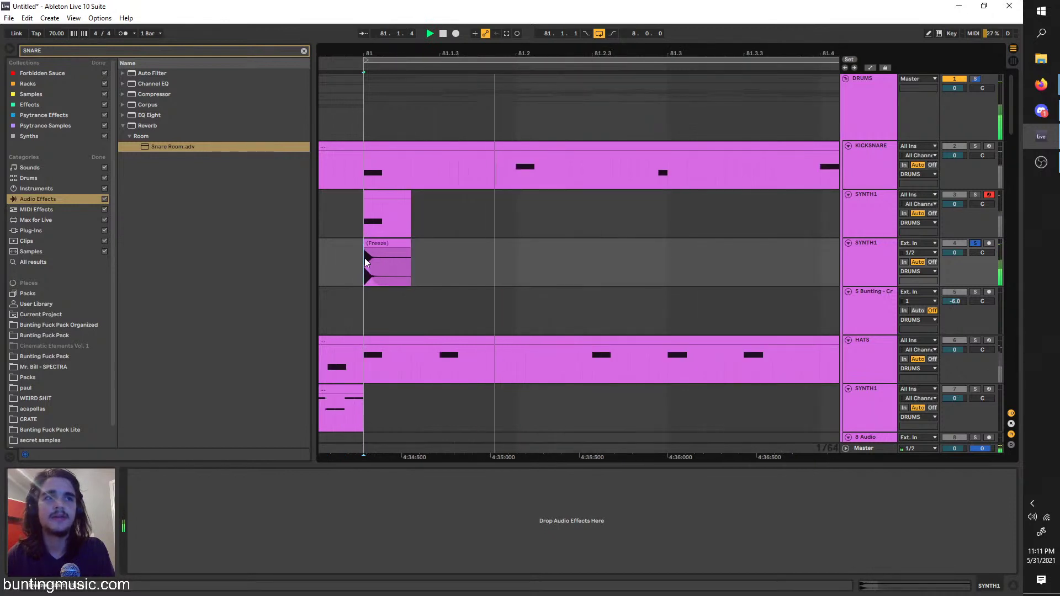
Consolidate the faded snare clip, show its sample in File Explorer, and add the file to the WEIRD SHIT folder
{"action": "left_click", "coordinate": [398, 243]}
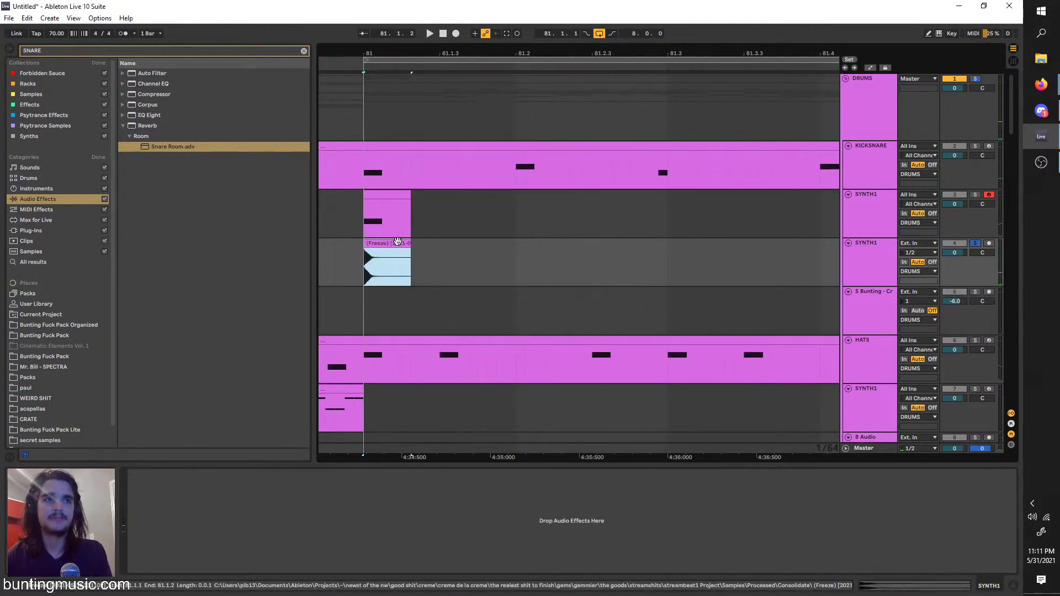
{"action": "right_click", "coordinate": [397, 243]}
{"action": "left_click", "coordinate": [490, 374]}
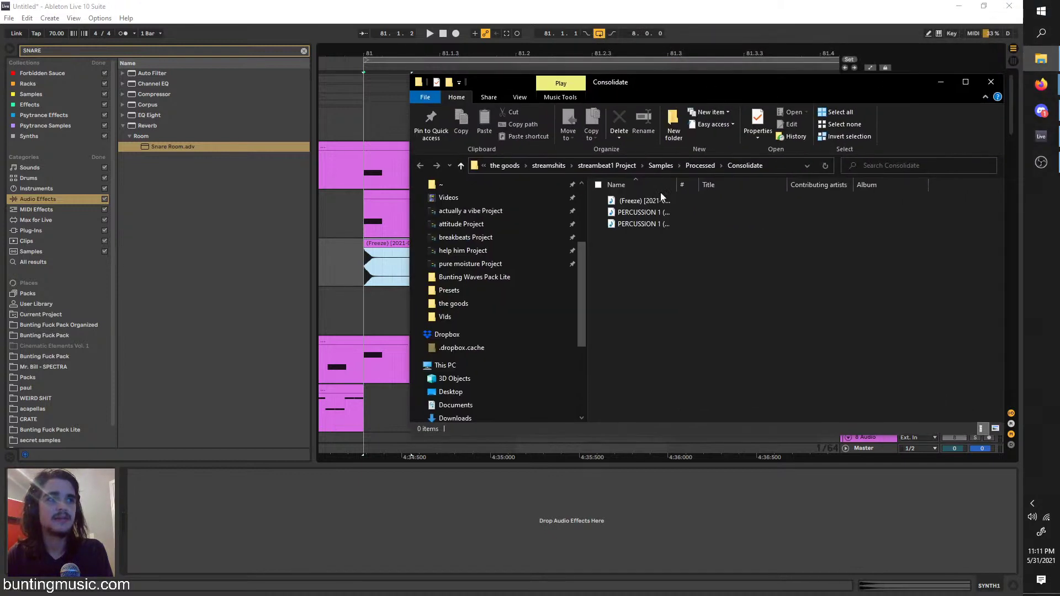
{"action": "left_click_drag", "start_coordinate": [638, 200], "coordinate": [60, 397]}
Clear the browser search, open the WEIRD SHIT folder, and preview the new snare sample along with the others
{"action": "left_click", "coordinate": [303, 50]}
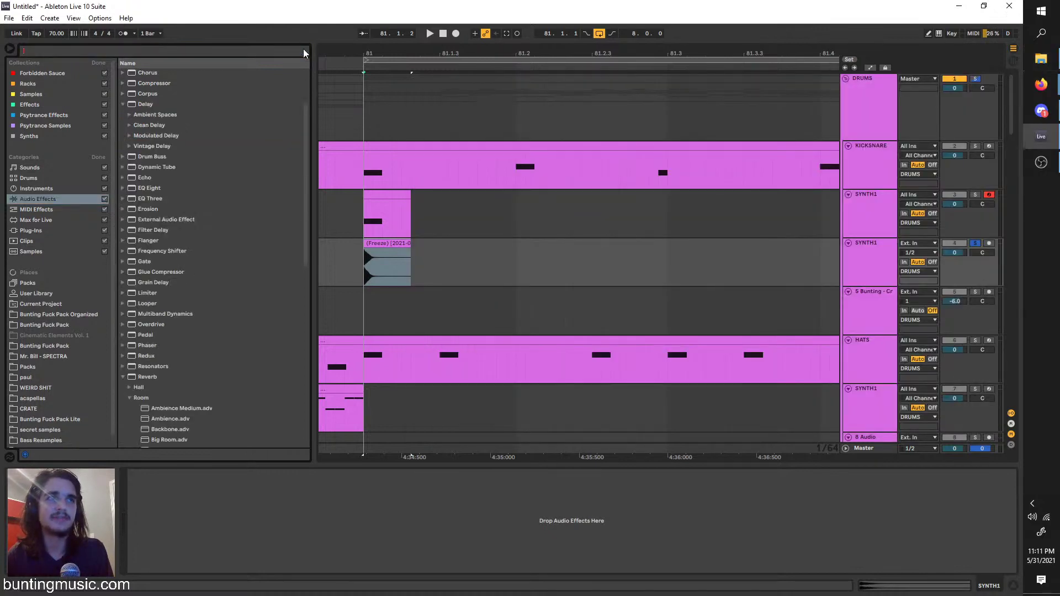
{"action": "left_click", "coordinate": [37, 390]}
{"action": "left_click", "coordinate": [161, 94]}
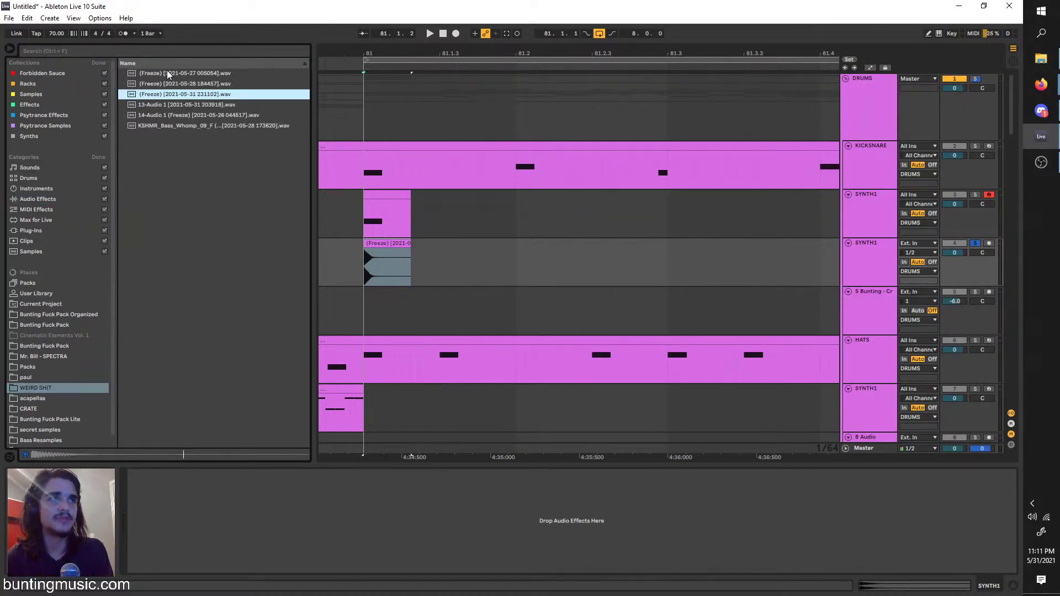
{"action": "left_click", "coordinate": [168, 74]}
{"action": "left_click", "coordinate": [164, 84]}
{"action": "left_click", "coordinate": [164, 91]}
{"action": "left_click", "coordinate": [166, 84]}
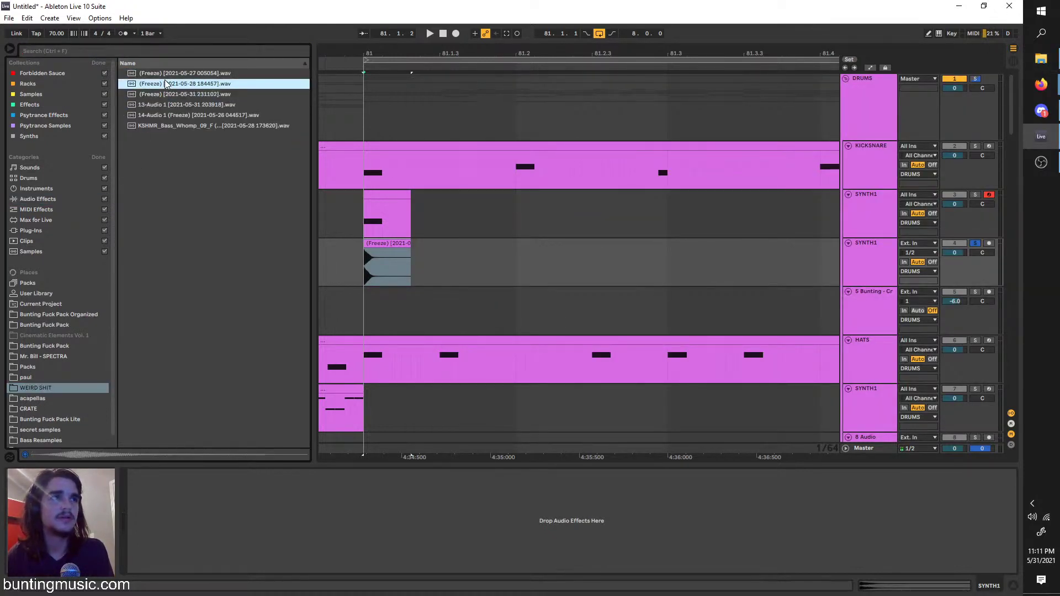
{"action": "left_click", "coordinate": [159, 74]}
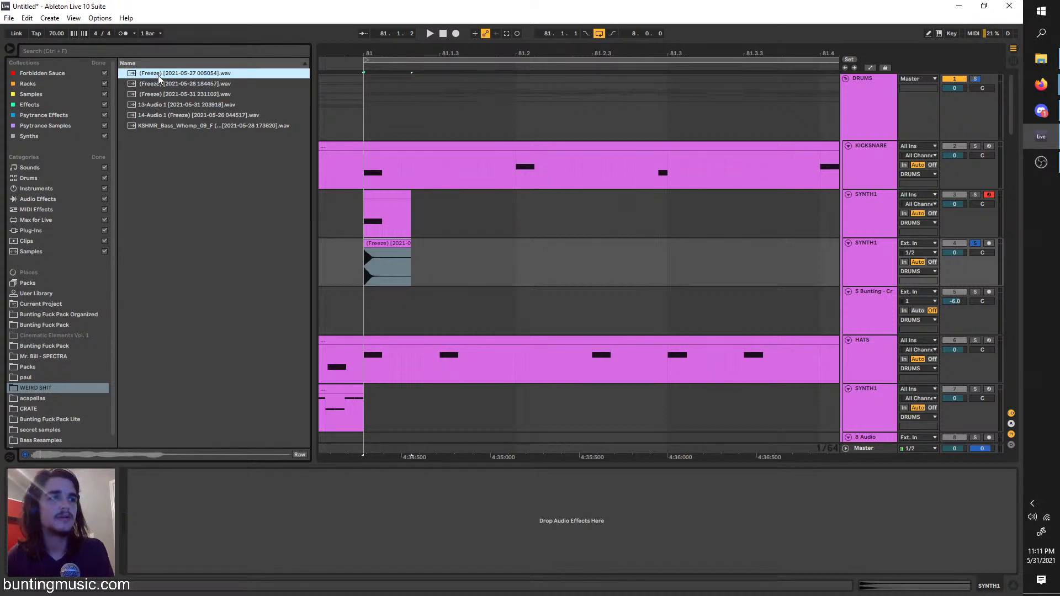
{"action": "left_click", "coordinate": [166, 116]}
{"action": "left_click", "coordinate": [177, 127]}
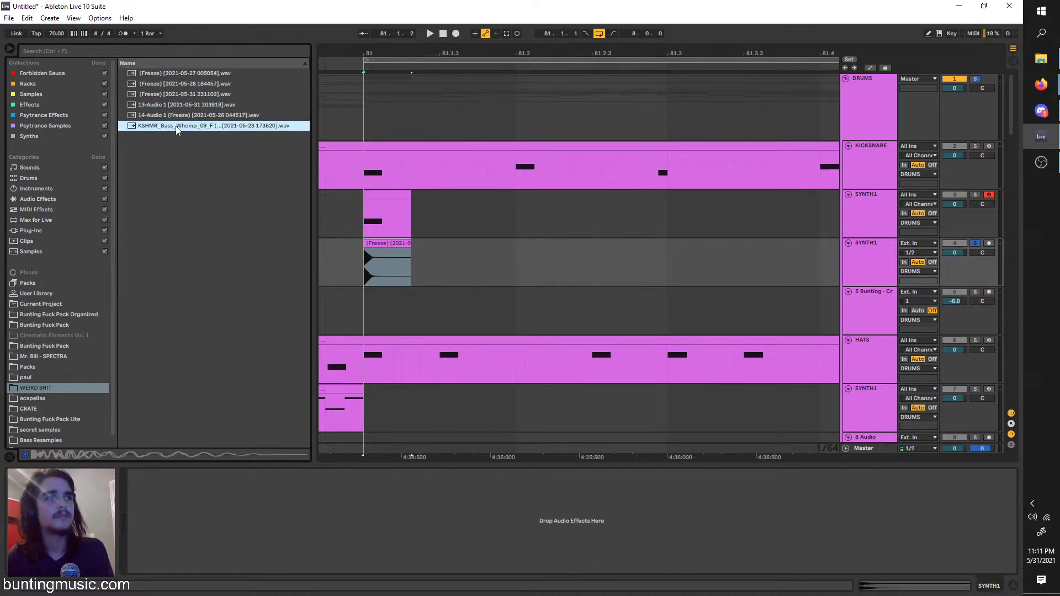
{"action": "left_click", "coordinate": [178, 117]}
{"action": "left_click", "coordinate": [175, 126]}
{"action": "left_click", "coordinate": [173, 106]}
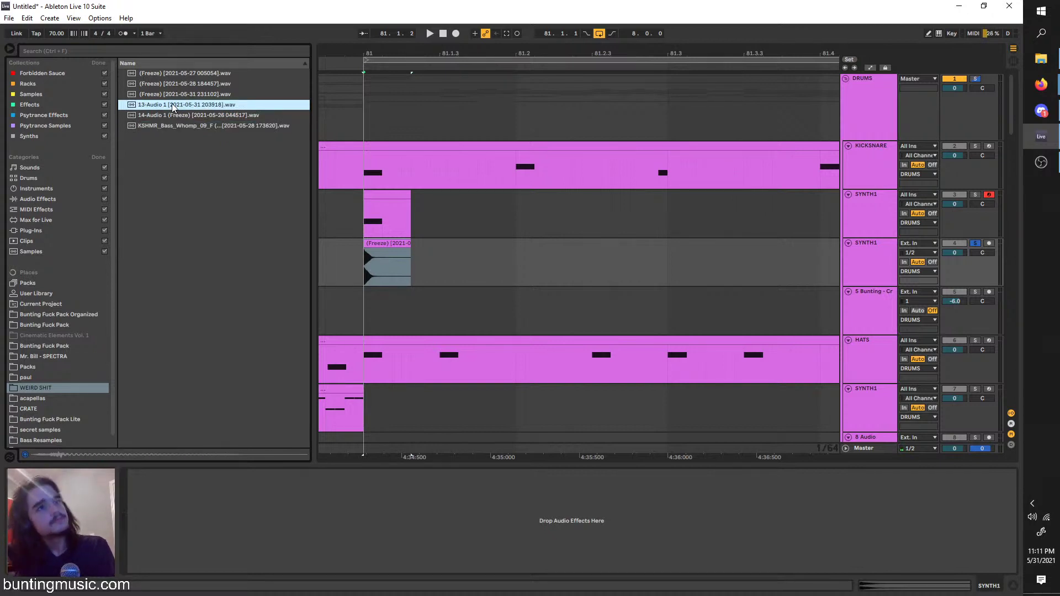
Shorten the consolidated snare clip to the length of the MIDI note above it and open its sample settings
{"action": "key", "text": "space"}
{"action": "left_click", "coordinate": [409, 247]}
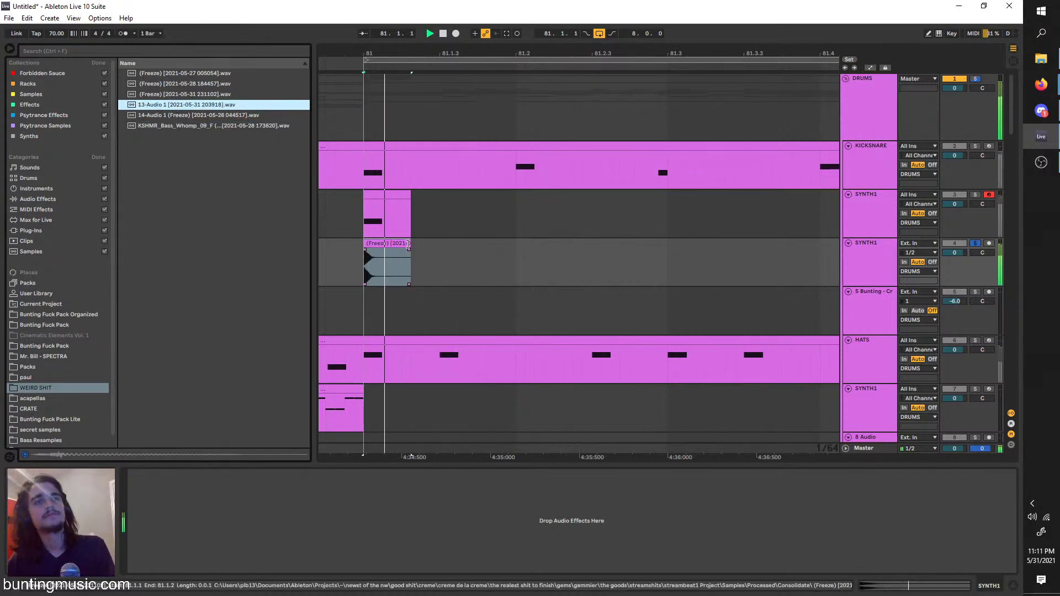
{"action": "left_click_drag", "start_coordinate": [408, 243], "coordinate": [382, 244]}
{"action": "key", "text": "space"}
{"action": "double_click", "coordinate": [372, 244]}
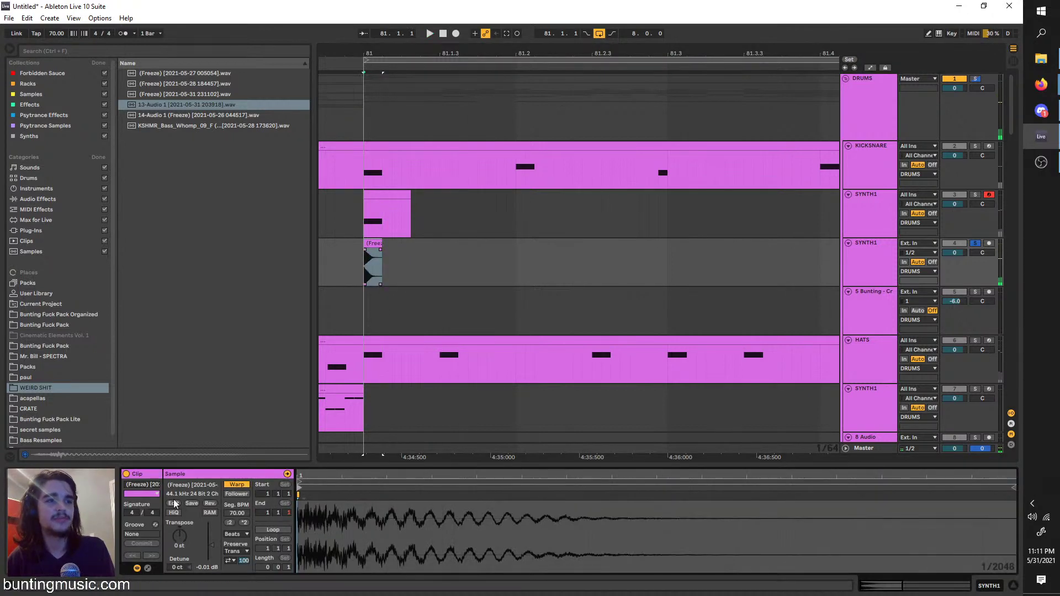
Turn off warping for the snare clip, transpose it to -3 st, and duplicate its track as a backup
{"action": "left_click", "coordinate": [236, 485]}
{"action": "left_click", "coordinate": [372, 280]}
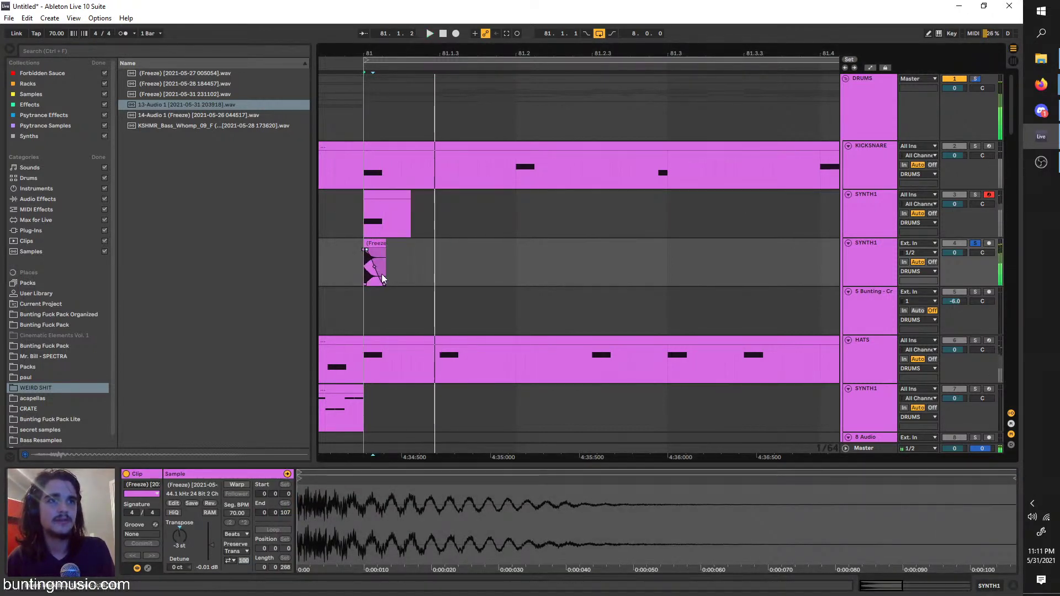
{"action": "left_click", "coordinate": [893, 254]}
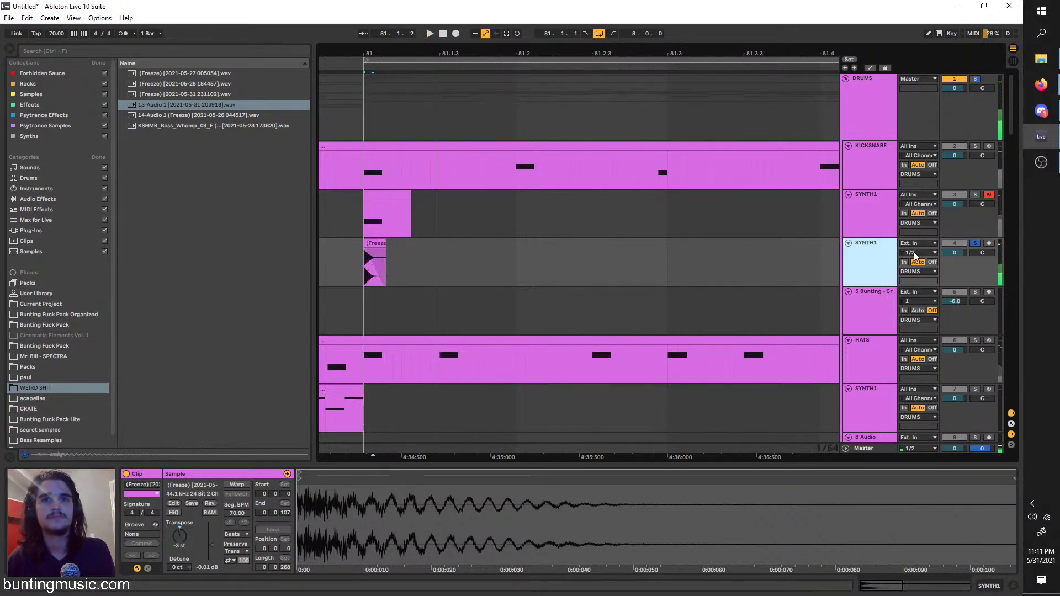
{"action": "key", "text": "ctrl+d"}
Search audio effects for "punchy", add the Corpus preset Punchy Snare to the snare track, and compare playback with it on and off
{"action": "left_click", "coordinate": [74, 50]}
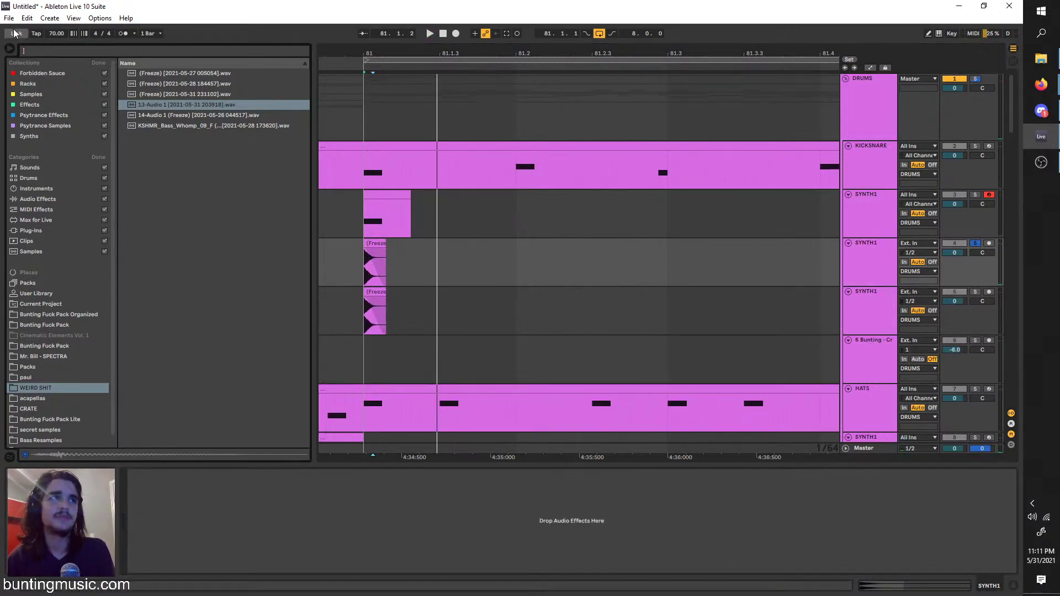
{"action": "type", "text": "punchy"}
{"action": "left_click", "coordinate": [55, 198]}
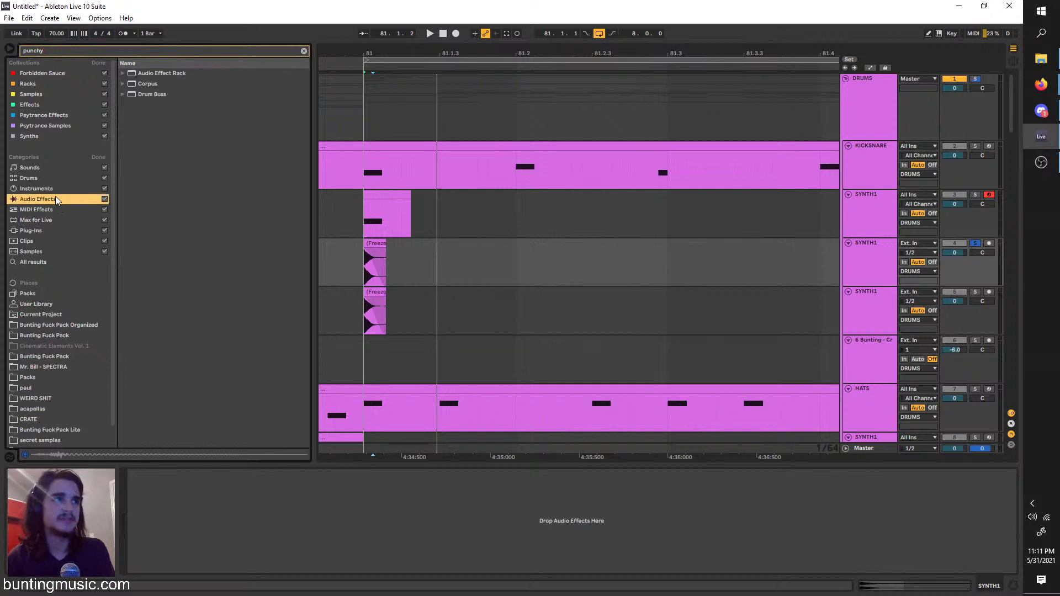
{"action": "left_click", "coordinate": [131, 87]}
{"action": "left_click_drag", "start_coordinate": [165, 94], "coordinate": [365, 277]}
{"action": "key", "text": "space"}
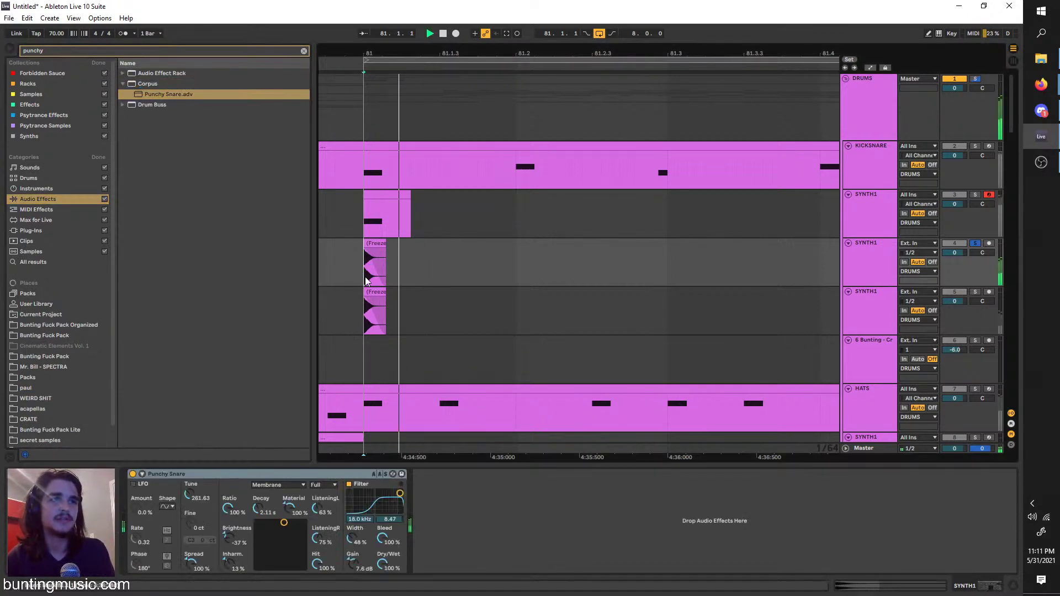
{"action": "left_click", "coordinate": [131, 476]}
{"action": "left_click", "coordinate": [133, 474]}
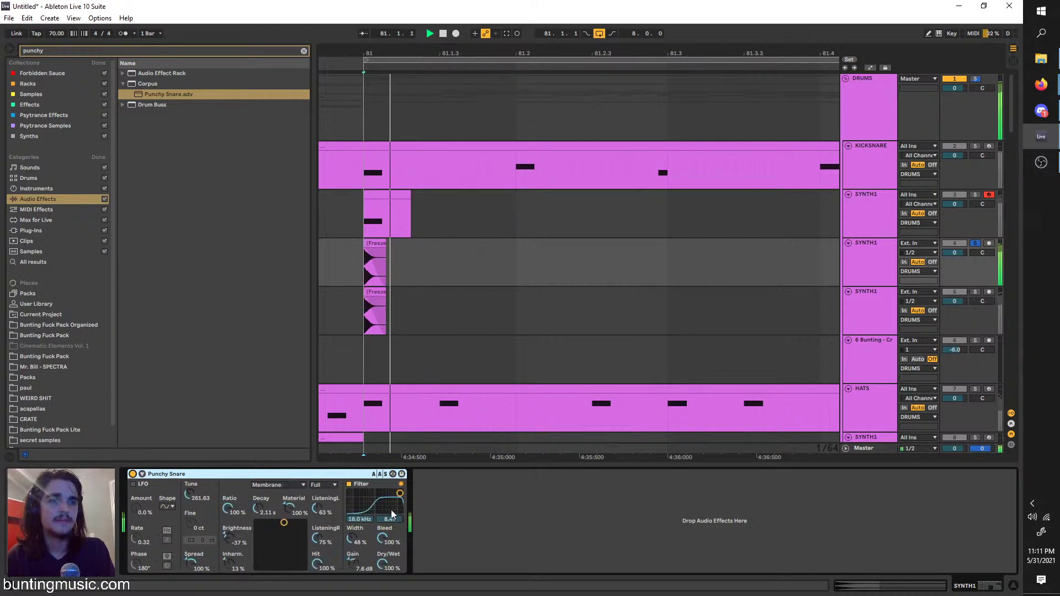
Add EQ Eight after Corpus and make band 1 a low cut at 240 Hz with a Q of 0.35
{"action": "left_click", "coordinate": [75, 50]}
{"action": "type", "text": "eq"}
{"action": "double_click", "coordinate": [139, 95]}
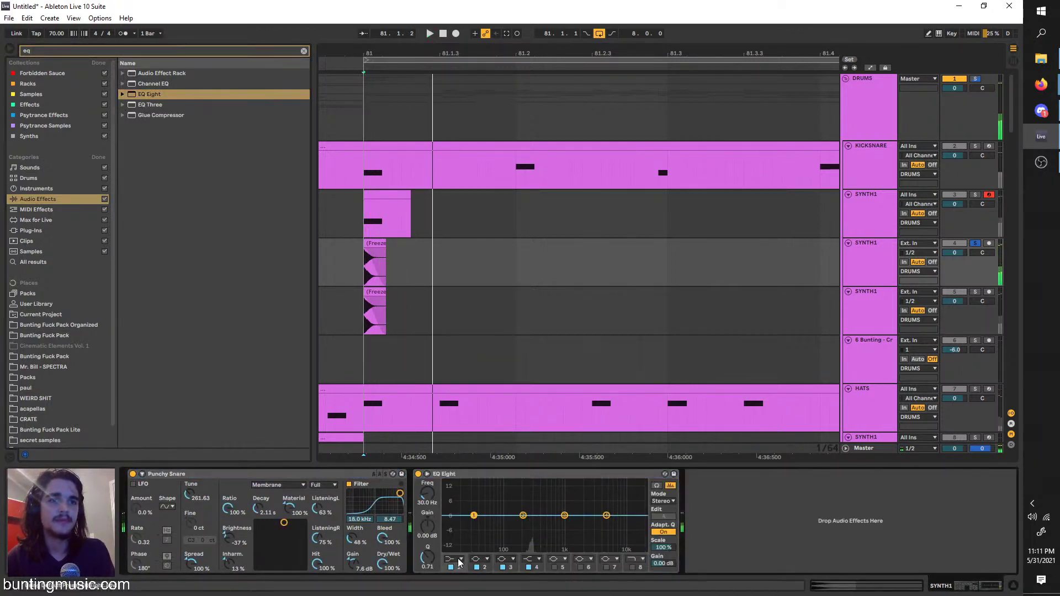
{"action": "left_click", "coordinate": [454, 559]}
{"action": "left_click", "coordinate": [450, 493]}
{"action": "key", "text": "space"}
{"action": "left_click_drag", "start_coordinate": [427, 493], "coordinate": [428, 475]}
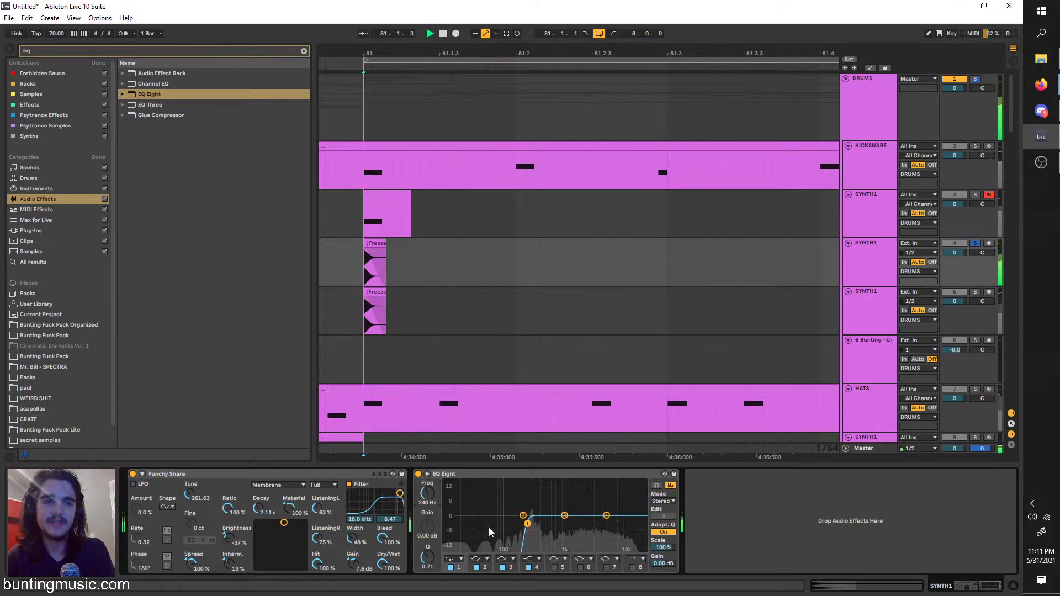
{"action": "mouse_move", "coordinate": [532, 524]}
{"action": "left_mouse_down"}
{"action": "mouse_move", "coordinate": [525, 544]}
{"action": "mouse_move", "coordinate": [527, 533]}
{"action": "left_mouse_up"}
Duplicate the processed snare track as a backup, and freeze and flatten the original to audio
{"action": "left_click", "coordinate": [863, 270]}
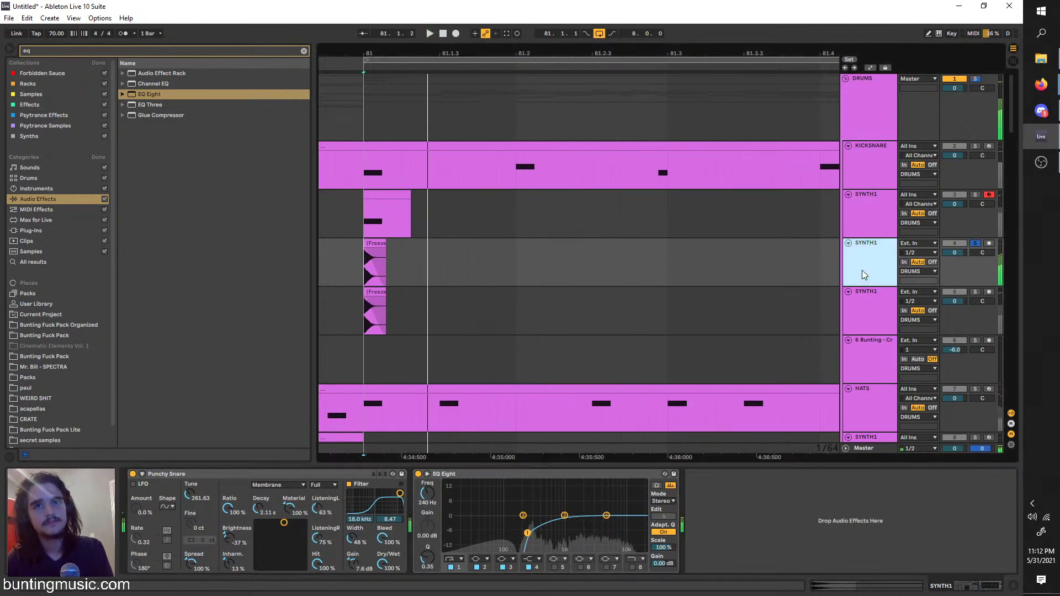
{"action": "key", "text": "ctrl+d"}
{"action": "right_click", "coordinate": [863, 270]}
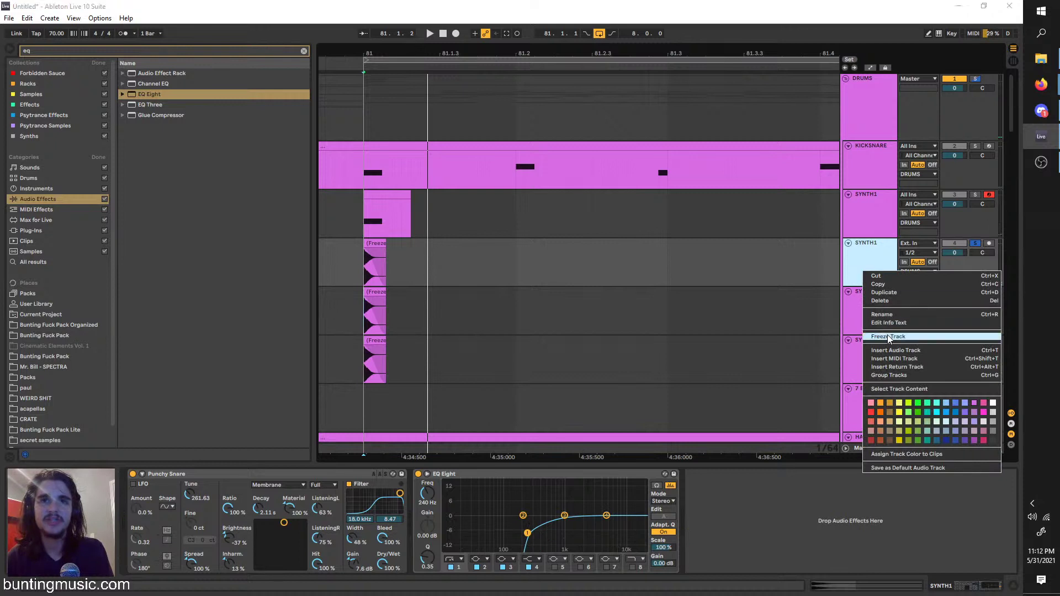
{"action": "left_click", "coordinate": [888, 336]}
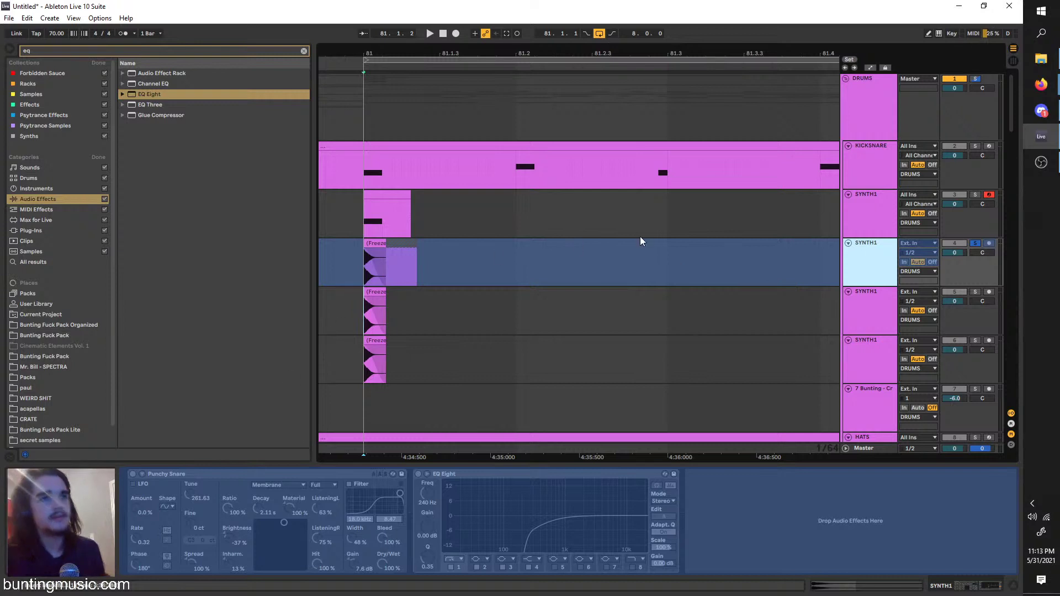
{"action": "right_click", "coordinate": [860, 261]}
{"action": "left_click", "coordinate": [896, 336]}
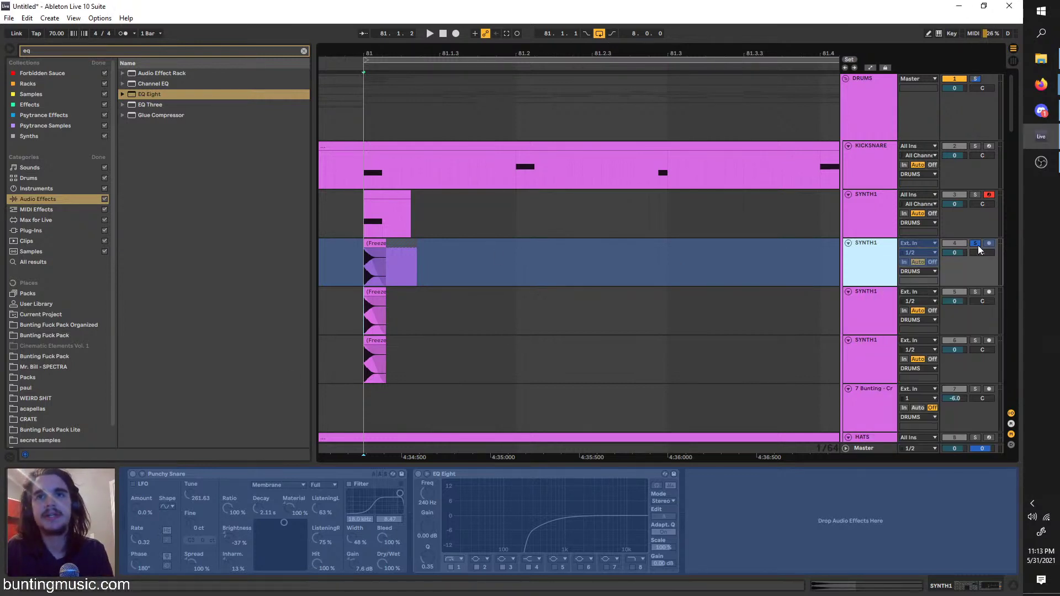
Play the flattened snare and delete the leftover tail clip that follows it
{"action": "key", "text": "space"}
{"action": "key", "text": "space"}
{"action": "left_click", "coordinate": [403, 248]}
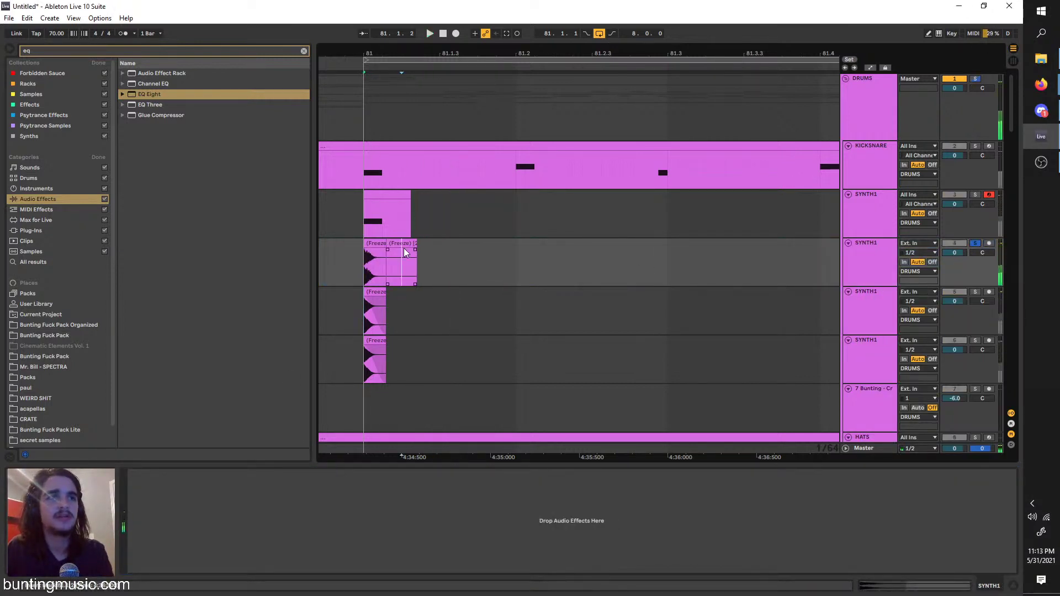
{"action": "right_click", "coordinate": [366, 242]}
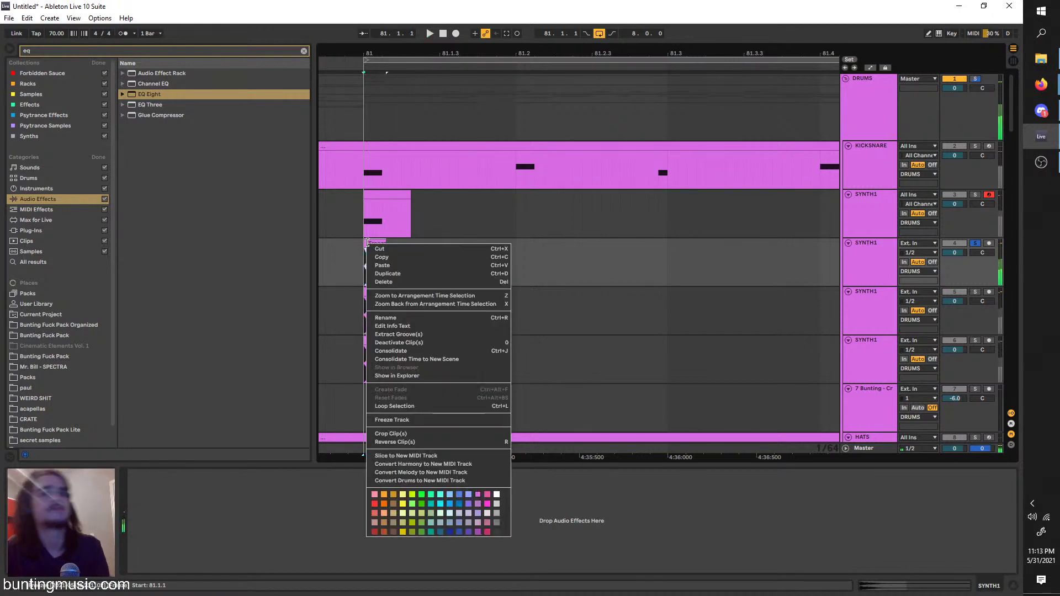
{"action": "left_click", "coordinate": [387, 248]}
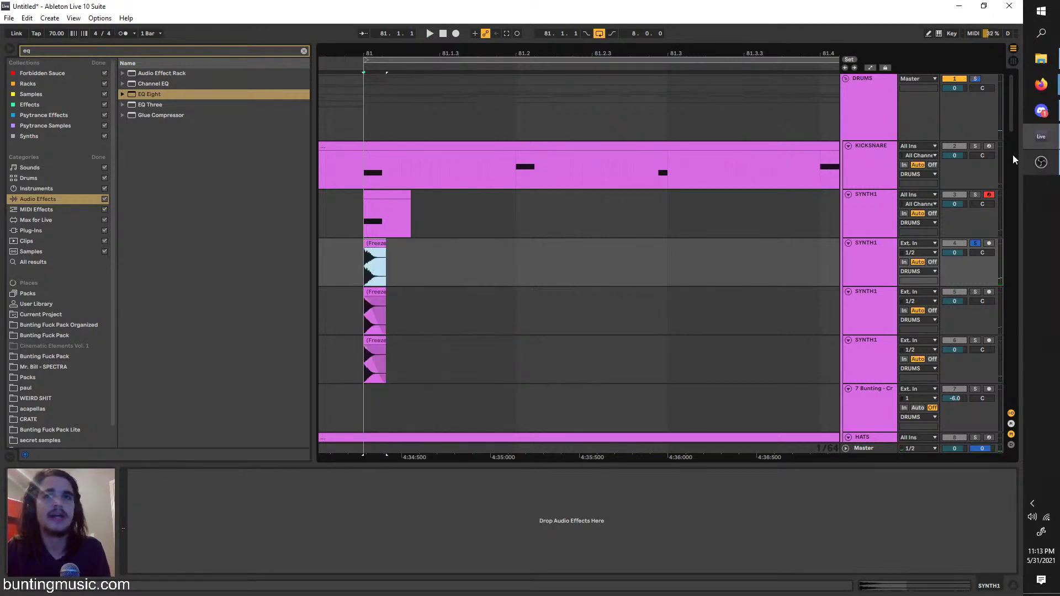
Compare the flattened snare with the KICKSNARE track's snare hit by soloing and playing each track
{"action": "left_click", "coordinate": [515, 170]}
{"action": "key", "text": "space"}
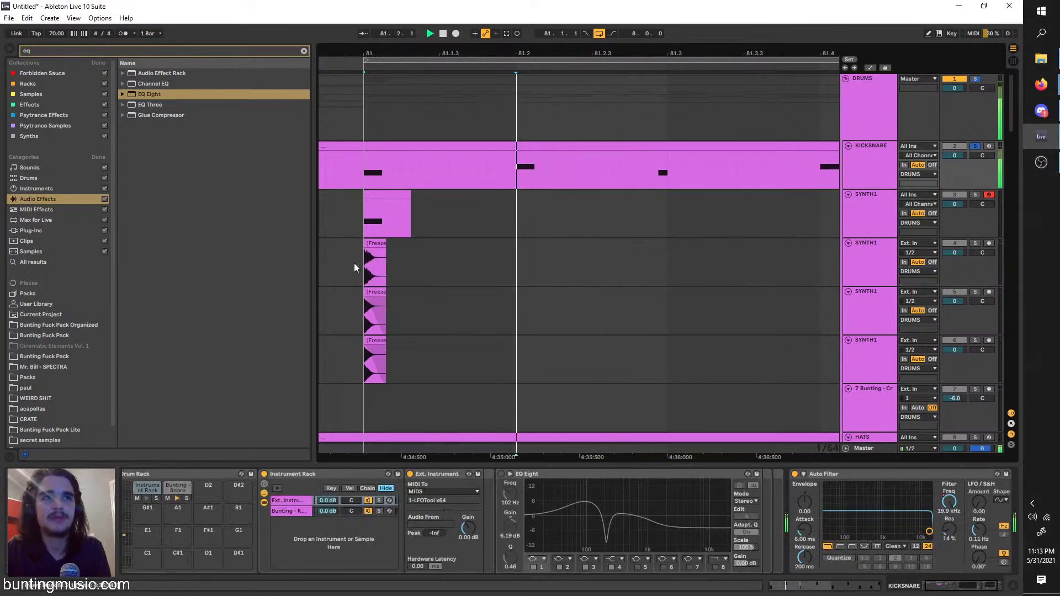
{"action": "left_click", "coordinate": [355, 268]}
{"action": "left_click", "coordinate": [975, 243]}
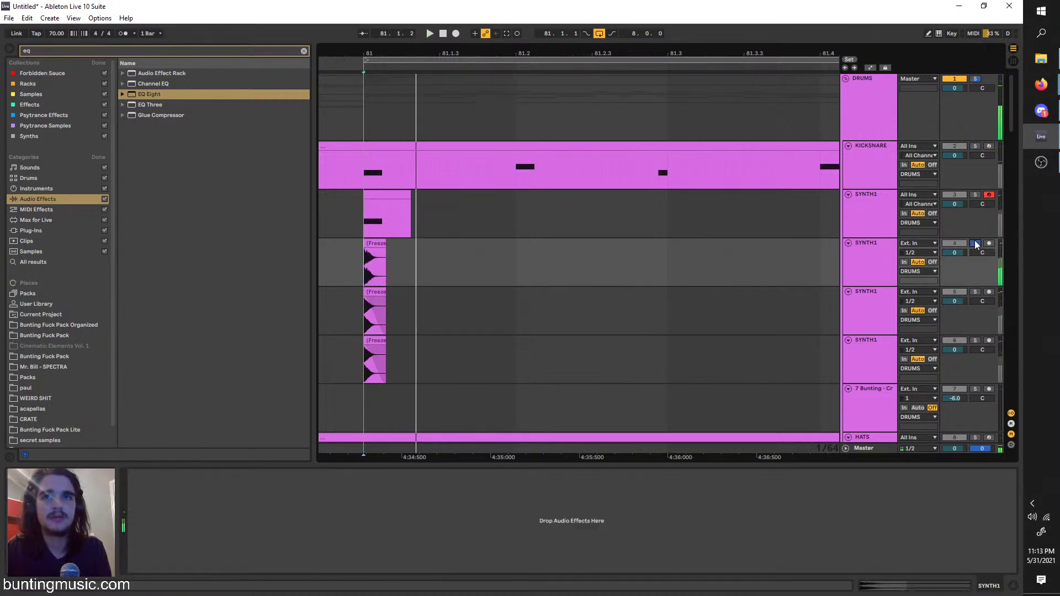
{"action": "key", "text": "space"}
{"action": "left_click", "coordinate": [866, 259]}
{"action": "right_click", "coordinate": [367, 244]}
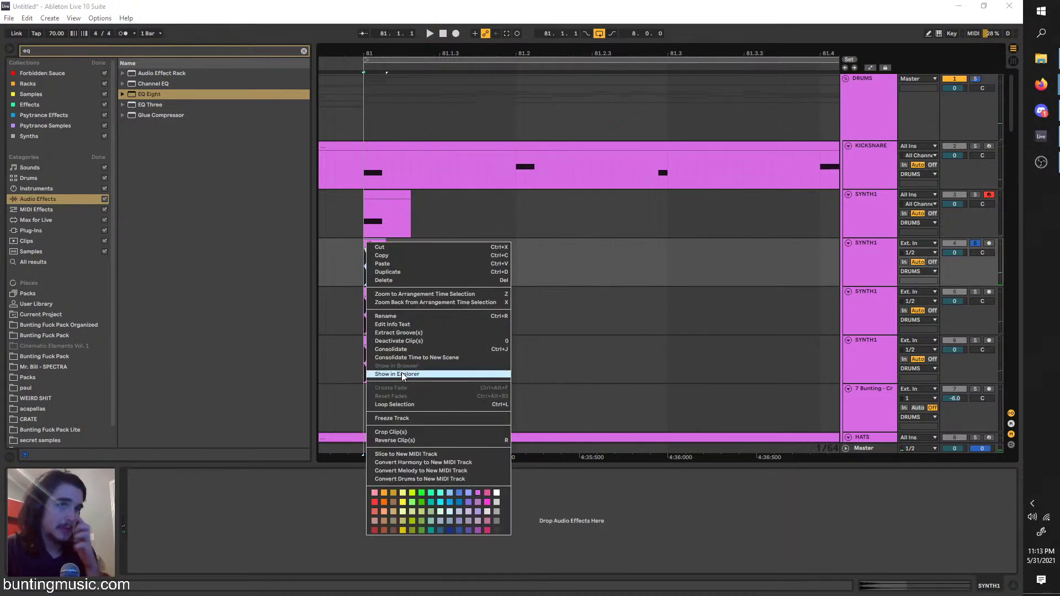
{"action": "left_click", "coordinate": [403, 374]}
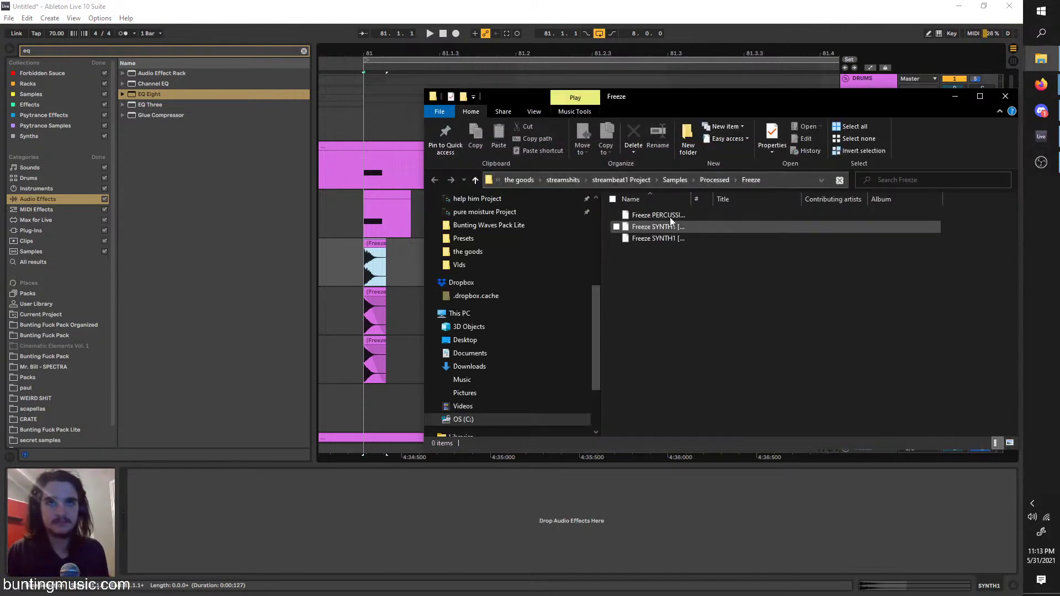
{"action": "left_click", "coordinate": [670, 227]}
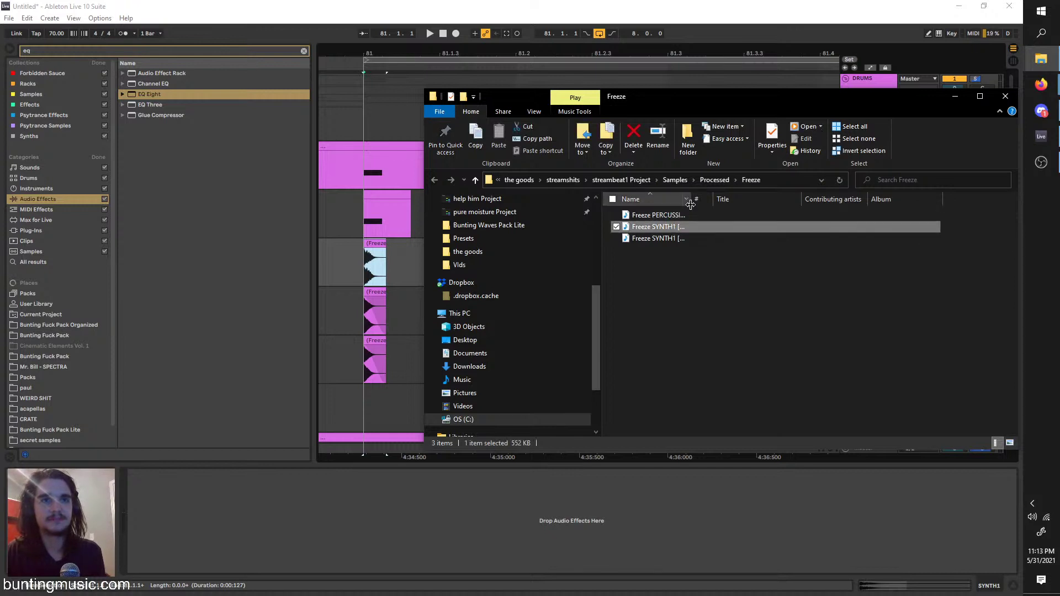
{"action": "left_click", "coordinate": [1009, 94]}
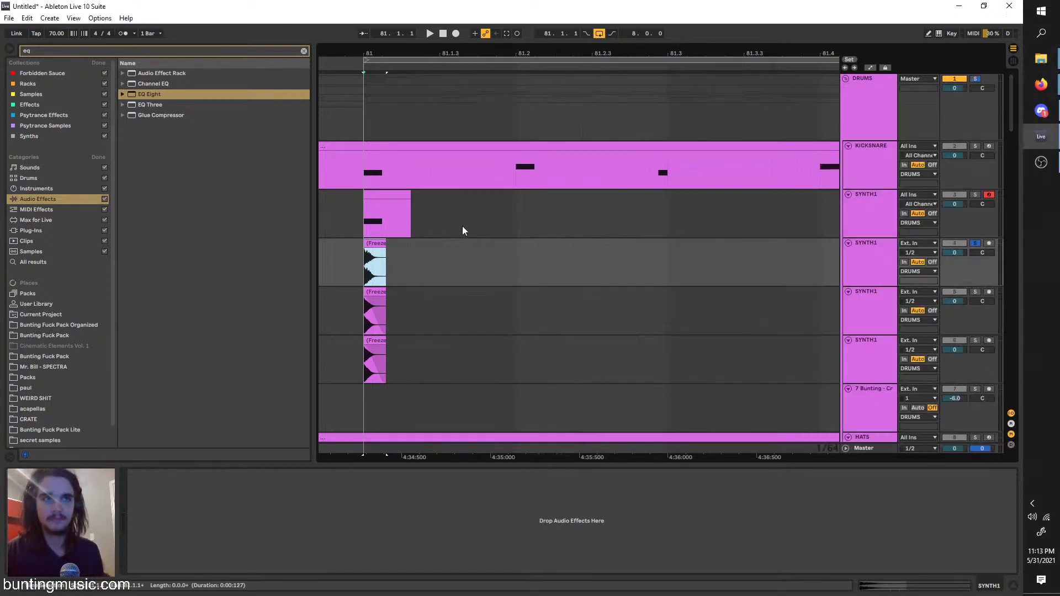
Consolidate the processed snare clip, add its file from the Consolidate folder to WEIRD SHIT, and play the clip again
{"action": "left_click_drag", "start_coordinate": [386, 243], "coordinate": [387, 245]}
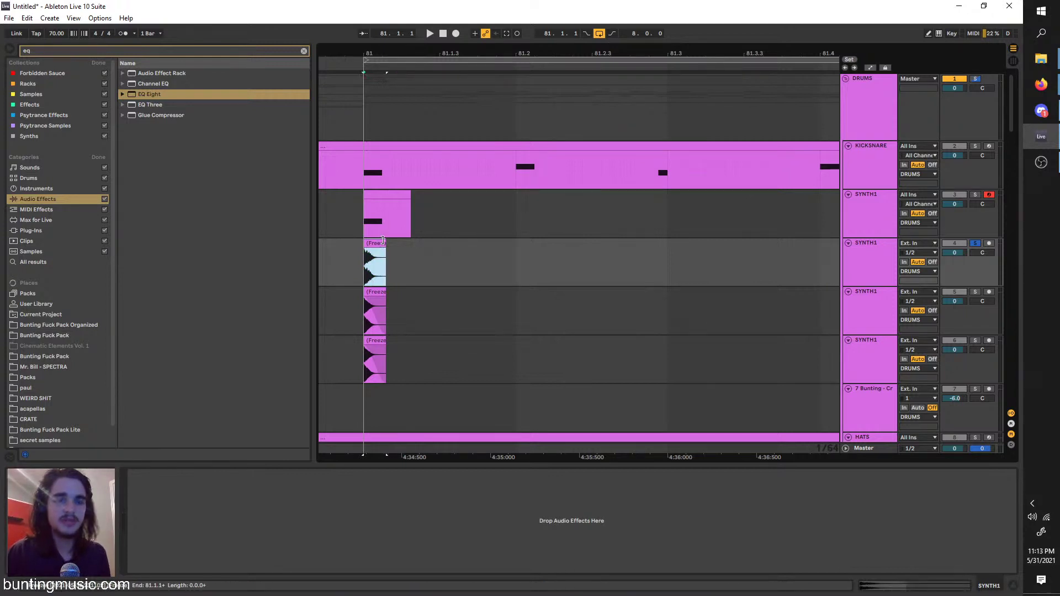
{"action": "right_click", "coordinate": [383, 241]}
{"action": "key", "text": "Escape"}
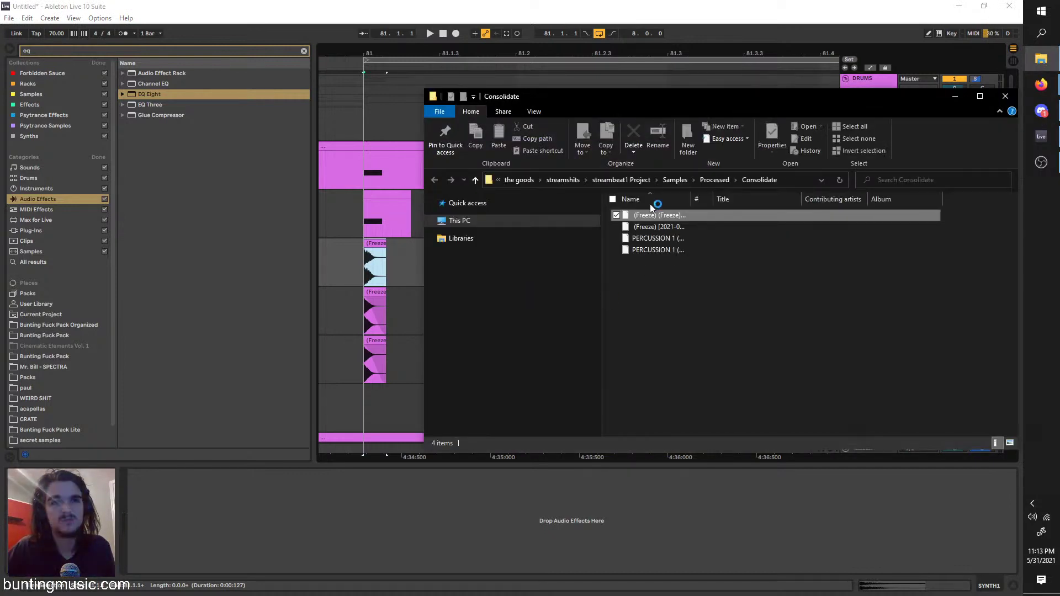
{"action": "left_click_drag", "start_coordinate": [677, 216], "coordinate": [60, 397]}
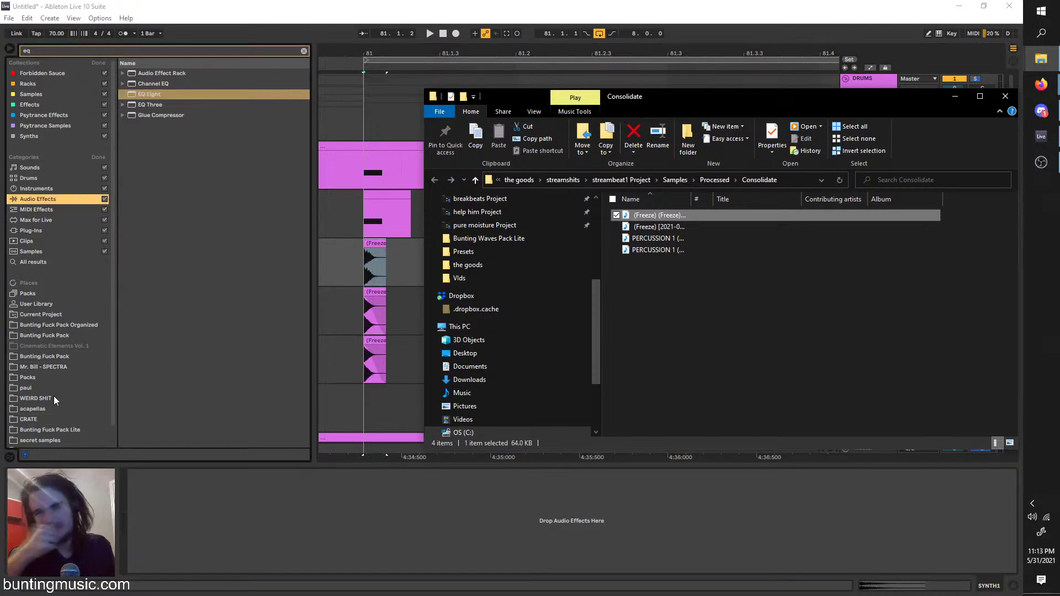
{"action": "left_click", "coordinate": [365, 268]}
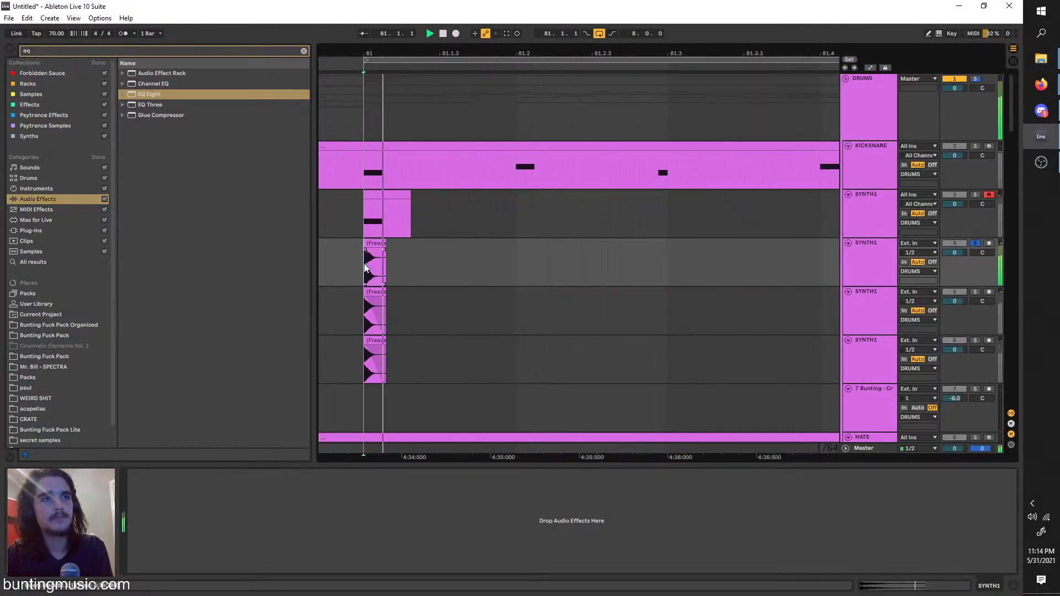
{"action": "key", "text": "space"}
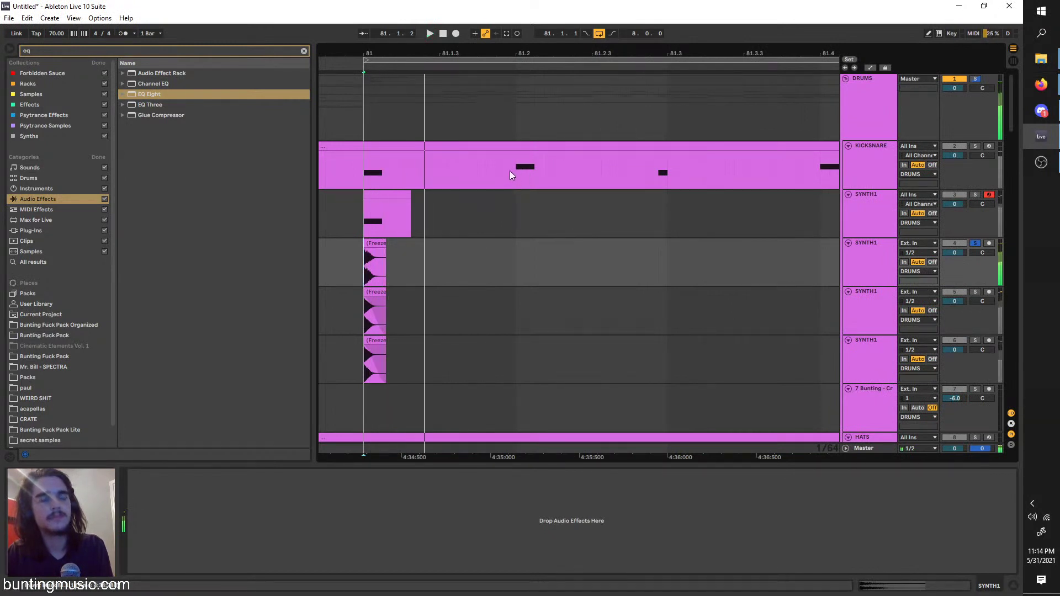
Search audio effects for "drum", load the Boombox Drums rack on the snare track, and audition the snare with it on and off
{"action": "left_click", "coordinate": [853, 247]}
{"action": "left_click", "coordinate": [111, 51]}
{"action": "type", "text": "drum"}
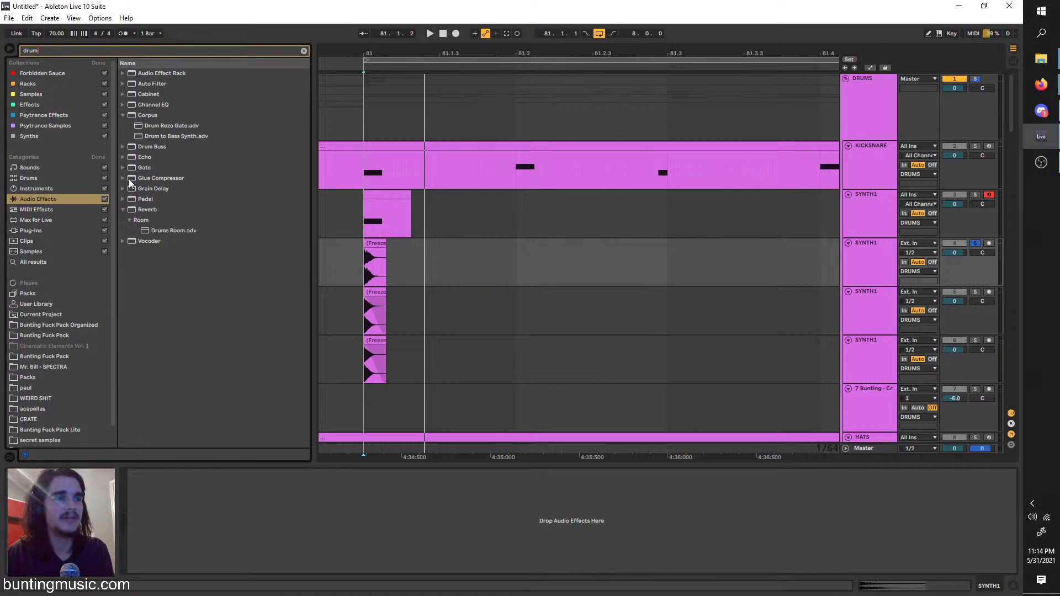
{"action": "left_click", "coordinate": [154, 178]}
{"action": "left_click", "coordinate": [124, 73]}
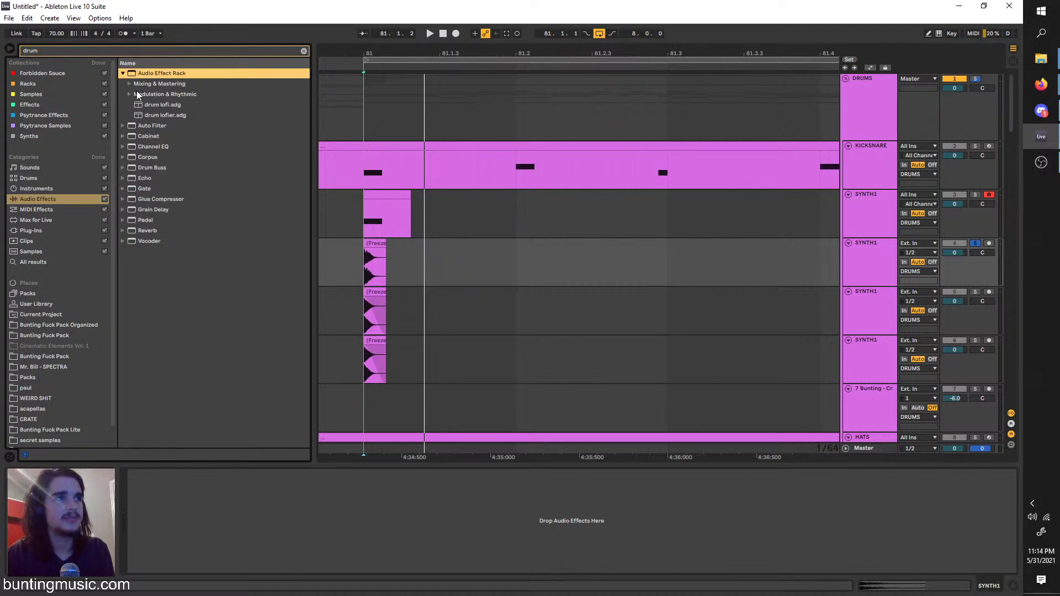
{"action": "left_click", "coordinate": [128, 86]}
{"action": "left_click", "coordinate": [143, 95]}
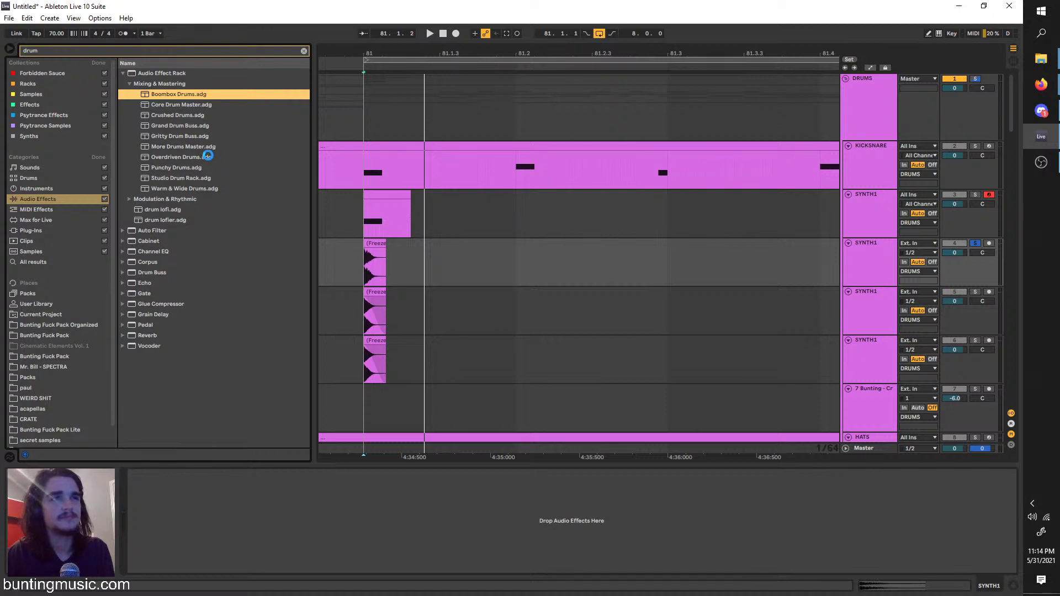
{"action": "key", "text": "space"}
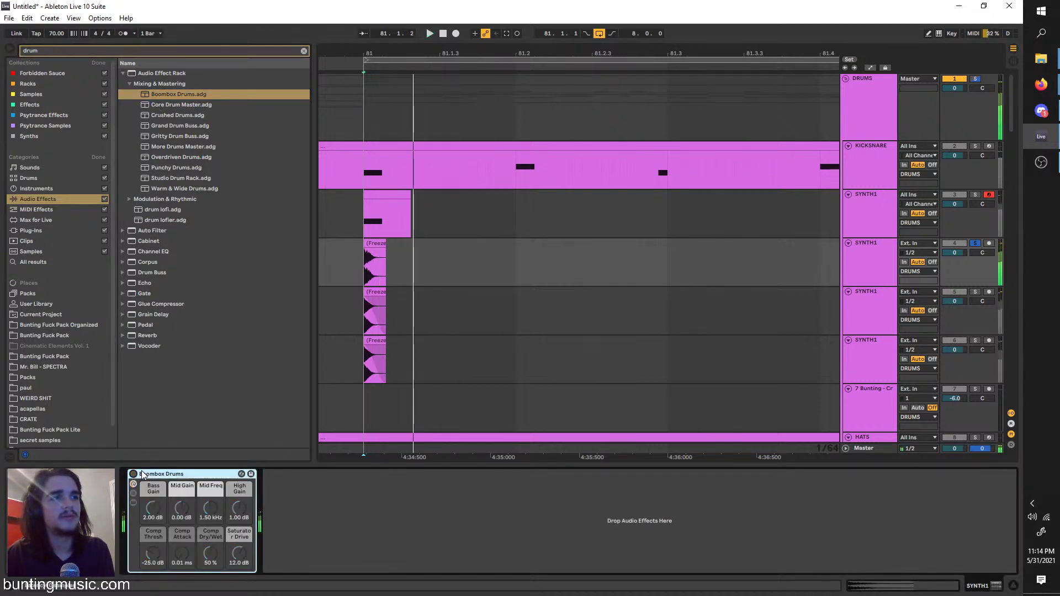
{"action": "double_click", "coordinate": [143, 475]}
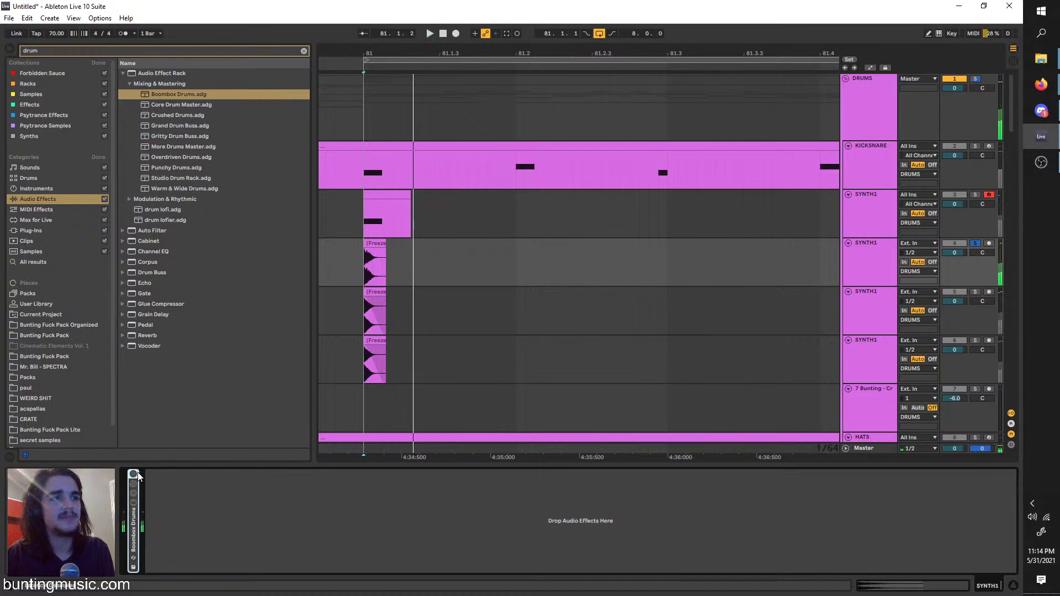
{"action": "double_click", "coordinate": [133, 530]}
Replace the Boombox Drums rack with Core Drum Master, try the snare through it, and swap in More Drums Master
{"action": "key", "text": "Down"}
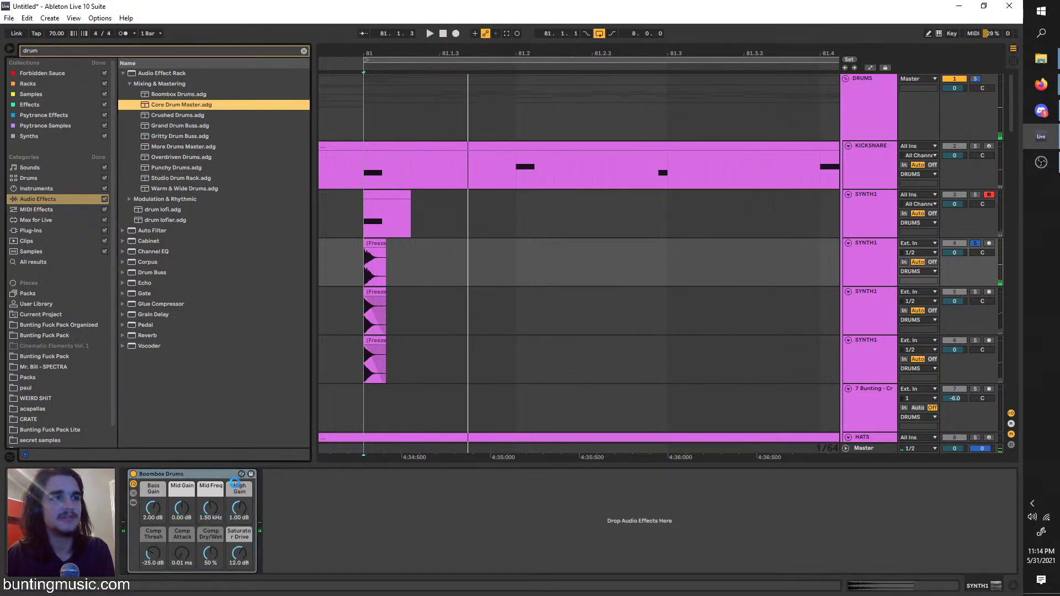
{"action": "key", "text": "Return"}
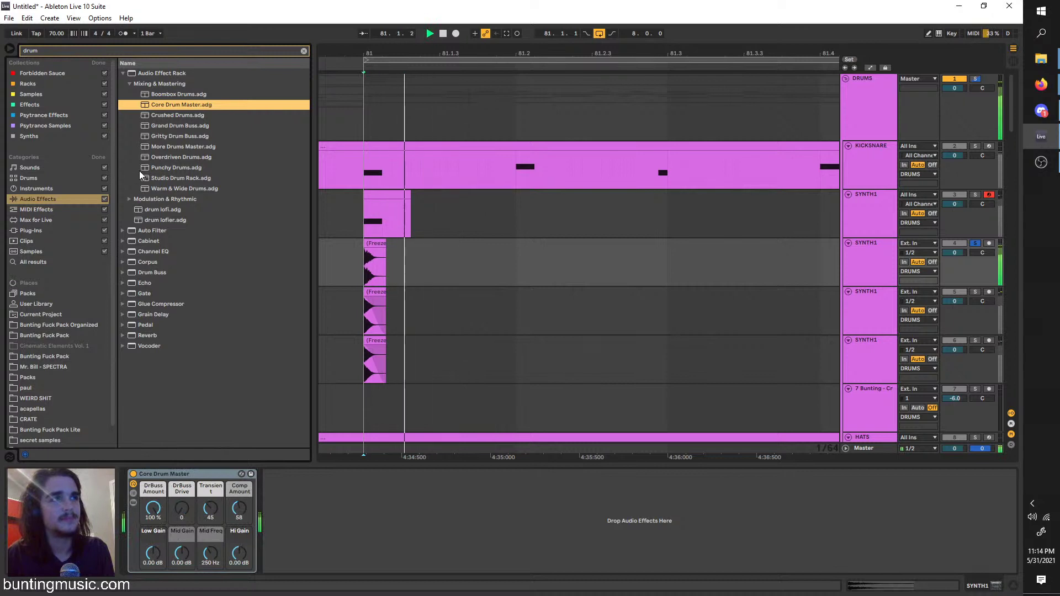
{"action": "key", "text": "Down"}
{"action": "key", "text": "Down"}
{"action": "key", "text": "Down"}
{"action": "key", "text": "Down"}
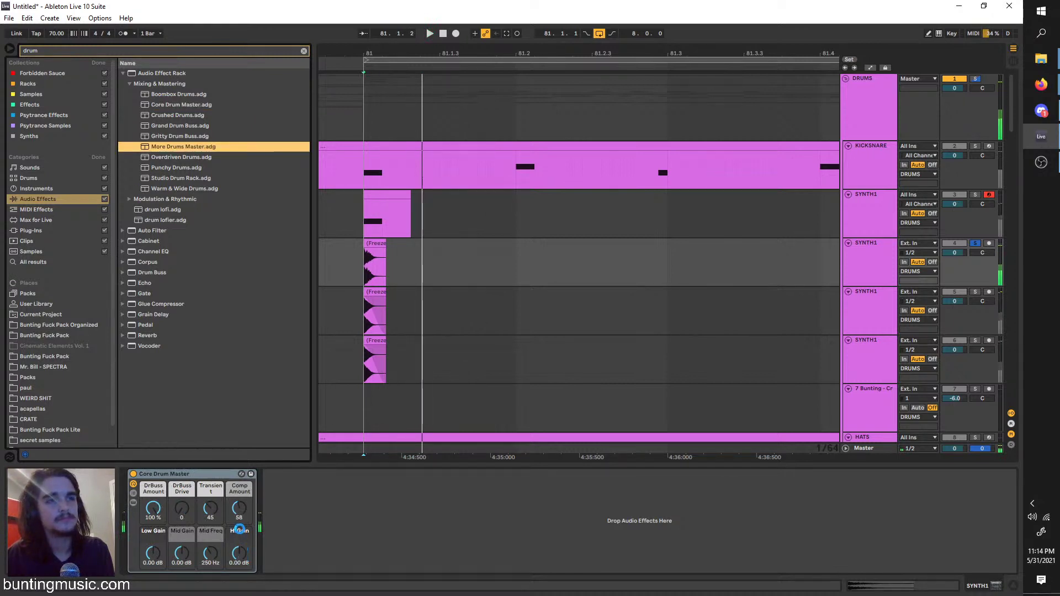
{"action": "key", "text": "Return"}
{"action": "key", "text": "ctrl+f"}
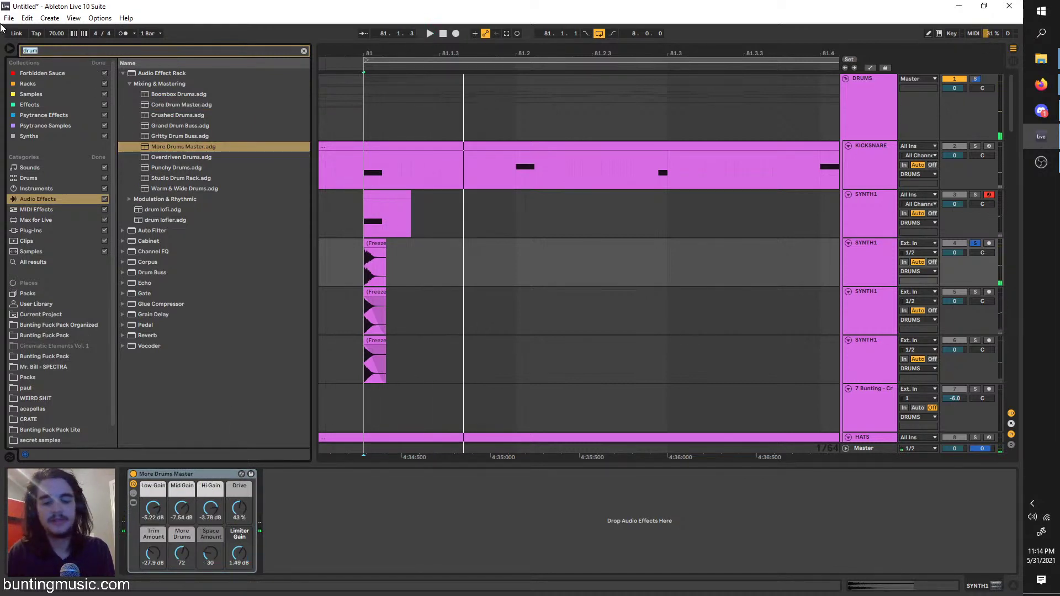
Search for "kick" and look through the Percussive and Bass sounds of the Core Library pack
{"action": "type", "text": "kick"}
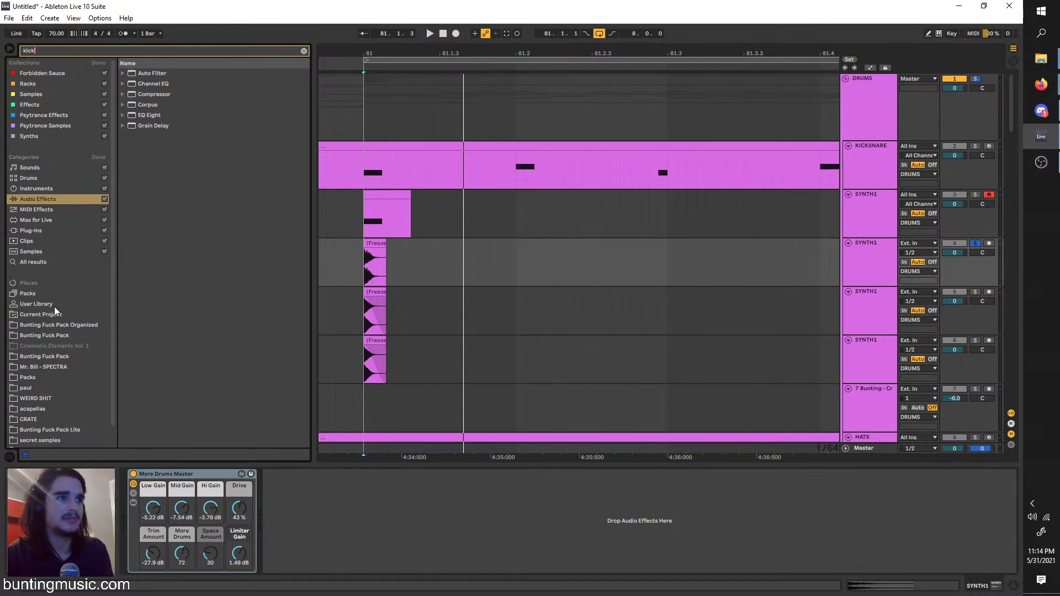
{"action": "left_click", "coordinate": [62, 293]}
{"action": "left_click", "coordinate": [123, 85]}
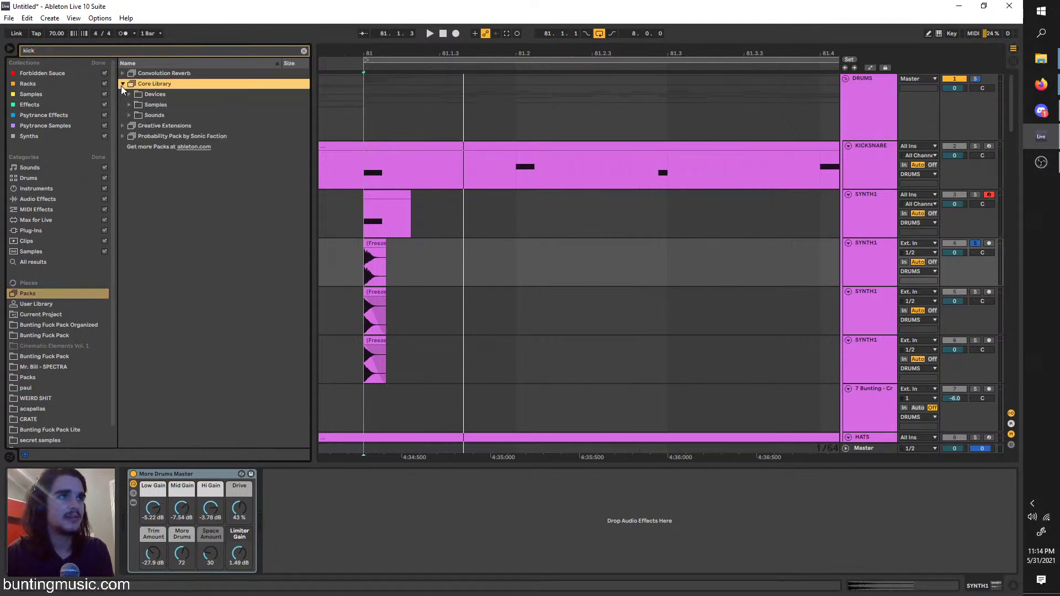
{"action": "left_click", "coordinate": [128, 116]}
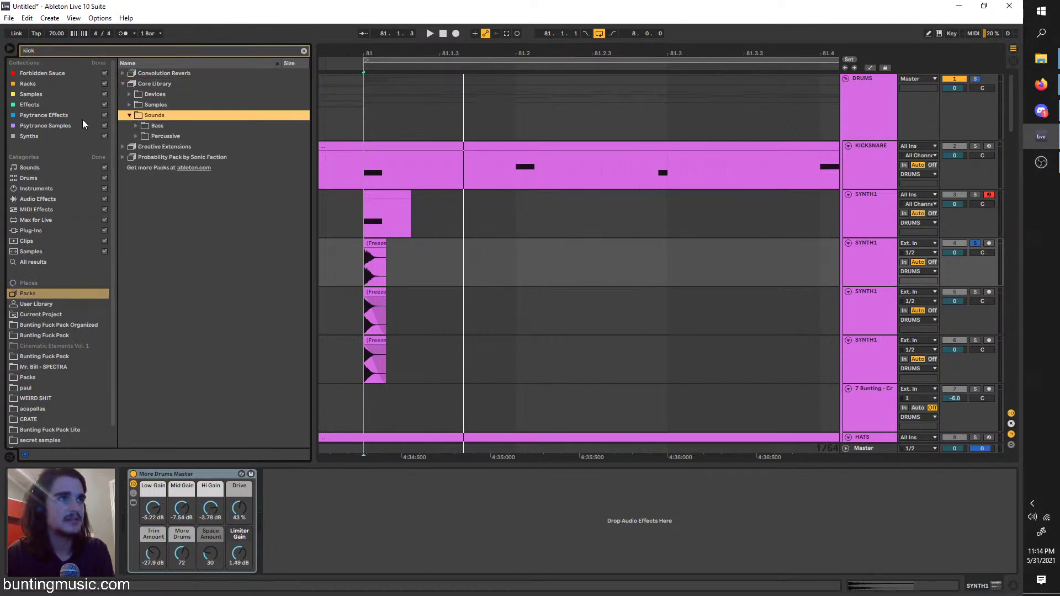
{"action": "left_click", "coordinate": [139, 133]}
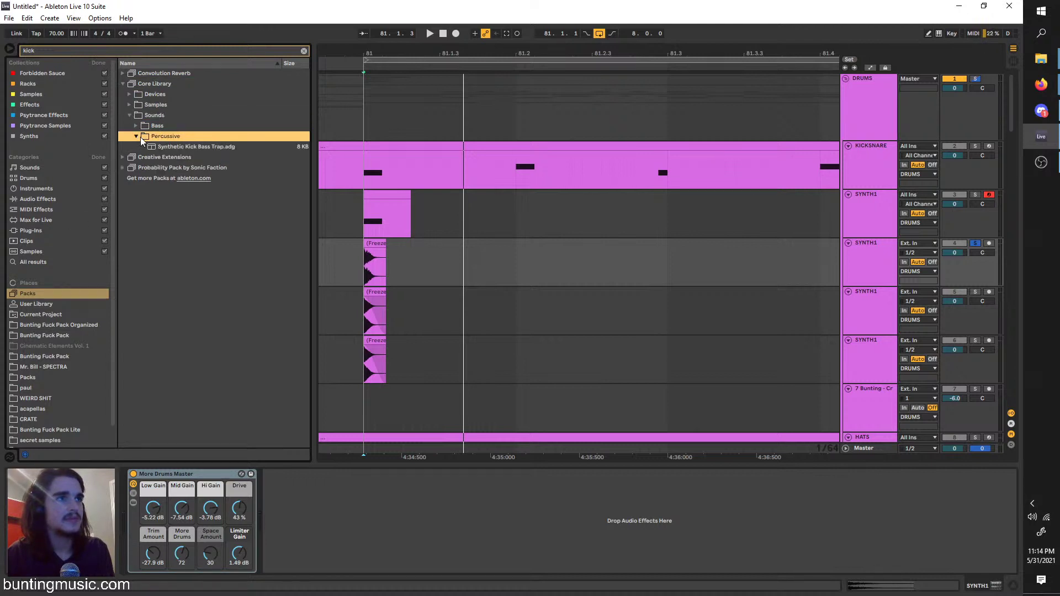
{"action": "left_click", "coordinate": [135, 125]}
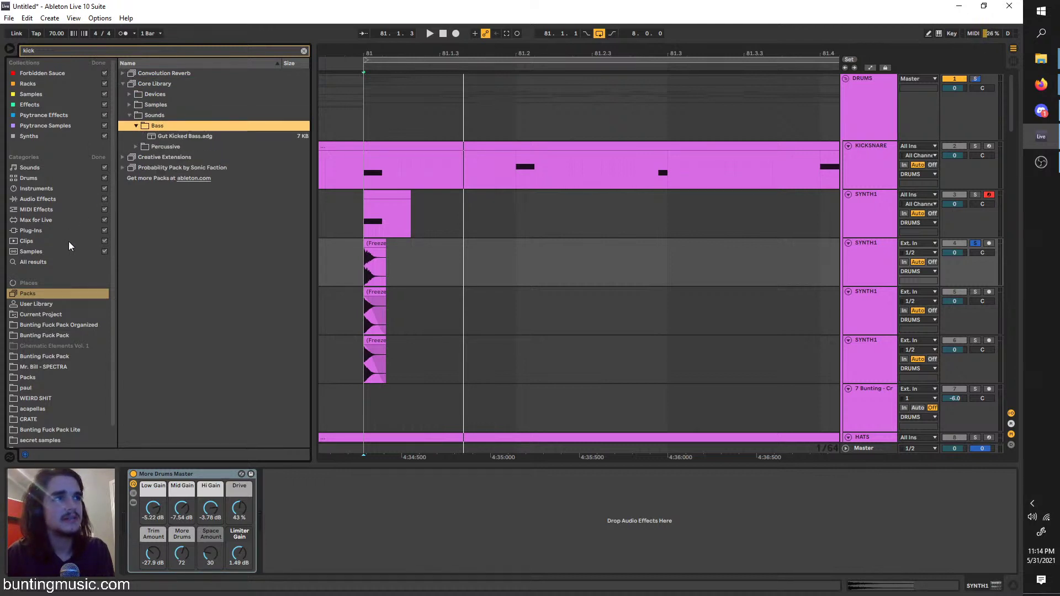
Search all results for "kick 70", preview the Kick 70s samples, and replace the soloed SYNTH1 track's snare clip with Kick 70s 2
{"action": "left_click", "coordinate": [52, 262]}
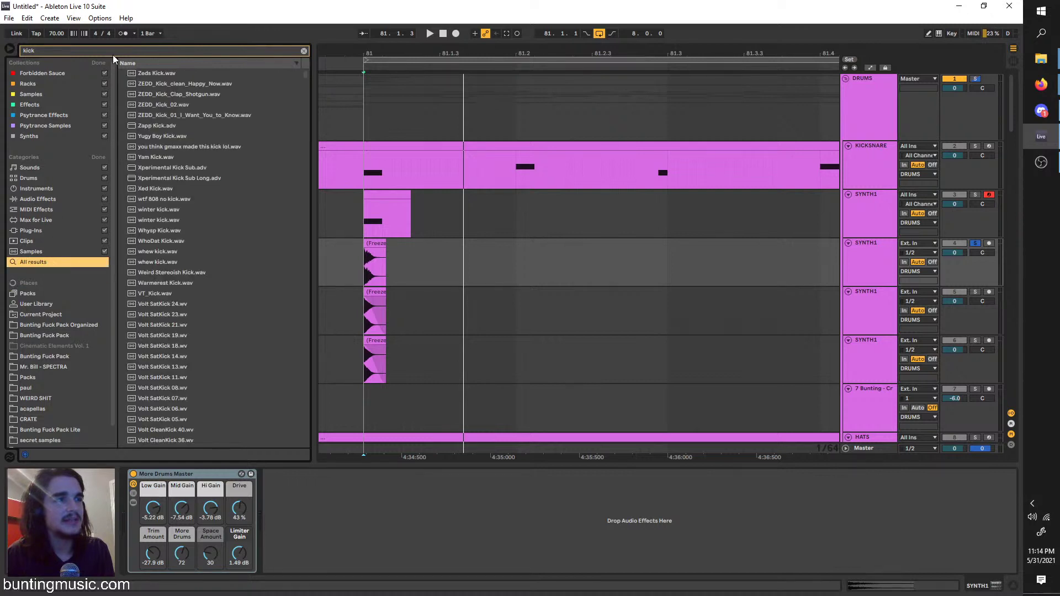
{"action": "type", "text": "70"}
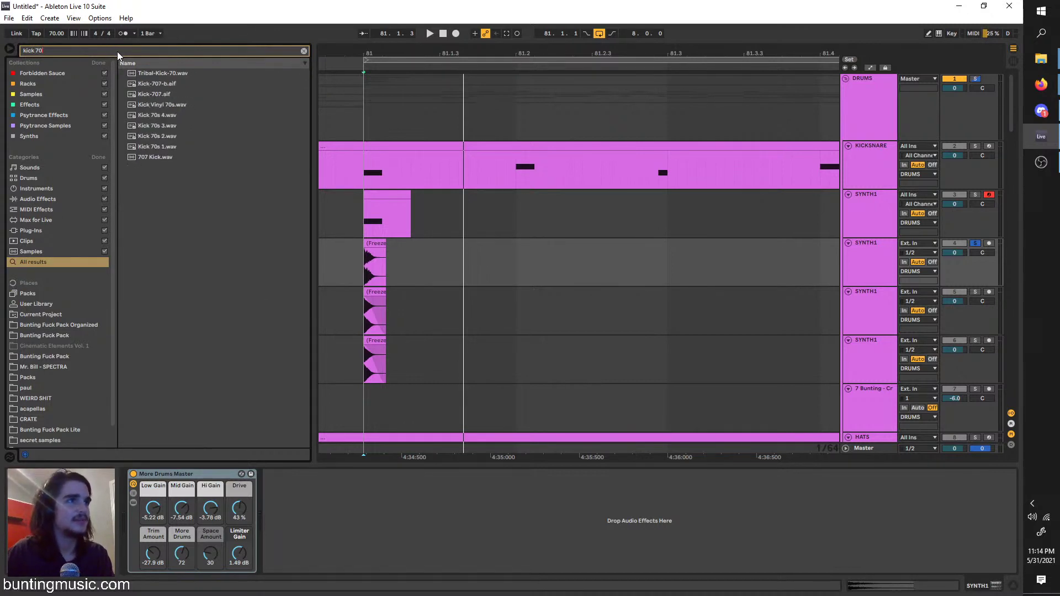
{"action": "left_click", "coordinate": [153, 112]}
{"action": "left_click", "coordinate": [165, 125]}
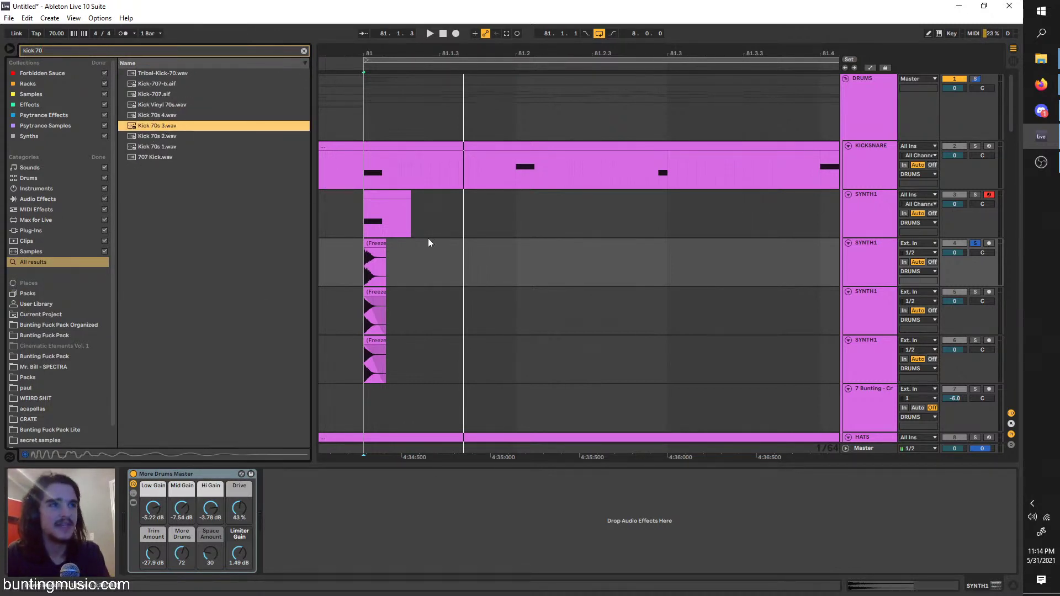
{"action": "left_click", "coordinate": [119, 146]}
{"action": "left_click", "coordinate": [148, 138]}
{"action": "left_click", "coordinate": [160, 148]}
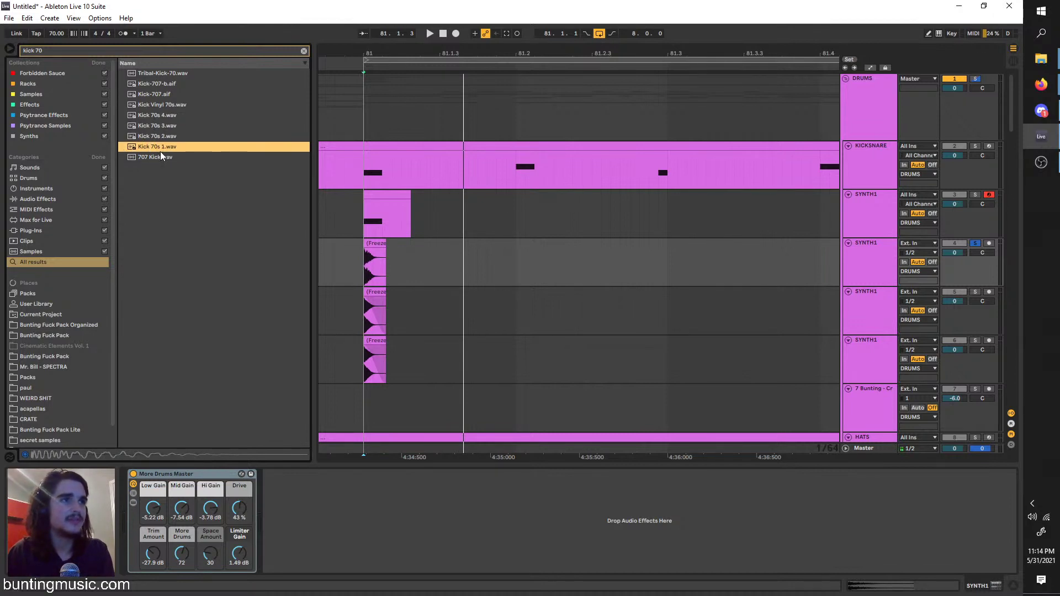
{"action": "left_click", "coordinate": [161, 155]}
{"action": "left_click", "coordinate": [158, 136]}
{"action": "left_click_drag", "start_coordinate": [135, 135], "coordinate": [369, 264]}
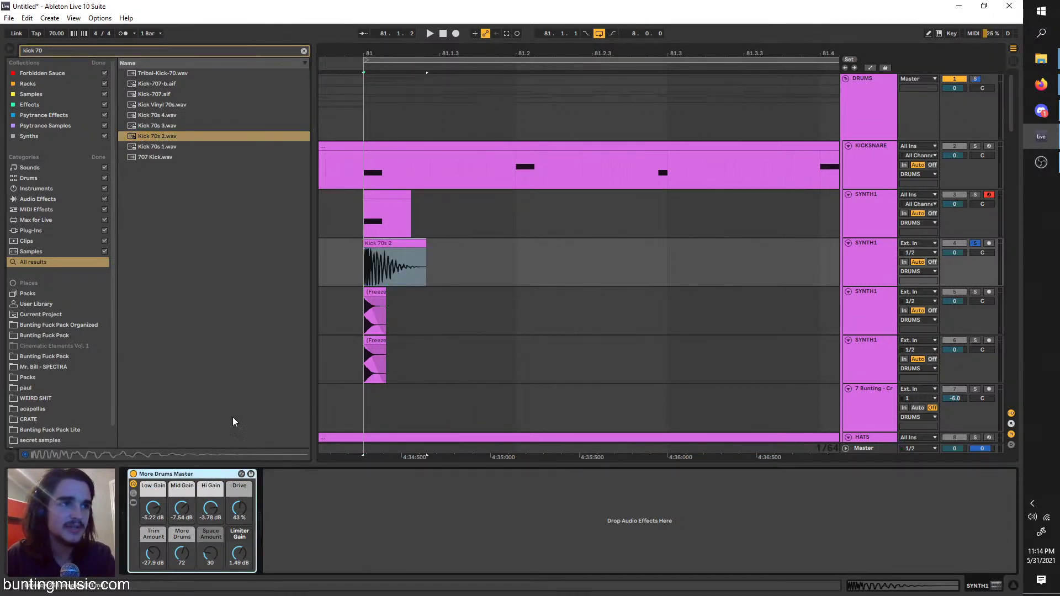
Replace More Drums Master on the kick's track with Boombox Drums, found by searching audio effects for "drum"
{"action": "left_click", "coordinate": [91, 48]}
{"action": "type", "text": "dr"}
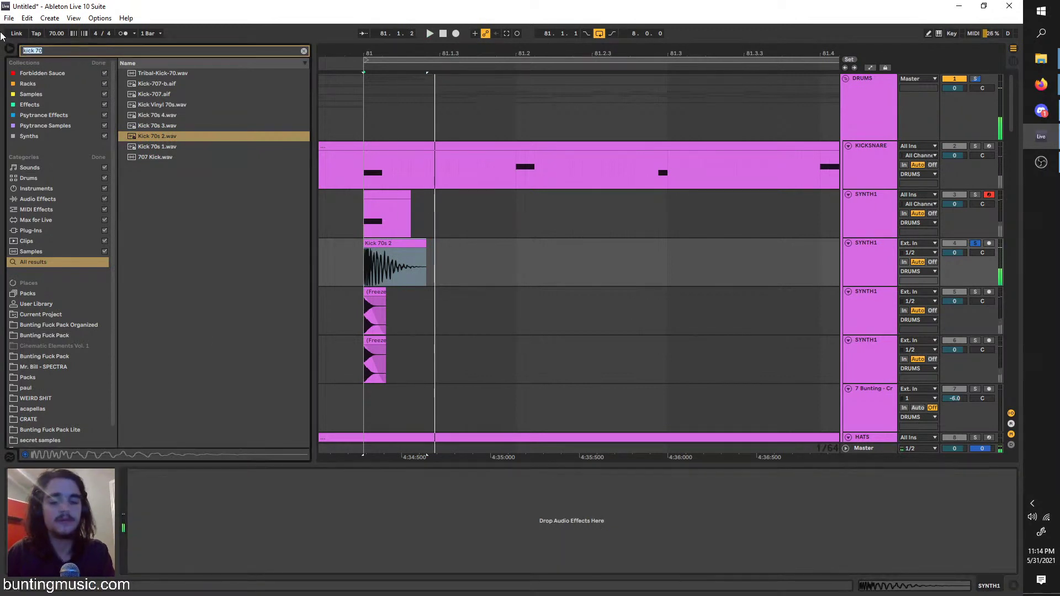
{"action": "type", "text": "um"}
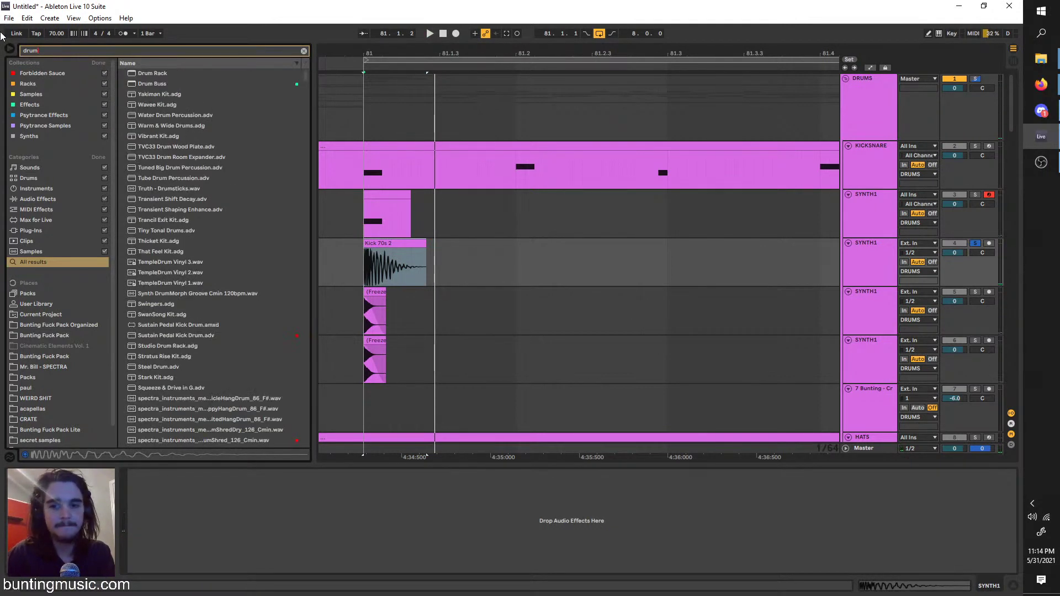
{"action": "left_click", "coordinate": [55, 198]}
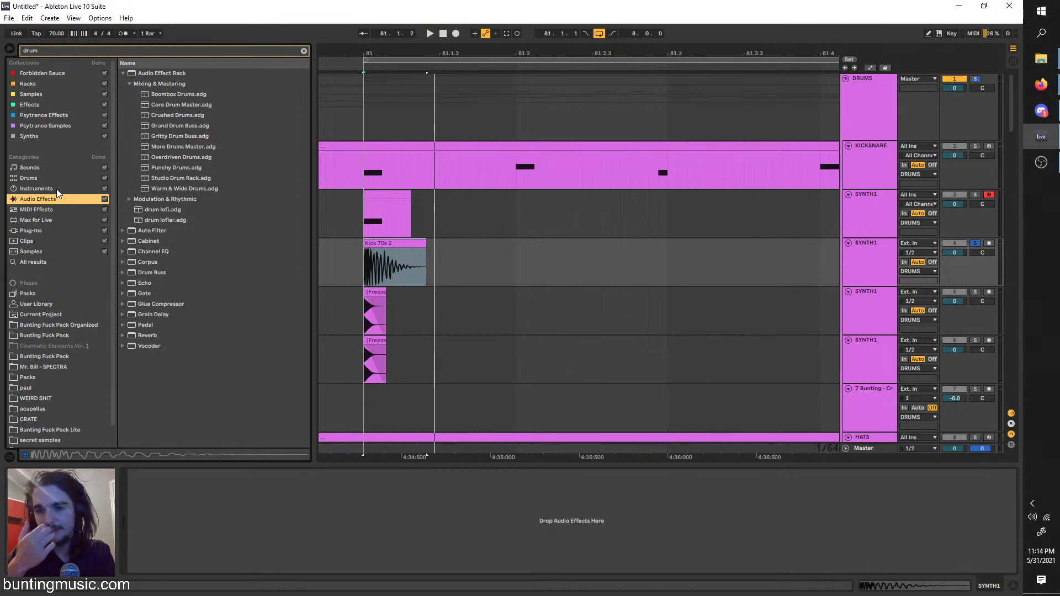
{"action": "left_click", "coordinate": [199, 139]}
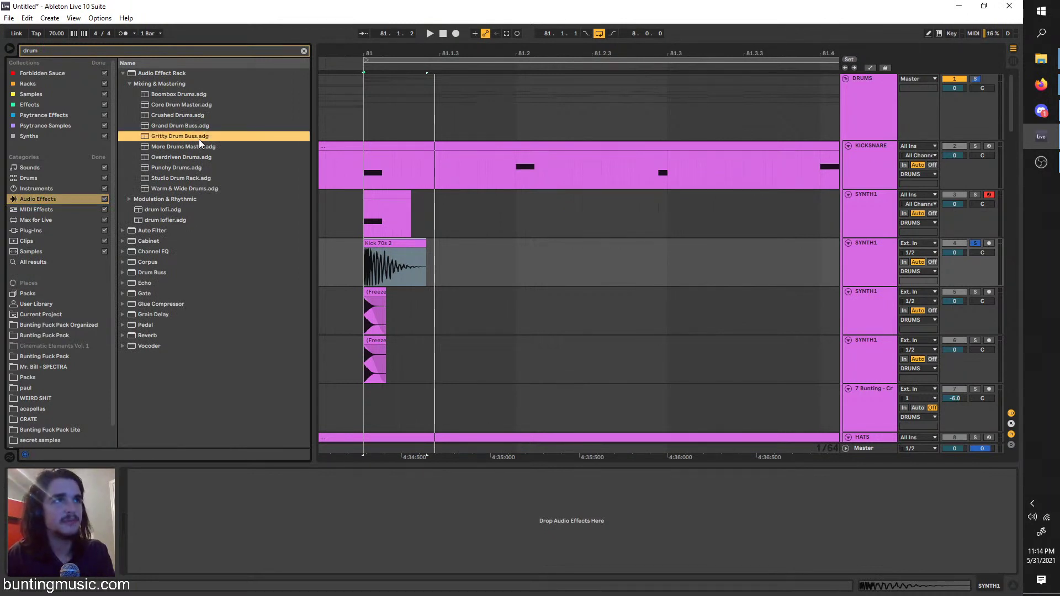
{"action": "left_click", "coordinate": [161, 107]}
{"action": "left_click_drag", "start_coordinate": [160, 96], "coordinate": [180, 226]}
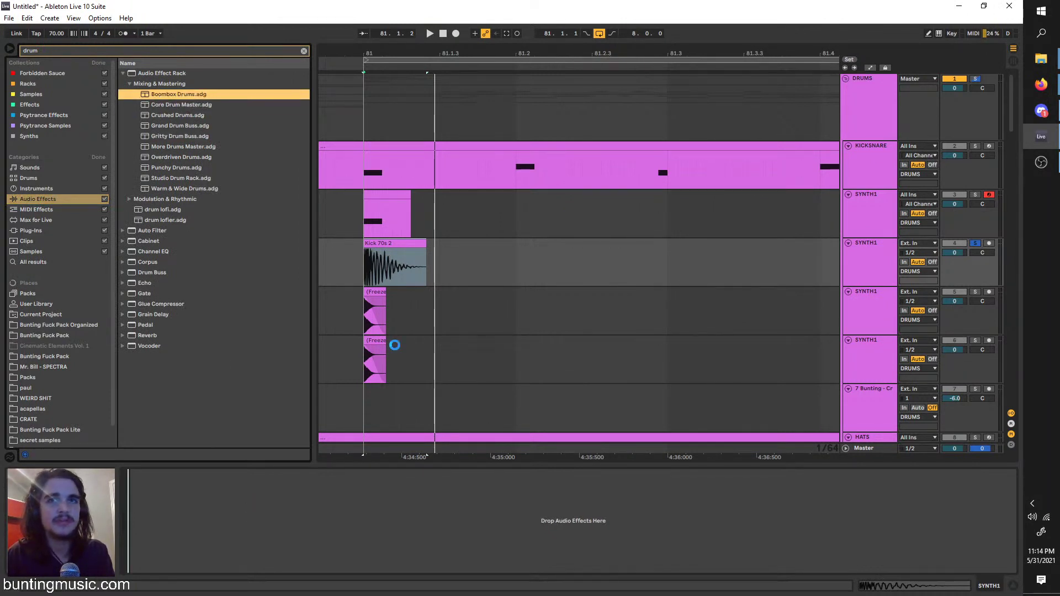
Play the Kick 70s 2 clip from its start and compare it with Boombox Drums on and off
{"action": "left_click_drag", "start_coordinate": [365, 270], "coordinate": [366, 272]}
{"action": "left_click", "coordinate": [366, 274]}
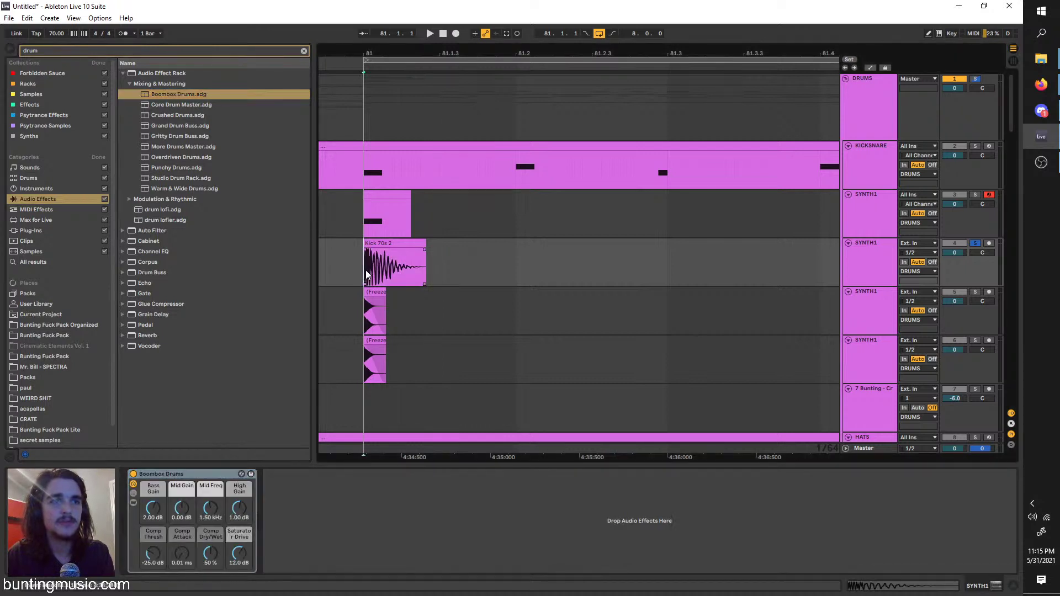
{"action": "left_click", "coordinate": [134, 475]}
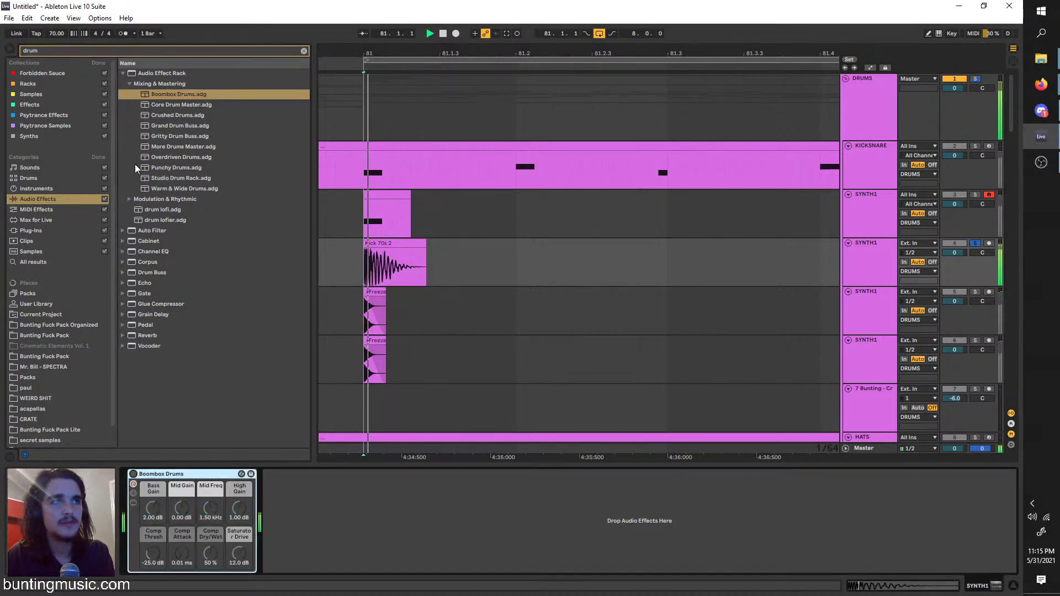
Swap in More Drums Master, audition the kick with it on and off, and replace it with Punchy Drums
{"action": "left_click", "coordinate": [145, 149]}
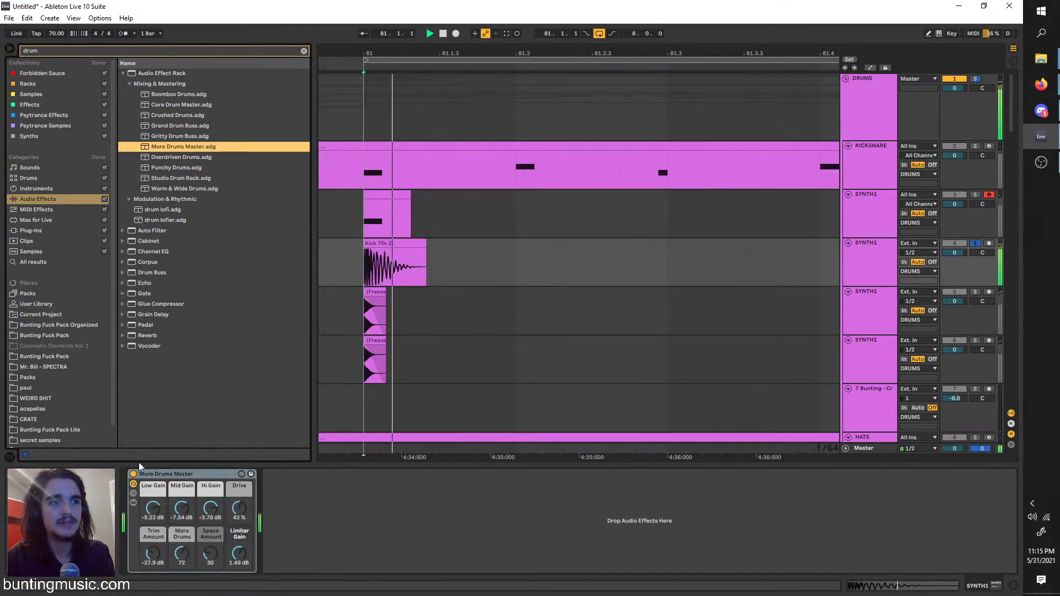
{"action": "left_click", "coordinate": [133, 477]}
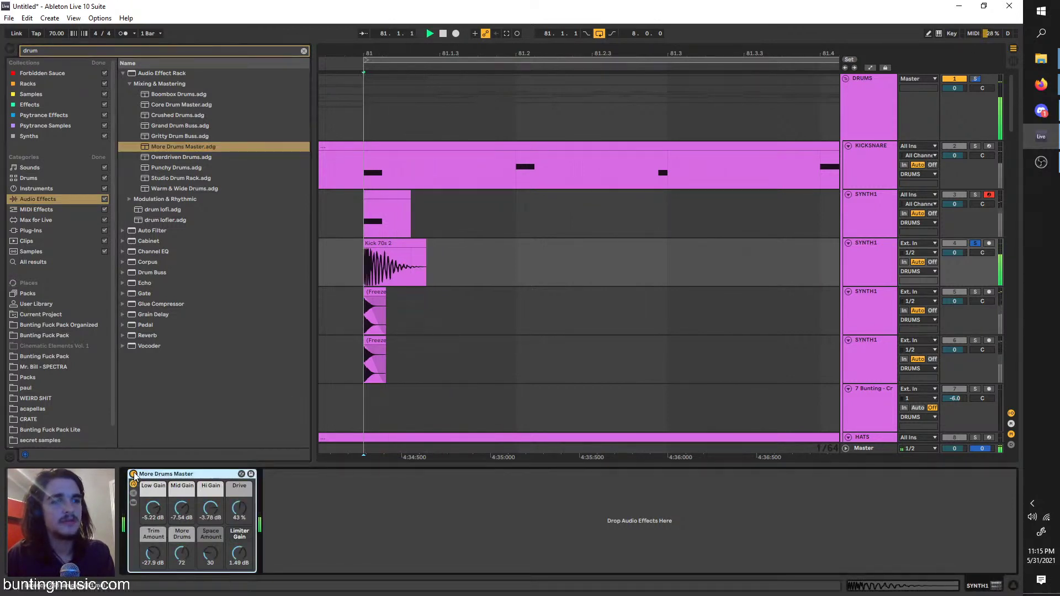
{"action": "key", "text": "space"}
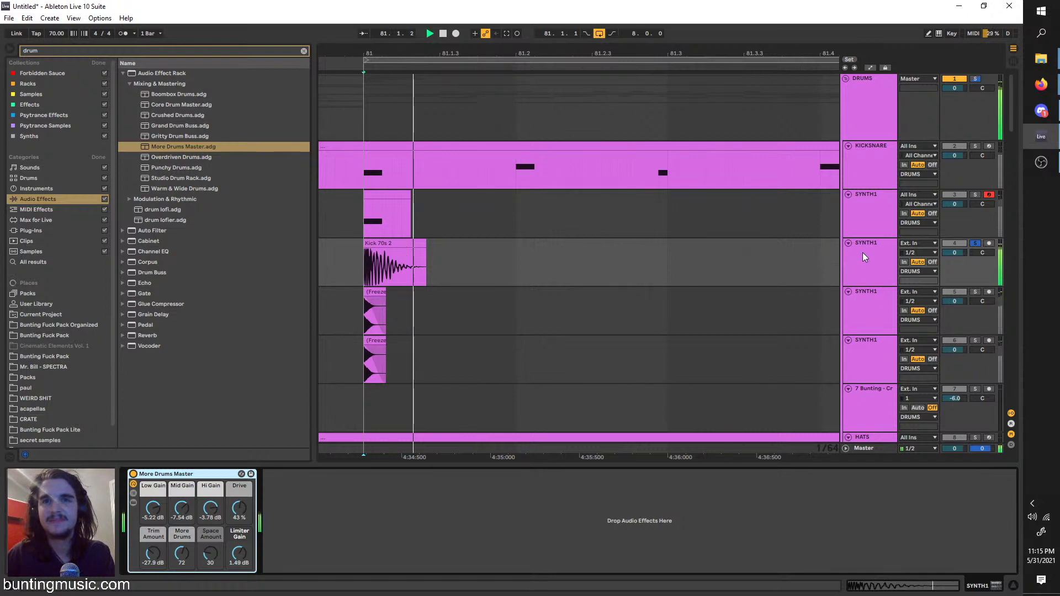
{"action": "left_click", "coordinate": [147, 168]}
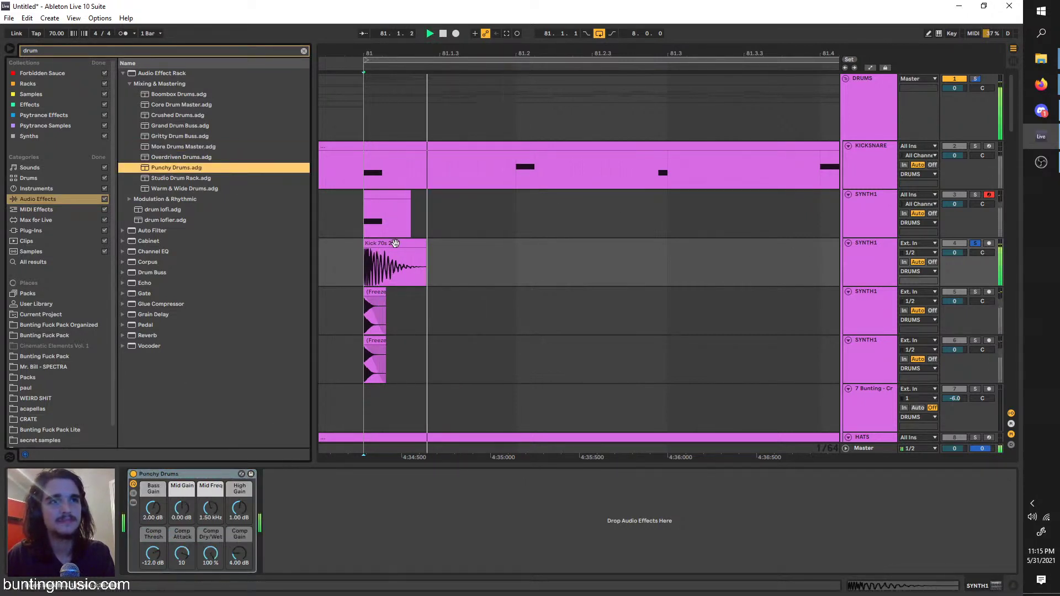
Transpose the Kick 70s 2 clip to -5 st and trim its tail to a short hit, playing it to check
{"action": "left_click", "coordinate": [426, 264]}
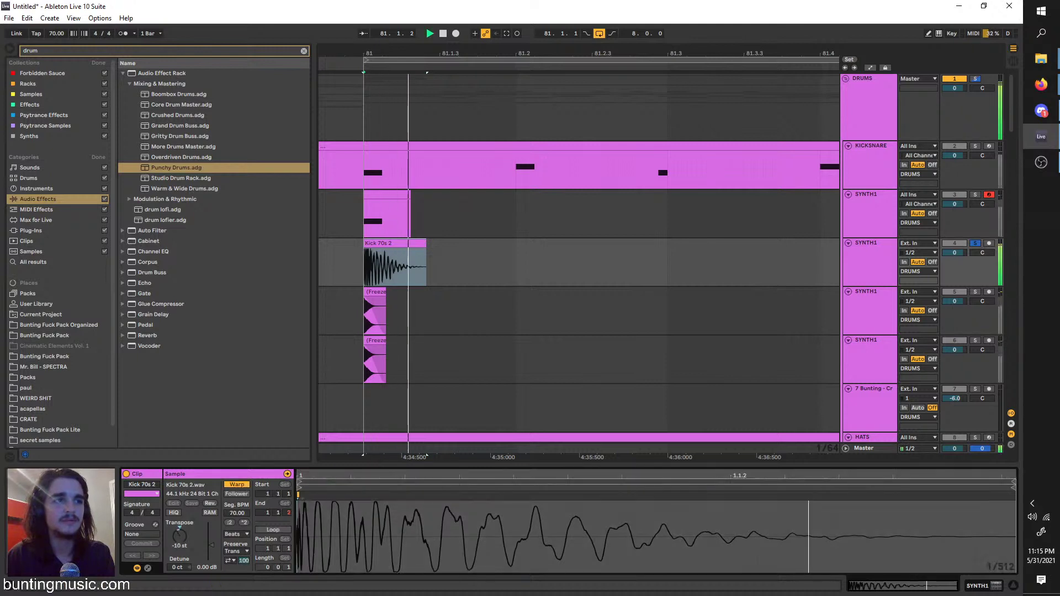
{"action": "left_click_drag", "start_coordinate": [178, 535], "coordinate": [179, 514]}
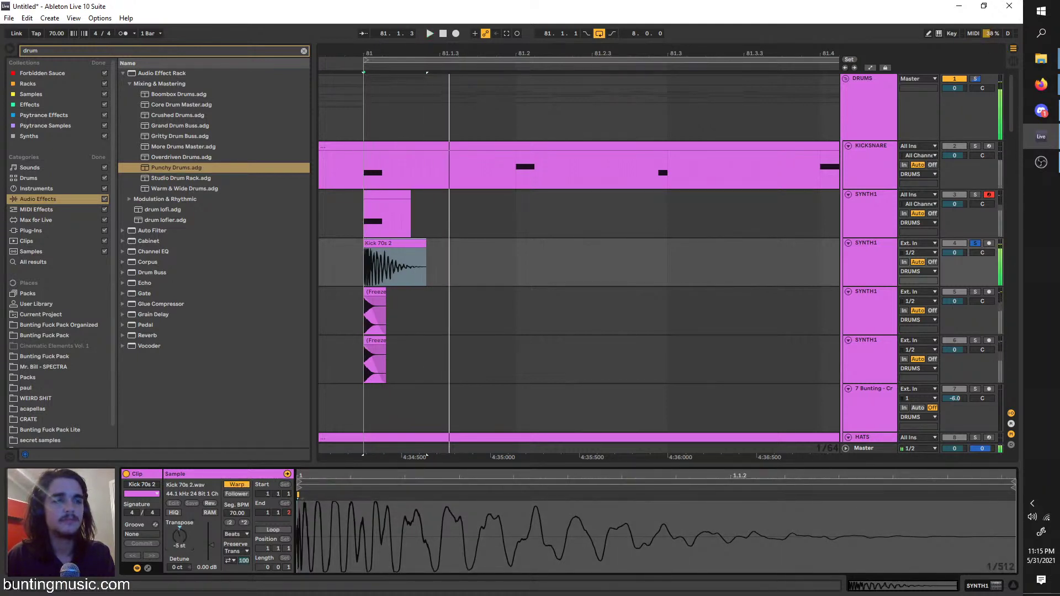
{"action": "mouse_move", "coordinate": [425, 254]}
{"action": "left_mouse_down"}
{"action": "mouse_move", "coordinate": [387, 253]}
{"action": "mouse_move", "coordinate": [372, 289]}
{"action": "left_mouse_up"}
{"action": "key", "text": "space"}
{"action": "key", "text": "space"}
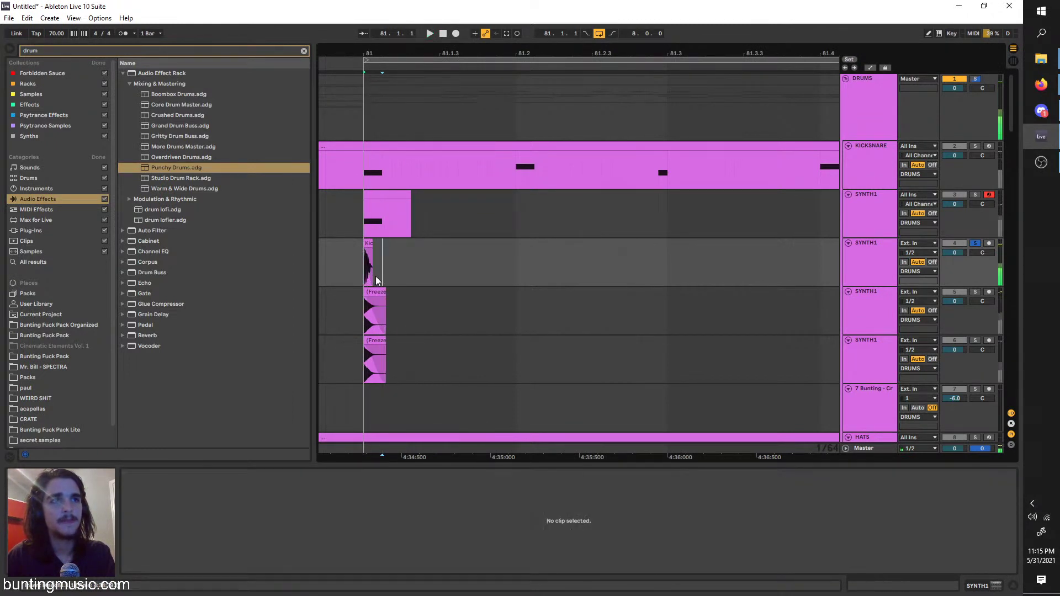
{"action": "scroll", "coordinate": [371, 282], "scroll_direction": "up", "scroll_amount": 3}
{"action": "key", "text": "space"}
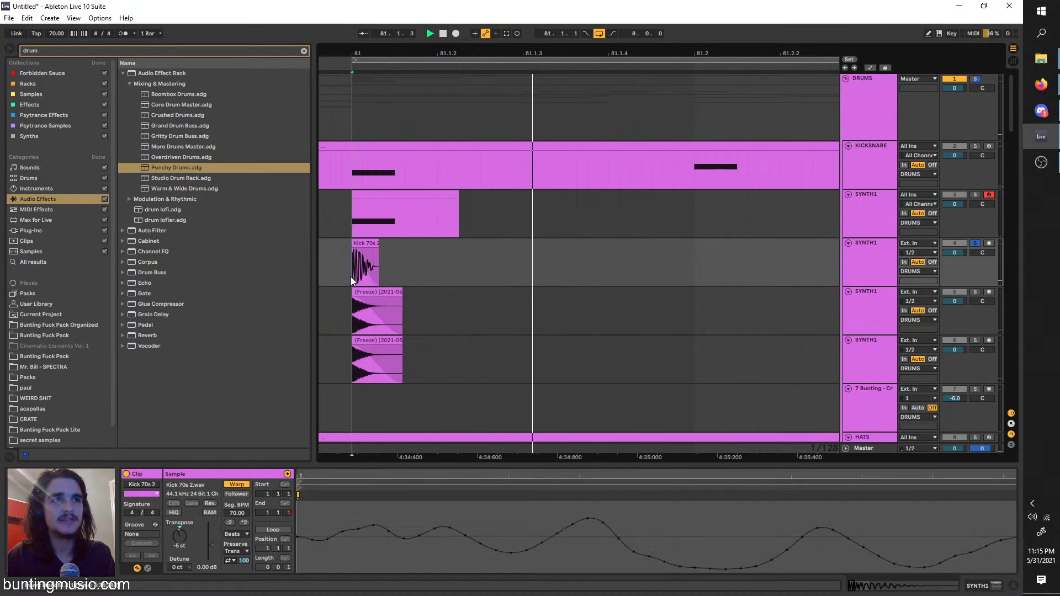
Search audio effects for "kick tigh", load the Corpus preset Kick Tight before Punchy Drums, and play the kick through it
{"action": "left_click", "coordinate": [893, 255]}
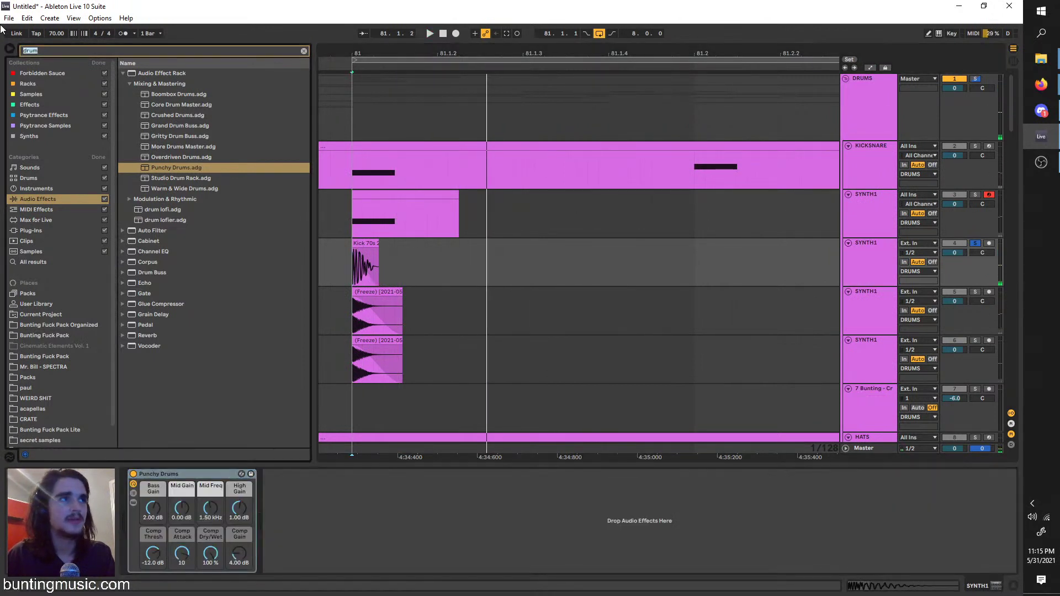
{"action": "key", "text": "ctrl+f"}
{"action": "type", "text": "kick tigh"}
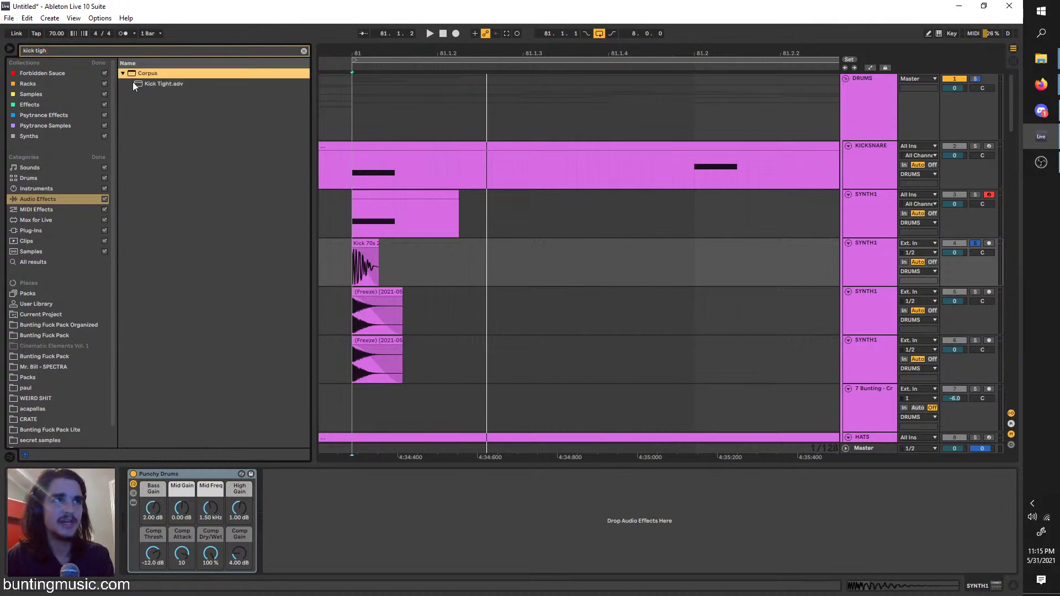
{"action": "left_click", "coordinate": [133, 83]}
{"action": "left_click_drag", "start_coordinate": [178, 468], "coordinate": [171, 530]}
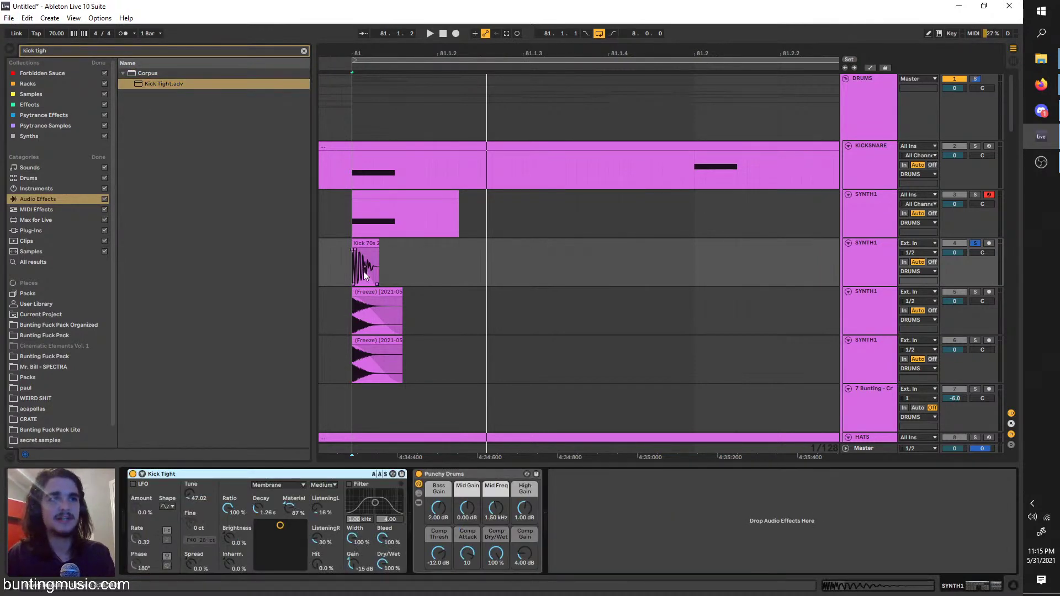
{"action": "key", "text": "space"}
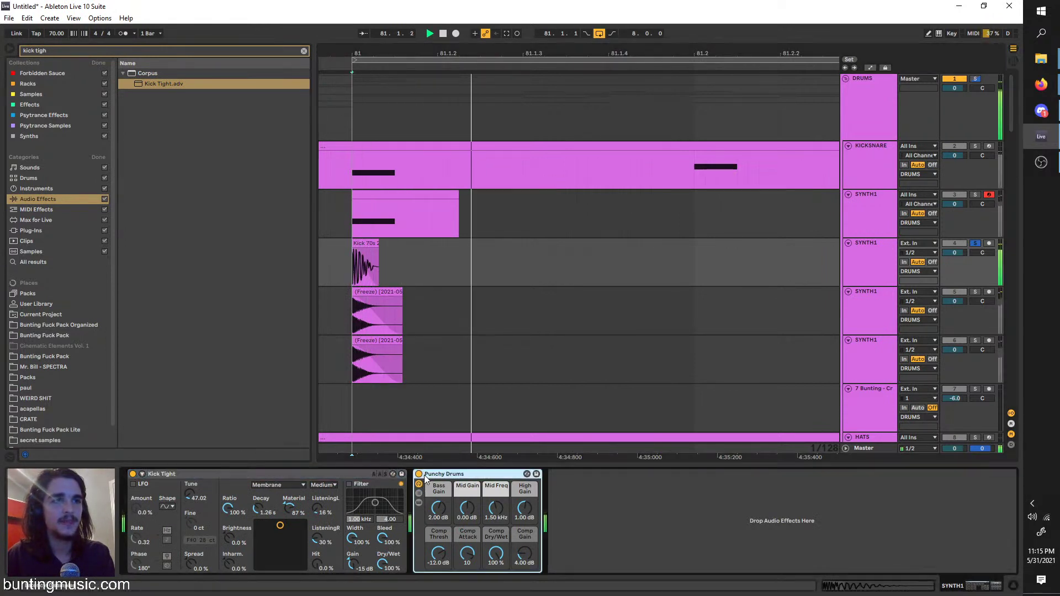
Lengthen the Kick 70s 2 clip slightly and switch off Punchy Drums
{"action": "double_click", "coordinate": [444, 474]}
{"action": "left_click_drag", "start_coordinate": [376, 240], "coordinate": [395, 241]}
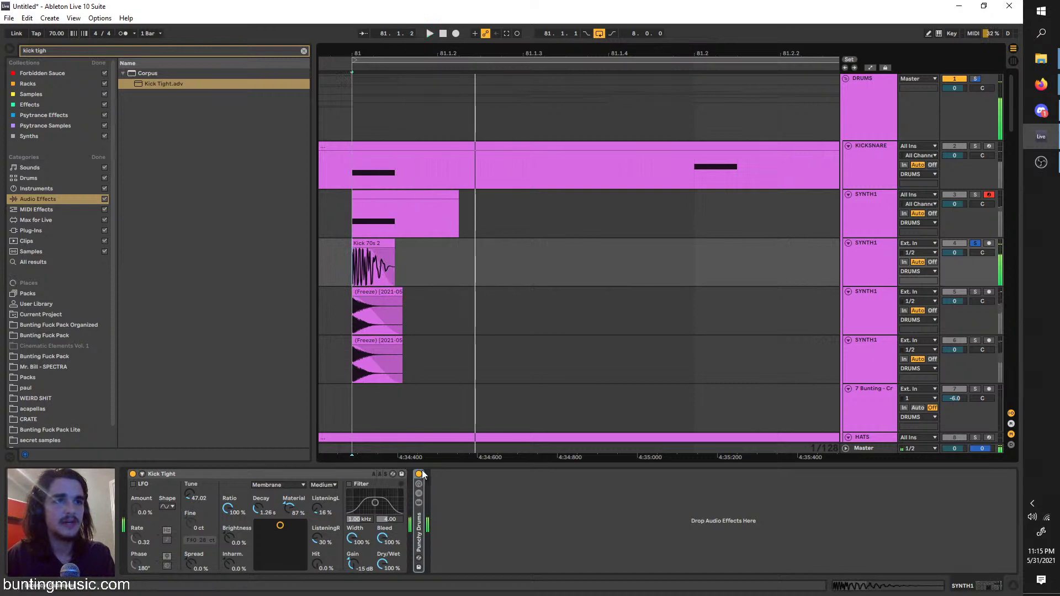
{"action": "double_click", "coordinate": [418, 518]}
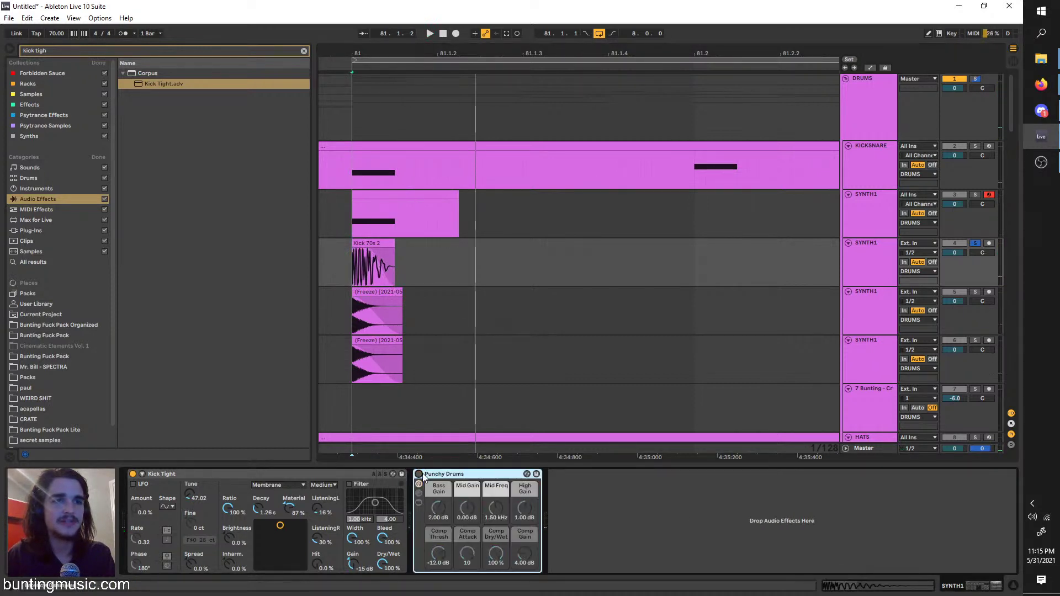
Play the kick with Kick Tight off and on to compare, and clear the browser search
{"action": "left_click", "coordinate": [353, 264]}
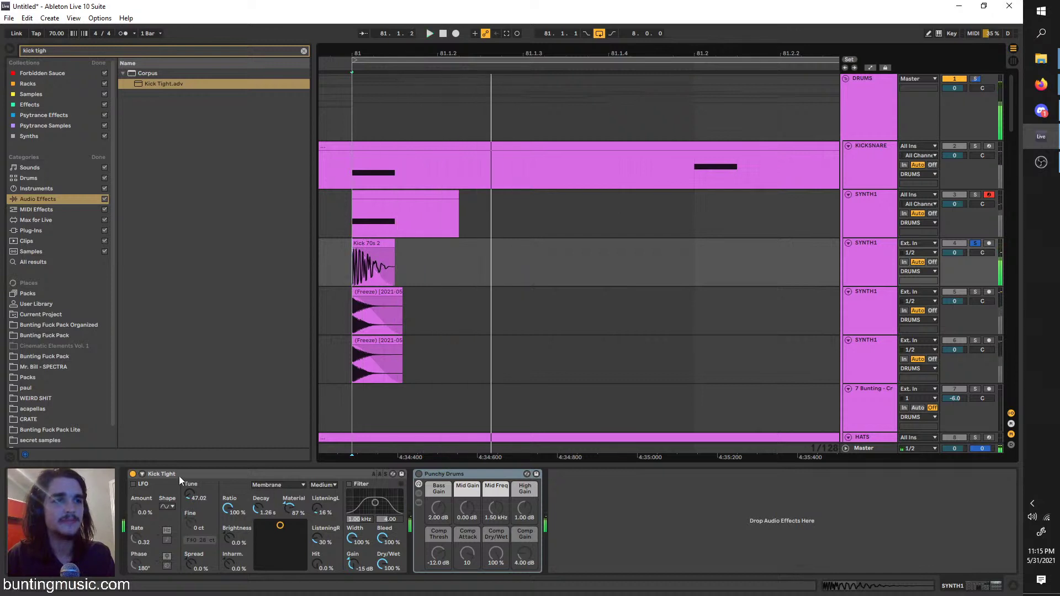
{"action": "left_click", "coordinate": [132, 474]}
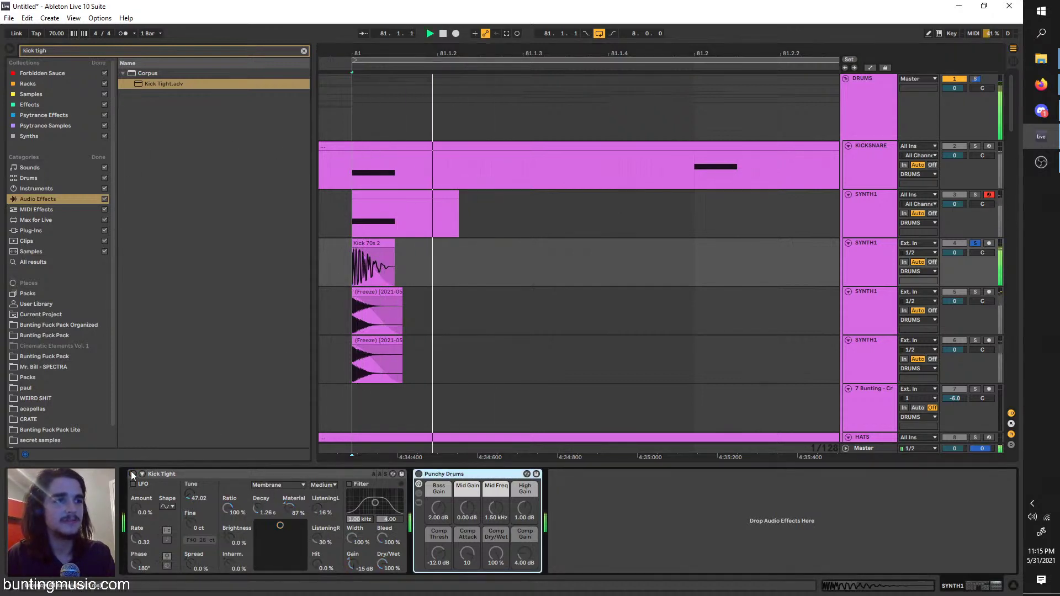
{"action": "left_click", "coordinate": [132, 474]}
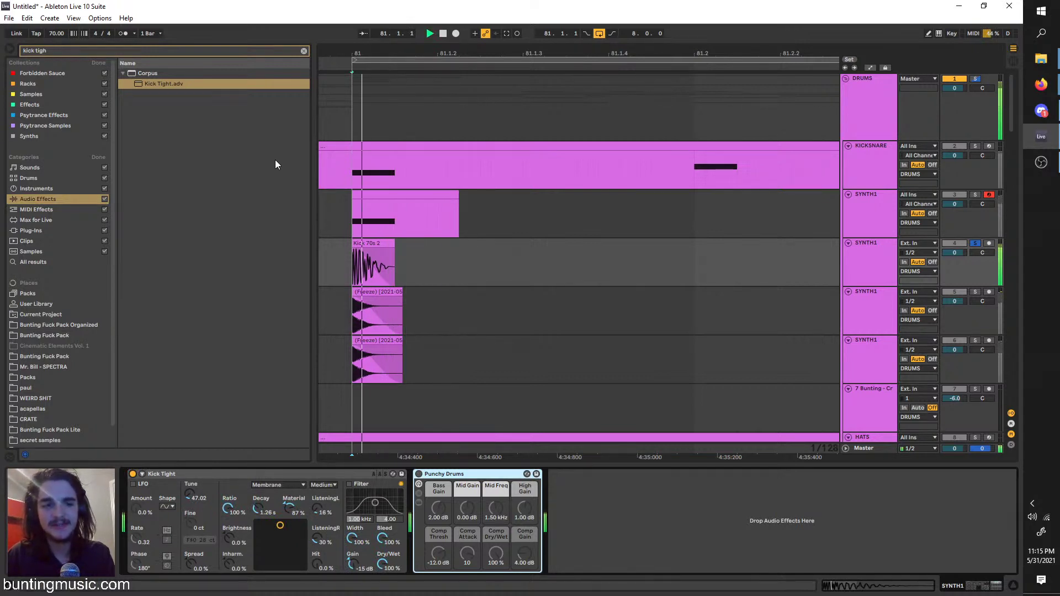
{"action": "left_click", "coordinate": [304, 51]}
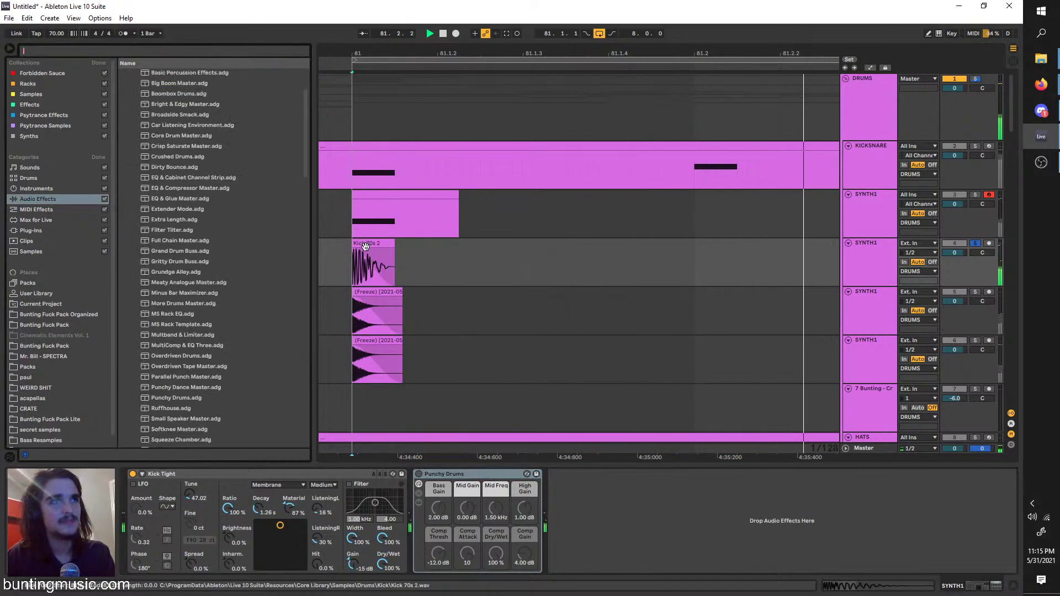
Play the Kick 70s 2 clip, transpose it down to -10 st and play it again to check
{"action": "left_click", "coordinate": [352, 256]}
{"action": "key", "text": "space"}
{"action": "key", "text": "space"}
{"action": "key", "text": "space"}
{"action": "left_click", "coordinate": [46, 199]}
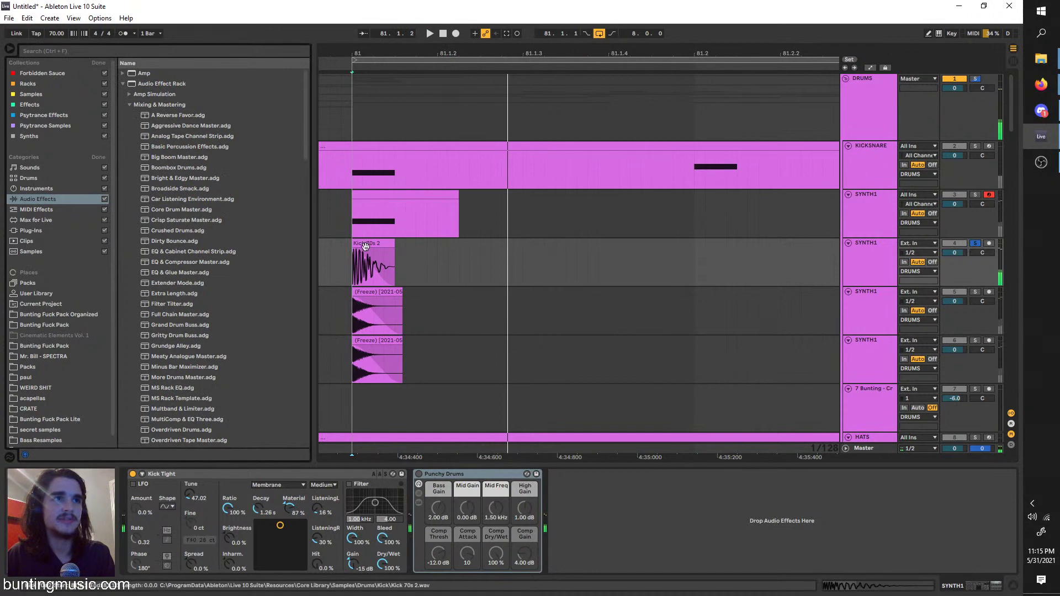
{"action": "left_click", "coordinate": [364, 245]}
{"action": "left_click_drag", "start_coordinate": [180, 537], "coordinate": [180, 548]}
{"action": "key", "text": "space"}
{"action": "key", "text": "space"}
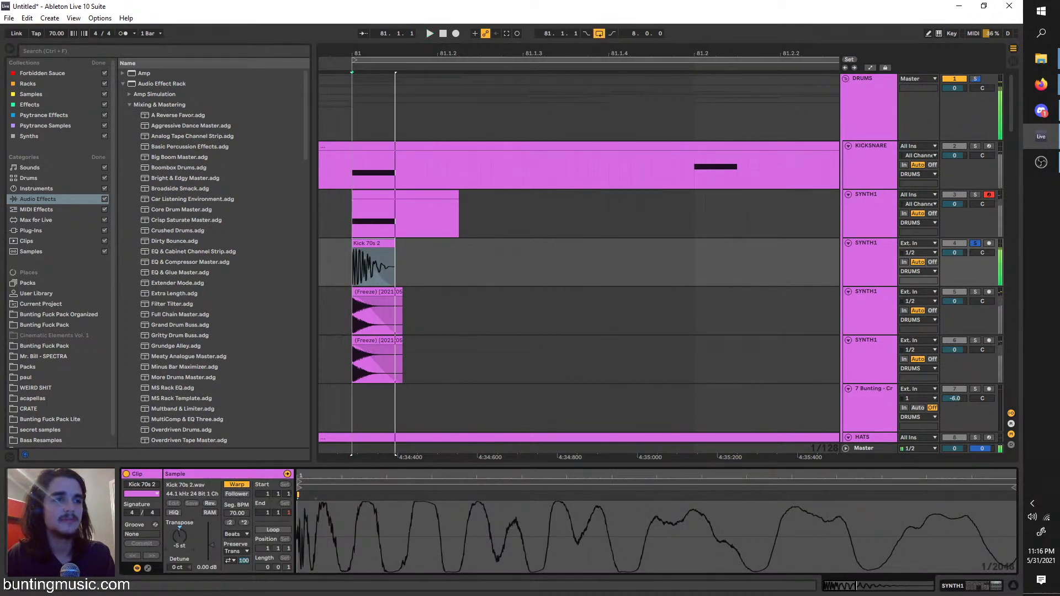
{"action": "key", "text": "space"}
{"action": "key", "text": "space"}
Add a very short fade-in to the Kick 70s 2 clip and play it to check the attack
{"action": "left_click", "coordinate": [354, 276]}
{"action": "key", "text": "space"}
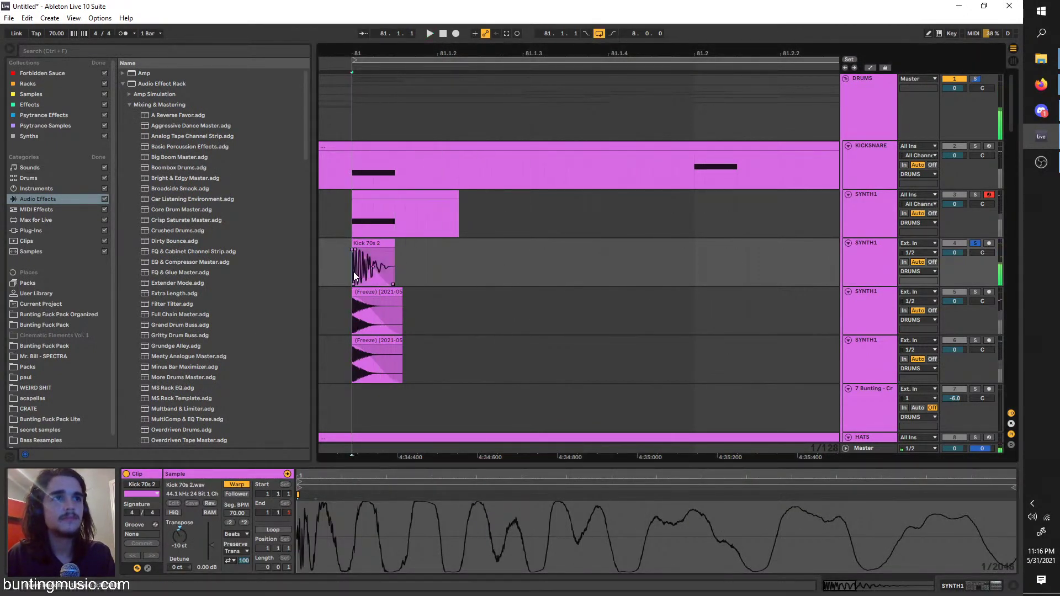
{"action": "left_click_drag", "start_coordinate": [353, 256], "coordinate": [355, 253]}
{"action": "key", "text": "space"}
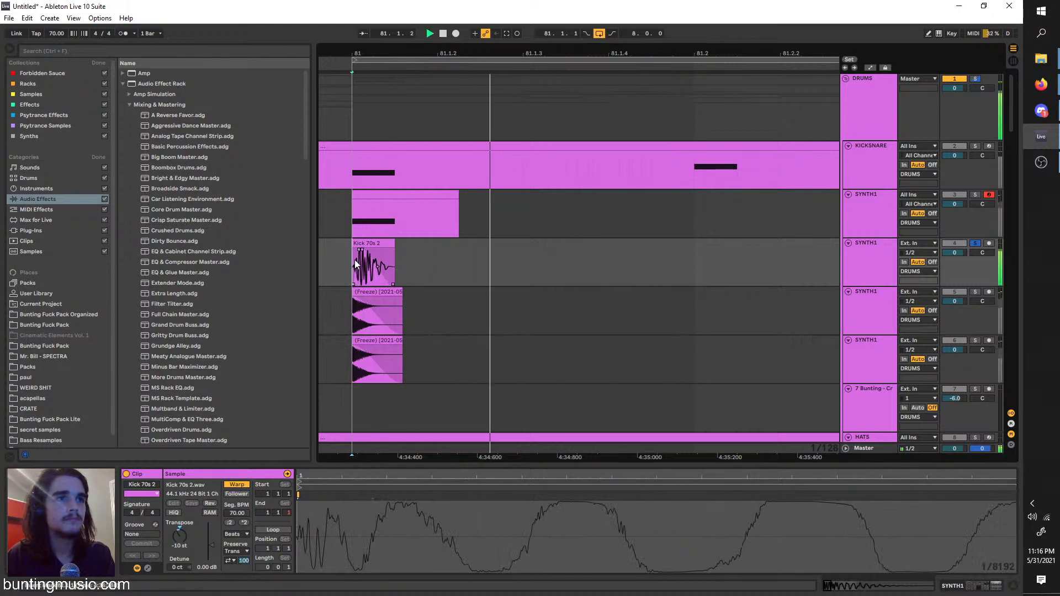
{"action": "left_click", "coordinate": [826, 263]}
Search audio effects for "rest", load the Multiband Dynamics preset Restore punch on the kick track and play it
{"action": "left_click", "coordinate": [100, 49]}
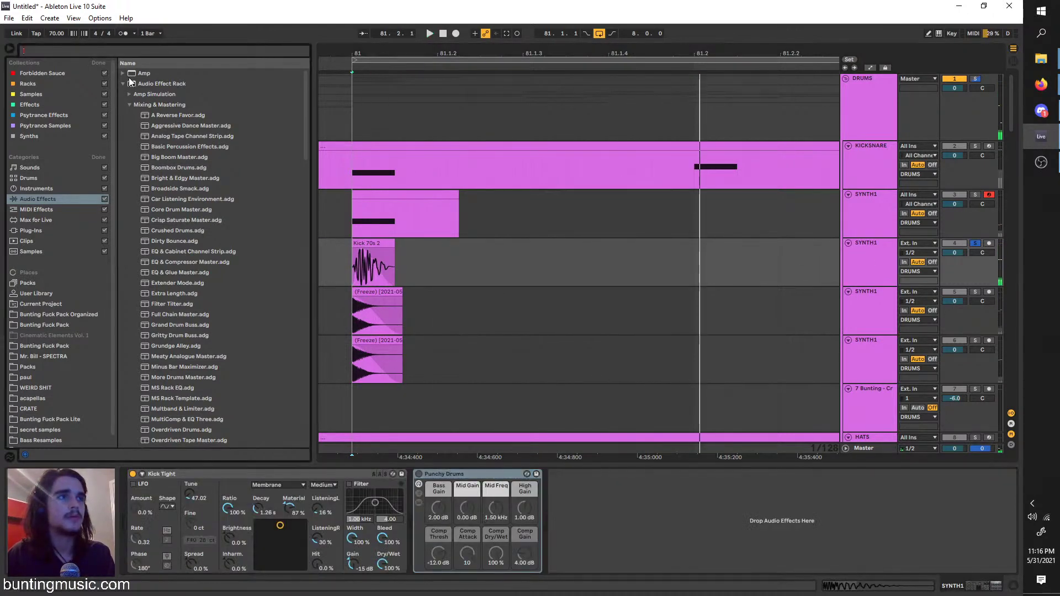
{"action": "type", "text": "rest"}
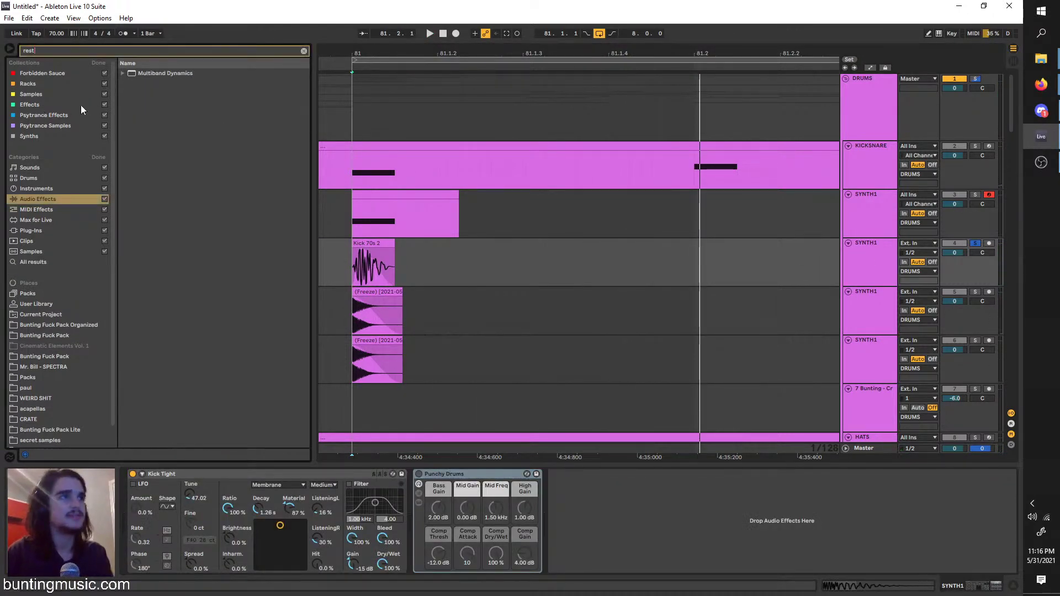
{"action": "left_click", "coordinate": [123, 73]}
{"action": "left_click", "coordinate": [138, 82]}
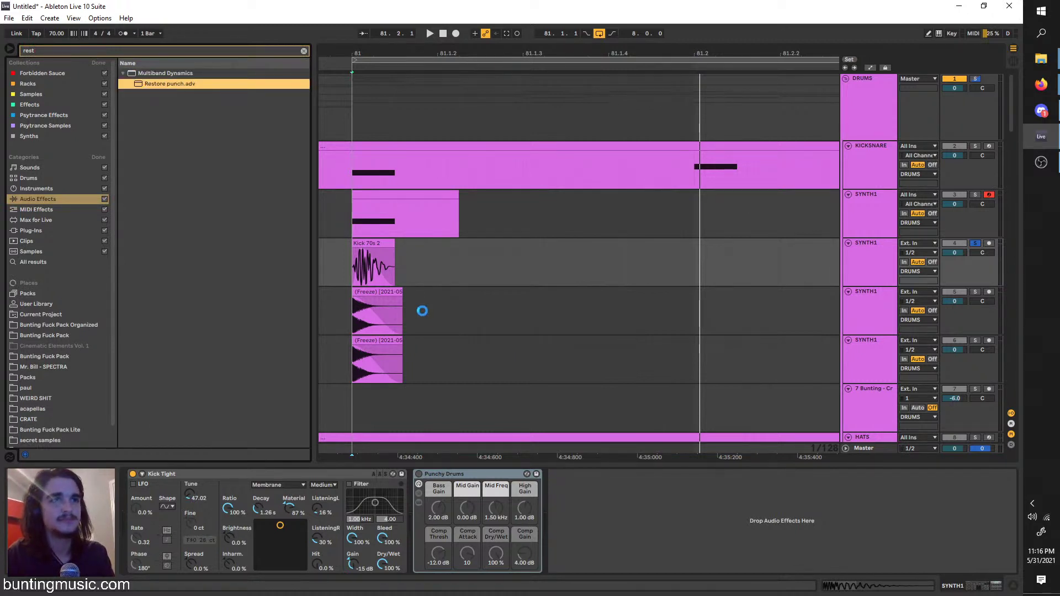
{"action": "key", "text": "space"}
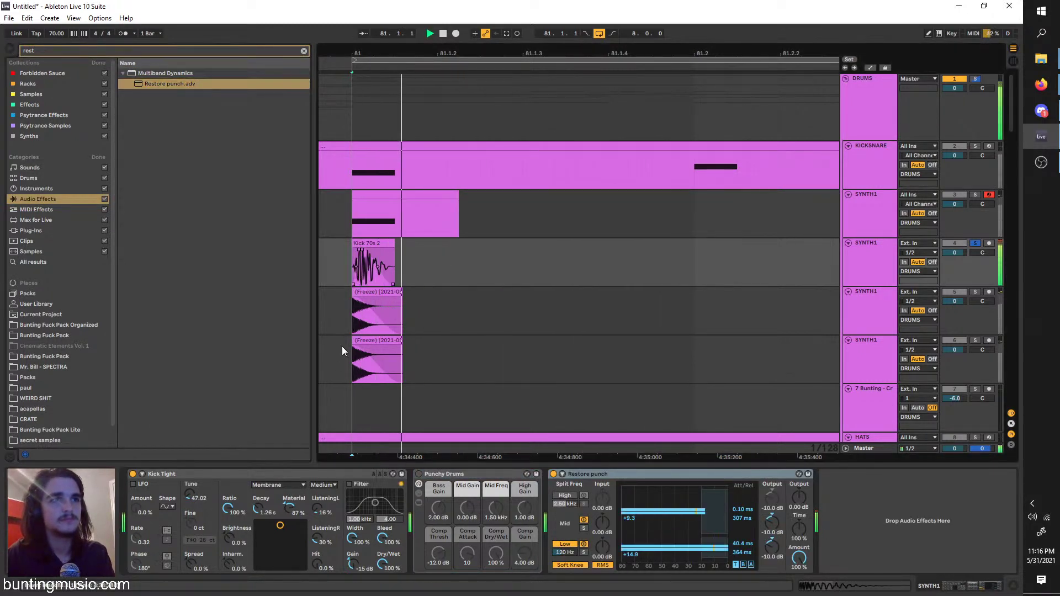
Lower Kick Tight's Decay to 493 ms and move Punchy Drums after Restore punch in the device chain
{"action": "left_click_drag", "start_coordinate": [257, 508], "coordinate": [258, 547]}
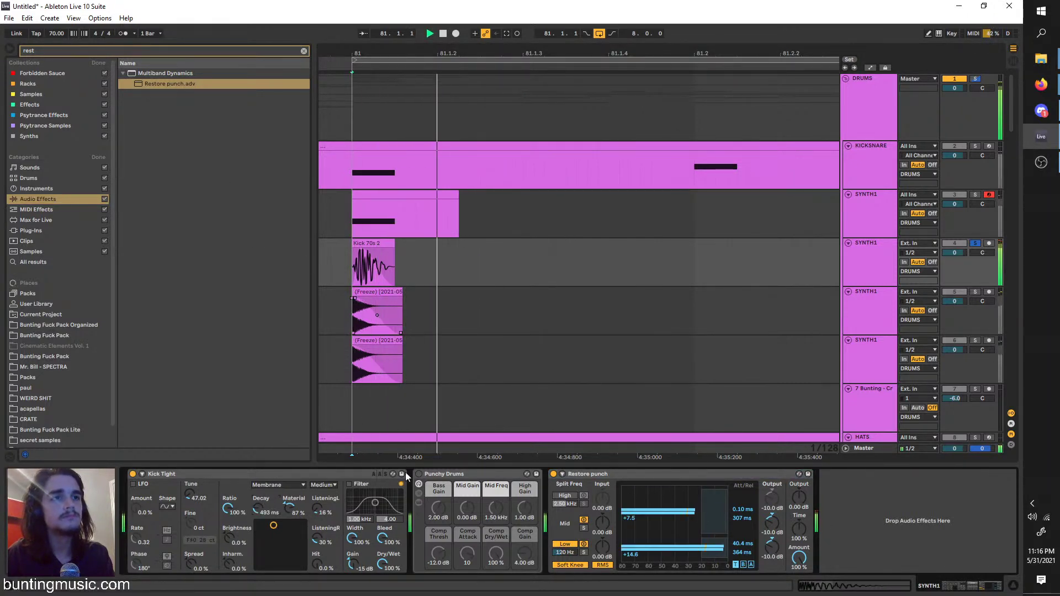
{"action": "left_click_drag", "start_coordinate": [445, 474], "coordinate": [832, 539]}
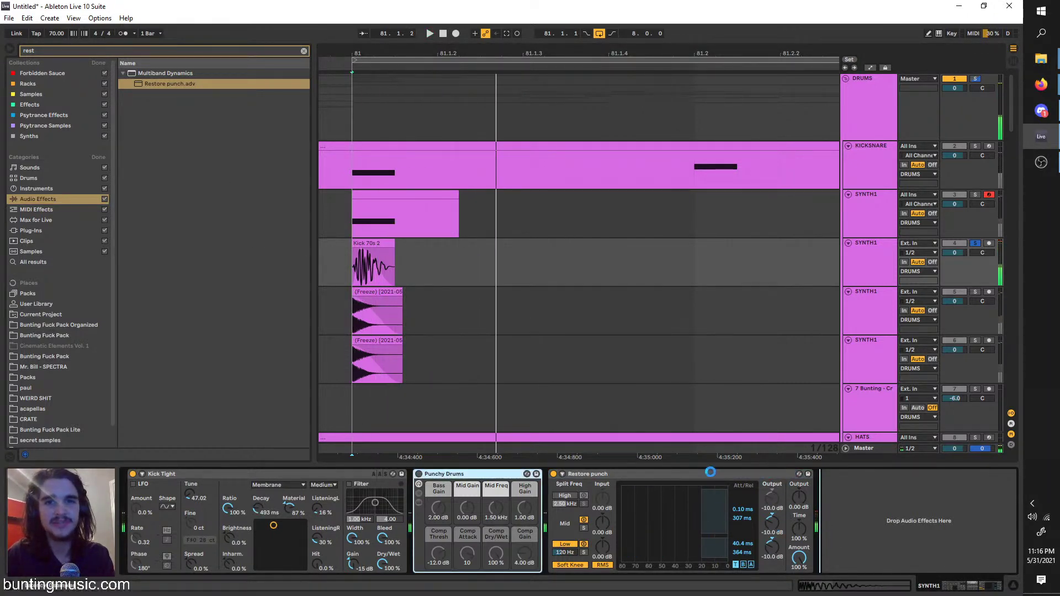
{"action": "left_click_drag", "start_coordinate": [711, 472], "coordinate": [702, 475]}
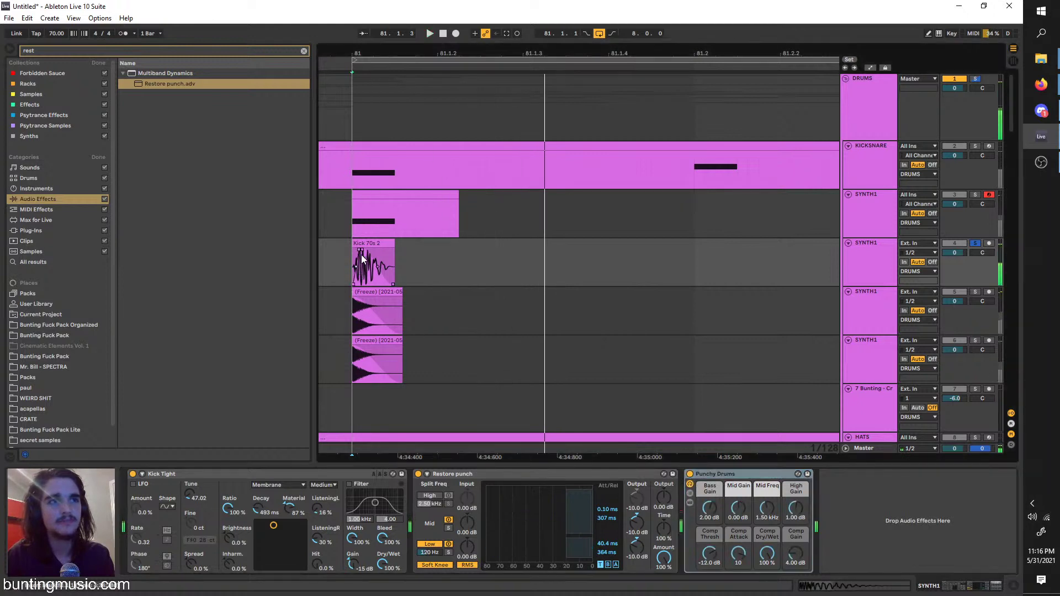
Remove the fade-in from the Kick 70s 2 clip and extend its tail and fade-out, playing it to check
{"action": "left_click_drag", "start_coordinate": [360, 258], "coordinate": [339, 255]}
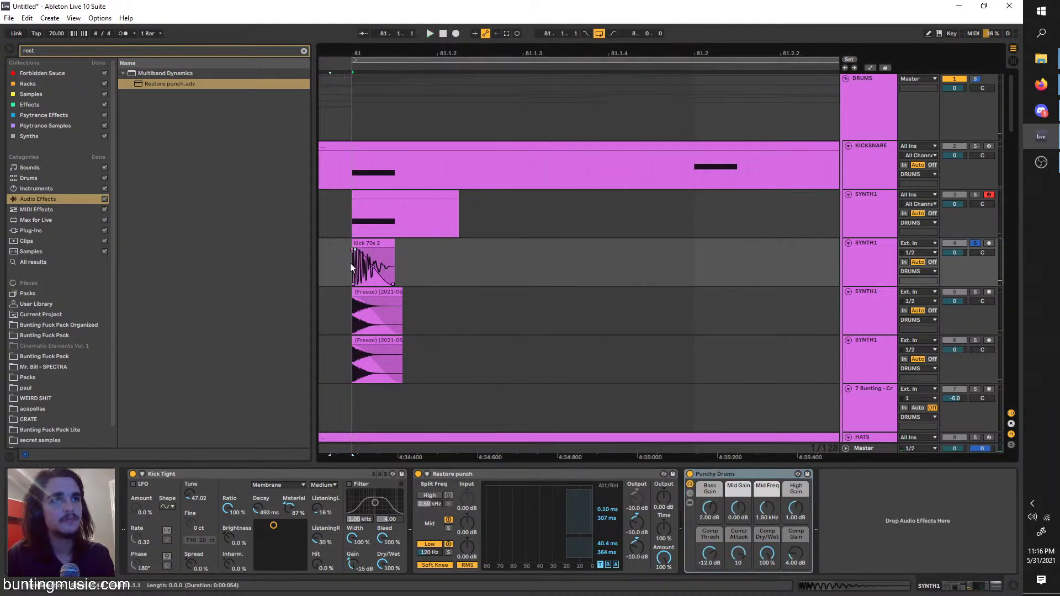
{"action": "key", "text": "space"}
{"action": "left_click_drag", "start_coordinate": [393, 283], "coordinate": [520, 269]}
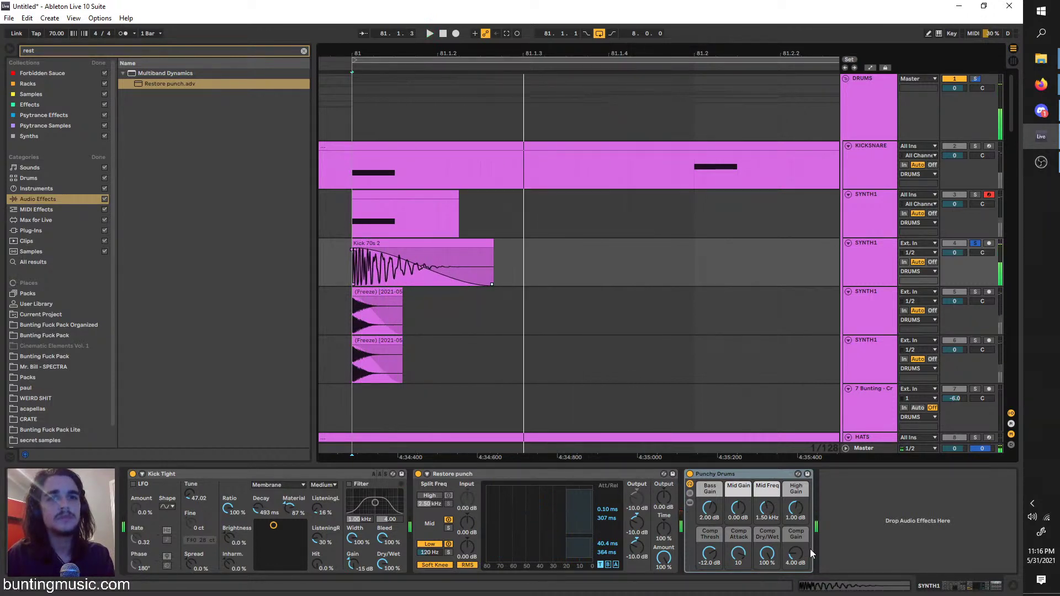
Set Punchy Drums' Comp Dry/Wet to 0%, play the kick and switch Punchy Drums off
{"action": "left_click_drag", "start_coordinate": [767, 554], "coordinate": [767, 593]}
{"action": "key", "text": "space"}
{"action": "key", "text": "space"}
{"action": "key", "text": "space"}
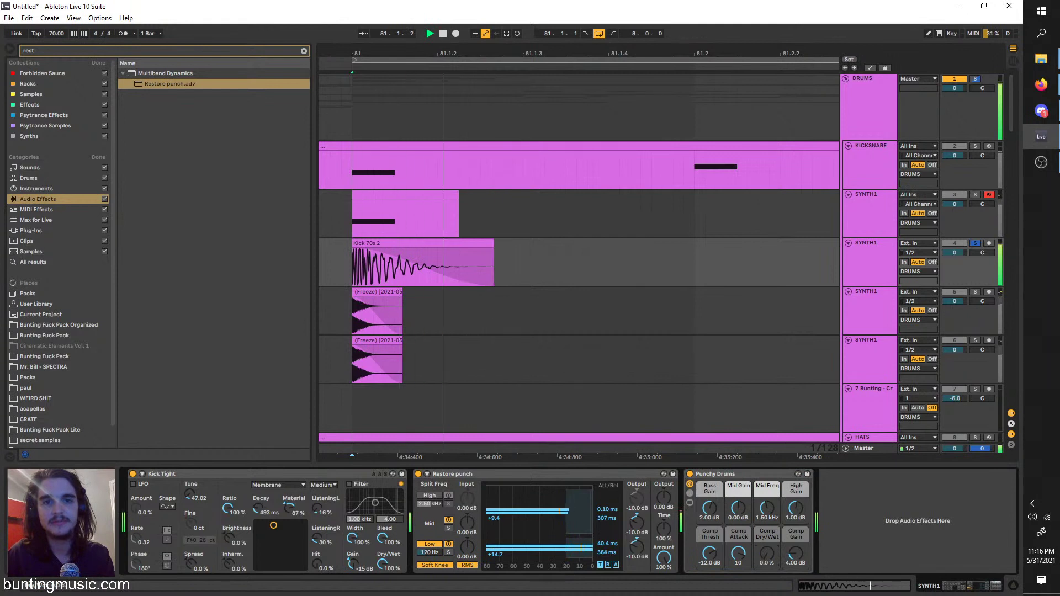
{"action": "left_click", "coordinate": [690, 474]}
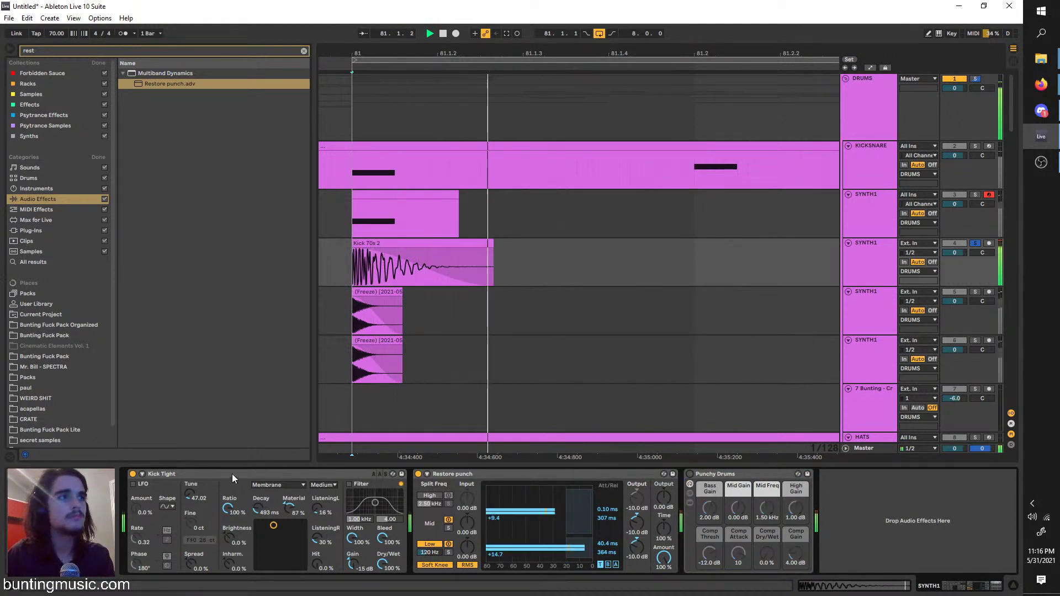
Compare the kick with Kick Tight and Restore punch switched off and on, and set Restore punch's Amount to 30%
{"action": "left_click", "coordinate": [133, 473]}
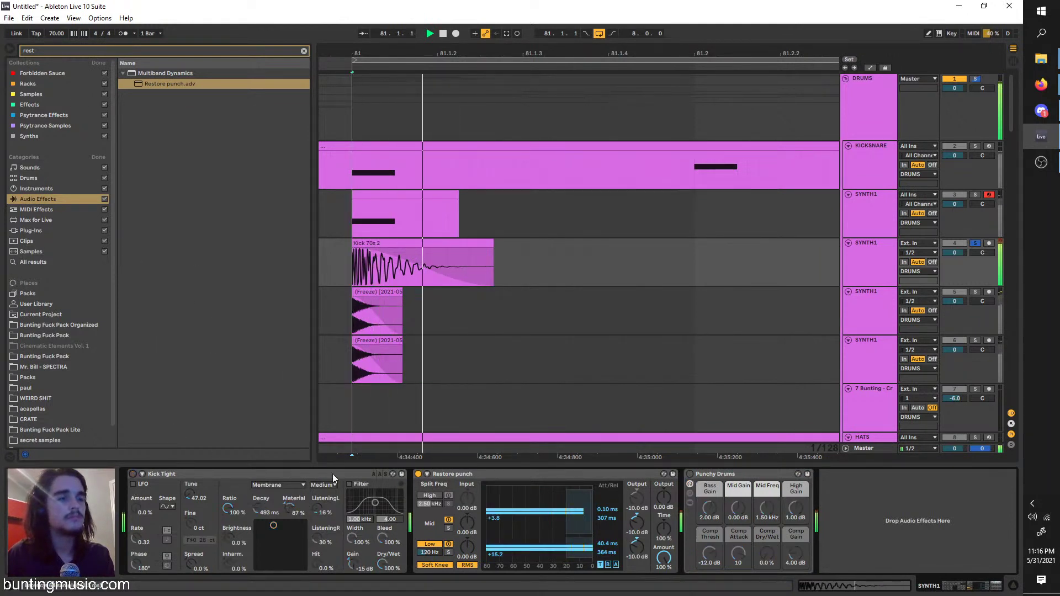
{"action": "left_click", "coordinate": [418, 474]}
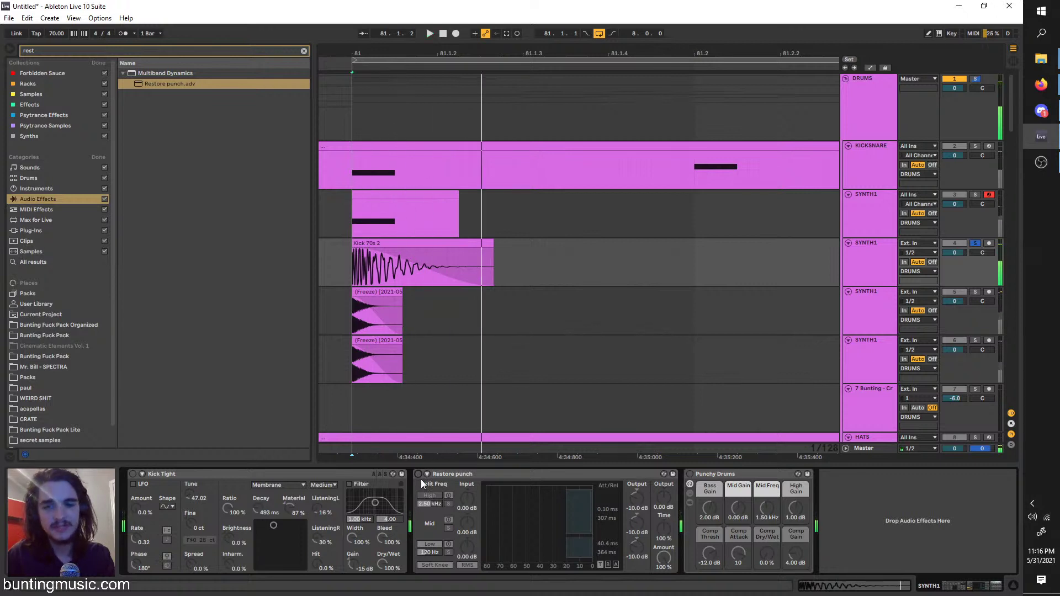
{"action": "left_click", "coordinate": [132, 473]}
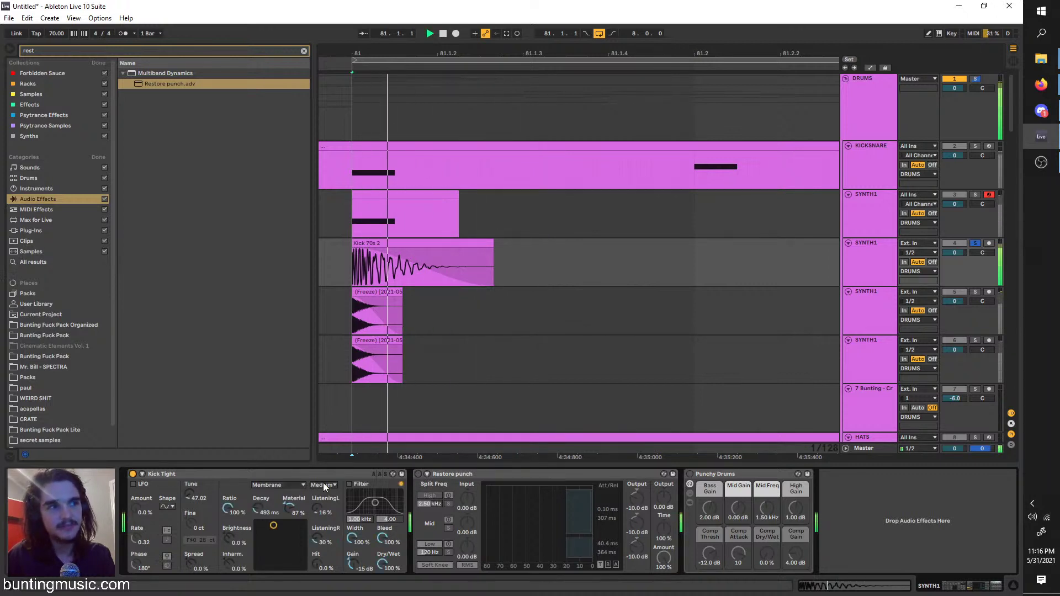
{"action": "left_click", "coordinate": [418, 474]}
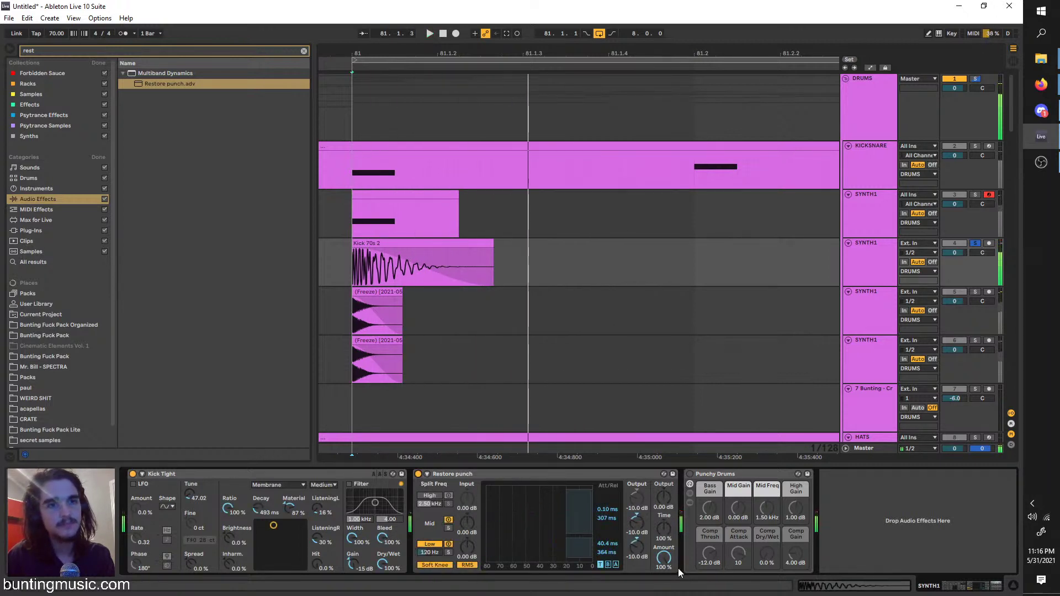
{"action": "left_click_drag", "start_coordinate": [664, 561], "coordinate": [664, 595]}
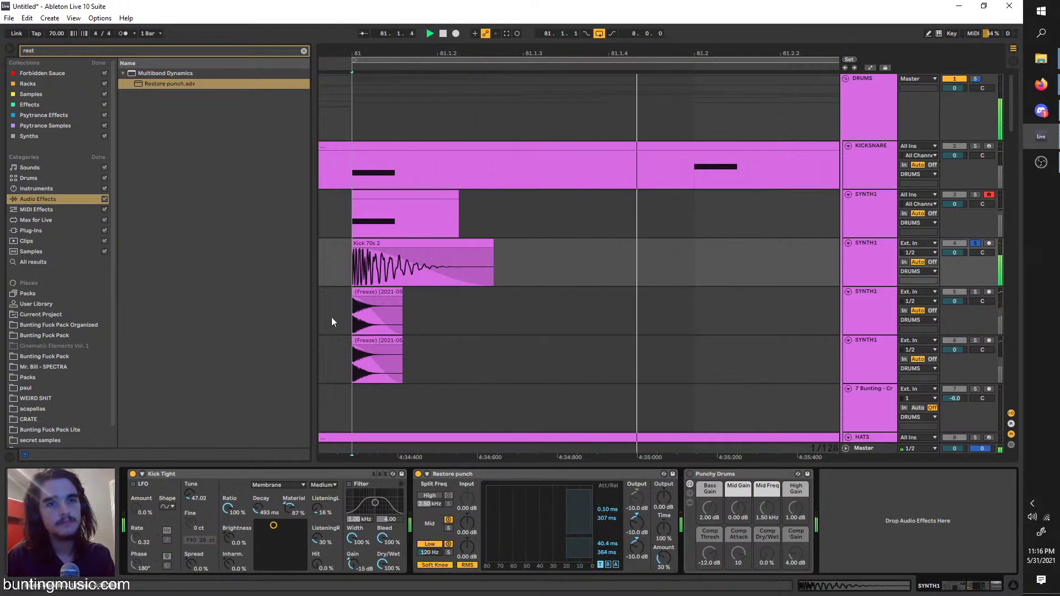
Clear the browser search, insert Drum Buss between Restore punch and Punchy Drums, and play the kick through it
{"action": "left_click", "coordinate": [303, 51]}
{"action": "left_click", "coordinate": [128, 105]}
{"action": "left_click", "coordinate": [127, 87]}
{"action": "left_click", "coordinate": [123, 86]}
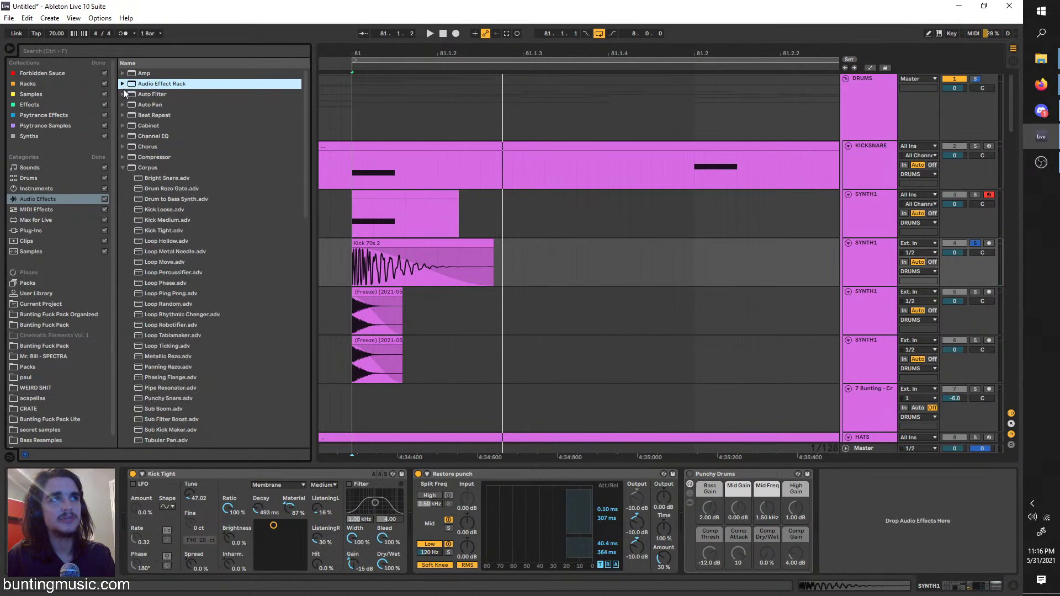
{"action": "left_click", "coordinate": [124, 168]}
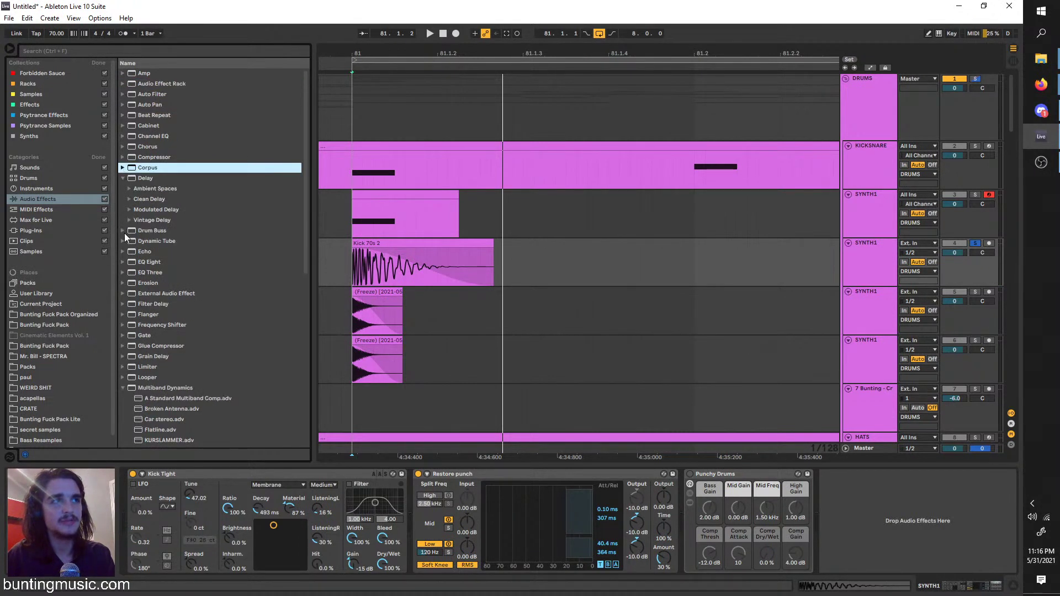
{"action": "left_click", "coordinate": [123, 189]}
{"action": "left_click_drag", "start_coordinate": [127, 192], "coordinate": [683, 515]}
{"action": "key", "text": "space"}
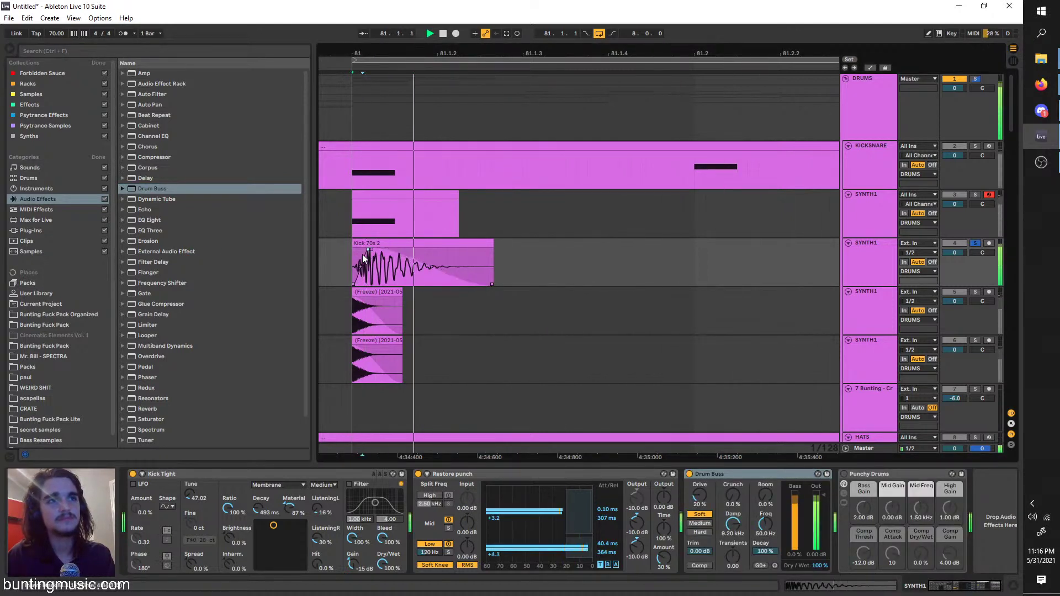
{"action": "key", "text": "space"}
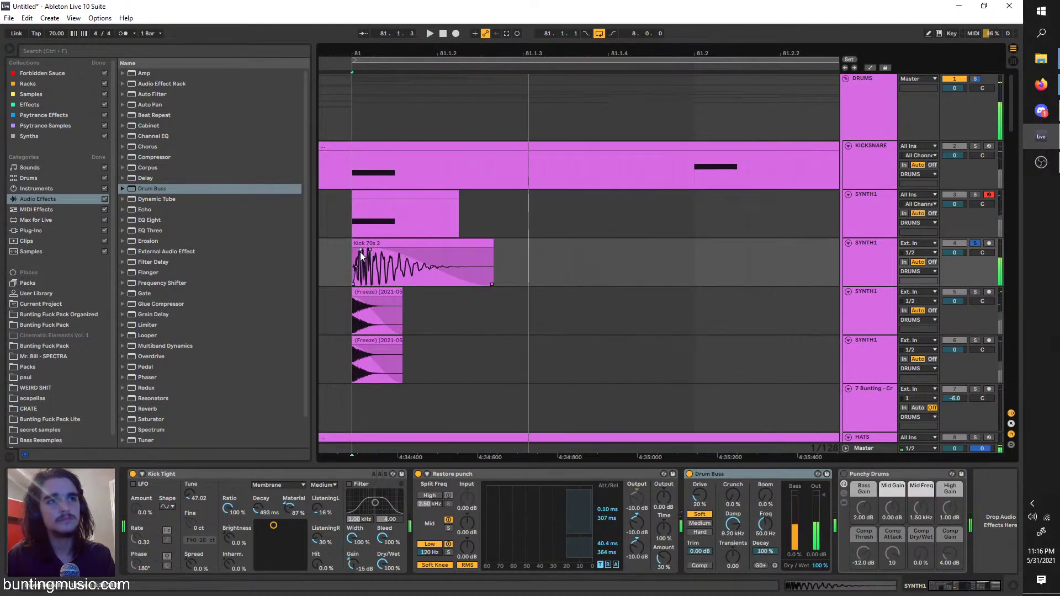
Duplicate the processed Kick 70s 2 track
{"action": "left_click", "coordinate": [843, 267]}
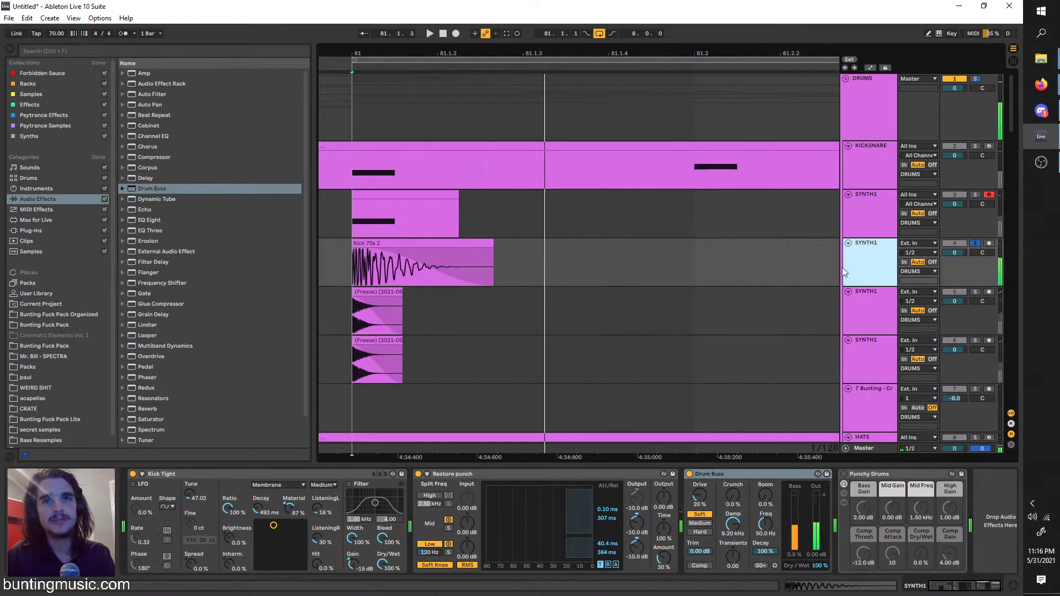
{"action": "key", "text": "ctrl+d"}
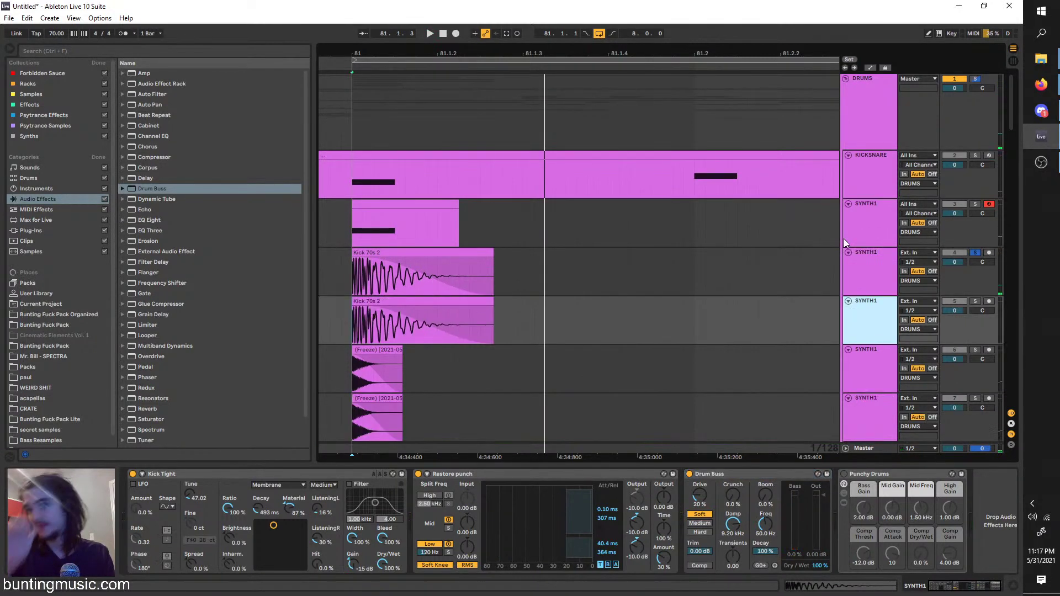
{"action": "right_click", "coordinate": [871, 254]}
{"action": "left_click", "coordinate": [891, 319]}
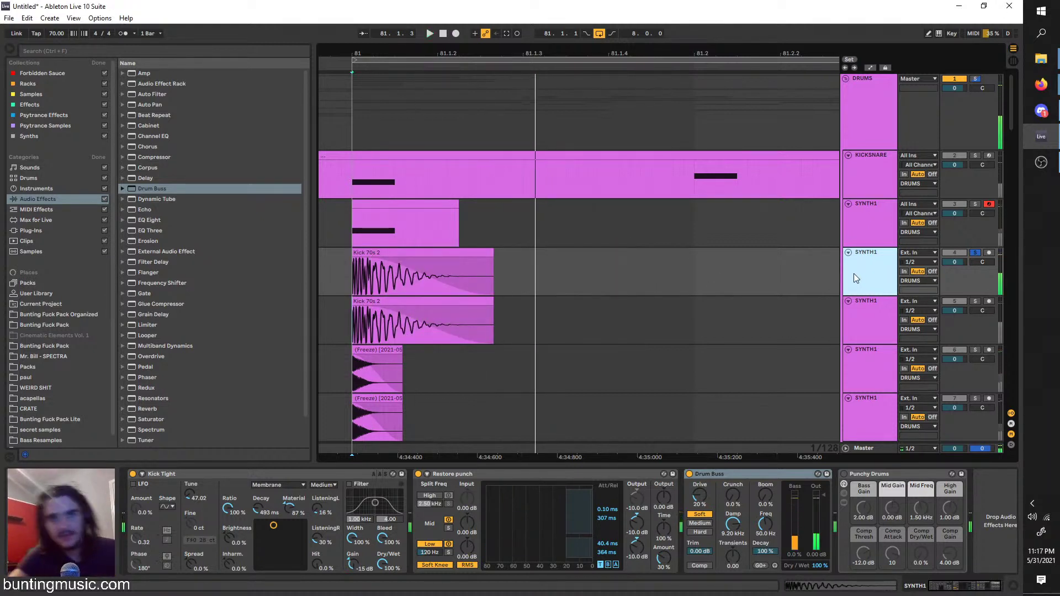
Delete both Kick 70s 2 tracks and play the KICKSNARE track soloed from bar 81
{"action": "key", "text": "Delete"}
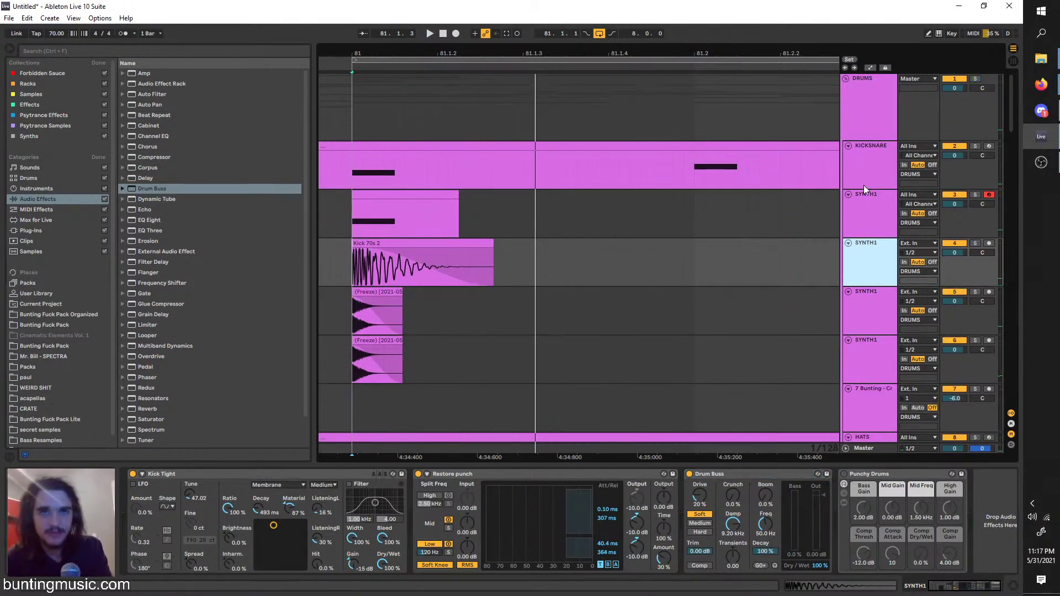
{"action": "key", "text": "Delete"}
{"action": "left_click", "coordinate": [976, 146]}
{"action": "key", "text": "space"}
{"action": "key", "text": "space"}
{"action": "key", "text": "space"}
{"action": "key", "text": "space"}
{"action": "key", "text": "space"}
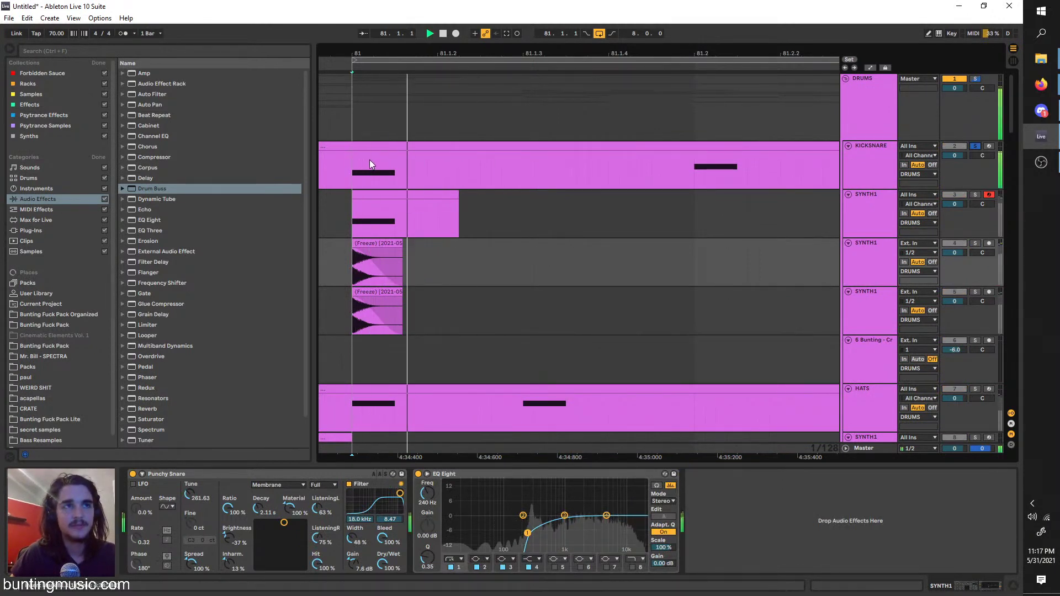
{"action": "key", "text": "space"}
{"action": "key", "text": "space"}
{"action": "key", "text": "space"}
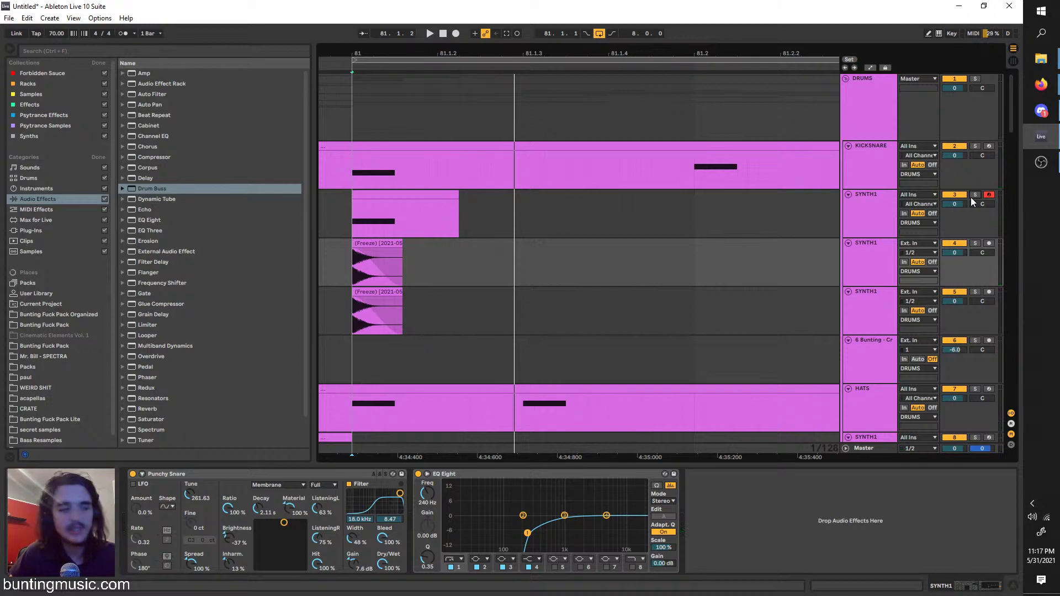
Delete the snare-test SYNTH1 MIDI track and the two frozen snare audio tracks below KICKSNARE
{"action": "left_click", "coordinate": [982, 189]}
{"action": "left_click", "coordinate": [976, 194]}
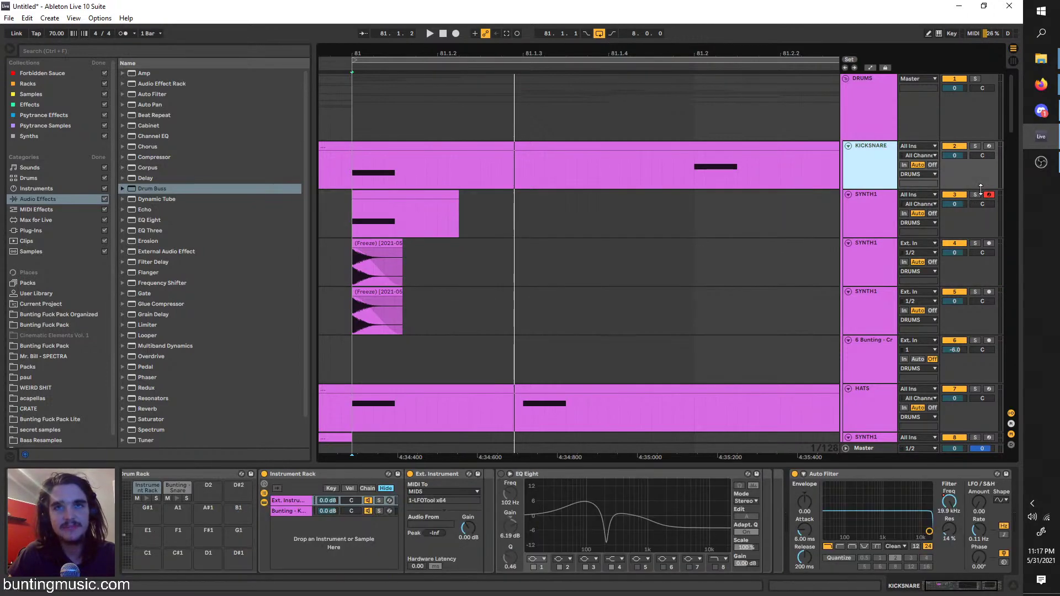
{"action": "left_click", "coordinate": [884, 203]}
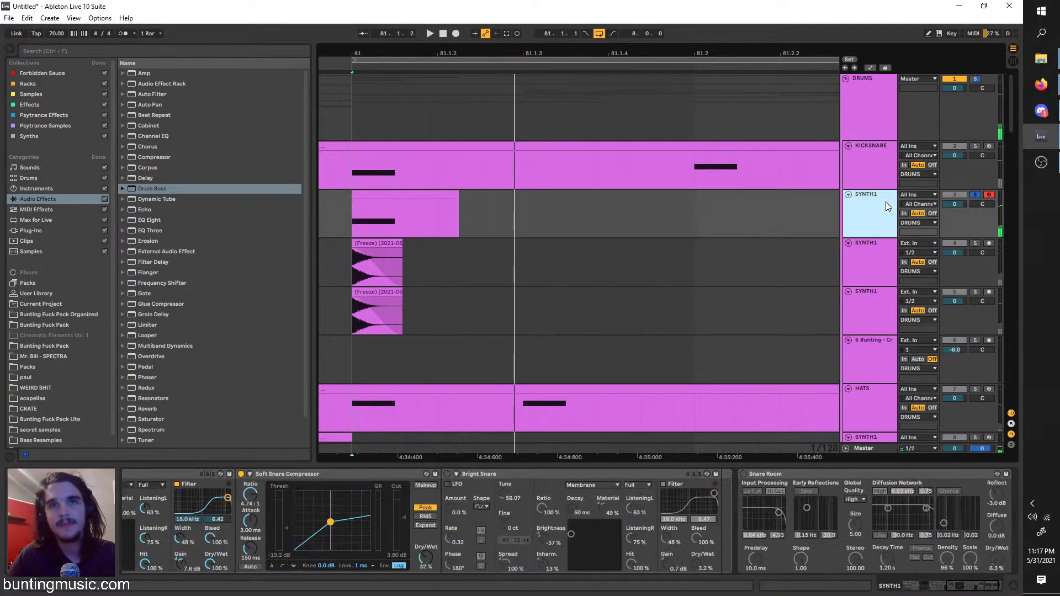
{"action": "key", "text": "Delete"}
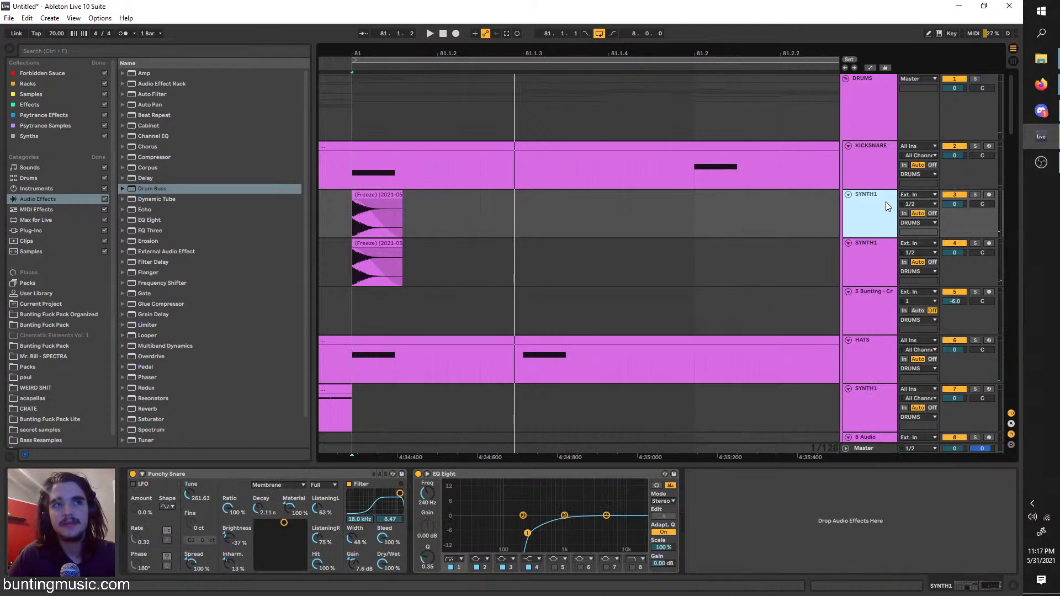
{"action": "key", "text": "Delete"}
{"action": "key", "text": "Delete"}
Play the arrangement from bar 81 and look over the remaining drum and synth tracks
{"action": "key", "text": "space"}
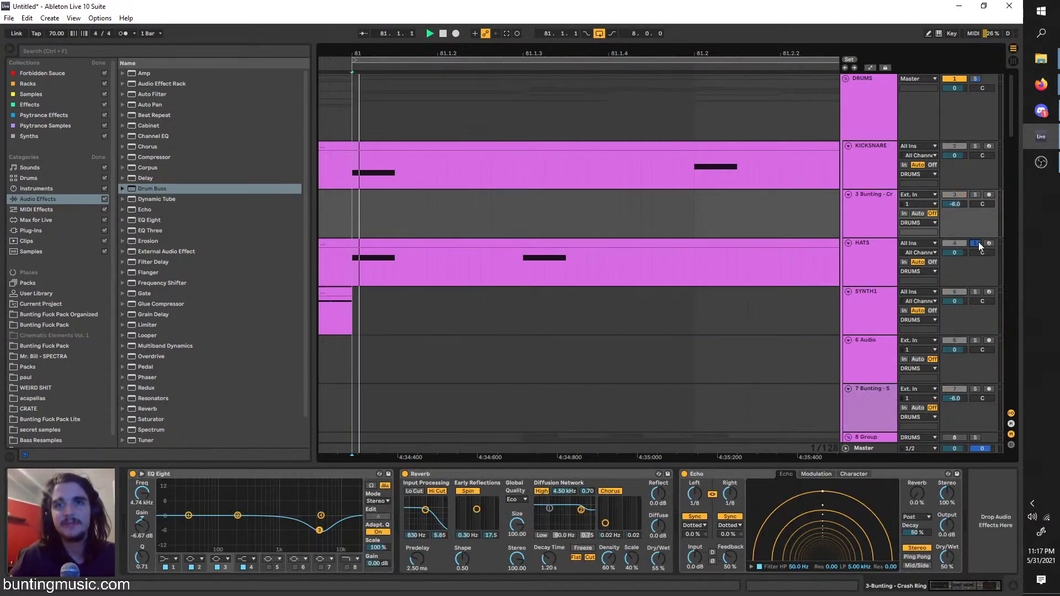
{"action": "key", "text": "minus"}
{"action": "scroll", "coordinate": [558, 401], "scroll_direction": "down", "scroll_amount": 10}
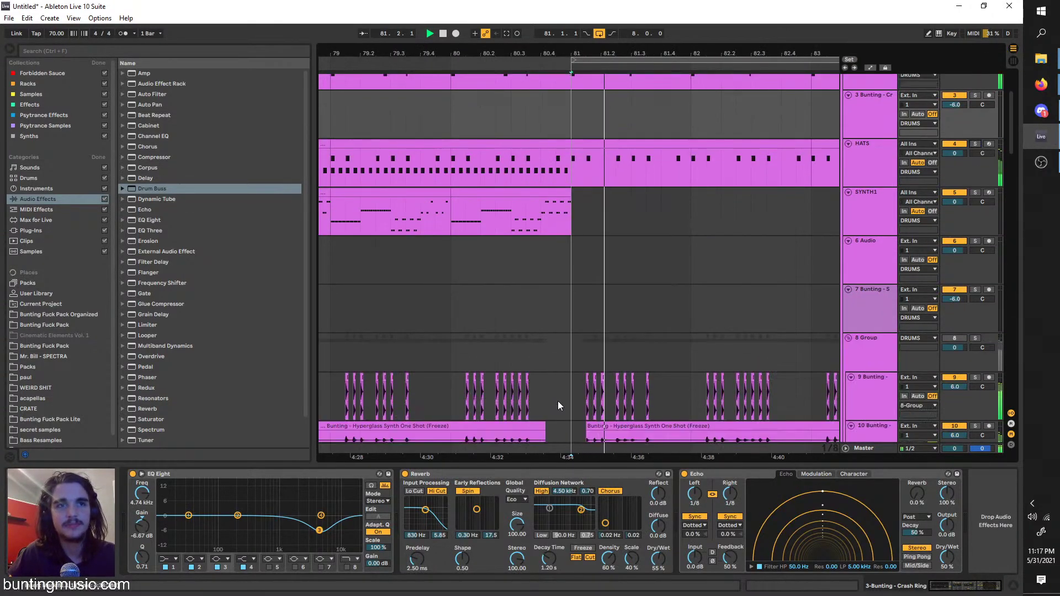
Solo the PERCUSSION track whose clips start at bar 81 and compare its sound with Auto Filter off and on
{"action": "scroll", "coordinate": [572, 353], "scroll_direction": "down", "scroll_amount": 1}
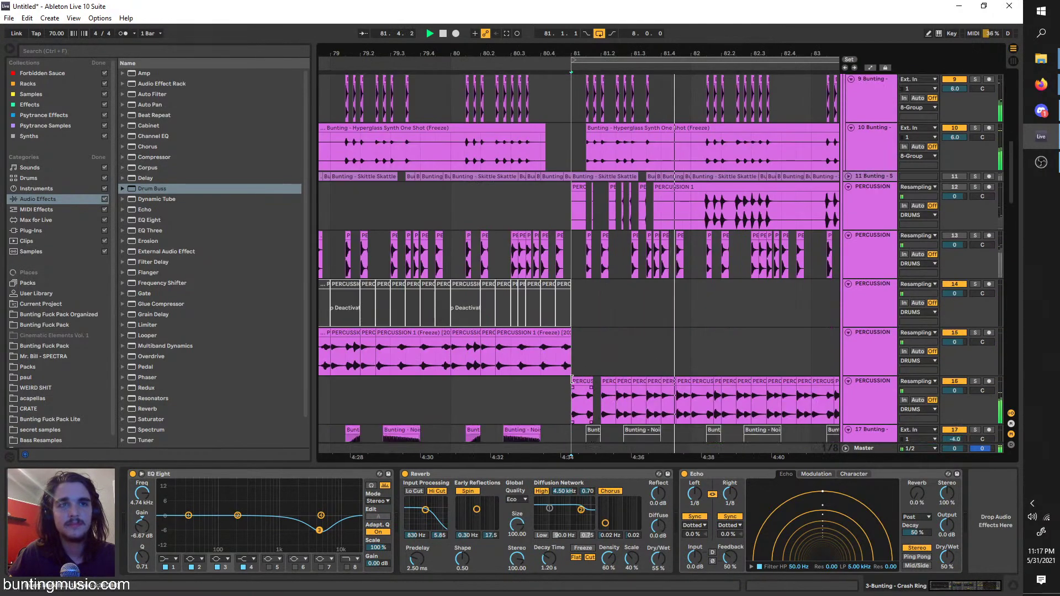
{"action": "left_click", "coordinate": [573, 391]}
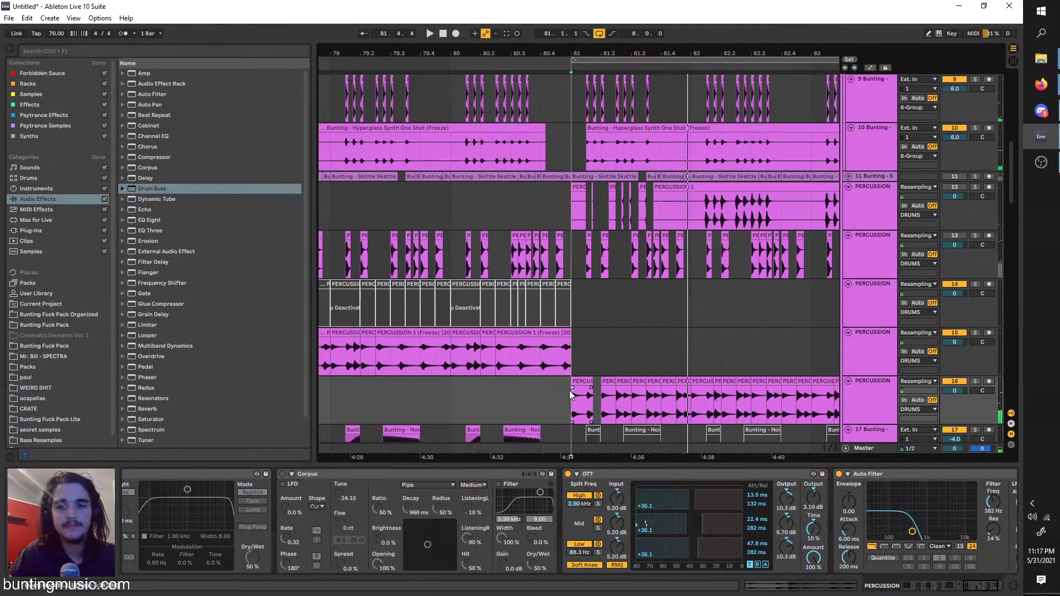
{"action": "left_click", "coordinate": [975, 381]}
{"action": "left_click", "coordinate": [869, 399]}
{"action": "left_click", "coordinate": [839, 474]}
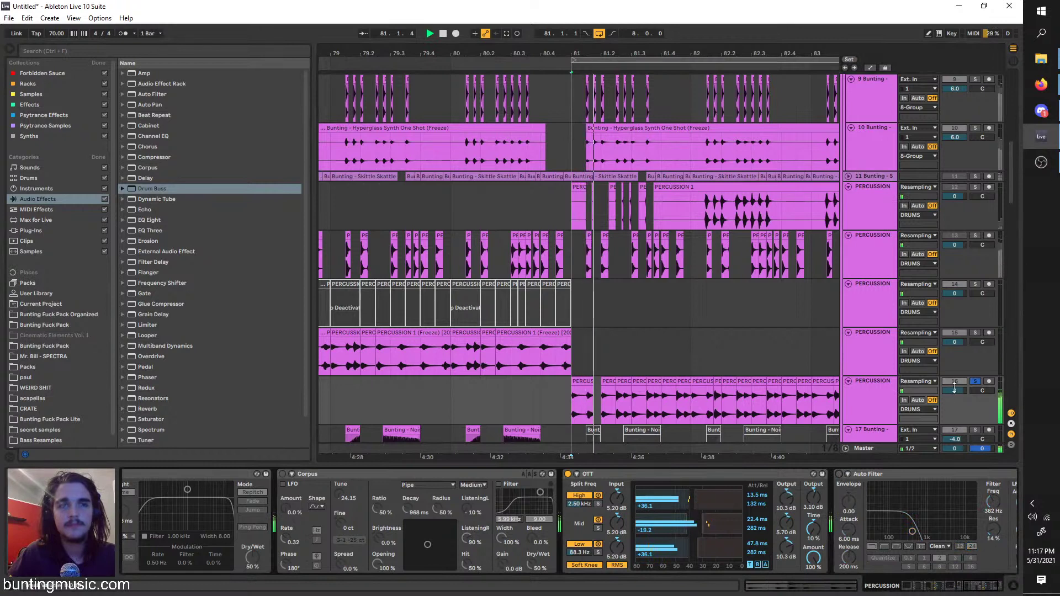
{"action": "left_click", "coordinate": [835, 472]}
{"action": "left_click", "coordinate": [839, 474]}
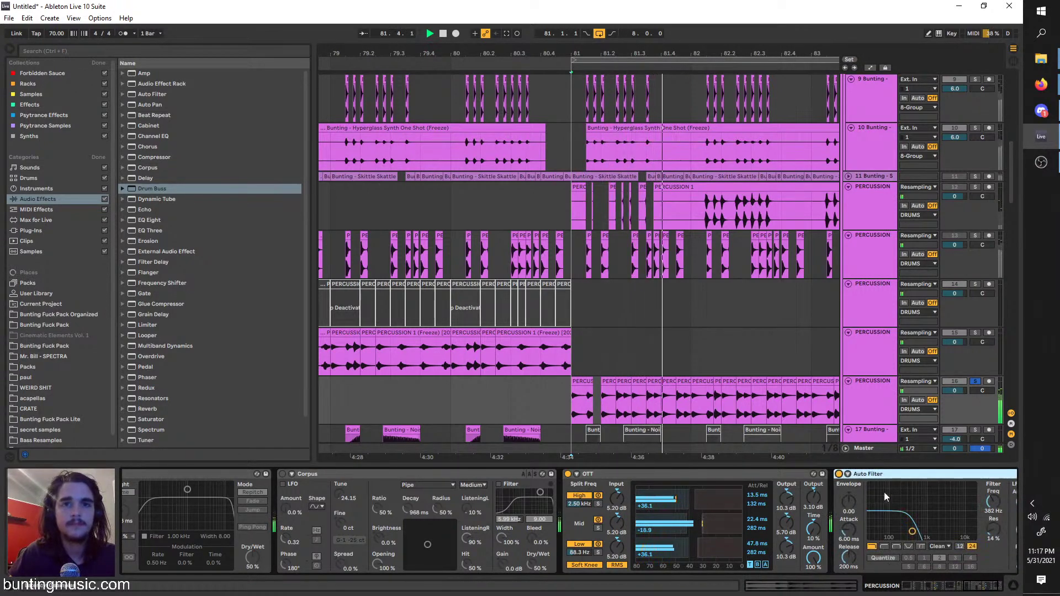
Set the Auto Filter's resonance to 0% while auditioning the soloed percussion track
{"action": "key", "text": "space"}
{"action": "key", "text": "space"}
{"action": "key", "text": "space"}
{"action": "key", "text": "space"}
{"action": "key", "text": "space"}
{"action": "key", "text": "space"}
{"action": "left_click_drag", "start_coordinate": [994, 529], "coordinate": [993, 505]}
{"action": "scroll", "coordinate": [952, 532], "scroll_direction": "right", "scroll_amount": 3}
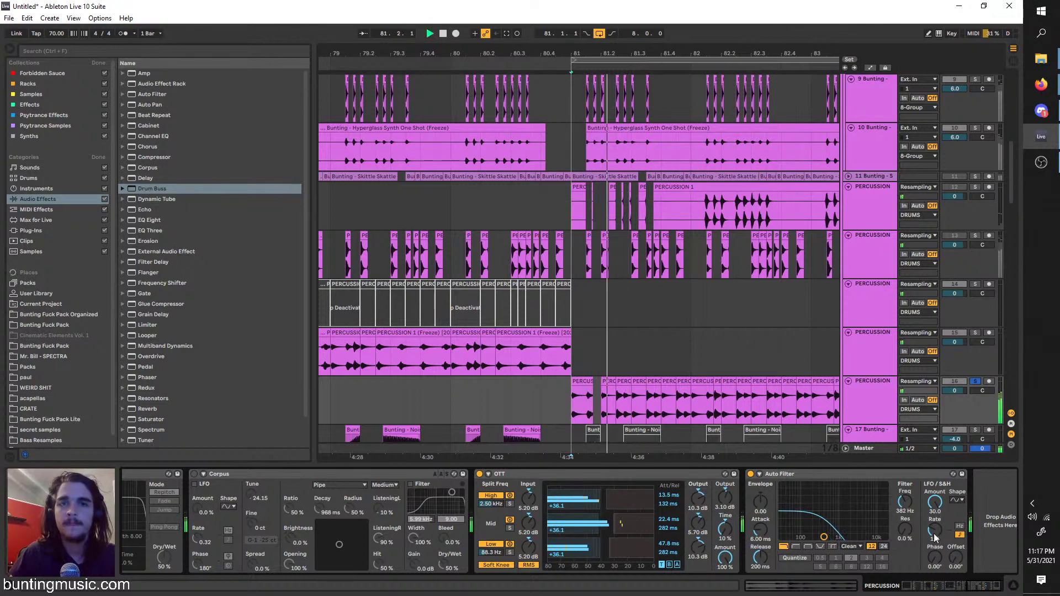
Automate the Auto Filter's LFO sync rate to alternate between 1/8 and 1/16 on the percussion clips in bar 81
{"action": "scroll", "coordinate": [616, 416], "scroll_direction": "up", "scroll_amount": 3}
{"action": "key", "text": "a"}
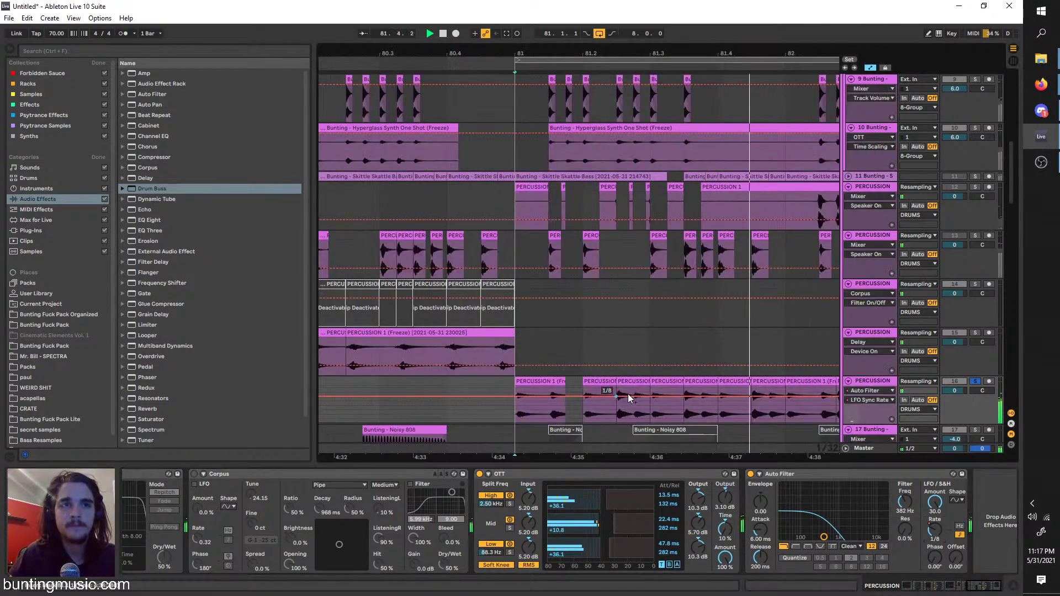
{"action": "left_click_drag", "start_coordinate": [628, 394], "coordinate": [586, 407]}
{"action": "key", "text": "ctrl+d"}
{"action": "scroll", "coordinate": [585, 406], "scroll_direction": "down", "scroll_amount": 3}
{"action": "key", "text": "ctrl+d"}
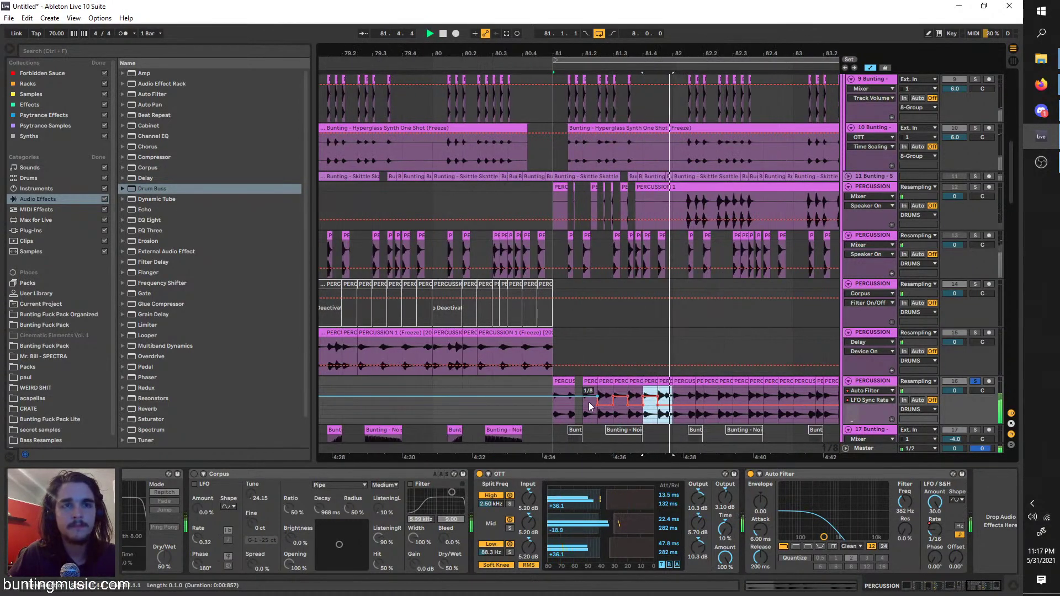
{"action": "key", "text": "space"}
{"action": "key", "text": "space"}
Repeat the bar 81 percussion clips and their LFO rate automation across bars 82 and 83
{"action": "left_click_drag", "start_coordinate": [672, 411], "coordinate": [556, 396]}
{"action": "scroll", "coordinate": [556, 396], "scroll_direction": "down", "scroll_amount": 5}
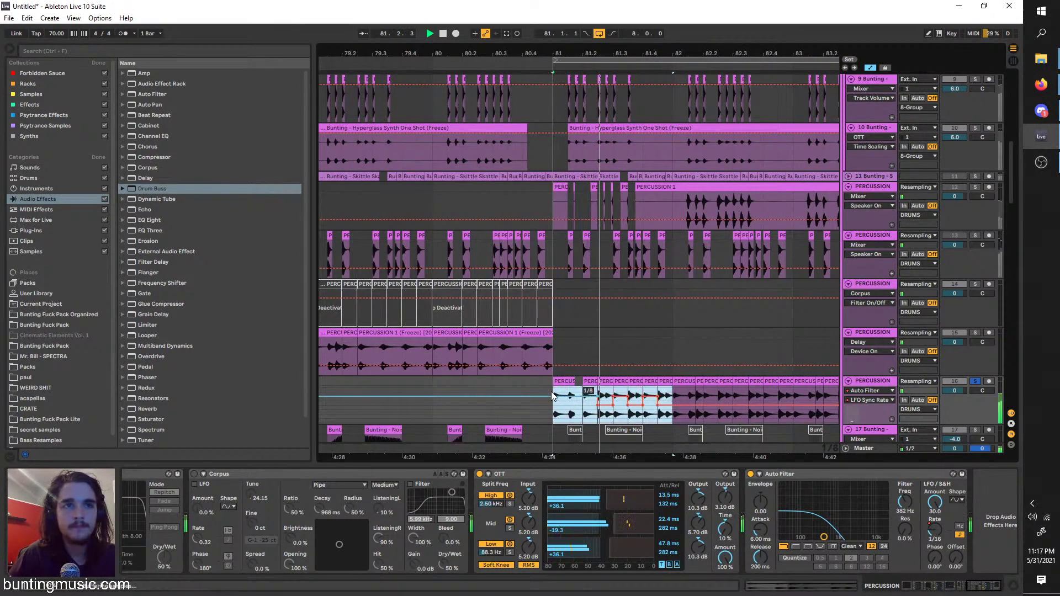
{"action": "key", "text": "ctrl+d"}
{"action": "key", "text": "ctrl+d"}
{"action": "key", "text": "ctrl+d"}
{"action": "key", "text": "ctrl+z"}
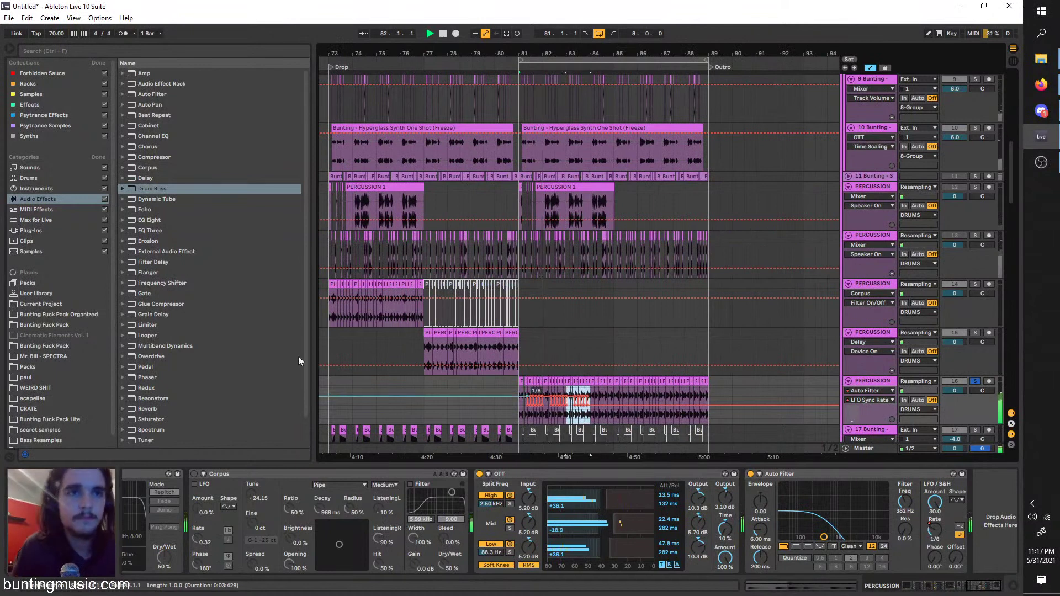
Move Corpus behind the Auto Filter in the percussion chain and turn it on during playback
{"action": "key", "text": "ctrl+f"}
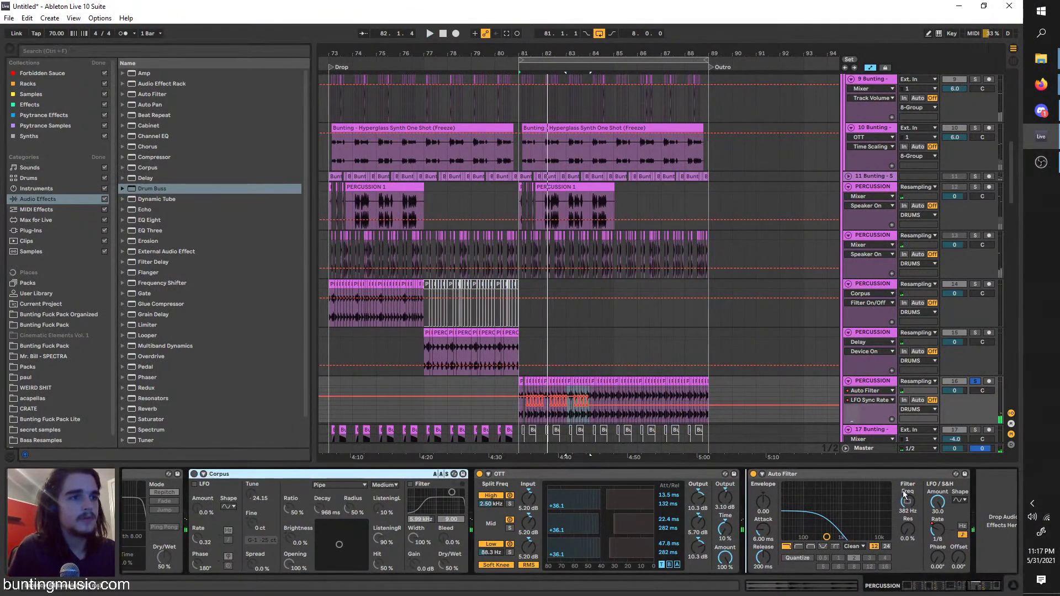
{"action": "left_click", "coordinate": [905, 498]}
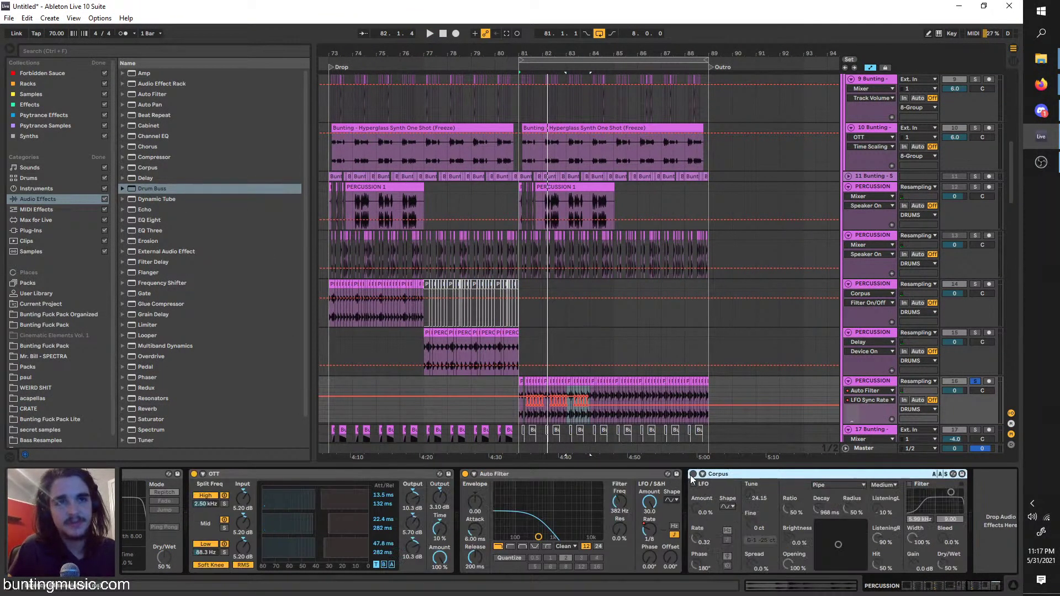
{"action": "key", "text": "space"}
{"action": "left_click", "coordinate": [693, 474]}
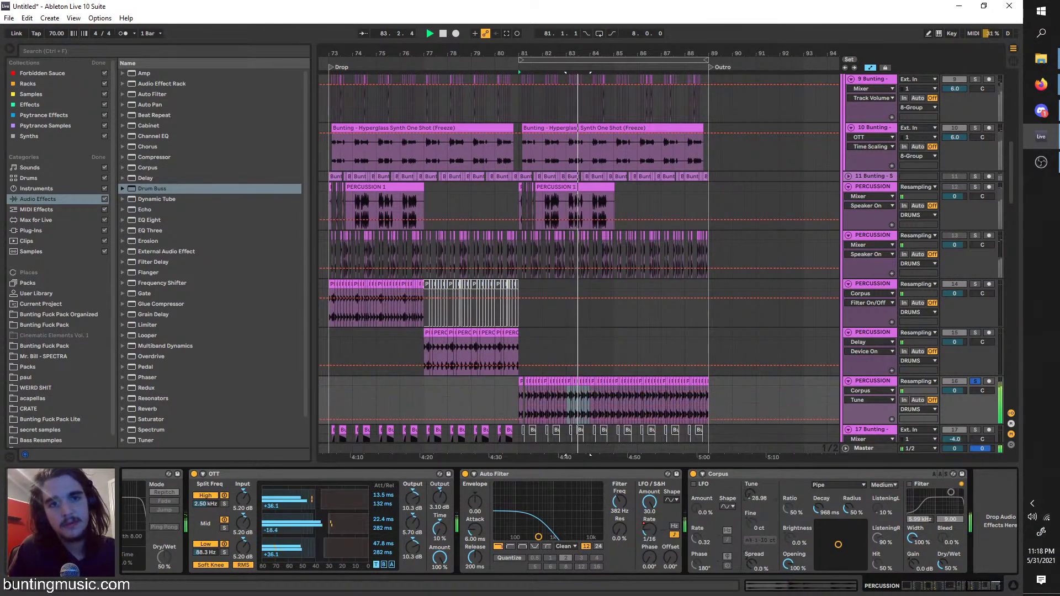
Keep Corpus on the Pipe resonator and set its decay to 238 ms
{"action": "left_click", "coordinate": [840, 486]}
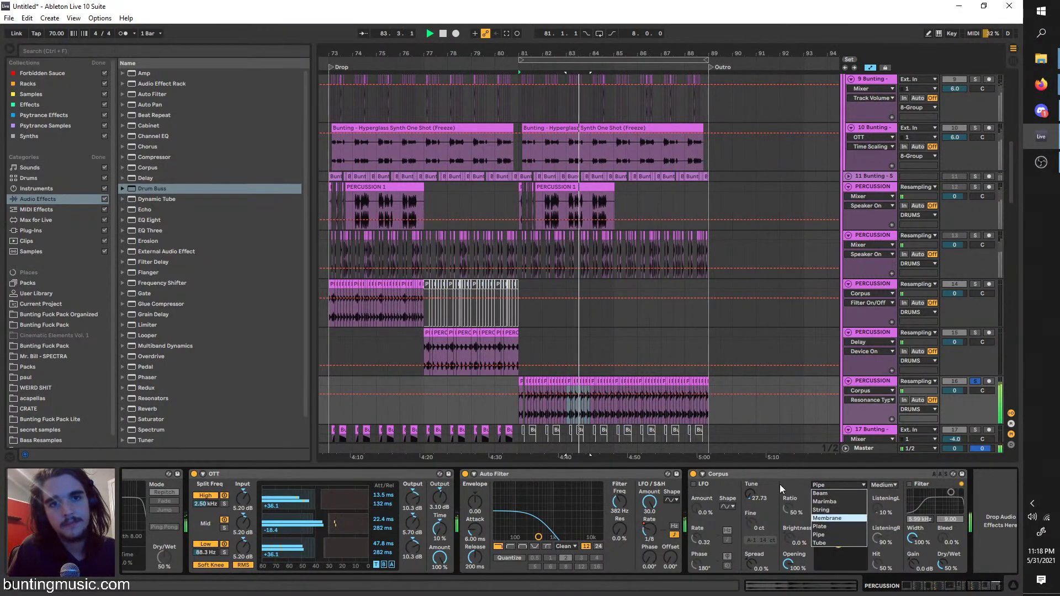
{"action": "left_click", "coordinate": [781, 488]}
{"action": "left_click", "coordinate": [817, 502]}
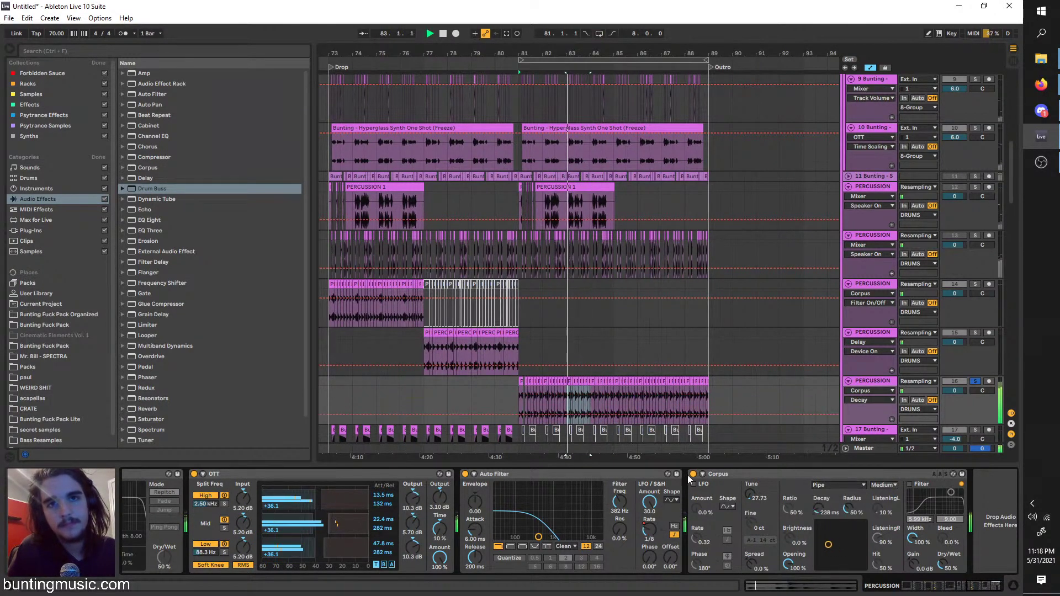
Loop the percussion section from bar 81 and lower Corpus's tune to 20.38 during playback
{"action": "left_click", "coordinate": [524, 402]}
{"action": "key", "text": "ctrl+l"}
{"action": "key", "text": "space"}
{"action": "key", "text": "space"}
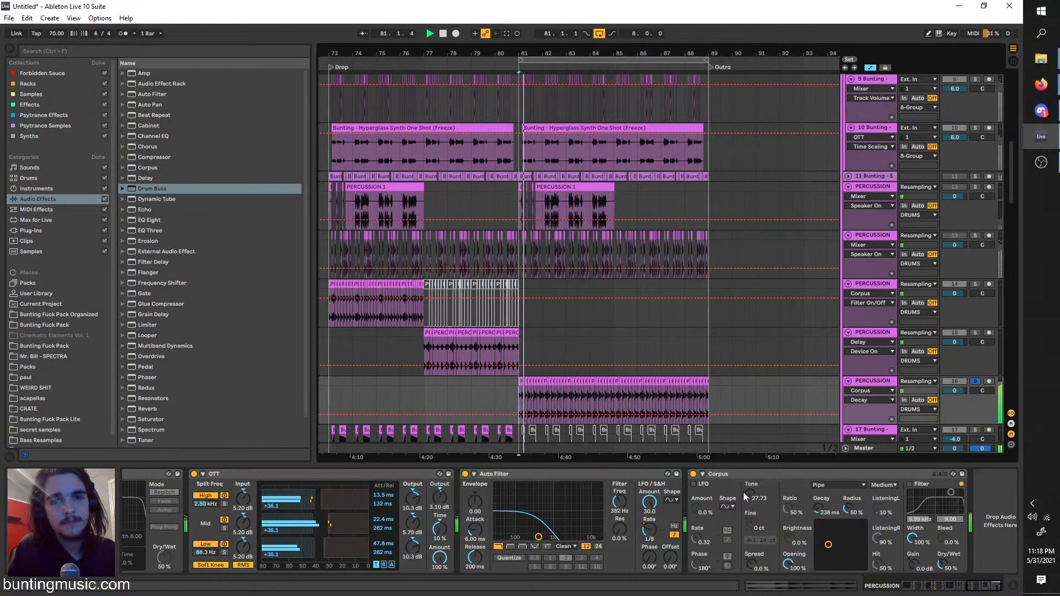
{"action": "left_click_drag", "start_coordinate": [746, 494], "coordinate": [746, 513]}
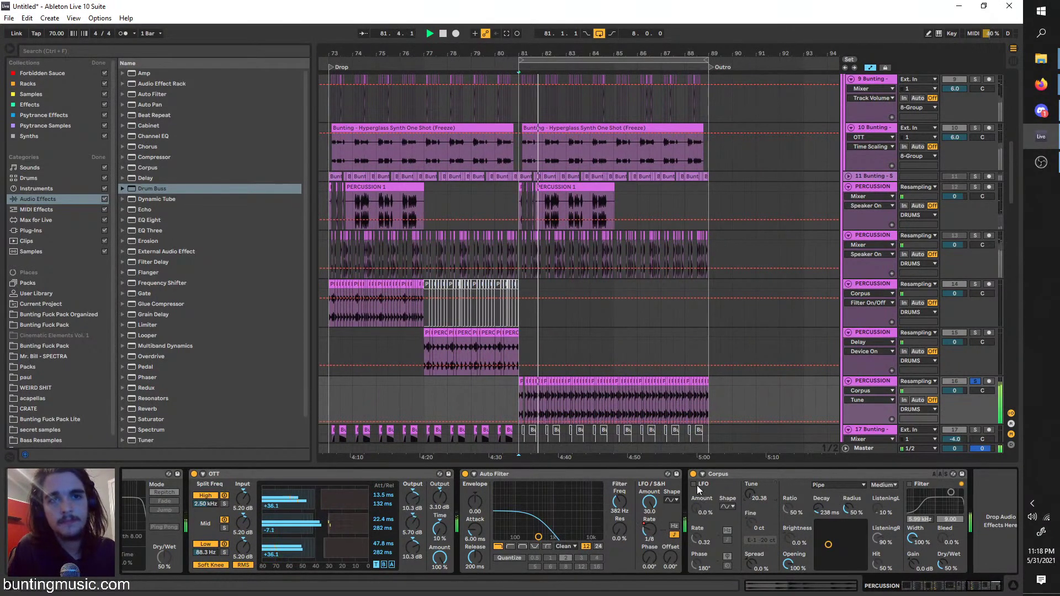
Try Corpus's LFO with a different shape, 100% amount and a tempo-synced rate of 1/4
{"action": "left_click", "coordinate": [694, 485]}
{"action": "left_click", "coordinate": [726, 507]}
{"action": "left_click", "coordinate": [733, 562]}
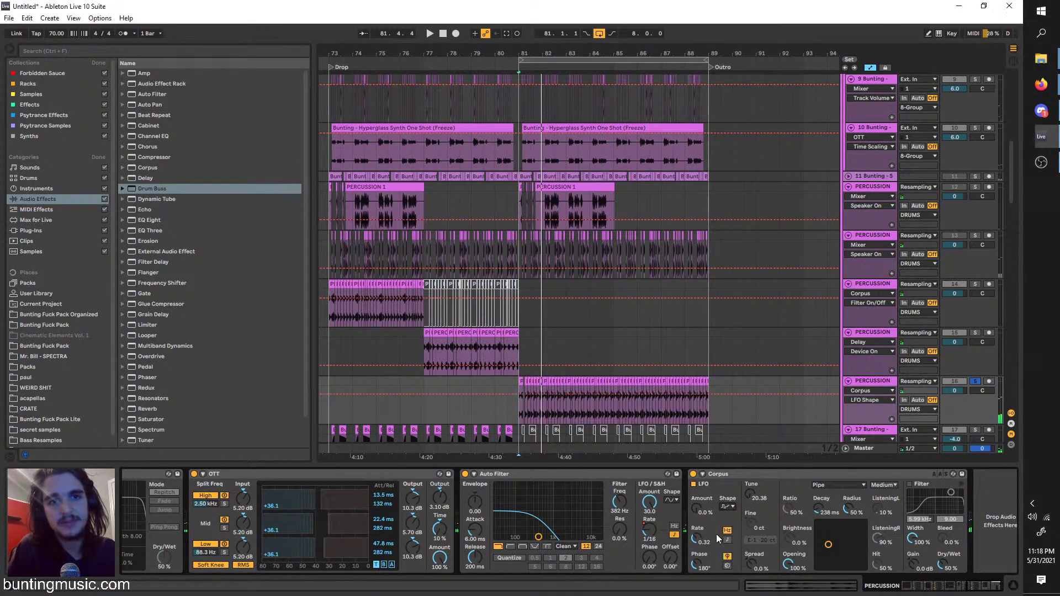
{"action": "left_click_drag", "start_coordinate": [697, 509], "coordinate": [697, 475]}
{"action": "left_click", "coordinate": [727, 541]}
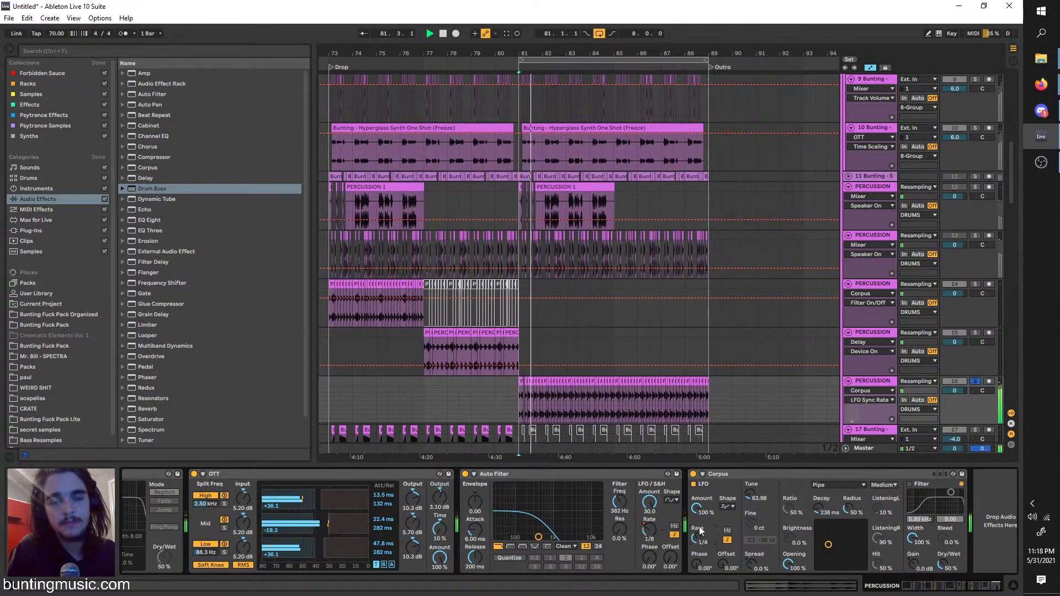
Switch Corpus to the Beam resonator with its tune at 209.95 and decay at 1.13 s
{"action": "left_click", "coordinate": [753, 494]}
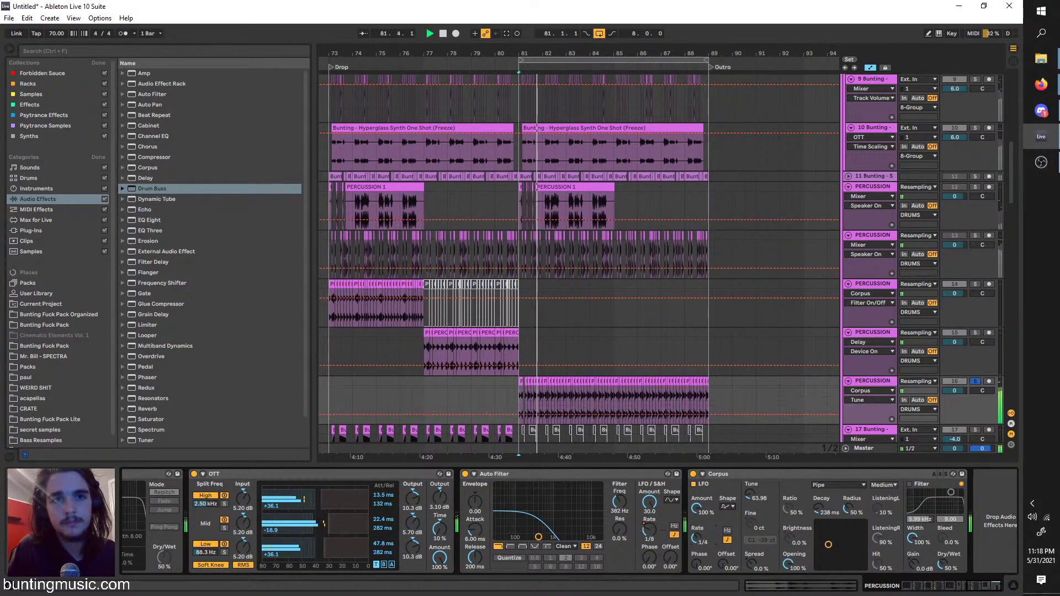
{"action": "left_click", "coordinate": [820, 500]}
{"action": "left_click", "coordinate": [818, 487]}
{"action": "left_click", "coordinate": [822, 495]}
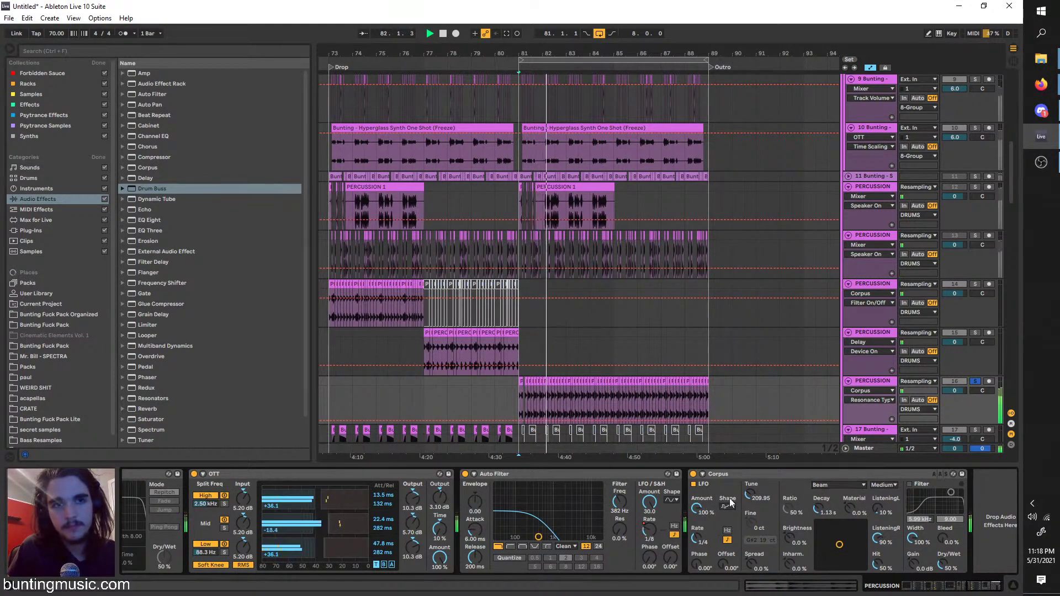
Turn off Corpus's LFO and set the Beam resonator's decay to 238 ms and tune to 37.73
{"action": "left_click", "coordinate": [726, 515]}
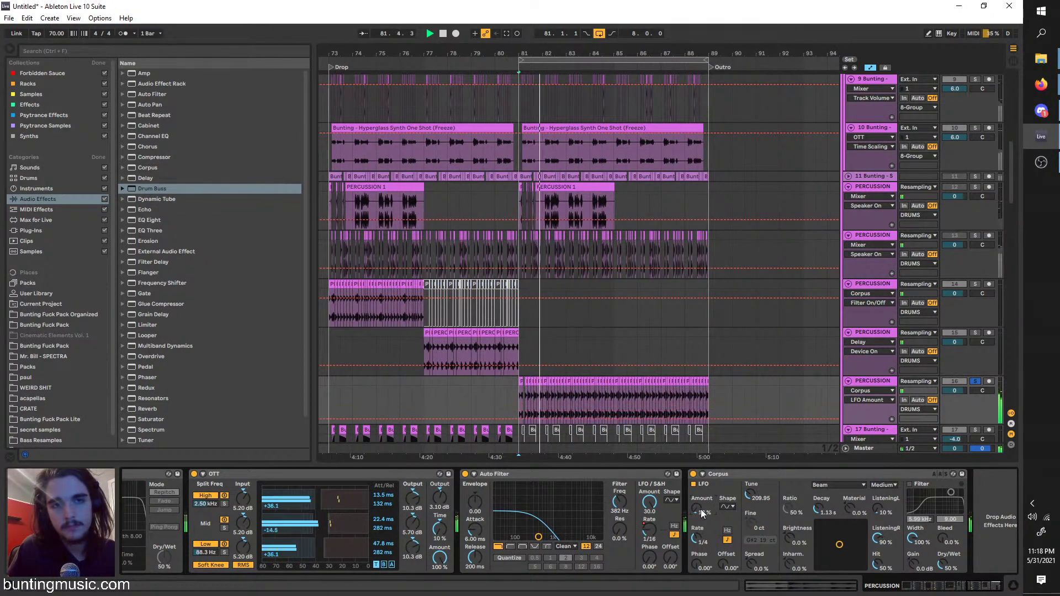
{"action": "left_click", "coordinate": [694, 541]}
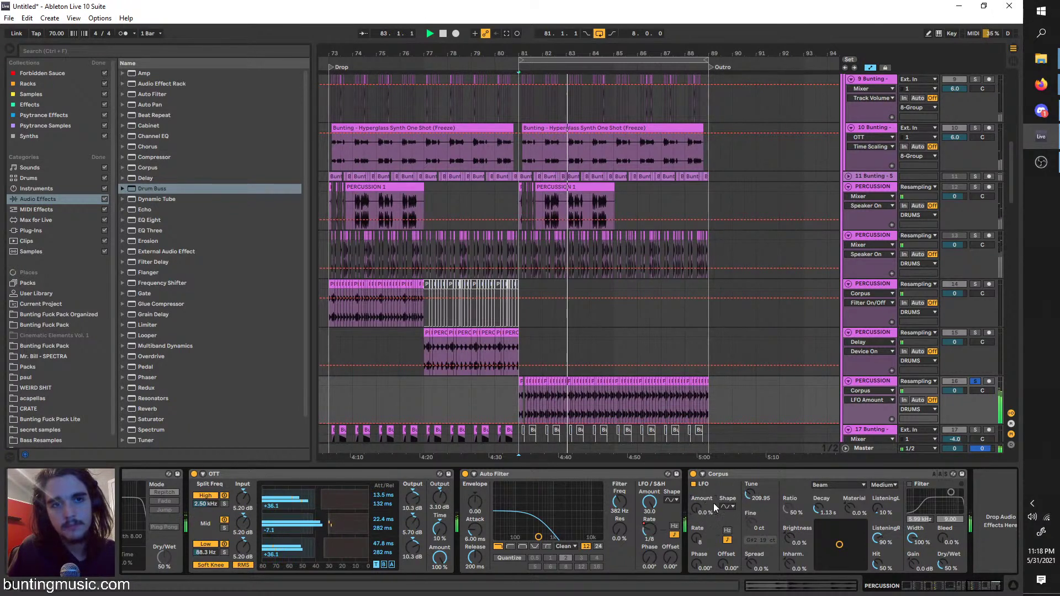
{"action": "left_click", "coordinate": [693, 484]}
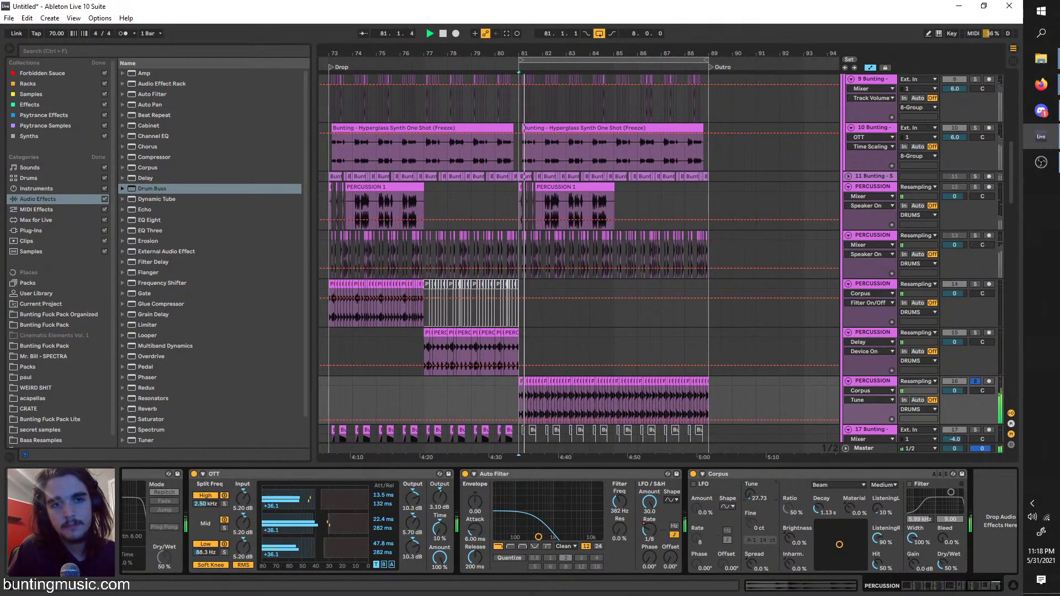
{"action": "left_click_drag", "start_coordinate": [819, 511], "coordinate": [819, 541]}
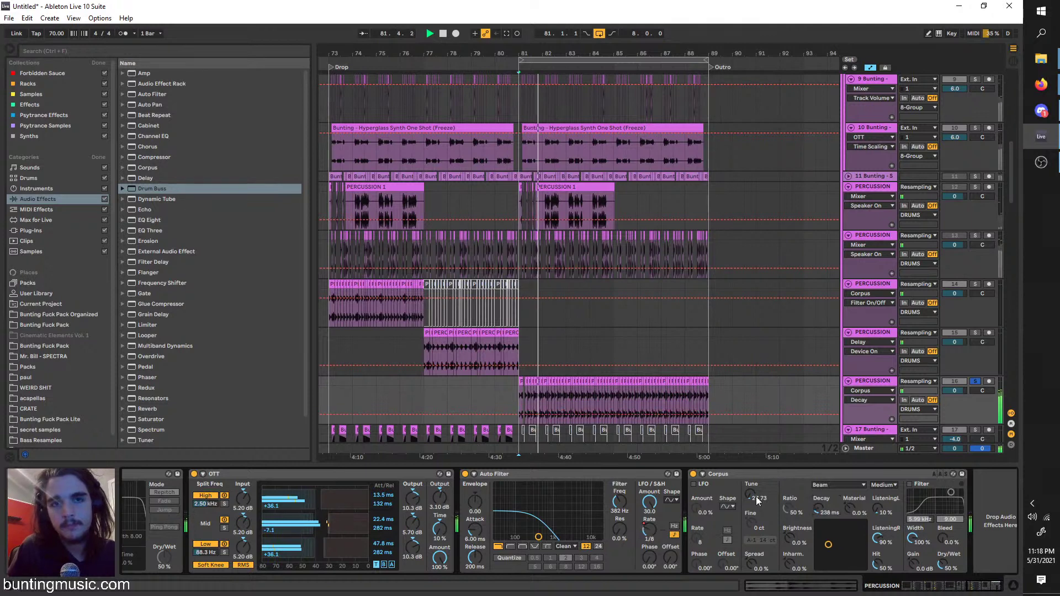
{"action": "left_click_drag", "start_coordinate": [748, 493], "coordinate": [749, 486]}
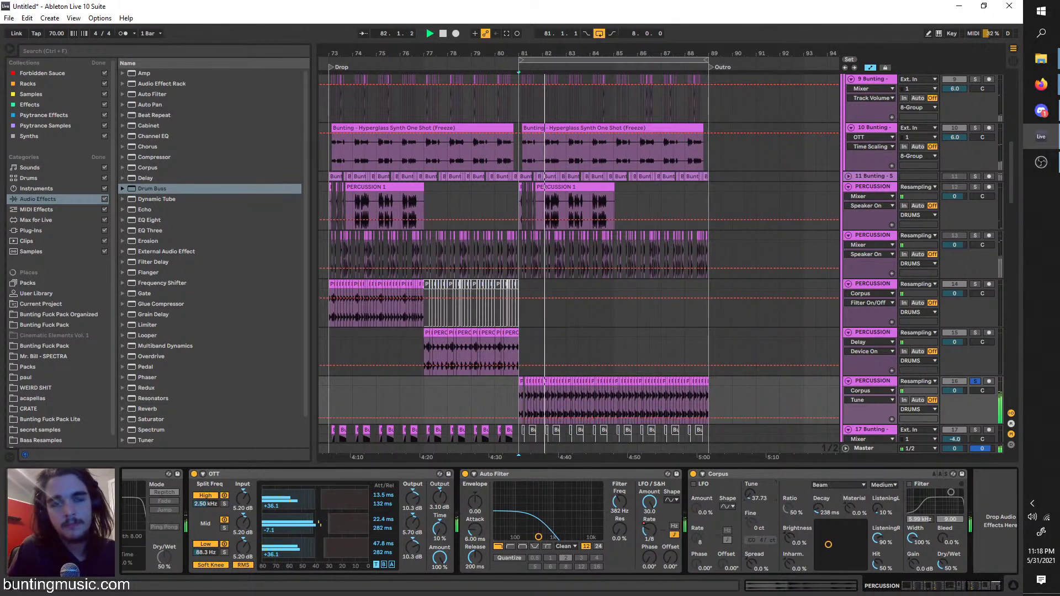
Add the OTT preset after Corpus on the percussion track and set its time scaling to 10%
{"action": "left_click", "coordinate": [125, 60]}
{"action": "left_click", "coordinate": [124, 54]}
{"action": "type", "text": "ott"}
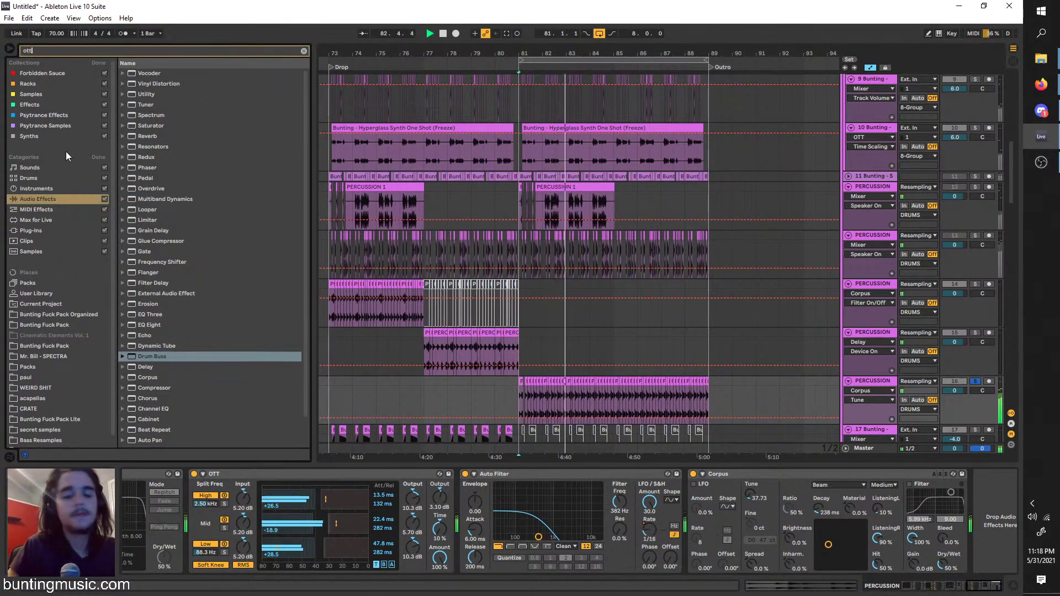
{"action": "left_click", "coordinate": [122, 75]}
{"action": "left_click", "coordinate": [128, 83]}
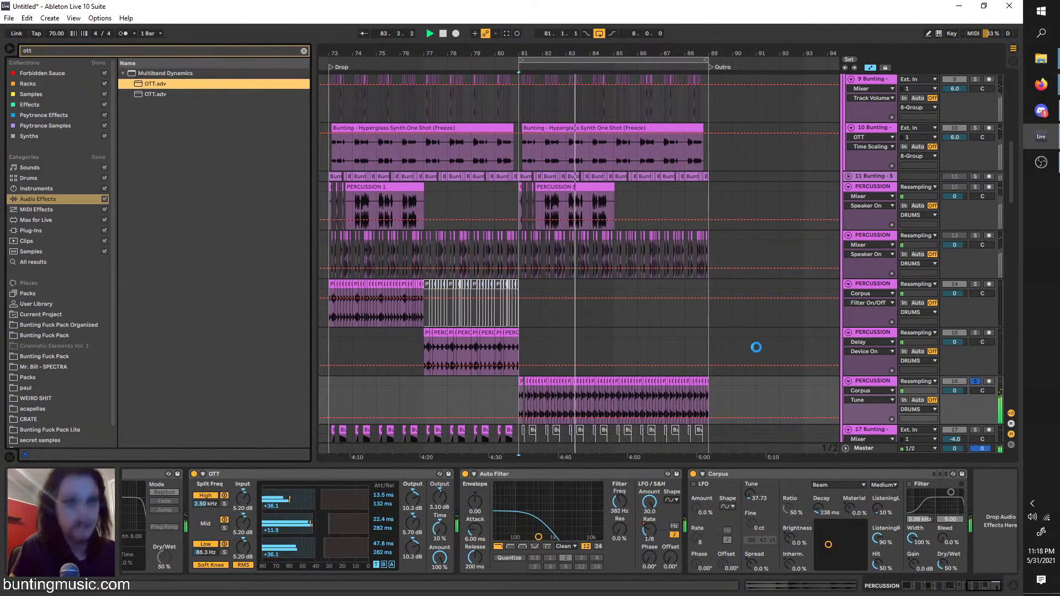
{"action": "key", "text": "space"}
{"action": "key", "text": "space"}
{"action": "left_click_drag", "start_coordinate": [998, 529], "coordinate": [998, 577]}
Duplicate the new OTT and set the copy's time scaling to 1000%
{"action": "left_click", "coordinate": [937, 476]}
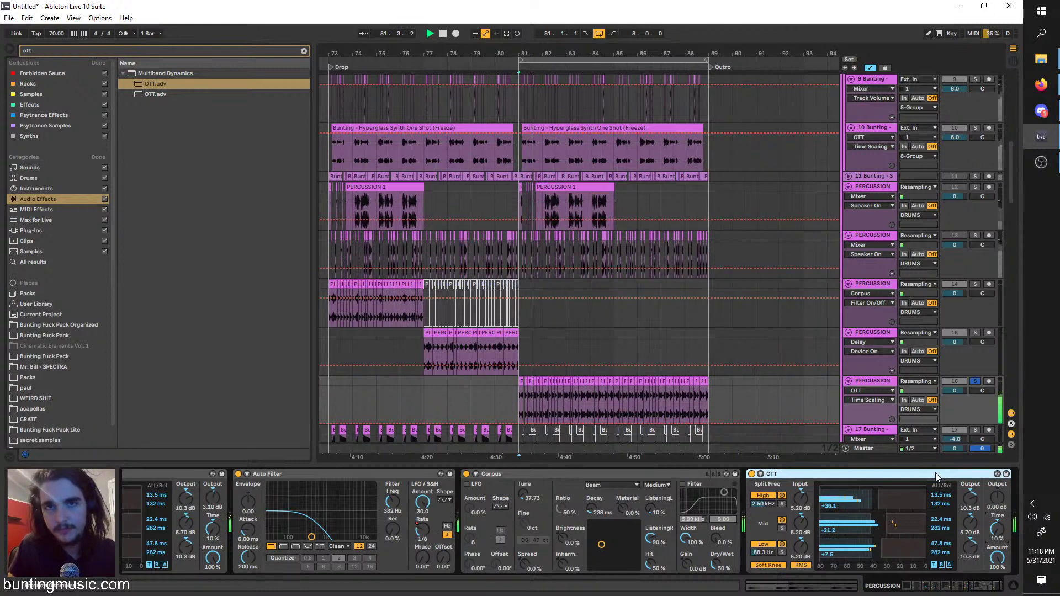
{"action": "key", "text": "ctrl+d"}
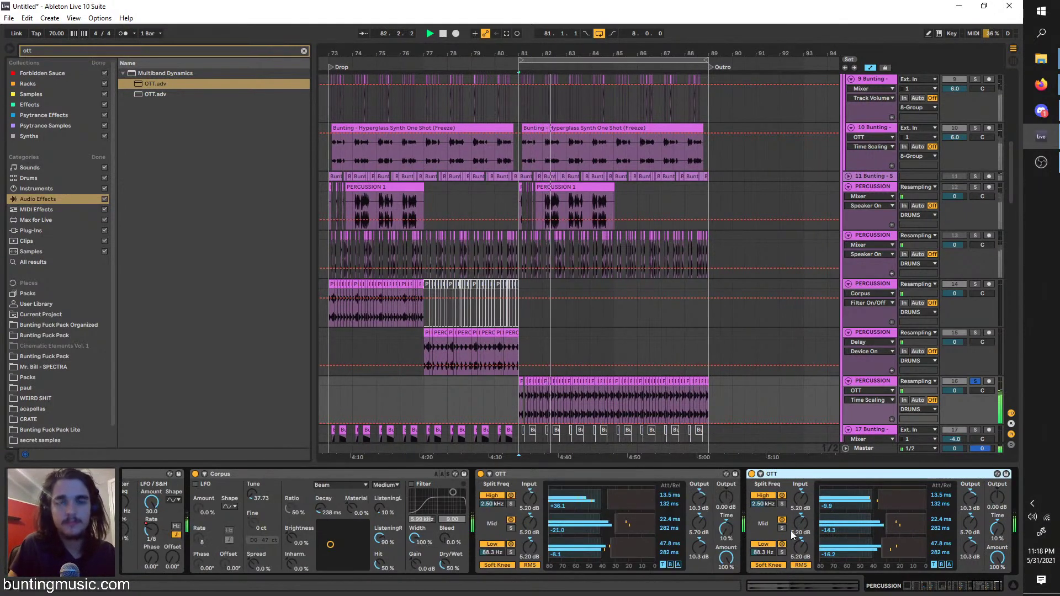
{"action": "left_click_drag", "start_coordinate": [998, 529], "coordinate": [997, 442]}
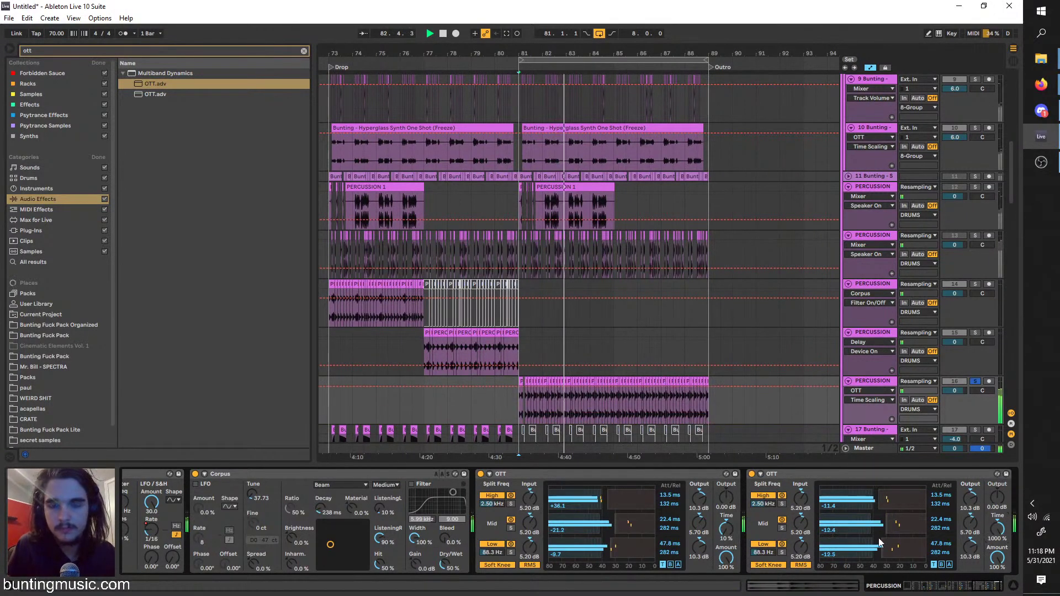
Move the Auto Filter to the end of the percussion device chain, behind both OTTs
{"action": "left_click", "coordinate": [144, 475]}
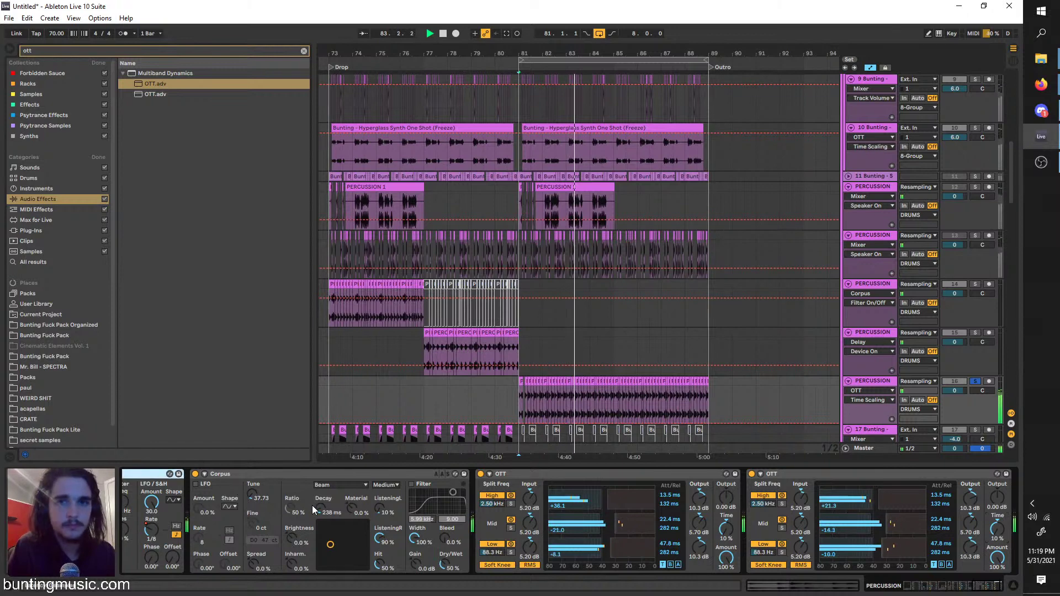
{"action": "scroll", "coordinate": [271, 503], "scroll_direction": "up", "scroll_amount": 3}
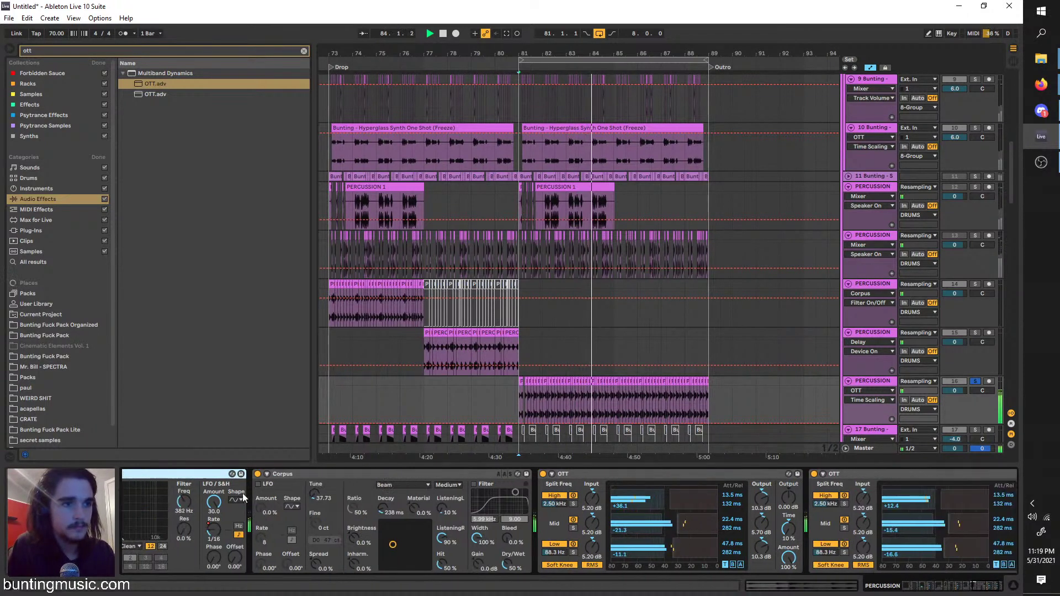
{"action": "left_click_drag", "start_coordinate": [243, 497], "coordinate": [1015, 544]}
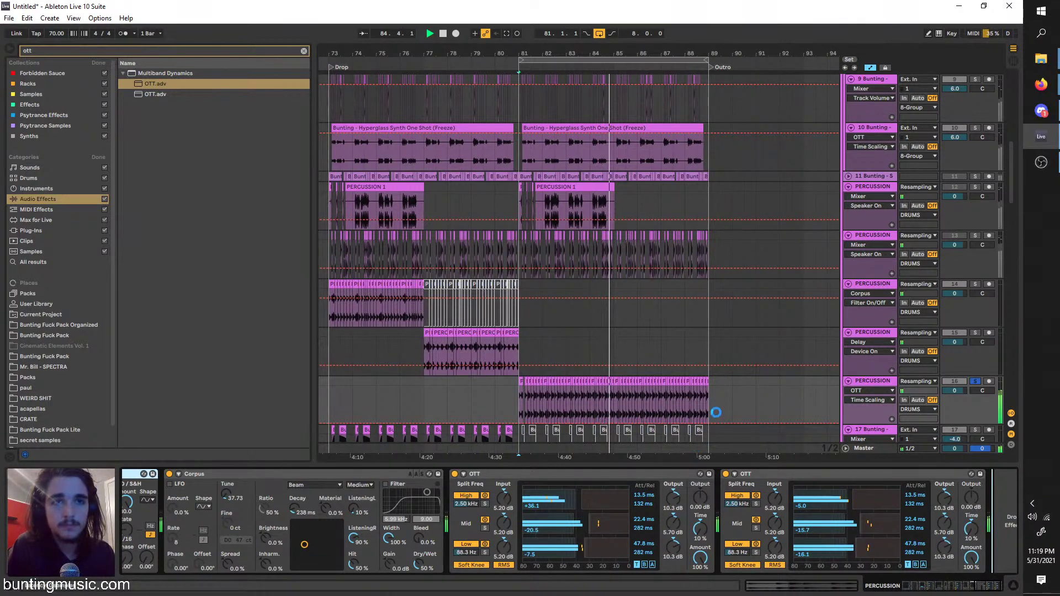
Delete the soloed track's percussion clips from bar 85 onward and place the playback start at bar 83
{"action": "left_click_drag", "start_coordinate": [713, 410], "coordinate": [615, 388]}
{"action": "key", "text": "Delete"}
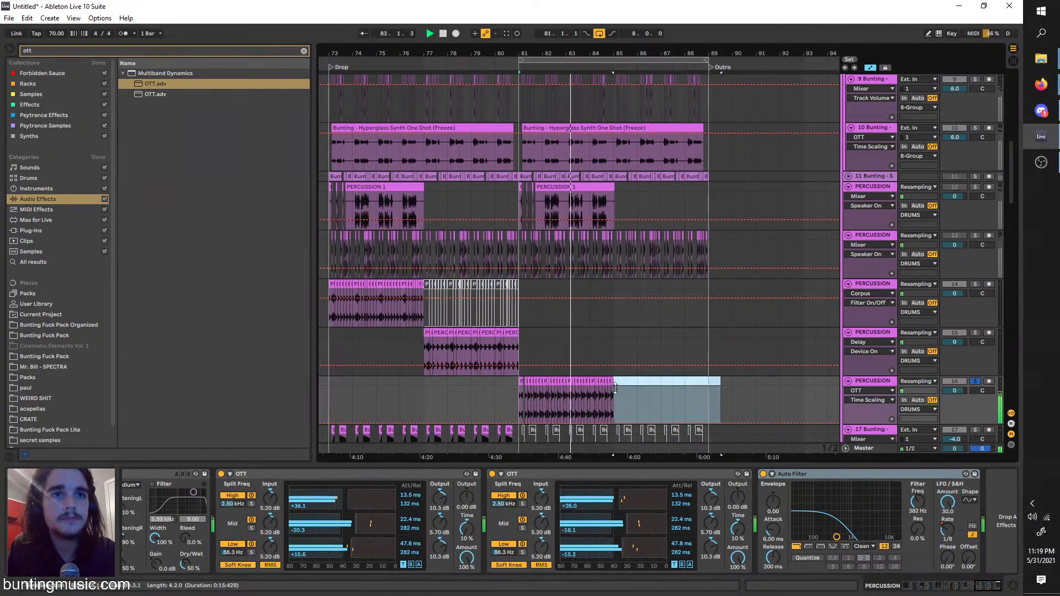
{"action": "left_click", "coordinate": [569, 403]}
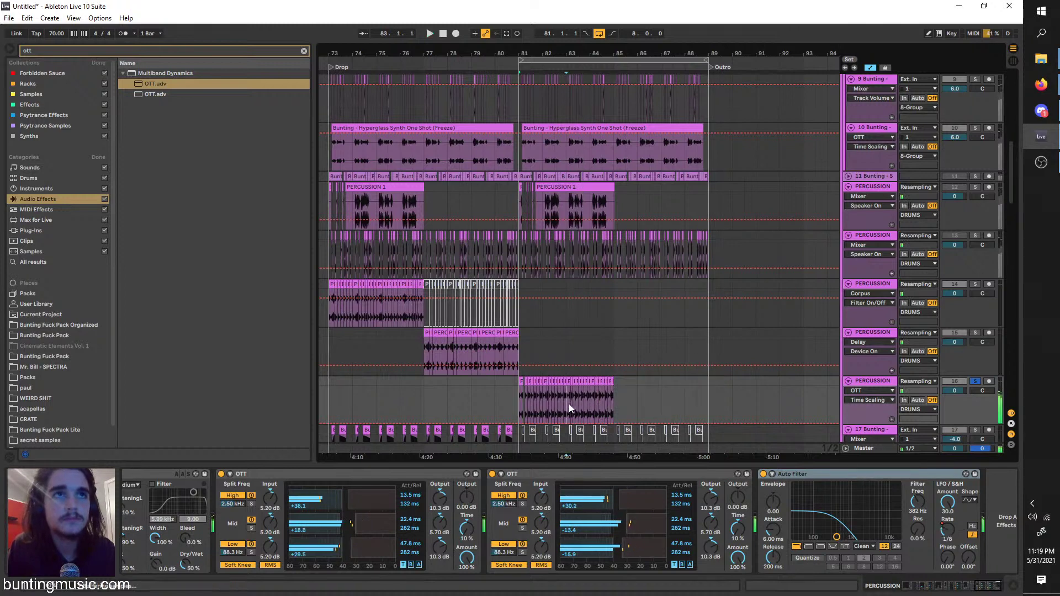
Duplicate the soloed percussion track's clips from bars 81 to 83 three times to fill the drop up to bar 89
{"action": "left_click_drag", "start_coordinate": [569, 405], "coordinate": [523, 383]}
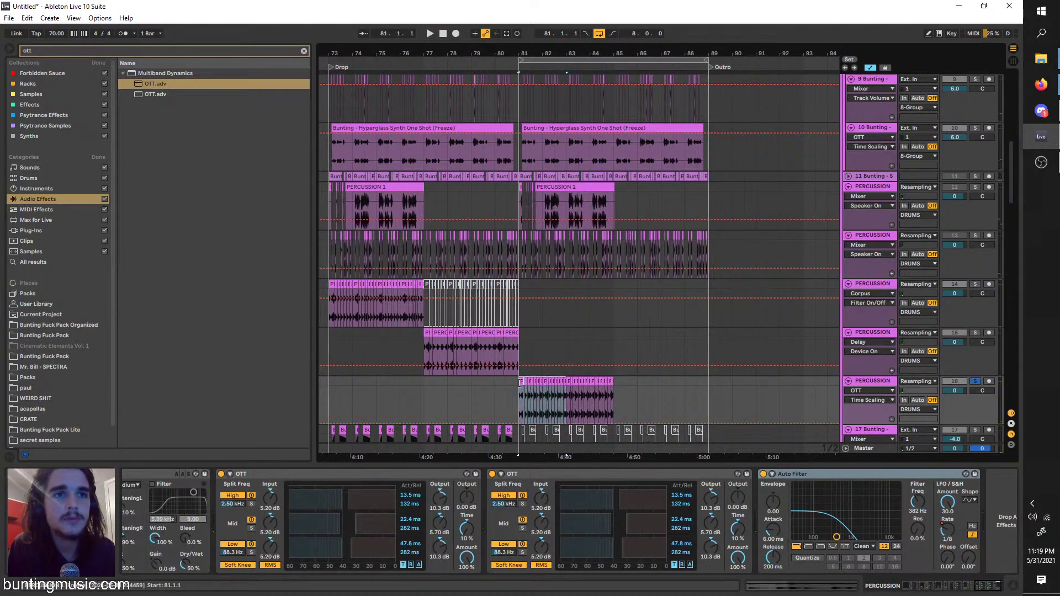
{"action": "key", "text": "ctrl+d"}
{"action": "key", "text": "ctrl+z"}
{"action": "key", "text": "ctrl+z"}
{"action": "key", "text": "ctrl+z"}
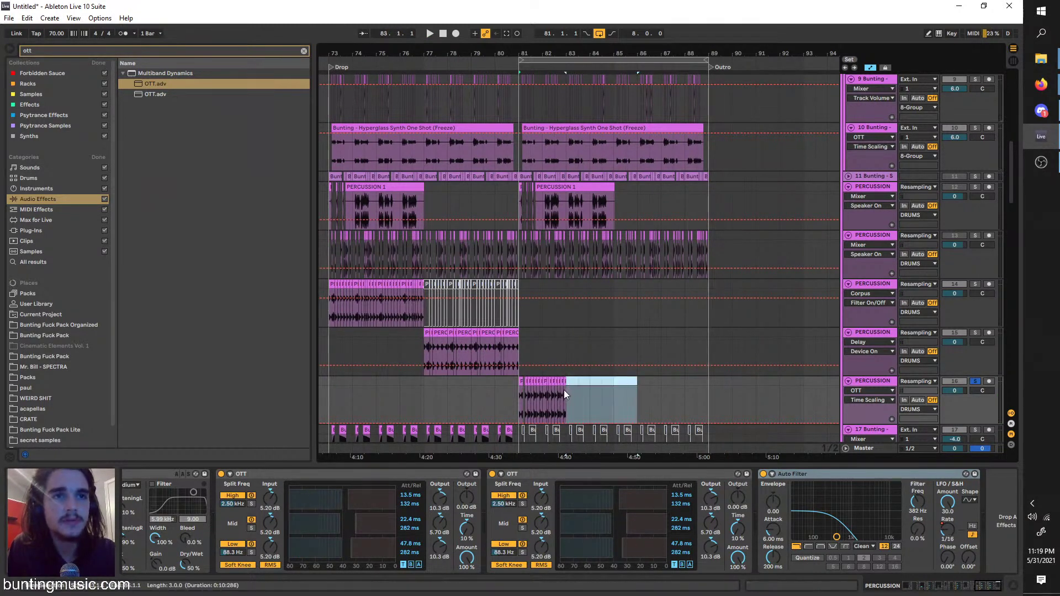
{"action": "key", "text": "ctrl+d"}
{"action": "key", "text": "ctrl+d"}
{"action": "key", "text": "ctrl+d"}
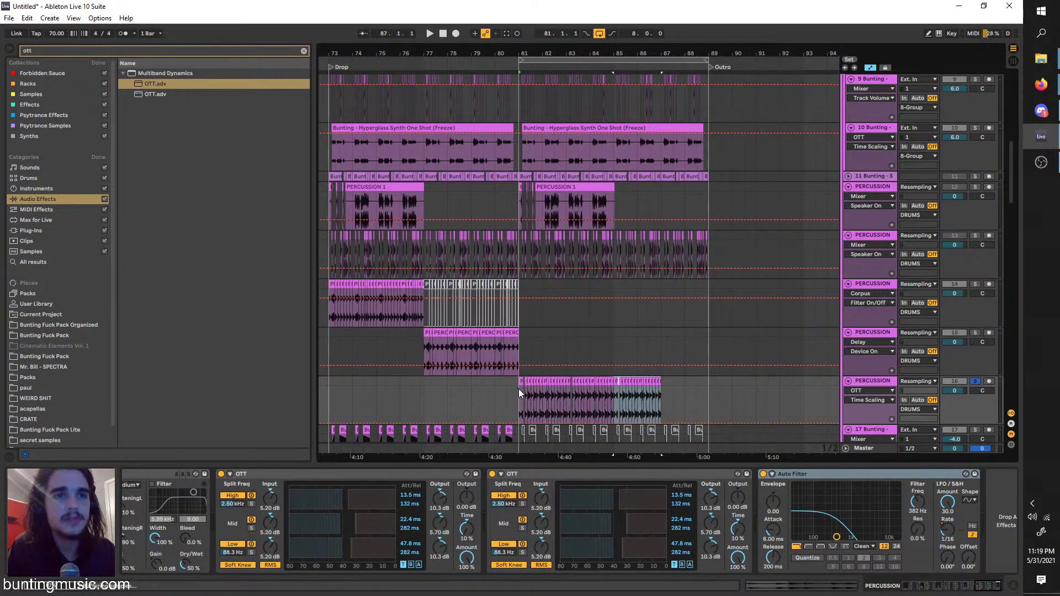
Switch the Auto Filter to band-pass with a 12 dB slope, frequency 647 Hz and LFO amount 18.3
{"action": "key", "text": "space"}
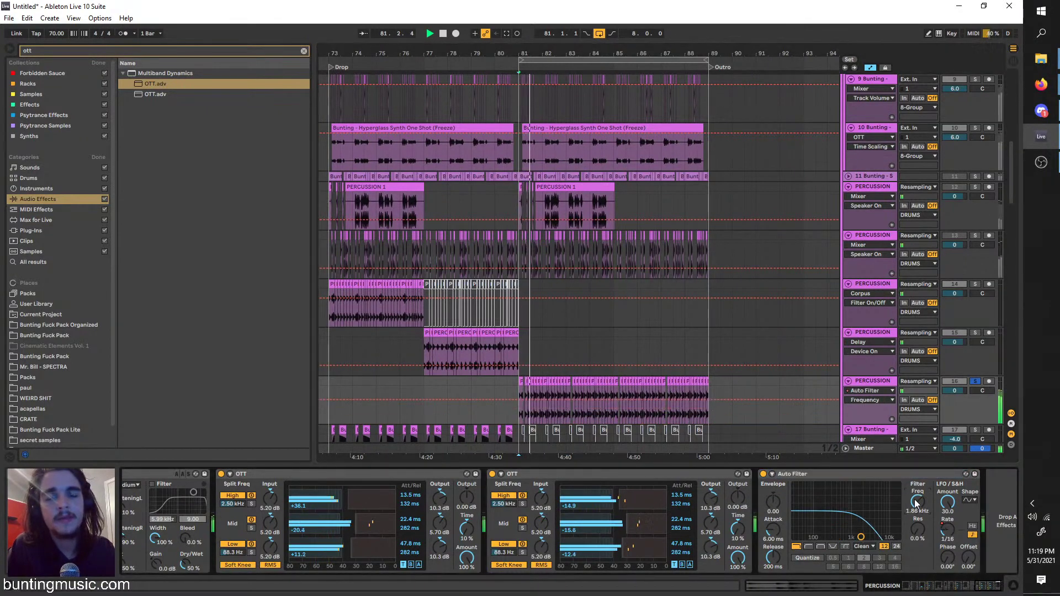
{"action": "left_click", "coordinate": [919, 511]}
{"action": "key", "text": "space"}
{"action": "left_click", "coordinate": [821, 546]}
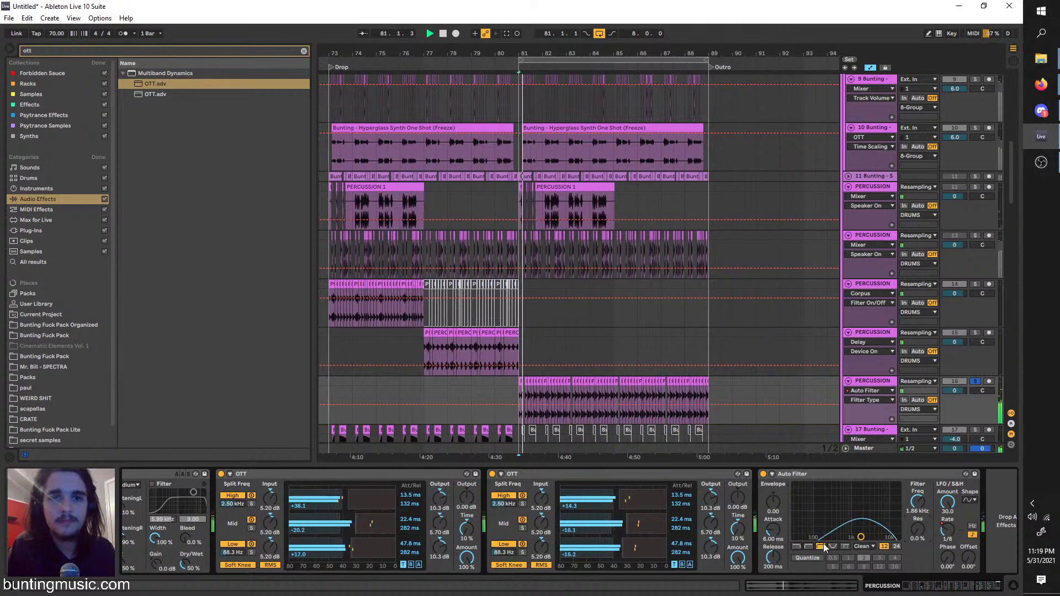
{"action": "left_click", "coordinate": [897, 546]}
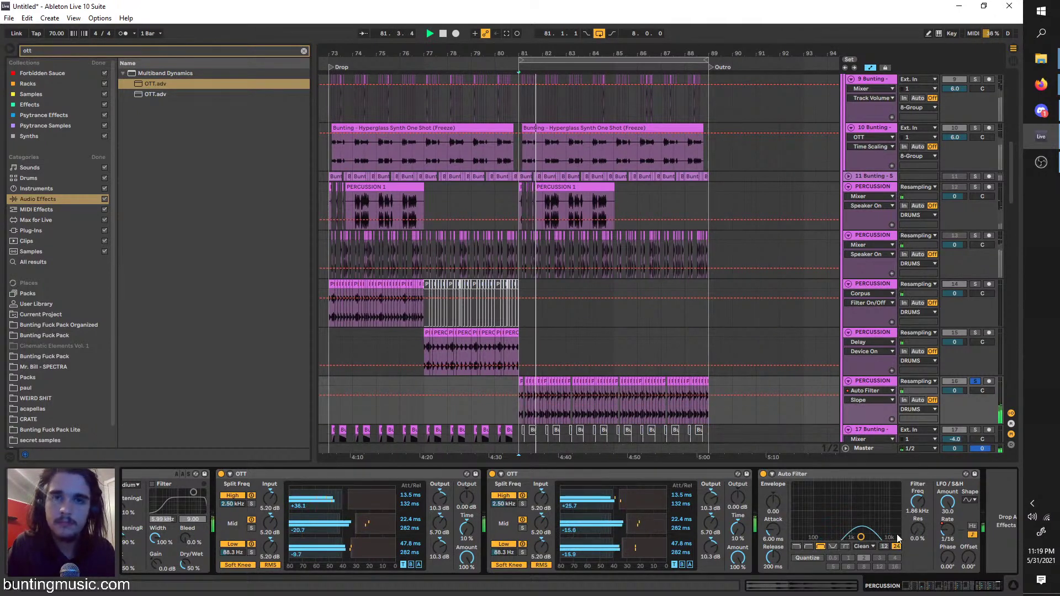
{"action": "left_click", "coordinate": [887, 545]}
{"action": "left_click_drag", "start_coordinate": [948, 501], "coordinate": [948, 511]}
{"action": "scroll", "coordinate": [737, 572], "scroll_direction": "right", "scroll_amount": 1}
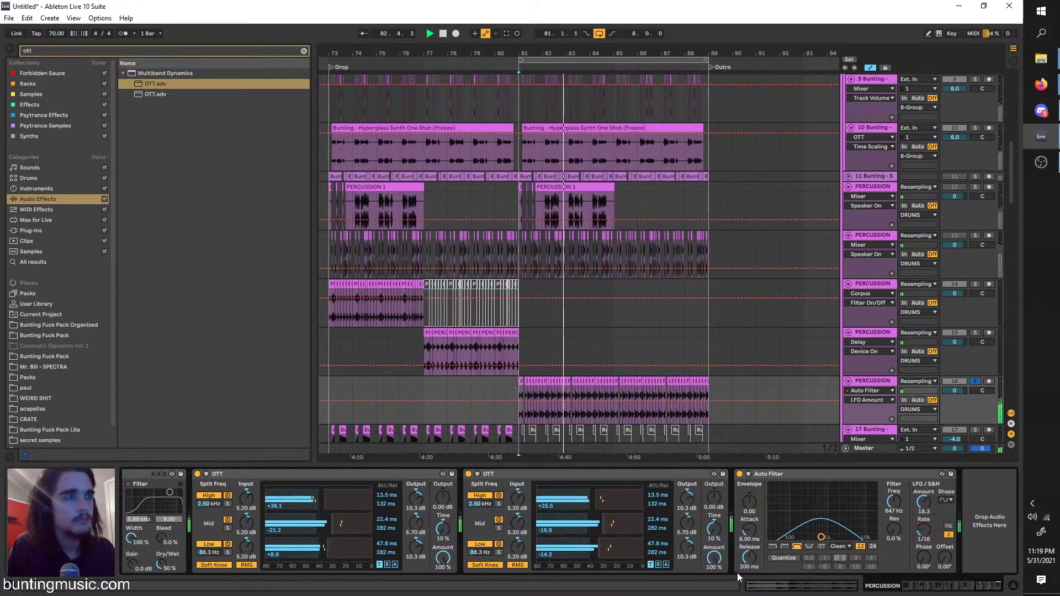
Set the first OTT's time scaling to 1000% with the second OTT temporarily bypassed, and re-enable the second one
{"action": "key", "text": "space"}
{"action": "left_click", "coordinate": [477, 474]}
{"action": "key", "text": "space"}
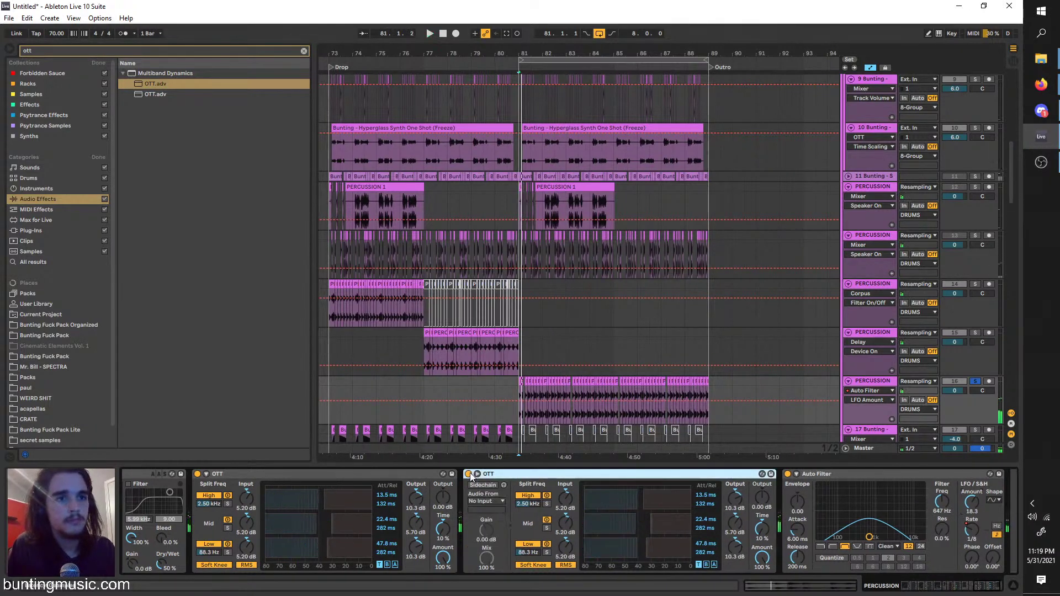
{"action": "key", "text": "space"}
{"action": "left_click", "coordinate": [469, 475]}
{"action": "left_click_drag", "start_coordinate": [447, 539], "coordinate": [448, 522]}
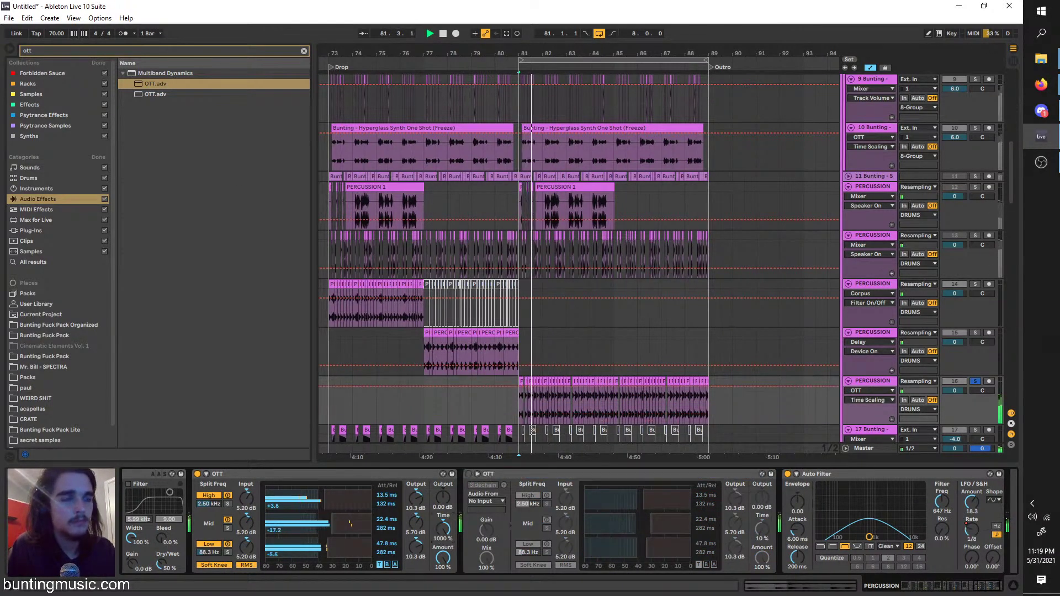
{"action": "left_click", "coordinate": [469, 474]}
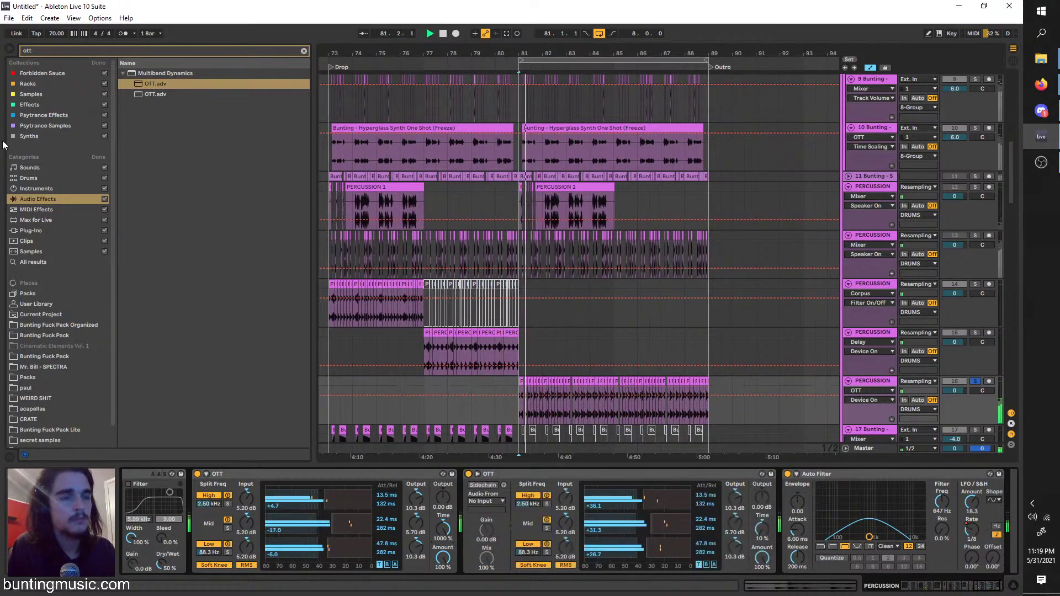
Find Dynamic Tube among the audio effects, add it after the Auto Filter and set its drive to 15.0 dB
{"action": "key", "text": "ctrl+f"}
{"action": "type", "text": "dynamic"}
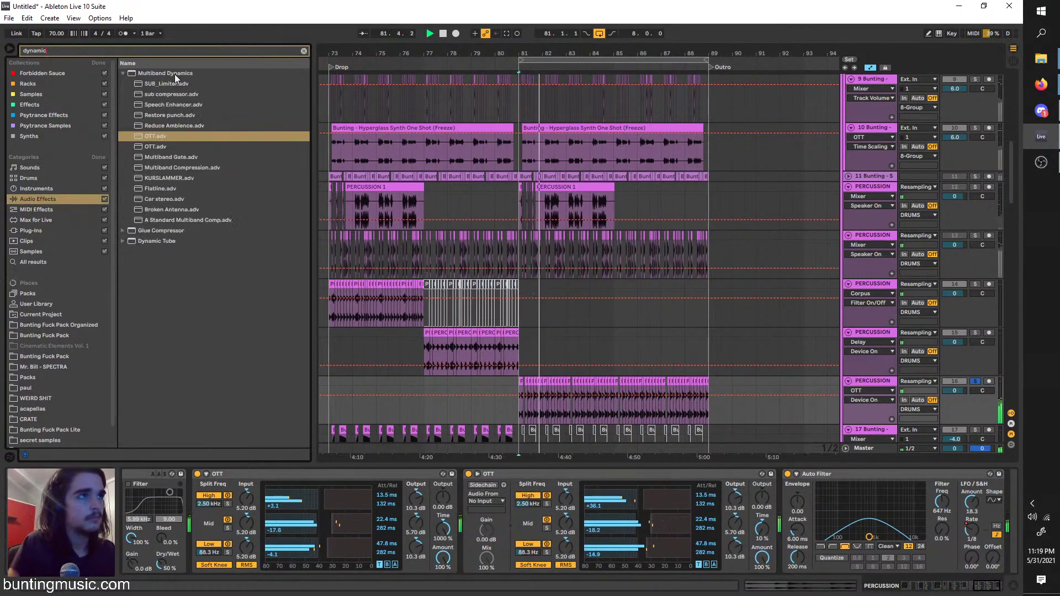
{"action": "left_click", "coordinate": [129, 241]}
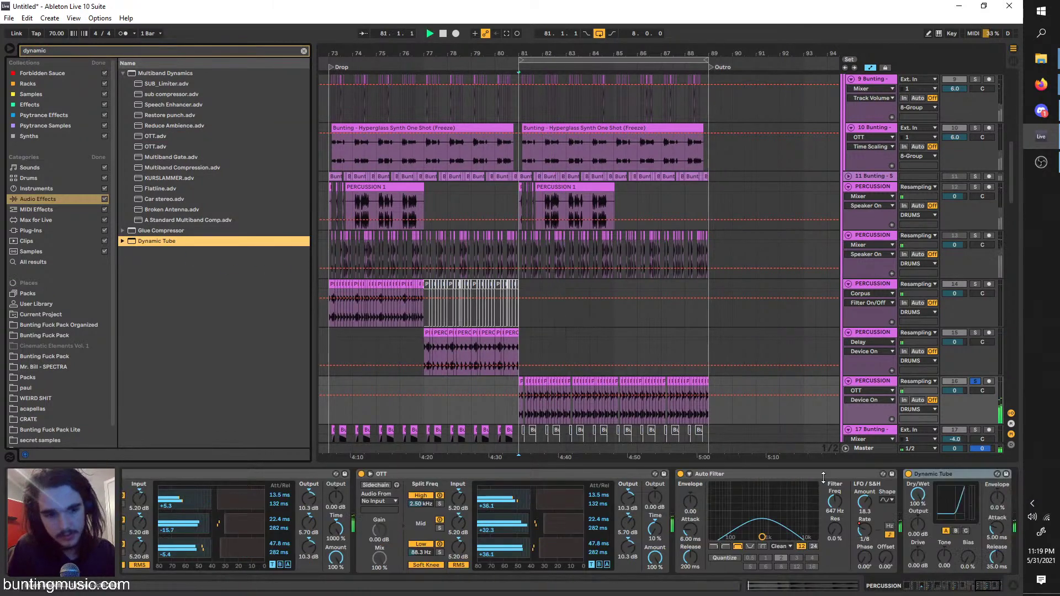
{"action": "key", "text": "space"}
{"action": "left_click_drag", "start_coordinate": [918, 556], "coordinate": [918, 497]}
Set Dynamic Tube to model B with bias 54% and tone 1.00, and adjust its output level
{"action": "key", "text": "space"}
{"action": "left_click_drag", "start_coordinate": [968, 557], "coordinate": [968, 505]}
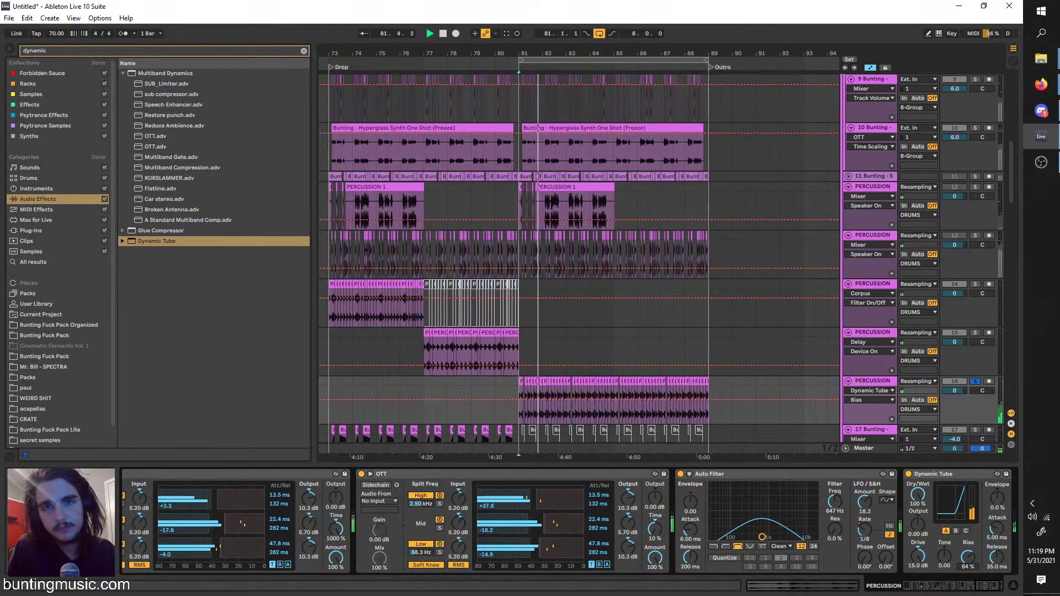
{"action": "left_click_drag", "start_coordinate": [865, 530], "coordinate": [865, 522]}
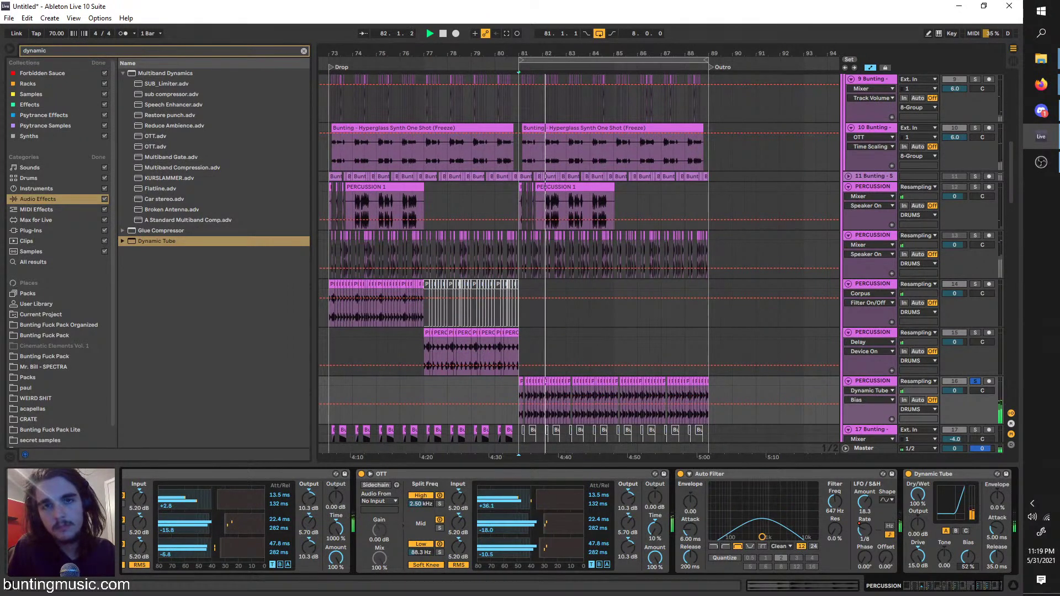
{"action": "left_click", "coordinate": [956, 530]}
{"action": "left_click_drag", "start_coordinate": [945, 562], "coordinate": [926, 514]}
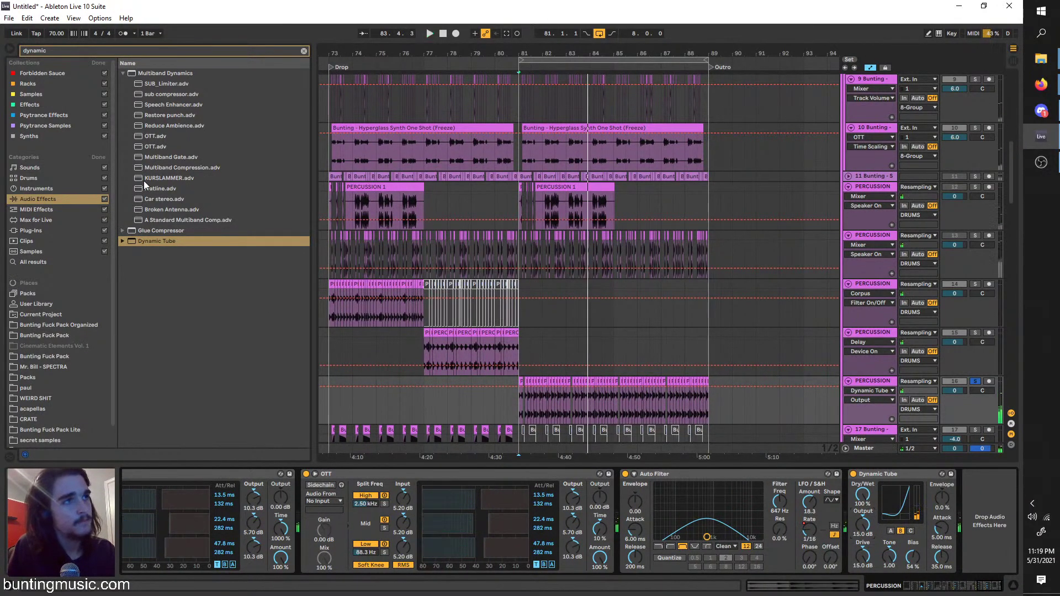
Add the KURSLAMMER Multiband Dynamics preset after Dynamic Tube, compare it bypassed, and set its amount to 51%
{"action": "left_click_drag", "start_coordinate": [143, 181], "coordinate": [520, 385]}
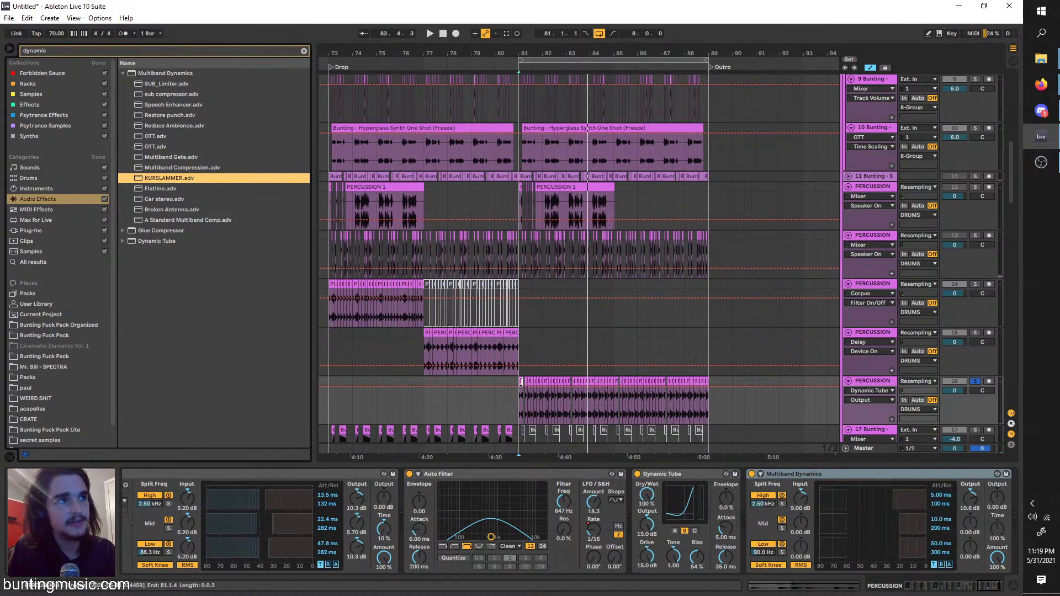
{"action": "key", "text": "space"}
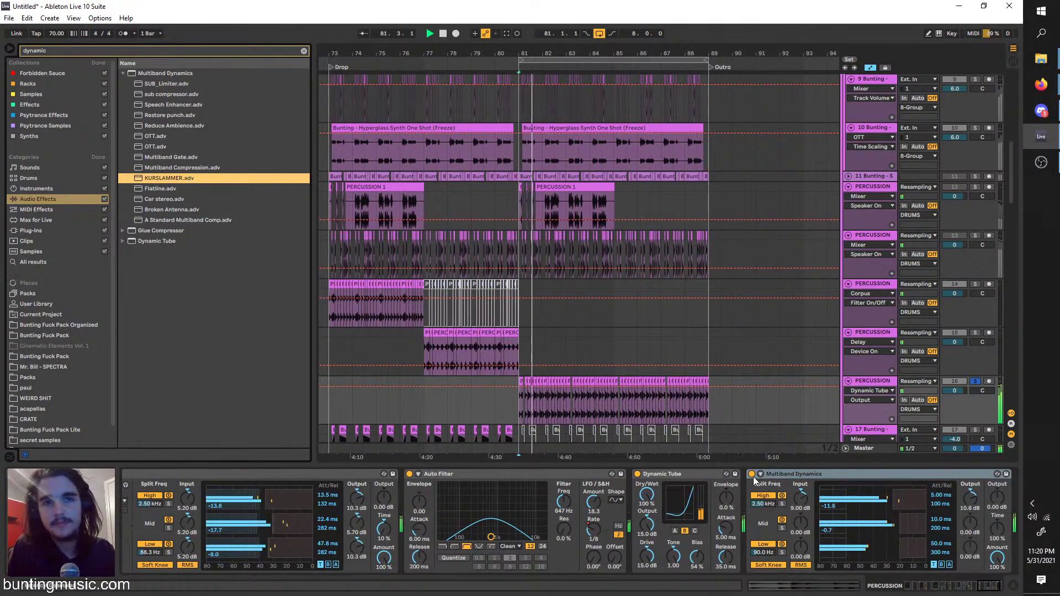
{"action": "left_click", "coordinate": [753, 474]}
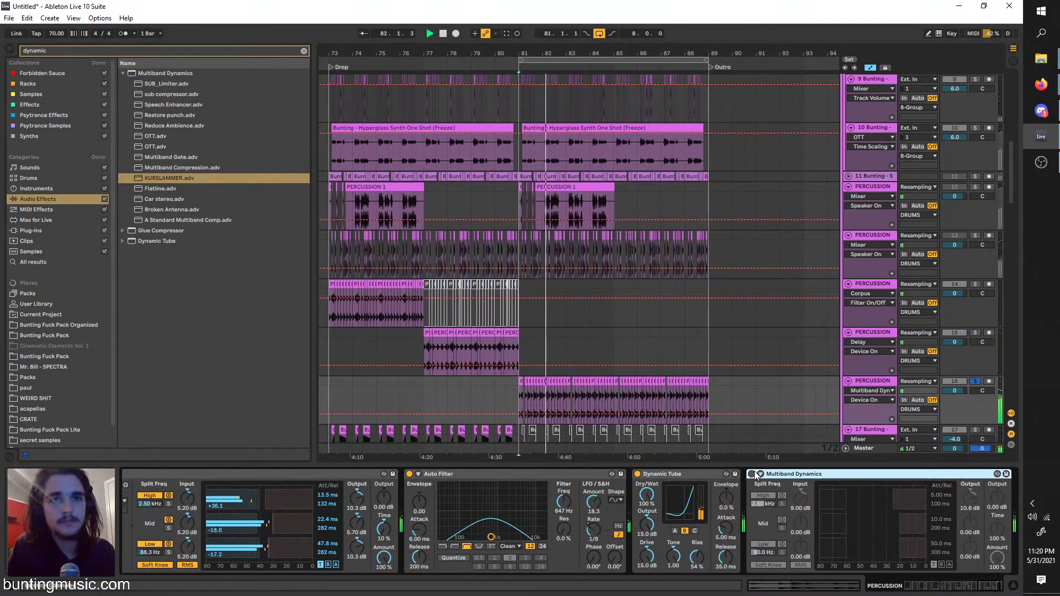
{"action": "left_click", "coordinate": [754, 473]}
{"action": "left_click_drag", "start_coordinate": [997, 557], "coordinate": [997, 585]}
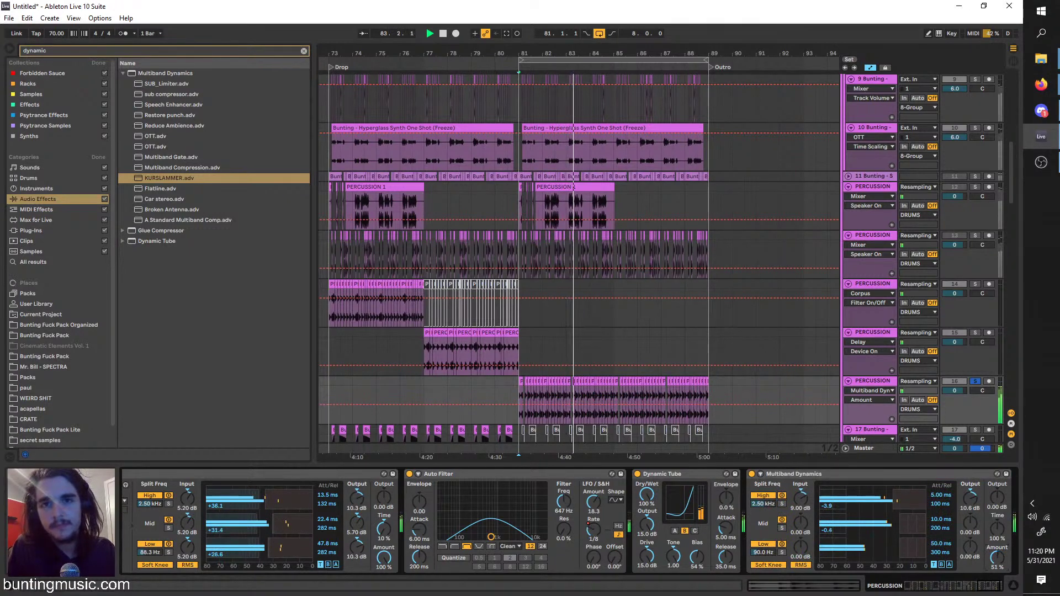
{"action": "key", "text": "space"}
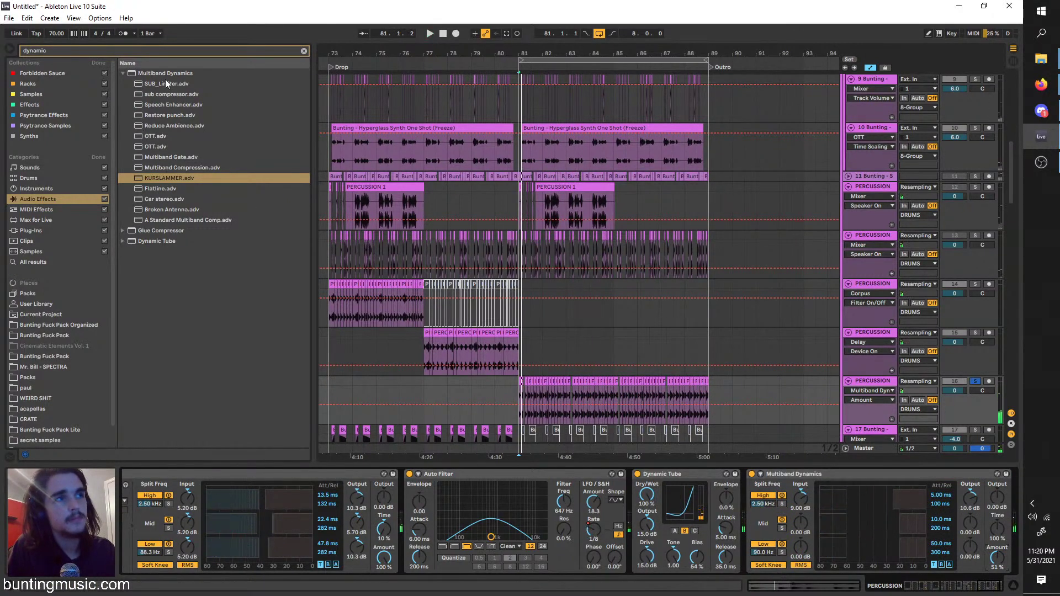
Add a Vocoder at the end of the percussion chain with Modulator as carrier and Enhance enabled
{"action": "left_click", "coordinate": [304, 51]}
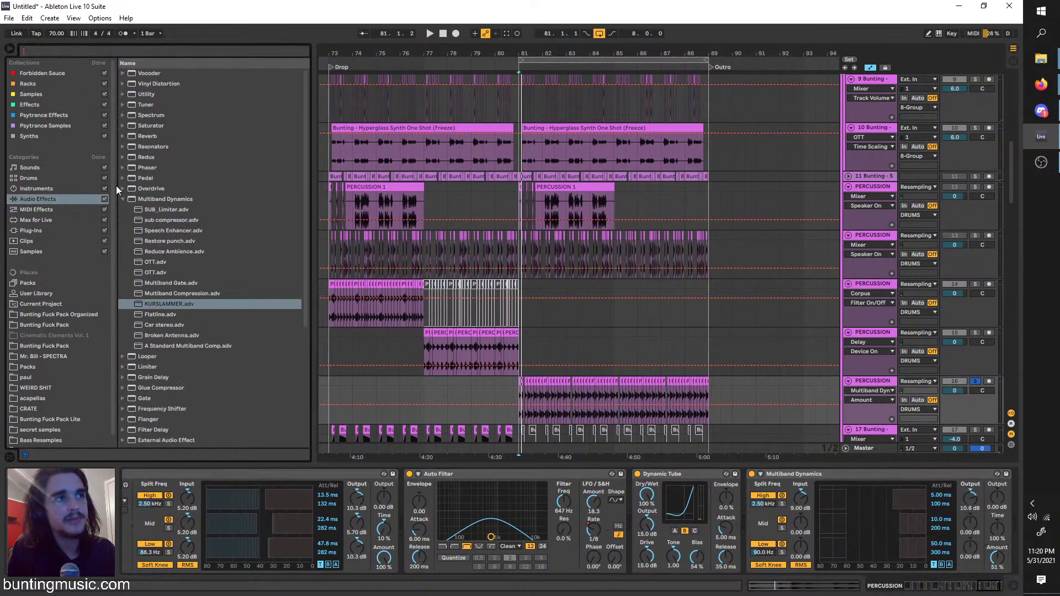
{"action": "left_click", "coordinate": [136, 74]}
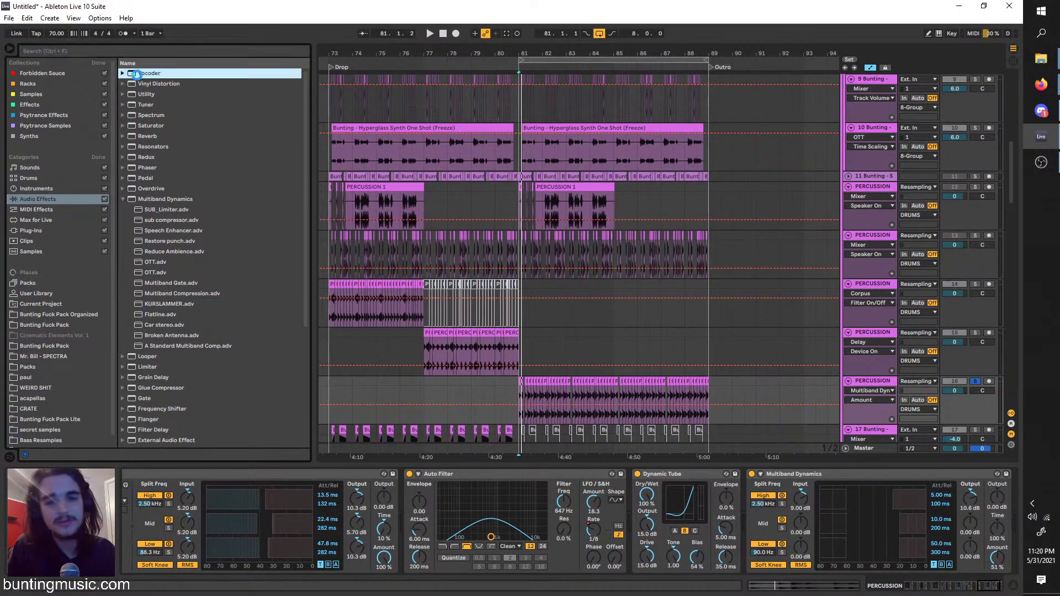
{"action": "double_click", "coordinate": [137, 75]}
{"action": "scroll", "coordinate": [518, 399], "scroll_direction": "up", "scroll_amount": 2}
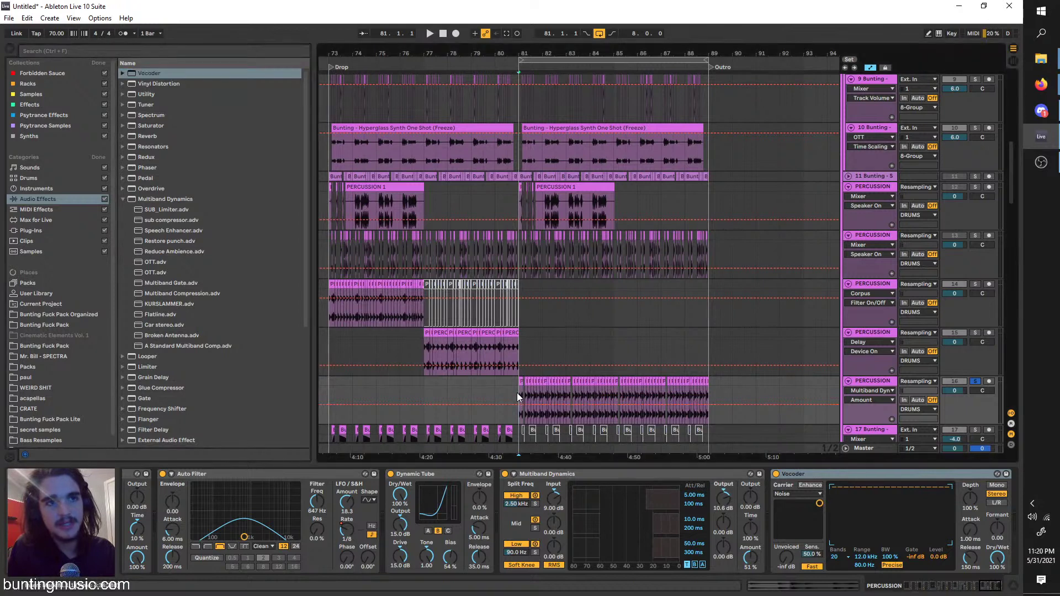
{"action": "key", "text": "space"}
{"action": "left_click", "coordinate": [798, 493]}
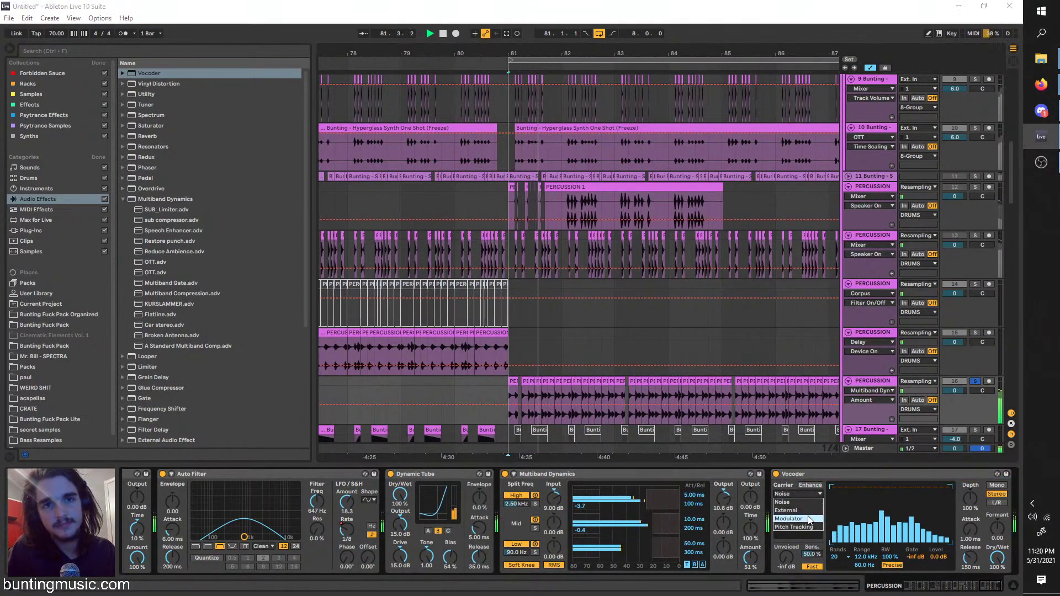
{"action": "left_click", "coordinate": [789, 519]}
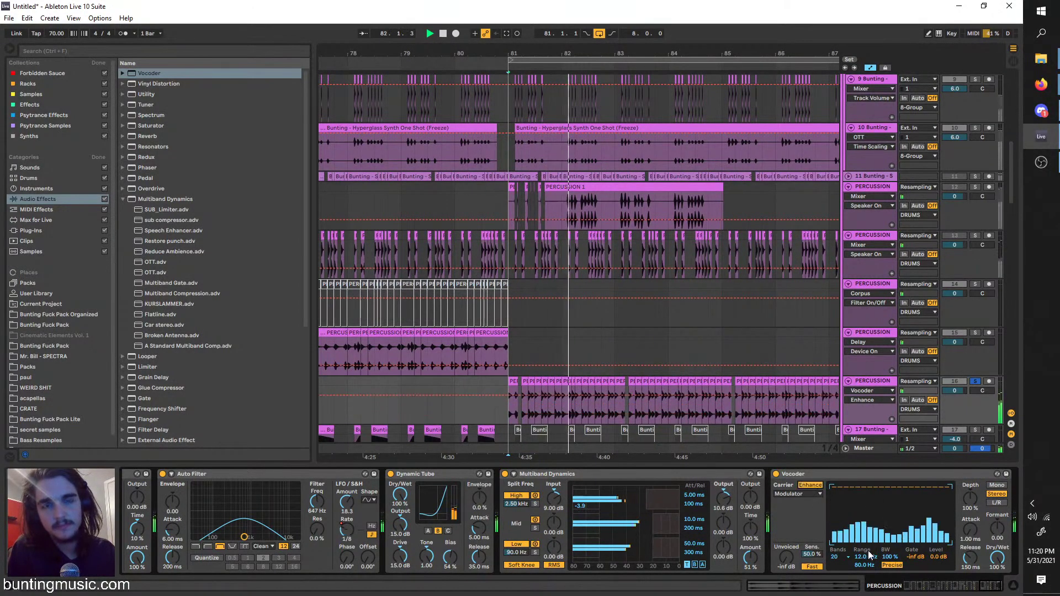
Set the Vocoder to 16 bands, 10% bandwidth, 10 ms release, 200% depth and a range of 39.6 Hz to 4.73 kHz
{"action": "left_click_drag", "start_coordinate": [890, 557], "coordinate": [858, 562]}
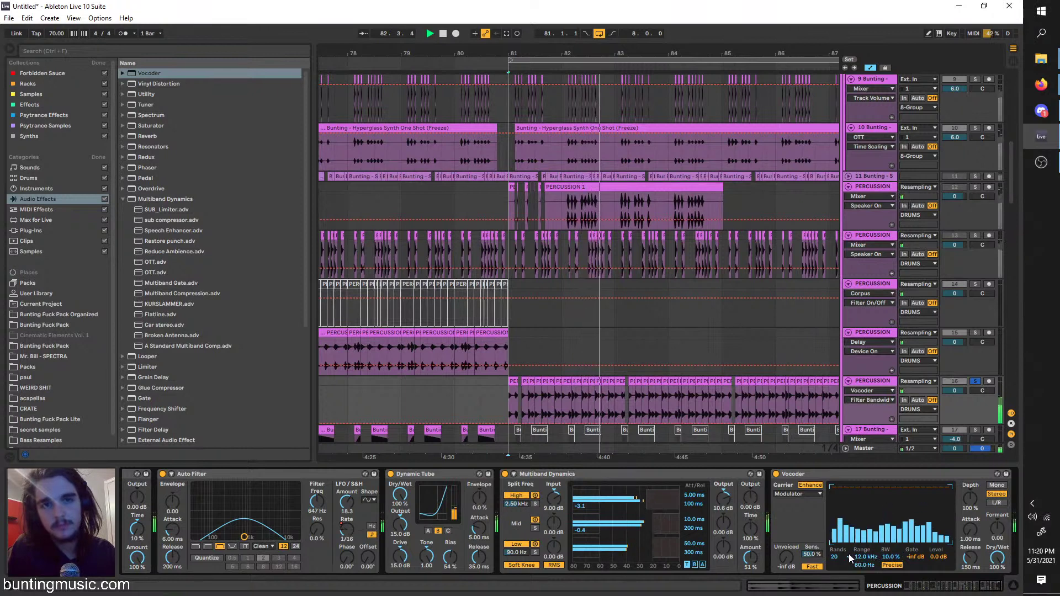
{"action": "left_click_drag", "start_coordinate": [970, 558], "coordinate": [969, 586]}
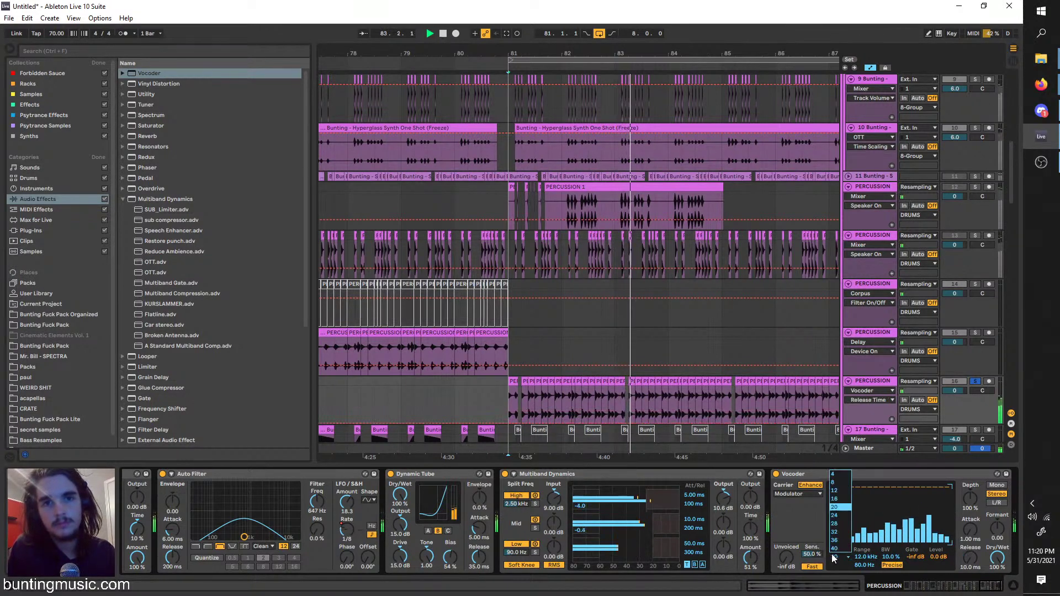
{"action": "left_click_drag", "start_coordinate": [835, 557], "coordinate": [865, 562]}
{"action": "left_click_drag", "start_coordinate": [971, 499], "coordinate": [971, 475]}
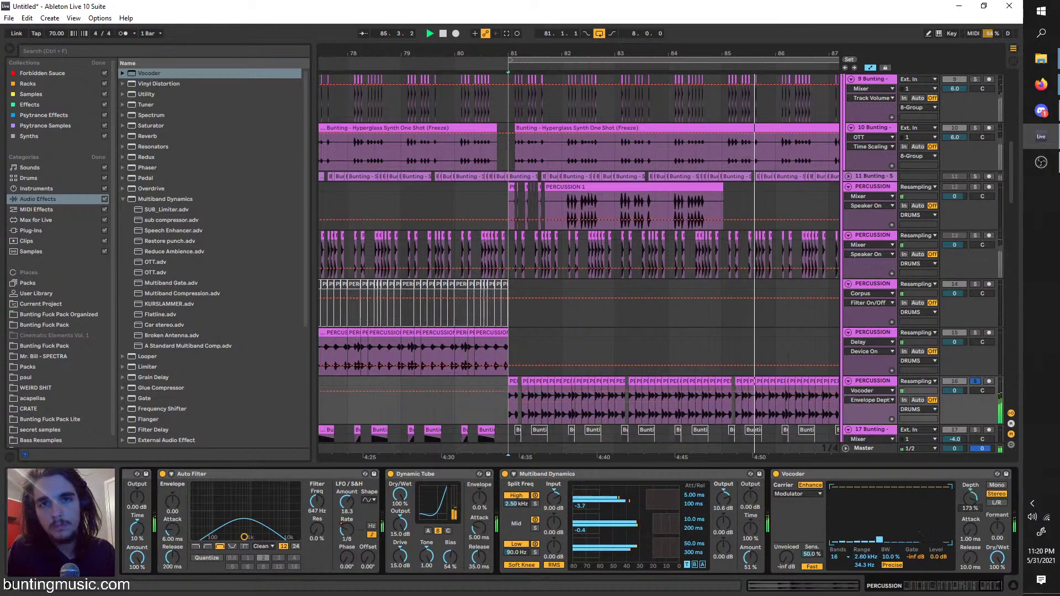
{"action": "left_click_drag", "start_coordinate": [854, 559], "coordinate": [854, 547]}
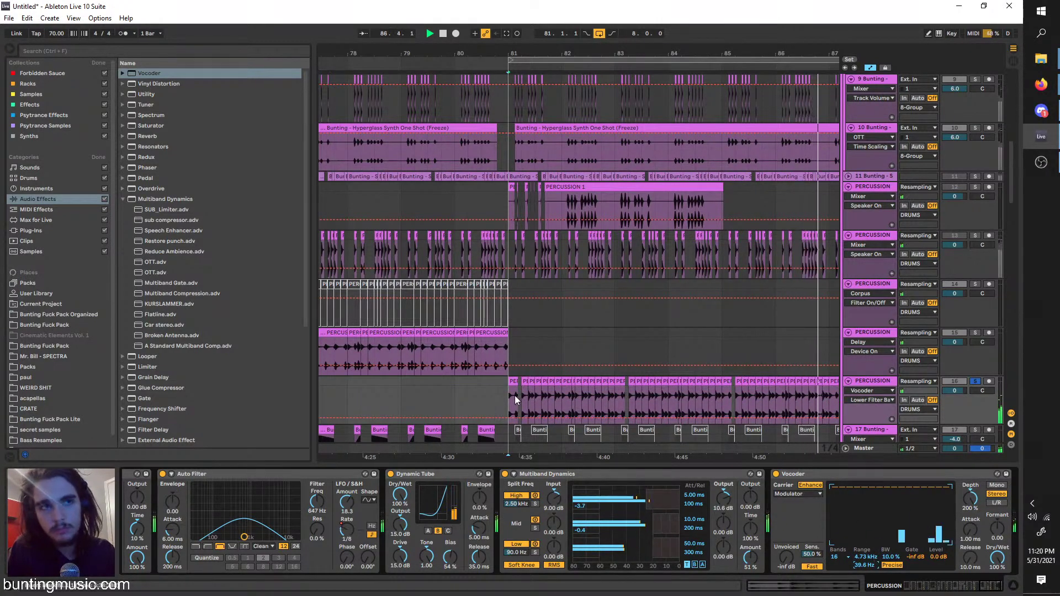
Unsolo the percussion track and raise its volume to 6.0 dB while playing it with the full mix
{"action": "key", "text": "space"}
{"action": "left_click", "coordinate": [974, 382]}
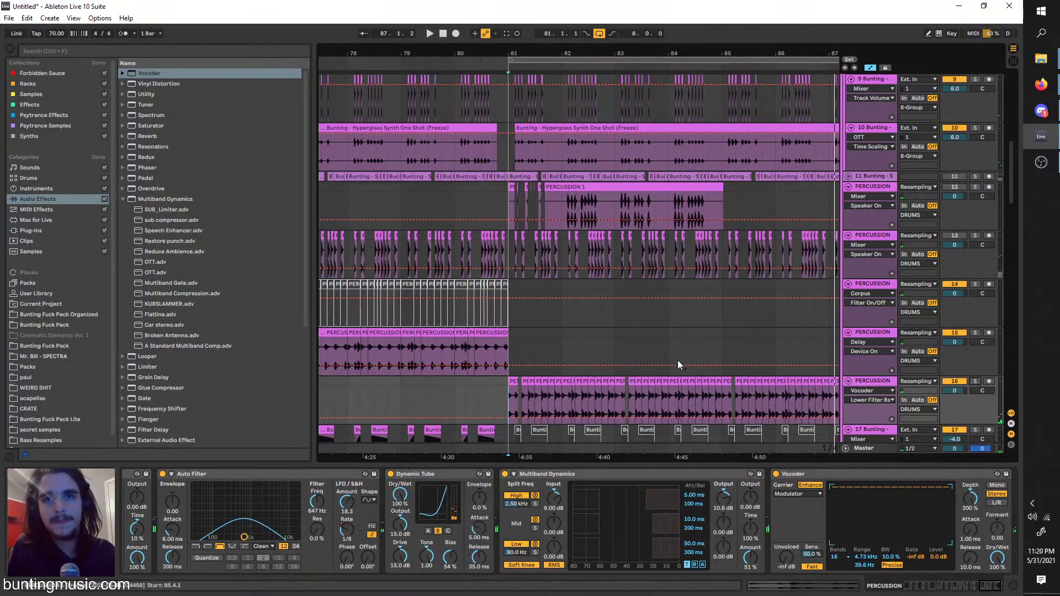
{"action": "scroll", "coordinate": [532, 314], "scroll_direction": "right", "scroll_amount": 1}
{"action": "key", "text": "space"}
{"action": "left_click_drag", "start_coordinate": [955, 391], "coordinate": [955, 378]}
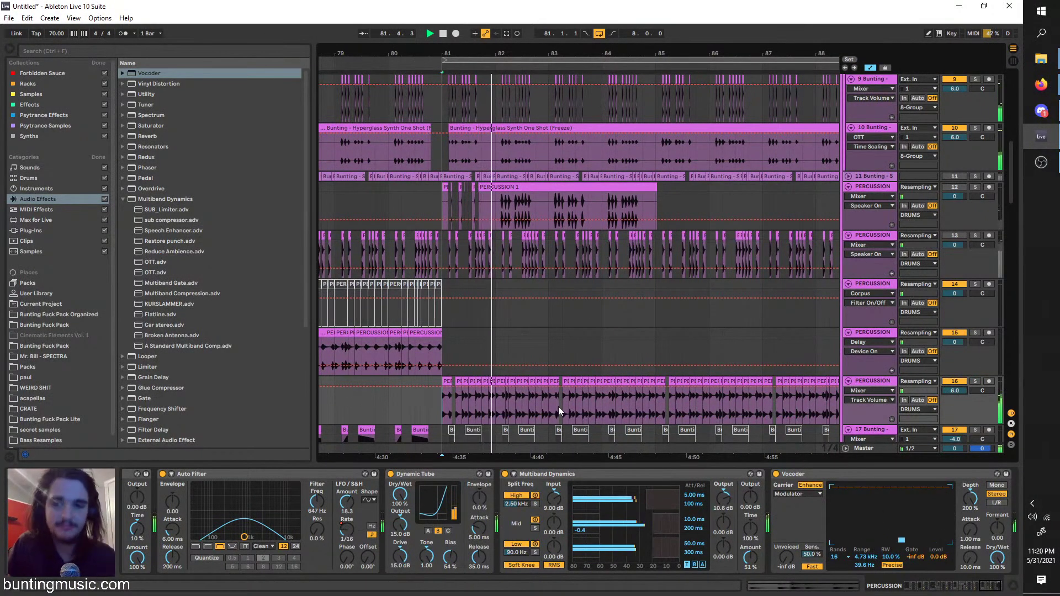
Add a Reverb after the Vocoder at High quality, and set the Vocoder's formant shift to 5.40
{"action": "left_click", "coordinate": [55, 51]}
{"action": "type", "text": "rev"}
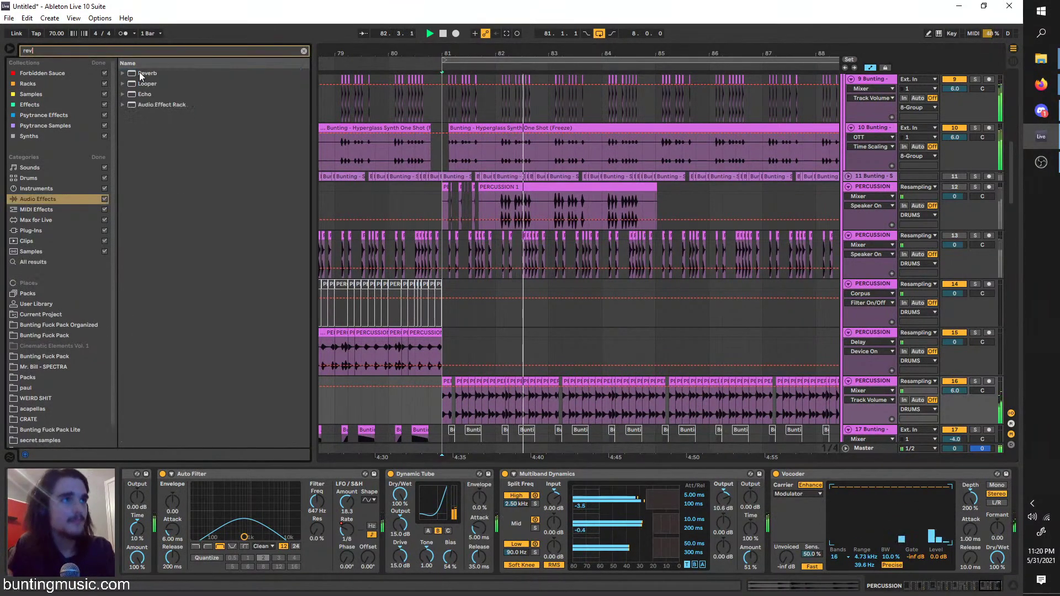
{"action": "left_click", "coordinate": [139, 73]}
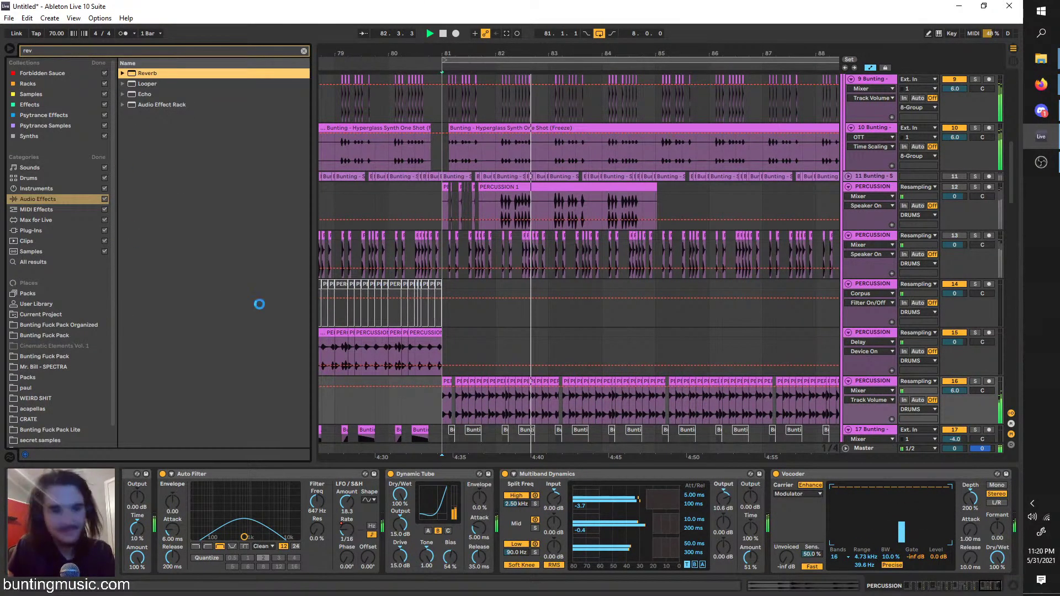
{"action": "left_click", "coordinate": [853, 500]}
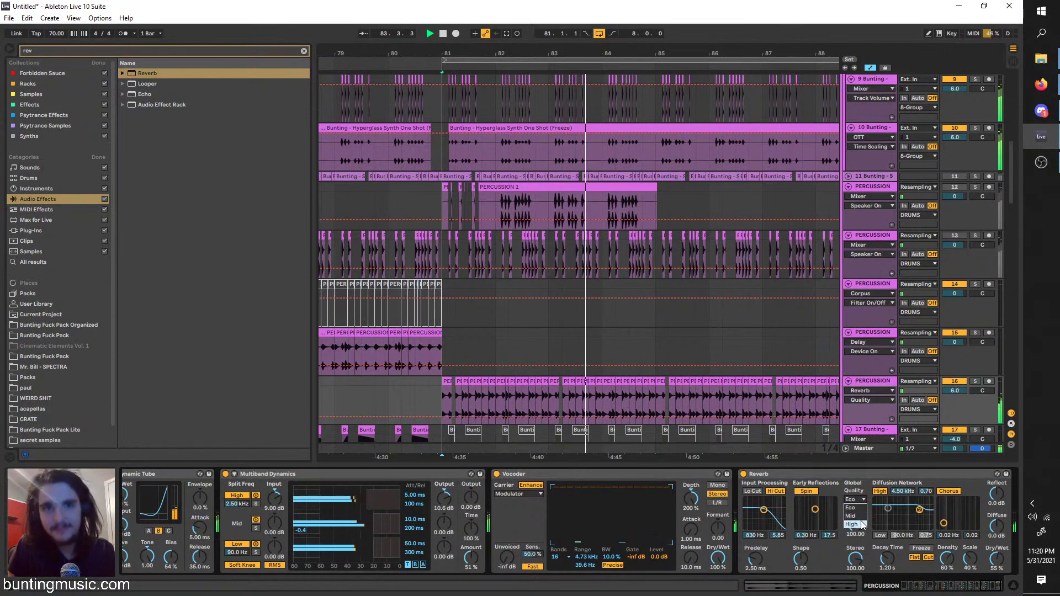
{"action": "left_click", "coordinate": [863, 525]}
{"action": "left_click_drag", "start_coordinate": [718, 528], "coordinate": [718, 502]}
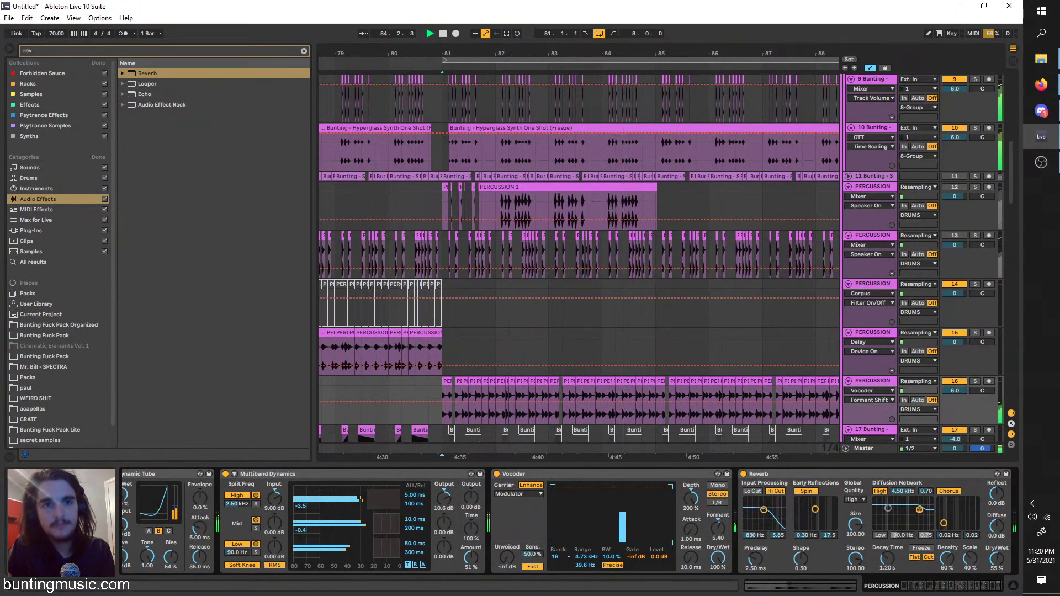
Duplicate the vocoded percussion track and solo the copy
{"action": "left_click", "coordinate": [870, 393]}
{"action": "left_click", "coordinate": [879, 380]}
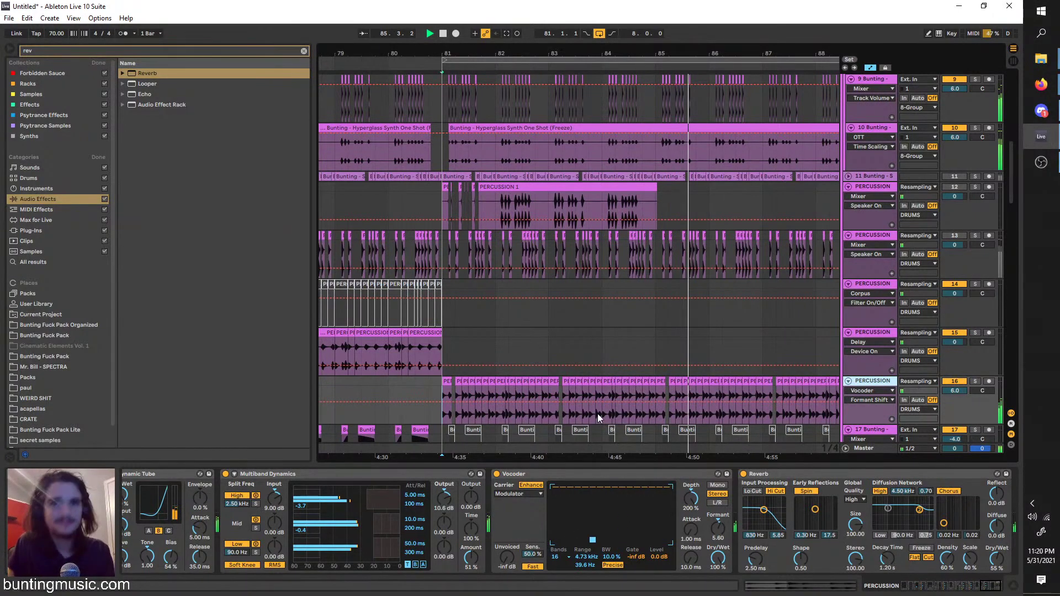
{"action": "key", "text": "ctrl+d"}
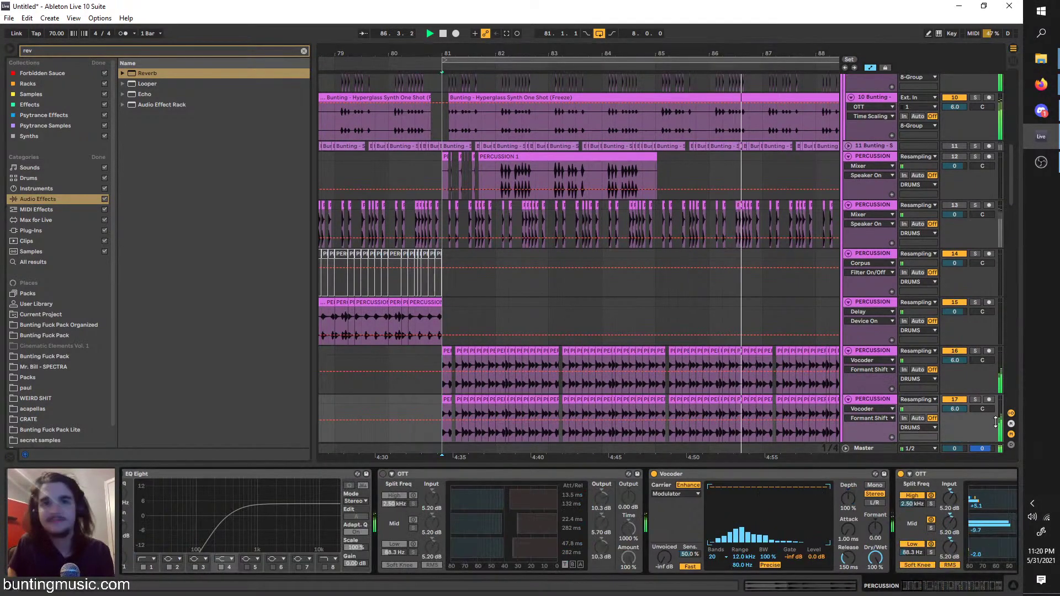
{"action": "left_click", "coordinate": [975, 400]}
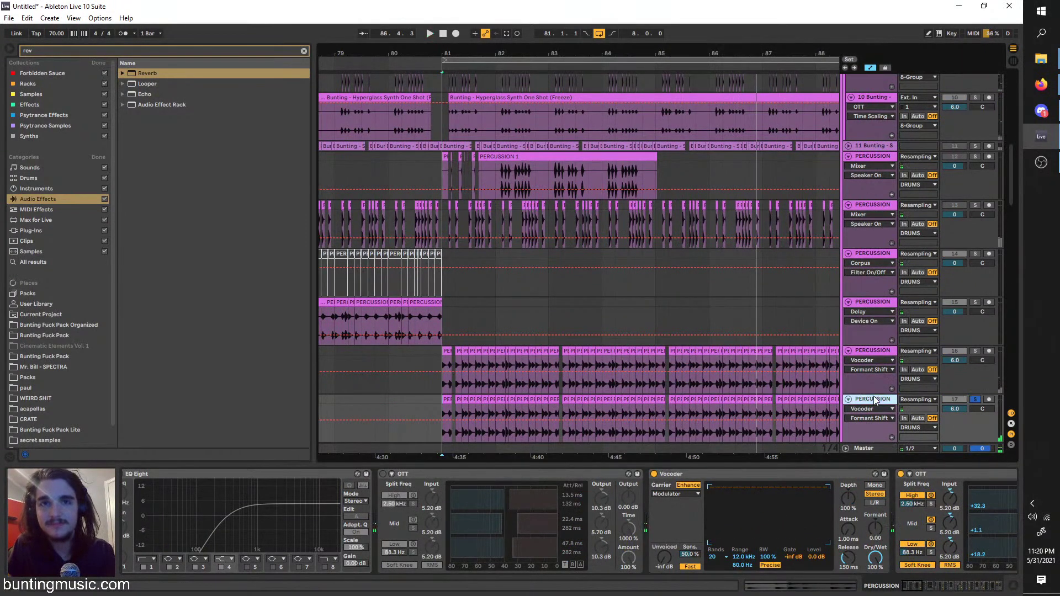
Set the duplicate's Vocoder formant shift to -36.0 and turn off the Reverb after it
{"action": "scroll", "coordinate": [853, 508], "scroll_direction": "right", "scroll_amount": 5}
{"action": "left_click", "coordinate": [944, 587]}
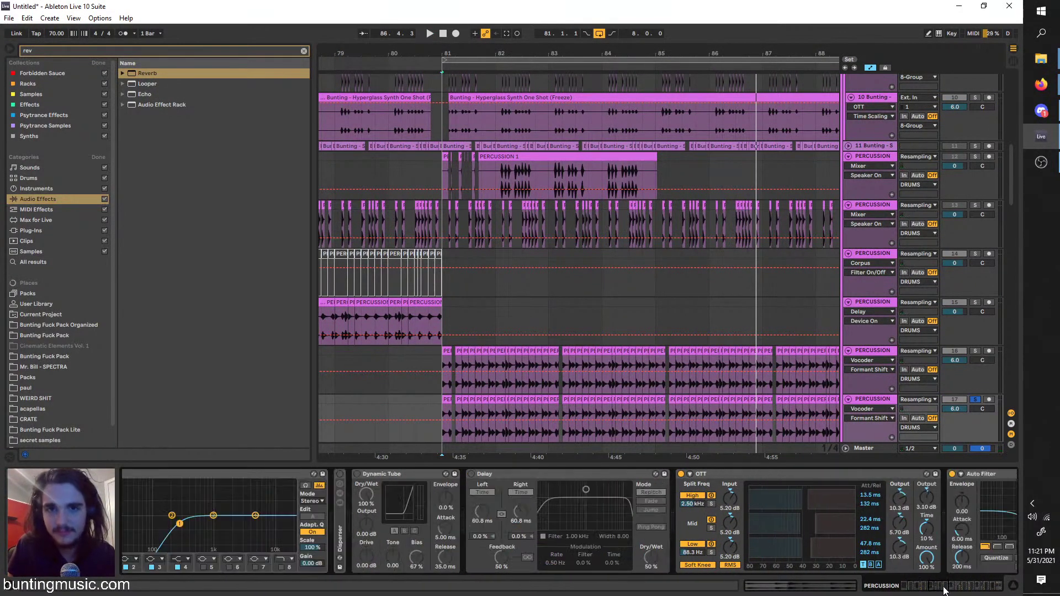
{"action": "left_click", "coordinate": [971, 590]}
{"action": "left_click", "coordinate": [1009, 591]}
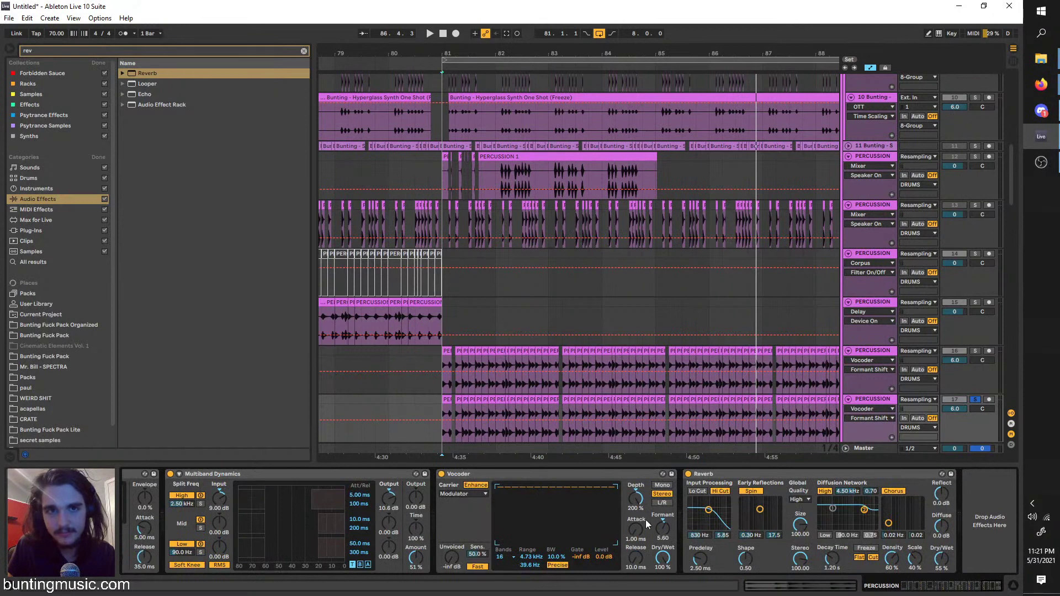
{"action": "key", "text": "space"}
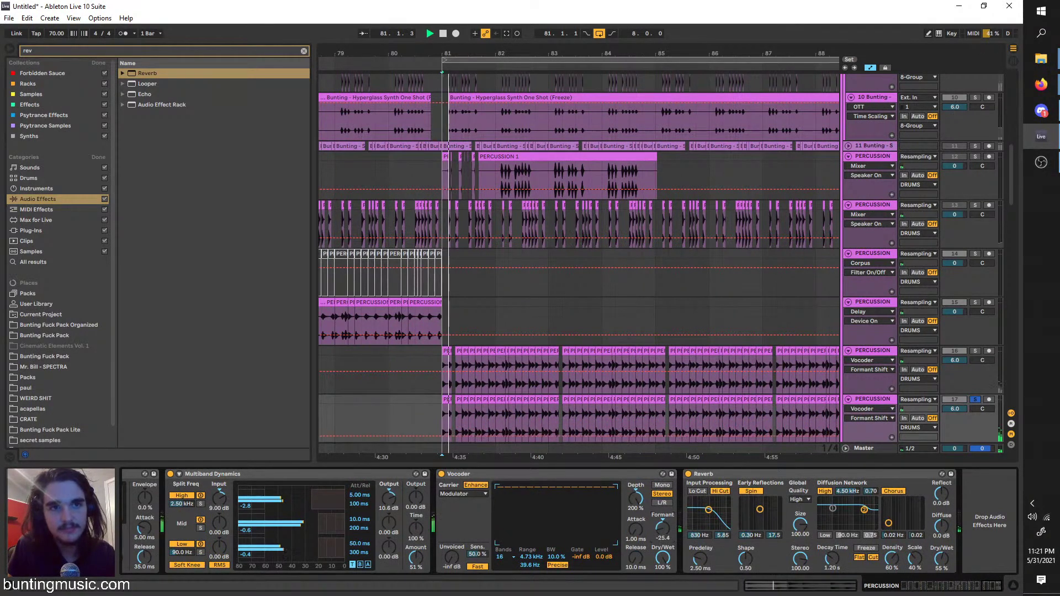
{"action": "left_click", "coordinate": [693, 476]}
{"action": "left_click", "coordinate": [688, 474]}
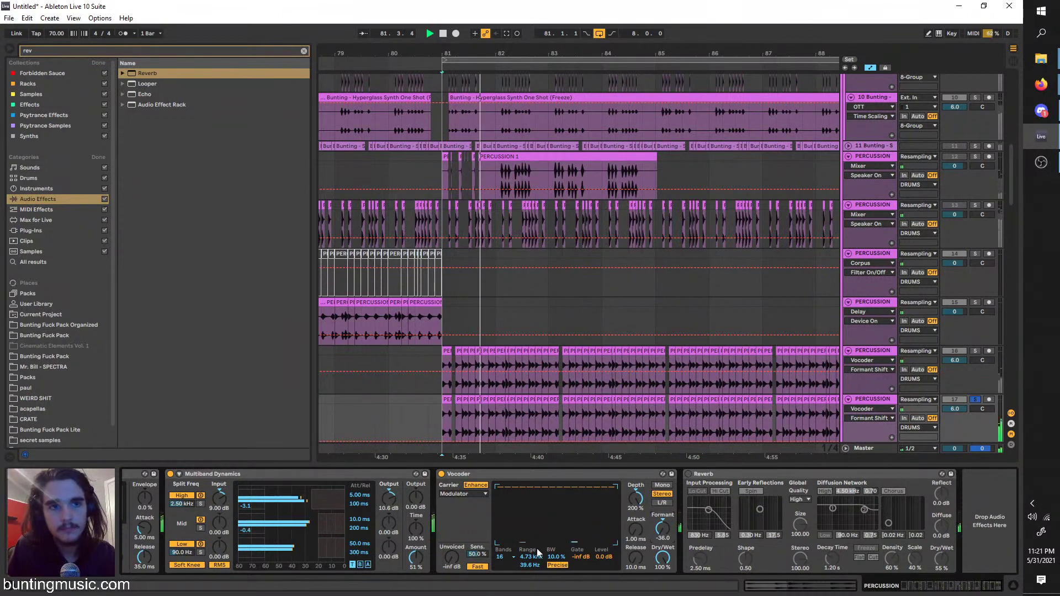
Set the duplicate's Vocoder to 4 bands with an upper range limit of 2.26 kHz, and unsolo the track
{"action": "left_click_drag", "start_coordinate": [529, 557], "coordinate": [529, 573]}
{"action": "key", "text": "space"}
{"action": "key", "text": "space"}
{"action": "key", "text": "space"}
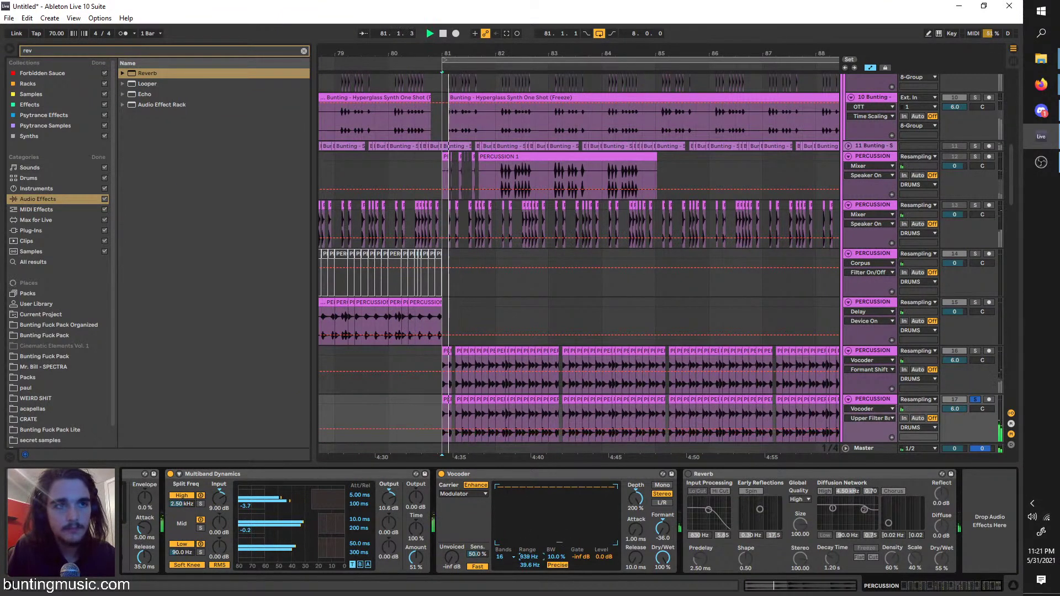
{"action": "left_click", "coordinate": [503, 557]}
{"action": "left_click", "coordinate": [504, 481]}
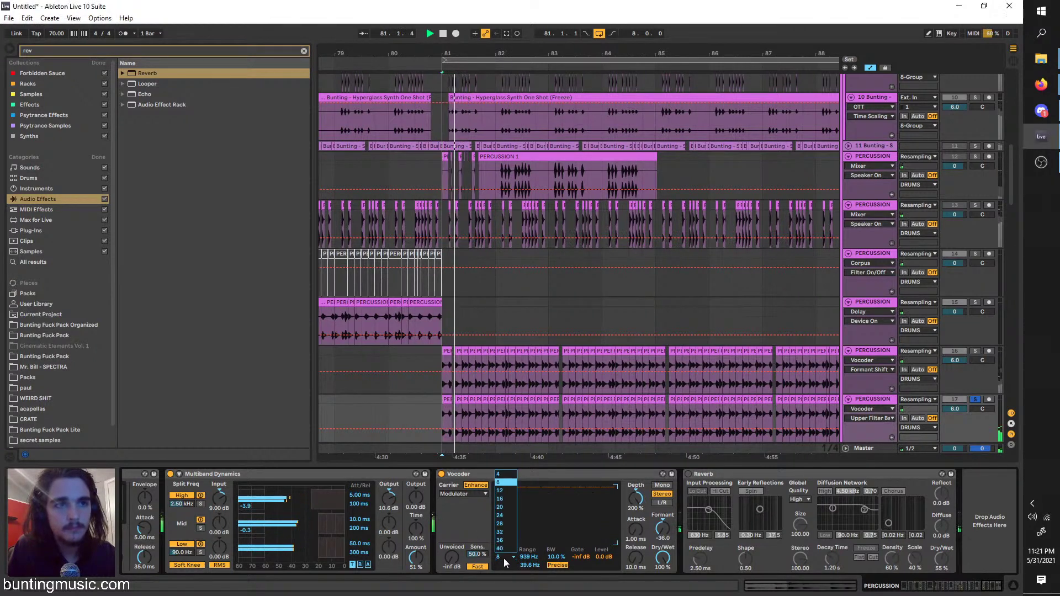
{"action": "left_click", "coordinate": [509, 475]}
{"action": "key", "text": "space"}
{"action": "key", "text": "space"}
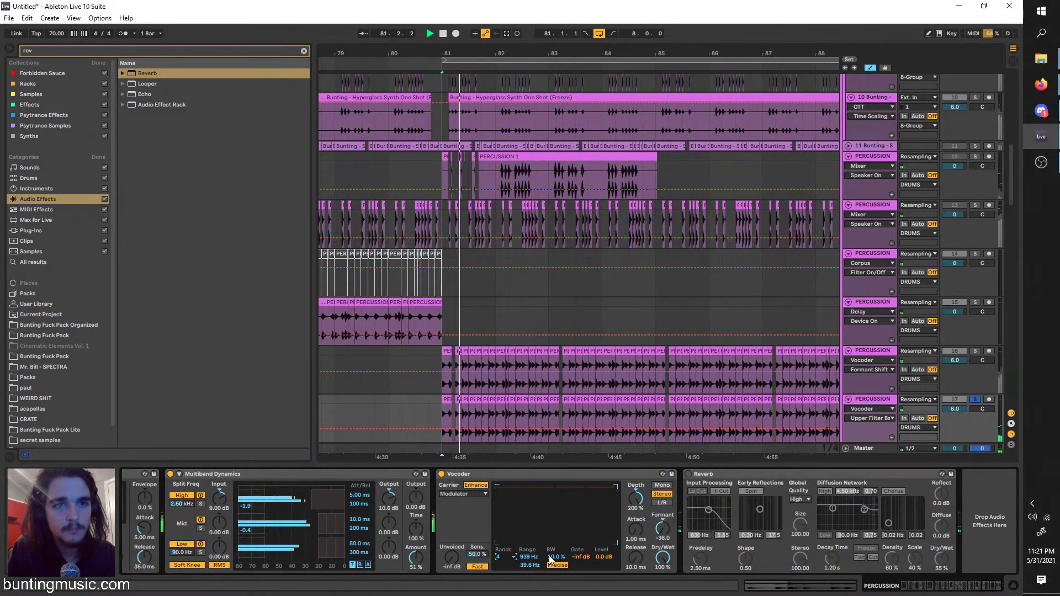
{"action": "mouse_move", "coordinate": [528, 557]}
{"action": "left_mouse_down"}
{"action": "mouse_move", "coordinate": [528, 574]}
{"action": "mouse_move", "coordinate": [529, 544]}
{"action": "left_mouse_up"}
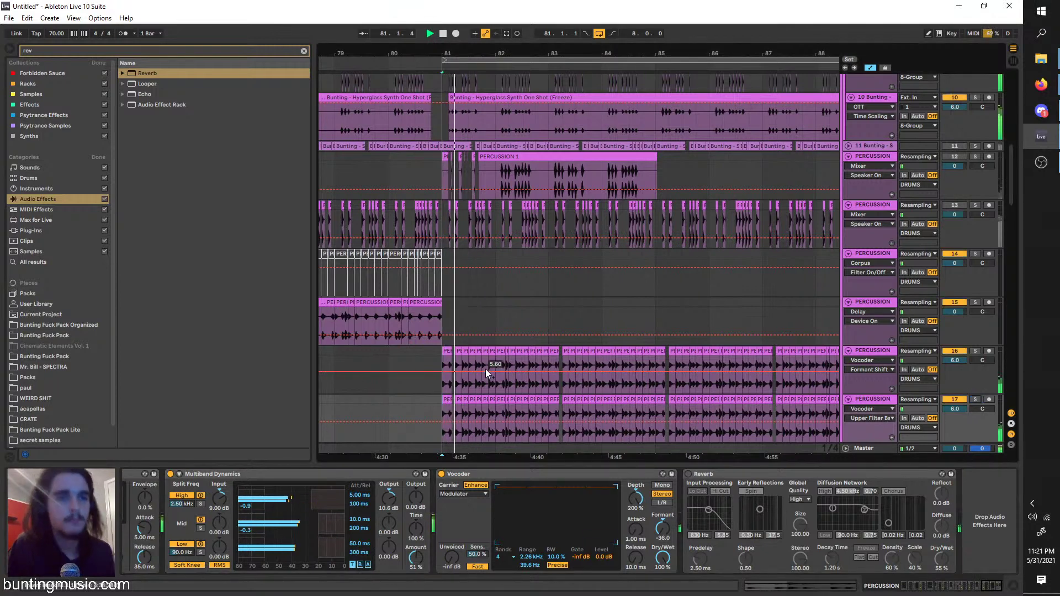
Turn off the Reverb on the original vocoded percussion track and group that track with its duplicate
{"action": "left_click", "coordinate": [862, 356]}
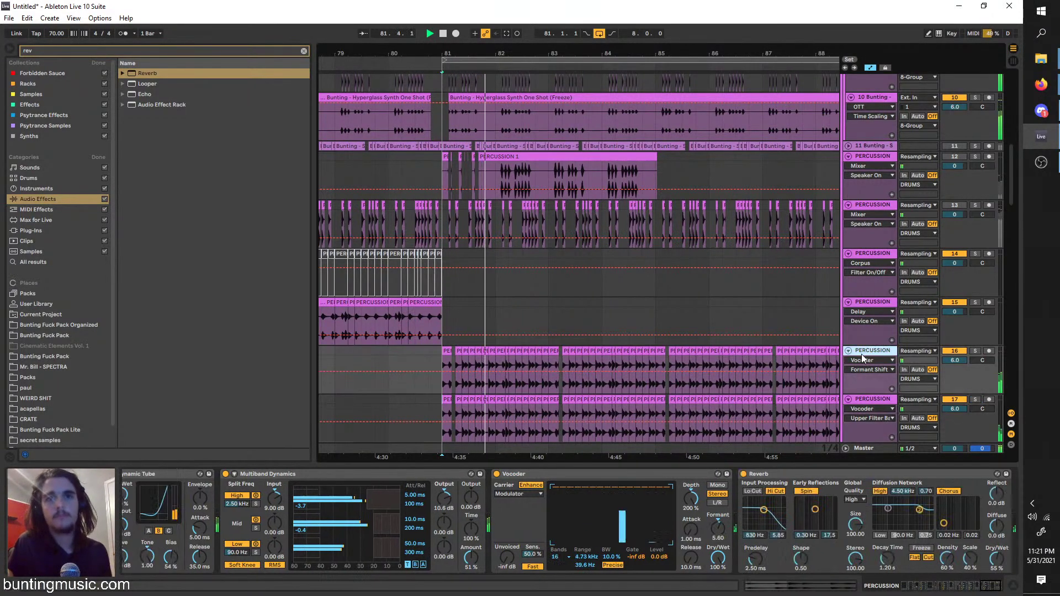
{"action": "left_click", "coordinate": [744, 474]}
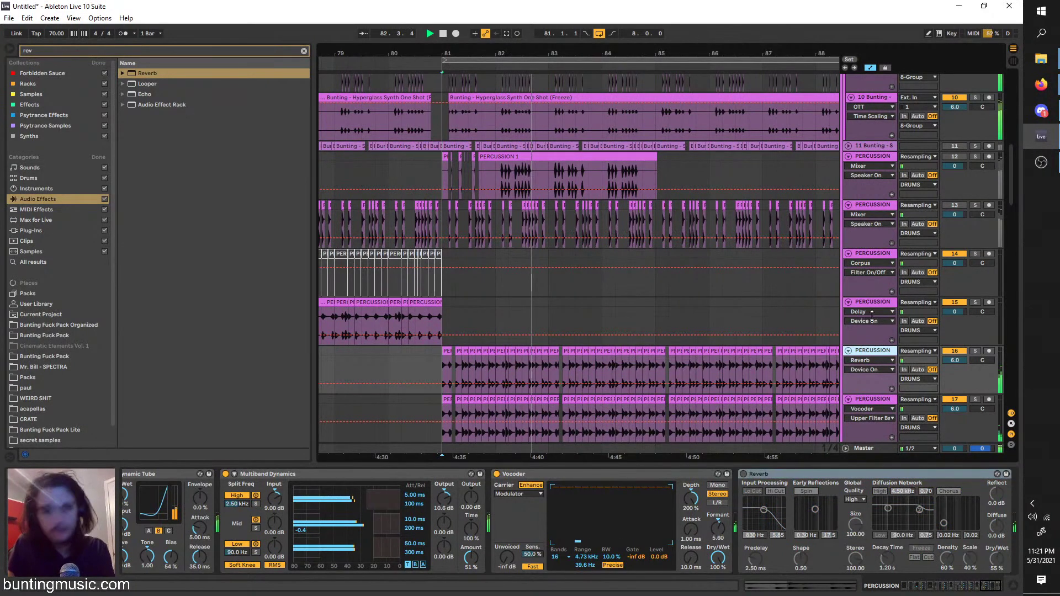
{"action": "key", "text": "ctrl+g"}
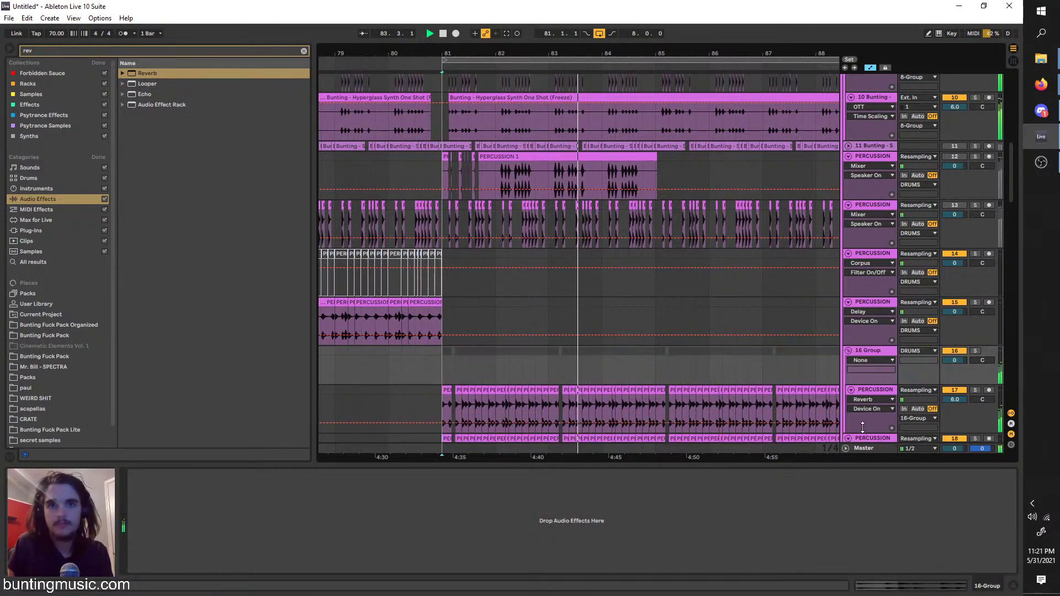
{"action": "left_click", "coordinate": [863, 439]}
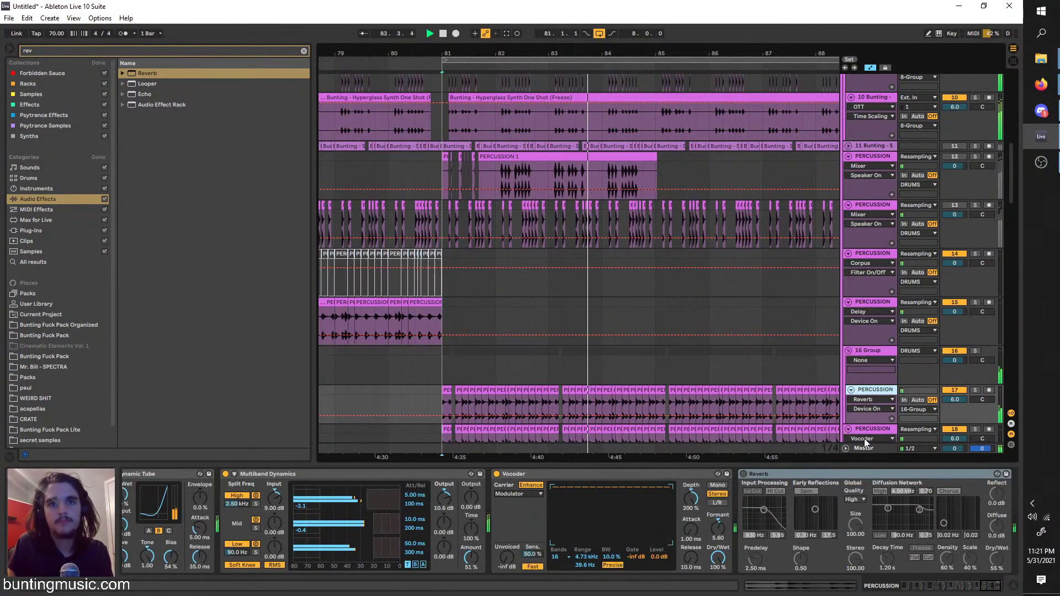
Solo the new percussion group and add a Corpus to it with Tune set to 66.86
{"action": "left_click", "coordinate": [867, 353]}
{"action": "left_click", "coordinate": [975, 351]}
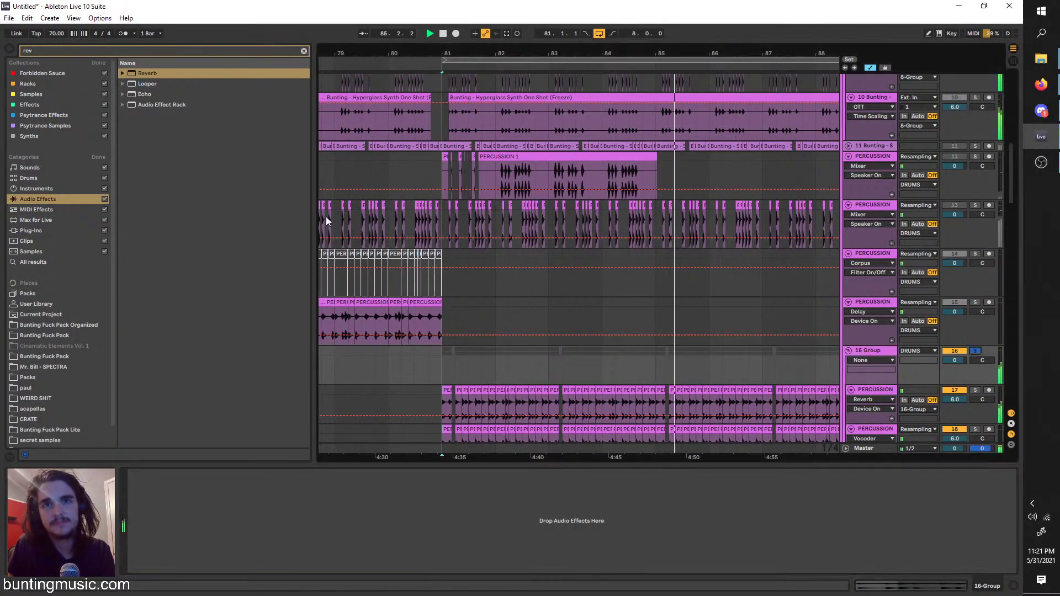
{"action": "key", "text": "space"}
{"action": "key", "text": "ctrl+f"}
{"action": "type", "text": "PIPE"}
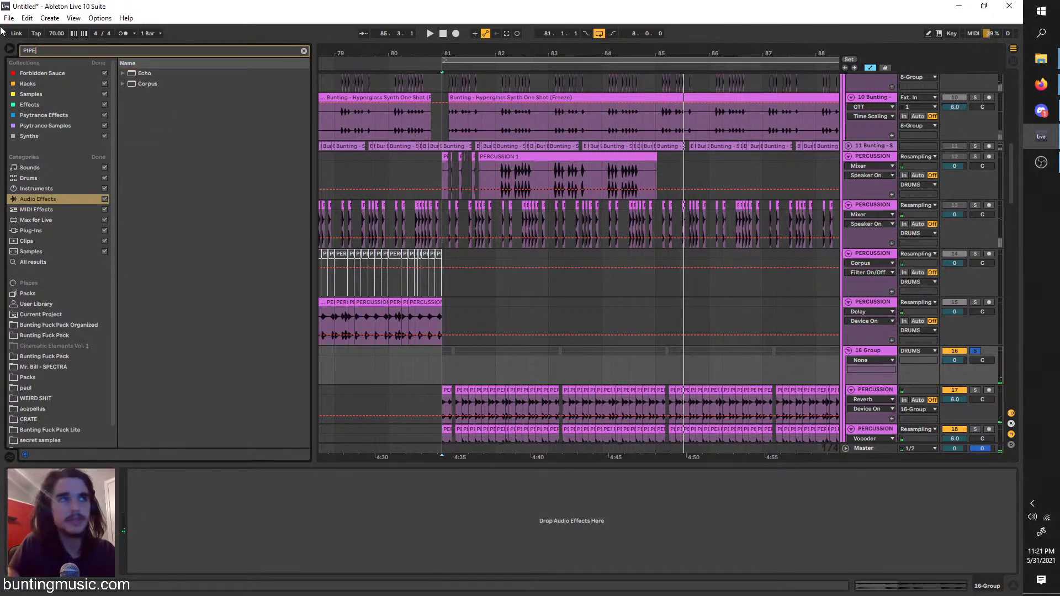
{"action": "left_click", "coordinate": [122, 76]}
{"action": "left_click", "coordinate": [122, 83]}
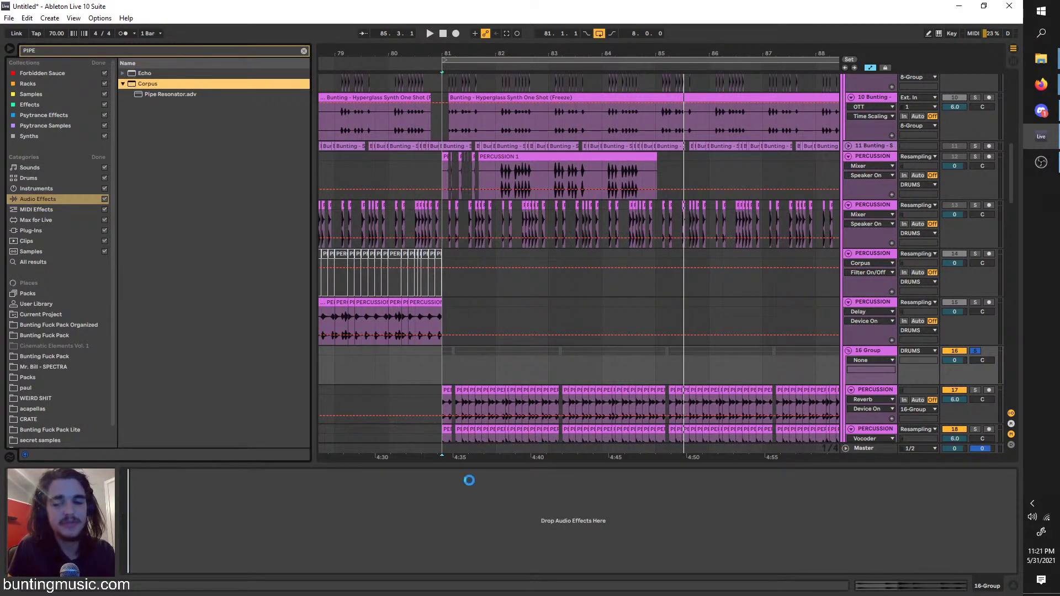
{"action": "left_click_drag", "start_coordinate": [189, 494], "coordinate": [190, 530]}
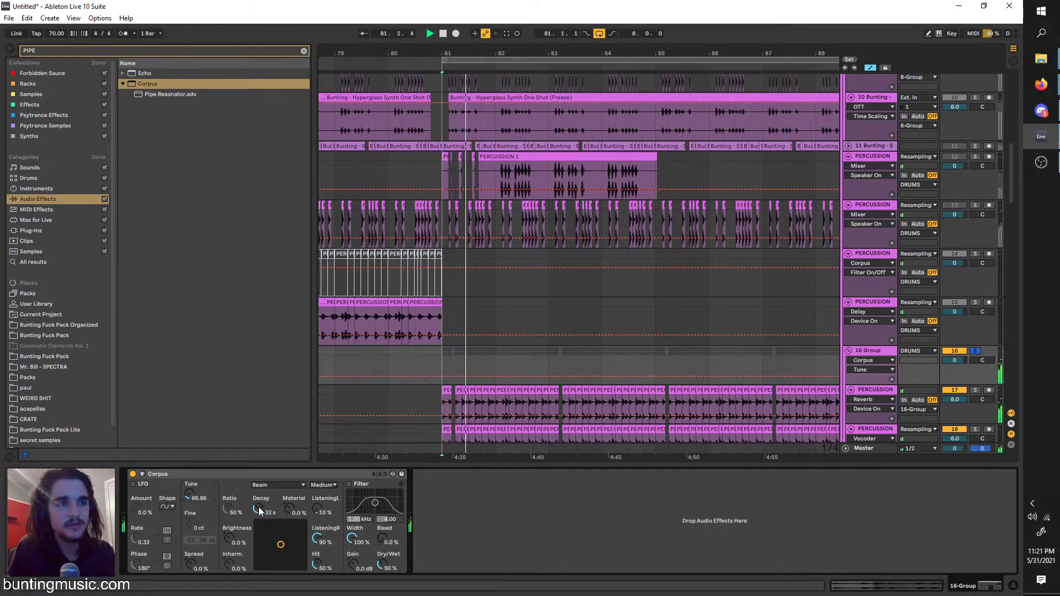
Set the Corpus inharmonics to -68% and its decay to 309 ms
{"action": "left_click_drag", "start_coordinate": [260, 505], "coordinate": [258, 510]}
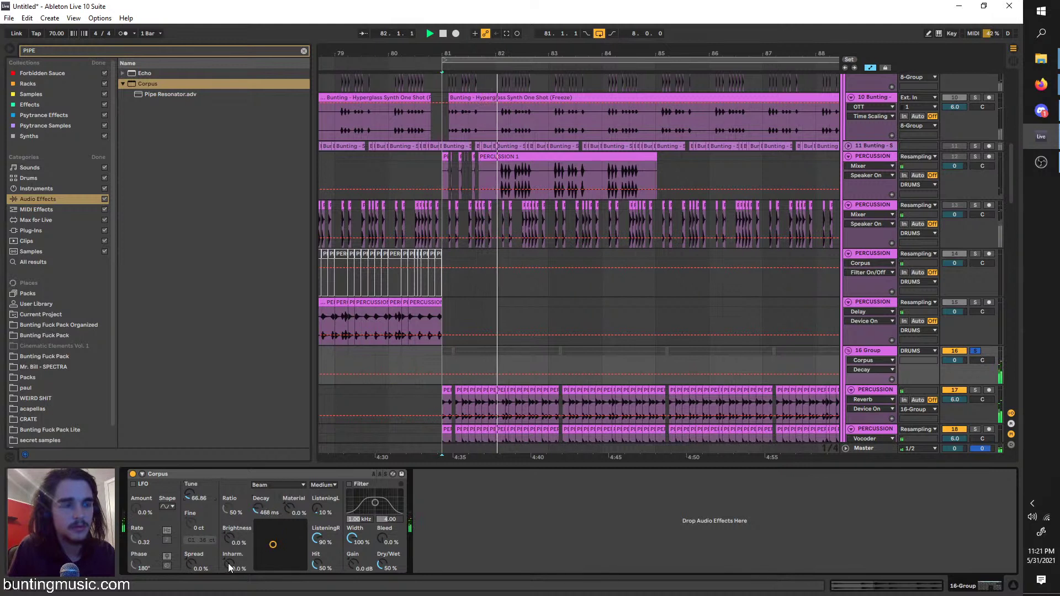
{"action": "left_click_drag", "start_coordinate": [227, 563], "coordinate": [228, 591]}
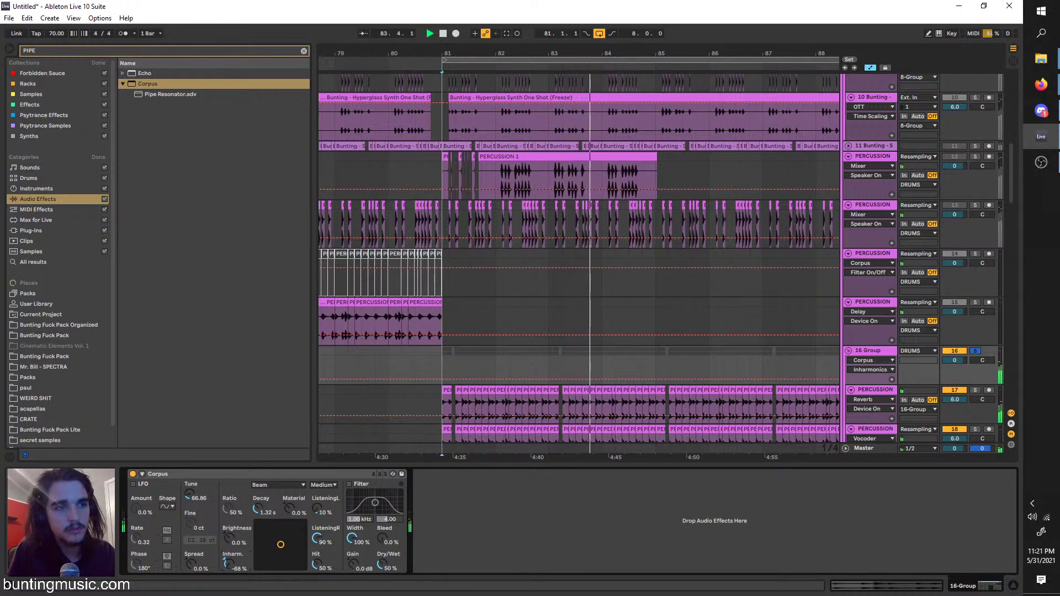
{"action": "left_click_drag", "start_coordinate": [252, 520], "coordinate": [251, 547]}
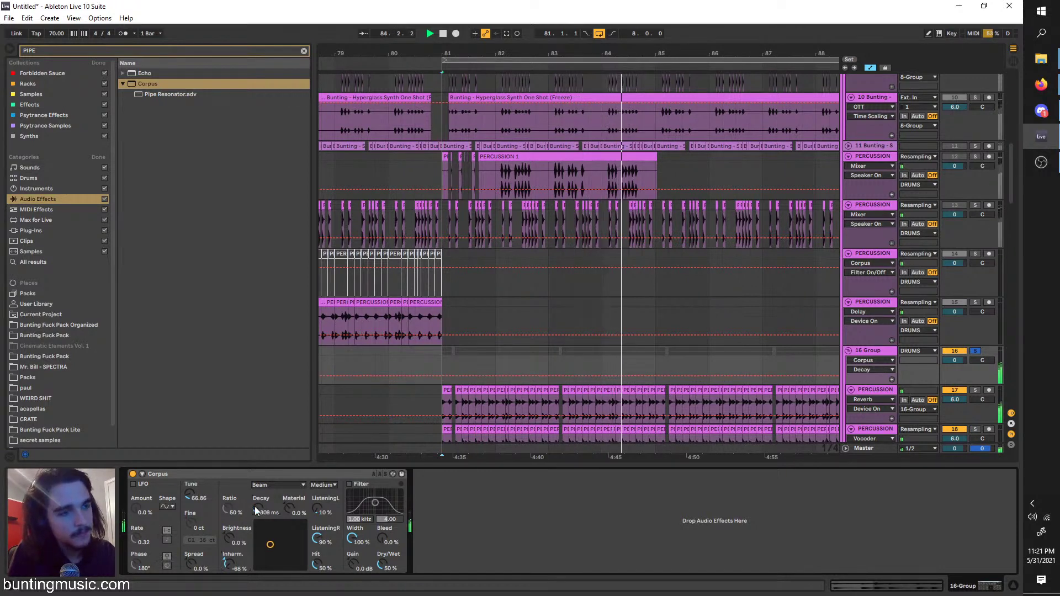
Add OTT after the Corpus with the time at 1000% and the output at 5.50 dB
{"action": "key", "text": "ctrl+f"}
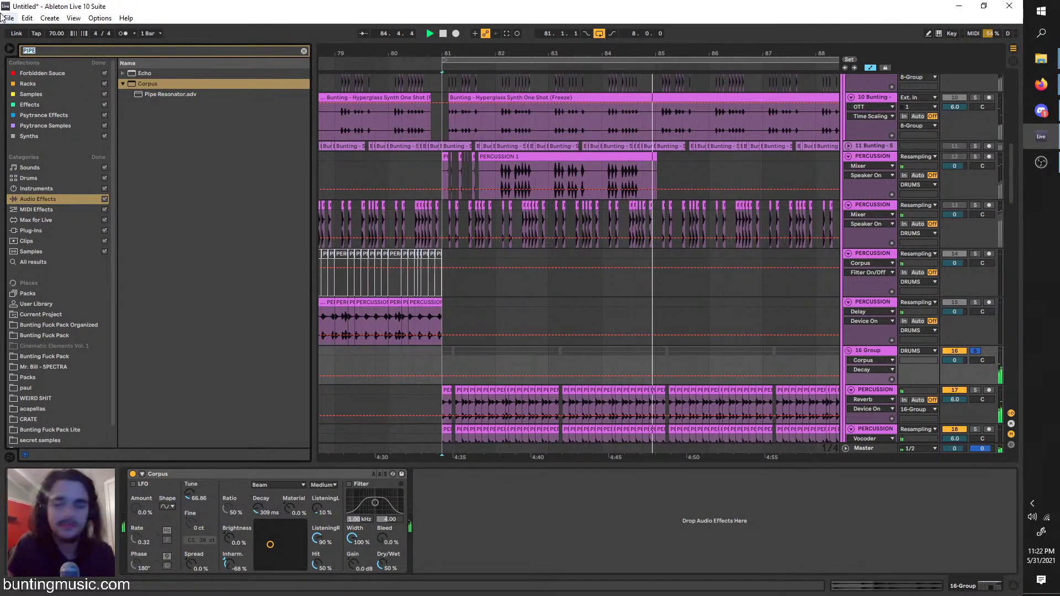
{"action": "type", "text": "ott"}
{"action": "left_click", "coordinate": [135, 84]}
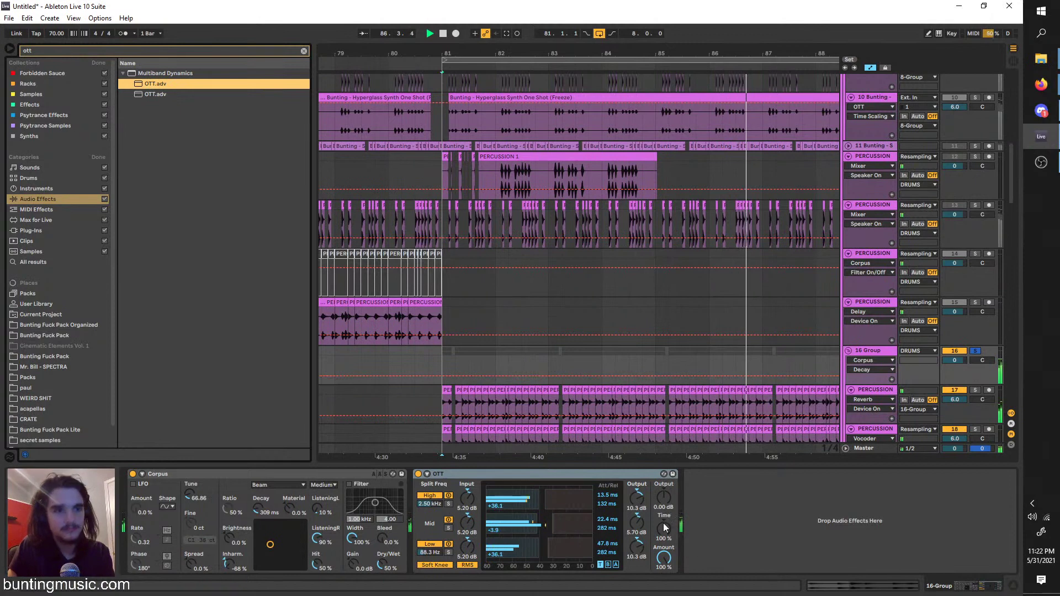
{"action": "left_click_drag", "start_coordinate": [664, 523], "coordinate": [665, 557]}
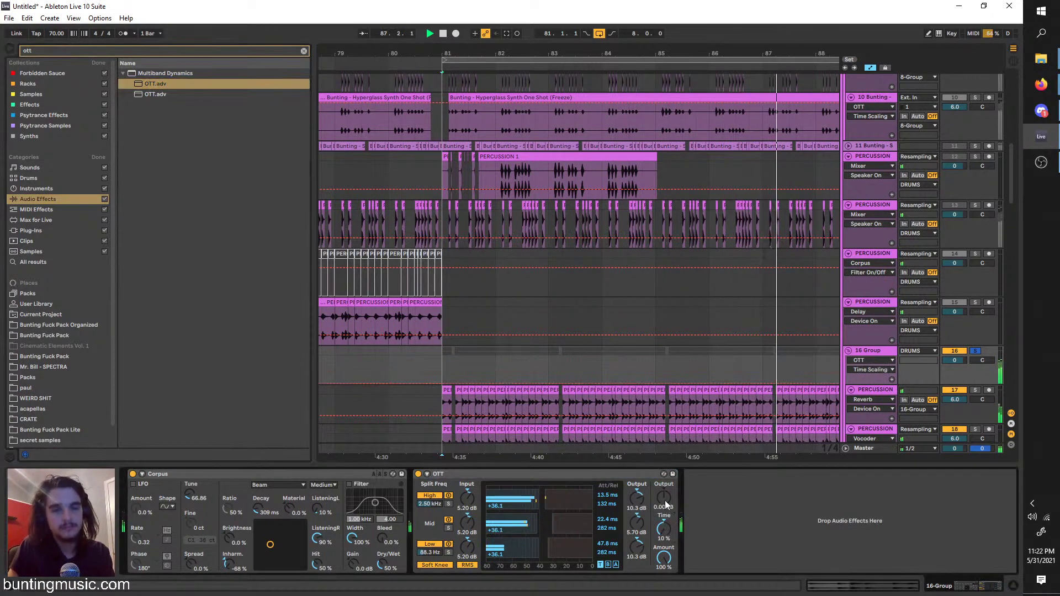
{"action": "left_click_drag", "start_coordinate": [664, 498], "coordinate": [664, 480]}
{"action": "left_click_drag", "start_coordinate": [666, 532], "coordinate": [666, 508]}
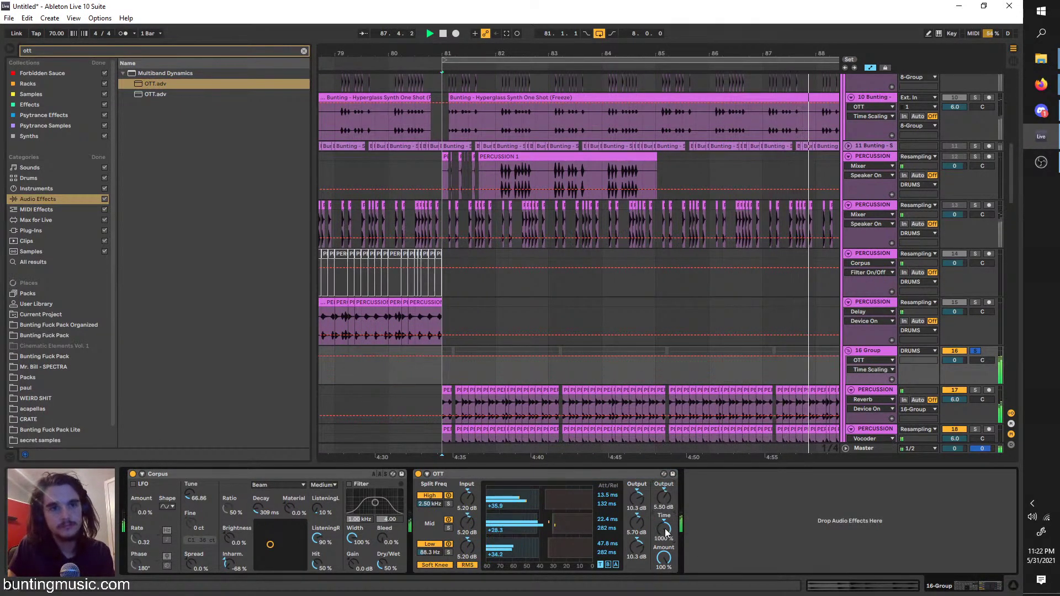
Add a Frequency Shifter after OTT with the frequency at -3.24 kHz, and unsolo the group
{"action": "left_click", "coordinate": [50, 46]}
{"action": "type", "text": "FREQ"}
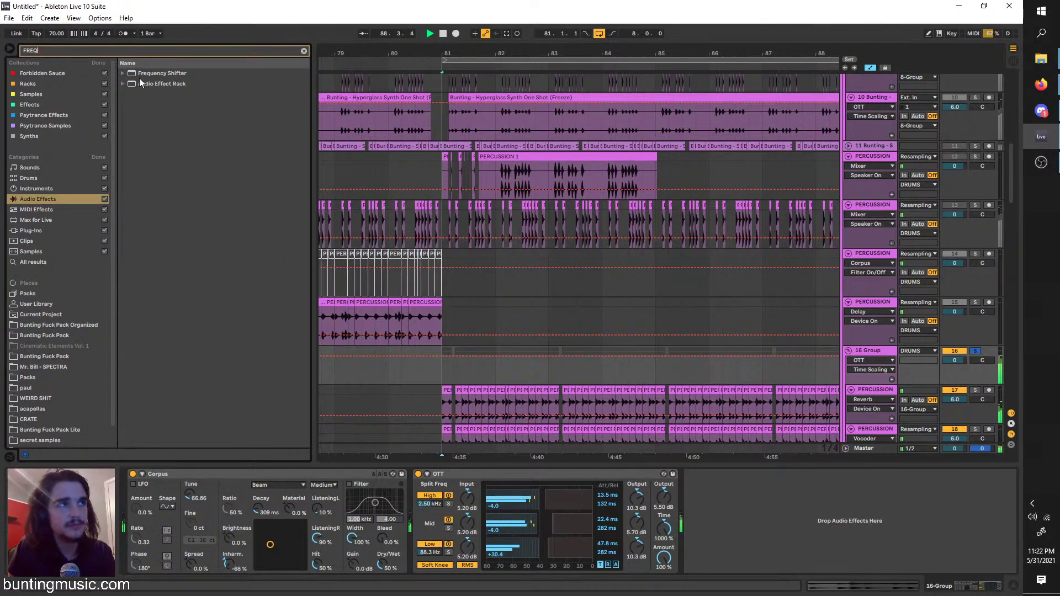
{"action": "left_click", "coordinate": [139, 77]}
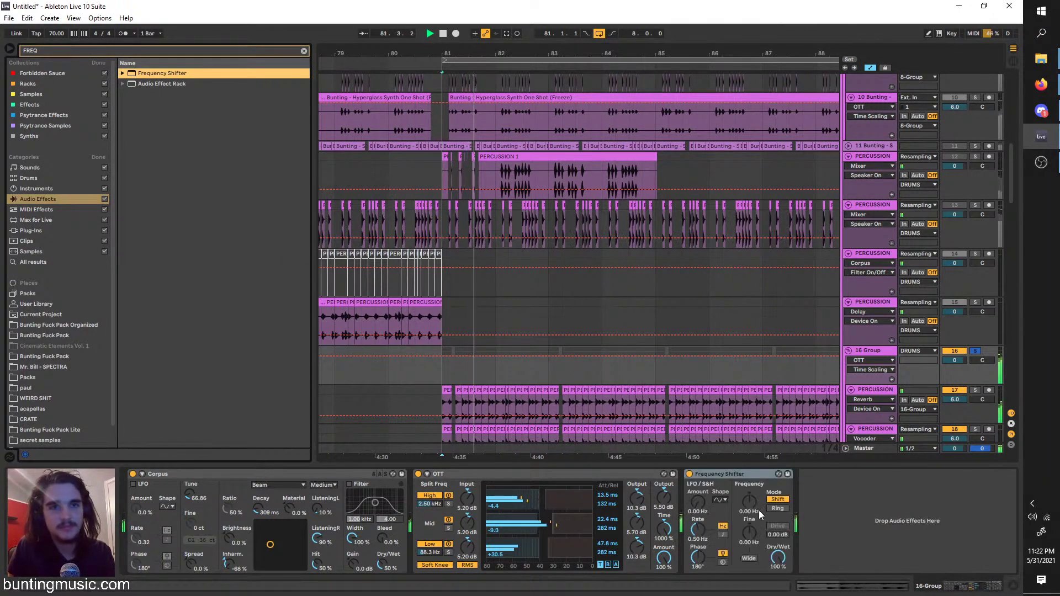
{"action": "left_click_drag", "start_coordinate": [760, 514], "coordinate": [761, 547]}
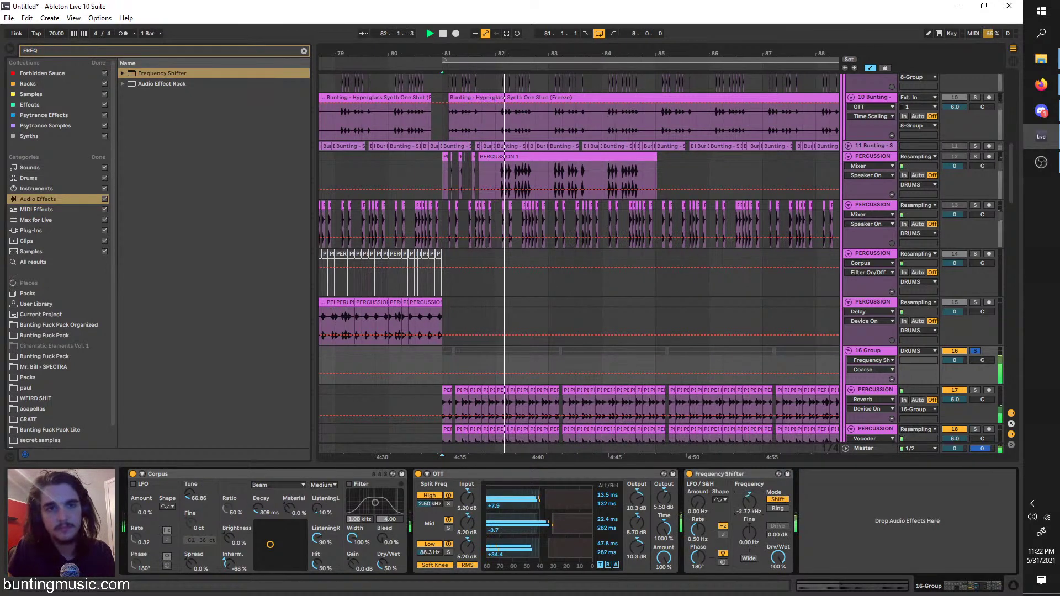
{"action": "left_click", "coordinate": [848, 350]}
{"action": "left_click", "coordinate": [977, 351]}
{"action": "left_click", "coordinate": [848, 351]}
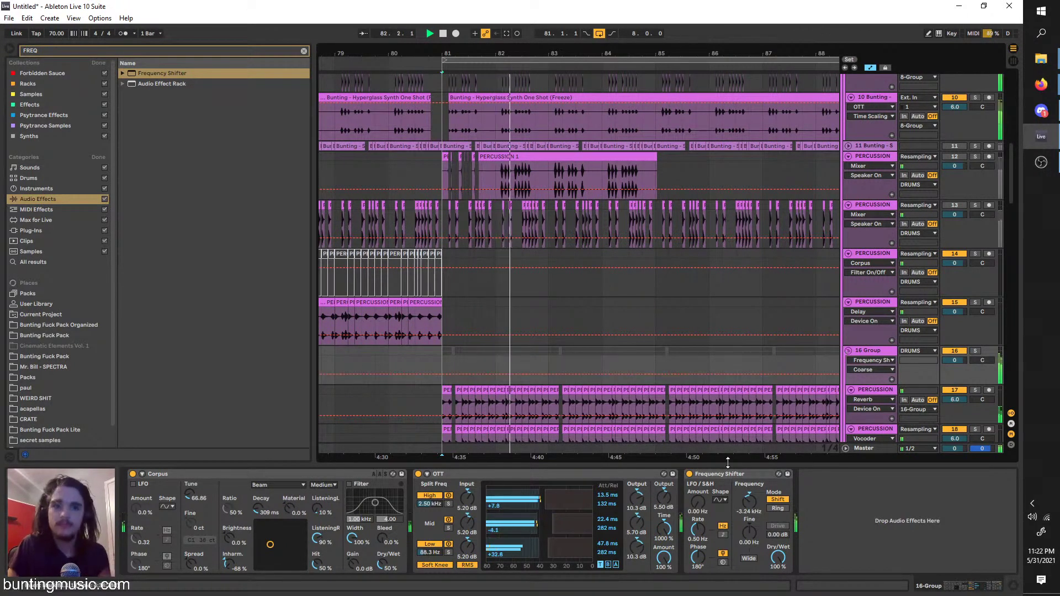
Switch the Frequency Shifter to Ring mode at 1.00 kHz and duplicate it, with the copy in Shift mode at -3.24 kHz
{"action": "left_click", "coordinate": [779, 509]}
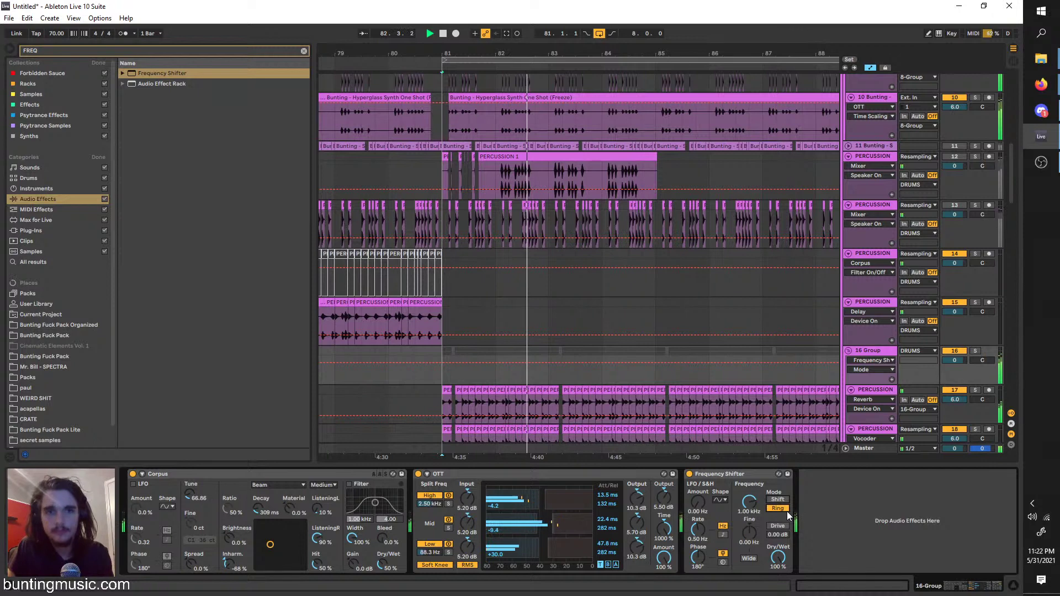
{"action": "left_click", "coordinate": [764, 473]}
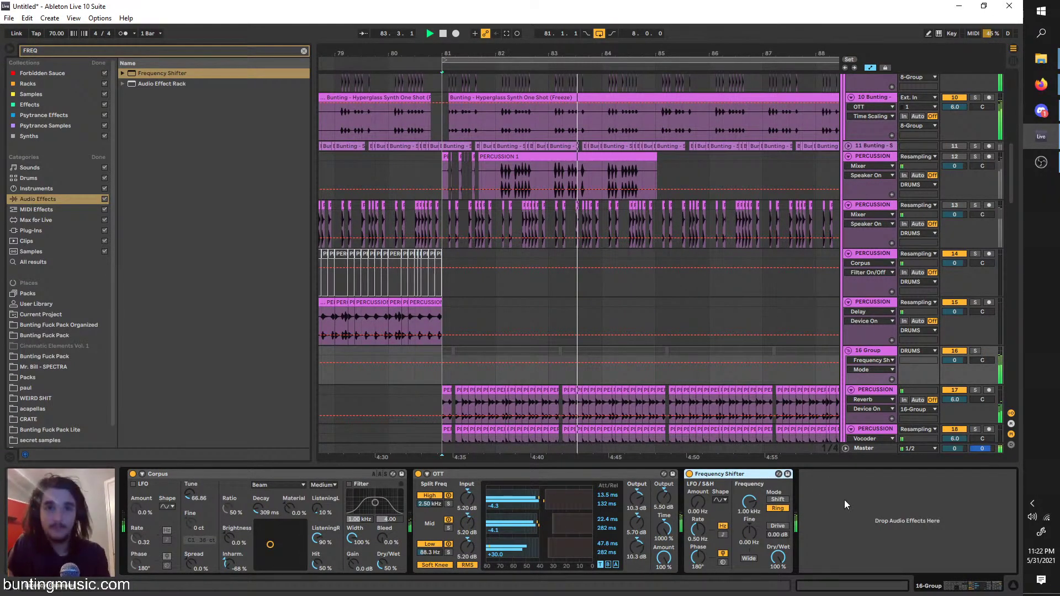
{"action": "key", "text": "ctrl+d"}
{"action": "left_click", "coordinate": [894, 500]}
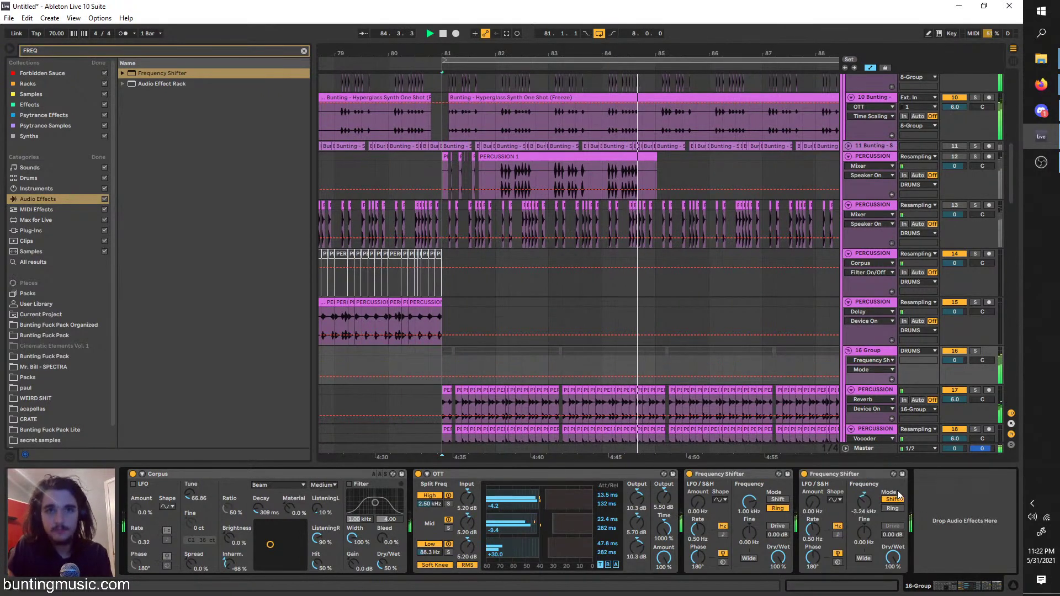
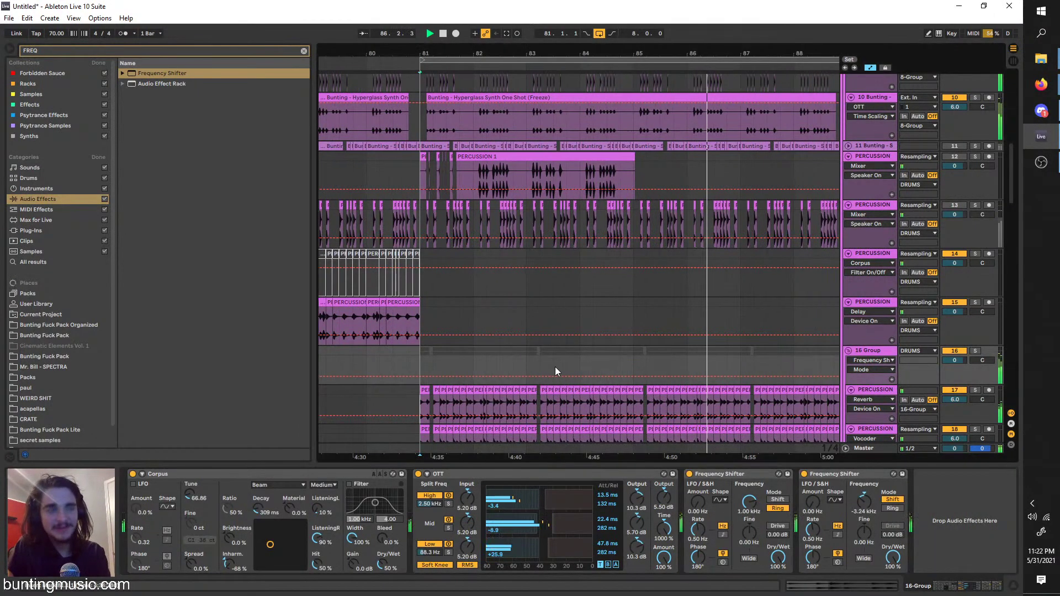
{"action": "scroll", "coordinate": [555, 367], "scroll_direction": "down", "scroll_amount": 5}
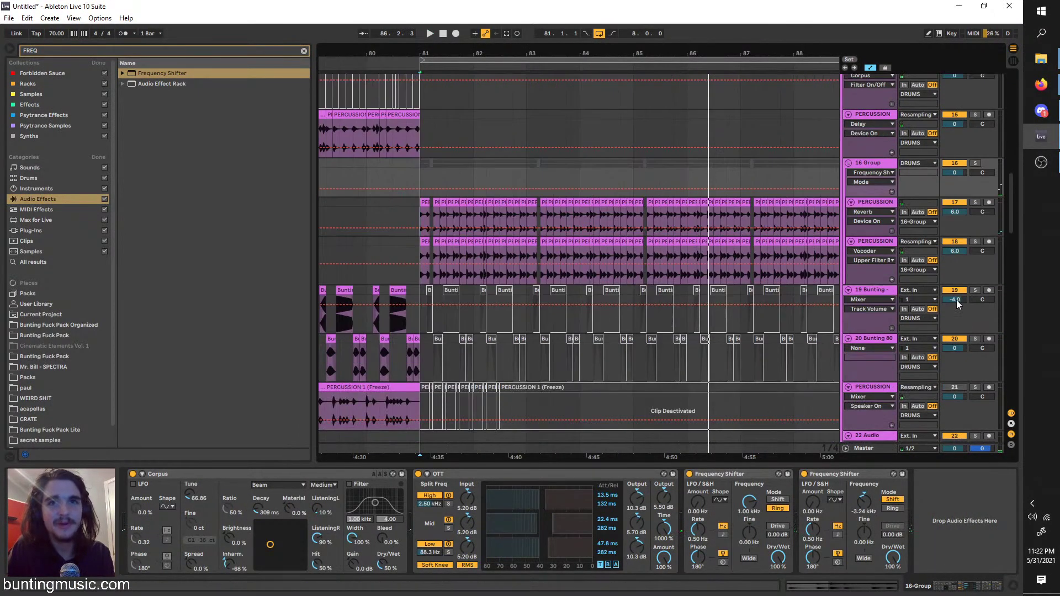
Reactivate the deactivated clips on the first Bunting noisy 808 track across bars 81 to 88
{"action": "key", "text": "space"}
{"action": "key", "text": "minus"}
{"action": "left_click", "coordinate": [739, 321]}
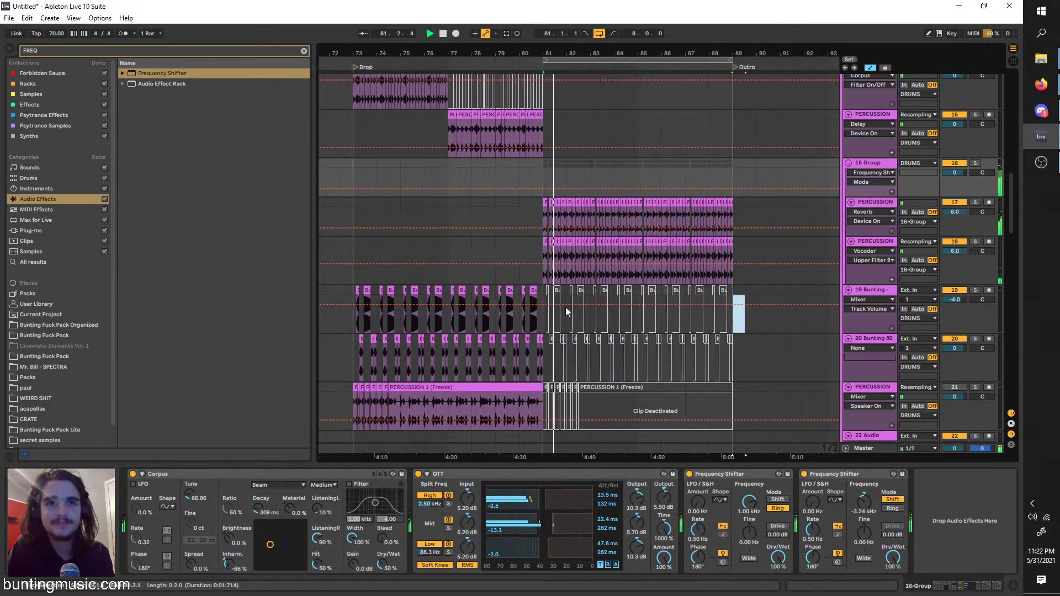
{"action": "left_click", "coordinate": [544, 298], "text": "shift"}
{"action": "key", "text": "plus"}
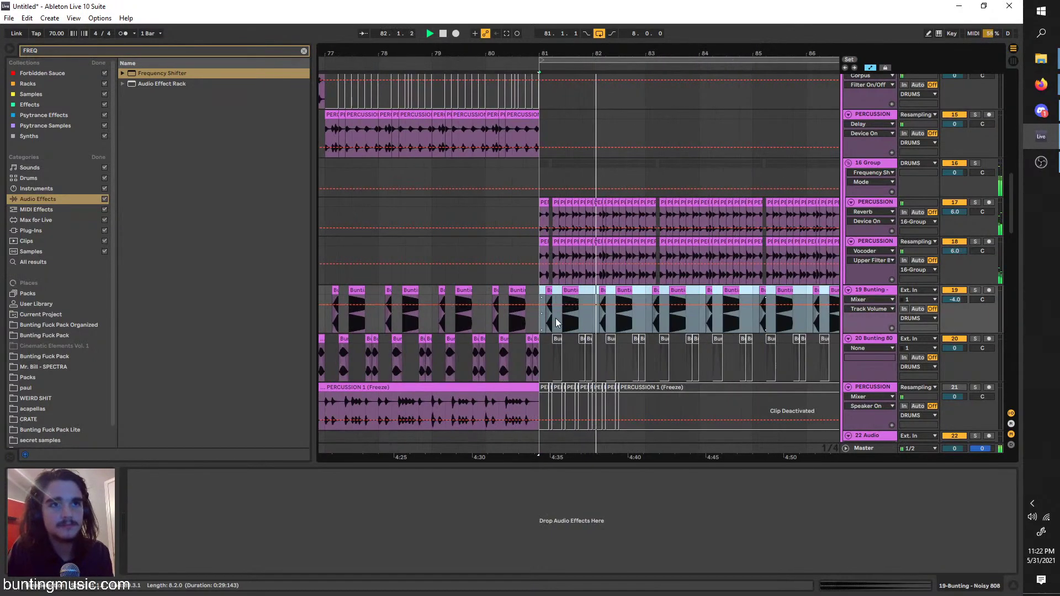
{"action": "key", "text": "plus"}
{"action": "left_click", "coordinate": [527, 327]}
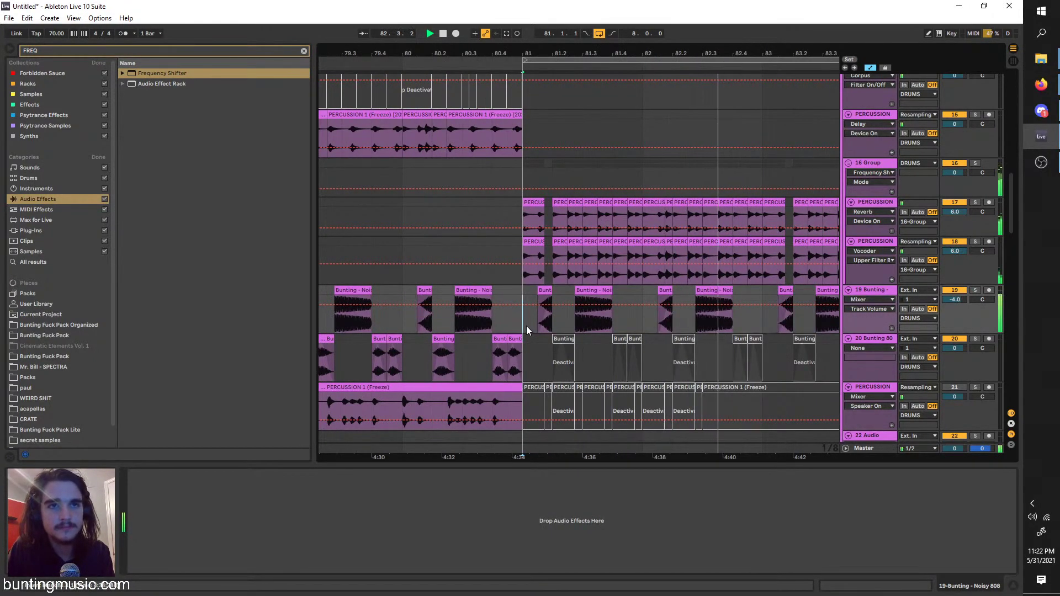
Place a one-beat noisy 808 clip at bar 81 and duplicate it on every beat of that bar
{"action": "key", "text": "space"}
{"action": "left_click_drag", "start_coordinate": [555, 298], "coordinate": [516, 297]}
{"action": "key", "text": "space"}
{"action": "key", "text": "ctrl+d"}
{"action": "key", "text": "space"}
{"action": "left_click", "coordinate": [489, 292]}
{"action": "key", "text": "space"}
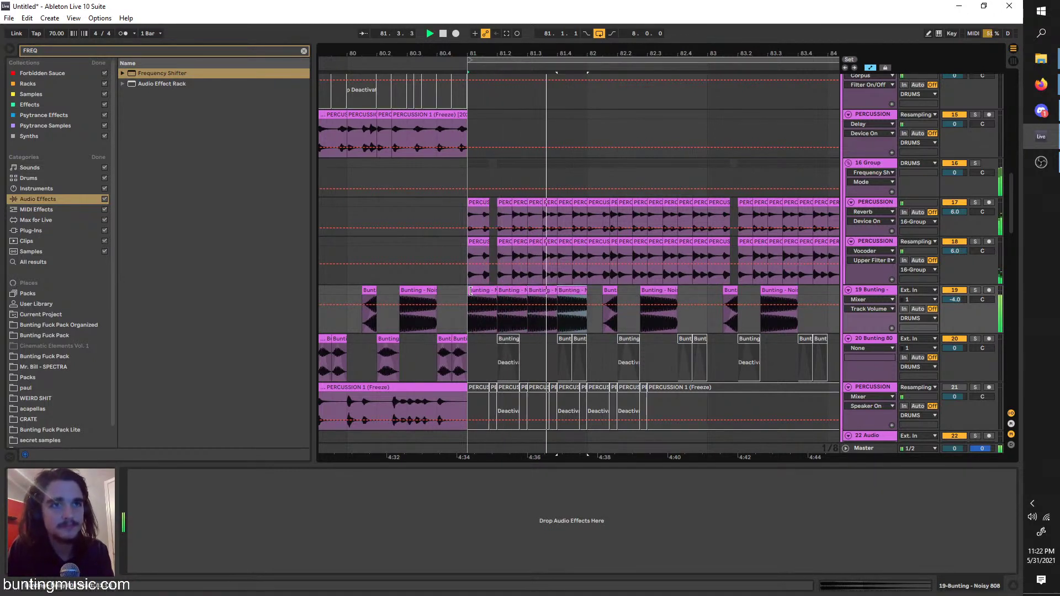
Repeat the one-beat noisy 808 clip up to the Outro marker at bar 89, undoing the duplicates that run past it
{"action": "key", "text": "minus"}
{"action": "key", "text": "minus"}
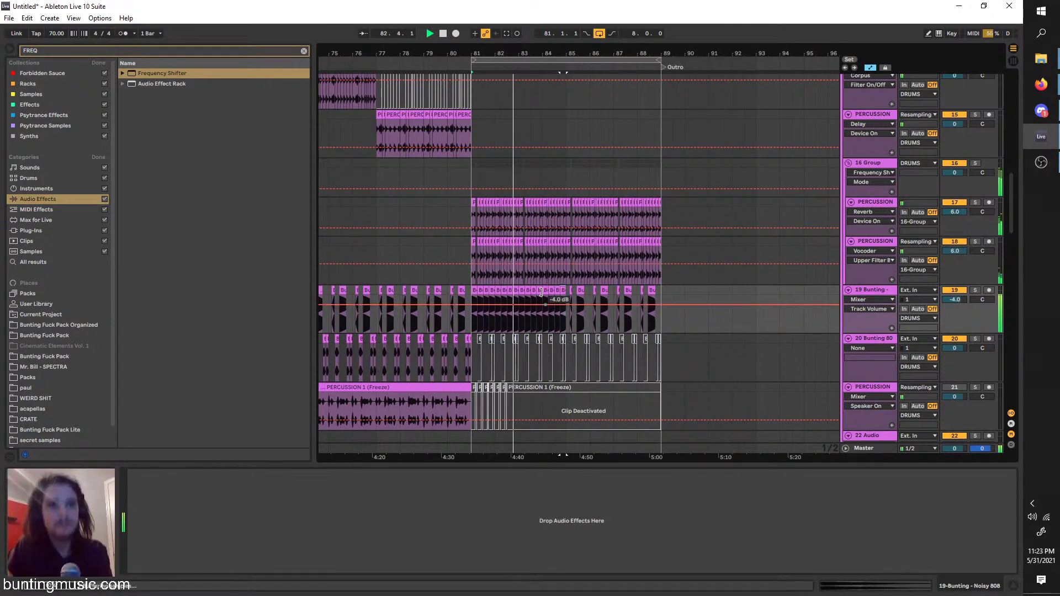
{"action": "key", "text": "ctrl+d"}
{"action": "key", "text": "ctrl+d"}
{"action": "key", "text": "ctrl+d"}
{"action": "key", "text": "ctrl+d"}
{"action": "key", "text": "ctrl+d"}
{"action": "key", "text": "ctrl+d"}
{"action": "key", "text": "ctrl+d"}
{"action": "key", "text": "ctrl+d"}
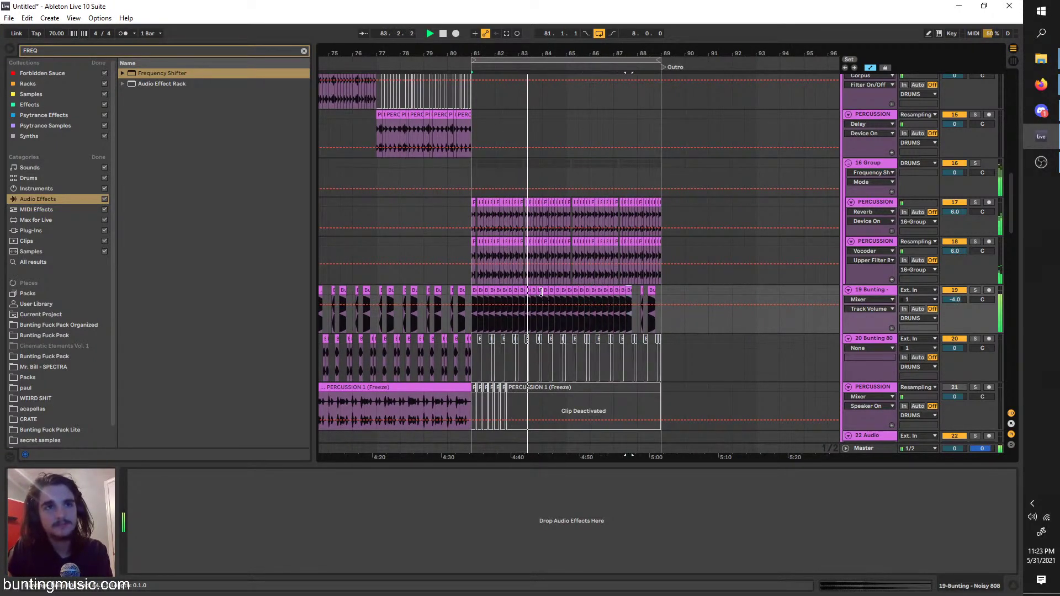
{"action": "key", "text": "ctrl+d"}
{"action": "key", "text": "ctrl+d"}
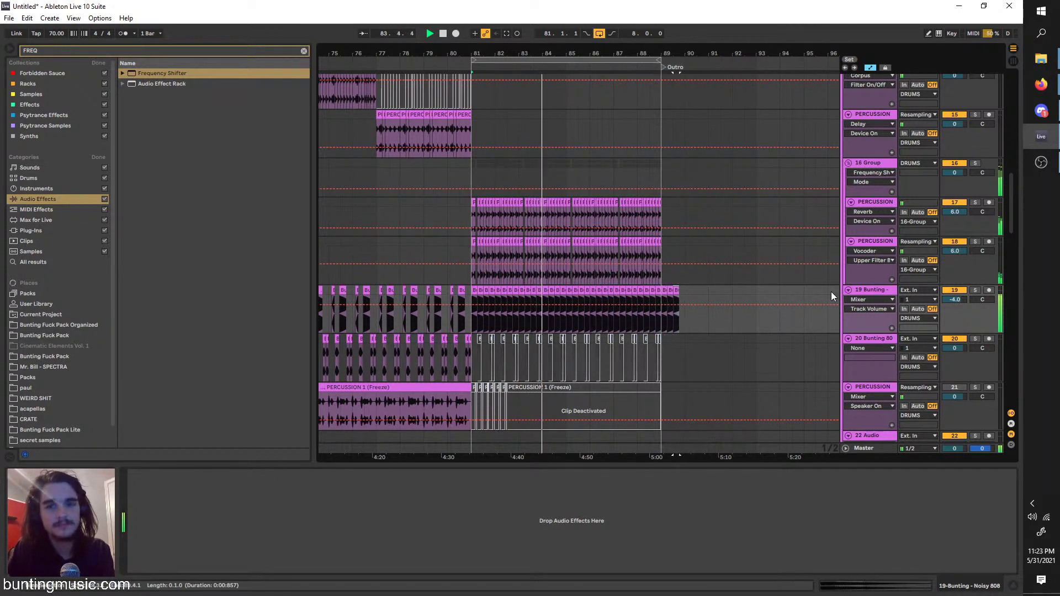
{"action": "key", "text": "ctrl+z"}
{"action": "key", "text": "ctrl+z"}
{"action": "key", "text": "ctrl+z"}
Duplicate the noisy 808 track and turn off the original track 19
{"action": "left_click", "coordinate": [861, 291]}
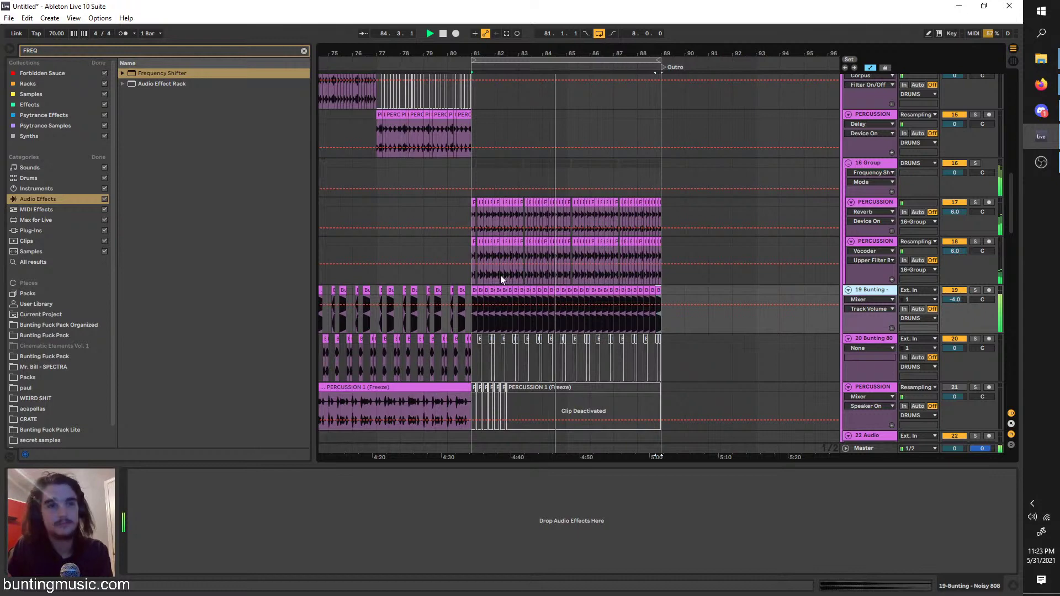
{"action": "key", "text": "ctrl+d"}
{"action": "left_click", "coordinate": [955, 290]}
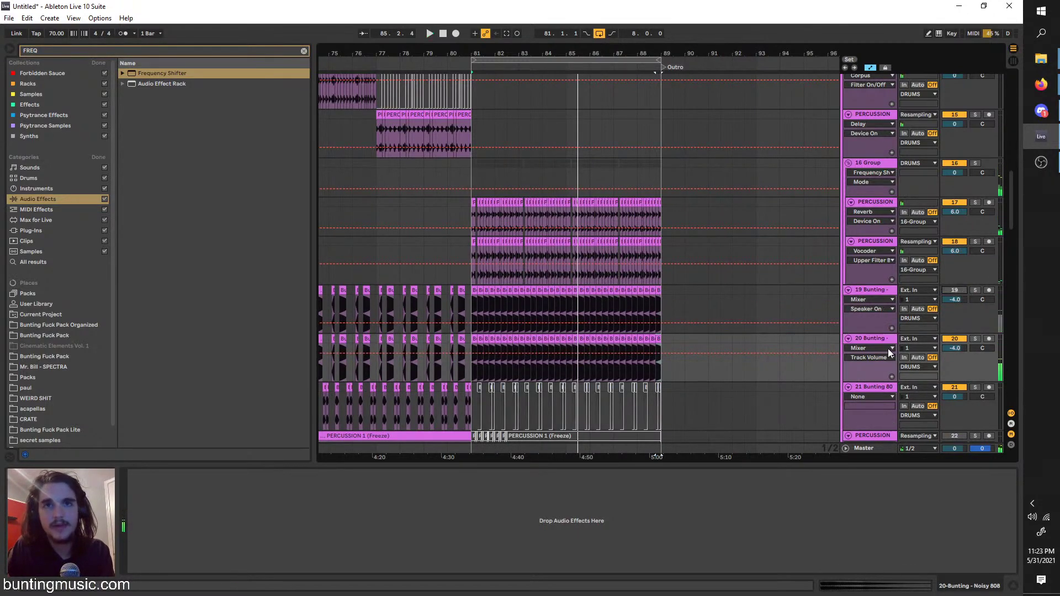
Add an inverted Auto Pan to the duplicated 808 track with amount 100%, synced rate 1/8 and phase 0°
{"action": "left_click", "coordinate": [131, 51]}
{"action": "type", "text": "aut"}
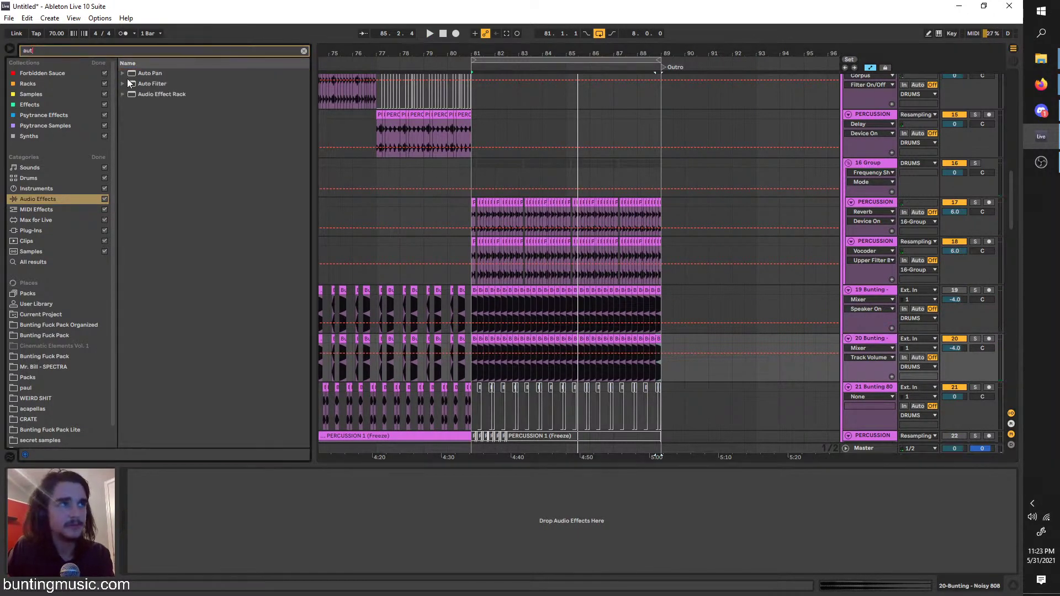
{"action": "left_click", "coordinate": [133, 73]}
{"action": "key", "text": "Return"}
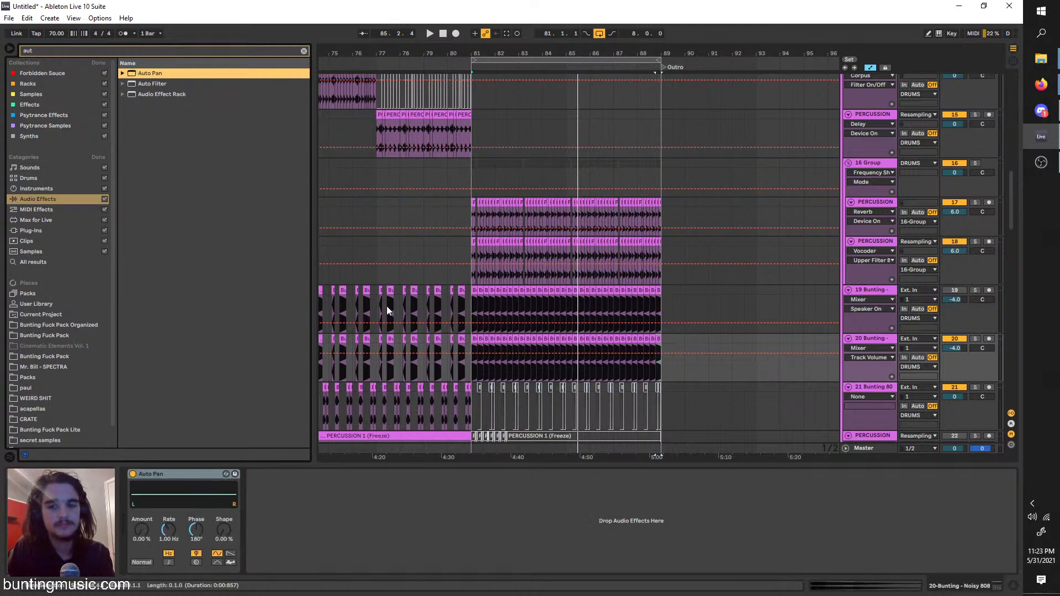
{"action": "key", "text": "space"}
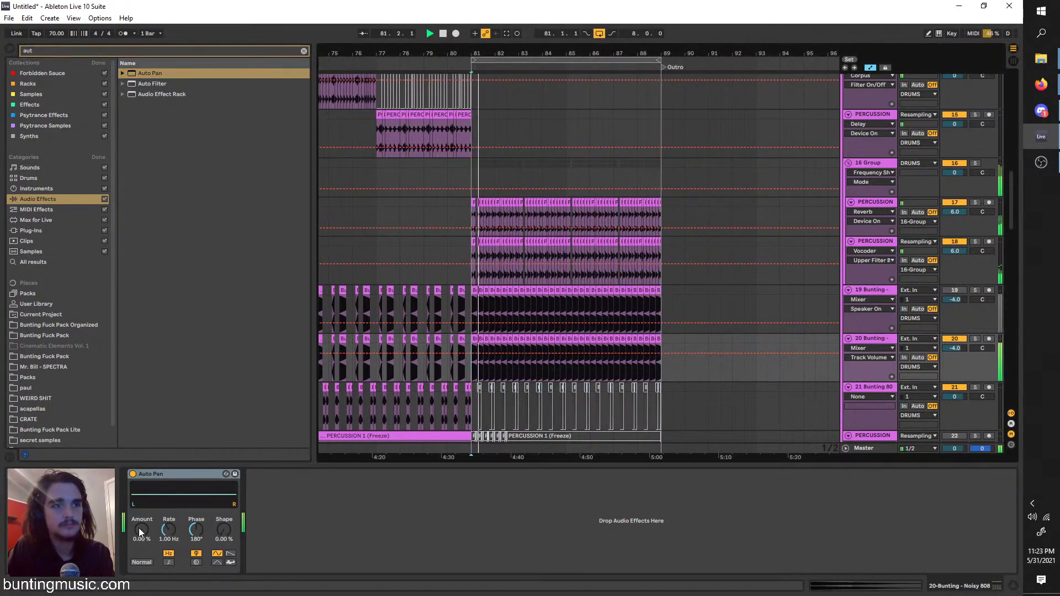
{"action": "left_click_drag", "start_coordinate": [142, 530], "coordinate": [142, 497]}
{"action": "left_click", "coordinate": [168, 562]}
{"action": "left_click_drag", "start_coordinate": [192, 537], "coordinate": [169, 527]}
{"action": "left_click", "coordinate": [151, 561]}
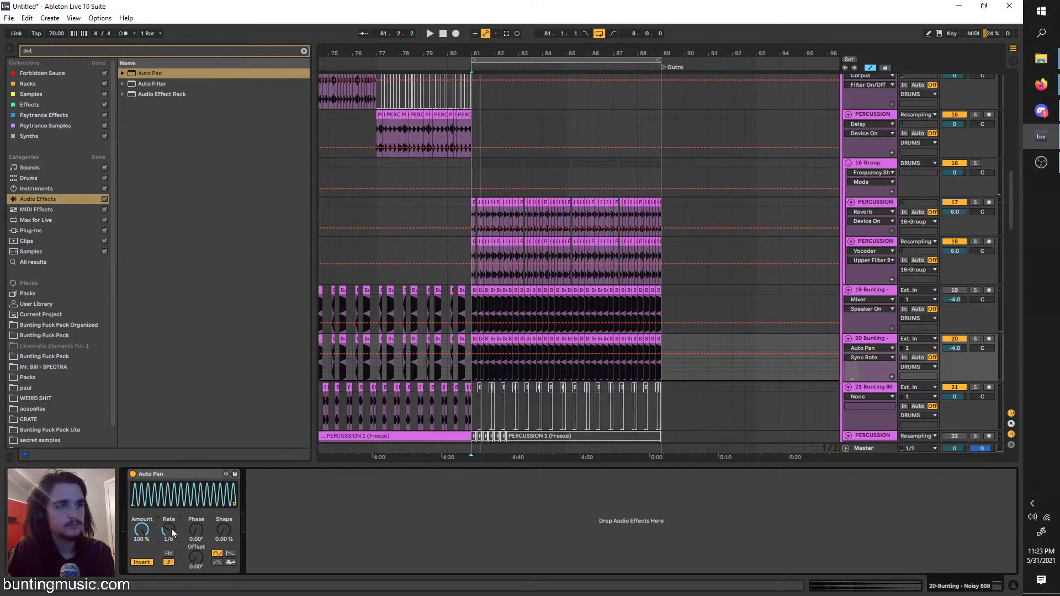
Add a second Corpus after the Frequency Shifters on the 16 Group and set its decay to 309 ms
{"action": "scroll", "coordinate": [480, 359], "scroll_direction": "up", "scroll_amount": 3}
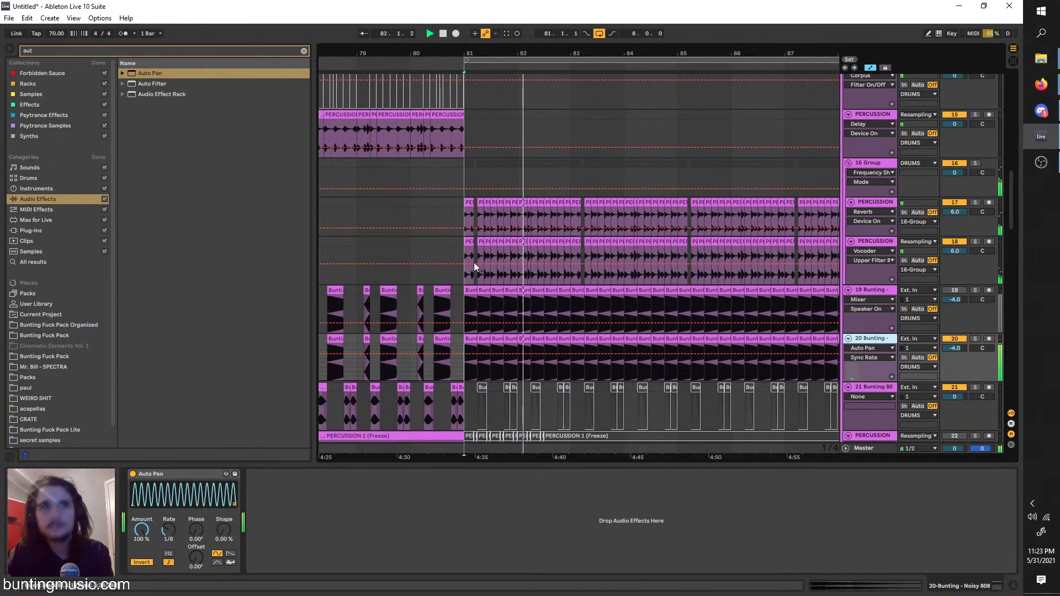
{"action": "left_click", "coordinate": [859, 168]}
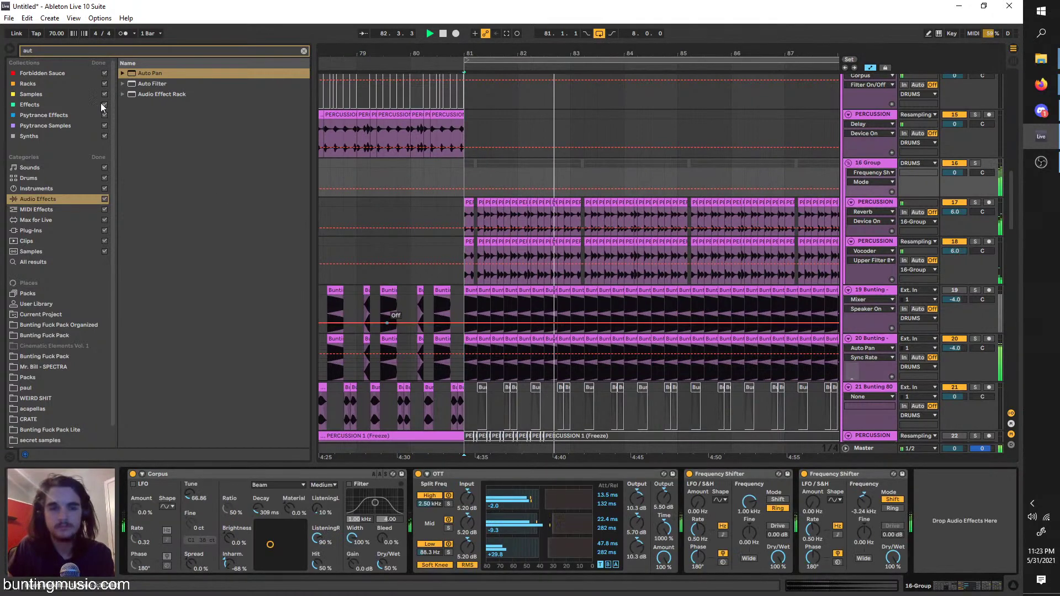
{"action": "key", "text": "ctrl+f"}
{"action": "type", "text": "corpus"}
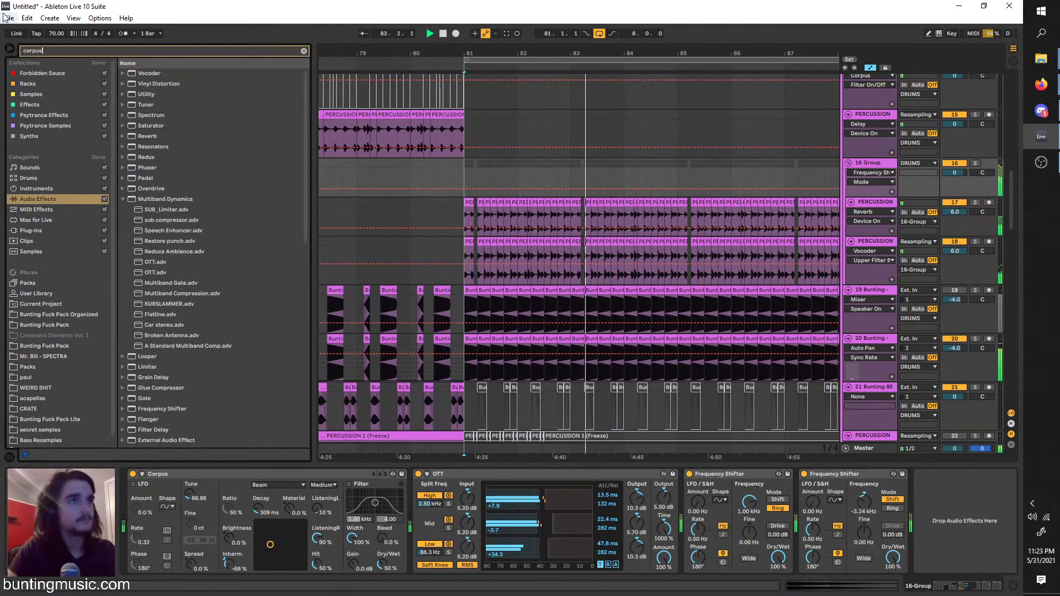
{"action": "key", "text": "Down"}
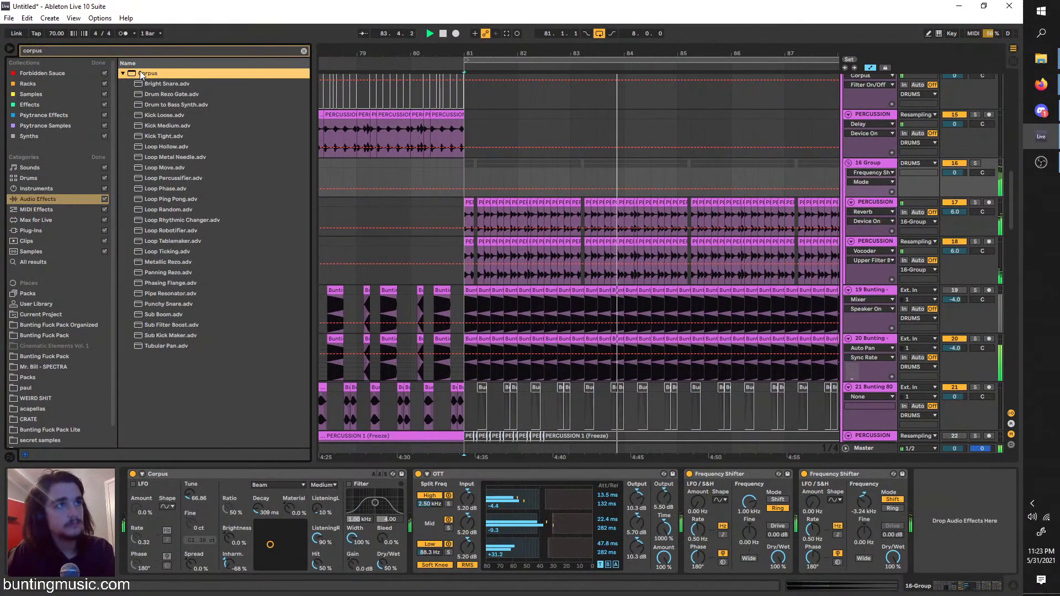
{"action": "left_click", "coordinate": [139, 72]}
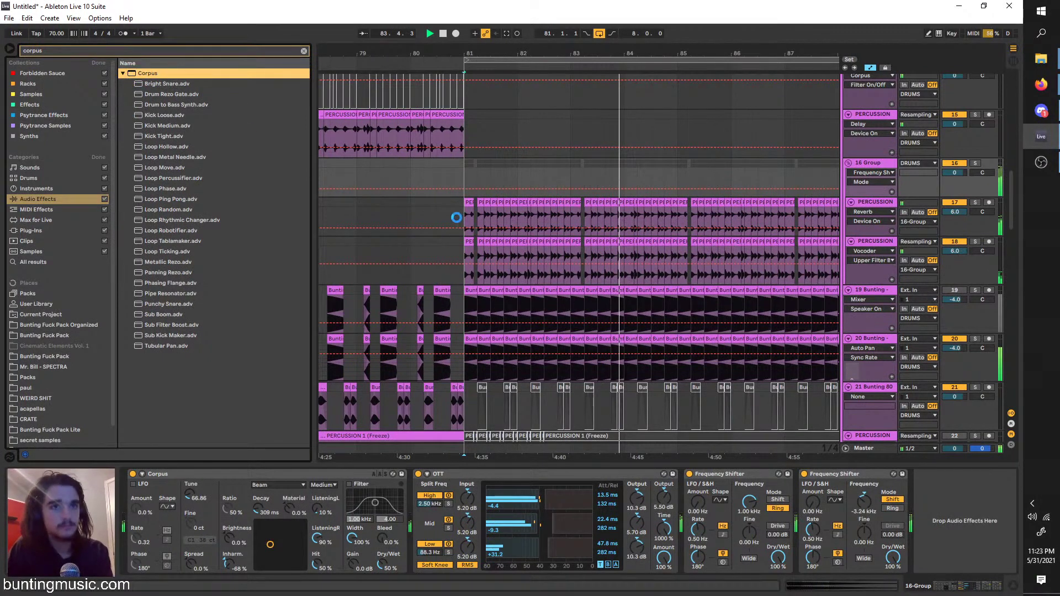
{"action": "left_click_drag", "start_coordinate": [503, 157], "coordinate": [503, 159]}
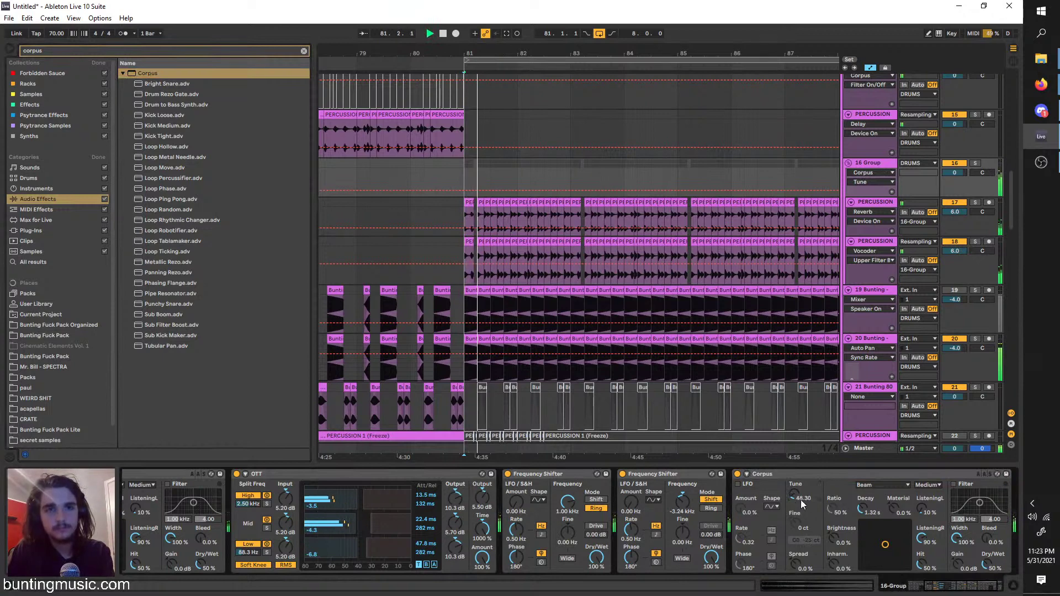
{"action": "left_click_drag", "start_coordinate": [885, 544], "coordinate": [874, 545]}
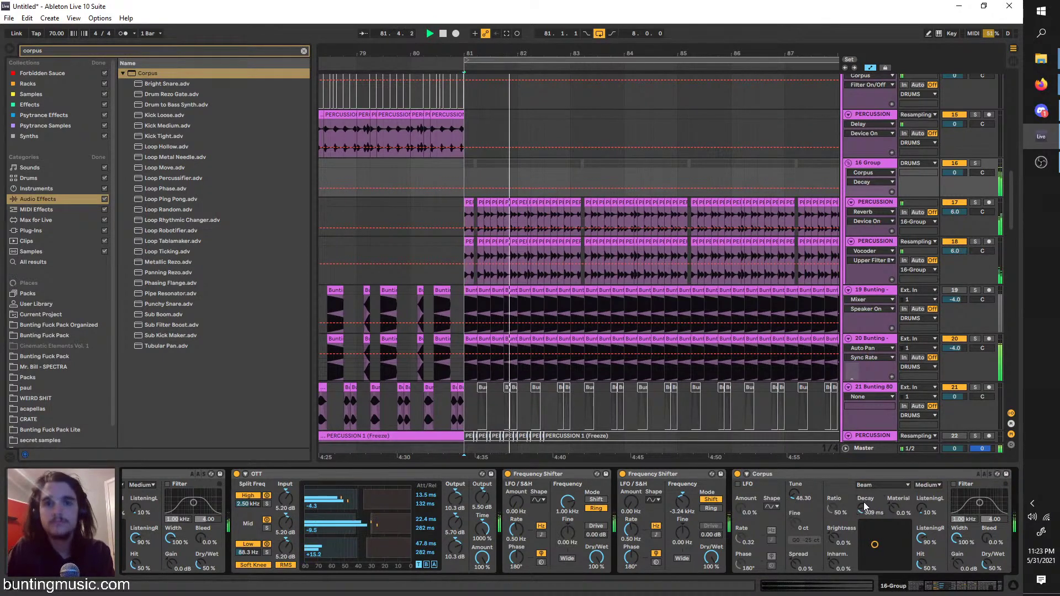
Automate the new Corpus's tune to ramp down over the first half of bar 81
{"action": "left_click", "coordinate": [796, 500]}
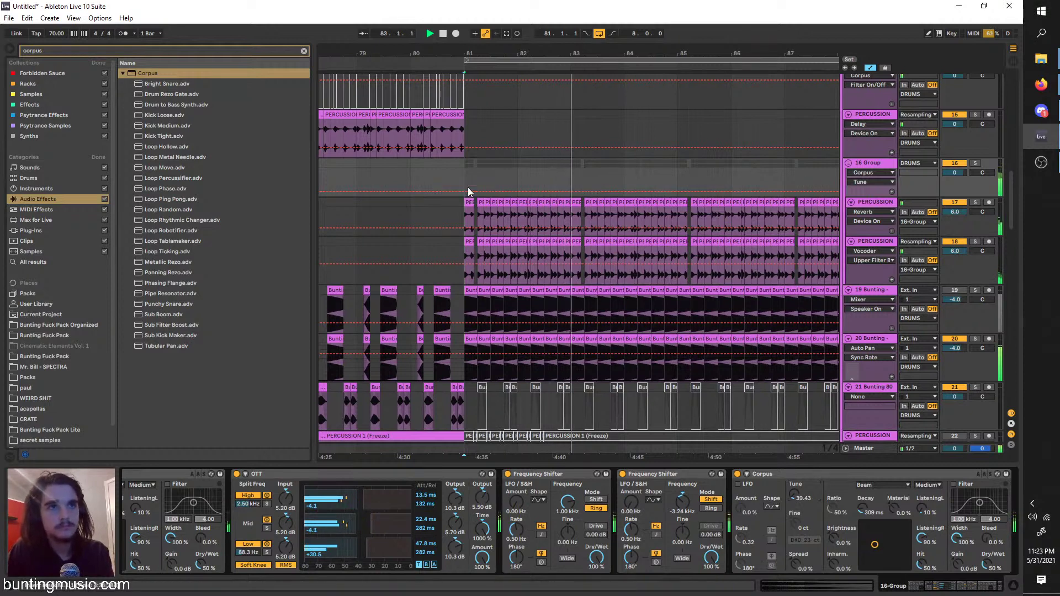
{"action": "left_click_drag", "start_coordinate": [466, 196], "coordinate": [490, 240]}
{"action": "left_click", "coordinate": [463, 231]}
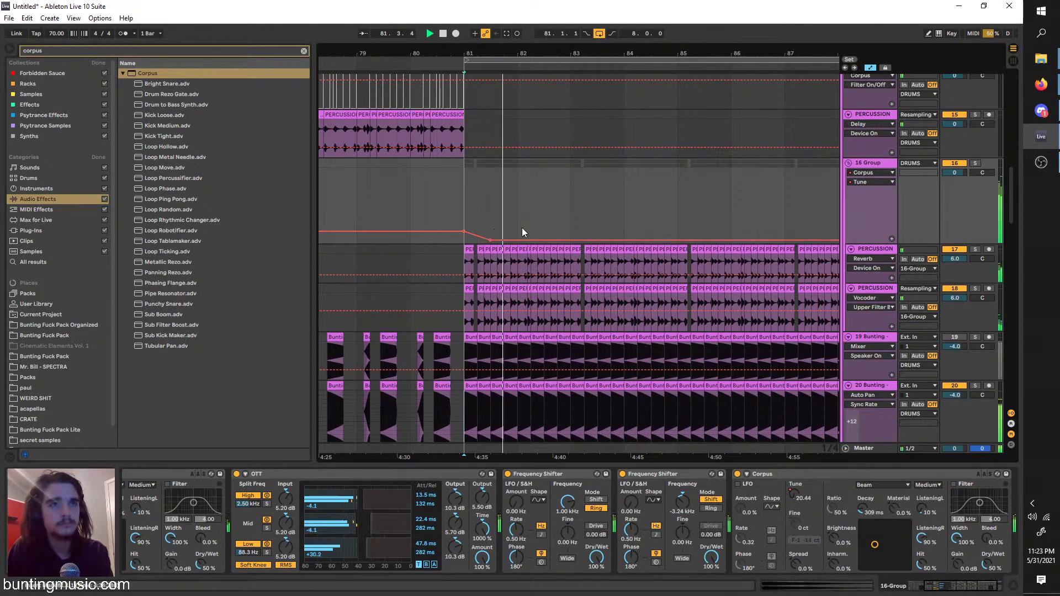
Duplicate the one-bar tune automation through every bar up to bar 89
{"action": "left_click", "coordinate": [466, 219]}
{"action": "key", "text": "ctrl+d"}
{"action": "key", "text": "minus"}
{"action": "key", "text": "ctrl+d"}
{"action": "key", "text": "ctrl+d"}
{"action": "key", "text": "ctrl+d"}
{"action": "key", "text": "ctrl+d"}
{"action": "key", "text": "ctrl+d"}
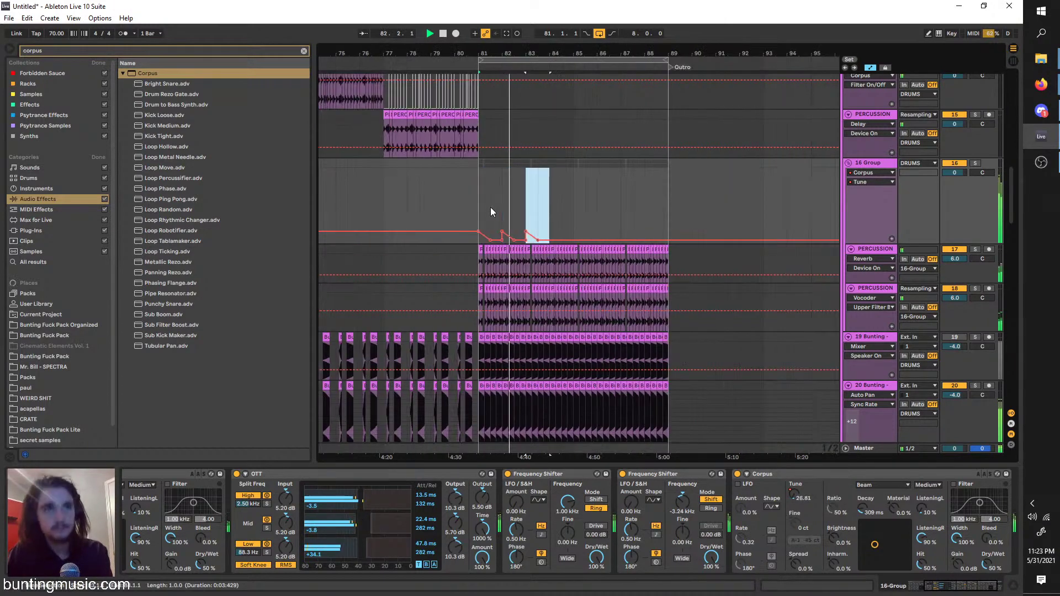
{"action": "key", "text": "ctrl+d"}
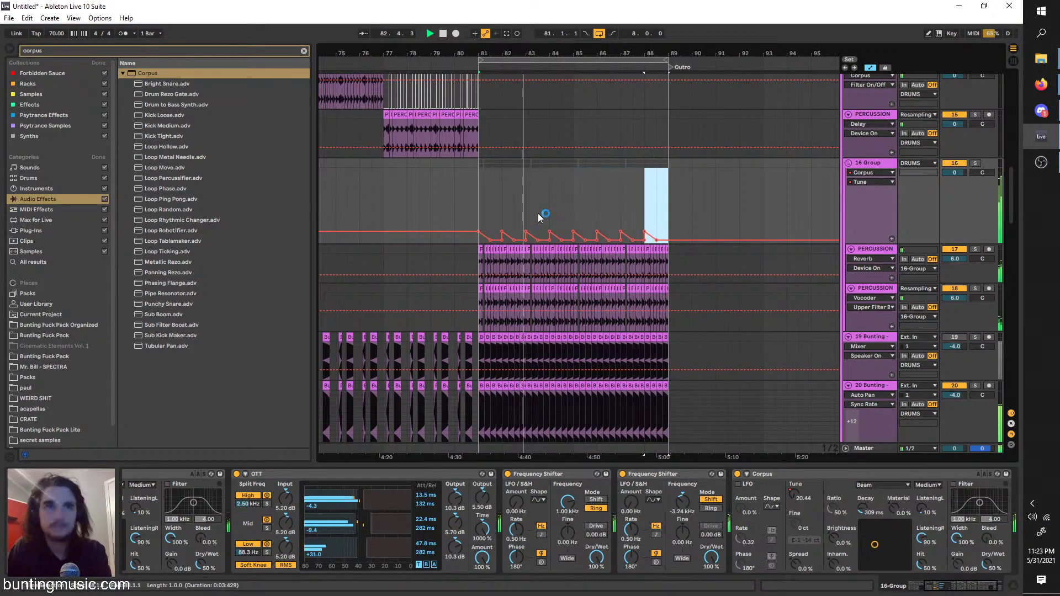
{"action": "key", "text": "plus"}
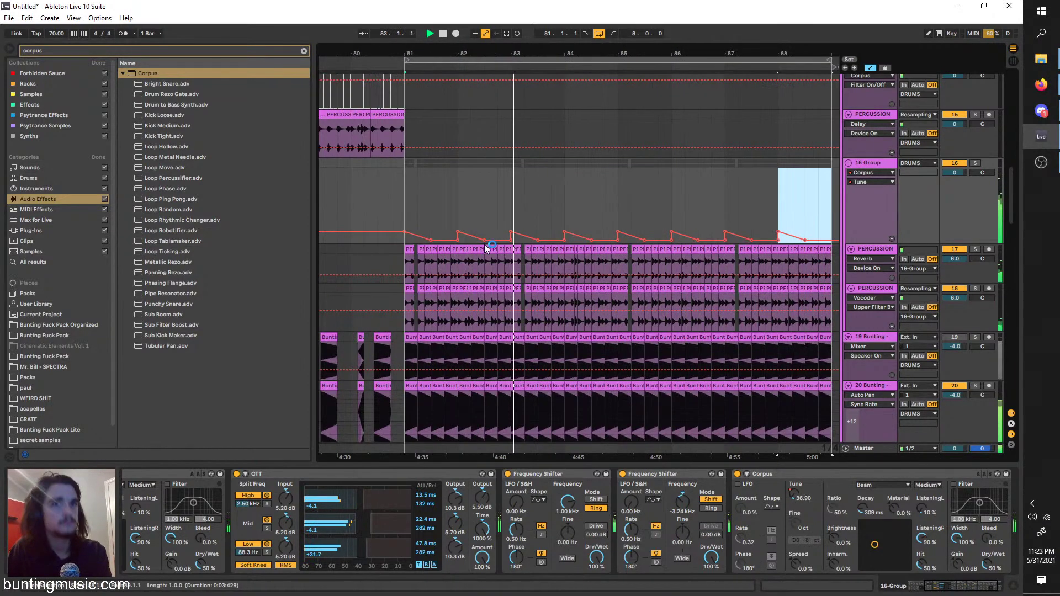
Duplicate the last Corpus on the 16 Group and set the copy's resonator type to Pipe
{"action": "left_click", "coordinate": [820, 473]}
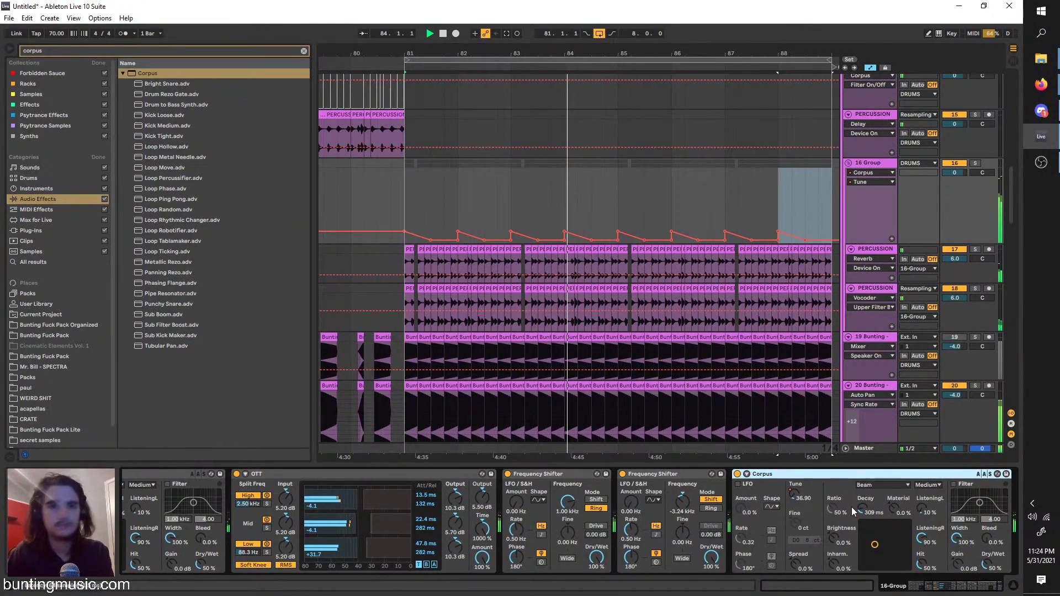
{"action": "key", "text": "ctrl+d"}
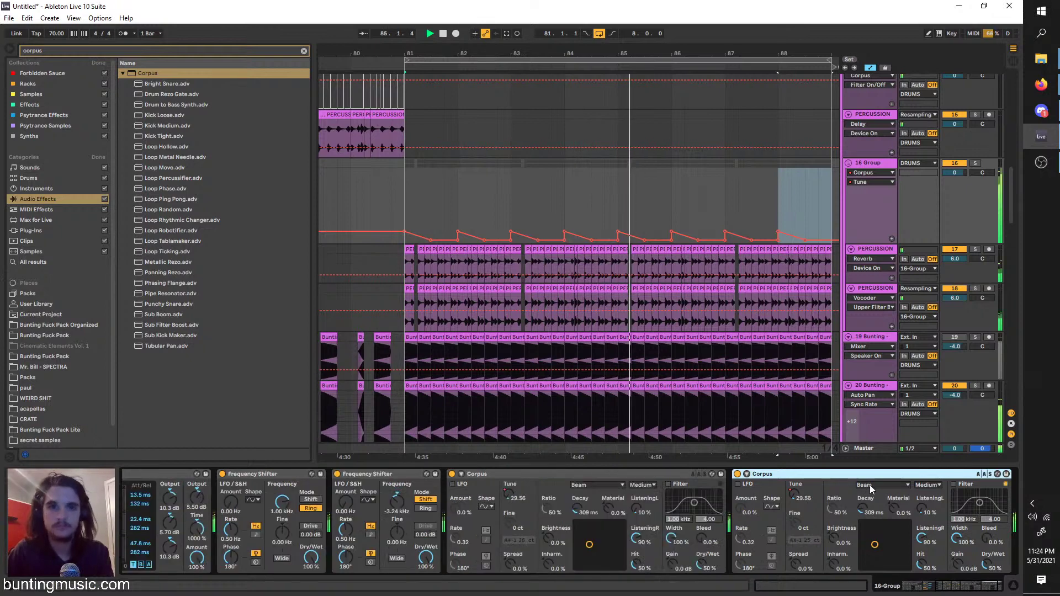
{"action": "left_click", "coordinate": [871, 486]}
{"action": "left_click", "coordinate": [876, 535]}
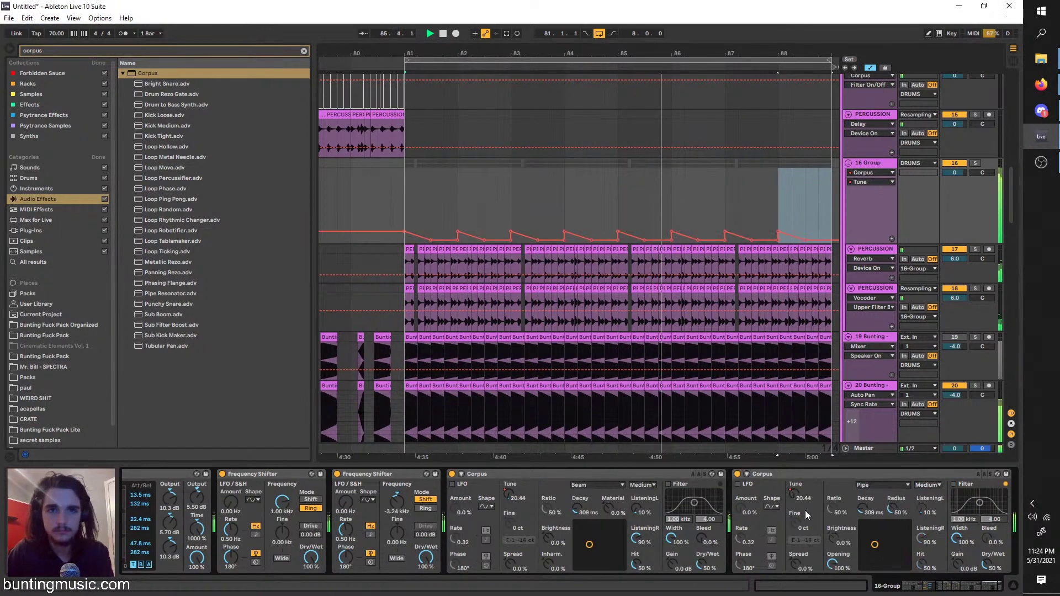
Delete the tune automation of the Pipe Corpus and set its tune to 16.35
{"action": "right_click", "coordinate": [795, 497]}
{"action": "left_click", "coordinate": [806, 526]}
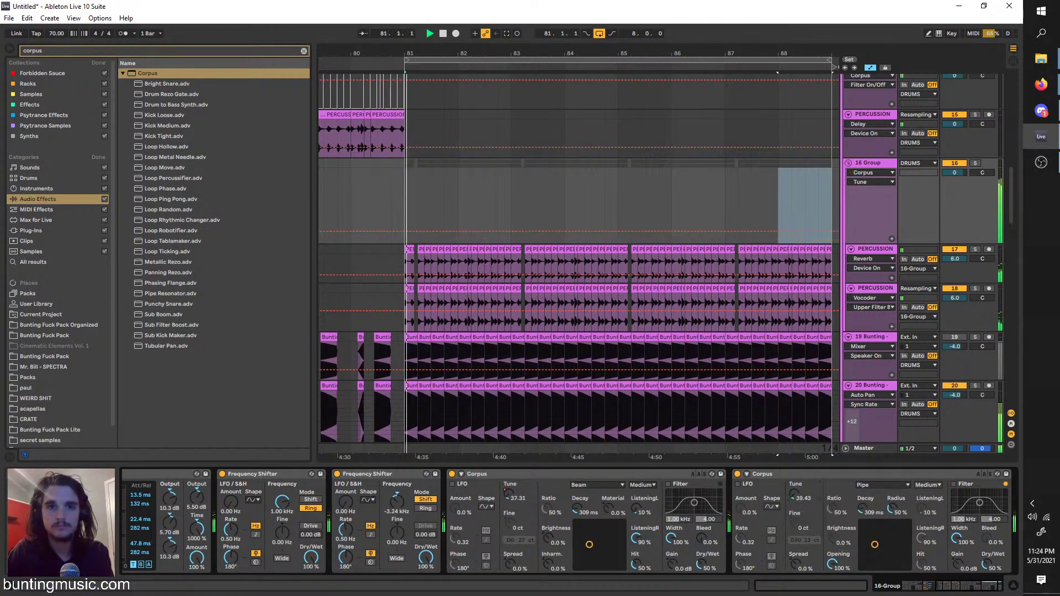
{"action": "left_click_drag", "start_coordinate": [794, 496], "coordinate": [795, 486]}
Enable the Pipe Corpus's filter at 8.84 kHz with bandwidth 1.53, and compare the sound with the device bypassed
{"action": "left_click", "coordinate": [954, 485]}
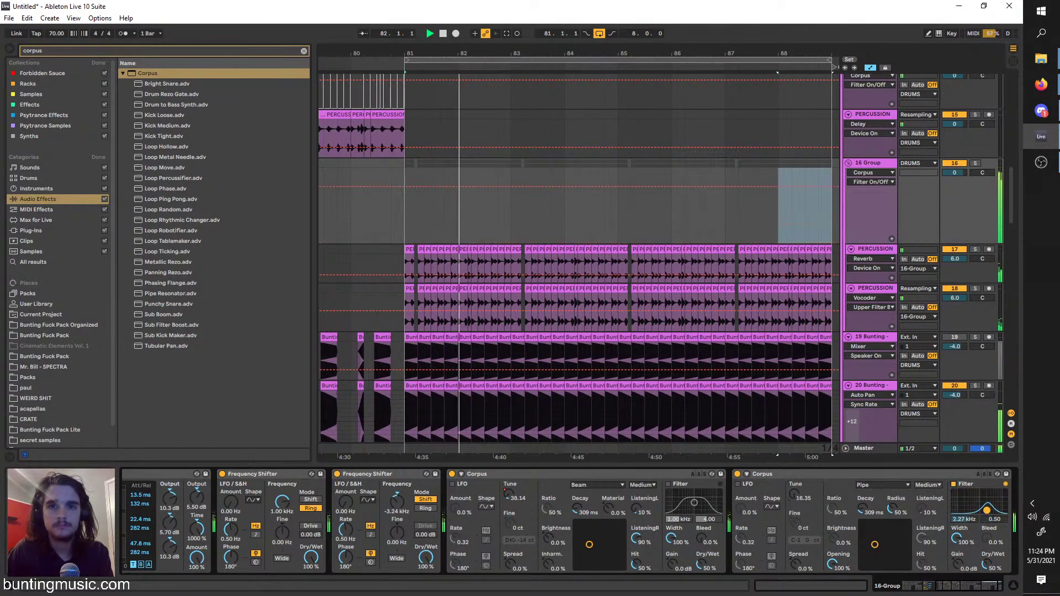
{"action": "left_click_drag", "start_coordinate": [980, 503], "coordinate": [999, 507]}
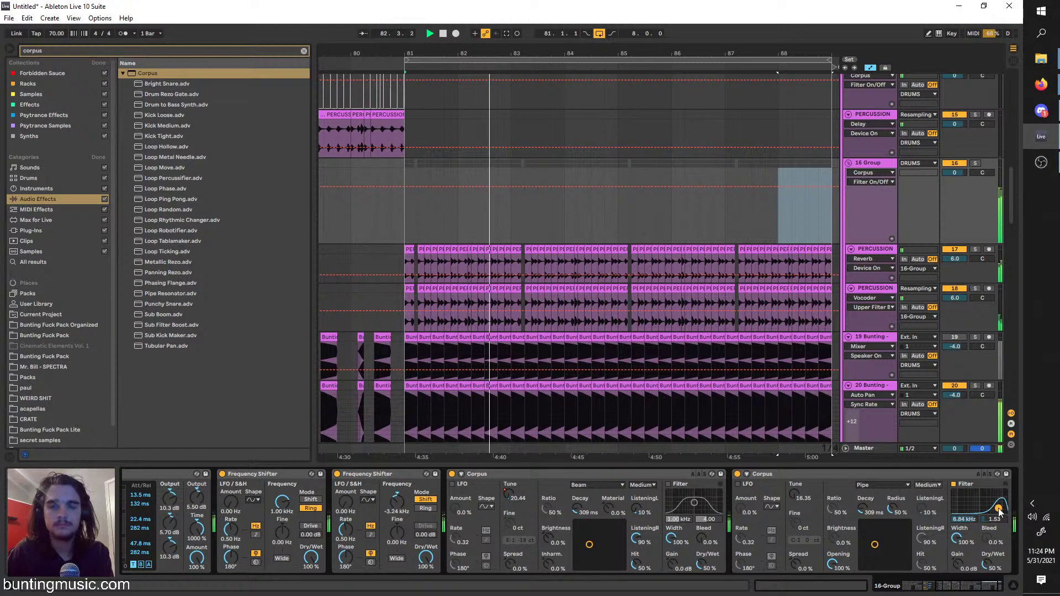
{"action": "left_click", "coordinate": [737, 475]}
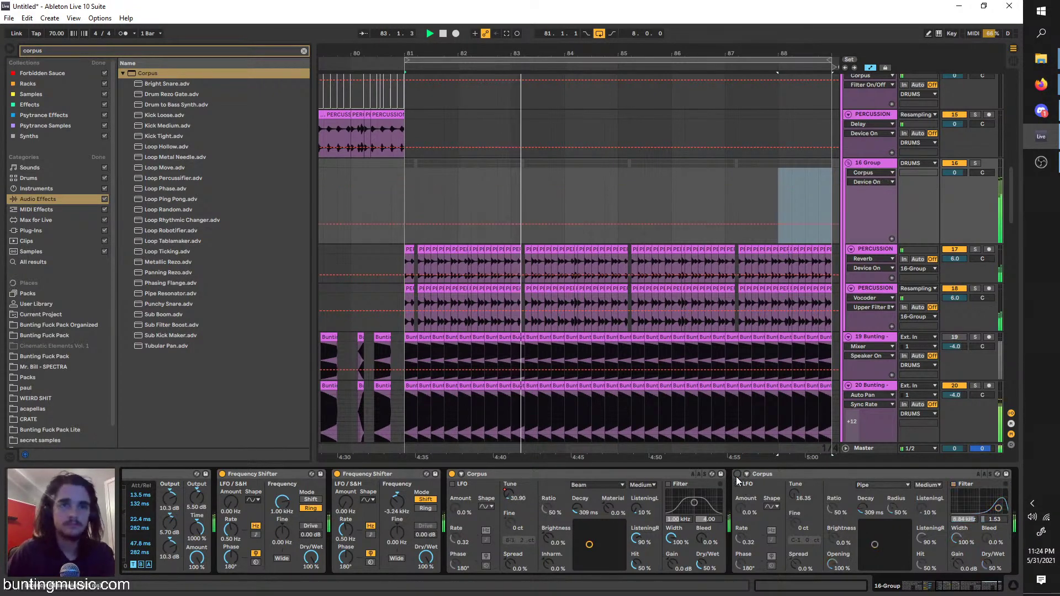
{"action": "left_click", "coordinate": [738, 475]}
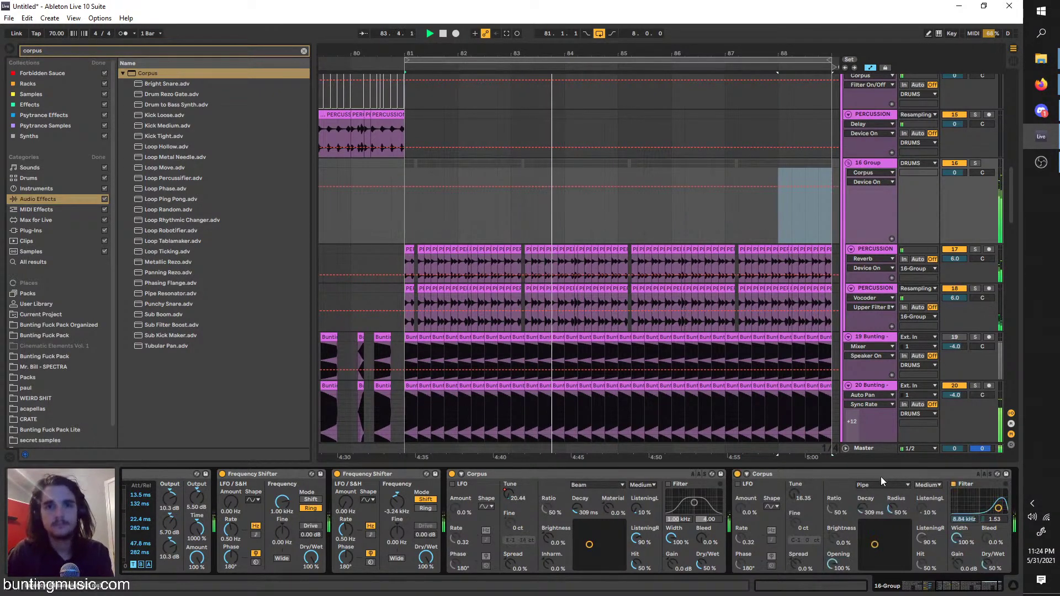
{"action": "left_click", "coordinate": [554, 286]}
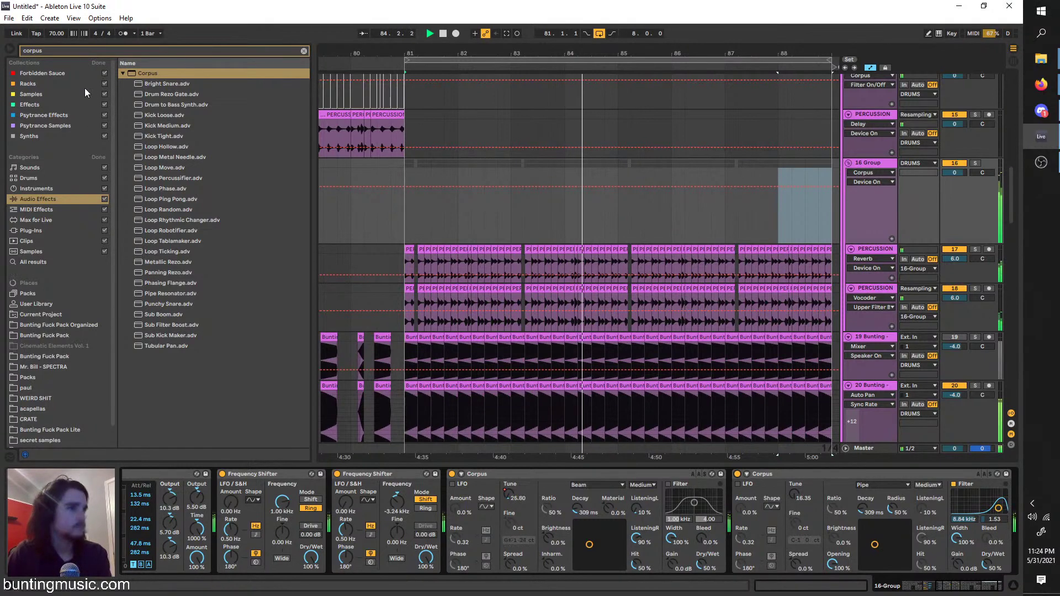
{"action": "left_click", "coordinate": [60, 50]}
{"action": "type", "text": "voco"}
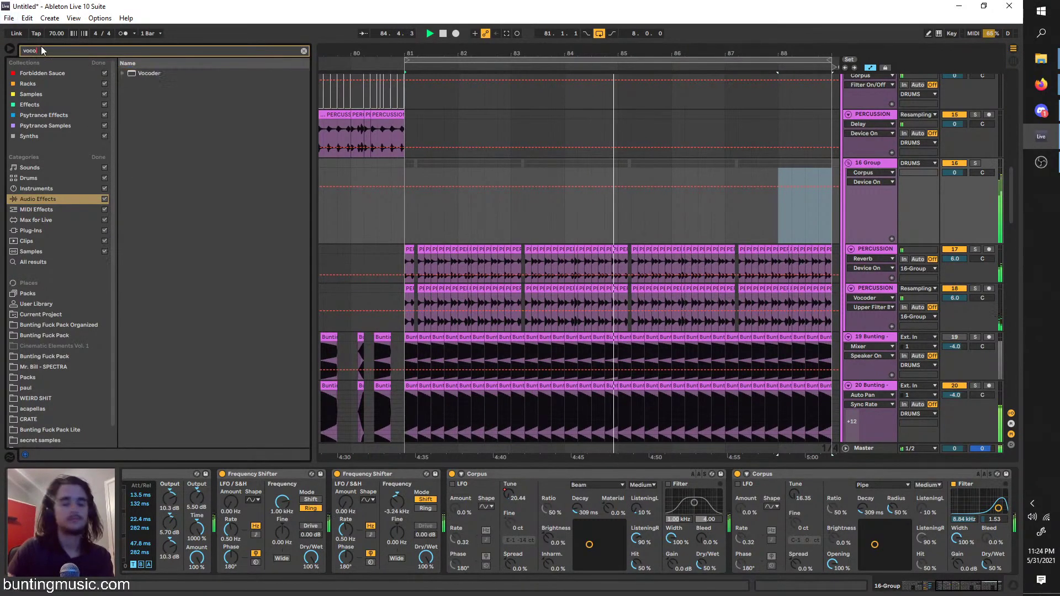
{"action": "left_click", "coordinate": [136, 73]}
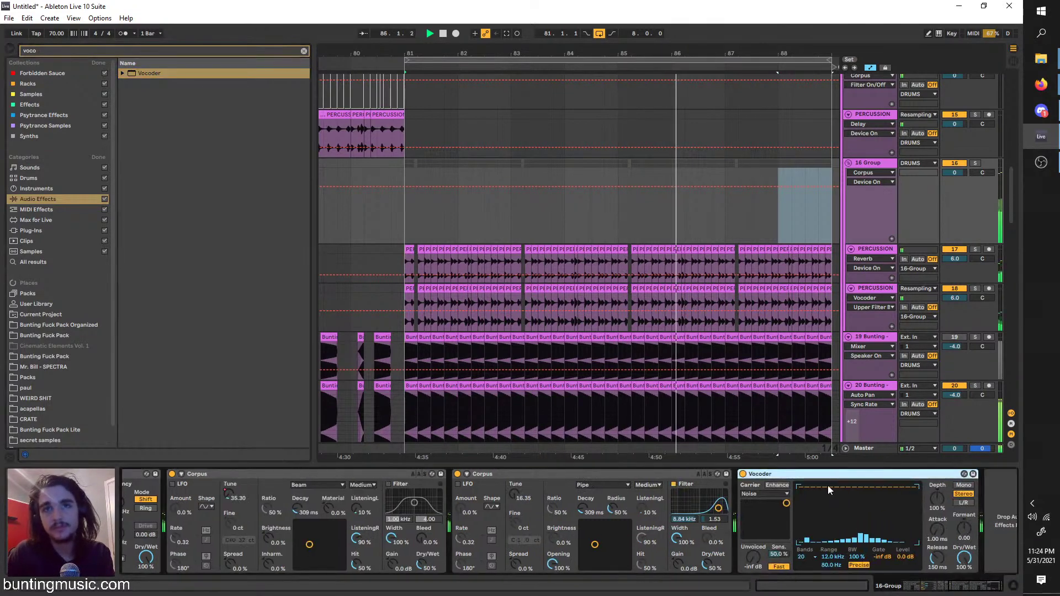
Set the carrier of the 16 Group's new Vocoder to Pitch Tracking and enable Enhance
{"action": "left_click", "coordinate": [770, 495]}
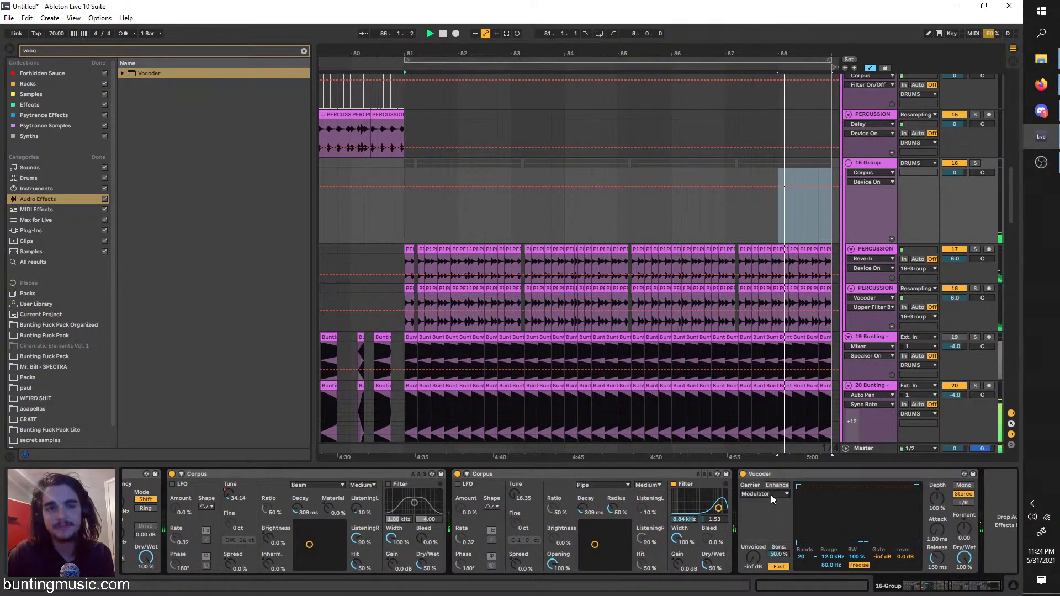
{"action": "left_click", "coordinate": [771, 495]}
{"action": "left_click", "coordinate": [760, 532]}
{"action": "left_click", "coordinate": [400, 259]}
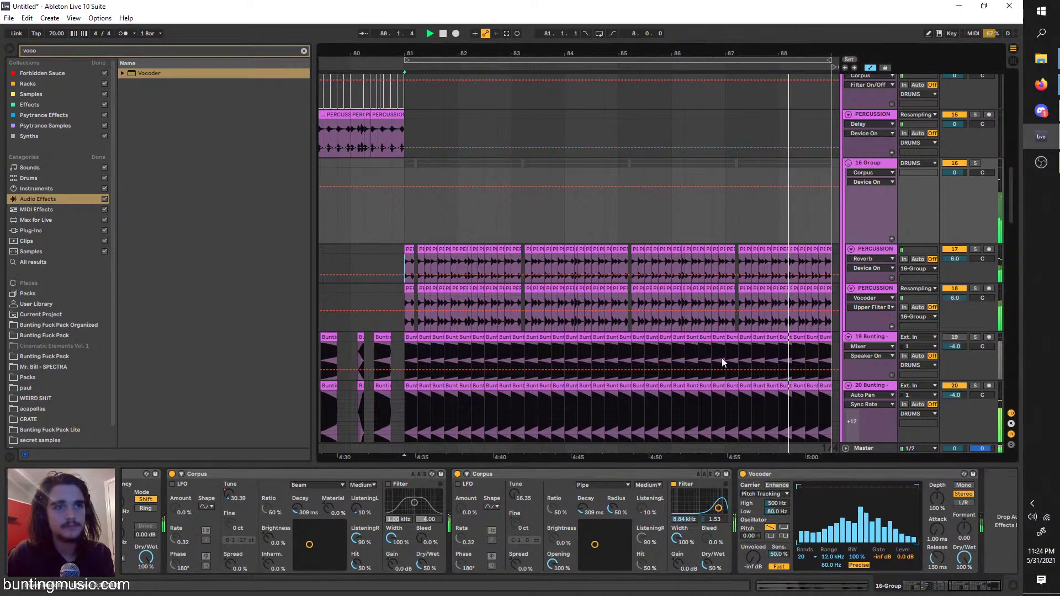
{"action": "key", "text": "ctrl+l"}
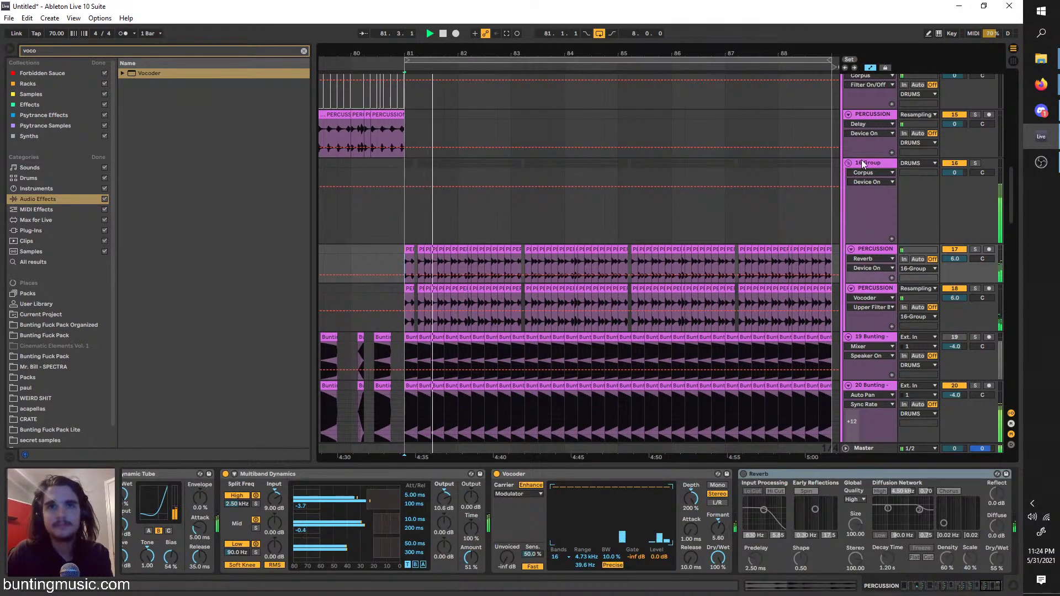
{"action": "left_click", "coordinate": [841, 241]}
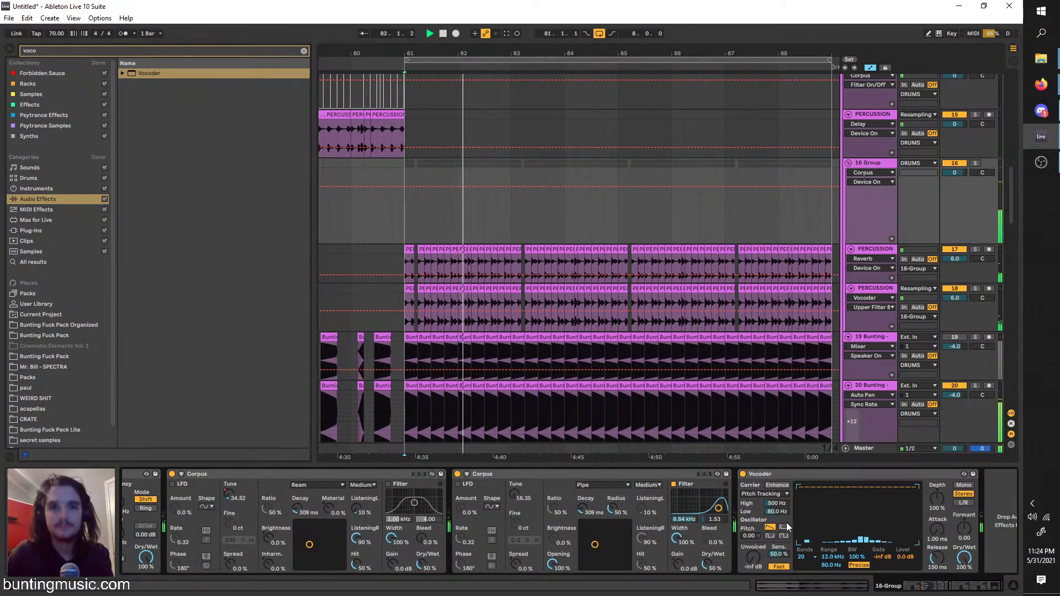
{"action": "left_click", "coordinate": [777, 485]}
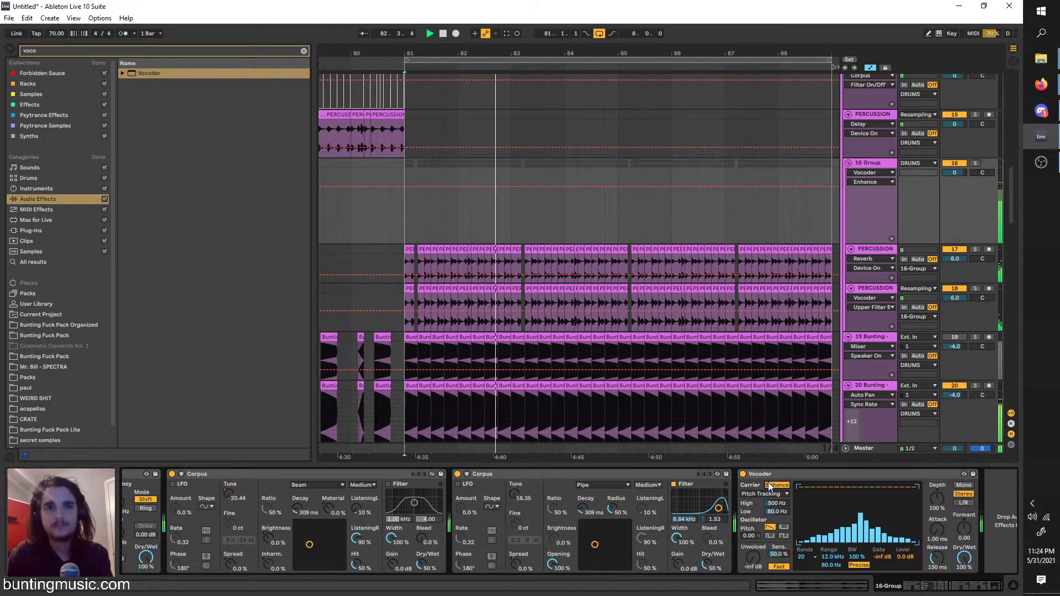
Duplicate the 16 Group, solo the original and lower its Vocoder's oscillator pitch to -36
{"action": "left_click", "coordinate": [888, 167]}
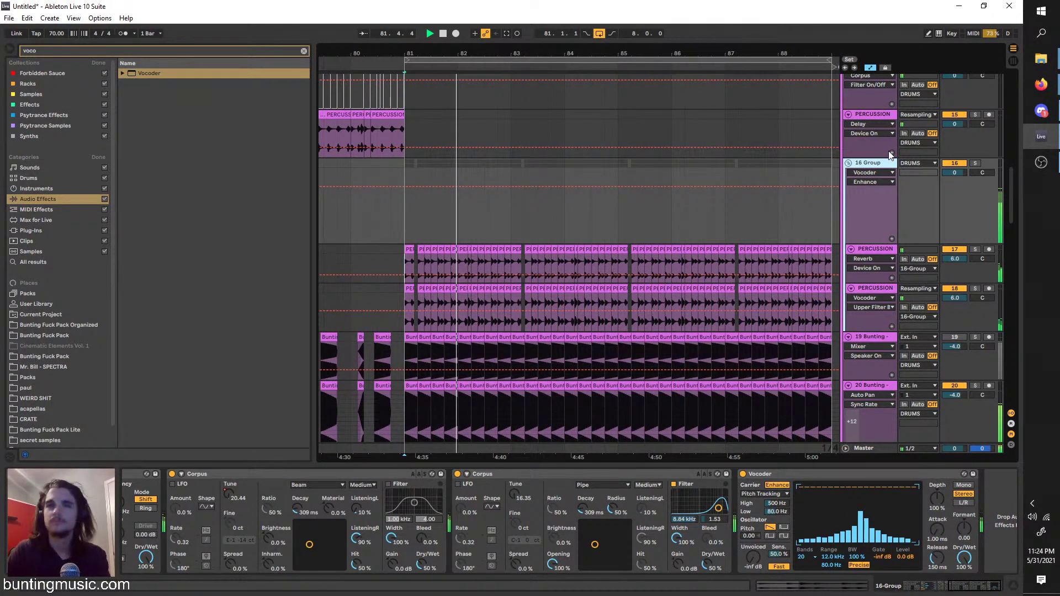
{"action": "key", "text": "ctrl+d"}
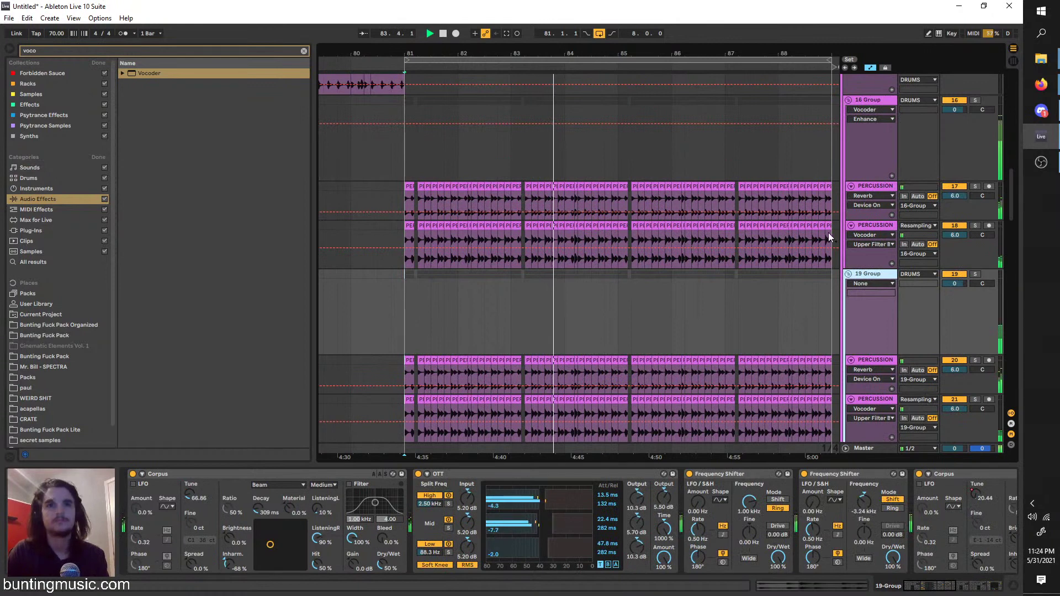
{"action": "scroll", "coordinate": [977, 130], "scroll_direction": "down", "scroll_amount": 2}
{"action": "left_click", "coordinate": [976, 122]}
{"action": "key", "text": "space"}
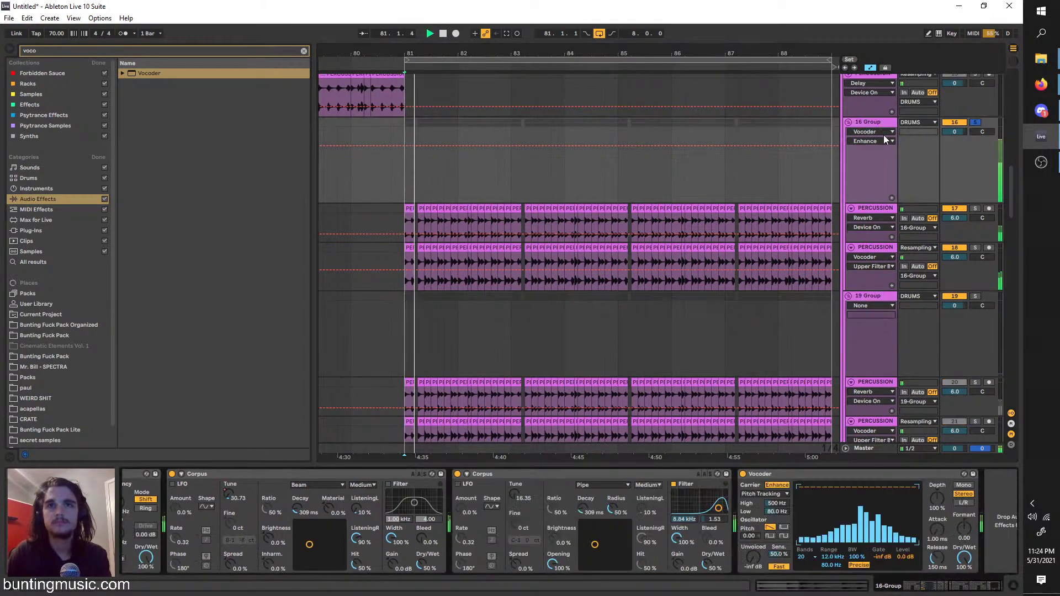
{"action": "left_click_drag", "start_coordinate": [766, 540], "coordinate": [767, 575]}
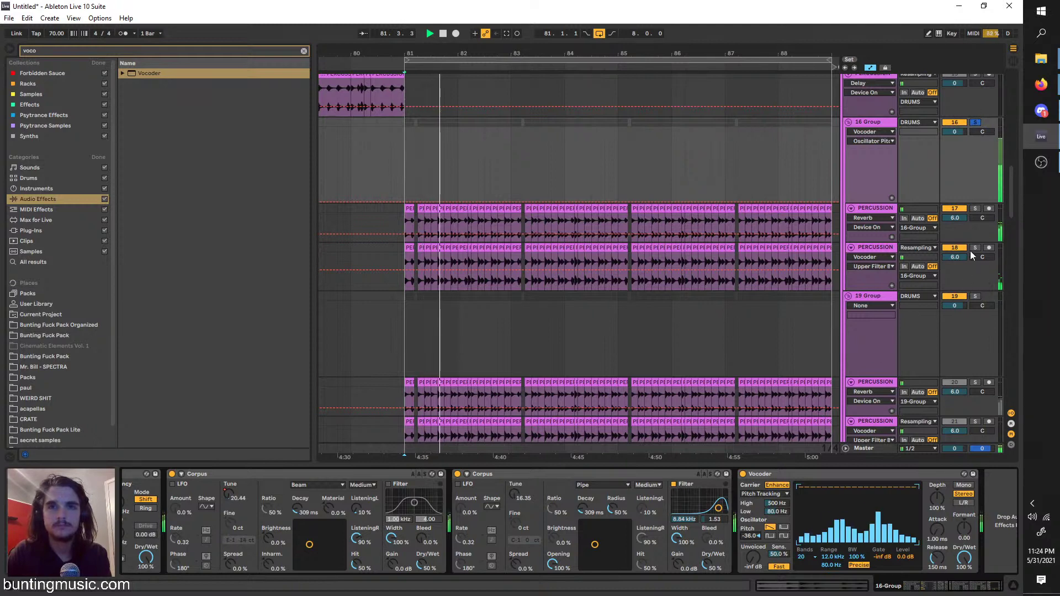
Solo the 19 Group, raise its last Vocoder's pitch to 36, bypass that Vocoder and unsolo the group
{"action": "left_click", "coordinate": [975, 296]}
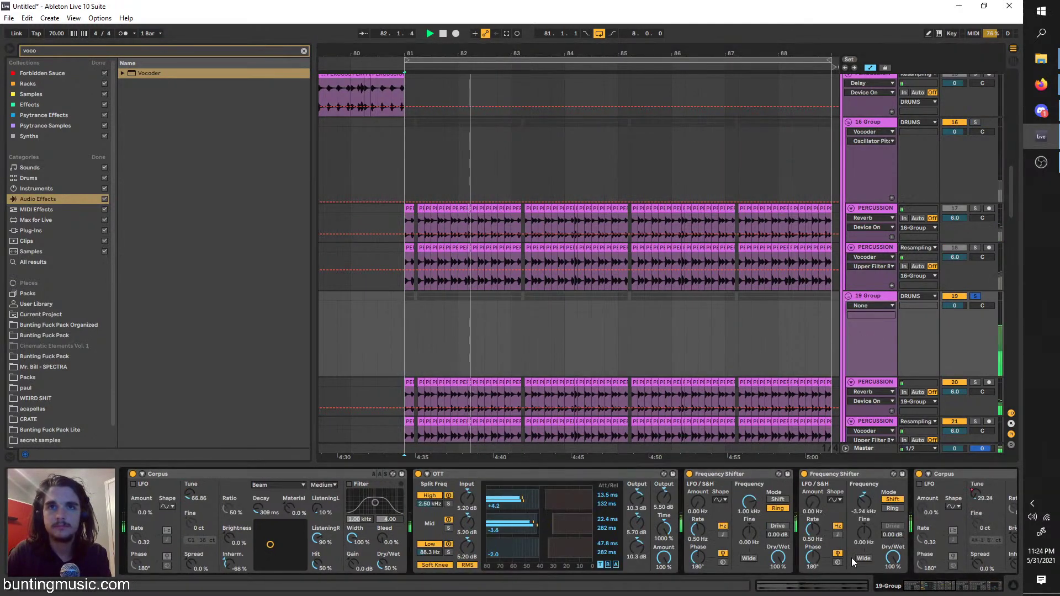
{"action": "left_click_drag", "start_coordinate": [946, 587], "coordinate": [996, 587]}
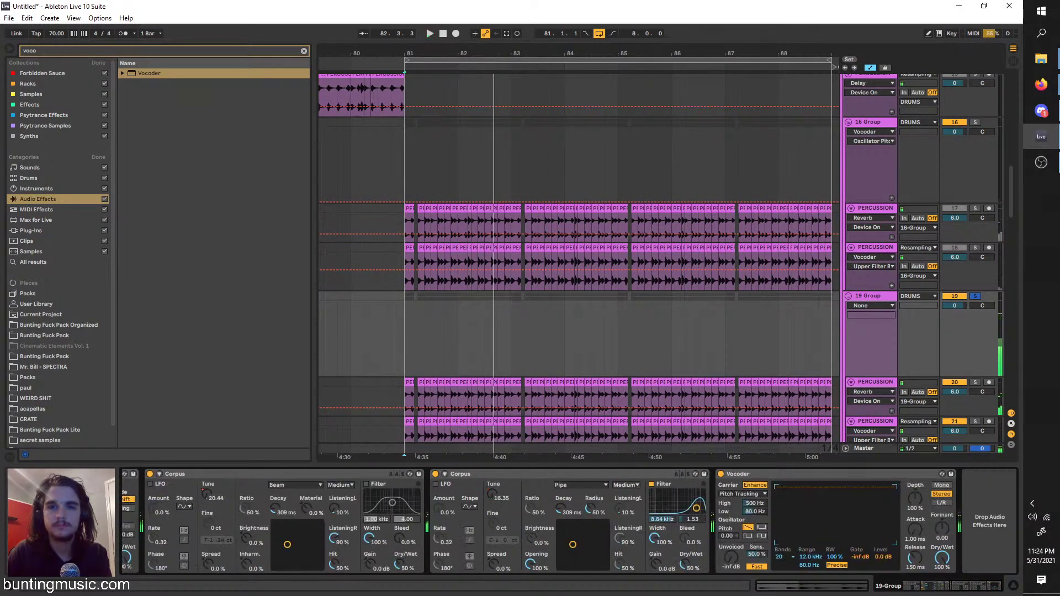
{"action": "left_click_drag", "start_coordinate": [727, 537], "coordinate": [727, 497]}
{"action": "key", "text": "space"}
{"action": "left_click", "coordinate": [721, 474]}
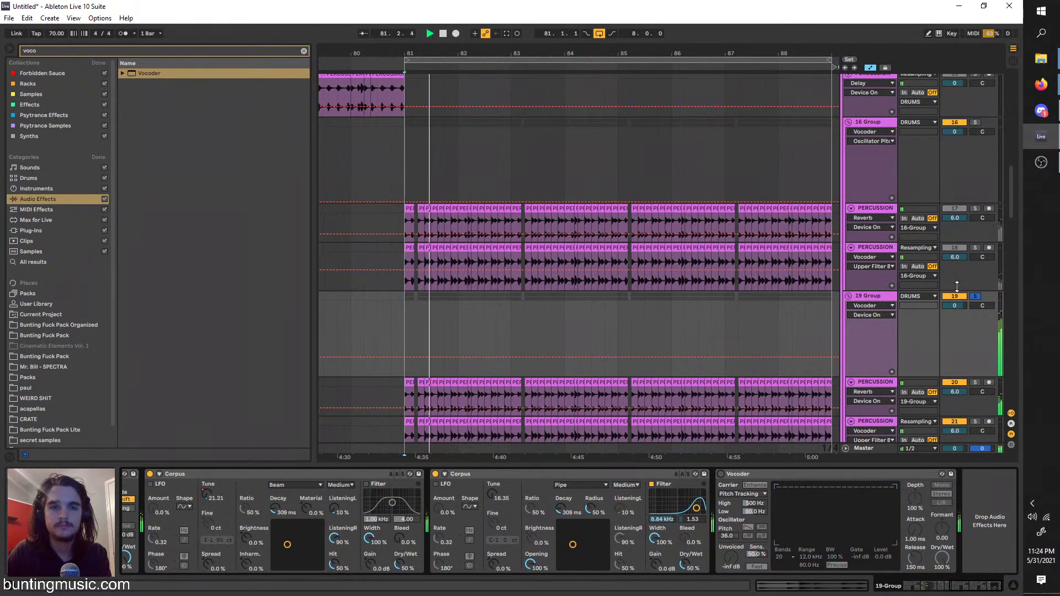
{"action": "left_click", "coordinate": [977, 297]}
{"action": "key", "text": "space"}
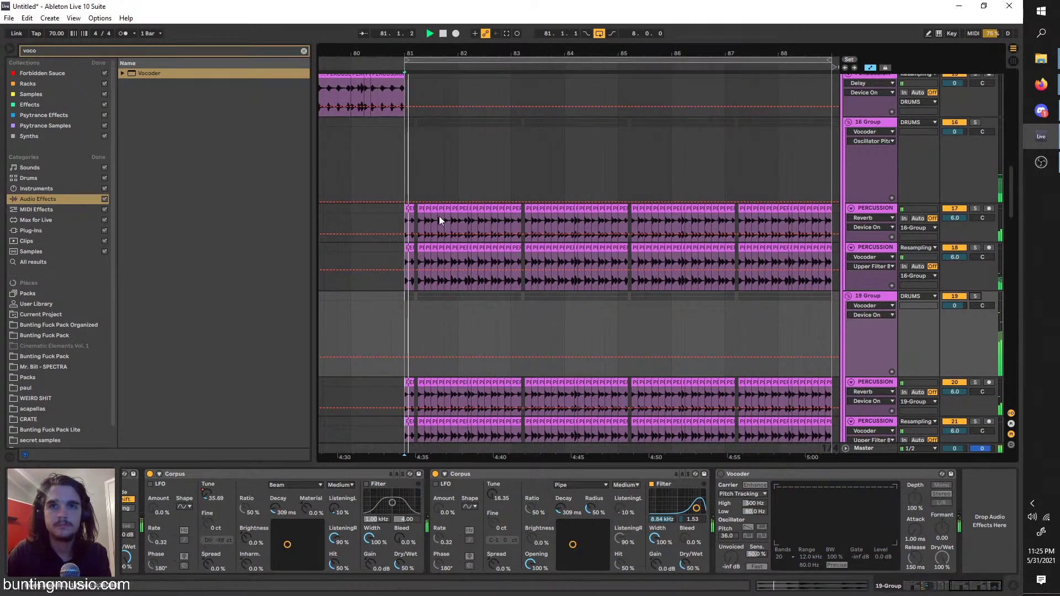
{"action": "left_click", "coordinate": [409, 220]}
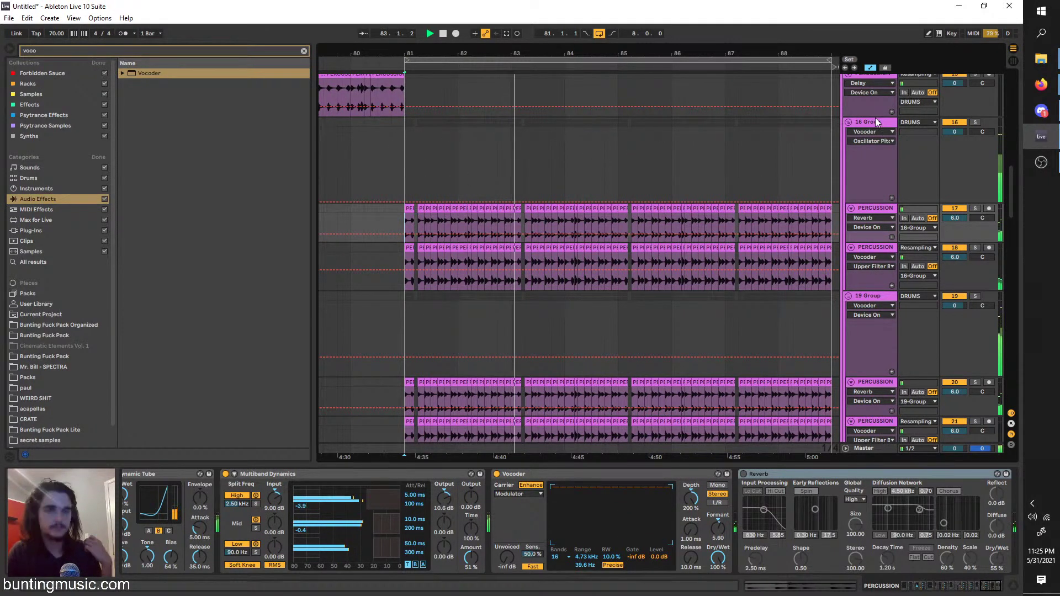
With the 16 Group soloed, set its Vocoder's depth to 200%, release to 10 ms and formant to 10, and unsolo it
{"action": "left_click", "coordinate": [975, 122]}
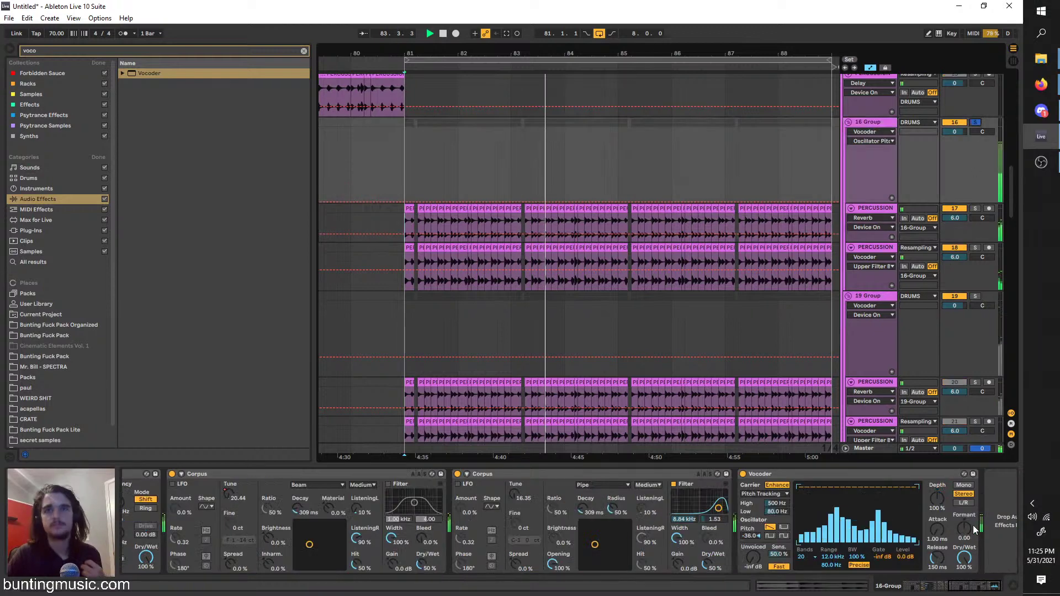
{"action": "left_click_drag", "start_coordinate": [966, 529], "coordinate": [968, 489]}
{"action": "left_click_drag", "start_coordinate": [947, 138], "coordinate": [935, 469]}
{"action": "key", "text": "space"}
{"action": "key", "text": "space"}
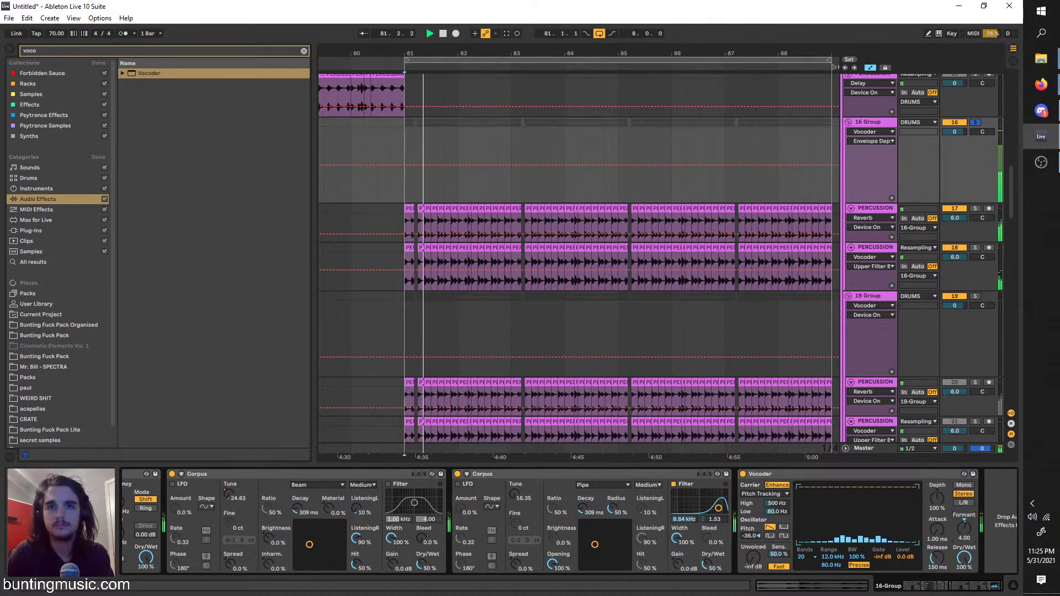
{"action": "left_click_drag", "start_coordinate": [937, 559], "coordinate": [937, 570]}
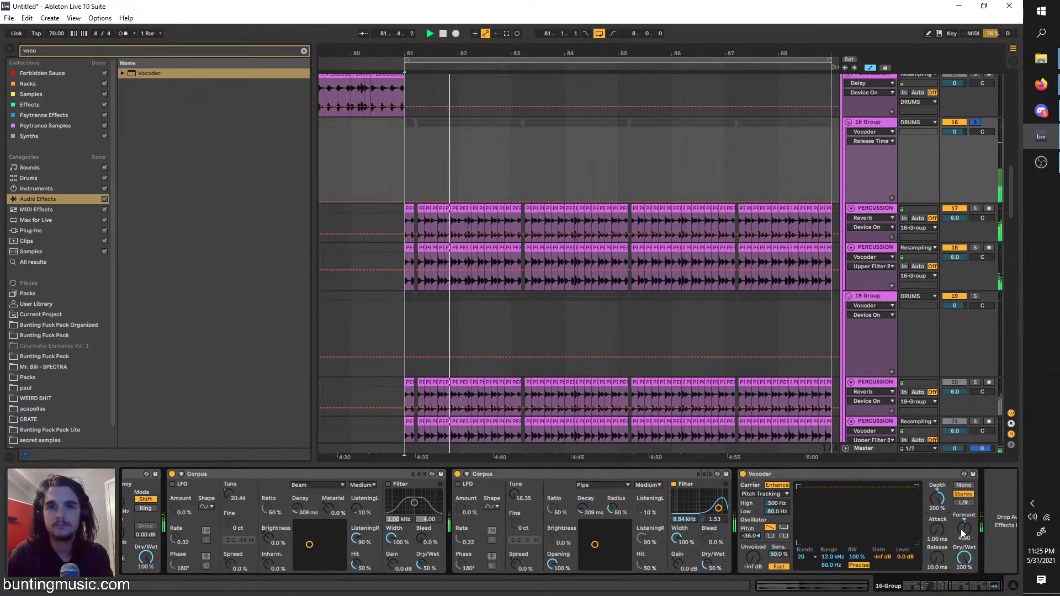
{"action": "left_click_drag", "start_coordinate": [964, 529], "coordinate": [964, 522]}
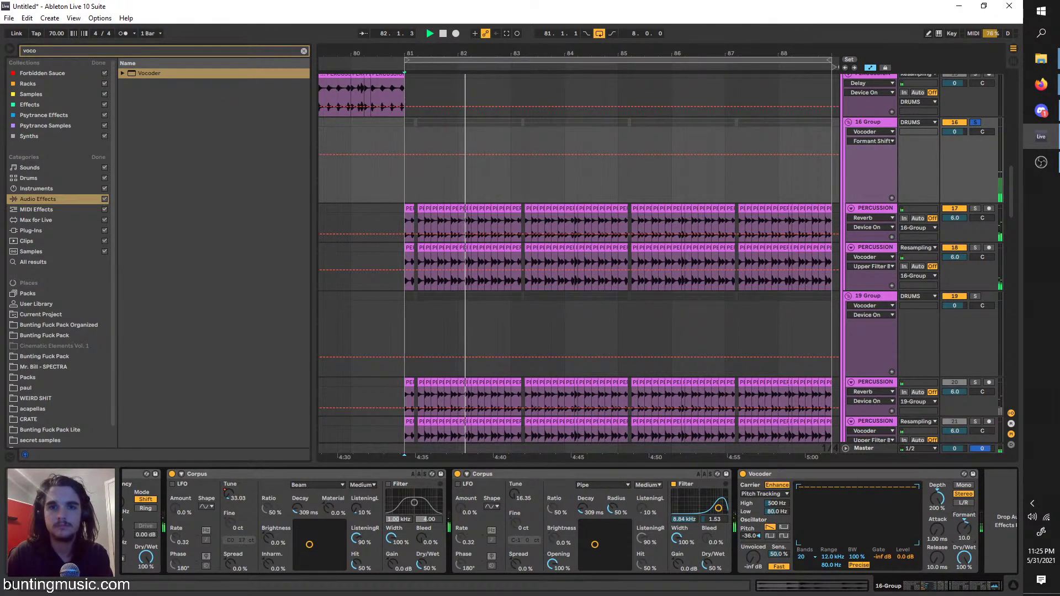
{"action": "left_click", "coordinate": [975, 122]}
Raise the 16 Group's track volume to 6 dB and play the groups together from bar 81
{"action": "left_click_drag", "start_coordinate": [959, 132], "coordinate": [959, 111]}
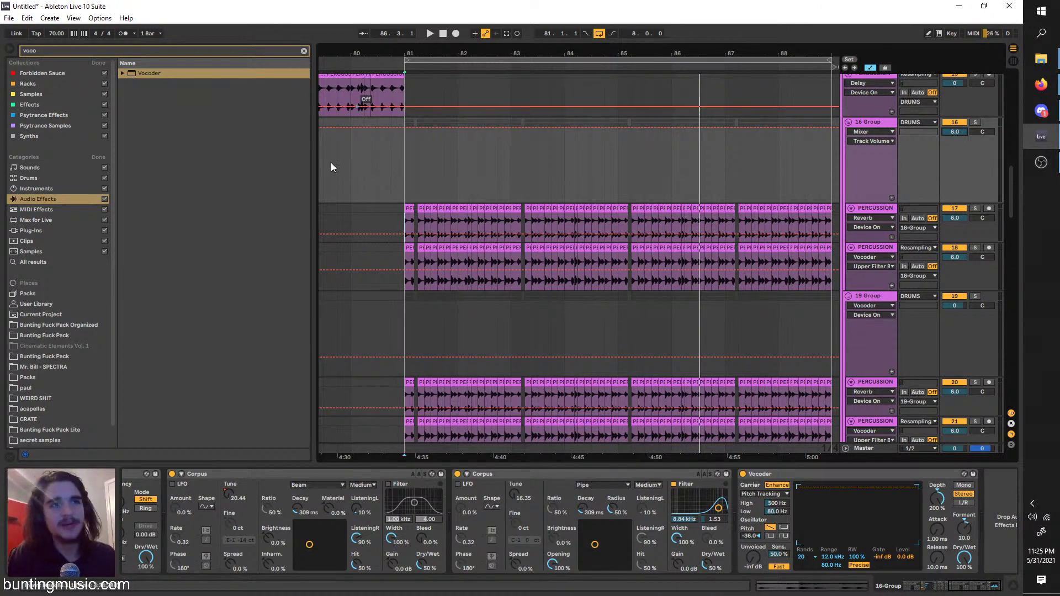
{"action": "left_click", "coordinate": [405, 149]}
{"action": "mouse_move", "coordinate": [404, 124]}
{"action": "left_mouse_down"}
{"action": "mouse_move", "coordinate": [554, 111]}
{"action": "mouse_move", "coordinate": [619, 131]}
{"action": "left_mouse_up"}
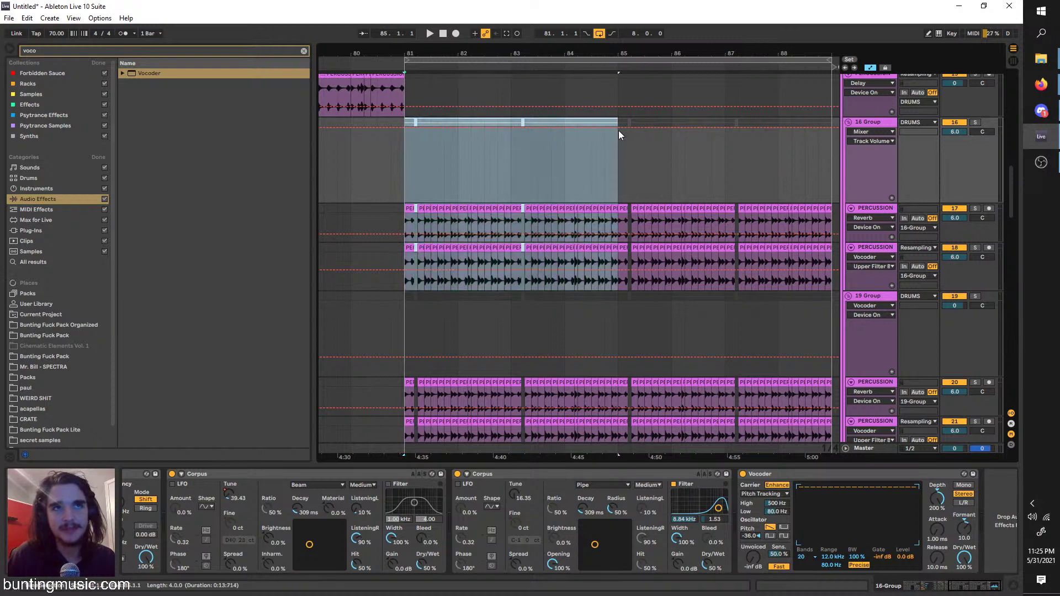
{"action": "left_click", "coordinate": [615, 160]}
{"action": "left_click", "coordinate": [398, 175]}
{"action": "left_click", "coordinate": [430, 35]}
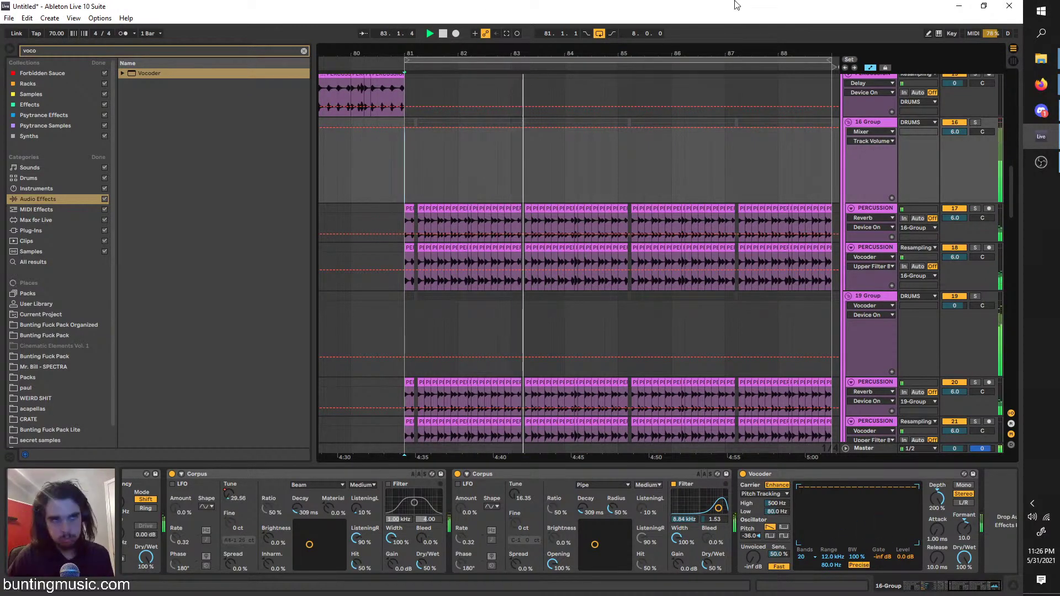
Solo the 19 Group and restart playback from bar 81
{"action": "left_click", "coordinate": [307, 487]}
{"action": "left_click", "coordinate": [313, 500]}
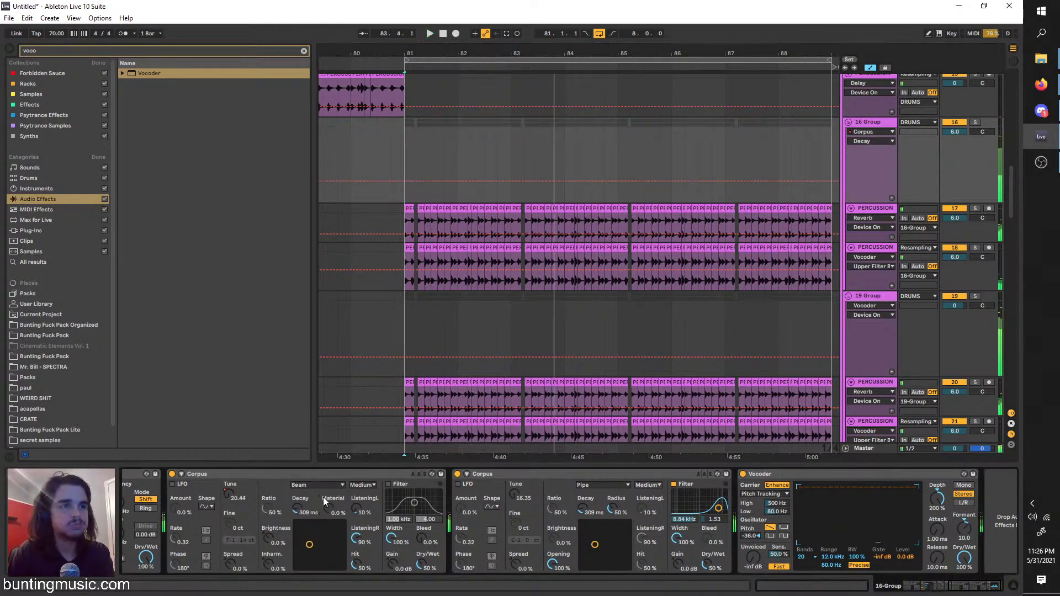
{"action": "key", "text": "space"}
{"action": "key", "text": "space"}
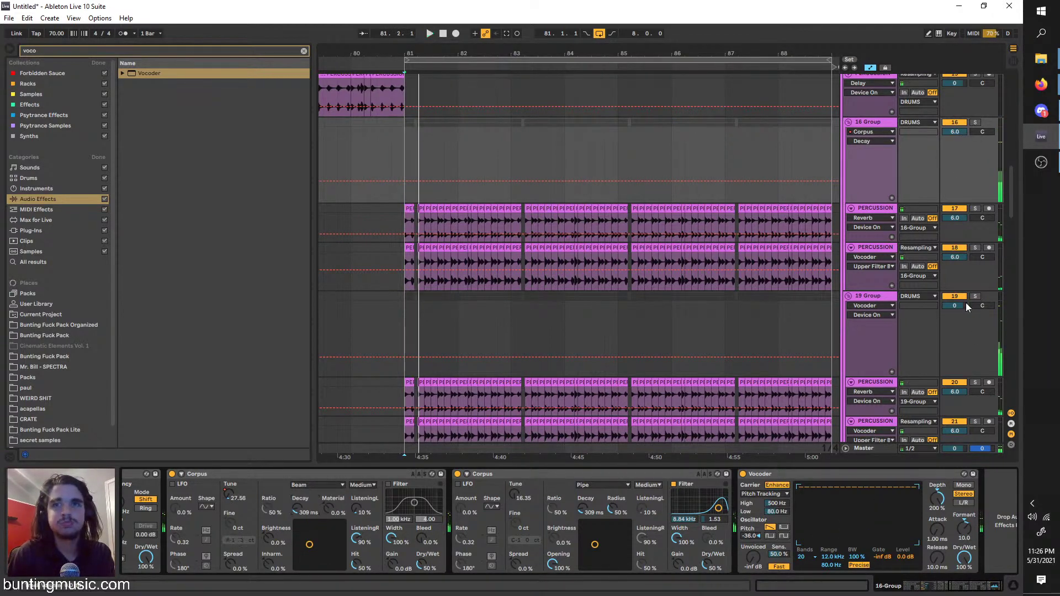
{"action": "left_click", "coordinate": [976, 296]}
{"action": "key", "text": "space"}
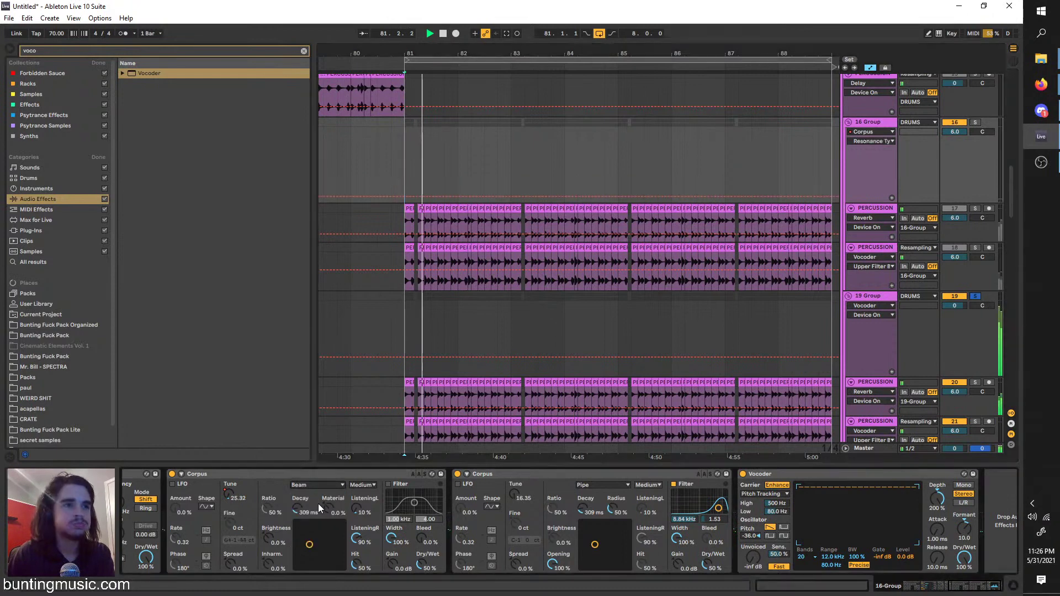
Try the Marimba and Pipe resonator types on the 16 Group's Beam Corpus
{"action": "left_click", "coordinate": [314, 486]}
{"action": "left_click", "coordinate": [313, 501]}
{"action": "key", "text": "space"}
{"action": "key", "text": "space"}
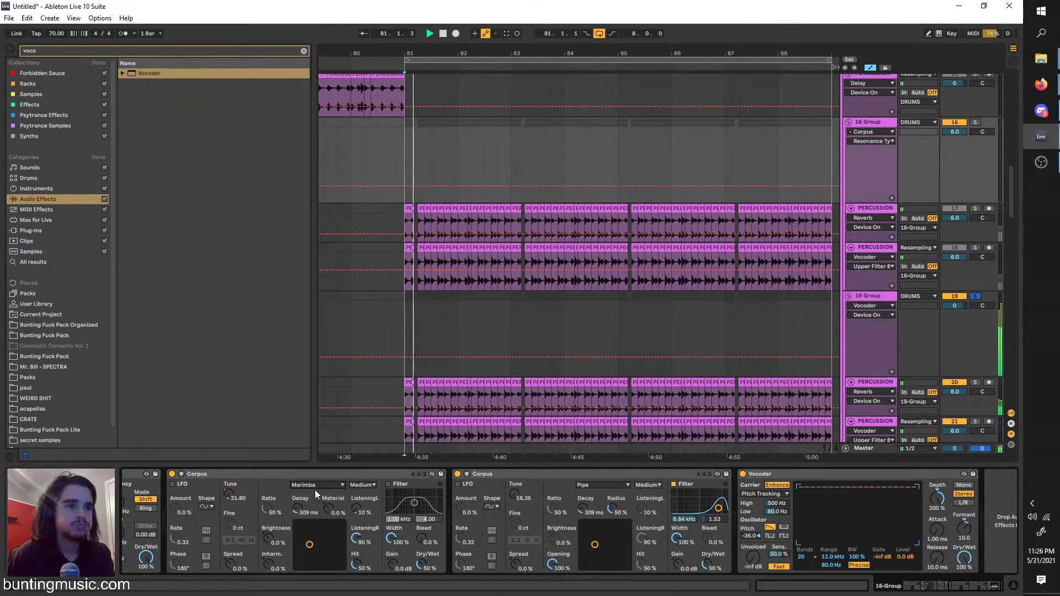
{"action": "left_click", "coordinate": [312, 487]}
{"action": "left_click", "coordinate": [314, 531]}
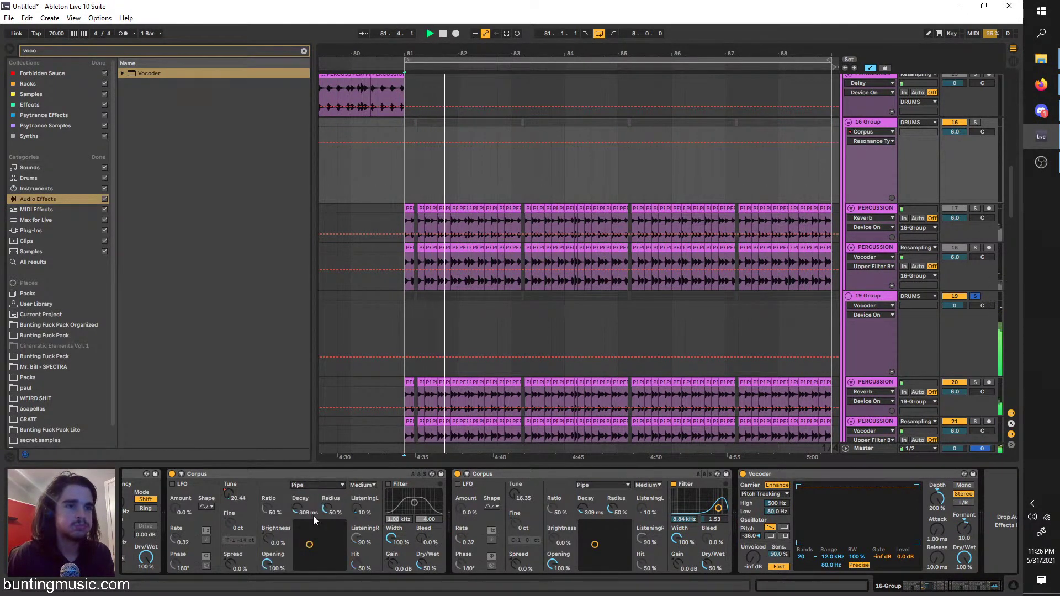
{"action": "key", "text": "space"}
{"action": "key", "text": "space"}
Return the resonator type of the 16 Group's changed Corpus to Beam
{"action": "left_click", "coordinate": [872, 296]}
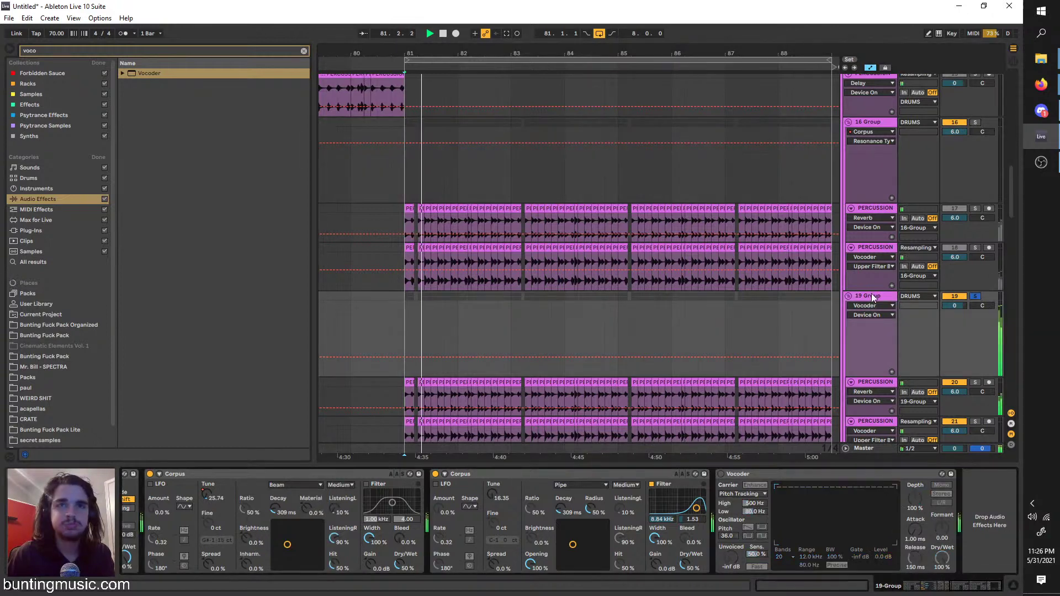
{"action": "left_click", "coordinate": [879, 126]}
{"action": "left_click", "coordinate": [327, 485]}
{"action": "left_click", "coordinate": [327, 495]}
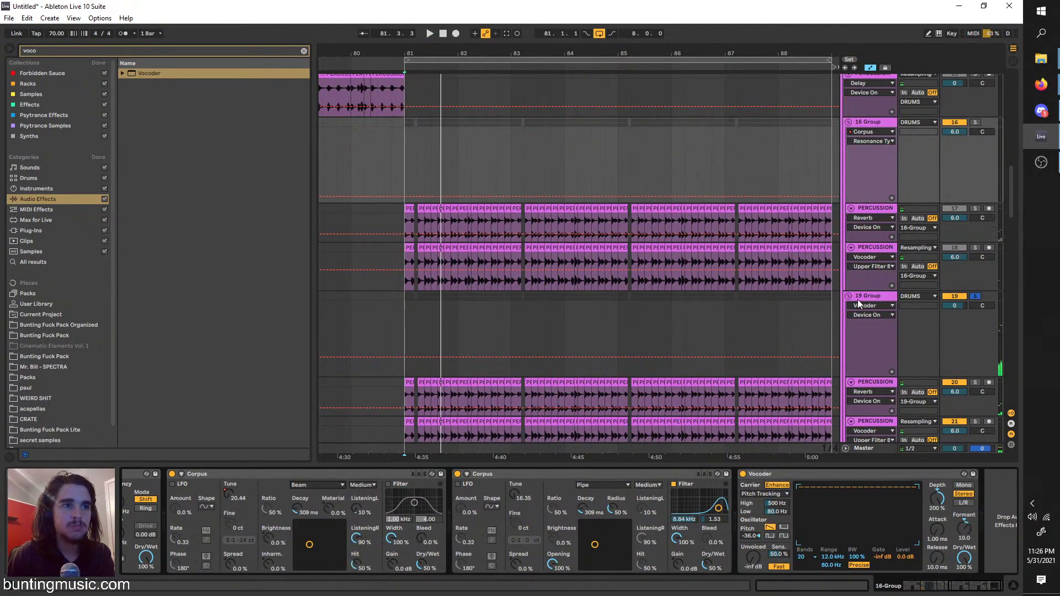
Audition the Plate and Tube resonator types on the 19 Group's Beam Corpus and choose Plate
{"action": "left_click", "coordinate": [859, 302]}
{"action": "left_click", "coordinate": [280, 487]}
{"action": "left_click", "coordinate": [283, 530]}
{"action": "key", "text": "space"}
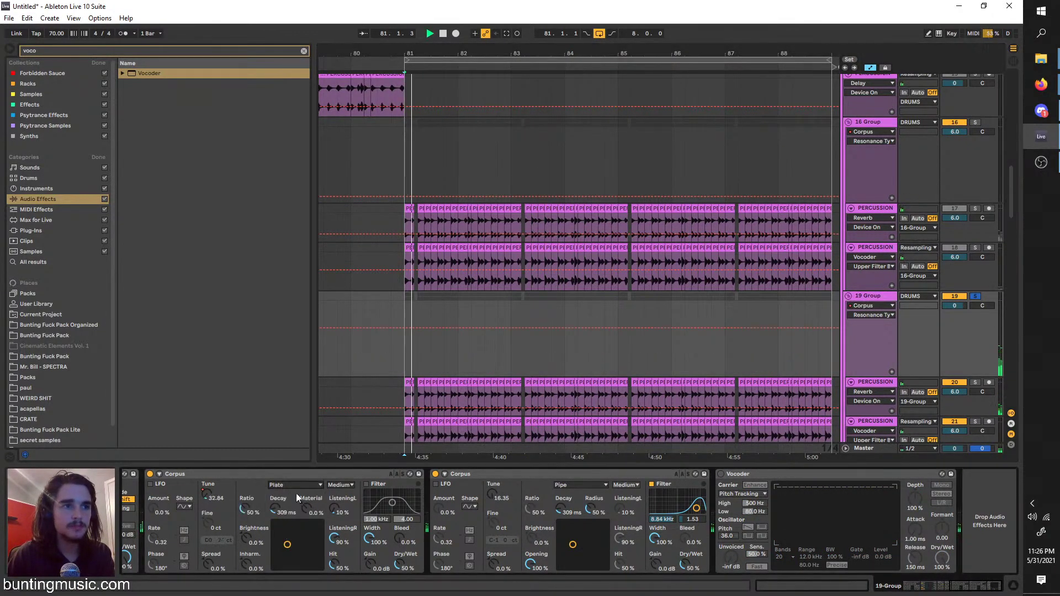
{"action": "left_click", "coordinate": [287, 485]}
{"action": "left_click", "coordinate": [300, 546]}
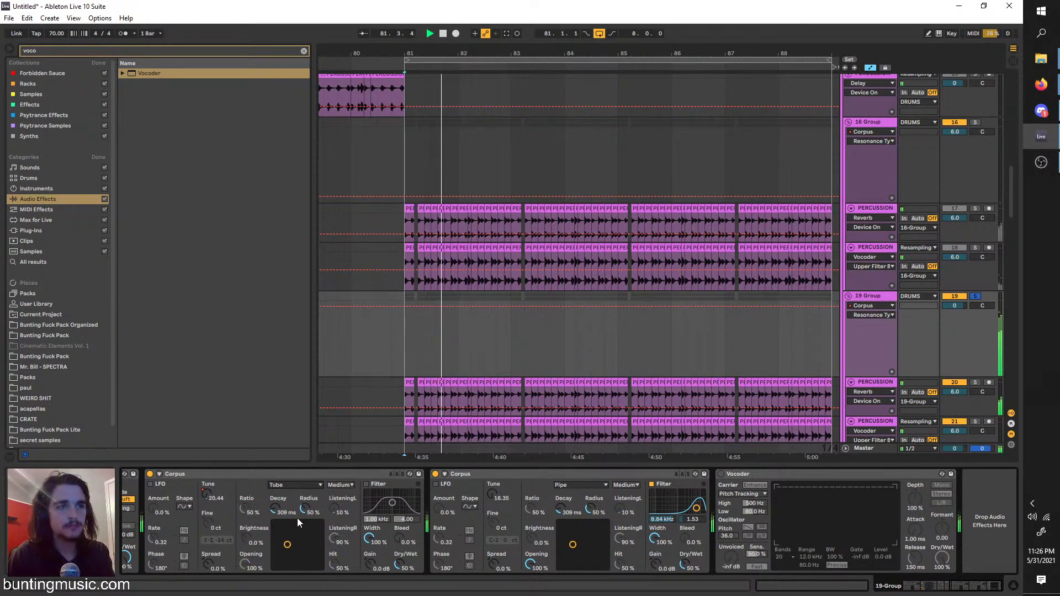
{"action": "left_click", "coordinate": [287, 486]}
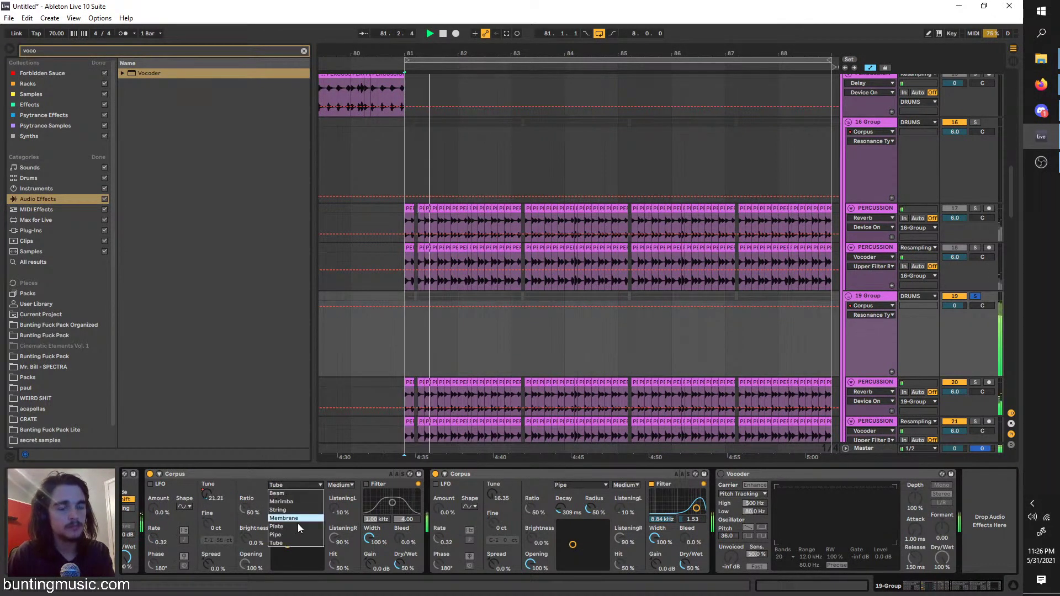
{"action": "left_click", "coordinate": [299, 525]}
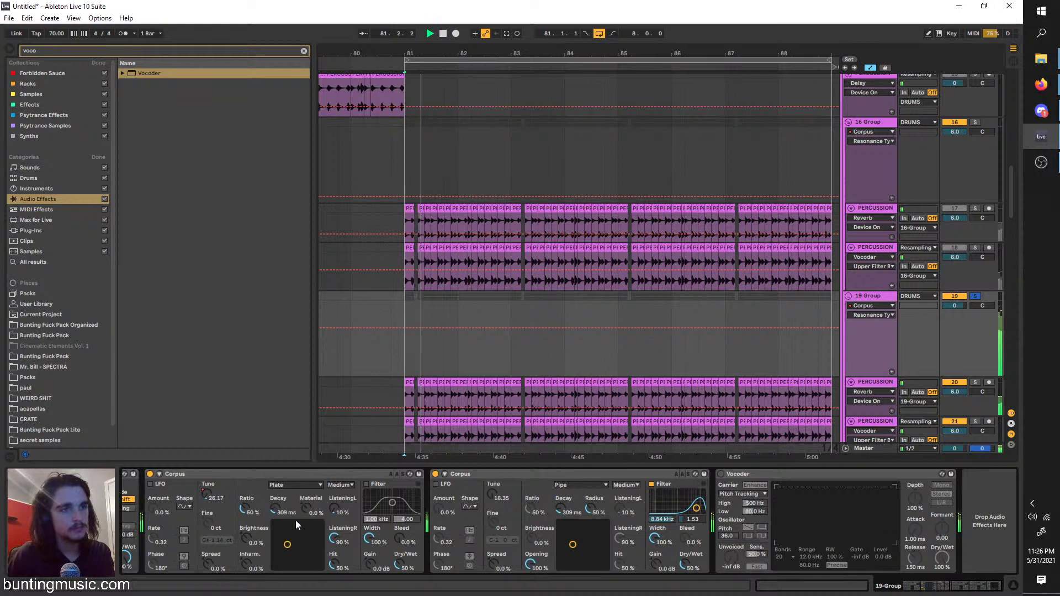
Try the String resonator on the 19 Group's Plate Corpus, settling on the Beam type with Full resonator quality
{"action": "left_click", "coordinate": [292, 485]}
{"action": "left_click", "coordinate": [294, 514]}
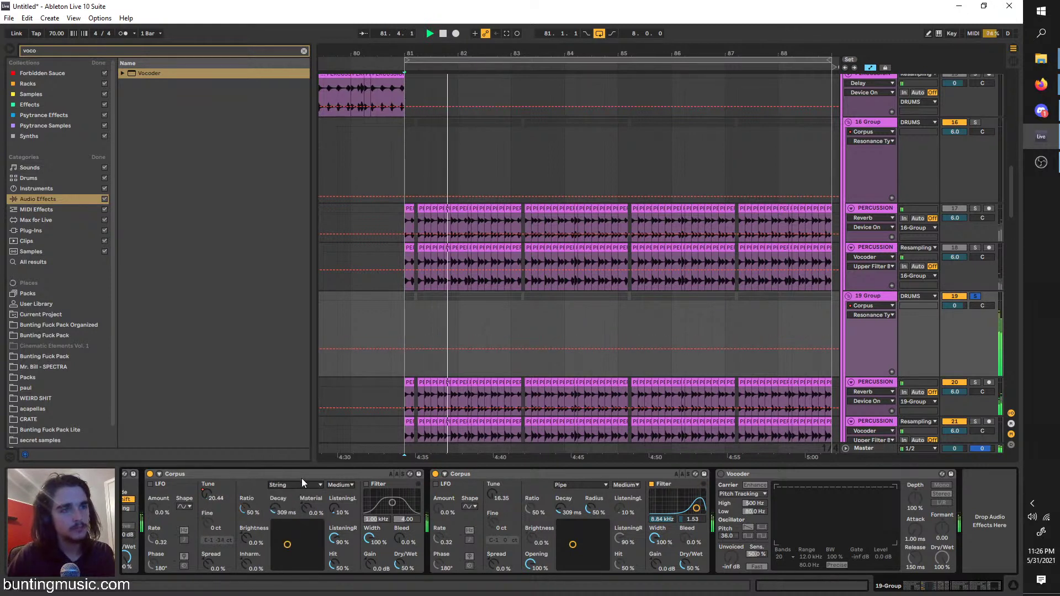
{"action": "key", "text": "space"}
{"action": "left_click", "coordinate": [333, 486]}
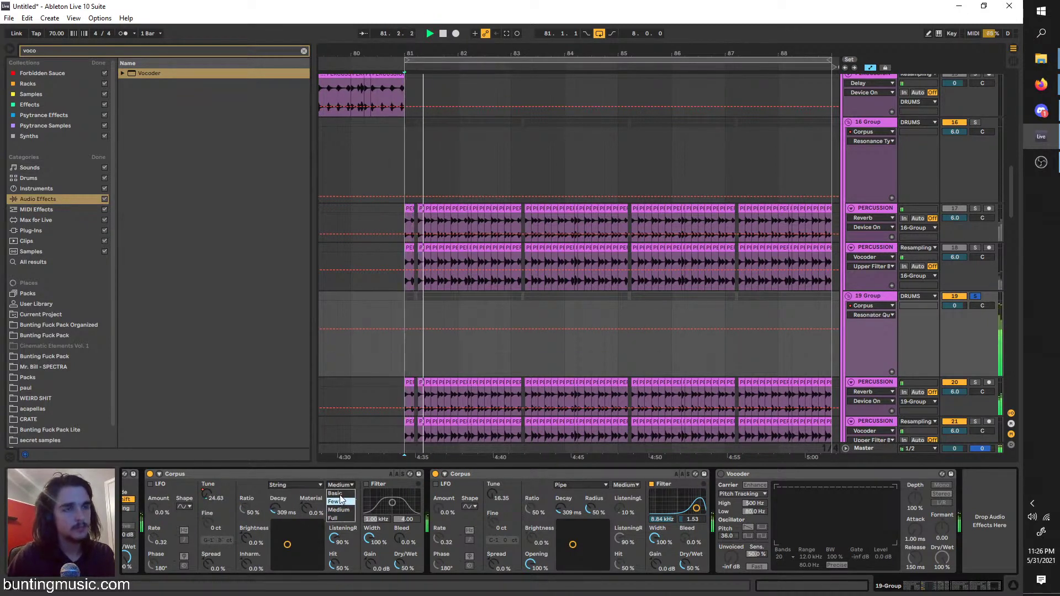
{"action": "left_click", "coordinate": [298, 486]}
{"action": "left_click", "coordinate": [300, 496]}
{"action": "left_click", "coordinate": [338, 485]}
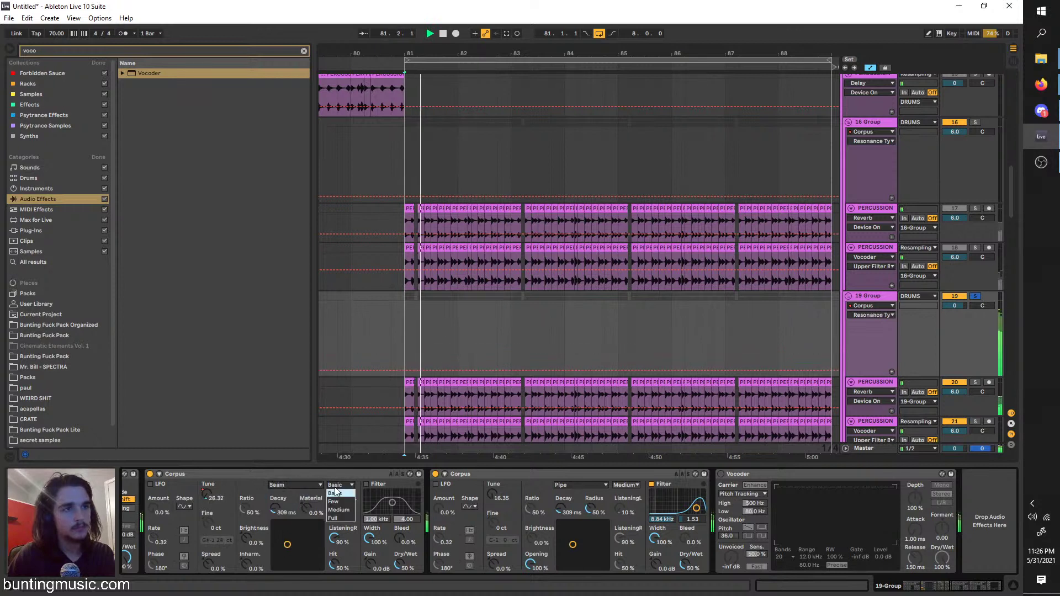
{"action": "left_click", "coordinate": [334, 518]}
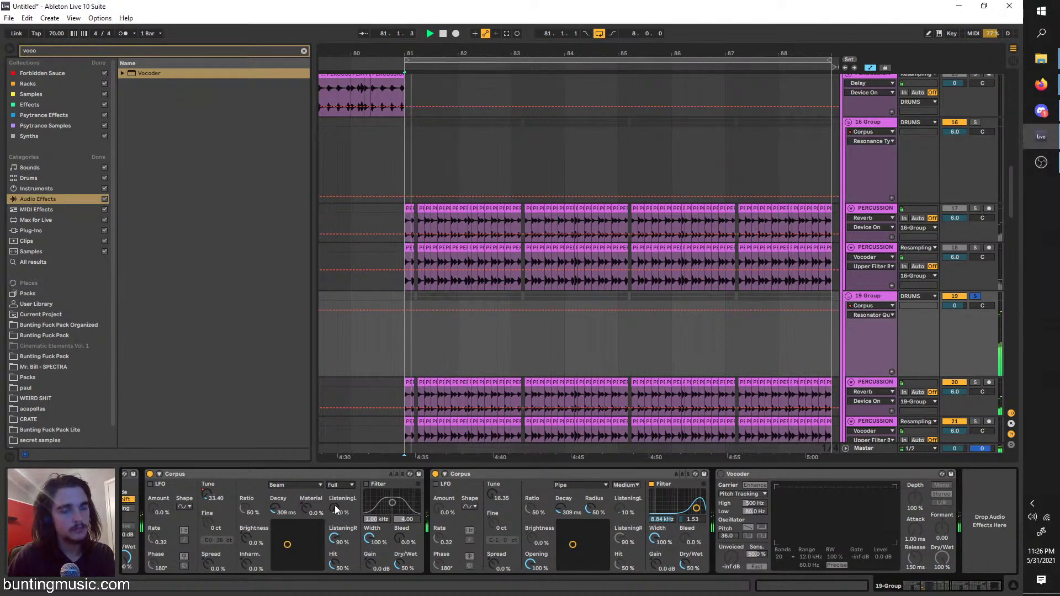
Set the Beam Corpus's Inharmonics to -51%, unsolo the 19 Group and replay the mix from bar 81
{"action": "left_click_drag", "start_coordinate": [252, 568], "coordinate": [251, 547]}
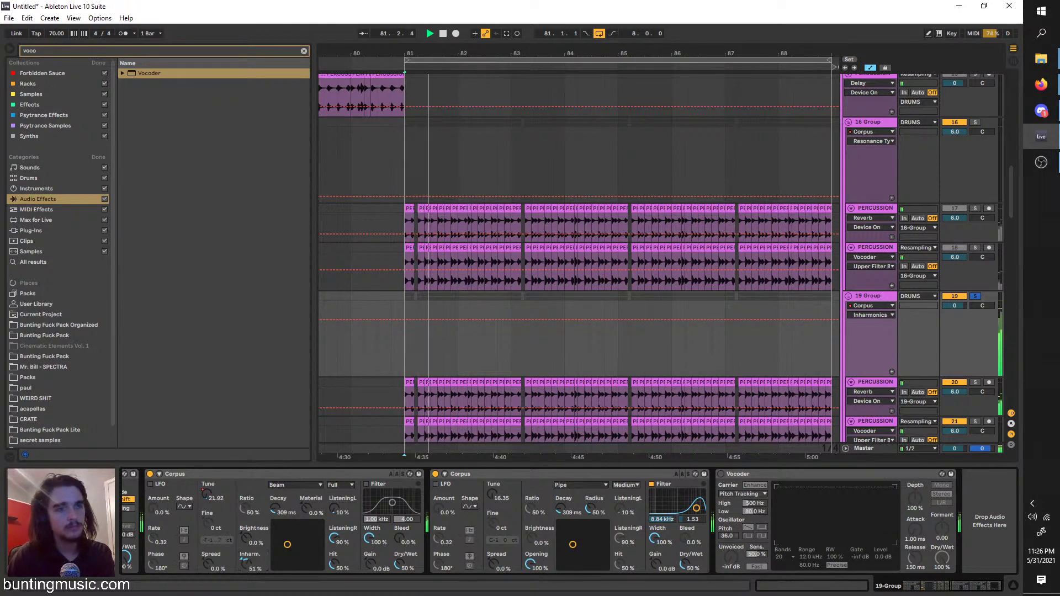
{"action": "mouse_move", "coordinate": [242, 562]}
{"action": "left_mouse_down"}
{"action": "mouse_move", "coordinate": [242, 577]}
{"action": "mouse_move", "coordinate": [242, 555]}
{"action": "left_mouse_up"}
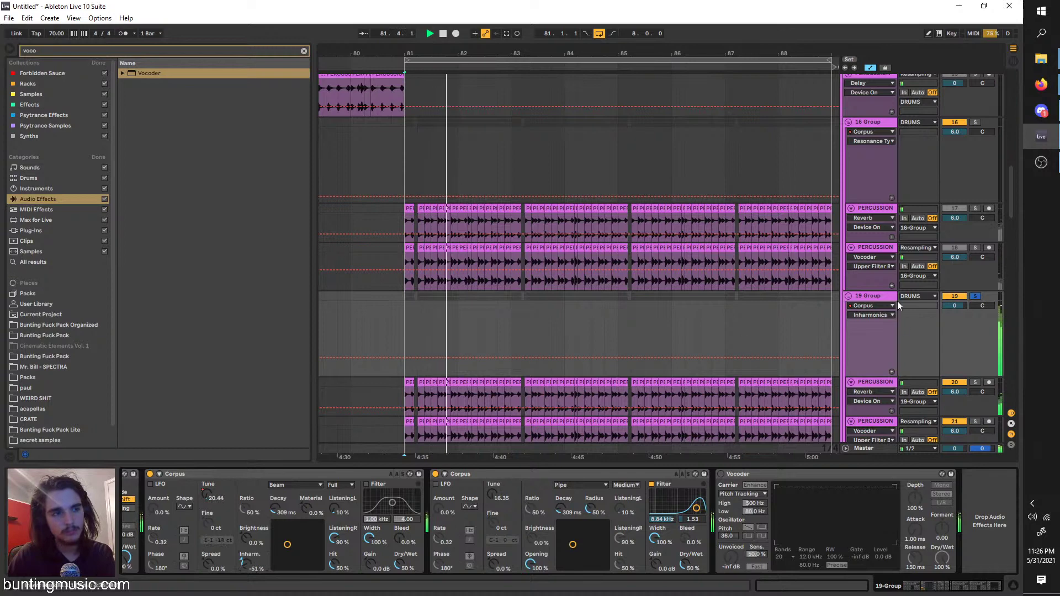
{"action": "left_click", "coordinate": [976, 297]}
{"action": "key", "text": "space"}
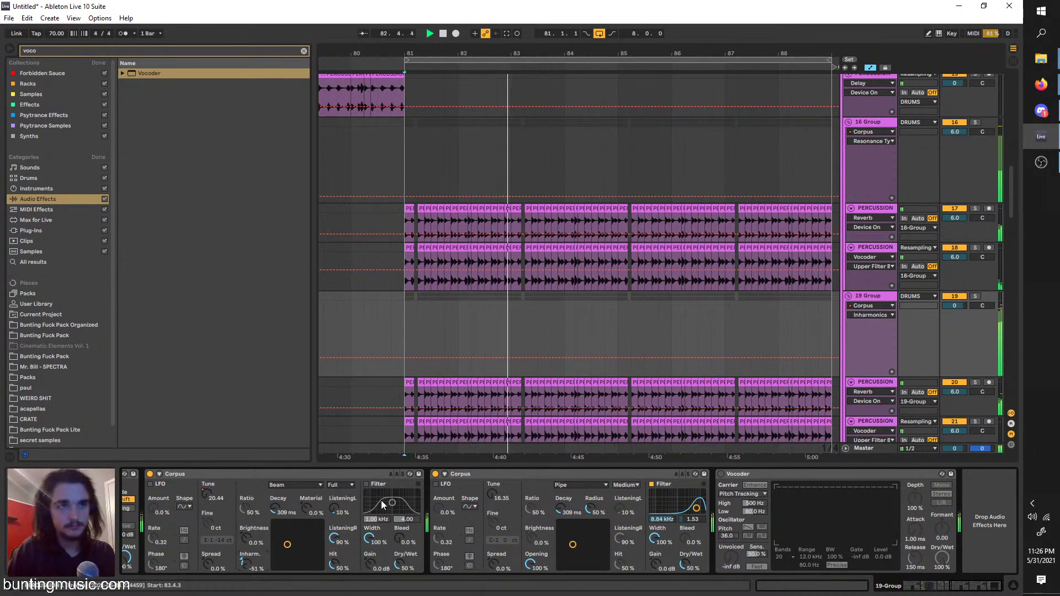
{"action": "key", "text": "space"}
{"action": "left_click", "coordinate": [409, 359]}
{"action": "key", "text": "space"}
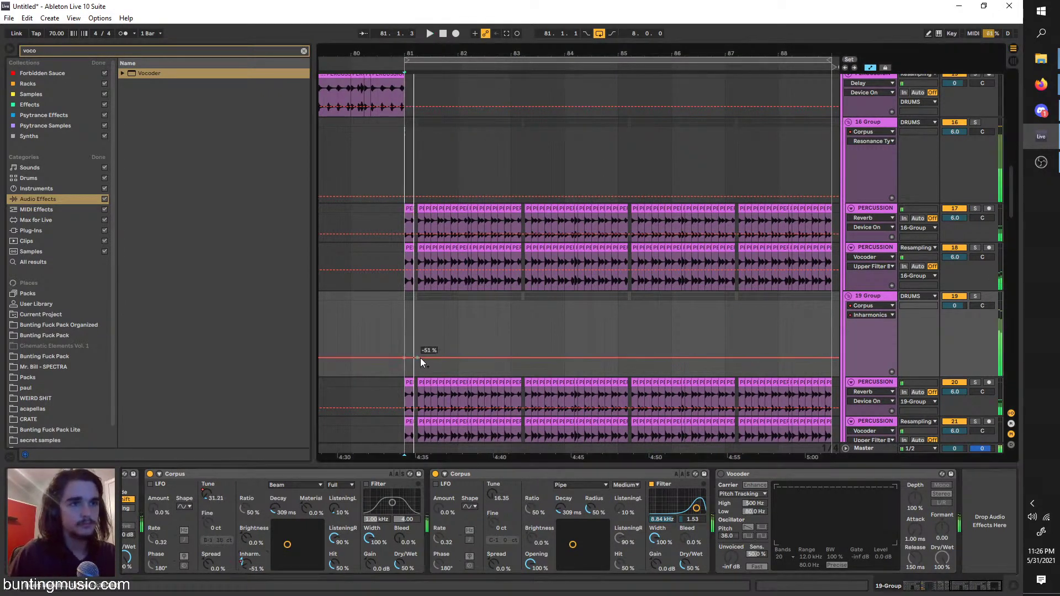
Automate the 19 Group's Corpus Inharmonics in bar 81 in steps from -51% up to 4% and down to -100%
{"action": "key", "text": "space"}
{"action": "left_click_drag", "start_coordinate": [423, 358], "coordinate": [442, 376]}
{"action": "key", "text": "ctrl+z"}
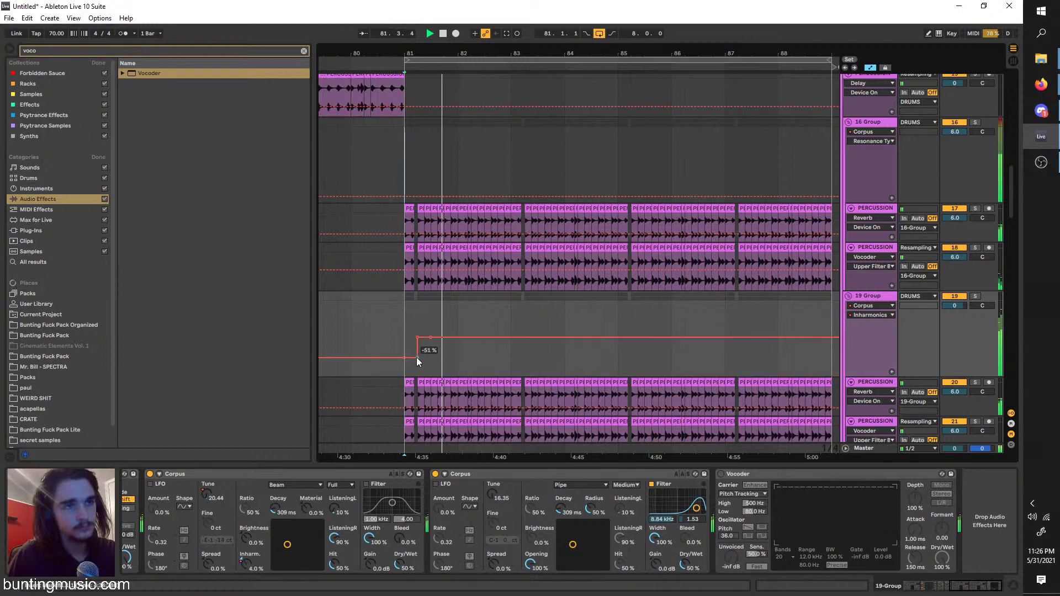
{"action": "left_click_drag", "start_coordinate": [443, 338], "coordinate": [444, 377]}
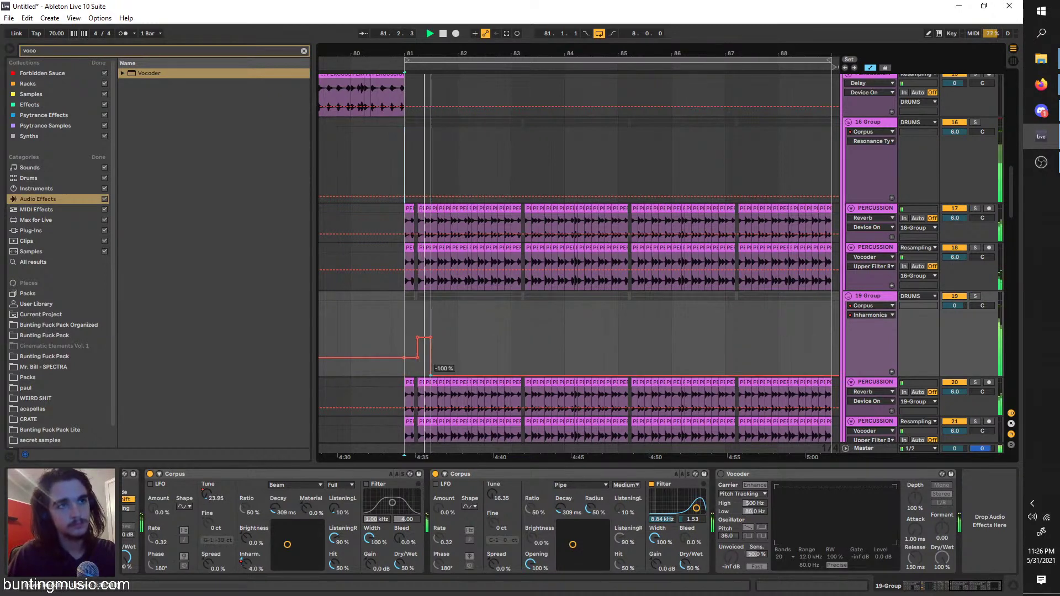
Duplicate bar 81's Inharmonics automation pattern repeatedly through the end of bar 88
{"action": "left_click_drag", "start_coordinate": [459, 330], "coordinate": [410, 327]}
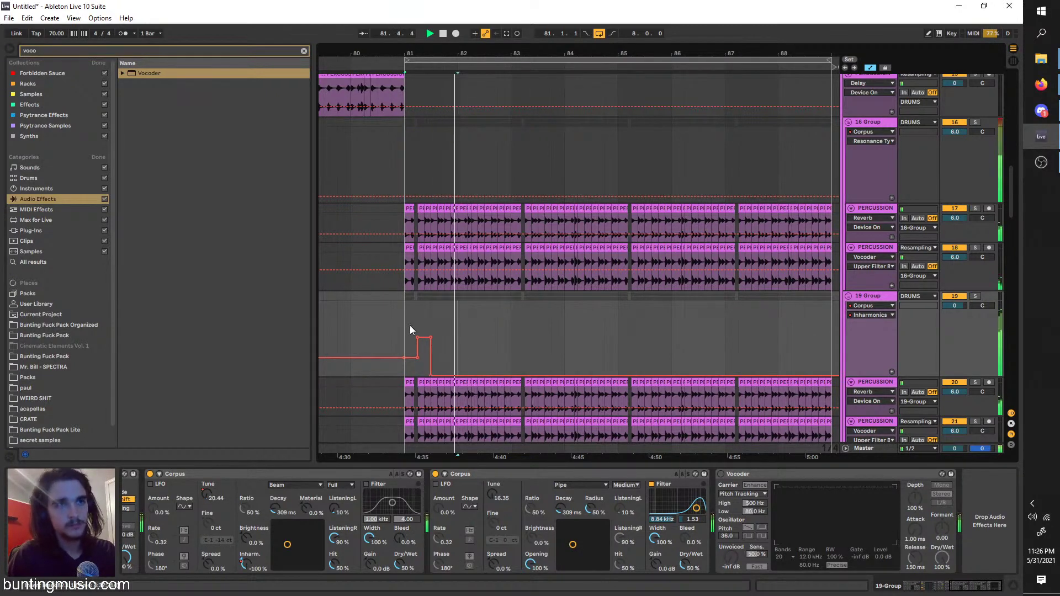
{"action": "key", "text": "ctrl+d"}
{"action": "key", "text": "ctrl+d"}
{"action": "key", "text": "ctrl+d"}
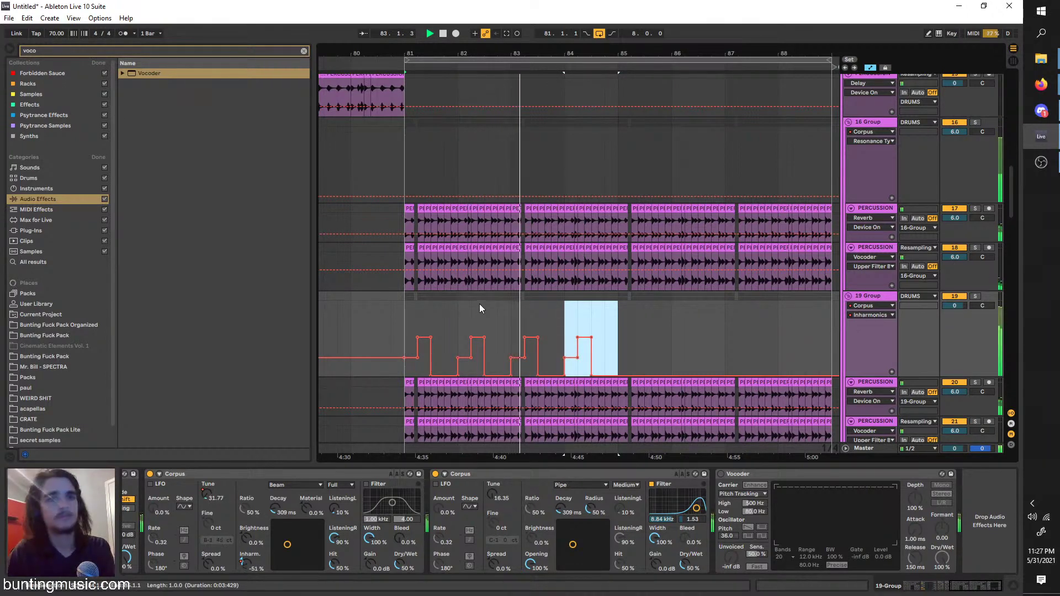
{"action": "key", "text": "ctrl+d"}
{"action": "key", "text": "ctrl+d"}
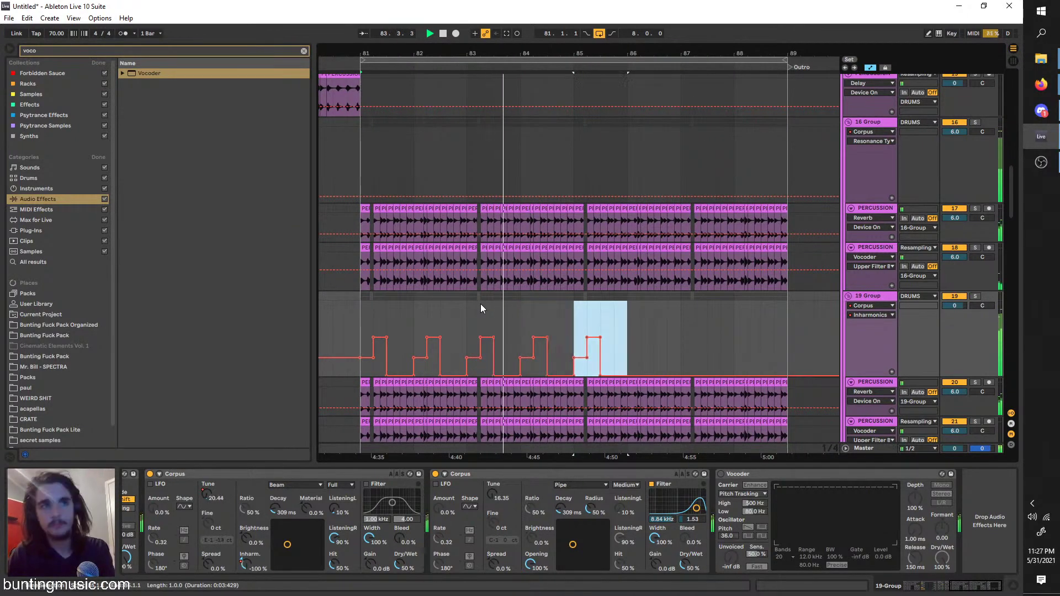
{"action": "key", "text": "ctrl+d"}
{"action": "key", "text": "ctrl+d"}
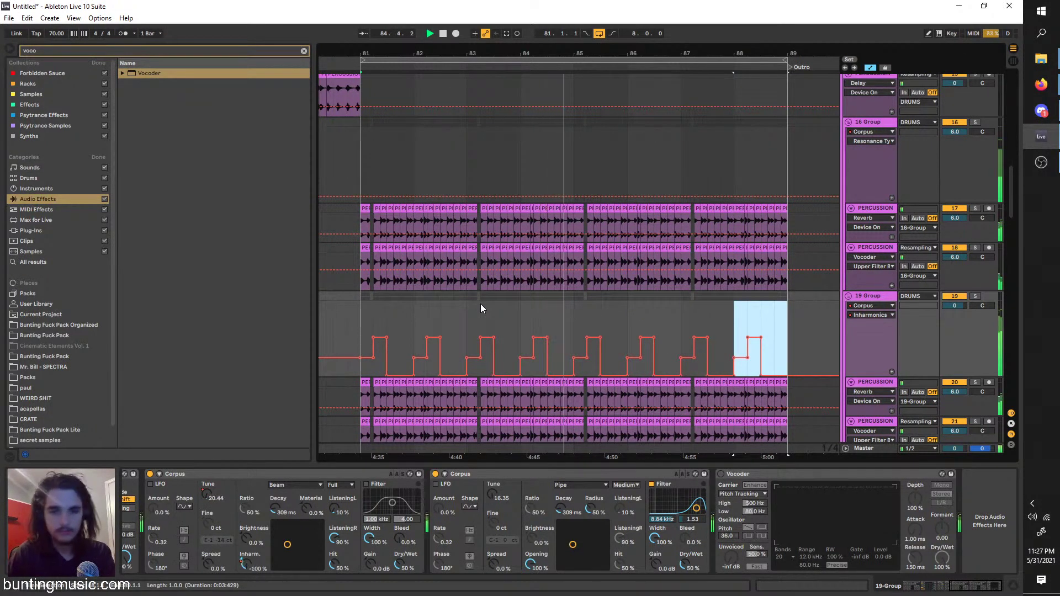
Solo the 19 Group and restart playback to hear its Inharmonics automation
{"action": "left_click", "coordinate": [976, 296]}
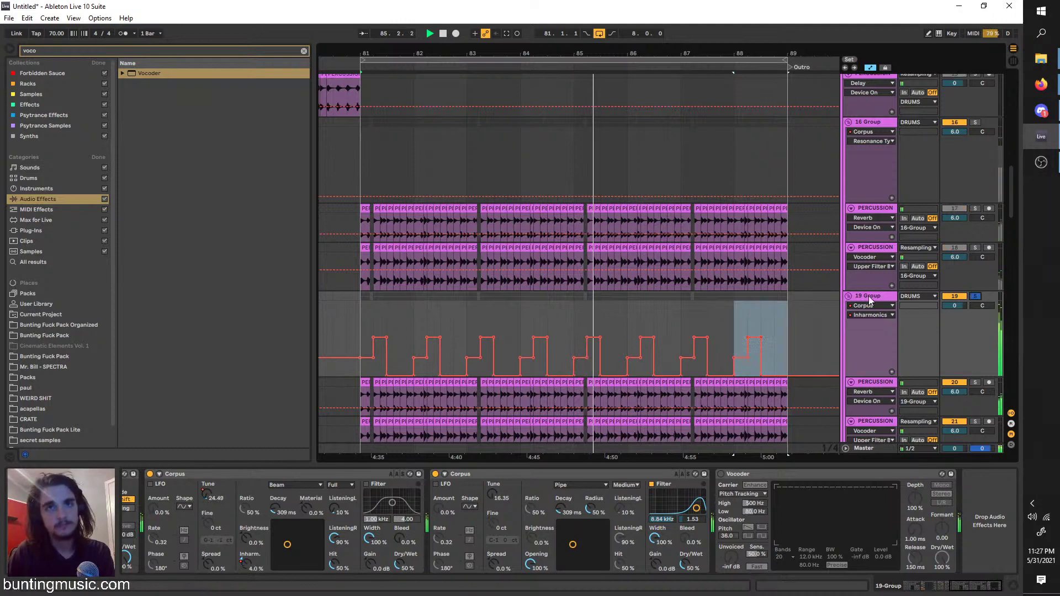
{"action": "key", "text": "space"}
{"action": "key", "text": "space"}
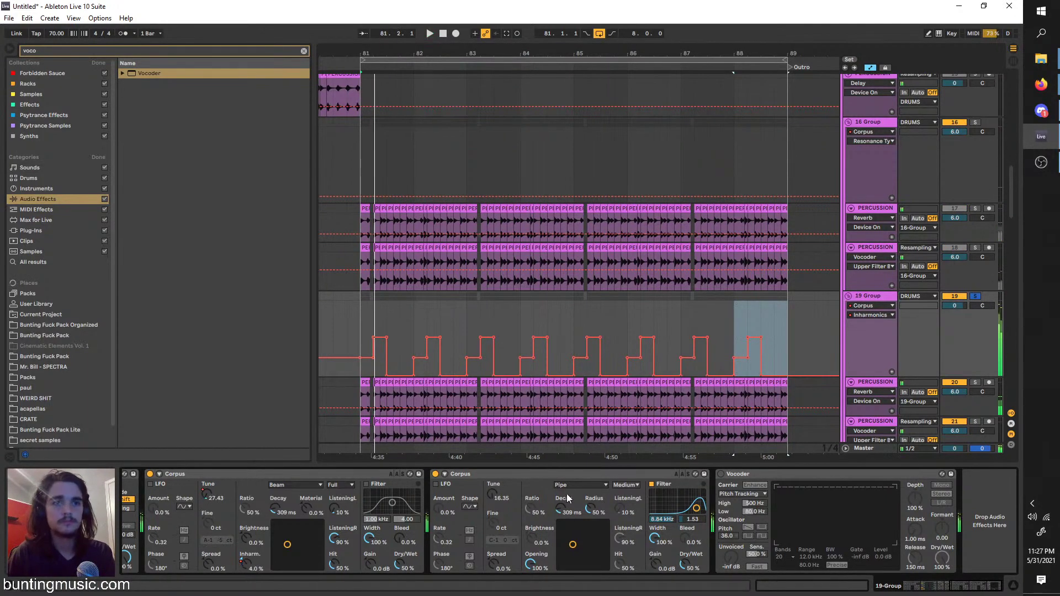
Enable the 19 Group's Vocoder and change its carrier from Pitch Tracking to Modulator
{"action": "left_click", "coordinate": [487, 489]}
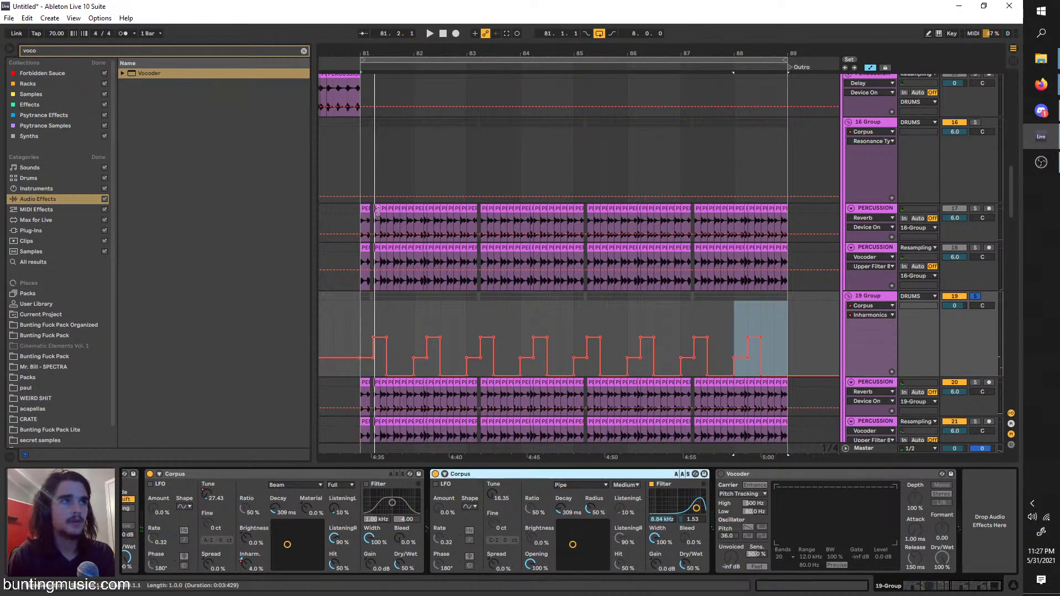
{"action": "left_click", "coordinate": [720, 473]}
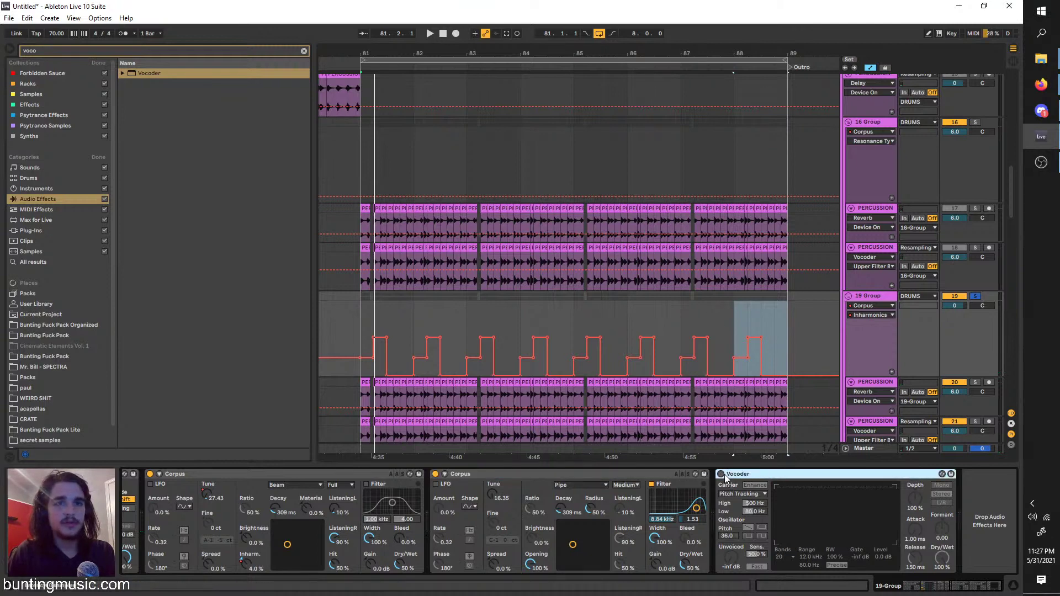
{"action": "key", "text": "ctrl+space"}
{"action": "left_click", "coordinate": [739, 495]}
{"action": "left_click", "coordinate": [746, 518]}
{"action": "key", "text": "ctrl+space"}
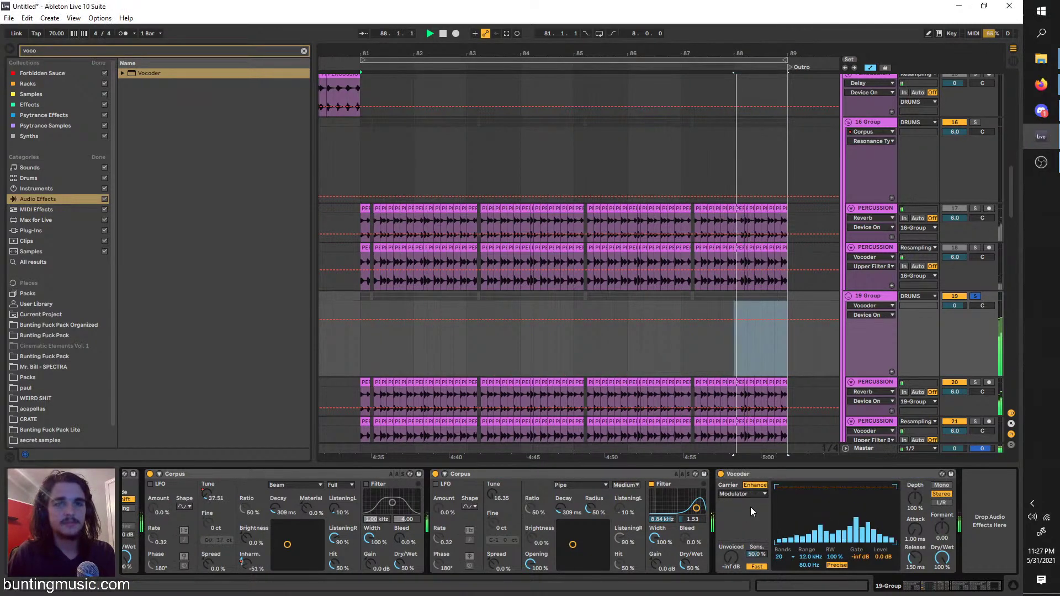
Replay the 19 Group from bar 81 and reduce its Vocoder to 4 bands
{"action": "key", "text": "space"}
{"action": "left_click", "coordinate": [358, 353]}
{"action": "key", "text": "space"}
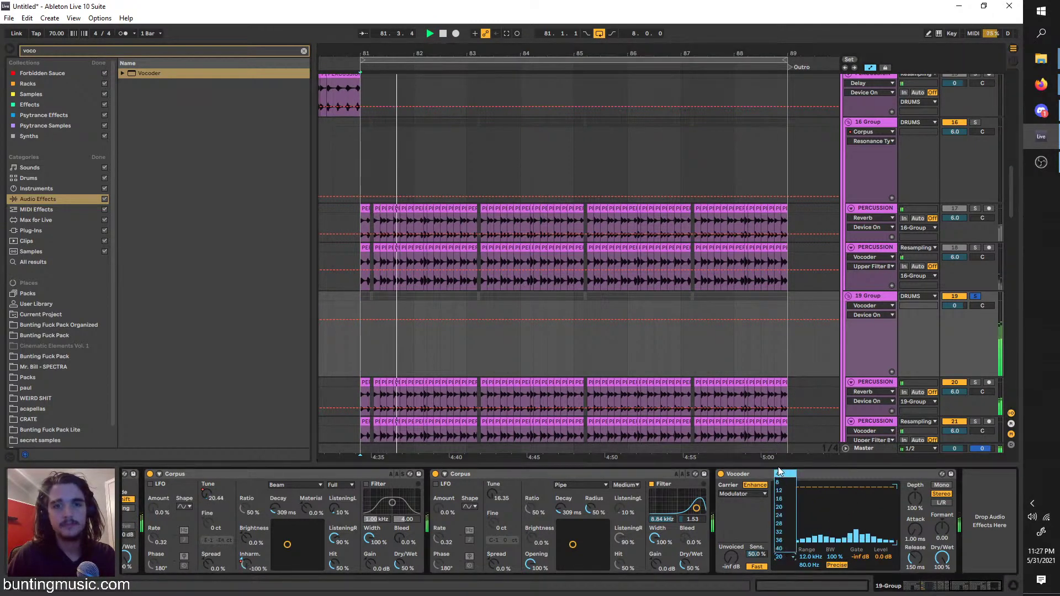
{"action": "key", "text": "space"}
{"action": "key", "text": "space"}
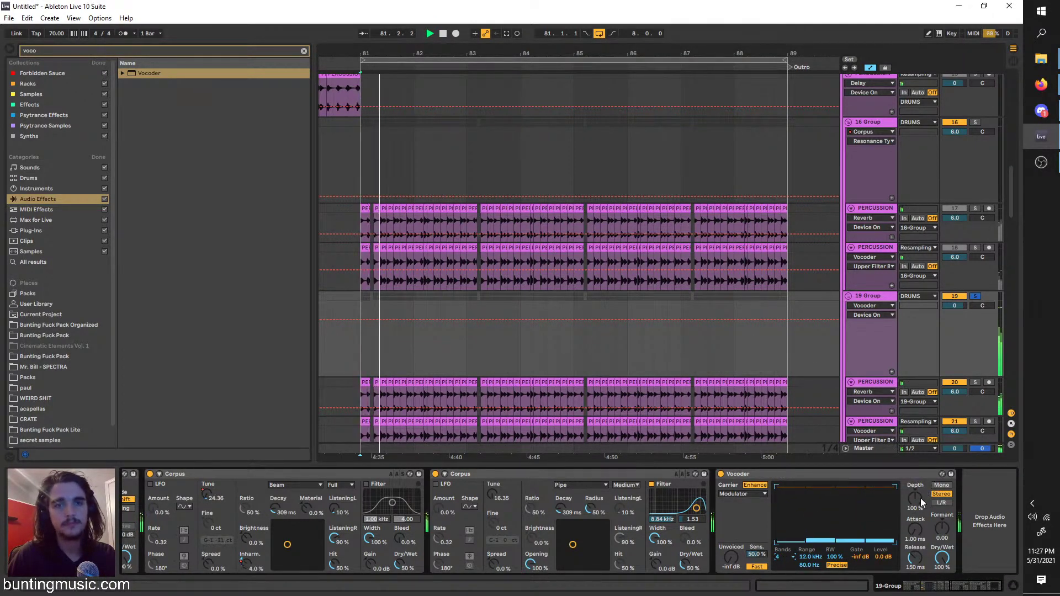
{"action": "left_click_drag", "start_coordinate": [779, 556], "coordinate": [779, 577]}
Try Vocoder formant shifts of 36 and -31 on the 19 Group, return Formant to its default and restart playback
{"action": "left_click_drag", "start_coordinate": [943, 529], "coordinate": [942, 439]}
{"action": "key", "text": "space"}
{"action": "key", "text": "space"}
{"action": "left_click", "coordinate": [874, 299]}
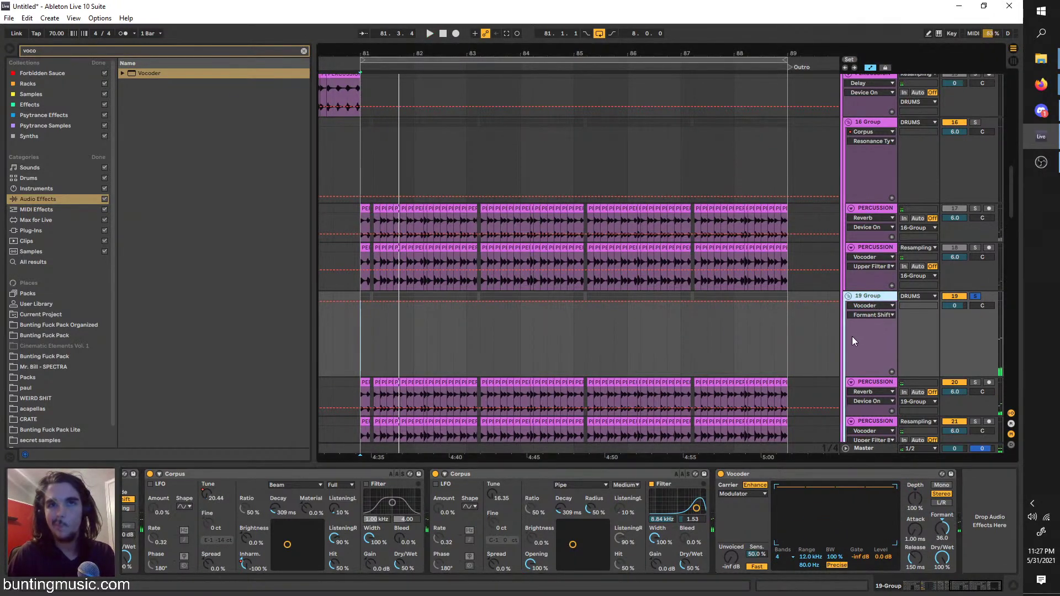
{"action": "key", "text": "space"}
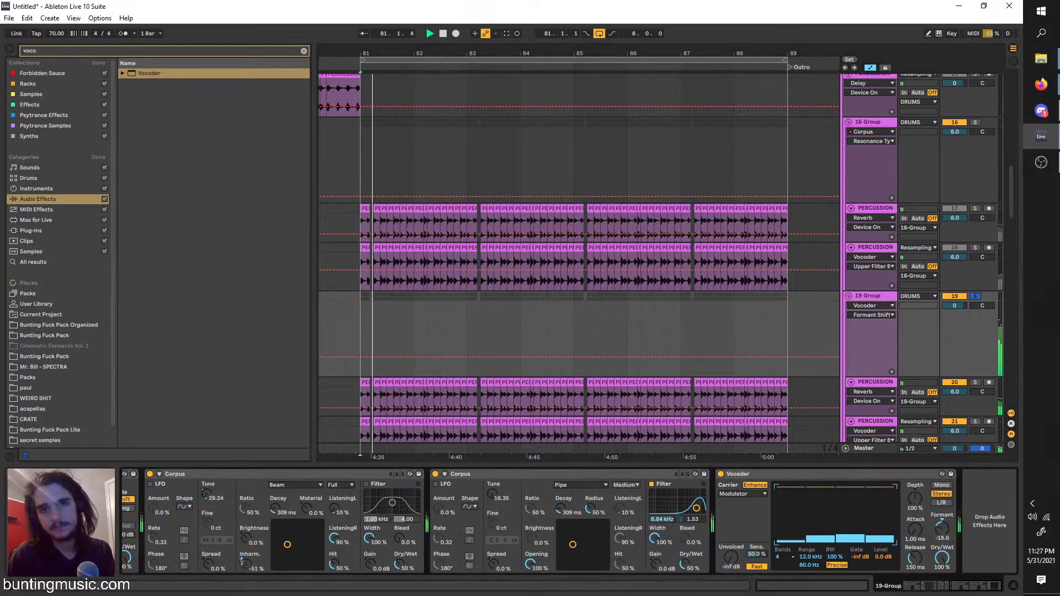
{"action": "right_click", "coordinate": [944, 544]}
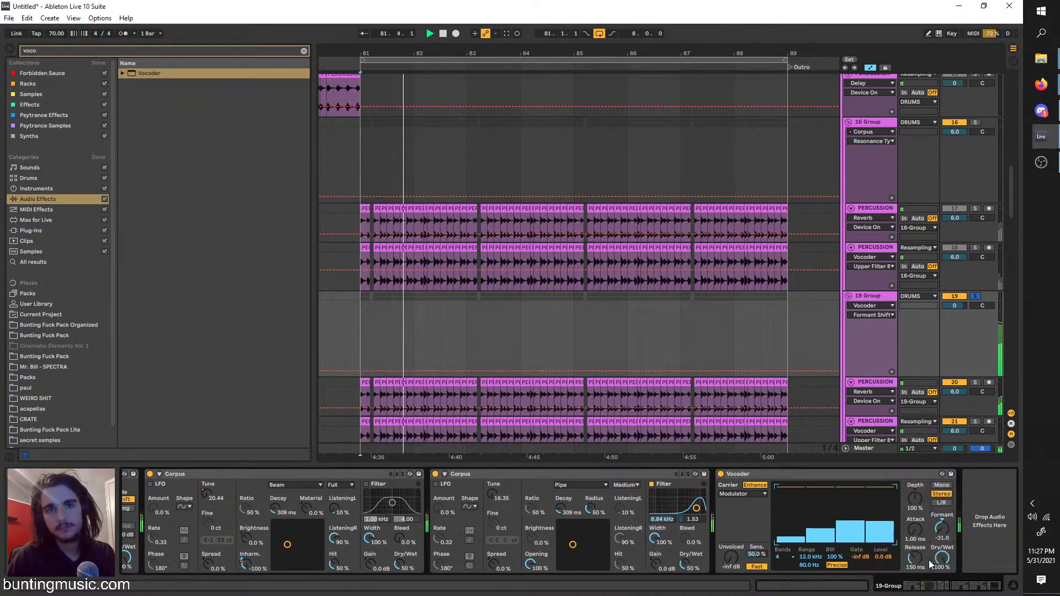
{"action": "right_click", "coordinate": [937, 547]}
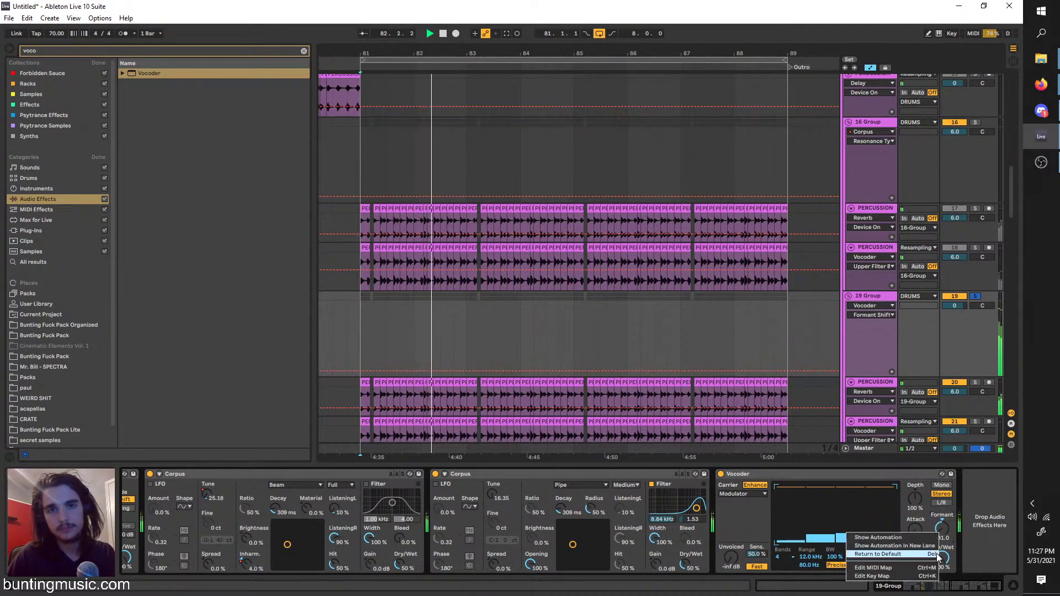
{"action": "left_click", "coordinate": [934, 555]}
{"action": "key", "text": "space"}
{"action": "key", "text": "space"}
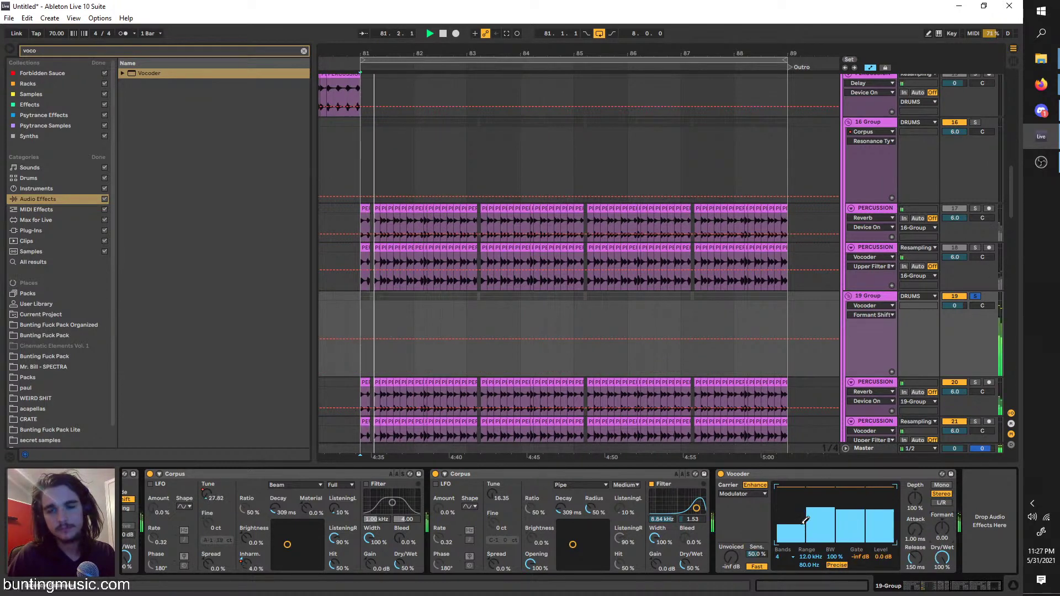
Try a 369 Hz to 3.83 kHz range with 10% bandwidth on the 19 Group's Vocoder and replay
{"action": "key", "text": "space"}
{"action": "left_click_drag", "start_coordinate": [809, 558], "coordinate": [810, 525]}
{"action": "key", "text": "space"}
{"action": "key", "text": "space"}
{"action": "key", "text": "space"}
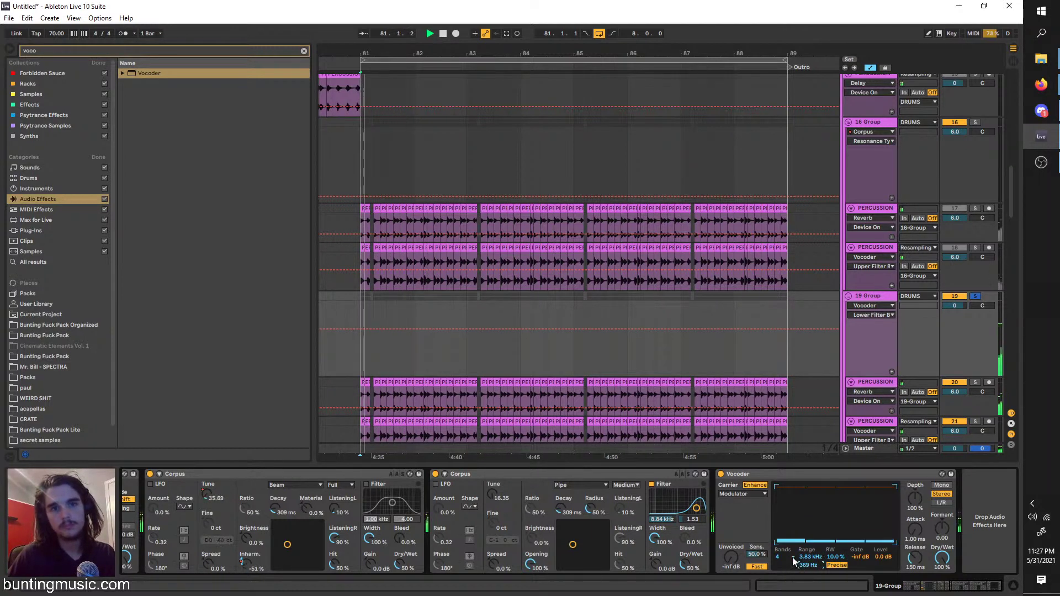
Set the Vocoder to 40 bands, a 101 Hz to 2.18 kHz range, 200% bandwidth, 10 ms release and 200% depth
{"action": "left_click", "coordinate": [789, 557]}
{"action": "left_click", "coordinate": [790, 553]}
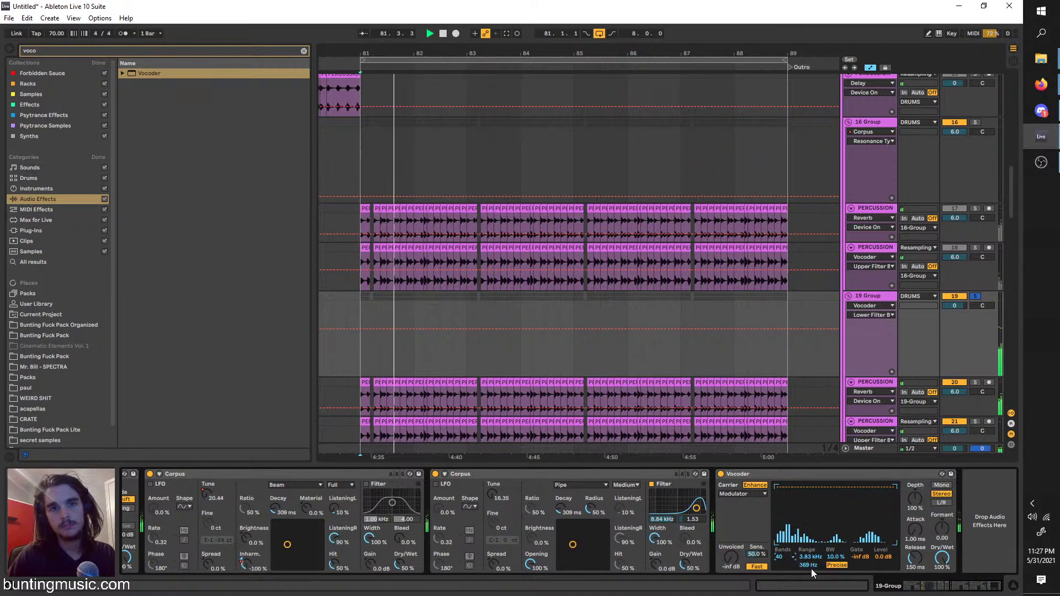
{"action": "left_click_drag", "start_coordinate": [809, 567], "coordinate": [835, 530]}
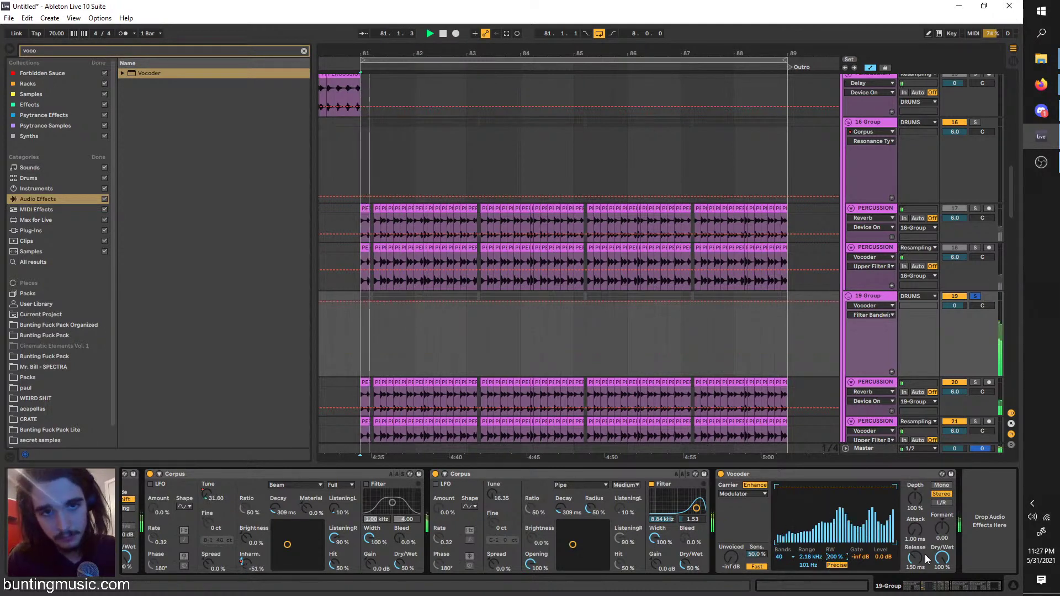
{"action": "left_click", "coordinate": [912, 561]}
{"action": "left_click_drag", "start_coordinate": [917, 504], "coordinate": [917, 481]}
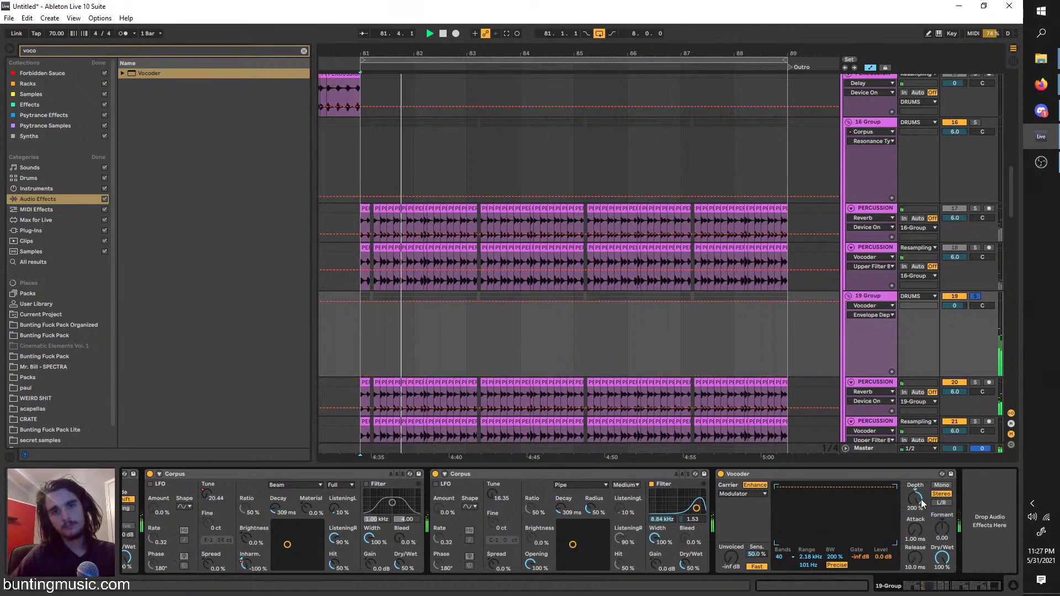
Search the audio effects for "corpus" and add a new Corpus after the 19 Group's Vocoder
{"action": "left_click", "coordinate": [145, 51]}
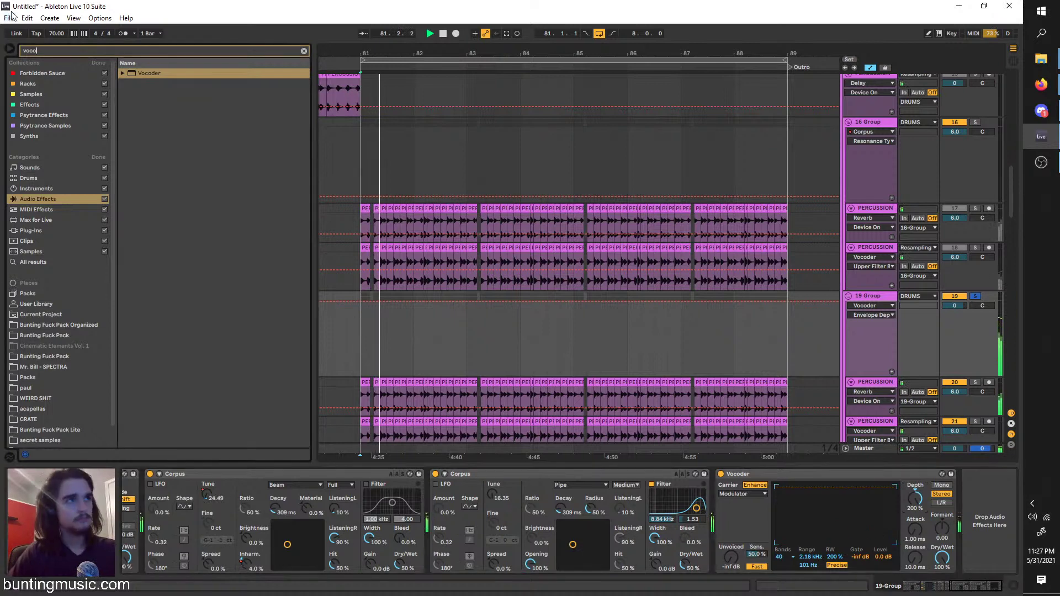
{"action": "type", "text": "corpus"}
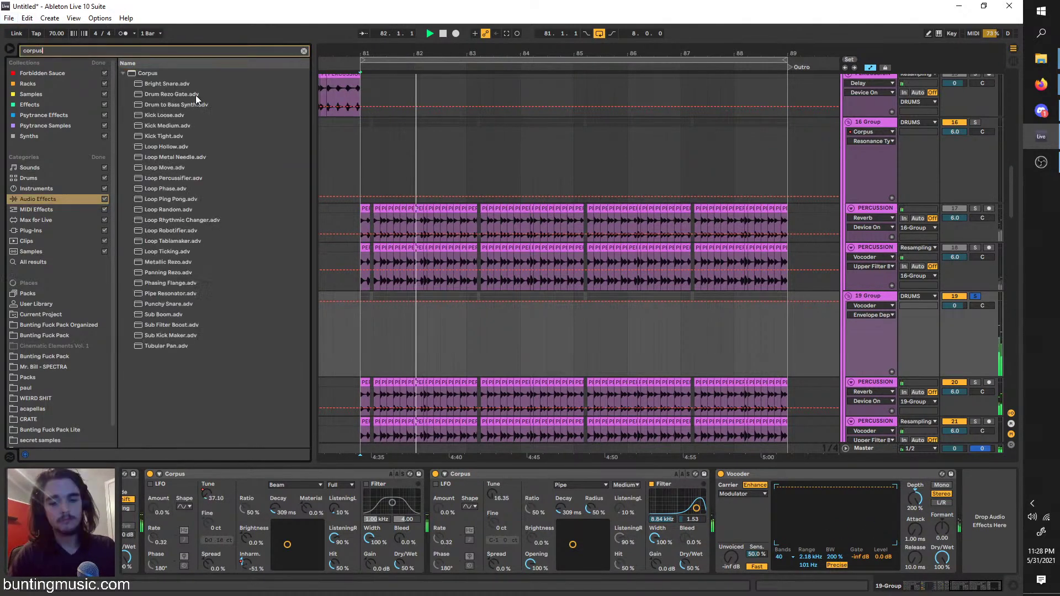
{"action": "left_click", "coordinate": [132, 73]}
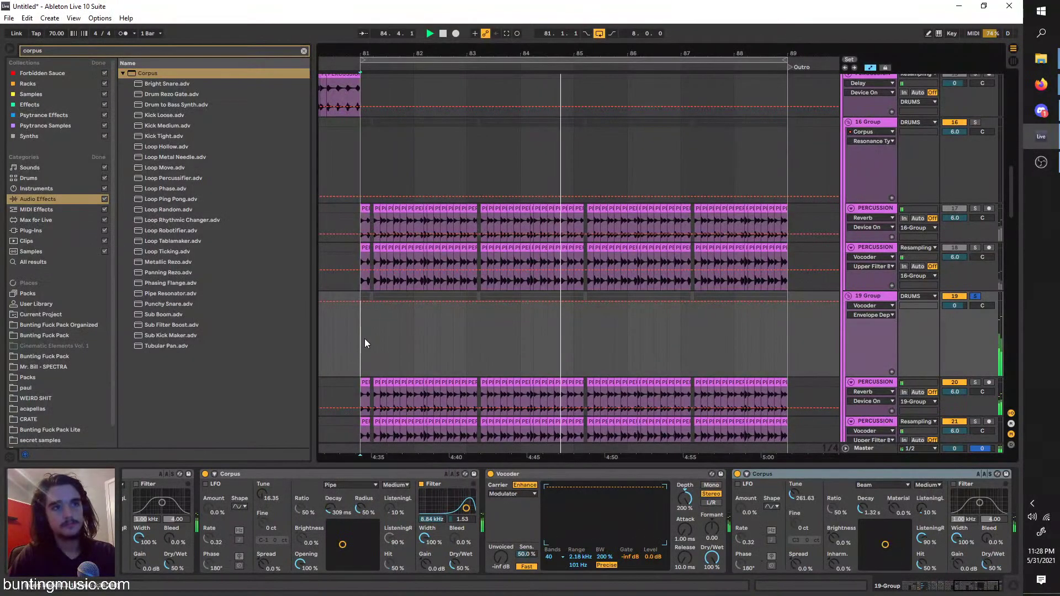
Set the new Corpus's Tune to 16.35 and Decay to 429 ms, and replay the 19 Group
{"action": "mouse_move", "coordinate": [796, 496]}
{"action": "left_mouse_down"}
{"action": "mouse_move", "coordinate": [796, 519]}
{"action": "mouse_move", "coordinate": [798, 494]}
{"action": "left_mouse_up"}
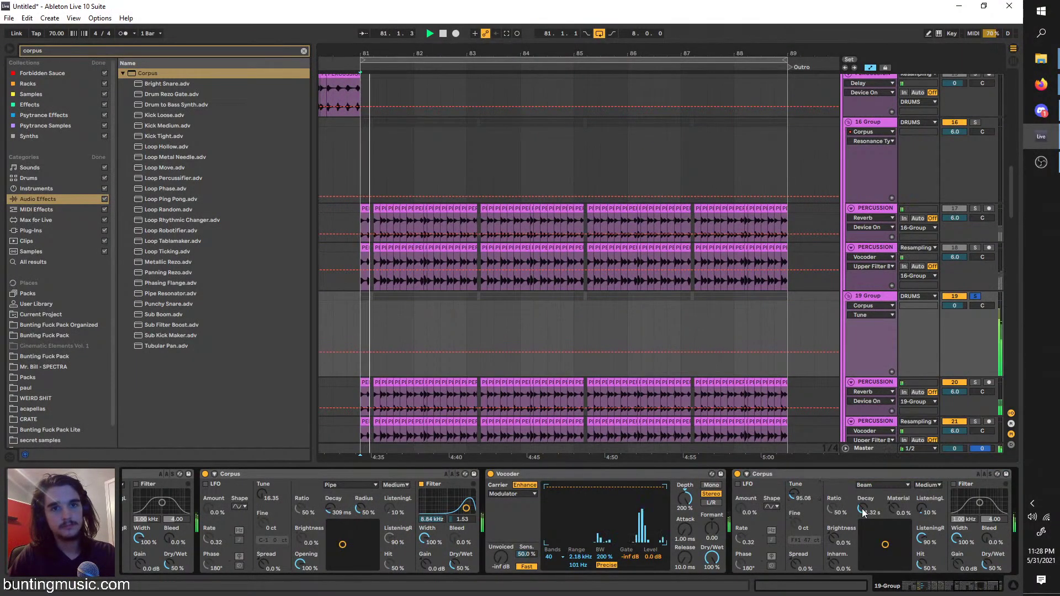
{"action": "left_click_drag", "start_coordinate": [864, 512], "coordinate": [864, 532]}
{"action": "left_click_drag", "start_coordinate": [795, 494], "coordinate": [794, 518]}
{"action": "key", "text": "space"}
{"action": "key", "text": "space"}
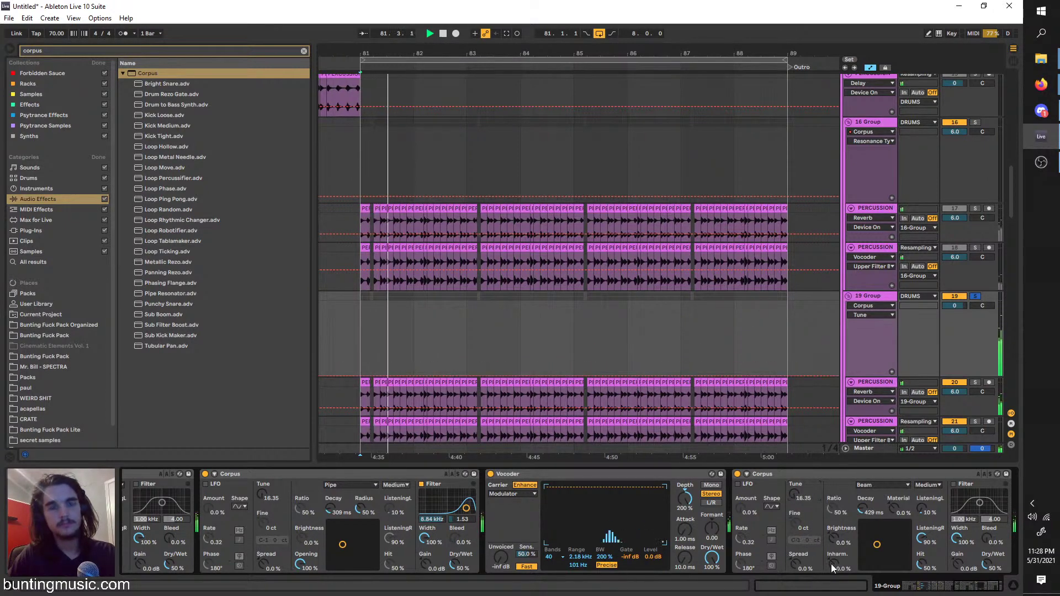
Set the second Corpus's Inharmonics to -56% and Decay to 115 ms, replaying the 19 Group to check each change
{"action": "left_click_drag", "start_coordinate": [831, 564], "coordinate": [831, 591]}
{"action": "key", "text": "space"}
{"action": "key", "text": "space"}
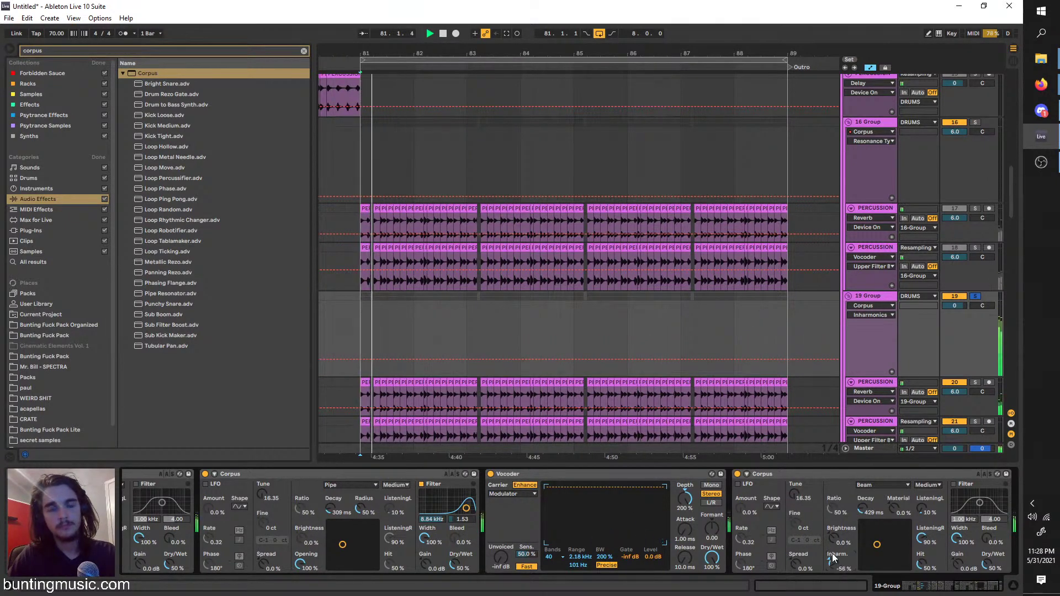
{"action": "scroll", "coordinate": [876, 518], "scroll_direction": "down", "scroll_amount": 2}
{"action": "left_click_drag", "start_coordinate": [806, 511], "coordinate": [805, 527]}
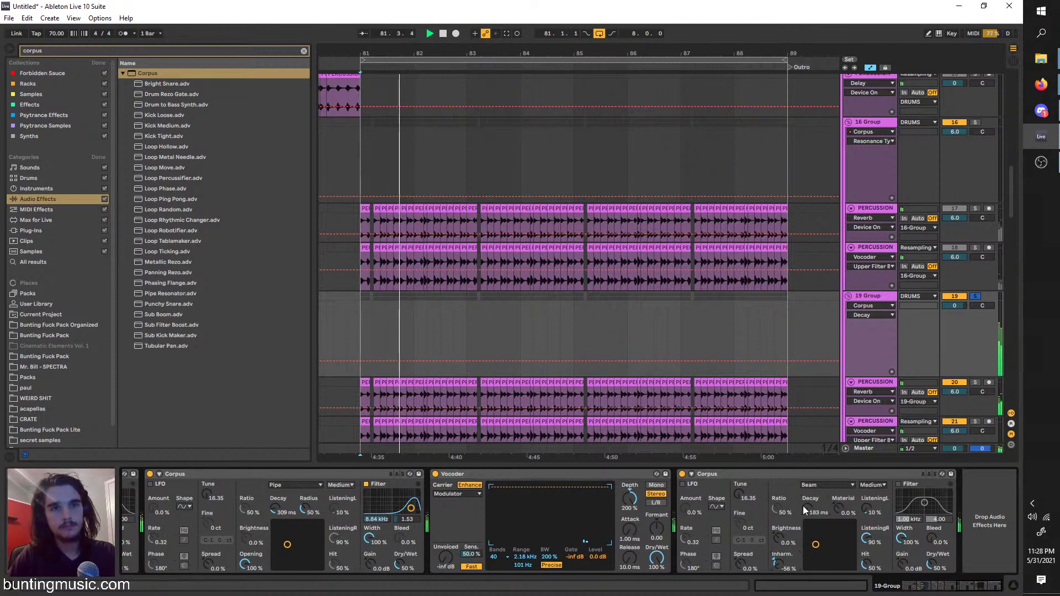
{"action": "key", "text": "space"}
{"action": "key", "text": "space"}
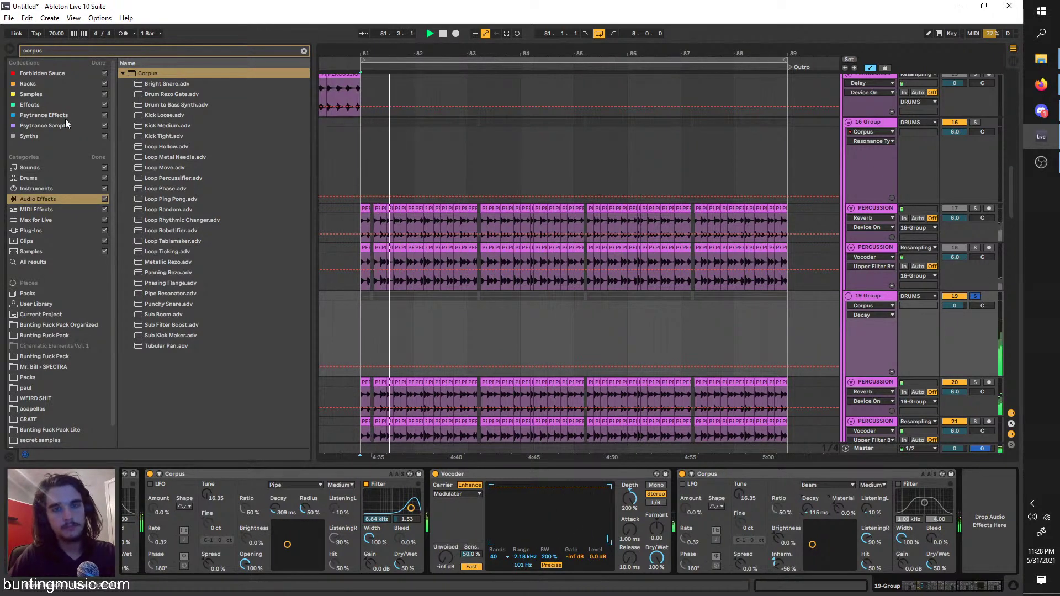
Search the audio effects for "ott", add the OTT preset after the 19 Group's second Corpus, and lower its Time scaling during playback
{"action": "left_click", "coordinate": [12, 51]}
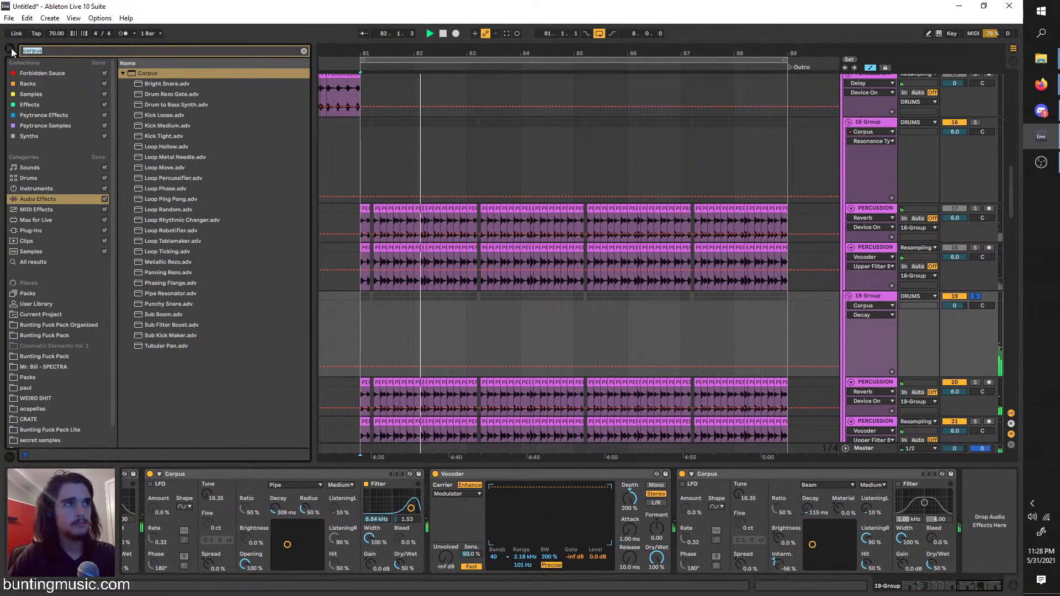
{"action": "type", "text": "gl"}
{"action": "key", "text": "BackSpace"}
{"action": "key", "text": "BackSpace"}
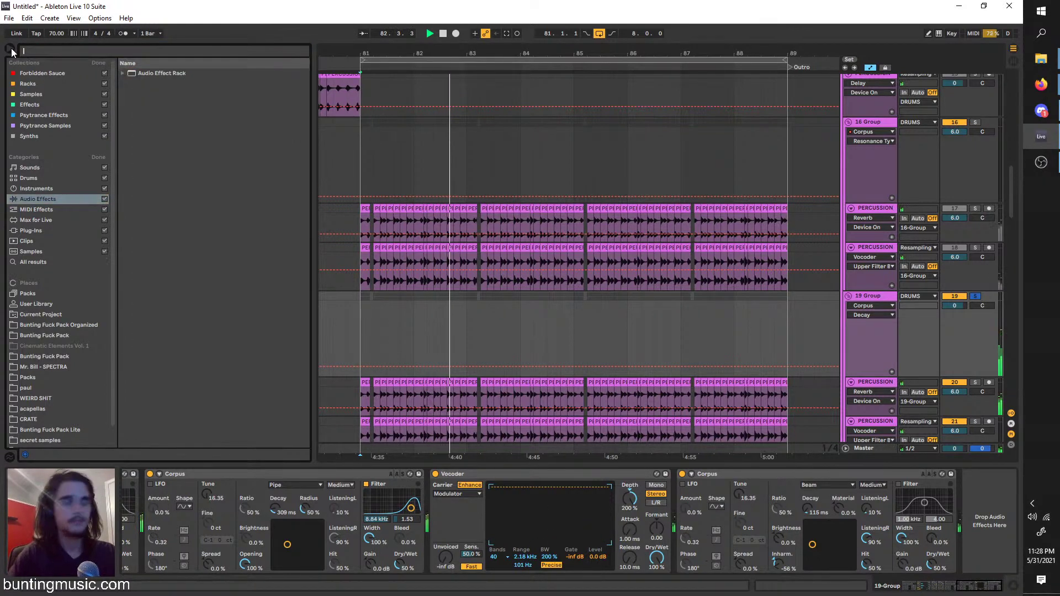
{"action": "type", "text": "ott"}
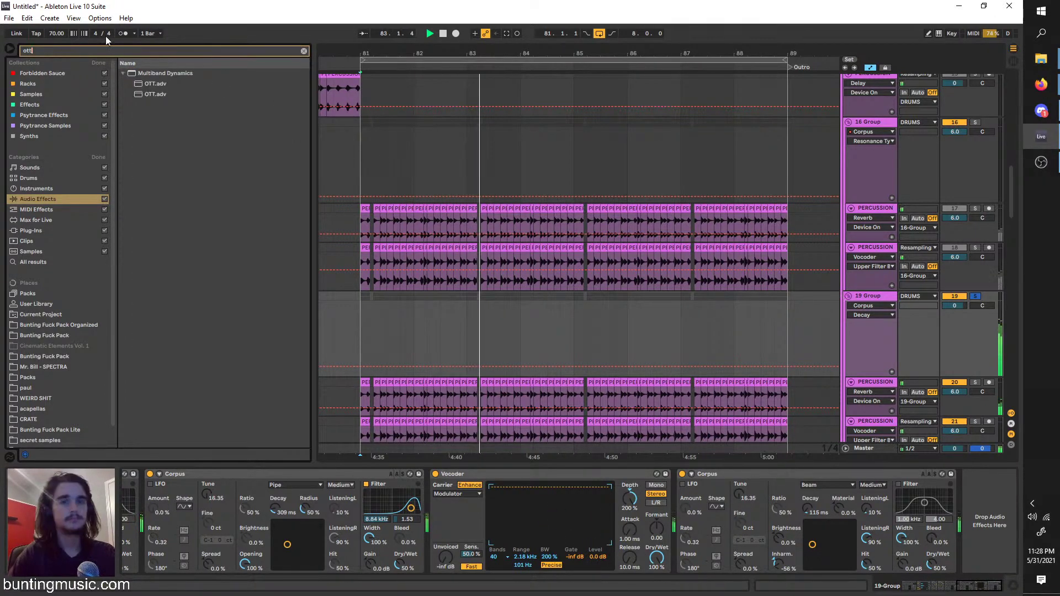
{"action": "left_click", "coordinate": [146, 83]}
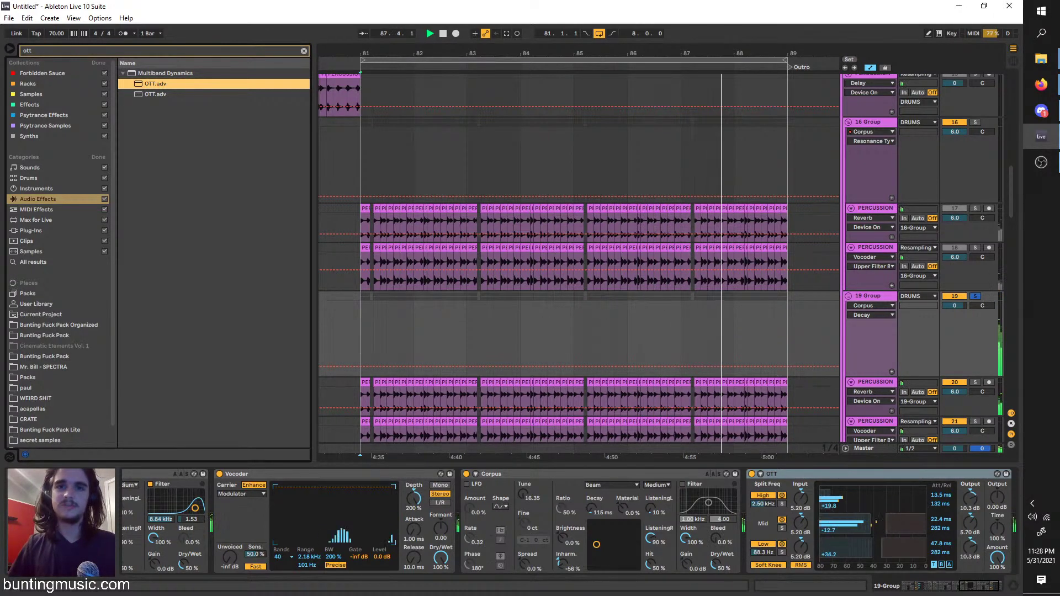
{"action": "left_click_drag", "start_coordinate": [998, 525], "coordinate": [999, 569]}
{"action": "key", "text": "space"}
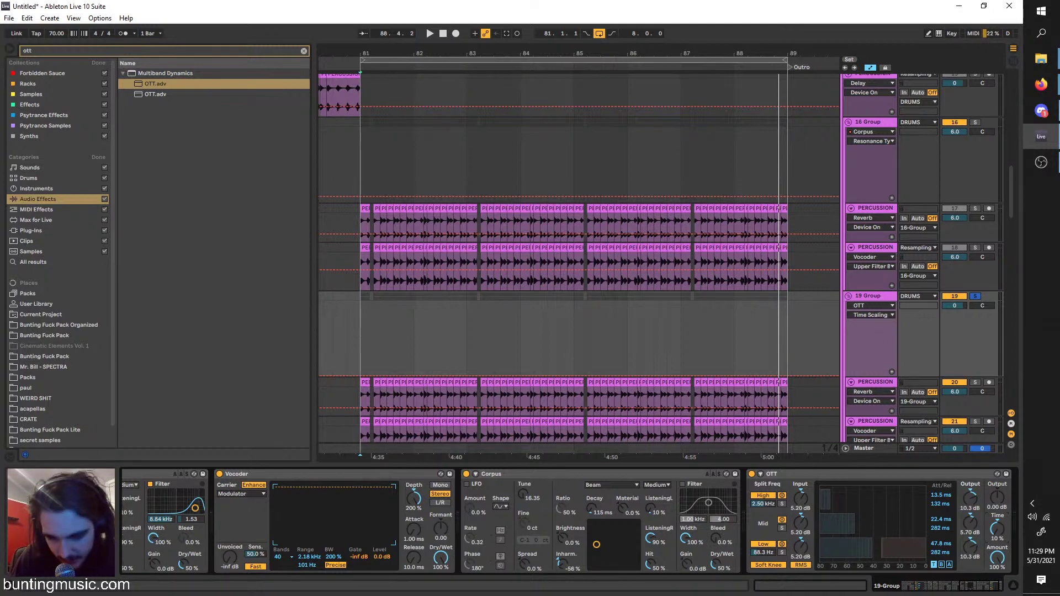
{"action": "key", "text": "alt+Tab"}
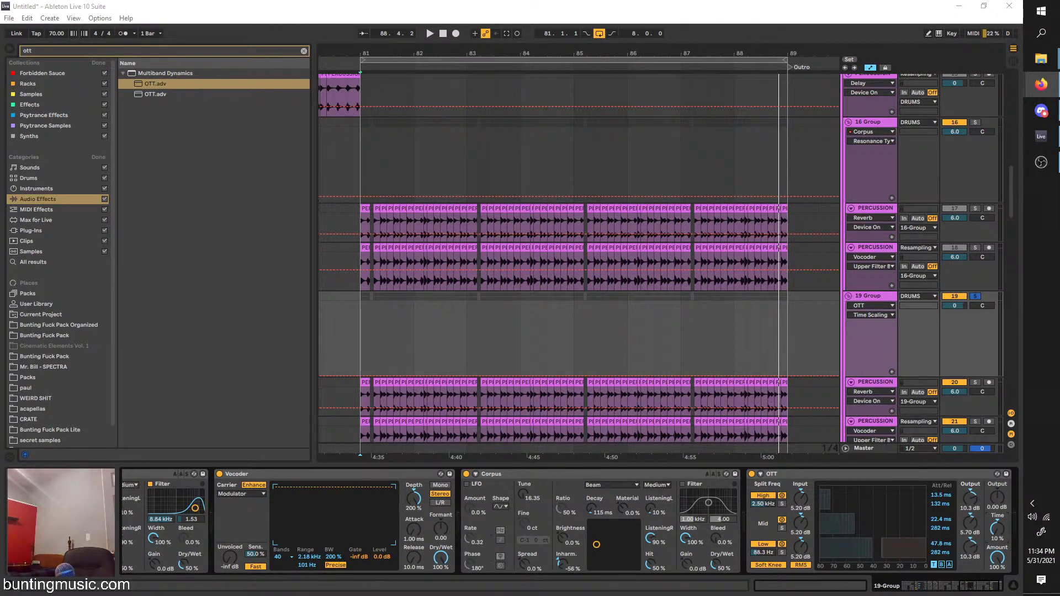
{"action": "left_click", "coordinate": [364, 260]}
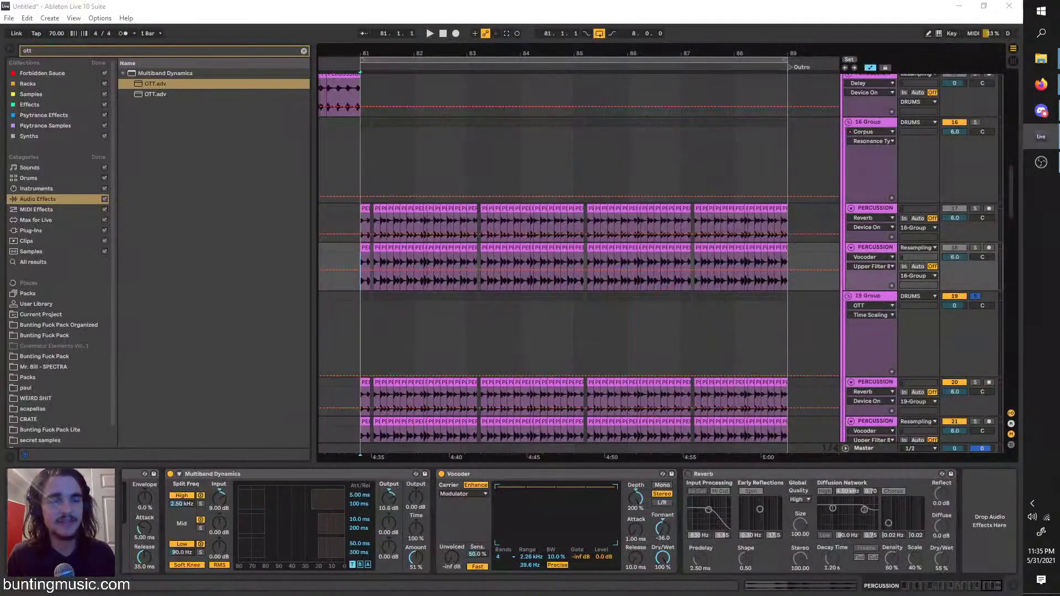
{"action": "key", "text": "alt+Tab"}
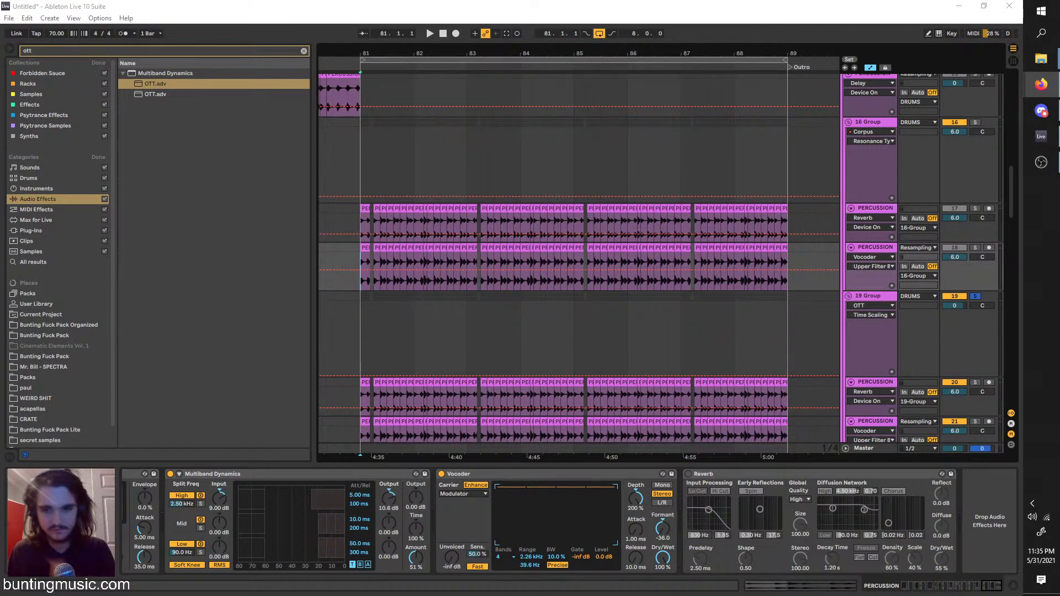
{"action": "left_click", "coordinate": [362, 258]}
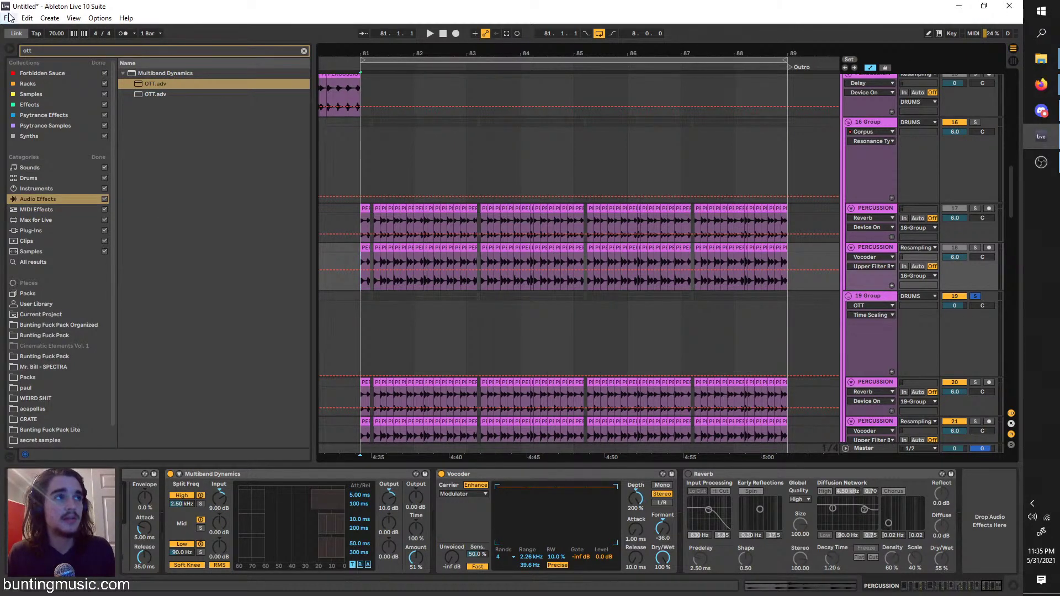
{"action": "left_click_drag", "start_coordinate": [454, 7], "coordinate": [463, 20]}
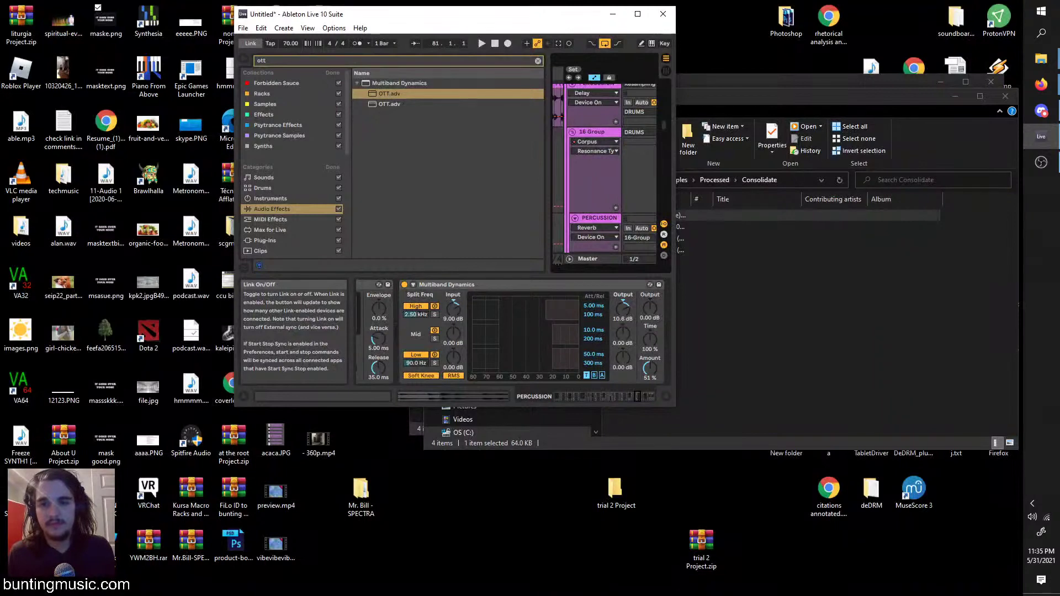
{"action": "key", "text": "alt+Tab"}
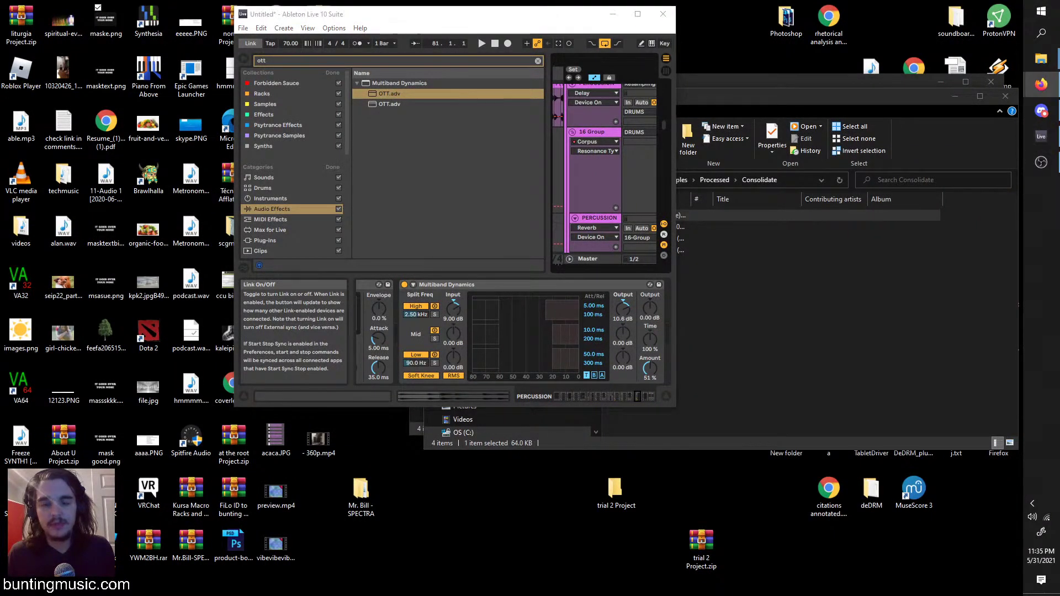
{"action": "left_click_drag", "start_coordinate": [502, 14], "coordinate": [317, 4]}
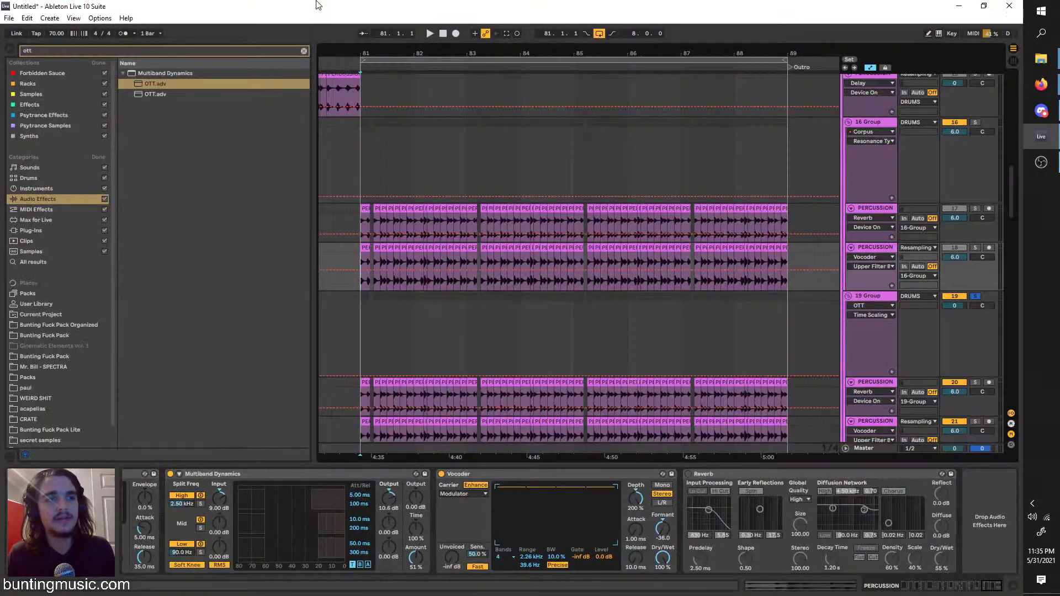
{"action": "scroll", "coordinate": [752, 275], "scroll_direction": "up", "scroll_amount": 3}
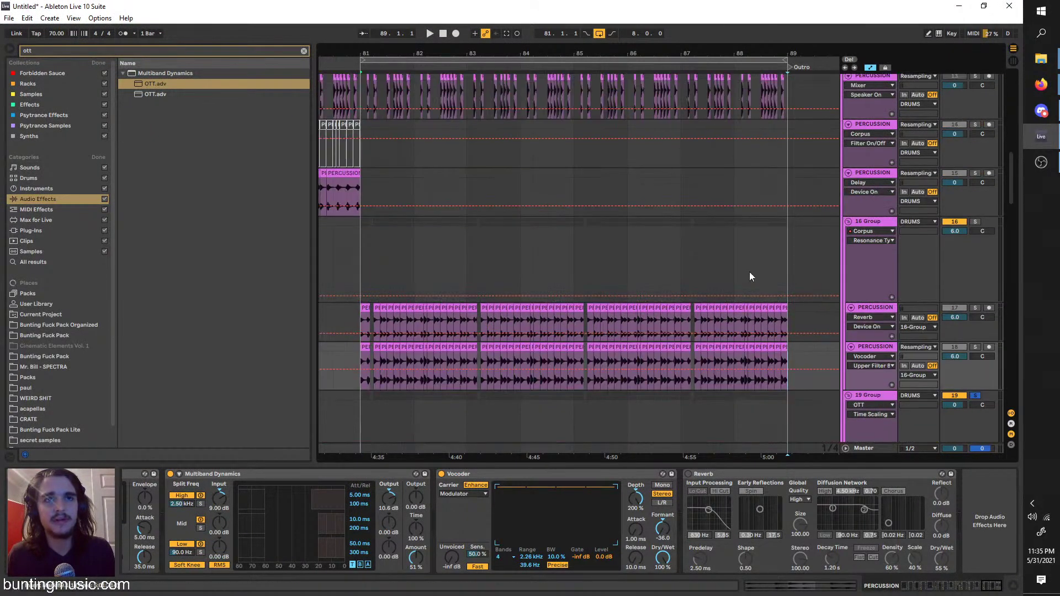
{"action": "scroll", "coordinate": [750, 273], "scroll_direction": "up", "scroll_amount": 6}
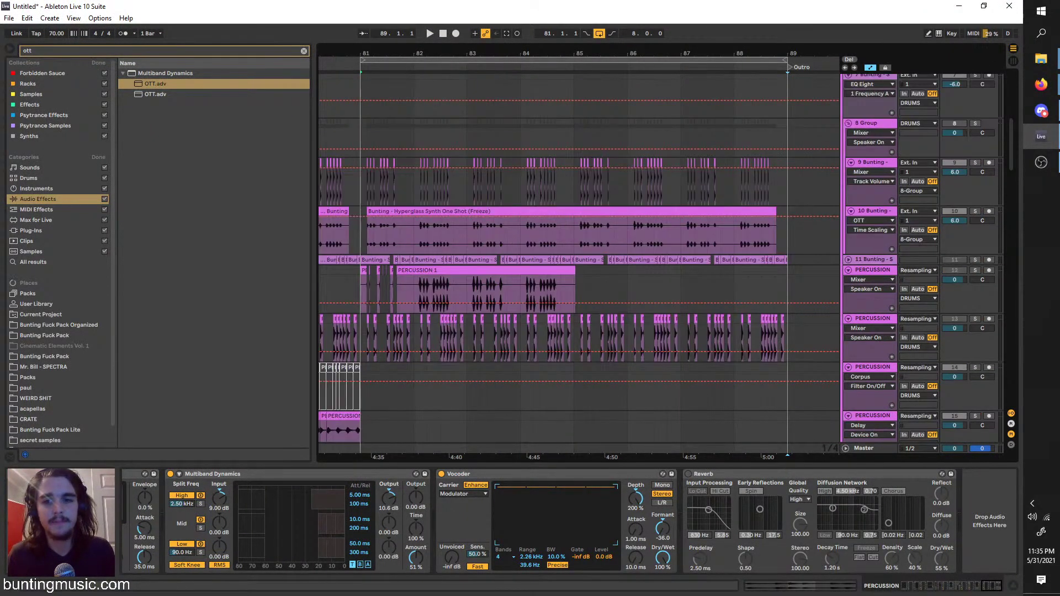
{"action": "left_click", "coordinate": [1042, 84]}
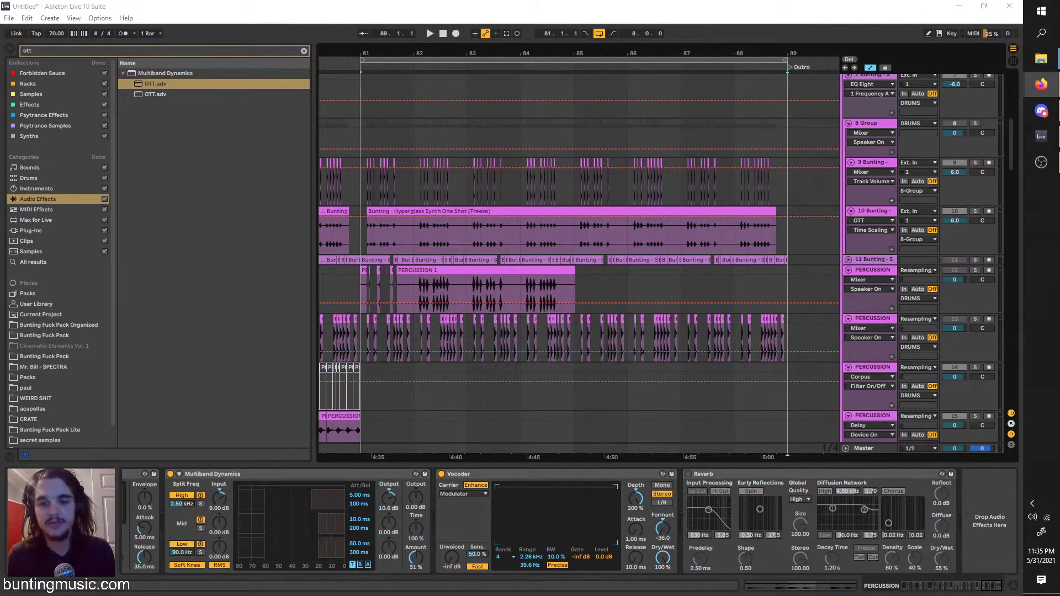